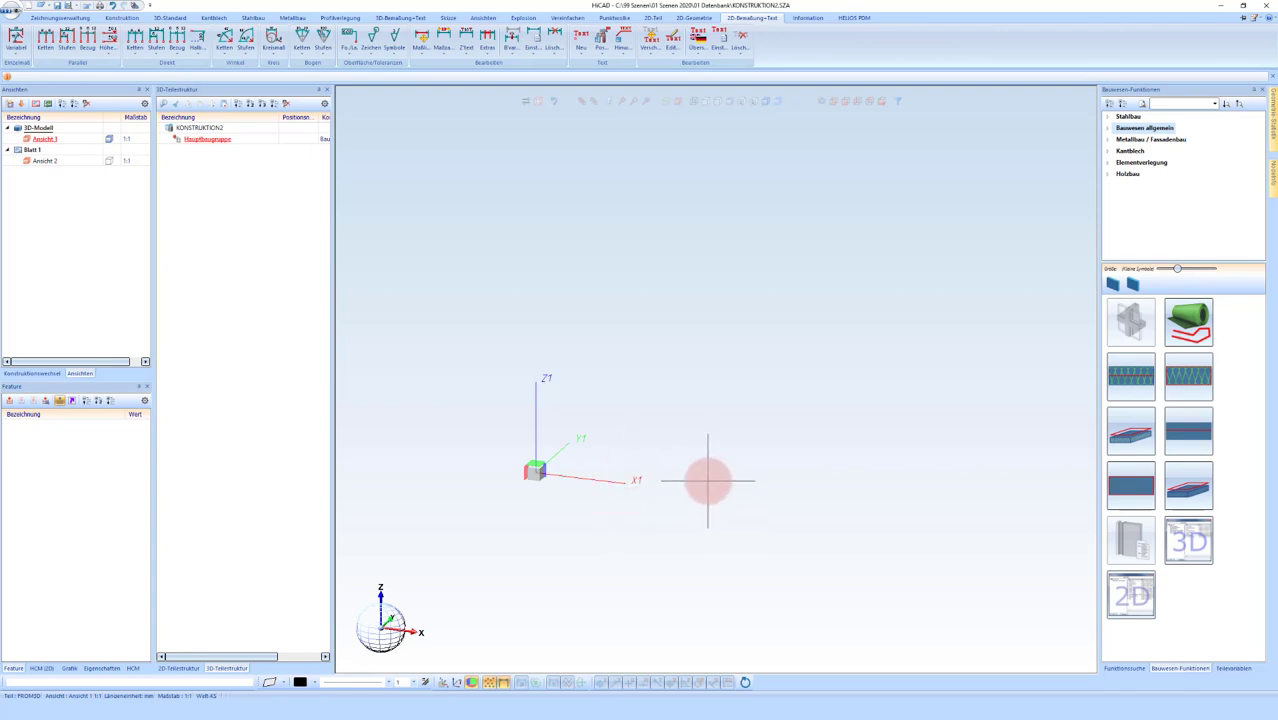
Step: Start the project definition, assign it to 05 Webinar and go to the project number field
{"action": "left_click", "coordinate": [42, 20]}
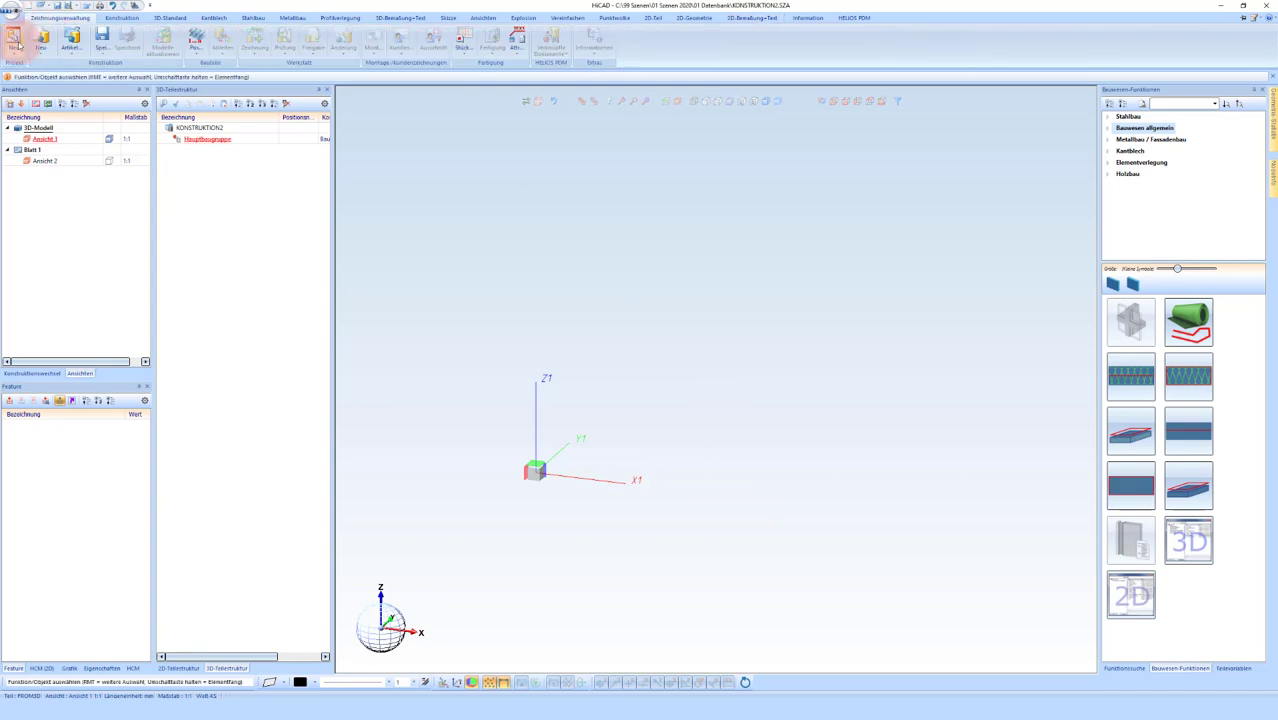
{"action": "left_click", "coordinate": [14, 36]}
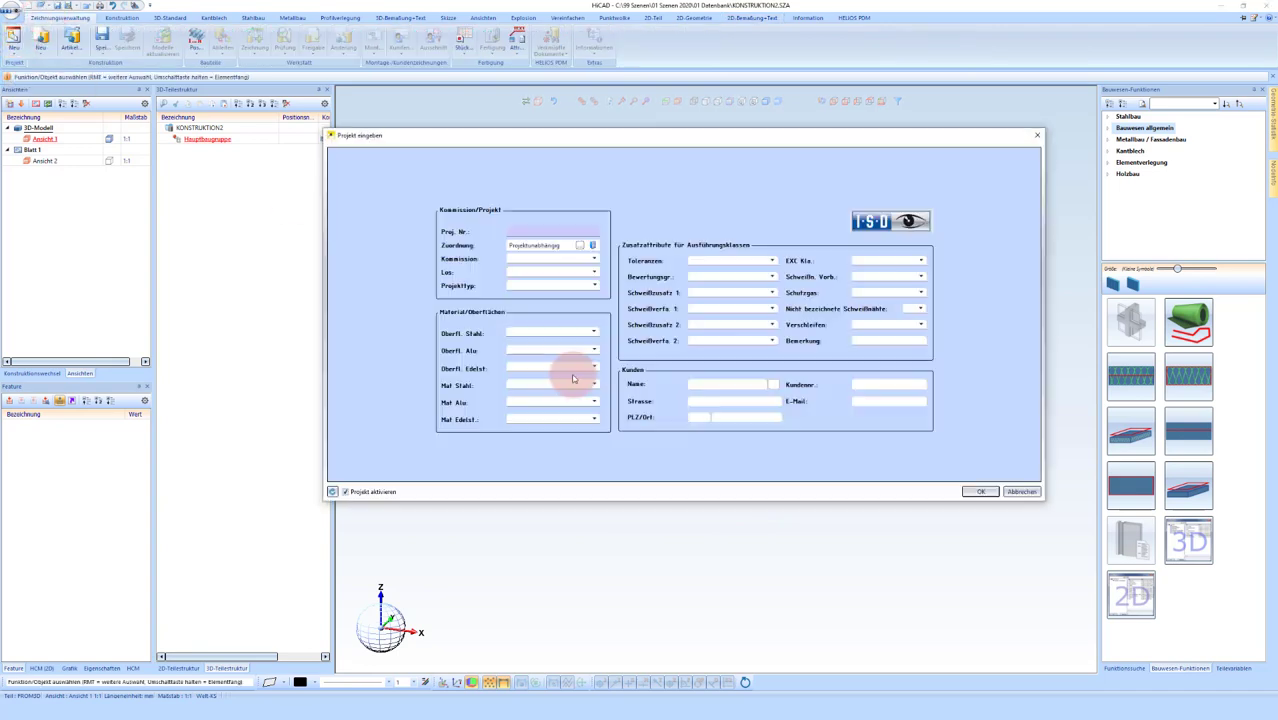
{"action": "left_click", "coordinate": [590, 246]}
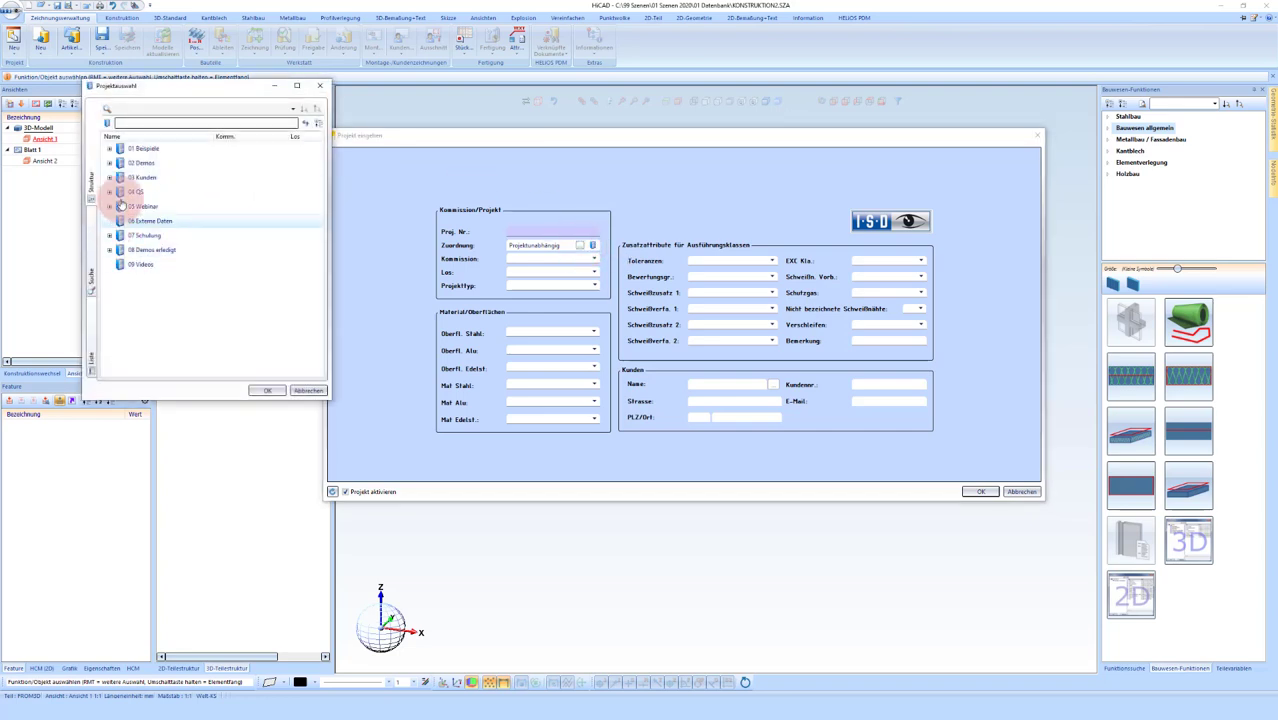
{"action": "left_click", "coordinate": [121, 206]}
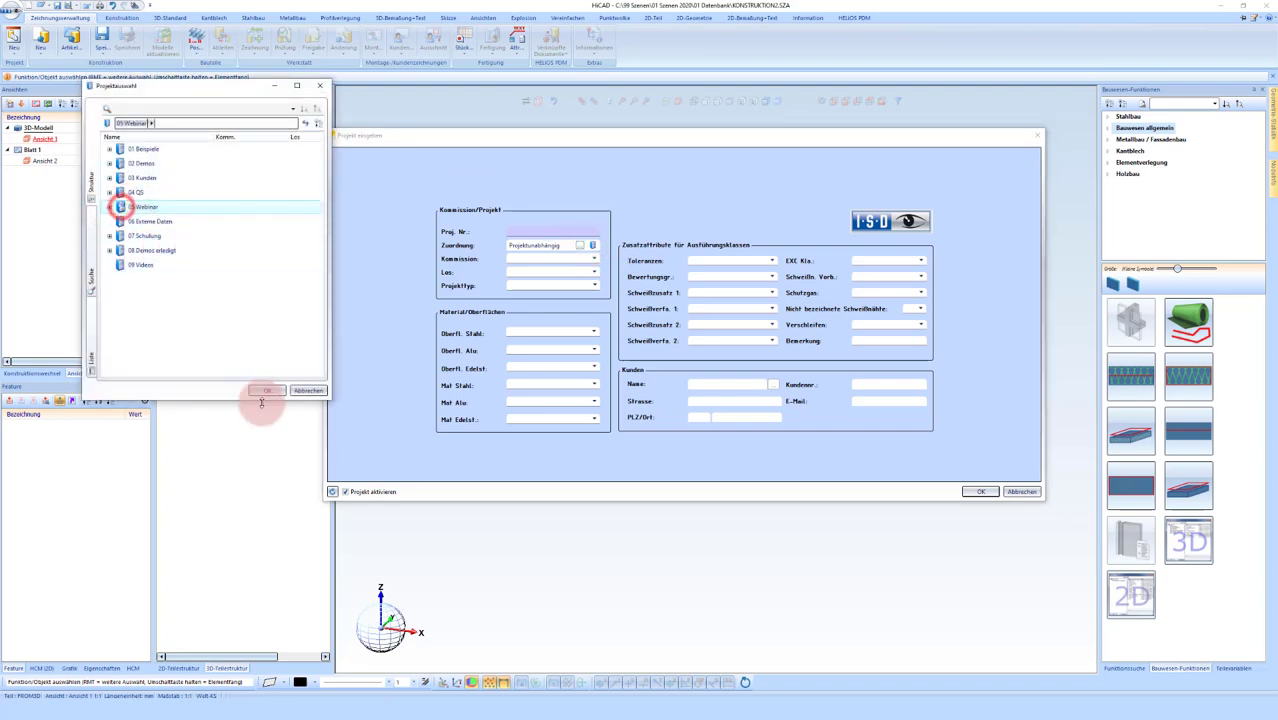
{"action": "left_click", "coordinate": [267, 390]}
{"action": "left_click", "coordinate": [521, 230]}
{"action": "type", "text": "HI"}
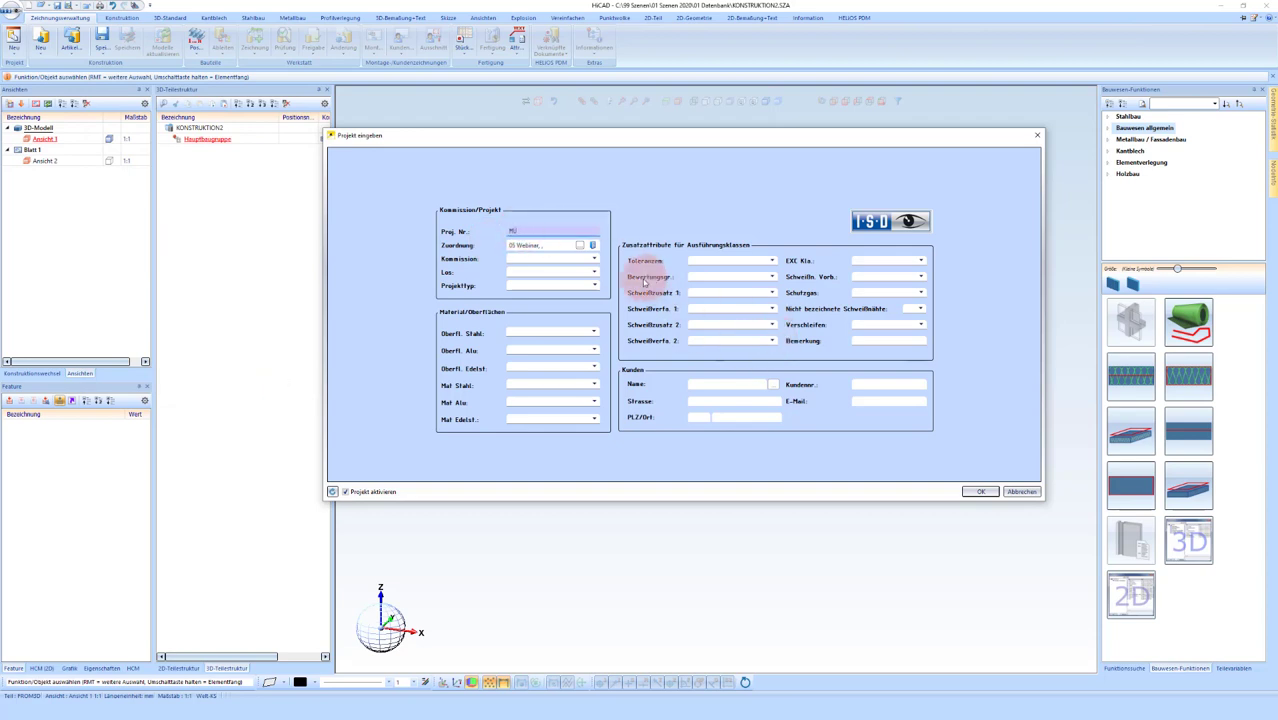
Step: Enter commission Müllplatz, set surfaces to verzinkt, beschichtet and blank, and choose the steel material
{"action": "left_click", "coordinate": [520, 258]}
{"action": "type", "text": "Hüllplatz"}
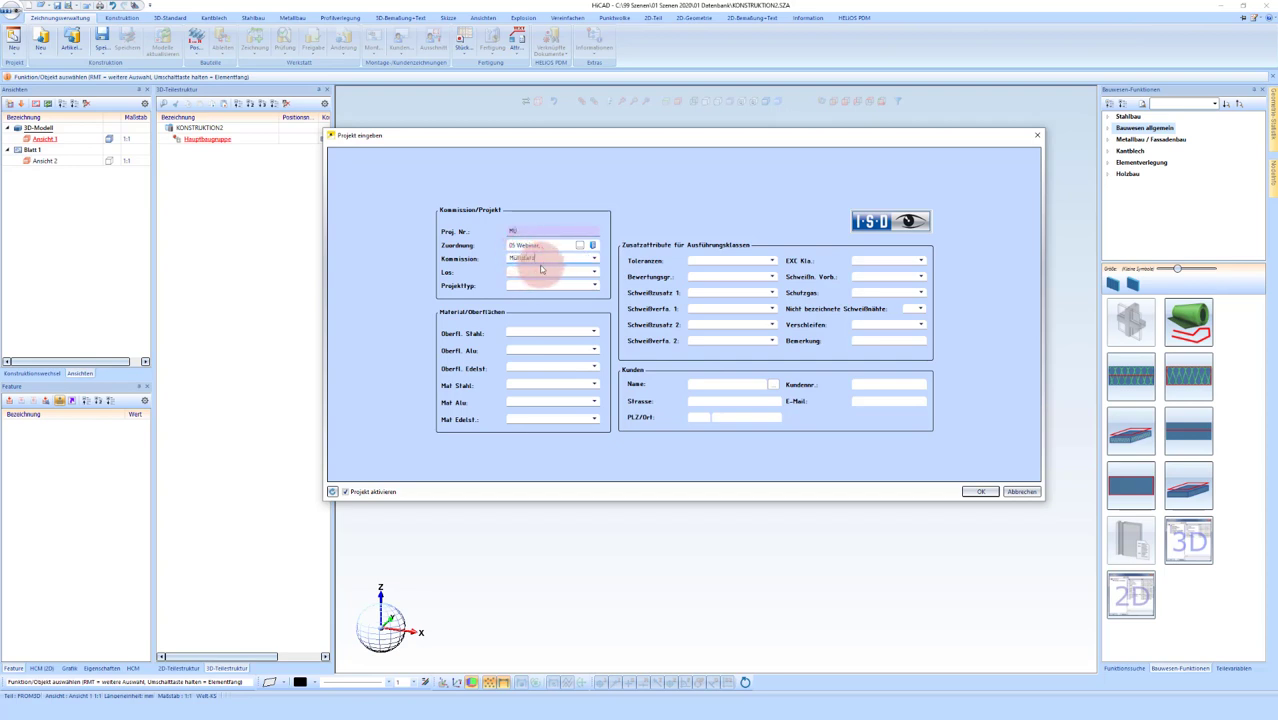
{"action": "left_click", "coordinate": [603, 335]}
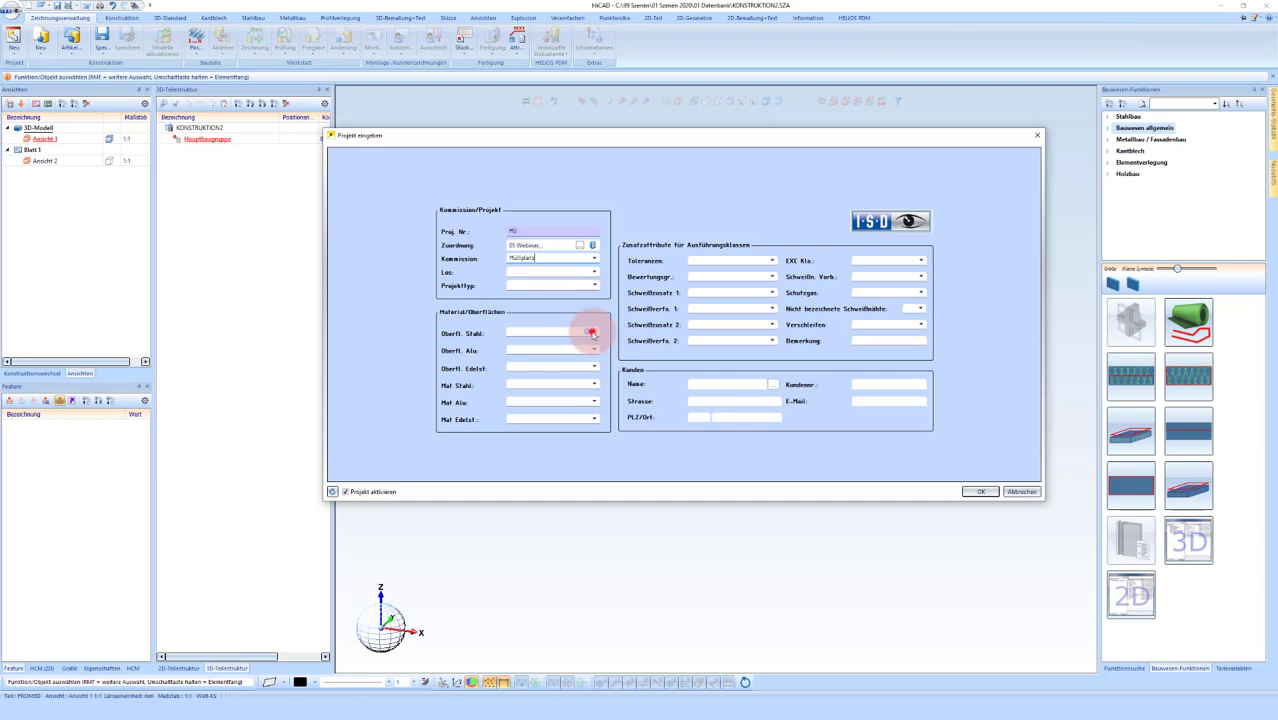
{"action": "left_click", "coordinate": [551, 345]}
{"action": "left_click", "coordinate": [595, 349]}
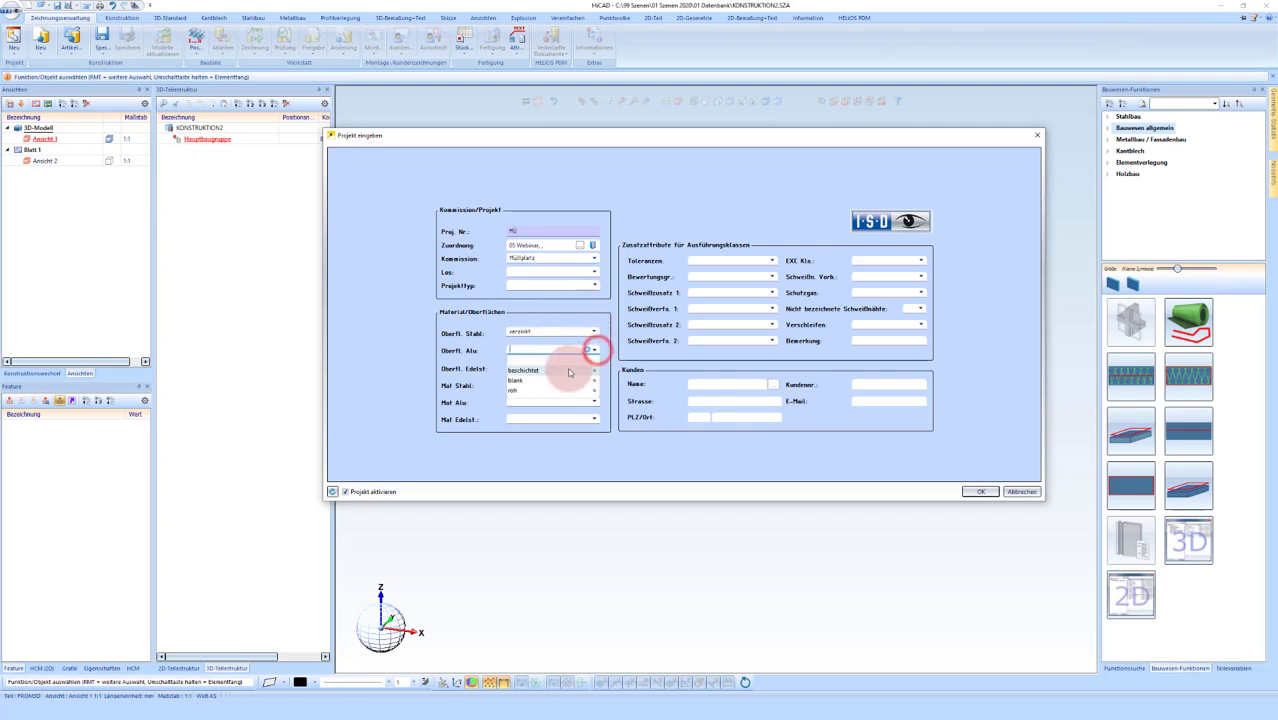
{"action": "left_click", "coordinate": [569, 371]}
{"action": "left_click", "coordinate": [594, 367]}
{"action": "left_click", "coordinate": [565, 384]}
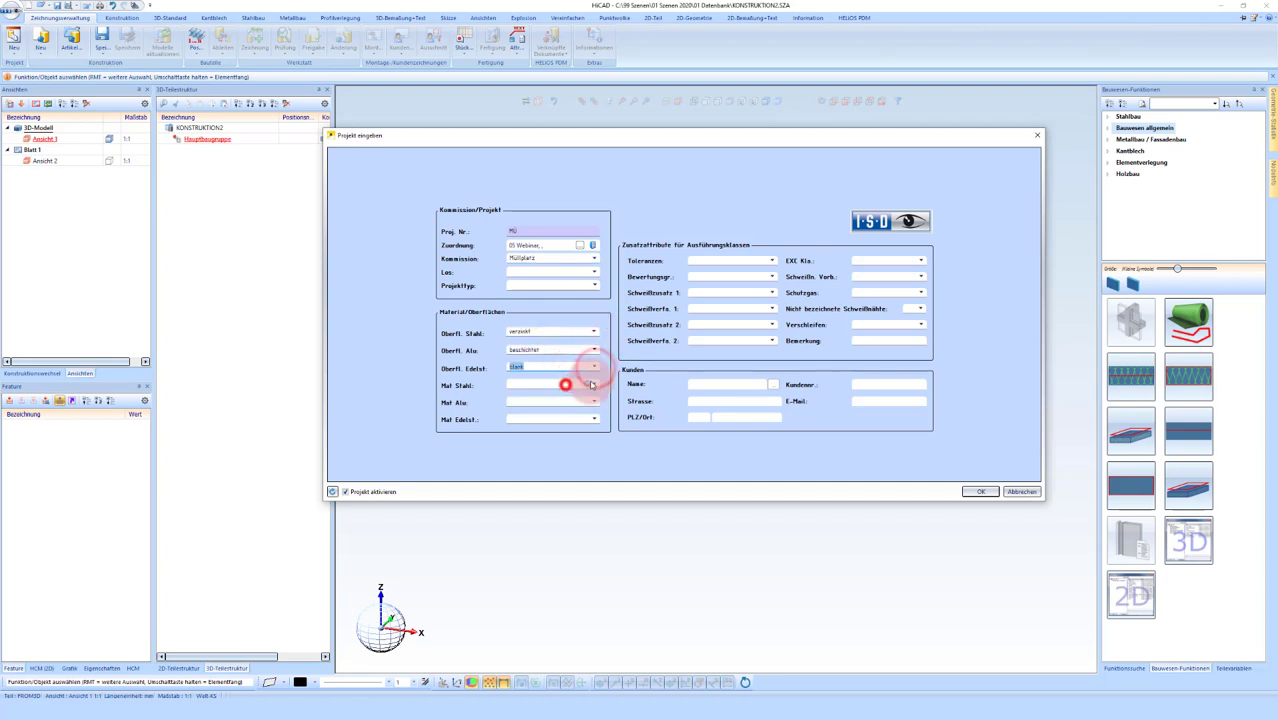
{"action": "left_click", "coordinate": [592, 385]}
{"action": "left_click", "coordinate": [564, 403]}
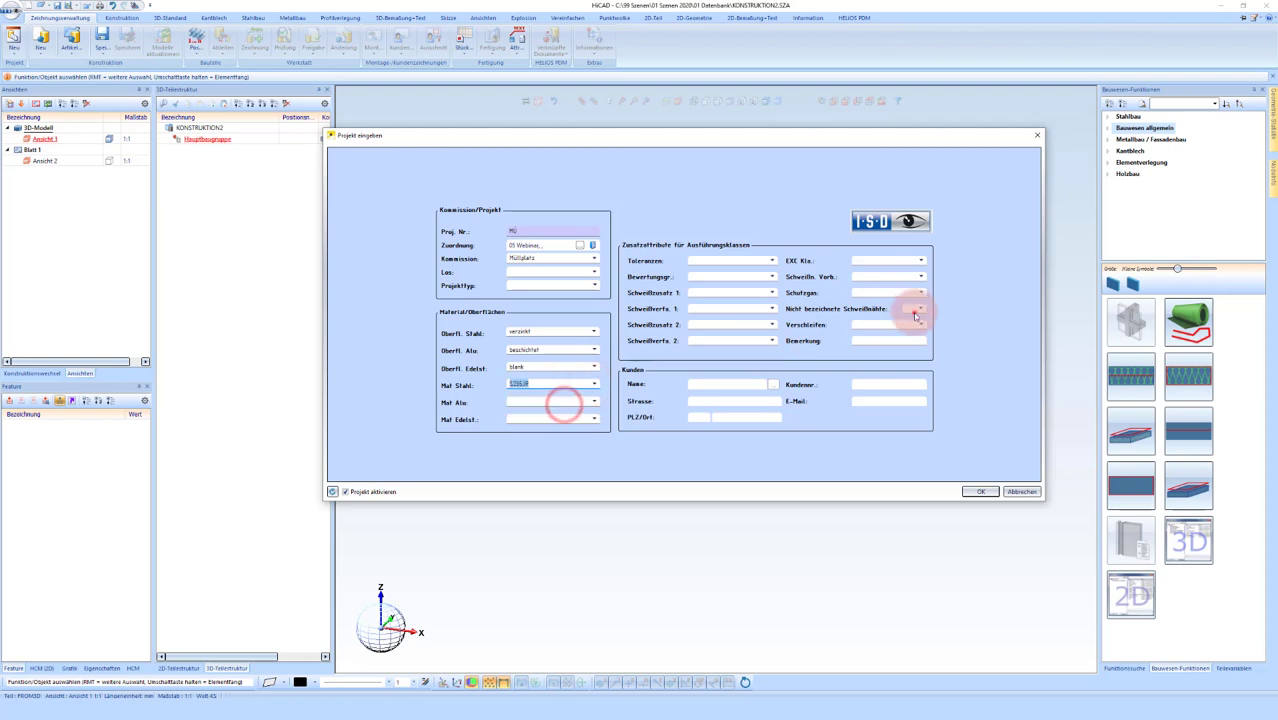
Step: Set unmarked welds to 3, EXC 2, tolerance Klasse 2 and evaluation group D, then apply
{"action": "left_click", "coordinate": [915, 311]}
{"action": "left_click", "coordinate": [916, 326]}
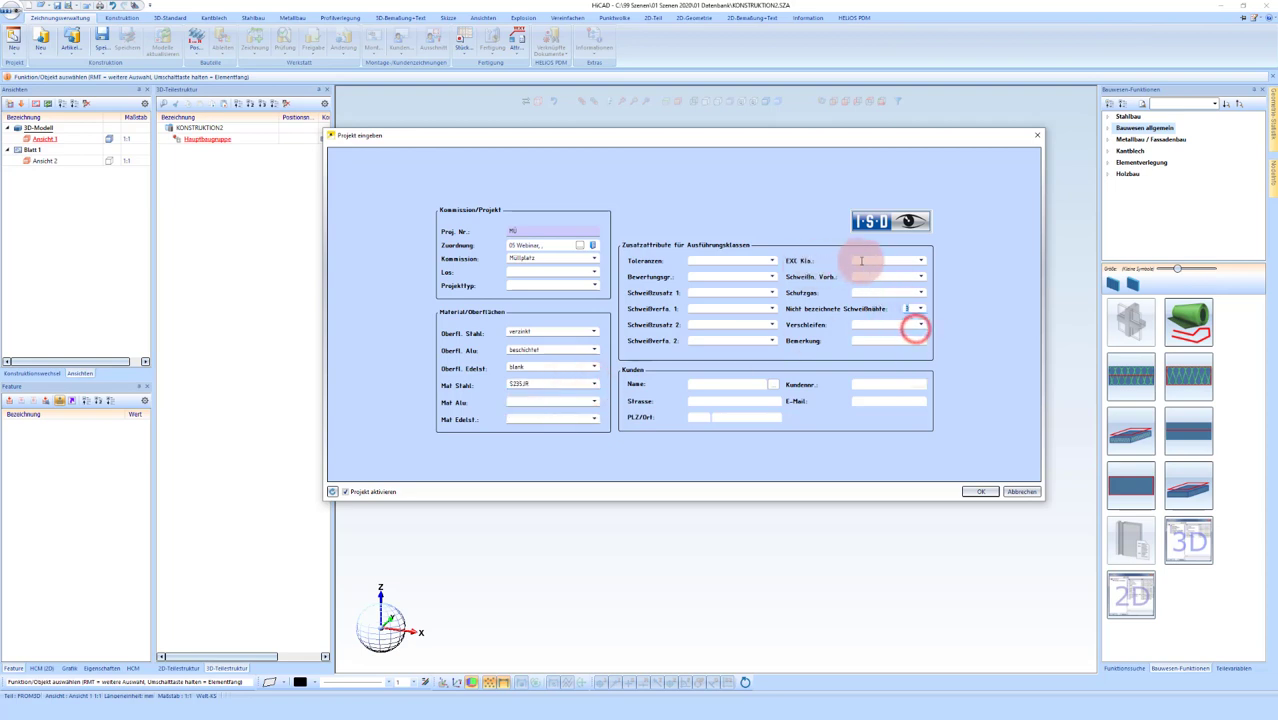
{"action": "left_click", "coordinate": [917, 262]}
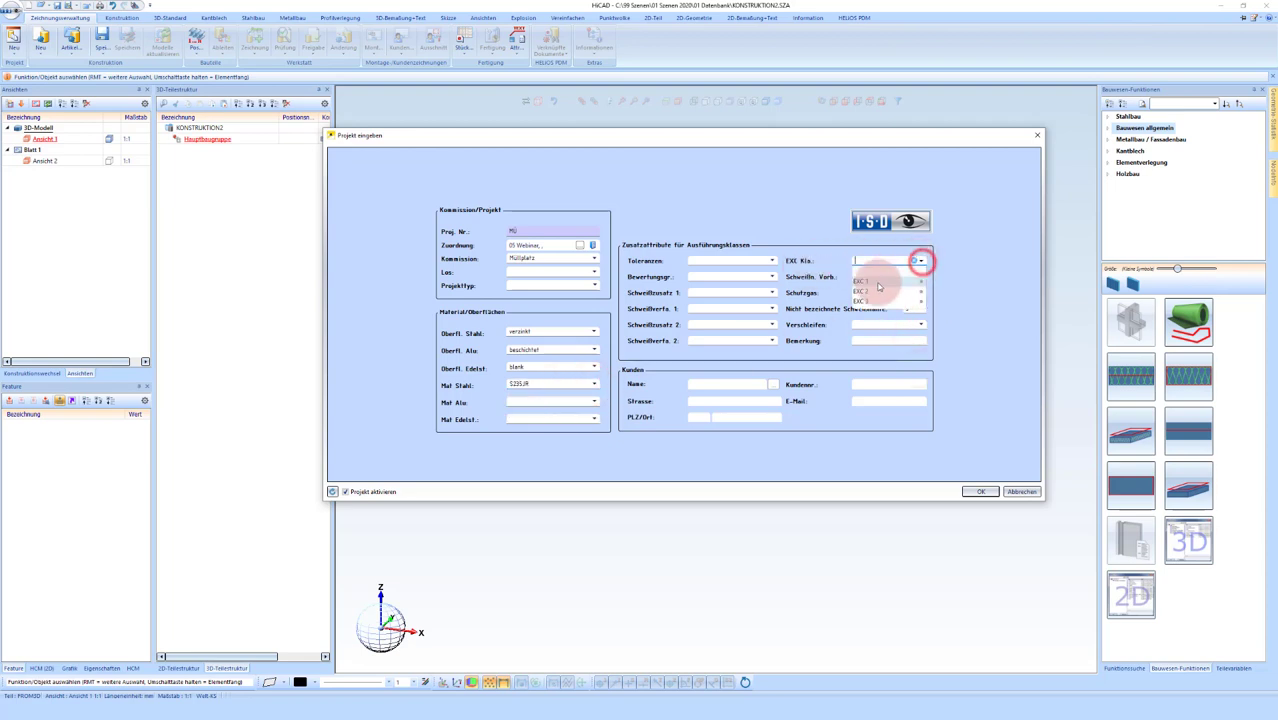
{"action": "left_click", "coordinate": [873, 290]}
{"action": "left_click", "coordinate": [772, 262]}
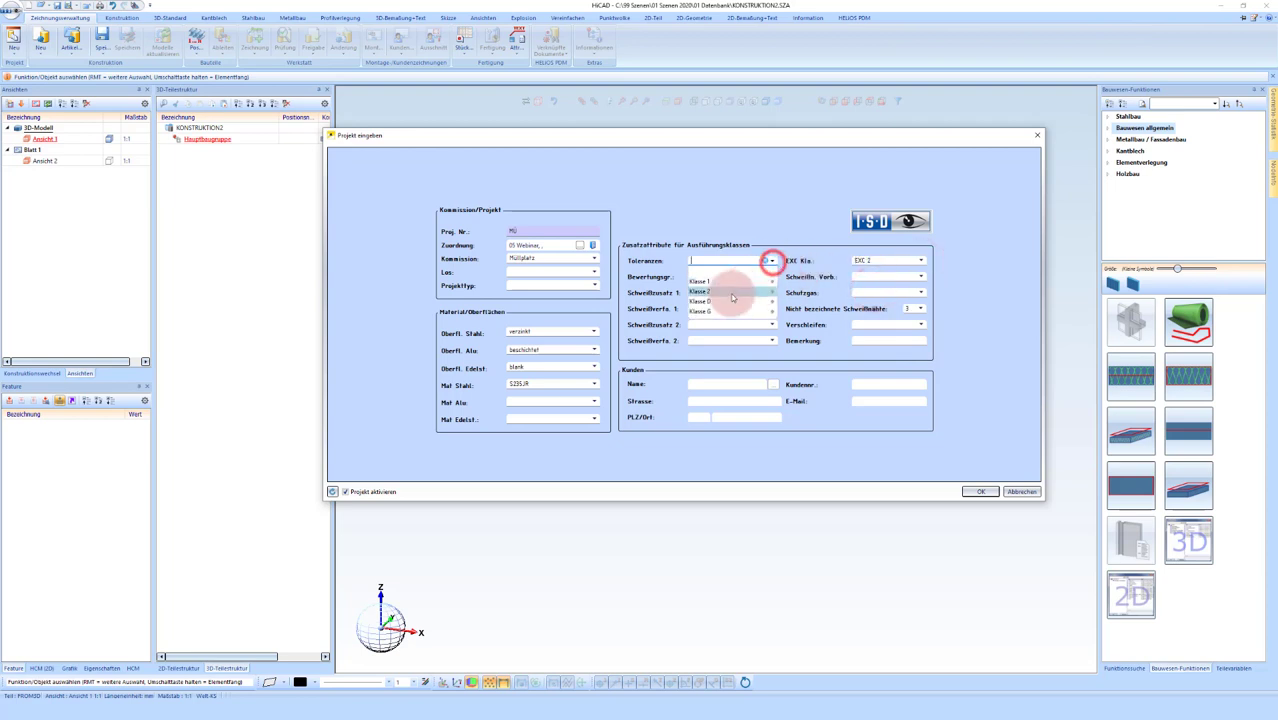
{"action": "left_click", "coordinate": [729, 293]}
{"action": "left_click", "coordinate": [772, 262]}
{"action": "left_click", "coordinate": [729, 303]}
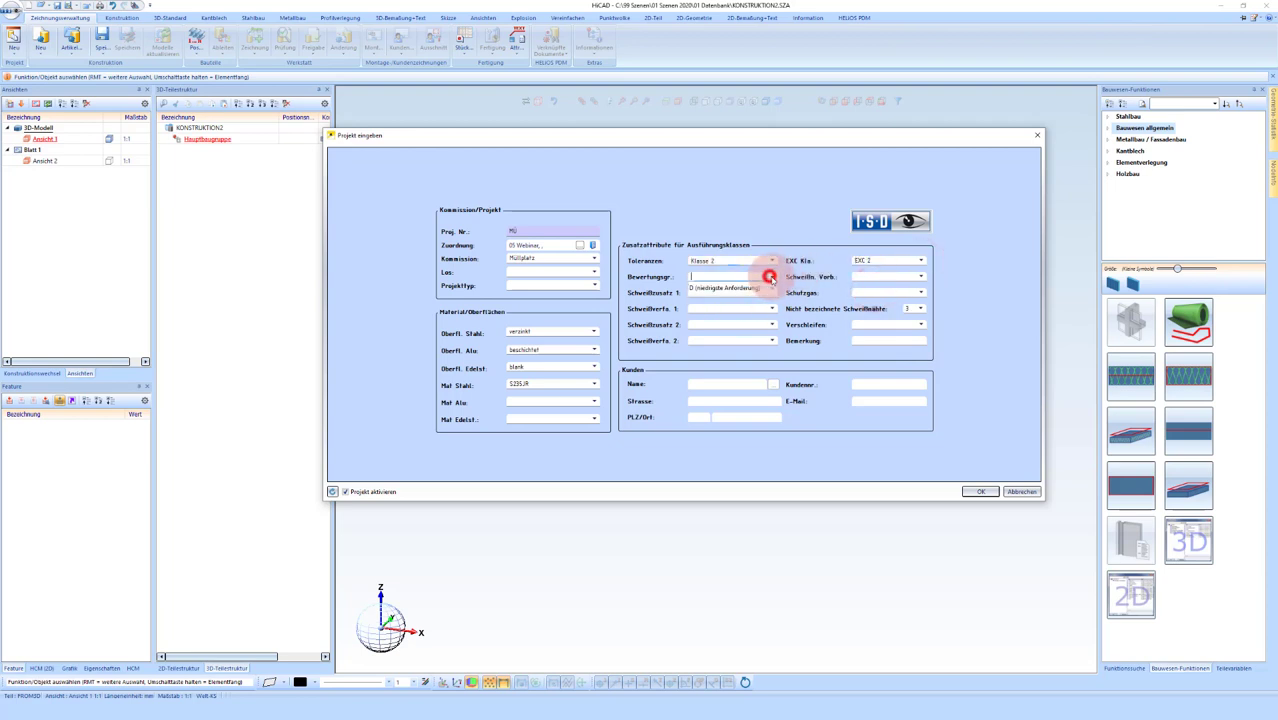
{"action": "left_click", "coordinate": [771, 277]}
{"action": "left_click", "coordinate": [733, 317]}
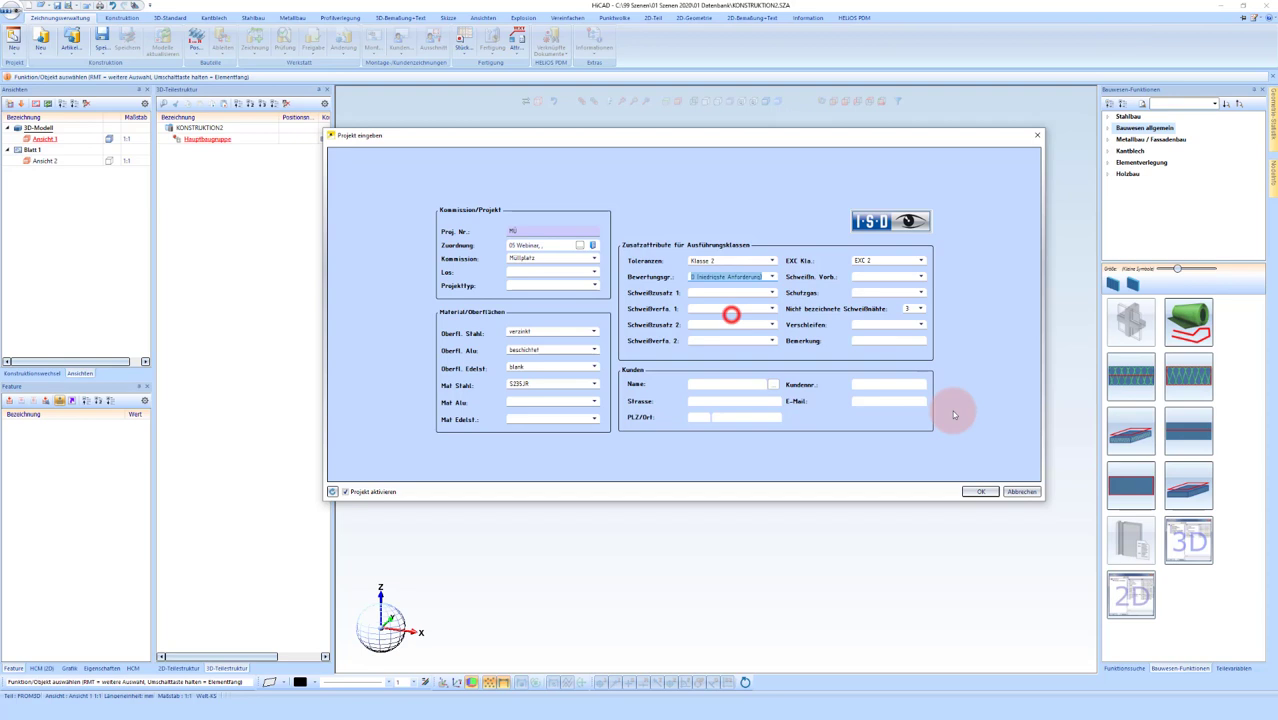
{"action": "left_click", "coordinate": [980, 492]}
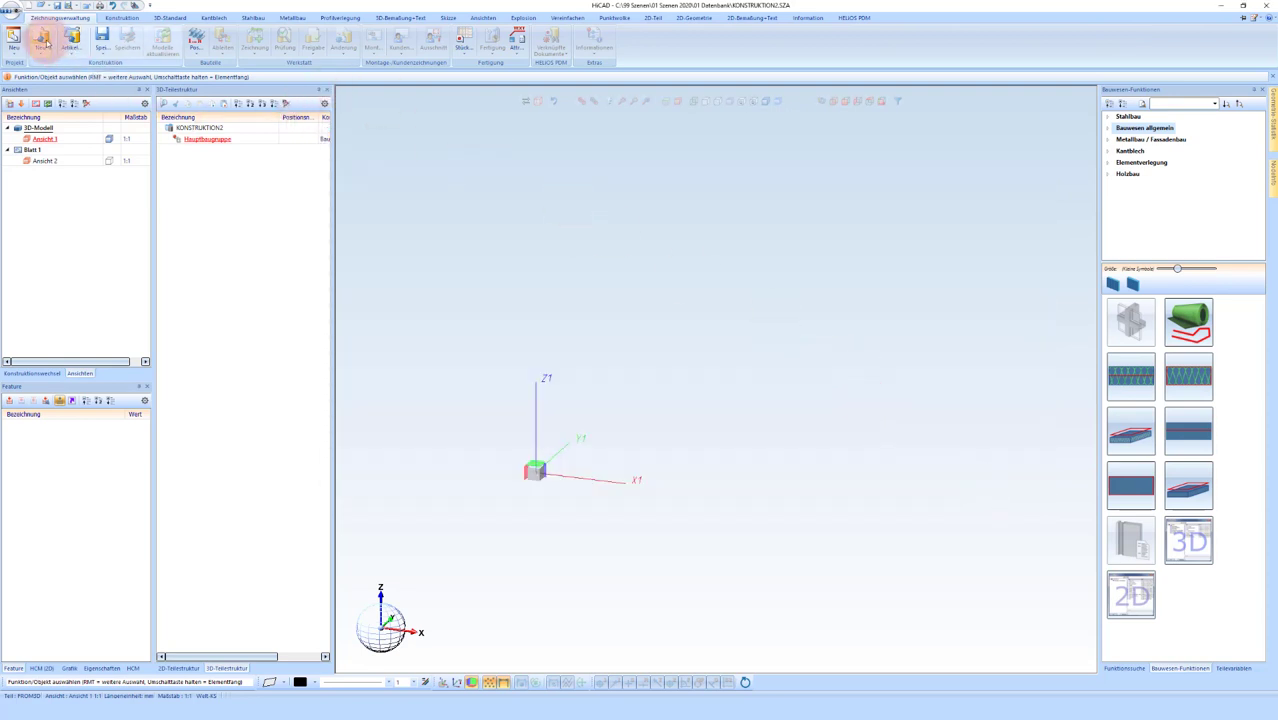
Step: Start a new construction without saving the old one and confirm its Müllplatz article data
{"action": "left_click", "coordinate": [43, 37]}
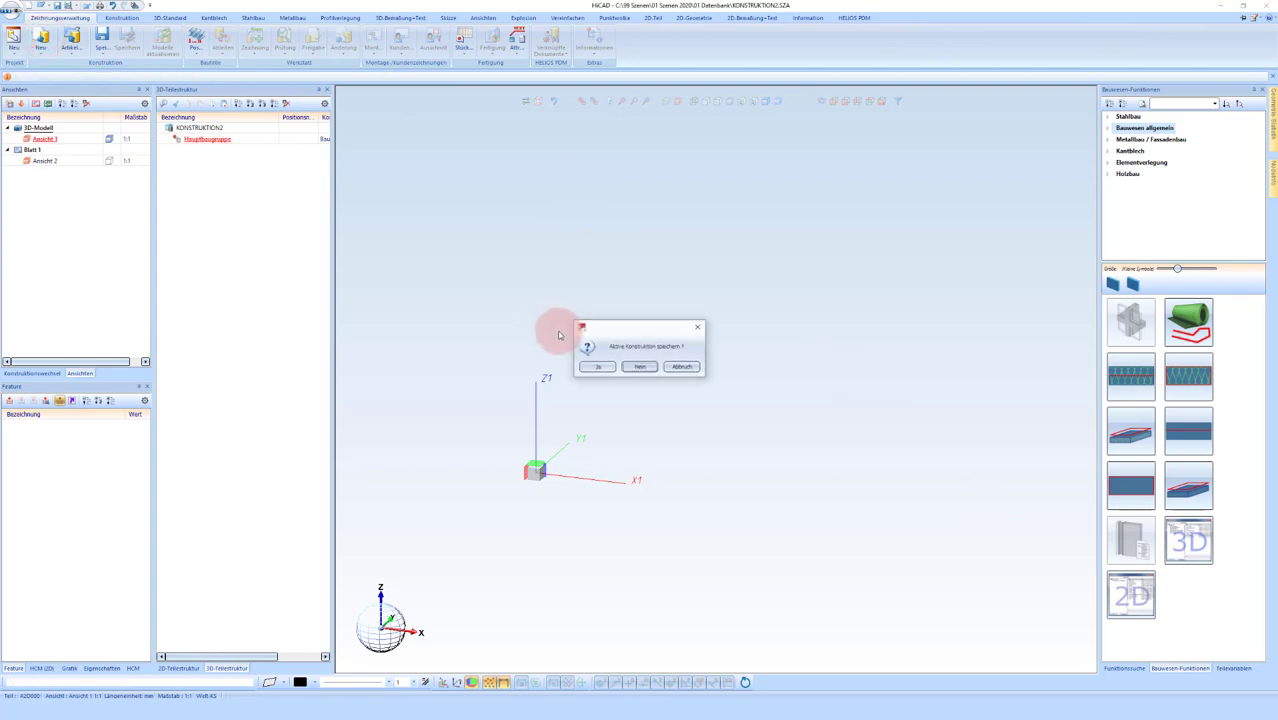
{"action": "left_click", "coordinate": [640, 367]}
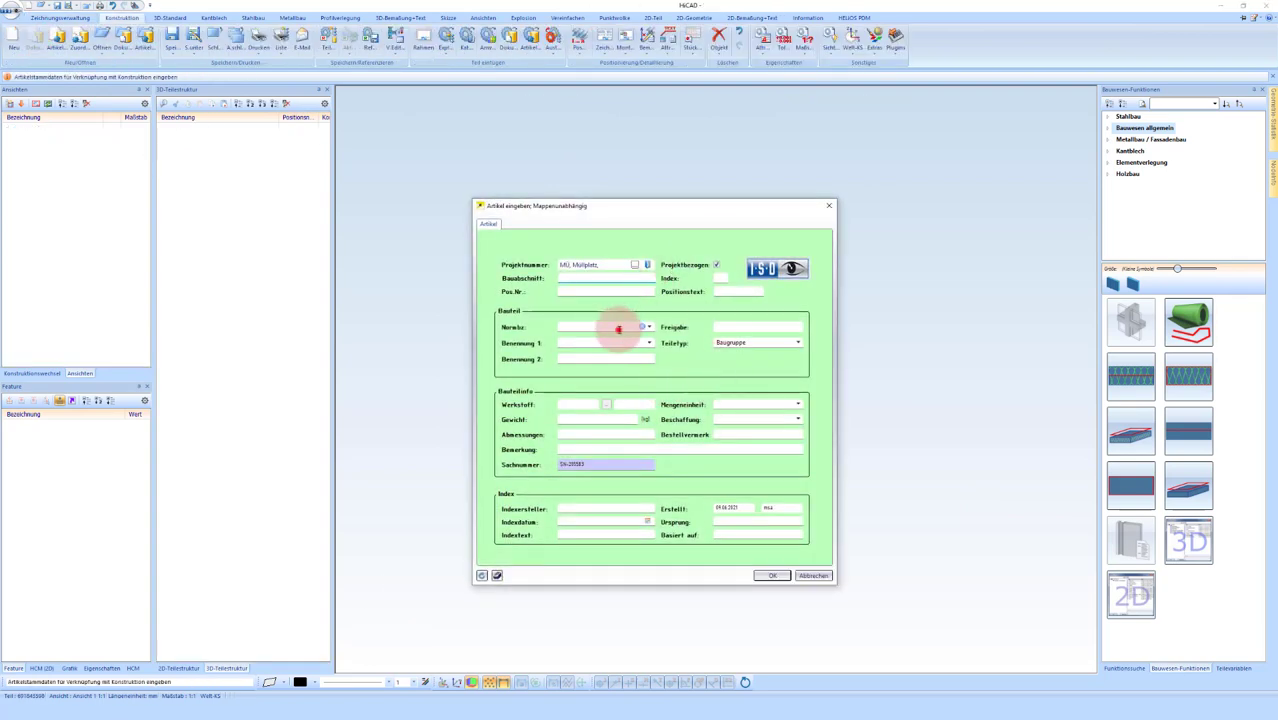
{"action": "type", "text": "ff"}
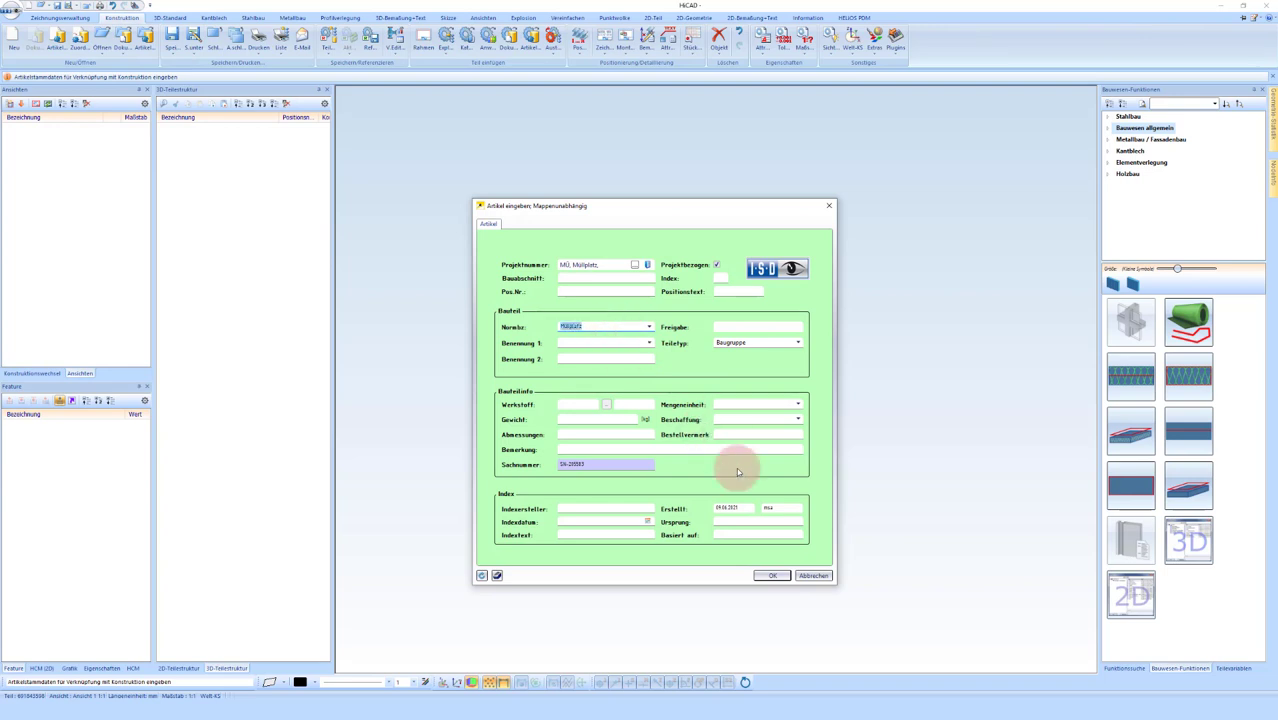
{"action": "left_click", "coordinate": [776, 576]}
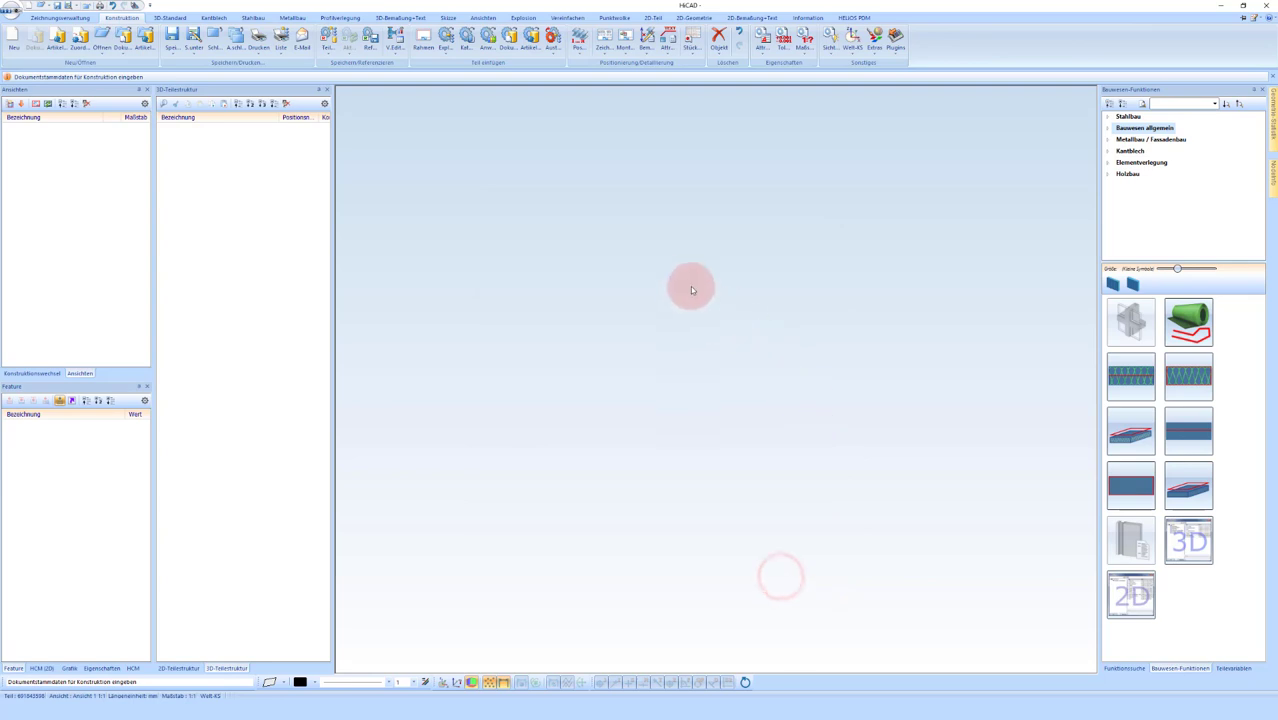
Step: Name the document Müllplatz, accept the Hauptbaugruppe attributes, and save it to the database
{"action": "left_click", "coordinate": [163, 196]}
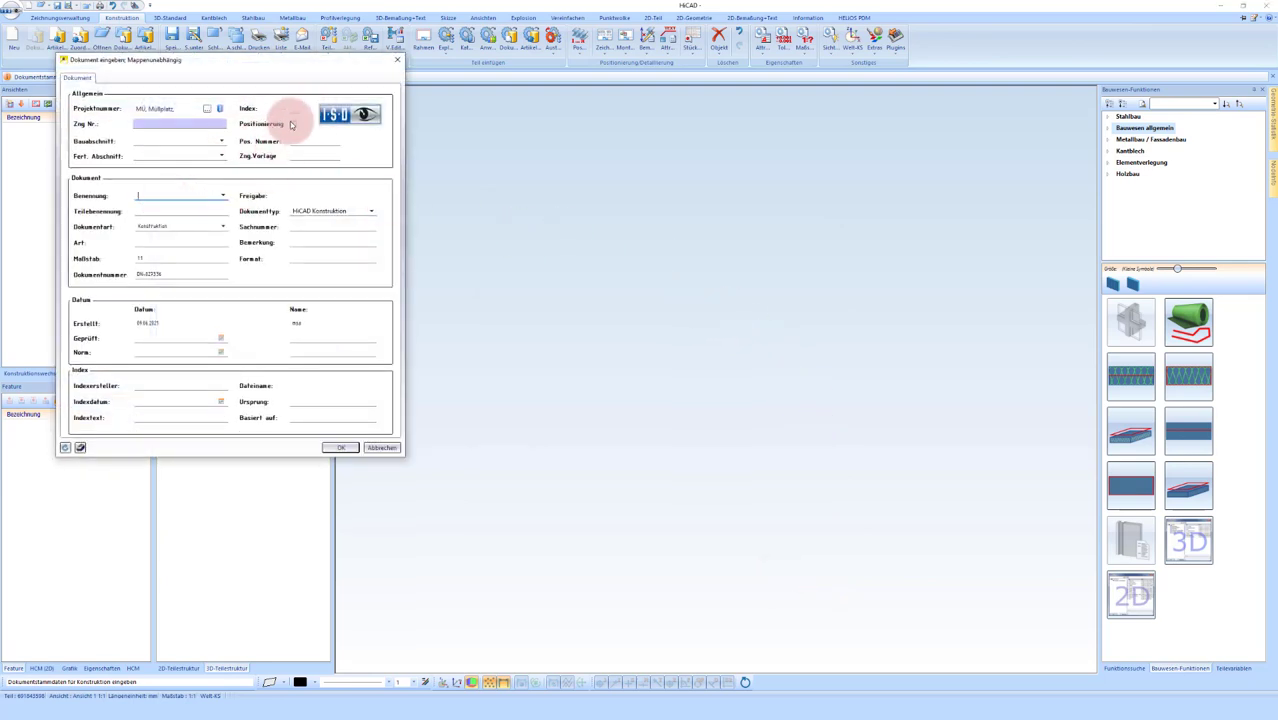
{"action": "left_click", "coordinate": [158, 197]}
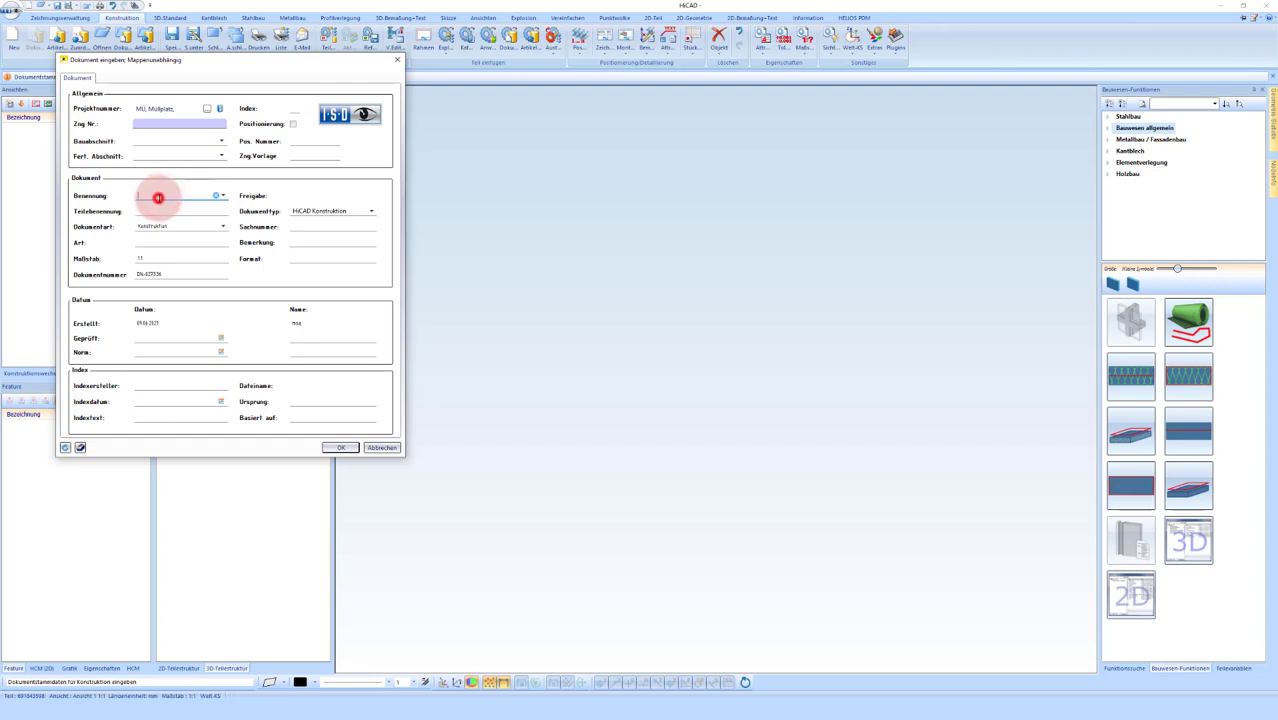
{"action": "type", "text": "1"}
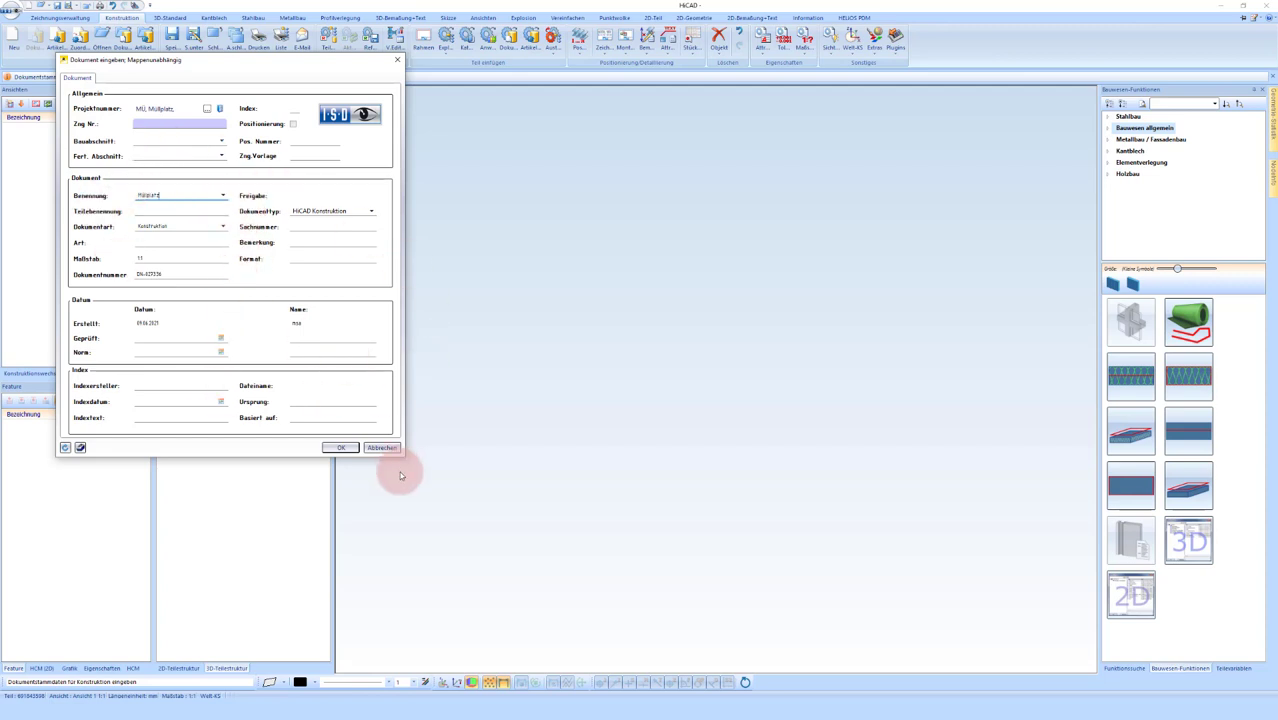
{"action": "left_click", "coordinate": [341, 447]}
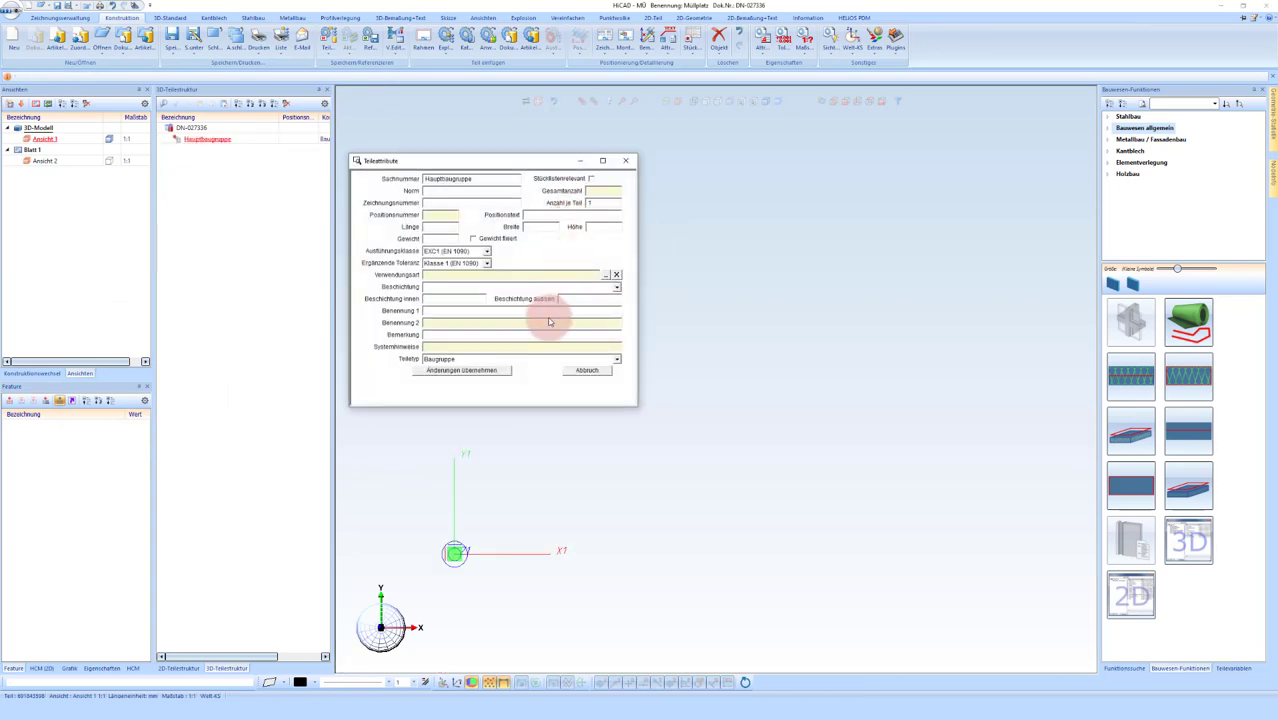
{"action": "left_click", "coordinate": [486, 372]}
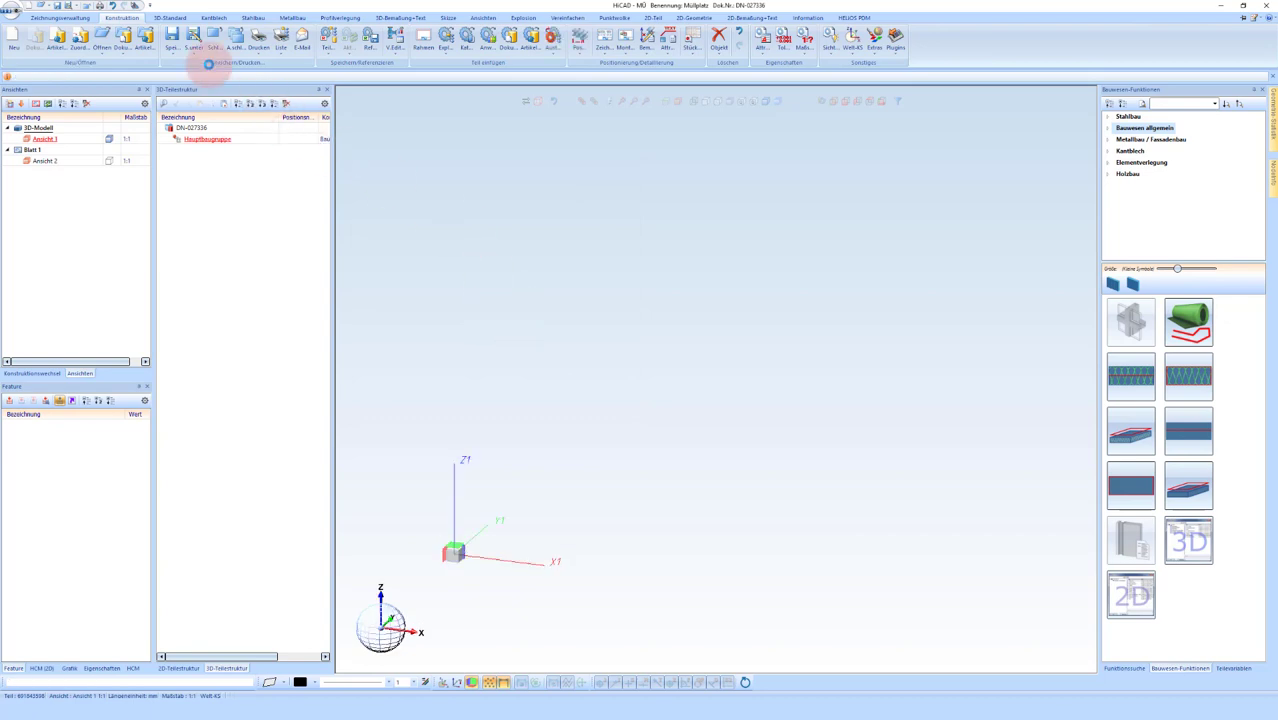
{"action": "left_click", "coordinate": [172, 42]}
{"action": "left_click", "coordinate": [172, 40]}
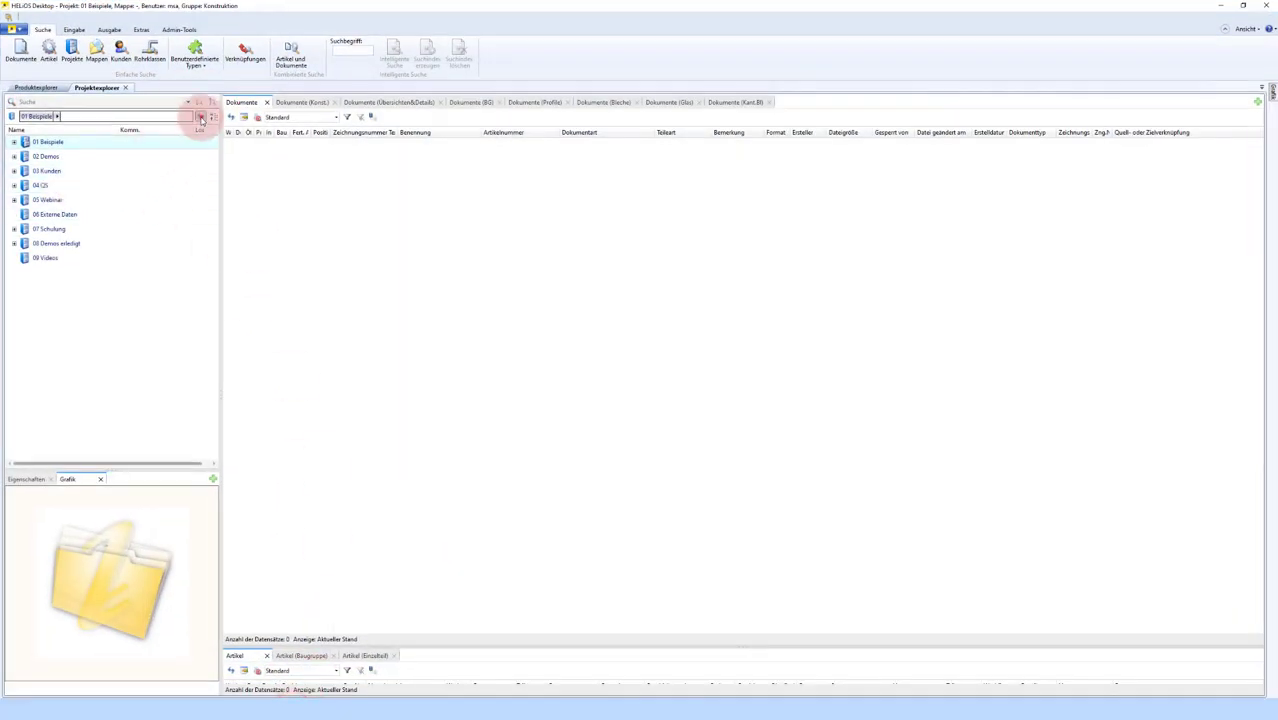
Step: Refresh the Projektexplorer and open 05 Webinar > MÜ to find the Müllplatz document
{"action": "left_click", "coordinate": [200, 116]}
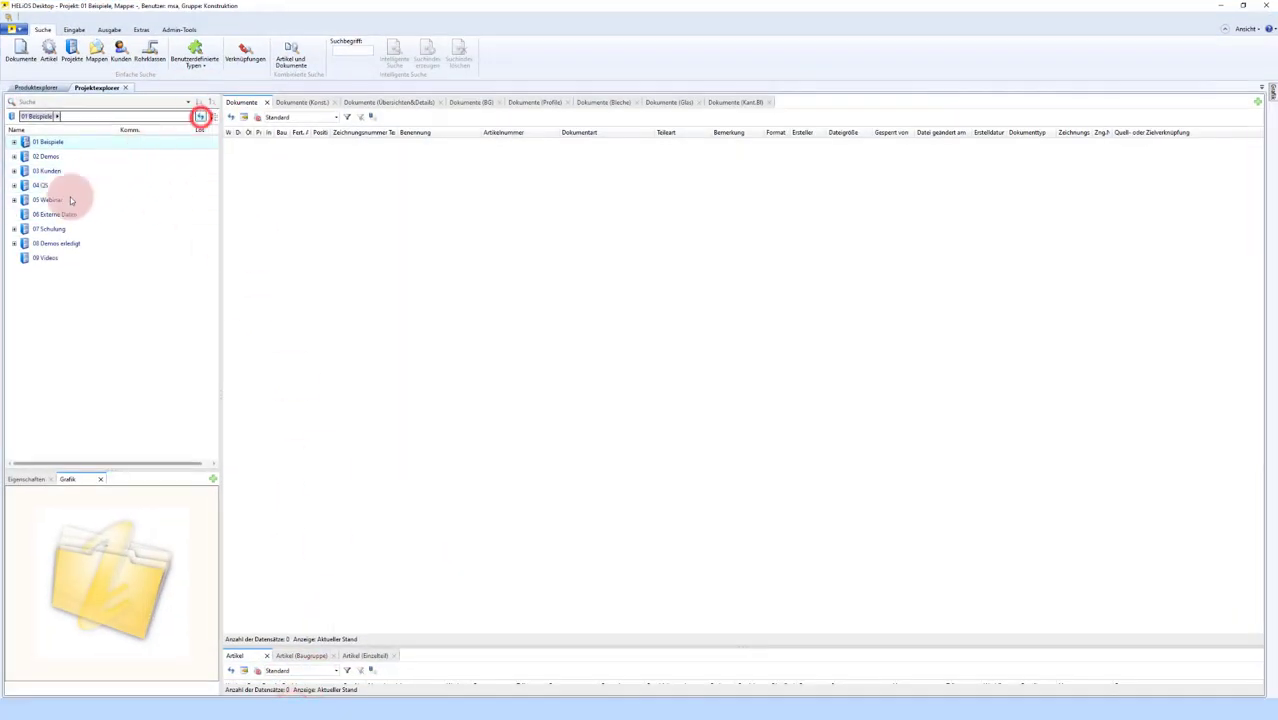
{"action": "left_click", "coordinate": [14, 200]}
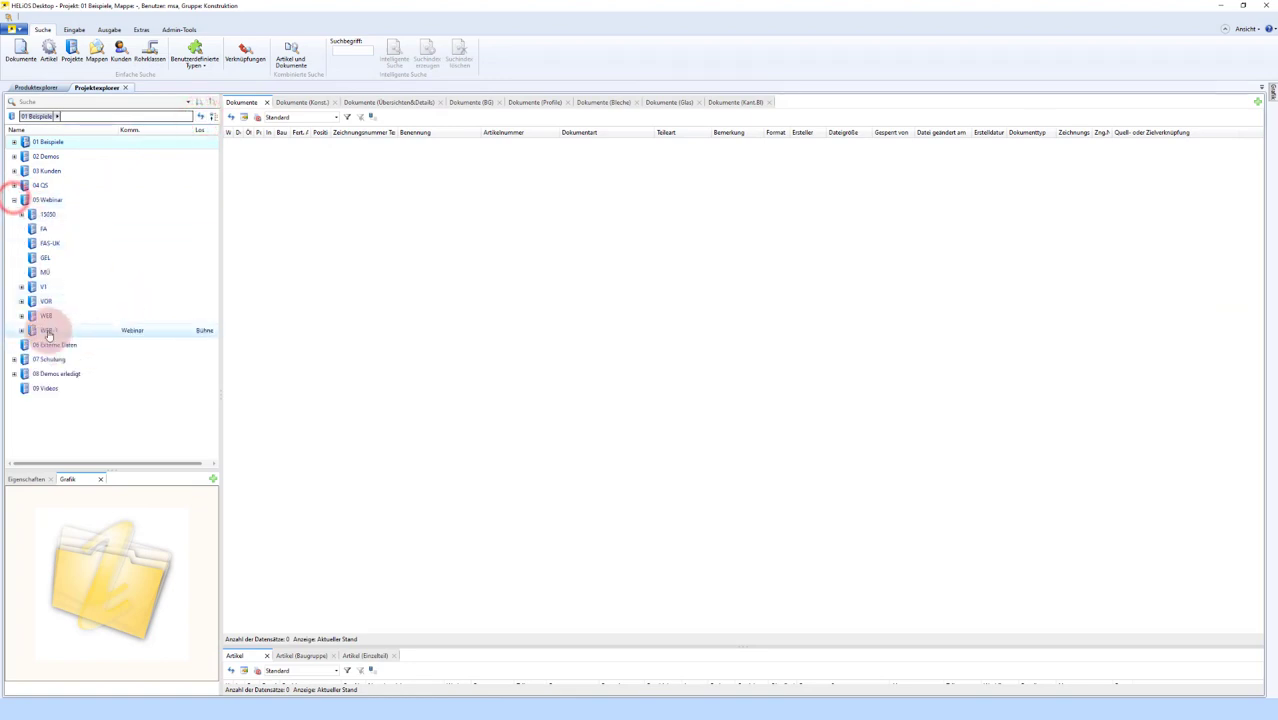
{"action": "left_click", "coordinate": [45, 272]}
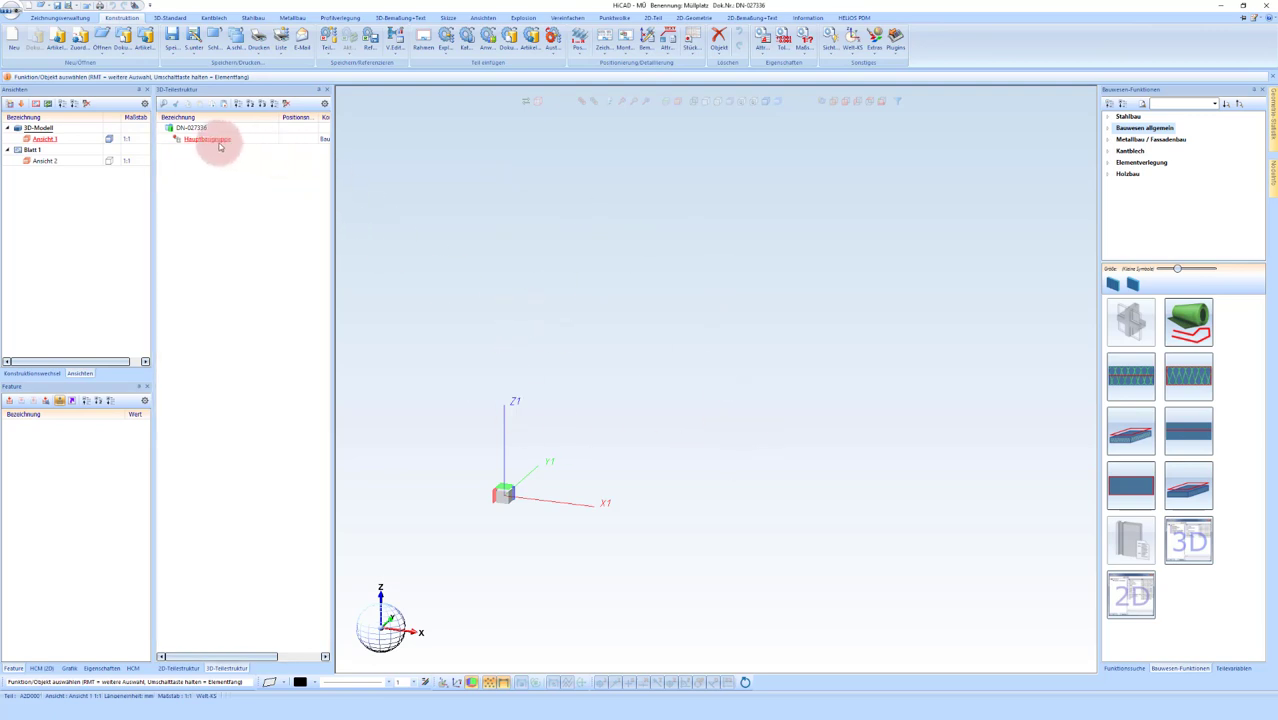
Step: Add a new assembly Bauseits under Hauptbaugruppe as a non-BOM-relevant Strukturbaugruppe
{"action": "right_click", "coordinate": [531, 359]}
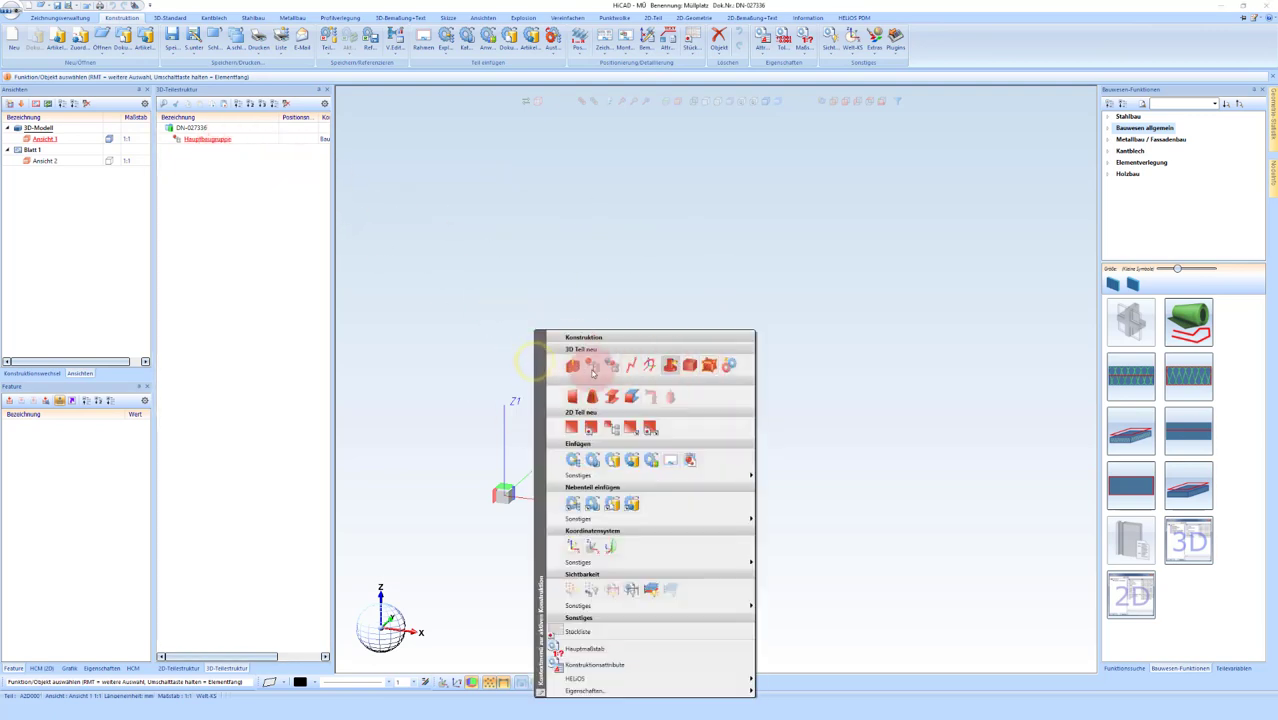
{"action": "left_click", "coordinate": [614, 367]}
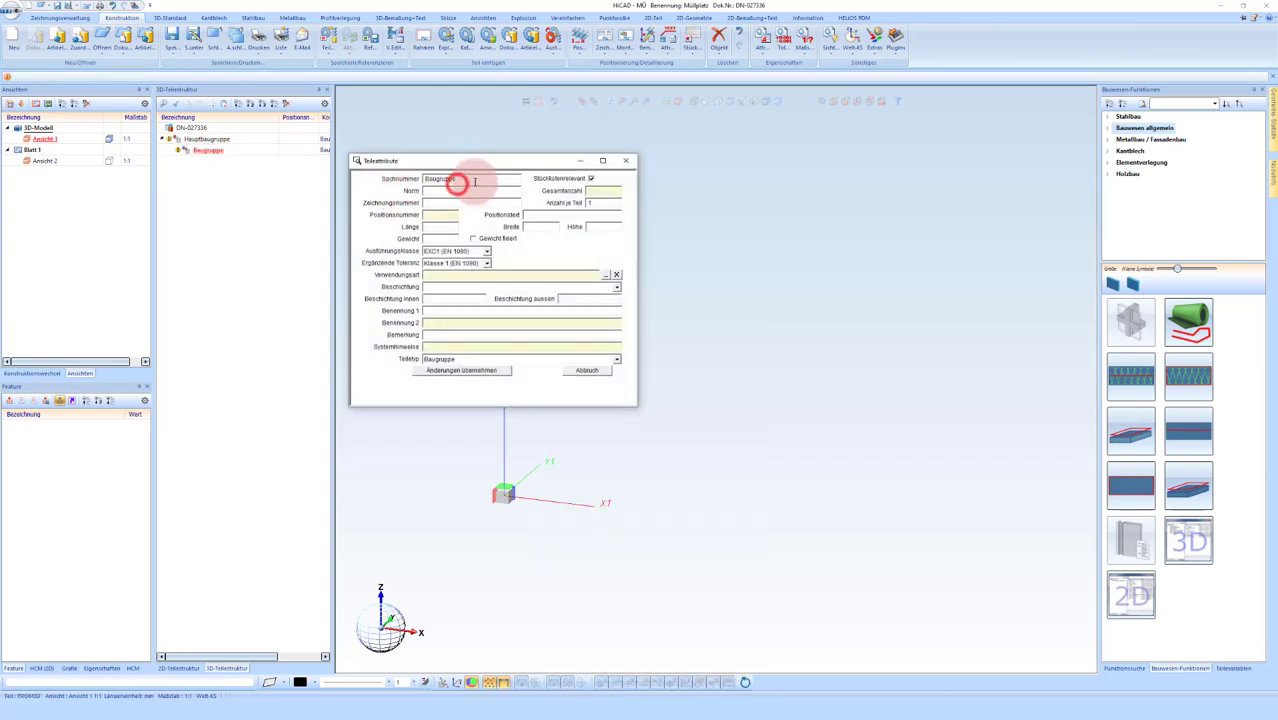
{"action": "double_click", "coordinate": [462, 179]}
{"action": "type", "text": "Bauseits"}
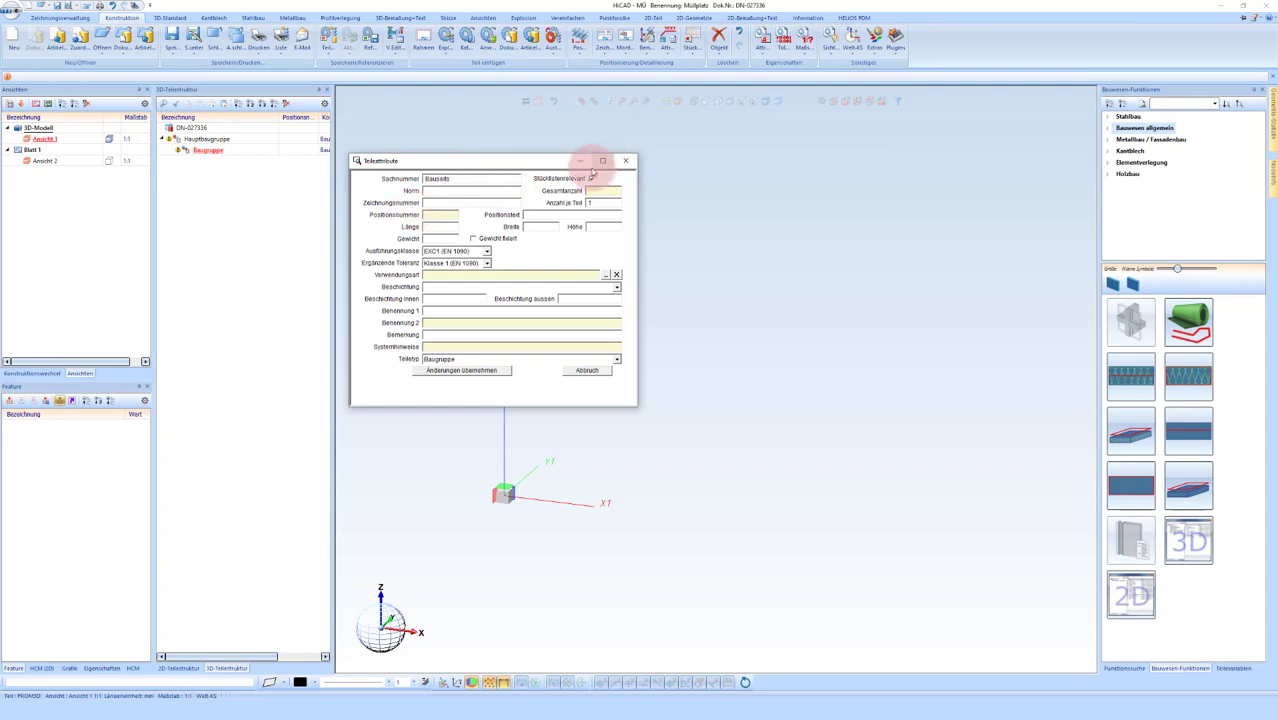
{"action": "left_click", "coordinate": [590, 178]}
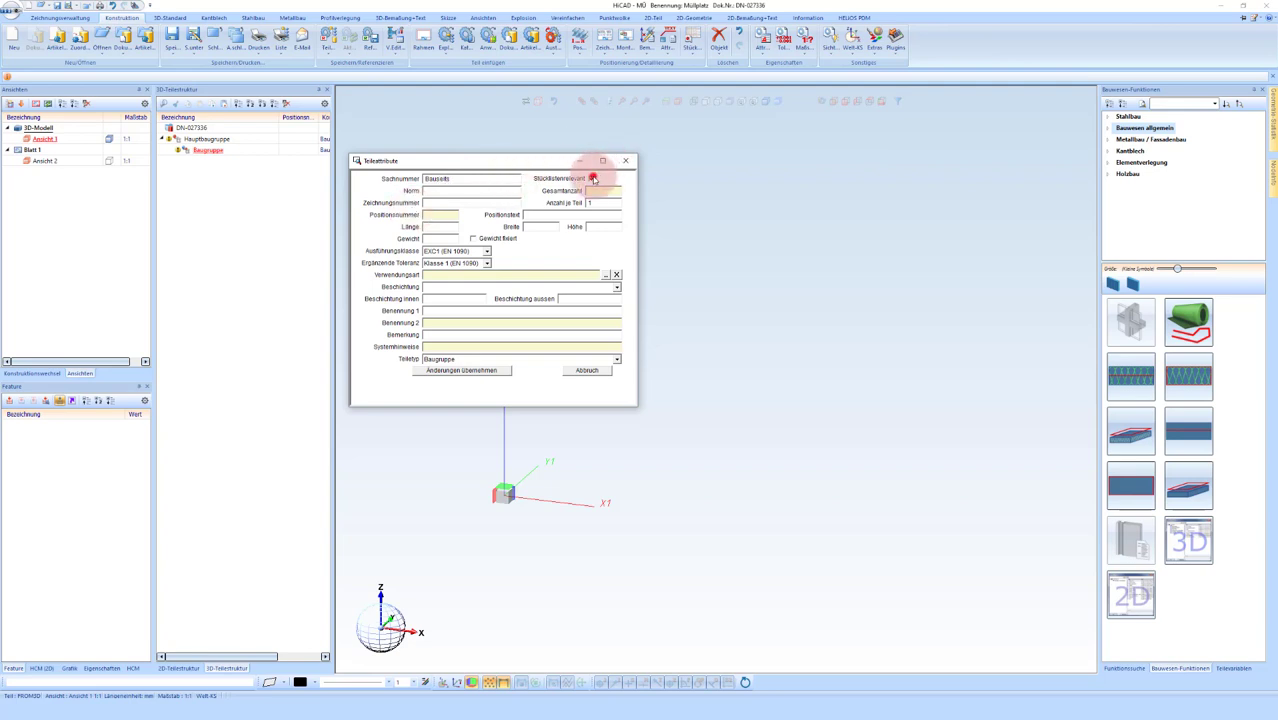
{"action": "left_click", "coordinate": [447, 360]}
{"action": "left_click", "coordinate": [467, 433]}
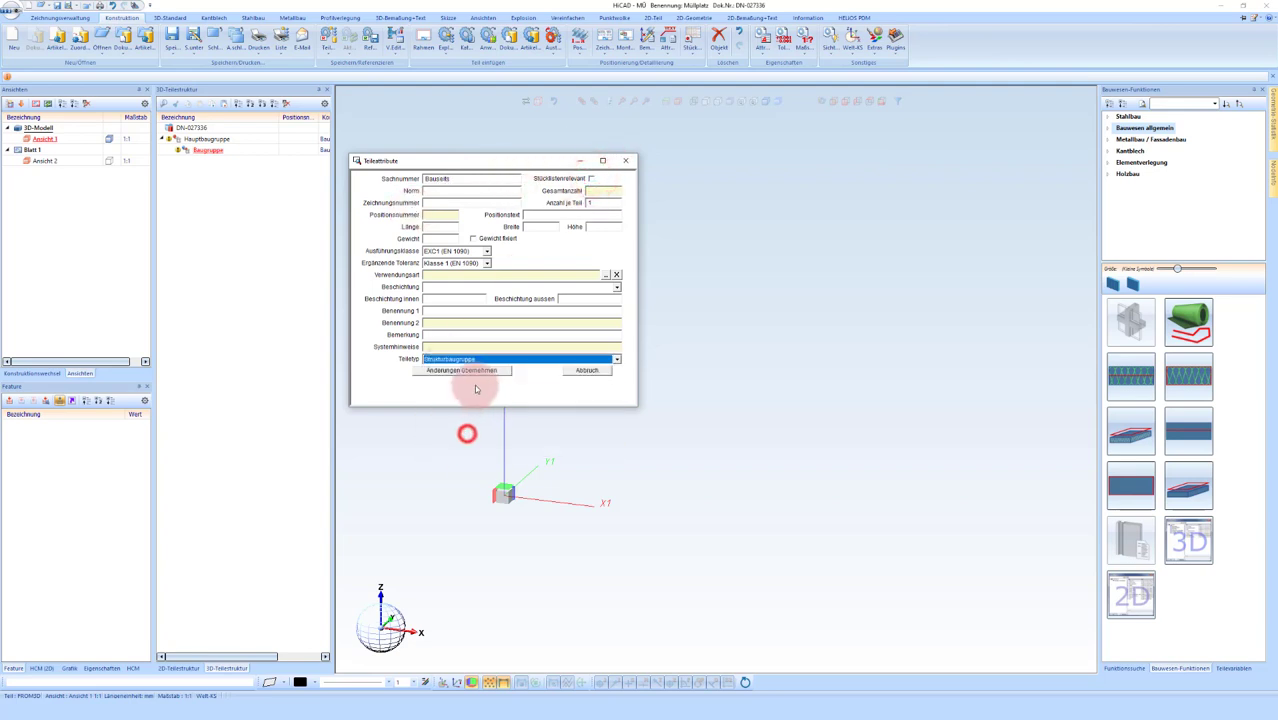
{"action": "left_click", "coordinate": [489, 372]}
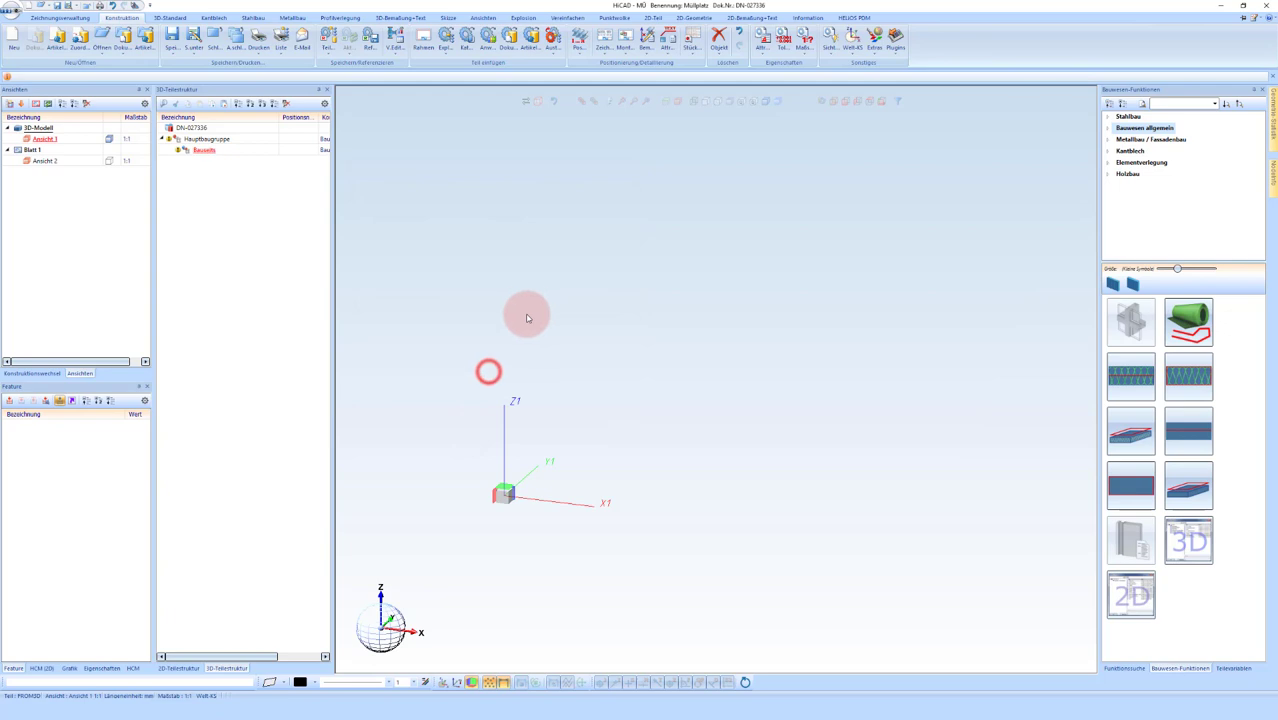
{"action": "left_click", "coordinate": [547, 238]}
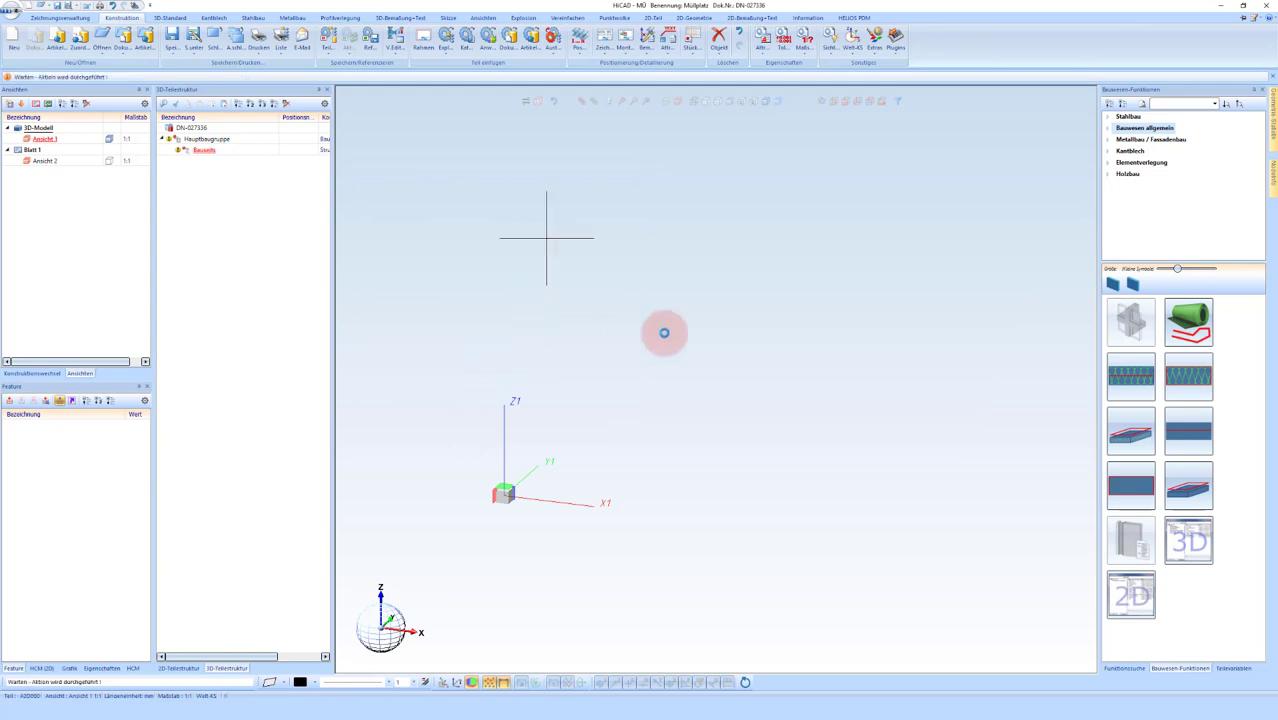
Step: Create a new sketch on a plane at the origin and view it face-on
{"action": "left_click", "coordinate": [453, 19]}
{"action": "left_click", "coordinate": [14, 40]}
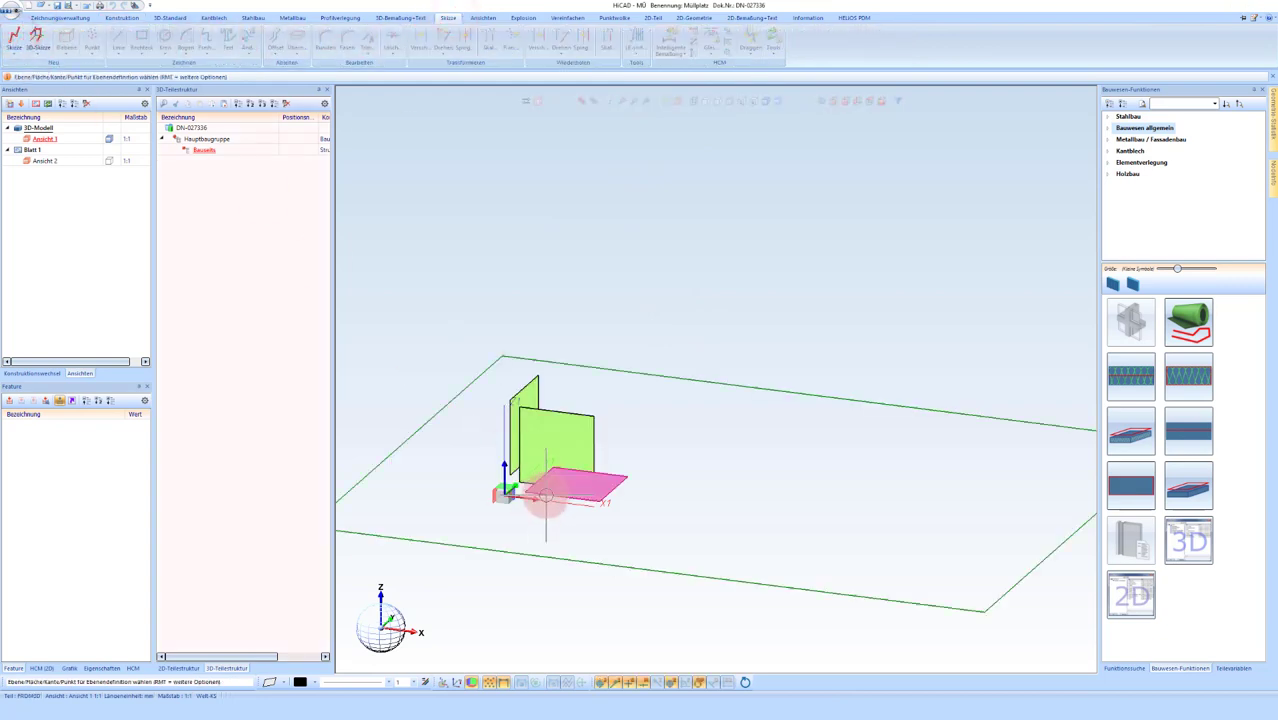
{"action": "left_click", "coordinate": [534, 498]}
{"action": "left_click", "coordinate": [870, 101]}
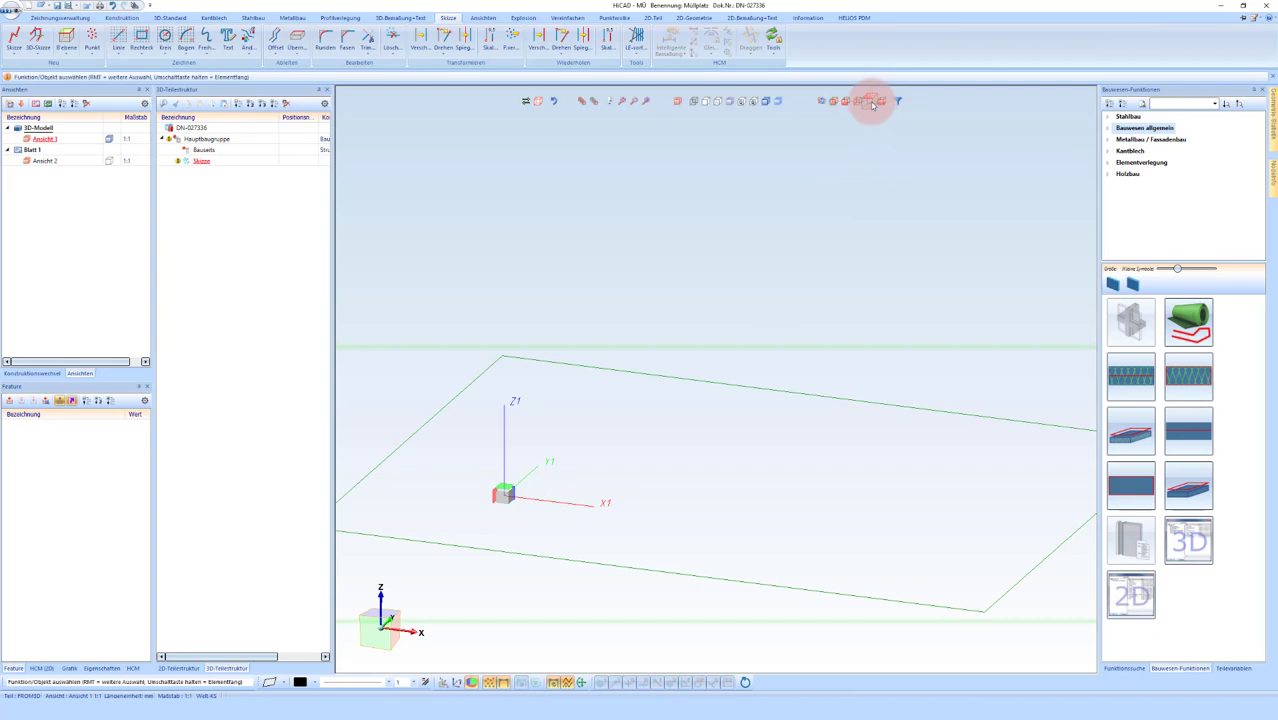
Step: Start a line chain at the origin with a 6800 mm base line
{"action": "left_click", "coordinate": [116, 37]}
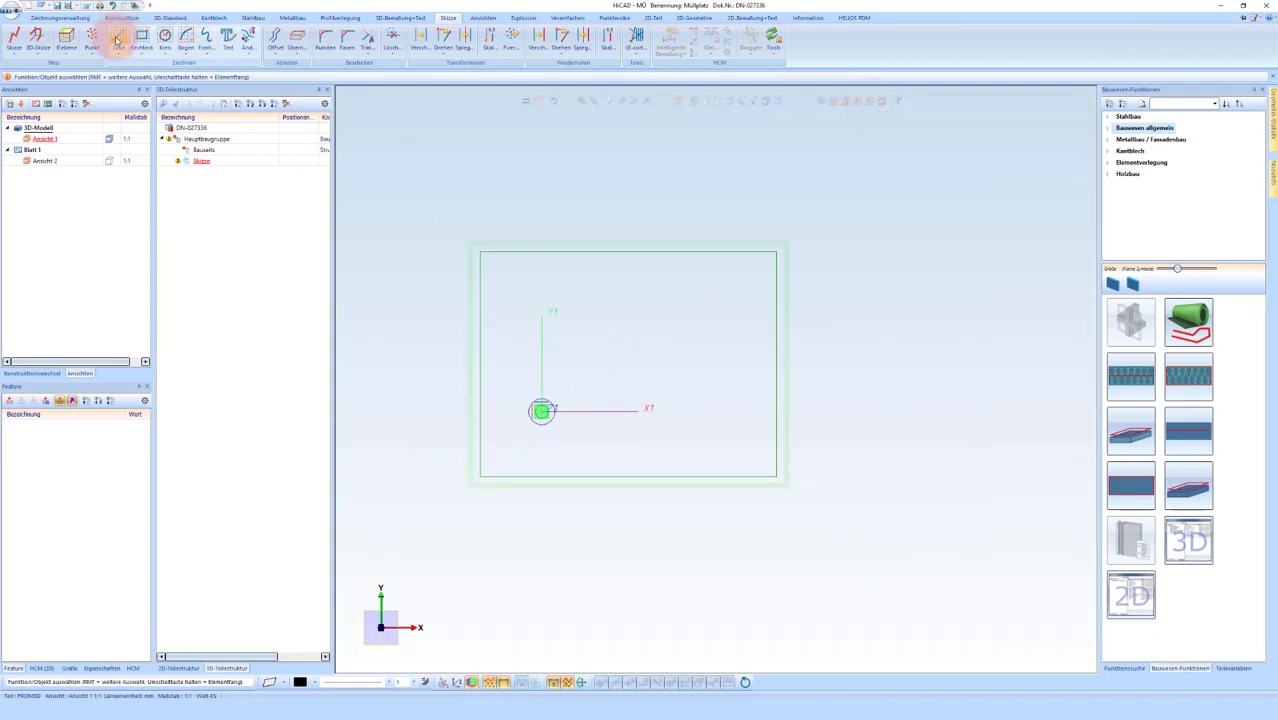
{"action": "left_click", "coordinate": [534, 355]}
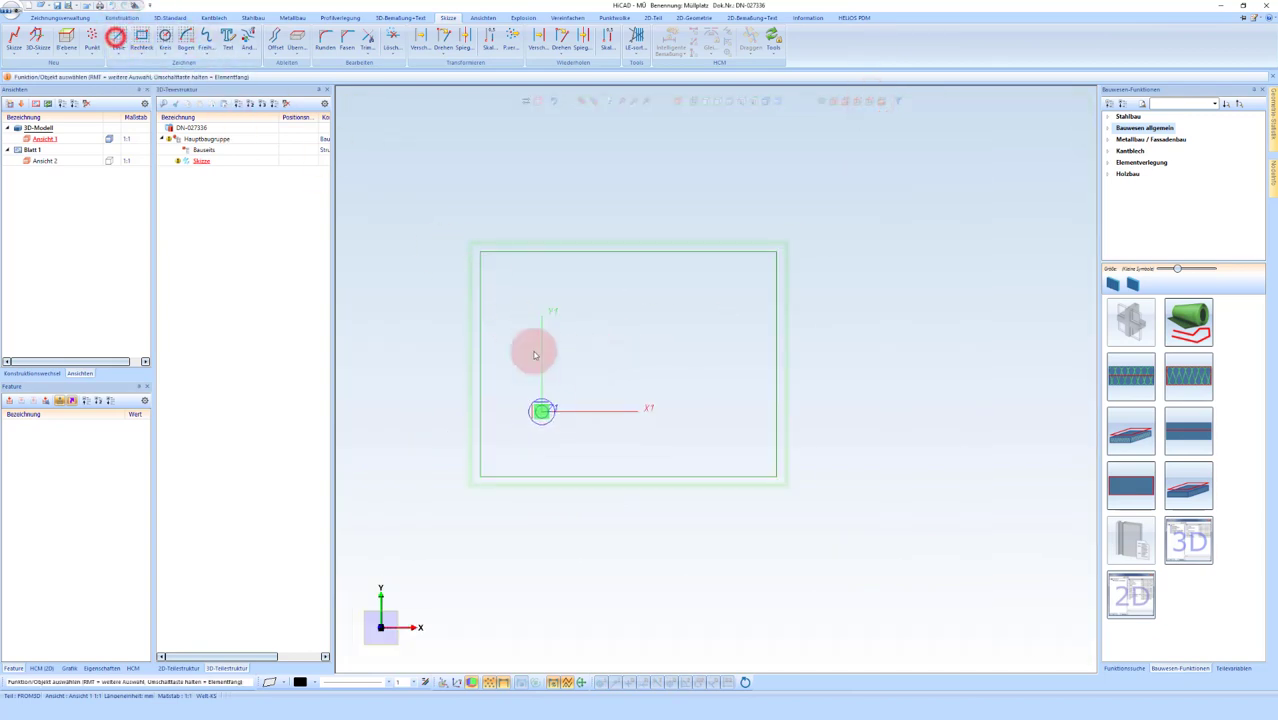
{"action": "left_click", "coordinate": [541, 410]}
{"action": "scroll", "coordinate": [600, 402], "scroll_direction": "down", "scroll_amount": 2}
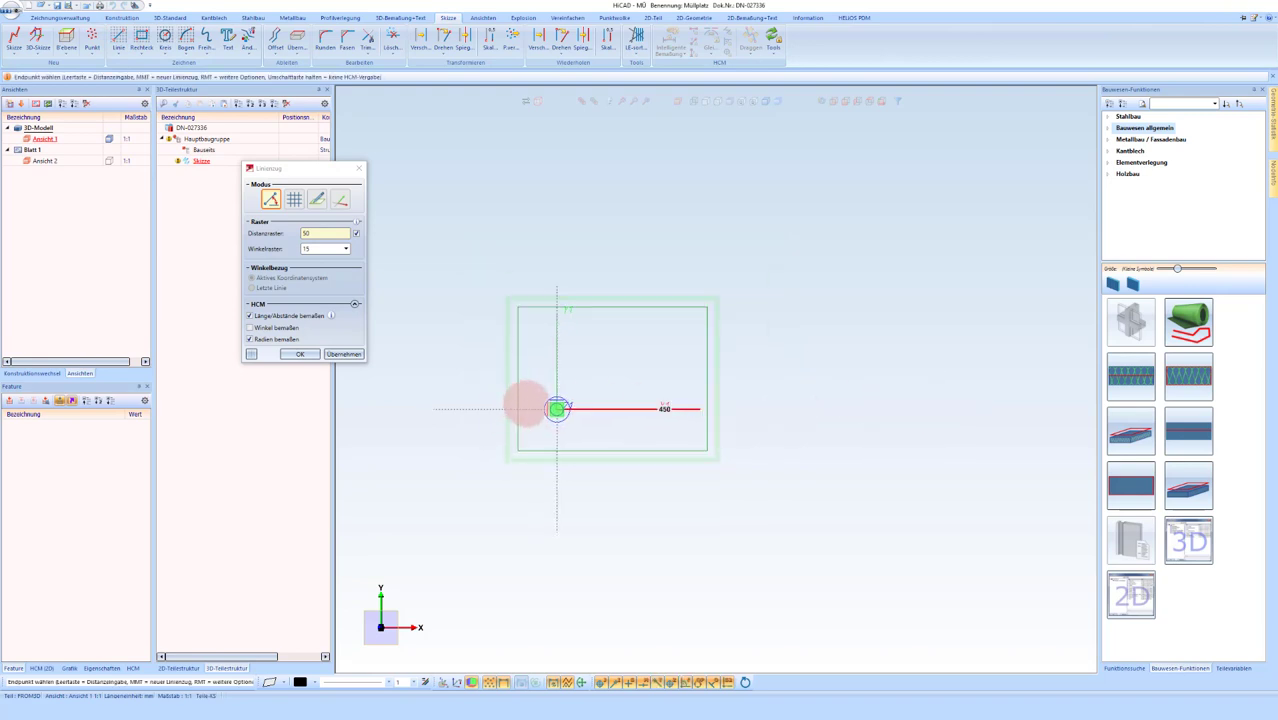
{"action": "scroll", "coordinate": [560, 400], "scroll_direction": "down", "scroll_amount": 3}
{"action": "type", "text": "500"}
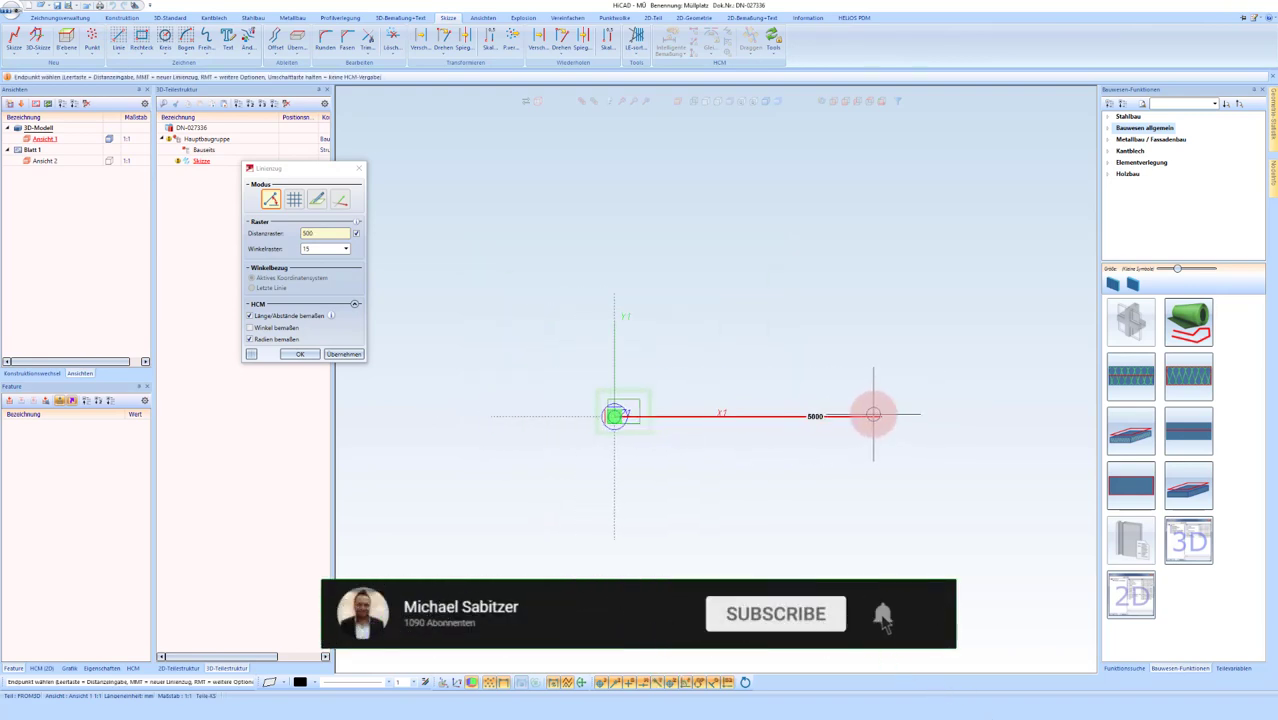
{"action": "key", "text": "space"}
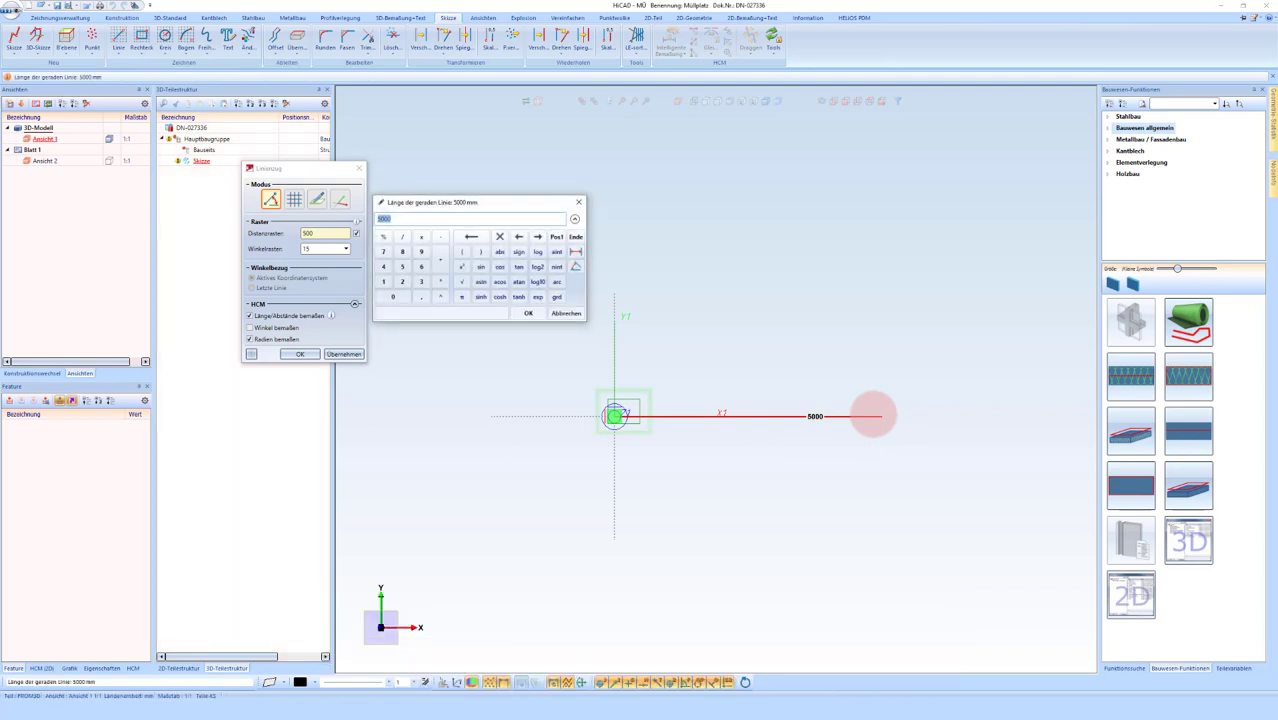
{"action": "type", "text": "0"}
{"action": "key", "text": "Return"}
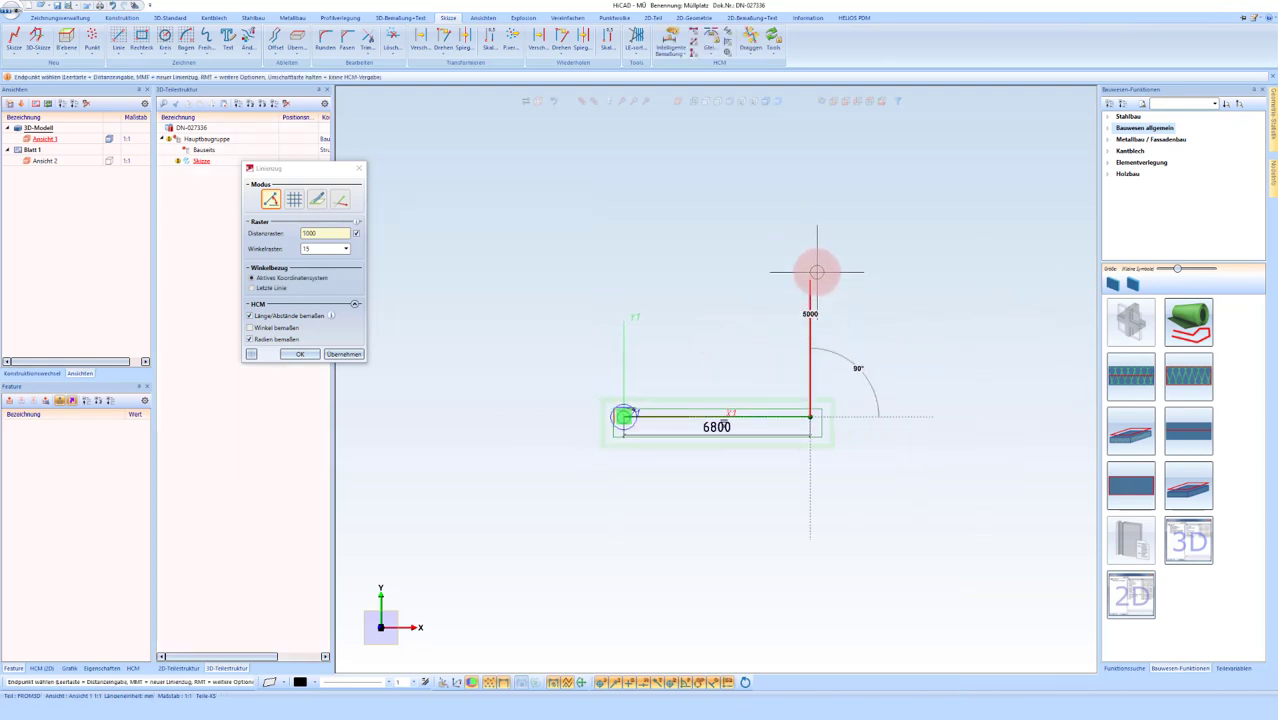
Step: Draw the 4000 right side and the top edge, then close the outline back at the start
{"action": "scroll", "coordinate": [817, 271], "scroll_direction": "up", "scroll_amount": 2}
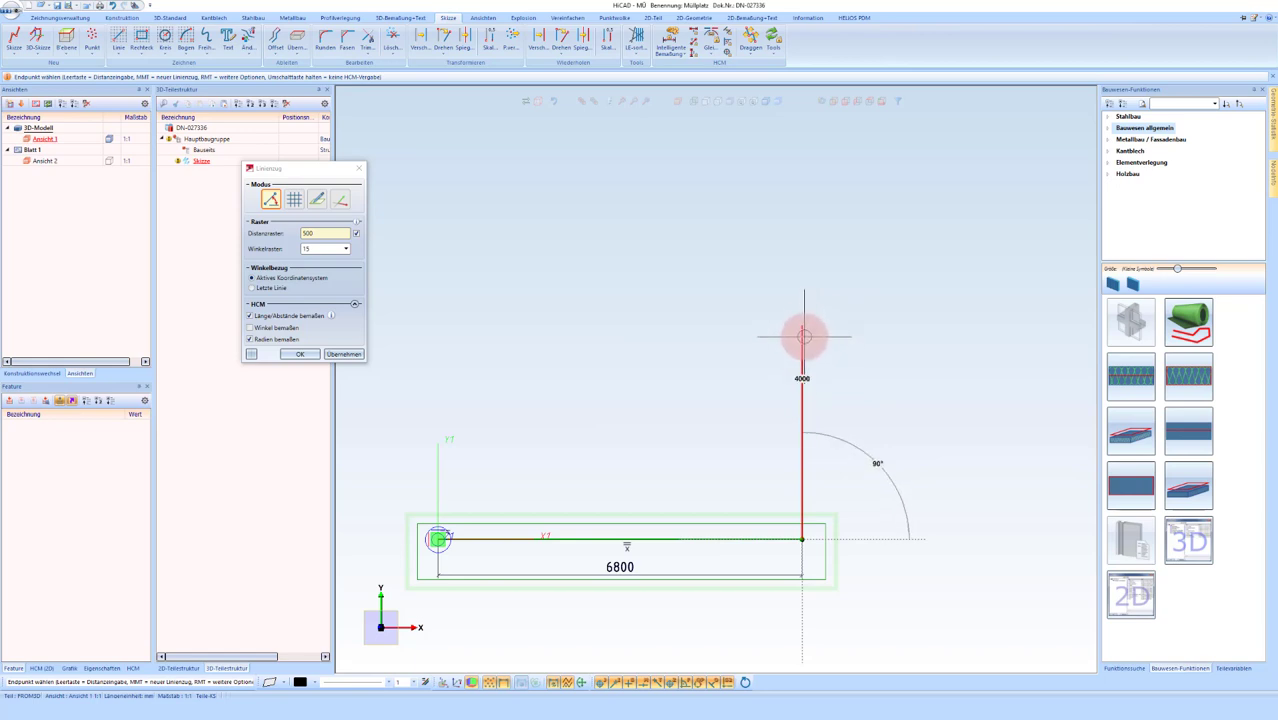
{"action": "left_click", "coordinate": [802, 325]}
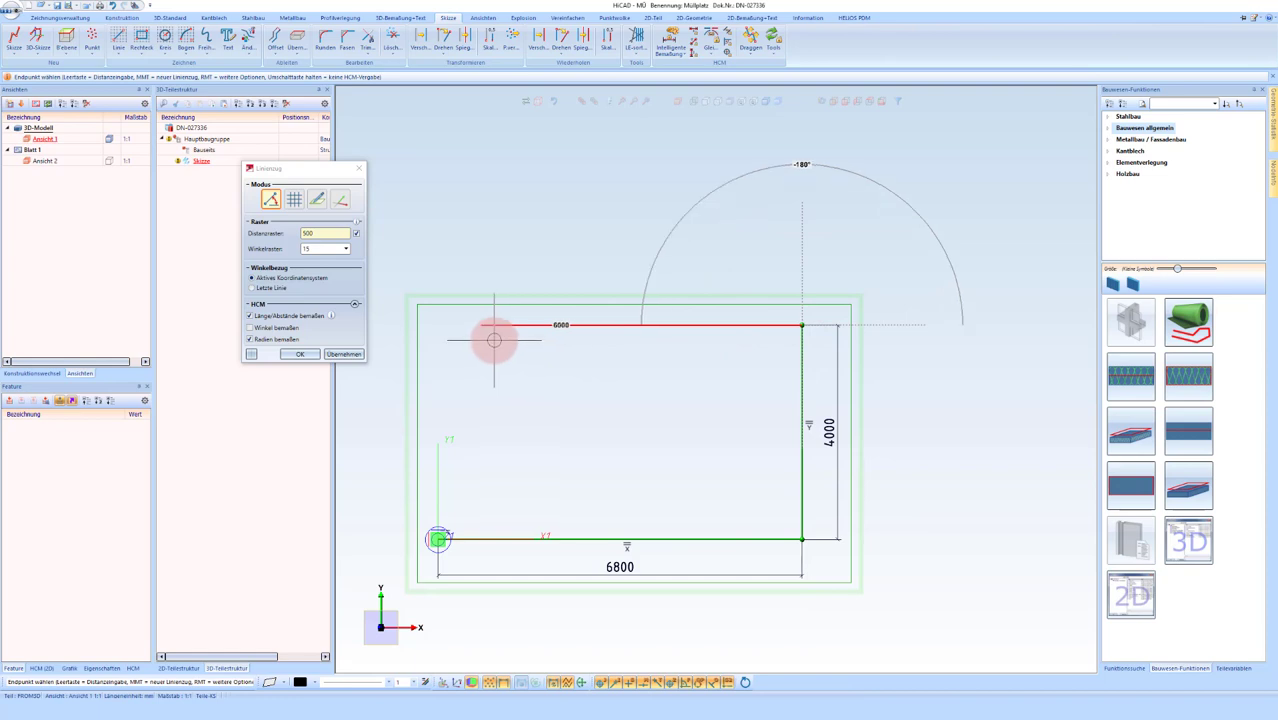
{"action": "left_click", "coordinate": [492, 338]}
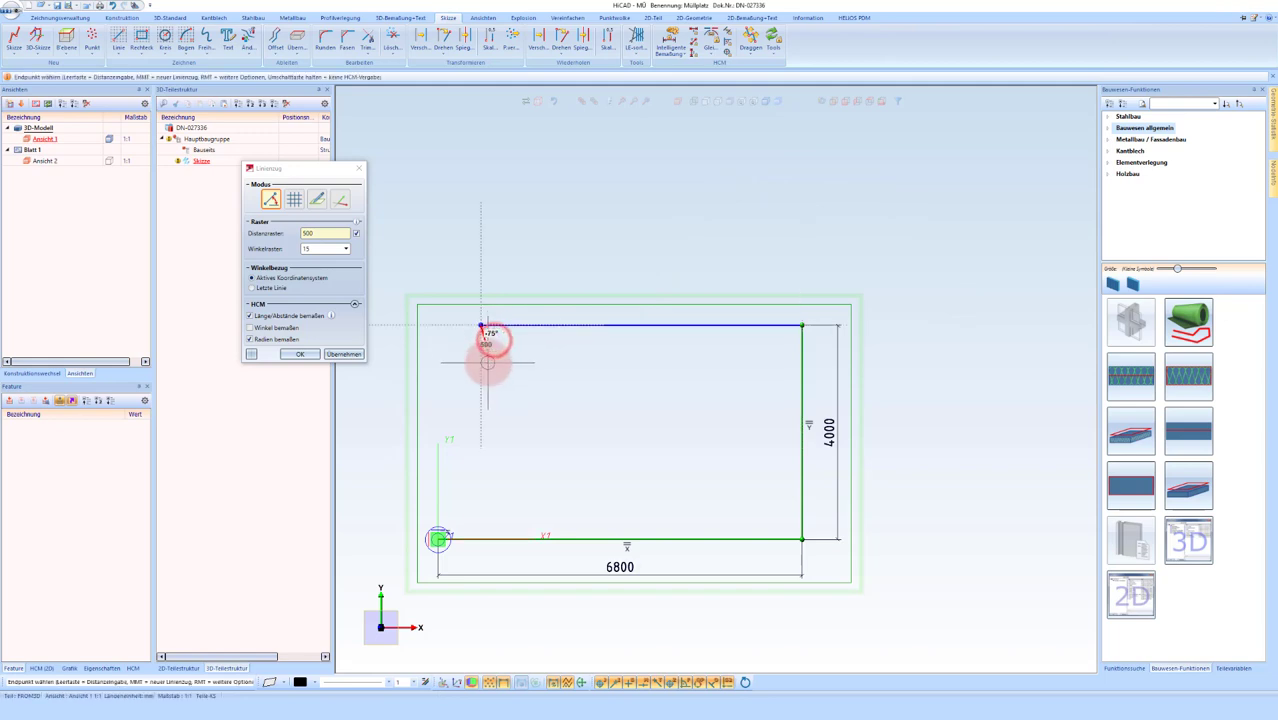
{"action": "left_click", "coordinate": [438, 539]}
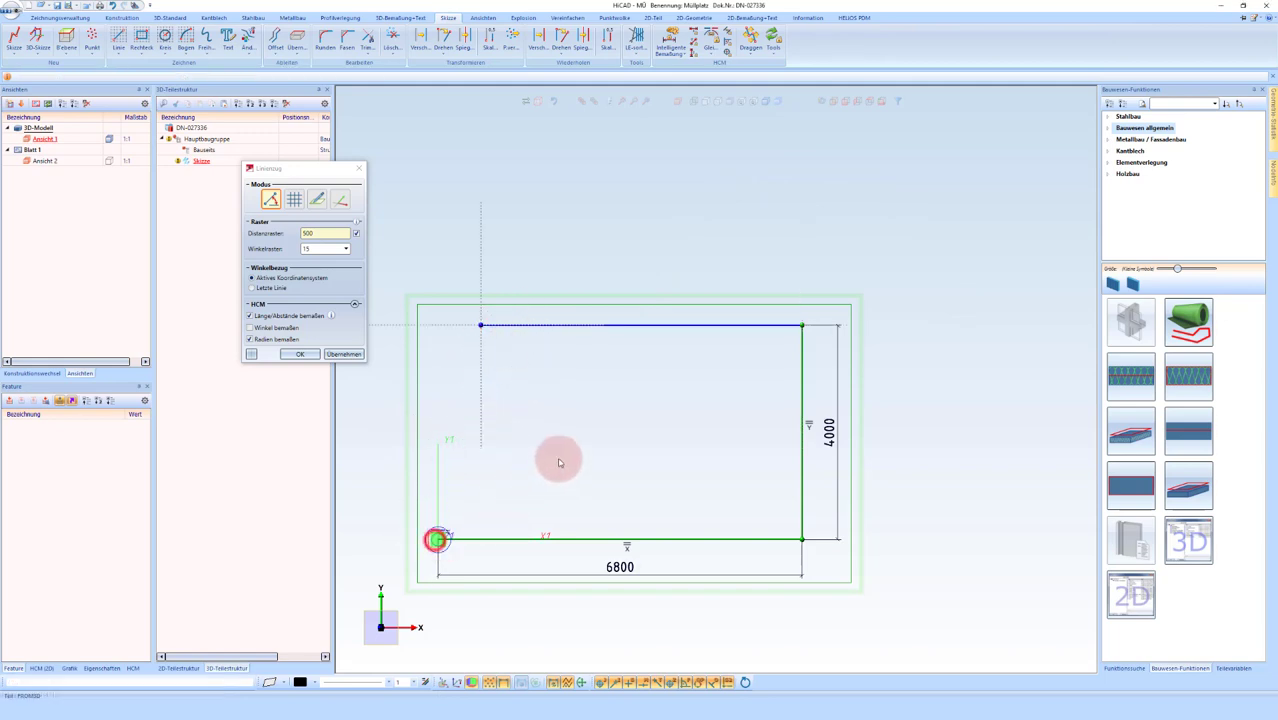
{"action": "middle_click", "coordinate": [596, 378]}
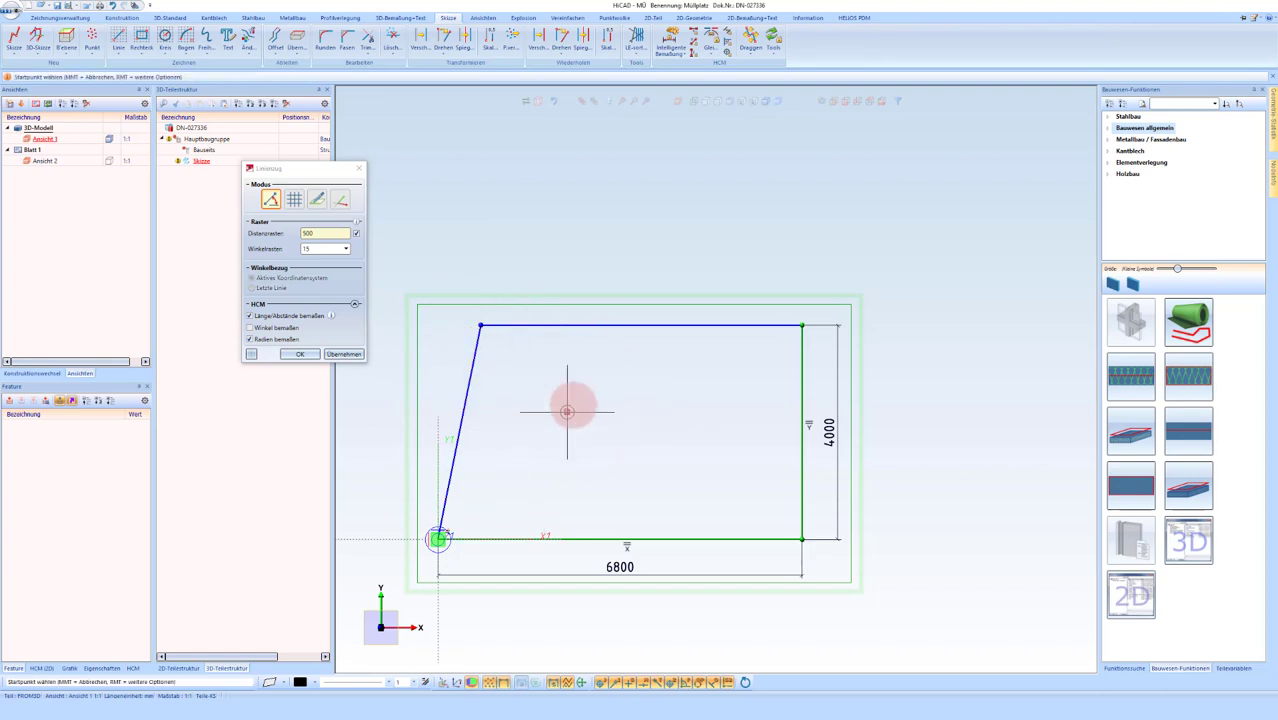
{"action": "middle_click", "coordinate": [634, 412]}
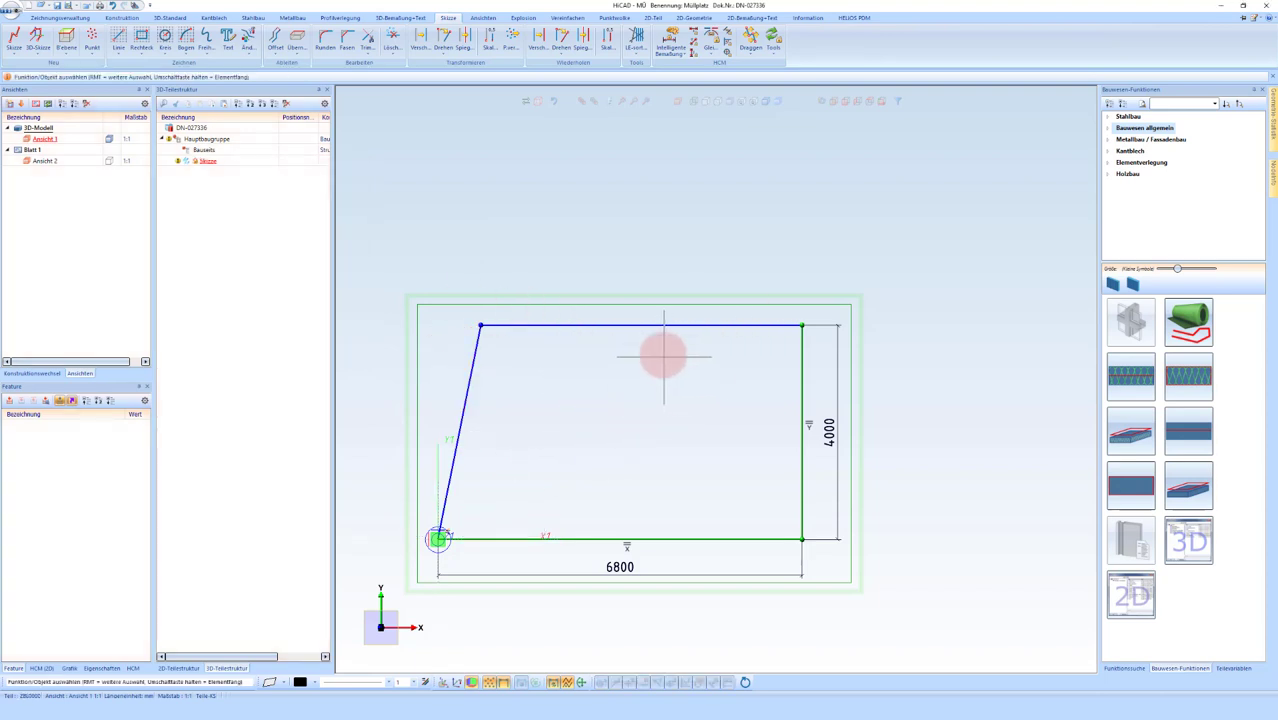
Step: Dimension the outline's top edge at 6000 with Intelligente Bemaßung
{"action": "left_click", "coordinate": [671, 38]}
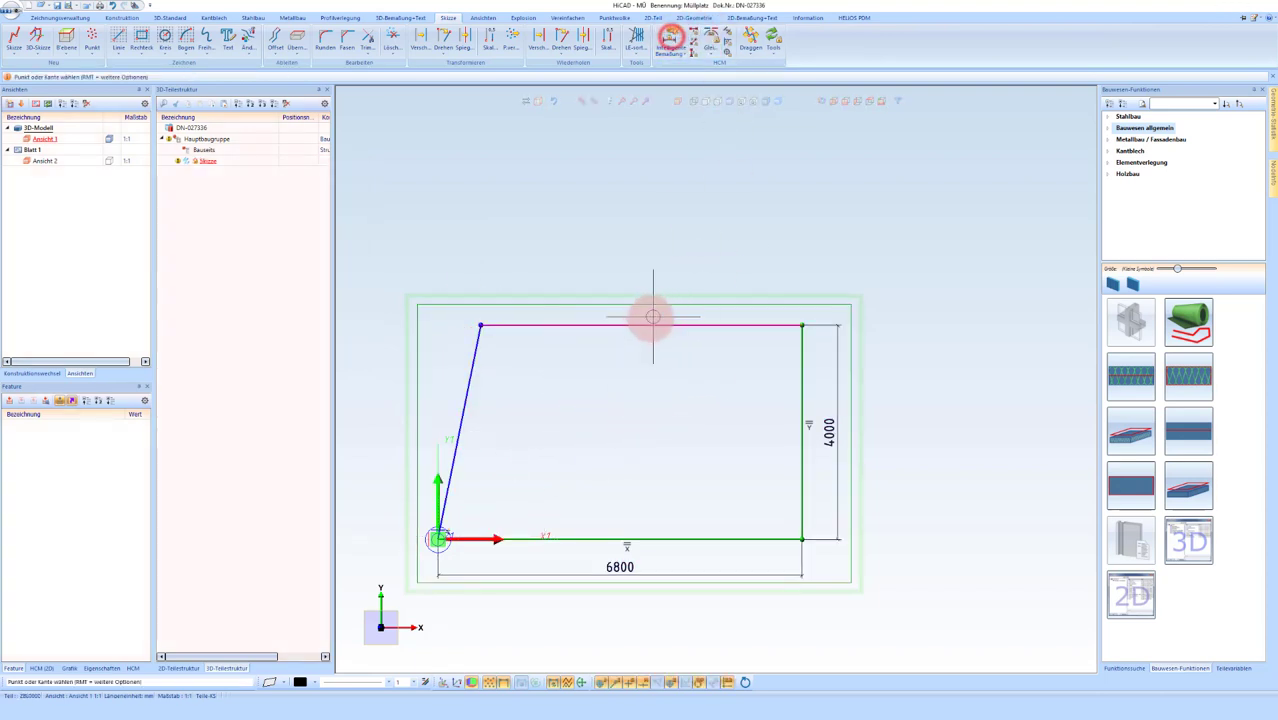
{"action": "left_click", "coordinate": [624, 328]}
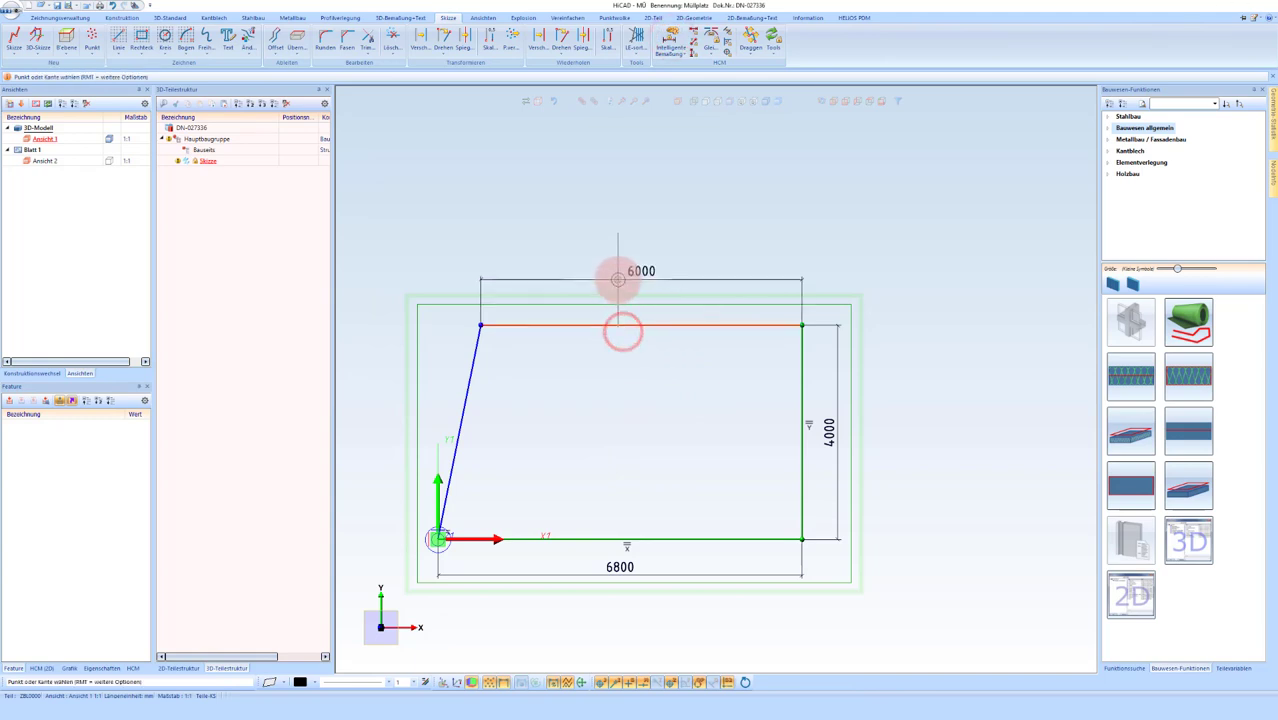
{"action": "left_click", "coordinate": [617, 279]}
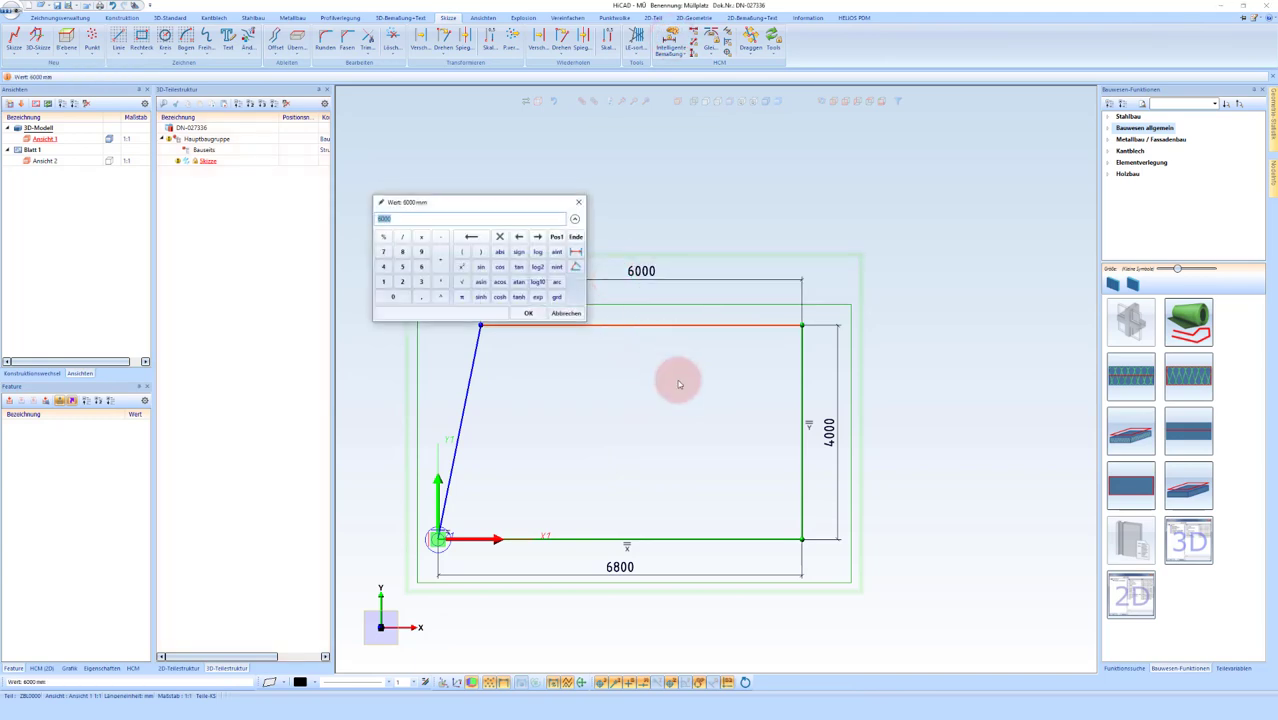
{"action": "key", "text": "Return"}
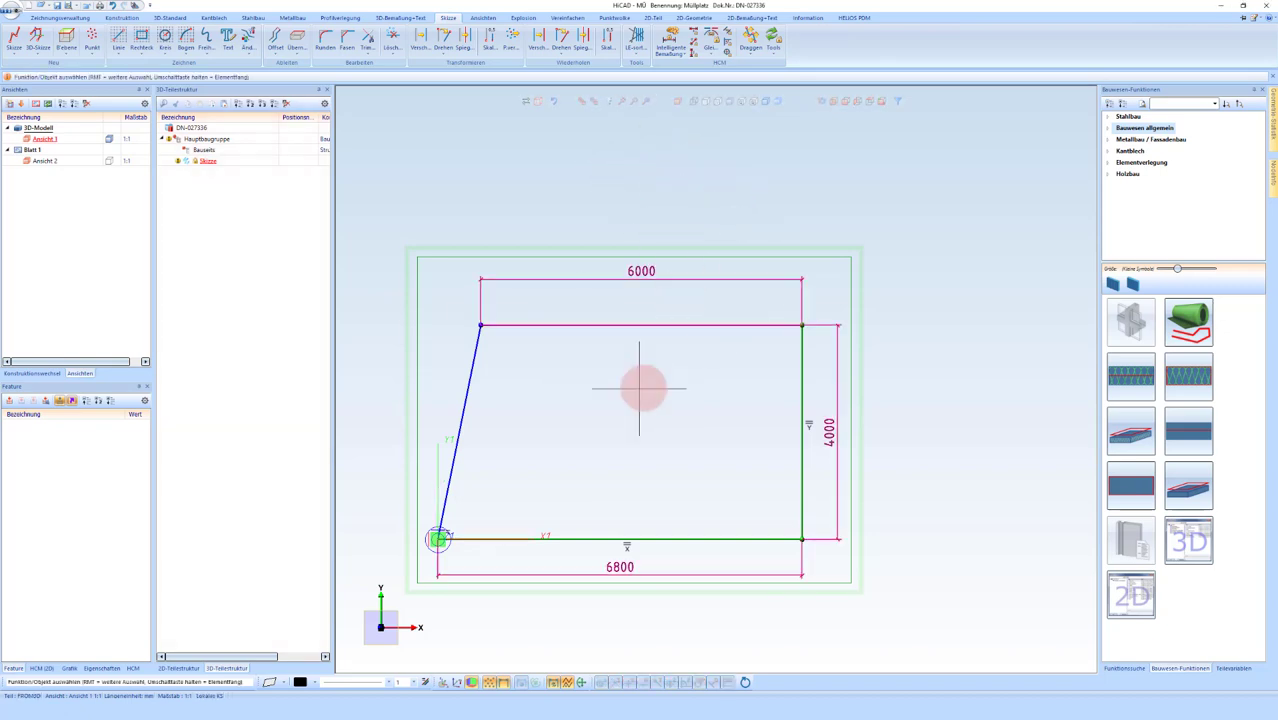
{"action": "scroll", "coordinate": [680, 380], "scroll_direction": "down", "scroll_amount": 2}
{"action": "left_click", "coordinate": [819, 505]}
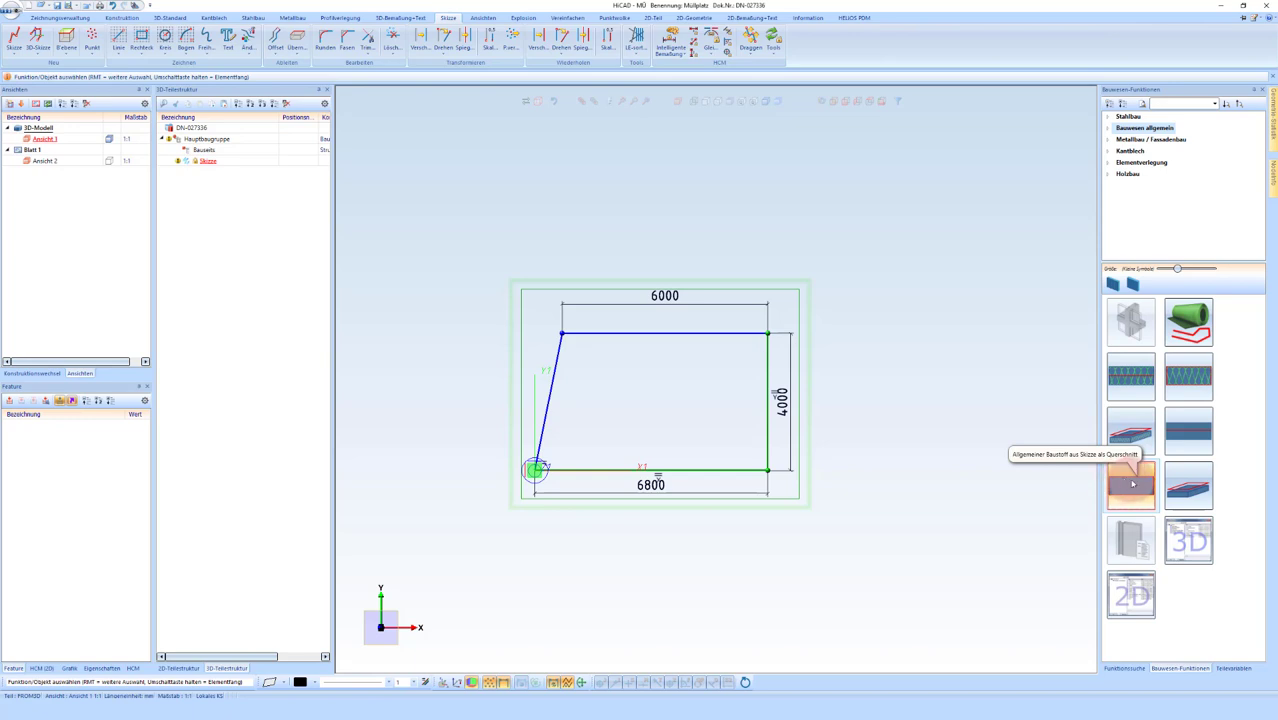
{"action": "left_click", "coordinate": [1132, 484]}
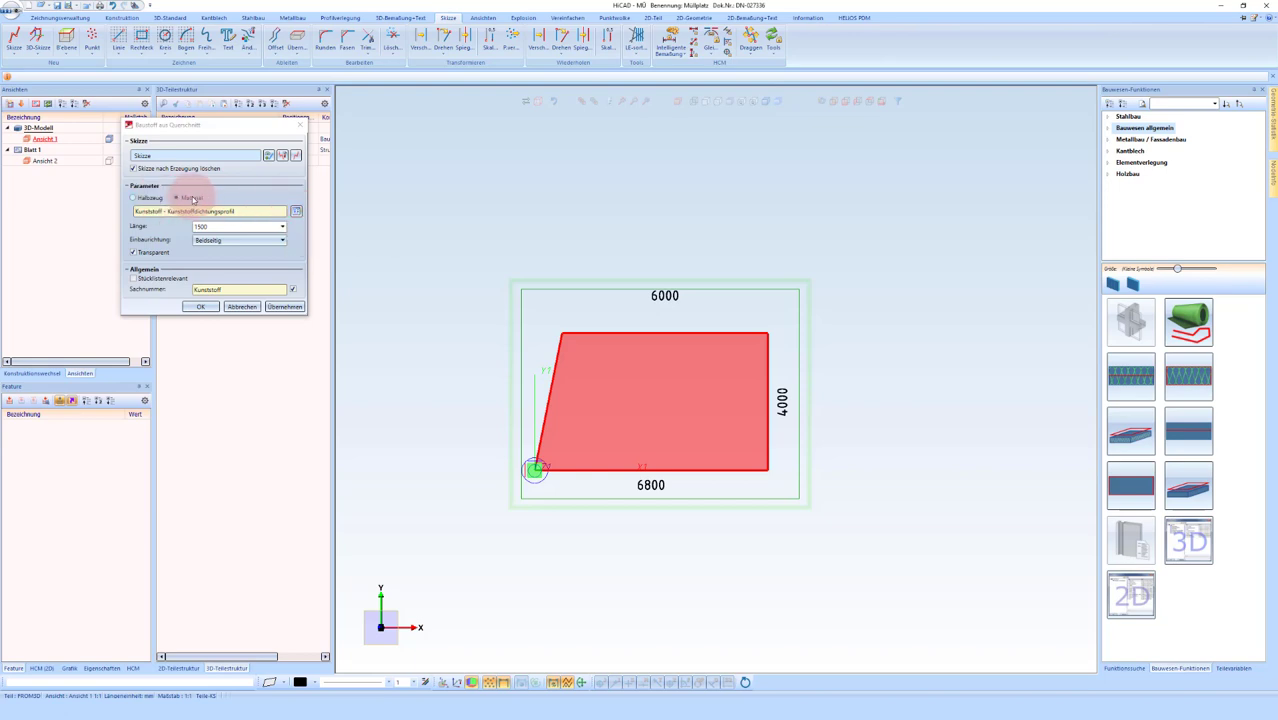
{"action": "left_click", "coordinate": [148, 199]}
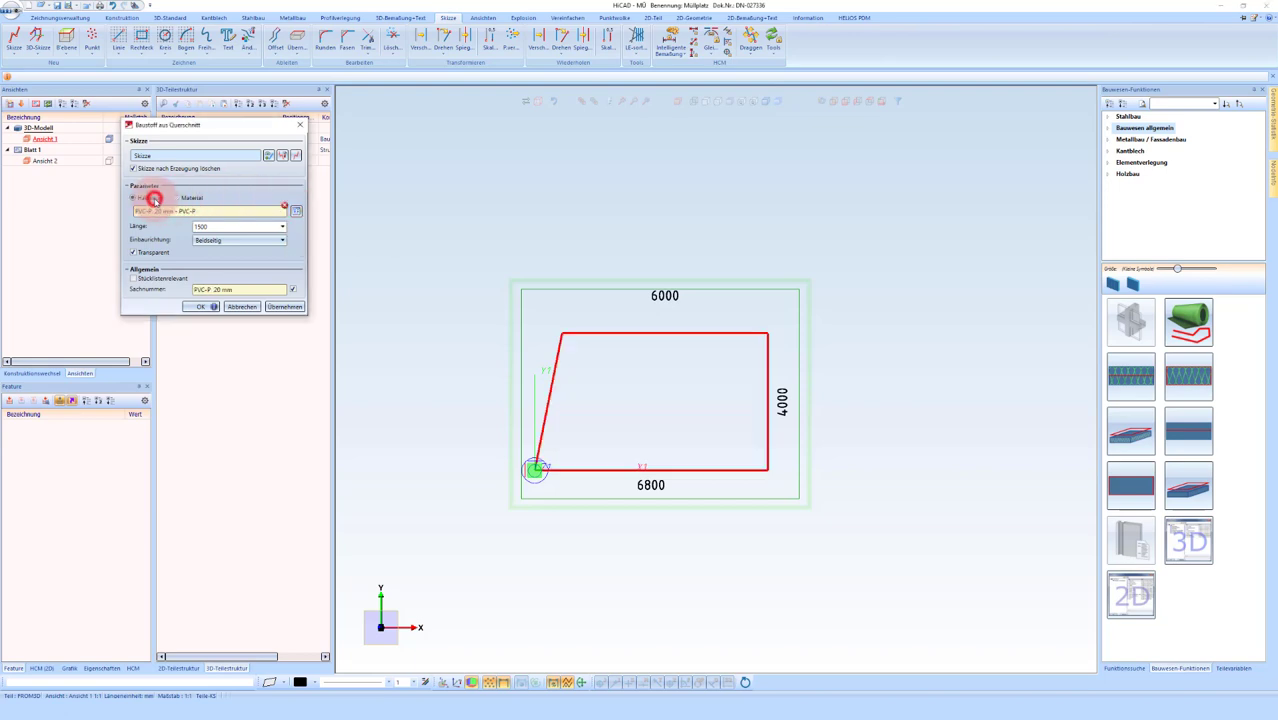
{"action": "left_click", "coordinate": [297, 210]}
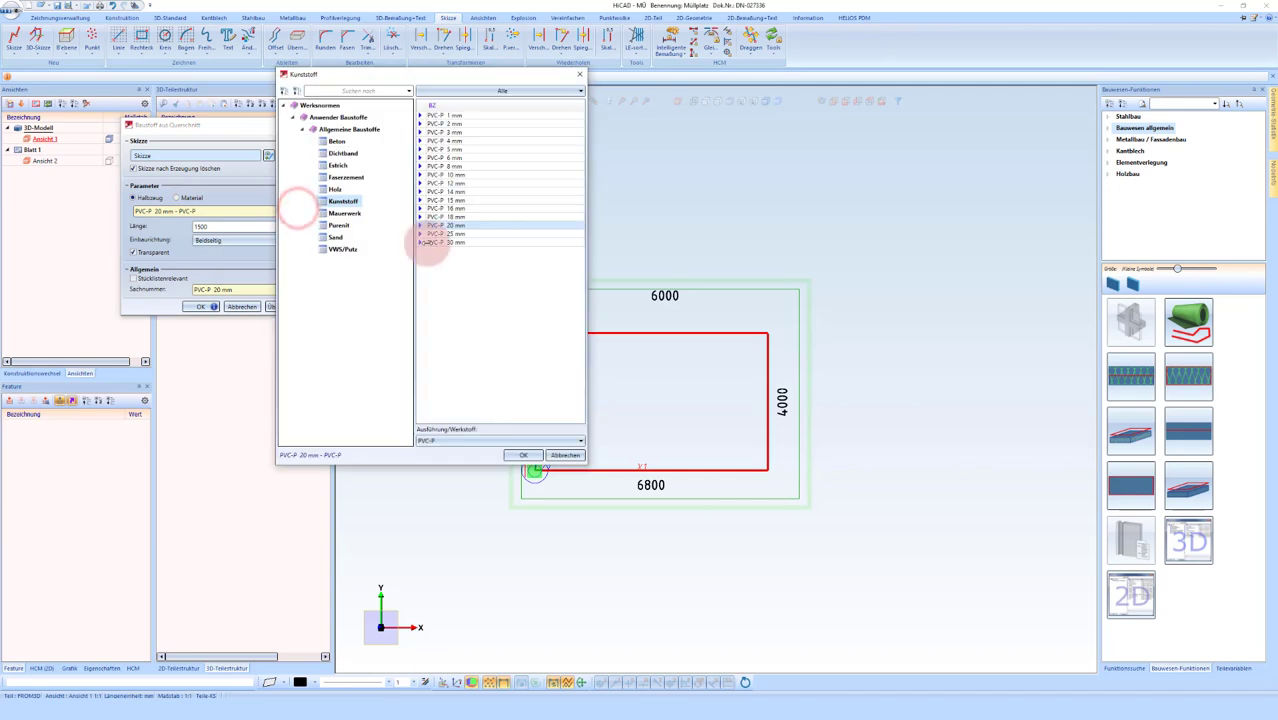
{"action": "left_click", "coordinate": [339, 142]}
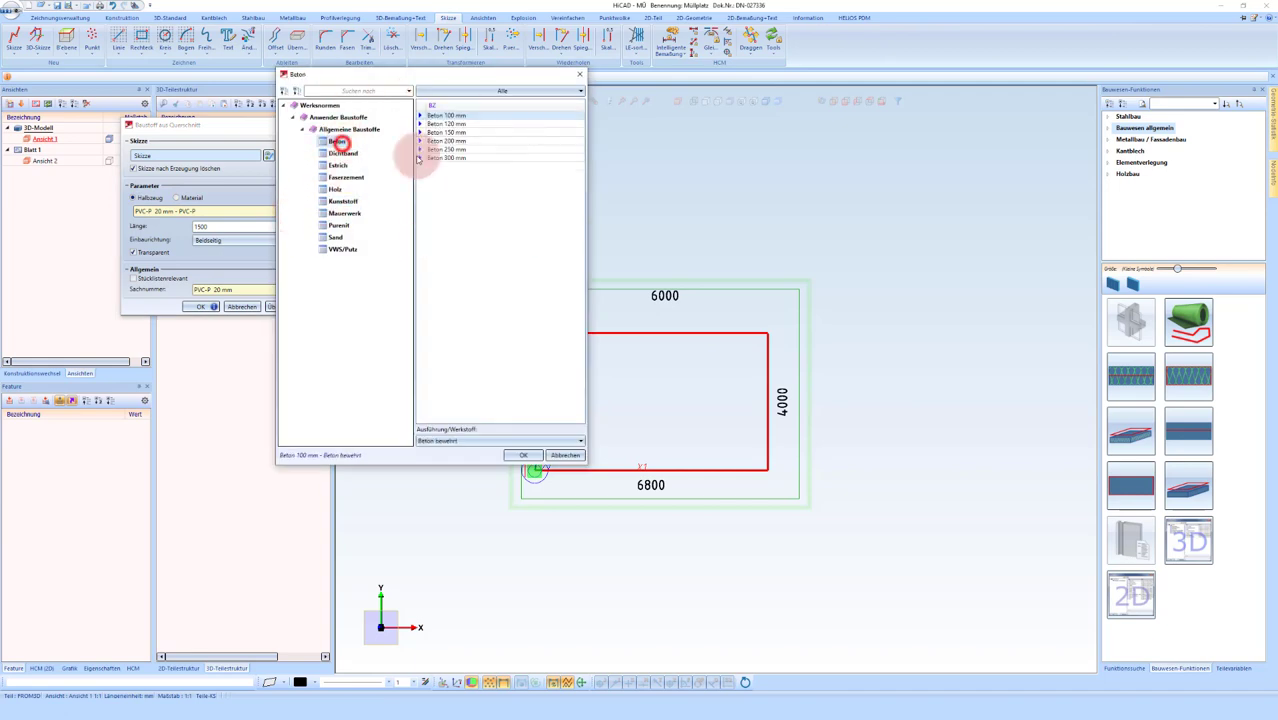
{"action": "left_click", "coordinate": [452, 158]}
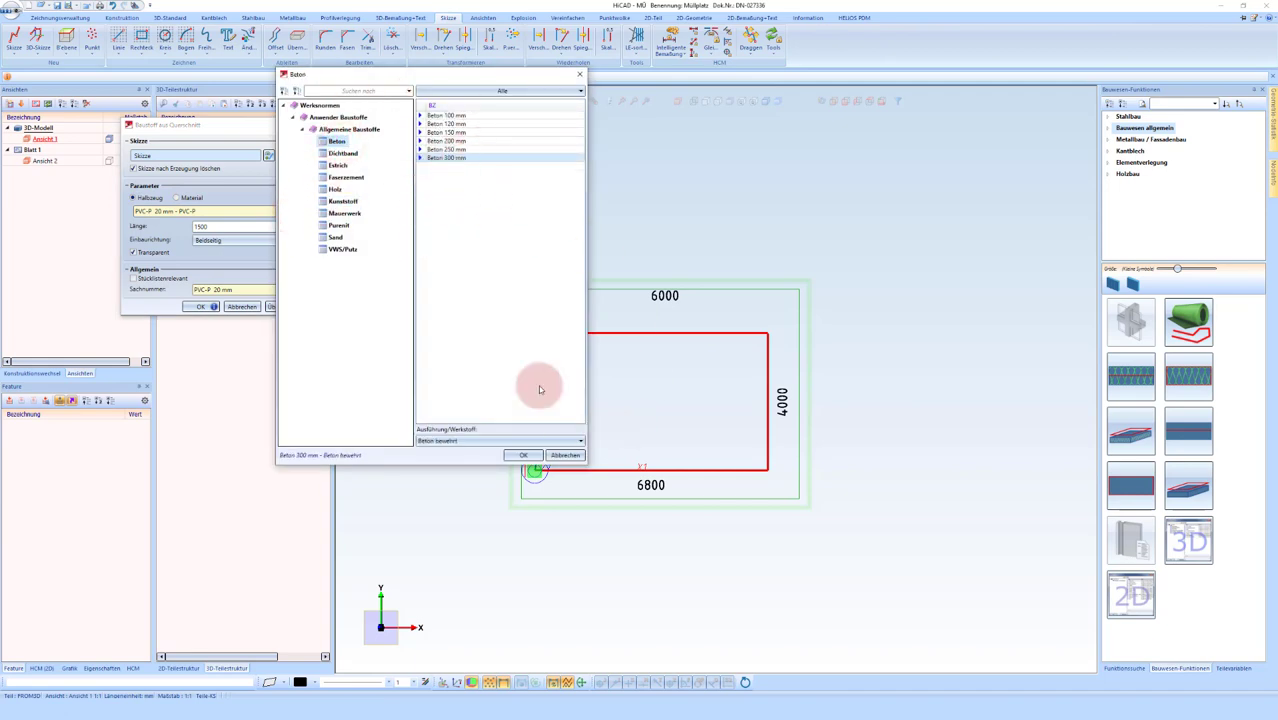
{"action": "left_click", "coordinate": [447, 141]}
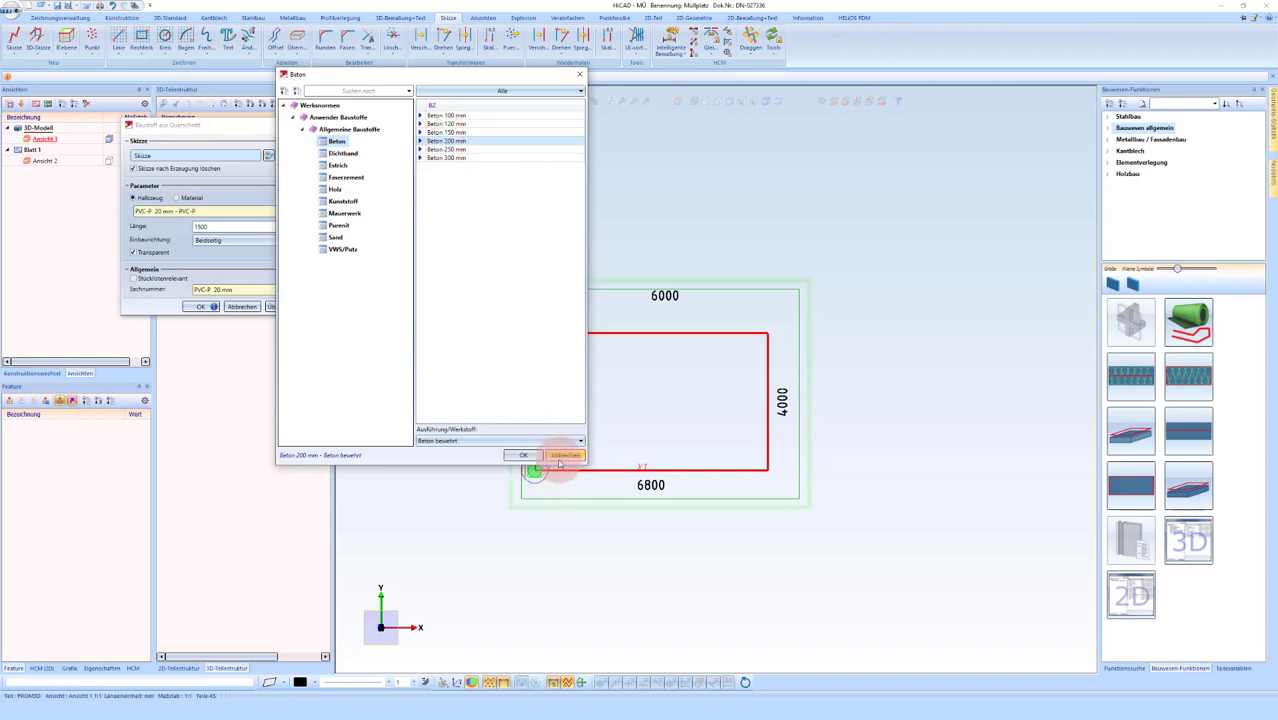
{"action": "left_click", "coordinate": [561, 457]}
{"action": "left_click", "coordinate": [240, 306]}
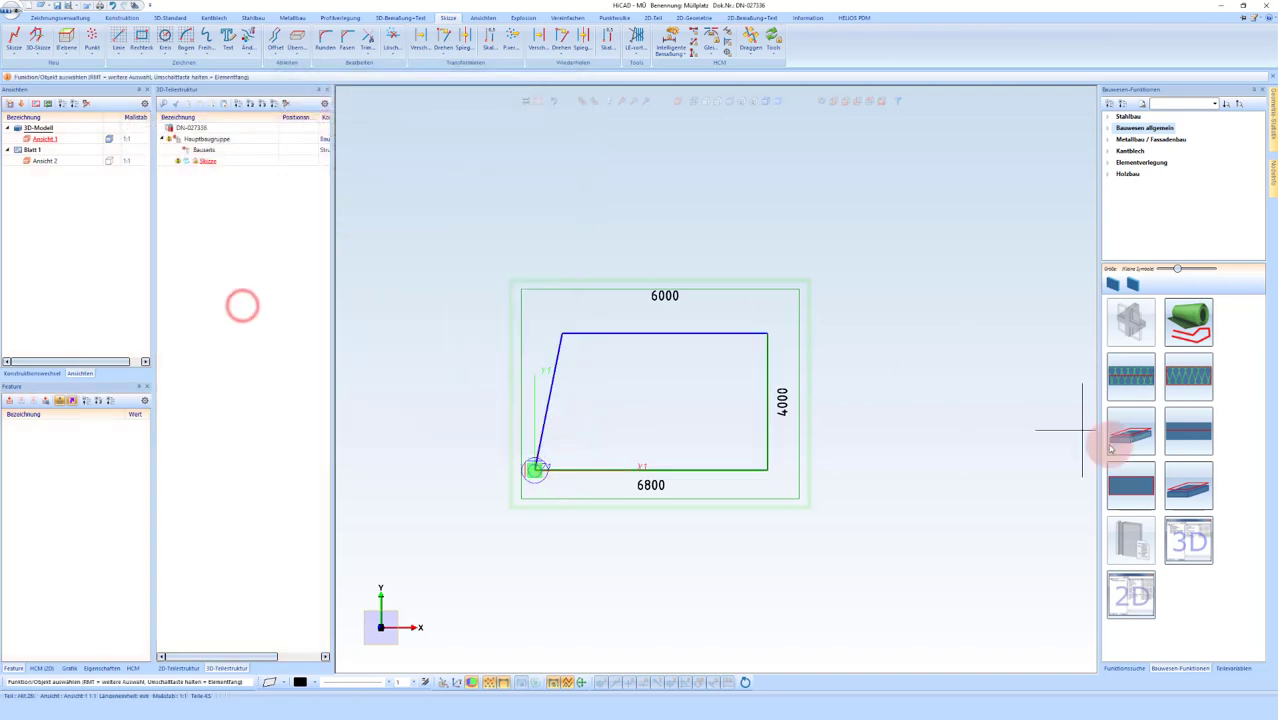
Step: Create a Beton 250 mm reinforced slab from the outline, built in −Z, checked in front view
{"action": "left_click", "coordinate": [1197, 486]}
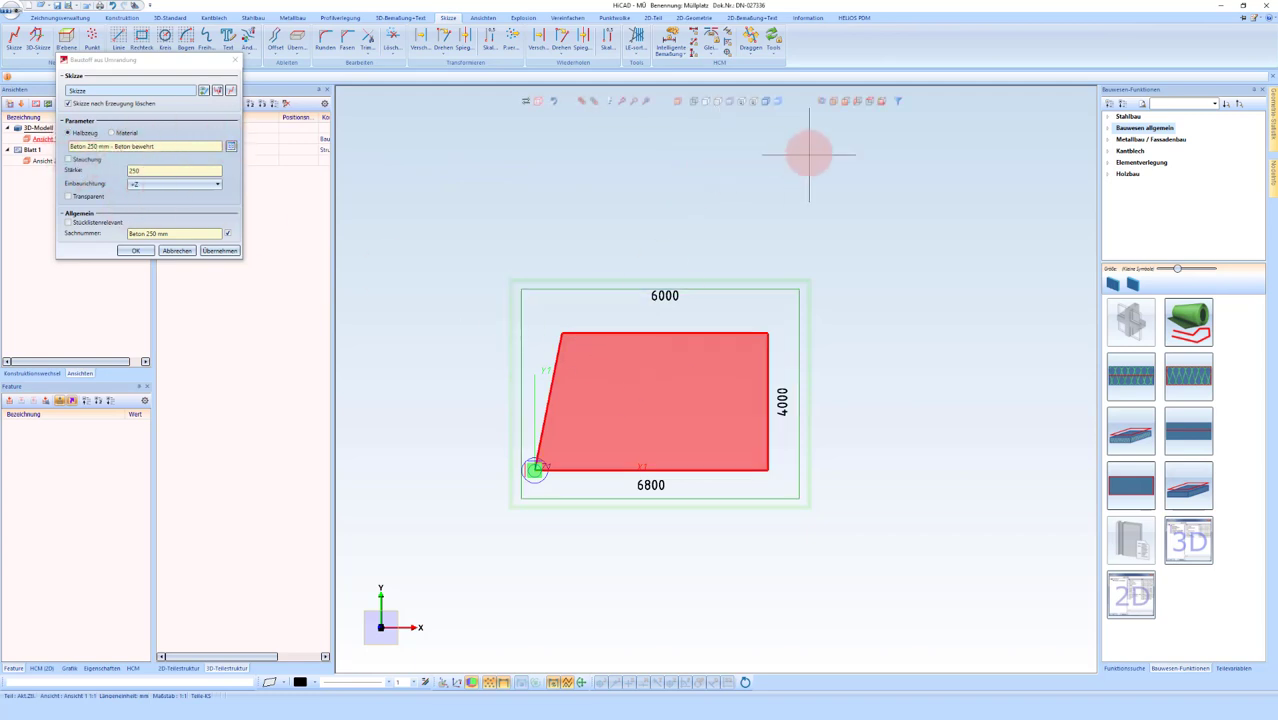
{"action": "left_click", "coordinate": [165, 186]}
{"action": "left_click", "coordinate": [157, 212]}
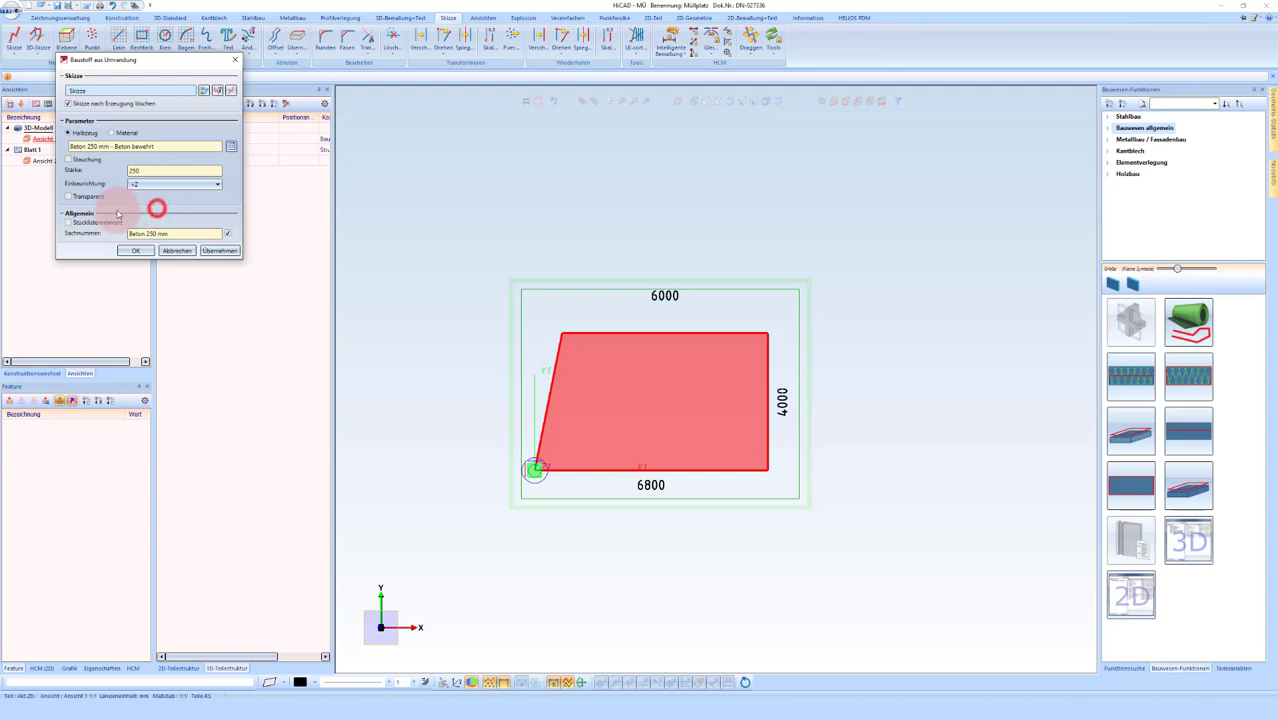
{"action": "left_click", "coordinate": [828, 118]}
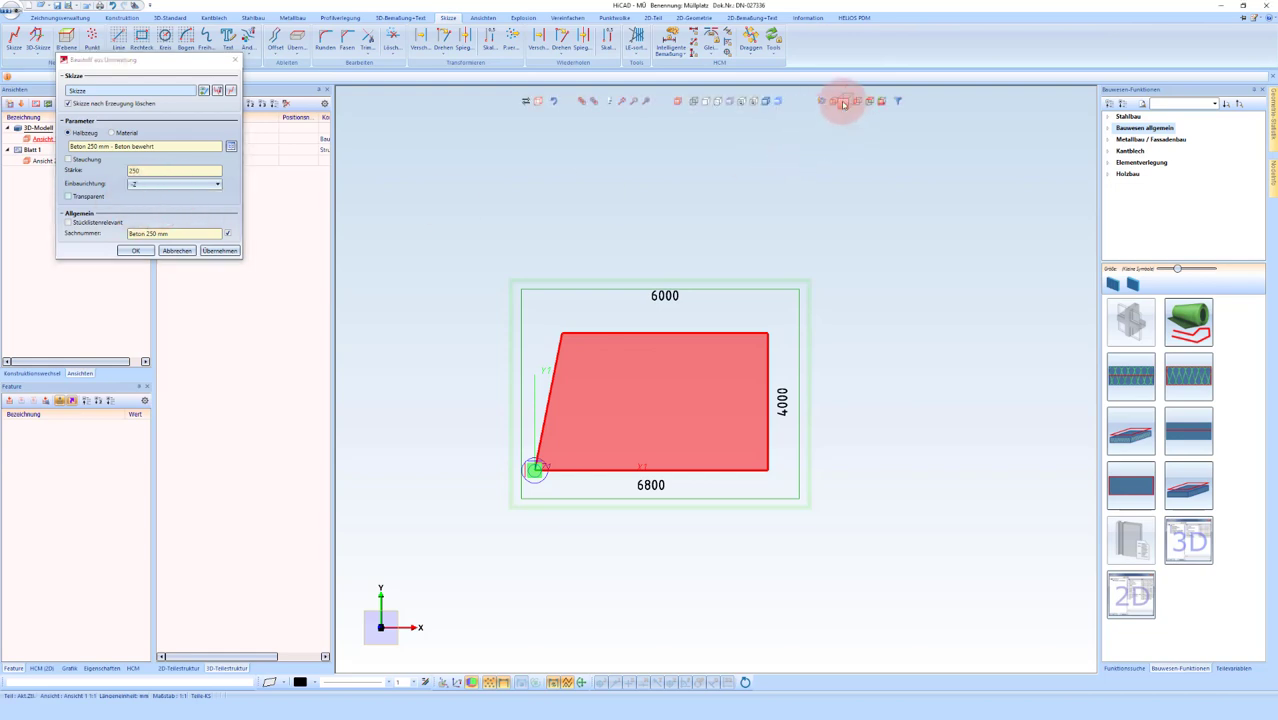
{"action": "left_click", "coordinate": [843, 102]}
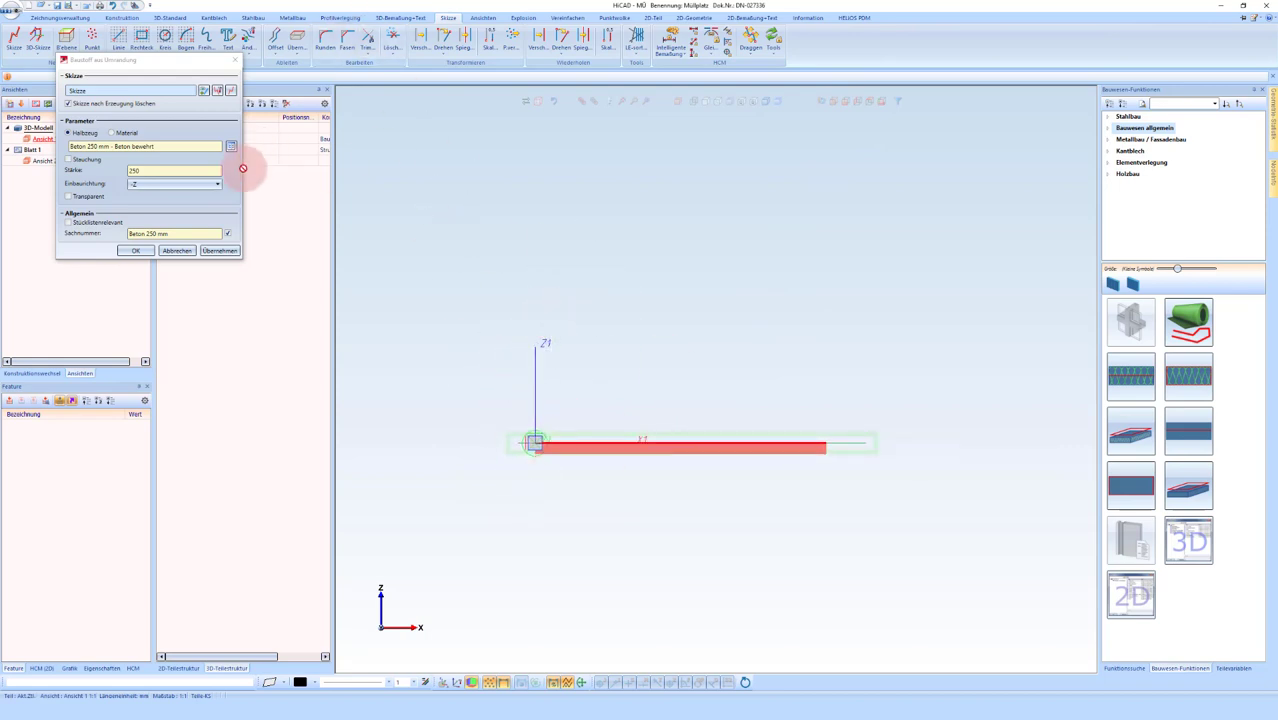
{"action": "left_click", "coordinate": [143, 251]}
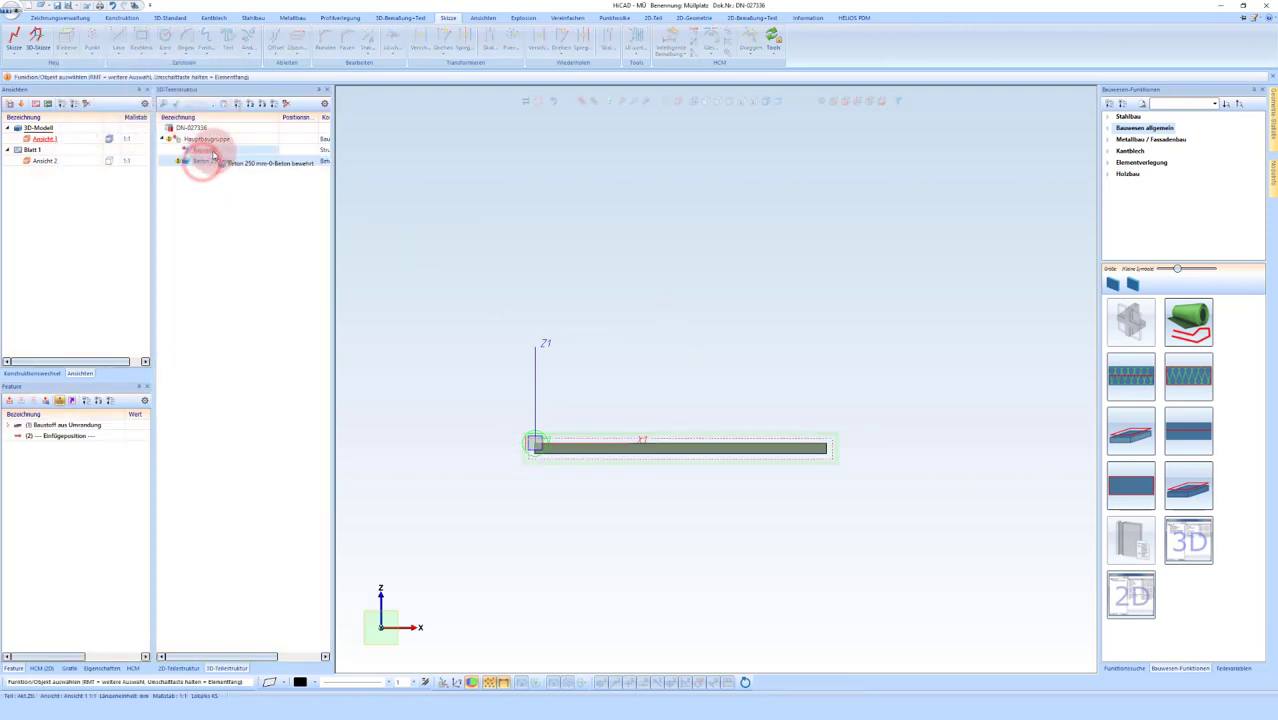
Step: Move the Beton 250 mm slab into the Bauseits assembly and view it from above
{"action": "left_click_drag", "start_coordinate": [212, 155], "coordinate": [212, 150]}
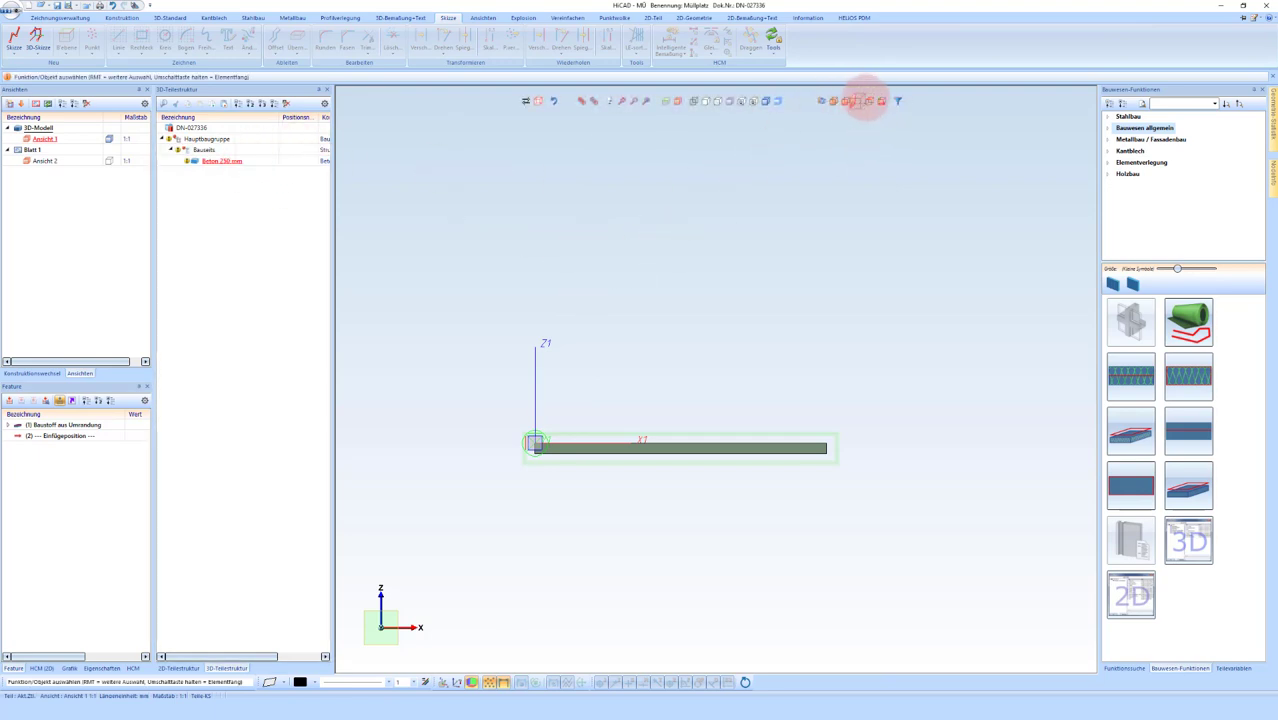
{"action": "left_click", "coordinate": [873, 100]}
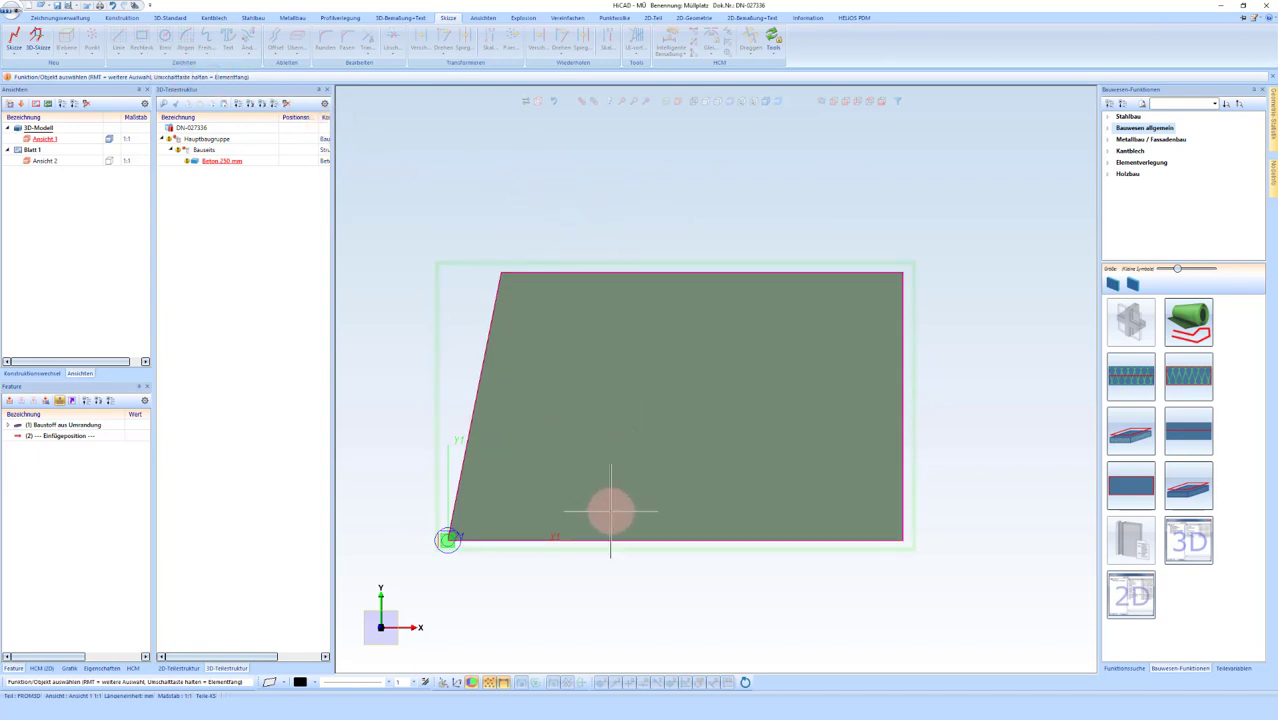
Step: Start a sketch on the slab's top face and copy the slanted slab edge into it
{"action": "left_click", "coordinate": [625, 420]}
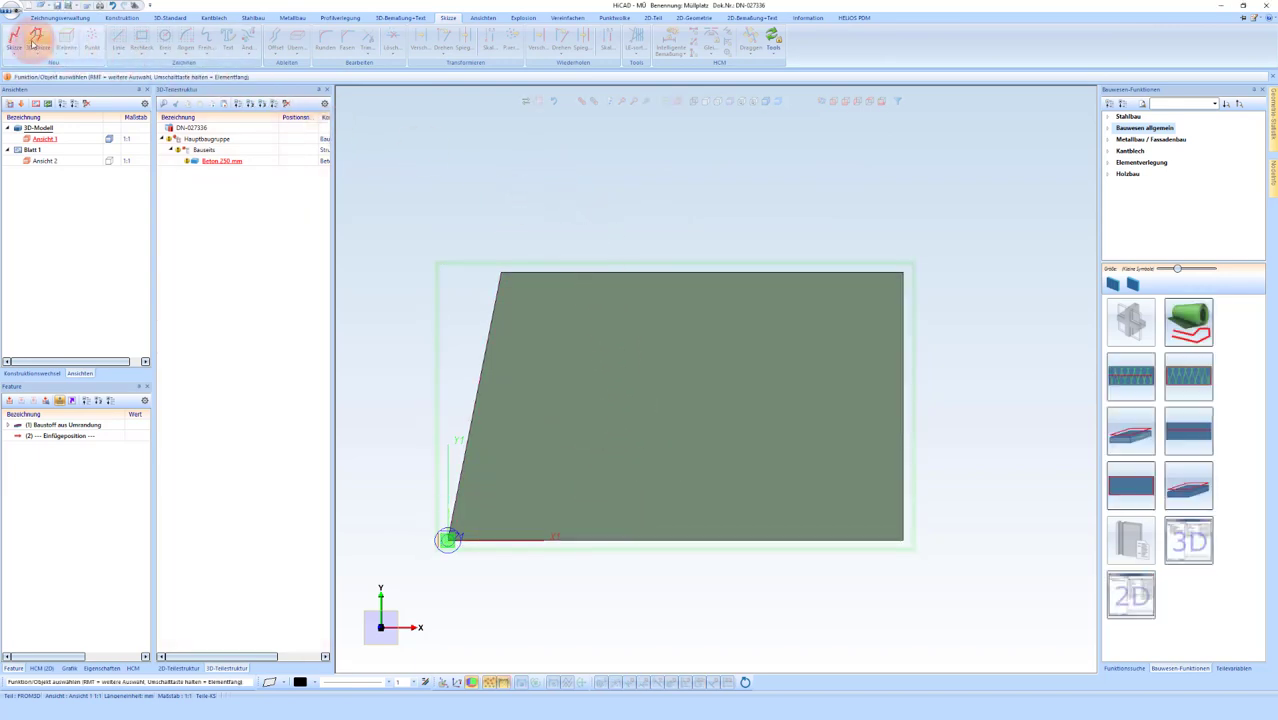
{"action": "left_click", "coordinate": [605, 507]}
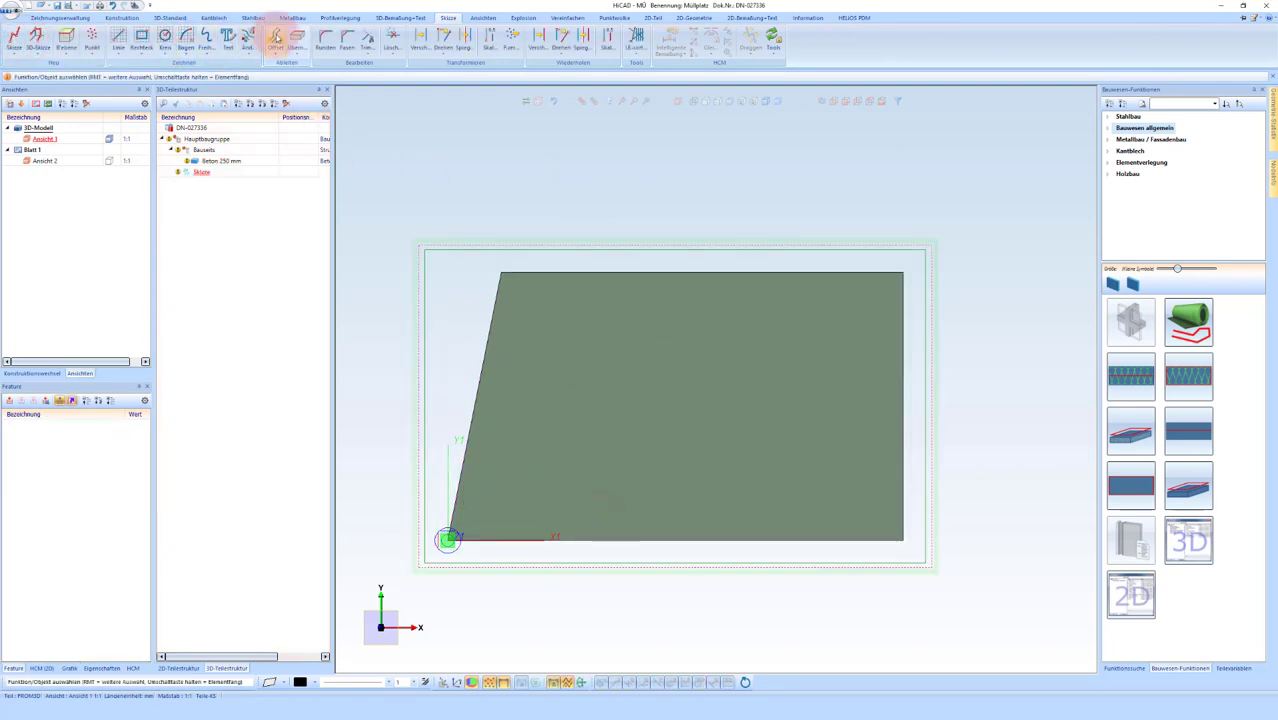
{"action": "left_click", "coordinate": [297, 37]}
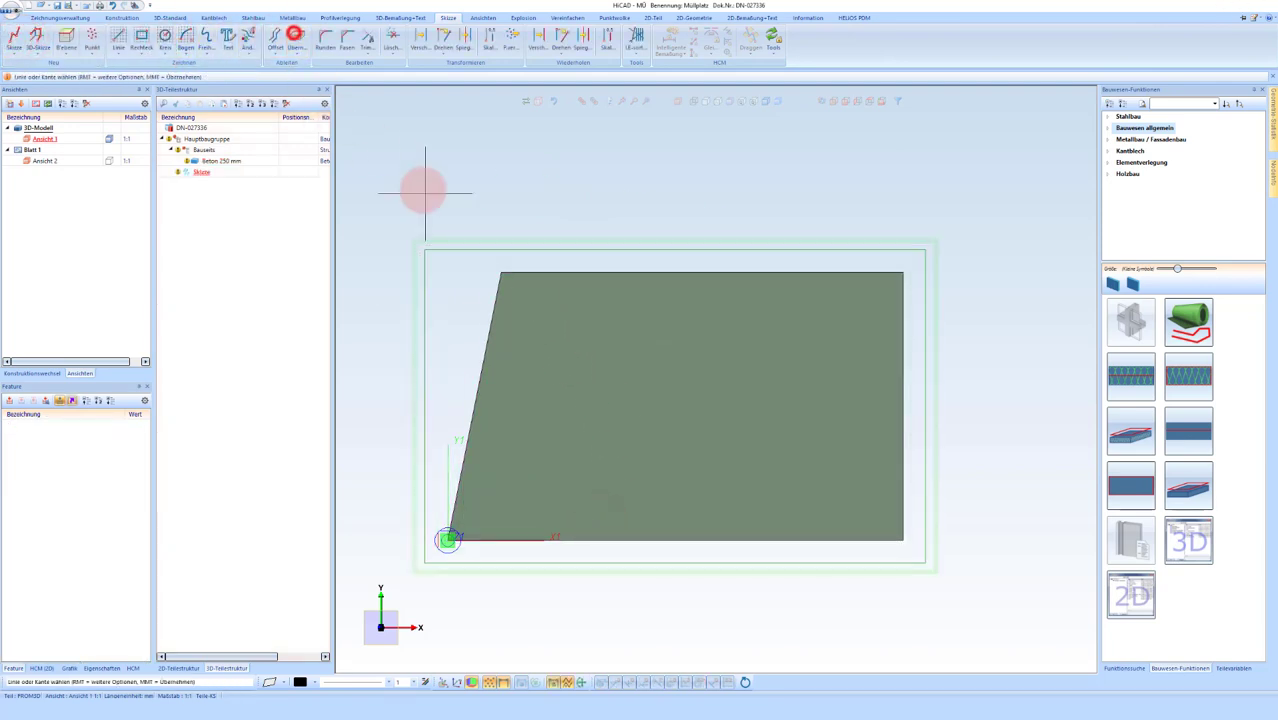
{"action": "left_click", "coordinate": [492, 325]}
{"action": "middle_click", "coordinate": [486, 188]}
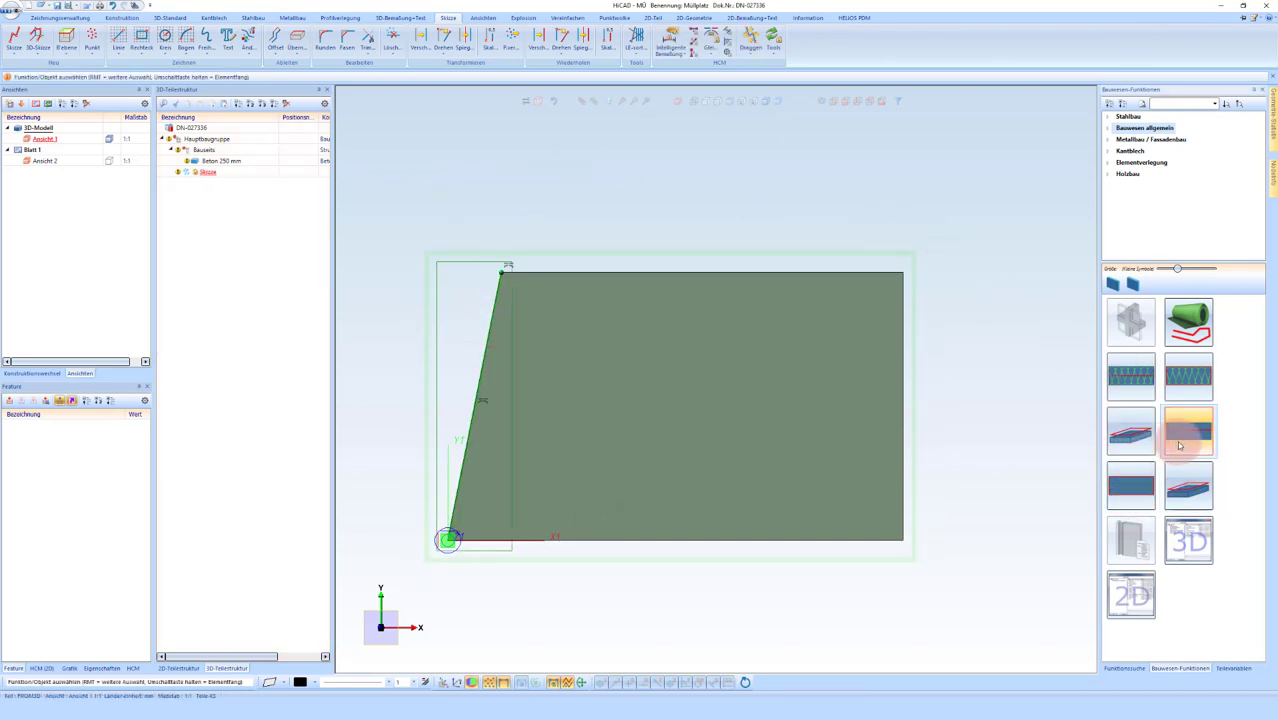
Step: Start a wall along the slanted sketch line using the Beton 200 mm material
{"action": "left_click", "coordinate": [1179, 444]}
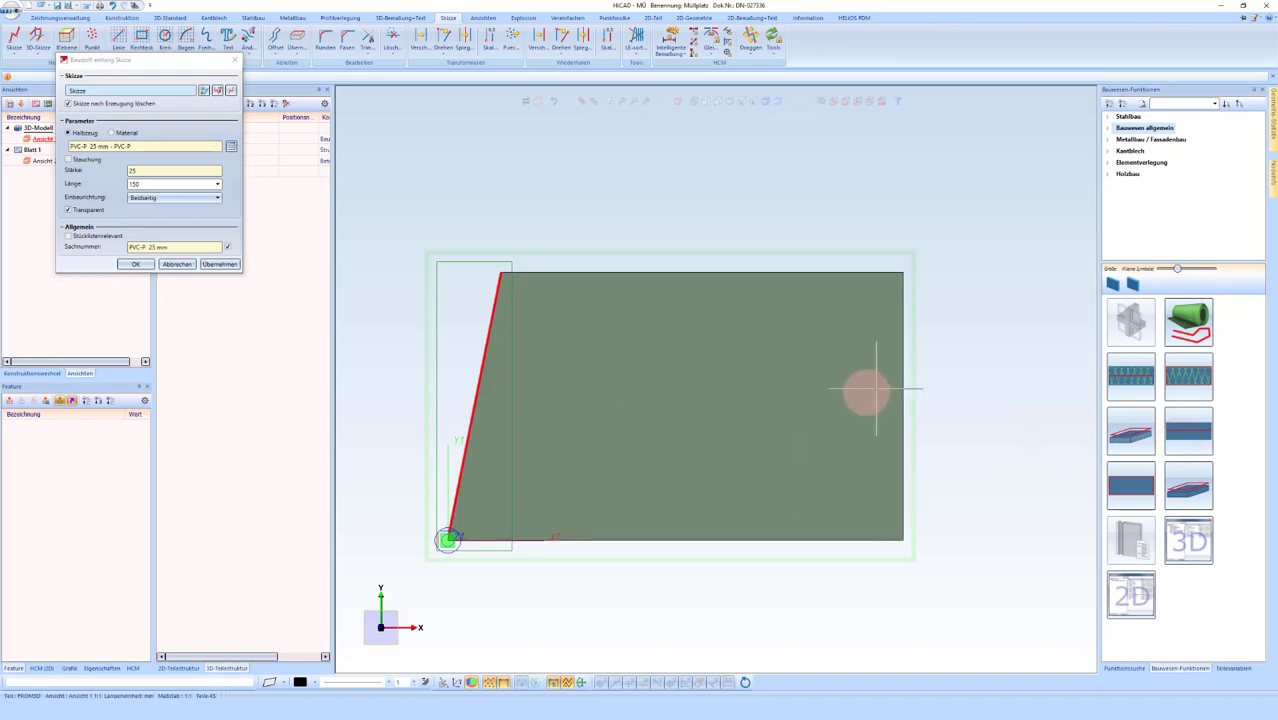
{"action": "left_click", "coordinate": [230, 146]}
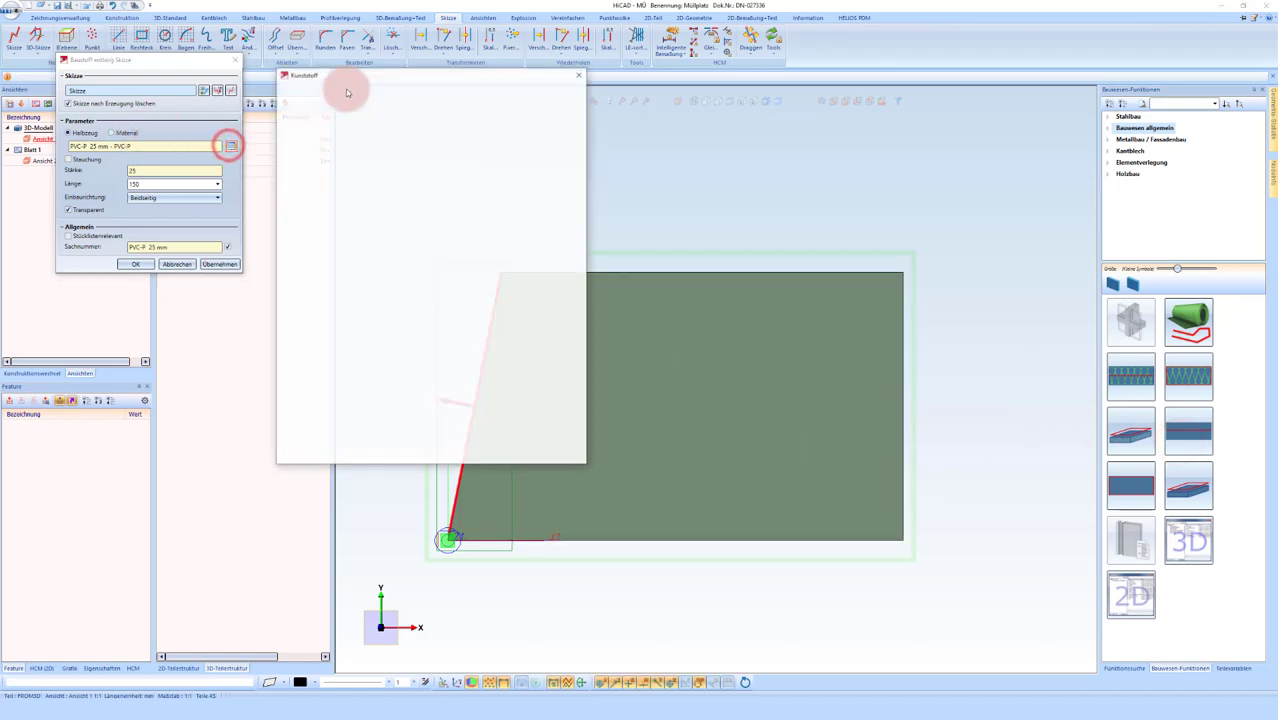
{"action": "left_click", "coordinate": [340, 141]}
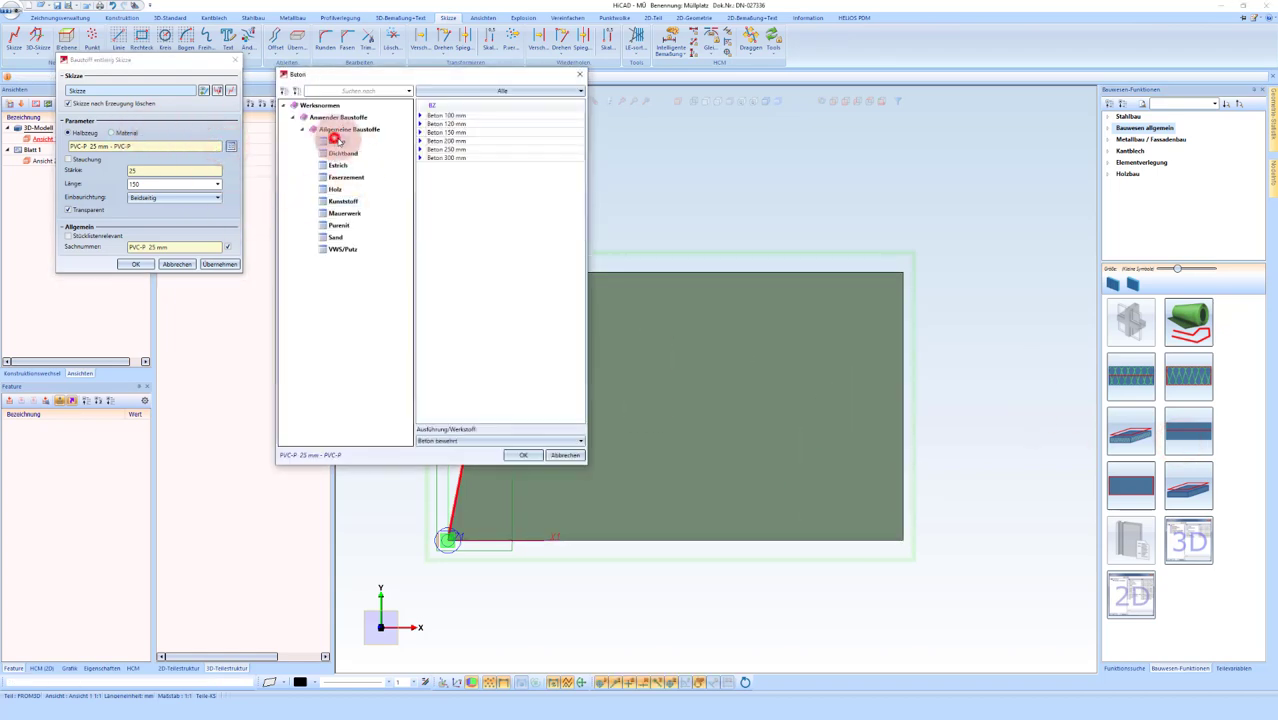
{"action": "left_click", "coordinate": [453, 148]}
{"action": "left_click", "coordinate": [523, 455]}
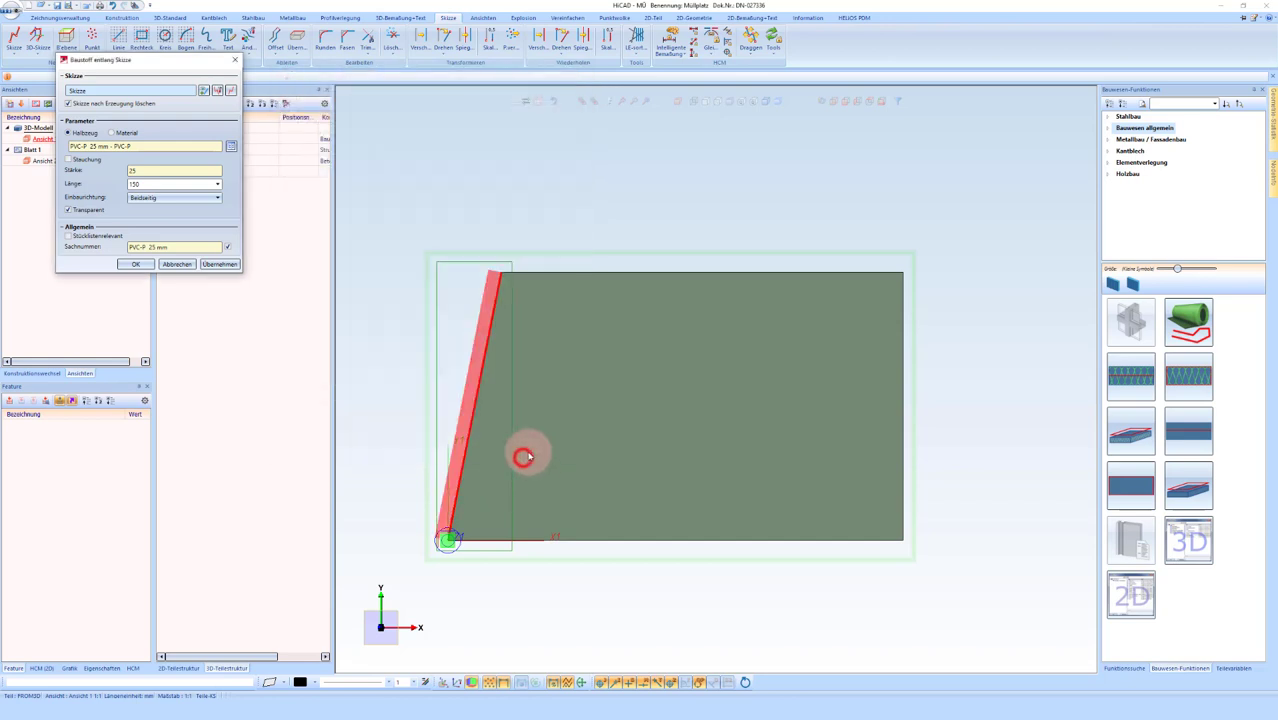
Step: Set the wall thickness to run toward the slab's inner side
{"action": "left_click", "coordinate": [151, 178]}
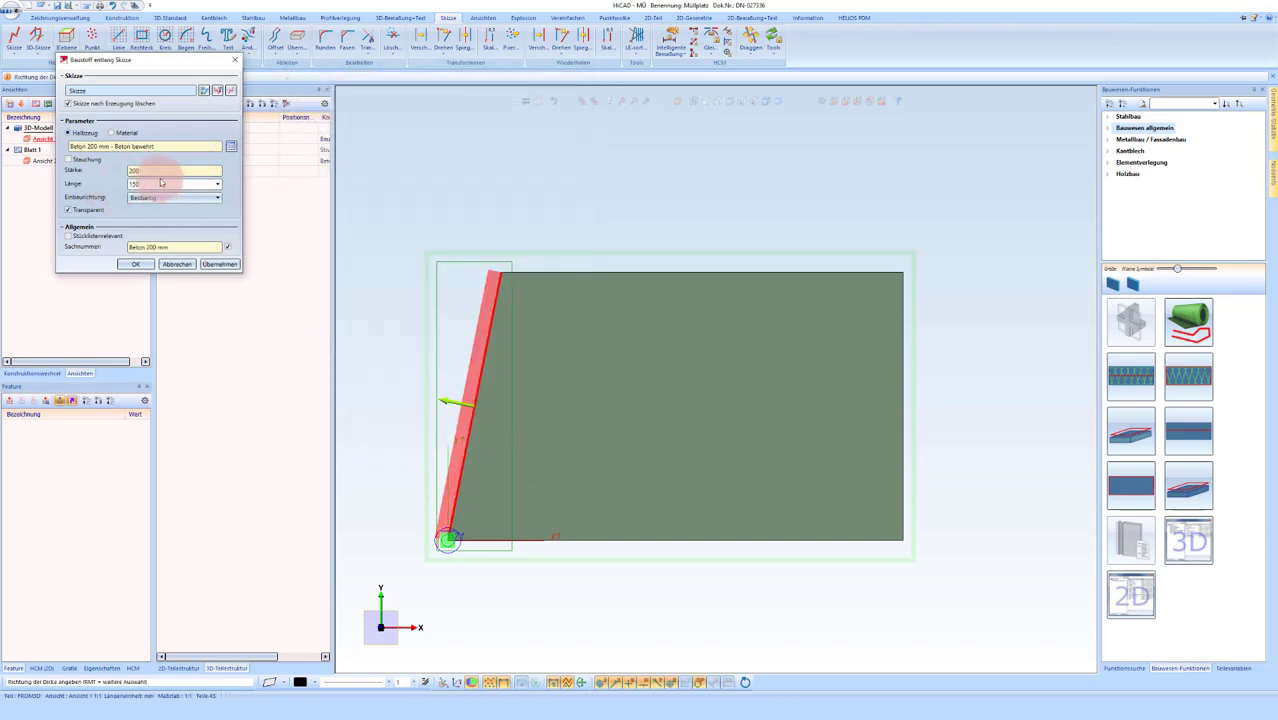
{"action": "left_click", "coordinate": [567, 406]}
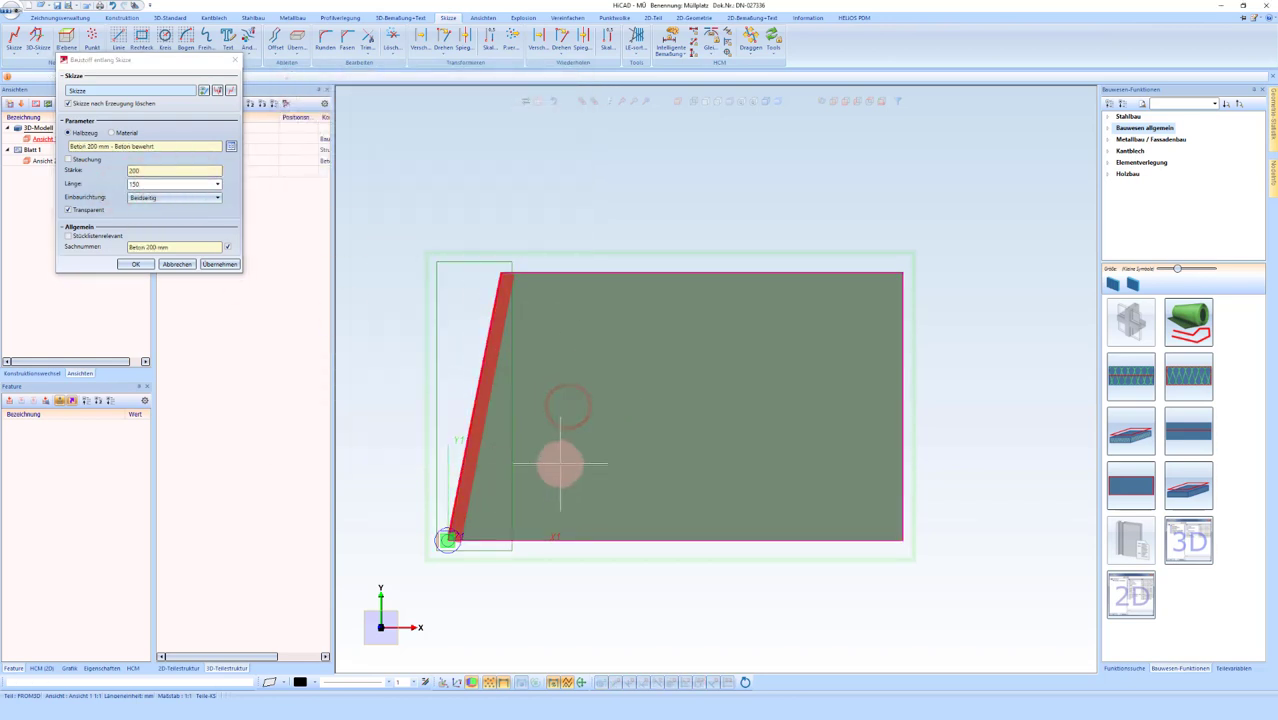
{"action": "scroll", "coordinate": [448, 548], "scroll_direction": "up", "scroll_amount": 2}
{"action": "scroll", "coordinate": [448, 548], "scroll_direction": "up", "scroll_amount": 1}
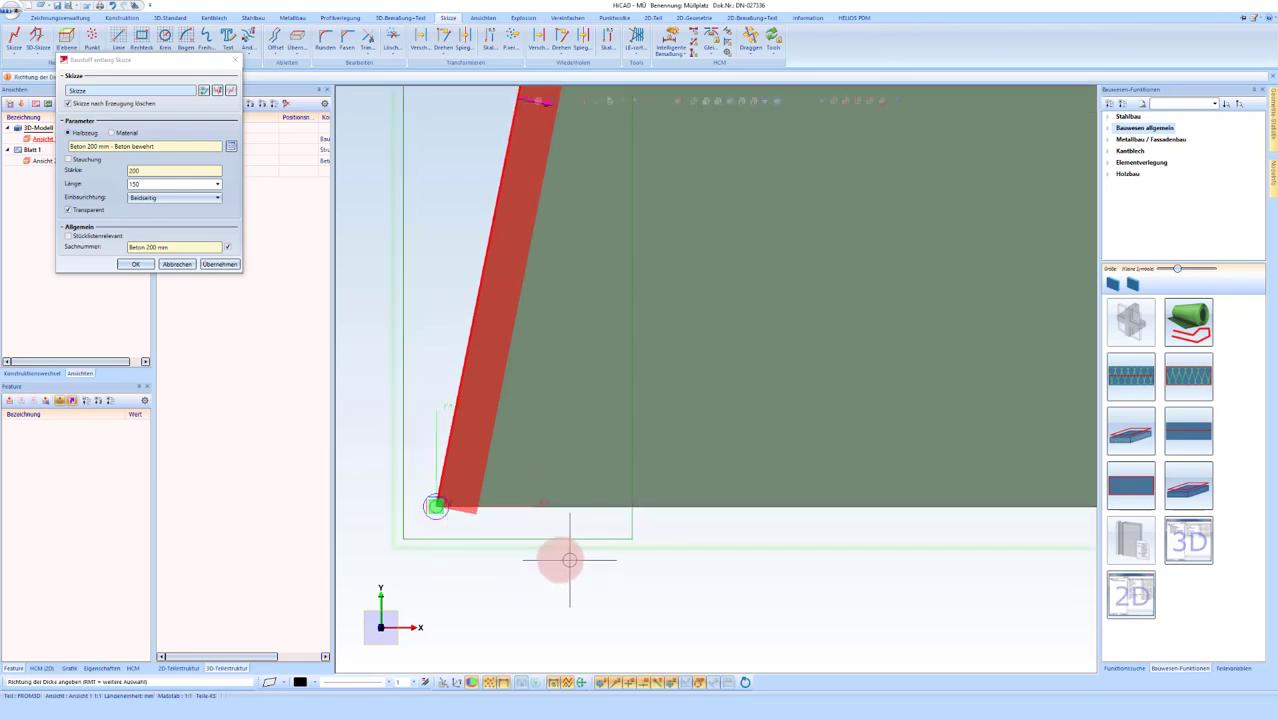
{"action": "scroll", "coordinate": [563, 561], "scroll_direction": "down", "scroll_amount": 2}
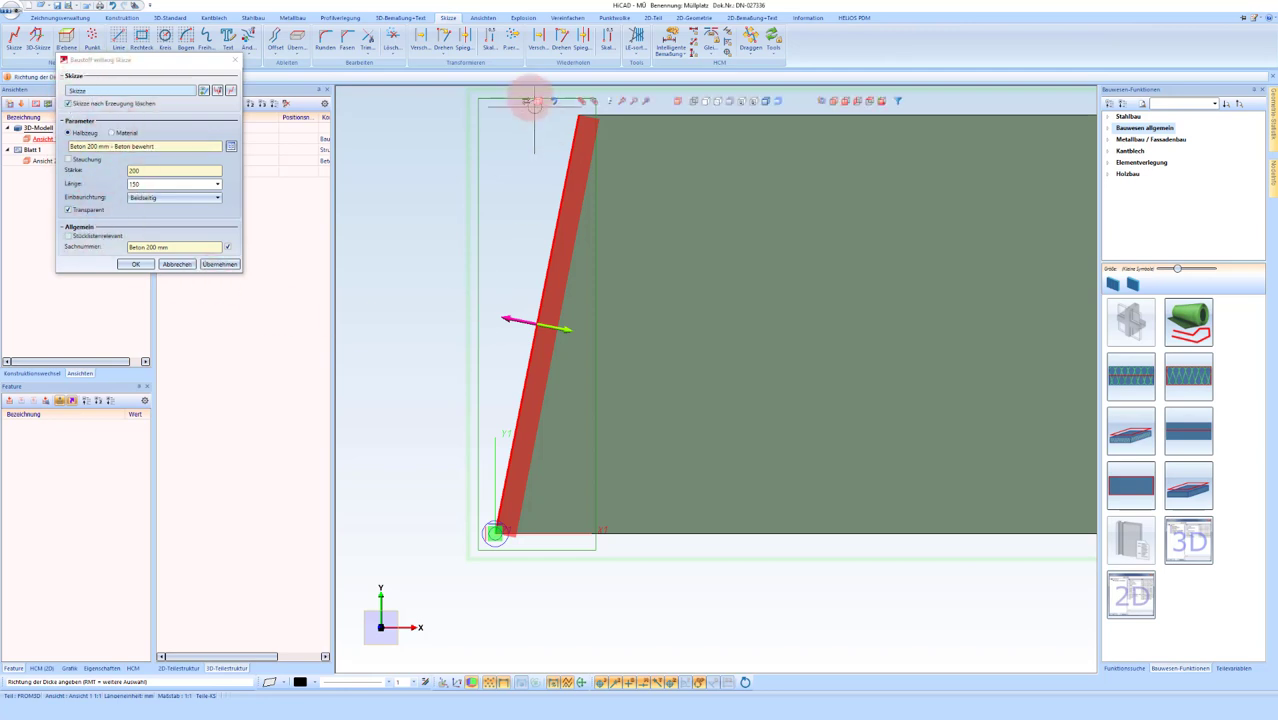
{"action": "scroll", "coordinate": [540, 175], "scroll_direction": "up", "scroll_amount": 3}
{"action": "scroll", "coordinate": [566, 220], "scroll_direction": "up", "scroll_amount": 2}
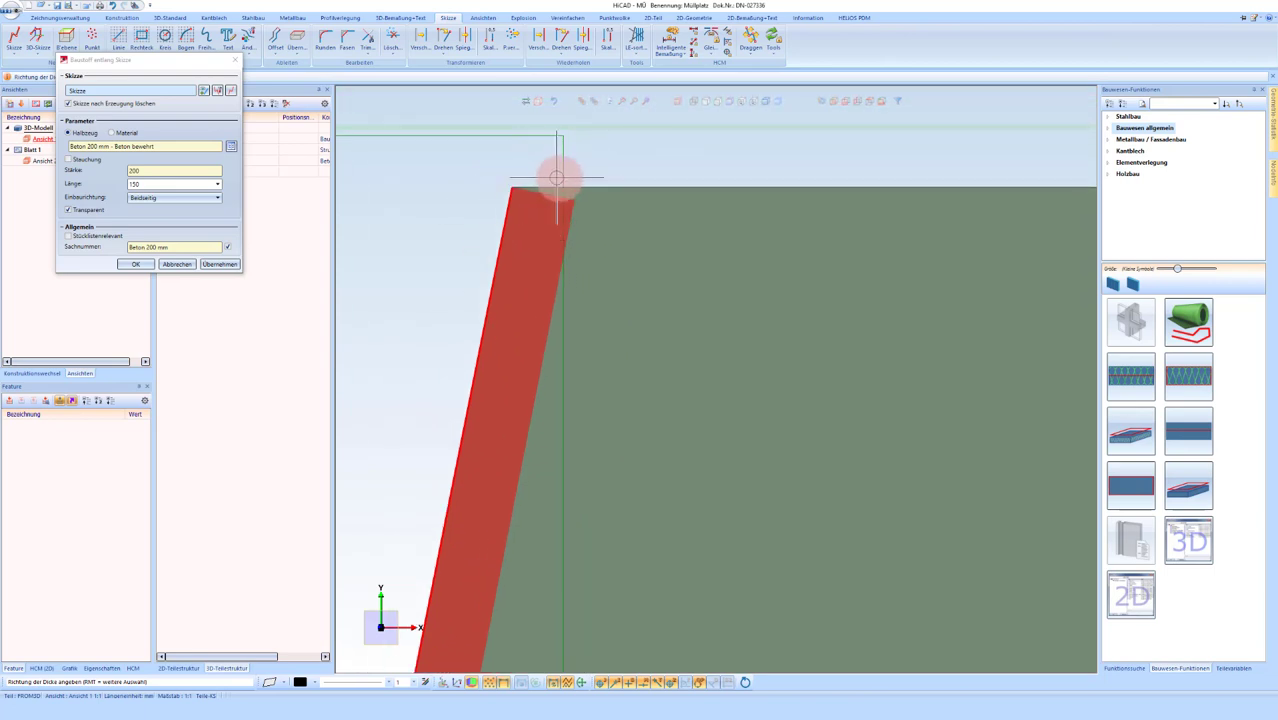
{"action": "scroll", "coordinate": [505, 245], "scroll_direction": "down", "scroll_amount": 2}
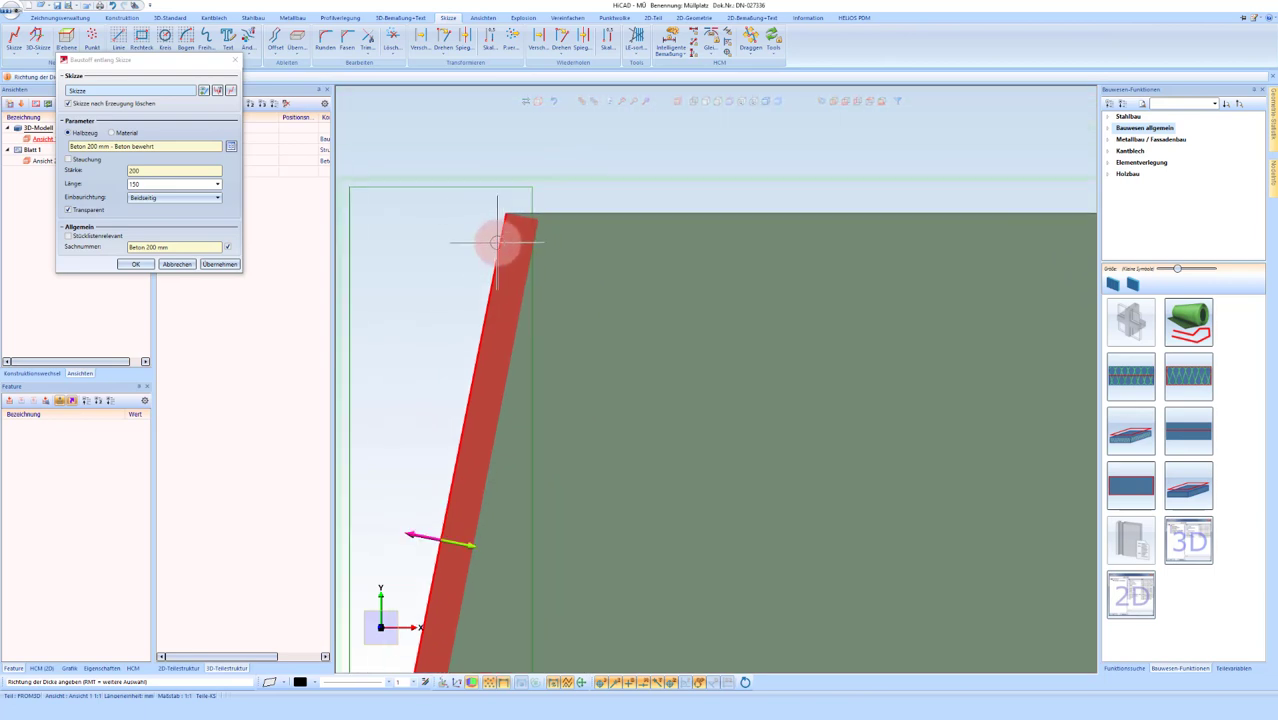
{"action": "scroll", "coordinate": [469, 259], "scroll_direction": "down", "scroll_amount": 2}
{"action": "scroll", "coordinate": [502, 216], "scroll_direction": "up", "scroll_amount": 2}
{"action": "scroll", "coordinate": [506, 212], "scroll_direction": "up", "scroll_amount": 1}
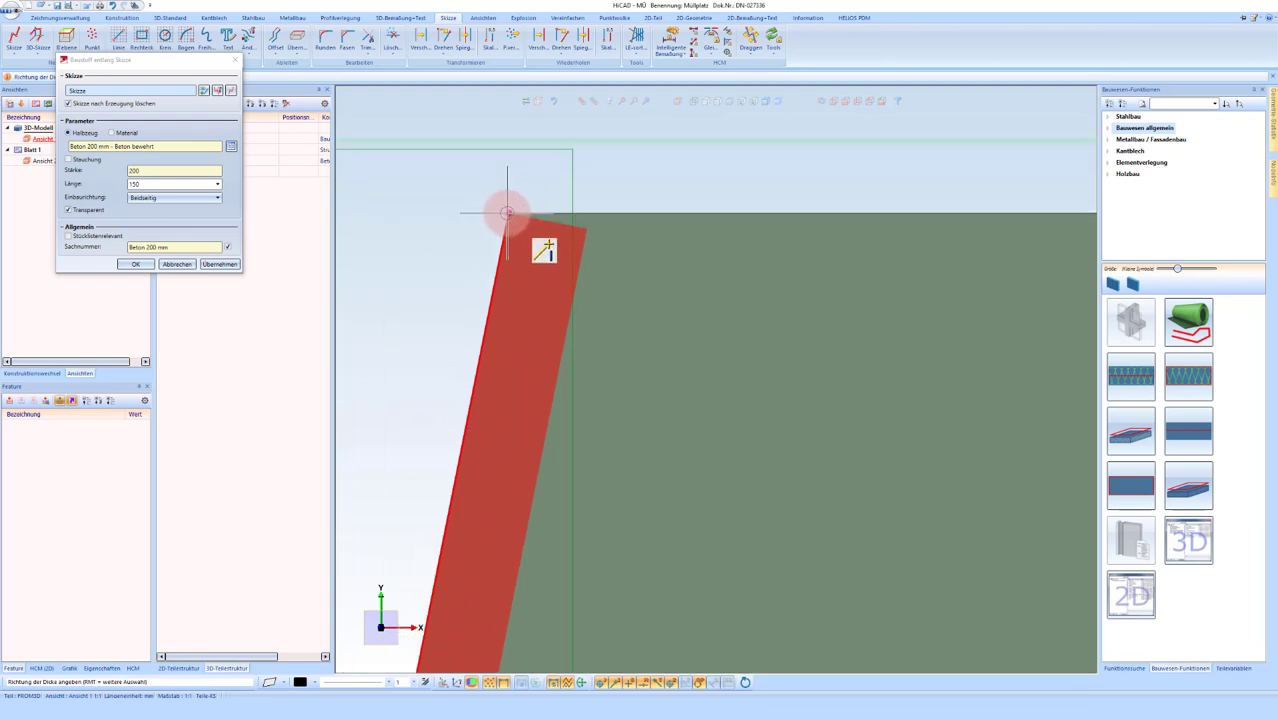
{"action": "scroll", "coordinate": [442, 228], "scroll_direction": "down", "scroll_amount": 1}
{"action": "scroll", "coordinate": [448, 214], "scroll_direction": "down", "scroll_amount": 2}
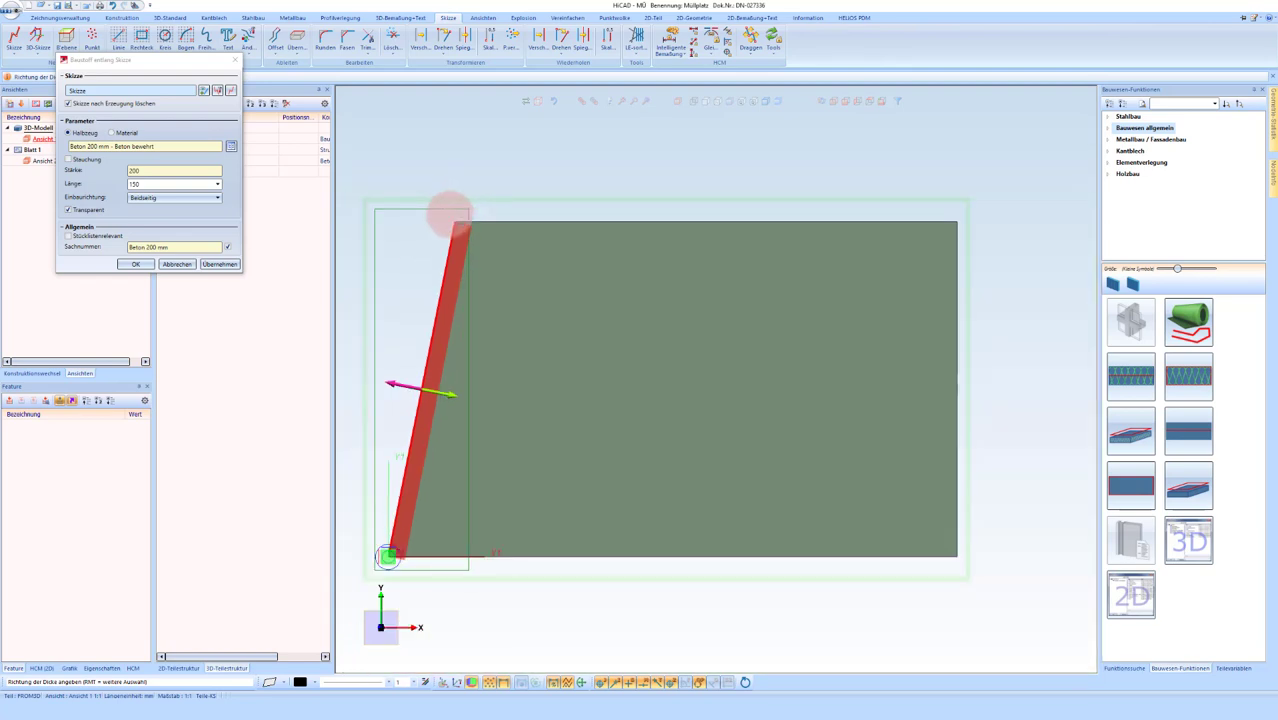
Step: Cancel the Beton 200 mm wall preview along the slanted edge
{"action": "left_click", "coordinate": [178, 264]}
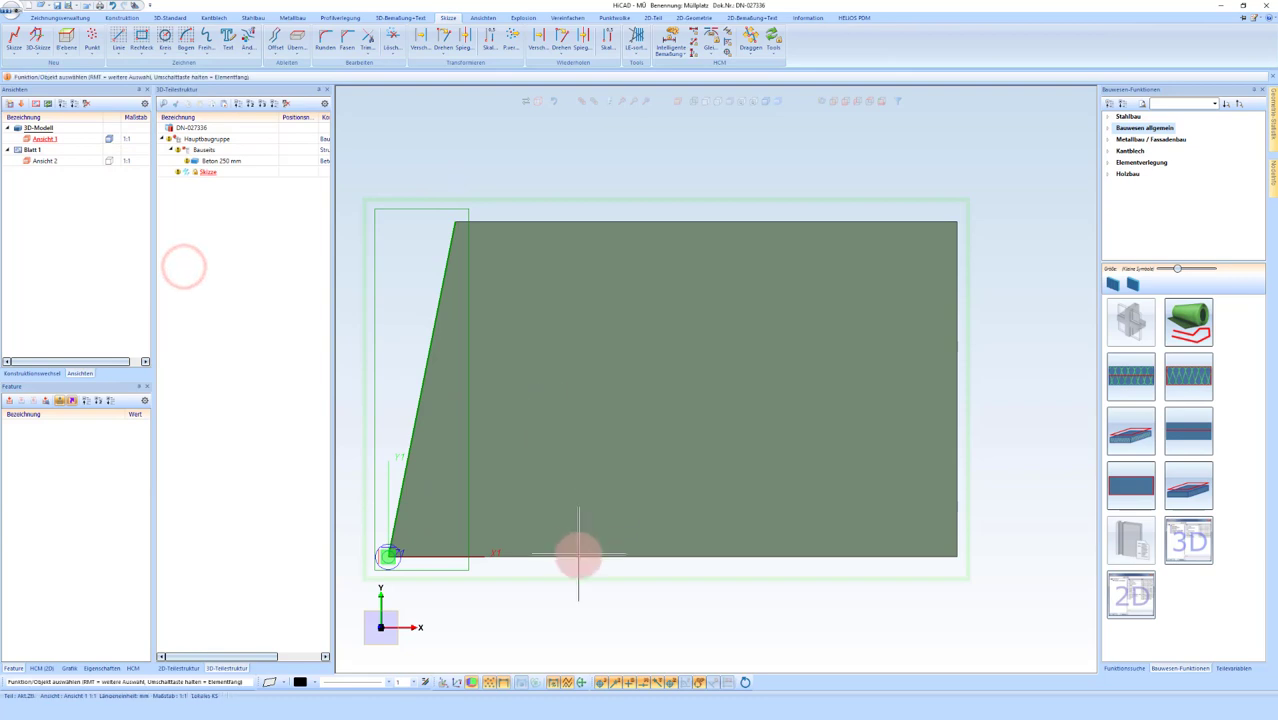
{"action": "right_click", "coordinate": [431, 428]}
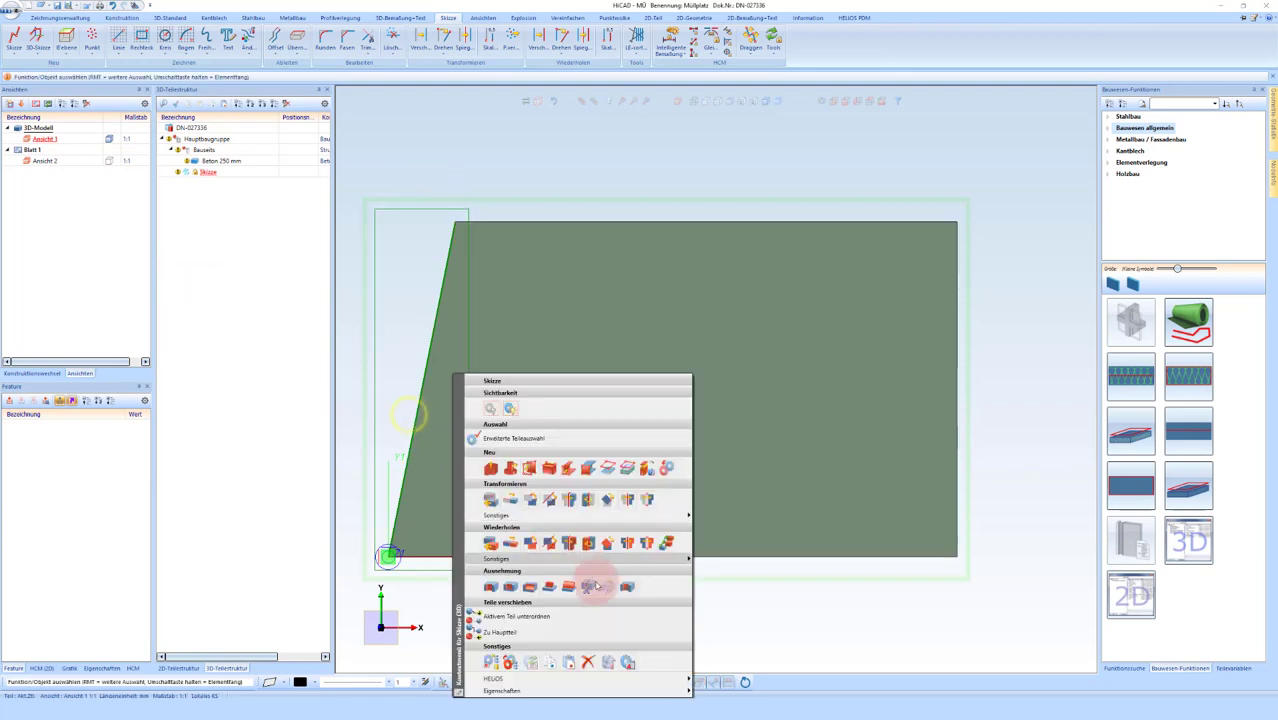
{"action": "left_click", "coordinate": [492, 338]}
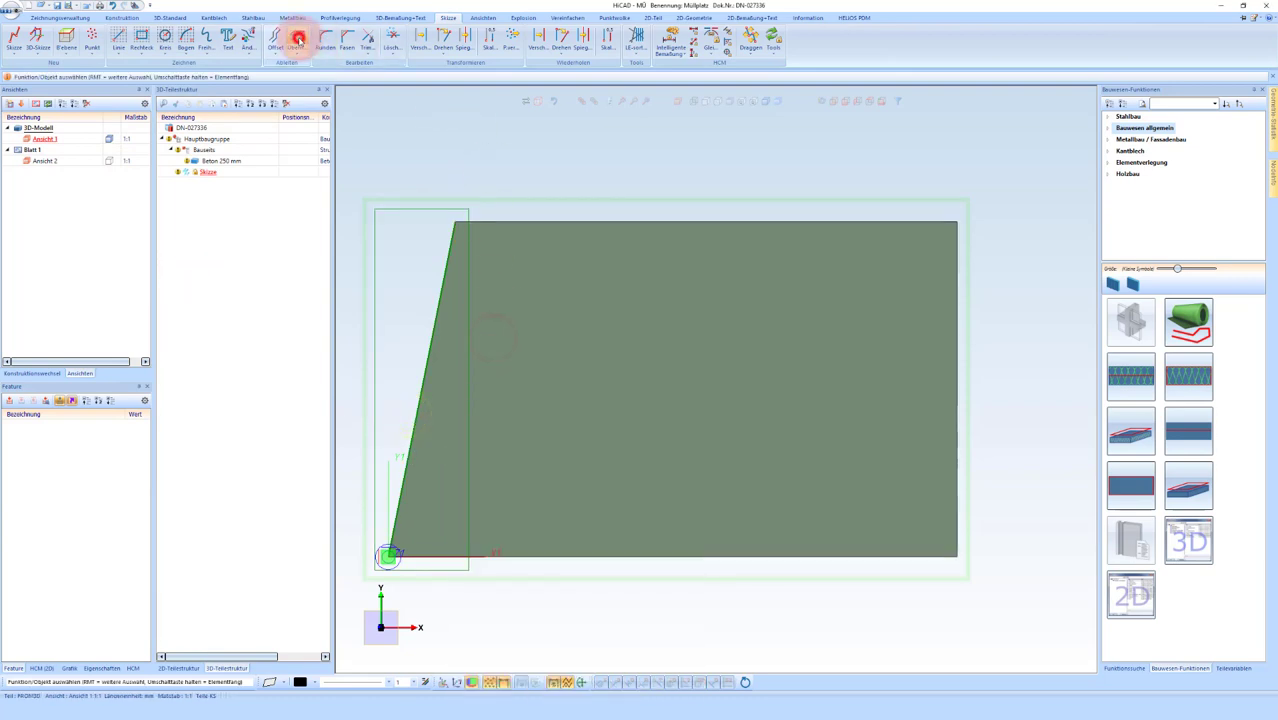
Step: Offset the slanted edge 200 mm toward the slab's inside as a parallel sketch line
{"action": "left_click", "coordinate": [269, 37]}
{"action": "left_click", "coordinate": [431, 271]}
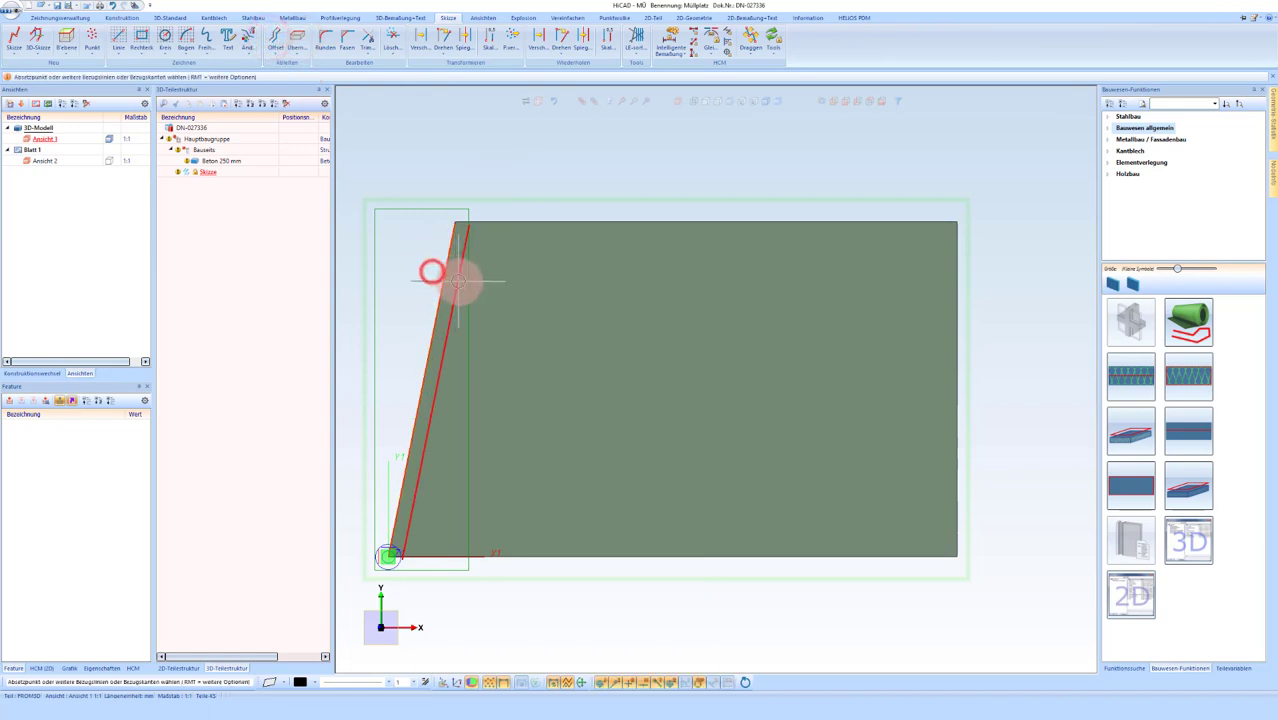
{"action": "left_click", "coordinate": [527, 343]}
{"action": "type", "text": "200"}
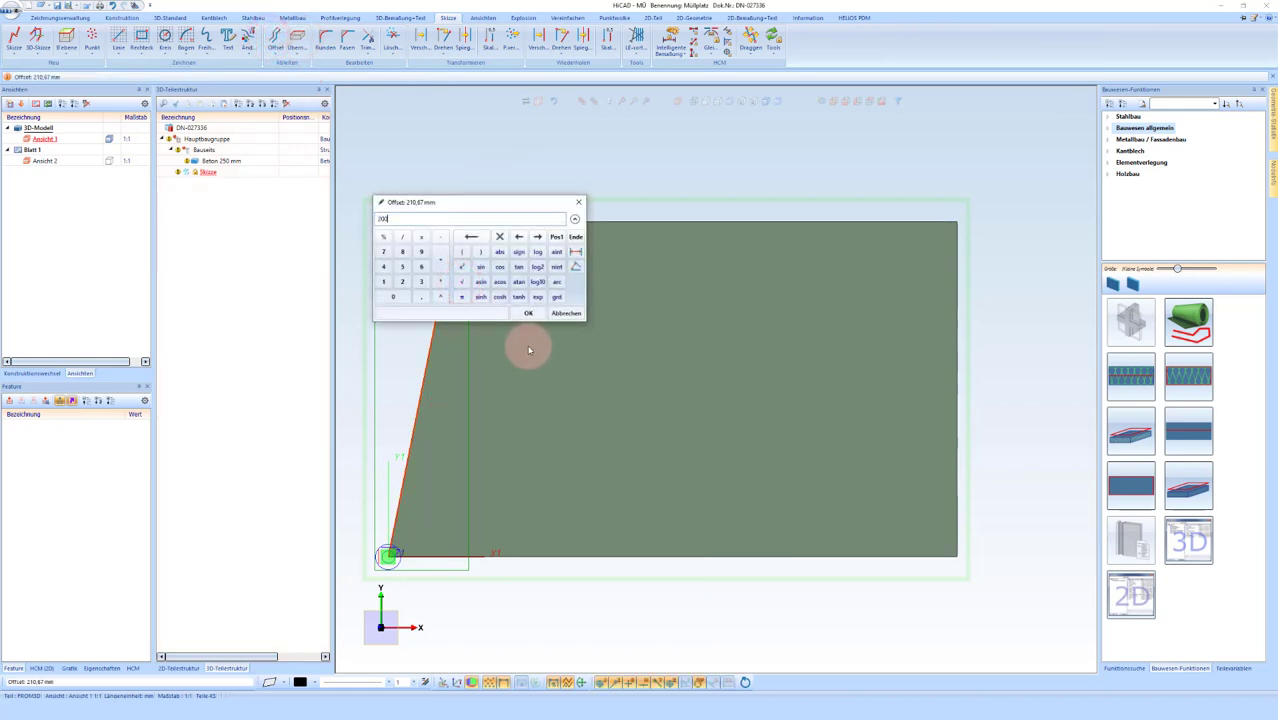
{"action": "key", "text": "Return"}
{"action": "scroll", "coordinate": [428, 163], "scroll_direction": "up", "scroll_amount": 2}
{"action": "scroll", "coordinate": [491, 214], "scroll_direction": "up", "scroll_amount": 1}
{"action": "scroll", "coordinate": [479, 155], "scroll_direction": "up", "scroll_amount": 1}
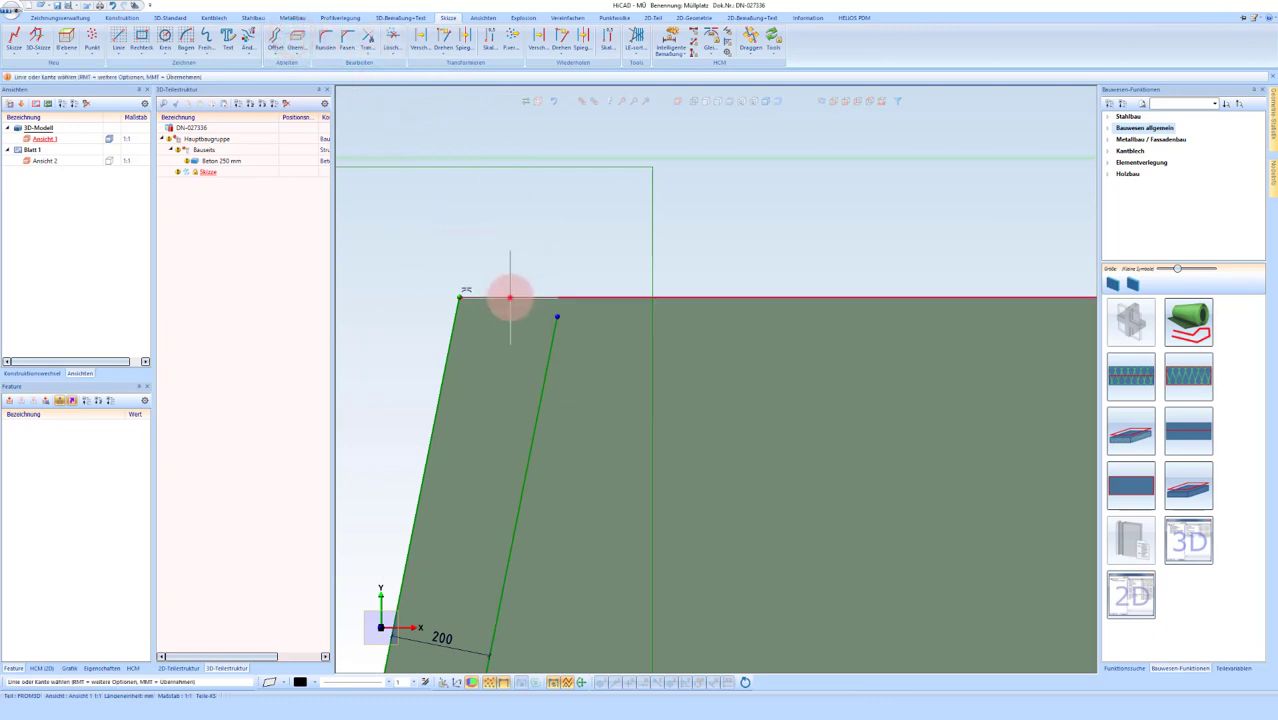
Step: Select the slab's top and bottom edges for the wall sketch
{"action": "left_click", "coordinate": [509, 297]}
{"action": "scroll", "coordinate": [540, 150], "scroll_direction": "down", "scroll_amount": 2}
{"action": "scroll", "coordinate": [545, 150], "scroll_direction": "down", "scroll_amount": 2}
{"action": "scroll", "coordinate": [508, 530], "scroll_direction": "up", "scroll_amount": 2}
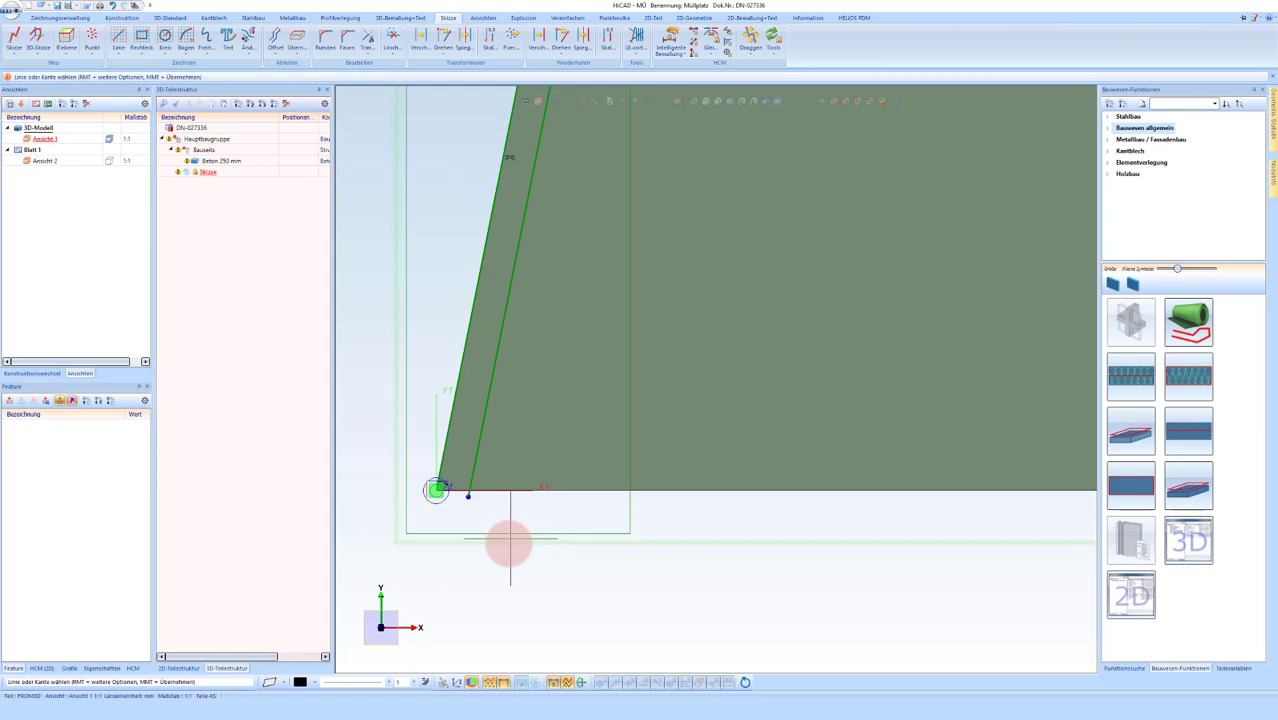
{"action": "left_click", "coordinate": [507, 490]}
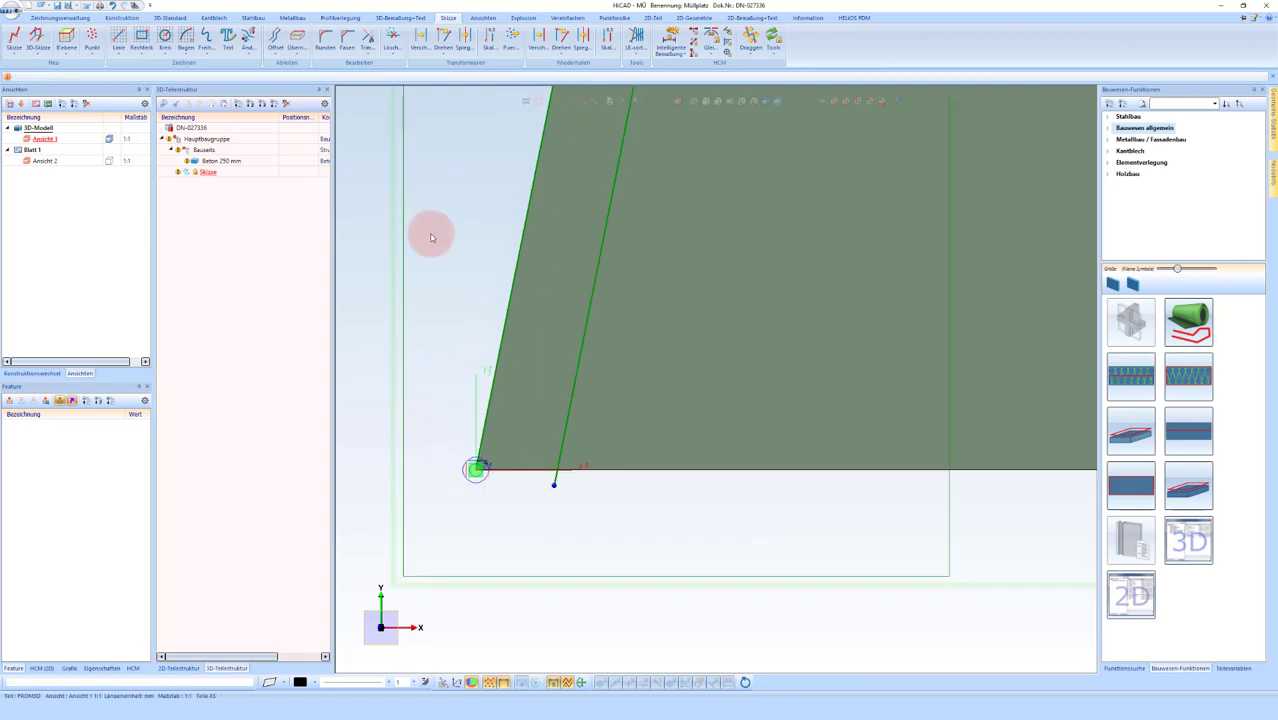
Step: Close the offset line's corners at the slab's bottom and top edges with Ecke schließen
{"action": "left_click", "coordinate": [367, 45]}
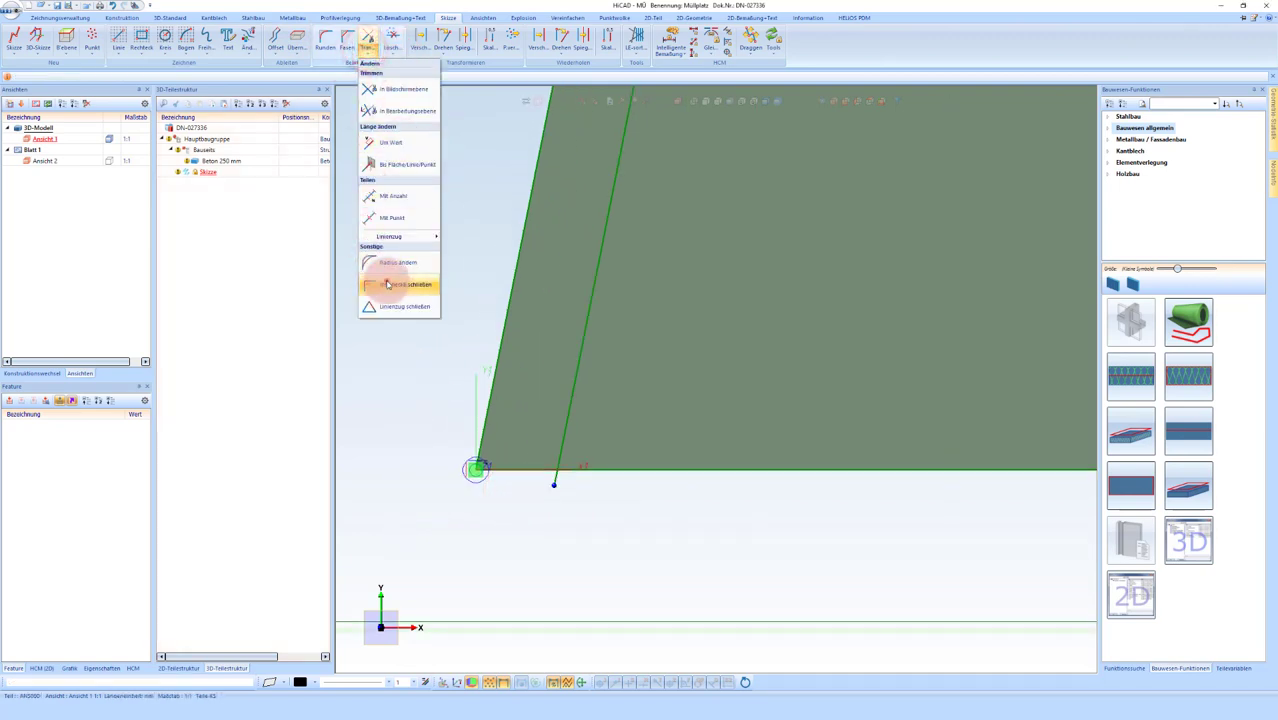
{"action": "left_click", "coordinate": [387, 280]}
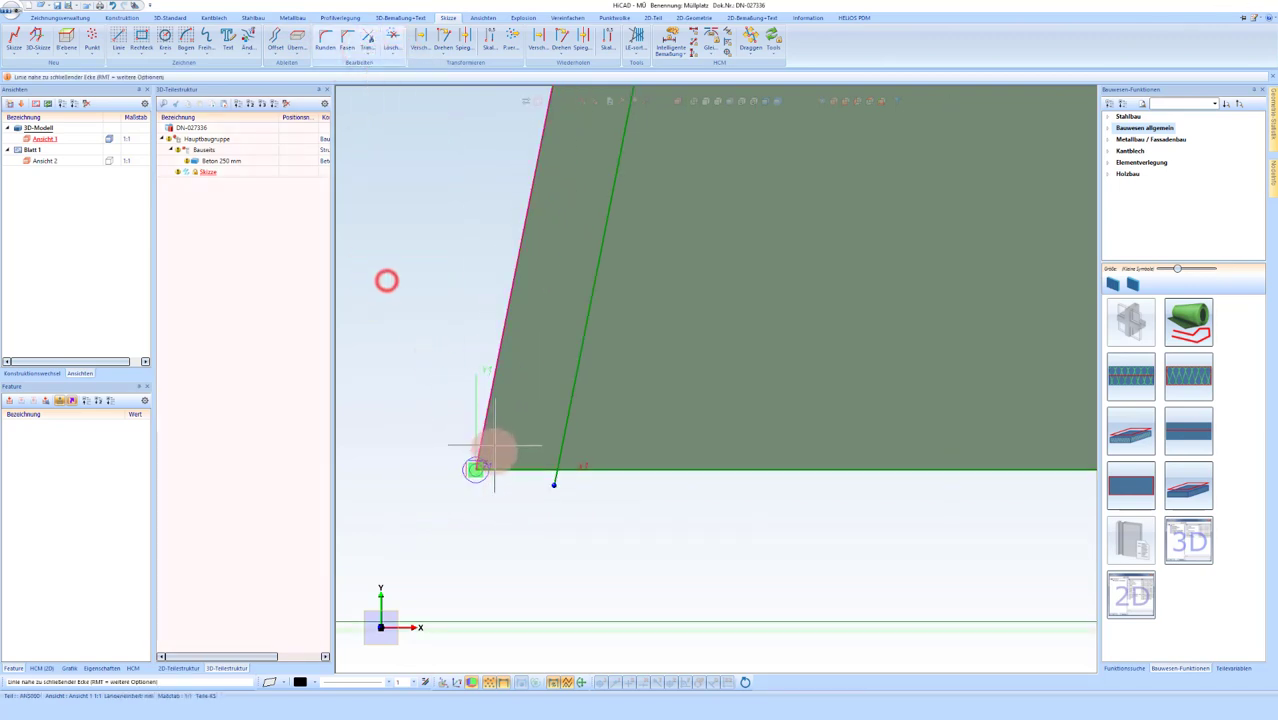
{"action": "left_click", "coordinate": [551, 456]}
{"action": "scroll", "coordinate": [537, 545], "scroll_direction": "down", "scroll_amount": 3}
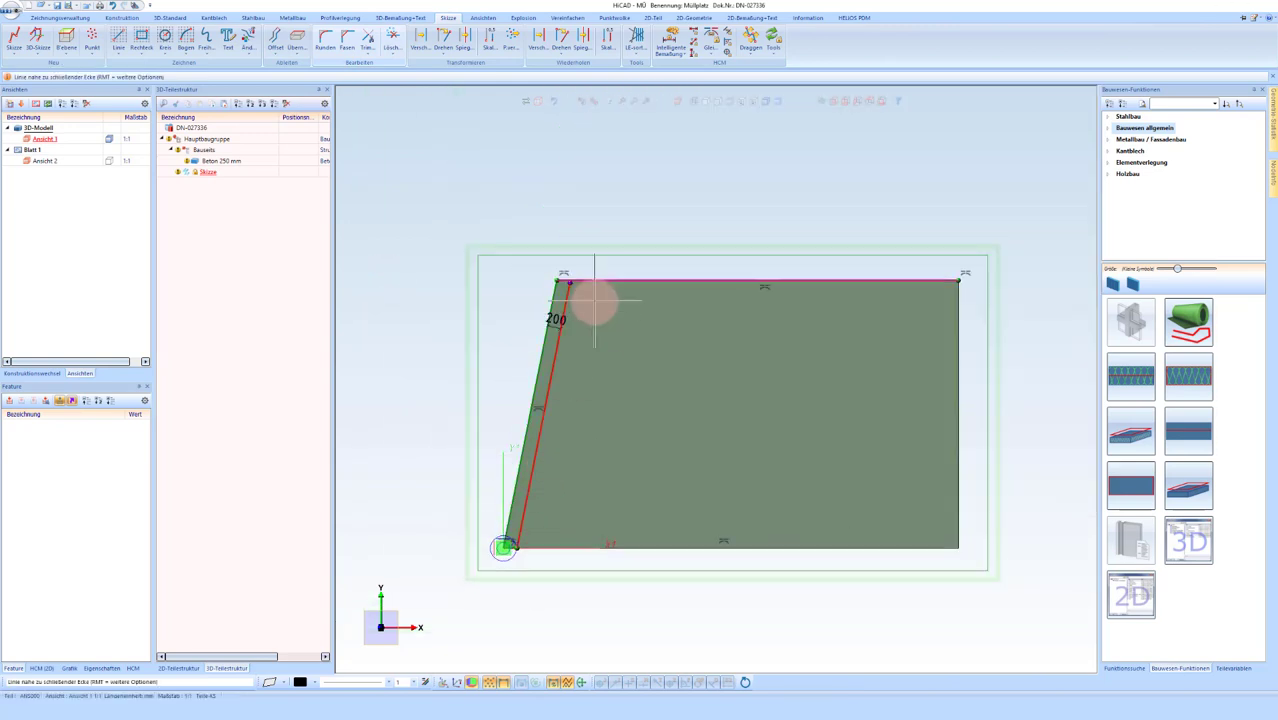
{"action": "scroll", "coordinate": [578, 300], "scroll_direction": "up", "scroll_amount": 3}
{"action": "scroll", "coordinate": [578, 300], "scroll_direction": "up", "scroll_amount": 1}
{"action": "left_click", "coordinate": [579, 312]}
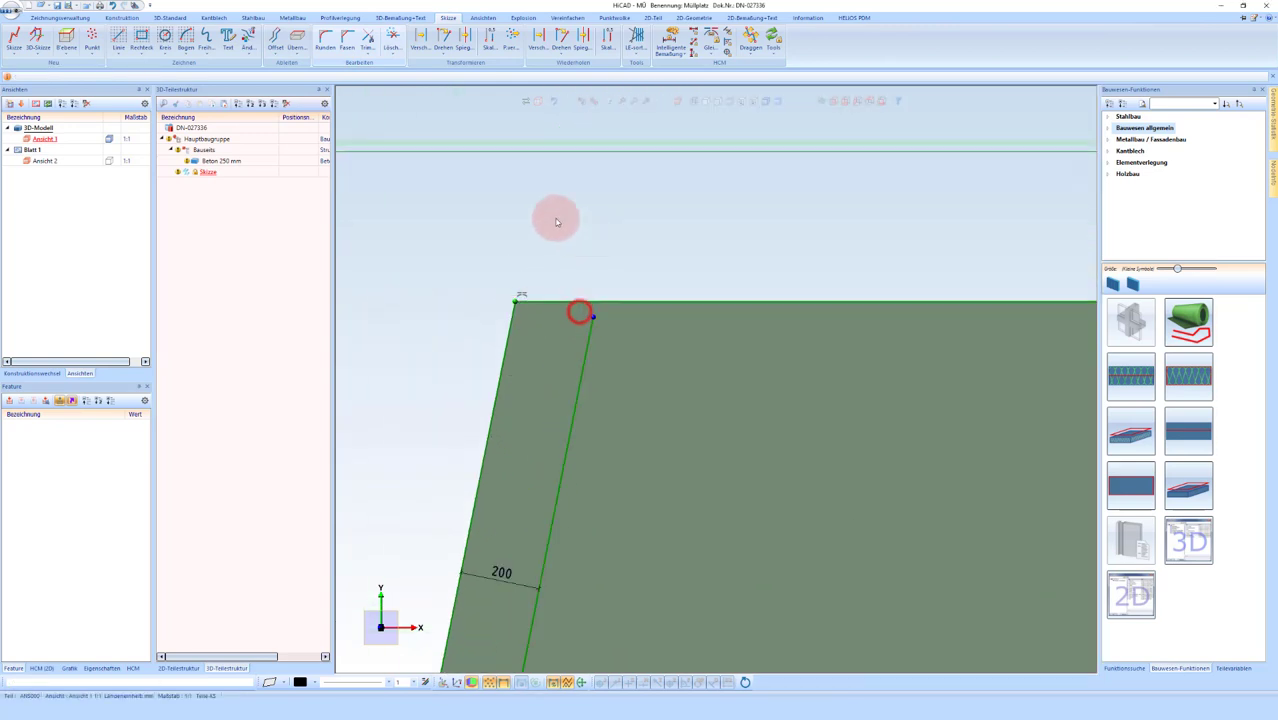
{"action": "scroll", "coordinate": [577, 206], "scroll_direction": "down", "scroll_amount": 2}
{"action": "scroll", "coordinate": [570, 206], "scroll_direction": "down", "scroll_amount": 1}
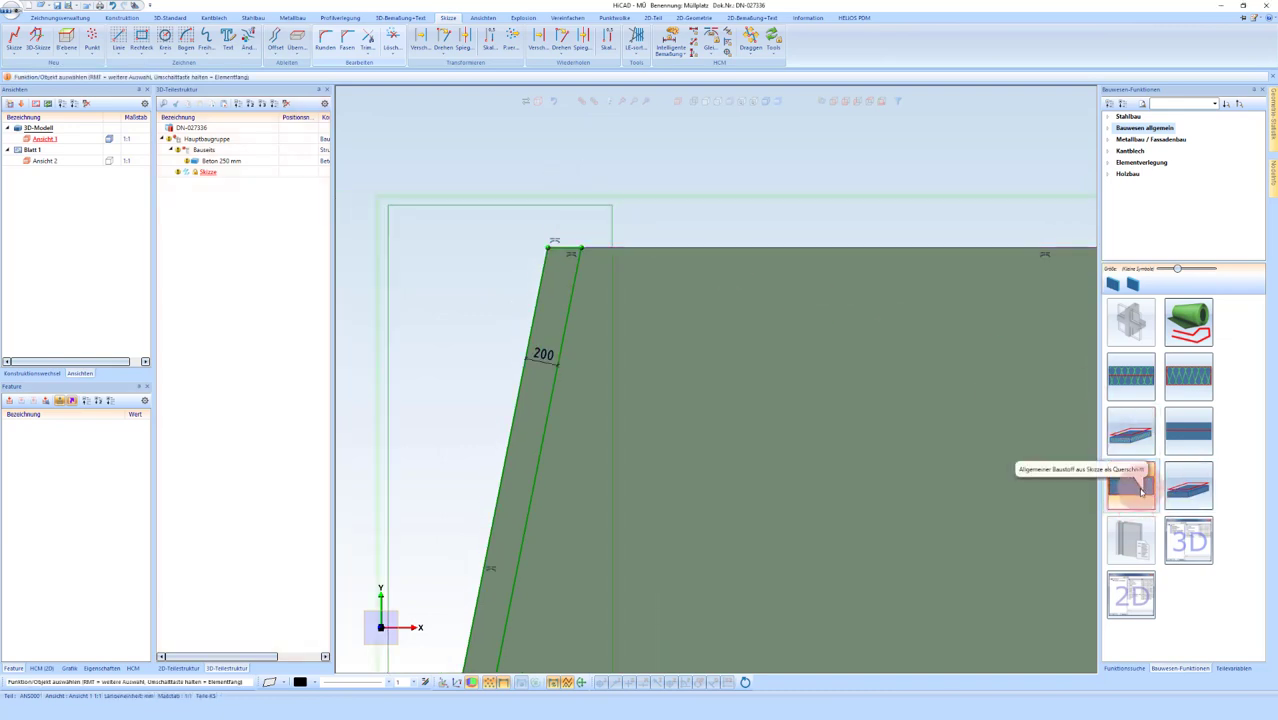
Step: Start Baustoff aus Querschnitt with the 200 mm wall sketch as cross-section
{"action": "left_click", "coordinate": [1141, 490]}
{"action": "left_click", "coordinate": [650, 262]}
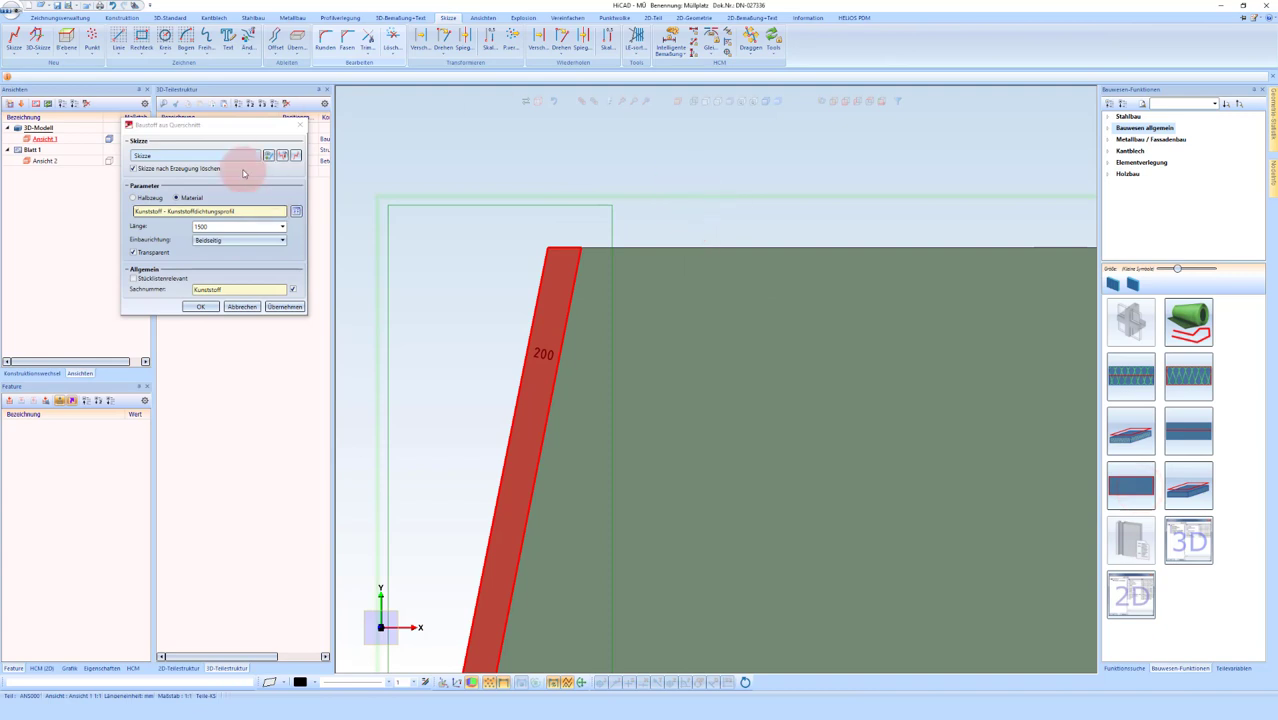
{"action": "left_click", "coordinate": [296, 211]}
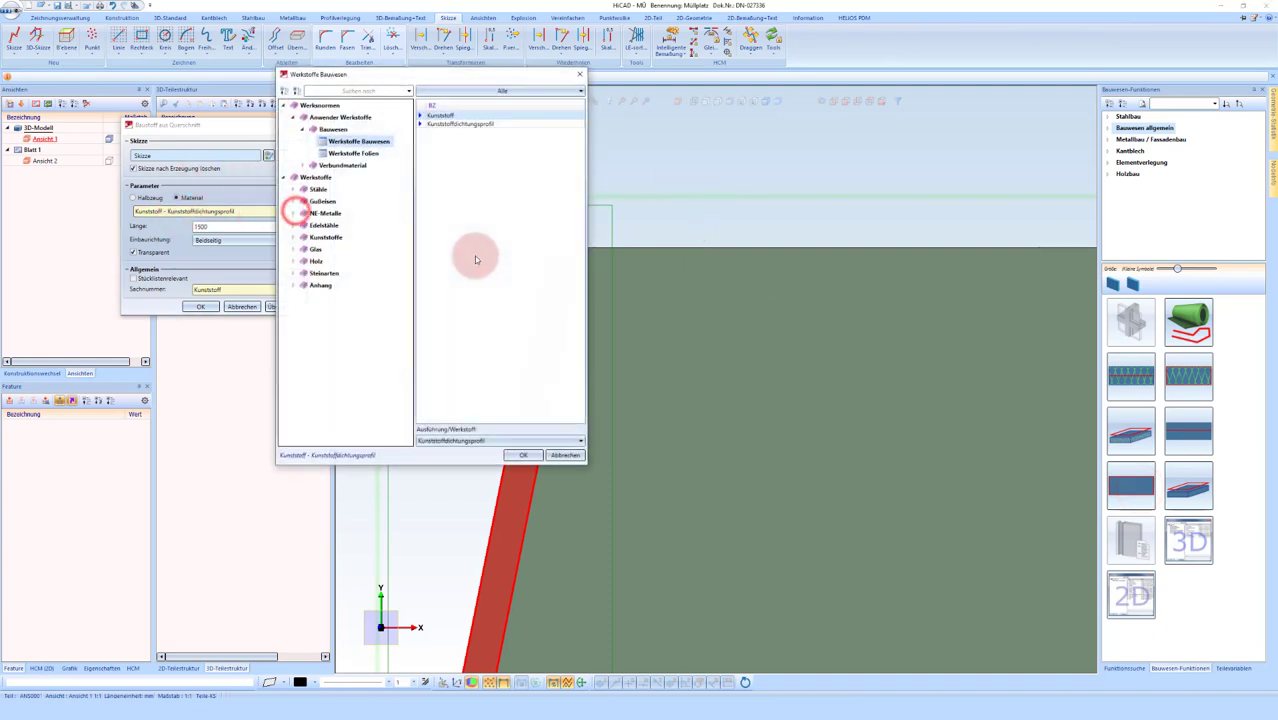
{"action": "left_click", "coordinate": [563, 454]}
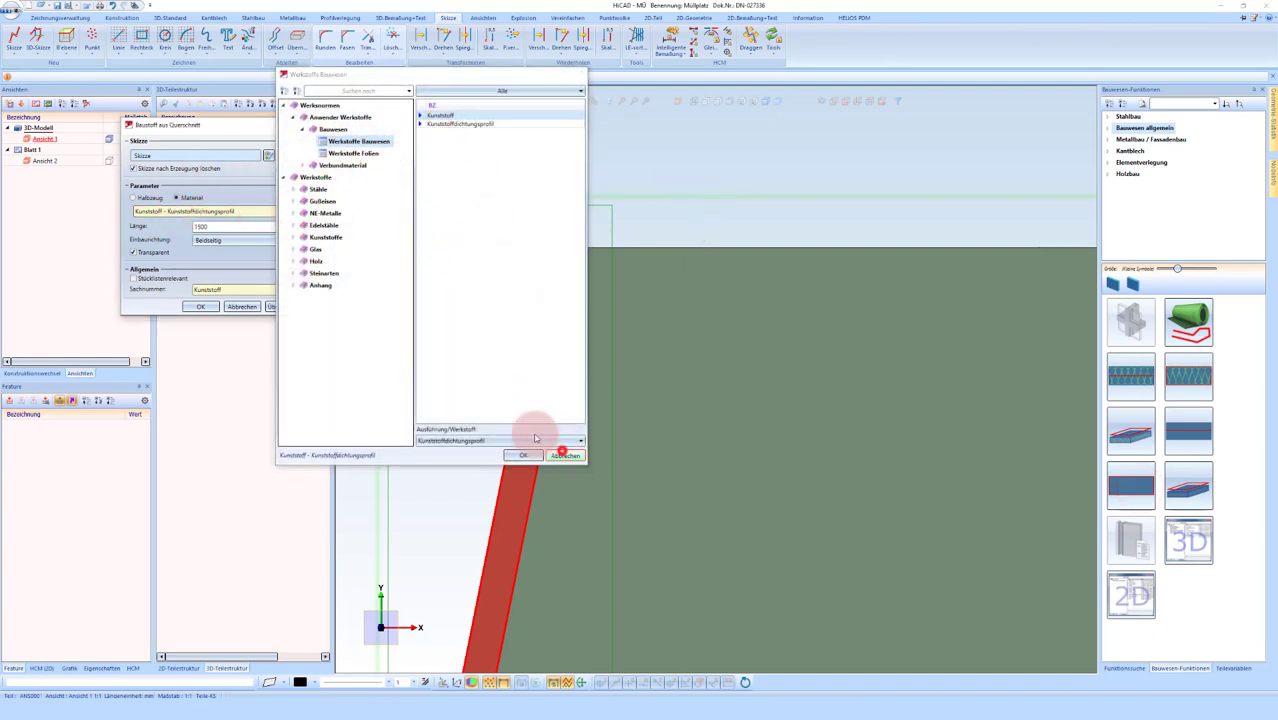
{"action": "left_click", "coordinate": [142, 199]}
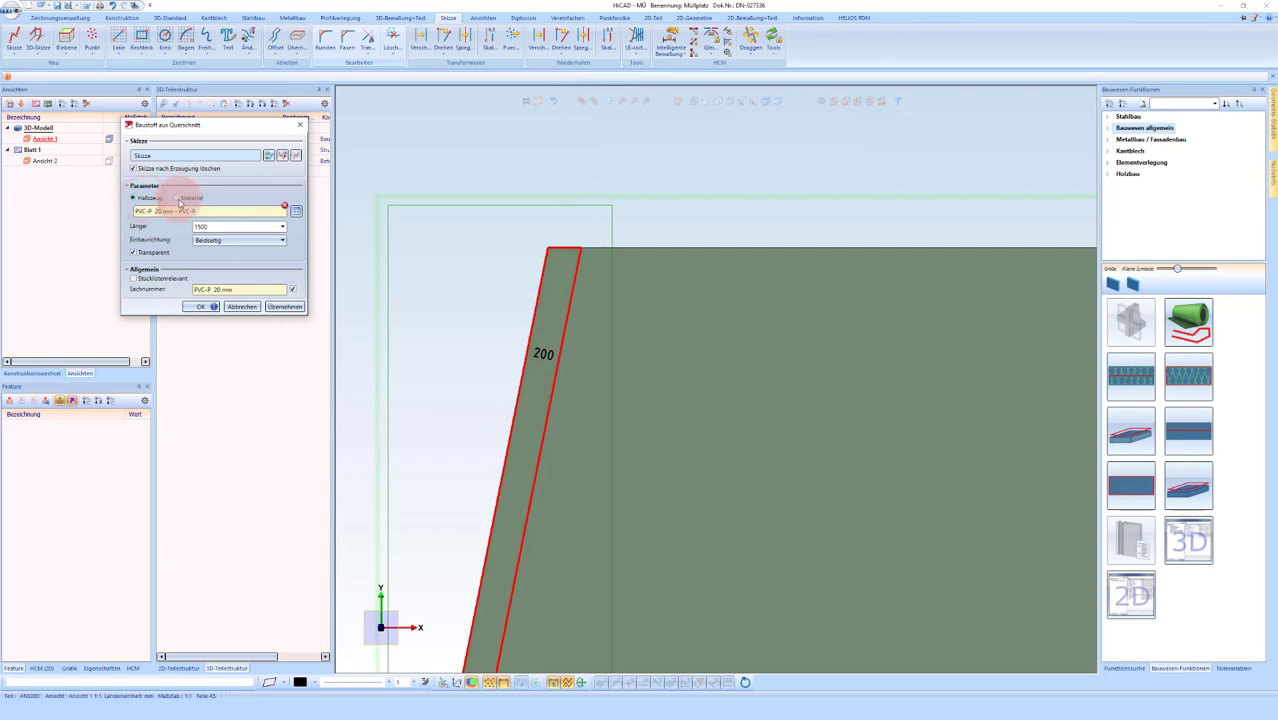
{"action": "left_click", "coordinate": [178, 198]}
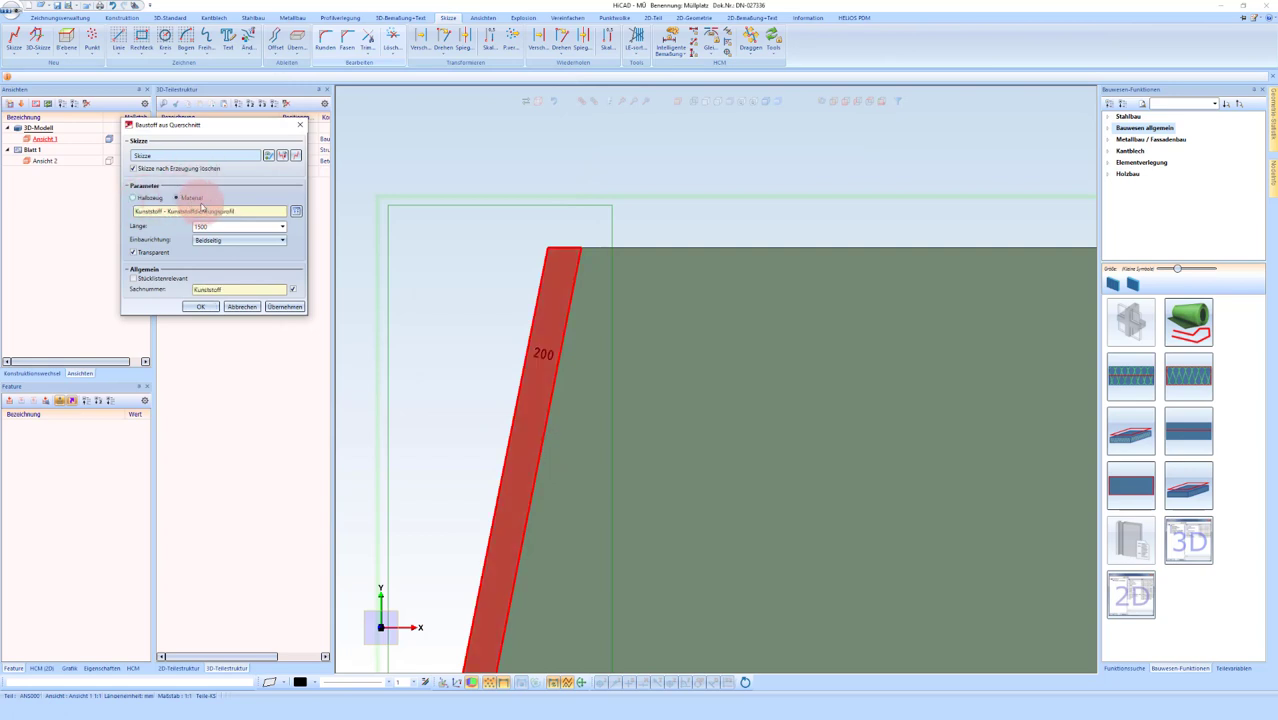
Step: Choose Beton bewehrt, set direction +Z and create the 3800 mm long wall
{"action": "left_click", "coordinate": [296, 211]}
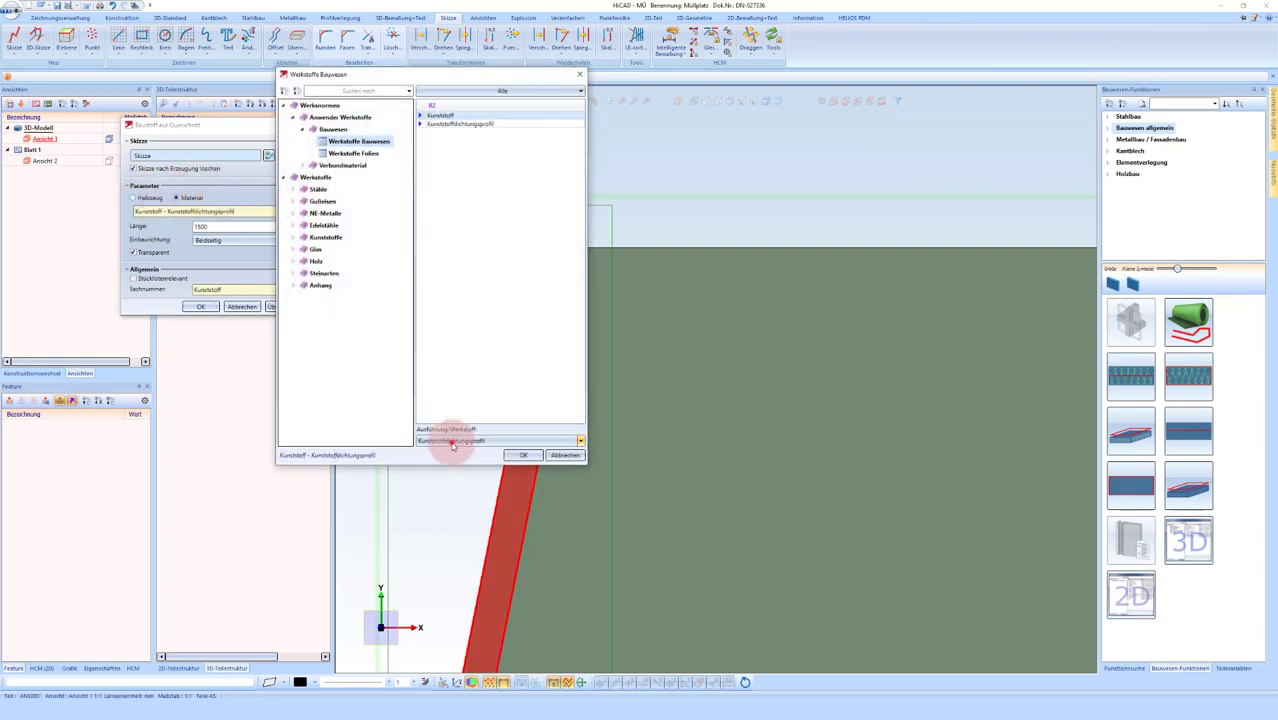
{"action": "left_click", "coordinate": [452, 446]}
{"action": "scroll", "coordinate": [462, 495], "scroll_direction": "down", "scroll_amount": 2}
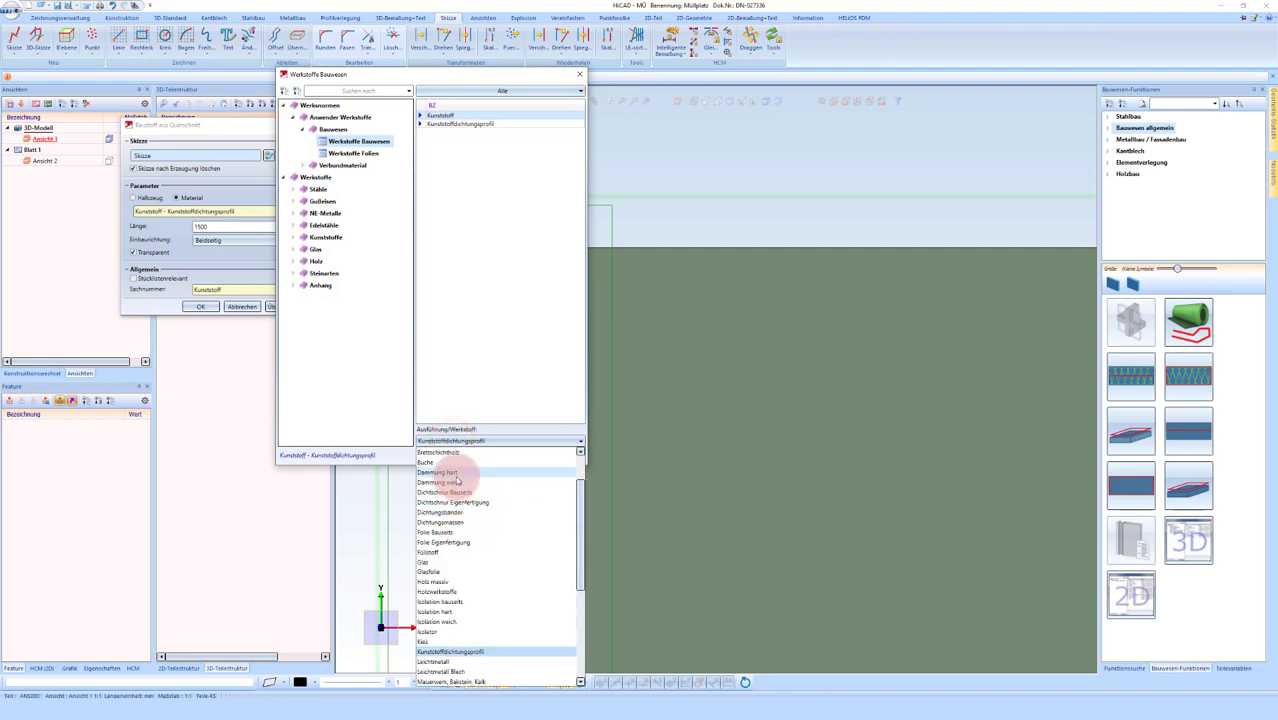
{"action": "scroll", "coordinate": [457, 482], "scroll_direction": "up", "scroll_amount": 2}
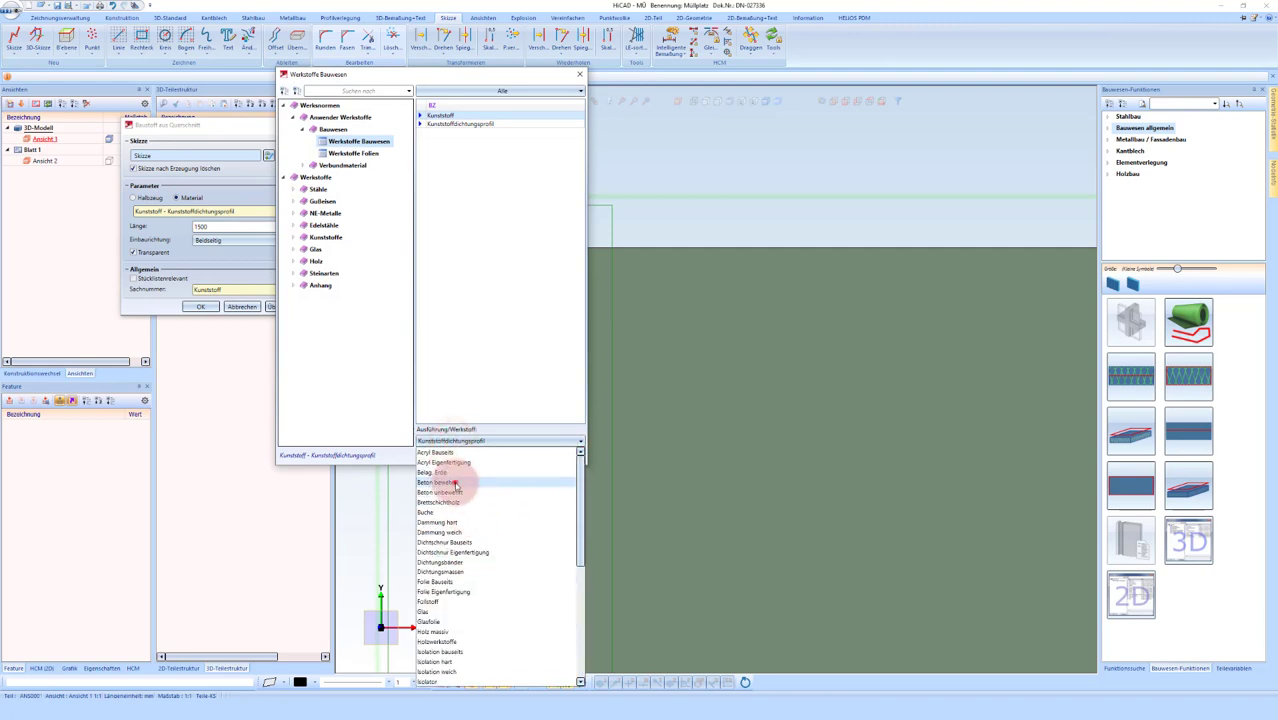
{"action": "left_click", "coordinate": [455, 484]}
{"action": "left_click", "coordinate": [201, 235]}
{"action": "type", "text": "3800"}
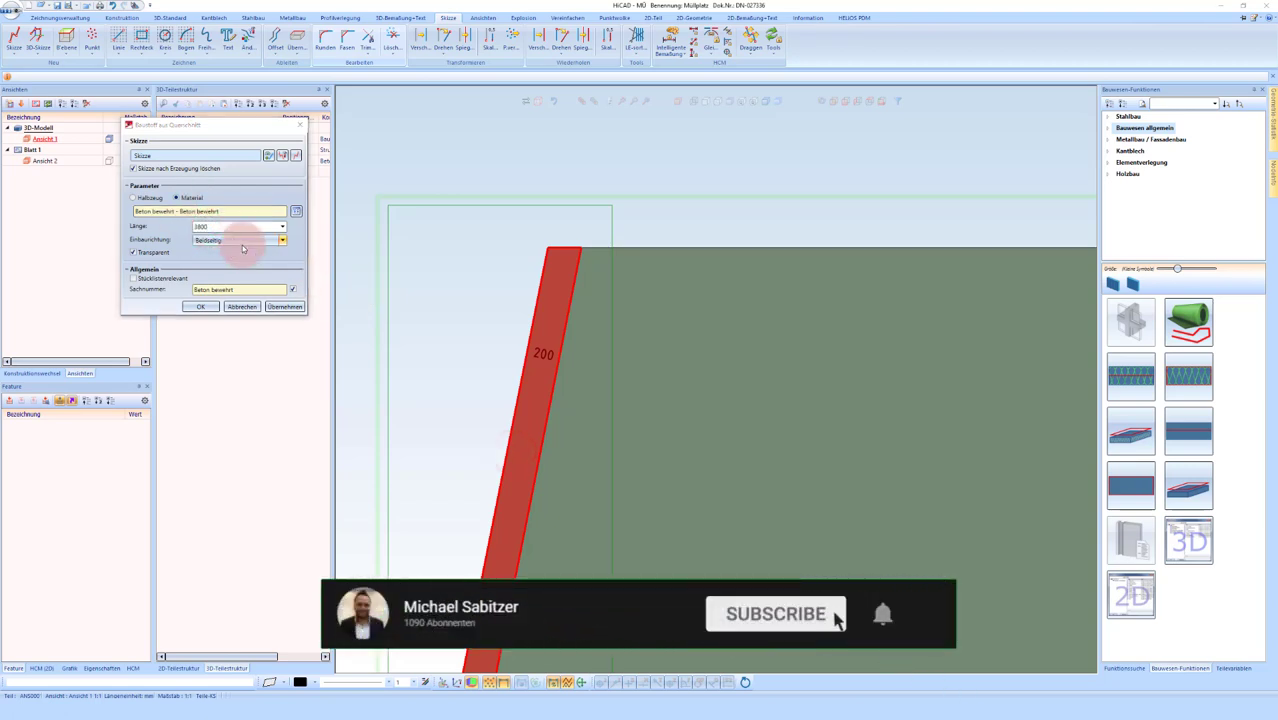
{"action": "left_click", "coordinate": [246, 239]}
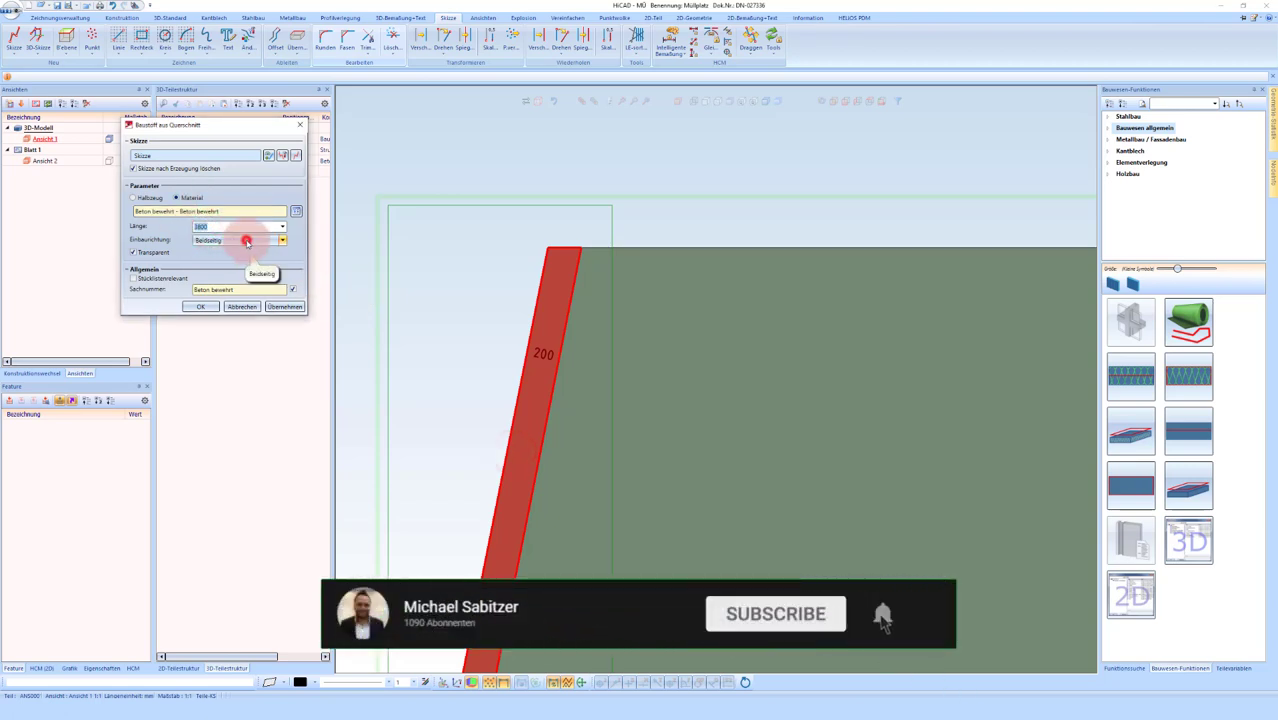
{"action": "left_click", "coordinate": [205, 270]}
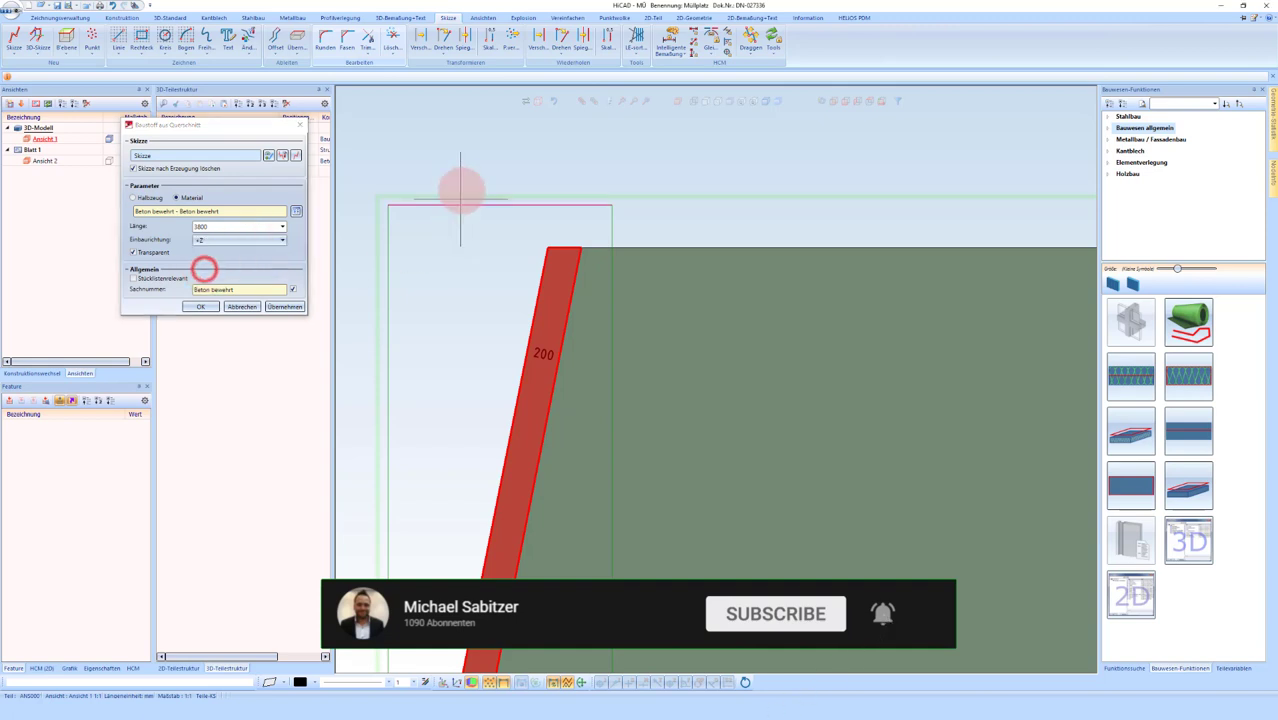
{"action": "left_click", "coordinate": [191, 306]}
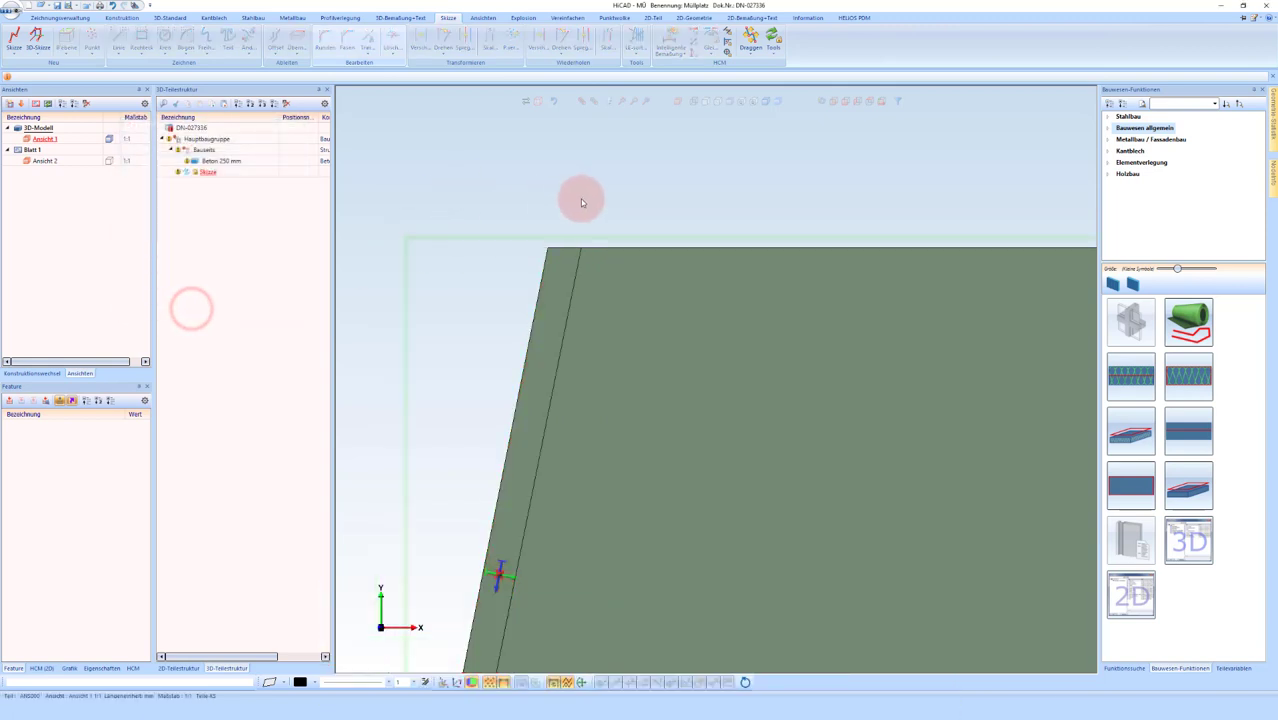
Step: Make the Beton bewehrt wall opaque by unchecking Transparent, then return to the XY plan view
{"action": "scroll", "coordinate": [471, 240], "scroll_direction": "down", "scroll_amount": 5}
{"action": "mouse_move", "coordinate": [476, 241]}
{"action": "middle_mouse_down"}
{"action": "mouse_move", "coordinate": [499, 300]}
{"action": "mouse_move", "coordinate": [497, 231]}
{"action": "mouse_move", "coordinate": [479, 220]}
{"action": "mouse_move", "coordinate": [536, 248]}
{"action": "middle_mouse_up"}
{"action": "middle_click_drag", "start_coordinate": [605, 280], "coordinate": [508, 322]}
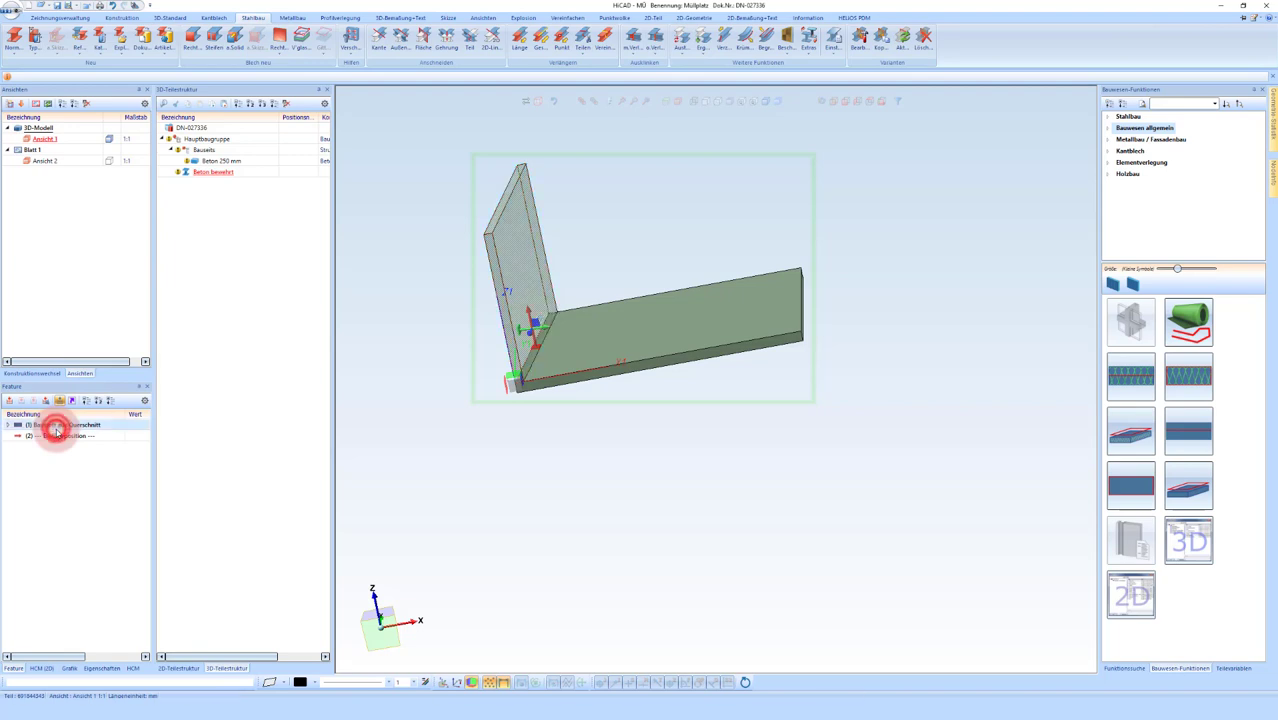
{"action": "left_click", "coordinate": [499, 349]}
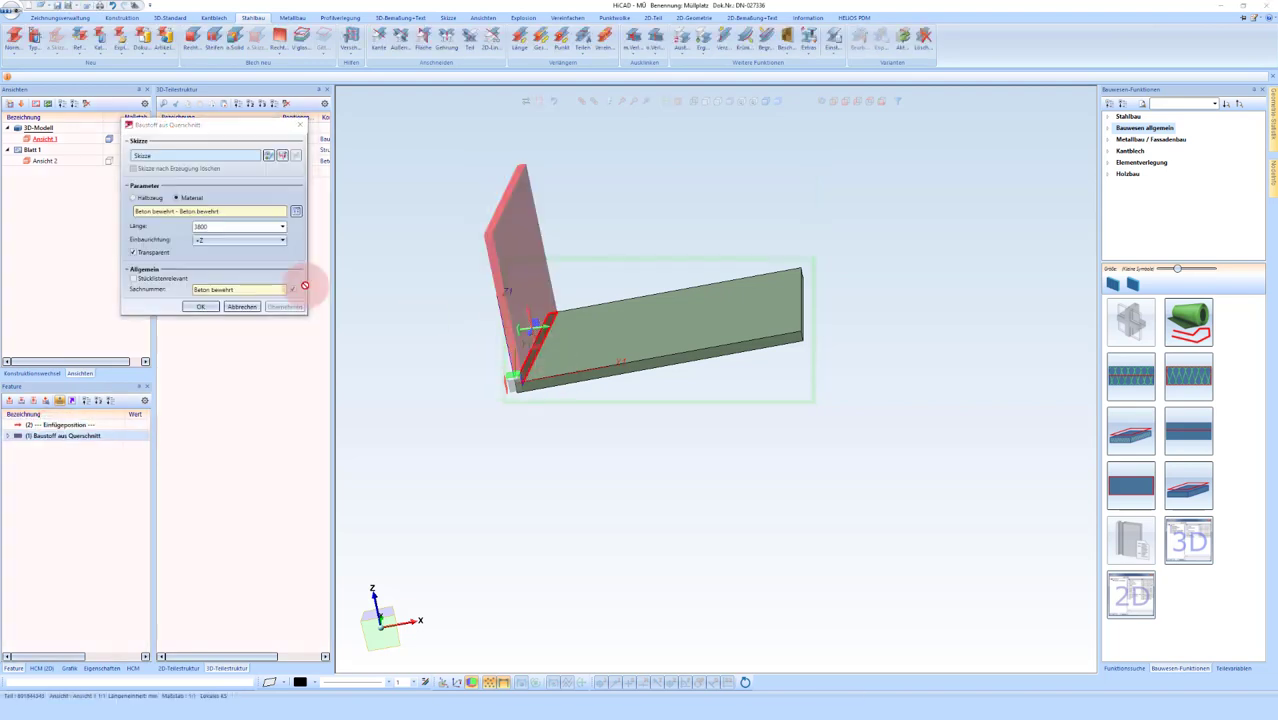
{"action": "left_click", "coordinate": [148, 254]}
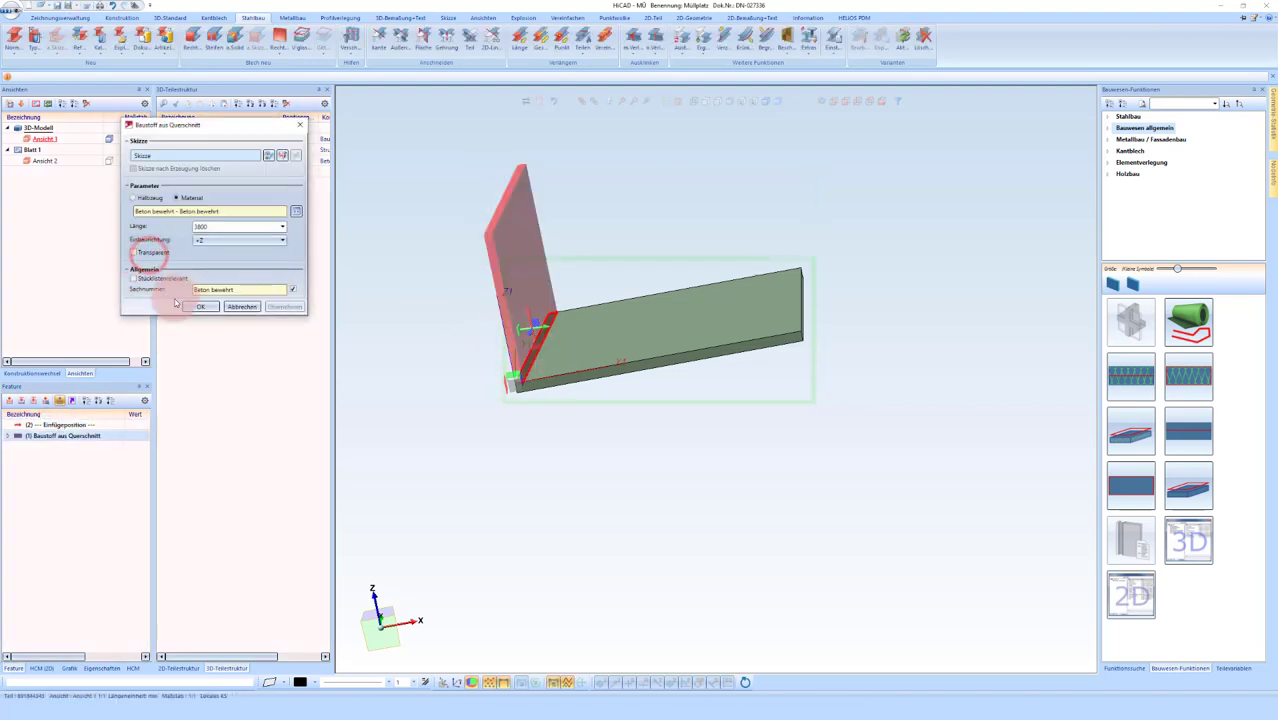
{"action": "left_click", "coordinate": [197, 306]}
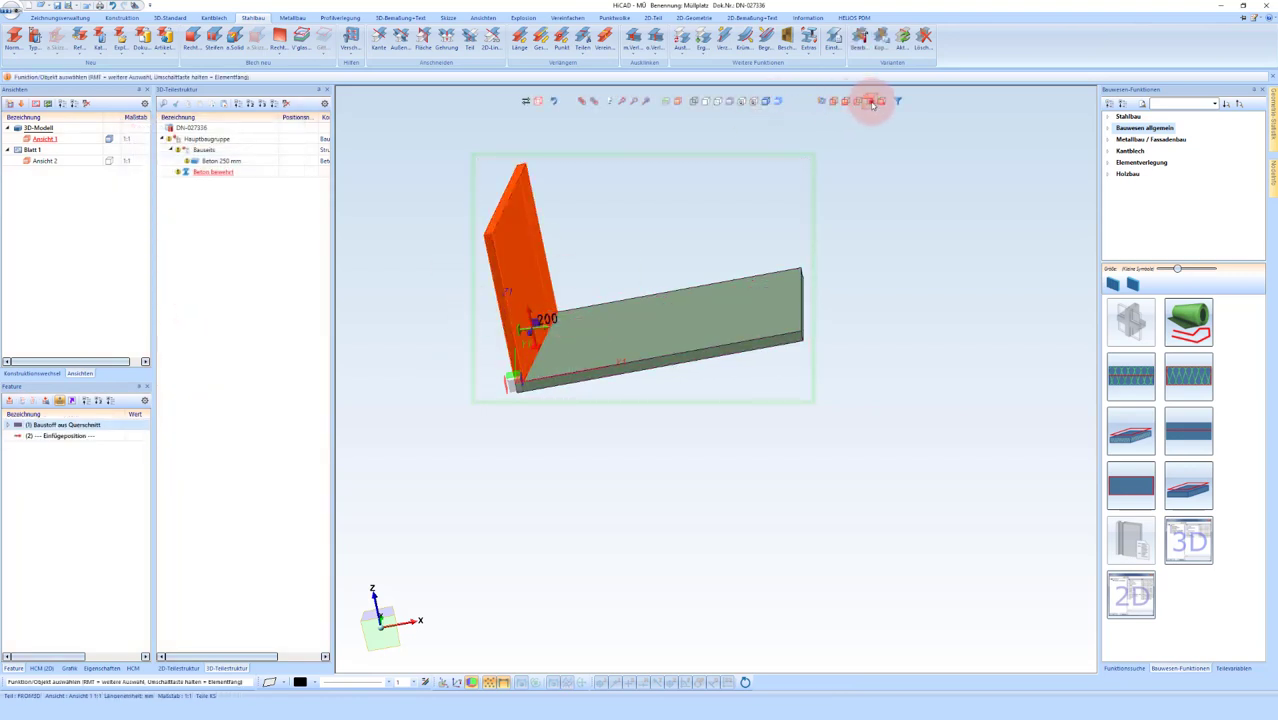
{"action": "left_click", "coordinate": [872, 102]}
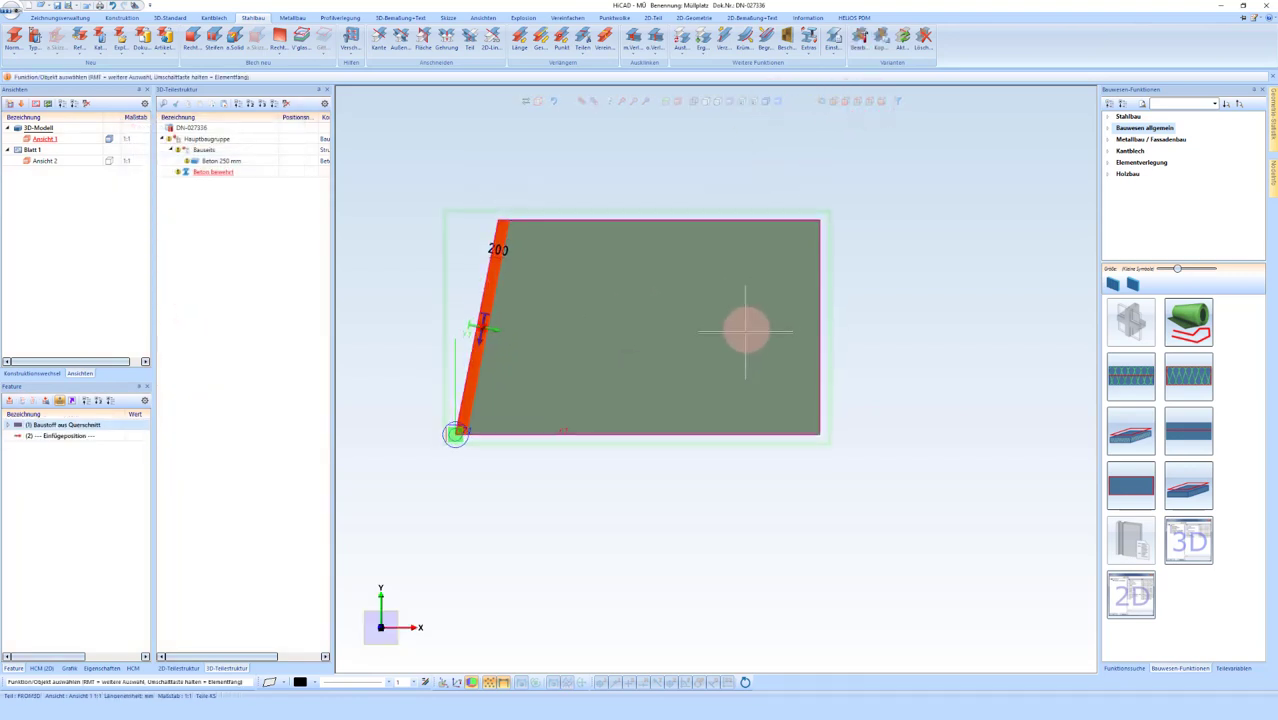
{"action": "left_click", "coordinate": [562, 400]}
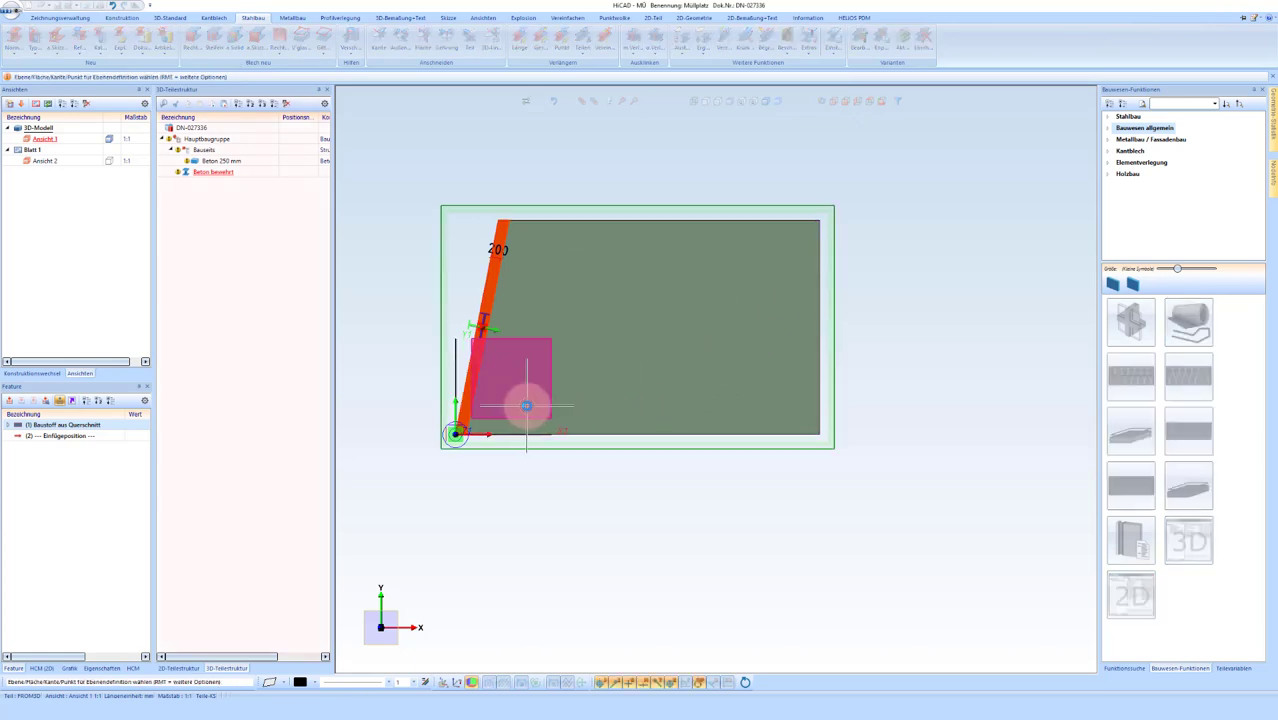
Step: Draw a 4000 mm sketch line along the slab's bottom edge
{"action": "left_click", "coordinate": [580, 403]}
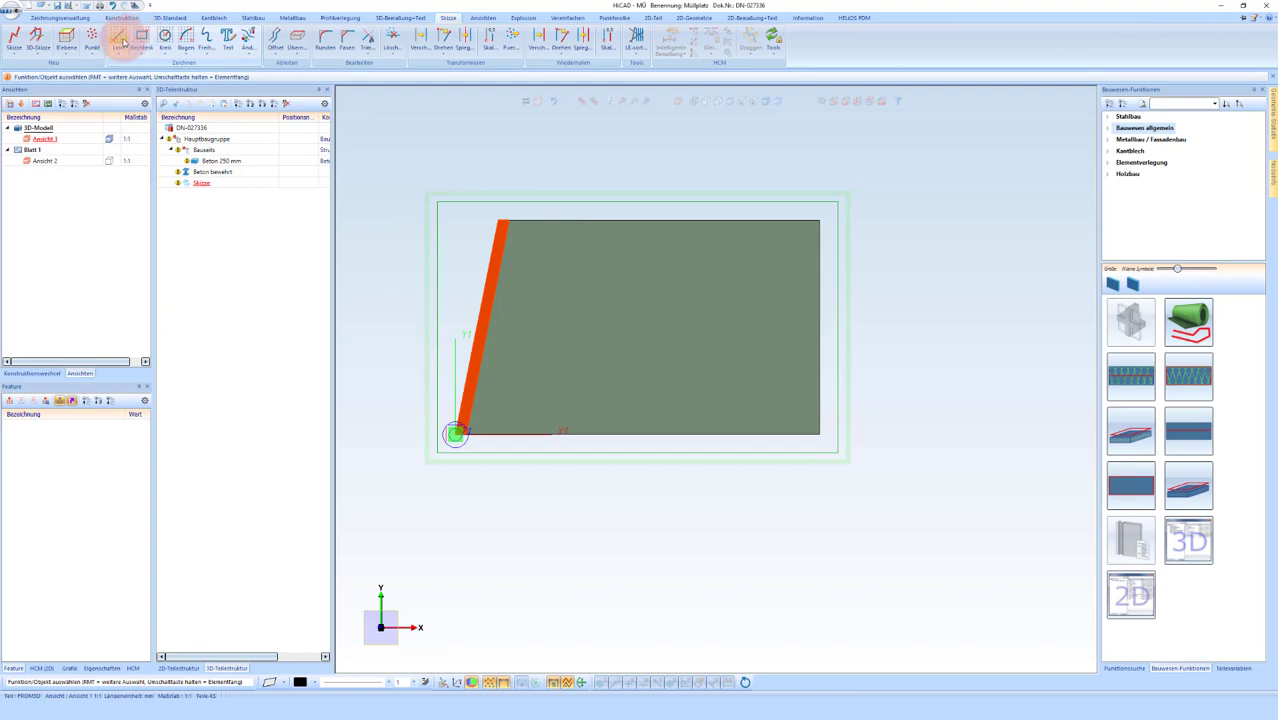
{"action": "left_click", "coordinate": [122, 40]}
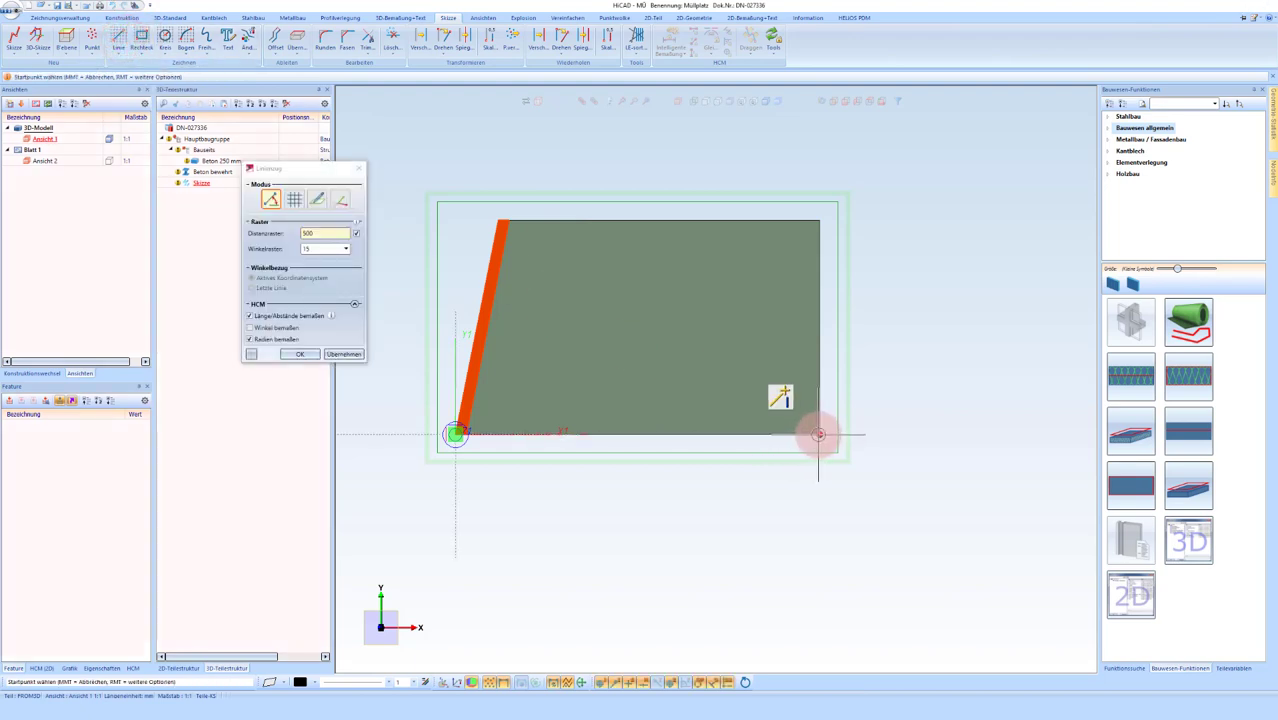
{"action": "left_click", "coordinate": [804, 438]}
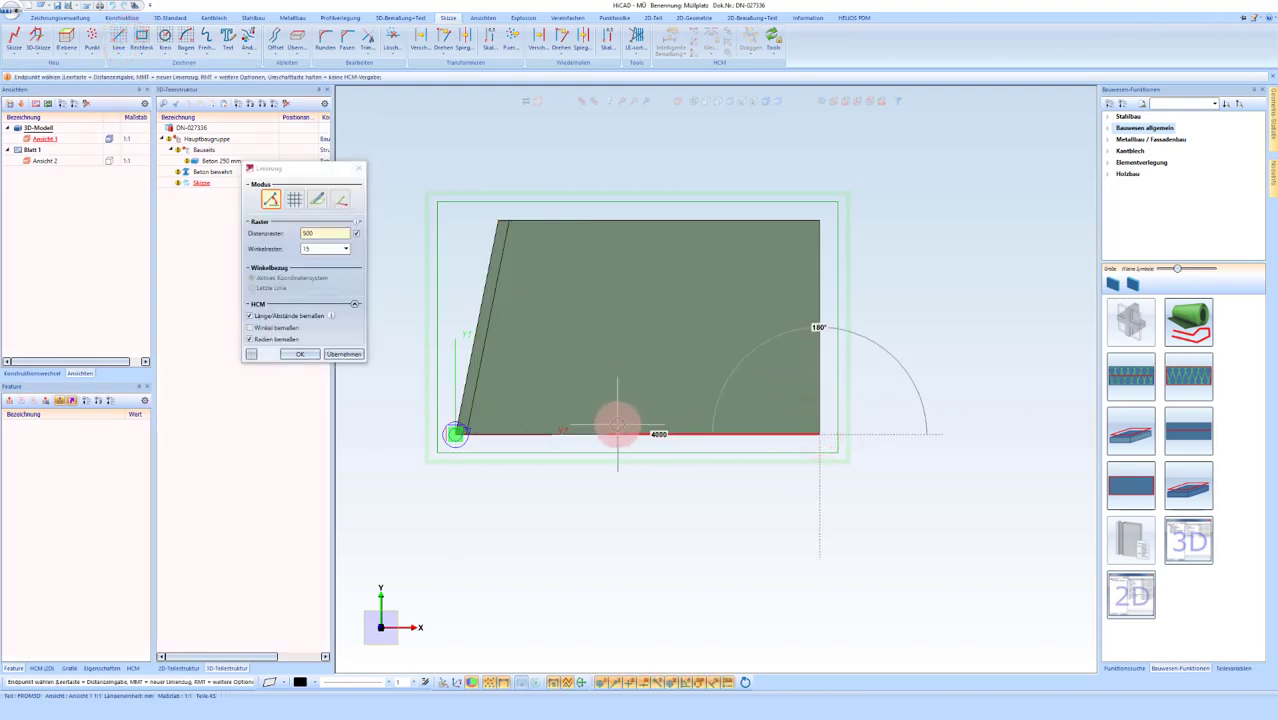
{"action": "left_click", "coordinate": [613, 424]}
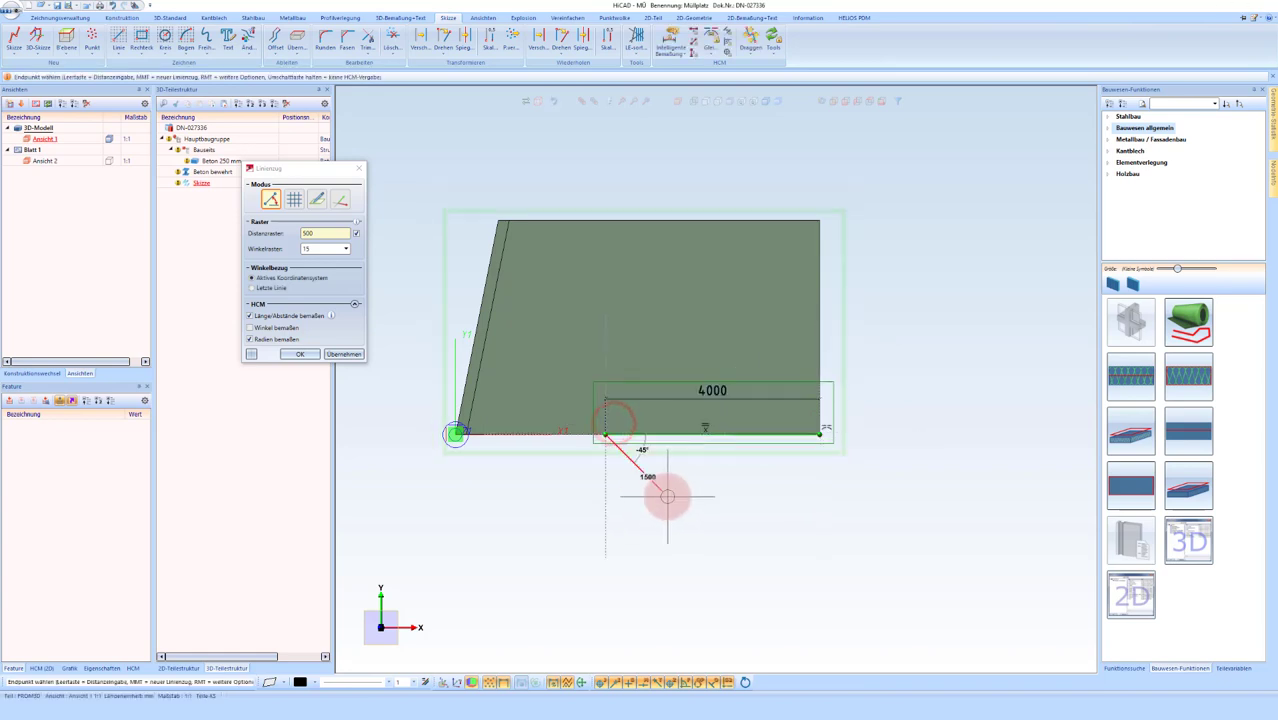
{"action": "middle_click", "coordinate": [1071, 469]}
Step: Start Baustoff entlang Skizze on the bottom line with the Beton 200 mm semi-finished product
{"action": "left_click", "coordinate": [1182, 435]}
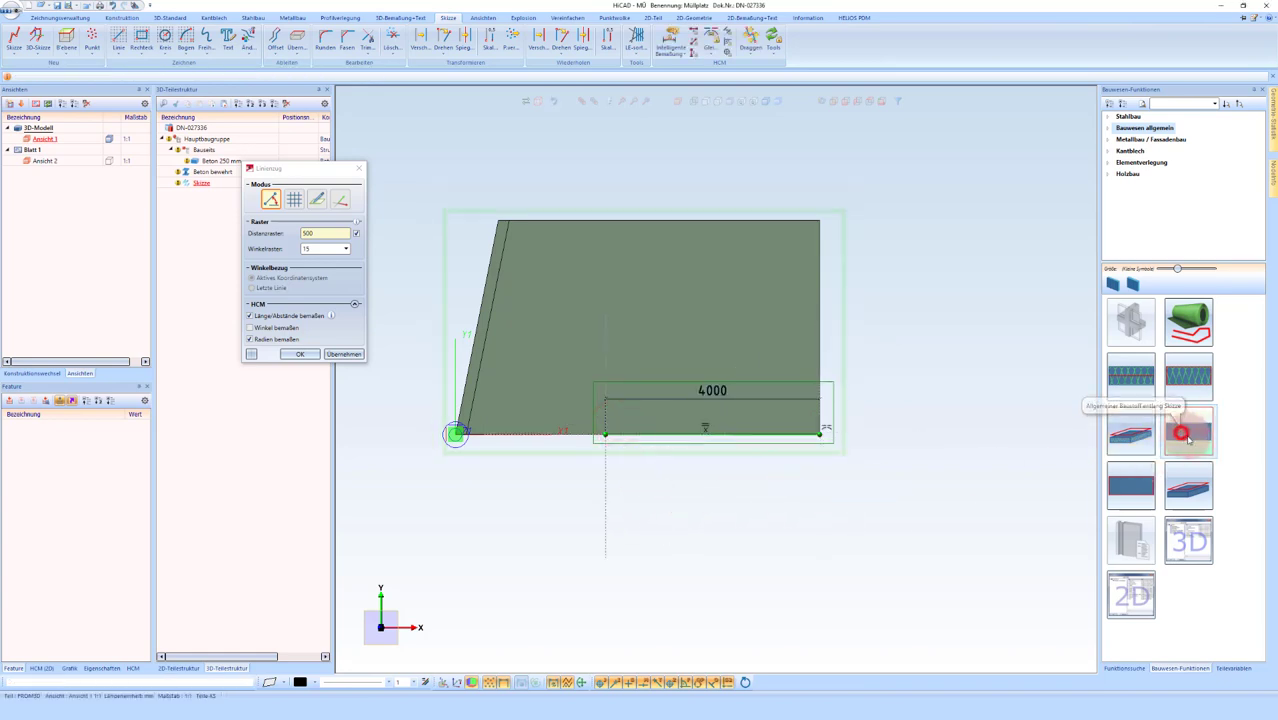
{"action": "left_click", "coordinate": [700, 434]}
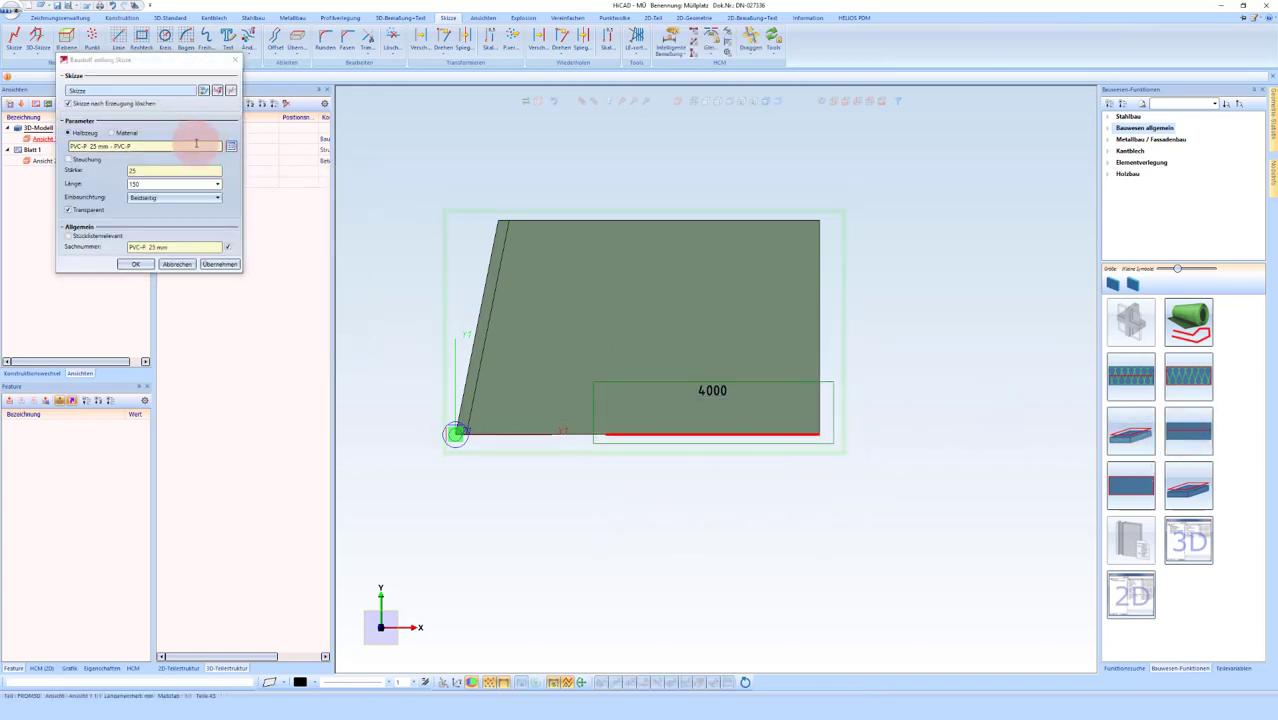
{"action": "left_click", "coordinate": [122, 133]}
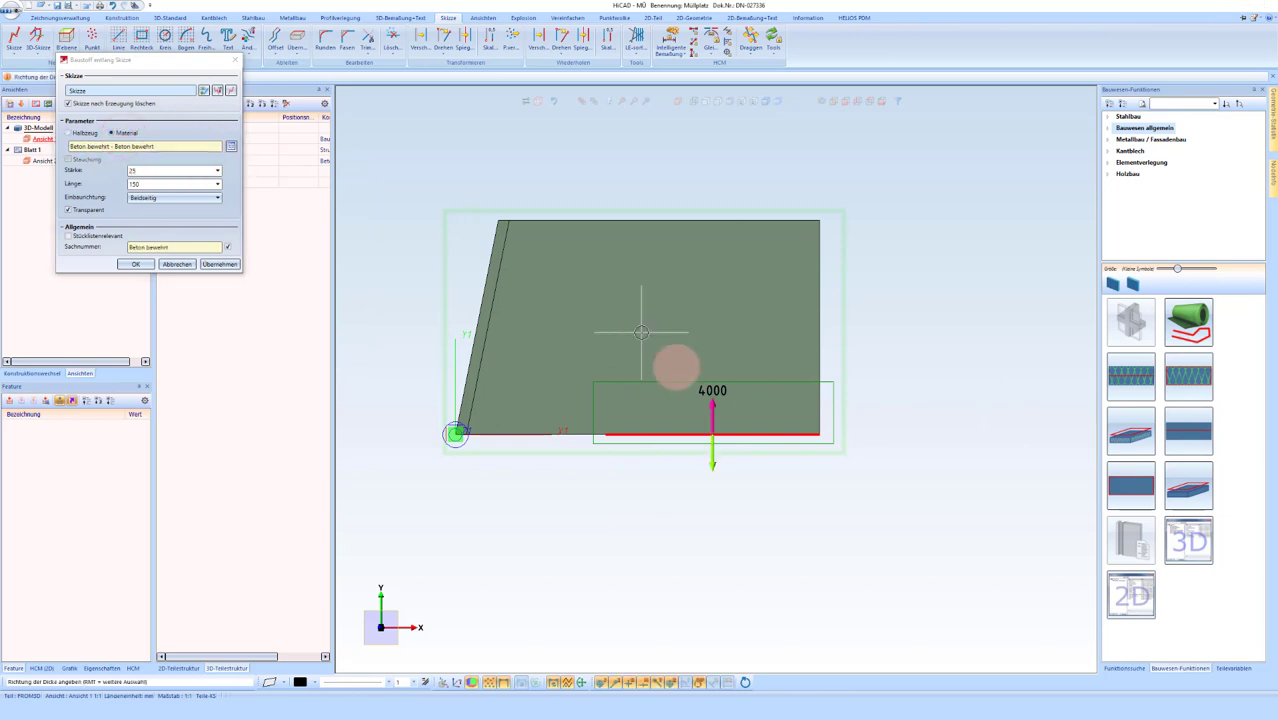
{"action": "scroll", "coordinate": [634, 430], "scroll_direction": "up", "scroll_amount": 5}
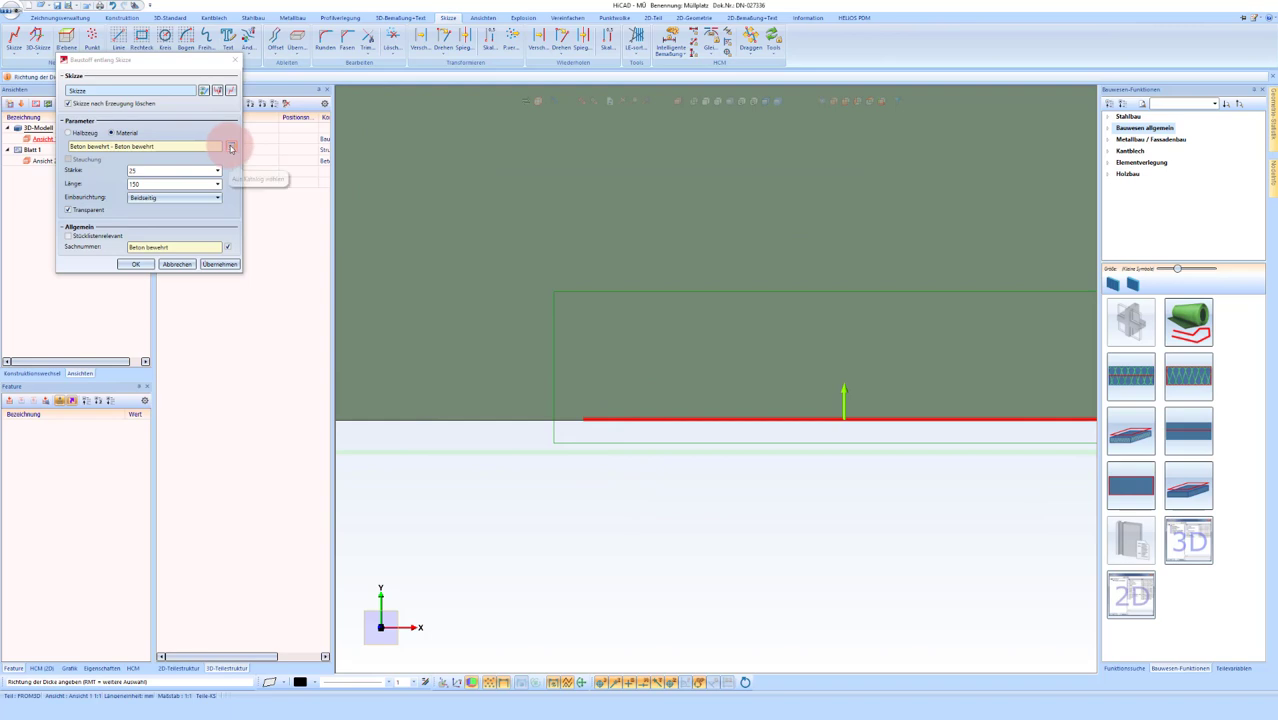
{"action": "left_click", "coordinate": [80, 133]}
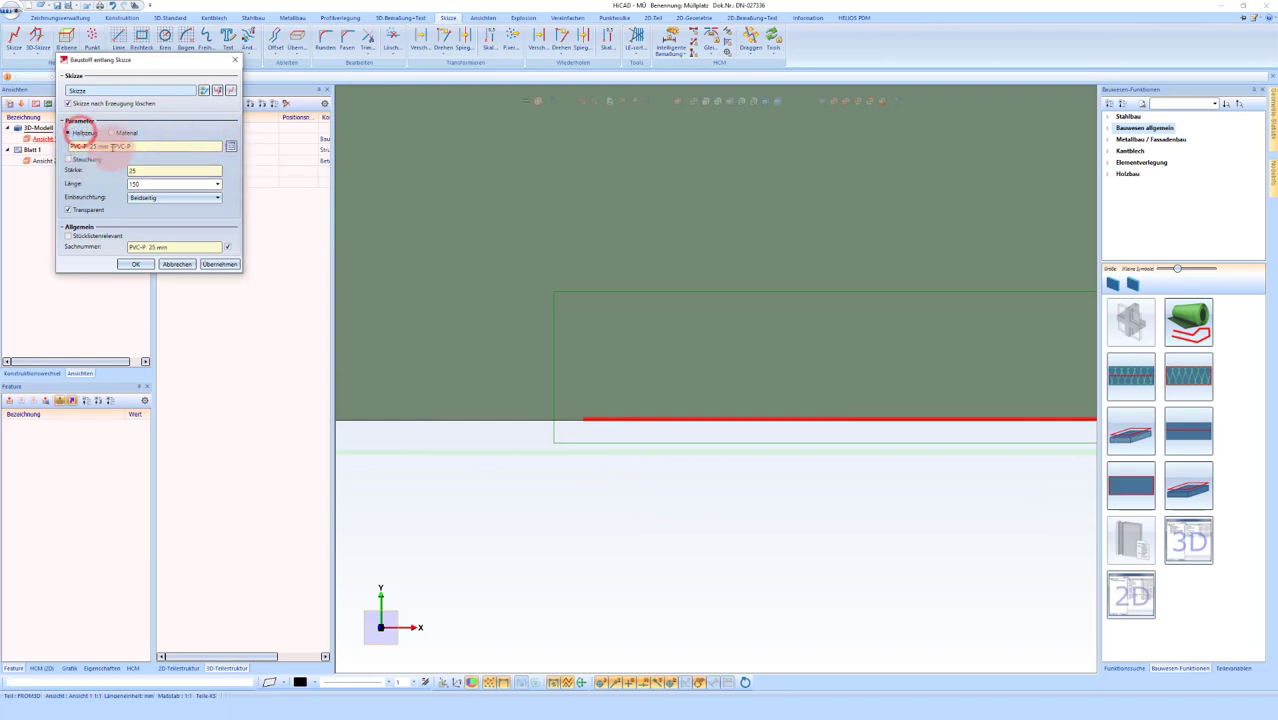
{"action": "left_click", "coordinate": [228, 148]}
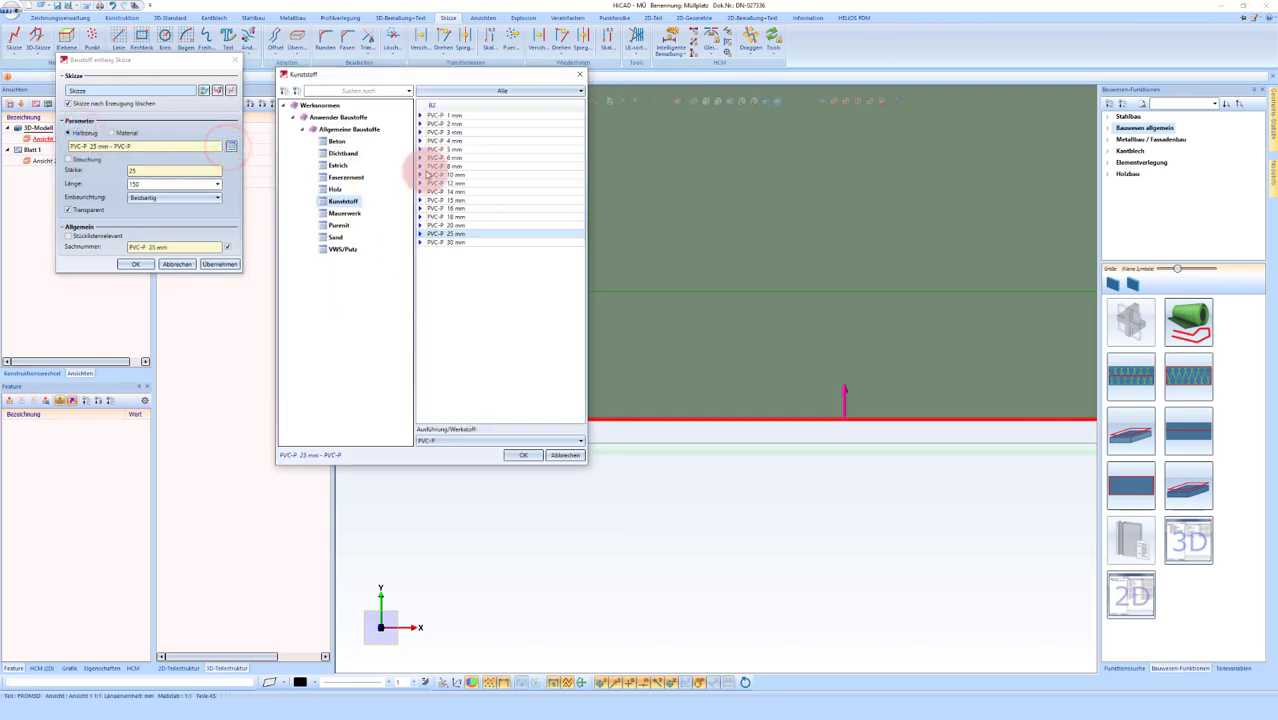
{"action": "left_click", "coordinate": [337, 141]}
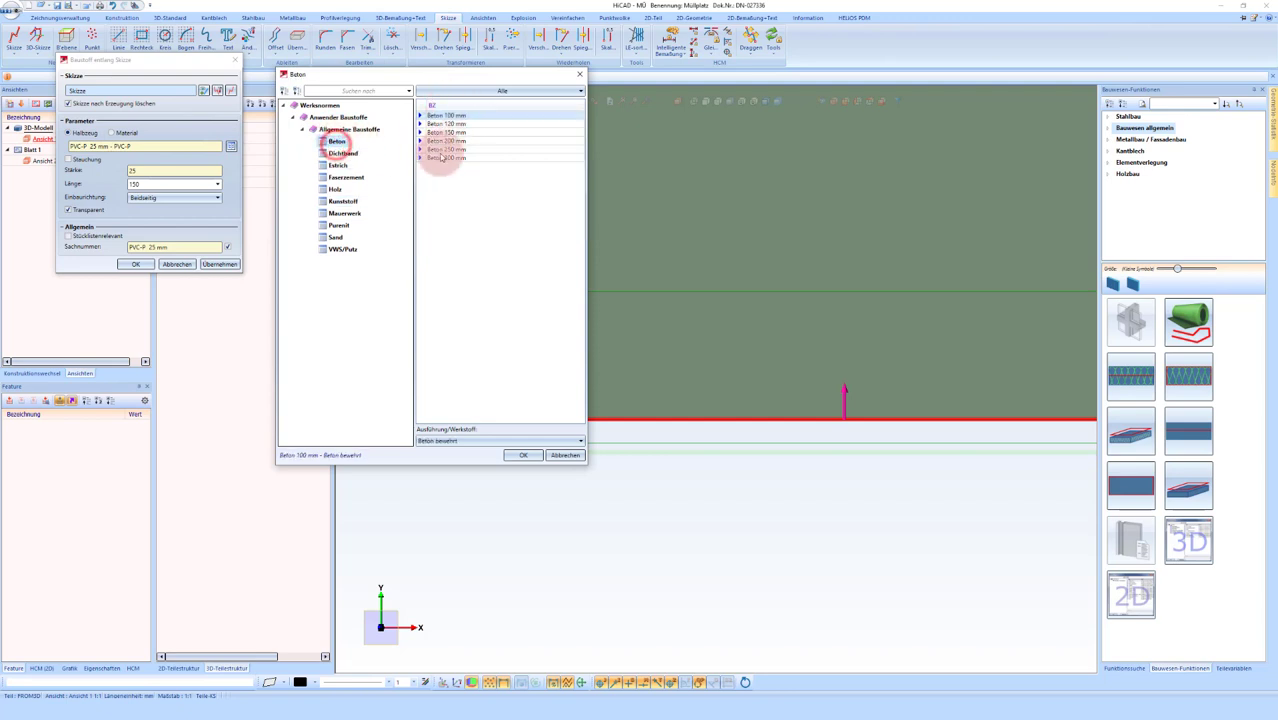
{"action": "left_click", "coordinate": [521, 455]}
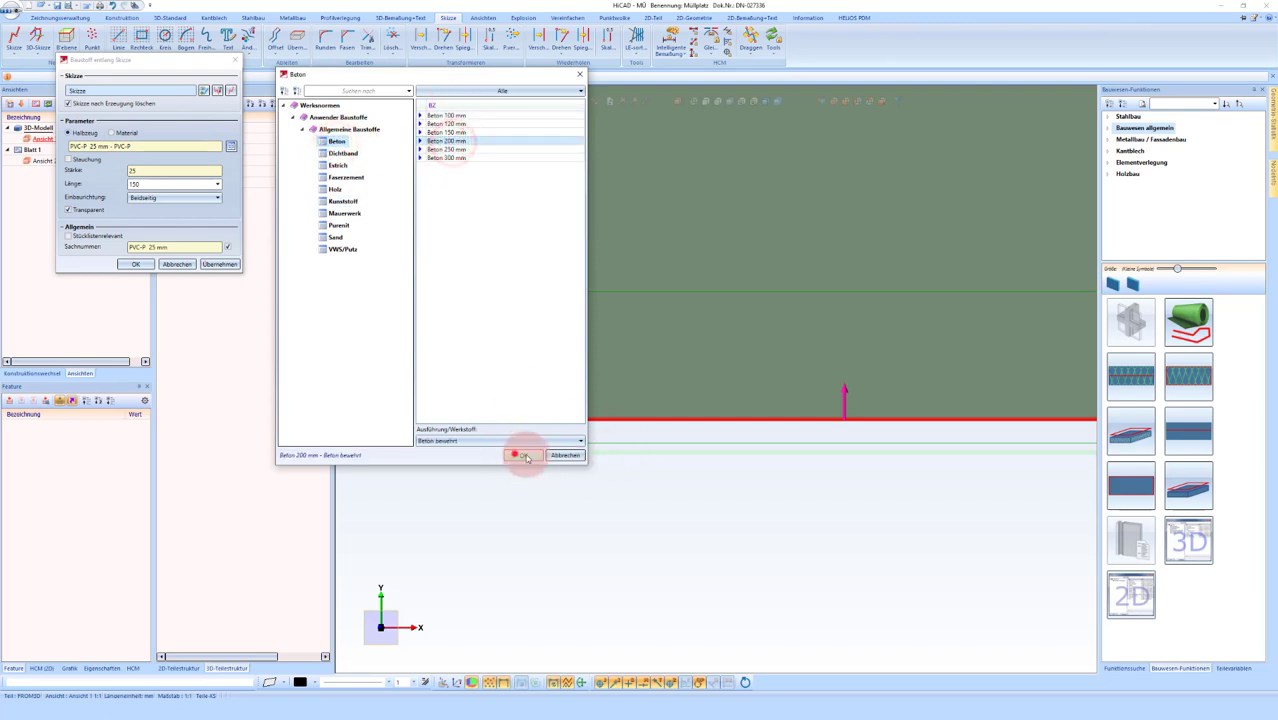
Step: Set installation direction +Z and length 500, then create the wall
{"action": "left_click", "coordinate": [575, 422]}
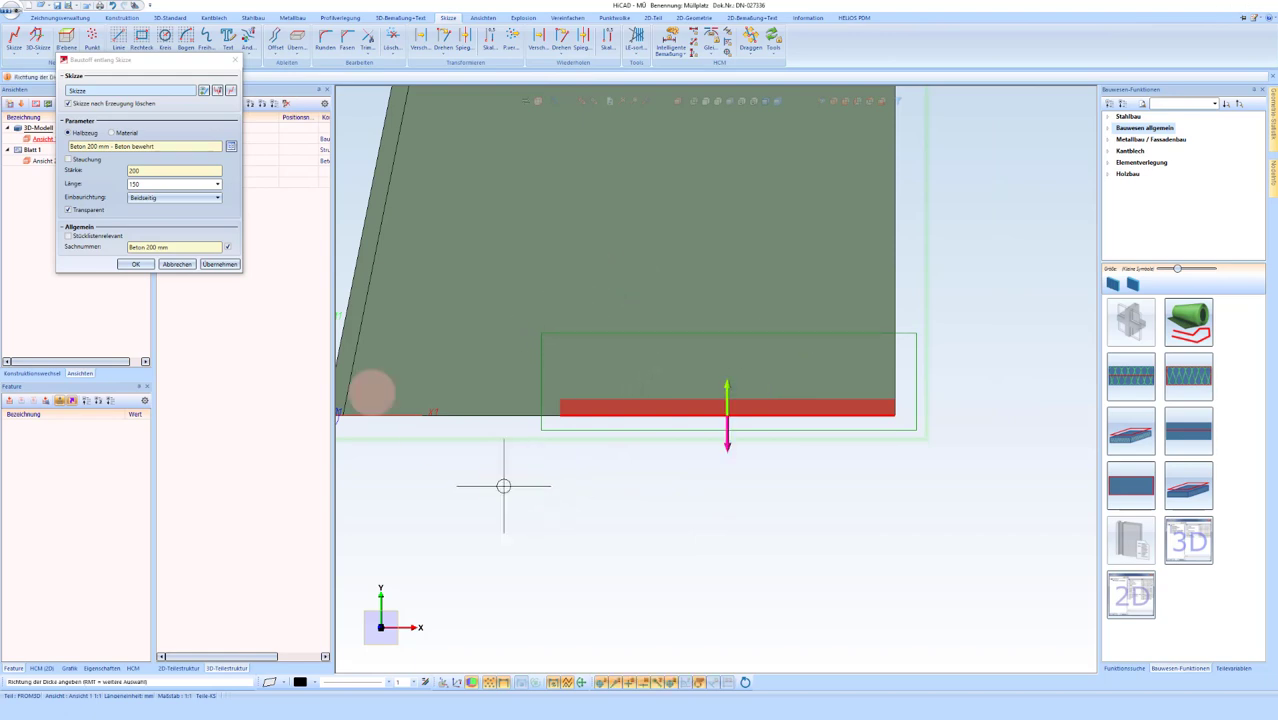
{"action": "left_click", "coordinate": [147, 200]}
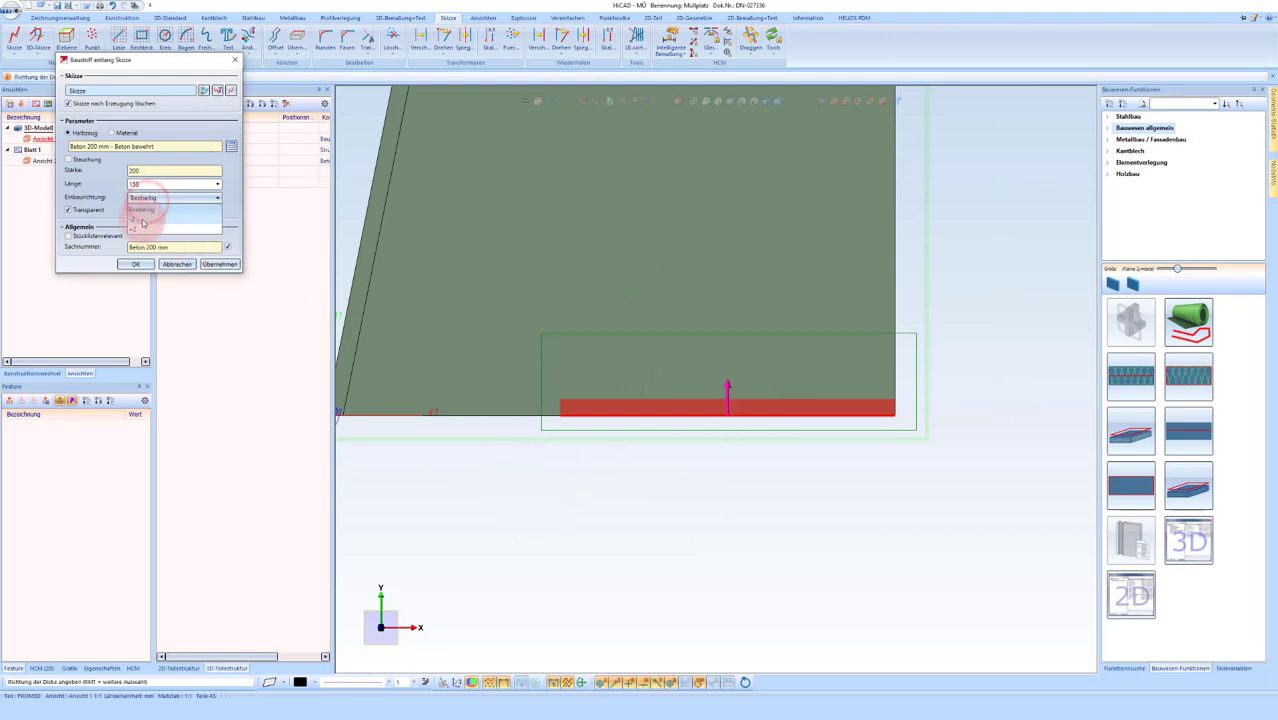
{"action": "left_click", "coordinate": [150, 232]}
{"action": "type", "text": "500"}
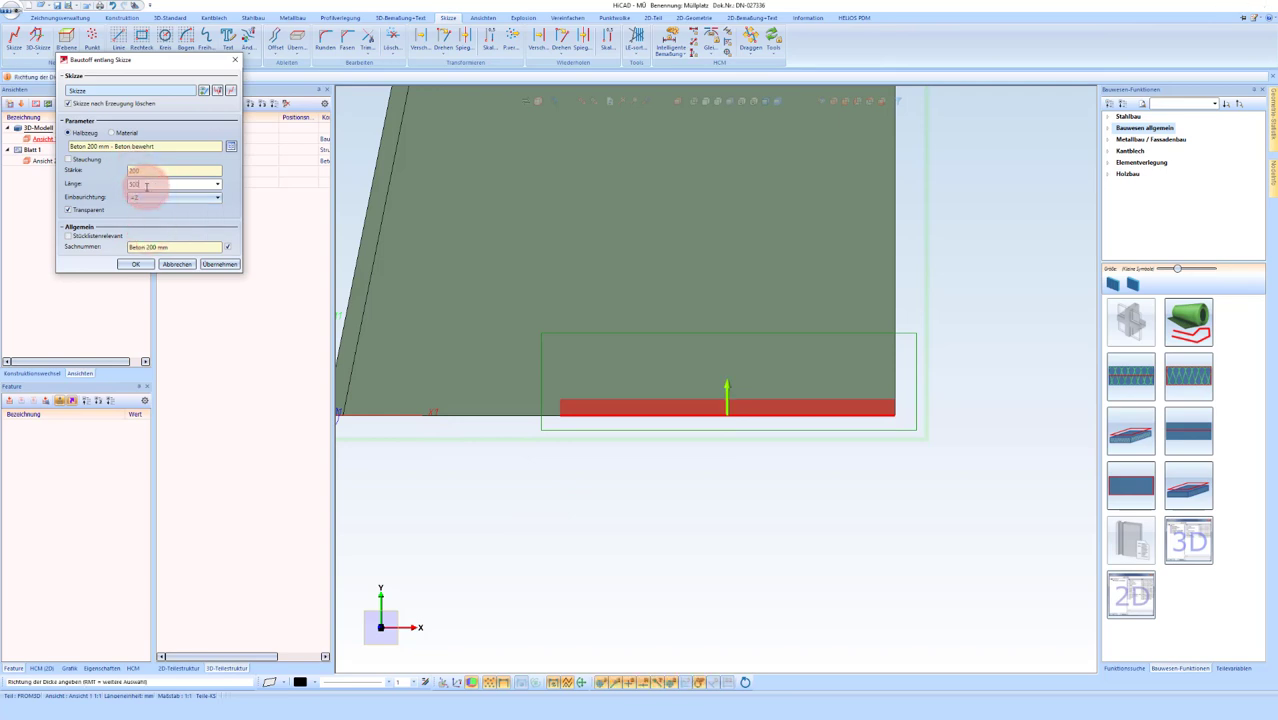
{"action": "left_click", "coordinate": [676, 470]}
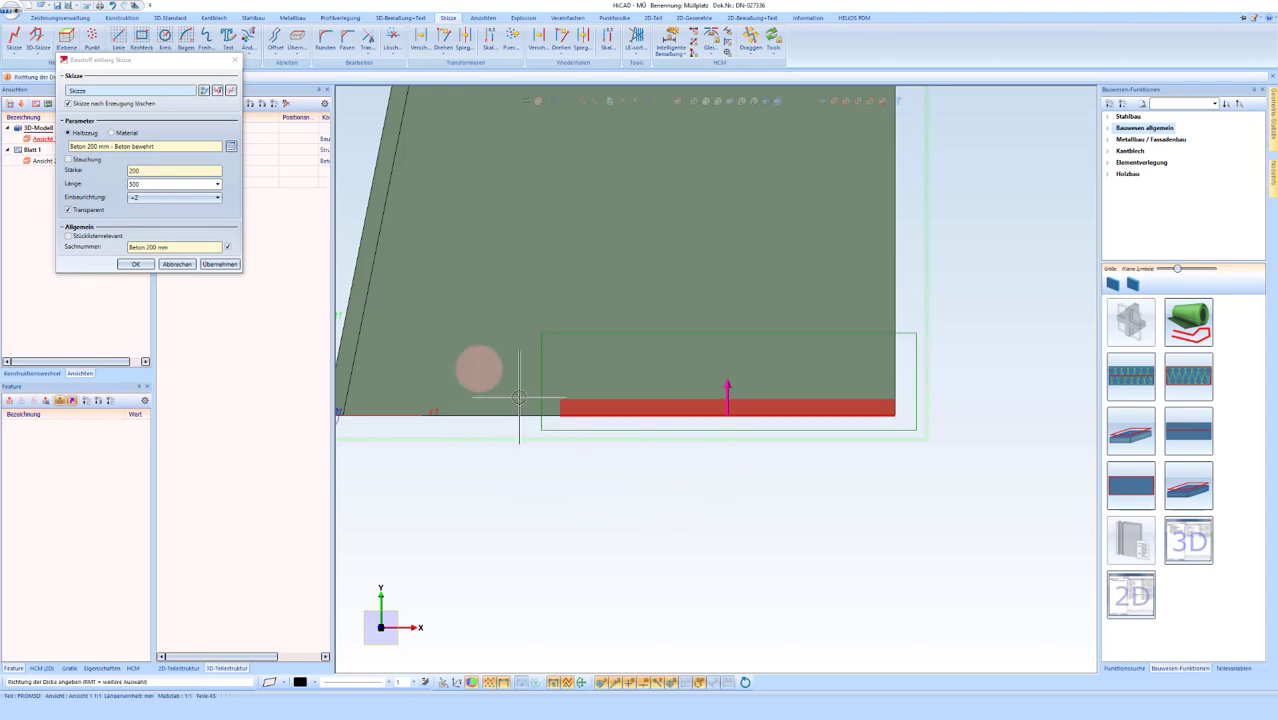
{"action": "left_click", "coordinate": [134, 266]}
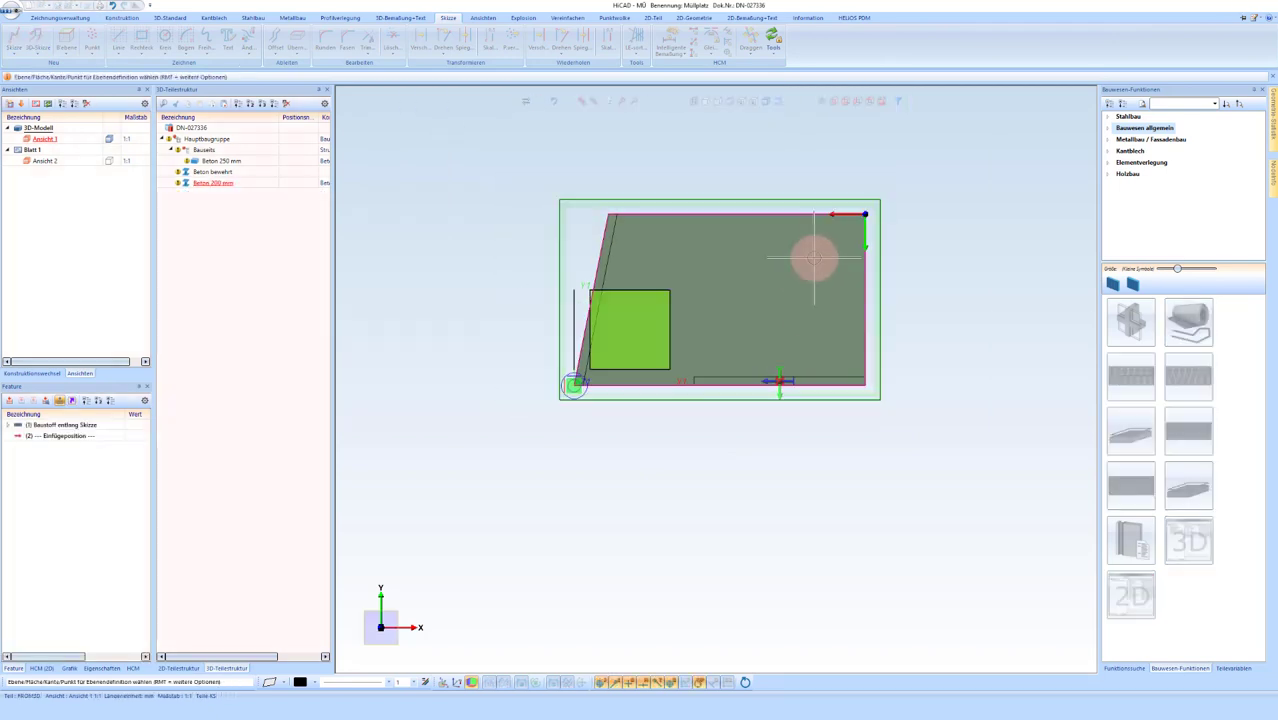
Step: Draw a sketch line along the slab's right edge up to the top-right corner
{"action": "left_click", "coordinate": [118, 37]}
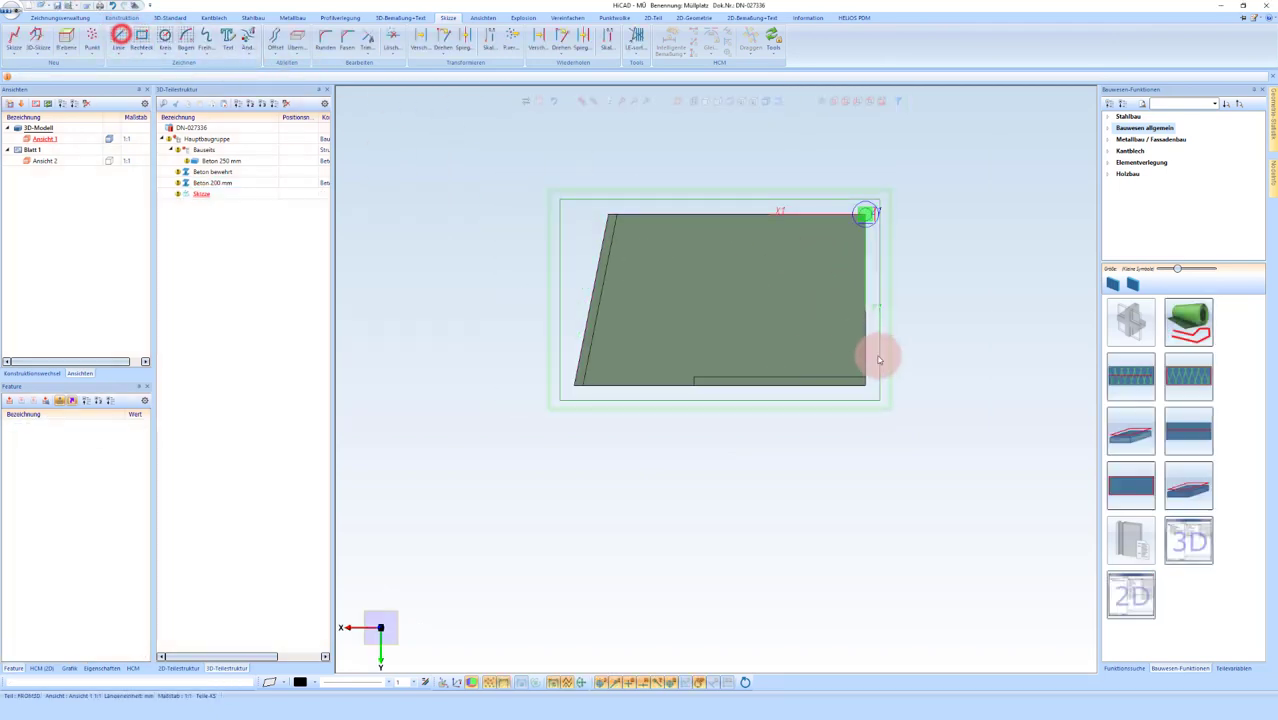
{"action": "scroll", "coordinate": [862, 383], "scroll_direction": "up", "scroll_amount": 3}
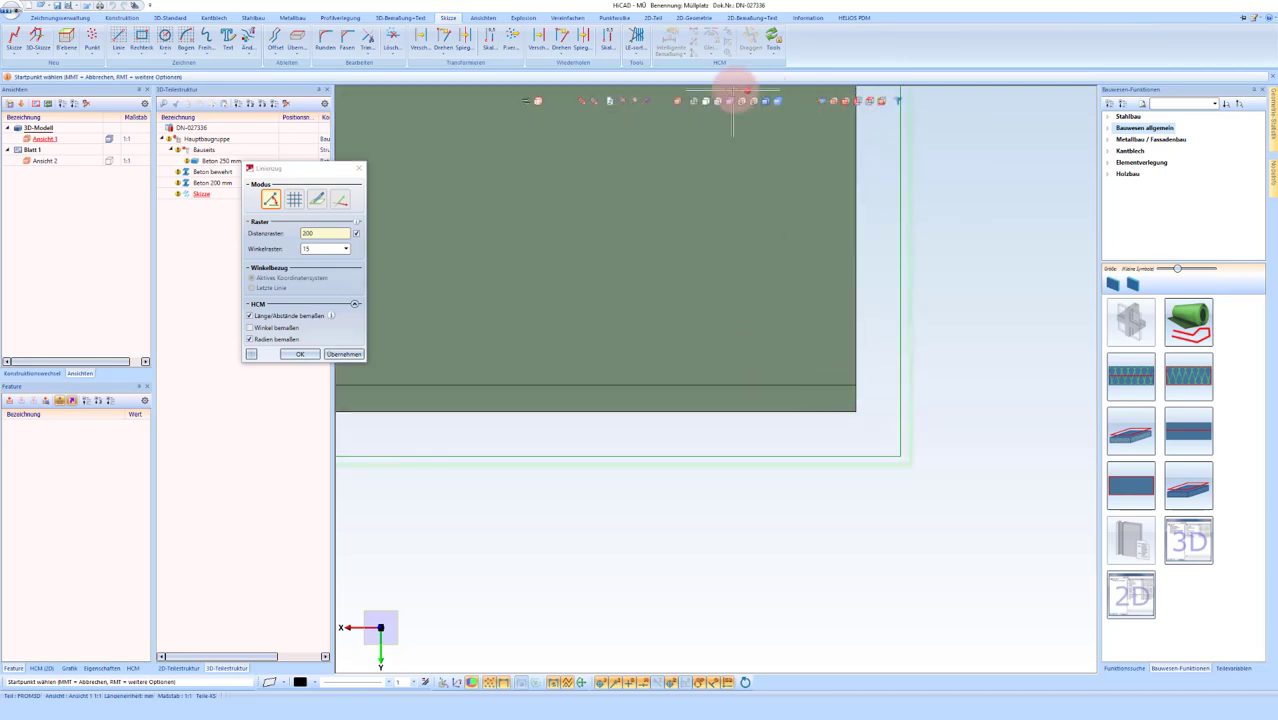
{"action": "scroll", "coordinate": [870, 380], "scroll_direction": "up", "scroll_amount": 2}
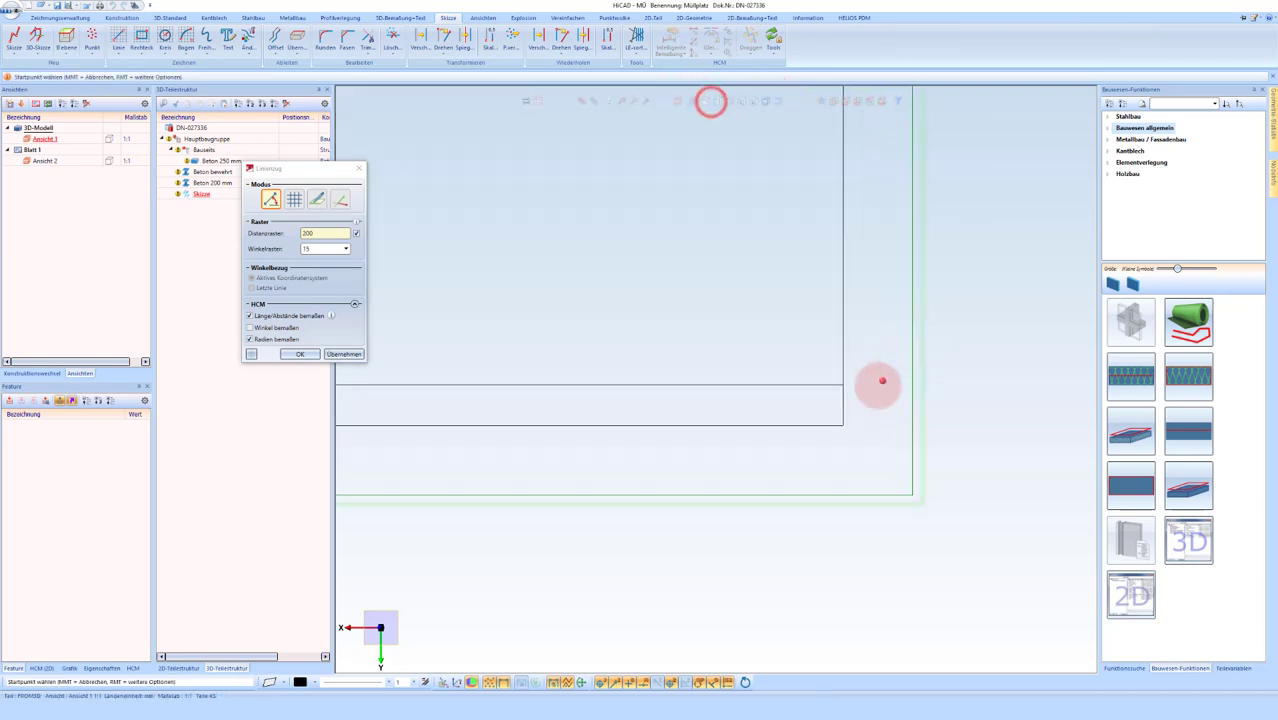
{"action": "left_click", "coordinate": [835, 387]}
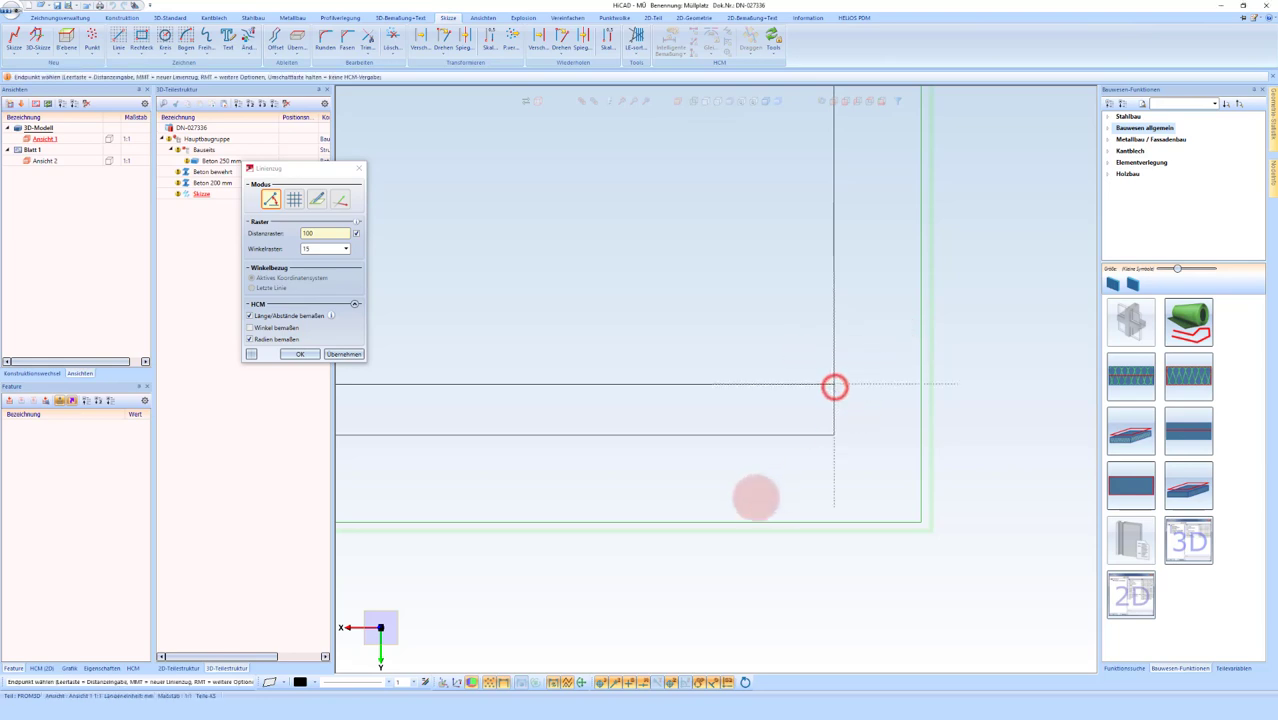
{"action": "scroll", "coordinate": [753, 497], "scroll_direction": "down", "scroll_amount": 2}
{"action": "scroll", "coordinate": [736, 448], "scroll_direction": "down", "scroll_amount": 2}
{"action": "left_click", "coordinate": [755, 287]}
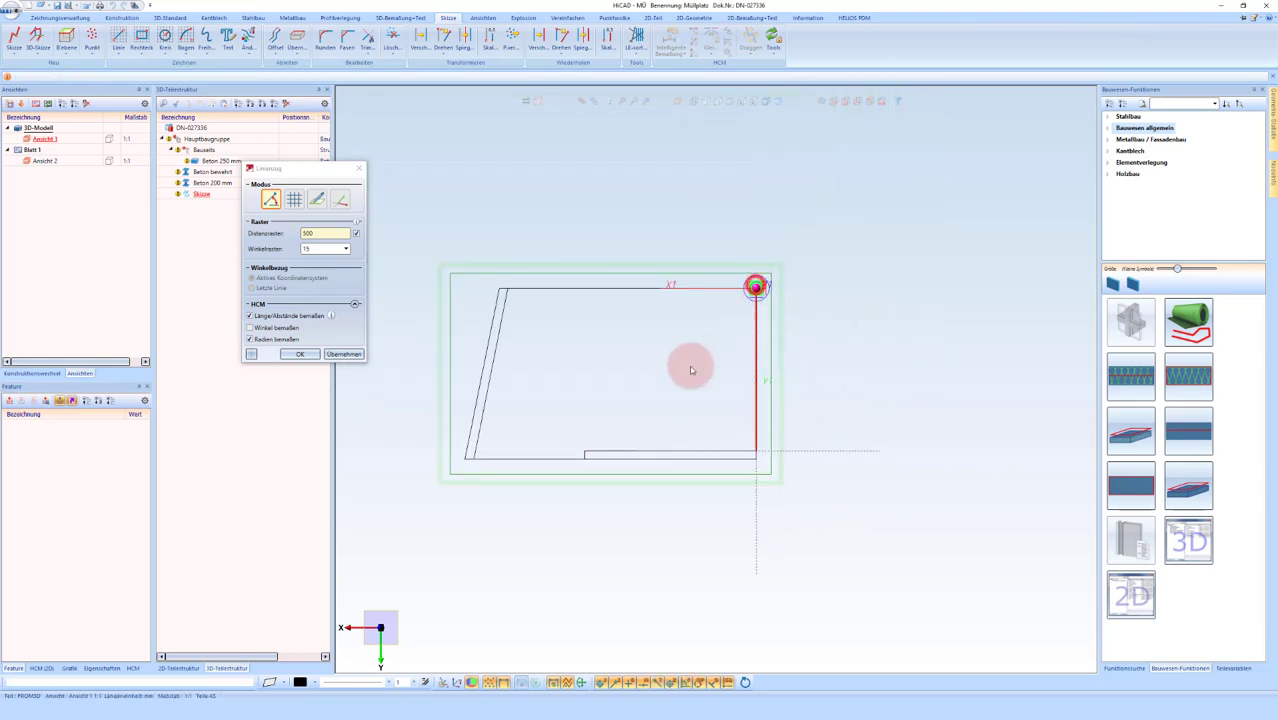
{"action": "middle_click", "coordinate": [700, 349]}
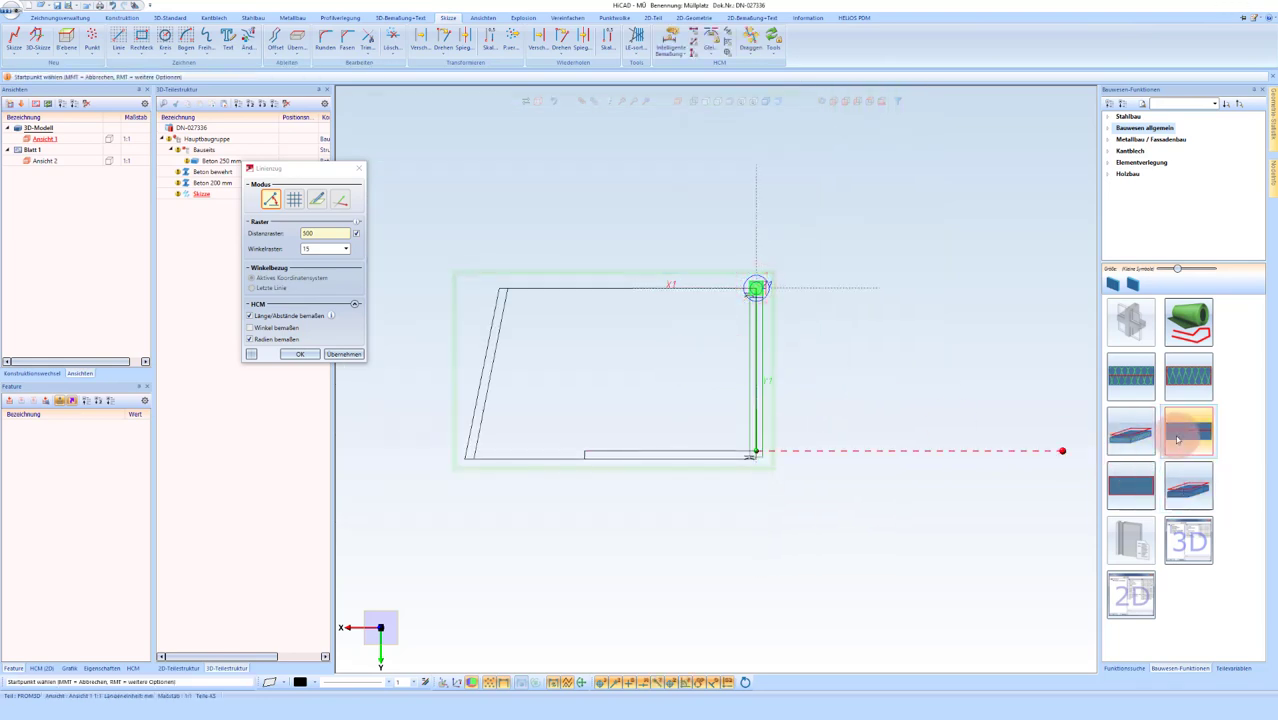
Step: Build a Beton 200 mm wall, 800 long in +Z, along that line with inward thickness
{"action": "left_click", "coordinate": [1184, 432]}
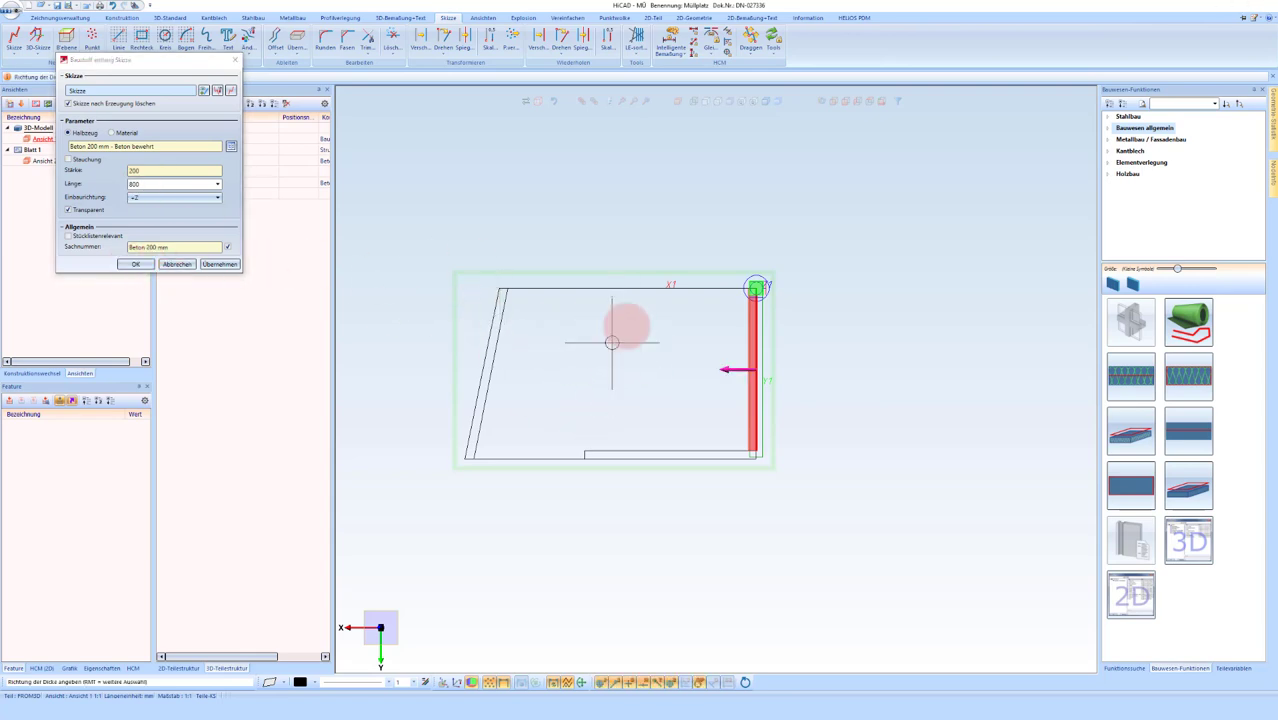
{"action": "left_click", "coordinate": [669, 369]}
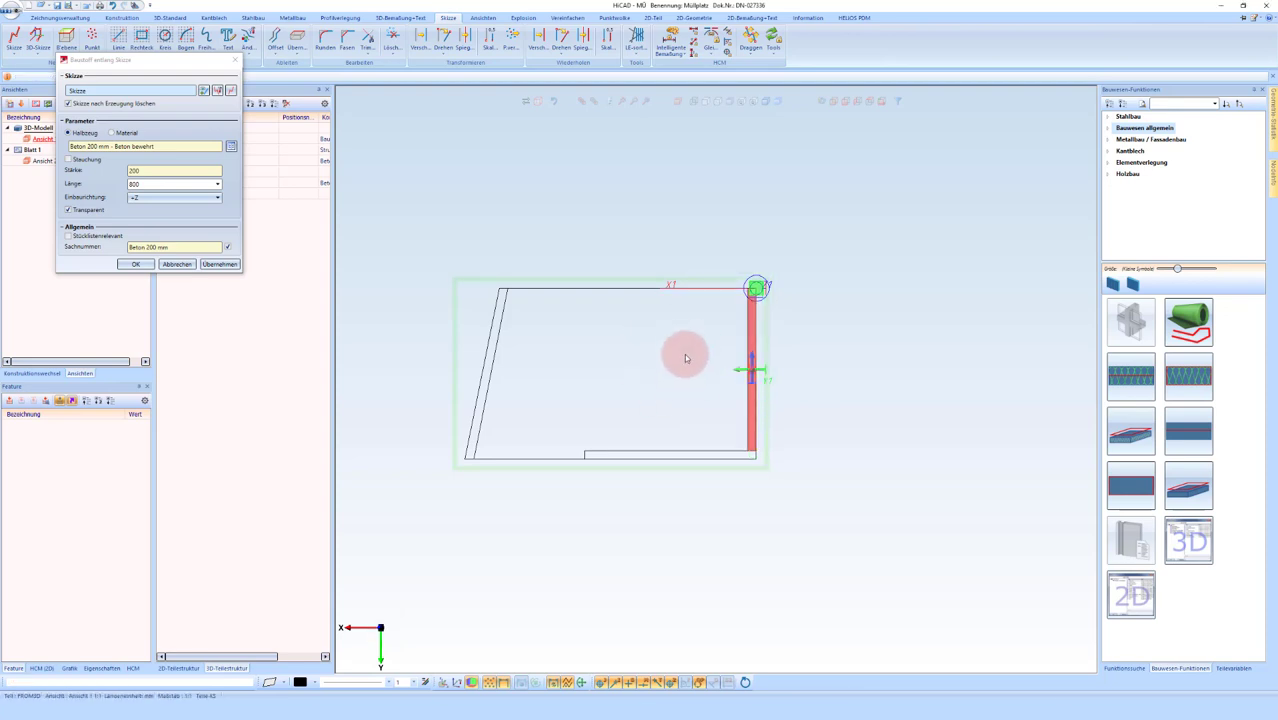
{"action": "scroll", "coordinate": [602, 262], "scroll_direction": "up", "scroll_amount": 2}
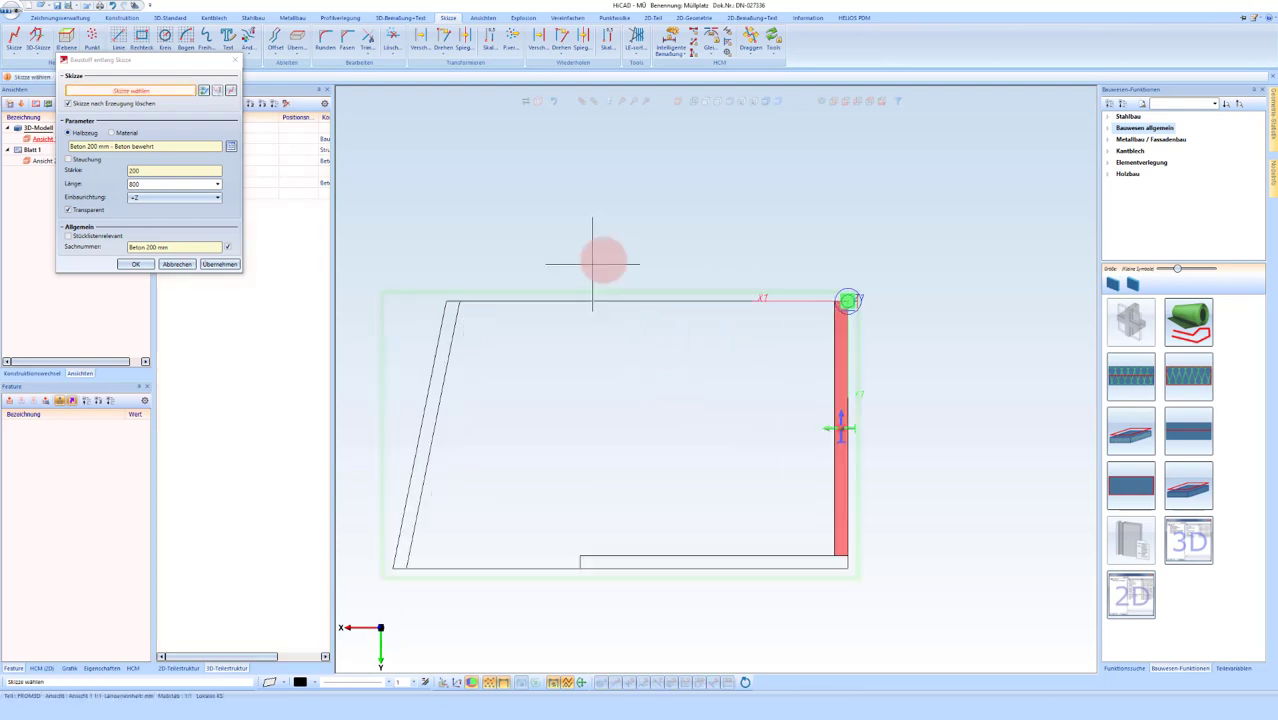
{"action": "middle_click", "coordinate": [639, 200]}
Step: Sketch a line along the slab's top edge and build a 1000 mm Beton 200 mm wall on it
{"action": "left_click", "coordinate": [50, 41]}
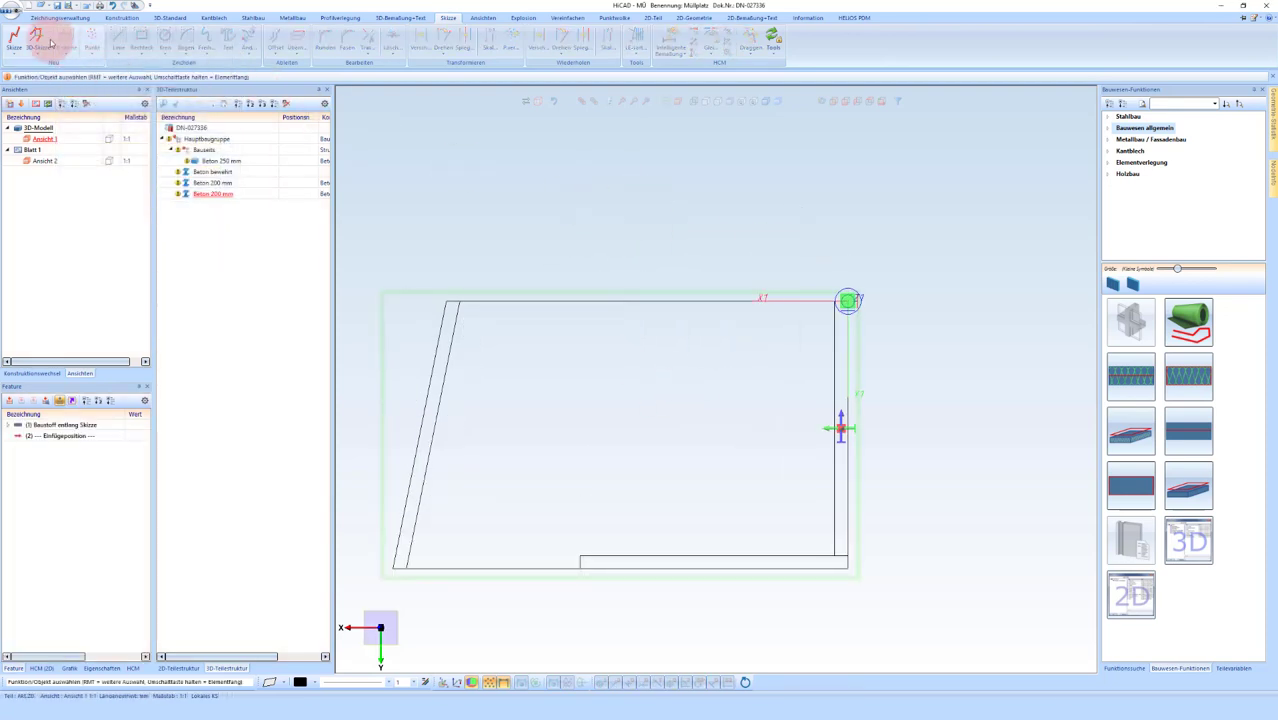
{"action": "left_click", "coordinate": [722, 327]}
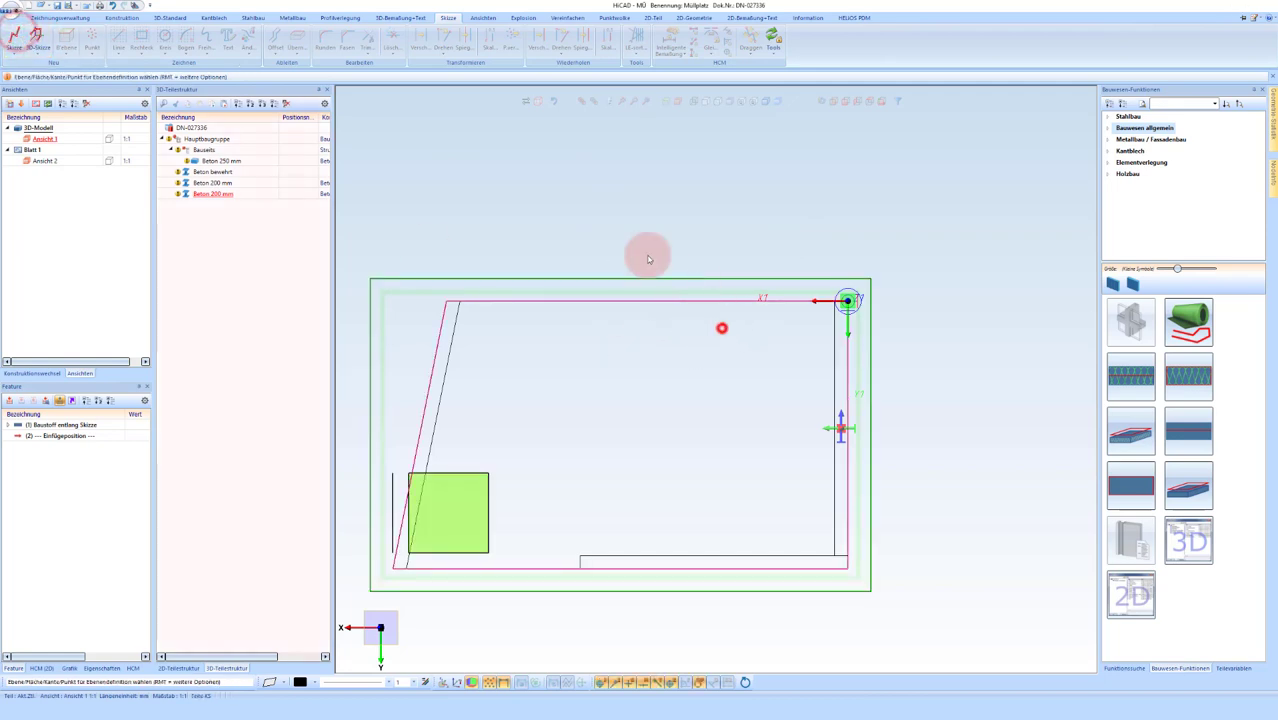
{"action": "left_click", "coordinate": [118, 38]}
{"action": "scroll", "coordinate": [827, 291], "scroll_direction": "up", "scroll_amount": 3}
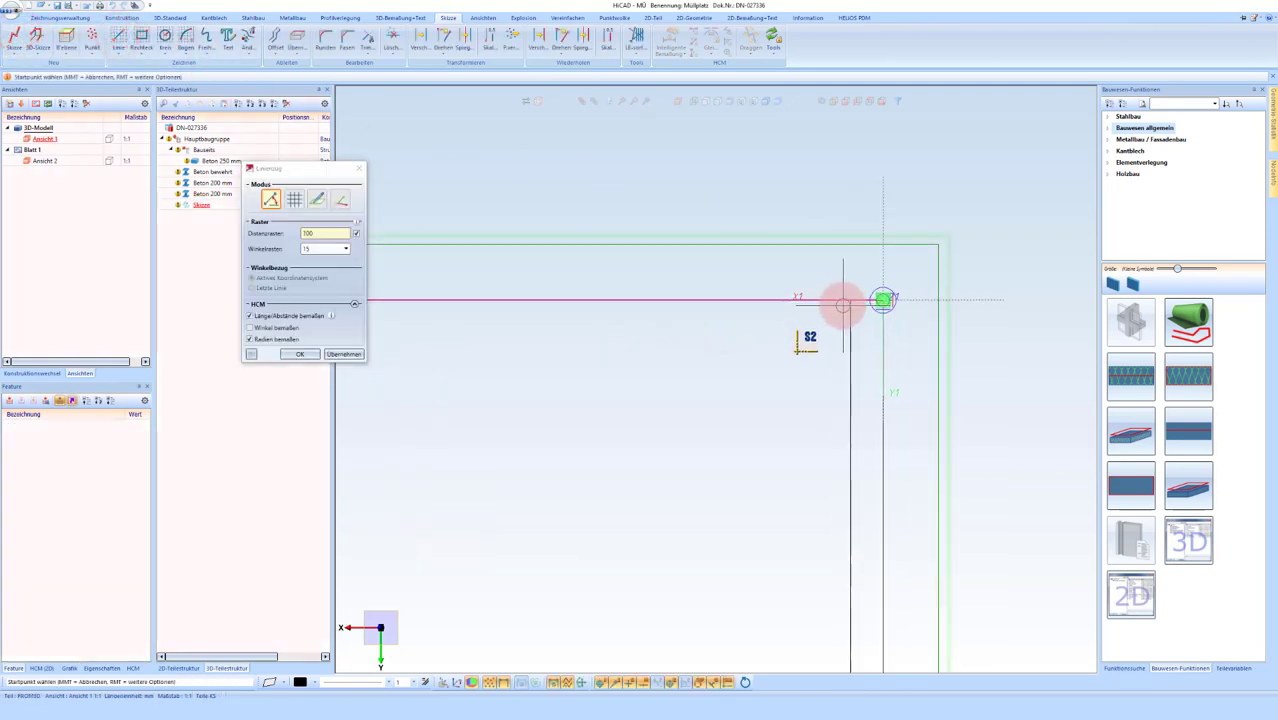
{"action": "left_click", "coordinate": [883, 300]}
{"action": "scroll", "coordinate": [627, 285], "scroll_direction": "down", "scroll_amount": 3}
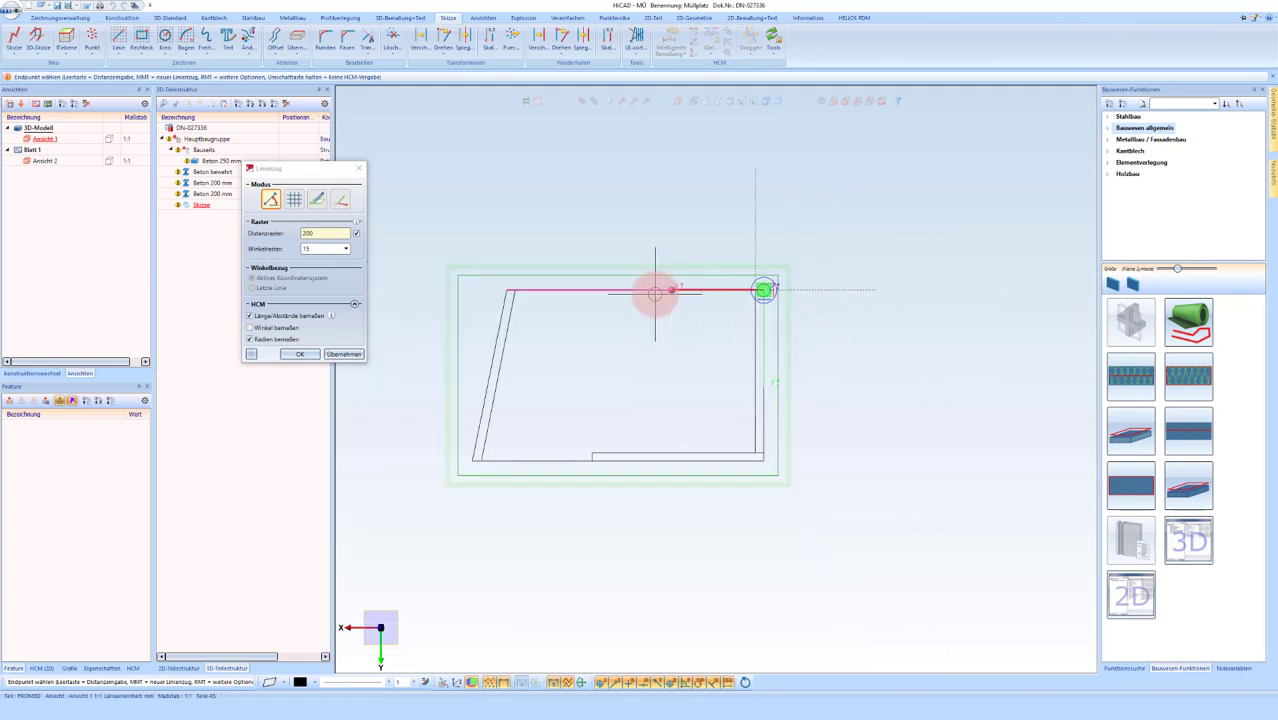
{"action": "scroll", "coordinate": [653, 288], "scroll_direction": "up", "scroll_amount": 1}
{"action": "left_click", "coordinate": [510, 289]}
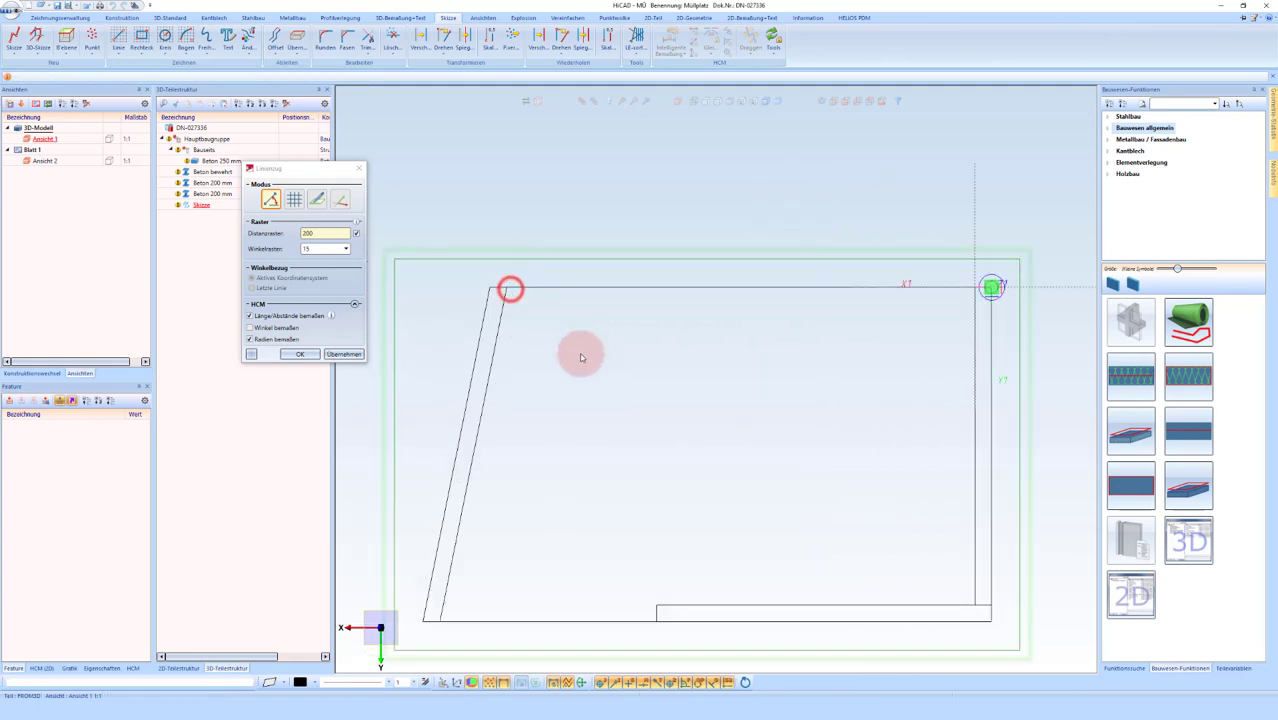
{"action": "middle_click", "coordinate": [630, 365]}
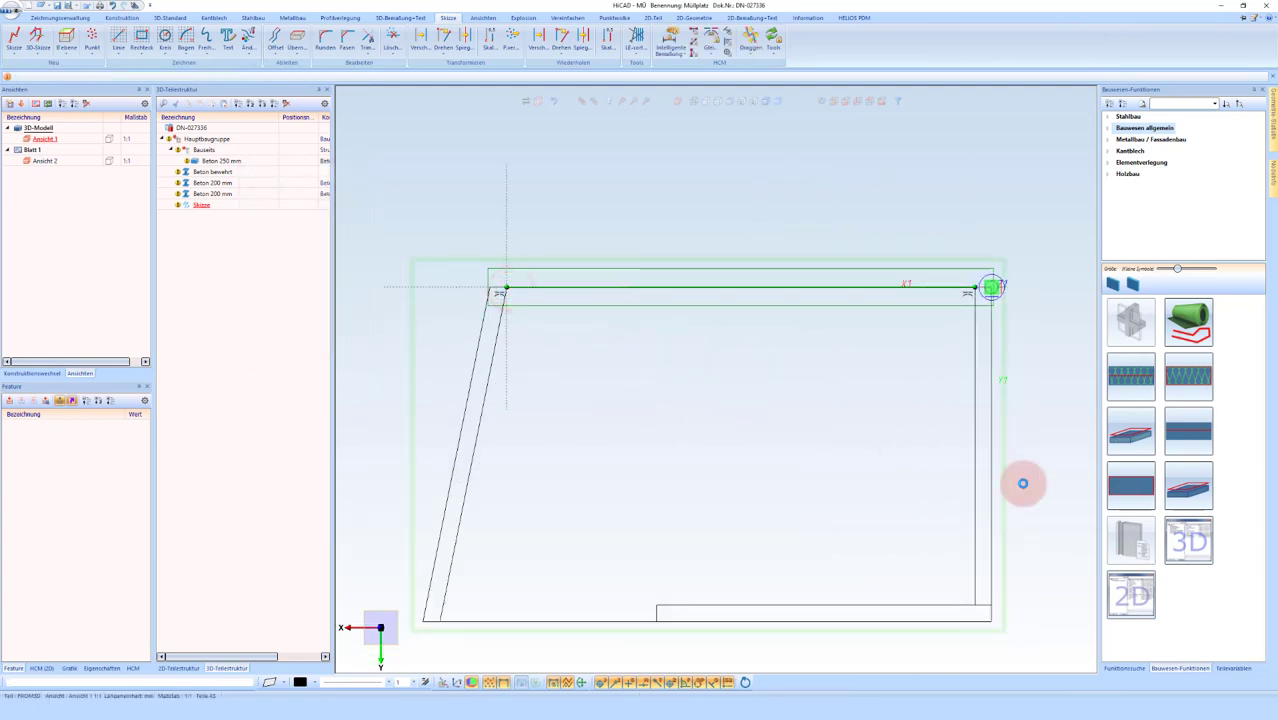
{"action": "left_click_drag", "start_coordinate": [1188, 430], "coordinate": [638, 385]}
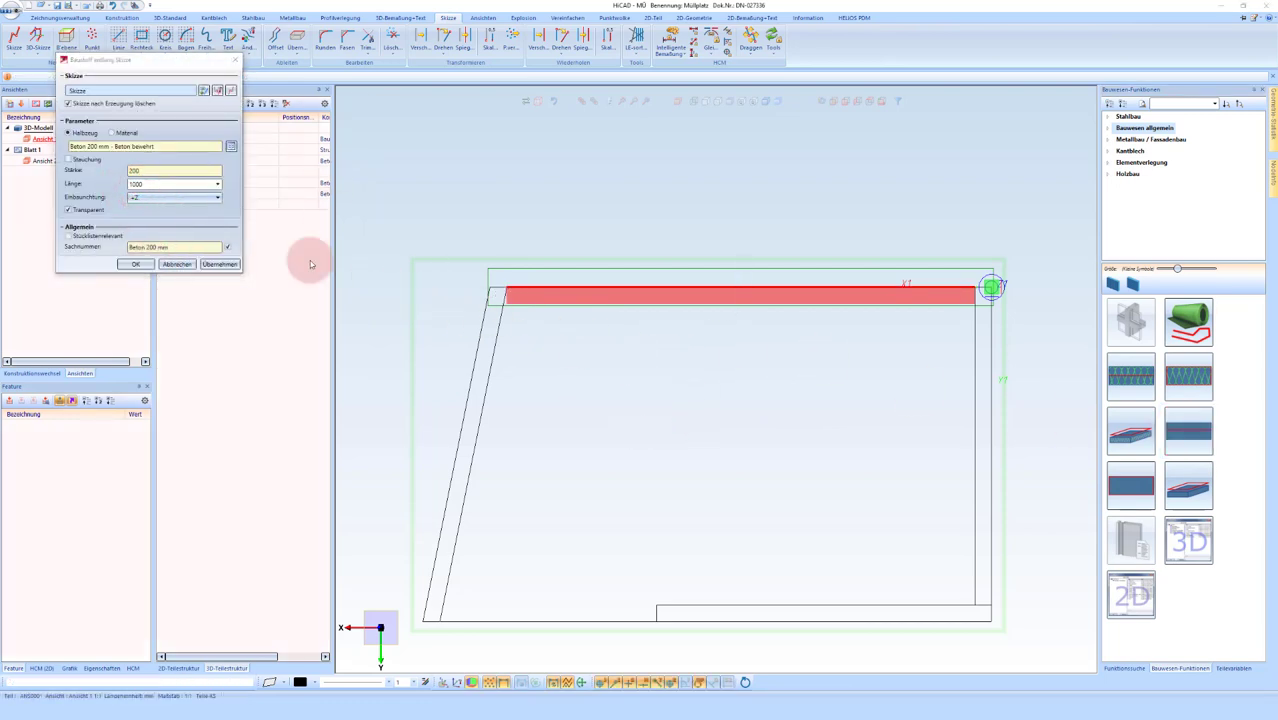
{"action": "left_click", "coordinate": [138, 264]}
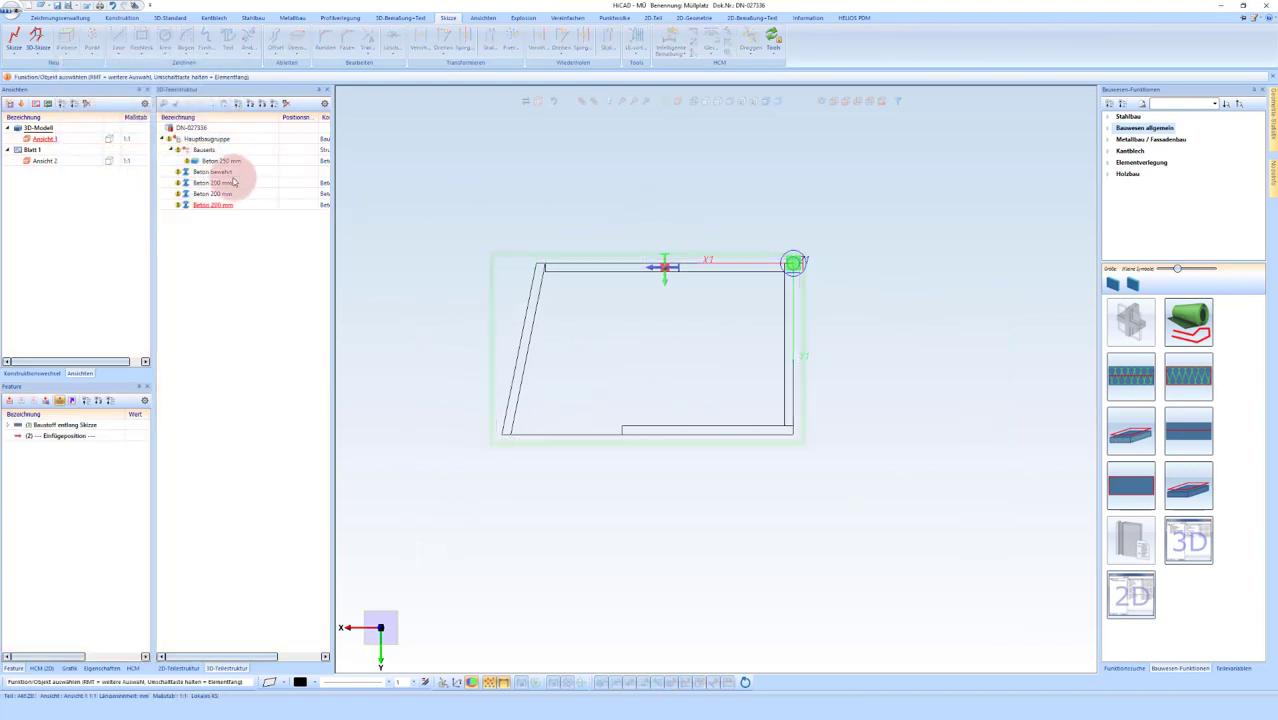
Step: Move the concrete walls into the Stahlbau assembly in the part tree
{"action": "left_click", "coordinate": [200, 172]}
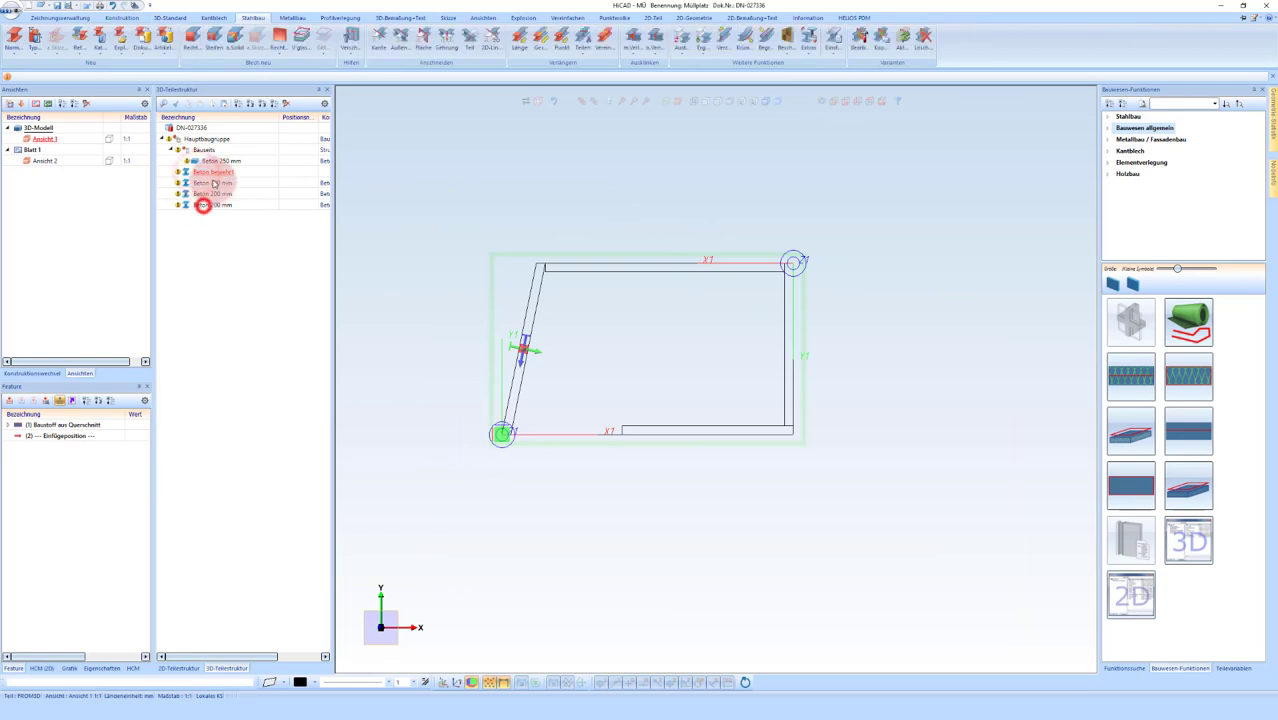
{"action": "left_click", "coordinate": [204, 207], "text": "shift"}
{"action": "left_click_drag", "start_coordinate": [204, 207], "coordinate": [205, 150]}
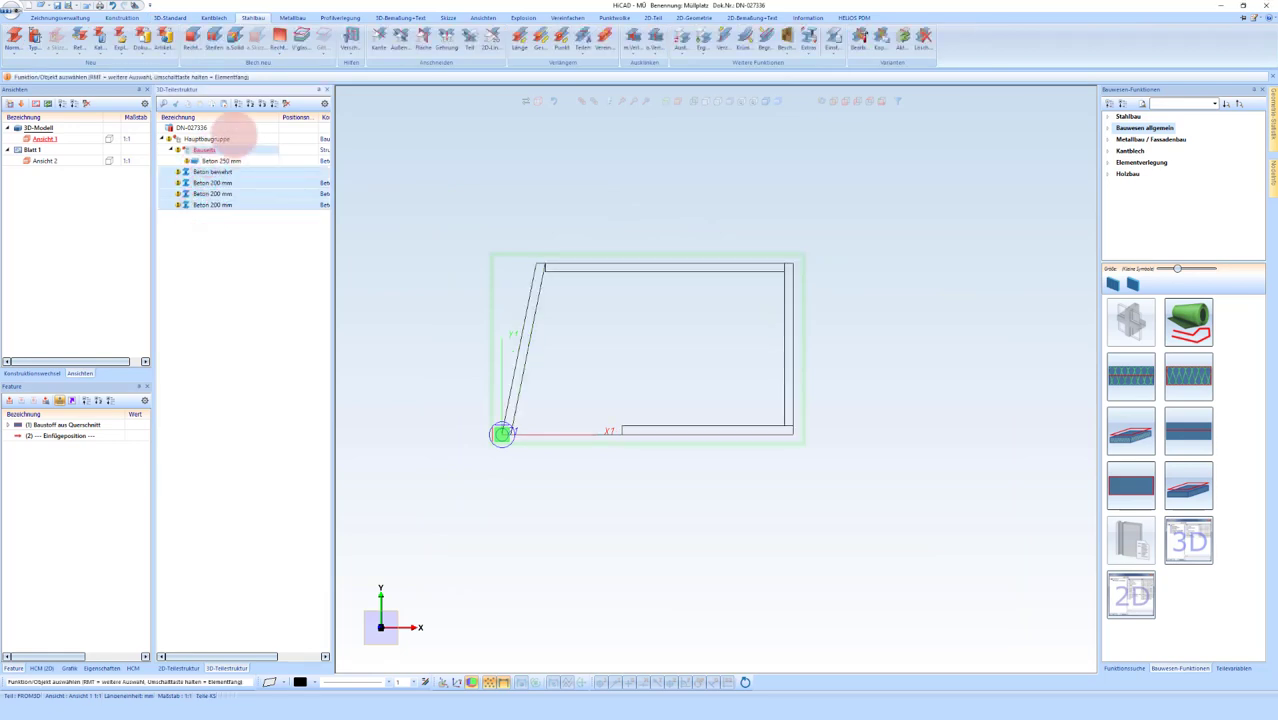
{"action": "left_click", "coordinate": [605, 272]}
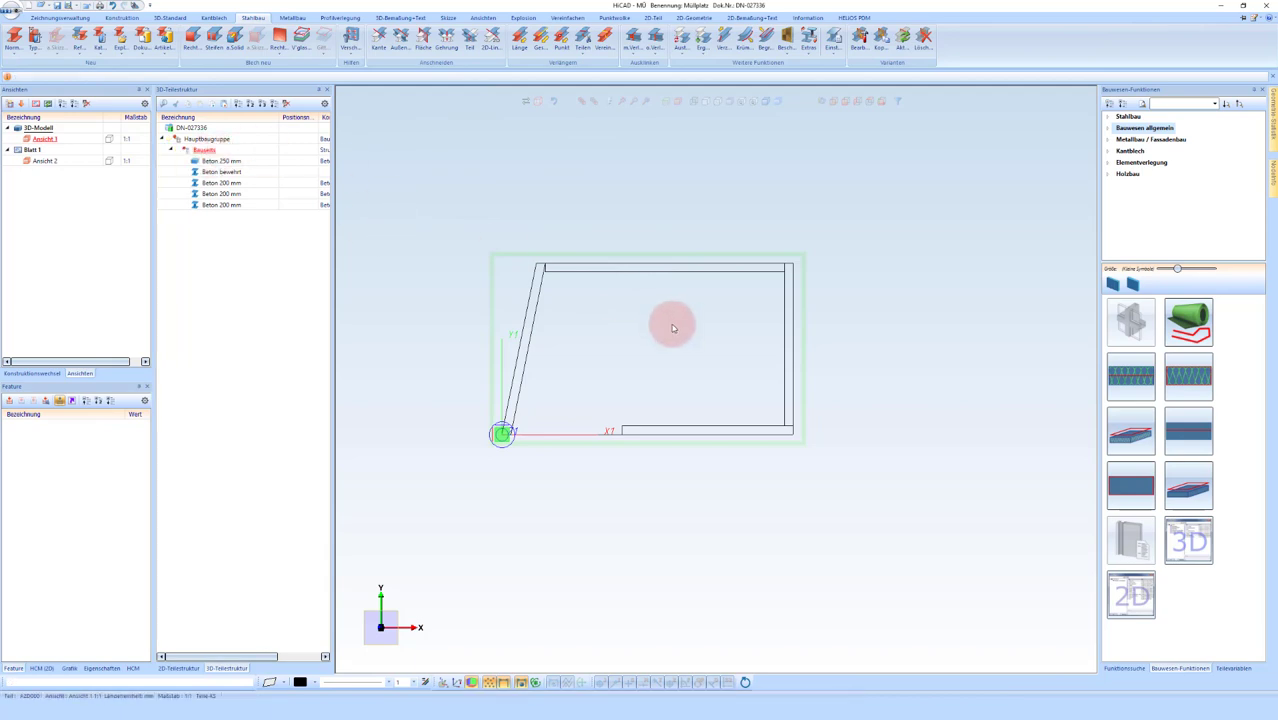
Step: Switch to the shaded 3D view and select the low front wall to show its features
{"action": "left_click", "coordinate": [762, 104]}
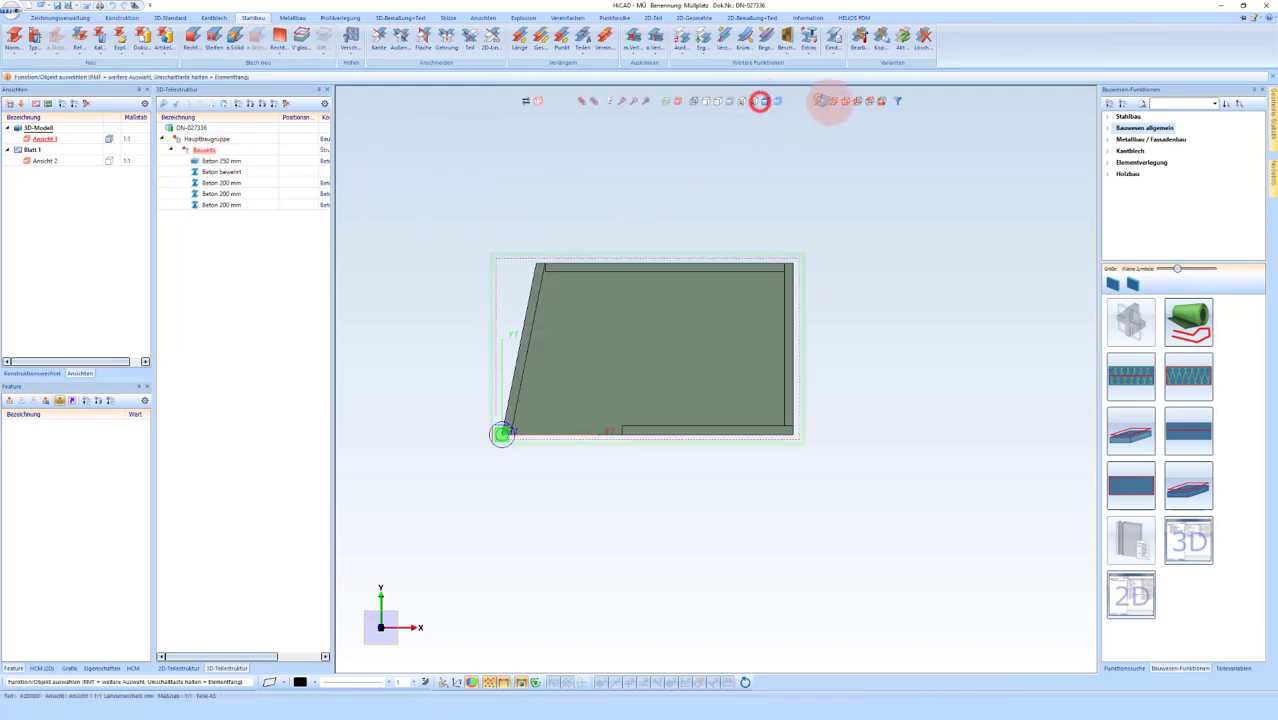
{"action": "scroll", "coordinate": [855, 443], "scroll_direction": "up", "scroll_amount": 3}
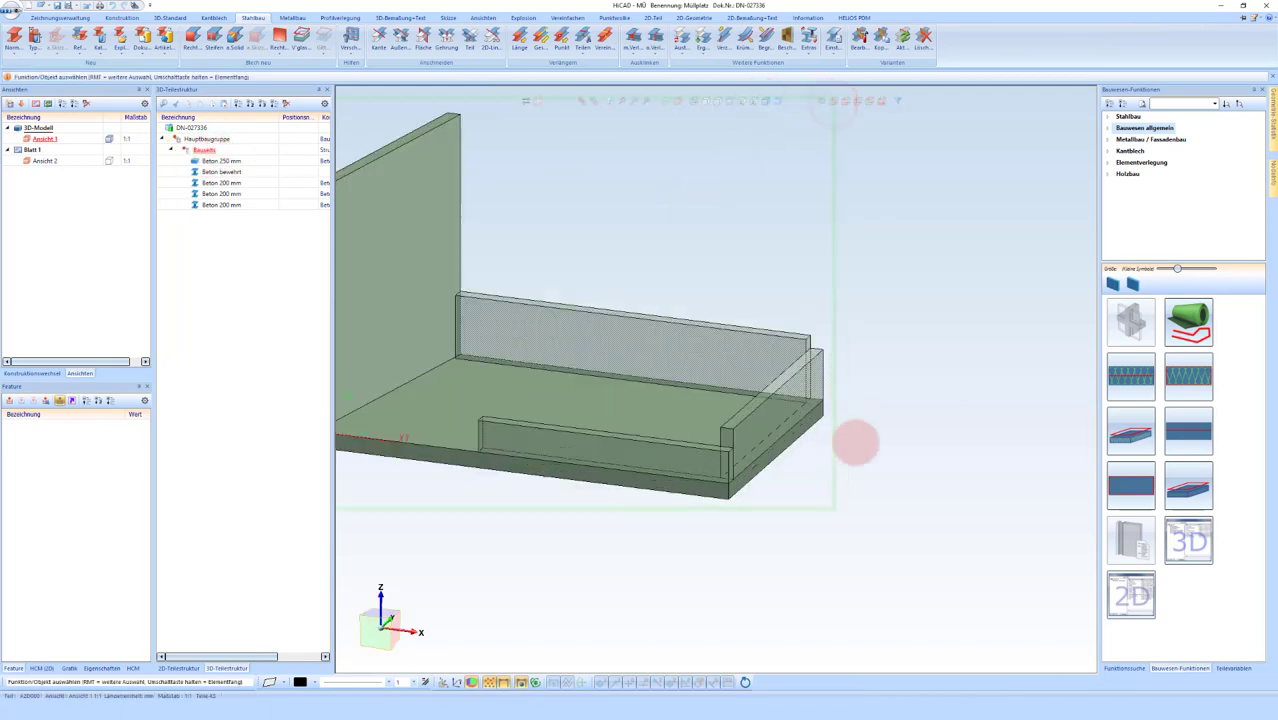
{"action": "left_click", "coordinate": [685, 459]}
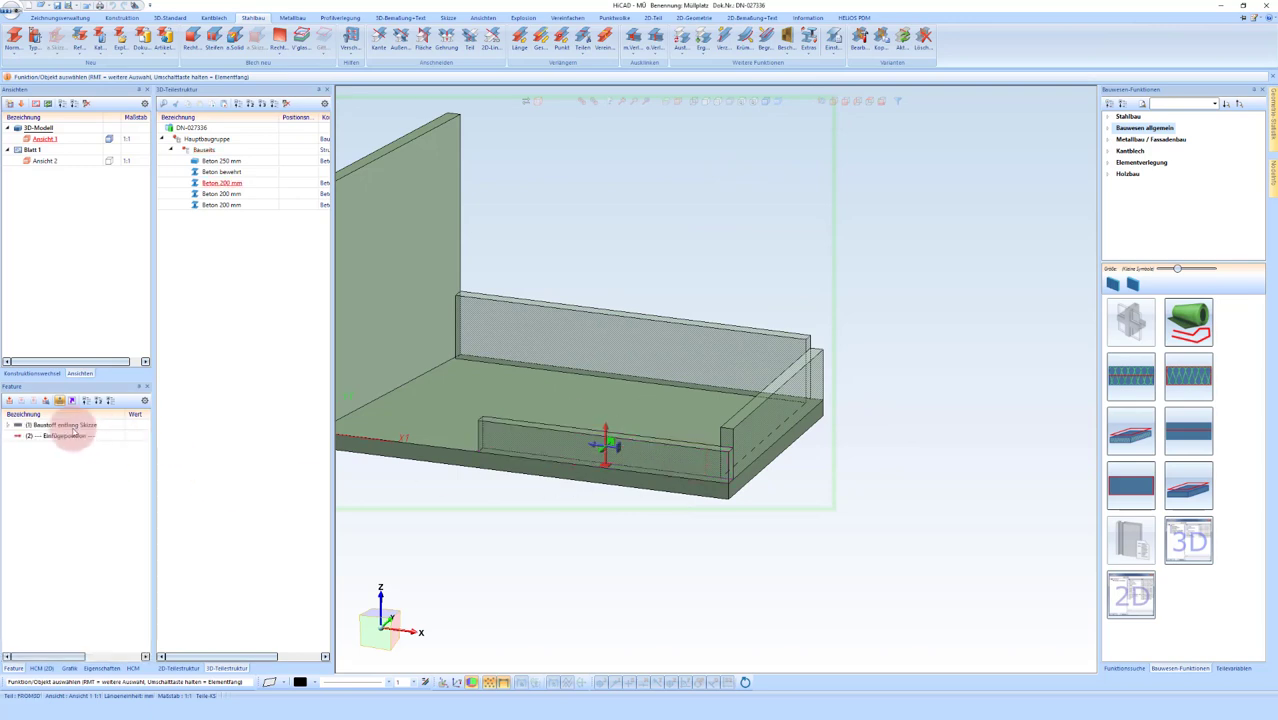
Step: Uncheck Transparent on the low front wall's and short end wall's 'Baustoff entlang Skizze' features
{"action": "double_click", "coordinate": [72, 427]}
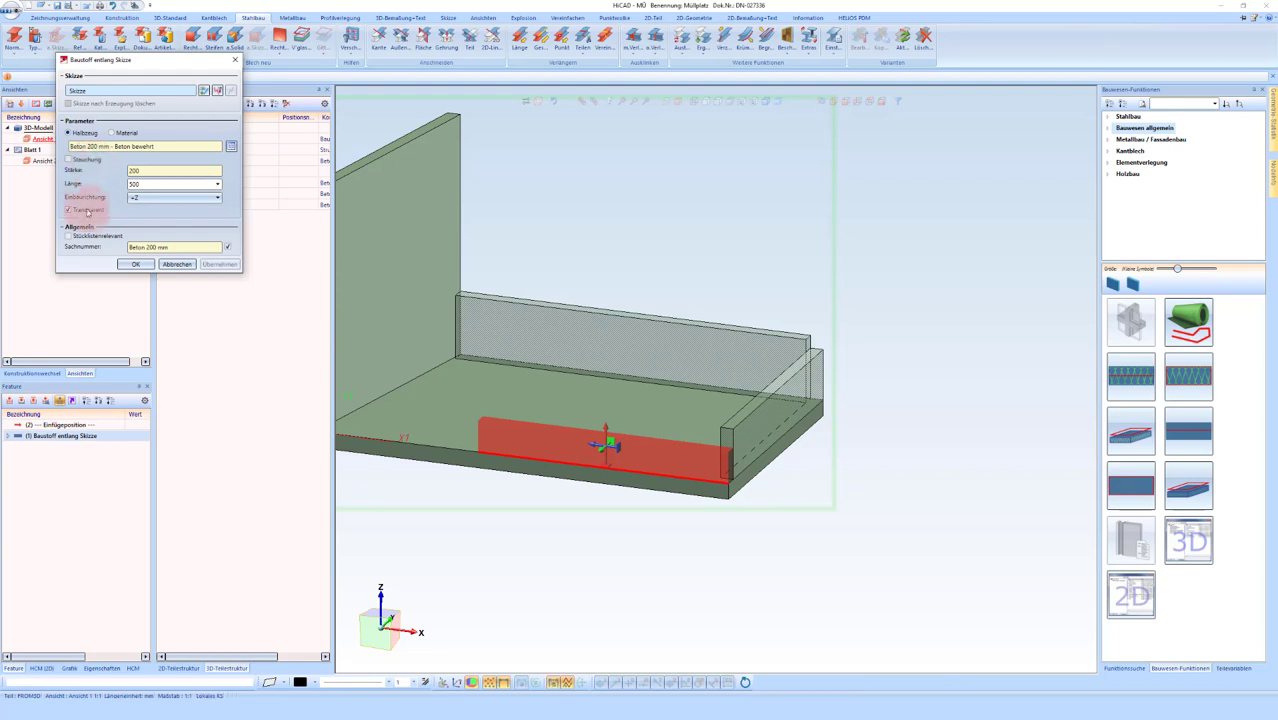
{"action": "left_click", "coordinate": [117, 265]}
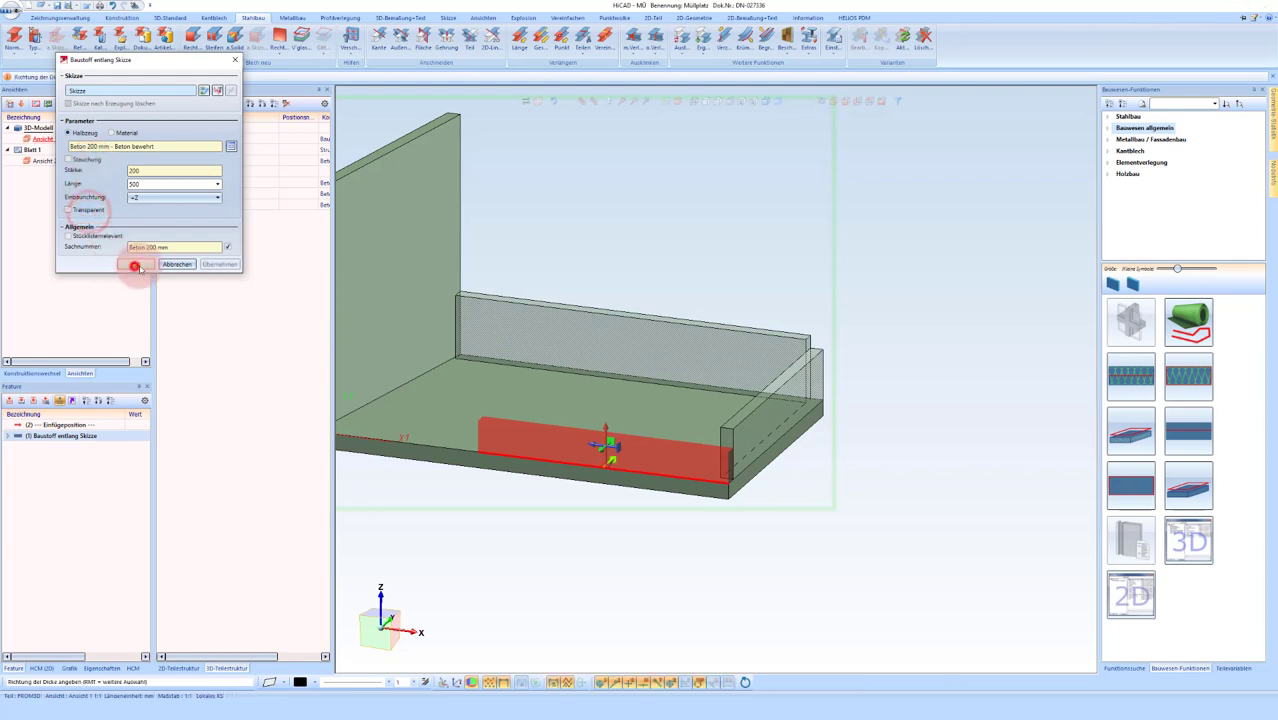
{"action": "left_click", "coordinate": [737, 427]}
{"action": "left_click", "coordinate": [65, 430]}
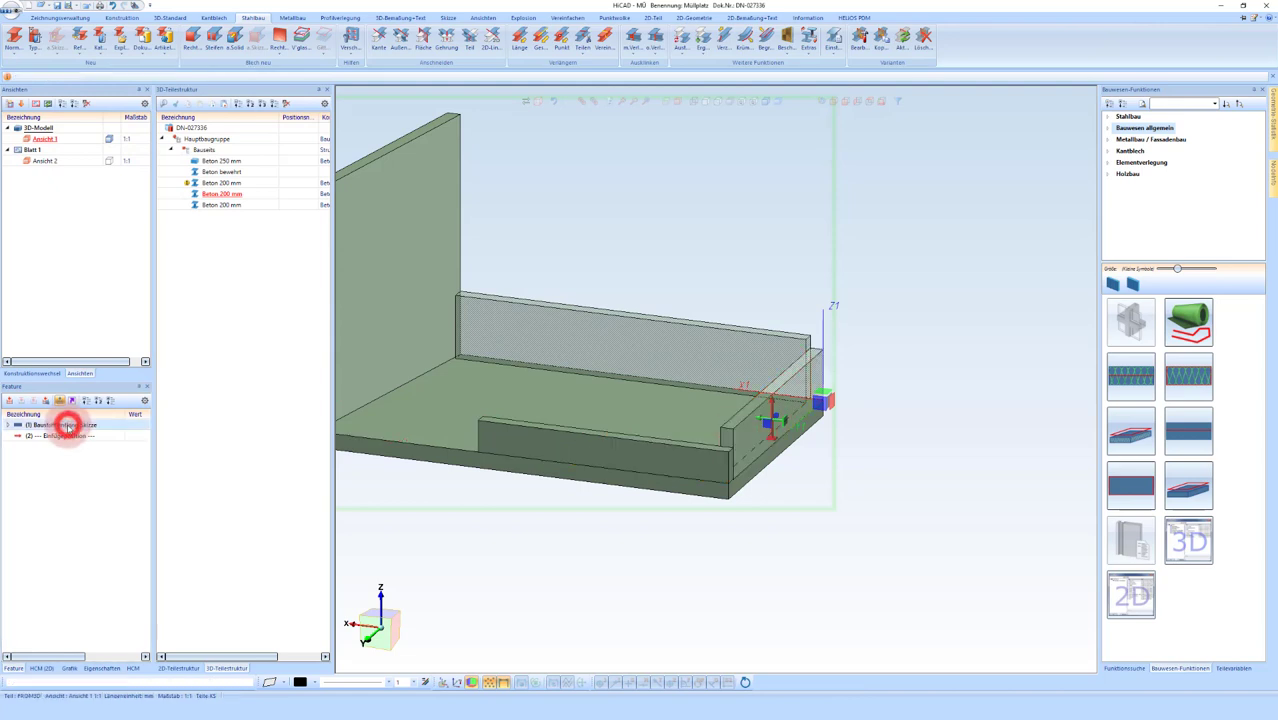
{"action": "left_click", "coordinate": [66, 428]}
{"action": "double_click", "coordinate": [67, 430]}
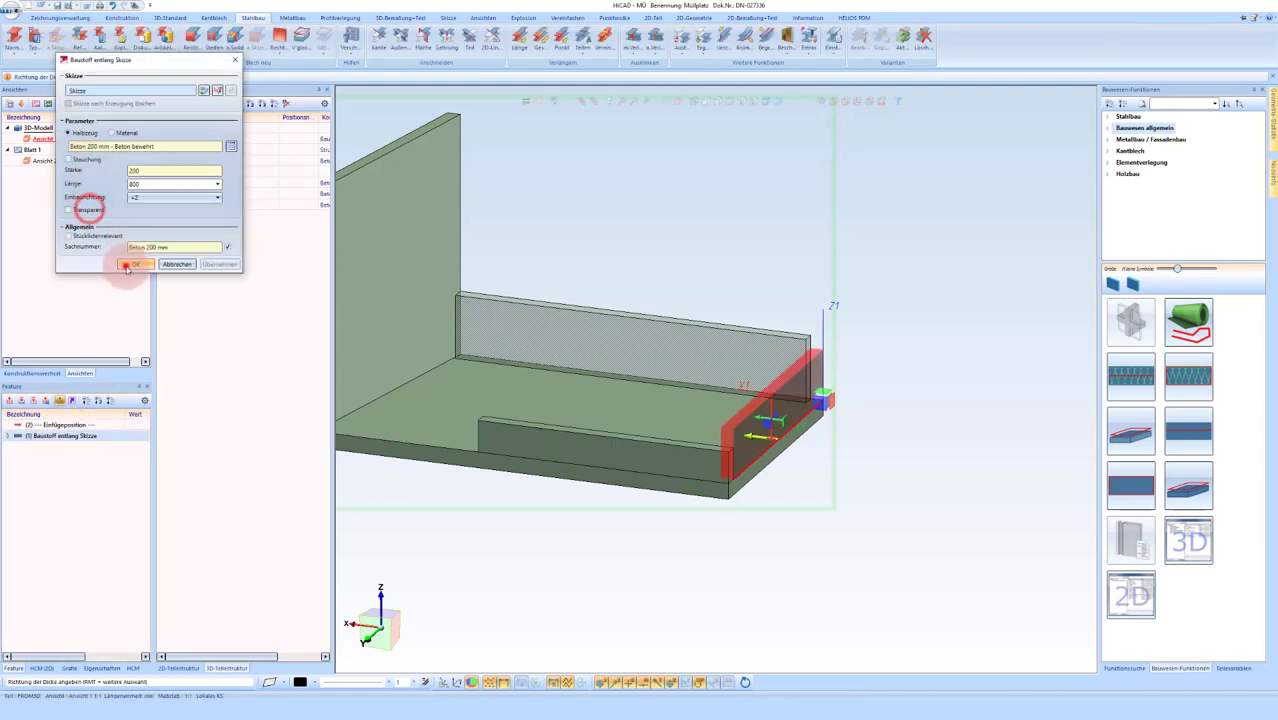
{"action": "left_click", "coordinate": [132, 265]}
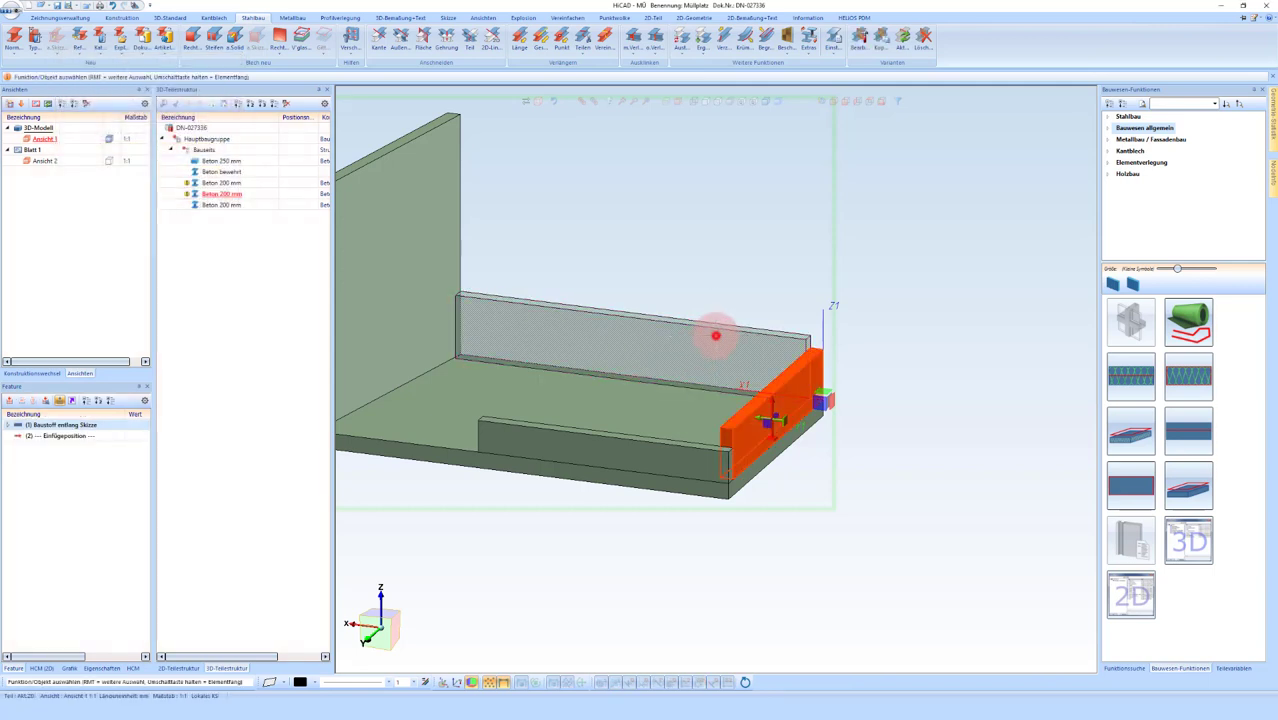
Step: Make the long back wall solid by turning off its transparency
{"action": "left_click", "coordinate": [78, 427]}
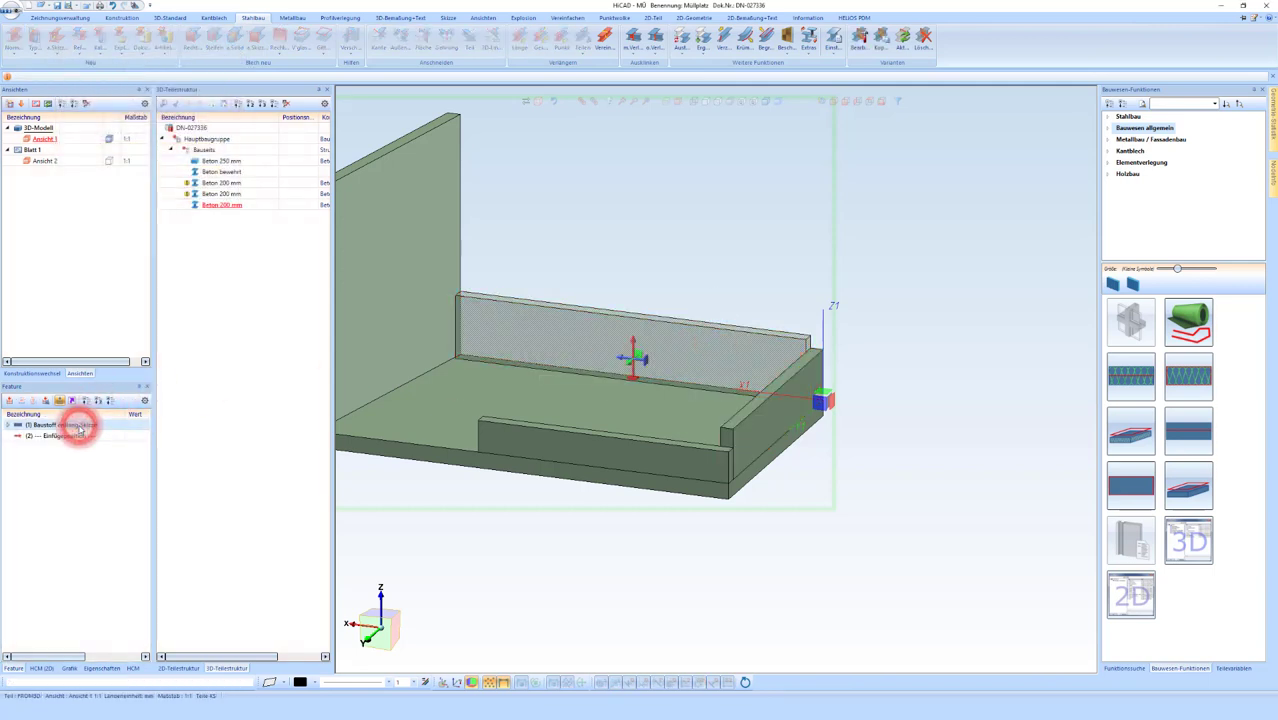
{"action": "left_click", "coordinate": [857, 470]}
{"action": "left_click", "coordinate": [84, 211]}
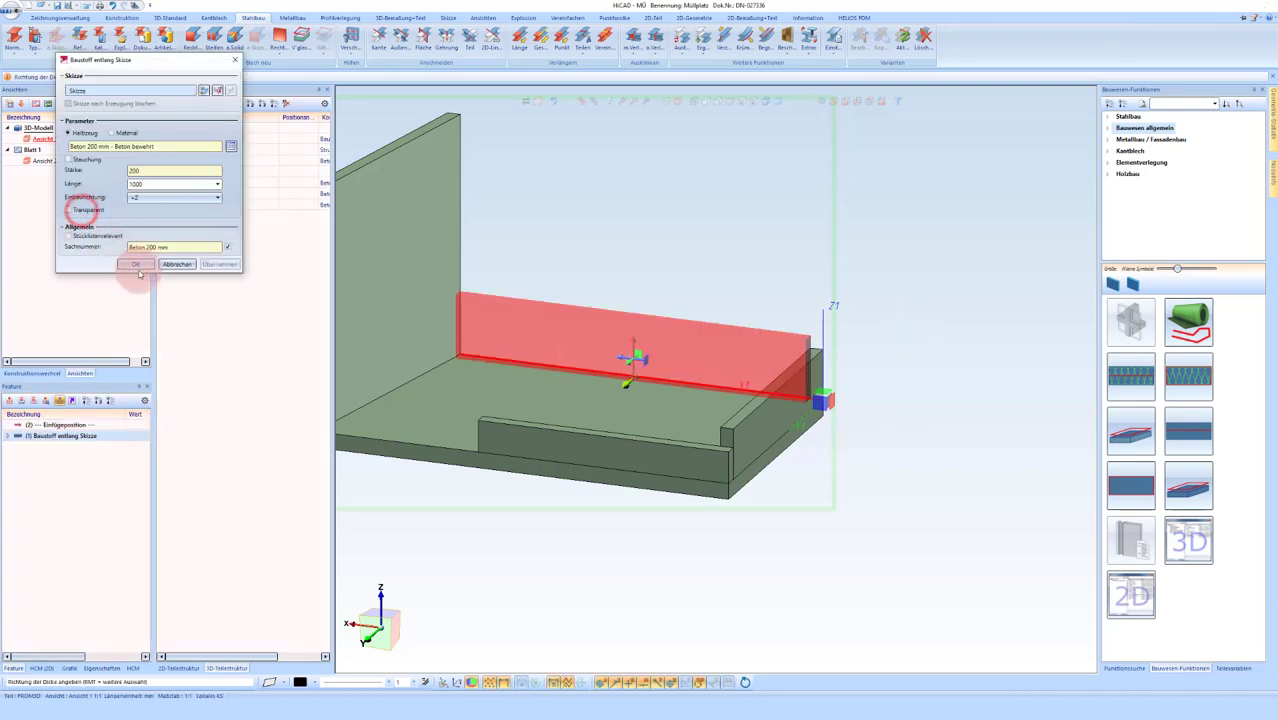
{"action": "left_click", "coordinate": [136, 264]}
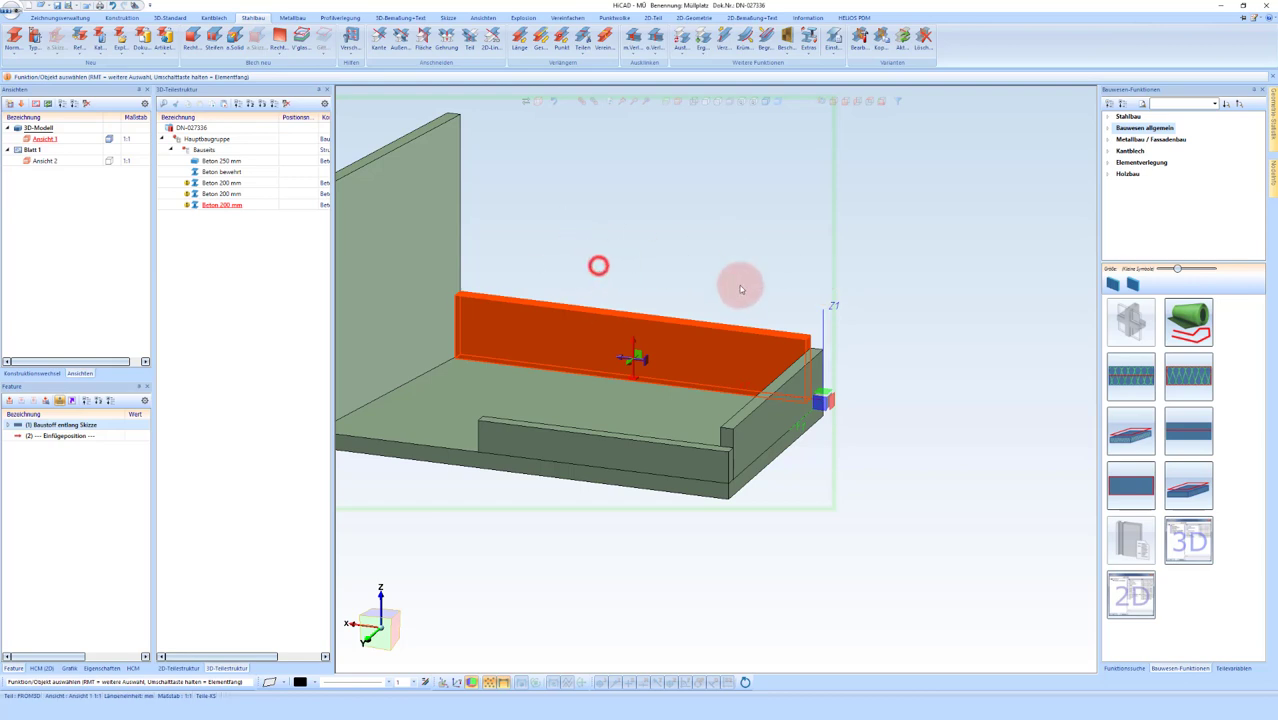
Step: Derive the standard front, side, top and isometric views and arrange them around the front view
{"action": "scroll", "coordinate": [742, 283], "scroll_direction": "down", "scroll_amount": 3}
{"action": "right_click", "coordinate": [665, 211]}
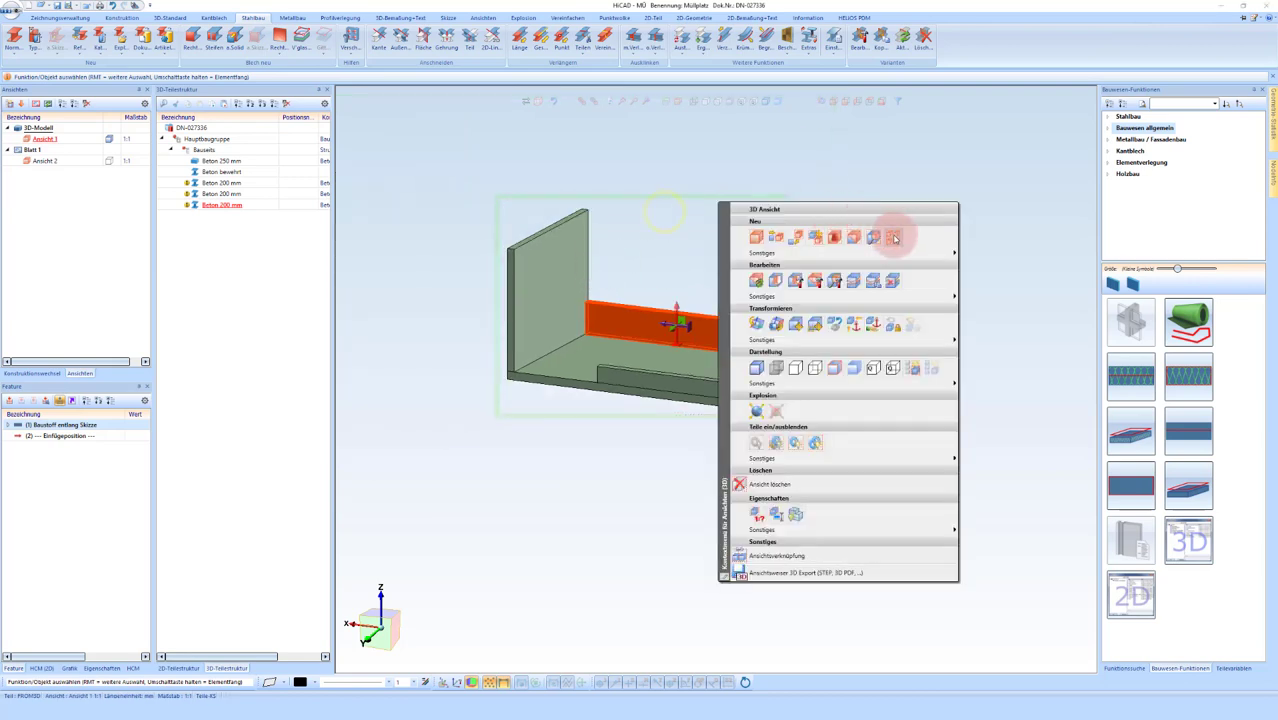
{"action": "left_click", "coordinate": [893, 237]}
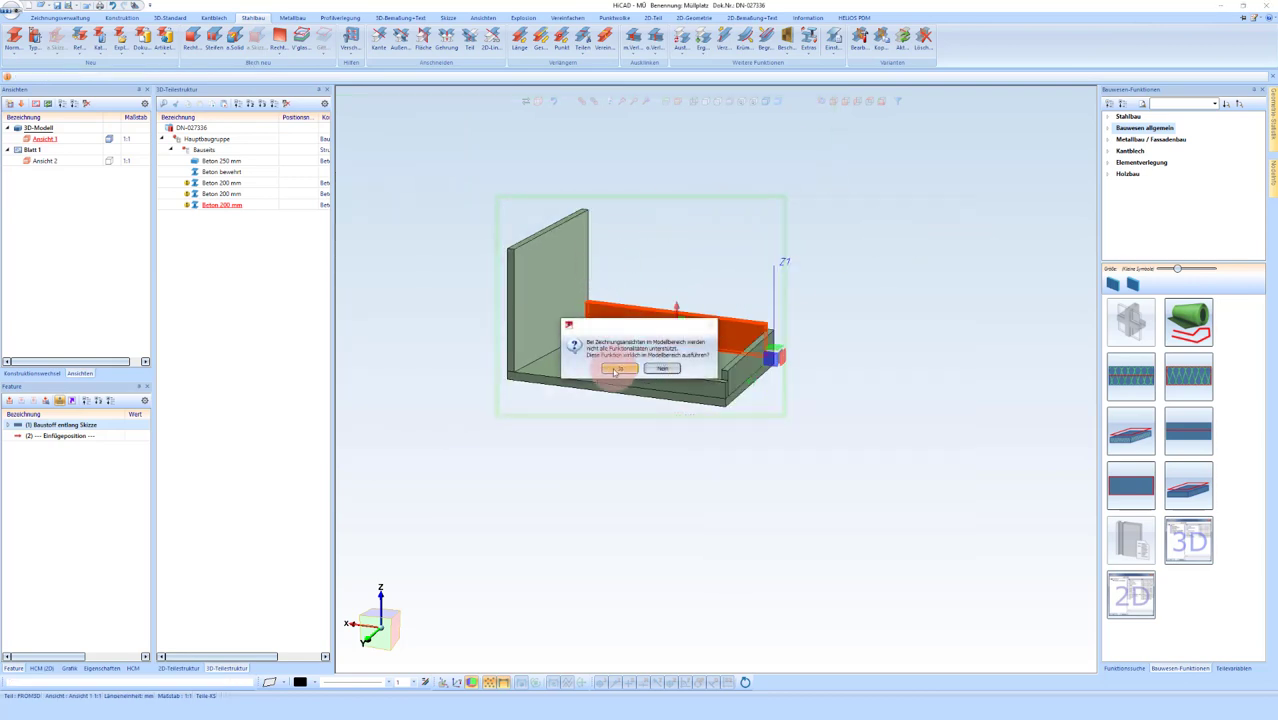
{"action": "left_click", "coordinate": [613, 368]}
{"action": "left_click", "coordinate": [775, 333]}
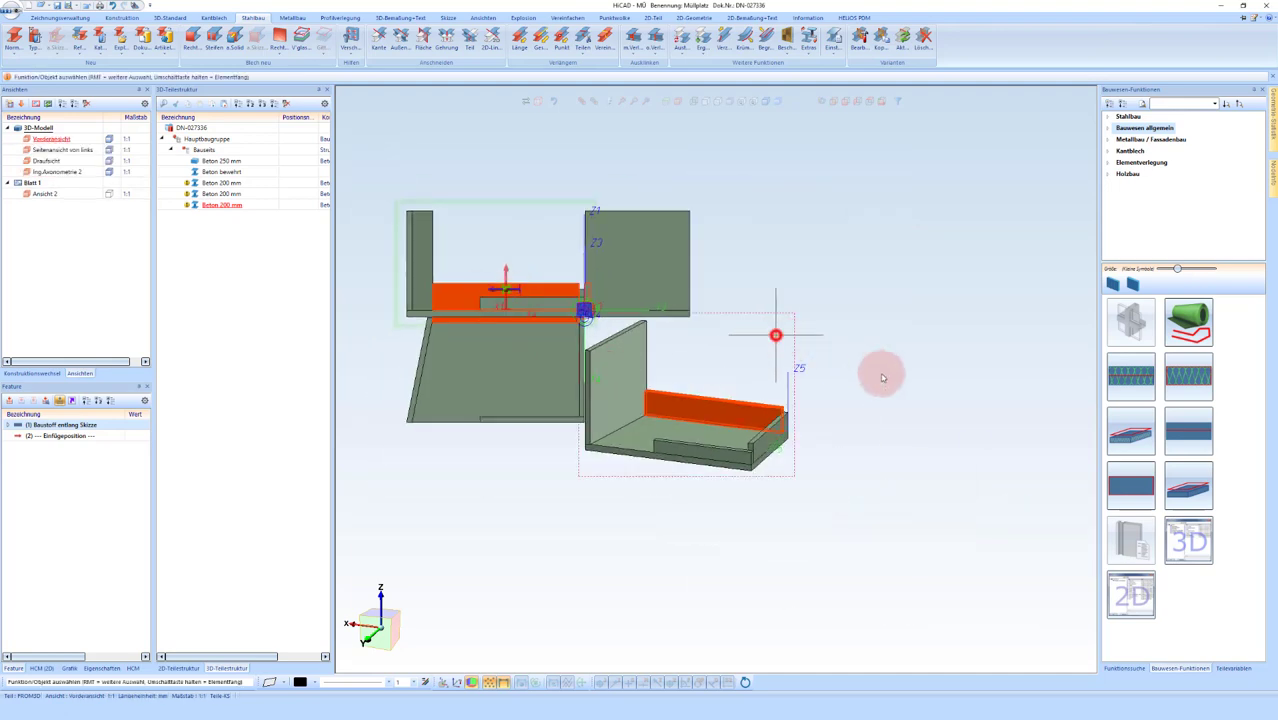
{"action": "left_click", "coordinate": [998, 428]}
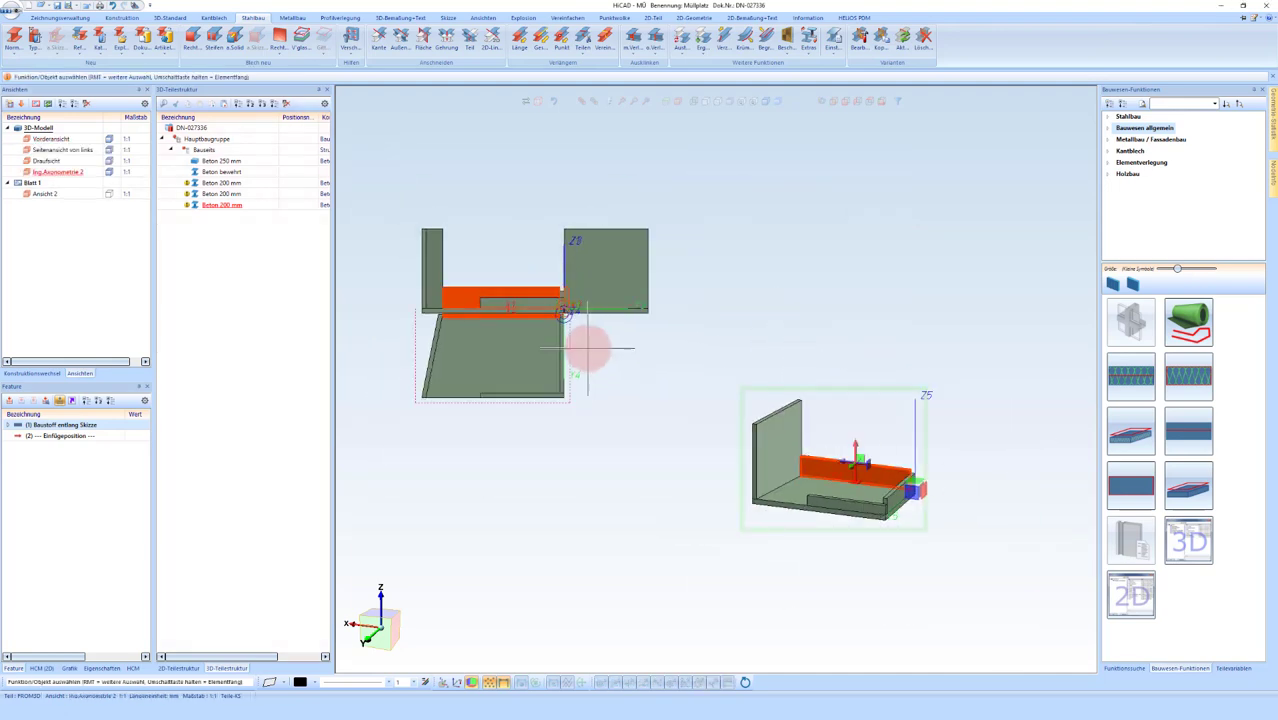
{"action": "left_click_drag", "start_coordinate": [598, 400], "coordinate": [607, 436]}
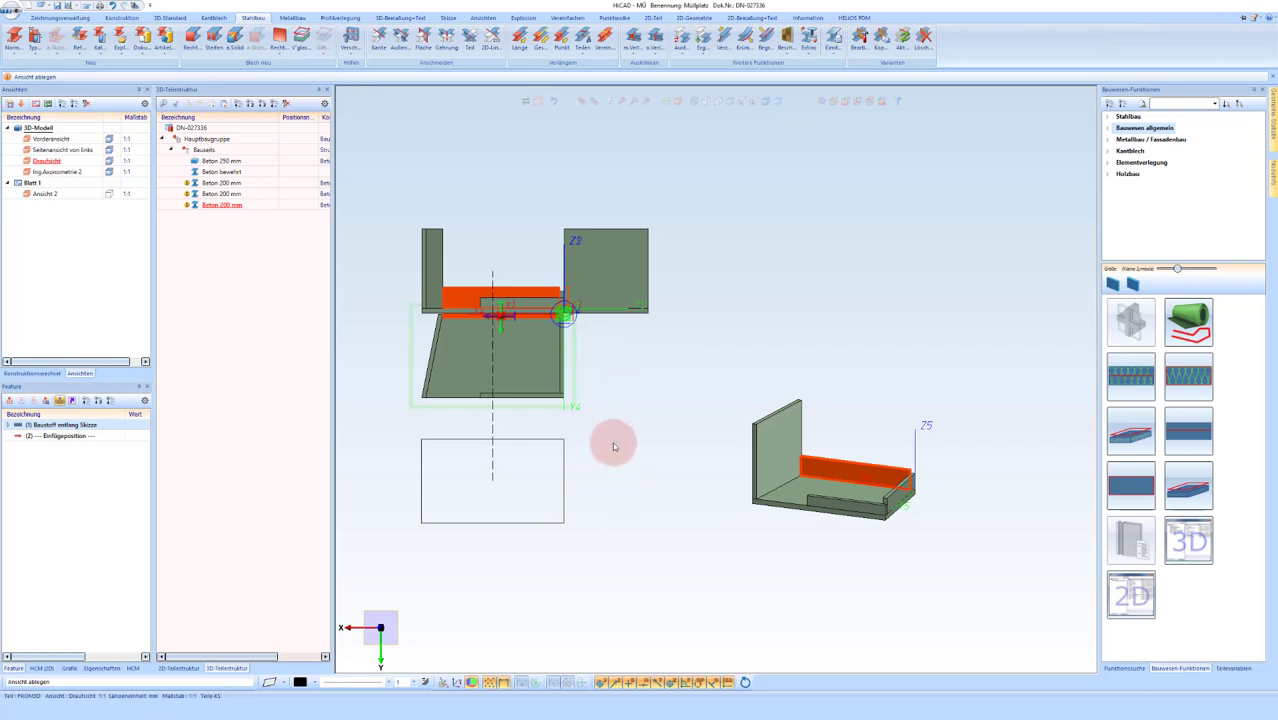
{"action": "left_click", "coordinate": [668, 242]}
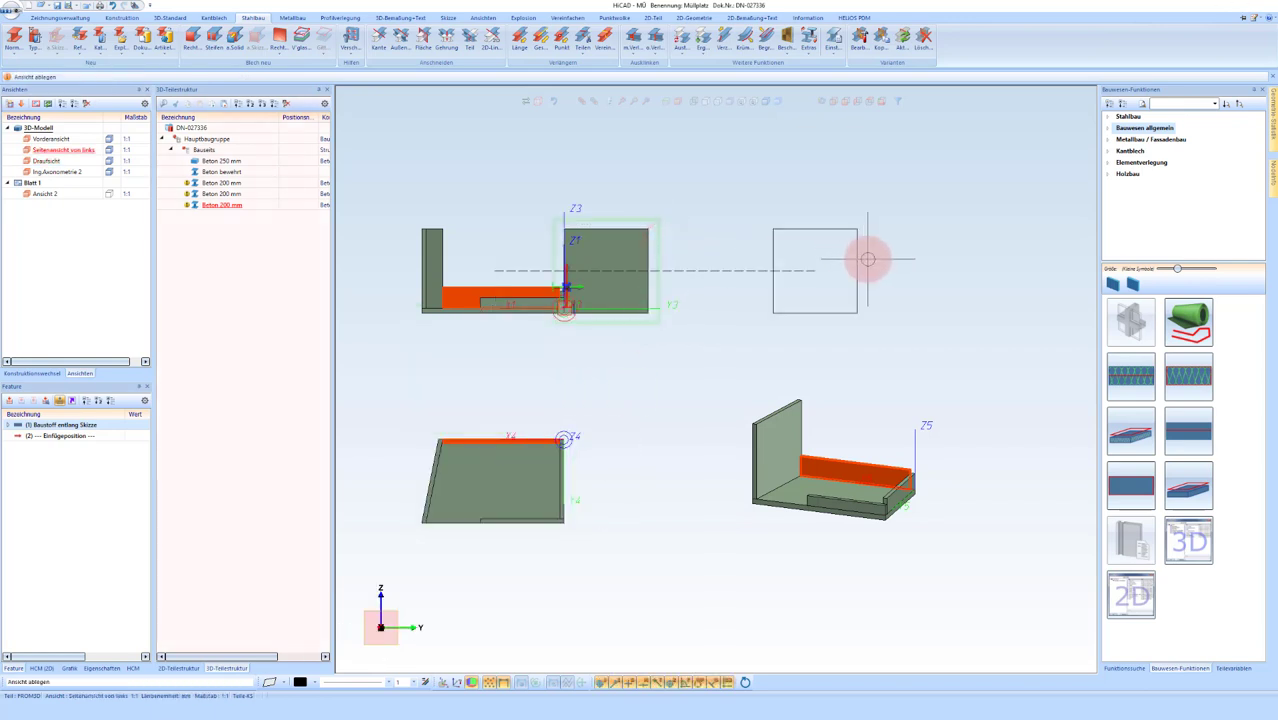
{"action": "left_click", "coordinate": [853, 295]}
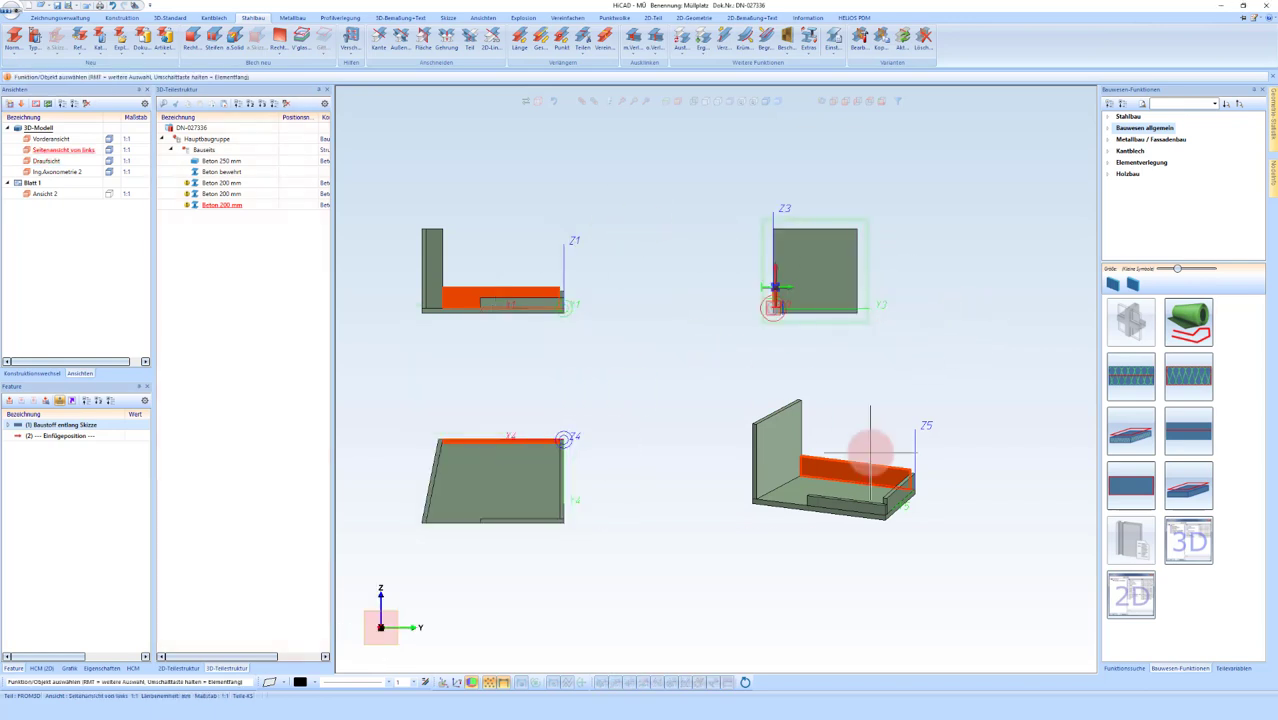
Step: Show only the active view, set to Iso-Axonometrie 2
{"action": "left_click", "coordinate": [62, 107]}
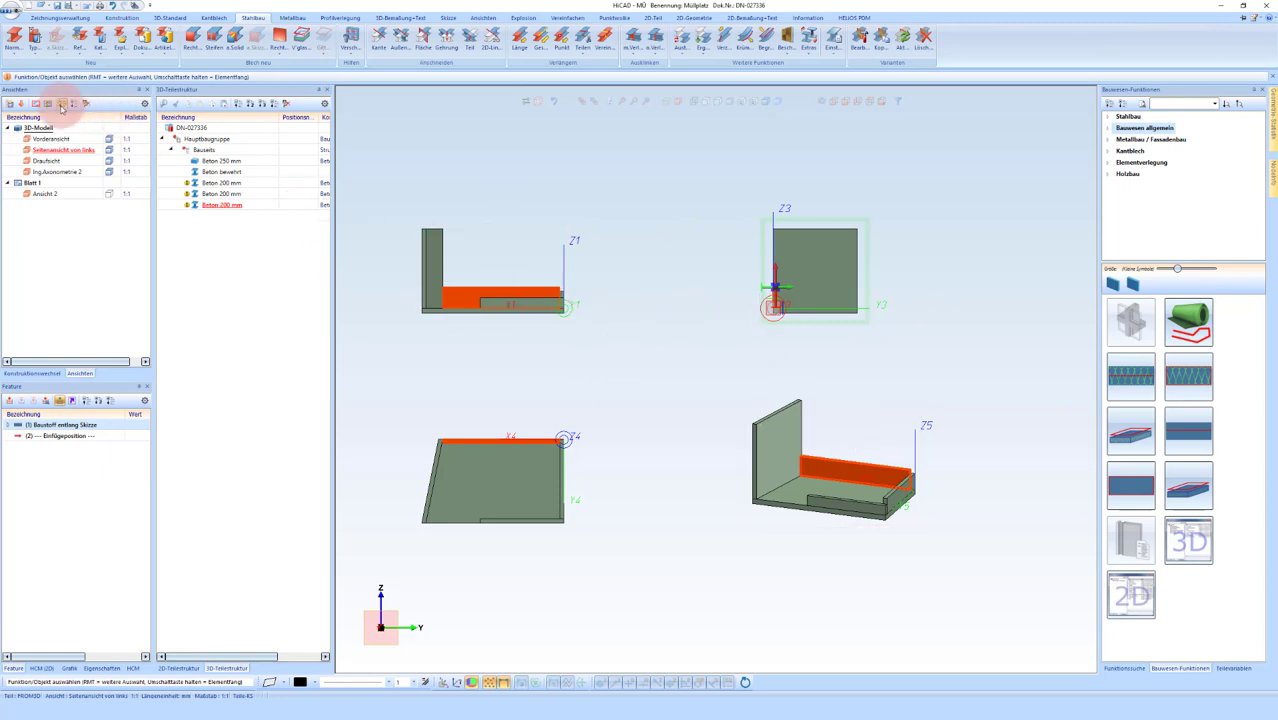
{"action": "left_click", "coordinate": [8, 104]}
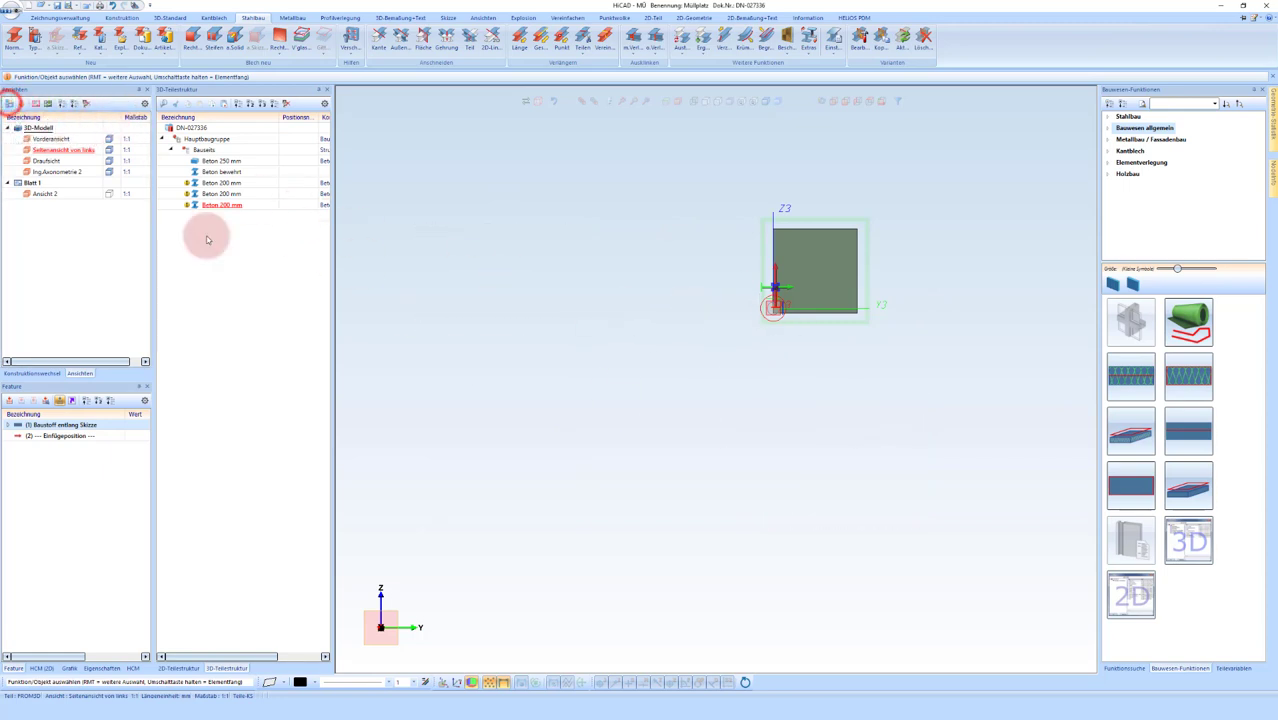
{"action": "left_click", "coordinate": [50, 174]}
{"action": "scroll", "coordinate": [650, 257], "scroll_direction": "down", "scroll_amount": 2}
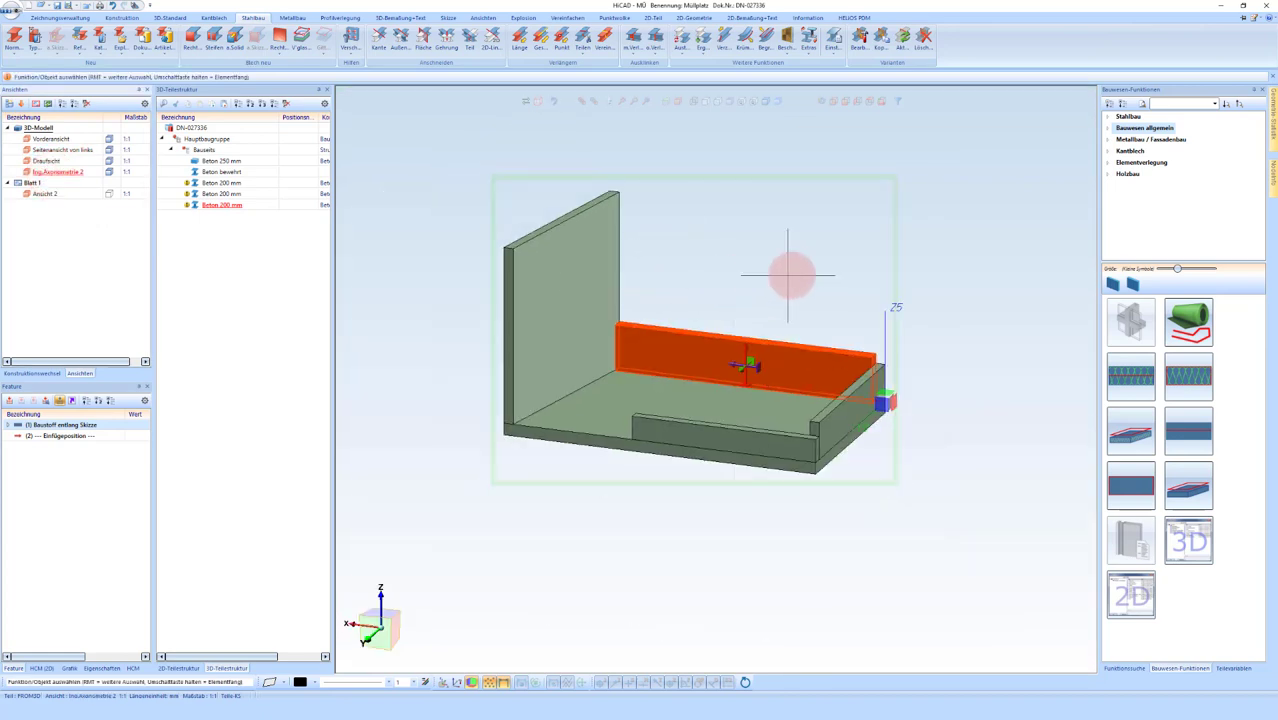
{"action": "scroll", "coordinate": [760, 440], "scroll_direction": "up", "scroll_amount": 2}
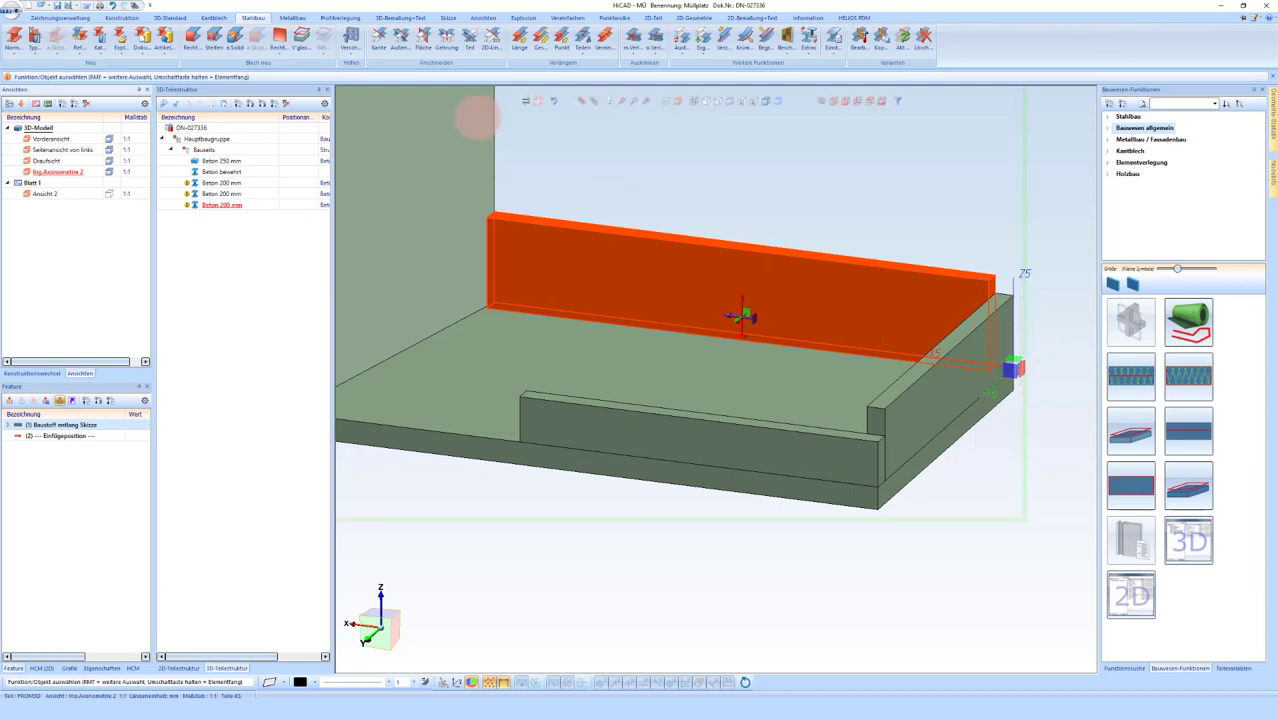
Step: Chamfer the low front wall's top edge at 25x45° with Fasen
{"action": "left_click", "coordinate": [170, 18]}
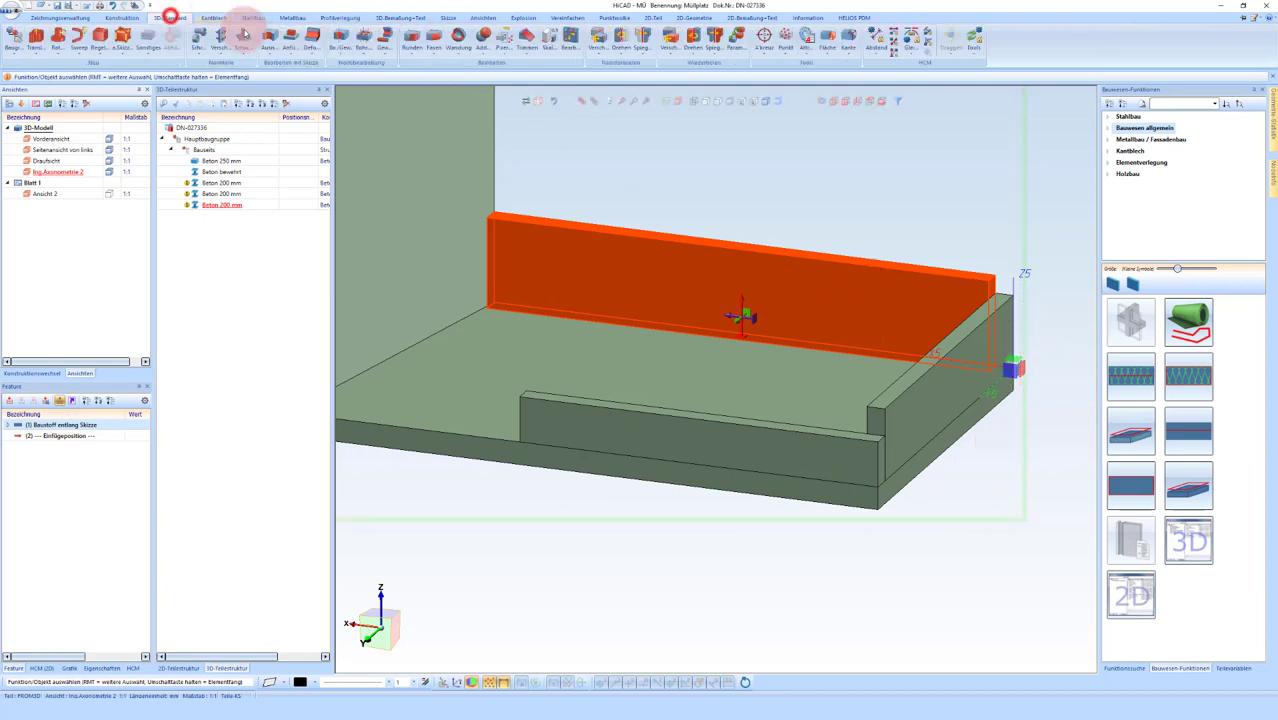
{"action": "left_click", "coordinate": [435, 44]}
{"action": "left_click", "coordinate": [119, 245]}
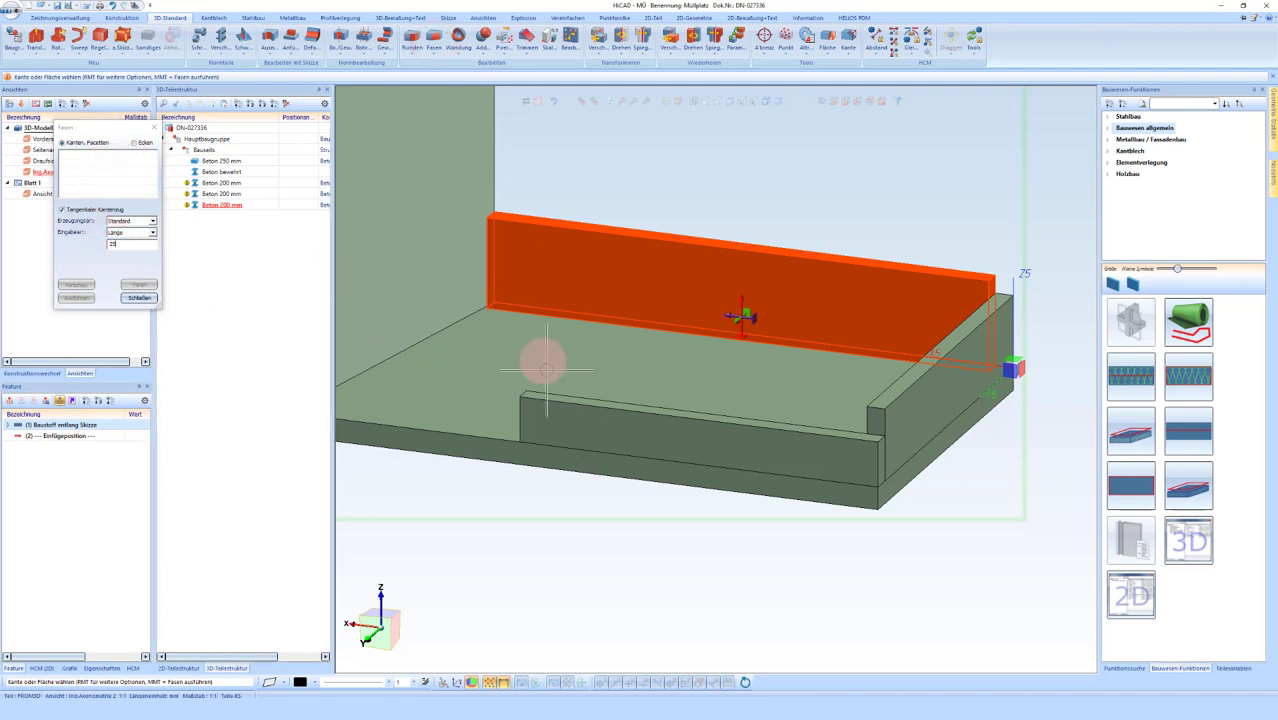
{"action": "scroll", "coordinate": [542, 372], "scroll_direction": "up", "scroll_amount": 2}
{"action": "scroll", "coordinate": [548, 390], "scroll_direction": "up", "scroll_amount": 2}
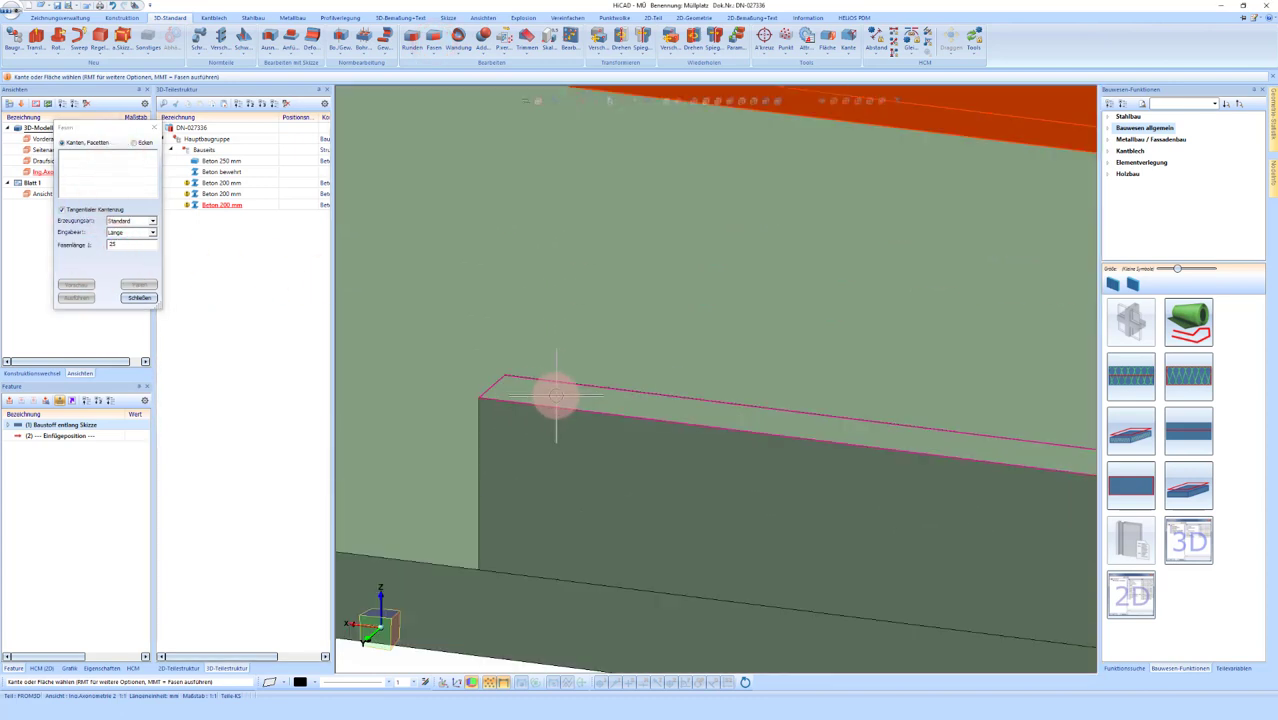
{"action": "middle_click", "coordinate": [533, 277]}
{"action": "scroll", "coordinate": [455, 366], "scroll_direction": "down", "scroll_amount": 3}
{"action": "scroll", "coordinate": [455, 366], "scroll_direction": "down", "scroll_amount": 2}
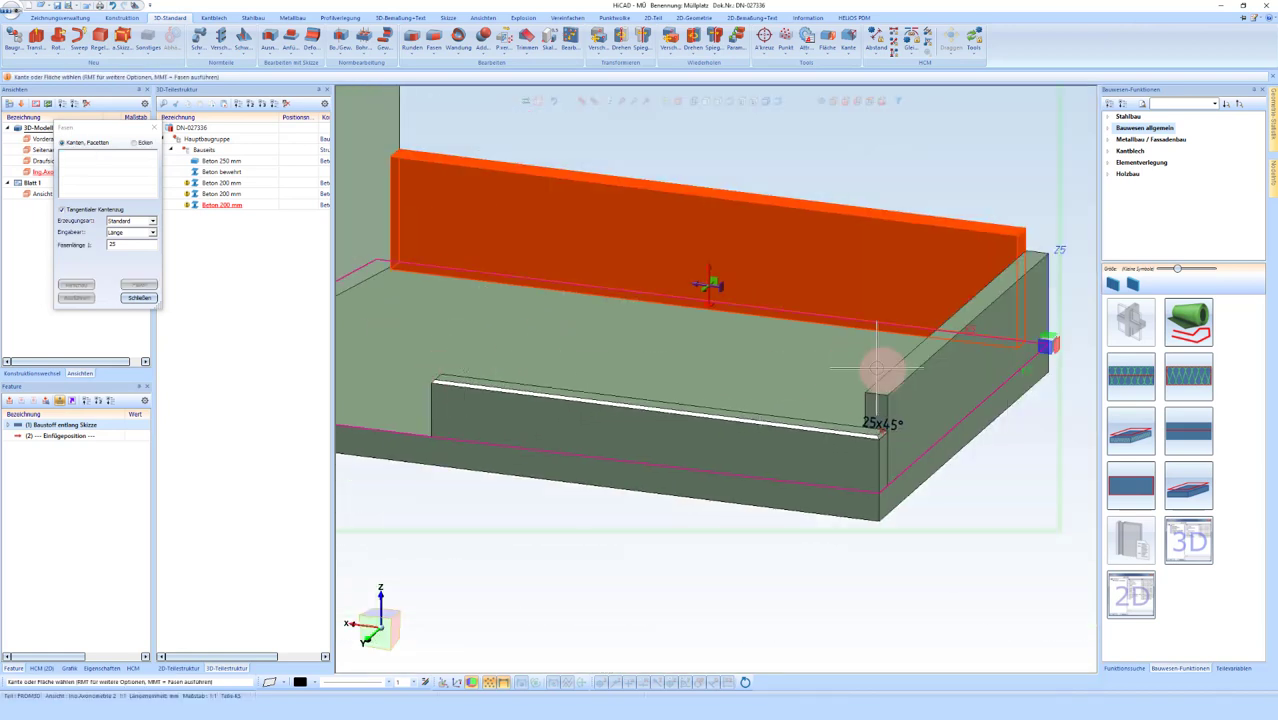
{"action": "scroll", "coordinate": [879, 362], "scroll_direction": "up", "scroll_amount": 3}
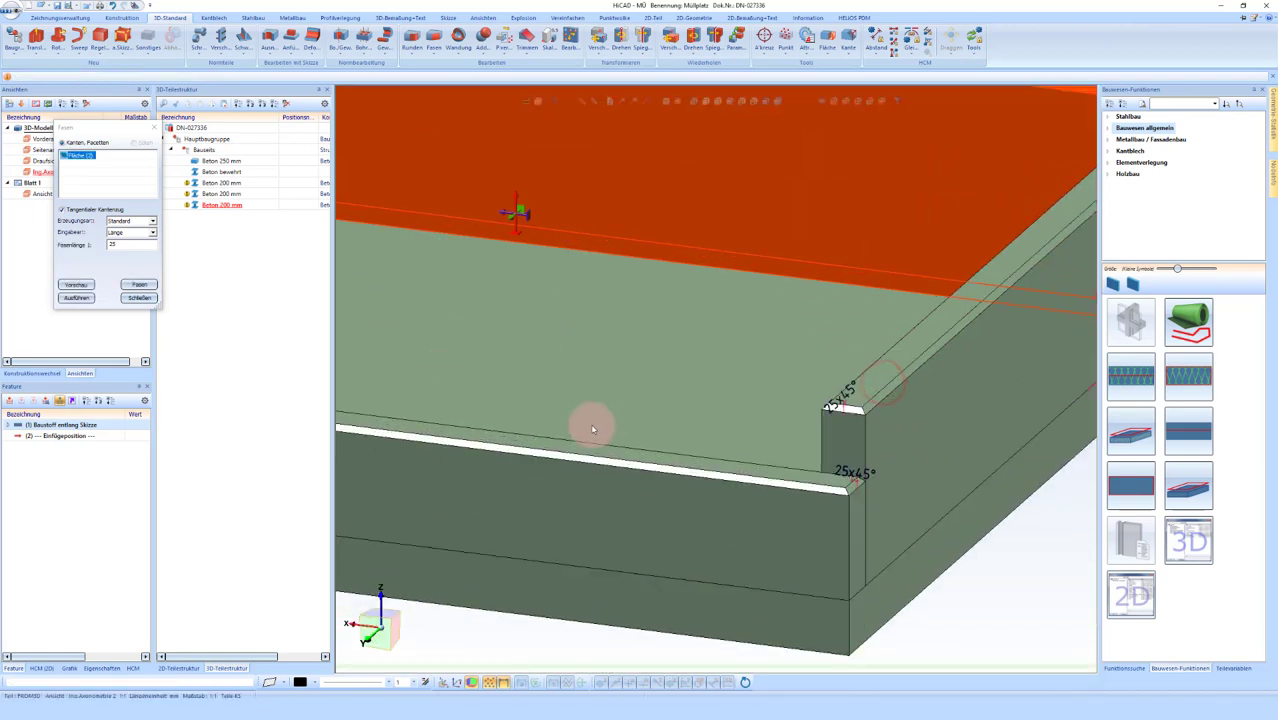
Step: Add 25x45° chamfers to the back wall's top edge and vertical corner edge
{"action": "middle_click_drag", "start_coordinate": [591, 422], "coordinate": [813, 294]}
{"action": "scroll", "coordinate": [749, 320], "scroll_direction": "up", "scroll_amount": 3}
{"action": "middle_click_drag", "start_coordinate": [749, 320], "coordinate": [705, 297]}
{"action": "left_click", "coordinate": [705, 297]}
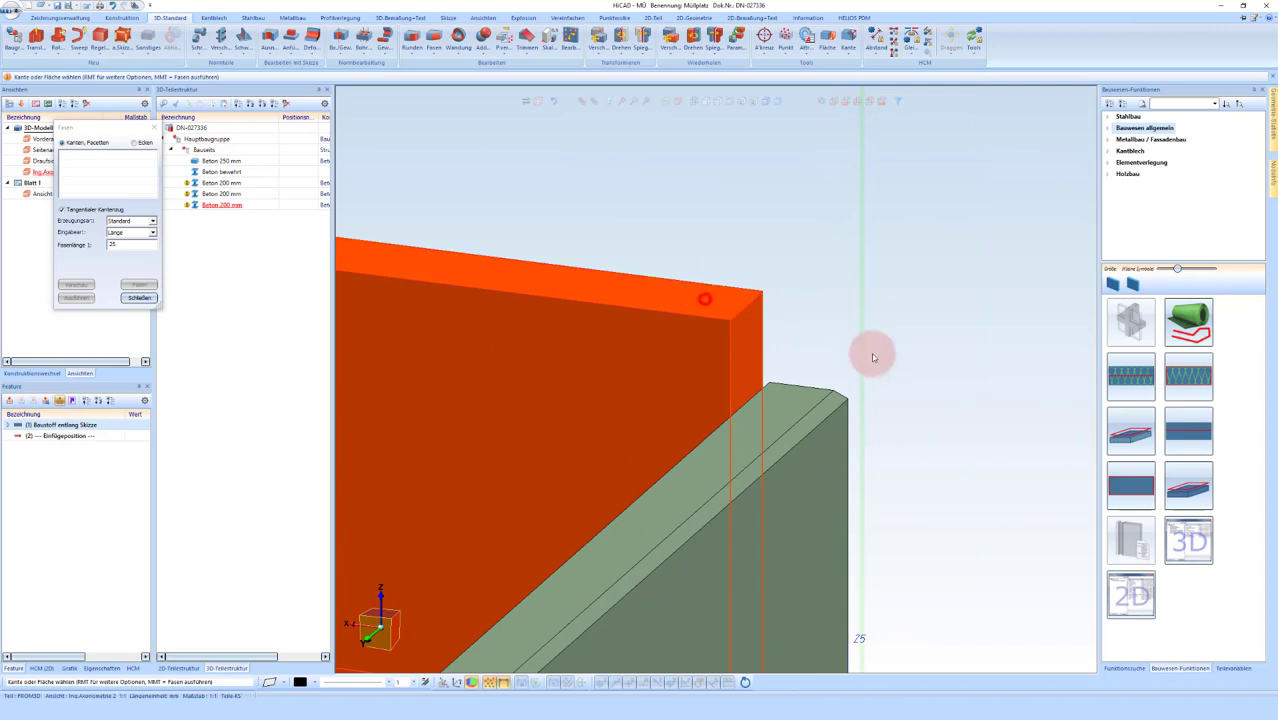
{"action": "middle_click", "coordinate": [820, 309]}
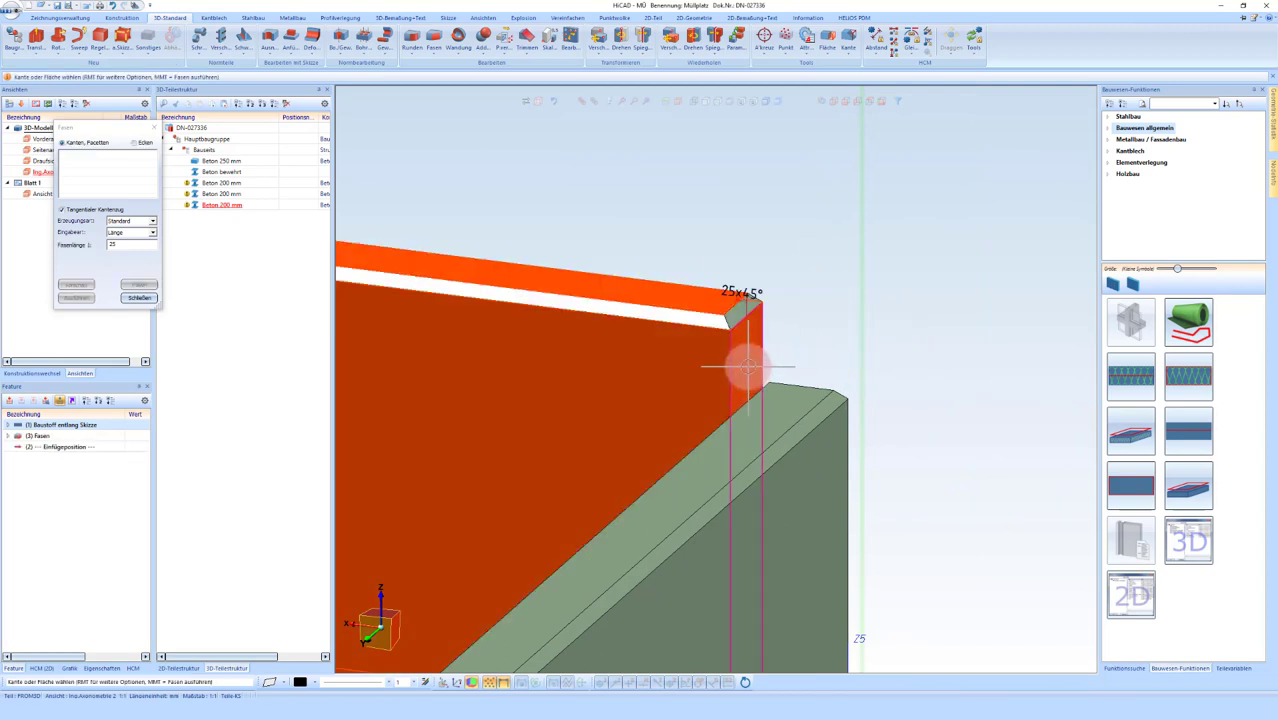
{"action": "left_click", "coordinate": [748, 368]}
{"action": "middle_click", "coordinate": [824, 515]}
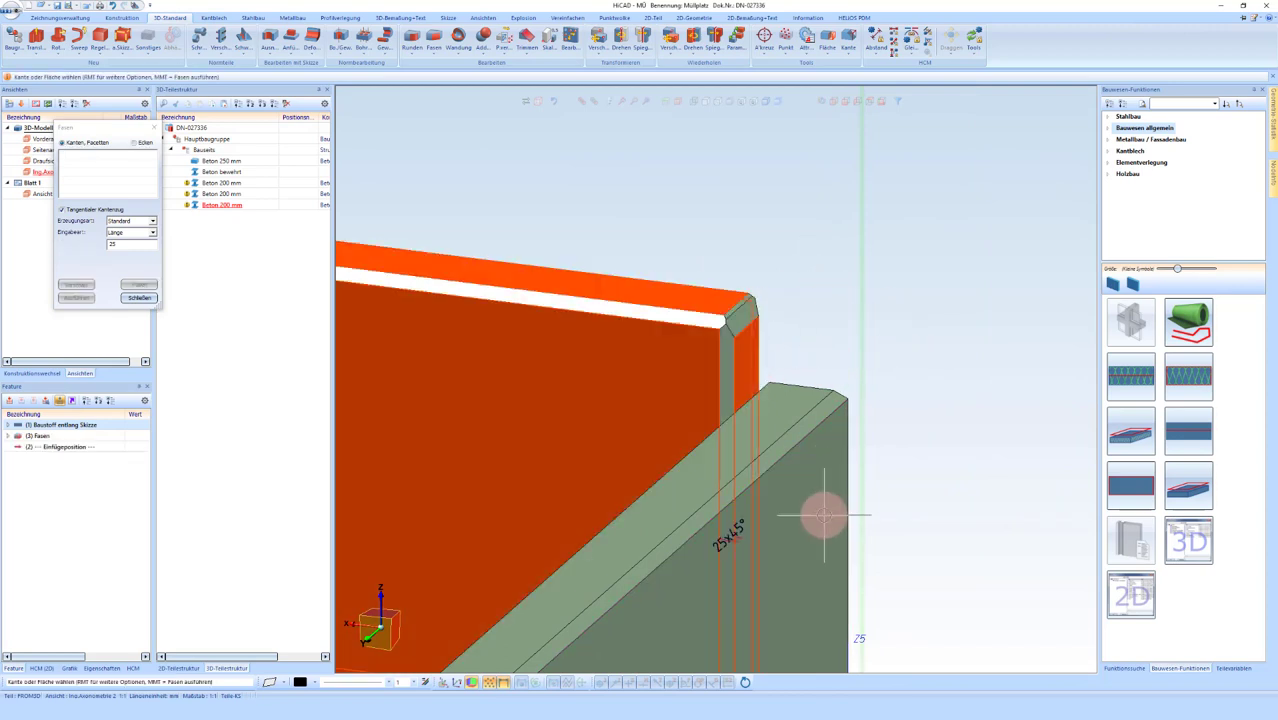
{"action": "middle_click_drag", "start_coordinate": [824, 508], "coordinate": [655, 506]}
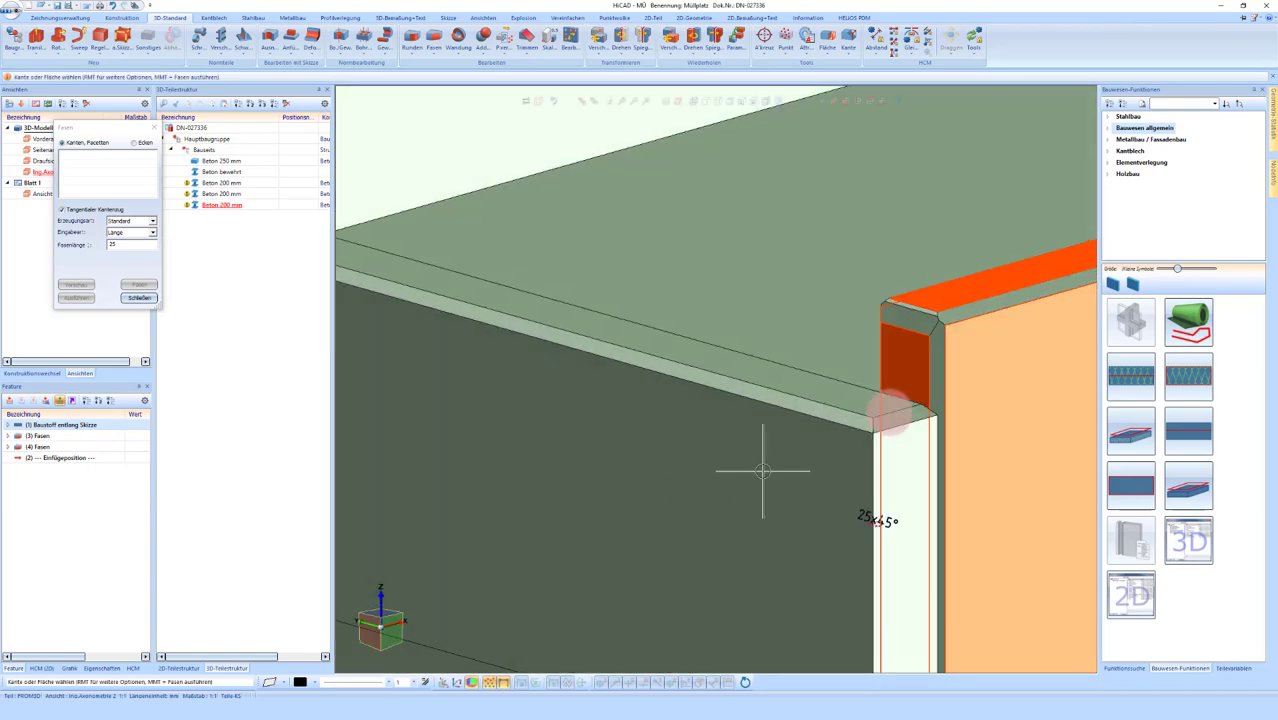
{"action": "middle_click", "coordinate": [912, 343]}
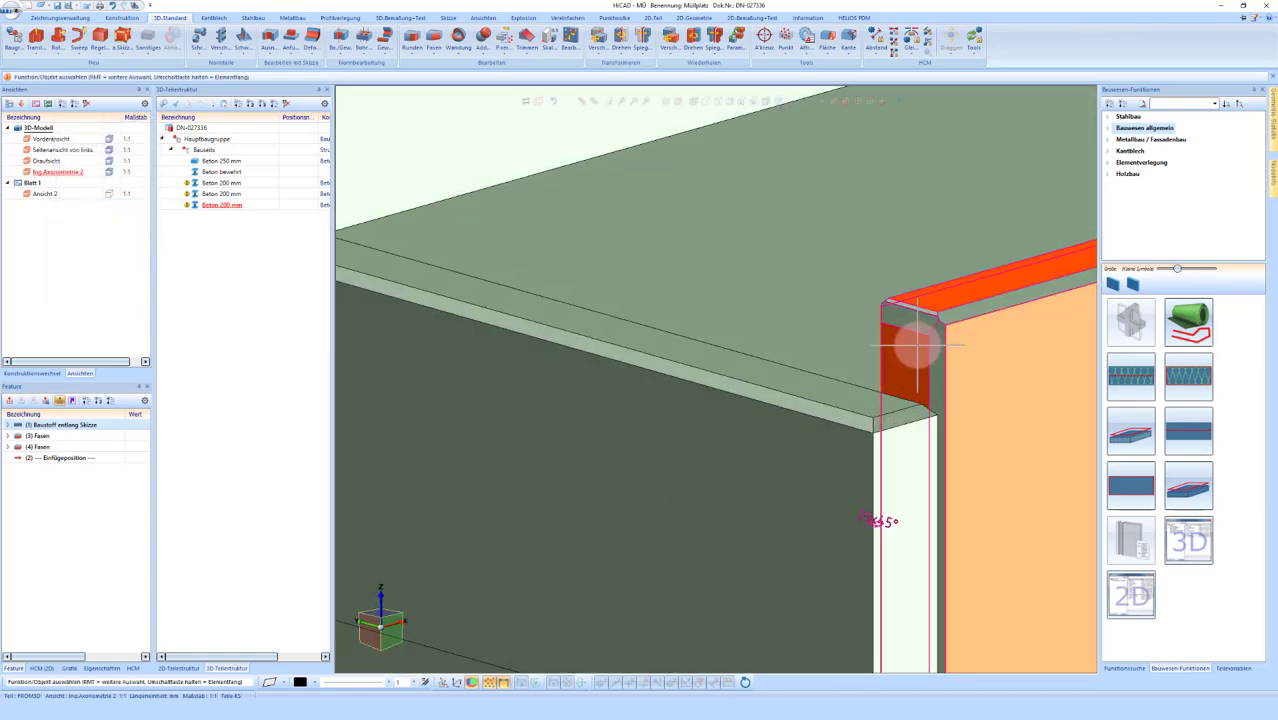
Step: Remove the (4) Fasen chamfer feature from the feature tree
{"action": "left_click", "coordinate": [45, 447]}
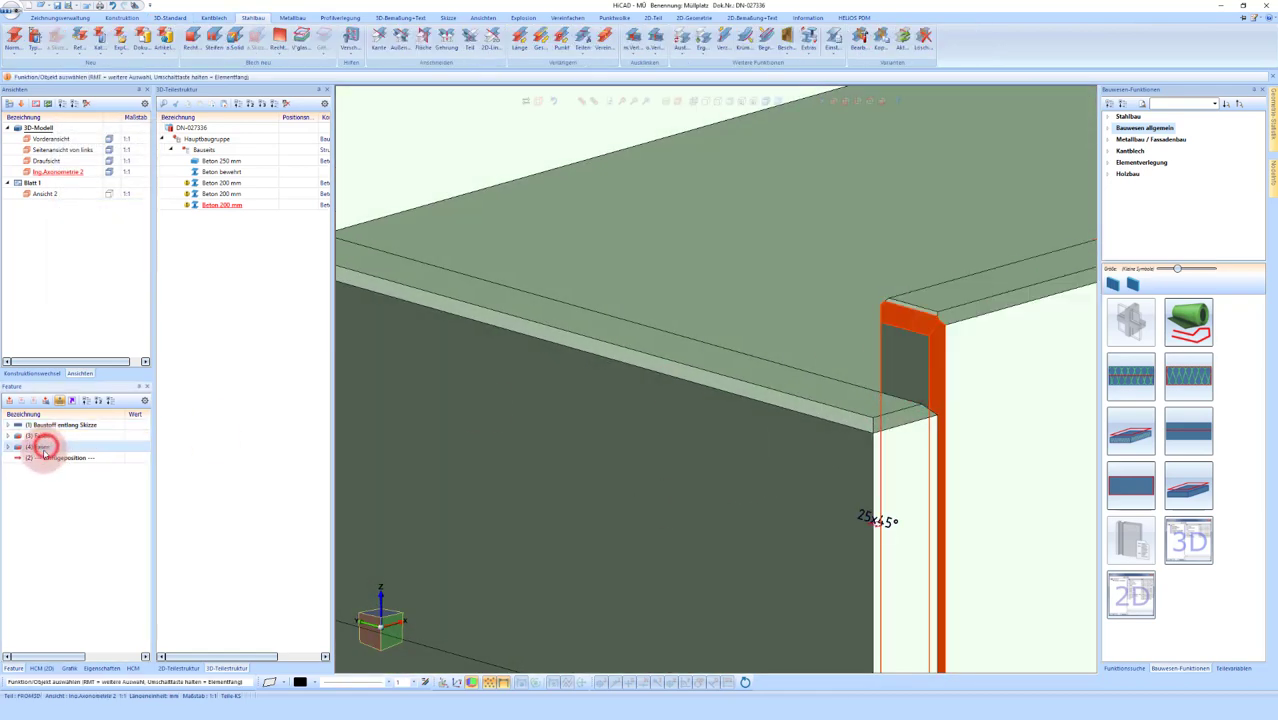
{"action": "right_click", "coordinate": [45, 447]}
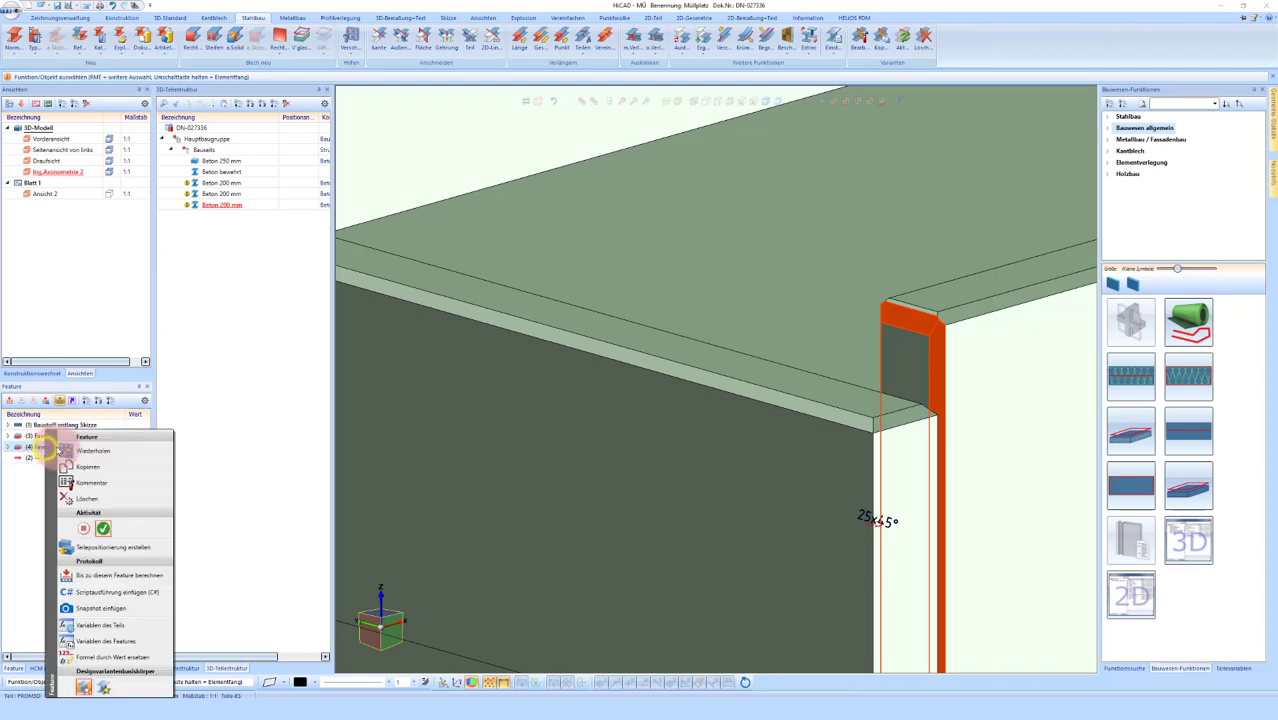
{"action": "left_click", "coordinate": [87, 502]}
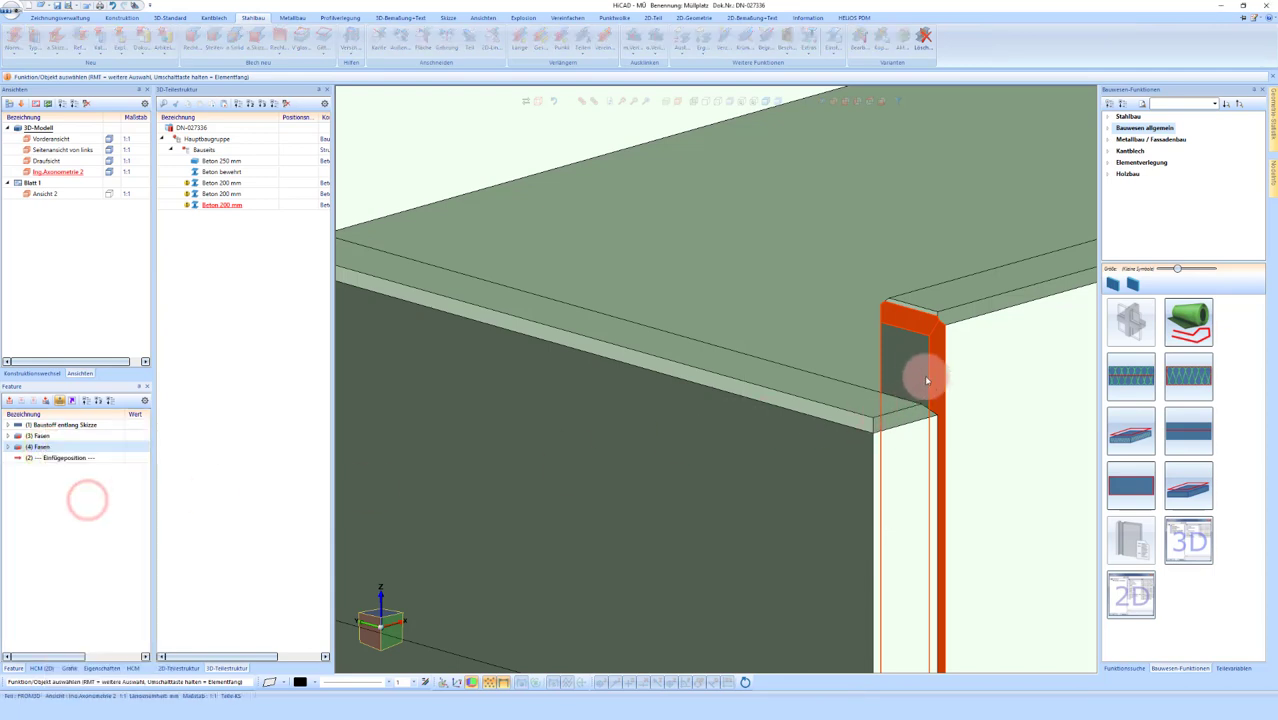
Step: Orbit and zoom around the L-shaped part to check the remaining 25x45° chamfers
{"action": "mouse_move", "coordinate": [803, 336]}
{"action": "middle_mouse_down"}
{"action": "mouse_move", "coordinate": [718, 322]}
{"action": "mouse_move", "coordinate": [800, 335]}
{"action": "middle_mouse_up"}
{"action": "scroll", "coordinate": [803, 336], "scroll_direction": "down", "scroll_amount": 3}
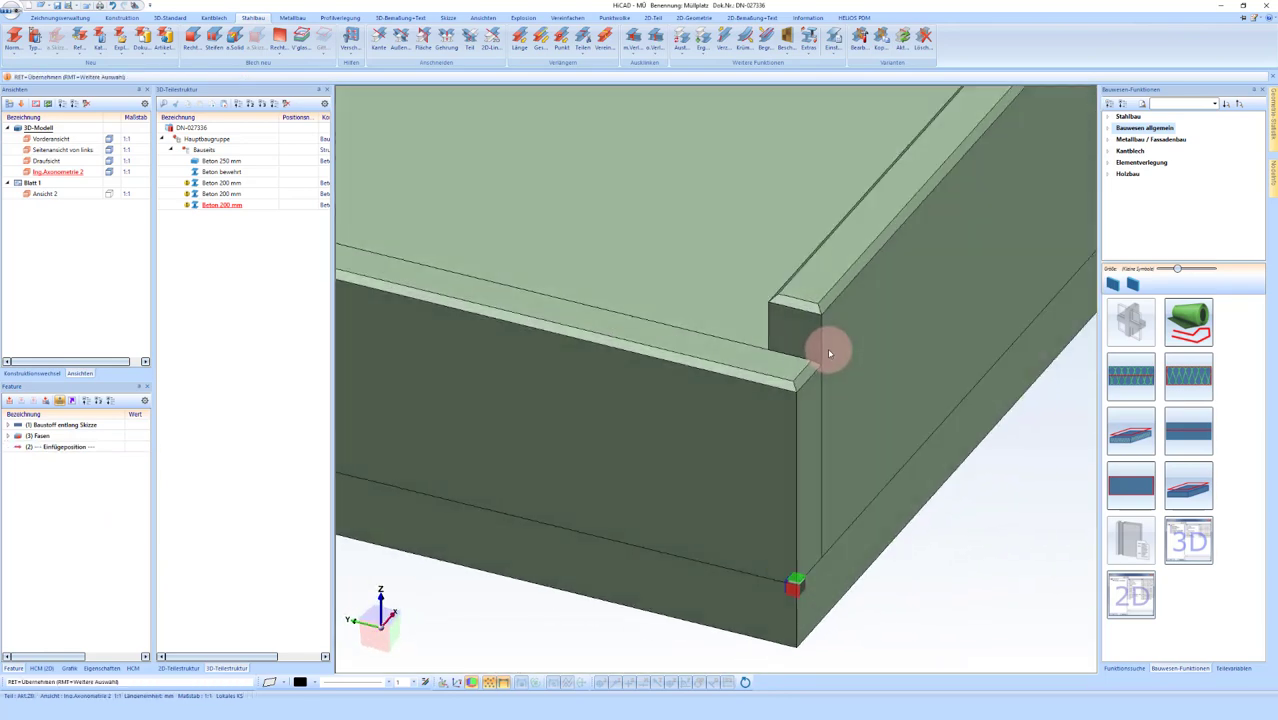
{"action": "scroll", "coordinate": [840, 418], "scroll_direction": "down", "scroll_amount": 2}
{"action": "scroll", "coordinate": [840, 418], "scroll_direction": "down", "scroll_amount": 2}
{"action": "scroll", "coordinate": [600, 390], "scroll_direction": "up", "scroll_amount": 2}
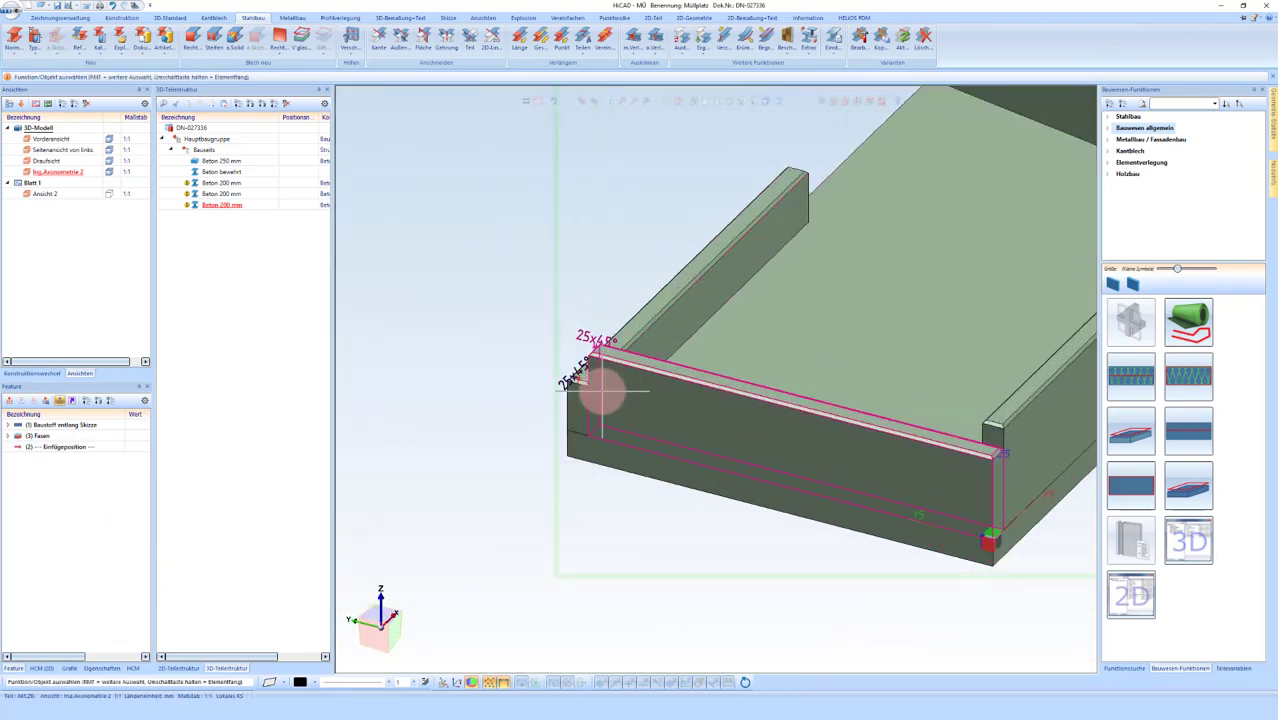
{"action": "middle_click_drag", "start_coordinate": [622, 396], "coordinate": [705, 385]}
{"action": "scroll", "coordinate": [827, 422], "scroll_direction": "down", "scroll_amount": 2}
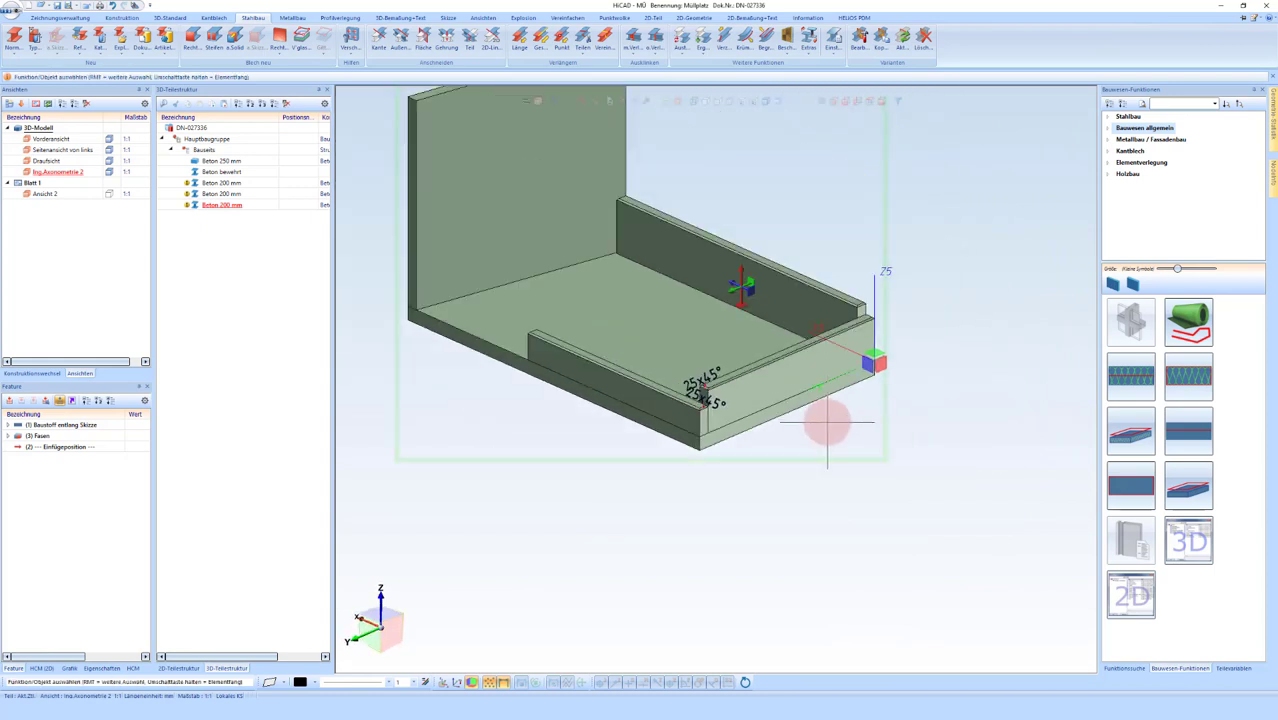
{"action": "scroll", "coordinate": [808, 395], "scroll_direction": "down", "scroll_amount": 1}
{"action": "scroll", "coordinate": [676, 362], "scroll_direction": "down", "scroll_amount": 2}
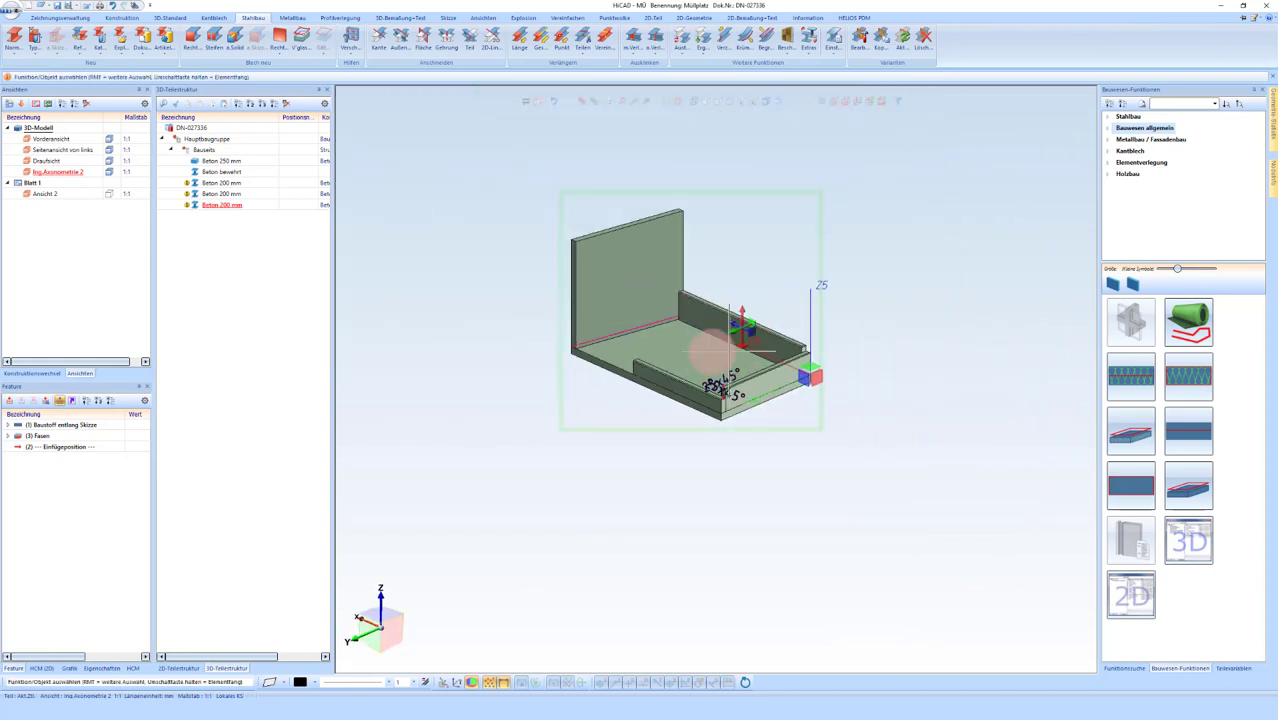
{"action": "scroll", "coordinate": [760, 386], "scroll_direction": "up", "scroll_amount": 2}
{"action": "scroll", "coordinate": [770, 371], "scroll_direction": "up", "scroll_amount": 2}
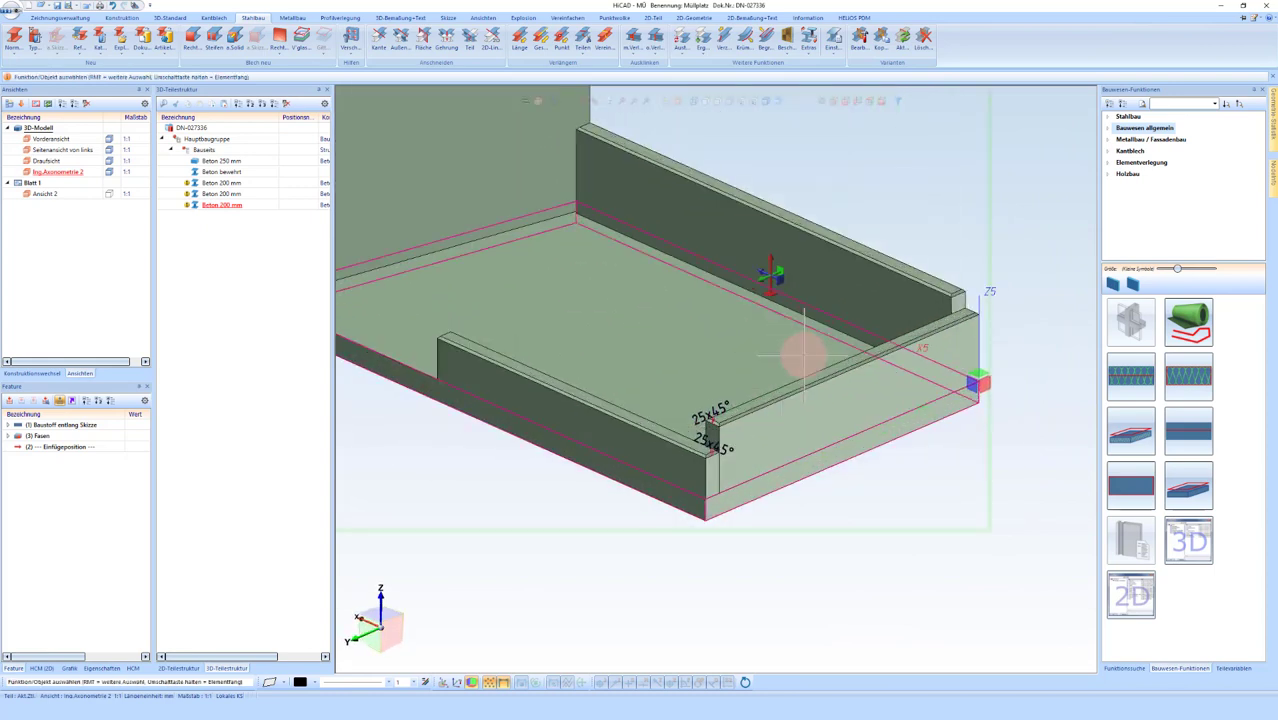
{"action": "scroll", "coordinate": [884, 455], "scroll_direction": "down", "scroll_amount": 2}
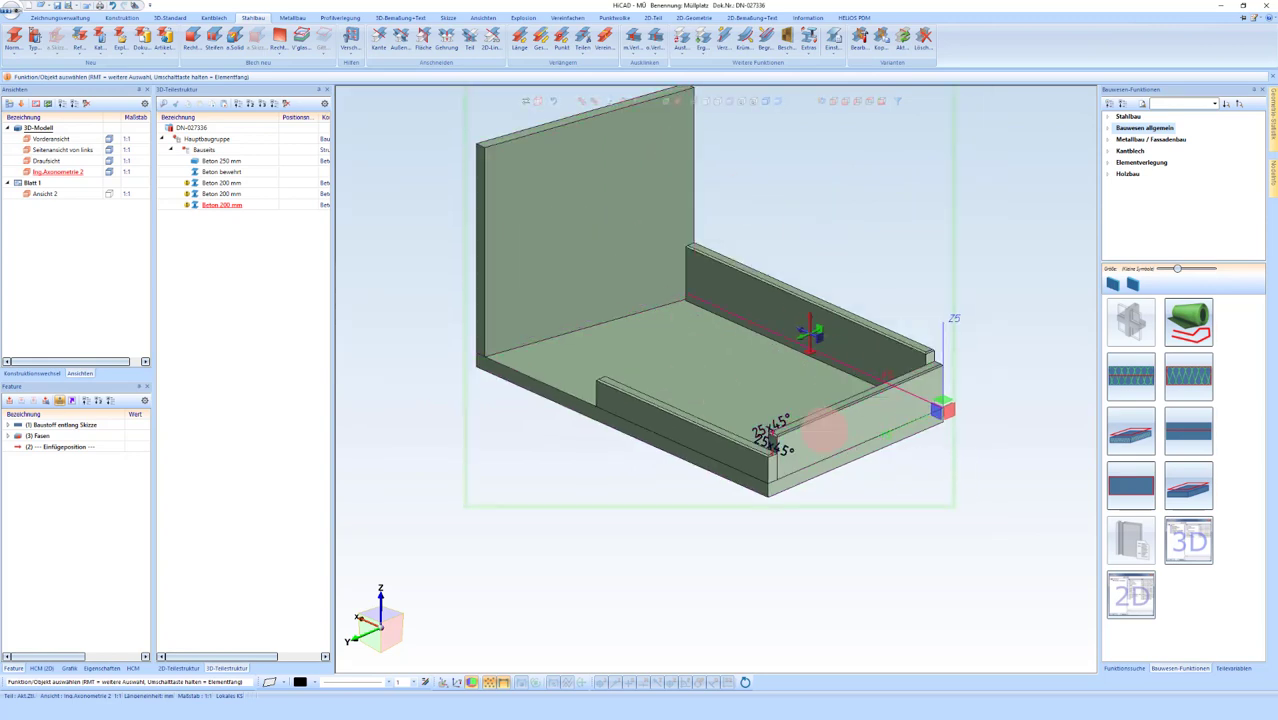
{"action": "scroll", "coordinate": [797, 455], "scroll_direction": "up", "scroll_amount": 3}
{"action": "scroll", "coordinate": [747, 163], "scroll_direction": "down", "scroll_amount": 2}
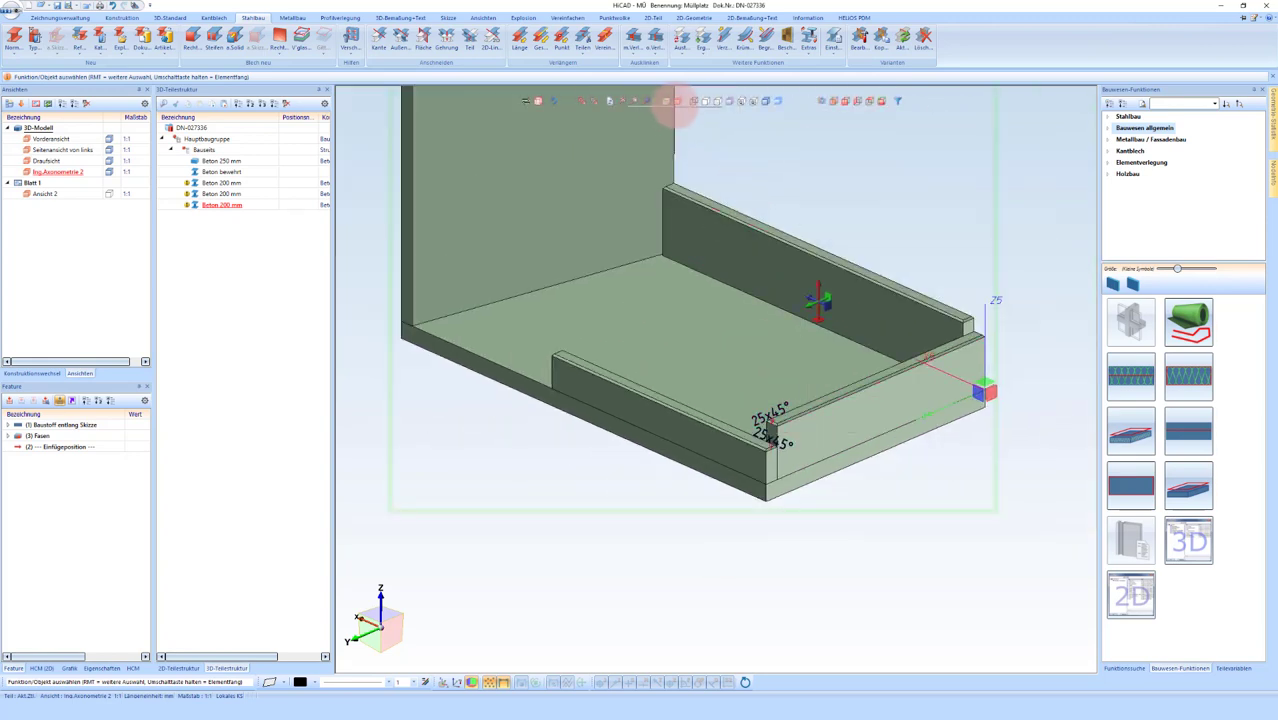
Step: Restart the working plane definition and take the slab corner as its fit point
{"action": "left_click", "coordinate": [667, 101]}
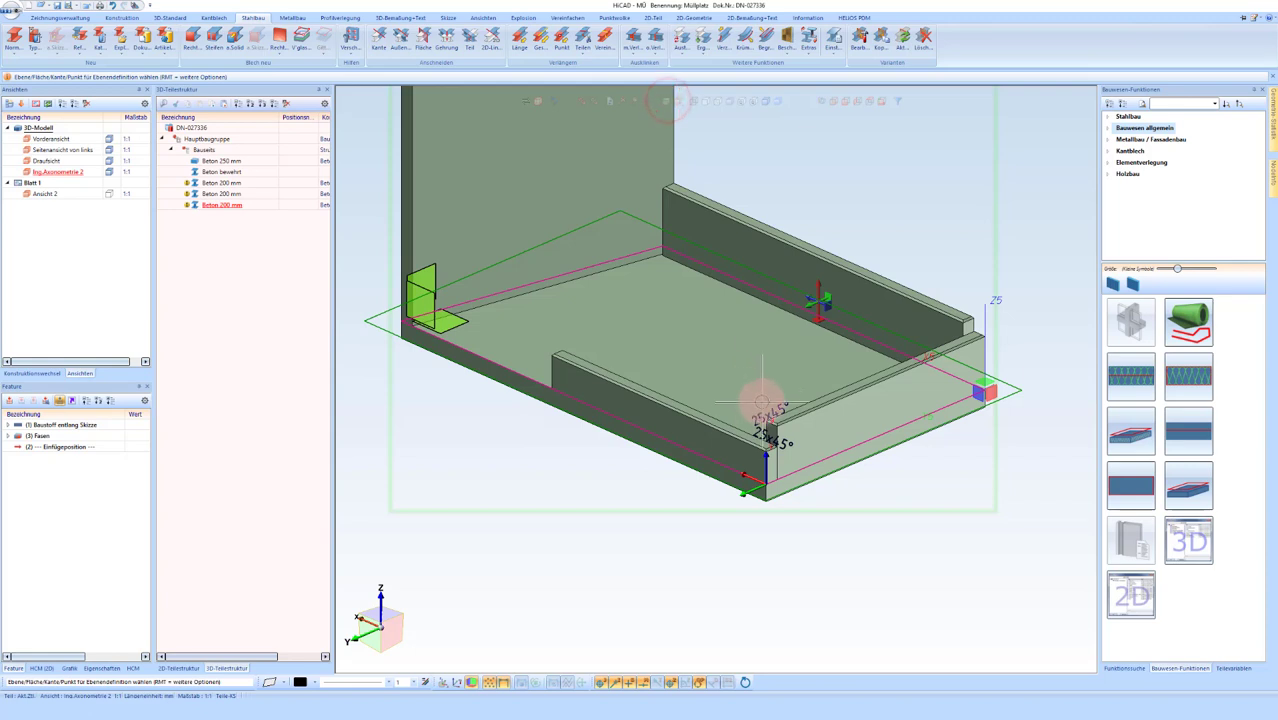
{"action": "left_click", "coordinate": [765, 415]}
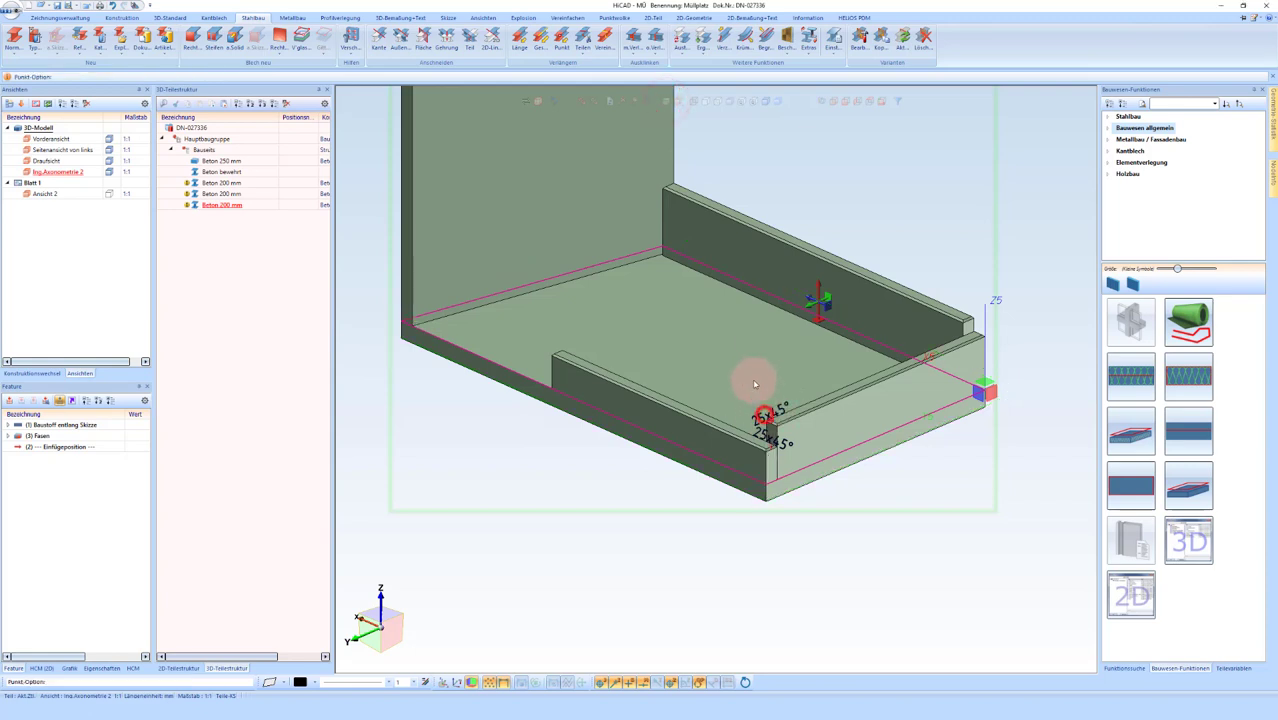
{"action": "scroll", "coordinate": [700, 430], "scroll_direction": "down", "scroll_amount": 2}
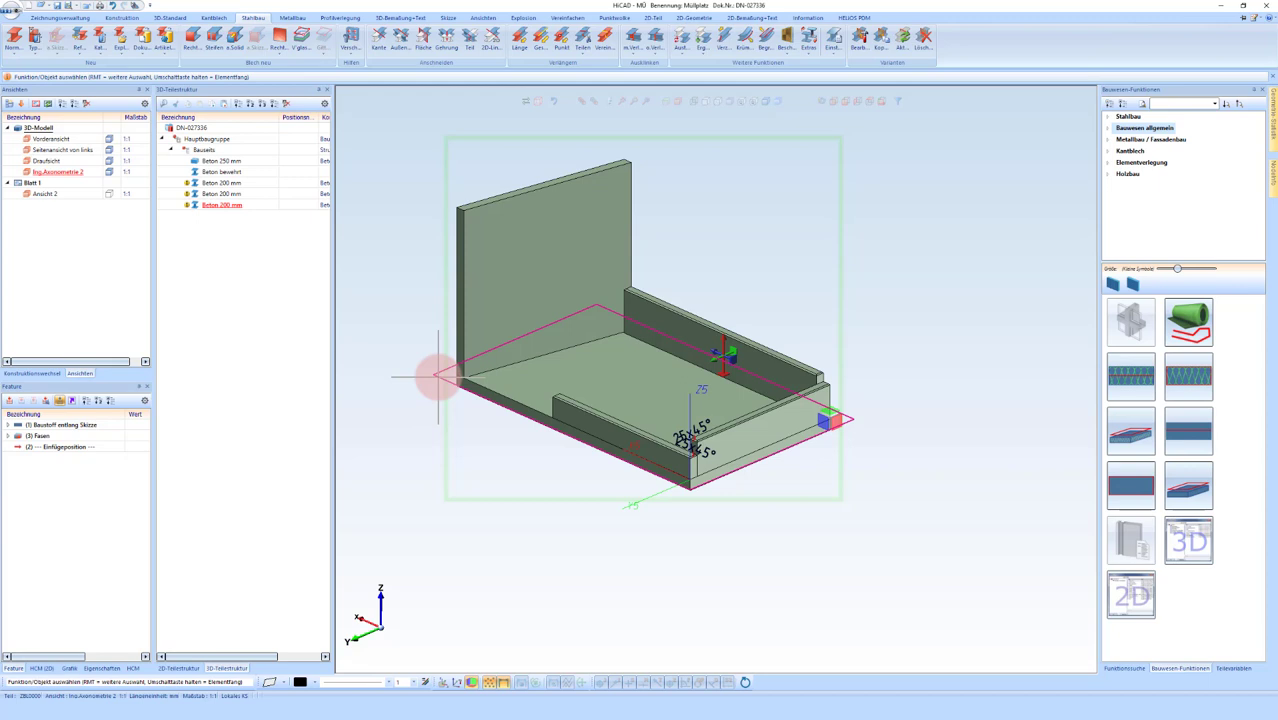
{"action": "left_click", "coordinate": [435, 362]}
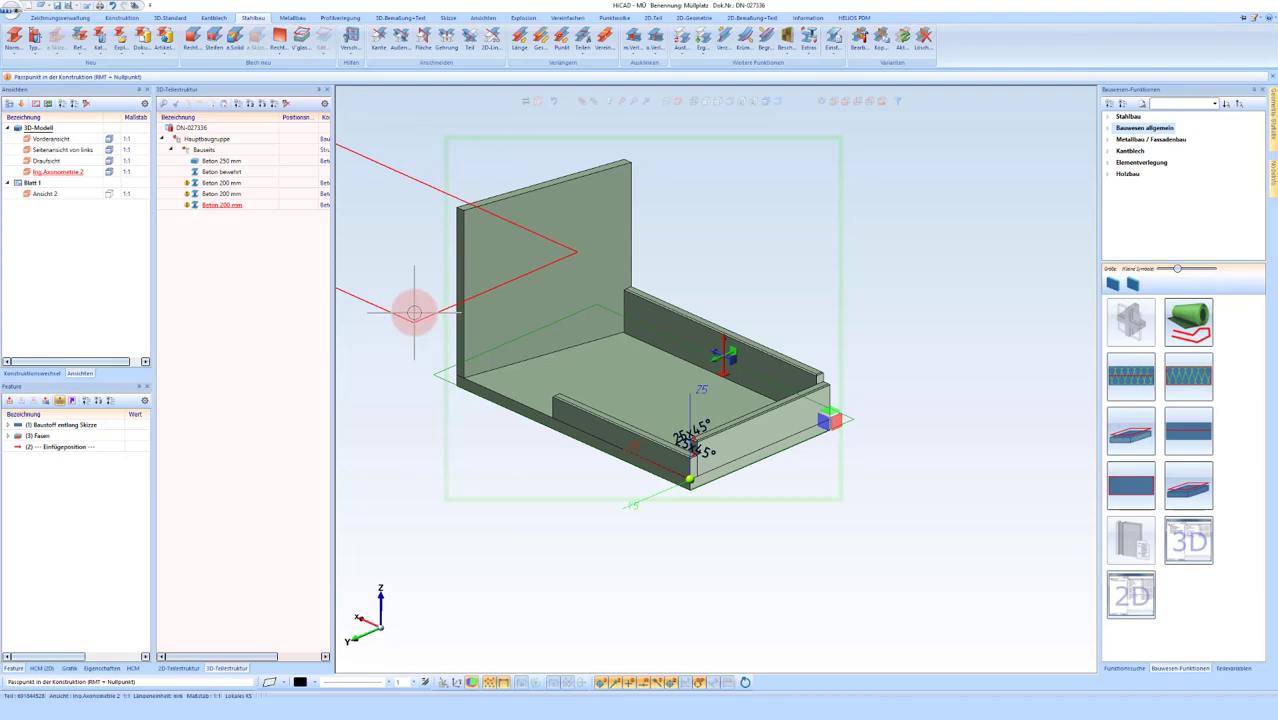
Step: Offset the coordinate system by R 0, 0, 2400 from the slab corner
{"action": "left_click", "coordinate": [414, 312]}
{"action": "type", "text": "R"}
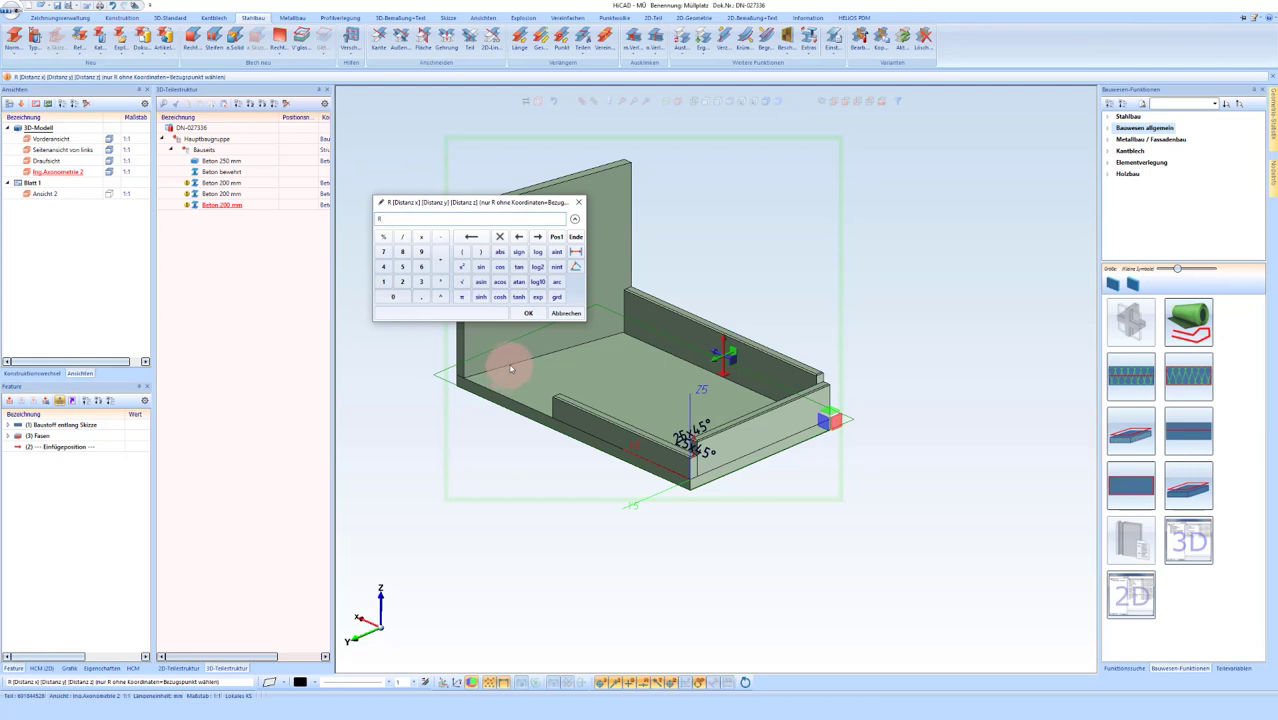
{"action": "key", "text": "Return"}
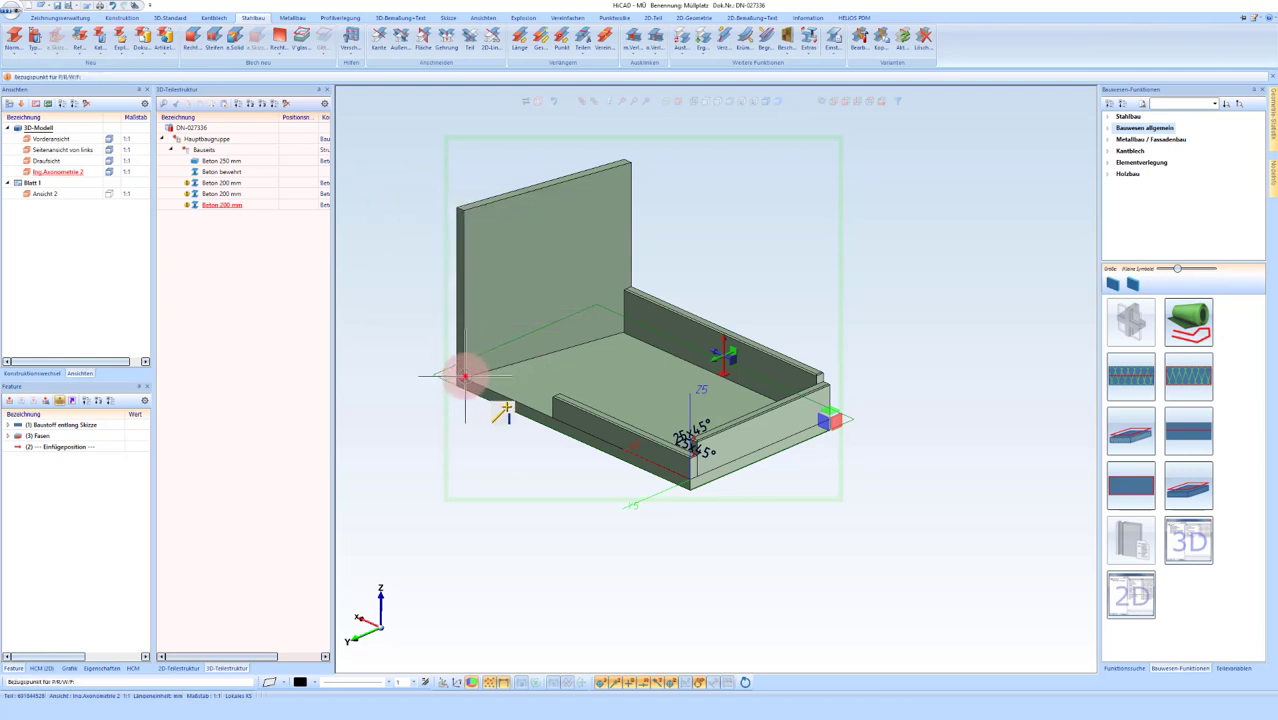
{"action": "left_click", "coordinate": [465, 376]}
{"action": "type", "text": "R 0 0 2400"}
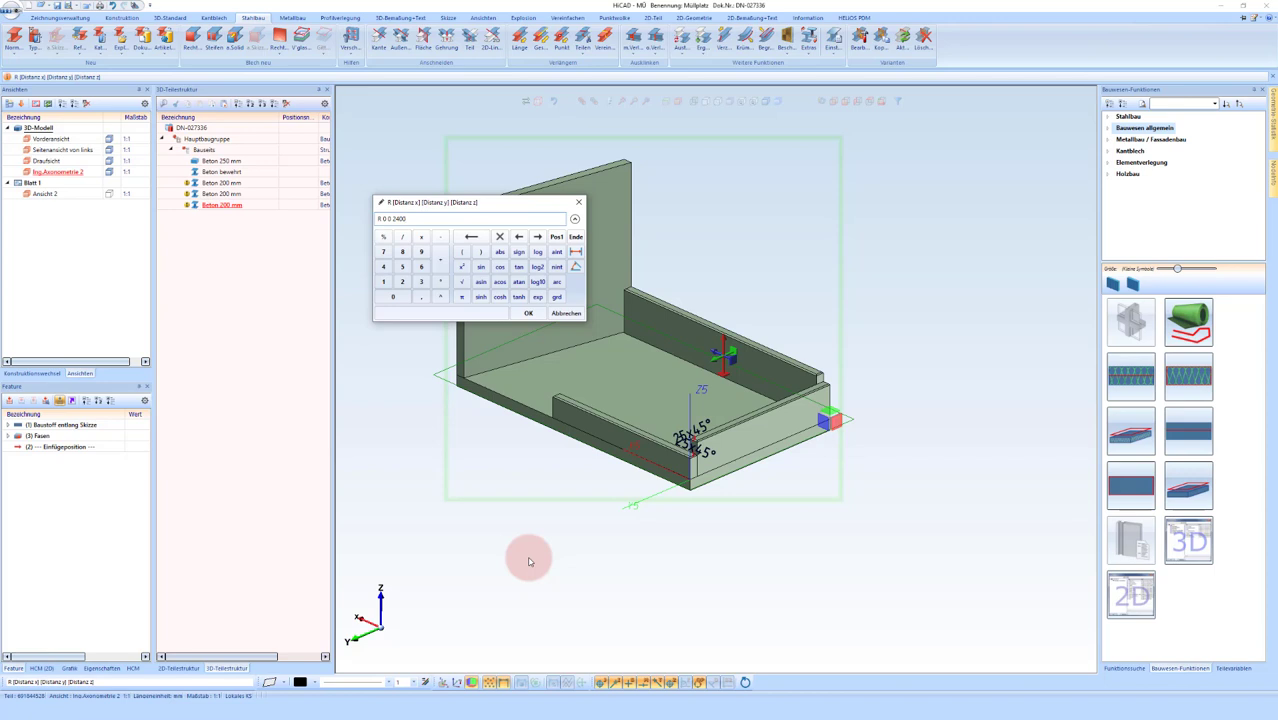
{"action": "key", "text": "Return"}
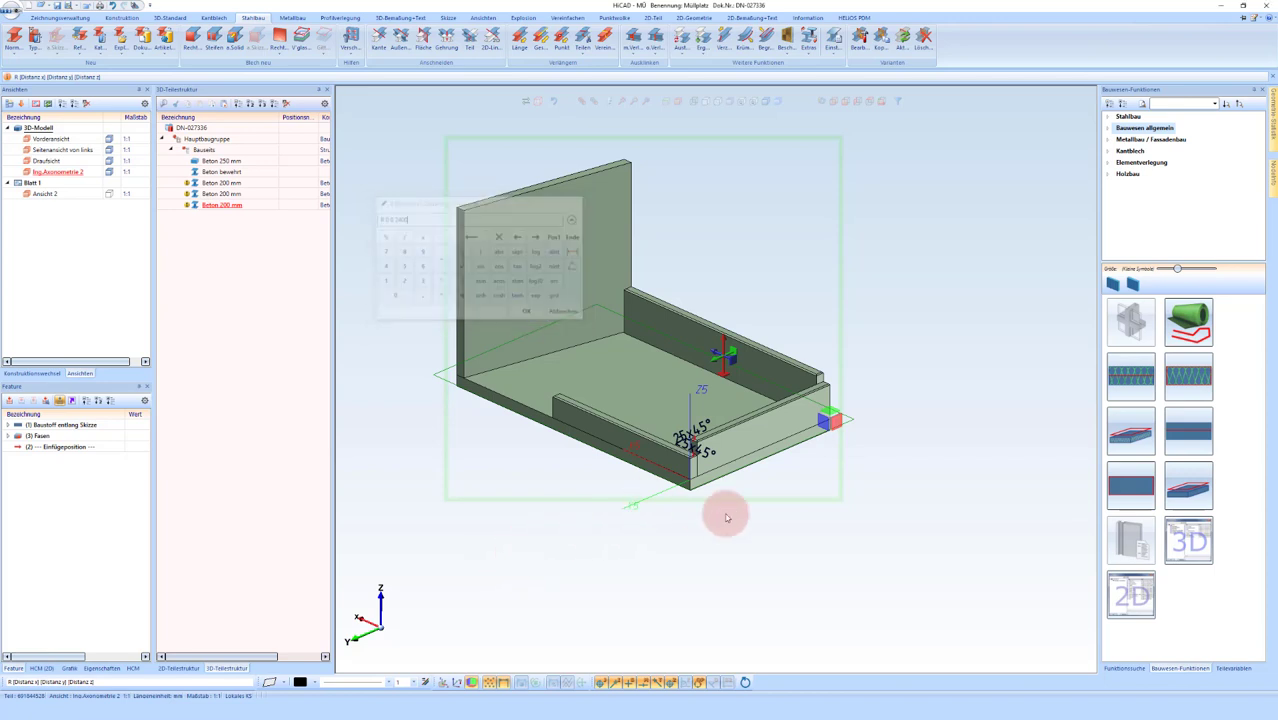
{"action": "scroll", "coordinate": [727, 332], "scroll_direction": "down", "scroll_amount": 1}
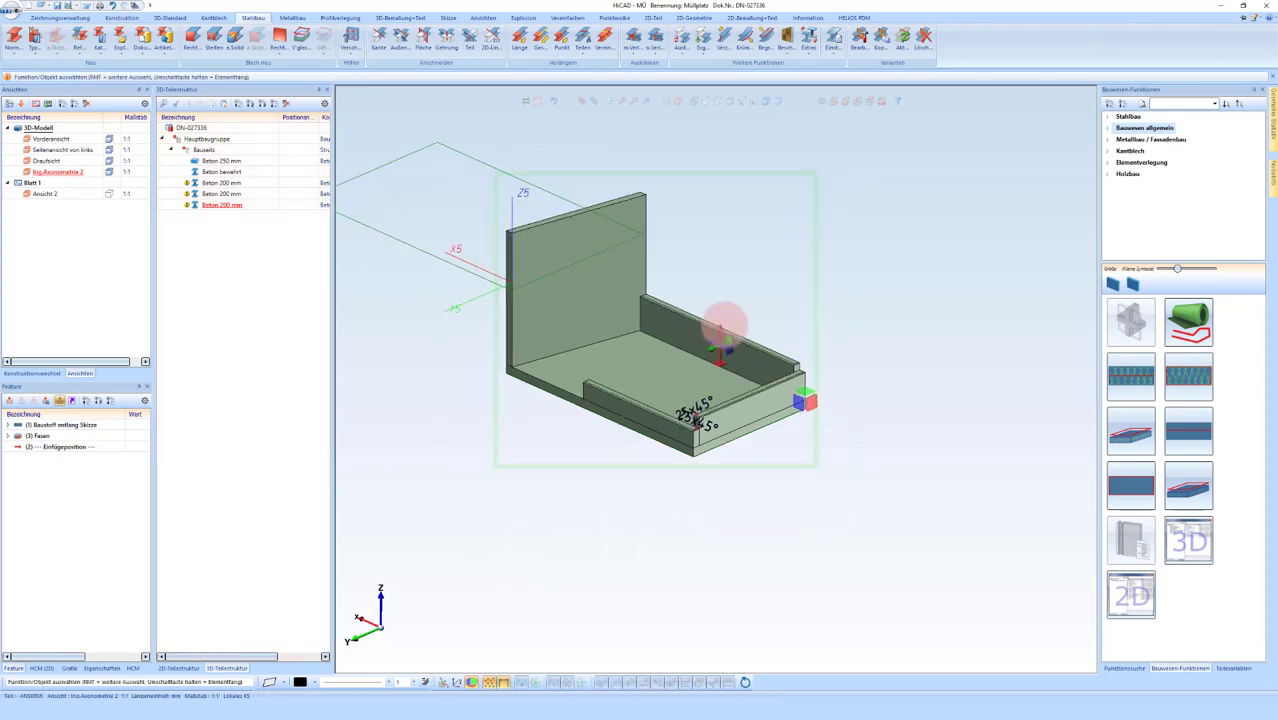
{"action": "scroll", "coordinate": [727, 330], "scroll_direction": "down", "scroll_amount": 2}
{"action": "left_click", "coordinate": [845, 101]}
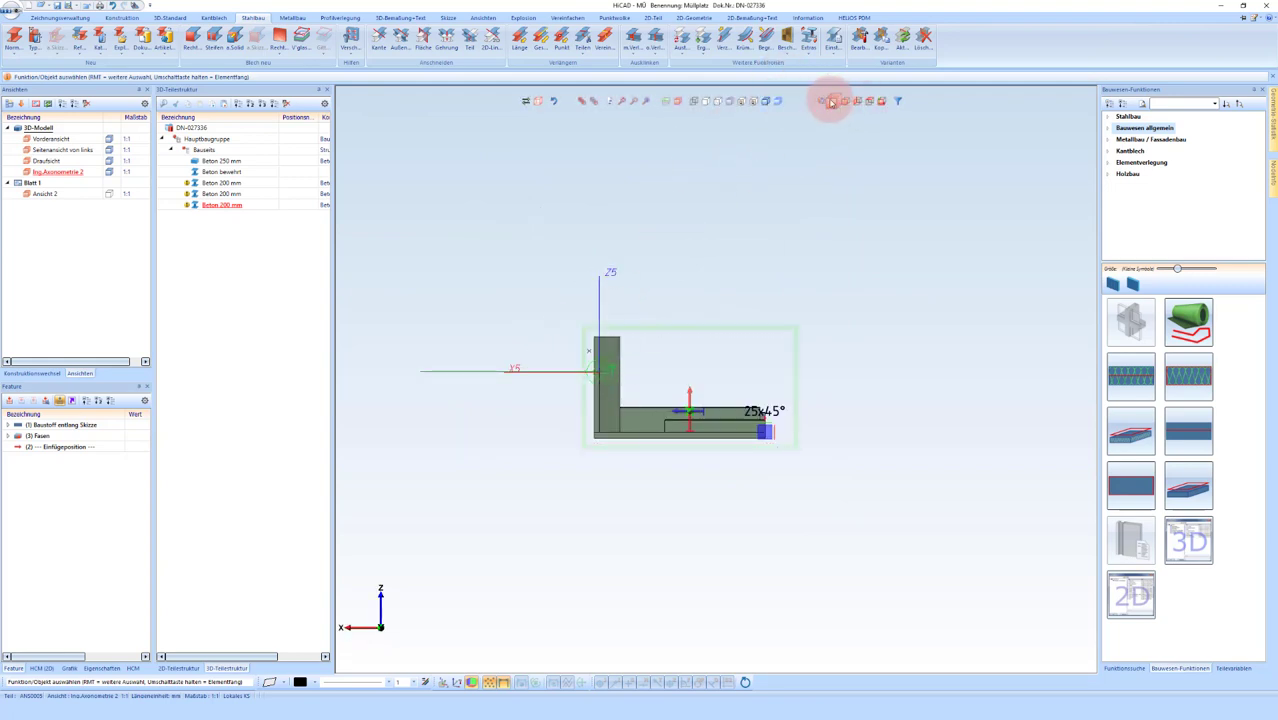
Step: Back in a 3D view, choose I-Profile > IPE > IPE 140 from the profile catalogue
{"action": "left_click", "coordinate": [830, 103]}
{"action": "mouse_move", "coordinate": [827, 120]}
{"action": "left_mouse_down"}
{"action": "mouse_move", "coordinate": [683, 300]}
{"action": "mouse_move", "coordinate": [810, 400]}
{"action": "mouse_move", "coordinate": [827, 371]}
{"action": "left_mouse_up"}
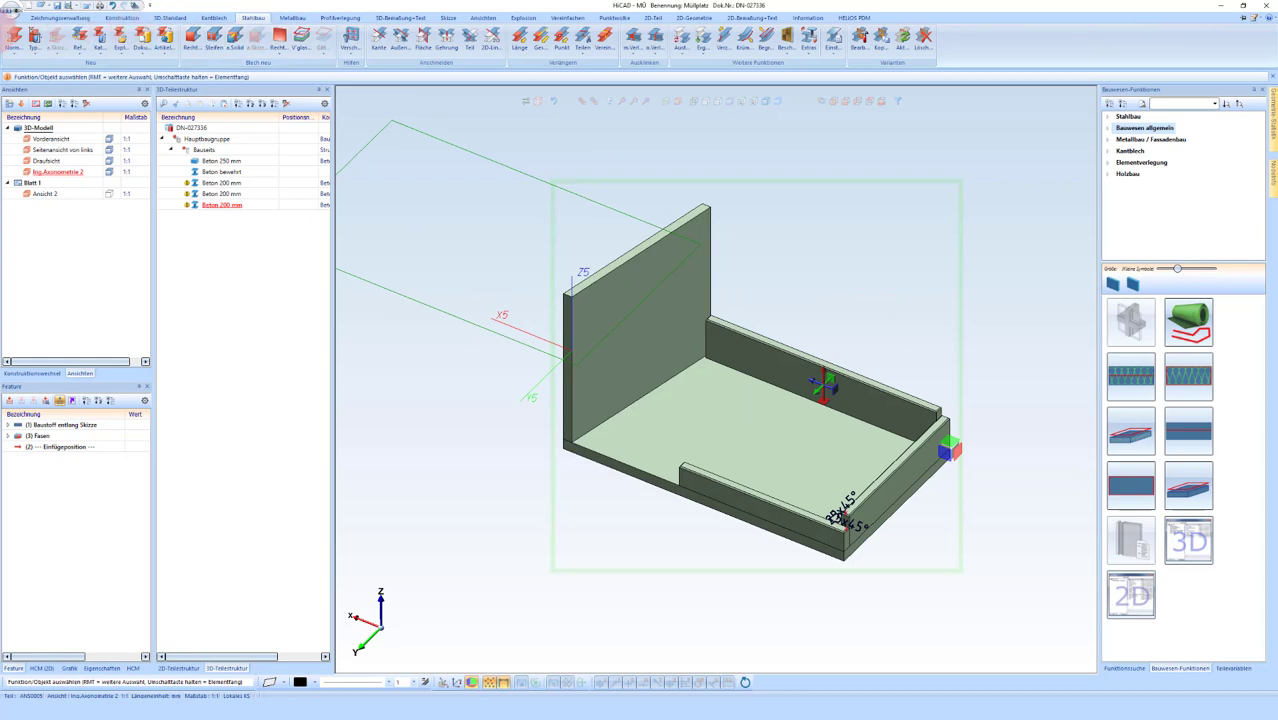
{"action": "middle_click", "coordinate": [514, 260]}
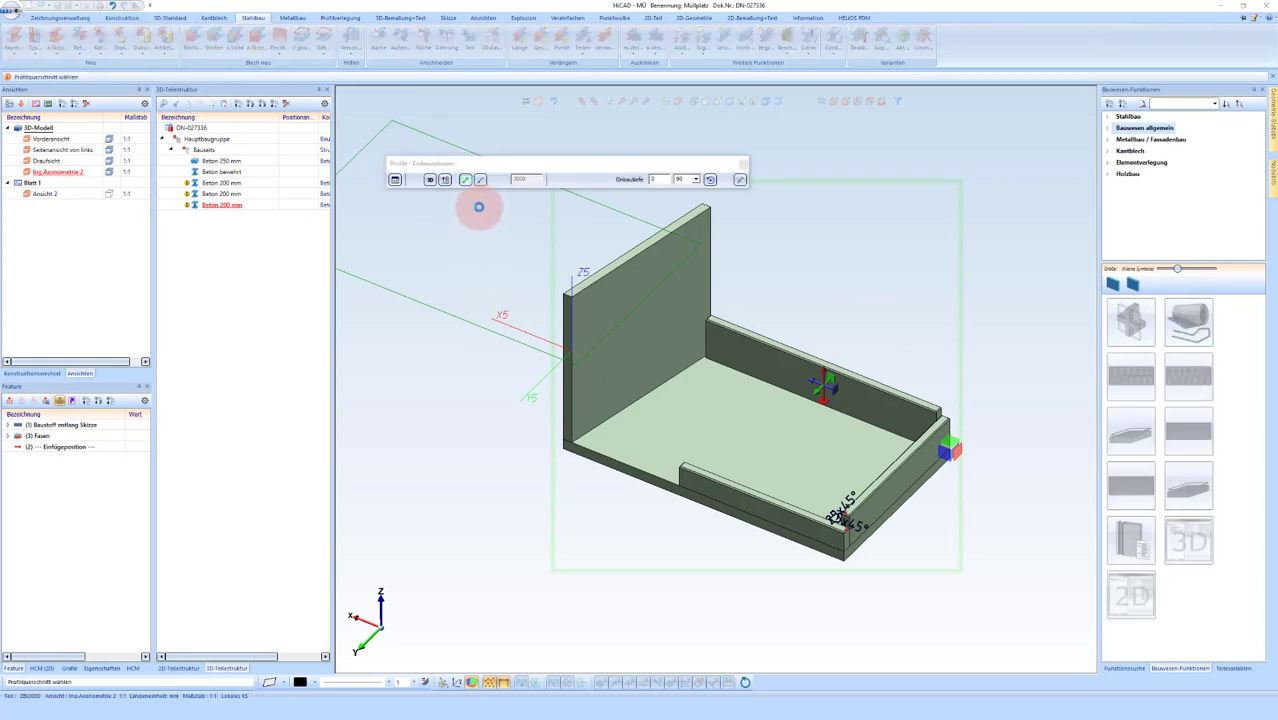
{"action": "left_click", "coordinate": [478, 207]}
{"action": "double_click", "coordinate": [319, 130]}
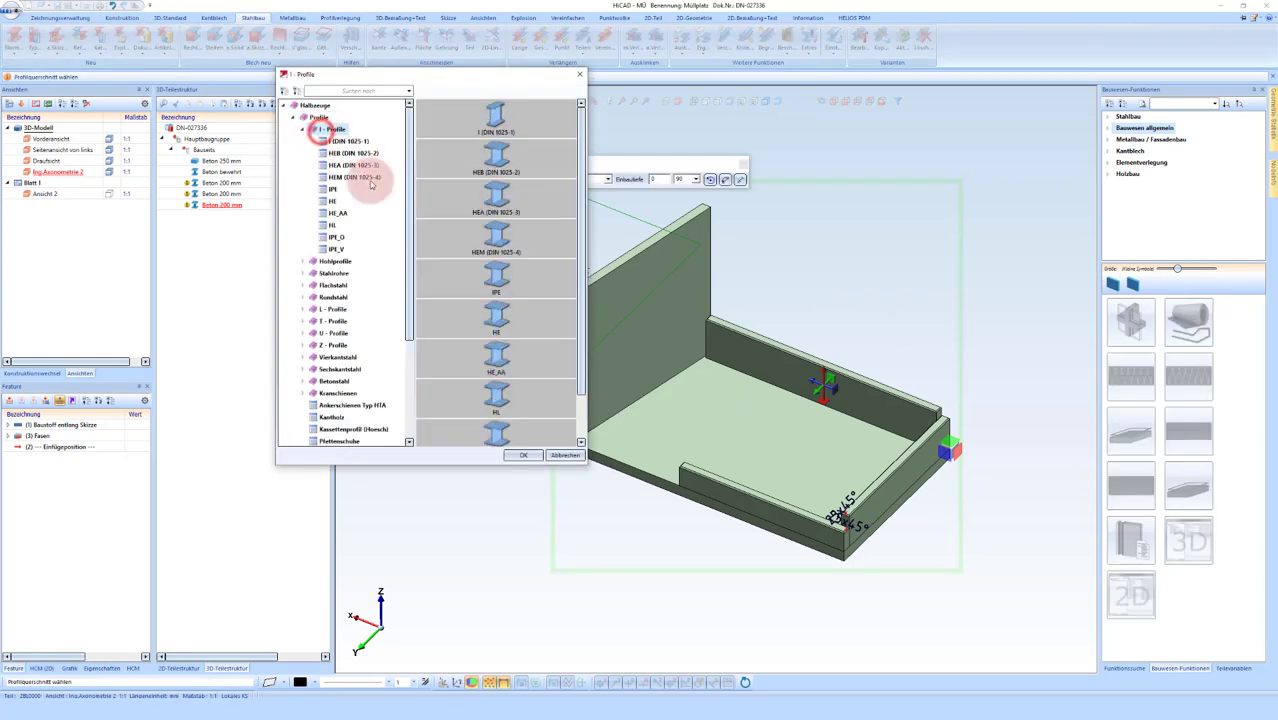
{"action": "left_click", "coordinate": [333, 189]}
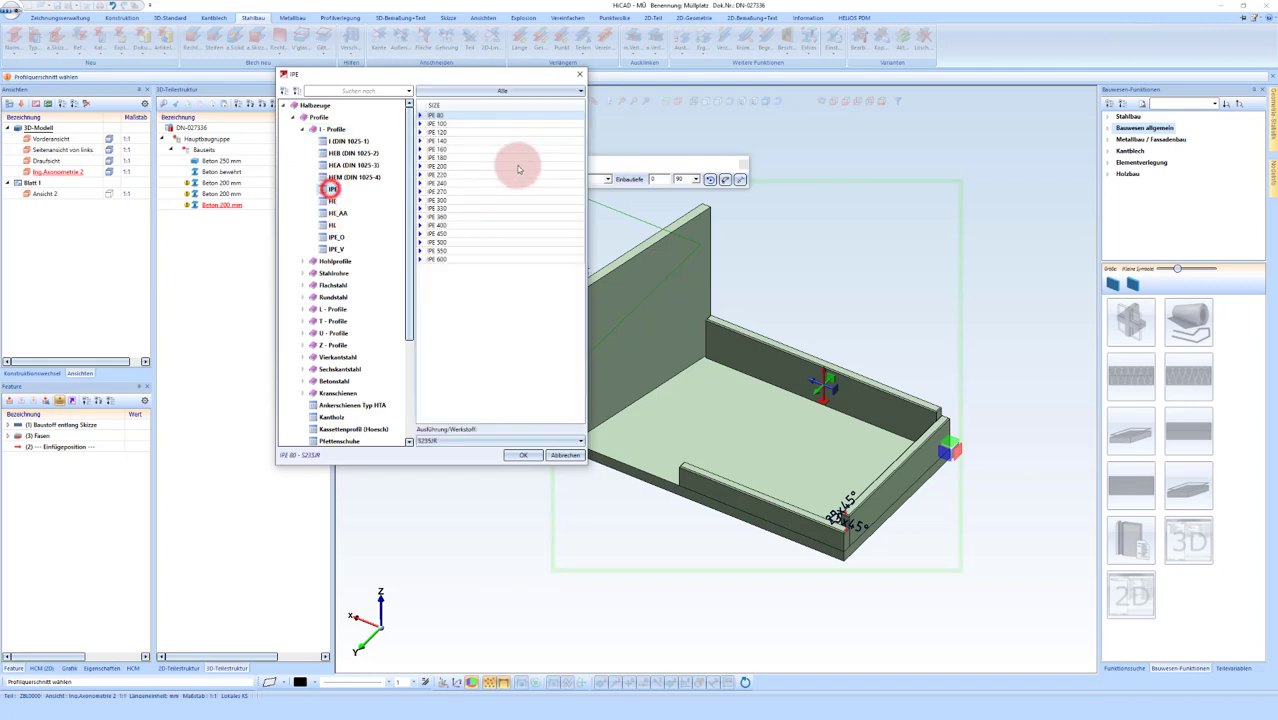
{"action": "left_click", "coordinate": [441, 141]}
{"action": "left_click", "coordinate": [522, 456]}
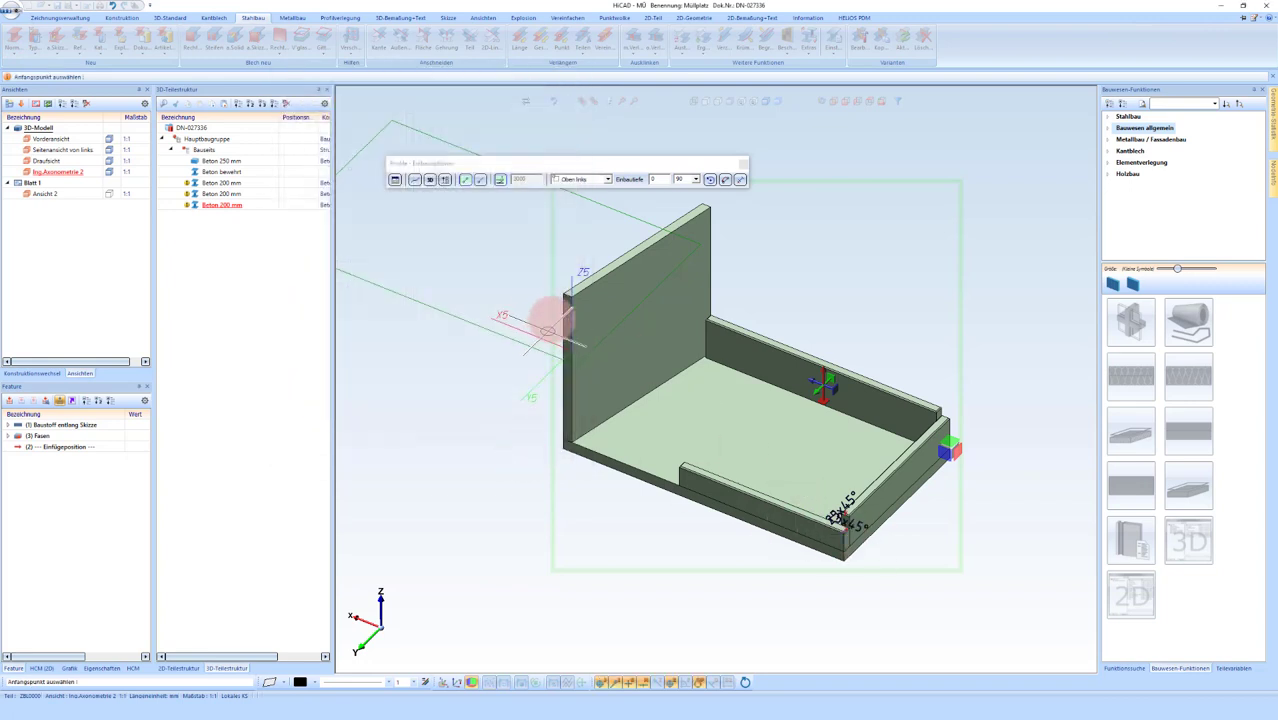
Step: Anchor the IPE 140 at Oben Achse and place a beam from the chamfered corner to the back-left wall
{"action": "left_click", "coordinate": [480, 179]}
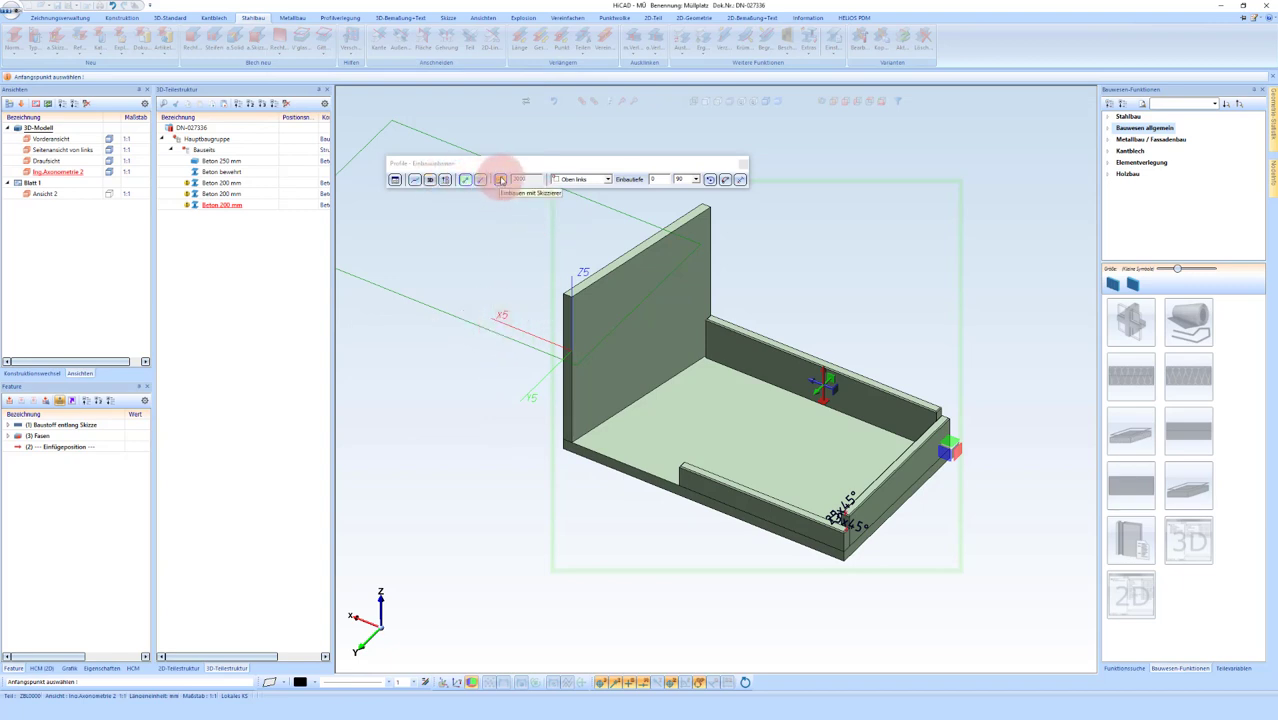
{"action": "left_click", "coordinate": [580, 179]}
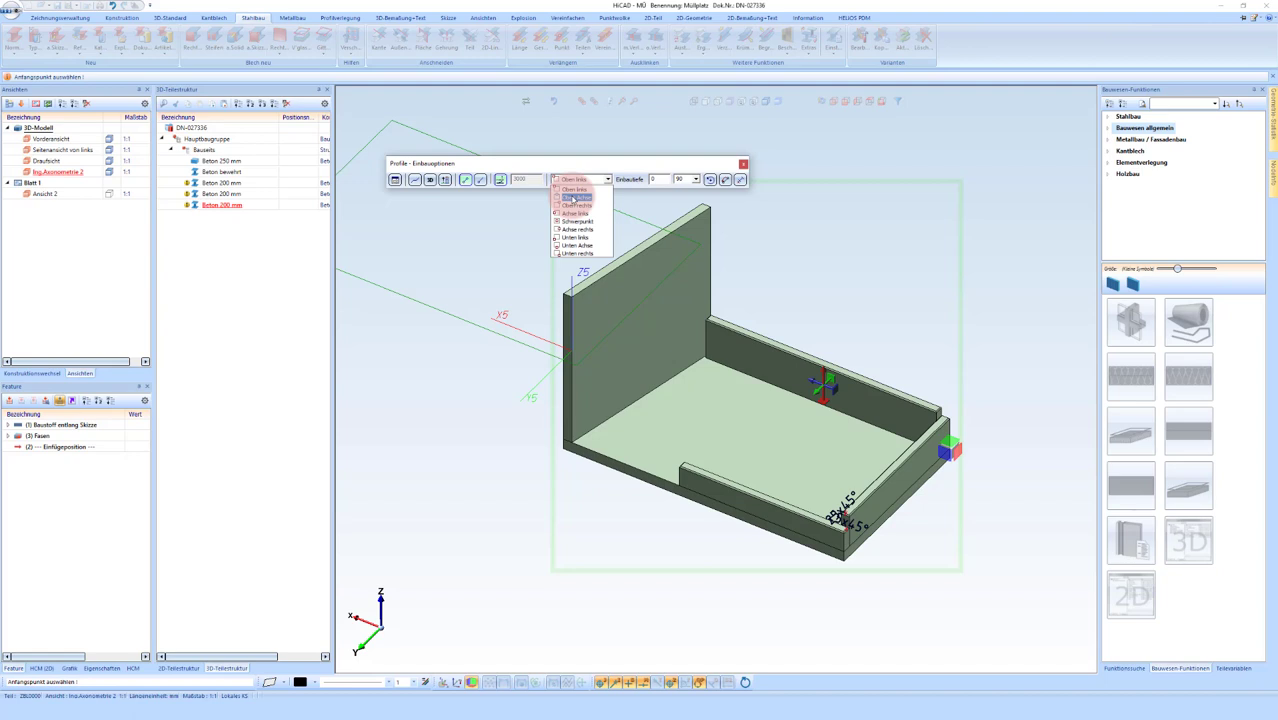
{"action": "left_click", "coordinate": [575, 198]}
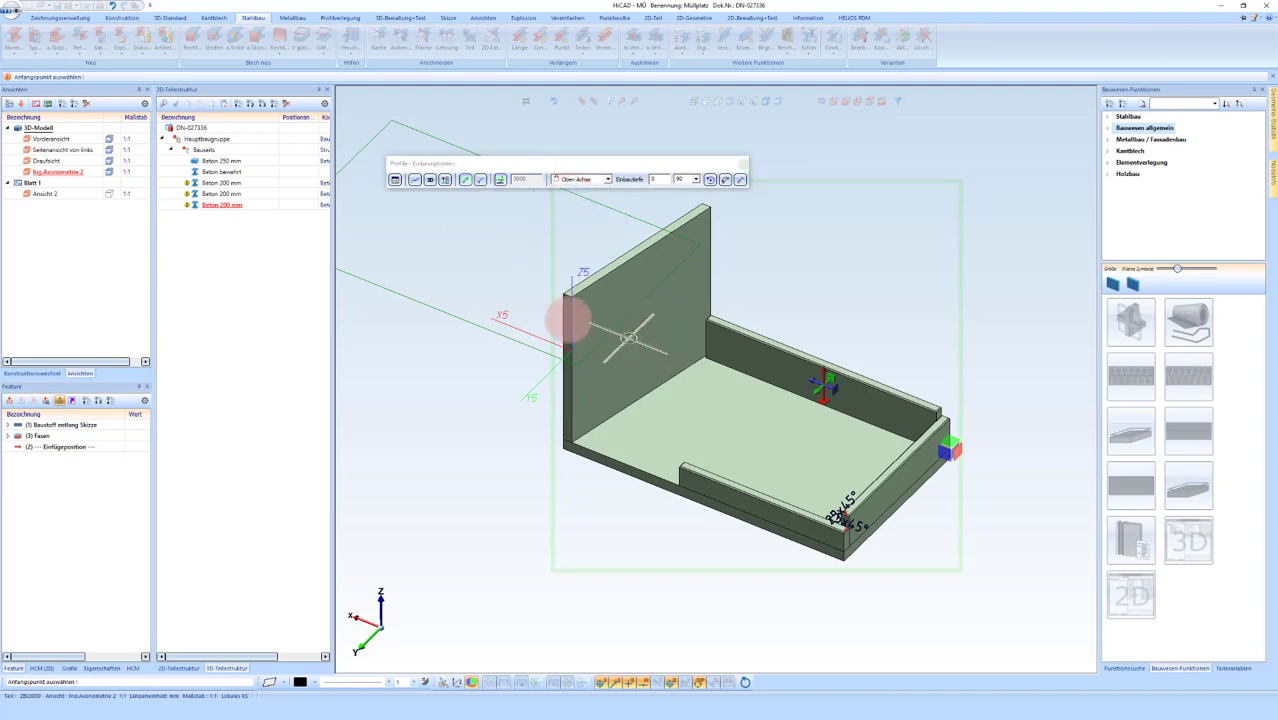
{"action": "scroll", "coordinate": [790, 490], "scroll_direction": "up", "scroll_amount": 3}
{"action": "scroll", "coordinate": [785, 465], "scroll_direction": "up", "scroll_amount": 2}
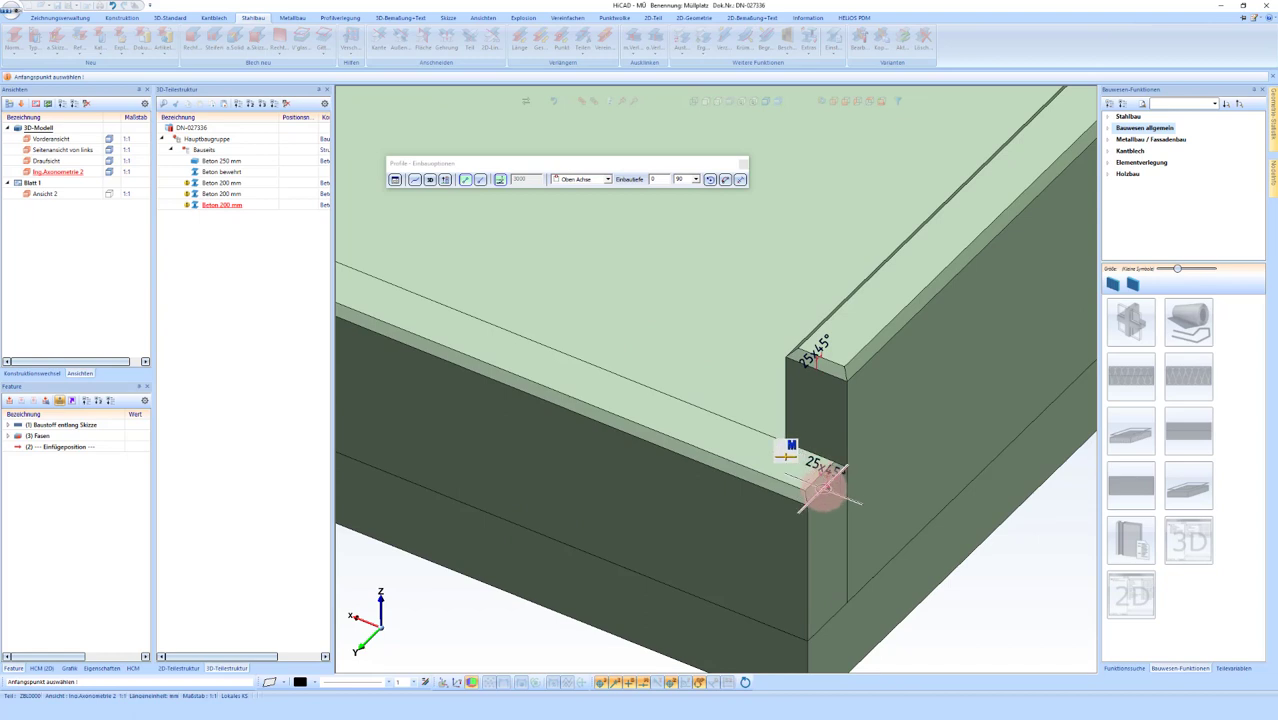
{"action": "left_click", "coordinate": [822, 487]}
{"action": "scroll", "coordinate": [727, 428], "scroll_direction": "down", "scroll_amount": 2}
{"action": "scroll", "coordinate": [785, 437], "scroll_direction": "down", "scroll_amount": 2}
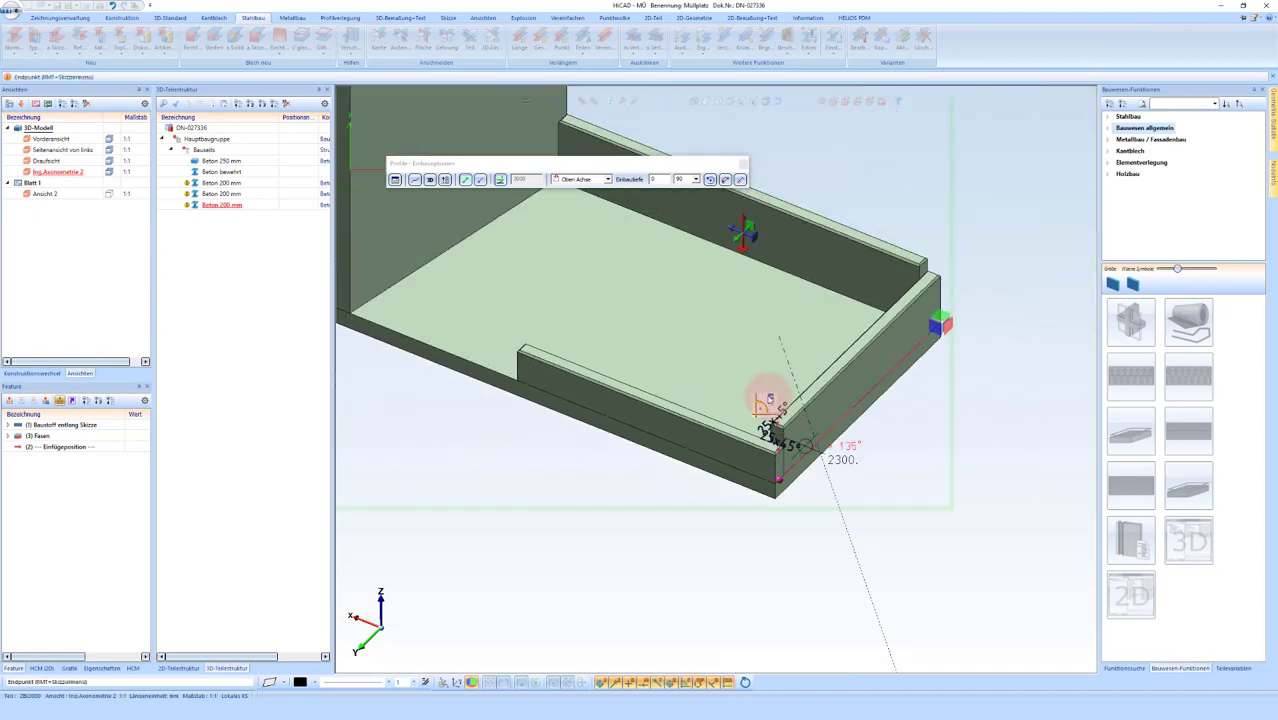
{"action": "middle_click_drag", "start_coordinate": [768, 400], "coordinate": [570, 314]}
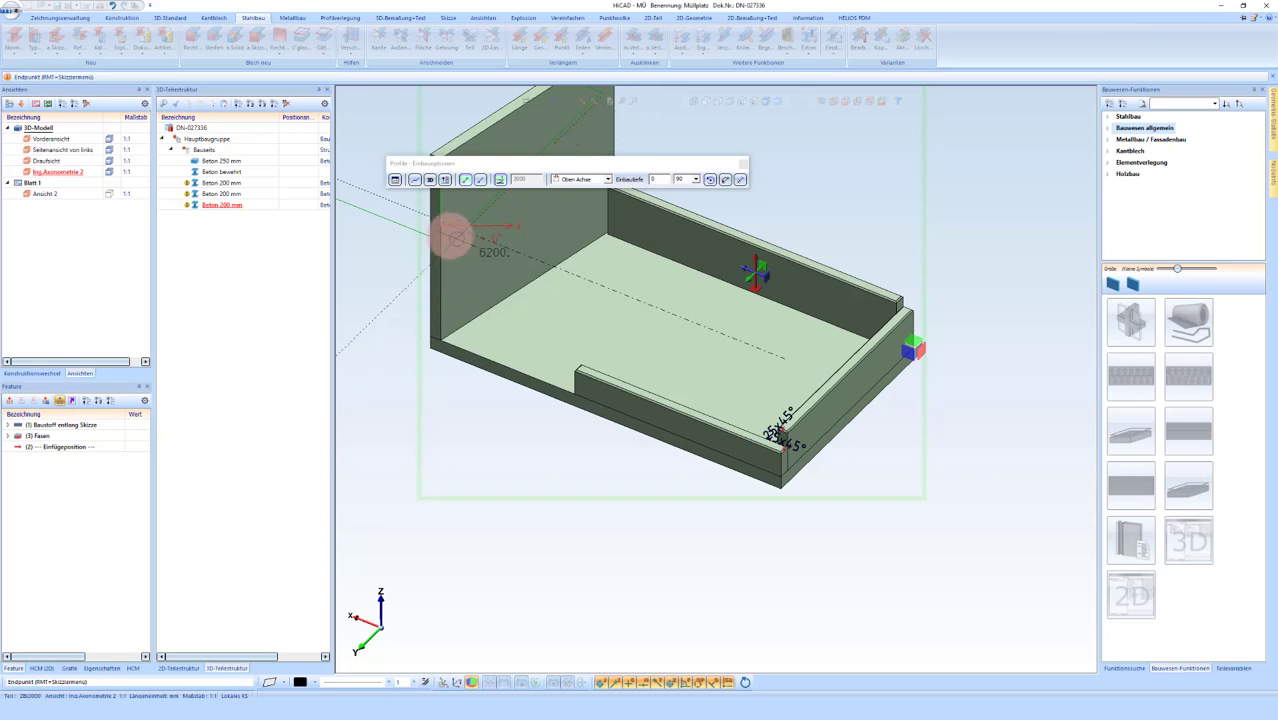
{"action": "left_click", "coordinate": [451, 236]}
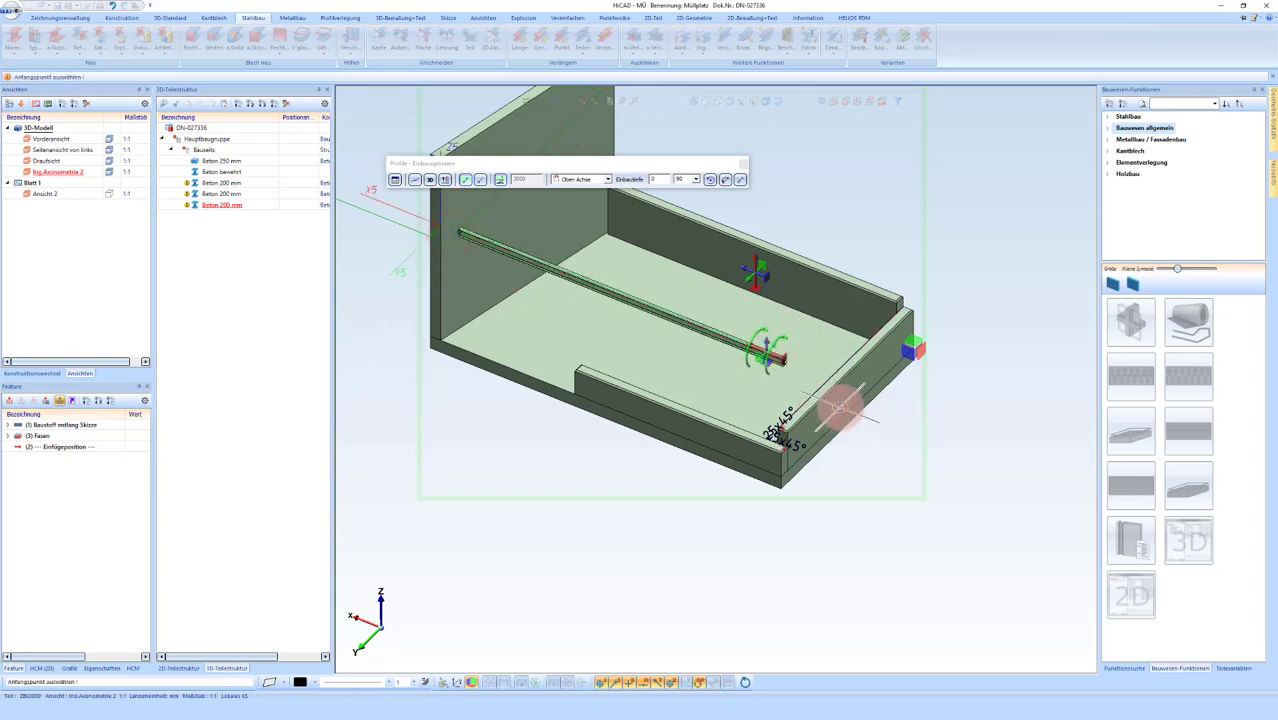
Step: Place the second IPE 140 beam from the wall endpoint and end the command
{"action": "scroll", "coordinate": [848, 345], "scroll_direction": "up", "scroll_amount": 2}
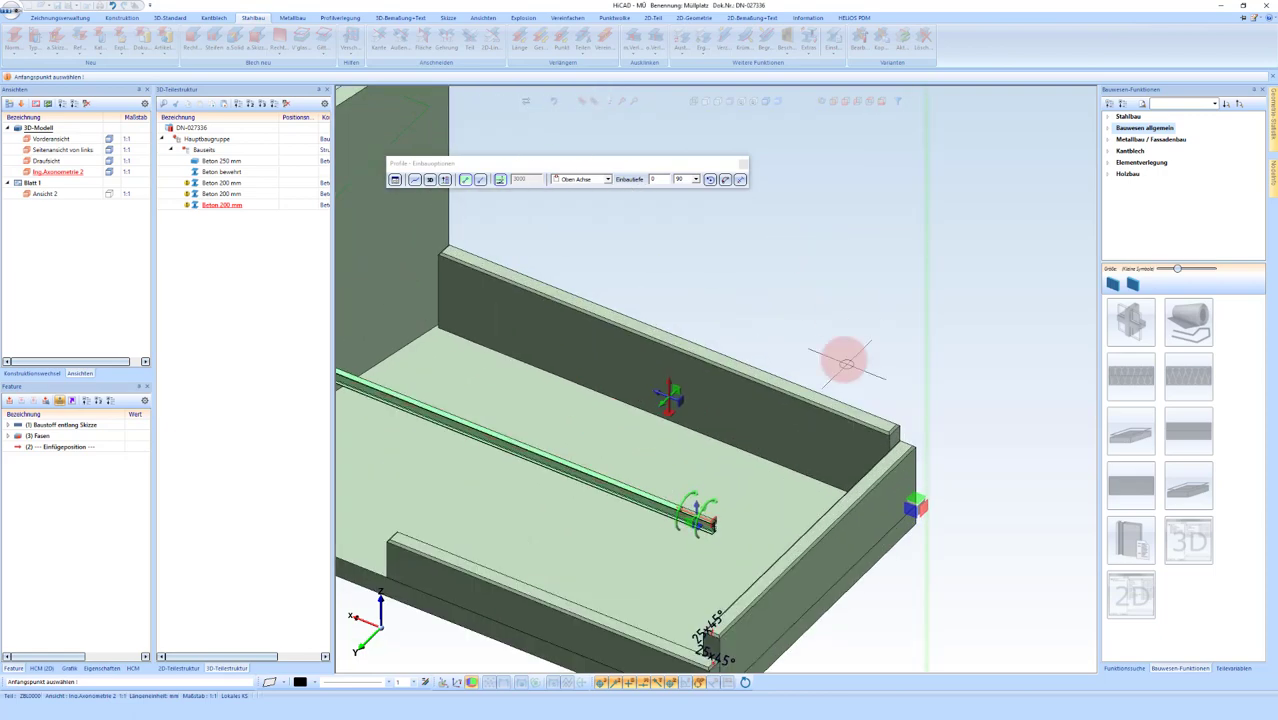
{"action": "scroll", "coordinate": [890, 410], "scroll_direction": "up", "scroll_amount": 3}
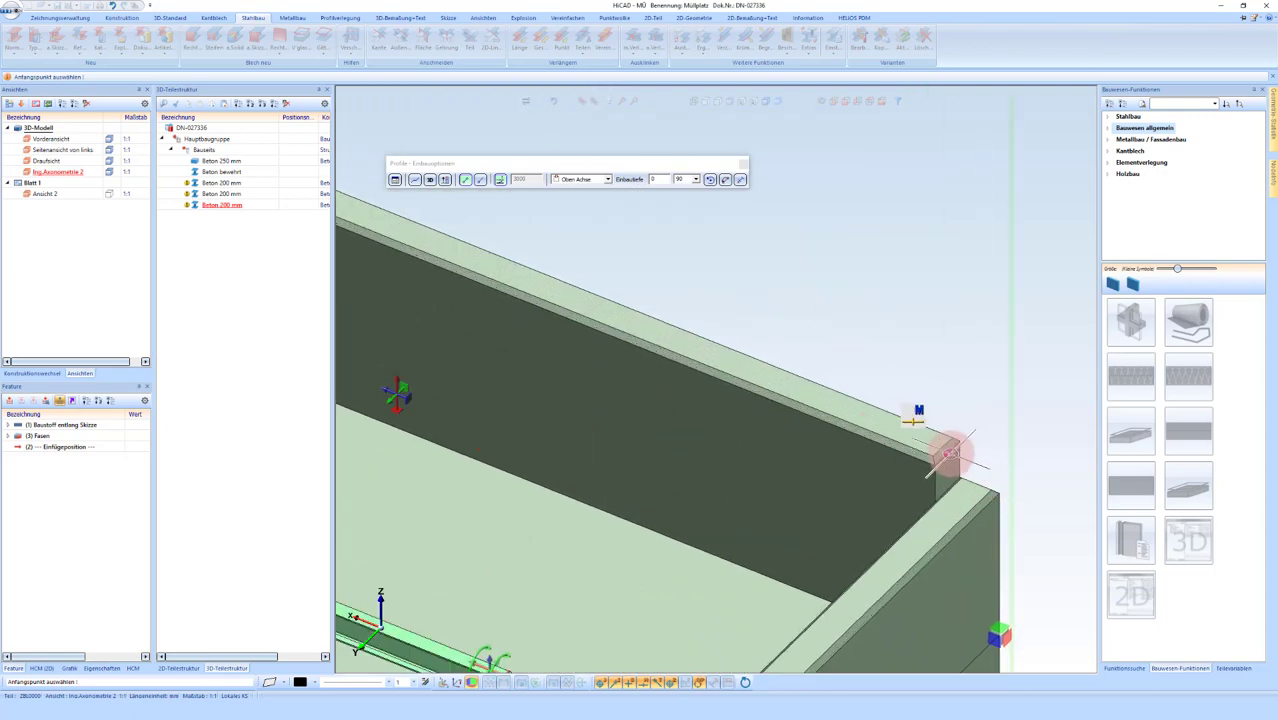
{"action": "scroll", "coordinate": [810, 390], "scroll_direction": "down", "scroll_amount": 3}
{"action": "scroll", "coordinate": [700, 330], "scroll_direction": "down", "scroll_amount": 3}
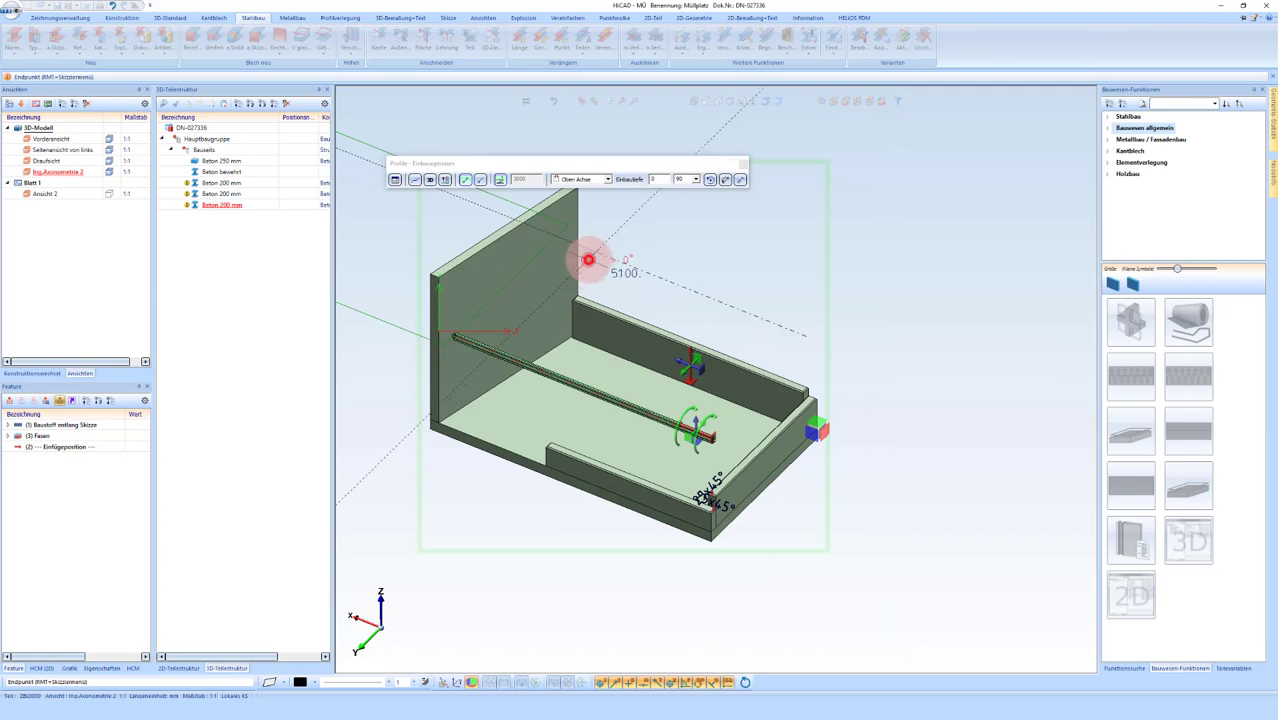
{"action": "left_click", "coordinate": [588, 260]}
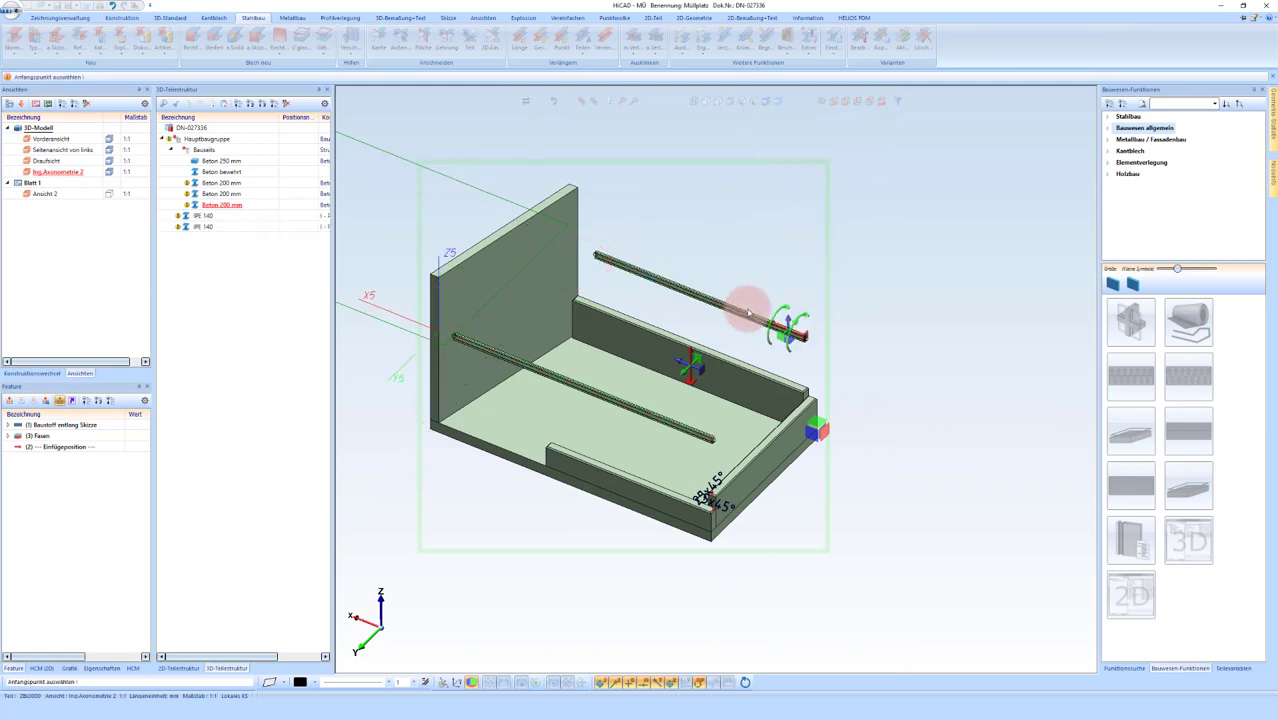
{"action": "middle_click", "coordinate": [747, 313]}
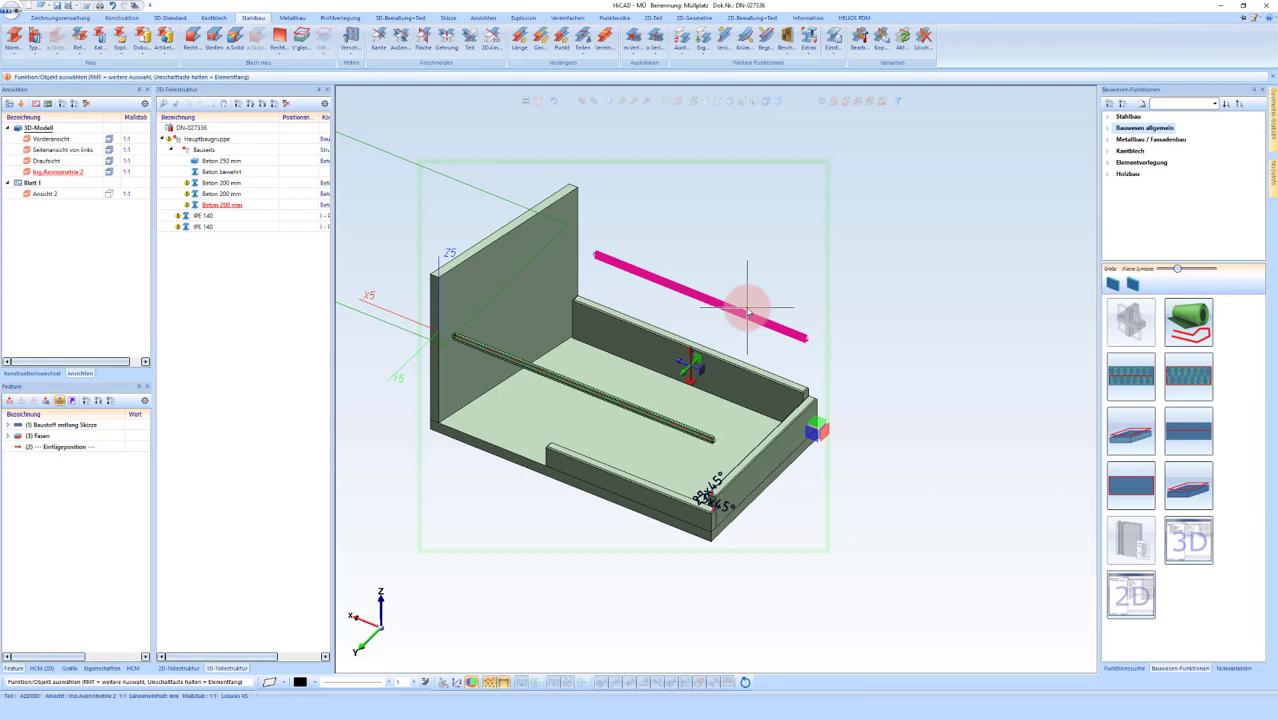
Step: Add a 'Stahlbau' sub-assembly under Hauptbaugruppe with part type Strukturbaugruppe
{"action": "scroll", "coordinate": [790, 375], "scroll_direction": "down", "scroll_amount": 3}
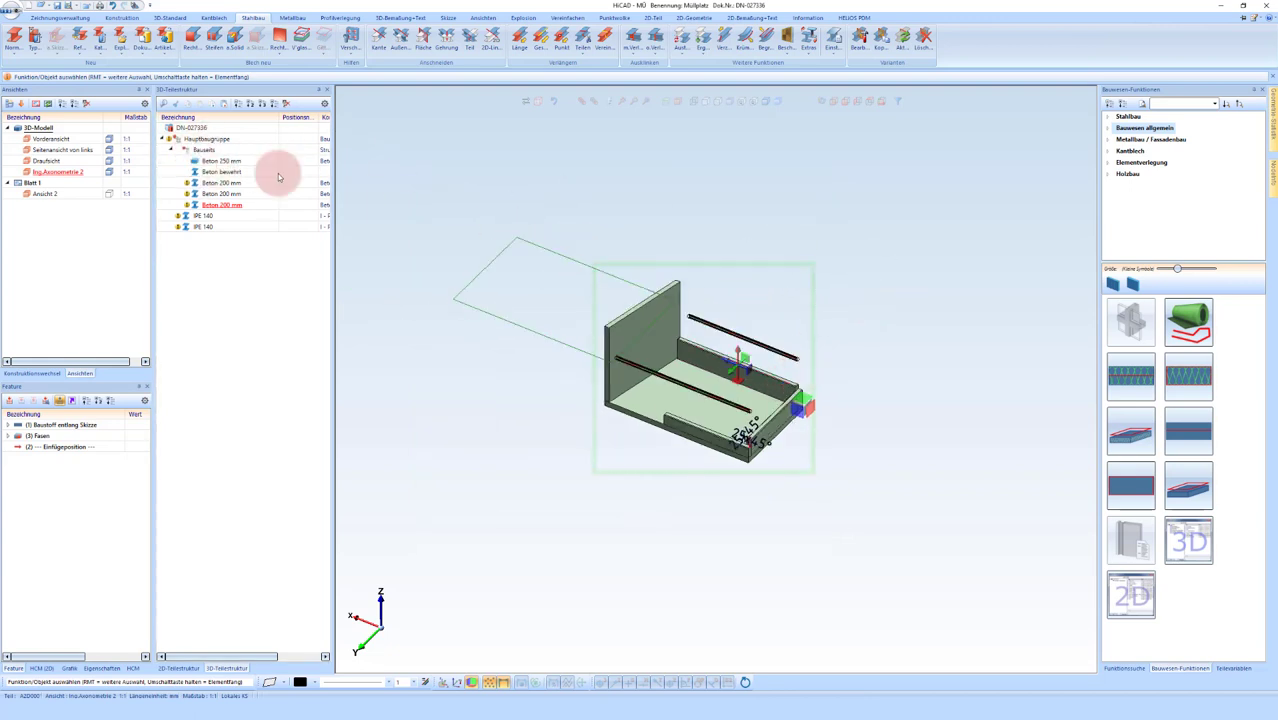
{"action": "right_click", "coordinate": [203, 140]}
{"action": "mouse_move", "coordinate": [316, 325]}
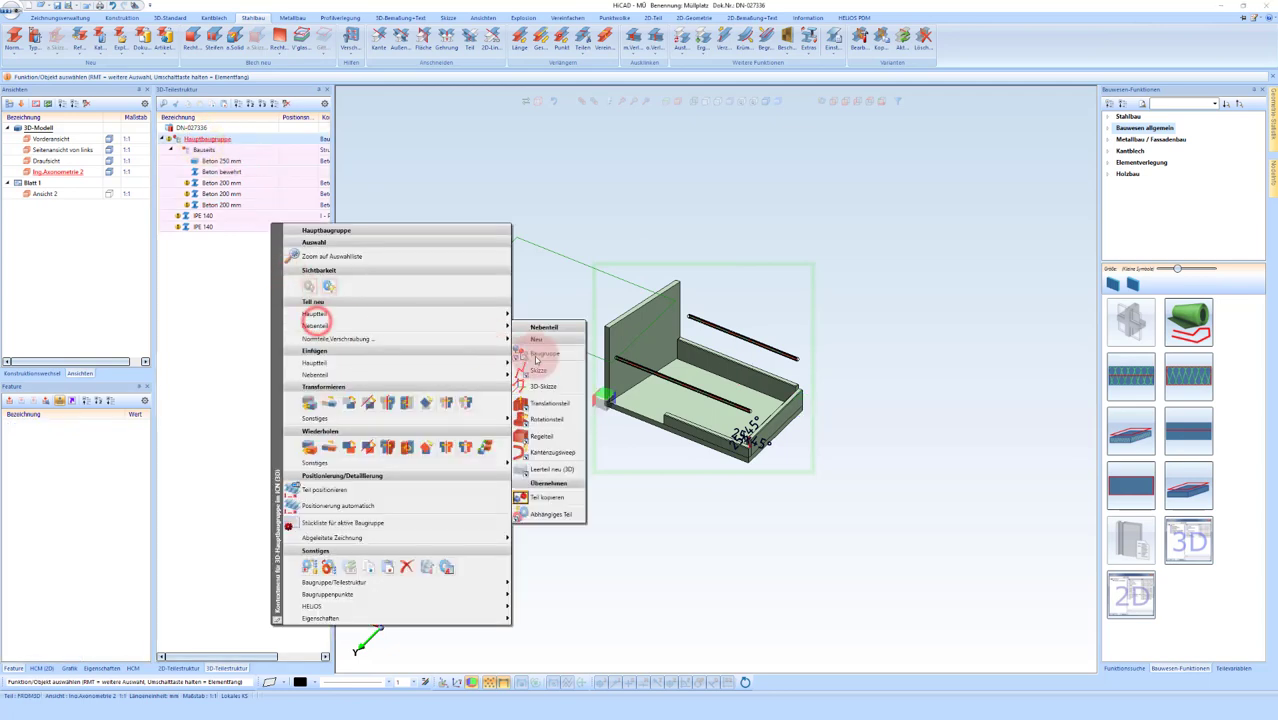
{"action": "left_click", "coordinate": [537, 366]}
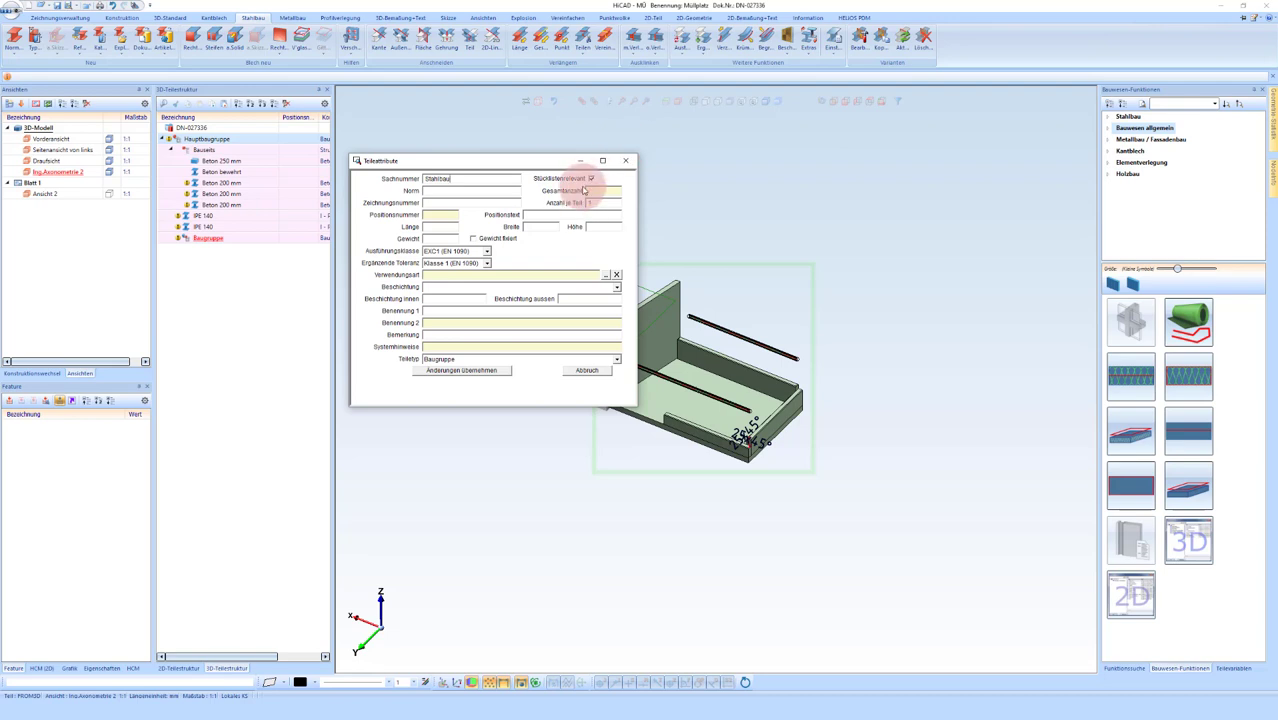
{"action": "left_click", "coordinate": [462, 359]}
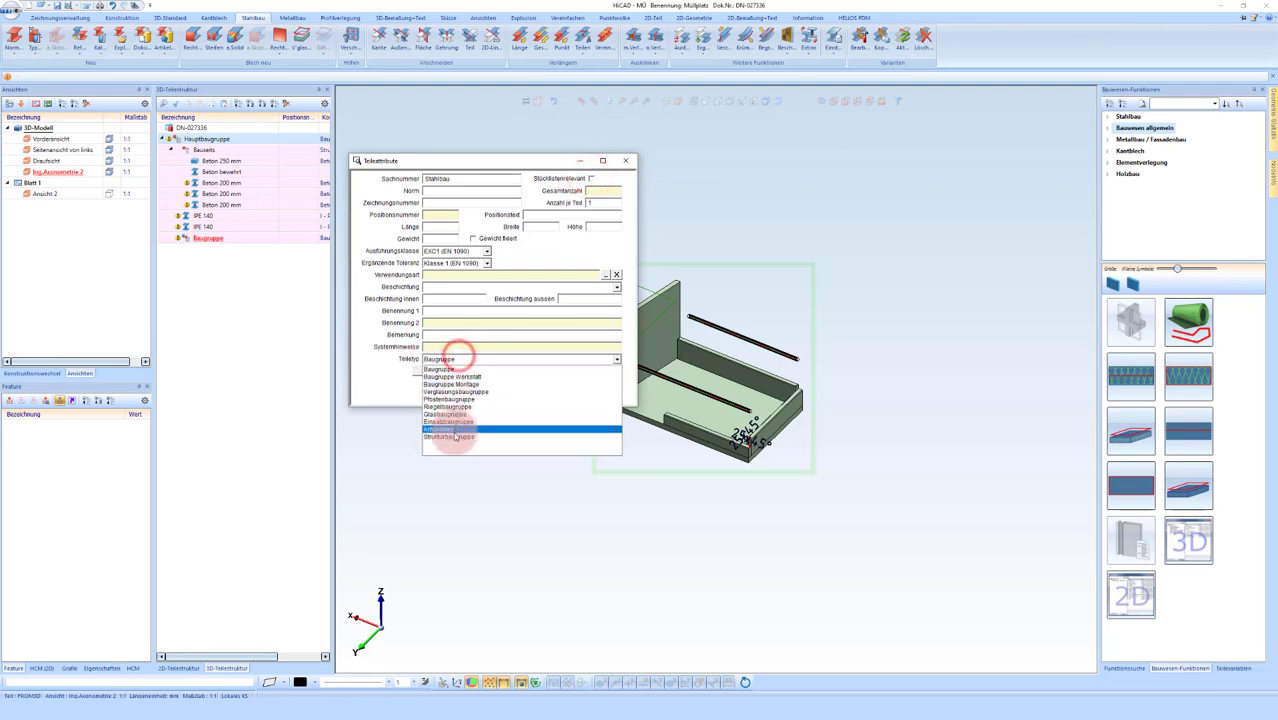
{"action": "left_click", "coordinate": [455, 438]}
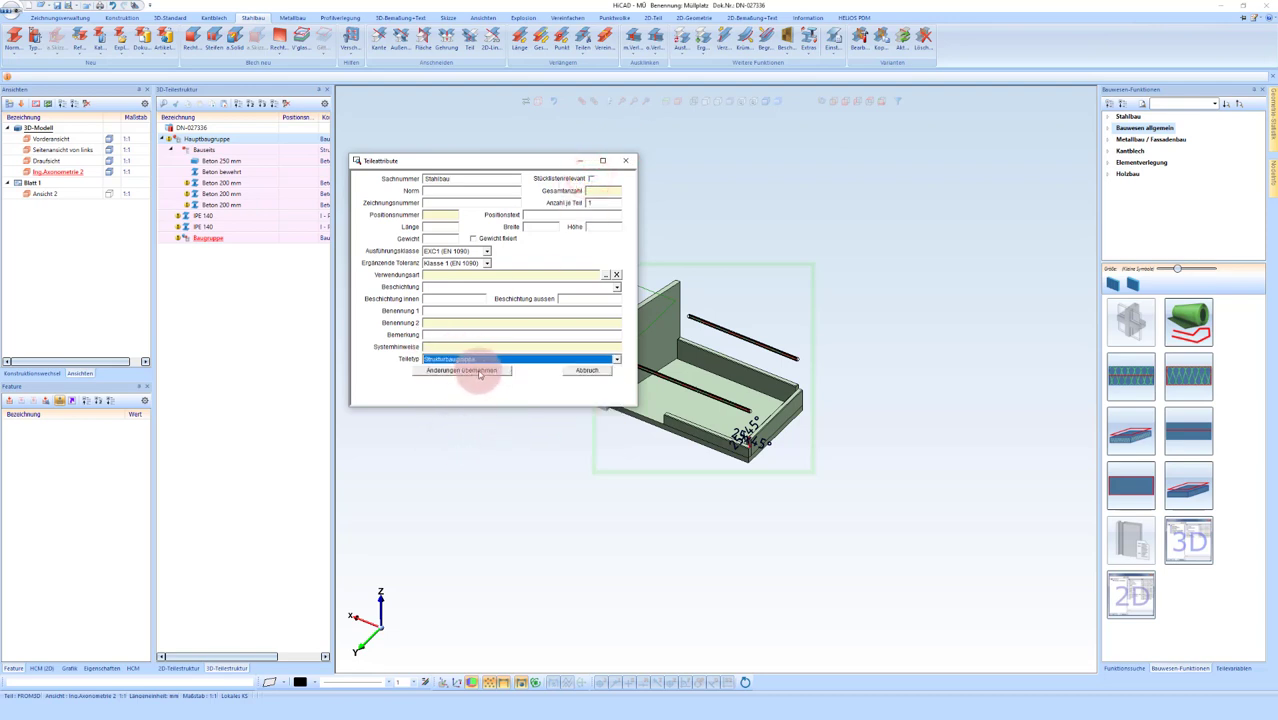
{"action": "left_click", "coordinate": [480, 371]}
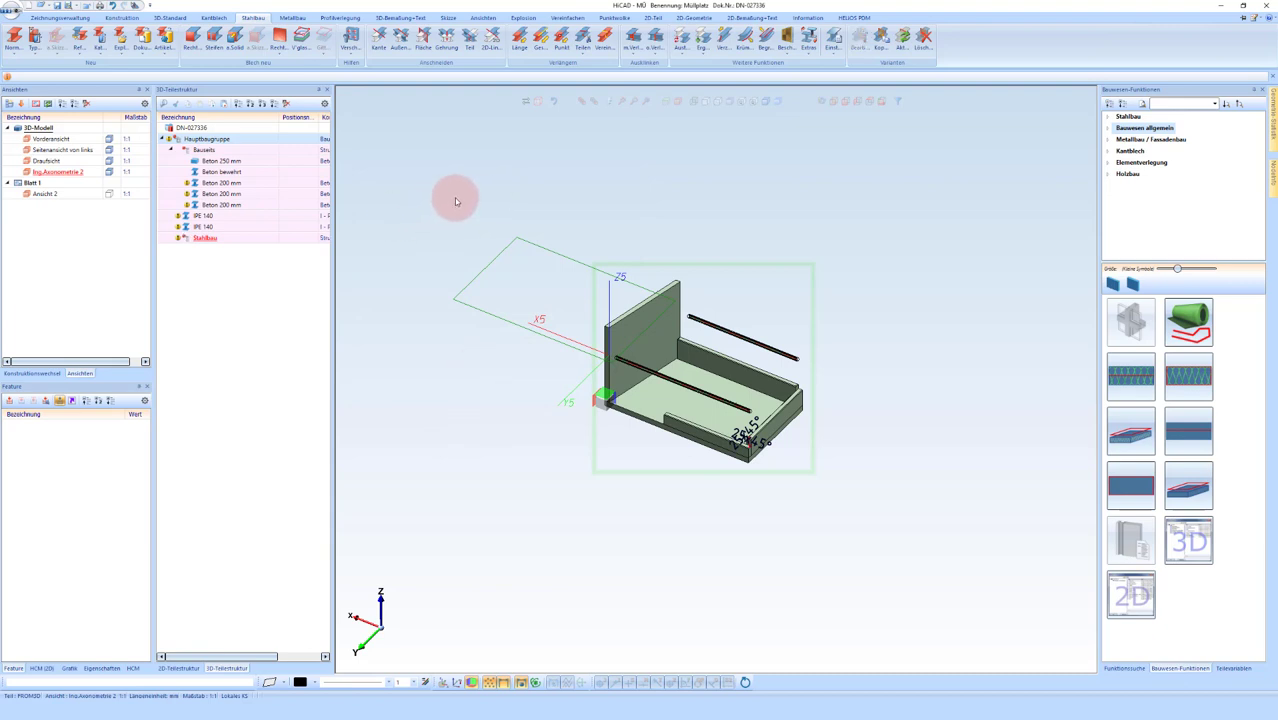
Step: Drag both IPE 140 beams from the part structure into the Stahlbau assembly
{"action": "left_click", "coordinate": [197, 217]}
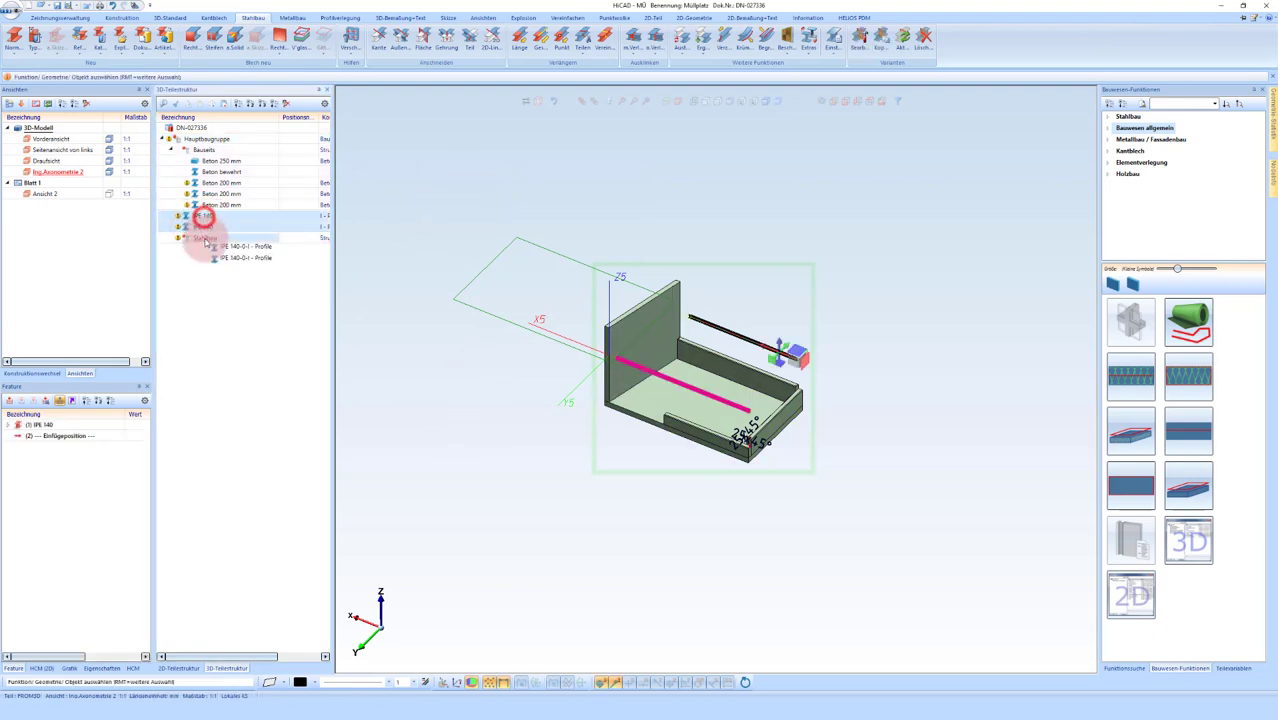
{"action": "left_click_drag", "start_coordinate": [204, 220], "coordinate": [204, 237]}
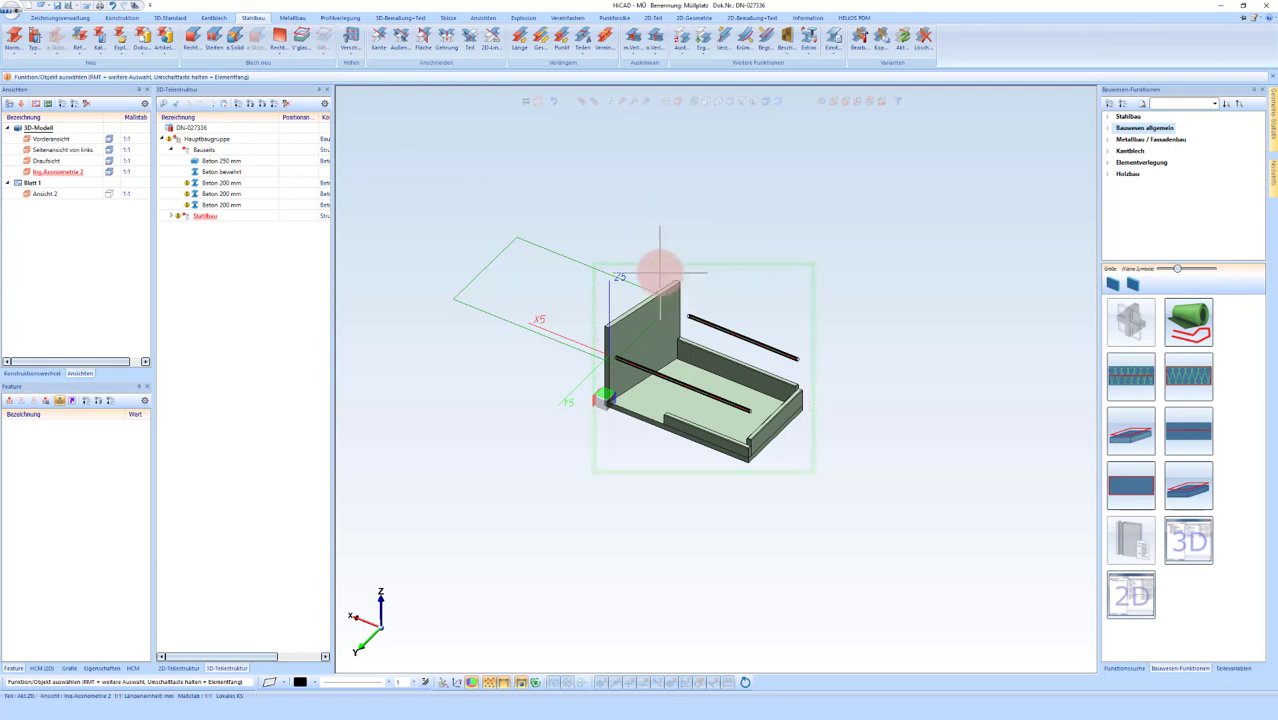
{"action": "scroll", "coordinate": [785, 357], "scroll_direction": "up", "scroll_amount": 2}
{"action": "scroll", "coordinate": [770, 400], "scroll_direction": "up", "scroll_amount": 1}
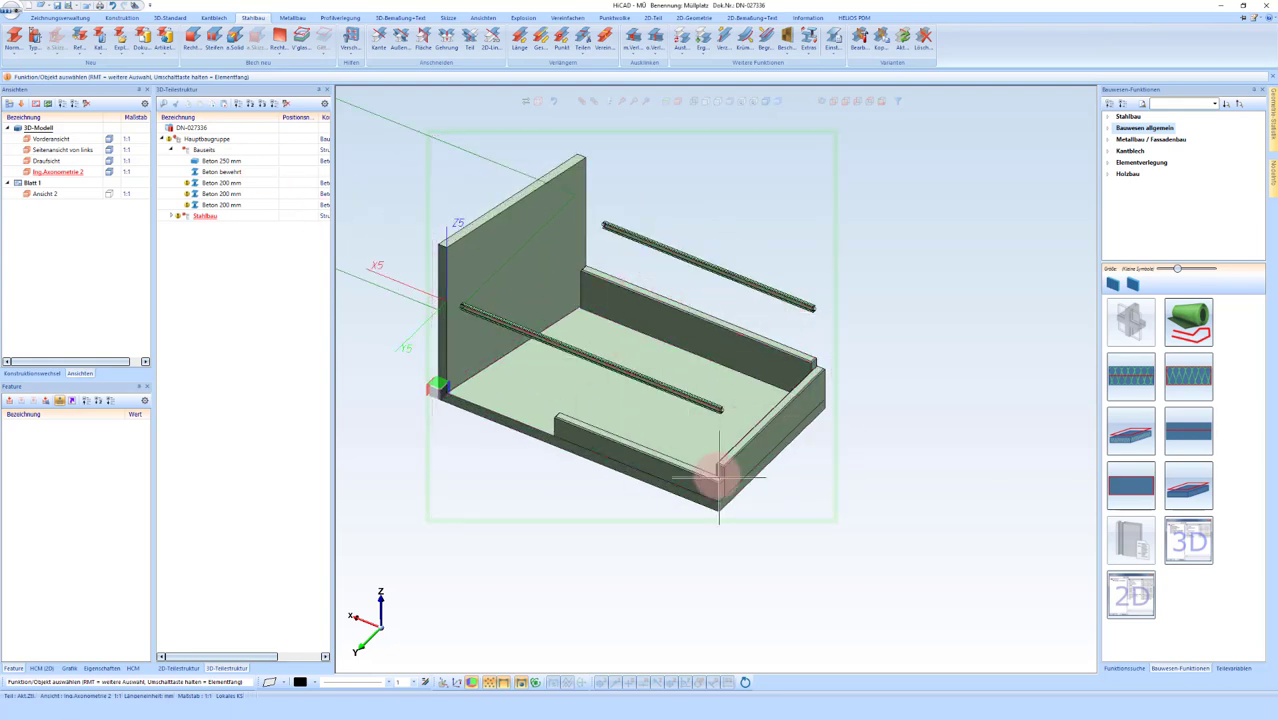
{"action": "scroll", "coordinate": [750, 455], "scroll_direction": "up", "scroll_amount": 1}
{"action": "scroll", "coordinate": [750, 440], "scroll_direction": "down", "scroll_amount": 2}
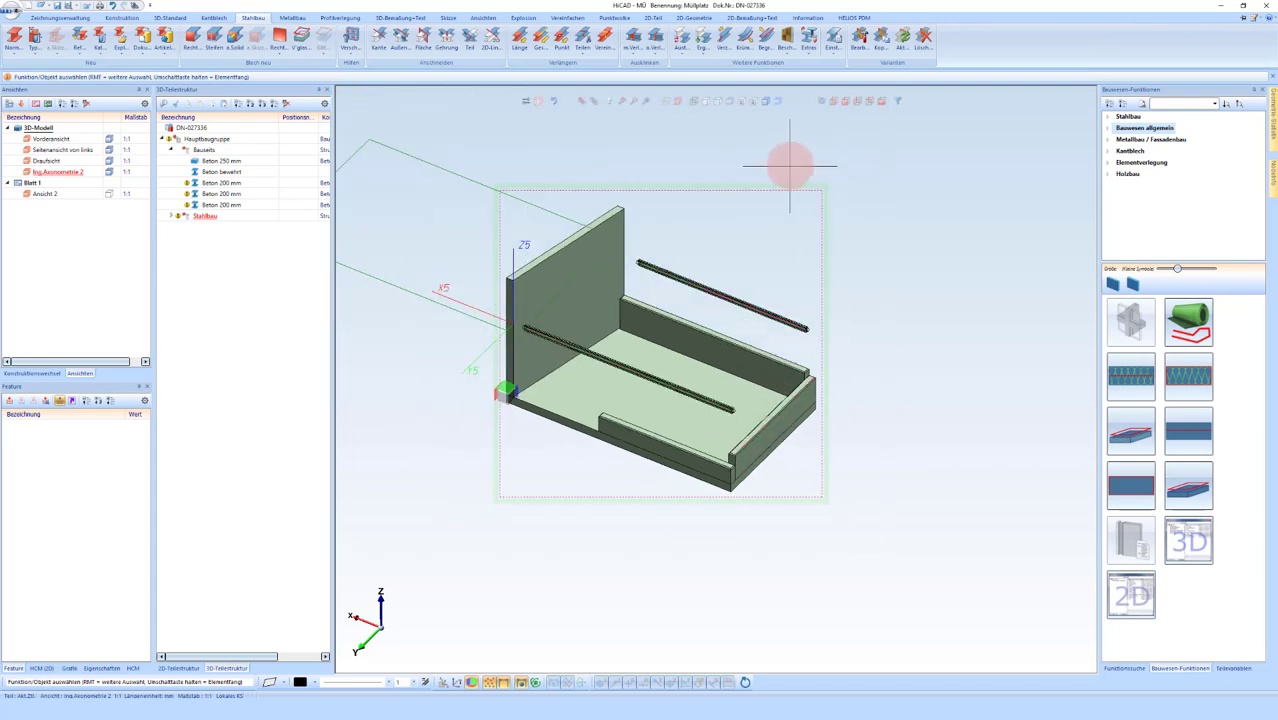
Step: Switch to the side view in hidden-line display and zoom in on the upper-left IPE 140 beam end
{"action": "left_click", "coordinate": [843, 102]}
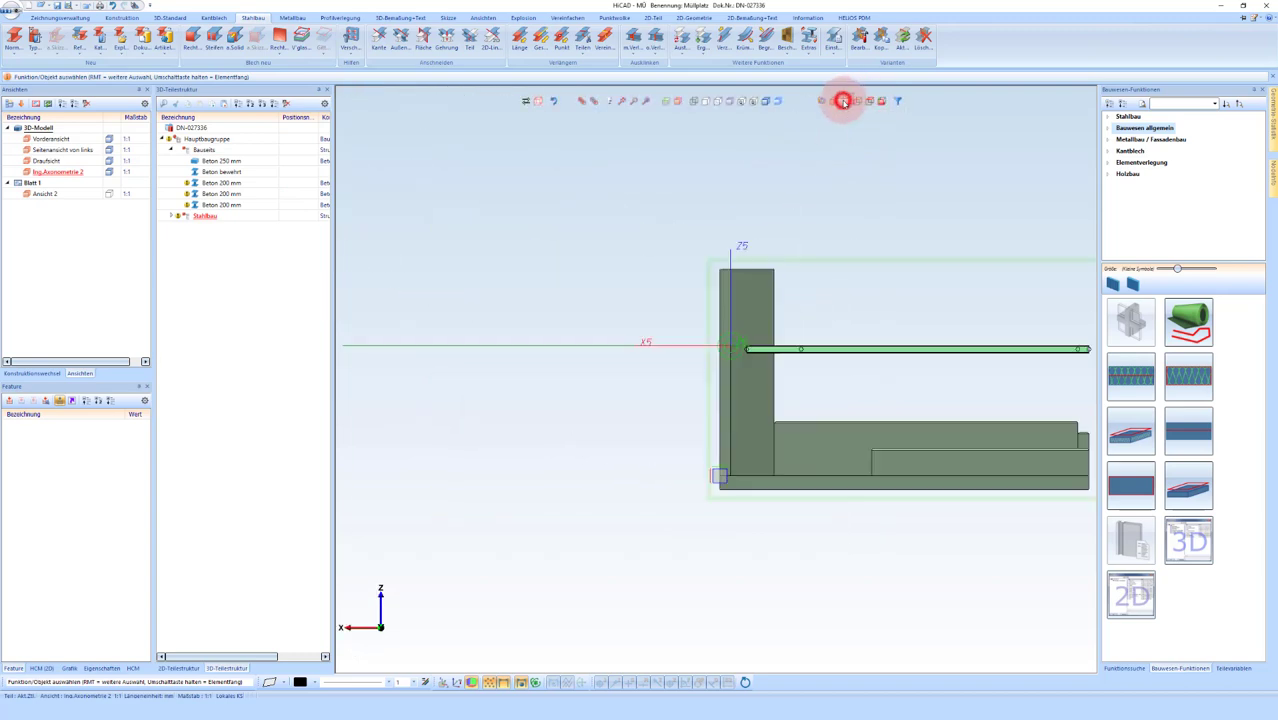
{"action": "left_click", "coordinate": [857, 102]}
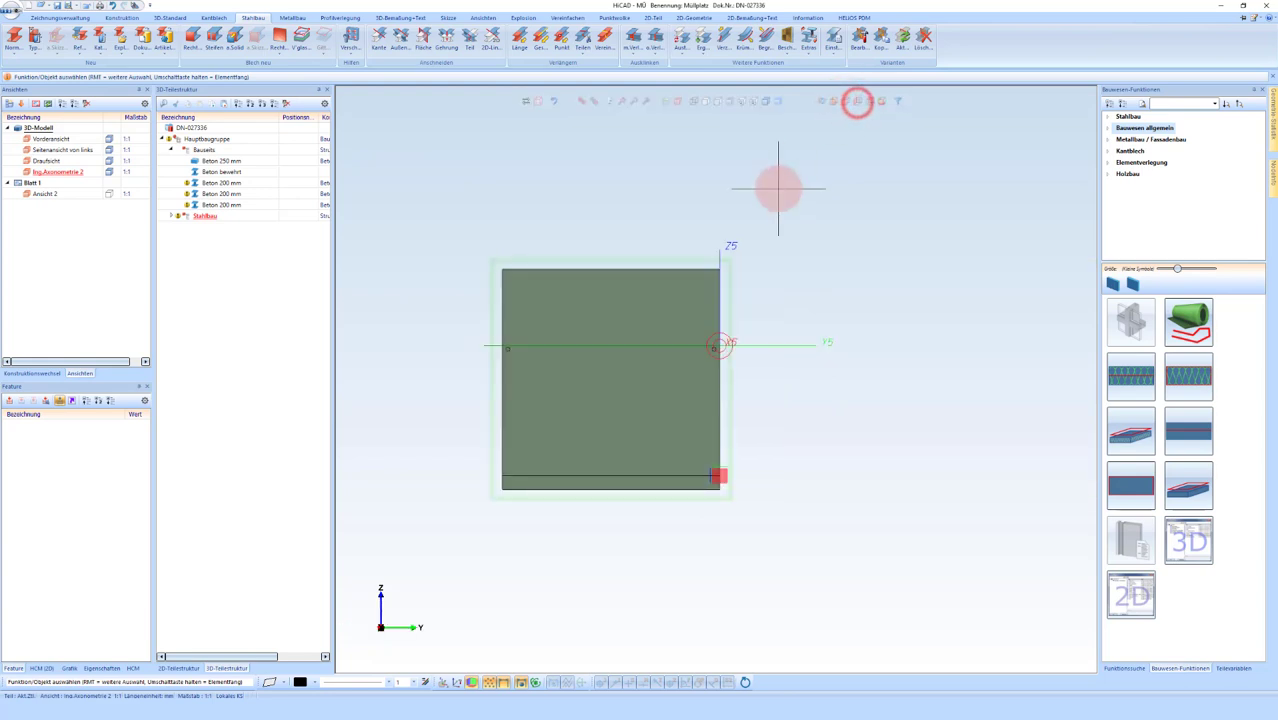
{"action": "left_click", "coordinate": [695, 102]}
{"action": "scroll", "coordinate": [491, 351], "scroll_direction": "up", "scroll_amount": 1}
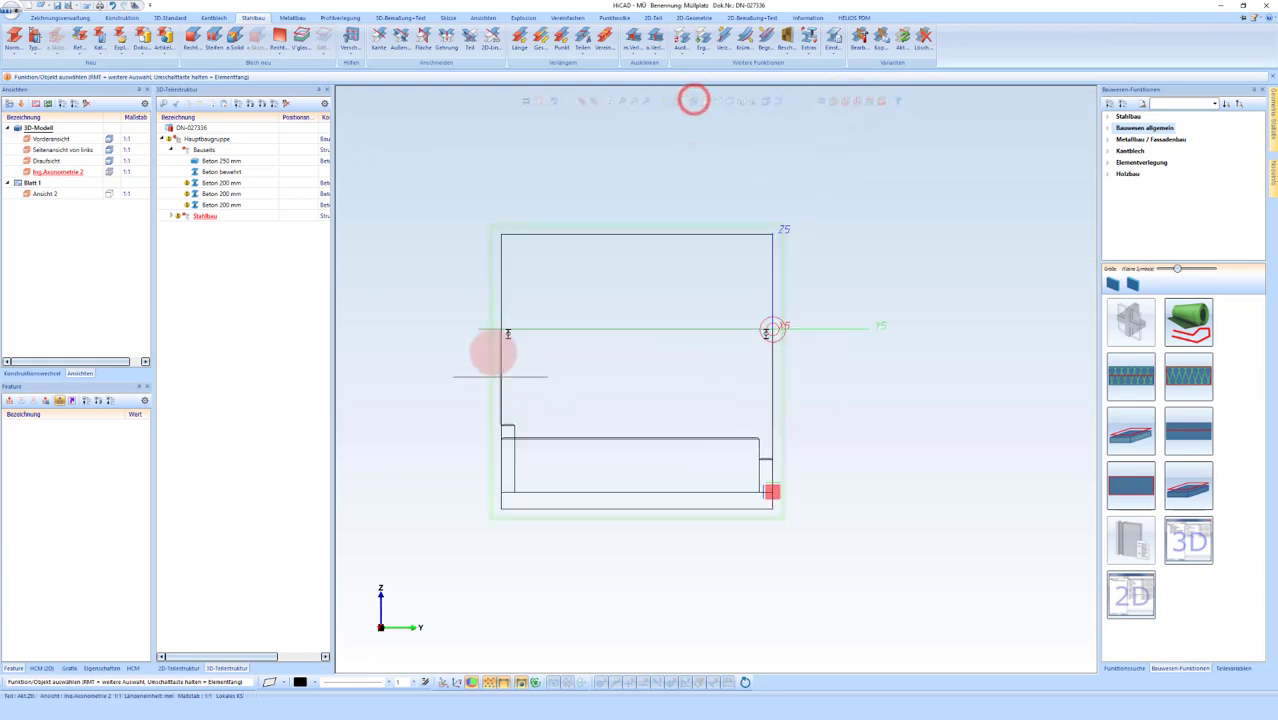
{"action": "scroll", "coordinate": [530, 330], "scroll_direction": "up", "scroll_amount": 2}
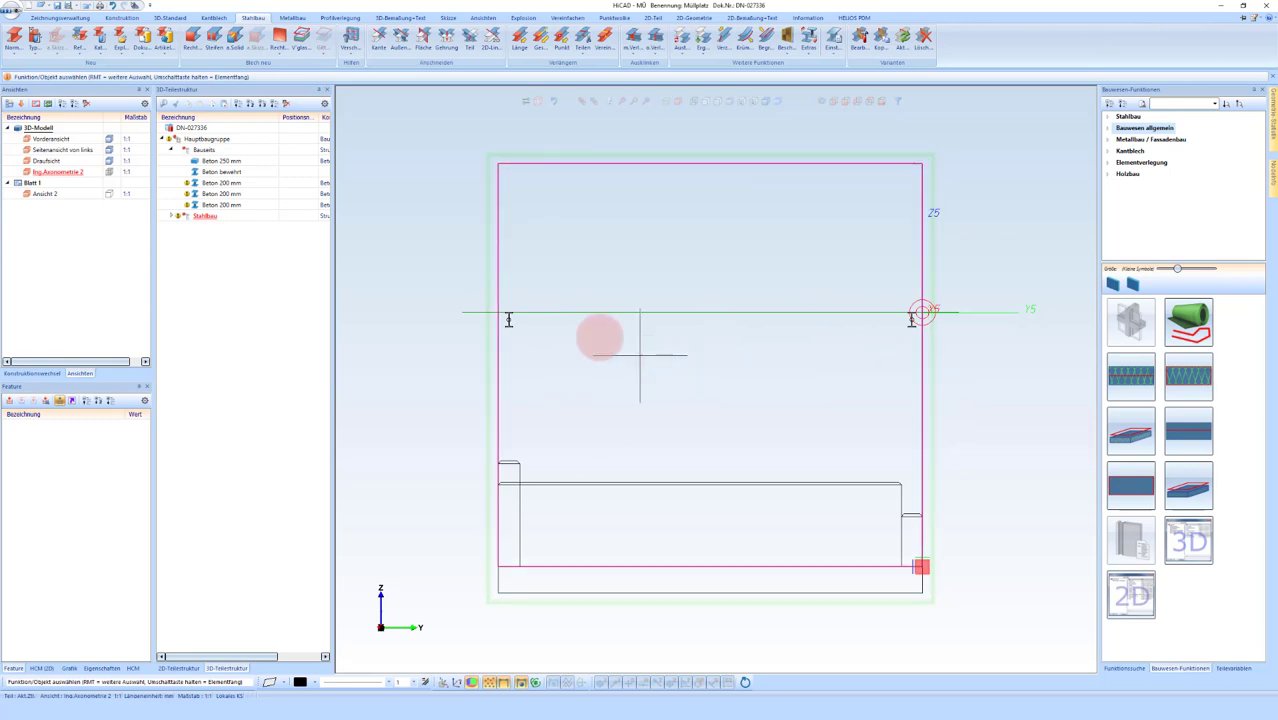
{"action": "scroll", "coordinate": [508, 320], "scroll_direction": "up", "scroll_amount": 1}
{"action": "scroll", "coordinate": [508, 320], "scroll_direction": "up", "scroll_amount": 1}
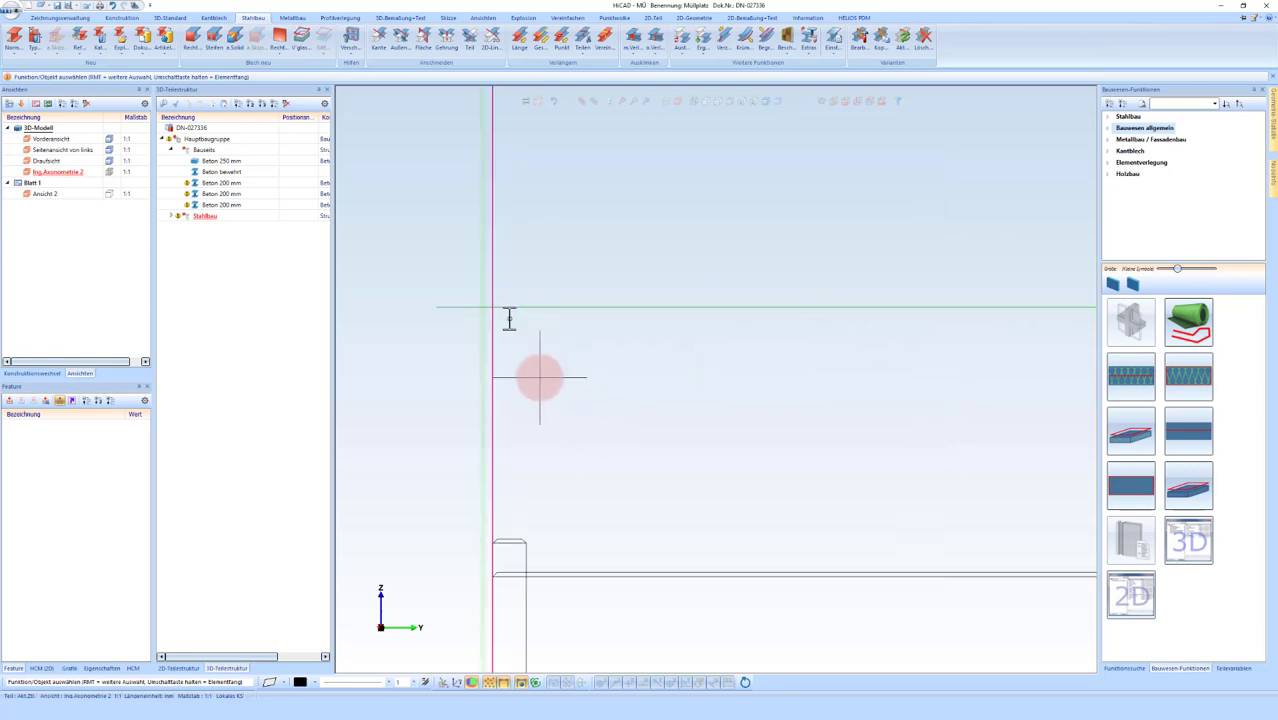
{"action": "scroll", "coordinate": [480, 305], "scroll_direction": "down", "scroll_amount": 2}
{"action": "scroll", "coordinate": [470, 302], "scroll_direction": "up", "scroll_amount": 3}
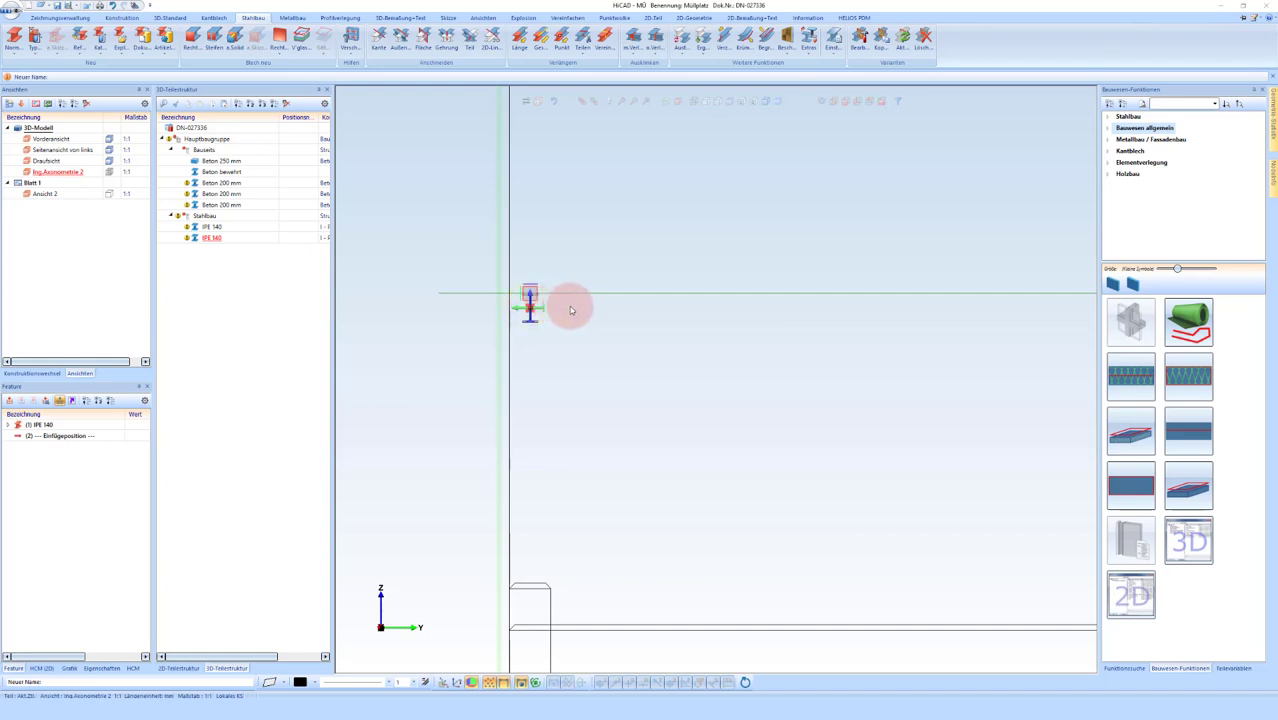
Step: Move the beam with Teil verschieben > 2D über 2 Linien, picking both lines and selecting the 2400 Länge value
{"action": "right_click", "coordinate": [571, 310]}
{"action": "left_click", "coordinate": [677, 368]}
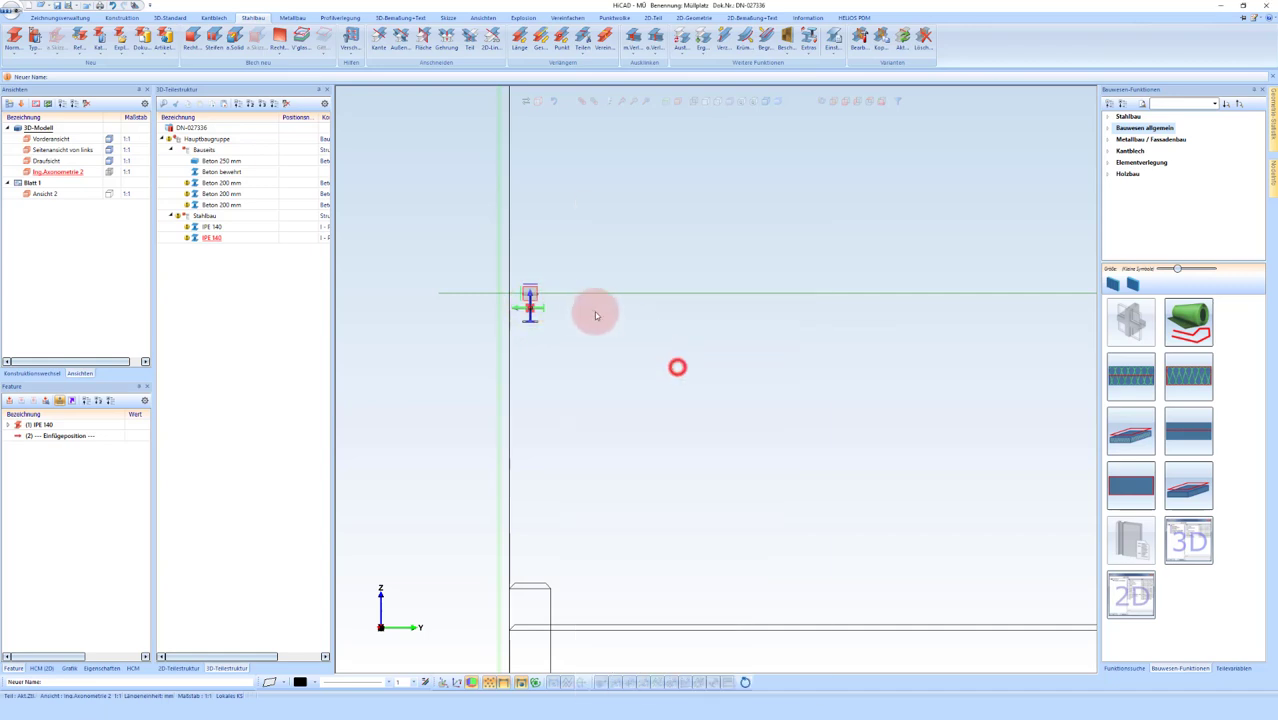
{"action": "scroll", "coordinate": [603, 273], "scroll_direction": "down", "scroll_amount": 3}
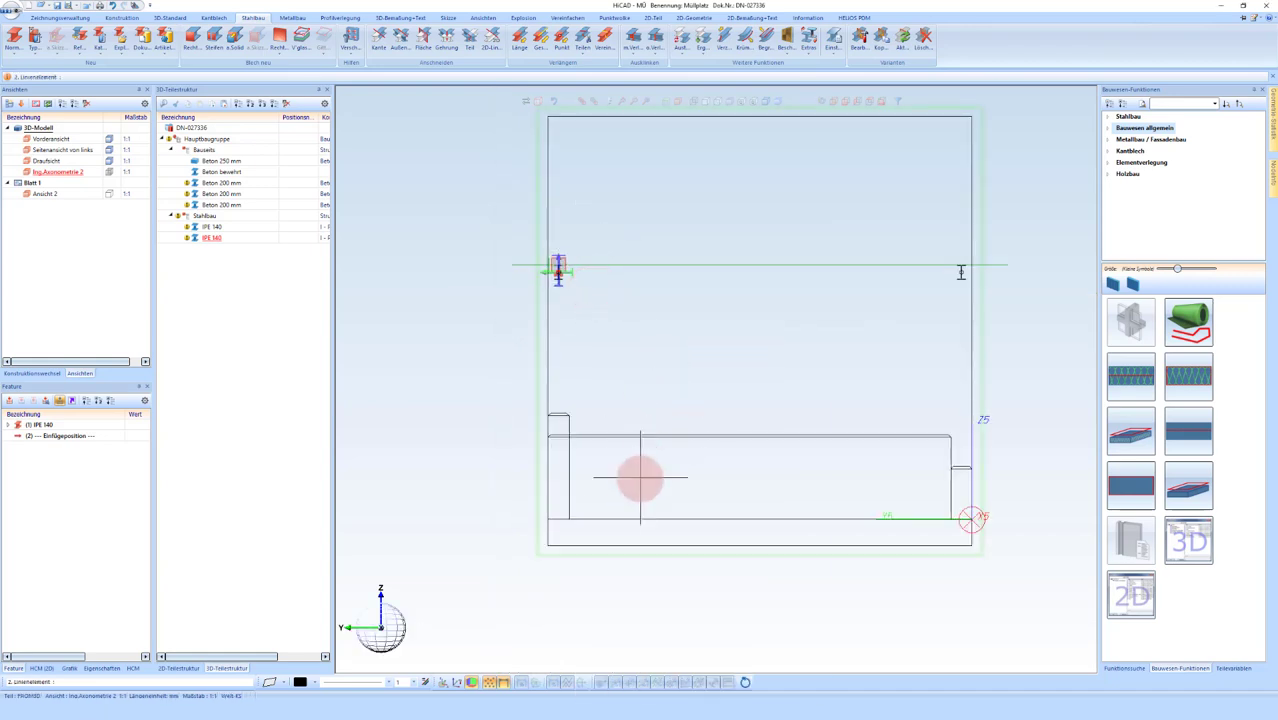
{"action": "left_click", "coordinate": [627, 510]}
{"action": "left_click", "coordinate": [405, 220]}
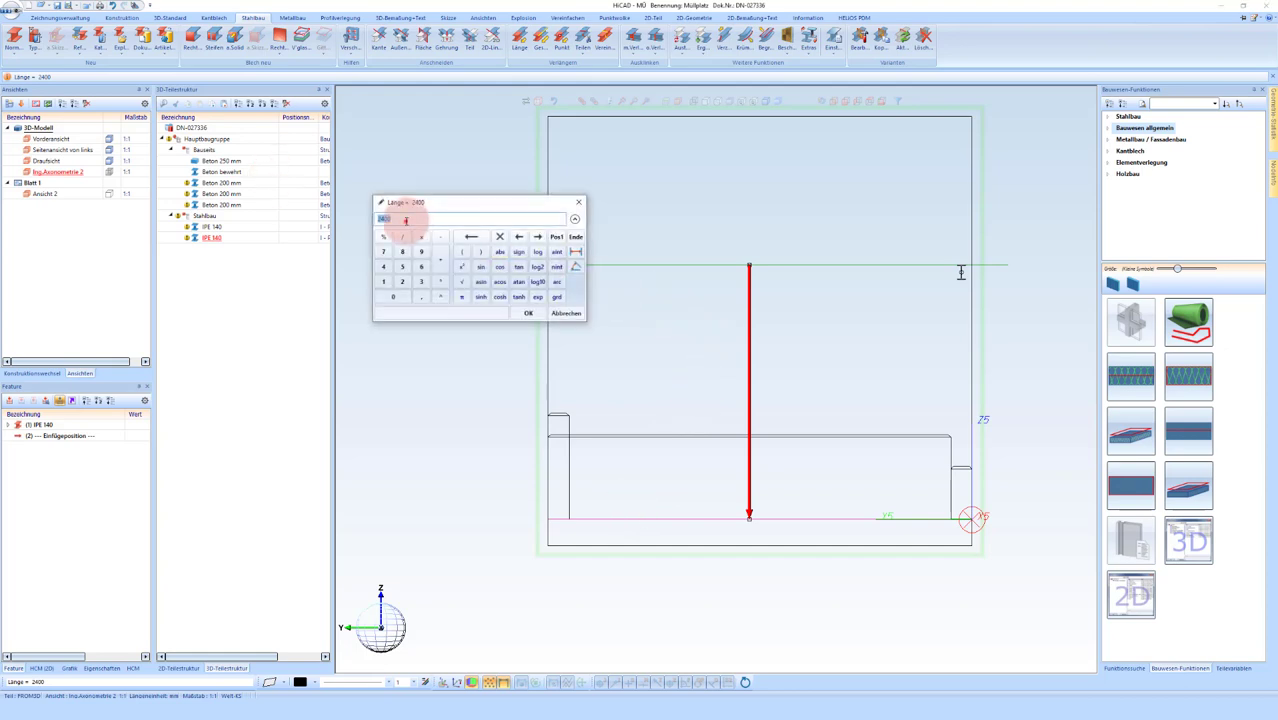
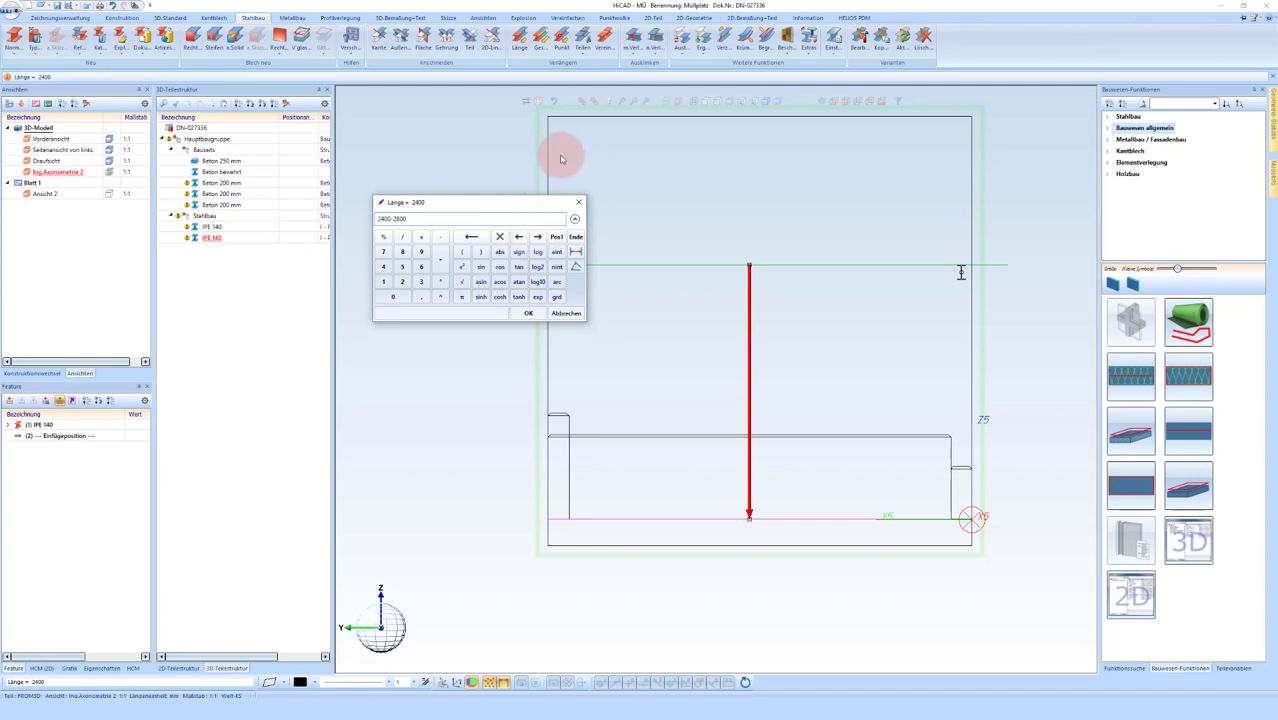
Step: Accept the 2400-2800 length for the second IPE 140 beam, placing it at the frame's left
{"action": "left_click", "coordinate": [526, 316]}
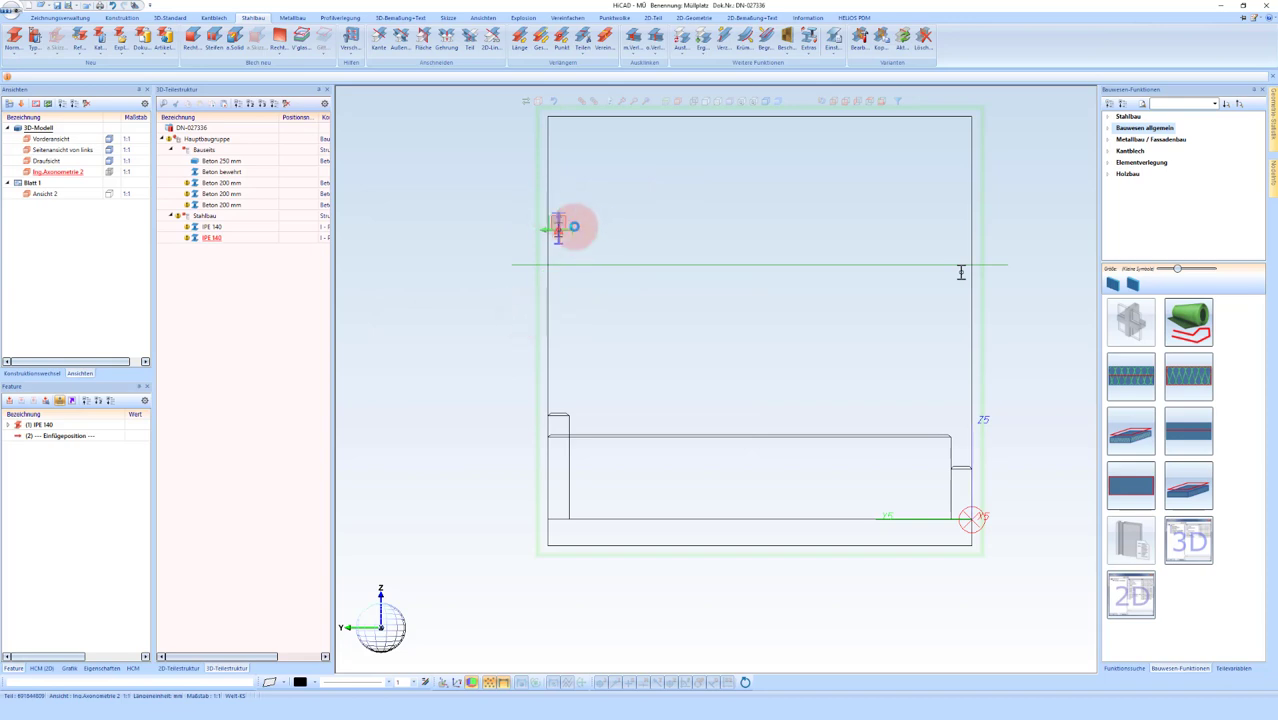
{"action": "scroll", "coordinate": [566, 212], "scroll_direction": "up", "scroll_amount": 1}
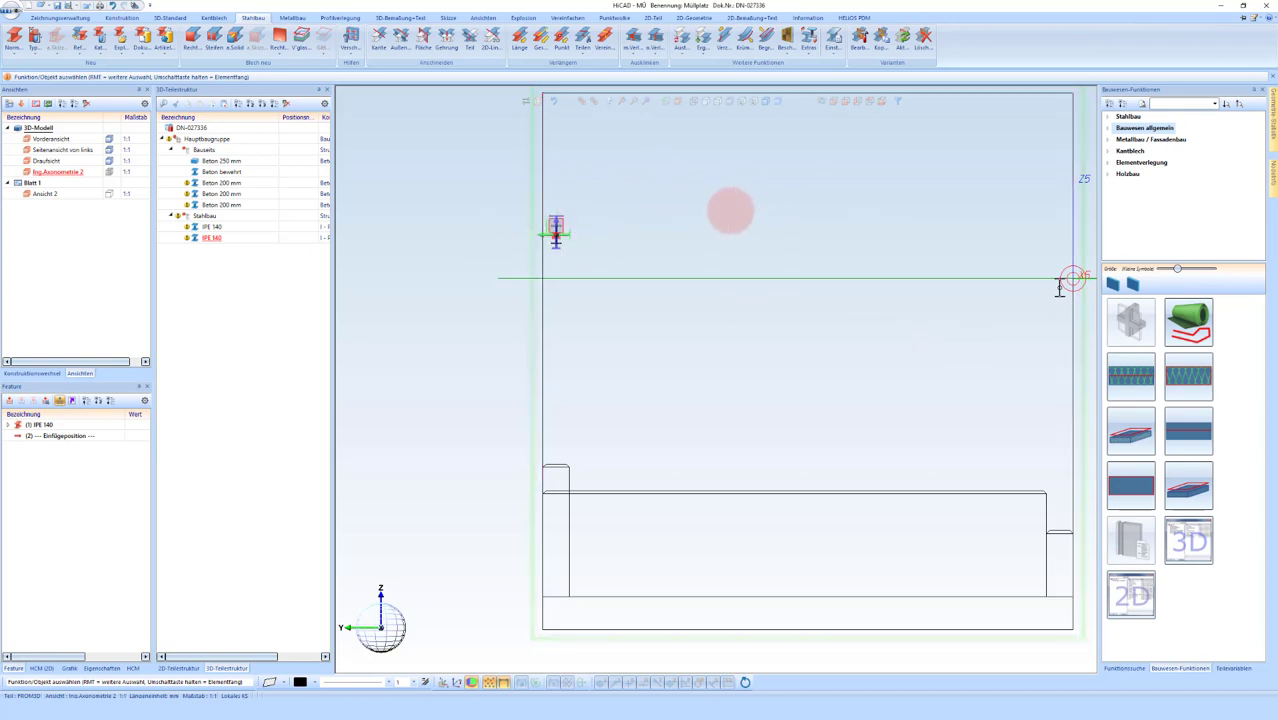
Step: Place a vertical guideline at Mitte zwischen 2 Punkten between the left and right IPE beams
{"action": "right_click", "coordinate": [730, 210]}
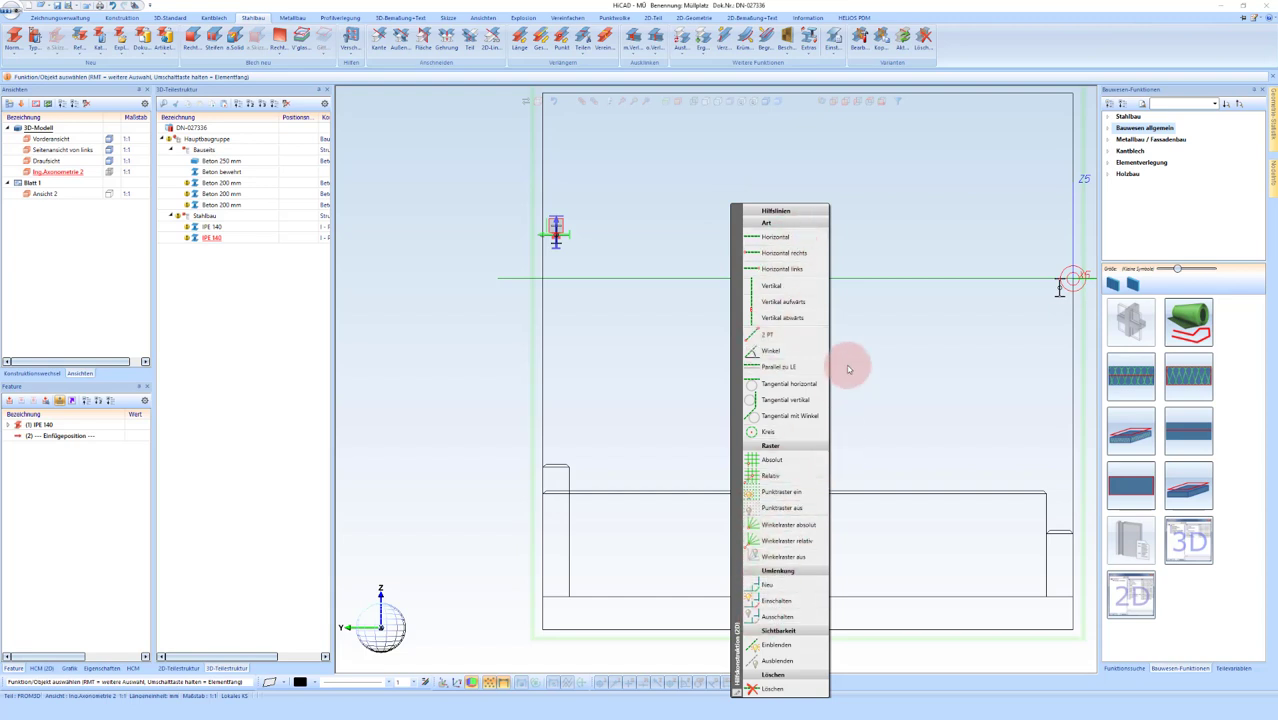
{"action": "left_click", "coordinate": [767, 287]}
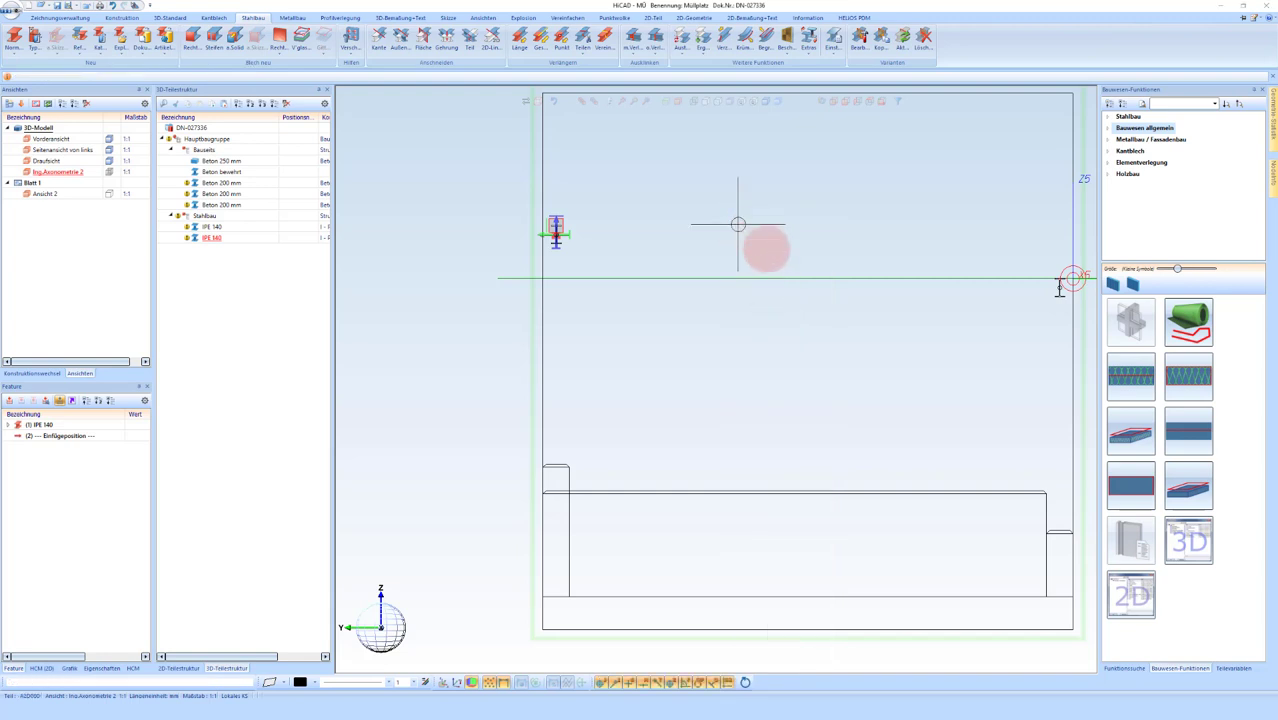
{"action": "middle_click", "coordinate": [872, 268]}
{"action": "left_click", "coordinate": [896, 273]}
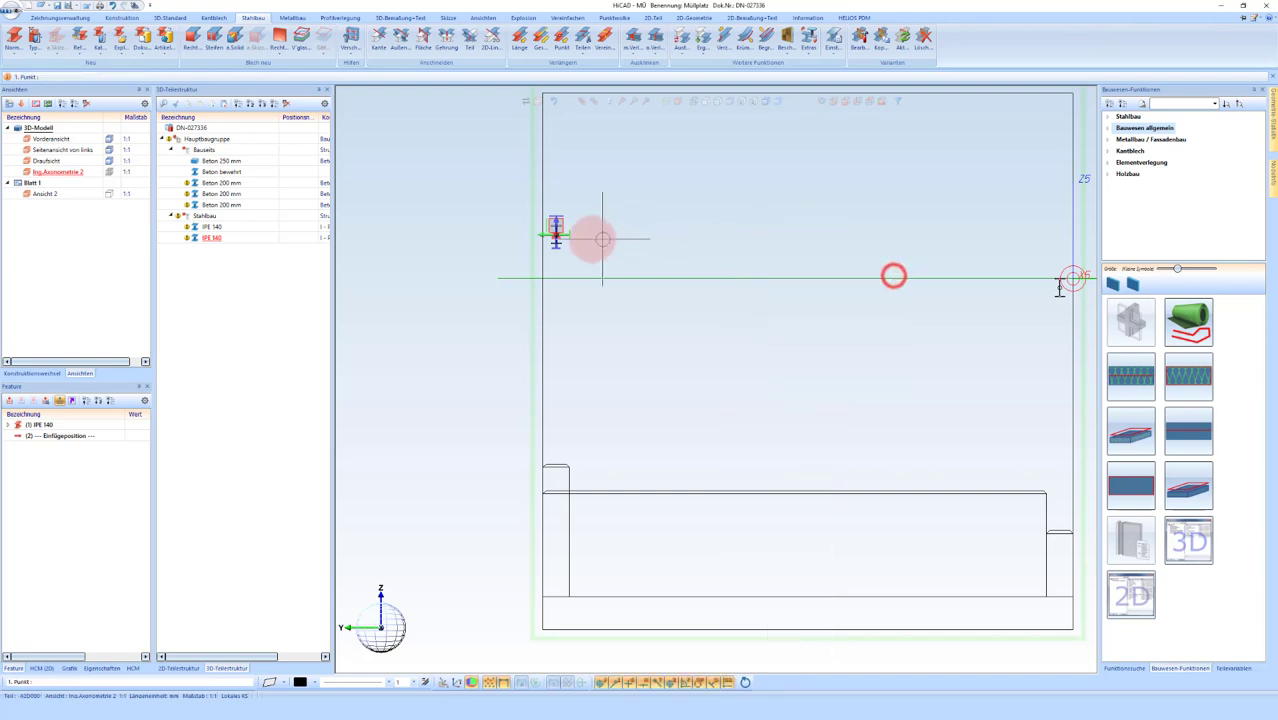
{"action": "left_click", "coordinate": [556, 235]}
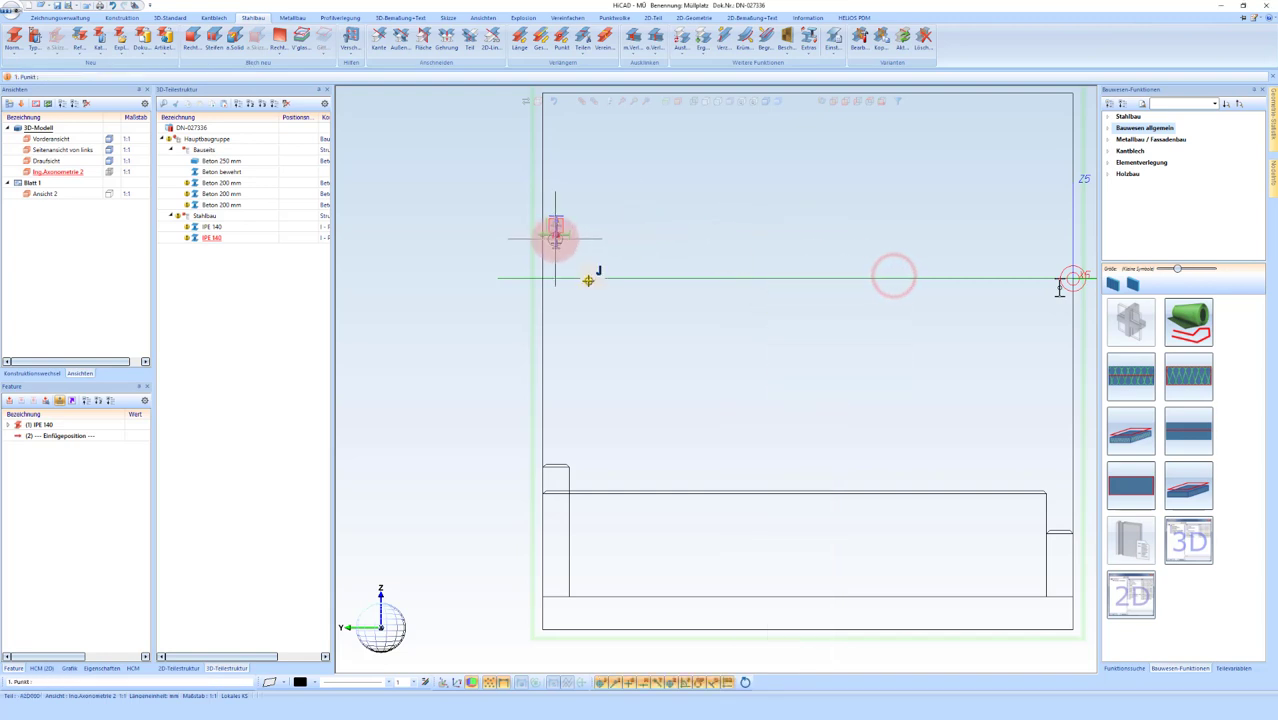
{"action": "left_click", "coordinate": [1061, 287]}
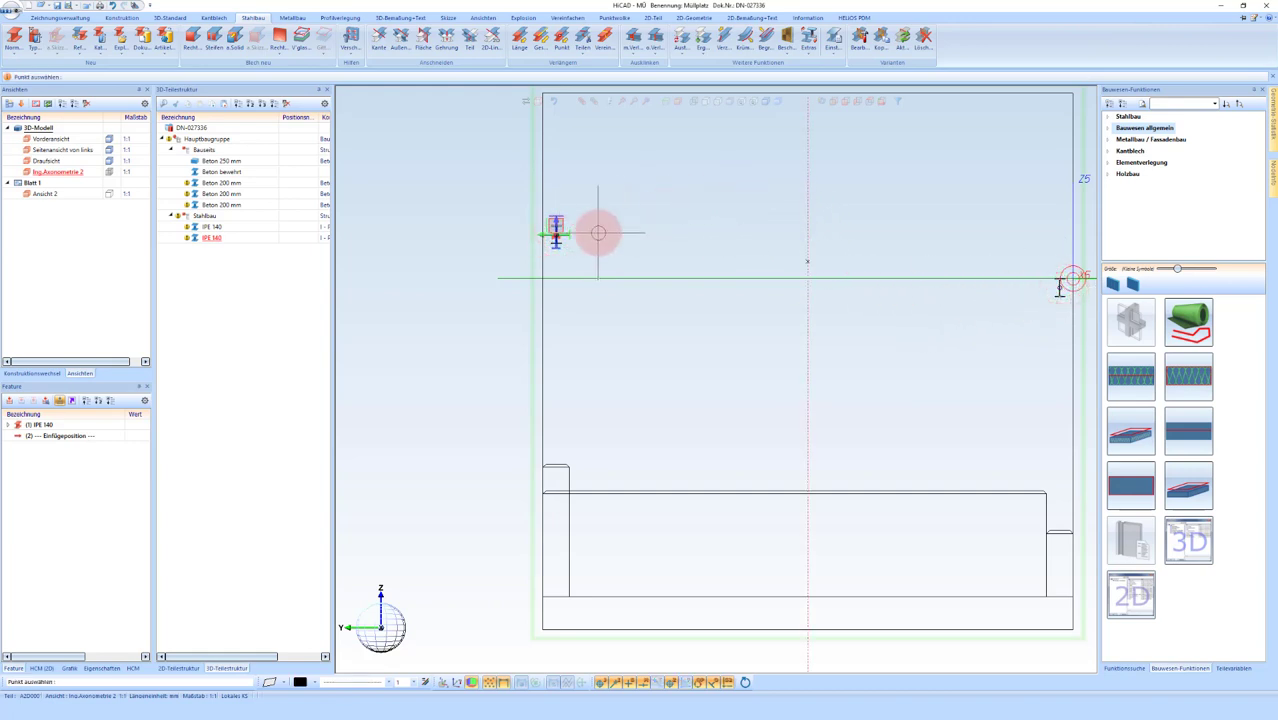
{"action": "key", "text": "Escape"}
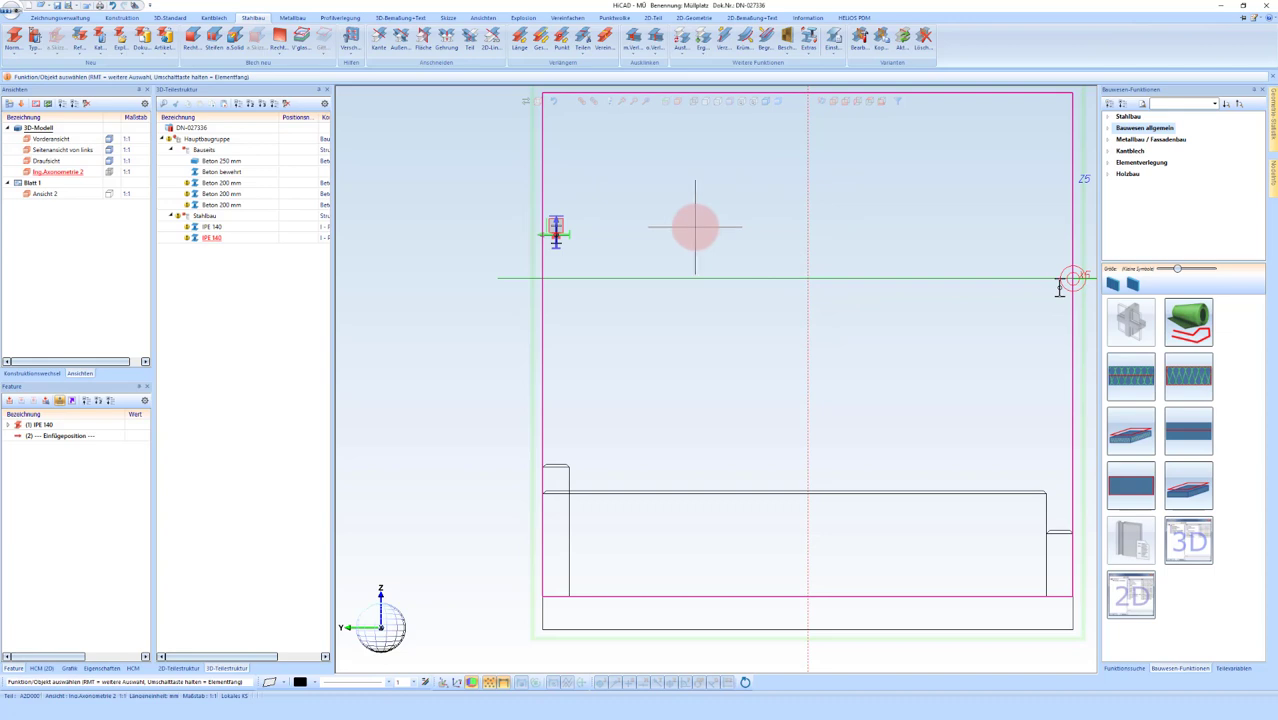
Step: Draw a two-point guideline from the top of the left IPE beam to the right beam's corner
{"action": "right_click", "coordinate": [695, 227]}
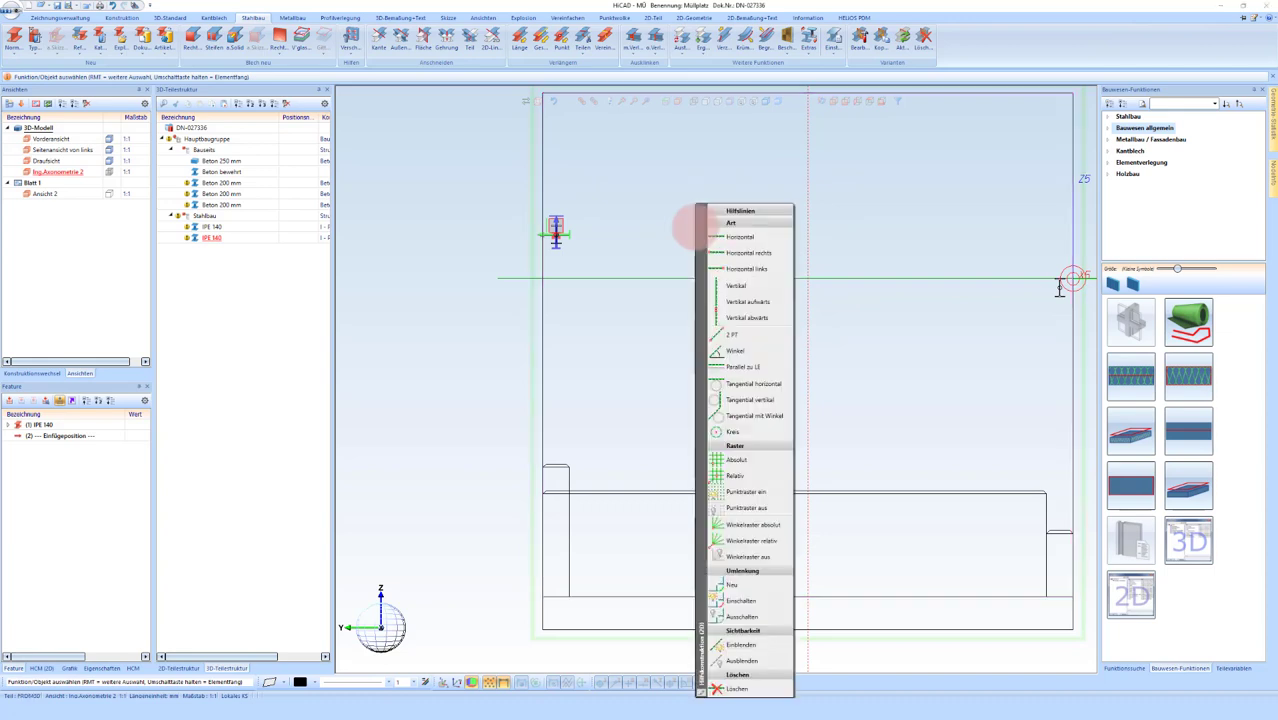
{"action": "left_click", "coordinate": [728, 339]}
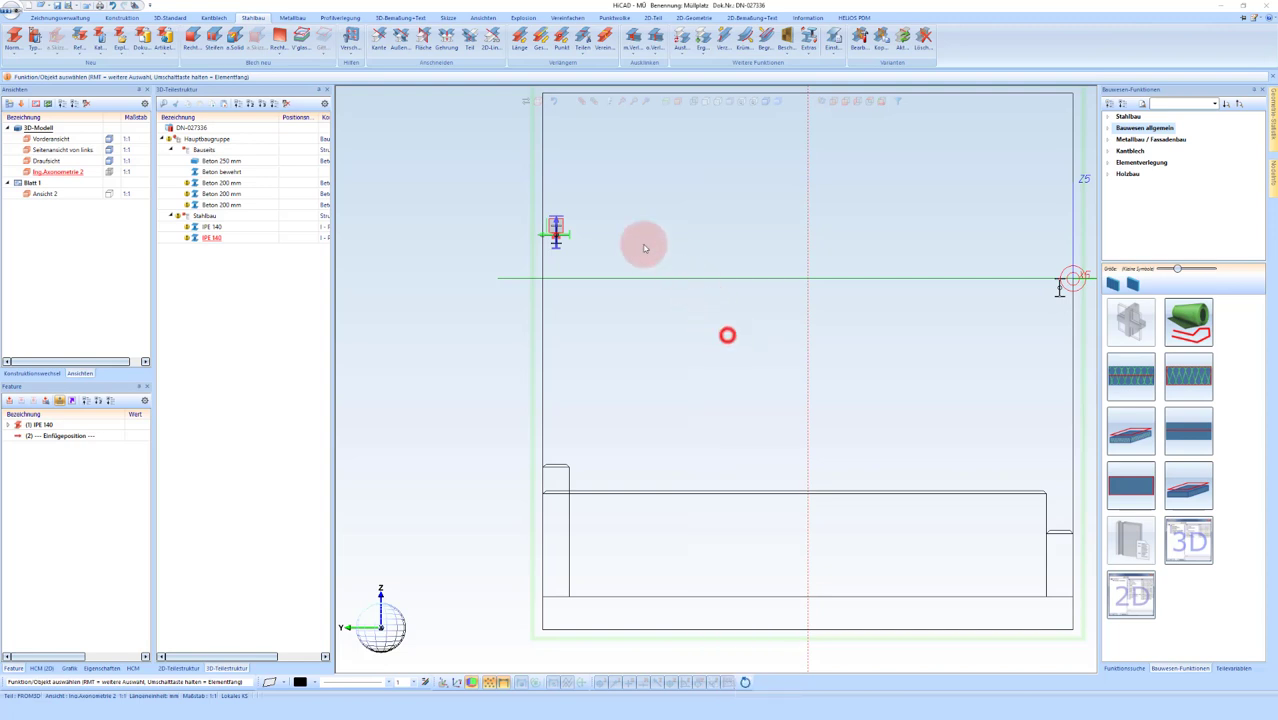
{"action": "scroll", "coordinate": [545, 222], "scroll_direction": "up", "scroll_amount": 4}
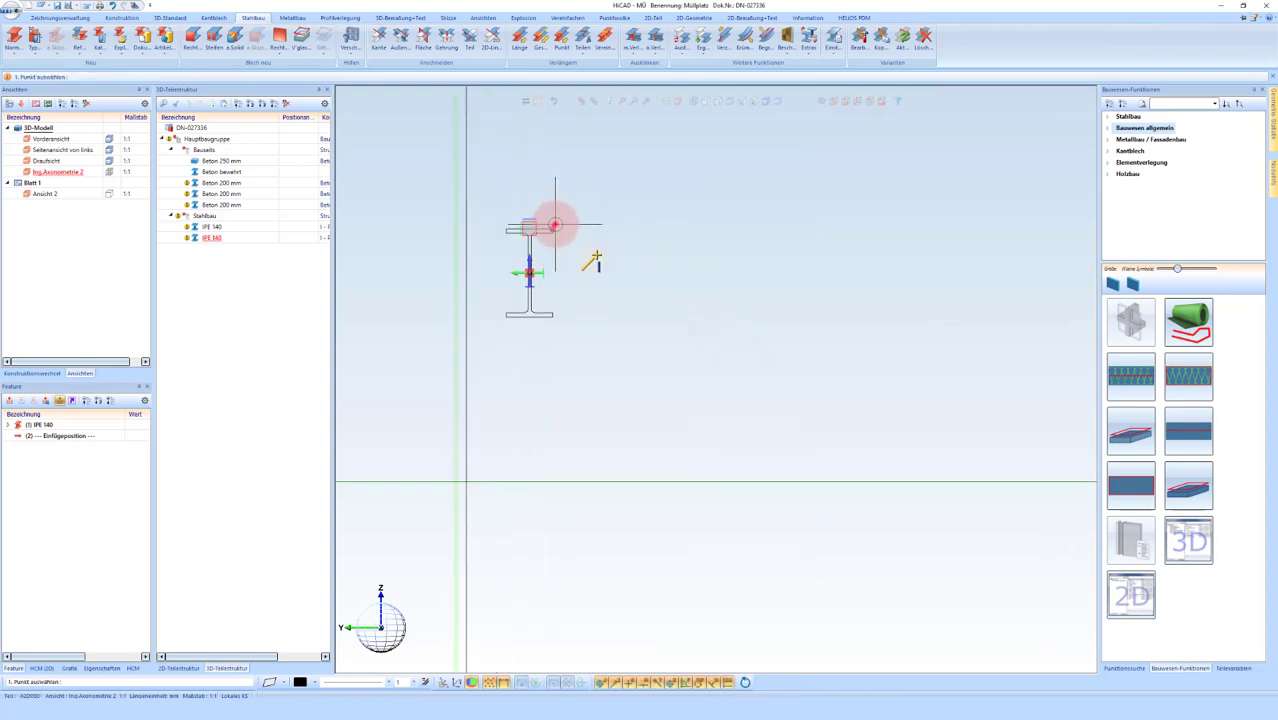
{"action": "scroll", "coordinate": [500, 220], "scroll_direction": "down", "scroll_amount": 3}
{"action": "scroll", "coordinate": [560, 215], "scroll_direction": "down", "scroll_amount": 2}
{"action": "scroll", "coordinate": [893, 251], "scroll_direction": "up", "scroll_amount": 3}
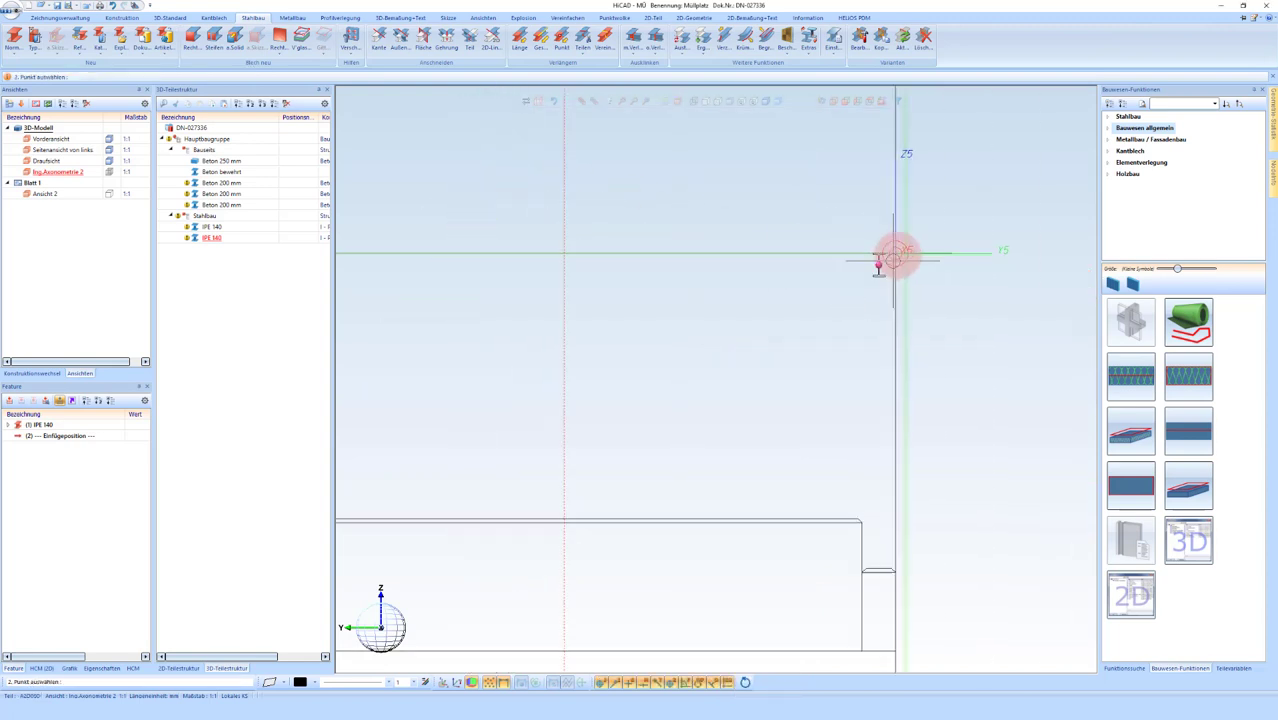
{"action": "scroll", "coordinate": [885, 240], "scroll_direction": "up", "scroll_amount": 2}
{"action": "scroll", "coordinate": [881, 240], "scroll_direction": "up", "scroll_amount": 1}
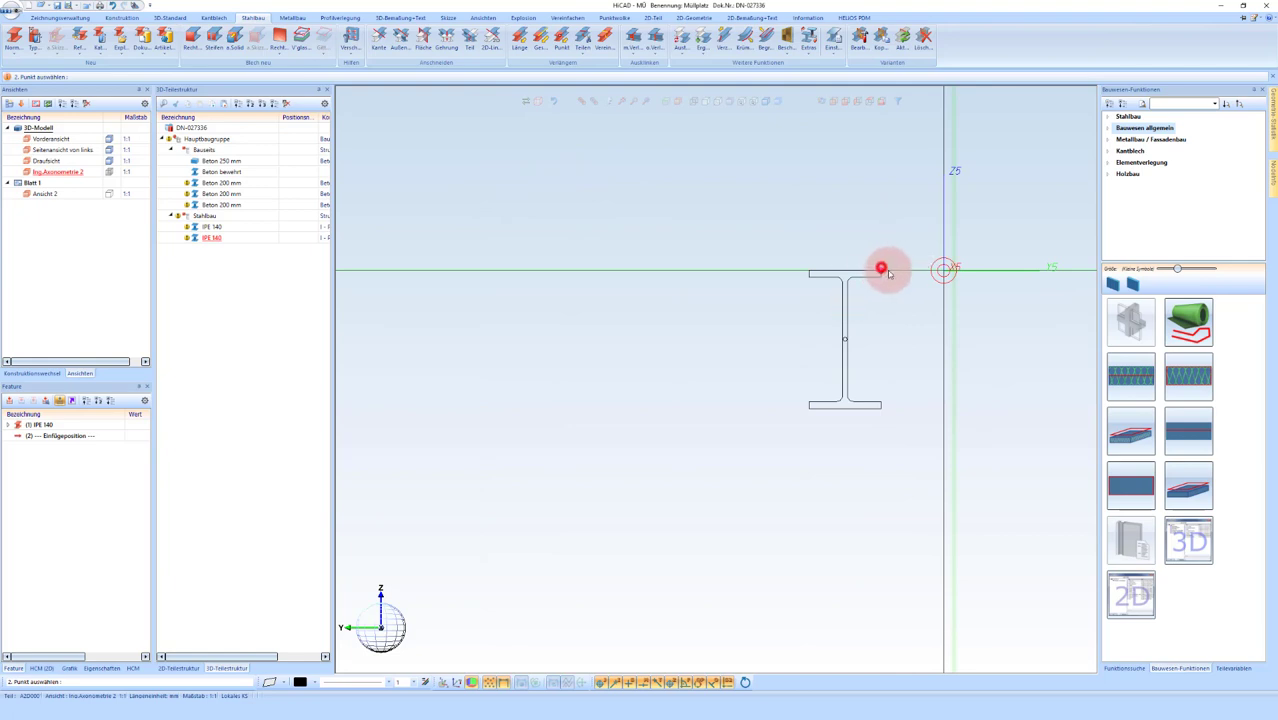
{"action": "left_click", "coordinate": [881, 268]}
{"action": "scroll", "coordinate": [990, 337], "scroll_direction": "down", "scroll_amount": 2}
{"action": "scroll", "coordinate": [919, 314], "scroll_direction": "down", "scroll_amount": 2}
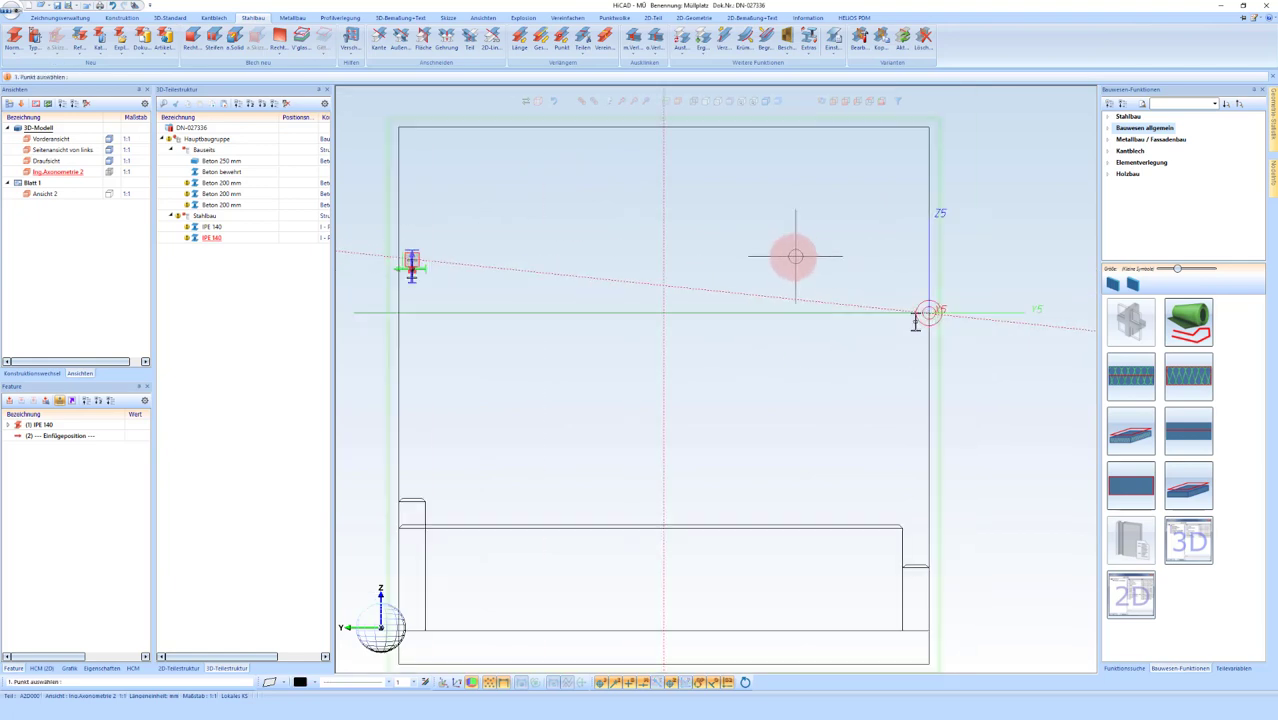
{"action": "scroll", "coordinate": [405, 257], "scroll_direction": "up", "scroll_amount": 2}
{"action": "key", "text": "Escape"}
{"action": "scroll", "coordinate": [420, 285], "scroll_direction": "up", "scroll_amount": 2}
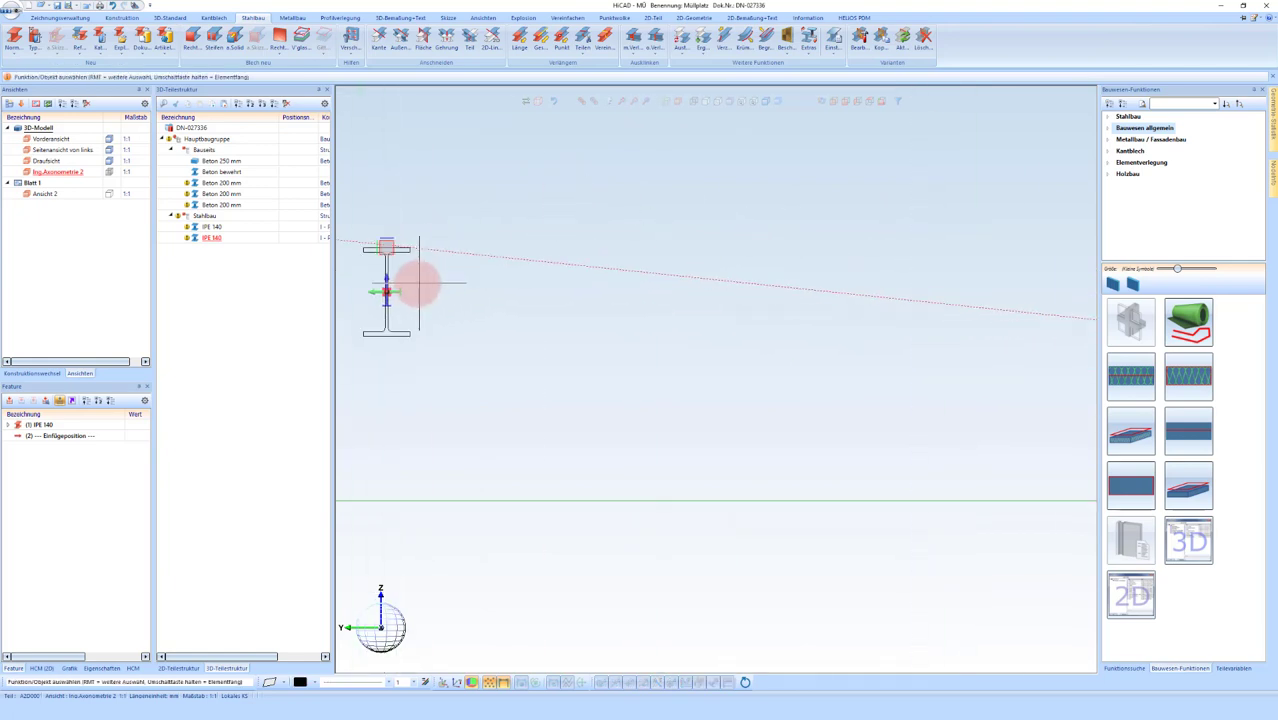
Step: Copy the left IPE 140 beam from its top flange to the middle guideline with Wiederholen 2D über 2 Punkte
{"action": "right_click", "coordinate": [371, 259]}
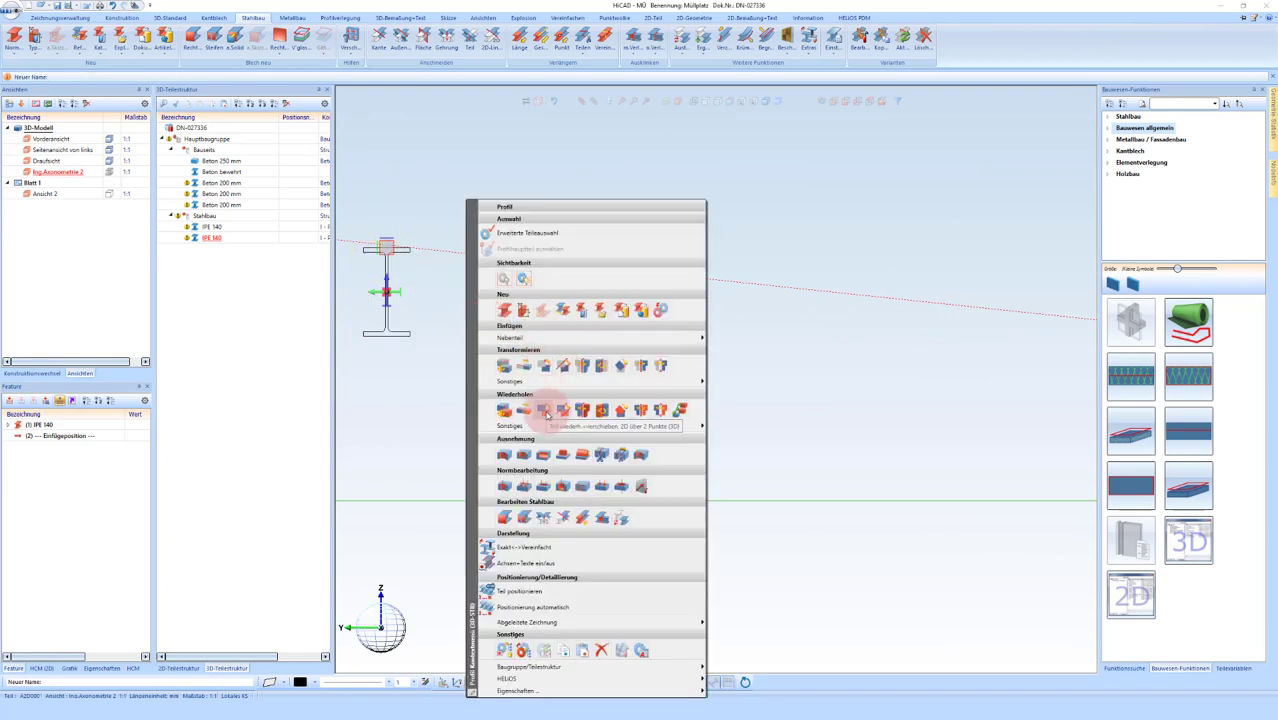
{"action": "left_click", "coordinate": [546, 414]}
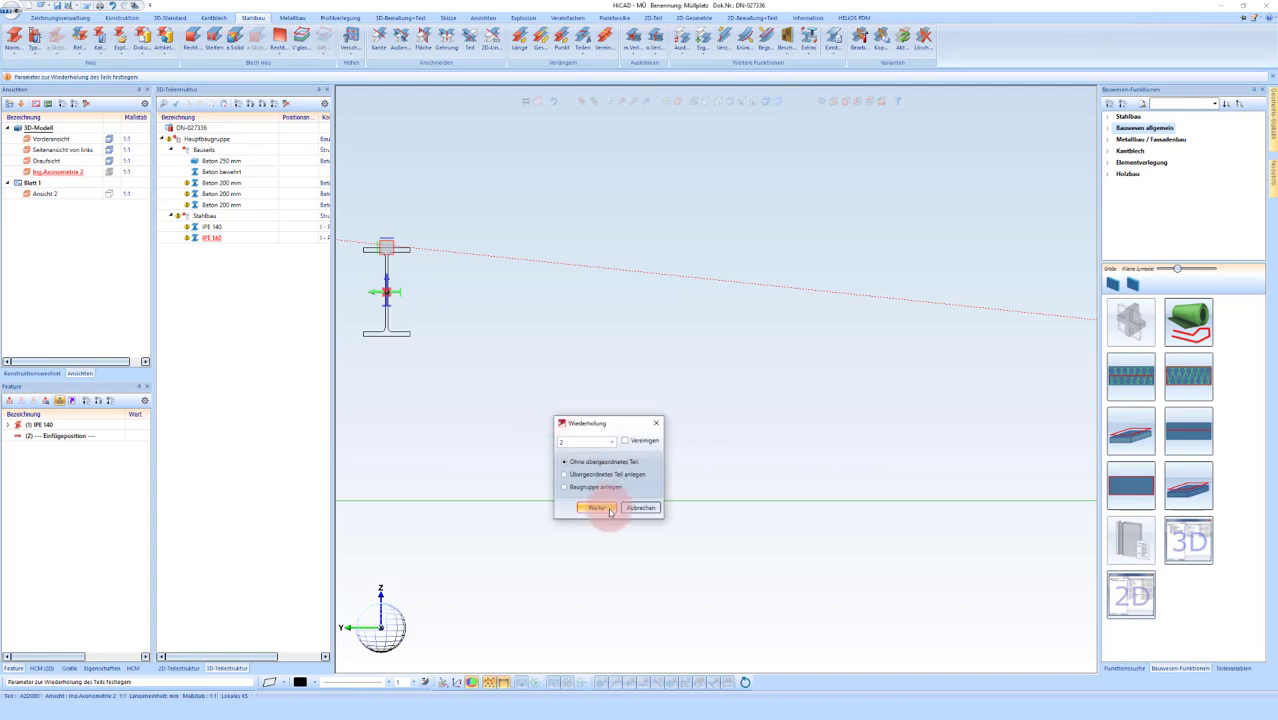
{"action": "left_click", "coordinate": [608, 508]}
{"action": "scroll", "coordinate": [395, 250], "scroll_direction": "up", "scroll_amount": 3}
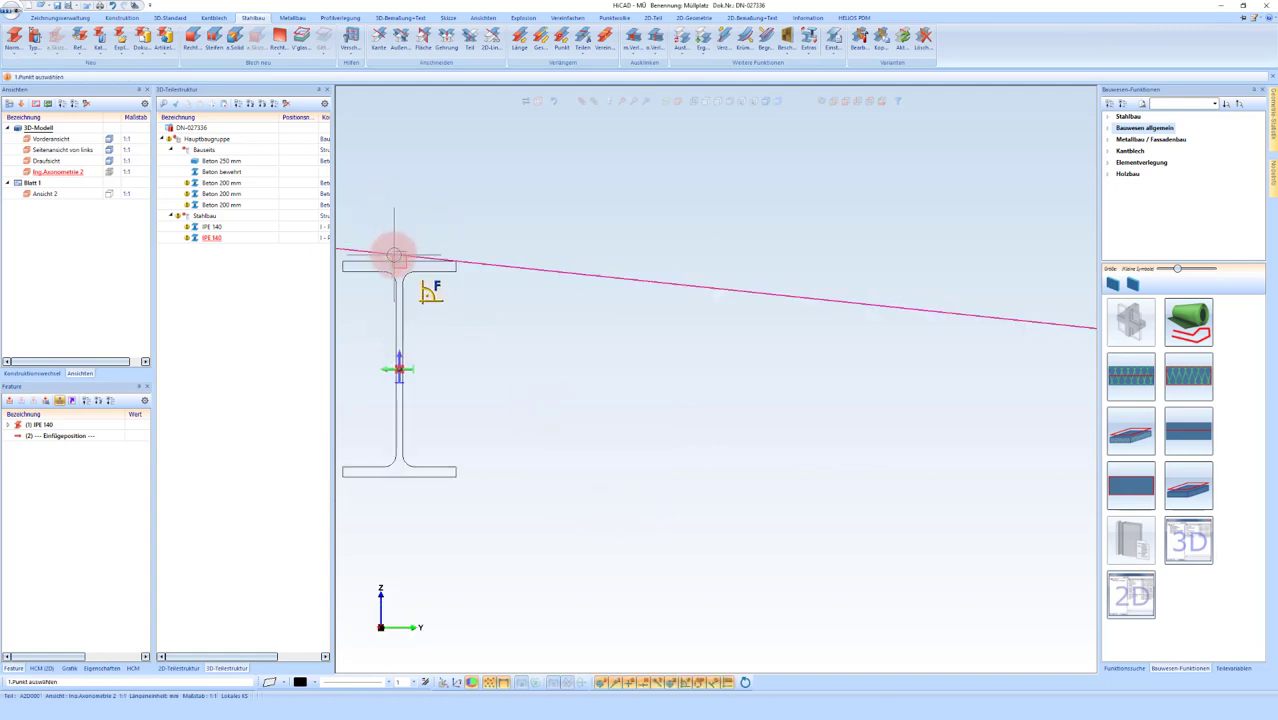
{"action": "left_click", "coordinate": [397, 260]}
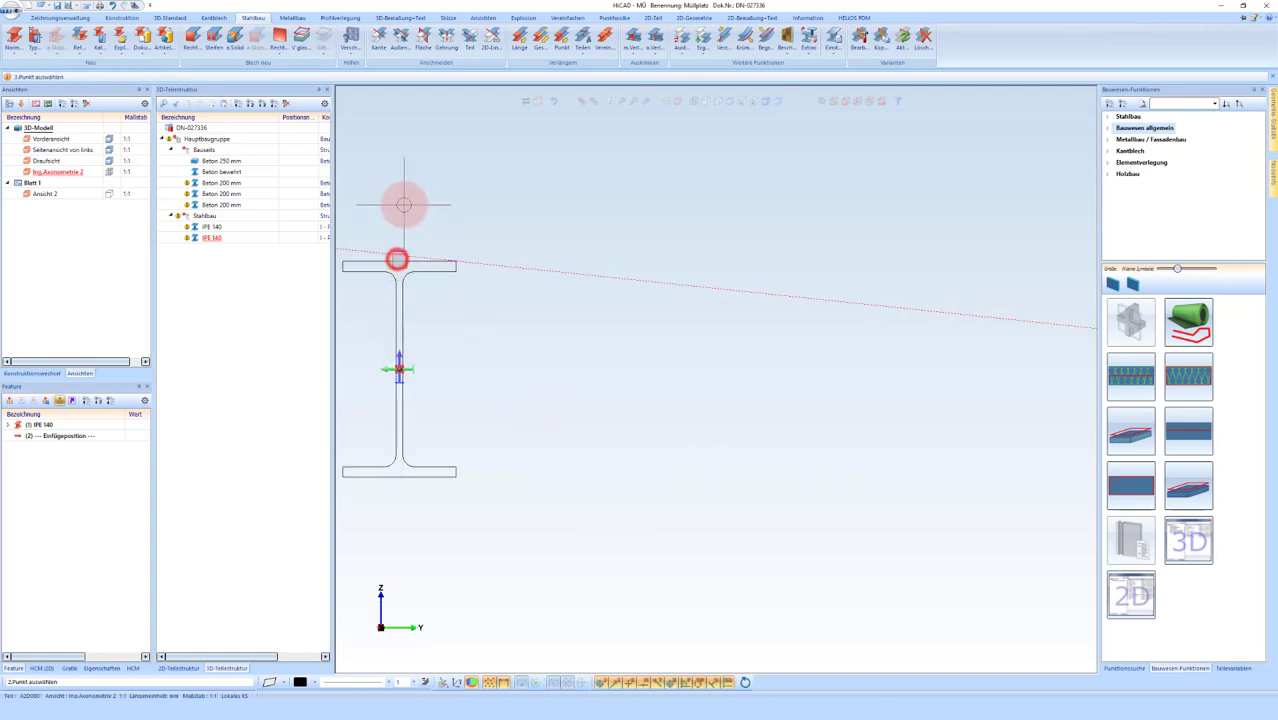
{"action": "left_click", "coordinate": [808, 257]}
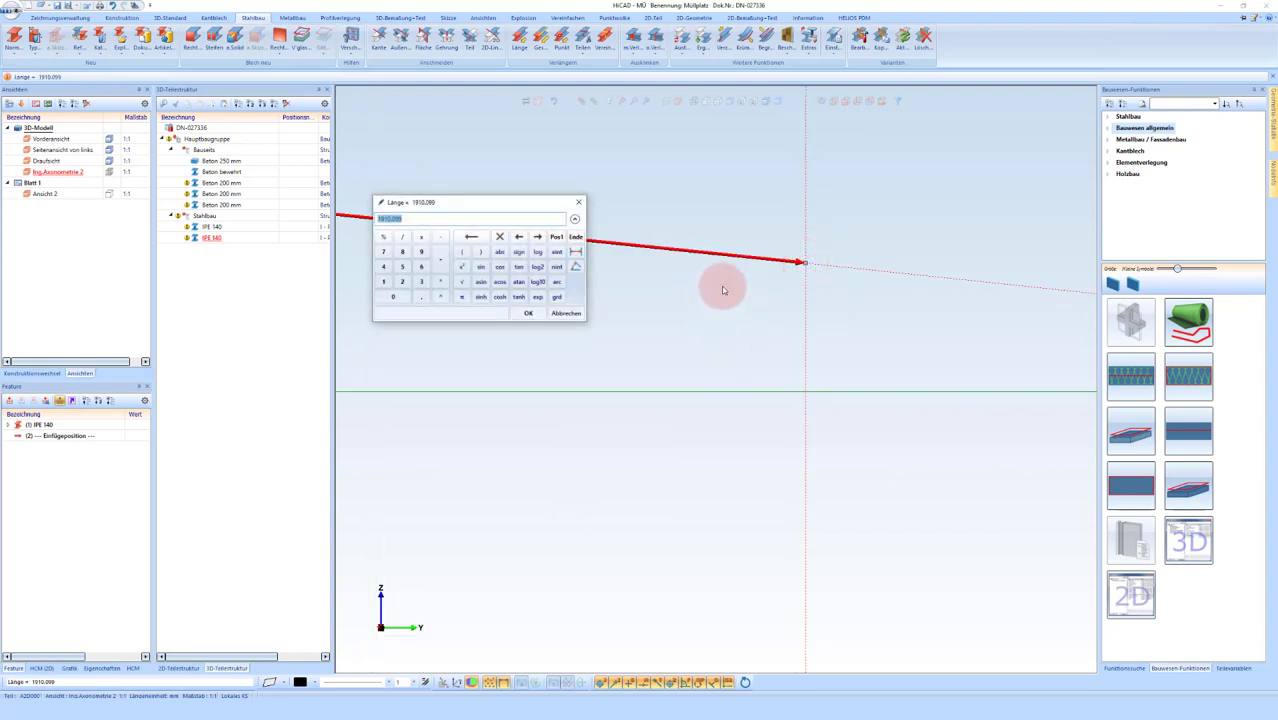
{"action": "key", "text": "Return"}
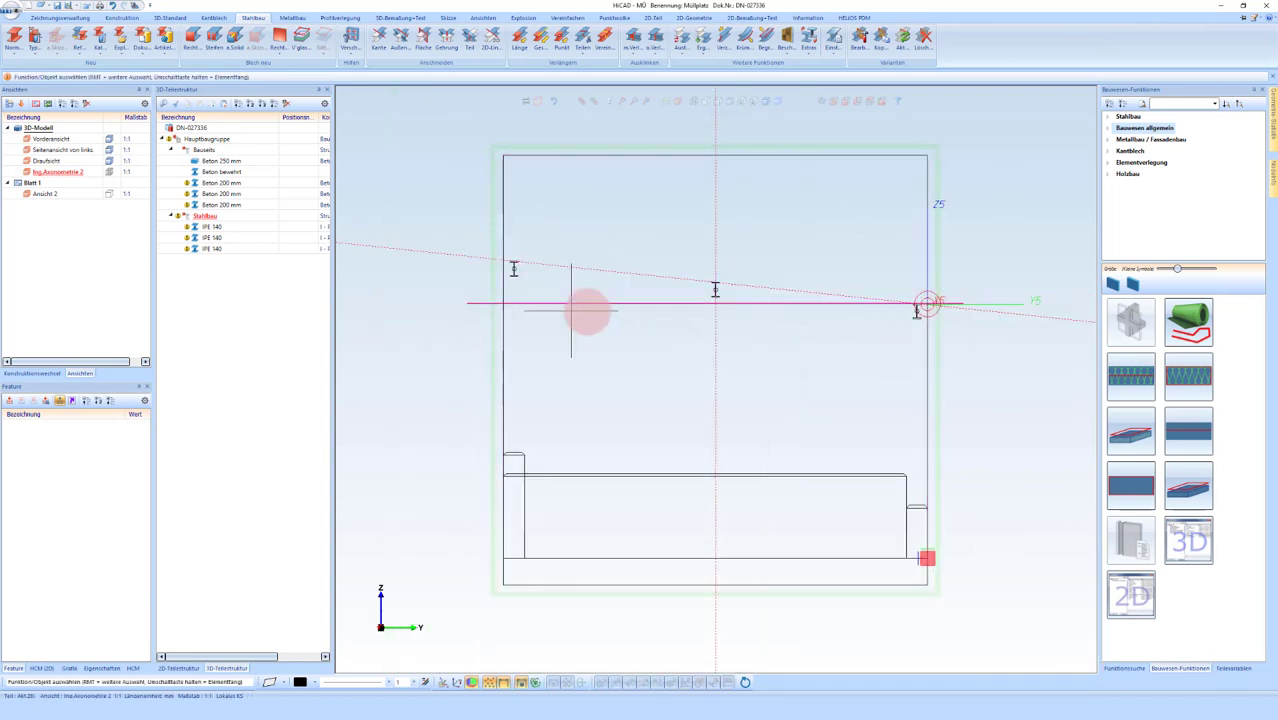
Step: Move the middle IPE 140 beam 3.042 between two points so its flange meets the sloped guideline
{"action": "scroll", "coordinate": [730, 289], "scroll_direction": "up", "scroll_amount": 3}
{"action": "scroll", "coordinate": [740, 260], "scroll_direction": "up", "scroll_amount": 3}
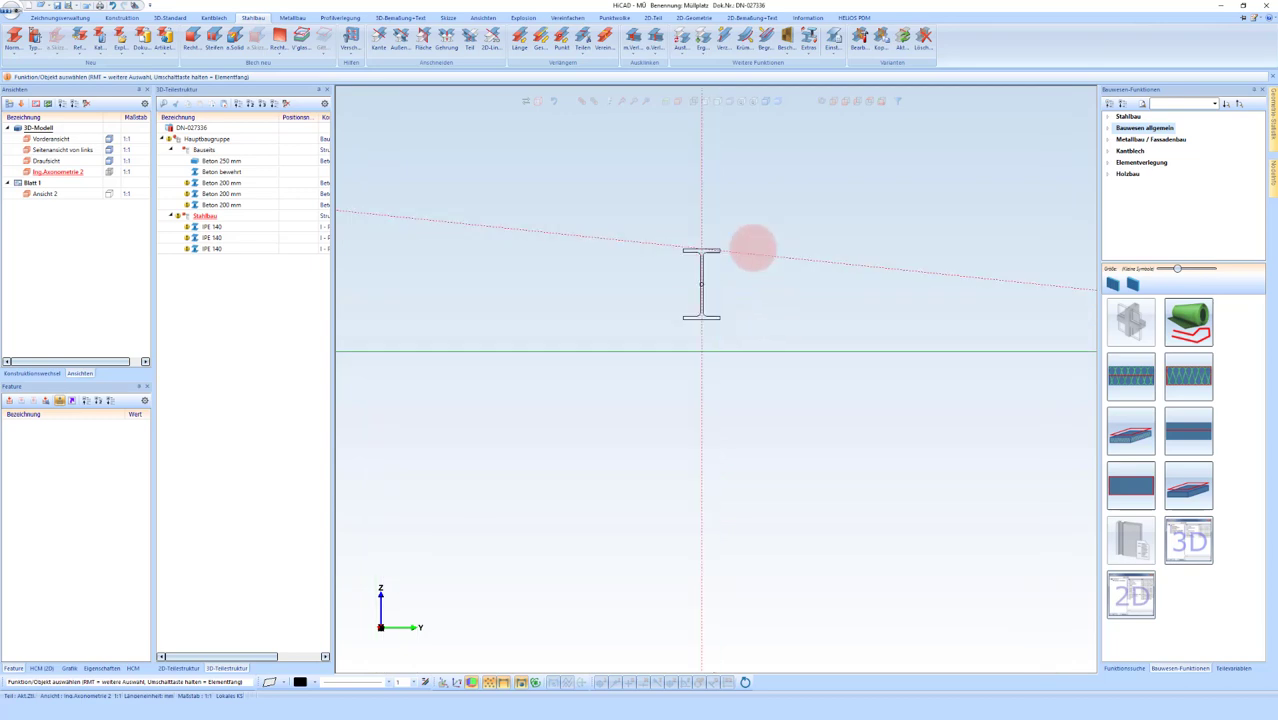
{"action": "scroll", "coordinate": [700, 250], "scroll_direction": "up", "scroll_amount": 2}
{"action": "scroll", "coordinate": [630, 250], "scroll_direction": "up", "scroll_amount": 2}
{"action": "scroll", "coordinate": [700, 243], "scroll_direction": "up", "scroll_amount": 3}
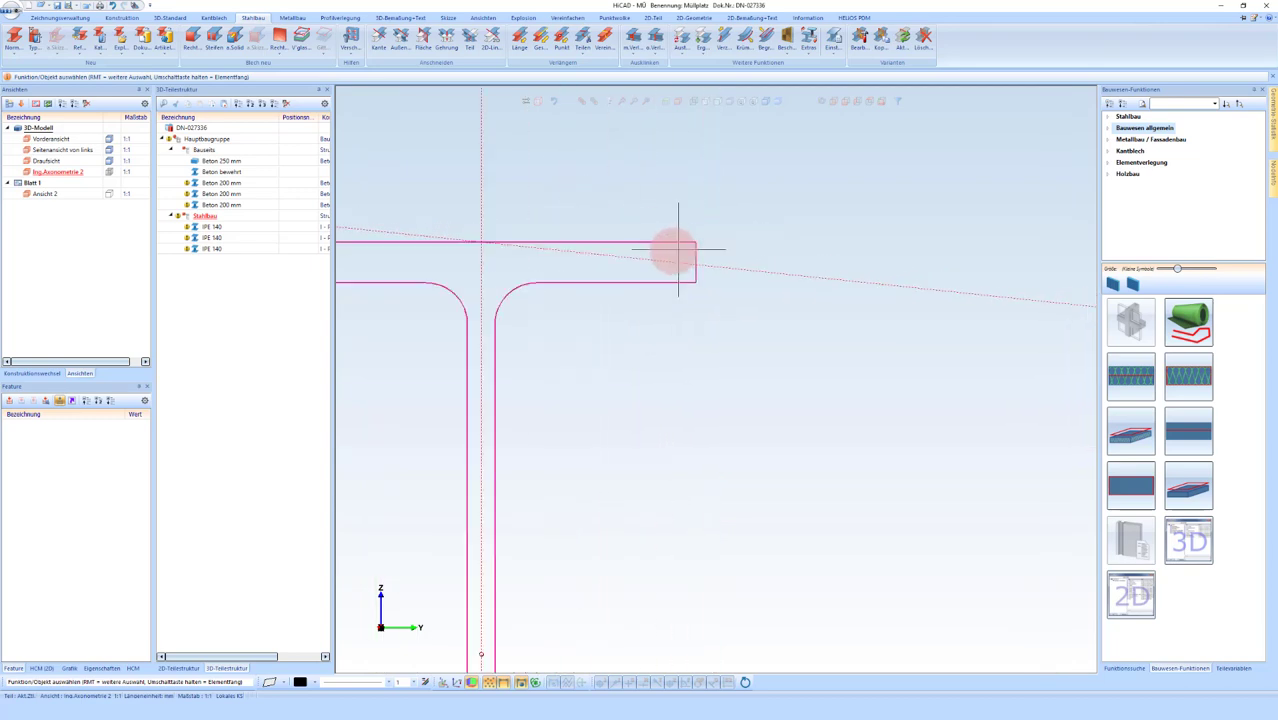
{"action": "left_click", "coordinate": [680, 246]}
{"action": "right_click", "coordinate": [801, 318]}
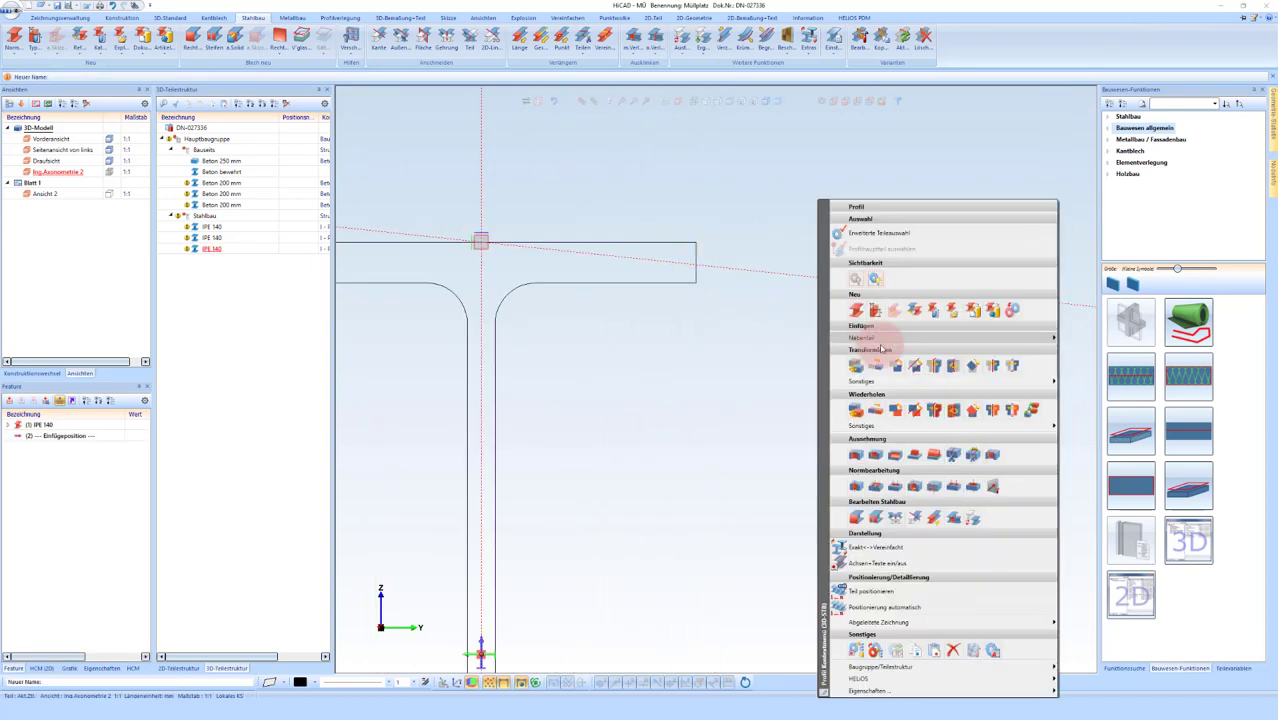
{"action": "left_click", "coordinate": [896, 363]}
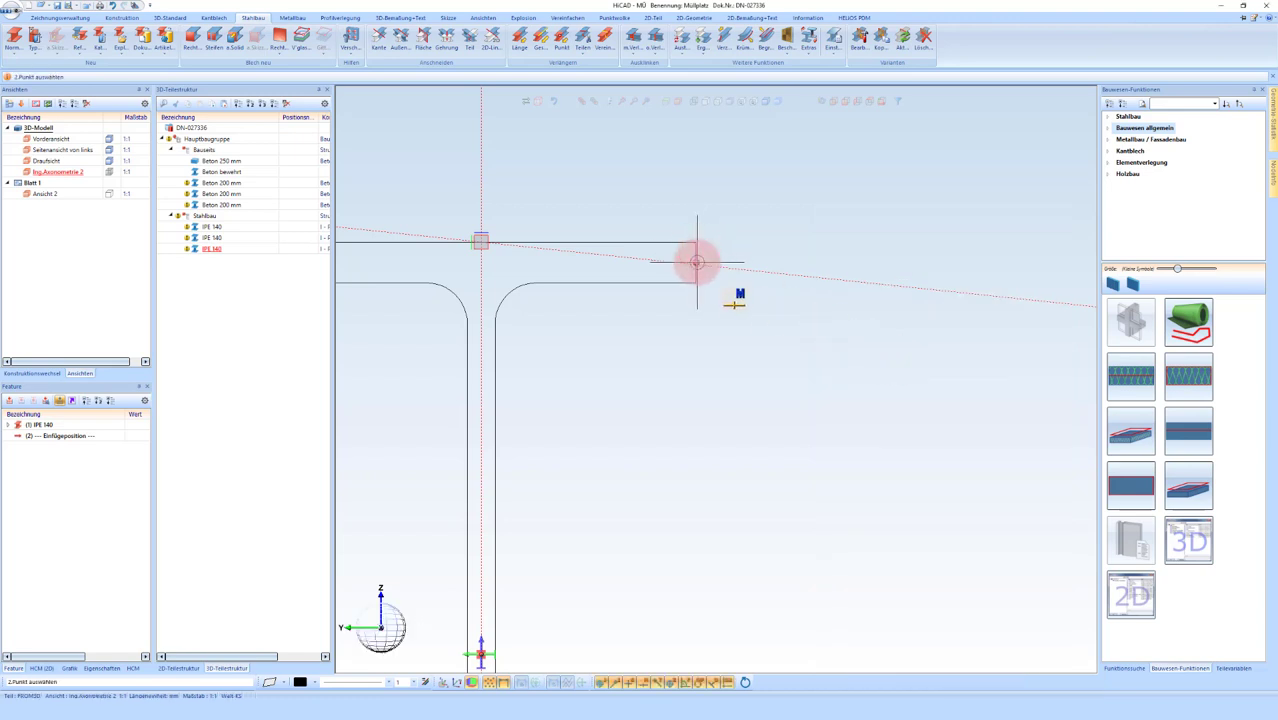
{"action": "left_click", "coordinate": [732, 301]}
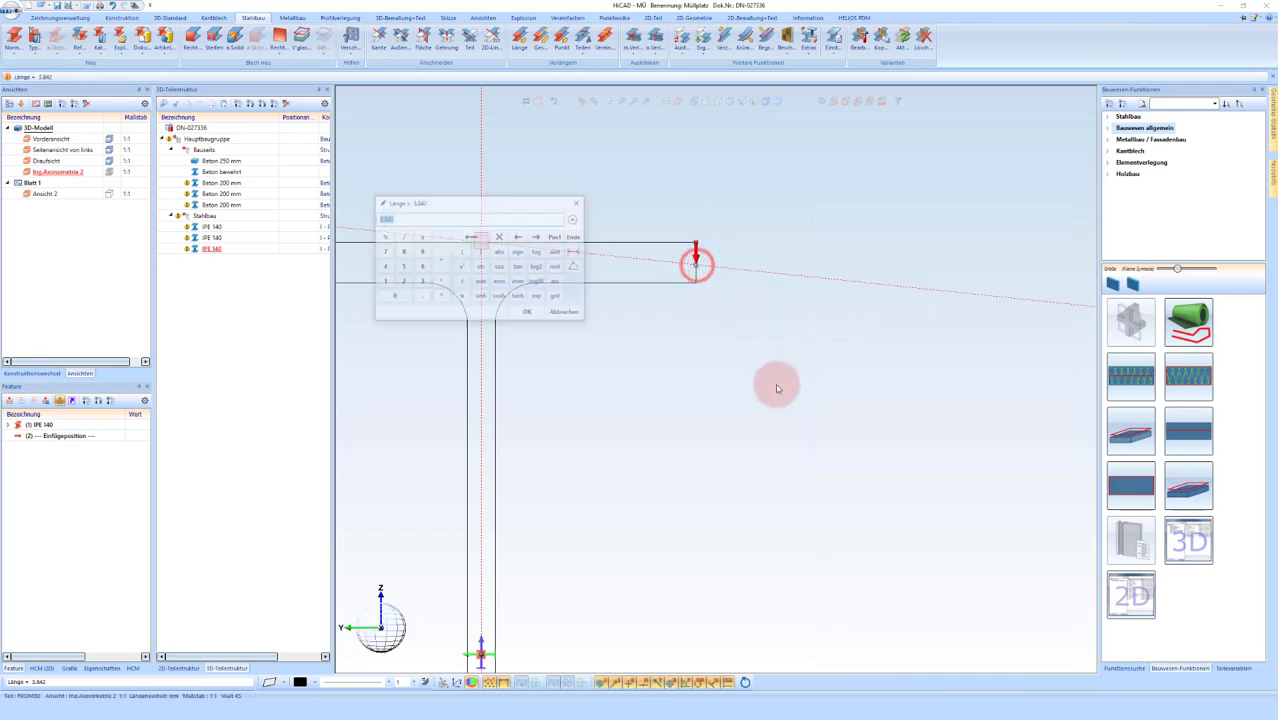
{"action": "key", "text": "Return"}
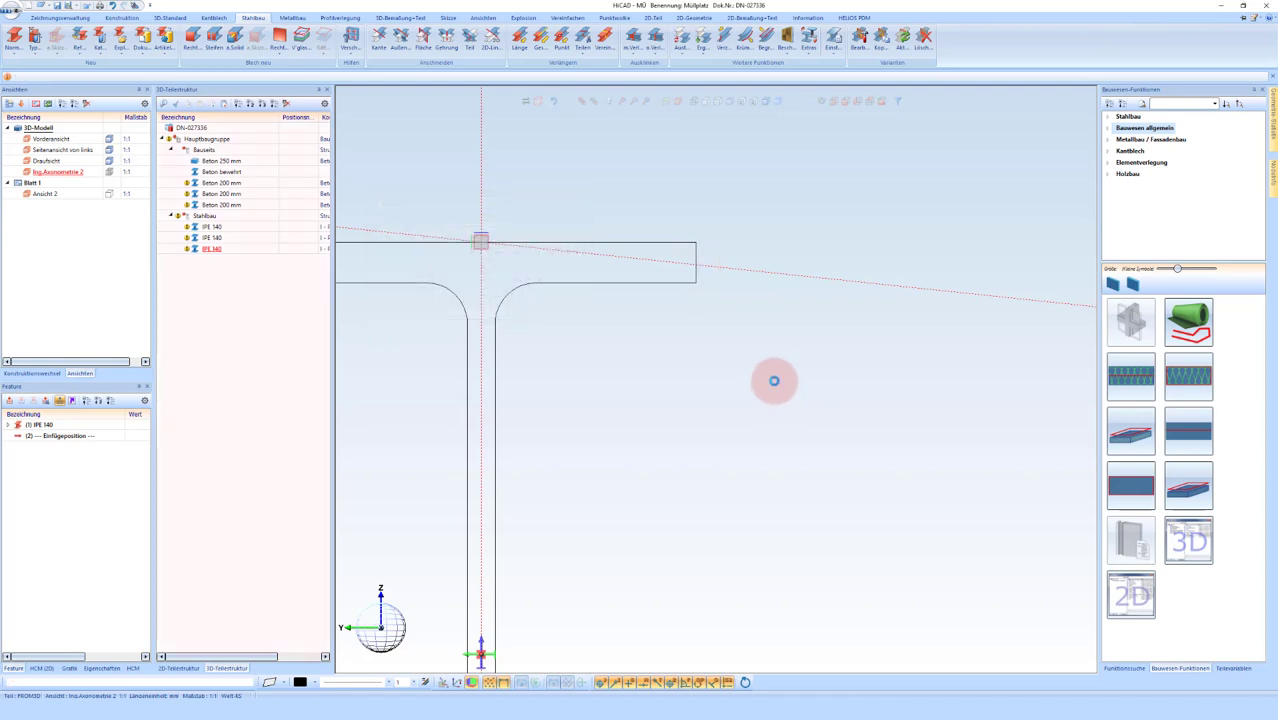
{"action": "scroll", "coordinate": [812, 313], "scroll_direction": "down", "scroll_amount": 1}
{"action": "scroll", "coordinate": [717, 286], "scroll_direction": "down", "scroll_amount": 1}
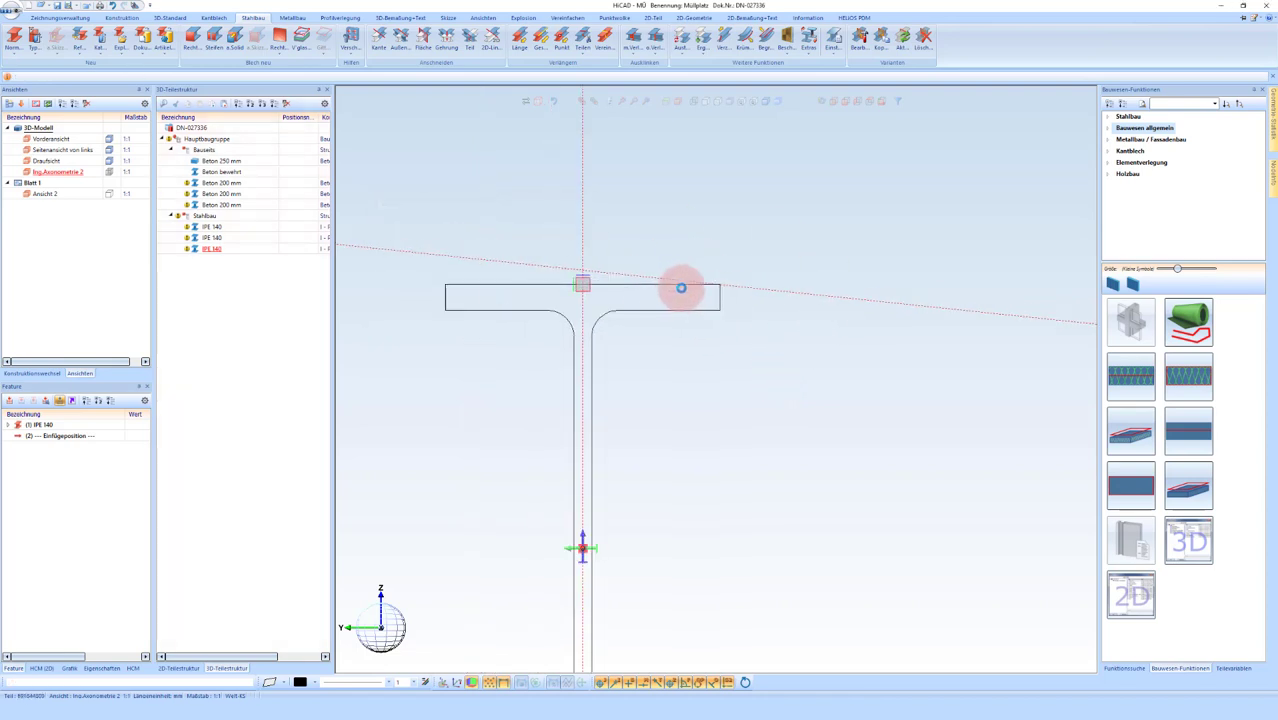
{"action": "scroll", "coordinate": [681, 288], "scroll_direction": "down", "scroll_amount": 1}
{"action": "scroll", "coordinate": [699, 277], "scroll_direction": "down", "scroll_amount": 1}
{"action": "scroll", "coordinate": [676, 240], "scroll_direction": "down", "scroll_amount": 1}
{"action": "scroll", "coordinate": [742, 294], "scroll_direction": "down", "scroll_amount": 2}
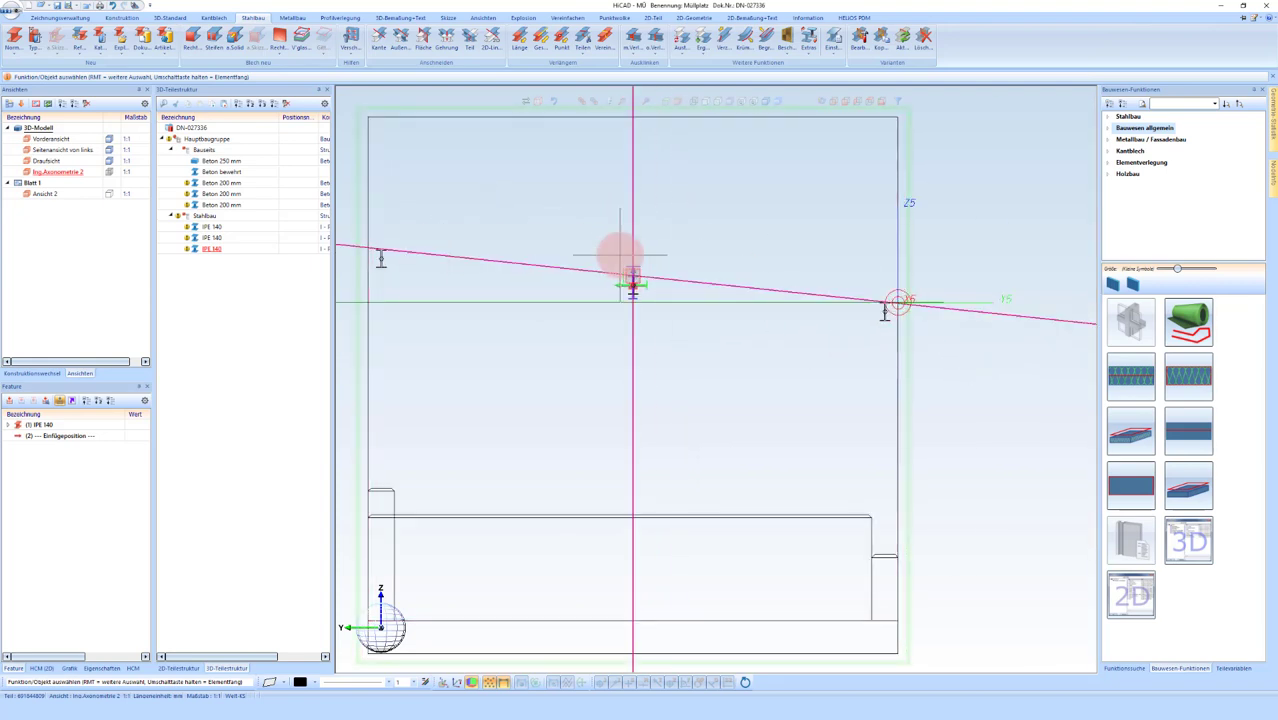
Step: Delete the auxiliary guidelines from the drawing
{"action": "right_click", "coordinate": [566, 217]}
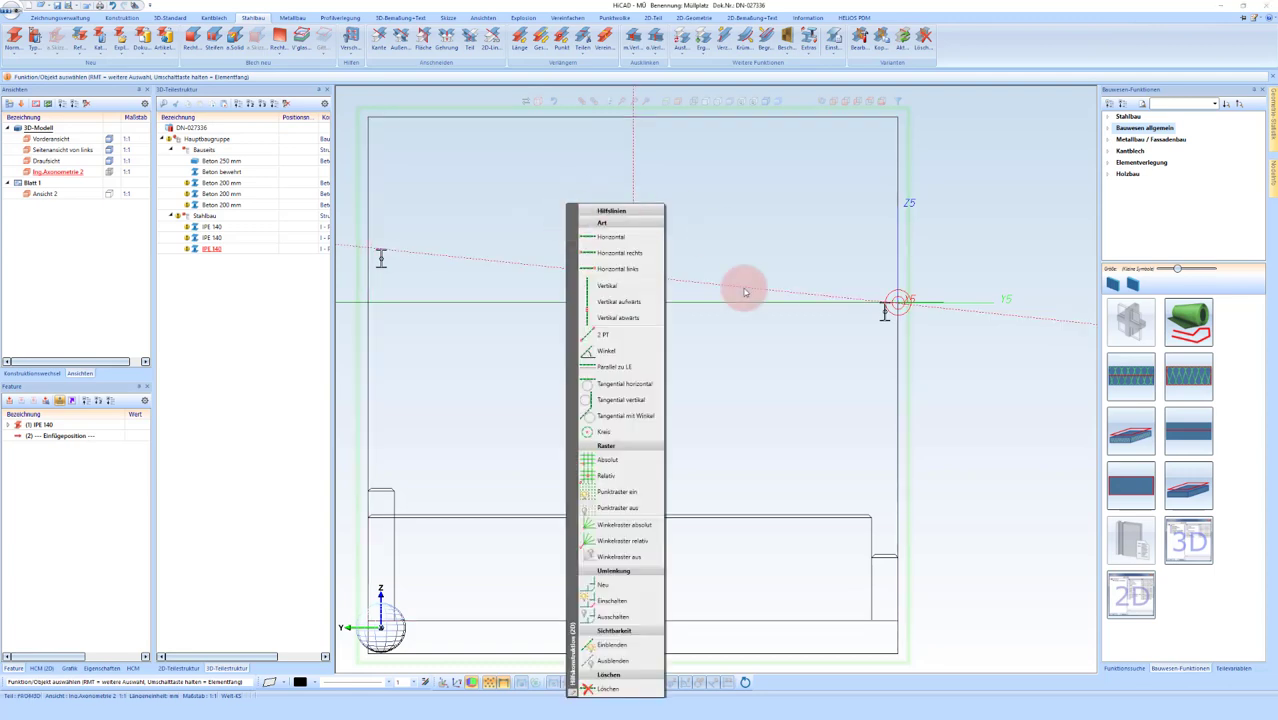
{"action": "left_click", "coordinate": [606, 689]}
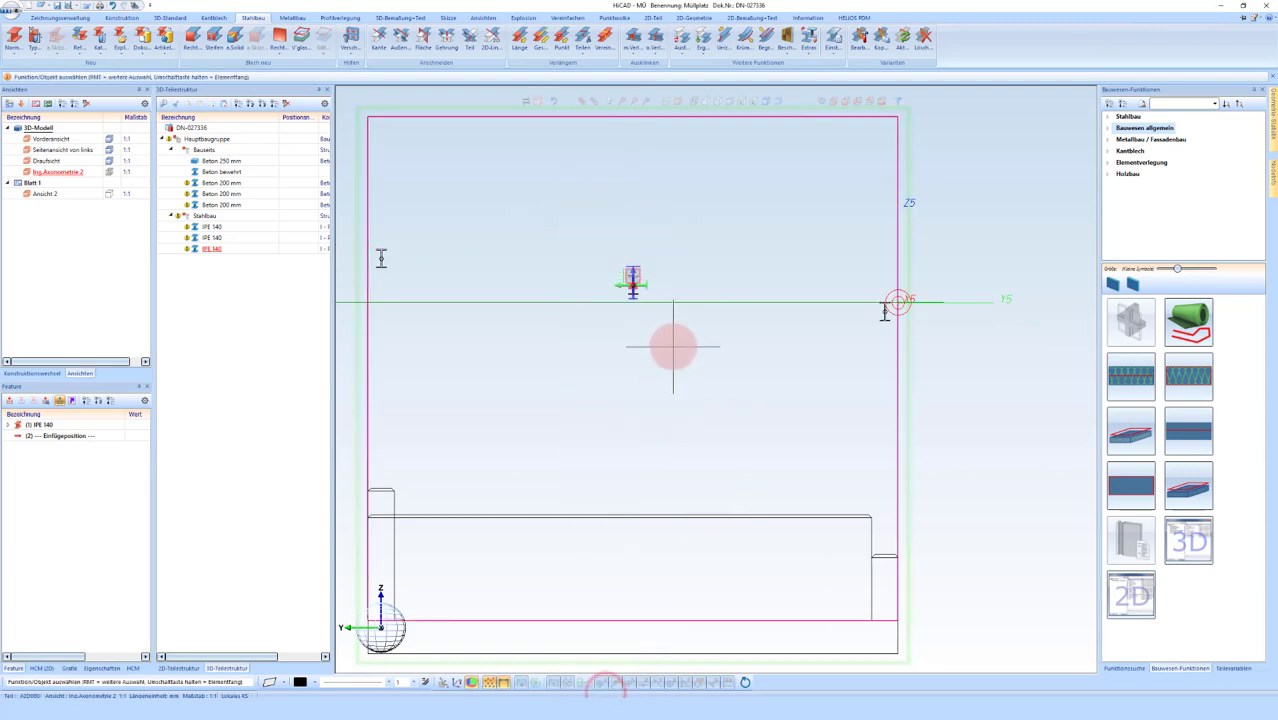
{"action": "scroll", "coordinate": [673, 345], "scroll_direction": "down", "scroll_amount": 3}
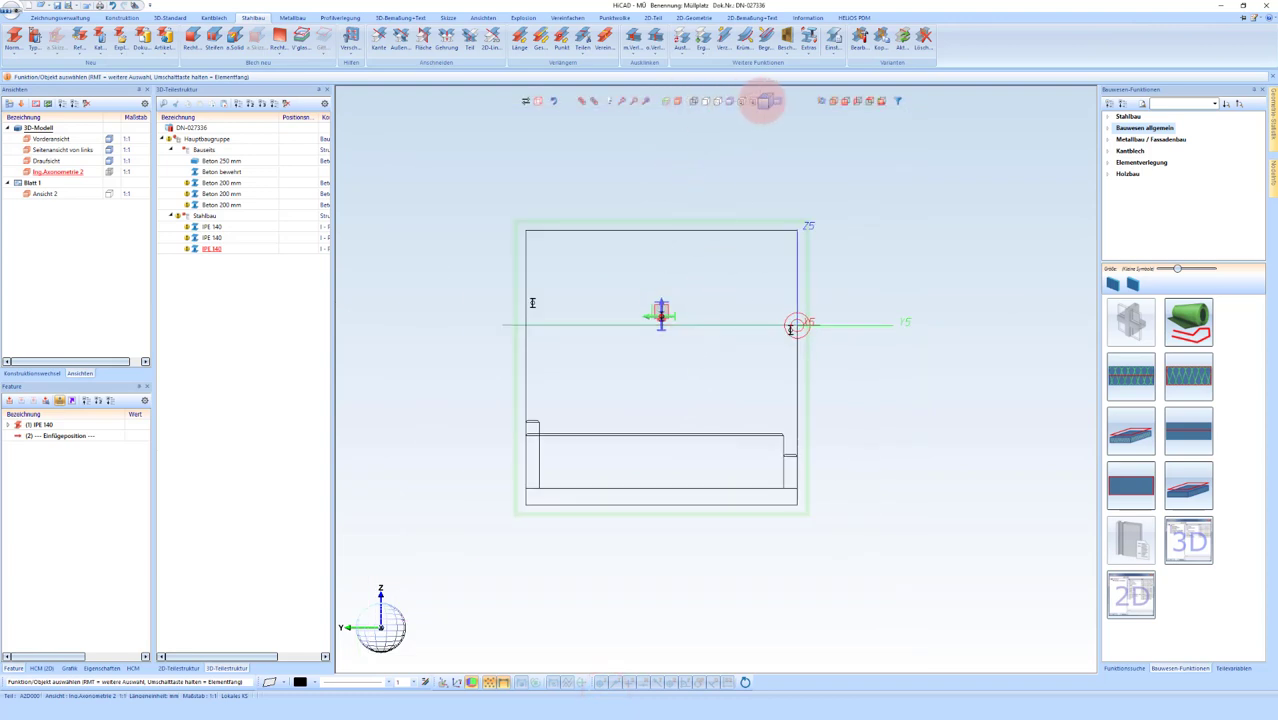
Step: Switch to a shaded 3-D view and orbit to show the wall, box base and three beams
{"action": "left_click", "coordinate": [763, 101]}
{"action": "left_click_drag", "start_coordinate": [719, 343], "coordinate": [641, 357]}
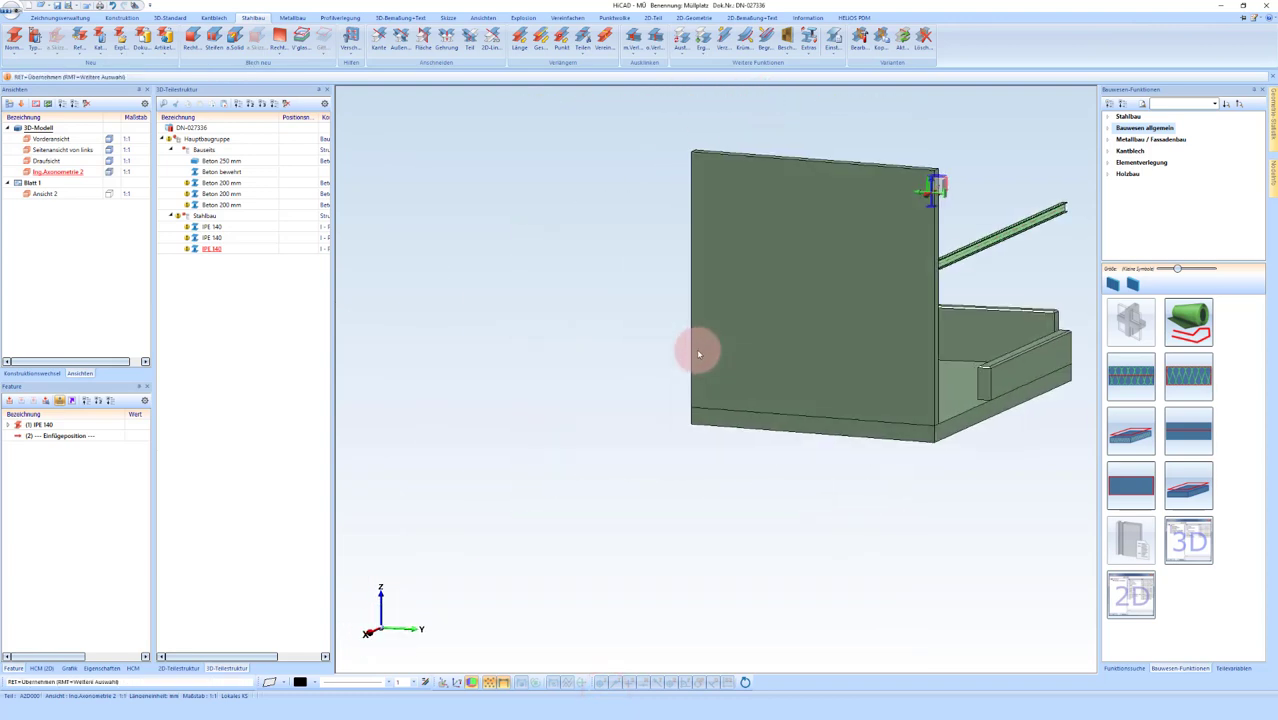
{"action": "scroll", "coordinate": [999, 342], "scroll_direction": "up", "scroll_amount": 3}
{"action": "scroll", "coordinate": [884, 362], "scroll_direction": "up", "scroll_amount": 3}
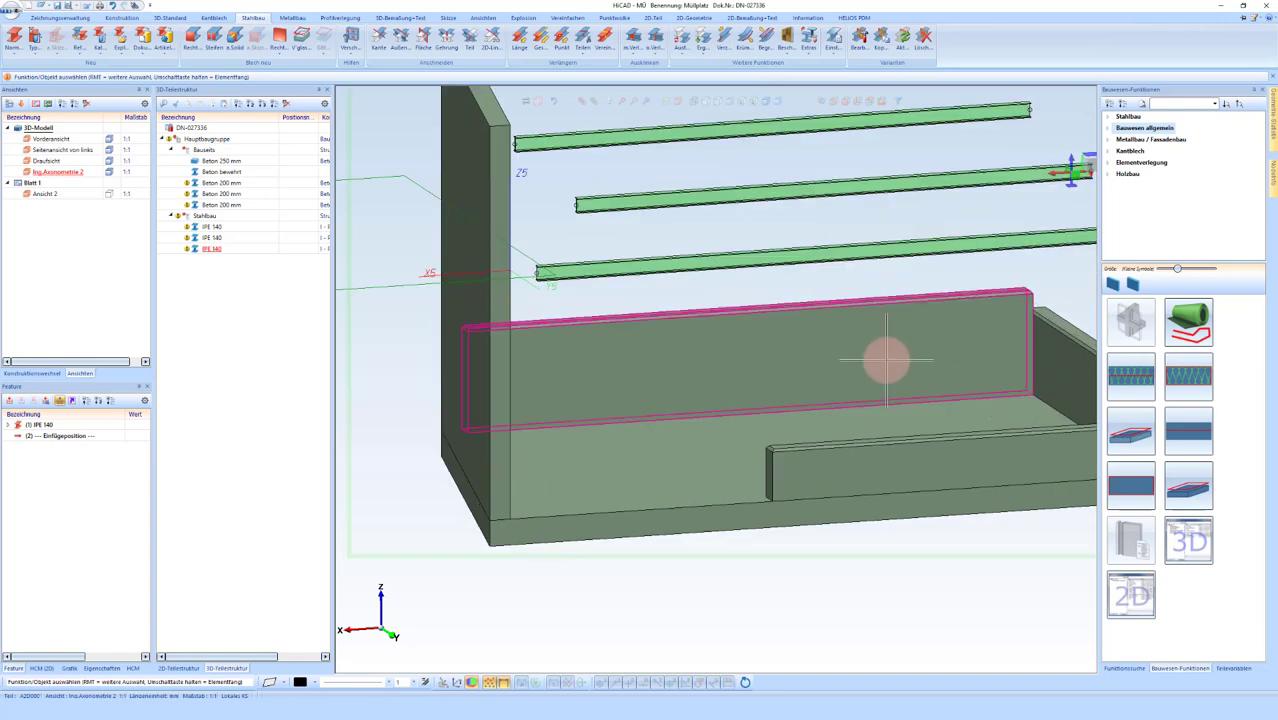
{"action": "middle_click_drag", "start_coordinate": [814, 383], "coordinate": [765, 382]}
{"action": "scroll", "coordinate": [856, 360], "scroll_direction": "down", "scroll_amount": 3}
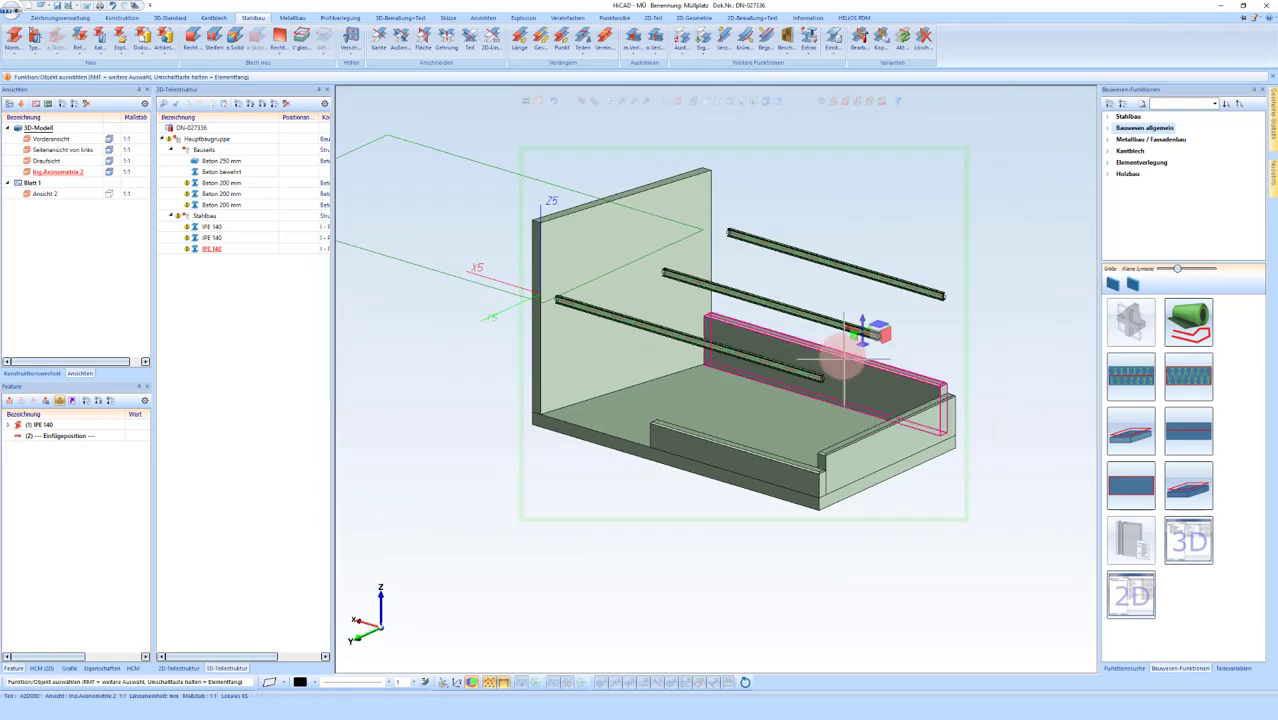
{"action": "scroll", "coordinate": [664, 230], "scroll_direction": "up", "scroll_amount": 3}
{"action": "scroll", "coordinate": [575, 335], "scroll_direction": "down", "scroll_amount": 2}
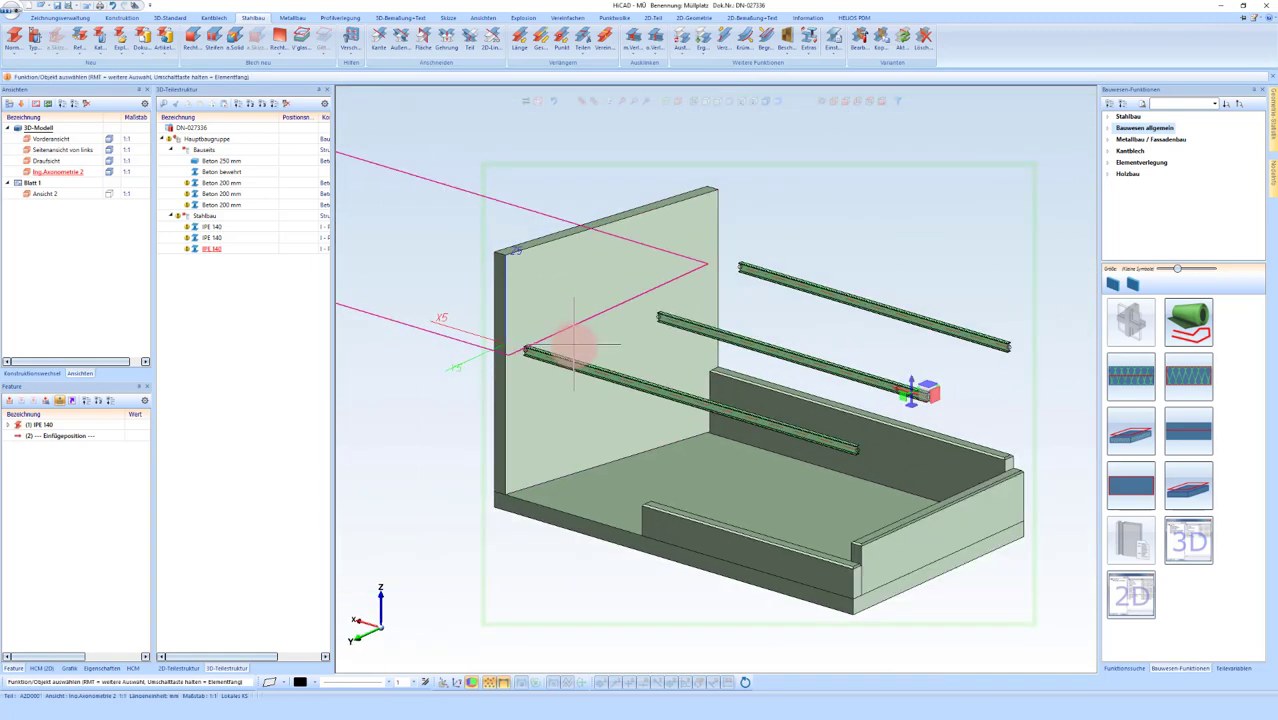
{"action": "scroll", "coordinate": [845, 590], "scroll_direction": "up", "scroll_amount": 3}
{"action": "scroll", "coordinate": [845, 597], "scroll_direction": "down", "scroll_amount": 2}
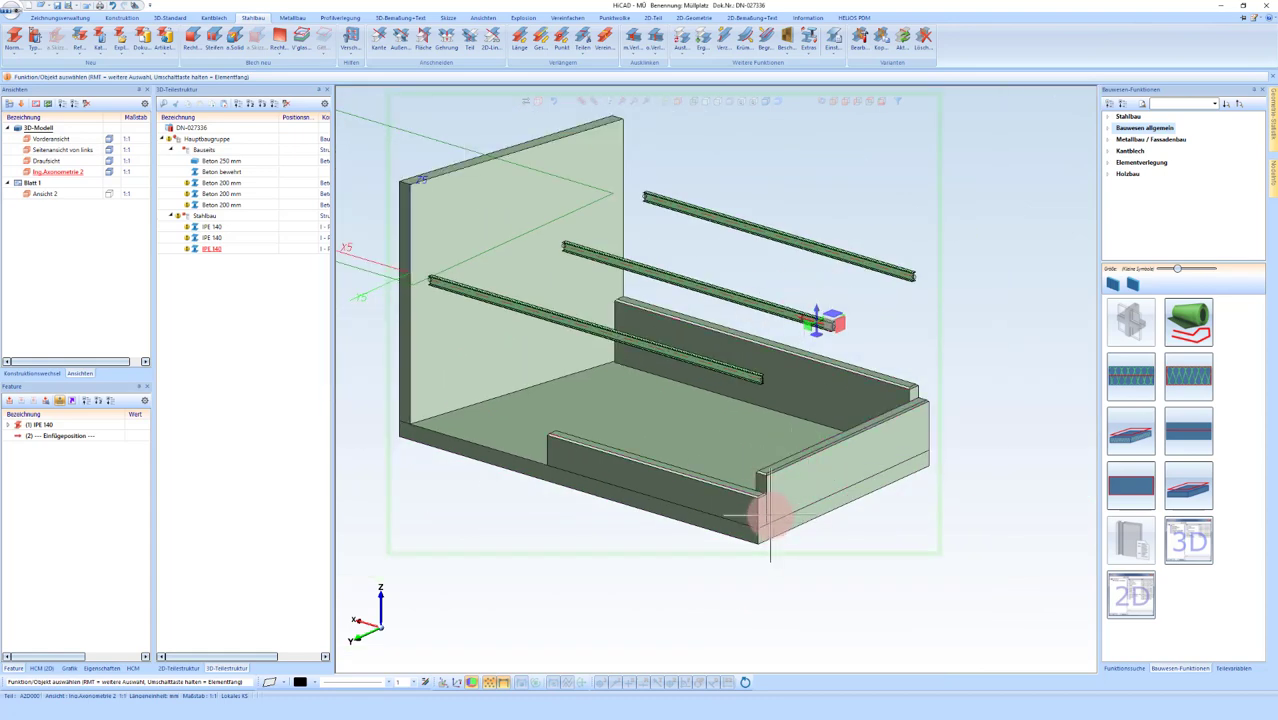
{"action": "scroll", "coordinate": [770, 515], "scroll_direction": "up", "scroll_amount": 1}
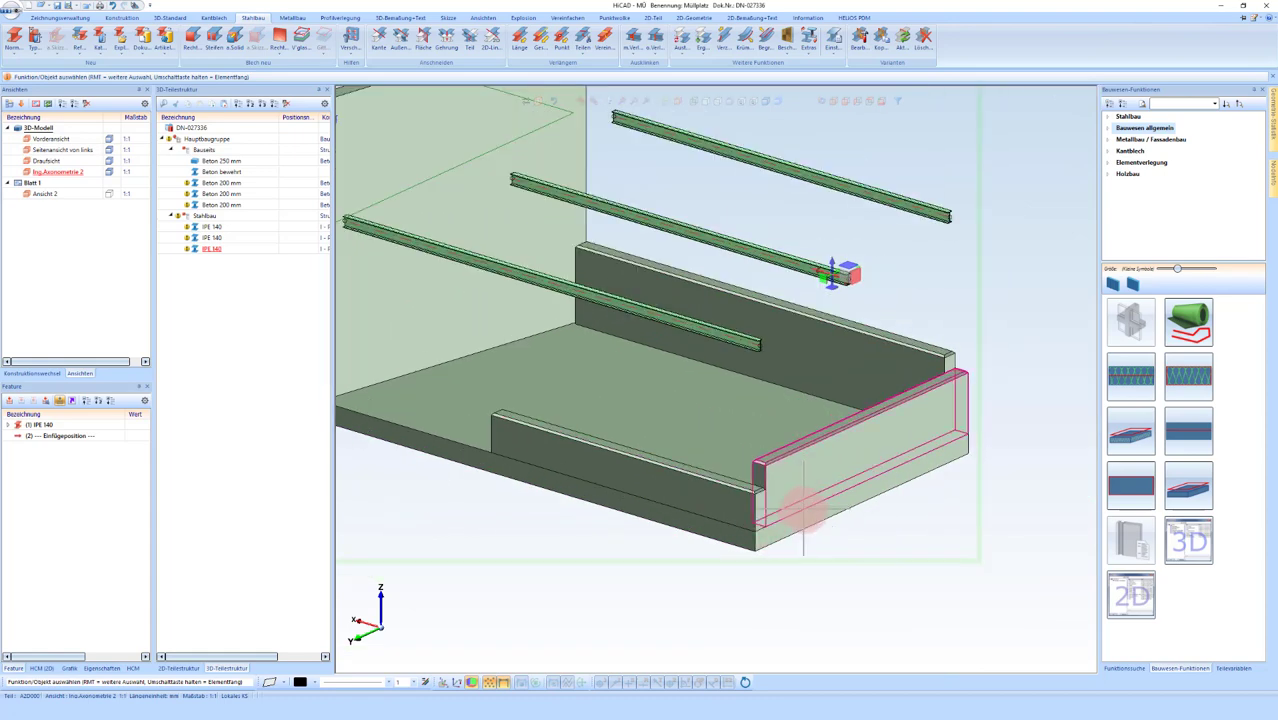
{"action": "scroll", "coordinate": [780, 390], "scroll_direction": "down", "scroll_amount": 1}
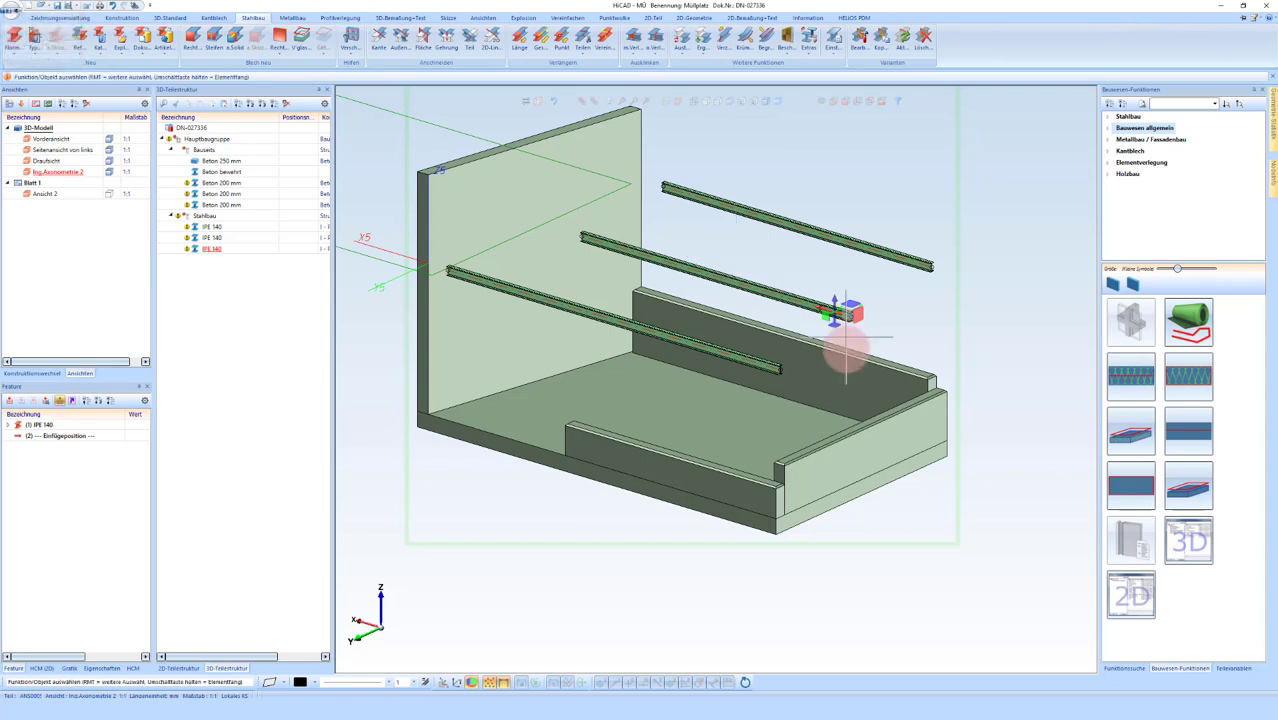
Step: Trim all three IPE 140 beams to the box's front bottom edge with Profile anschneiden an 3D-Kante
{"action": "left_click", "coordinate": [765, 364]}
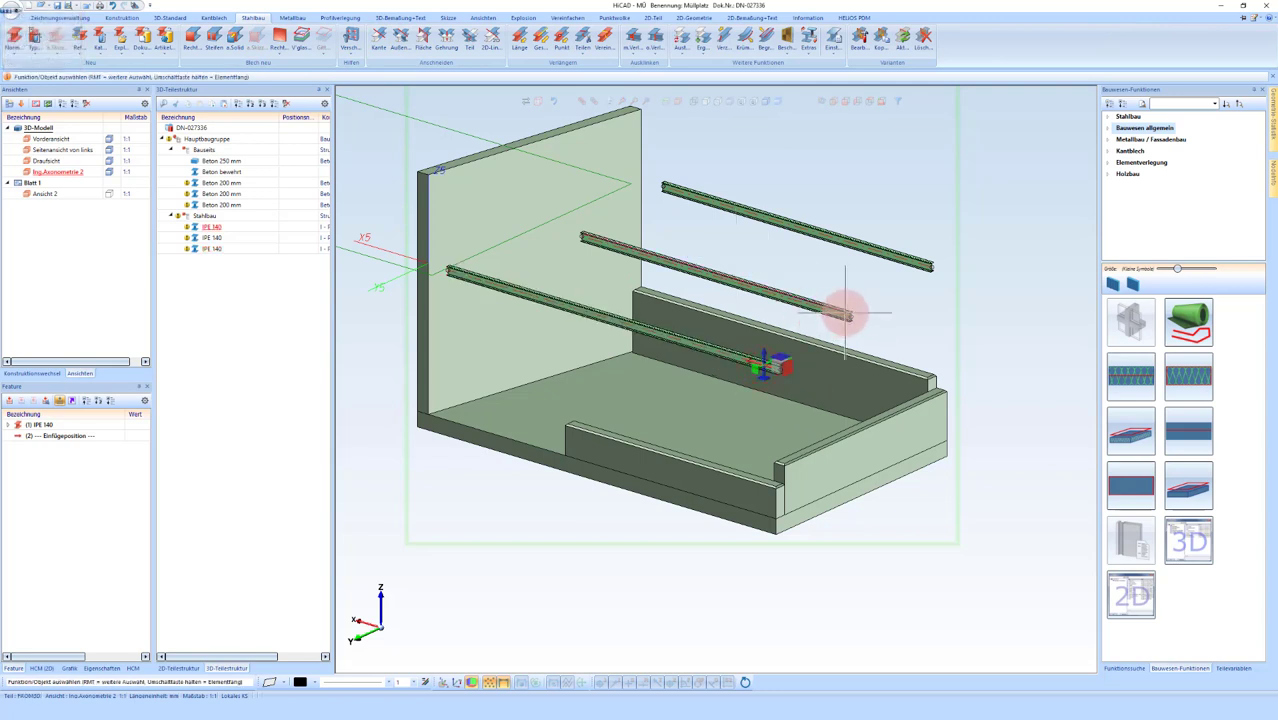
{"action": "left_click", "coordinate": [845, 313], "text": "ctrl"}
{"action": "left_click", "coordinate": [922, 265], "text": "ctrl"}
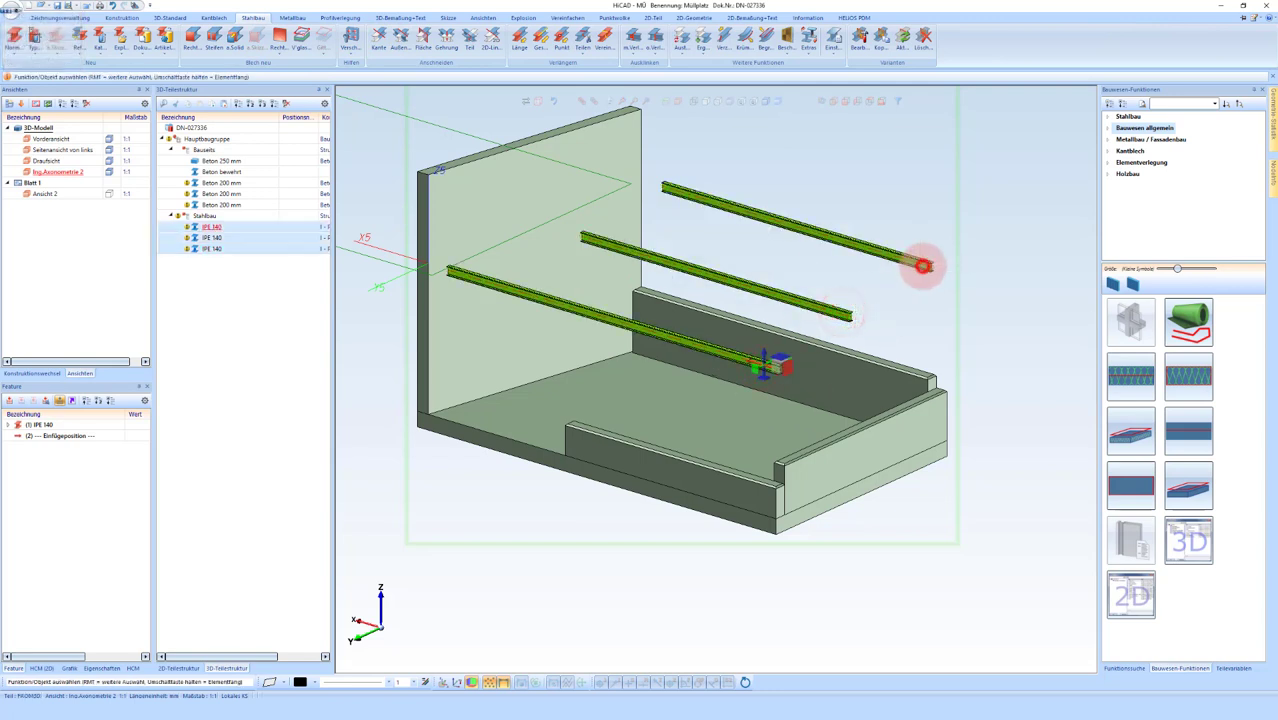
{"action": "right_click", "coordinate": [922, 265]}
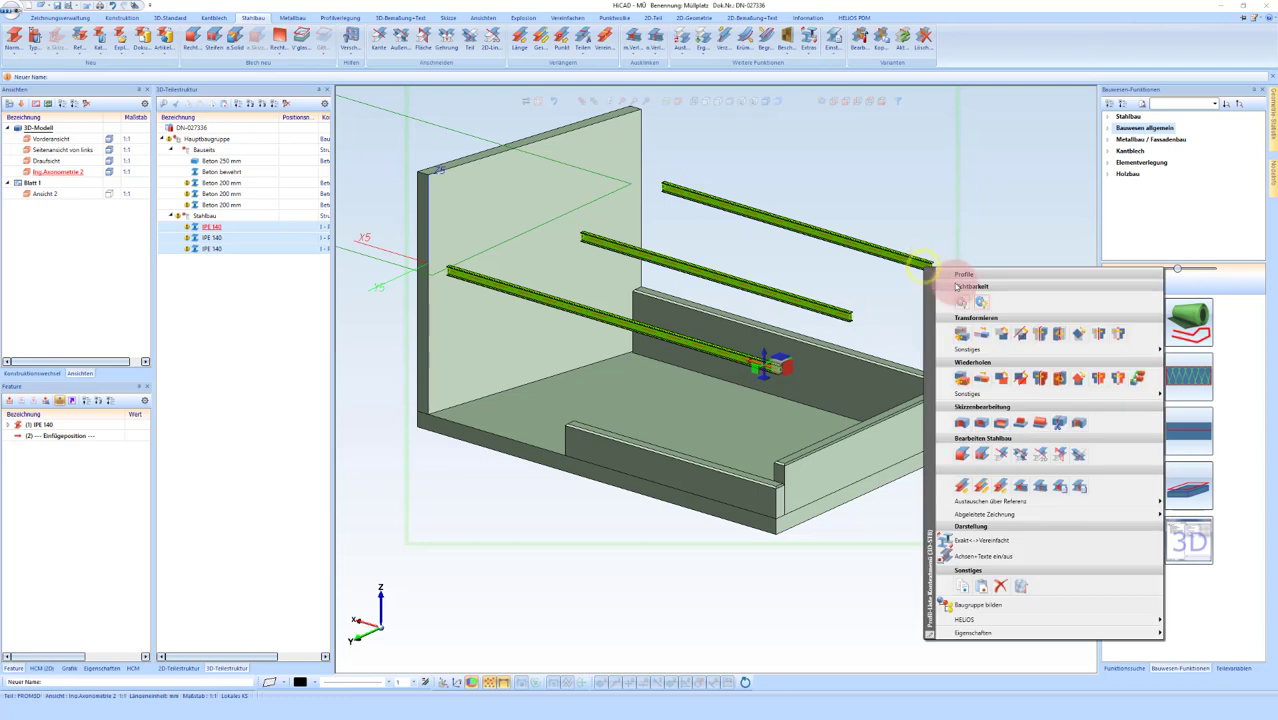
{"action": "left_click", "coordinate": [1001, 456]}
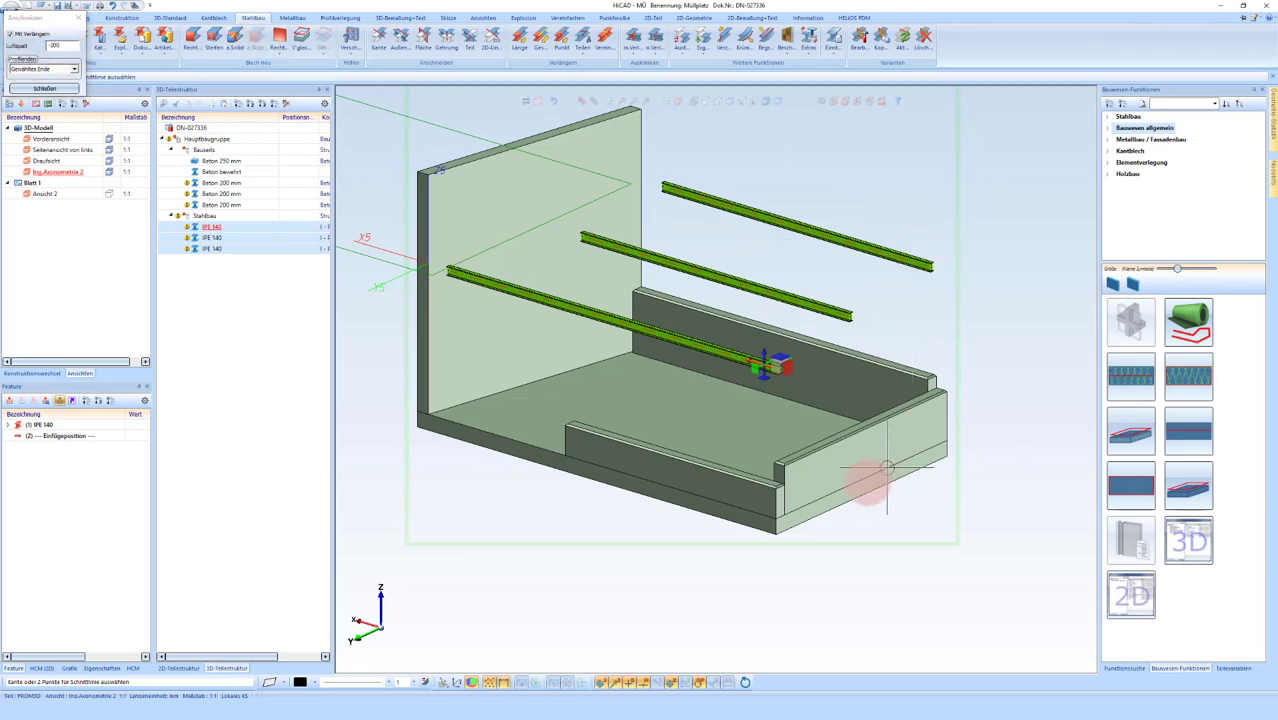
{"action": "left_click", "coordinate": [840, 492]}
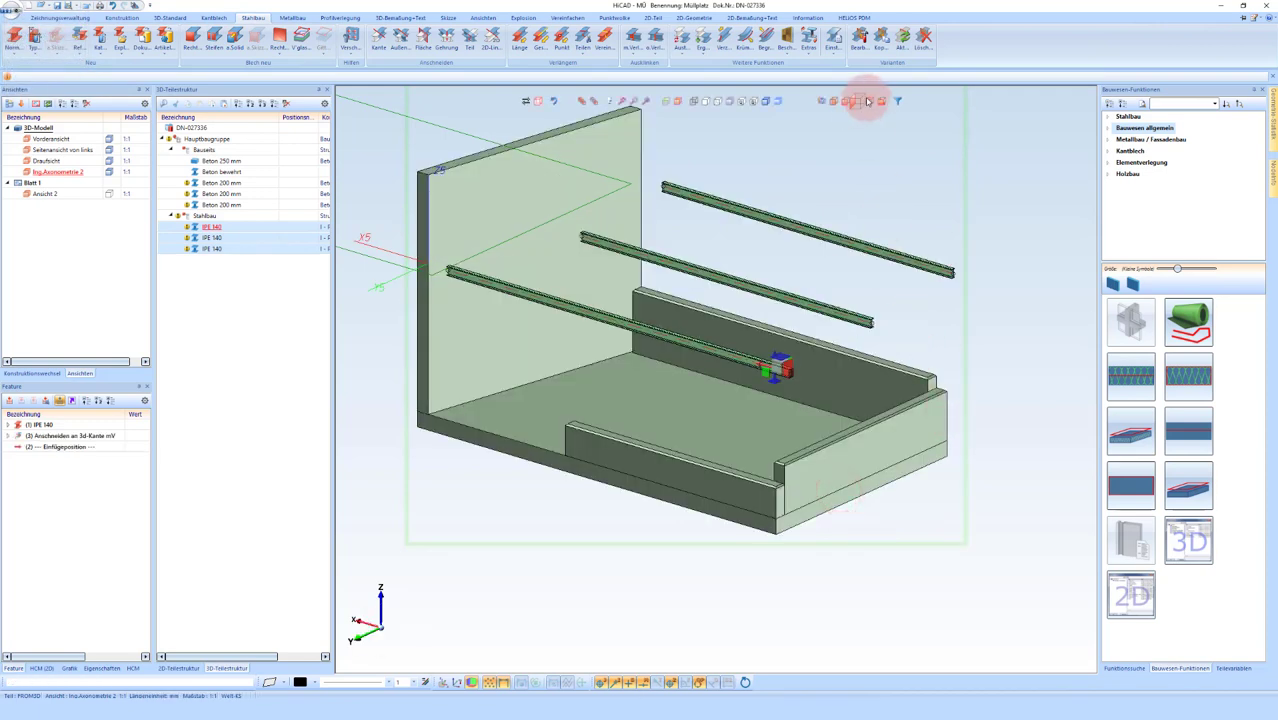
Step: Trim the top, middle and bottom beams at the wall plate with a 20 mm Luftspalt
{"action": "left_click", "coordinate": [868, 101]}
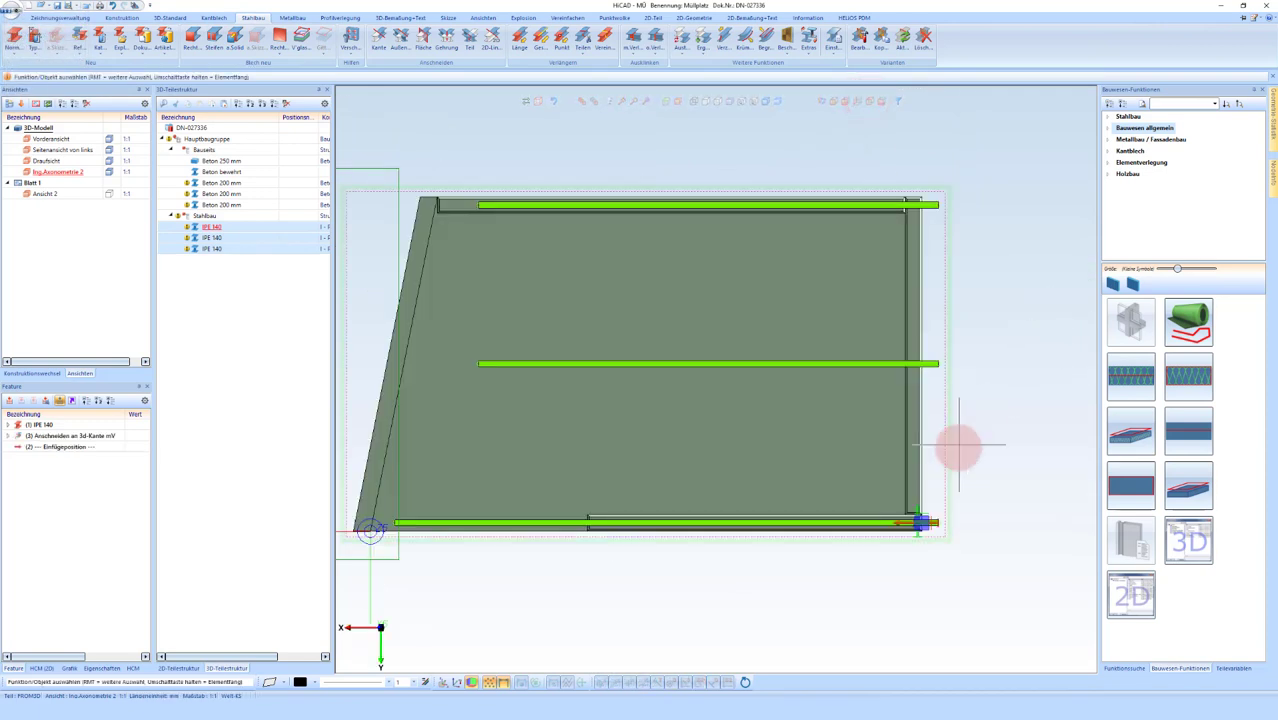
{"action": "left_click", "coordinate": [833, 103]}
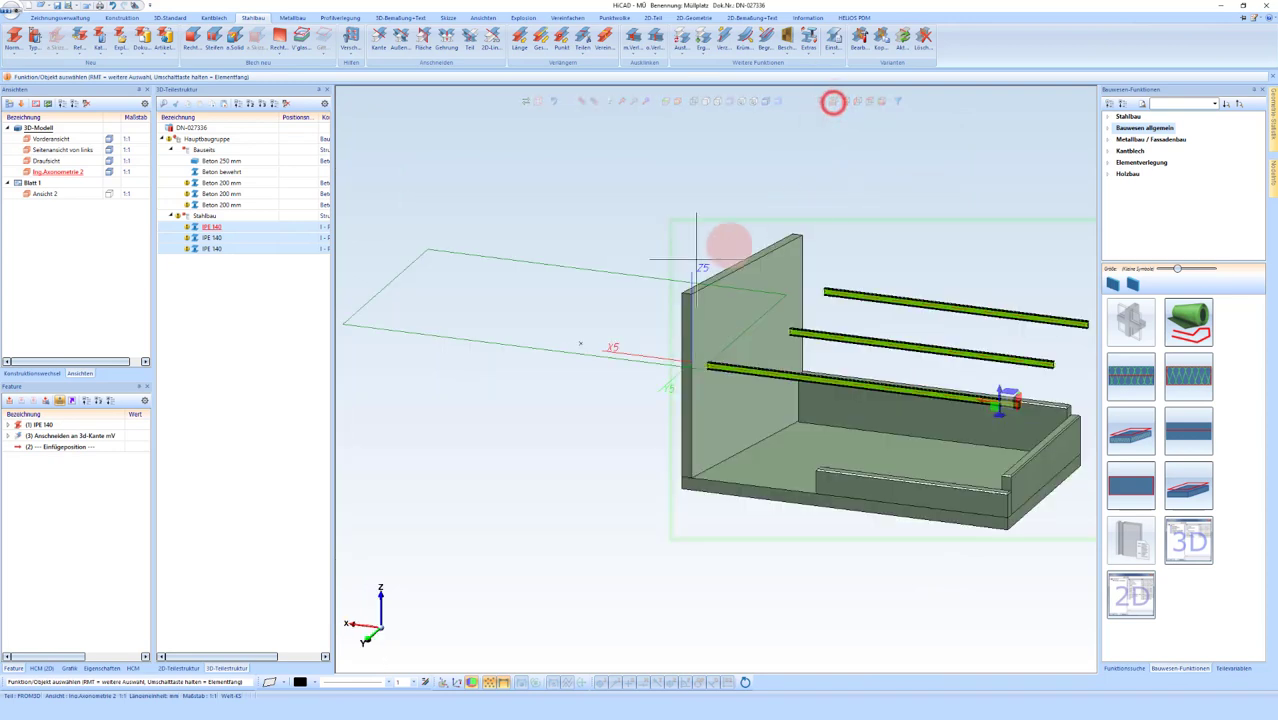
{"action": "left_click", "coordinate": [796, 348]}
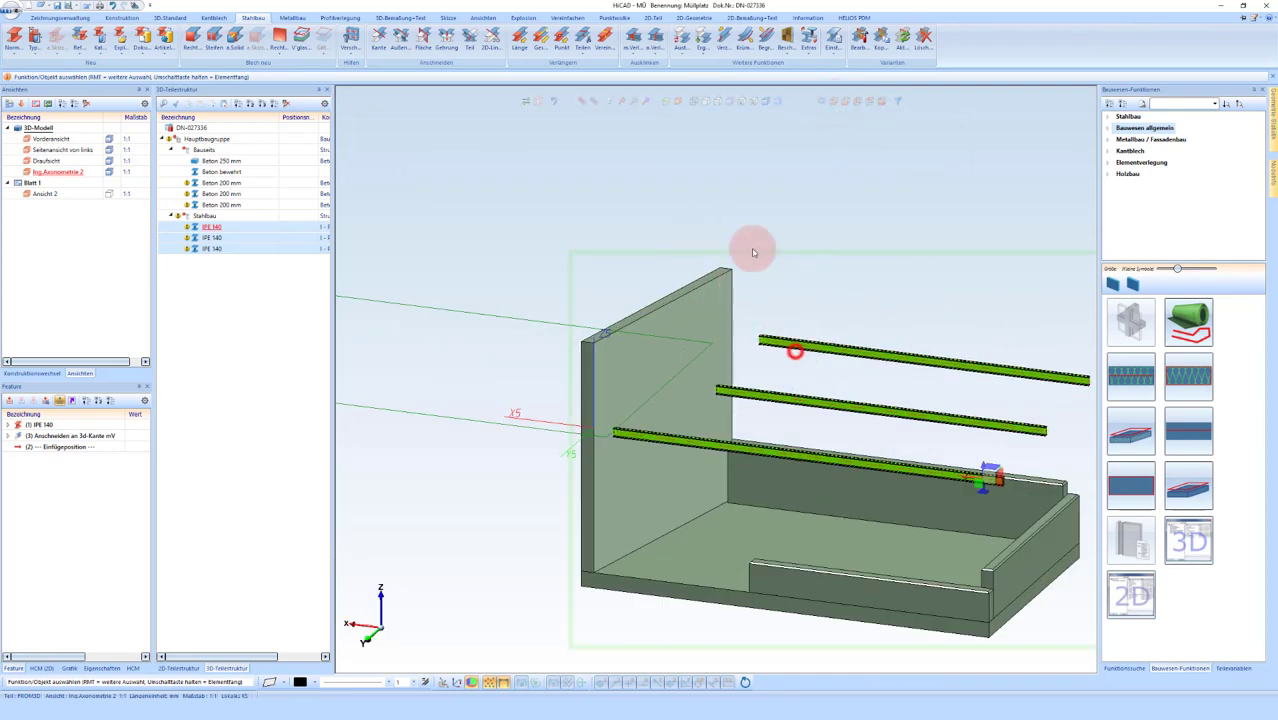
{"action": "left_click", "coordinate": [379, 37]}
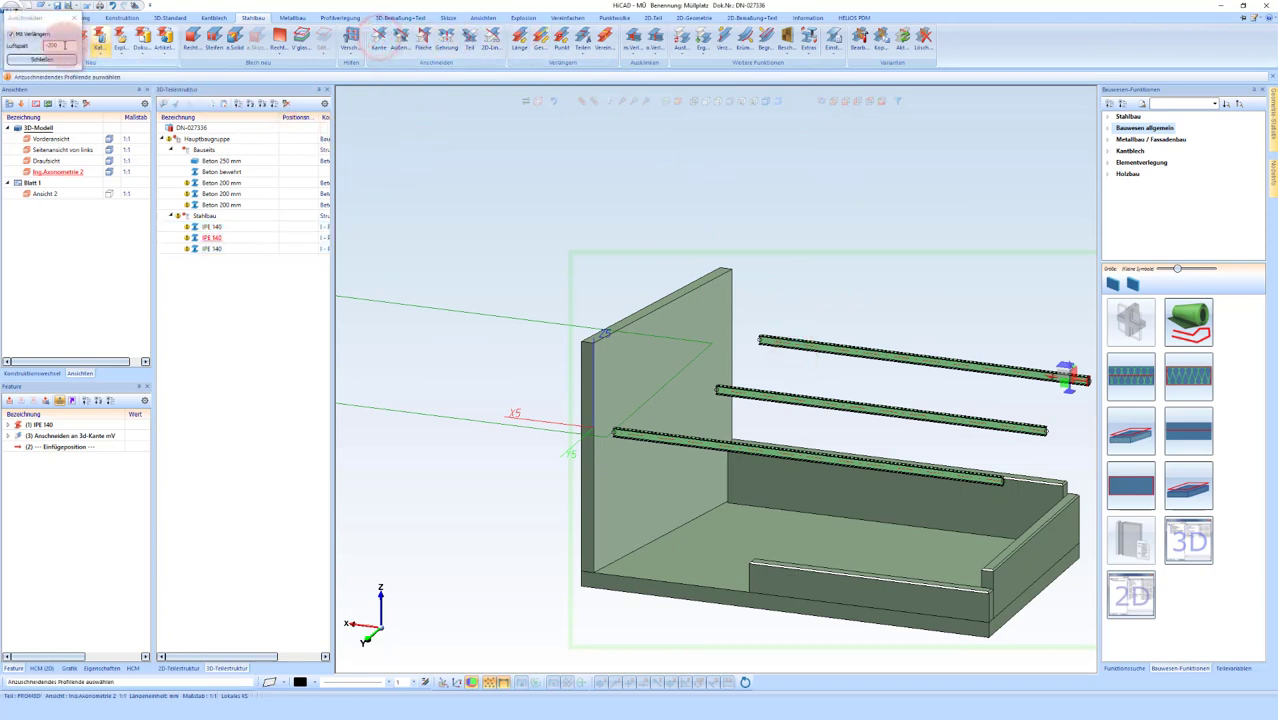
{"action": "left_click", "coordinate": [63, 44]}
{"action": "type", "text": "20"}
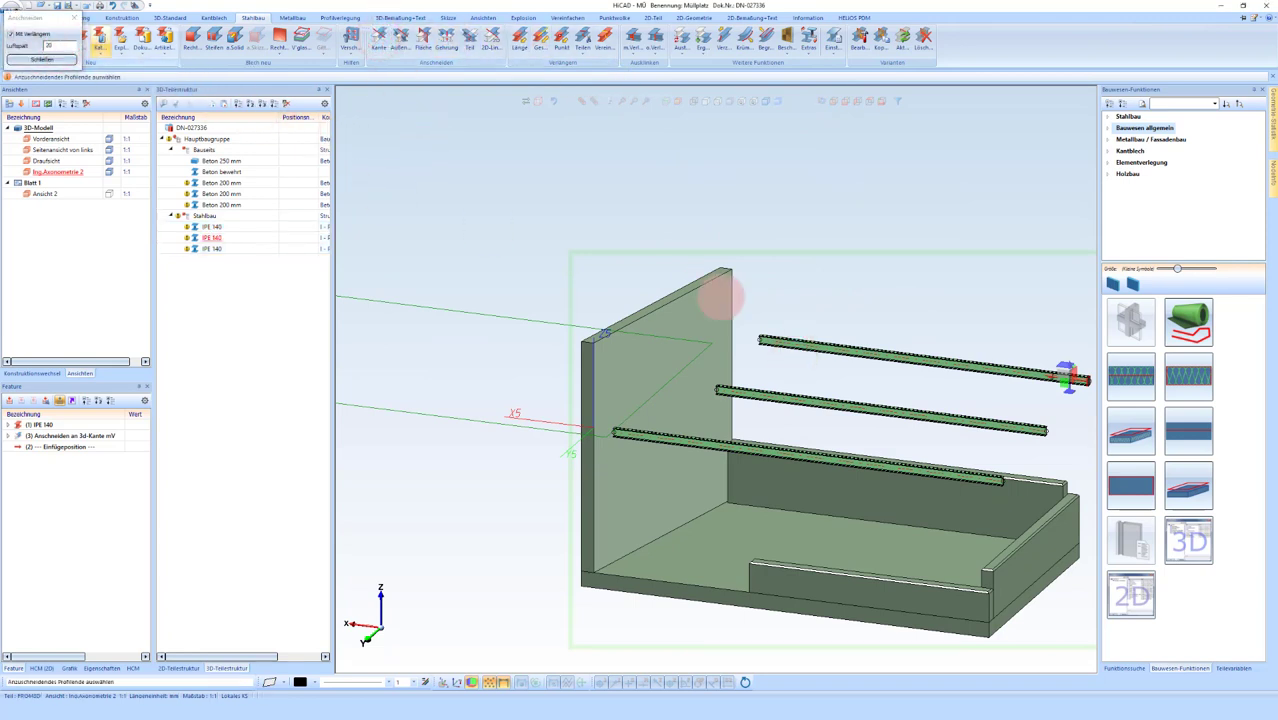
{"action": "left_click", "coordinate": [786, 341]}
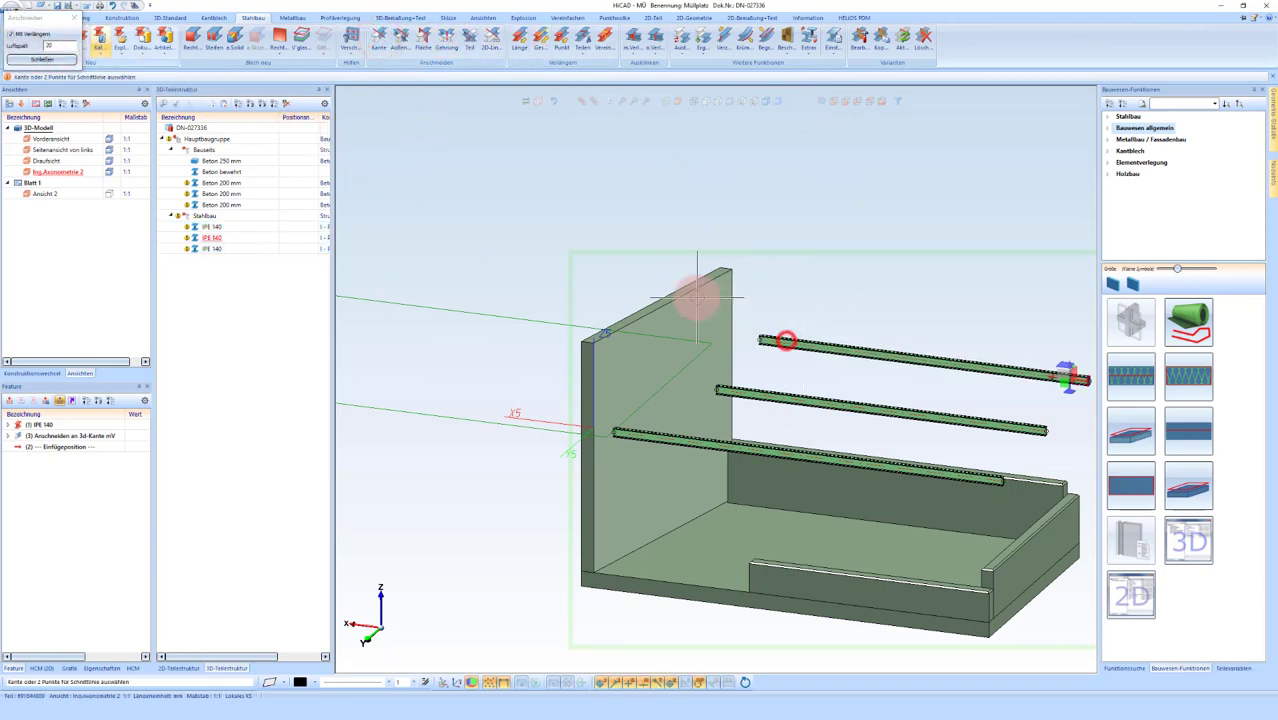
{"action": "left_click", "coordinate": [726, 392]}
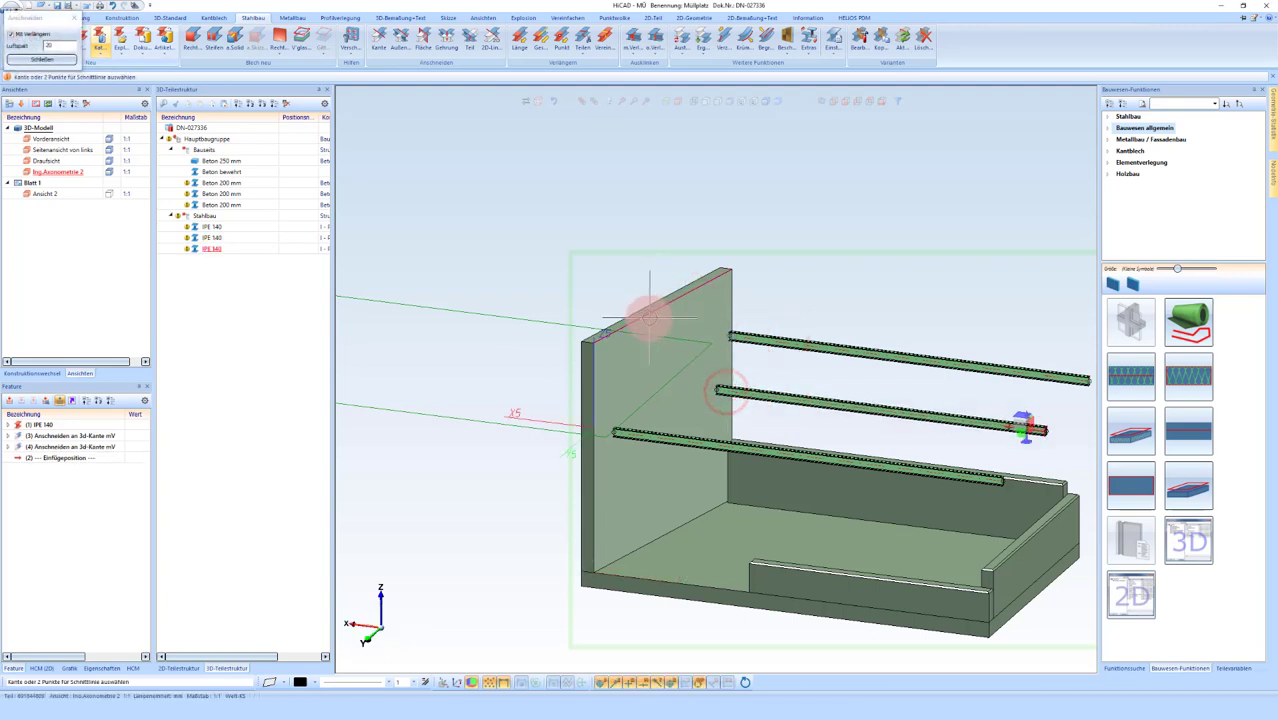
{"action": "left_click", "coordinate": [627, 435]}
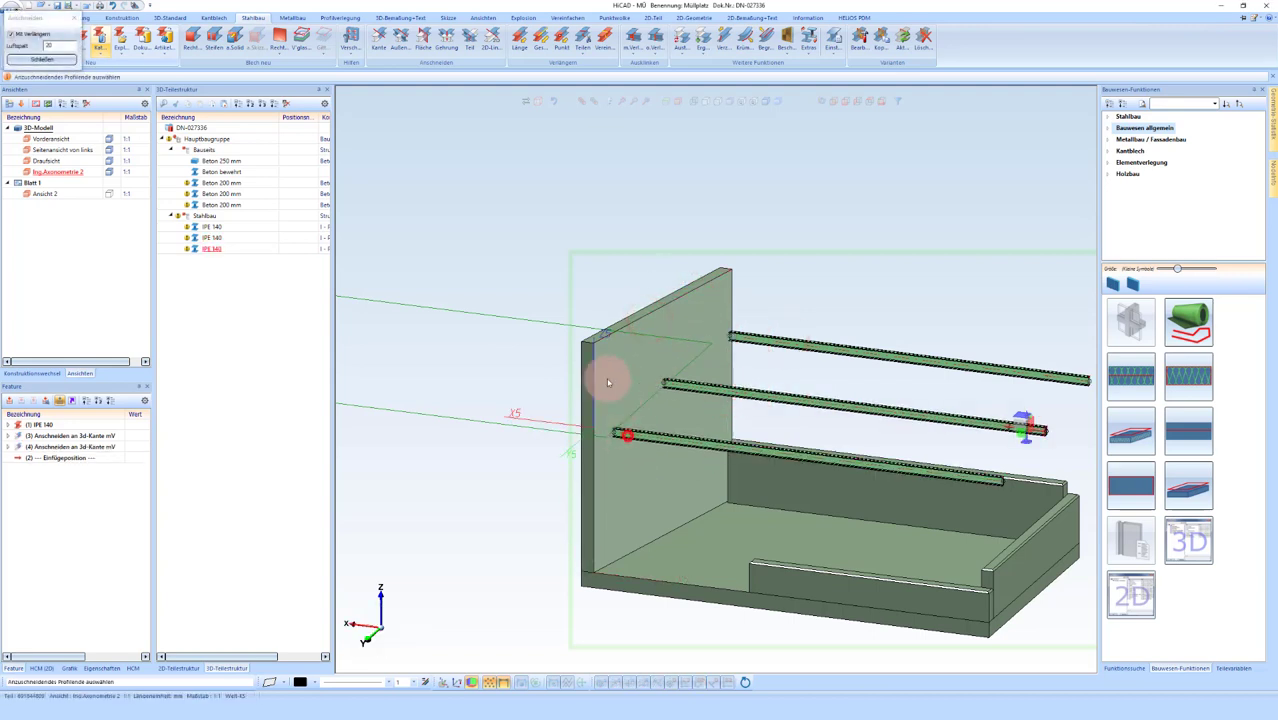
{"action": "left_click", "coordinate": [605, 337]}
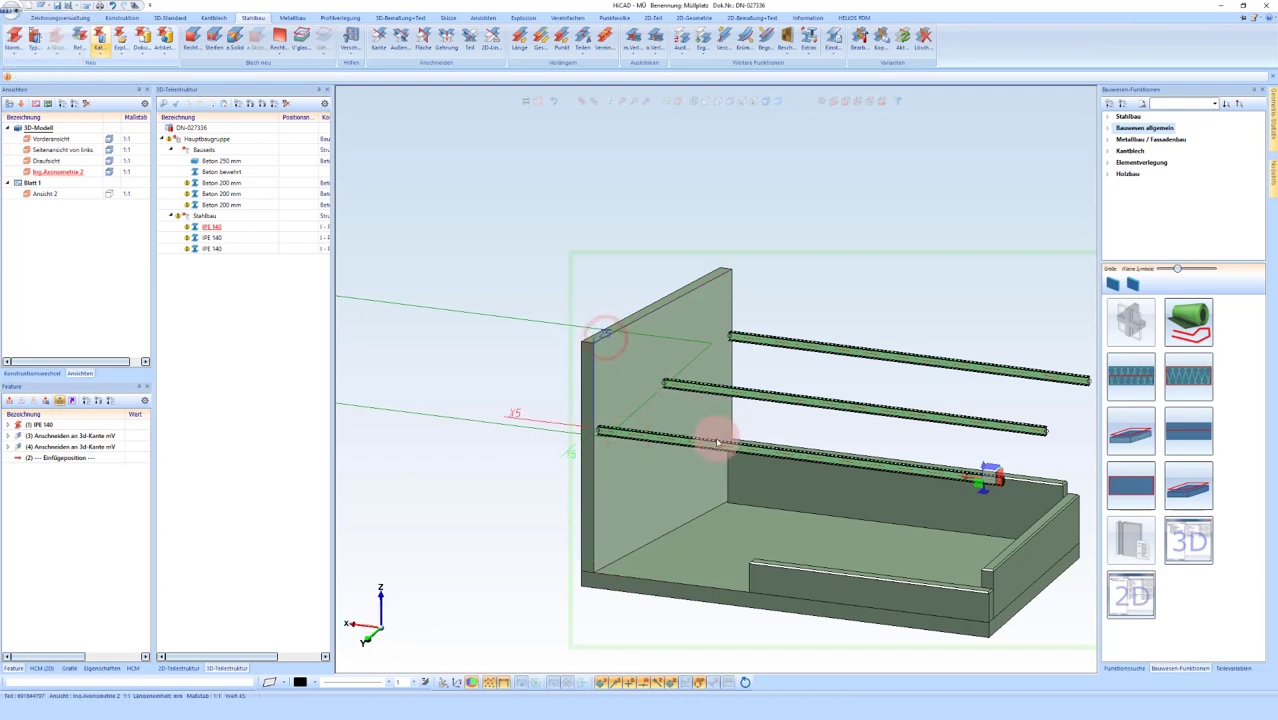
{"action": "scroll", "coordinate": [632, 380], "scroll_direction": "down", "scroll_amount": 2}
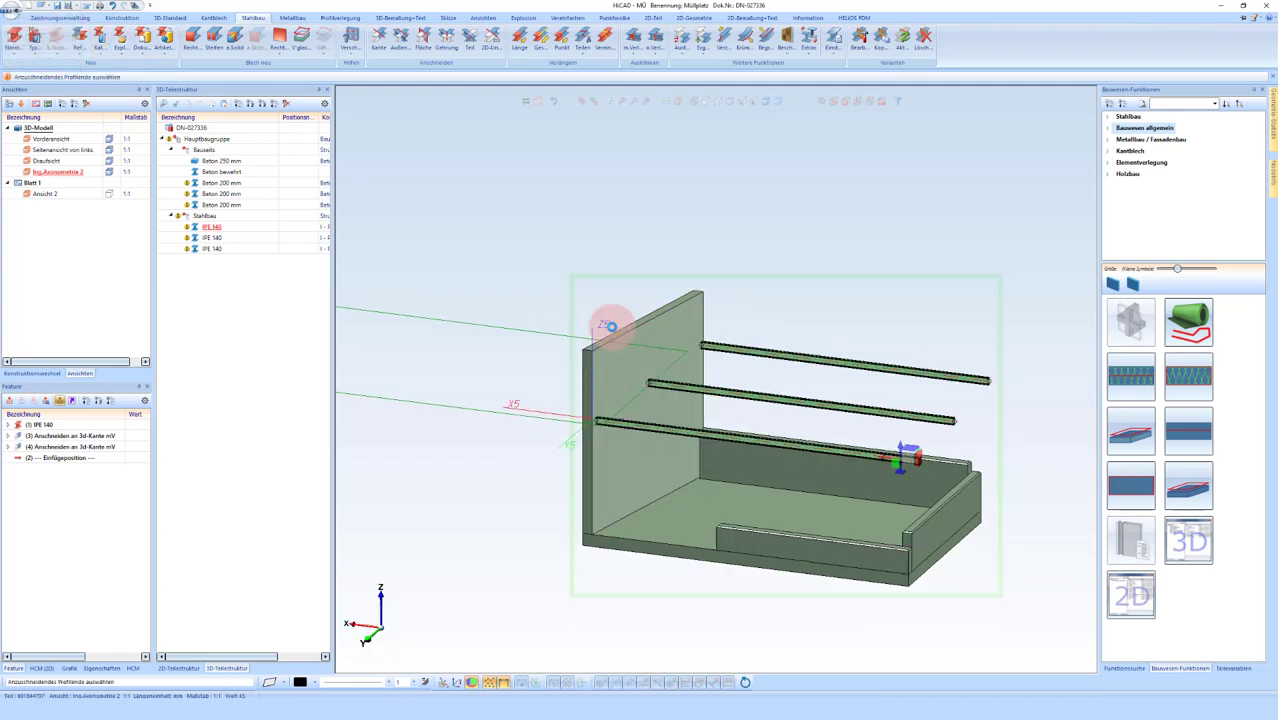
Step: Remove the current working plane and orbit to view the box from another side
{"action": "right_click", "coordinate": [553, 333]}
{"action": "left_click", "coordinate": [673, 683]}
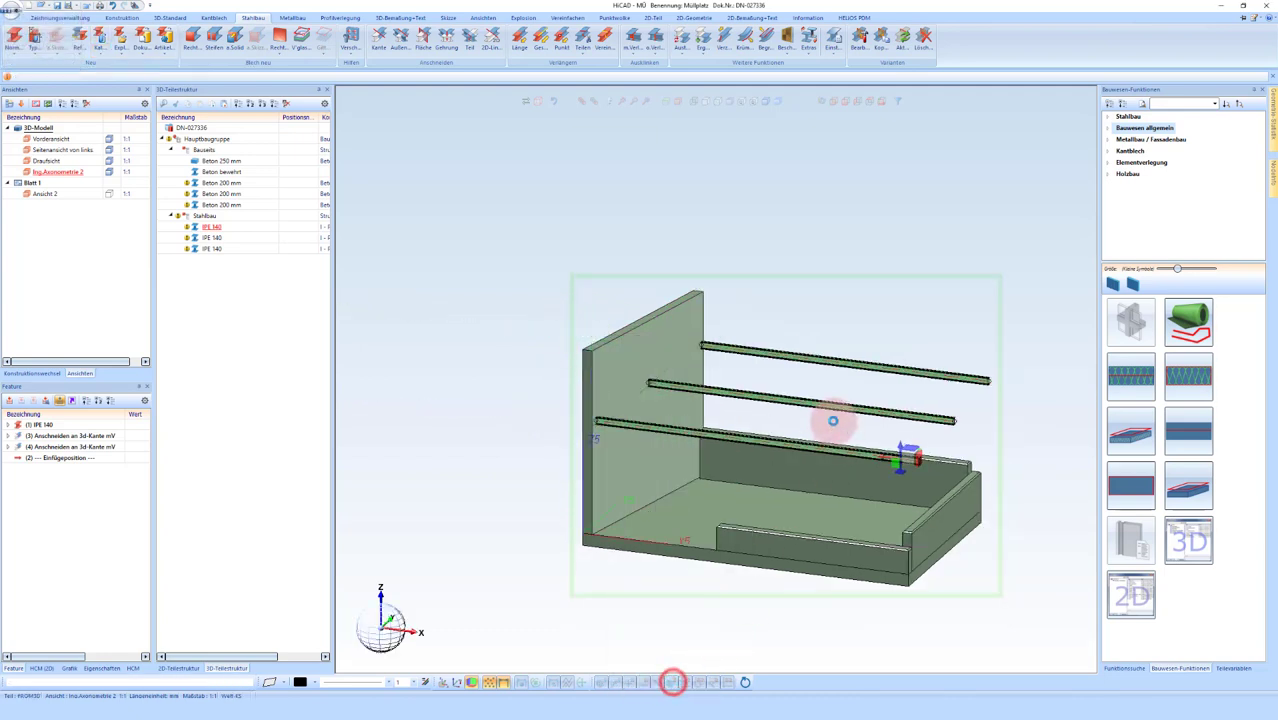
{"action": "mouse_move", "coordinate": [912, 512]}
{"action": "middle_mouse_down"}
{"action": "mouse_move", "coordinate": [836, 508]}
{"action": "mouse_move", "coordinate": [807, 487]}
{"action": "mouse_move", "coordinate": [812, 505]}
{"action": "mouse_move", "coordinate": [868, 508]}
{"action": "middle_mouse_up"}
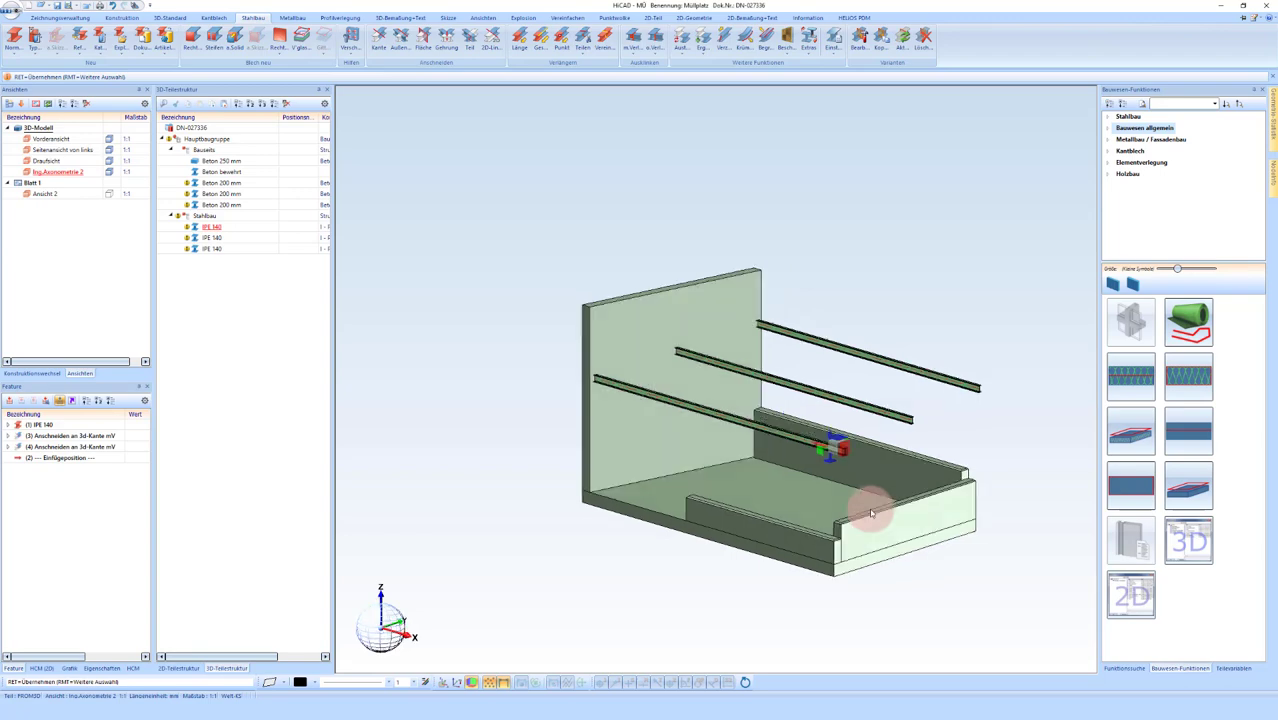
{"action": "scroll", "coordinate": [693, 505], "scroll_direction": "up", "scroll_amount": 2}
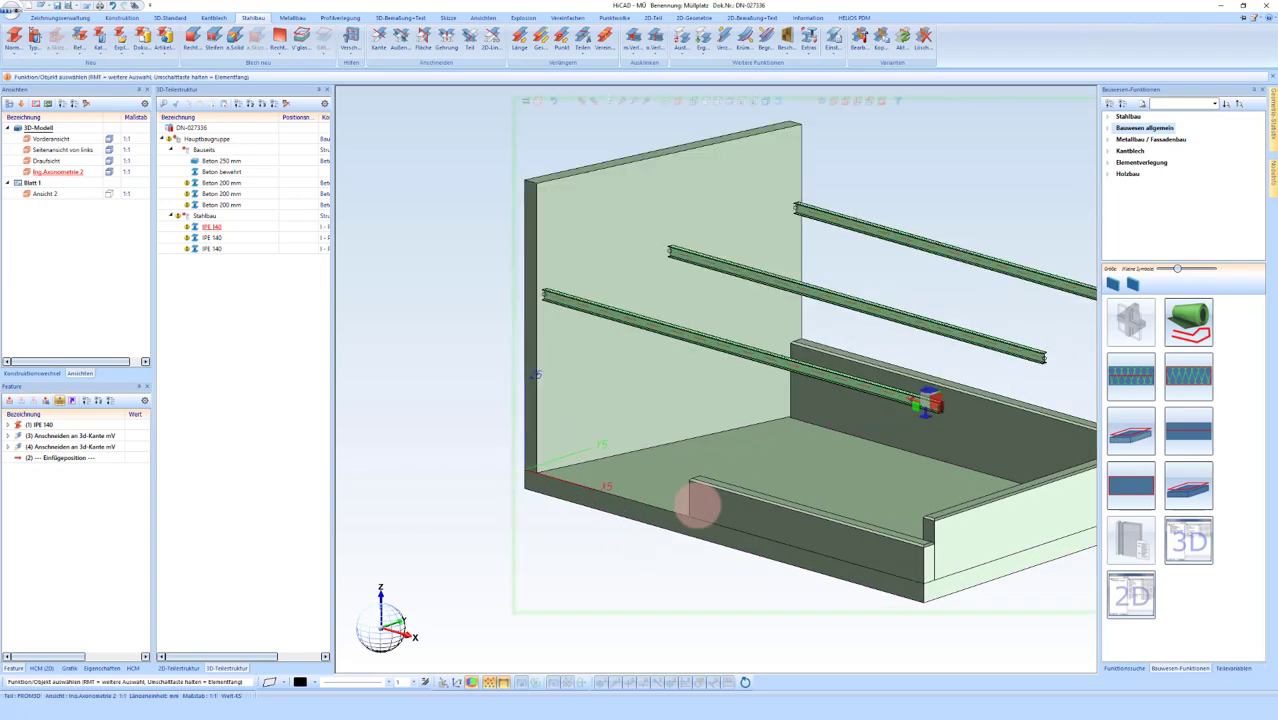
{"action": "scroll", "coordinate": [644, 442], "scroll_direction": "down", "scroll_amount": 2}
{"action": "scroll", "coordinate": [803, 560], "scroll_direction": "up", "scroll_amount": 3}
{"action": "scroll", "coordinate": [803, 560], "scroll_direction": "up", "scroll_amount": 2}
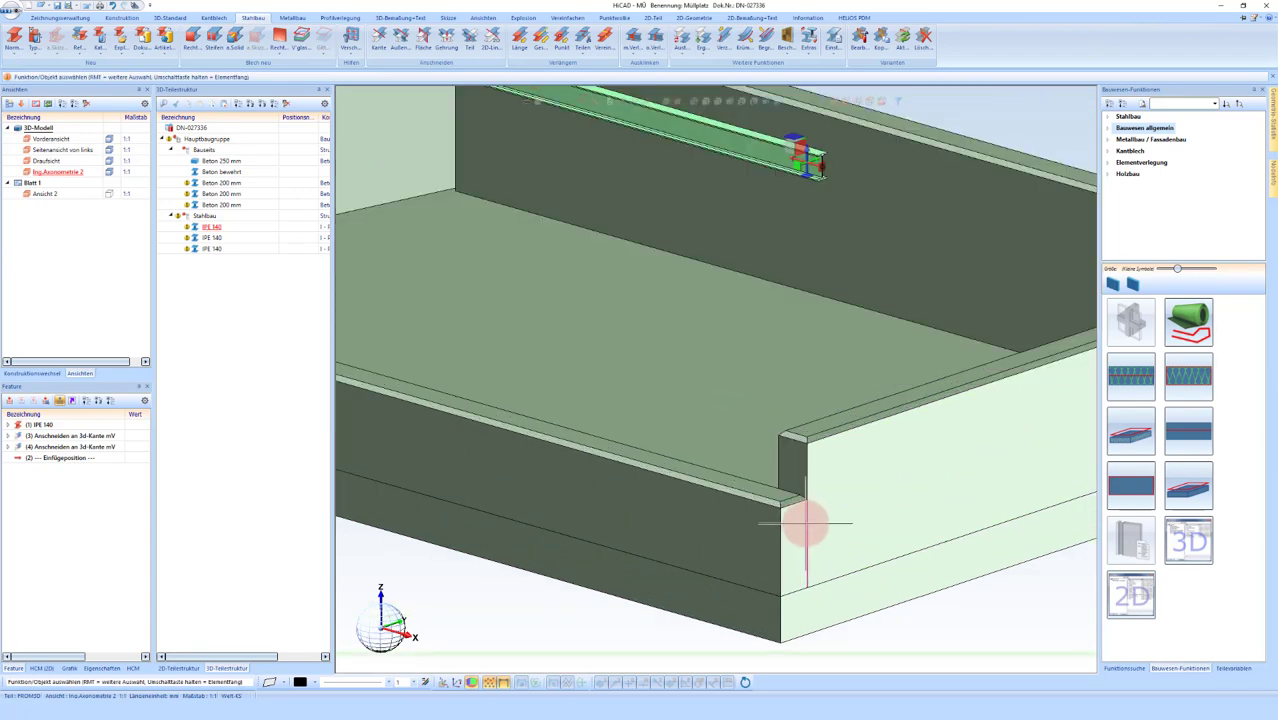
{"action": "scroll", "coordinate": [850, 508], "scroll_direction": "down", "scroll_amount": 2}
{"action": "scroll", "coordinate": [850, 508], "scroll_direction": "down", "scroll_amount": 1}
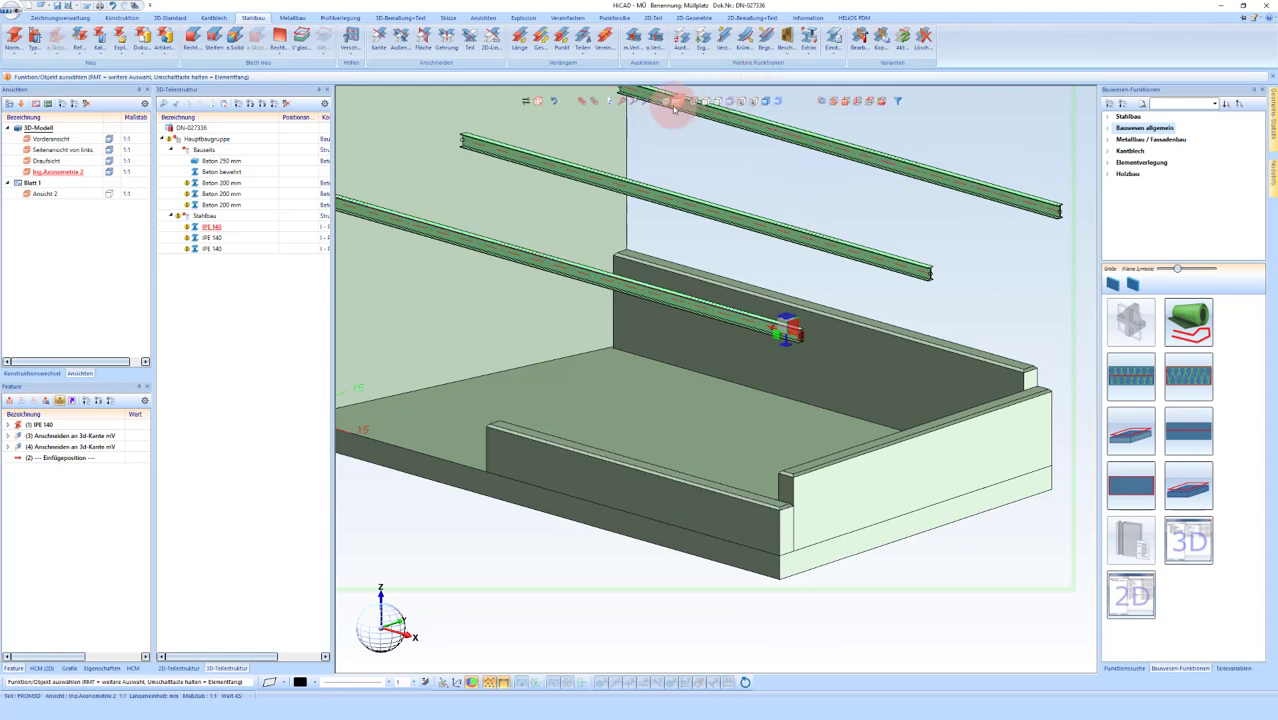
Step: Define a new working plane with its origin at the inner corner of the ledge and side wall
{"action": "left_click", "coordinate": [662, 103]}
{"action": "scroll", "coordinate": [776, 505], "scroll_direction": "up", "scroll_amount": 3}
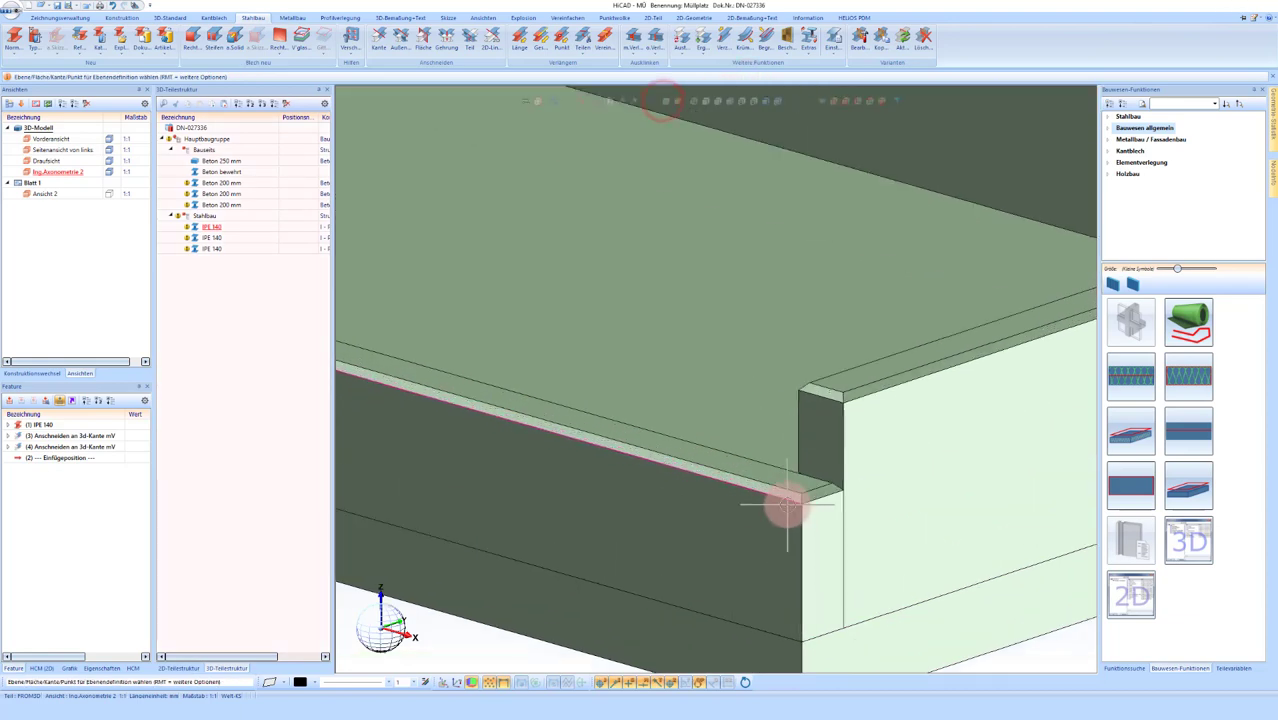
{"action": "scroll", "coordinate": [800, 492], "scroll_direction": "up", "scroll_amount": 1}
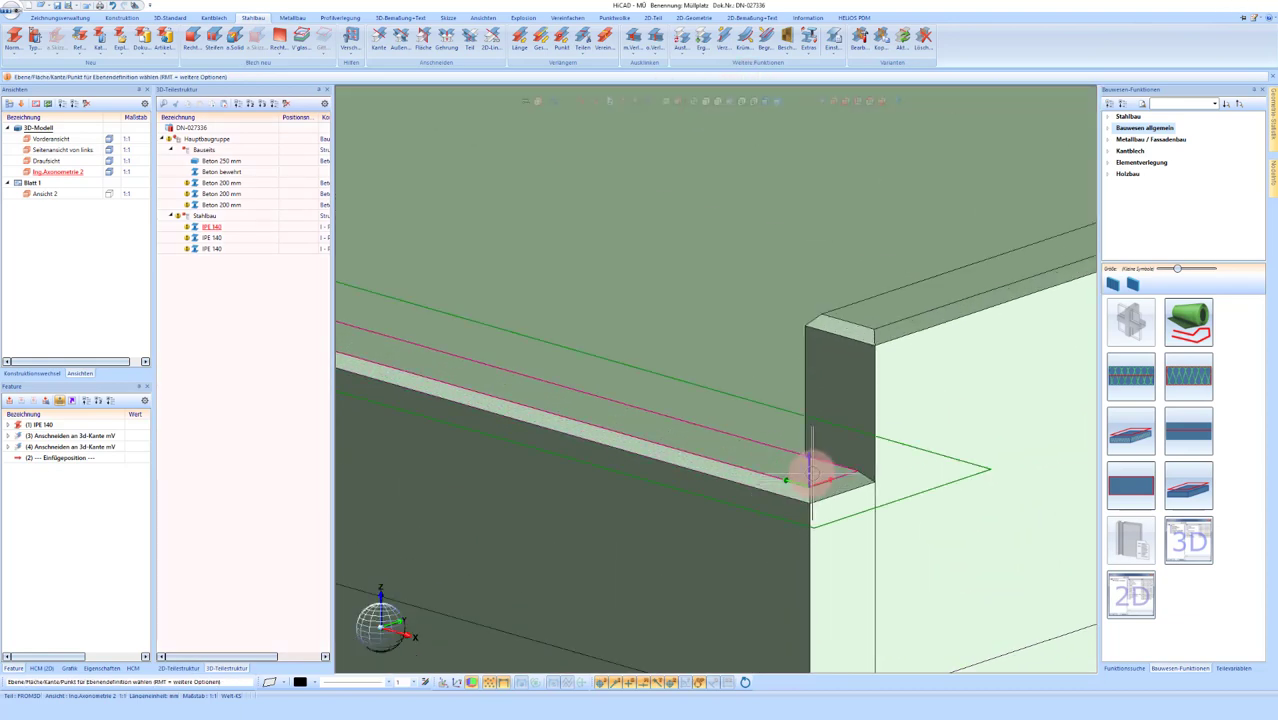
{"action": "left_click", "coordinate": [811, 474]}
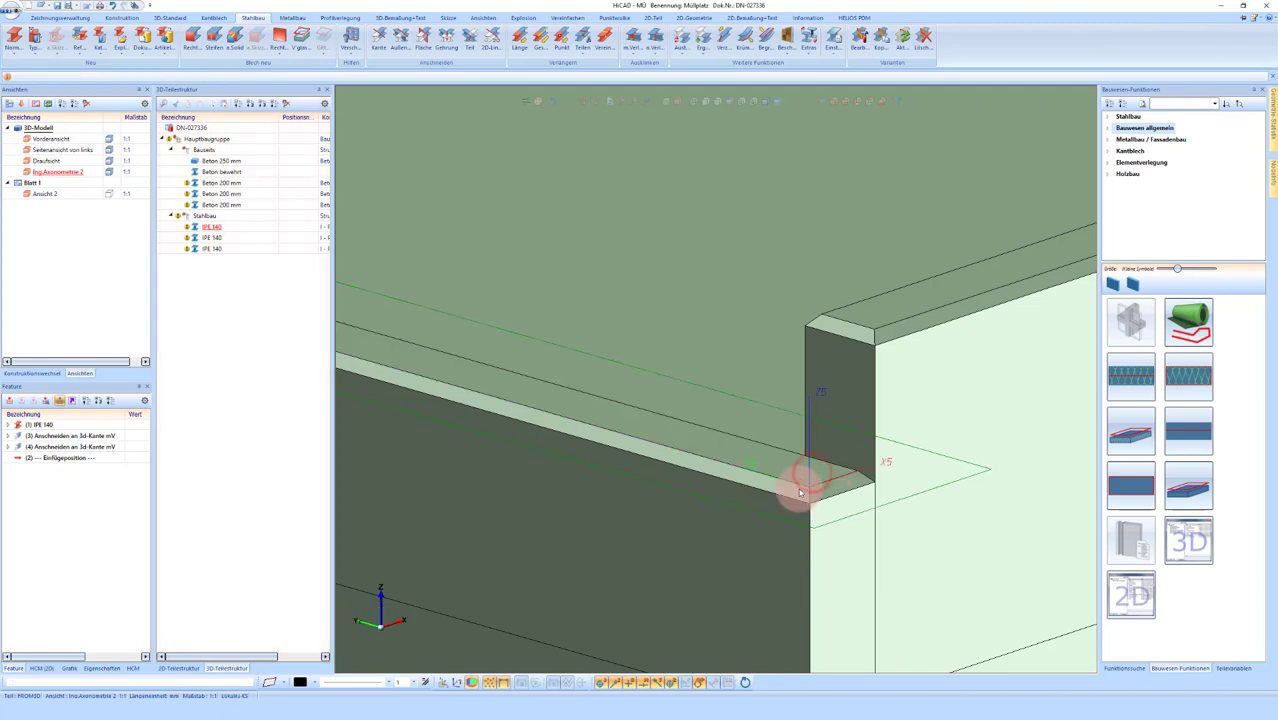
{"action": "scroll", "coordinate": [860, 452], "scroll_direction": "down", "scroll_amount": 1}
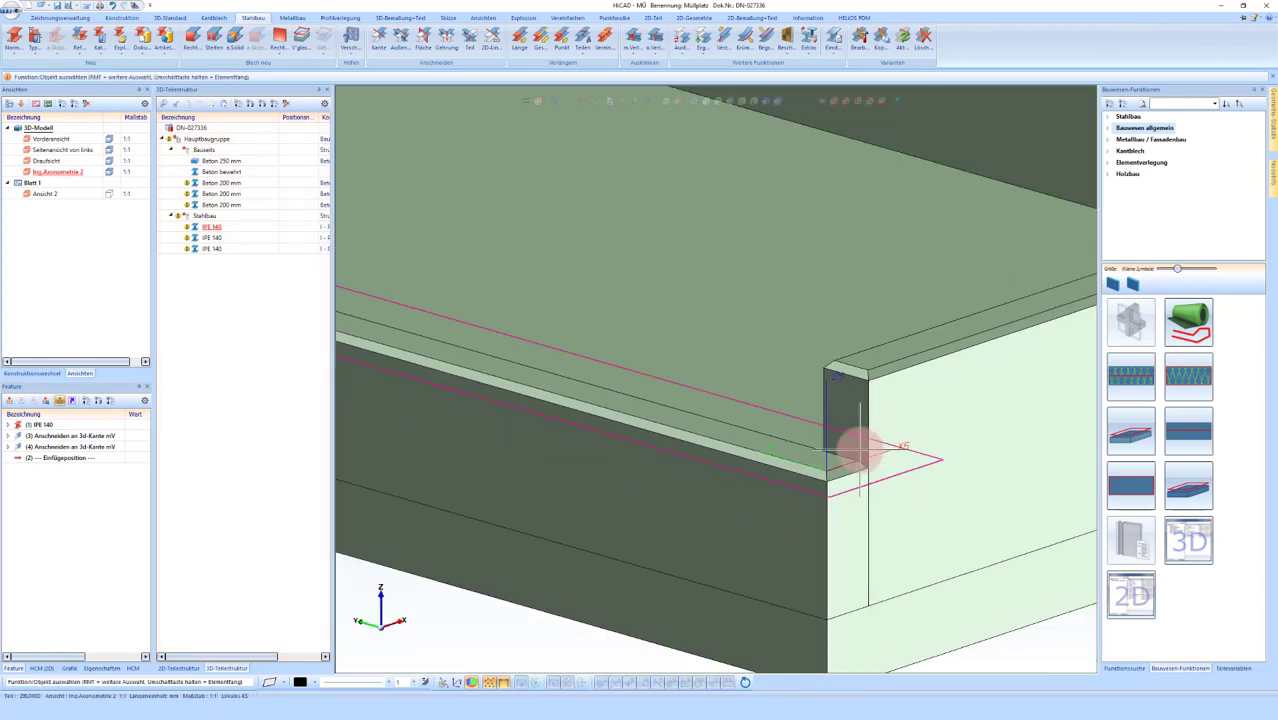
{"action": "left_click", "coordinate": [858, 452]}
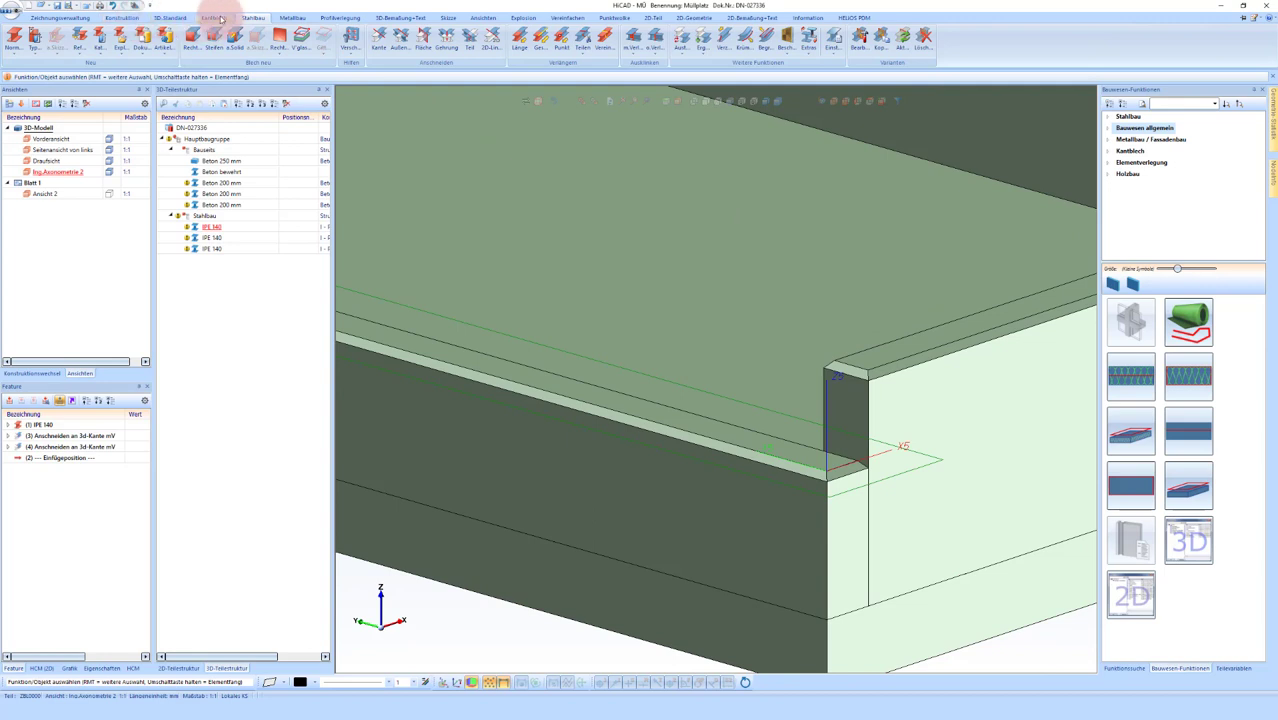
Step: Choose the cold-formed HQ 60x60x3 hollow section (DIN EN 10219-2) as the new steel profile
{"action": "left_click", "coordinate": [12, 36]}
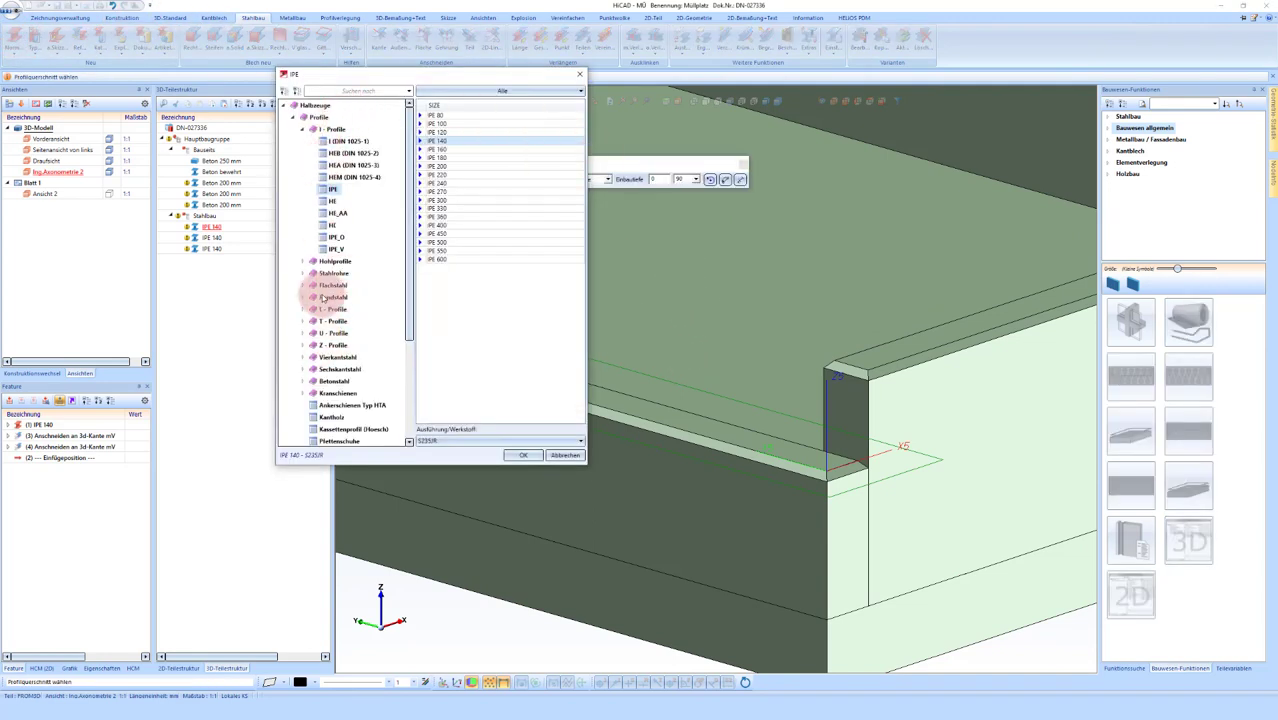
{"action": "left_click", "coordinate": [332, 272]}
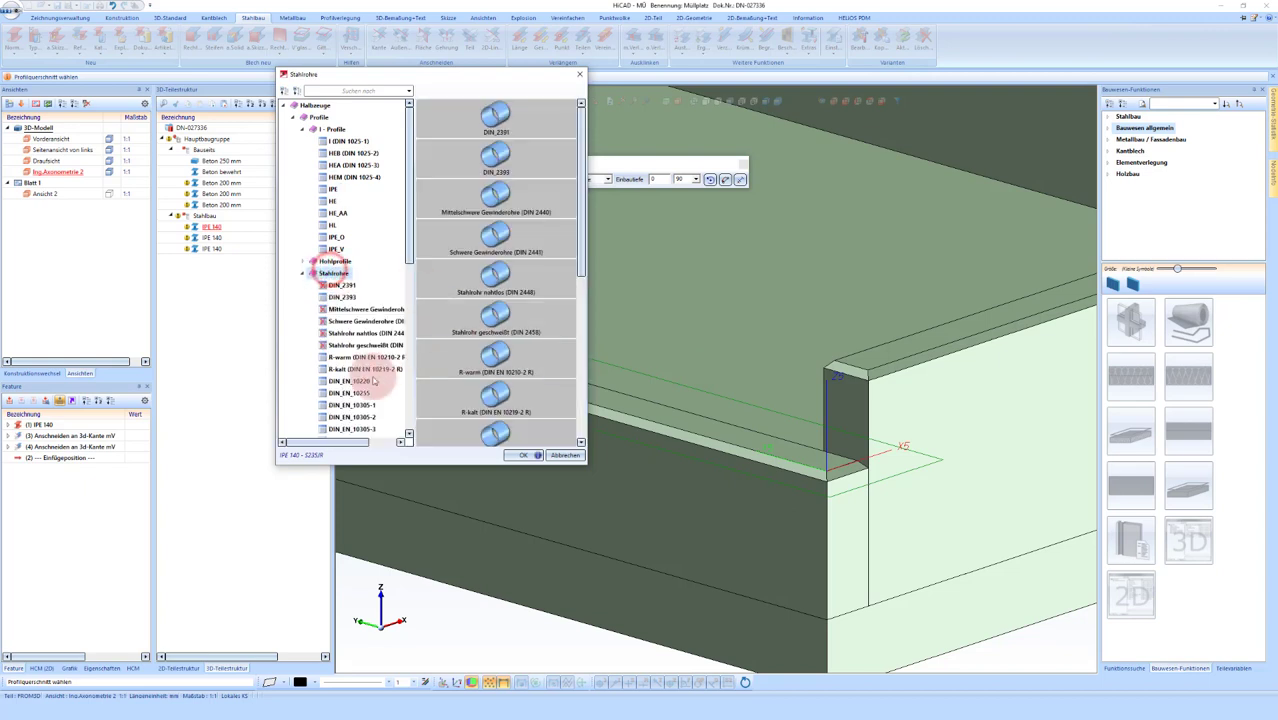
{"action": "scroll", "coordinate": [348, 350], "scroll_direction": "down", "scroll_amount": 1}
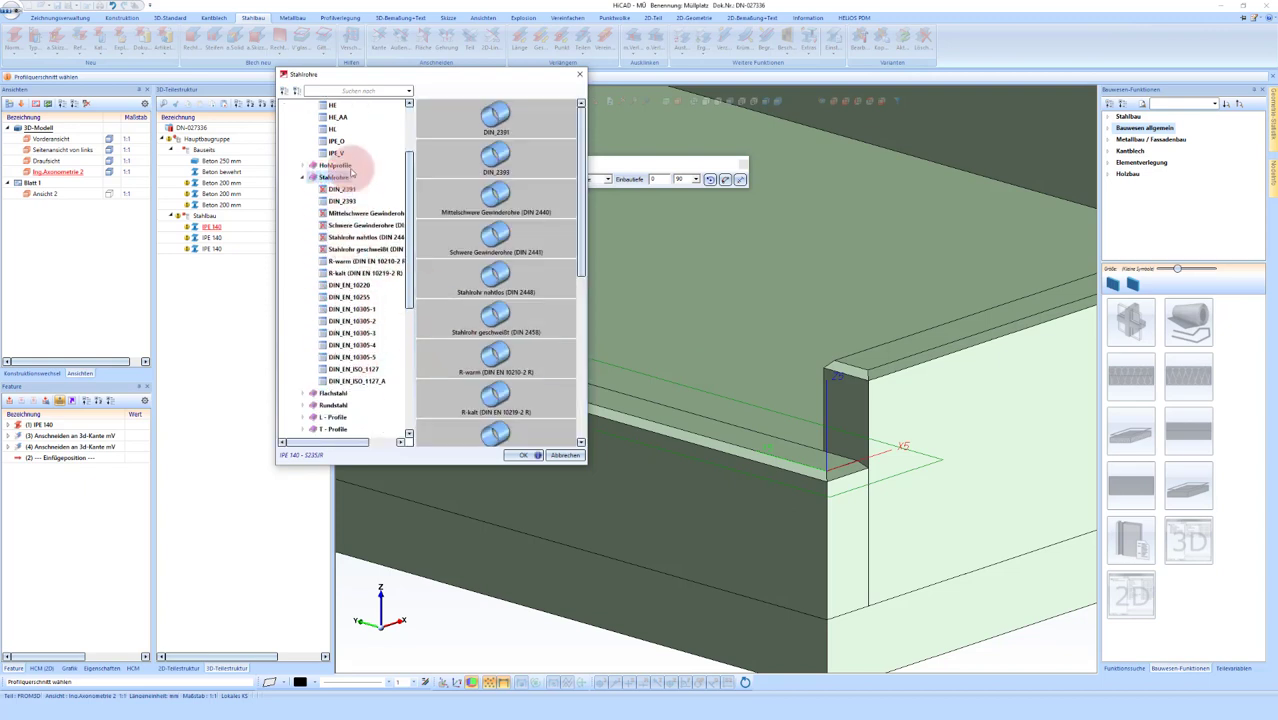
{"action": "left_click", "coordinate": [334, 165]}
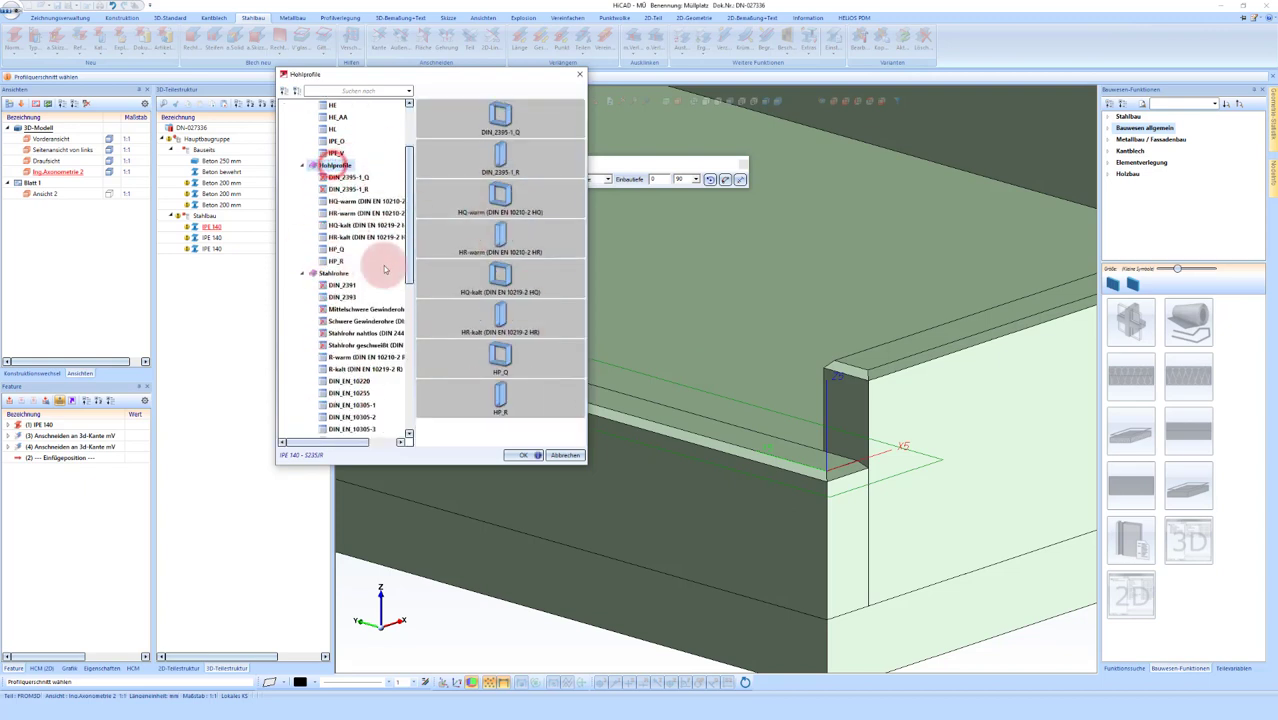
{"action": "left_click", "coordinate": [355, 225]}
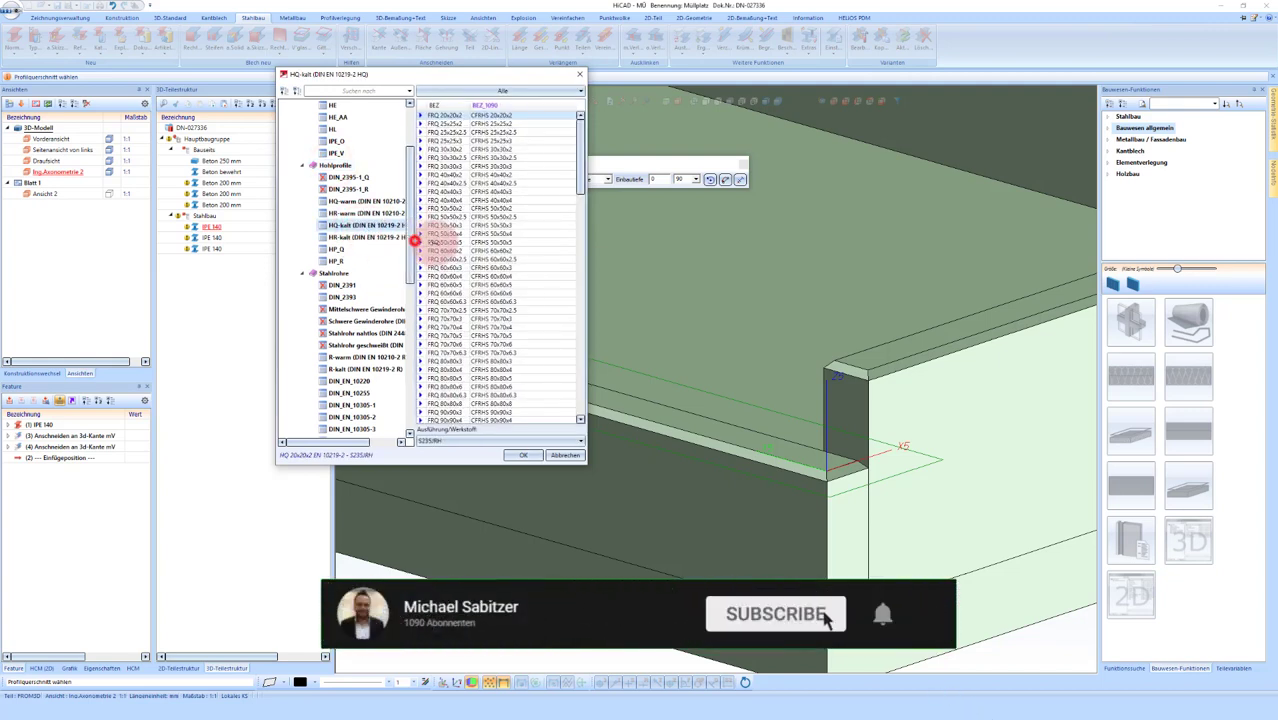
{"action": "left_click_drag", "start_coordinate": [410, 240], "coordinate": [443, 240]}
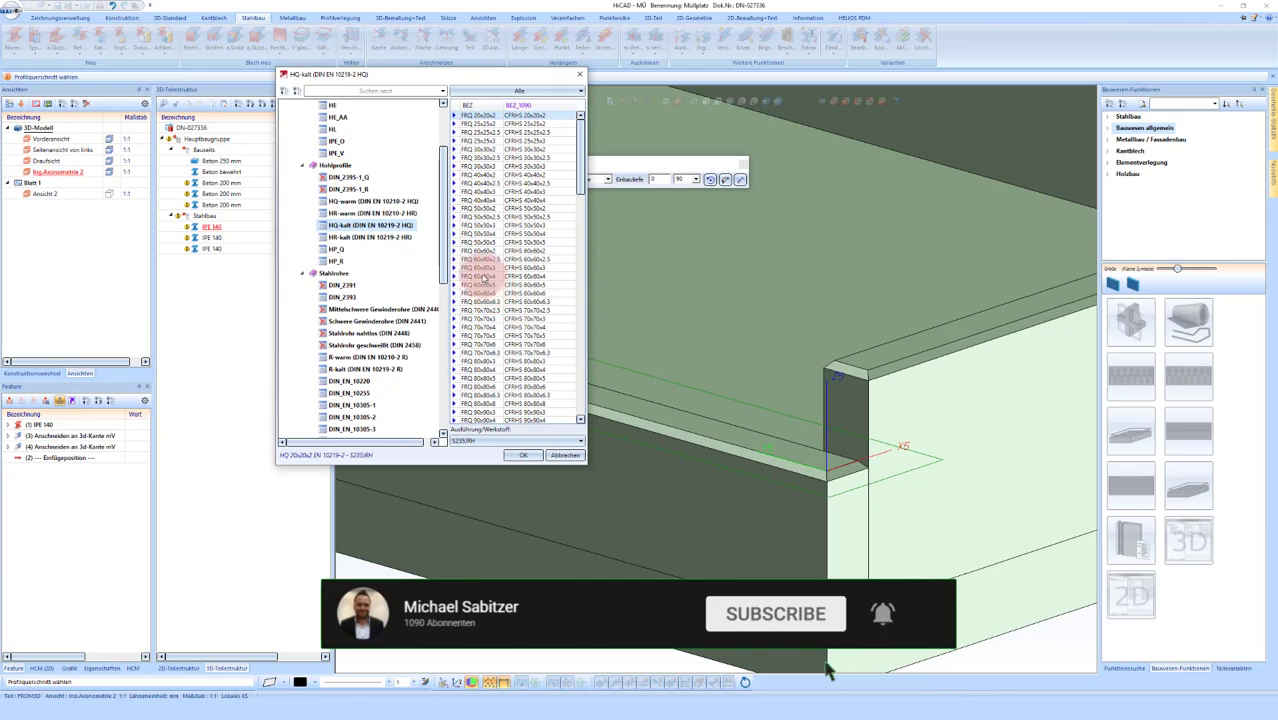
{"action": "left_click", "coordinate": [480, 268]}
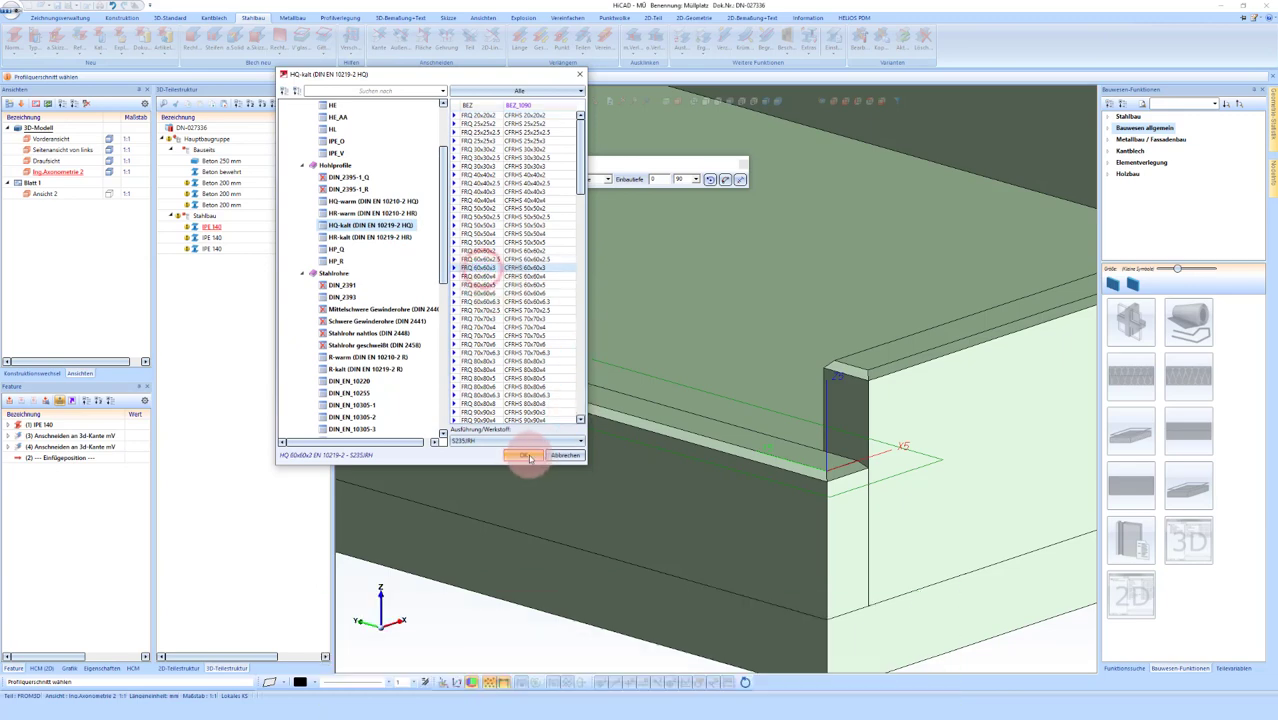
{"action": "left_click", "coordinate": [527, 456]}
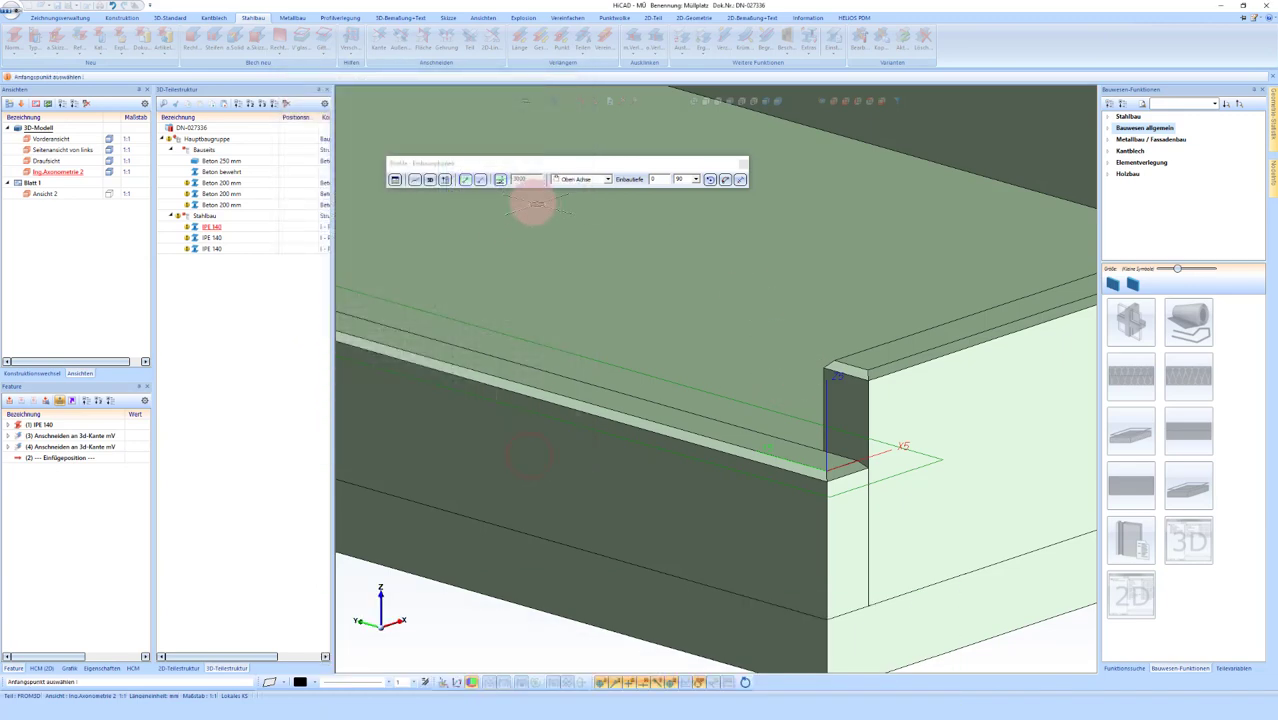
Step: Give the HQ 60x60x3 post a fixed 2000 length and keep the top-axis insertion point
{"action": "left_click", "coordinate": [481, 182]}
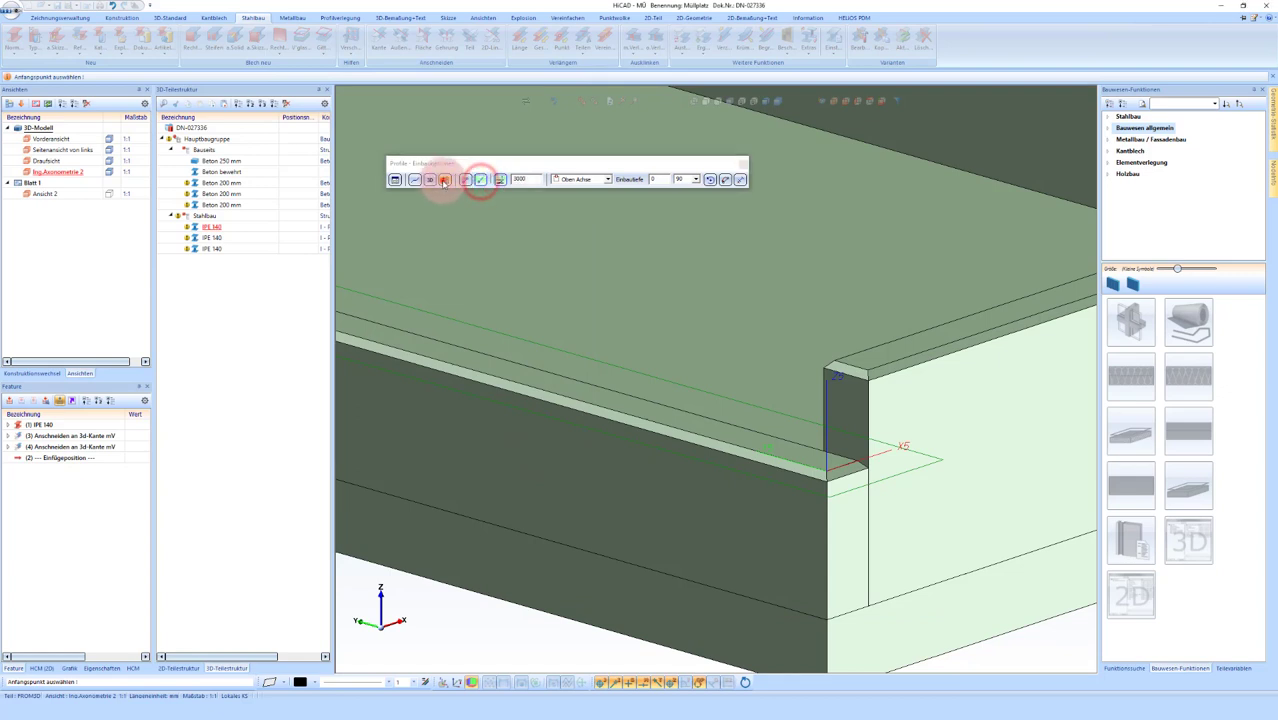
{"action": "left_click", "coordinate": [444, 180]}
{"action": "left_click", "coordinate": [532, 181]}
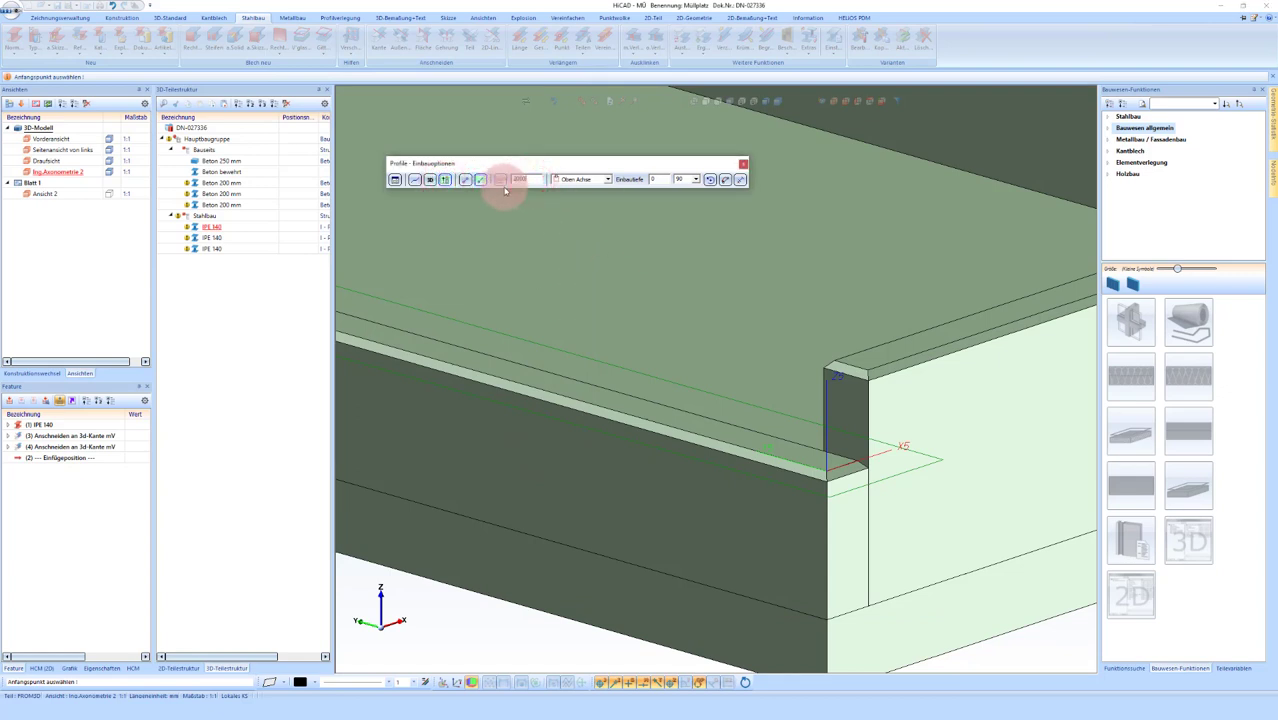
{"action": "left_click", "coordinate": [500, 181]}
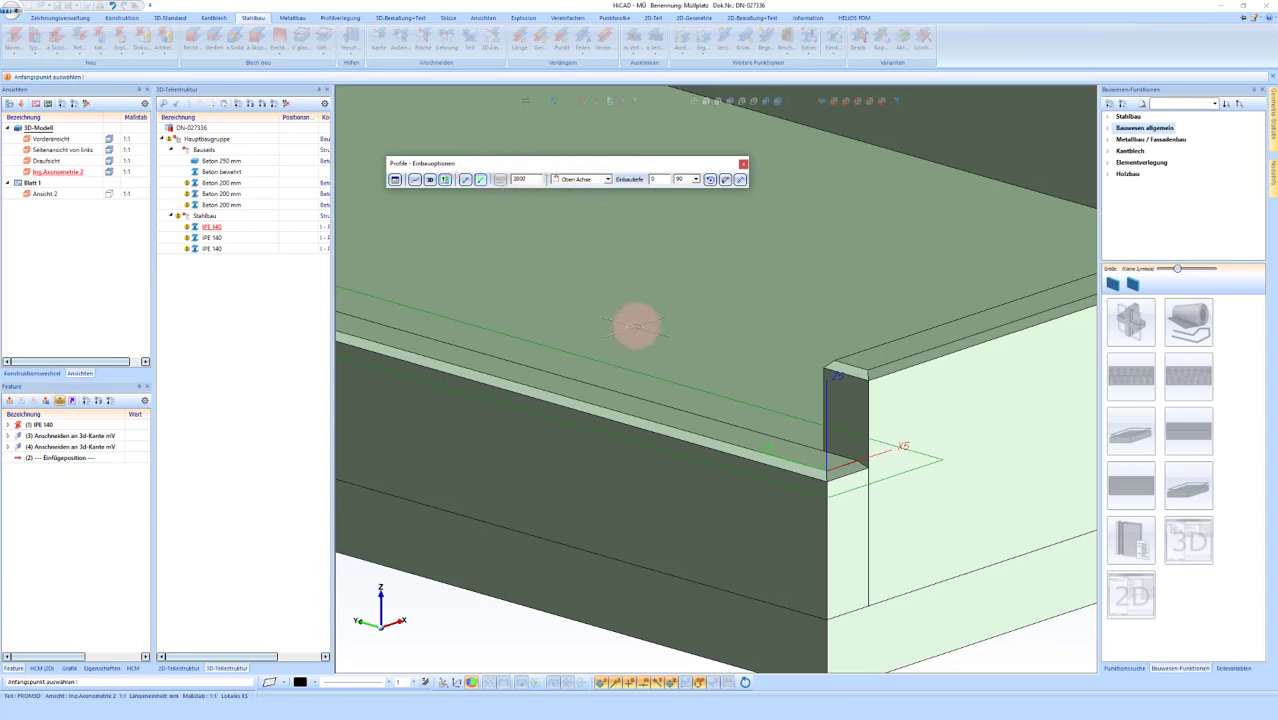
{"action": "scroll", "coordinate": [650, 337], "scroll_direction": "down", "scroll_amount": 1}
{"action": "scroll", "coordinate": [710, 330], "scroll_direction": "down", "scroll_amount": 1}
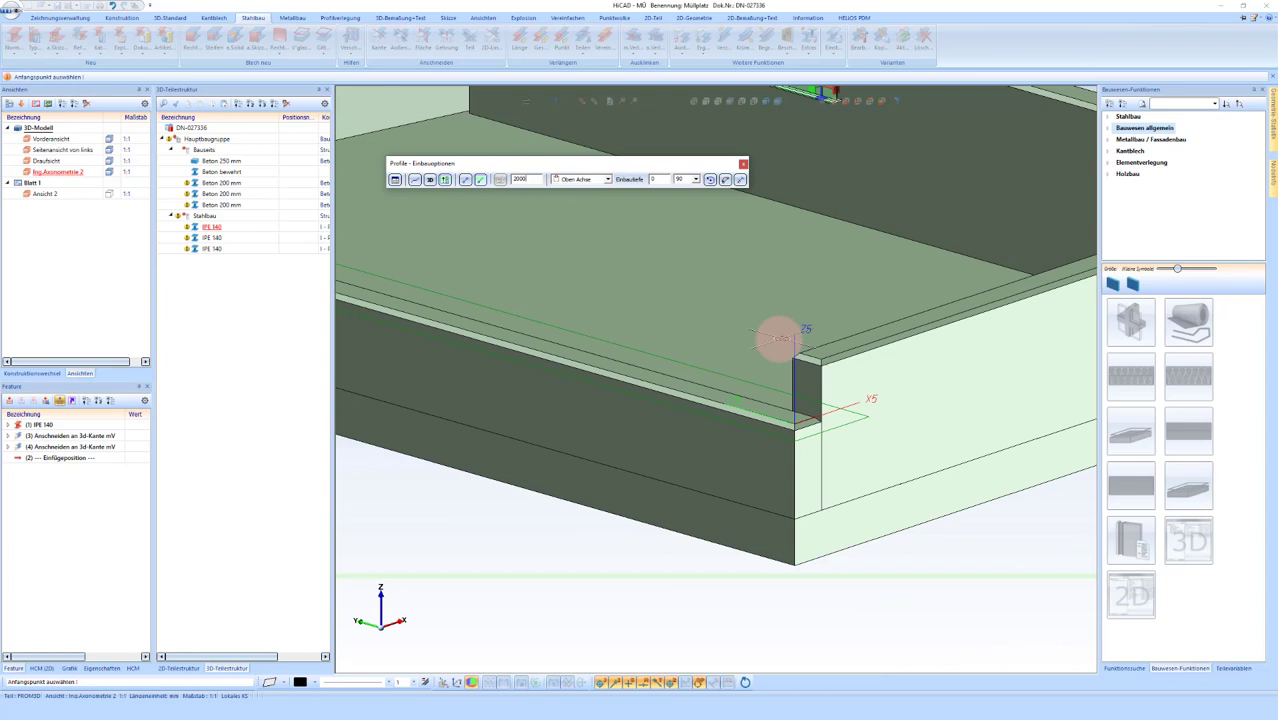
{"action": "left_click", "coordinate": [578, 179]}
{"action": "left_click", "coordinate": [615, 201]}
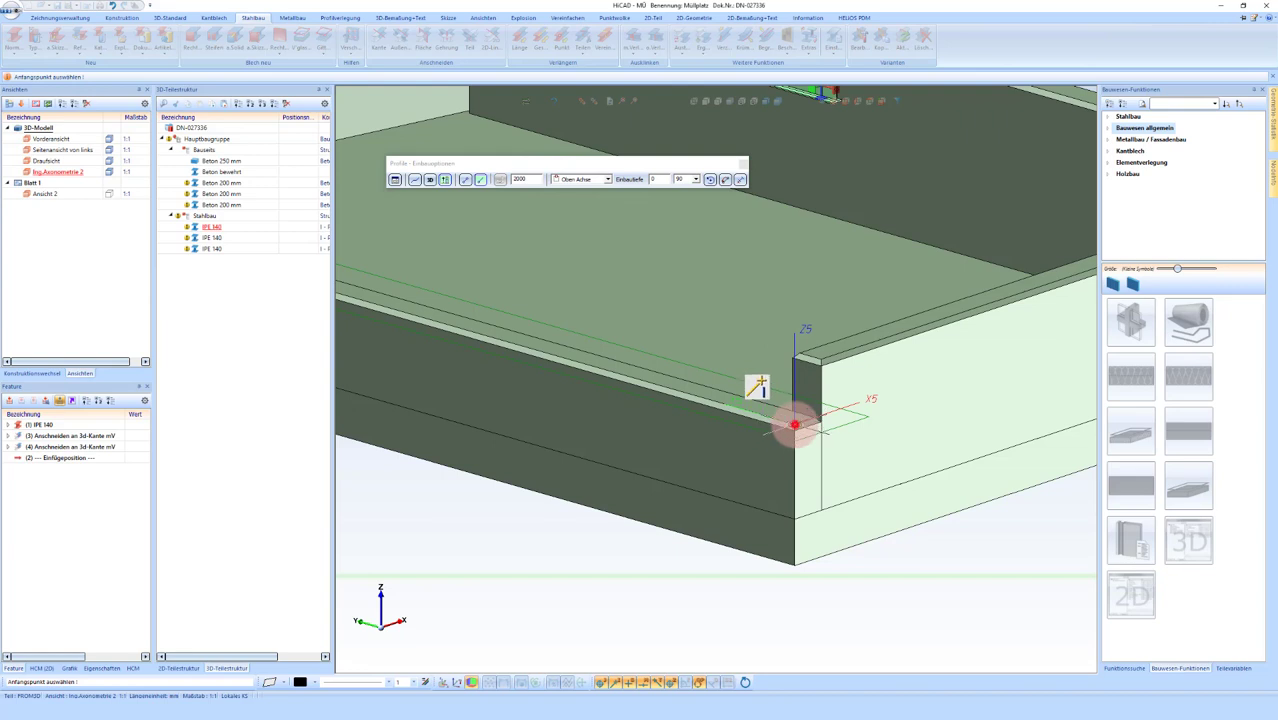
Step: Pick the wall corner as the position for the 2000-long CFRHS 60x60x3 post
{"action": "left_click", "coordinate": [794, 425]}
{"action": "scroll", "coordinate": [800, 420], "scroll_direction": "up", "scroll_amount": 2}
{"action": "scroll", "coordinate": [815, 385], "scroll_direction": "up", "scroll_amount": 2}
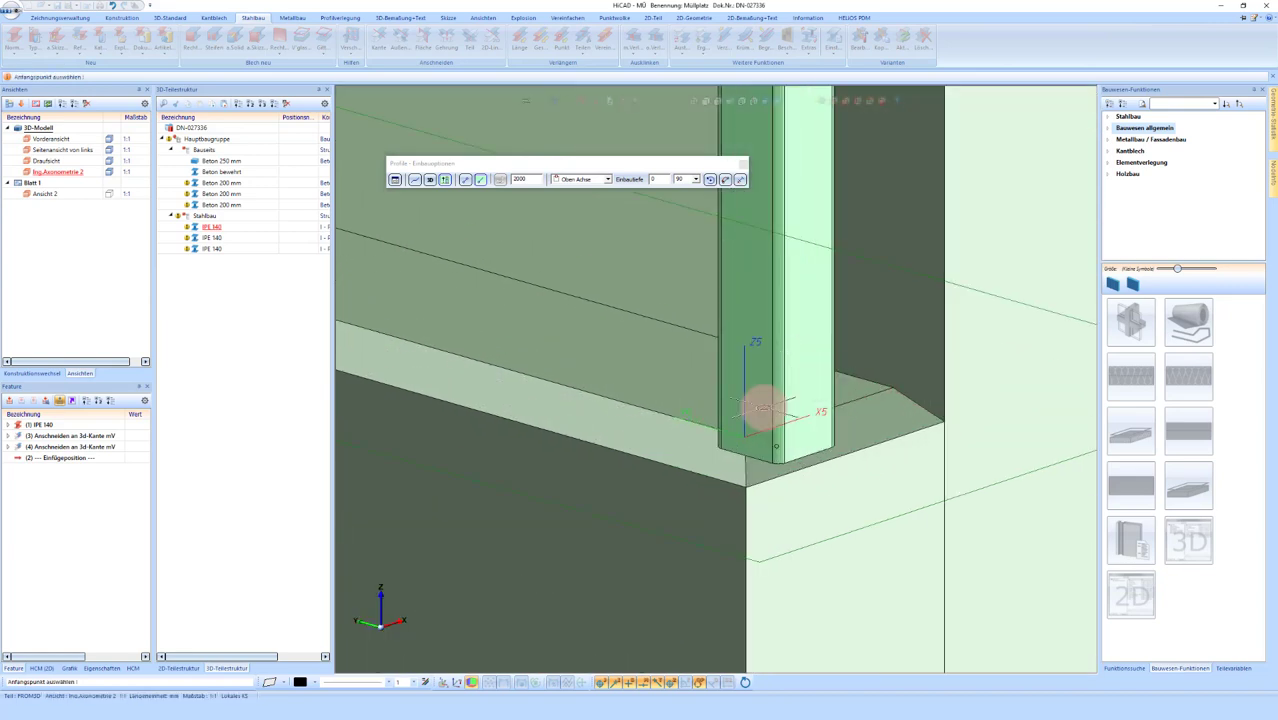
{"action": "left_click", "coordinate": [762, 408]}
{"action": "middle_click_drag", "start_coordinate": [764, 414], "coordinate": [855, 429]}
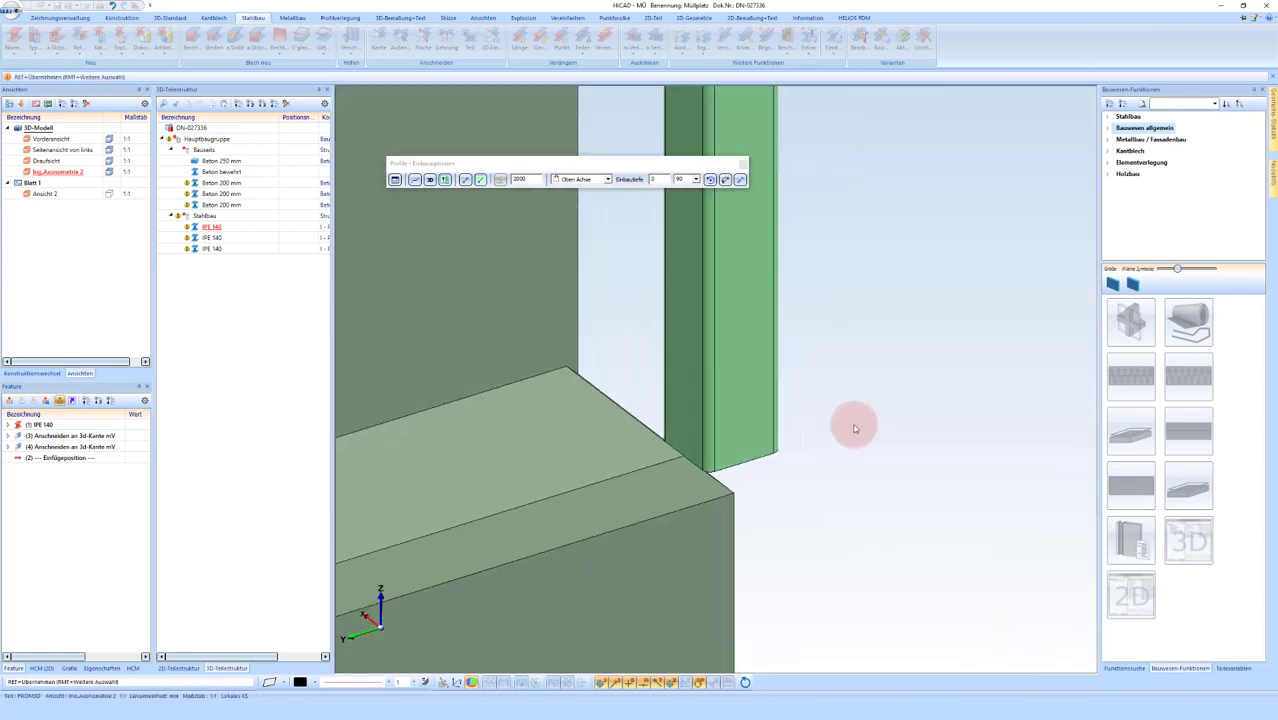
{"action": "key", "text": "Return"}
Step: Set the post's Einbauoption to Schwerpunkt and place it at the wall corner
{"action": "left_click", "coordinate": [590, 178]}
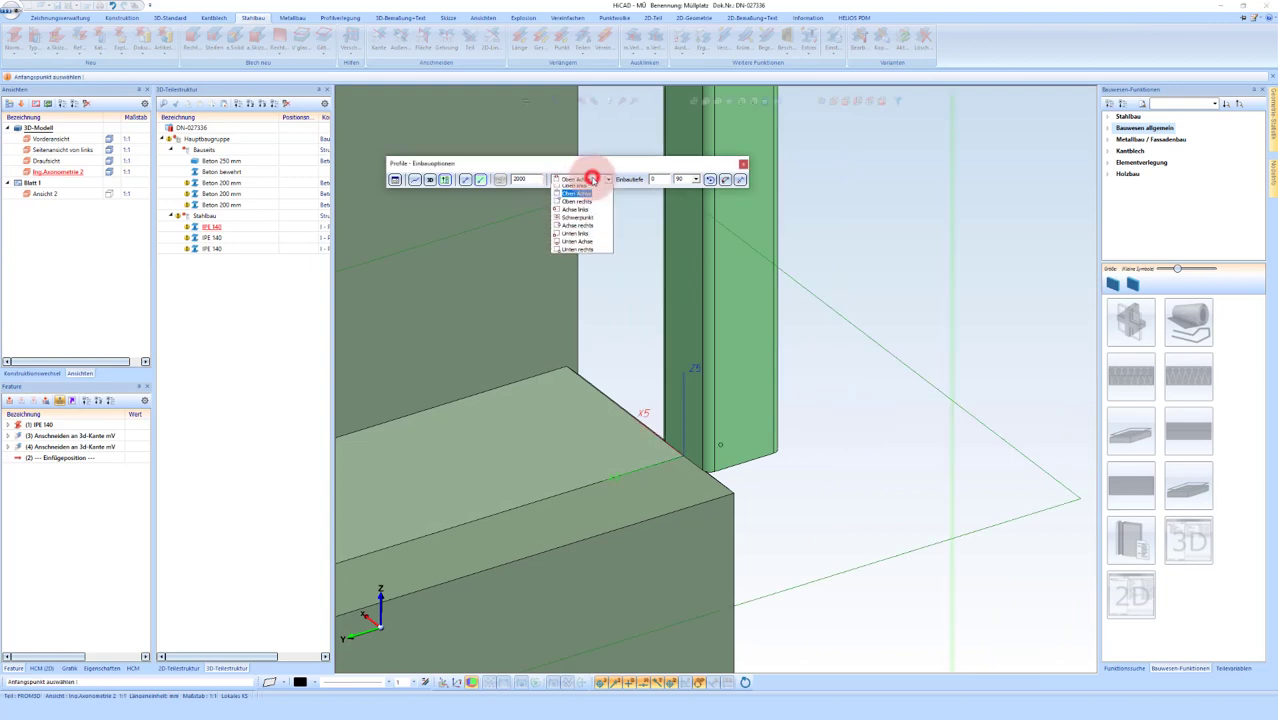
{"action": "left_click", "coordinate": [591, 249]}
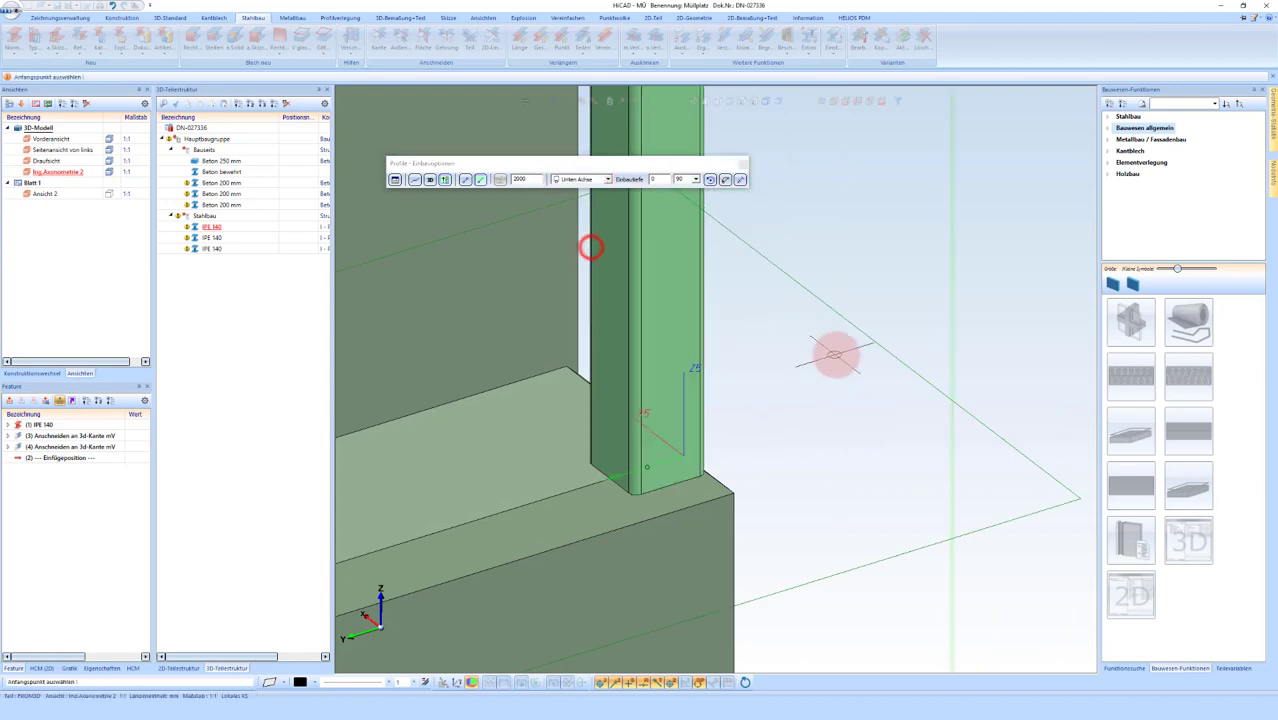
{"action": "left_click", "coordinate": [579, 179]}
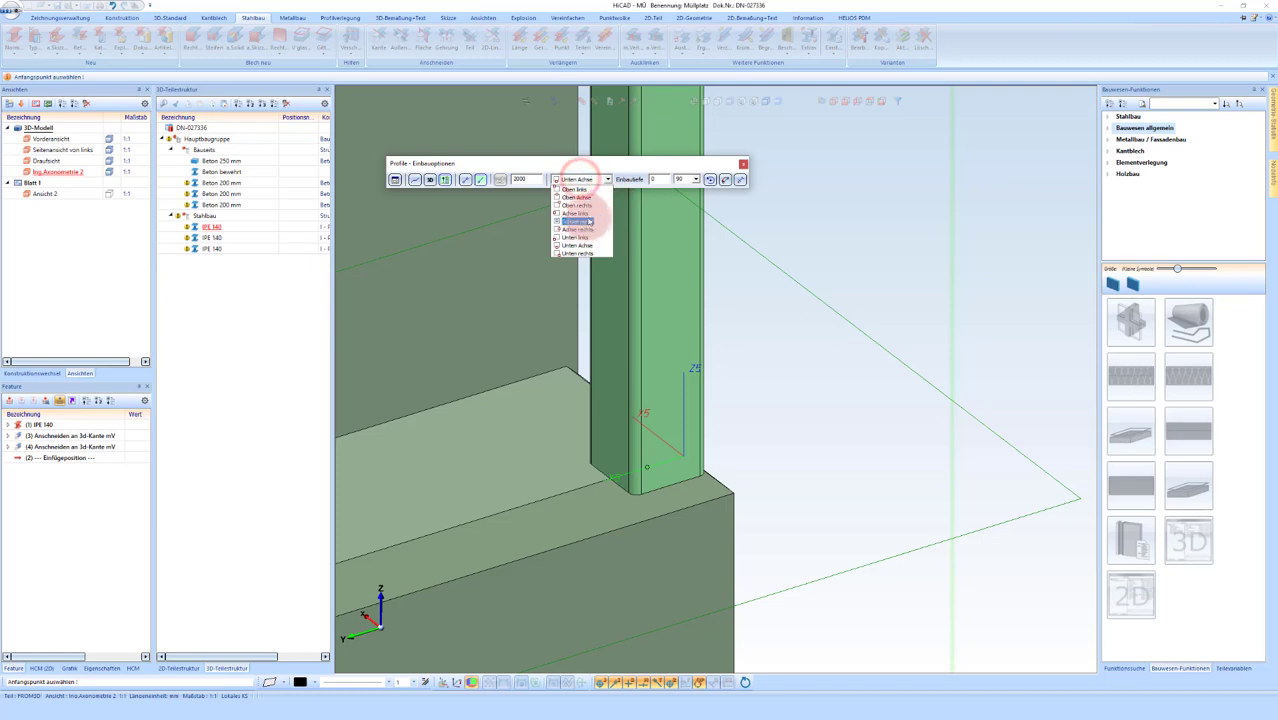
{"action": "left_click", "coordinate": [588, 222]}
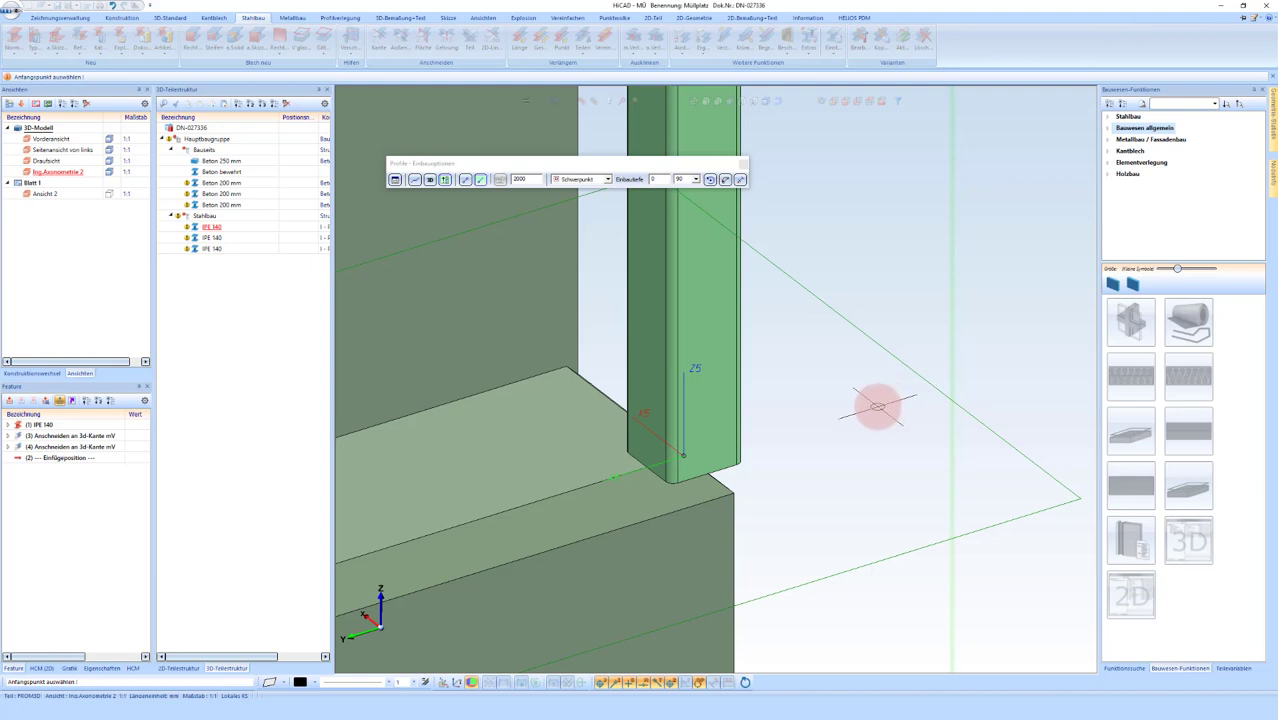
{"action": "scroll", "coordinate": [813, 393], "scroll_direction": "down", "scroll_amount": 3}
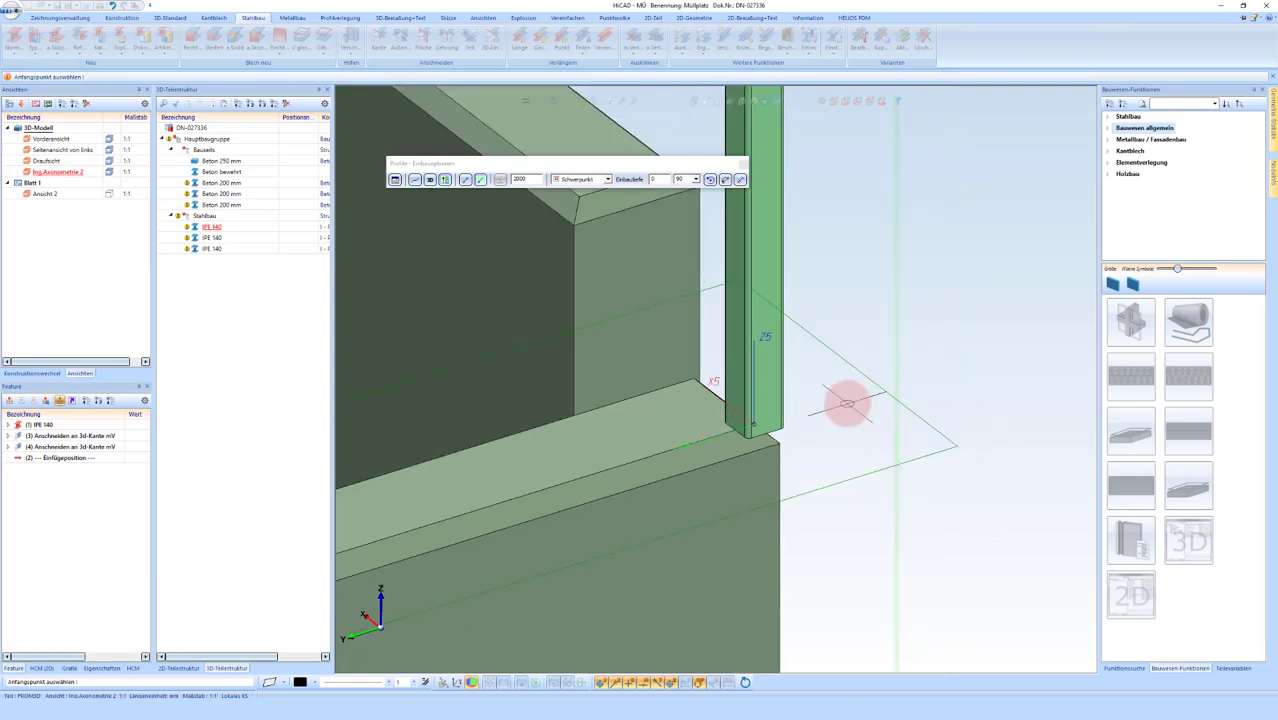
{"action": "scroll", "coordinate": [847, 403], "scroll_direction": "up", "scroll_amount": 1}
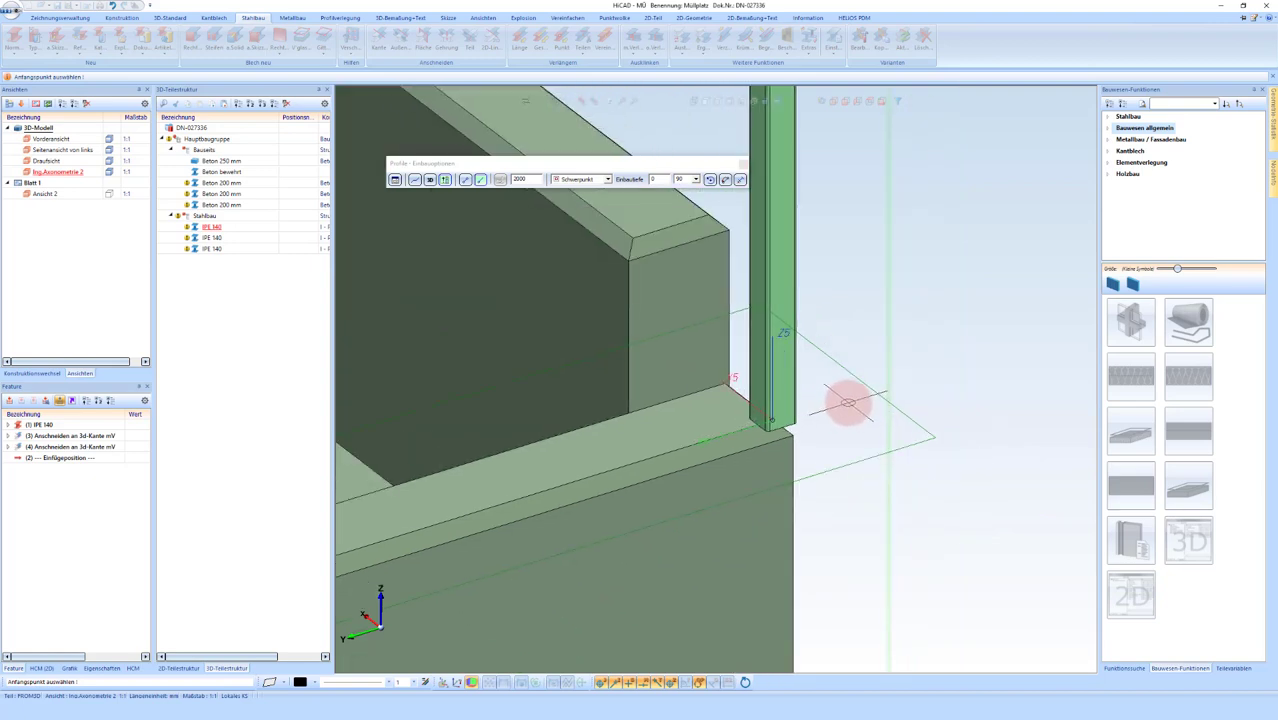
{"action": "scroll", "coordinate": [847, 403], "scroll_direction": "up", "scroll_amount": 1}
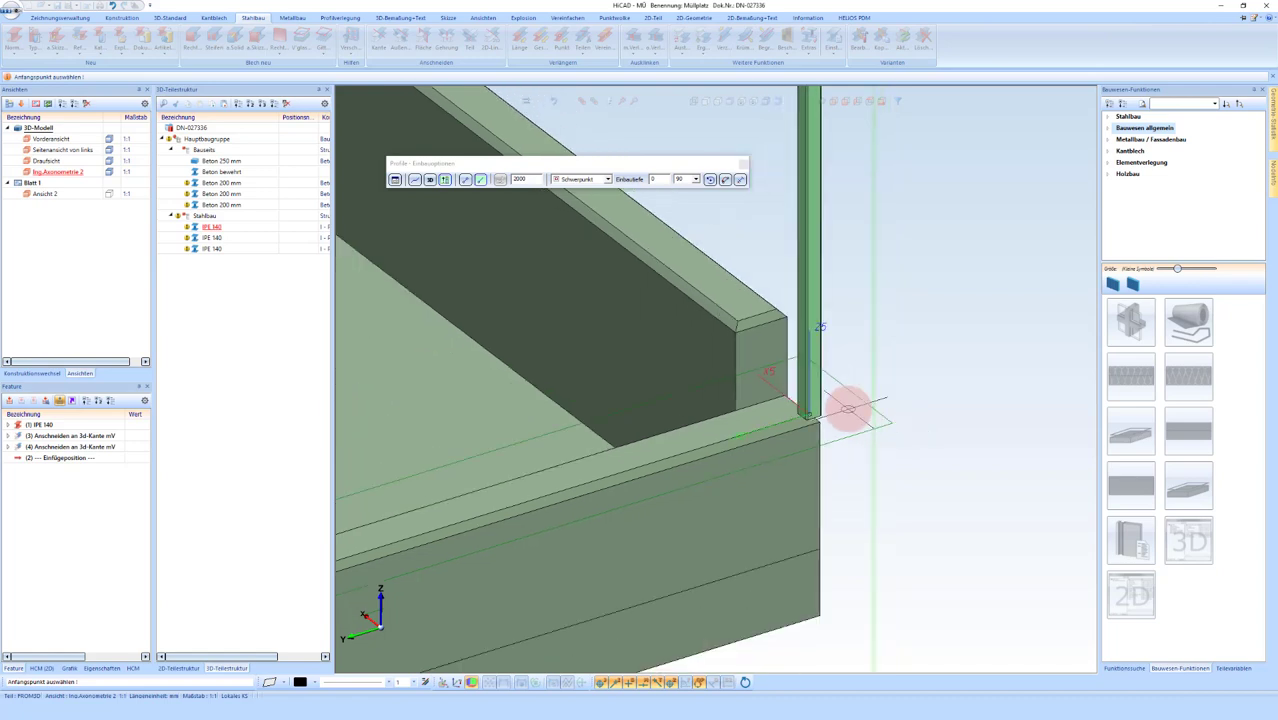
{"action": "left_click", "coordinate": [847, 408]}
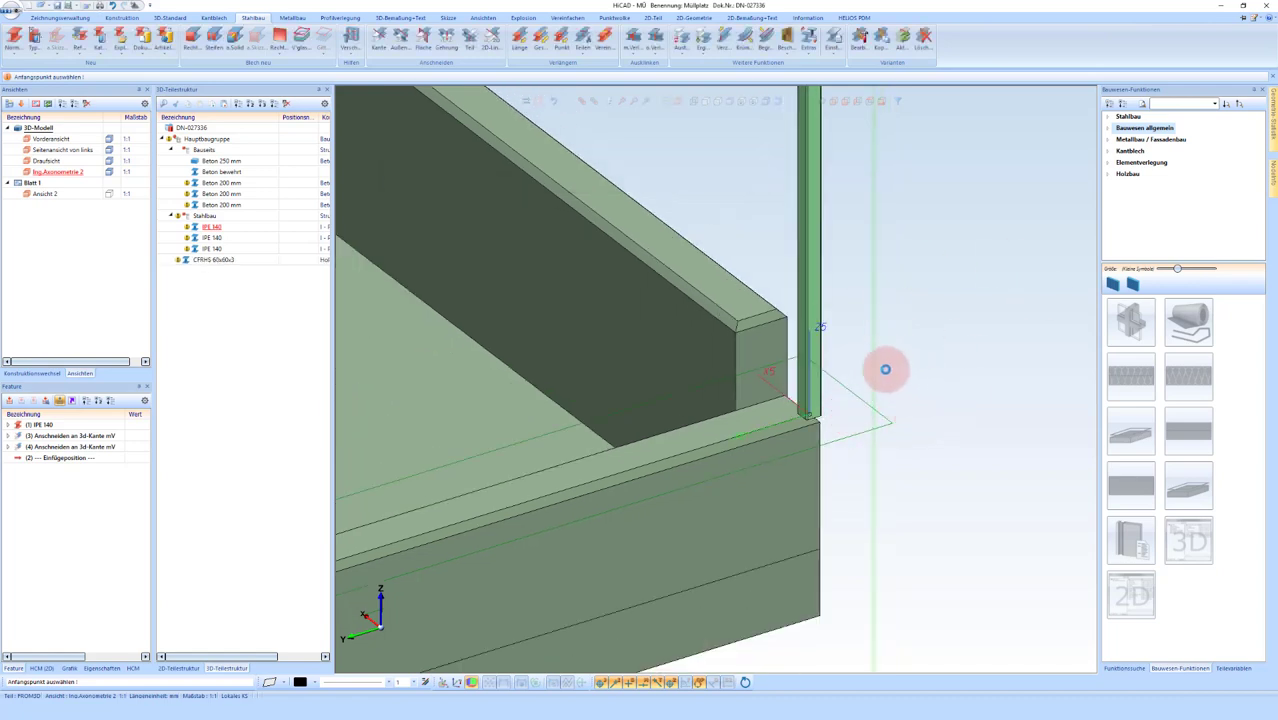
Step: View the corner from above in Hidden Line display and select the new post
{"action": "scroll", "coordinate": [860, 432], "scroll_direction": "down", "scroll_amount": 5}
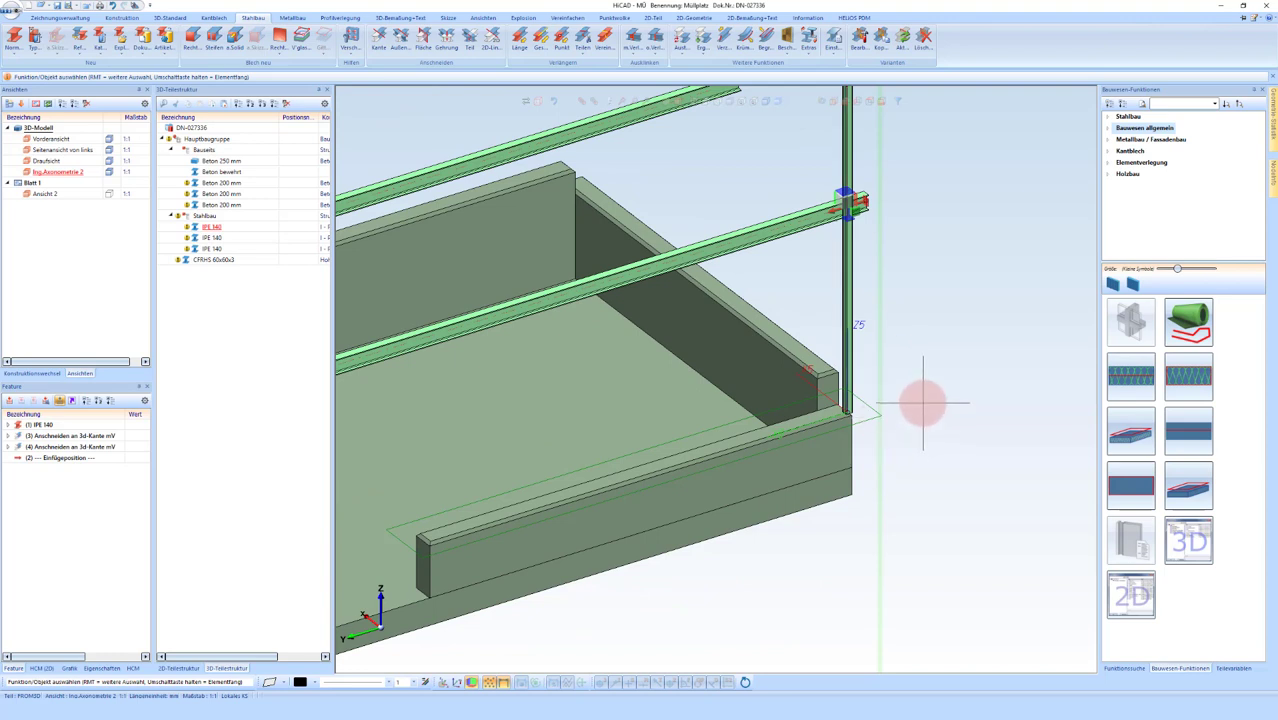
{"action": "scroll", "coordinate": [921, 400], "scroll_direction": "up", "scroll_amount": 1}
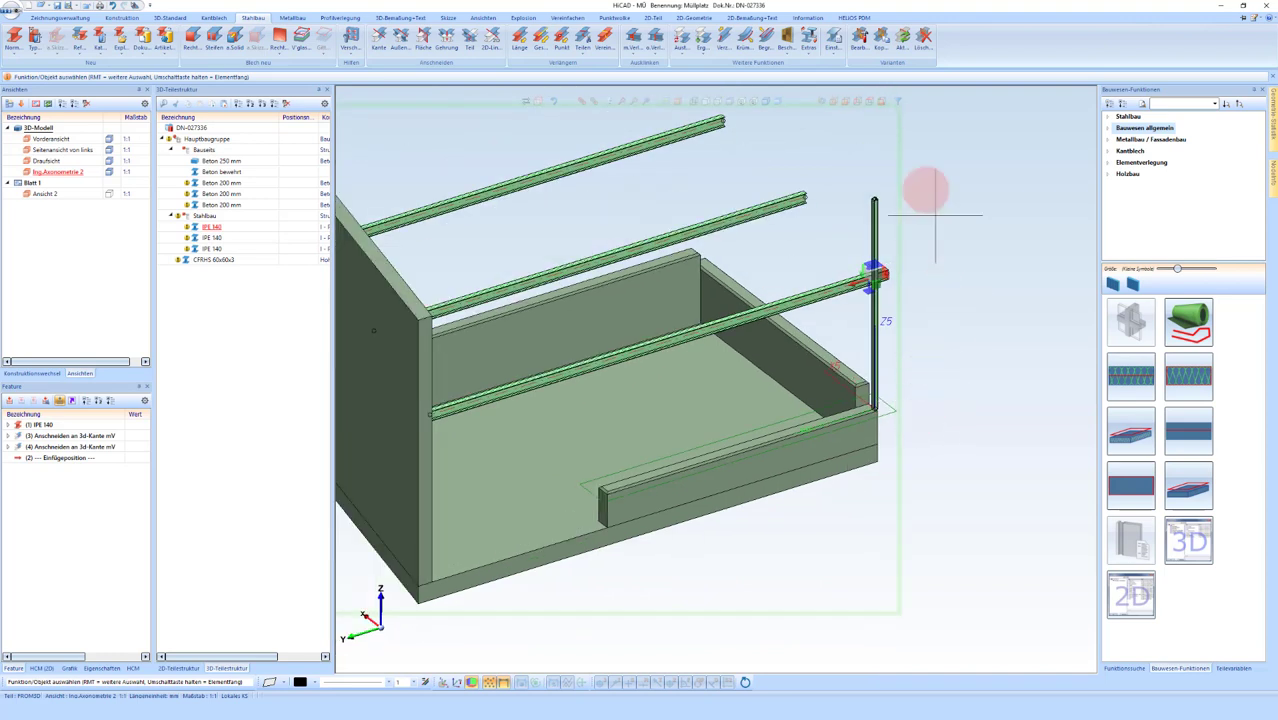
{"action": "left_click", "coordinate": [872, 101]}
{"action": "scroll", "coordinate": [893, 479], "scroll_direction": "down", "scroll_amount": 2}
{"action": "scroll", "coordinate": [790, 337], "scroll_direction": "up", "scroll_amount": 3}
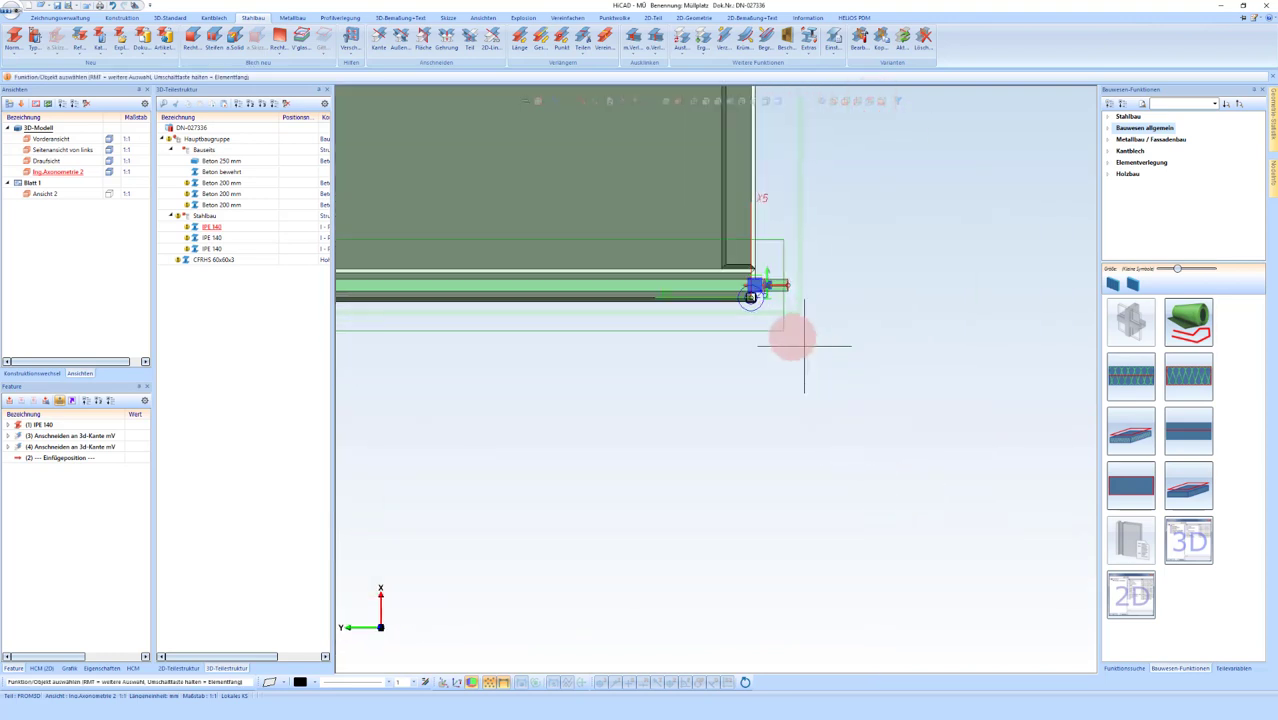
{"action": "scroll", "coordinate": [748, 232], "scroll_direction": "up", "scroll_amount": 2}
{"action": "scroll", "coordinate": [760, 235], "scroll_direction": "up", "scroll_amount": 2}
{"action": "scroll", "coordinate": [900, 400], "scroll_direction": "up", "scroll_amount": 1}
{"action": "scroll", "coordinate": [884, 391], "scroll_direction": "up", "scroll_amount": 1}
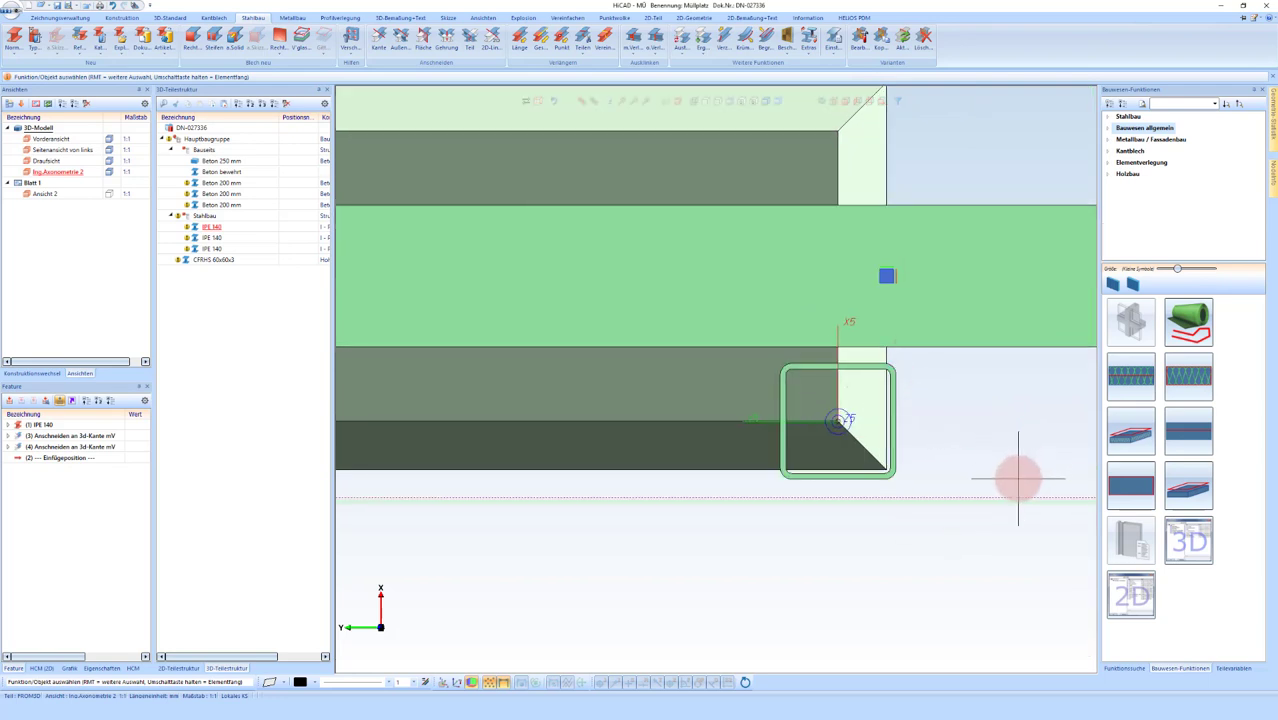
{"action": "scroll", "coordinate": [929, 449], "scroll_direction": "up", "scroll_amount": 1}
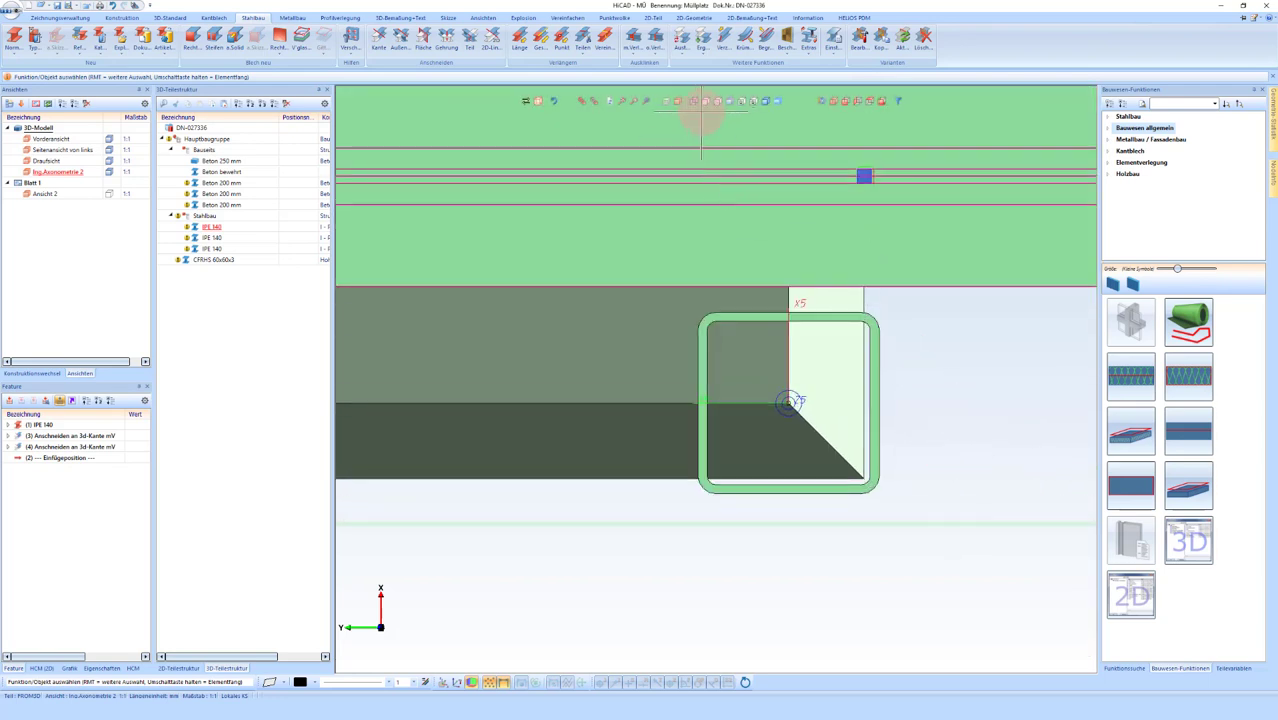
{"action": "left_click", "coordinate": [706, 102]}
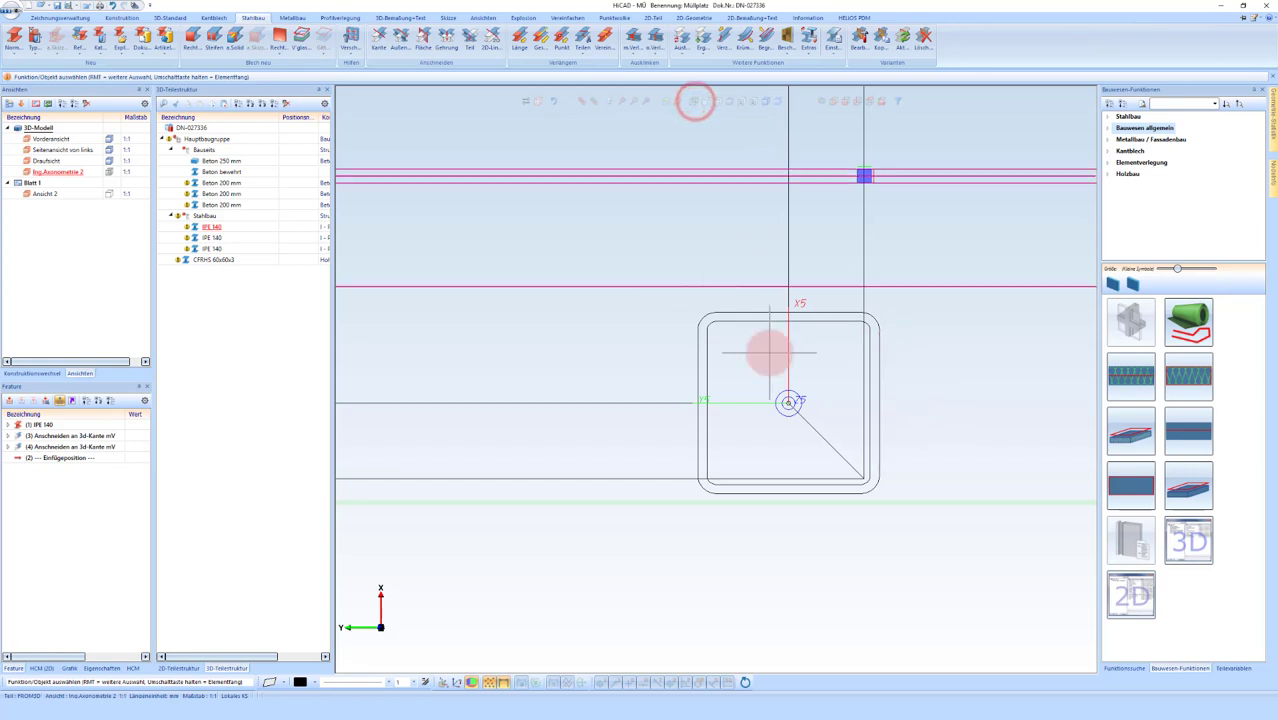
{"action": "left_click", "coordinate": [878, 477]}
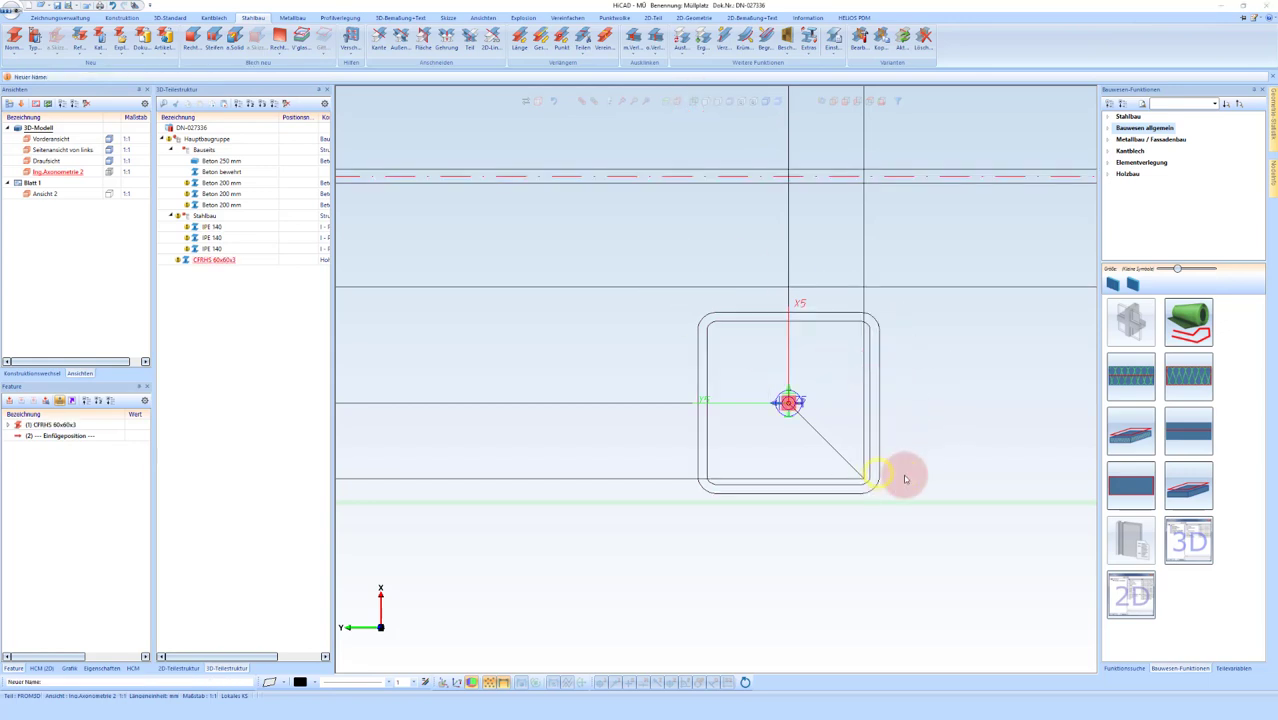
Step: Move the CFRHS 60x60x3 post 42.426 along the corner diagonal, inset from the beam edges
{"action": "right_click", "coordinate": [915, 428]}
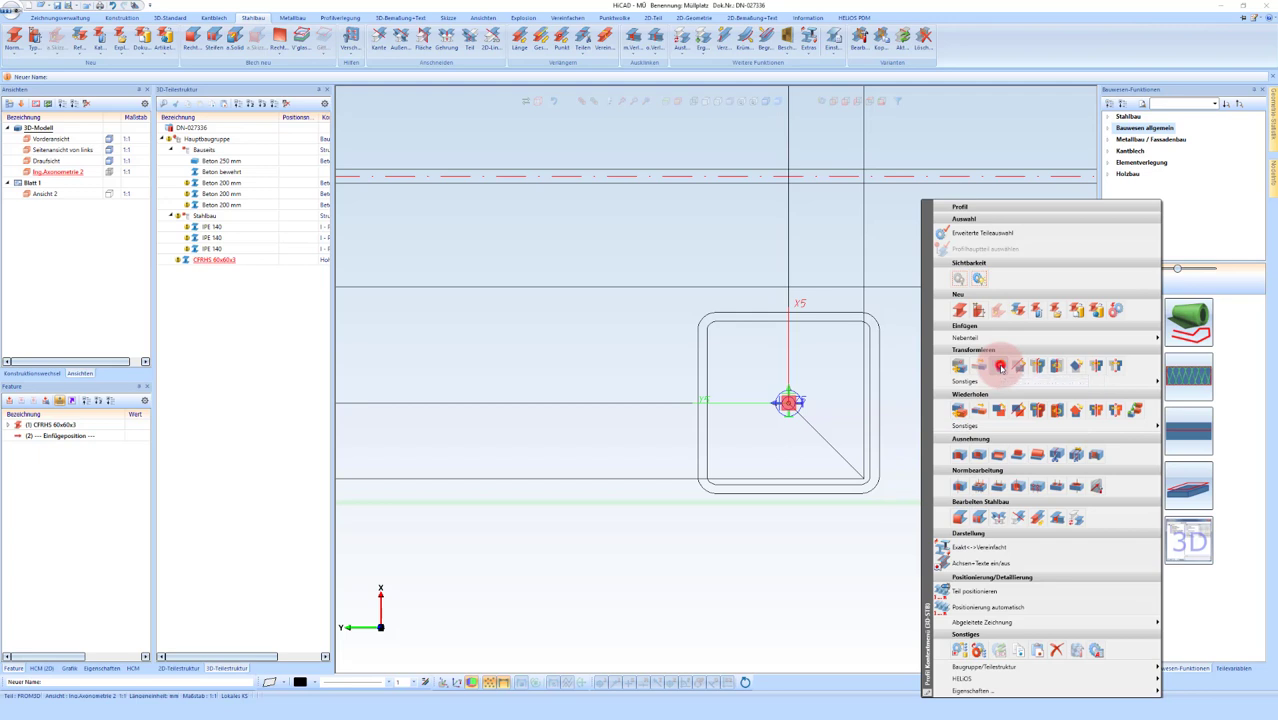
{"action": "left_click", "coordinate": [1001, 368]}
{"action": "scroll", "coordinate": [878, 491], "scroll_direction": "up", "scroll_amount": 3}
{"action": "scroll", "coordinate": [878, 491], "scroll_direction": "up", "scroll_amount": 1}
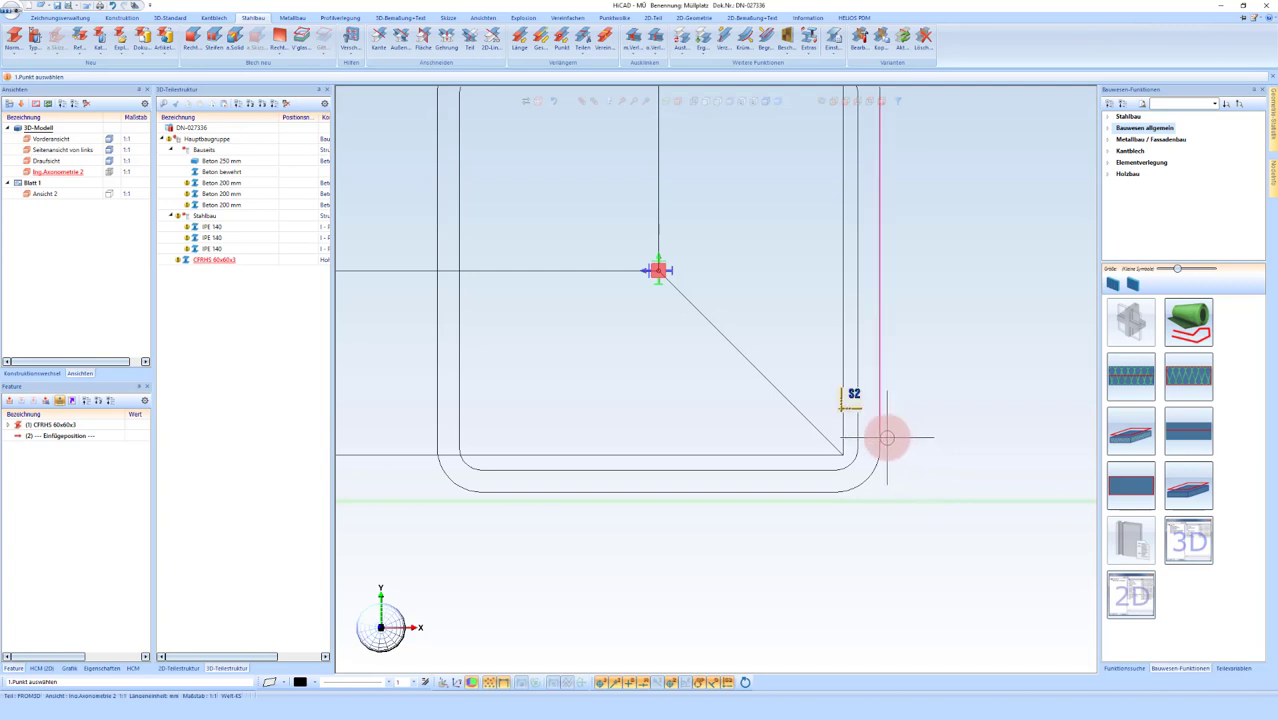
{"action": "left_click", "coordinate": [886, 437]}
{"action": "left_click", "coordinate": [822, 490]}
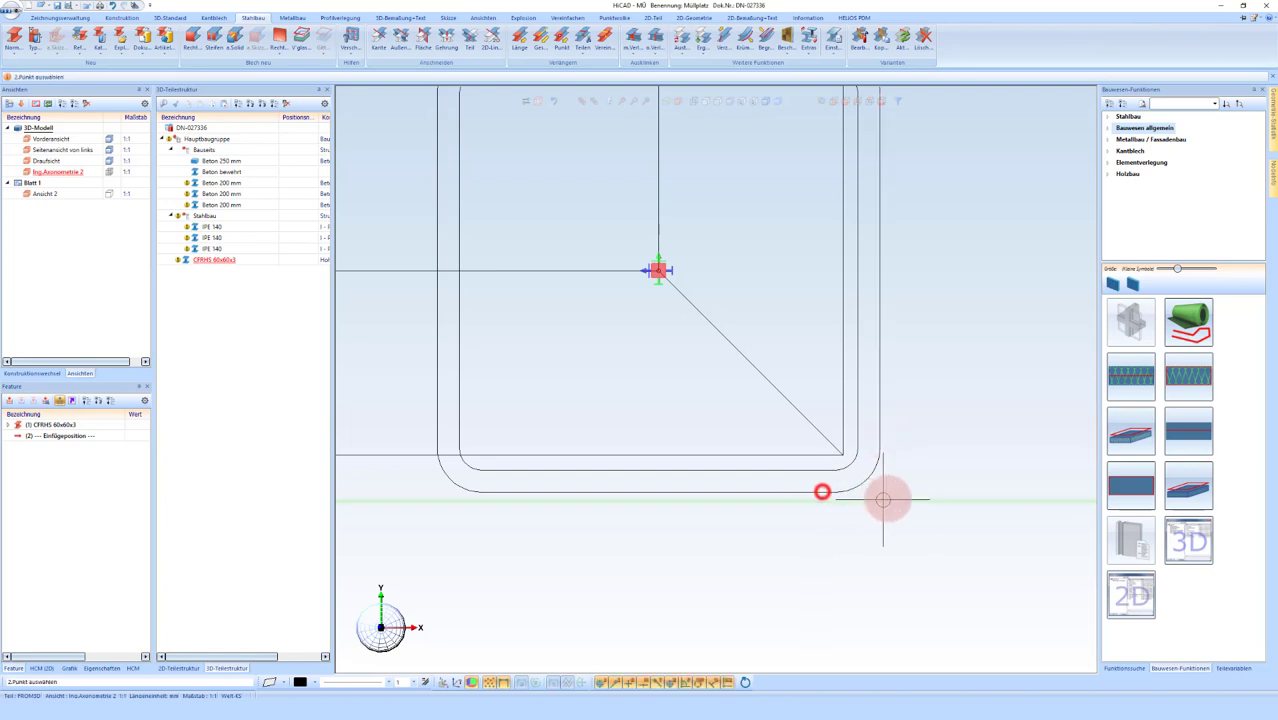
{"action": "scroll", "coordinate": [893, 488], "scroll_direction": "down", "scroll_amount": 3}
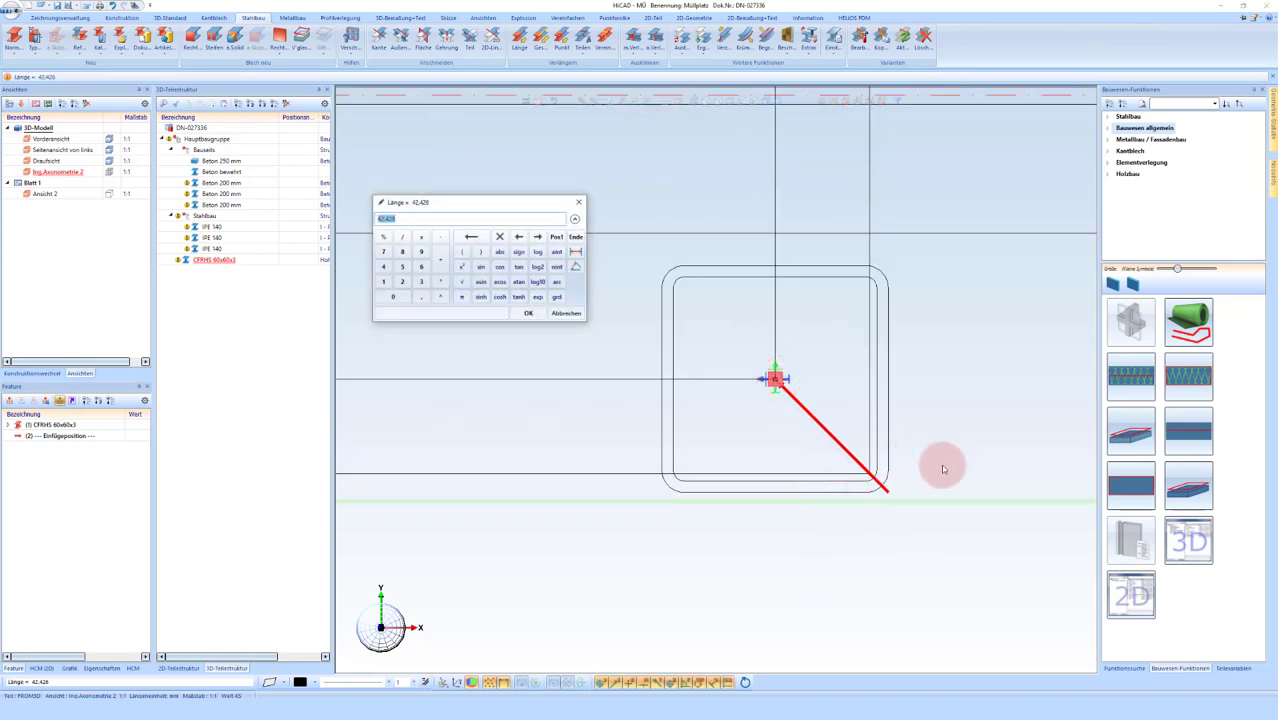
{"action": "key", "text": "Return"}
{"action": "scroll", "coordinate": [900, 395], "scroll_direction": "down", "scroll_amount": 2}
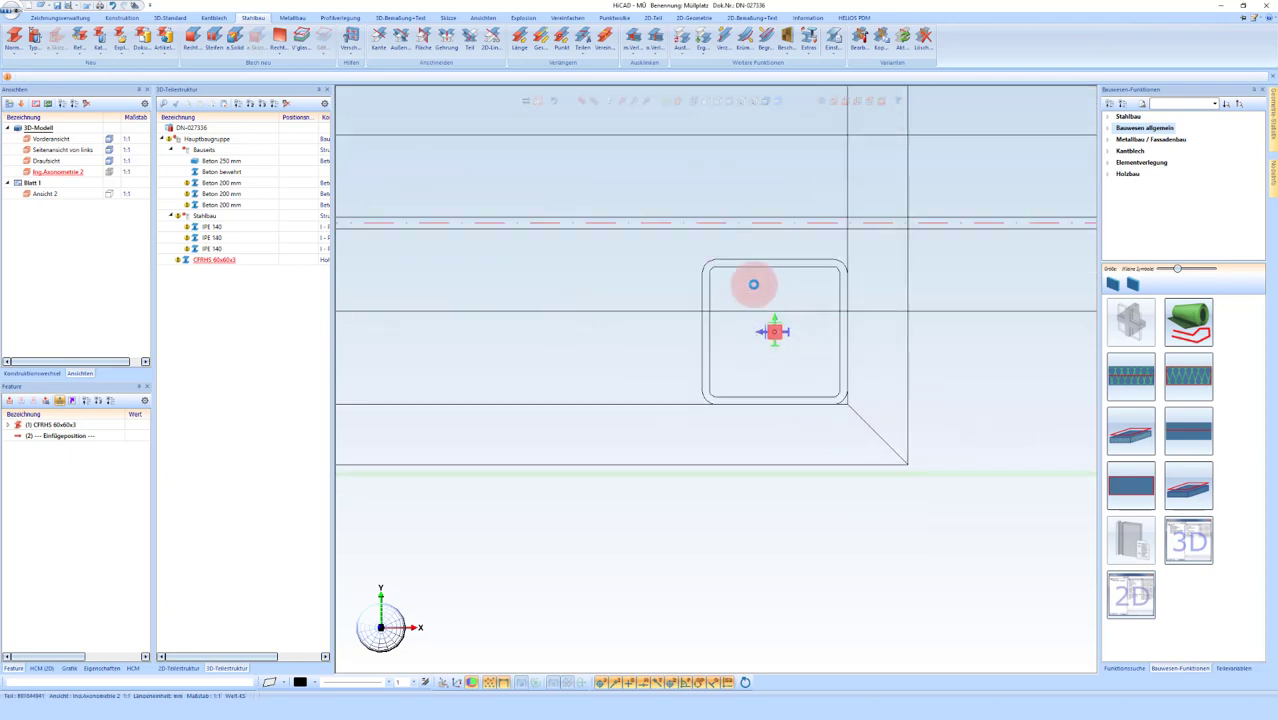
{"action": "right_click", "coordinate": [735, 283]}
{"action": "scroll", "coordinate": [735, 285], "scroll_direction": "down", "scroll_amount": 3}
Step: Repeat the post with Wiederholen to create a copy 3890 further along the beam
{"action": "scroll", "coordinate": [800, 330], "scroll_direction": "up", "scroll_amount": 3}
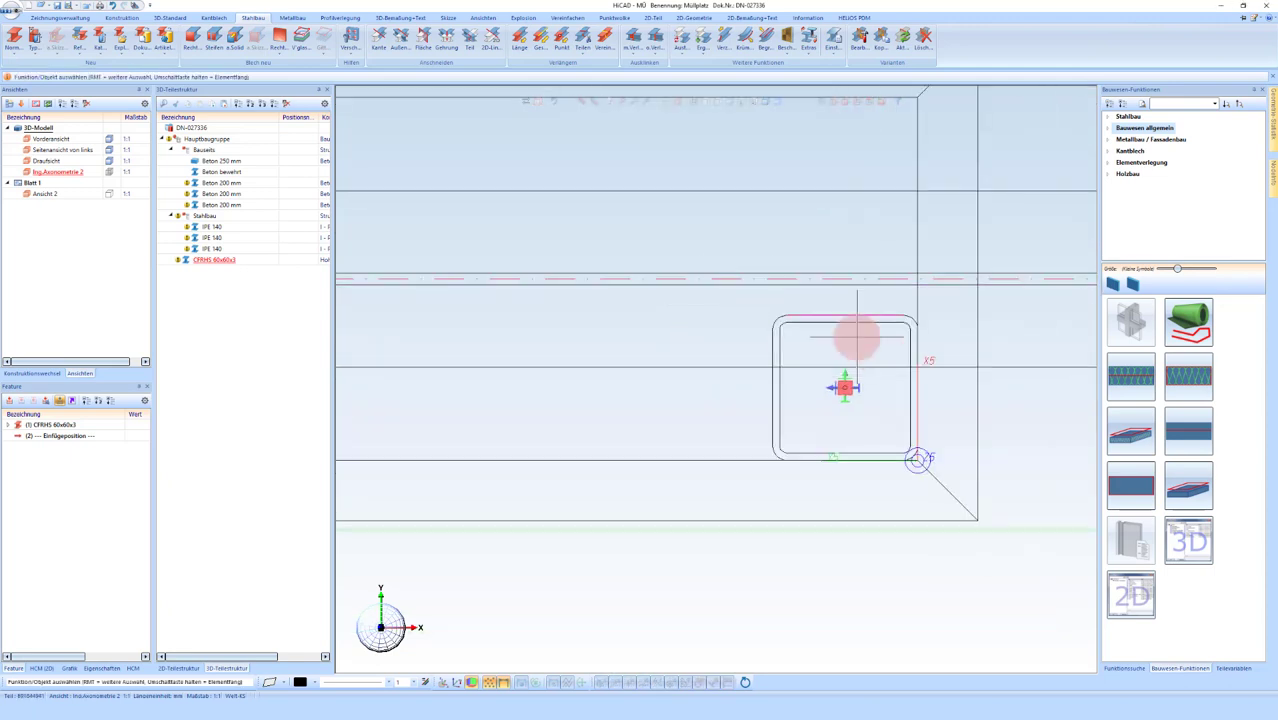
{"action": "scroll", "coordinate": [962, 377], "scroll_direction": "down", "scroll_amount": 2}
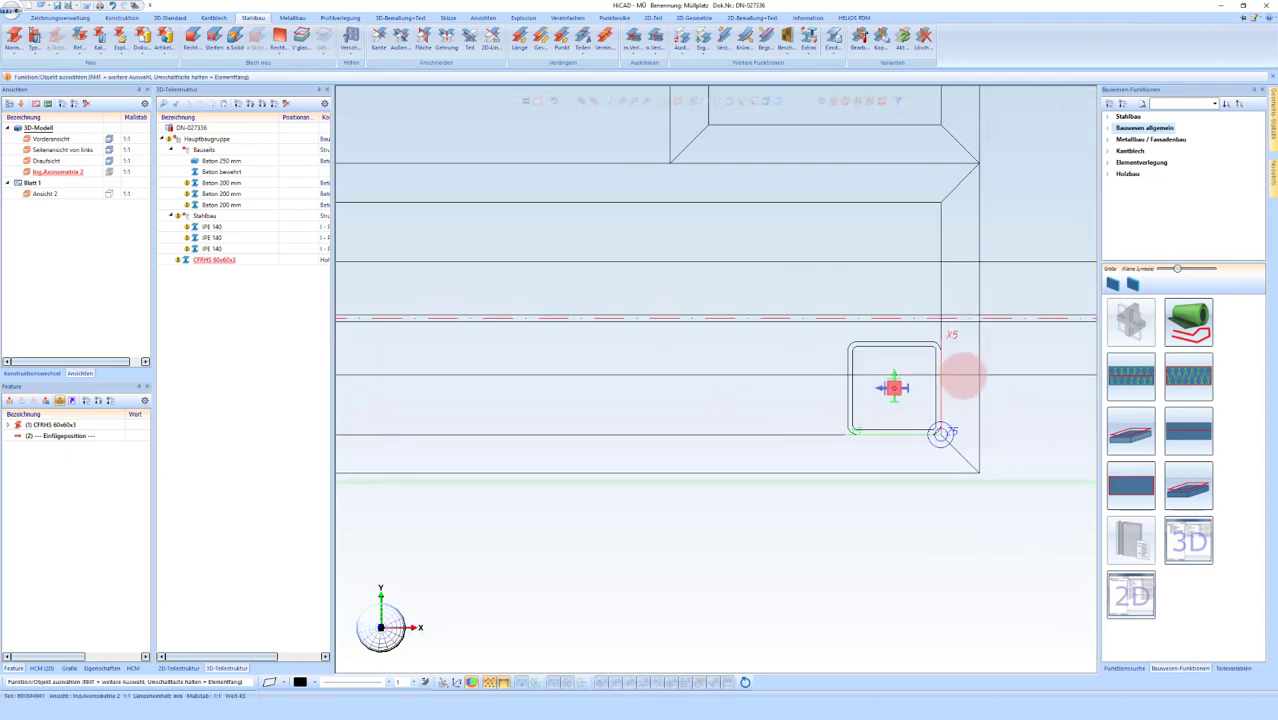
{"action": "right_click", "coordinate": [883, 345]}
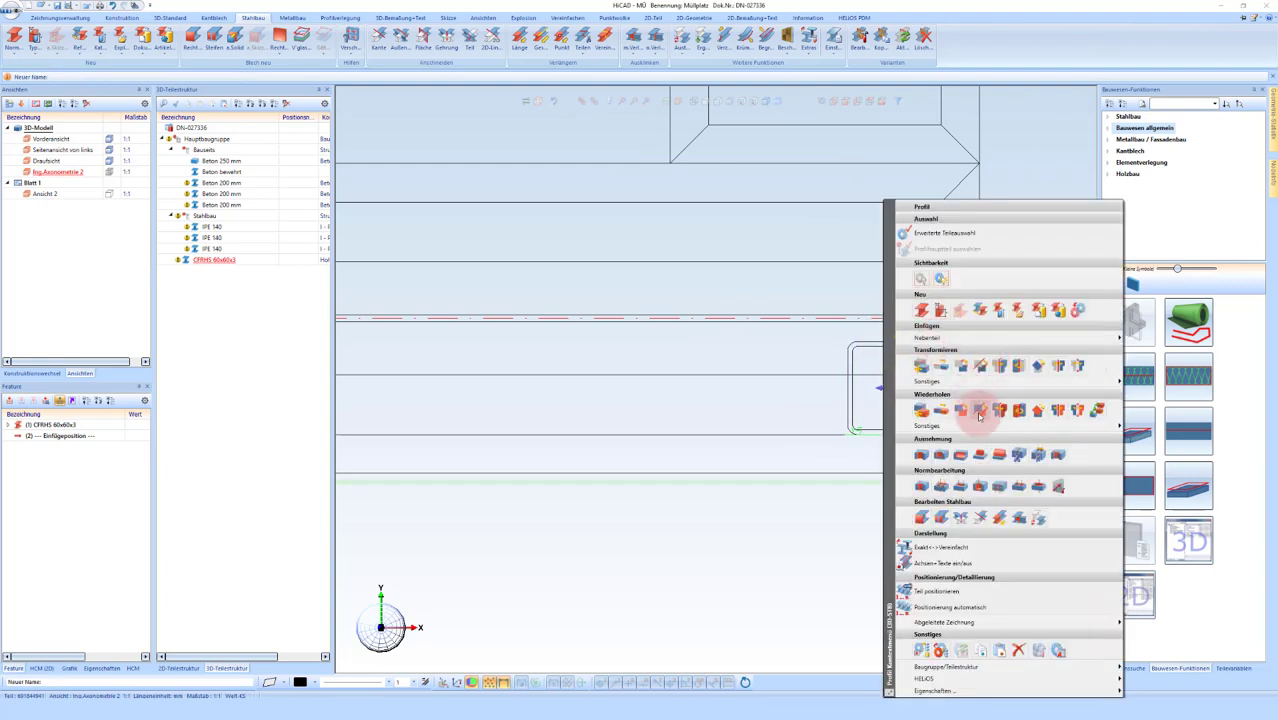
{"action": "left_click", "coordinate": [981, 414]}
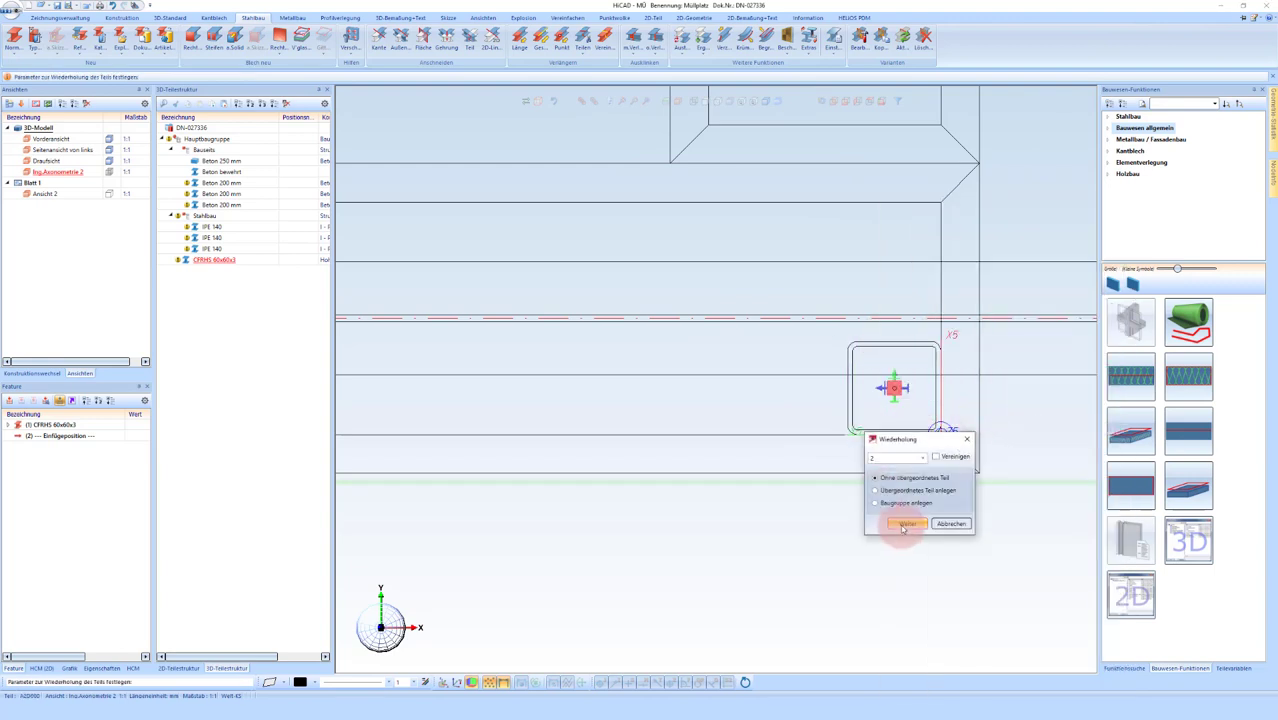
{"action": "left_click", "coordinate": [901, 525]}
{"action": "left_click", "coordinate": [847, 400]}
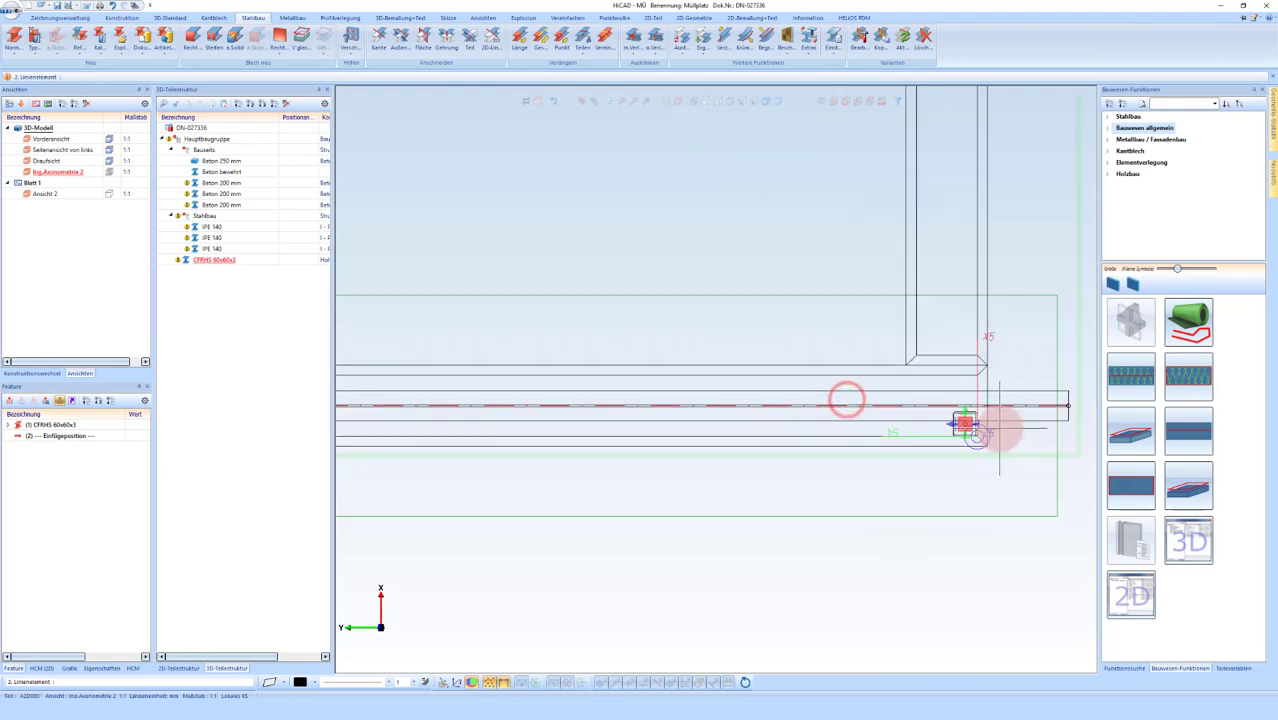
{"action": "scroll", "coordinate": [626, 403], "scroll_direction": "up", "scroll_amount": 3}
{"action": "scroll", "coordinate": [516, 408], "scroll_direction": "up", "scroll_amount": 3}
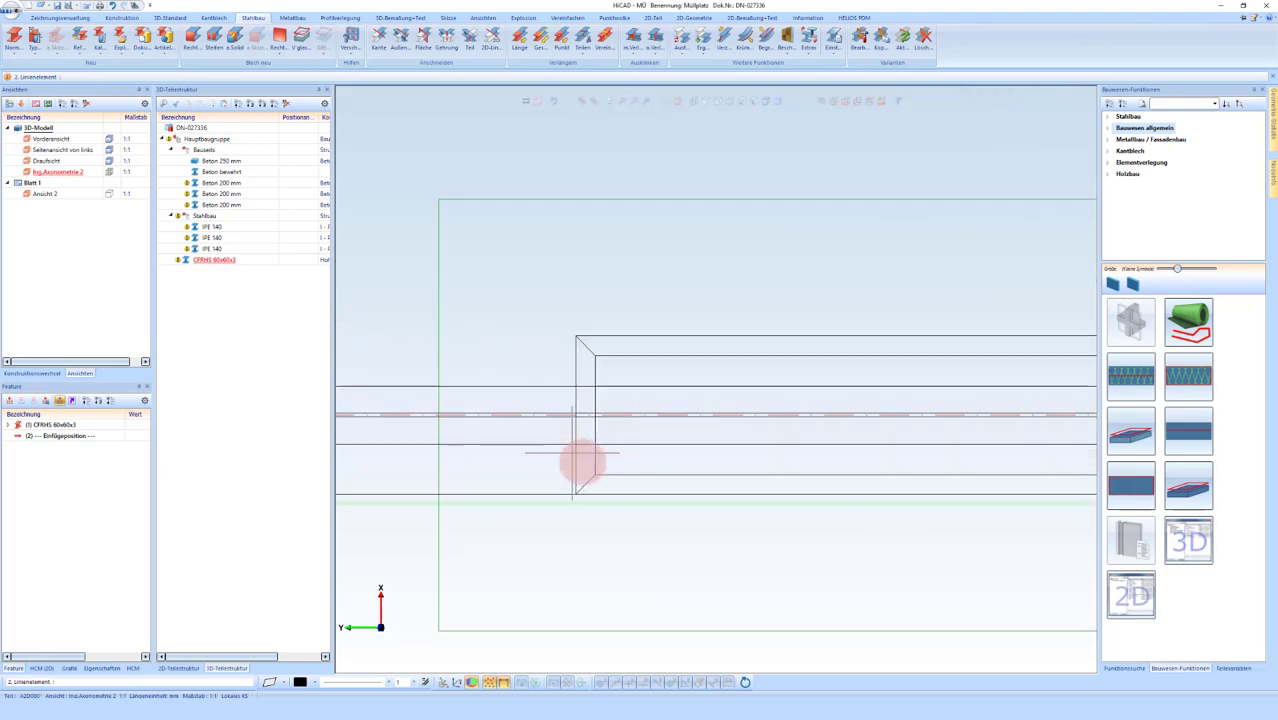
{"action": "scroll", "coordinate": [585, 459], "scroll_direction": "up", "scroll_amount": 2}
{"action": "left_click", "coordinate": [601, 458]}
{"action": "left_click", "coordinate": [717, 539]}
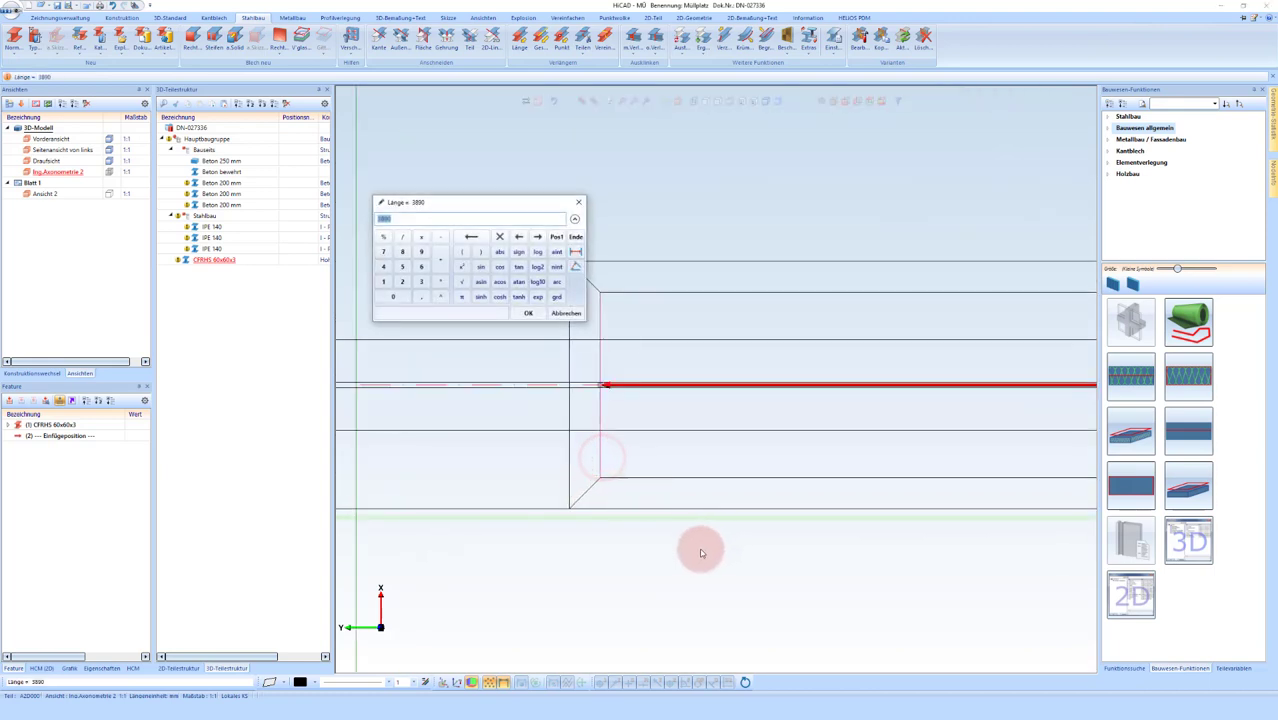
{"action": "key", "text": "Return"}
{"action": "scroll", "coordinate": [700, 380], "scroll_direction": "down", "scroll_amount": 1}
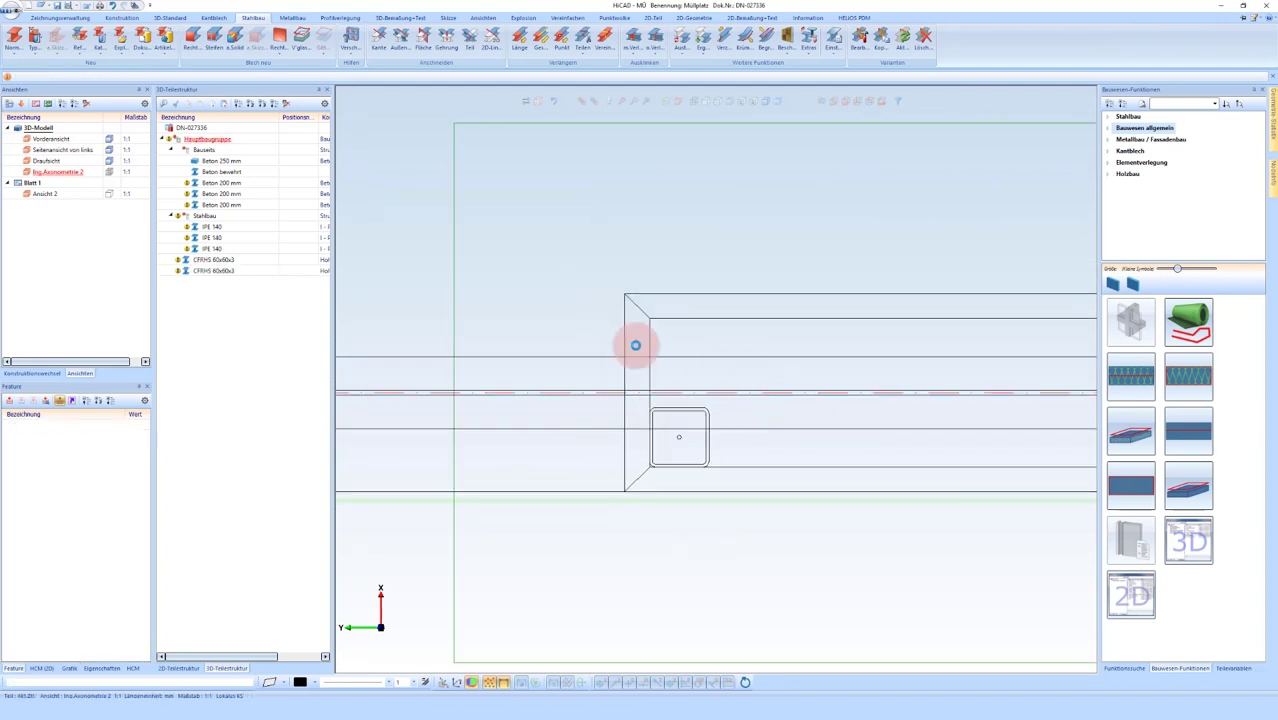
{"action": "scroll", "coordinate": [765, 425], "scroll_direction": "down", "scroll_amount": 1}
Step: Switch to the front elevation and zoom in on the post top under the beam
{"action": "scroll", "coordinate": [656, 422], "scroll_direction": "up", "scroll_amount": 1}
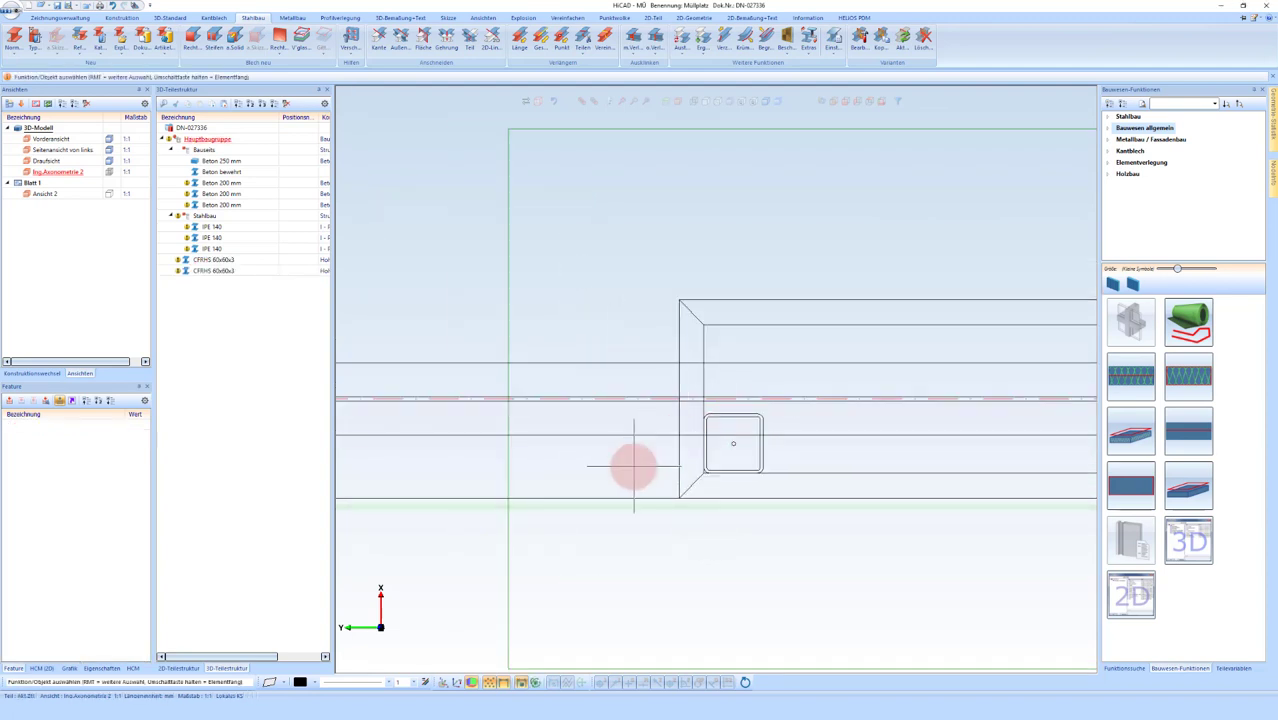
{"action": "scroll", "coordinate": [675, 476], "scroll_direction": "down", "scroll_amount": 3}
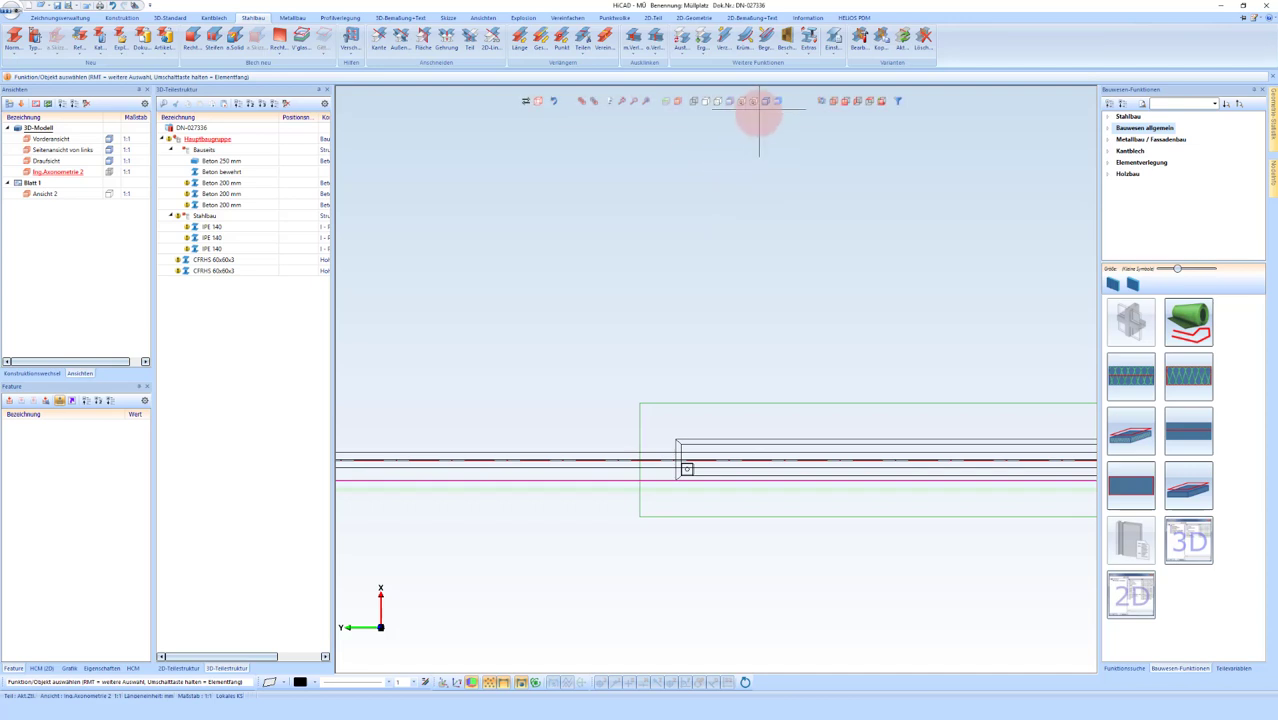
{"action": "scroll", "coordinate": [665, 460], "scroll_direction": "up", "scroll_amount": 2}
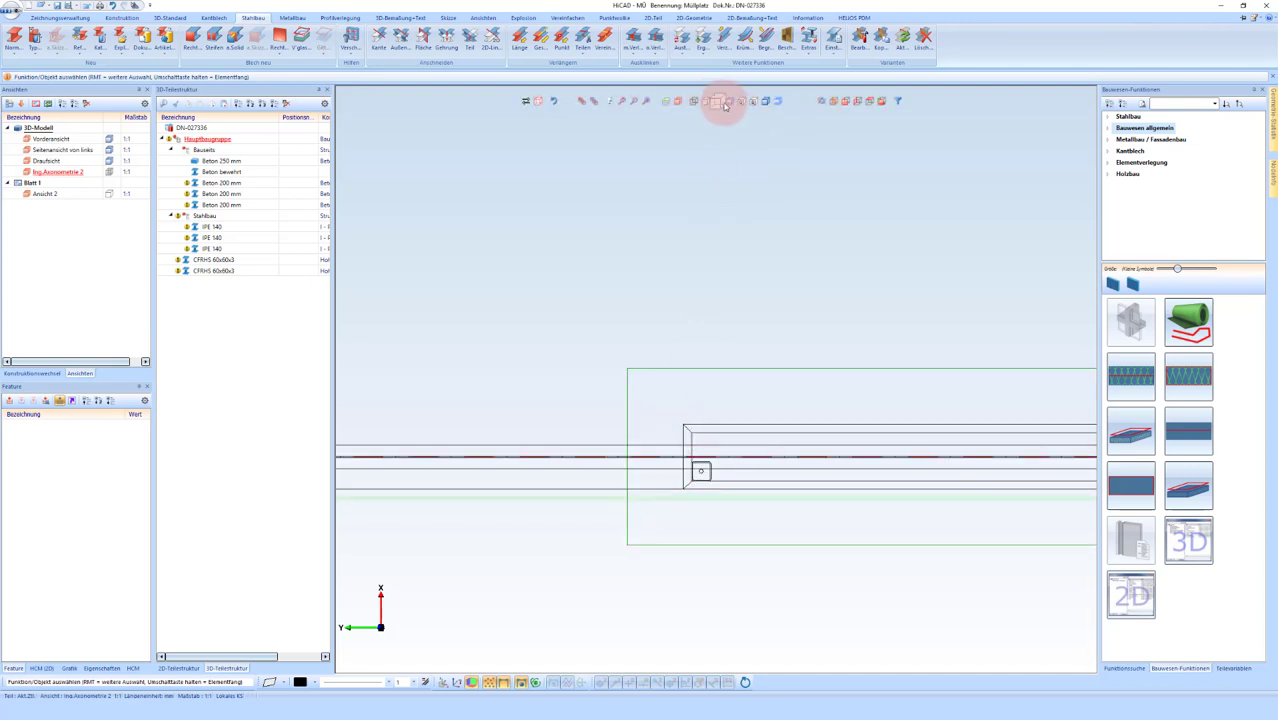
{"action": "left_click", "coordinate": [846, 103]}
{"action": "scroll", "coordinate": [665, 471], "scroll_direction": "down", "scroll_amount": 2}
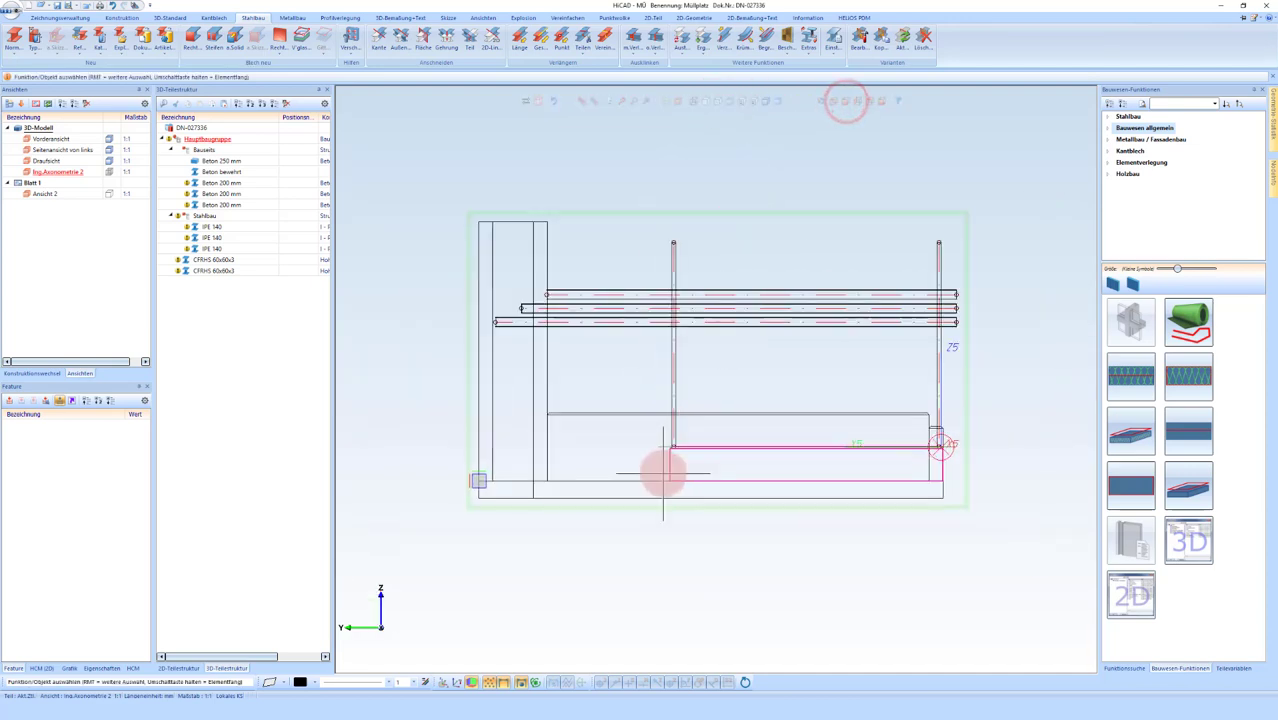
{"action": "scroll", "coordinate": [680, 430], "scroll_direction": "up", "scroll_amount": 4}
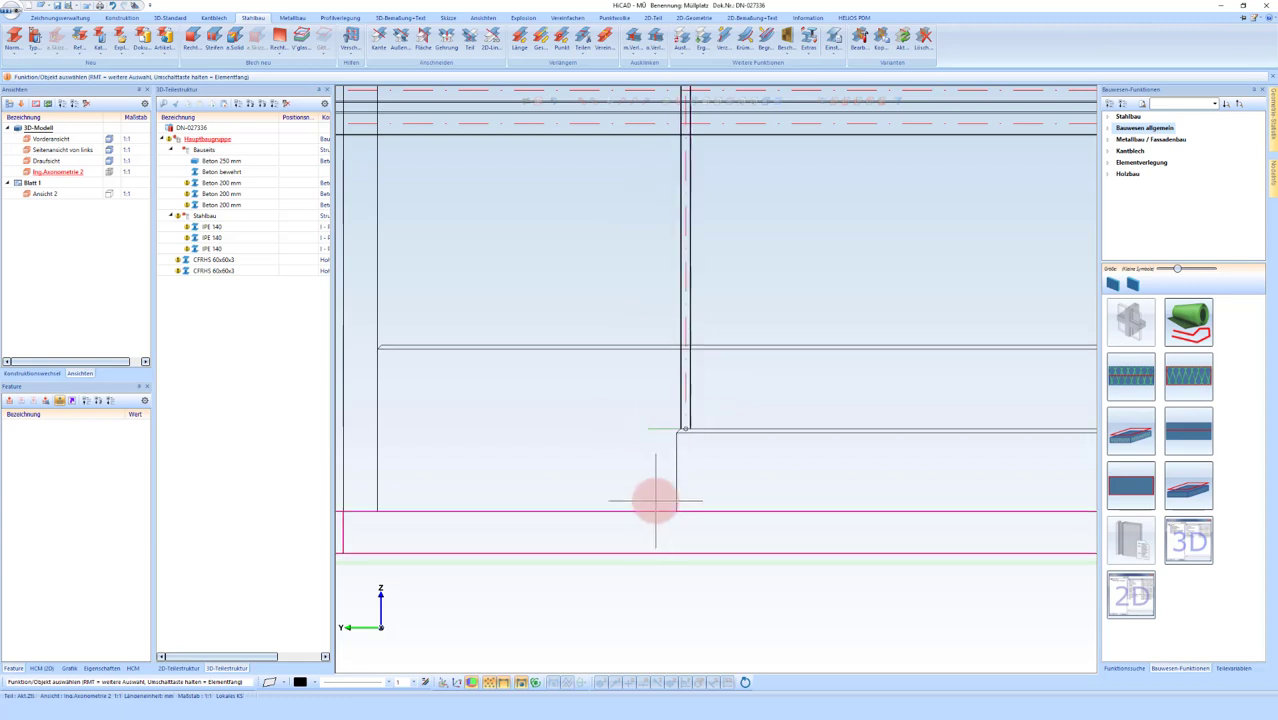
{"action": "scroll", "coordinate": [630, 527], "scroll_direction": "up", "scroll_amount": 2}
{"action": "scroll", "coordinate": [737, 332], "scroll_direction": "up", "scroll_amount": 2}
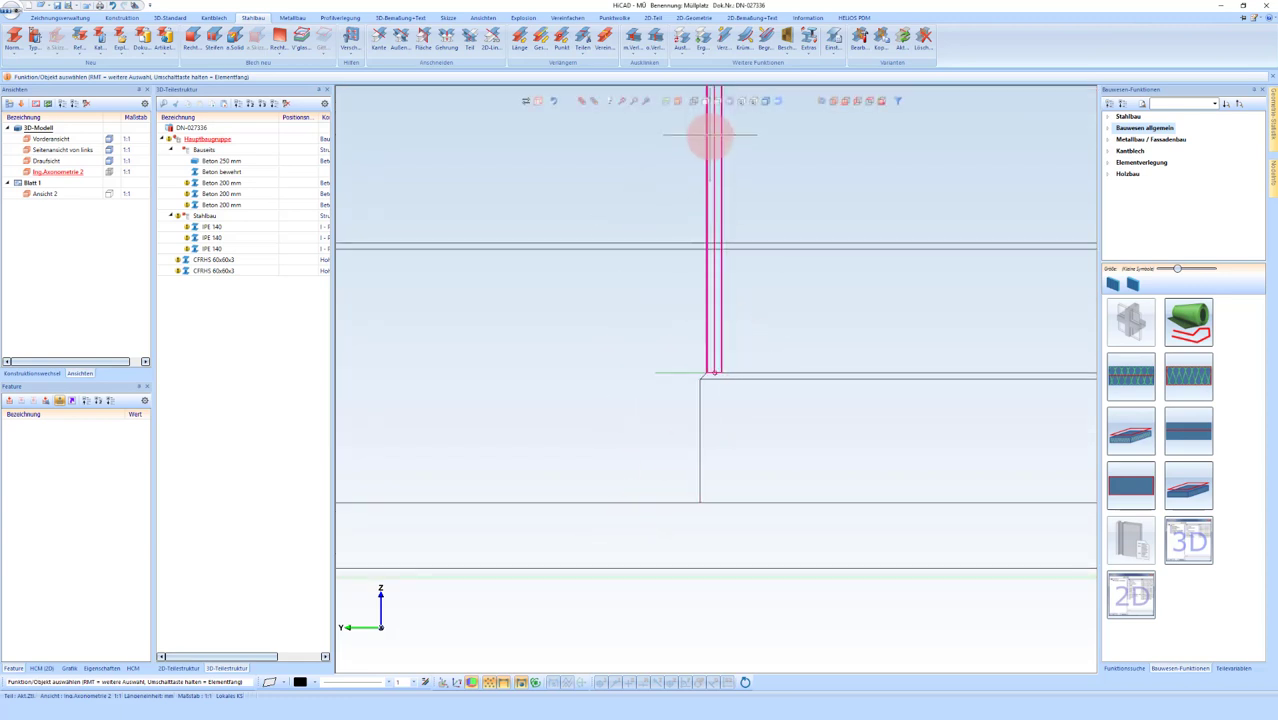
{"action": "scroll", "coordinate": [712, 355], "scroll_direction": "up", "scroll_amount": 2}
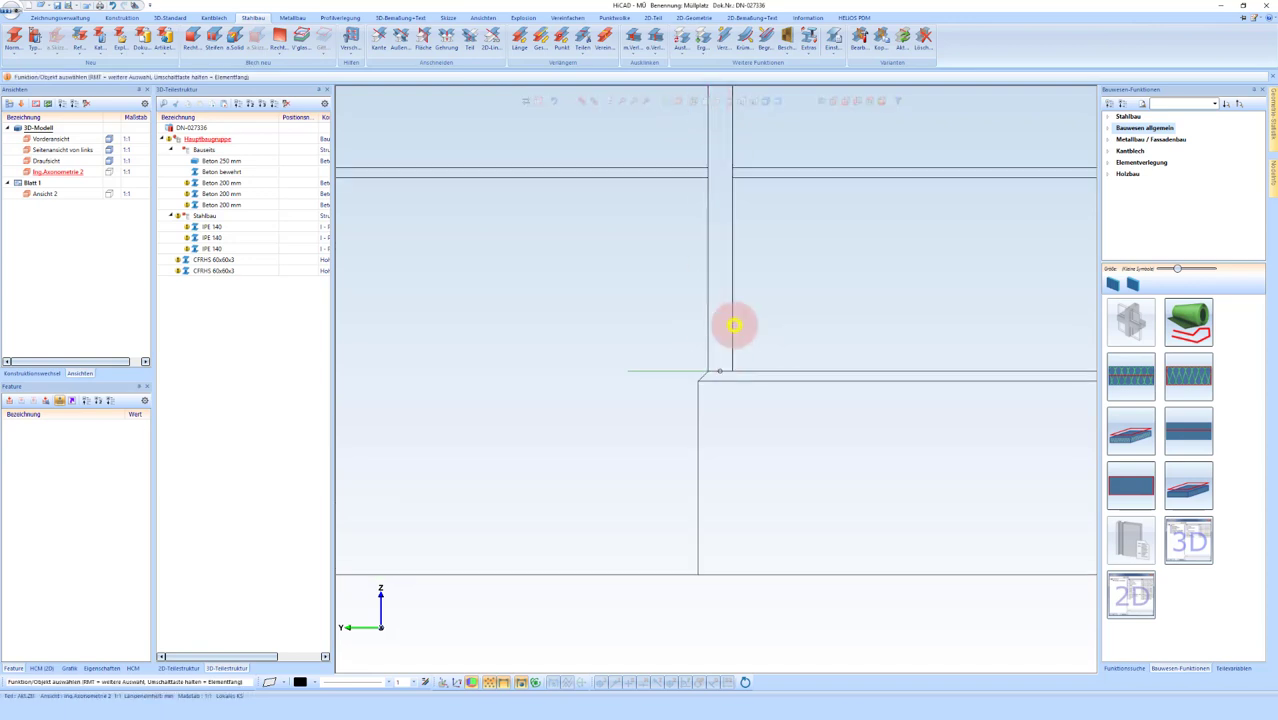
Step: Offset the second post's insertion position by 85+50 from the beam edge
{"action": "right_click", "coordinate": [838, 352]}
{"action": "left_click", "coordinate": [928, 366]}
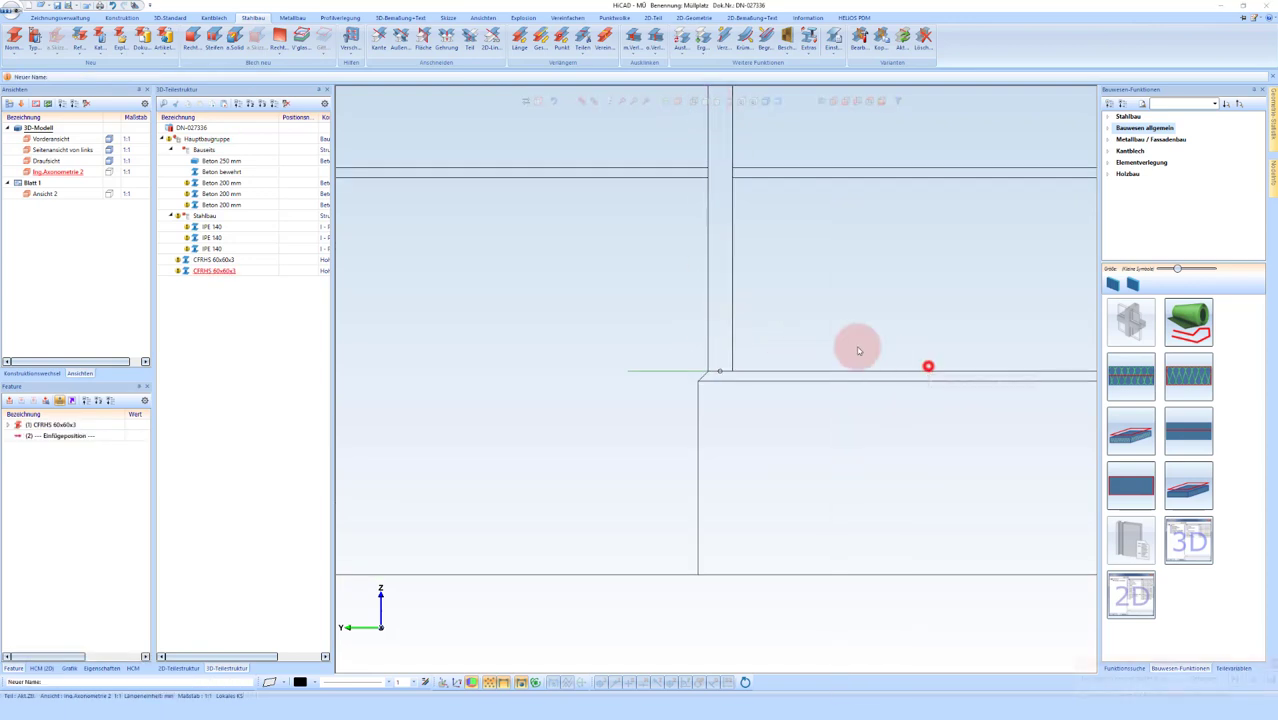
{"action": "left_click", "coordinate": [742, 326]}
{"action": "left_click", "coordinate": [690, 472]}
{"action": "type", "text": "85-50"}
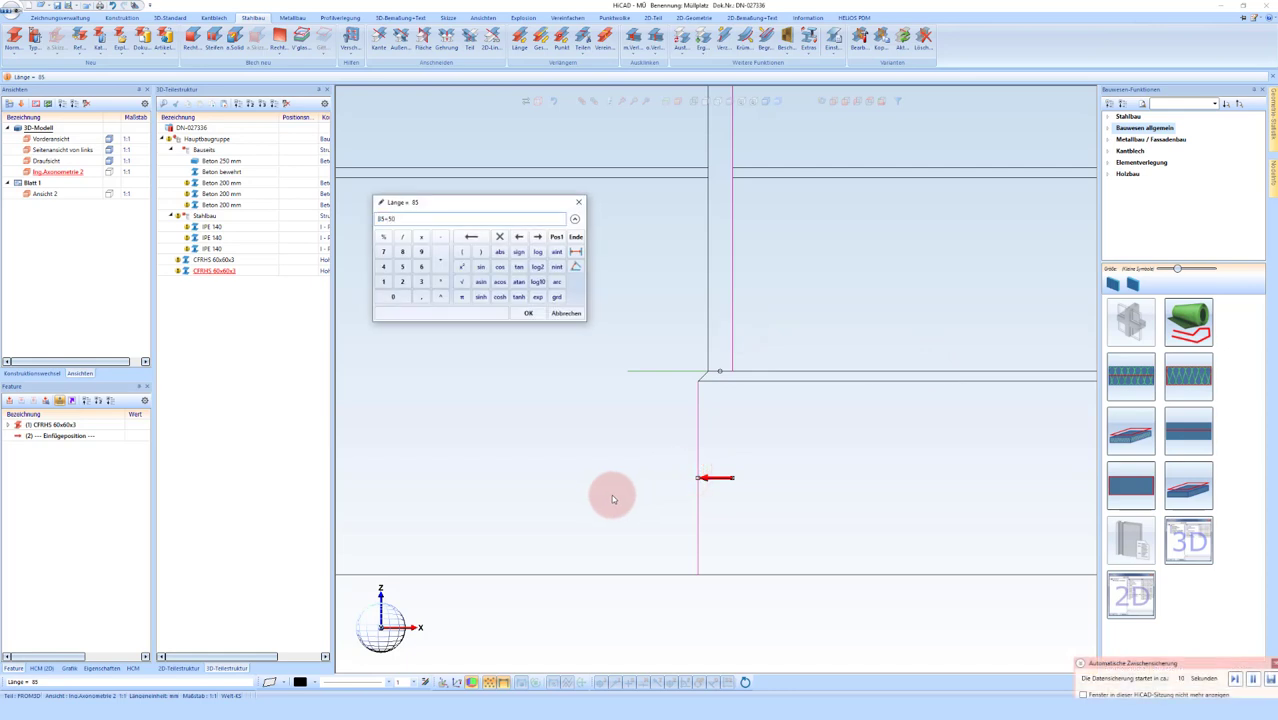
{"action": "key", "text": "Return"}
{"action": "scroll", "coordinate": [860, 530], "scroll_direction": "down", "scroll_amount": 1}
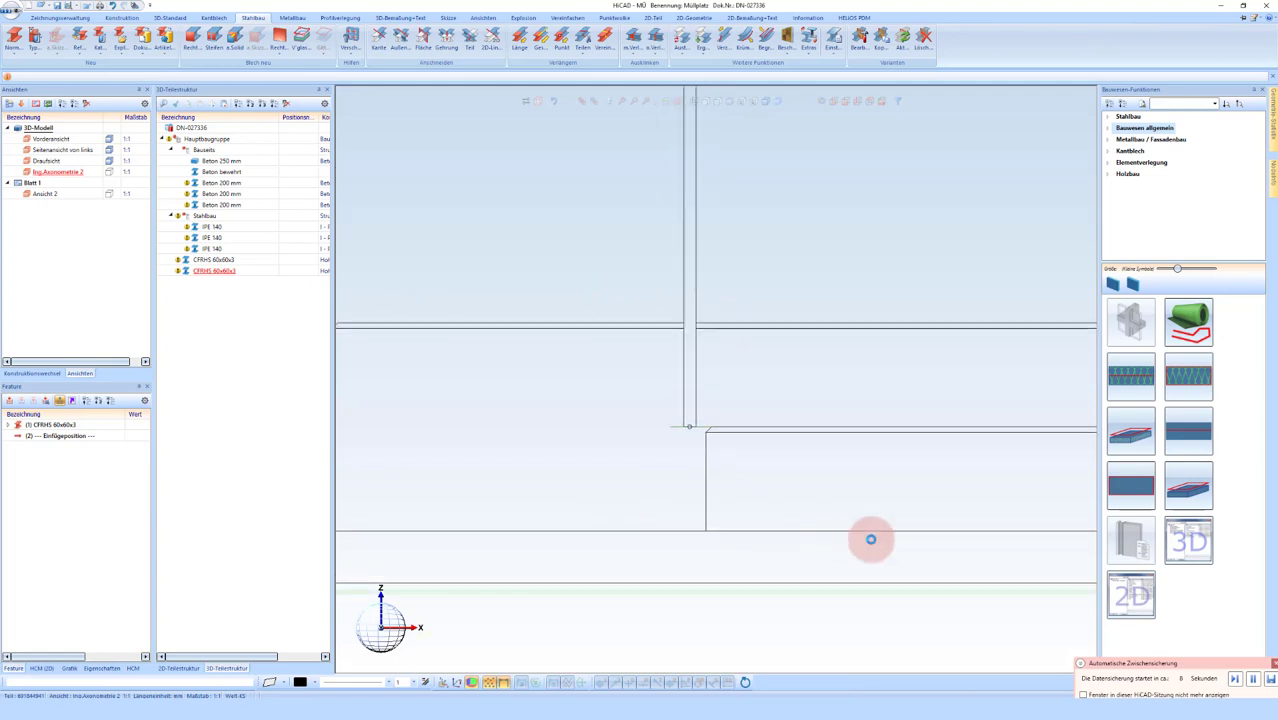
{"action": "scroll", "coordinate": [740, 500], "scroll_direction": "down", "scroll_amount": 2}
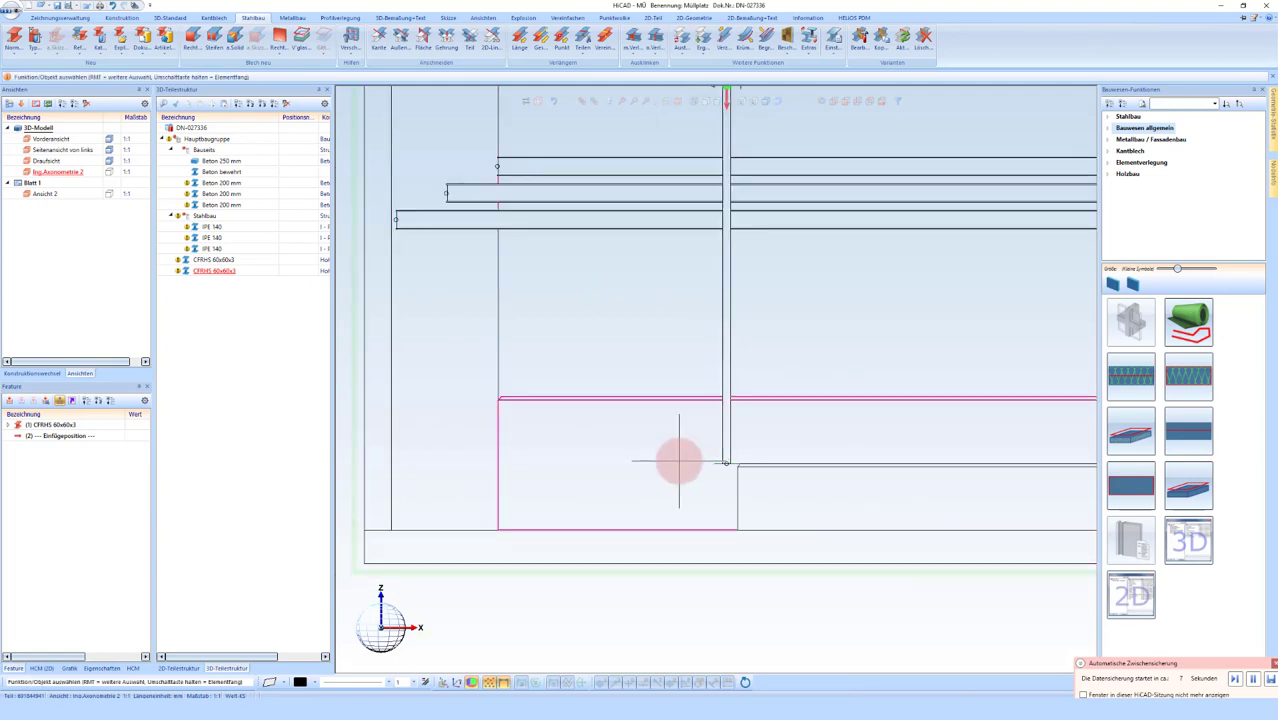
Step: Repeat the vertical post 2486.039 across to the left frame line as a third post
{"action": "right_click", "coordinate": [720, 418]}
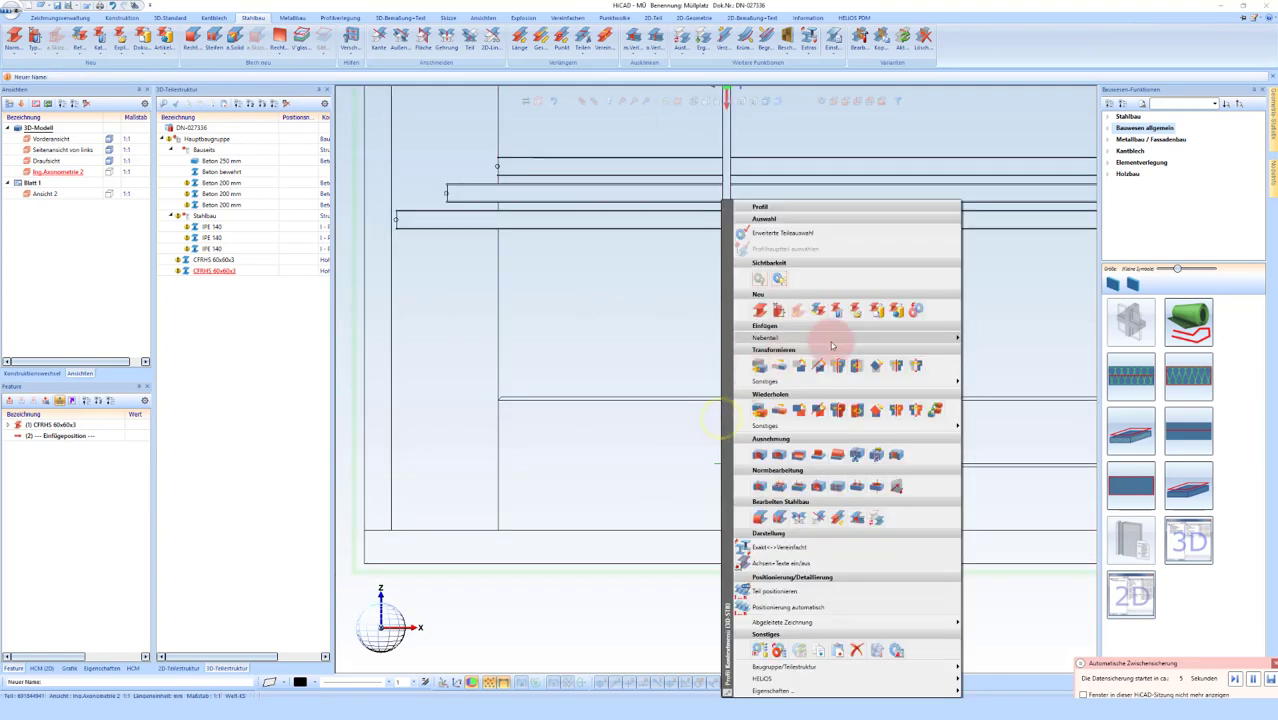
{"action": "left_click", "coordinate": [812, 409]}
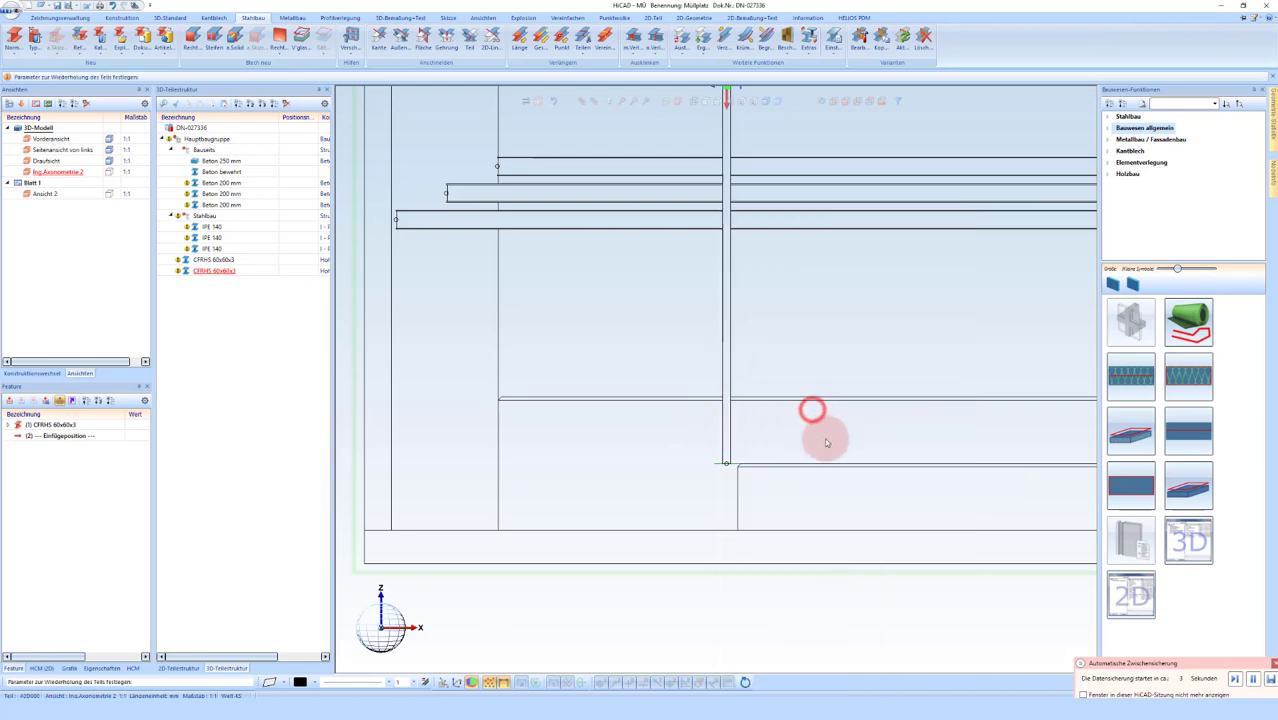
{"action": "left_click", "coordinate": [862, 533]}
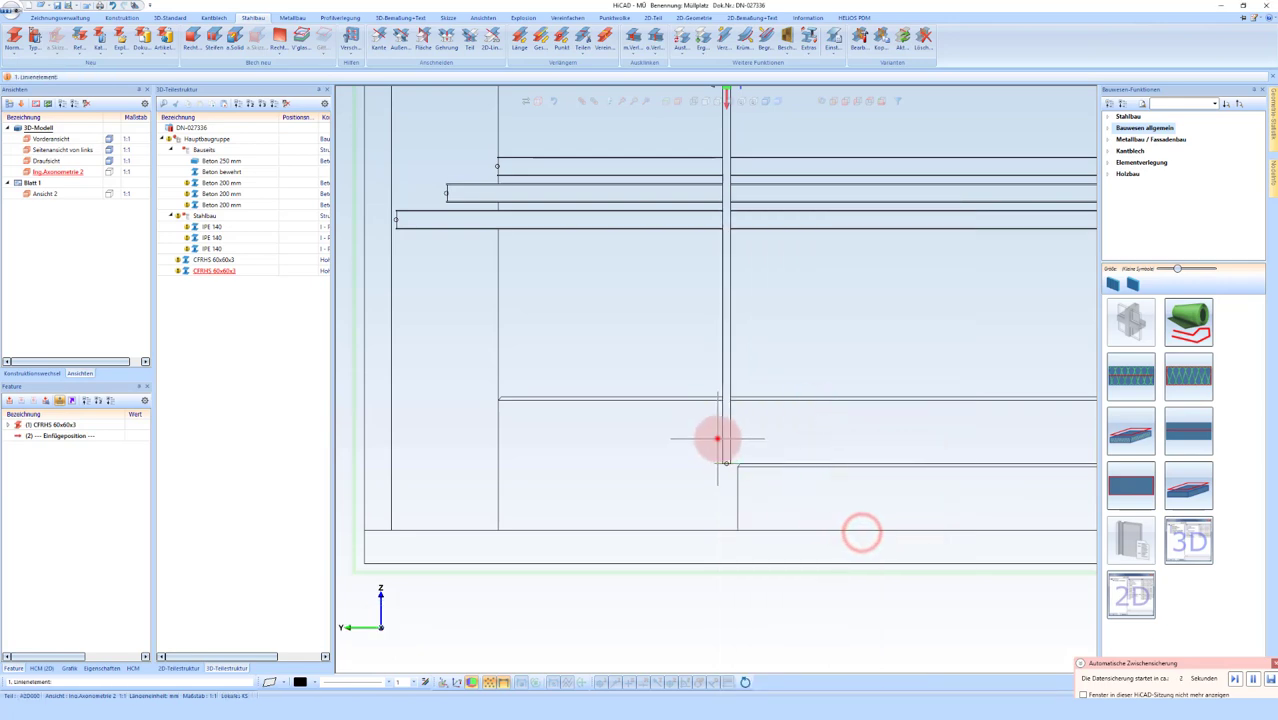
{"action": "left_click", "coordinate": [718, 438]}
{"action": "left_click", "coordinate": [395, 478]}
{"action": "left_click", "coordinate": [449, 481]}
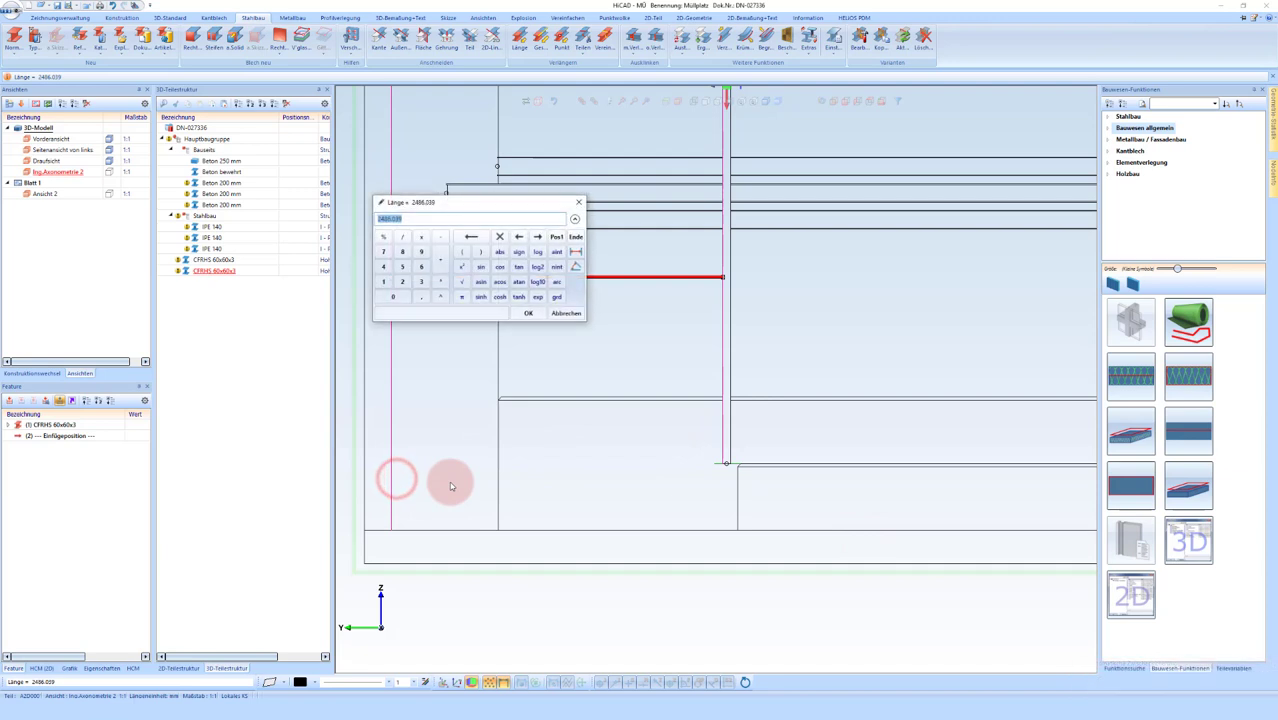
{"action": "key", "text": "Return"}
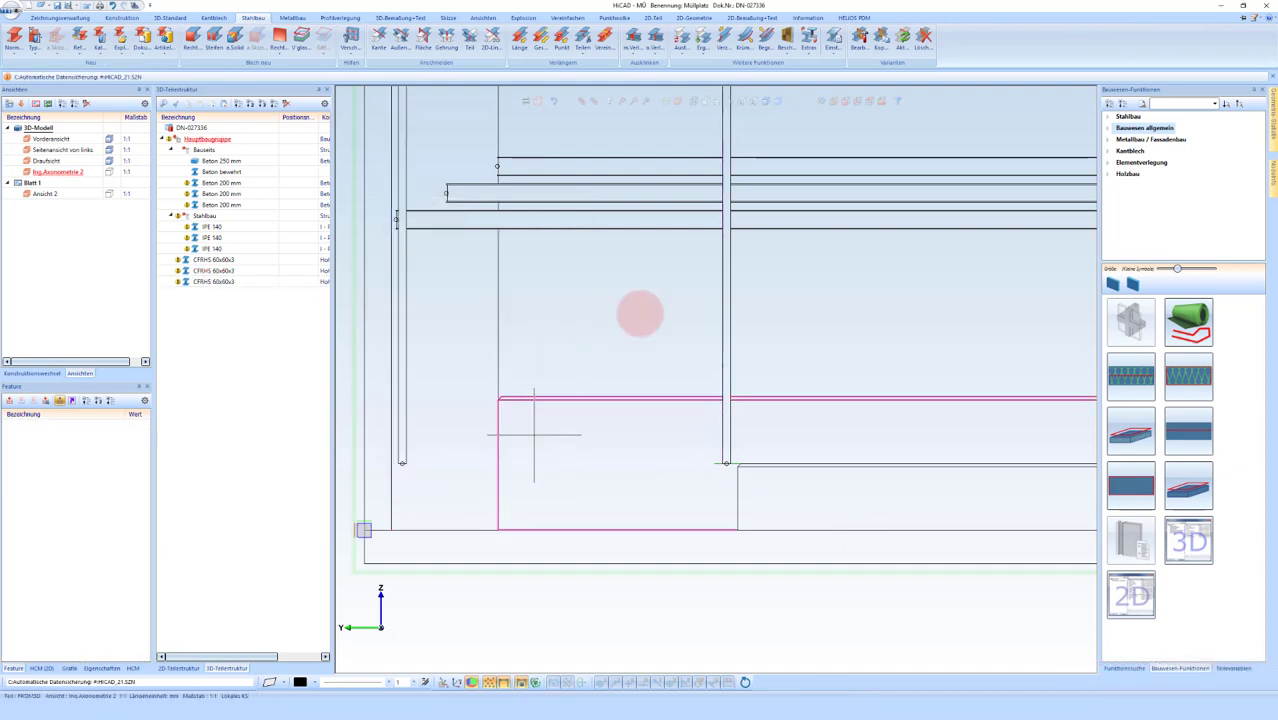
Step: Draw vertical helper lines through the beam corner and a picked point
{"action": "left_click", "coordinate": [872, 104]}
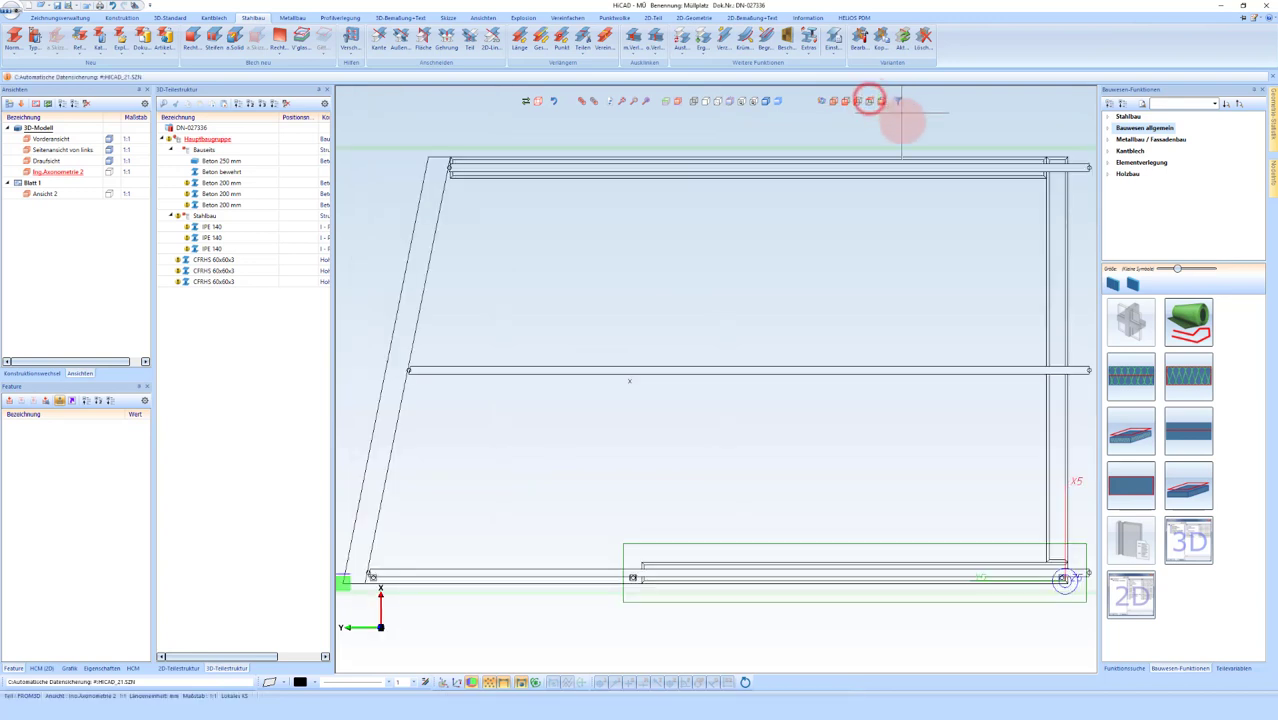
{"action": "left_click", "coordinate": [899, 112]}
{"action": "scroll", "coordinate": [471, 549], "scroll_direction": "up", "scroll_amount": 3}
{"action": "scroll", "coordinate": [538, 417], "scroll_direction": "up", "scroll_amount": 2}
{"action": "scroll", "coordinate": [508, 391], "scroll_direction": "up", "scroll_amount": 3}
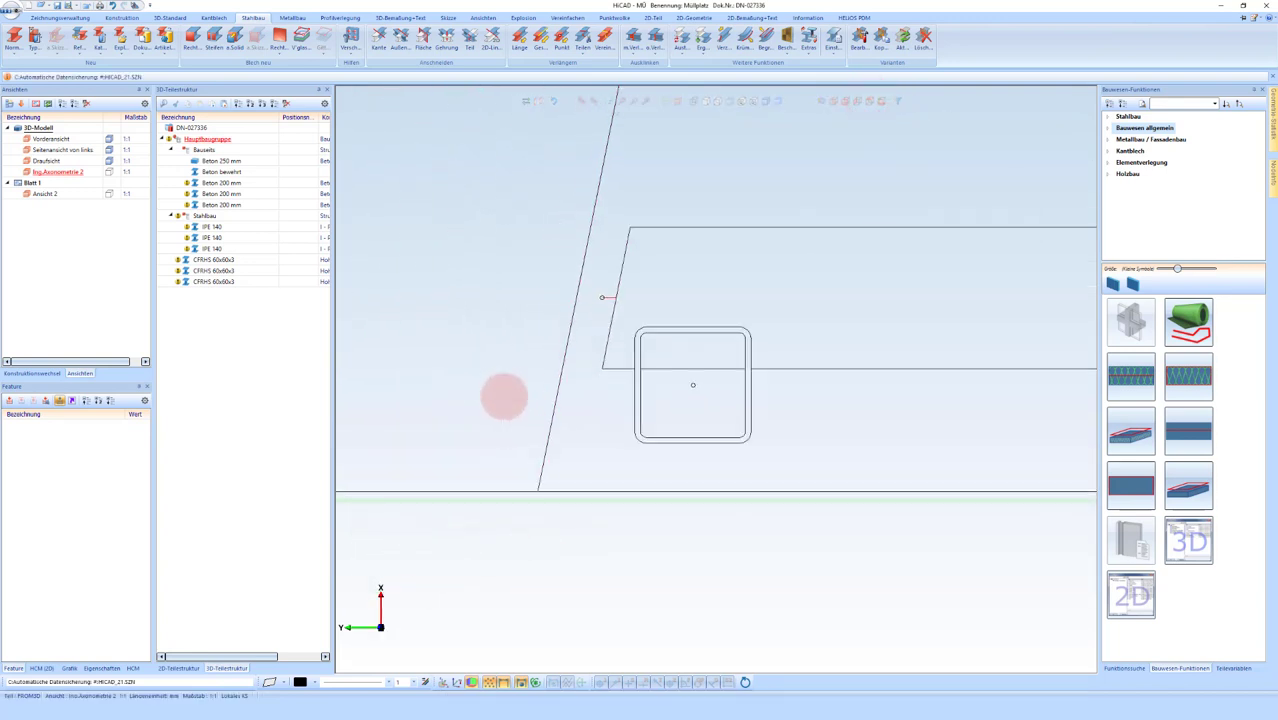
{"action": "right_click", "coordinate": [608, 436]}
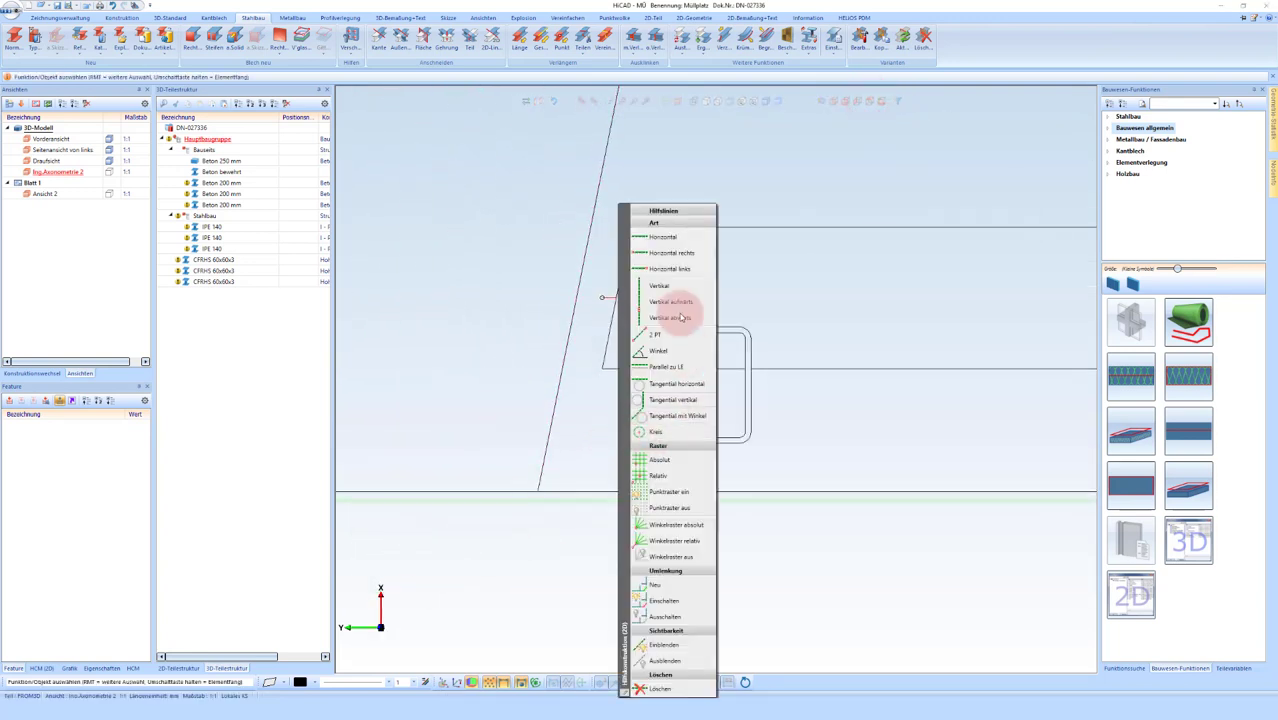
{"action": "left_click", "coordinate": [657, 281]}
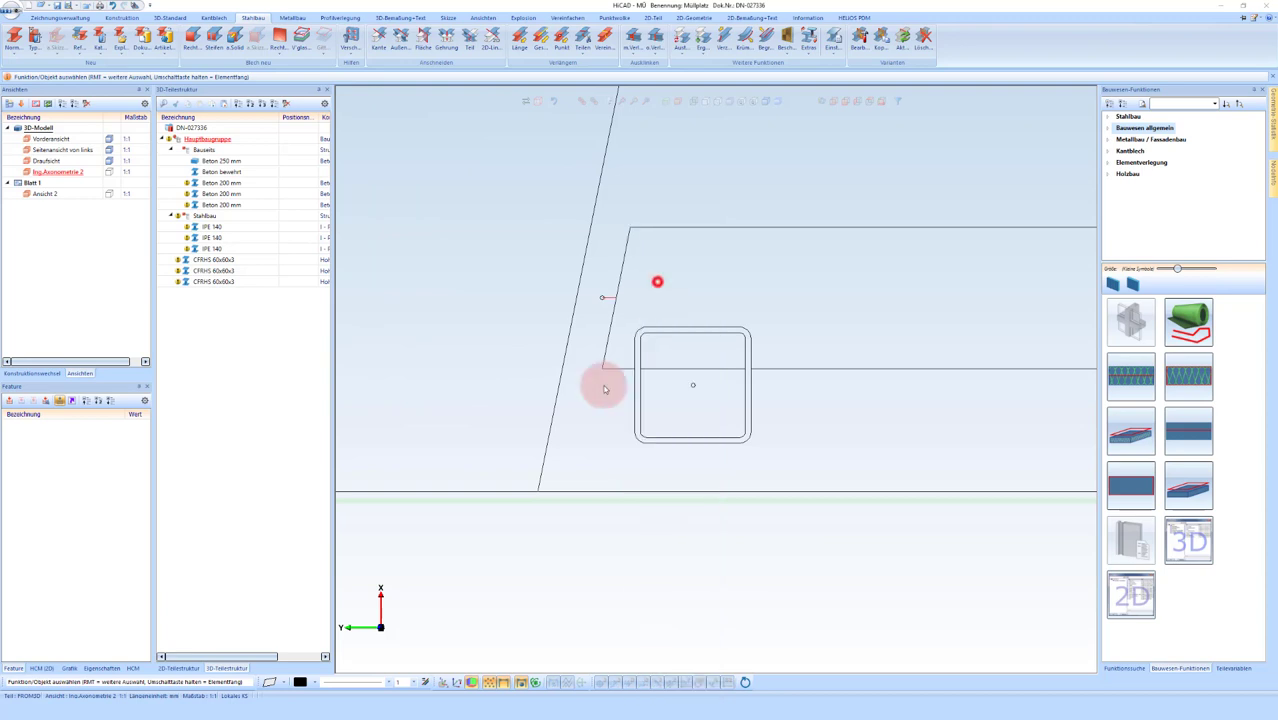
{"action": "left_click", "coordinate": [540, 491]}
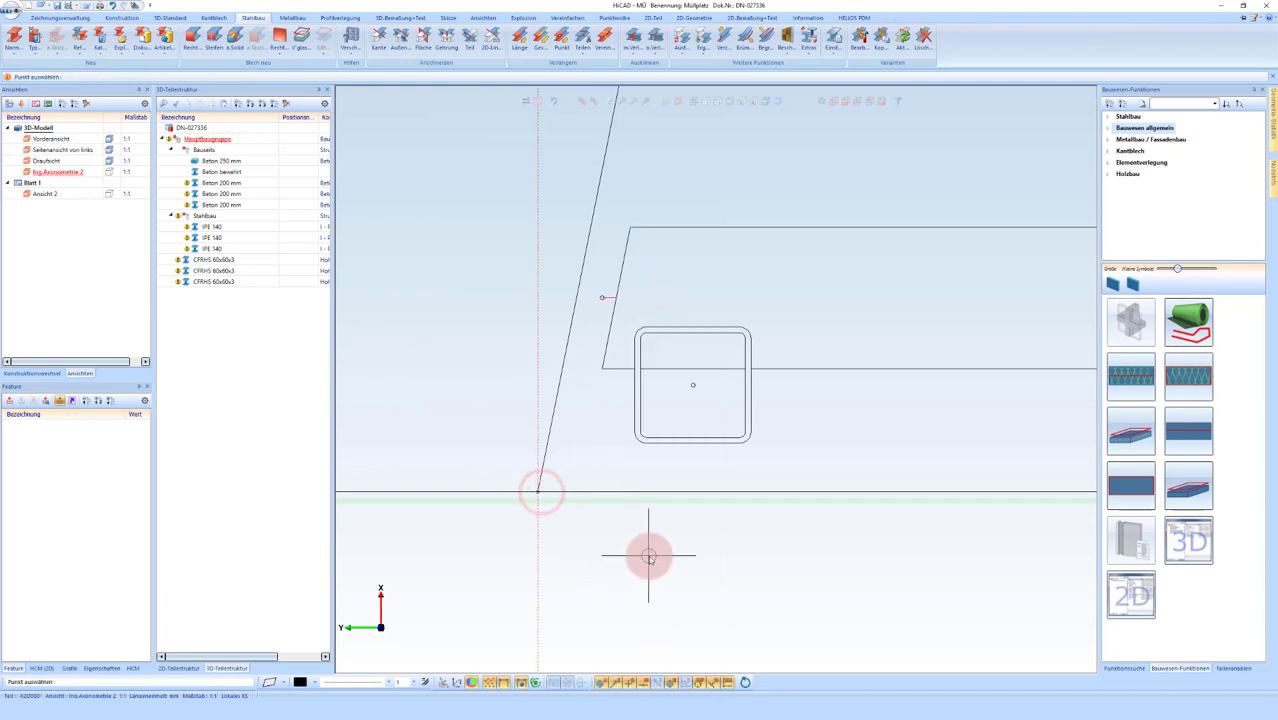
{"action": "left_click", "coordinate": [658, 543]}
Step: Add a parallel helper line 50 mm from the vertical helper line
{"action": "right_click", "coordinate": [653, 548]}
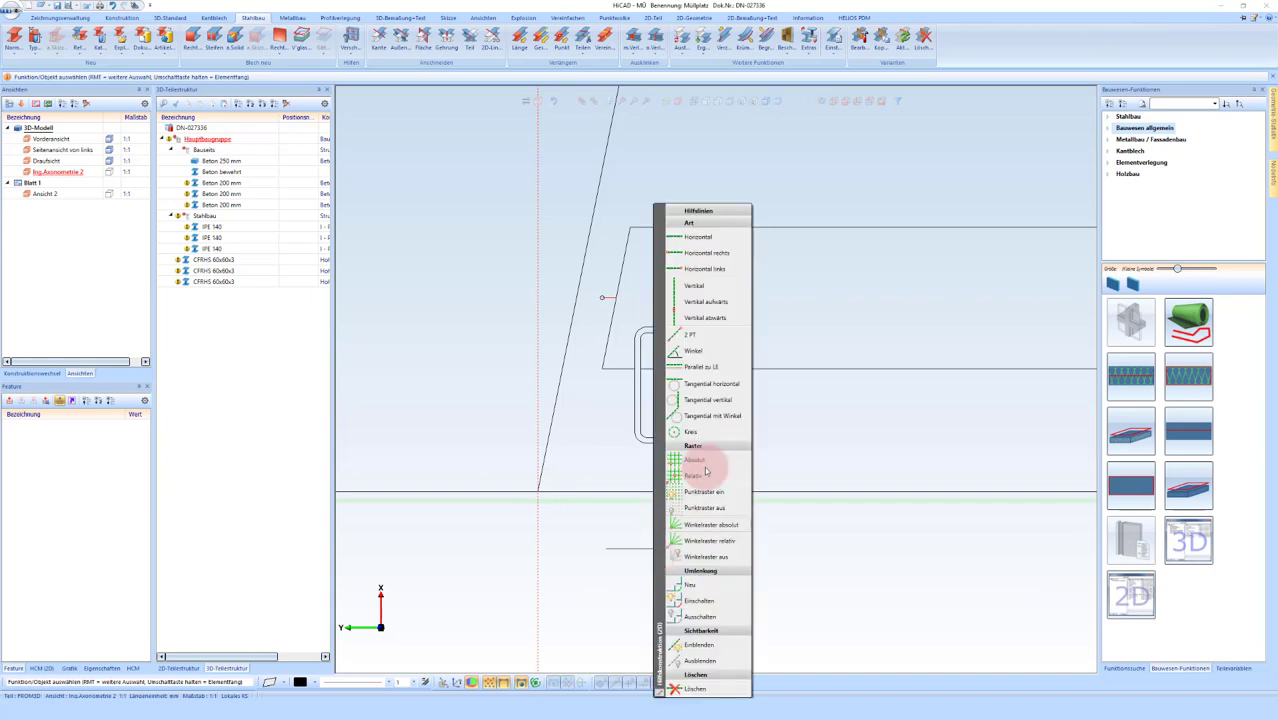
{"action": "left_click", "coordinate": [707, 370]}
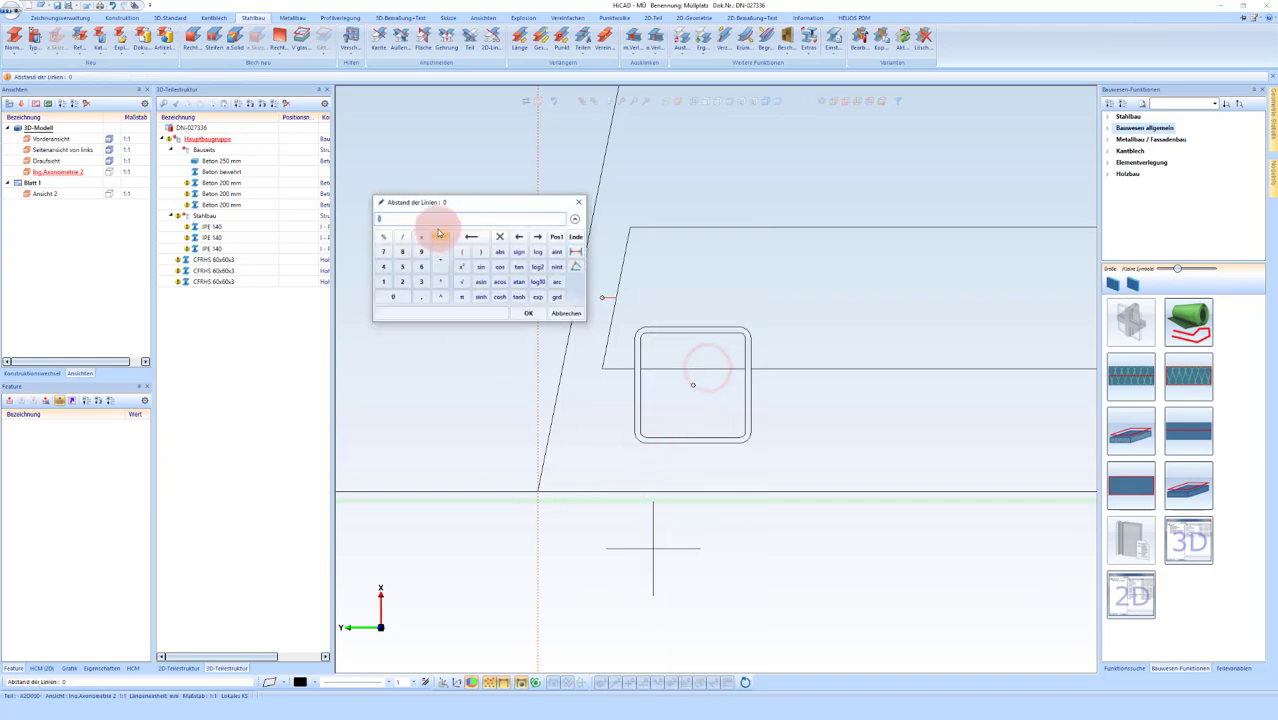
{"action": "type", "text": "50"}
{"action": "key", "text": "Return"}
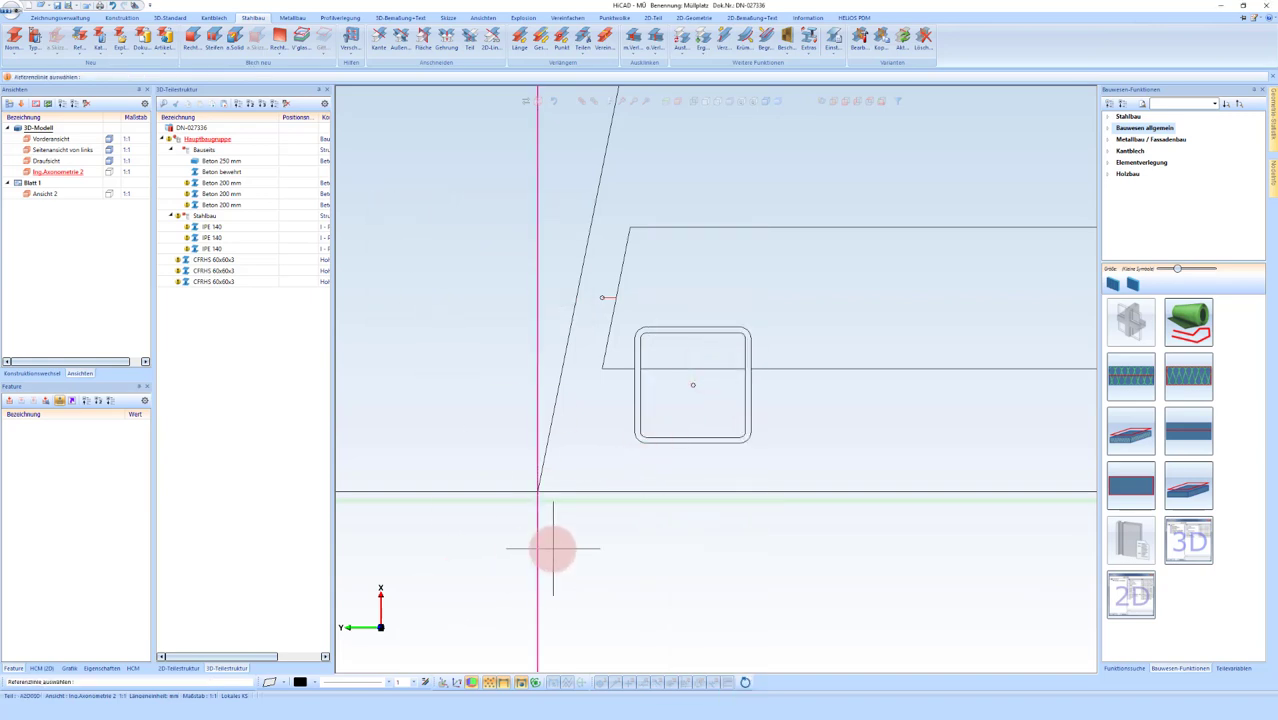
{"action": "left_click", "coordinate": [551, 548]}
{"action": "left_click", "coordinate": [644, 507]}
Step: Delete all helper lines around the post with Hilfslinien > Löschen
{"action": "scroll", "coordinate": [630, 442], "scroll_direction": "up", "scroll_amount": 3}
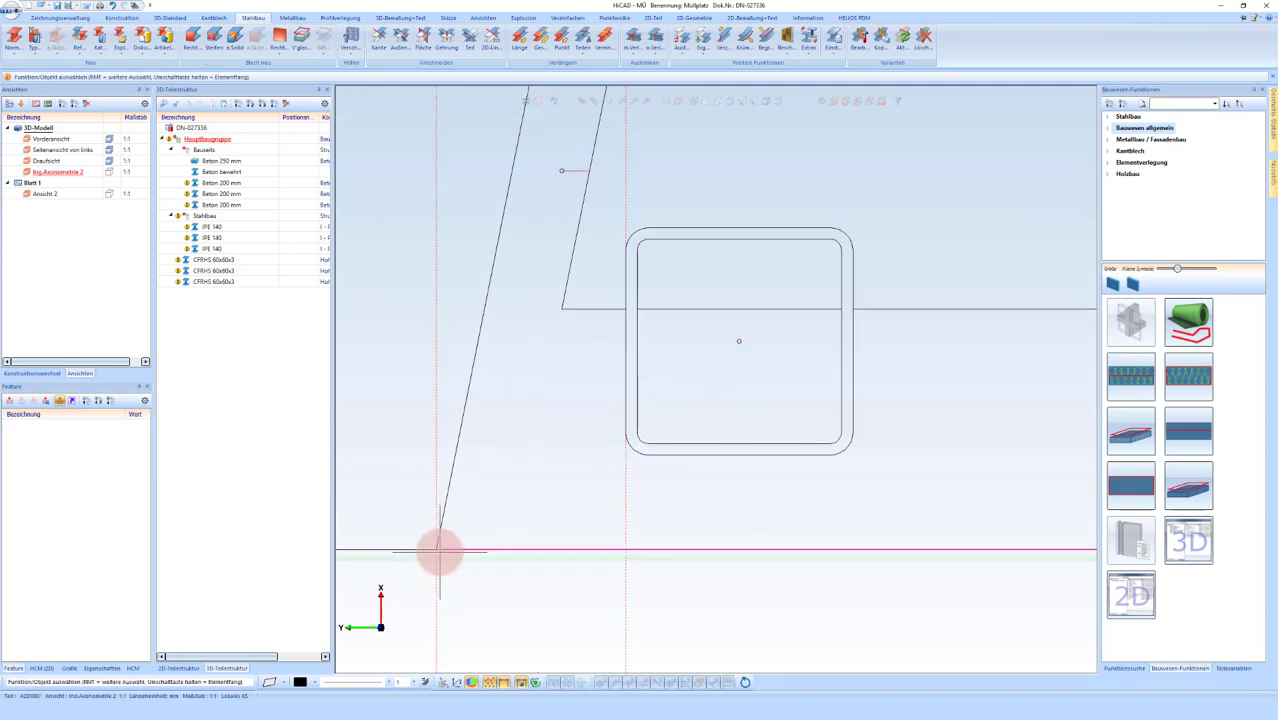
{"action": "left_click", "coordinate": [640, 424]}
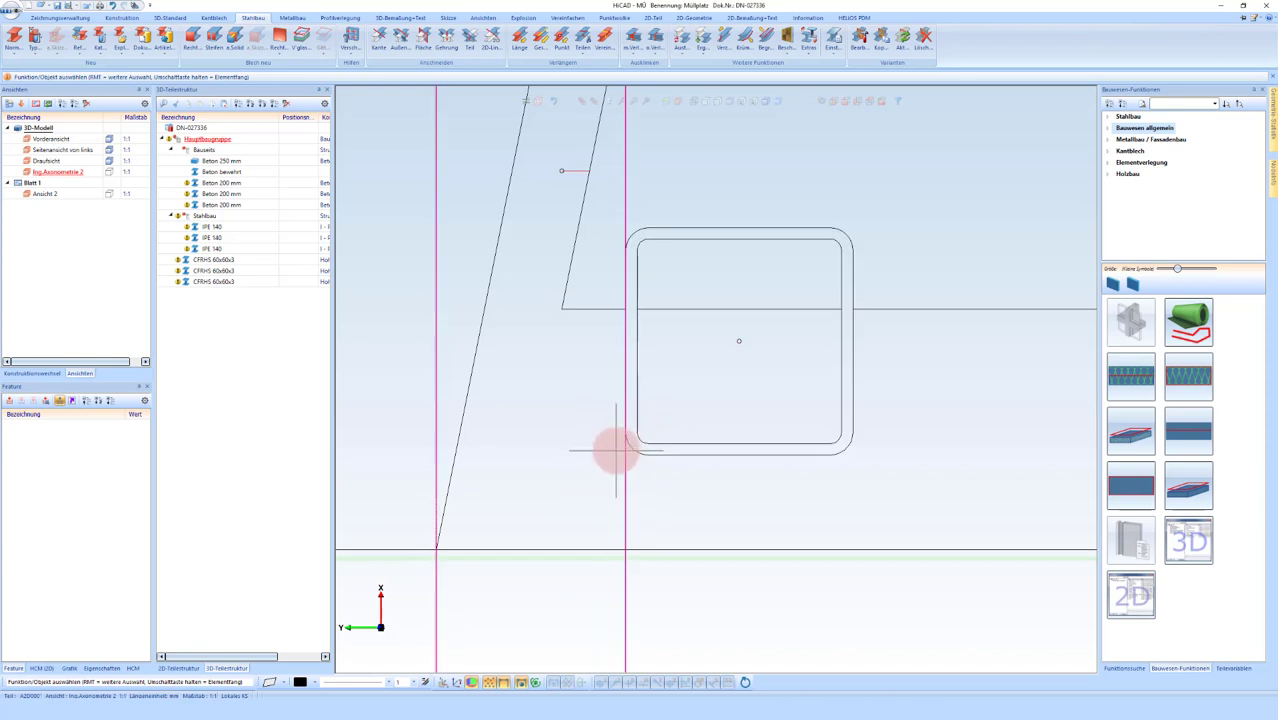
{"action": "right_click", "coordinate": [620, 440]}
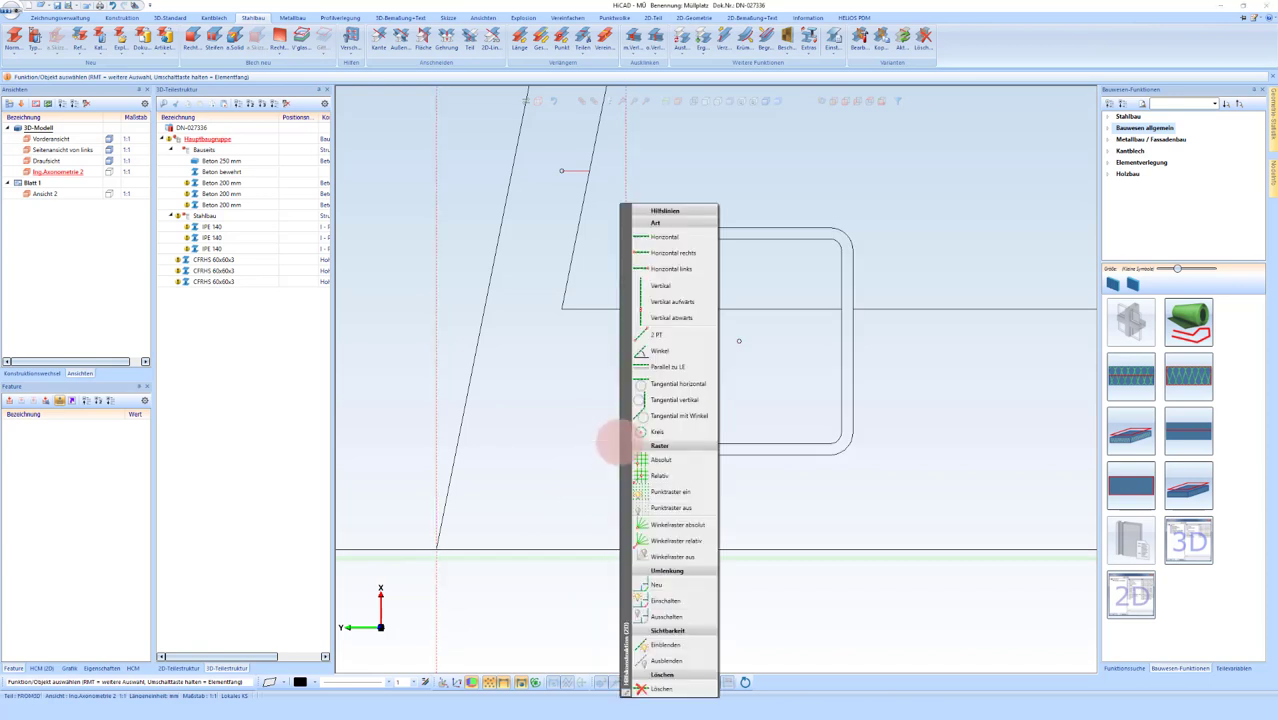
{"action": "left_click", "coordinate": [660, 688]}
{"action": "middle_click_drag", "start_coordinate": [556, 400], "coordinate": [514, 468]}
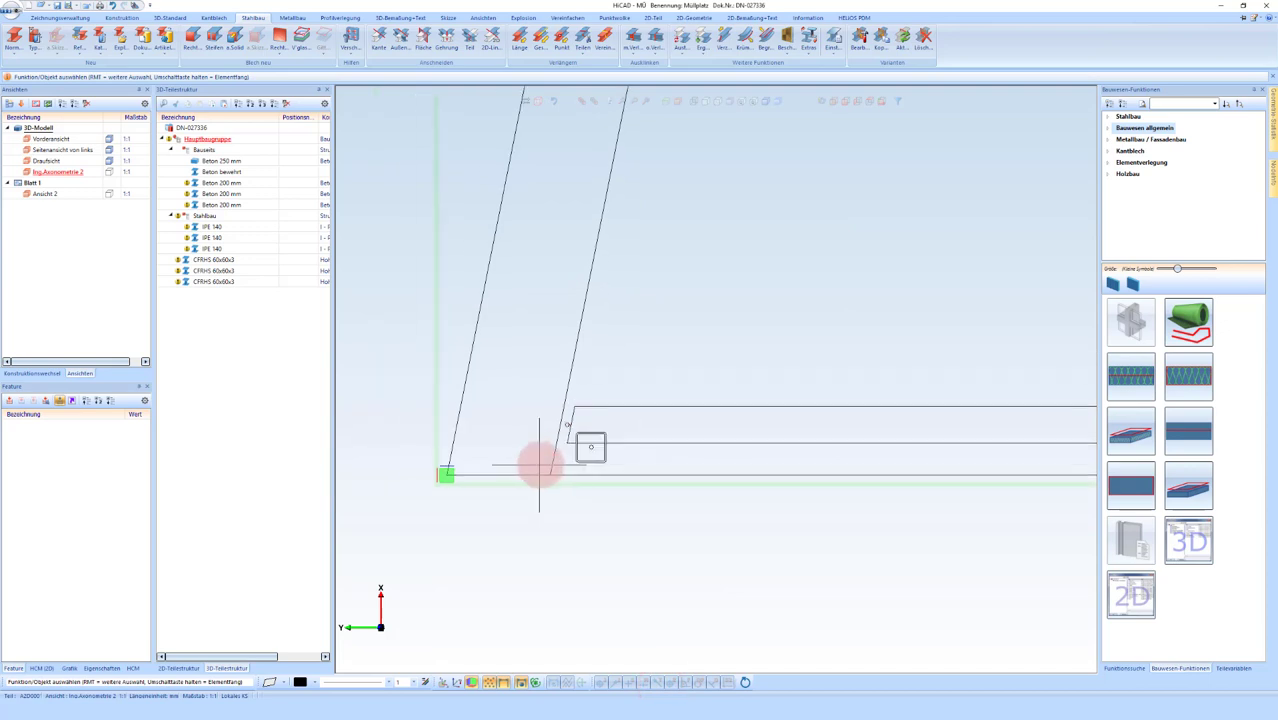
Step: Select the CFRHS posts in the structure tree and start a move, then cancel it
{"action": "scroll", "coordinate": [462, 457], "scroll_direction": "down", "scroll_amount": 3}
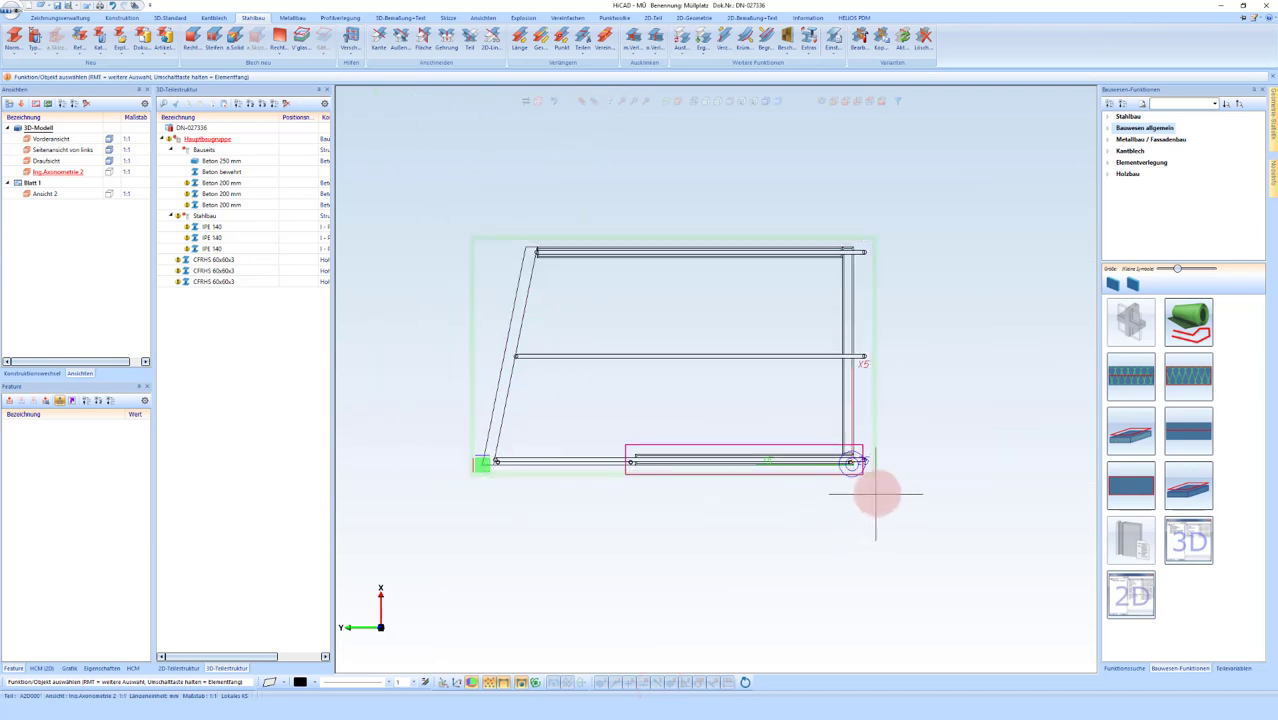
{"action": "scroll", "coordinate": [850, 470], "scroll_direction": "up", "scroll_amount": 4}
{"action": "mouse_move", "coordinate": [768, 443]}
{"action": "middle_mouse_down"}
{"action": "mouse_move", "coordinate": [892, 459]}
{"action": "mouse_move", "coordinate": [735, 402]}
{"action": "mouse_move", "coordinate": [827, 434]}
{"action": "mouse_move", "coordinate": [807, 442]}
{"action": "mouse_move", "coordinate": [907, 388]}
{"action": "middle_mouse_up"}
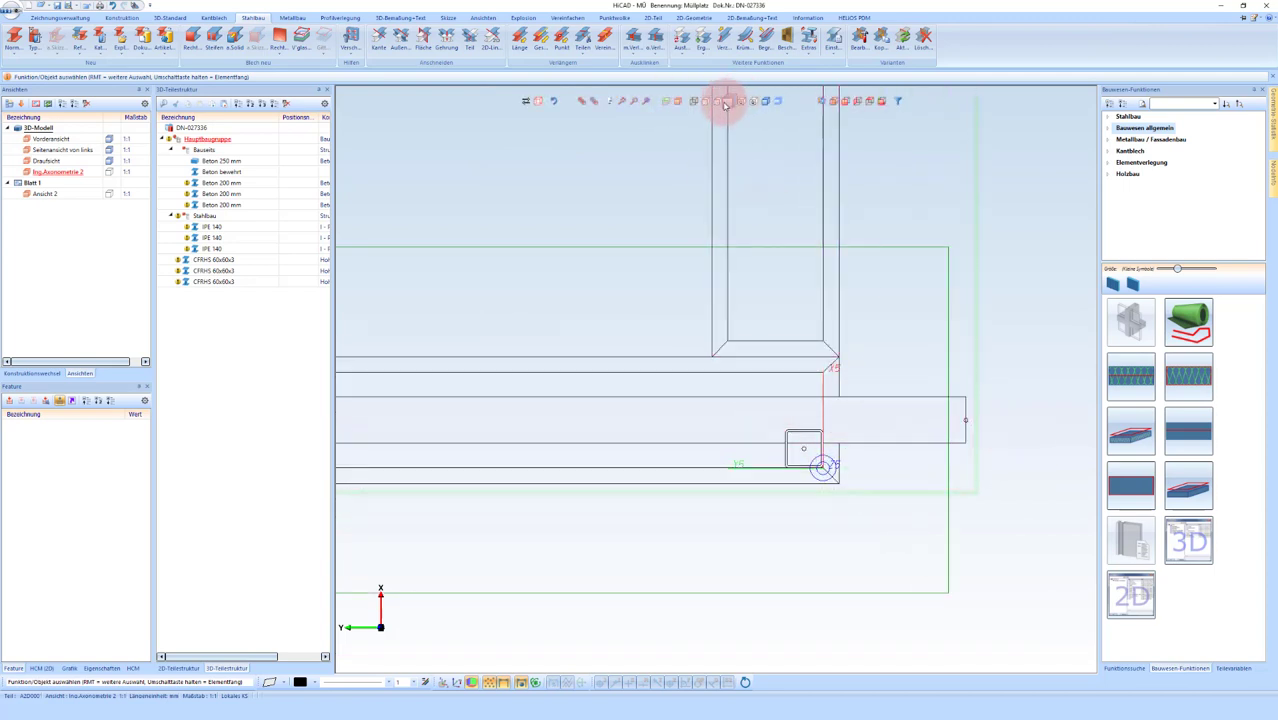
{"action": "left_click", "coordinate": [716, 106]}
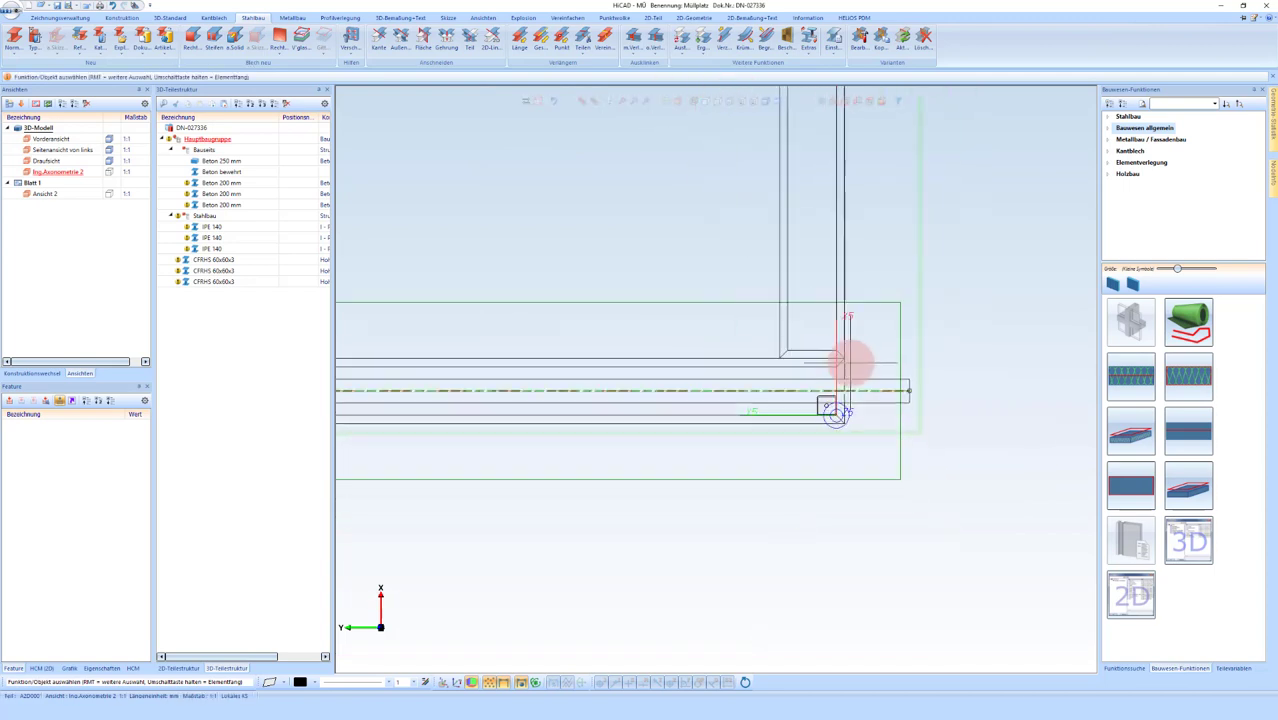
{"action": "left_click", "coordinate": [222, 259]}
{"action": "left_click", "coordinate": [226, 282], "text": "shift"}
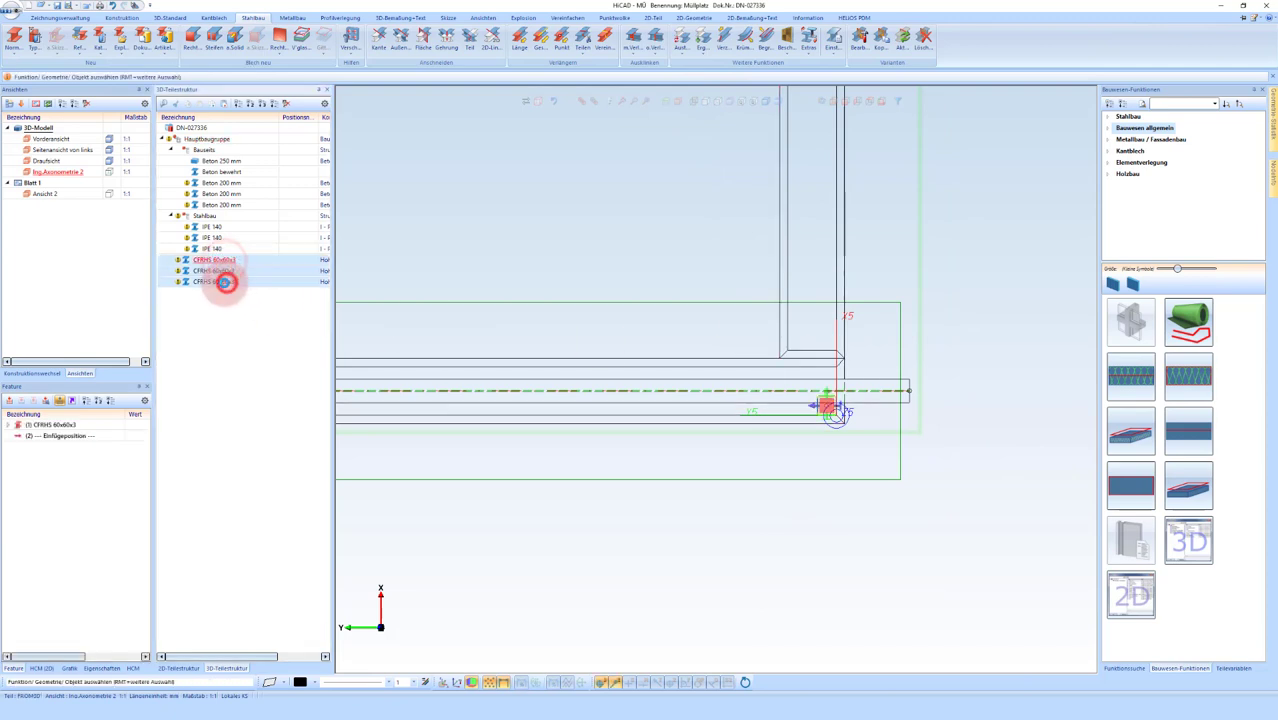
{"action": "right_click", "coordinate": [226, 283]}
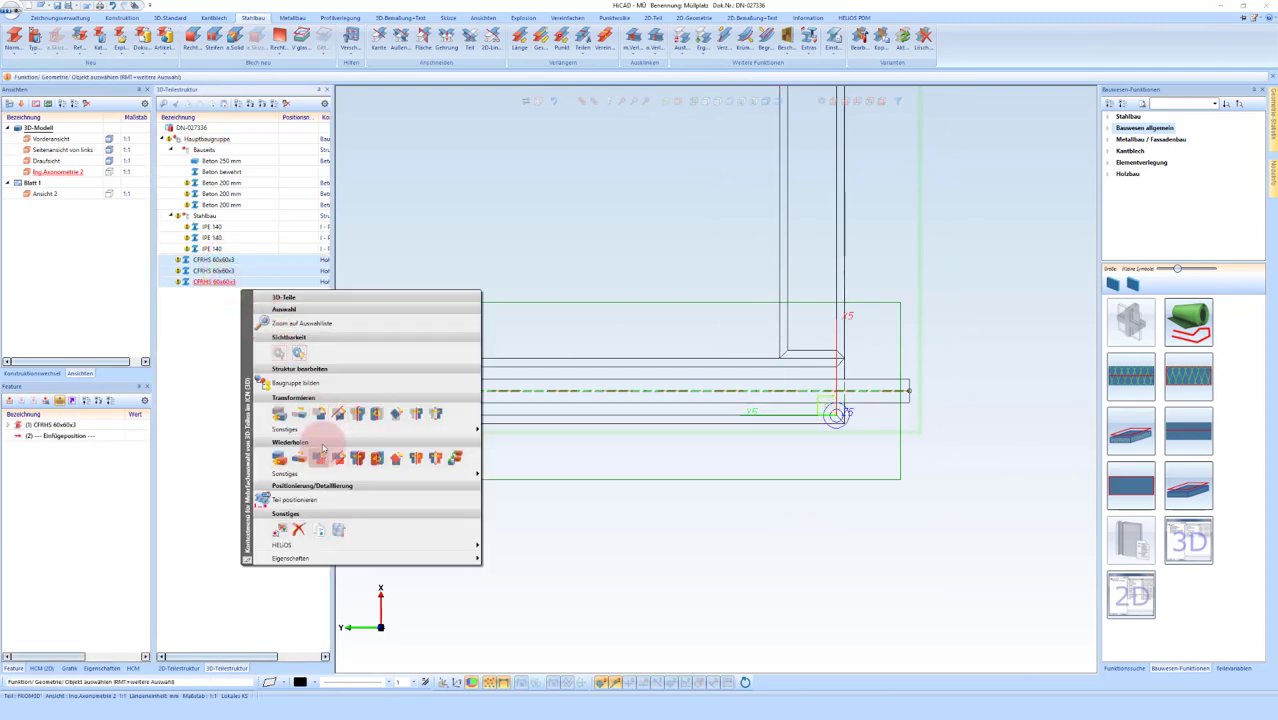
{"action": "left_click", "coordinate": [322, 415]}
{"action": "scroll", "coordinate": [833, 398], "scroll_direction": "up", "scroll_amount": 3}
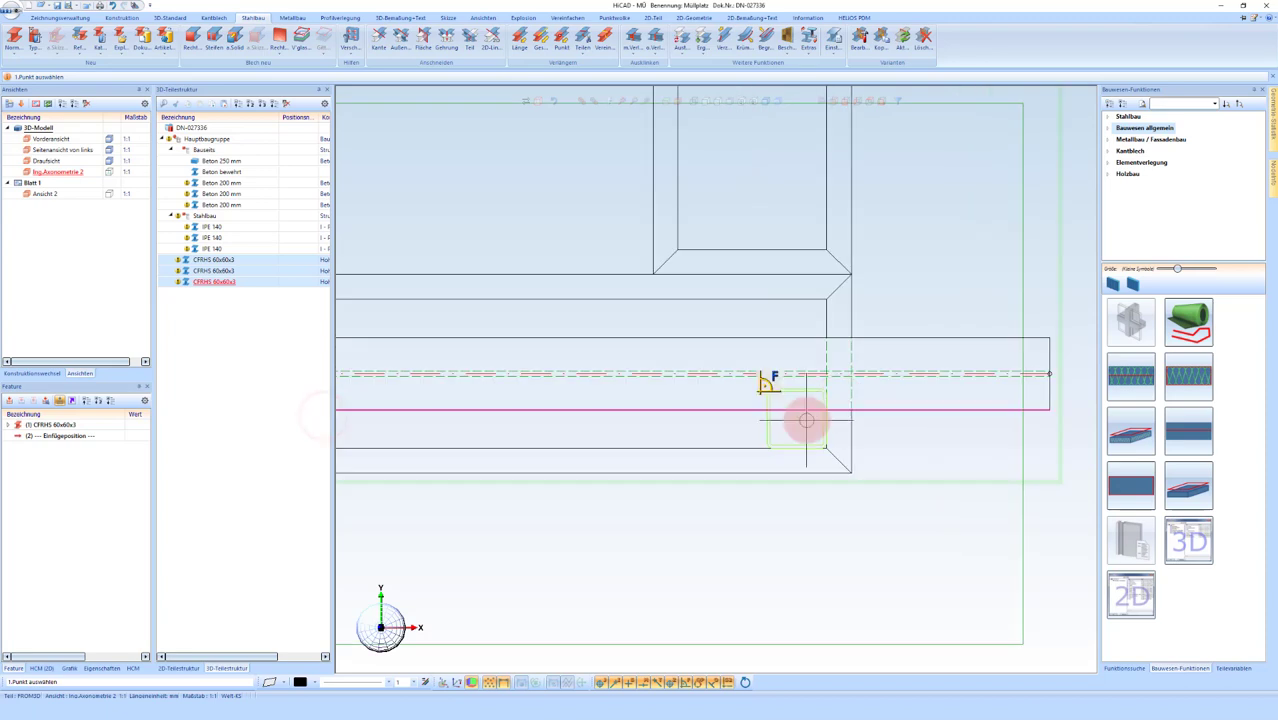
{"action": "scroll", "coordinate": [797, 390], "scroll_direction": "up", "scroll_amount": 3}
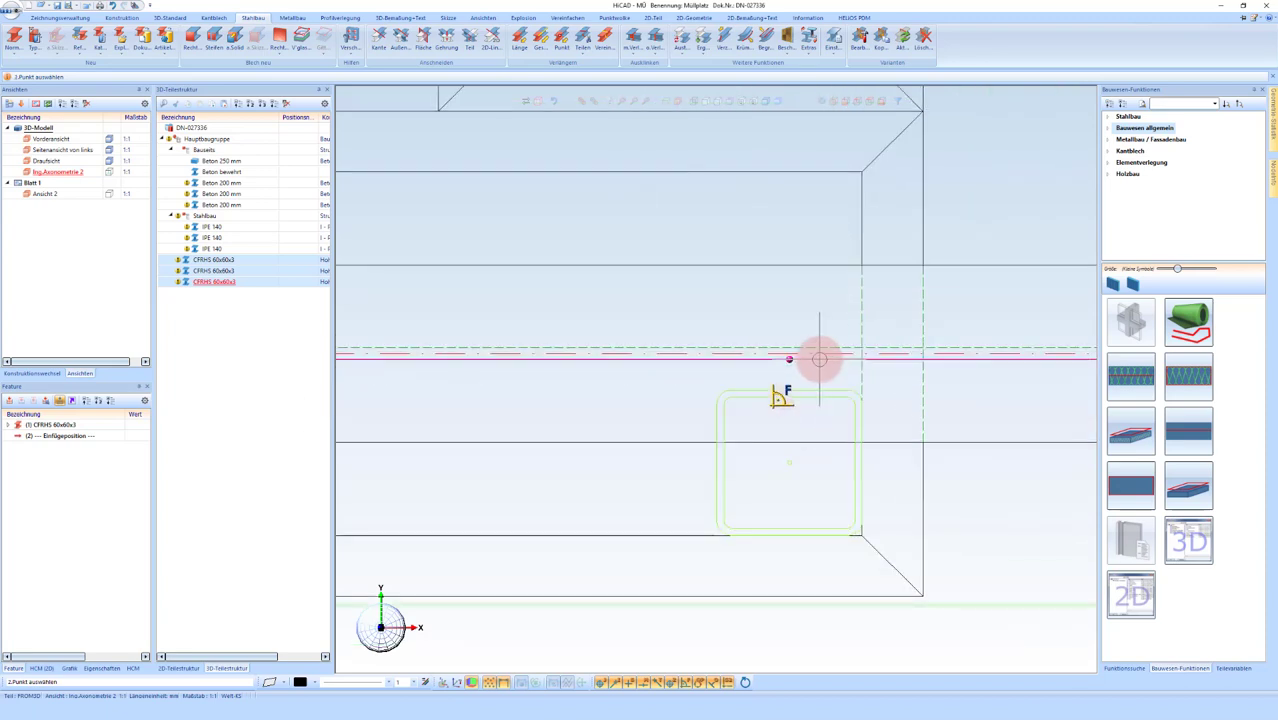
{"action": "left_click", "coordinate": [822, 352]}
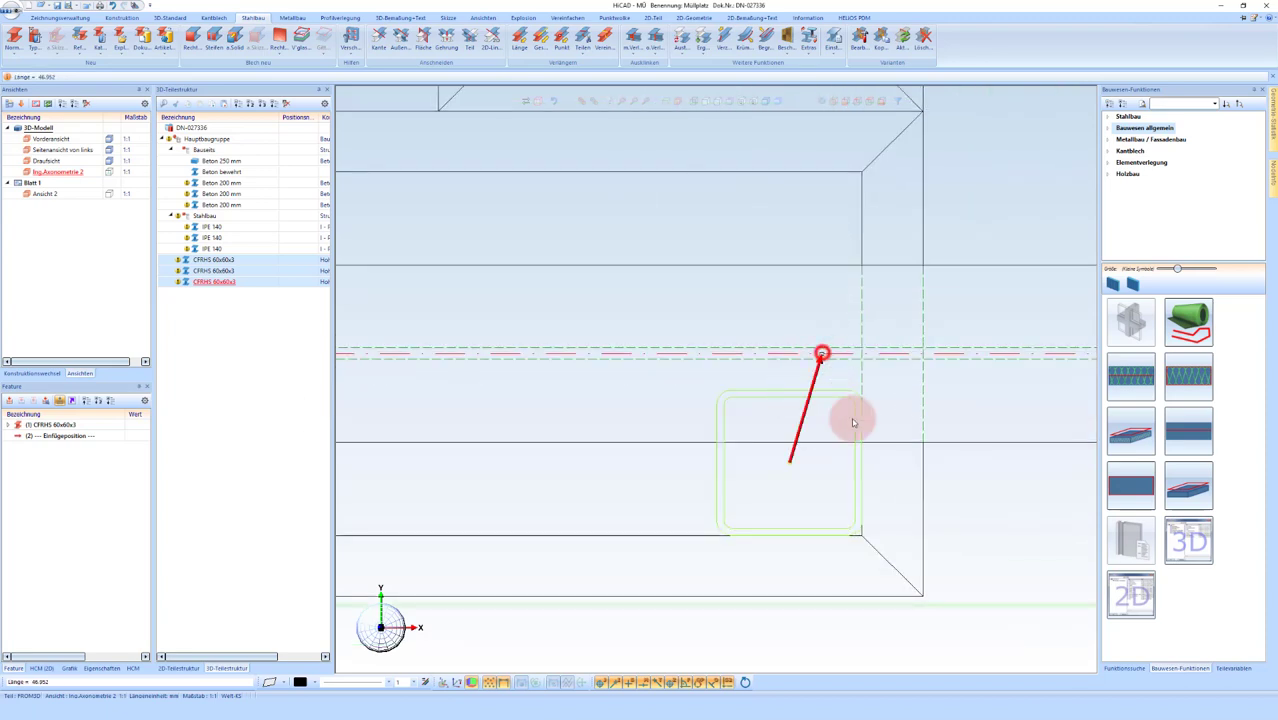
{"action": "left_click", "coordinate": [567, 314]}
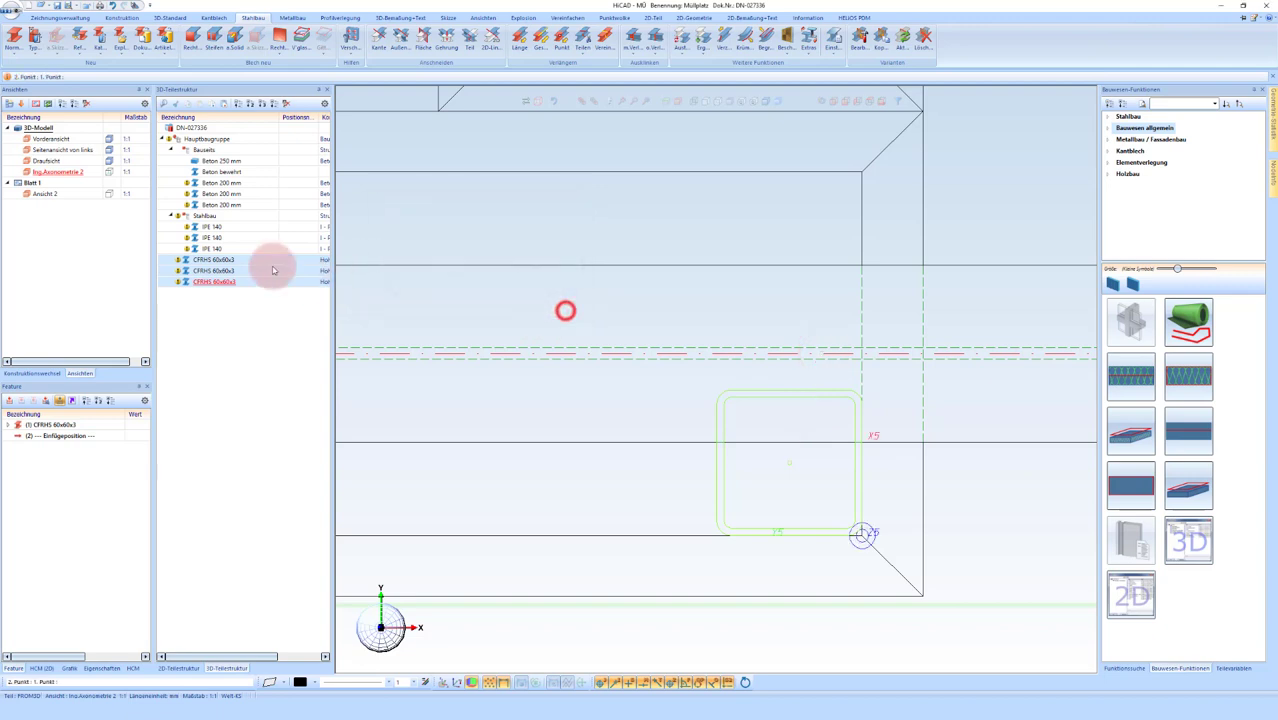
Step: Move the posts 45 upward from the profile centre using Verschieben (2 Punkte)
{"action": "right_click", "coordinate": [228, 269]}
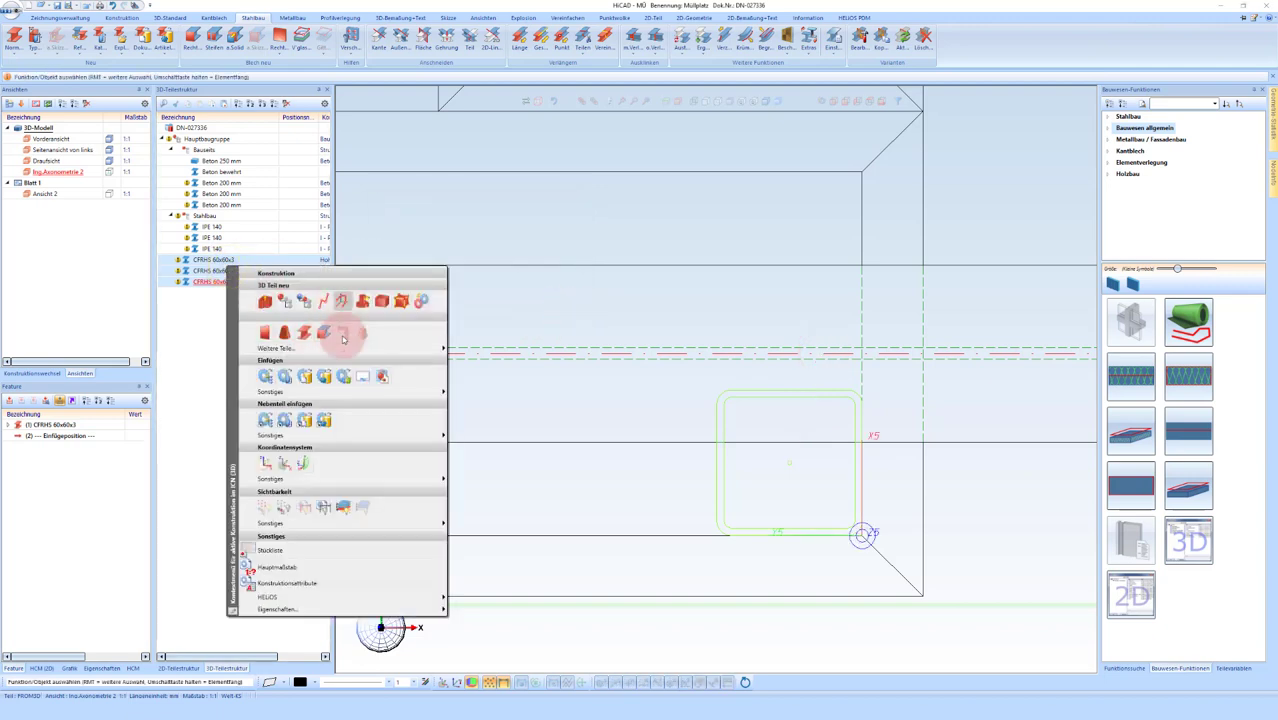
{"action": "left_click", "coordinate": [216, 260]}
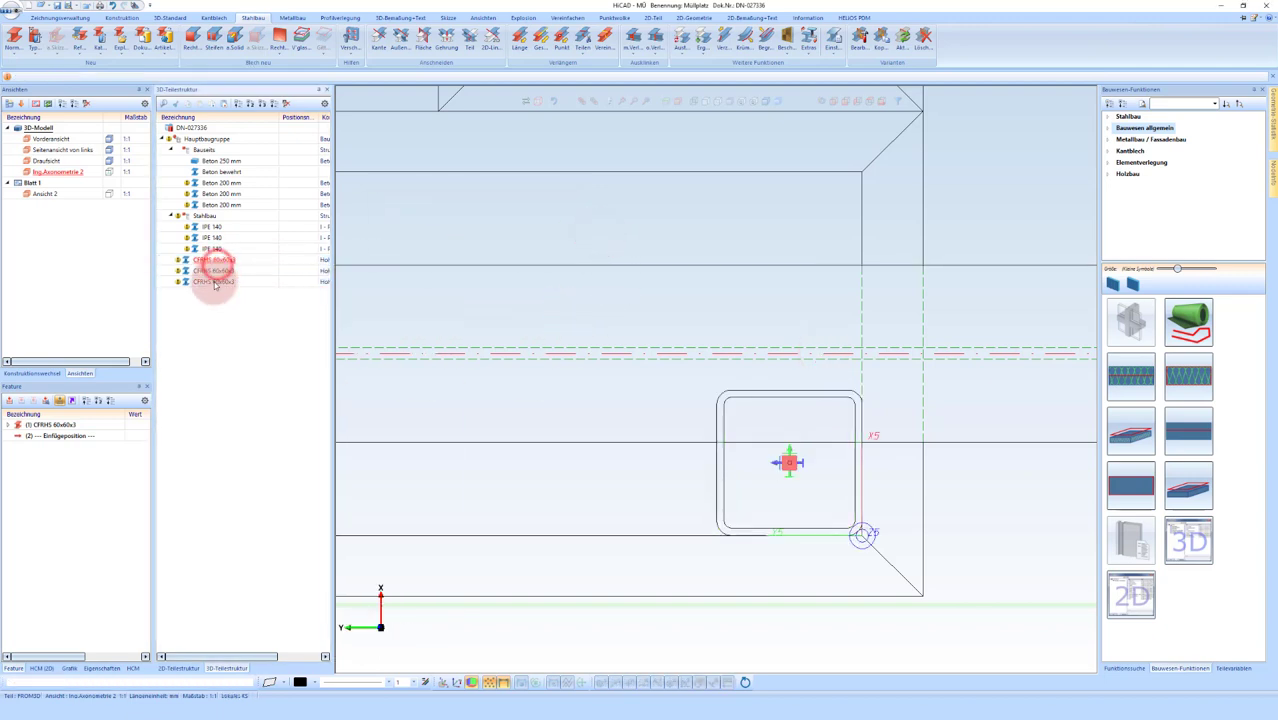
{"action": "left_click", "coordinate": [214, 283]}
{"action": "right_click", "coordinate": [217, 285]}
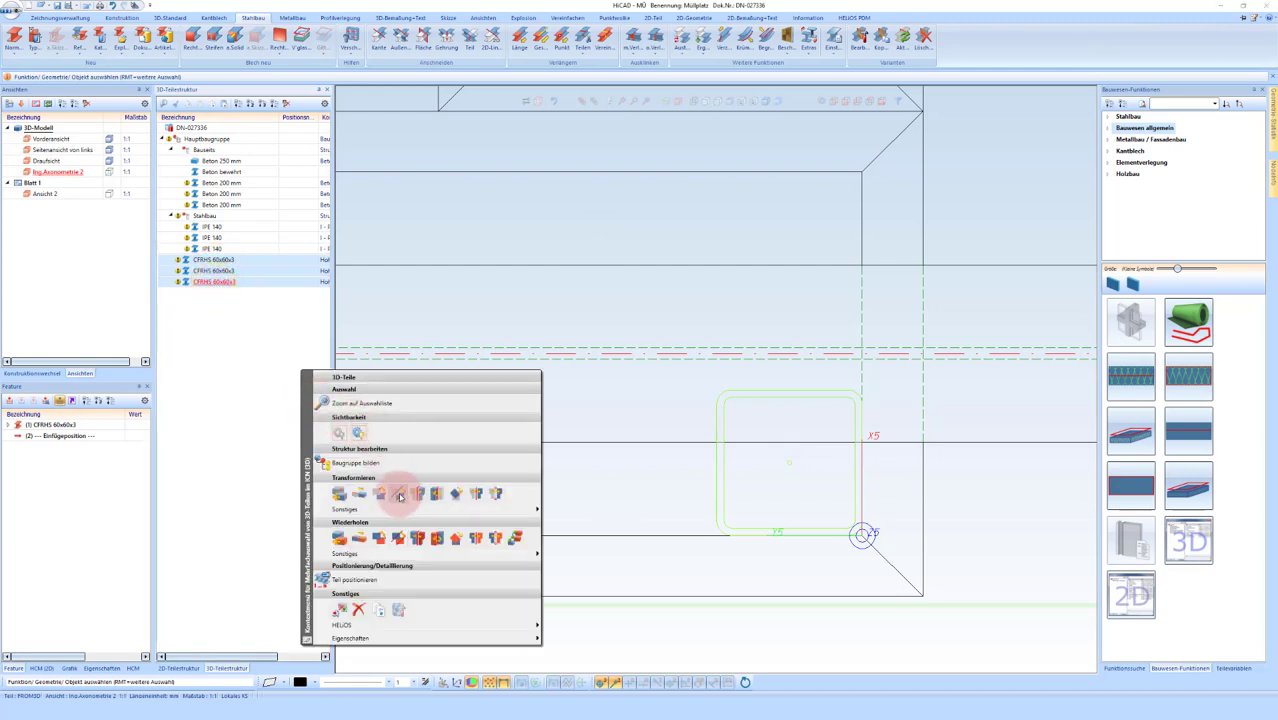
{"action": "left_click", "coordinate": [380, 494]}
{"action": "left_click", "coordinate": [793, 465]}
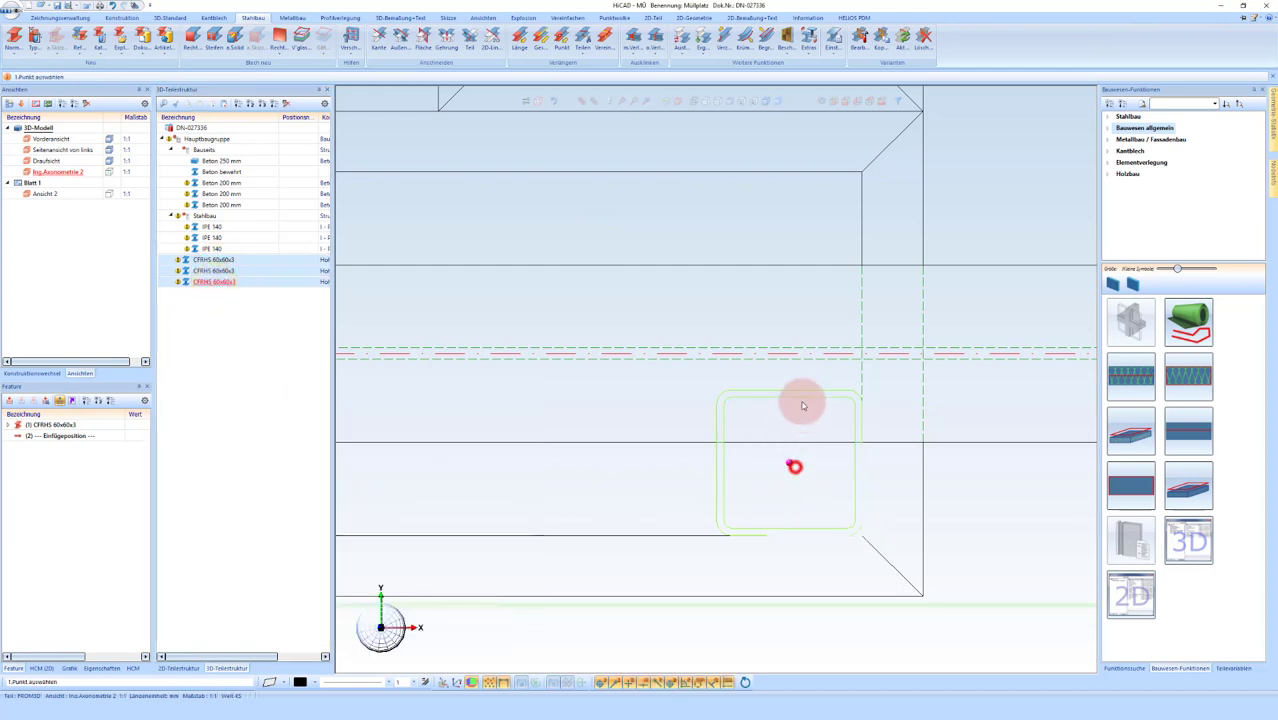
{"action": "left_click", "coordinate": [810, 354]}
{"action": "left_click", "coordinate": [894, 459]}
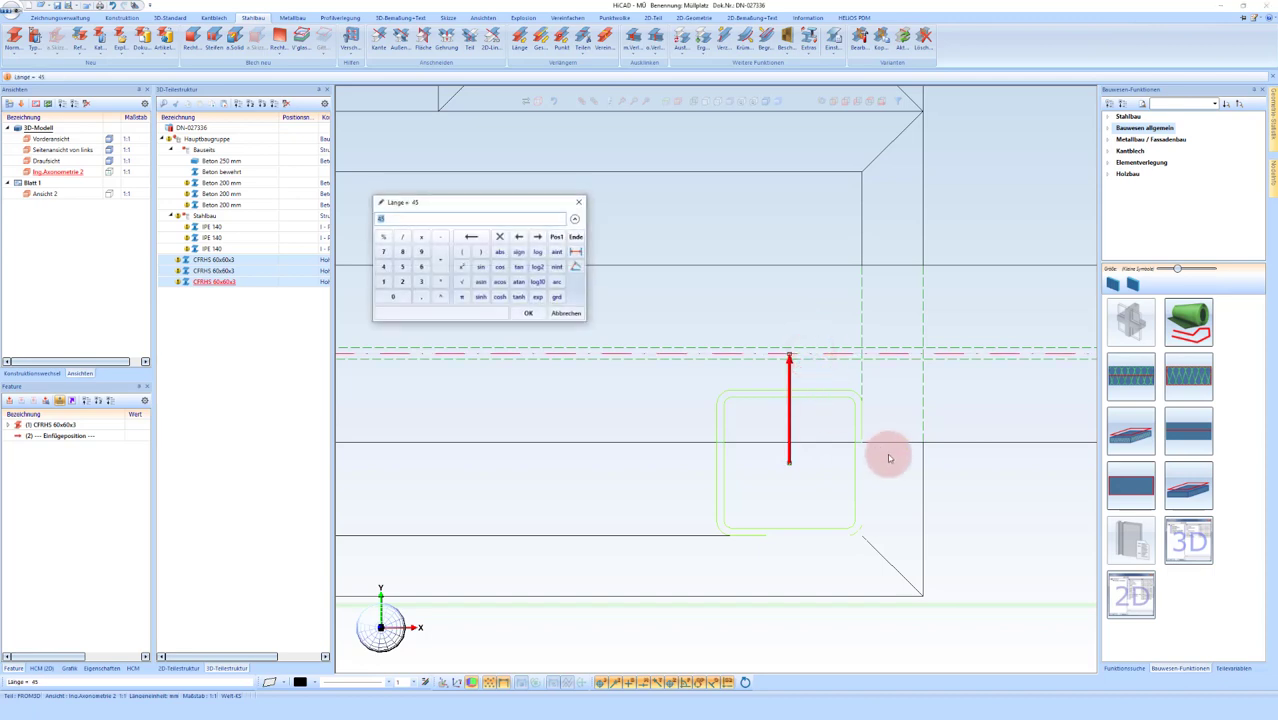
{"action": "key", "text": "Return"}
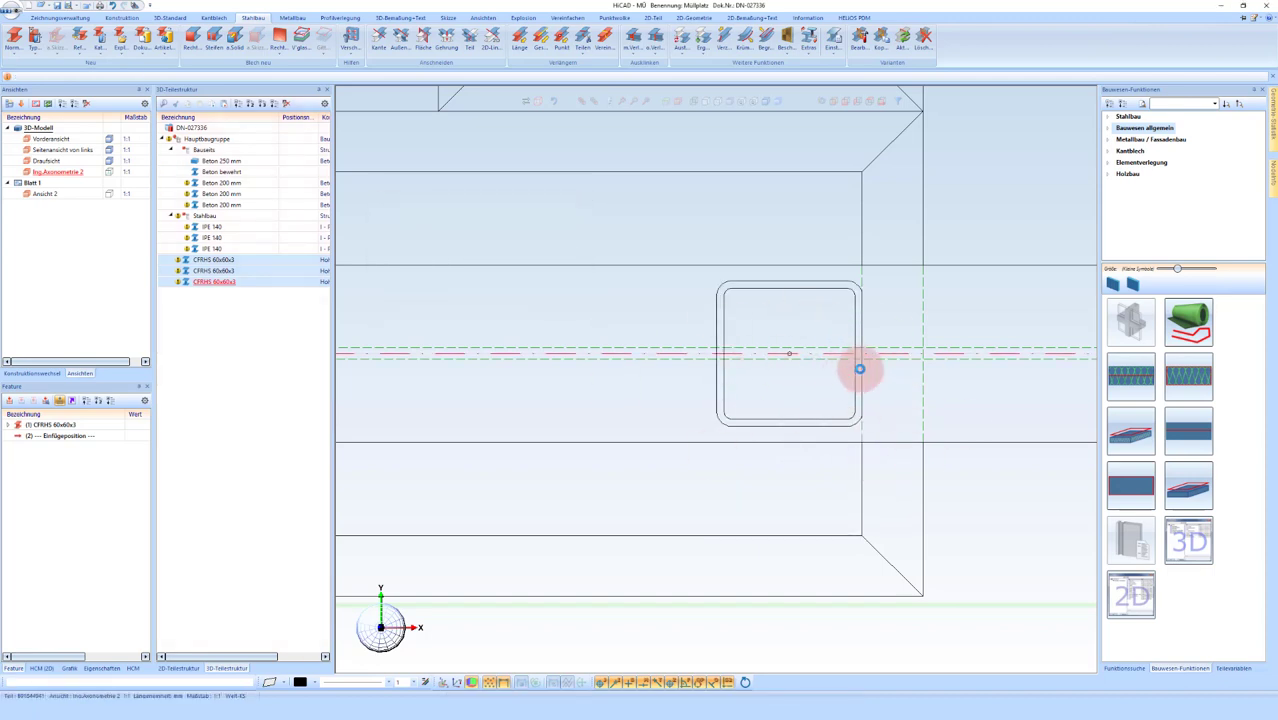
{"action": "scroll", "coordinate": [856, 420], "scroll_direction": "down", "scroll_amount": 2}
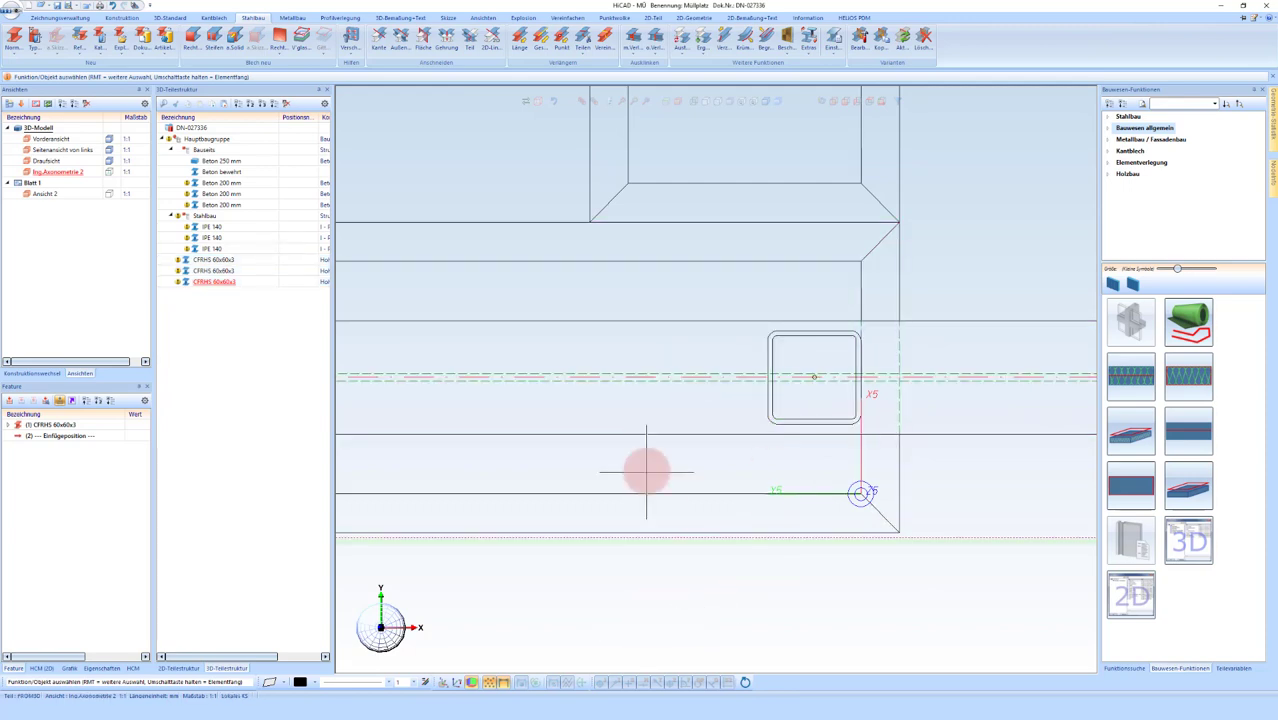
{"action": "scroll", "coordinate": [655, 462], "scroll_direction": "down", "scroll_amount": 2}
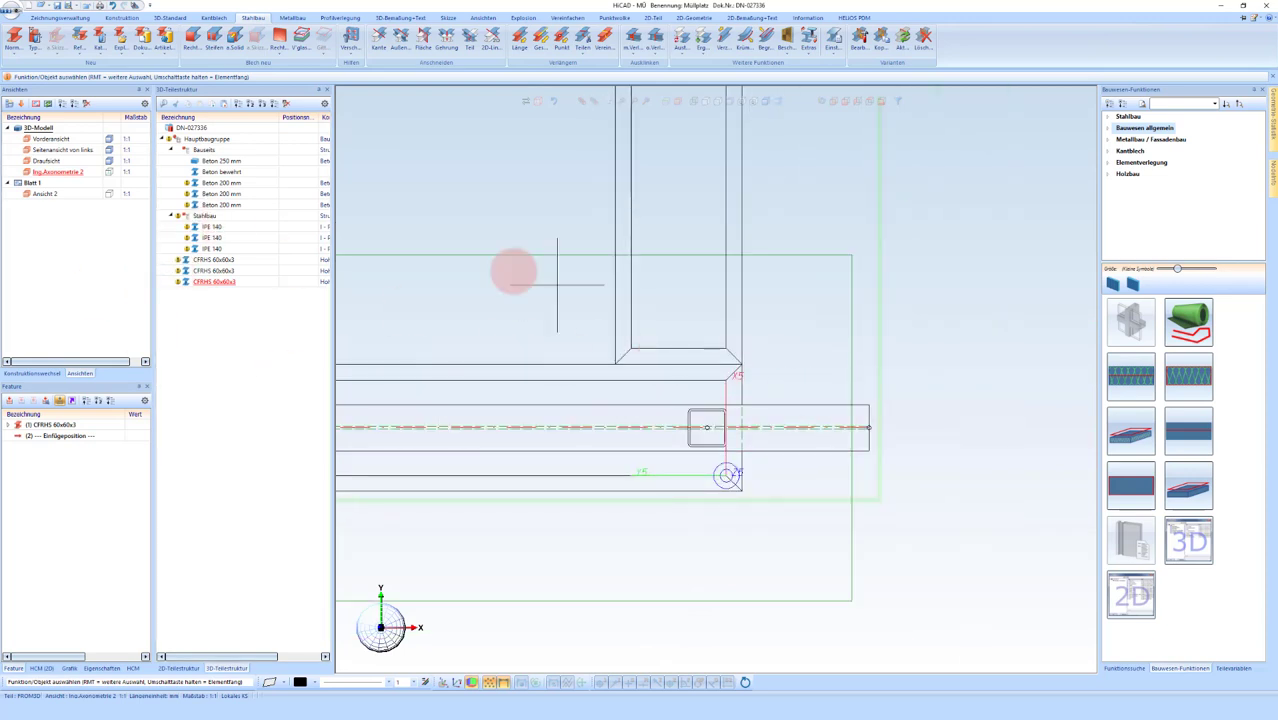
Step: Create a new 'Dachkonstruktion' sub-assembly under Stahlbau and set its part type
{"action": "right_click", "coordinate": [208, 218]}
{"action": "mouse_move", "coordinate": [300, 321]}
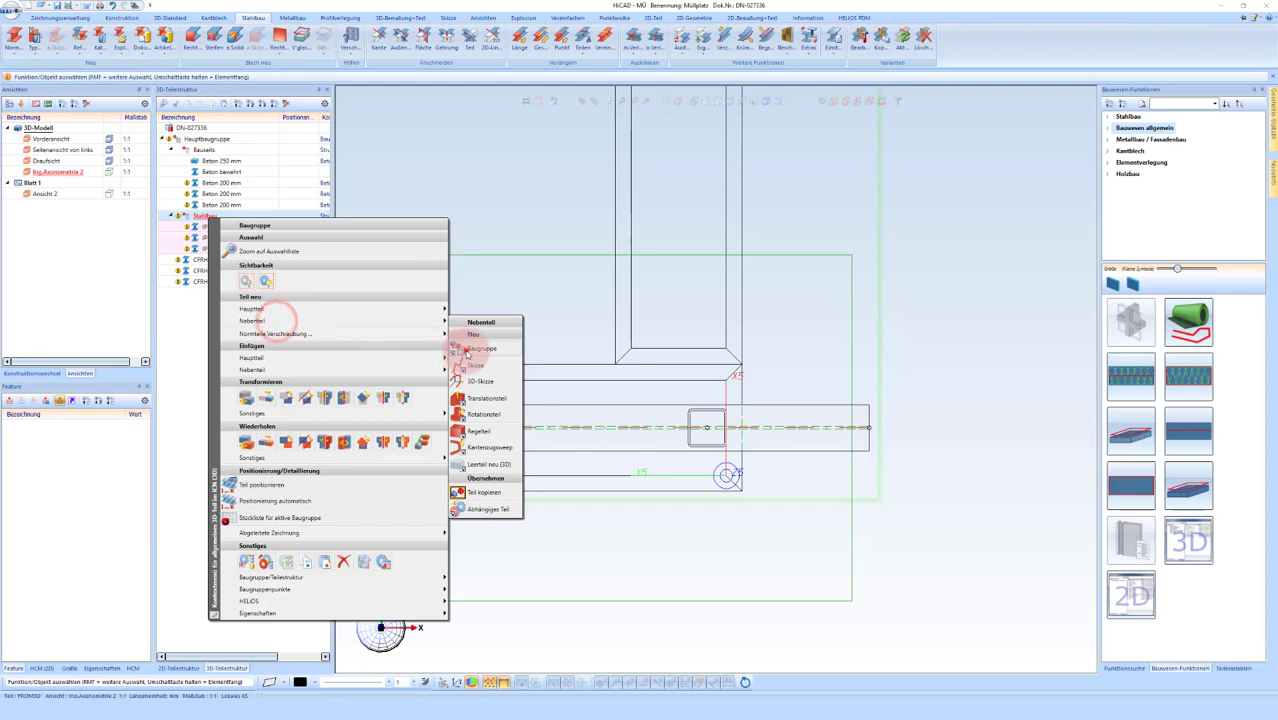
{"action": "left_click", "coordinate": [478, 348]}
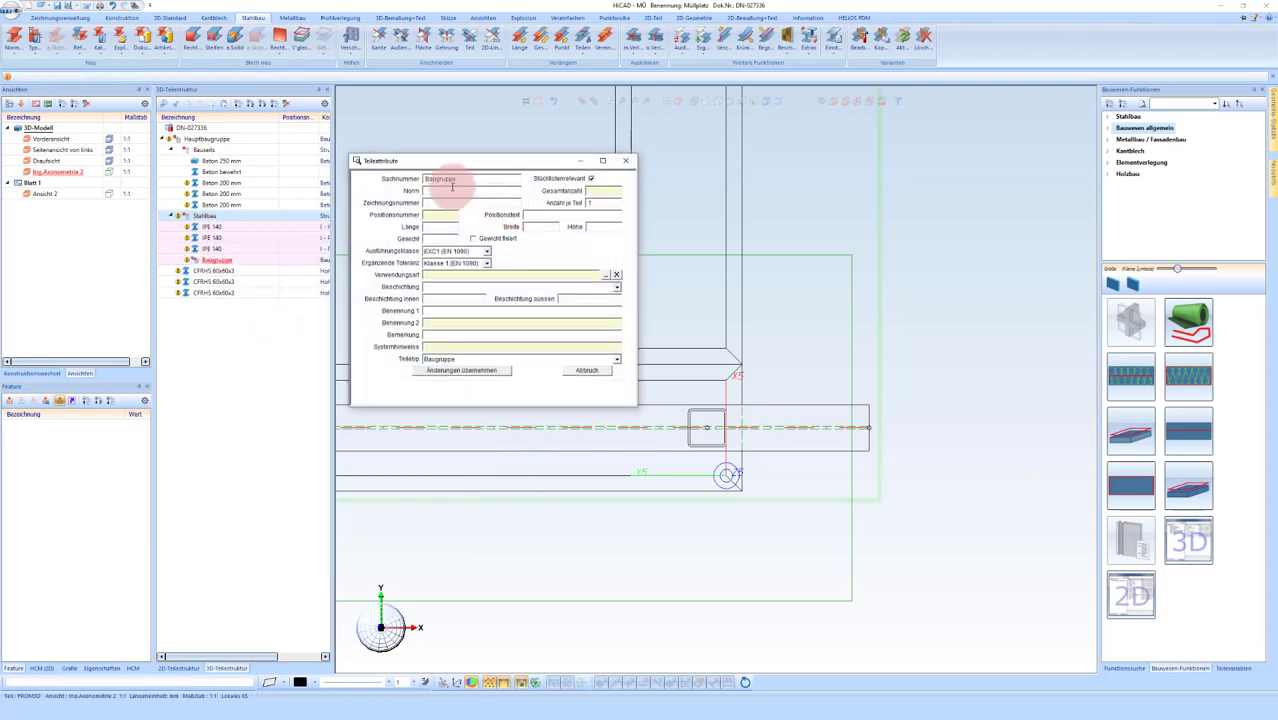
{"action": "double_click", "coordinate": [462, 178]}
{"action": "type", "text": "Dachkonstruktion"}
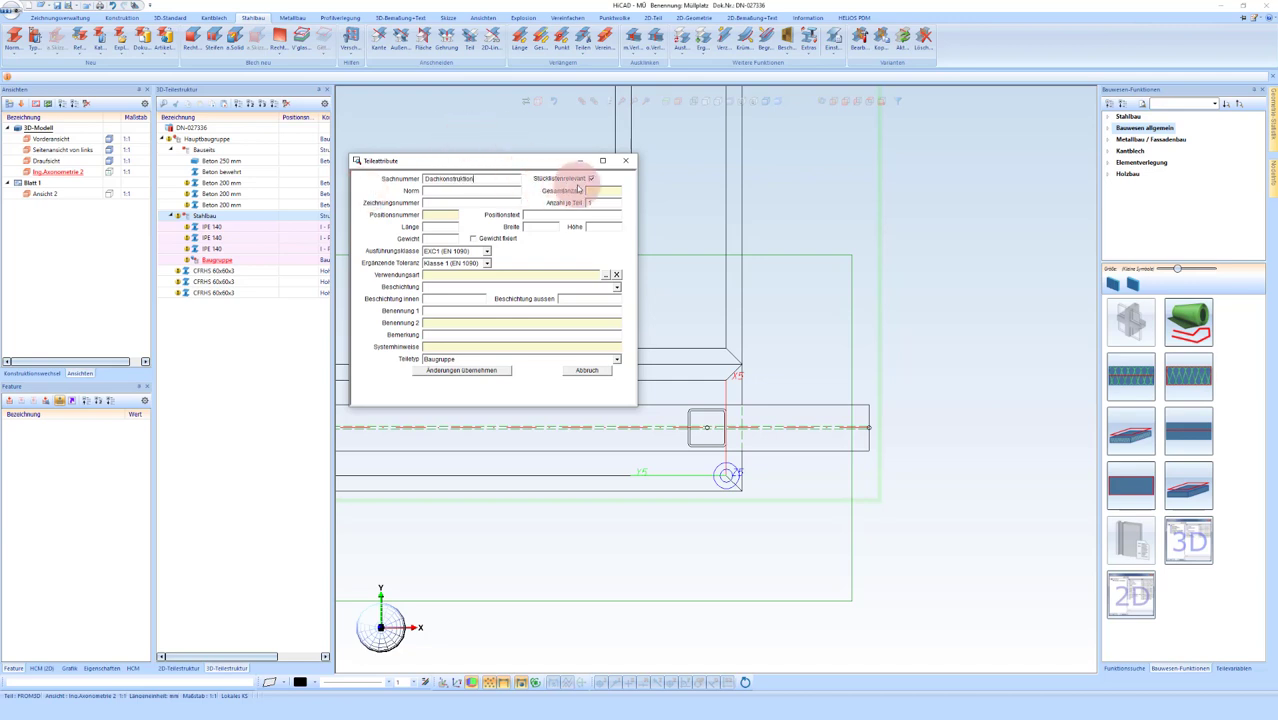
{"action": "left_click", "coordinate": [485, 360]}
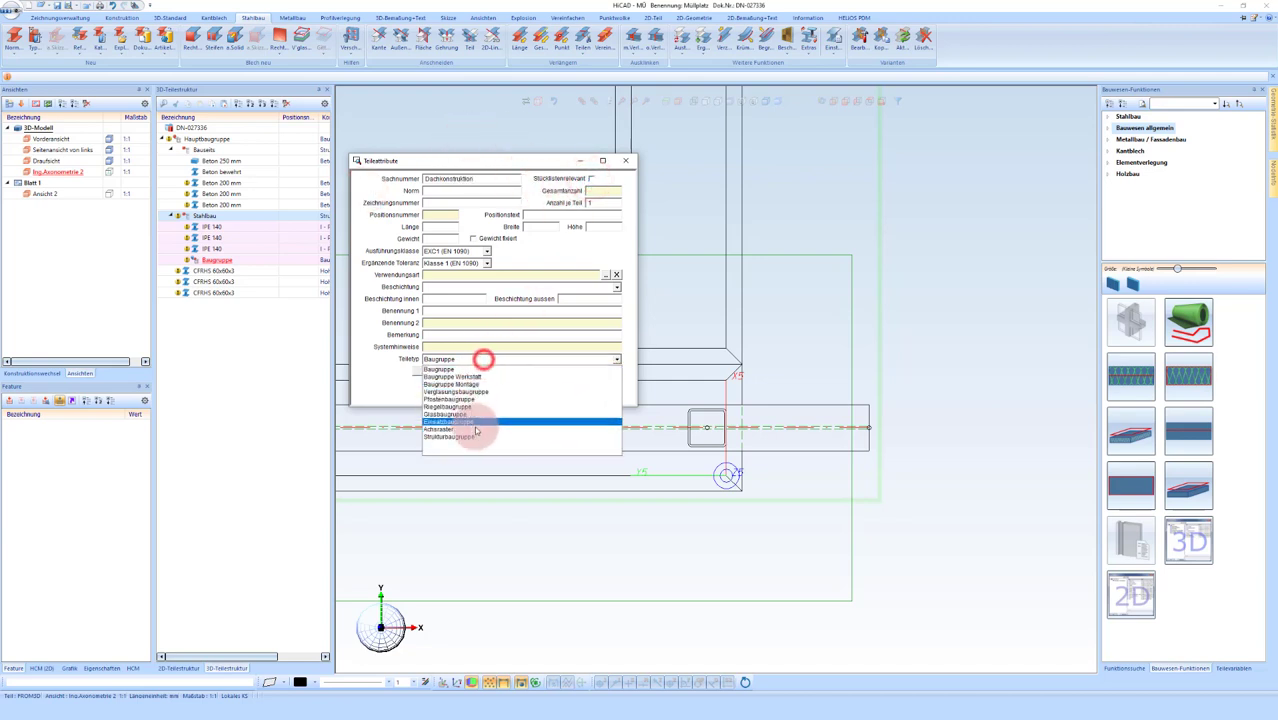
{"action": "left_click", "coordinate": [479, 431]}
{"action": "left_click", "coordinate": [489, 369]}
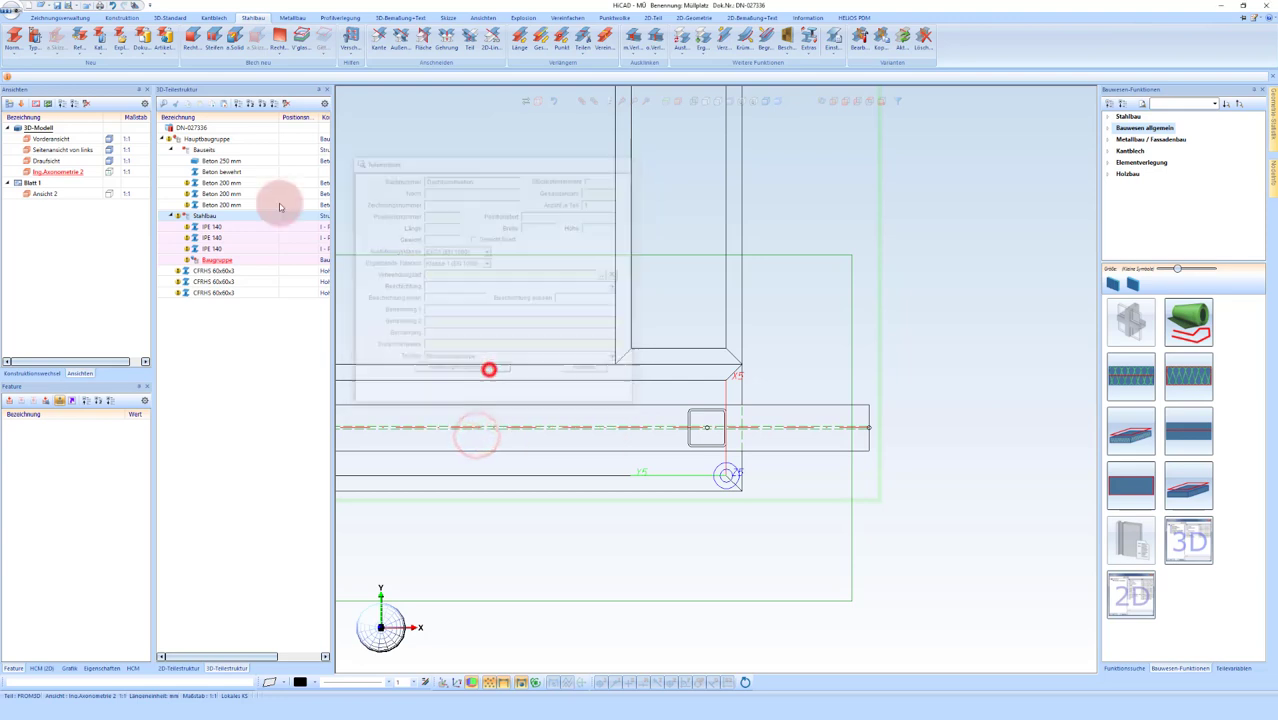
Step: Move the three IPE 140 beams into the Dachkonstruktion assembly
{"action": "left_click", "coordinate": [215, 249]}
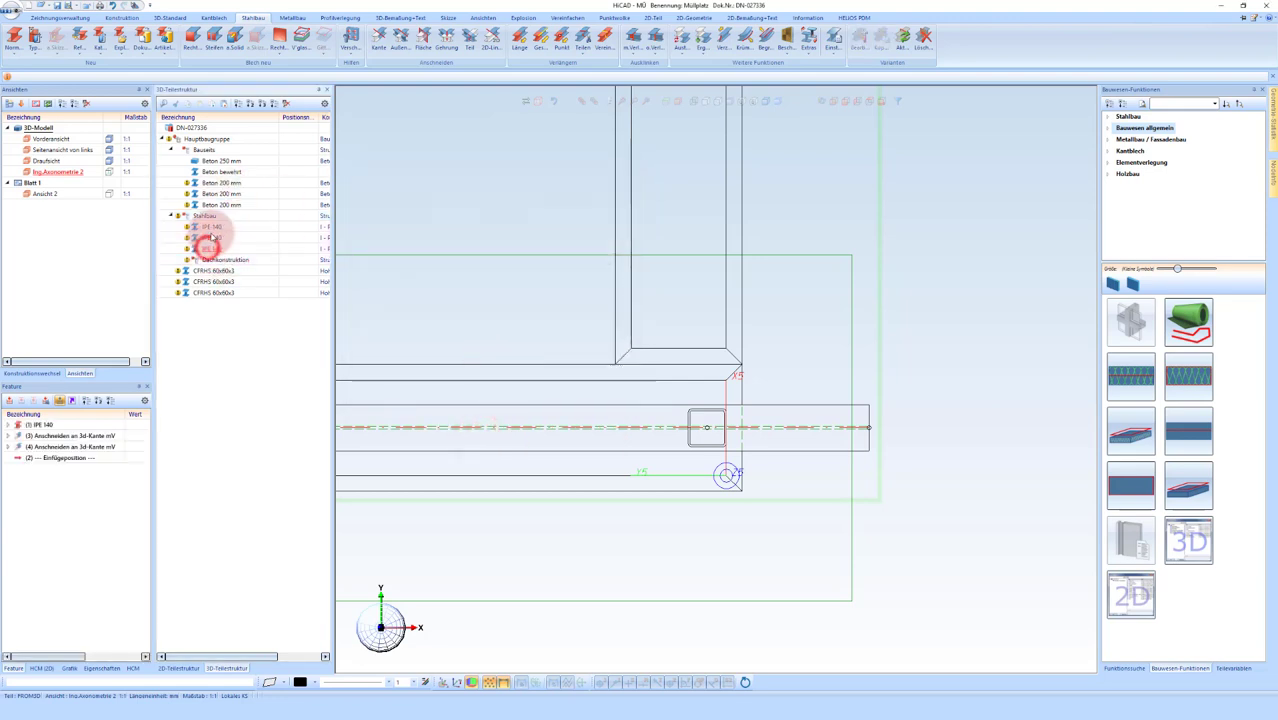
{"action": "left_click", "coordinate": [215, 227]}
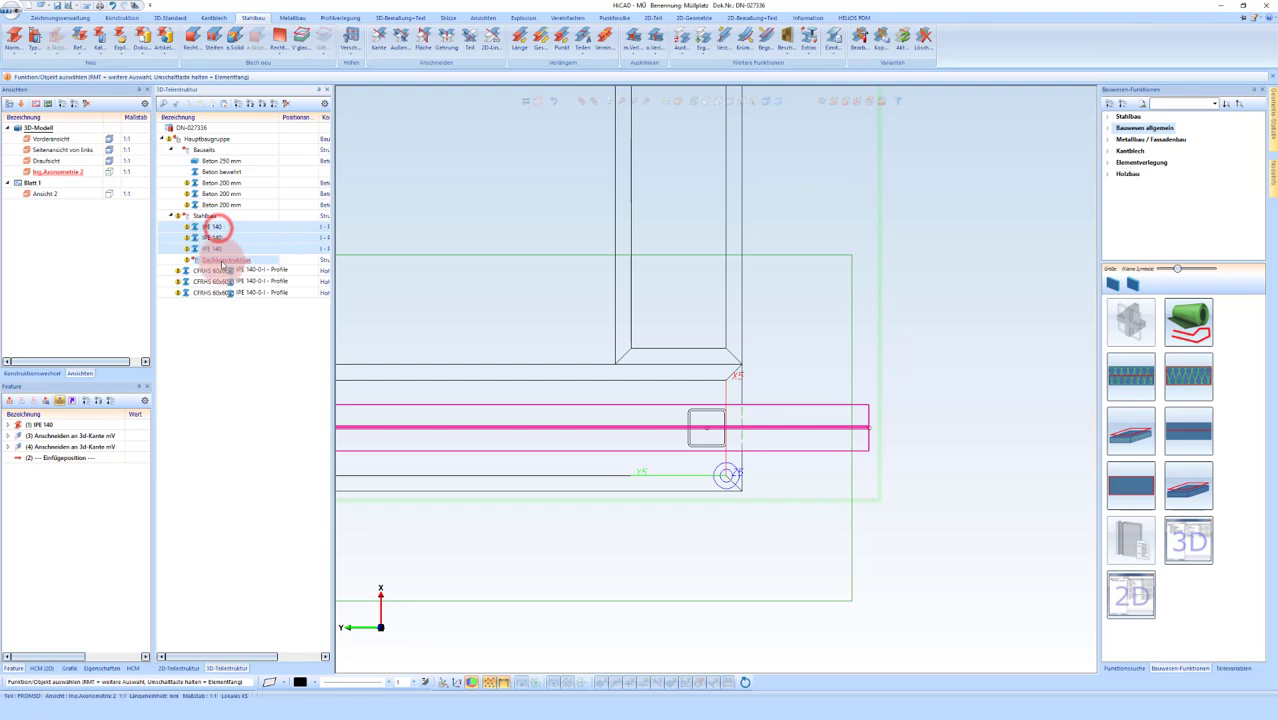
{"action": "left_click_drag", "start_coordinate": [222, 263], "coordinate": [226, 260]}
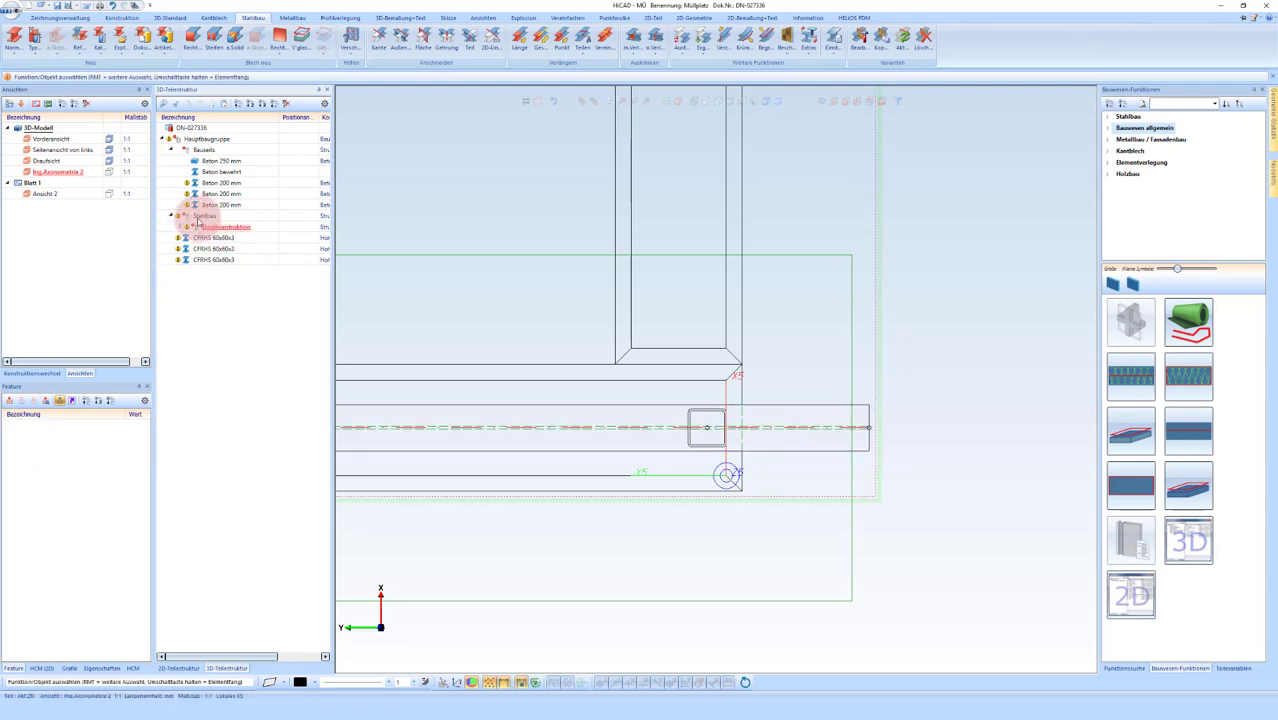
Step: Create a new sub-assembly under Stahlbau with part type Strukturbaugruppe
{"action": "right_click", "coordinate": [298, 282]}
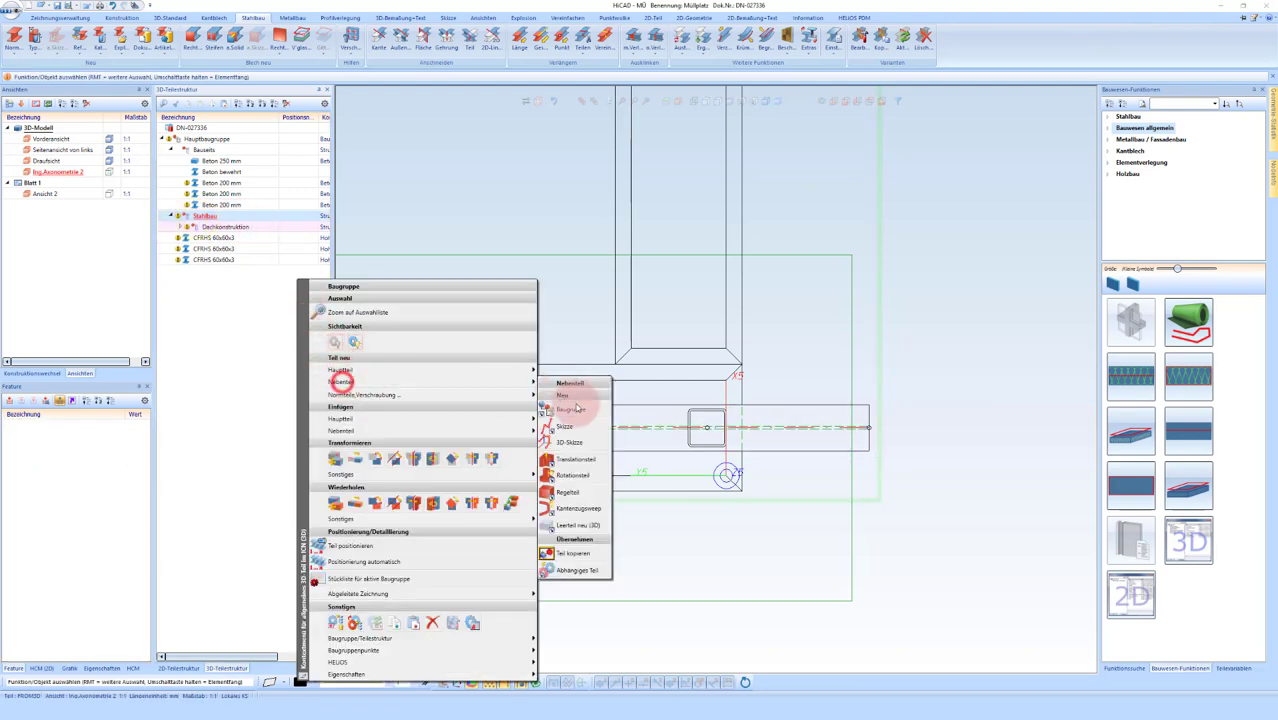
{"action": "left_click", "coordinate": [570, 405]}
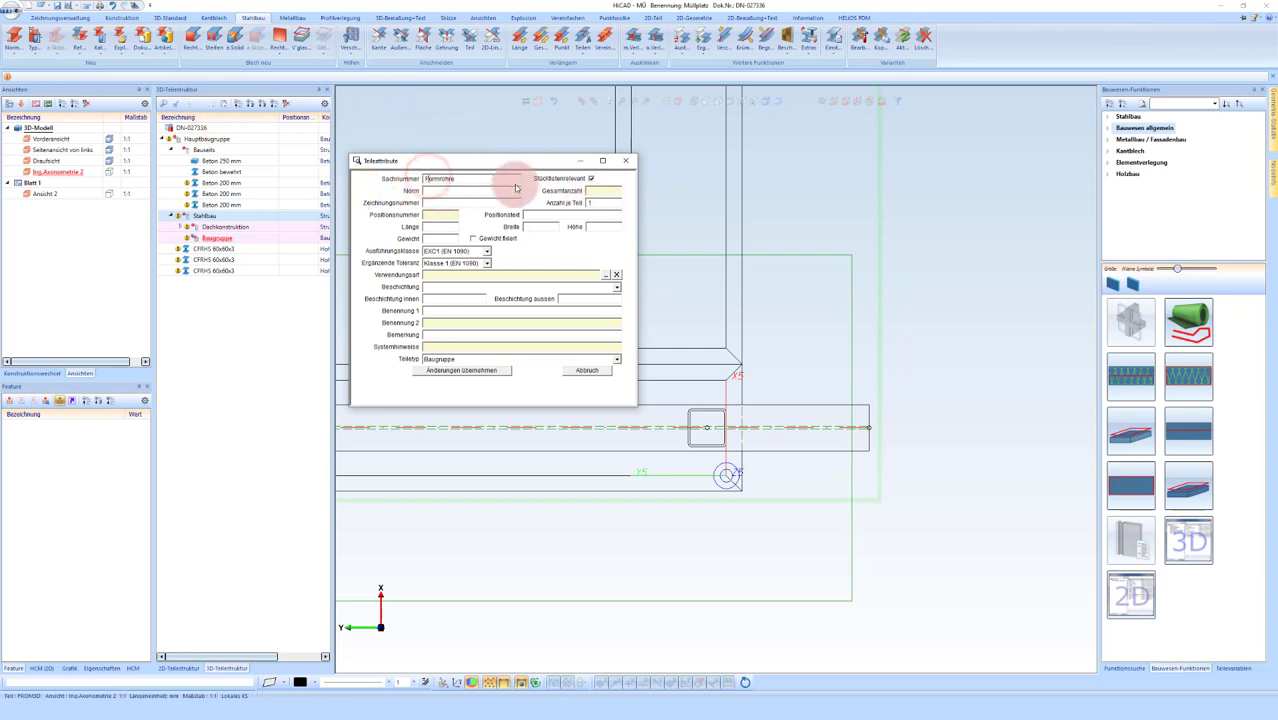
{"action": "left_click", "coordinate": [458, 358]}
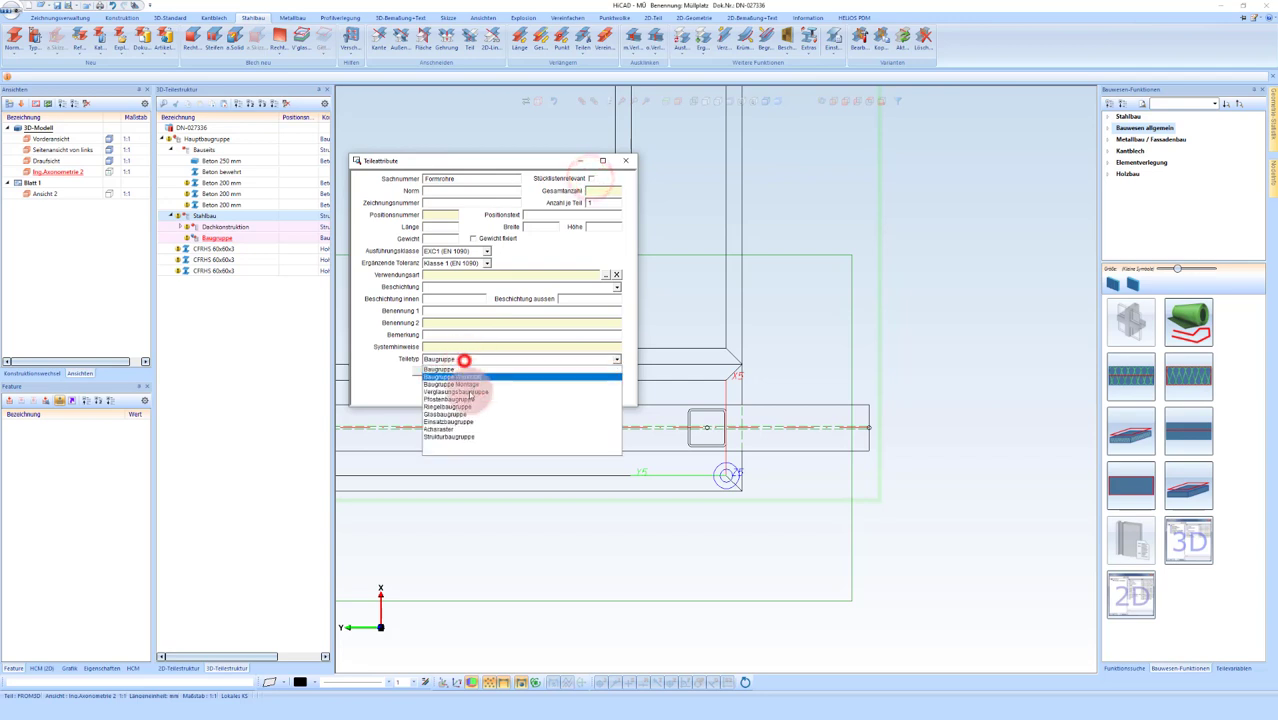
{"action": "left_click", "coordinate": [466, 434]}
{"action": "left_click", "coordinate": [476, 371]}
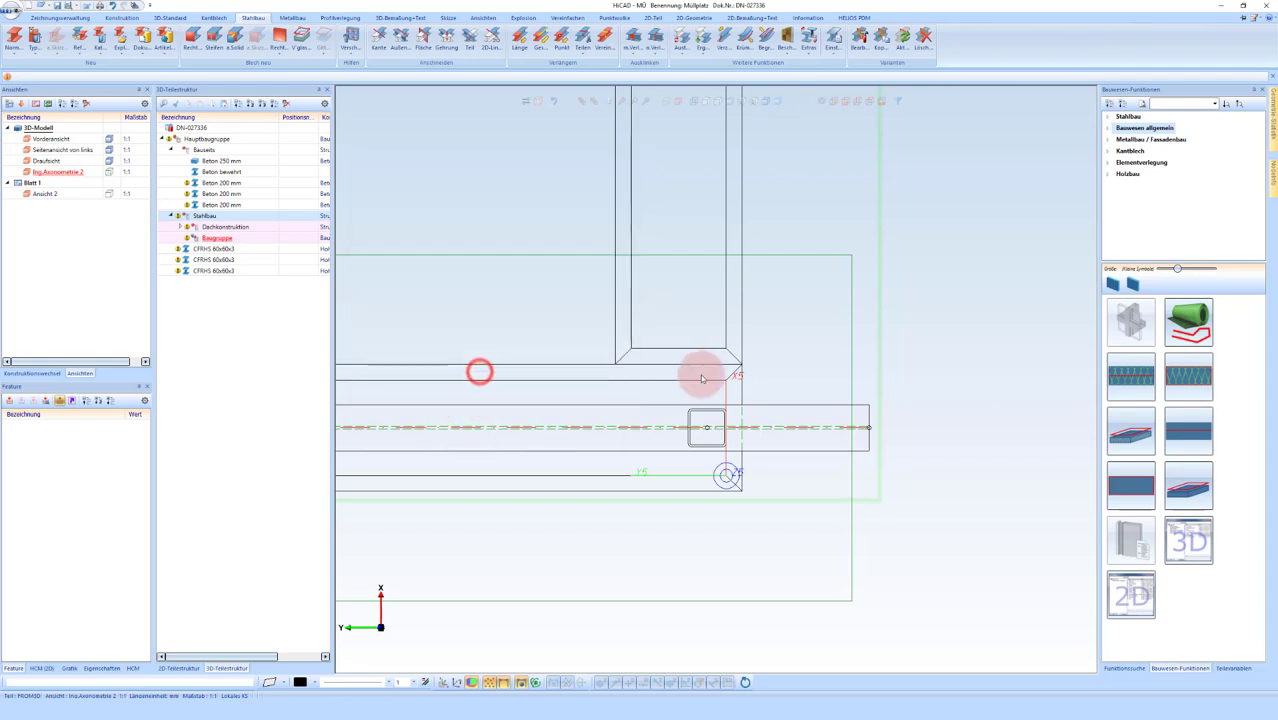
Step: Move the three CFRHS 60x60x3 posts into the new assembly, dismissing the position-number warning
{"action": "left_click", "coordinate": [215, 250]}
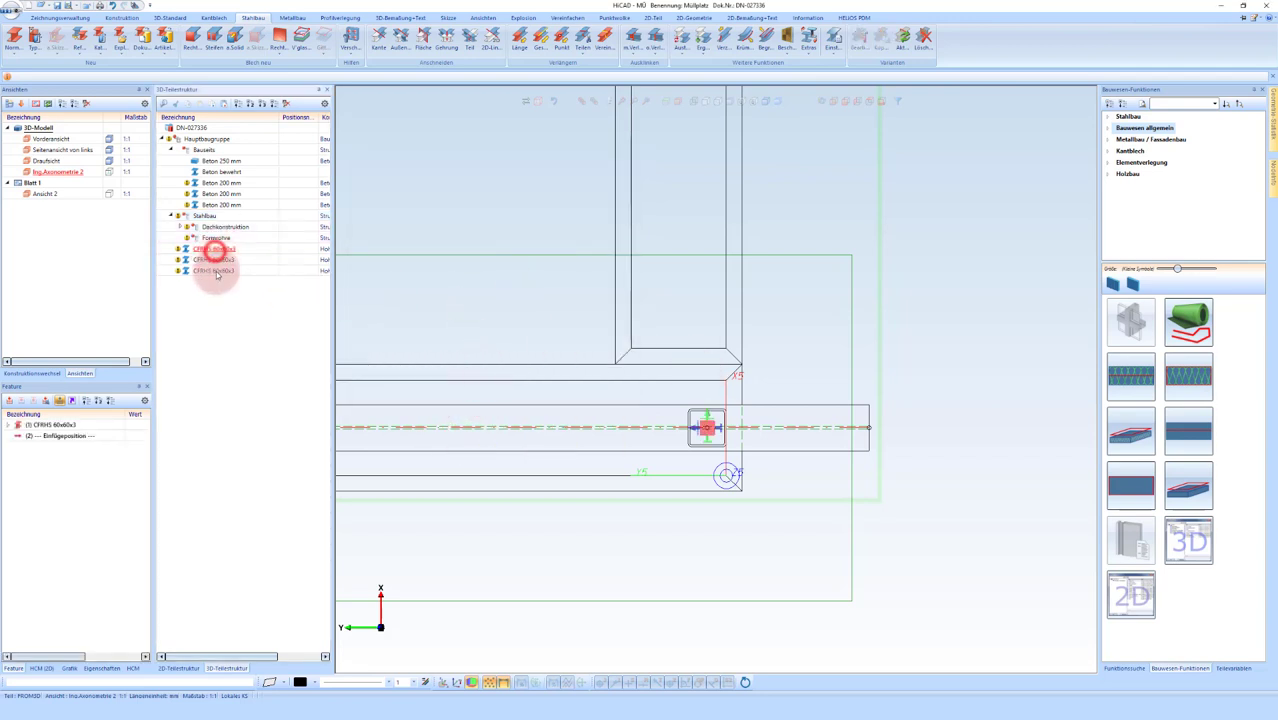
{"action": "left_click", "coordinate": [215, 270], "text": "shift"}
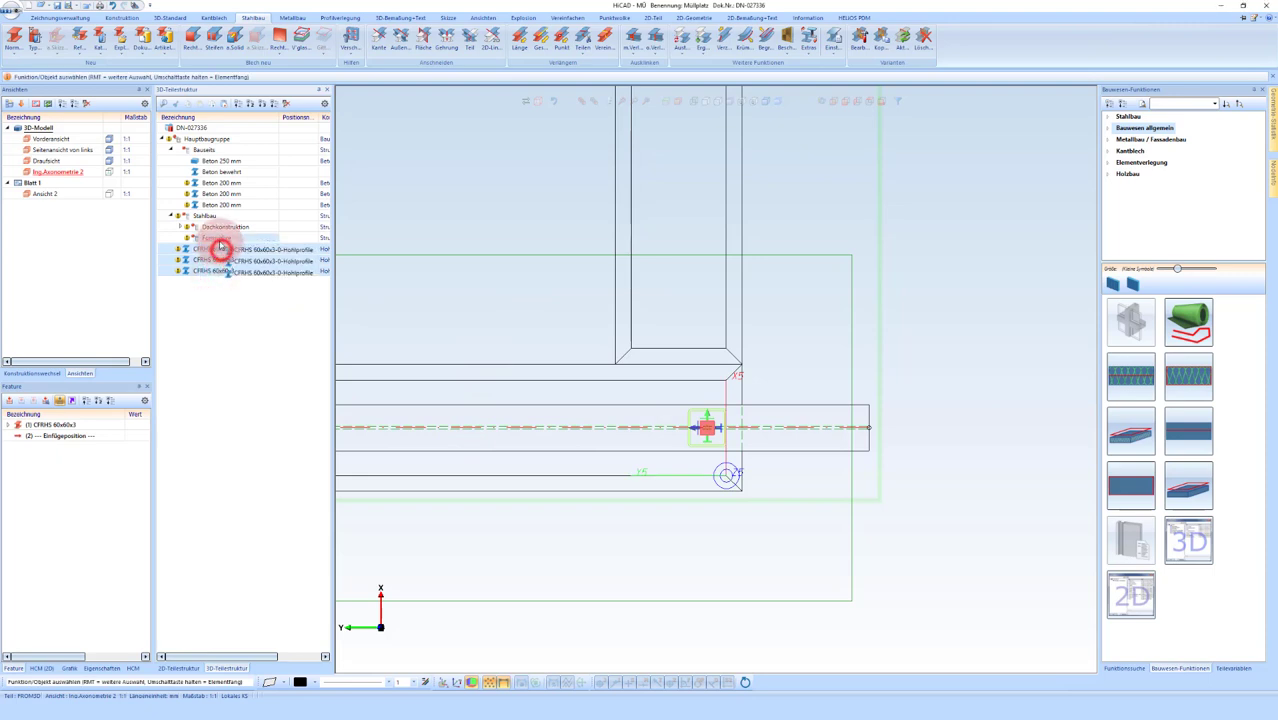
{"action": "left_click_drag", "start_coordinate": [220, 248], "coordinate": [220, 240]}
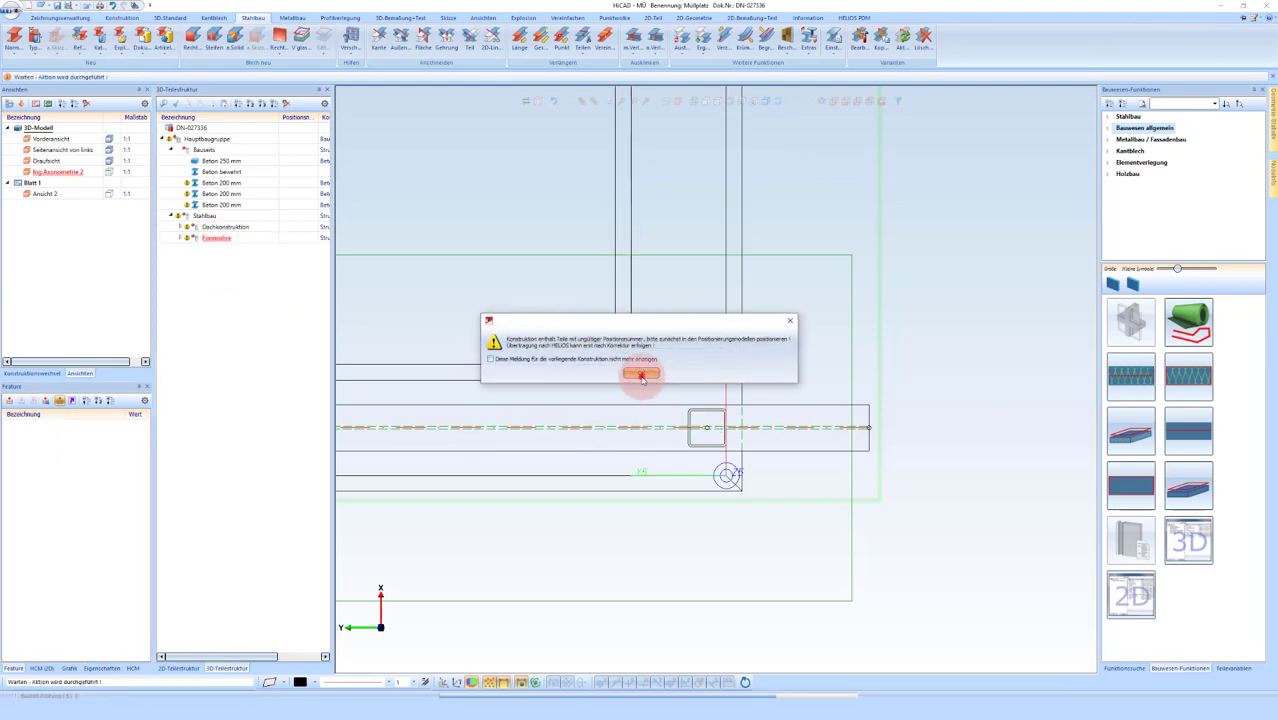
{"action": "left_click", "coordinate": [642, 376]}
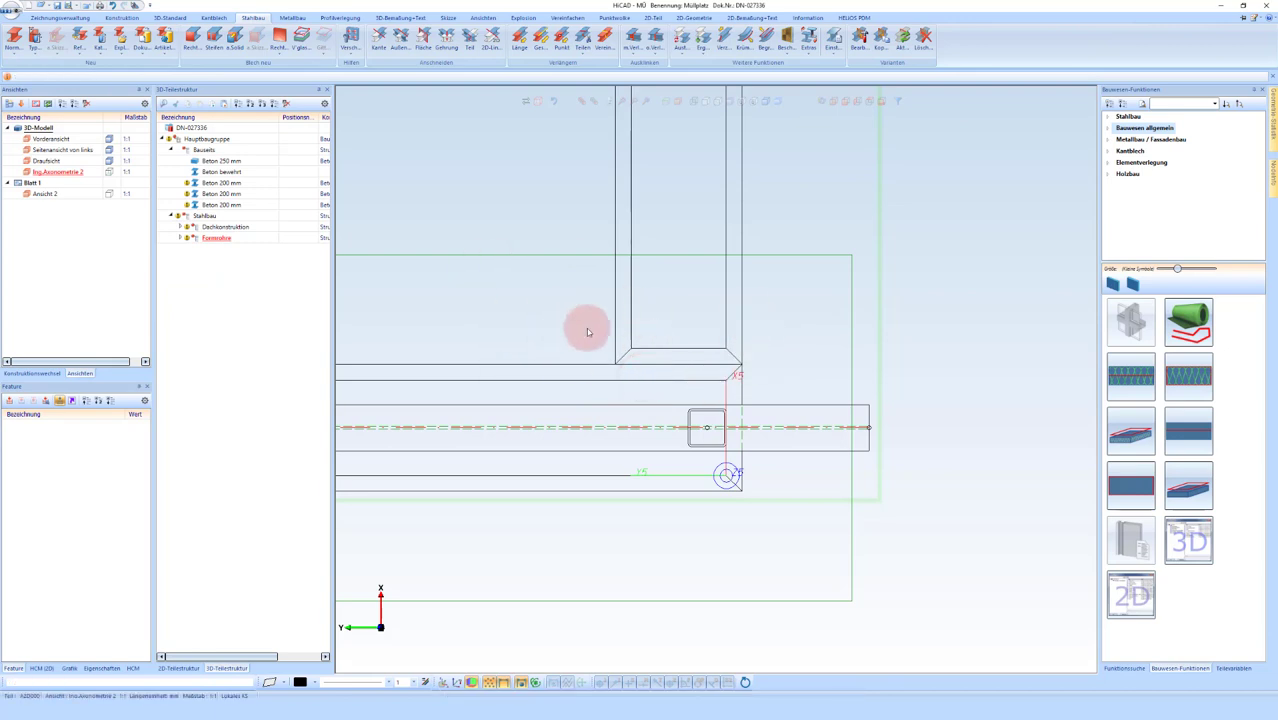
{"action": "scroll", "coordinate": [773, 336], "scroll_direction": "down", "scroll_amount": 3}
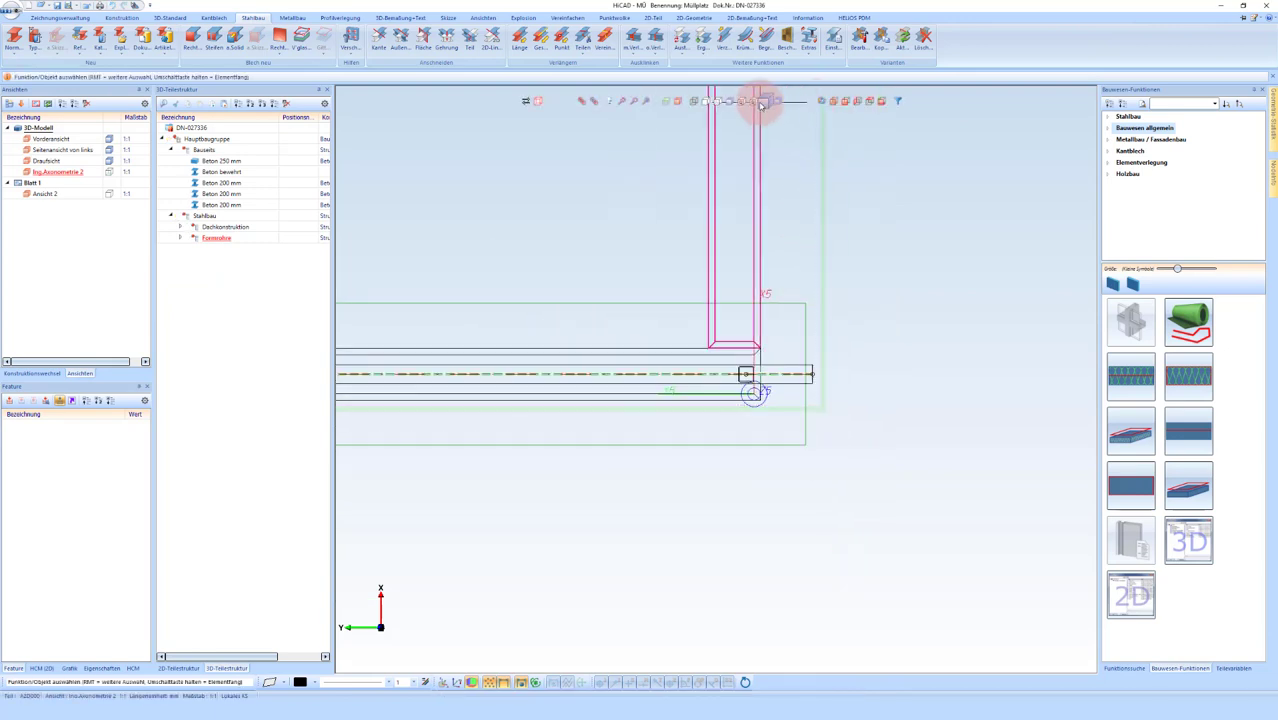
Step: Show the model shaded in an isometric view
{"action": "left_click", "coordinate": [760, 104]}
{"action": "left_click", "coordinate": [766, 102]}
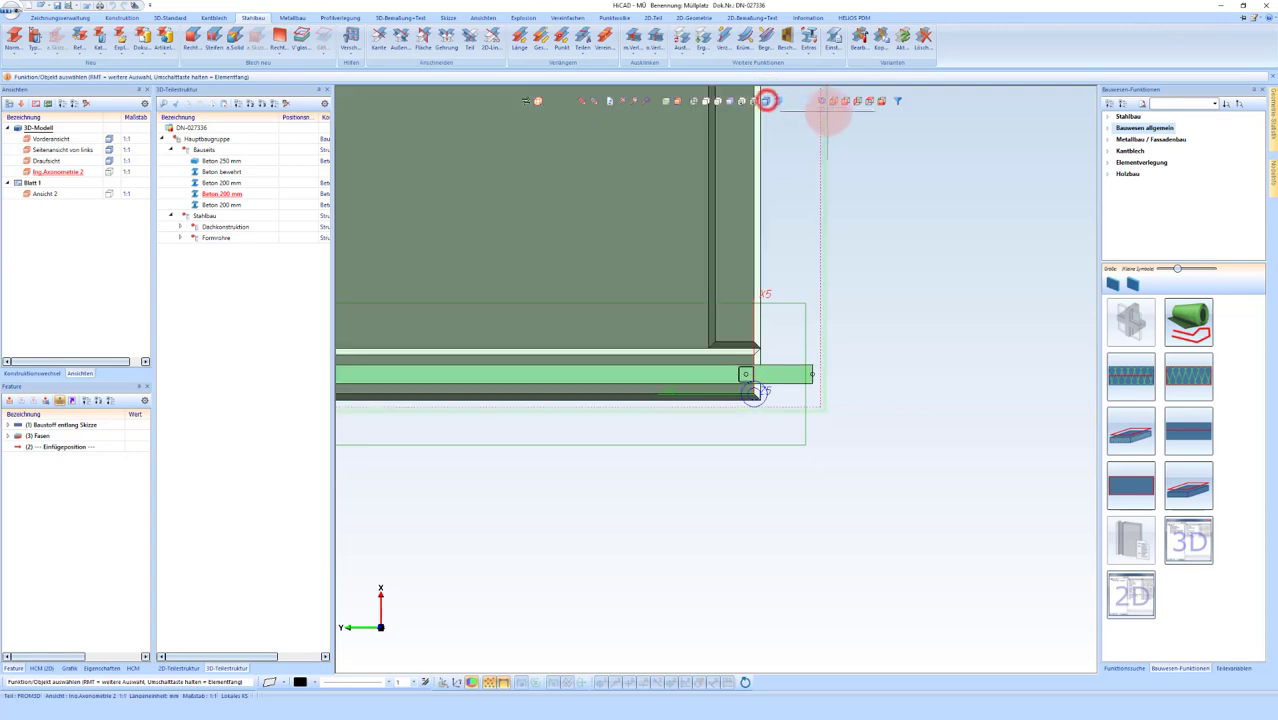
{"action": "left_click_drag", "start_coordinate": [826, 102], "coordinate": [665, 345]}
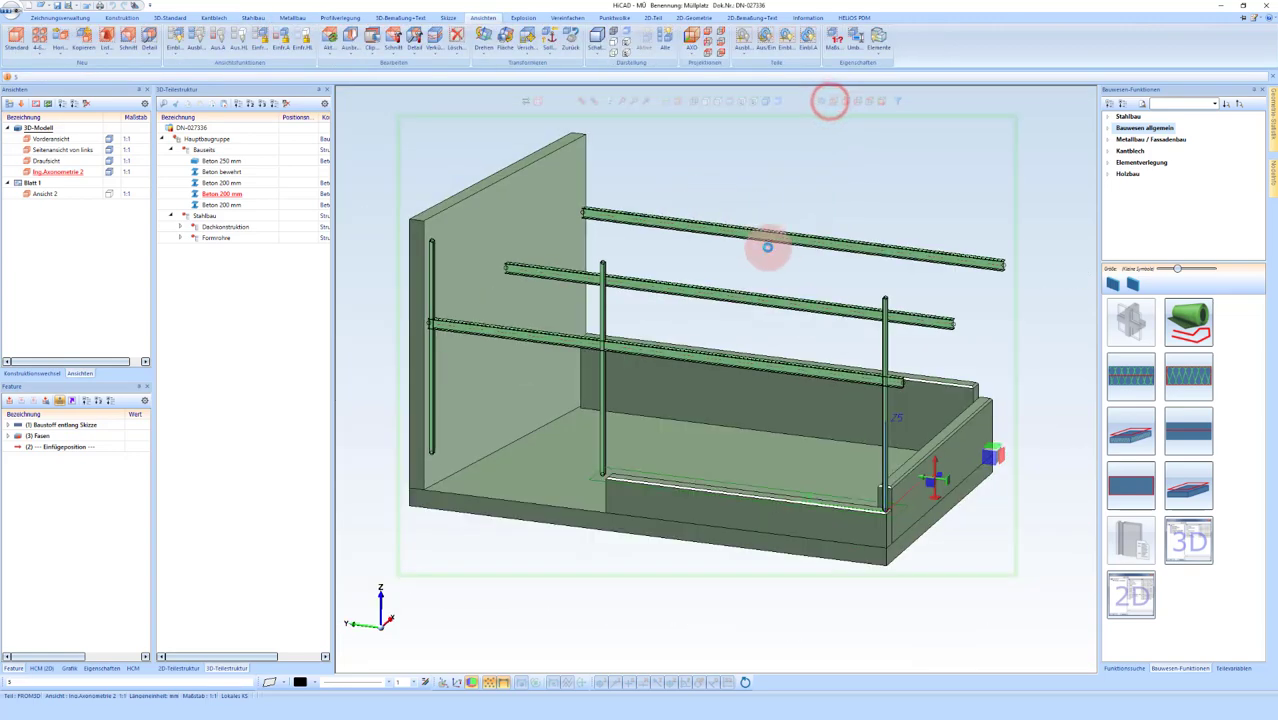
{"action": "scroll", "coordinate": [665, 345], "scroll_direction": "up", "scroll_amount": 3}
Step: Select a CFRHS post and start an edge trim, then cancel it without cutting
{"action": "scroll", "coordinate": [514, 365], "scroll_direction": "down", "scroll_amount": 1}
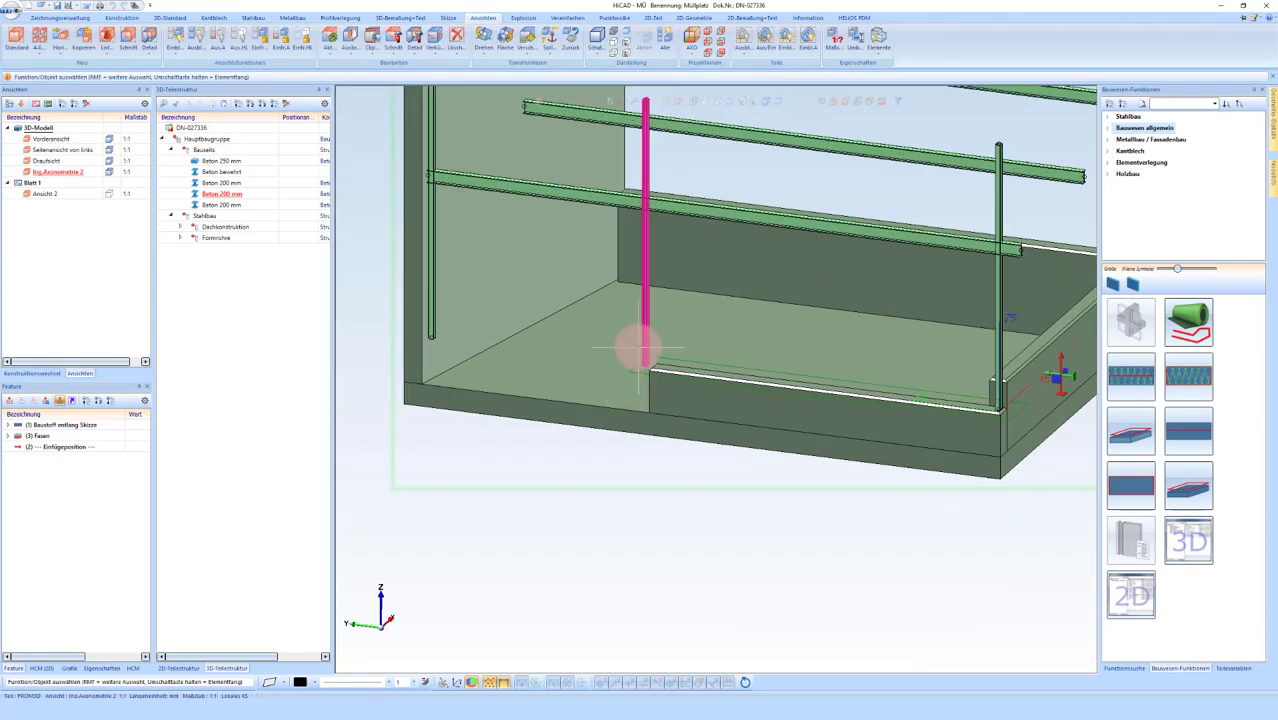
{"action": "left_click", "coordinate": [431, 334]}
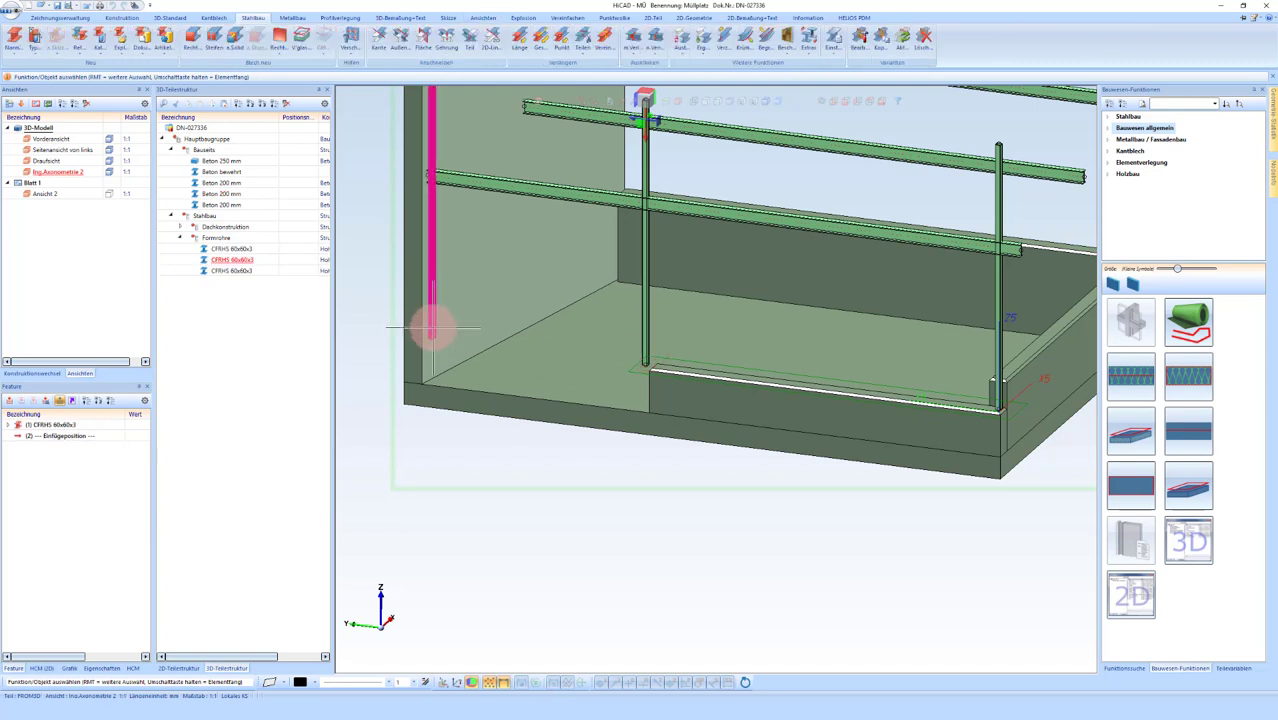
{"action": "left_click", "coordinate": [432, 327]}
{"action": "right_click", "coordinate": [432, 327]}
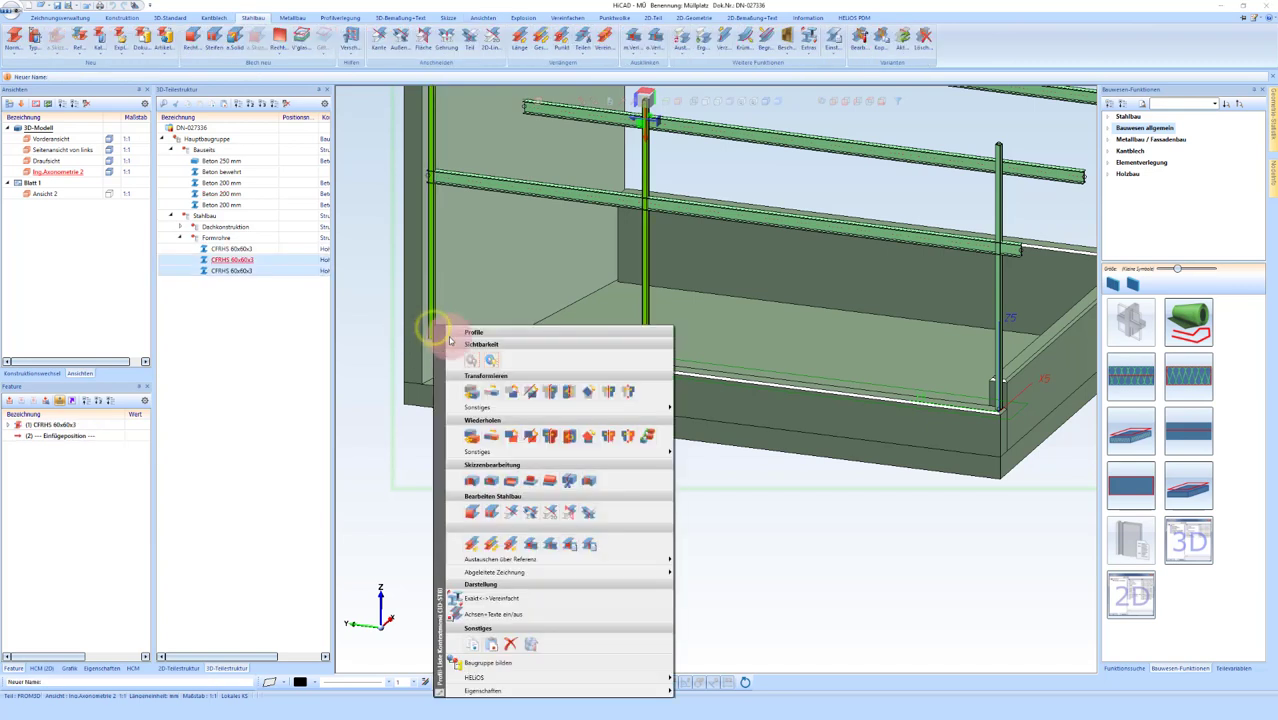
{"action": "left_click", "coordinate": [513, 512]}
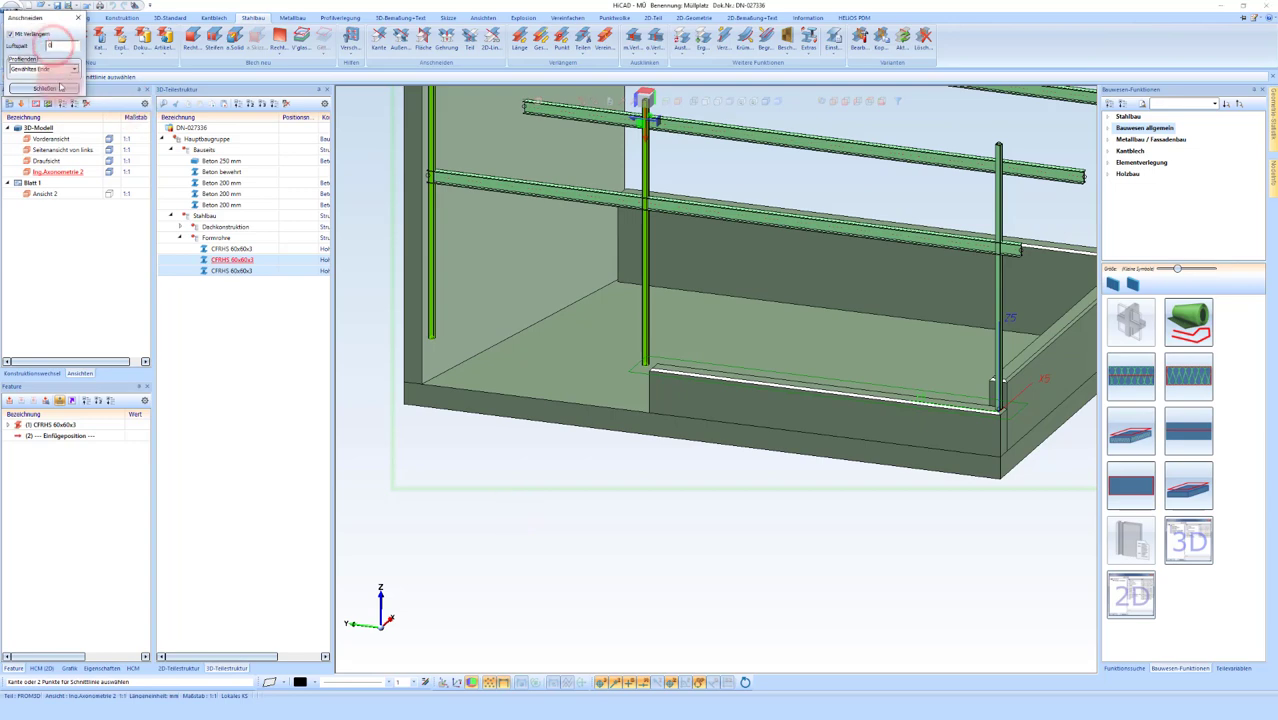
{"action": "left_click", "coordinate": [458, 397]}
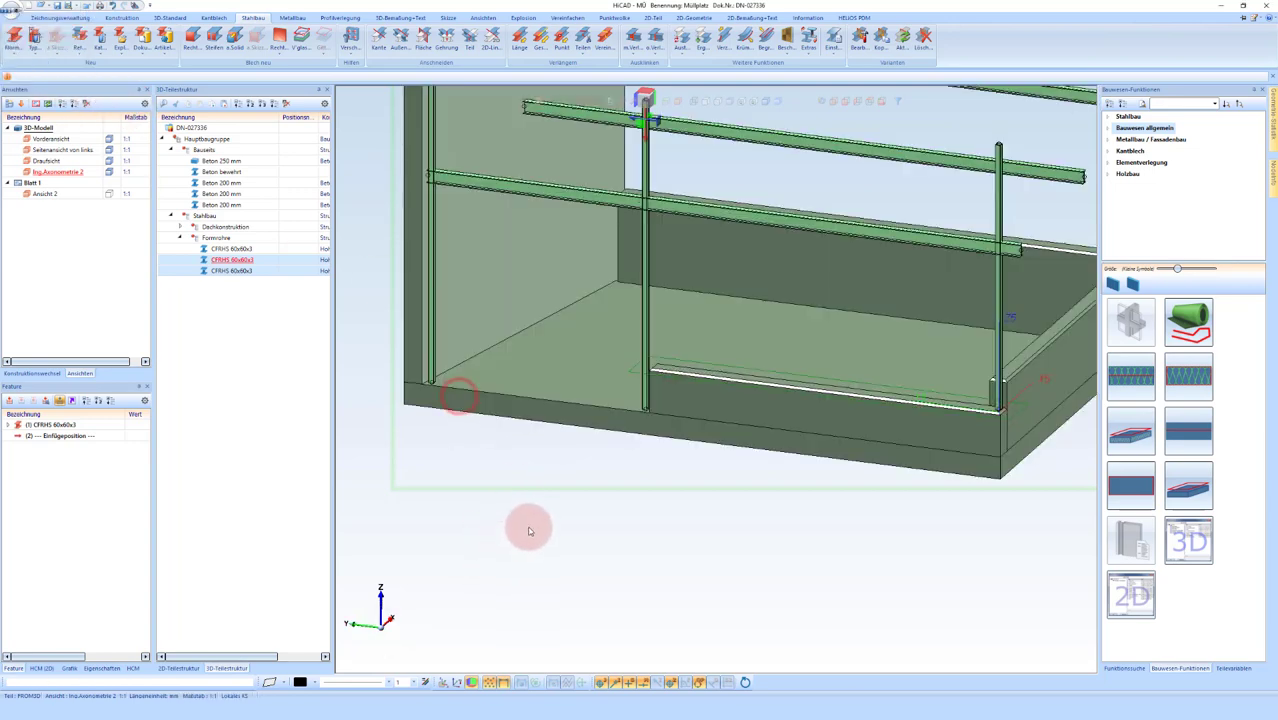
Step: Select the right, middle and left posts and trim them to the front beam's lower edge
{"action": "scroll", "coordinate": [600, 480], "scroll_direction": "down", "scroll_amount": 3}
{"action": "middle_click_drag", "start_coordinate": [916, 245], "coordinate": [685, 257]}
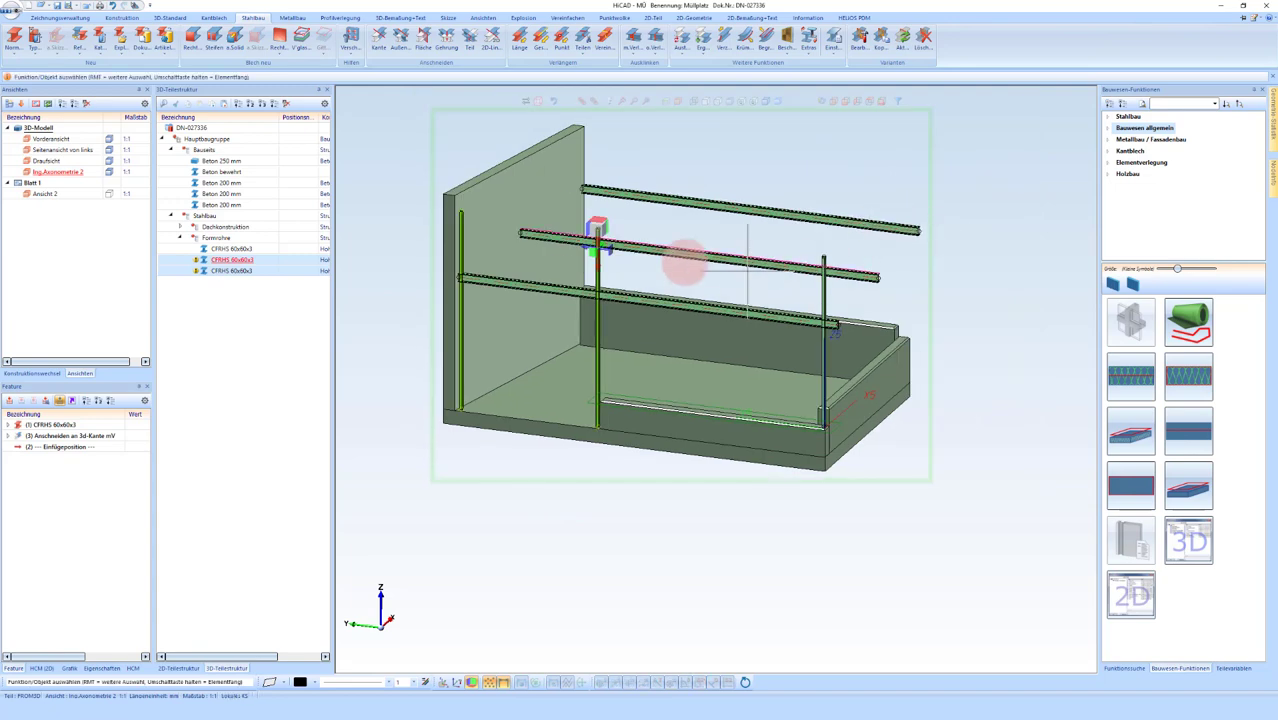
{"action": "scroll", "coordinate": [650, 258], "scroll_direction": "up", "scroll_amount": 3}
{"action": "left_click", "coordinate": [942, 310]}
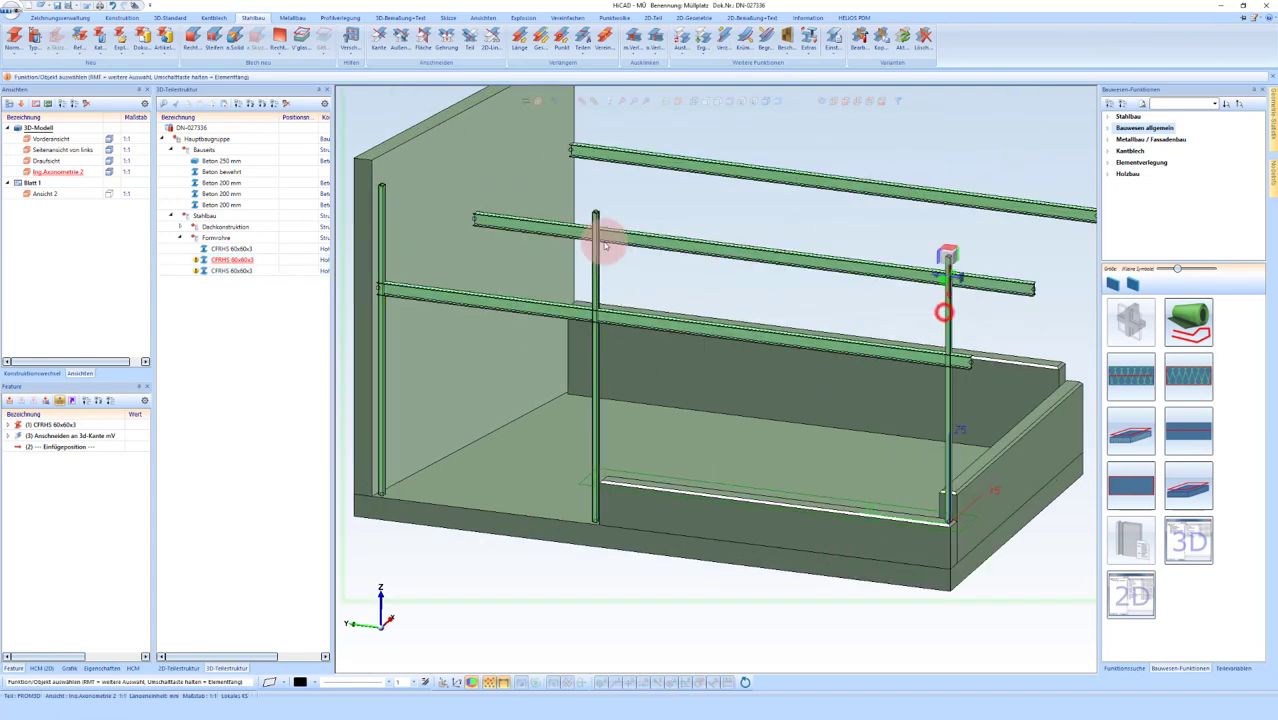
{"action": "left_click", "coordinate": [597, 250]}
{"action": "left_click", "coordinate": [382, 204]}
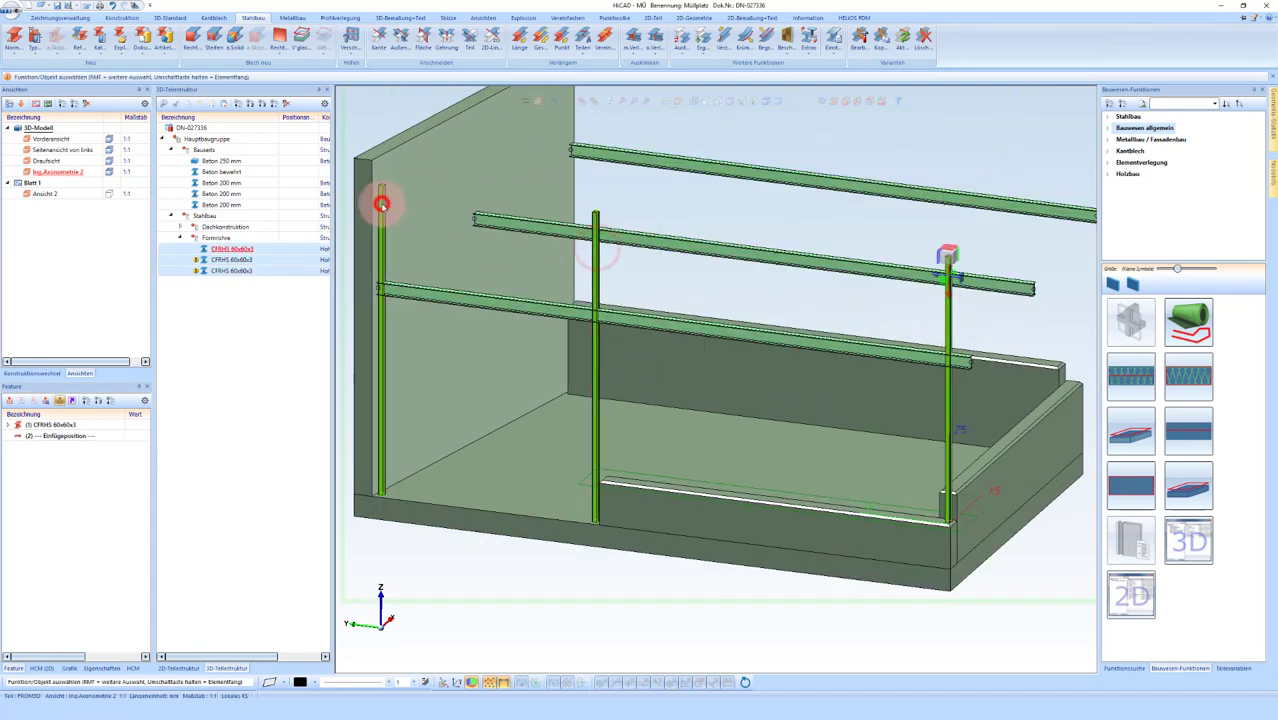
{"action": "right_click", "coordinate": [382, 206]}
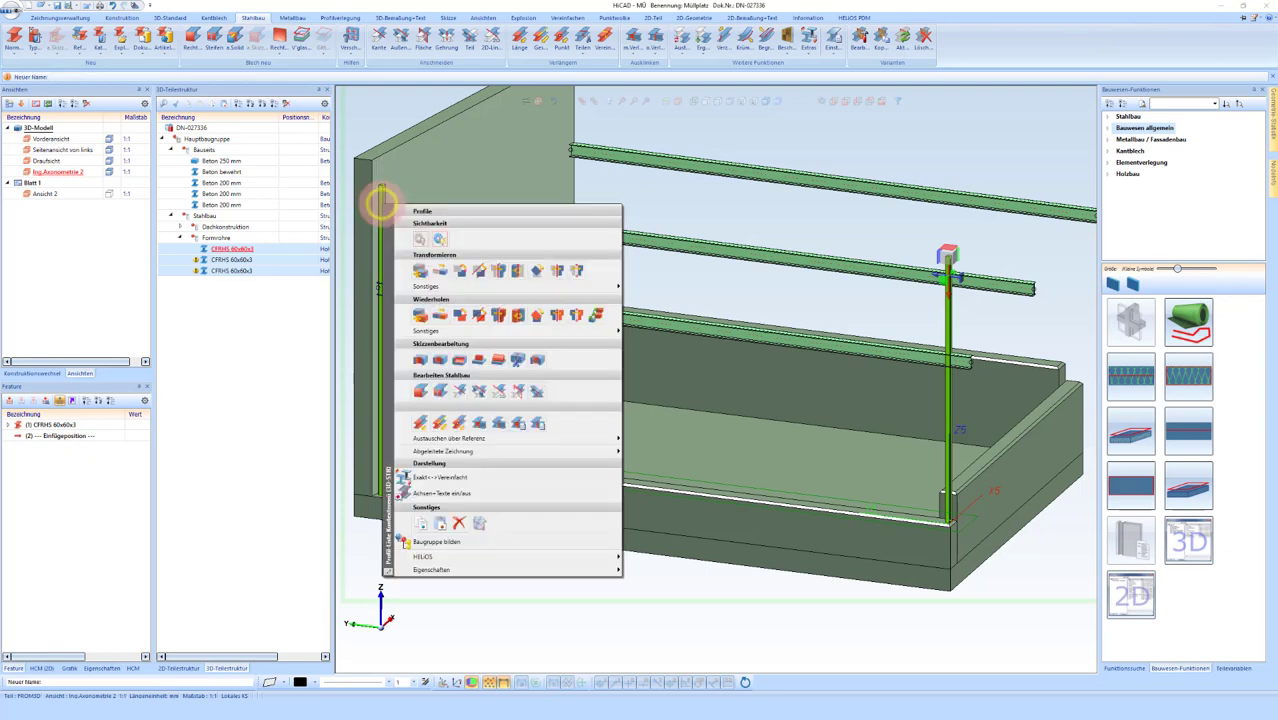
{"action": "left_click", "coordinate": [459, 392]}
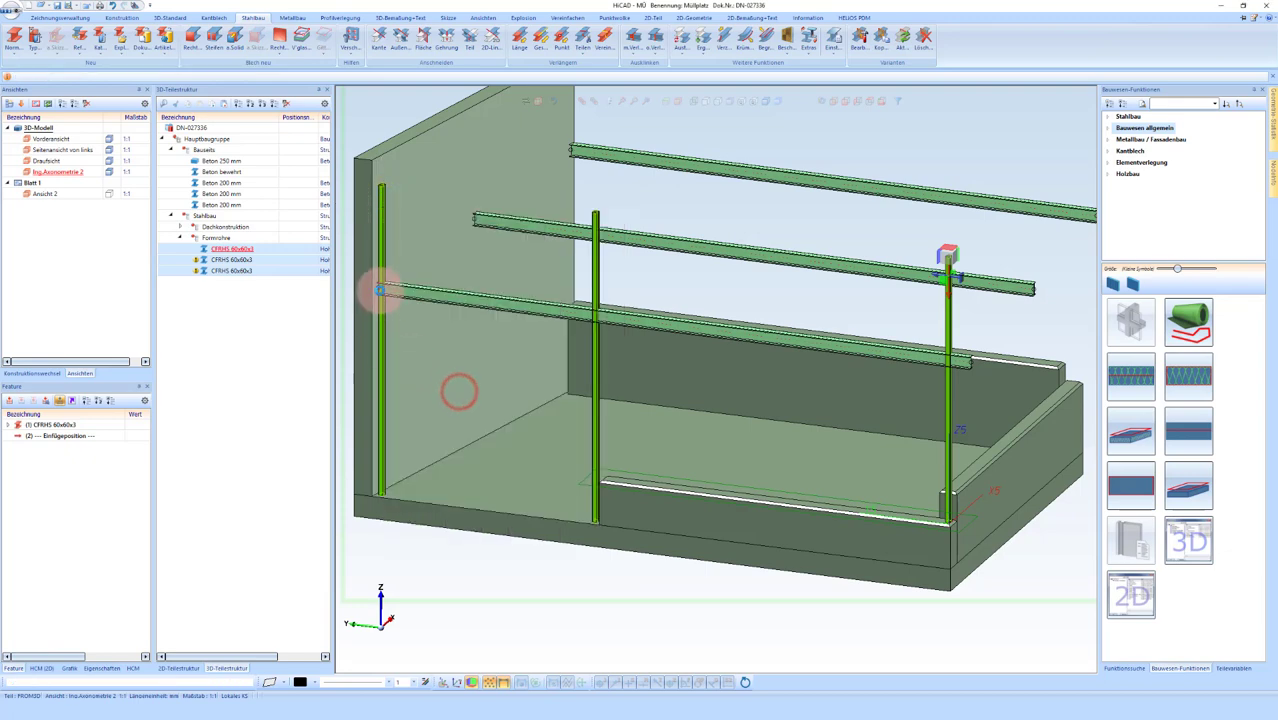
{"action": "scroll", "coordinate": [380, 290], "scroll_direction": "up", "scroll_amount": 3}
{"action": "scroll", "coordinate": [427, 299], "scroll_direction": "up", "scroll_amount": 3}
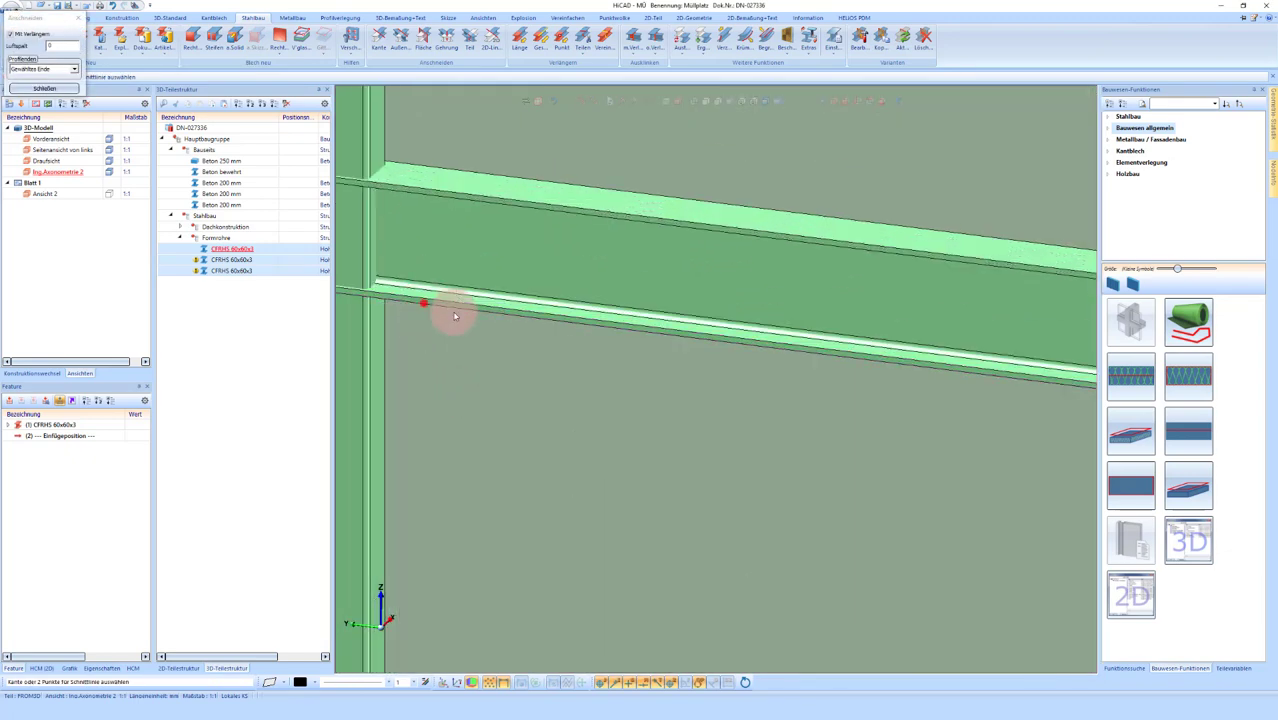
{"action": "left_click", "coordinate": [455, 316]}
{"action": "scroll", "coordinate": [479, 296], "scroll_direction": "down", "scroll_amount": 2}
{"action": "scroll", "coordinate": [489, 294], "scroll_direction": "down", "scroll_amount": 2}
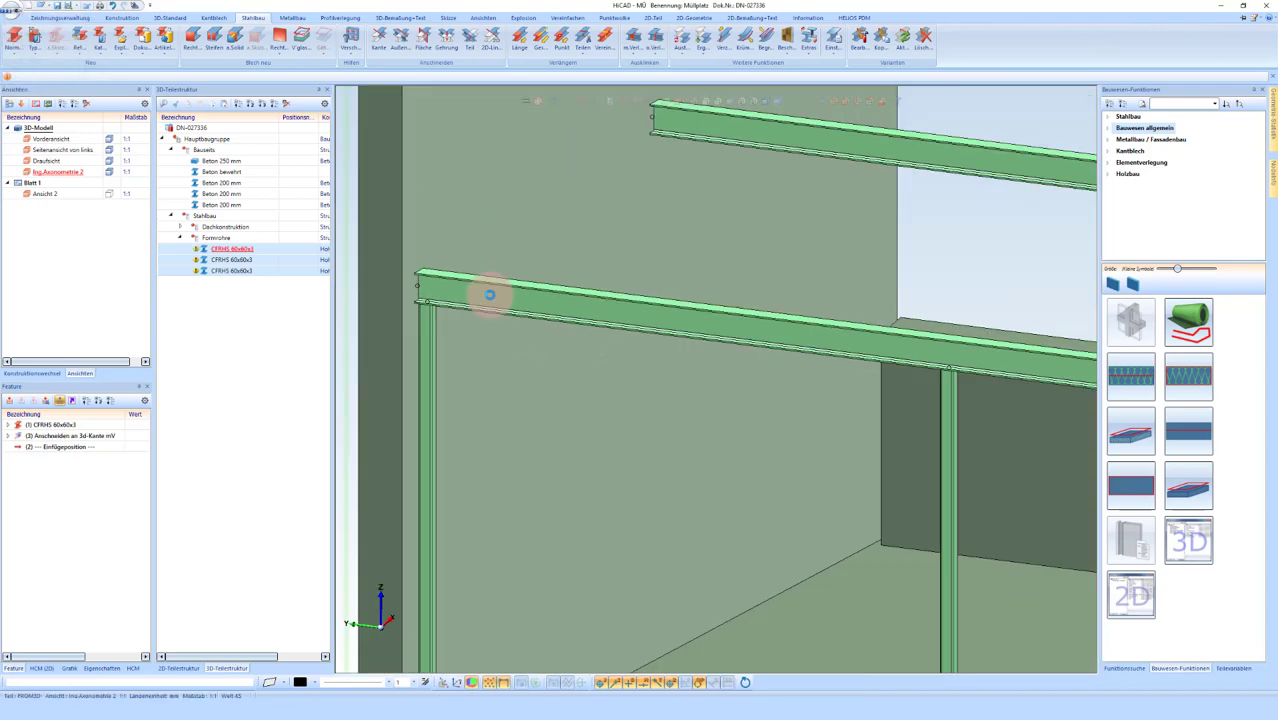
{"action": "scroll", "coordinate": [471, 285], "scroll_direction": "down", "scroll_amount": 3}
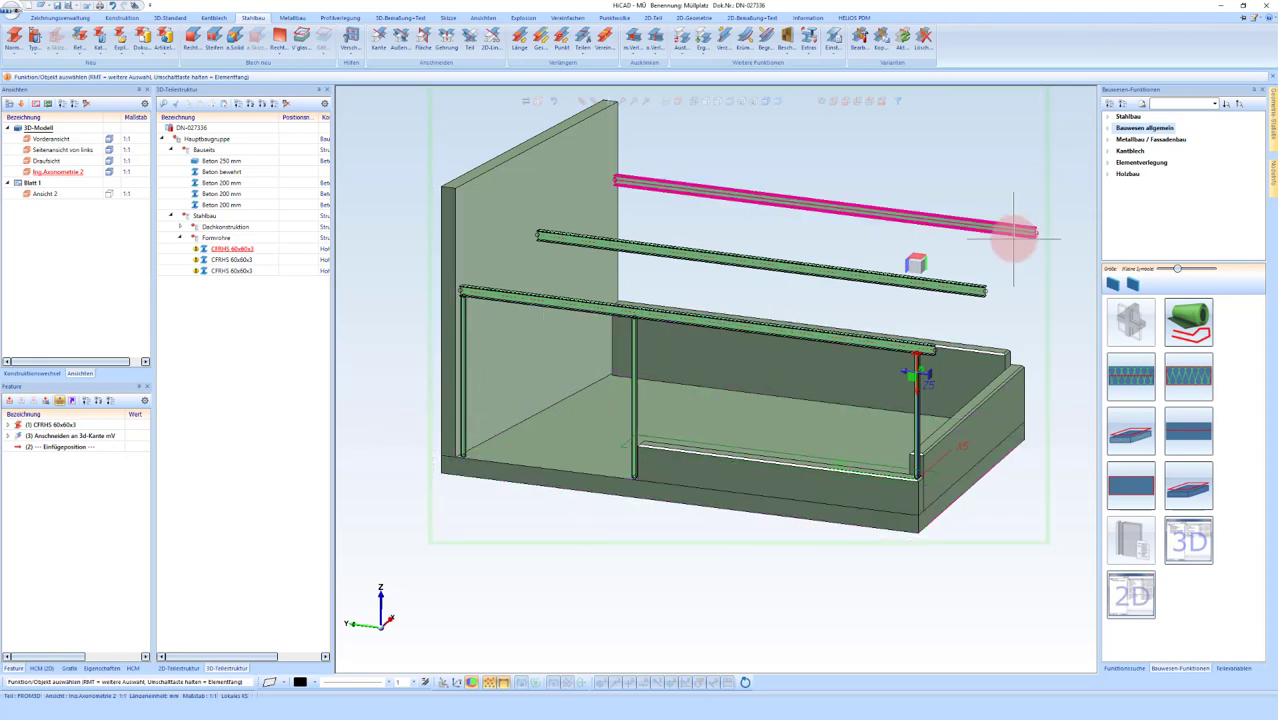
Step: In a front wireframe view, start repeating the three CFRHS posts
{"action": "left_click", "coordinate": [868, 102]}
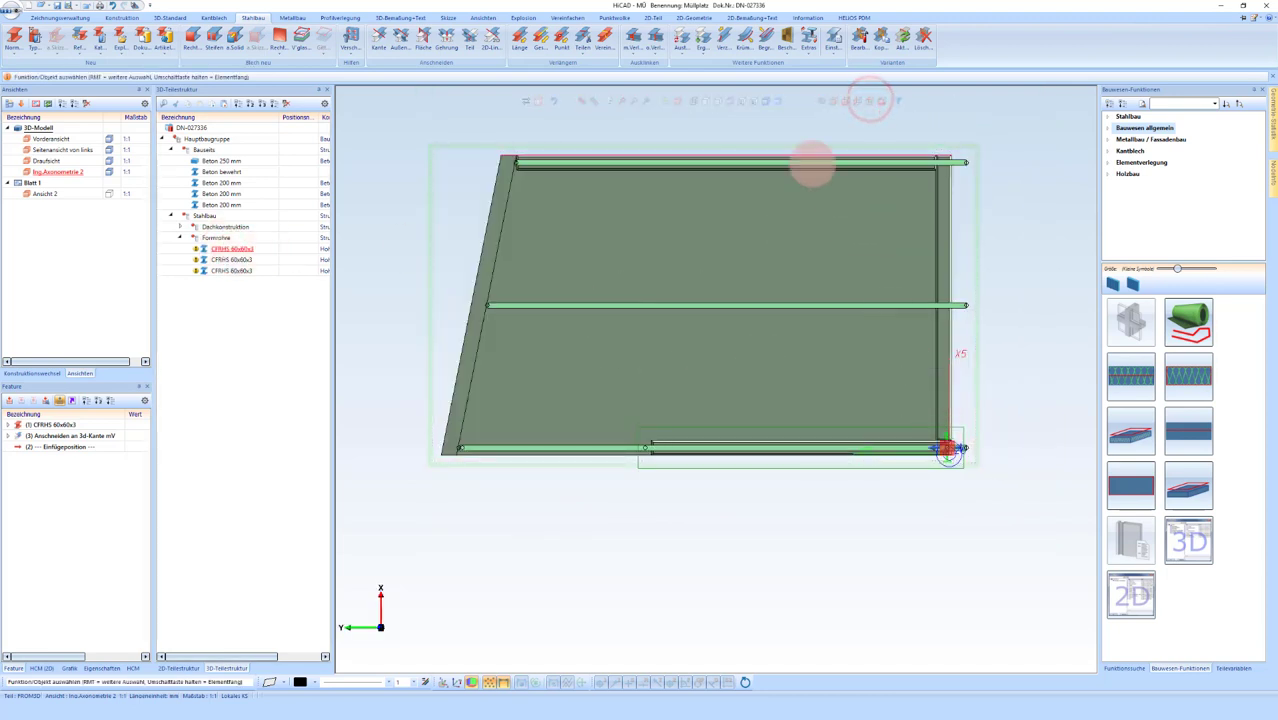
{"action": "left_click", "coordinate": [693, 103]}
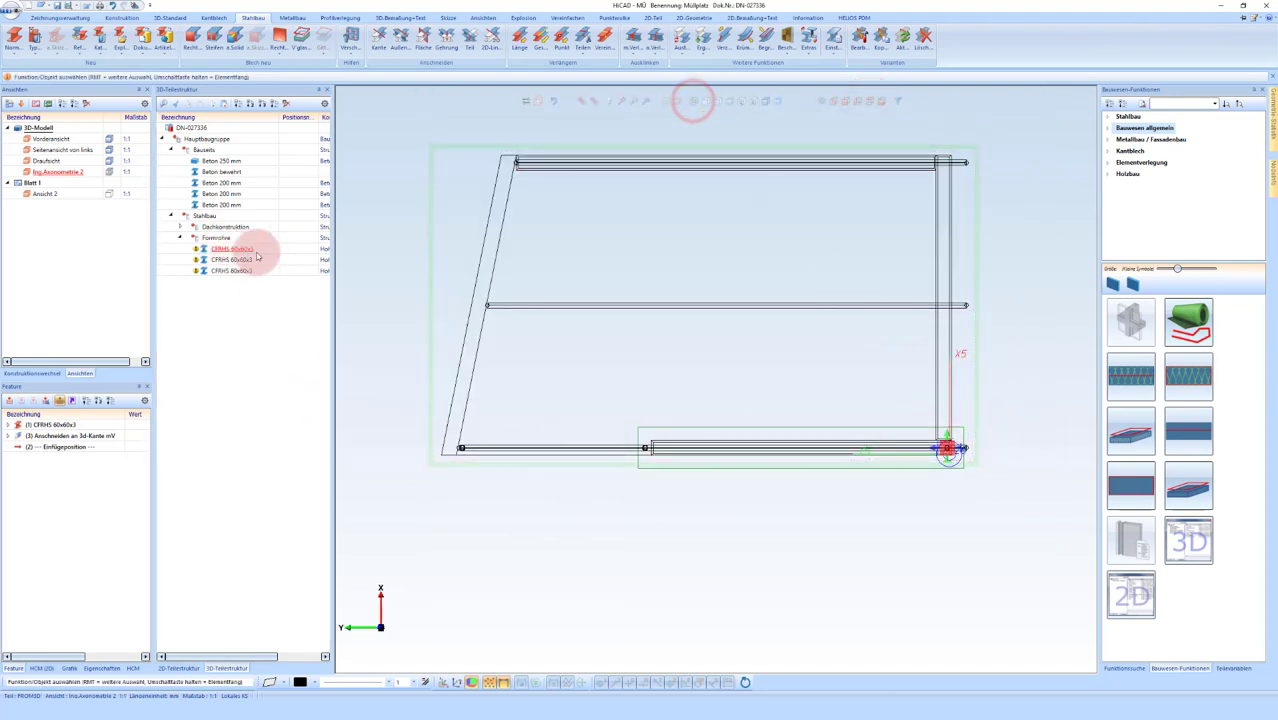
{"action": "left_click", "coordinate": [233, 272]}
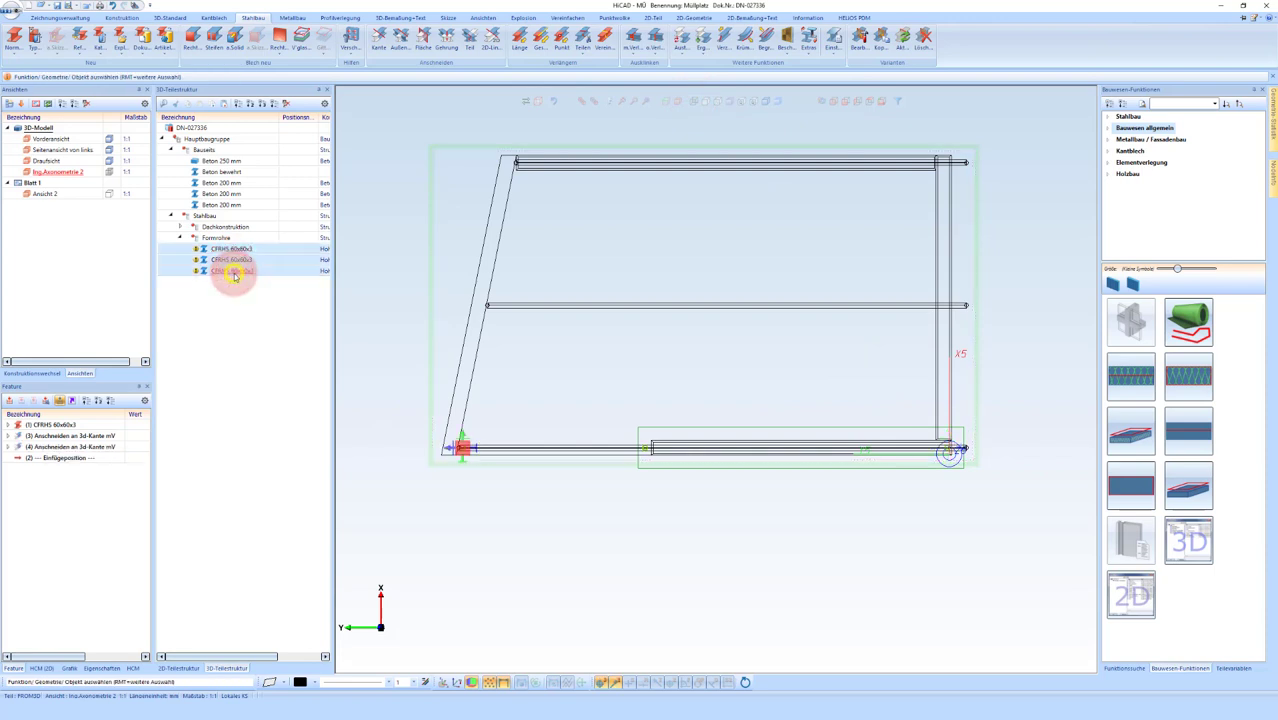
{"action": "right_click", "coordinate": [248, 296]}
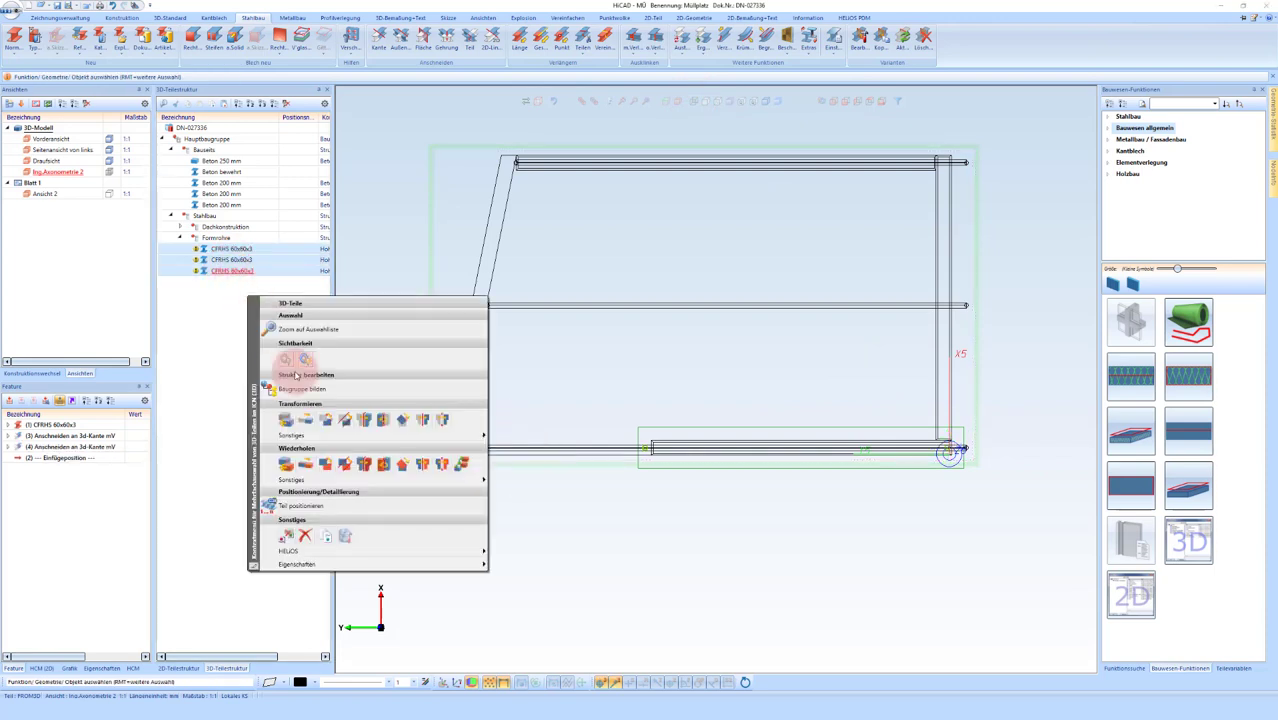
{"action": "left_click", "coordinate": [333, 467]}
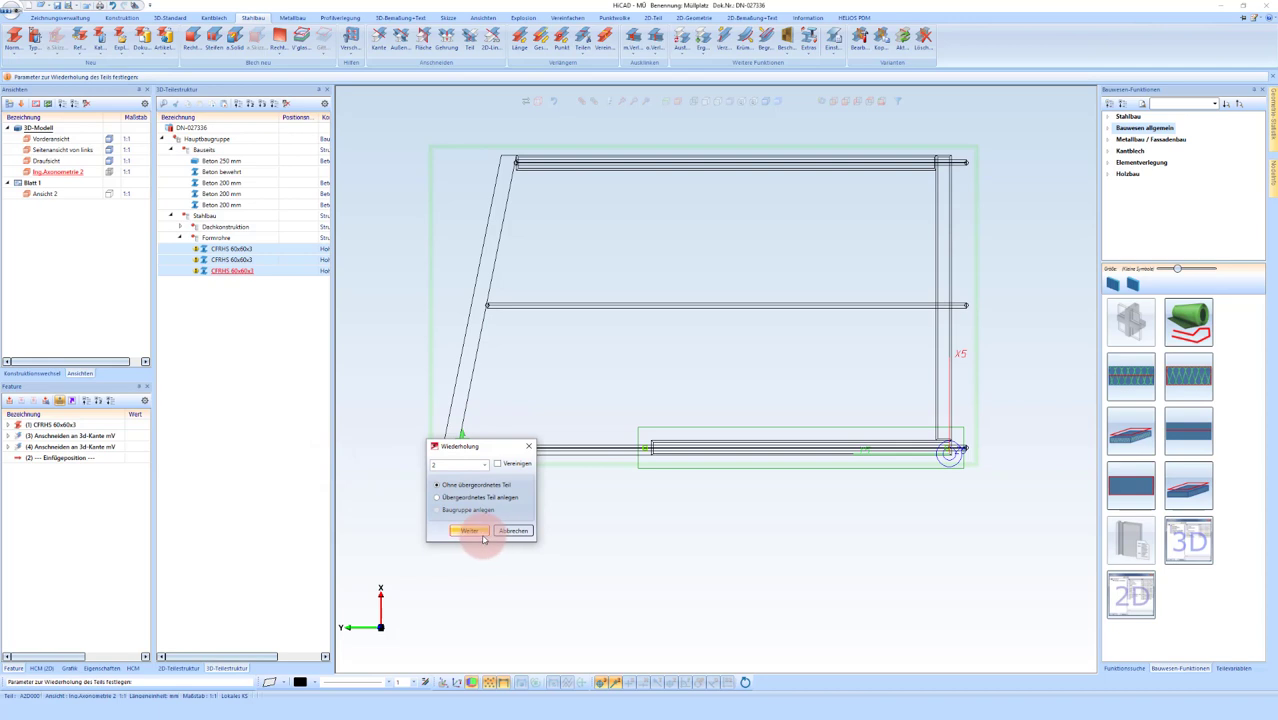
{"action": "left_click", "coordinate": [482, 534]}
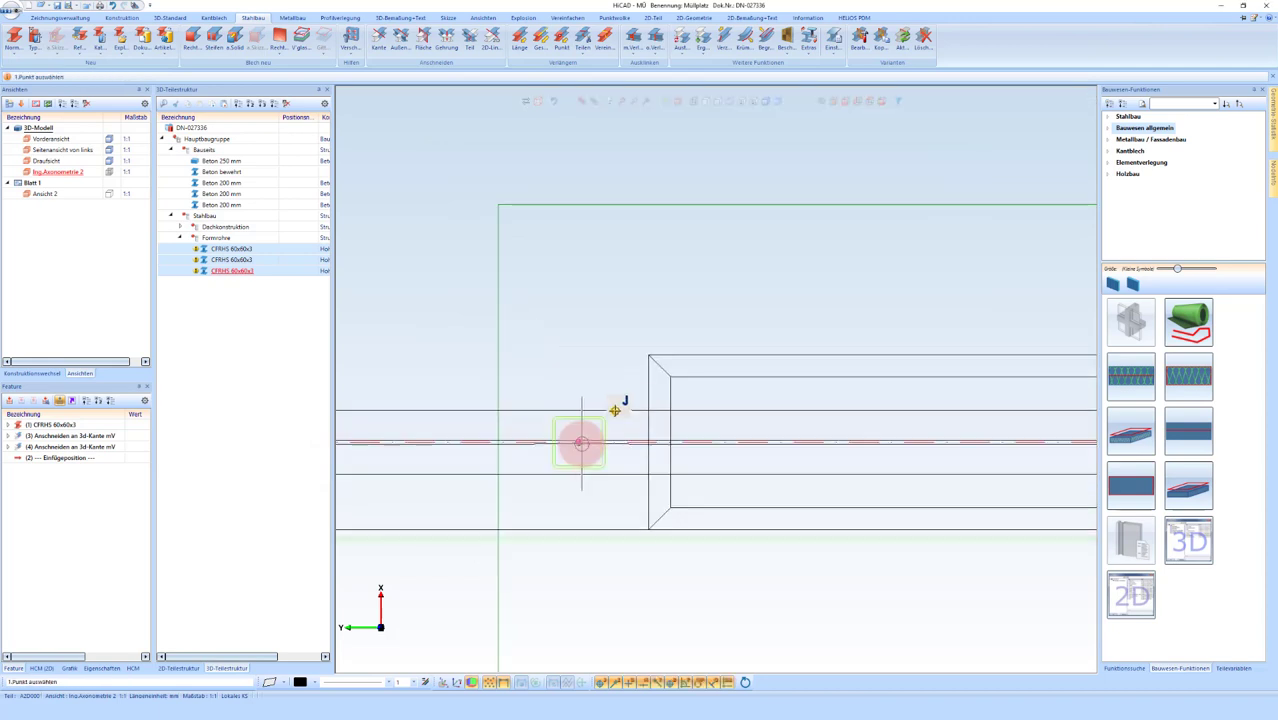
Step: Place the post copies 3800 mm along the beam from its end point
{"action": "left_click", "coordinate": [577, 443]}
{"action": "scroll", "coordinate": [633, 543], "scroll_direction": "down", "scroll_amount": 3}
{"action": "scroll", "coordinate": [633, 523], "scroll_direction": "down", "scroll_amount": 2}
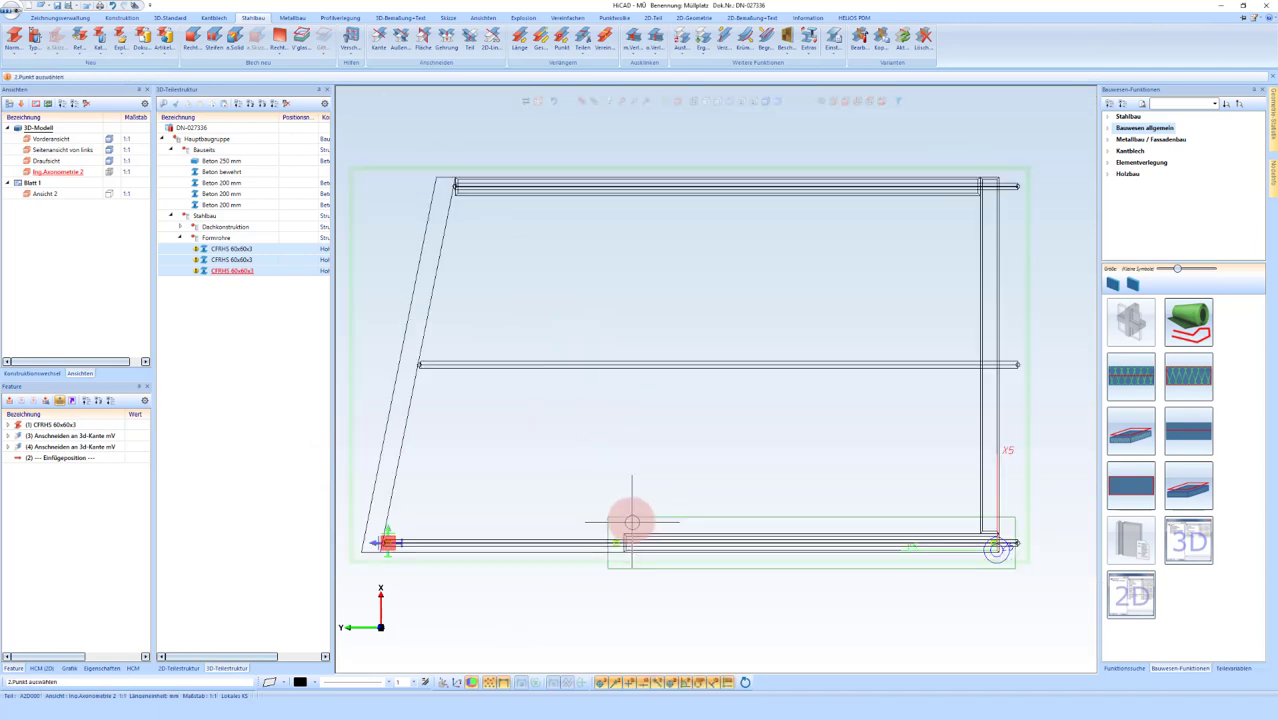
{"action": "scroll", "coordinate": [650, 295], "scroll_direction": "up", "scroll_amount": 3}
{"action": "scroll", "coordinate": [685, 314], "scroll_direction": "down", "scroll_amount": 2}
{"action": "scroll", "coordinate": [422, 331], "scroll_direction": "up", "scroll_amount": 2}
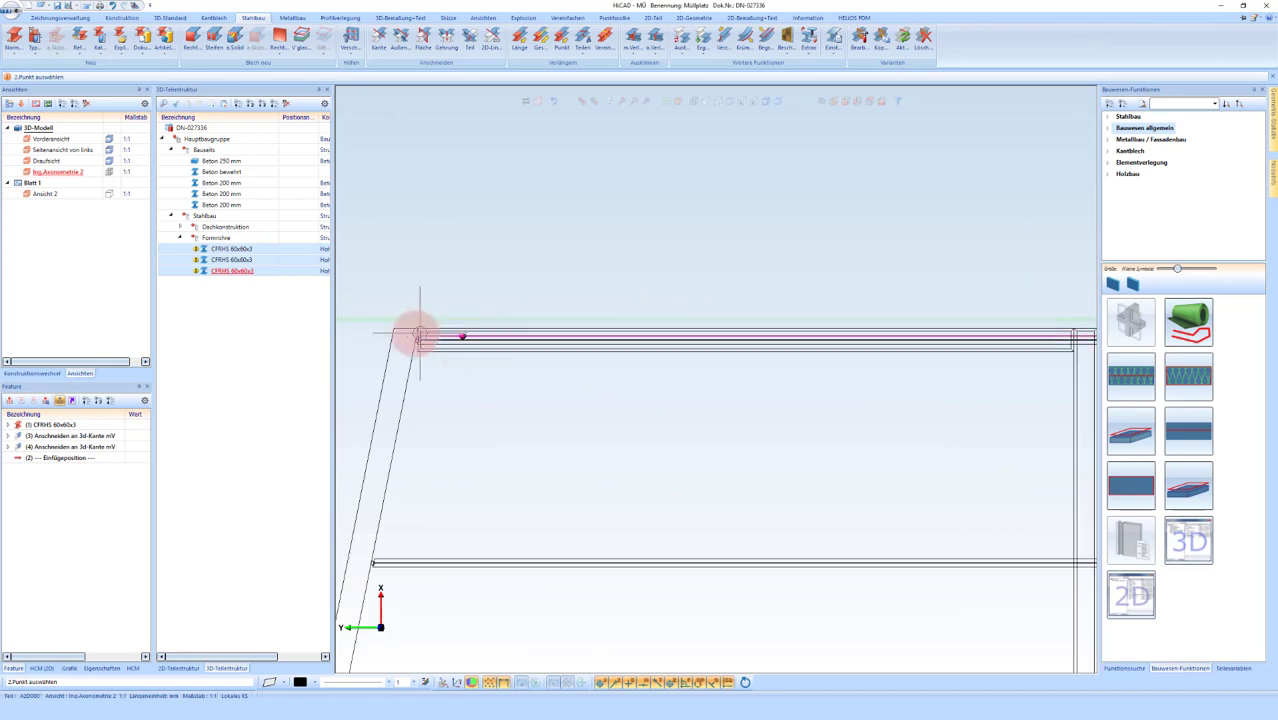
{"action": "scroll", "coordinate": [430, 343], "scroll_direction": "up", "scroll_amount": 2}
{"action": "scroll", "coordinate": [430, 343], "scroll_direction": "down", "scroll_amount": 2}
{"action": "scroll", "coordinate": [840, 330], "scroll_direction": "up", "scroll_amount": 3}
{"action": "scroll", "coordinate": [827, 331], "scroll_direction": "up", "scroll_amount": 2}
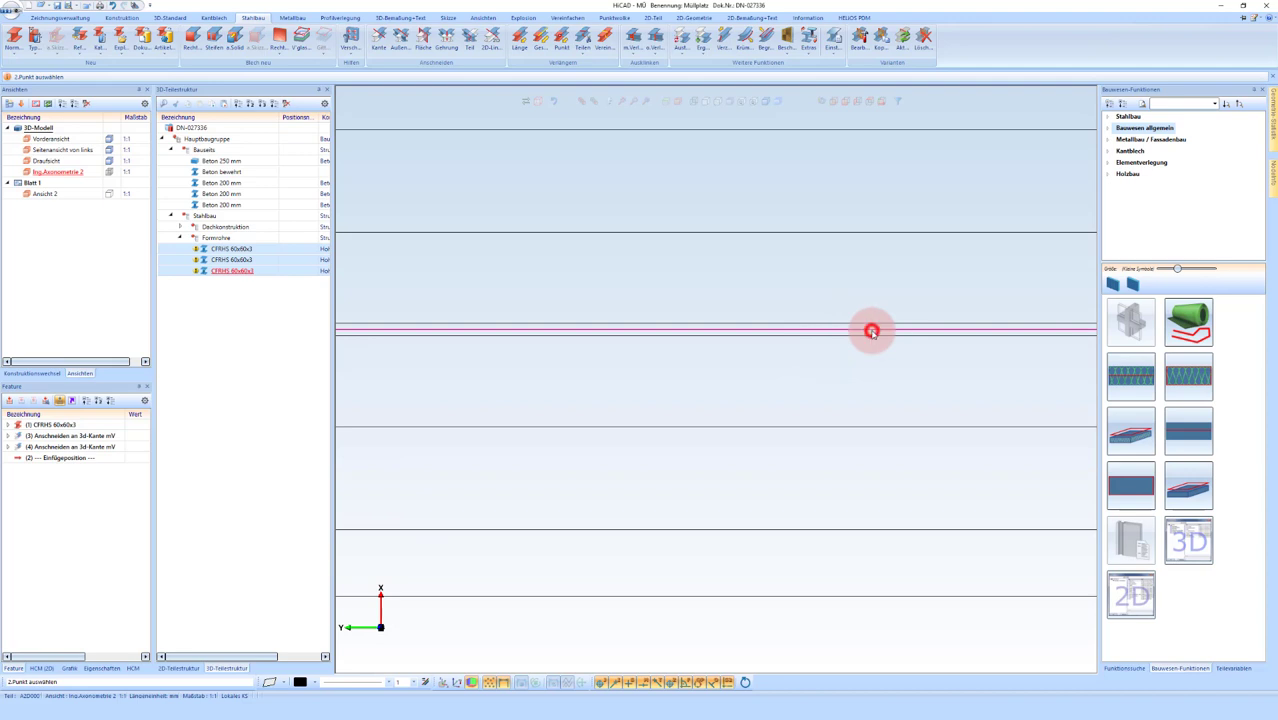
{"action": "left_click", "coordinate": [872, 331]}
{"action": "left_click", "coordinate": [528, 312]}
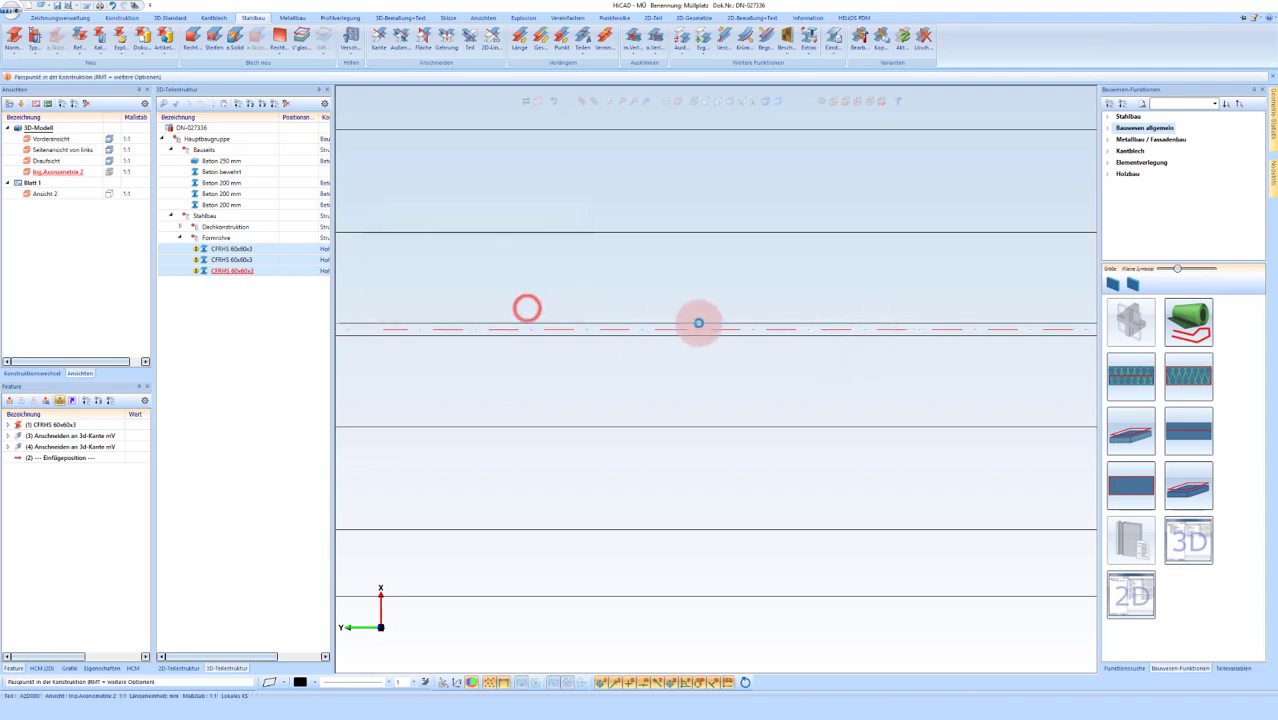
Step: Start repositioning the loose CFRHS post via reference line elements
{"action": "scroll", "coordinate": [585, 289], "scroll_direction": "down", "scroll_amount": 2}
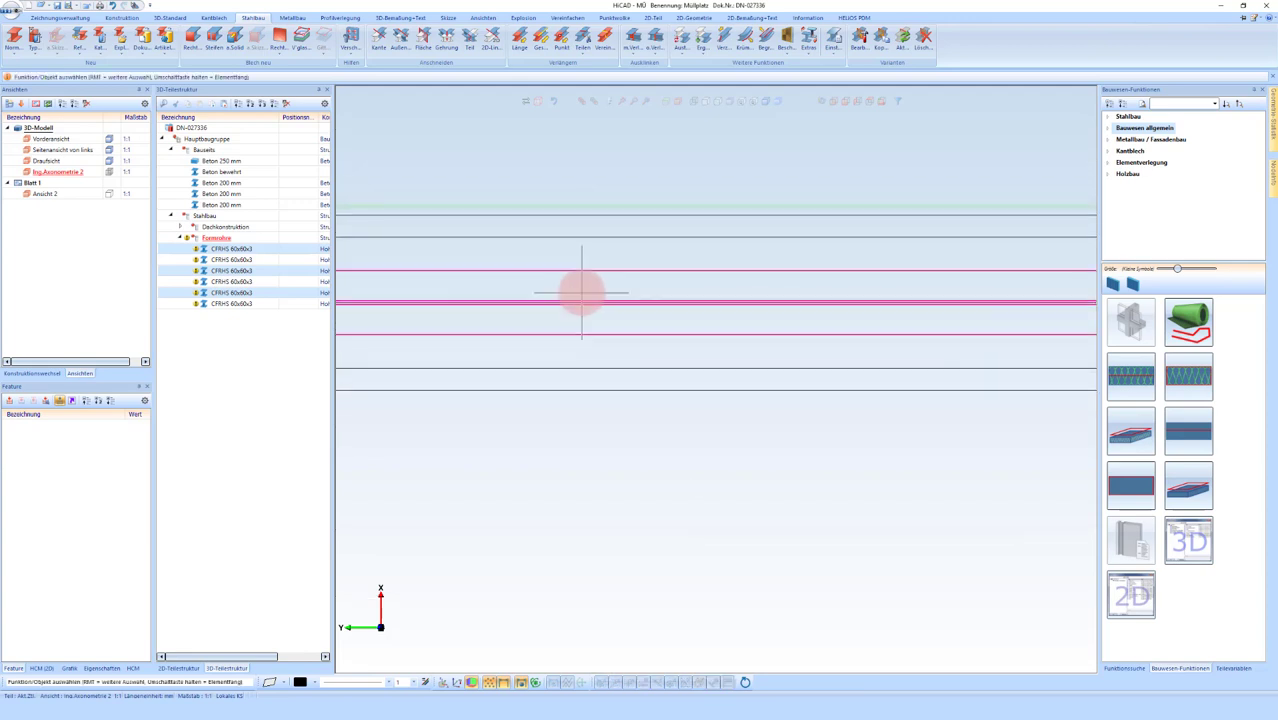
{"action": "scroll", "coordinate": [551, 294], "scroll_direction": "down", "scroll_amount": 2}
{"action": "scroll", "coordinate": [548, 290], "scroll_direction": "down", "scroll_amount": 2}
{"action": "scroll", "coordinate": [933, 294], "scroll_direction": "down", "scroll_amount": 1}
{"action": "scroll", "coordinate": [964, 297], "scroll_direction": "down", "scroll_amount": 1}
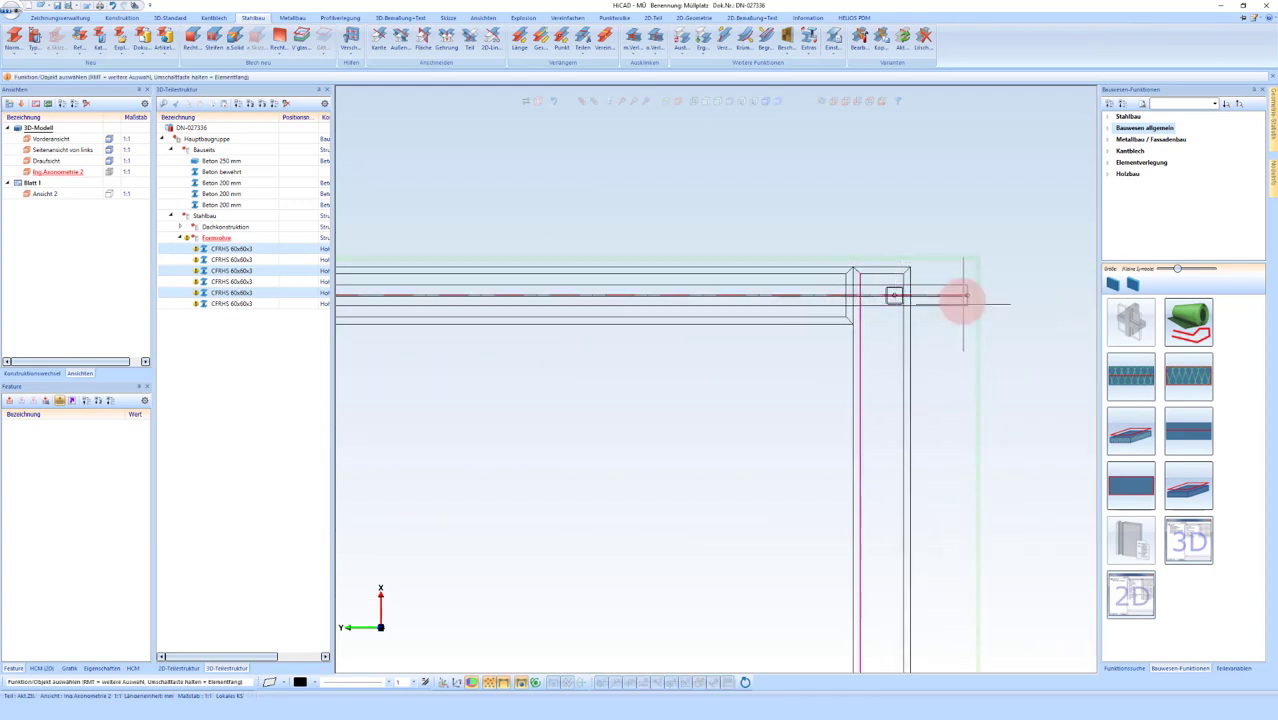
{"action": "scroll", "coordinate": [985, 310], "scroll_direction": "down", "scroll_amount": 2}
{"action": "scroll", "coordinate": [619, 305], "scroll_direction": "up", "scroll_amount": 2}
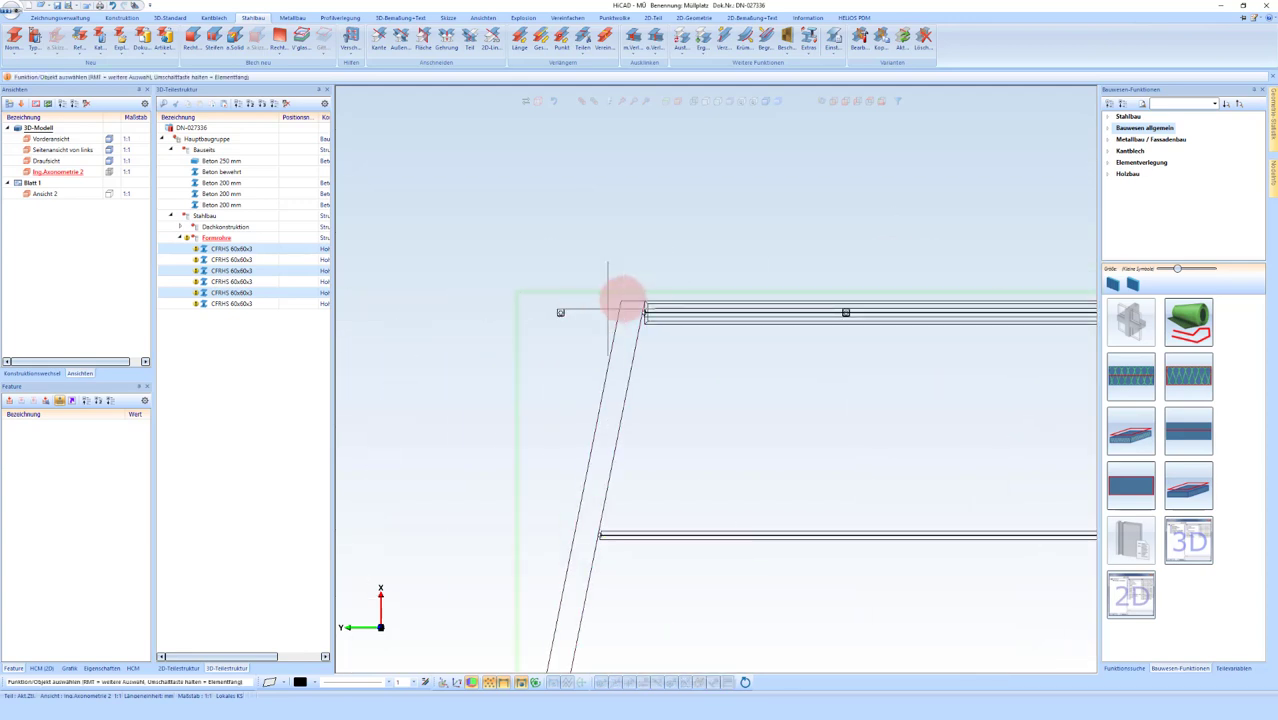
{"action": "scroll", "coordinate": [508, 320], "scroll_direction": "up", "scroll_amount": 2}
{"action": "scroll", "coordinate": [560, 320], "scroll_direction": "up", "scroll_amount": 1}
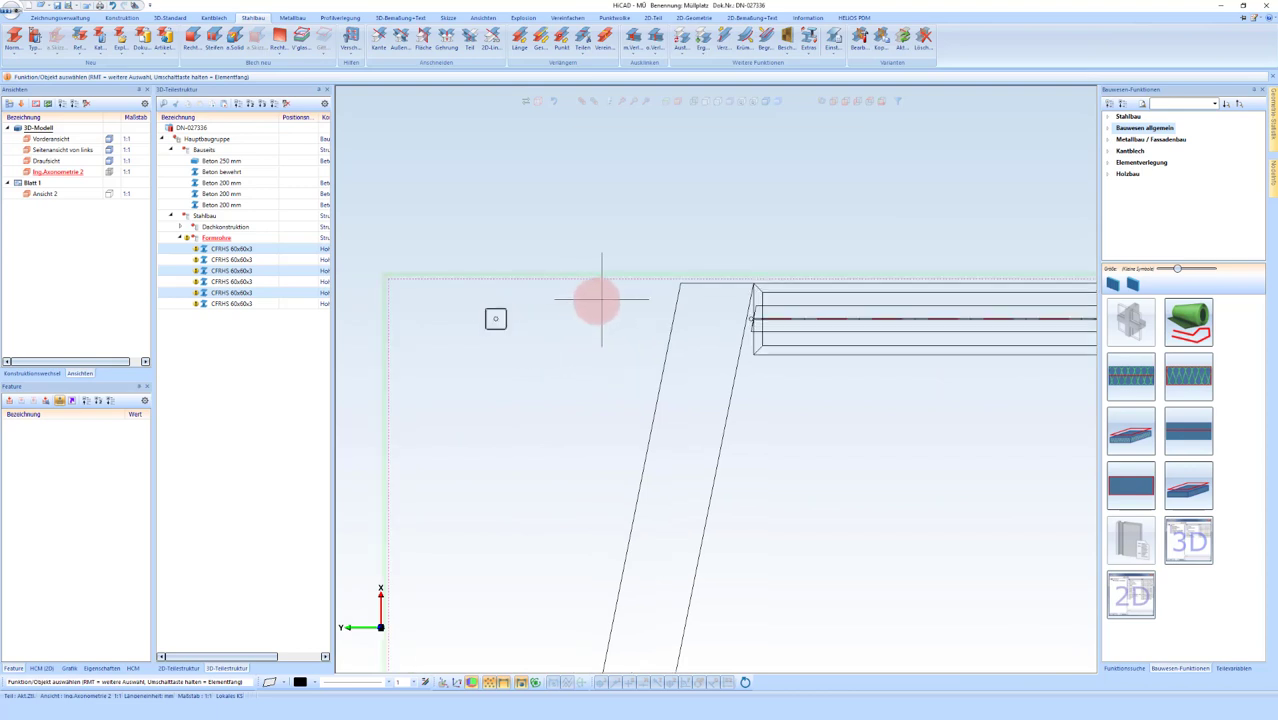
{"action": "scroll", "coordinate": [495, 303], "scroll_direction": "up", "scroll_amount": 1}
{"action": "scroll", "coordinate": [491, 310], "scroll_direction": "up", "scroll_amount": 2}
{"action": "right_click", "coordinate": [500, 325]}
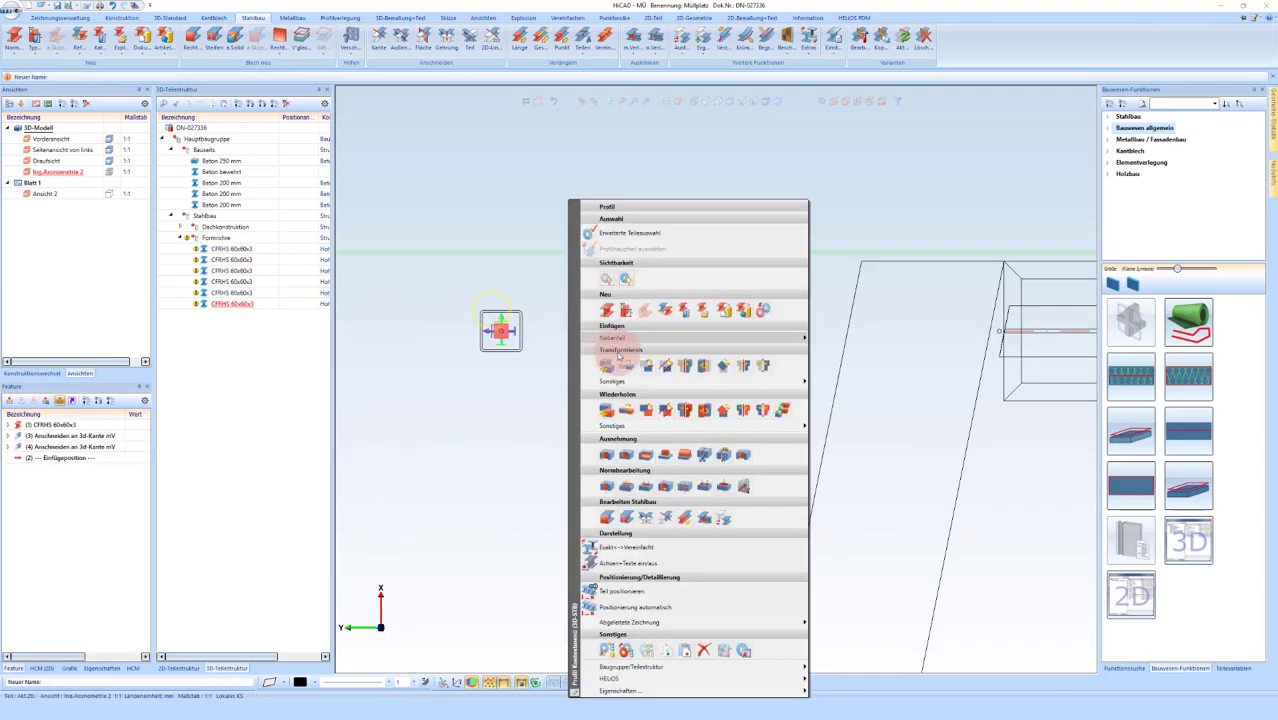
{"action": "left_click", "coordinate": [663, 370]}
{"action": "left_click", "coordinate": [465, 328]}
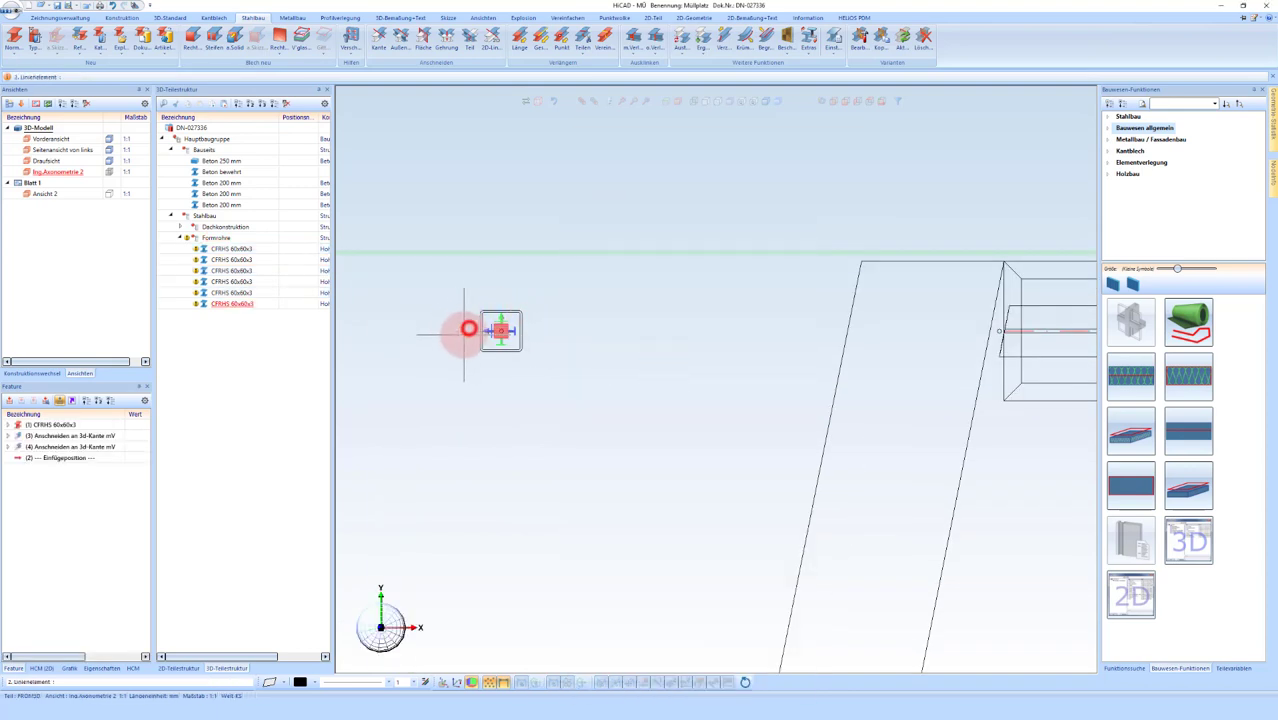
Step: Pick the reference line and beam line, offsetting the post 775+25 mm along the beam
{"action": "left_click", "coordinate": [711, 345]}
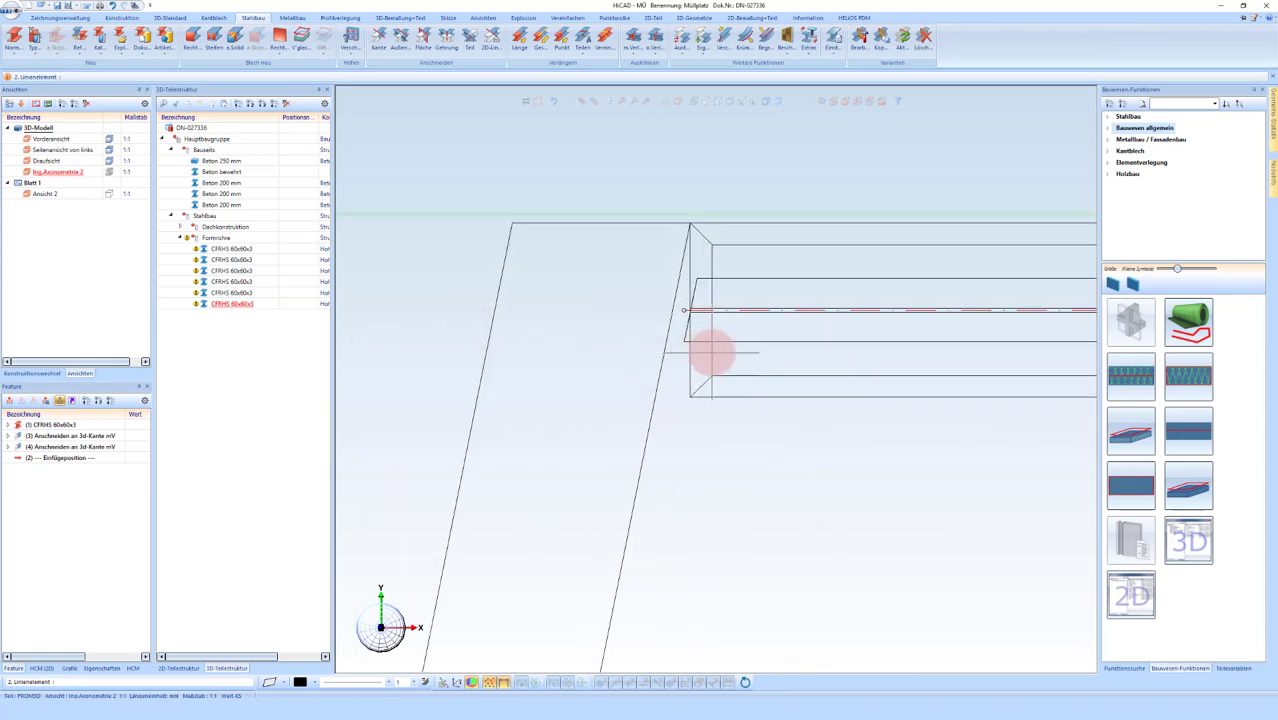
{"action": "left_click", "coordinate": [710, 355]}
{"action": "type", "text": "775+25"}
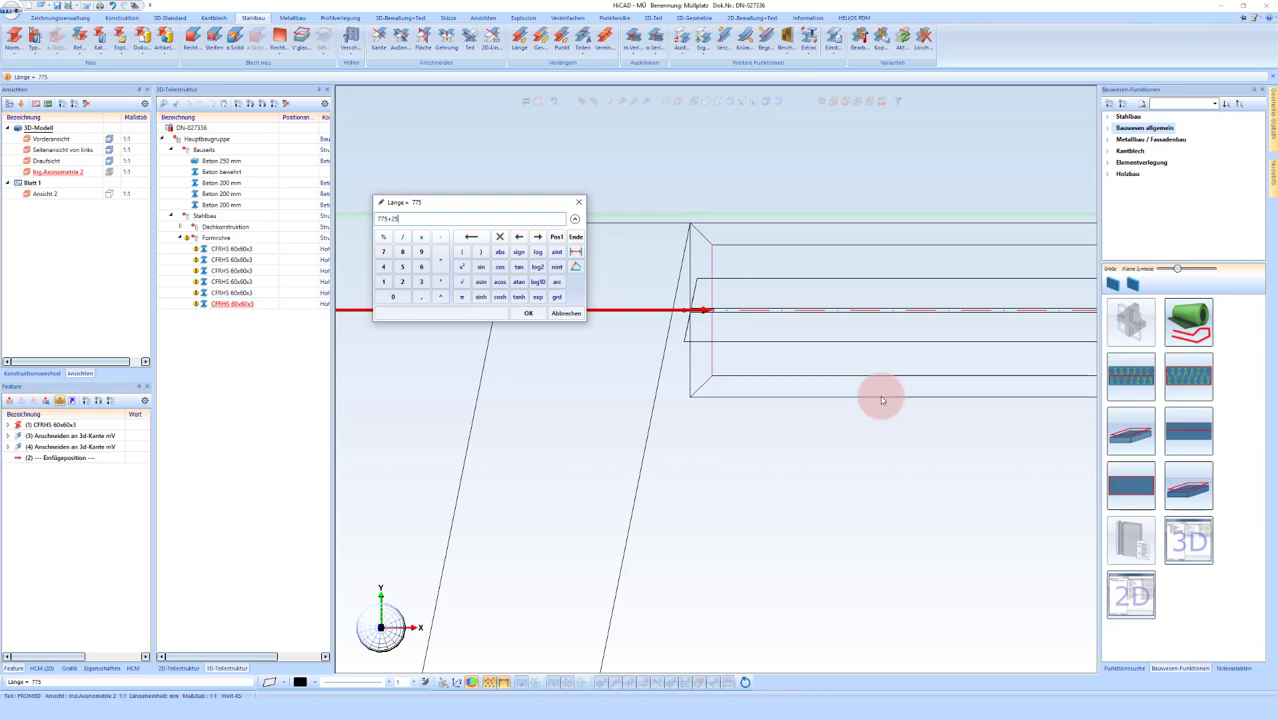
{"action": "key", "text": "Return"}
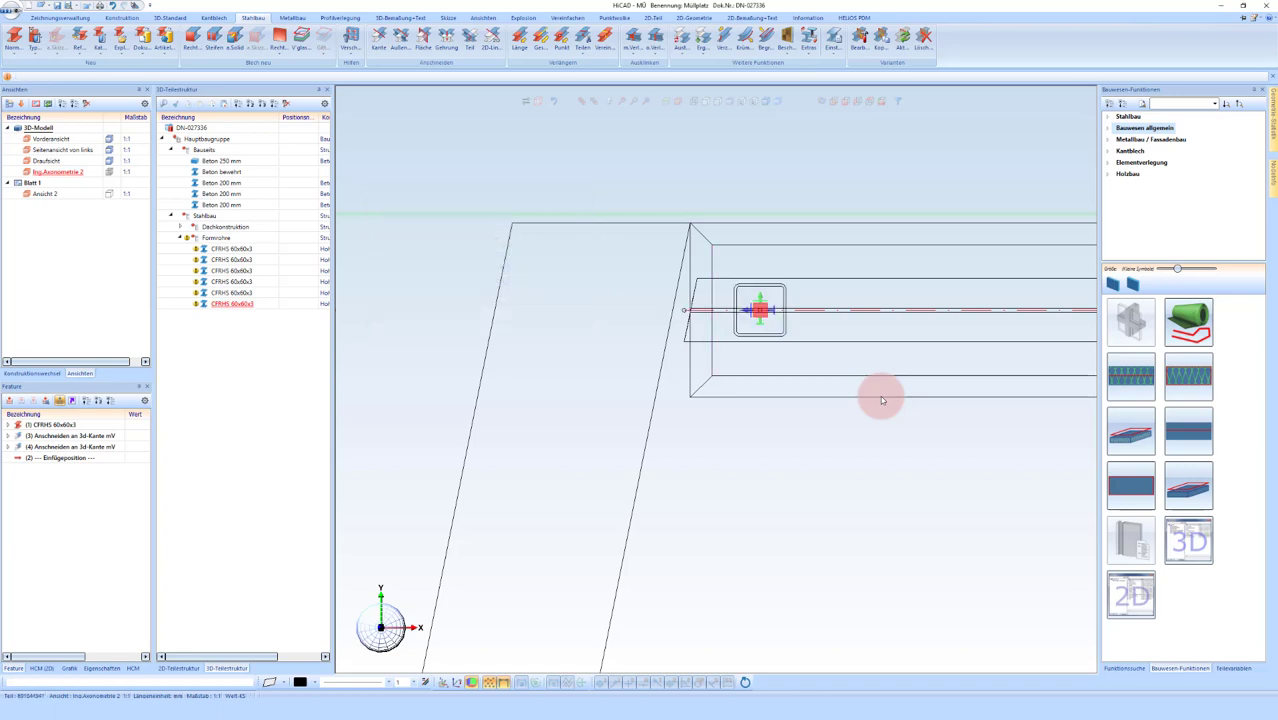
{"action": "middle_click_drag", "start_coordinate": [593, 296], "coordinate": [560, 264]}
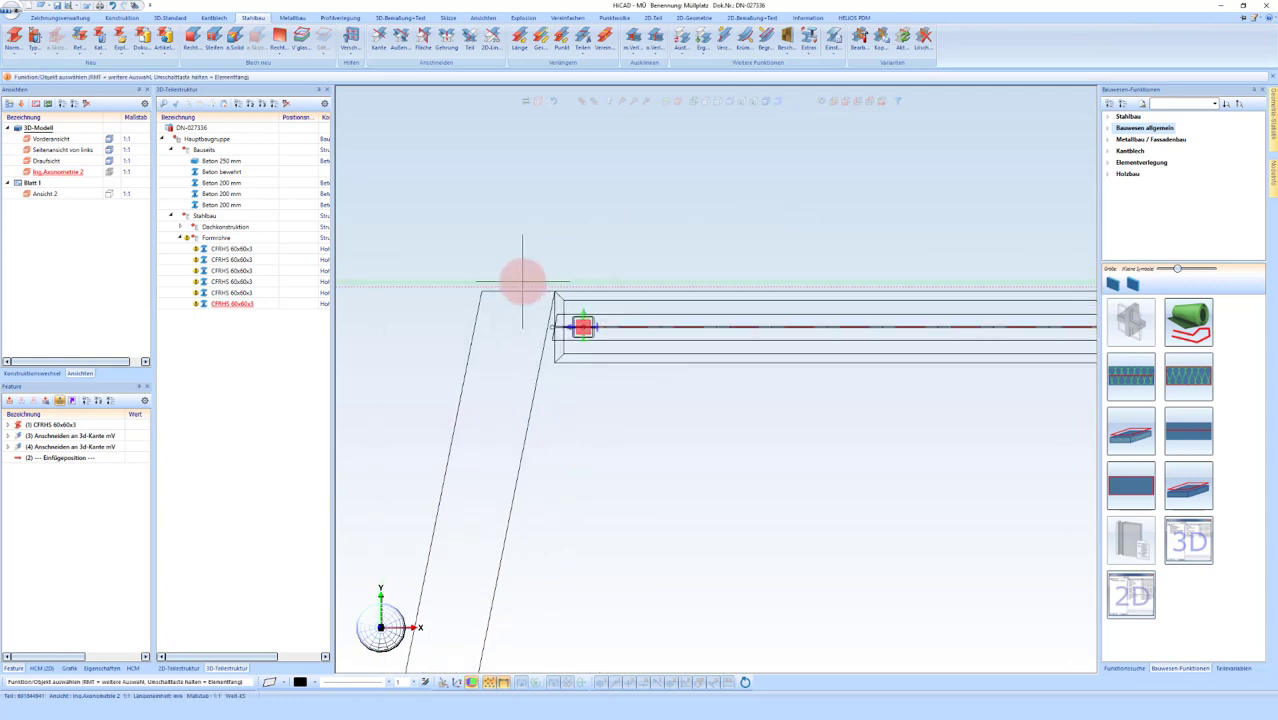
{"action": "scroll", "coordinate": [807, 294], "scroll_direction": "down", "scroll_amount": 5}
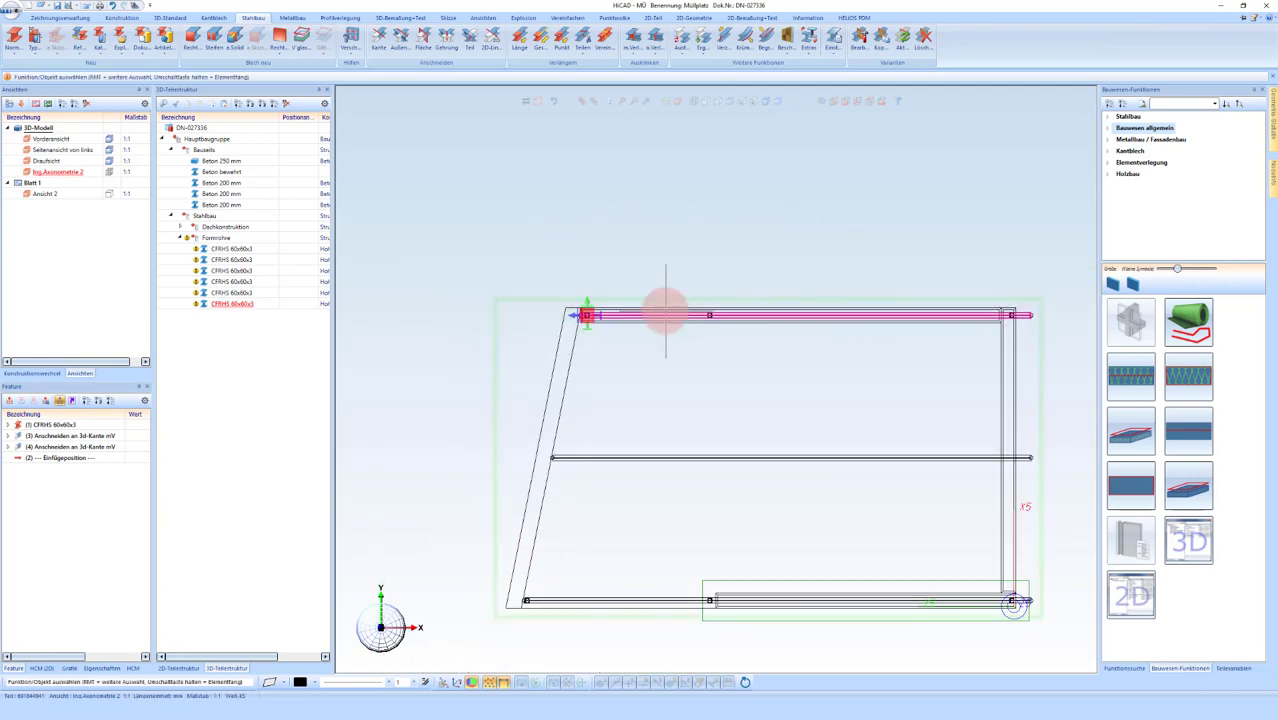
{"action": "scroll", "coordinate": [701, 312], "scroll_direction": "up", "scroll_amount": 3}
Step: Start a two-point 3D move of the post with the midpoint-between-points option
{"action": "scroll", "coordinate": [701, 312], "scroll_direction": "up", "scroll_amount": 2}
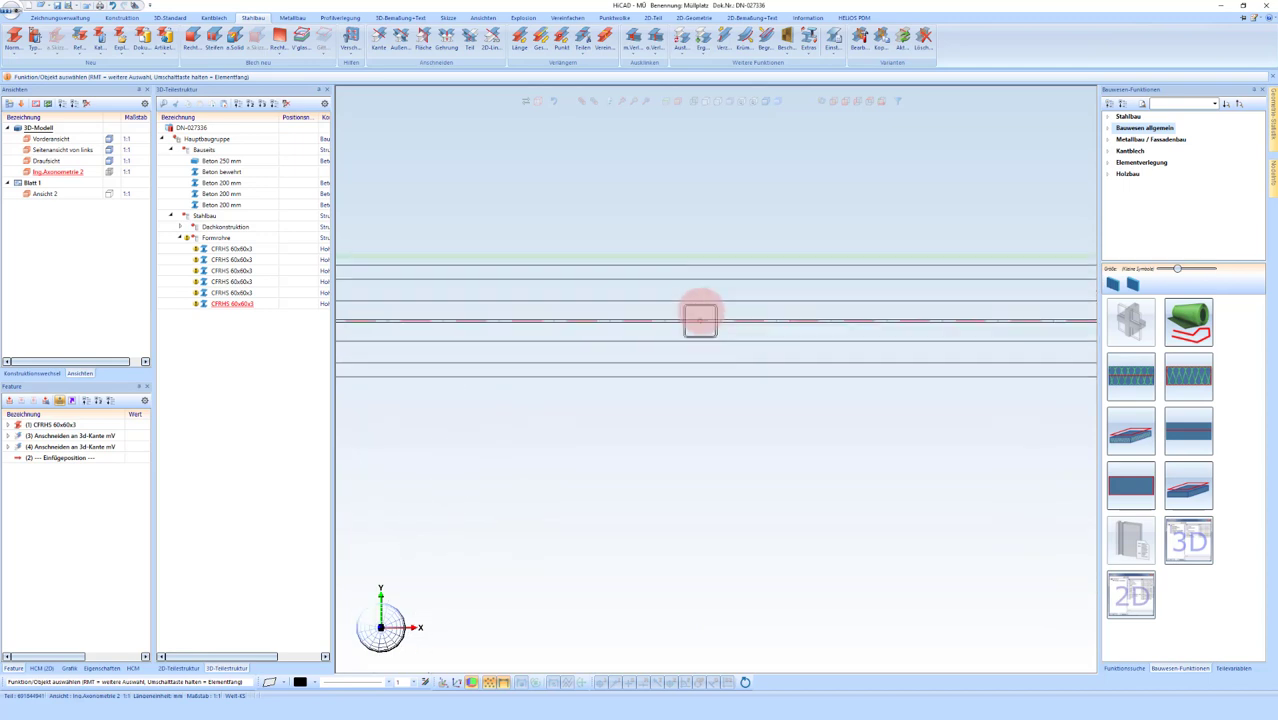
{"action": "scroll", "coordinate": [699, 316], "scroll_direction": "up", "scroll_amount": 1}
{"action": "right_click", "coordinate": [703, 310]}
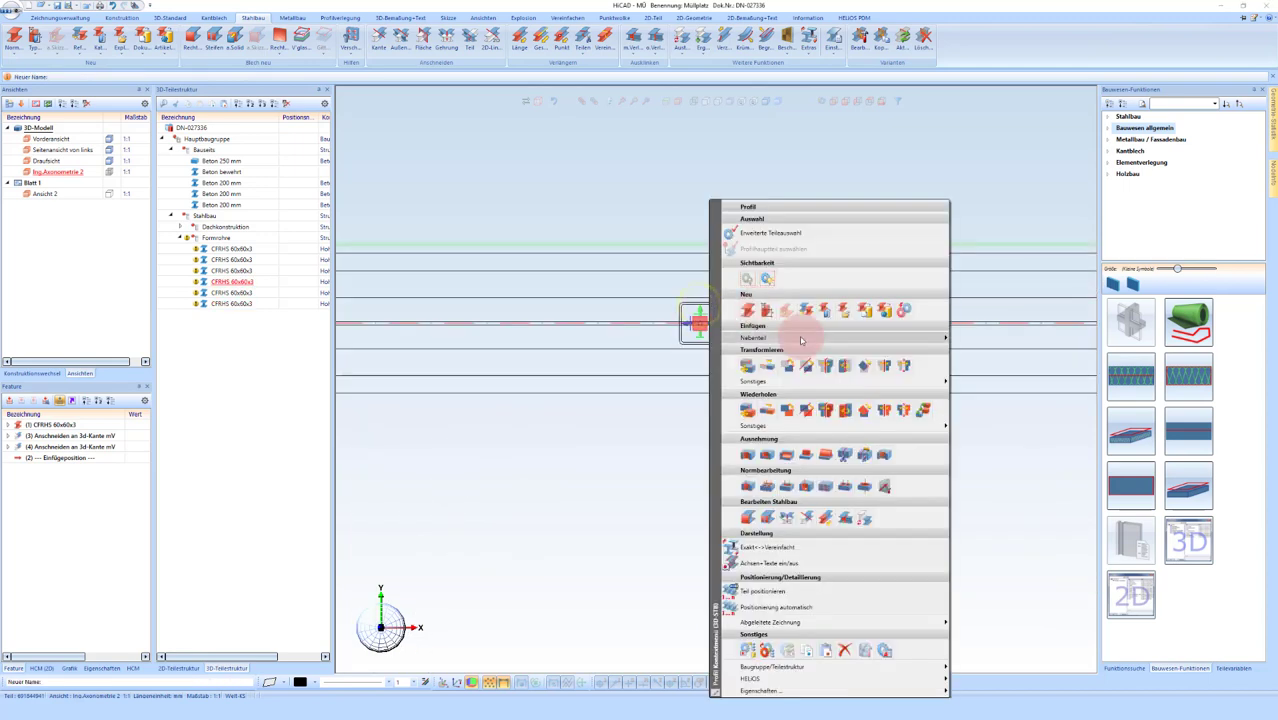
{"action": "left_click", "coordinate": [789, 366]}
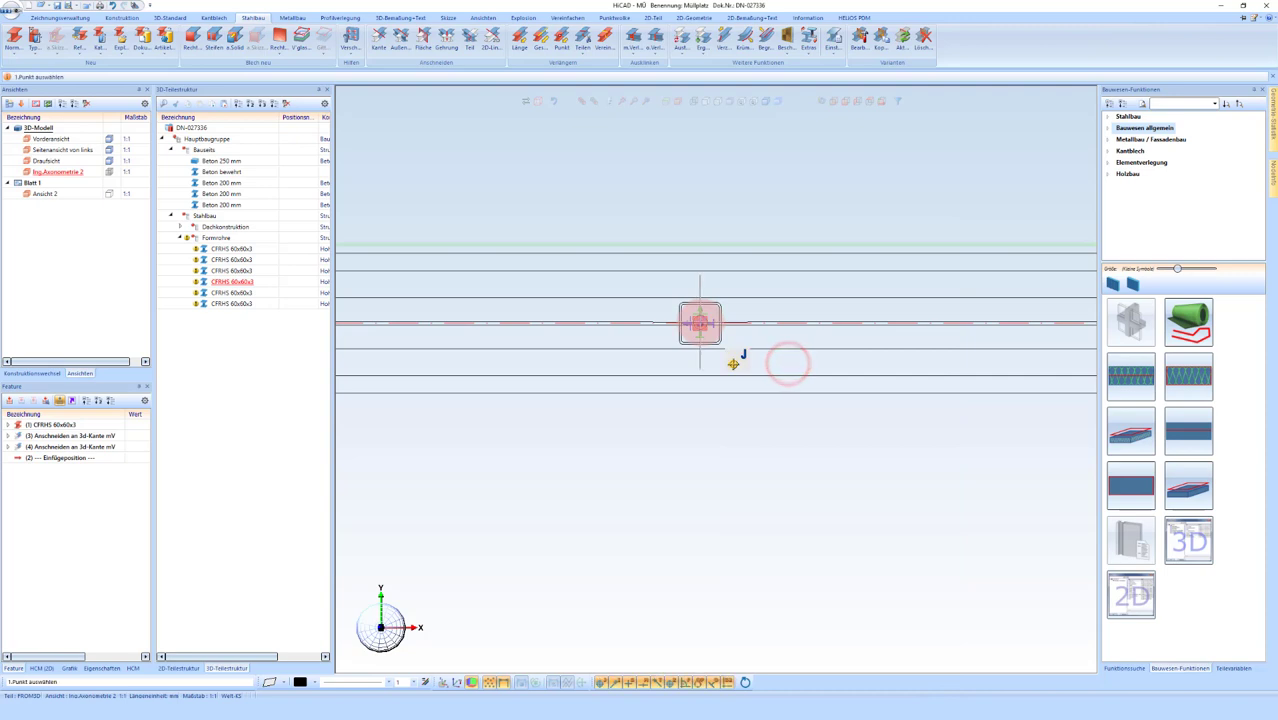
{"action": "left_click", "coordinate": [700, 213]}
{"action": "middle_click", "coordinate": [843, 225]}
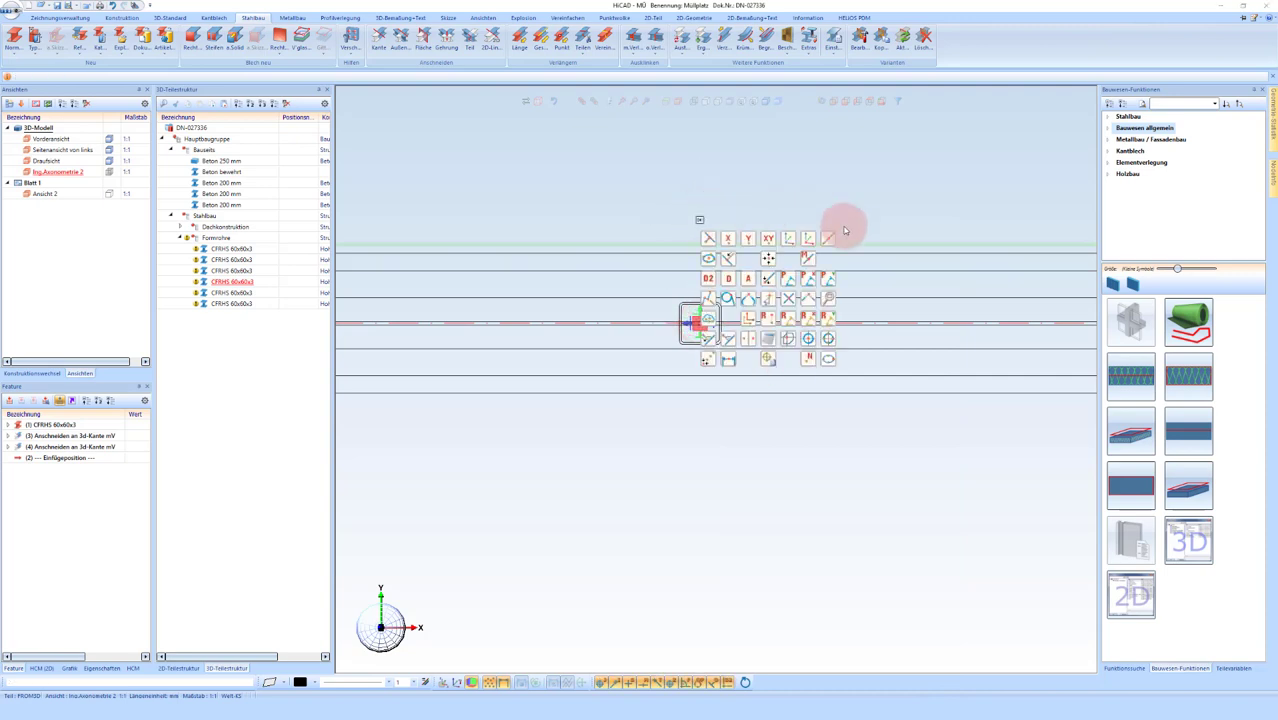
{"action": "left_click", "coordinate": [824, 240]}
Step: Place the post midway between the top beam's ends, then view the model shaded in perspective
{"action": "scroll", "coordinate": [953, 262], "scroll_direction": "down", "scroll_amount": 3}
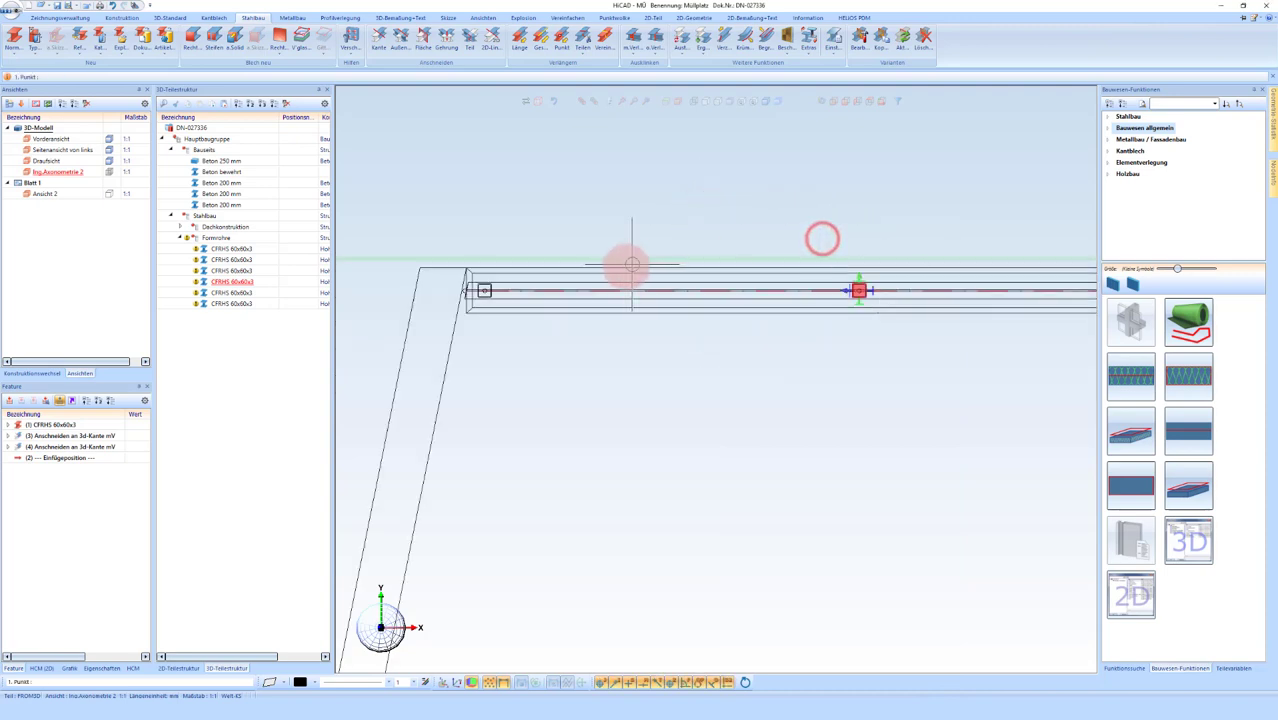
{"action": "left_click", "coordinate": [476, 295]}
{"action": "scroll", "coordinate": [476, 295], "scroll_direction": "down", "scroll_amount": 2}
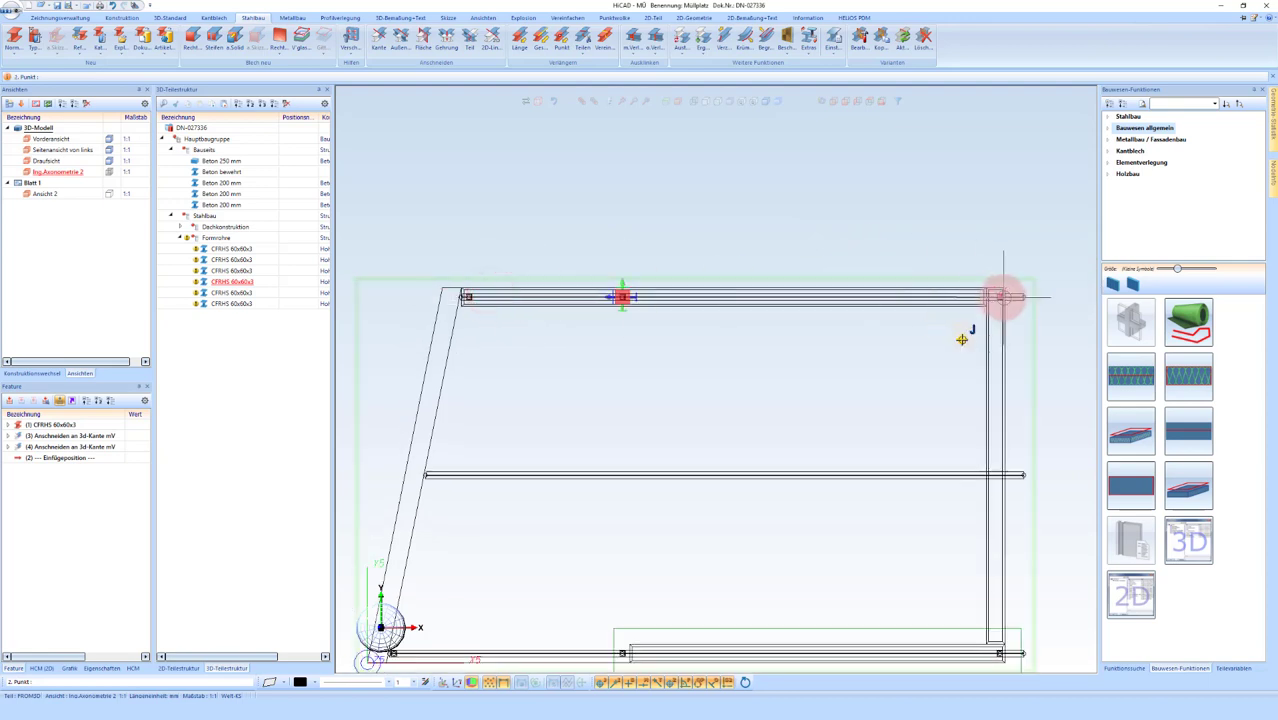
{"action": "middle_click", "coordinate": [955, 214]}
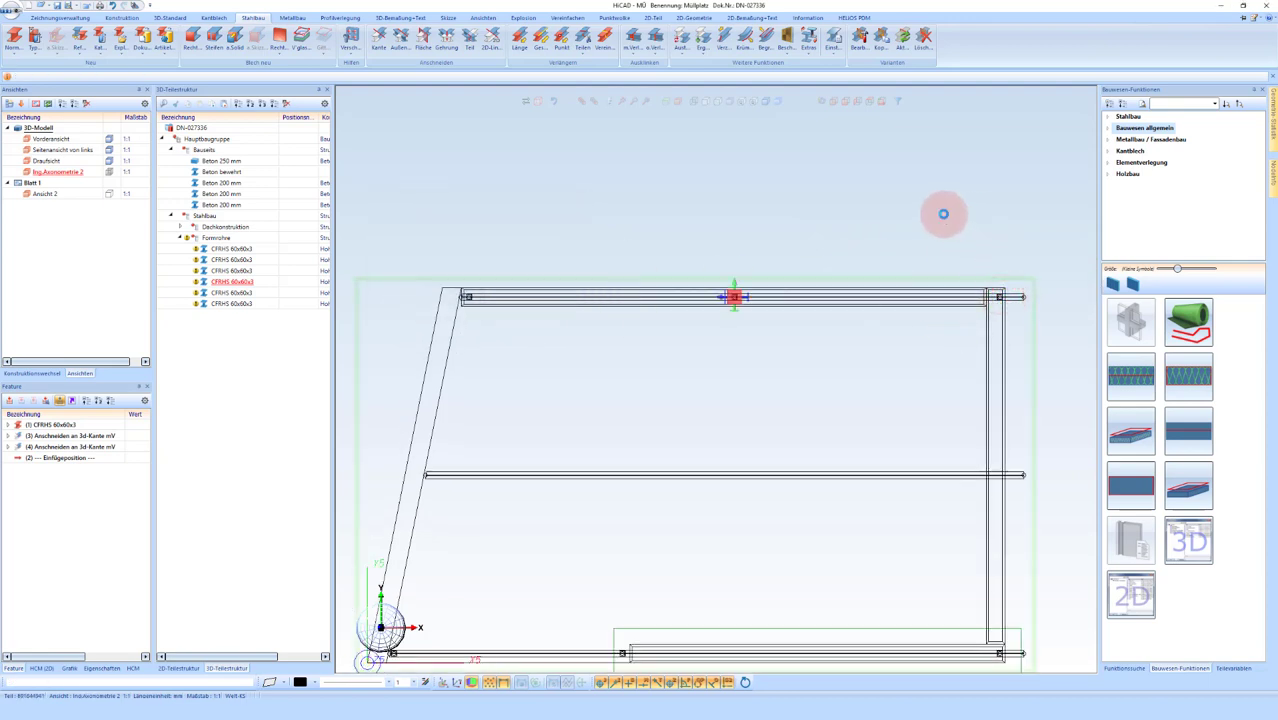
{"action": "left_click", "coordinate": [674, 233]}
{"action": "left_click", "coordinate": [670, 222]}
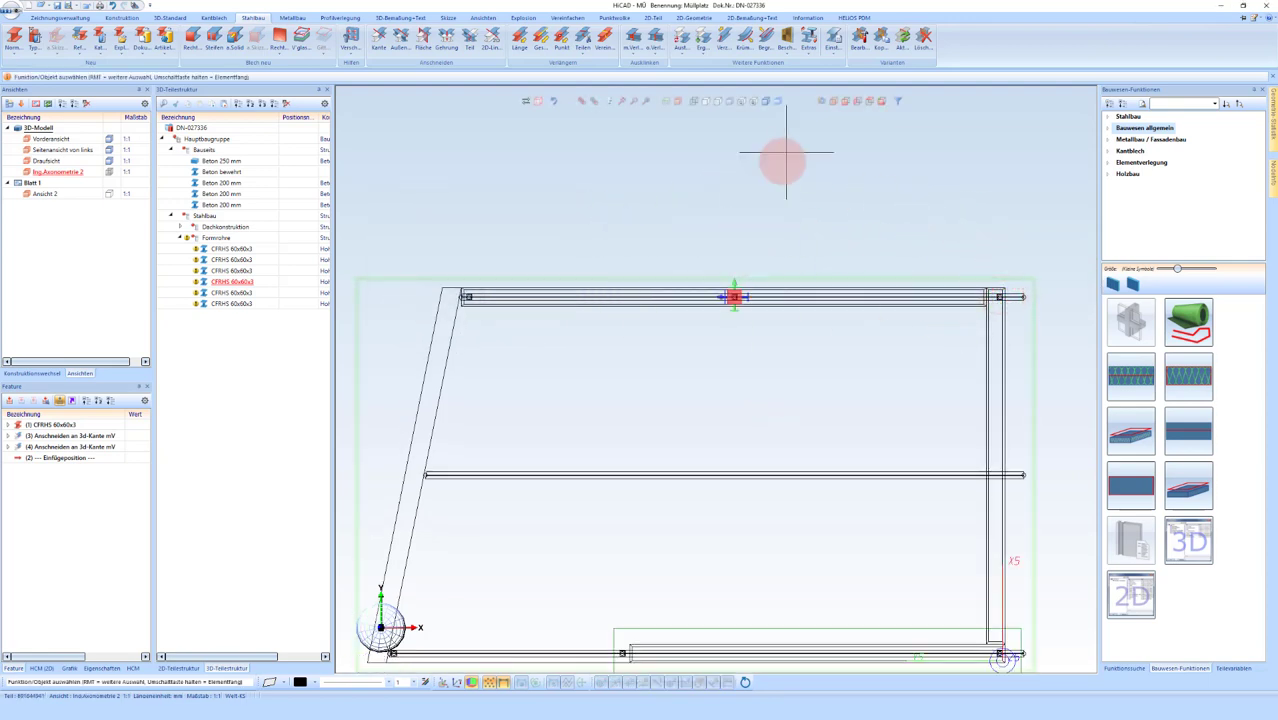
{"action": "left_click", "coordinate": [765, 101]}
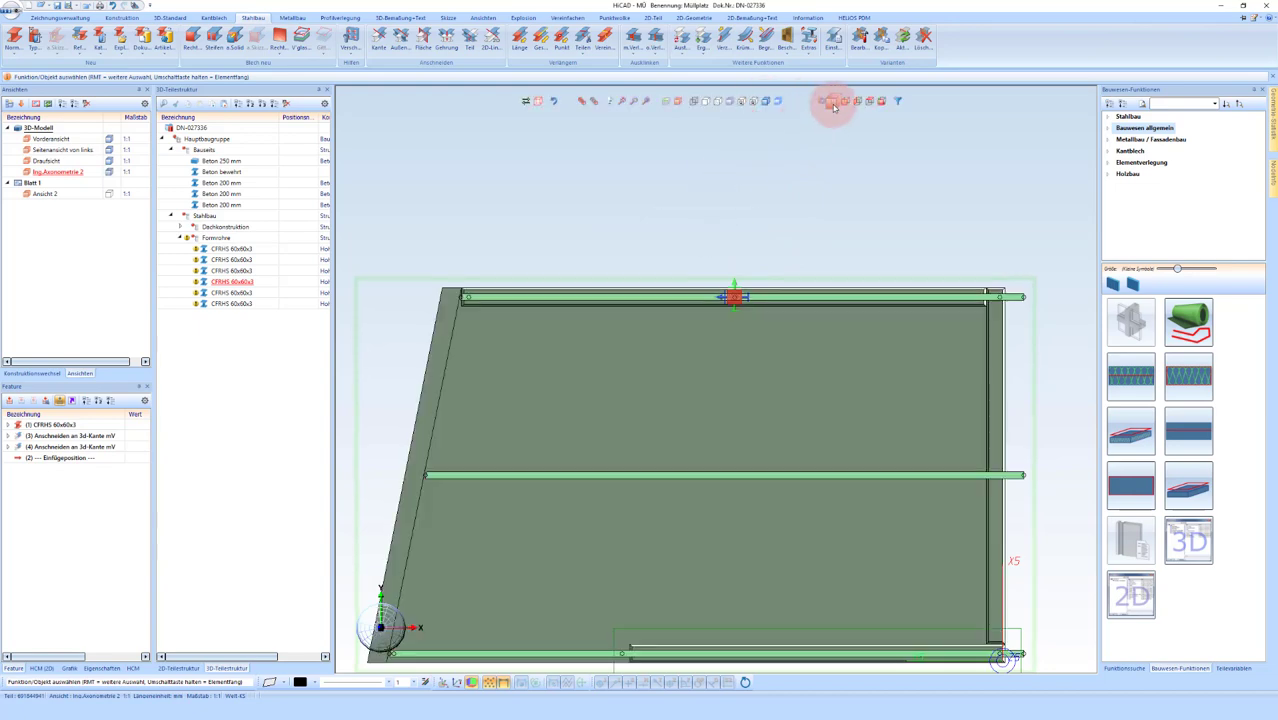
{"action": "mouse_move", "coordinate": [755, 178]}
{"action": "middle_mouse_down"}
{"action": "mouse_move", "coordinate": [673, 208]}
{"action": "mouse_move", "coordinate": [730, 280]}
{"action": "mouse_move", "coordinate": [713, 362]}
{"action": "middle_mouse_up"}
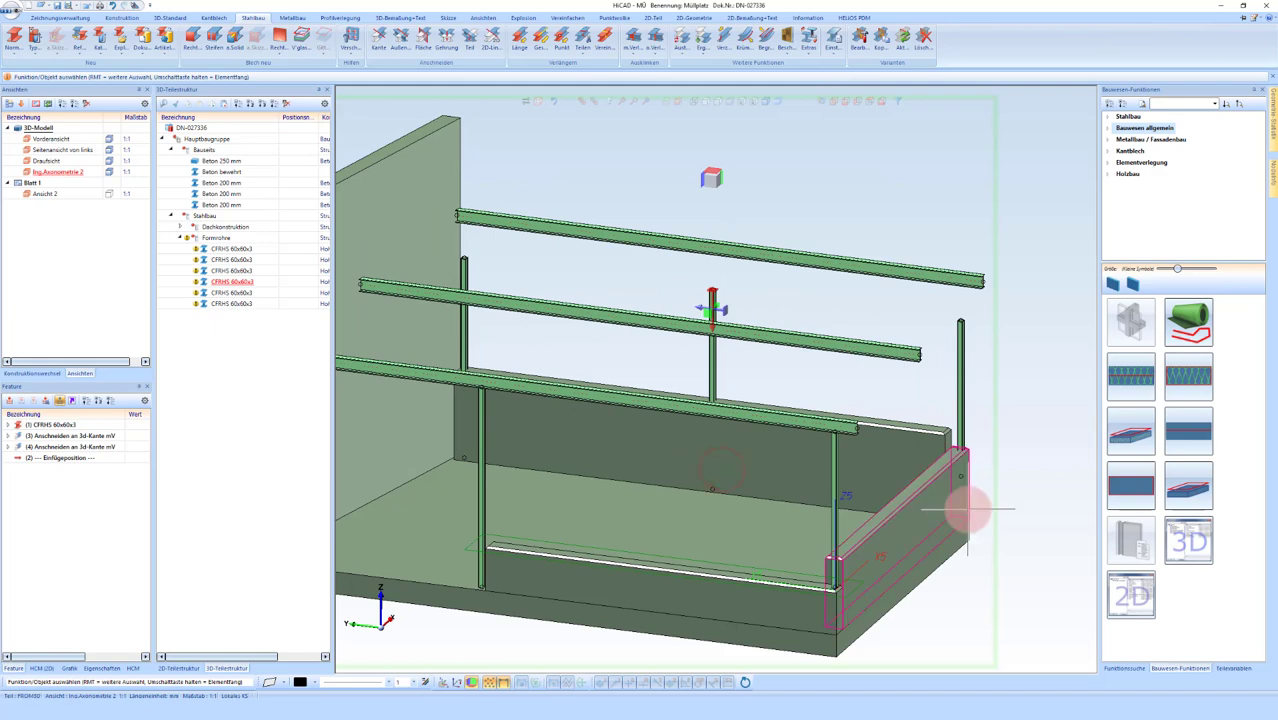
Step: Trim the first post to the underside edge of the beam above it
{"action": "right_click", "coordinate": [468, 449]}
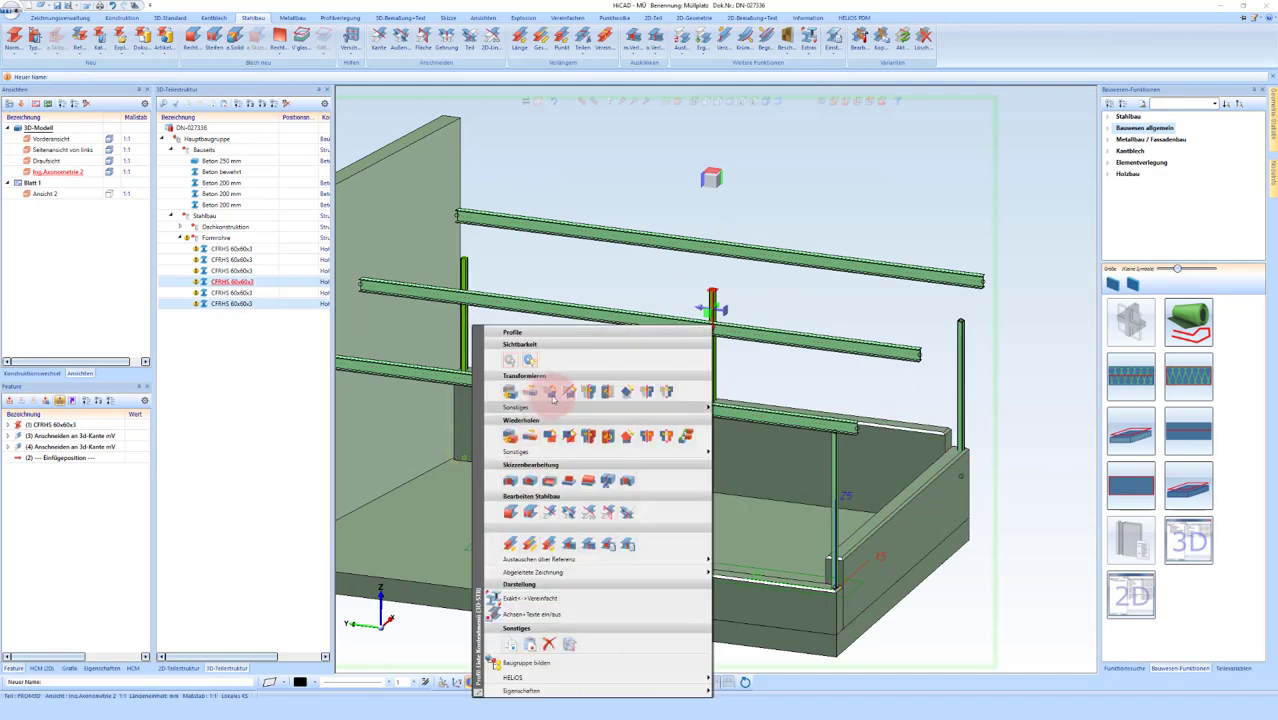
{"action": "left_click", "coordinate": [549, 512]}
{"action": "scroll", "coordinate": [882, 420], "scroll_direction": "up", "scroll_amount": 3}
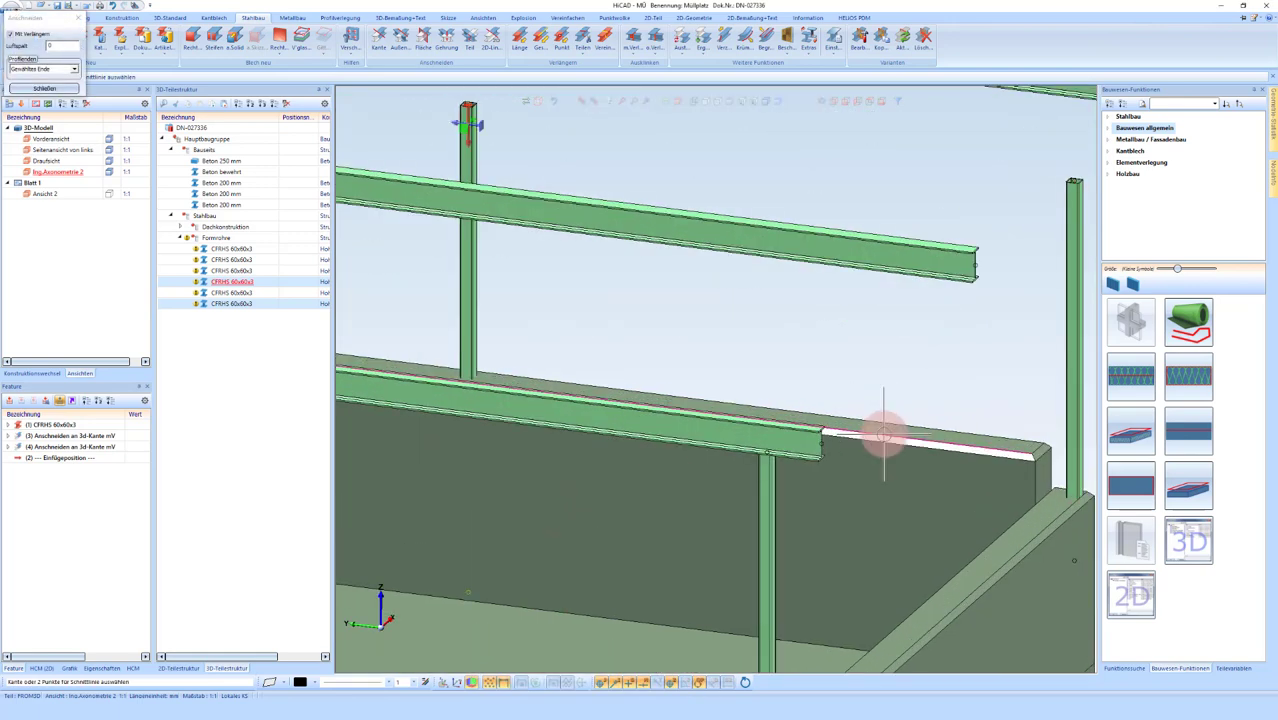
{"action": "left_click", "coordinate": [883, 435]}
{"action": "scroll", "coordinate": [860, 385], "scroll_direction": "down", "scroll_amount": 2}
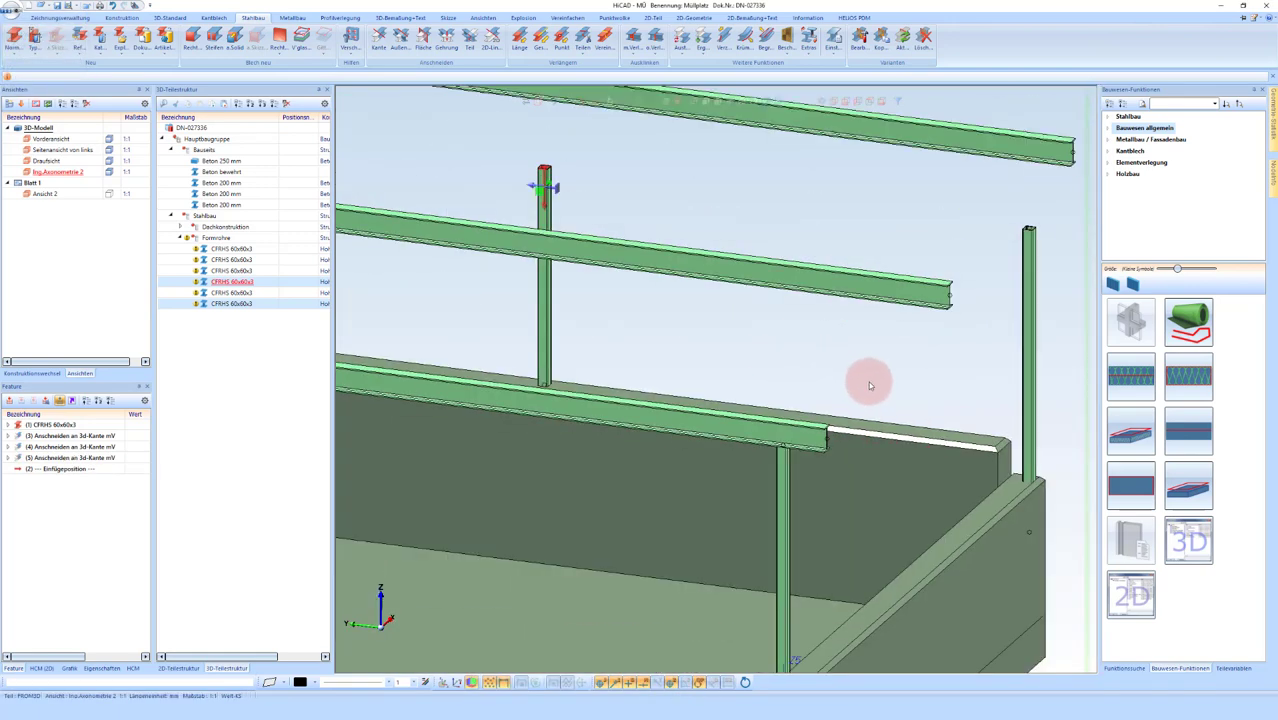
{"action": "scroll", "coordinate": [698, 277], "scroll_direction": "down", "scroll_amount": 2}
{"action": "scroll", "coordinate": [700, 270], "scroll_direction": "up", "scroll_amount": 3}
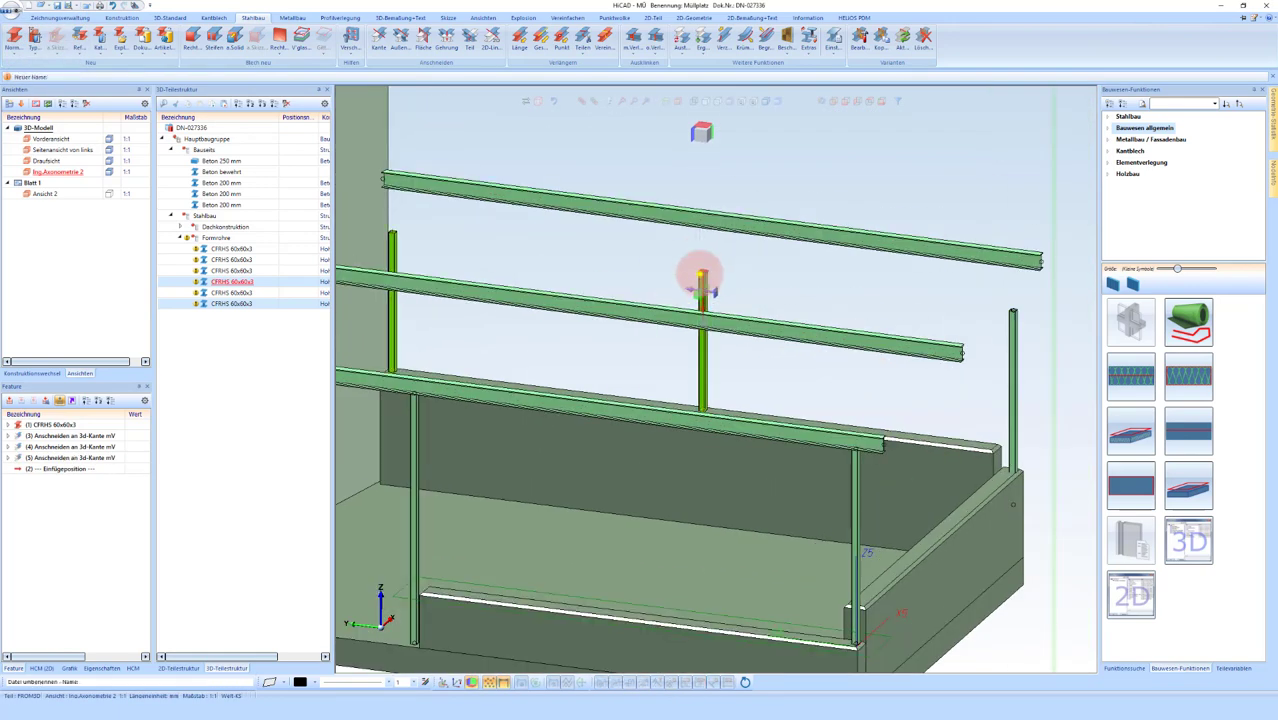
Step: Trim the middle post so it ends at the top rail's underside
{"action": "right_click", "coordinate": [700, 275]}
{"action": "left_click", "coordinate": [784, 460]}
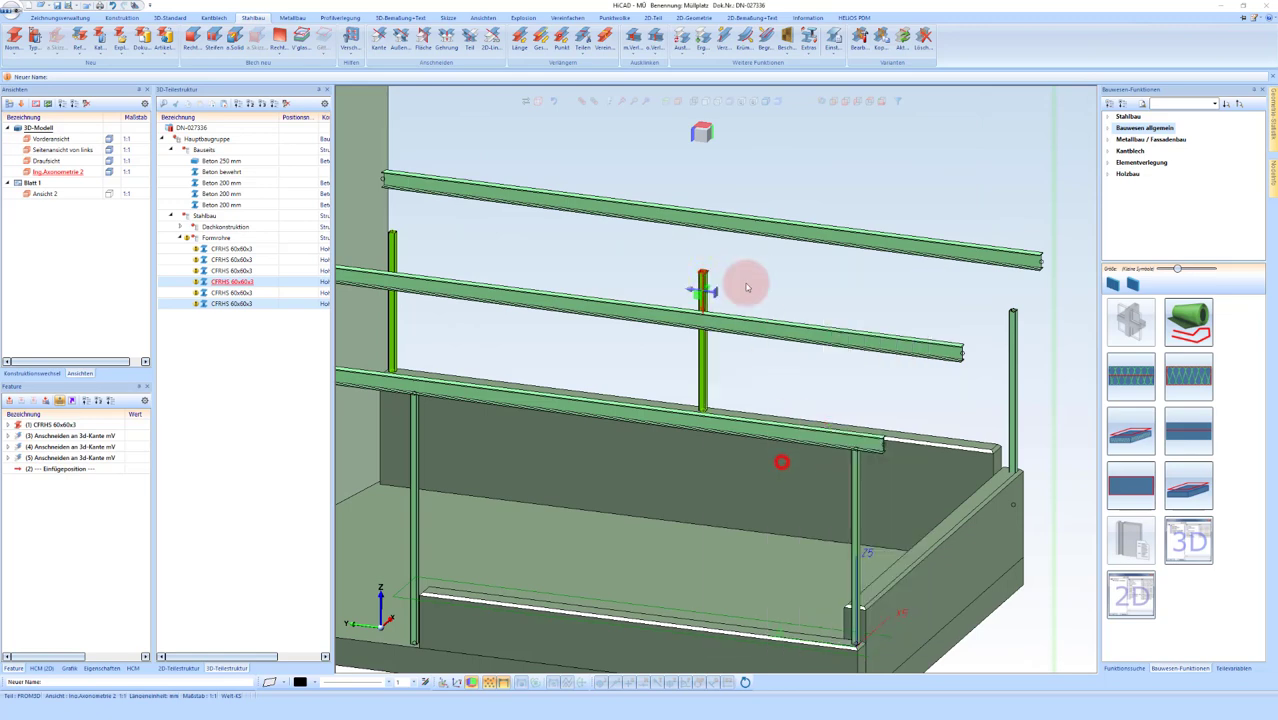
{"action": "scroll", "coordinate": [738, 235], "scroll_direction": "up", "scroll_amount": 2}
{"action": "scroll", "coordinate": [741, 245], "scroll_direction": "up", "scroll_amount": 2}
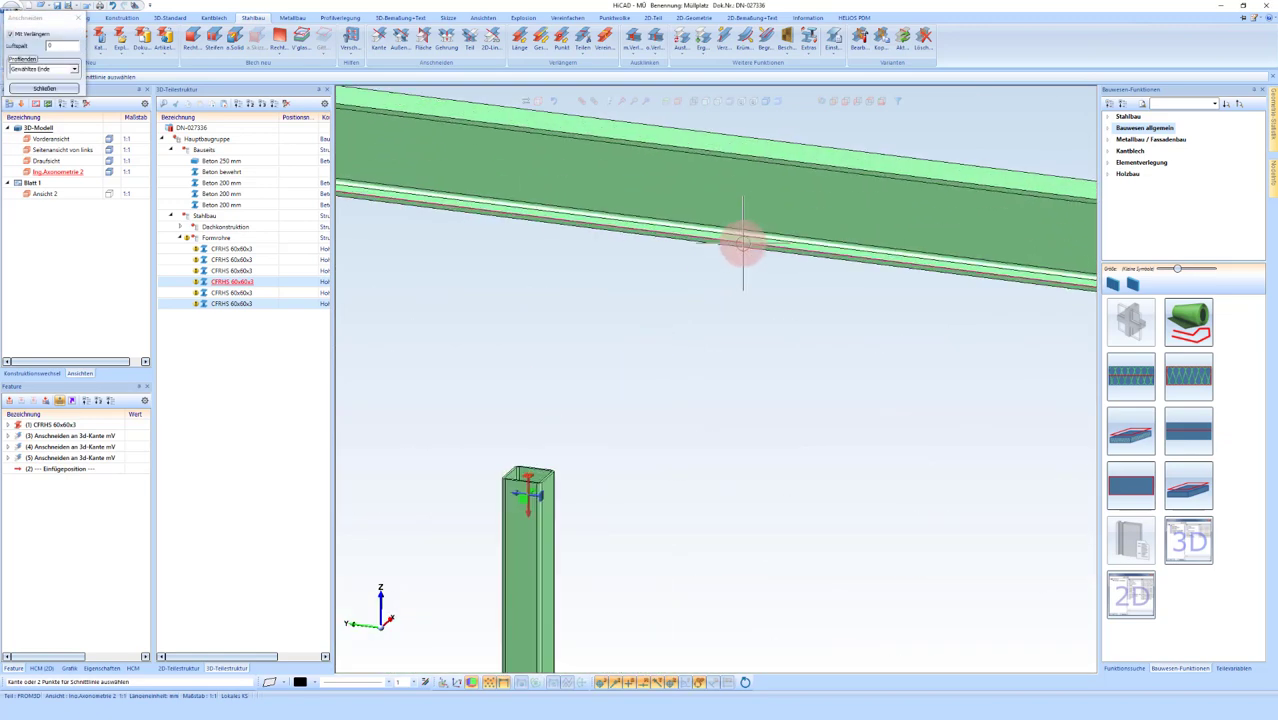
{"action": "left_click", "coordinate": [741, 245]}
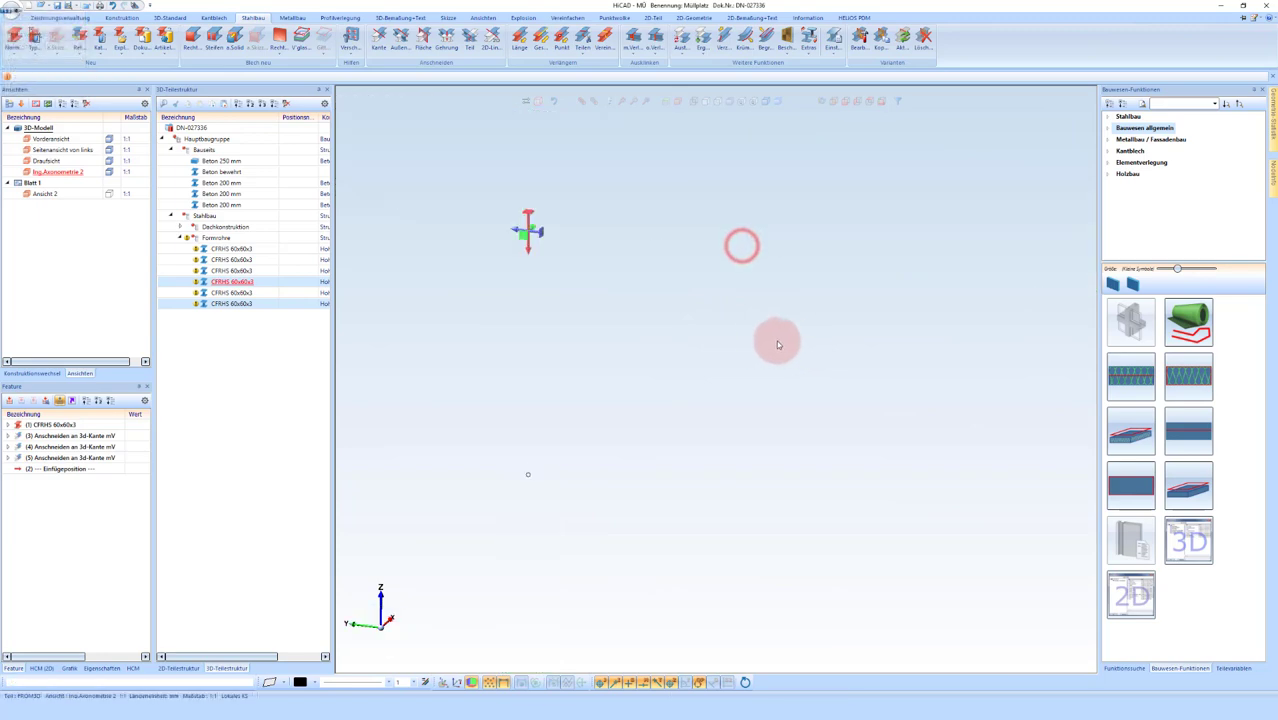
{"action": "scroll", "coordinate": [618, 280], "scroll_direction": "down", "scroll_amount": 2}
{"action": "scroll", "coordinate": [628, 285], "scroll_direction": "down", "scroll_amount": 3}
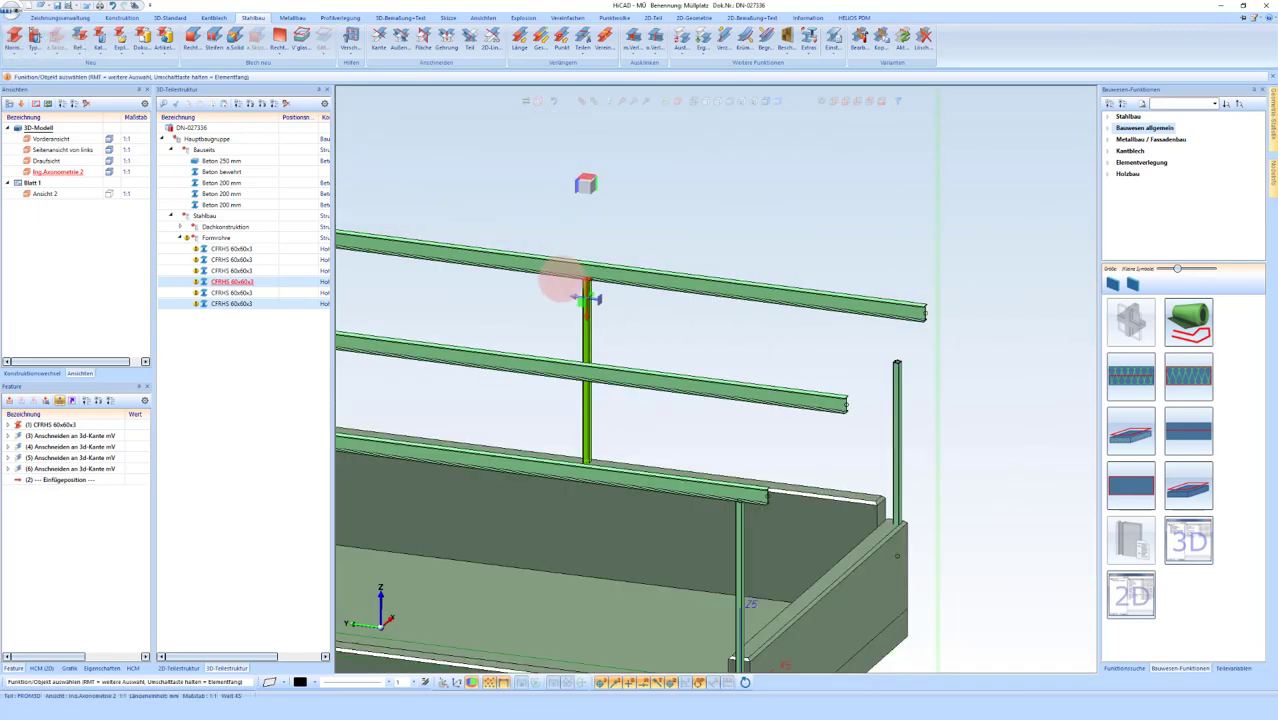
{"action": "mouse_move", "coordinate": [940, 385]}
{"action": "middle_mouse_down"}
{"action": "mouse_move", "coordinate": [907, 365]}
{"action": "mouse_move", "coordinate": [819, 371]}
{"action": "mouse_move", "coordinate": [856, 376]}
{"action": "middle_mouse_up"}
Step: Trim the corner post's upper end against the top beam edge
{"action": "left_click", "coordinate": [380, 40]}
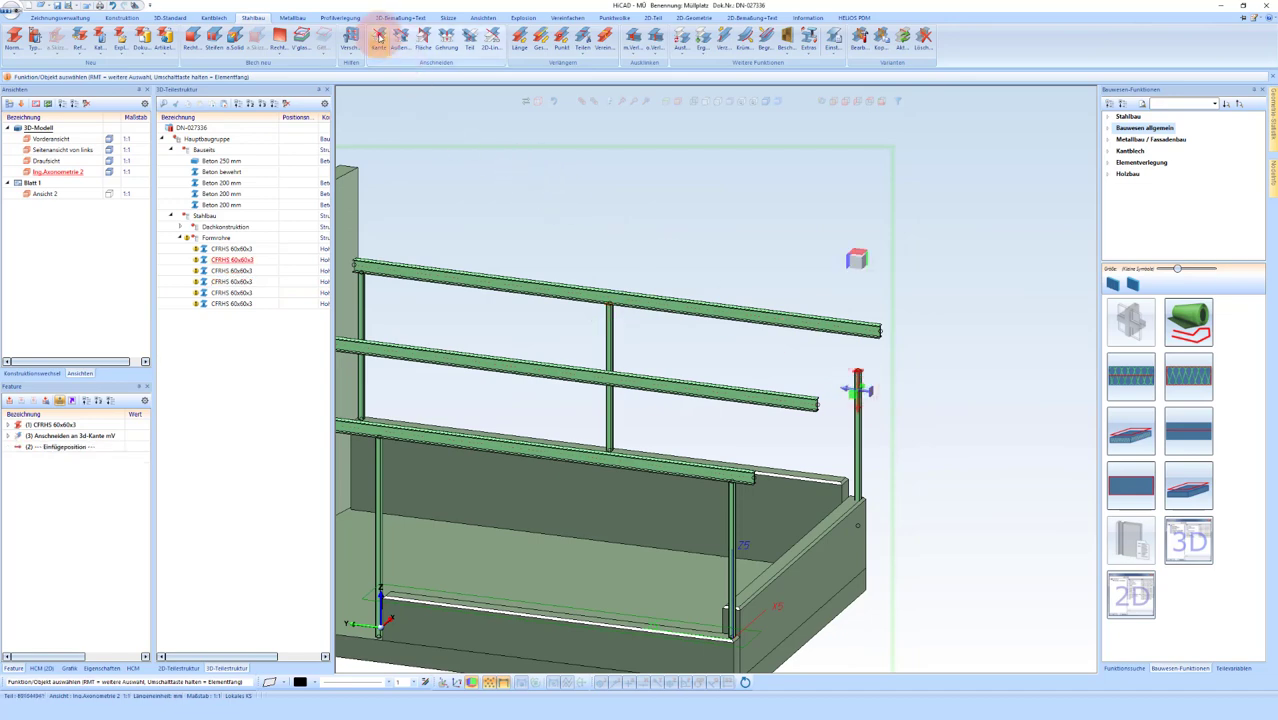
{"action": "left_click", "coordinate": [857, 372]}
{"action": "scroll", "coordinate": [856, 372], "scroll_direction": "up", "scroll_amount": 2}
{"action": "scroll", "coordinate": [866, 350], "scroll_direction": "up", "scroll_amount": 2}
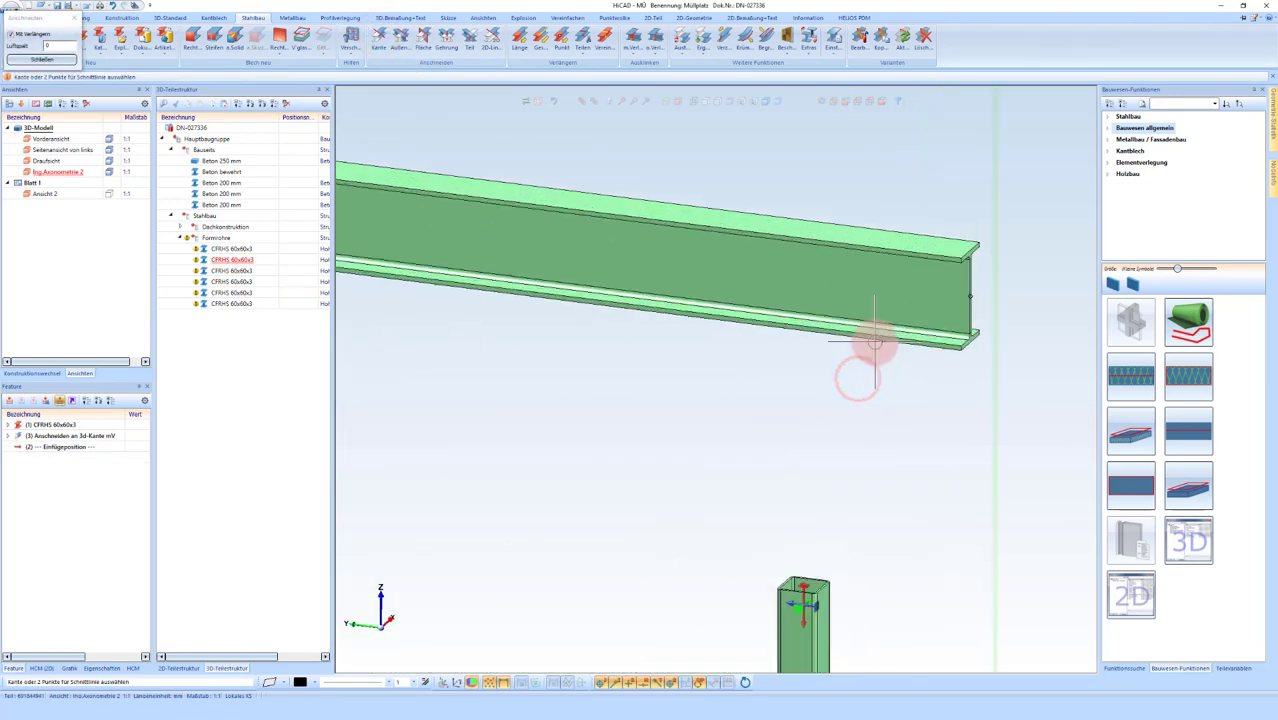
{"action": "scroll", "coordinate": [874, 343], "scroll_direction": "up", "scroll_amount": 1}
{"action": "left_click", "coordinate": [875, 340]}
{"action": "scroll", "coordinate": [756, 263], "scroll_direction": "down", "scroll_amount": 1}
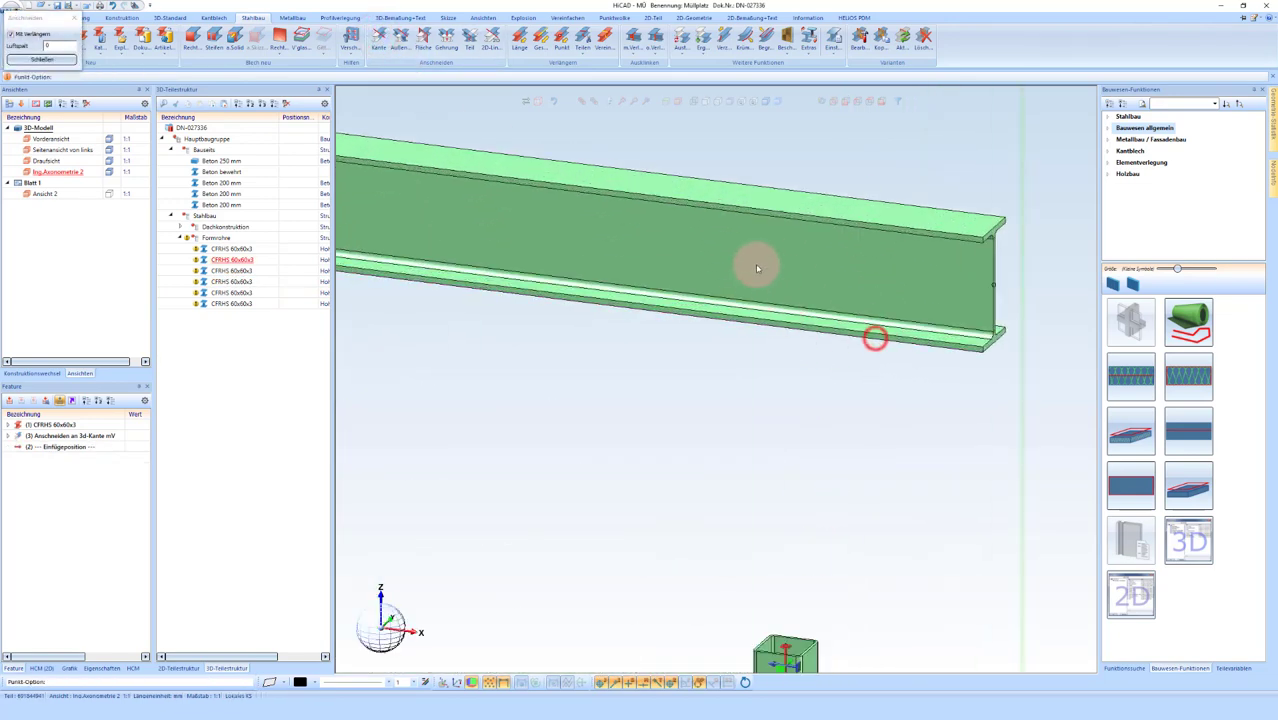
{"action": "scroll", "coordinate": [730, 210], "scroll_direction": "down", "scroll_amount": 2}
{"action": "scroll", "coordinate": [763, 195], "scroll_direction": "down", "scroll_amount": 2}
Step: Trim the corner post's lower end against the concrete box's top edge
{"action": "left_click", "coordinate": [762, 195]}
{"action": "scroll", "coordinate": [760, 200], "scroll_direction": "down", "scroll_amount": 2}
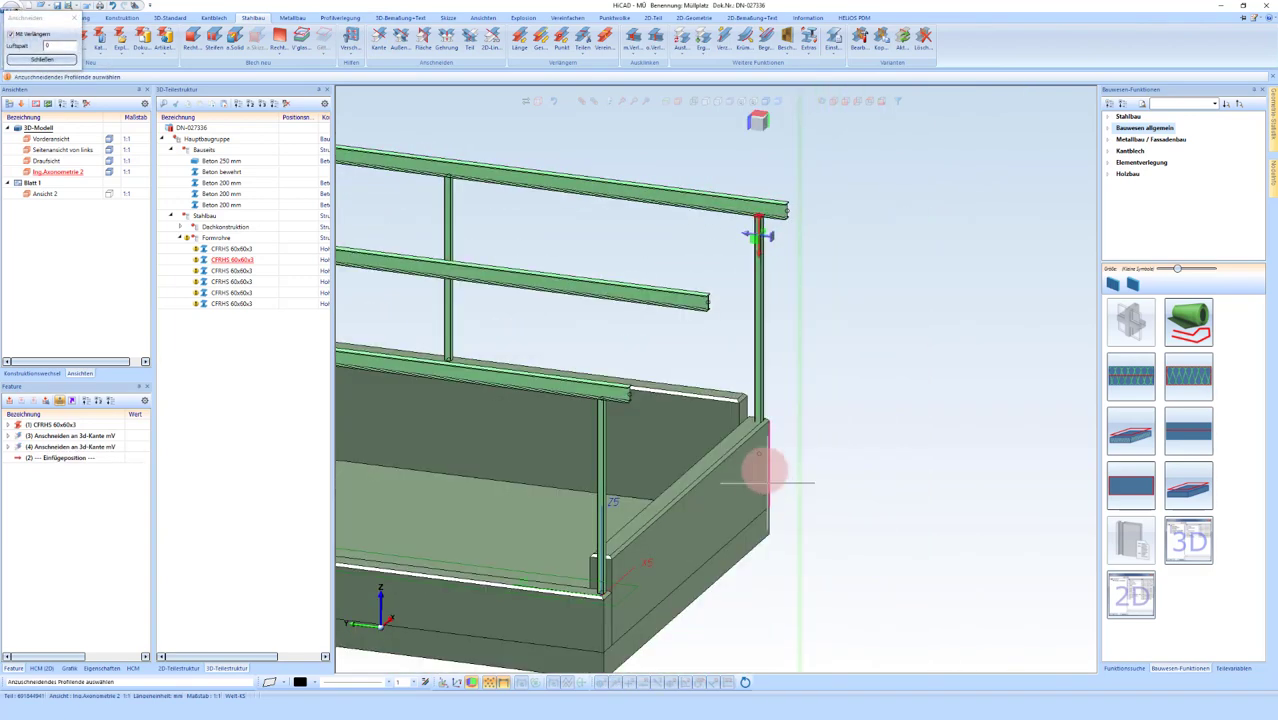
{"action": "scroll", "coordinate": [765, 445], "scroll_direction": "up", "scroll_amount": 3}
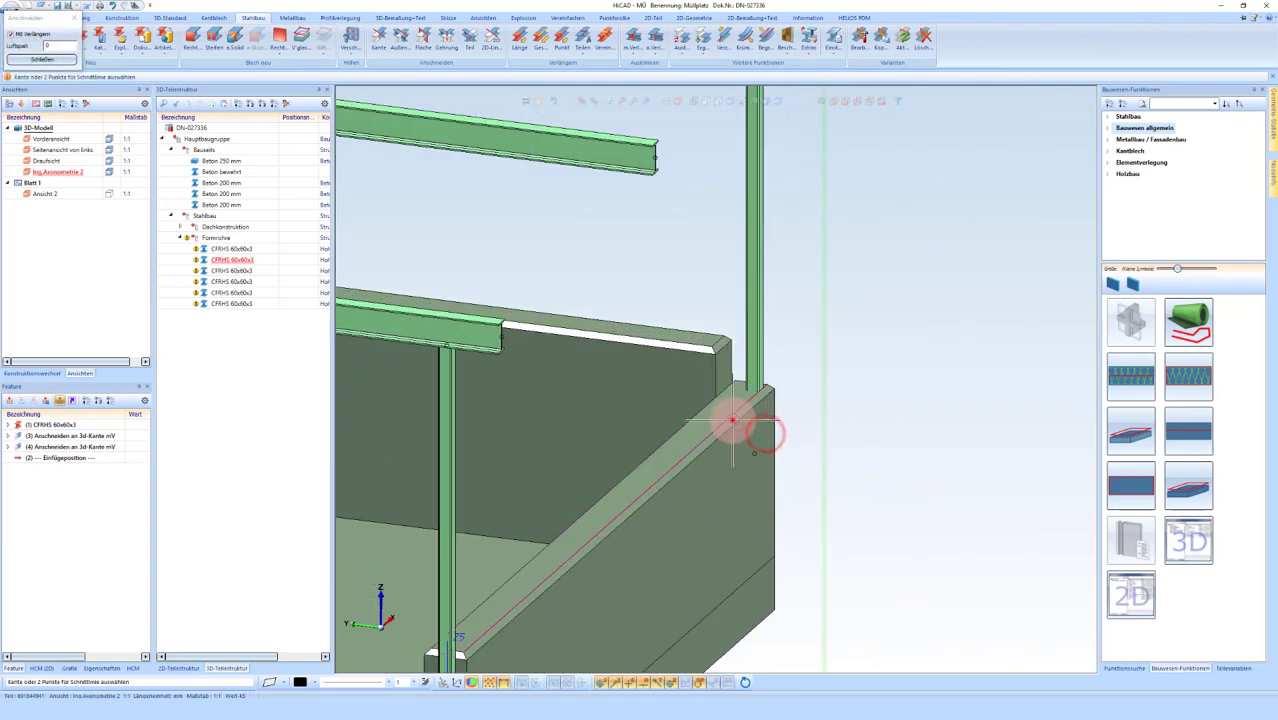
{"action": "left_click", "coordinate": [733, 422]}
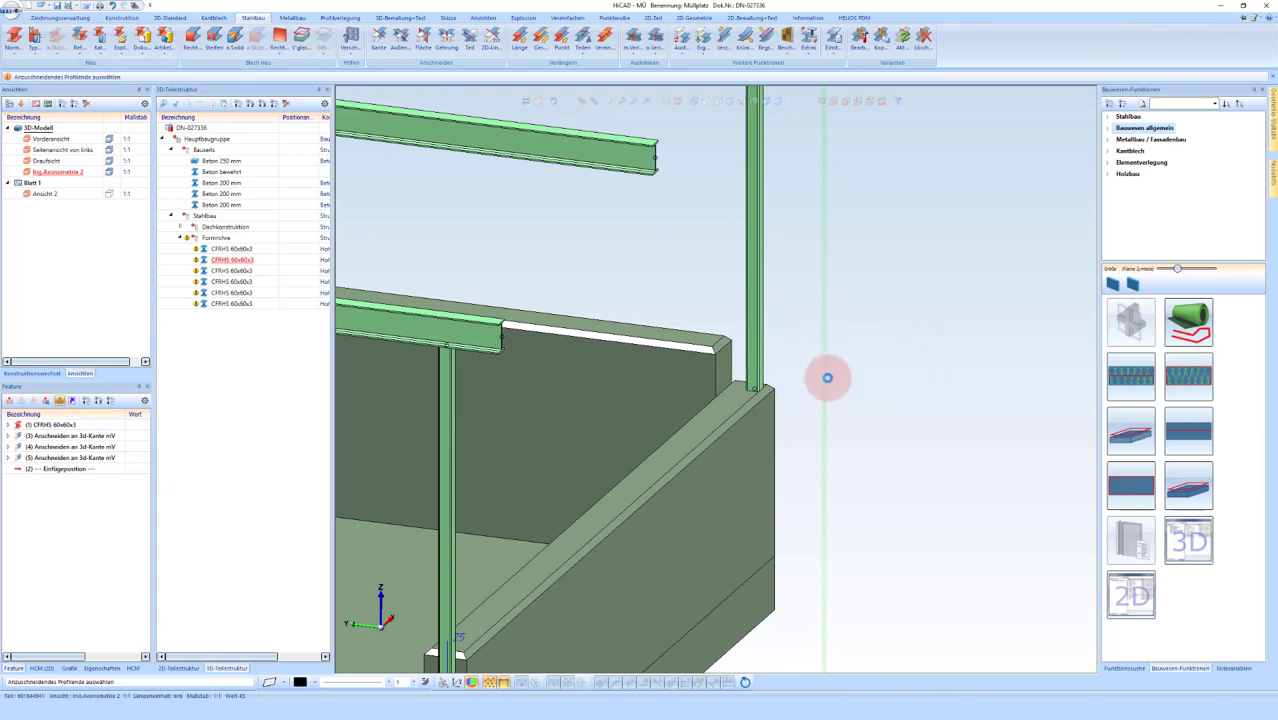
{"action": "scroll", "coordinate": [827, 378], "scroll_direction": "down", "scroll_amount": 3}
{"action": "scroll", "coordinate": [719, 394], "scroll_direction": "down", "scroll_amount": 2}
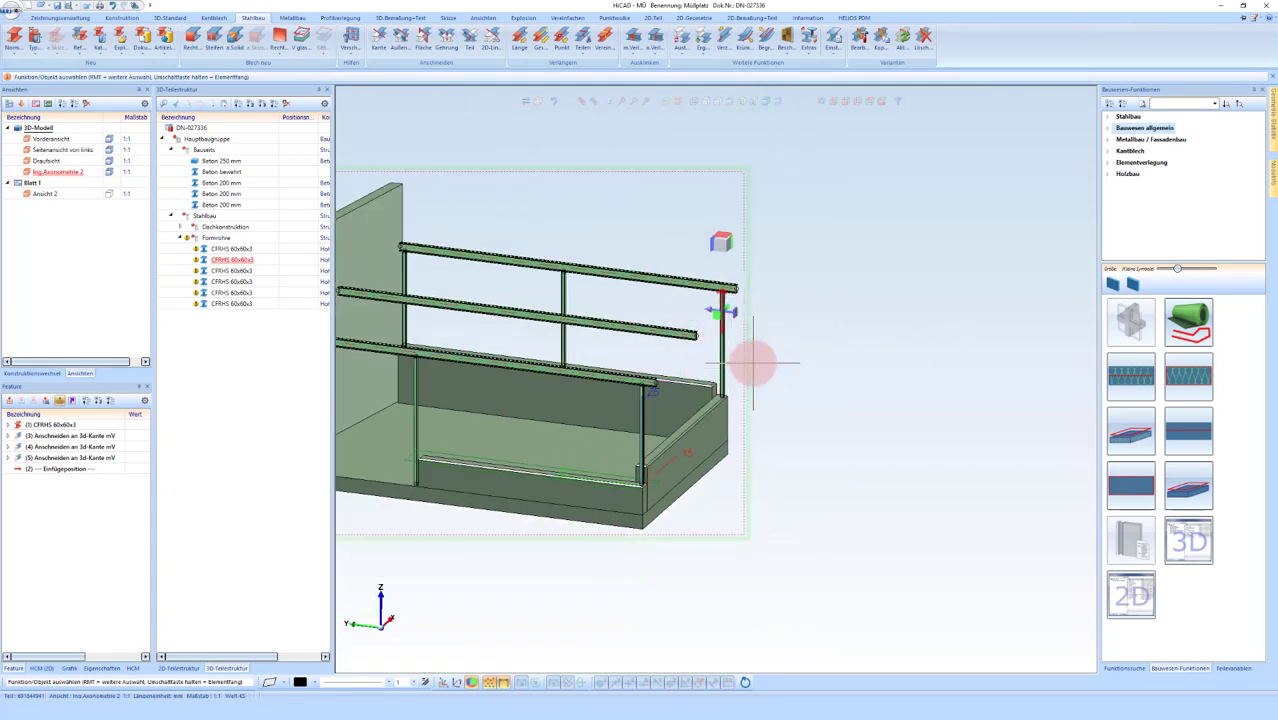
{"action": "scroll", "coordinate": [760, 340], "scroll_direction": "up", "scroll_amount": 1}
{"action": "scroll", "coordinate": [840, 345], "scroll_direction": "down", "scroll_amount": 1}
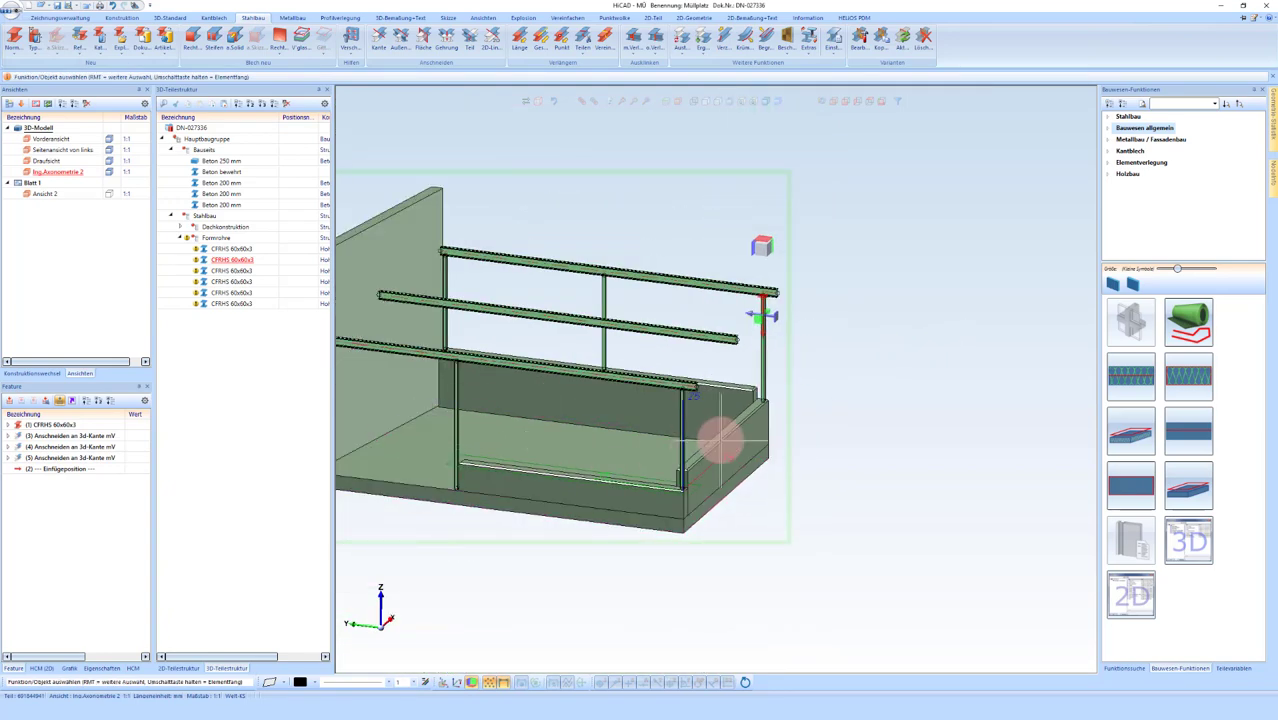
{"action": "scroll", "coordinate": [790, 357], "scroll_direction": "up", "scroll_amount": 1}
{"action": "scroll", "coordinate": [756, 337], "scroll_direction": "down", "scroll_amount": 1}
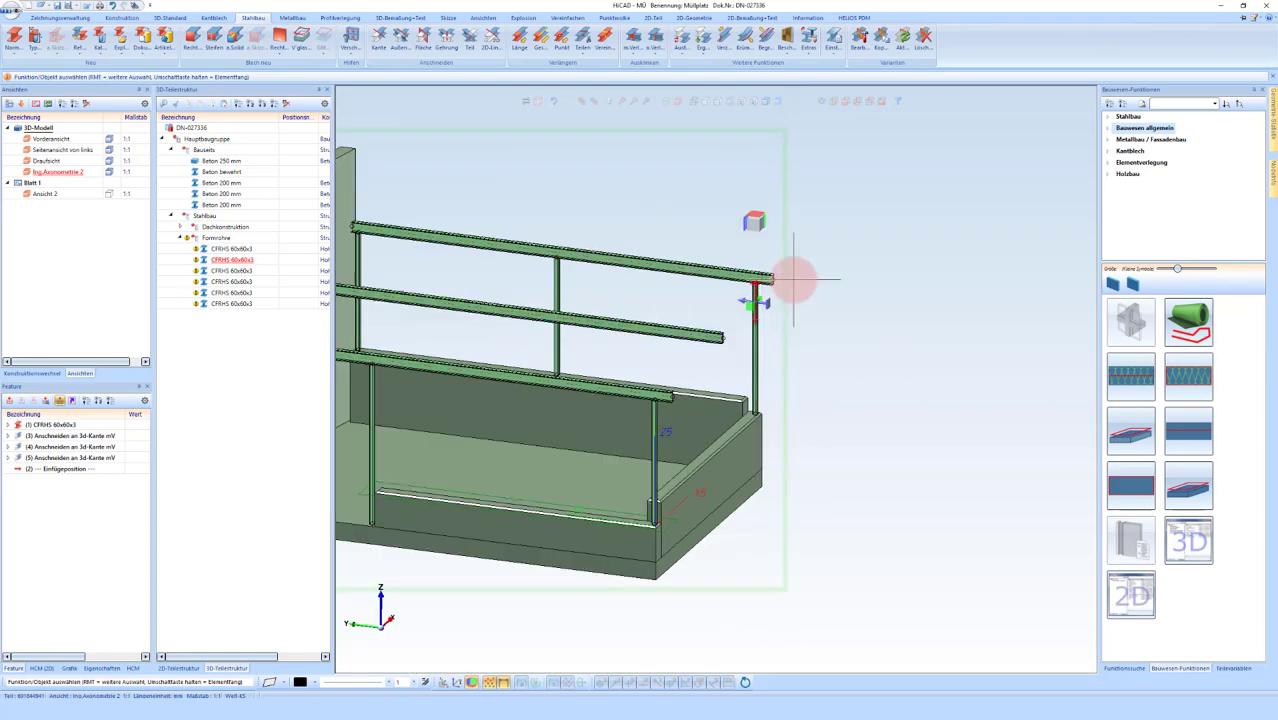
{"action": "scroll", "coordinate": [760, 285], "scroll_direction": "up", "scroll_amount": 1}
{"action": "scroll", "coordinate": [760, 285], "scroll_direction": "down", "scroll_amount": 1}
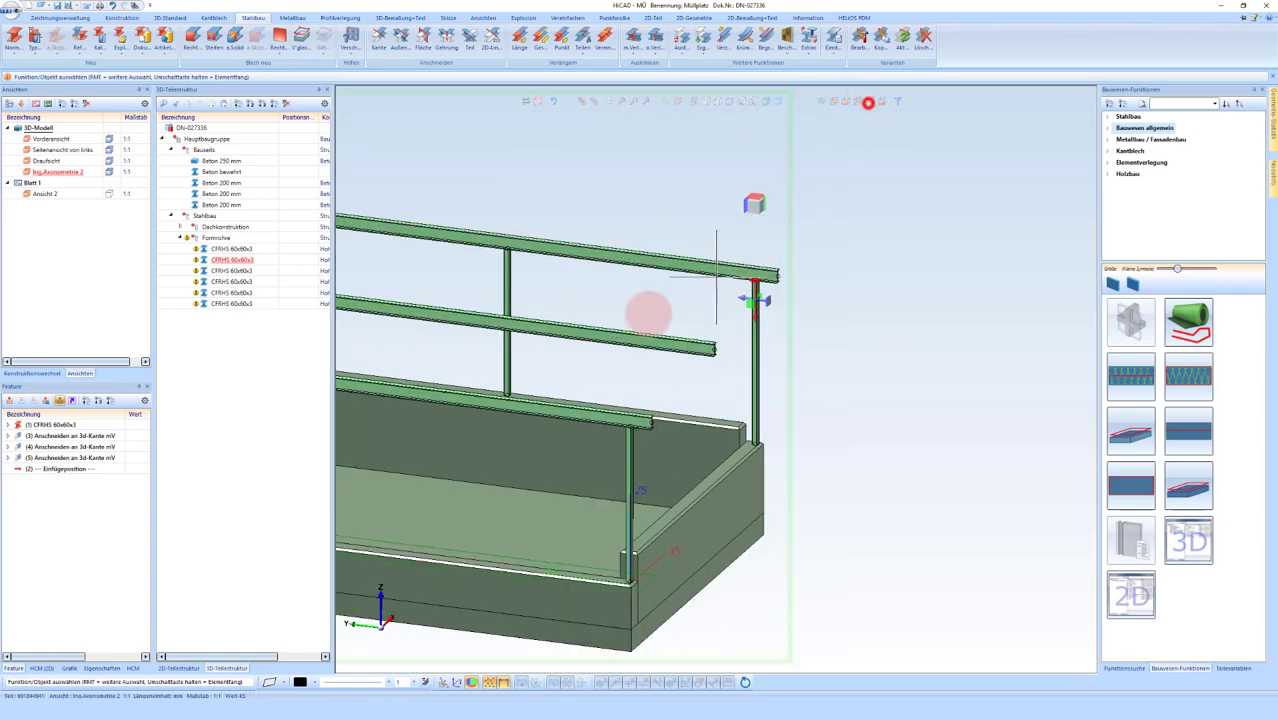
Step: In a top wireframe view, start repeating the corner post
{"action": "left_click", "coordinate": [868, 102]}
{"action": "scroll", "coordinate": [760, 200], "scroll_direction": "up", "scroll_amount": 2}
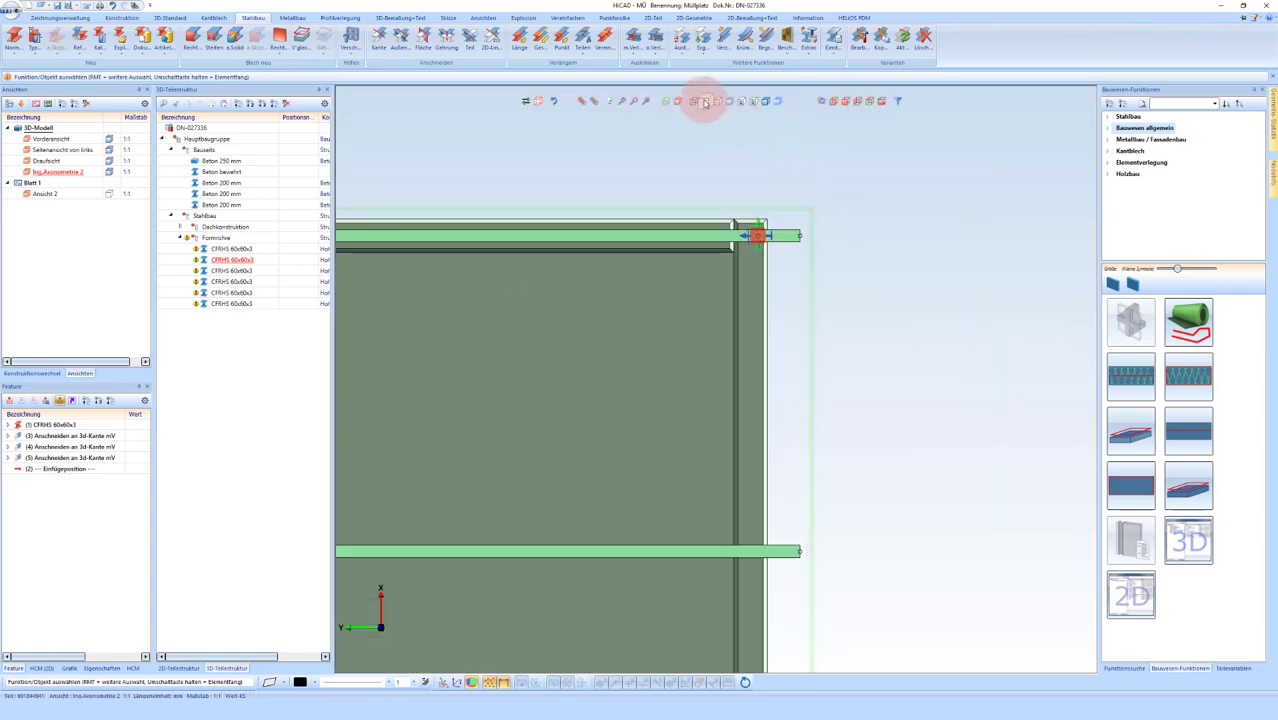
{"action": "left_click", "coordinate": [697, 102]}
{"action": "scroll", "coordinate": [720, 240], "scroll_direction": "up", "scroll_amount": 2}
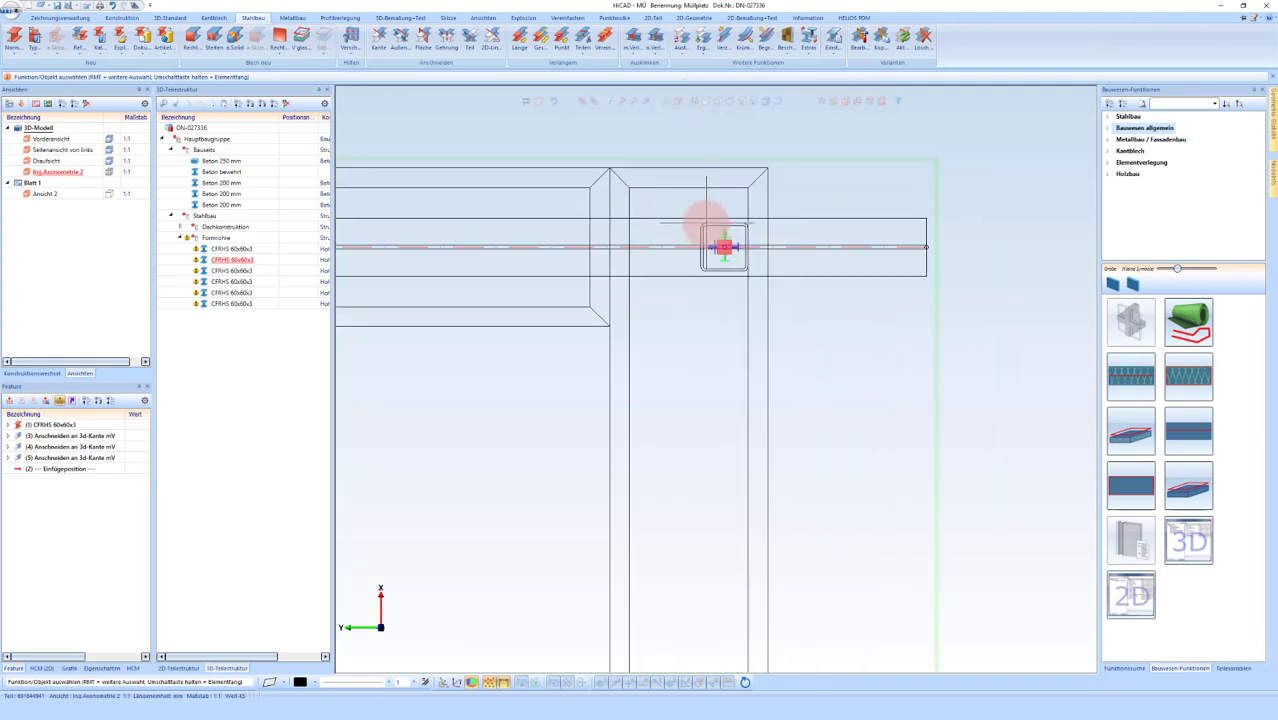
{"action": "right_click", "coordinate": [857, 362]}
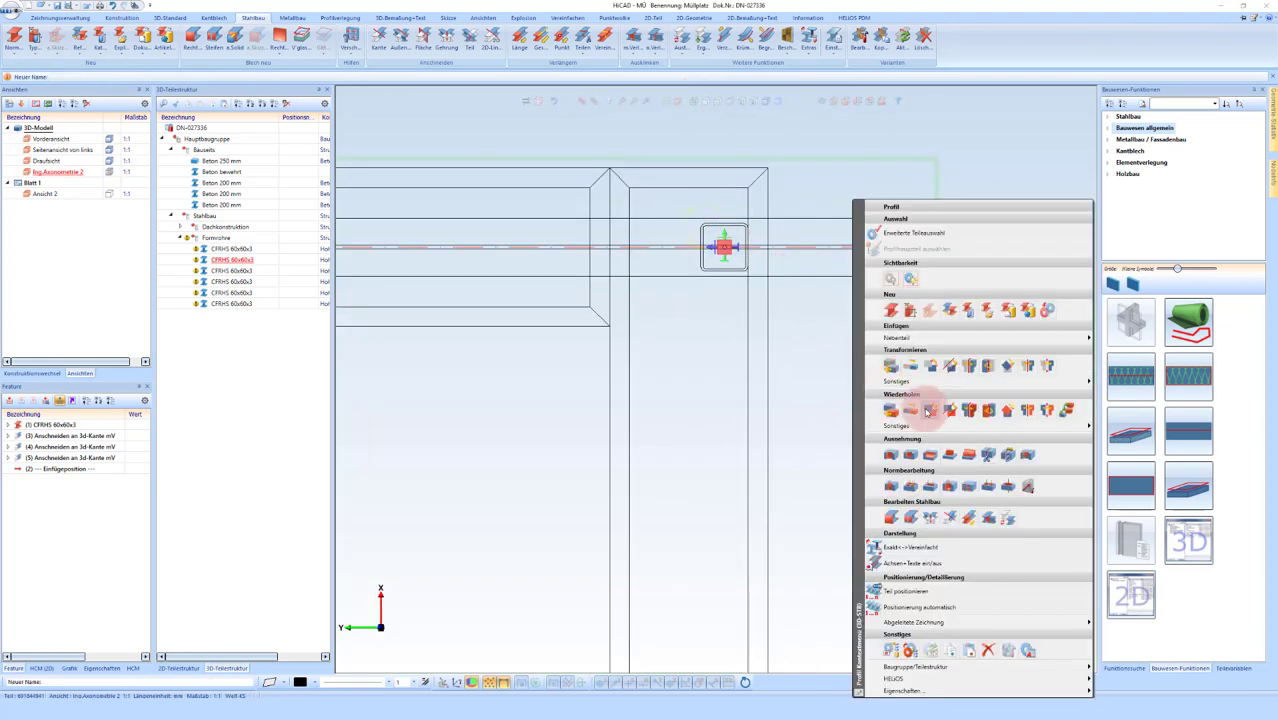
{"action": "left_click", "coordinate": [926, 410]}
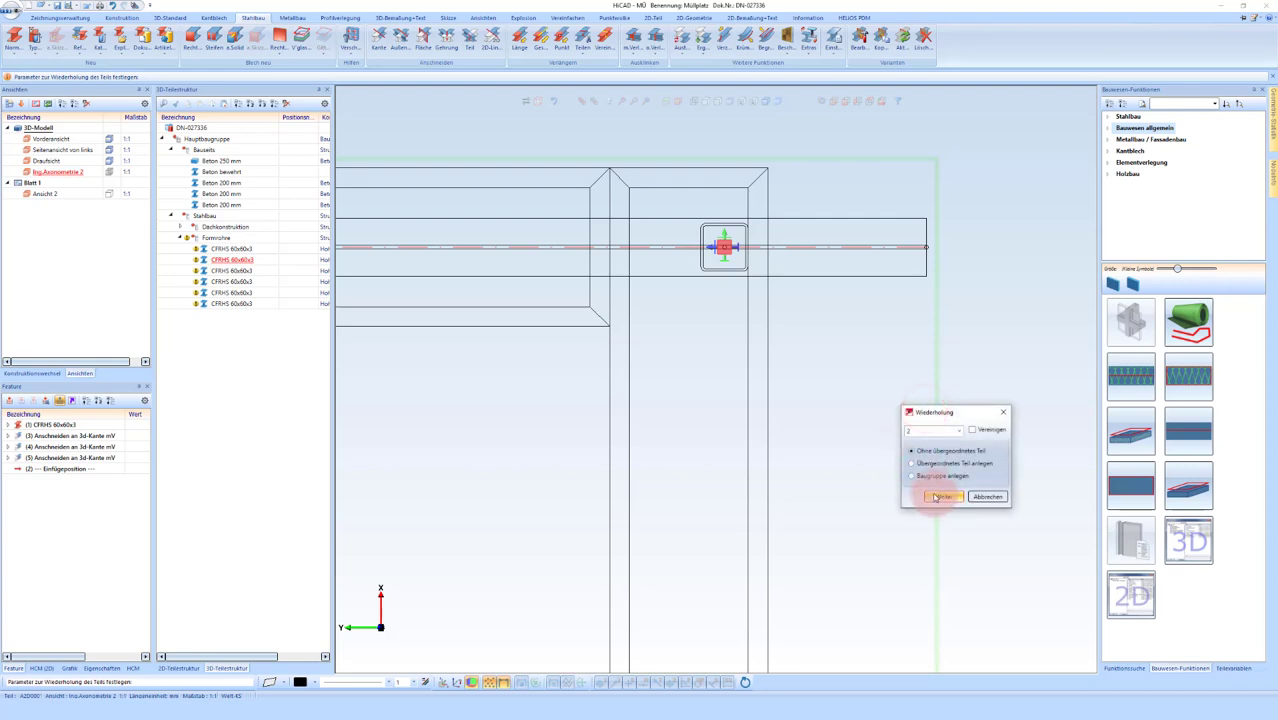
{"action": "left_click", "coordinate": [935, 497]}
Step: Place the post copy 1900 along the railing and return to shaded isometric view
{"action": "left_click", "coordinate": [926, 247]}
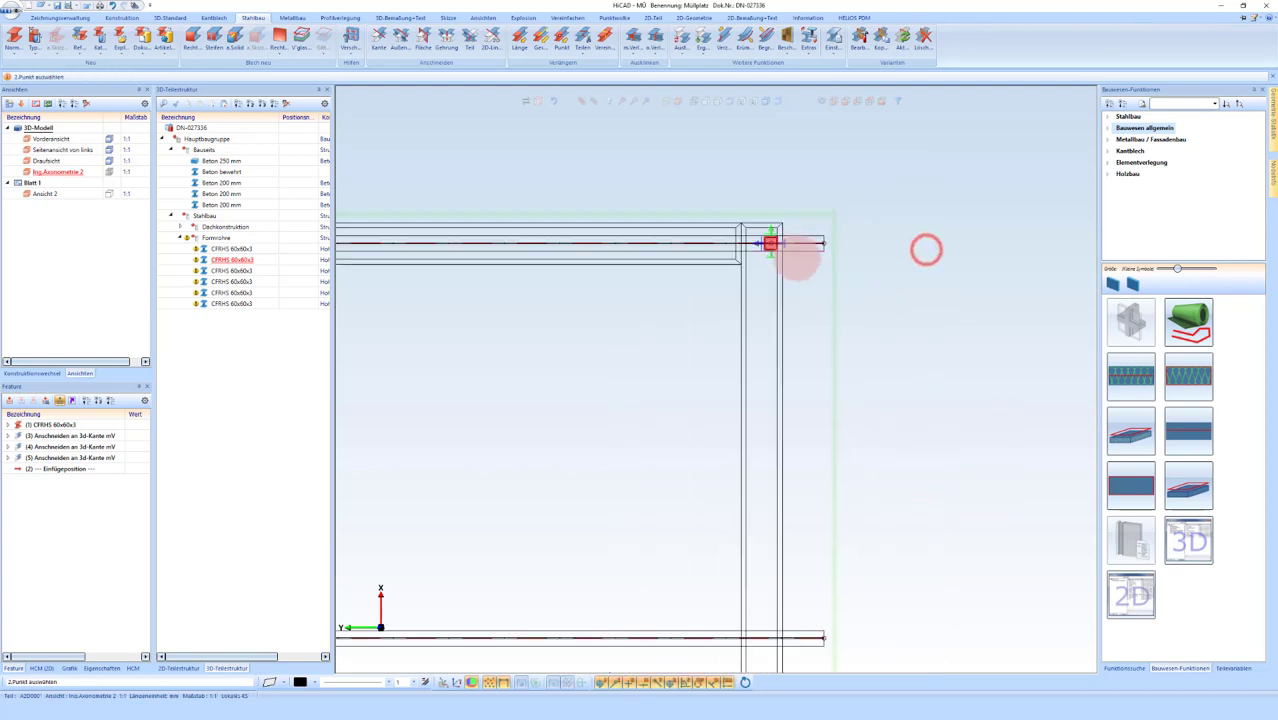
{"action": "left_click", "coordinate": [815, 501]}
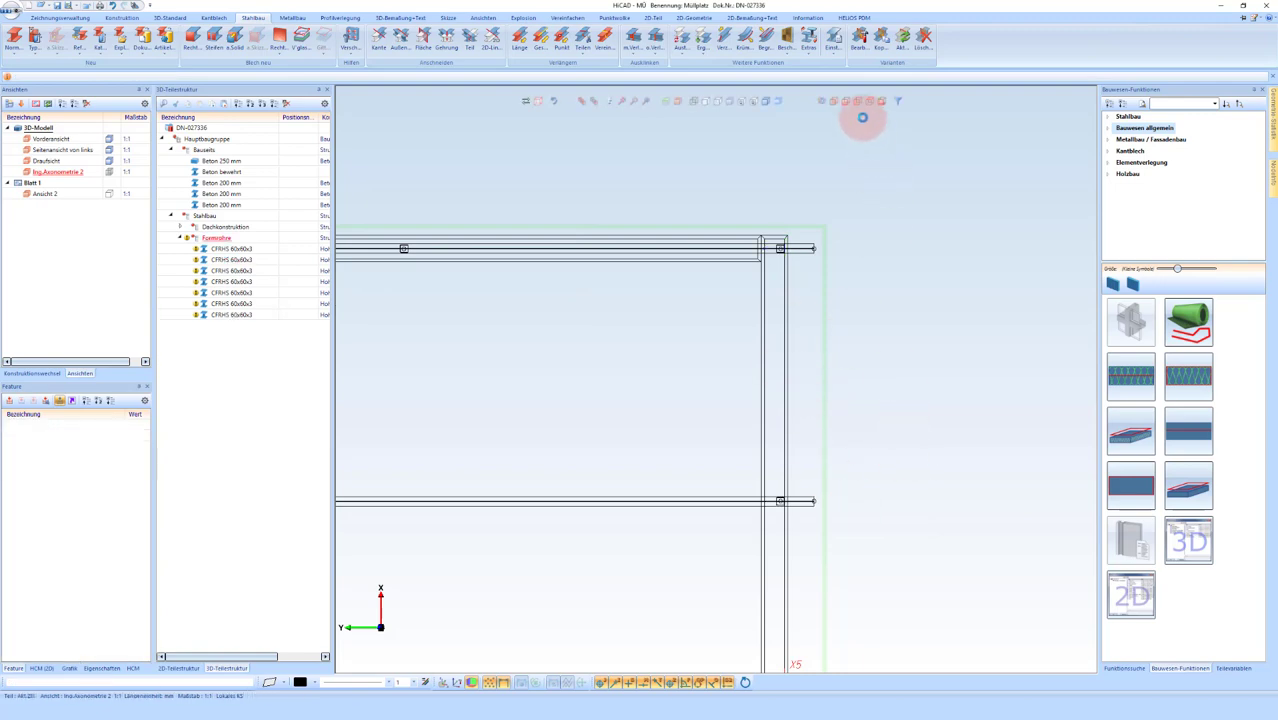
{"action": "left_click", "coordinate": [764, 101]}
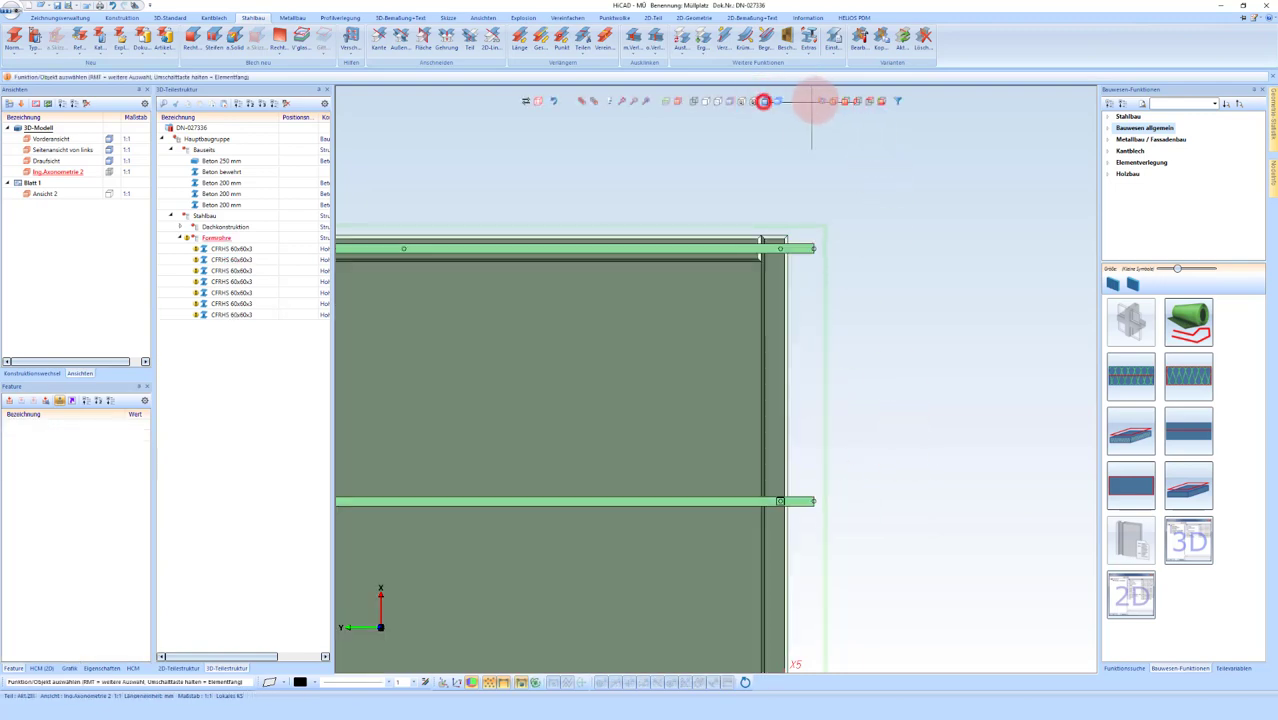
{"action": "left_click", "coordinate": [831, 101]}
{"action": "scroll", "coordinate": [685, 228], "scroll_direction": "down", "scroll_amount": 2}
{"action": "scroll", "coordinate": [919, 314], "scroll_direction": "up", "scroll_amount": 5}
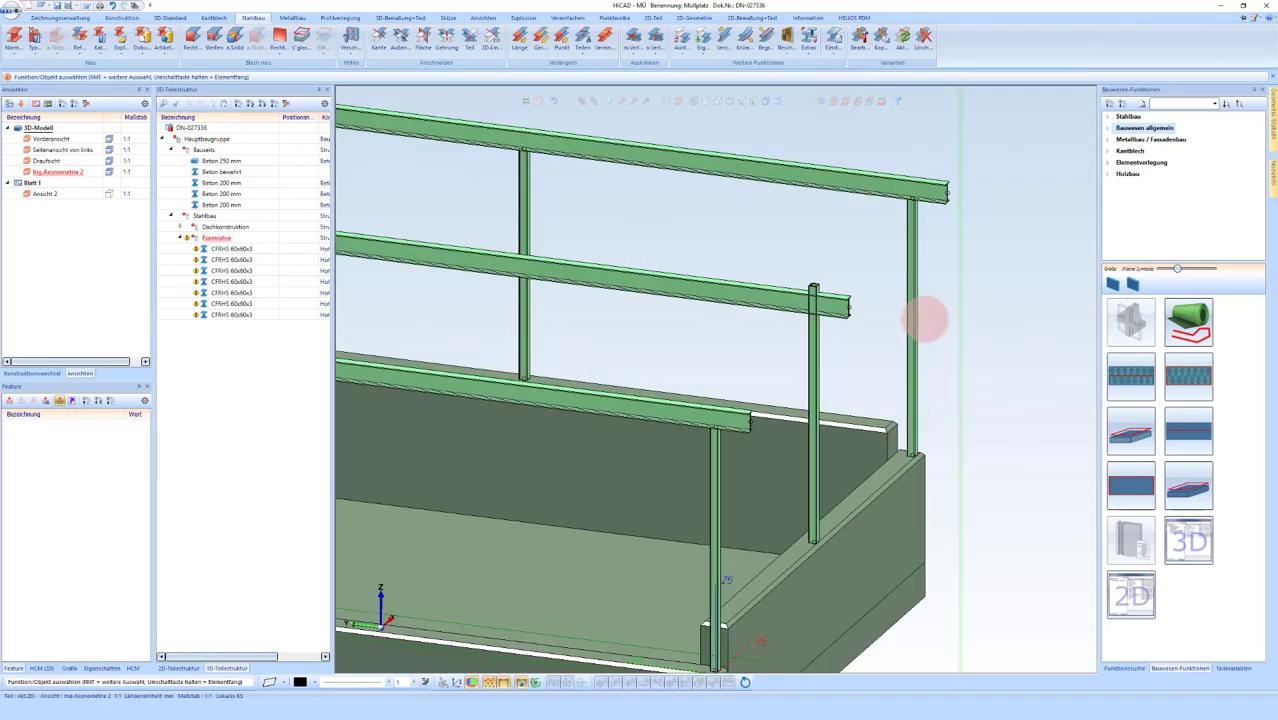
{"action": "scroll", "coordinate": [789, 290], "scroll_direction": "up", "scroll_amount": 2}
Step: Trim the copied CFRHS post's top to the lower edge of the top IPE 140 beam
{"action": "left_click", "coordinate": [736, 277]}
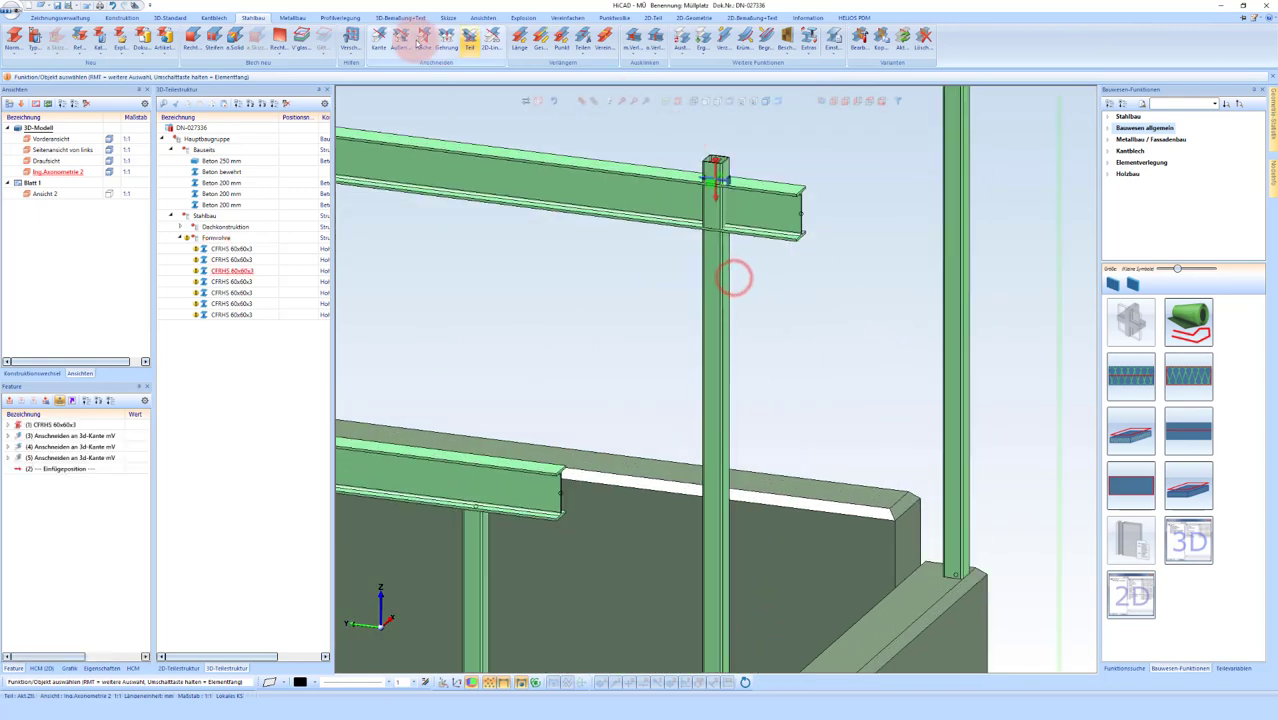
{"action": "left_click", "coordinate": [373, 38]}
{"action": "scroll", "coordinate": [697, 200], "scroll_direction": "up", "scroll_amount": 3}
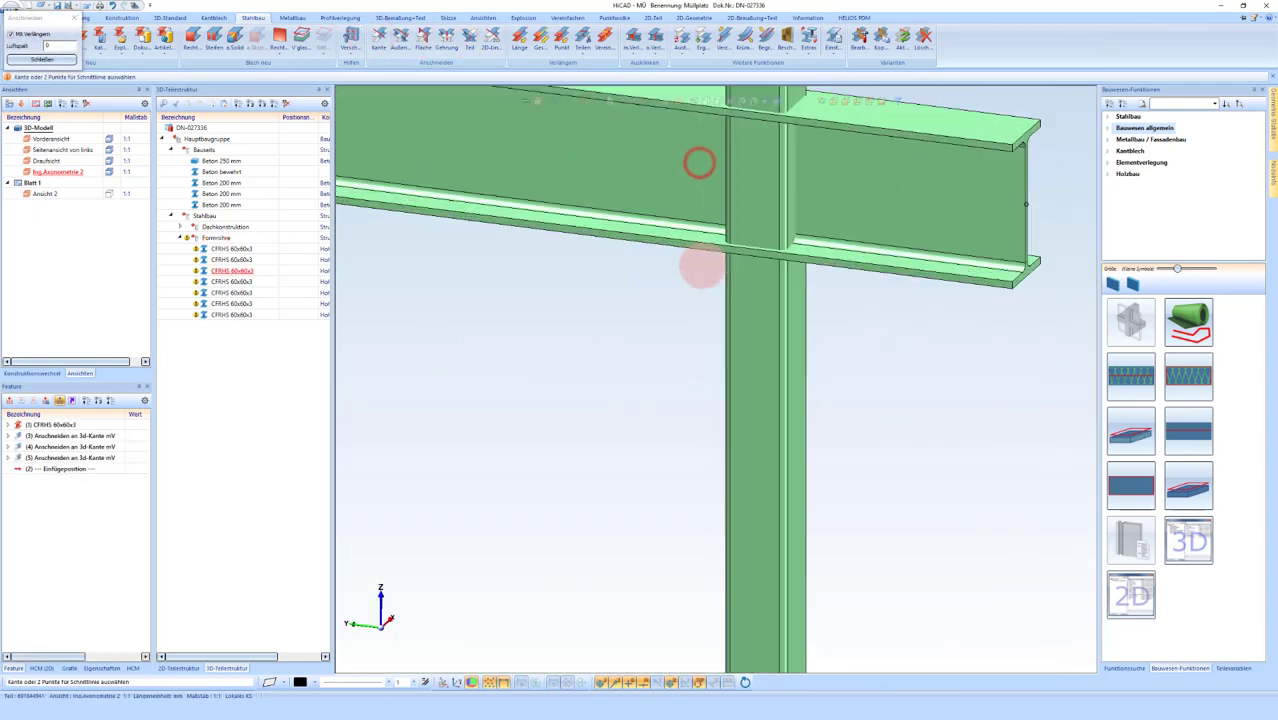
{"action": "scroll", "coordinate": [706, 247], "scroll_direction": "up", "scroll_amount": 2}
{"action": "left_click", "coordinate": [706, 240]}
{"action": "left_click", "coordinate": [825, 396]}
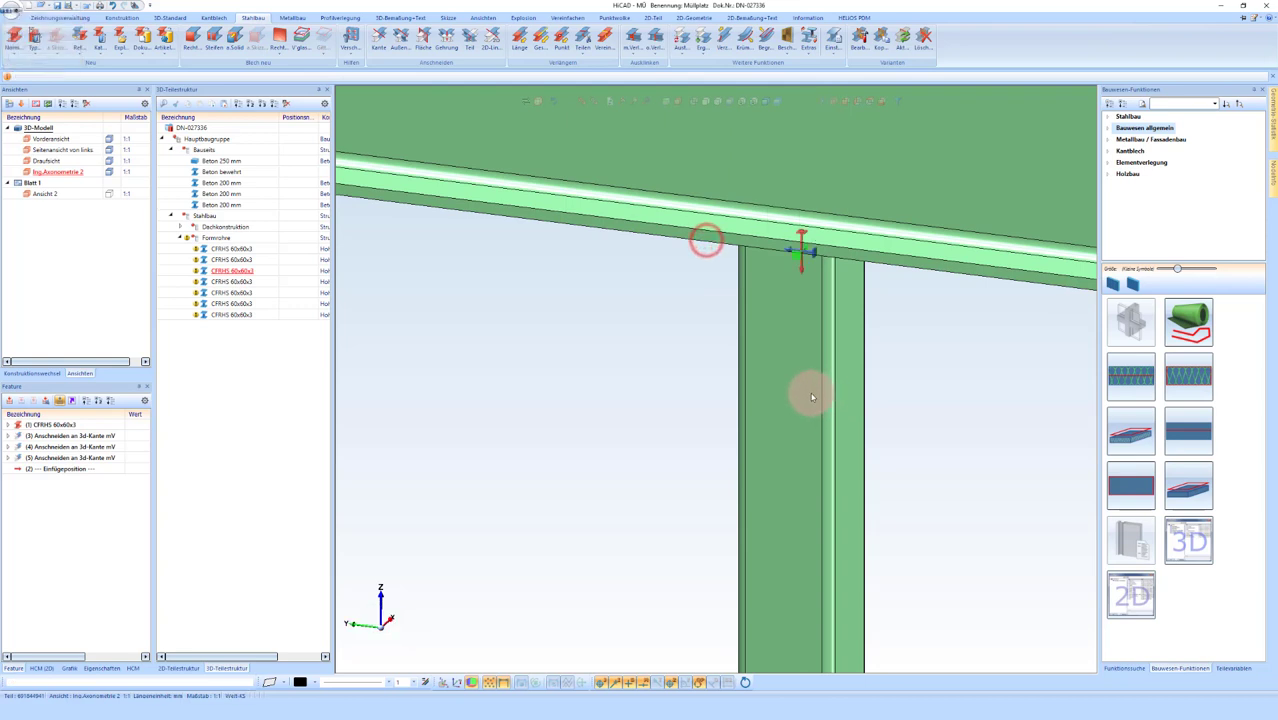
{"action": "scroll", "coordinate": [813, 350], "scroll_direction": "down", "scroll_amount": 1}
{"action": "scroll", "coordinate": [722, 277], "scroll_direction": "down", "scroll_amount": 3}
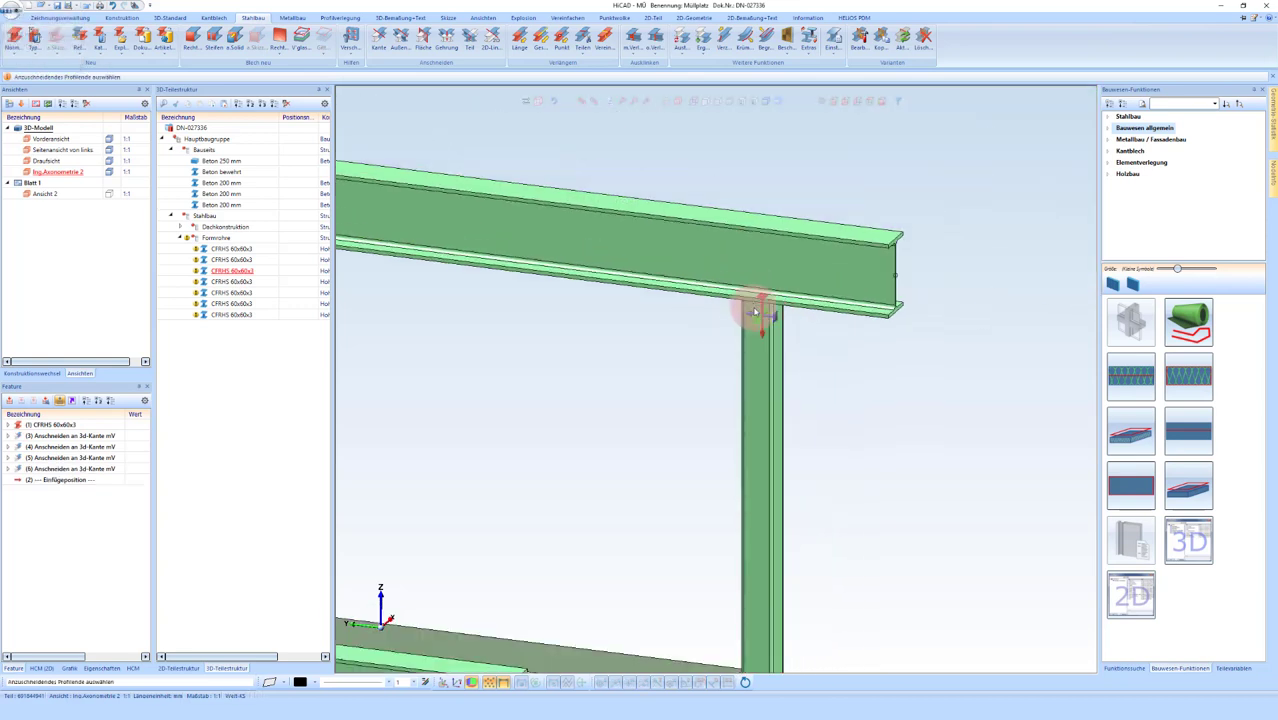
{"action": "middle_click", "coordinate": [755, 312]}
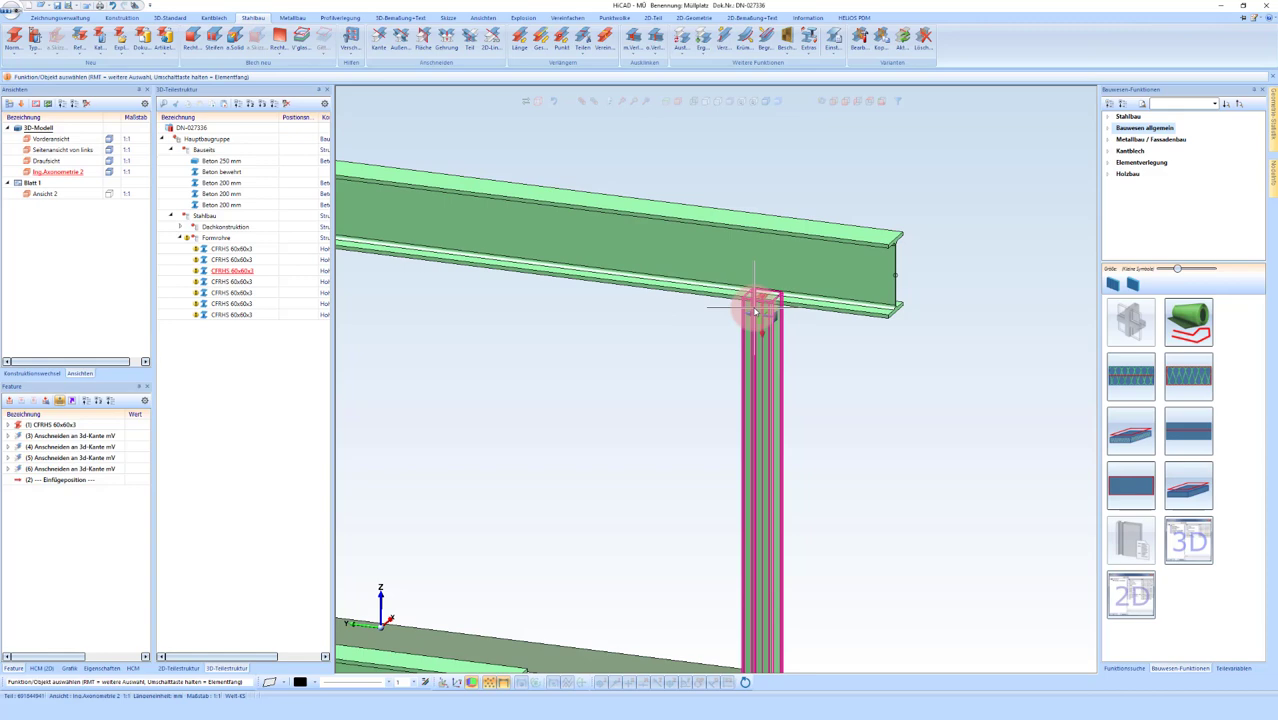
{"action": "scroll", "coordinate": [833, 348], "scroll_direction": "down", "scroll_amount": 2}
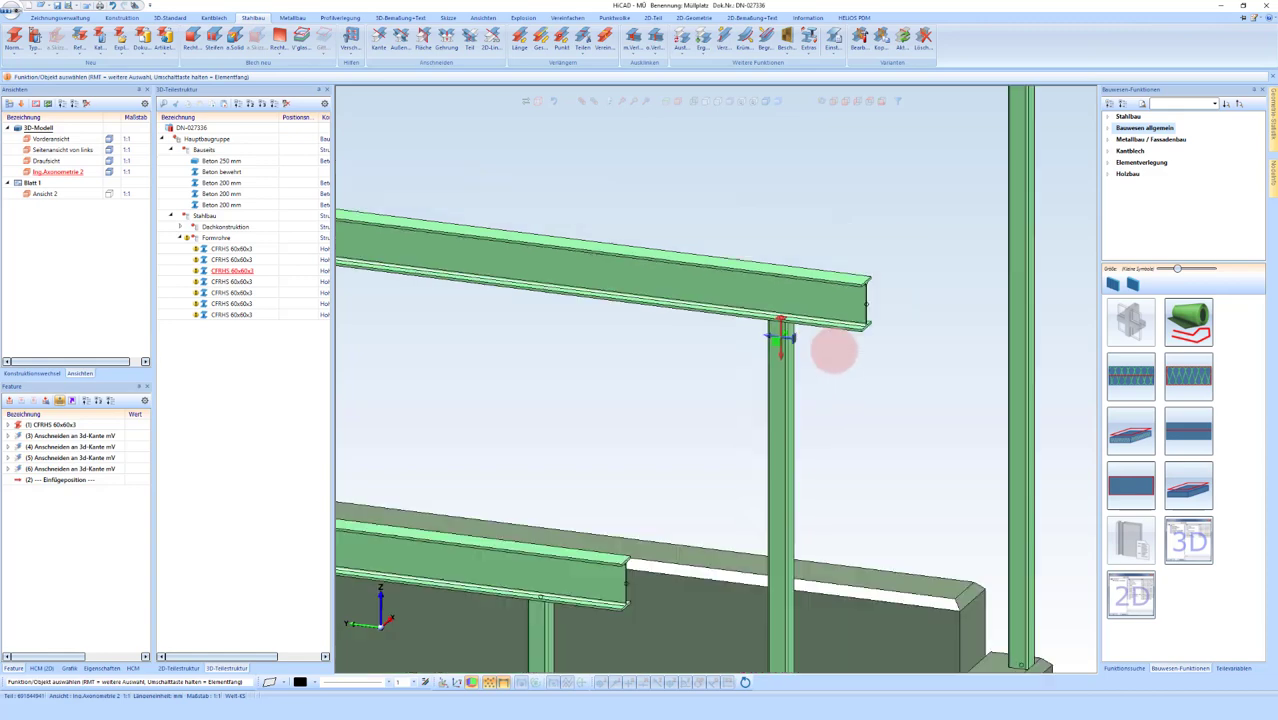
{"action": "scroll", "coordinate": [850, 330], "scroll_direction": "down", "scroll_amount": 2}
{"action": "scroll", "coordinate": [858, 329], "scroll_direction": "down", "scroll_amount": 2}
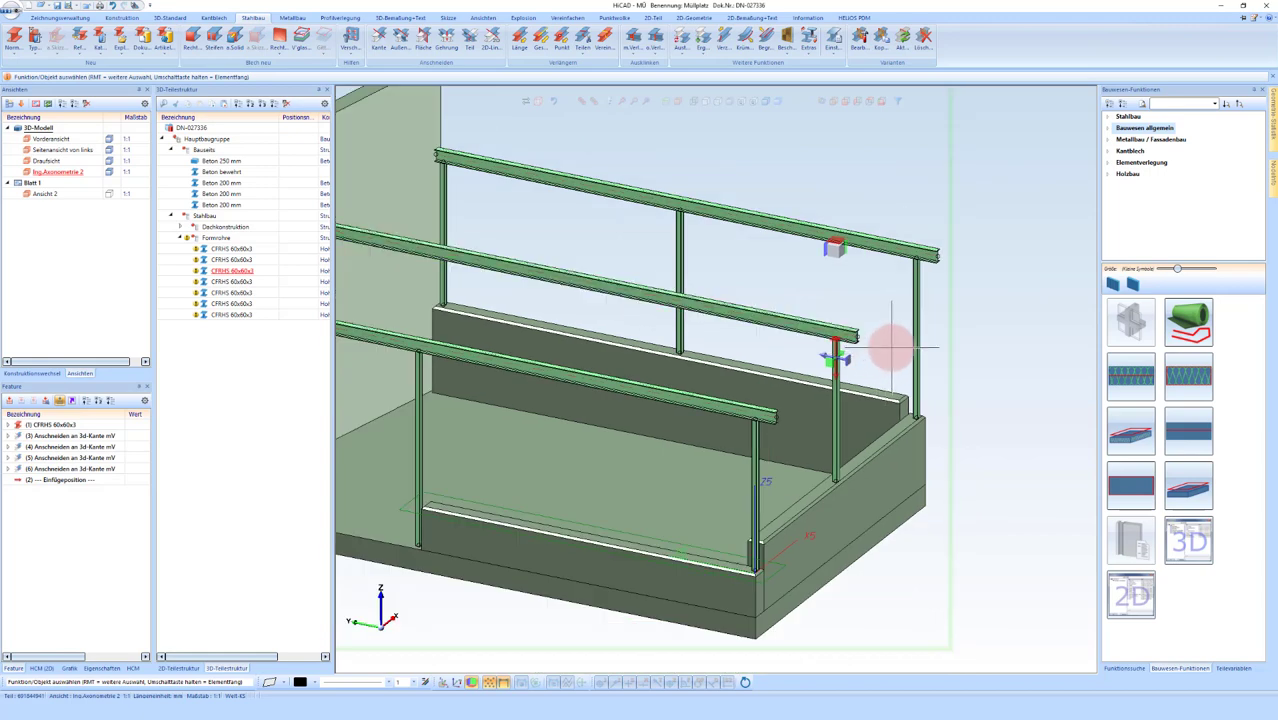
{"action": "scroll", "coordinate": [893, 346], "scroll_direction": "down", "scroll_amount": 2}
{"action": "scroll", "coordinate": [440, 405], "scroll_direction": "up", "scroll_amount": 1}
{"action": "scroll", "coordinate": [451, 394], "scroll_direction": "up", "scroll_amount": 3}
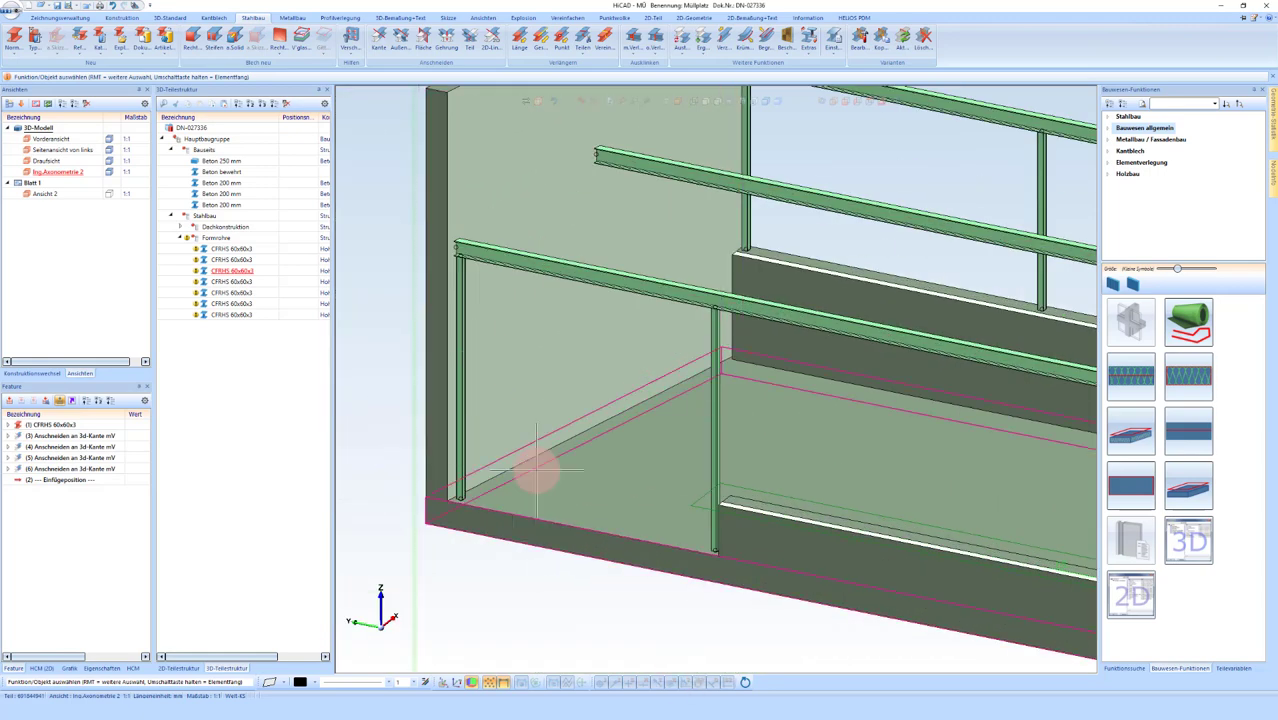
Step: Bring the foot of the post beside the wall corner into view and dismiss the positioning warning
{"action": "scroll", "coordinate": [448, 499], "scroll_direction": "down", "scroll_amount": 1}
{"action": "scroll", "coordinate": [476, 508], "scroll_direction": "up", "scroll_amount": 3}
{"action": "scroll", "coordinate": [578, 455], "scroll_direction": "up", "scroll_amount": 2}
{"action": "left_click", "coordinate": [578, 455]}
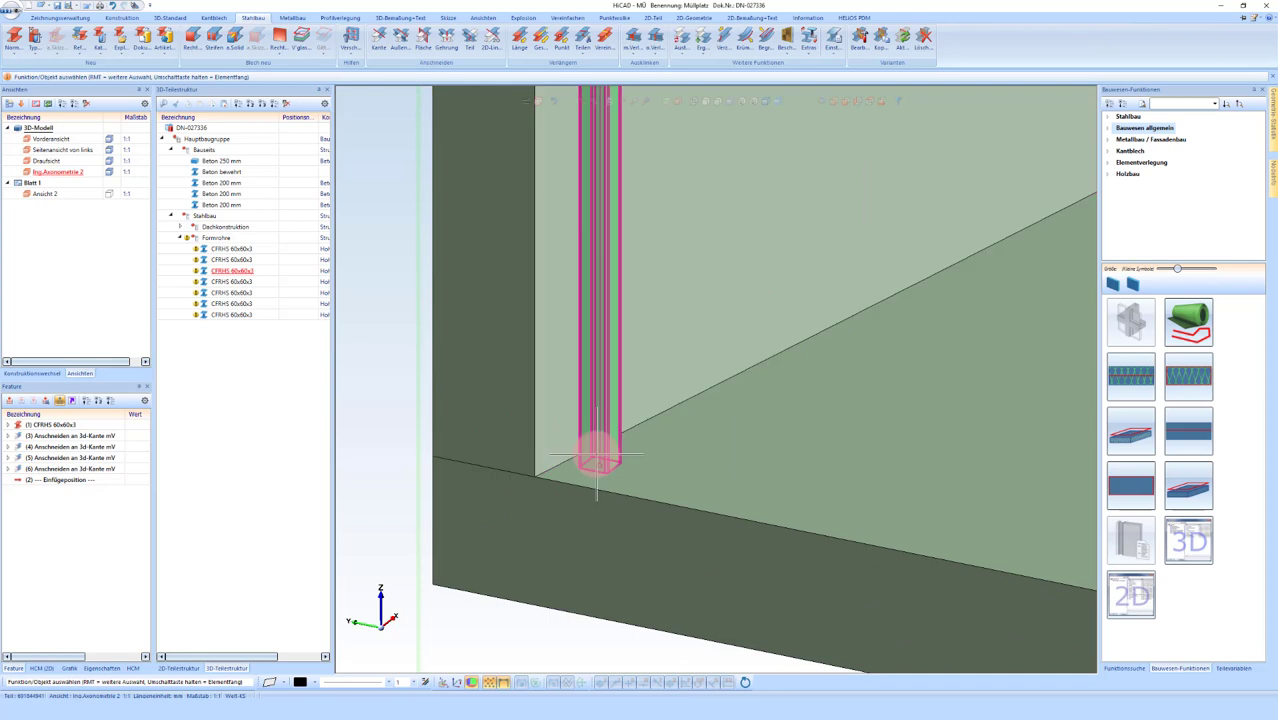
{"action": "mouse_move", "coordinate": [578, 455]}
{"action": "middle_mouse_down"}
{"action": "mouse_move", "coordinate": [578, 479]}
{"action": "mouse_move", "coordinate": [590, 456]}
{"action": "mouse_move", "coordinate": [699, 448]}
{"action": "mouse_move", "coordinate": [605, 455]}
{"action": "middle_mouse_up"}
{"action": "left_click", "coordinate": [609, 453]}
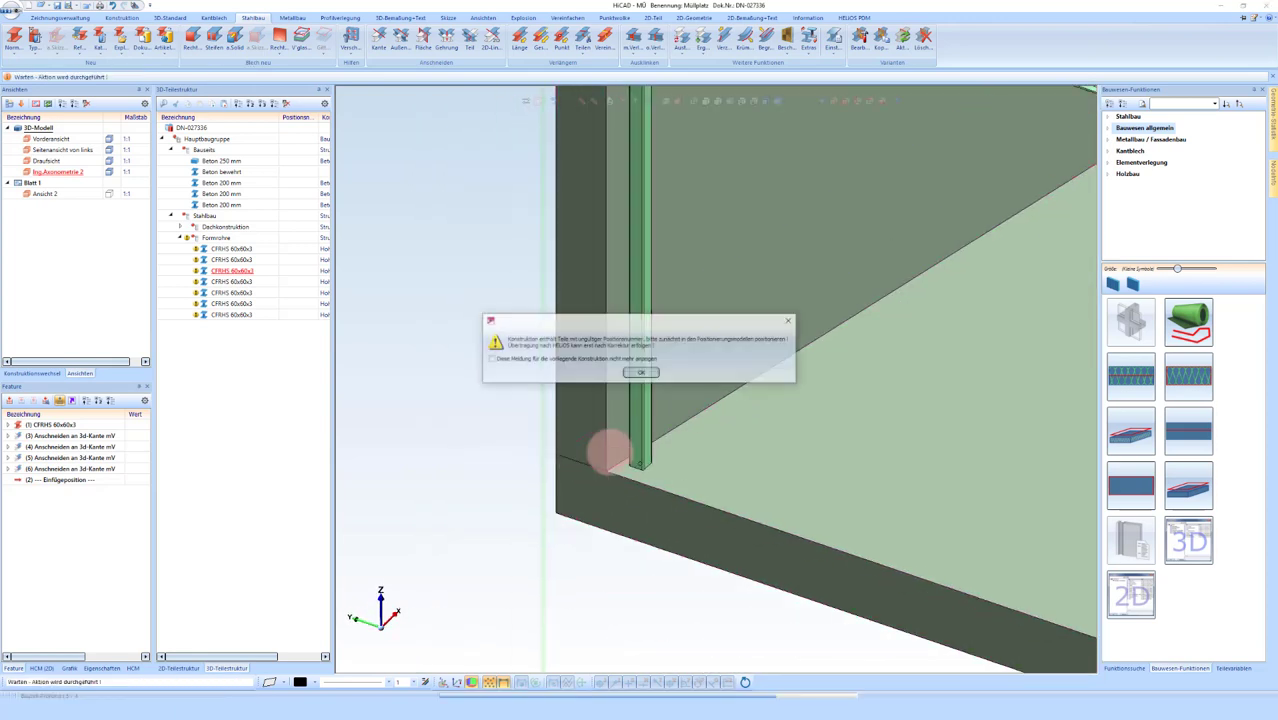
{"action": "left_click", "coordinate": [639, 371]}
Step: Start the Stahlbau end plate (2102) function and identify the post near its base as the profile
{"action": "left_click", "coordinate": [1131, 116]}
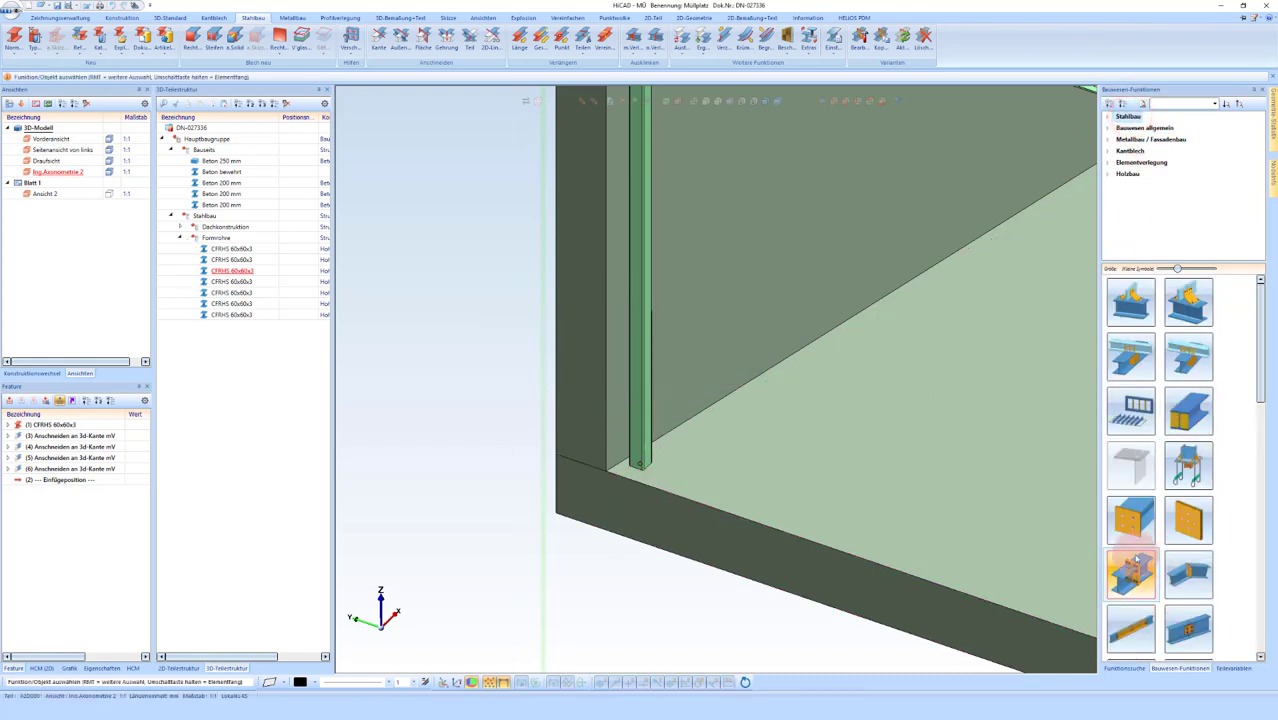
{"action": "left_click", "coordinate": [1134, 523]}
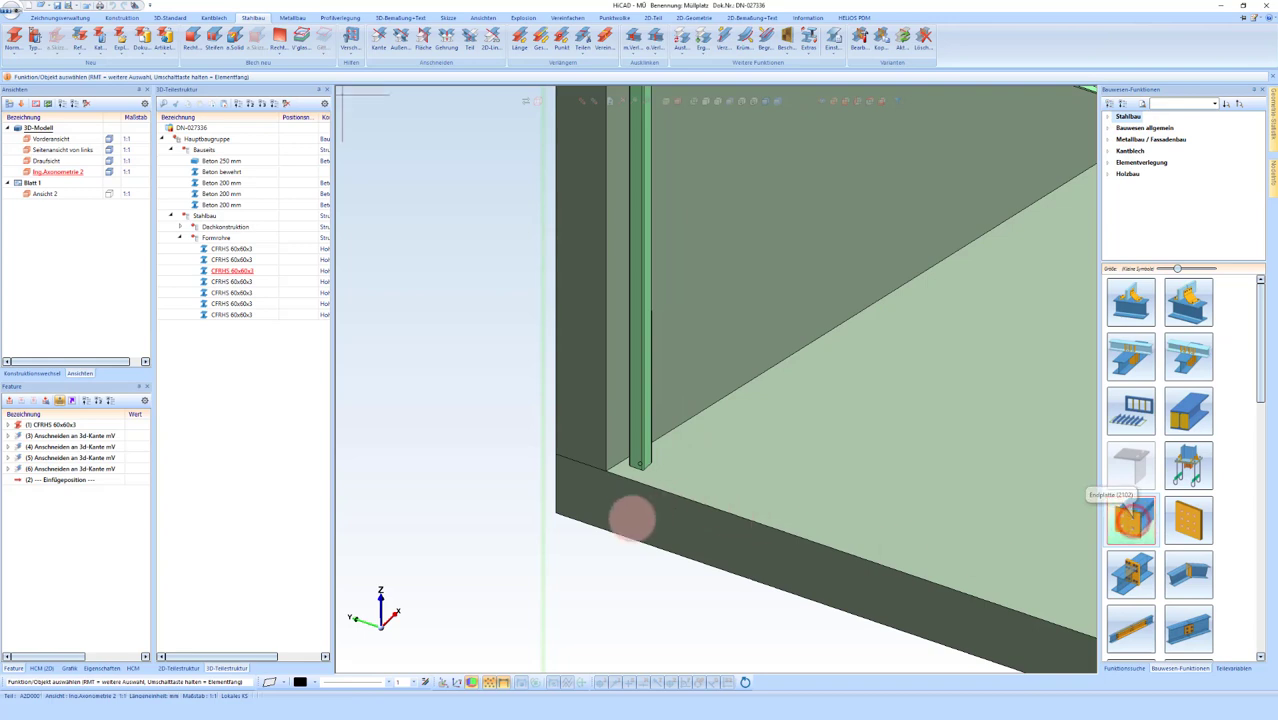
{"action": "scroll", "coordinate": [599, 485], "scroll_direction": "up", "scroll_amount": 2}
{"action": "scroll", "coordinate": [738, 385], "scroll_direction": "up", "scroll_amount": 2}
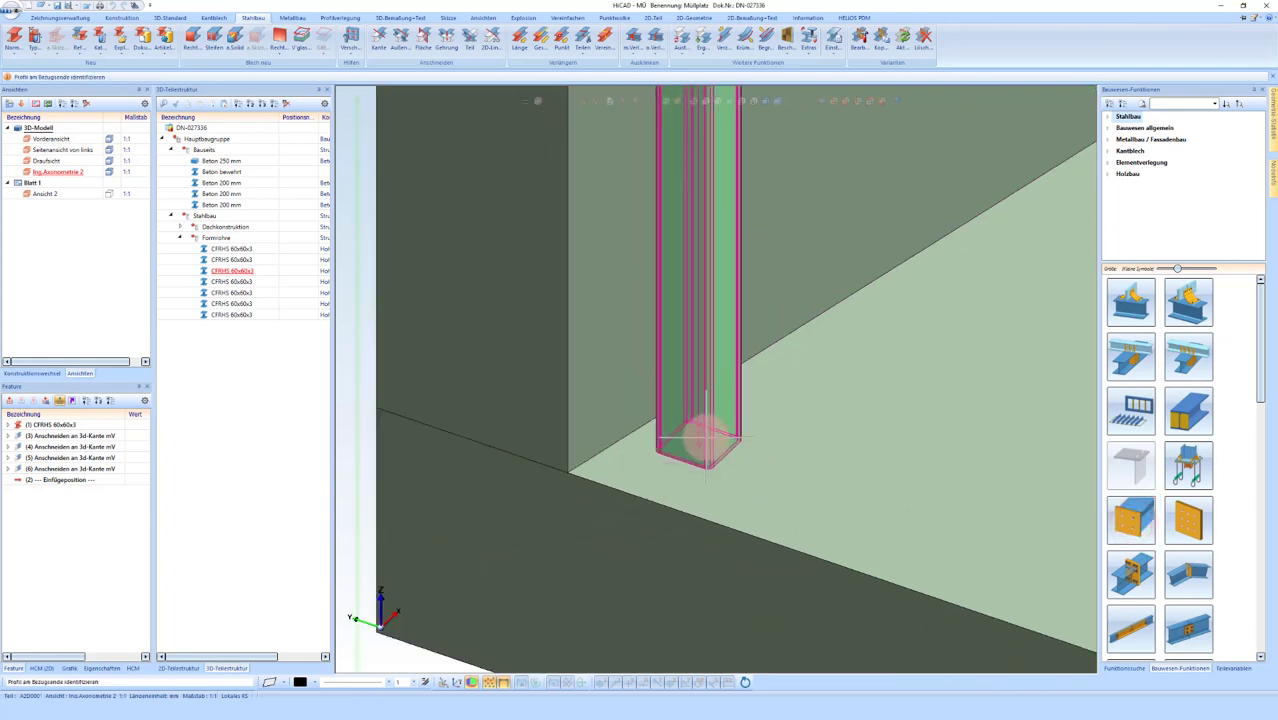
{"action": "left_click", "coordinate": [700, 445]}
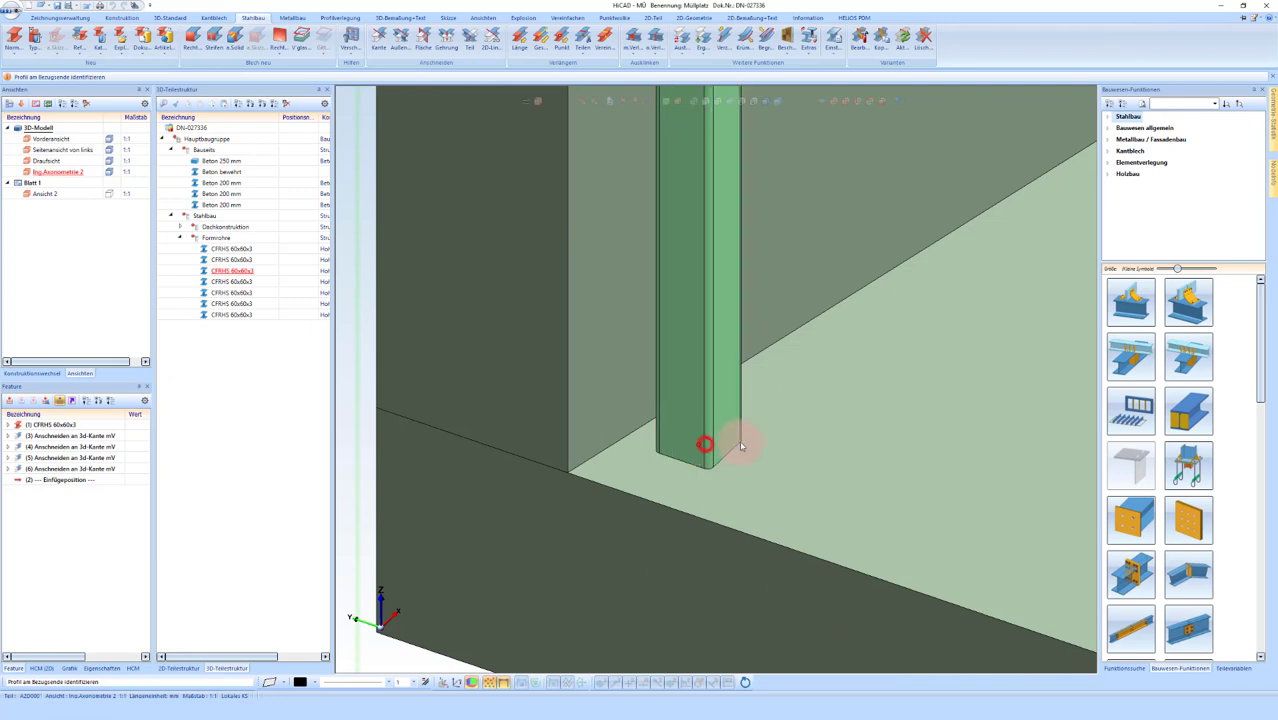
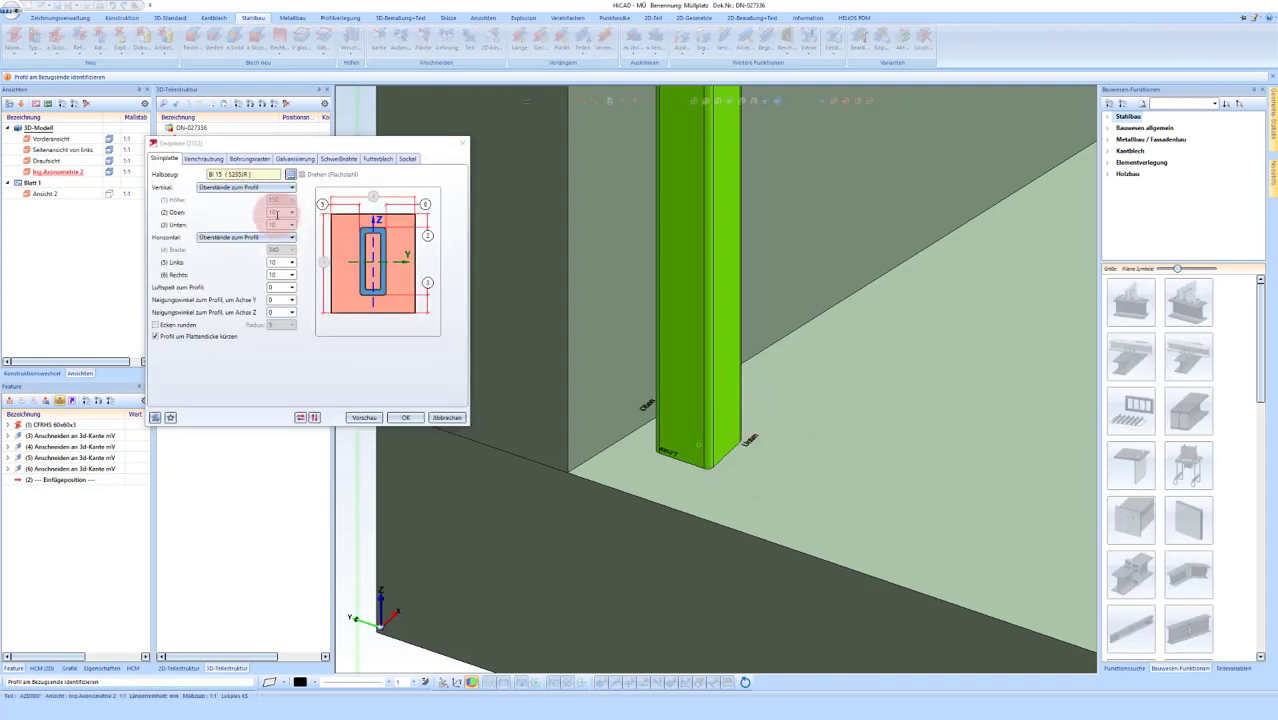
Step: Give the end plate a 100 mm bottom and 150 mm right overhang, using Bl 8 plate
{"action": "left_click", "coordinate": [283, 224]}
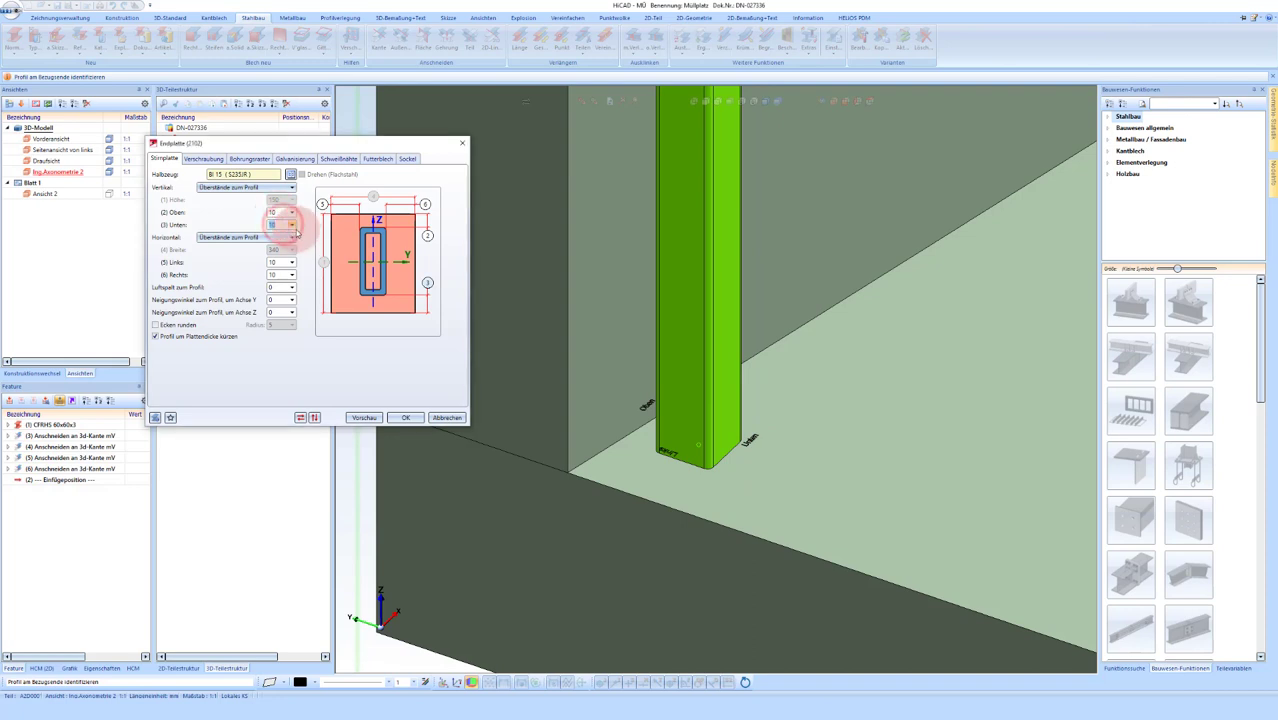
{"action": "left_click", "coordinate": [658, 487]}
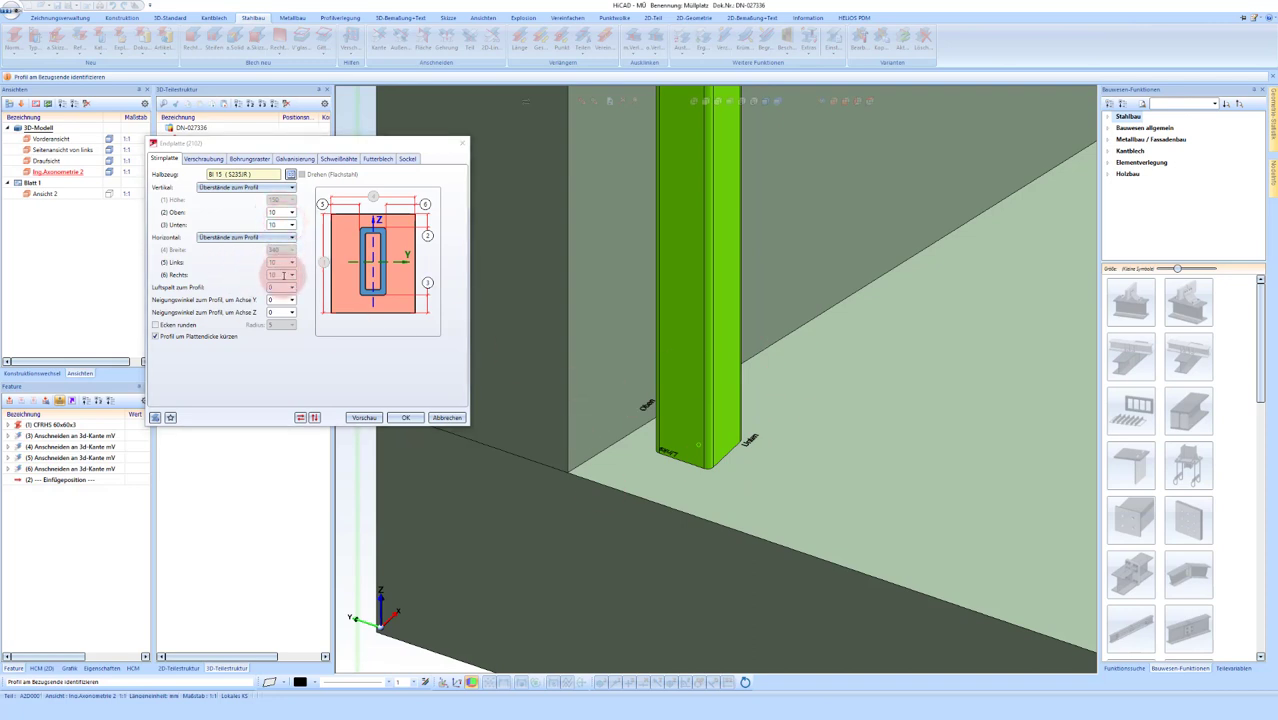
{"action": "left_click", "coordinate": [283, 274]}
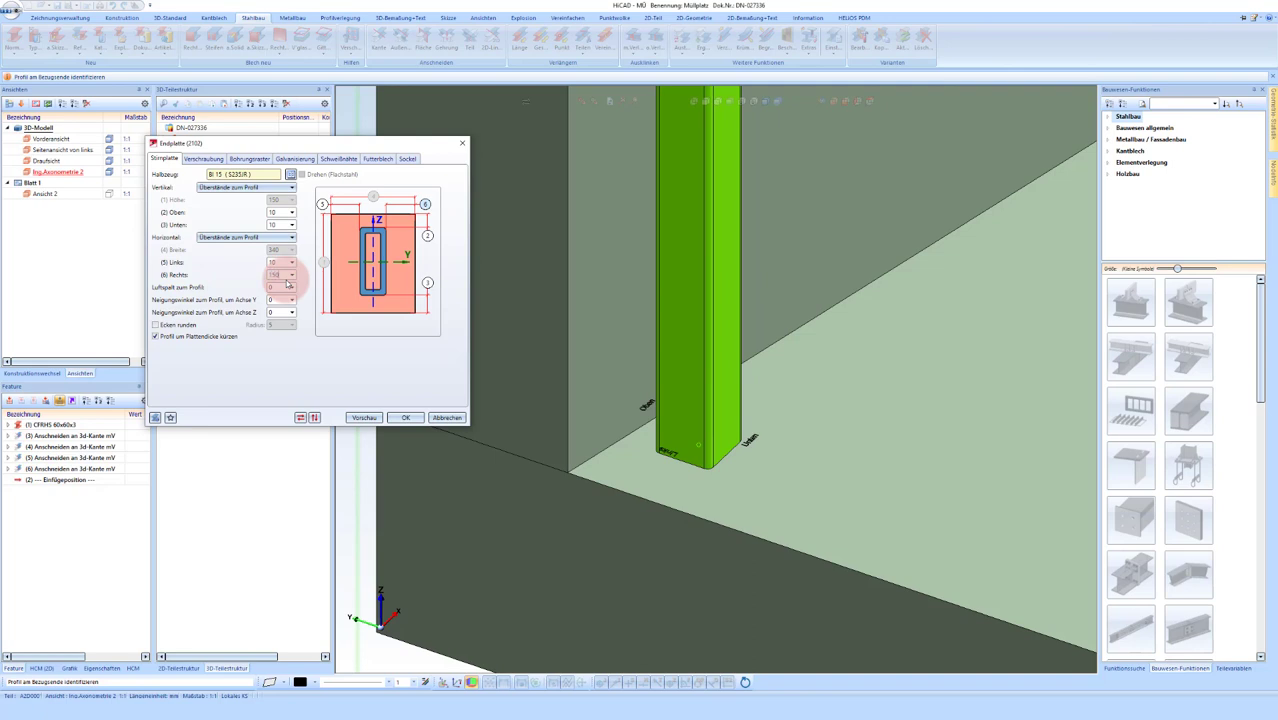
{"action": "left_click", "coordinate": [471, 320]}
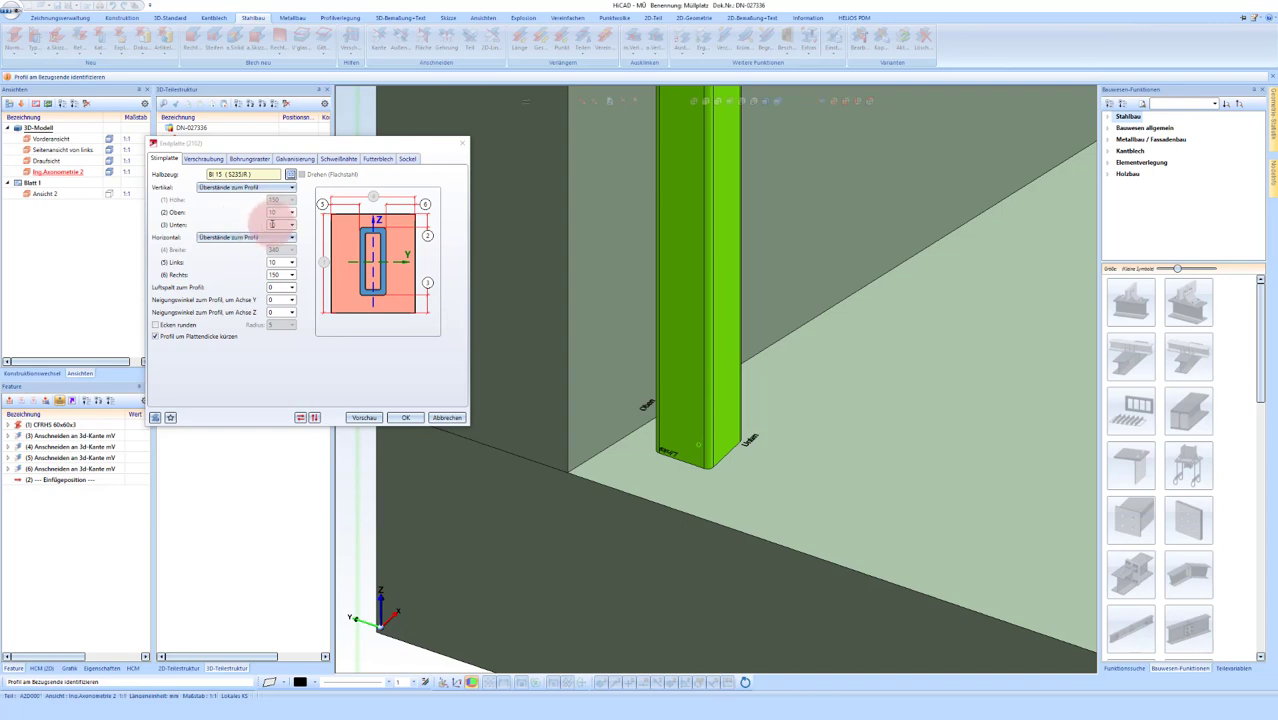
{"action": "left_click", "coordinate": [276, 227]}
{"action": "type", "text": "0"}
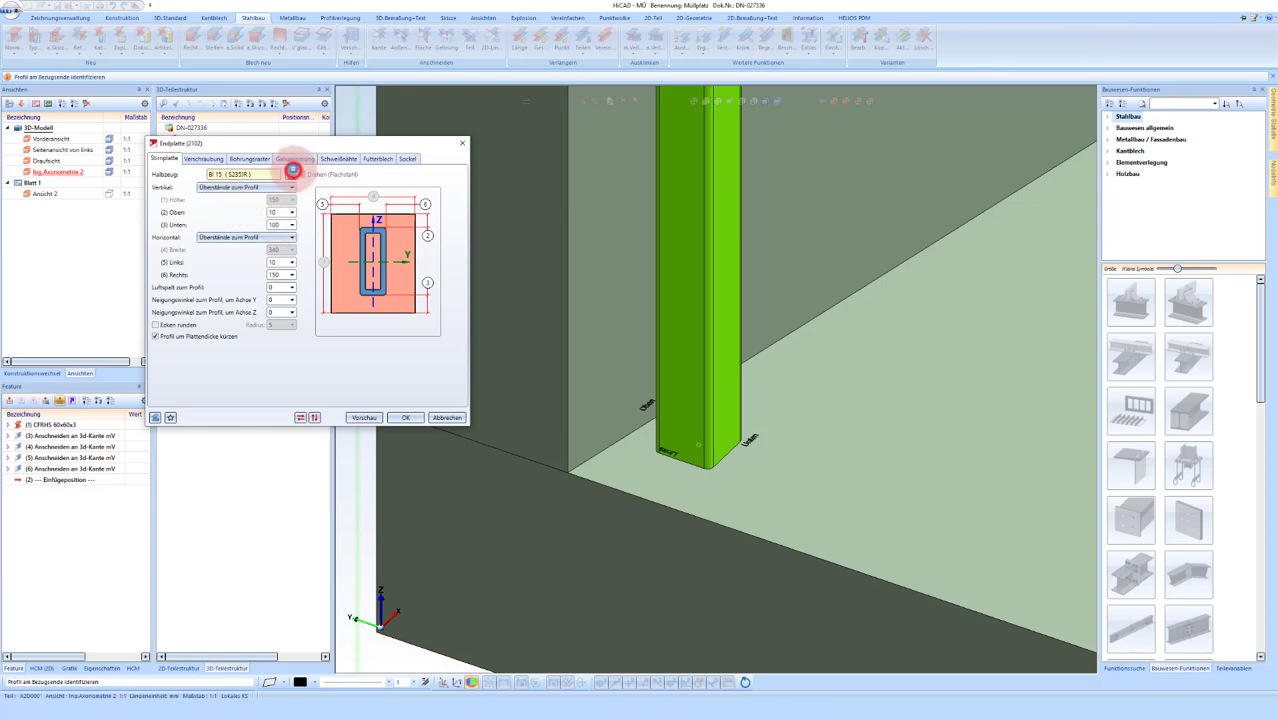
{"action": "left_click", "coordinate": [291, 174]}
{"action": "left_click", "coordinate": [518, 225]}
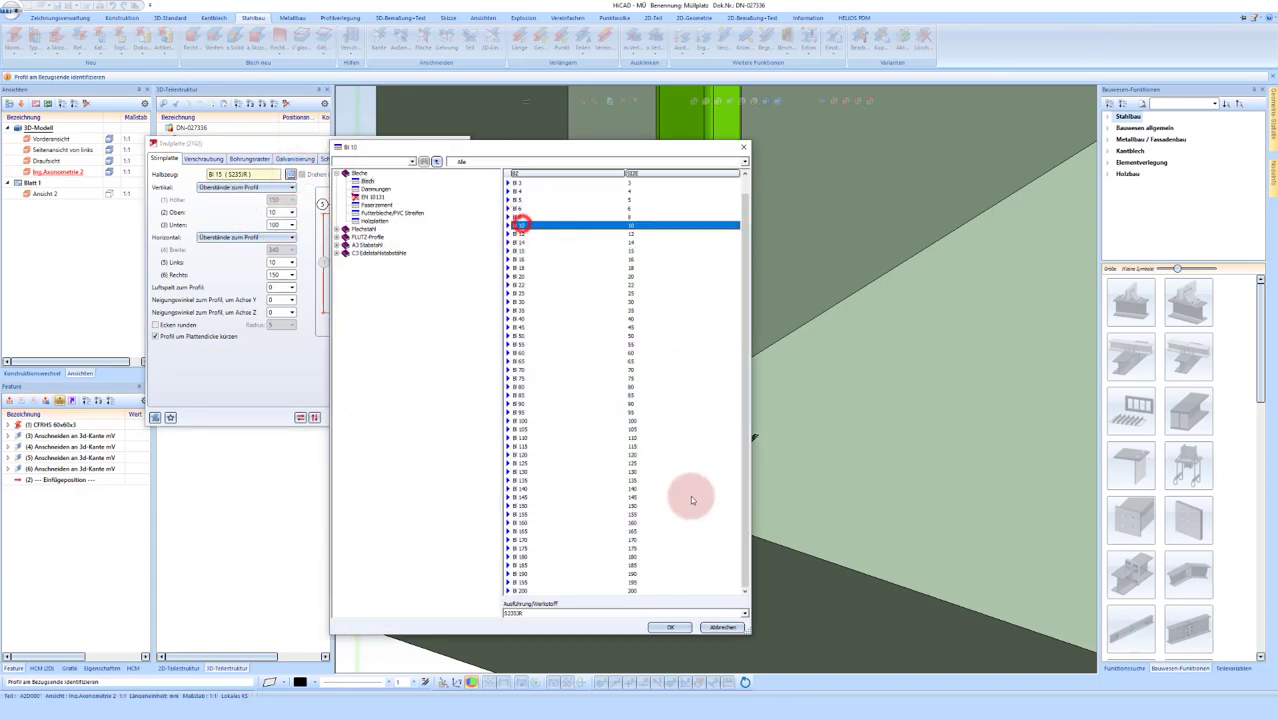
{"action": "left_click", "coordinate": [519, 217]}
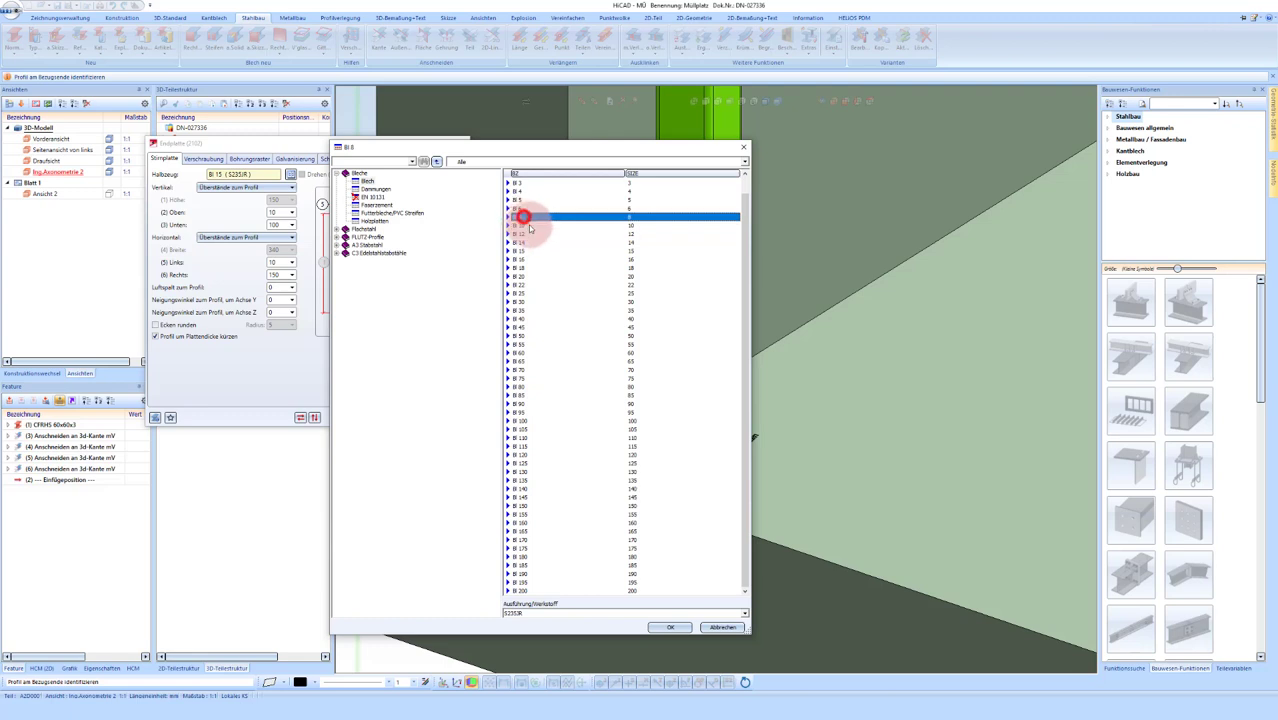
{"action": "left_click", "coordinate": [668, 627]}
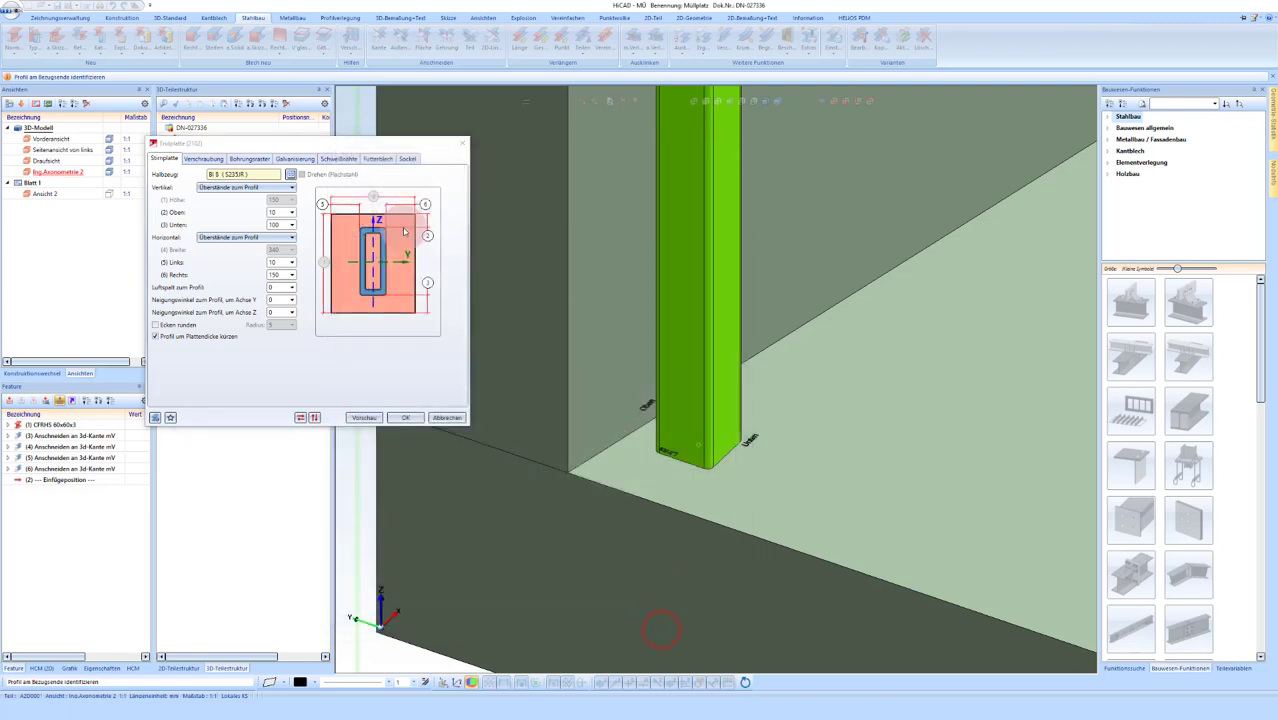
Step: Review the bolting settings and set the left and right bolt counts in the hole pattern
{"action": "left_click", "coordinate": [222, 159]}
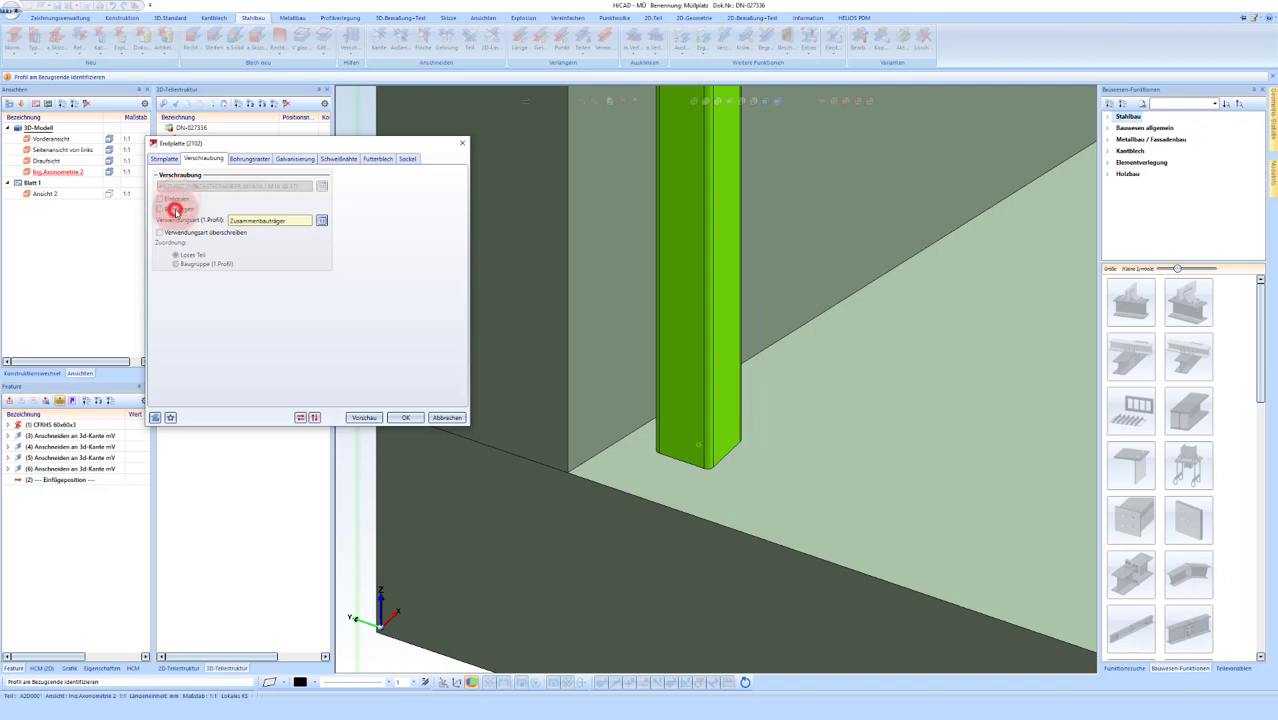
{"action": "left_click", "coordinate": [708, 461]}
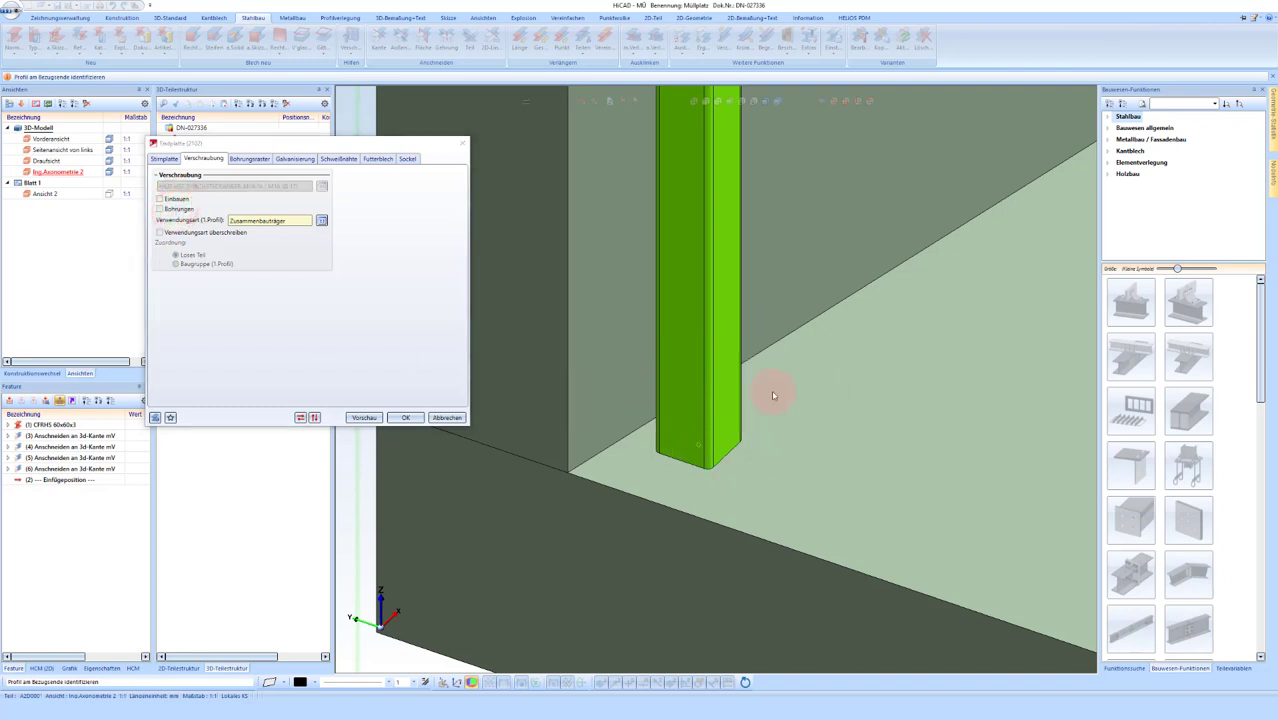
{"action": "left_click", "coordinate": [246, 164]}
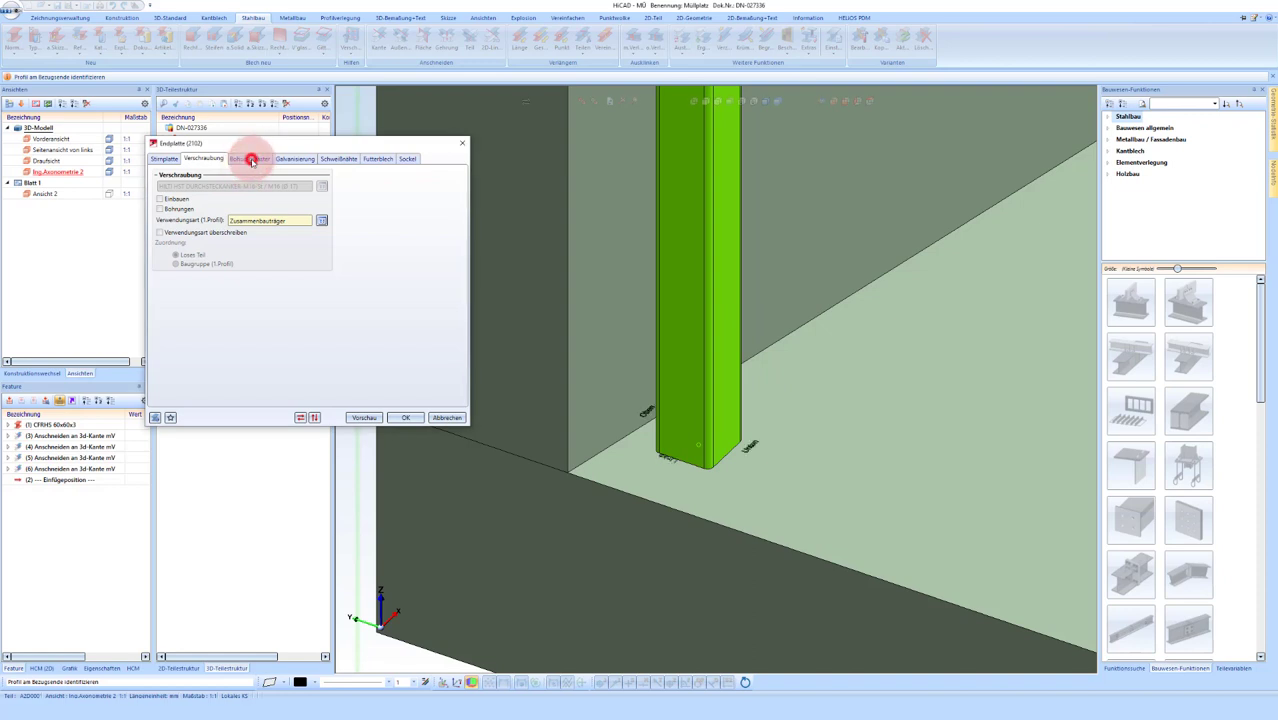
{"action": "left_click", "coordinate": [252, 161]}
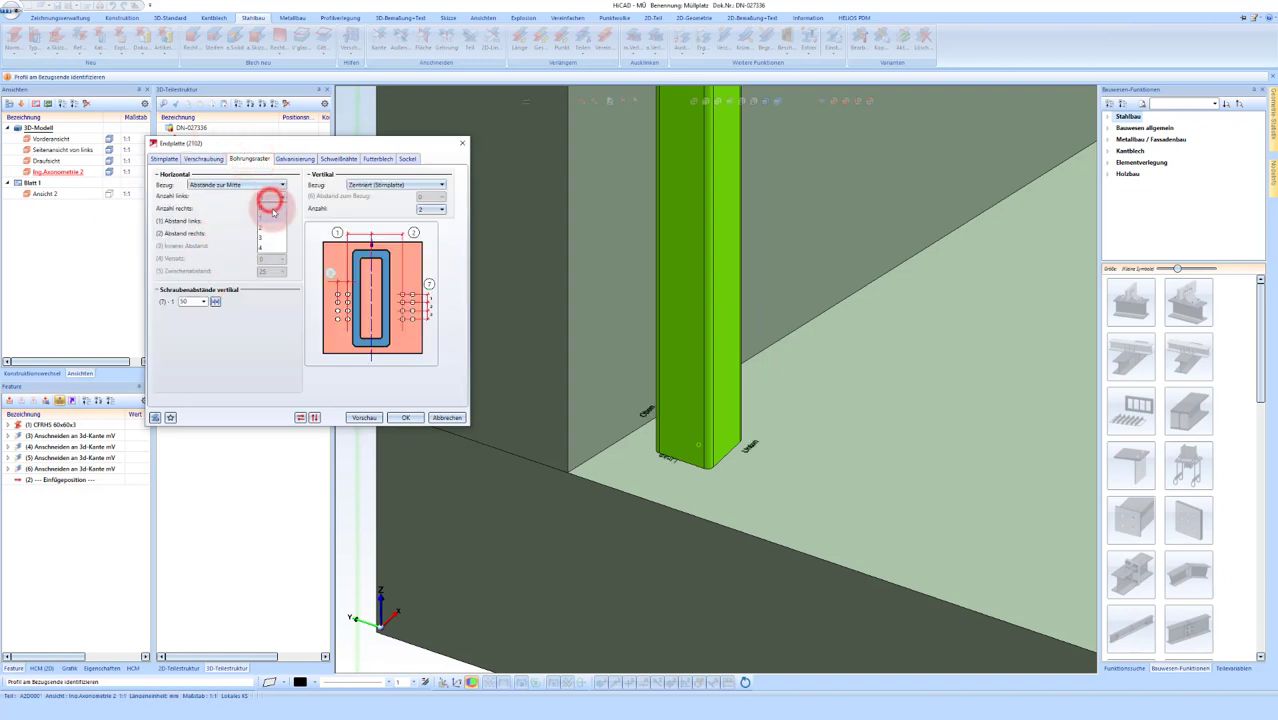
{"action": "left_click", "coordinate": [271, 216]}
{"action": "left_click", "coordinate": [262, 205]}
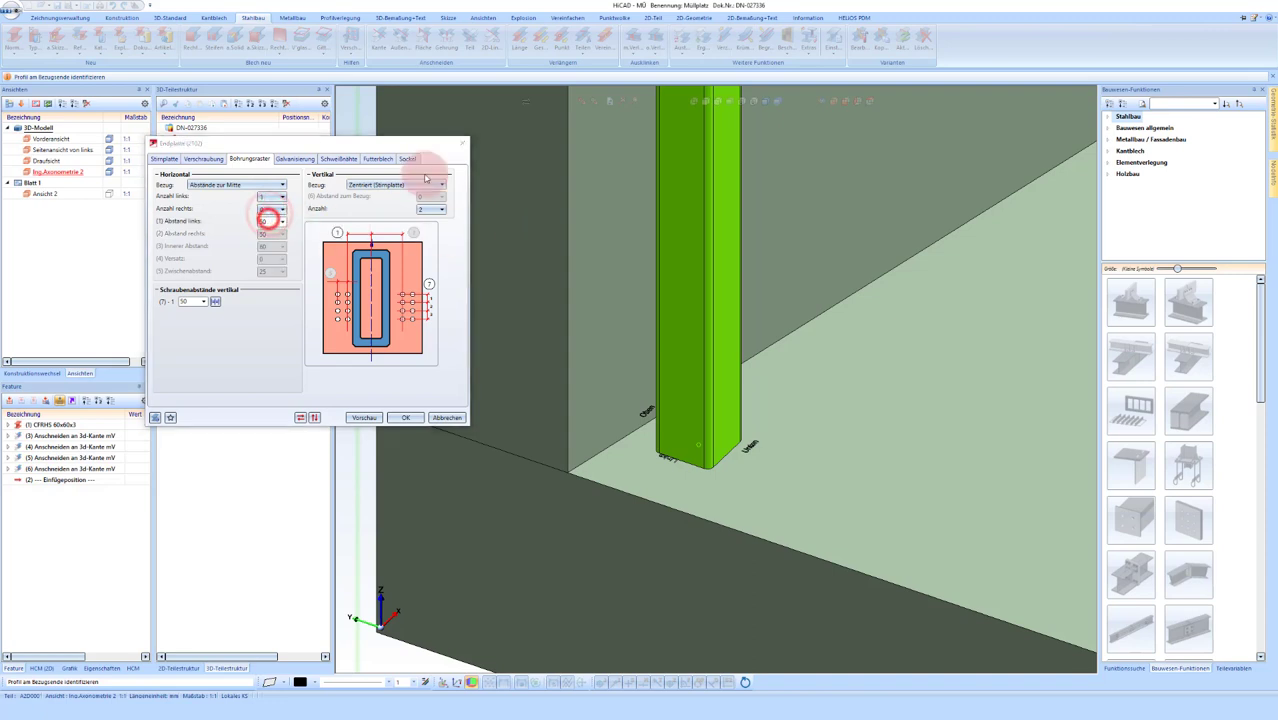
Step: Check the weld, filler plate and base tabs, then create the end plate at the post's foot
{"action": "left_click", "coordinate": [347, 161]}
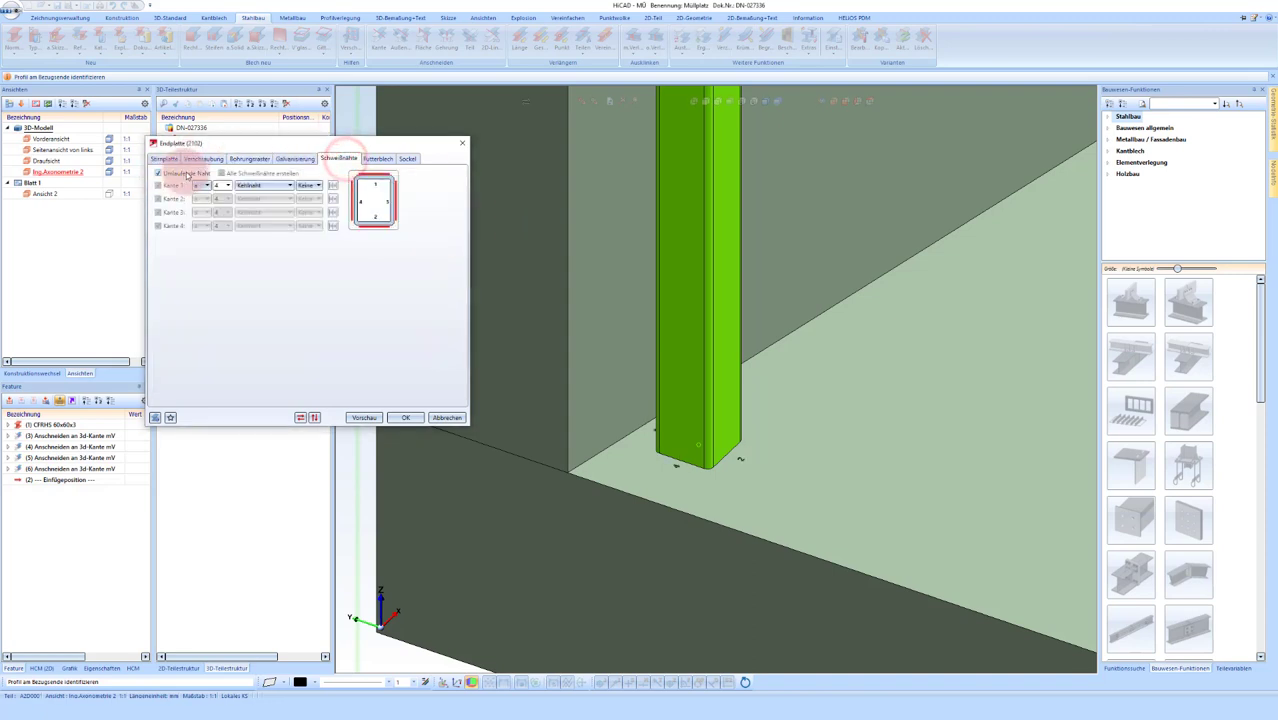
{"action": "left_click", "coordinate": [378, 161]}
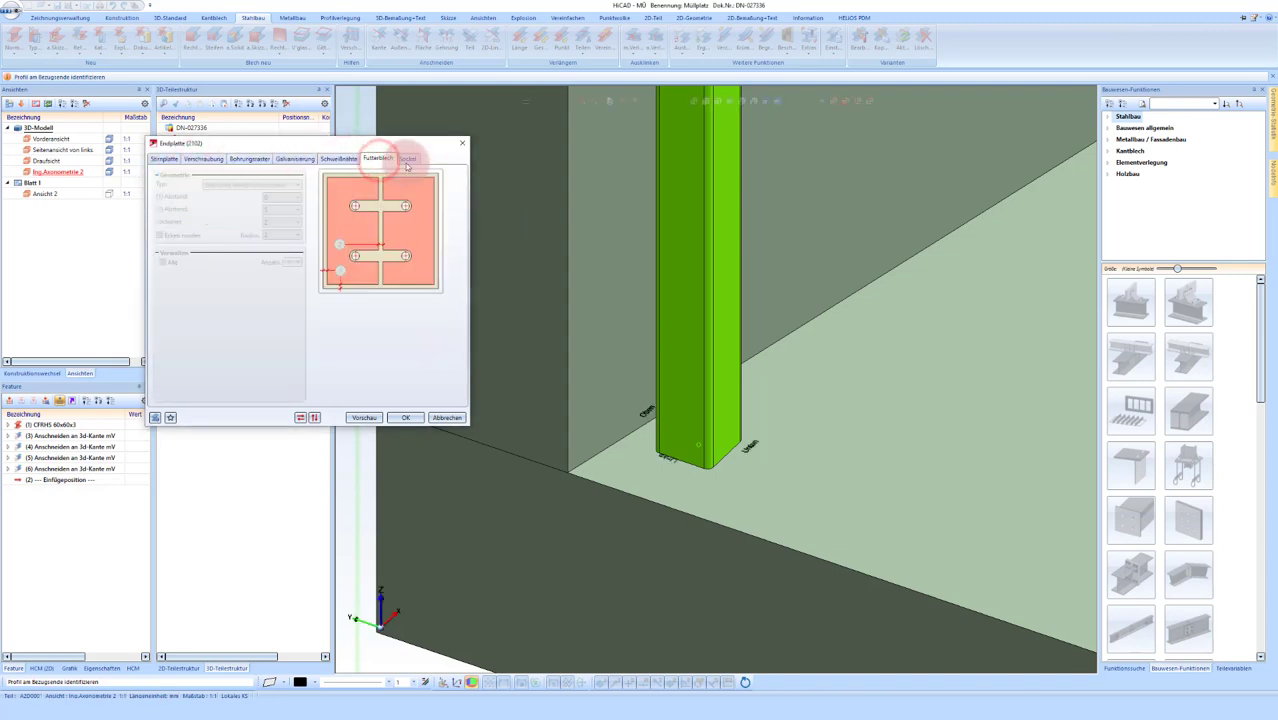
{"action": "left_click", "coordinate": [407, 161]}
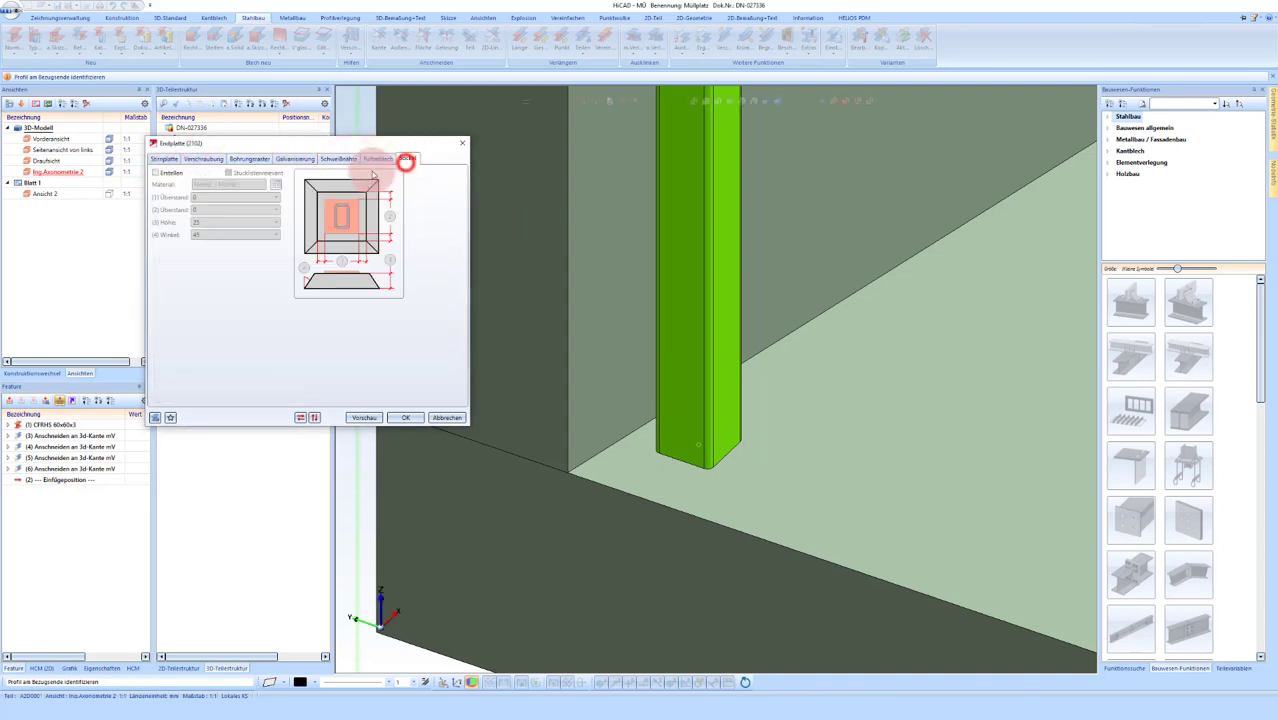
{"action": "left_click", "coordinate": [411, 416]}
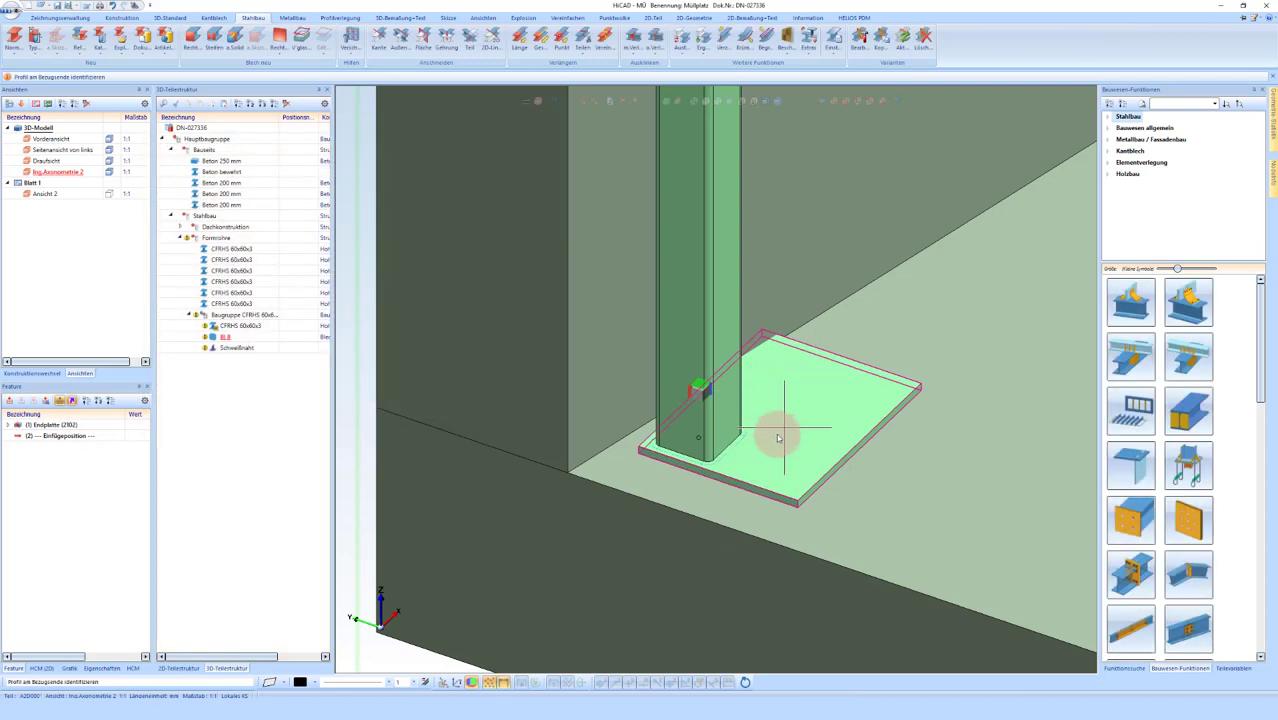
Step: Finish placement and reopen the (1) Endplatte feature's settings from the Feature panel
{"action": "key", "text": "Escape"}
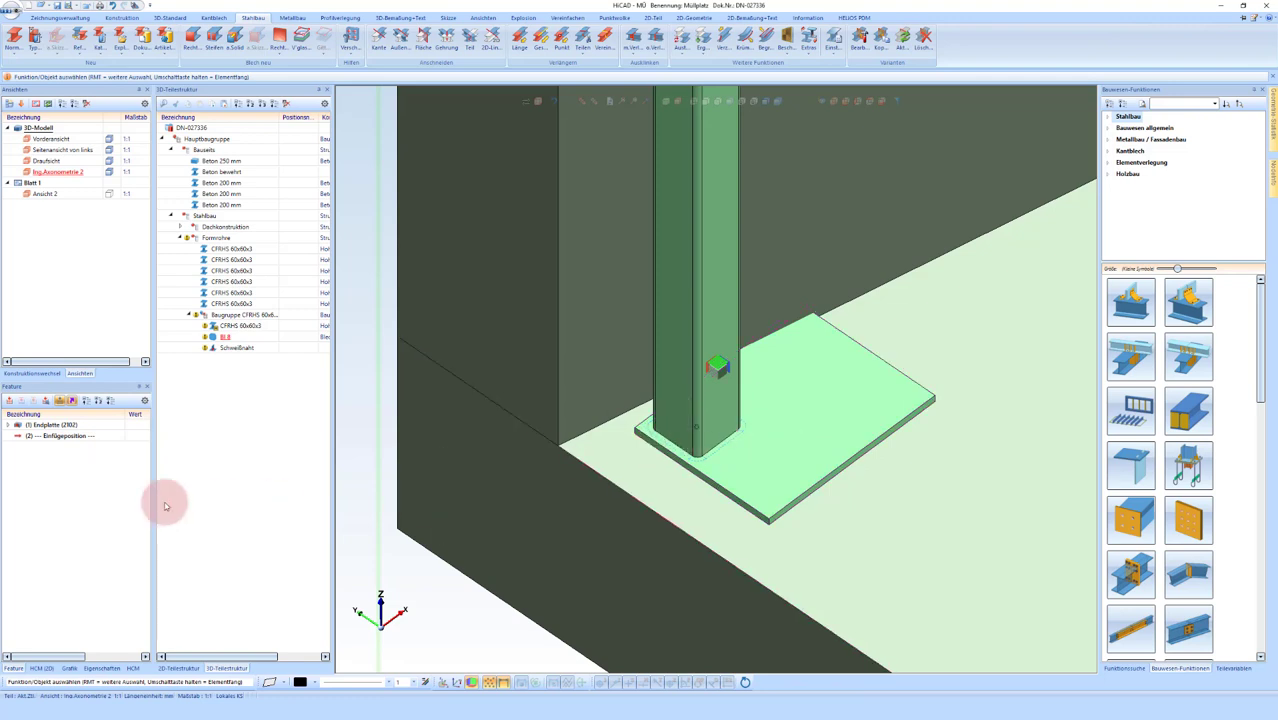
{"action": "left_click", "coordinate": [47, 428]}
{"action": "left_click", "coordinate": [47, 428]}
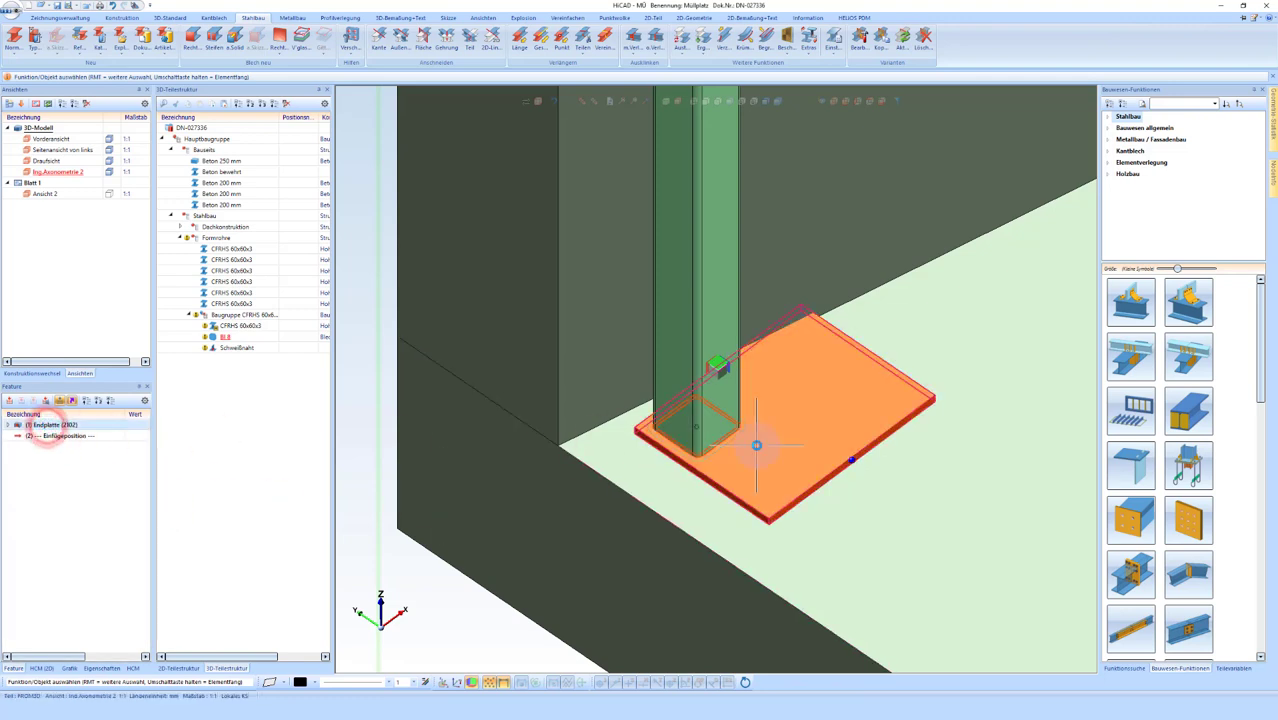
{"action": "left_click", "coordinate": [62, 426]}
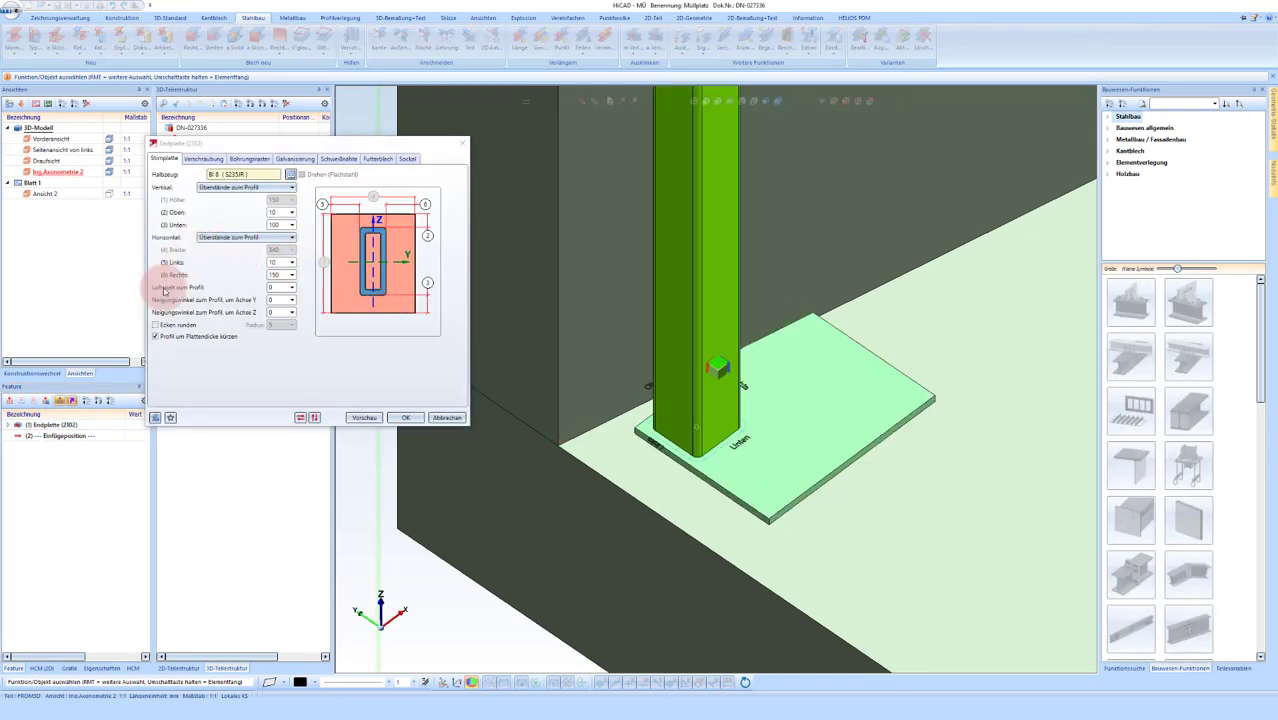
Step: Change the base plate overhangs to 50 mm at the bottom and 80 mm on the right
{"action": "left_click", "coordinate": [280, 273]}
{"action": "type", "text": "100"}
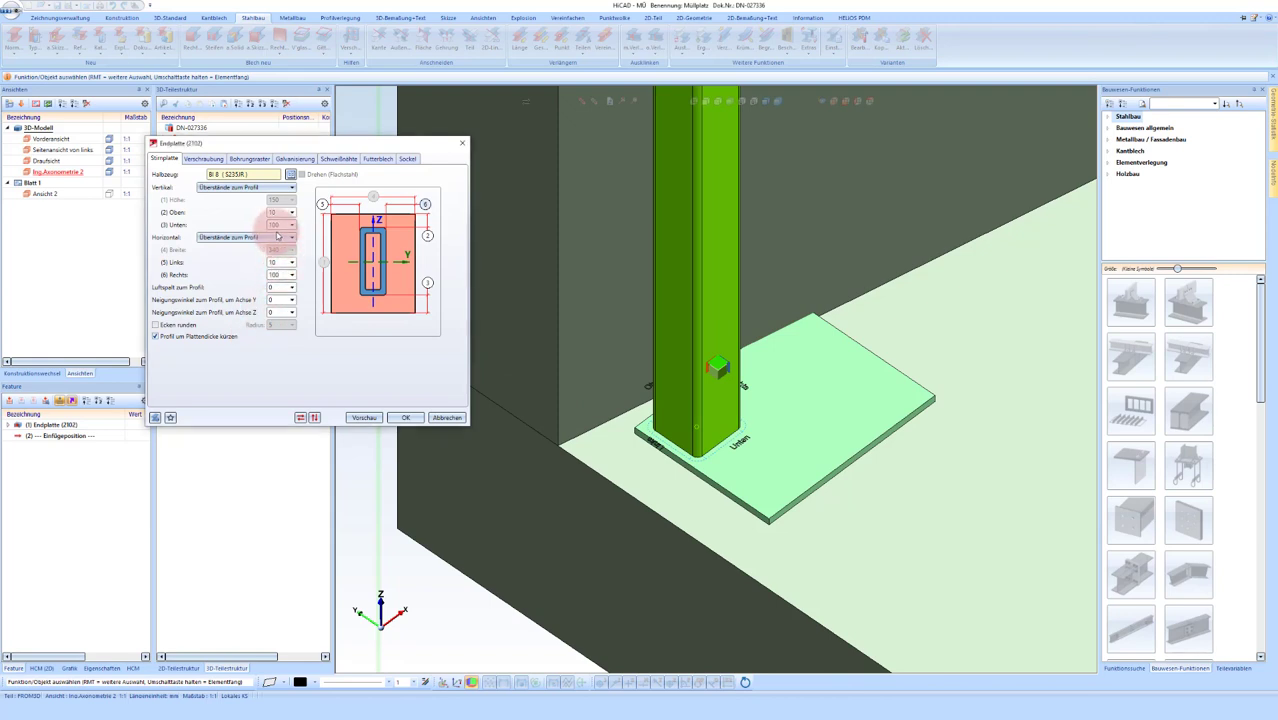
{"action": "left_click", "coordinate": [280, 275]}
{"action": "type", "text": "80"}
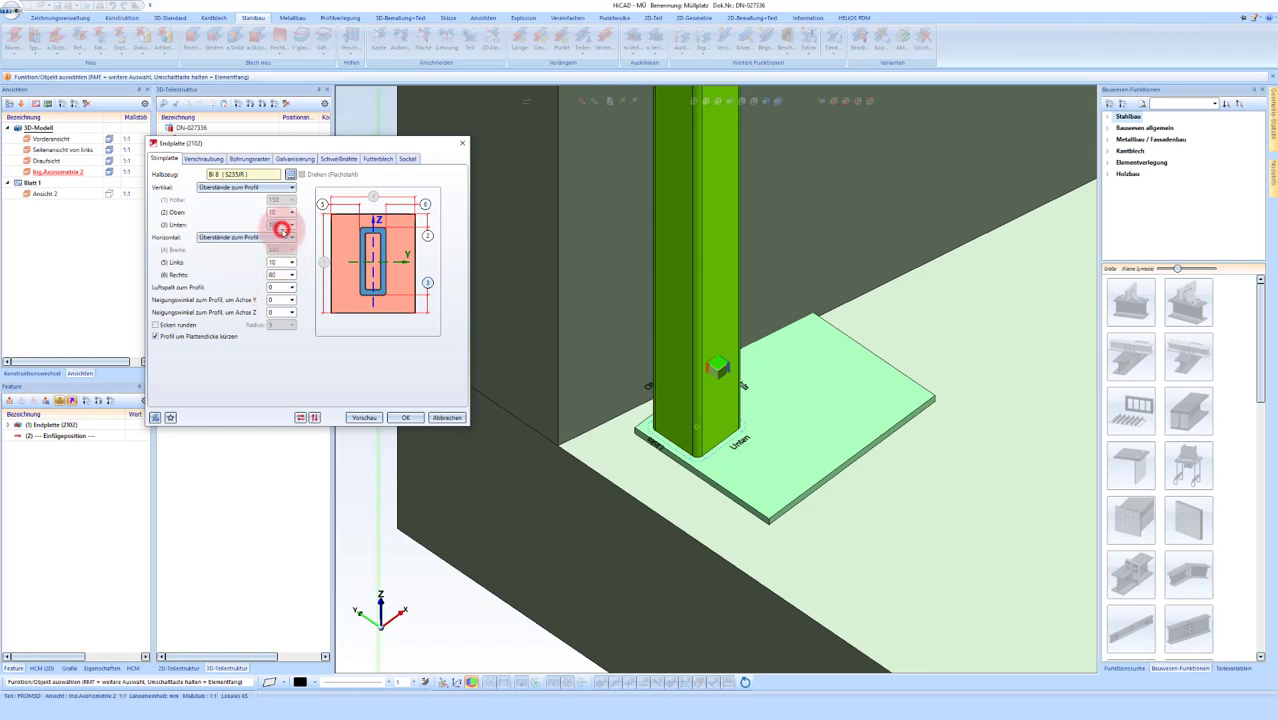
{"action": "type", "text": "50"}
{"action": "left_click", "coordinate": [389, 435]}
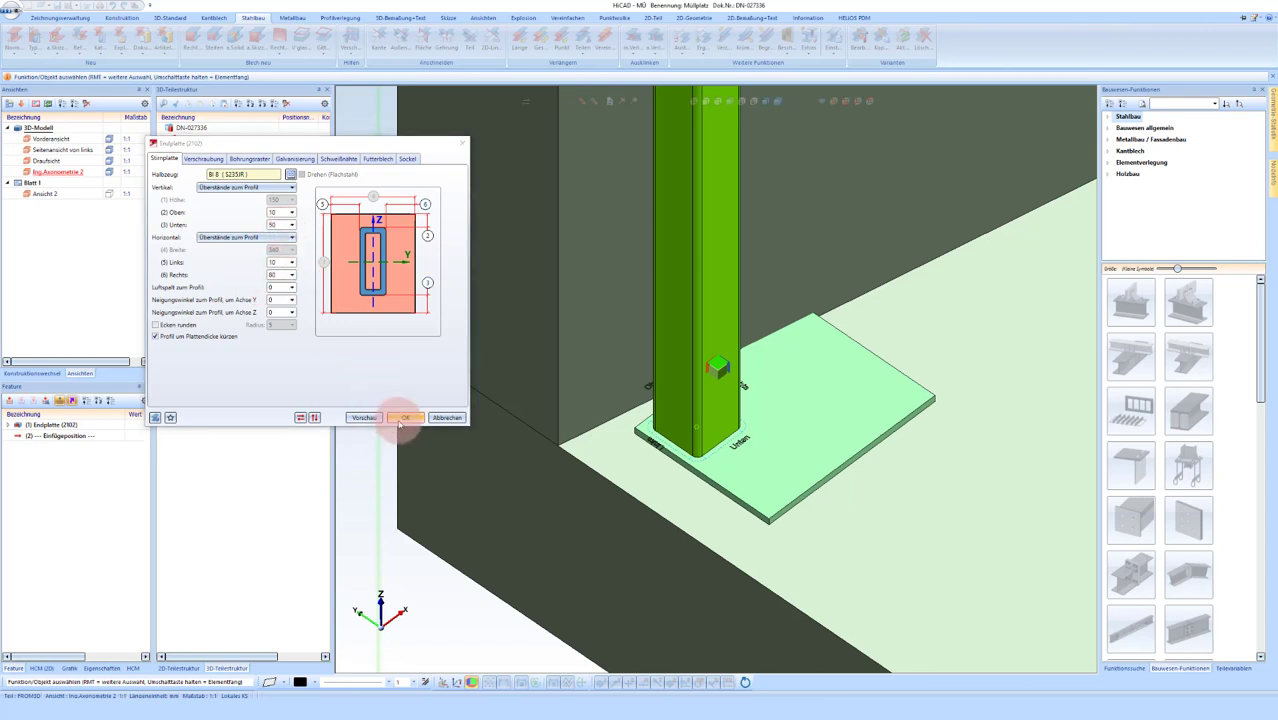
Step: Save these settings as the favourite 'Fussplatte' and apply the resized plate
{"action": "left_click", "coordinate": [171, 418]}
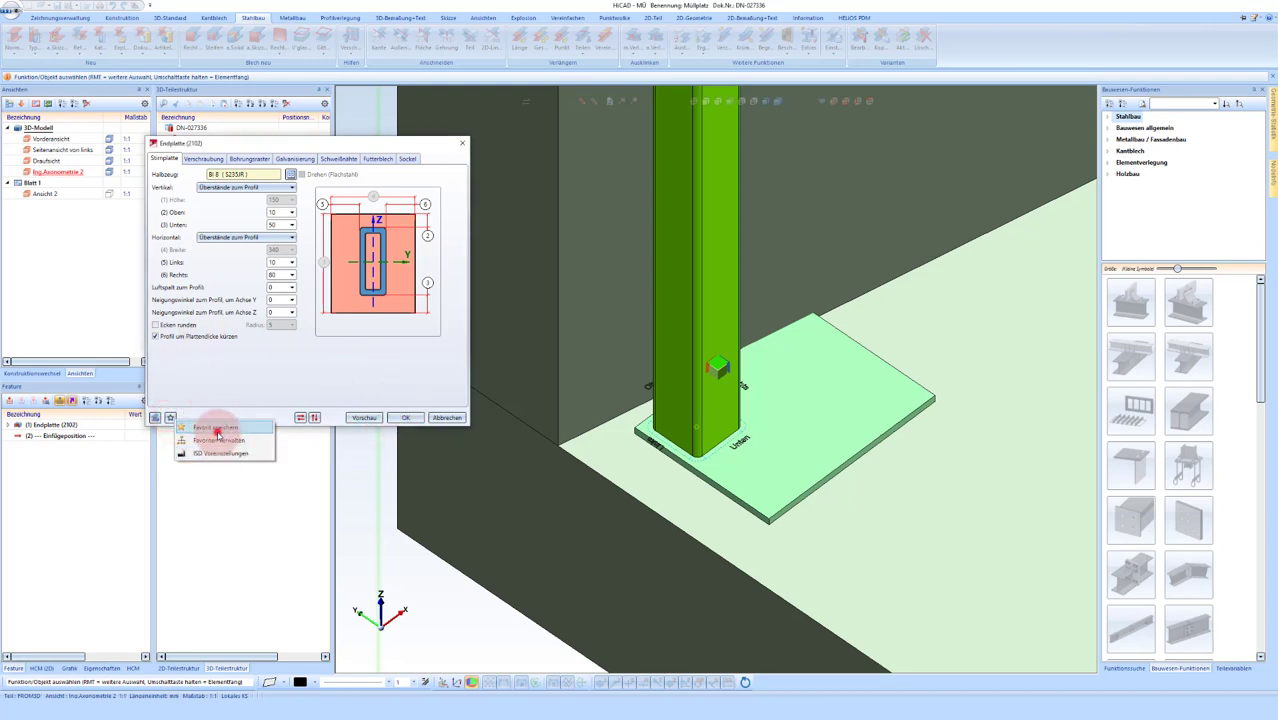
{"action": "left_click", "coordinate": [217, 428]}
{"action": "left_click", "coordinate": [218, 325]}
{"action": "type", "text": "Fussplatte"}
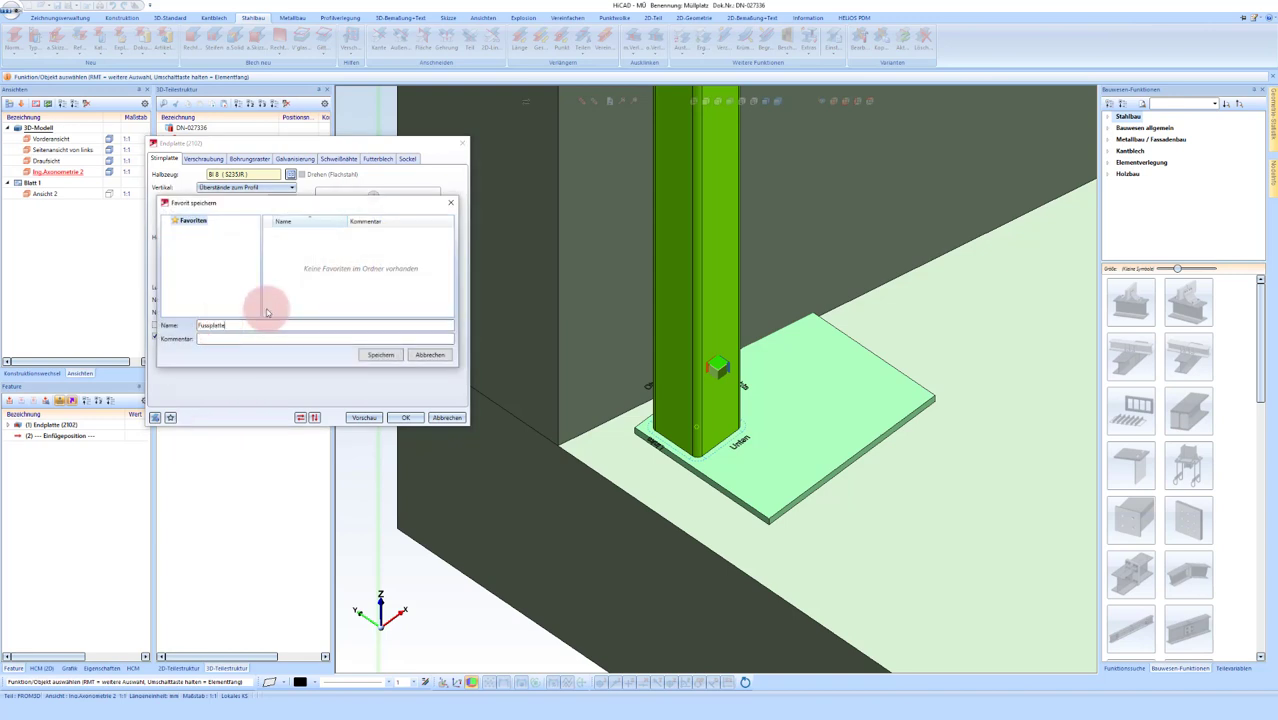
{"action": "left_click", "coordinate": [380, 354]}
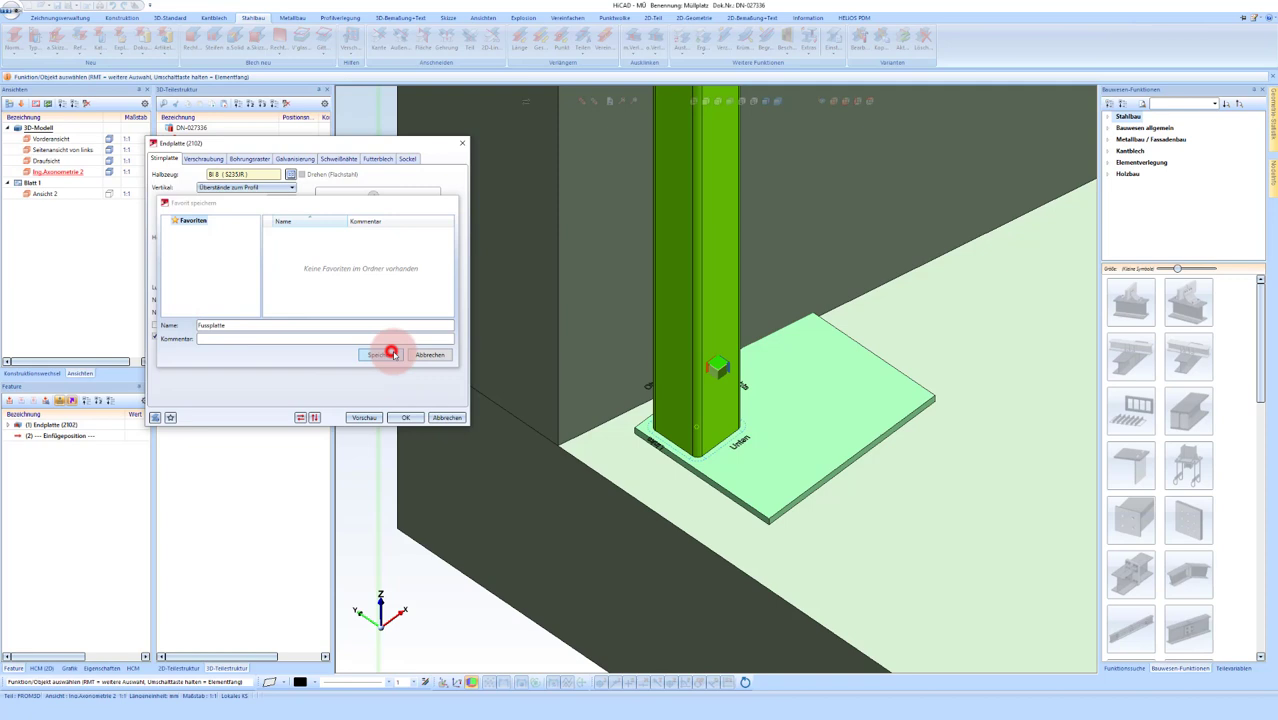
{"action": "left_click", "coordinate": [408, 419]}
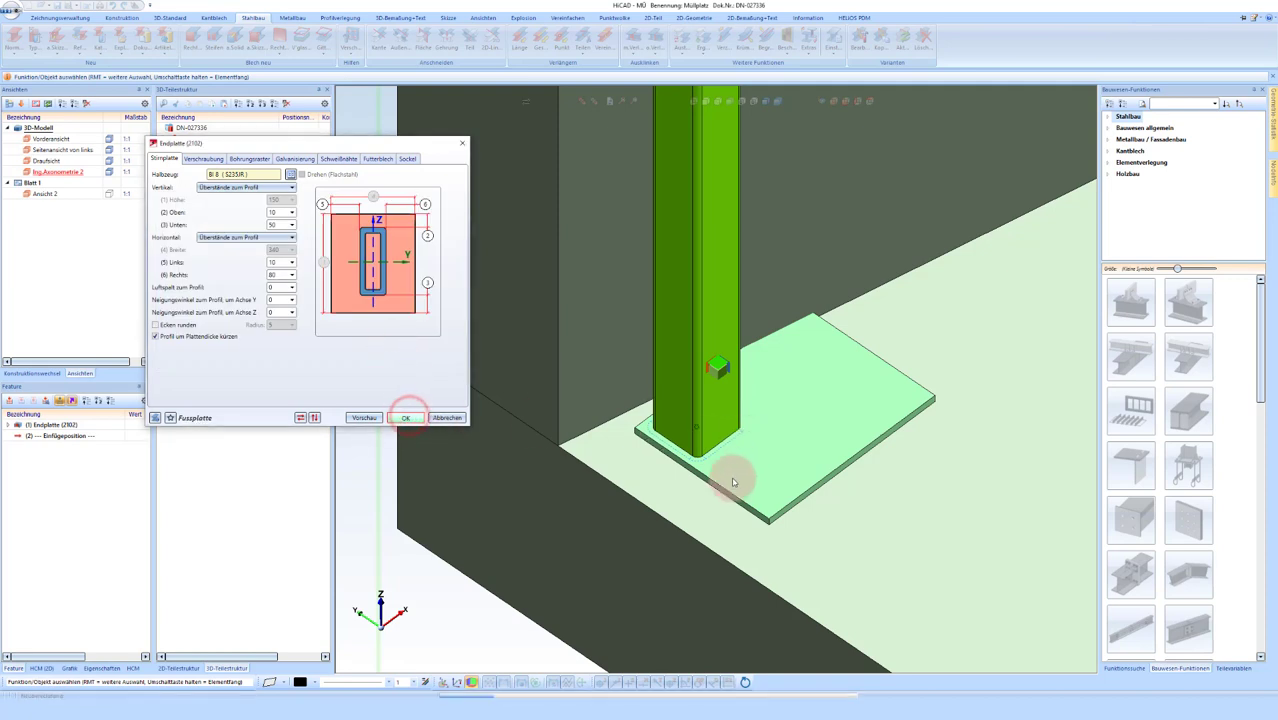
{"action": "left_click", "coordinate": [810, 404]}
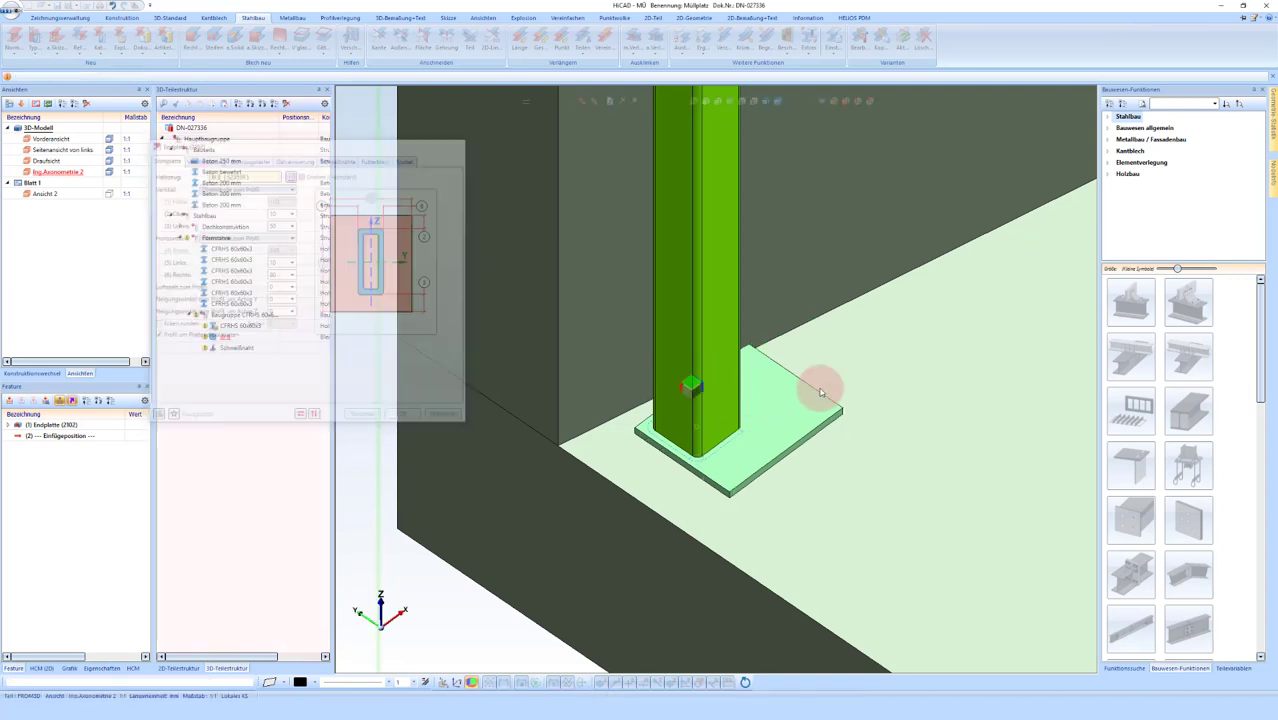
Step: Select the base plate, adjust the view around the column base, and end the previous command
{"action": "left_click", "coordinate": [758, 352]}
{"action": "mouse_move", "coordinate": [755, 355]}
{"action": "middle_mouse_down"}
{"action": "mouse_move", "coordinate": [721, 365]}
{"action": "mouse_move", "coordinate": [770, 336]}
{"action": "middle_mouse_up"}
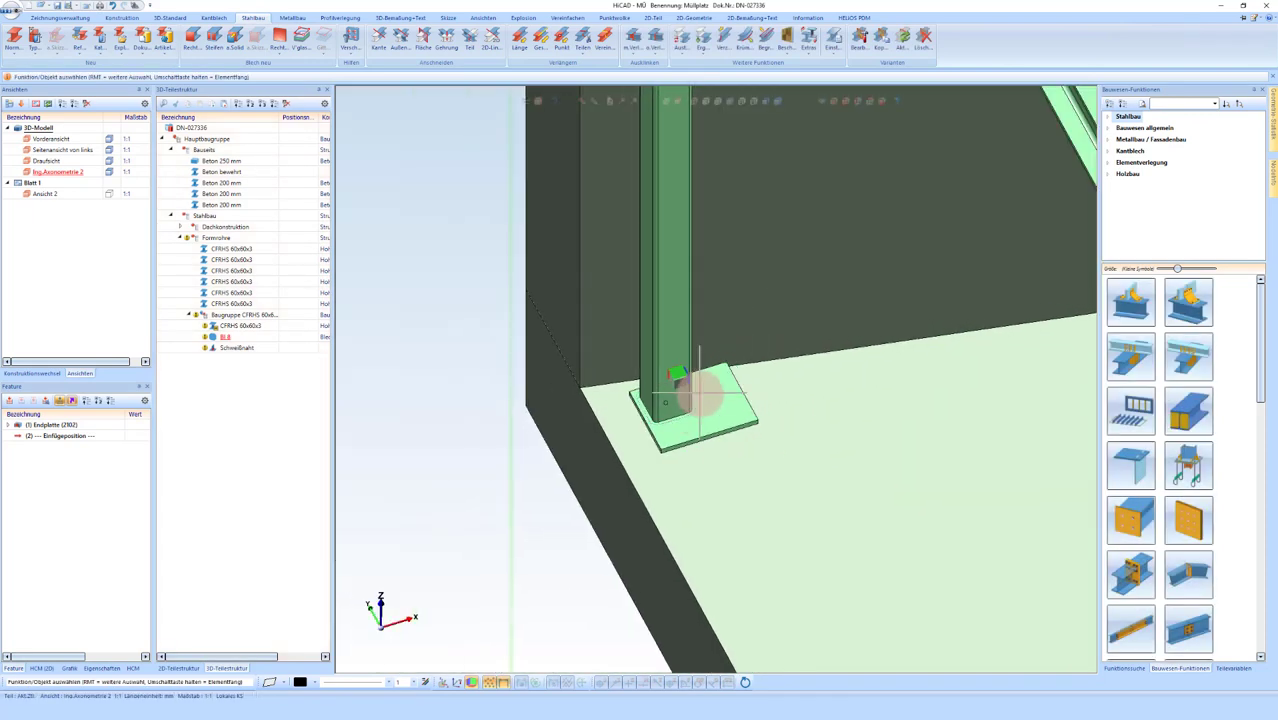
{"action": "scroll", "coordinate": [700, 380], "scroll_direction": "down", "scroll_amount": 3}
{"action": "left_click", "coordinate": [761, 402]}
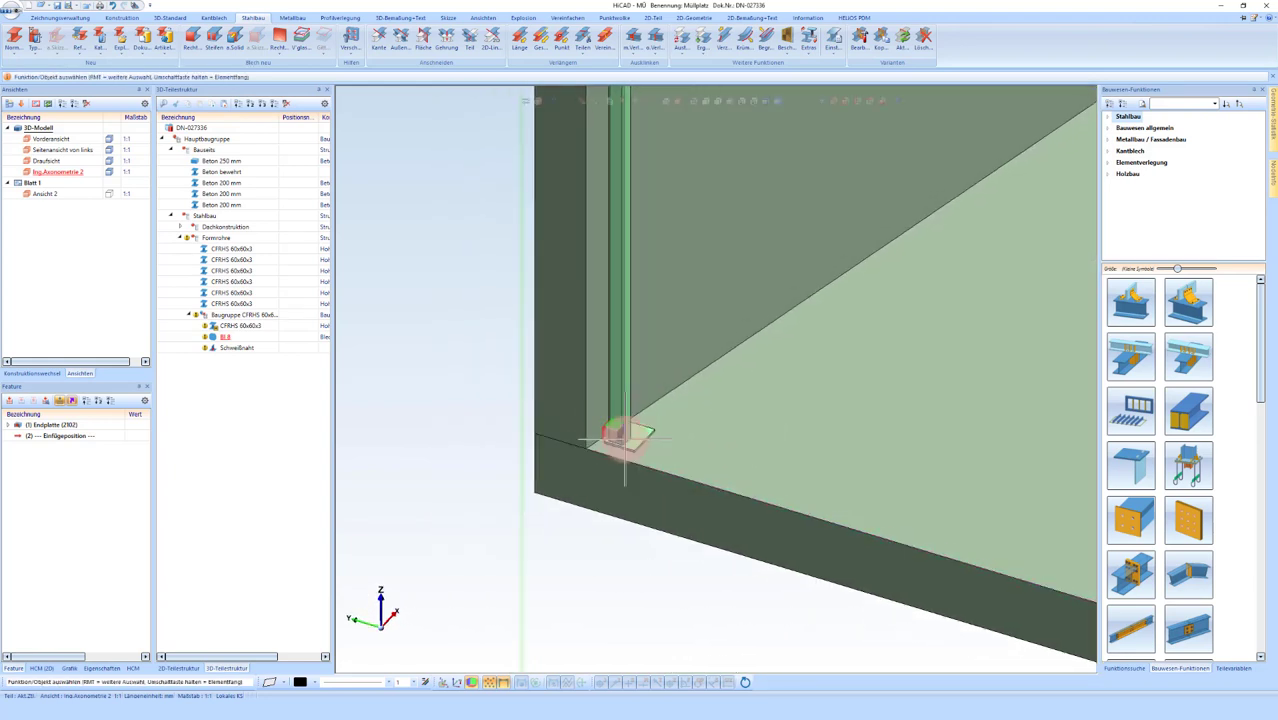
{"action": "scroll", "coordinate": [610, 440], "scroll_direction": "down", "scroll_amount": 3}
{"action": "right_click", "coordinate": [600, 446]}
{"action": "scroll", "coordinate": [600, 446], "scroll_direction": "up", "scroll_amount": 3}
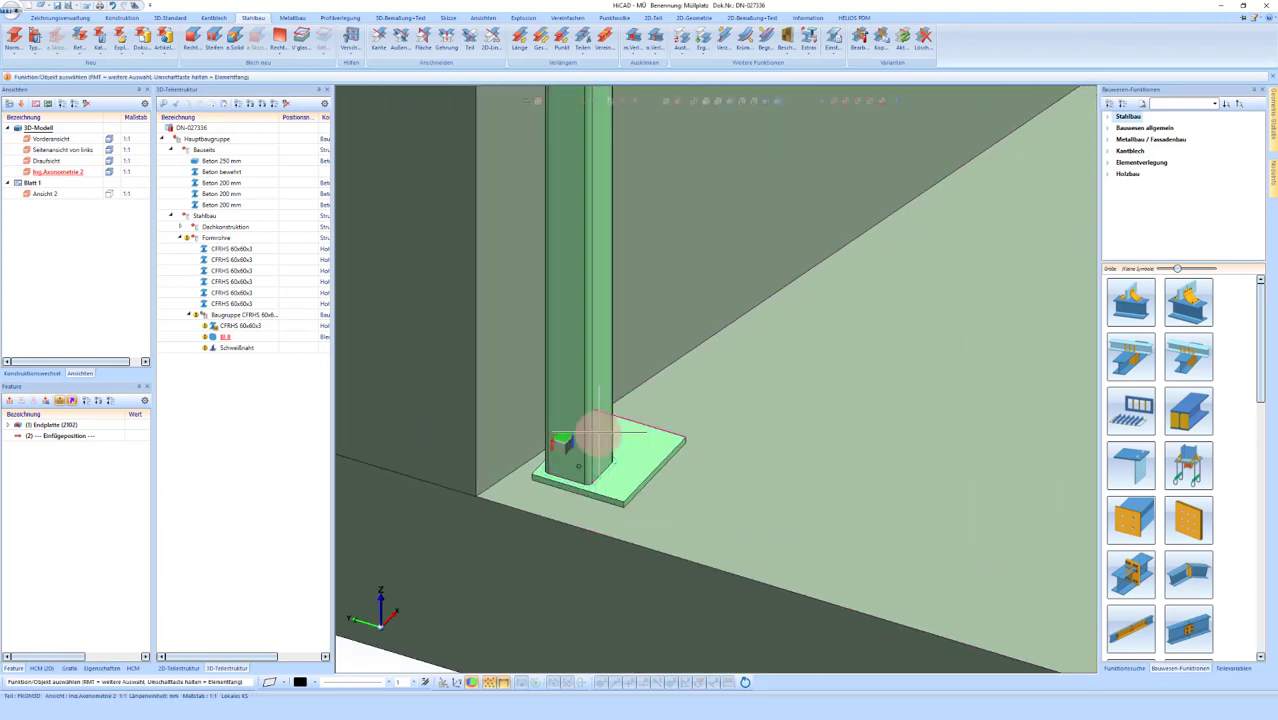
{"action": "left_click", "coordinate": [980, 432]}
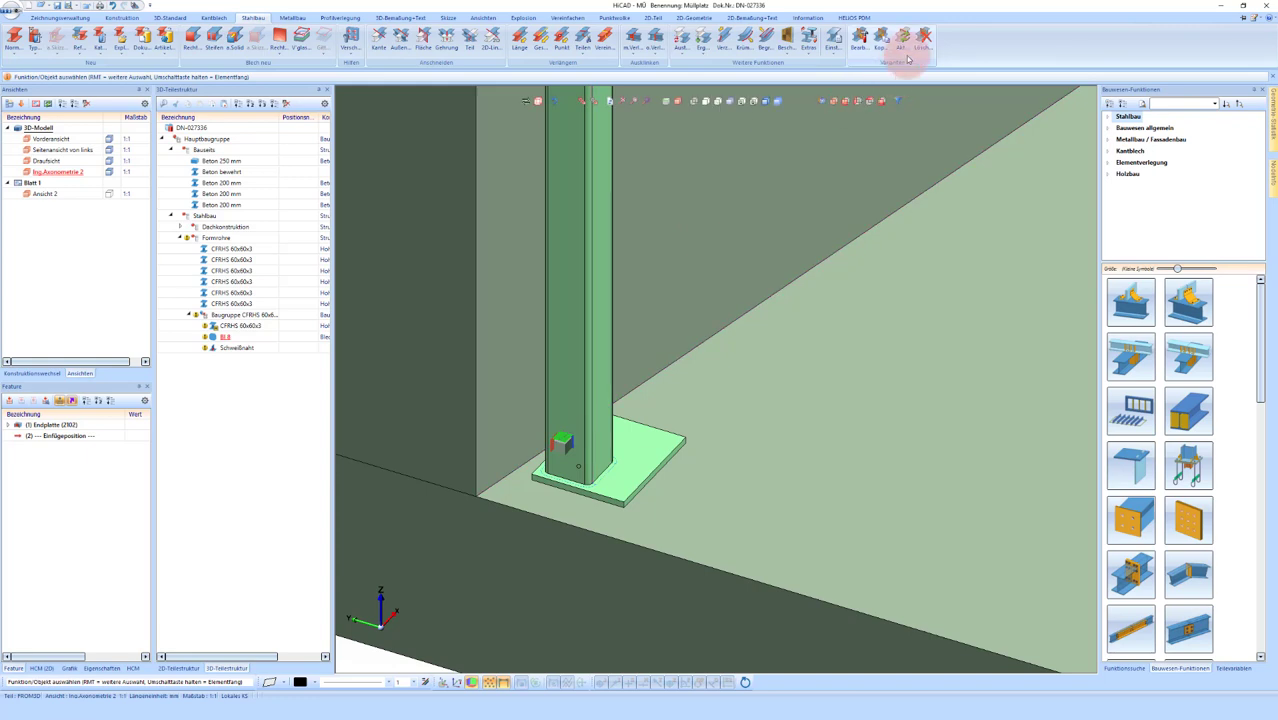
Step: Copy the base-plate connection onto the second post along the wall with Varianten > Kopieren
{"action": "left_click", "coordinate": [880, 38]}
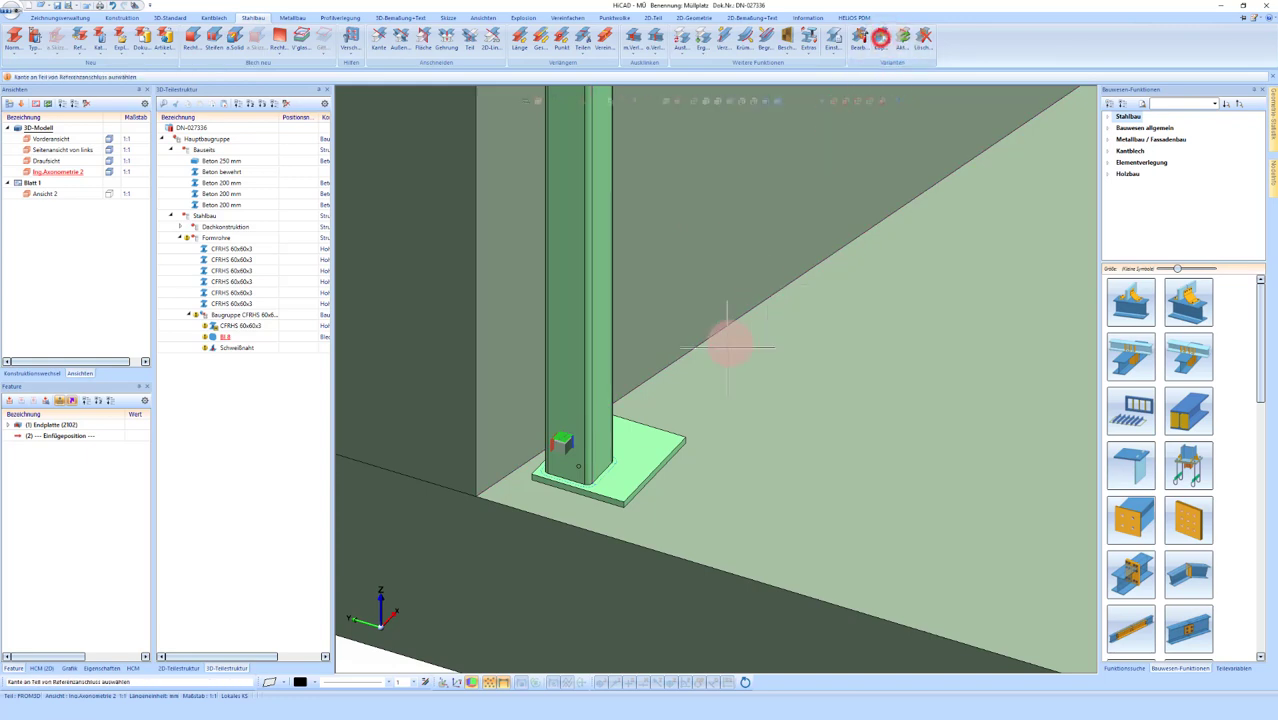
{"action": "left_click", "coordinate": [651, 465]}
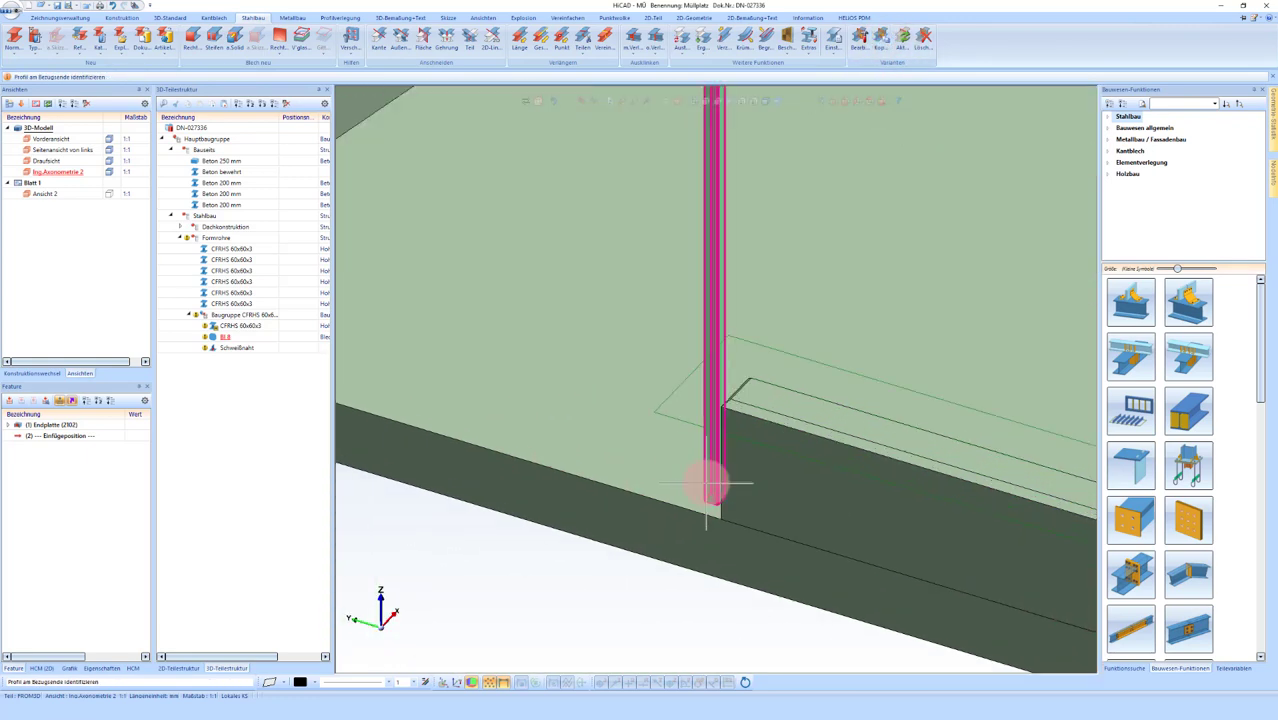
{"action": "left_click", "coordinate": [712, 485]}
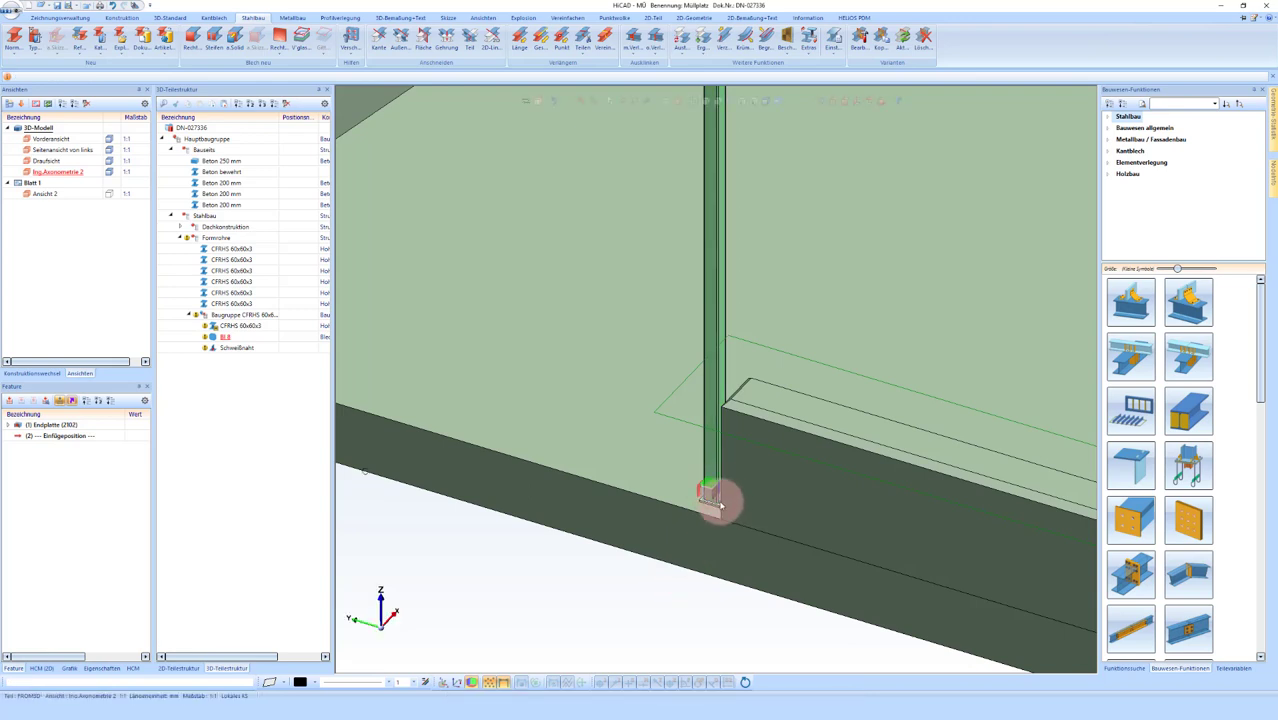
{"action": "left_click", "coordinate": [713, 506]}
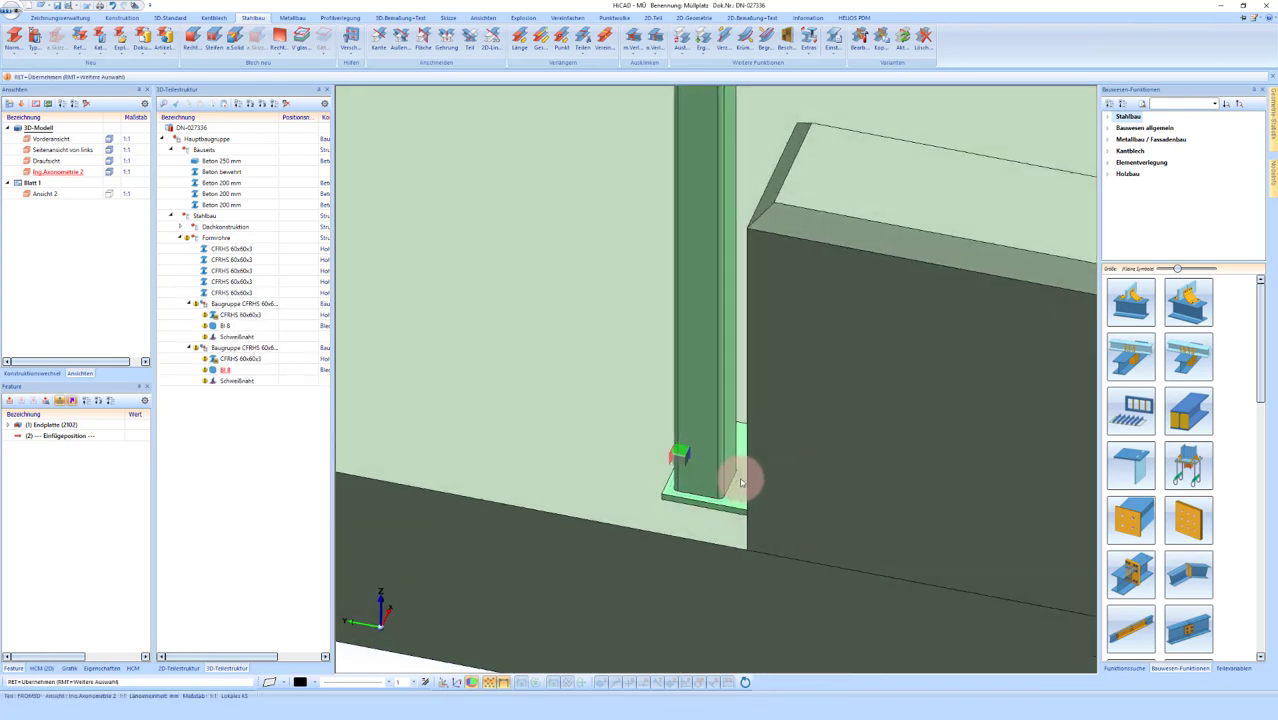
{"action": "scroll", "coordinate": [730, 470], "scroll_direction": "up", "scroll_amount": 5}
{"action": "left_click", "coordinate": [737, 457]}
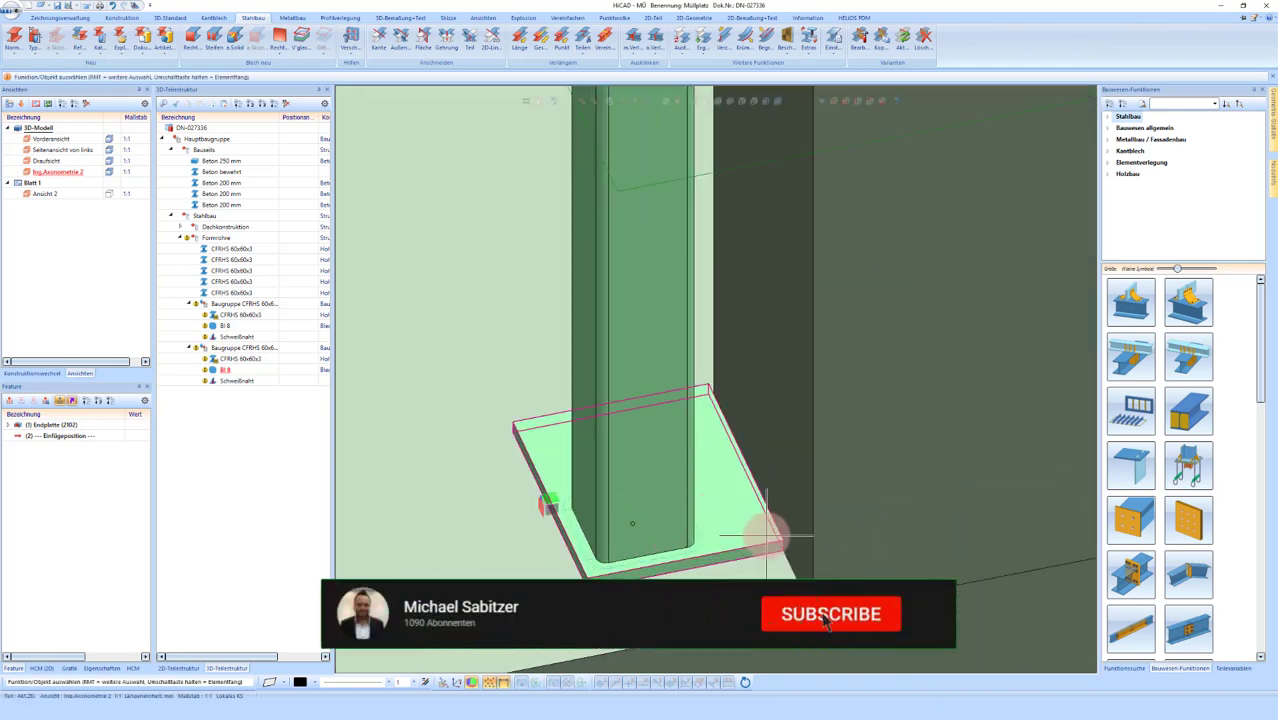
Step: Reopen the copied Endplatte and flip its vertical overhangs to 50 top and 10 bottom
{"action": "left_click", "coordinate": [57, 427]}
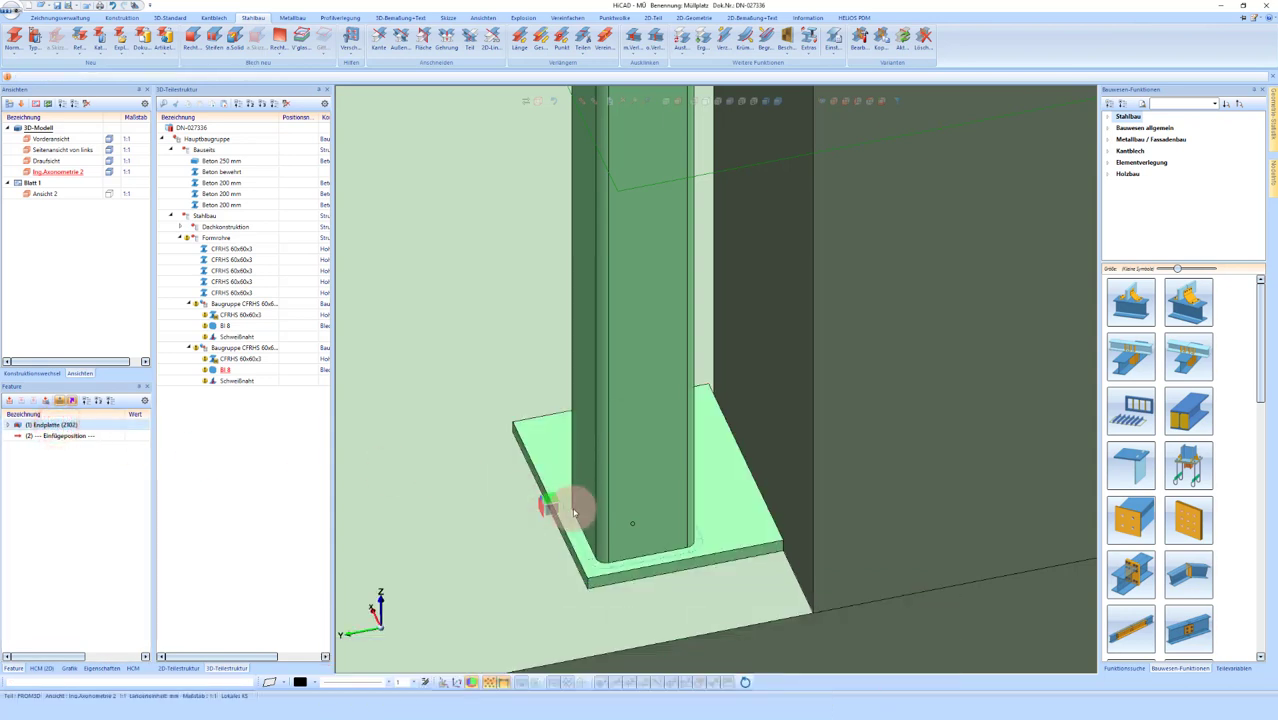
{"action": "double_click", "coordinate": [60, 432]}
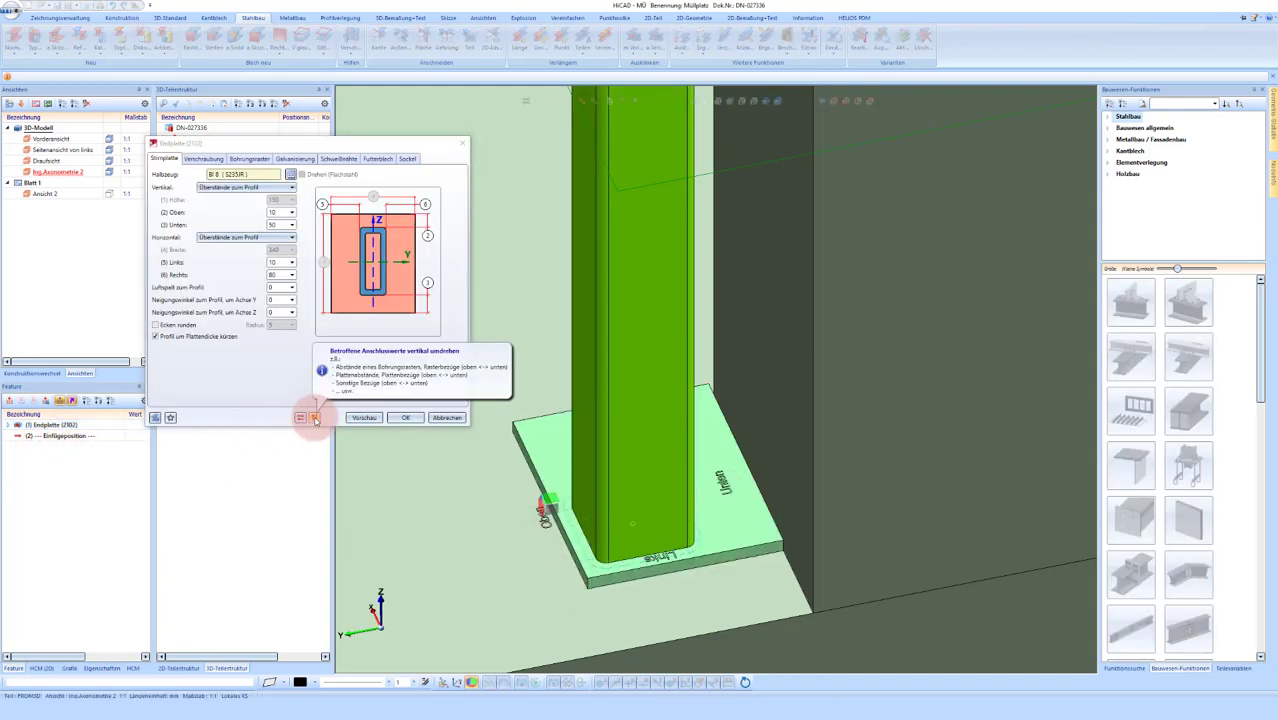
{"action": "left_click", "coordinate": [314, 418]}
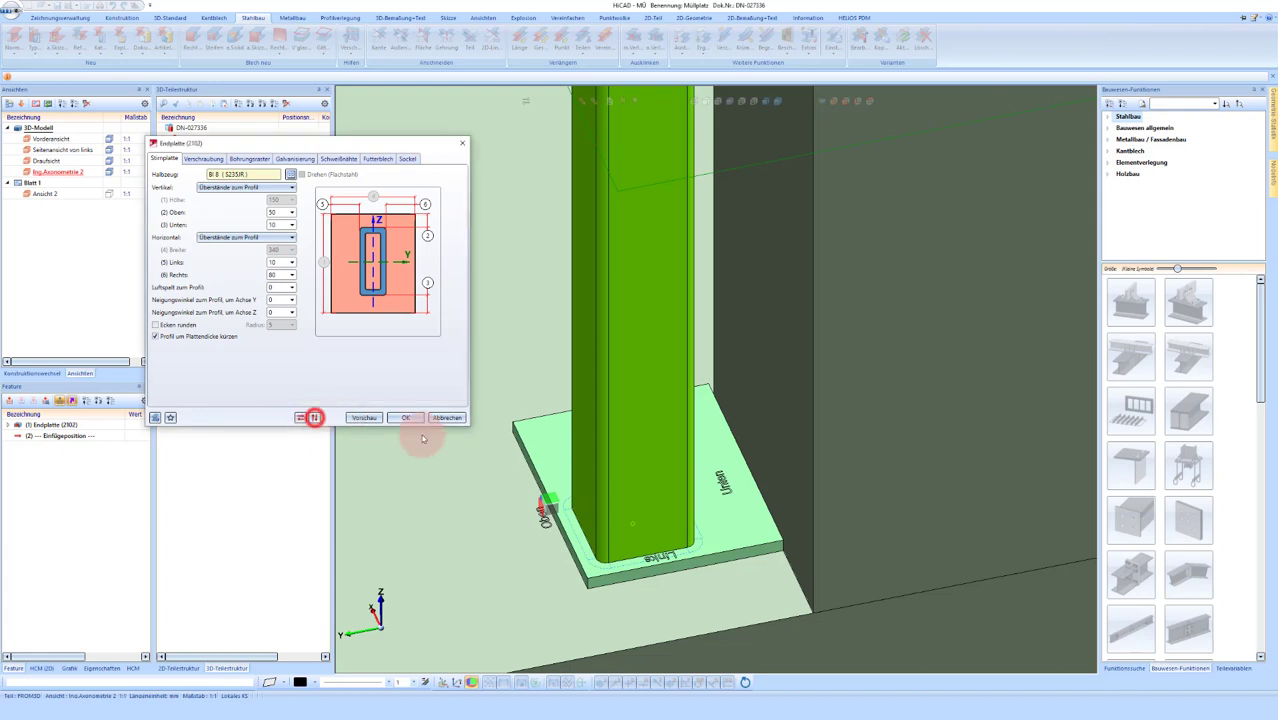
{"action": "left_click", "coordinate": [406, 418]}
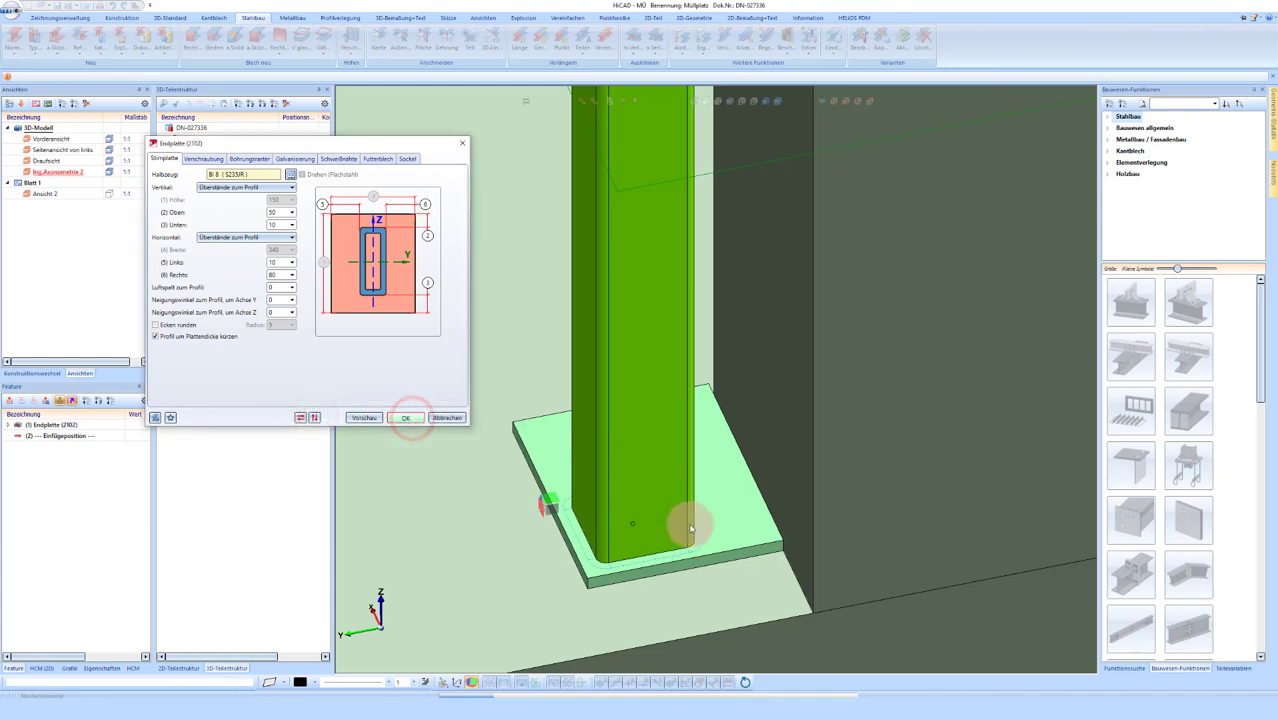
{"action": "left_click", "coordinate": [619, 578]}
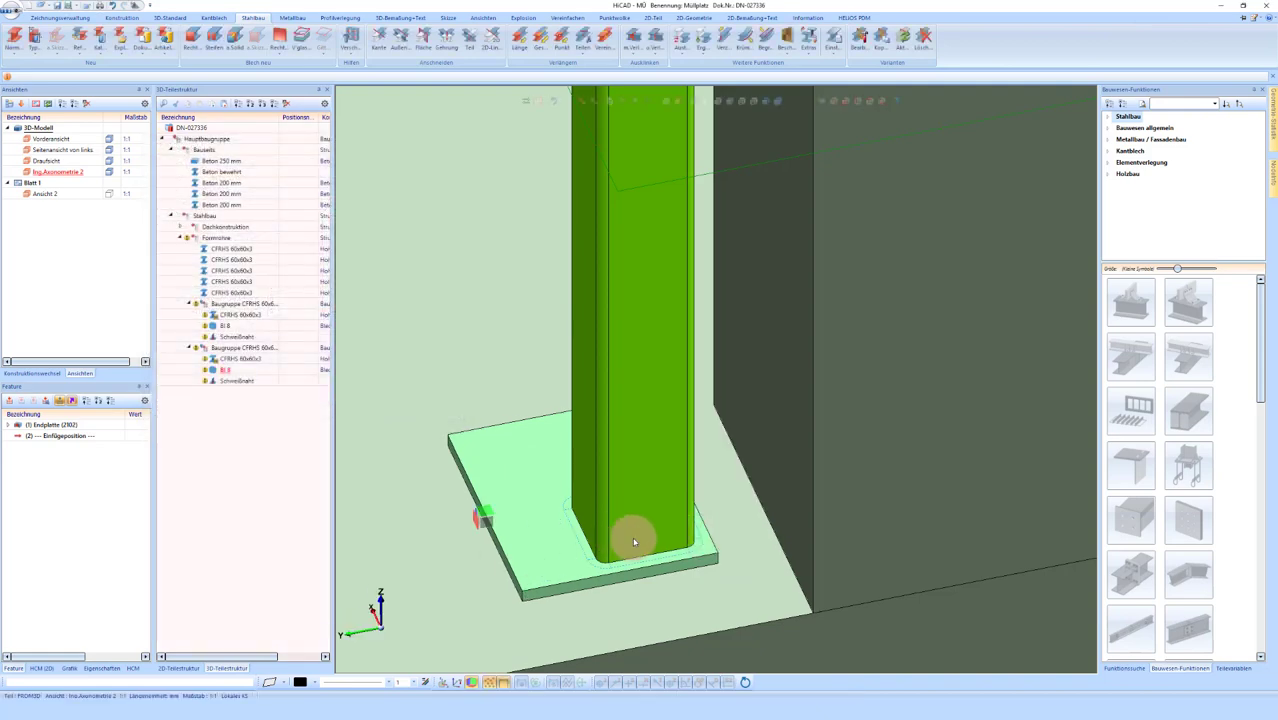
{"action": "scroll", "coordinate": [627, 538], "scroll_direction": "down", "scroll_amount": 5}
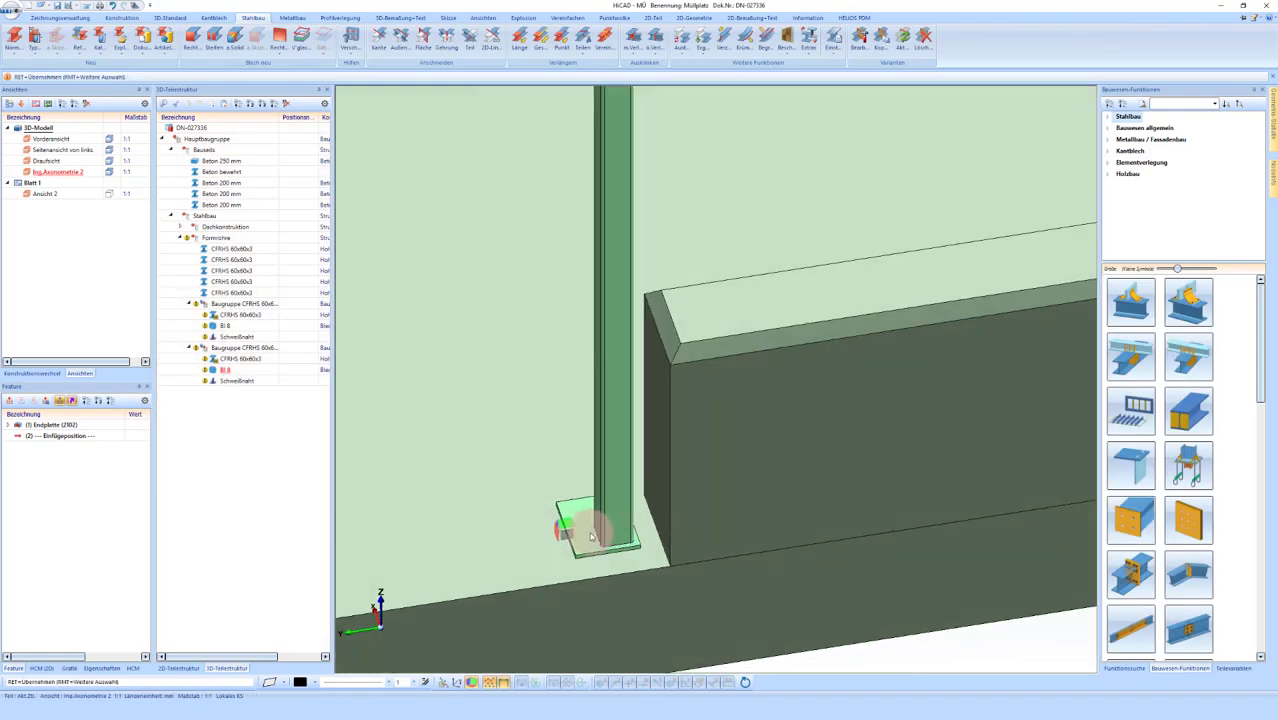
Step: Start Varianten > Kopieren again and pick an edge of the reference base-plate connection
{"action": "left_click", "coordinate": [561, 535]}
{"action": "scroll", "coordinate": [545, 533], "scroll_direction": "down", "scroll_amount": 2}
{"action": "scroll", "coordinate": [531, 531], "scroll_direction": "down", "scroll_amount": 2}
{"action": "scroll", "coordinate": [500, 512], "scroll_direction": "down", "scroll_amount": 2}
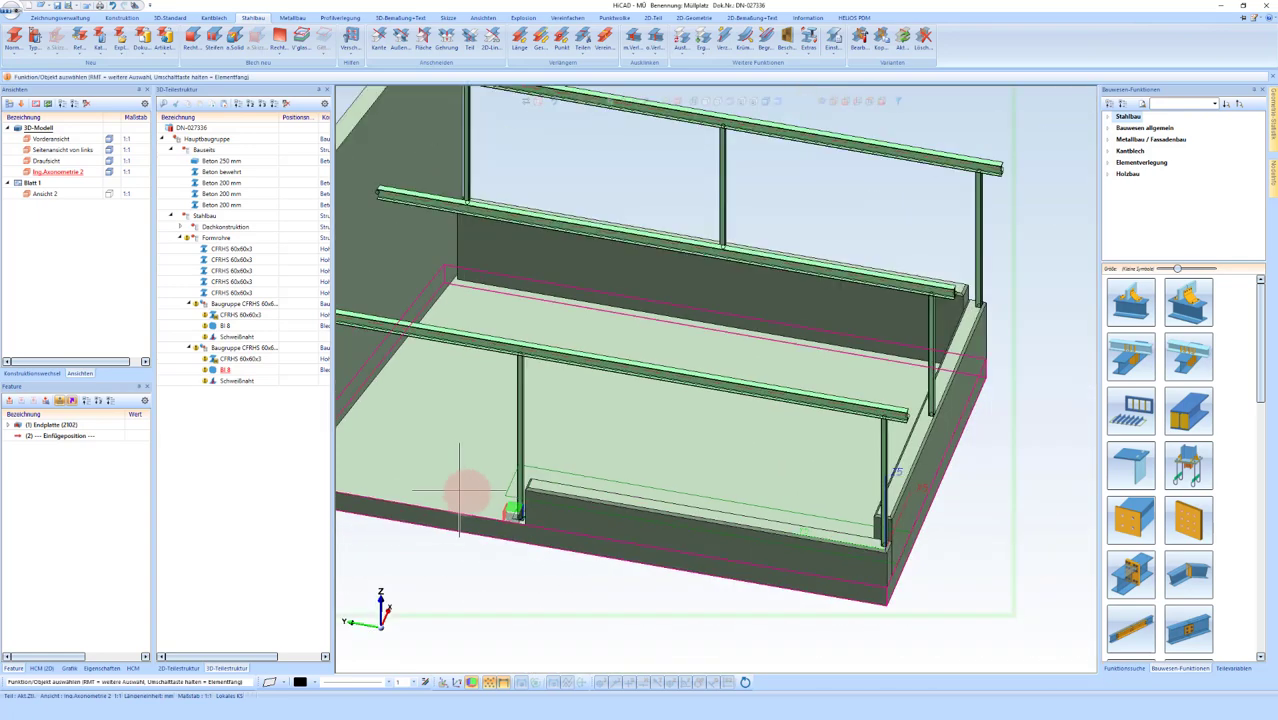
{"action": "scroll", "coordinate": [512, 510], "scroll_direction": "up", "scroll_amount": 3}
{"action": "scroll", "coordinate": [502, 513], "scroll_direction": "up", "scroll_amount": 2}
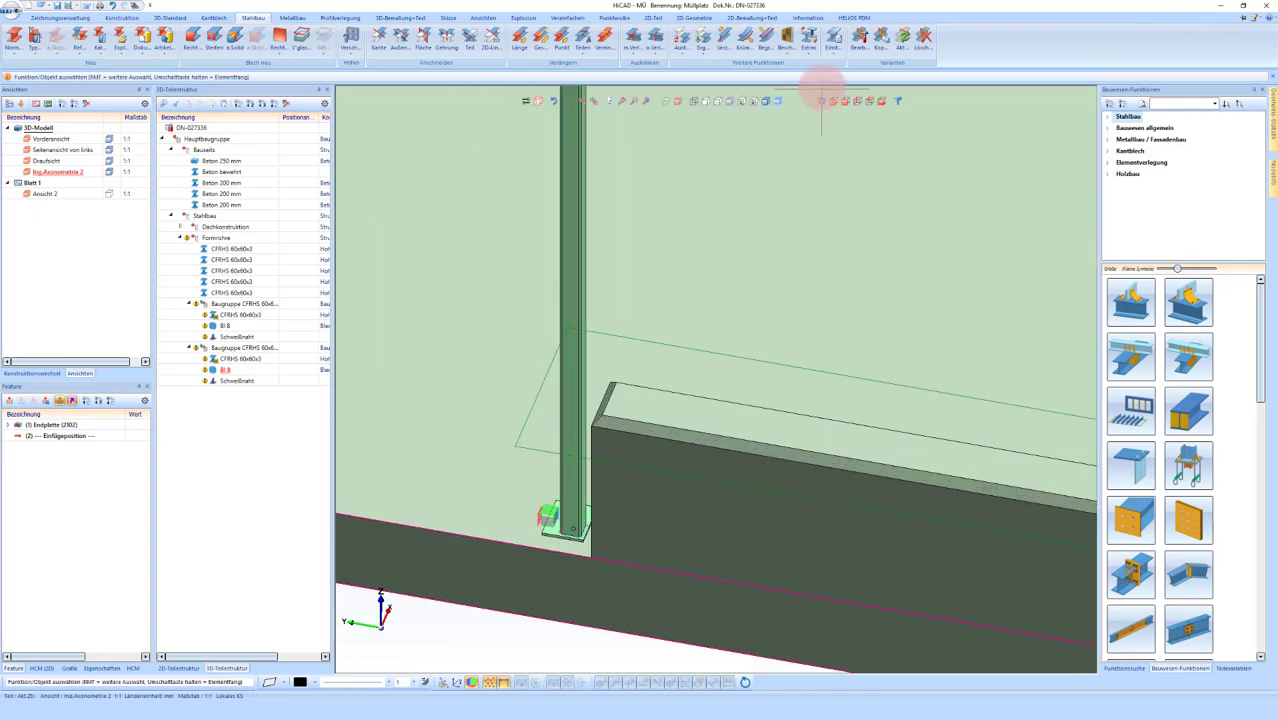
{"action": "left_click", "coordinate": [880, 42]}
{"action": "scroll", "coordinate": [541, 541], "scroll_direction": "up", "scroll_amount": 2}
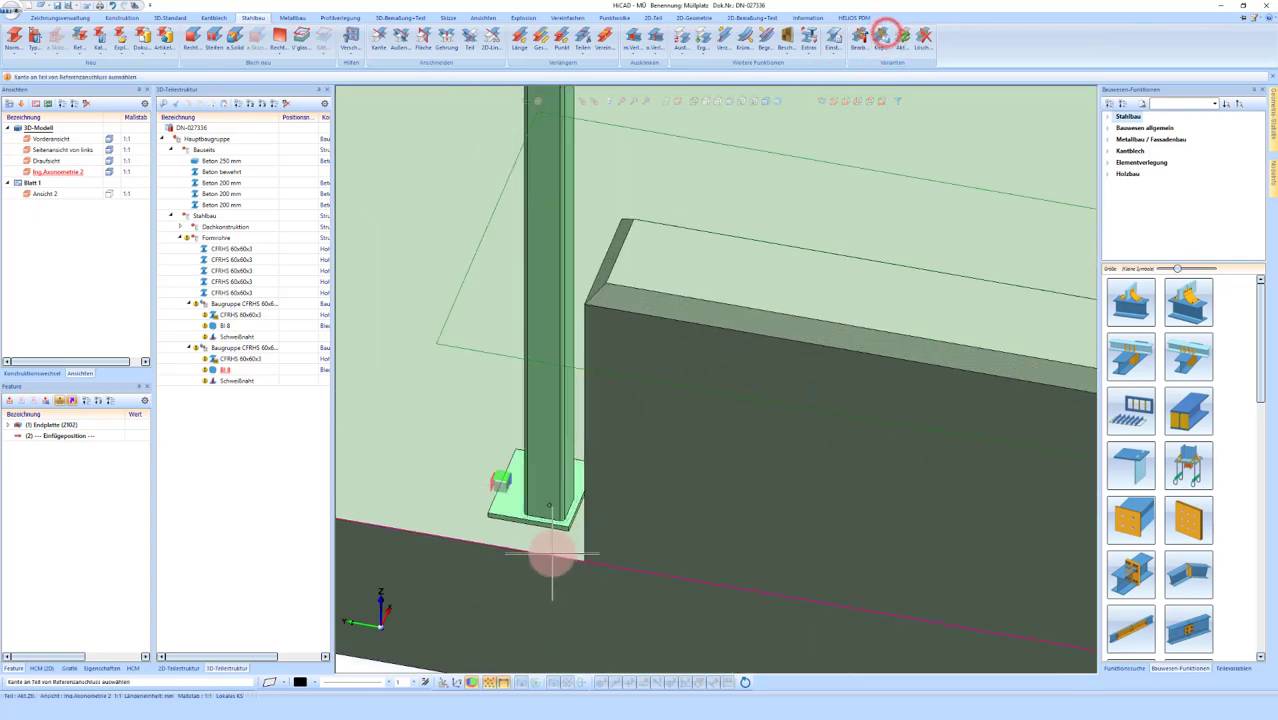
{"action": "left_click", "coordinate": [506, 518]}
Step: Place the copy on the opposite corner post and select its new end plate feature
{"action": "scroll", "coordinate": [506, 518], "scroll_direction": "down", "scroll_amount": 1}
{"action": "scroll", "coordinate": [507, 517], "scroll_direction": "down", "scroll_amount": 3}
{"action": "scroll", "coordinate": [941, 466], "scroll_direction": "up", "scroll_amount": 2}
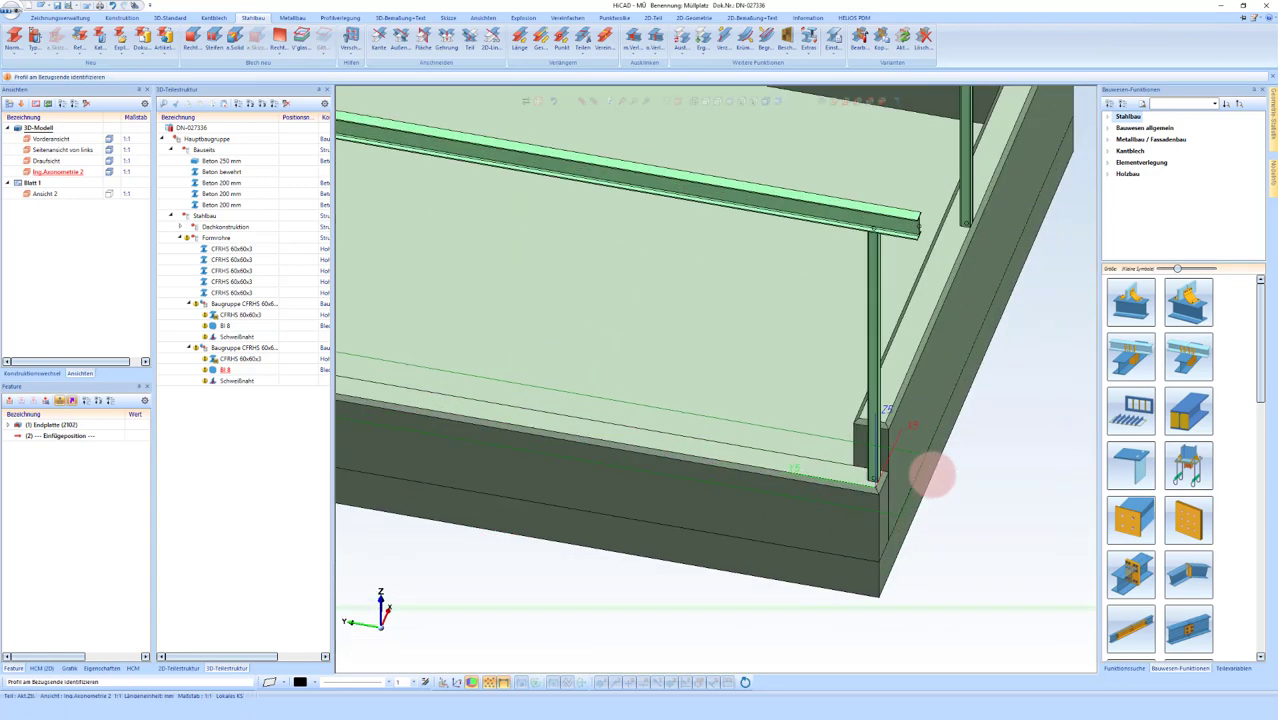
{"action": "scroll", "coordinate": [757, 472], "scroll_direction": "up", "scroll_amount": 2}
{"action": "left_click", "coordinate": [721, 458]}
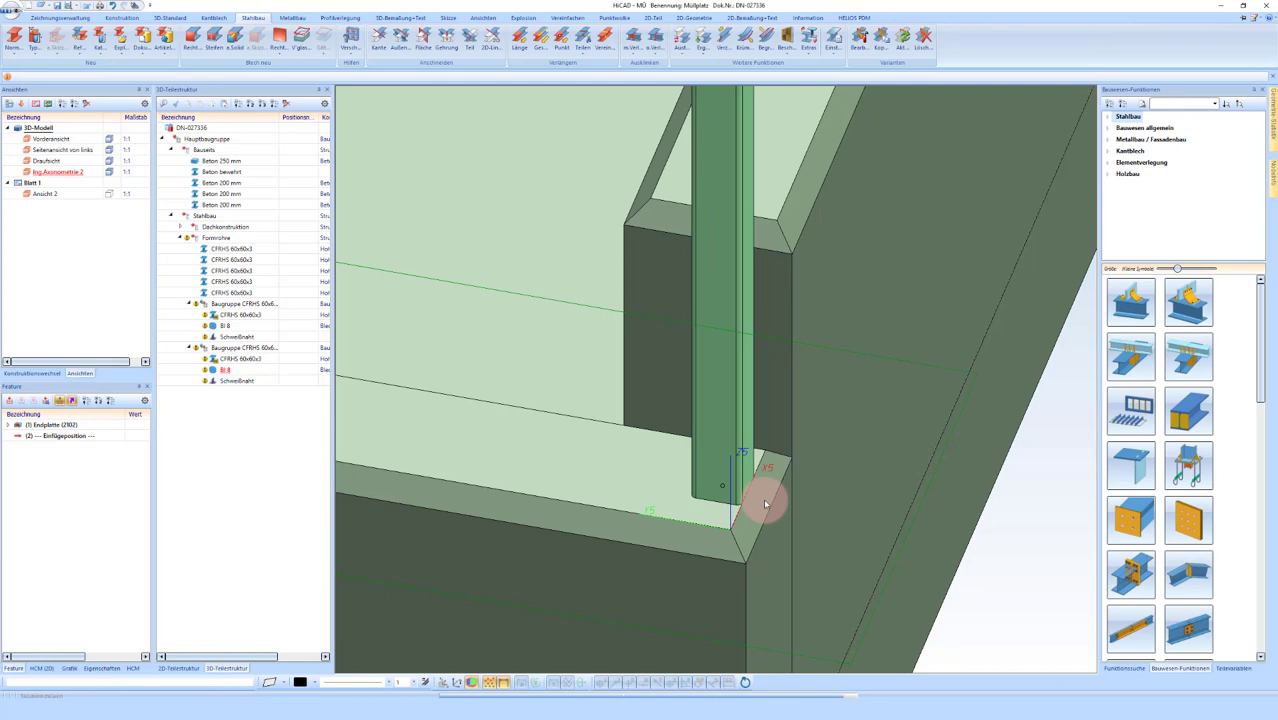
{"action": "left_click", "coordinate": [765, 503]}
{"action": "middle_click", "coordinate": [722, 458]}
{"action": "scroll", "coordinate": [658, 490], "scroll_direction": "up", "scroll_amount": 3}
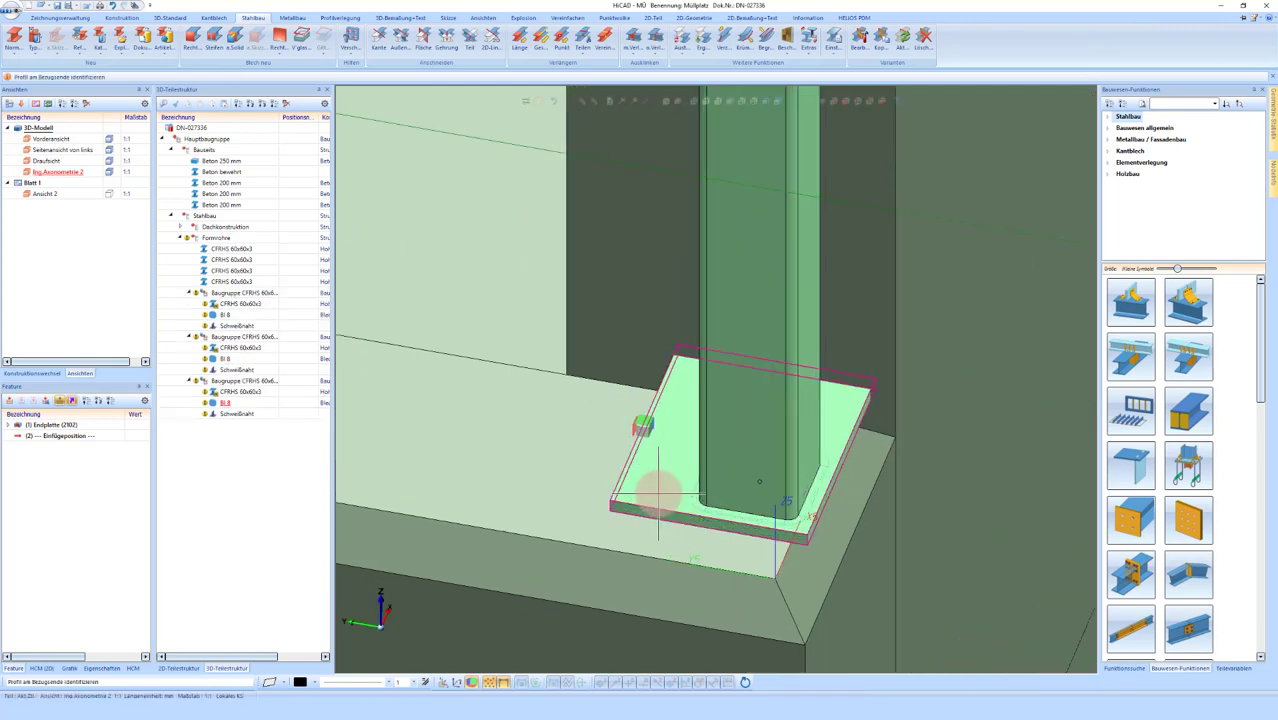
{"action": "middle_click_drag", "start_coordinate": [658, 490], "coordinate": [718, 484]}
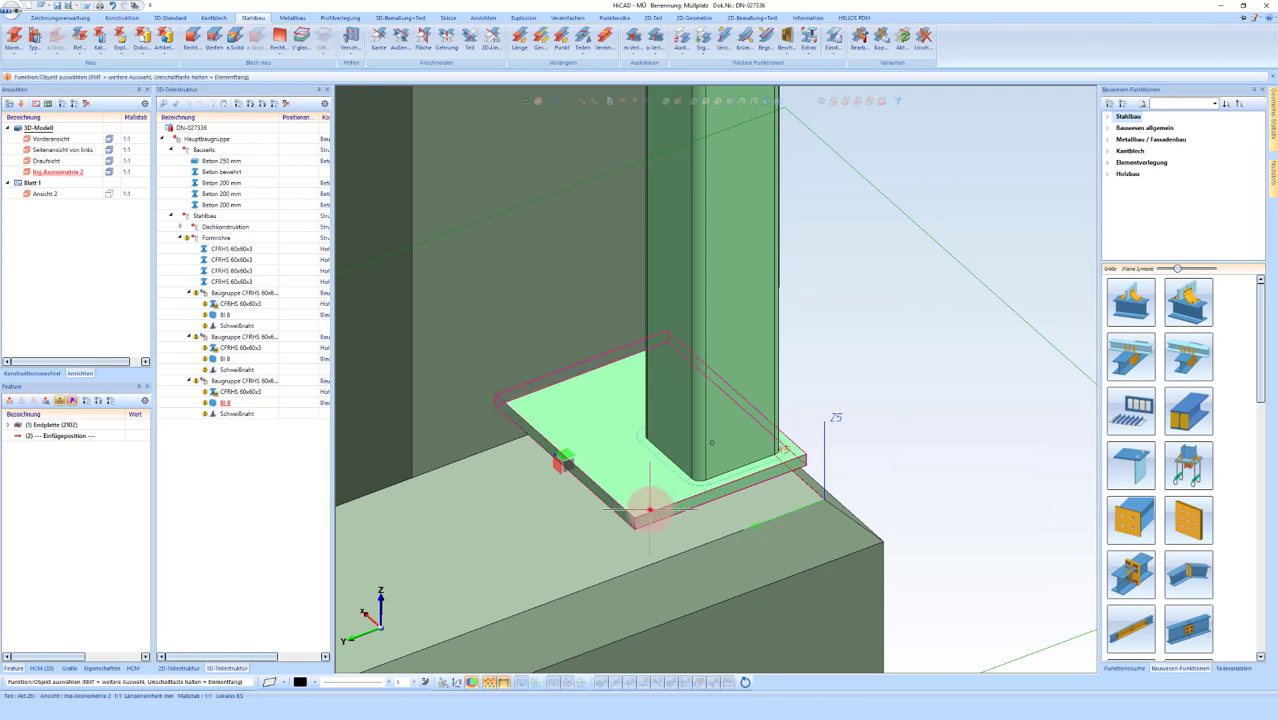
{"action": "left_click", "coordinate": [70, 426]}
{"action": "left_click", "coordinate": [67, 426]}
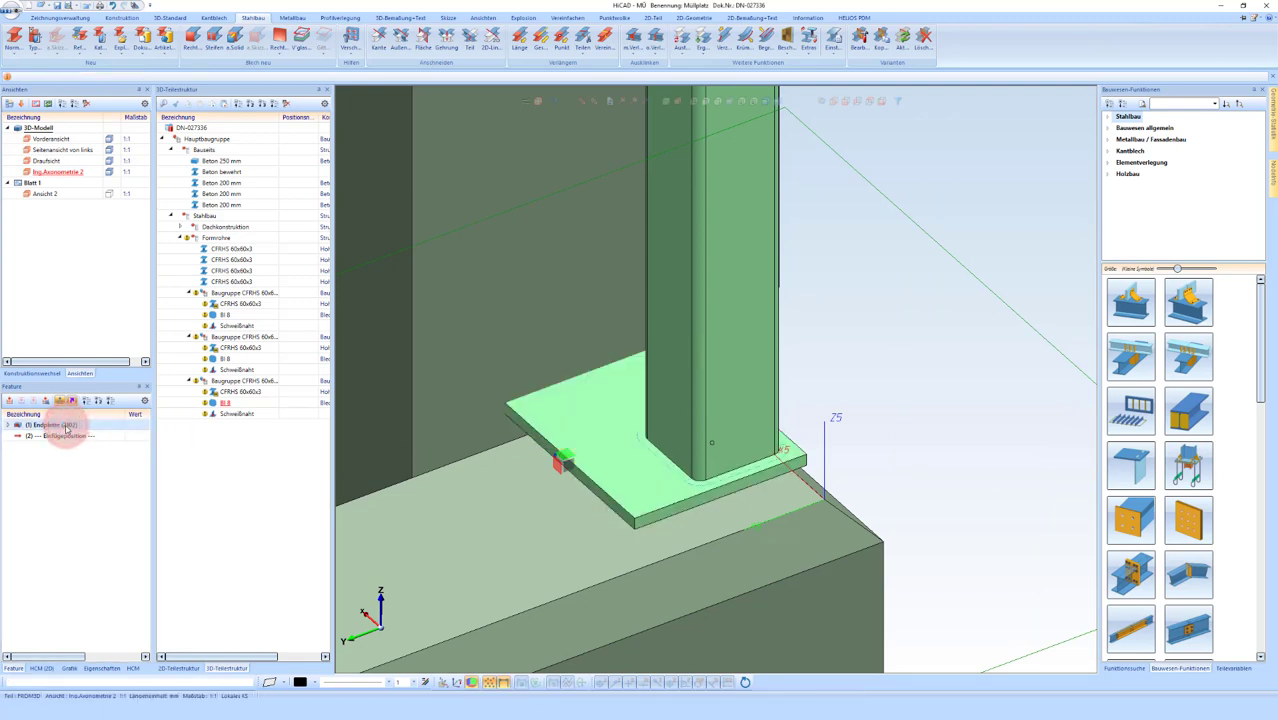
Step: Set the Endplatte (2102) right overhang from 80 to 10, matching the left side
{"action": "double_click", "coordinate": [634, 475]}
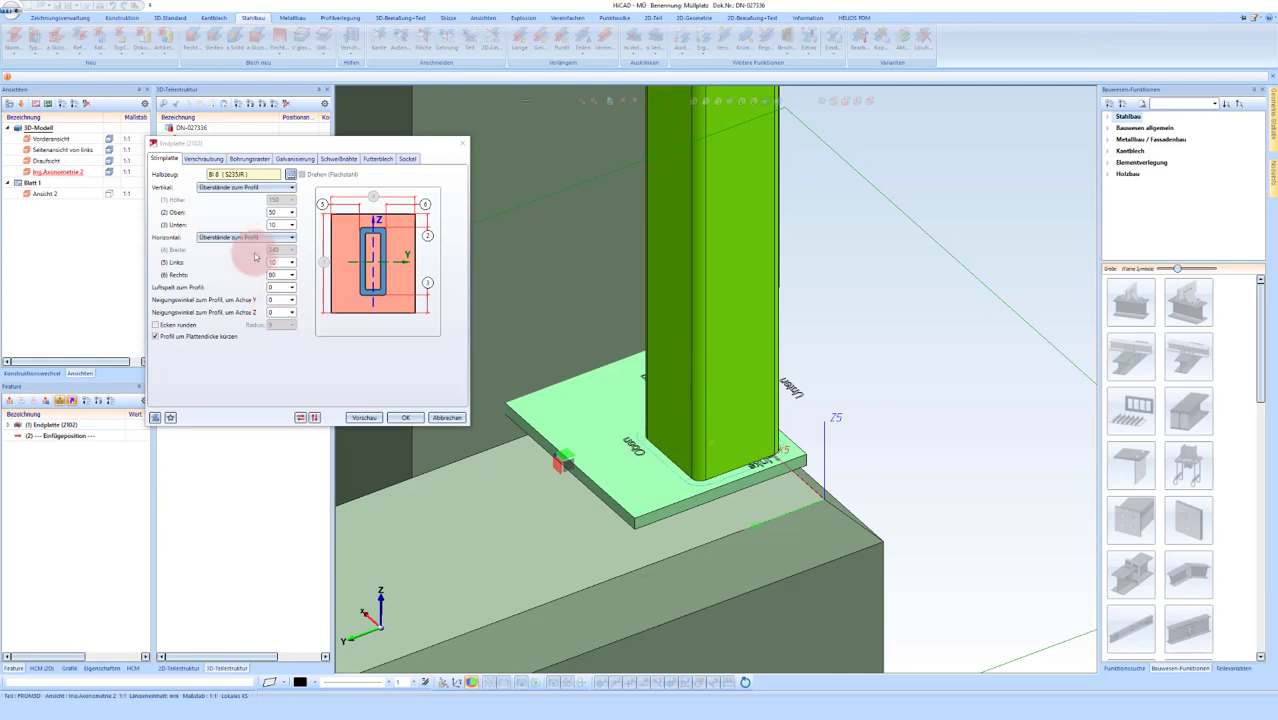
{"action": "left_click", "coordinate": [282, 275]}
{"action": "type", "text": "10"}
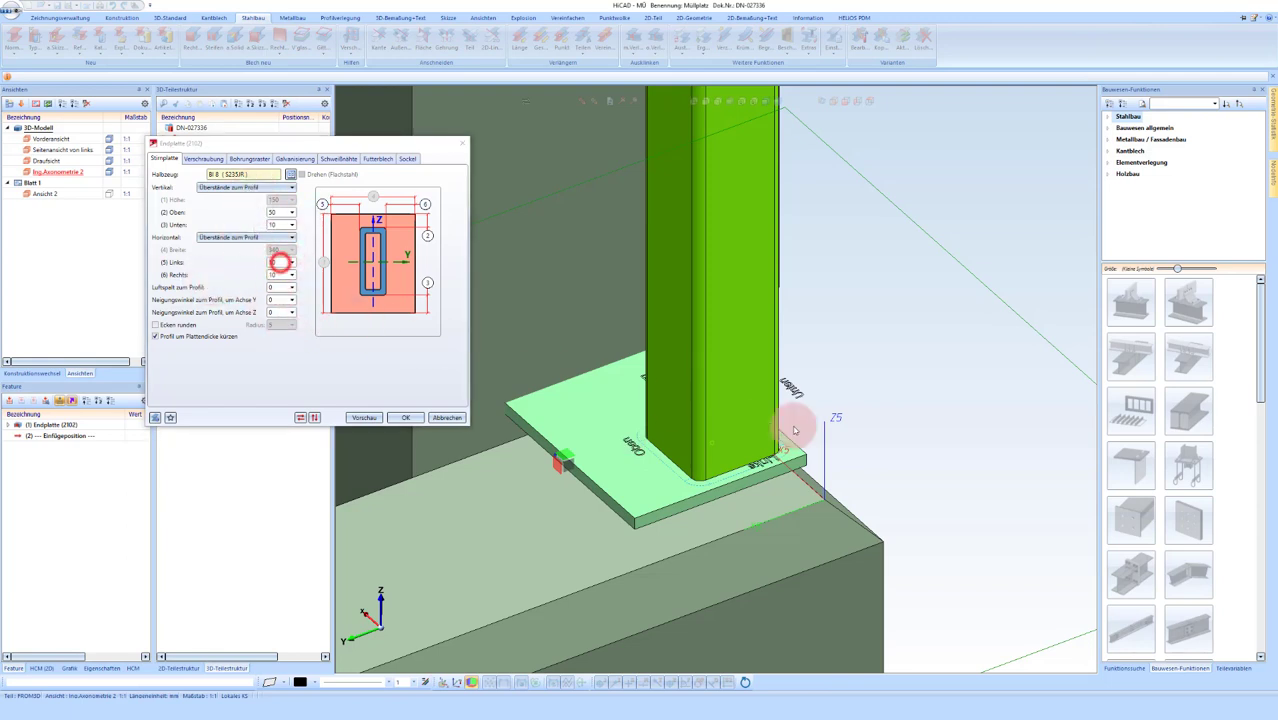
{"action": "left_click", "coordinate": [845, 526]}
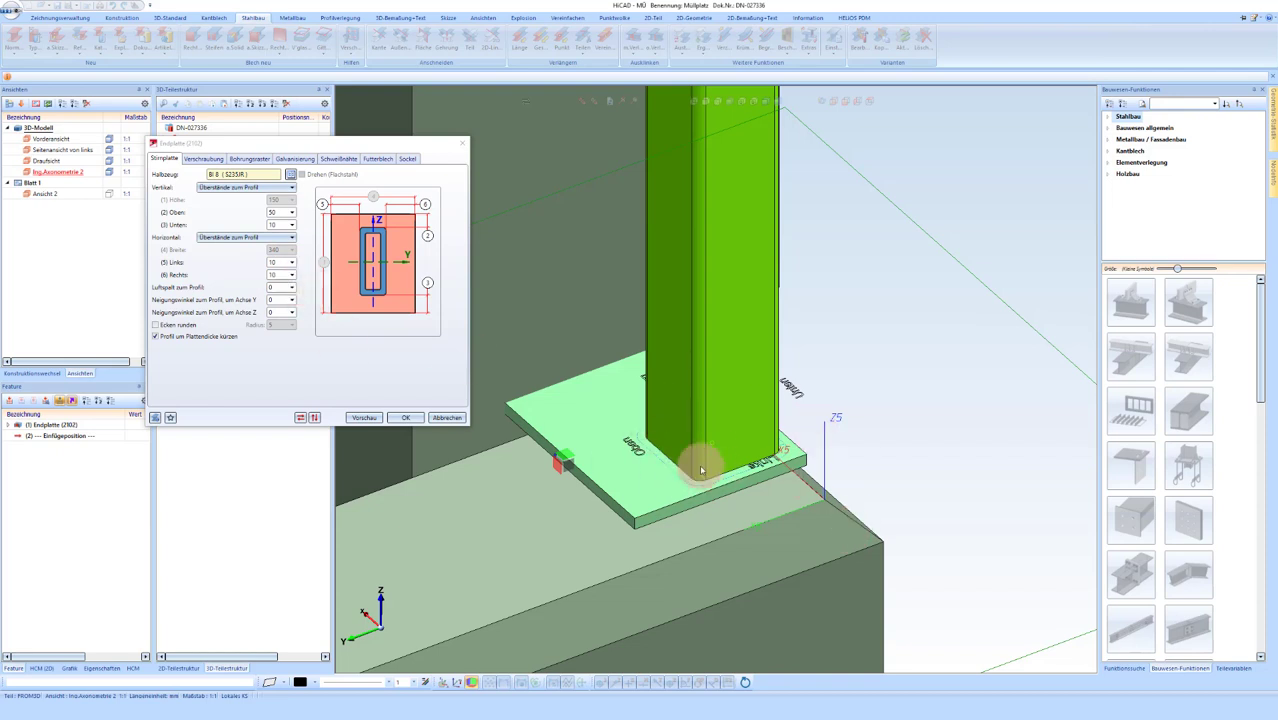
{"action": "left_click", "coordinate": [397, 420]}
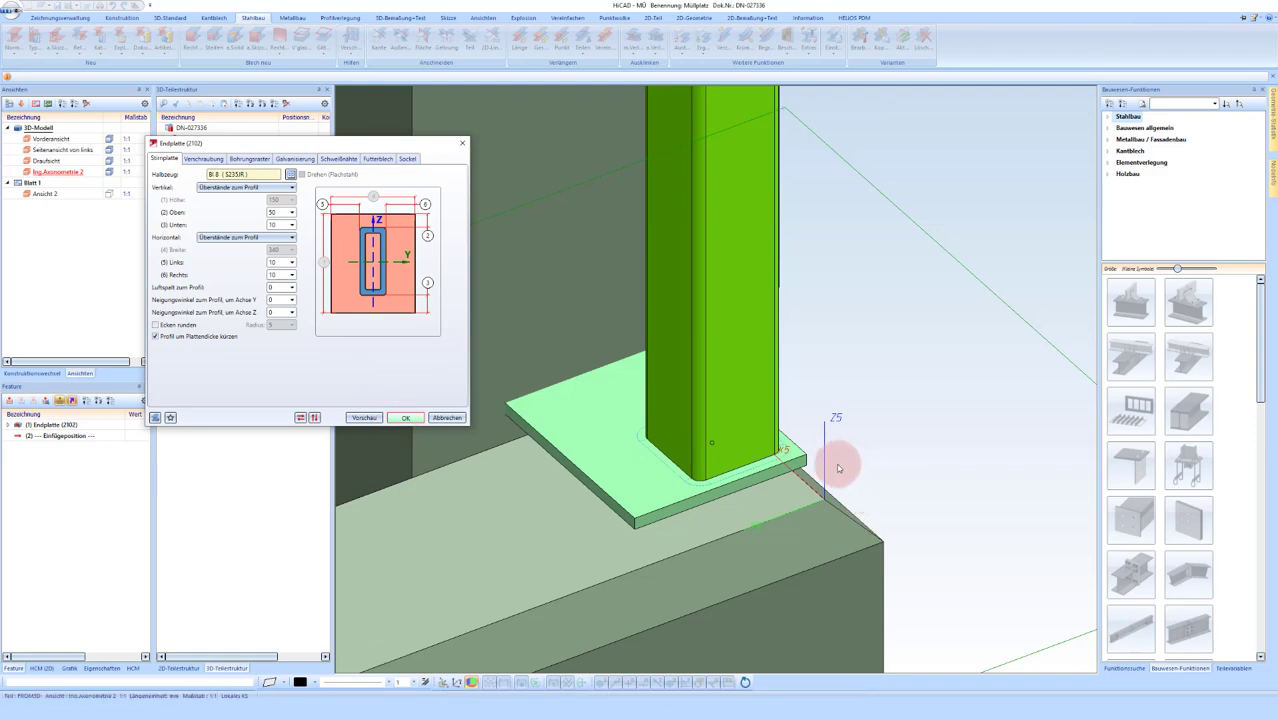
{"action": "left_click", "coordinate": [778, 450]}
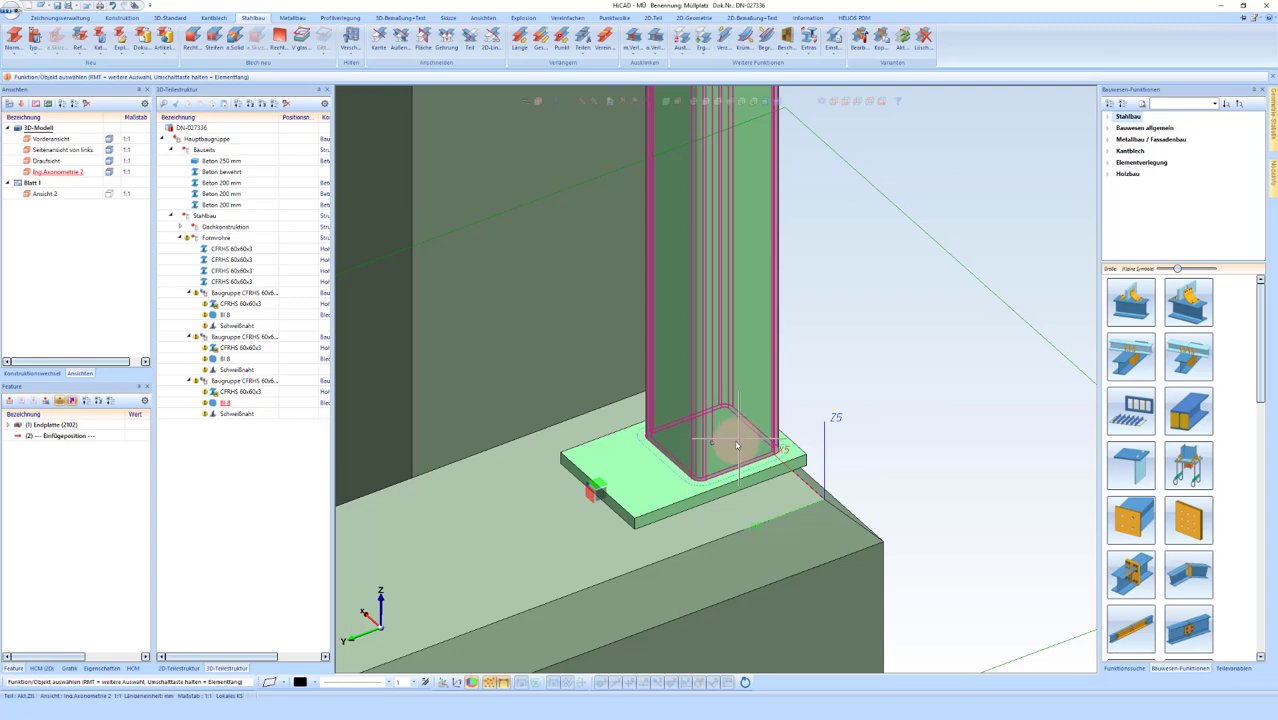
Step: Turn the view to see the wall side-on, then start copying from the reference base connection
{"action": "middle_click_drag", "start_coordinate": [737, 445], "coordinate": [818, 515]}
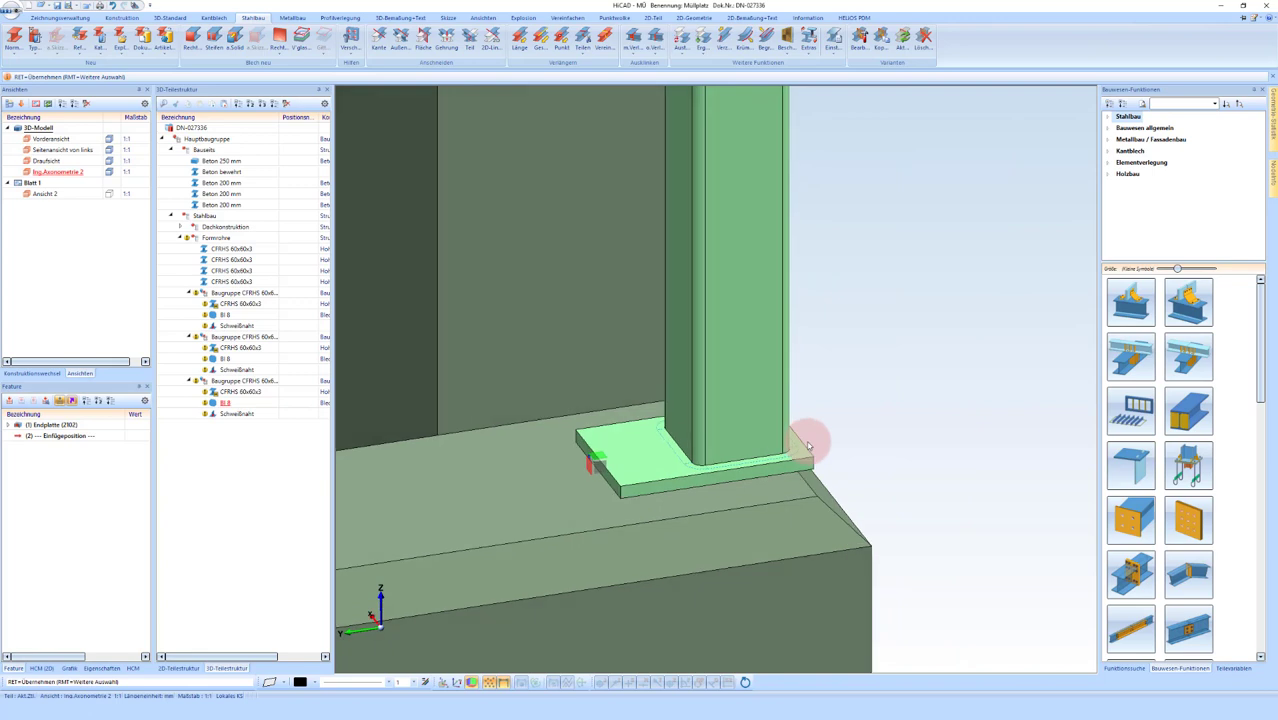
{"action": "middle_click_drag", "start_coordinate": [731, 454], "coordinate": [813, 449]}
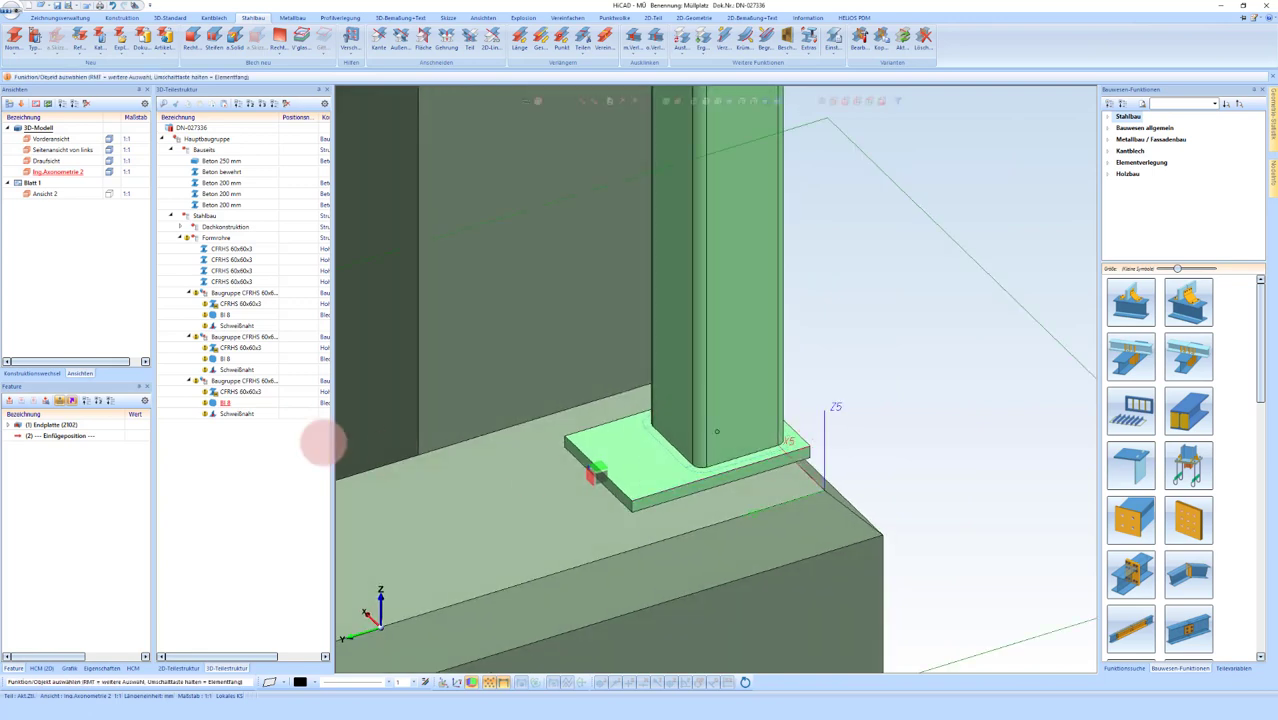
{"action": "middle_click_drag", "start_coordinate": [636, 470], "coordinate": [676, 476]}
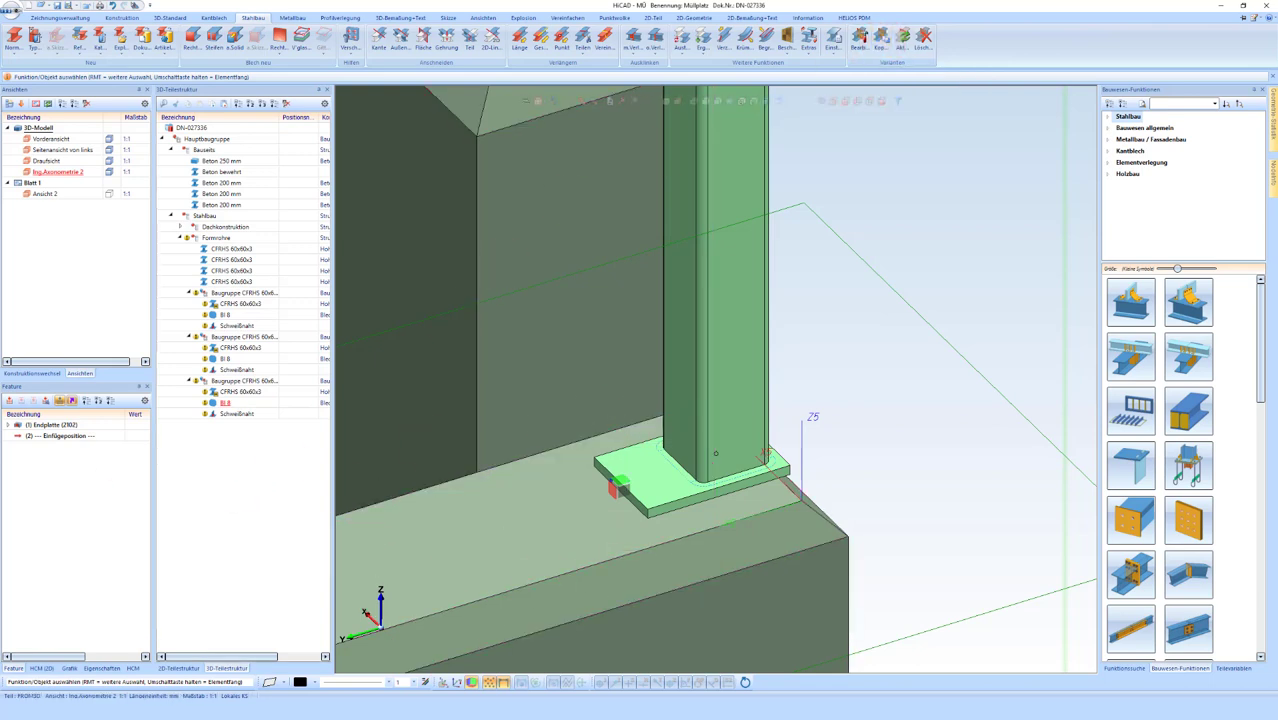
{"action": "middle_click_drag", "start_coordinate": [713, 480], "coordinate": [795, 490]}
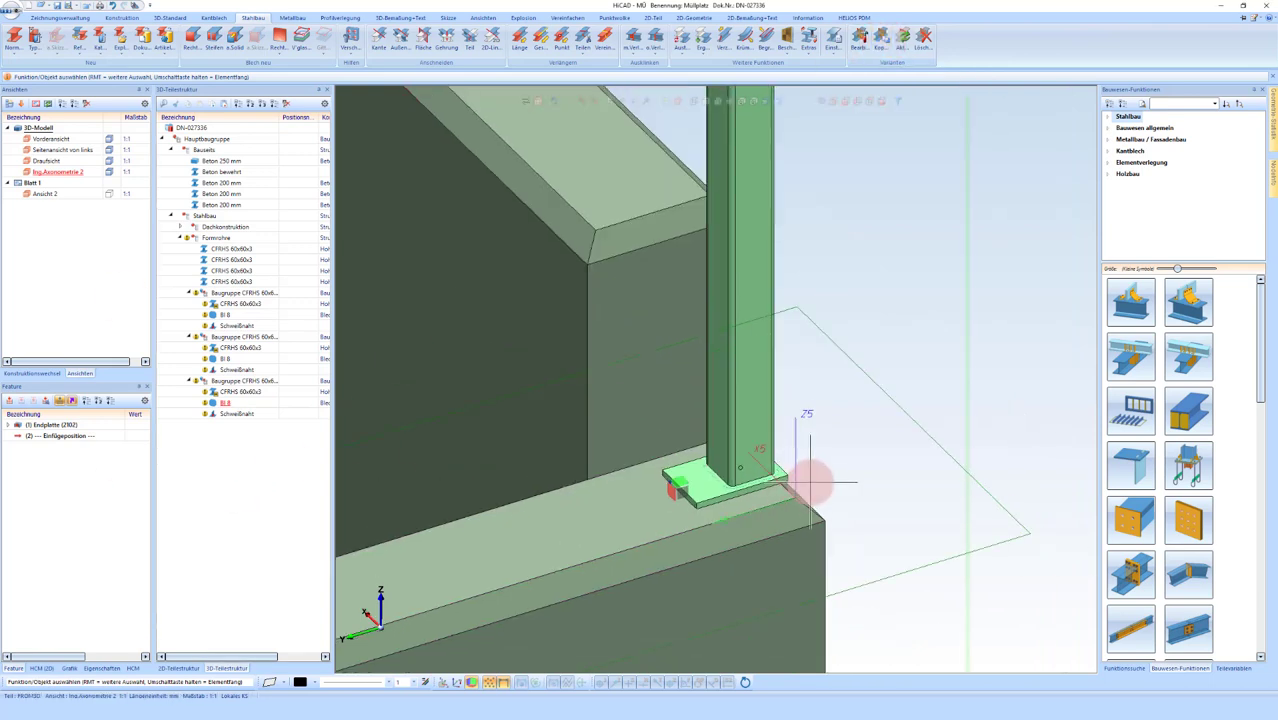
{"action": "left_click", "coordinate": [883, 35]}
{"action": "scroll", "coordinate": [805, 483], "scroll_direction": "up", "scroll_amount": 3}
{"action": "left_click", "coordinate": [730, 462]}
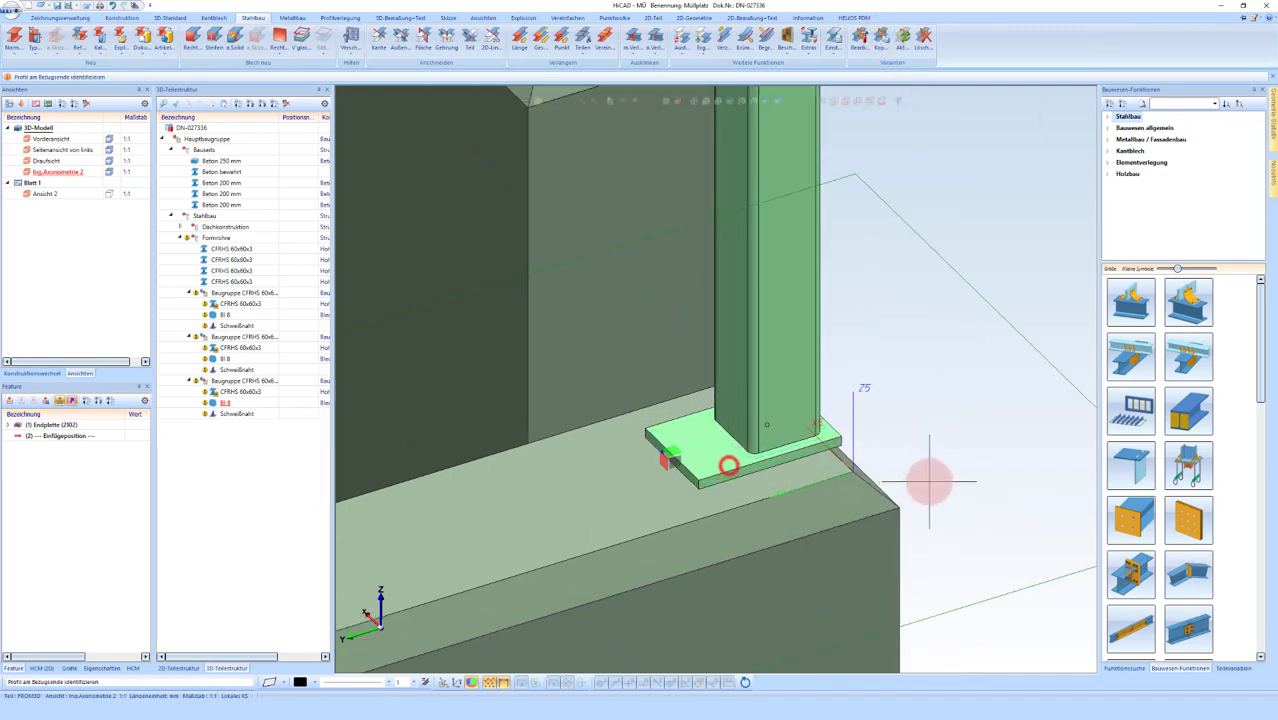
{"action": "scroll", "coordinate": [927, 479], "scroll_direction": "down", "scroll_amount": 3}
{"action": "scroll", "coordinate": [660, 295], "scroll_direction": "up", "scroll_amount": 3}
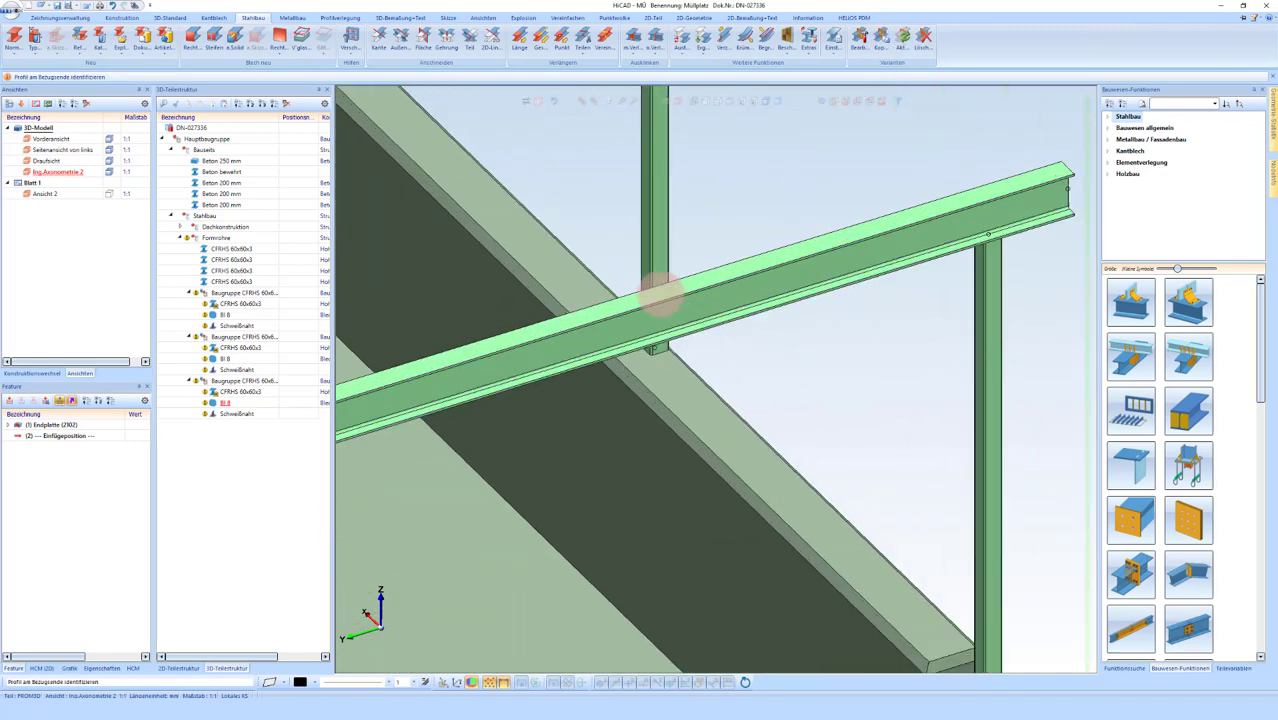
Step: Pick the further CFRHS 60x60x3 posts to receive base plates and finish the selection
{"action": "left_click", "coordinate": [658, 345]}
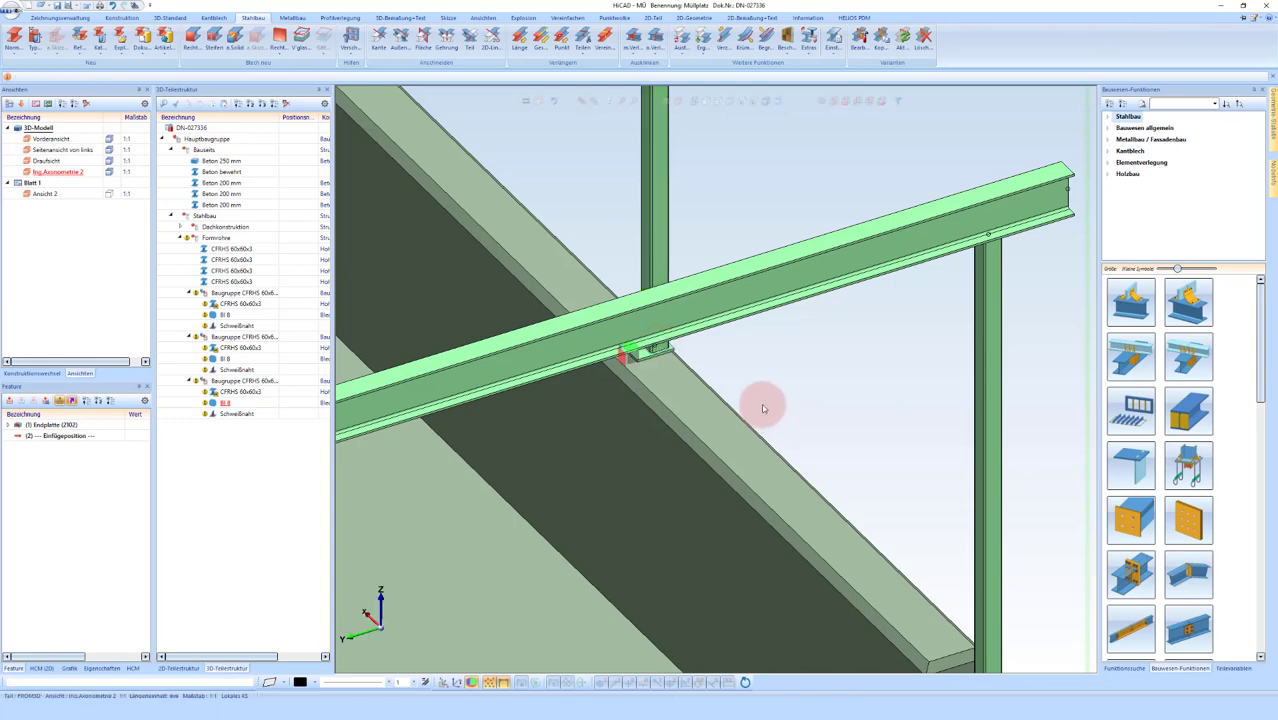
{"action": "scroll", "coordinate": [619, 286], "scroll_direction": "down", "scroll_amount": 3}
{"action": "scroll", "coordinate": [617, 320], "scroll_direction": "up", "scroll_amount": 3}
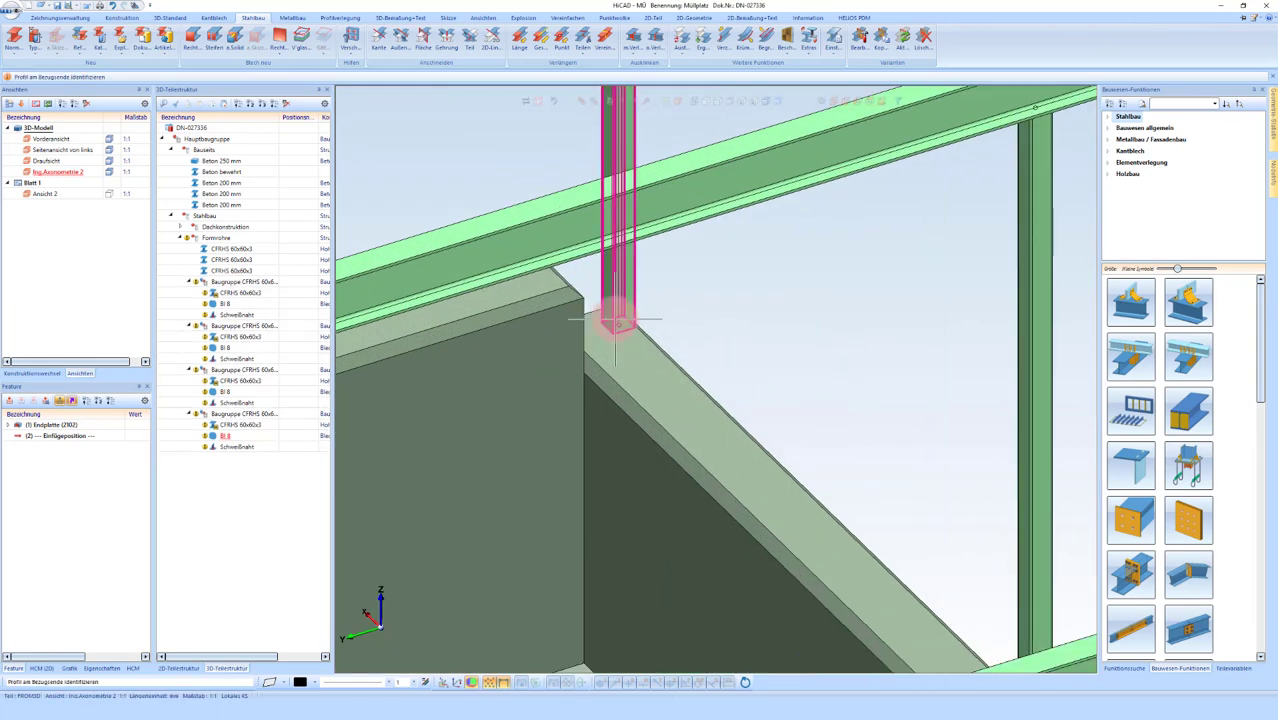
{"action": "left_click", "coordinate": [619, 320]}
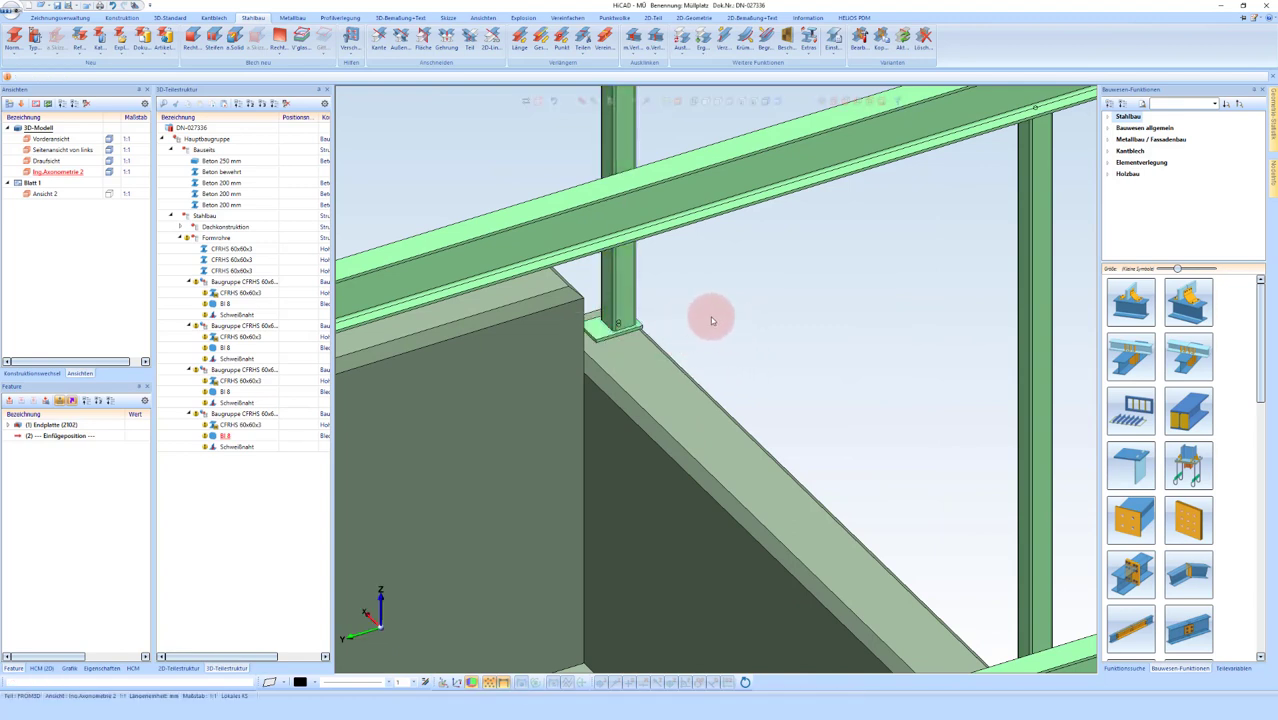
{"action": "scroll", "coordinate": [703, 346], "scroll_direction": "down", "scroll_amount": 2}
{"action": "scroll", "coordinate": [762, 320], "scroll_direction": "down", "scroll_amount": 2}
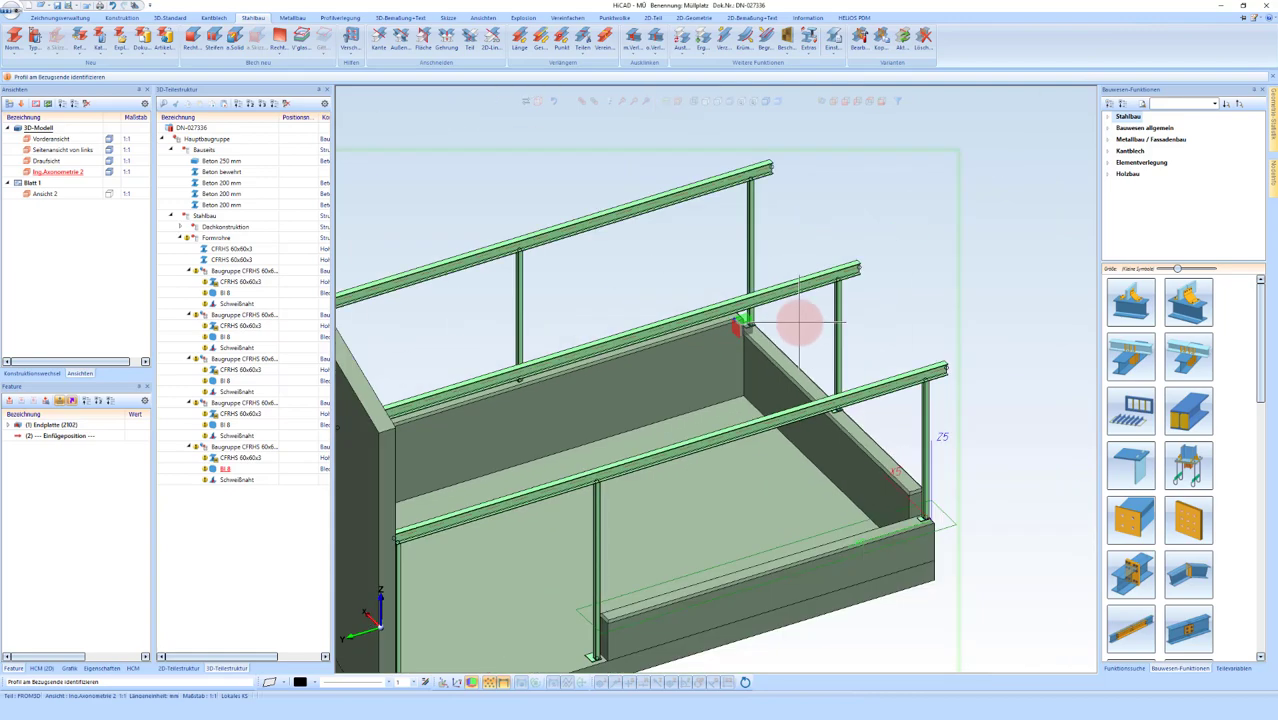
{"action": "scroll", "coordinate": [528, 380], "scroll_direction": "up", "scroll_amount": 3}
{"action": "scroll", "coordinate": [521, 384], "scroll_direction": "up", "scroll_amount": 2}
{"action": "mouse_move", "coordinate": [521, 384]}
{"action": "middle_mouse_down"}
{"action": "mouse_move", "coordinate": [400, 400]}
{"action": "mouse_move", "coordinate": [391, 379]}
{"action": "mouse_move", "coordinate": [401, 385]}
{"action": "middle_mouse_up"}
{"action": "scroll", "coordinate": [401, 385], "scroll_direction": "down", "scroll_amount": 2}
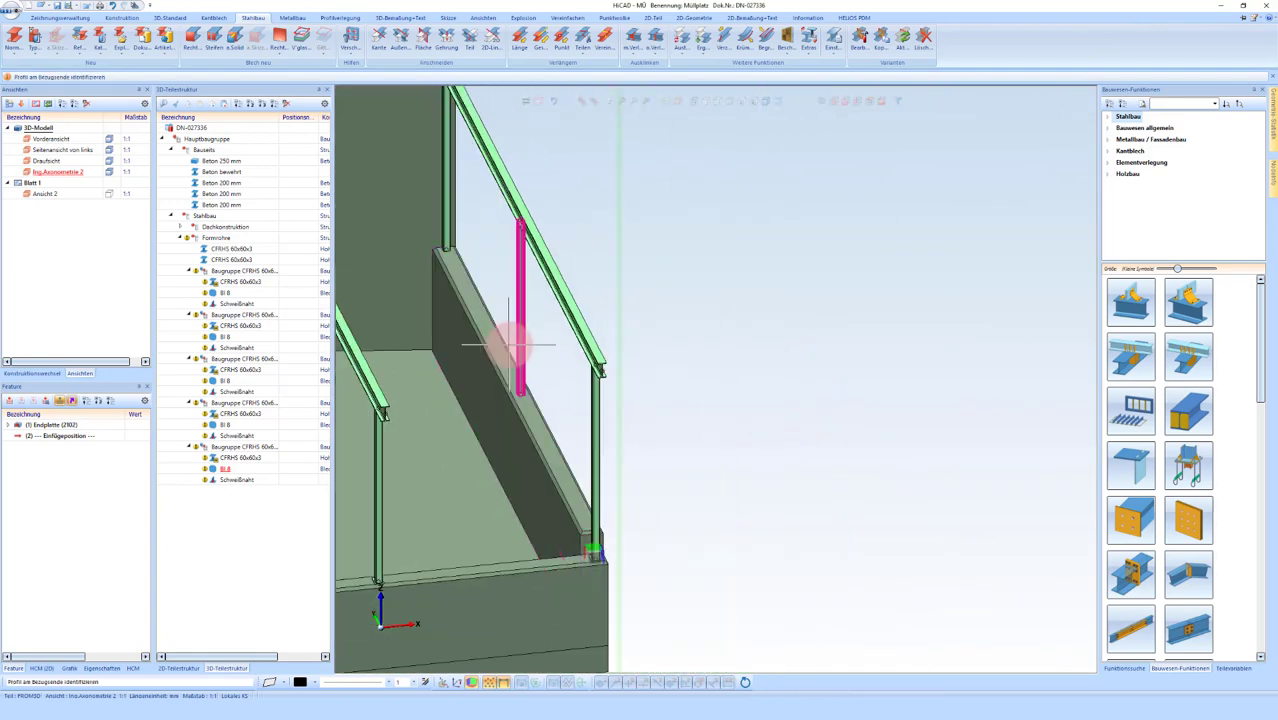
{"action": "scroll", "coordinate": [442, 245], "scroll_direction": "up", "scroll_amount": 2}
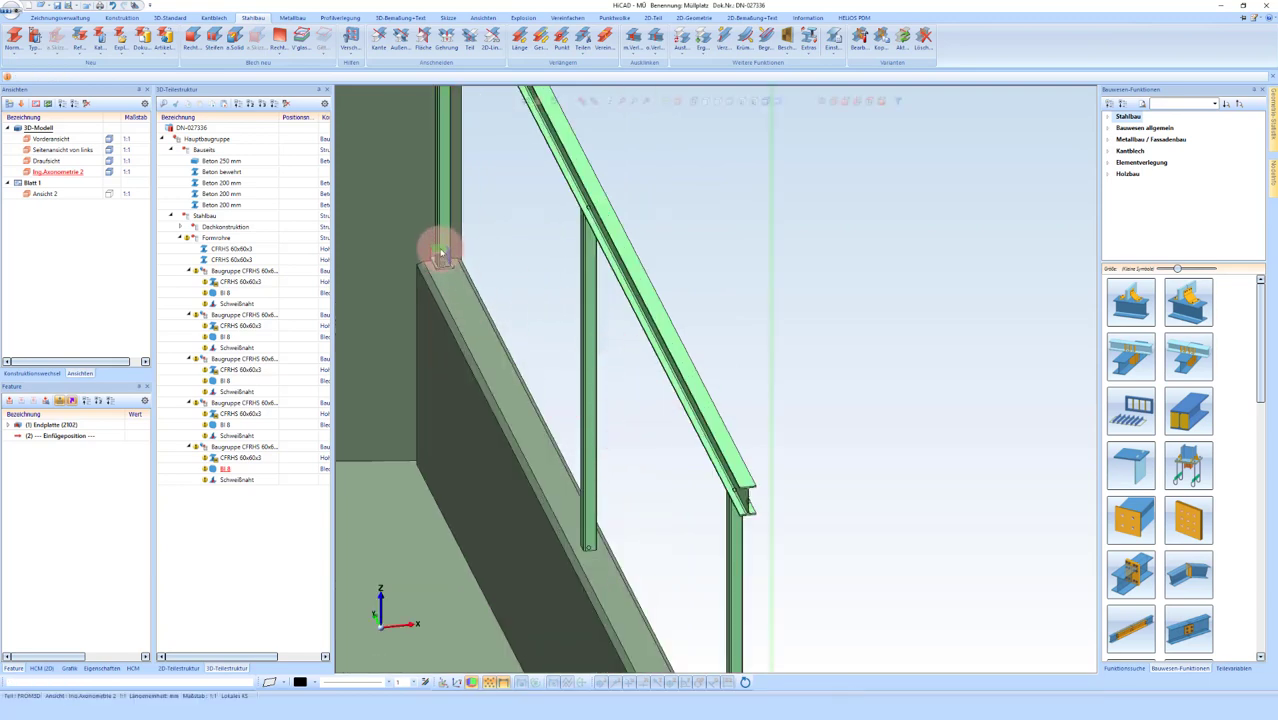
{"action": "scroll", "coordinate": [444, 258], "scroll_direction": "up", "scroll_amount": 2}
{"action": "scroll", "coordinate": [434, 251], "scroll_direction": "up", "scroll_amount": 3}
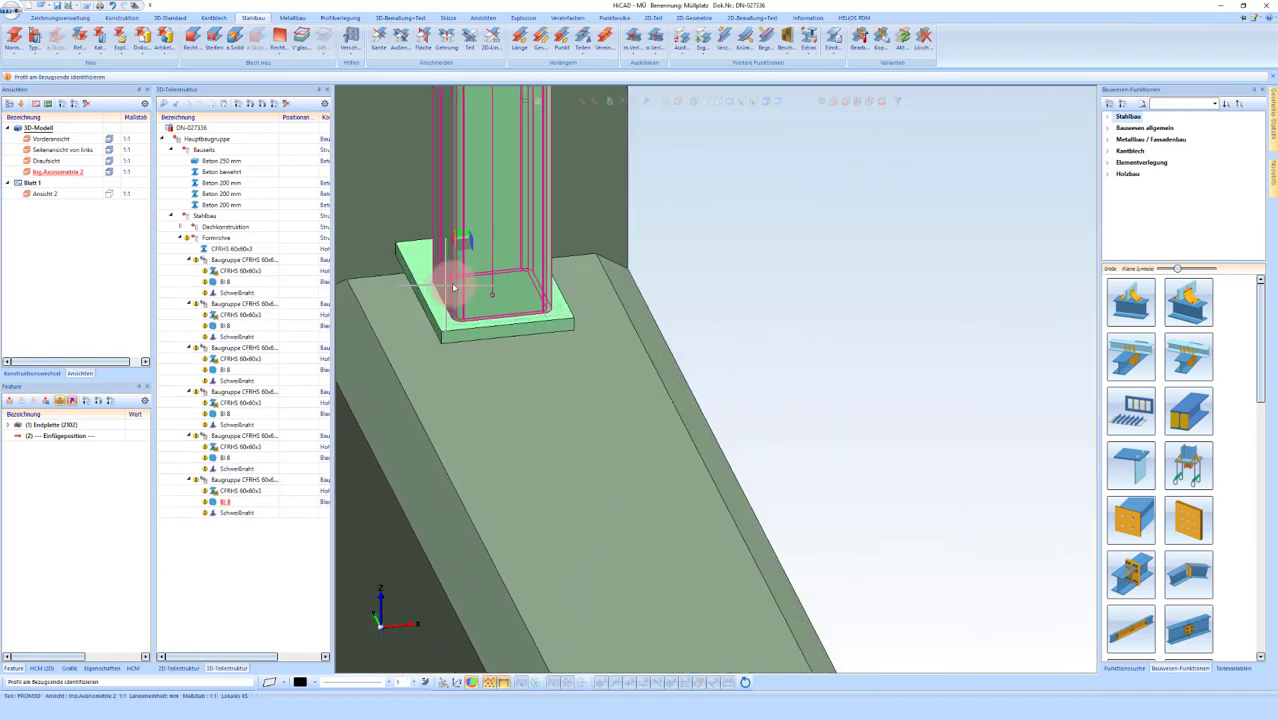
{"action": "right_click", "coordinate": [653, 251]}
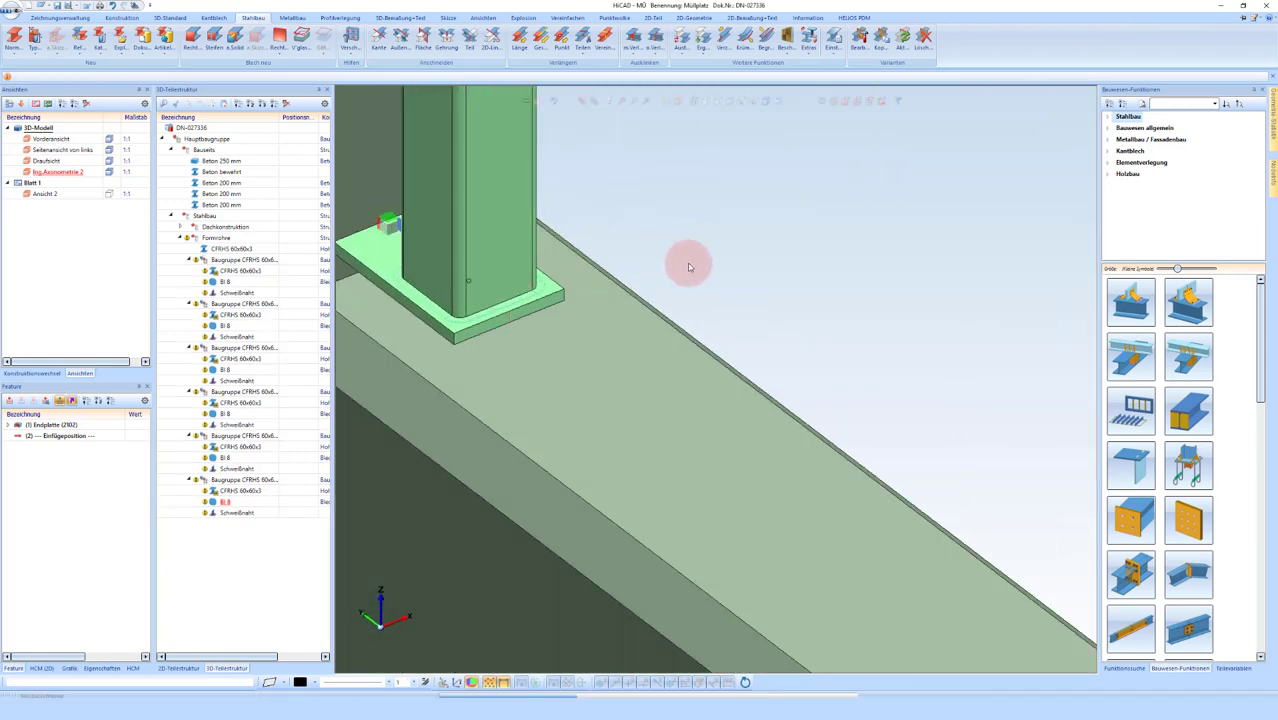
Step: Reopen the latest base plate's Endplatte and swap its overhangs to 10 top, 50 bottom
{"action": "scroll", "coordinate": [734, 271], "scroll_direction": "down", "scroll_amount": 2}
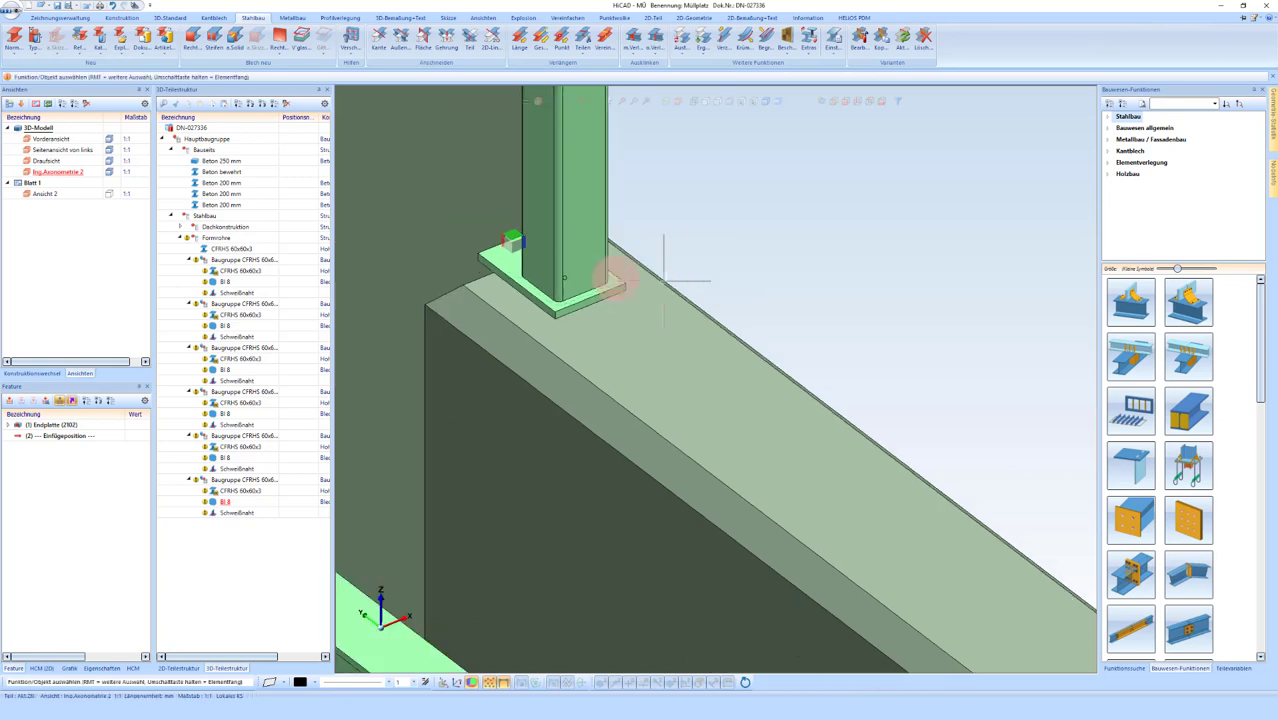
{"action": "left_click", "coordinate": [57, 431]}
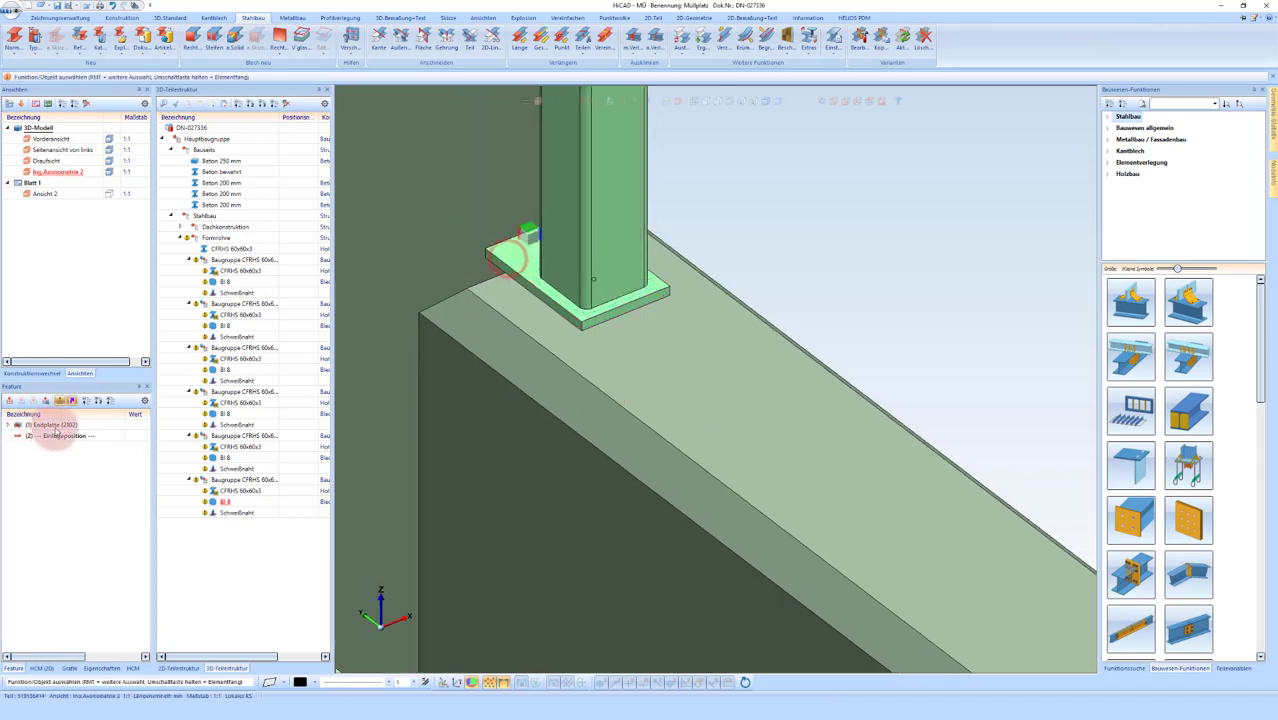
{"action": "left_click", "coordinate": [58, 426]}
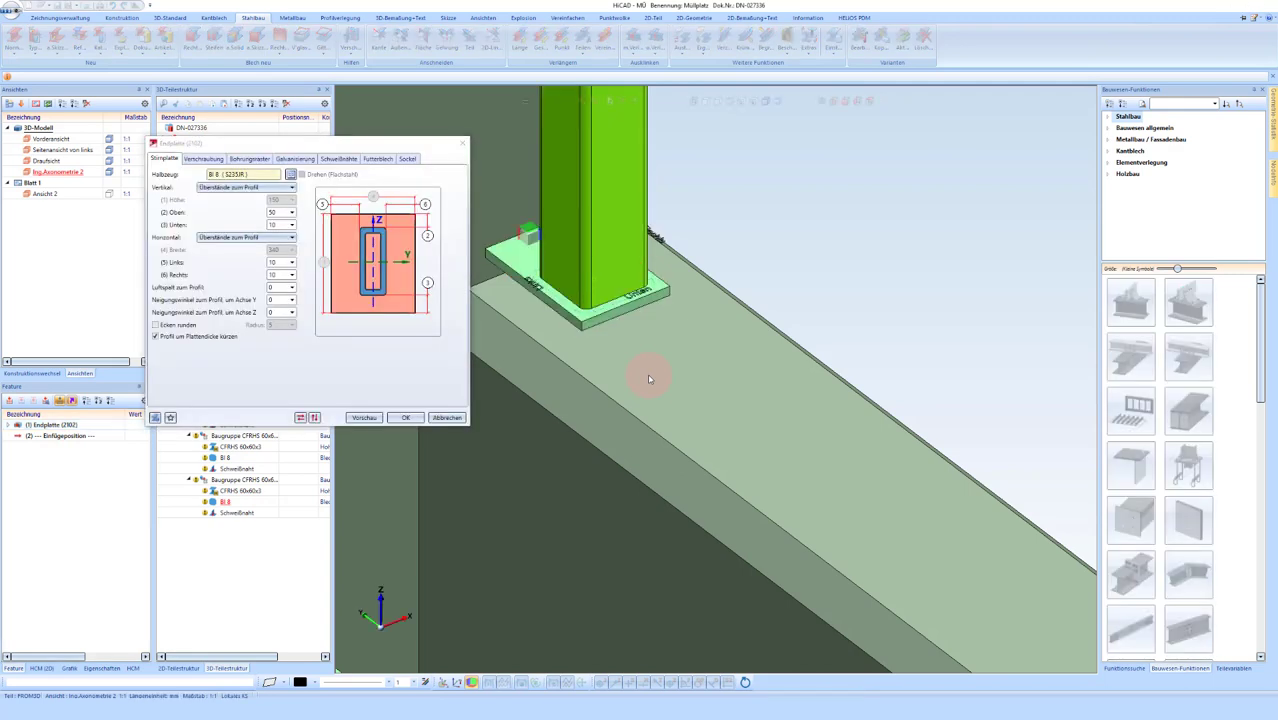
{"action": "left_click", "coordinate": [315, 417]}
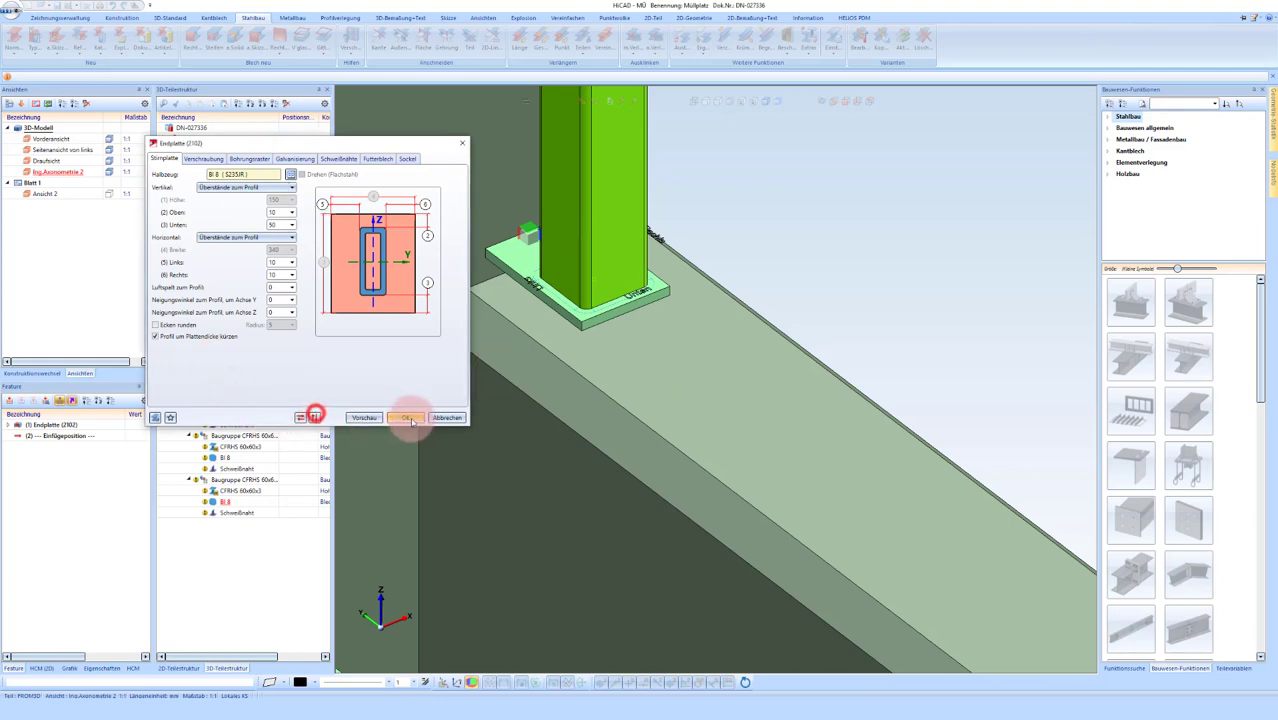
{"action": "left_click", "coordinate": [411, 417]}
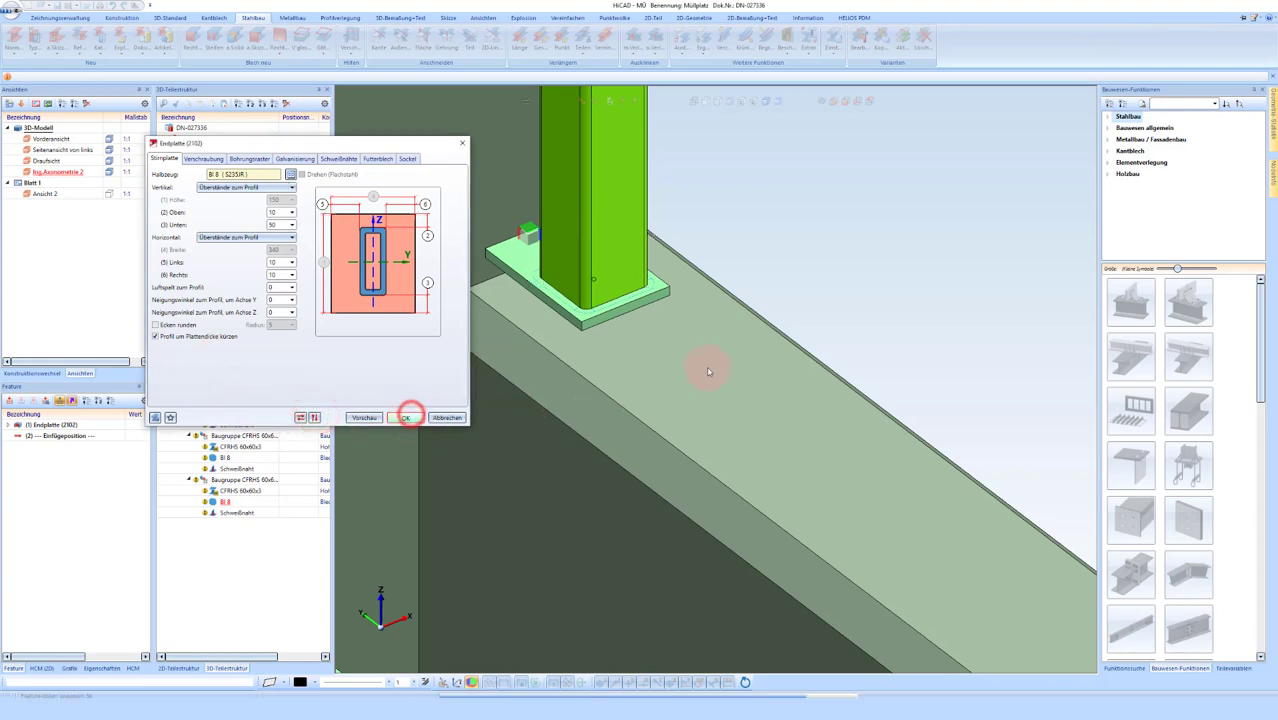
{"action": "left_click", "coordinate": [794, 297]}
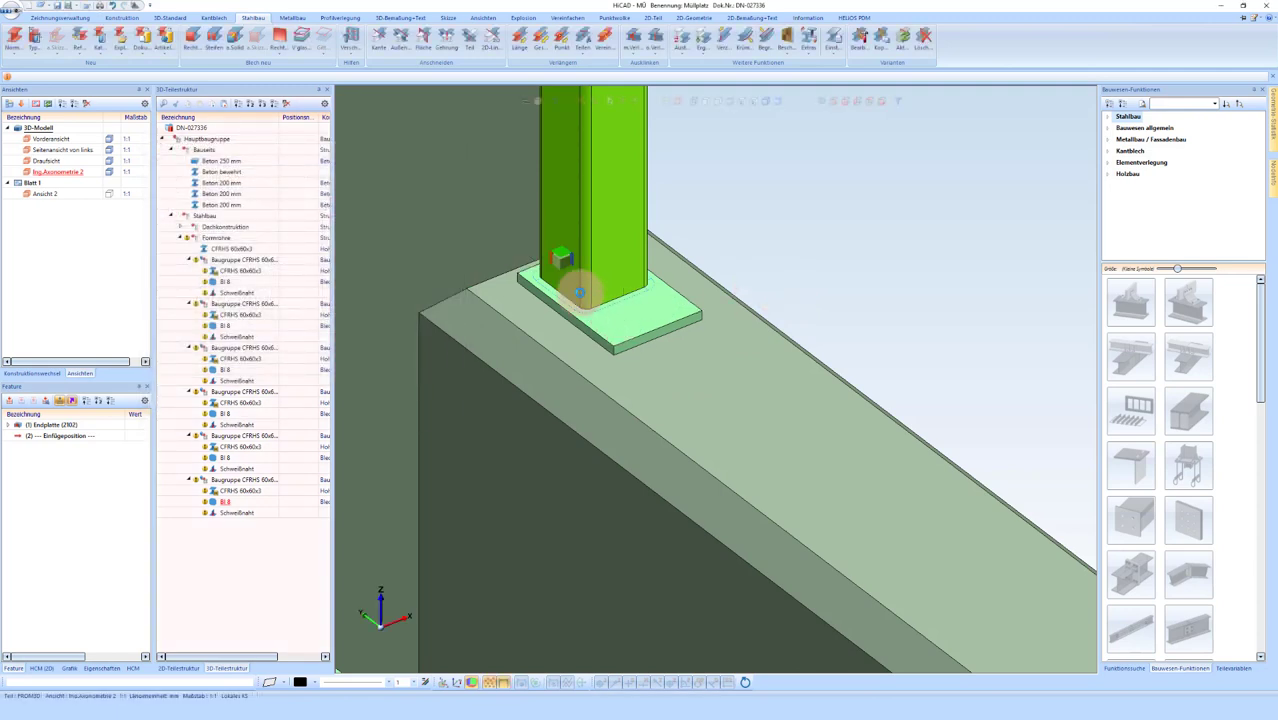
Step: Place a welded end plate at the base of the next post on the wall
{"action": "scroll", "coordinate": [585, 285], "scroll_direction": "down", "scroll_amount": 3}
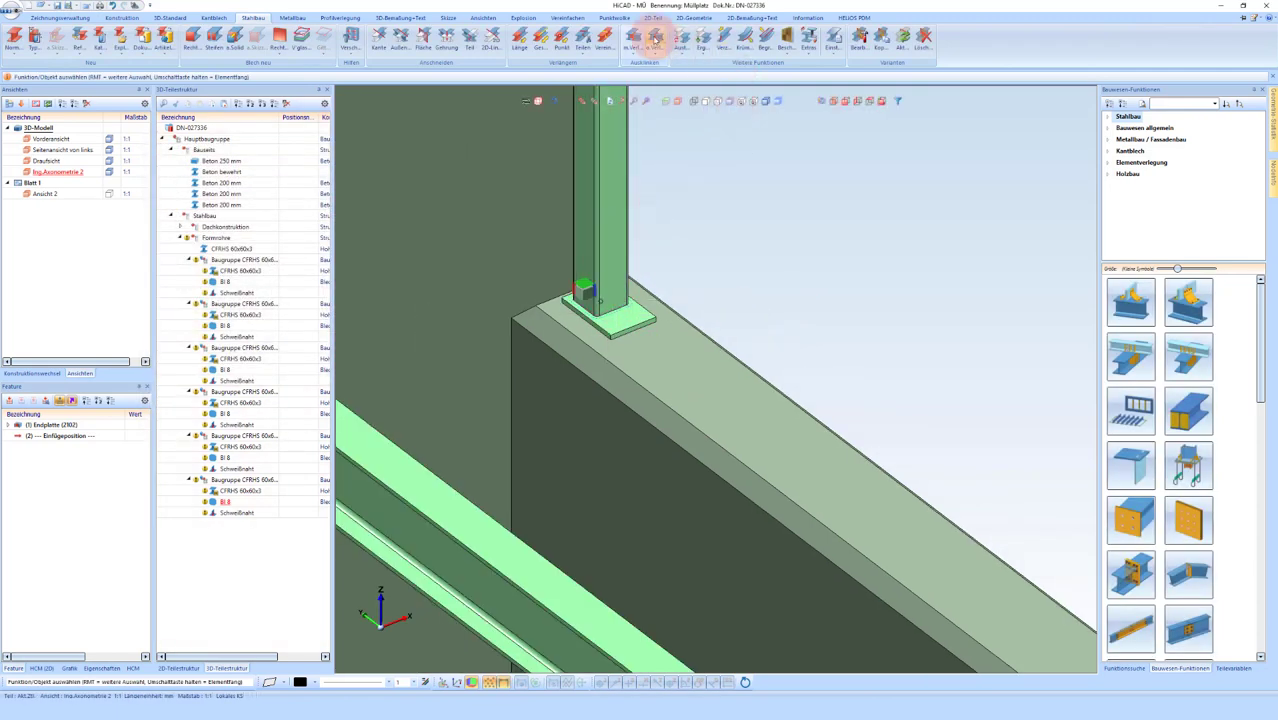
{"action": "left_click", "coordinate": [884, 34]}
{"action": "scroll", "coordinate": [505, 262], "scroll_direction": "down", "scroll_amount": 2}
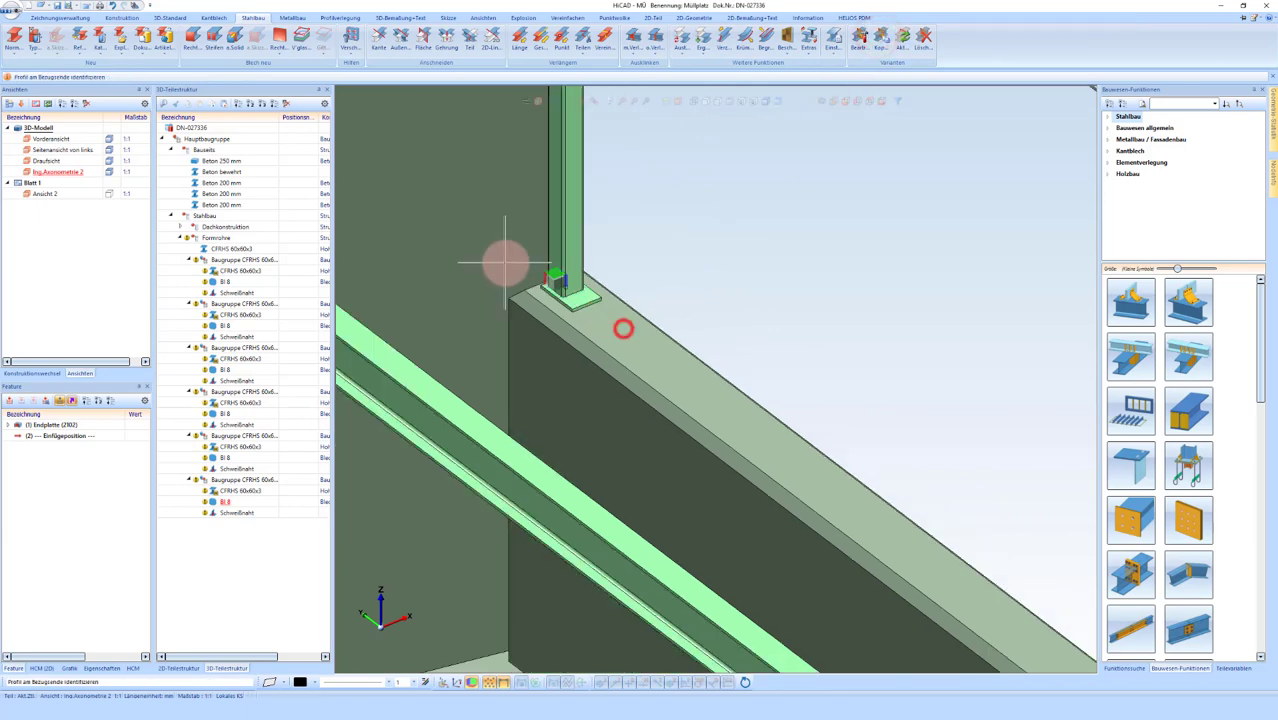
{"action": "scroll", "coordinate": [505, 262], "scroll_direction": "down", "scroll_amount": 2}
{"action": "scroll", "coordinate": [870, 500], "scroll_direction": "up", "scroll_amount": 2}
{"action": "scroll", "coordinate": [830, 480], "scroll_direction": "up", "scroll_amount": 1}
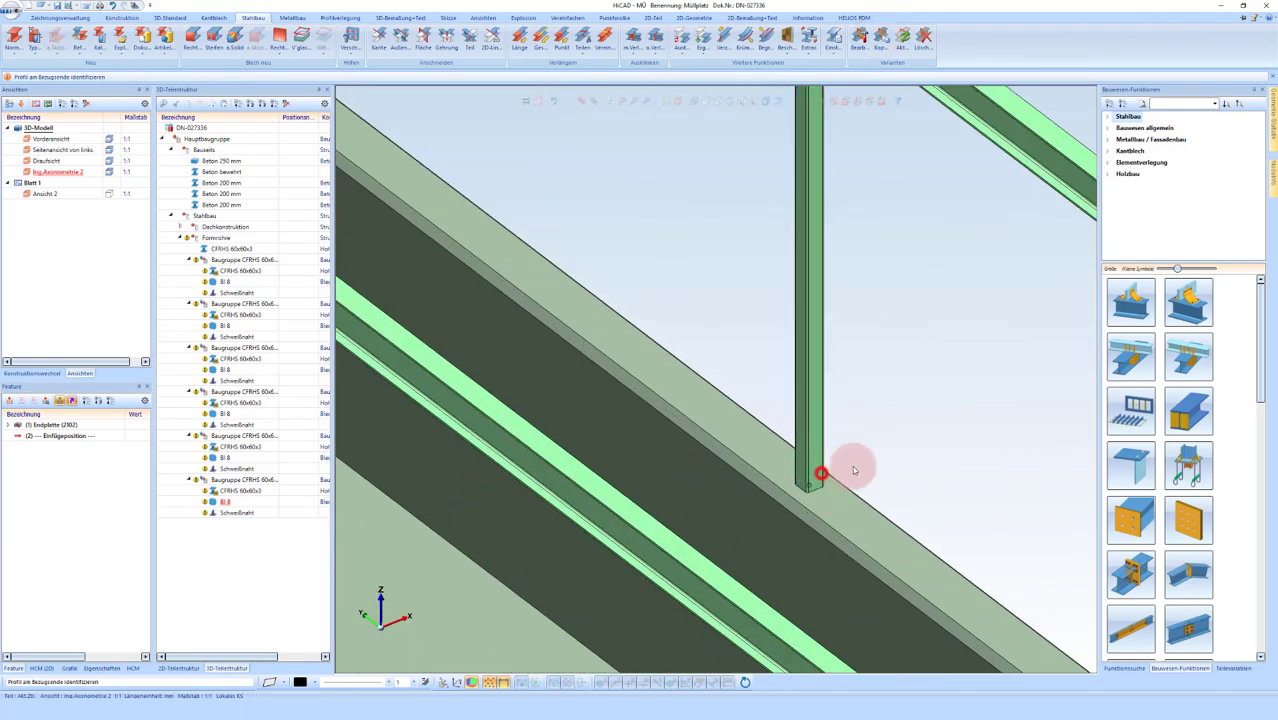
{"action": "left_click", "coordinate": [854, 470]}
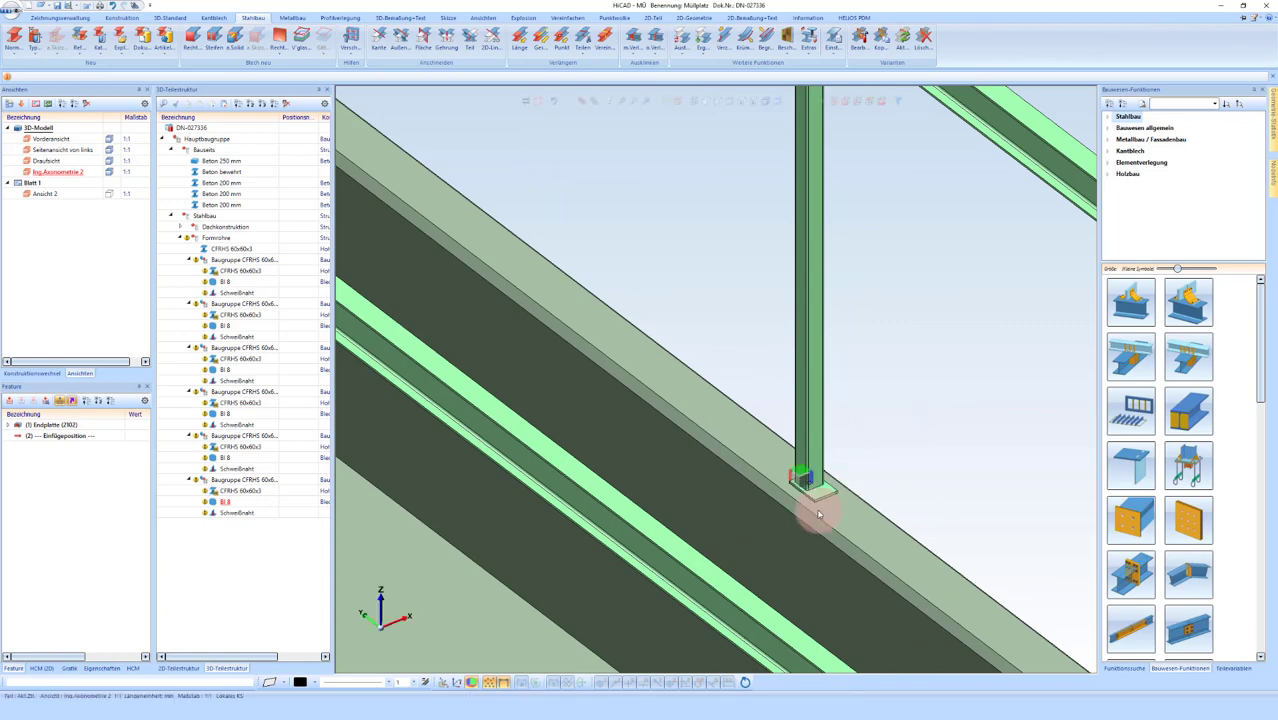
Step: Select the new post's Endplatte feature in the feature log
{"action": "scroll", "coordinate": [831, 504], "scroll_direction": "up", "scroll_amount": 1}
{"action": "scroll", "coordinate": [831, 504], "scroll_direction": "up", "scroll_amount": 1}
{"action": "scroll", "coordinate": [820, 480], "scroll_direction": "up", "scroll_amount": 1}
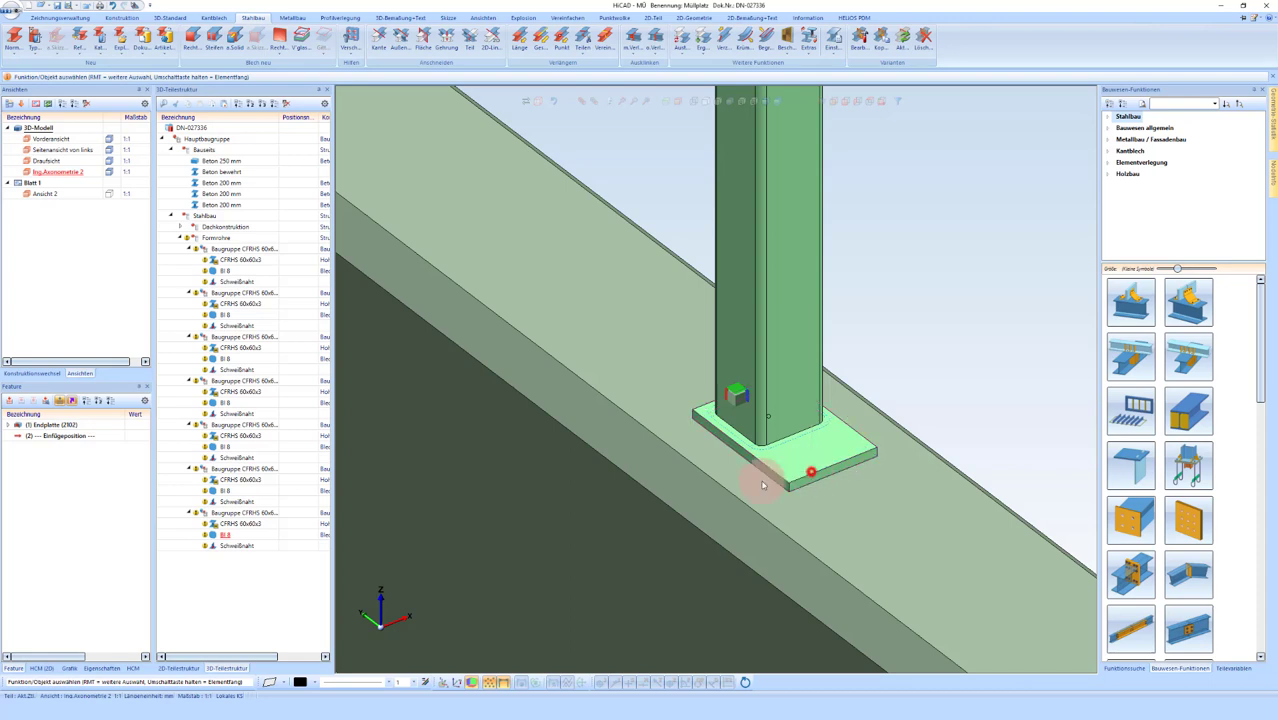
{"action": "left_click", "coordinate": [57, 428]}
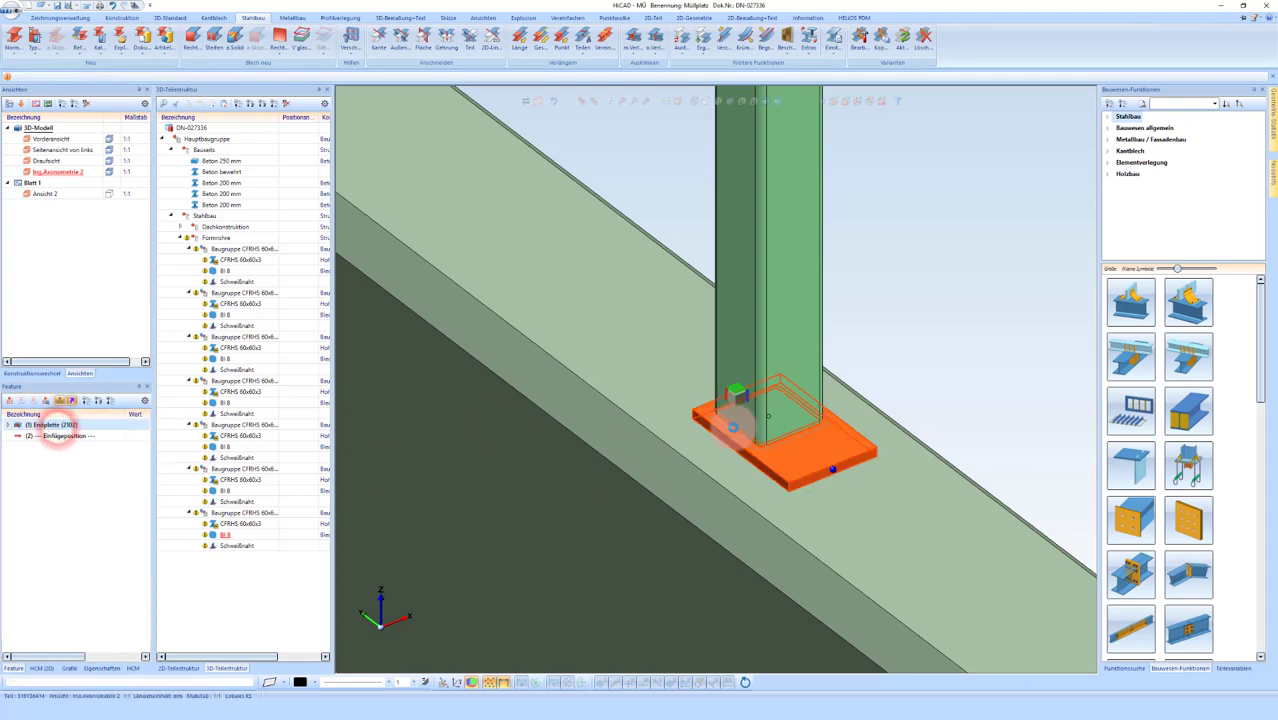
Step: Change the post's end plate top overhang to 50, matching the 50 bottom overhang
{"action": "left_click", "coordinate": [60, 427]}
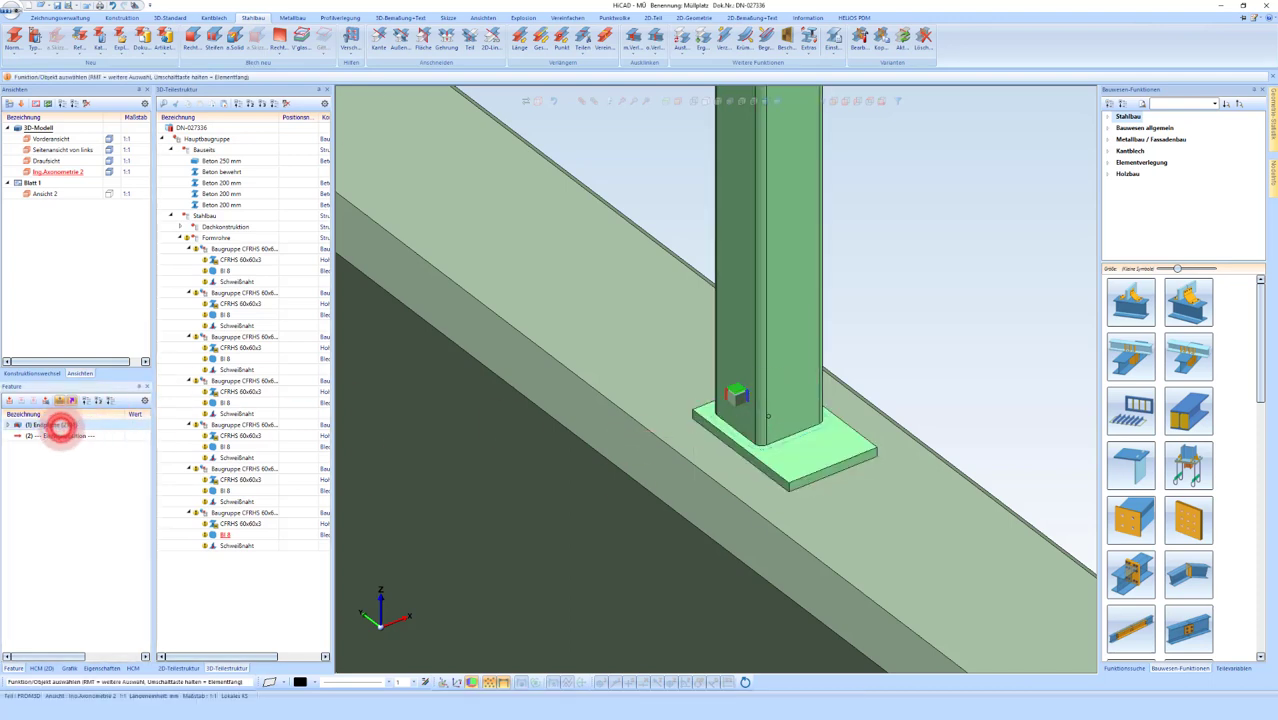
{"action": "left_click", "coordinate": [760, 422]}
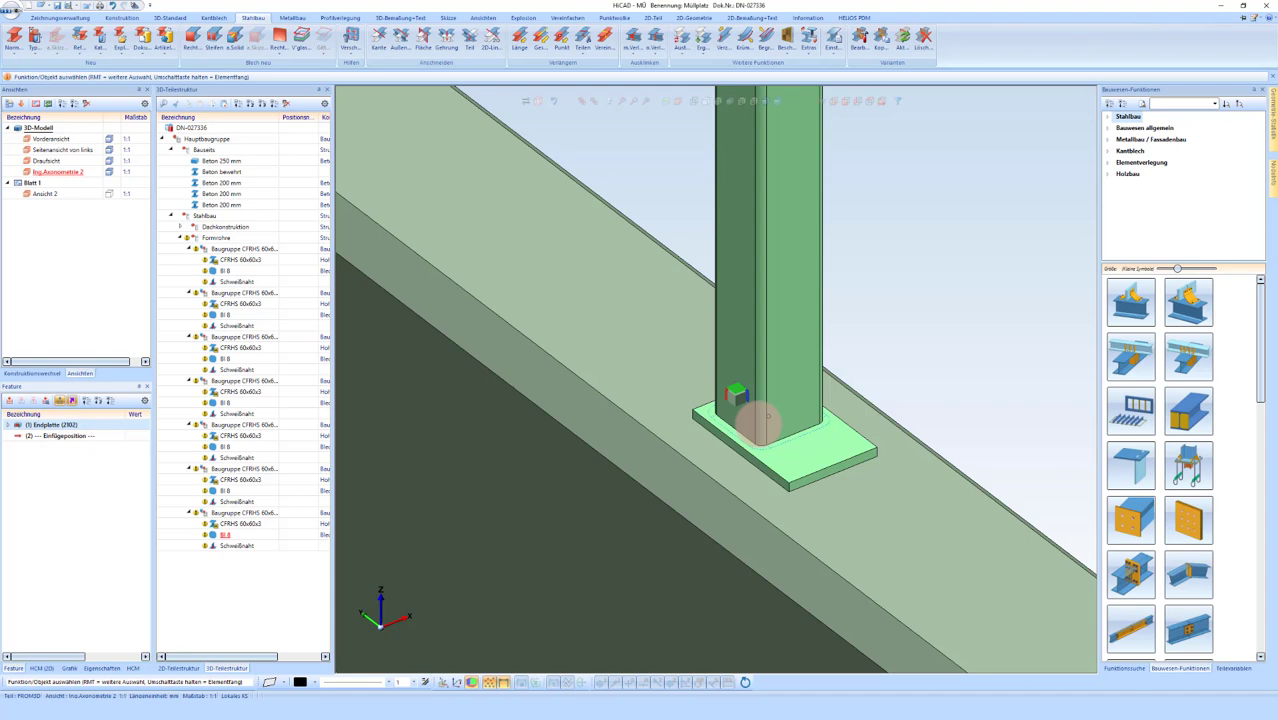
{"action": "double_click", "coordinate": [760, 422]}
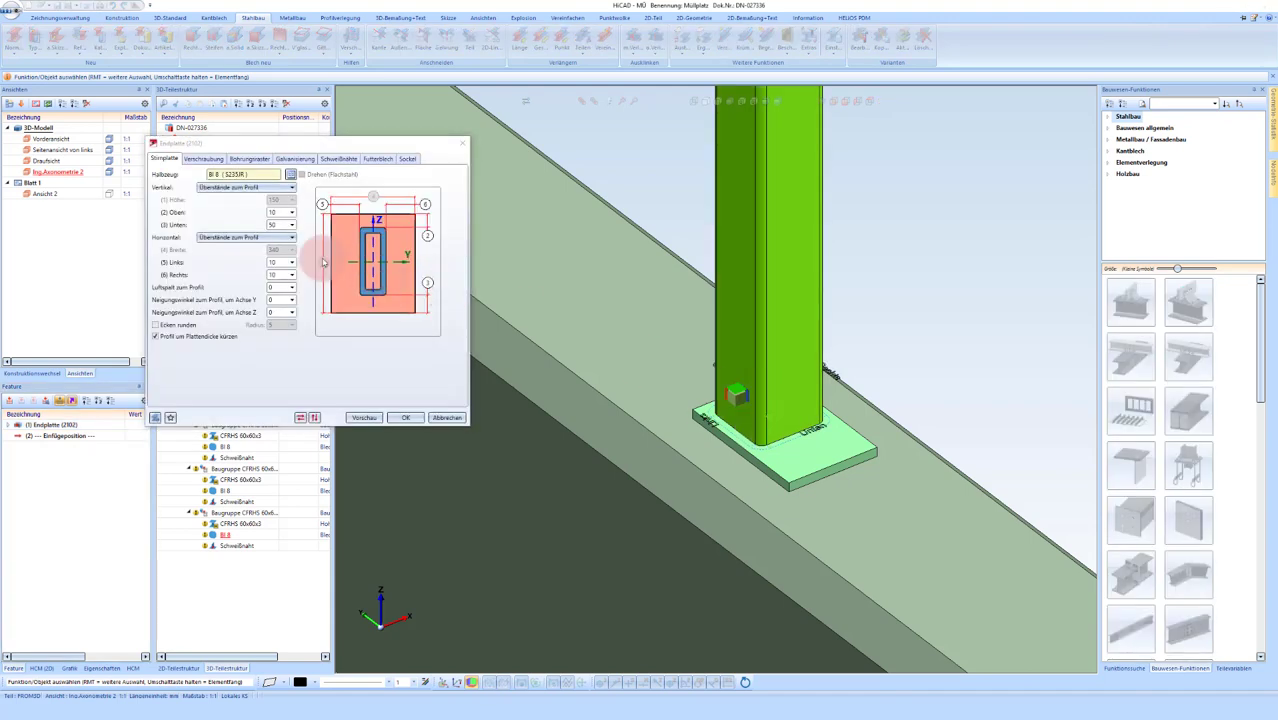
{"action": "left_click", "coordinate": [291, 254]}
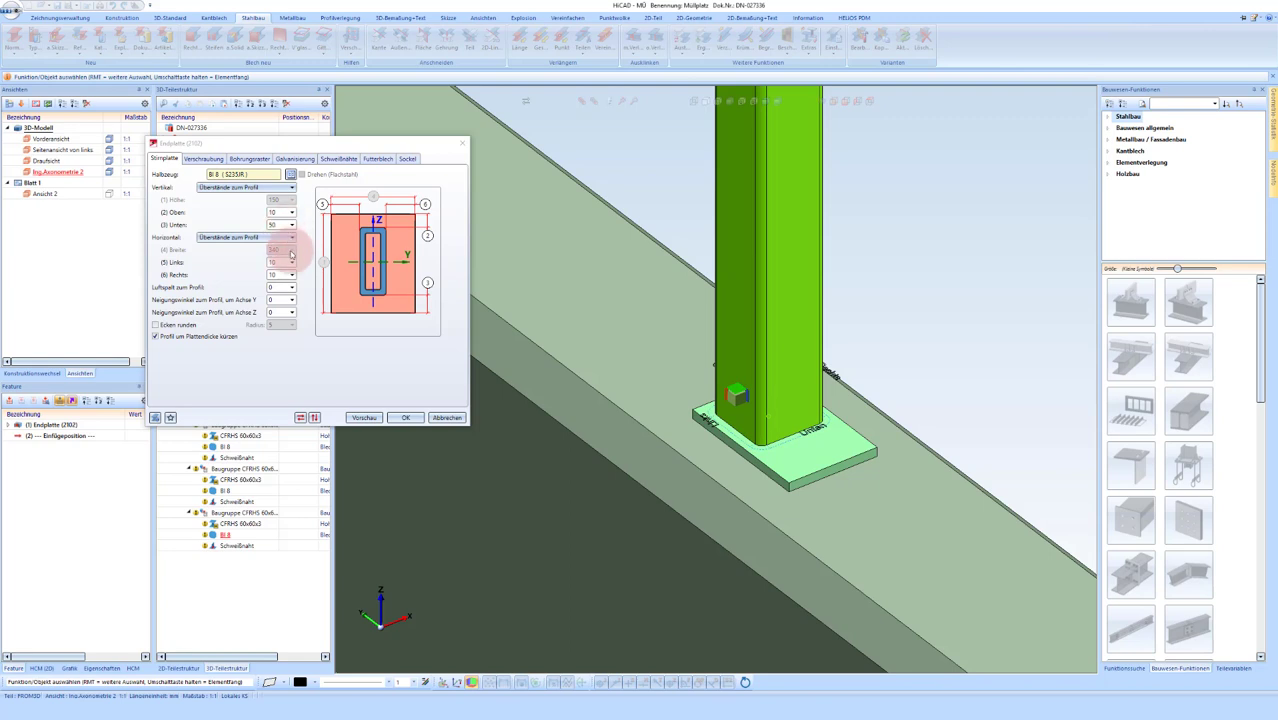
{"action": "left_click", "coordinate": [279, 211]}
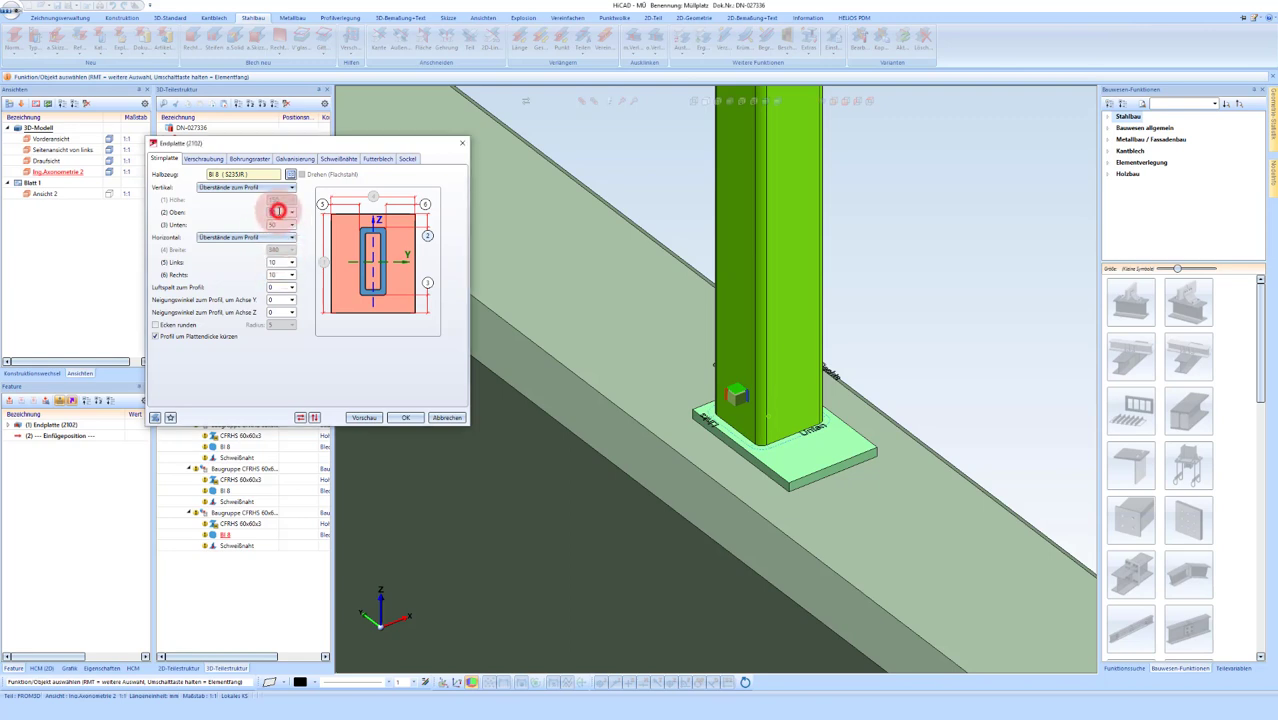
{"action": "type", "text": "50"}
{"action": "left_click", "coordinate": [398, 418]}
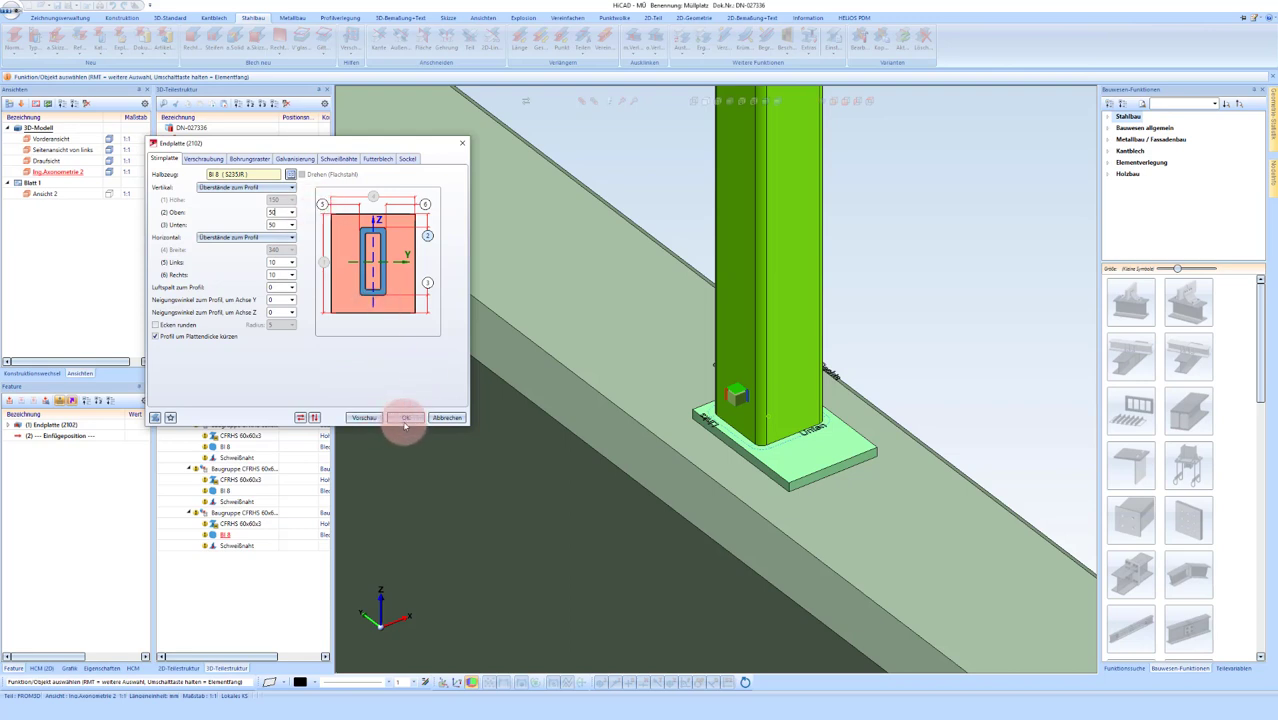
{"action": "left_click", "coordinate": [404, 421]}
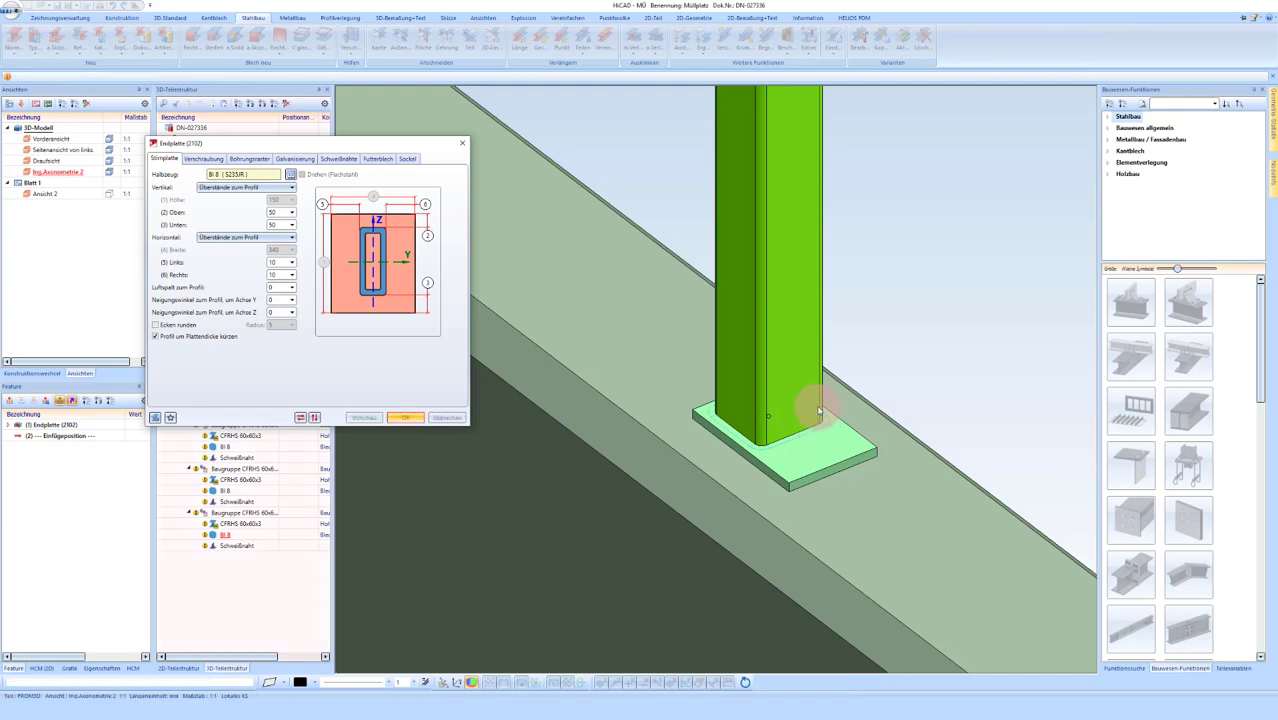
{"action": "left_click", "coordinate": [700, 395]}
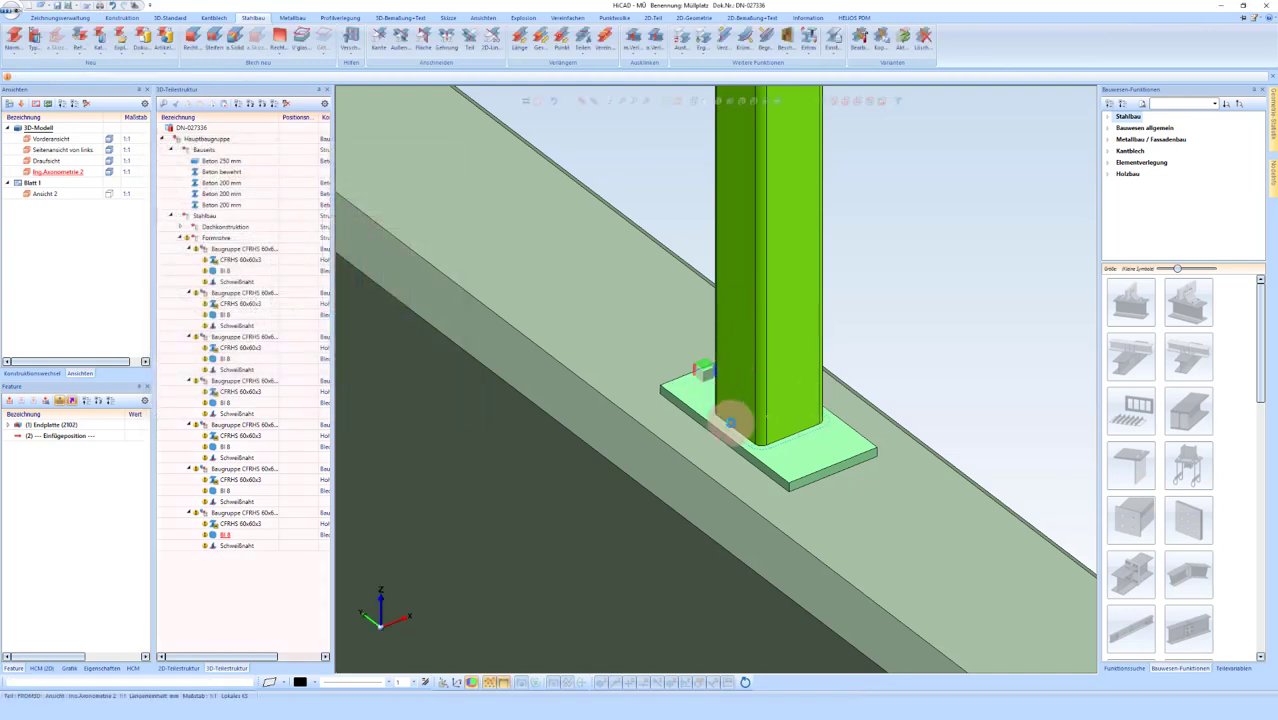
Step: Apply the CFRHS 60x60x3 post assembly's part attributes, with usage type Zusammenbauträger
{"action": "scroll", "coordinate": [745, 396], "scroll_direction": "down", "scroll_amount": 3}
{"action": "scroll", "coordinate": [757, 392], "scroll_direction": "down", "scroll_amount": 2}
{"action": "scroll", "coordinate": [757, 392], "scroll_direction": "down", "scroll_amount": 1}
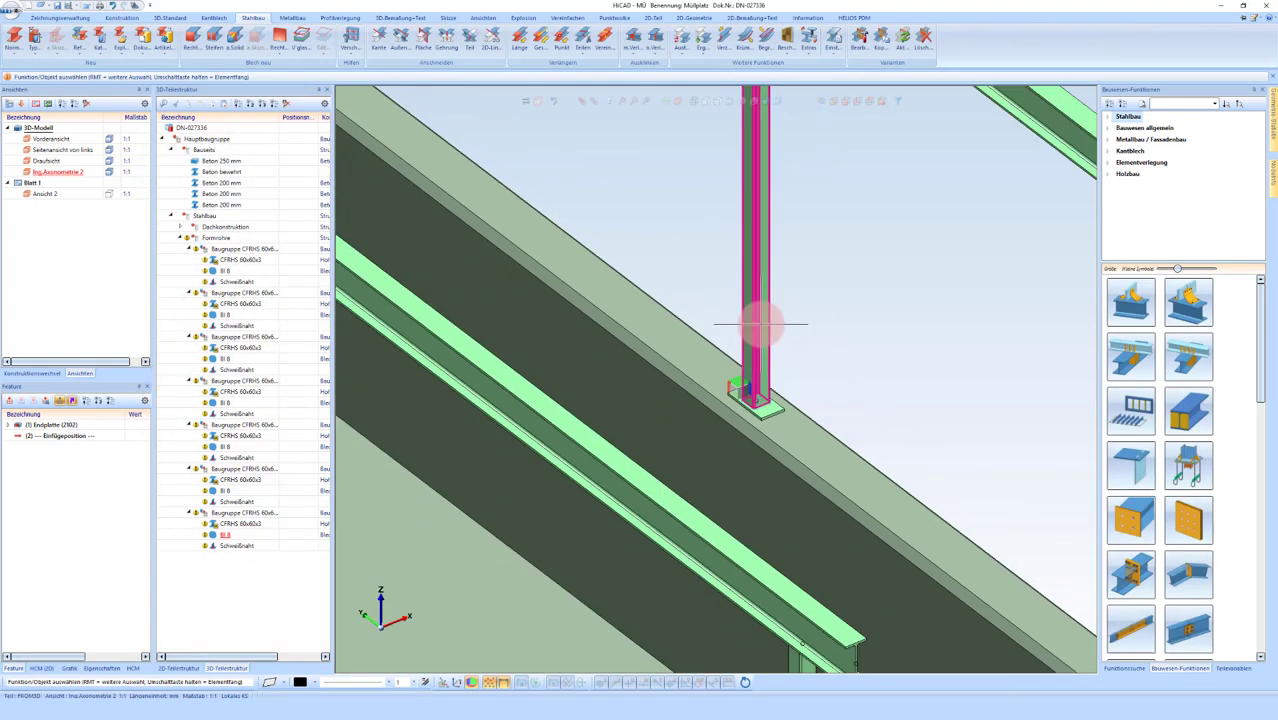
{"action": "left_click", "coordinate": [763, 334]}
{"action": "right_click", "coordinate": [985, 617]}
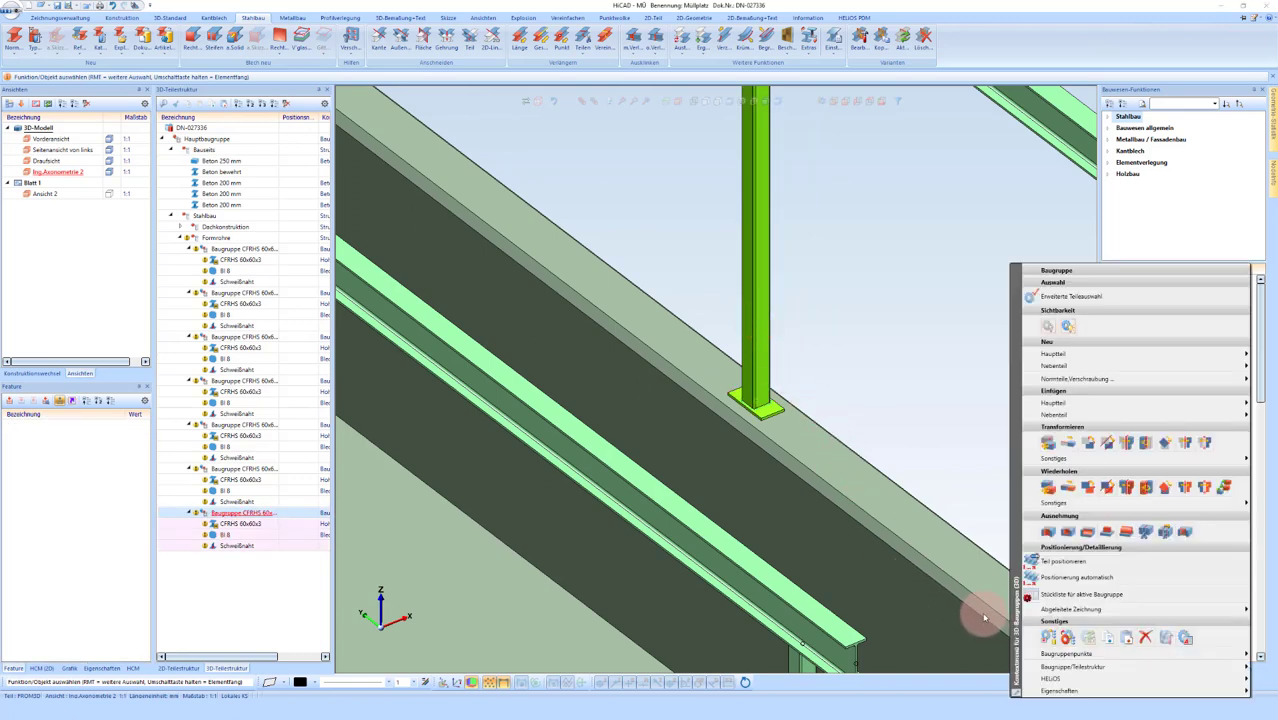
{"action": "left_click", "coordinate": [1185, 637]}
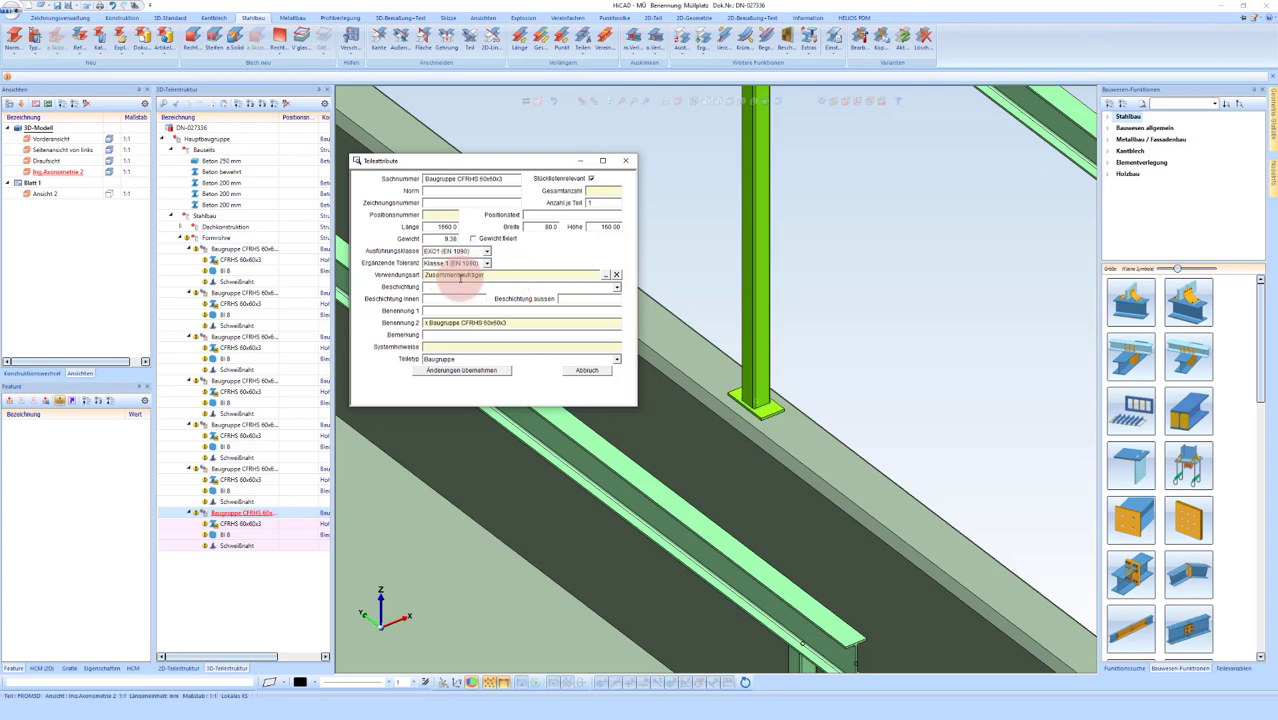
{"action": "left_click", "coordinate": [497, 372]}
Step: Zoom to a post–beam joint and start Stirnplattenanschluss an Flansch (2330)
{"action": "scroll", "coordinate": [750, 392], "scroll_direction": "down", "scroll_amount": 3}
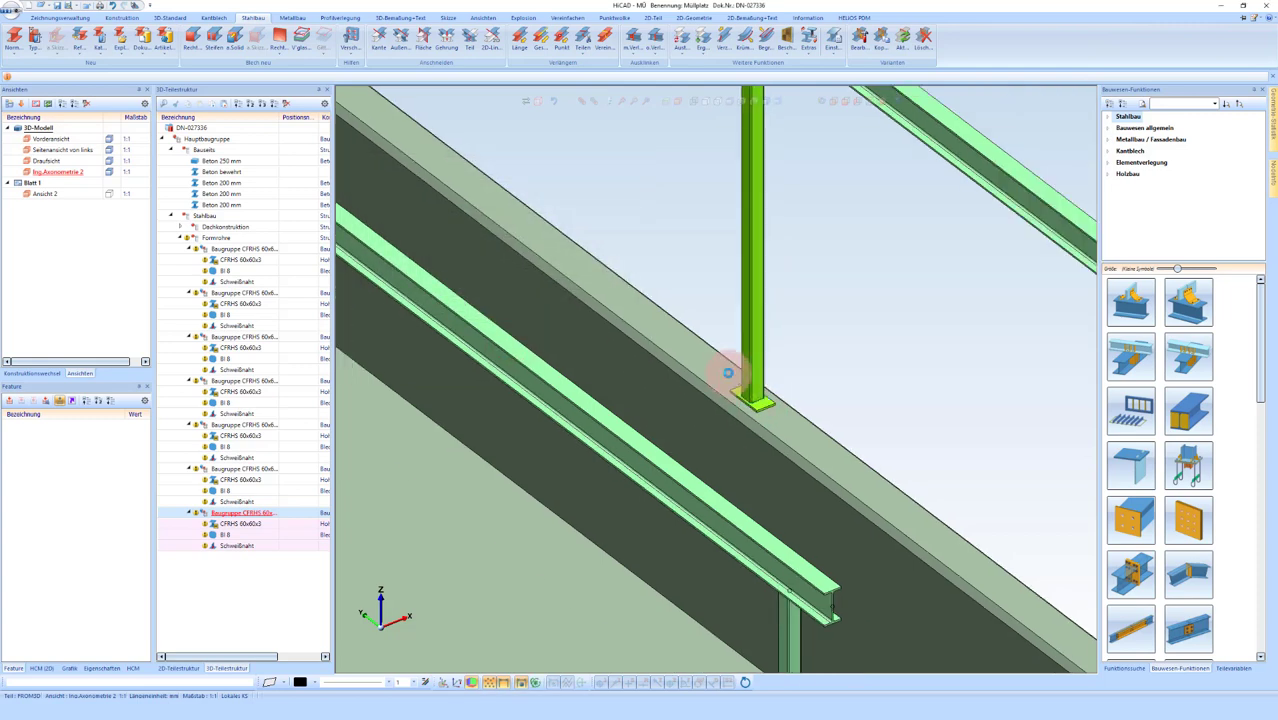
{"action": "scroll", "coordinate": [725, 371], "scroll_direction": "down", "scroll_amount": 4}
{"action": "scroll", "coordinate": [630, 337], "scroll_direction": "down", "scroll_amount": 2}
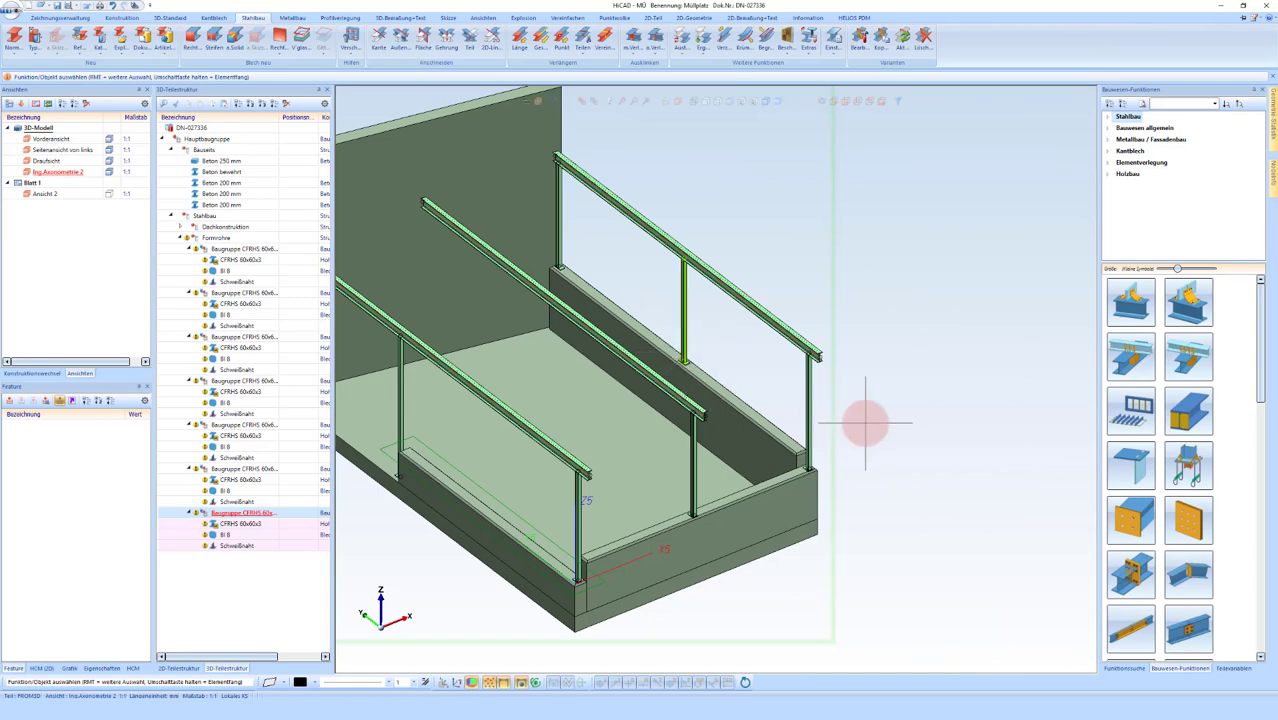
{"action": "scroll", "coordinate": [864, 422], "scroll_direction": "down", "scroll_amount": 2}
{"action": "scroll", "coordinate": [400, 398], "scroll_direction": "up", "scroll_amount": 4}
{"action": "scroll", "coordinate": [455, 410], "scroll_direction": "down", "scroll_amount": 2}
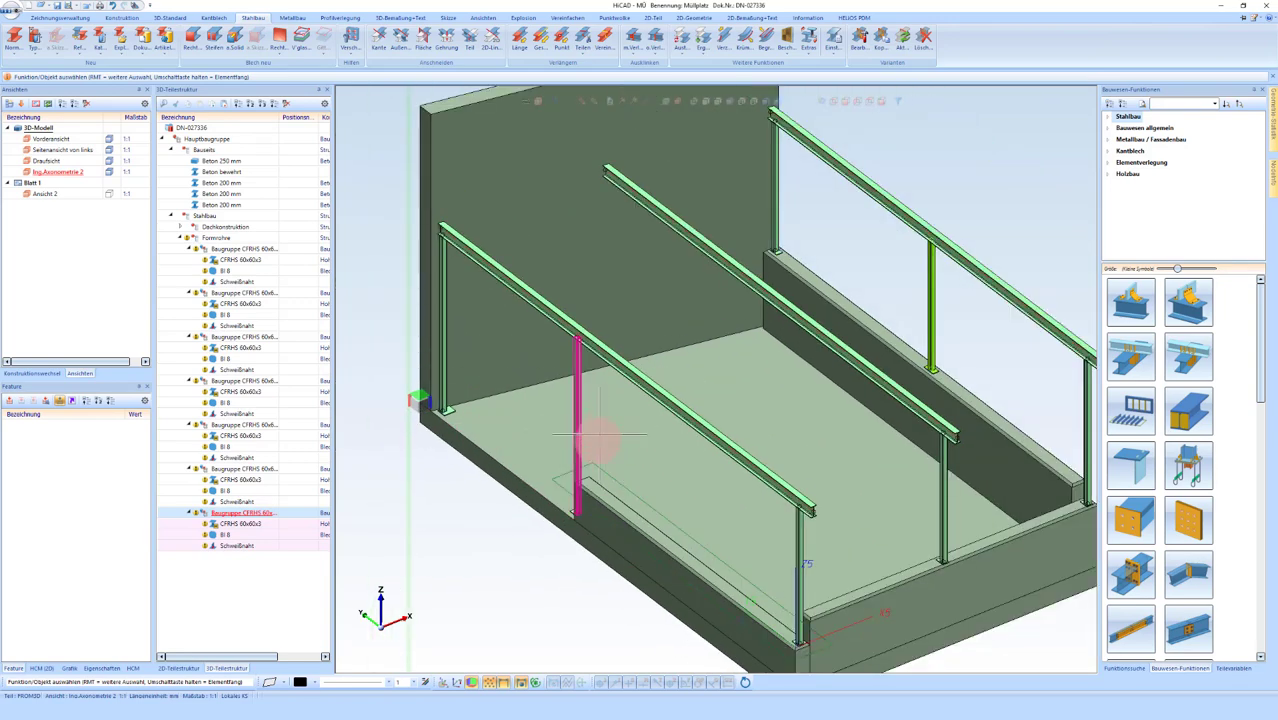
{"action": "scroll", "coordinate": [600, 220], "scroll_direction": "down", "scroll_amount": 1}
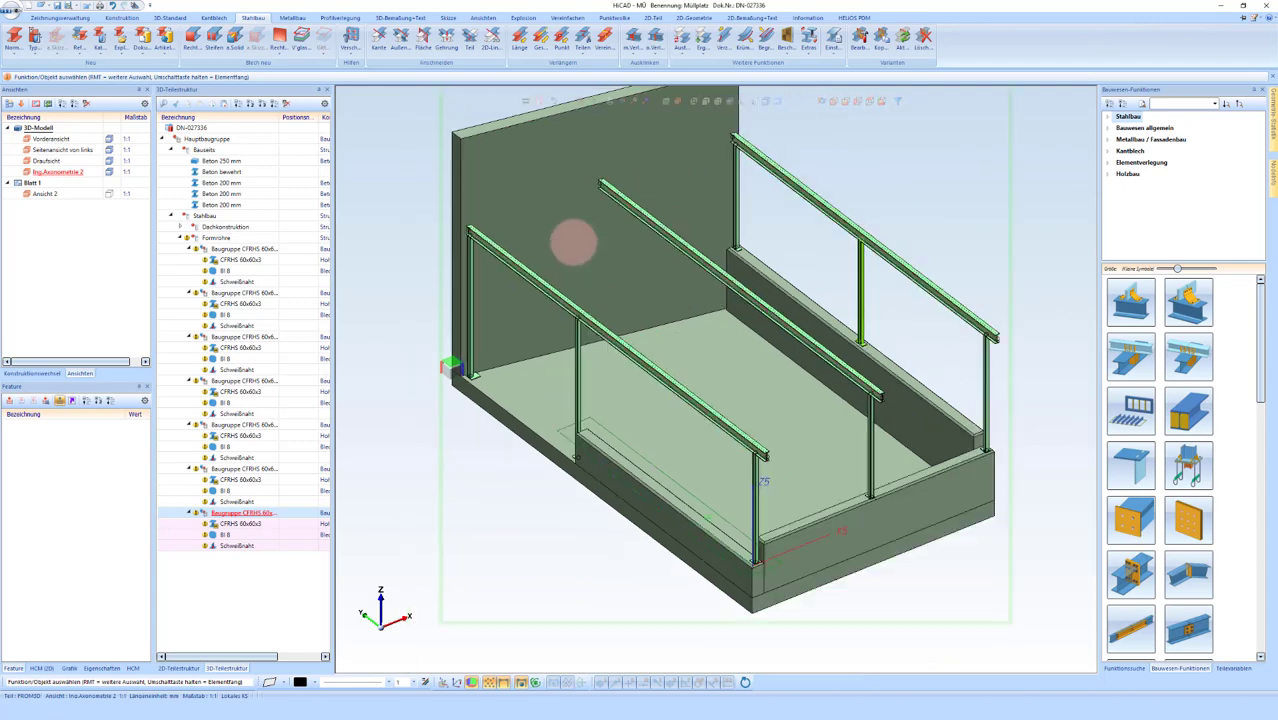
{"action": "scroll", "coordinate": [713, 205], "scroll_direction": "up", "scroll_amount": 2}
{"action": "scroll", "coordinate": [670, 308], "scroll_direction": "up", "scroll_amount": 2}
{"action": "scroll", "coordinate": [527, 368], "scroll_direction": "down", "scroll_amount": 1}
{"action": "scroll", "coordinate": [799, 385], "scroll_direction": "down", "scroll_amount": 1}
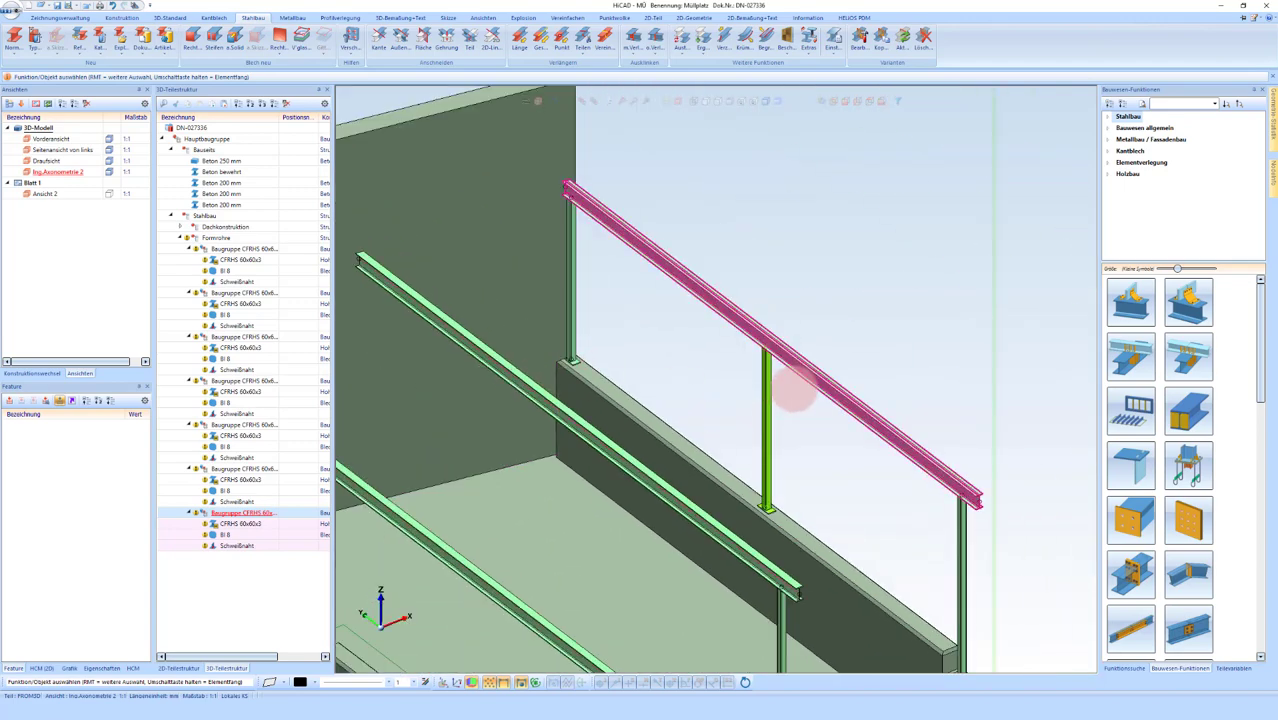
{"action": "scroll", "coordinate": [770, 328], "scroll_direction": "up", "scroll_amount": 1}
{"action": "scroll", "coordinate": [765, 351], "scroll_direction": "down", "scroll_amount": 2}
{"action": "scroll", "coordinate": [765, 510], "scroll_direction": "up", "scroll_amount": 2}
{"action": "scroll", "coordinate": [765, 510], "scroll_direction": "up", "scroll_amount": 1}
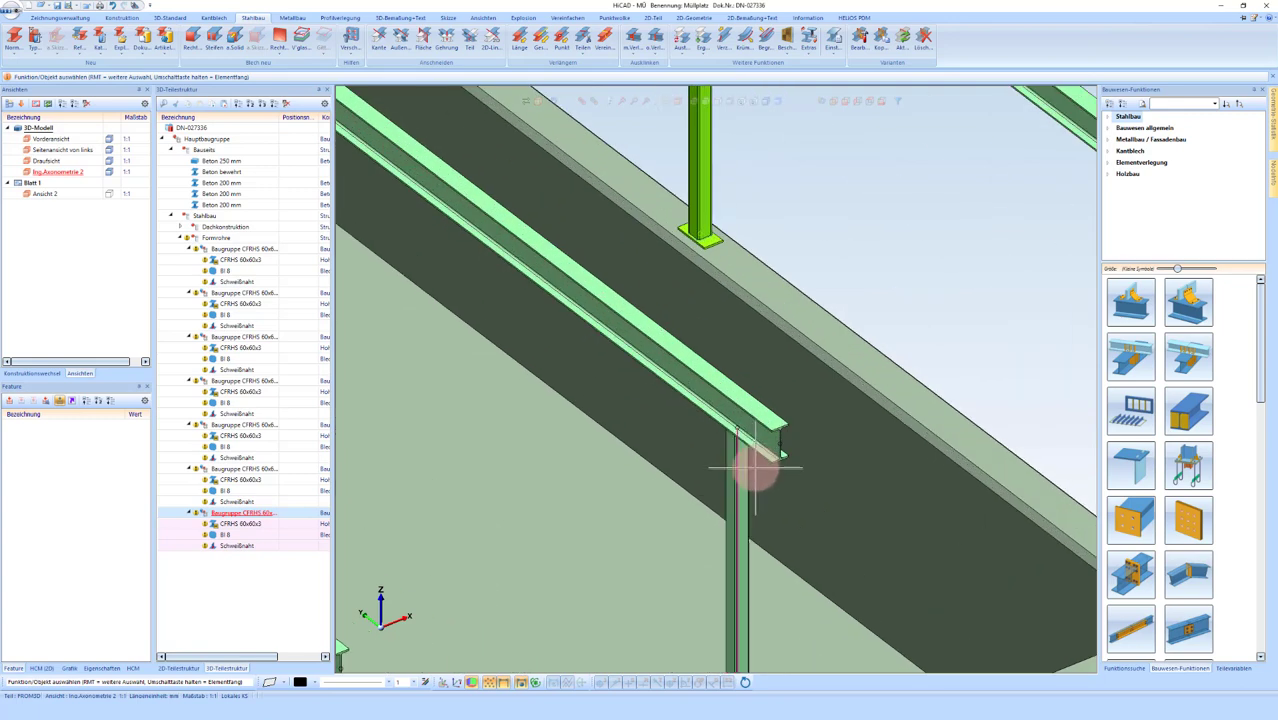
{"action": "scroll", "coordinate": [756, 457], "scroll_direction": "up", "scroll_amount": 1}
{"action": "middle_click_drag", "start_coordinate": [718, 443], "coordinate": [727, 376]}
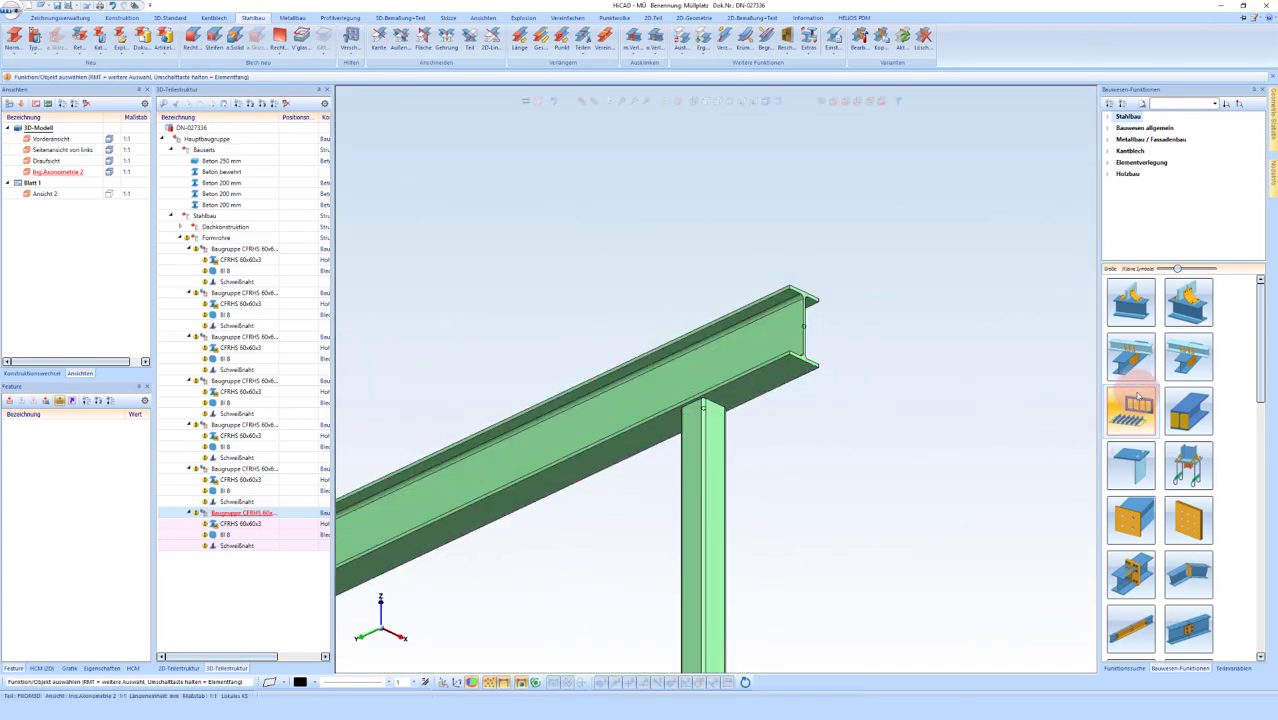
{"action": "scroll", "coordinate": [1170, 450], "scroll_direction": "down", "scroll_amount": 2}
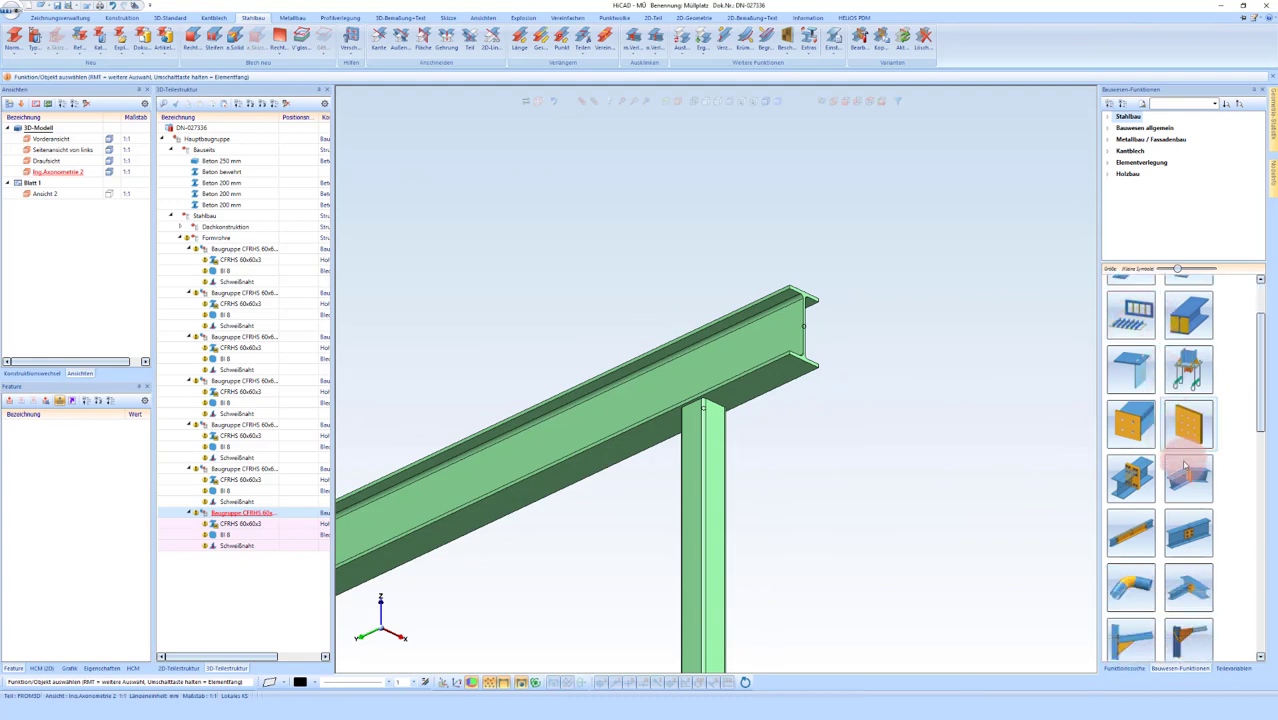
{"action": "scroll", "coordinate": [1190, 560], "scroll_direction": "down", "scroll_amount": 2}
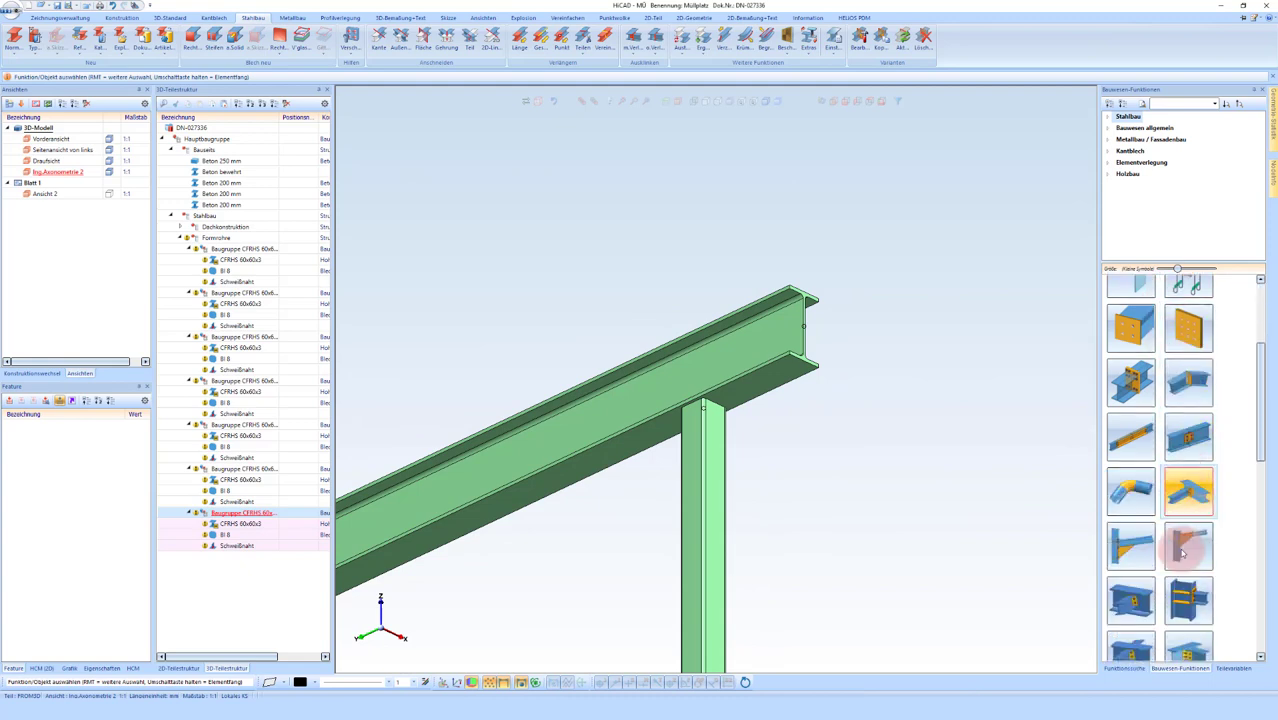
{"action": "left_click", "coordinate": [1190, 603]}
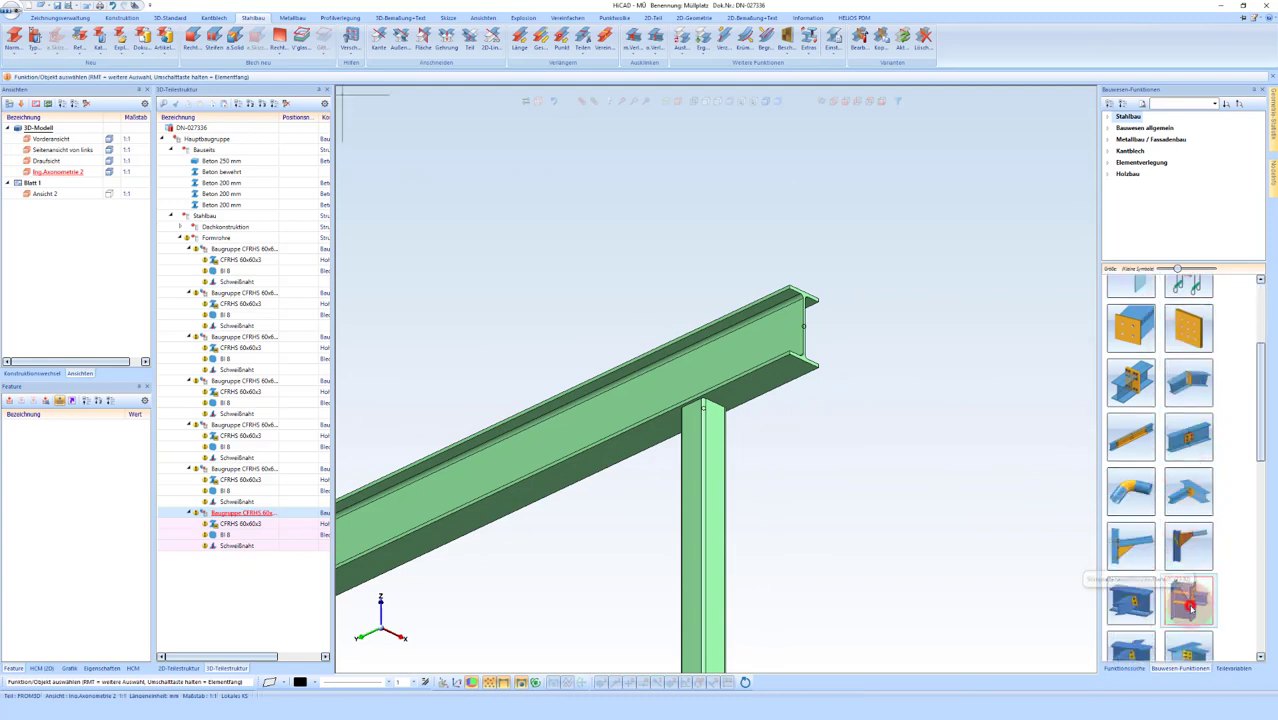
Step: Pick the post as the column and the IPE beam as the connected profile
{"action": "left_click", "coordinate": [731, 405]}
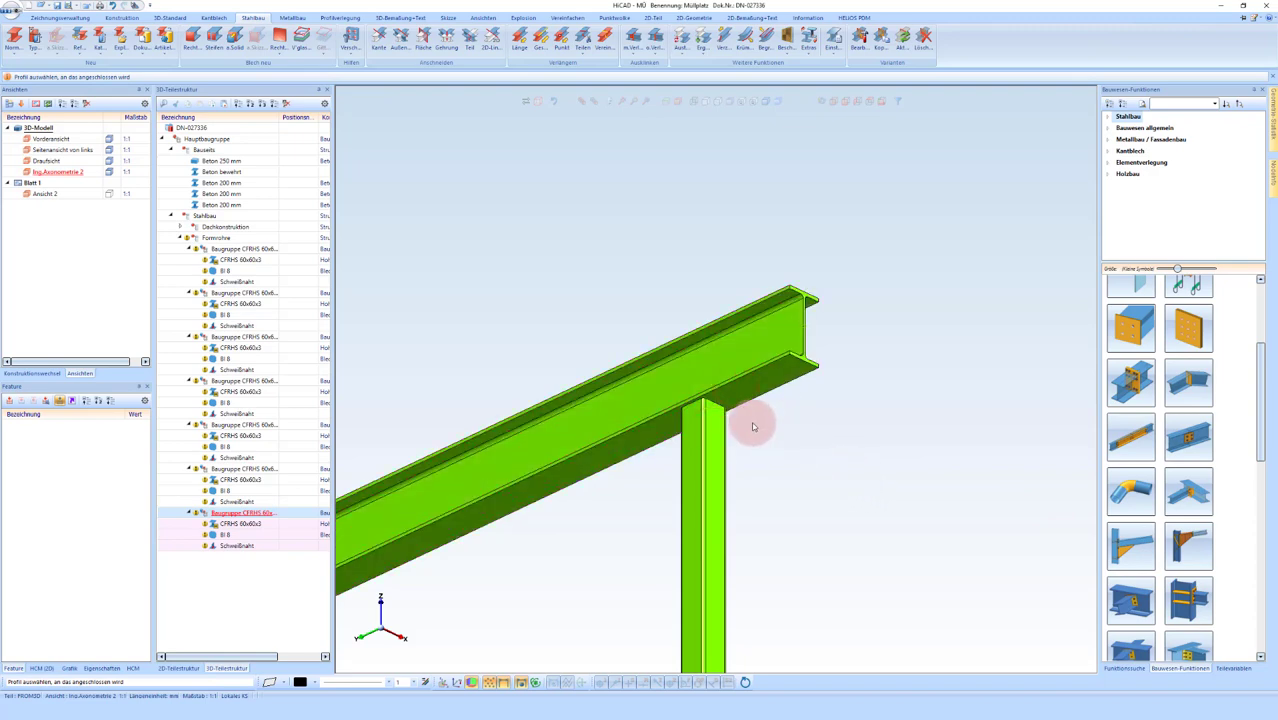
{"action": "left_click", "coordinate": [751, 425]}
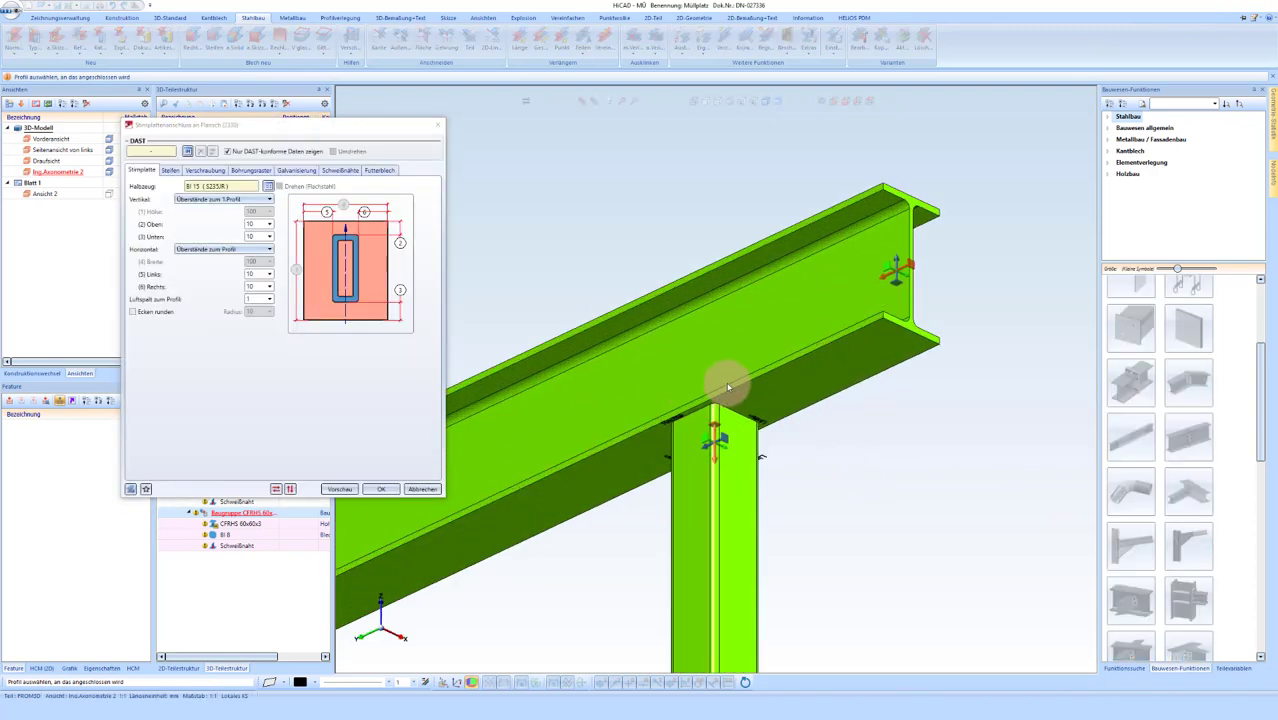
{"action": "left_click", "coordinate": [746, 360]}
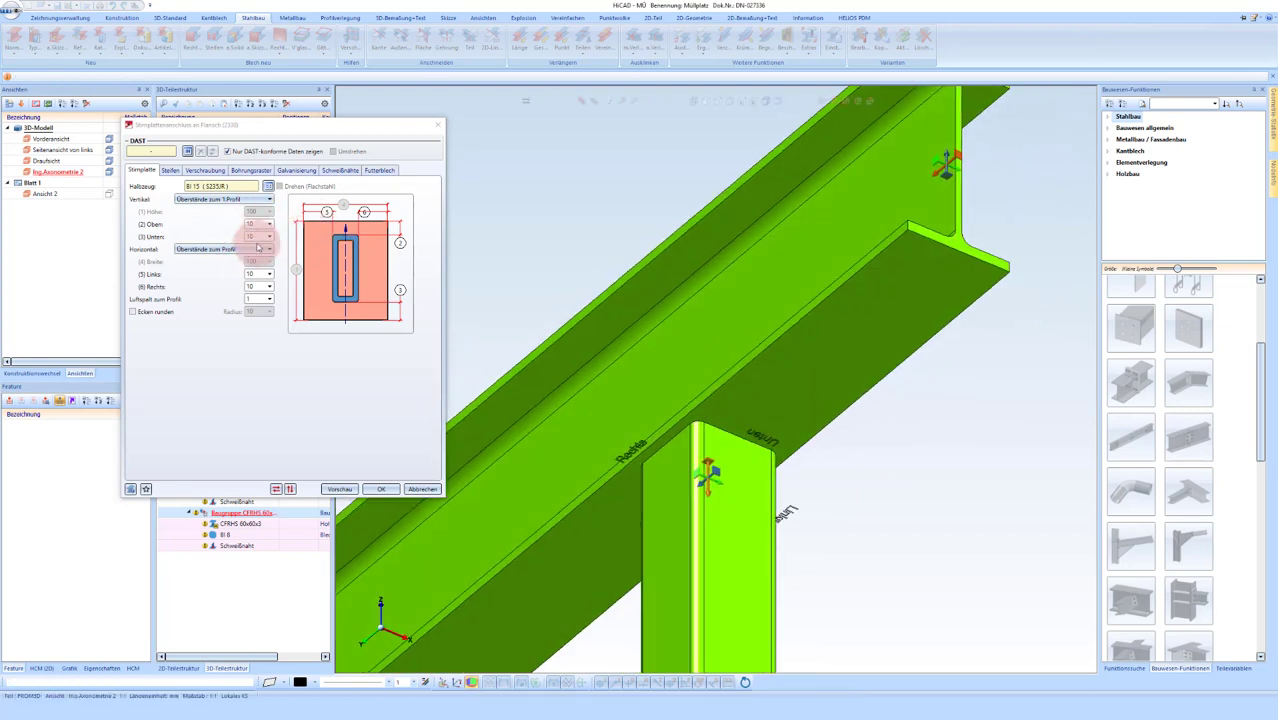
Step: Set end plate overhangs to 50 top and bottom, 5 left and right, using BI 8 plate
{"action": "double_click", "coordinate": [258, 275]}
{"action": "type", "text": "5"}
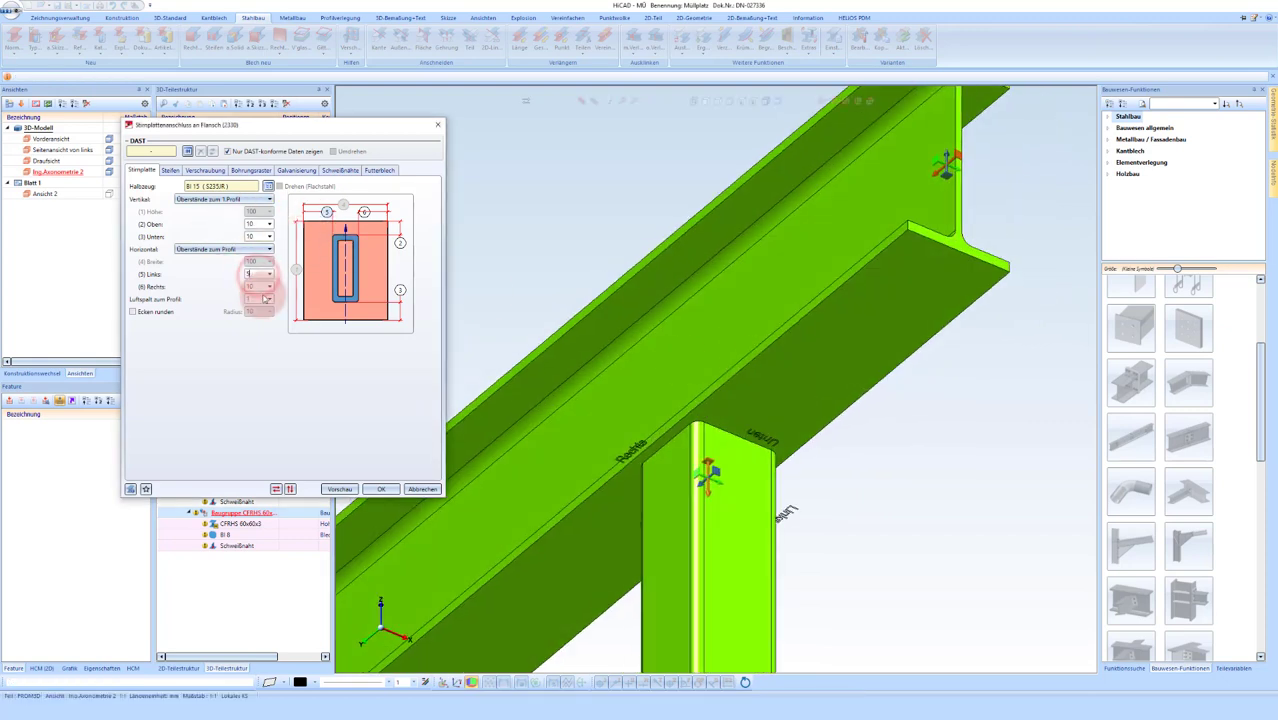
{"action": "left_click", "coordinate": [263, 225]}
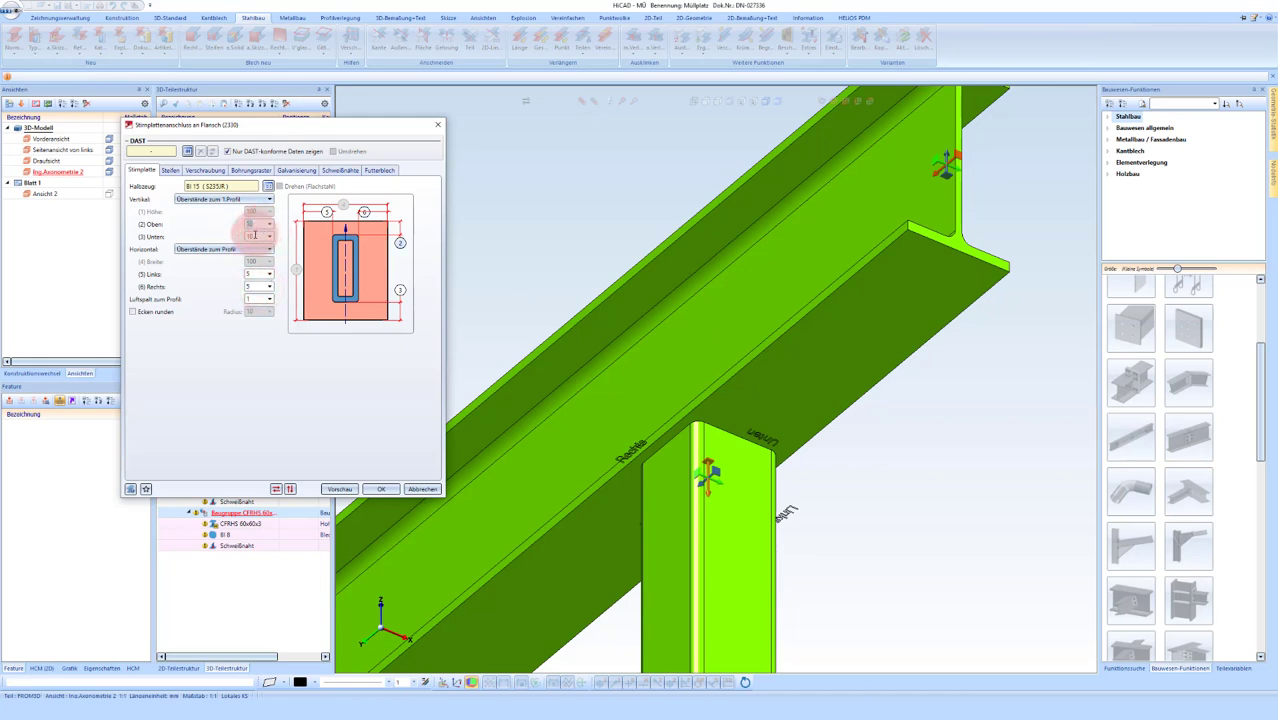
{"action": "left_click", "coordinate": [260, 237]}
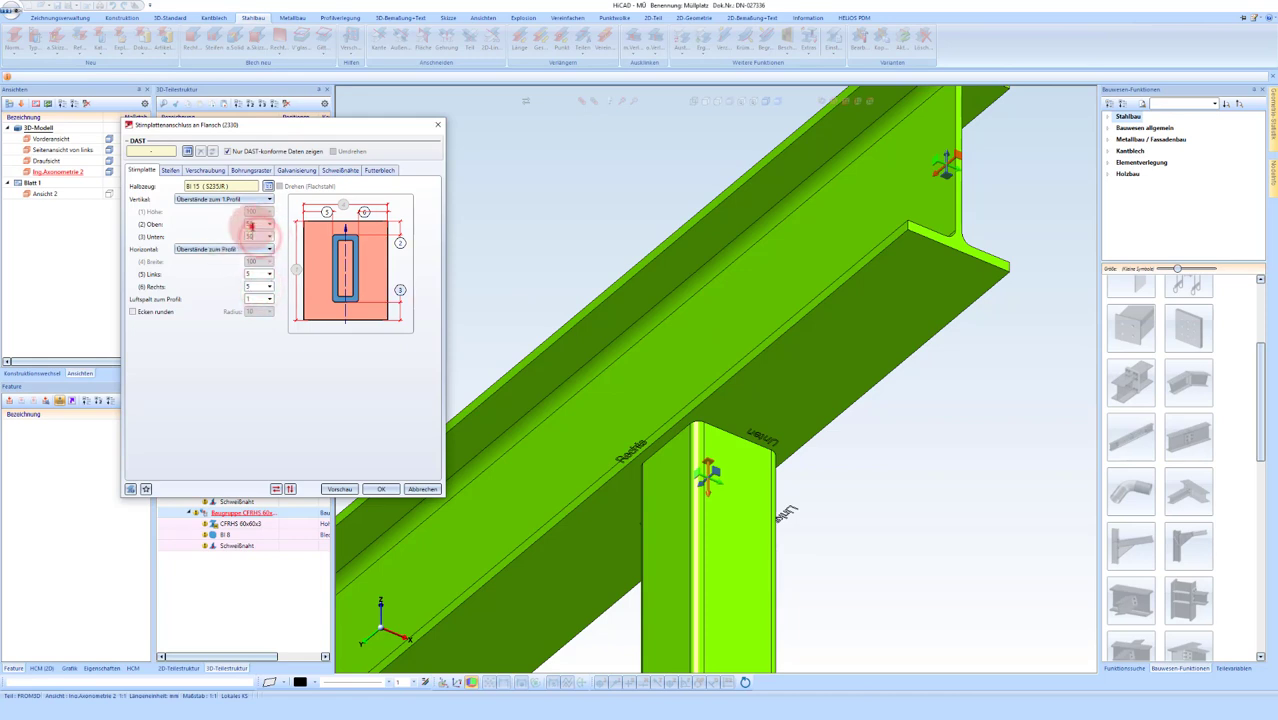
{"action": "left_click", "coordinate": [269, 188]}
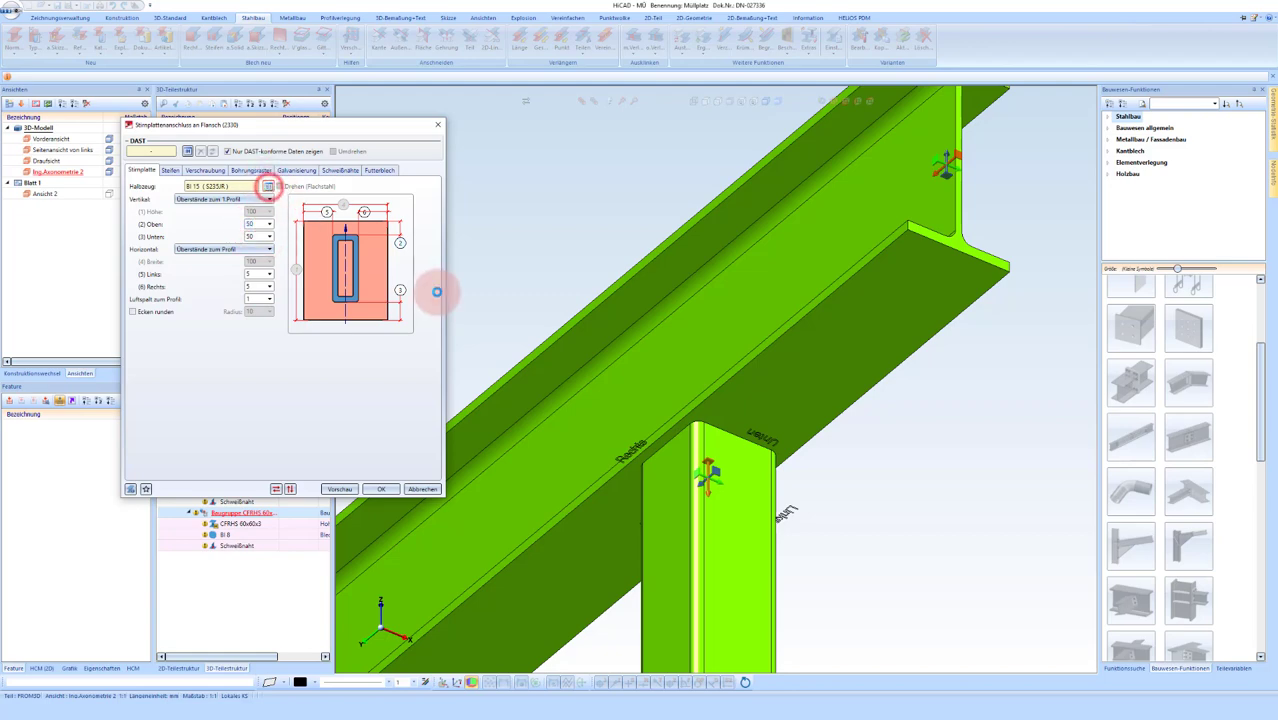
{"action": "left_click", "coordinate": [500, 204]}
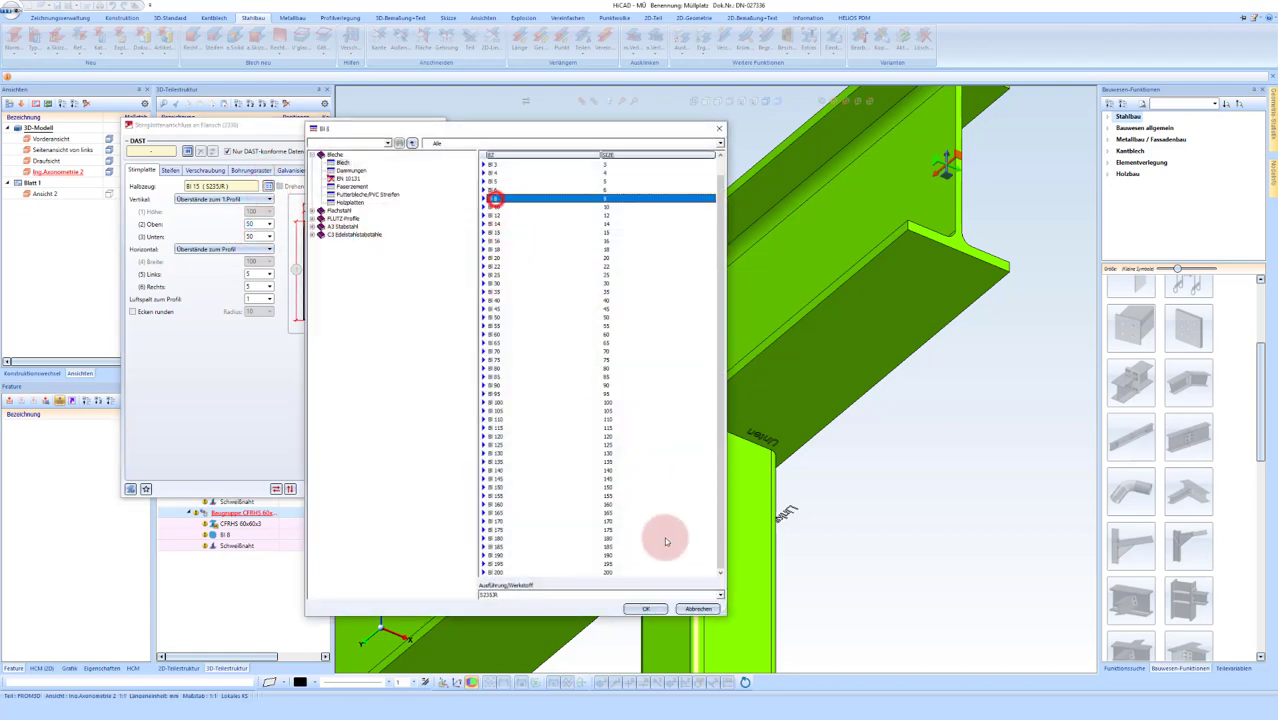
{"action": "left_click", "coordinate": [645, 608]}
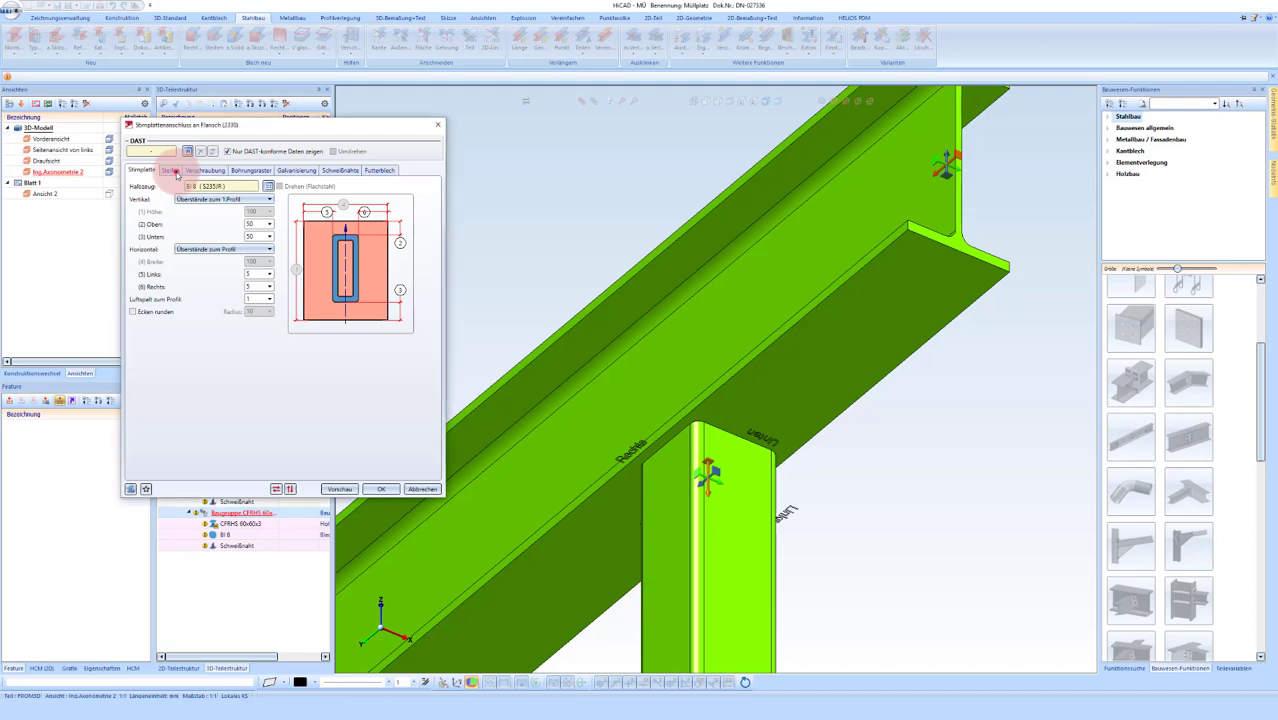
{"action": "left_click", "coordinate": [171, 170]}
Step: Enable the first stiffener and make it from BI 5 plate
{"action": "left_click", "coordinate": [147, 207]}
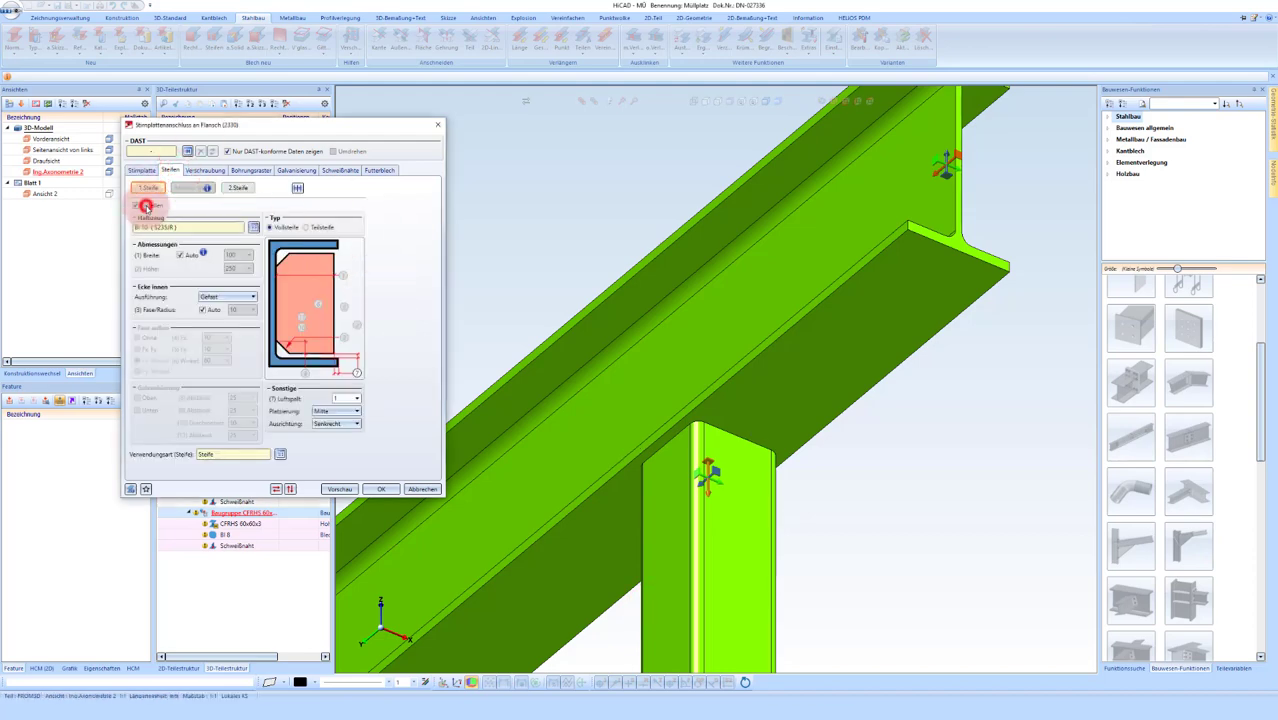
{"action": "left_click", "coordinate": [253, 232]}
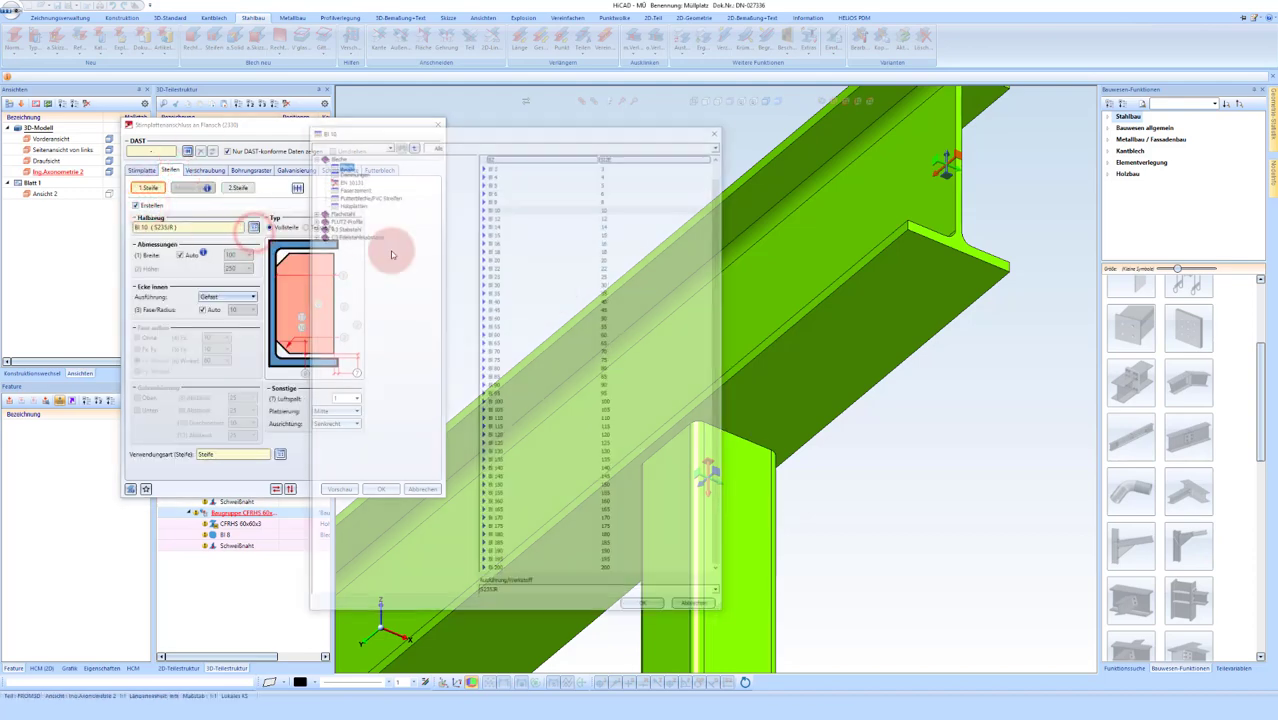
{"action": "left_click", "coordinate": [493, 180]}
{"action": "left_click", "coordinate": [647, 610]}
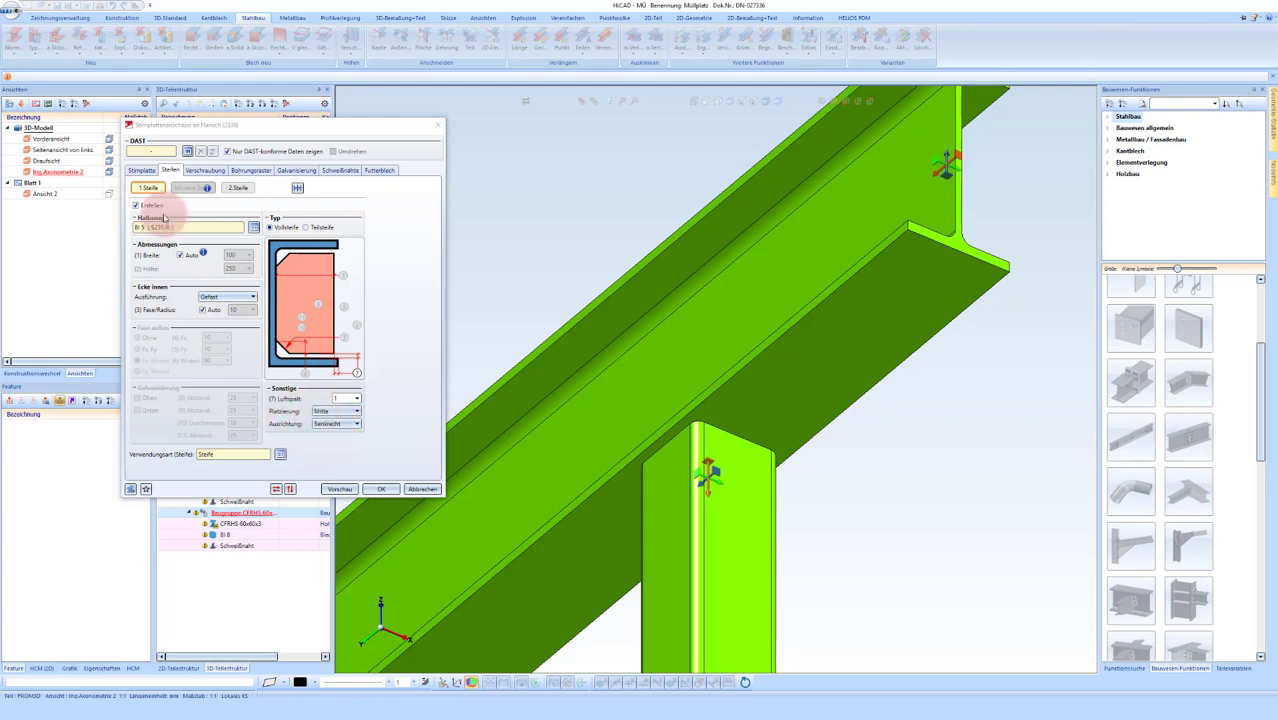
Step: Place the first stiffener on the front, copy it to a back-side second, keeping Gefast
{"action": "left_click", "coordinate": [337, 411]}
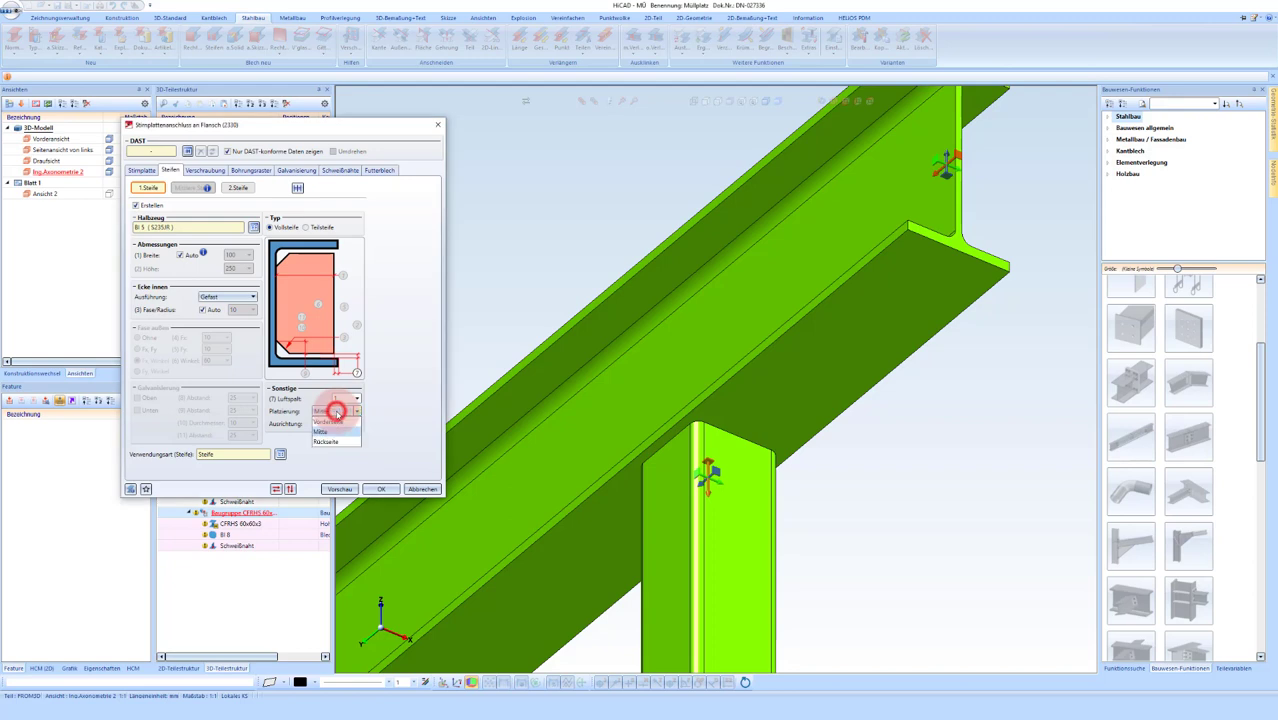
{"action": "left_click", "coordinate": [340, 428]}
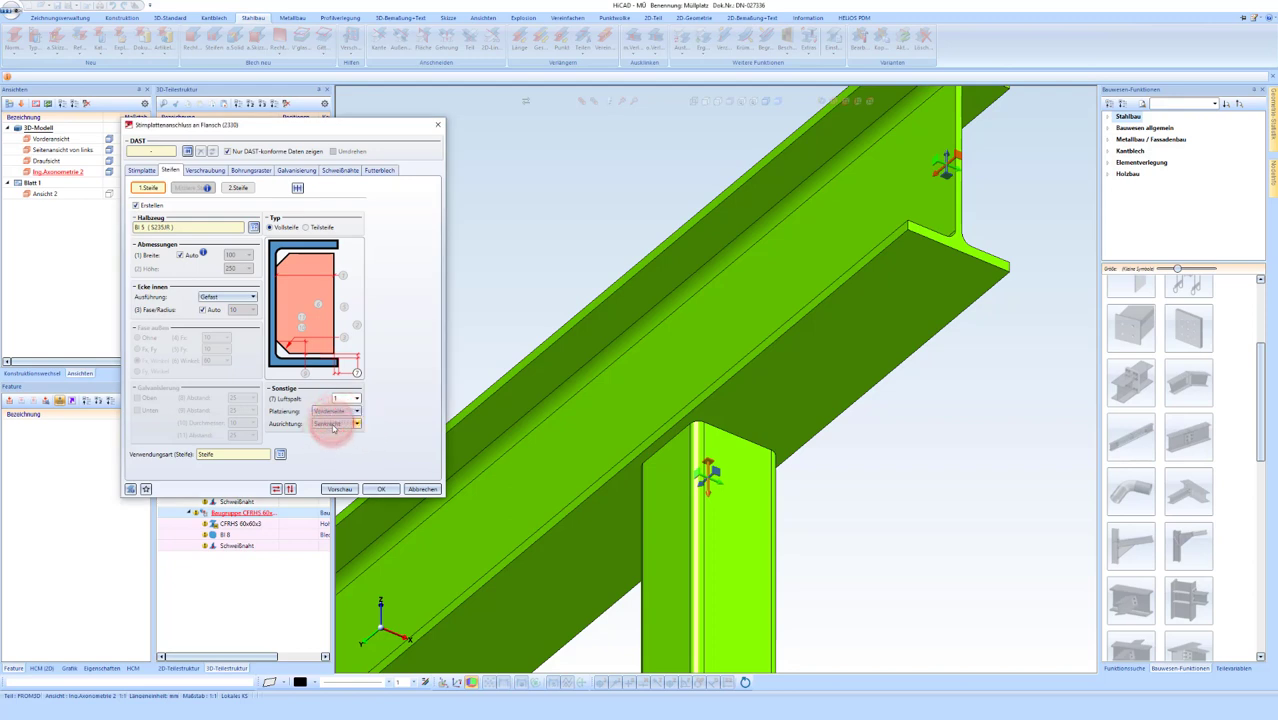
{"action": "left_click", "coordinate": [238, 189]}
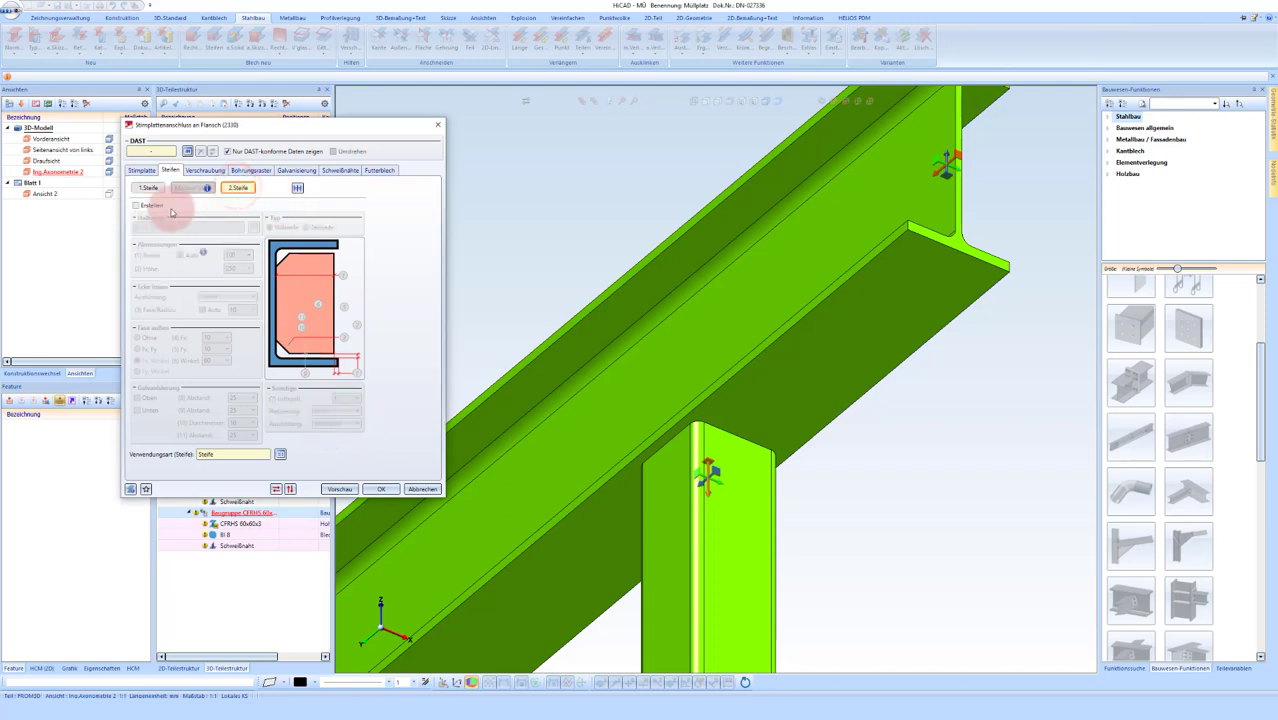
{"action": "left_click", "coordinate": [148, 188]}
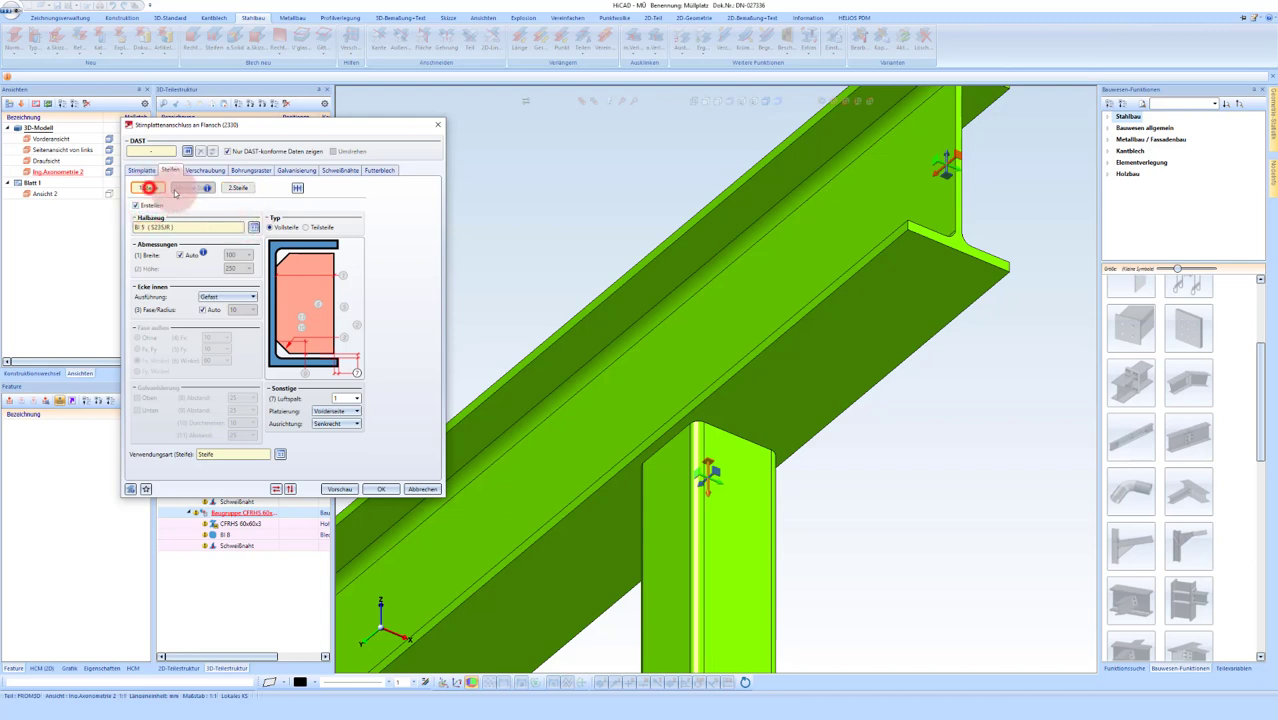
{"action": "left_click", "coordinate": [298, 189]}
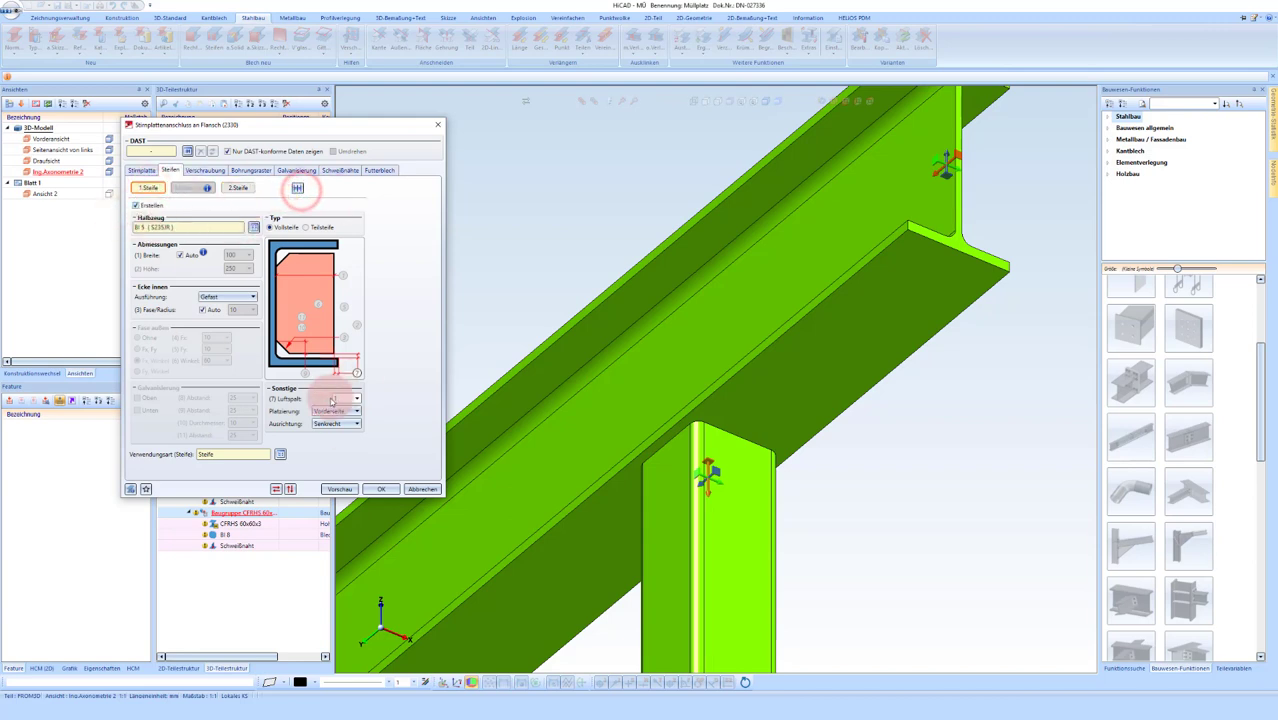
{"action": "left_click", "coordinate": [234, 190]}
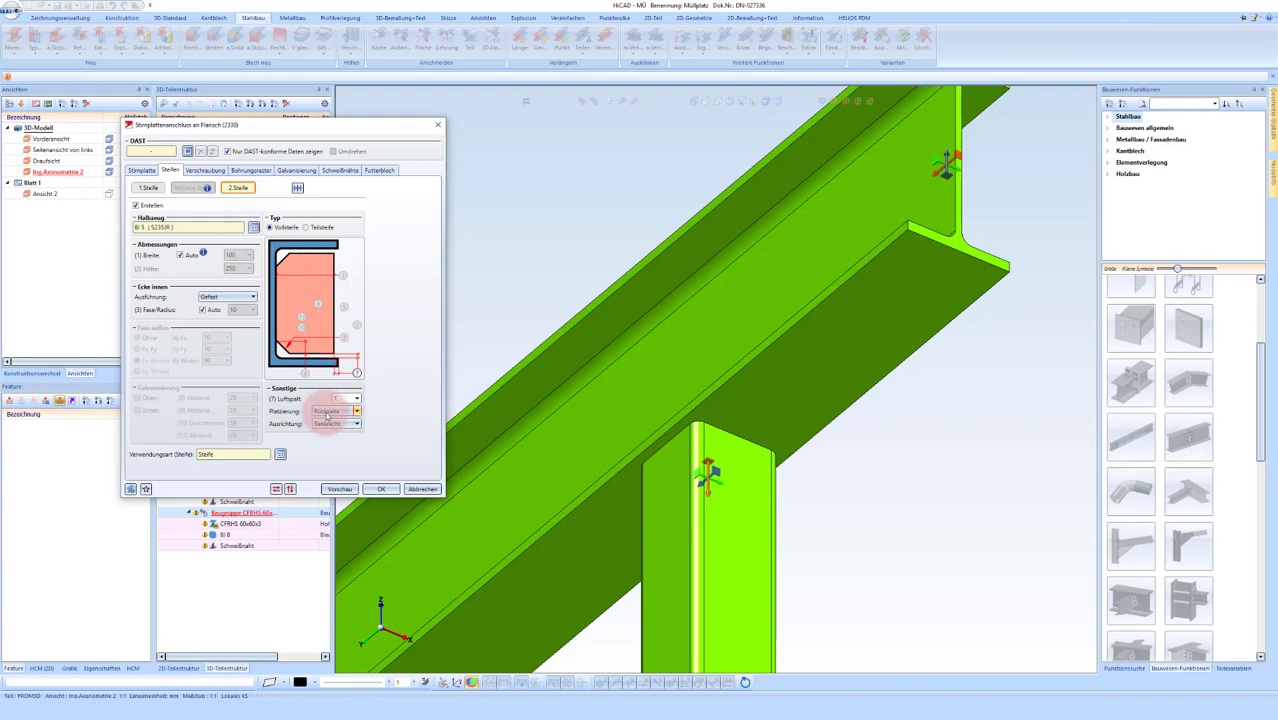
{"action": "left_click", "coordinate": [228, 298]}
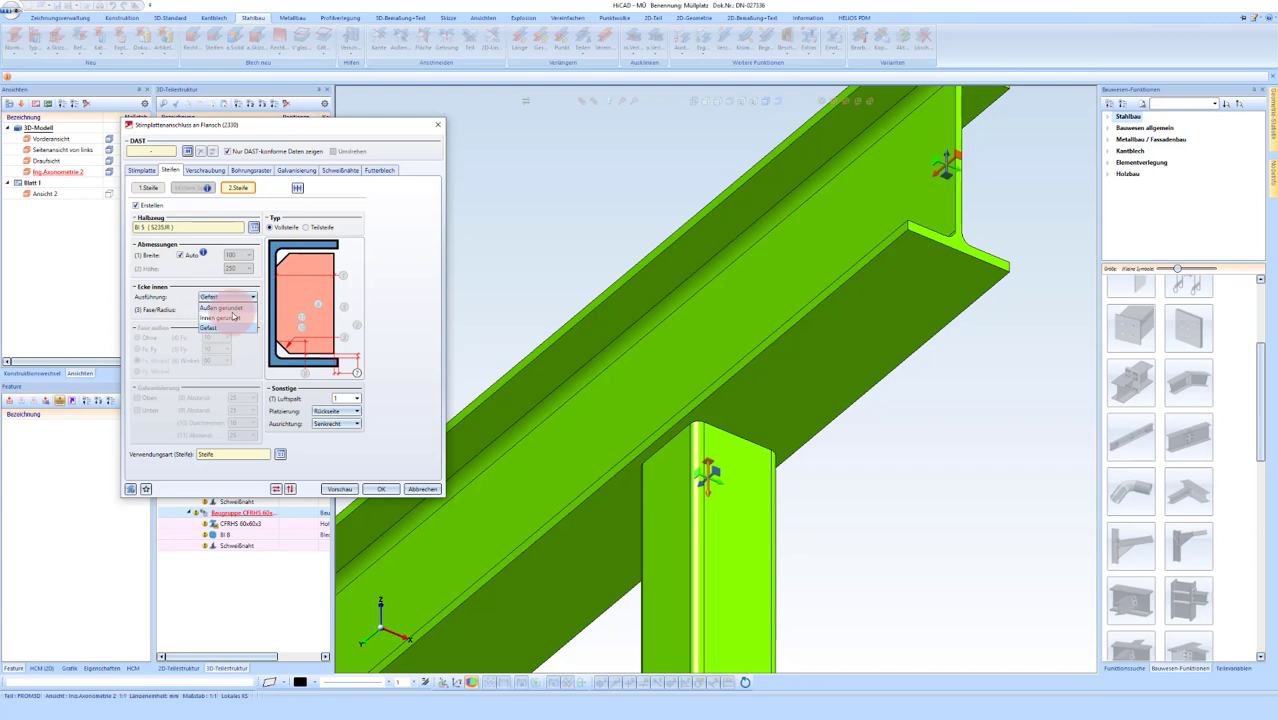
{"action": "left_click", "coordinate": [402, 240]}
Step: Choose the M12 bolt assembly for the connection
{"action": "left_click", "coordinate": [213, 172]}
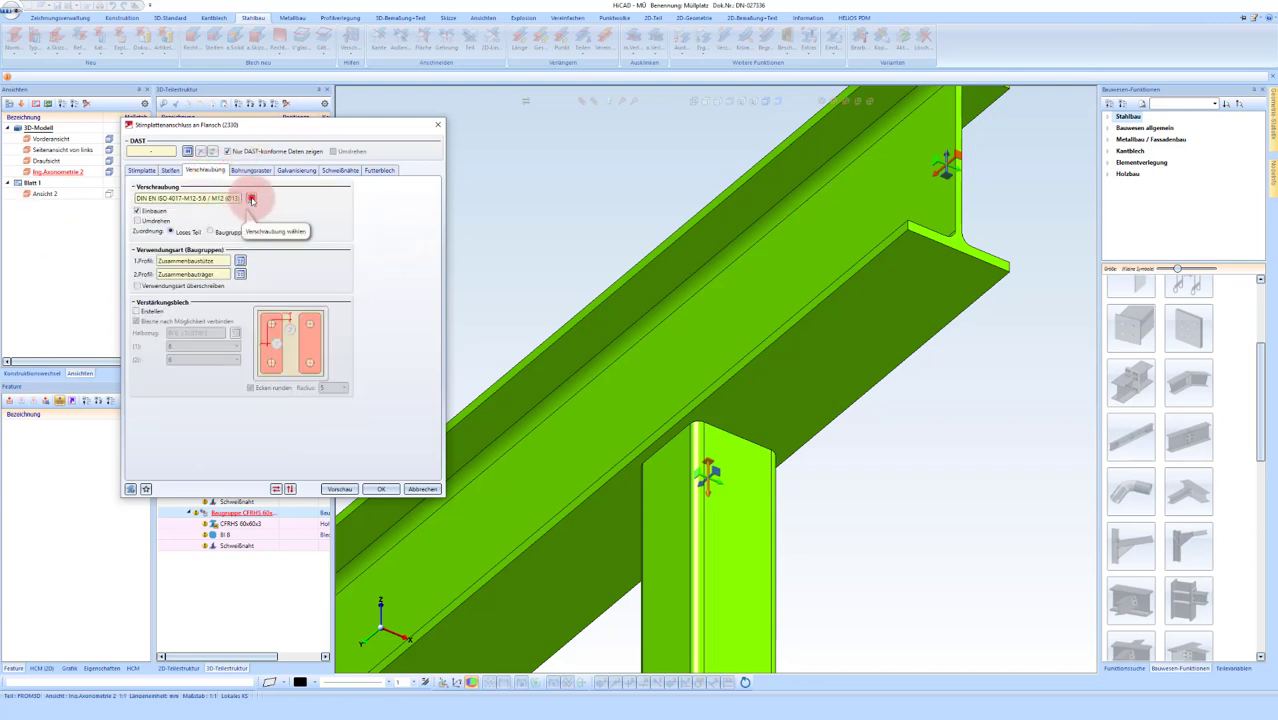
{"action": "left_click", "coordinate": [251, 199]}
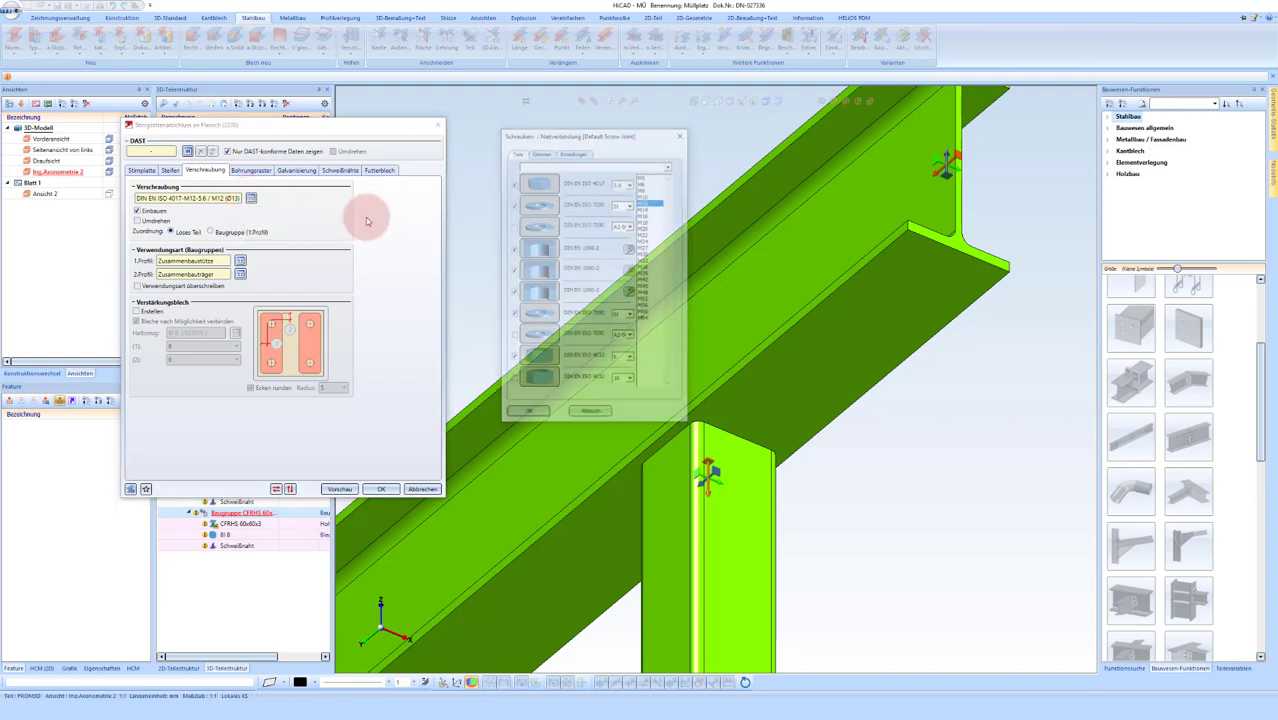
{"action": "left_click", "coordinate": [546, 414]}
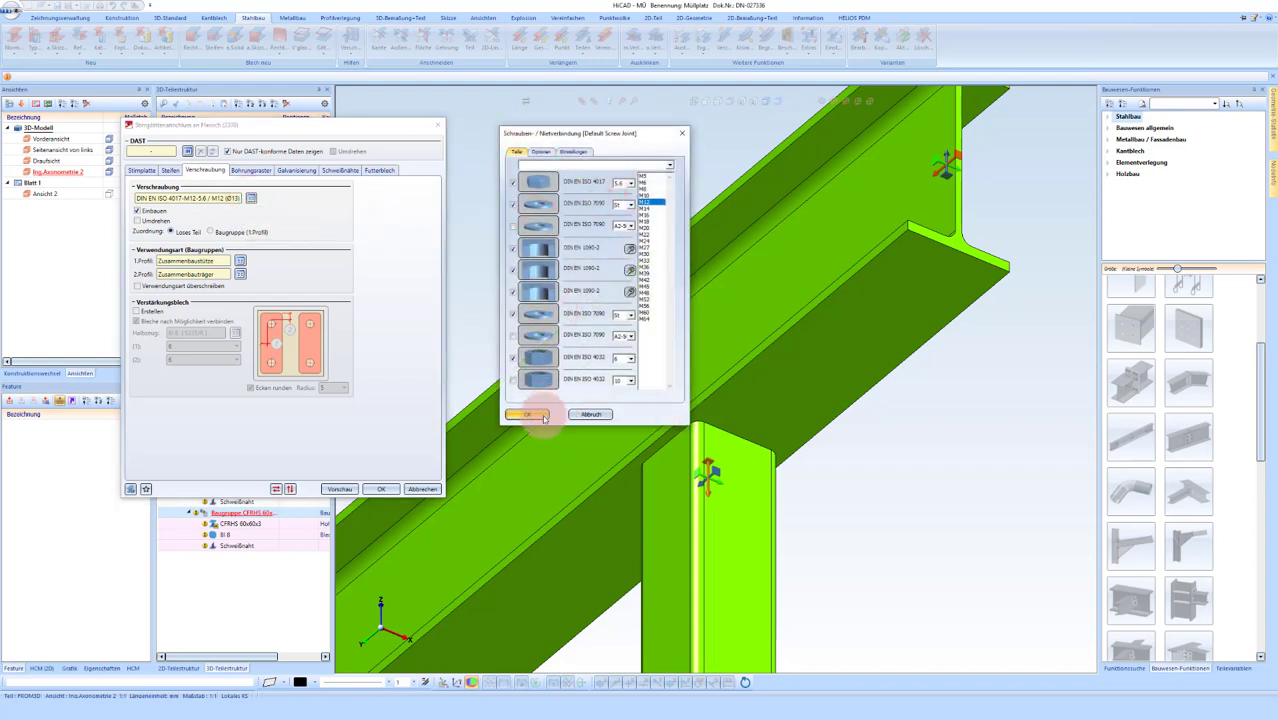
Step: Measure a 40 inner bolt distance from the model and confirm the connection settings
{"action": "left_click", "coordinate": [251, 170]}
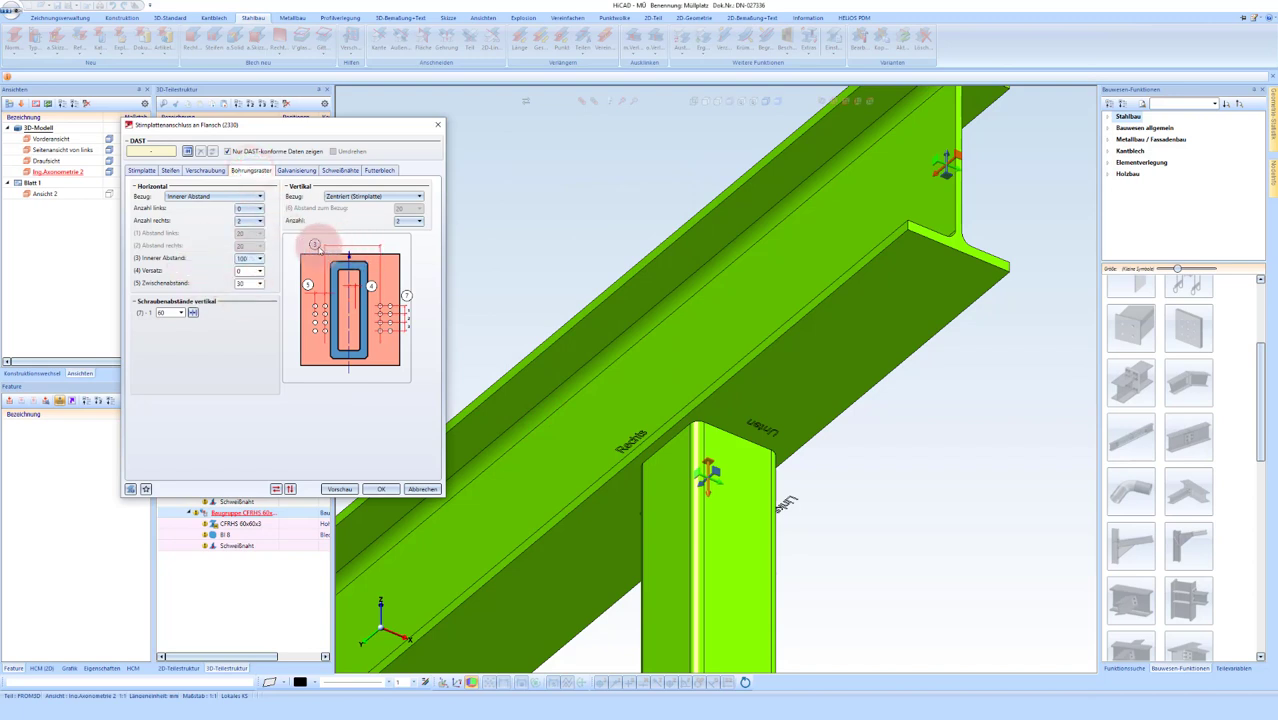
{"action": "left_click", "coordinate": [238, 271]}
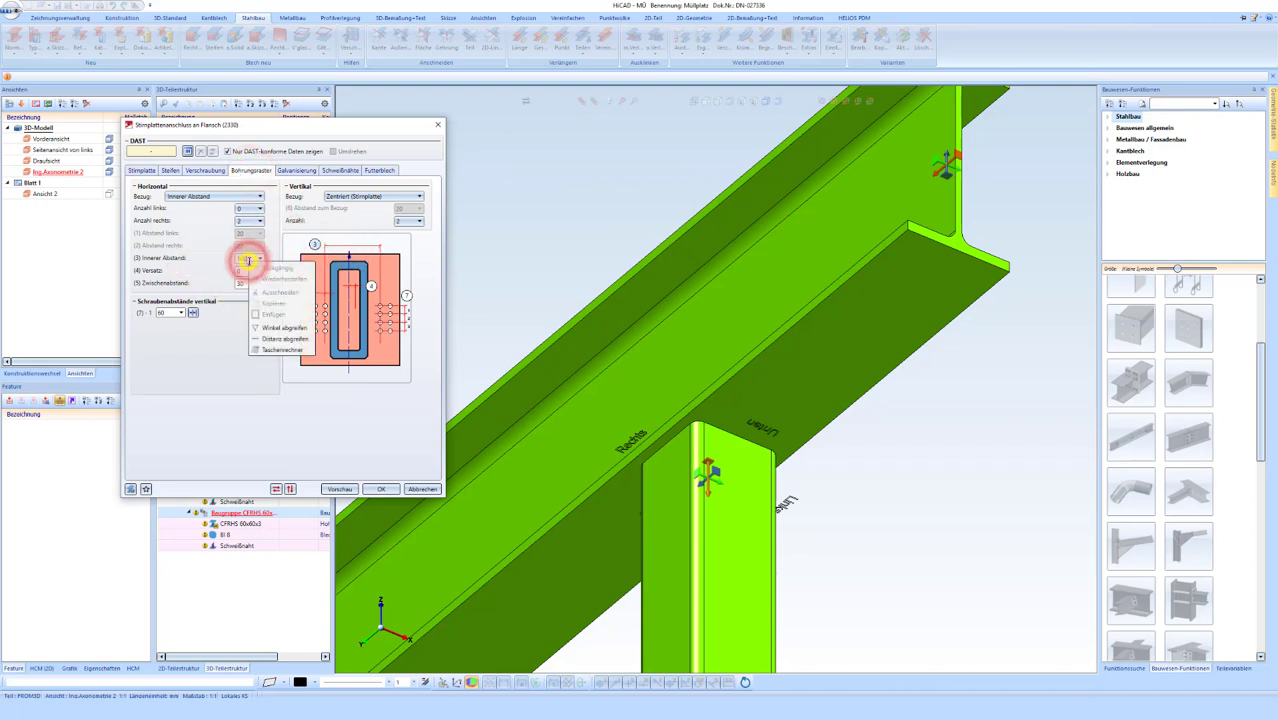
{"action": "left_click", "coordinate": [248, 258]}
{"action": "right_click", "coordinate": [240, 263]}
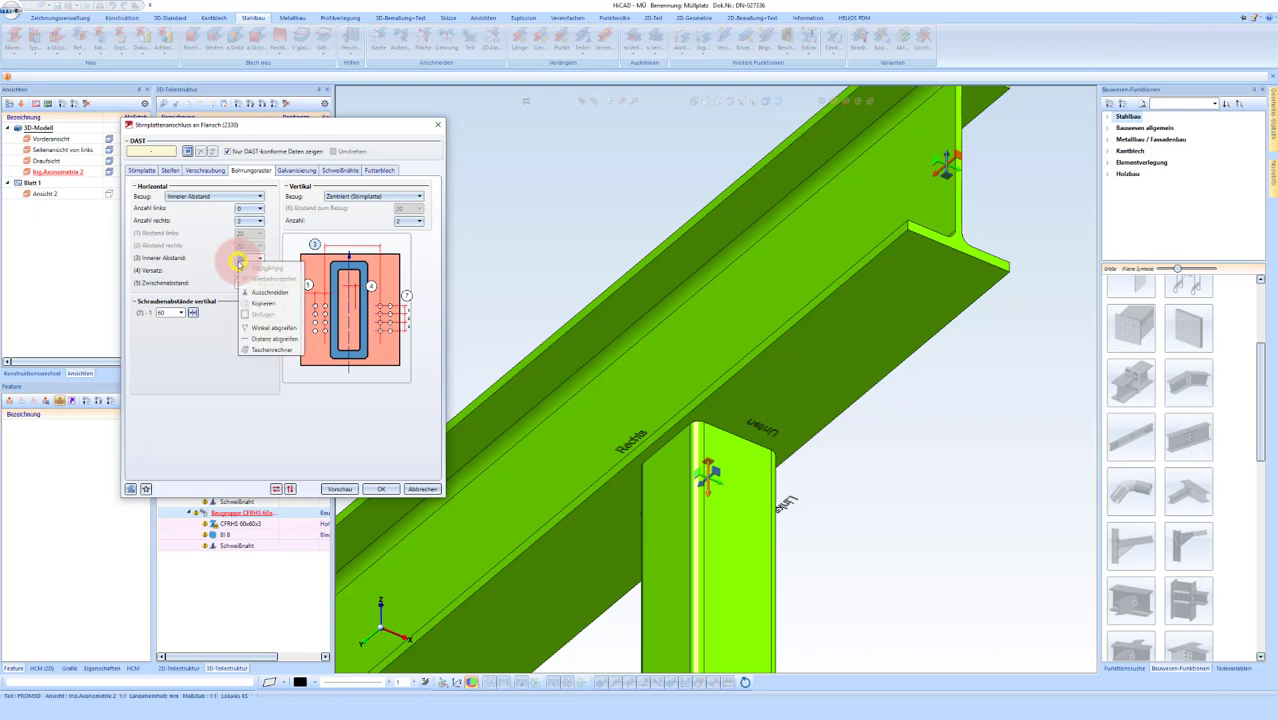
{"action": "left_click", "coordinate": [272, 340]}
{"action": "left_click", "coordinate": [471, 300]}
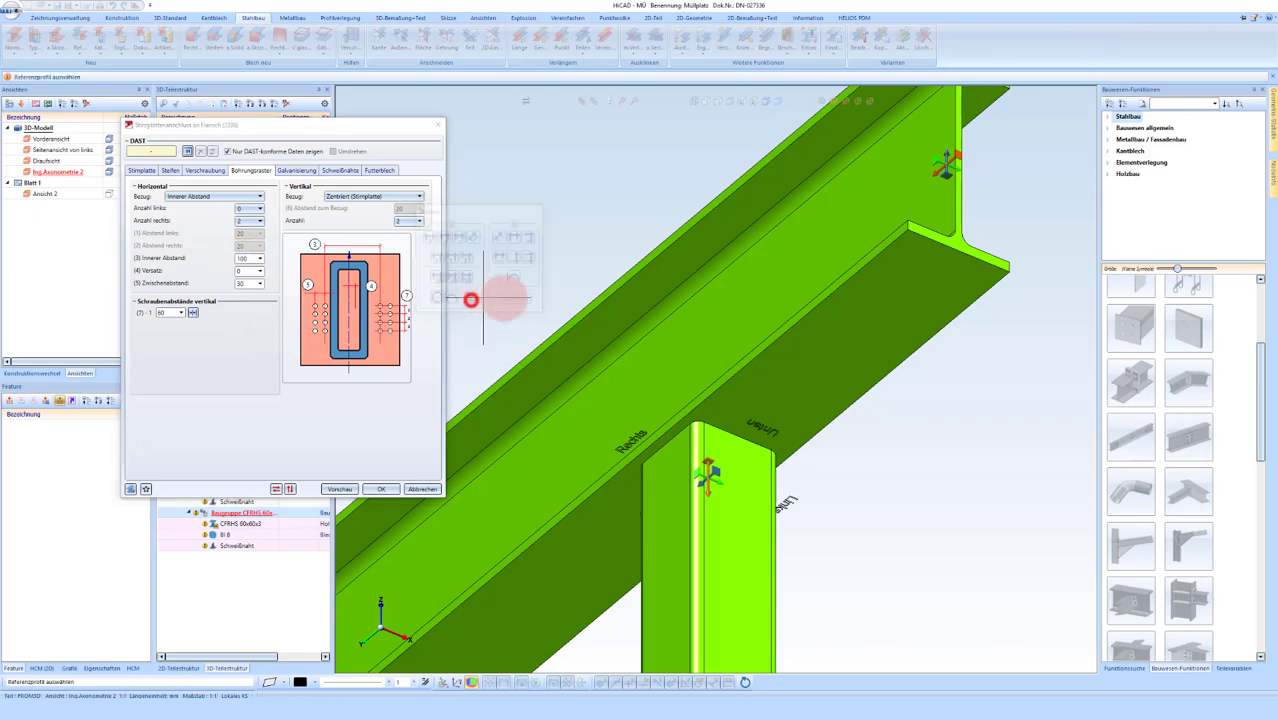
{"action": "left_click", "coordinate": [847, 331]}
{"action": "left_click", "coordinate": [844, 328]}
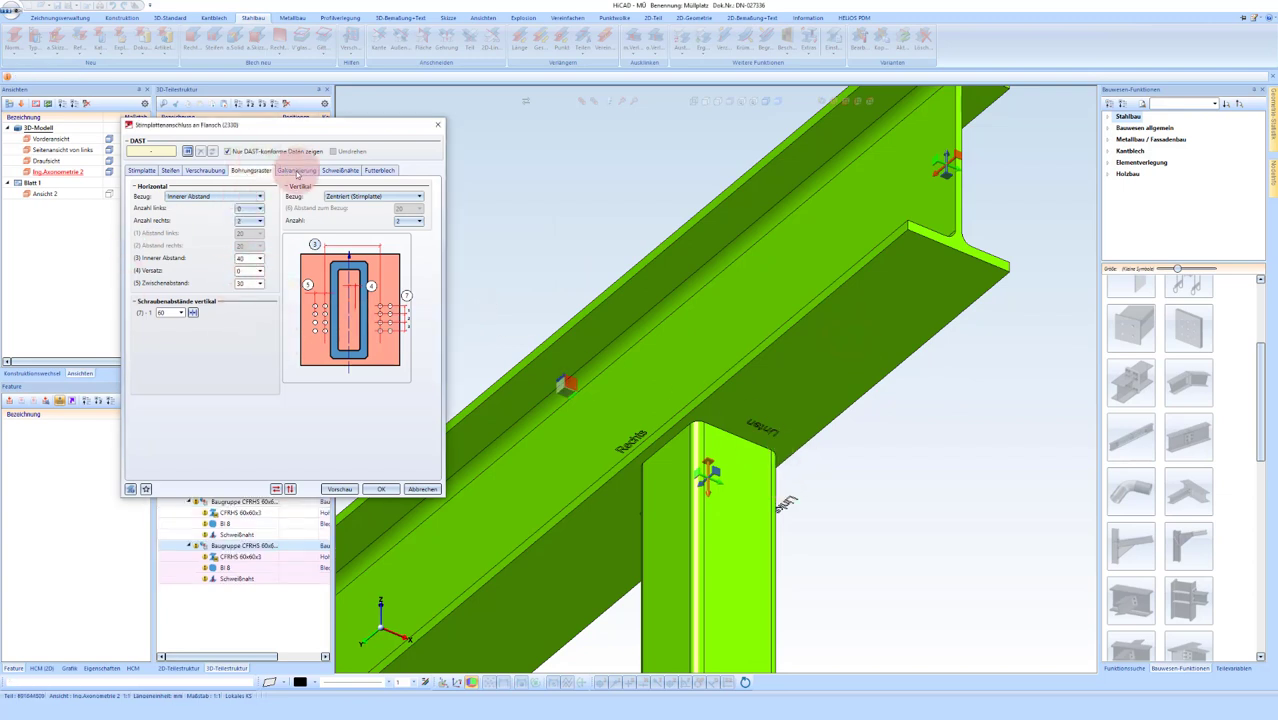
{"action": "left_click", "coordinate": [340, 170]}
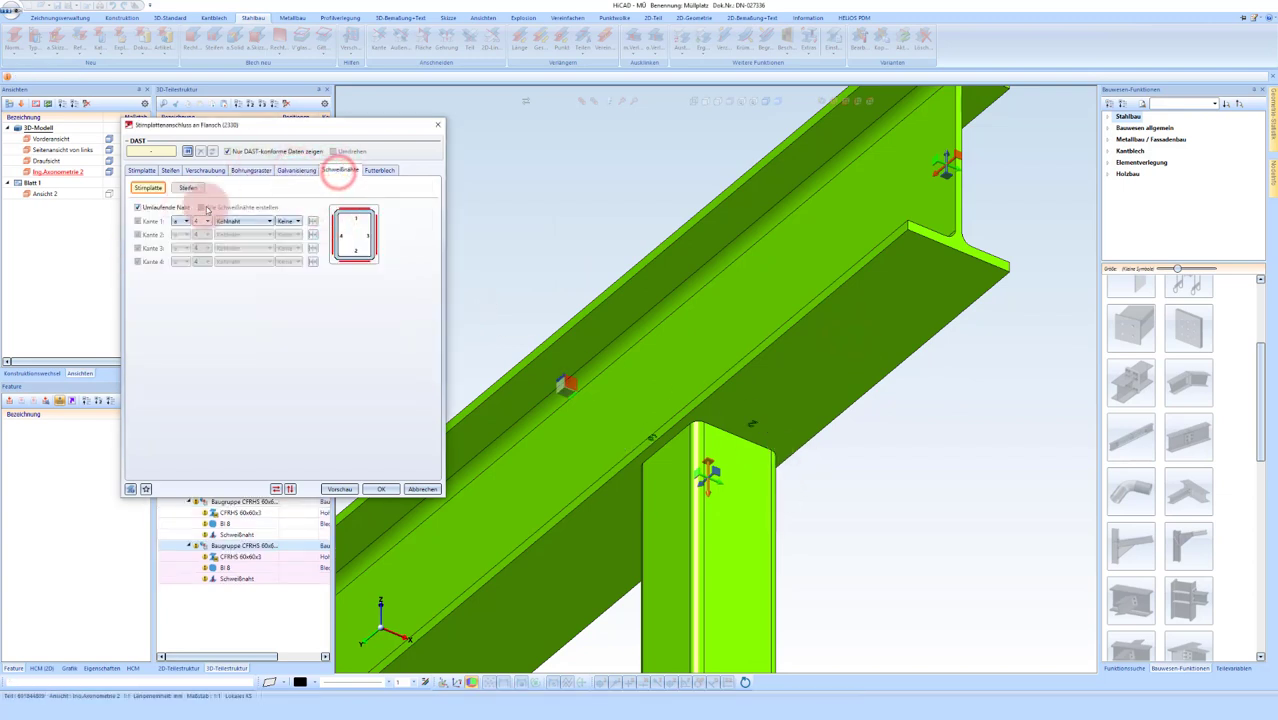
{"action": "left_click", "coordinate": [380, 171]}
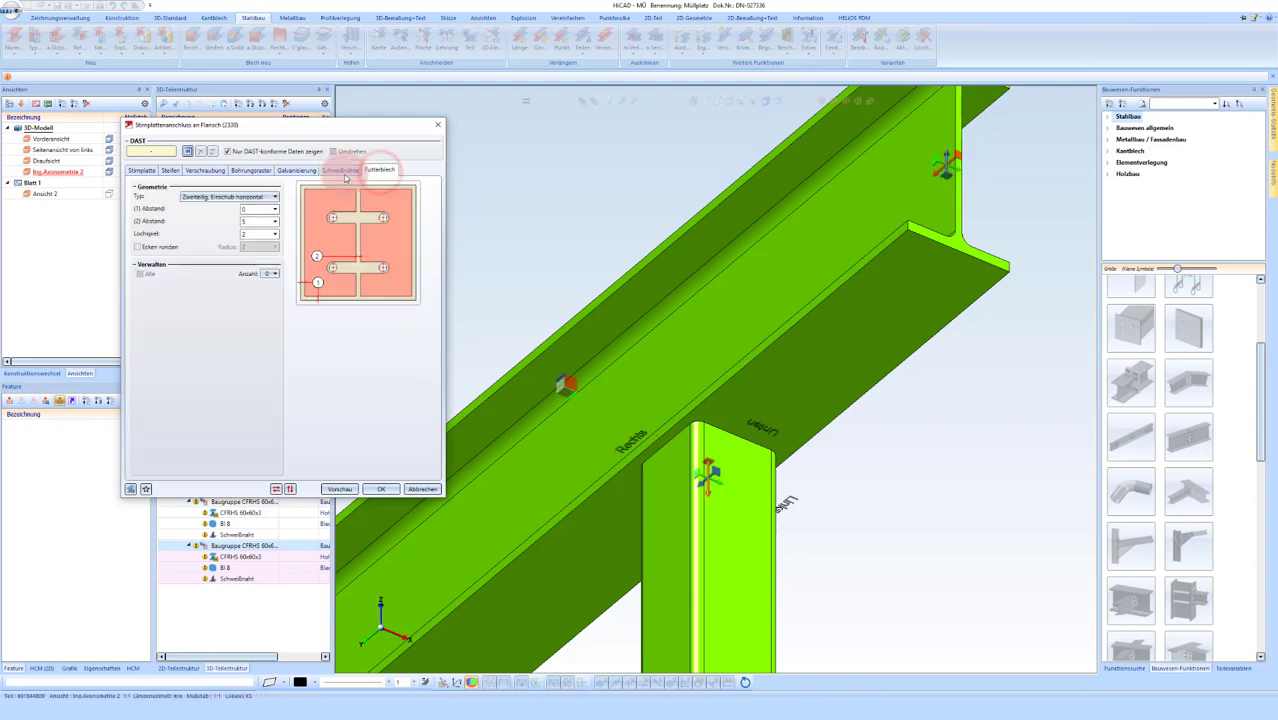
{"action": "left_click", "coordinate": [373, 490]}
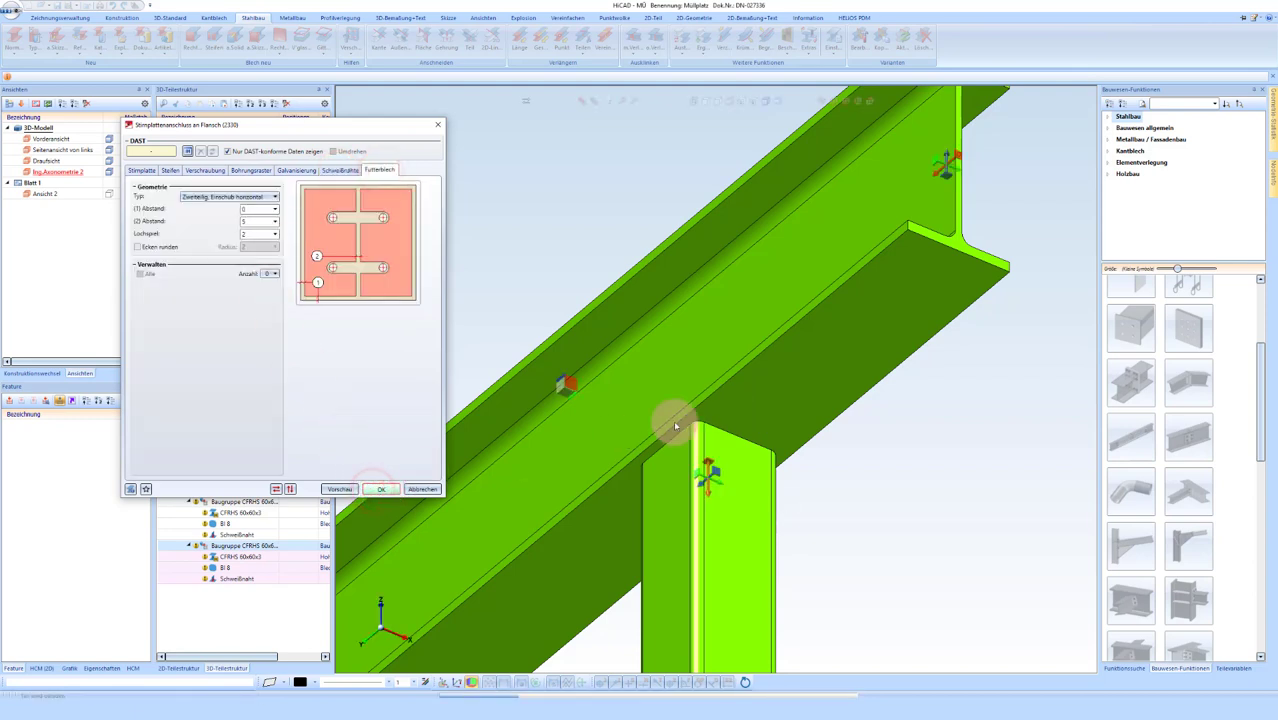
Step: Place the bolted end-plate connection at the top of the post beneath the beam
{"action": "left_click", "coordinate": [709, 437]}
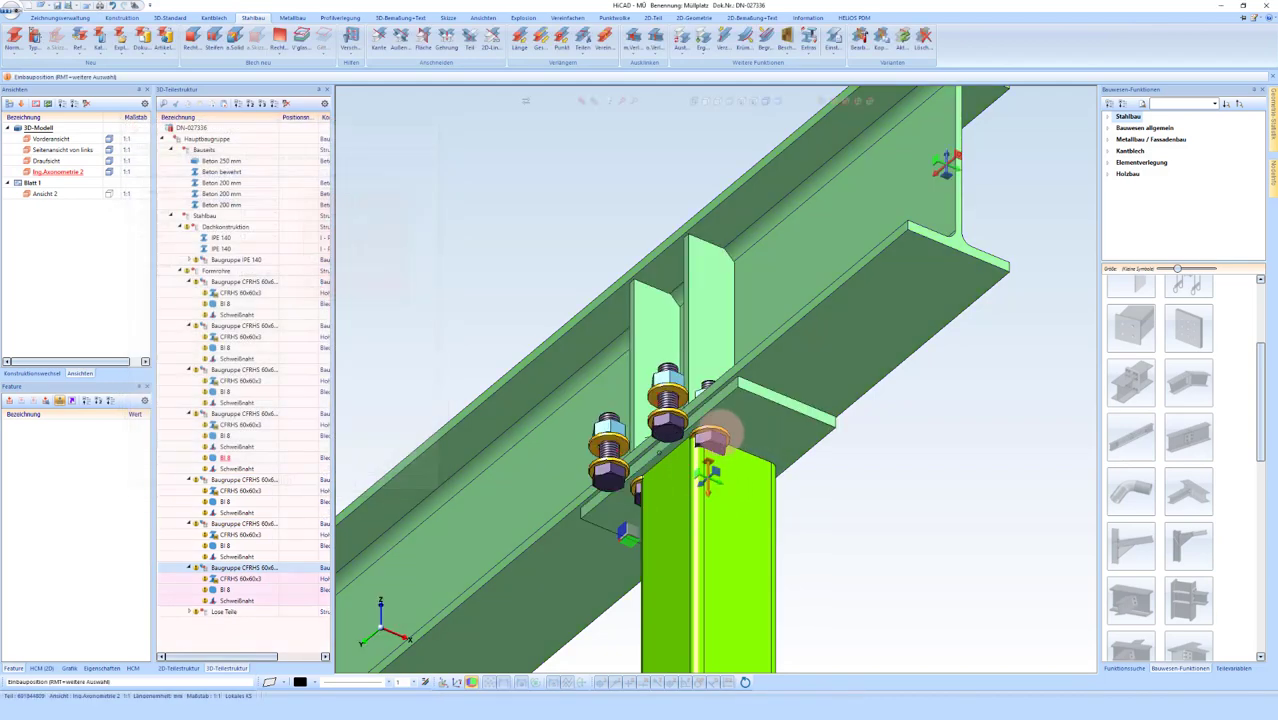
{"action": "scroll", "coordinate": [700, 410], "scroll_direction": "down", "scroll_amount": 3}
{"action": "scroll", "coordinate": [705, 400], "scroll_direction": "up", "scroll_amount": 2}
{"action": "mouse_move", "coordinate": [709, 394]}
{"action": "middle_mouse_down"}
{"action": "mouse_move", "coordinate": [736, 471]}
{"action": "mouse_move", "coordinate": [674, 356]}
{"action": "middle_mouse_up"}
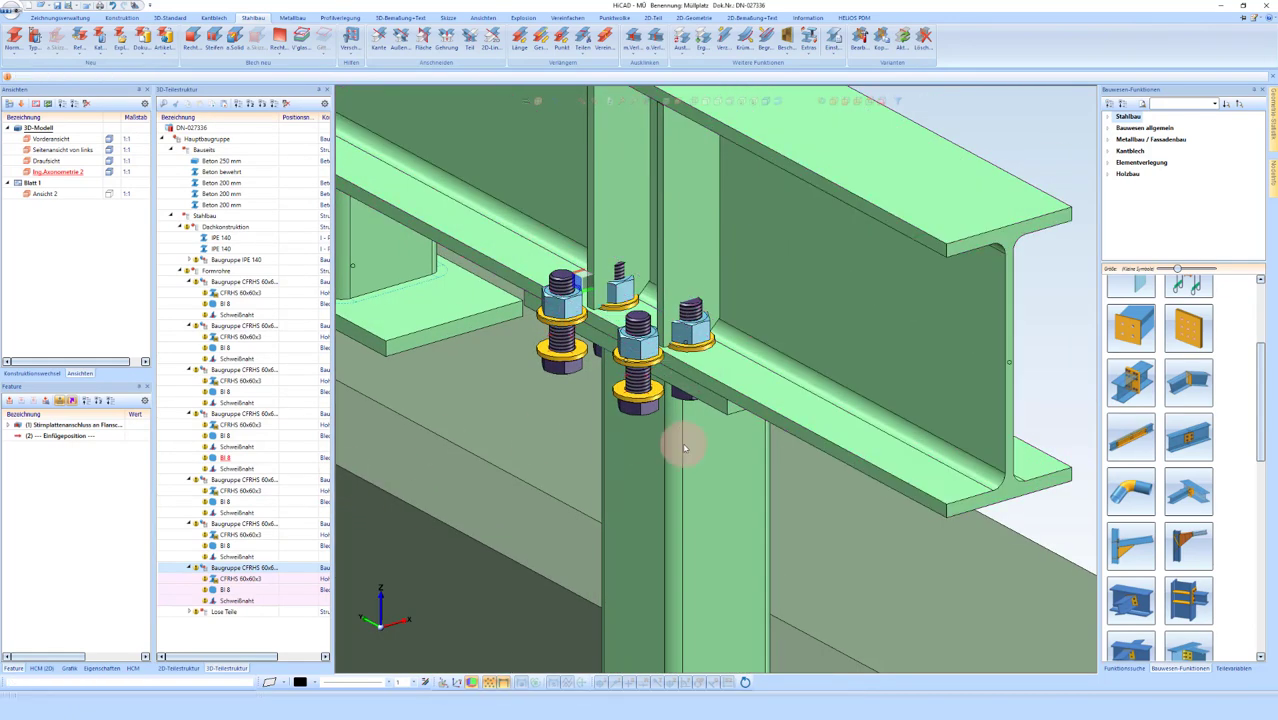
Step: Select the post and its Stirnplattenanschluss feature in the feature log
{"action": "key", "text": "Escape"}
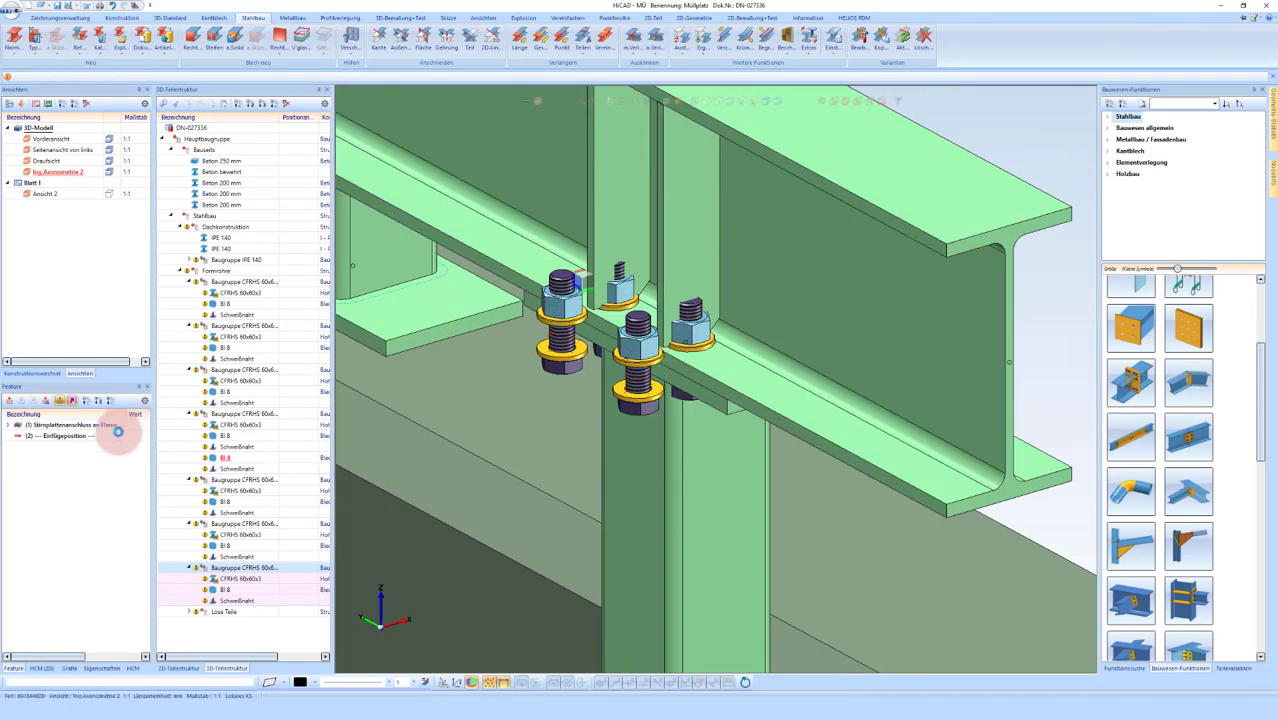
{"action": "left_click", "coordinate": [108, 422]}
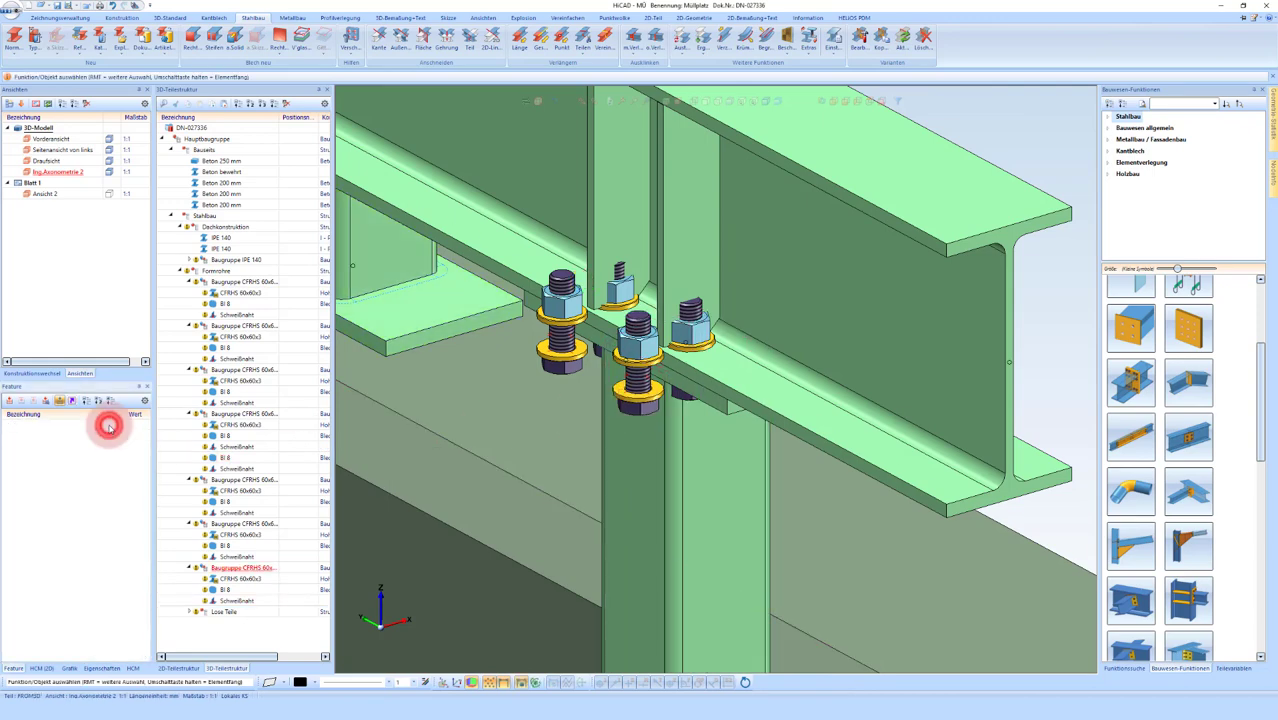
{"action": "left_click", "coordinate": [676, 420]}
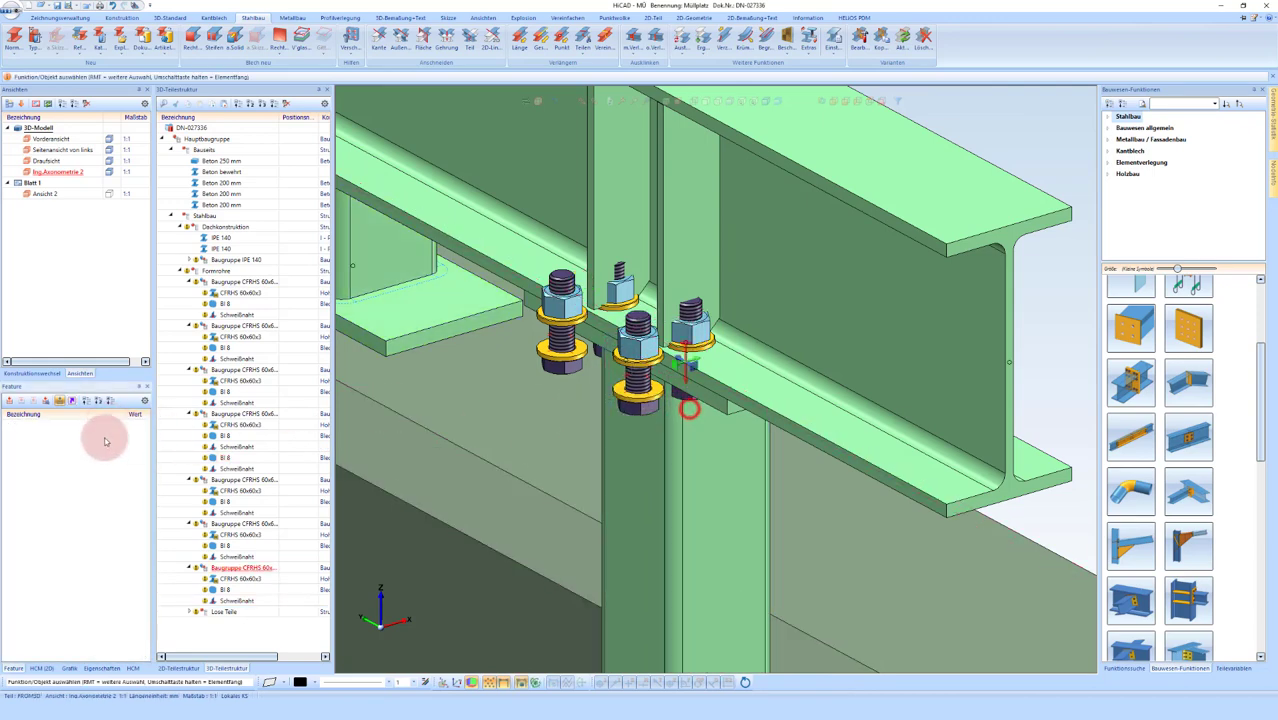
{"action": "left_click", "coordinate": [80, 492]}
{"action": "left_click", "coordinate": [80, 492]}
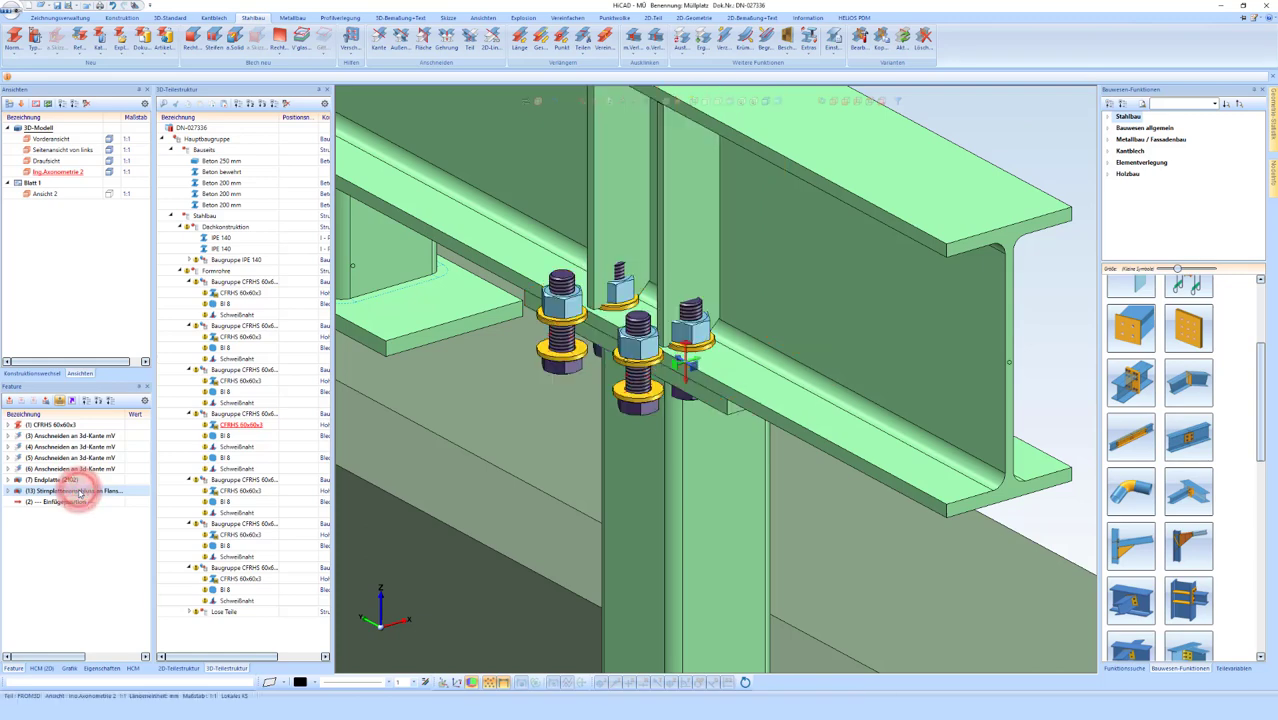
Step: Reopen the connection and set the left and right bolt counts to 1 on Bohrungsraster
{"action": "left_click", "coordinate": [647, 437]}
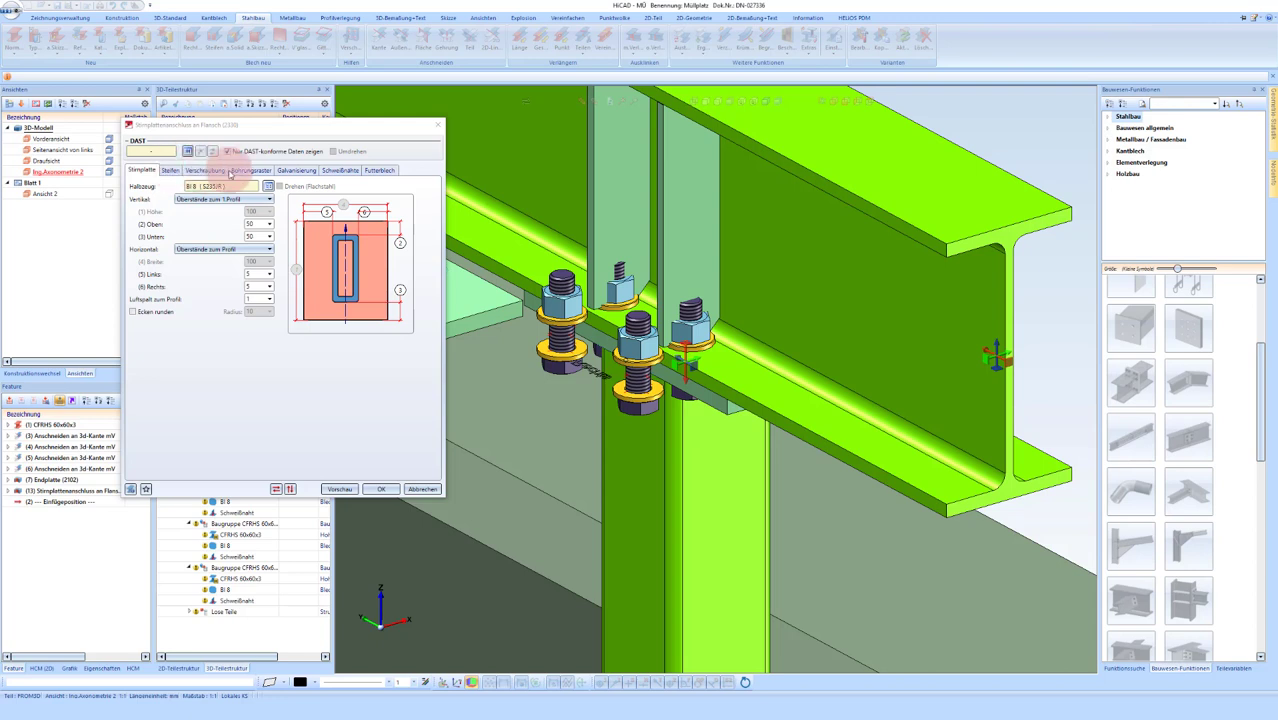
{"action": "left_click", "coordinate": [250, 170]}
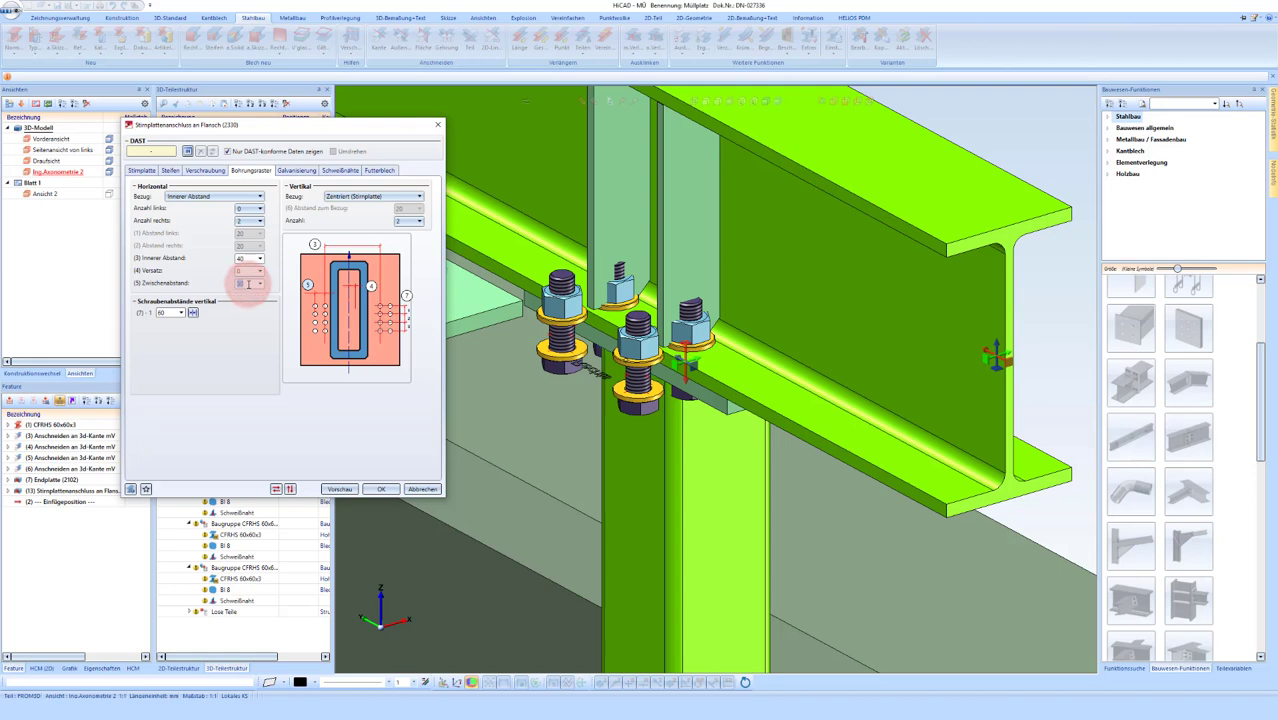
{"action": "left_click", "coordinate": [241, 210]}
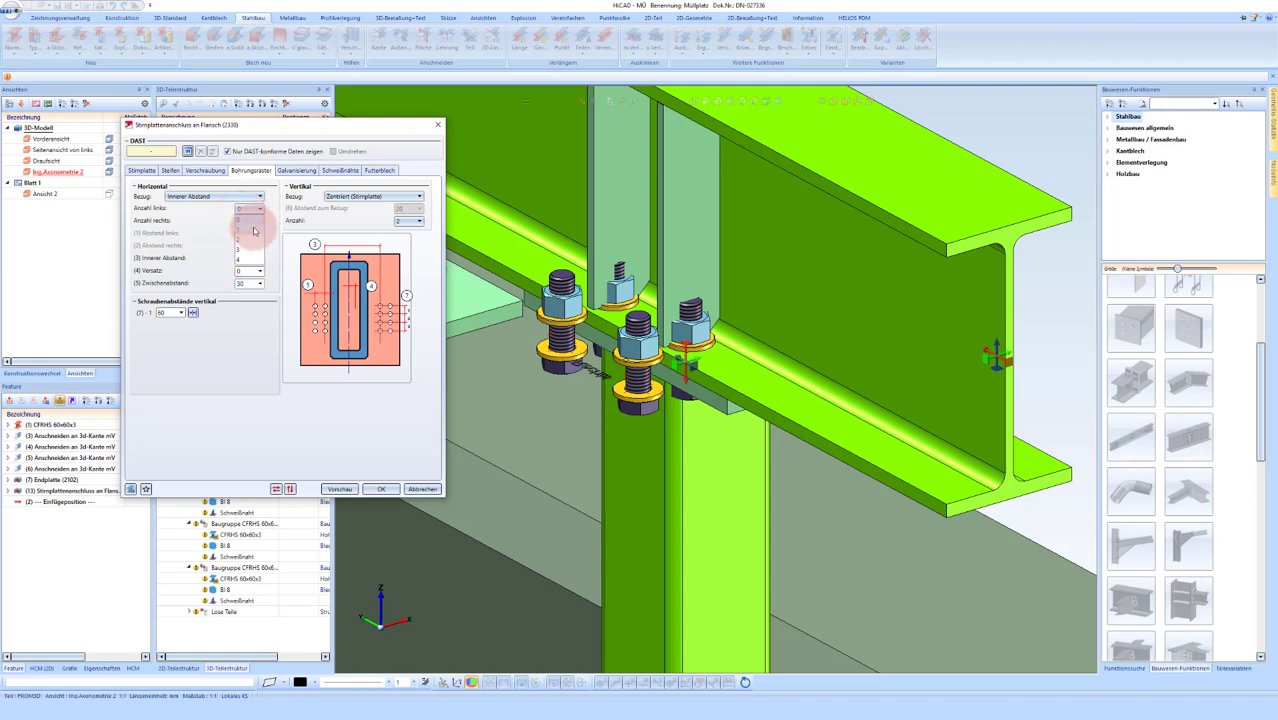
{"action": "left_click", "coordinate": [695, 355]}
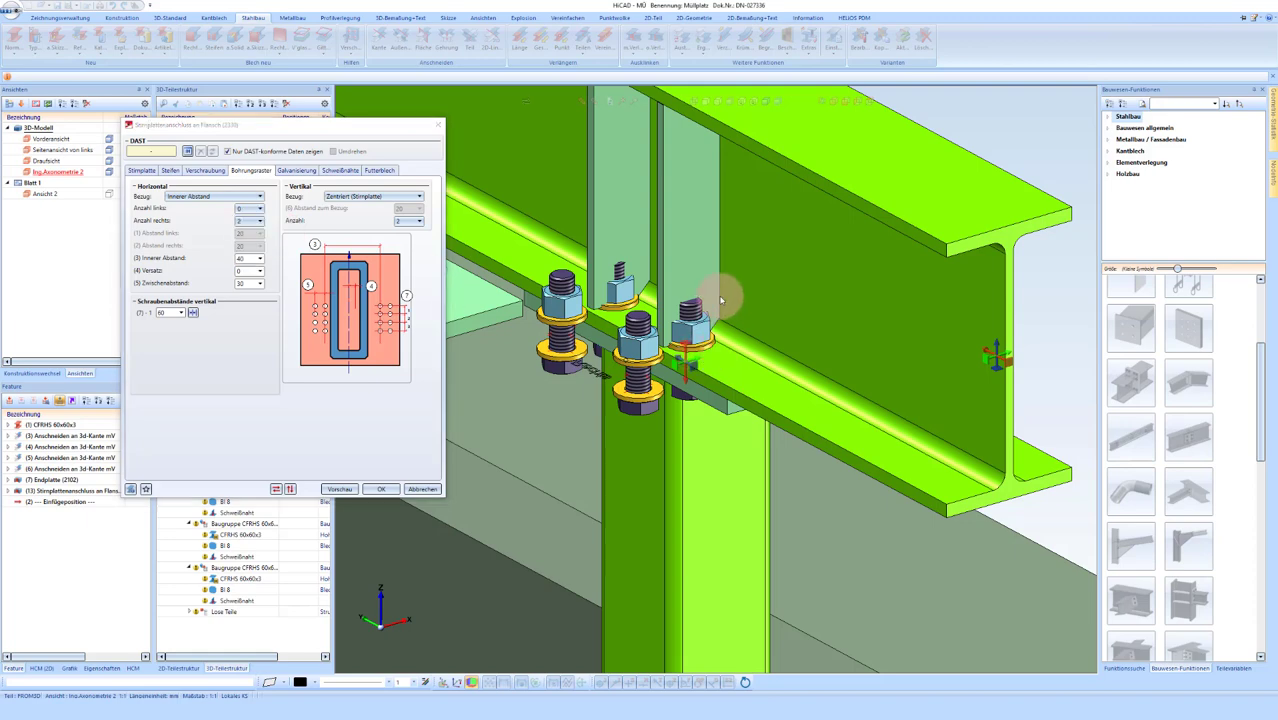
{"action": "mouse_move", "coordinate": [717, 370]}
{"action": "middle_mouse_down"}
{"action": "mouse_move", "coordinate": [762, 271]}
{"action": "mouse_move", "coordinate": [737, 356]}
{"action": "mouse_move", "coordinate": [776, 274]}
{"action": "mouse_move", "coordinate": [799, 265]}
{"action": "middle_mouse_up"}
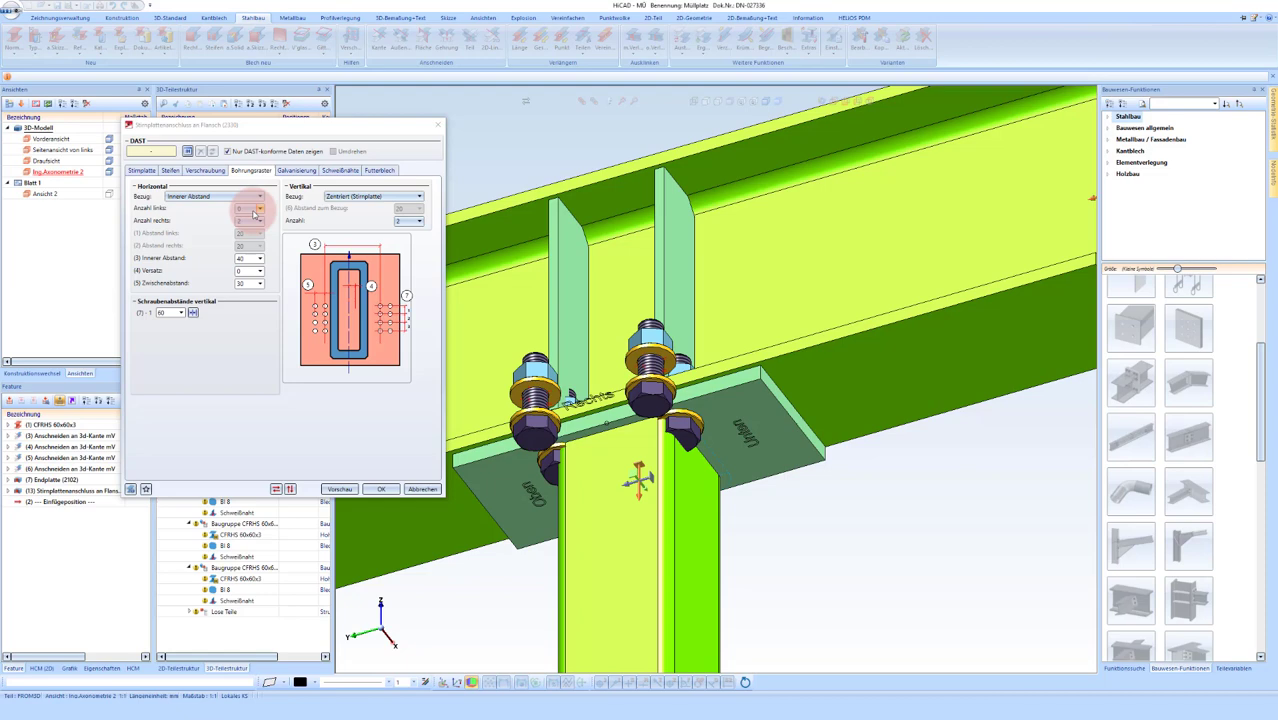
{"action": "left_click", "coordinate": [257, 209]}
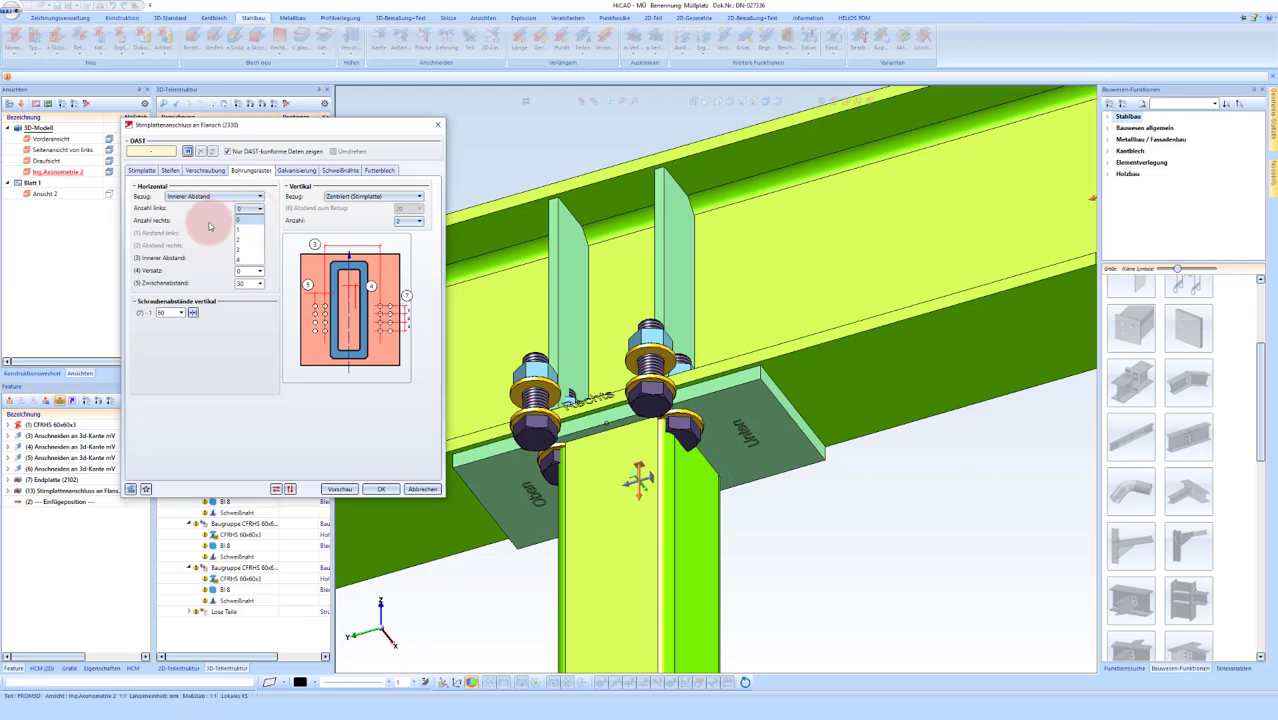
{"action": "left_click", "coordinate": [208, 218]}
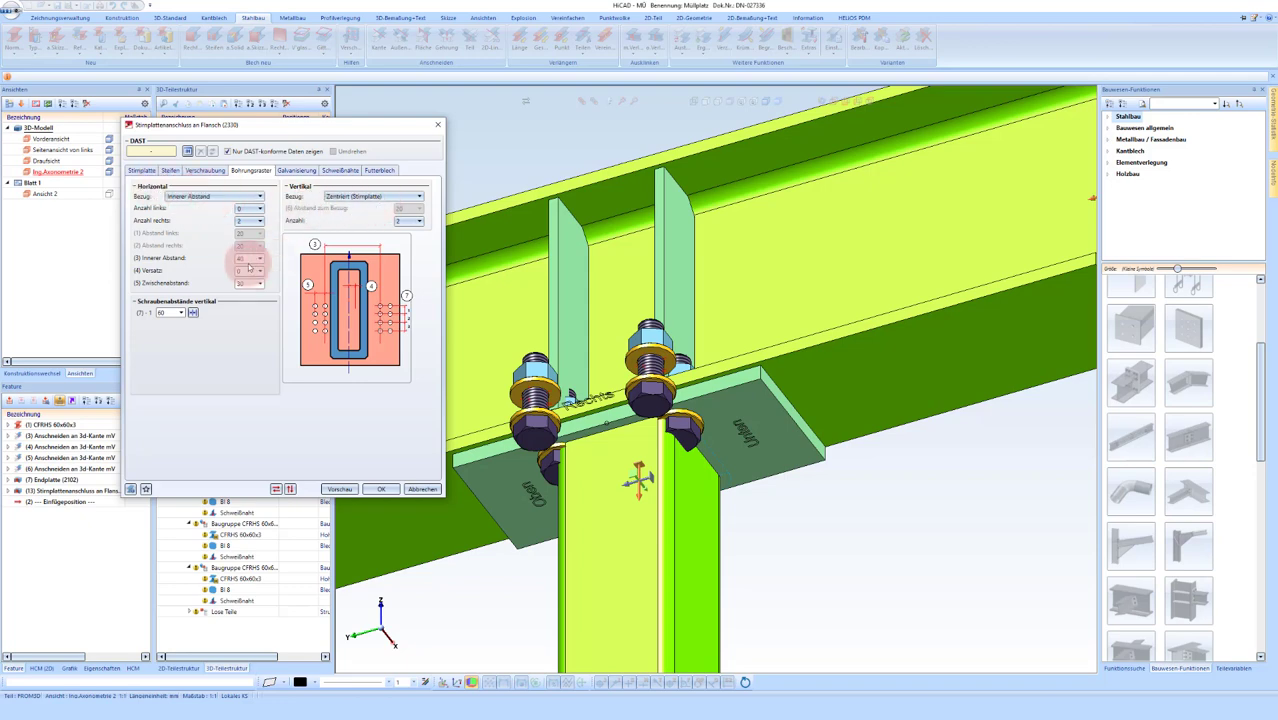
{"action": "left_click", "coordinate": [256, 209]}
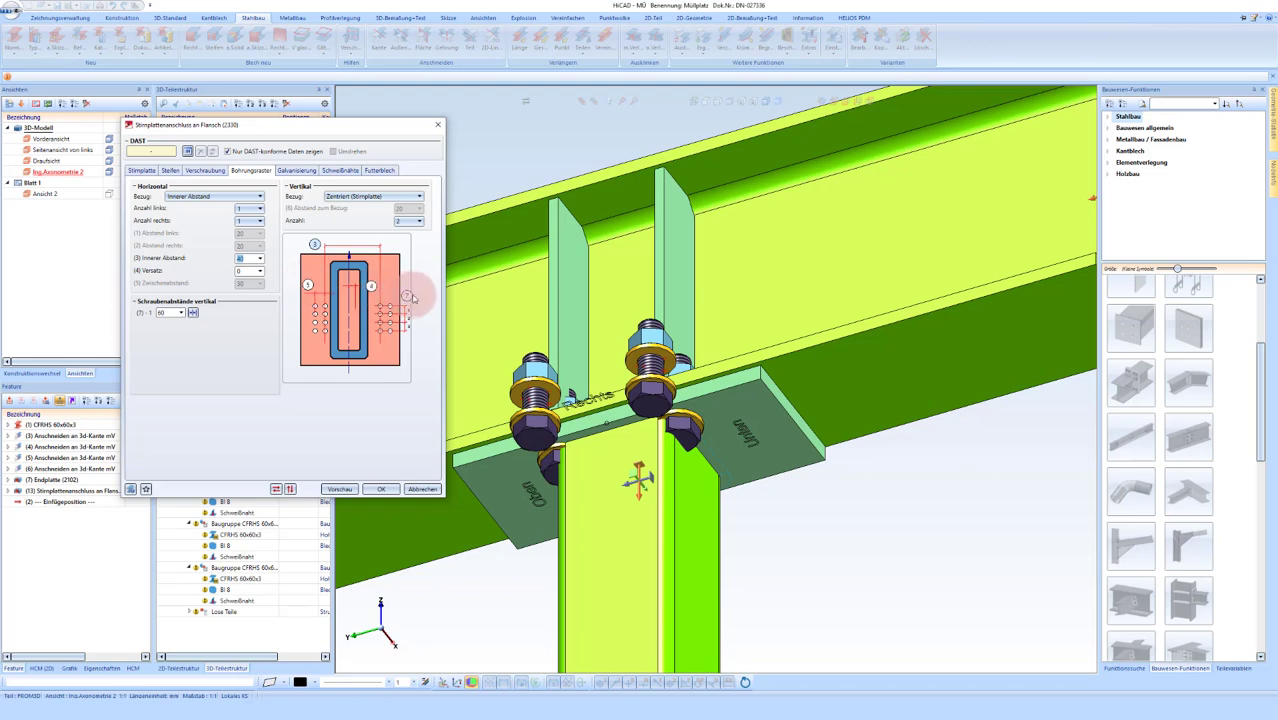
Step: Set the vertical bolt spacing to 100 and preview the new bolt layout
{"action": "left_click", "coordinate": [410, 296]}
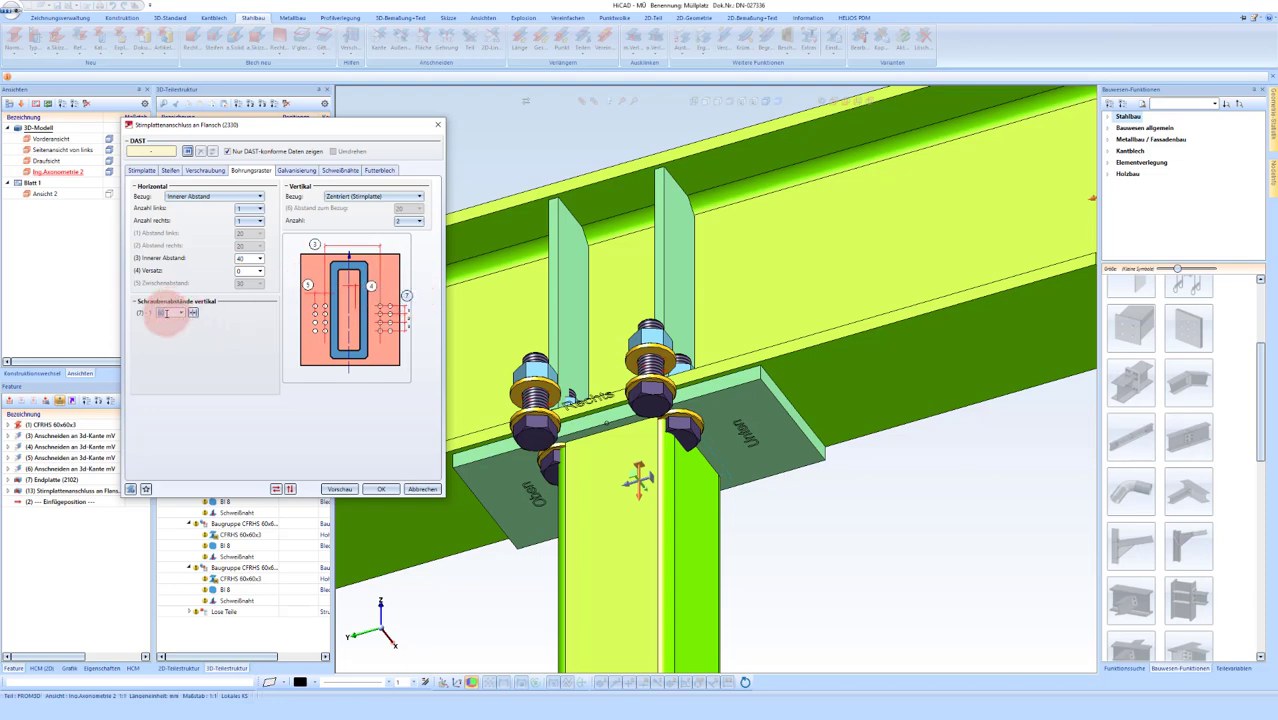
{"action": "left_click", "coordinate": [170, 312]}
{"action": "type", "text": "10"}
{"action": "left_click", "coordinate": [247, 270]}
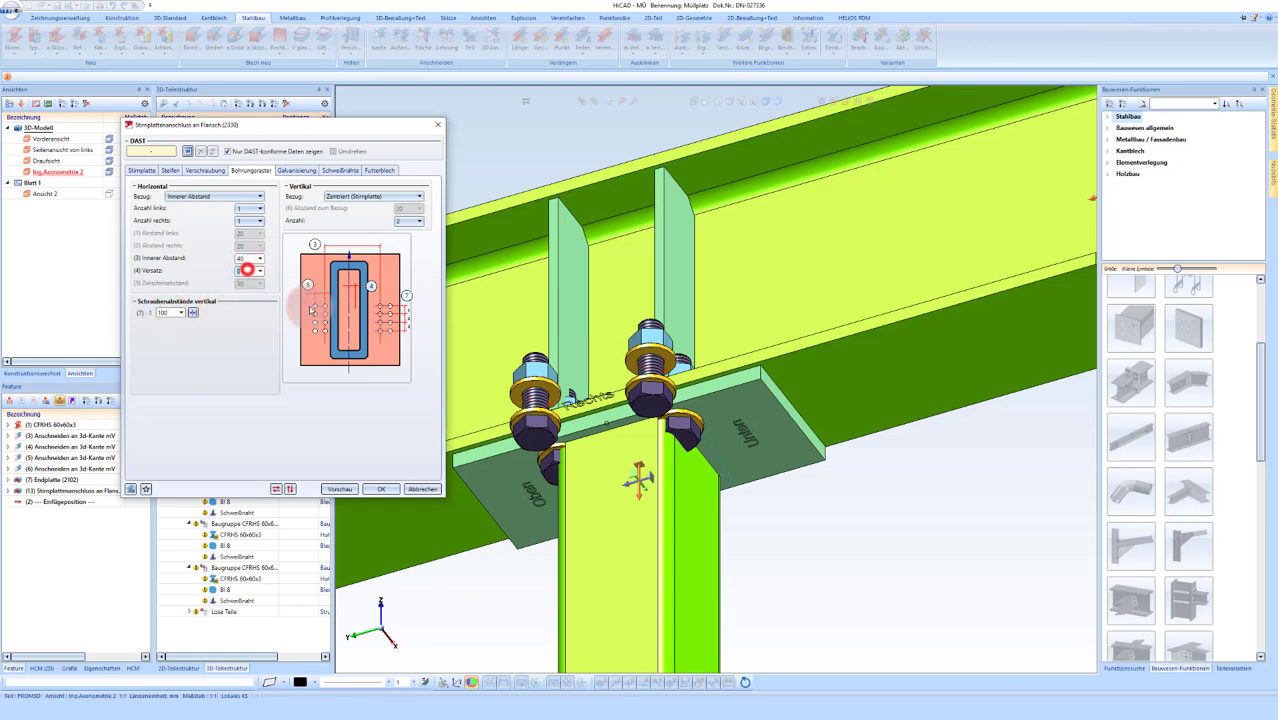
{"action": "left_click", "coordinate": [357, 490]}
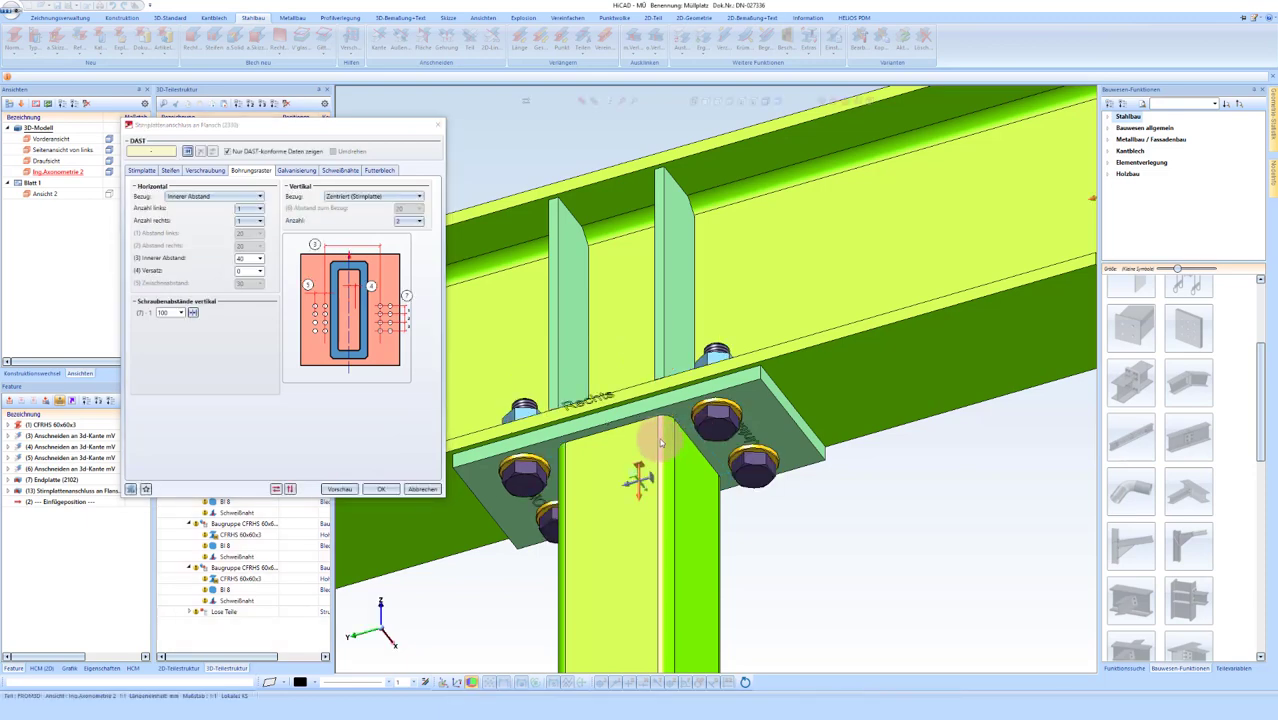
Step: Flip the bolts with Umdrehen so heads sit on the flange, then confirm the position
{"action": "left_click", "coordinate": [205, 170]}
{"action": "left_click", "coordinate": [153, 223]}
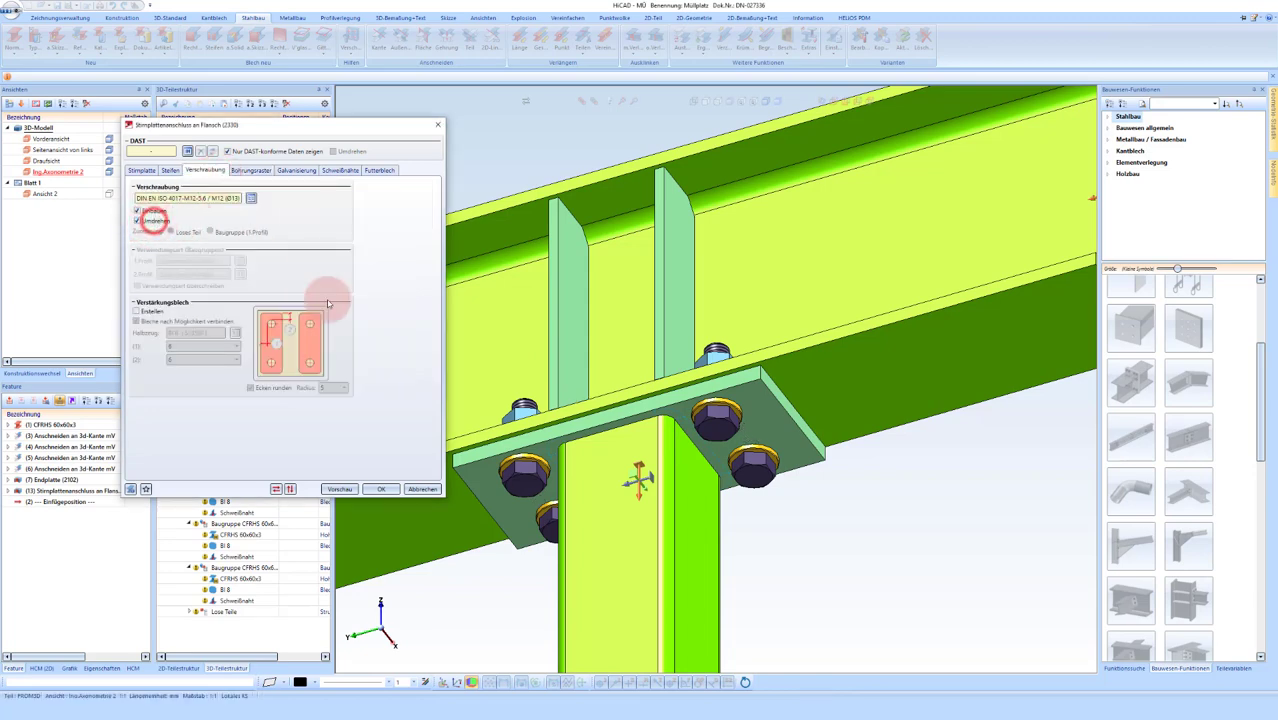
{"action": "mouse_move", "coordinate": [695, 398]}
{"action": "middle_mouse_down"}
{"action": "mouse_move", "coordinate": [727, 433]}
{"action": "mouse_move", "coordinate": [632, 468]}
{"action": "middle_mouse_up"}
{"action": "mouse_move", "coordinate": [588, 464]}
{"action": "middle_mouse_down"}
{"action": "mouse_move", "coordinate": [593, 434]}
{"action": "mouse_move", "coordinate": [705, 457]}
{"action": "mouse_move", "coordinate": [685, 413]}
{"action": "mouse_move", "coordinate": [685, 428]}
{"action": "middle_mouse_up"}
{"action": "left_click", "coordinate": [379, 489]}
{"action": "left_click", "coordinate": [375, 489]}
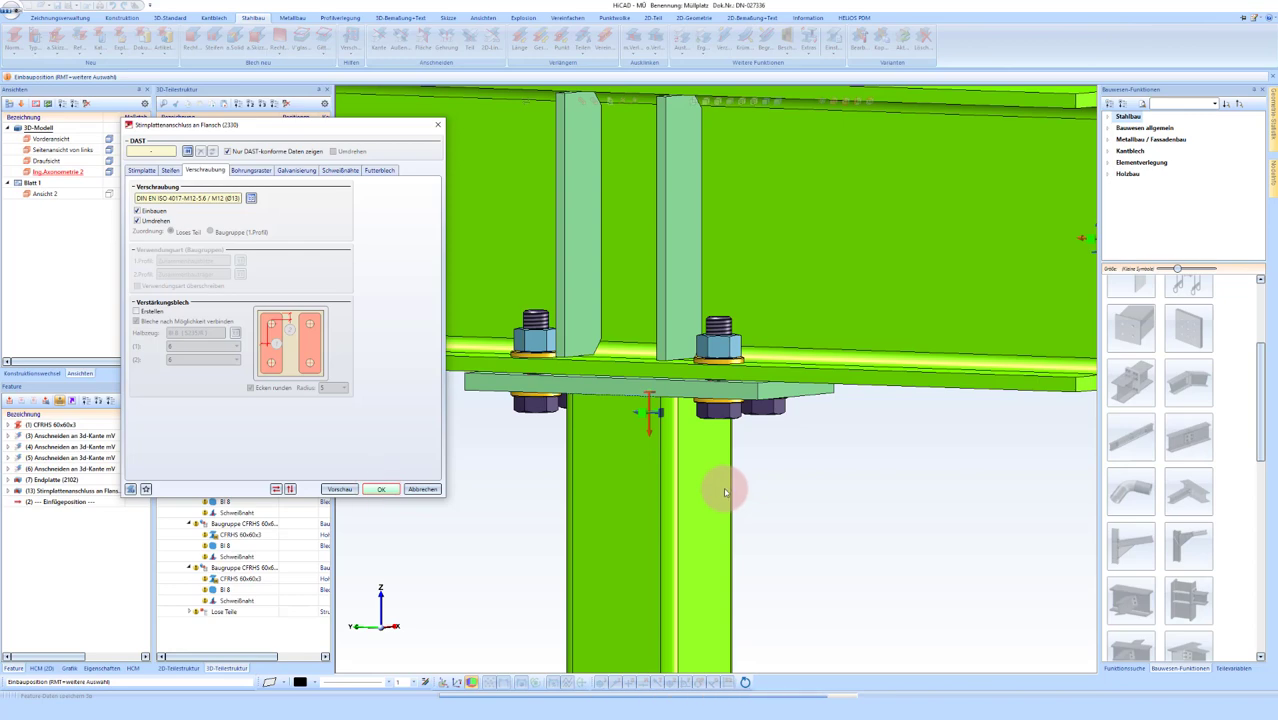
{"action": "left_click", "coordinate": [751, 502]}
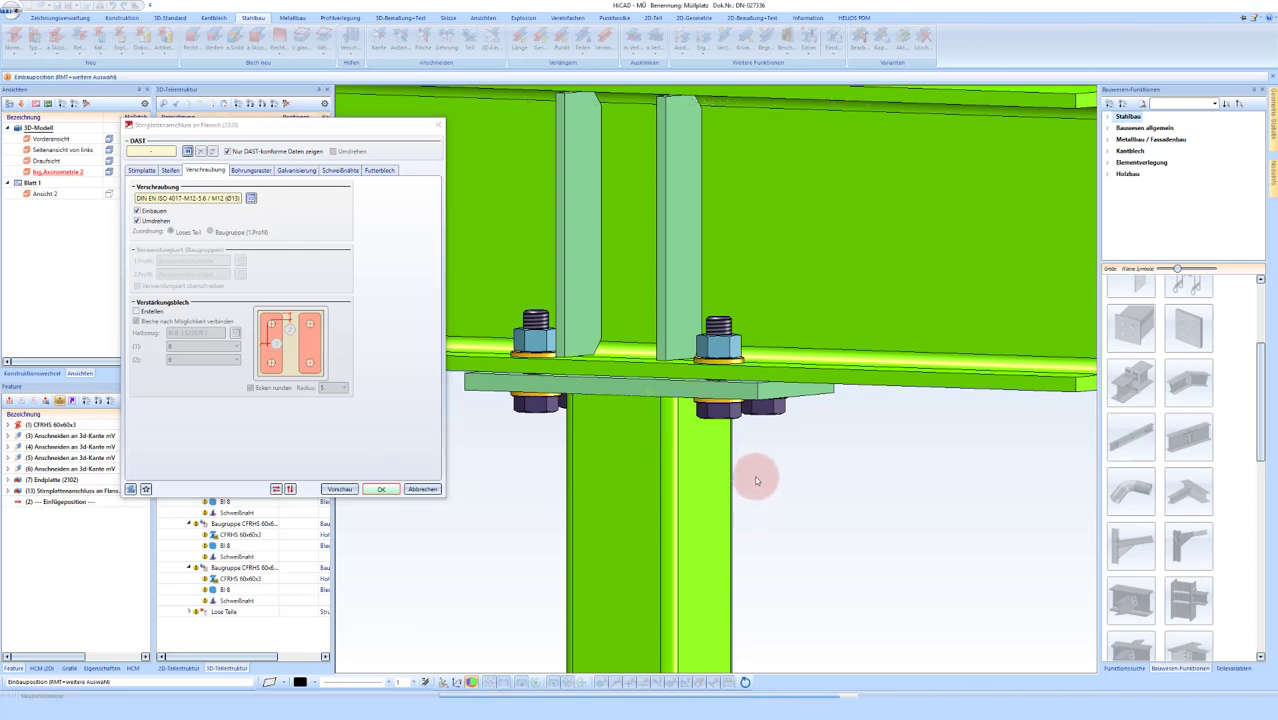
{"action": "left_click", "coordinate": [690, 333]}
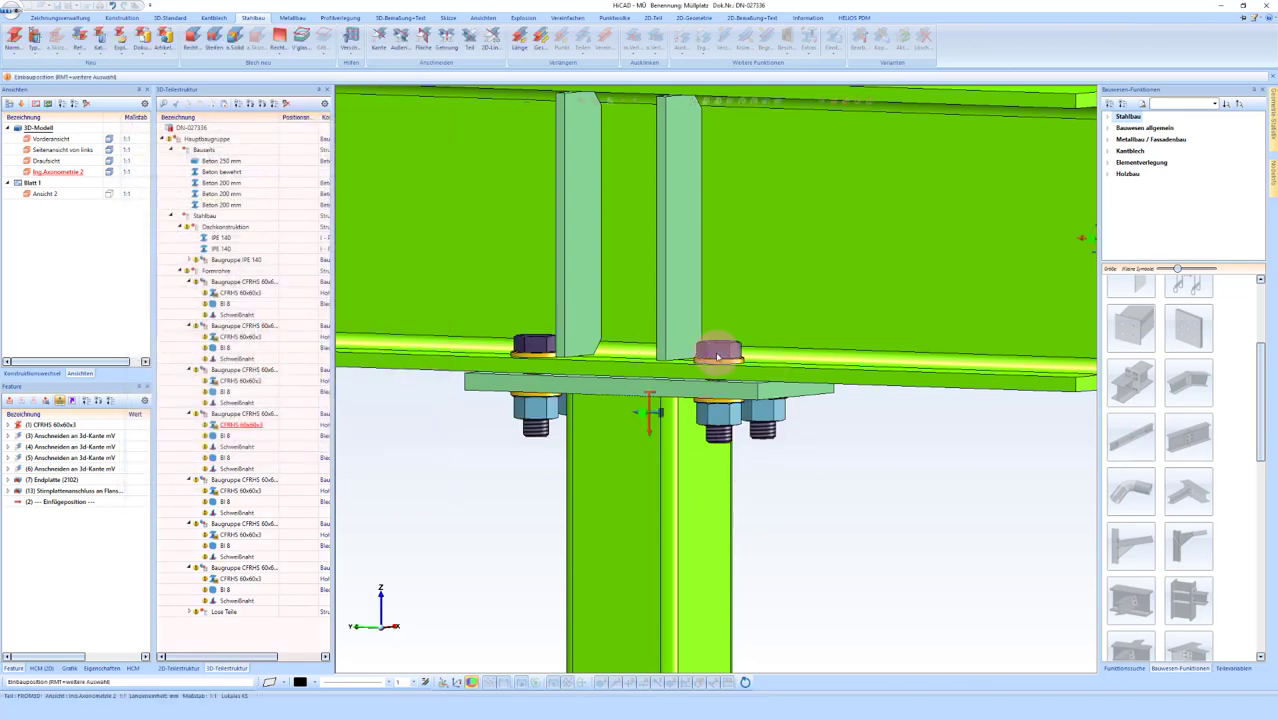
Step: Confirm the bolted top connection's insertion position on the post and end the command
{"action": "left_click", "coordinate": [641, 340]}
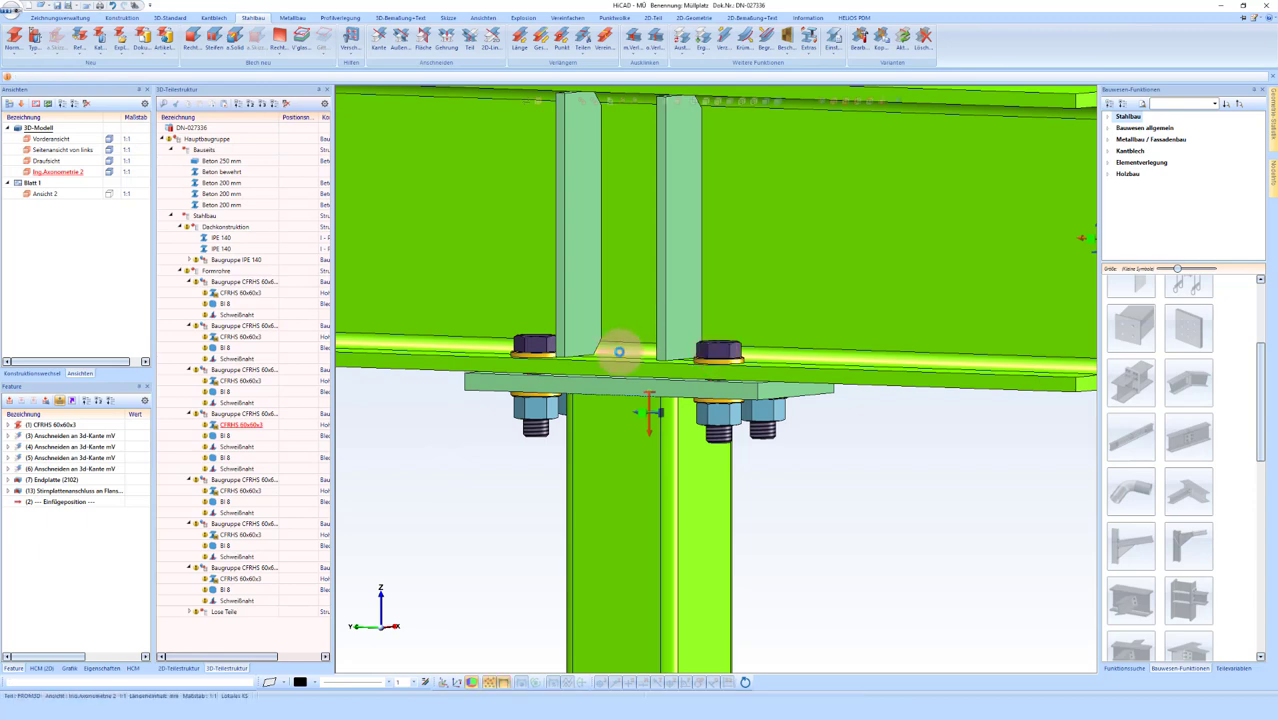
{"action": "scroll", "coordinate": [619, 352], "scroll_direction": "down", "scroll_amount": 2}
{"action": "scroll", "coordinate": [619, 351], "scroll_direction": "down", "scroll_amount": 2}
{"action": "scroll", "coordinate": [619, 351], "scroll_direction": "down", "scroll_amount": 2}
{"action": "scroll", "coordinate": [619, 350], "scroll_direction": "down", "scroll_amount": 2}
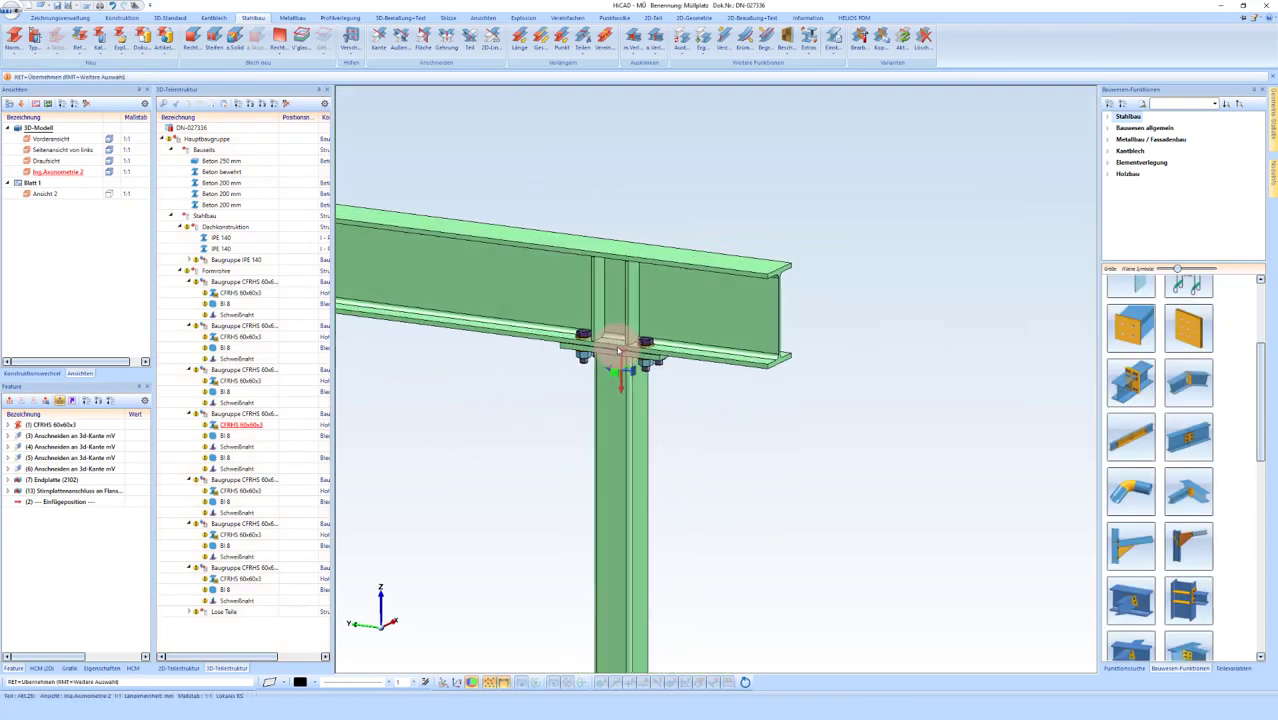
{"action": "middle_click", "coordinate": [619, 350]}
Step: Apply the IPE 140 beam assembly's part attributes, usage type Zusammenbauträger, weight 82.98
{"action": "left_click", "coordinate": [756, 377]}
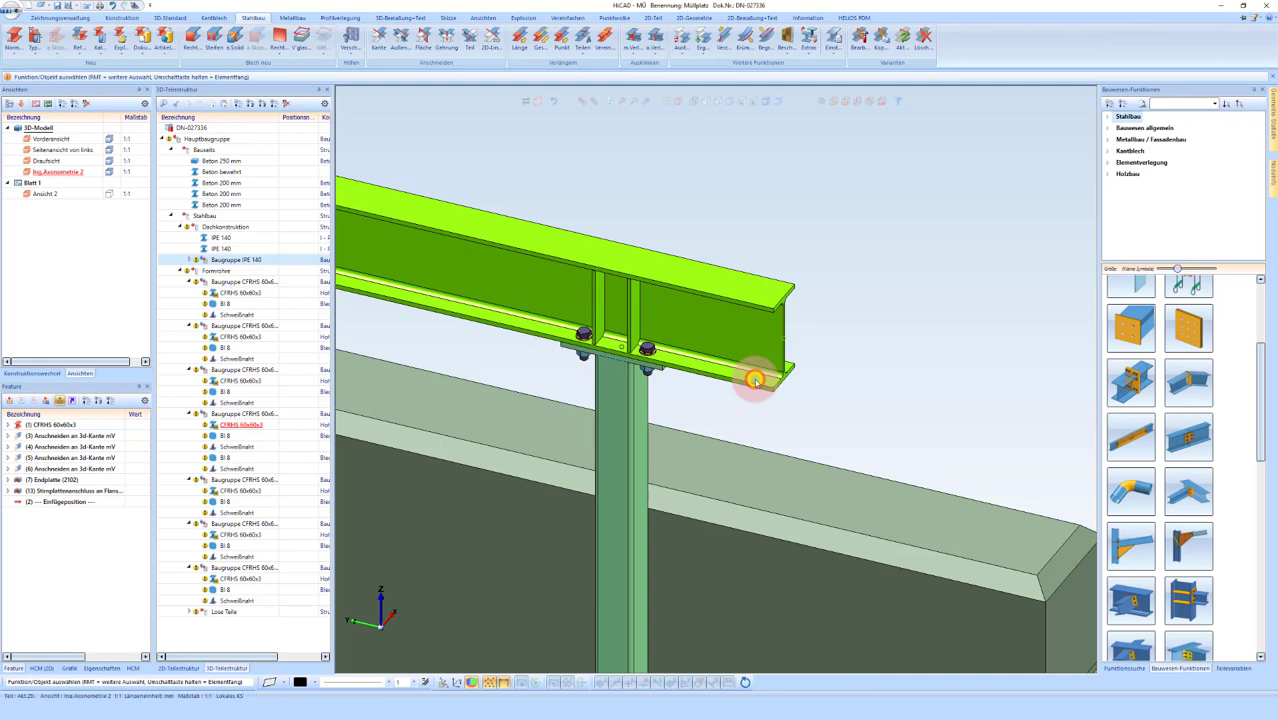
{"action": "right_click", "coordinate": [890, 553]}
{"action": "left_click", "coordinate": [1082, 641]}
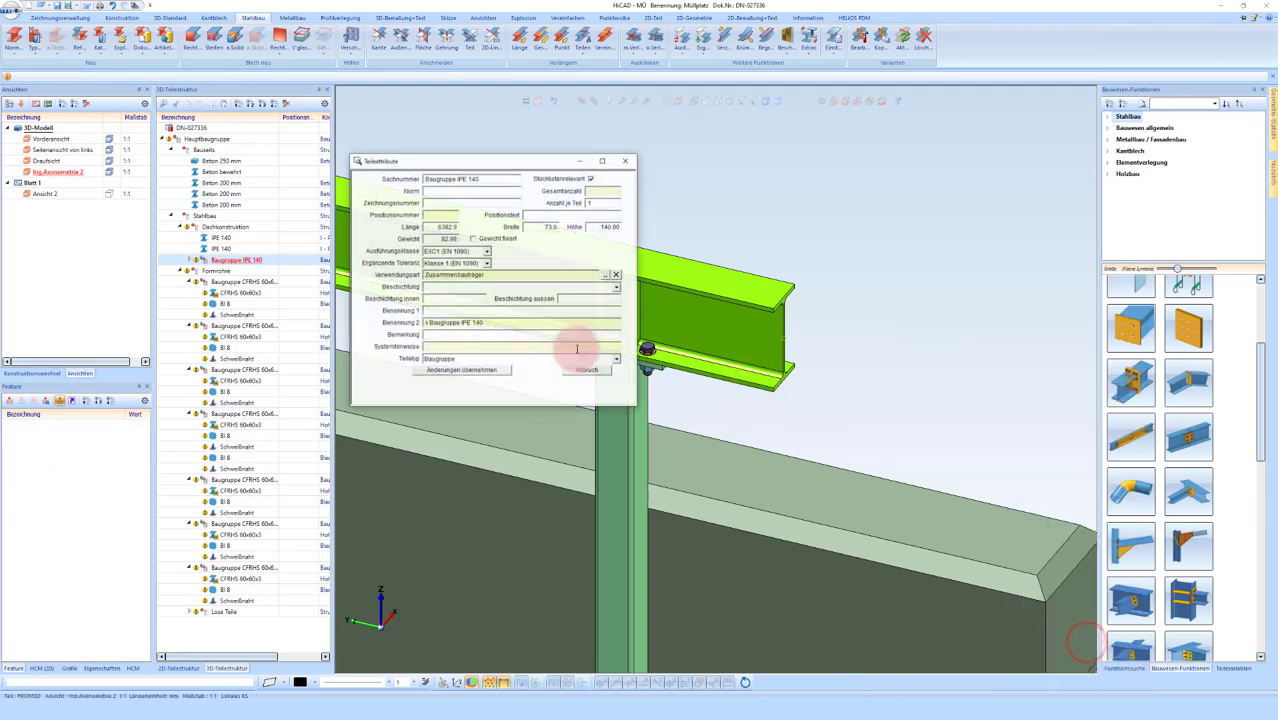
{"action": "left_click", "coordinate": [463, 371]}
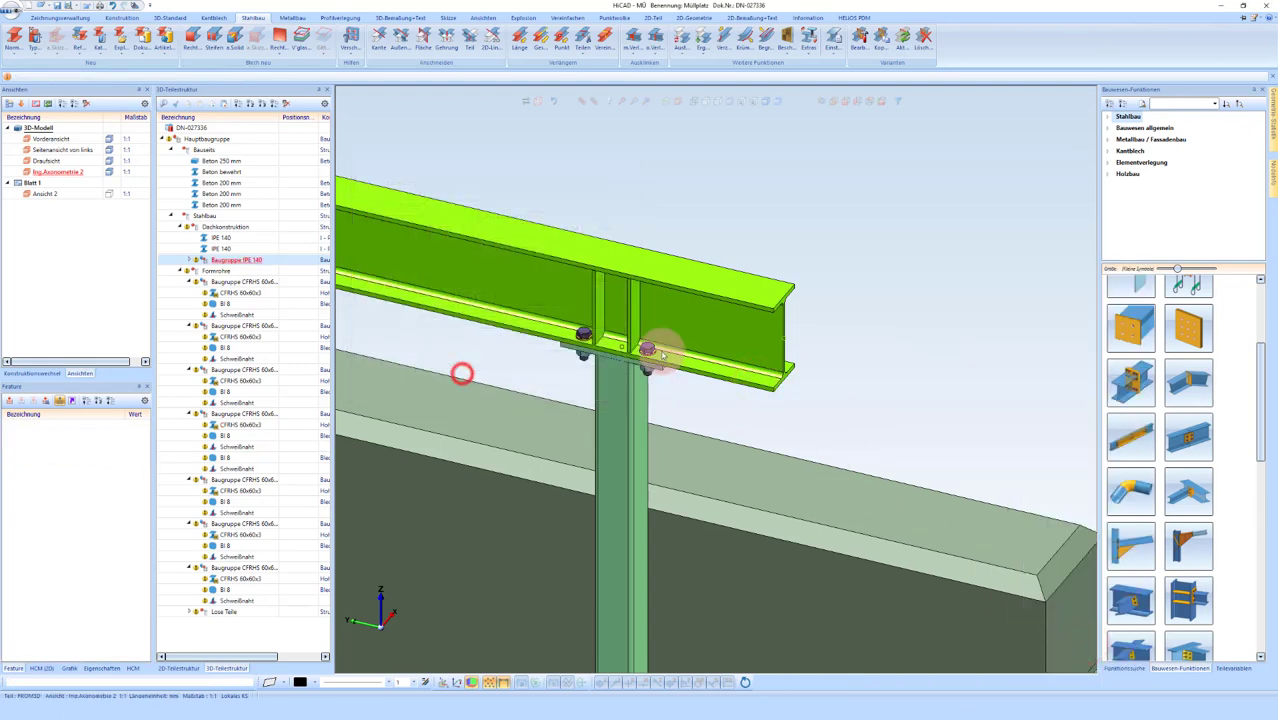
Step: Copy the connection from its reference edge to the first two posts and their IPE 140 beams
{"action": "left_click", "coordinate": [882, 38]}
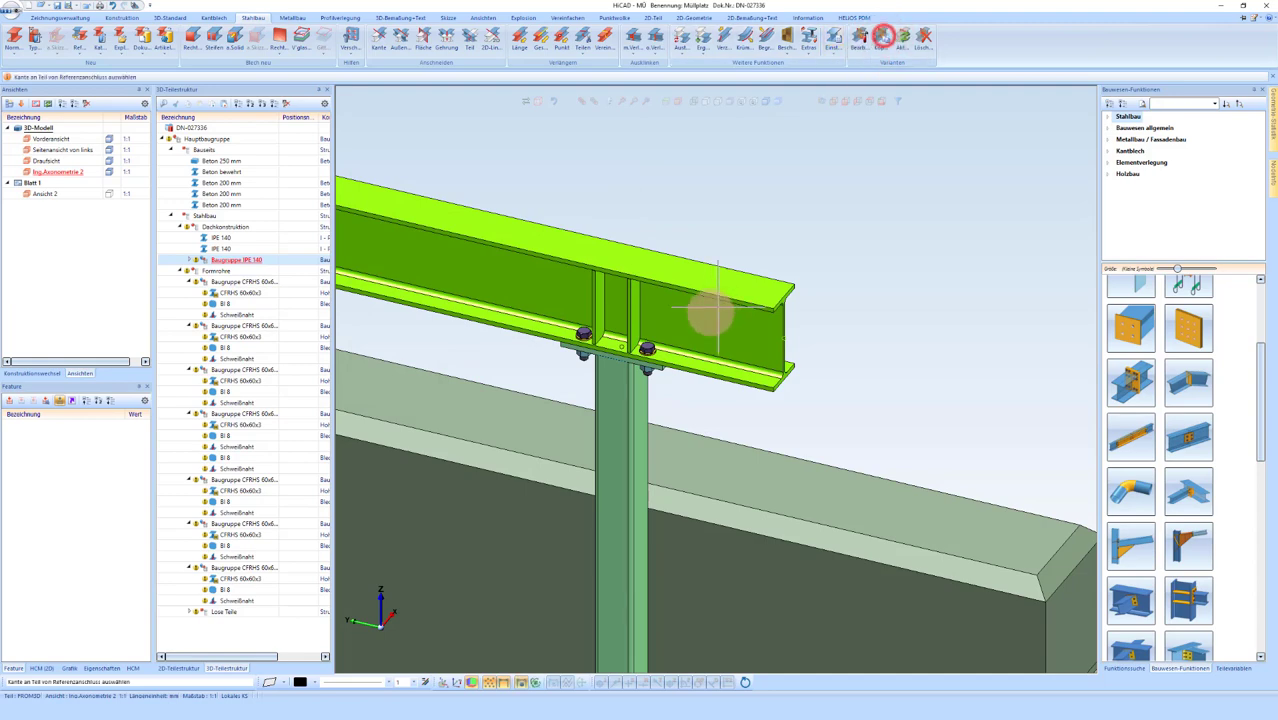
{"action": "scroll", "coordinate": [654, 350], "scroll_direction": "up", "scroll_amount": 2}
{"action": "left_click", "coordinate": [648, 390]}
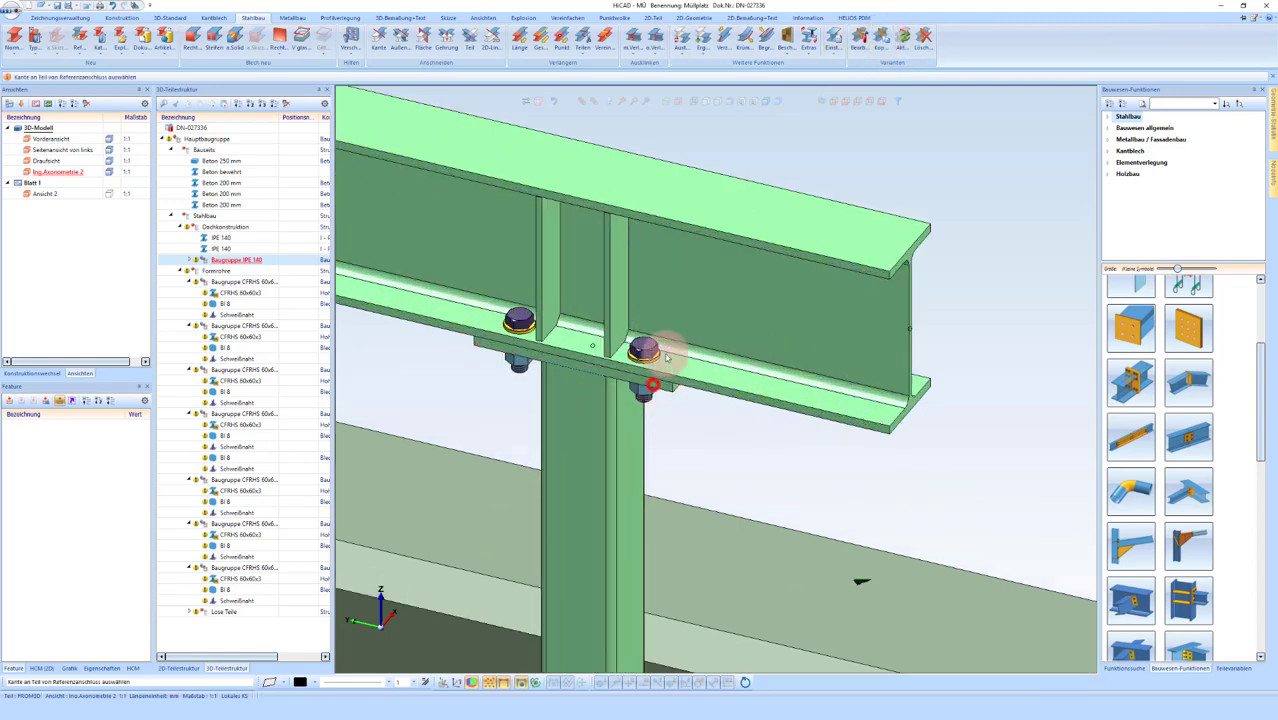
{"action": "scroll", "coordinate": [676, 330], "scroll_direction": "down", "scroll_amount": 5}
{"action": "scroll", "coordinate": [676, 311], "scroll_direction": "up", "scroll_amount": 3}
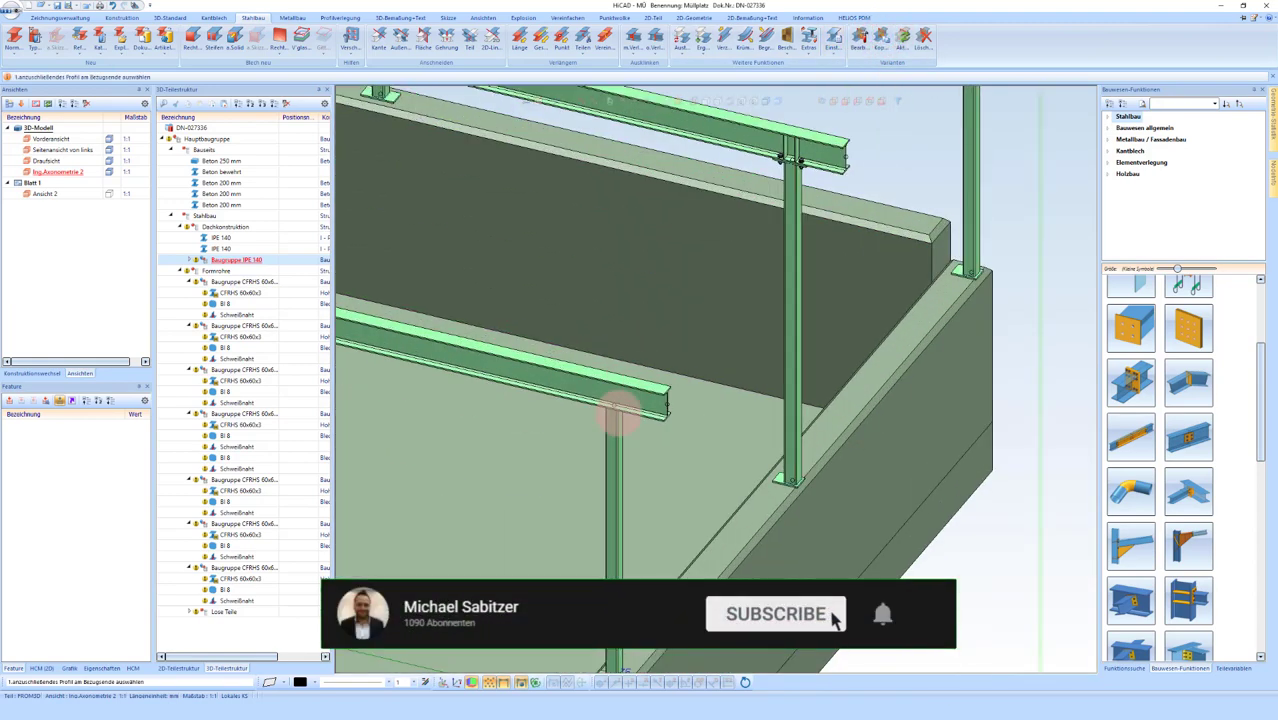
{"action": "left_click", "coordinate": [612, 430]}
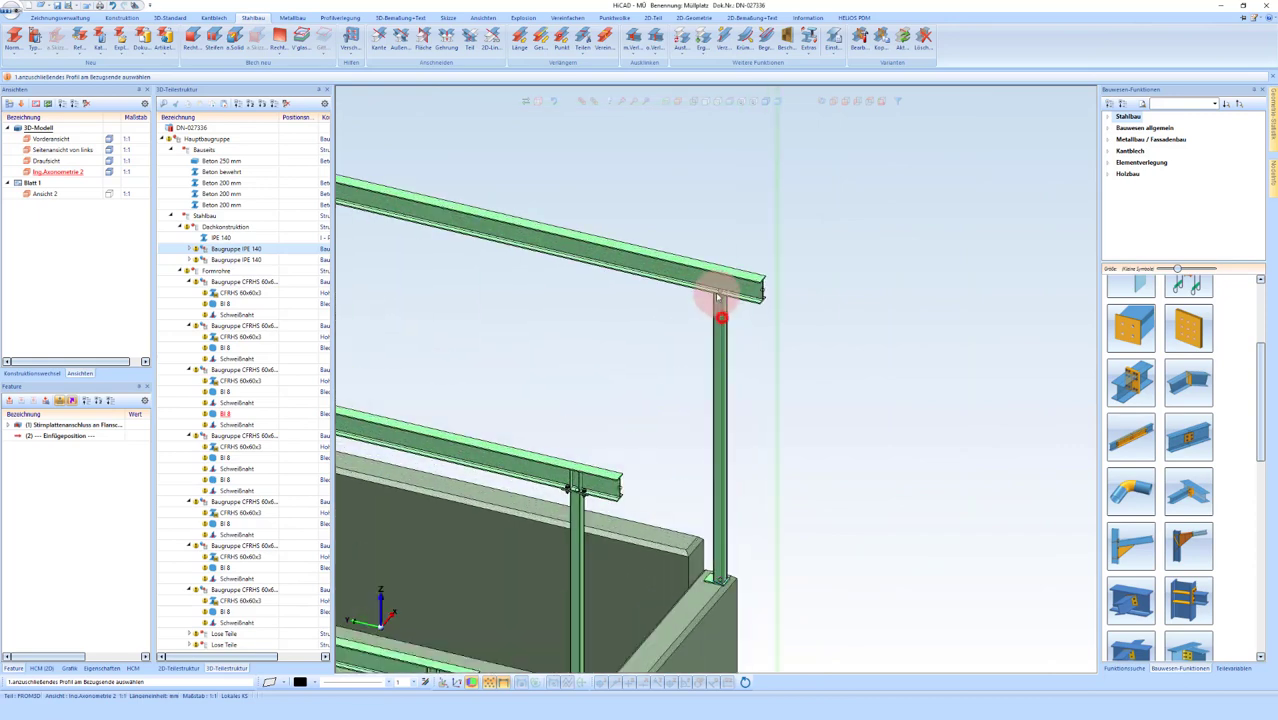
{"action": "left_click", "coordinate": [706, 278]}
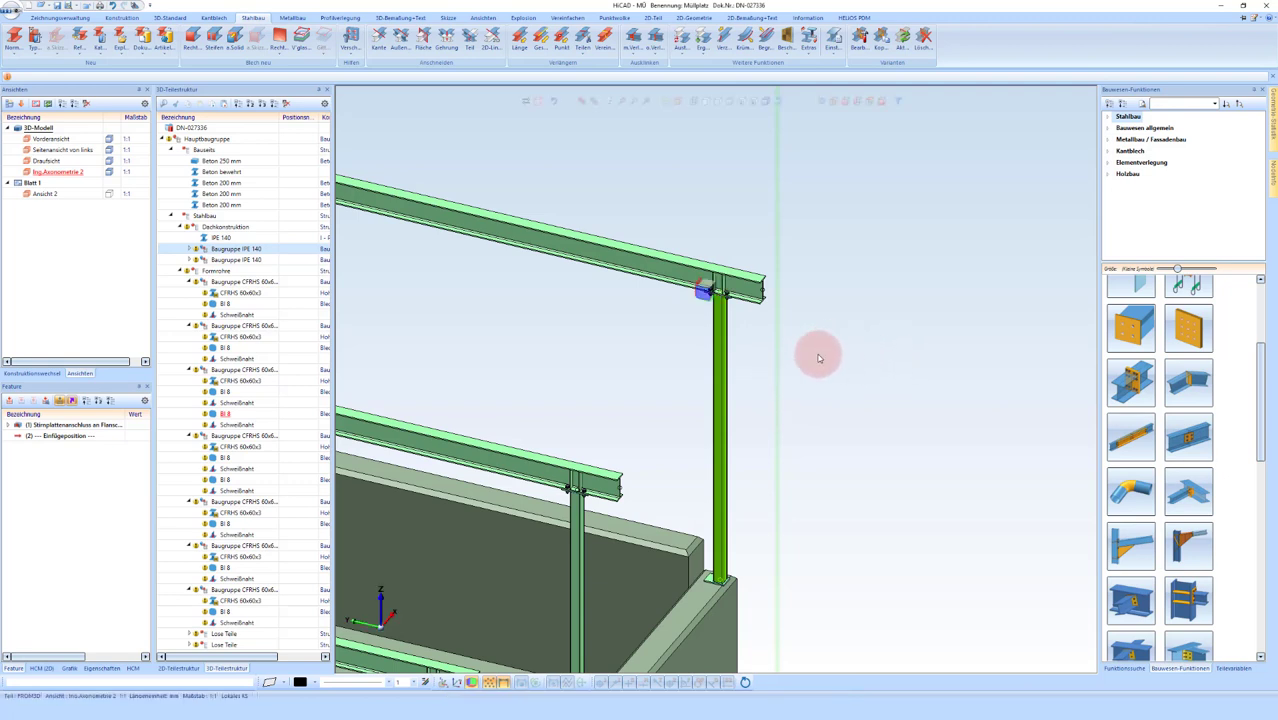
{"action": "scroll", "coordinate": [817, 352], "scroll_direction": "down", "scroll_amount": 3}
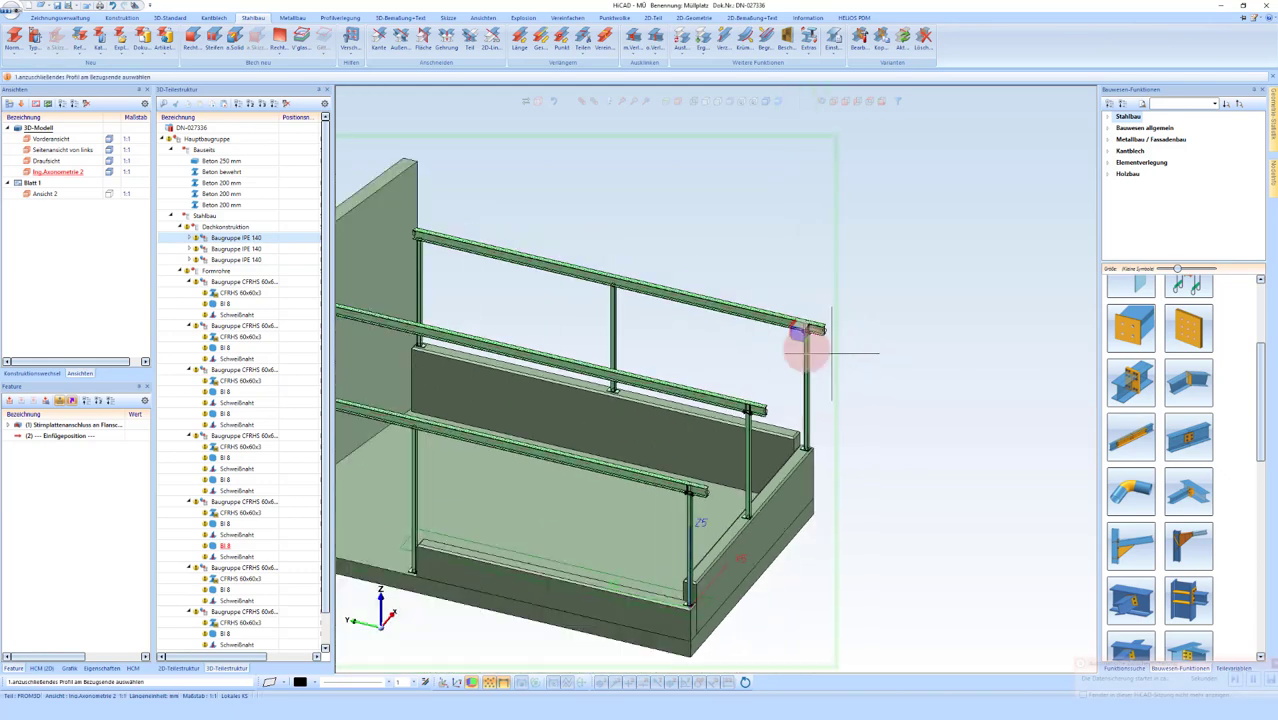
{"action": "scroll", "coordinate": [605, 286], "scroll_direction": "up", "scroll_amount": 3}
{"action": "left_click", "coordinate": [620, 316]}
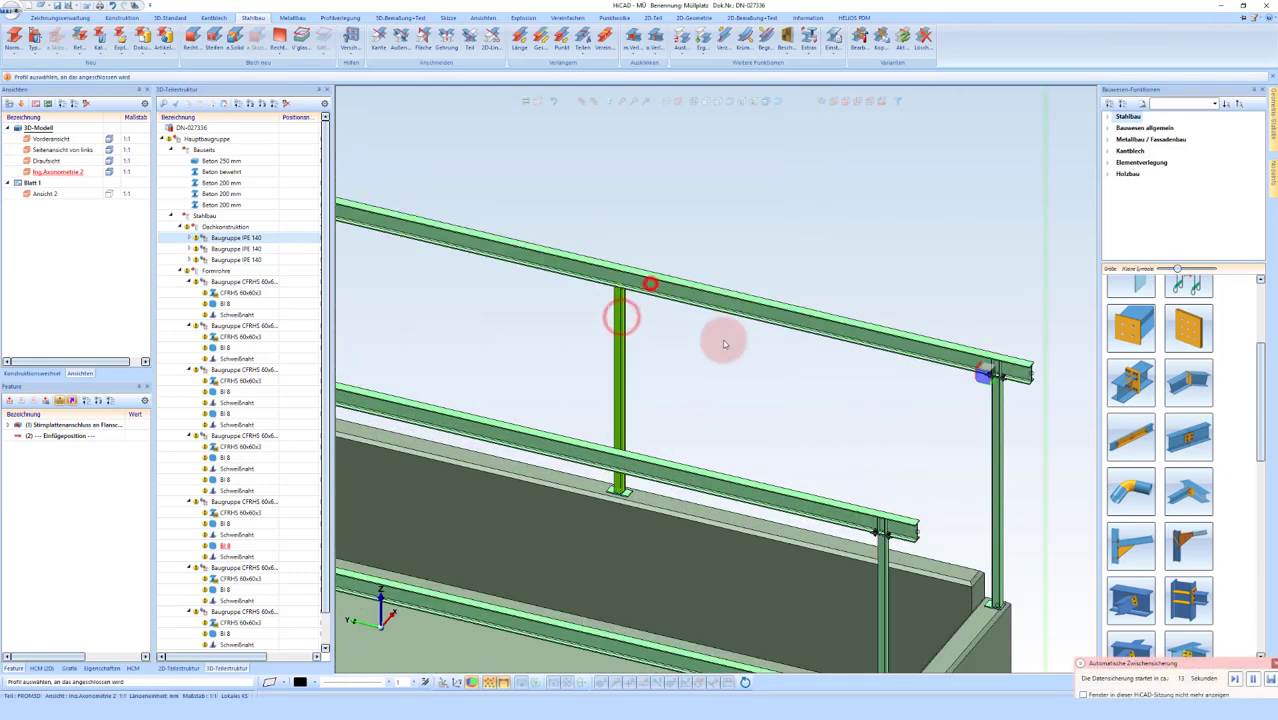
{"action": "left_click", "coordinate": [756, 333]}
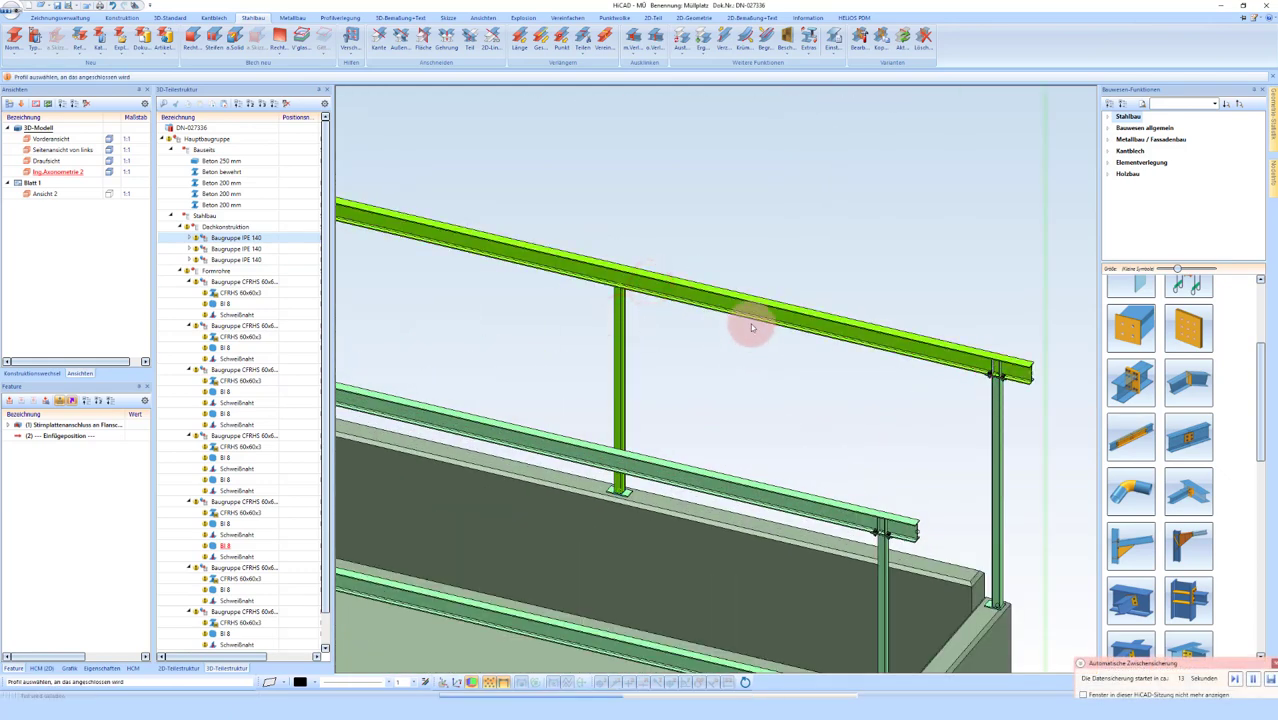
{"action": "left_click", "coordinate": [752, 328]}
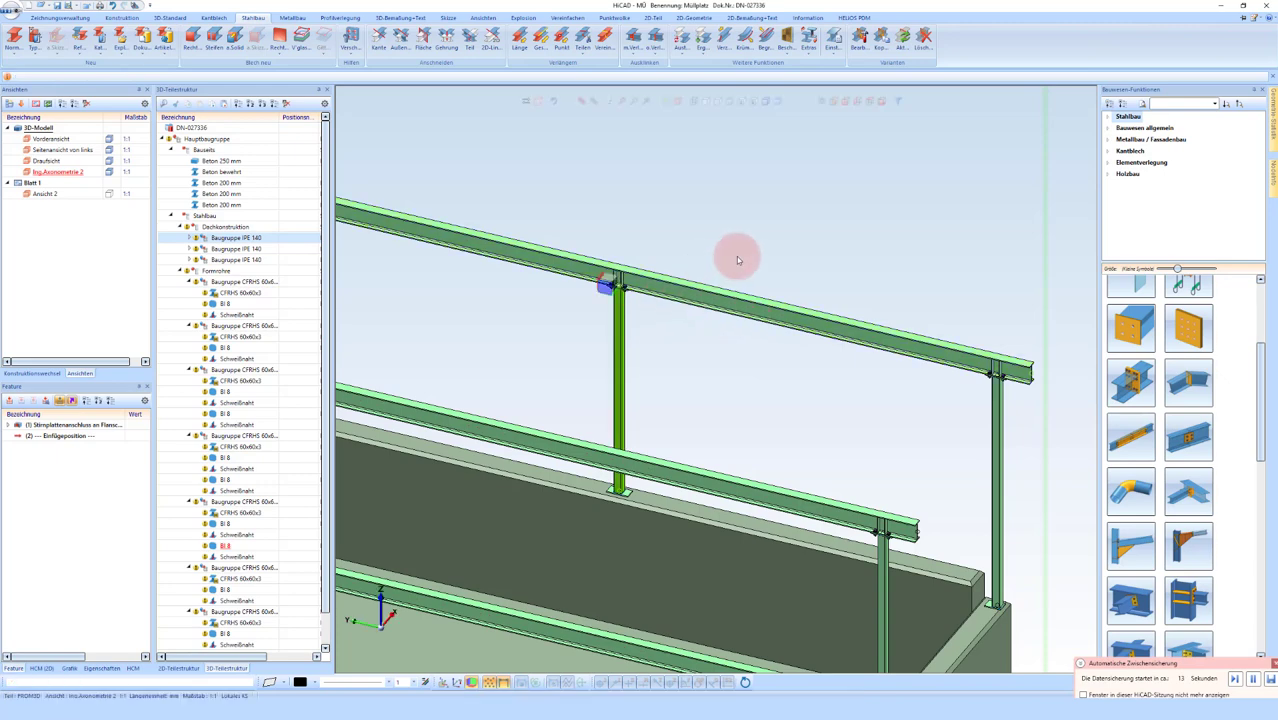
Step: Copy the connection to the top-left post and the next post and their rail beams
{"action": "scroll", "coordinate": [750, 262], "scroll_direction": "down", "scroll_amount": 3}
{"action": "scroll", "coordinate": [520, 310], "scroll_direction": "up", "scroll_amount": 4}
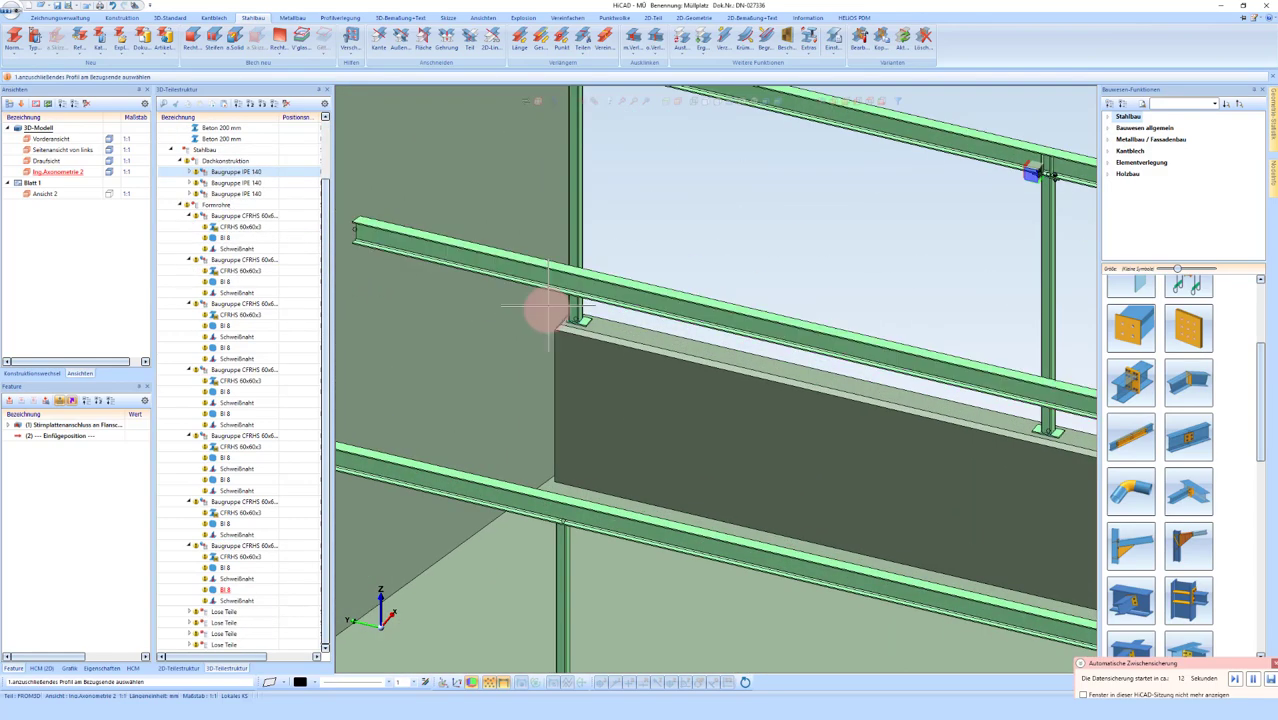
{"action": "scroll", "coordinate": [533, 305], "scroll_direction": "up", "scroll_amount": 2}
{"action": "scroll", "coordinate": [591, 176], "scroll_direction": "up", "scroll_amount": 3}
{"action": "left_click", "coordinate": [598, 157]}
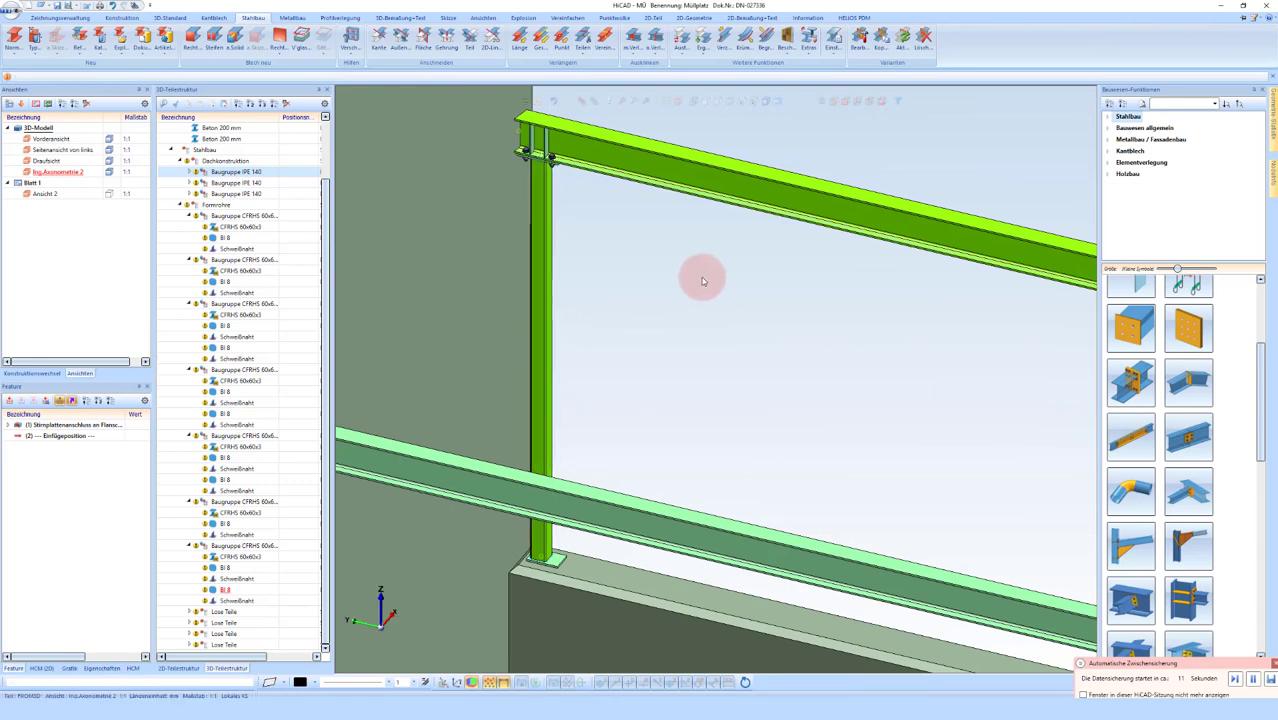
{"action": "left_click", "coordinate": [682, 318]}
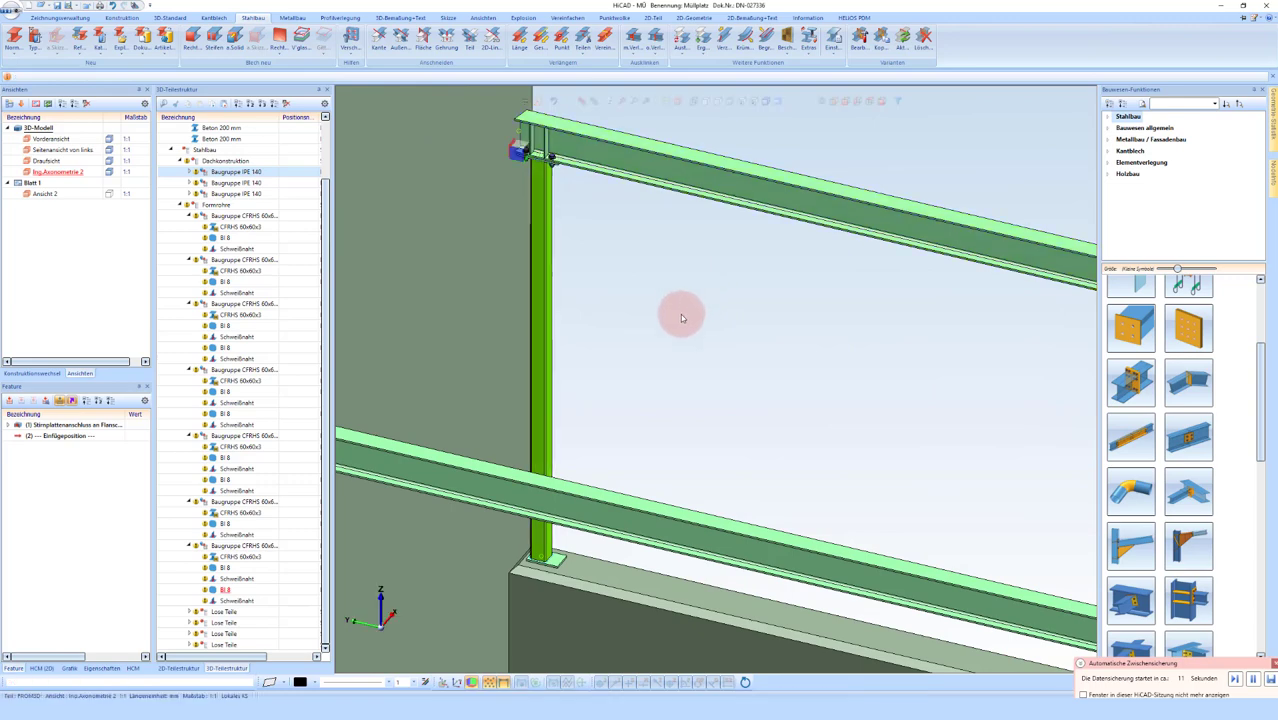
{"action": "left_click", "coordinate": [597, 258]}
{"action": "scroll", "coordinate": [593, 316], "scroll_direction": "up", "scroll_amount": 5}
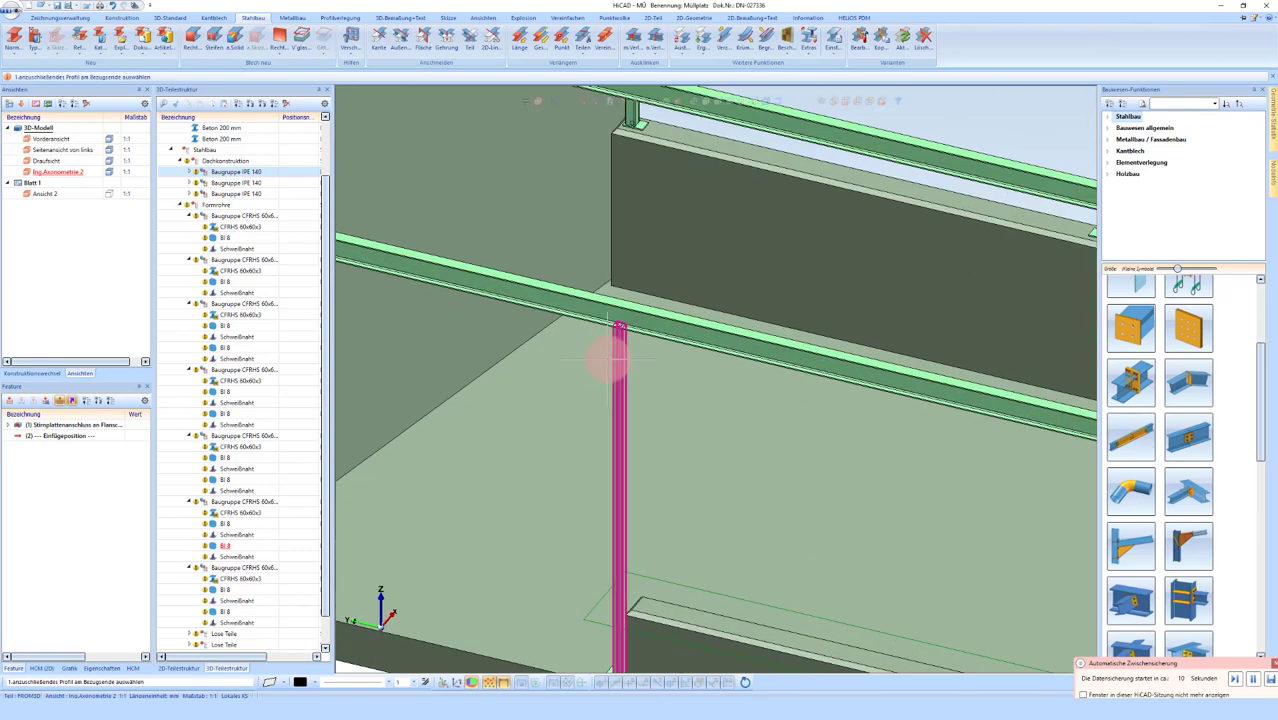
{"action": "left_click", "coordinate": [622, 341]}
{"action": "left_click", "coordinate": [651, 318]}
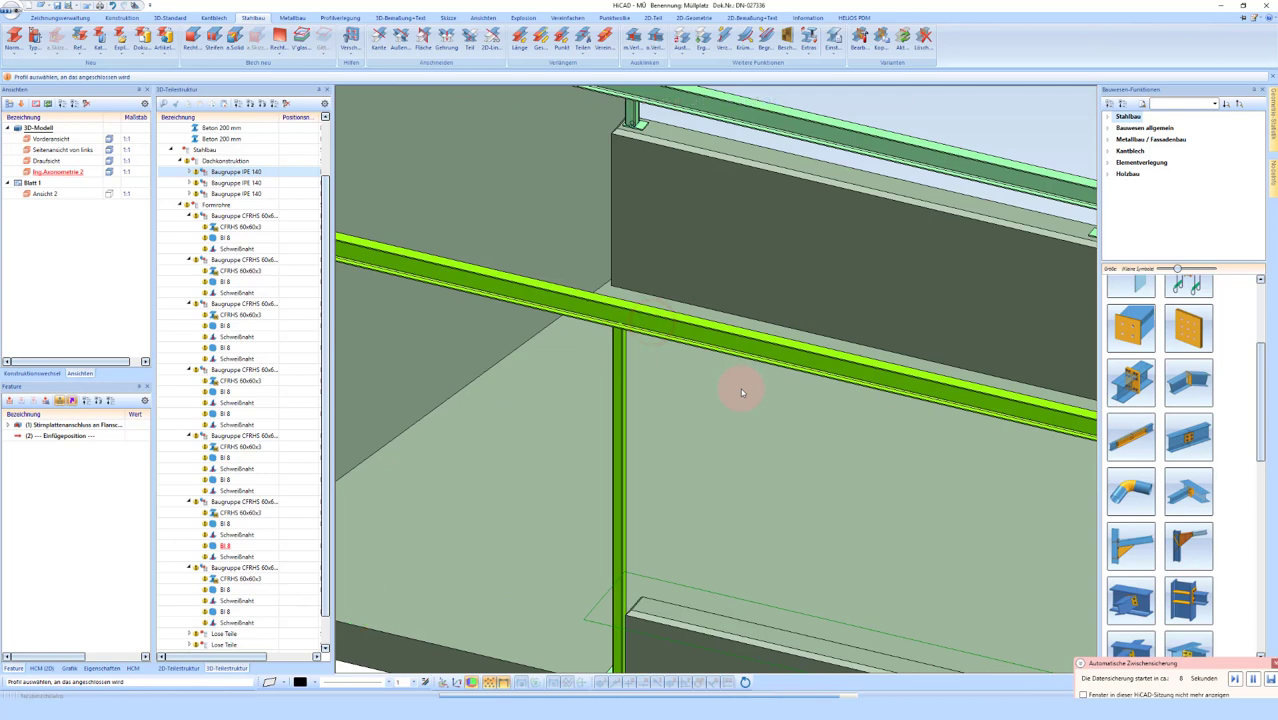
{"action": "left_click", "coordinate": [741, 392]}
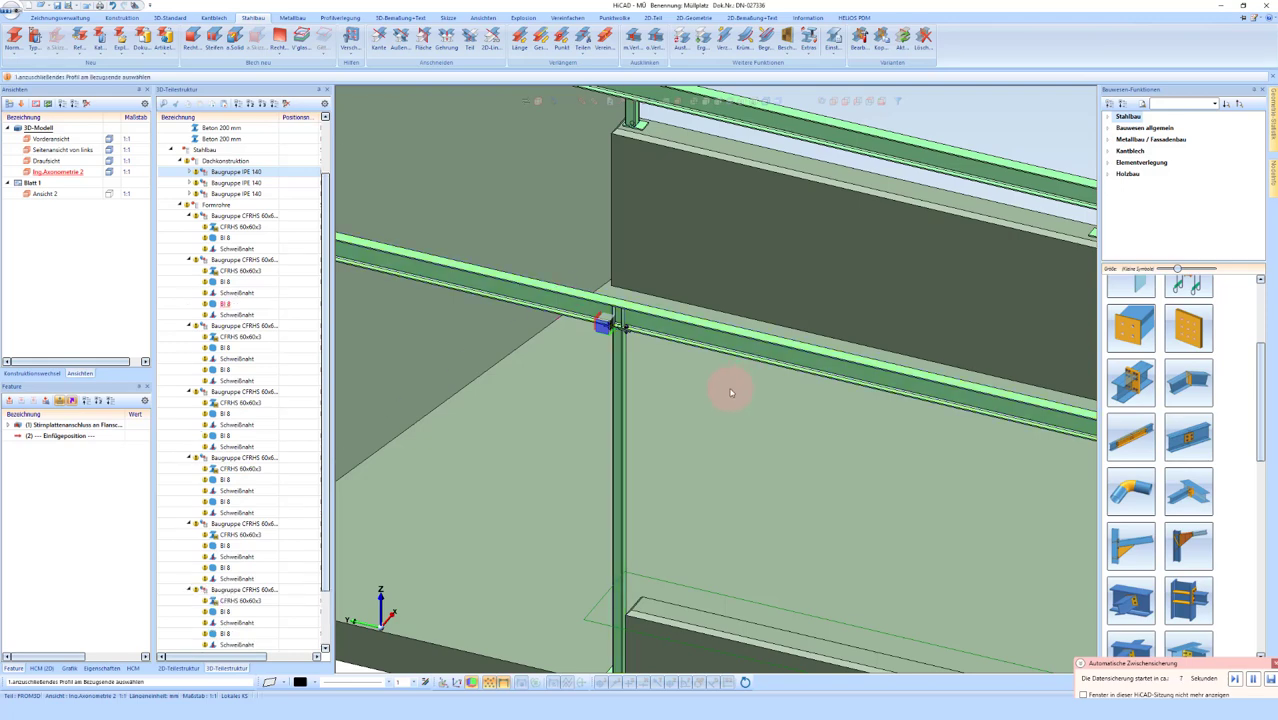
{"action": "scroll", "coordinate": [747, 390], "scroll_direction": "down", "scroll_amount": 3}
{"action": "scroll", "coordinate": [463, 299], "scroll_direction": "up", "scroll_amount": 5}
{"action": "scroll", "coordinate": [463, 299], "scroll_direction": "up", "scroll_amount": 2}
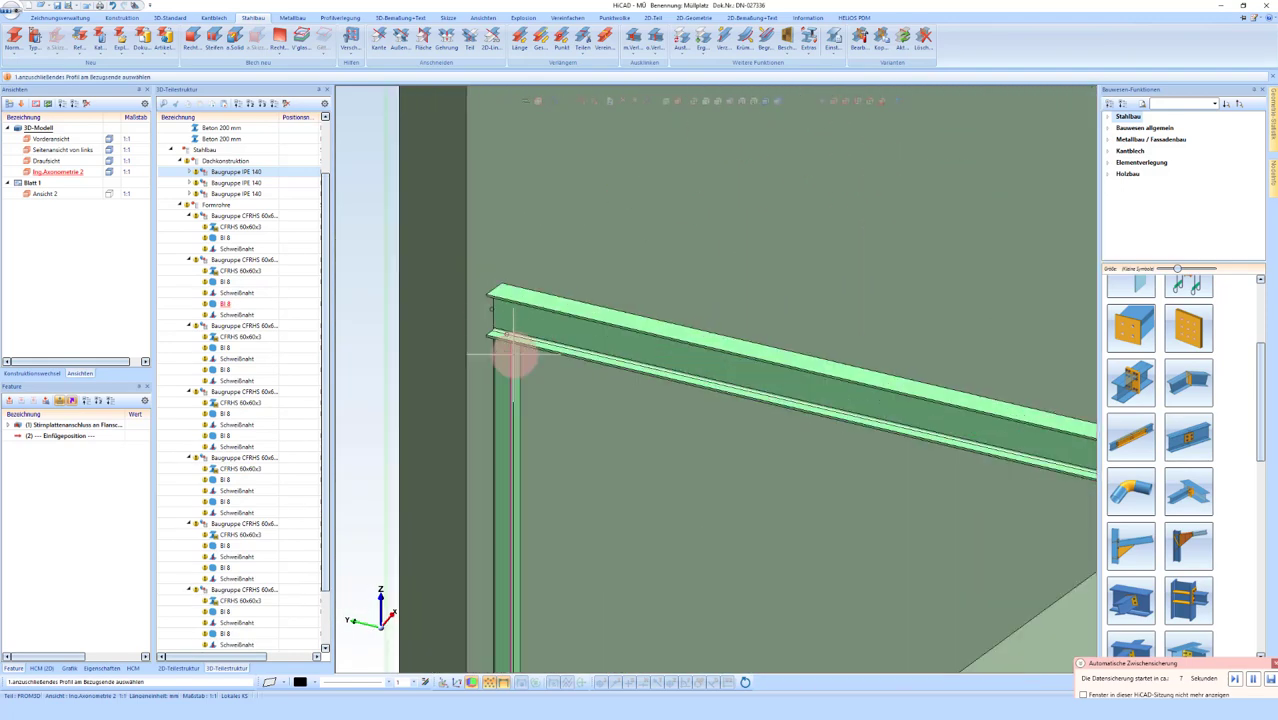
Step: Copy the connection to the wall-end post at the left rail end and finish copying
{"action": "left_click", "coordinate": [515, 355]}
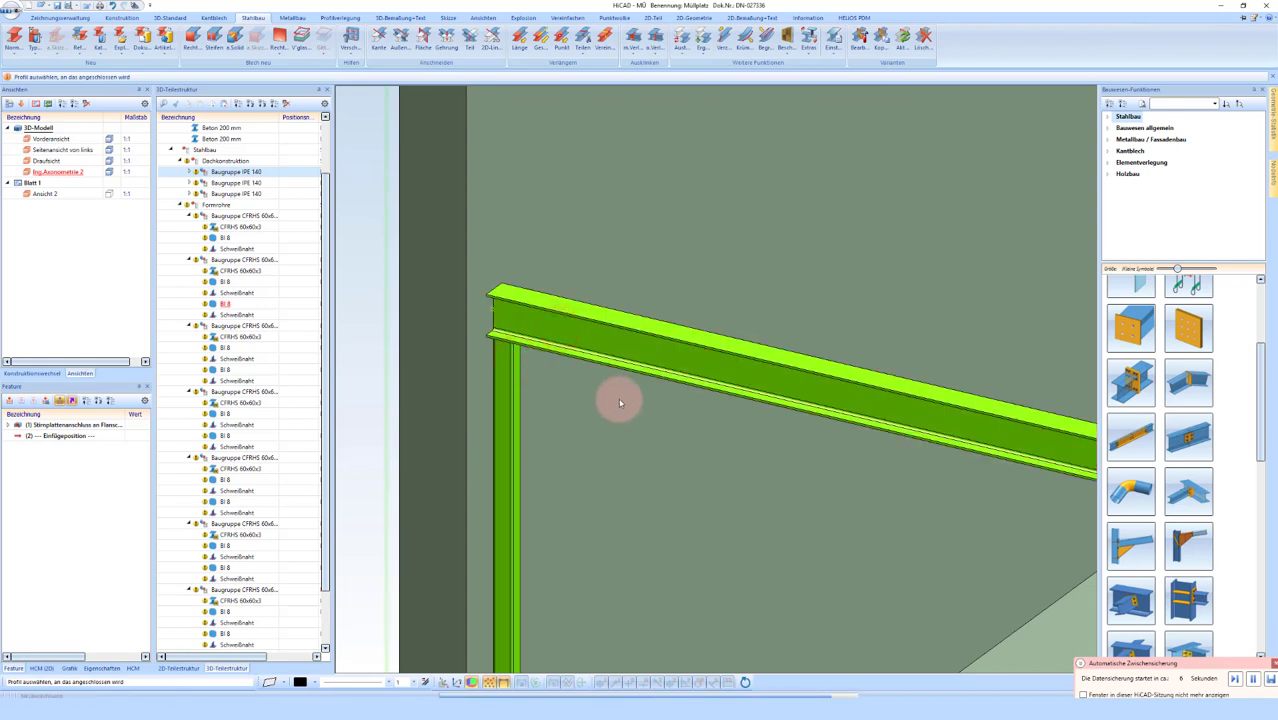
{"action": "left_click", "coordinate": [515, 338]}
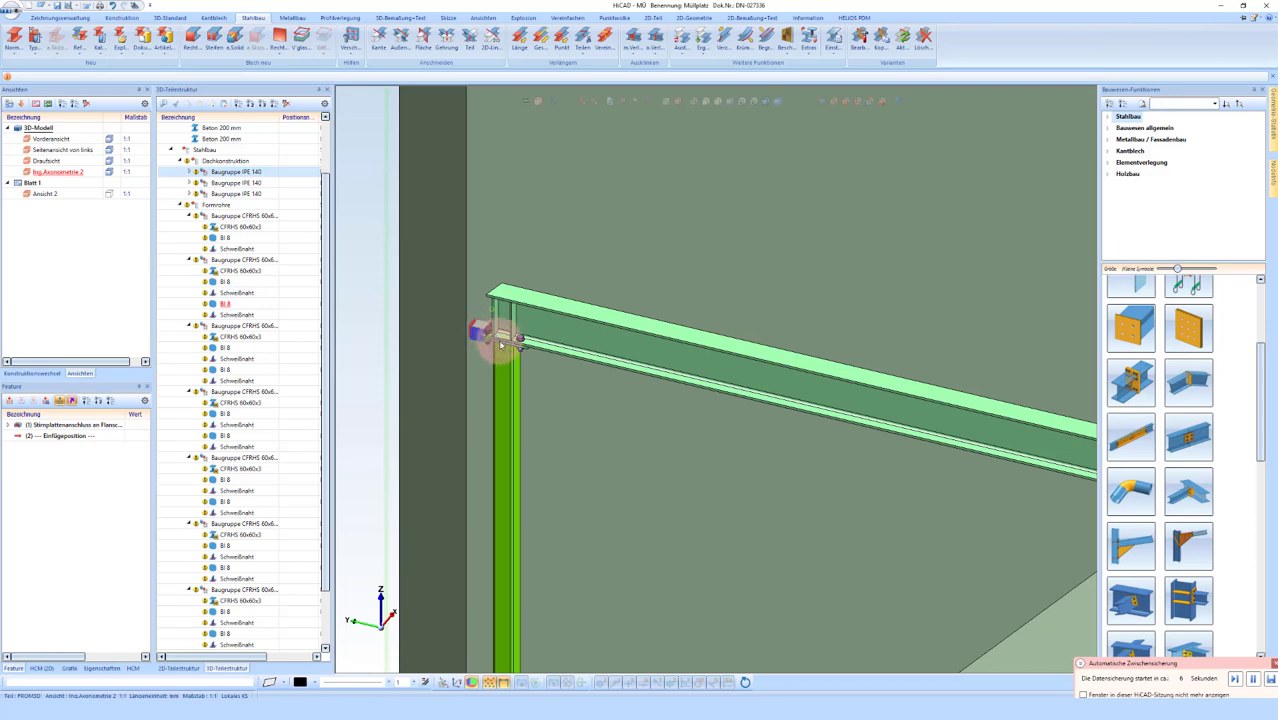
{"action": "scroll", "coordinate": [500, 344], "scroll_direction": "down", "scroll_amount": 1}
{"action": "scroll", "coordinate": [512, 346], "scroll_direction": "down", "scroll_amount": 1}
{"action": "scroll", "coordinate": [514, 348], "scroll_direction": "down", "scroll_amount": 1}
{"action": "scroll", "coordinate": [518, 352], "scroll_direction": "down", "scroll_amount": 1}
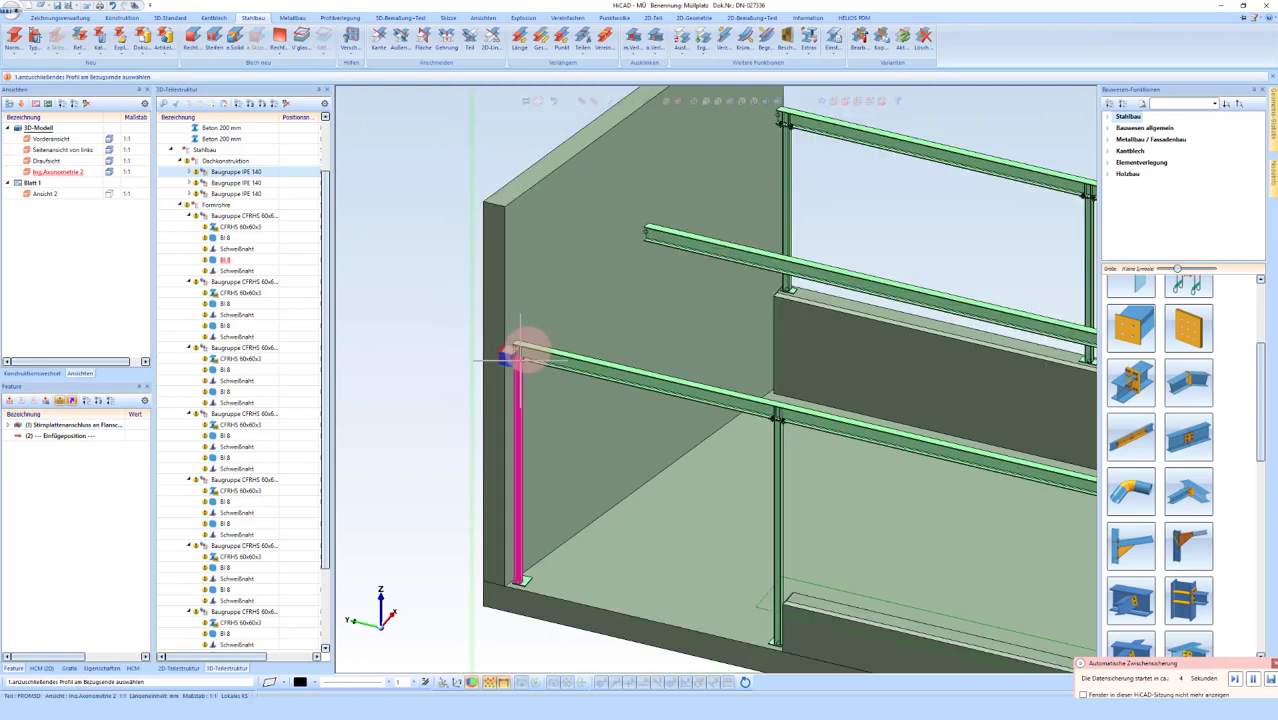
{"action": "scroll", "coordinate": [525, 342], "scroll_direction": "up", "scroll_amount": 1}
{"action": "scroll", "coordinate": [513, 350], "scroll_direction": "up", "scroll_amount": 1}
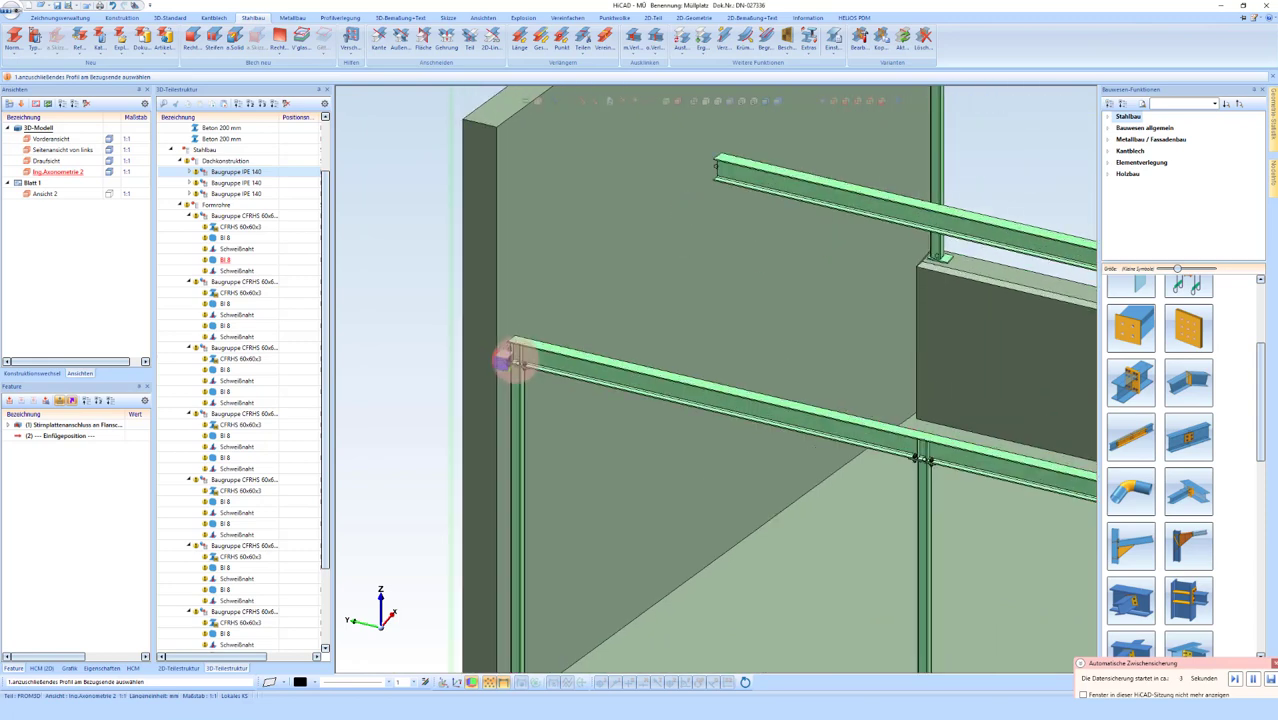
{"action": "scroll", "coordinate": [510, 360], "scroll_direction": "up", "scroll_amount": 2}
{"action": "scroll", "coordinate": [512, 360], "scroll_direction": "up", "scroll_amount": 2}
{"action": "left_click", "coordinate": [522, 362]}
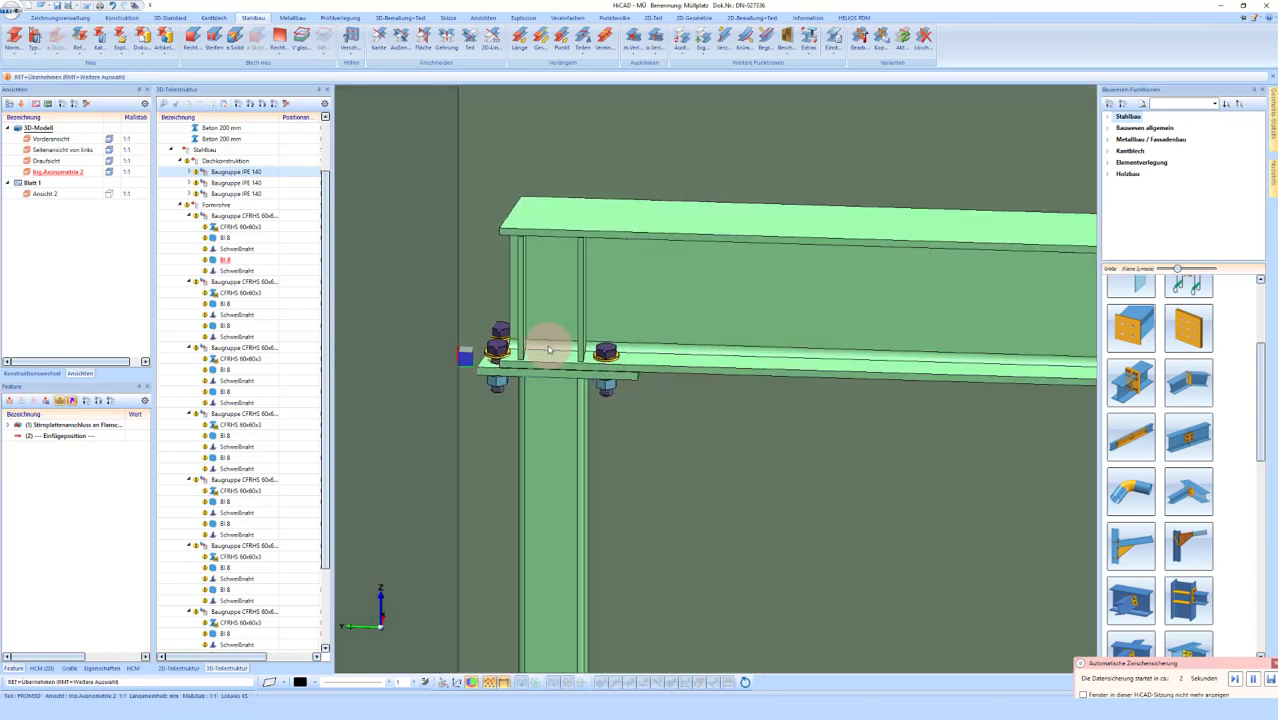
{"action": "middle_click_drag", "start_coordinate": [537, 358], "coordinate": [524, 322]}
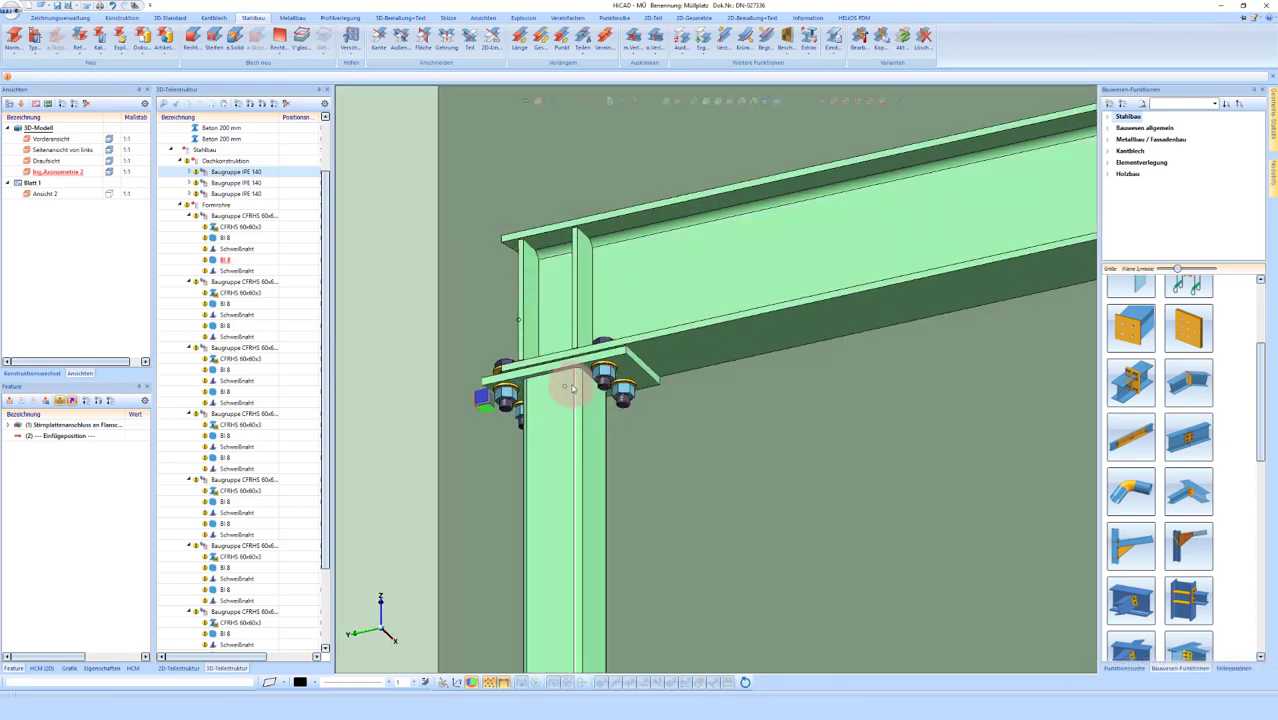
{"action": "left_click", "coordinate": [577, 366]}
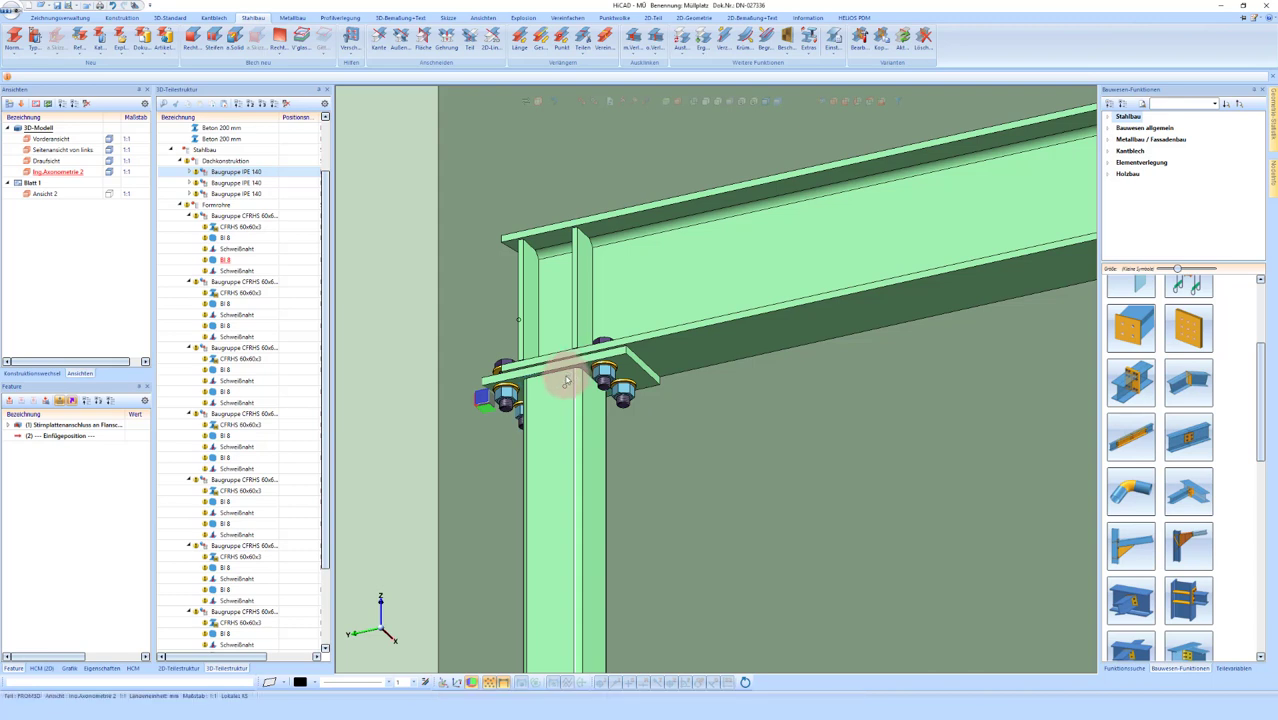
Step: Set the hole grid to one vertical bolt row, 25 from 'Stirnplatte unten'
{"action": "left_click", "coordinate": [570, 428]}
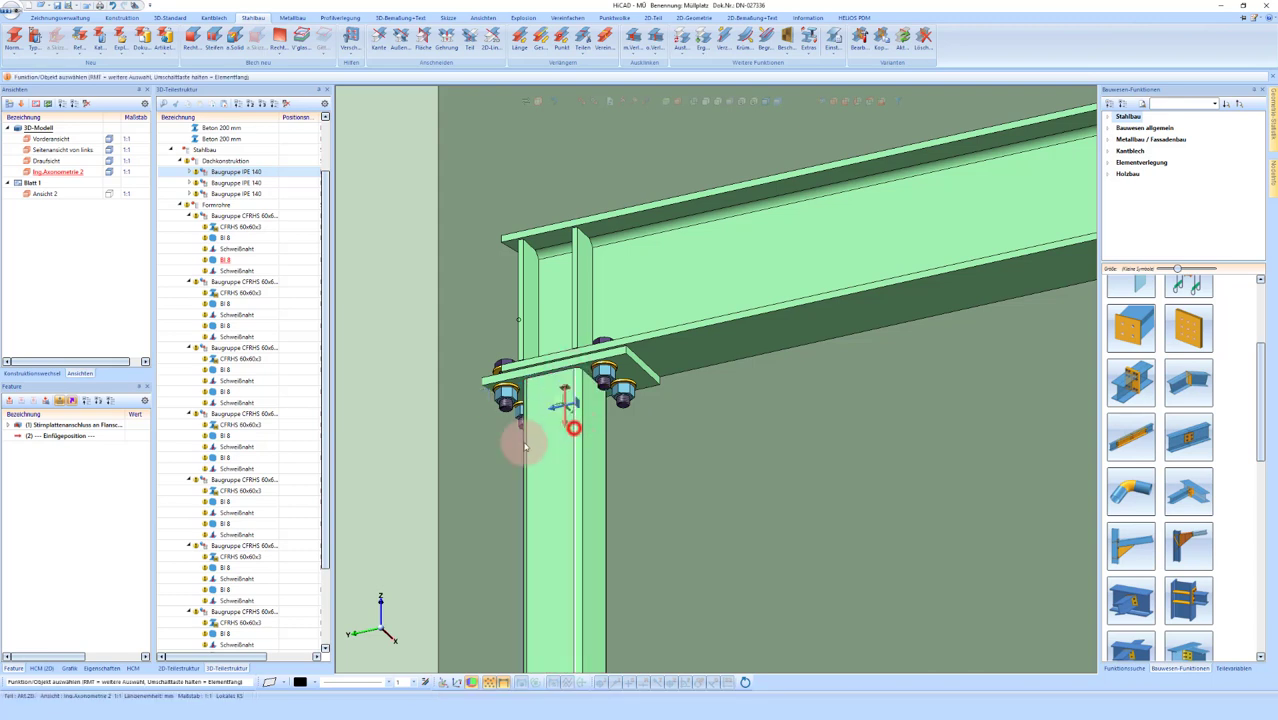
{"action": "left_click", "coordinate": [47, 469]}
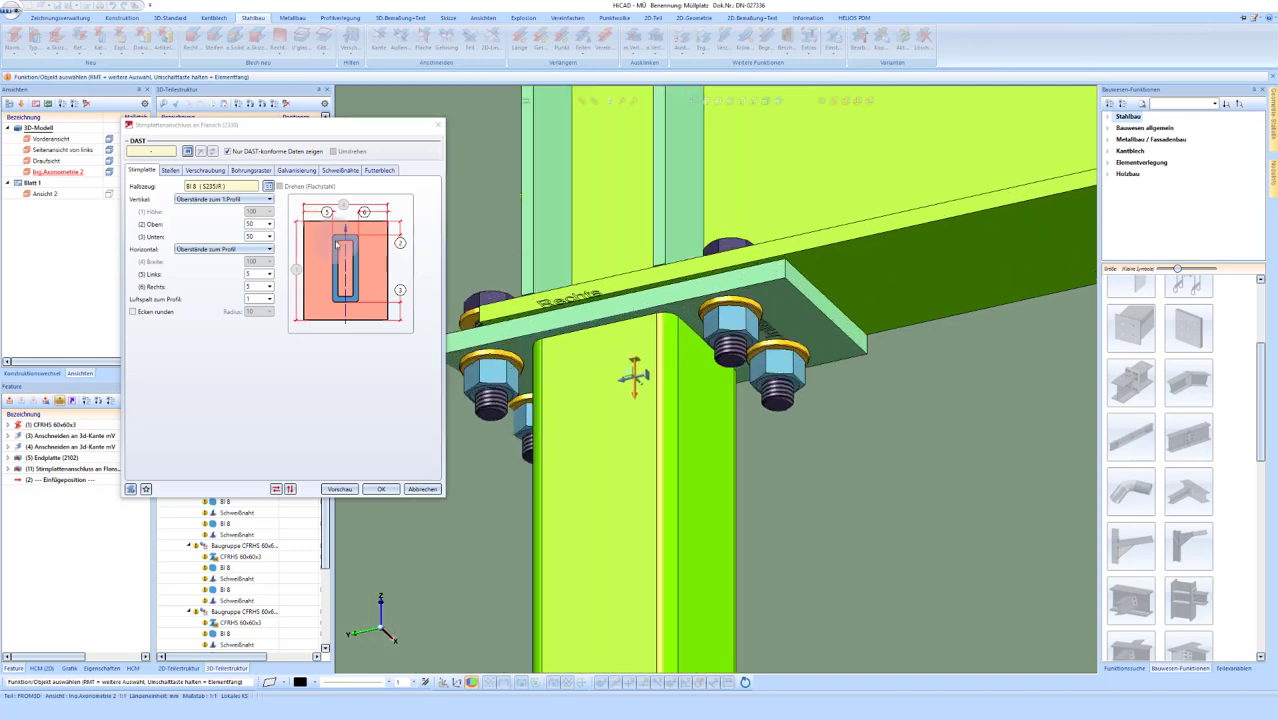
{"action": "left_click", "coordinate": [205, 171]}
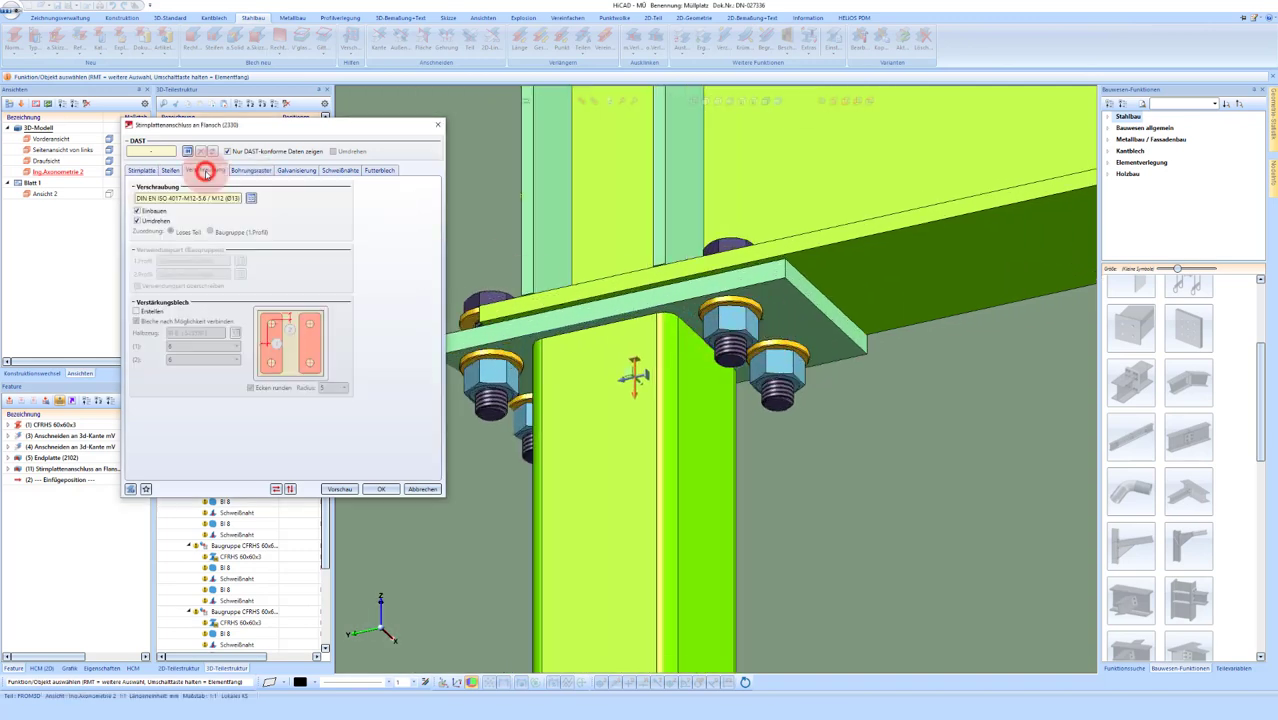
{"action": "left_click", "coordinate": [246, 172]}
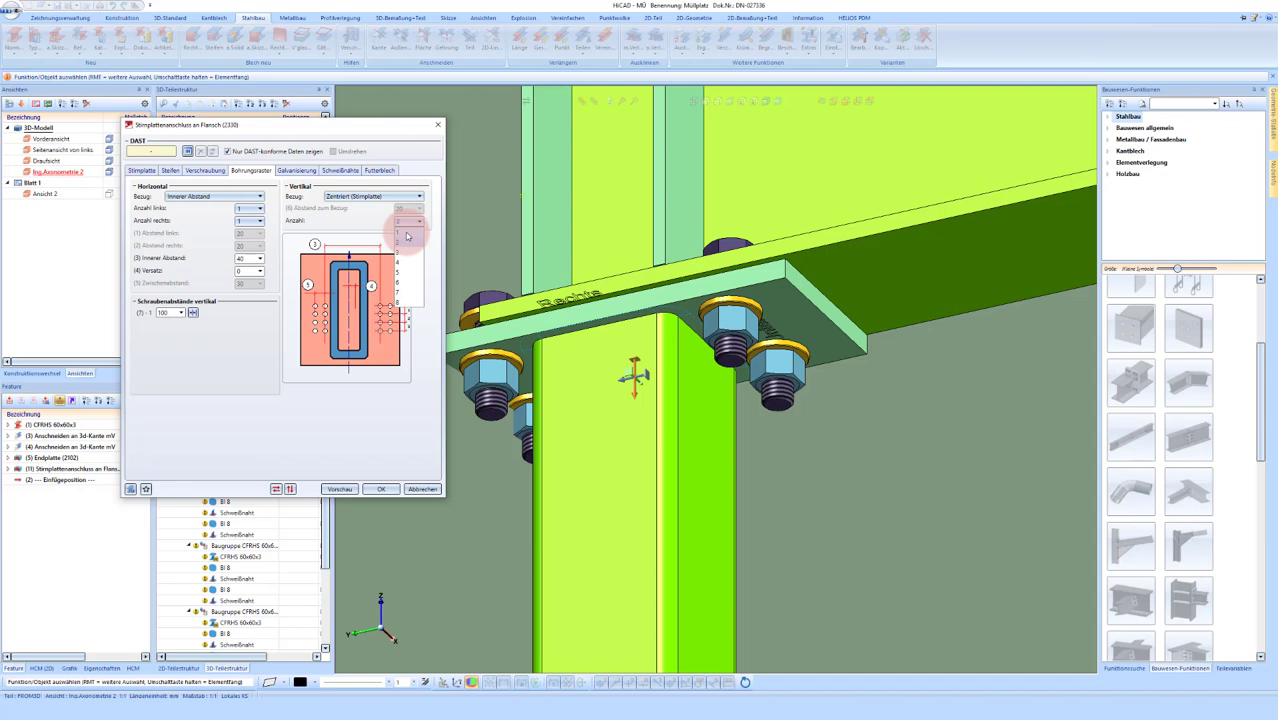
{"action": "left_click", "coordinate": [406, 234]}
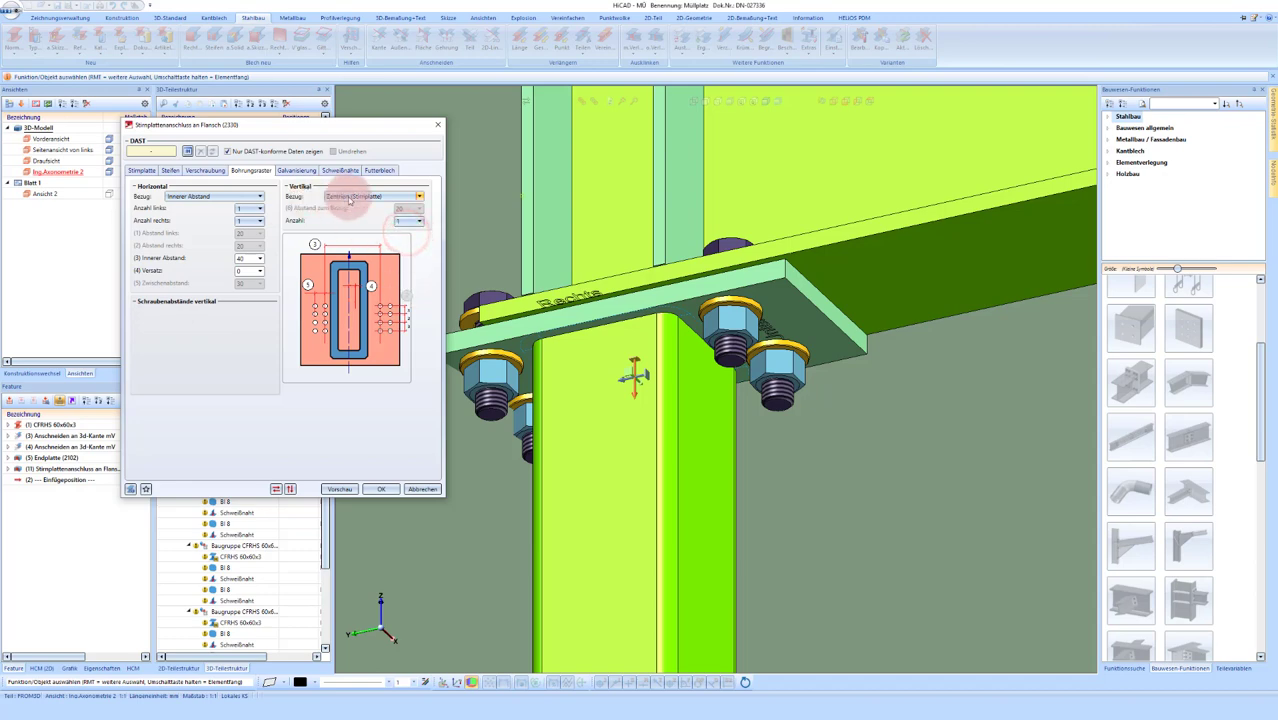
{"action": "left_click", "coordinate": [352, 200]}
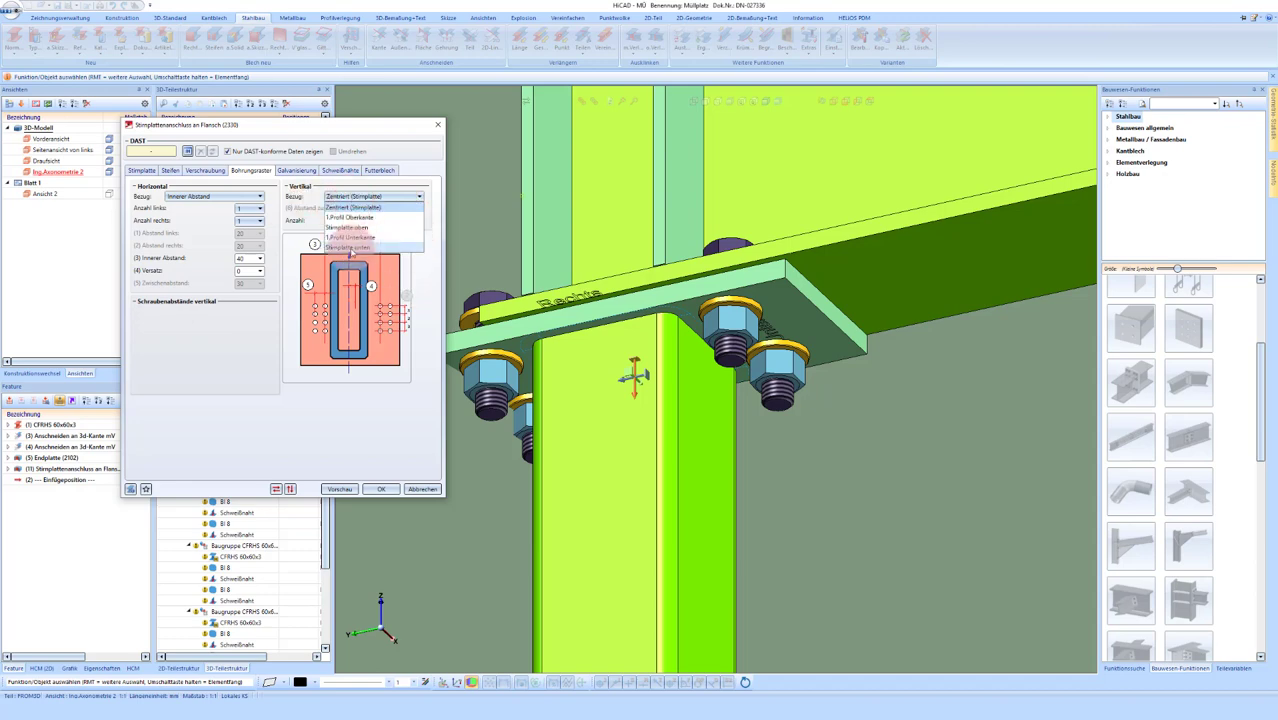
{"action": "left_click", "coordinate": [350, 248]}
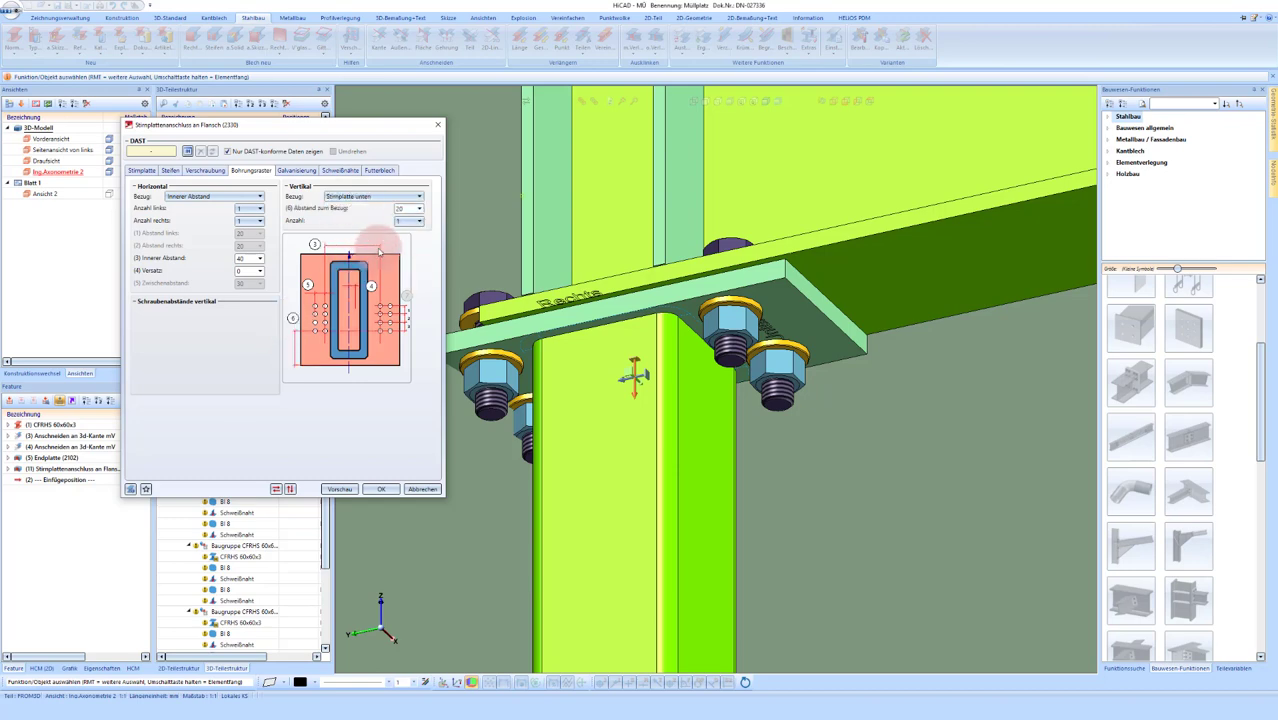
{"action": "left_click", "coordinate": [404, 207]}
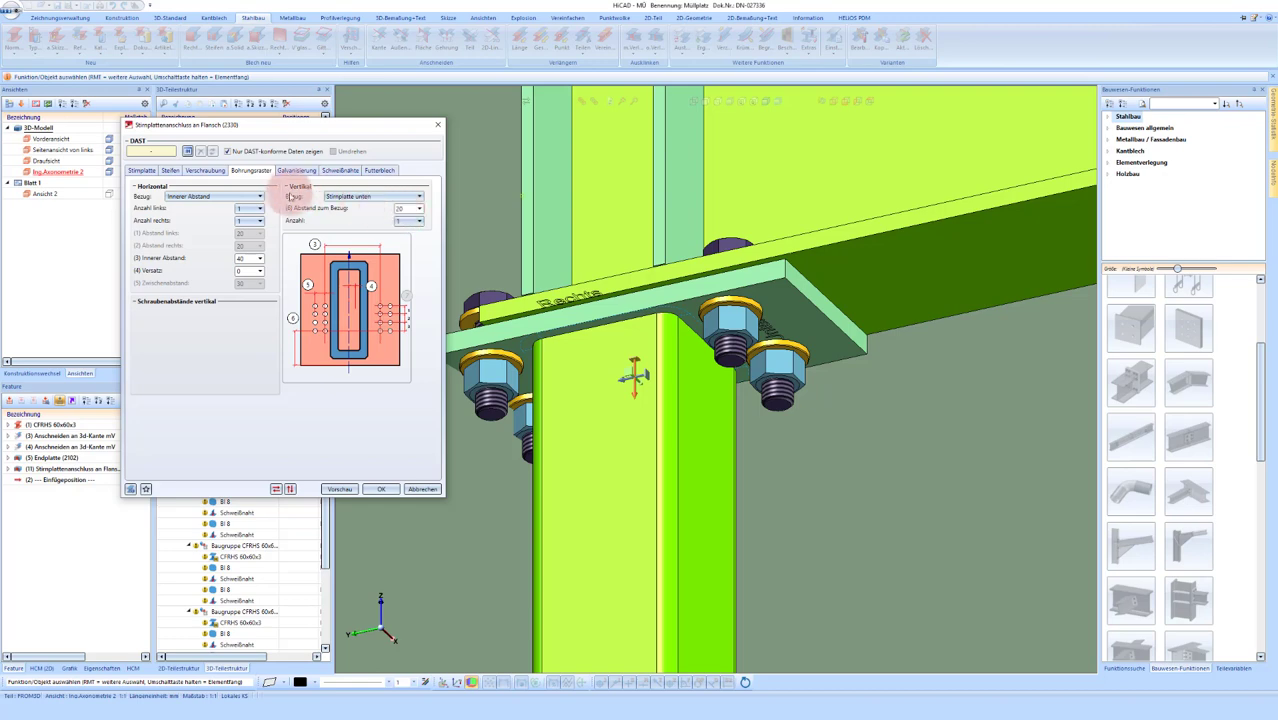
{"action": "left_click", "coordinate": [340, 488]}
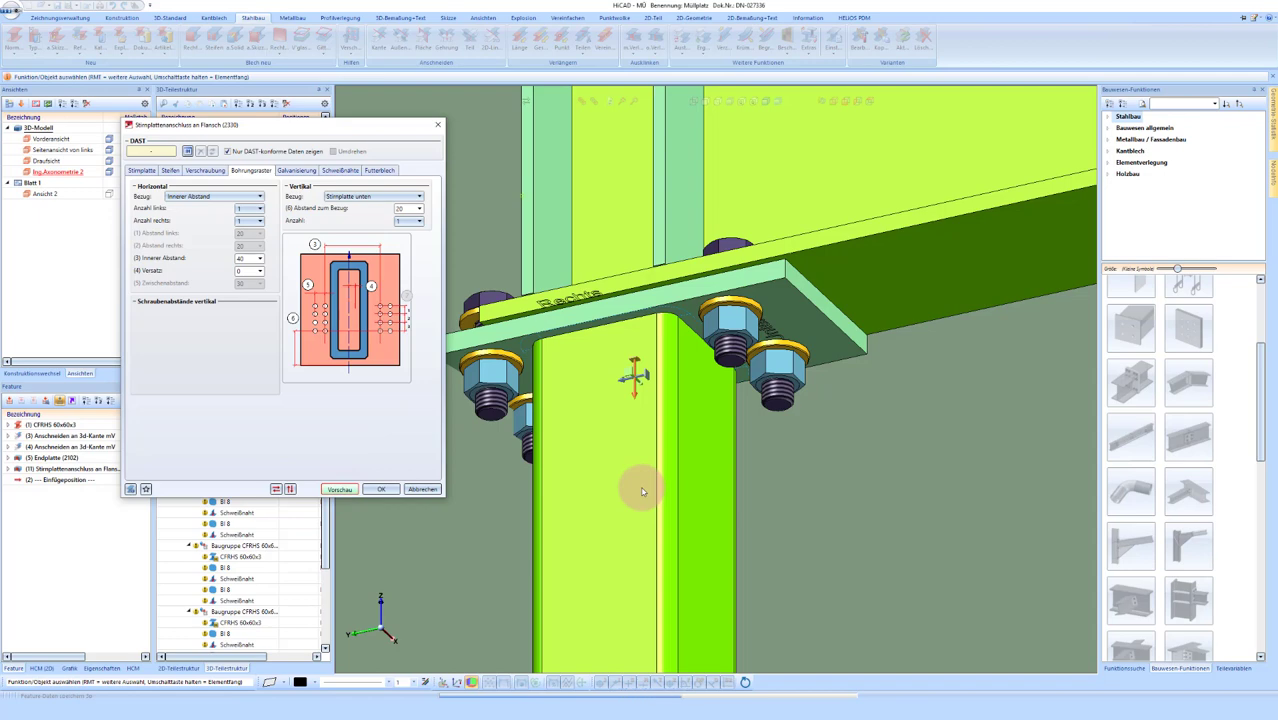
{"action": "left_click", "coordinate": [898, 407]}
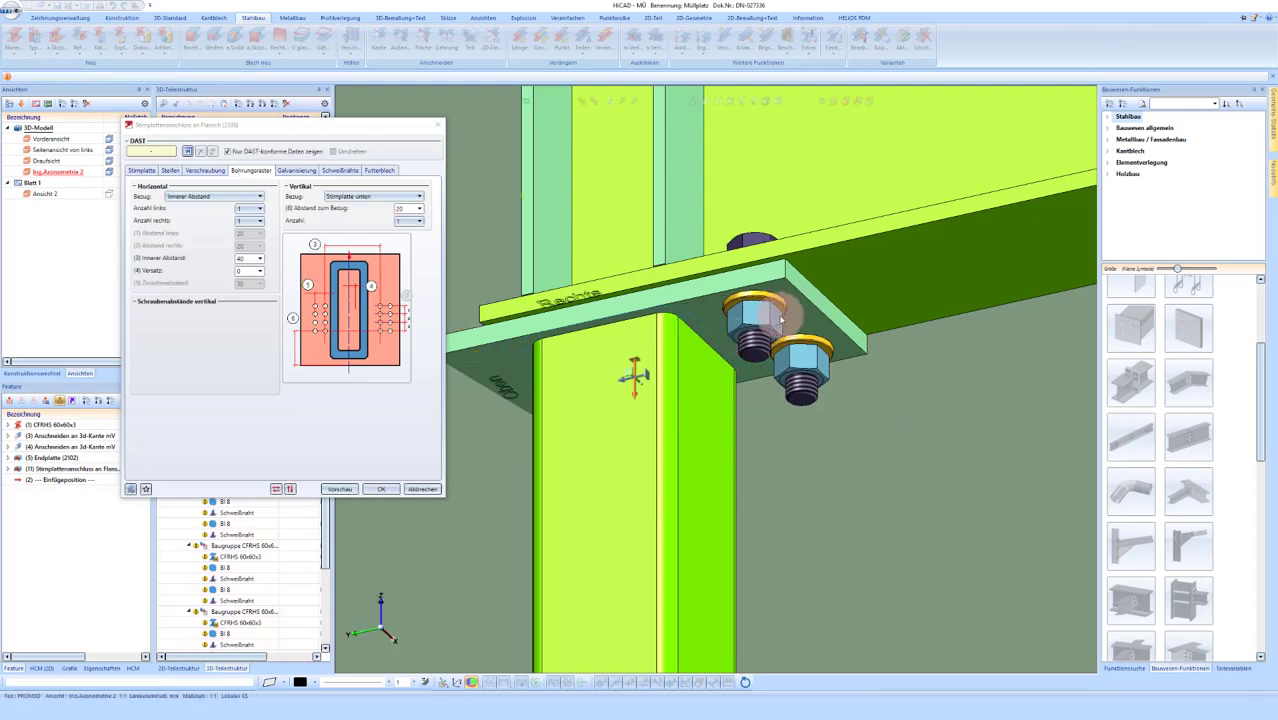
{"action": "left_click", "coordinate": [410, 207]}
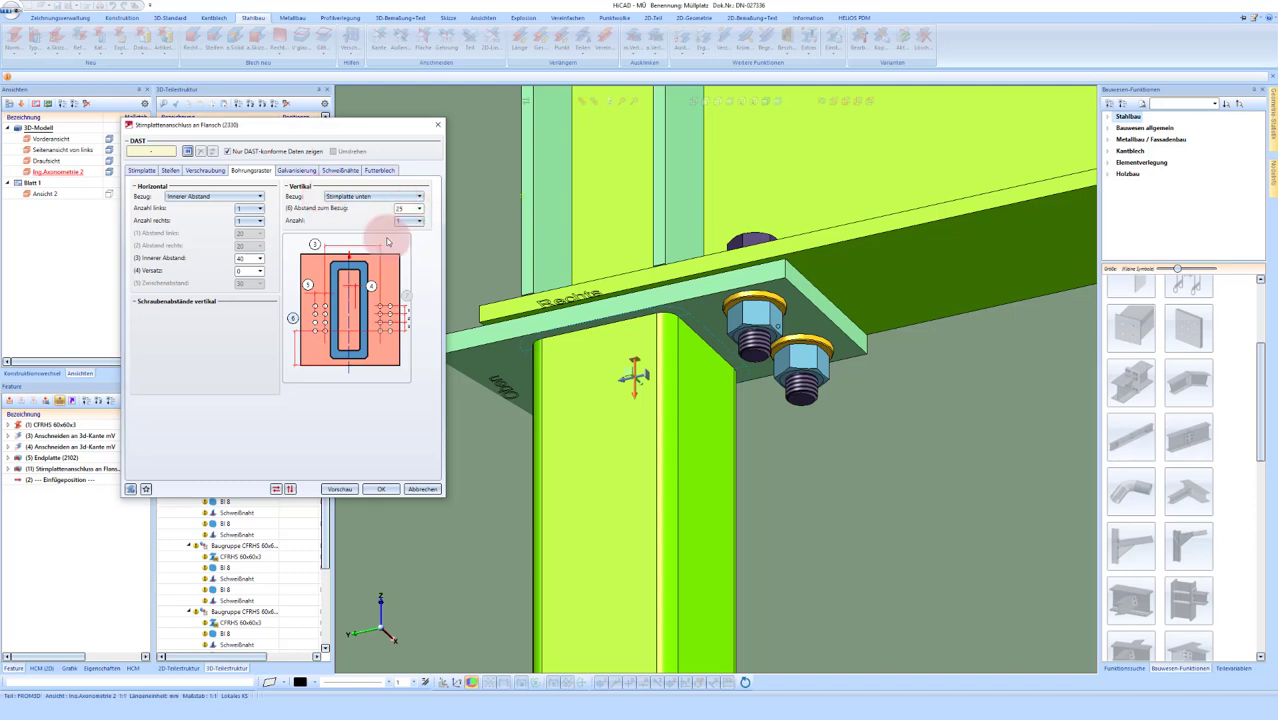
Step: Reduce the end plate's top projection (Oben) to 10
{"action": "left_click", "coordinate": [151, 172]}
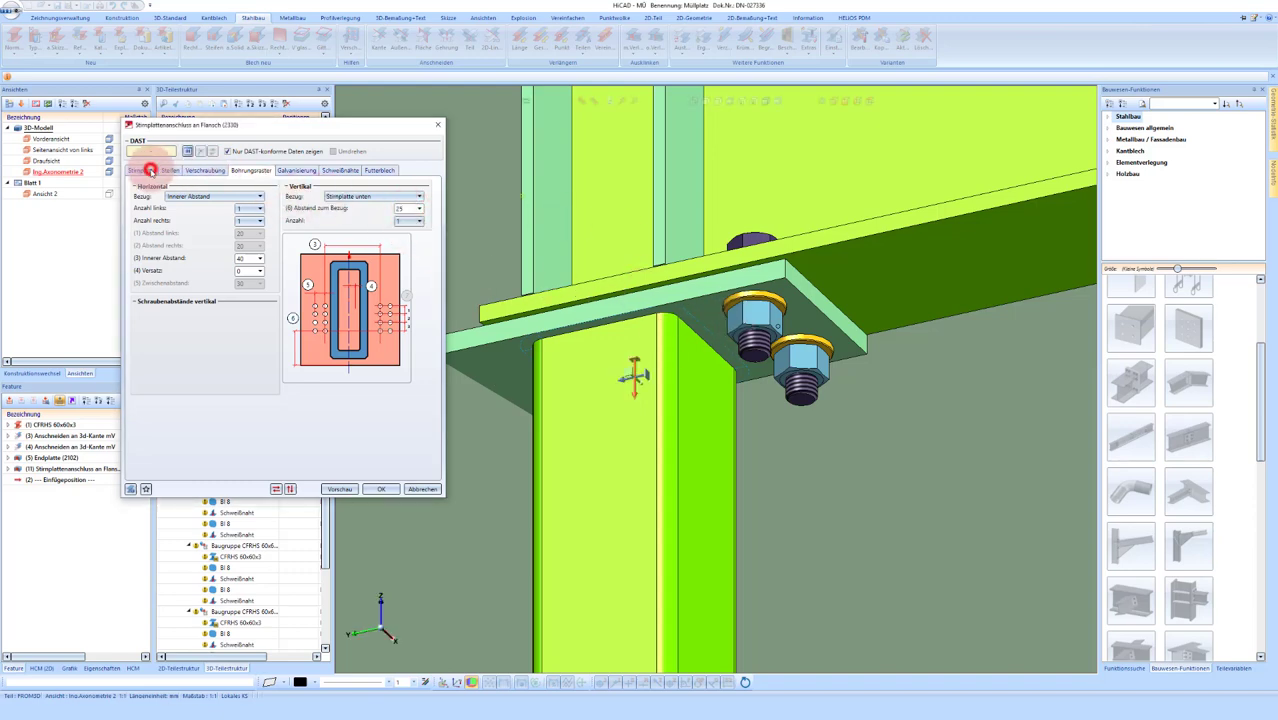
{"action": "left_click", "coordinate": [257, 224]}
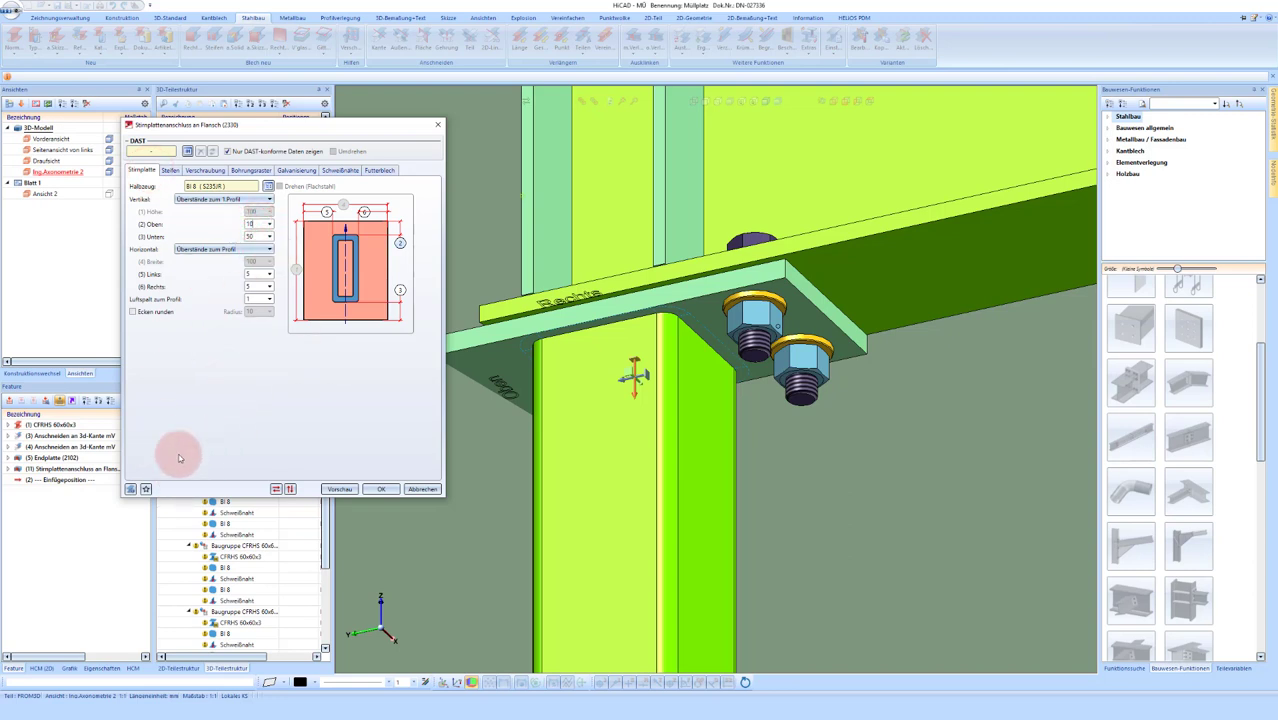
{"action": "left_click", "coordinate": [145, 489]}
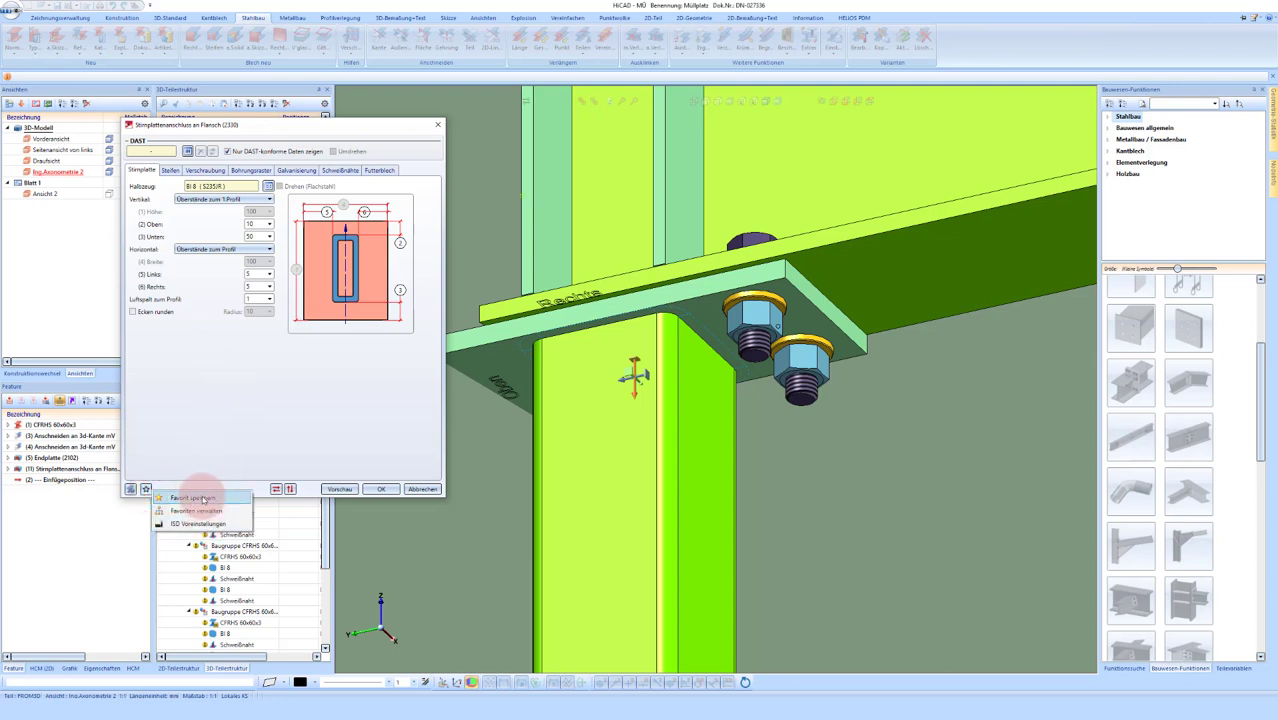
Step: Save the connection settings as favourite 'Anschluss oben' and confirm with OK
{"action": "left_click", "coordinate": [203, 498]}
{"action": "left_click", "coordinate": [196, 357]}
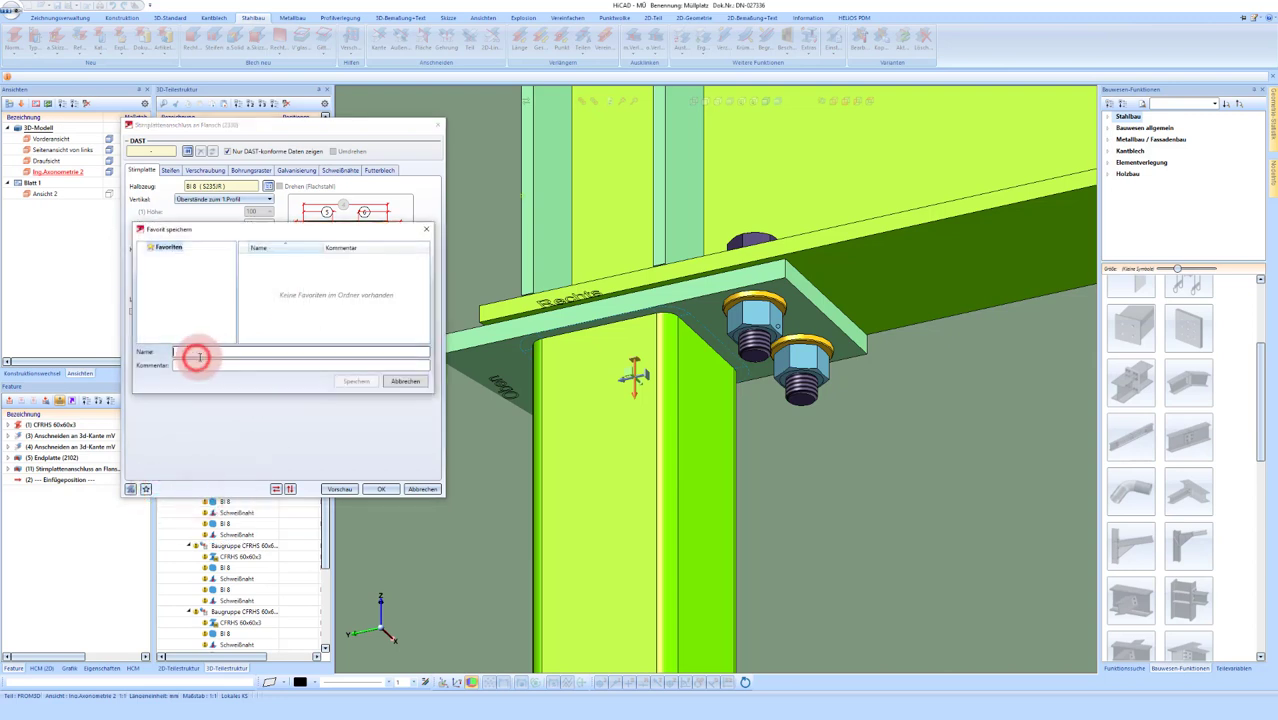
{"action": "type", "text": "St"}
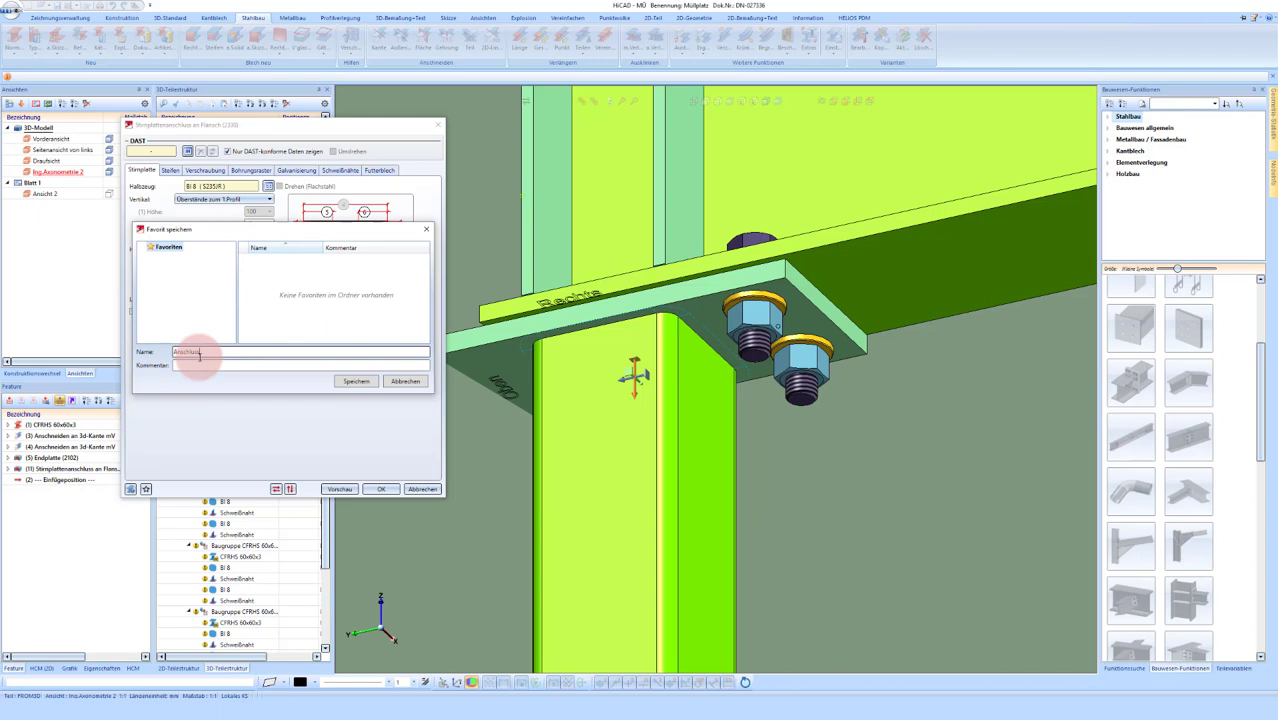
{"action": "left_click", "coordinate": [357, 381]}
{"action": "left_click", "coordinate": [382, 489]}
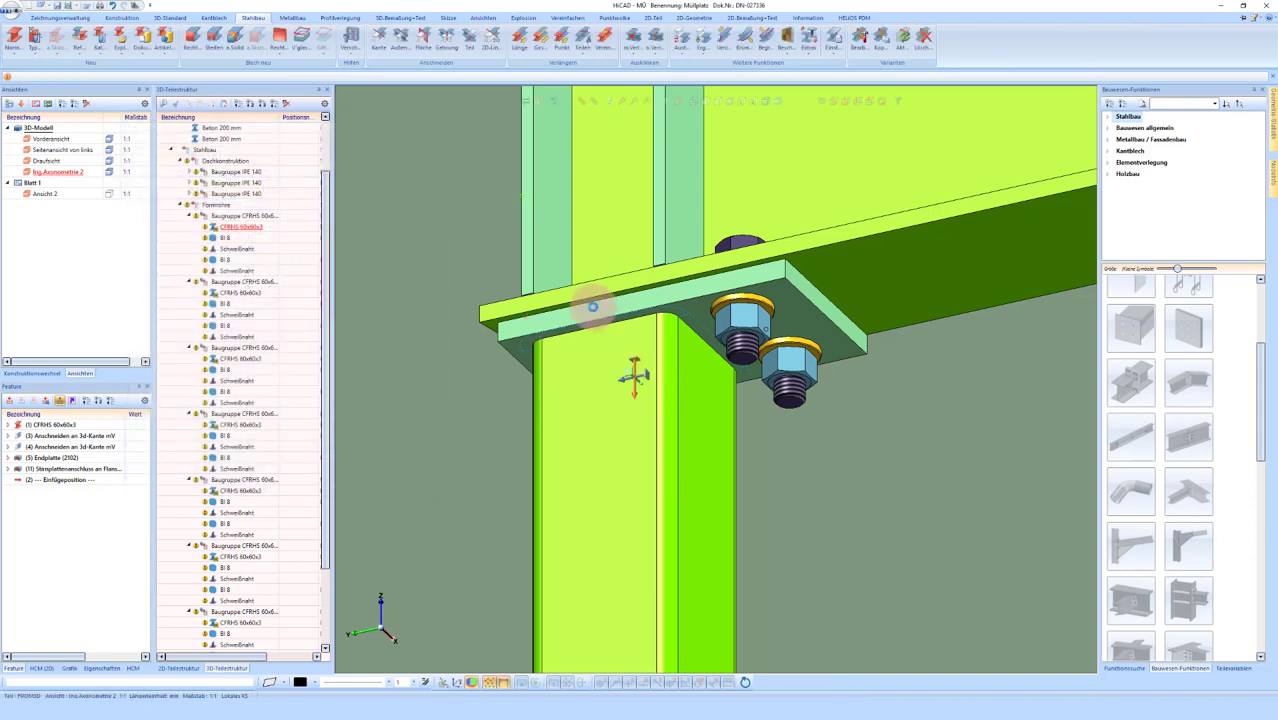
Step: Navigate to another post's top joint and select its (1) Stirnplattenanschluss feature
{"action": "scroll", "coordinate": [479, 320], "scroll_direction": "down", "scroll_amount": 3}
{"action": "scroll", "coordinate": [499, 300], "scroll_direction": "down", "scroll_amount": 3}
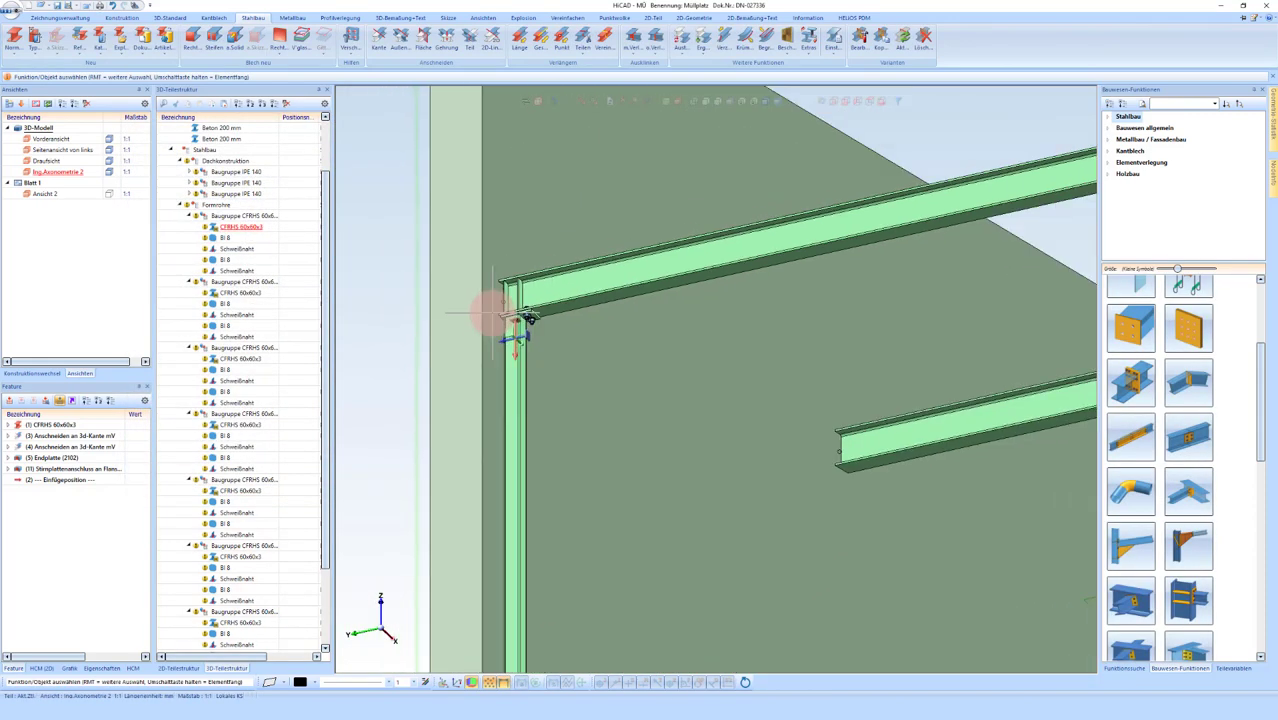
{"action": "scroll", "coordinate": [485, 300], "scroll_direction": "down", "scroll_amount": 3}
{"action": "scroll", "coordinate": [485, 300], "scroll_direction": "down", "scroll_amount": 2}
{"action": "scroll", "coordinate": [800, 465], "scroll_direction": "up", "scroll_amount": 3}
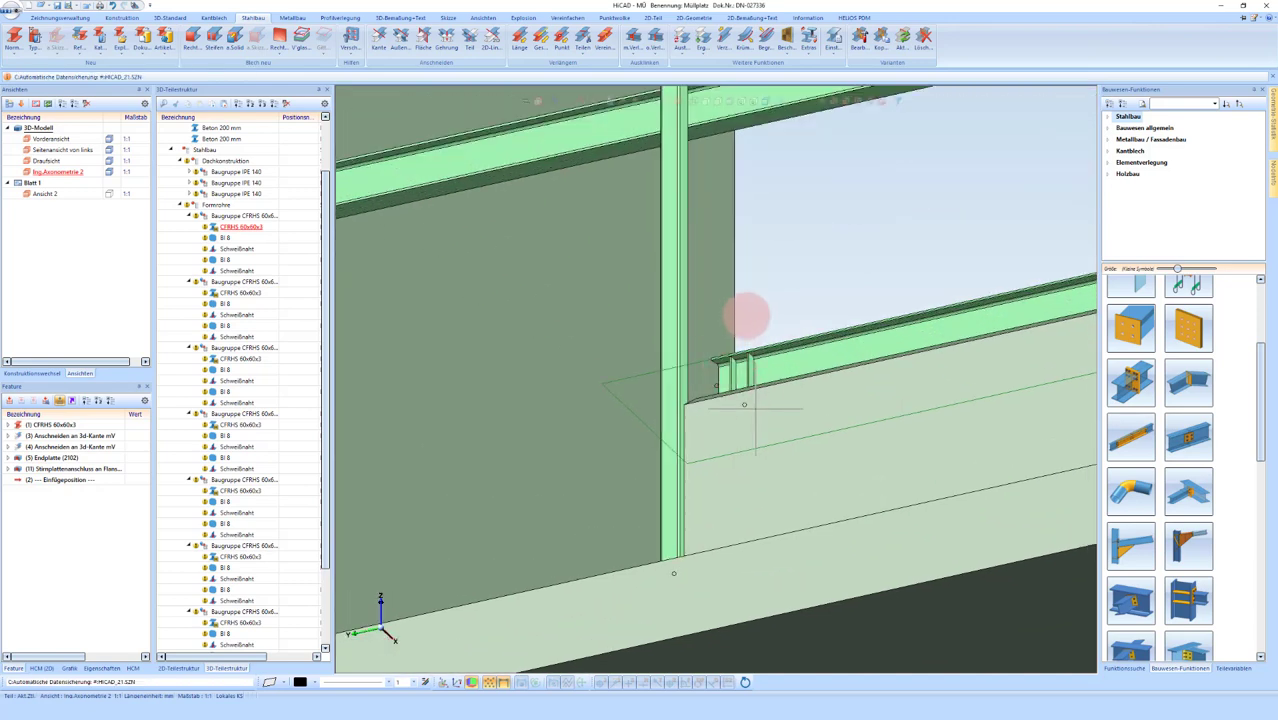
{"action": "left_click", "coordinate": [746, 378]}
{"action": "mouse_move", "coordinate": [755, 372]}
{"action": "middle_mouse_down"}
{"action": "mouse_move", "coordinate": [672, 445]}
{"action": "mouse_move", "coordinate": [687, 428]}
{"action": "middle_mouse_up"}
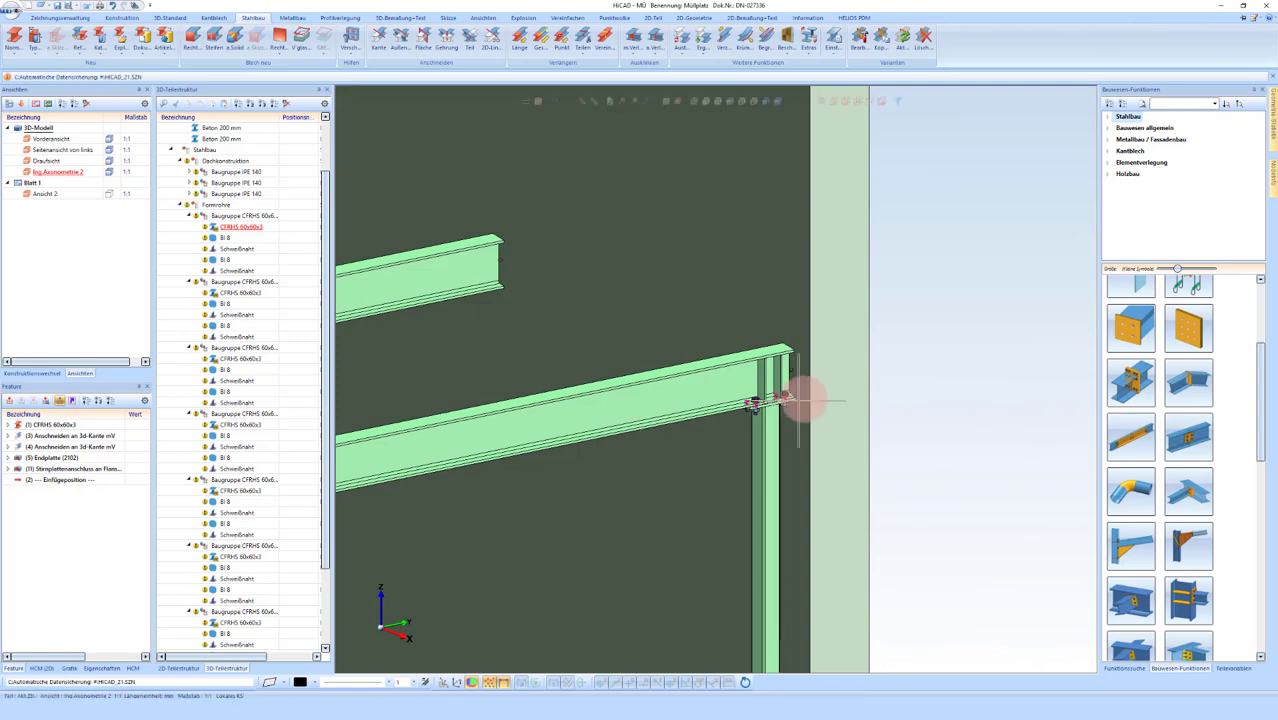
{"action": "scroll", "coordinate": [832, 380], "scroll_direction": "up", "scroll_amount": 3}
{"action": "scroll", "coordinate": [712, 467], "scroll_direction": "up", "scroll_amount": 2}
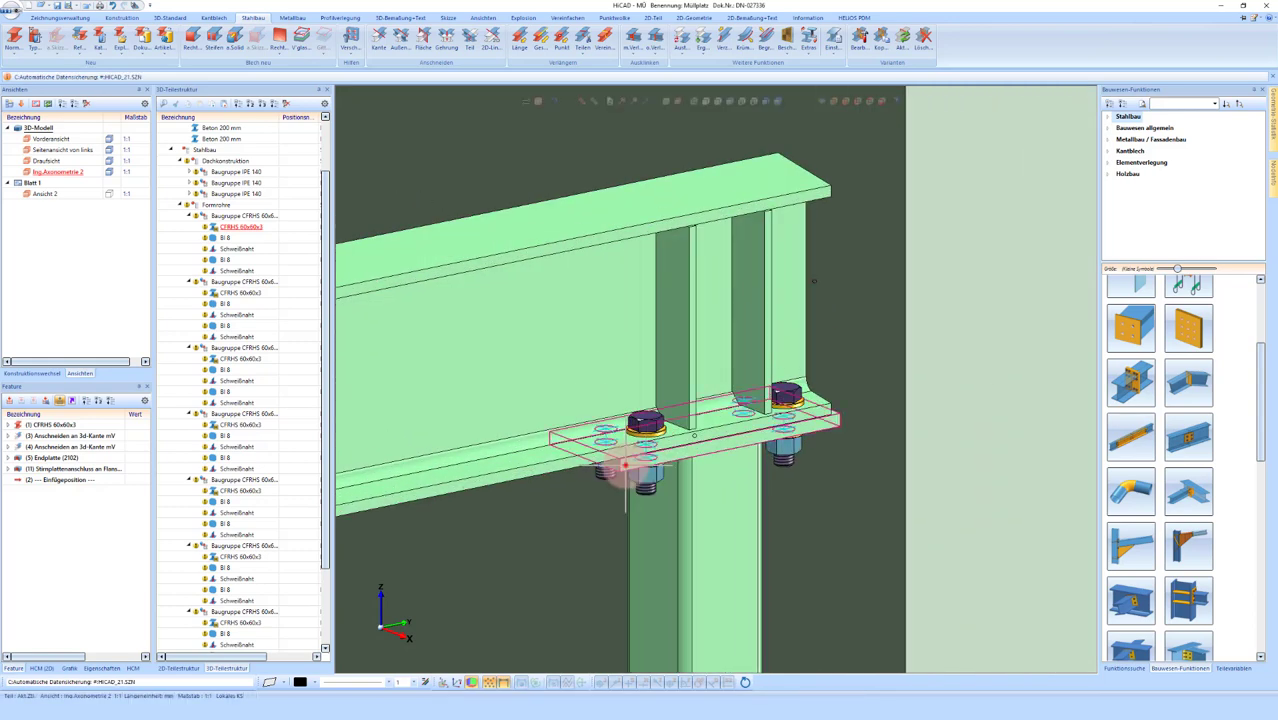
{"action": "left_click", "coordinate": [622, 468]}
{"action": "left_click", "coordinate": [62, 438]}
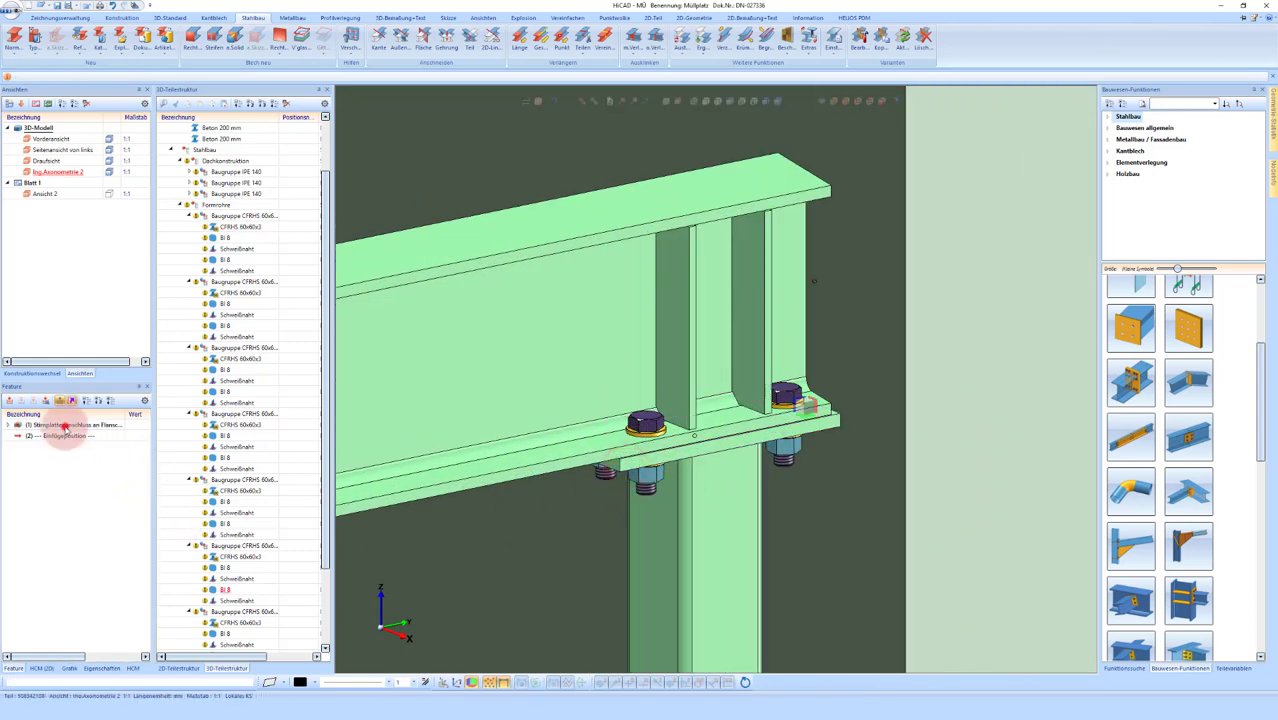
{"action": "left_click", "coordinate": [64, 426]}
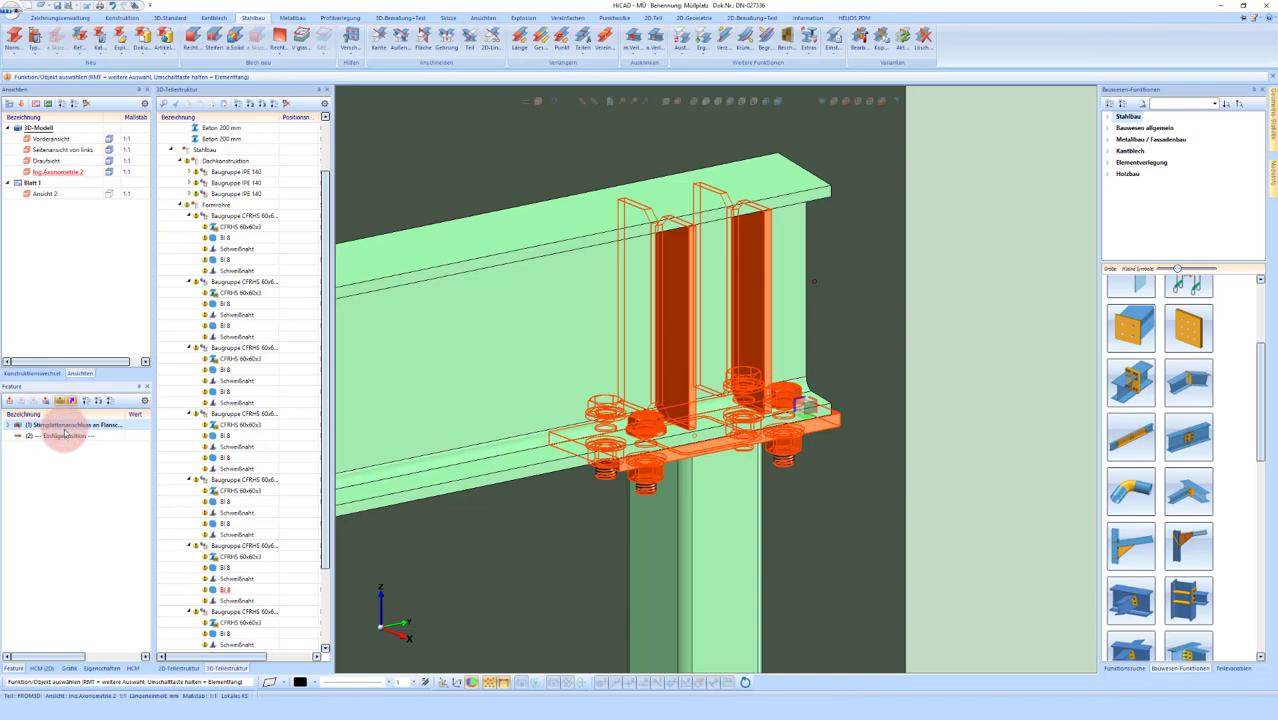
Step: Load the favourite 'Anschluss oben' into this post's end-plate connection and apply it
{"action": "left_click", "coordinate": [64, 430]}
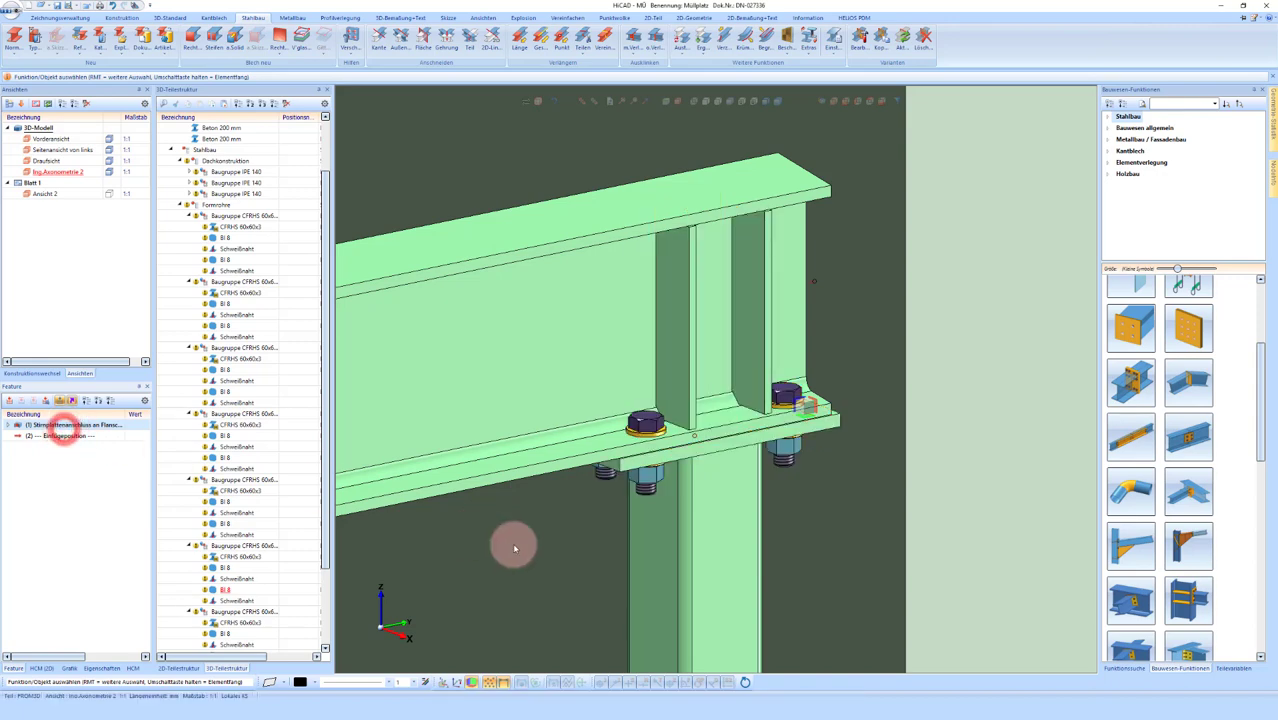
{"action": "double_click", "coordinate": [663, 490]}
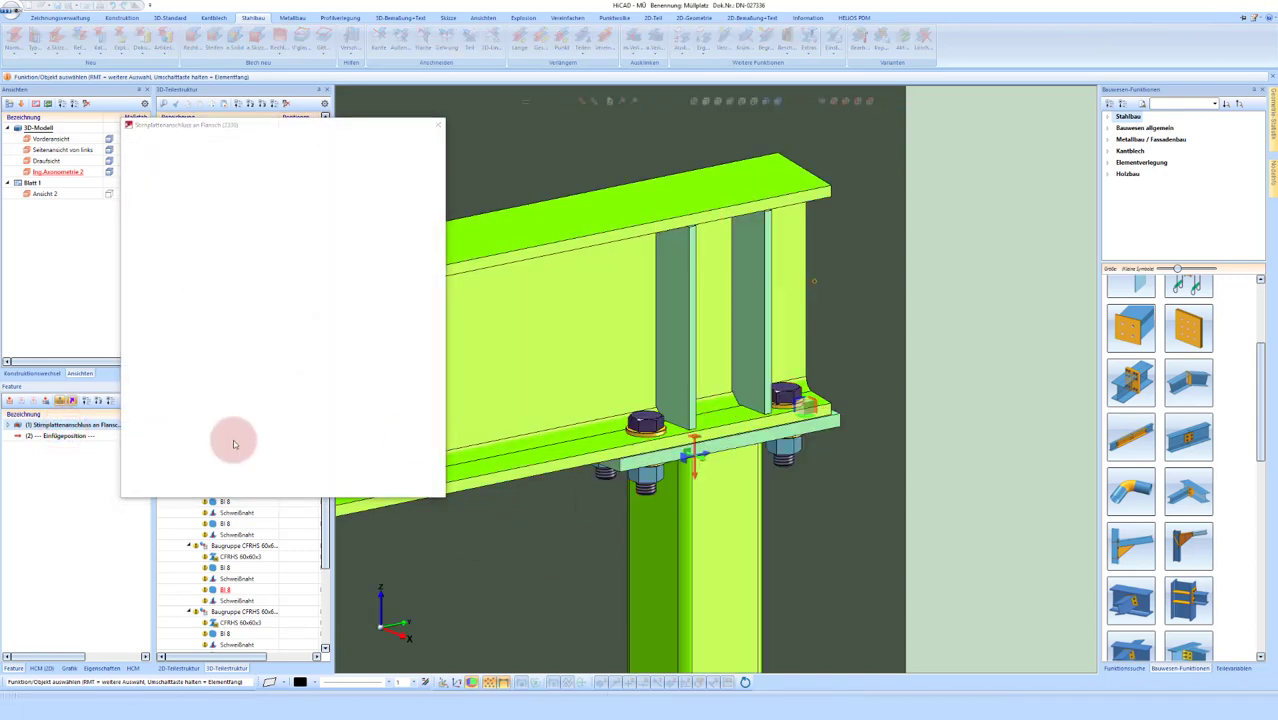
{"action": "left_click", "coordinate": [145, 489]}
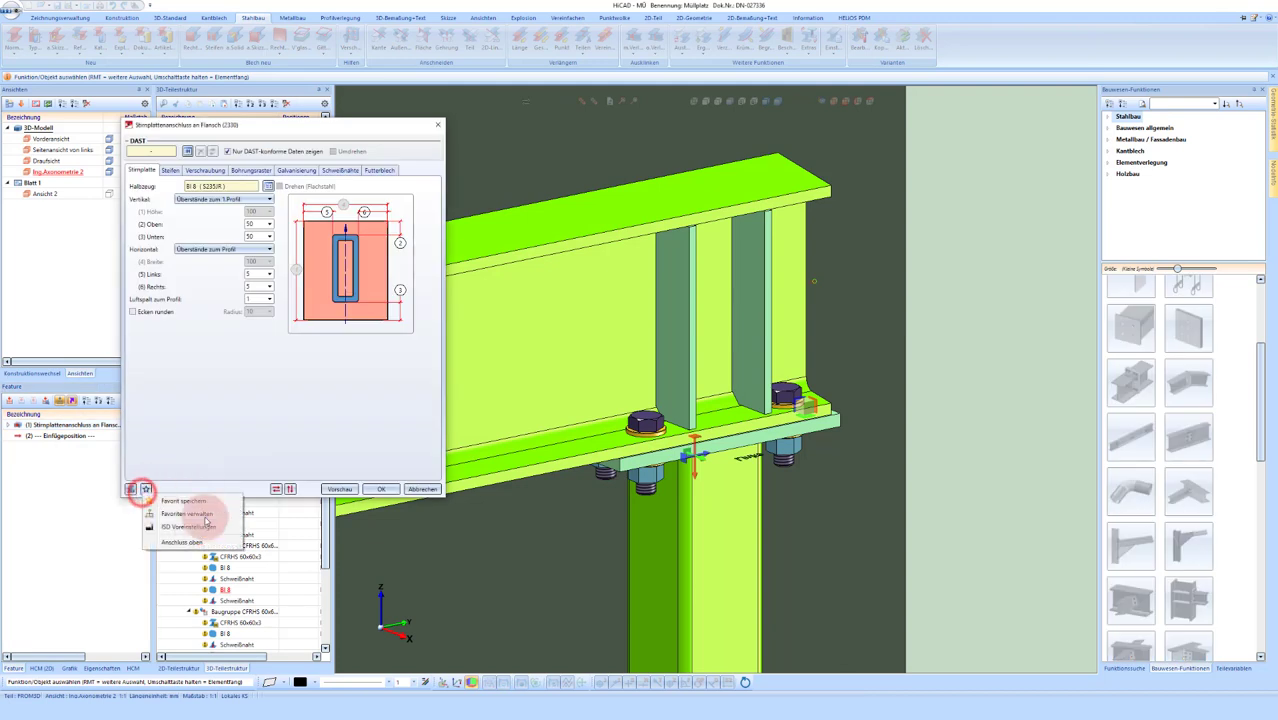
{"action": "left_click", "coordinate": [188, 541]}
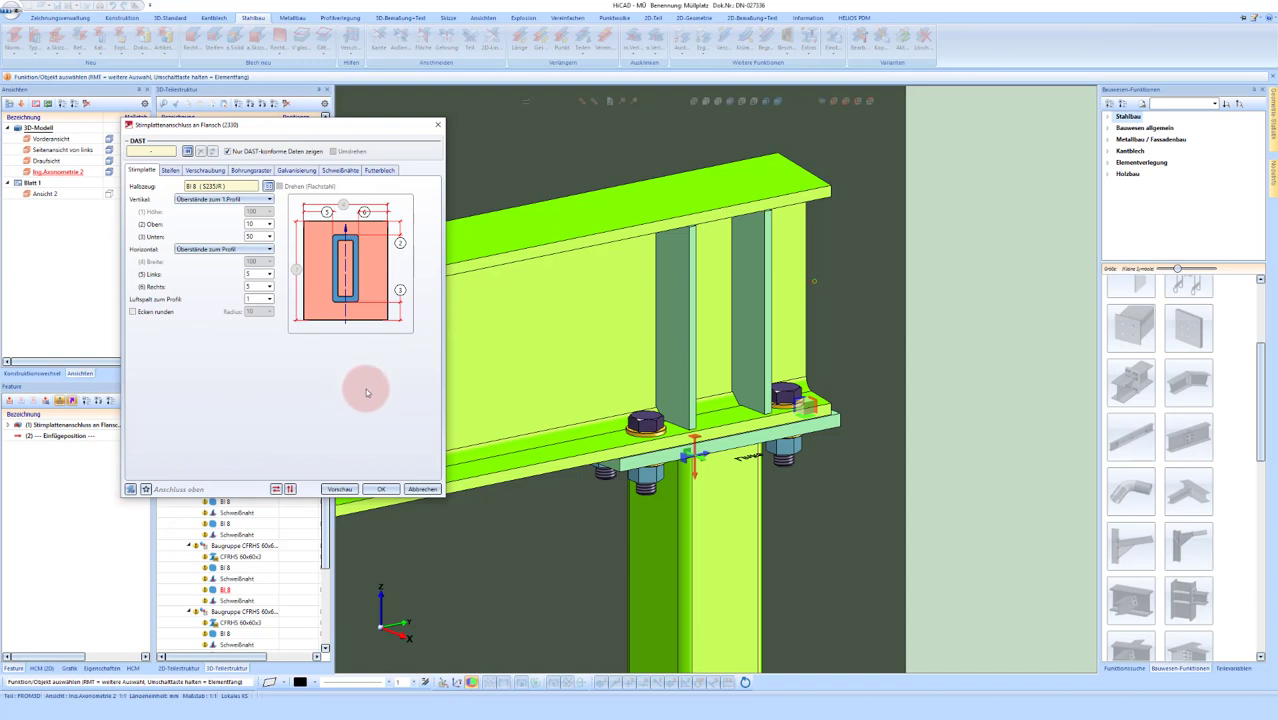
{"action": "left_click", "coordinate": [383, 489]}
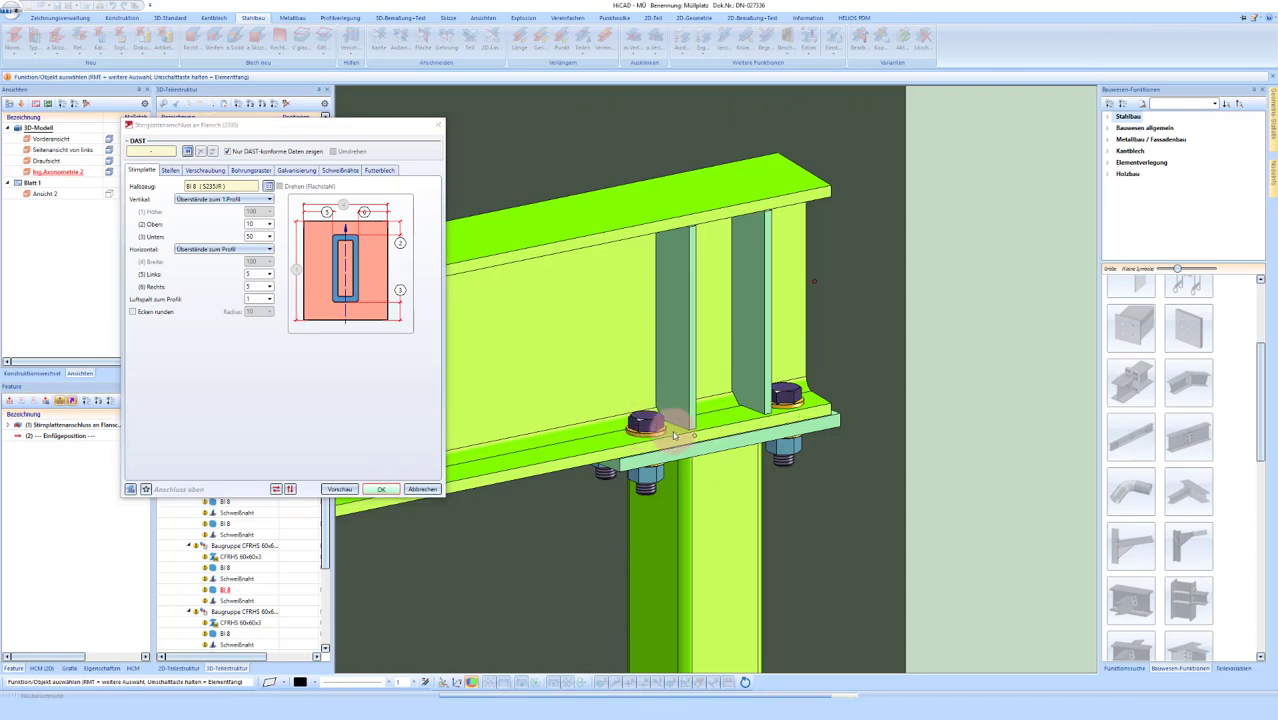
Step: End the edit, view the whole railing, and accept the plinth's top edge
{"action": "middle_click", "coordinate": [750, 427]}
{"action": "scroll", "coordinate": [740, 400], "scroll_direction": "down", "scroll_amount": 2}
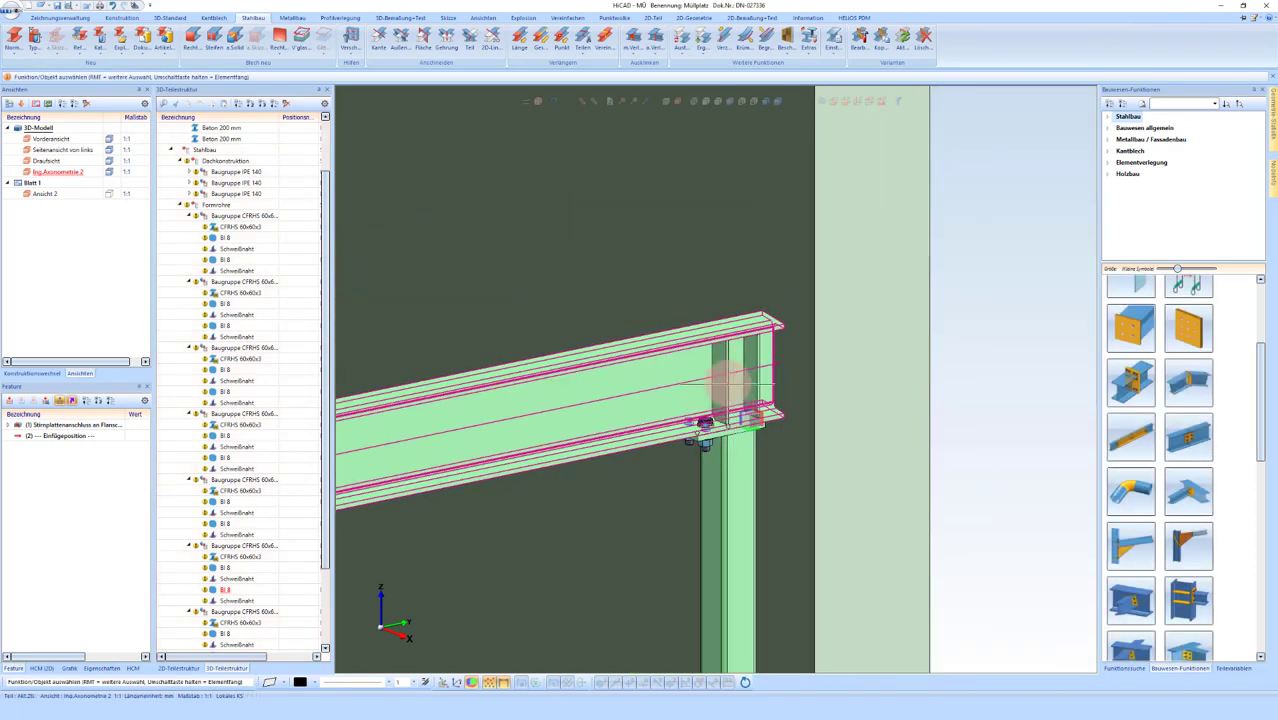
{"action": "scroll", "coordinate": [745, 375], "scroll_direction": "down", "scroll_amount": 2}
{"action": "scroll", "coordinate": [758, 376], "scroll_direction": "down", "scroll_amount": 2}
{"action": "scroll", "coordinate": [758, 376], "scroll_direction": "down", "scroll_amount": 2}
{"action": "scroll", "coordinate": [400, 415], "scroll_direction": "up", "scroll_amount": 4}
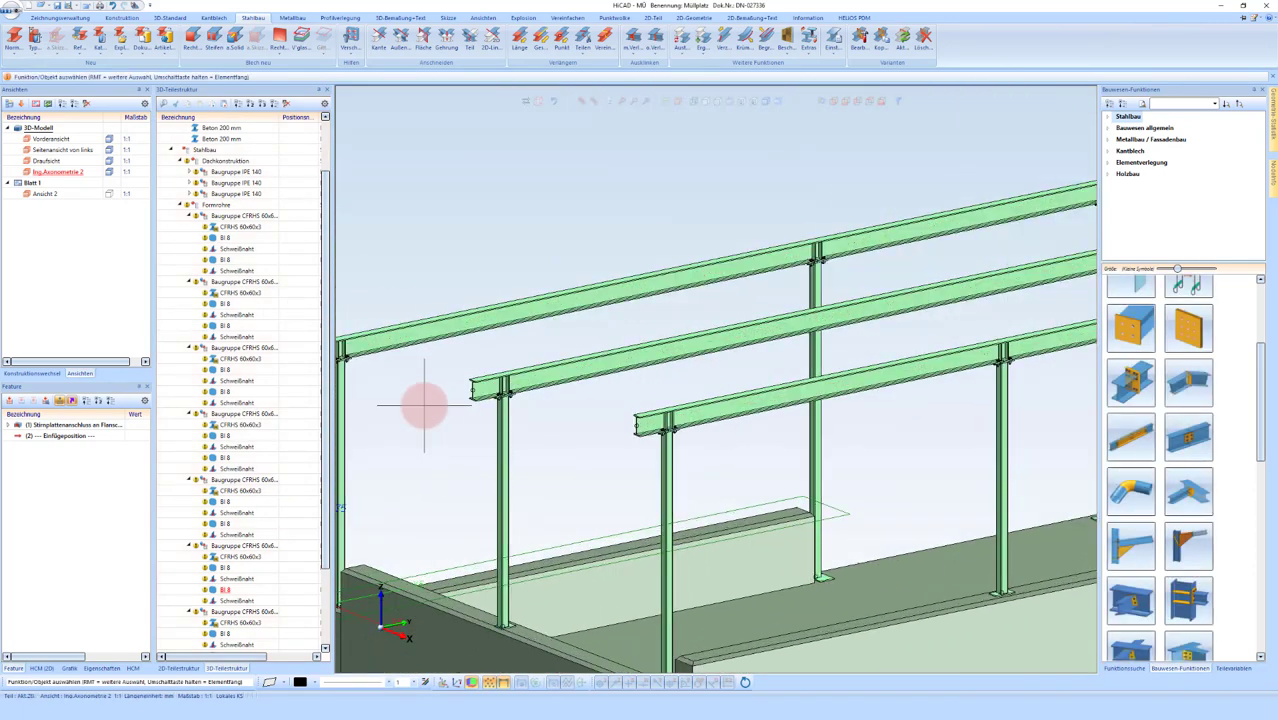
{"action": "left_click", "coordinate": [512, 386]}
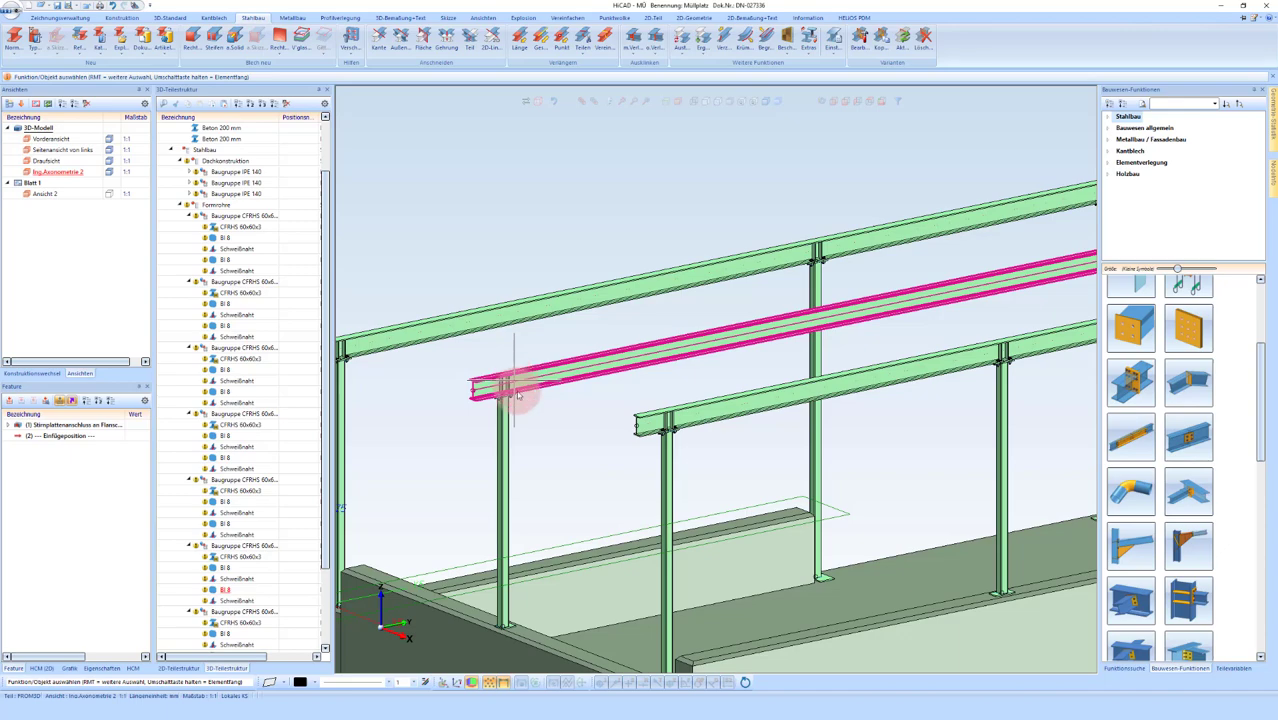
{"action": "middle_click_drag", "start_coordinate": [517, 395], "coordinate": [768, 368]}
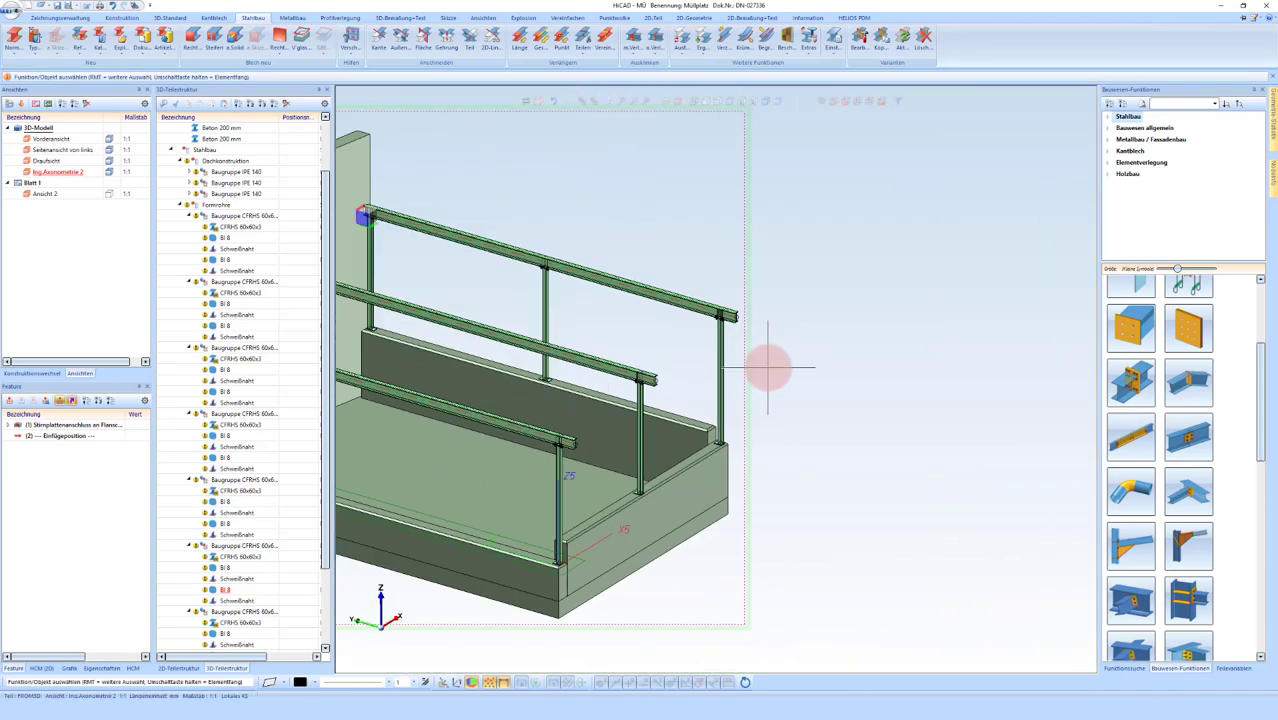
{"action": "scroll", "coordinate": [768, 368], "scroll_direction": "down", "scroll_amount": 2}
{"action": "scroll", "coordinate": [560, 455], "scroll_direction": "up", "scroll_amount": 3}
{"action": "scroll", "coordinate": [508, 451], "scroll_direction": "up", "scroll_amount": 2}
{"action": "scroll", "coordinate": [510, 467], "scroll_direction": "up", "scroll_amount": 1}
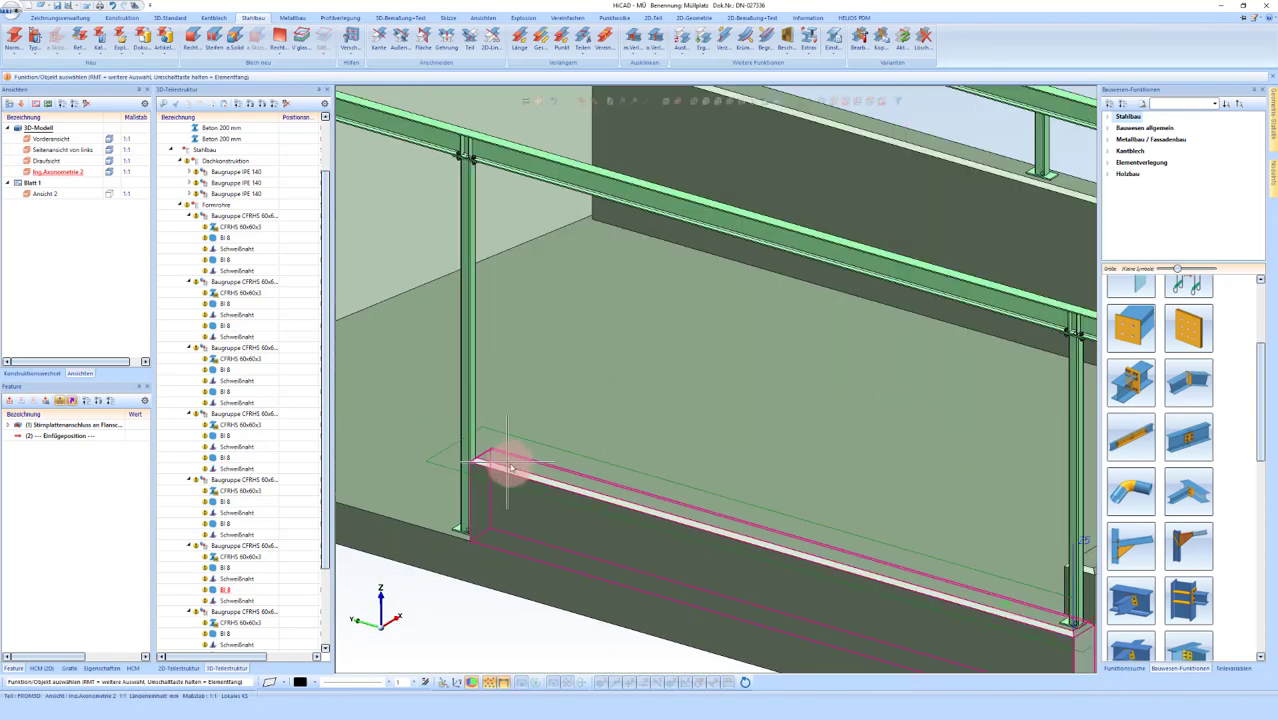
{"action": "left_click", "coordinate": [510, 467]}
{"action": "mouse_move", "coordinate": [510, 467]}
{"action": "middle_mouse_down"}
{"action": "mouse_move", "coordinate": [579, 462]}
{"action": "mouse_move", "coordinate": [537, 472]}
{"action": "middle_mouse_up"}
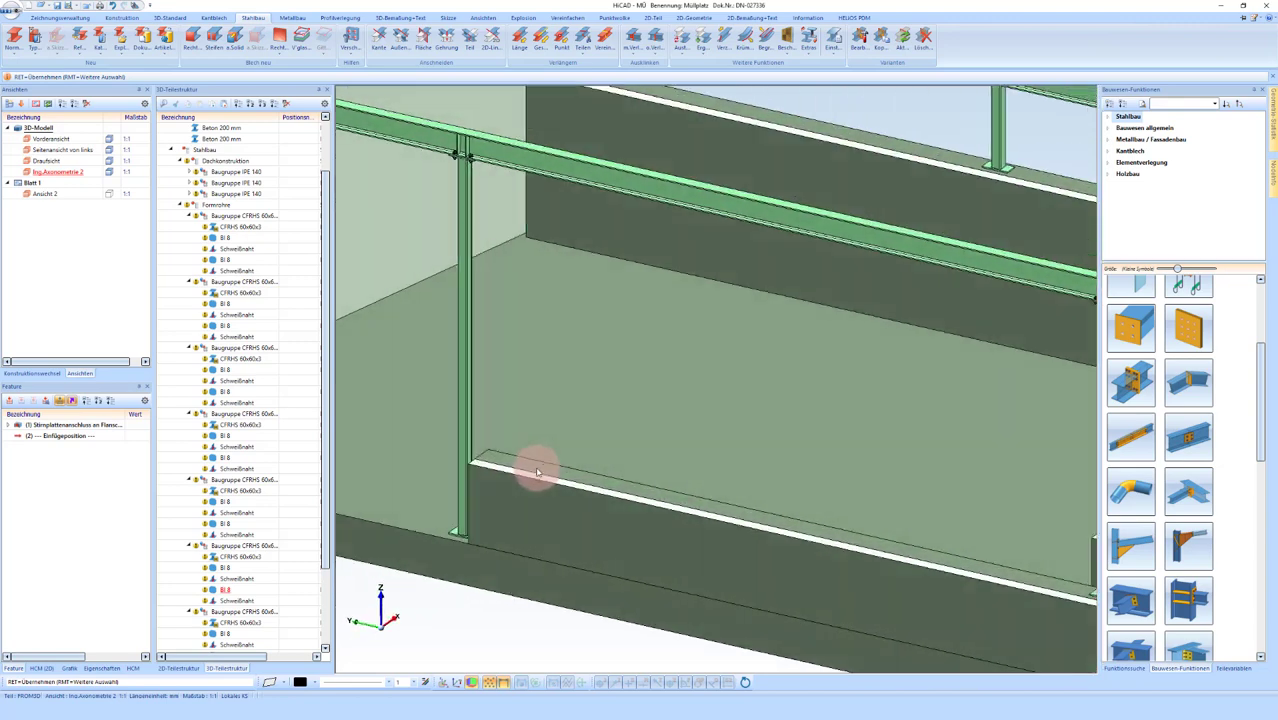
{"action": "key", "text": "Return"}
{"action": "scroll", "coordinate": [537, 472], "scroll_direction": "down", "scroll_amount": 1}
{"action": "scroll", "coordinate": [465, 414], "scroll_direction": "down", "scroll_amount": 1}
{"action": "scroll", "coordinate": [491, 414], "scroll_direction": "down", "scroll_amount": 1}
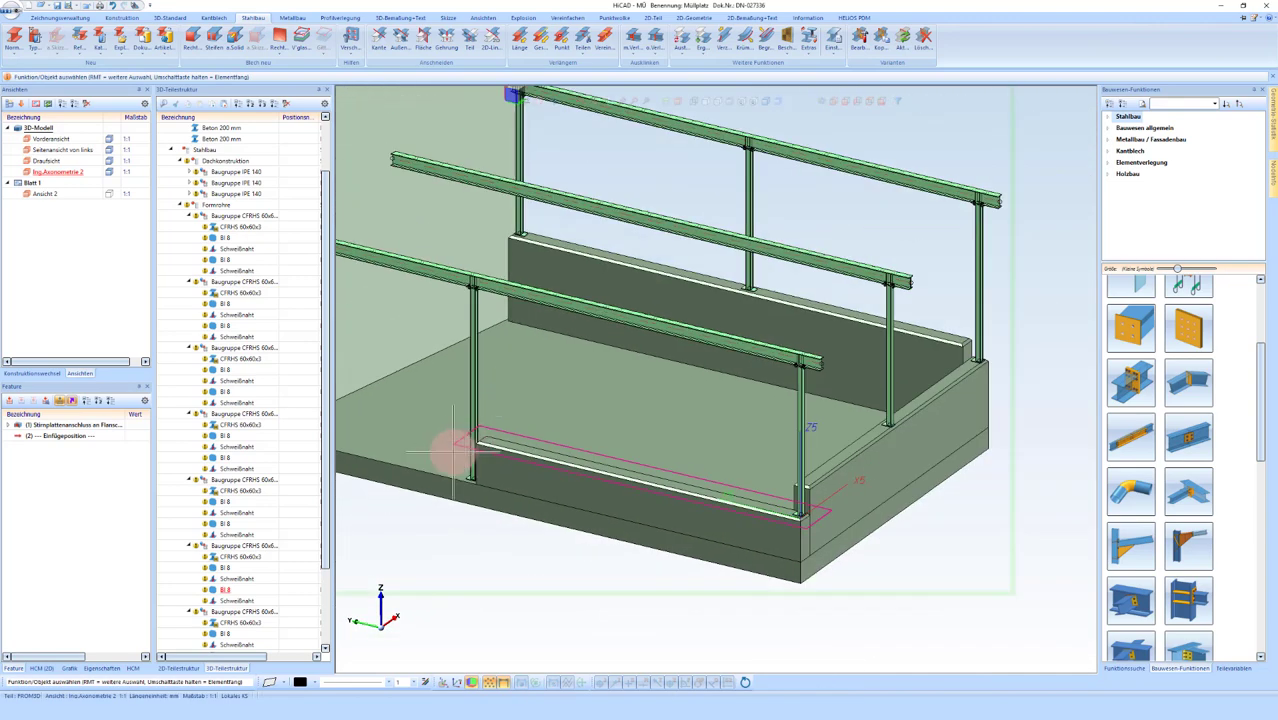
Step: Delete all working planes and define a new one at the post's base plate
{"action": "right_click", "coordinate": [812, 622]}
{"action": "left_click", "coordinate": [862, 690]}
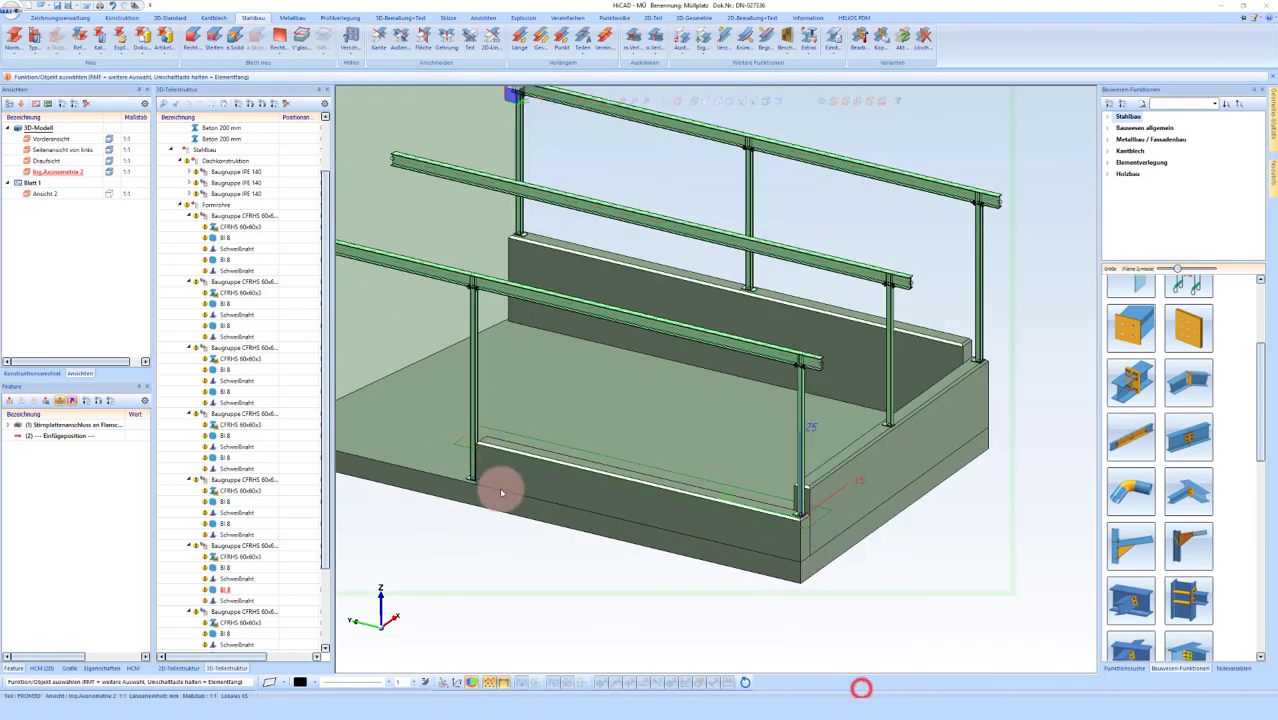
{"action": "scroll", "coordinate": [463, 476], "scroll_direction": "up", "scroll_amount": 2}
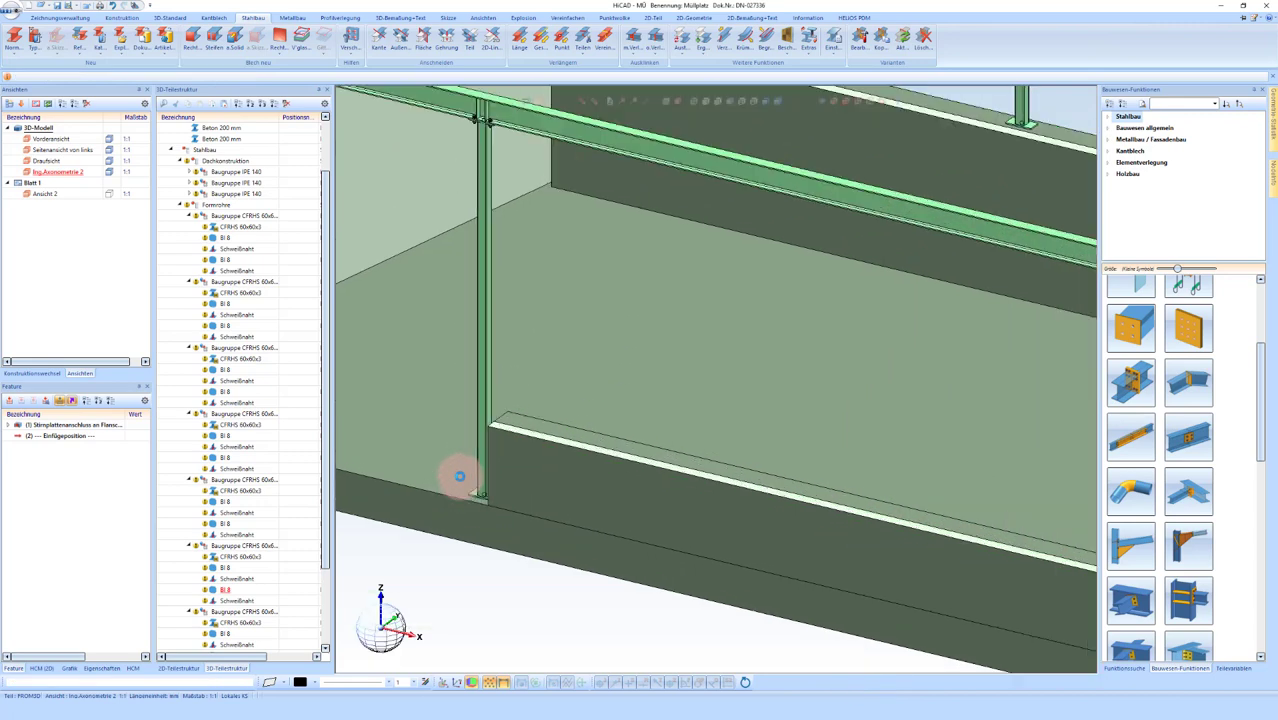
{"action": "scroll", "coordinate": [465, 471], "scroll_direction": "up", "scroll_amount": 2}
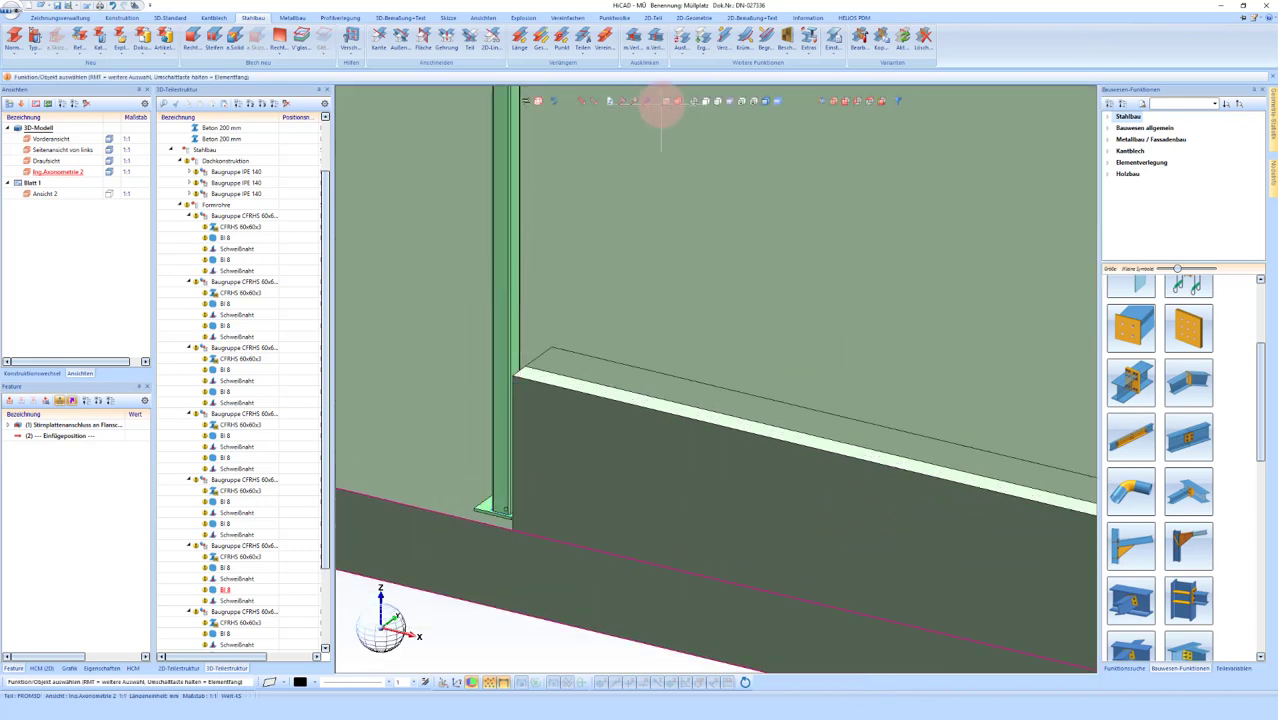
{"action": "left_click", "coordinate": [661, 101]}
{"action": "scroll", "coordinate": [490, 507], "scroll_direction": "up", "scroll_amount": 2}
{"action": "scroll", "coordinate": [505, 520], "scroll_direction": "up", "scroll_amount": 1}
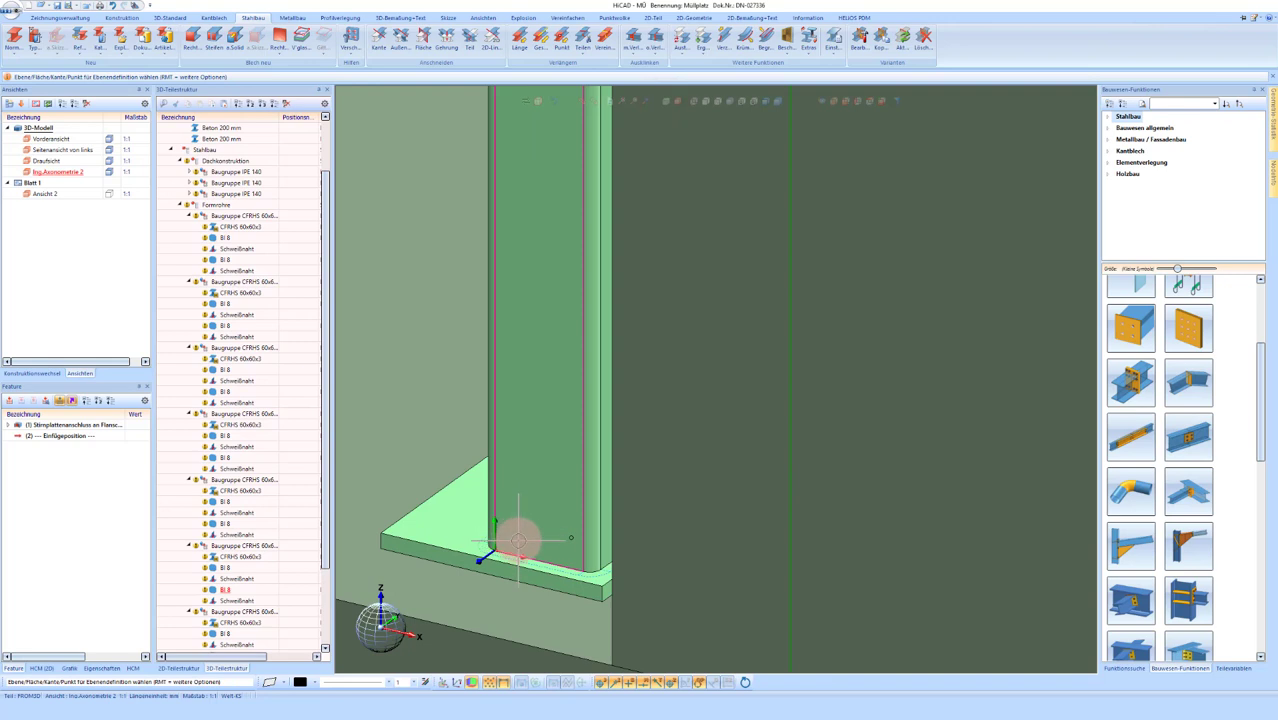
{"action": "left_click", "coordinate": [517, 540]}
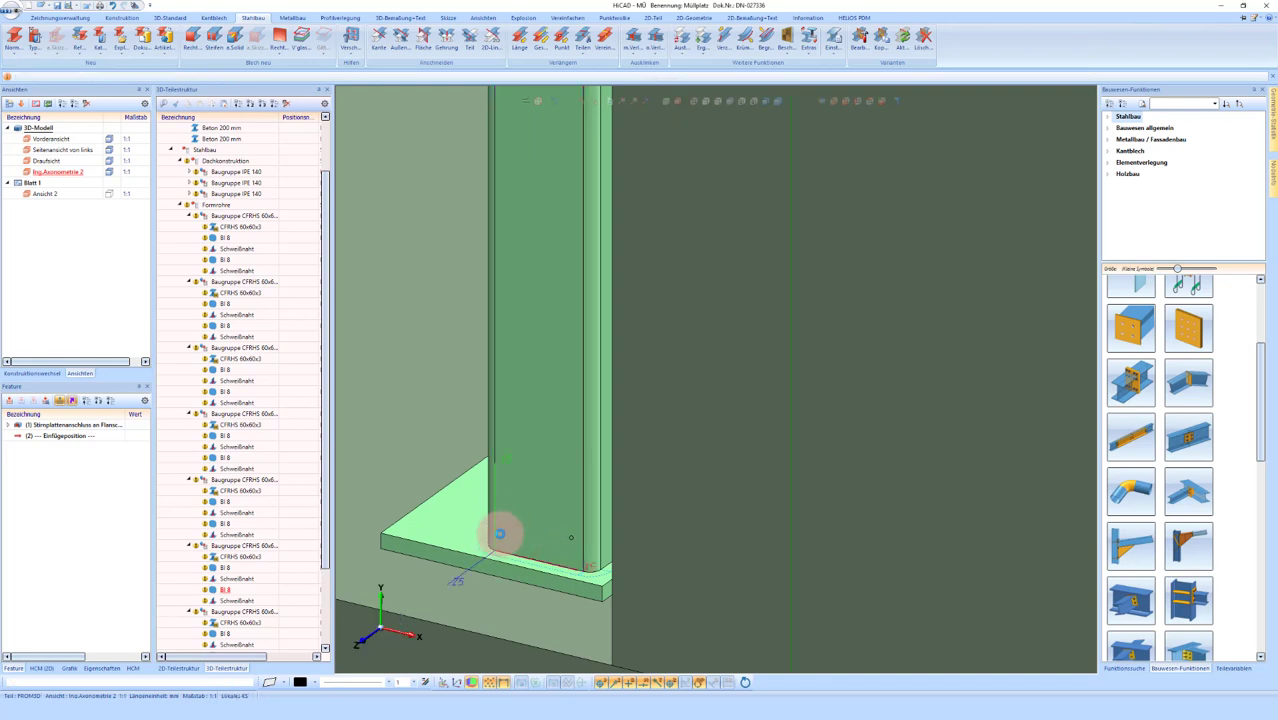
{"action": "scroll", "coordinate": [500, 535], "scroll_direction": "down", "scroll_amount": 3}
{"action": "right_click", "coordinate": [500, 366]}
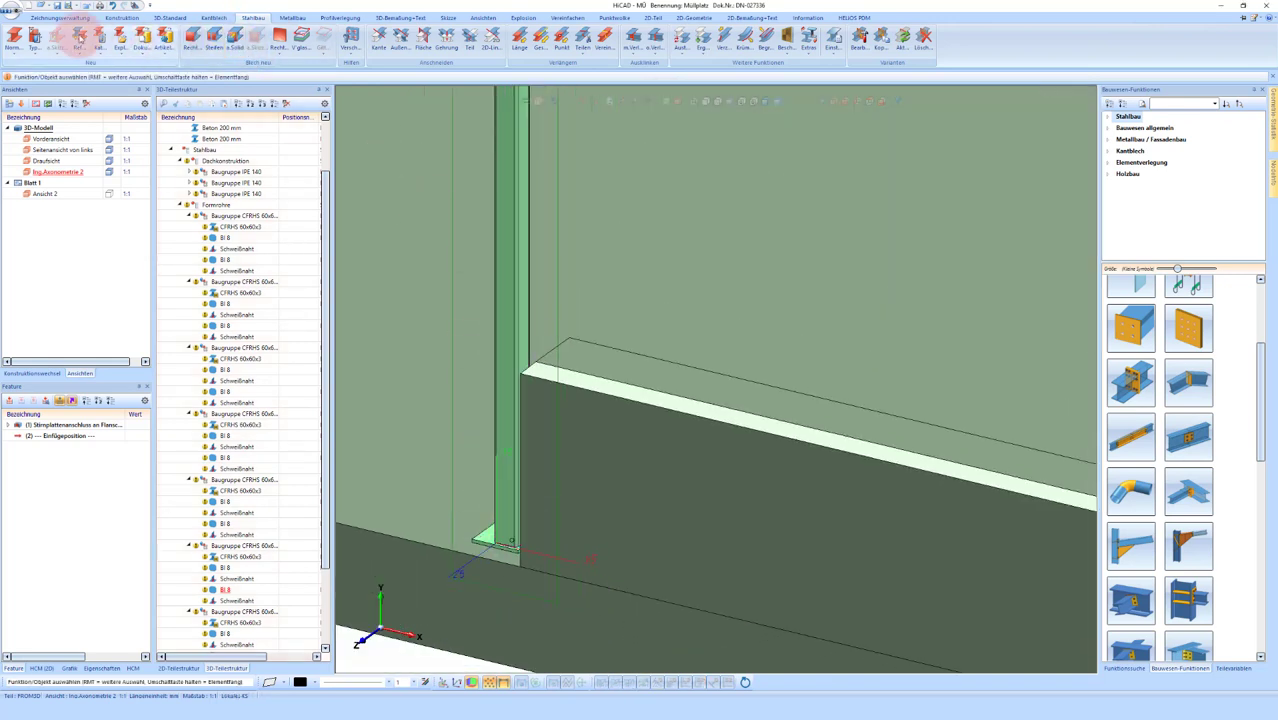
Step: Insert CFRHS 30x30x3 tubes from the post and from the post-beam corner along the plinth edge
{"action": "double_click", "coordinate": [527, 271]}
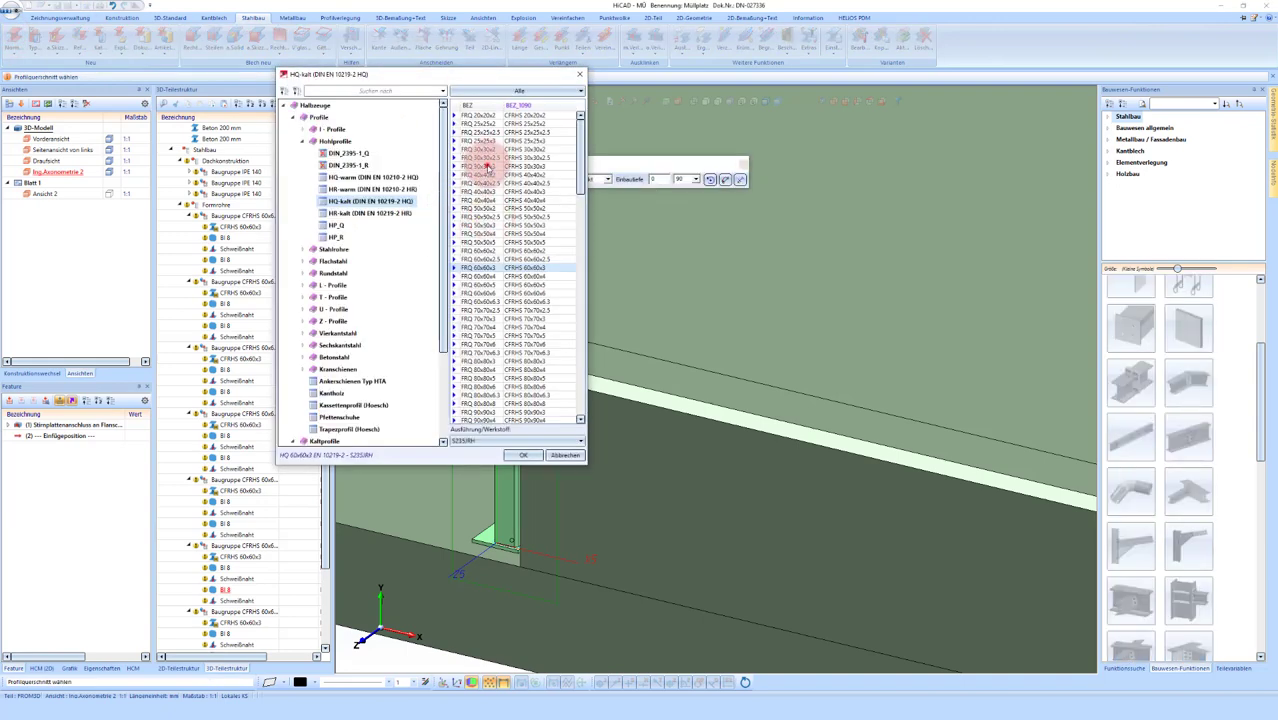
{"action": "left_click", "coordinate": [523, 455]}
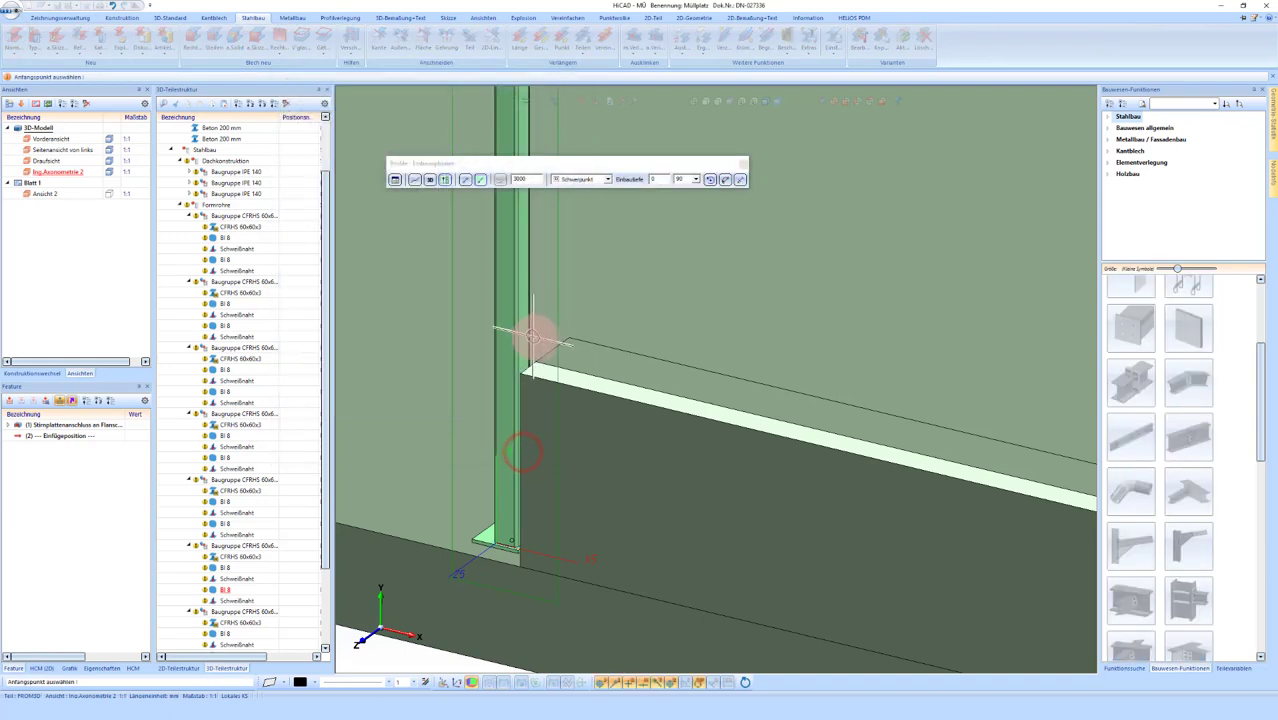
{"action": "left_click", "coordinate": [528, 335]}
{"action": "left_click", "coordinate": [653, 368]}
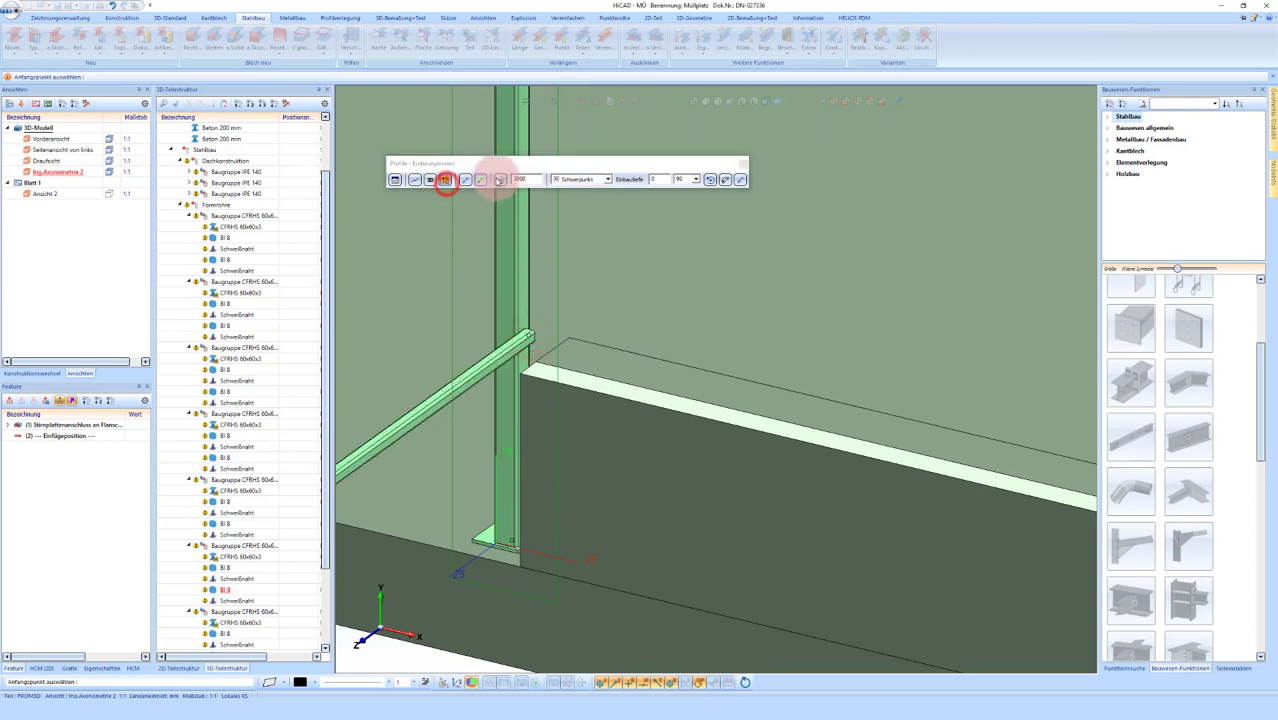
{"action": "left_click", "coordinate": [466, 180]}
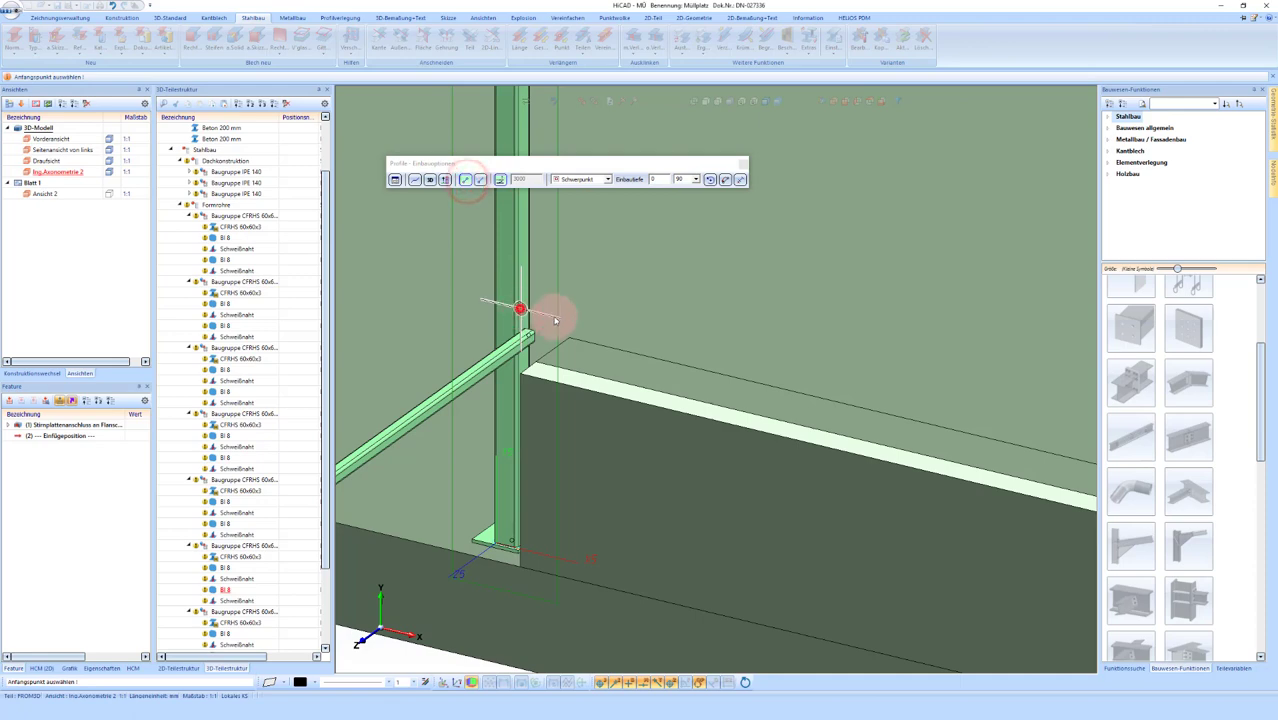
{"action": "left_click", "coordinate": [555, 320]}
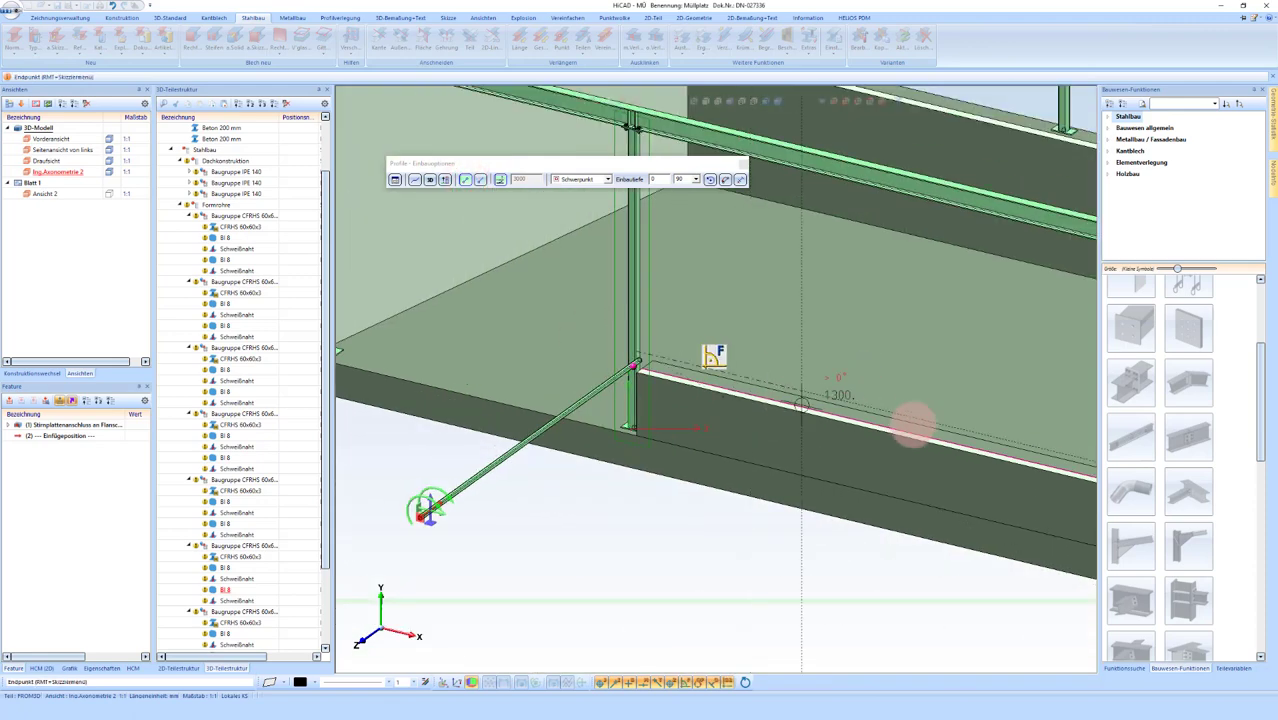
{"action": "scroll", "coordinate": [912, 425], "scroll_direction": "down", "scroll_amount": 2}
{"action": "scroll", "coordinate": [800, 395], "scroll_direction": "down", "scroll_amount": 1}
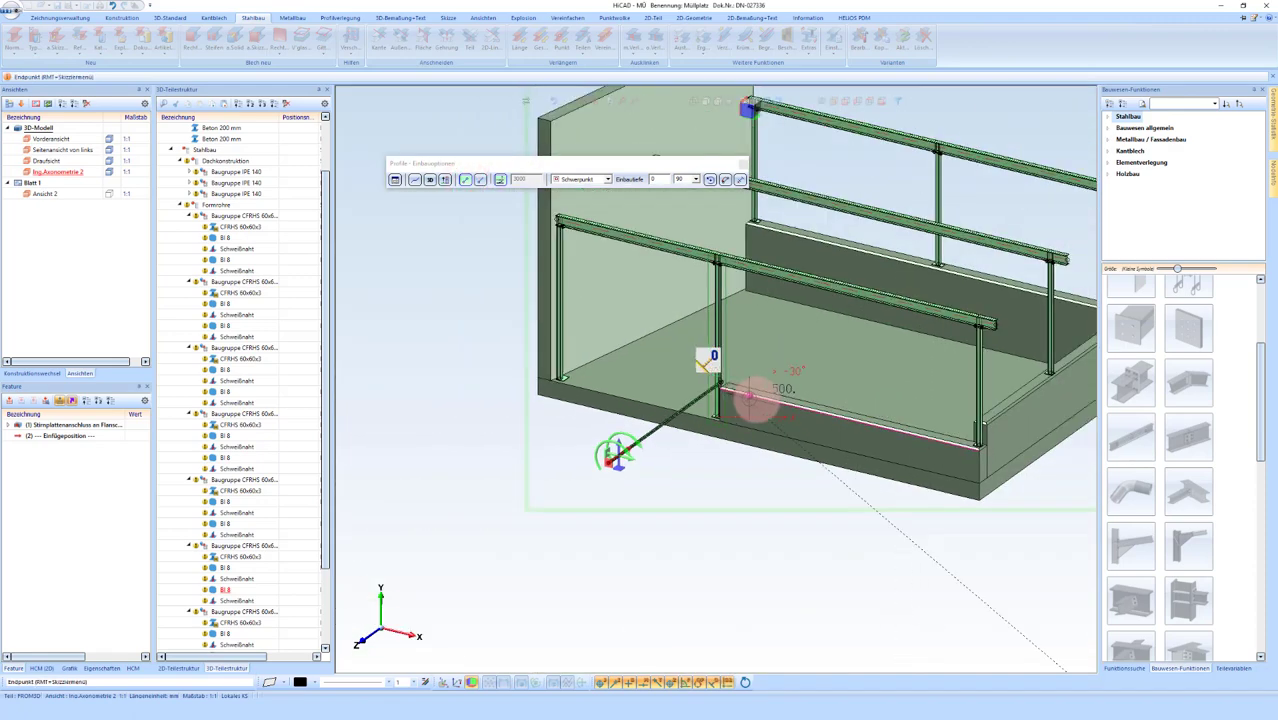
{"action": "scroll", "coordinate": [900, 405], "scroll_direction": "up", "scroll_amount": 2}
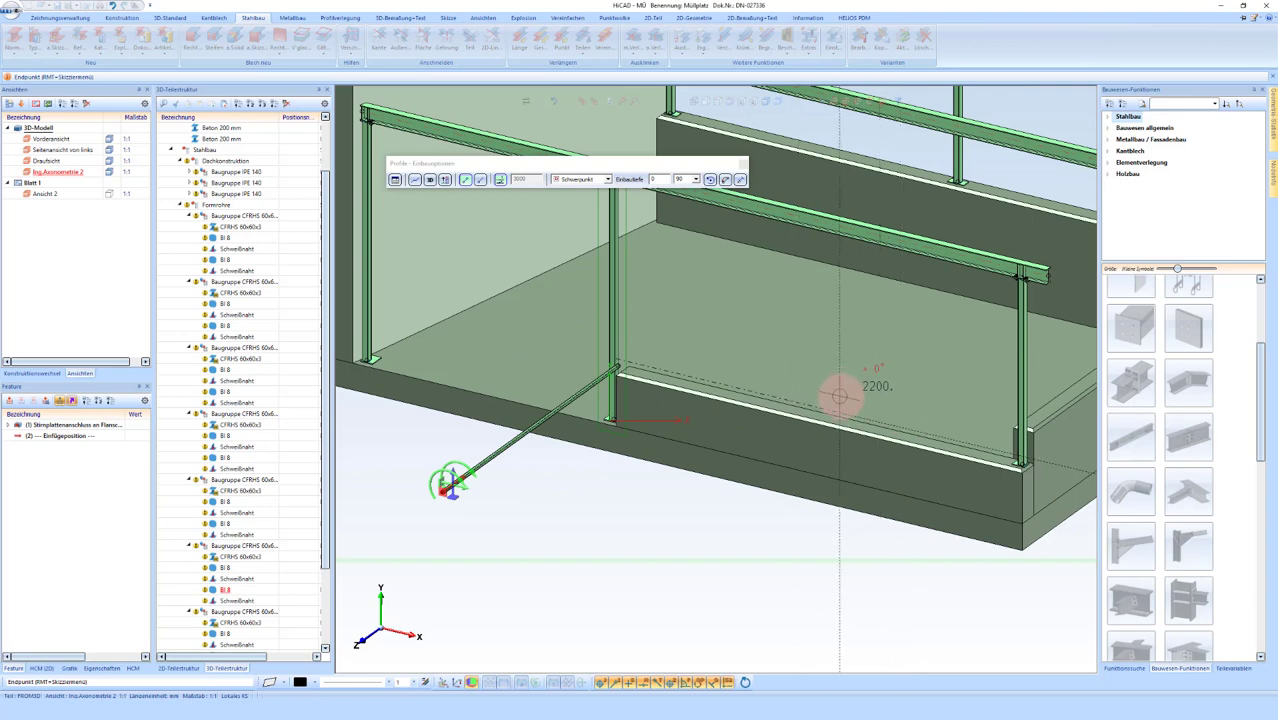
{"action": "left_click", "coordinate": [751, 385]}
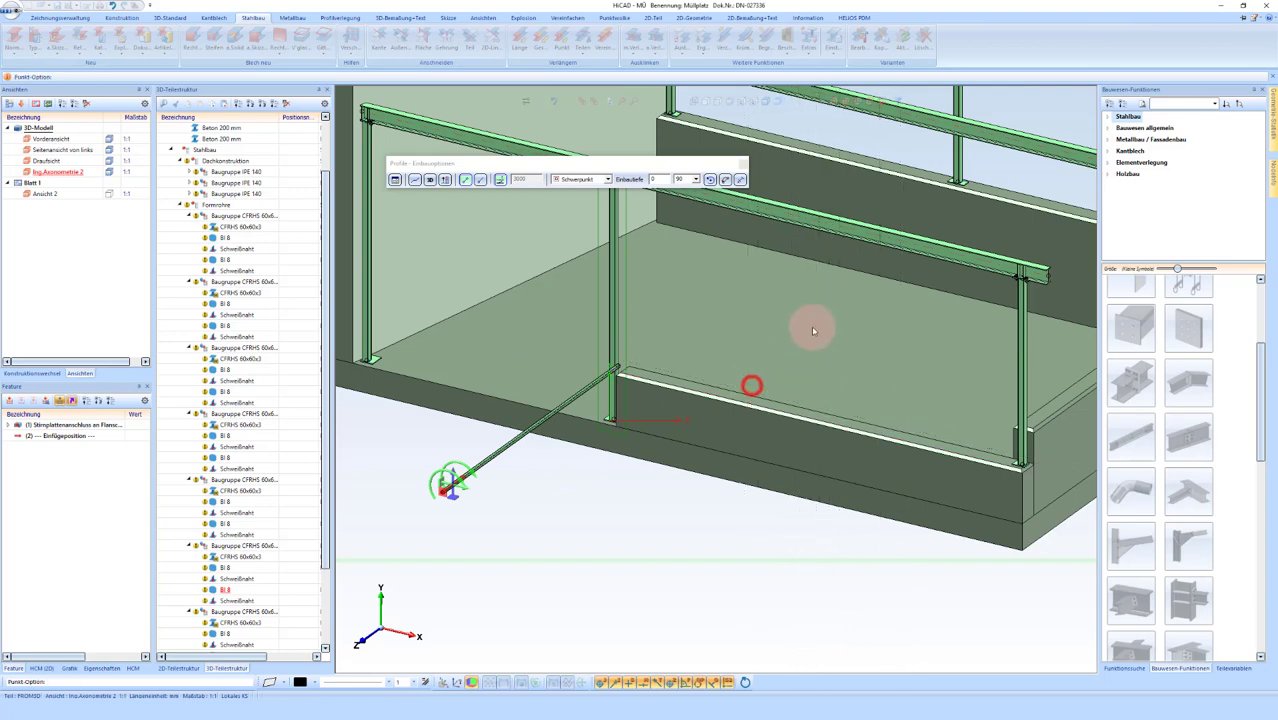
Step: Add an upright CFRHS 30x30x3 tube and another tube along the plinth edge
{"action": "left_click", "coordinate": [788, 405]}
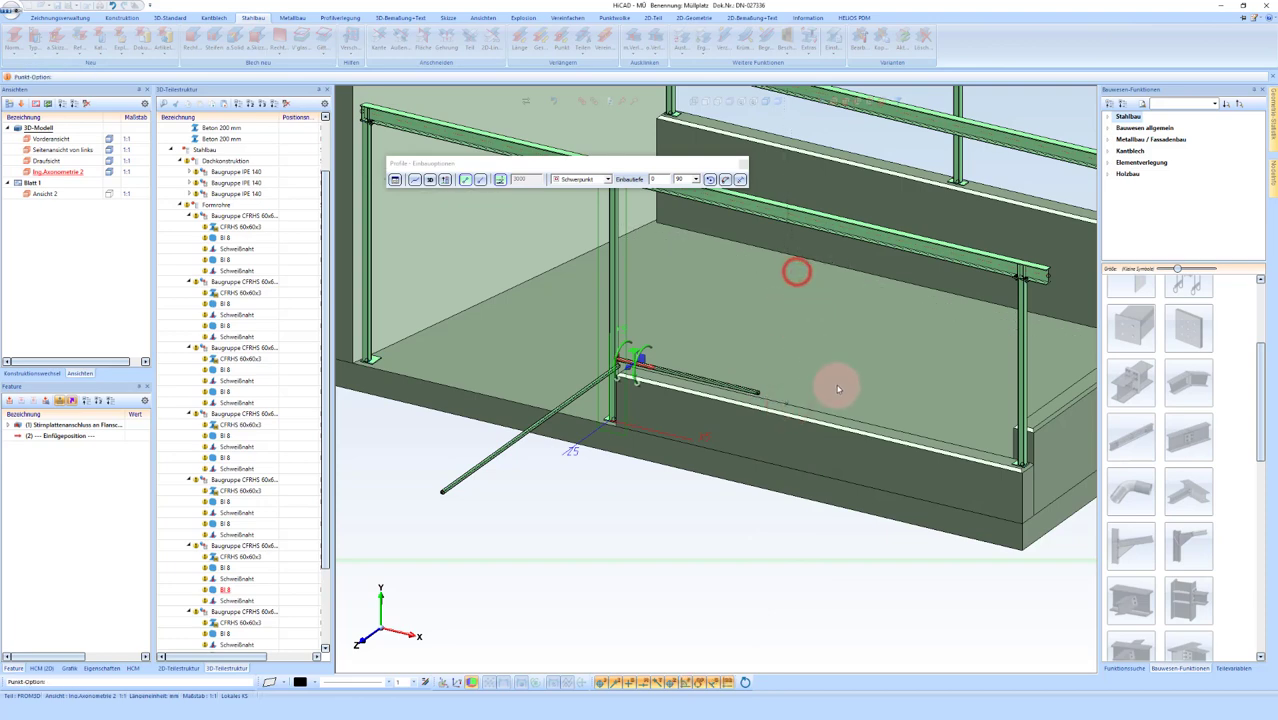
{"action": "left_click", "coordinate": [796, 272]}
{"action": "scroll", "coordinate": [796, 365], "scroll_direction": "up", "scroll_amount": 3}
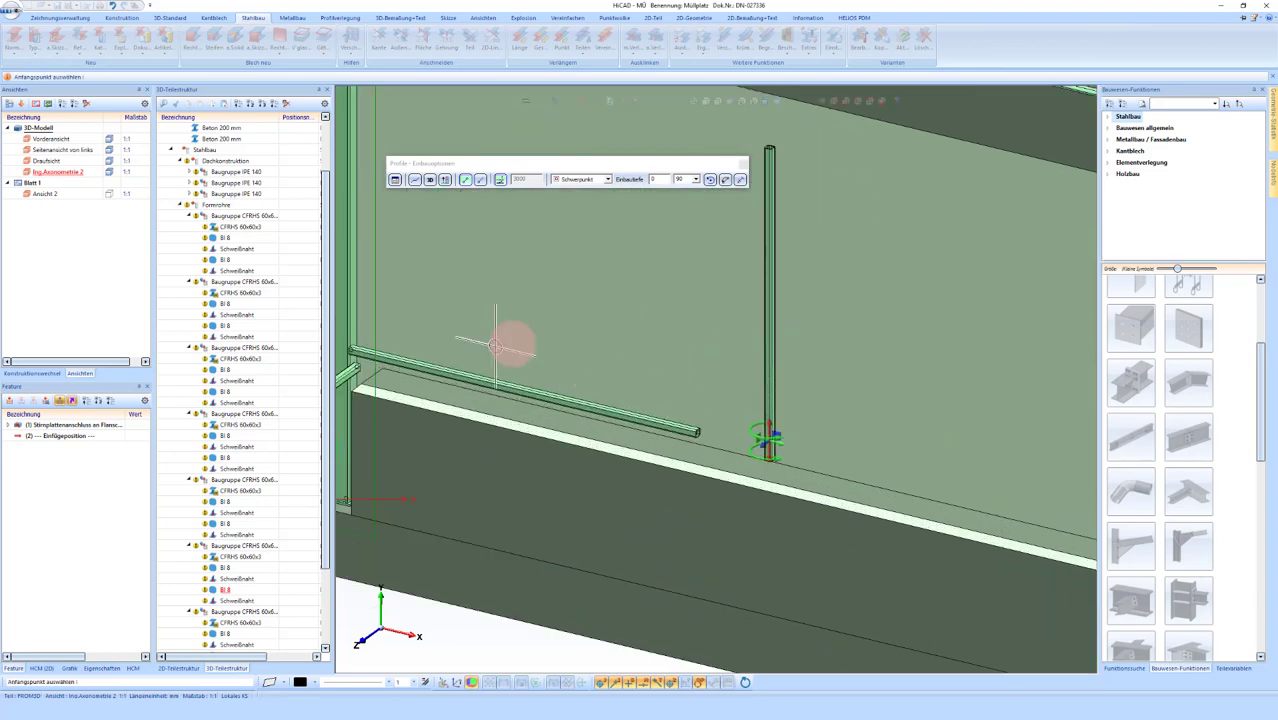
{"action": "scroll", "coordinate": [680, 410], "scroll_direction": "down", "scroll_amount": 1}
{"action": "scroll", "coordinate": [614, 398], "scroll_direction": "down", "scroll_amount": 2}
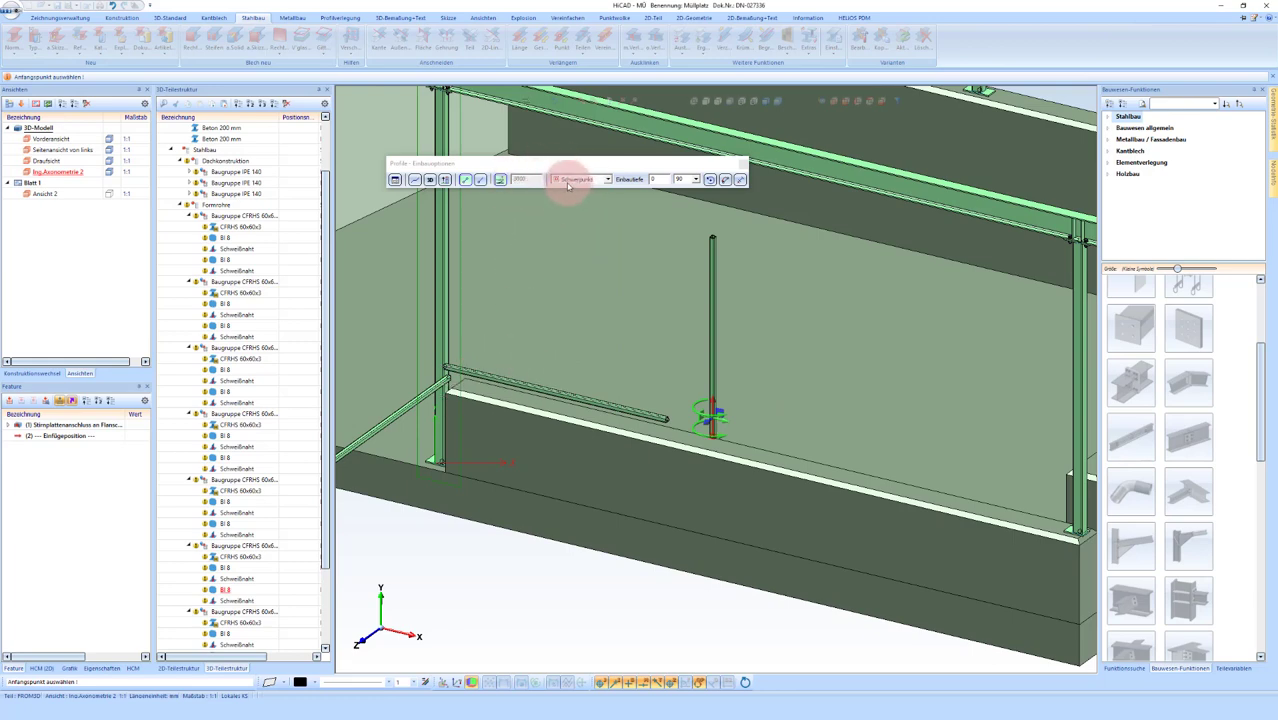
{"action": "scroll", "coordinate": [513, 329], "scroll_direction": "down", "scroll_amount": 1}
{"action": "scroll", "coordinate": [513, 329], "scroll_direction": "down", "scroll_amount": 1}
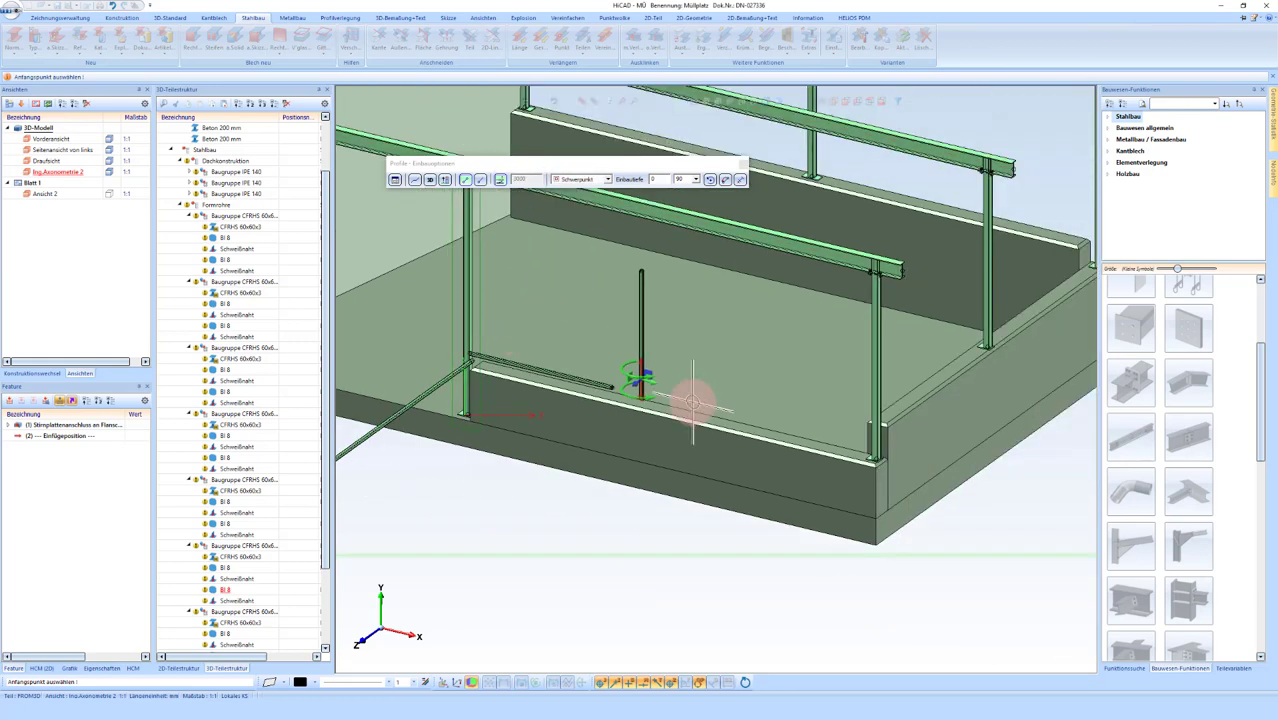
{"action": "left_click", "coordinate": [690, 404]}
{"action": "left_click", "coordinate": [833, 432]}
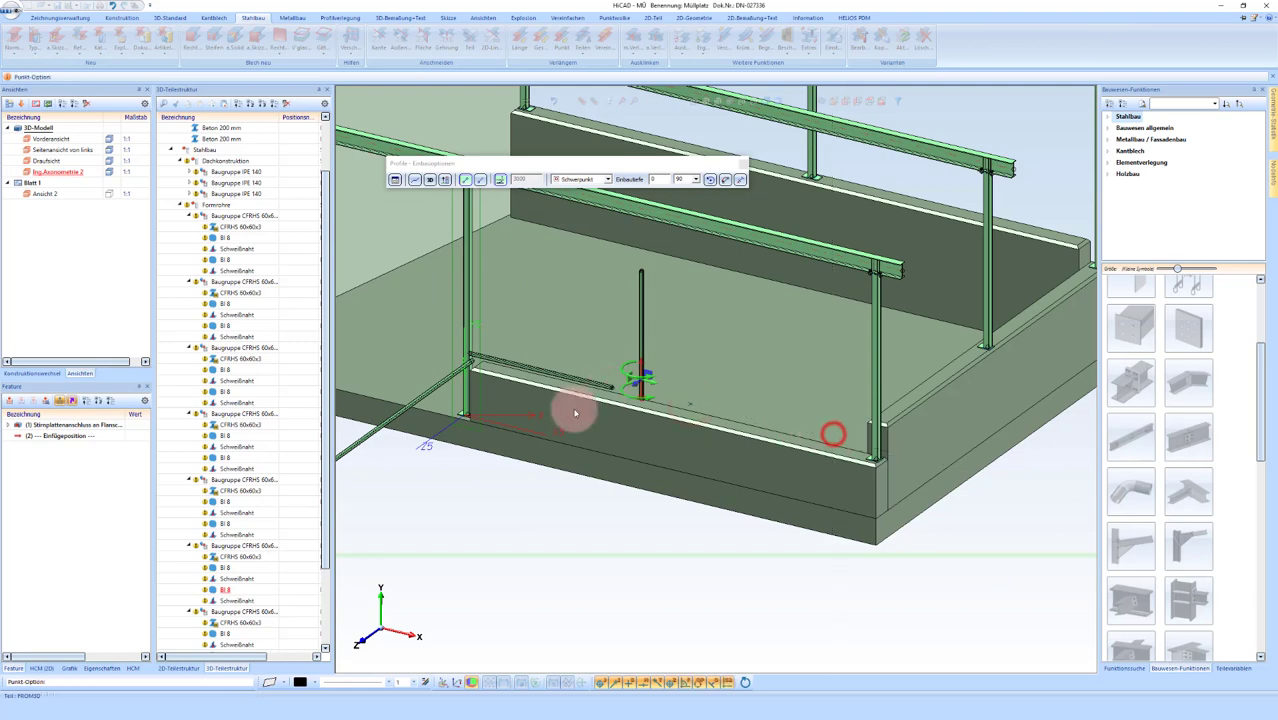
{"action": "middle_click", "coordinate": [540, 468]}
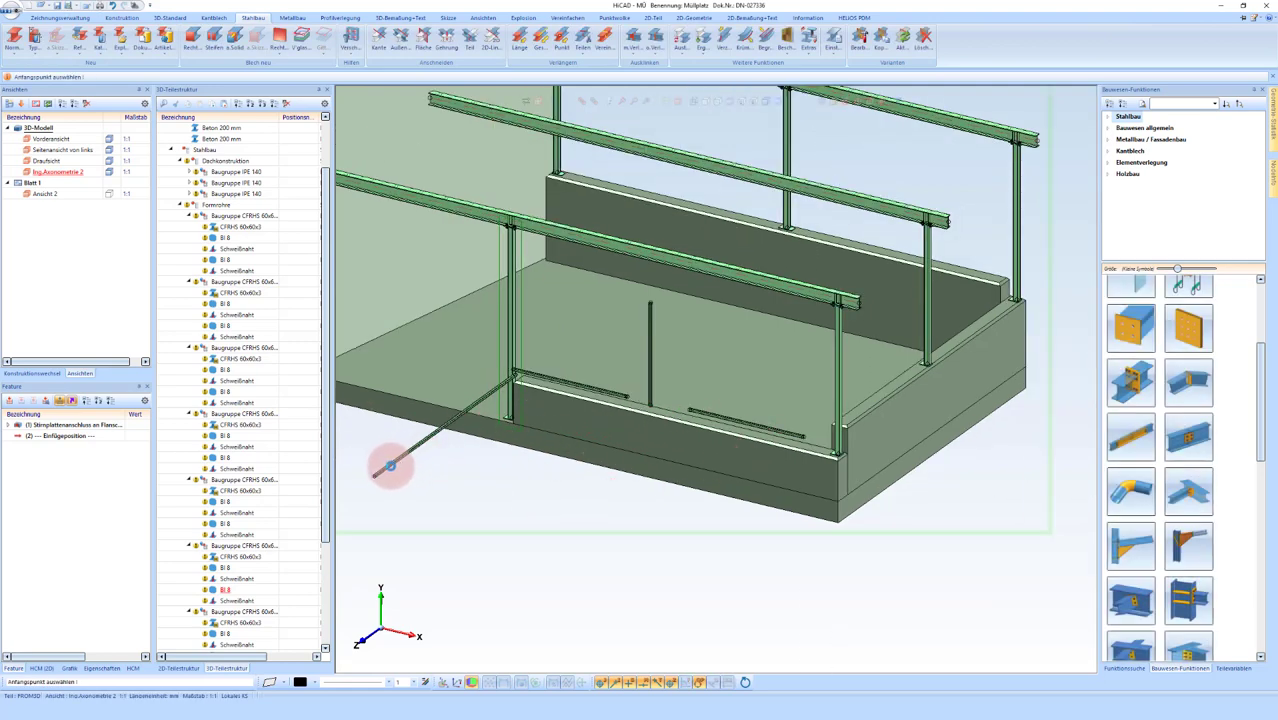
Step: Delete the stray diagonal tube
{"action": "left_click", "coordinate": [390, 466]}
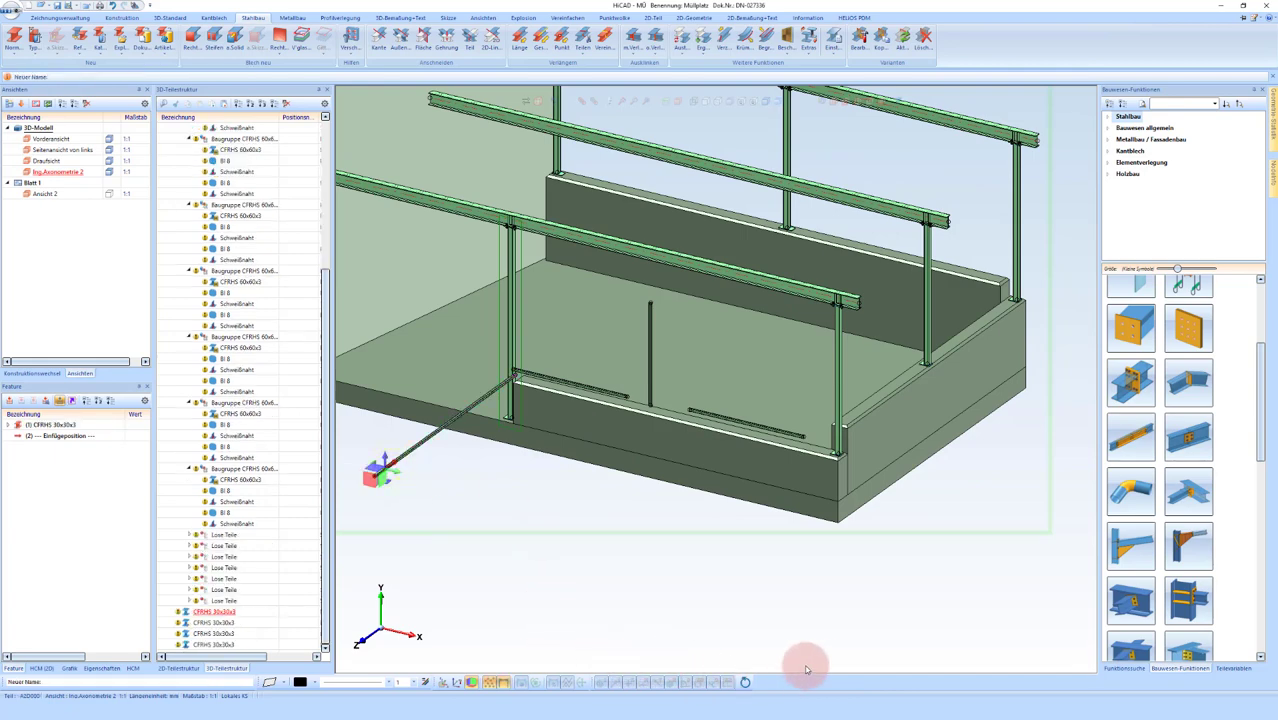
{"action": "right_click", "coordinate": [902, 664]}
{"action": "left_click", "coordinate": [1034, 651]}
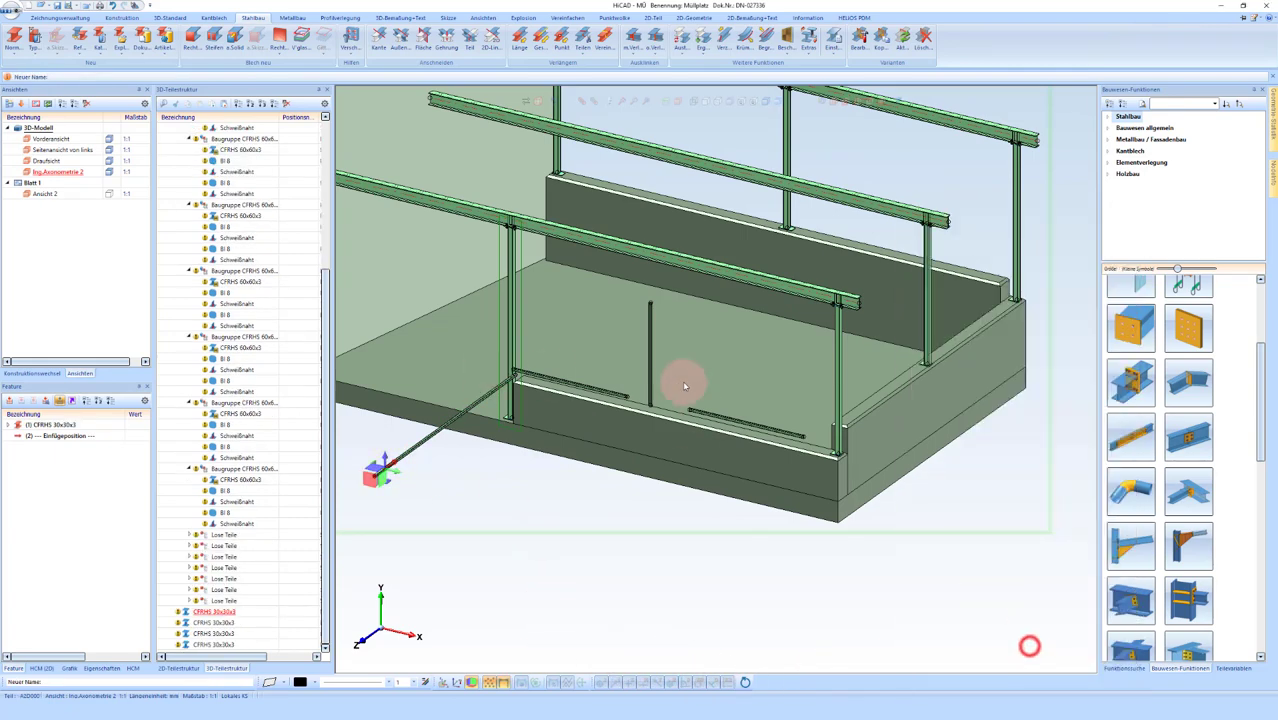
{"action": "left_click", "coordinate": [646, 300]}
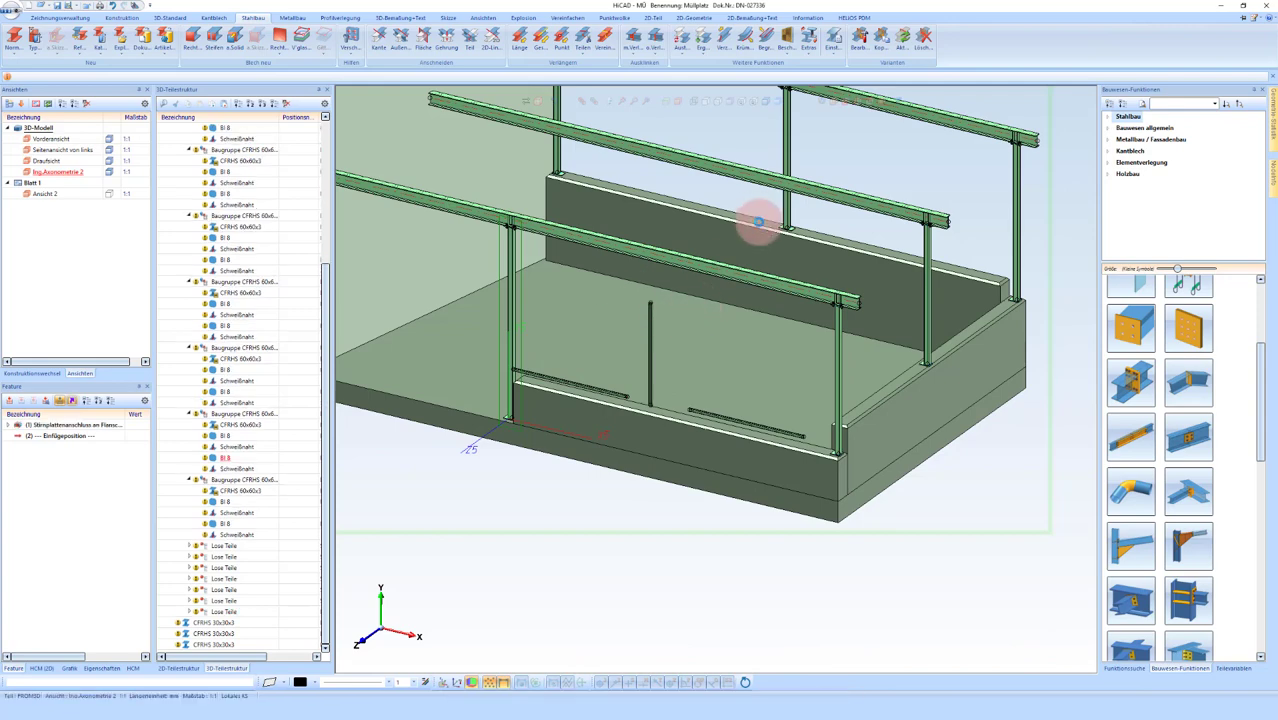
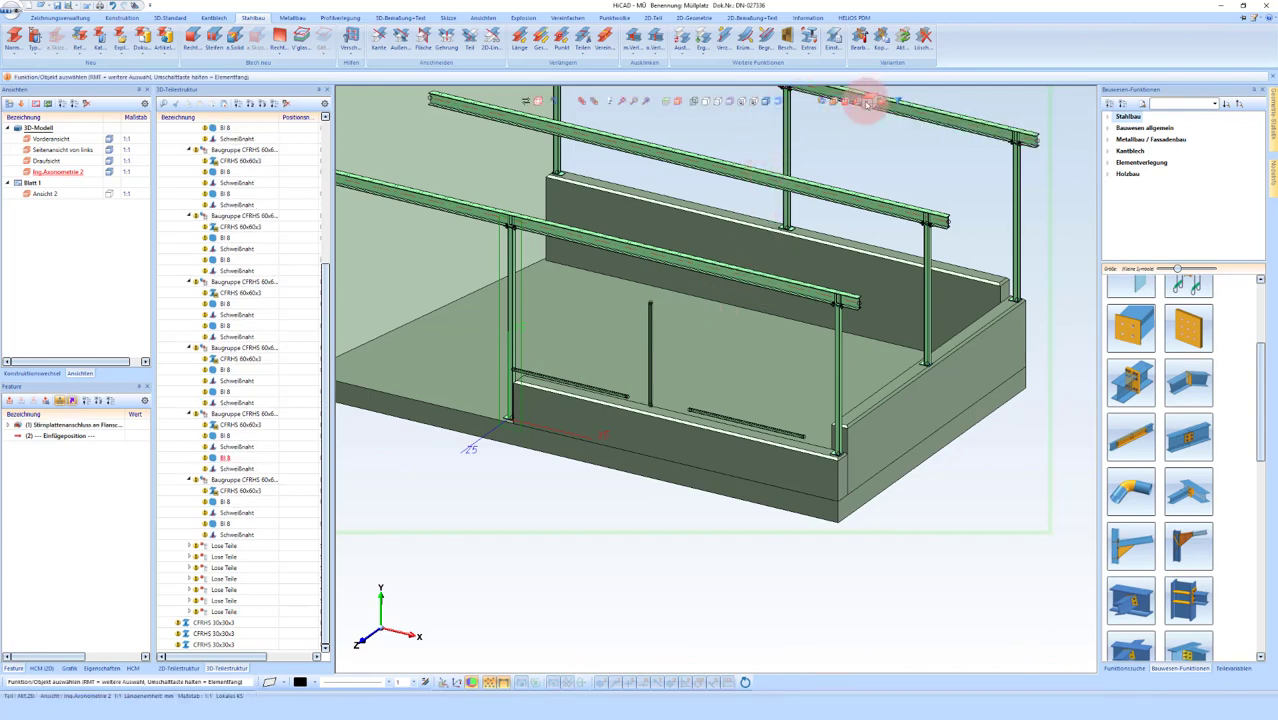
Step: From the front view, draw a horizontal 8400 mm cut line across the railing and place section view A-A
{"action": "scroll", "coordinate": [748, 205], "scroll_direction": "down", "scroll_amount": 1}
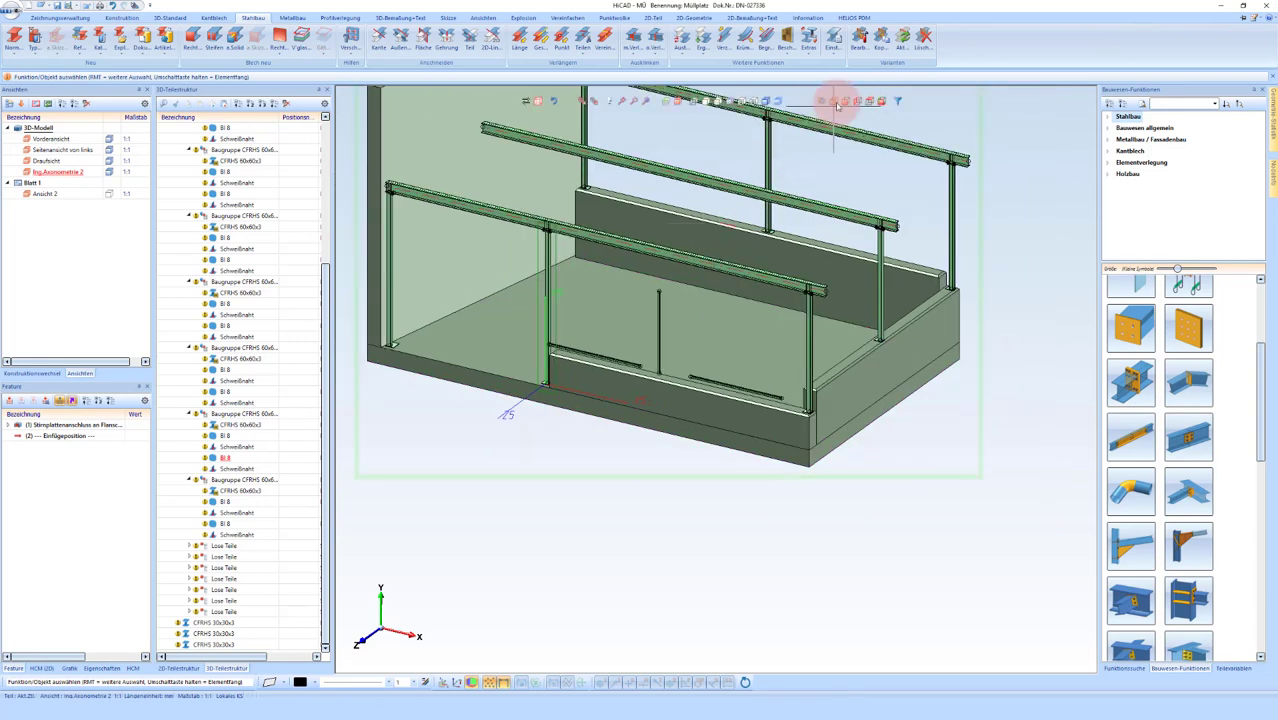
{"action": "left_click", "coordinate": [846, 100]}
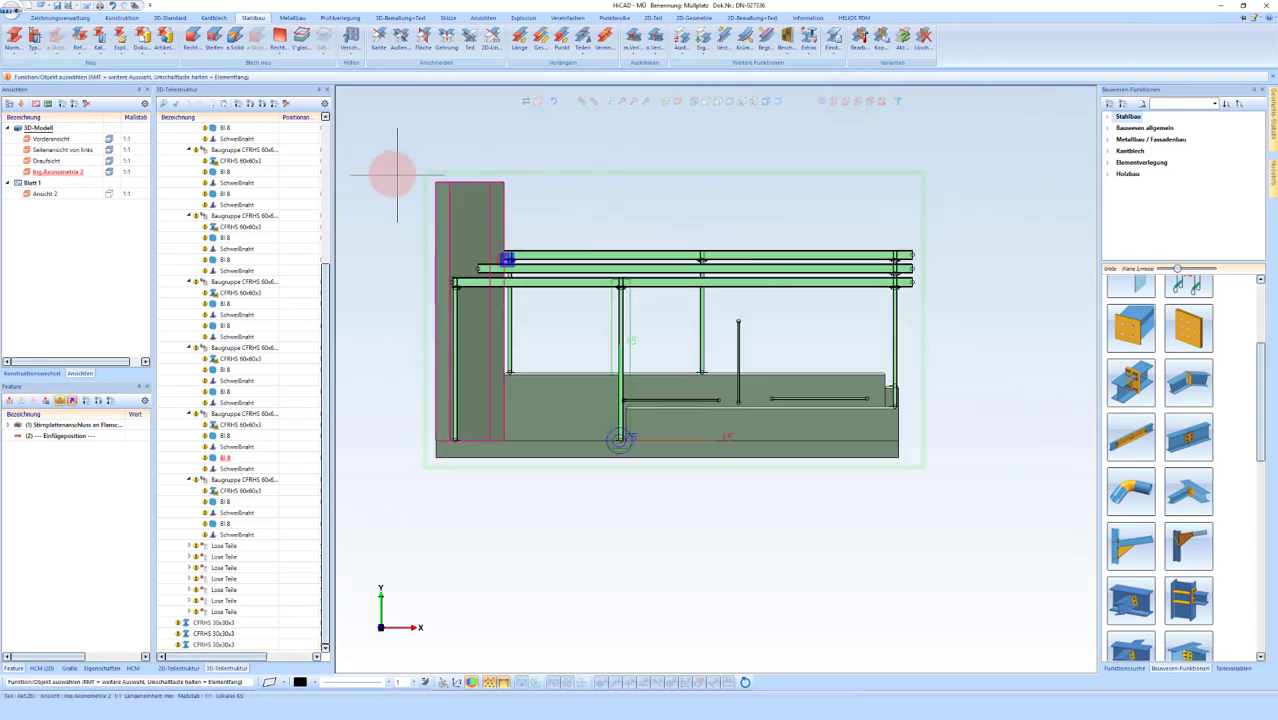
{"action": "right_click", "coordinate": [418, 209]}
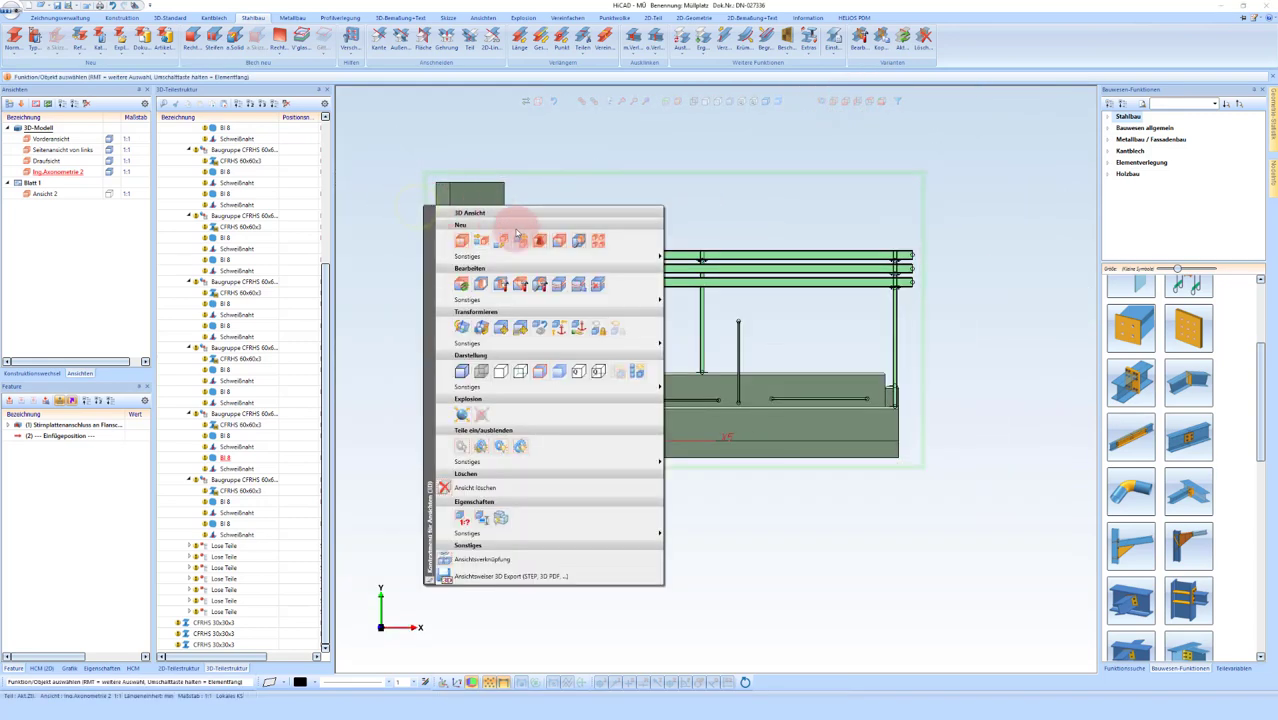
{"action": "left_click", "coordinate": [553, 247]}
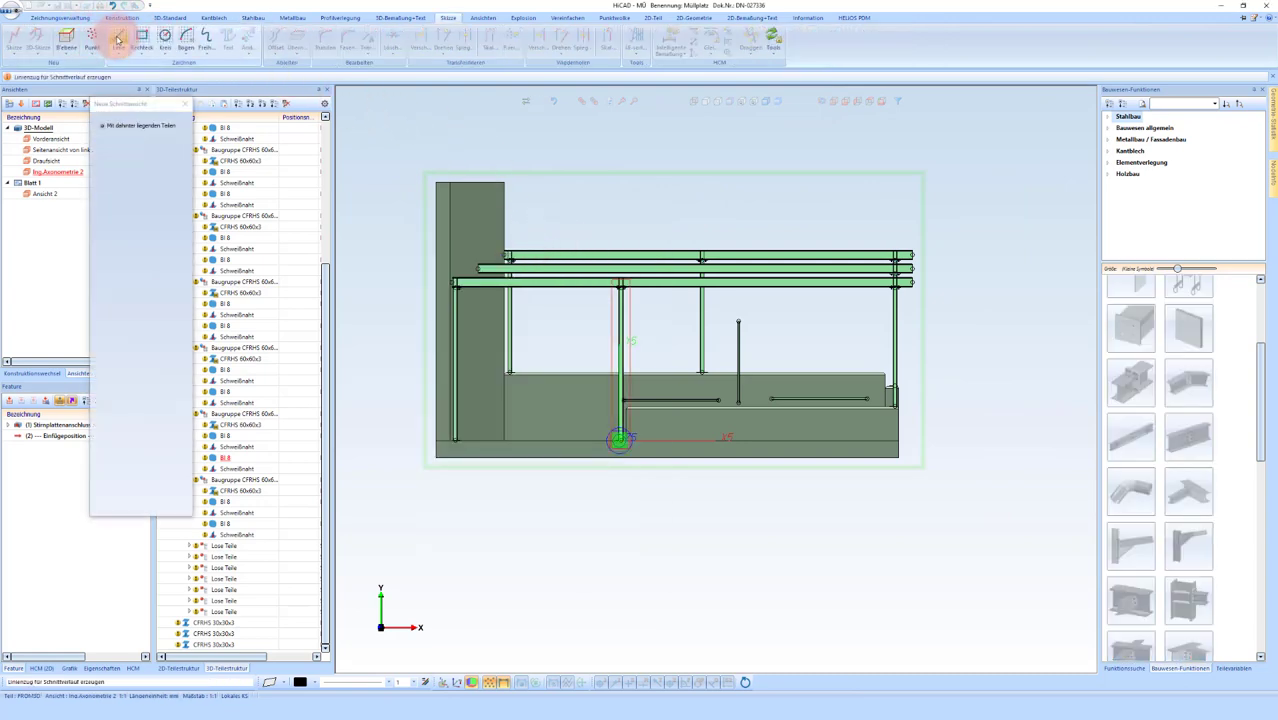
{"action": "left_click", "coordinate": [118, 37]}
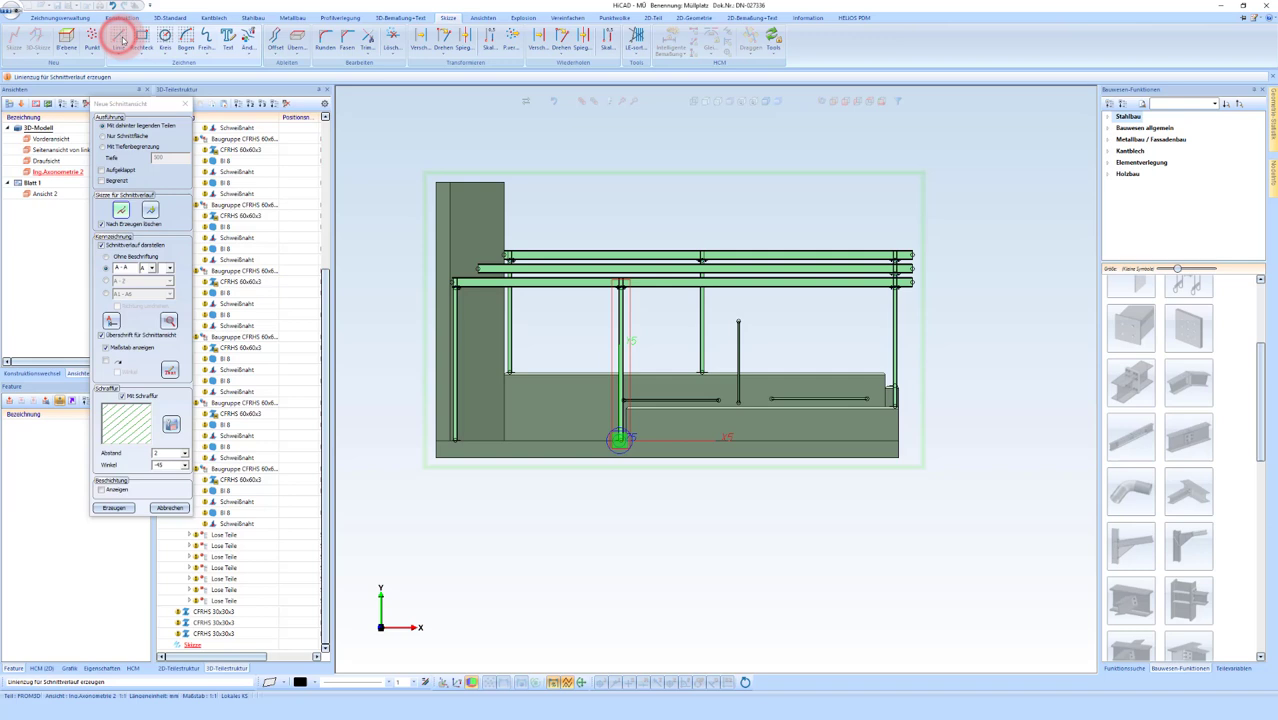
{"action": "left_click", "coordinate": [403, 337]}
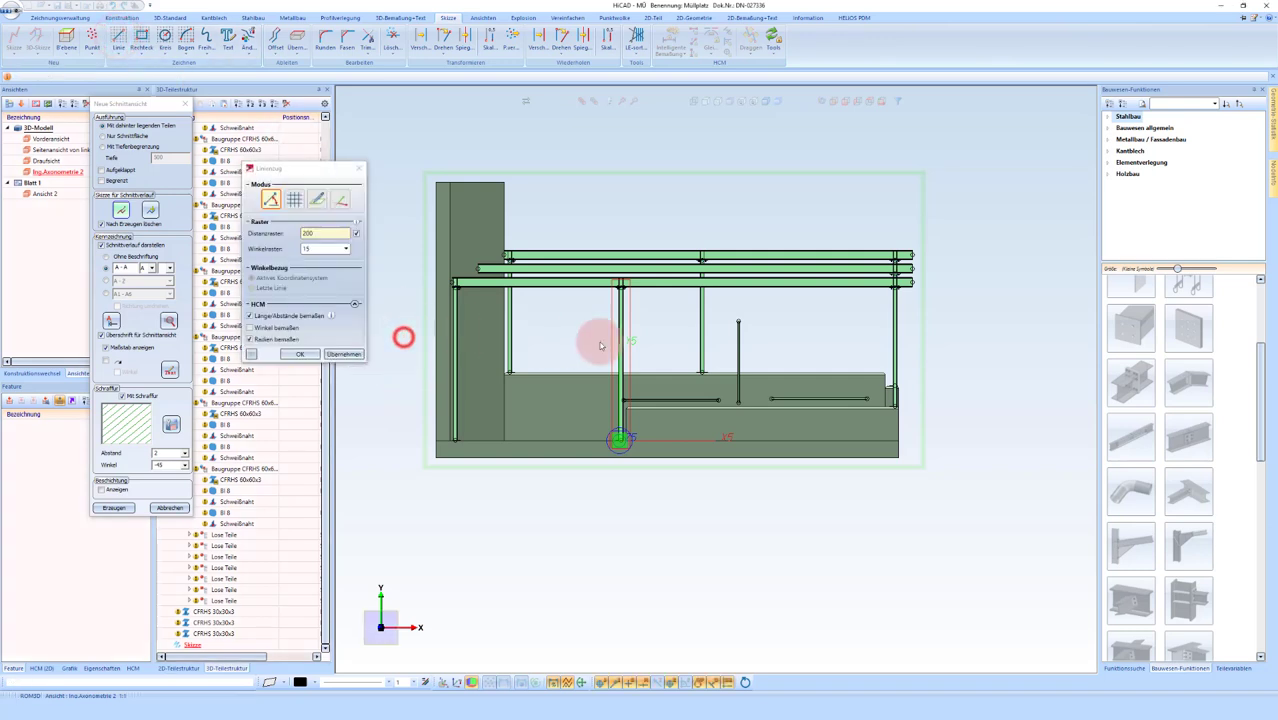
{"action": "left_click", "coordinate": [971, 337]}
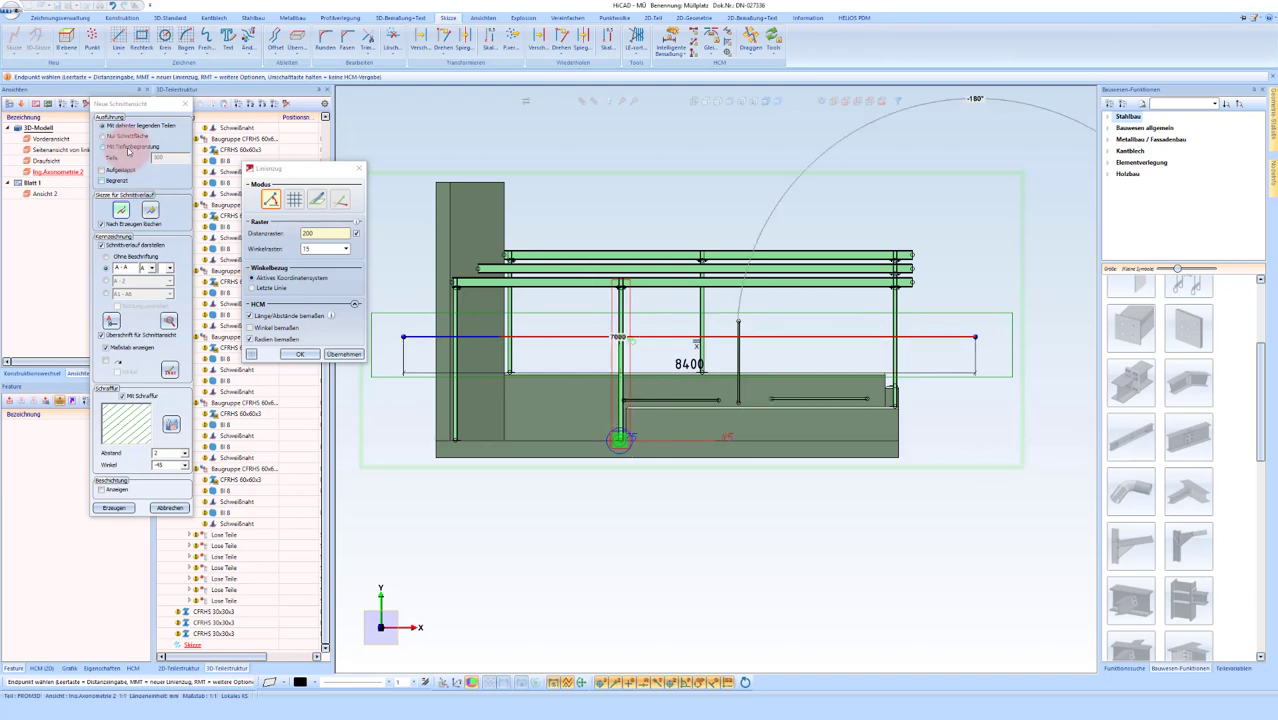
{"action": "left_click", "coordinate": [114, 508]}
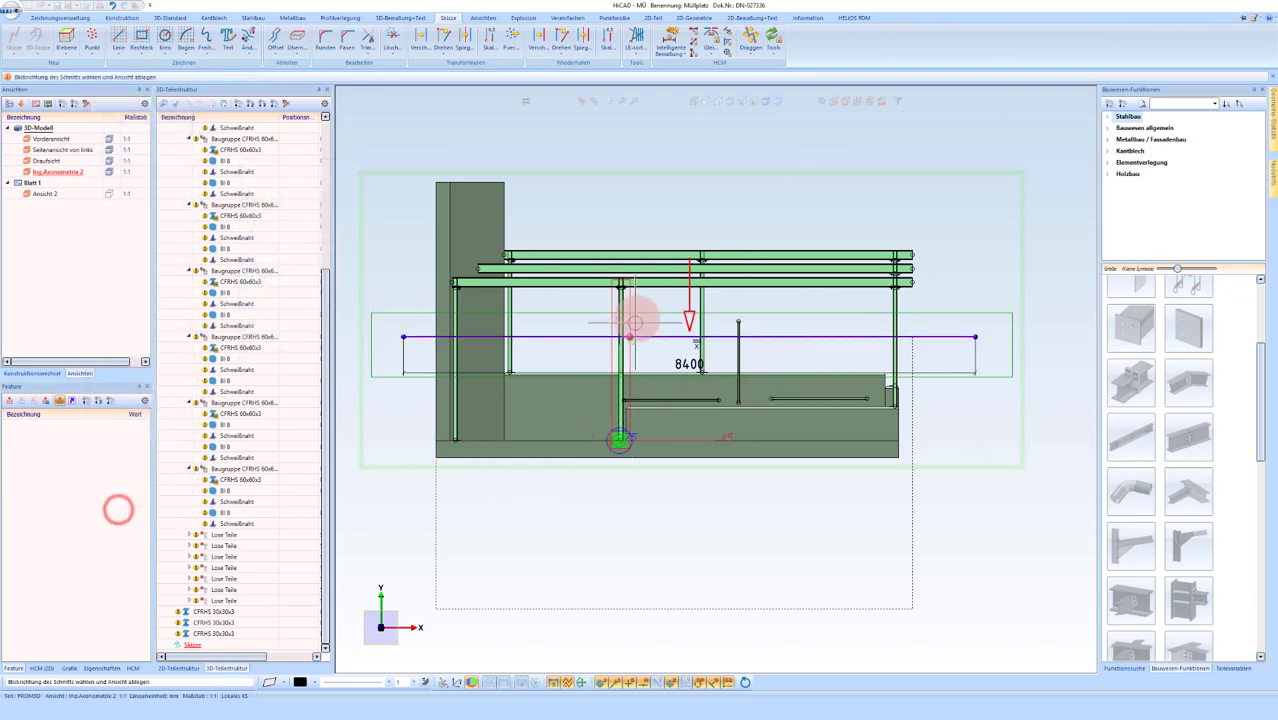
{"action": "left_click", "coordinate": [675, 435]}
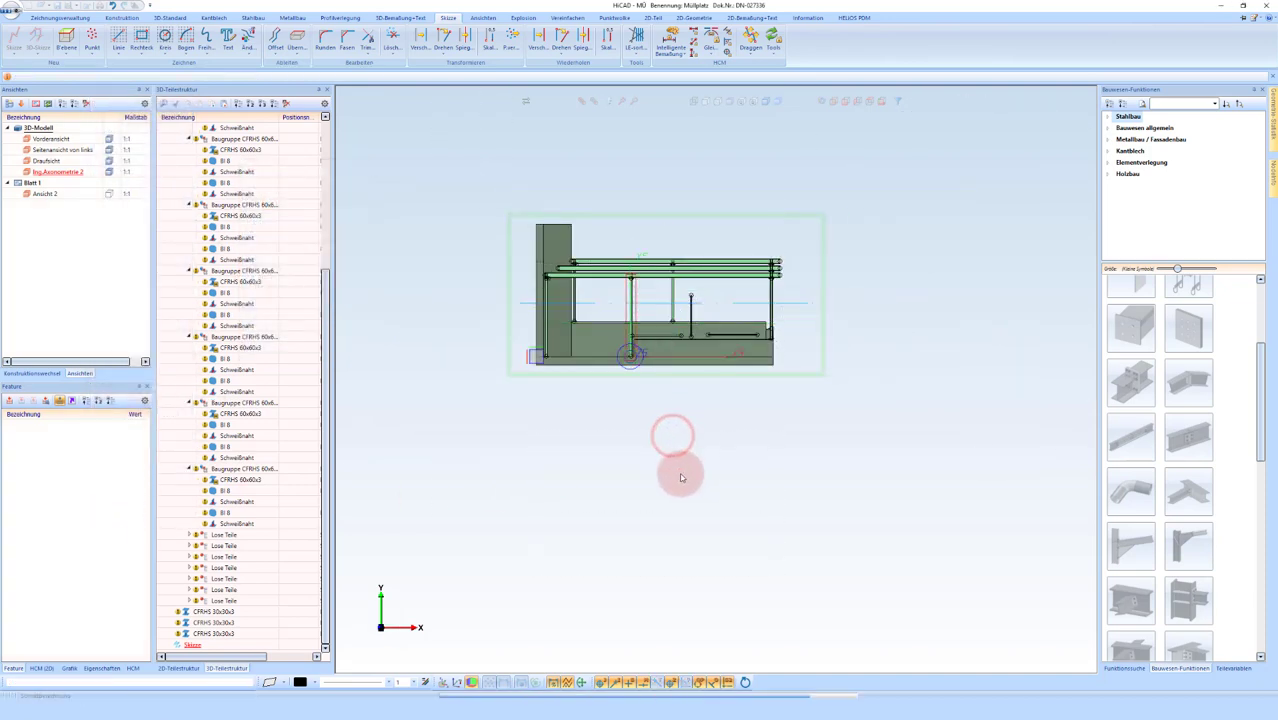
Step: Switch the model display to hidden-line drawing
{"action": "scroll", "coordinate": [670, 594], "scroll_direction": "up", "scroll_amount": 3}
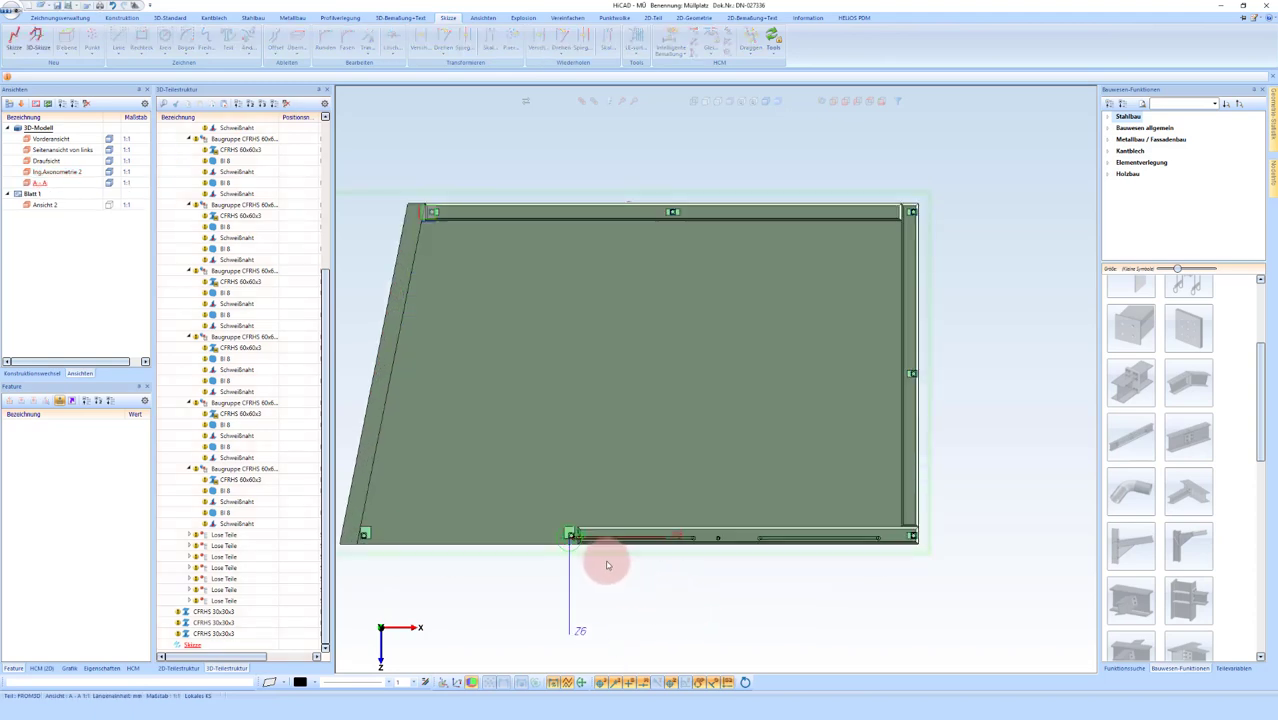
{"action": "scroll", "coordinate": [617, 574], "scroll_direction": "up", "scroll_amount": 2}
{"action": "scroll", "coordinate": [602, 551], "scroll_direction": "up", "scroll_amount": 2}
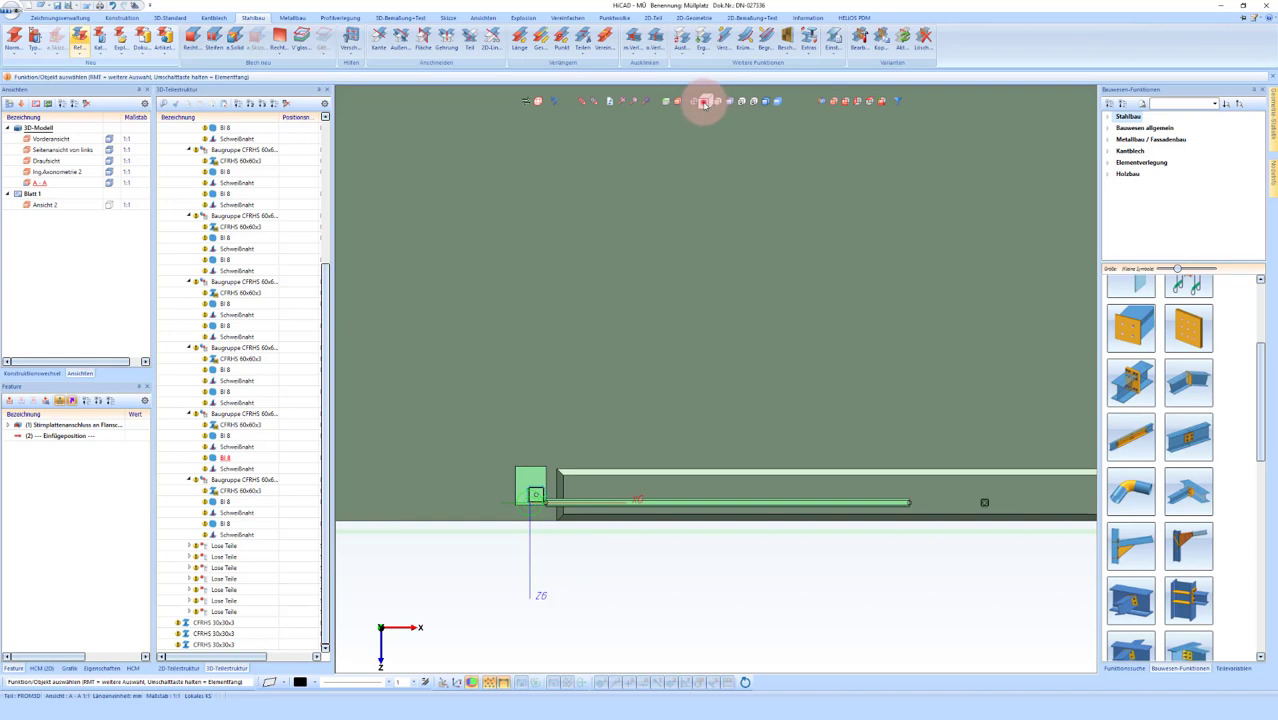
{"action": "left_click", "coordinate": [705, 103]}
{"action": "scroll", "coordinate": [550, 510], "scroll_direction": "up", "scroll_amount": 2}
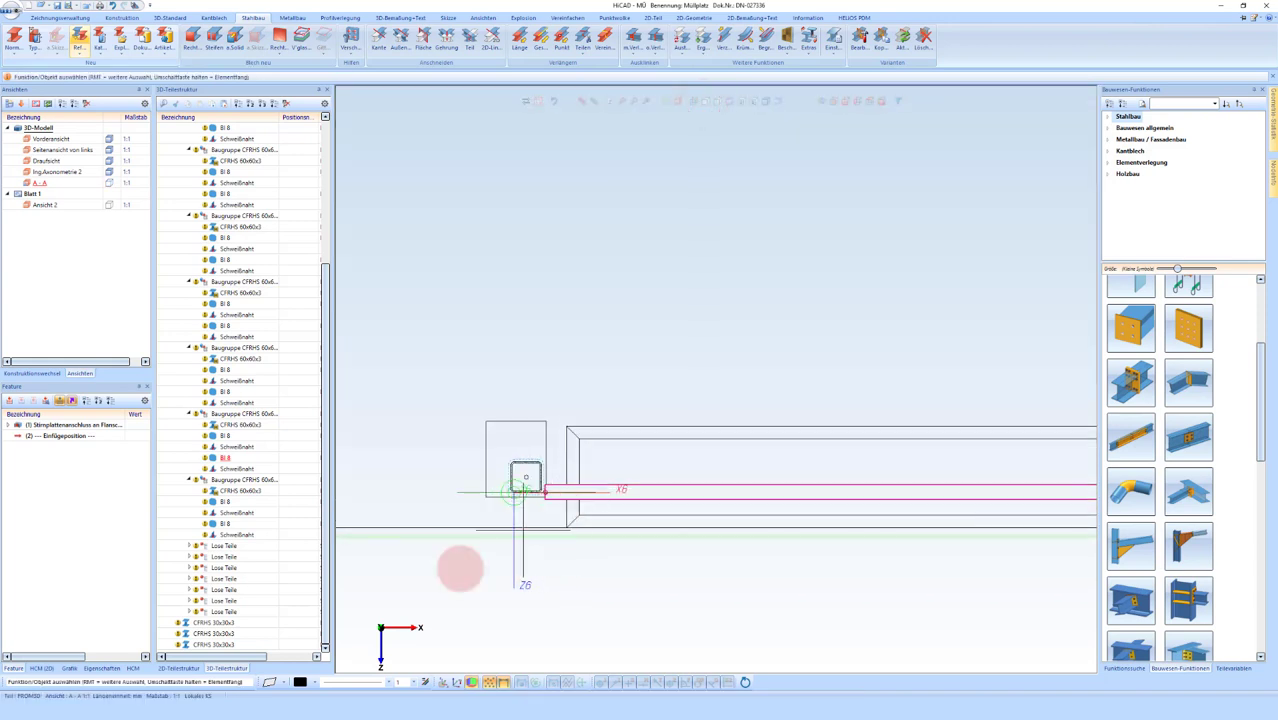
Step: Change the length of the CFRHS 30x30x3 rails by 15 at their end edge
{"action": "left_click", "coordinate": [224, 645], "text": "shift"}
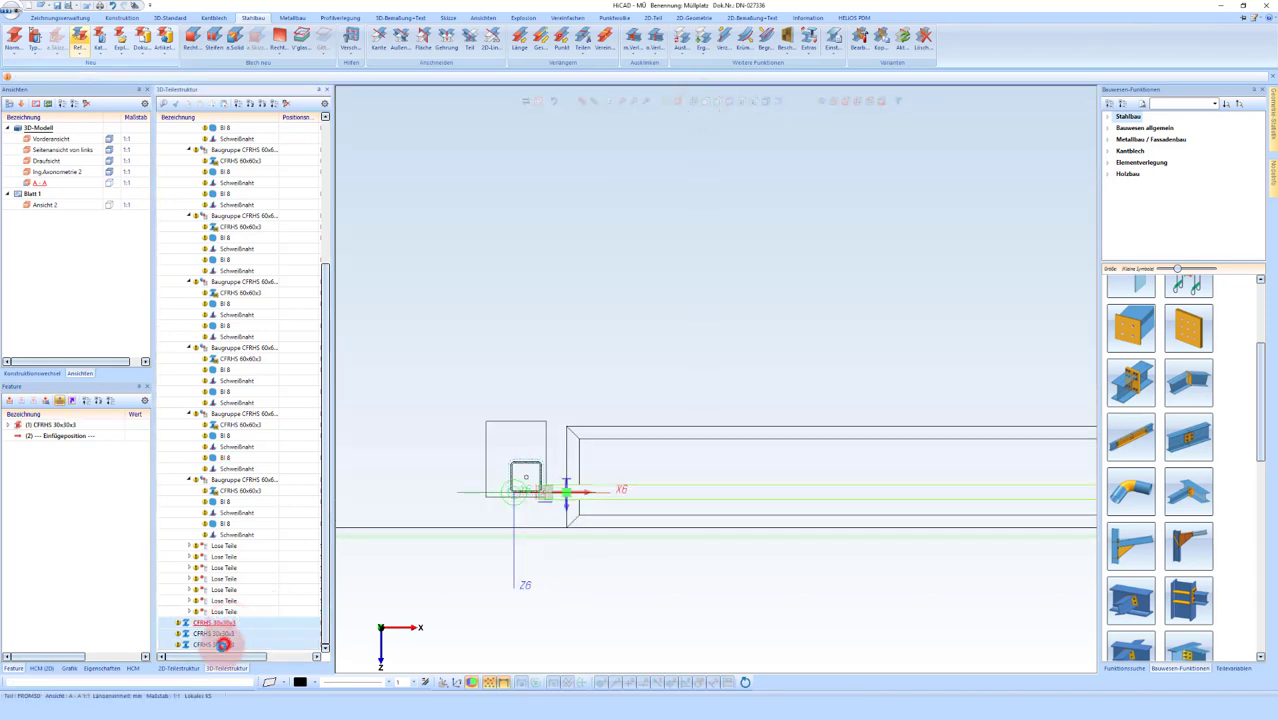
{"action": "right_click", "coordinate": [542, 490]}
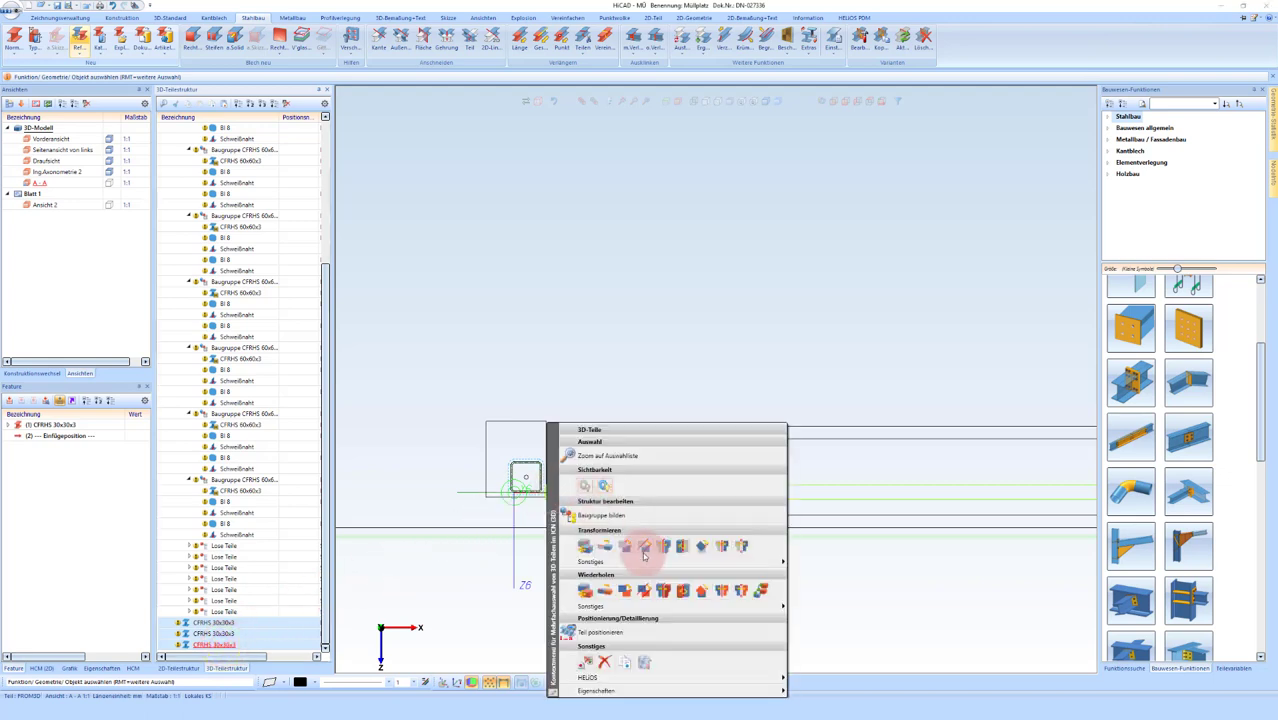
{"action": "left_click", "coordinate": [647, 546]}
{"action": "scroll", "coordinate": [542, 491], "scroll_direction": "up", "scroll_amount": 2}
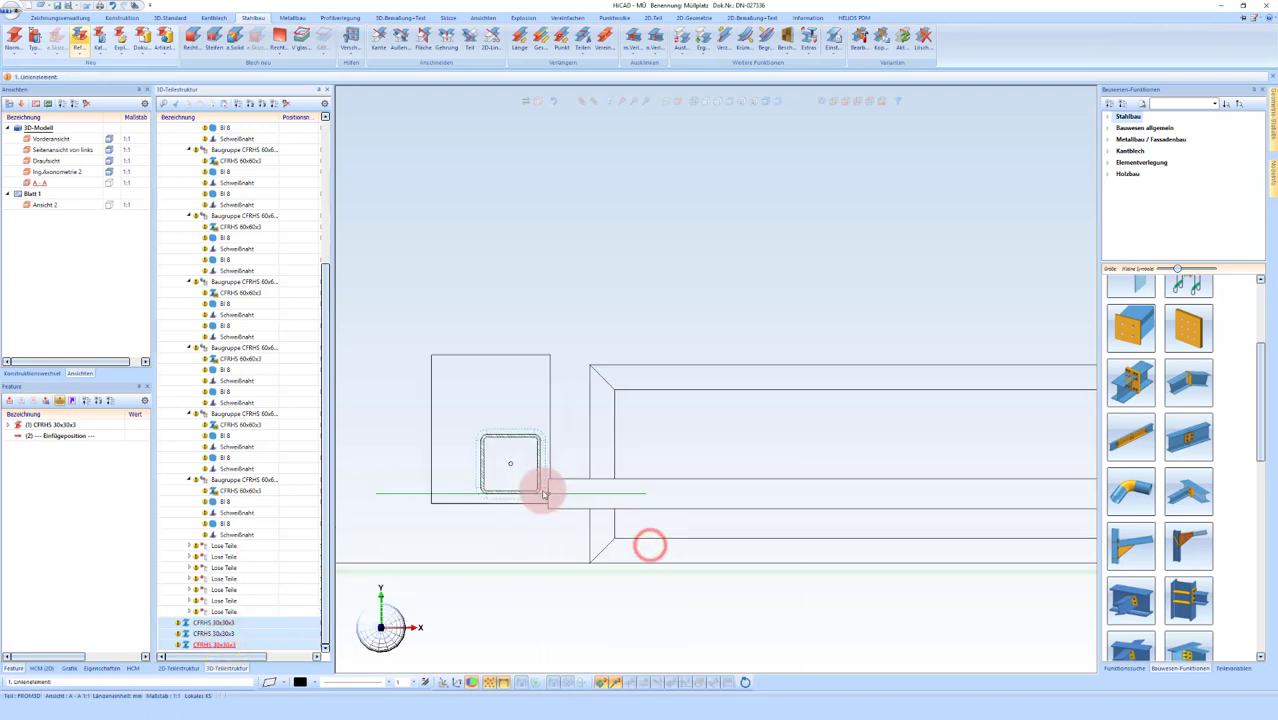
{"action": "scroll", "coordinate": [585, 519], "scroll_direction": "up", "scroll_amount": 2}
{"action": "left_click", "coordinate": [582, 522]}
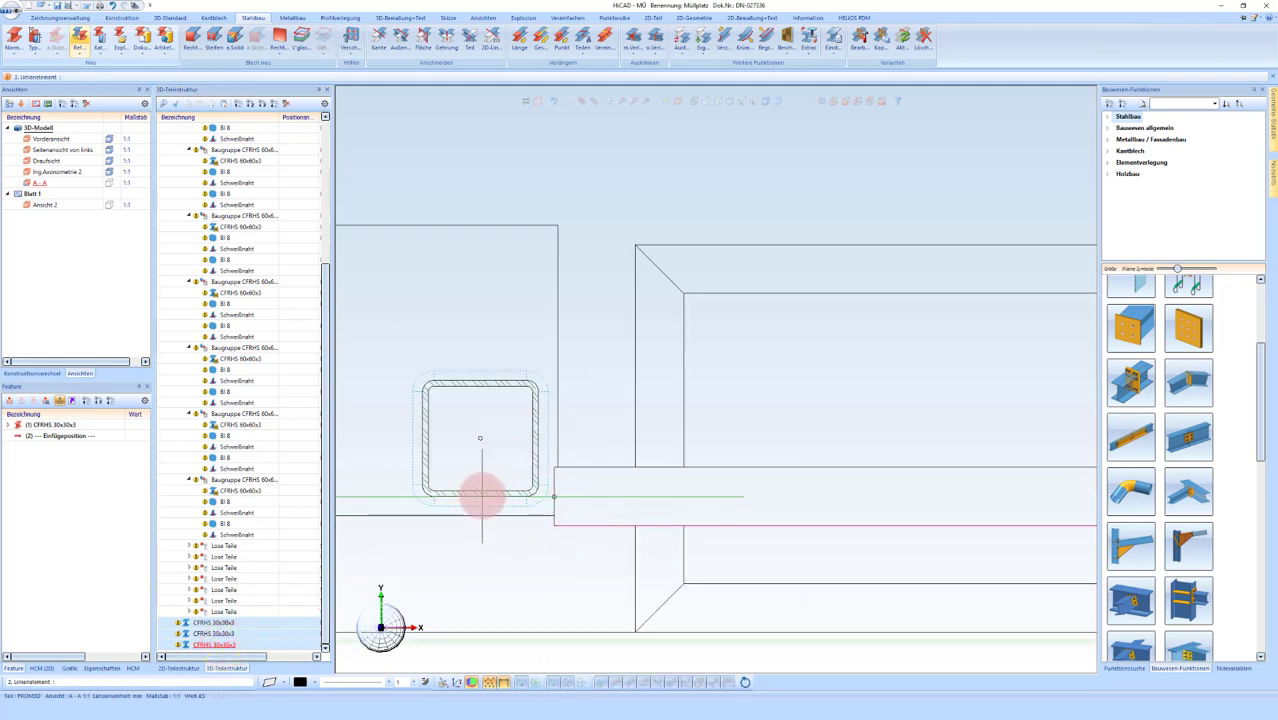
{"action": "left_click", "coordinate": [677, 362]}
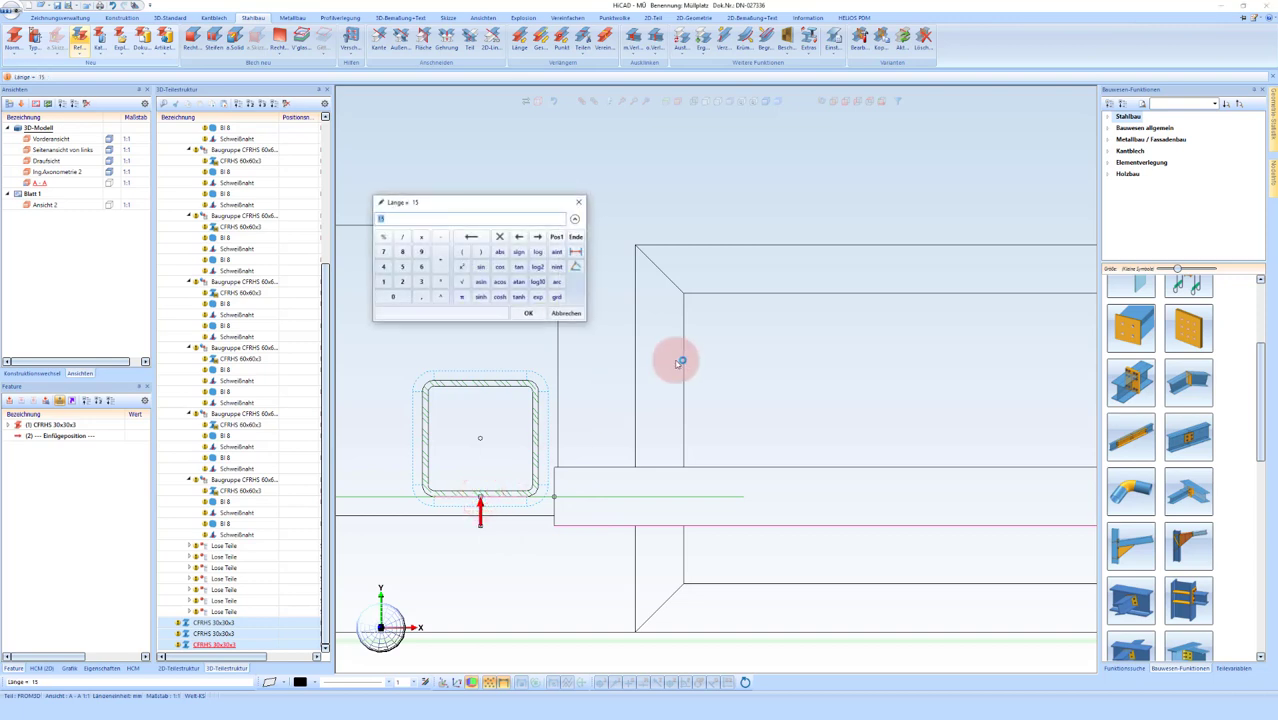
{"action": "key", "text": "Return"}
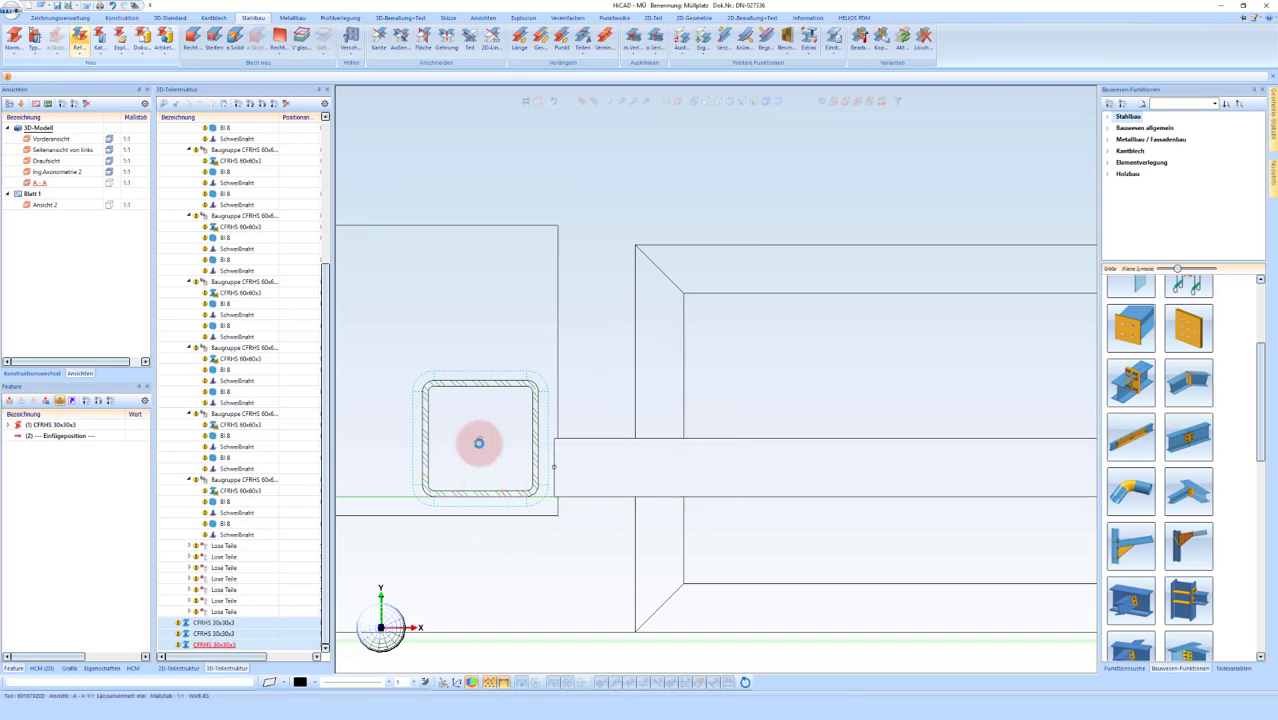
Step: Turn the view to the side and pick the rail tube
{"action": "mouse_move", "coordinate": [489, 425]}
{"action": "middle_mouse_down"}
{"action": "mouse_move", "coordinate": [498, 400]}
{"action": "mouse_move", "coordinate": [628, 354]}
{"action": "middle_mouse_up"}
{"action": "left_click", "coordinate": [512, 393]}
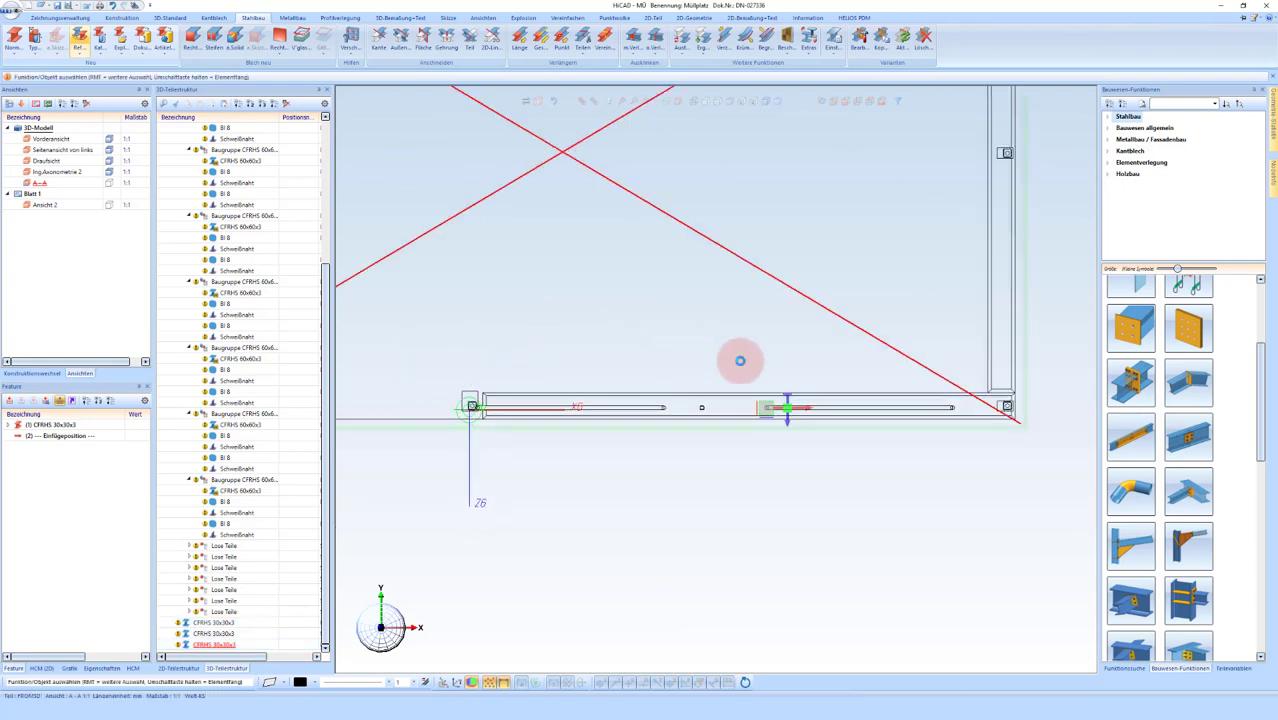
{"action": "left_click", "coordinate": [838, 383]}
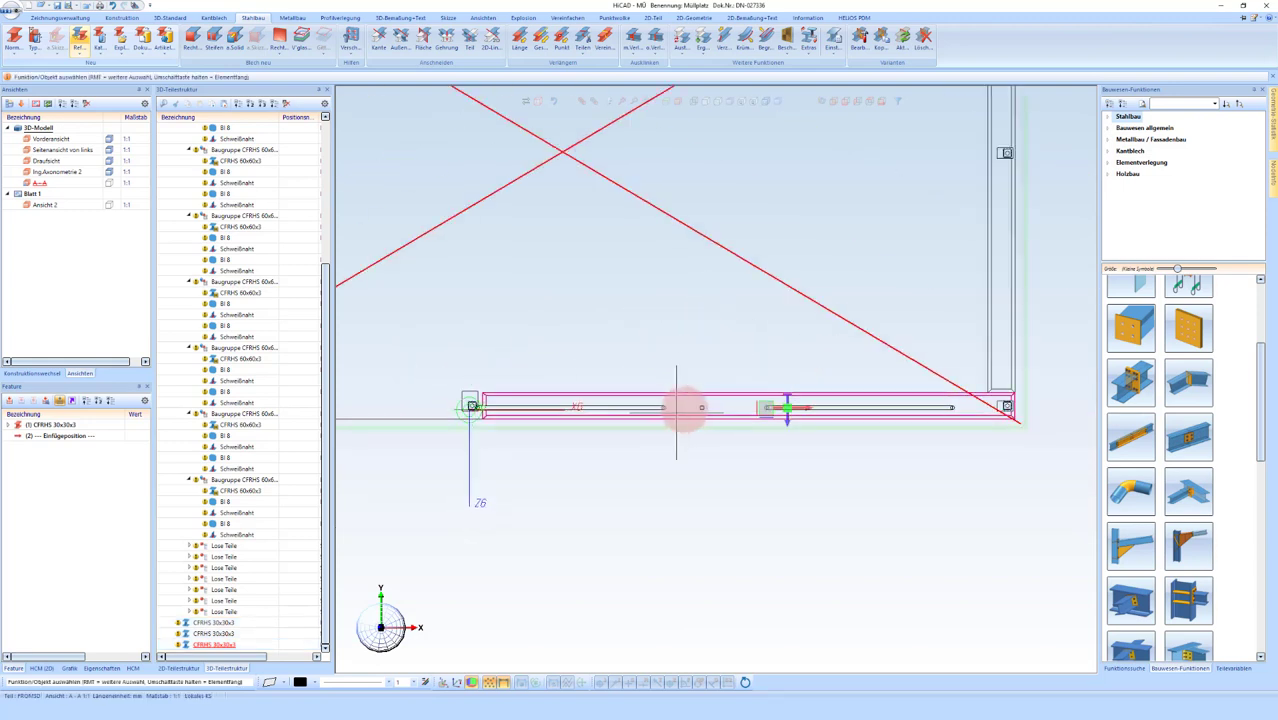
{"action": "scroll", "coordinate": [715, 408], "scroll_direction": "up", "scroll_amount": 2}
{"action": "scroll", "coordinate": [705, 406], "scroll_direction": "up", "scroll_amount": 1}
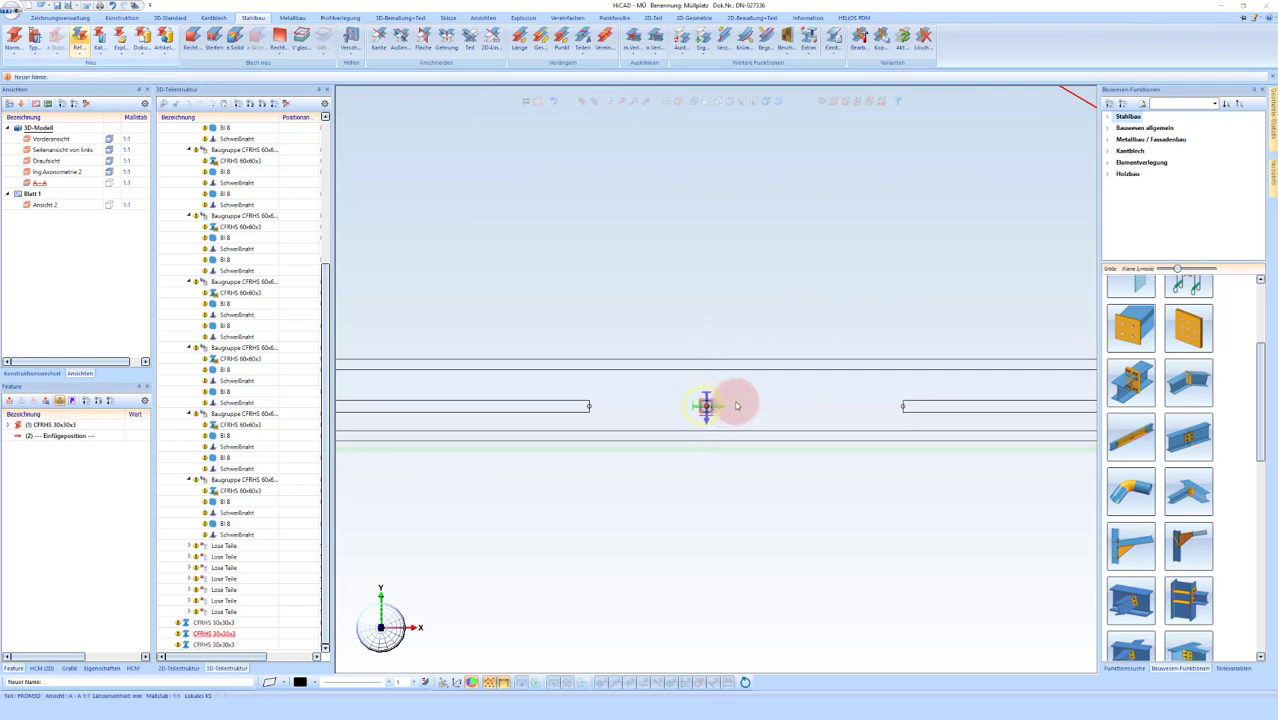
Step: Move the rail tube upward between two picked points
{"action": "right_click", "coordinate": [737, 405]}
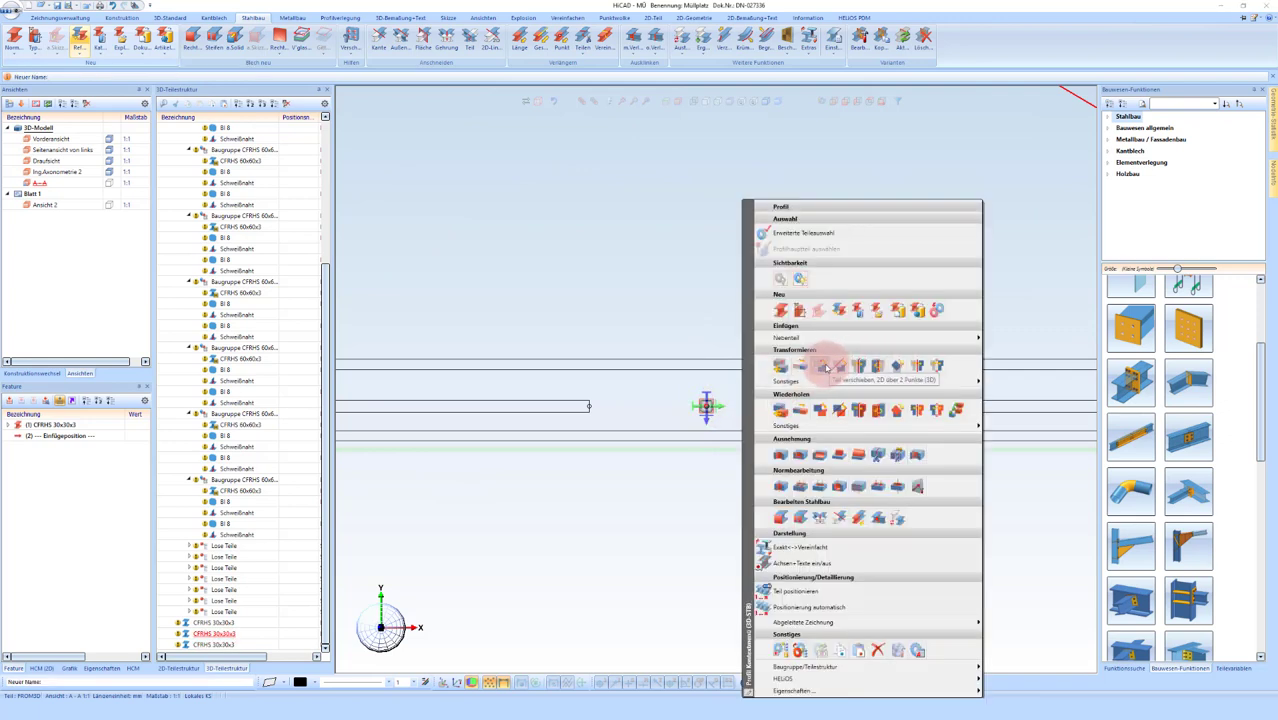
{"action": "left_click", "coordinate": [826, 368]}
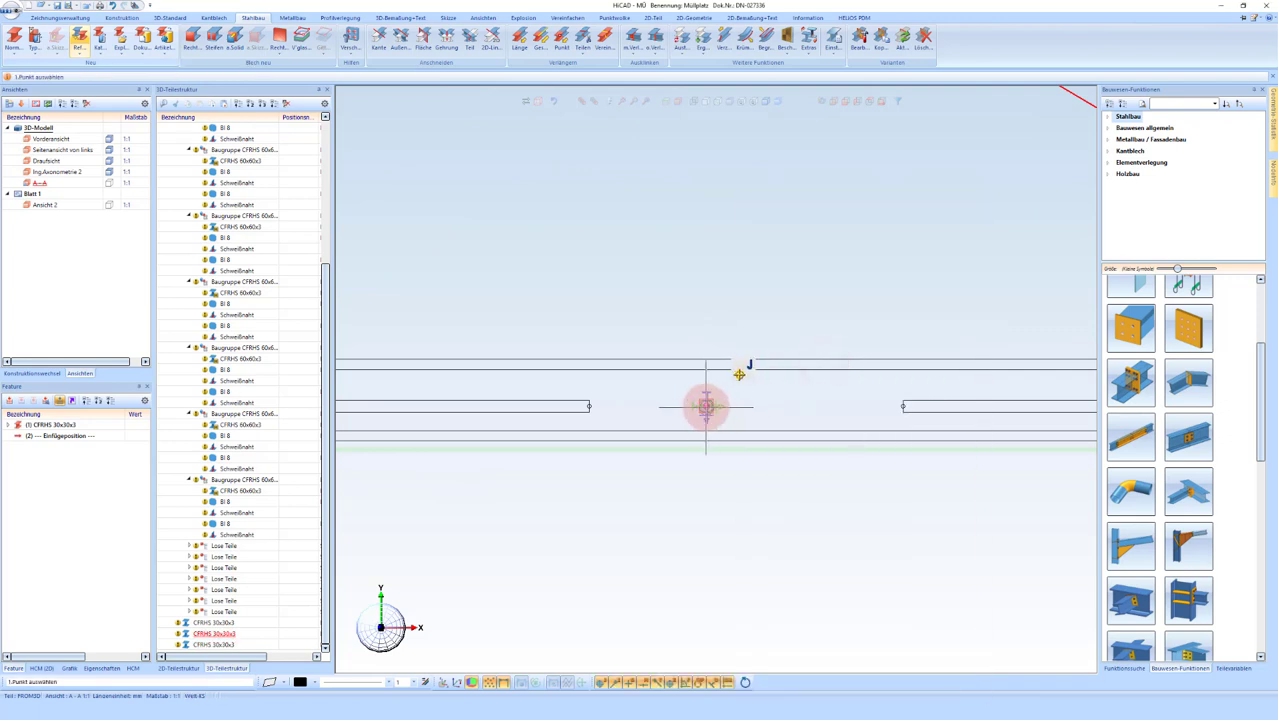
{"action": "left_click", "coordinate": [705, 406]}
{"action": "left_click", "coordinate": [706, 309]}
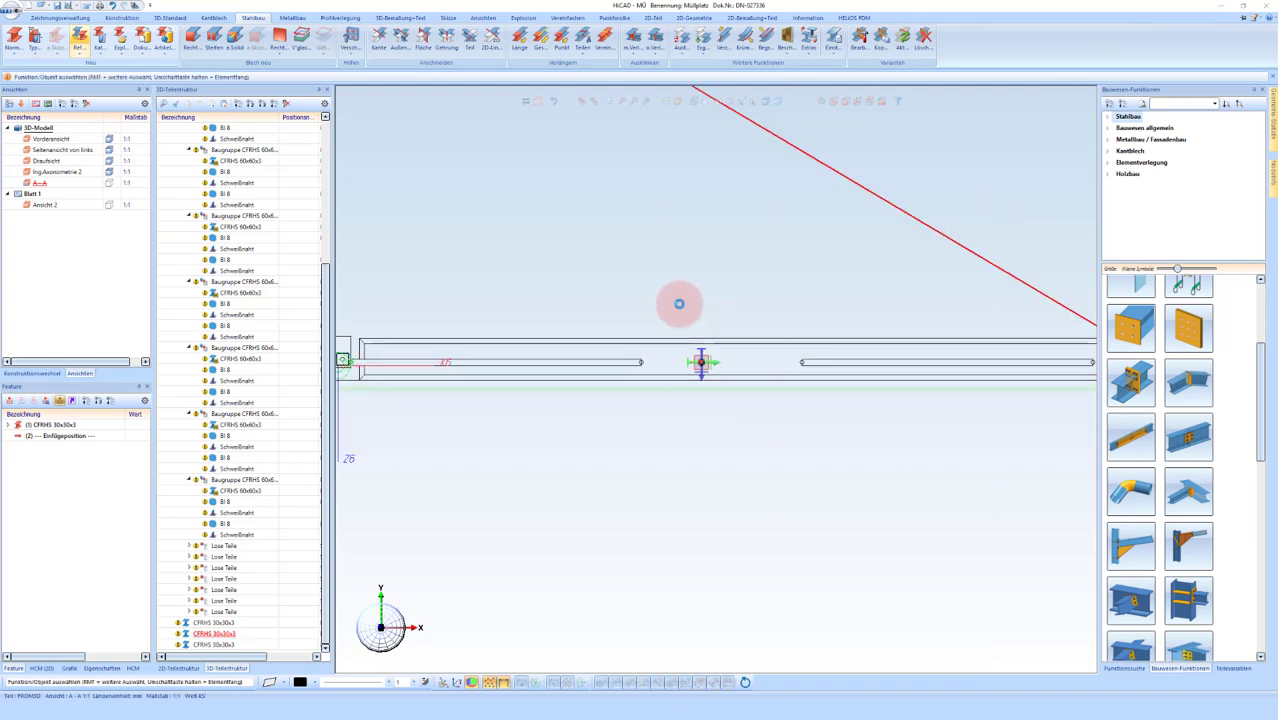
Step: Add a vertical construction guide line at the beam end
{"action": "right_click", "coordinate": [679, 303]}
{"action": "left_click", "coordinate": [728, 292]}
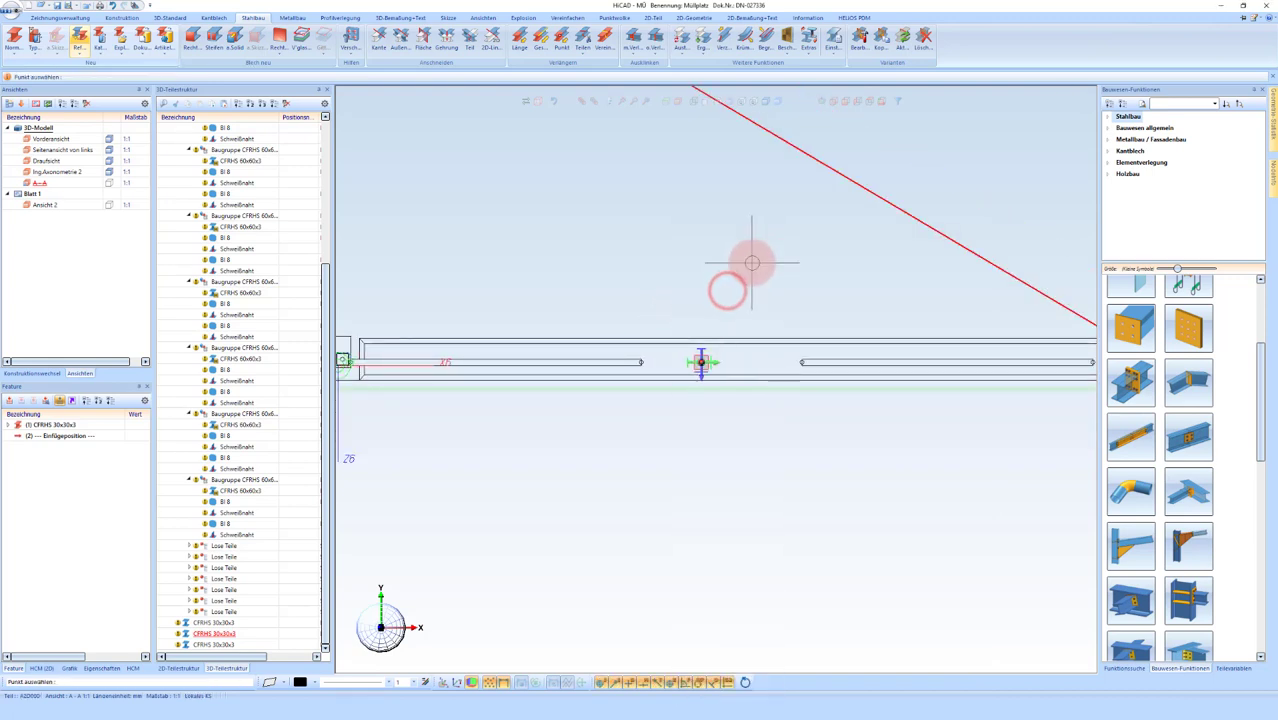
{"action": "right_click", "coordinate": [970, 297]}
{"action": "left_click", "coordinate": [967, 300]}
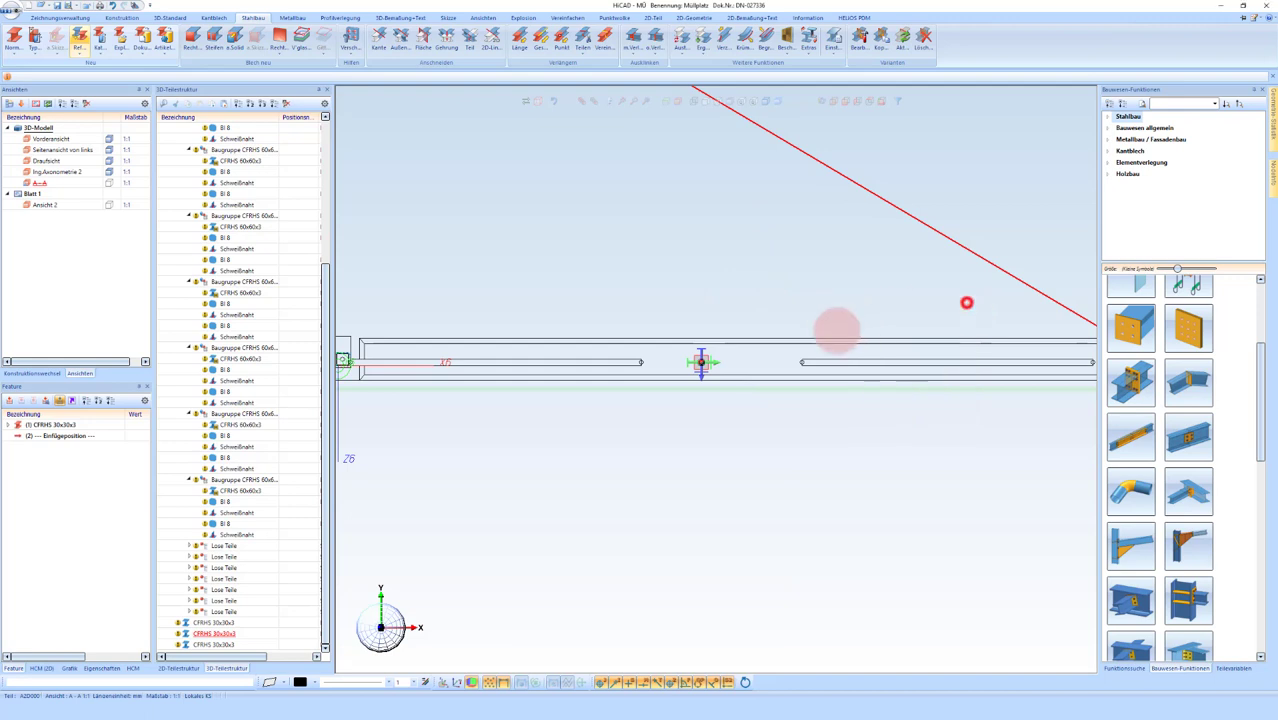
{"action": "mouse_move", "coordinate": [488, 357]}
{"action": "left_mouse_down"}
{"action": "mouse_move", "coordinate": [440, 355]}
{"action": "mouse_move", "coordinate": [946, 360]}
{"action": "left_mouse_up"}
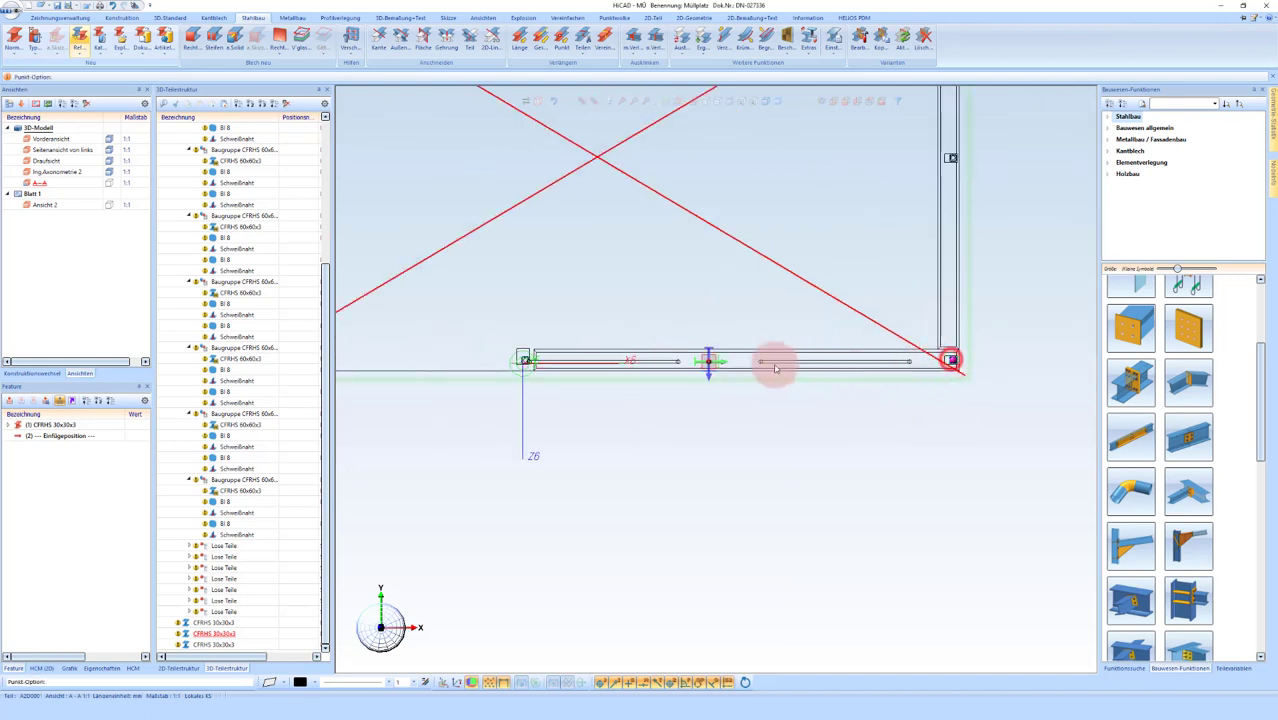
{"action": "scroll", "coordinate": [727, 360], "scroll_direction": "up", "scroll_amount": 5}
{"action": "left_click_drag", "start_coordinate": [714, 385], "coordinate": [592, 483]}
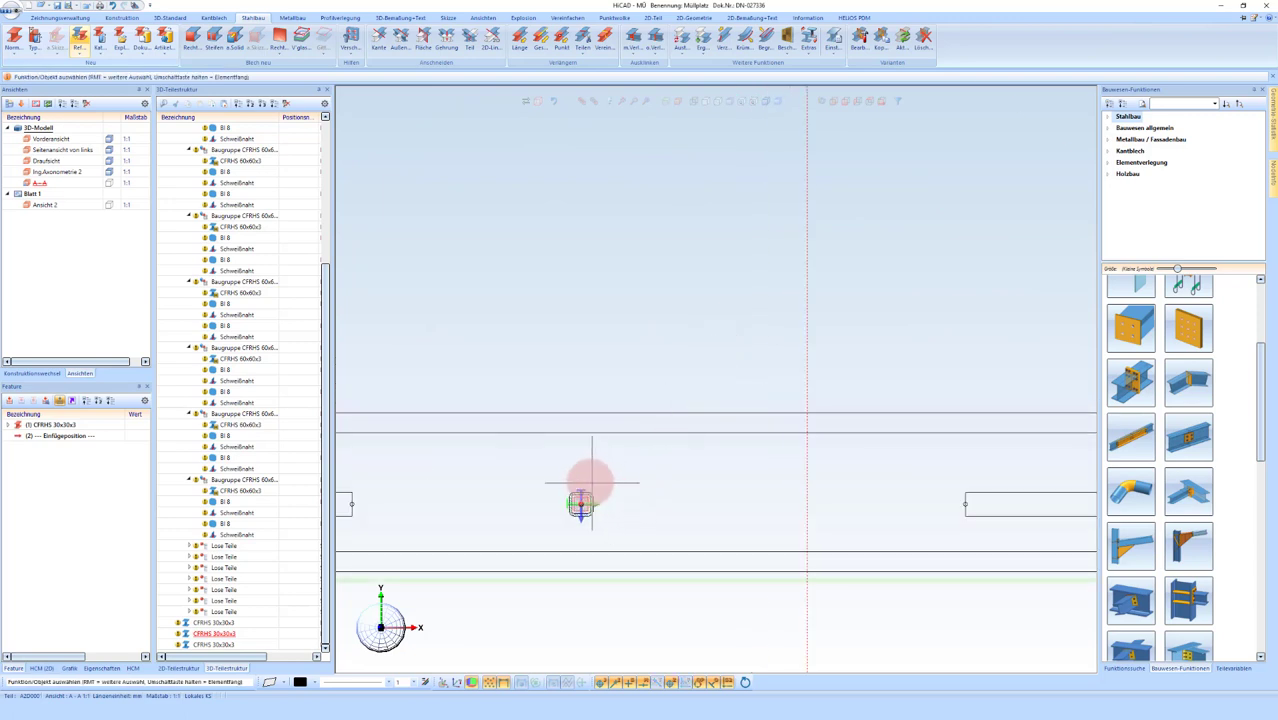
Step: Shift the tube 285.07 point-to-point onto the vertical guide line
{"action": "right_click", "coordinate": [850, 385]}
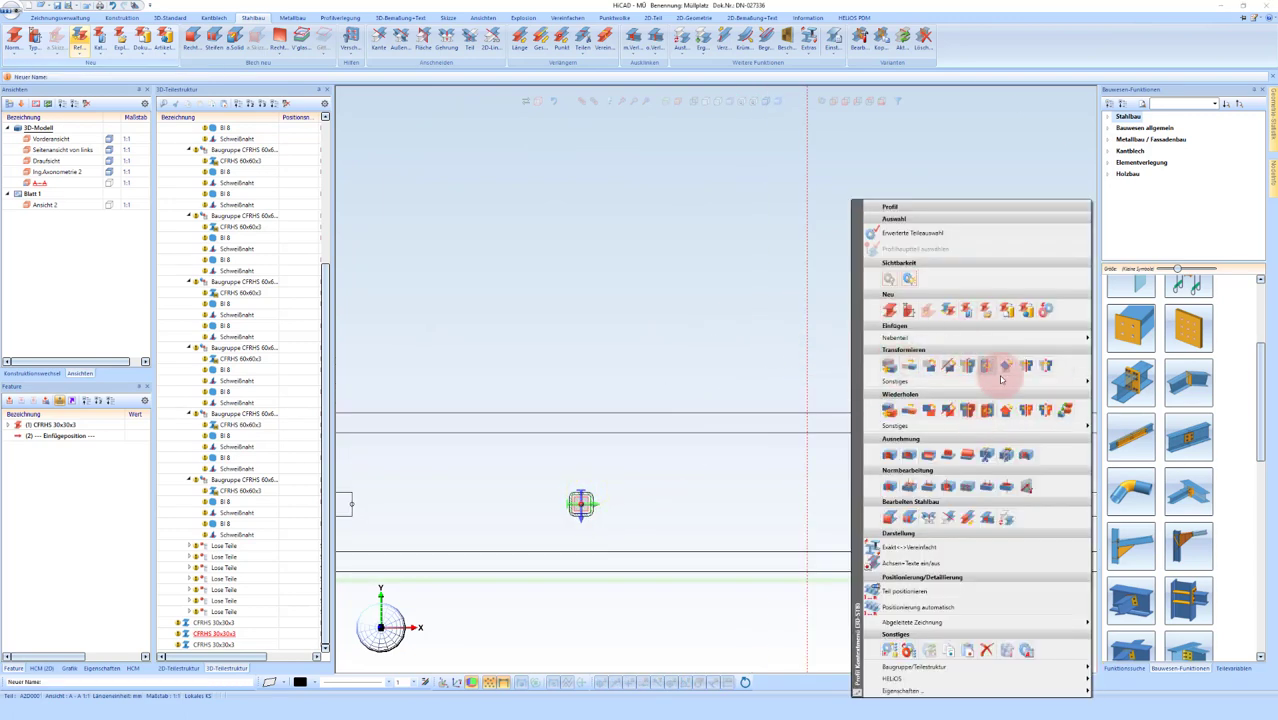
{"action": "left_click", "coordinate": [931, 368]}
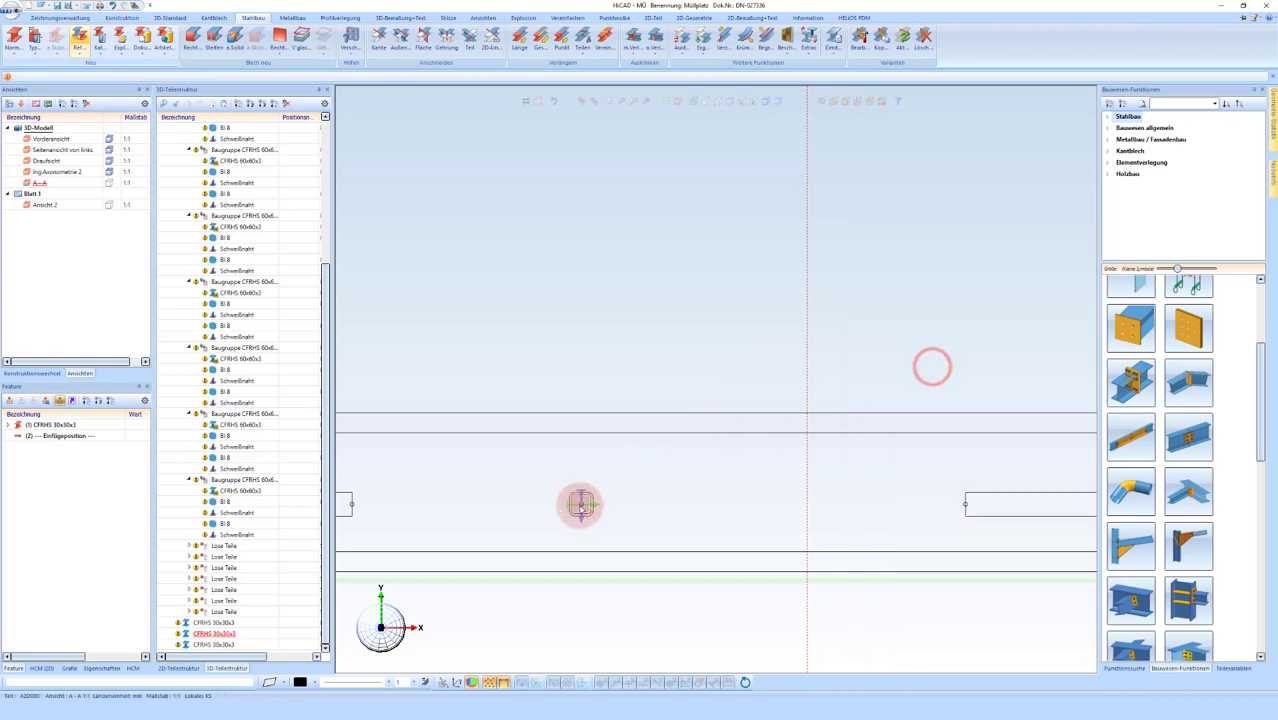
{"action": "left_click", "coordinate": [701, 423]}
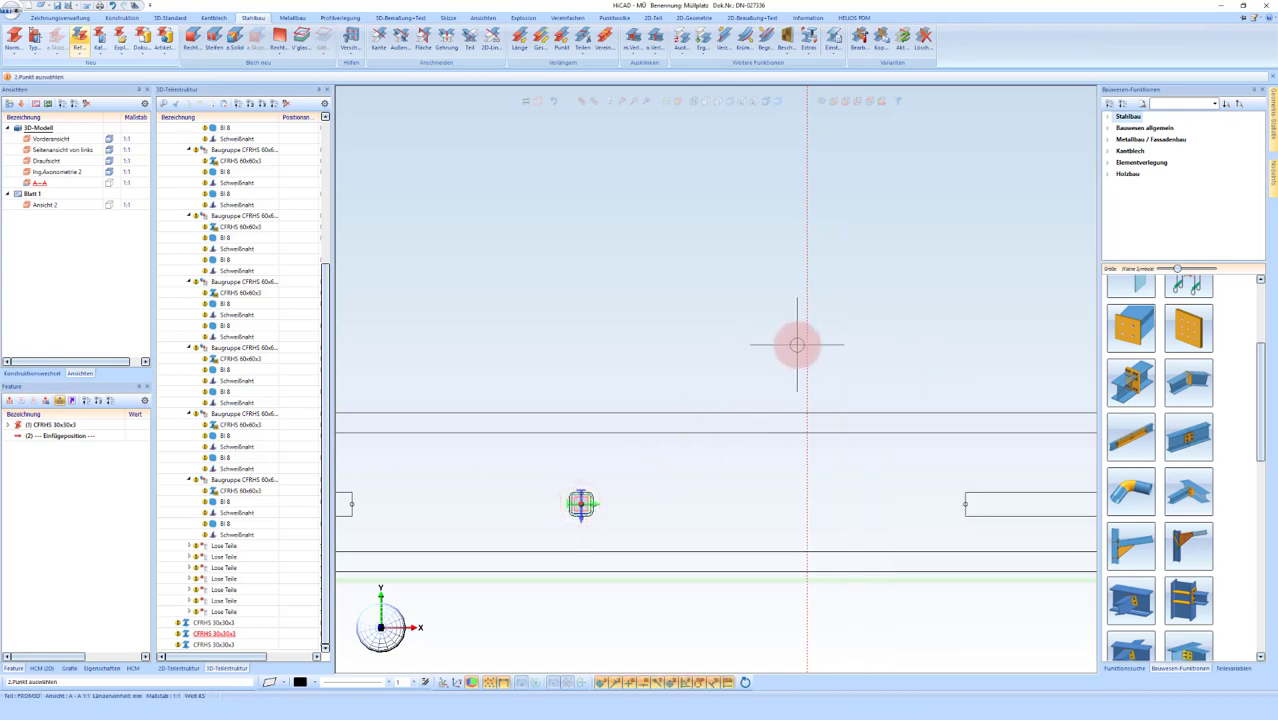
{"action": "left_click", "coordinate": [801, 346]}
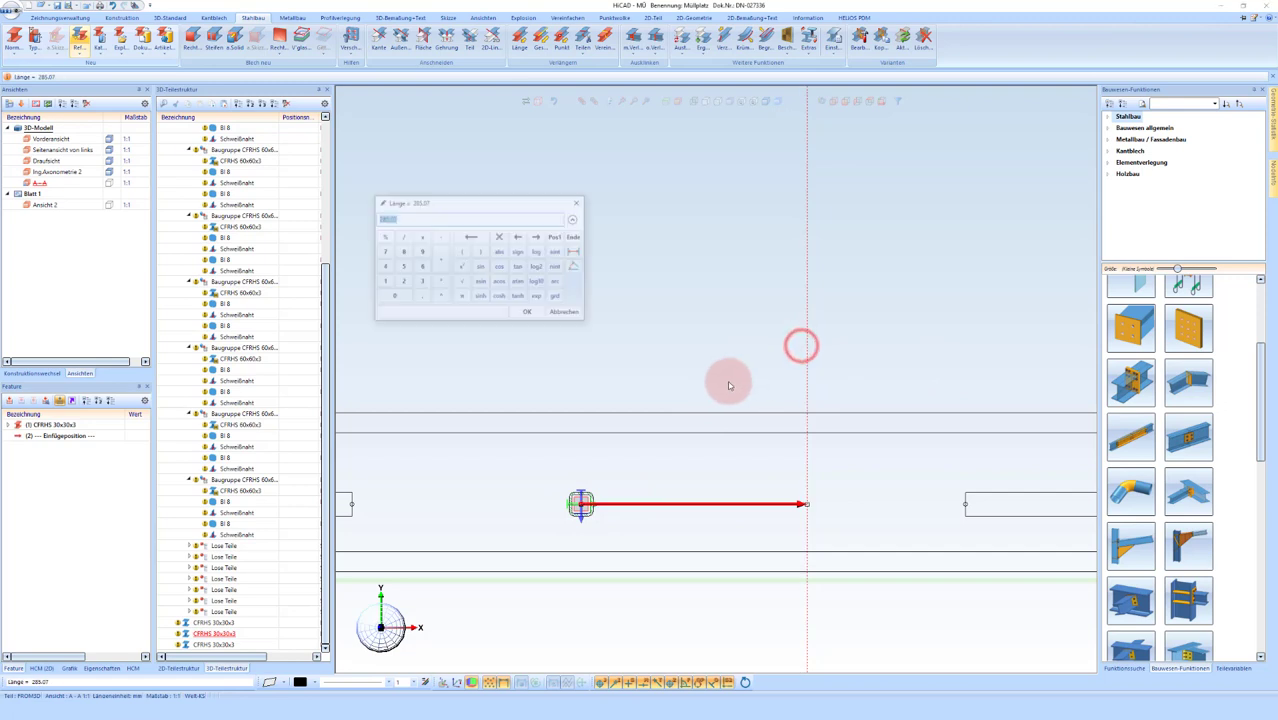
{"action": "key", "text": "Return"}
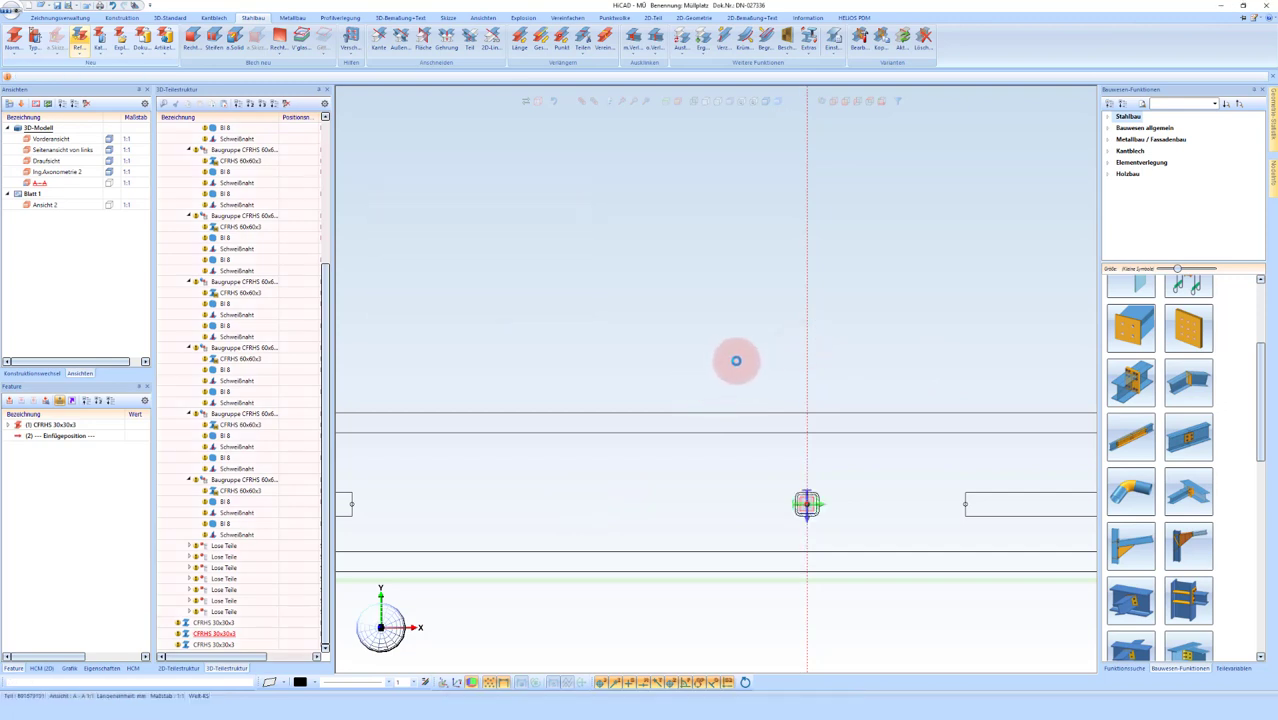
Step: Switch to the Ing.Axonometrie 2 view and orbit and zoom to a post base
{"action": "double_click", "coordinate": [78, 172]}
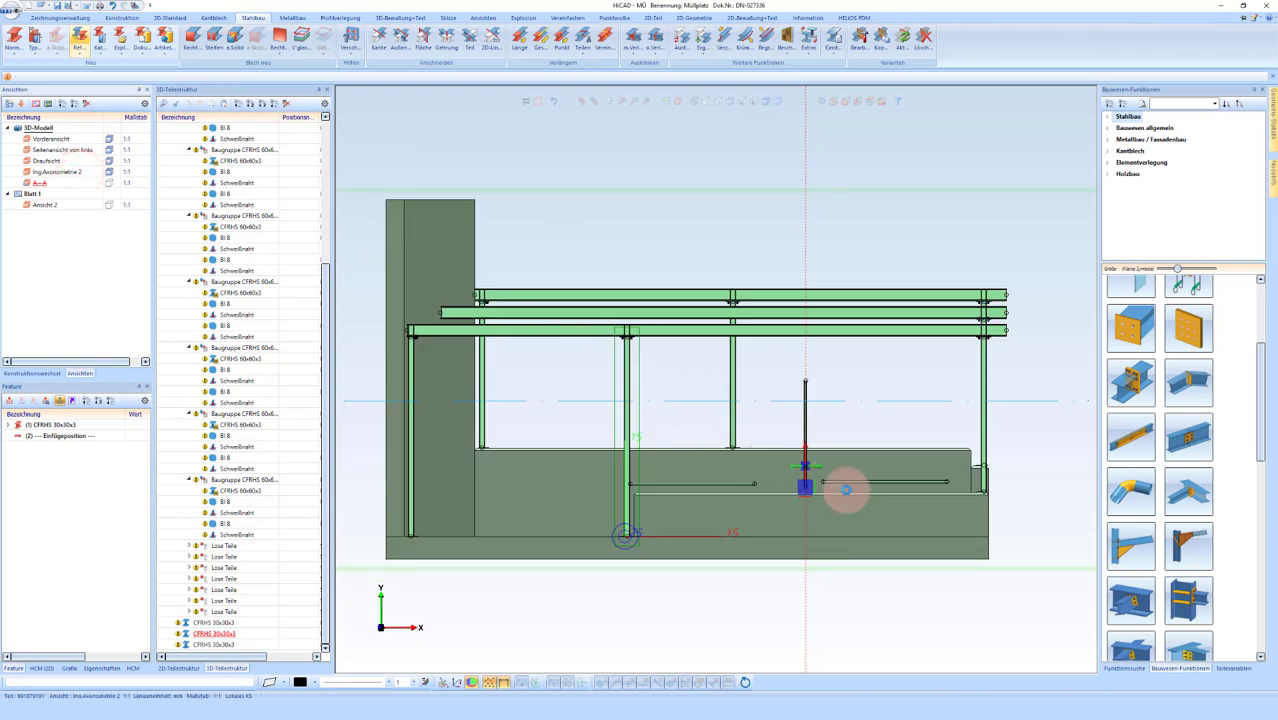
{"action": "right_click", "coordinate": [803, 505]}
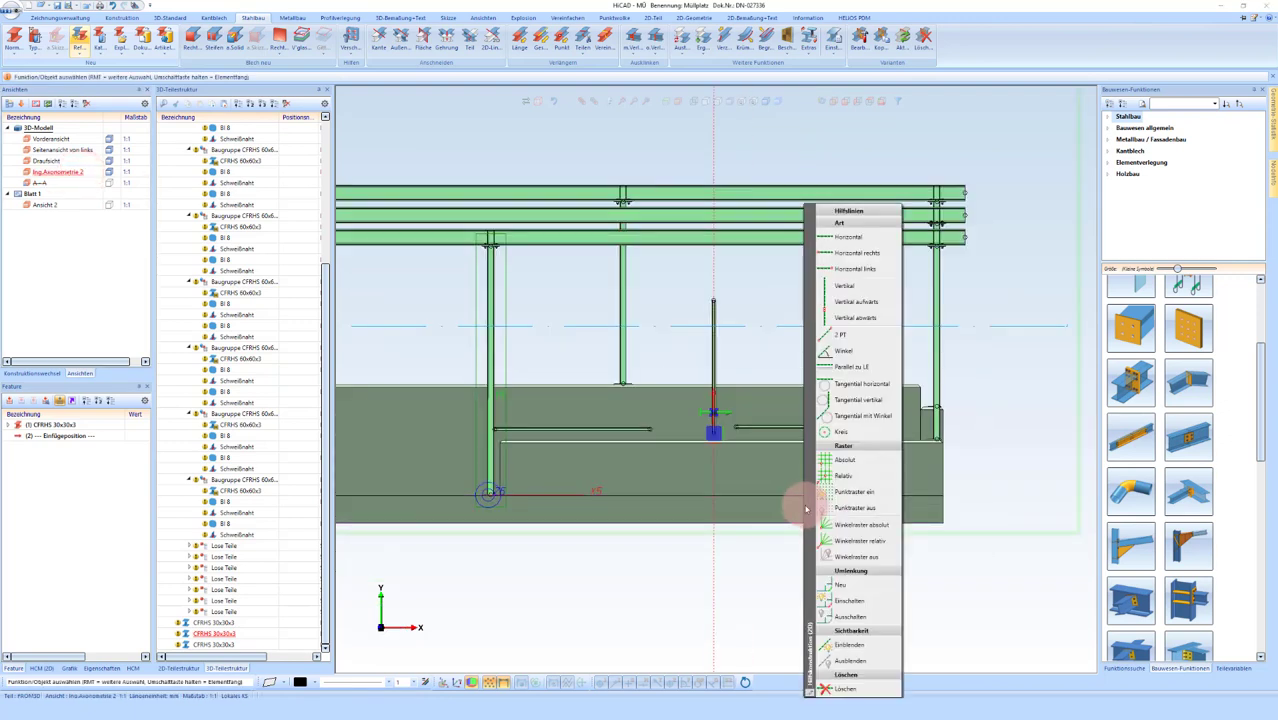
{"action": "left_click", "coordinate": [868, 692]}
{"action": "scroll", "coordinate": [700, 448], "scroll_direction": "up", "scroll_amount": 2}
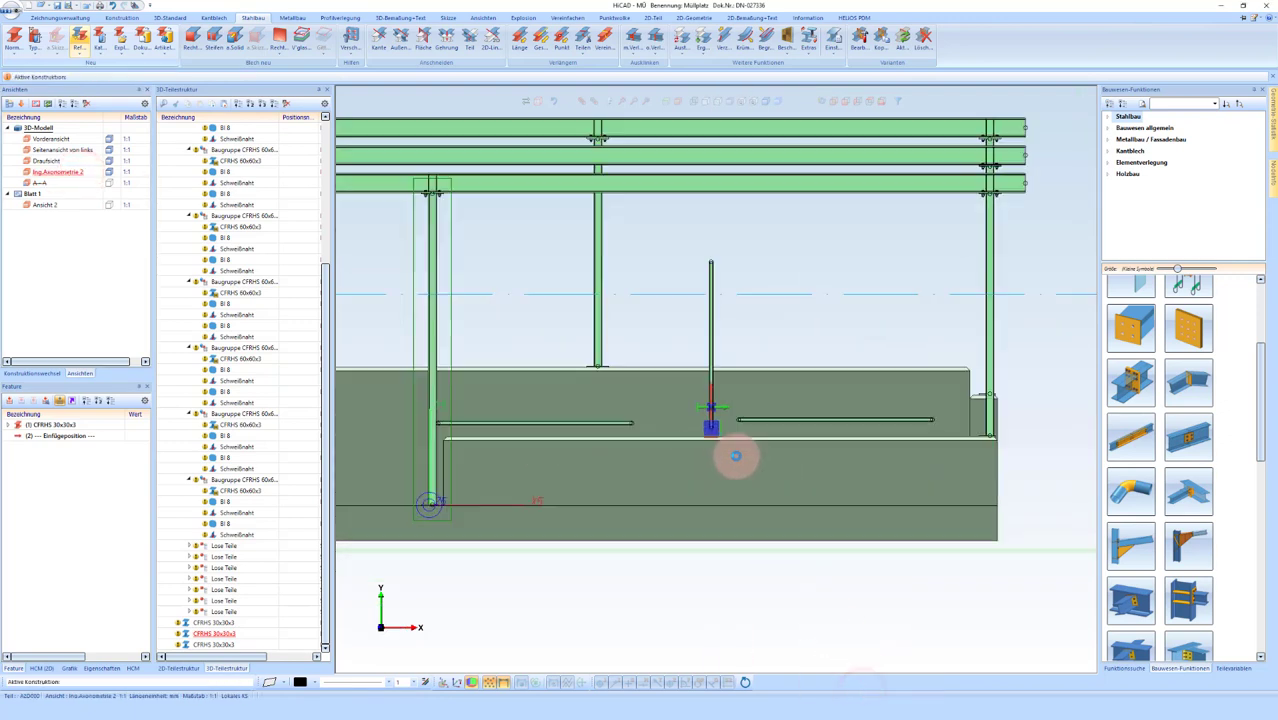
{"action": "scroll", "coordinate": [733, 445], "scroll_direction": "up", "scroll_amount": 2}
{"action": "middle_click_drag", "start_coordinate": [727, 446], "coordinate": [645, 290]}
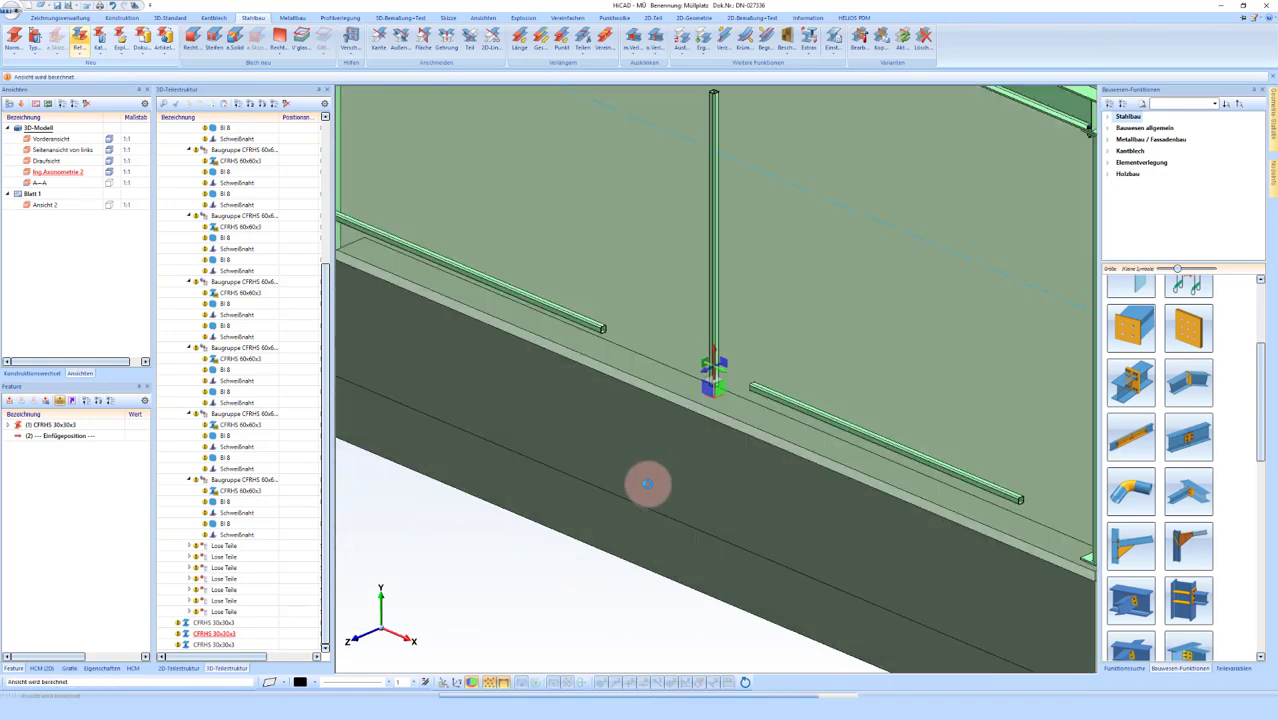
{"action": "scroll", "coordinate": [695, 263], "scroll_direction": "up", "scroll_amount": 2}
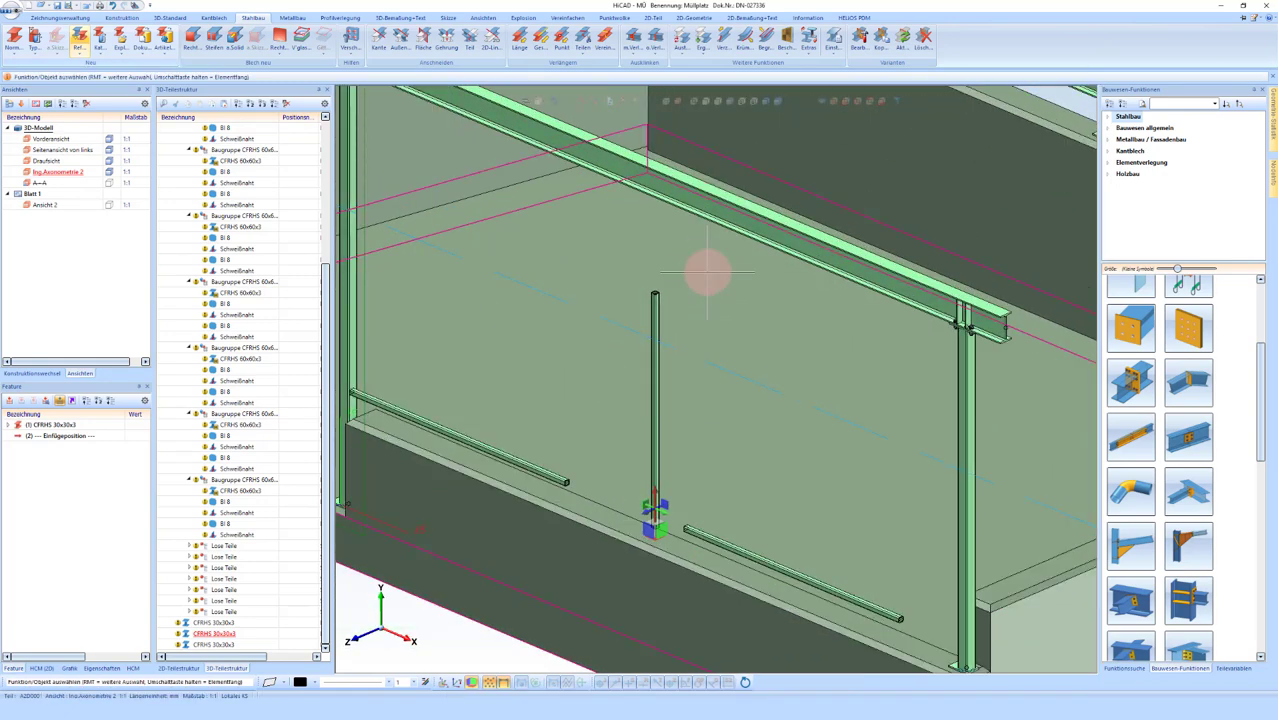
{"action": "scroll", "coordinate": [660, 268], "scroll_direction": "down", "scroll_amount": 1}
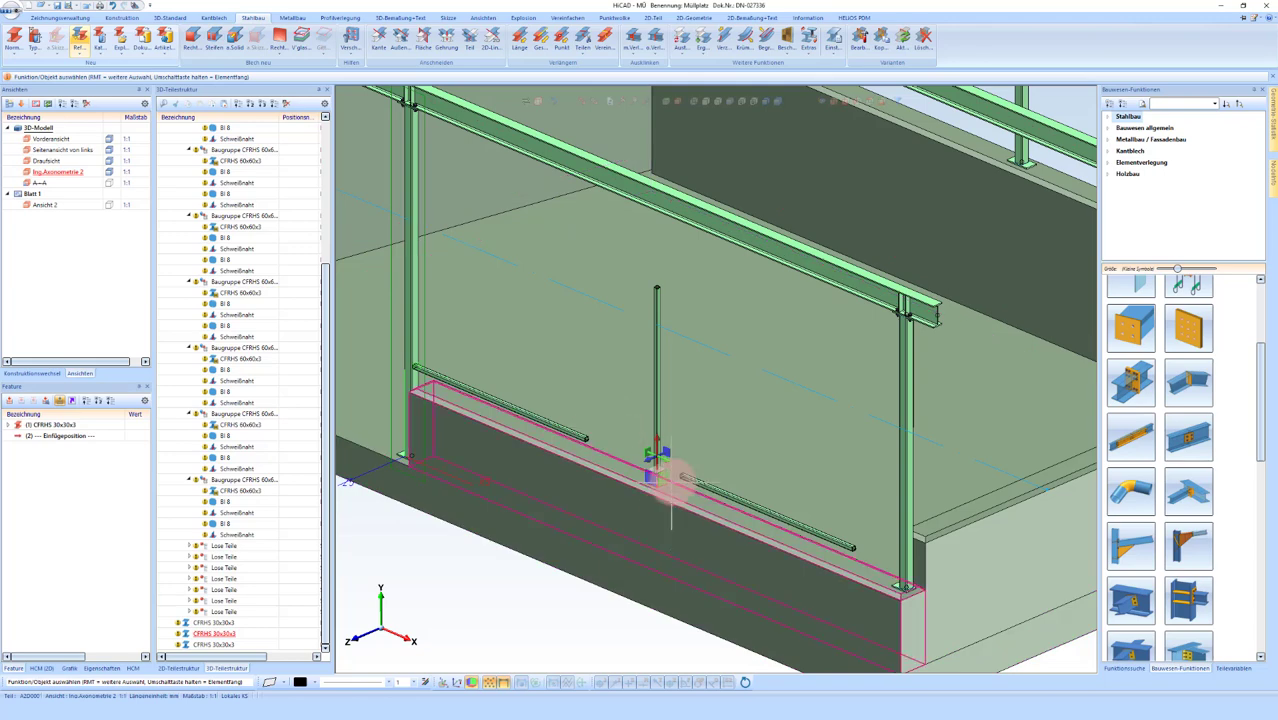
{"action": "scroll", "coordinate": [656, 470], "scroll_direction": "up", "scroll_amount": 3}
{"action": "scroll", "coordinate": [585, 428], "scroll_direction": "down", "scroll_amount": 2}
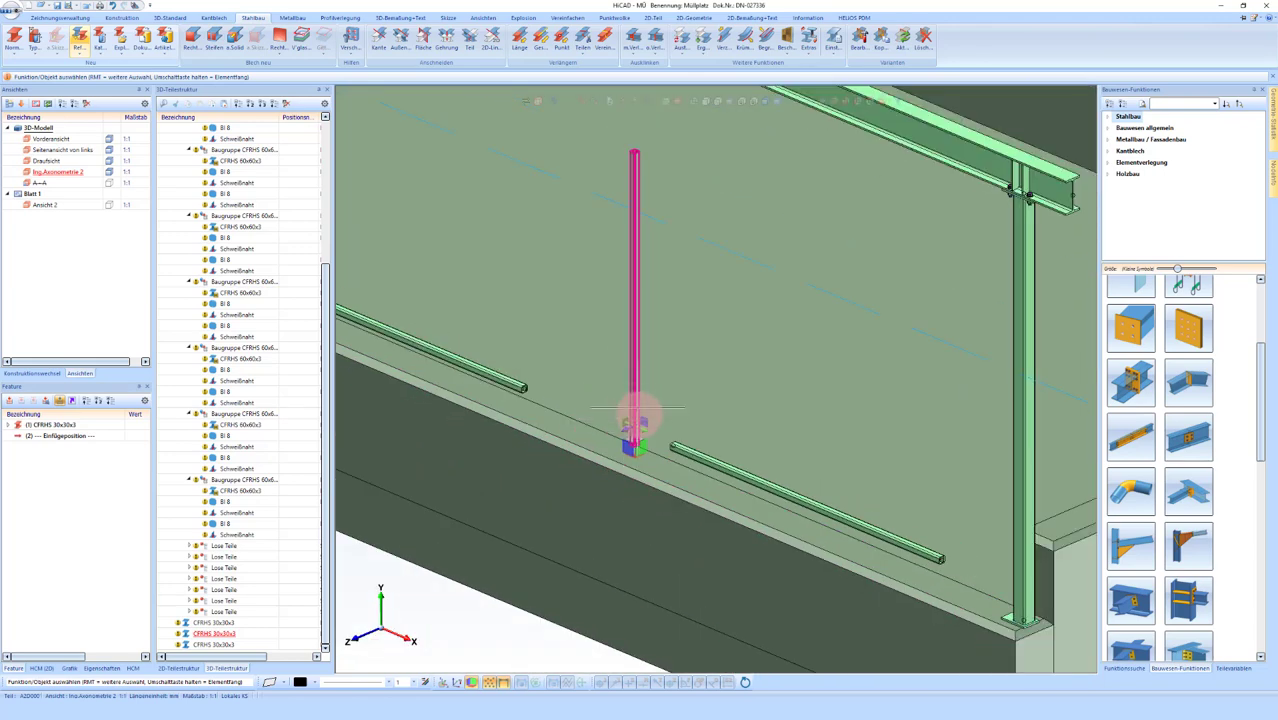
{"action": "middle_click_drag", "start_coordinate": [676, 308], "coordinate": [471, 285]}
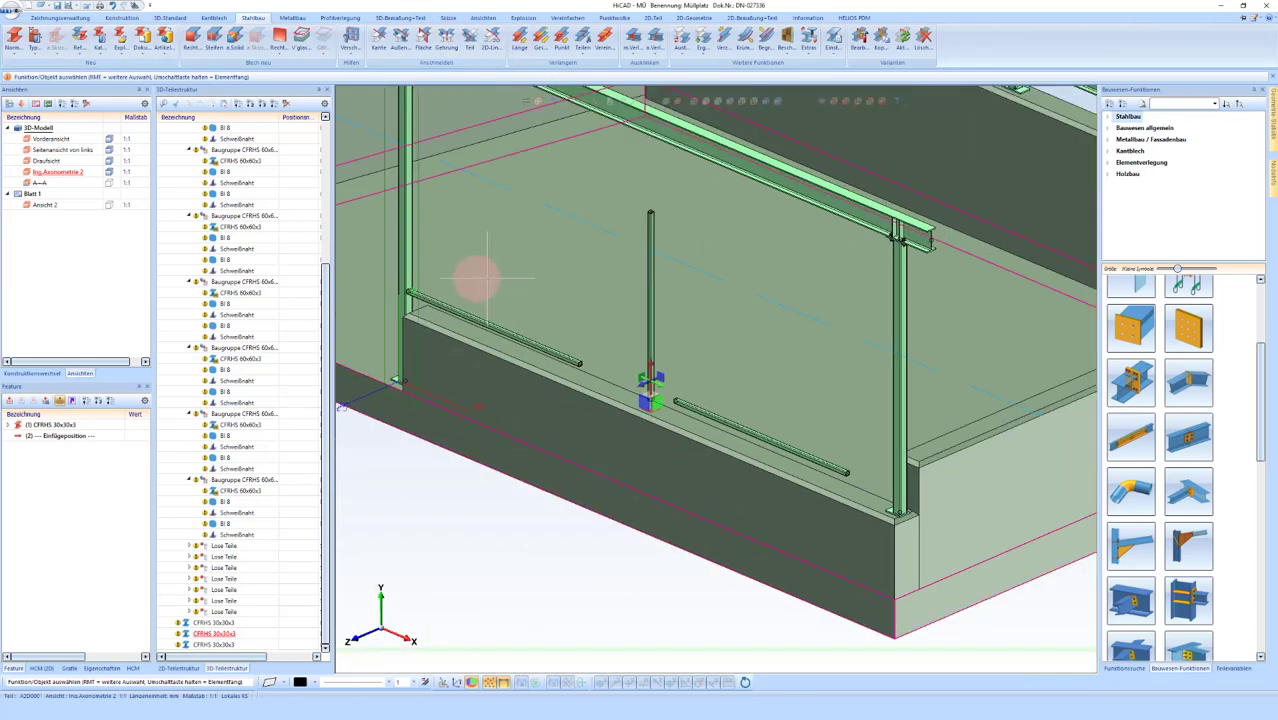
{"action": "middle_click_drag", "start_coordinate": [601, 300], "coordinate": [596, 300]}
{"action": "scroll", "coordinate": [850, 260], "scroll_direction": "up", "scroll_amount": 2}
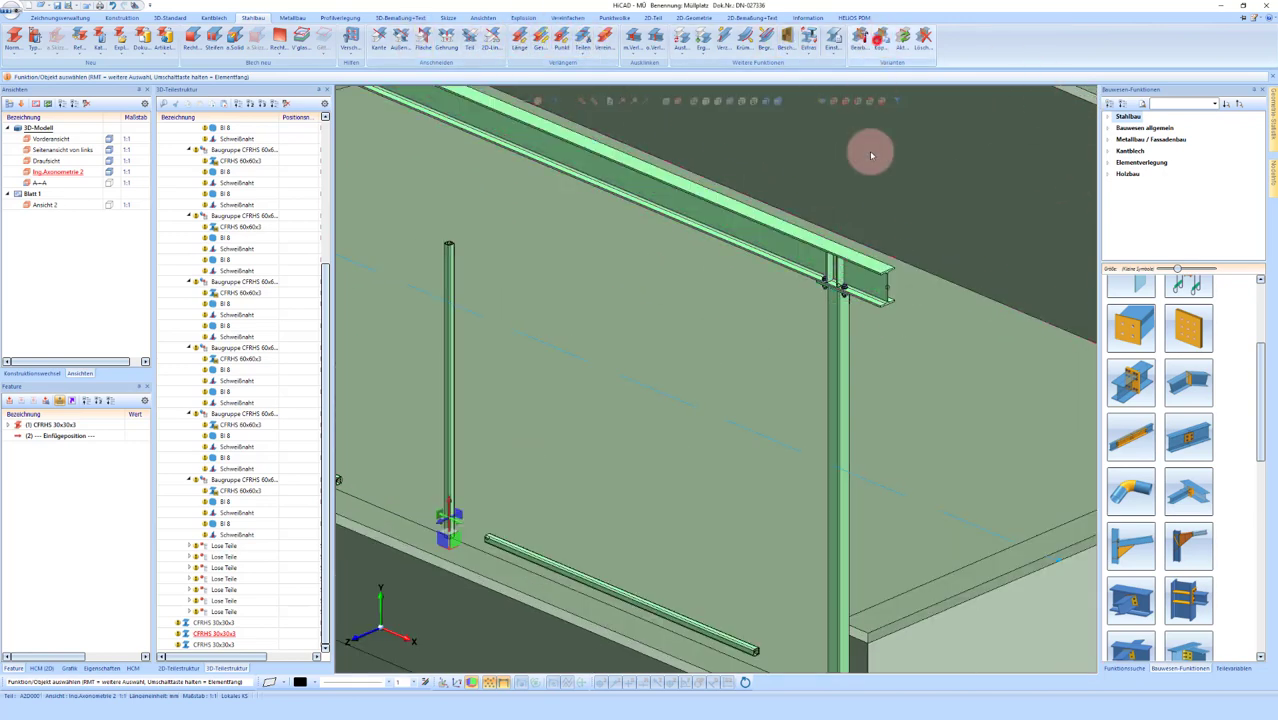
{"action": "scroll", "coordinate": [826, 290], "scroll_direction": "up", "scroll_amount": 3}
{"action": "scroll", "coordinate": [822, 310], "scroll_direction": "up", "scroll_amount": 3}
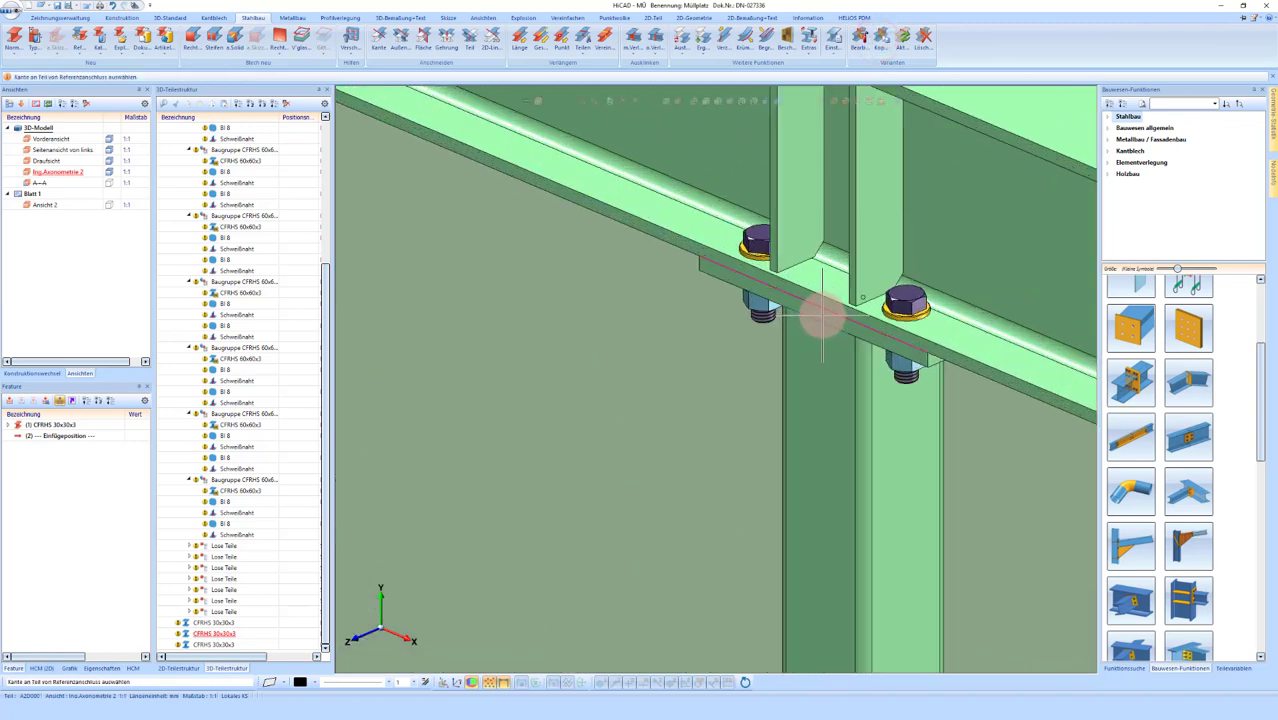
{"action": "scroll", "coordinate": [822, 313], "scroll_direction": "down", "scroll_amount": 2}
{"action": "scroll", "coordinate": [736, 262], "scroll_direction": "down", "scroll_amount": 2}
{"action": "scroll", "coordinate": [793, 246], "scroll_direction": "down", "scroll_amount": 2}
{"action": "scroll", "coordinate": [790, 234], "scroll_direction": "down", "scroll_amount": 1}
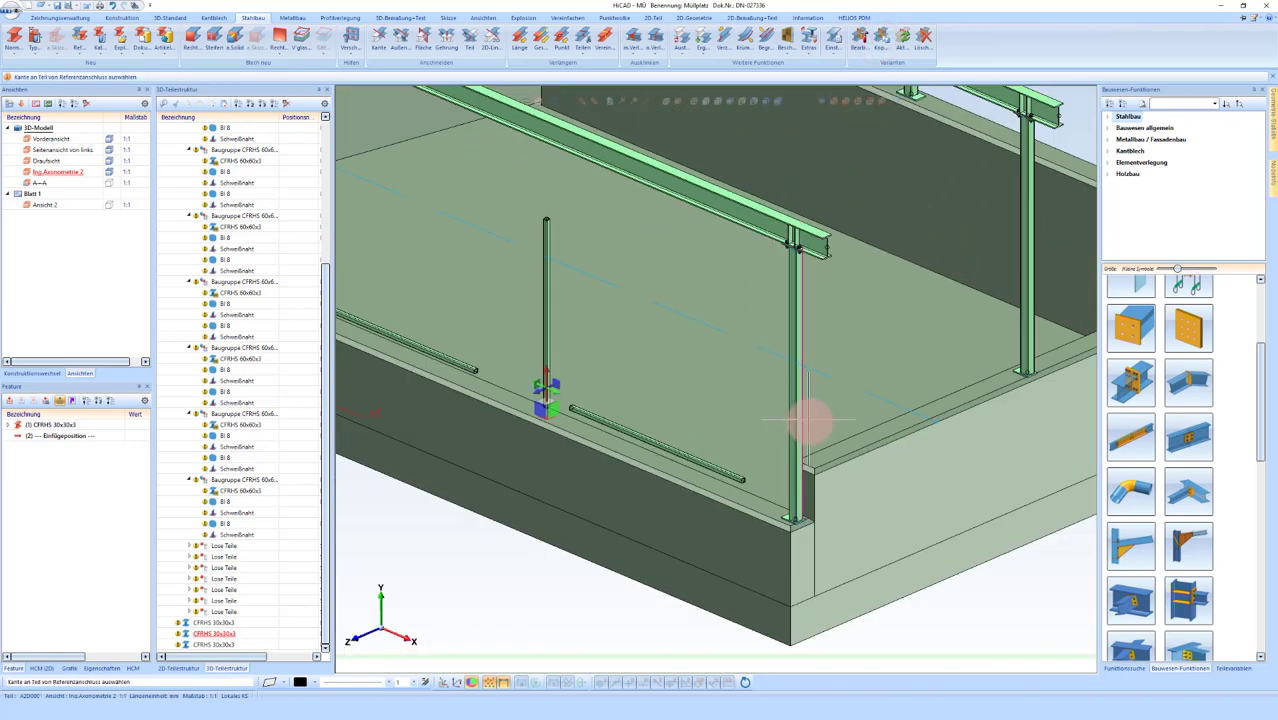
{"action": "scroll", "coordinate": [790, 435], "scroll_direction": "down", "scroll_amount": 2}
{"action": "scroll", "coordinate": [767, 445], "scroll_direction": "down", "scroll_amount": 1}
{"action": "scroll", "coordinate": [856, 205], "scroll_direction": "up", "scroll_amount": 3}
{"action": "scroll", "coordinate": [878, 240], "scroll_direction": "up", "scroll_amount": 3}
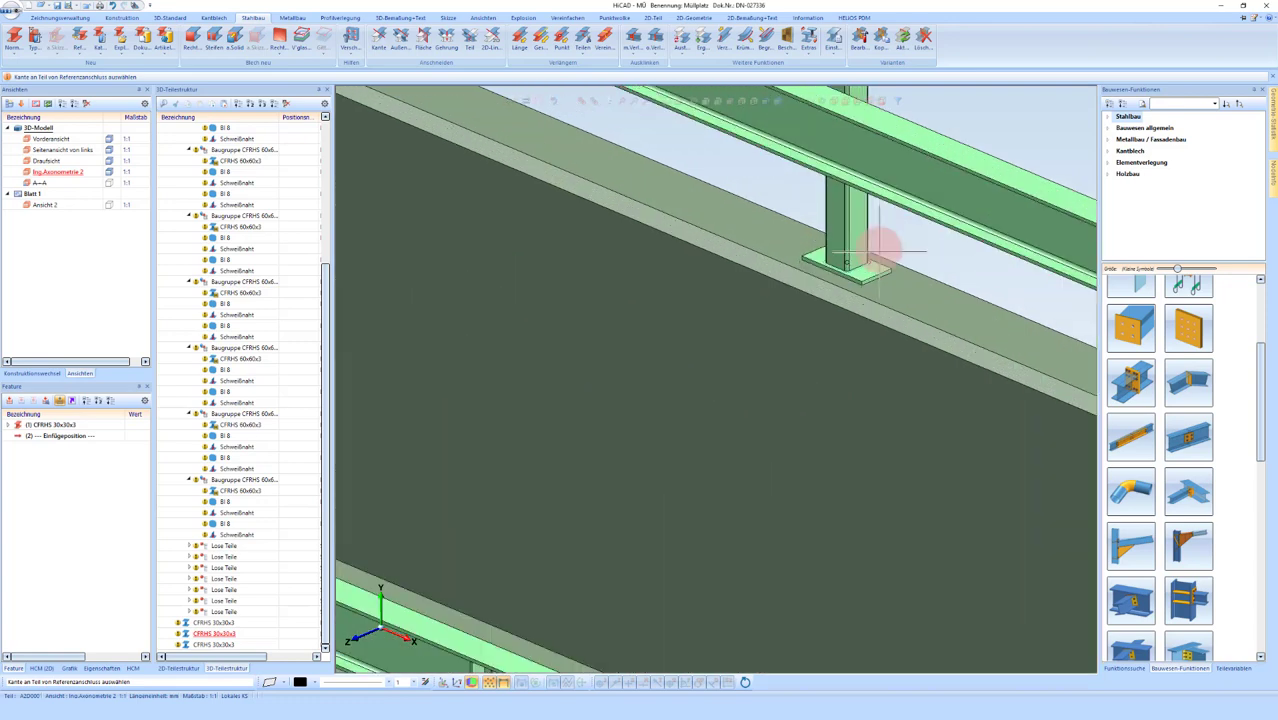
Step: Pick the base-plate edge of an existing post as the reference
{"action": "left_click", "coordinate": [873, 270]}
{"action": "scroll", "coordinate": [901, 271], "scroll_direction": "down", "scroll_amount": 2}
{"action": "scroll", "coordinate": [679, 491], "scroll_direction": "down", "scroll_amount": 1}
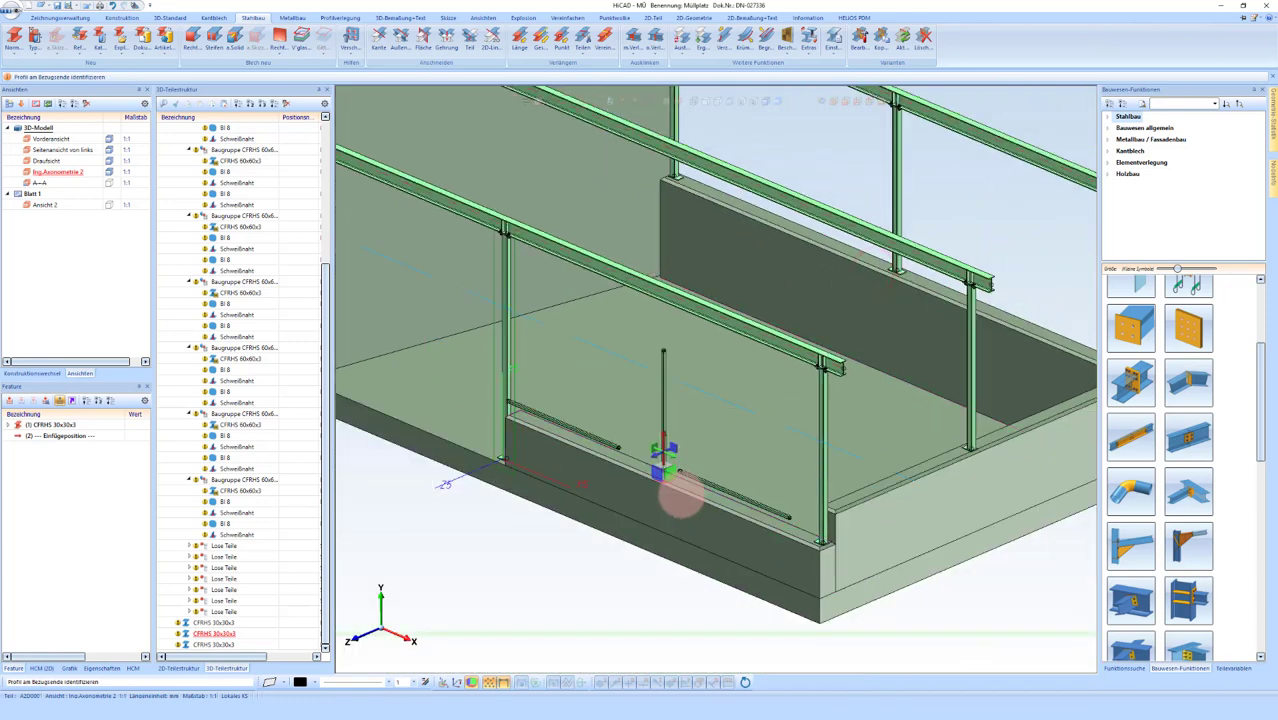
{"action": "scroll", "coordinate": [676, 458], "scroll_direction": "up", "scroll_amount": 3}
{"action": "scroll", "coordinate": [676, 458], "scroll_direction": "up", "scroll_amount": 1}
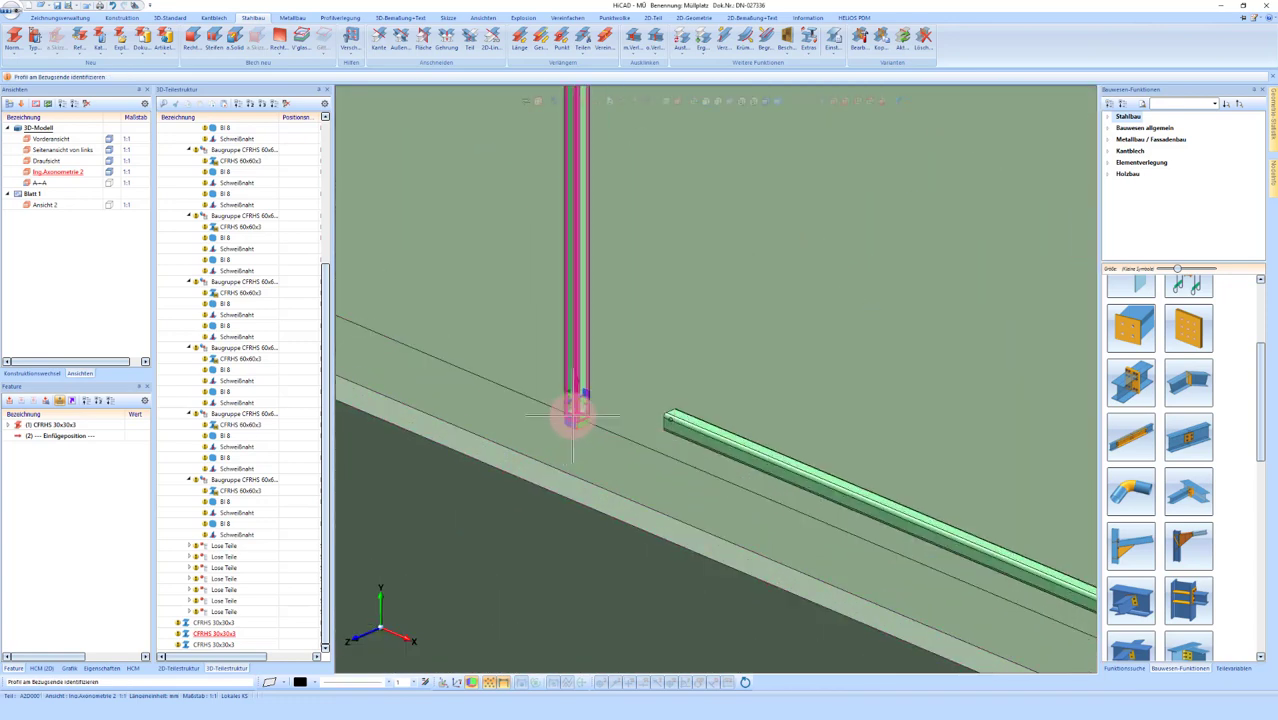
Step: Trim the short post to the slab's top 3D edge with Kante
{"action": "left_click", "coordinate": [575, 415]}
{"action": "left_click", "coordinate": [380, 37]}
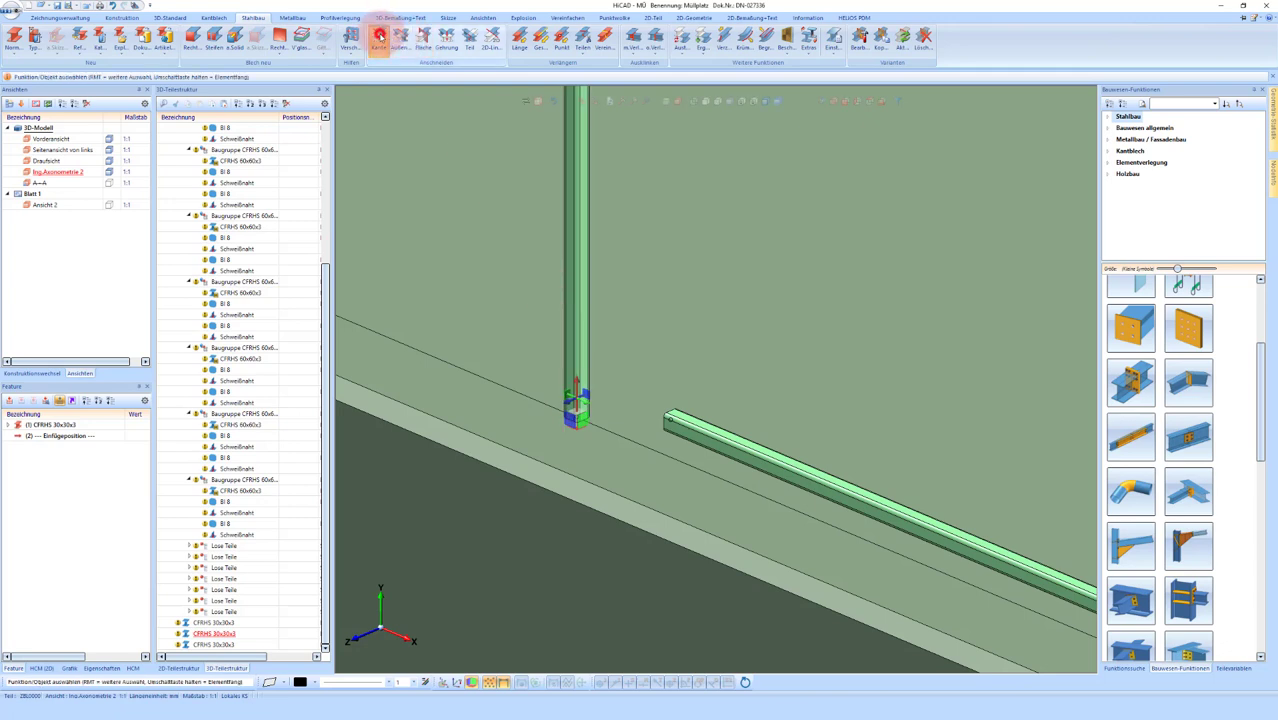
{"action": "left_click", "coordinate": [575, 480]}
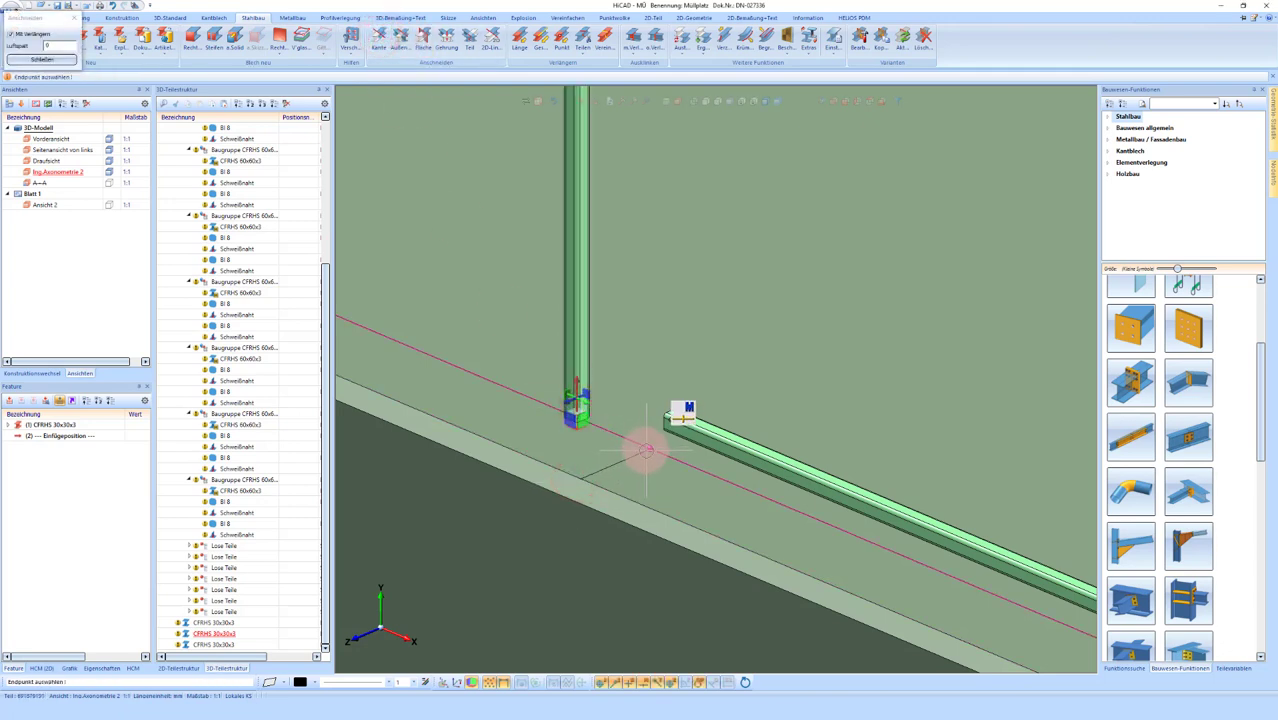
{"action": "left_click", "coordinate": [648, 449]}
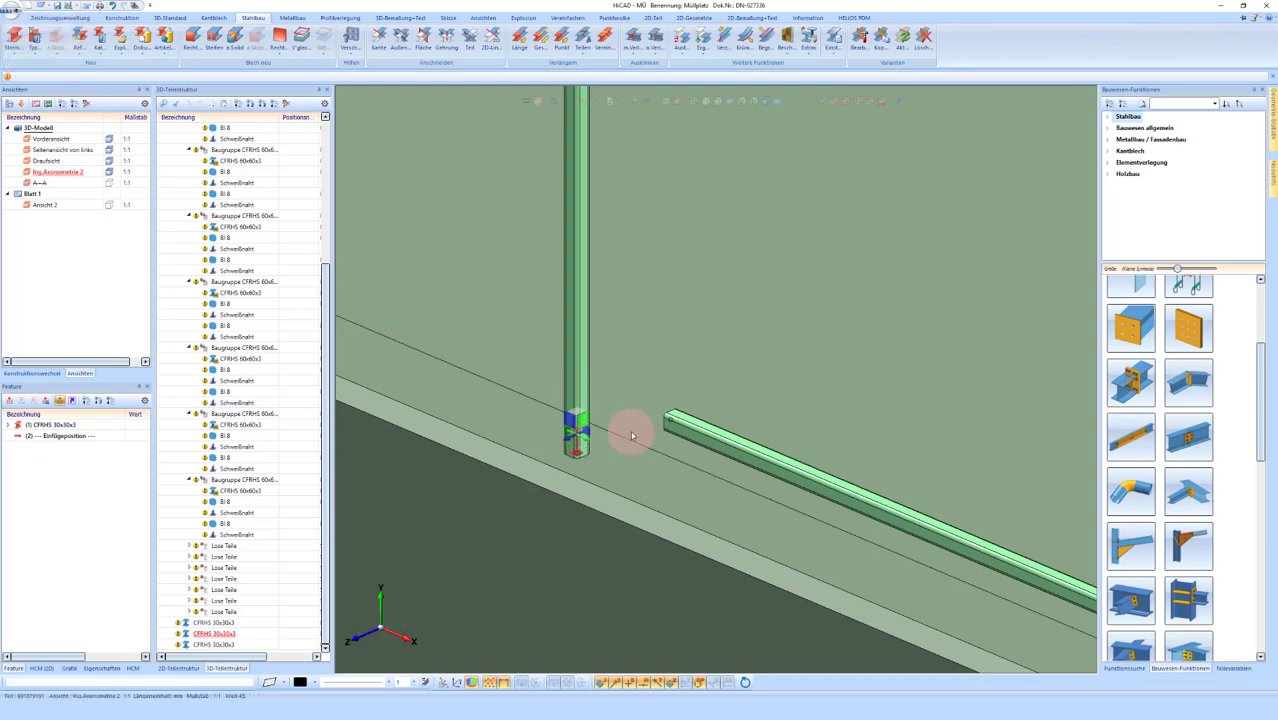
Step: Restart the reference-connection function and view the railing from above
{"action": "scroll", "coordinate": [636, 420], "scroll_direction": "down", "scroll_amount": 2}
{"action": "scroll", "coordinate": [622, 417], "scroll_direction": "down", "scroll_amount": 3}
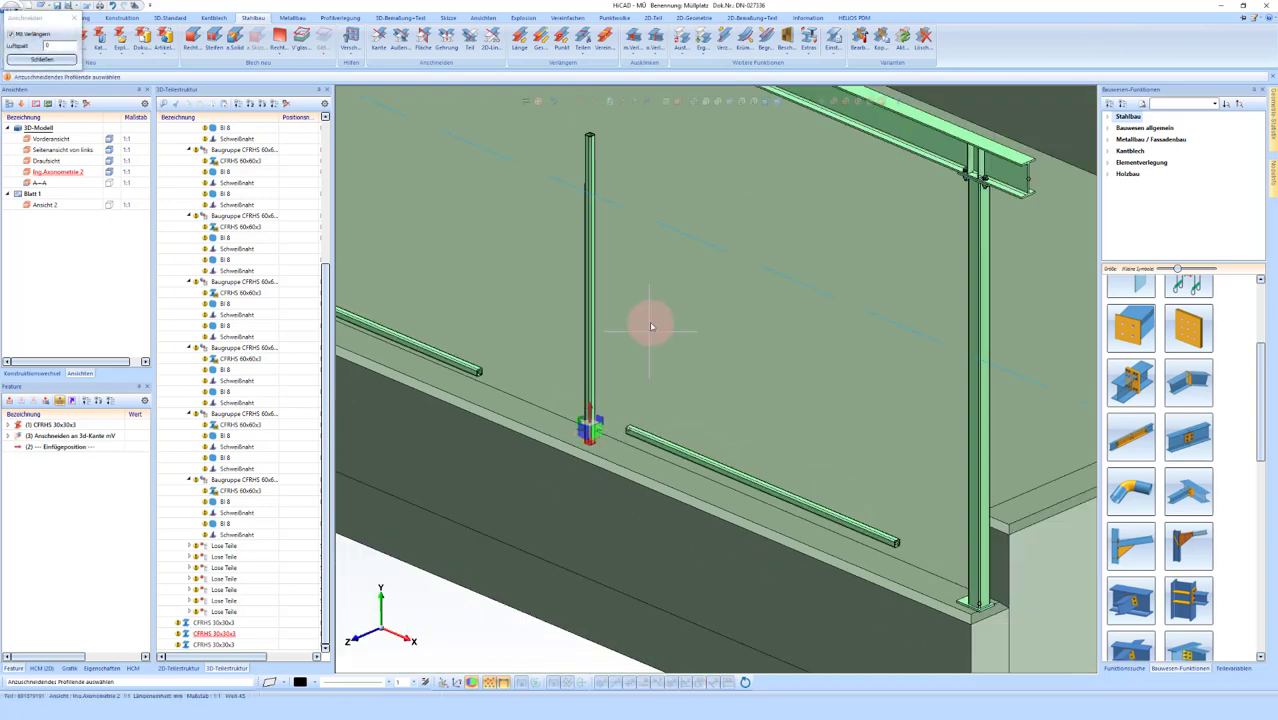
{"action": "left_click", "coordinate": [881, 40]}
{"action": "middle_click_drag", "start_coordinate": [733, 320], "coordinate": [910, 160]}
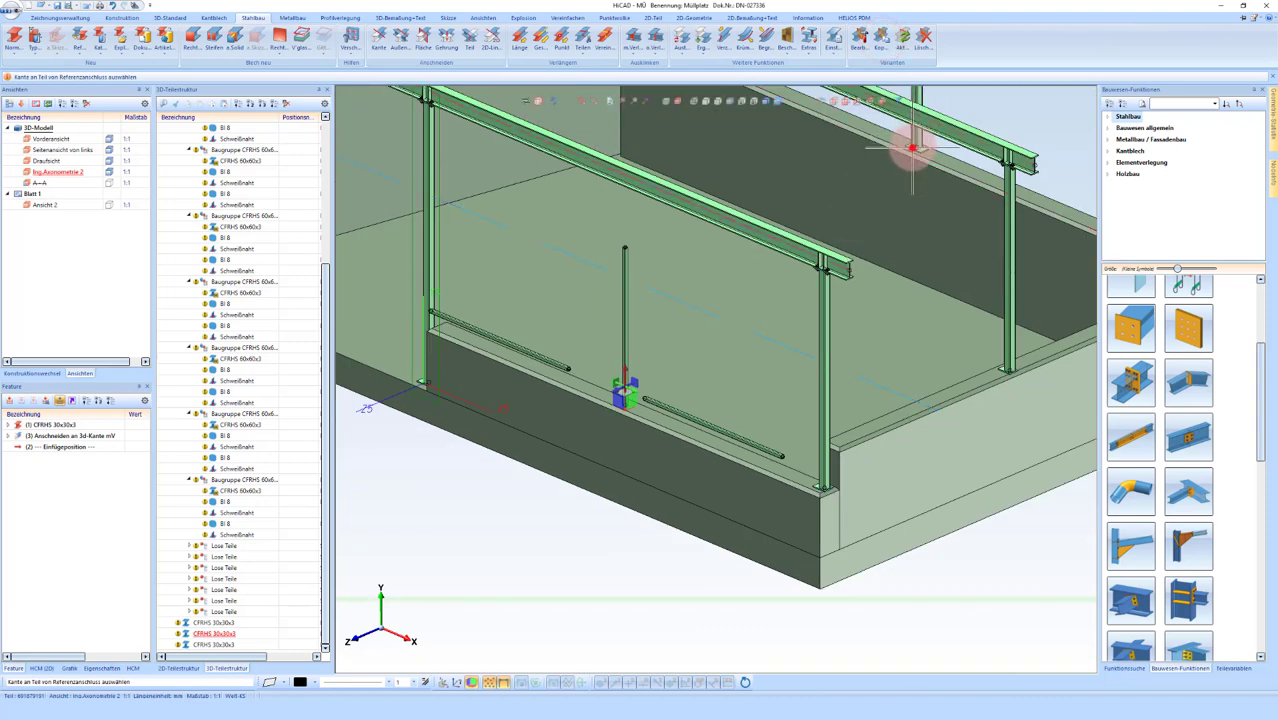
Step: Pick an edge on an existing post's base connection as the reference
{"action": "left_click", "coordinate": [912, 148]}
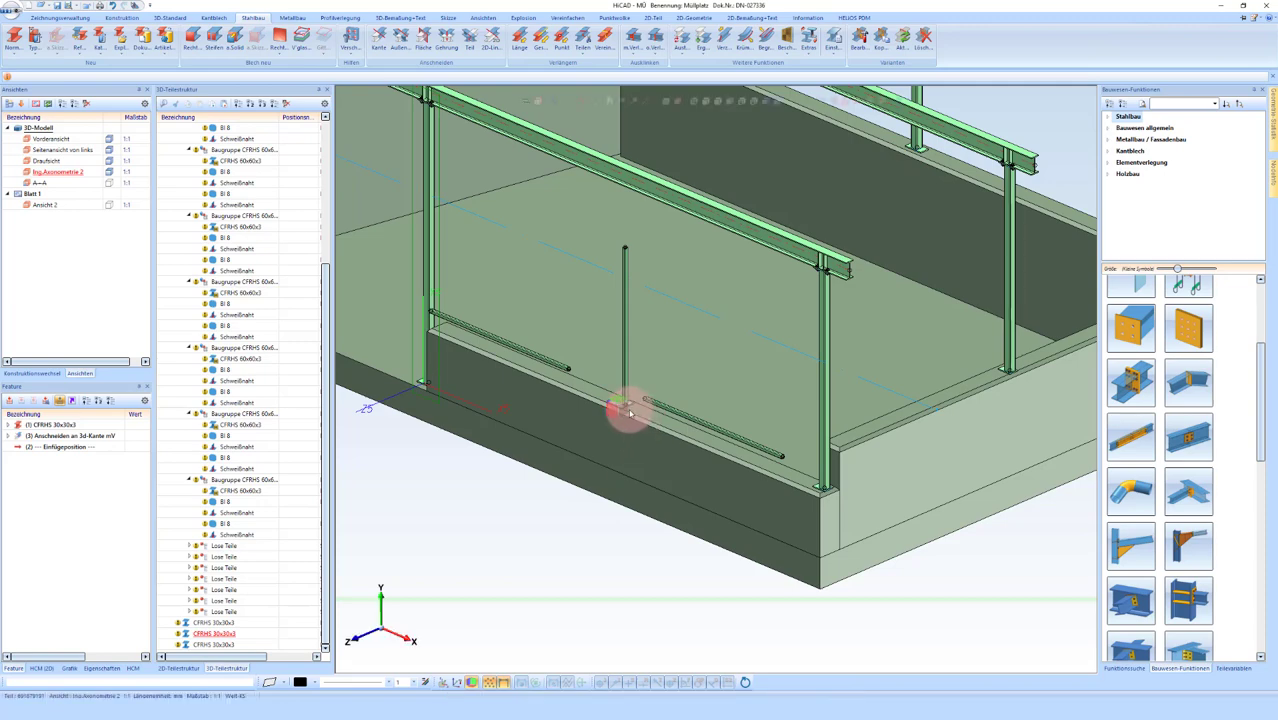
{"action": "scroll", "coordinate": [628, 411], "scroll_direction": "up", "scroll_amount": 2}
{"action": "scroll", "coordinate": [613, 405], "scroll_direction": "up", "scroll_amount": 3}
{"action": "scroll", "coordinate": [605, 414], "scroll_direction": "up", "scroll_amount": 2}
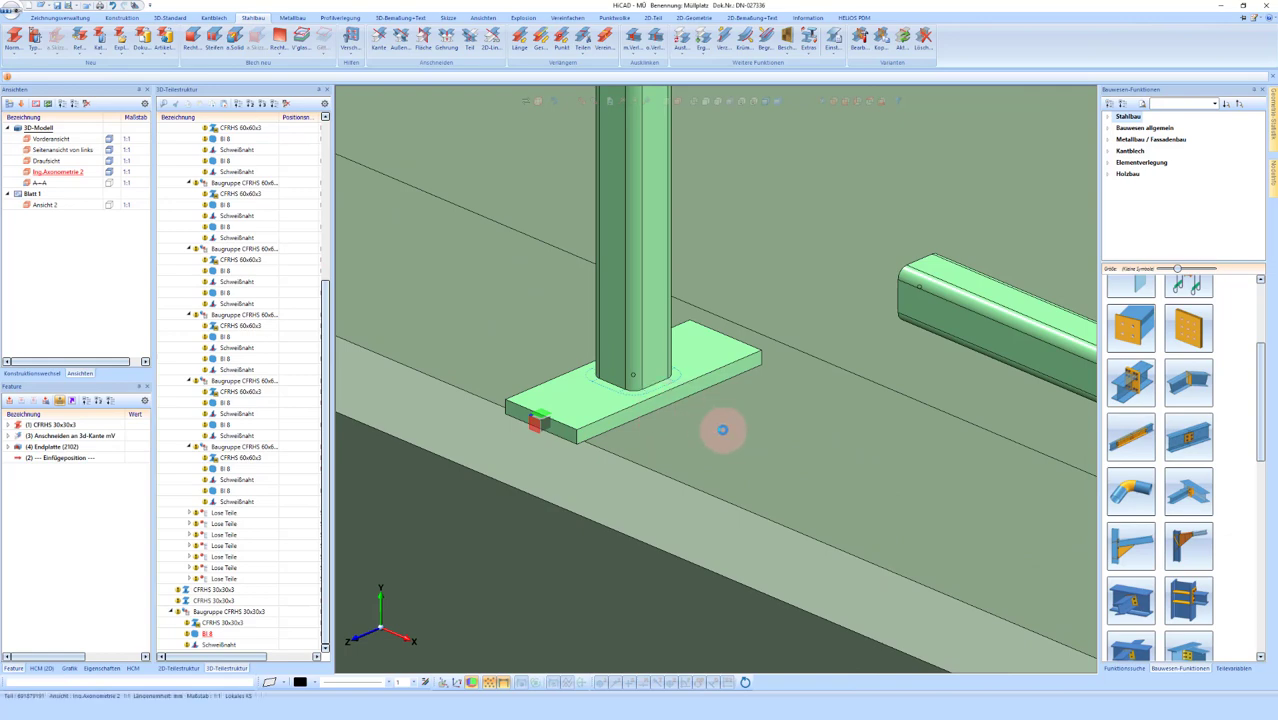
{"action": "scroll", "coordinate": [690, 395], "scroll_direction": "down", "scroll_amount": 2}
{"action": "scroll", "coordinate": [652, 368], "scroll_direction": "down", "scroll_amount": 3}
{"action": "scroll", "coordinate": [565, 543], "scroll_direction": "up", "scroll_amount": 4}
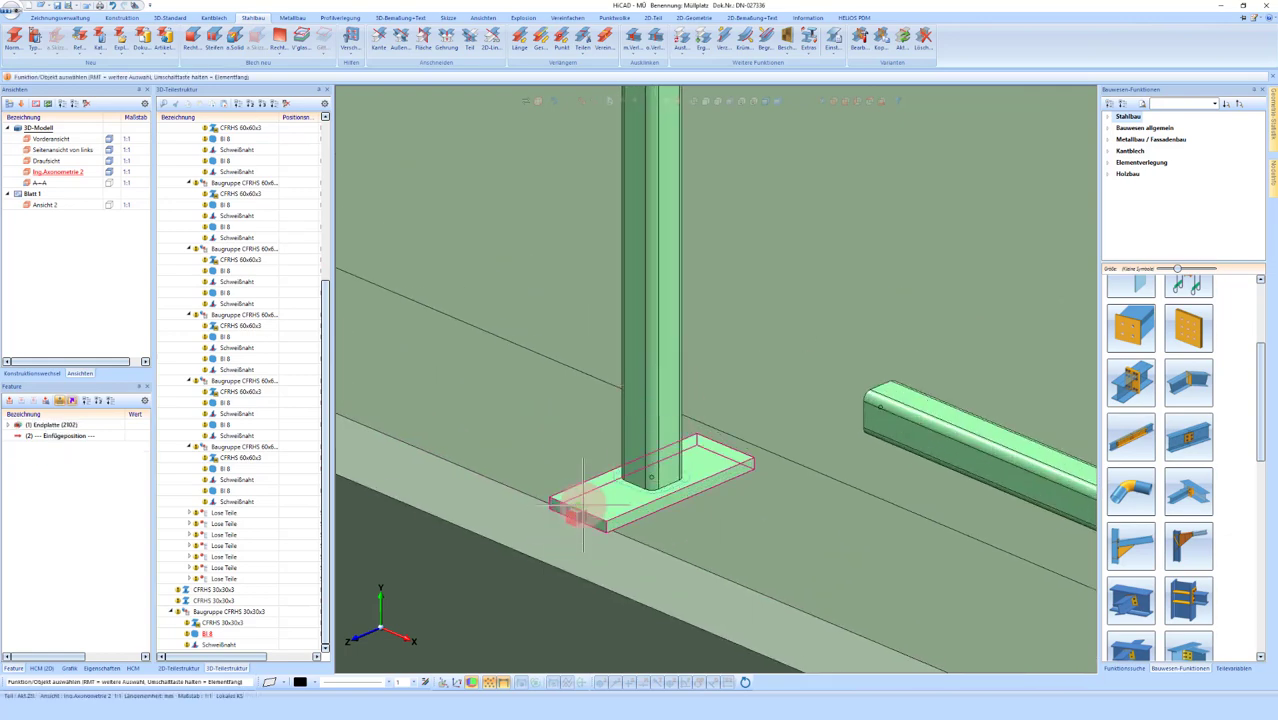
{"action": "scroll", "coordinate": [584, 512], "scroll_direction": "down", "scroll_amount": 2}
{"action": "scroll", "coordinate": [584, 512], "scroll_direction": "down", "scroll_amount": 2}
{"action": "scroll", "coordinate": [584, 512], "scroll_direction": "down", "scroll_amount": 1}
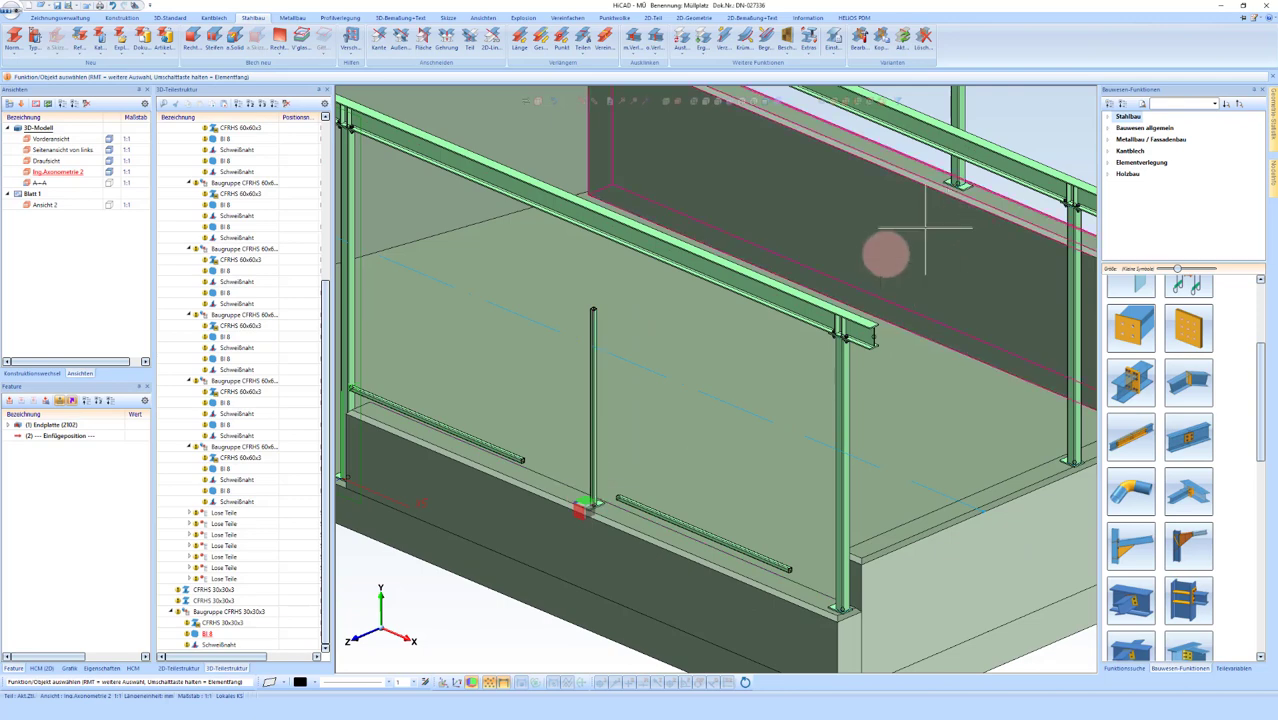
{"action": "scroll", "coordinate": [622, 491], "scroll_direction": "down", "scroll_amount": 1}
{"action": "scroll", "coordinate": [605, 485], "scroll_direction": "up", "scroll_amount": 3}
{"action": "scroll", "coordinate": [593, 451], "scroll_direction": "up", "scroll_amount": 2}
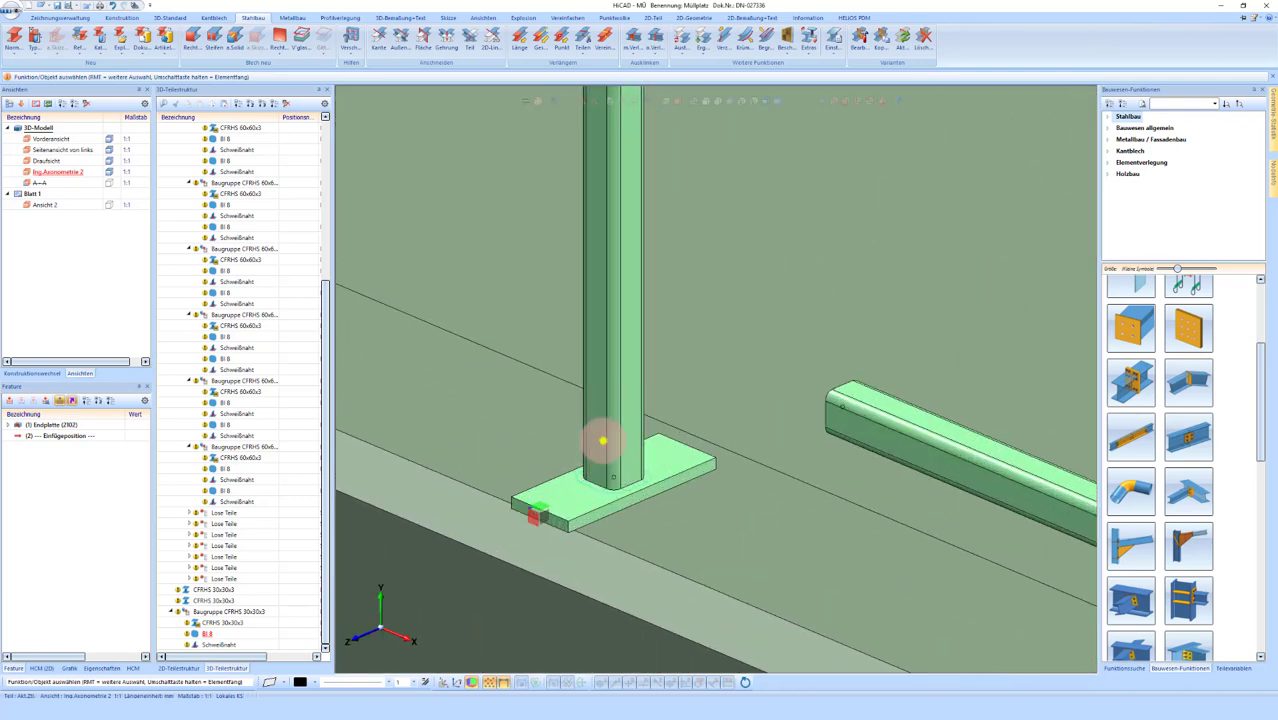
Step: Copy end plate 2102 onto the short square-tube post and finish
{"action": "left_click", "coordinate": [603, 441]}
{"action": "right_click", "coordinate": [566, 415]}
{"action": "right_click", "coordinate": [505, 406]}
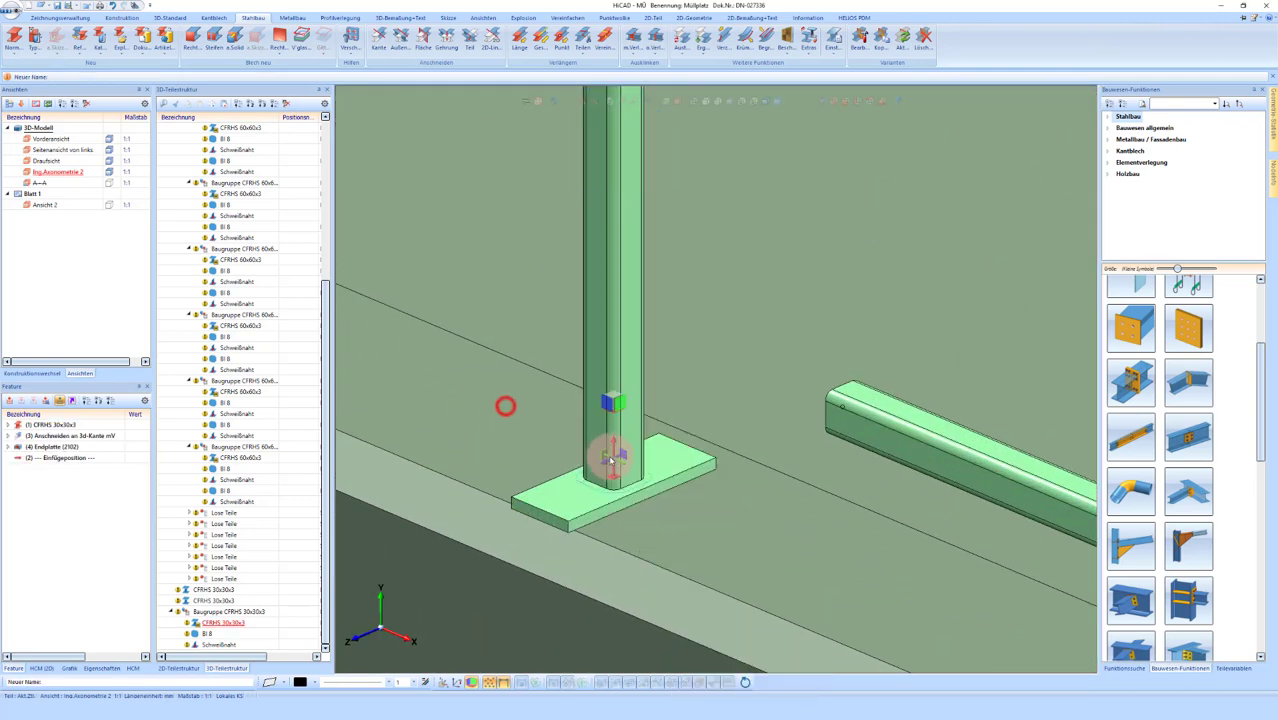
{"action": "scroll", "coordinate": [520, 502], "scroll_direction": "down", "scroll_amount": 1}
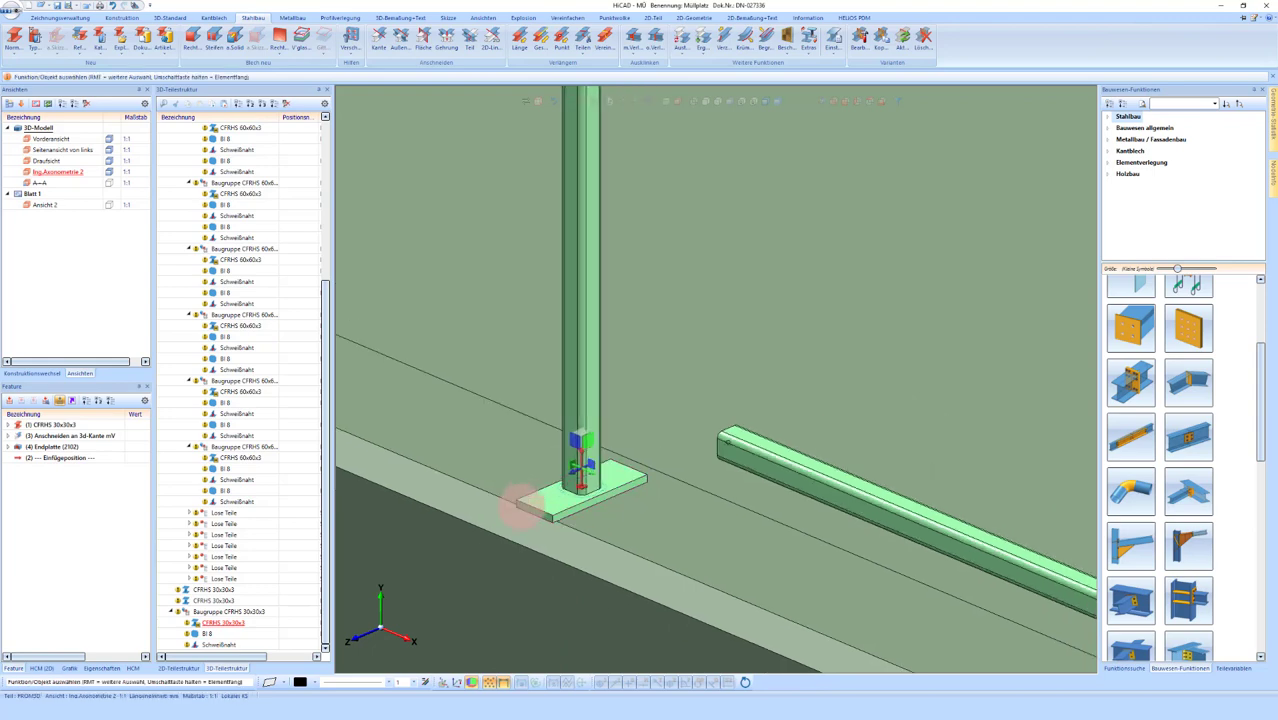
{"action": "scroll", "coordinate": [526, 490], "scroll_direction": "down", "scroll_amount": 2}
{"action": "scroll", "coordinate": [528, 485], "scroll_direction": "down", "scroll_amount": 2}
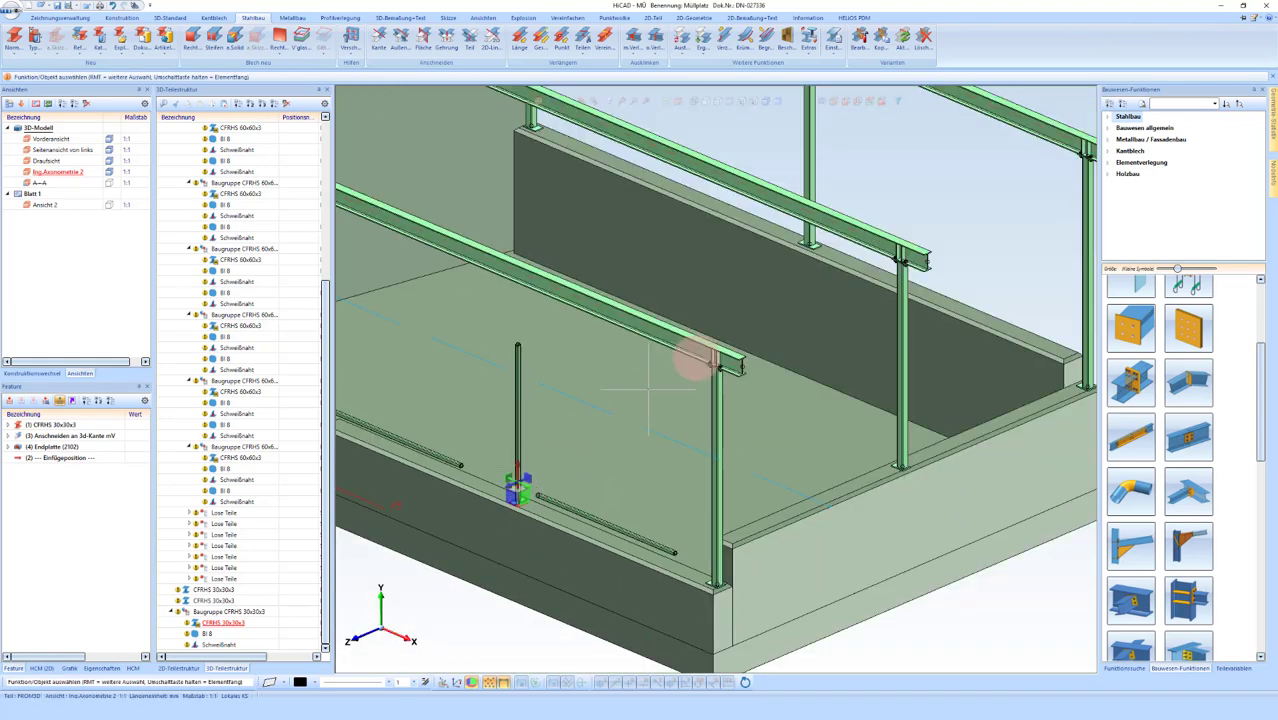
Step: Clear the selection, reorient the model, and select the short post
{"action": "left_click", "coordinate": [805, 232]}
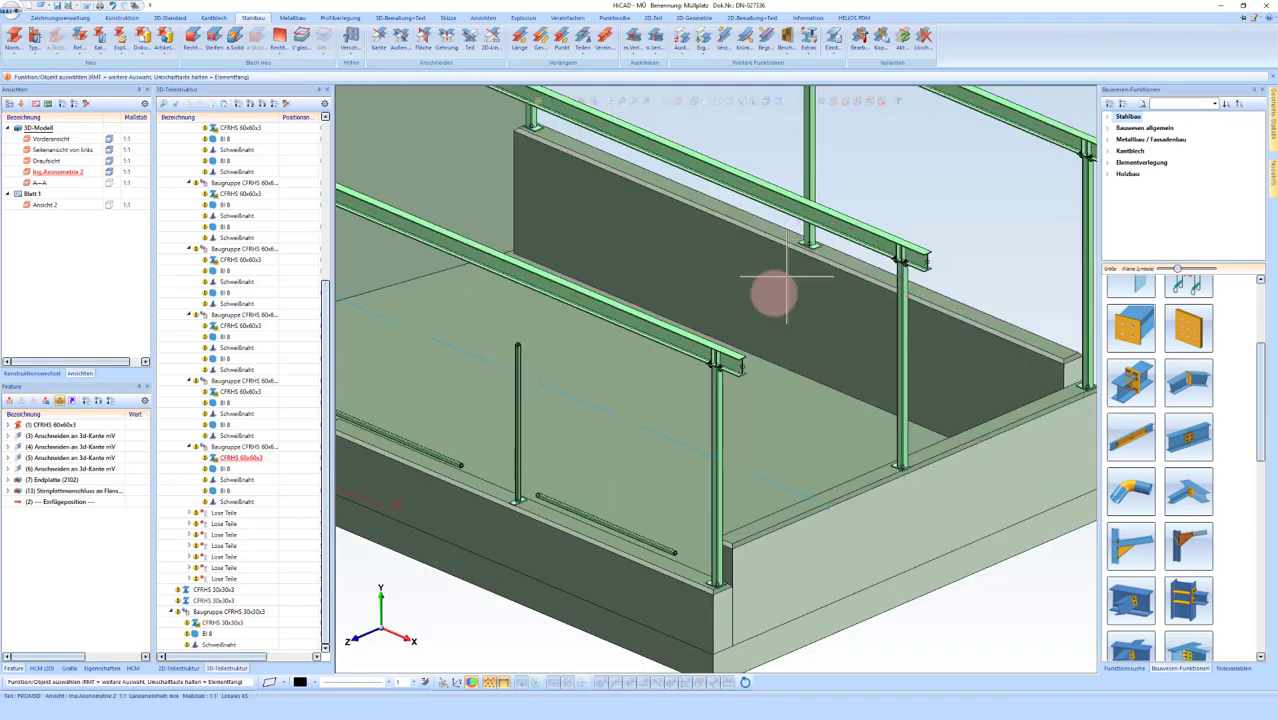
{"action": "middle_click_drag", "start_coordinate": [770, 289], "coordinate": [807, 166]}
{"action": "scroll", "coordinate": [593, 442], "scroll_direction": "up", "scroll_amount": 2}
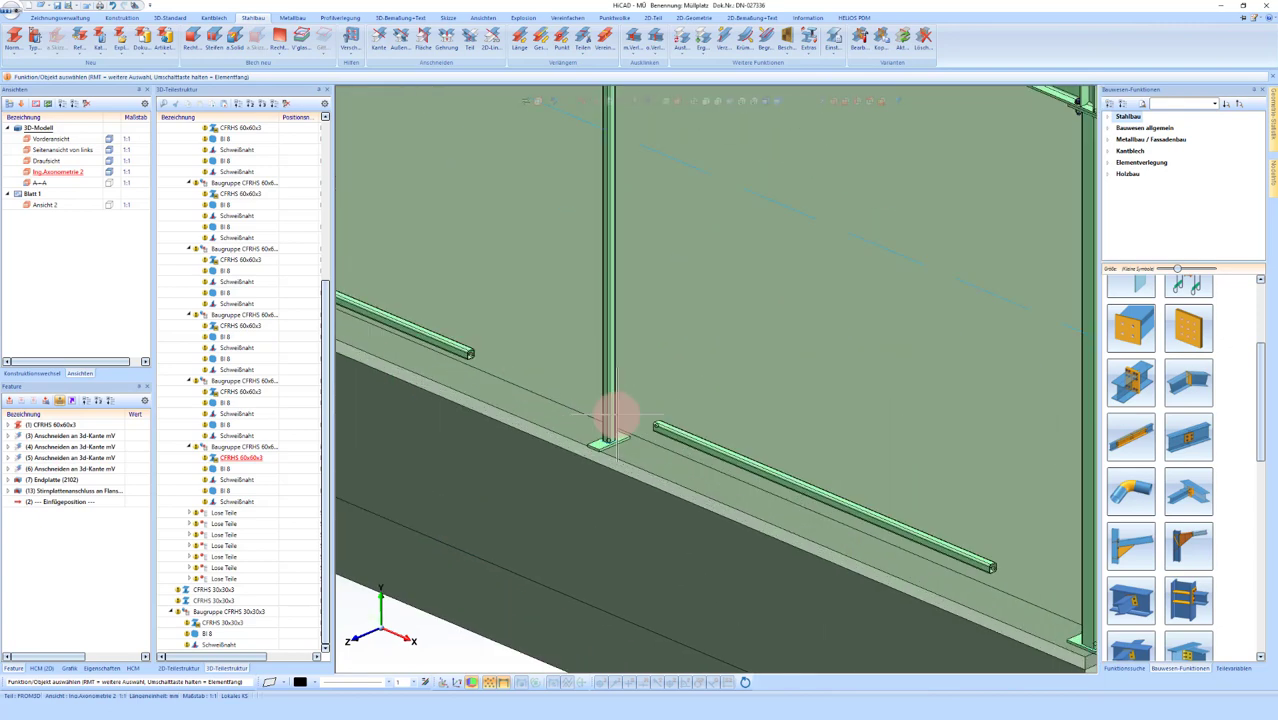
{"action": "scroll", "coordinate": [605, 420], "scroll_direction": "up", "scroll_amount": 2}
{"action": "left_click", "coordinate": [619, 444]}
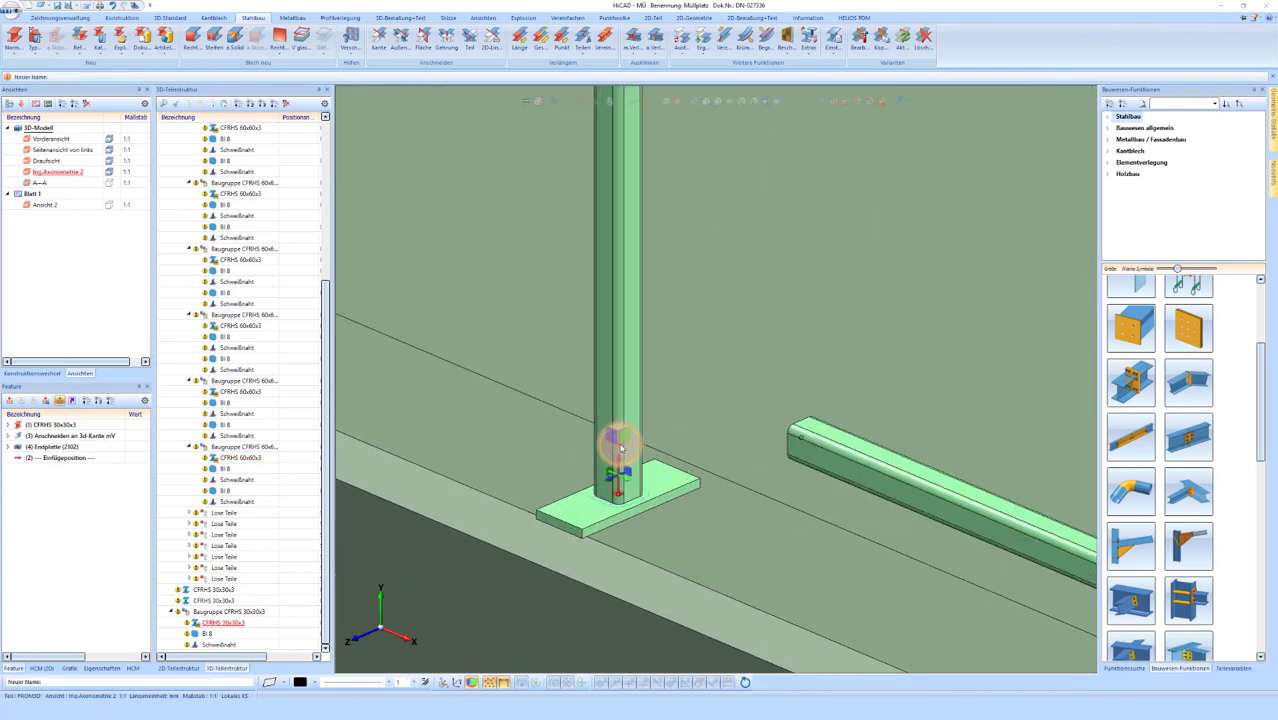
Step: Replace the short post's profile with HQ-kalt (EN 10219-2), rotated 90° at the Fixpunkt
{"action": "right_click", "coordinate": [619, 447]}
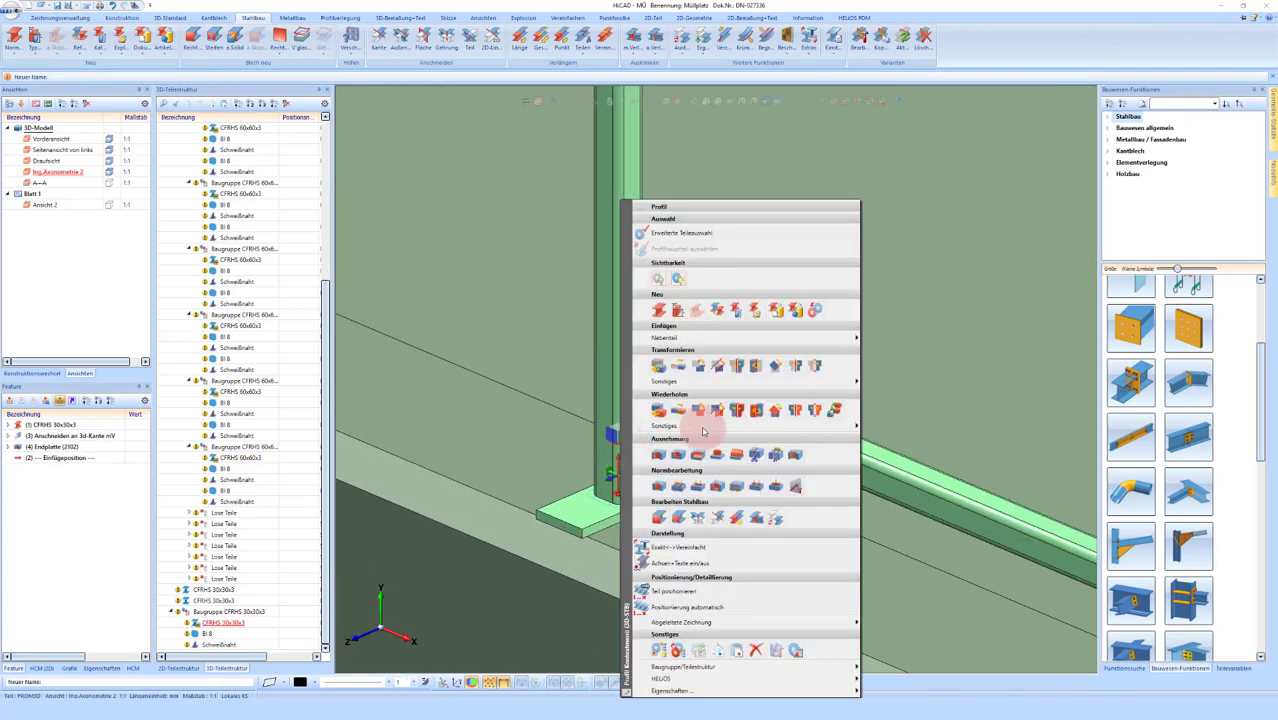
{"action": "left_click", "coordinate": [775, 519]}
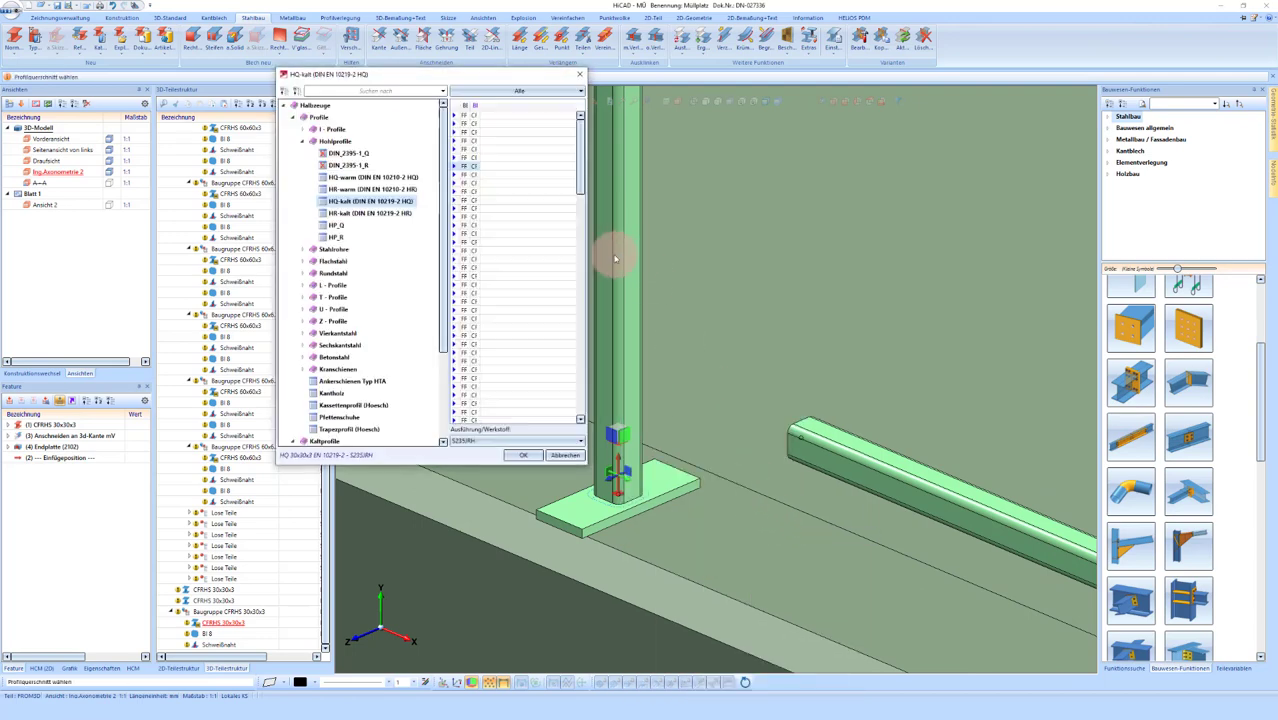
{"action": "left_click", "coordinate": [533, 457]}
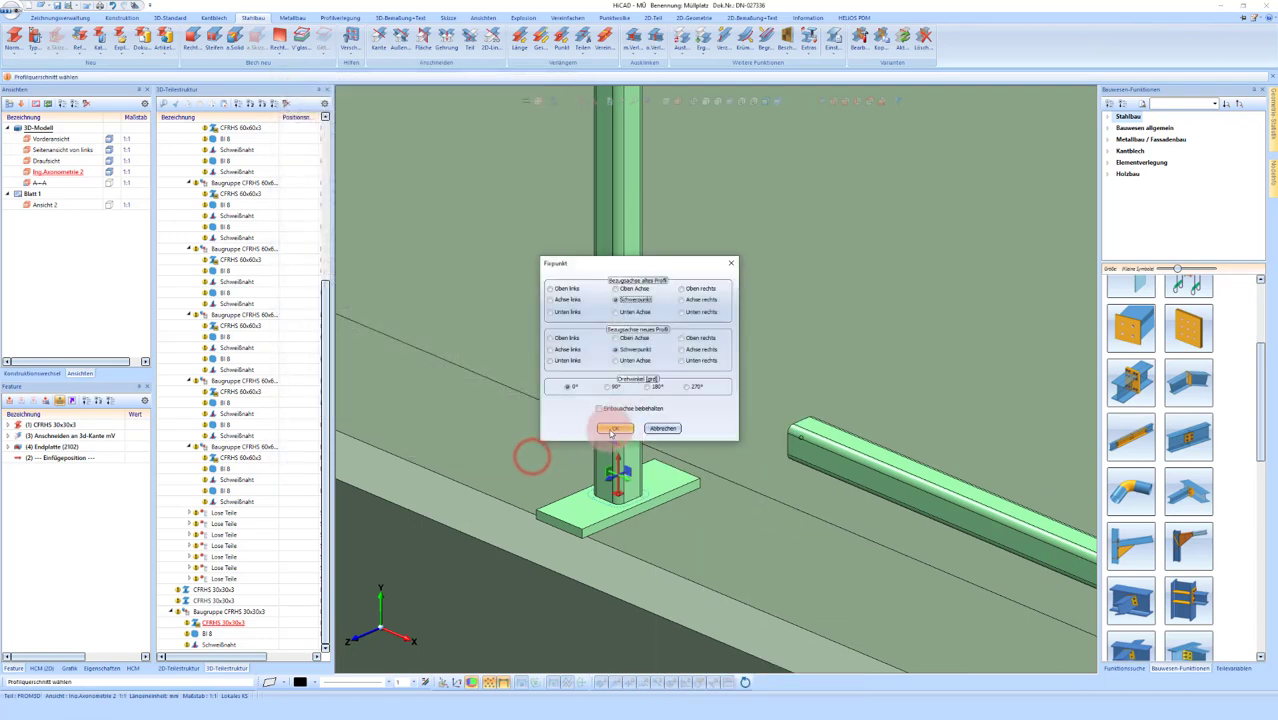
{"action": "left_click", "coordinate": [617, 385]}
{"action": "left_click", "coordinate": [626, 427]}
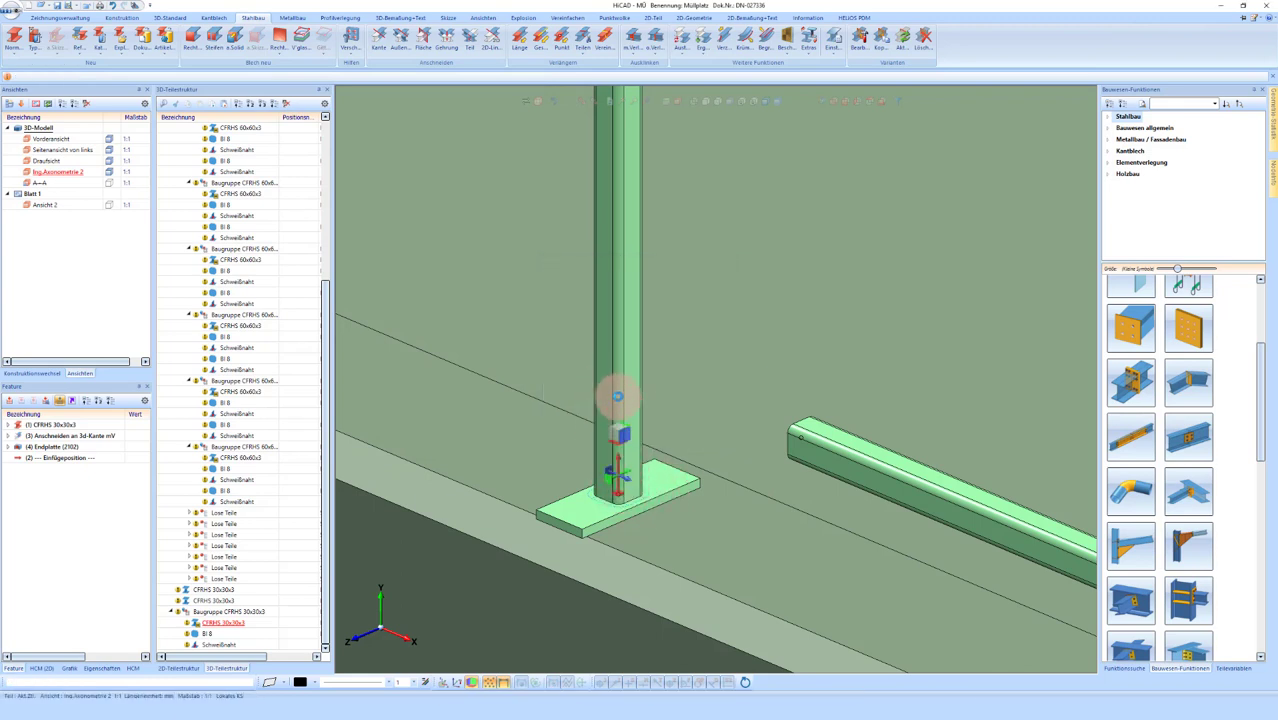
{"action": "left_click", "coordinate": [620, 388]}
{"action": "right_click", "coordinate": [714, 524]}
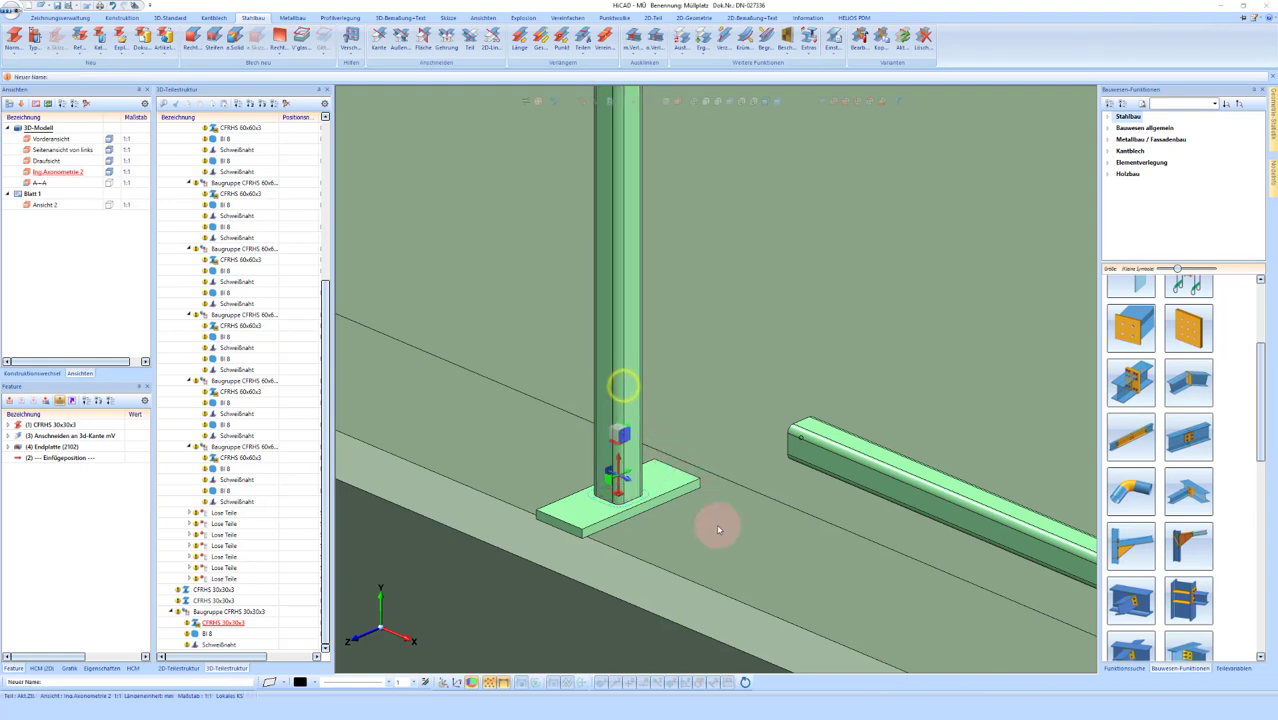
{"action": "left_click", "coordinate": [866, 522]}
{"action": "left_click", "coordinate": [579, 442]}
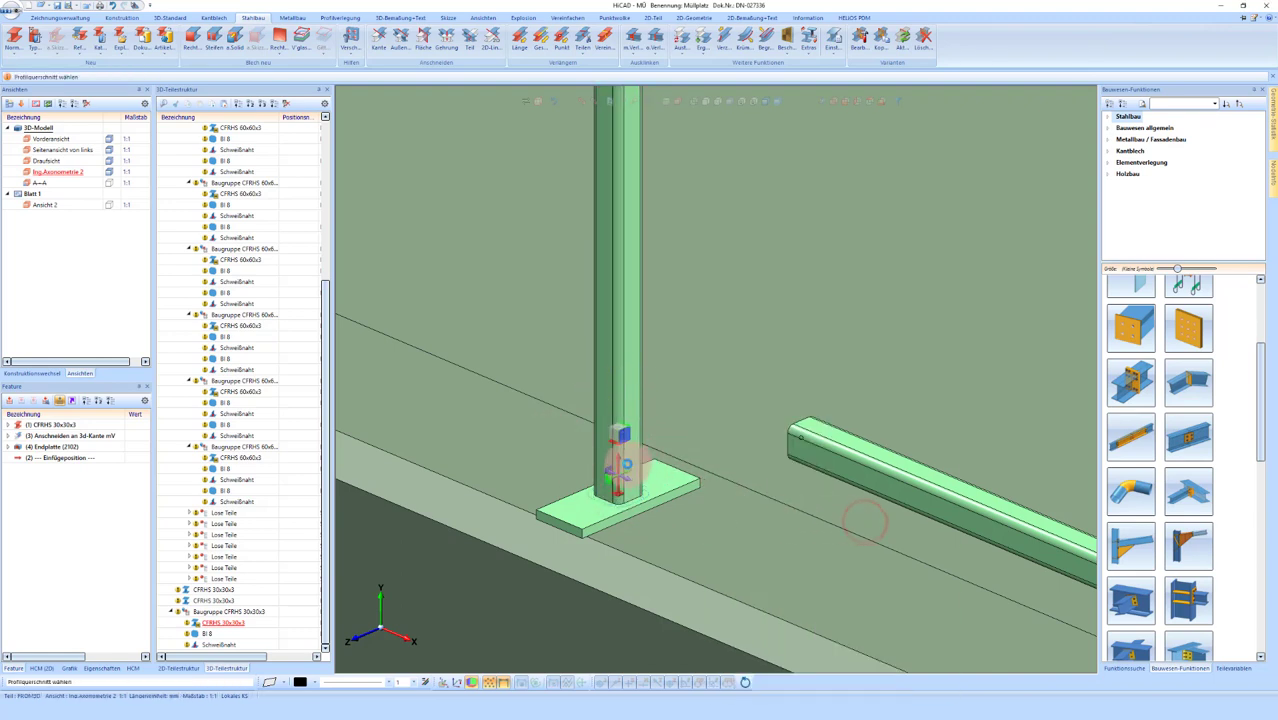
{"action": "left_click", "coordinate": [532, 457]}
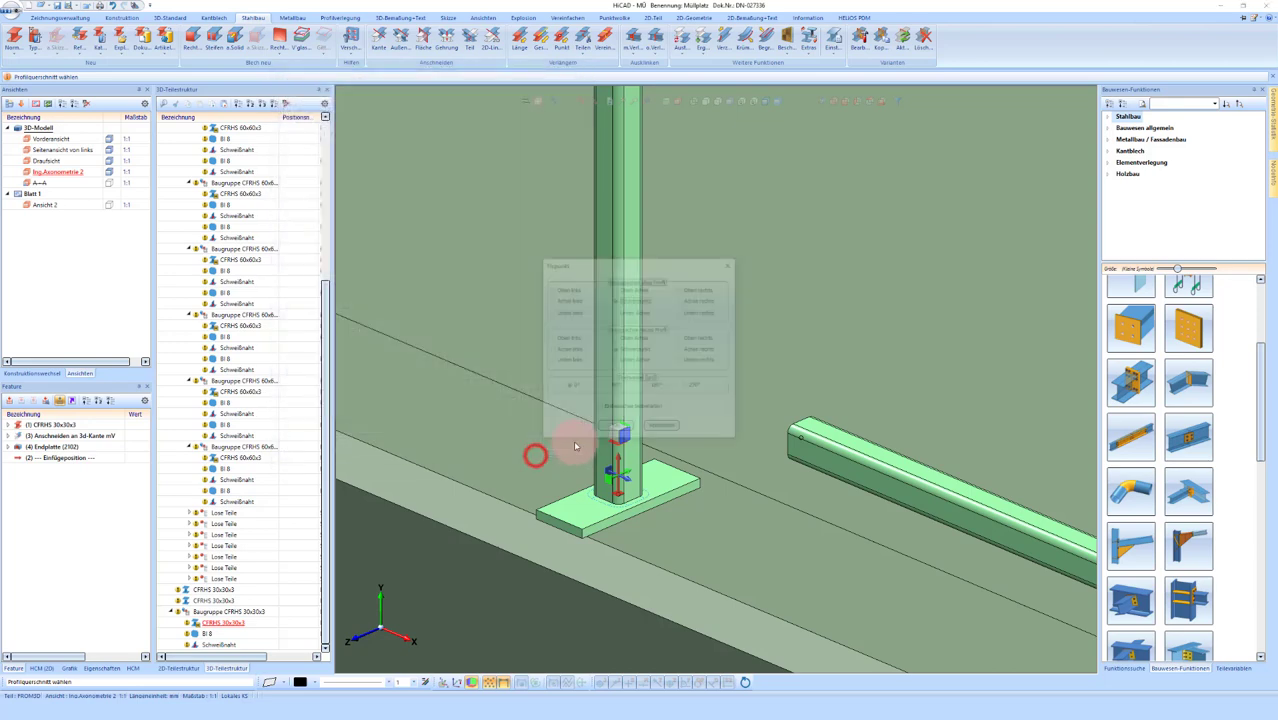
{"action": "left_click", "coordinate": [624, 387]}
{"action": "left_click", "coordinate": [617, 428]}
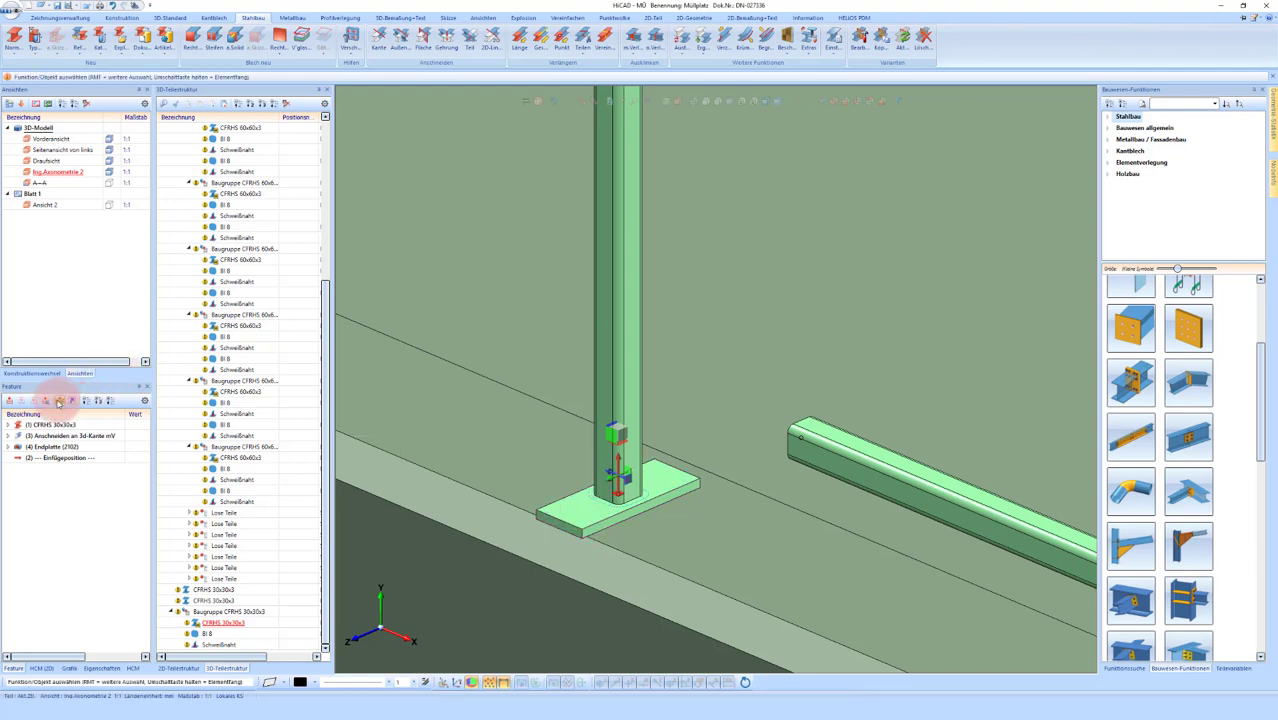
Step: Recalculate the post's features and zoom to check the result
{"action": "left_click", "coordinate": [45, 402]}
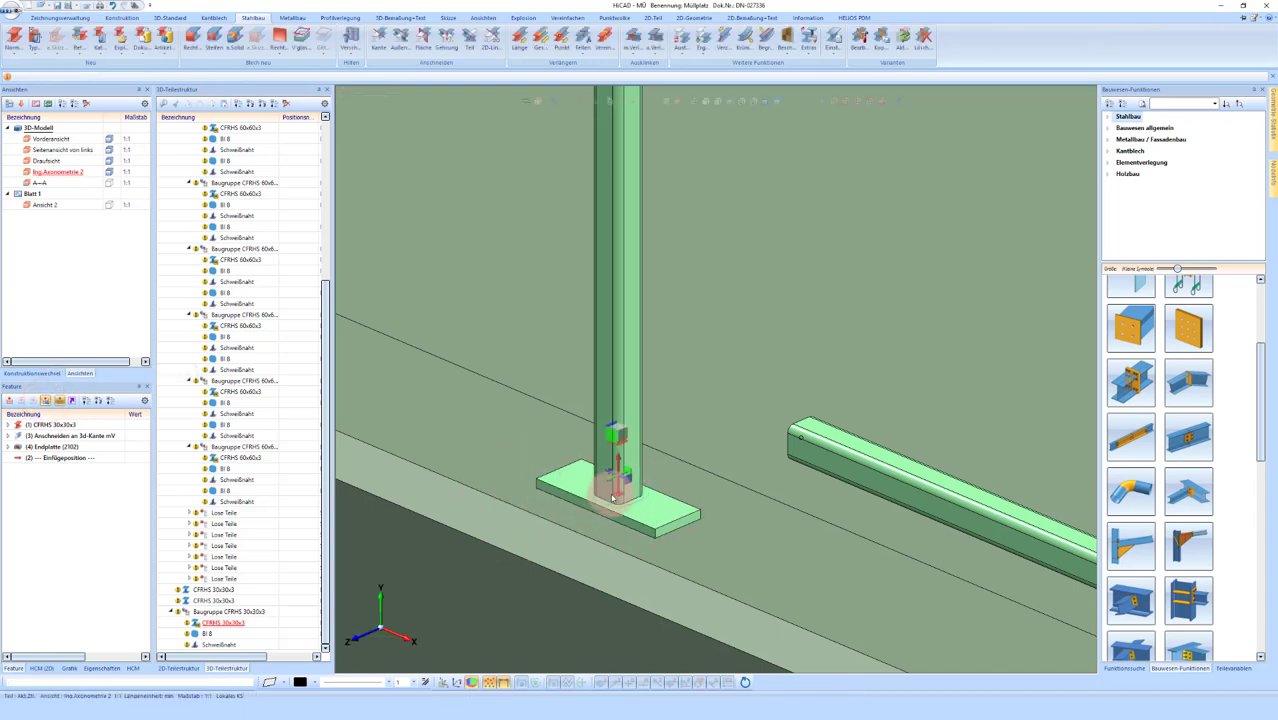
{"action": "scroll", "coordinate": [645, 478], "scroll_direction": "down", "scroll_amount": 1}
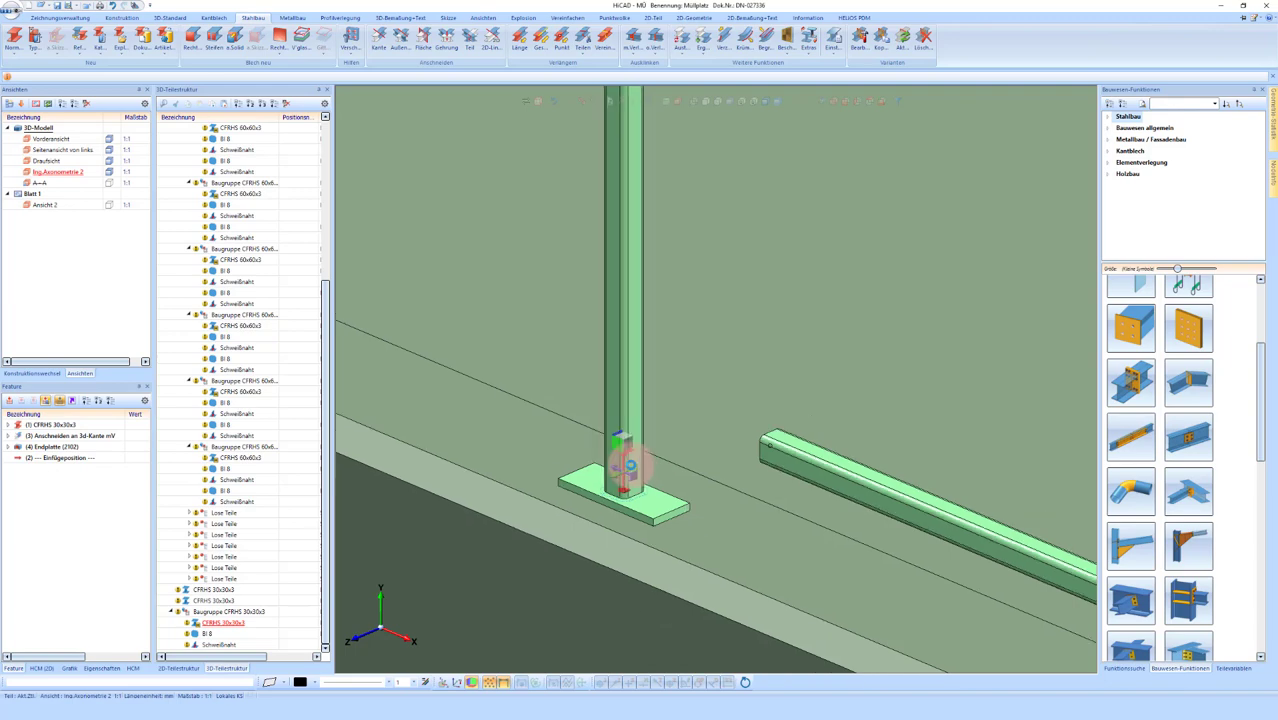
{"action": "scroll", "coordinate": [632, 460], "scroll_direction": "down", "scroll_amount": 1}
{"action": "scroll", "coordinate": [640, 458], "scroll_direction": "down", "scroll_amount": 1}
{"action": "scroll", "coordinate": [640, 462], "scroll_direction": "down", "scroll_amount": 2}
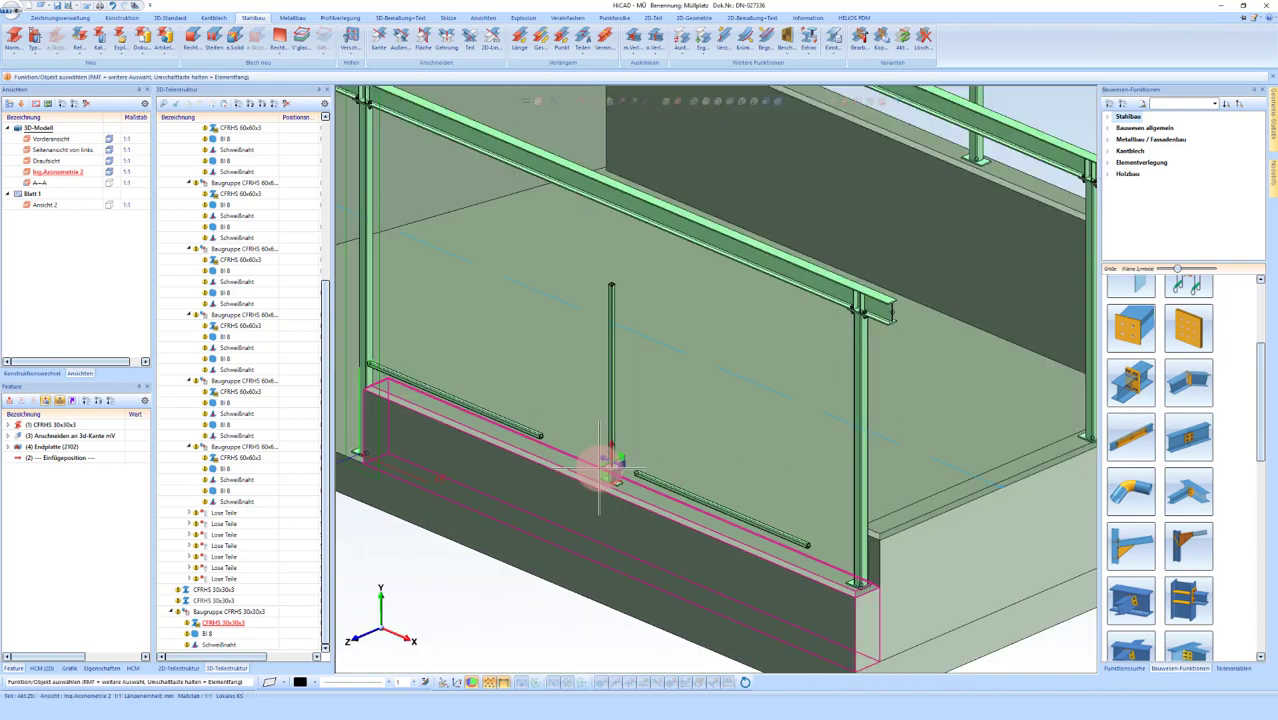
{"action": "scroll", "coordinate": [606, 440], "scroll_direction": "down", "scroll_amount": 1}
{"action": "scroll", "coordinate": [595, 300], "scroll_direction": "up", "scroll_amount": 2}
{"action": "scroll", "coordinate": [900, 480], "scroll_direction": "up", "scroll_amount": 2}
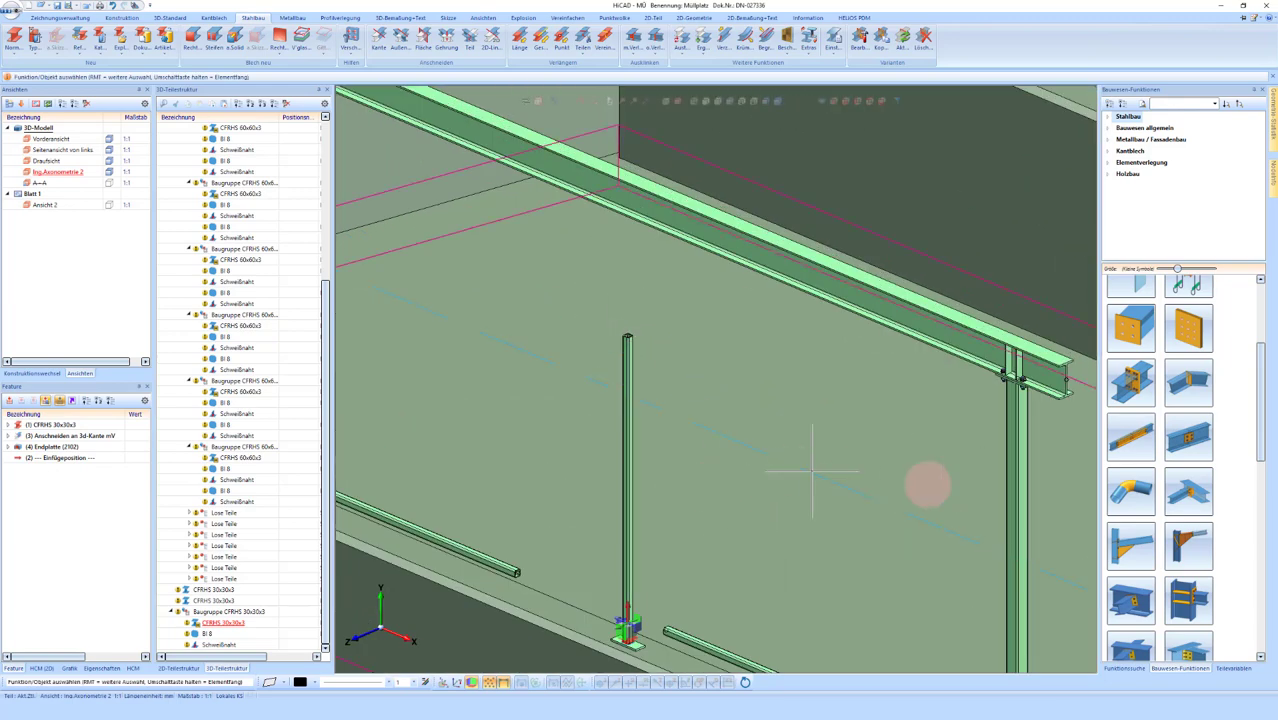
{"action": "mouse_move", "coordinate": [900, 80]}
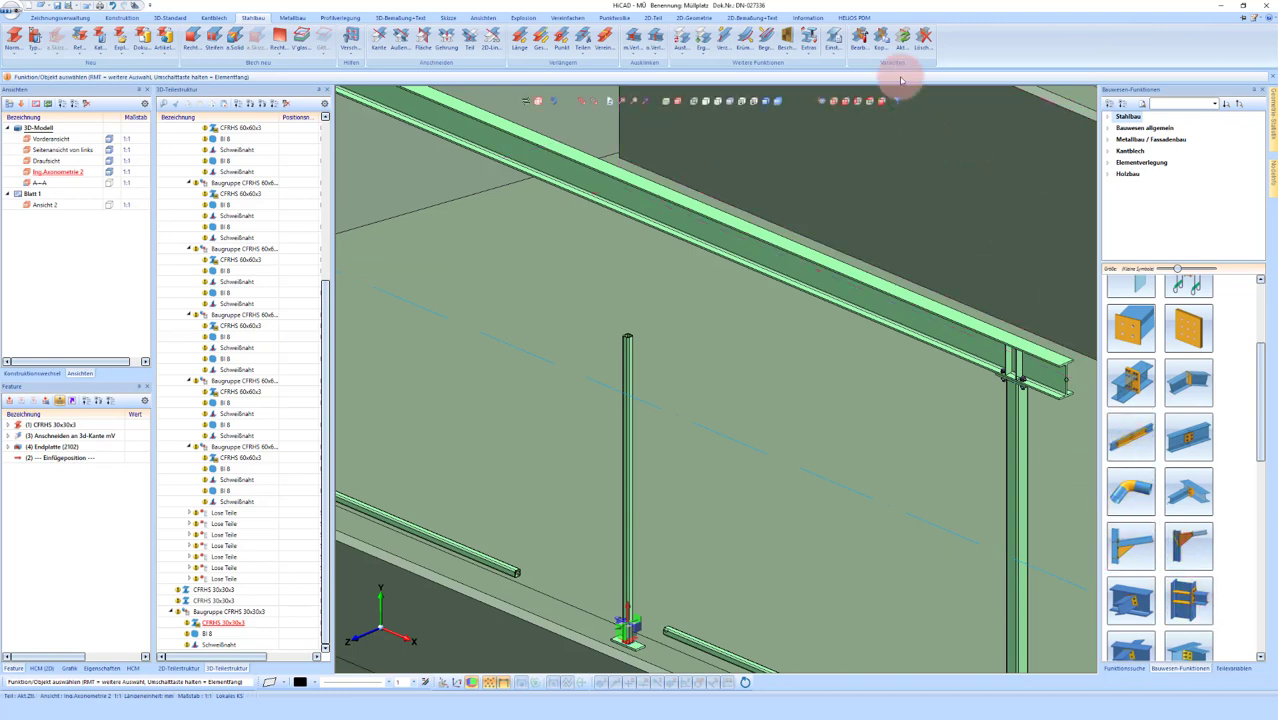
Step: Create a Varianten end-plate connection from the rail edge, middle post and top rail
{"action": "left_click", "coordinate": [880, 36]}
{"action": "scroll", "coordinate": [998, 405], "scroll_direction": "up", "scroll_amount": 2}
{"action": "scroll", "coordinate": [983, 365], "scroll_direction": "up", "scroll_amount": 2}
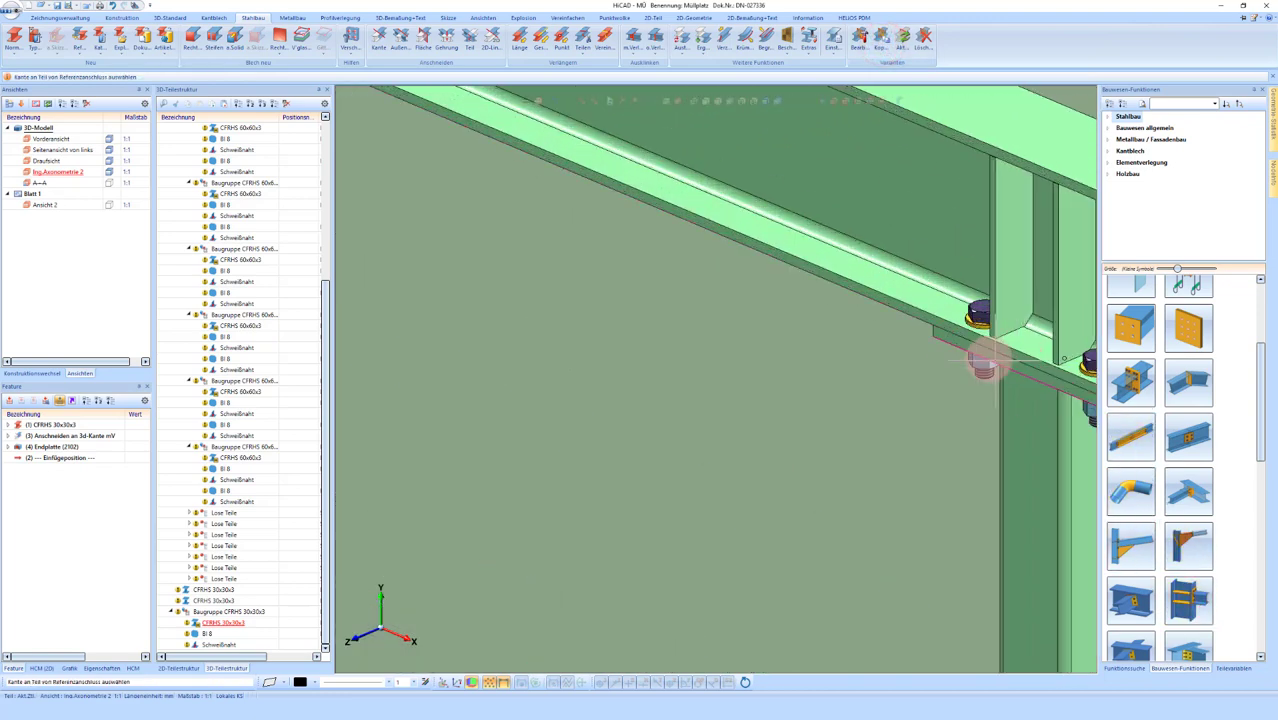
{"action": "left_click", "coordinate": [945, 350]}
{"action": "scroll", "coordinate": [938, 425], "scroll_direction": "down", "scroll_amount": 2}
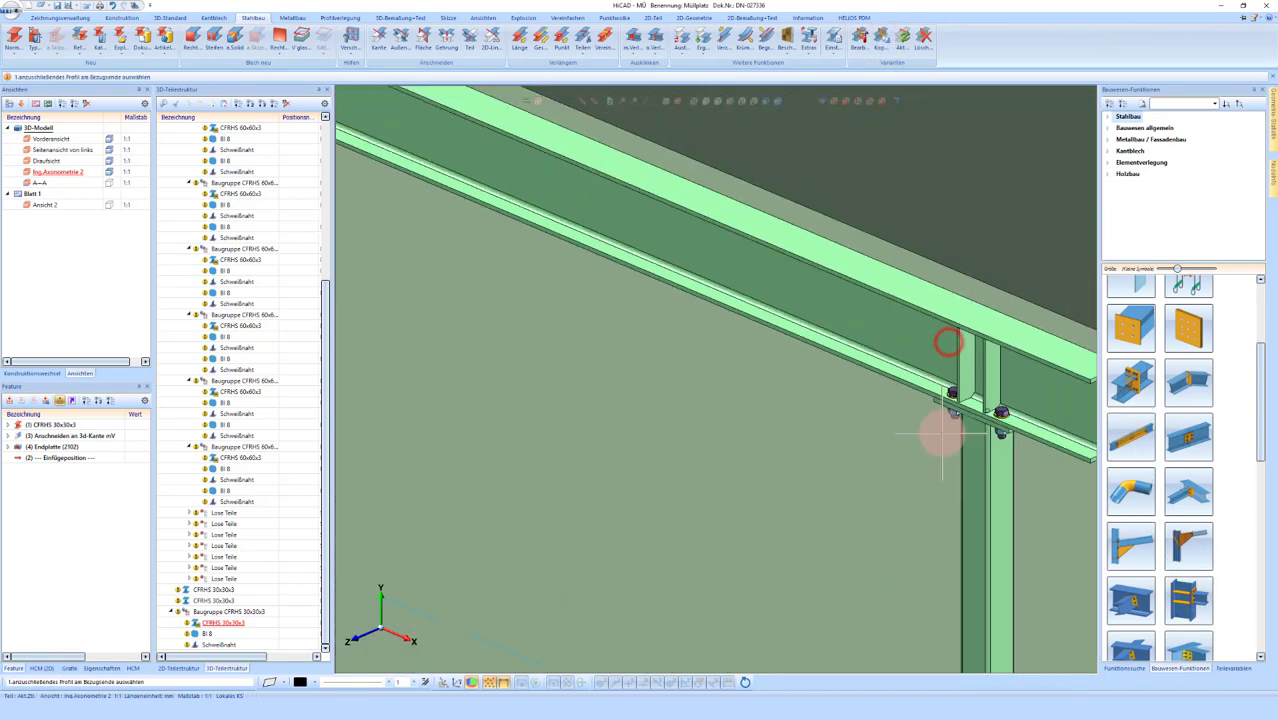
{"action": "scroll", "coordinate": [522, 371], "scroll_direction": "down", "scroll_amount": 2}
{"action": "left_click", "coordinate": [573, 394]}
{"action": "left_click", "coordinate": [615, 264]}
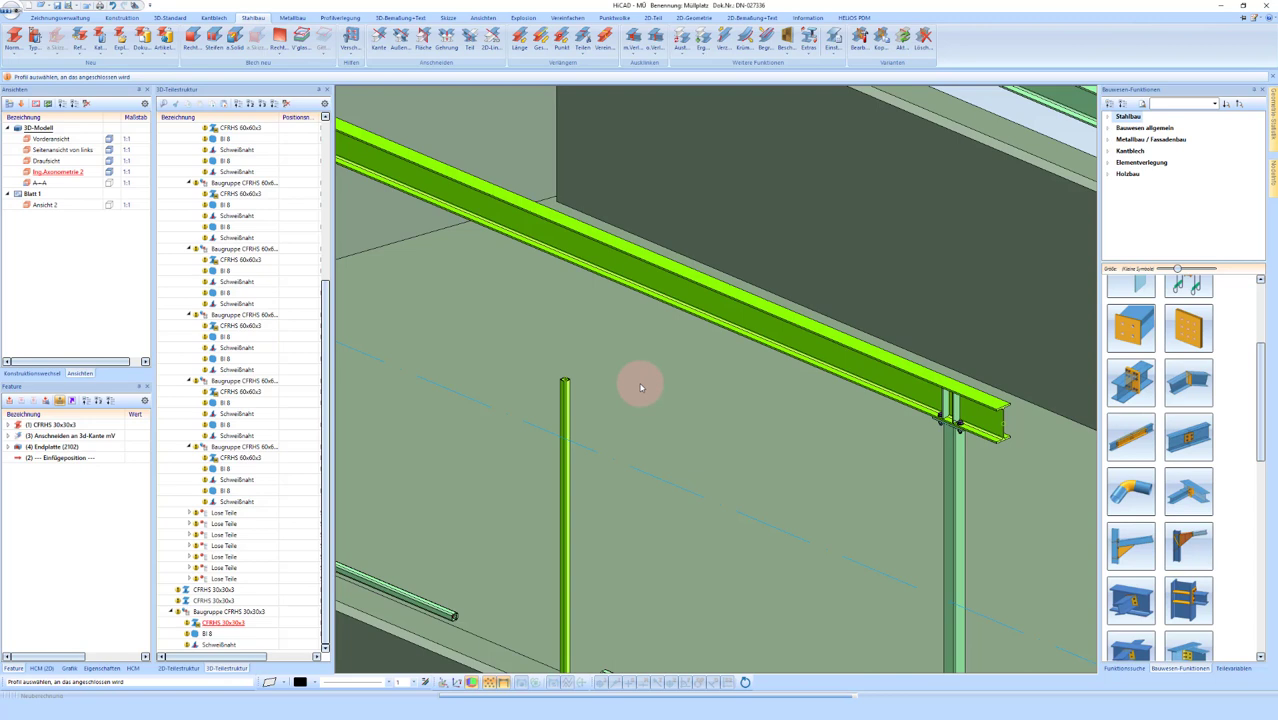
{"action": "middle_click", "coordinate": [641, 387]}
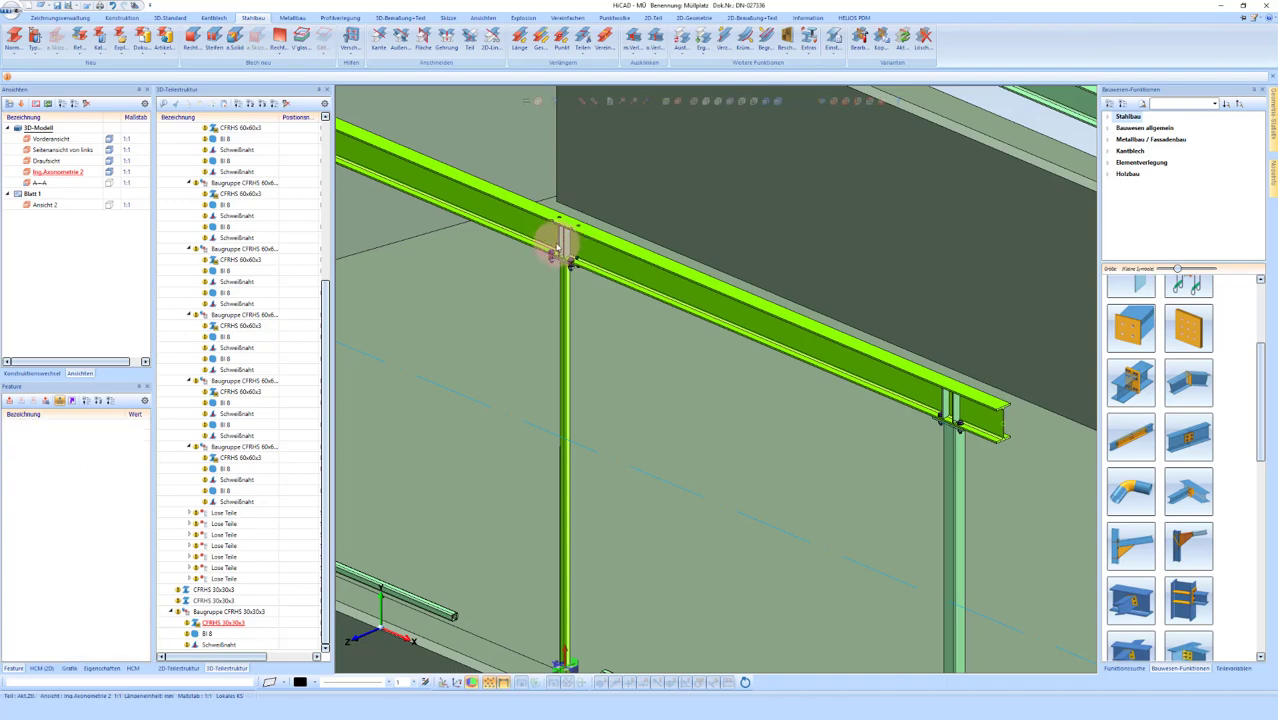
Step: Apply the connection at the post-to-rail joint from below and select end-plate feature (10)
{"action": "scroll", "coordinate": [567, 256], "scroll_direction": "up", "scroll_amount": 1}
{"action": "scroll", "coordinate": [567, 256], "scroll_direction": "up", "scroll_amount": 2}
{"action": "scroll", "coordinate": [567, 256], "scroll_direction": "up", "scroll_amount": 1}
{"action": "mouse_move", "coordinate": [596, 268]}
{"action": "middle_mouse_down"}
{"action": "mouse_move", "coordinate": [580, 206]}
{"action": "mouse_move", "coordinate": [593, 262]}
{"action": "mouse_move", "coordinate": [593, 251]}
{"action": "mouse_move", "coordinate": [559, 418]}
{"action": "middle_mouse_up"}
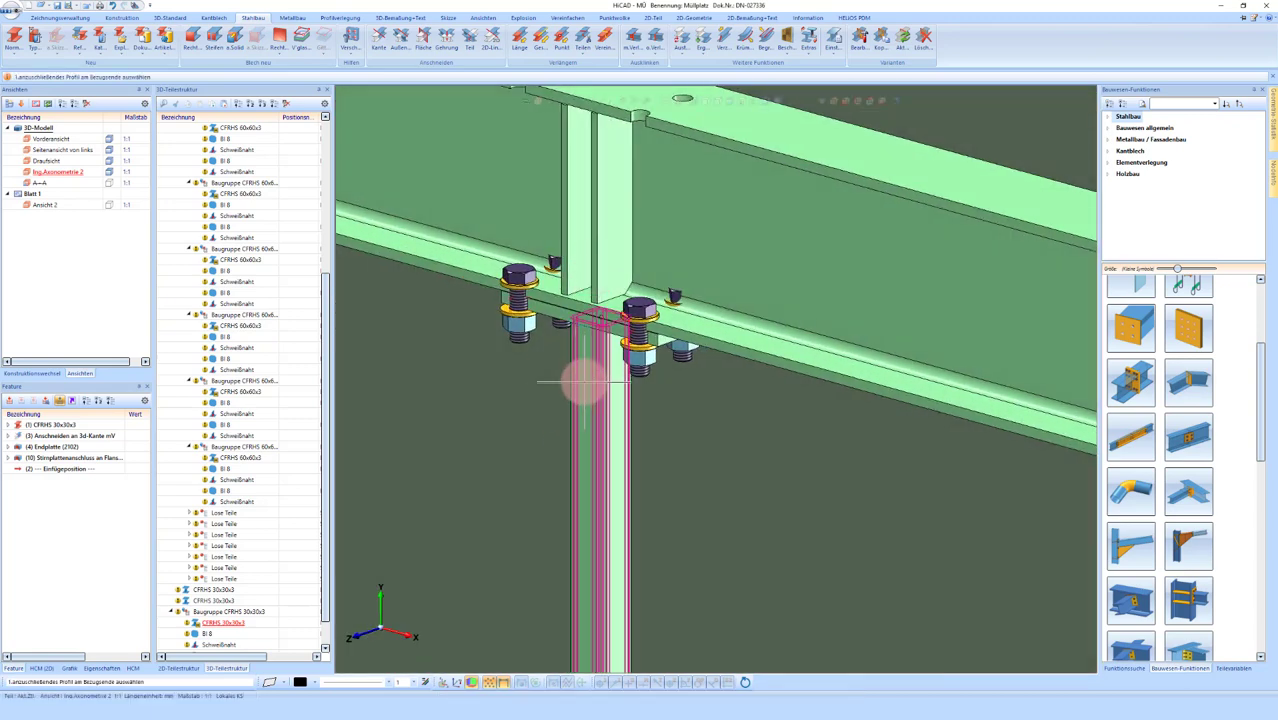
{"action": "left_click", "coordinate": [606, 402]}
{"action": "left_click", "coordinate": [566, 414]}
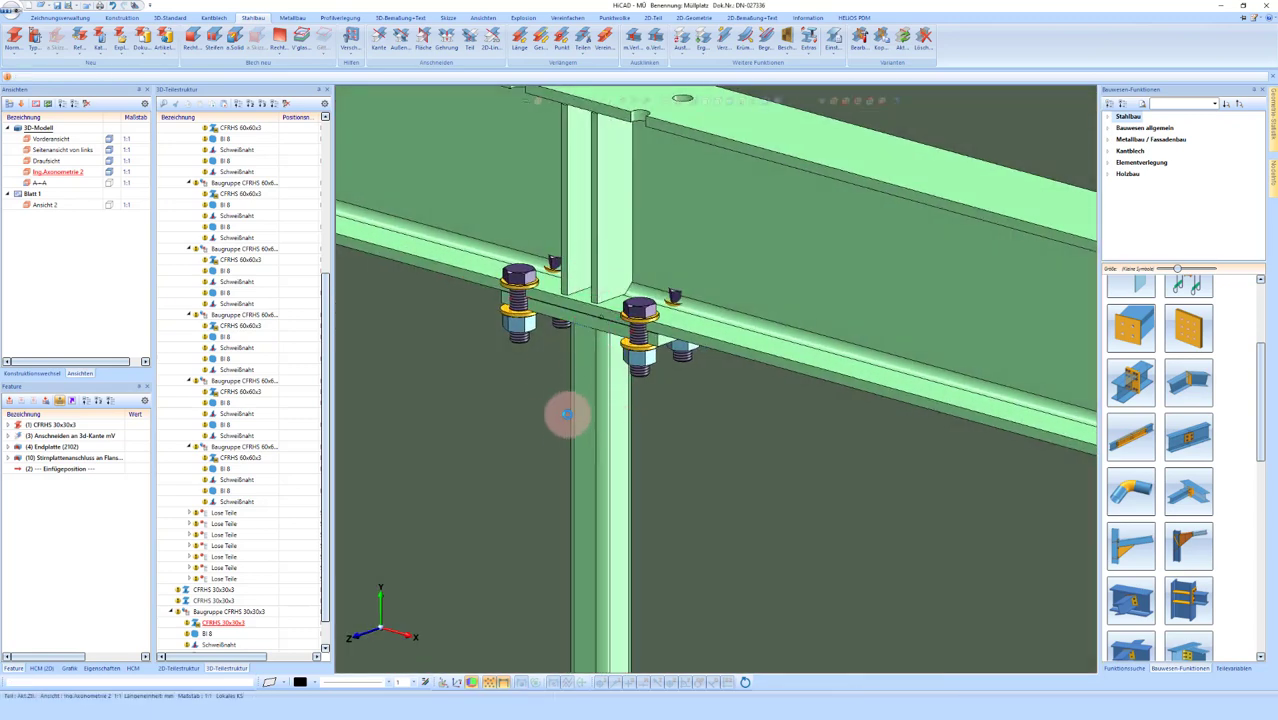
{"action": "left_click", "coordinate": [613, 337]}
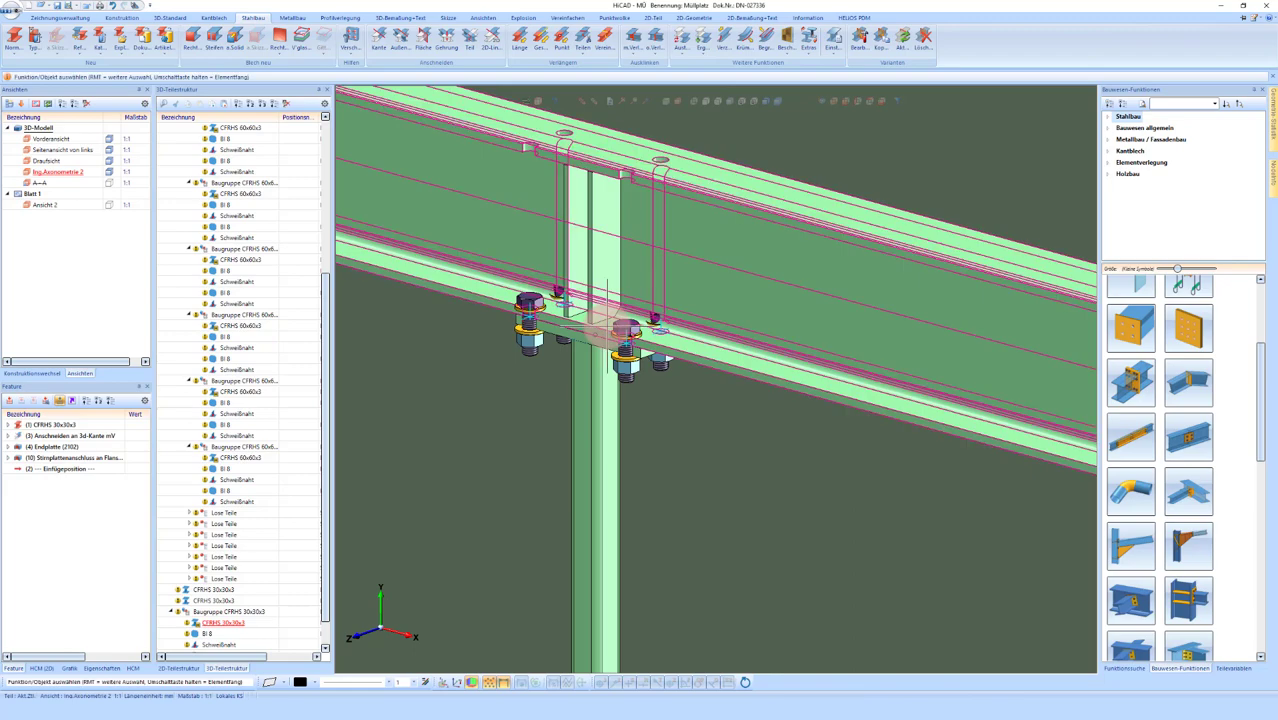
{"action": "mouse_move", "coordinate": [622, 330]}
{"action": "middle_mouse_down"}
{"action": "mouse_move", "coordinate": [585, 242]}
{"action": "mouse_move", "coordinate": [596, 308]}
{"action": "middle_mouse_up"}
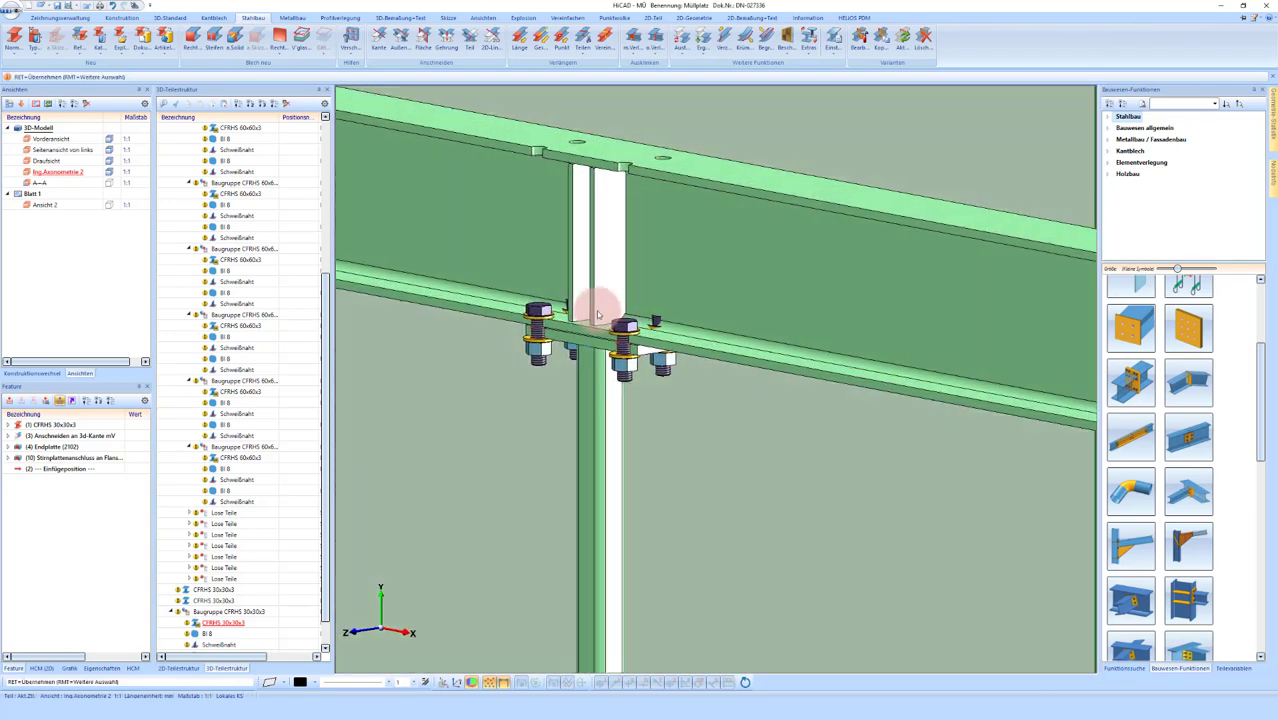
{"action": "left_click", "coordinate": [66, 458]}
Step: Delete feature (10) and trim the post top against the top rail edge with Anschneiden an 3D-Kante
{"action": "right_click", "coordinate": [66, 458]}
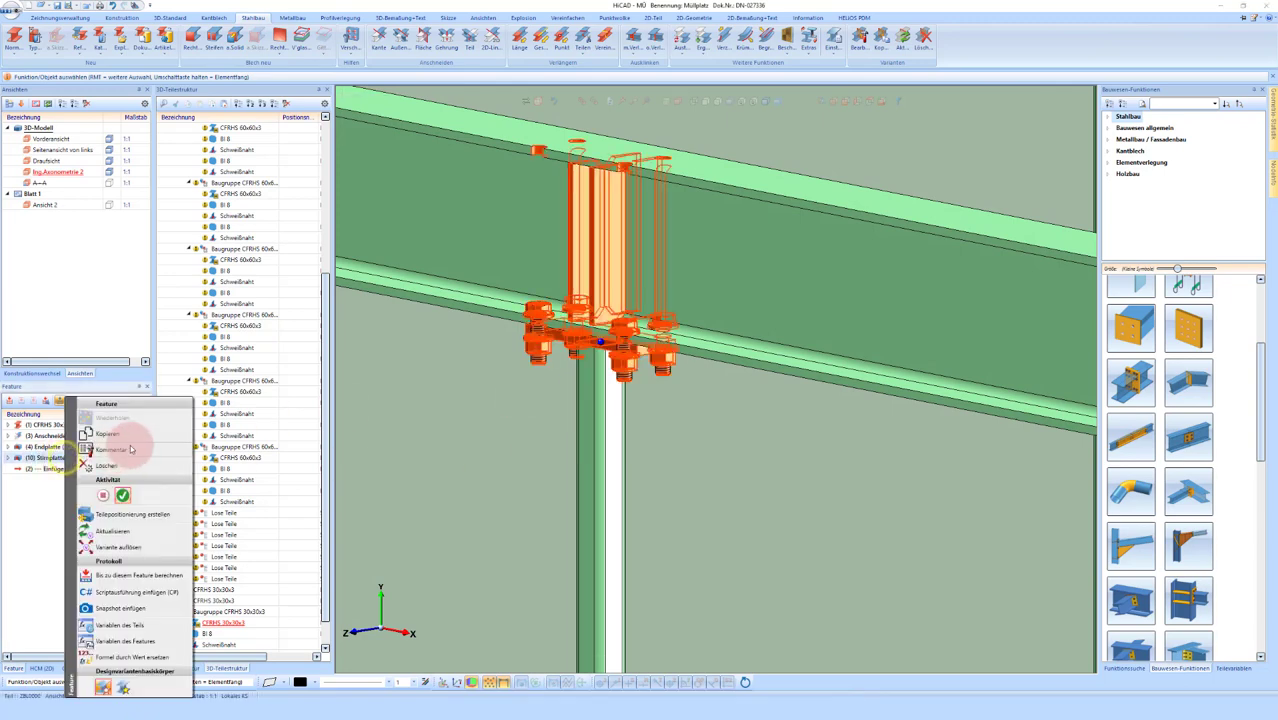
{"action": "left_click", "coordinate": [107, 466]}
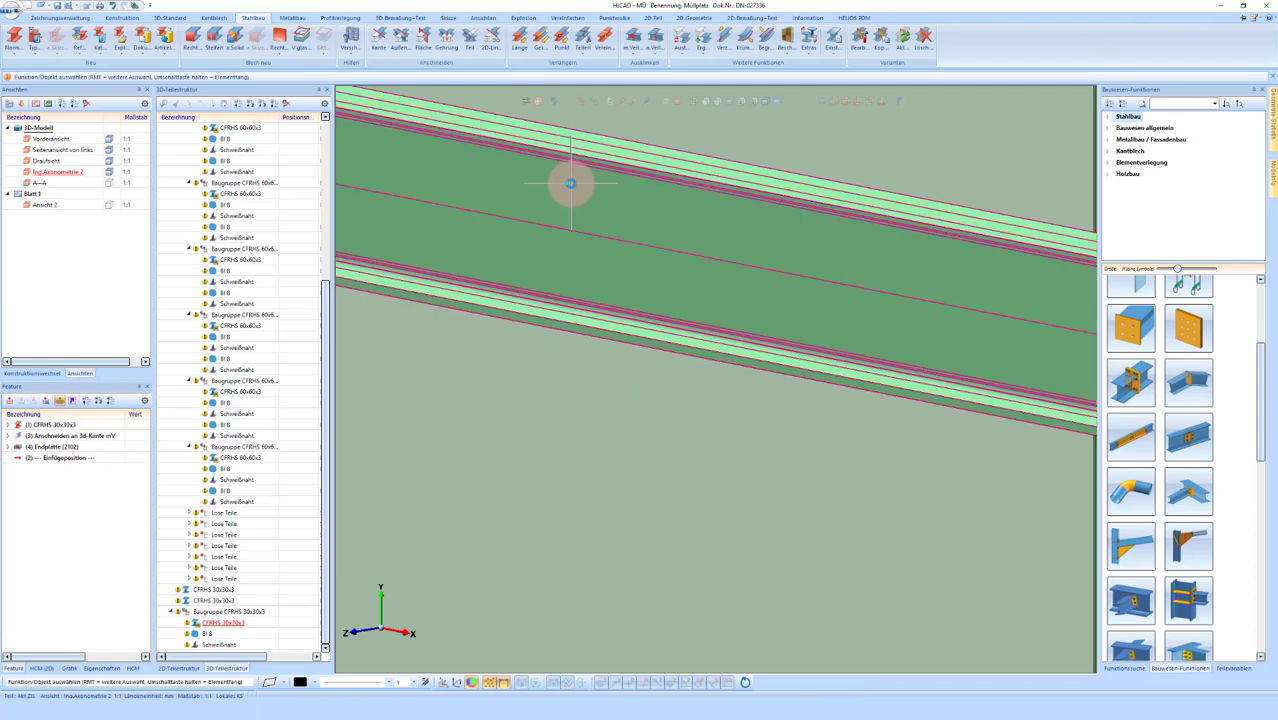
{"action": "left_click", "coordinate": [378, 34]}
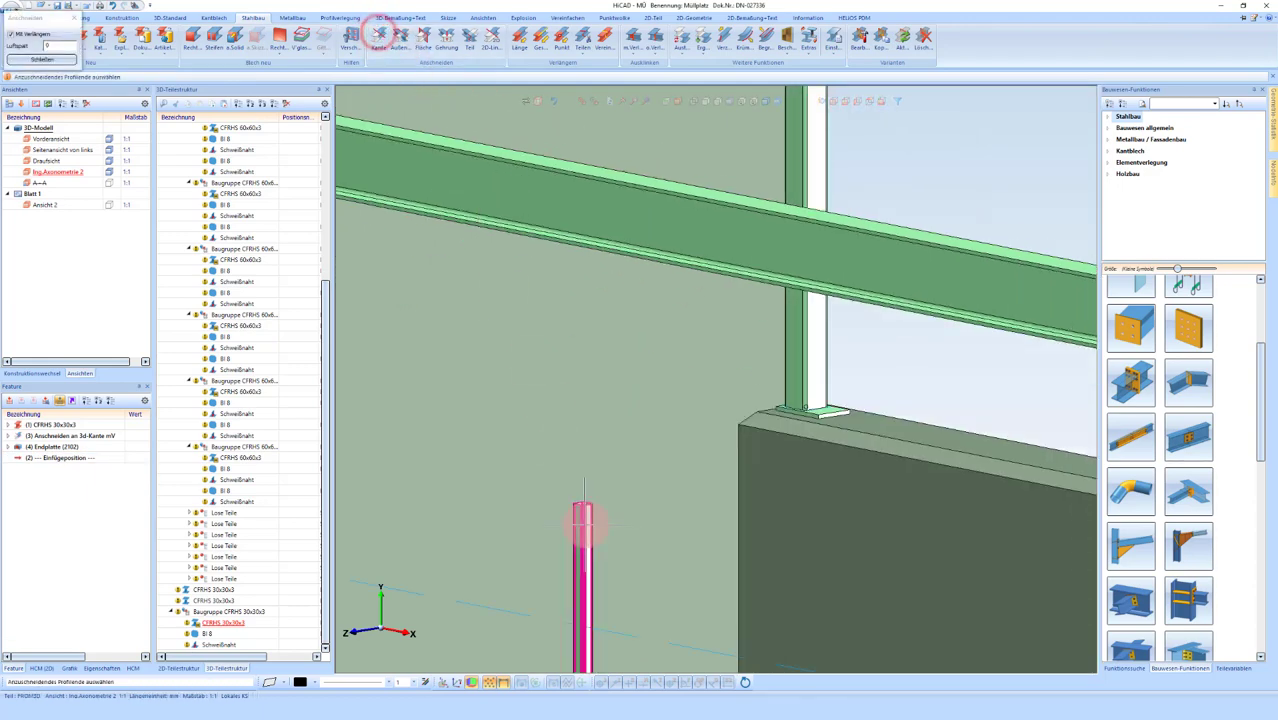
{"action": "scroll", "coordinate": [575, 248], "scroll_direction": "up", "scroll_amount": 3}
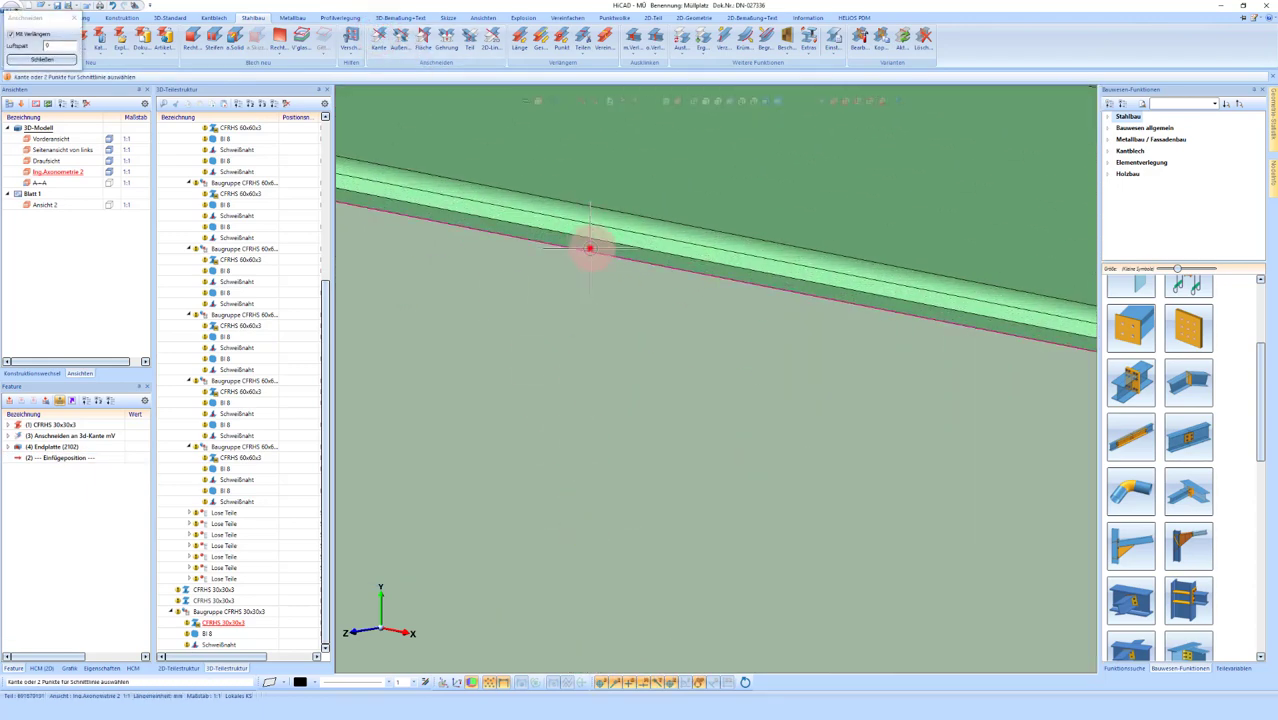
{"action": "left_click", "coordinate": [590, 248]}
{"action": "scroll", "coordinate": [502, 277], "scroll_direction": "down", "scroll_amount": 3}
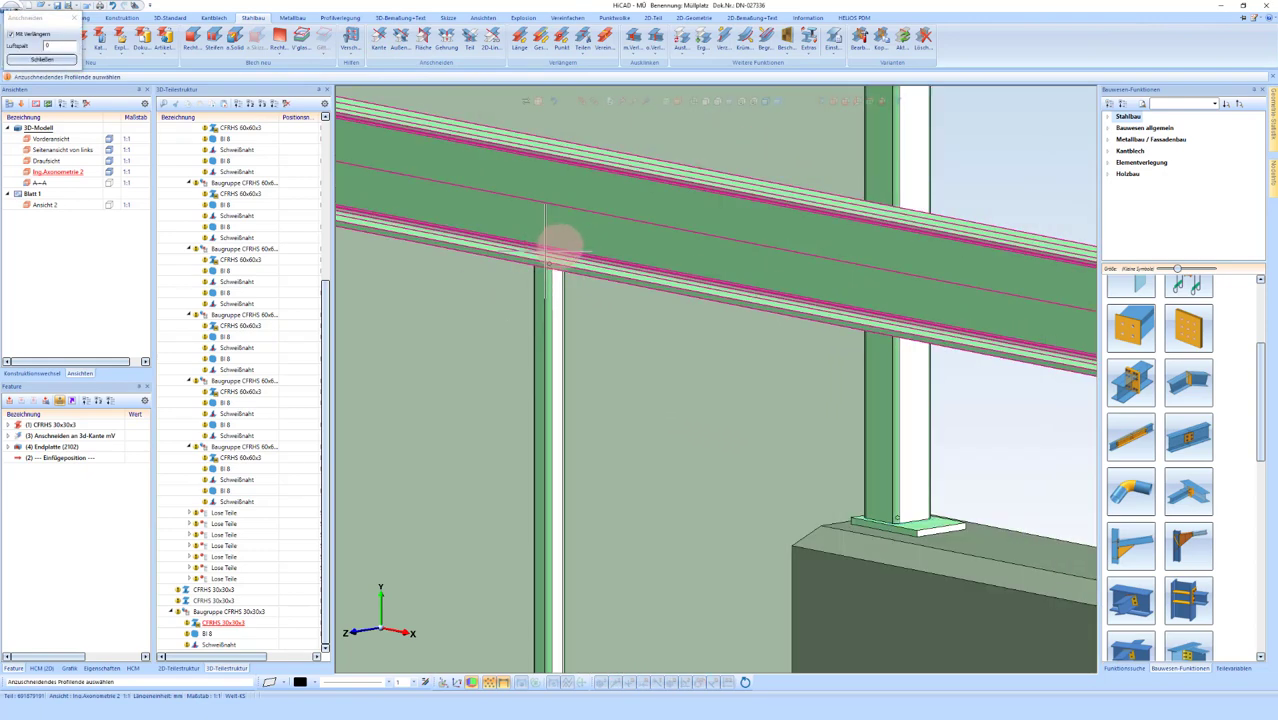
{"action": "scroll", "coordinate": [562, 245], "scroll_direction": "up", "scroll_amount": 2}
{"action": "scroll", "coordinate": [568, 240], "scroll_direction": "up", "scroll_amount": 2}
{"action": "left_click", "coordinate": [552, 246]}
{"action": "scroll", "coordinate": [550, 230], "scroll_direction": "up", "scroll_amount": 2}
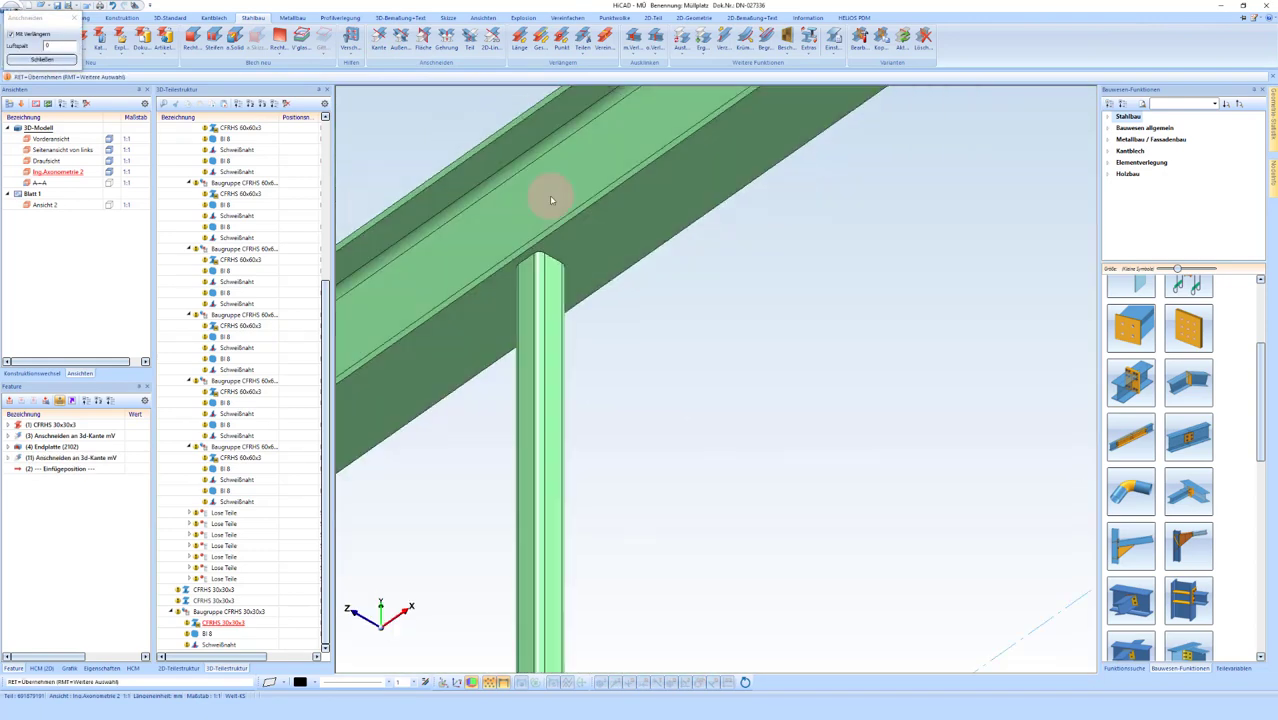
{"action": "key", "text": "Return"}
{"action": "scroll", "coordinate": [545, 255], "scroll_direction": "up", "scroll_amount": 2}
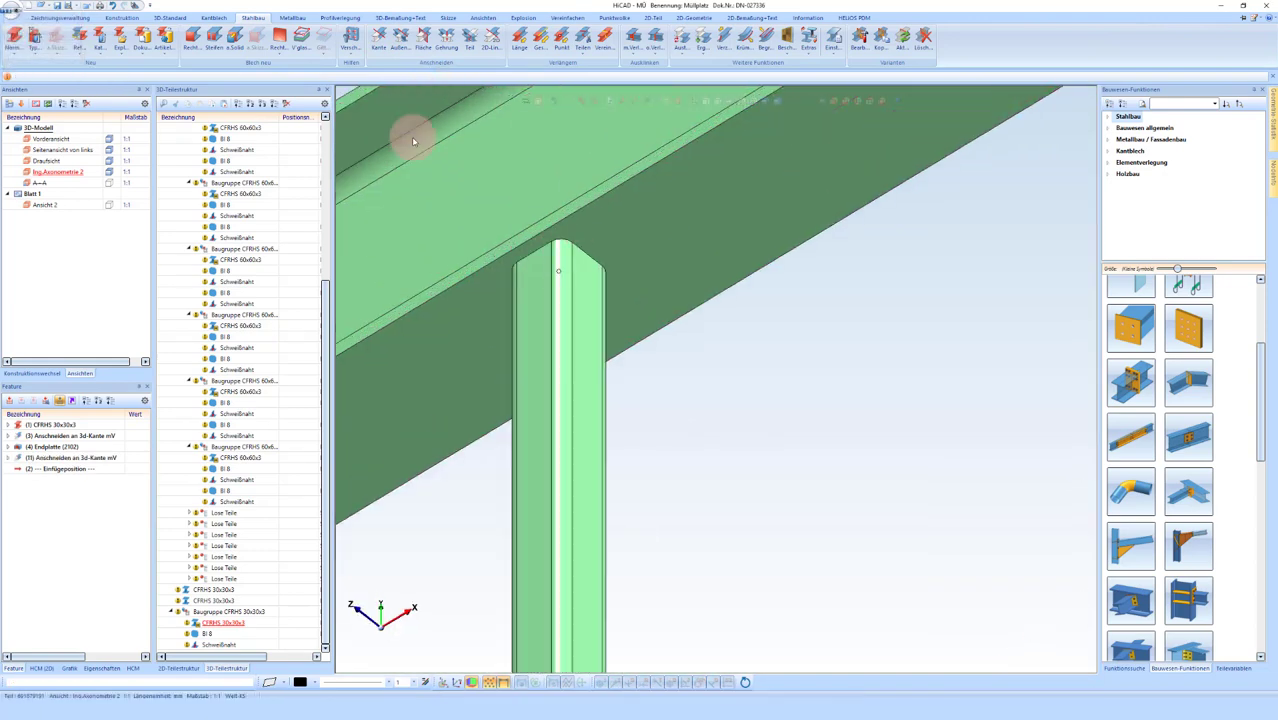
{"action": "left_click", "coordinate": [574, 261]}
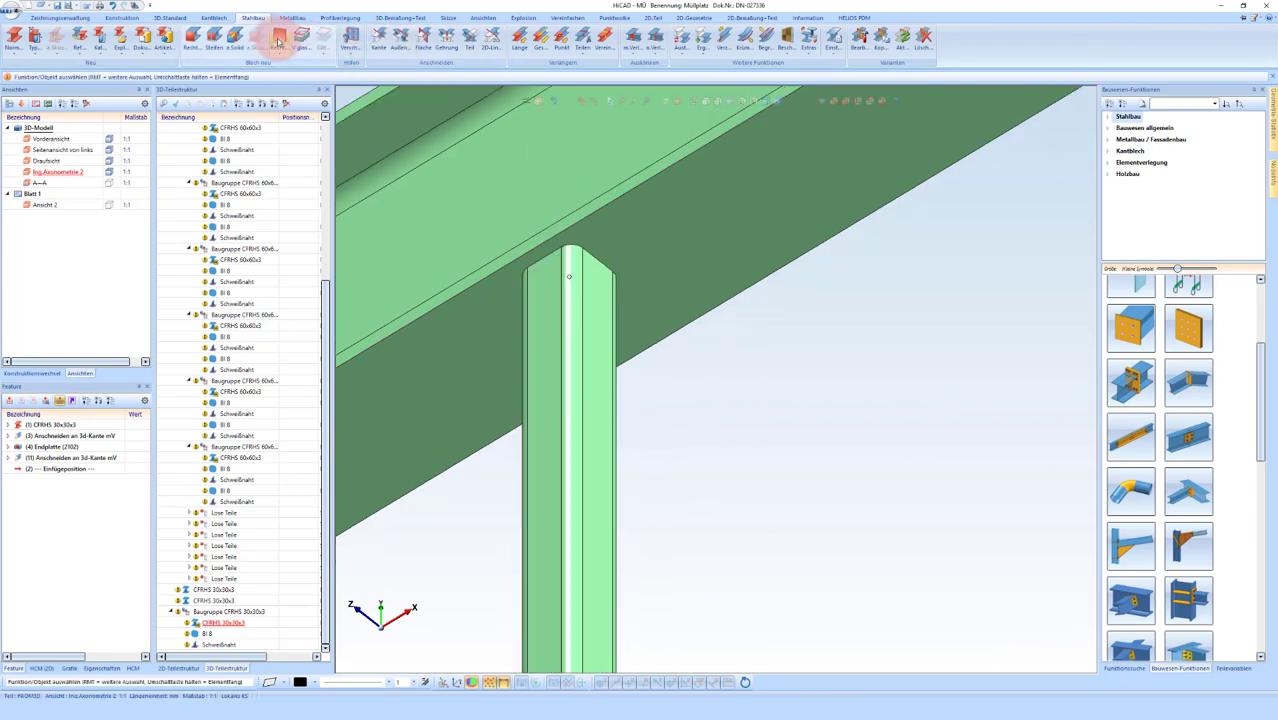
Step: Set up a Rechteckblech plate with profile shortening, its thickness and top and side overhangs
{"action": "left_click", "coordinate": [190, 38]}
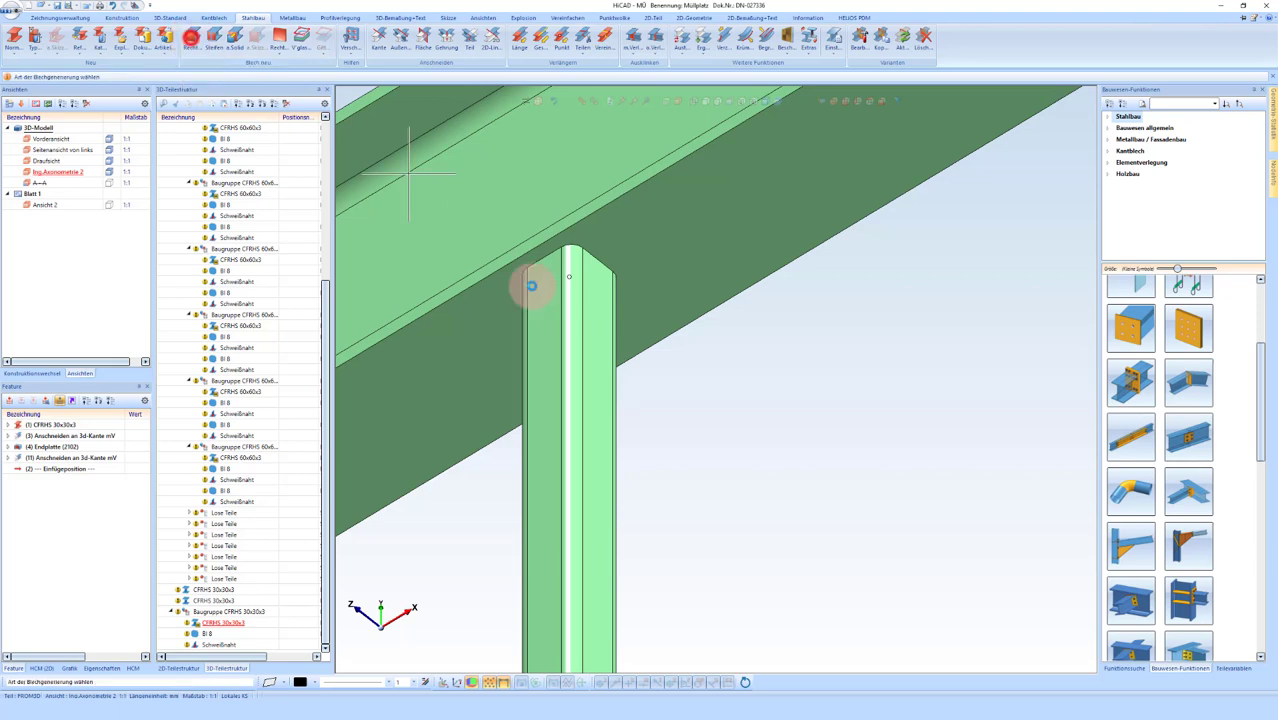
{"action": "left_click", "coordinate": [568, 393]}
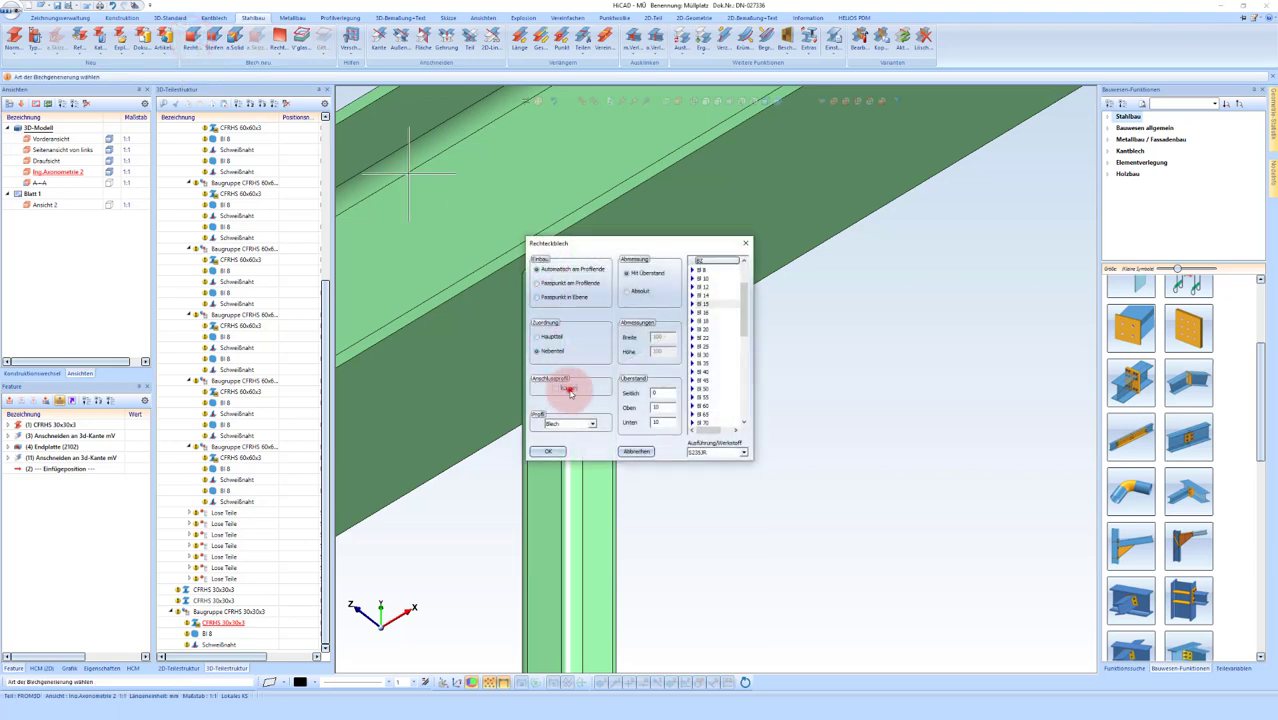
{"action": "left_click", "coordinate": [716, 284]}
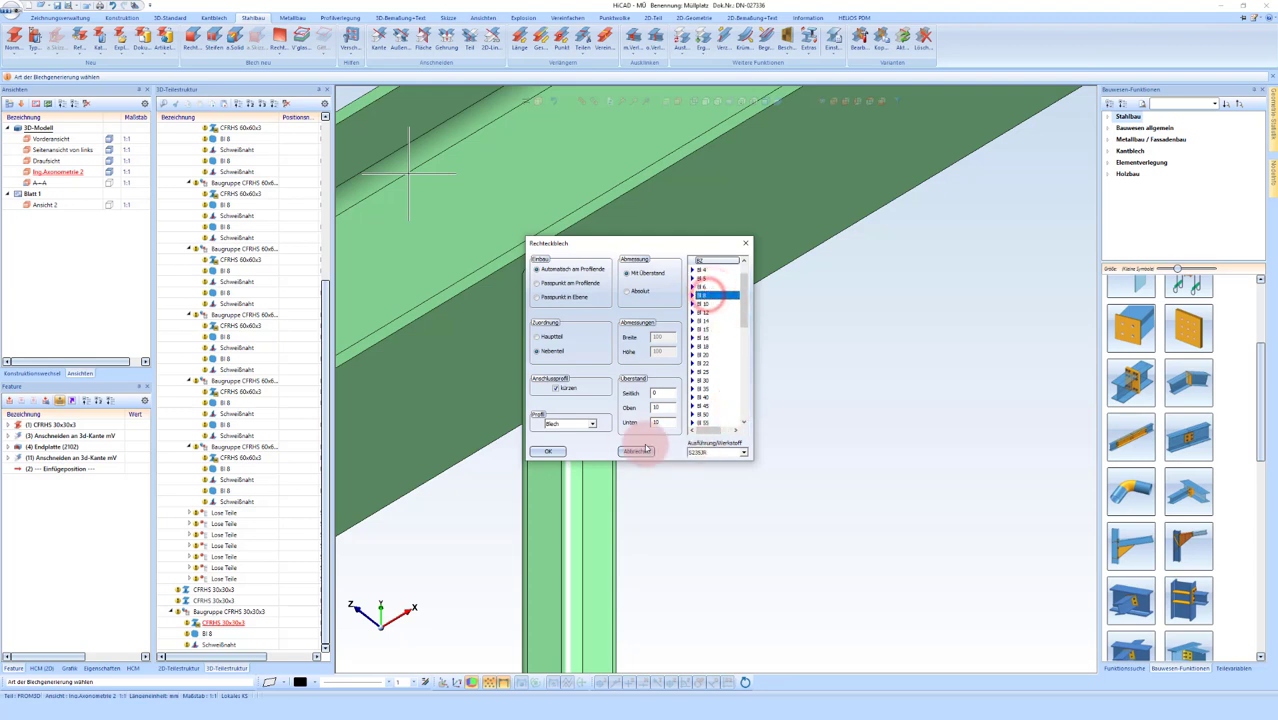
{"action": "double_click", "coordinate": [665, 408]}
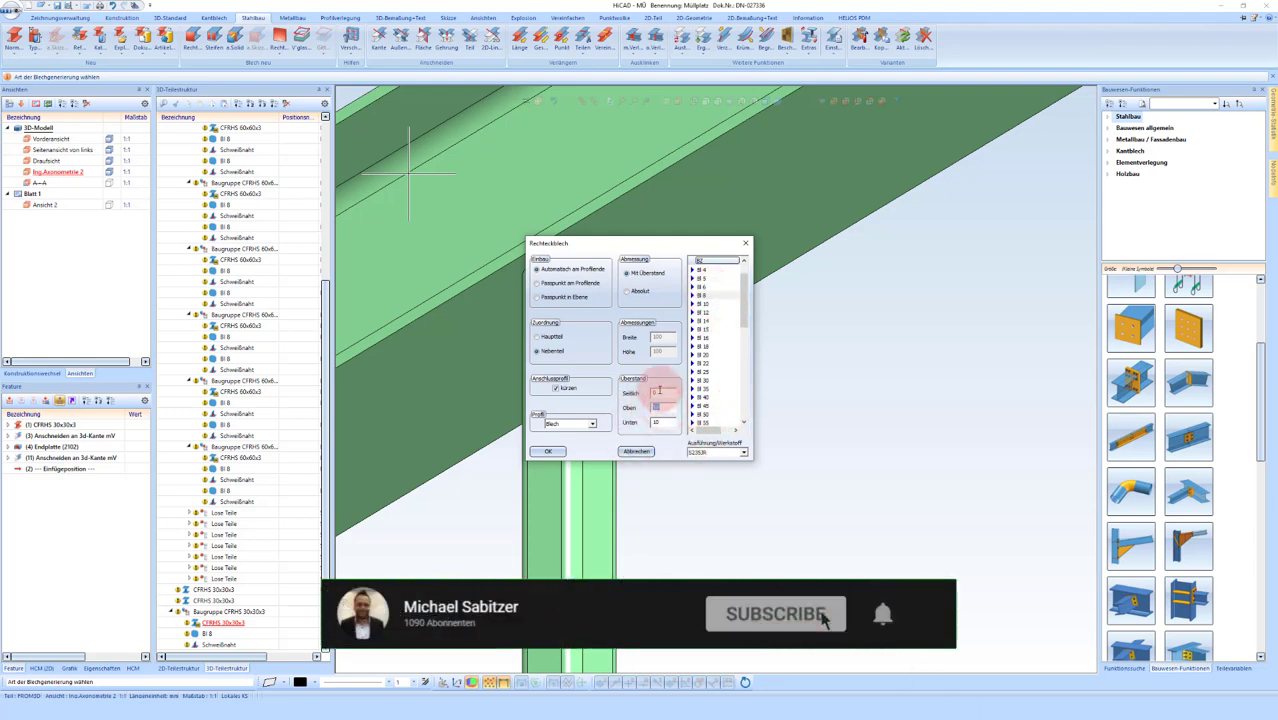
{"action": "left_click", "coordinate": [658, 397]}
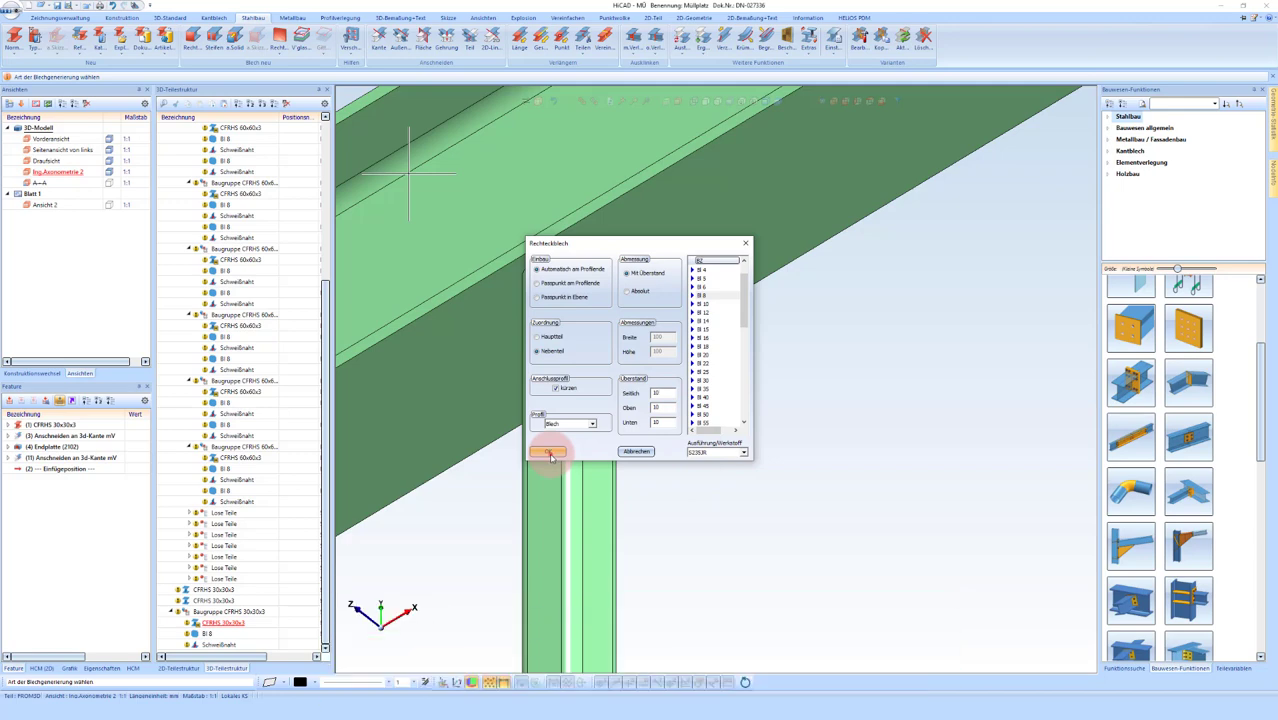
{"action": "left_click", "coordinate": [549, 453]}
Step: Place the end plate on the post top, then cancel the reopened plate dialog
{"action": "left_click", "coordinate": [575, 368]}
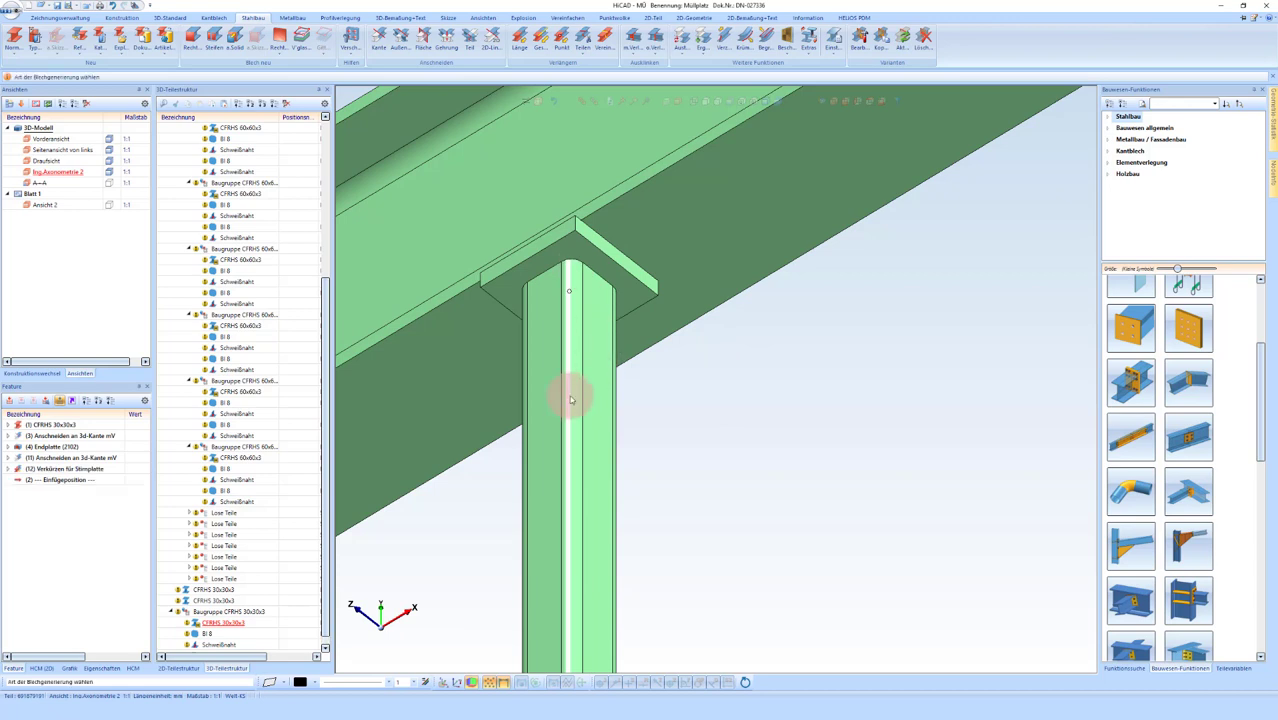
{"action": "left_click", "coordinate": [589, 384]}
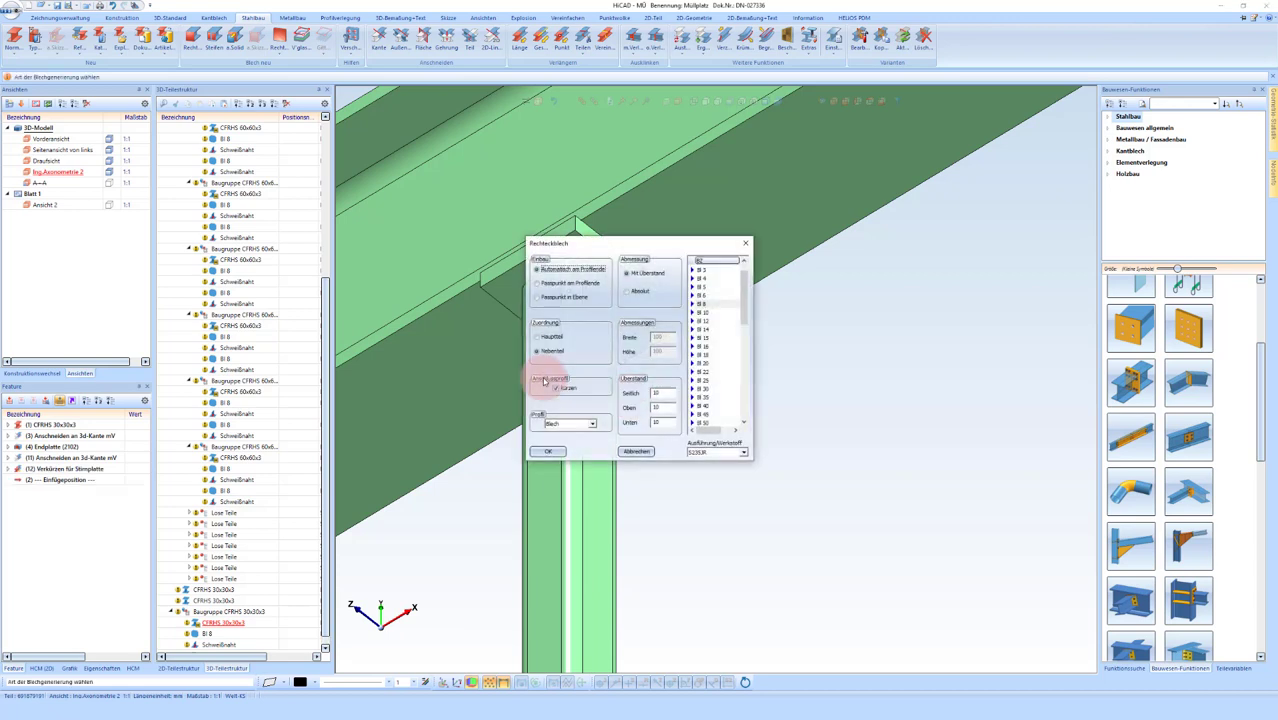
{"action": "left_click", "coordinate": [645, 450]}
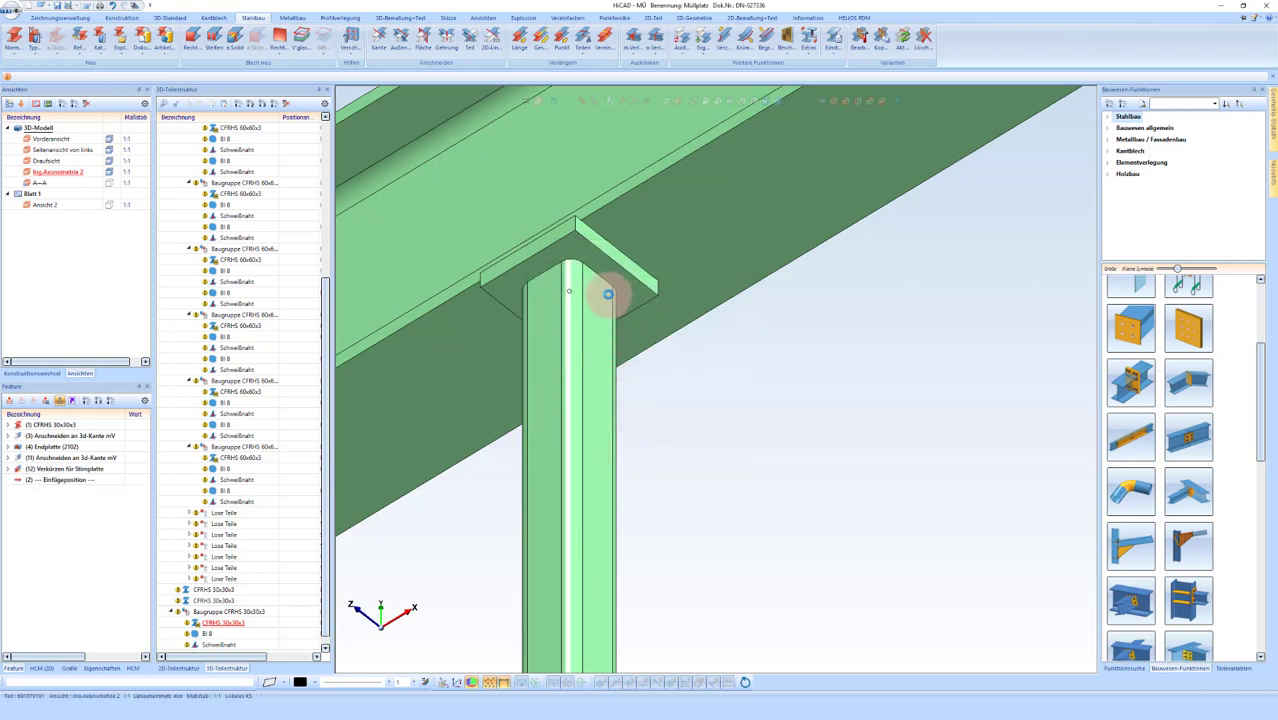
{"action": "scroll", "coordinate": [572, 230], "scroll_direction": "up", "scroll_amount": 1}
{"action": "mouse_move", "coordinate": [572, 230]}
{"action": "middle_mouse_down"}
{"action": "mouse_move", "coordinate": [556, 291]}
{"action": "mouse_move", "coordinate": [570, 302]}
{"action": "middle_mouse_up"}
Step: Extend the end plate with Verlängern from its corner out to the beam corner
{"action": "scroll", "coordinate": [559, 228], "scroll_direction": "up", "scroll_amount": 2}
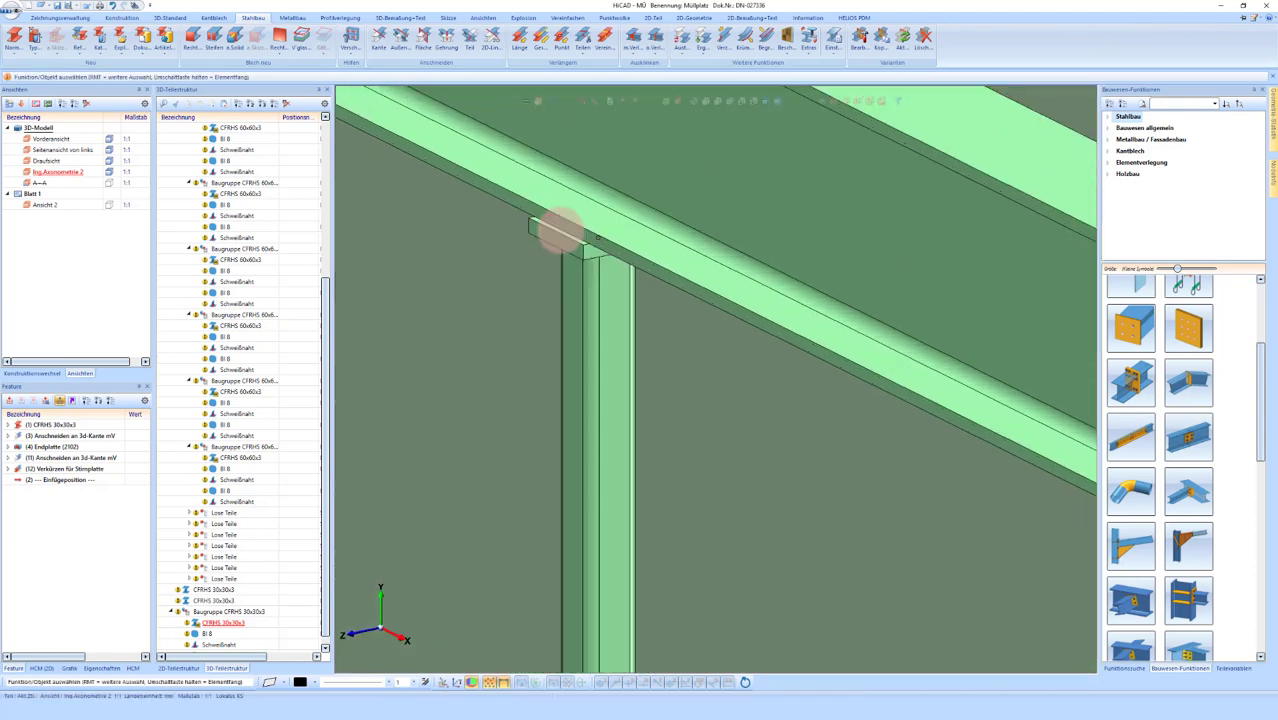
{"action": "scroll", "coordinate": [571, 234], "scroll_direction": "up", "scroll_amount": 2}
{"action": "left_click", "coordinate": [576, 256]}
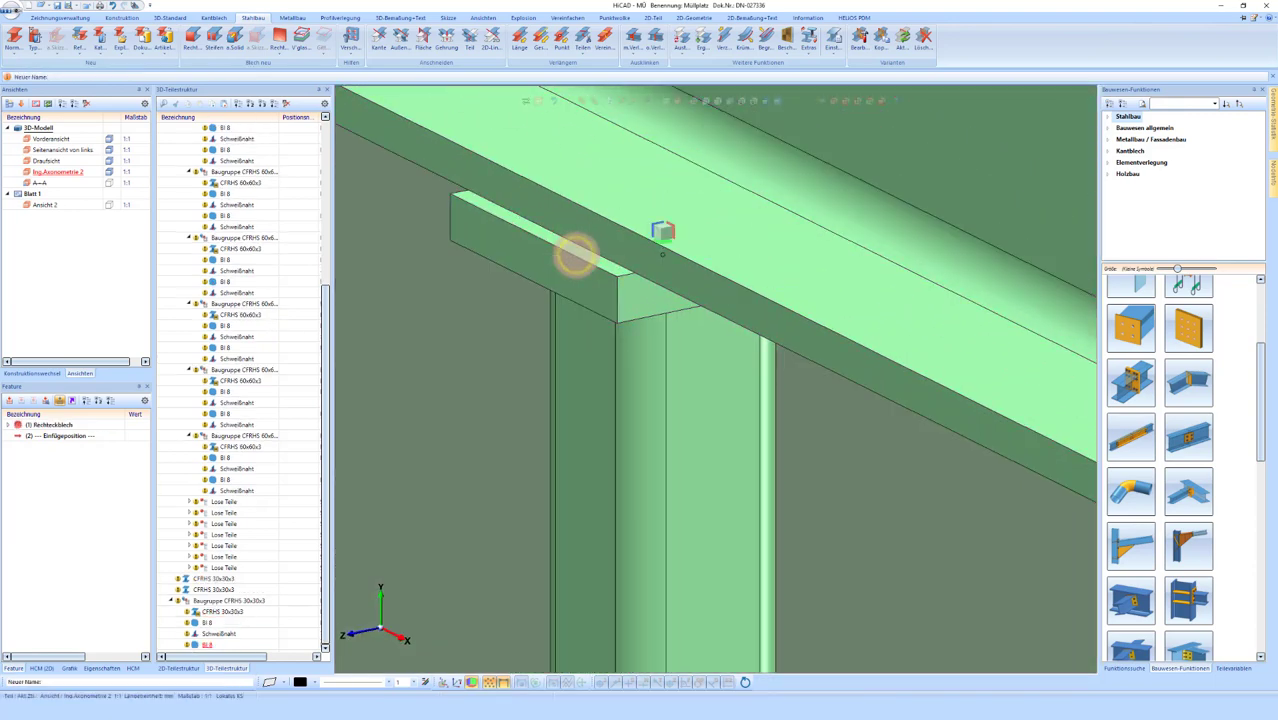
{"action": "right_click", "coordinate": [727, 407]}
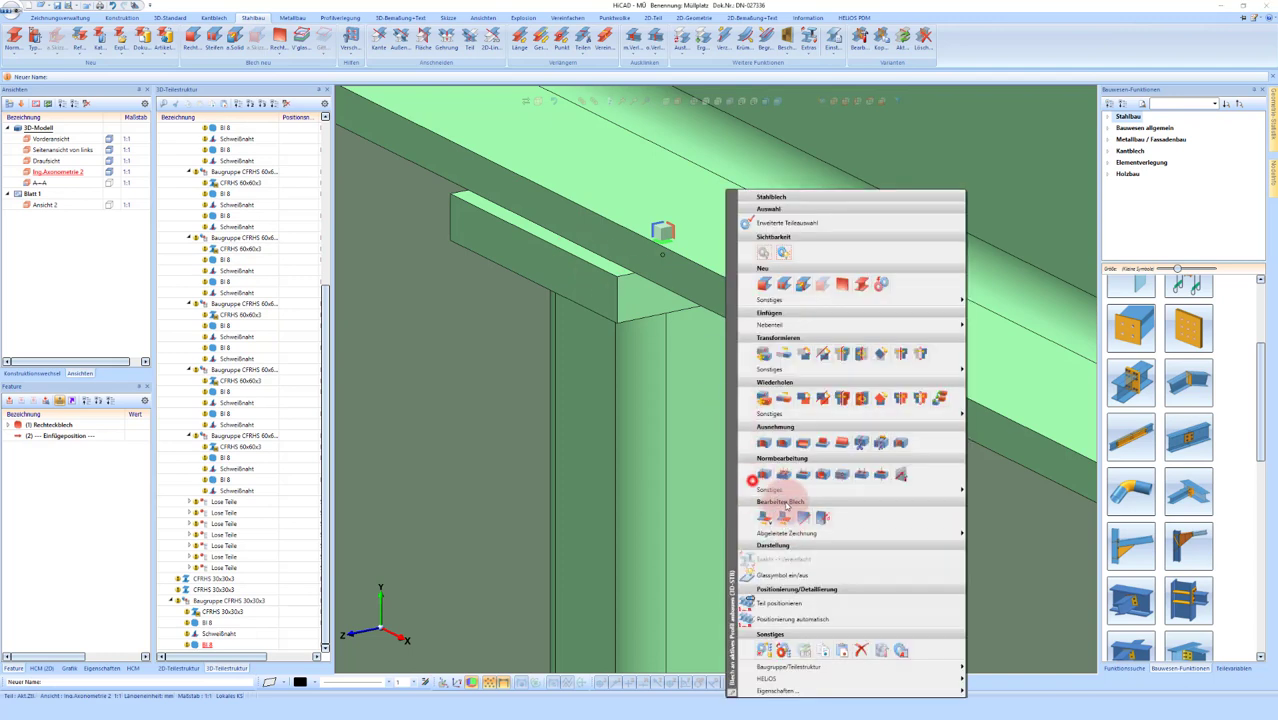
{"action": "left_click", "coordinate": [784, 519]}
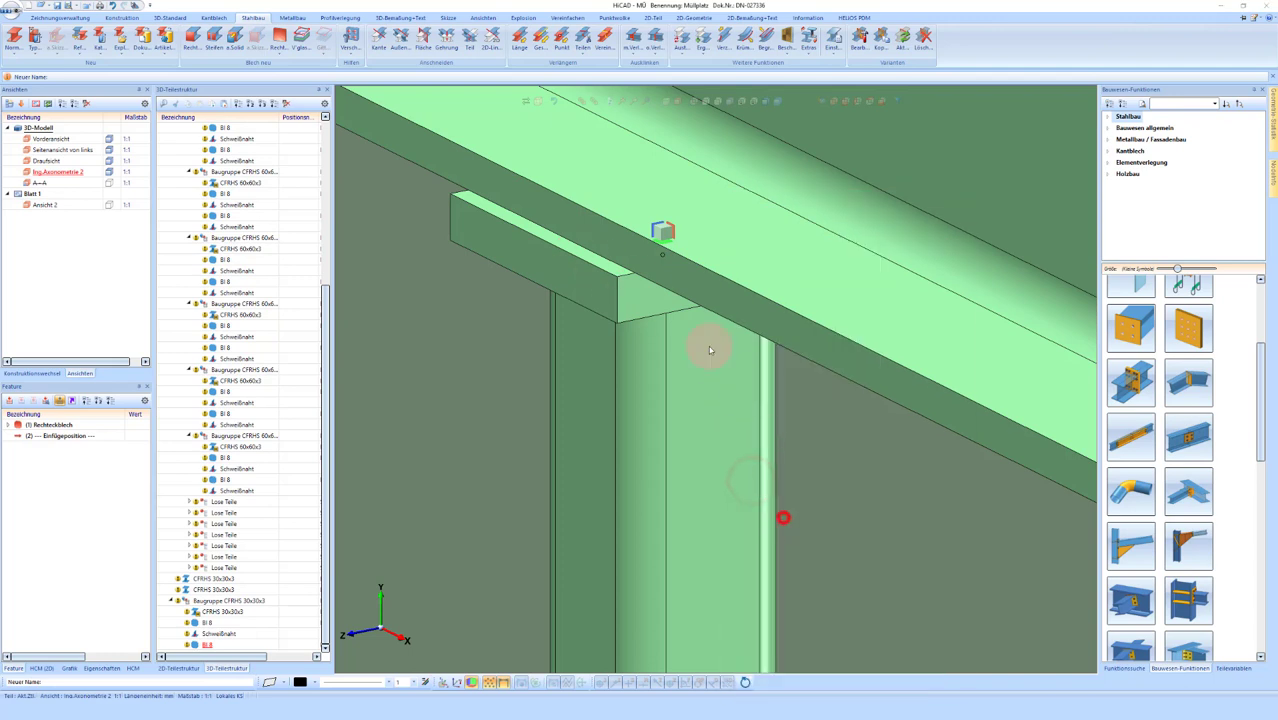
{"action": "left_click", "coordinate": [615, 277]}
{"action": "scroll", "coordinate": [491, 266], "scroll_direction": "down", "scroll_amount": 2}
{"action": "scroll", "coordinate": [471, 243], "scroll_direction": "down", "scroll_amount": 2}
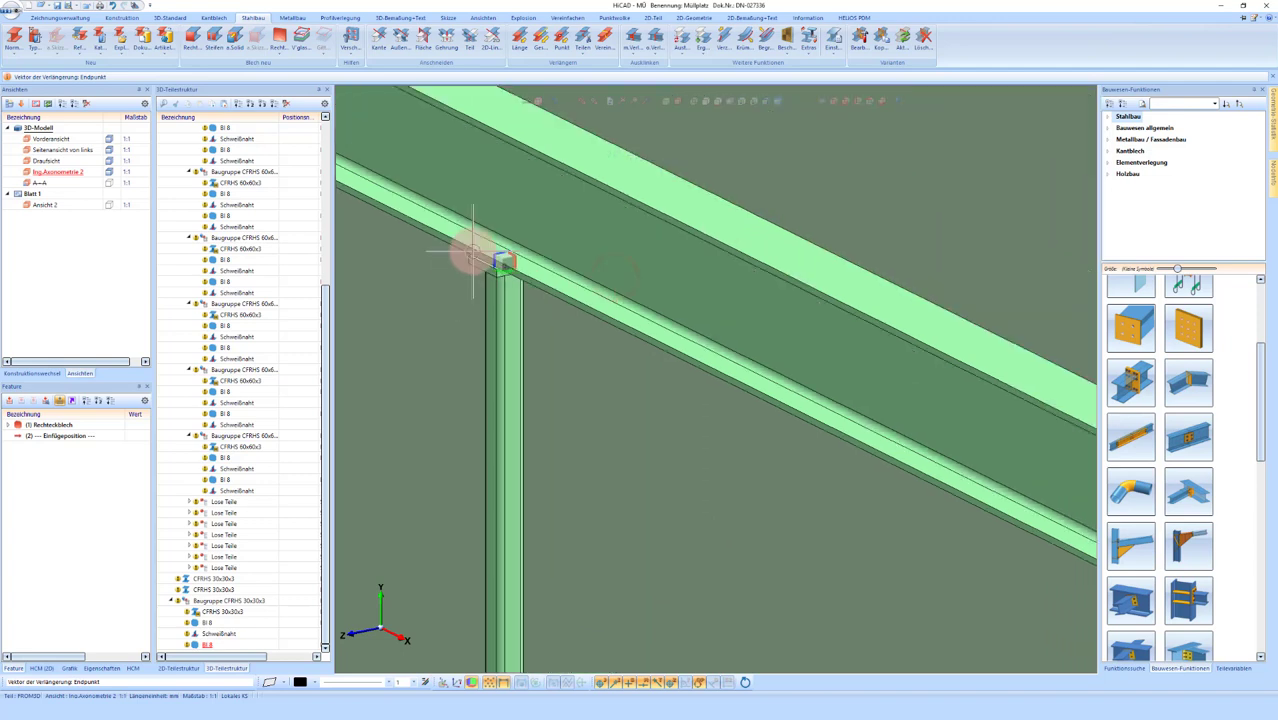
{"action": "scroll", "coordinate": [471, 251], "scroll_direction": "down", "scroll_amount": 2}
{"action": "scroll", "coordinate": [968, 497], "scroll_direction": "up", "scroll_amount": 3}
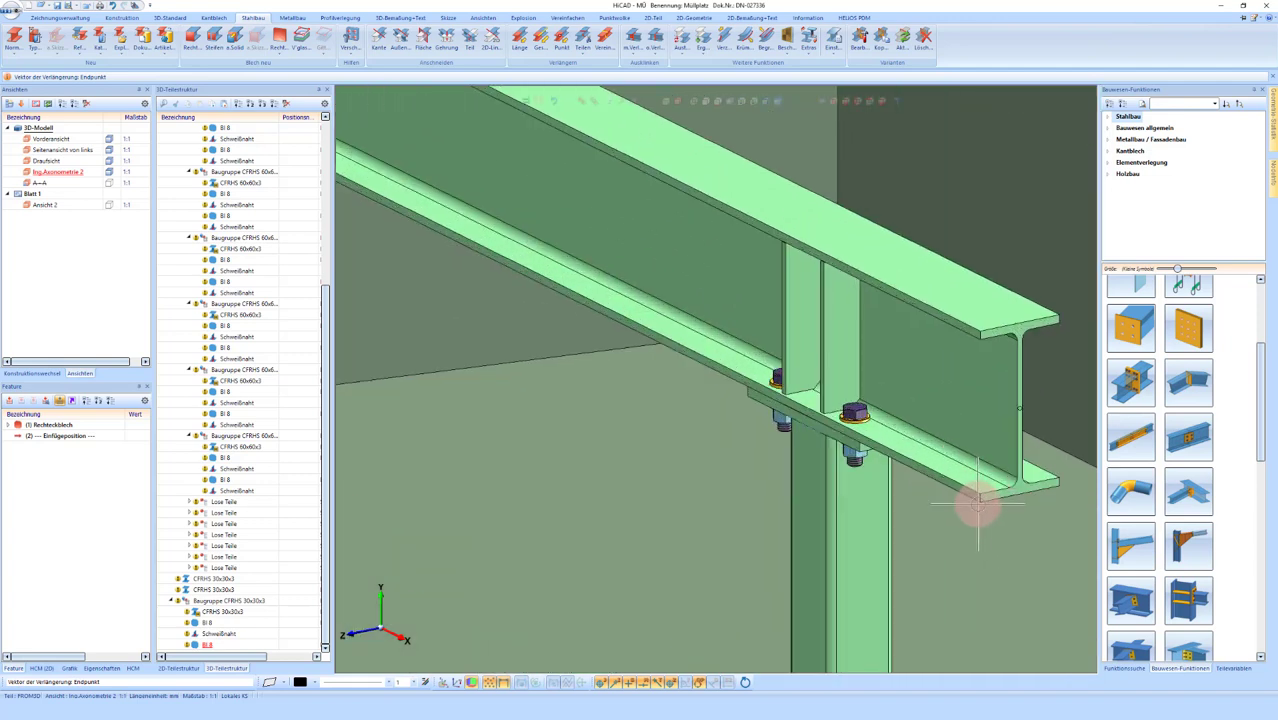
{"action": "left_click", "coordinate": [979, 501]}
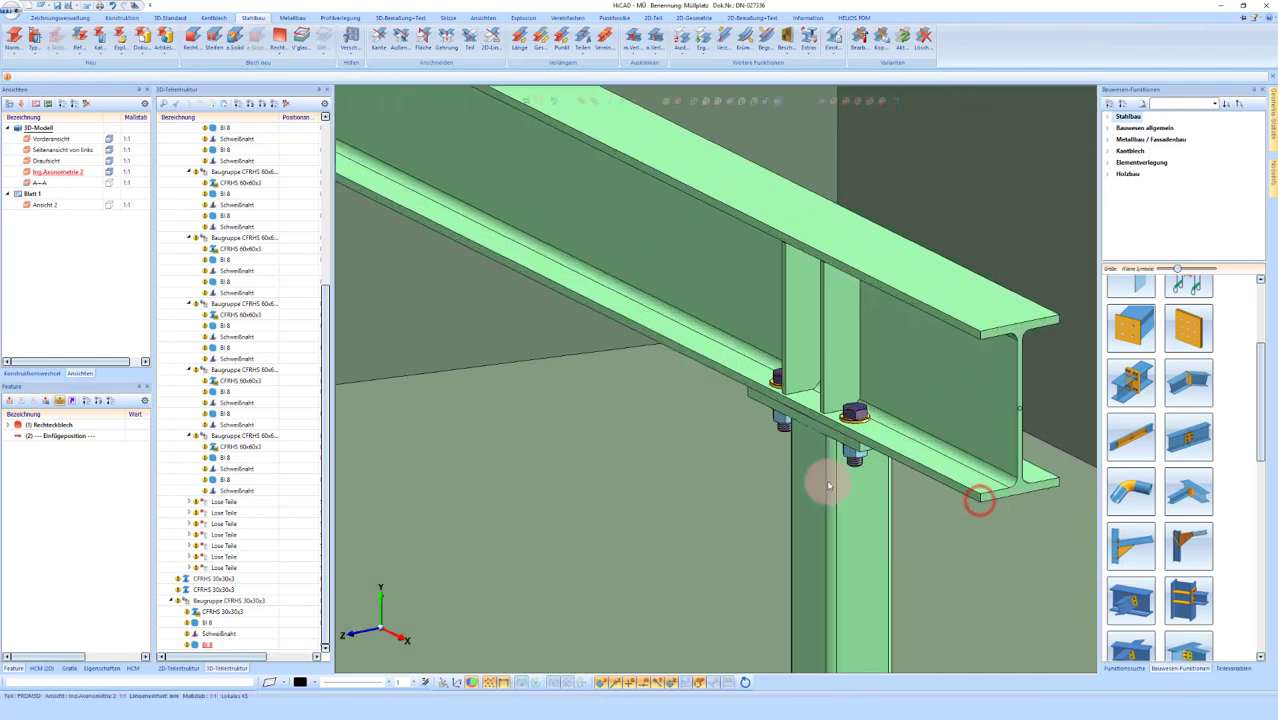
{"action": "scroll", "coordinate": [880, 428], "scroll_direction": "down", "scroll_amount": 1}
{"action": "scroll", "coordinate": [899, 420], "scroll_direction": "down", "scroll_amount": 1}
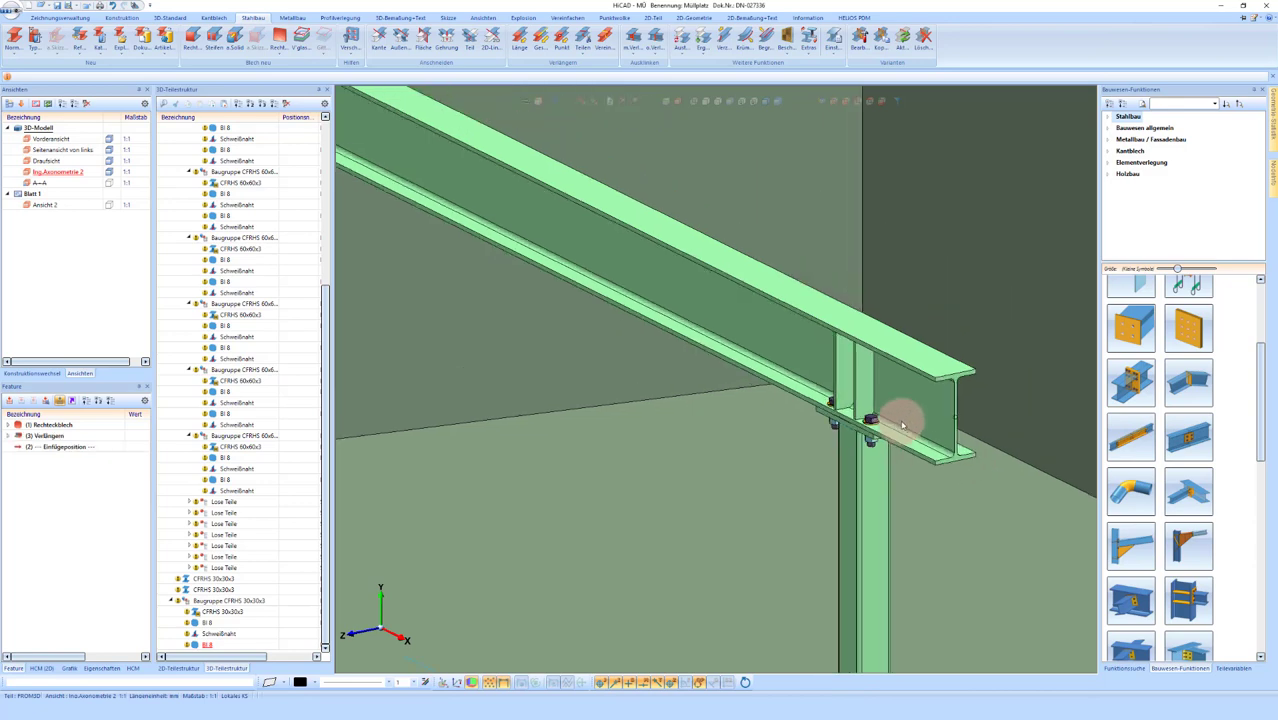
{"action": "scroll", "coordinate": [899, 424], "scroll_direction": "down", "scroll_amount": 1}
{"action": "scroll", "coordinate": [608, 278], "scroll_direction": "up", "scroll_amount": 5}
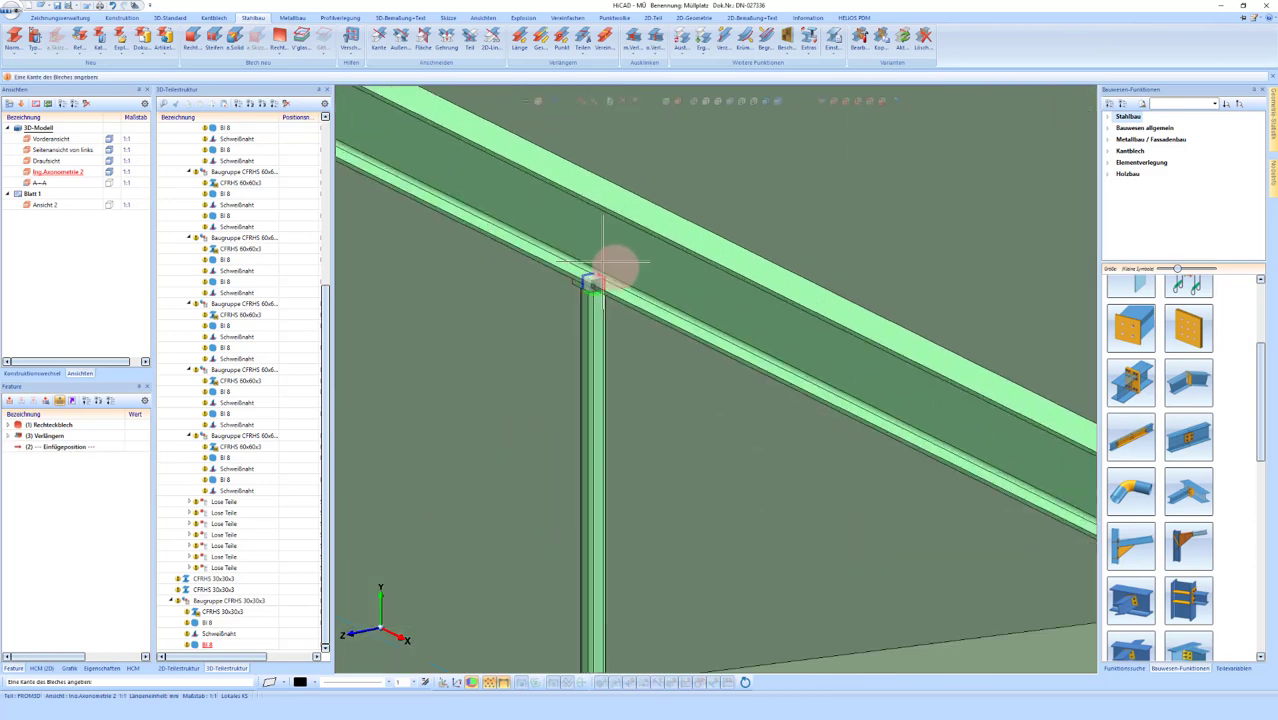
{"action": "scroll", "coordinate": [606, 277], "scroll_direction": "up", "scroll_amount": 3}
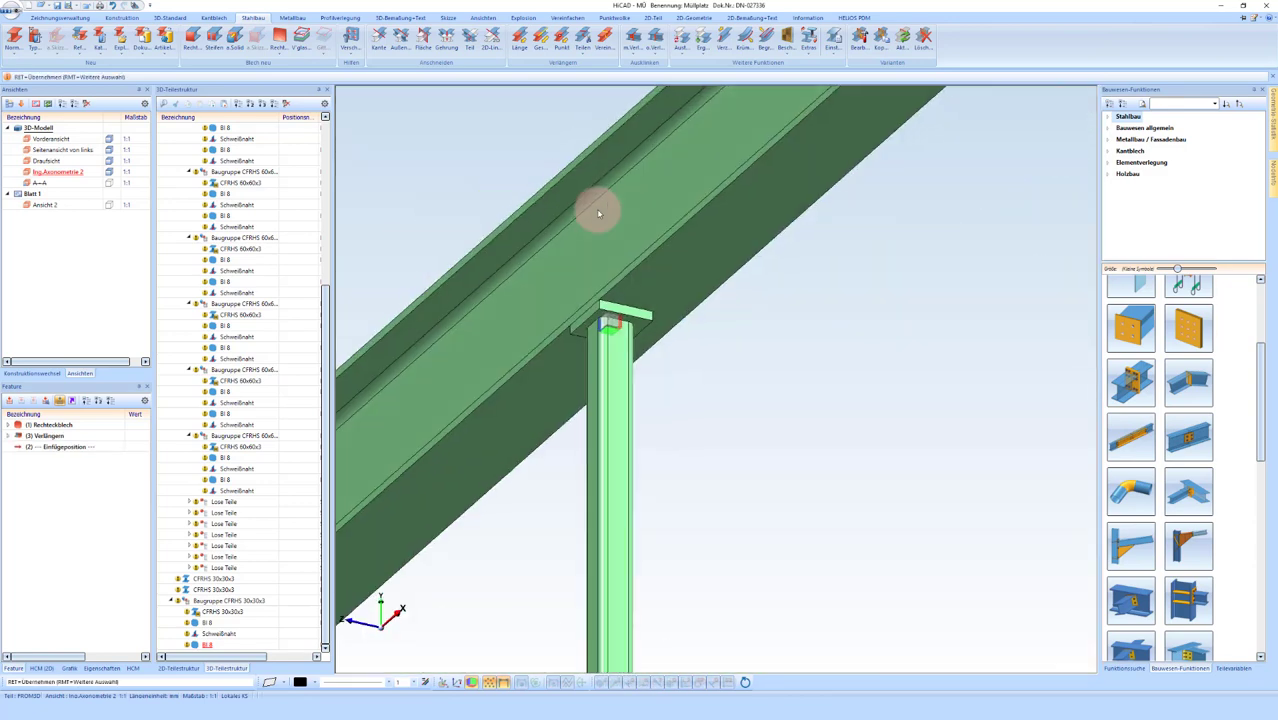
{"action": "scroll", "coordinate": [628, 342], "scroll_direction": "up", "scroll_amount": 2}
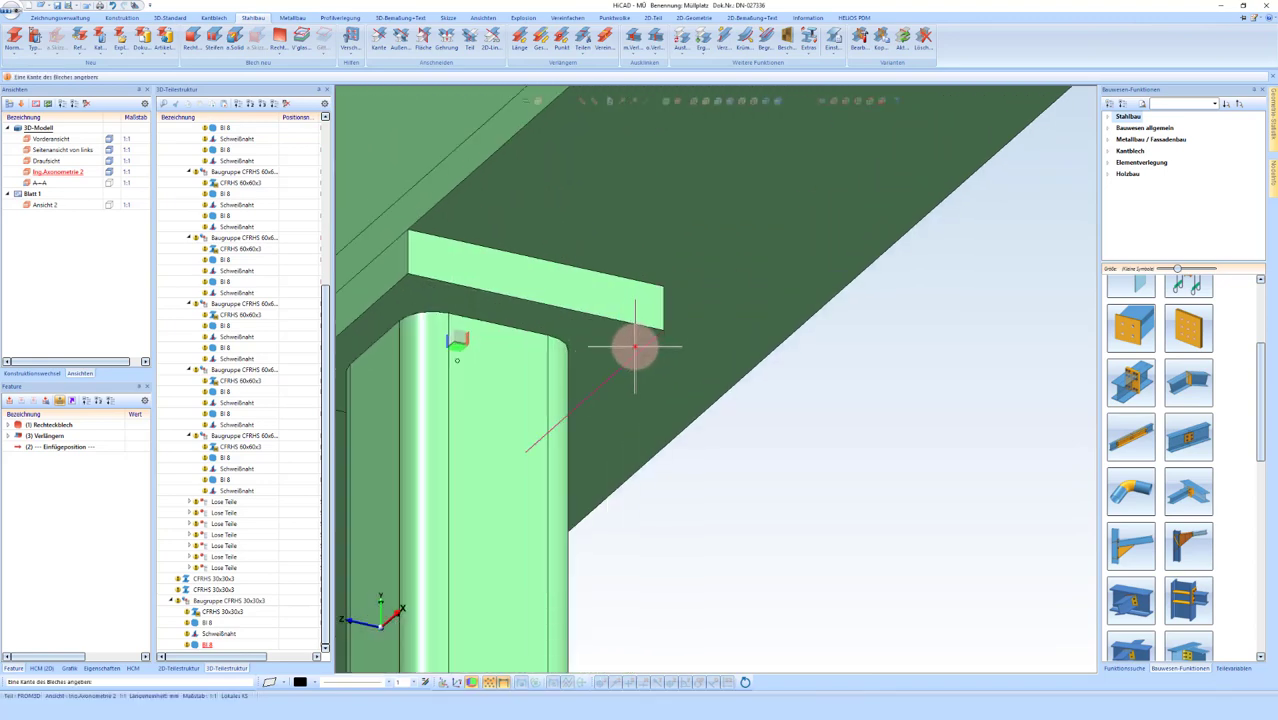
Step: Extend a second plate edge from its corner to the beam corner point
{"action": "left_click", "coordinate": [635, 347]}
{"action": "left_click", "coordinate": [659, 329]}
{"action": "scroll", "coordinate": [650, 360], "scroll_direction": "down", "scroll_amount": 2}
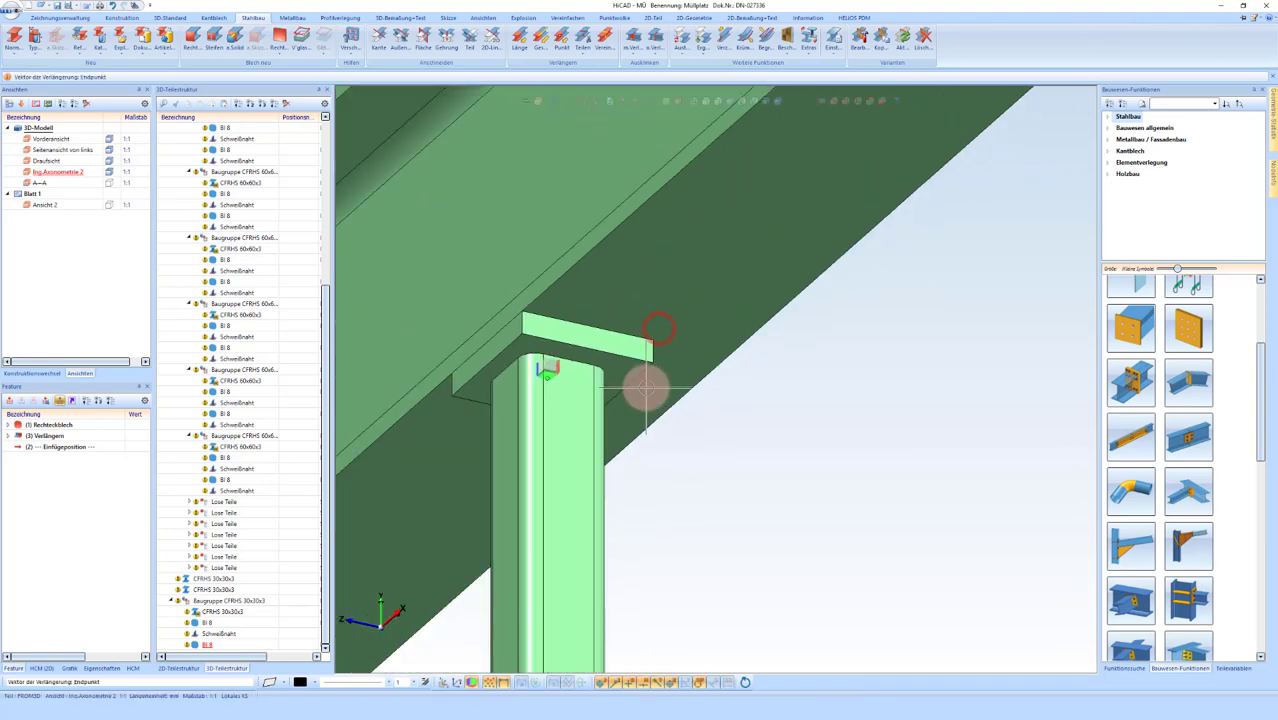
{"action": "scroll", "coordinate": [640, 380], "scroll_direction": "down", "scroll_amount": 2}
{"action": "scroll", "coordinate": [560, 370], "scroll_direction": "down", "scroll_amount": 2}
{"action": "scroll", "coordinate": [853, 180], "scroll_direction": "down", "scroll_amount": 3}
{"action": "scroll", "coordinate": [773, 177], "scroll_direction": "up", "scroll_amount": 3}
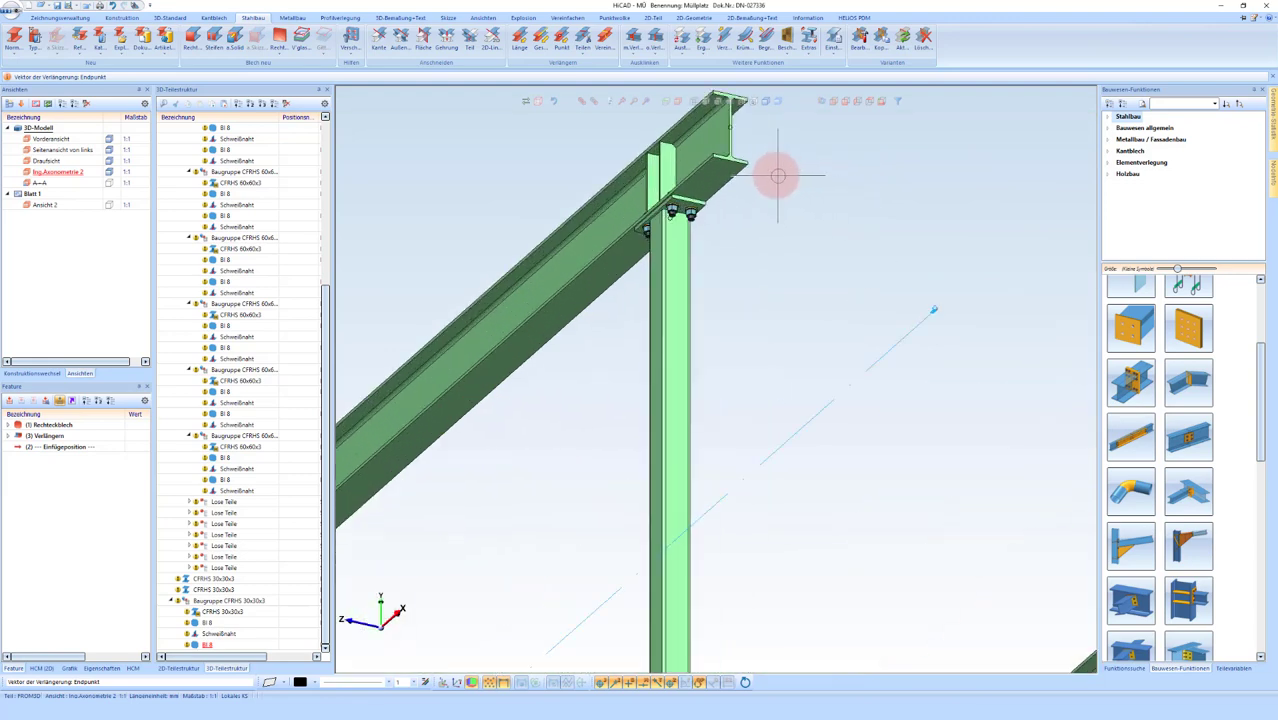
{"action": "scroll", "coordinate": [746, 158], "scroll_direction": "up", "scroll_amount": 2}
{"action": "left_click", "coordinate": [738, 162]}
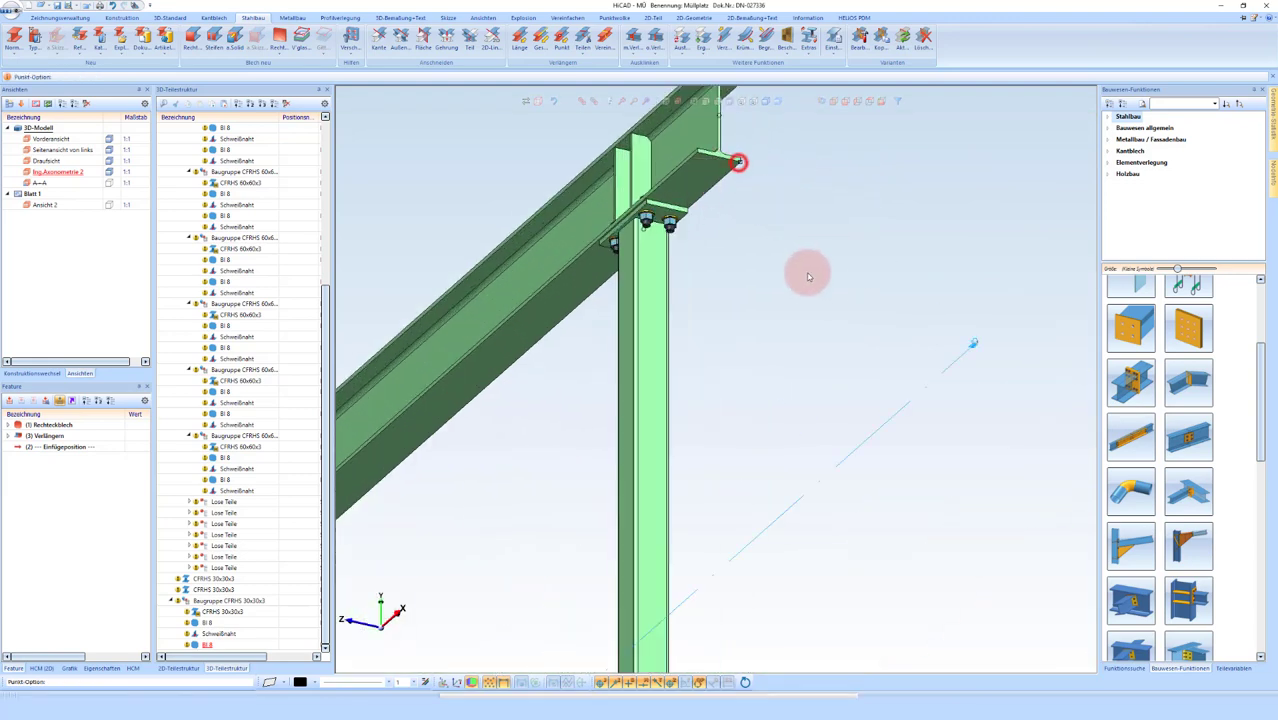
{"action": "scroll", "coordinate": [758, 284], "scroll_direction": "down", "scroll_amount": 1}
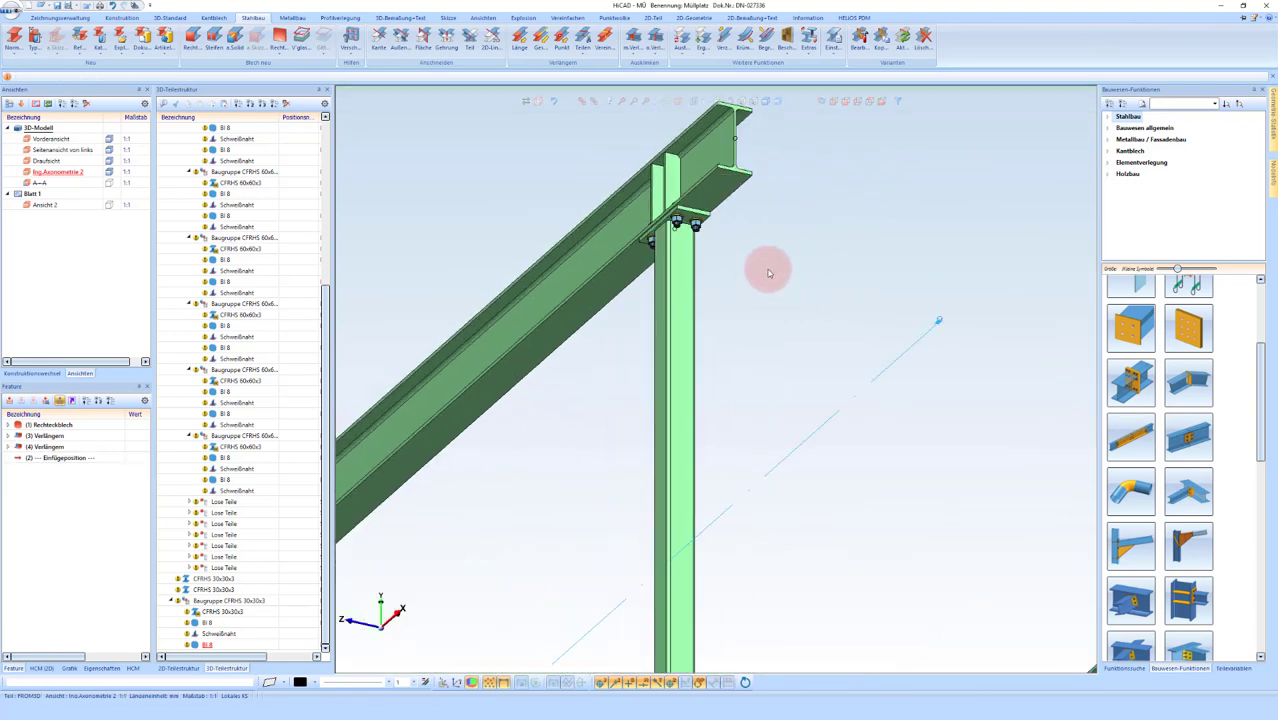
{"action": "scroll", "coordinate": [716, 270], "scroll_direction": "down", "scroll_amount": 1}
{"action": "scroll", "coordinate": [735, 243], "scroll_direction": "down", "scroll_amount": 2}
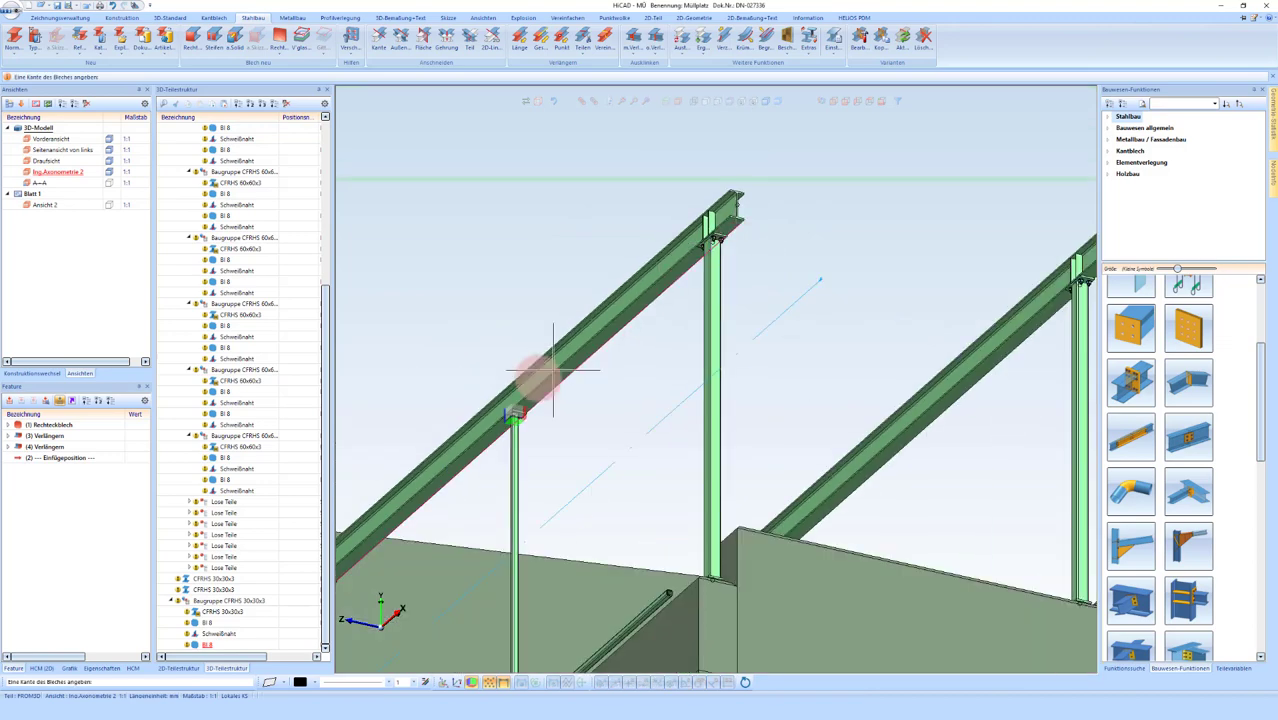
{"action": "scroll", "coordinate": [522, 371], "scroll_direction": "up", "scroll_amount": 2}
Step: Extend a plate edge by 26.5 using extend-by-amount
{"action": "scroll", "coordinate": [570, 428], "scroll_direction": "up", "scroll_amount": 2}
{"action": "left_click", "coordinate": [702, 350]}
{"action": "middle_click_drag", "start_coordinate": [702, 350], "coordinate": [706, 372]}
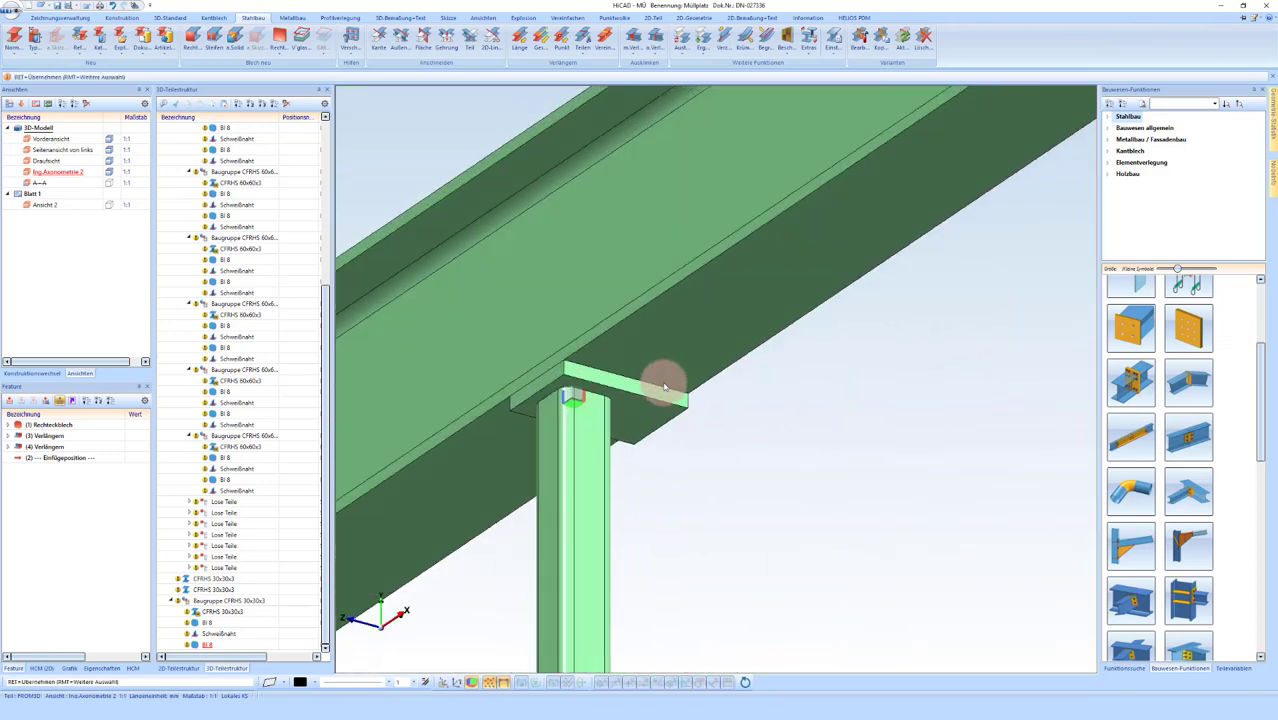
{"action": "right_click", "coordinate": [706, 372]}
{"action": "scroll", "coordinate": [492, 367], "scroll_direction": "up", "scroll_amount": 2}
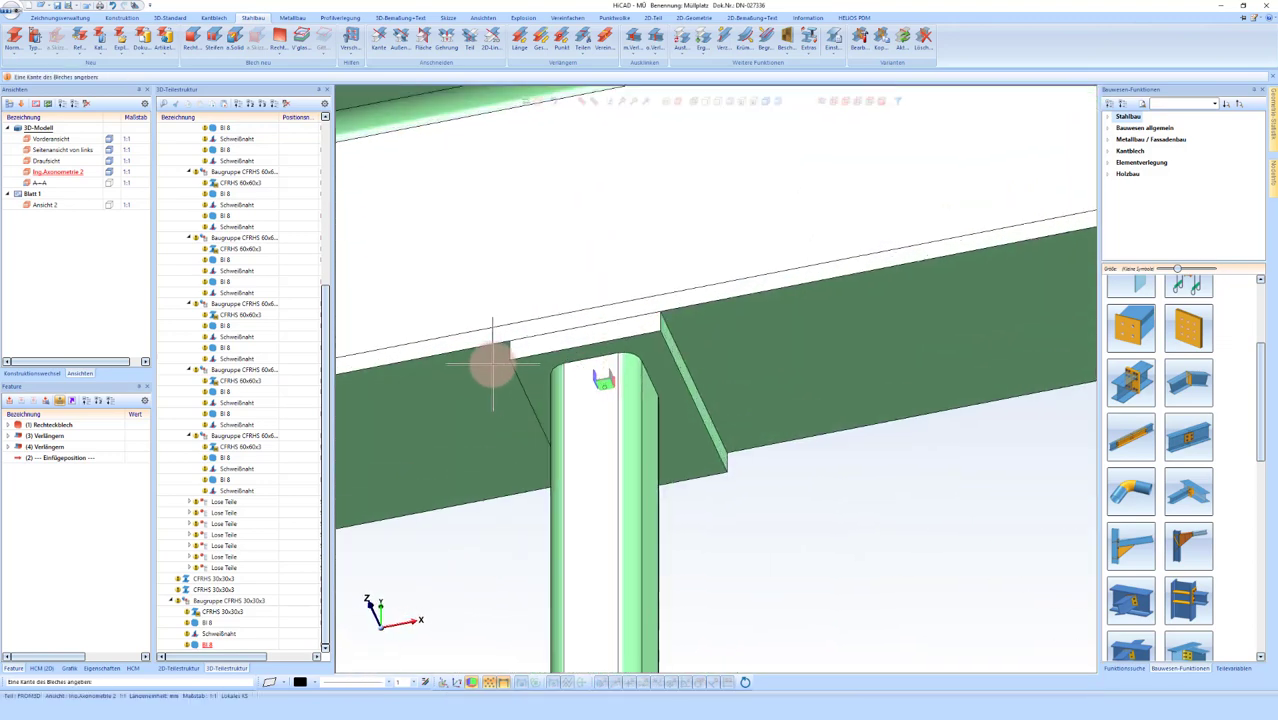
{"action": "left_click", "coordinate": [490, 366]}
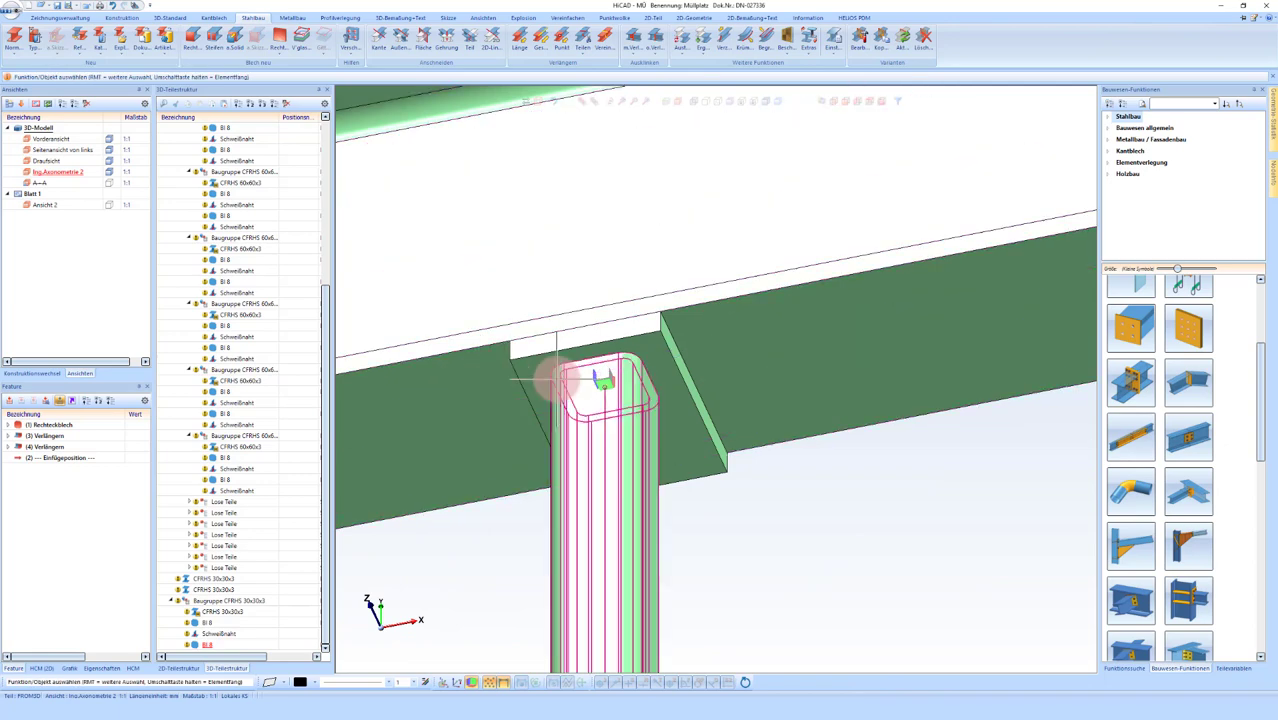
{"action": "right_click", "coordinate": [528, 367]}
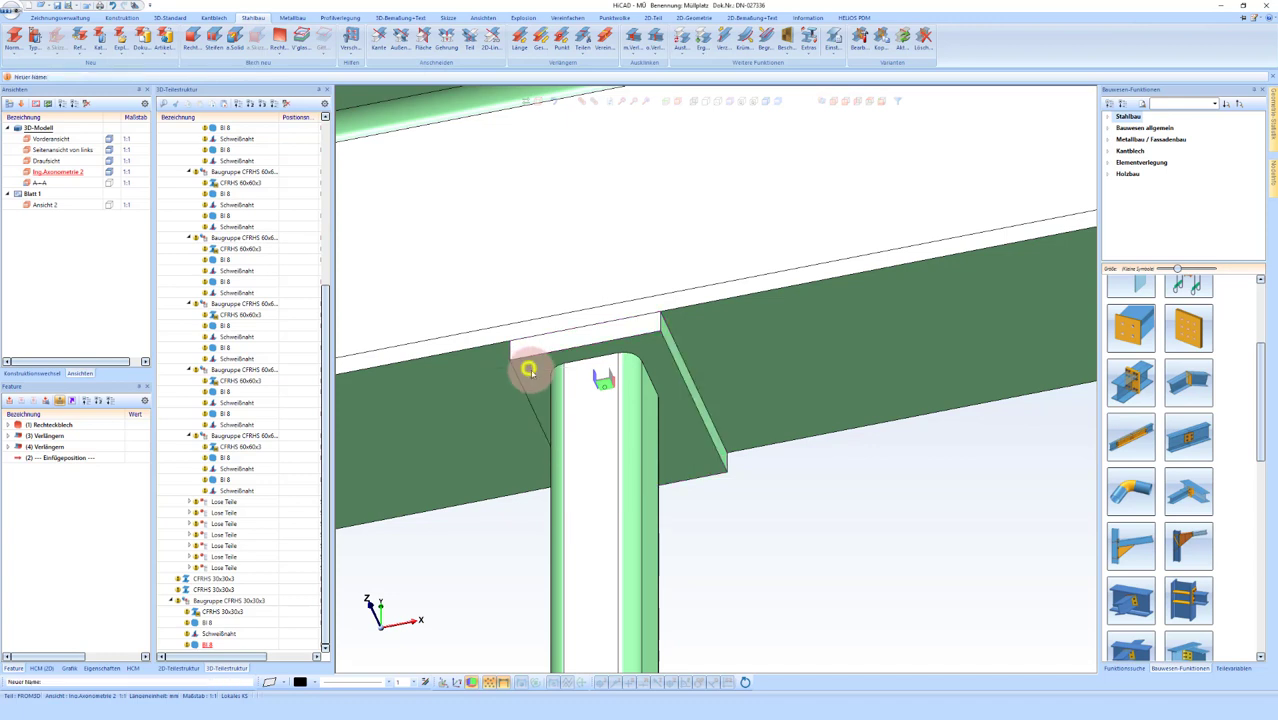
{"action": "left_click", "coordinate": [703, 522]}
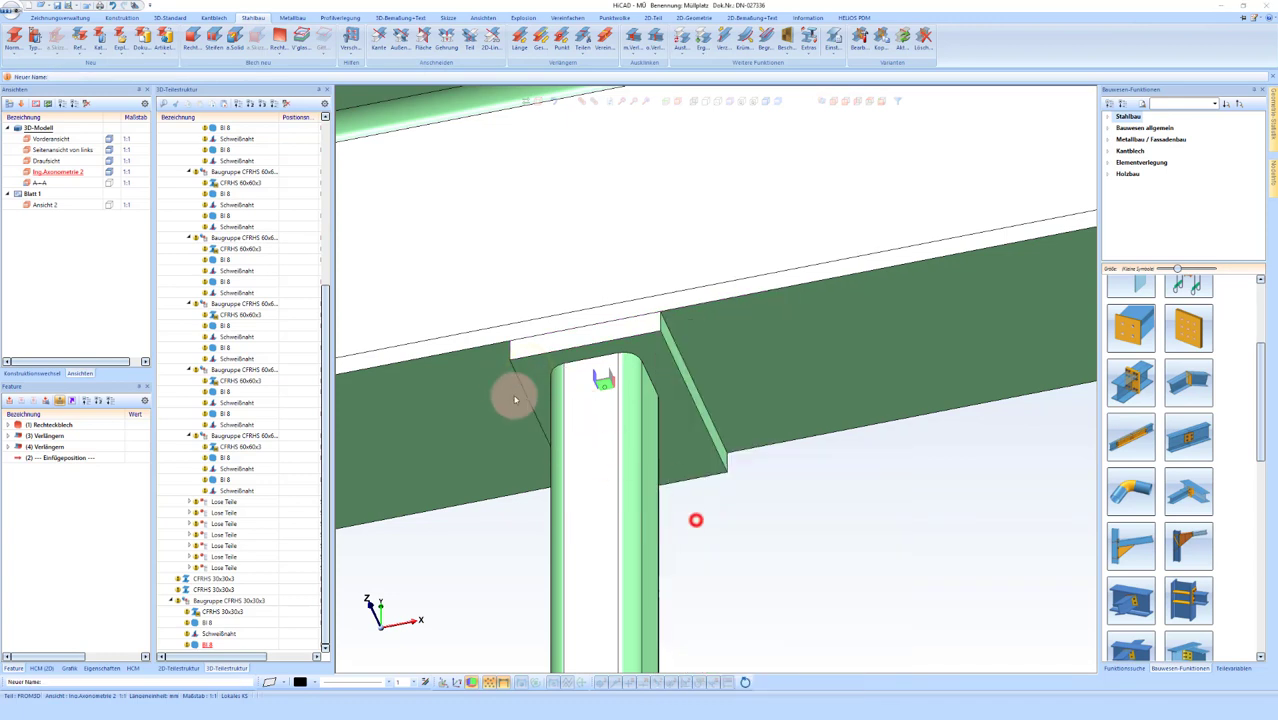
{"action": "left_click", "coordinate": [760, 435]}
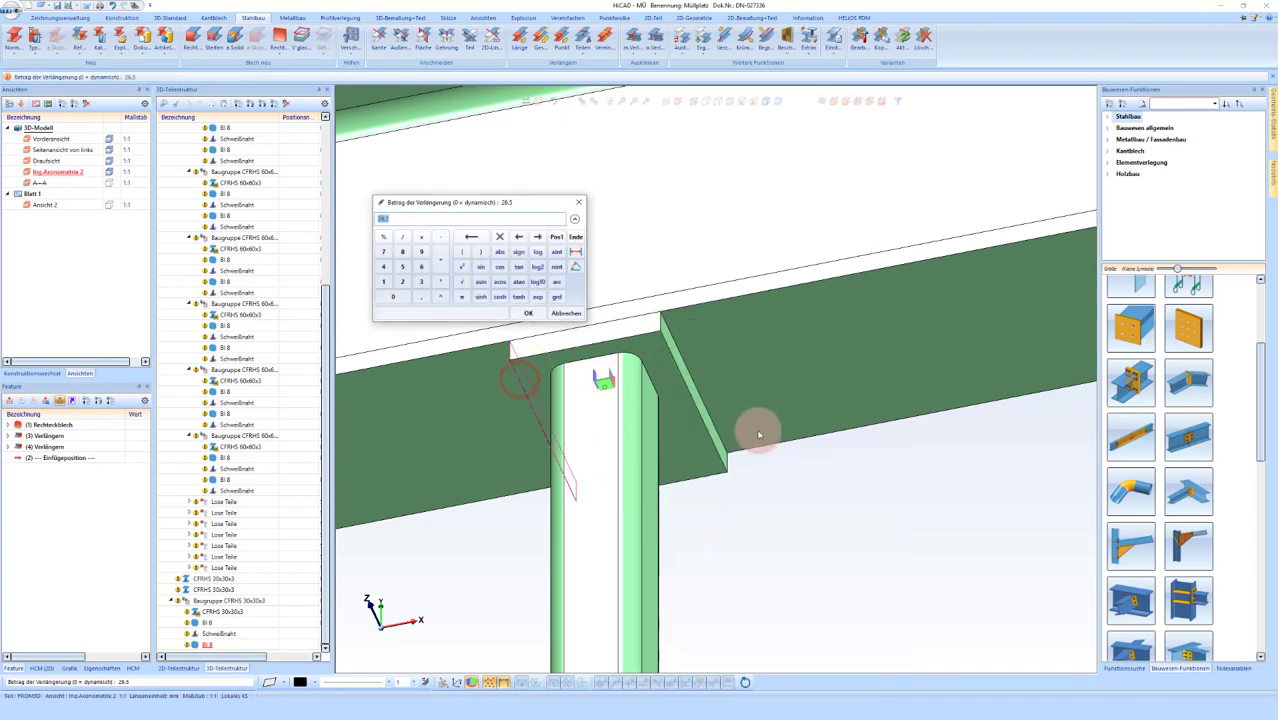
{"action": "key", "text": "Return"}
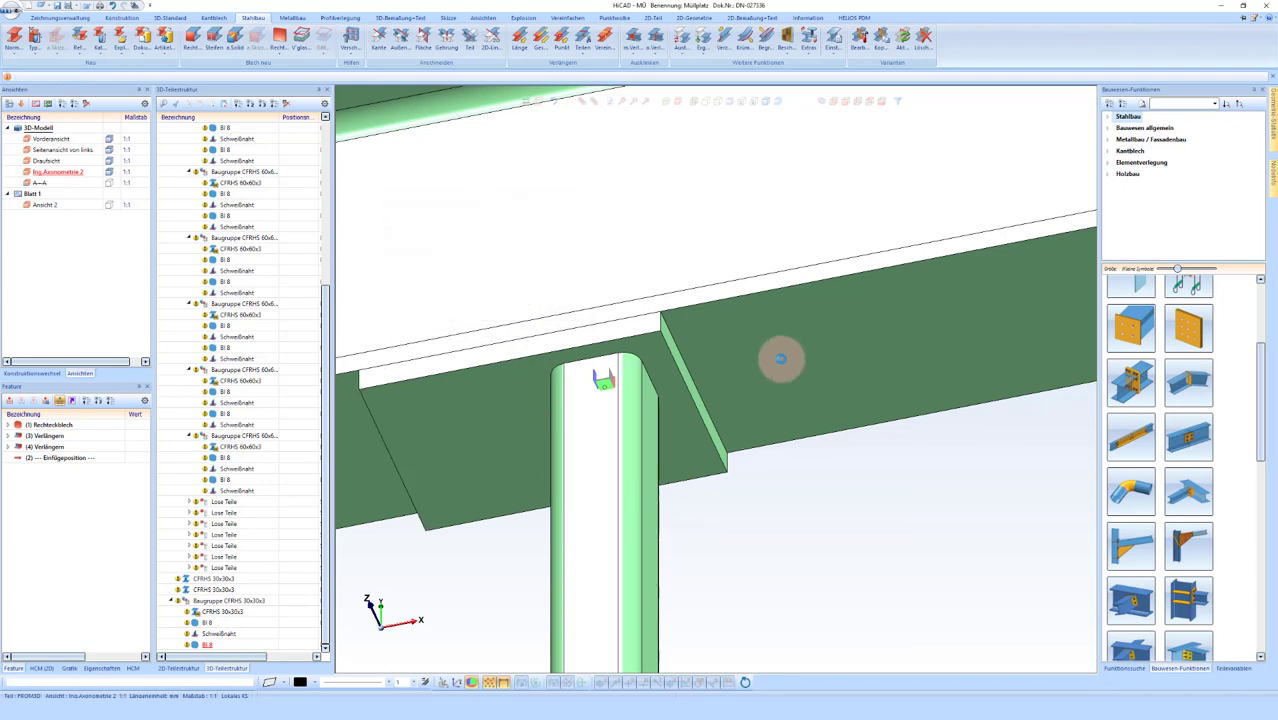
Step: Extend the plate by a further 50
{"action": "left_click", "coordinate": [765, 417]}
{"action": "key", "text": "Return"}
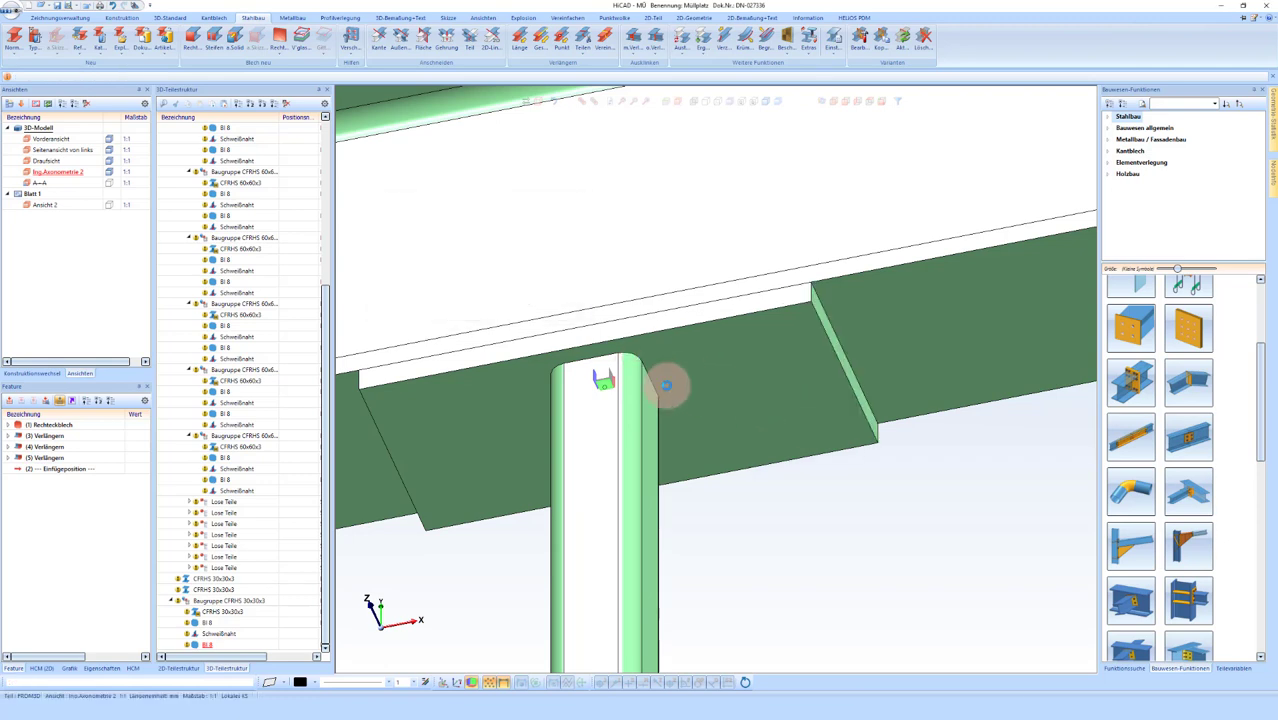
{"action": "scroll", "coordinate": [665, 366], "scroll_direction": "down", "scroll_amount": 2}
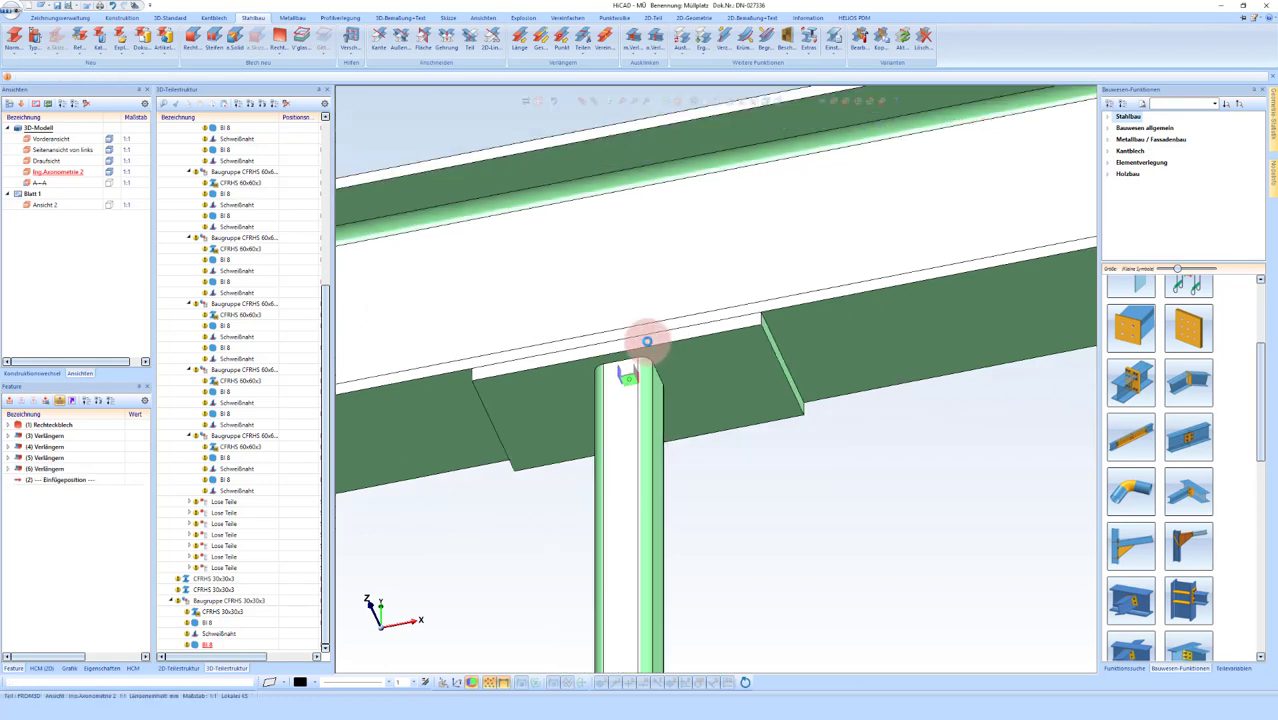
{"action": "scroll", "coordinate": [648, 343], "scroll_direction": "down", "scroll_amount": 1}
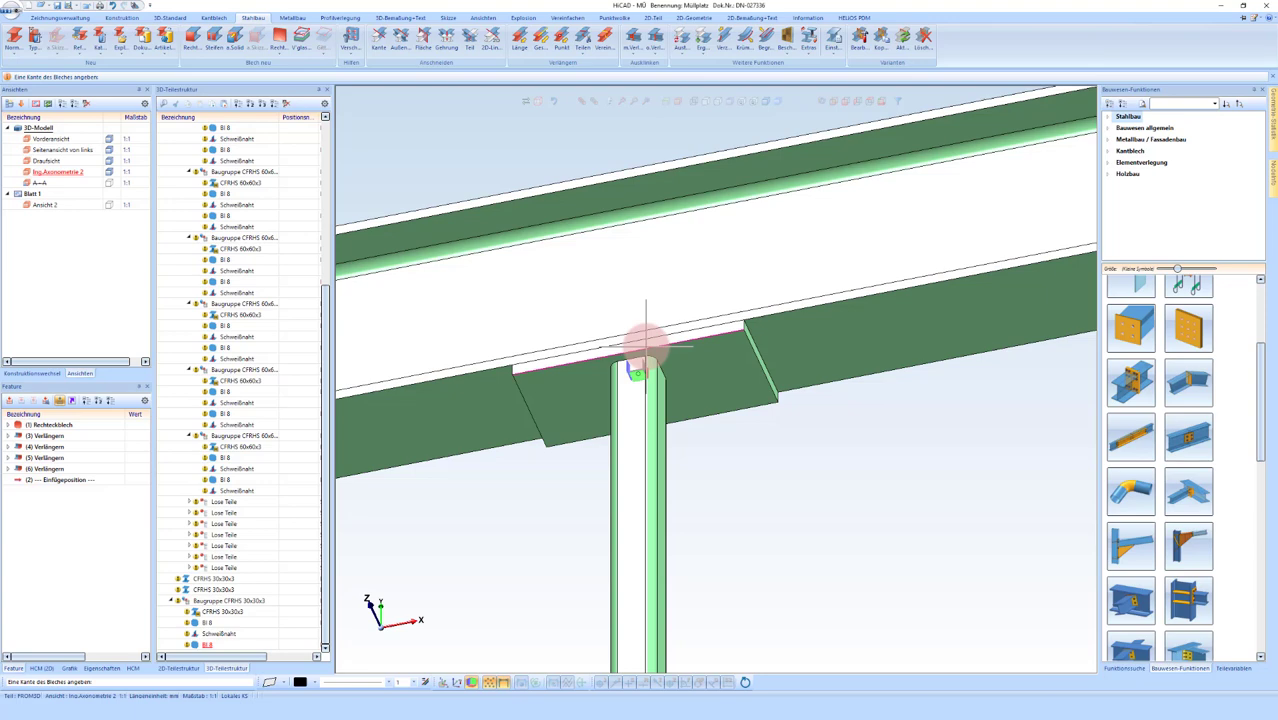
Step: Start a Verschraubung bolted joint from the 3D-Standard tab and accept its Einstellungen
{"action": "key", "text": "Escape"}
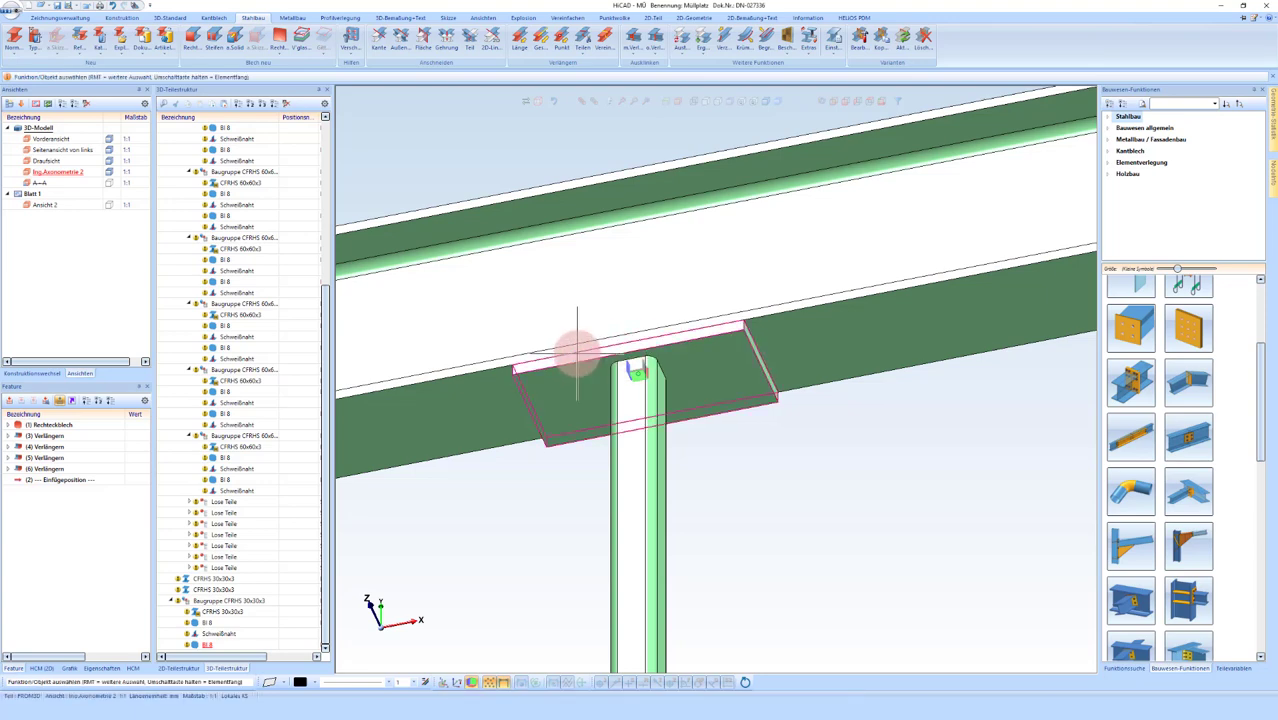
{"action": "middle_click_drag", "start_coordinate": [578, 360], "coordinate": [556, 428]}
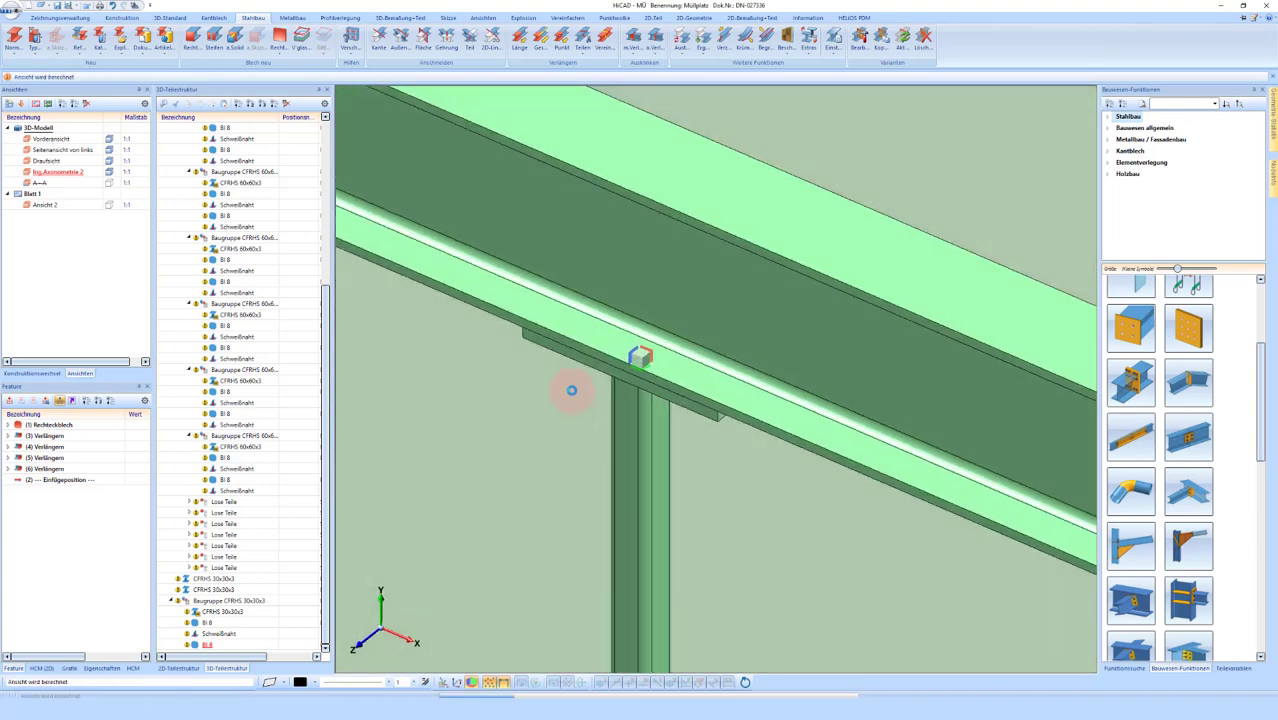
{"action": "scroll", "coordinate": [561, 323], "scroll_direction": "up", "scroll_amount": 2}
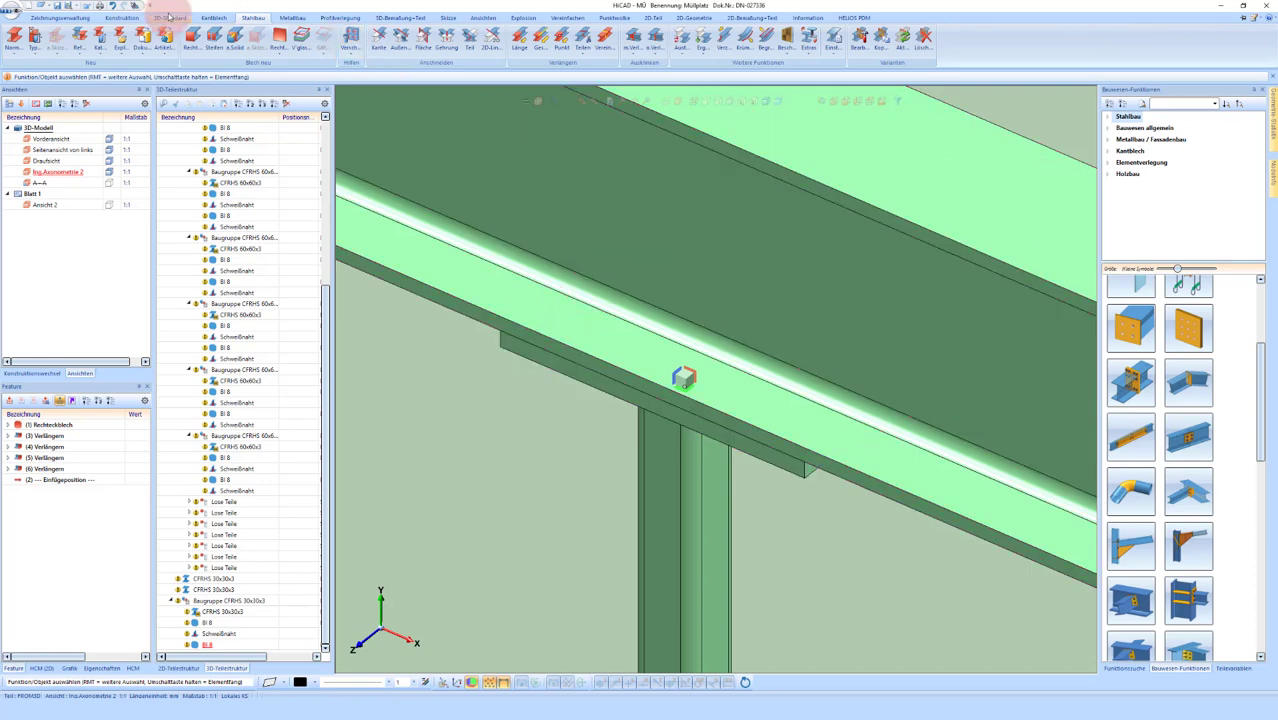
{"action": "left_click", "coordinate": [169, 17]}
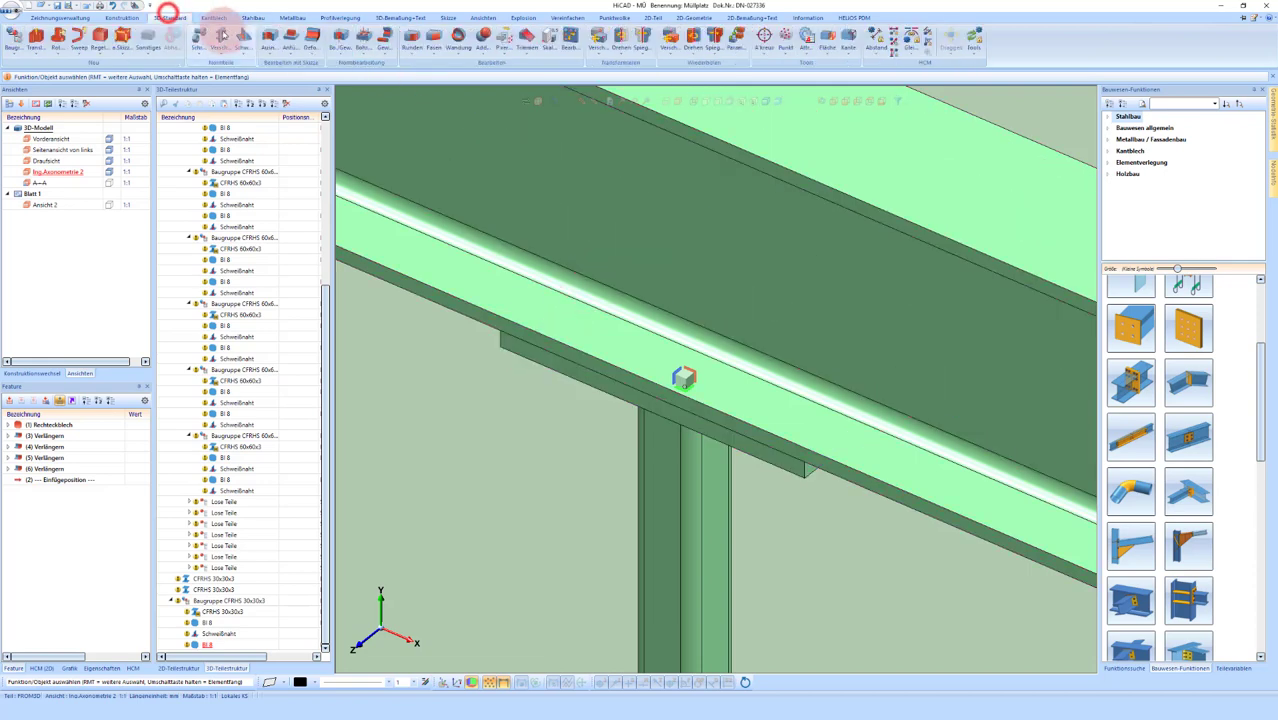
{"action": "left_click", "coordinate": [221, 37]}
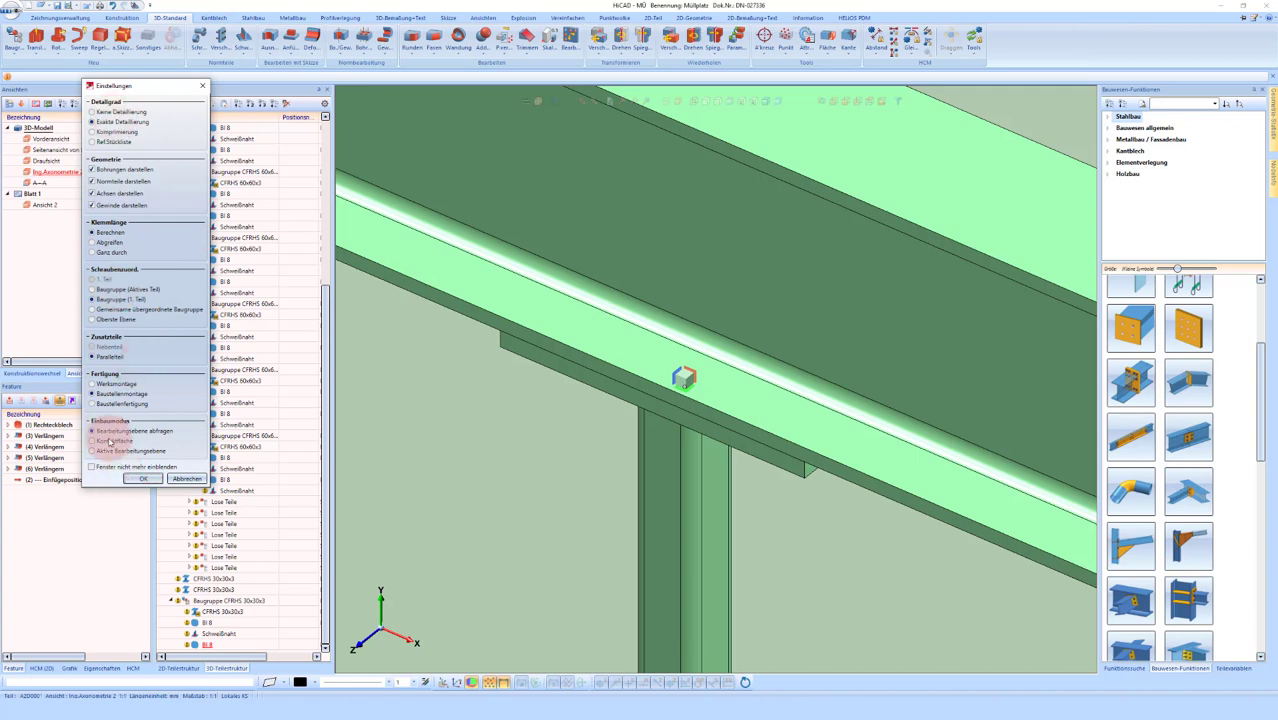
{"action": "left_click", "coordinate": [143, 478]}
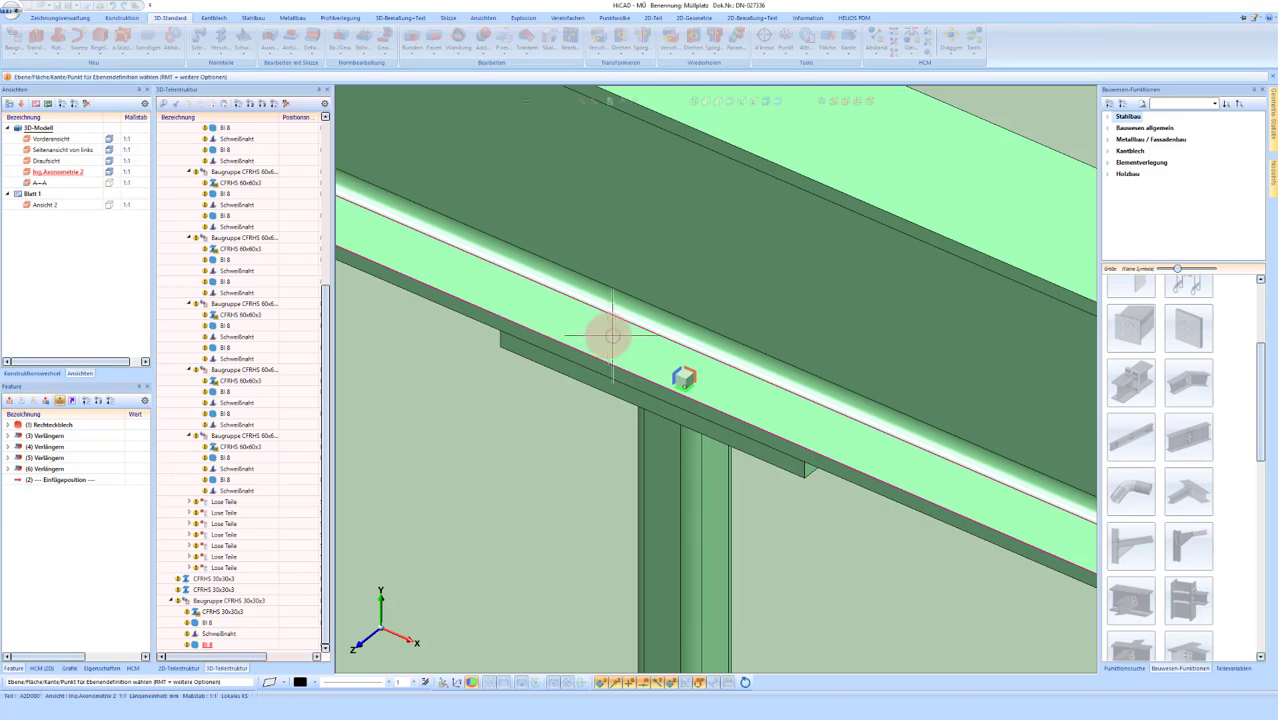
Step: Pick the plate edge at the post top and open the Schrauben-/Nietverbindung dialog
{"action": "middle_click_drag", "start_coordinate": [602, 328], "coordinate": [771, 390]}
{"action": "scroll", "coordinate": [771, 390], "scroll_direction": "down", "scroll_amount": 3}
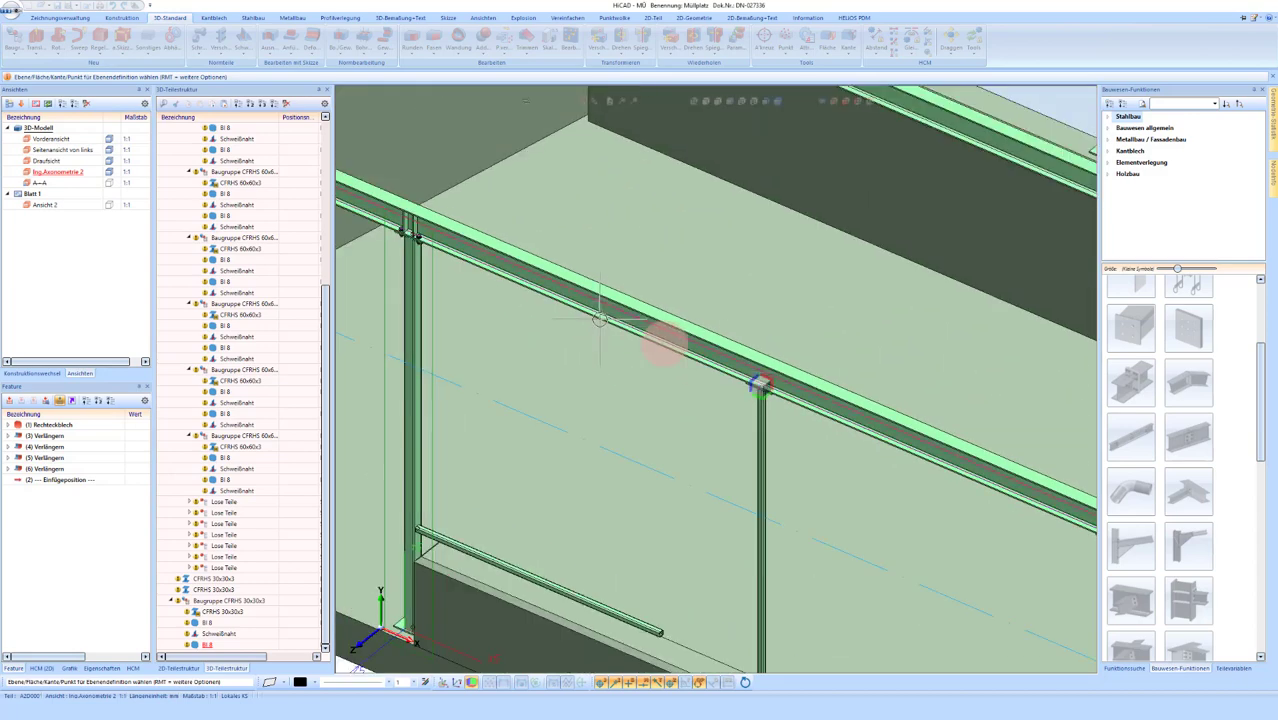
{"action": "scroll", "coordinate": [465, 285], "scroll_direction": "down", "scroll_amount": 2}
{"action": "scroll", "coordinate": [343, 196], "scroll_direction": "up", "scroll_amount": 4}
{"action": "scroll", "coordinate": [422, 186], "scroll_direction": "up", "scroll_amount": 2}
{"action": "scroll", "coordinate": [417, 205], "scroll_direction": "up", "scroll_amount": 2}
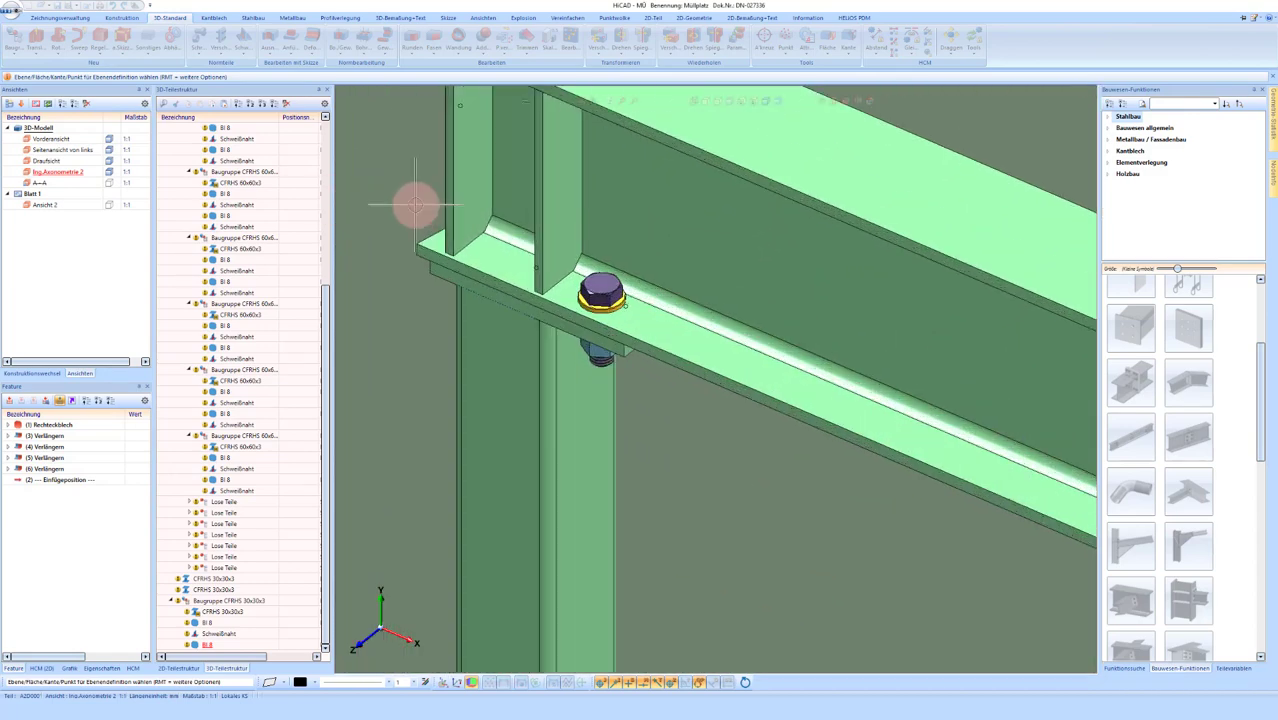
{"action": "scroll", "coordinate": [451, 285], "scroll_direction": "up", "scroll_amount": 2}
{"action": "left_click", "coordinate": [457, 289]}
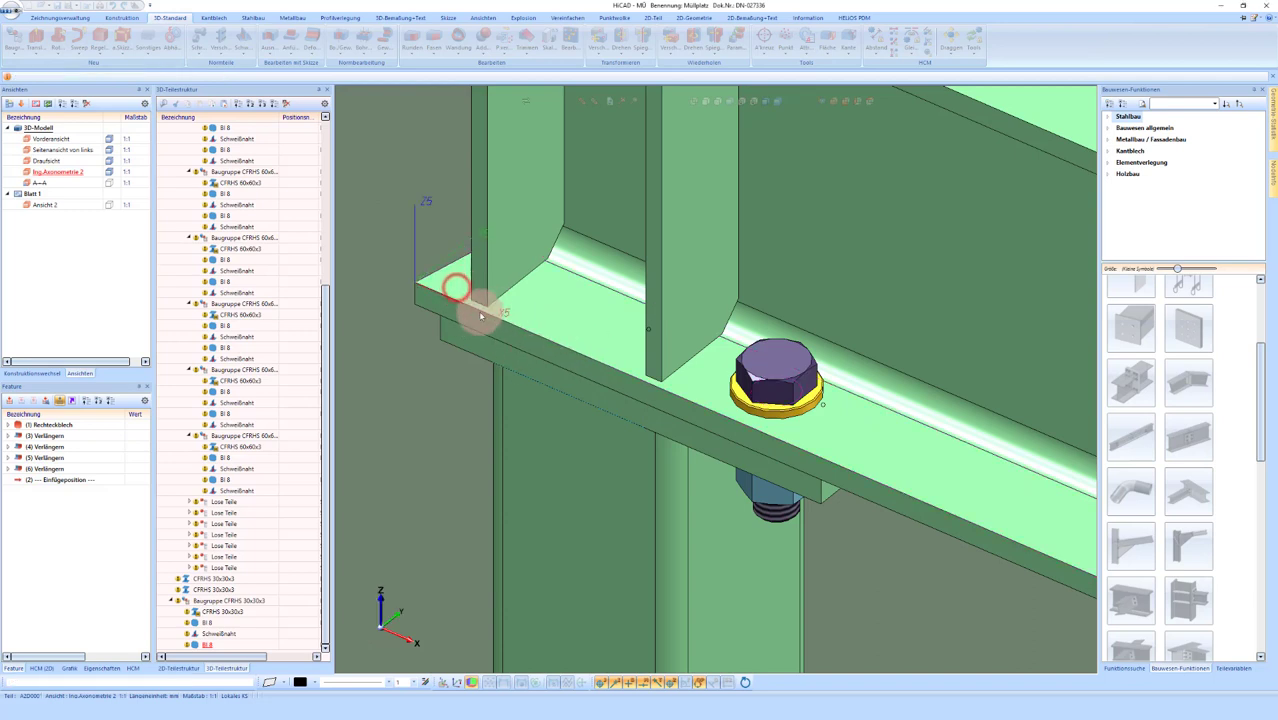
{"action": "scroll", "coordinate": [515, 346], "scroll_direction": "down", "scroll_amount": 1}
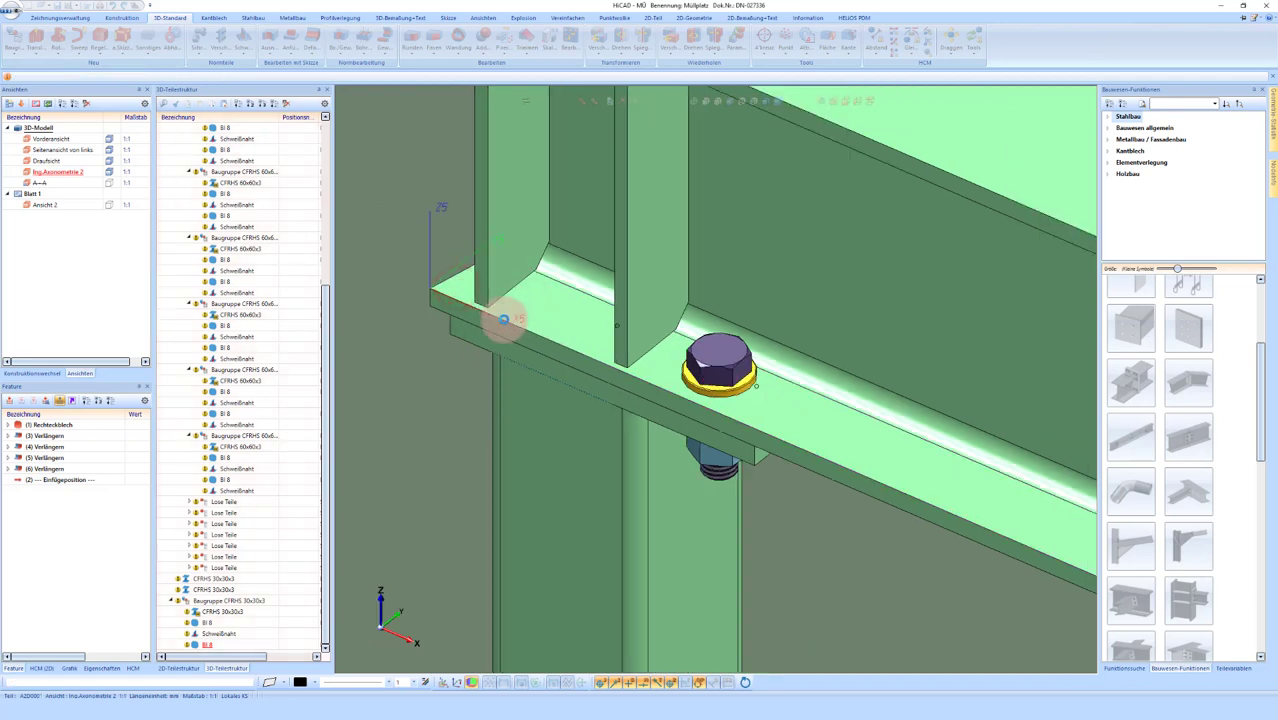
{"action": "left_click", "coordinate": [510, 335]}
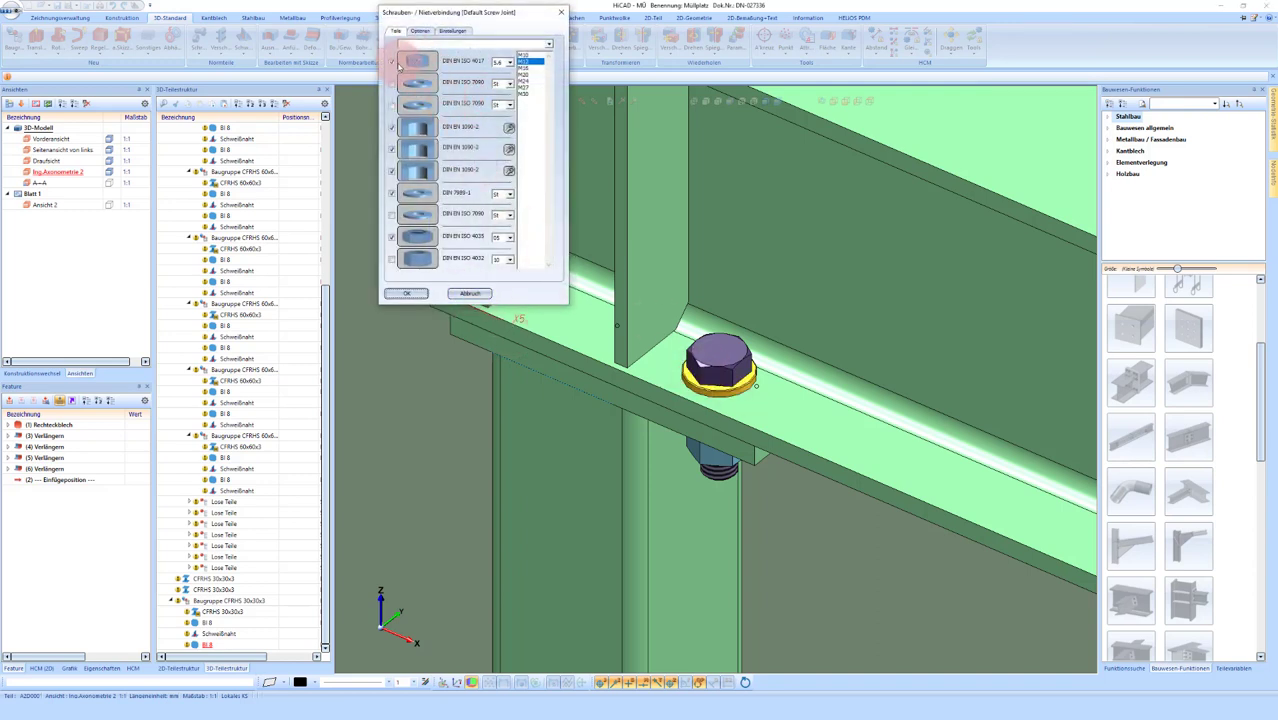
Step: Set M12 bolts, choose a different nut from Verbindungselemente, and accept the screw joint
{"action": "left_click", "coordinate": [531, 62]}
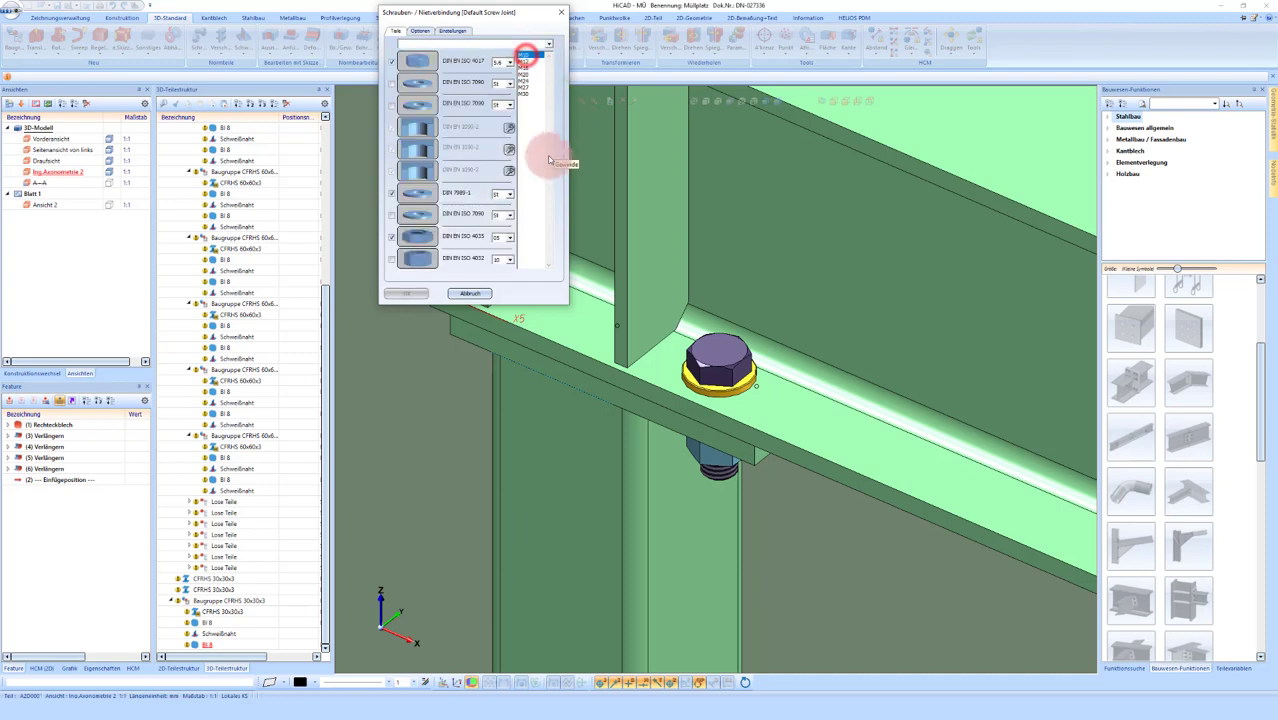
{"action": "left_click", "coordinate": [552, 78]}
{"action": "left_click", "coordinate": [428, 125]}
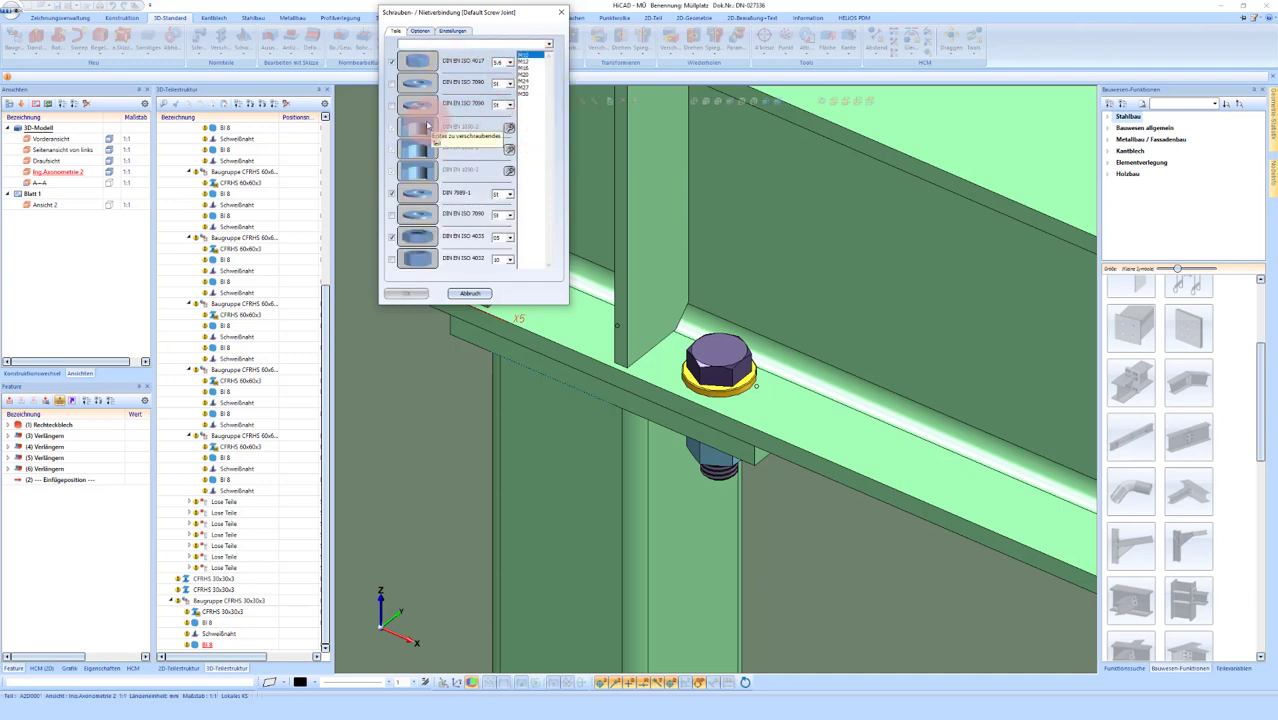
{"action": "left_click", "coordinate": [531, 63]}
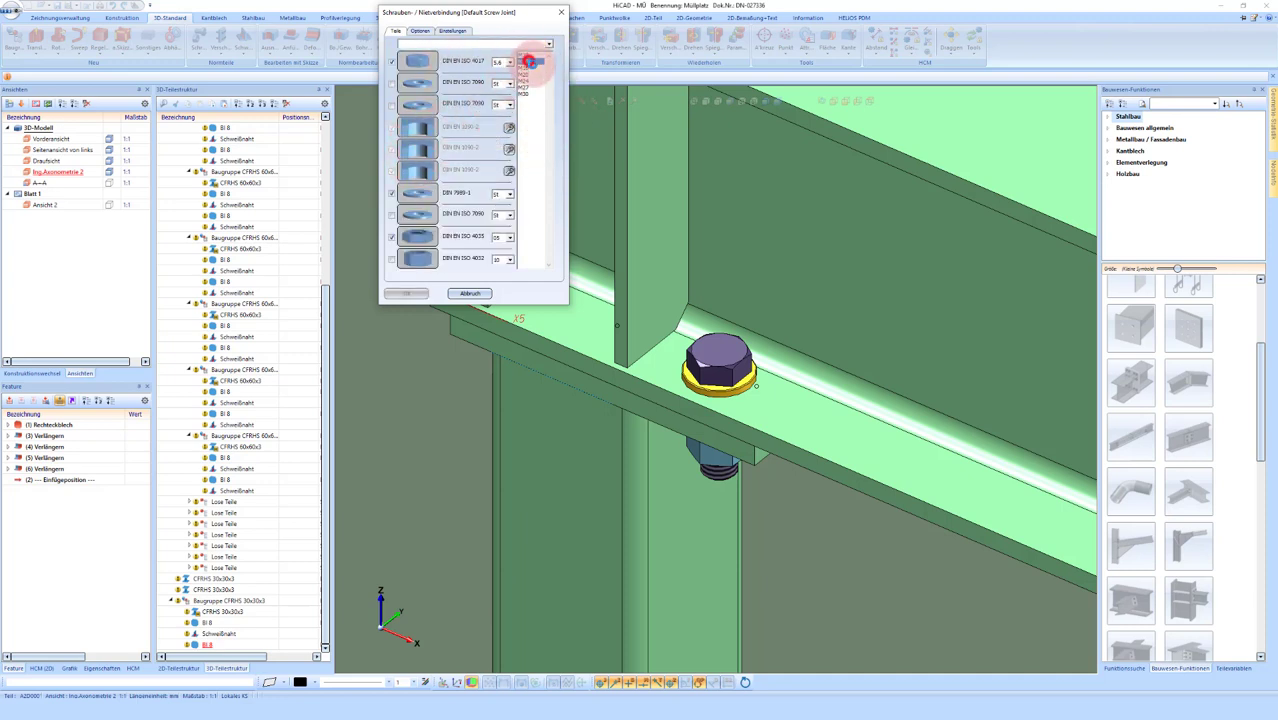
{"action": "left_click", "coordinate": [420, 238]}
{"action": "left_click", "coordinate": [645, 150]}
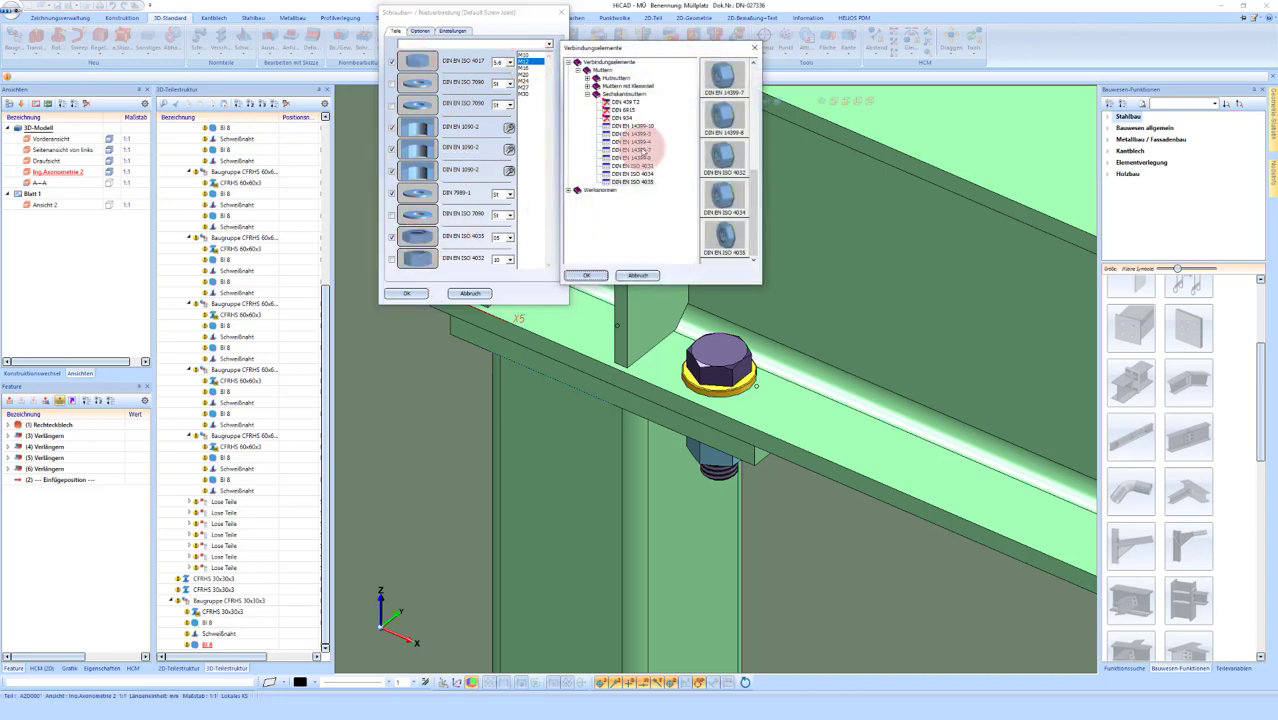
{"action": "left_click", "coordinate": [588, 275]}
{"action": "left_click", "coordinate": [412, 294]}
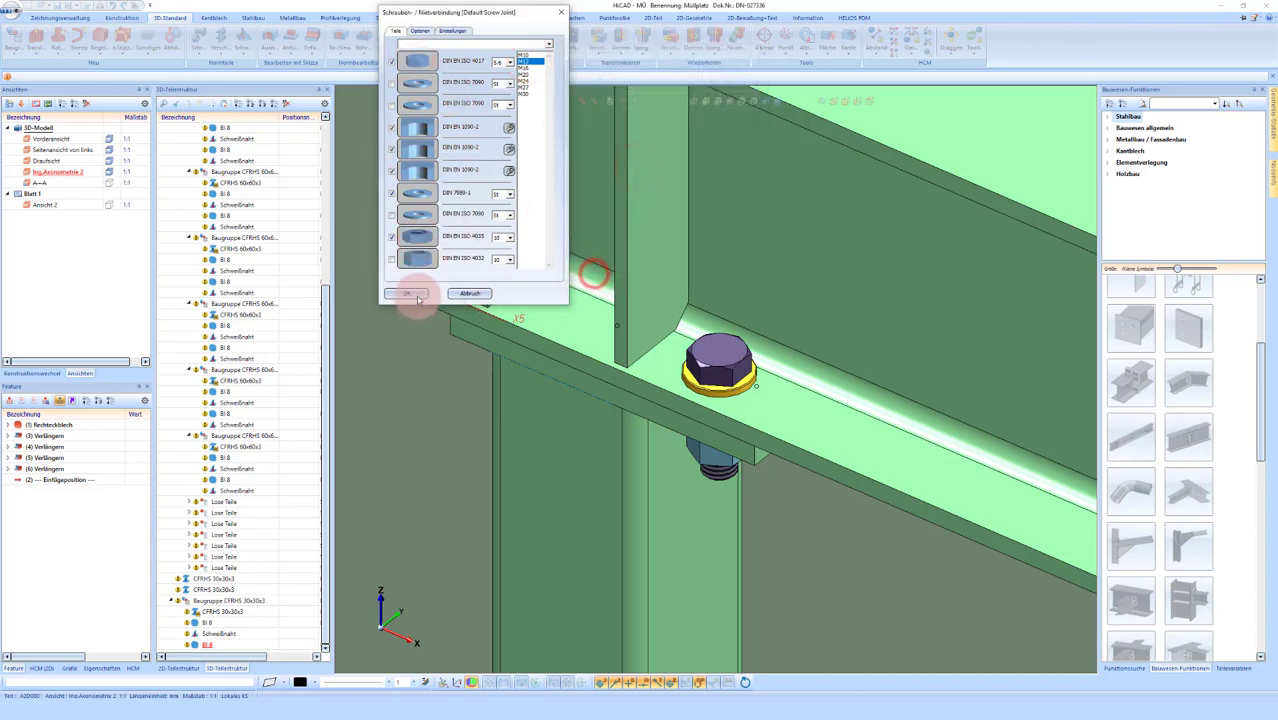
{"action": "middle_click_drag", "start_coordinate": [420, 292], "coordinate": [497, 248]}
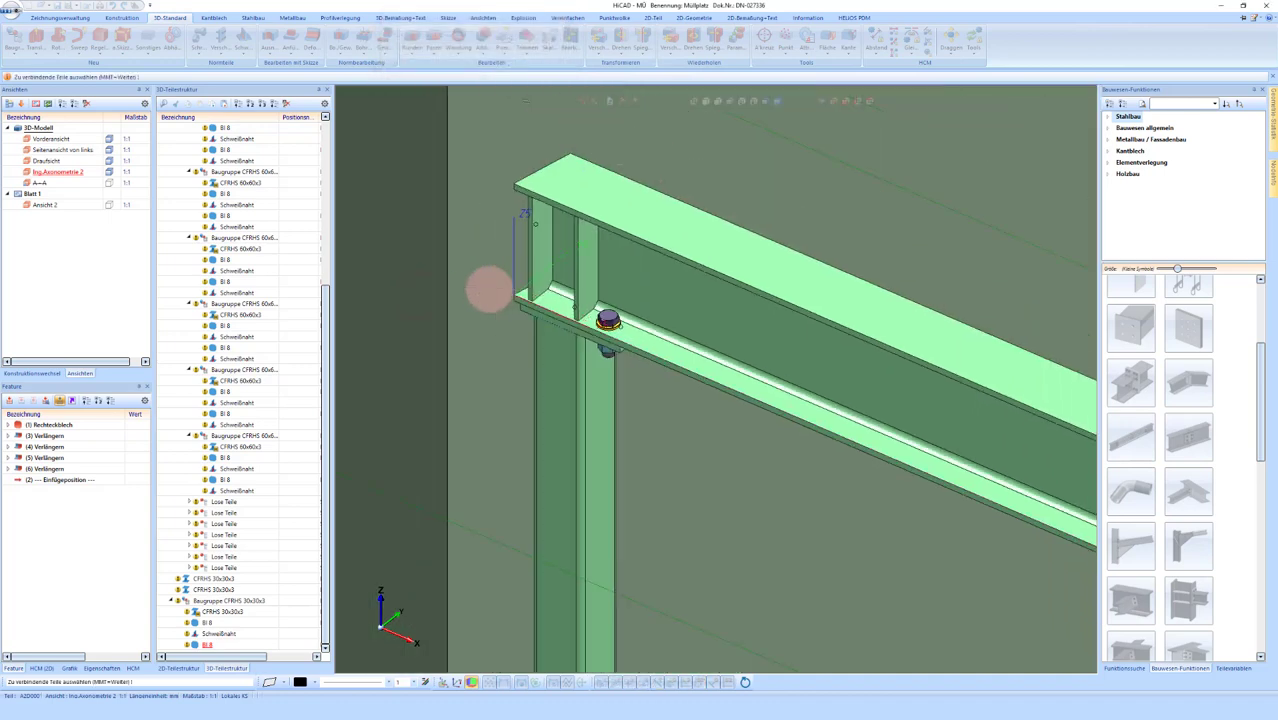
Step: Select the upper beam as the part to bolt and choose a Raster > Linear pattern
{"action": "scroll", "coordinate": [497, 248], "scroll_direction": "down", "scroll_amount": 5}
{"action": "middle_click_drag", "start_coordinate": [650, 314], "coordinate": [961, 465]}
{"action": "scroll", "coordinate": [856, 371], "scroll_direction": "up", "scroll_amount": 3}
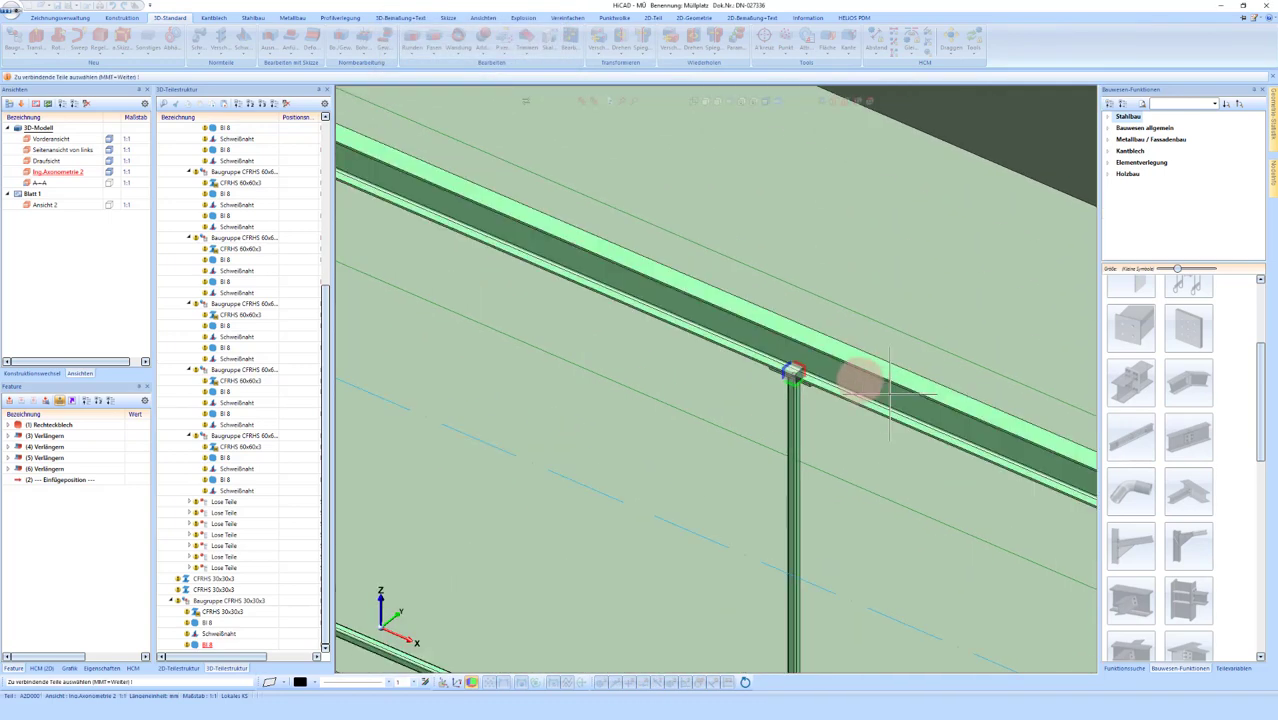
{"action": "scroll", "coordinate": [698, 345], "scroll_direction": "up", "scroll_amount": 3}
{"action": "middle_click_drag", "start_coordinate": [698, 345], "coordinate": [572, 331]}
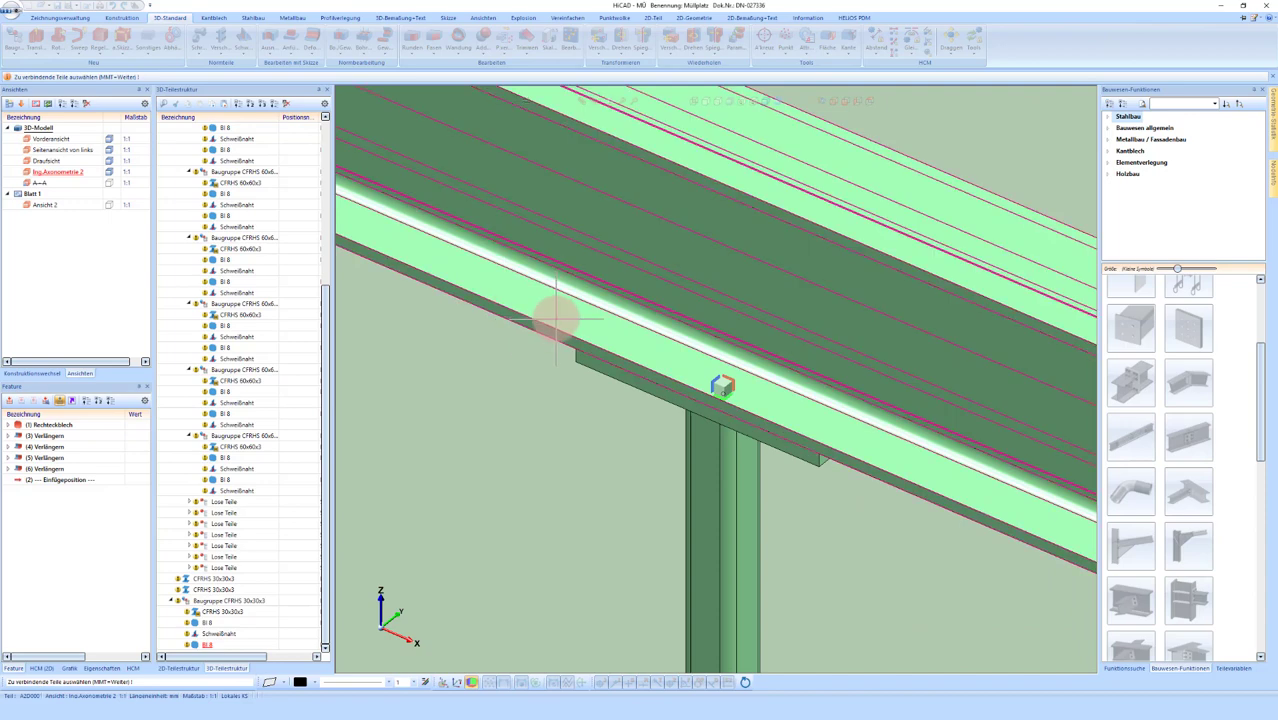
{"action": "left_click", "coordinate": [590, 365]}
{"action": "middle_click", "coordinate": [600, 335]}
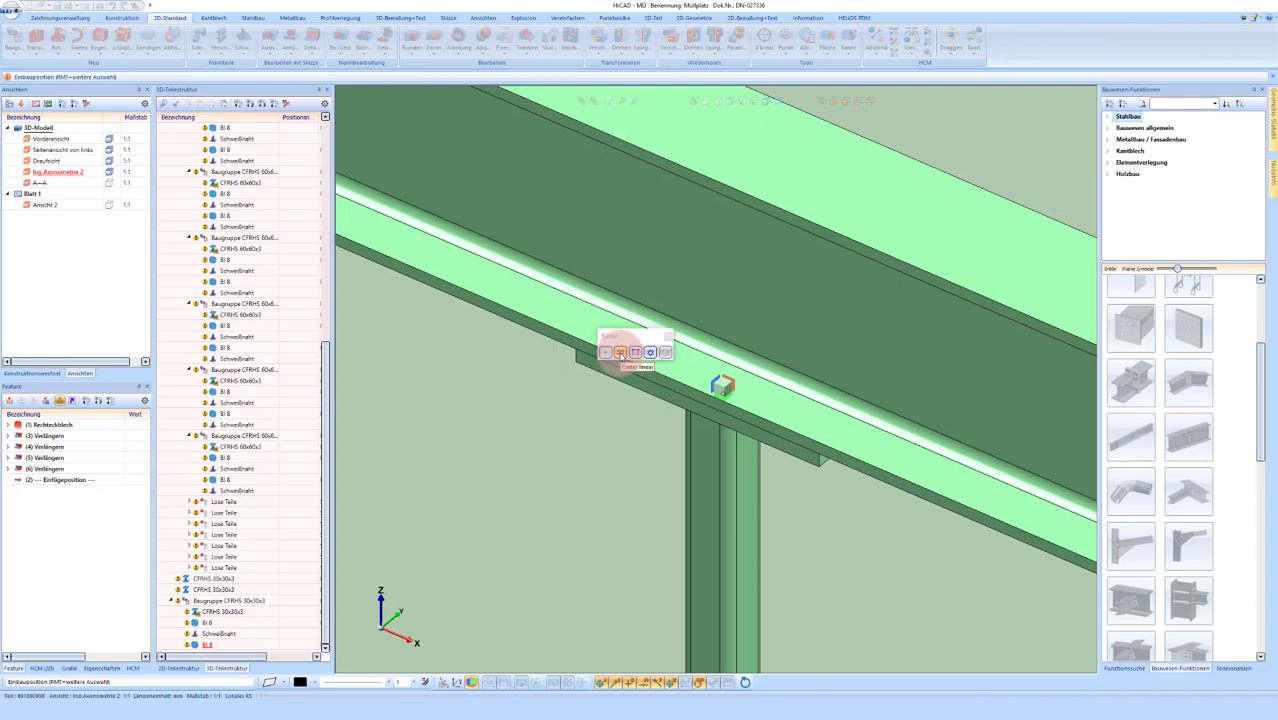
{"action": "left_click", "coordinate": [620, 352]}
{"action": "mouse_move", "coordinate": [733, 371]}
{"action": "middle_mouse_down"}
{"action": "mouse_move", "coordinate": [705, 455]}
{"action": "mouse_move", "coordinate": [730, 442]}
{"action": "mouse_move", "coordinate": [690, 428]}
{"action": "middle_mouse_up"}
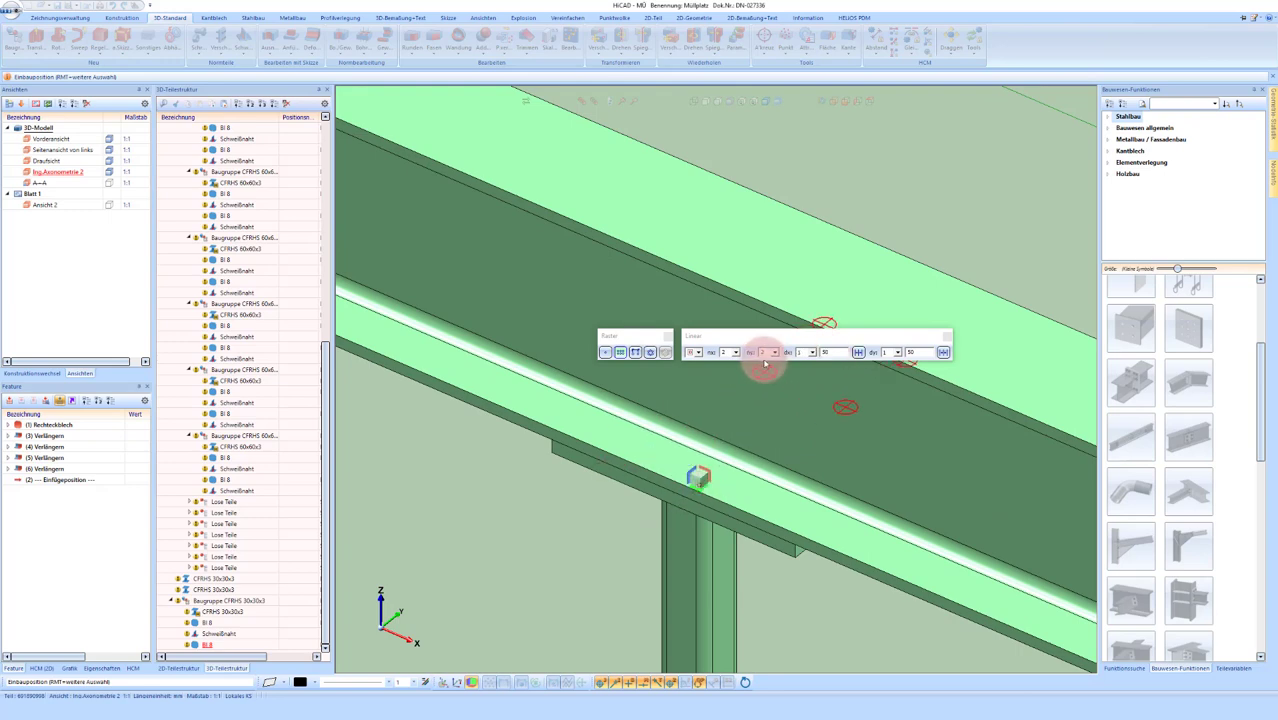
Step: Set the 2 × 2 pattern spacing to dy 40, measured with Distanz, and dx 100
{"action": "left_click", "coordinate": [910, 352]}
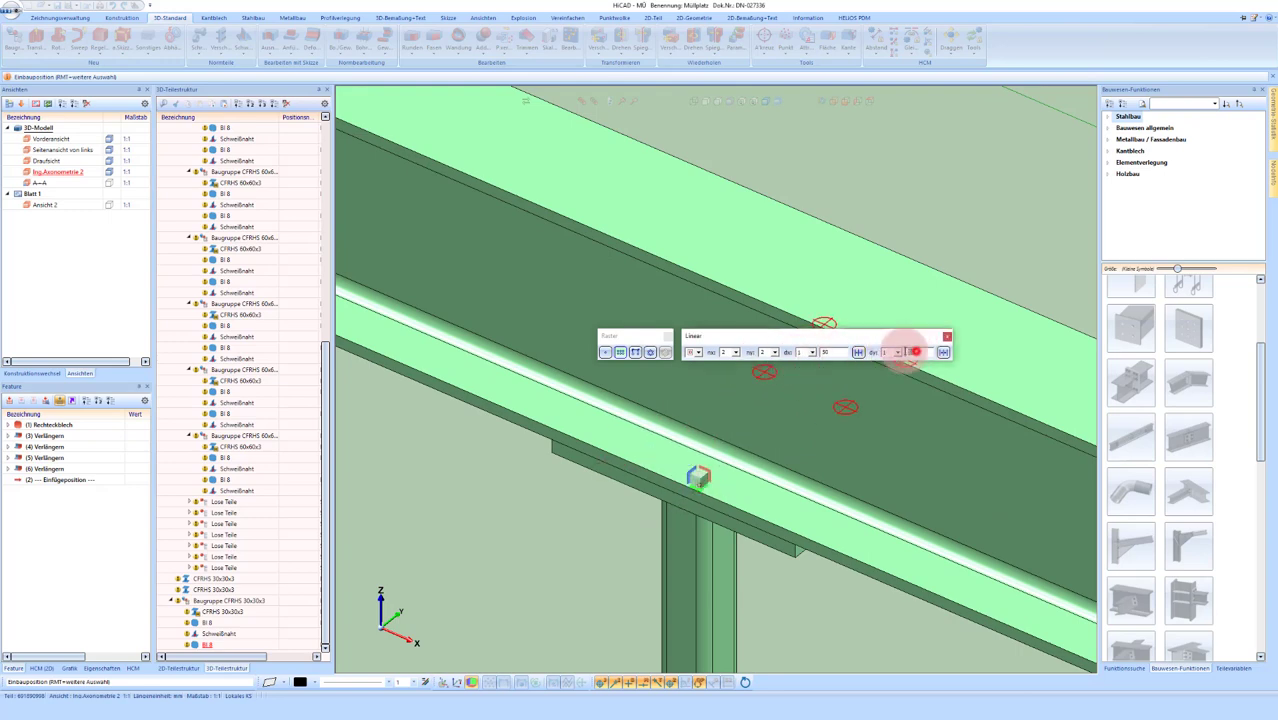
{"action": "right_click", "coordinate": [910, 352]}
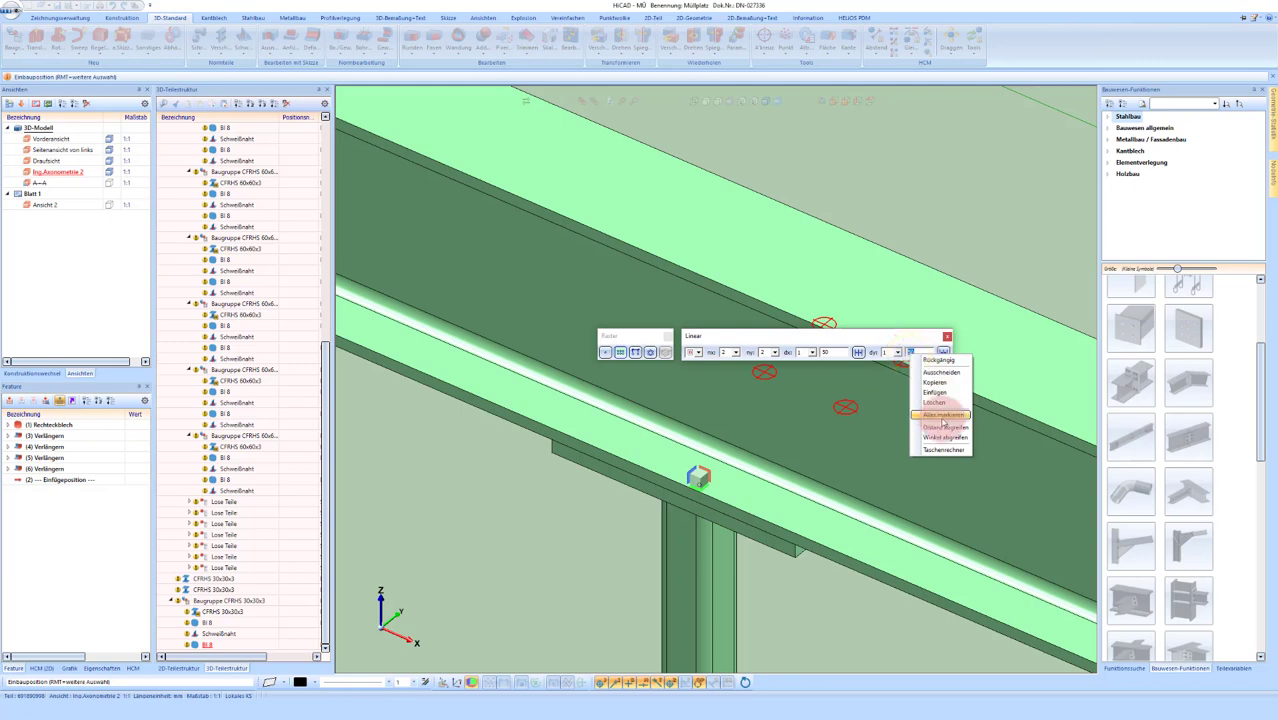
{"action": "left_click", "coordinate": [944, 428]}
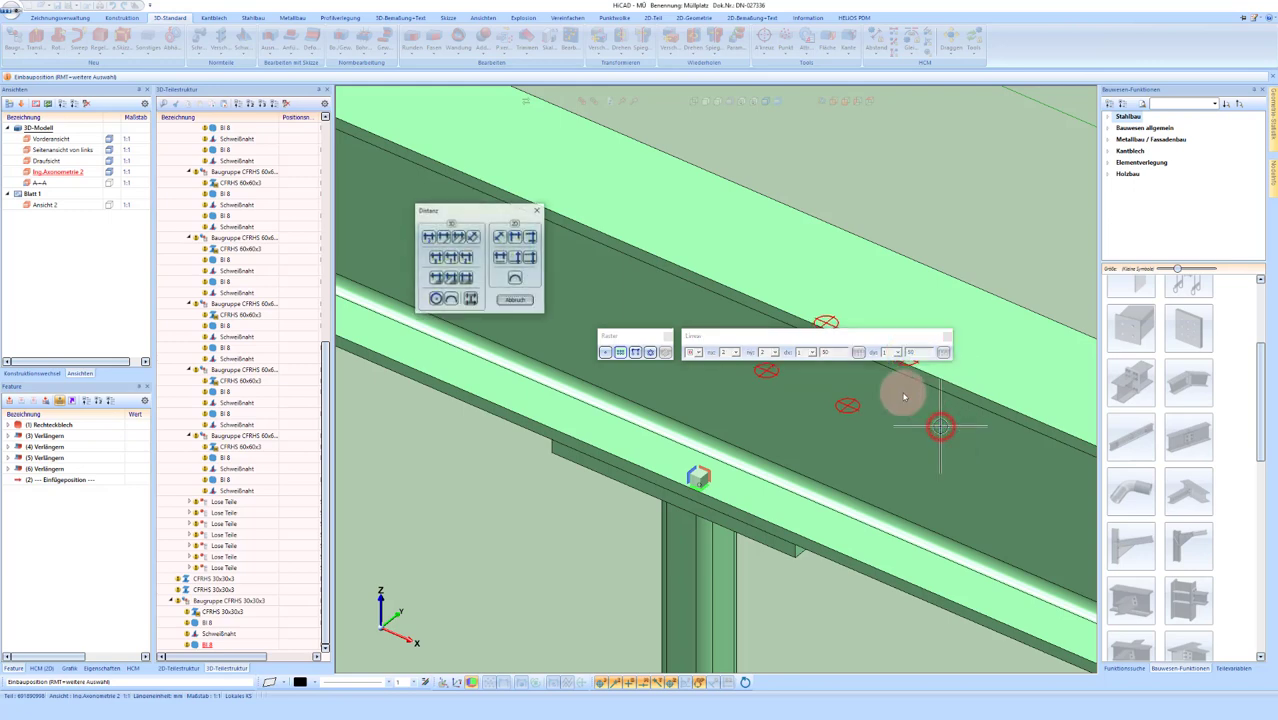
{"action": "left_click", "coordinate": [473, 303]}
{"action": "left_click", "coordinate": [903, 540]}
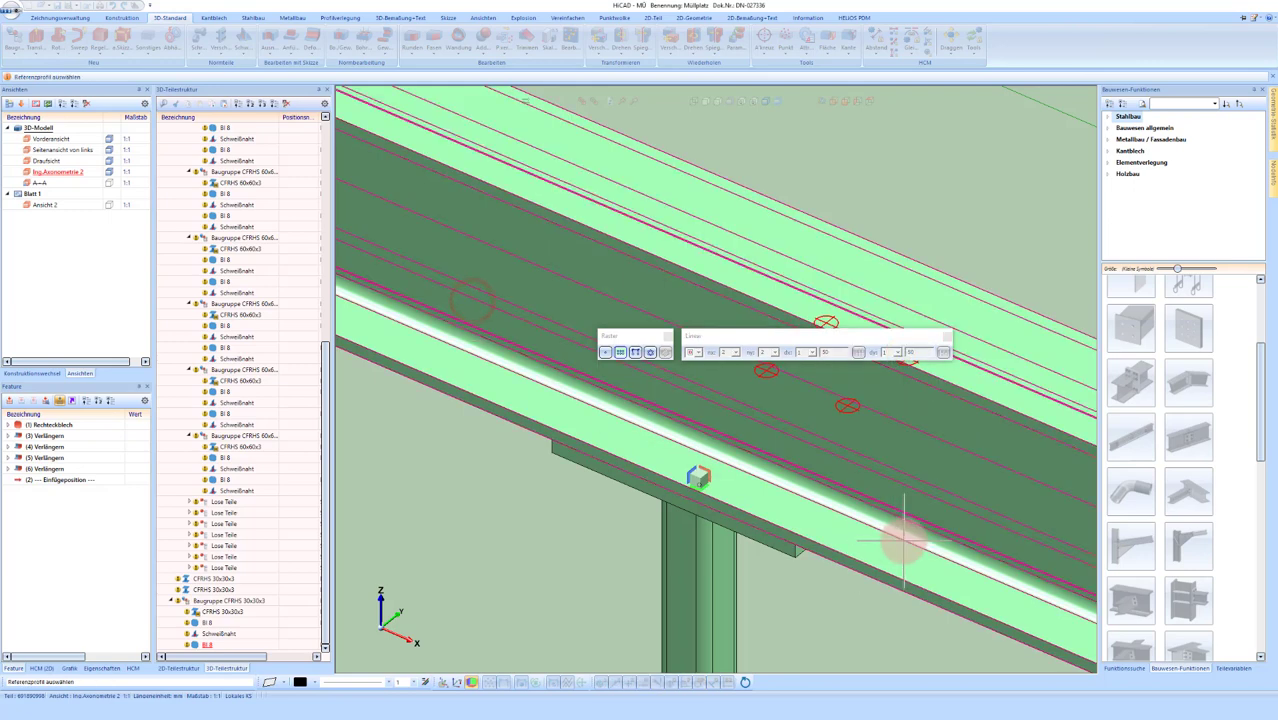
{"action": "left_click", "coordinate": [707, 449]}
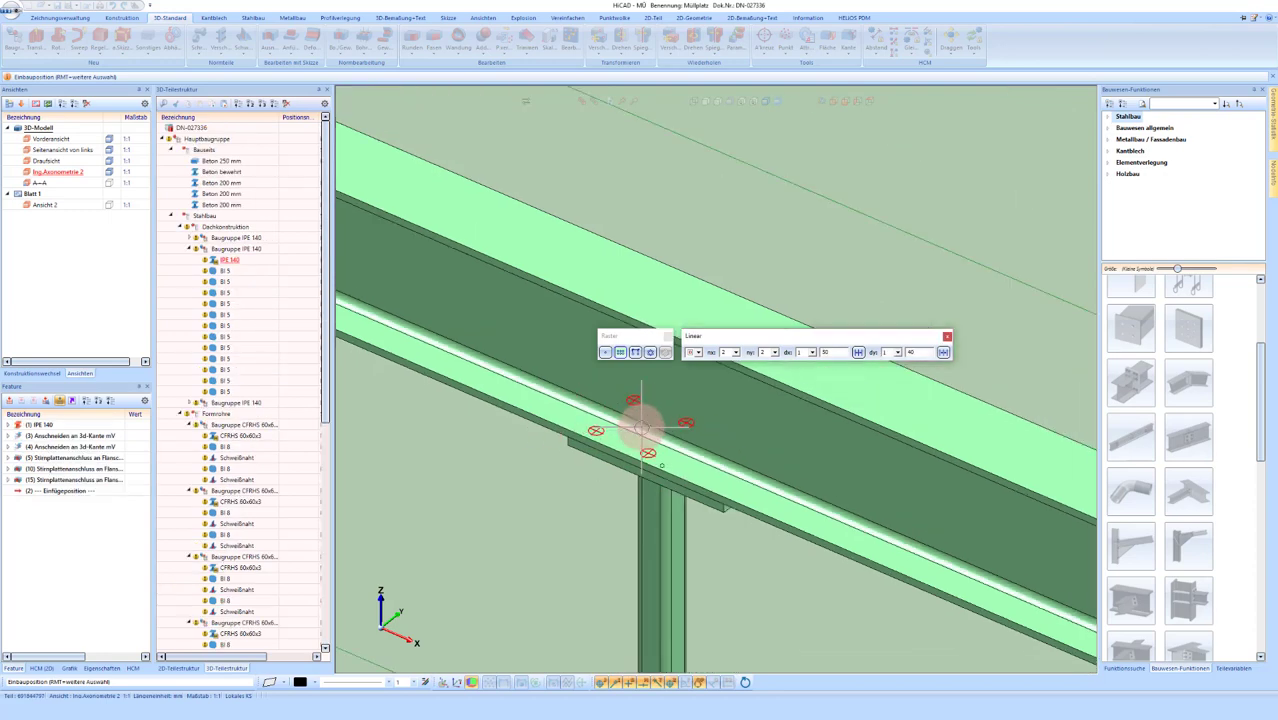
{"action": "scroll", "coordinate": [686, 440], "scroll_direction": "up", "scroll_amount": 3}
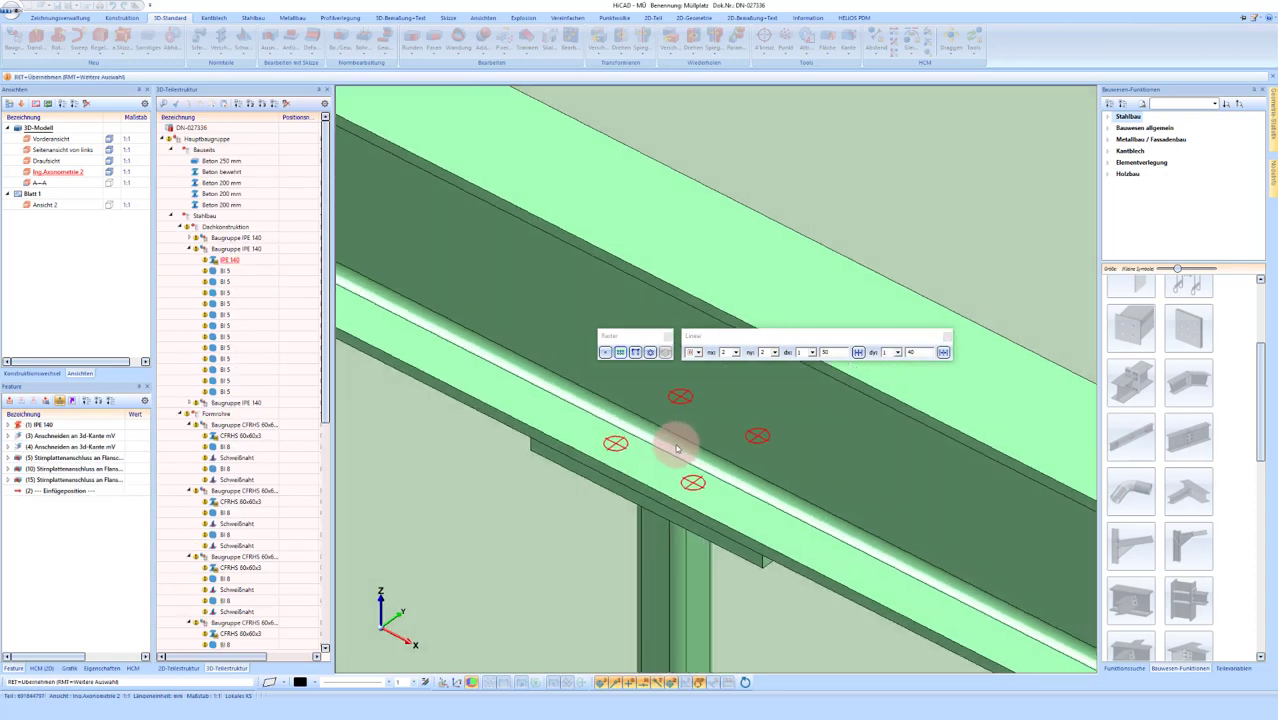
{"action": "left_click", "coordinate": [813, 352]}
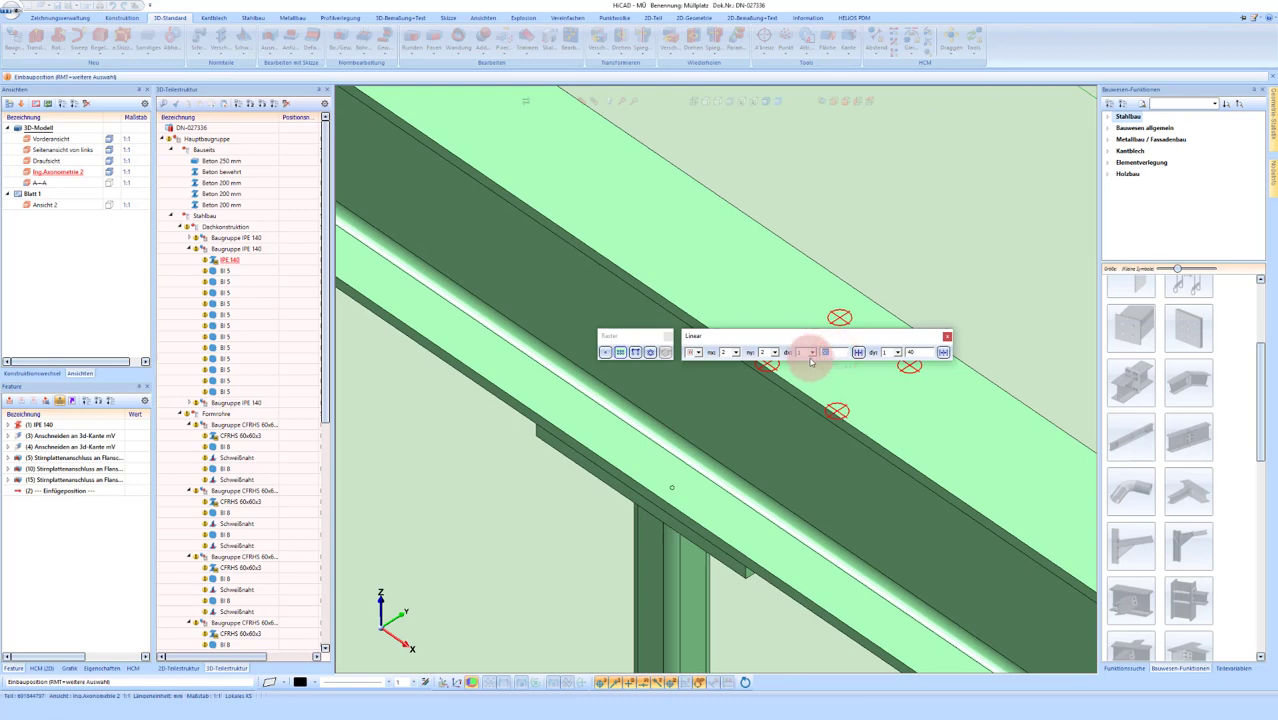
{"action": "type", "text": "100"}
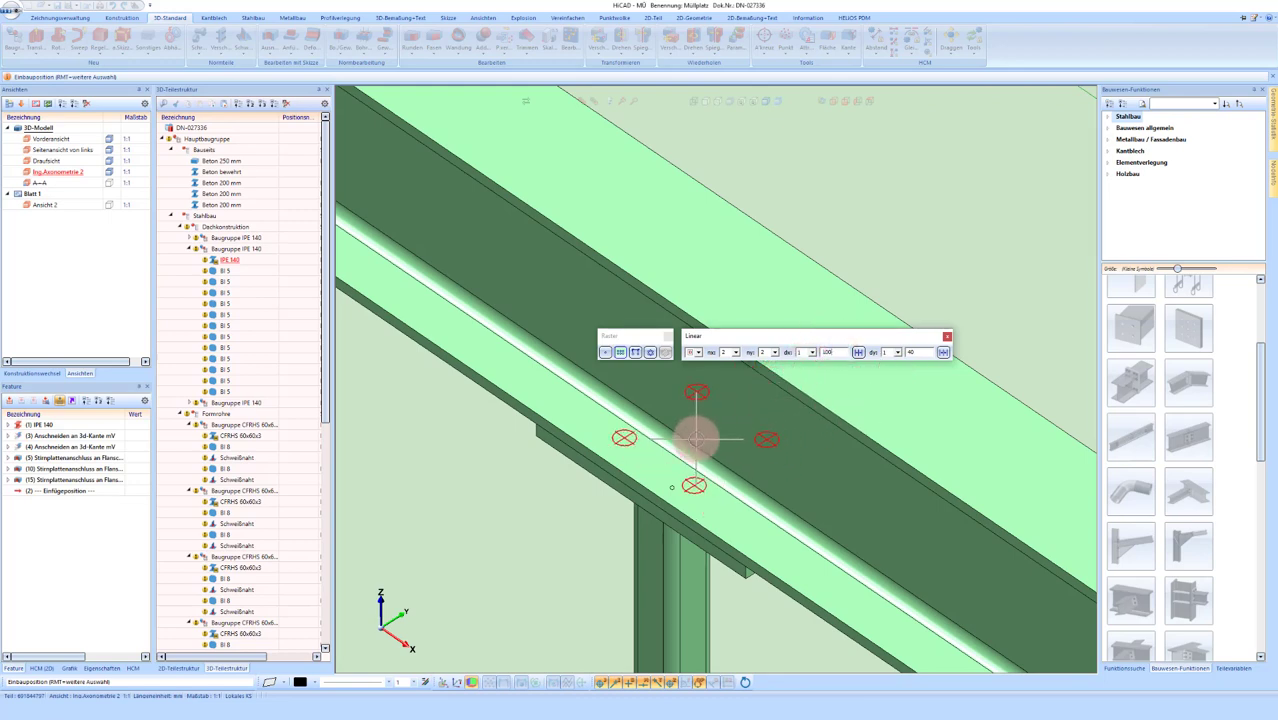
{"action": "key", "text": "Return"}
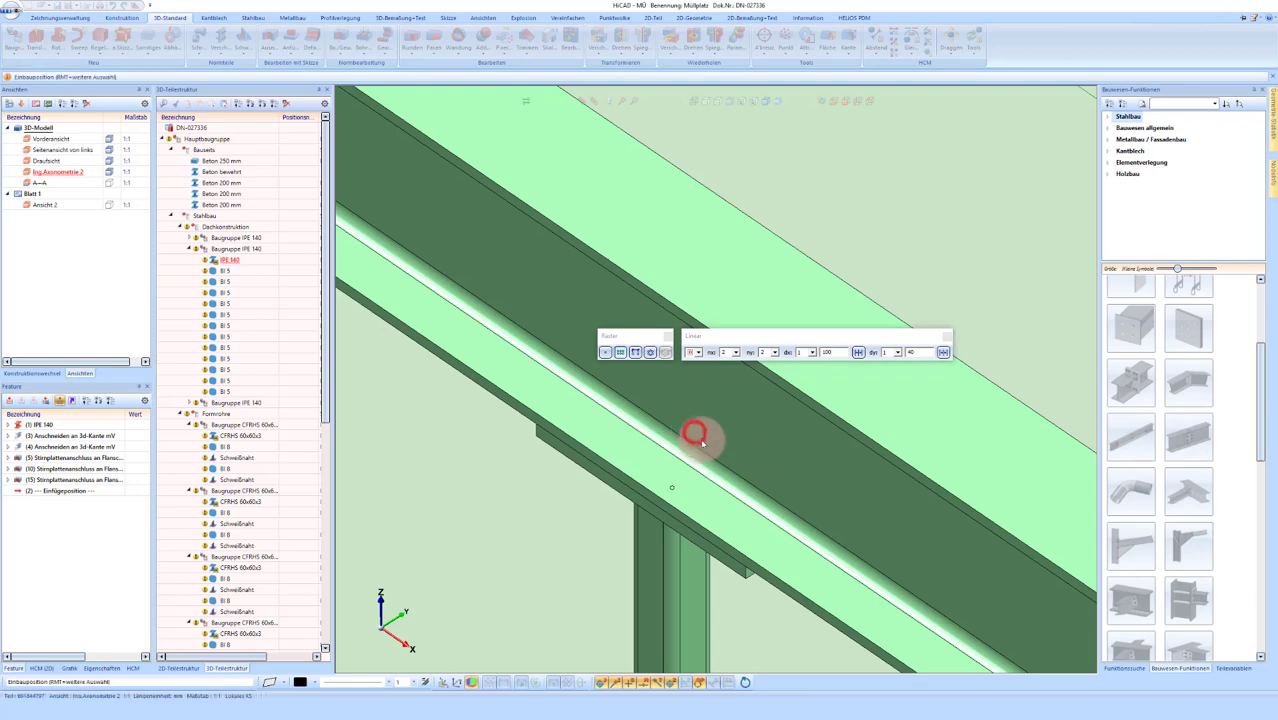
{"action": "mouse_move", "coordinate": [700, 458]}
{"action": "middle_mouse_down"}
{"action": "mouse_move", "coordinate": [718, 488]}
{"action": "mouse_move", "coordinate": [722, 448]}
{"action": "middle_mouse_up"}
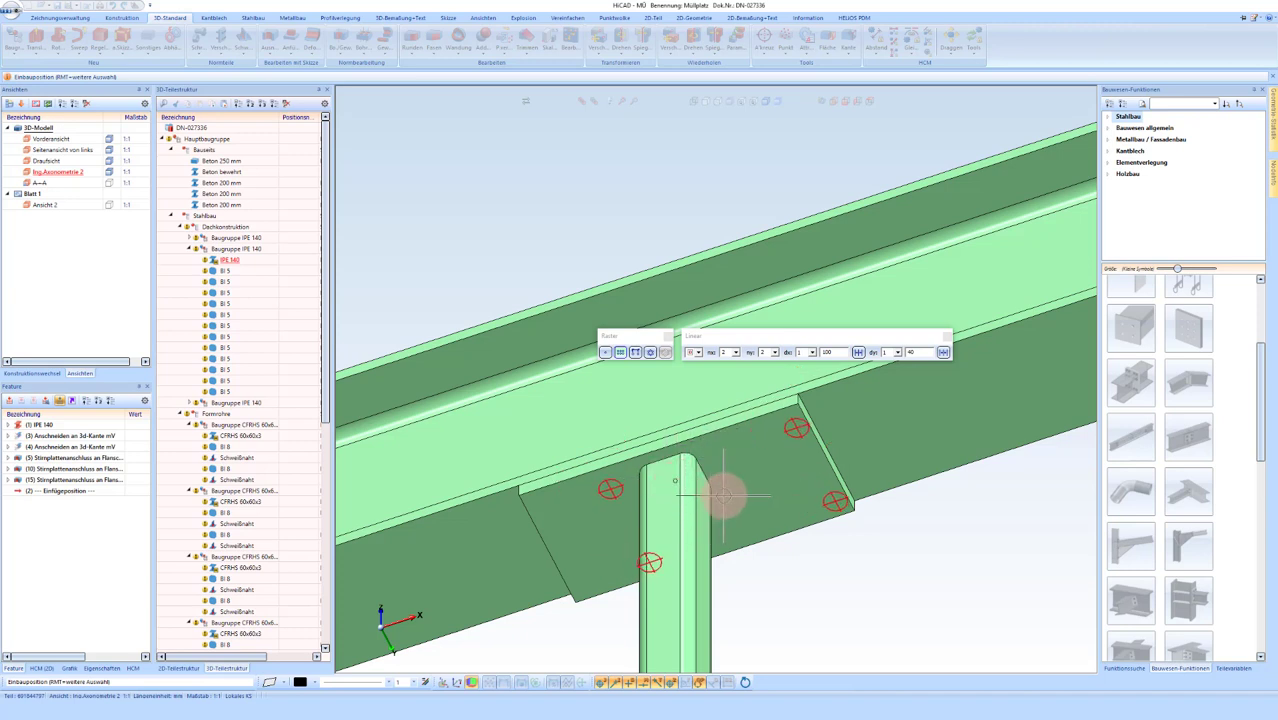
Step: Place the bolt pattern midway between stiffener corner and plate edge, set bolt direction, and finish
{"action": "middle_click", "coordinate": [725, 495]}
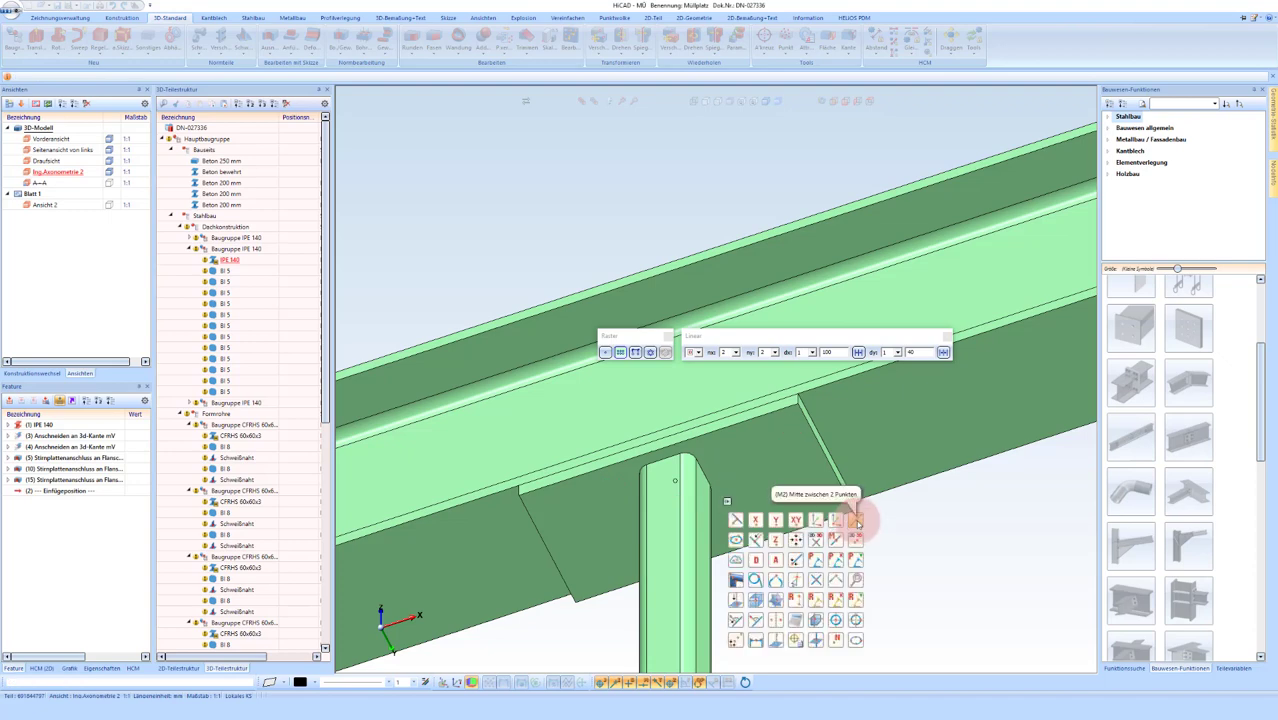
{"action": "left_click", "coordinate": [856, 521]}
{"action": "left_click", "coordinate": [852, 511]}
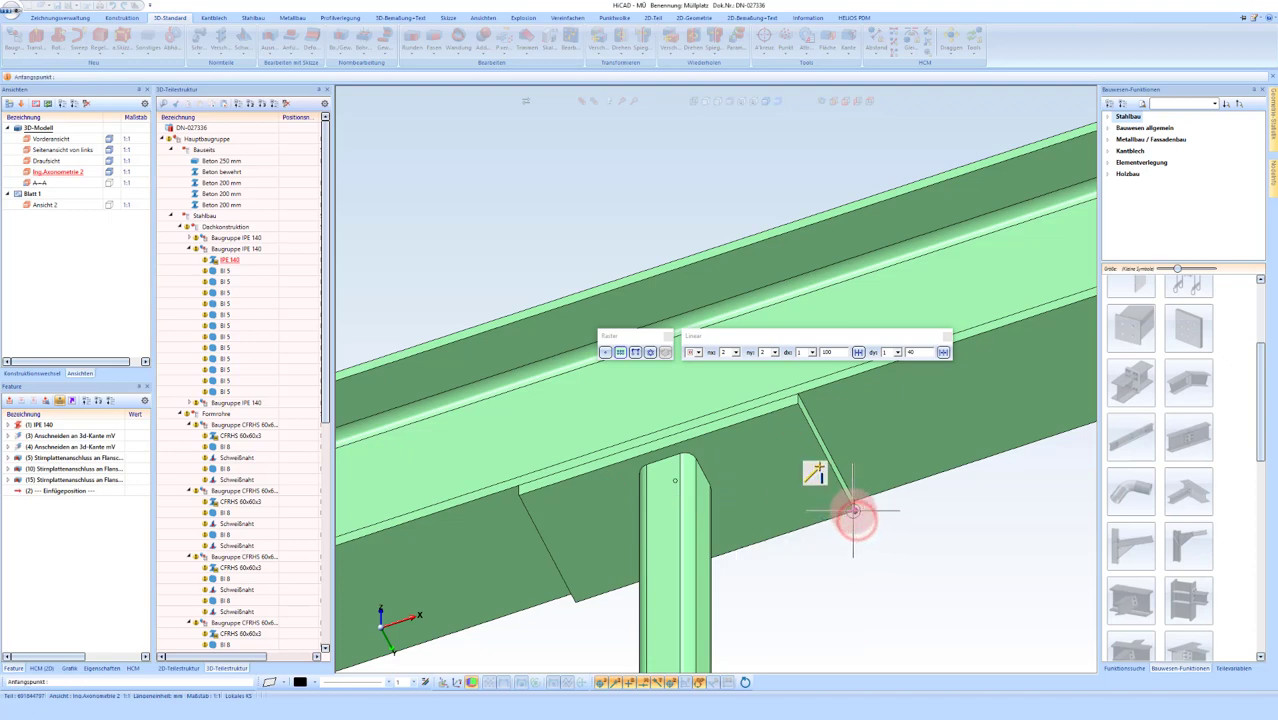
{"action": "left_click", "coordinate": [522, 494]}
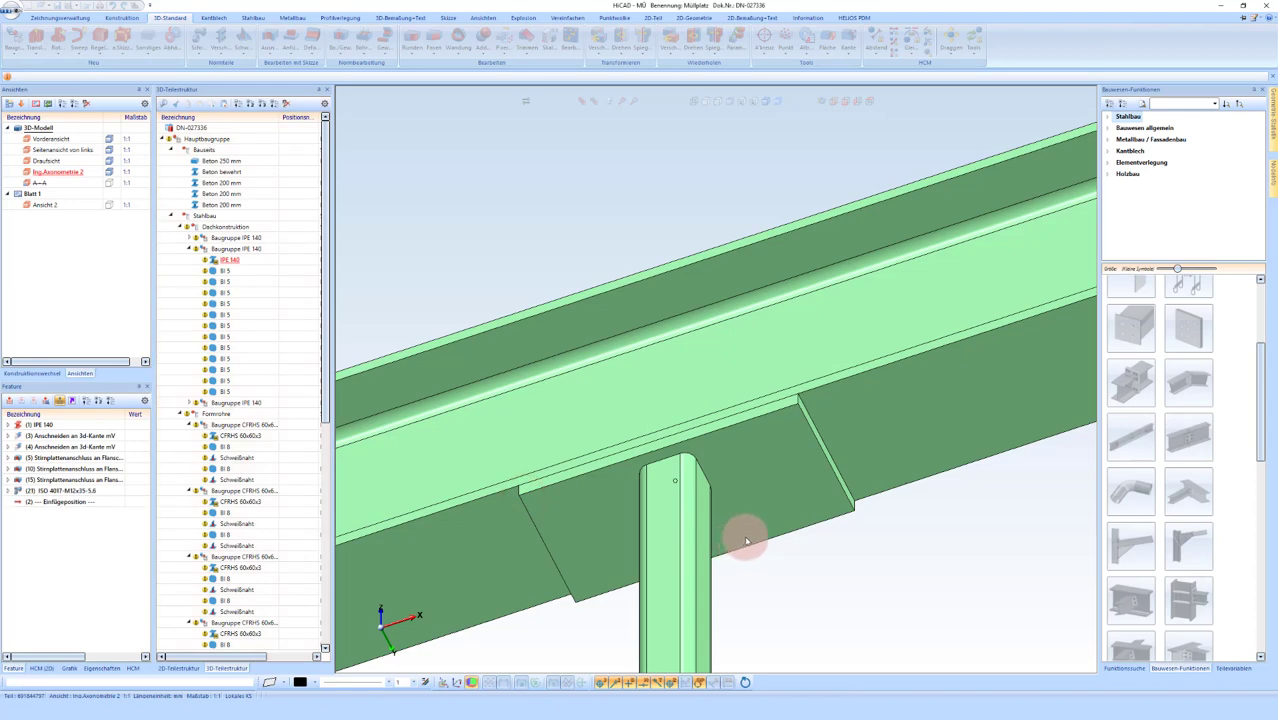
{"action": "left_click", "coordinate": [686, 433]}
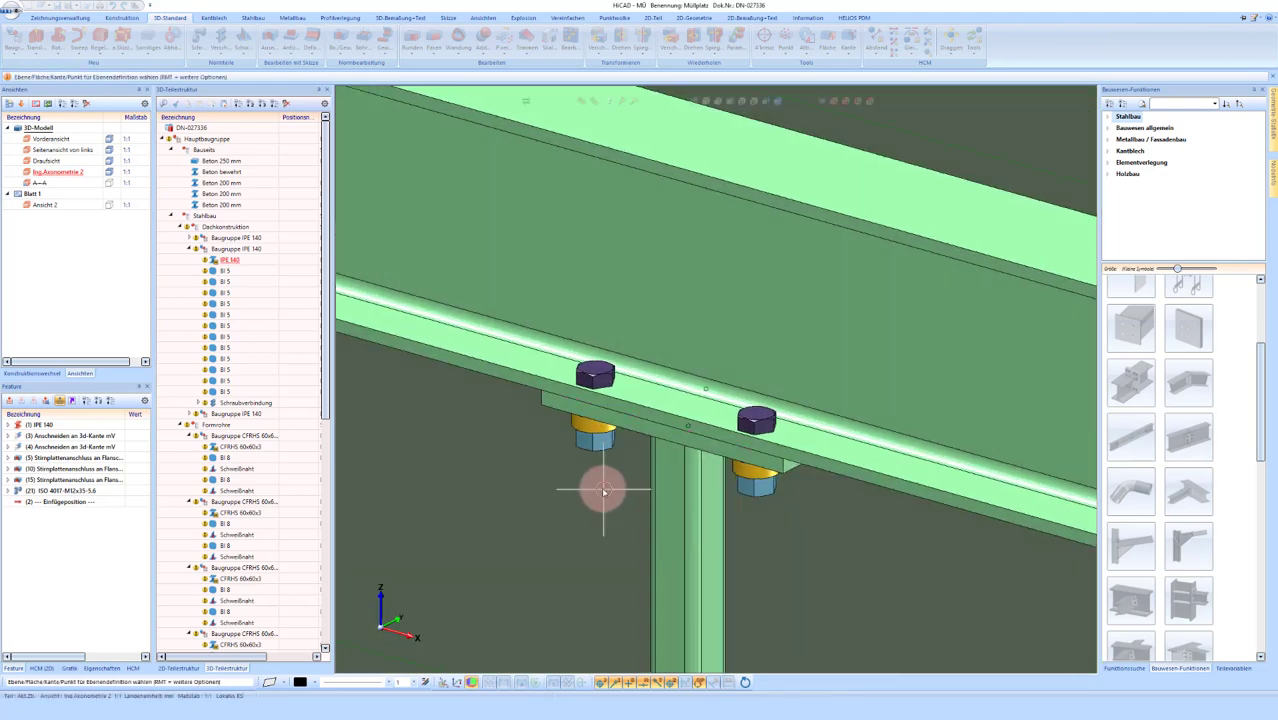
{"action": "key", "text": "Return"}
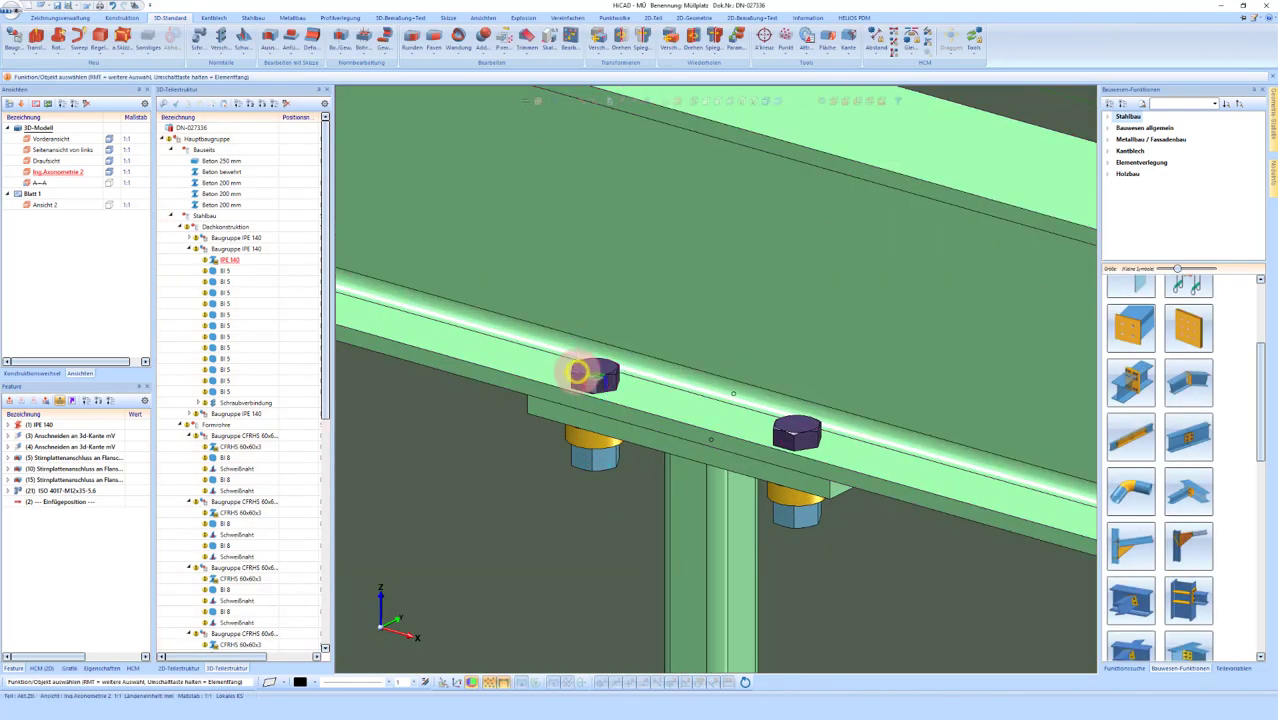
Step: Add DIN EN ISO 7089 washers to the beam connection's M12 bolt set and apply it
{"action": "right_click", "coordinate": [593, 376]}
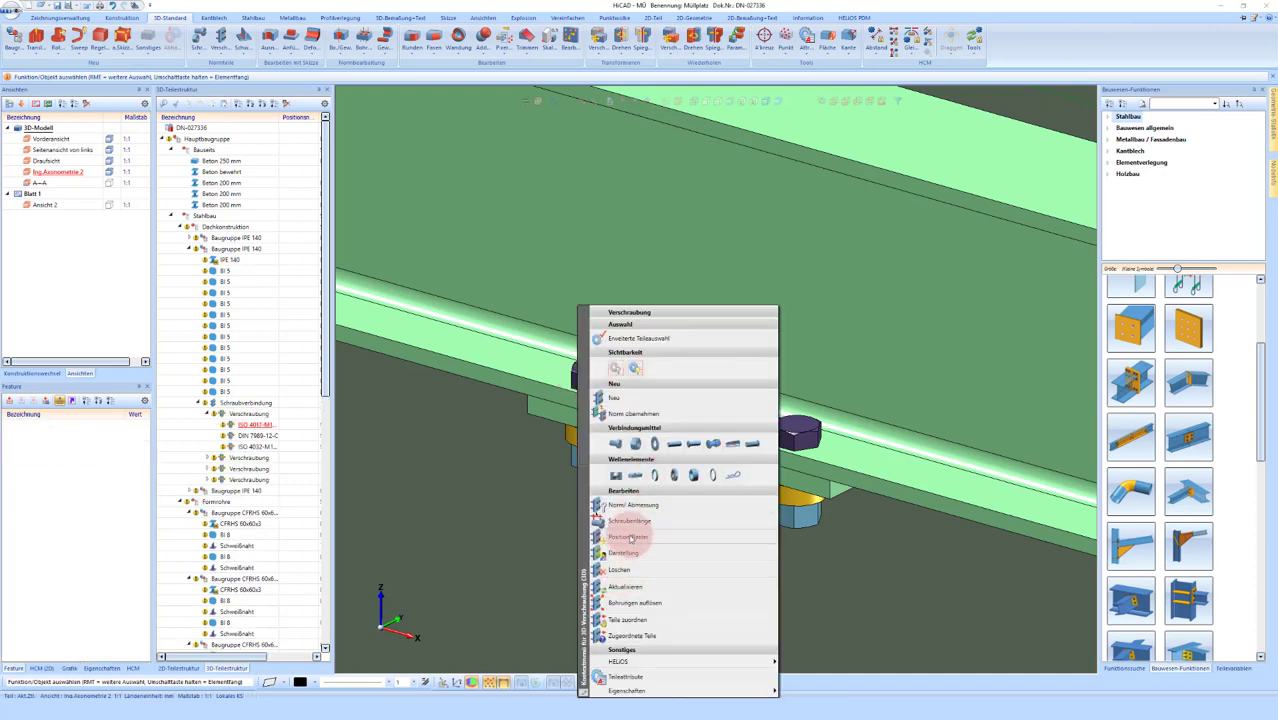
{"action": "left_click", "coordinate": [638, 510]}
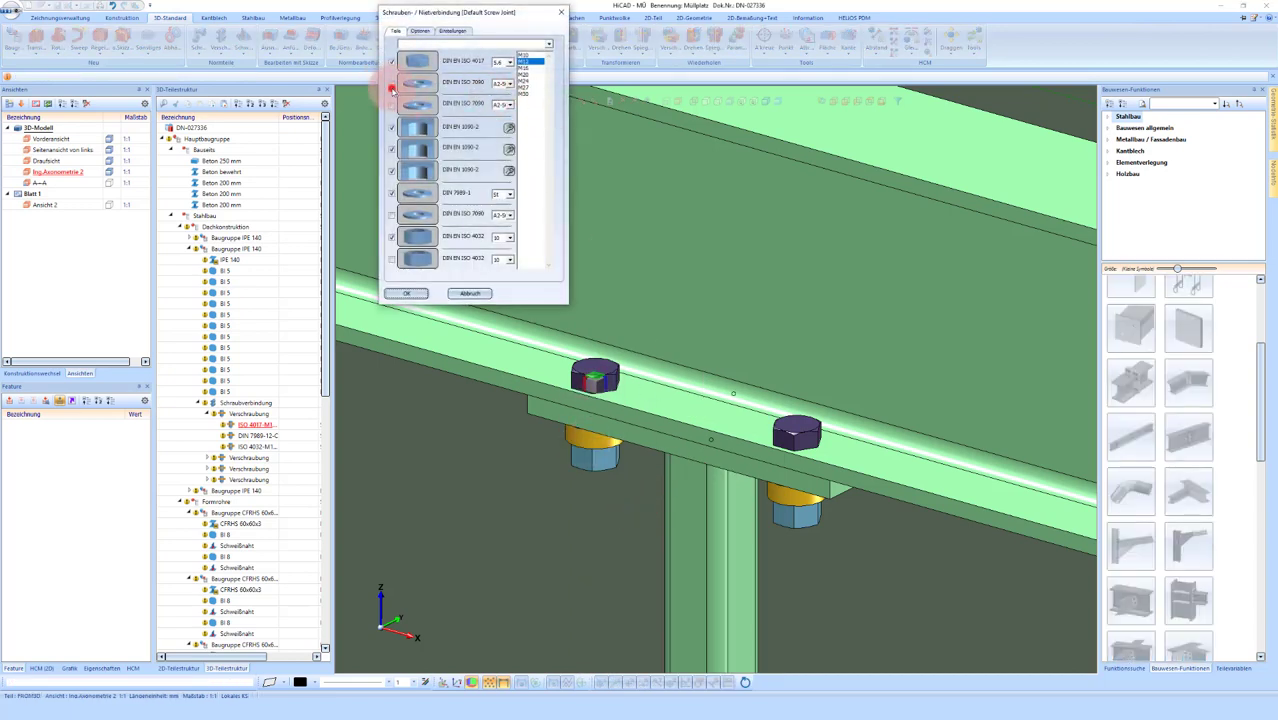
{"action": "left_click", "coordinate": [391, 194]}
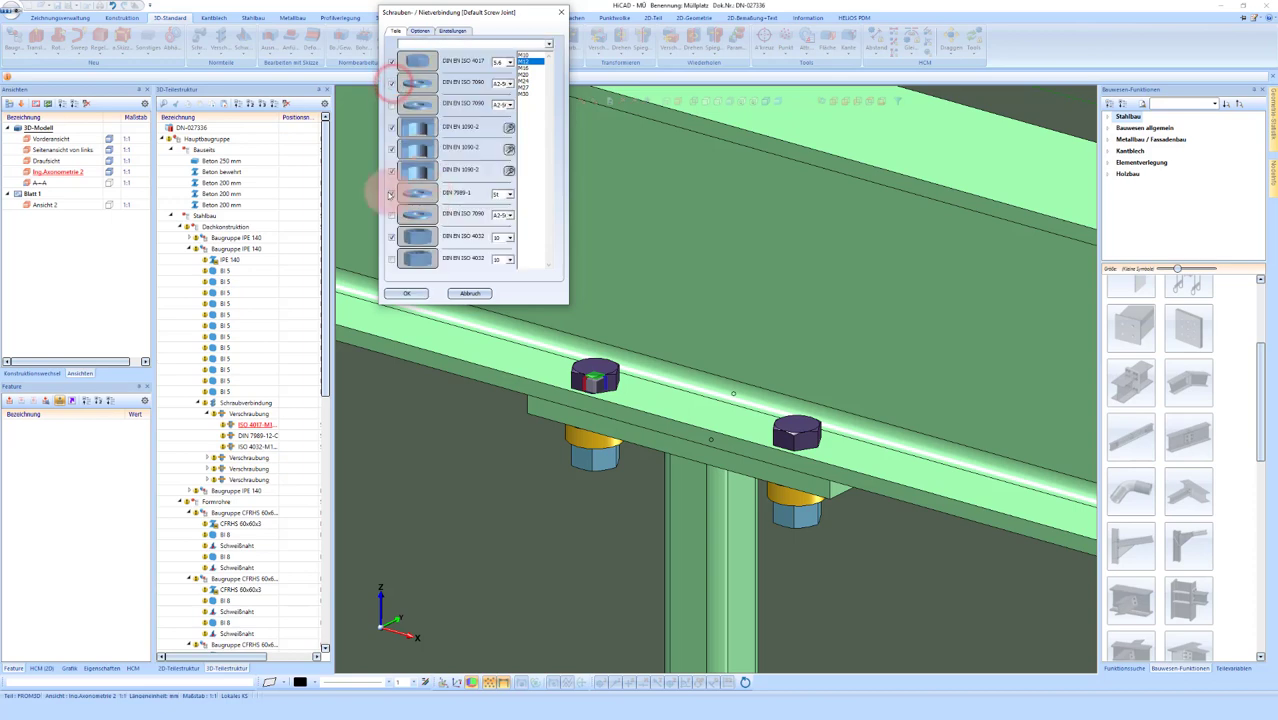
{"action": "left_click", "coordinate": [424, 197]}
{"action": "left_click", "coordinate": [594, 70]}
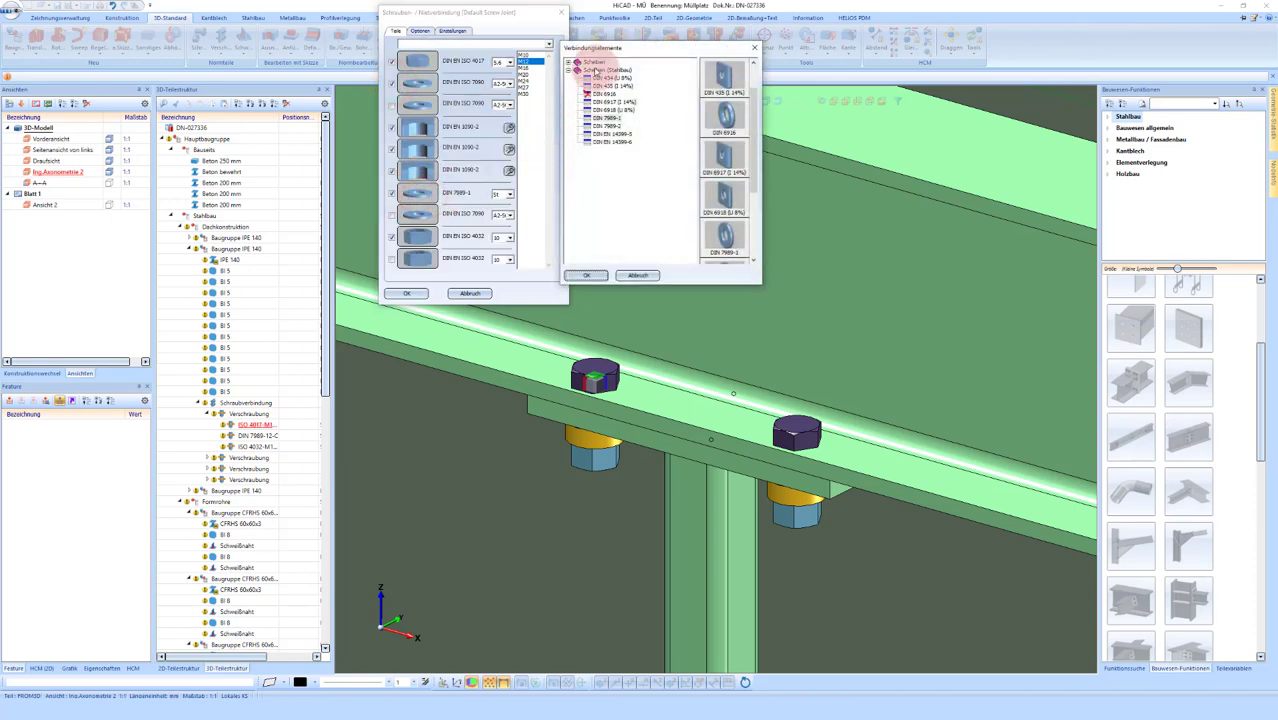
{"action": "double_click", "coordinate": [596, 63]}
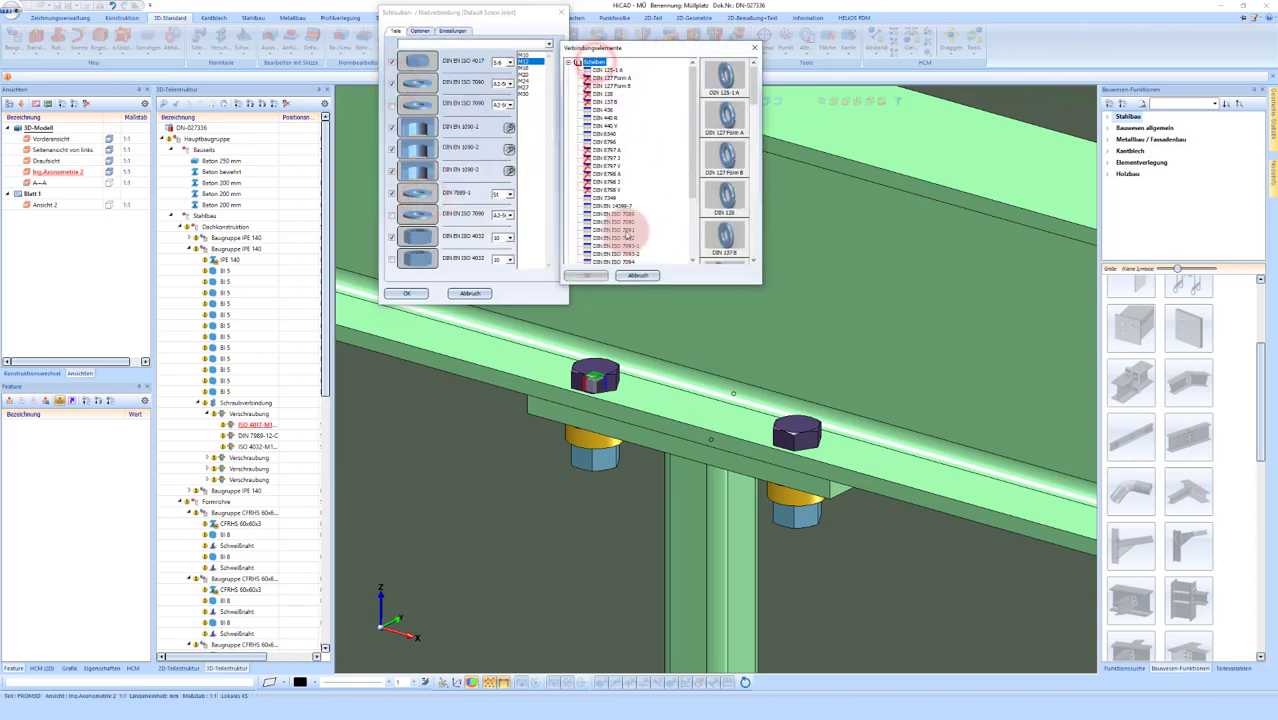
{"action": "left_click", "coordinate": [630, 222]}
{"action": "left_click", "coordinate": [595, 275]}
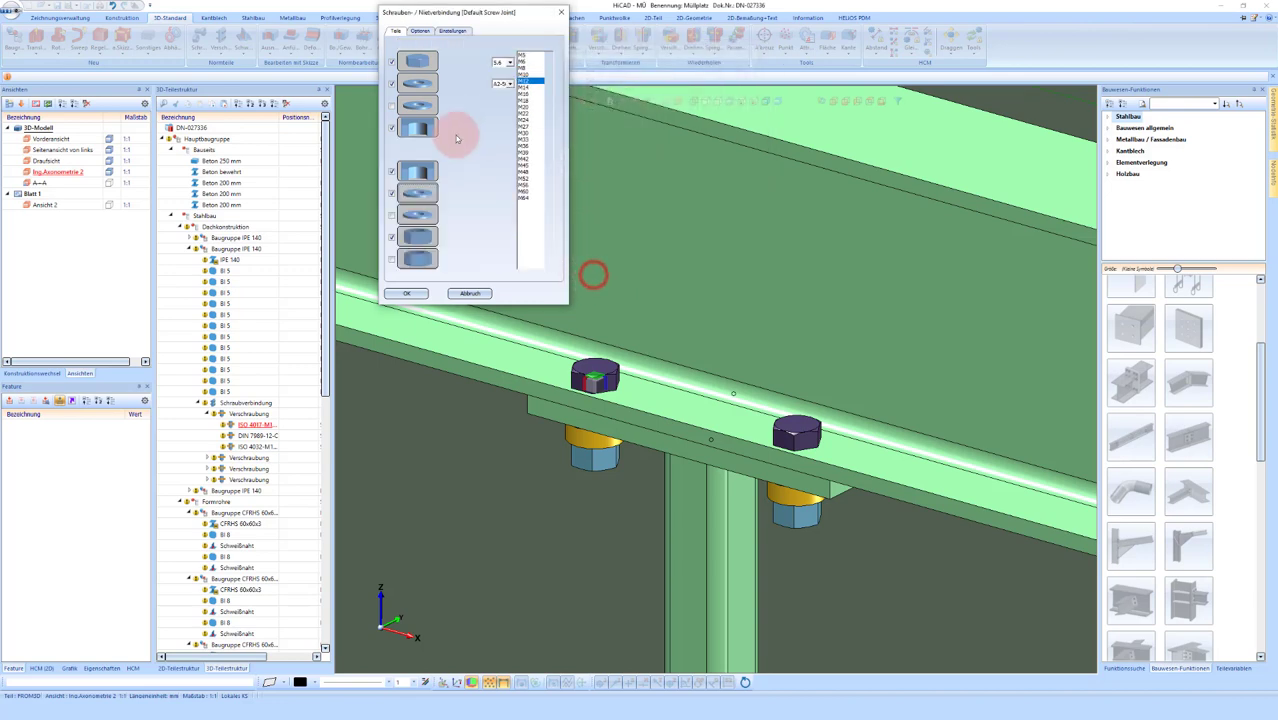
{"action": "left_click", "coordinate": [405, 293]}
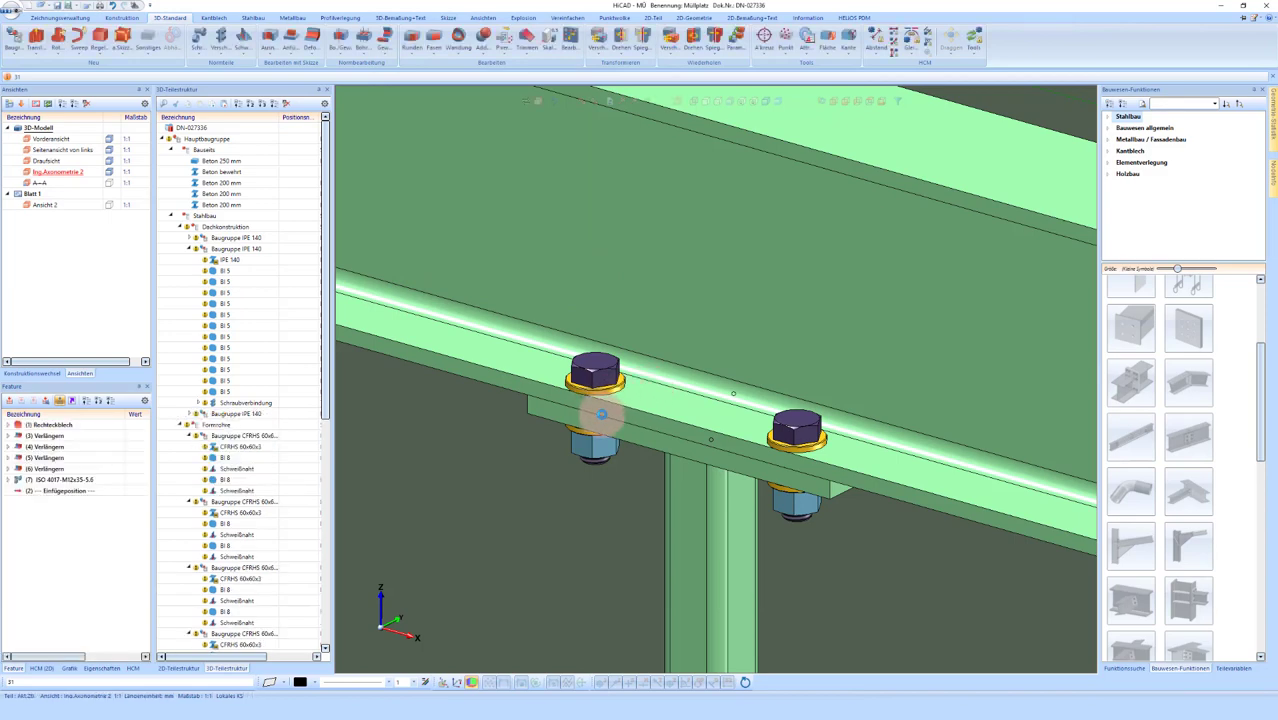
Step: Extend the left 30x30x3 rail end to the neighbouring post edge
{"action": "scroll", "coordinate": [600, 413], "scroll_direction": "down", "scroll_amount": 2}
{"action": "scroll", "coordinate": [585, 414], "scroll_direction": "down", "scroll_amount": 2}
{"action": "scroll", "coordinate": [528, 408], "scroll_direction": "down", "scroll_amount": 2}
{"action": "scroll", "coordinate": [534, 405], "scroll_direction": "down", "scroll_amount": 2}
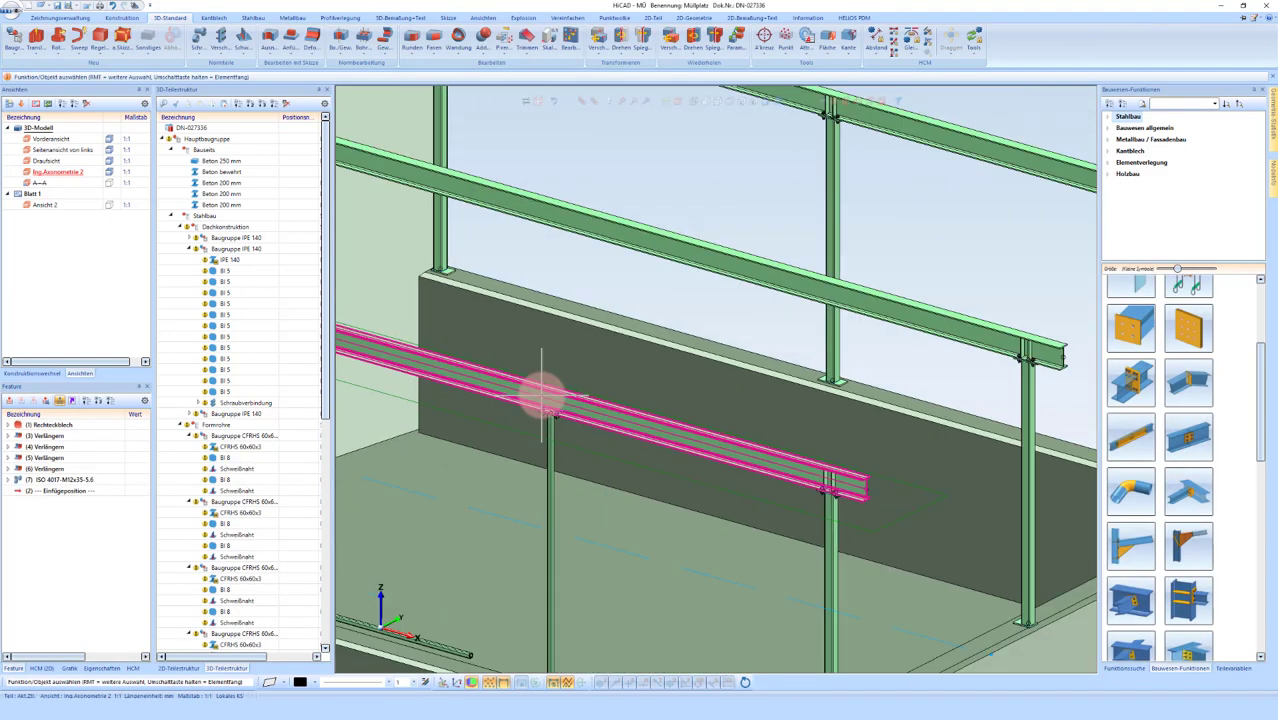
{"action": "scroll", "coordinate": [545, 390], "scroll_direction": "down", "scroll_amount": 2}
{"action": "scroll", "coordinate": [560, 380], "scroll_direction": "down", "scroll_amount": 2}
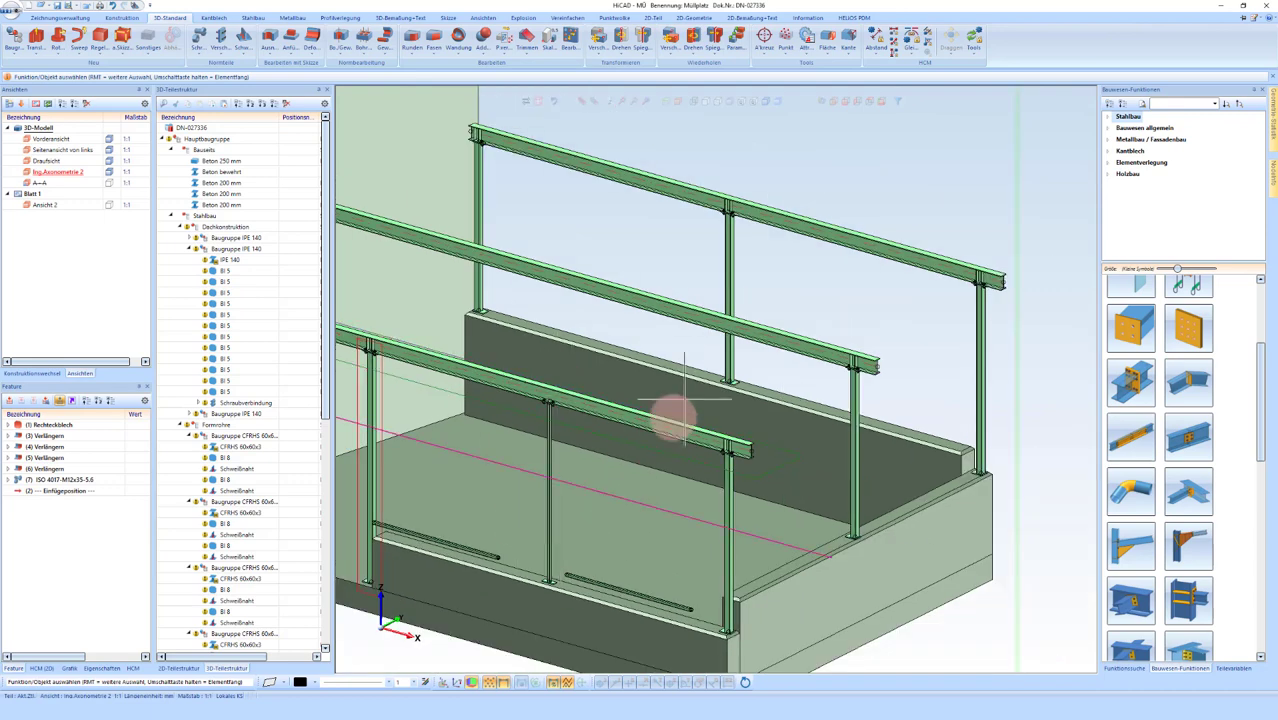
{"action": "scroll", "coordinate": [556, 535], "scroll_direction": "down", "scroll_amount": 1}
{"action": "scroll", "coordinate": [538, 485], "scroll_direction": "up", "scroll_amount": 4}
{"action": "scroll", "coordinate": [538, 485], "scroll_direction": "down", "scroll_amount": 1}
{"action": "scroll", "coordinate": [502, 503], "scroll_direction": "up", "scroll_amount": 2}
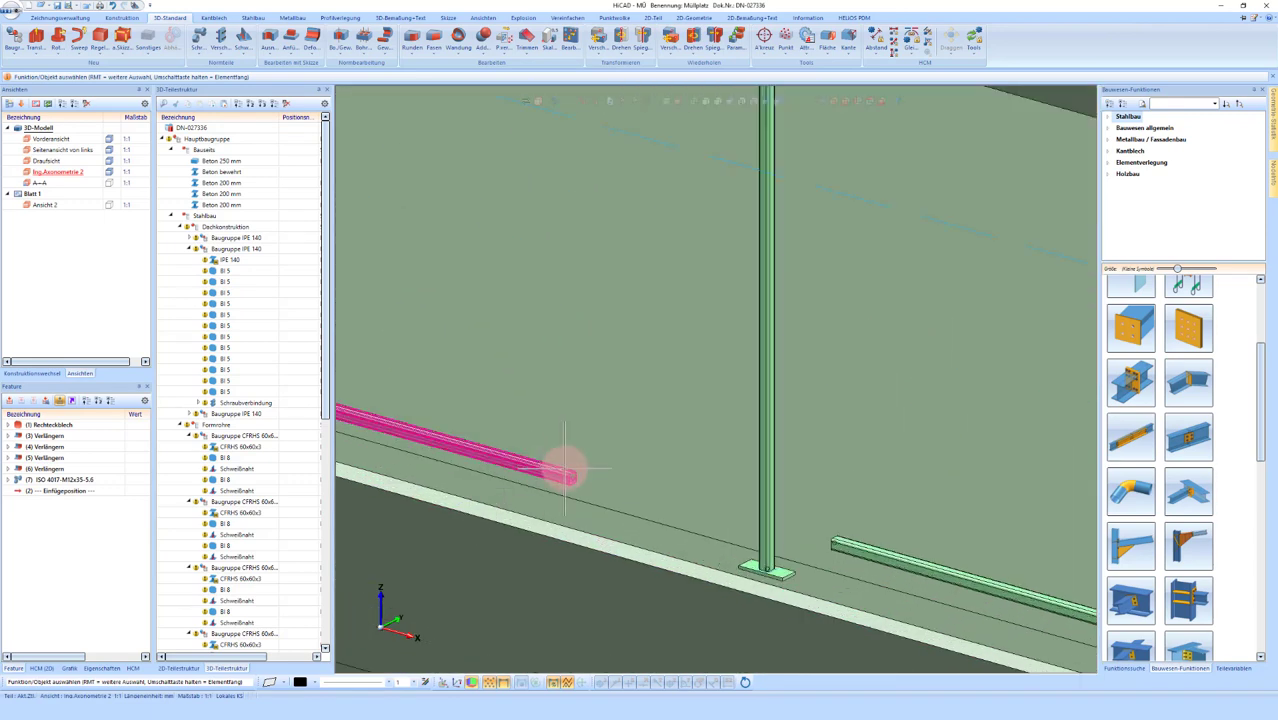
{"action": "left_click", "coordinate": [565, 470]}
{"action": "scroll", "coordinate": [364, 35], "scroll_direction": "down", "scroll_amount": 2}
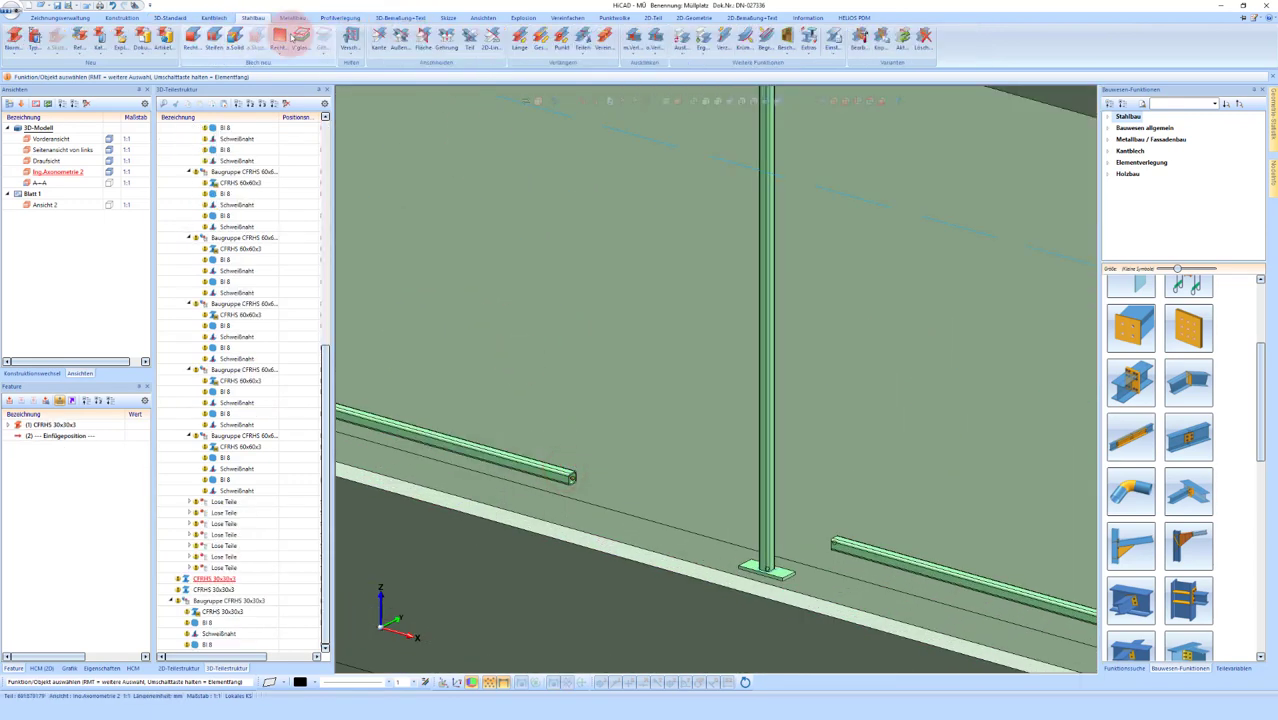
{"action": "left_click", "coordinate": [551, 491]}
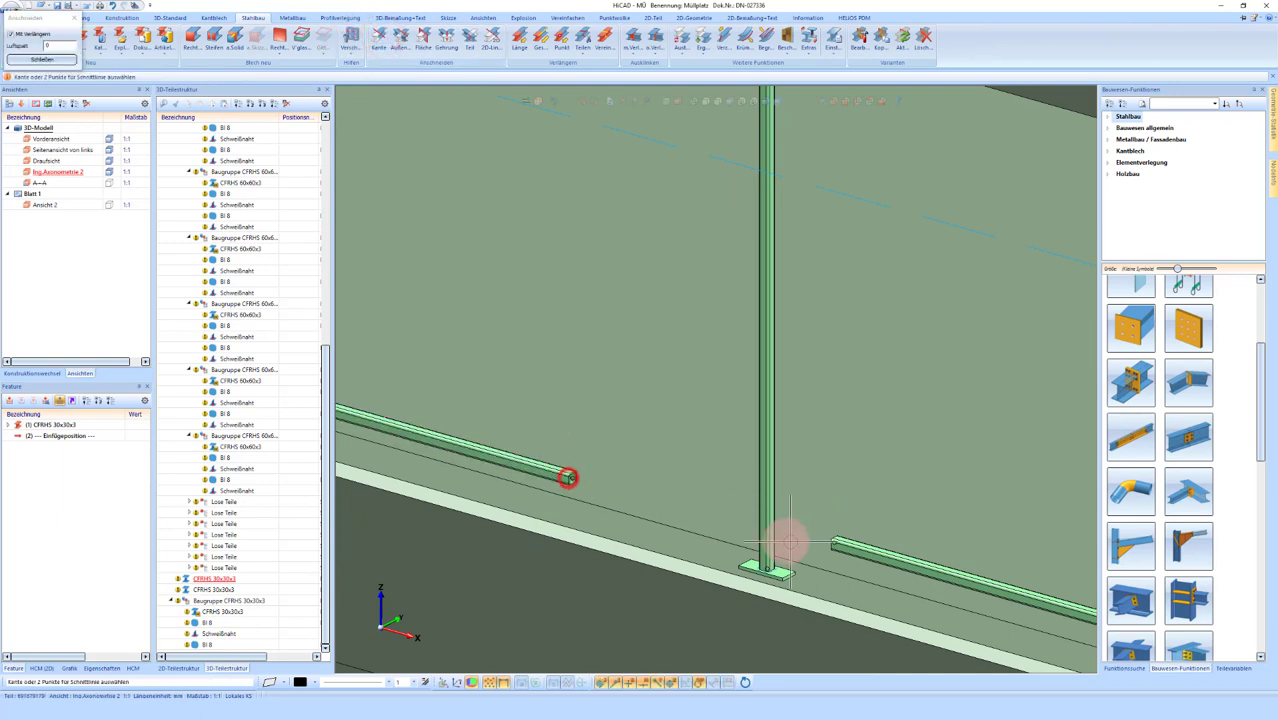
{"action": "scroll", "coordinate": [750, 545], "scroll_direction": "up", "scroll_amount": 1}
{"action": "mouse_move", "coordinate": [776, 568]}
{"action": "middle_mouse_down"}
{"action": "mouse_move", "coordinate": [850, 562]}
{"action": "mouse_move", "coordinate": [745, 543]}
{"action": "middle_mouse_up"}
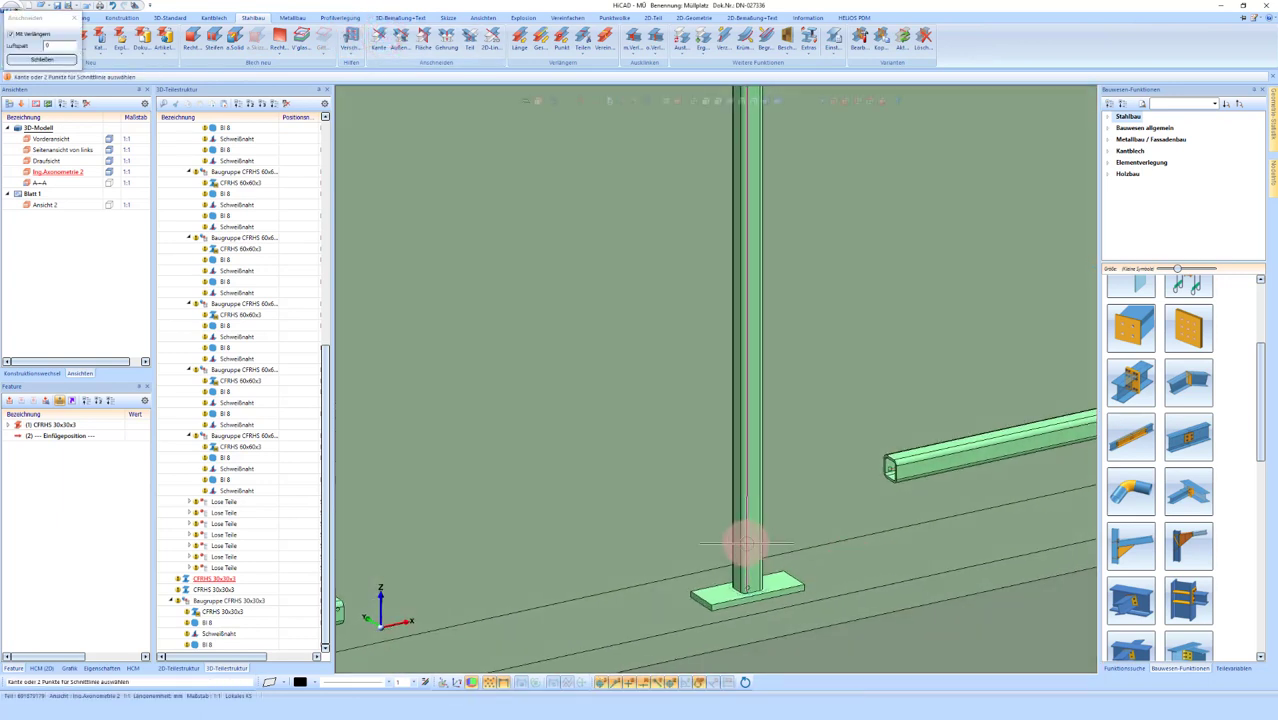
{"action": "left_click", "coordinate": [740, 543]}
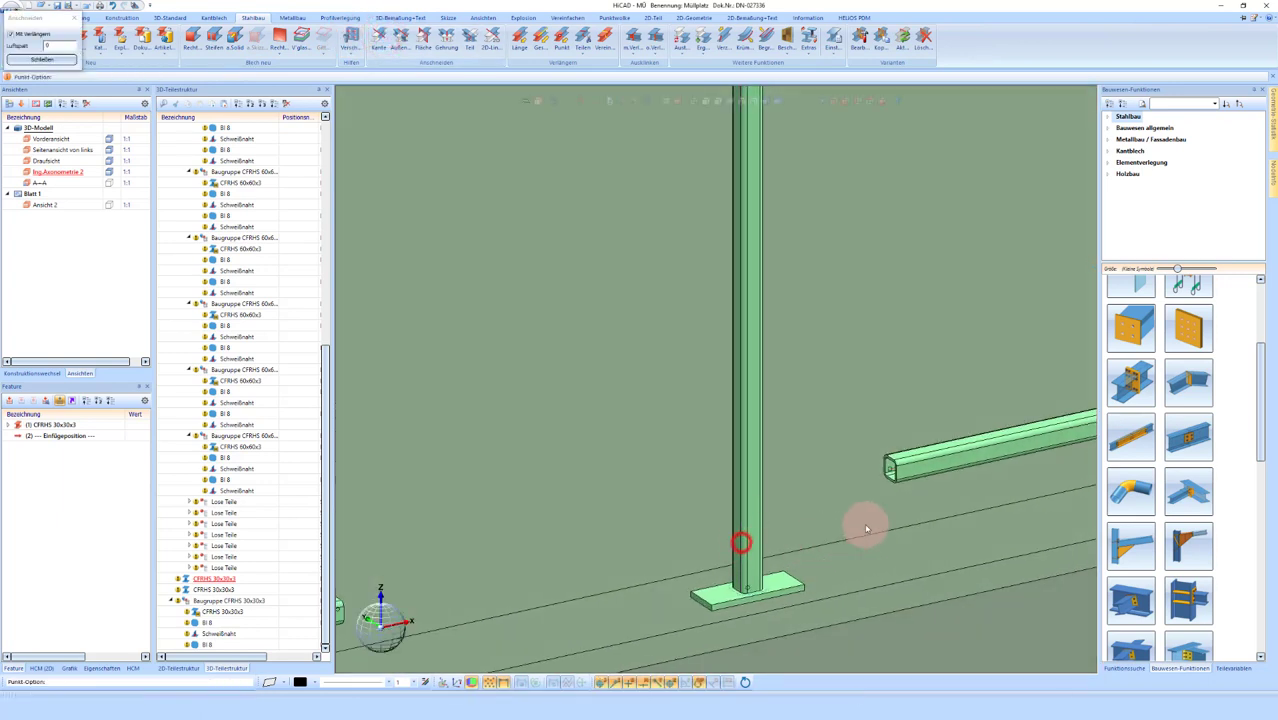
Step: Extend the right rail and the rail beside the corner post to their post edges
{"action": "left_click", "coordinate": [906, 474]}
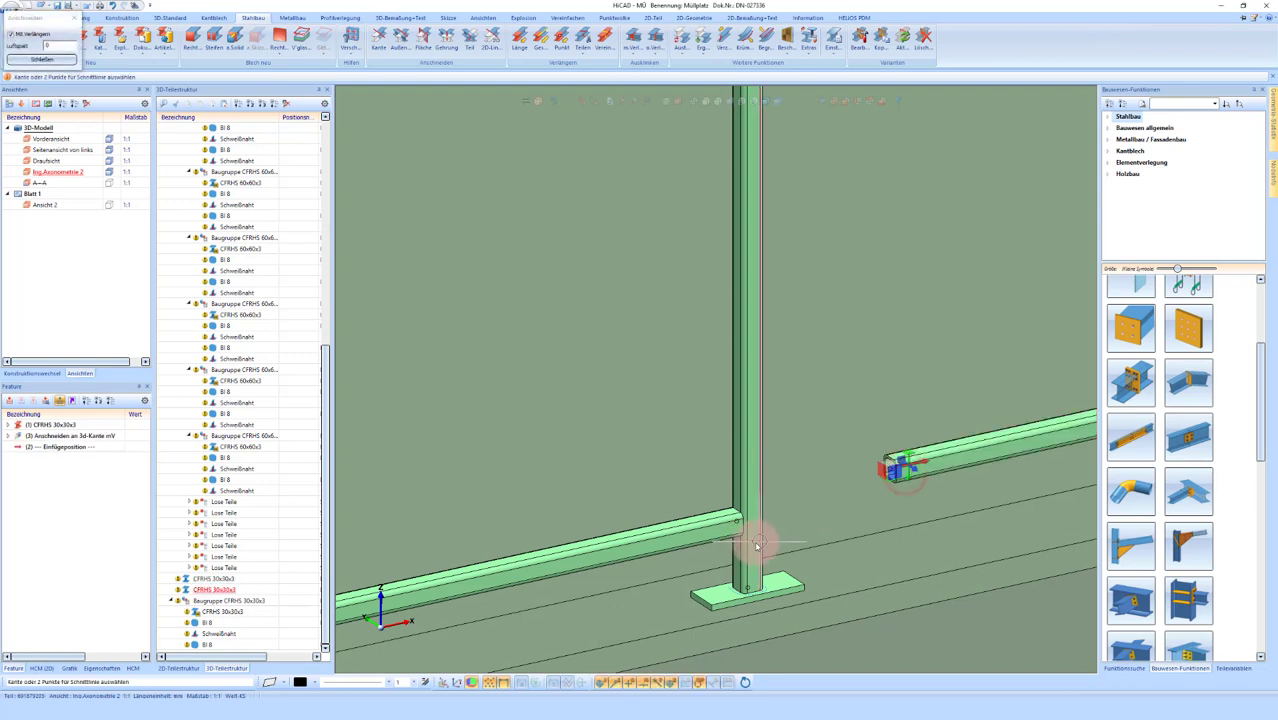
{"action": "mouse_move", "coordinate": [758, 543]}
{"action": "middle_mouse_down"}
{"action": "mouse_move", "coordinate": [699, 543]}
{"action": "mouse_move", "coordinate": [772, 543]}
{"action": "middle_mouse_up"}
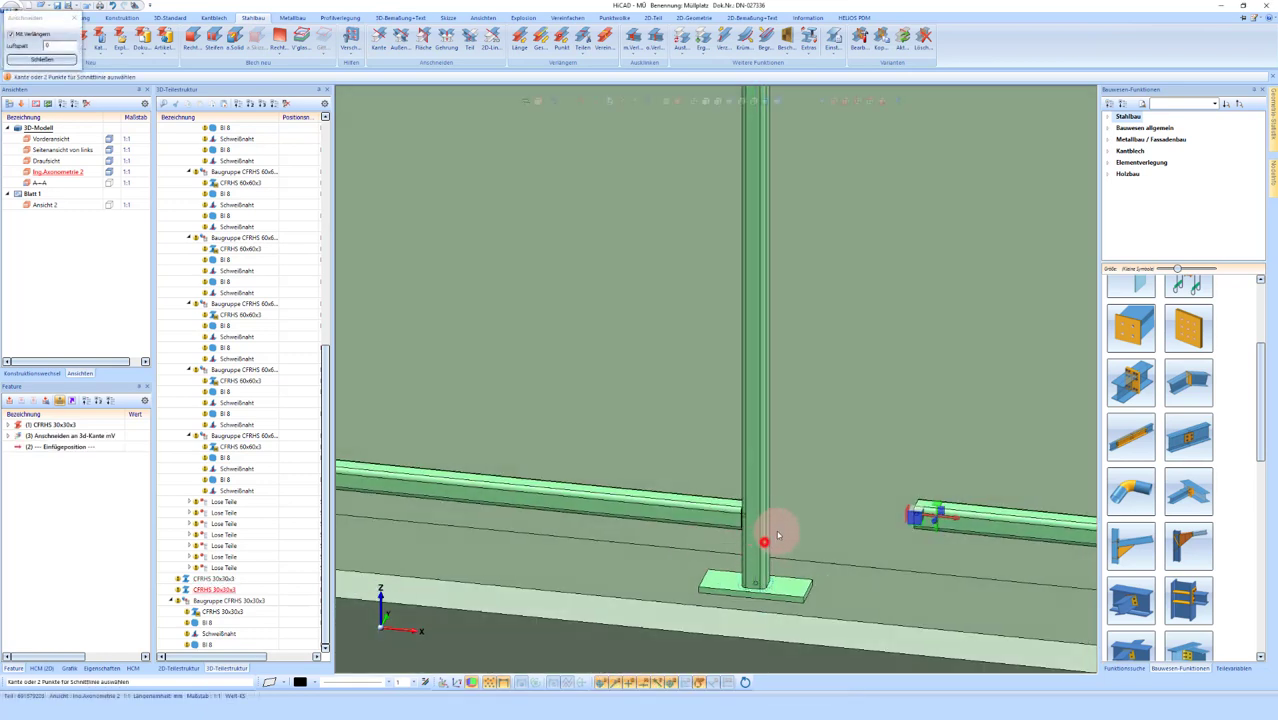
{"action": "left_click", "coordinate": [776, 537]}
{"action": "scroll", "coordinate": [560, 435], "scroll_direction": "down", "scroll_amount": 2}
{"action": "scroll", "coordinate": [470, 412], "scroll_direction": "down", "scroll_amount": 2}
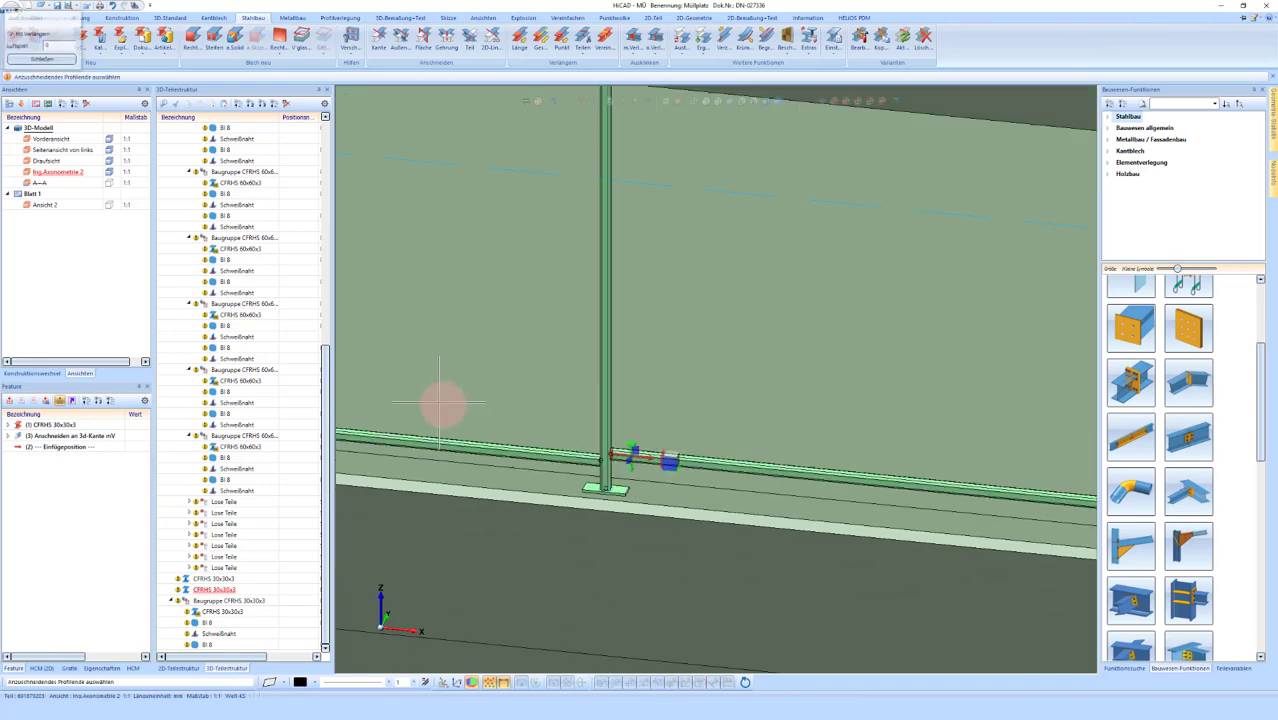
{"action": "scroll", "coordinate": [600, 420], "scroll_direction": "down", "scroll_amount": 3}
{"action": "left_click", "coordinate": [790, 457]}
{"action": "scroll", "coordinate": [870, 475], "scroll_direction": "up", "scroll_amount": 3}
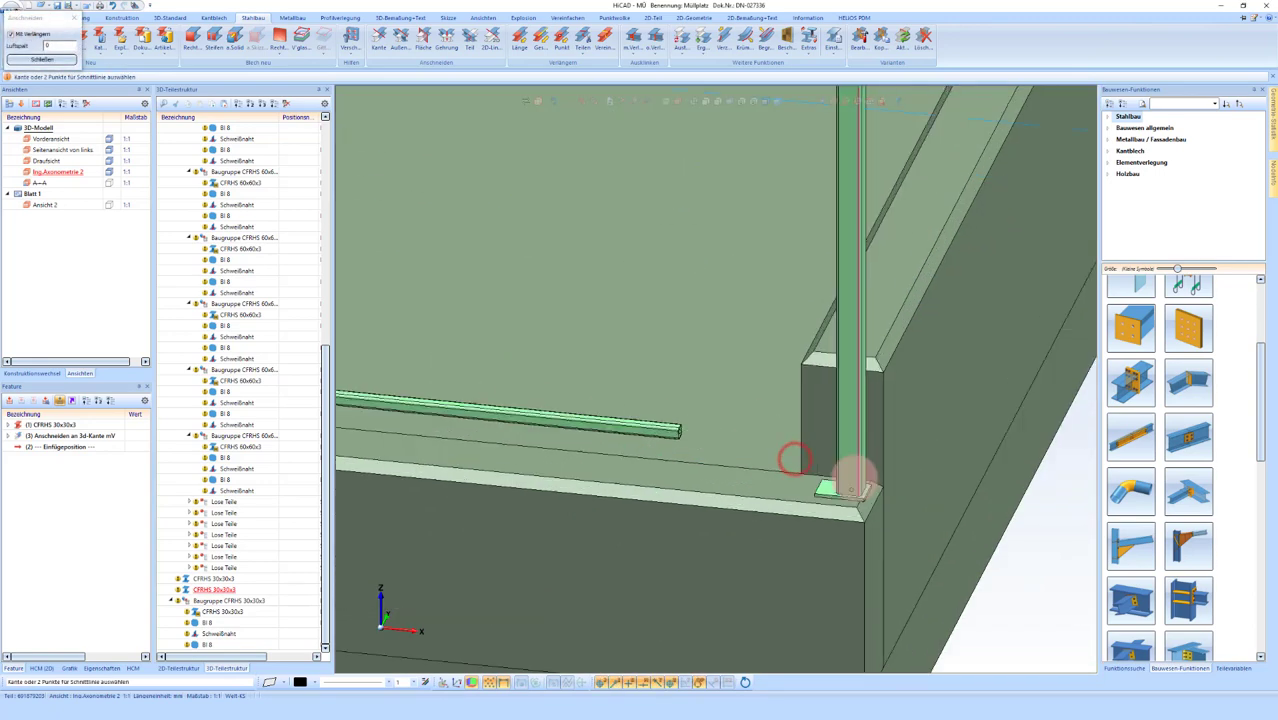
{"action": "scroll", "coordinate": [850, 475], "scroll_direction": "up", "scroll_amount": 2}
{"action": "middle_click_drag", "start_coordinate": [870, 470], "coordinate": [913, 449]}
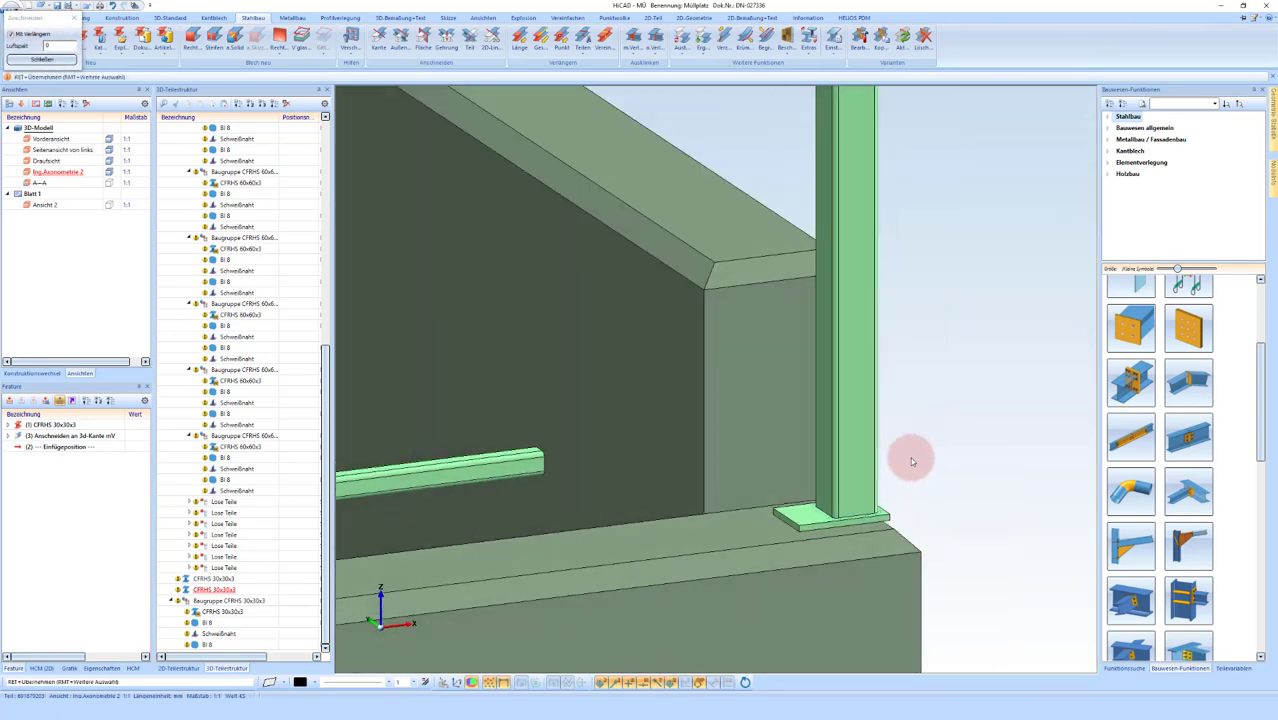
{"action": "left_click", "coordinate": [829, 470]}
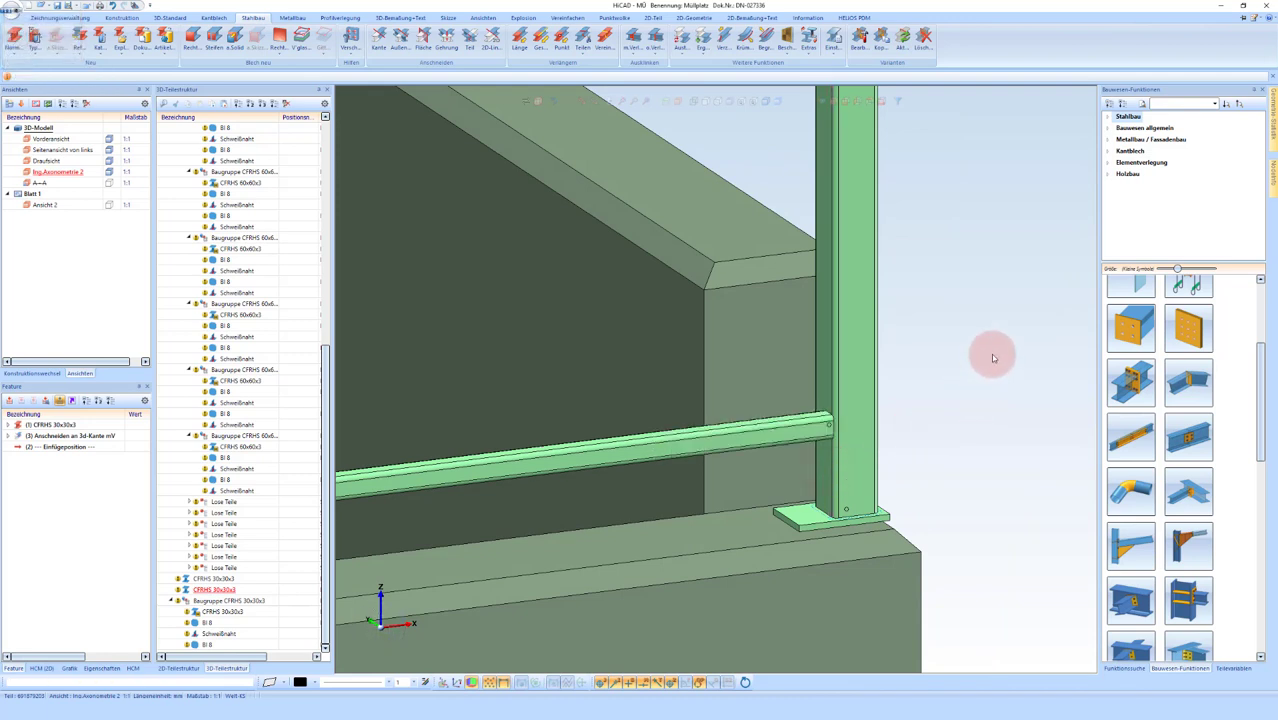
{"action": "middle_click_drag", "start_coordinate": [989, 351], "coordinate": [927, 371]}
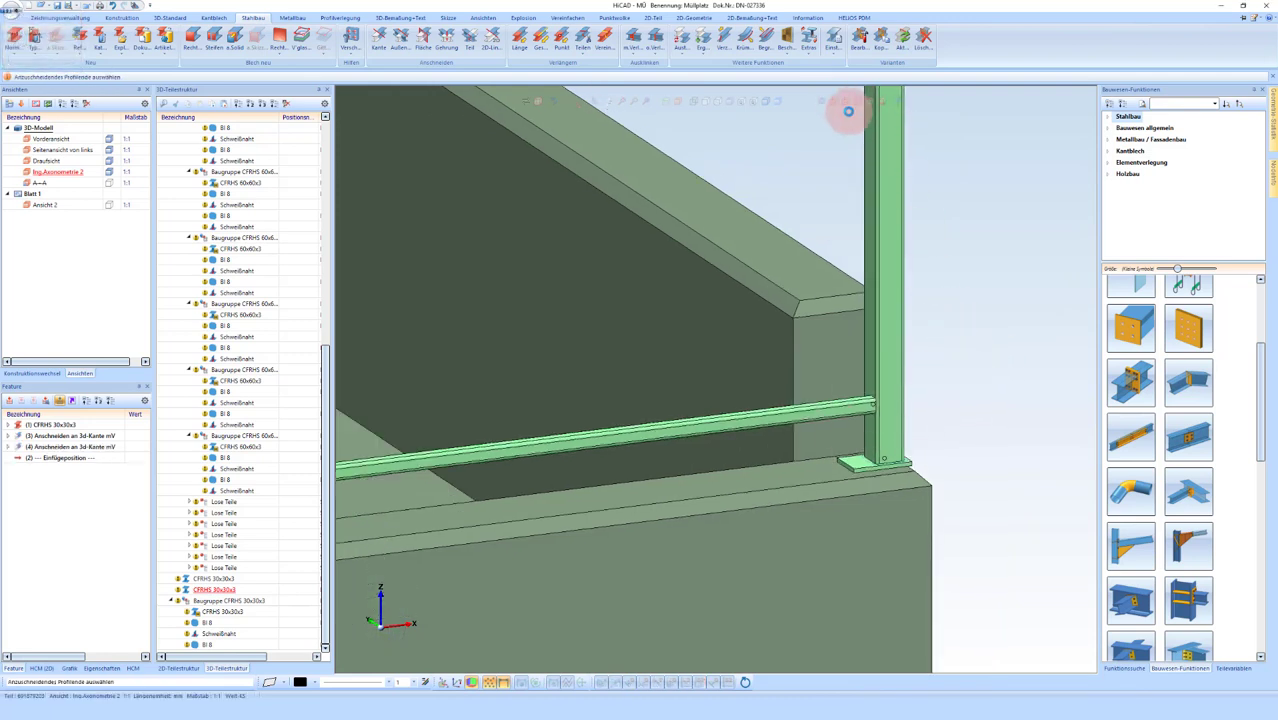
{"action": "left_click", "coordinate": [751, 108]}
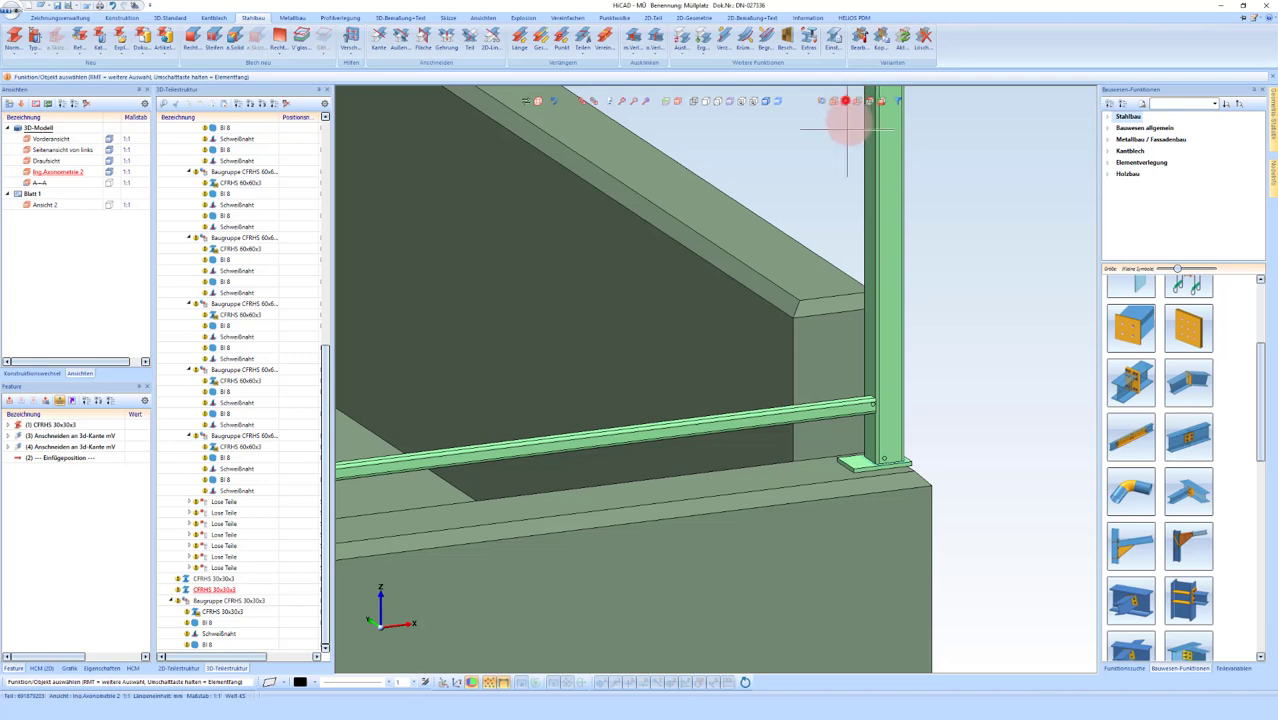
Step: Show the railing in front view with hidden-line display
{"action": "left_click", "coordinate": [843, 101]}
{"action": "scroll", "coordinate": [698, 522], "scroll_direction": "up", "scroll_amount": 3}
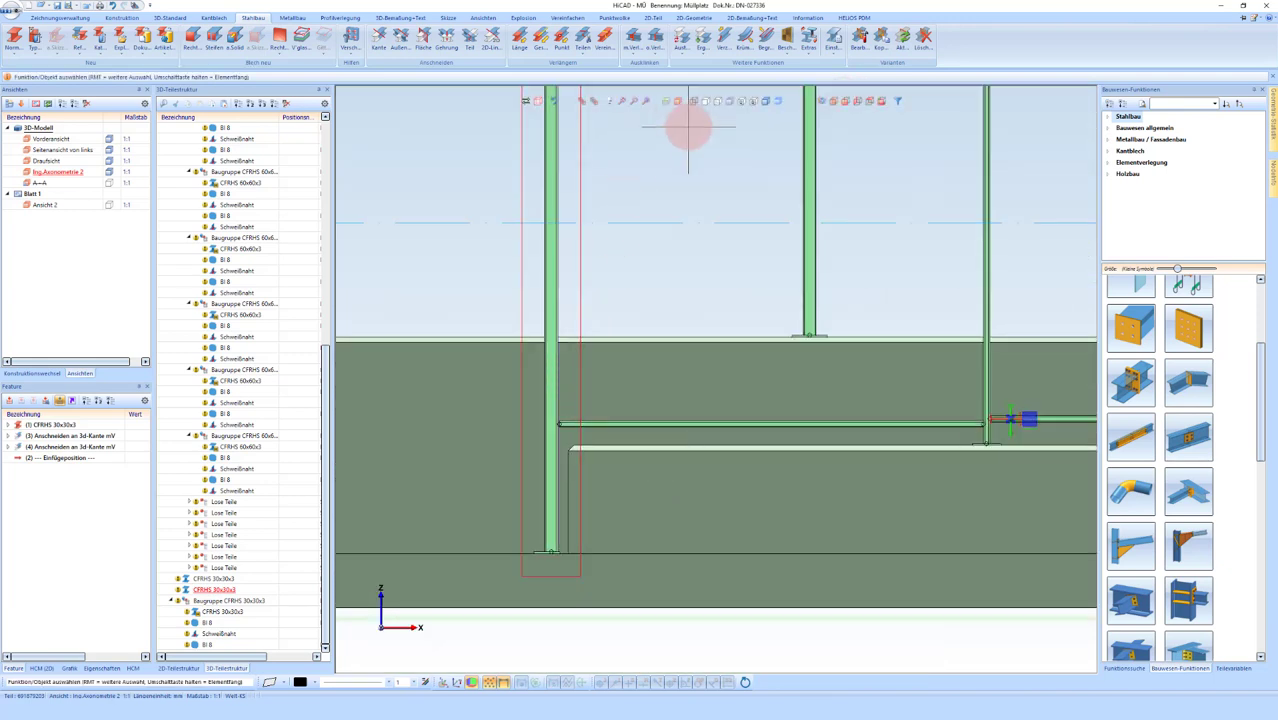
{"action": "left_click", "coordinate": [710, 103]}
{"action": "scroll", "coordinate": [770, 365], "scroll_direction": "up", "scroll_amount": 2}
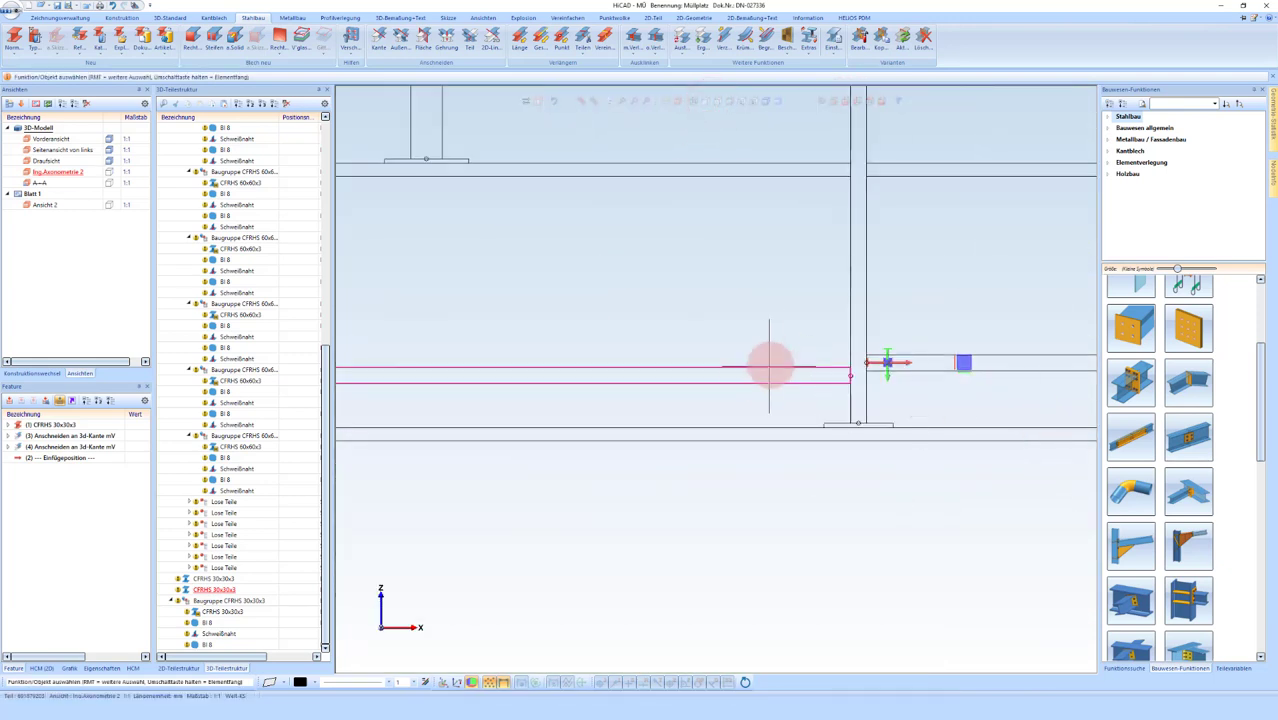
Step: Move the rail from its start point to a point on the lower line
{"action": "right_click", "coordinate": [802, 381]}
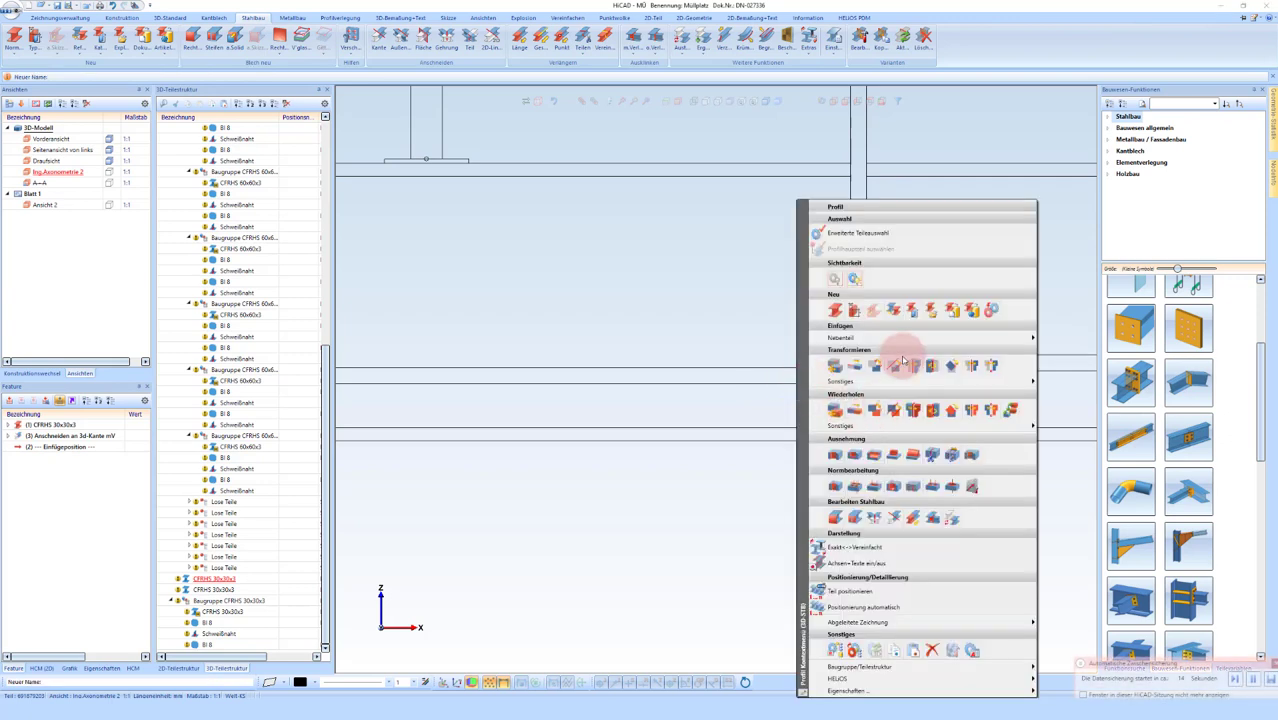
{"action": "left_click", "coordinate": [897, 368]}
{"action": "left_click", "coordinate": [777, 380]}
{"action": "left_click", "coordinate": [768, 422]}
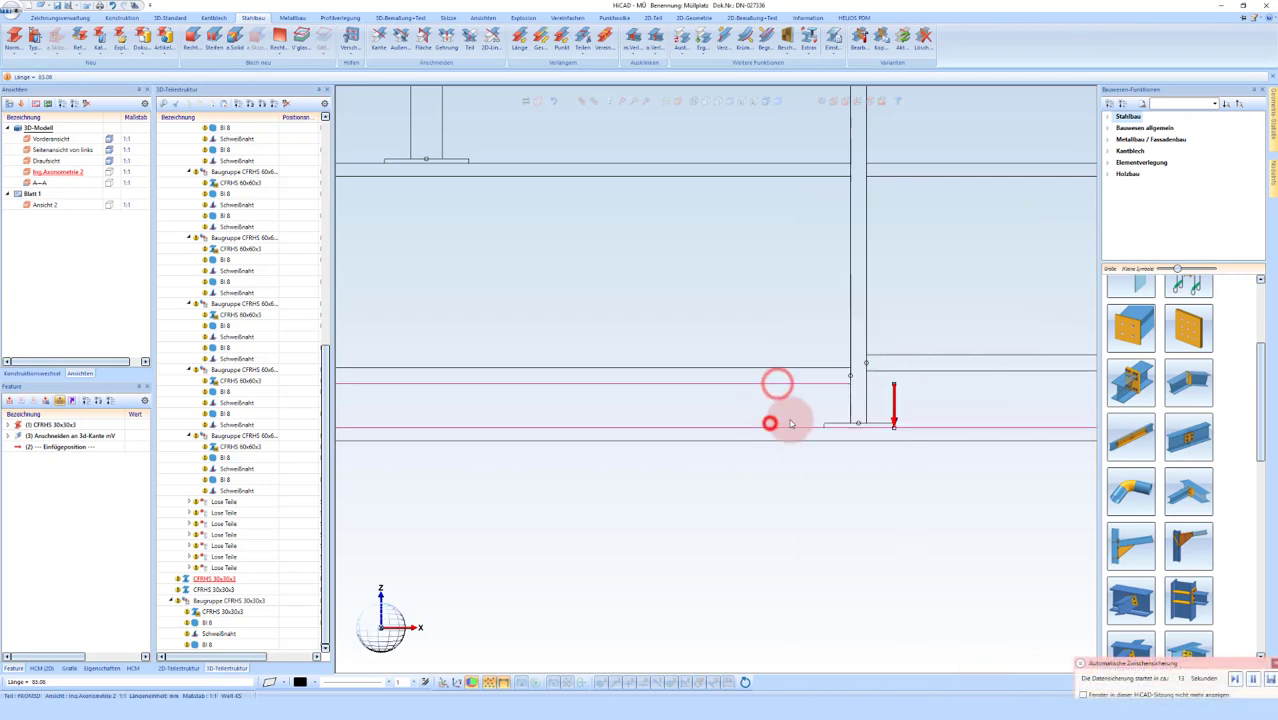
{"action": "key", "text": "Return"}
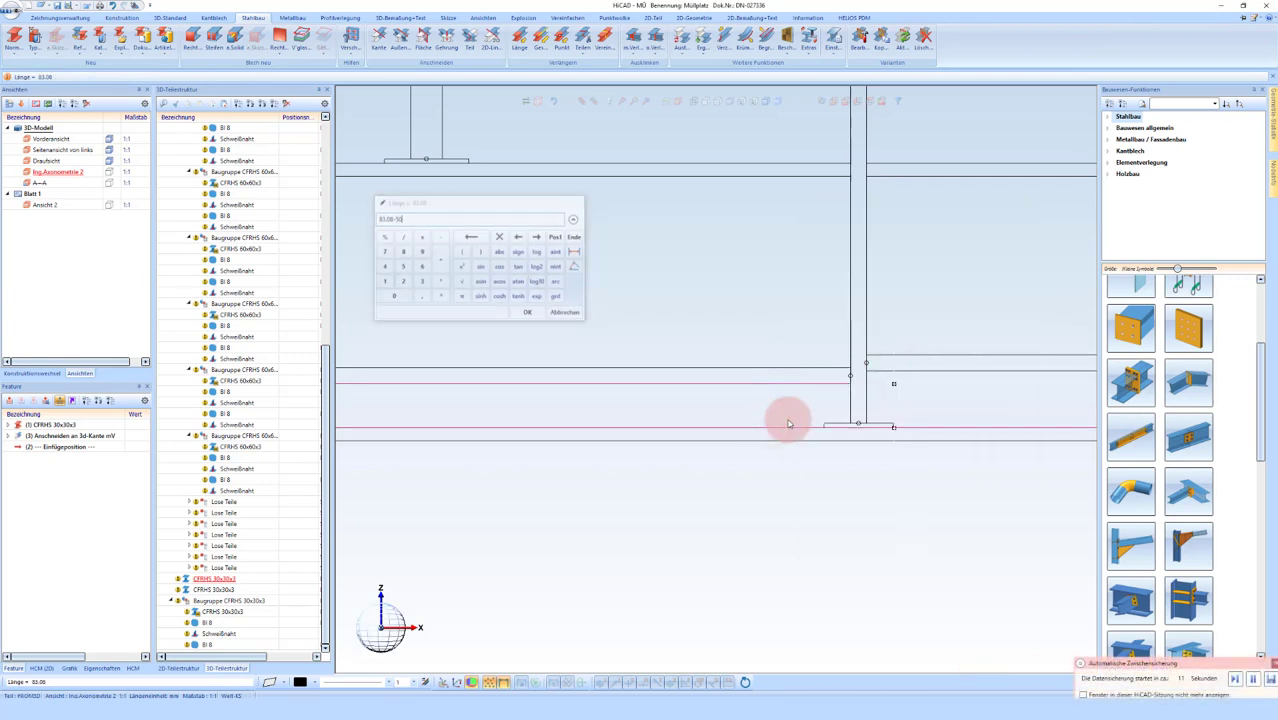
Step: Shift the upper rail down 57.729 onto the lower line
{"action": "scroll", "coordinate": [926, 362], "scroll_direction": "up", "scroll_amount": 1}
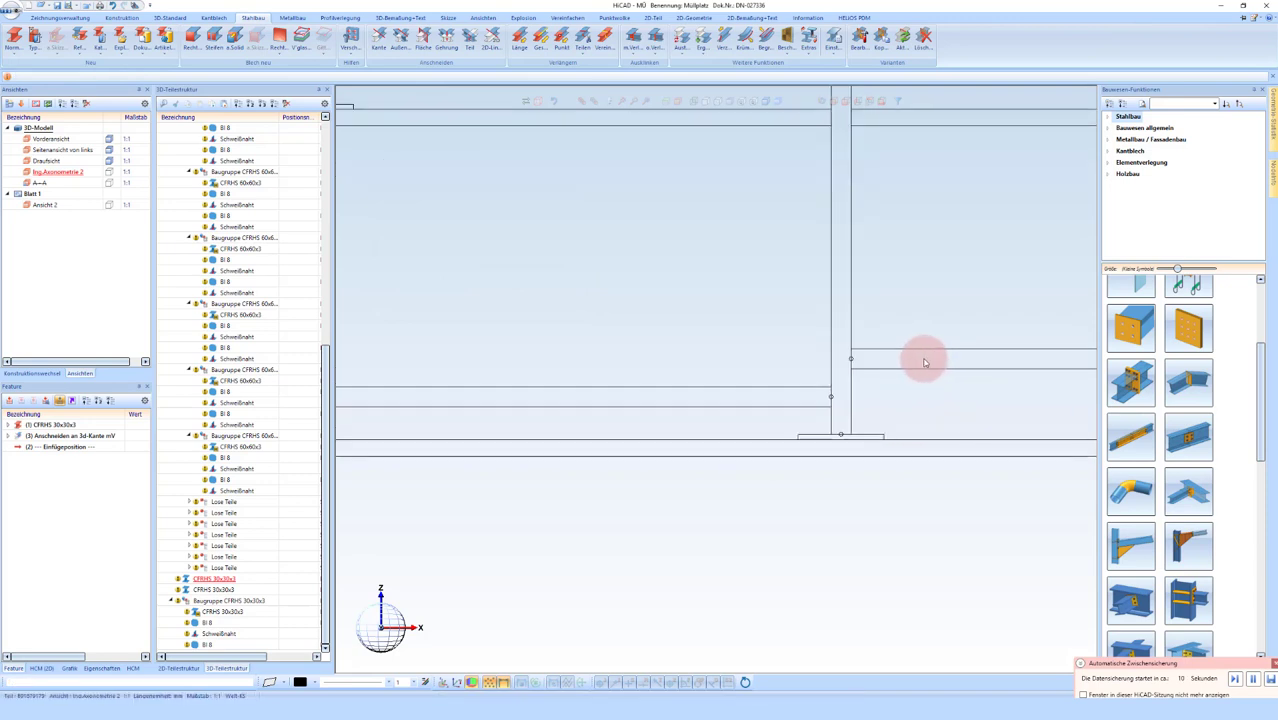
{"action": "left_click", "coordinate": [931, 347]}
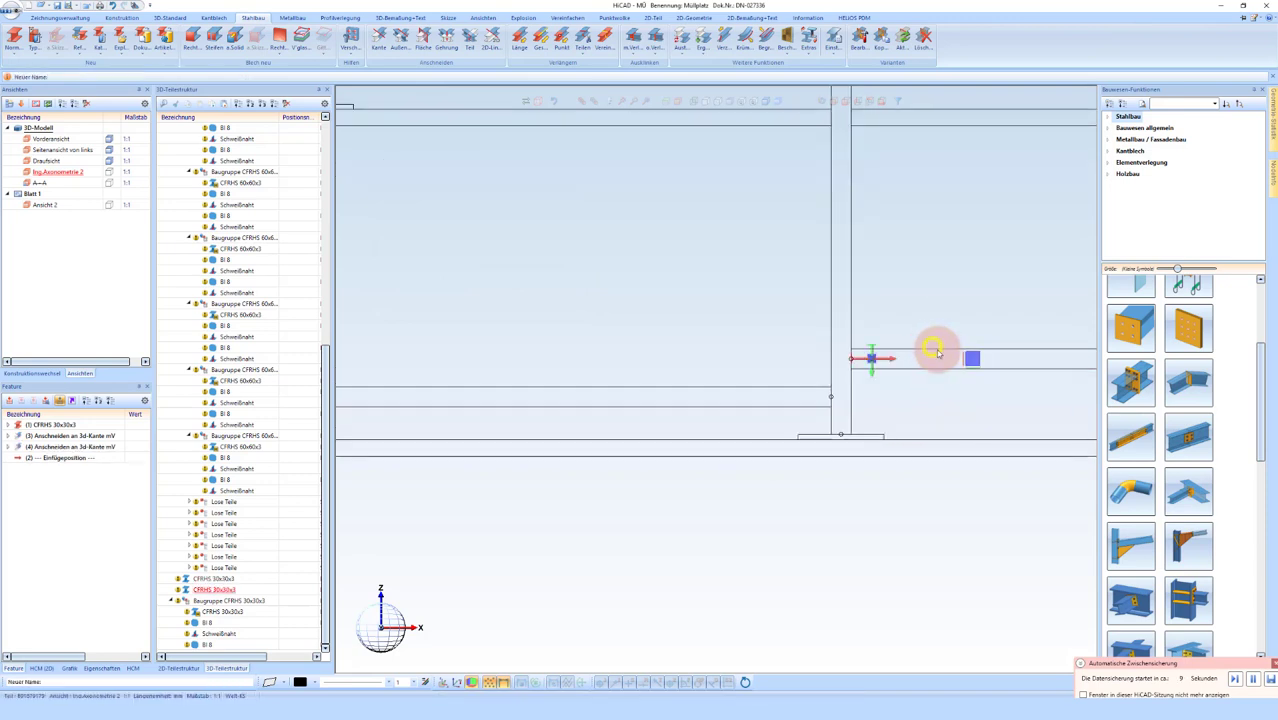
{"action": "right_click", "coordinate": [932, 348]}
{"action": "left_click", "coordinate": [1100, 366]}
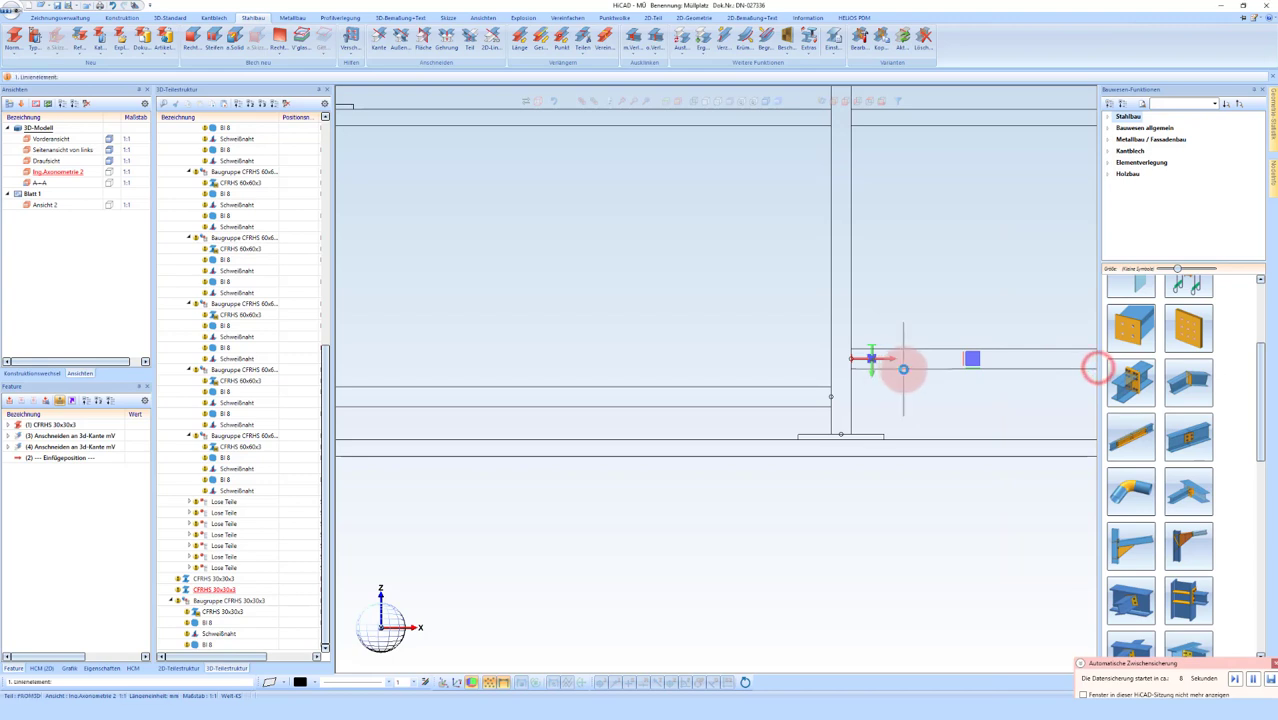
{"action": "left_click", "coordinate": [903, 369]}
{"action": "left_click", "coordinate": [759, 406]}
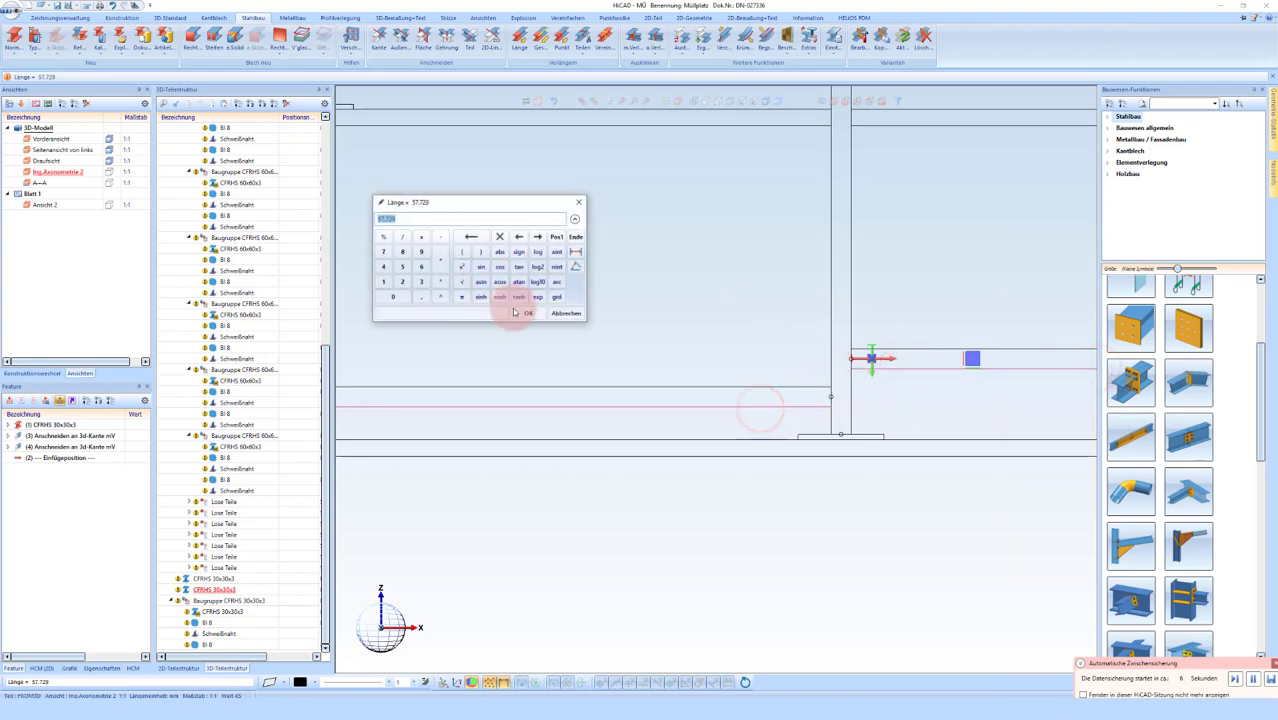
{"action": "left_click", "coordinate": [518, 313]}
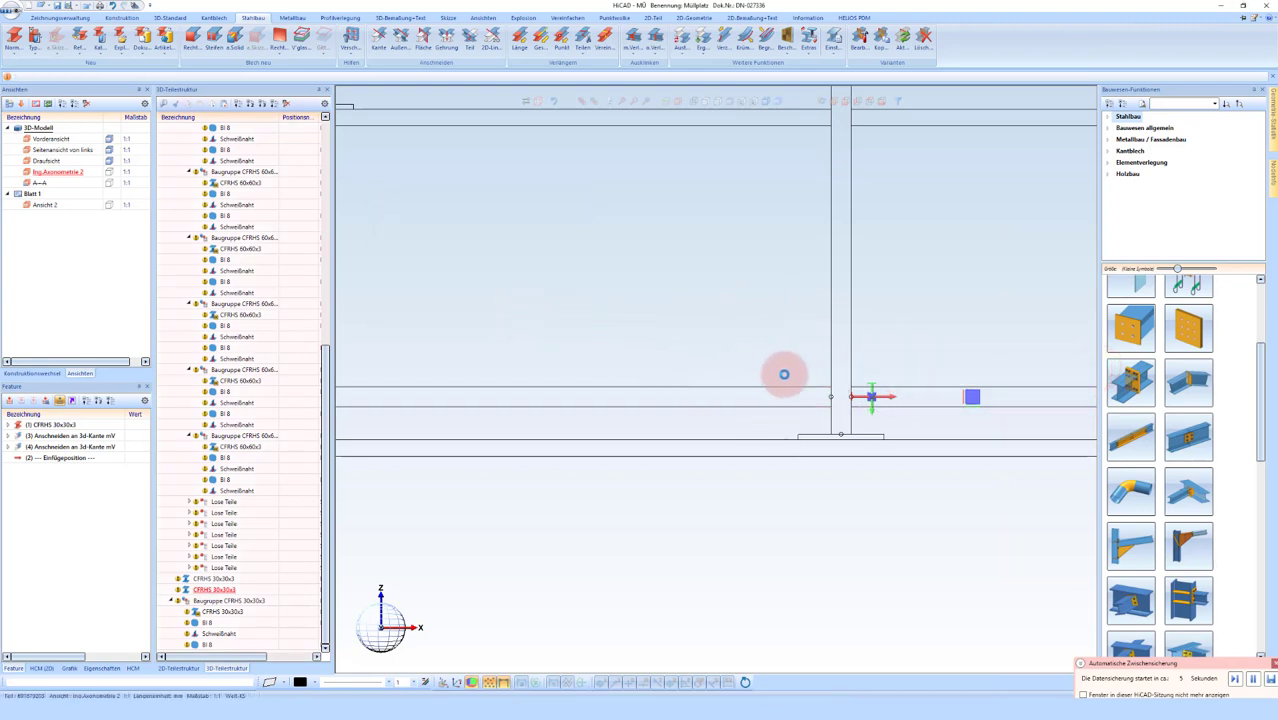
{"action": "scroll", "coordinate": [784, 374], "scroll_direction": "down", "scroll_amount": 1}
Step: Fix the lower 30x30x3 rail's reference point at the left post
{"action": "scroll", "coordinate": [755, 388], "scroll_direction": "down", "scroll_amount": 1}
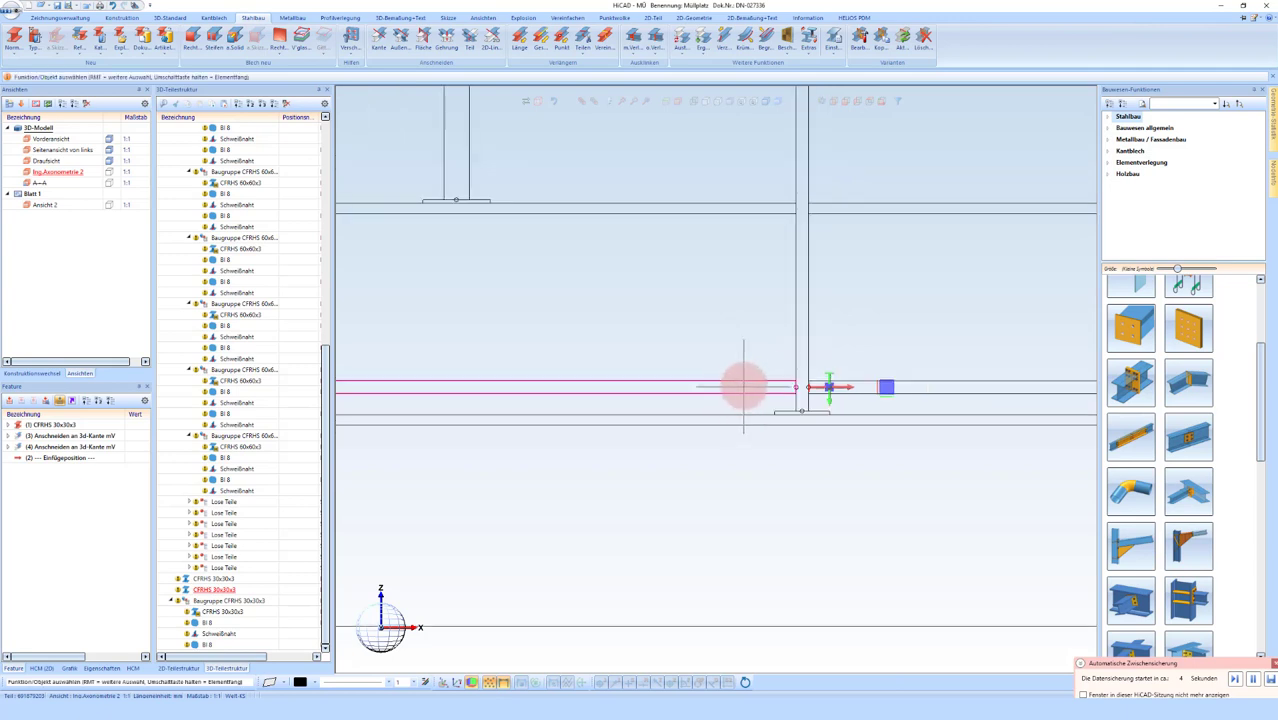
{"action": "scroll", "coordinate": [747, 385], "scroll_direction": "down", "scroll_amount": 2}
{"action": "scroll", "coordinate": [622, 254], "scroll_direction": "up", "scroll_amount": 2}
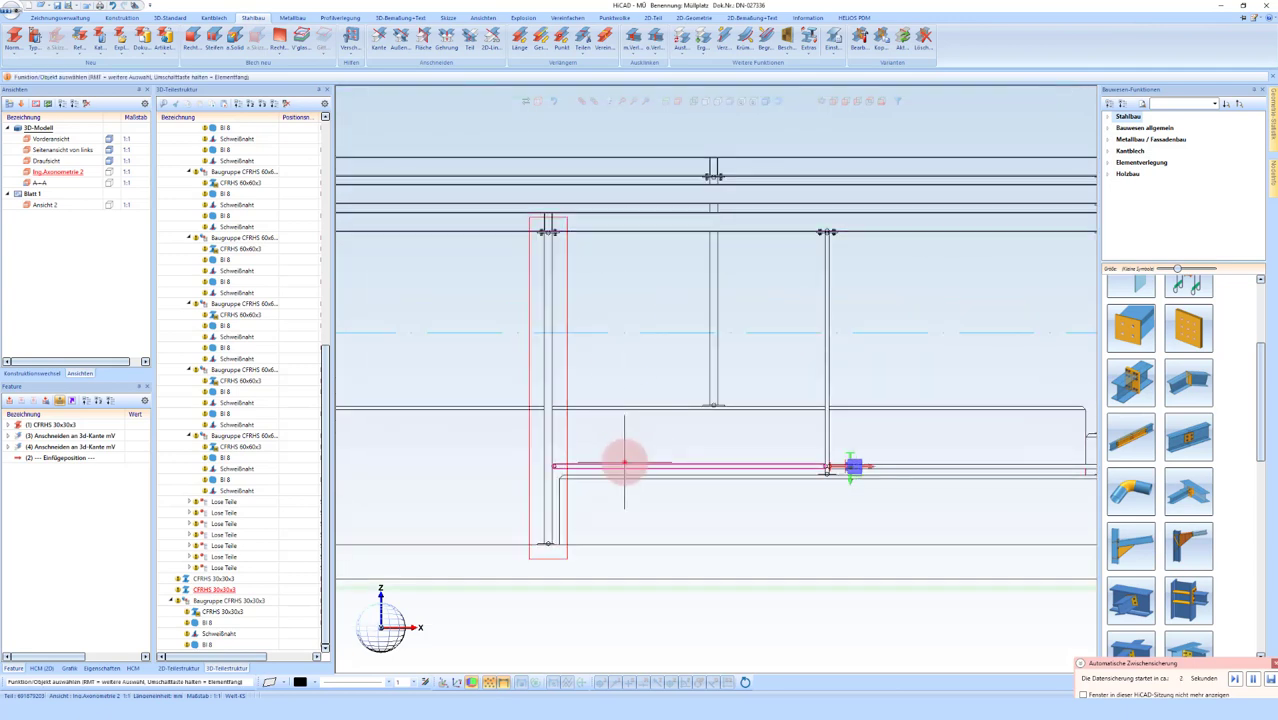
{"action": "left_click", "coordinate": [624, 456]}
{"action": "scroll", "coordinate": [760, 462], "scroll_direction": "down", "scroll_amount": 1}
{"action": "left_click", "coordinate": [872, 447]}
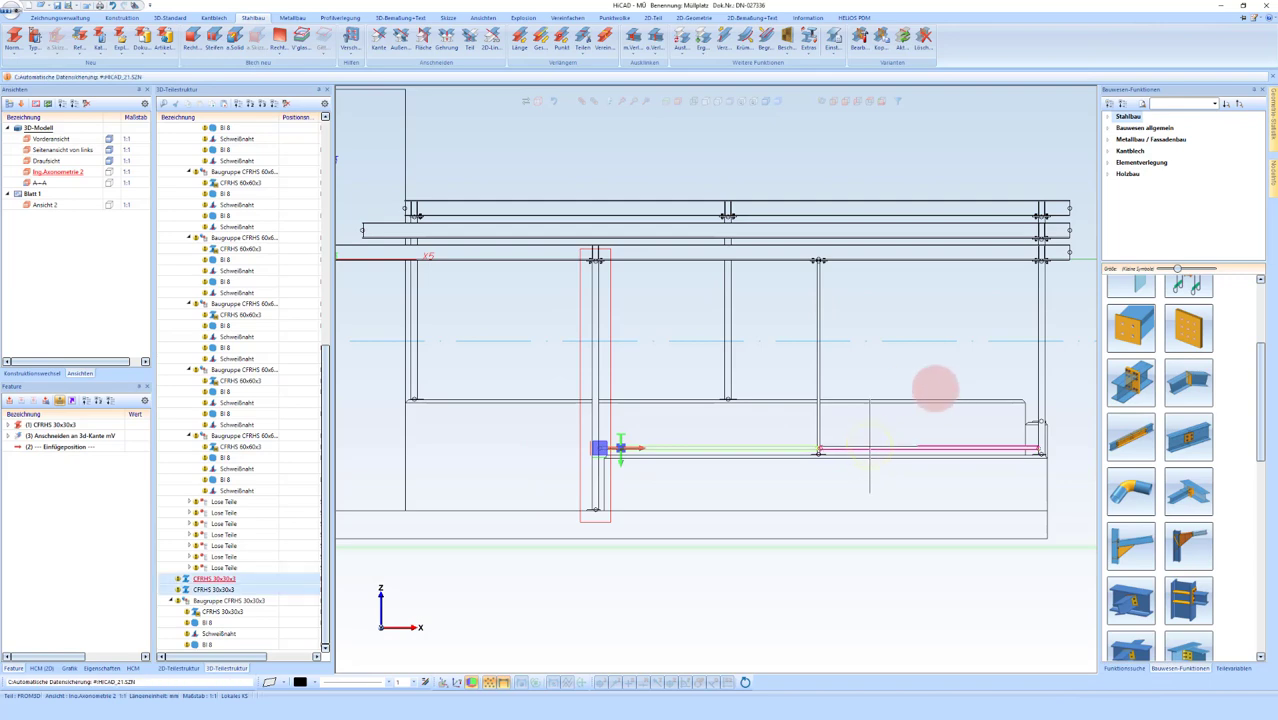
Step: Repeat the rail linearly with a spacing of 1680-50 measured from the post
{"action": "right_click", "coordinate": [933, 377]}
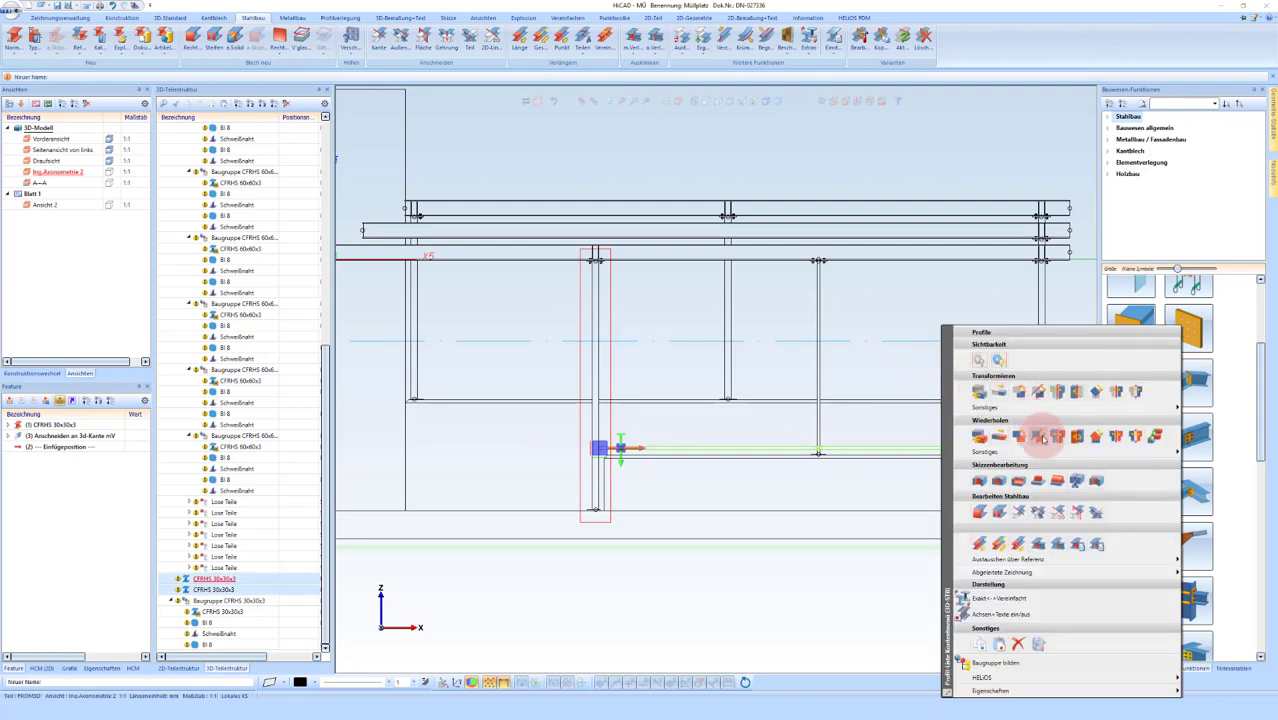
{"action": "left_click", "coordinate": [1041, 437]}
{"action": "left_click", "coordinate": [1081, 535]}
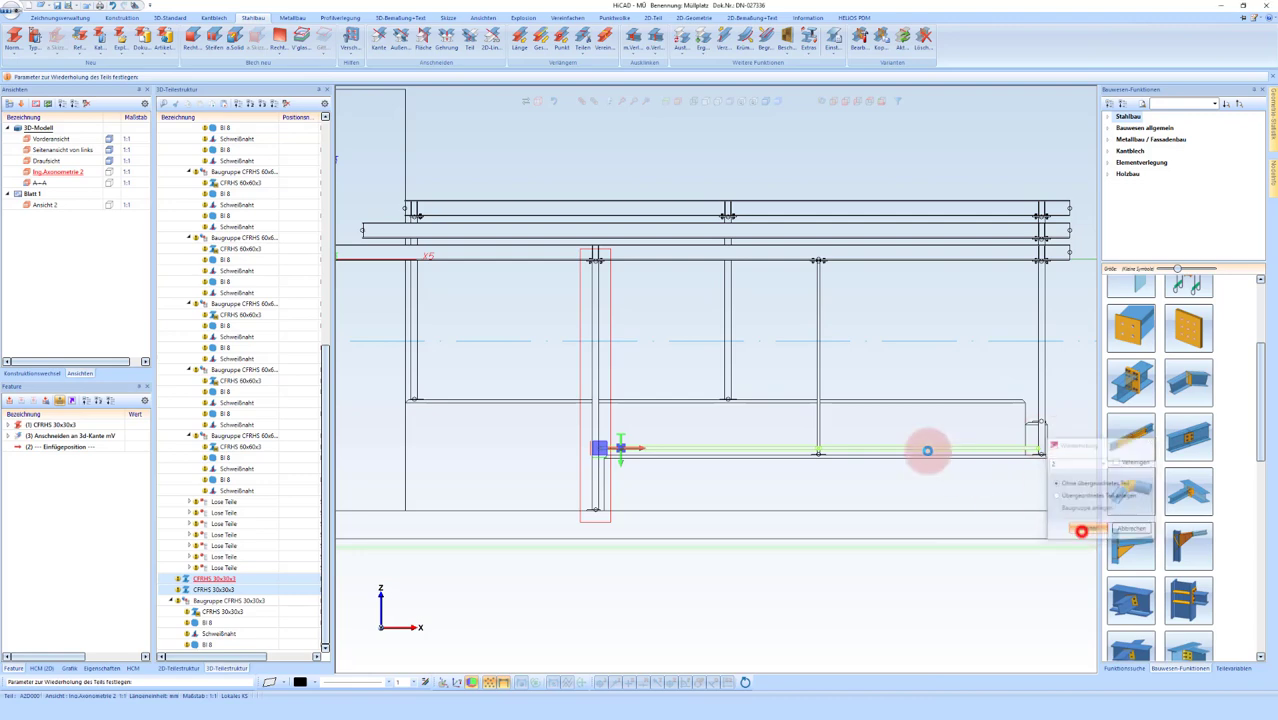
{"action": "scroll", "coordinate": [863, 432], "scroll_direction": "up", "scroll_amount": 3}
{"action": "middle_click_drag", "start_coordinate": [865, 438], "coordinate": [803, 310]}
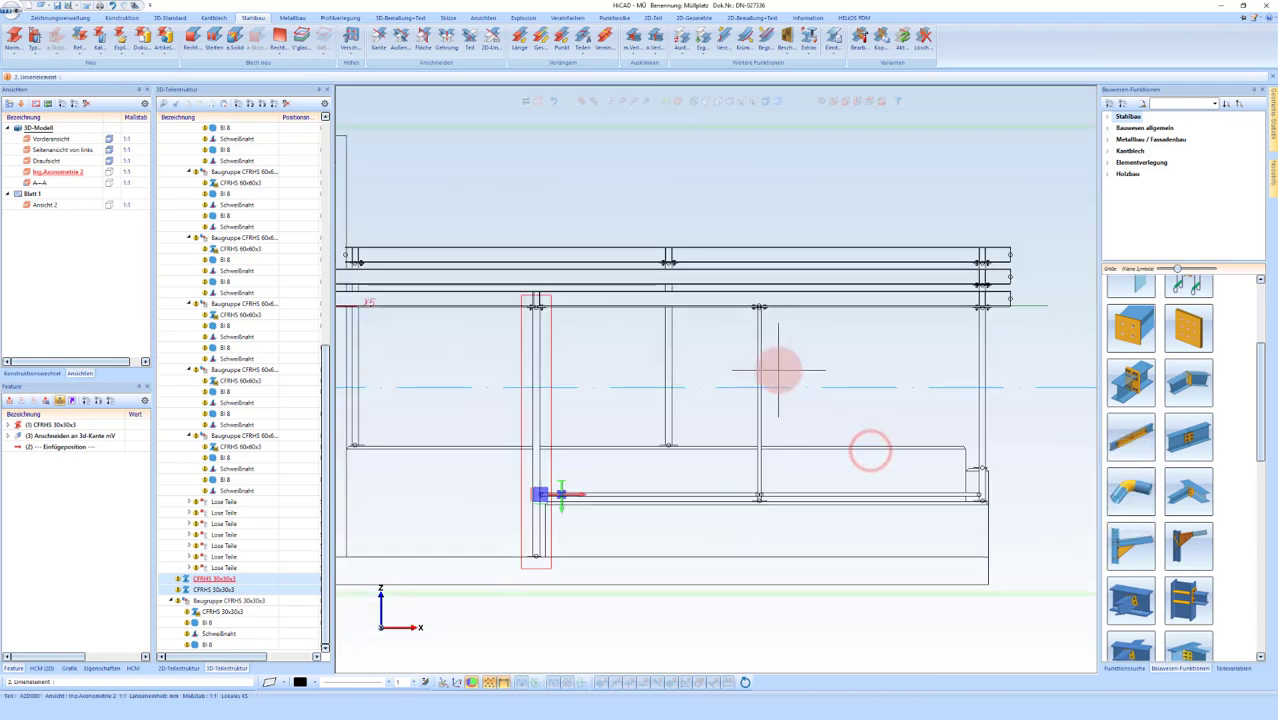
{"action": "left_click", "coordinate": [803, 310]}
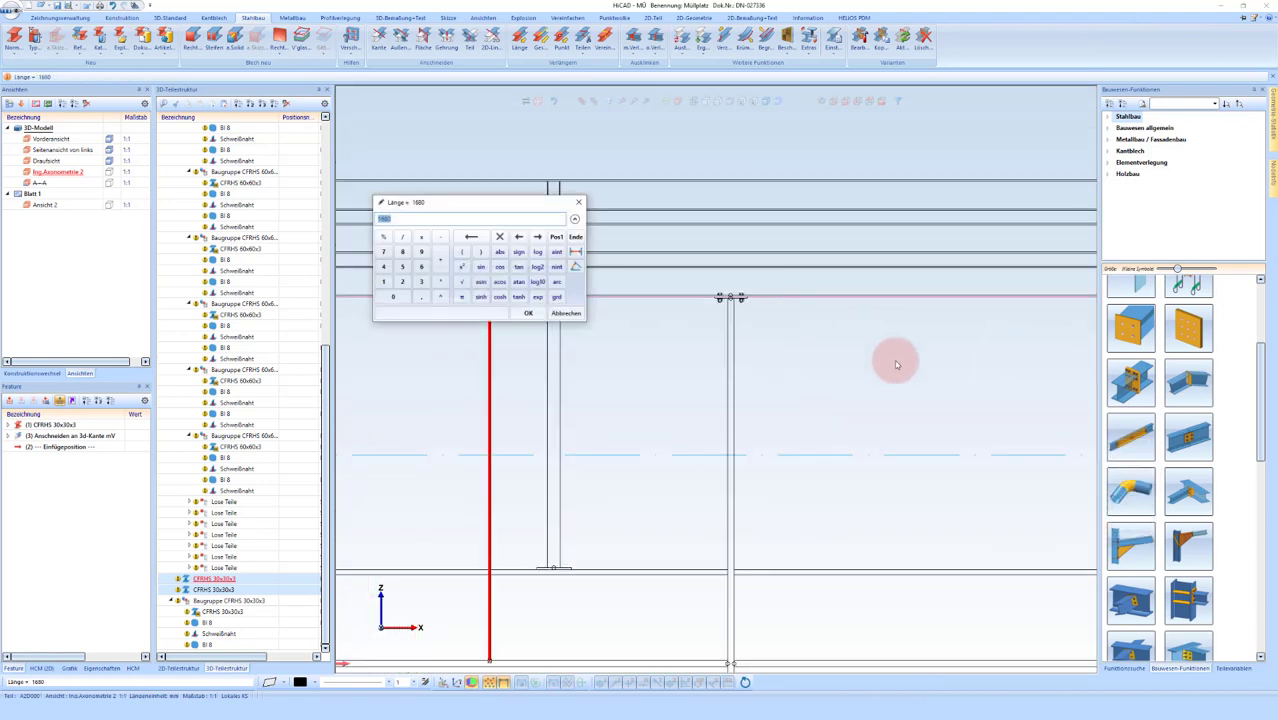
{"action": "key", "text": "Return"}
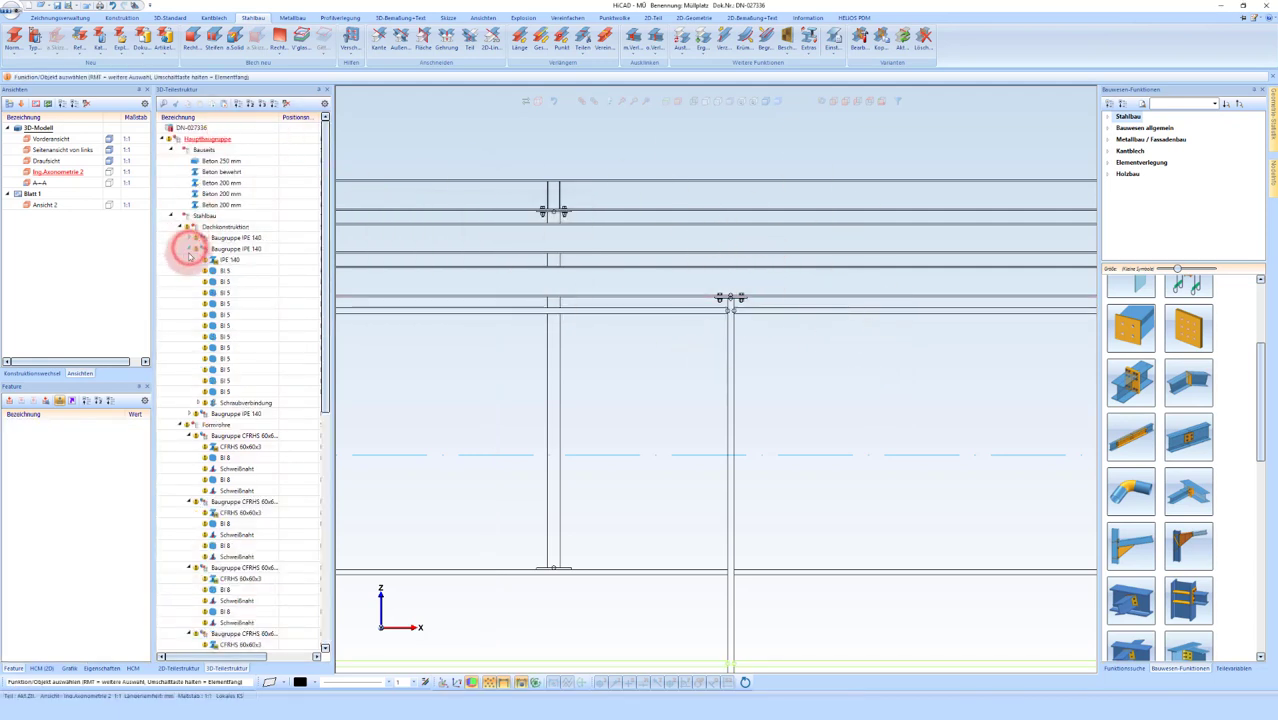
Step: File the four CFRHS 30x30x3 rails under the Formrohre assembly in the part tree
{"action": "left_click", "coordinate": [189, 250]}
{"action": "left_click", "coordinate": [181, 270]}
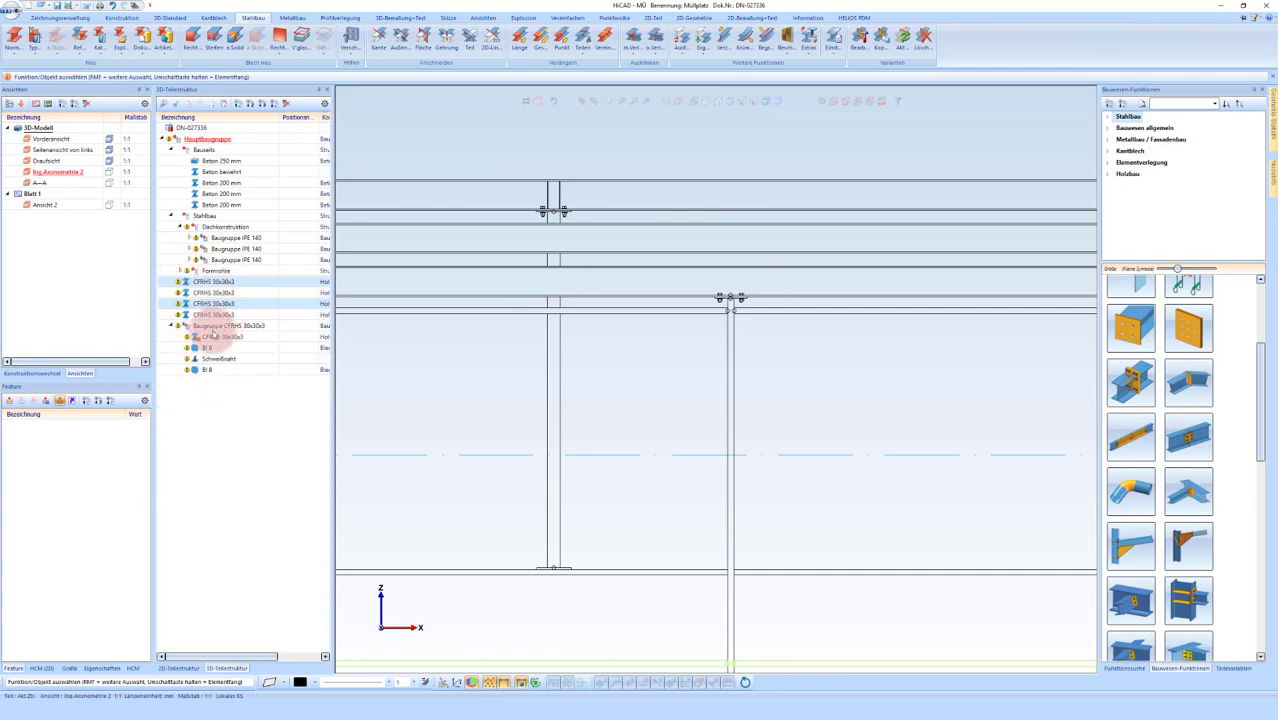
{"action": "mouse_move", "coordinate": [224, 326]}
{"action": "left_mouse_down"}
{"action": "mouse_move", "coordinate": [216, 230]}
{"action": "mouse_move", "coordinate": [229, 289]}
{"action": "left_mouse_up"}
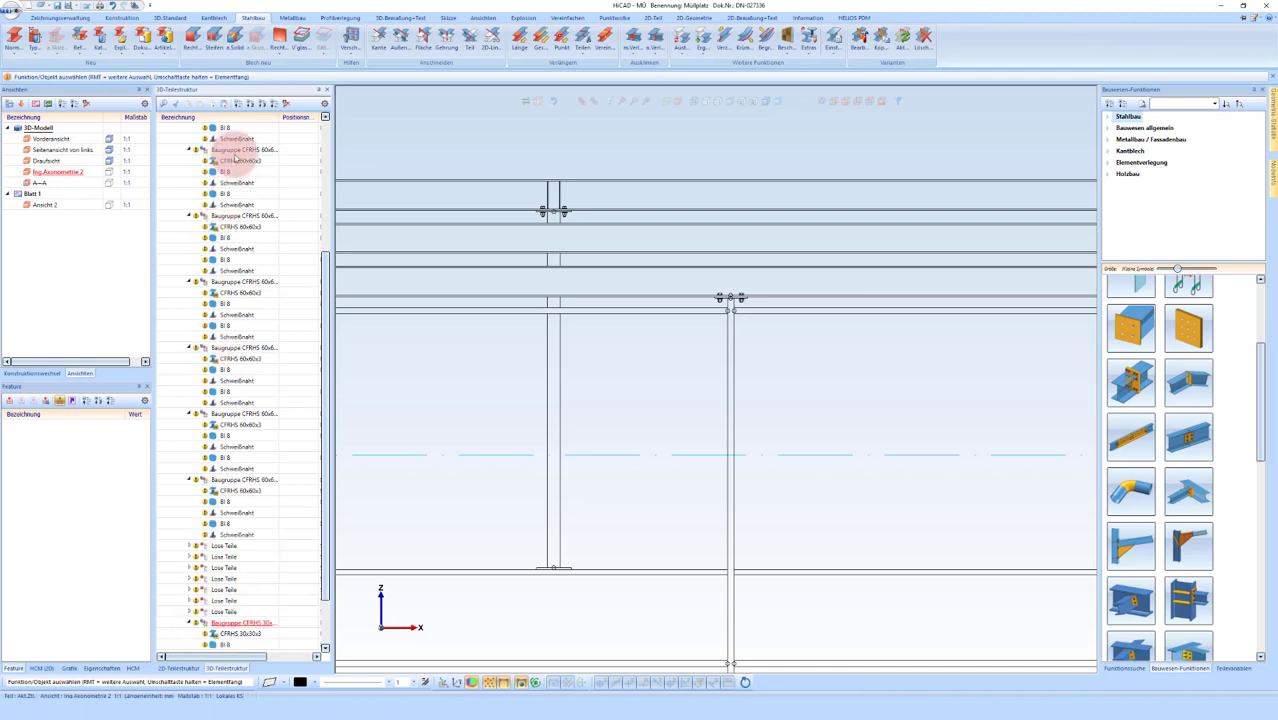
{"action": "left_click", "coordinate": [236, 105]}
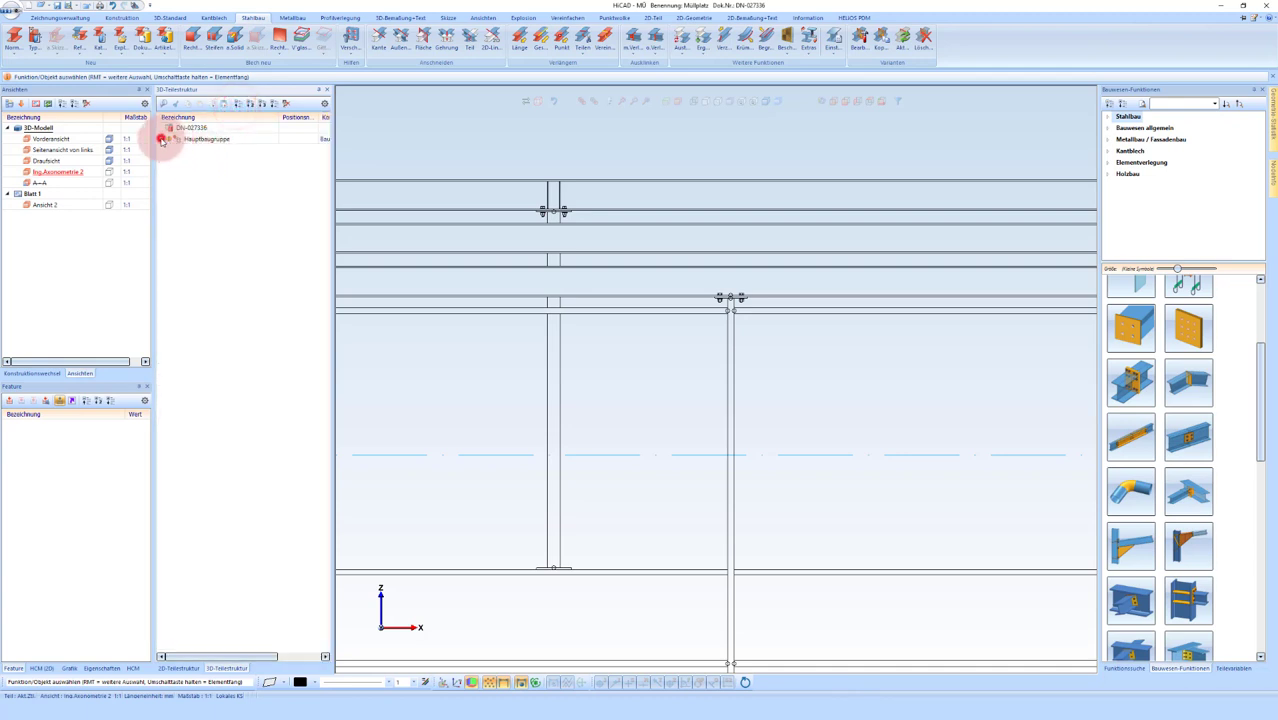
{"action": "left_click", "coordinate": [162, 139]}
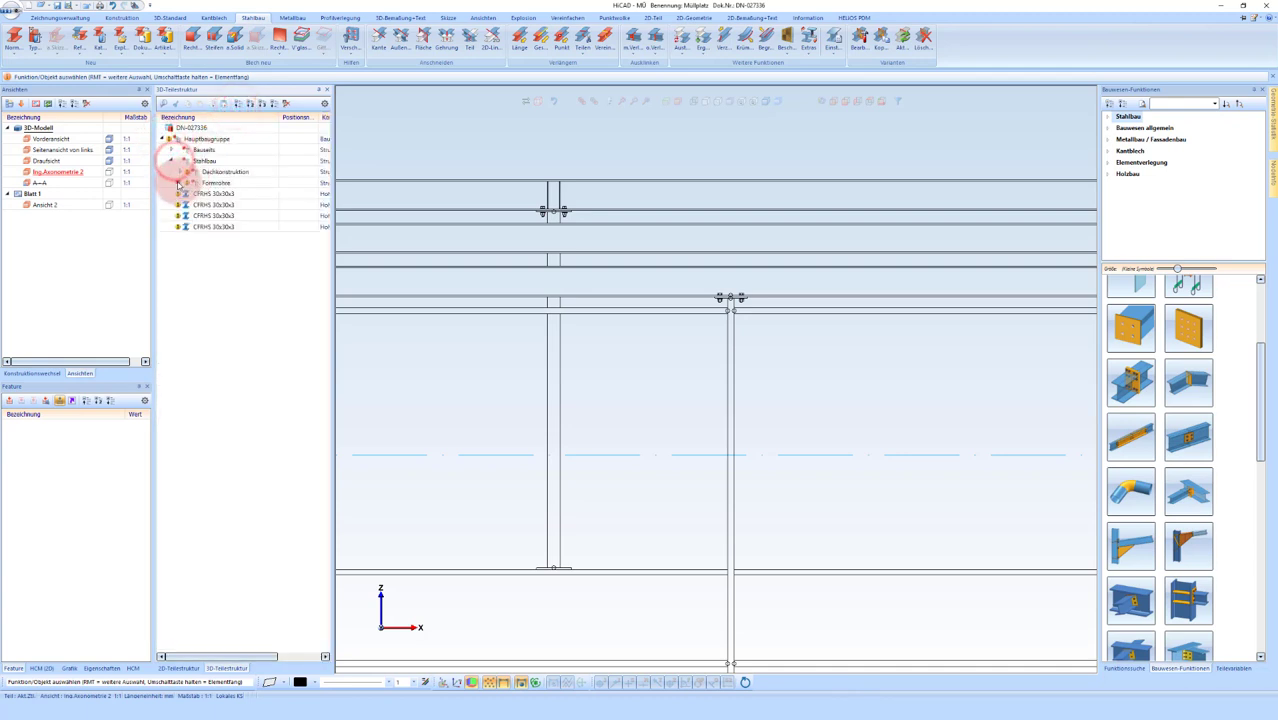
{"action": "left_click", "coordinate": [179, 183]}
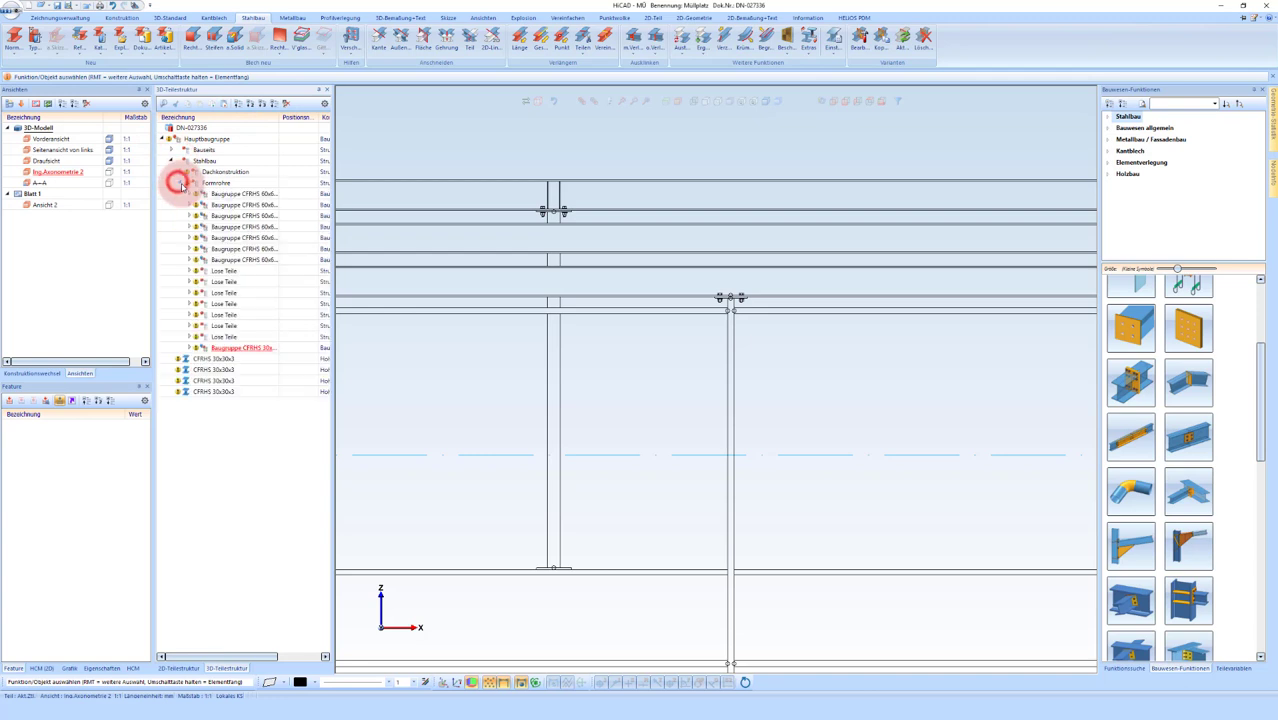
{"action": "left_click", "coordinate": [222, 391], "text": "shift"}
{"action": "left_click_drag", "start_coordinate": [222, 390], "coordinate": [216, 183]}
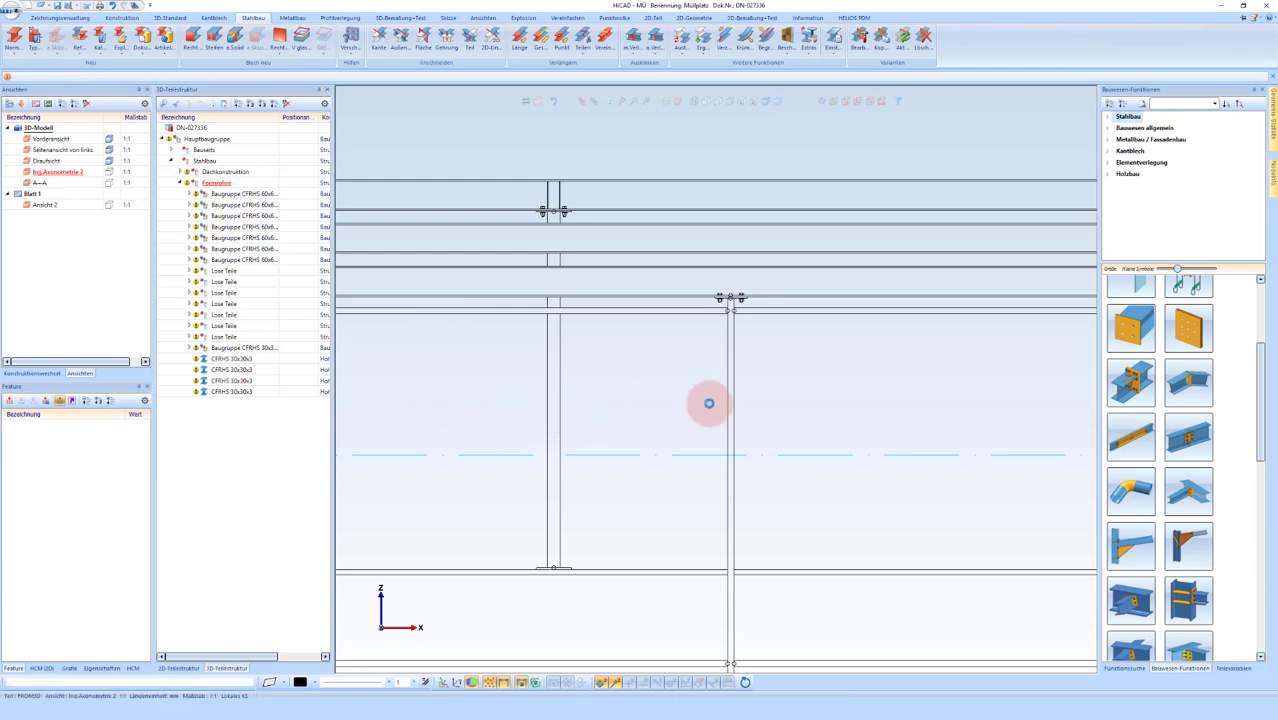
Step: Switch the model to shaded display and orbit to a perspective view of the railing
{"action": "scroll", "coordinate": [585, 347], "scroll_direction": "down", "scroll_amount": 2}
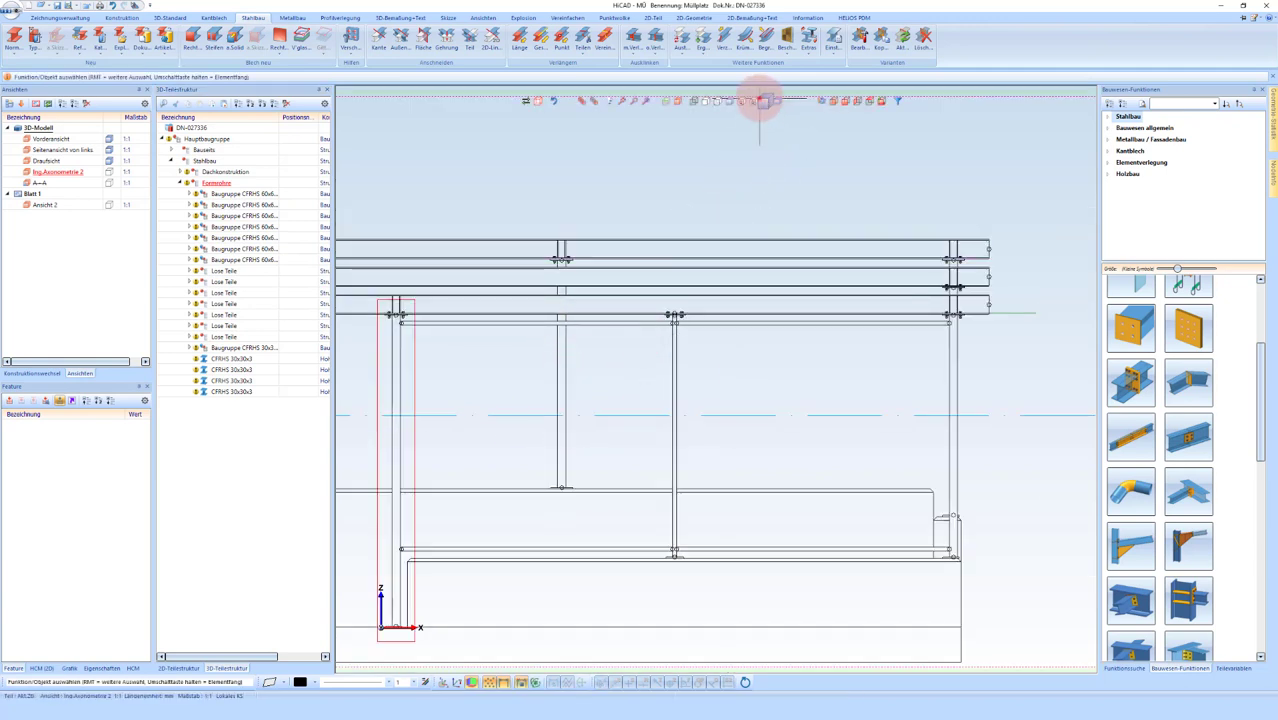
{"action": "left_click", "coordinate": [762, 101]}
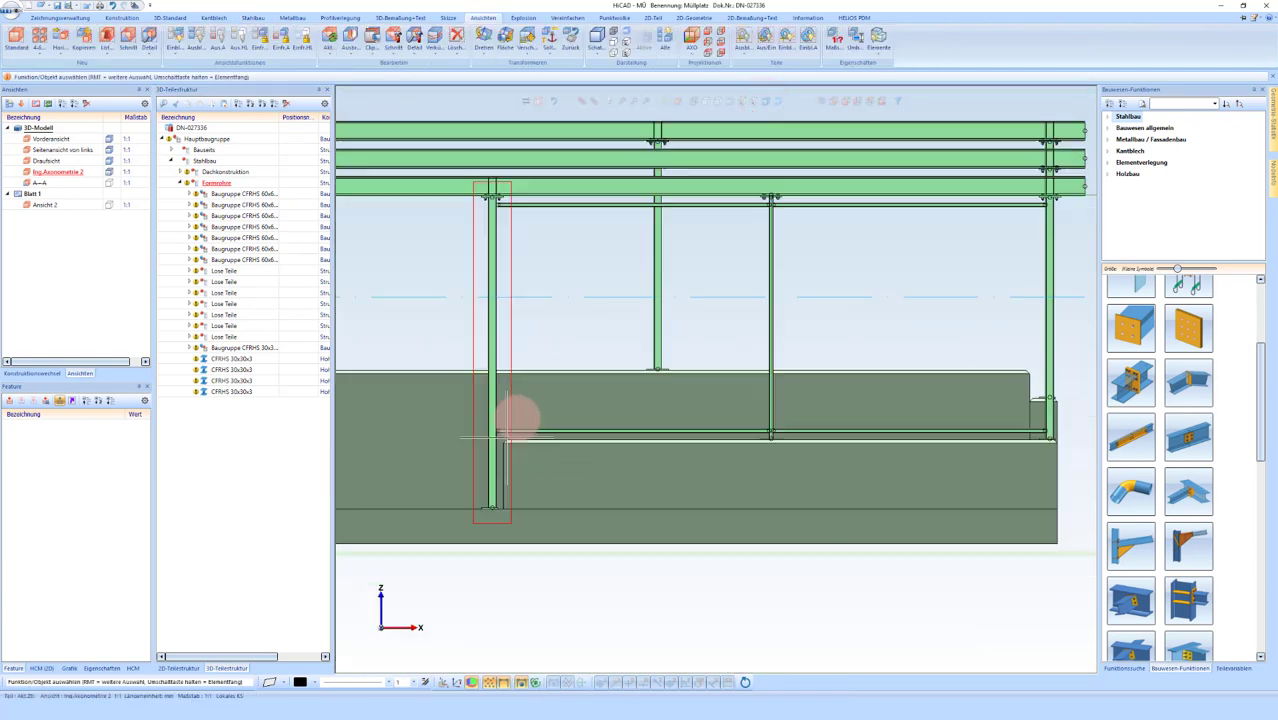
{"action": "scroll", "coordinate": [519, 413], "scroll_direction": "up", "scroll_amount": 5}
{"action": "mouse_move", "coordinate": [537, 420]}
{"action": "middle_mouse_down"}
{"action": "mouse_move", "coordinate": [469, 393]}
{"action": "mouse_move", "coordinate": [845, 534]}
{"action": "middle_mouse_up"}
Step: Trim the lower CFRHS 30x30x3 rail end against the post edge with Anschneiden an 3D-Kante
{"action": "scroll", "coordinate": [469, 393], "scroll_direction": "down", "scroll_amount": 3}
{"action": "scroll", "coordinate": [765, 448], "scroll_direction": "up", "scroll_amount": 3}
{"action": "scroll", "coordinate": [865, 490], "scroll_direction": "up", "scroll_amount": 3}
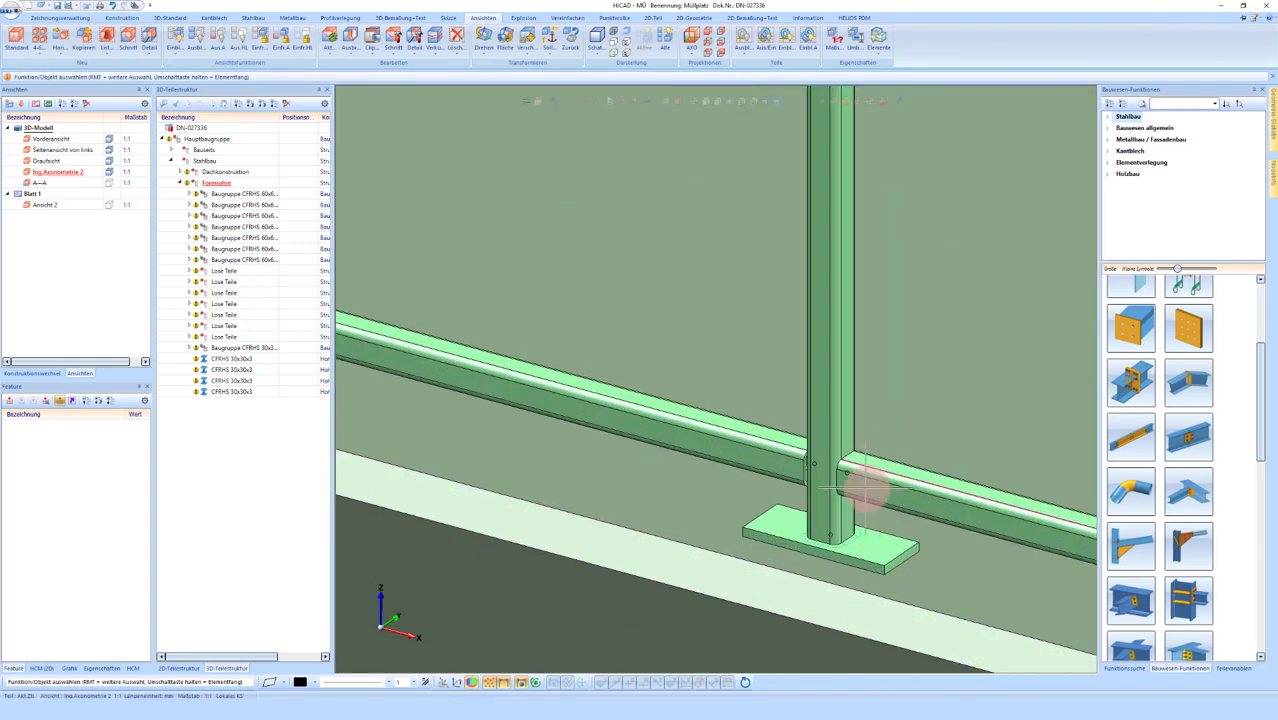
{"action": "scroll", "coordinate": [866, 490], "scroll_direction": "down", "scroll_amount": 2}
{"action": "scroll", "coordinate": [922, 495], "scroll_direction": "down", "scroll_amount": 2}
{"action": "scroll", "coordinate": [487, 395], "scroll_direction": "up", "scroll_amount": 4}
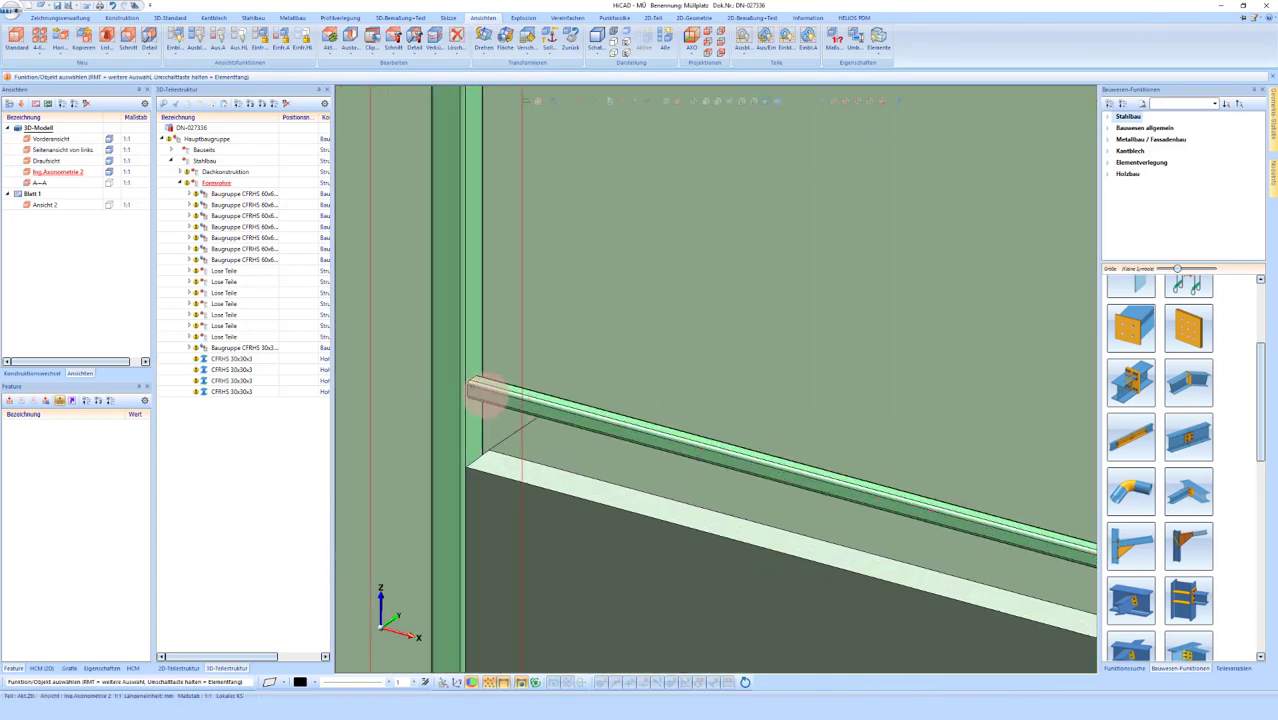
{"action": "scroll", "coordinate": [485, 393], "scroll_direction": "down", "scroll_amount": 2}
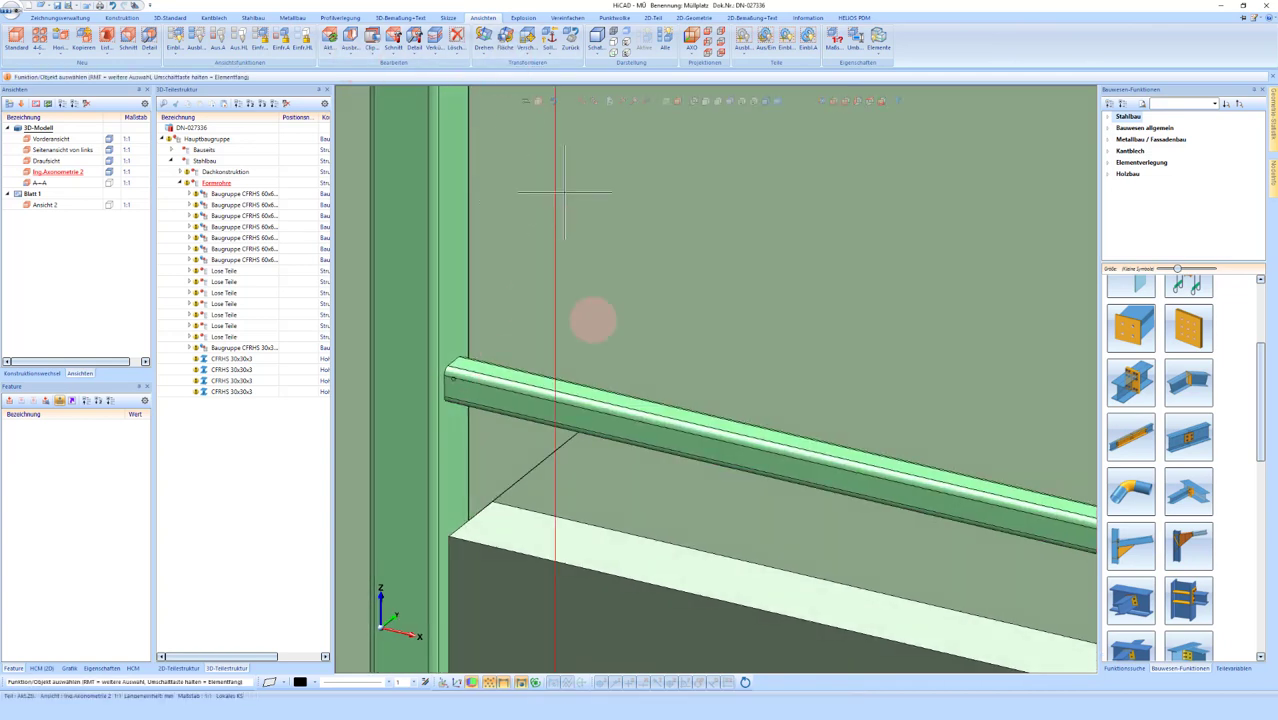
{"action": "left_click", "coordinate": [500, 388]}
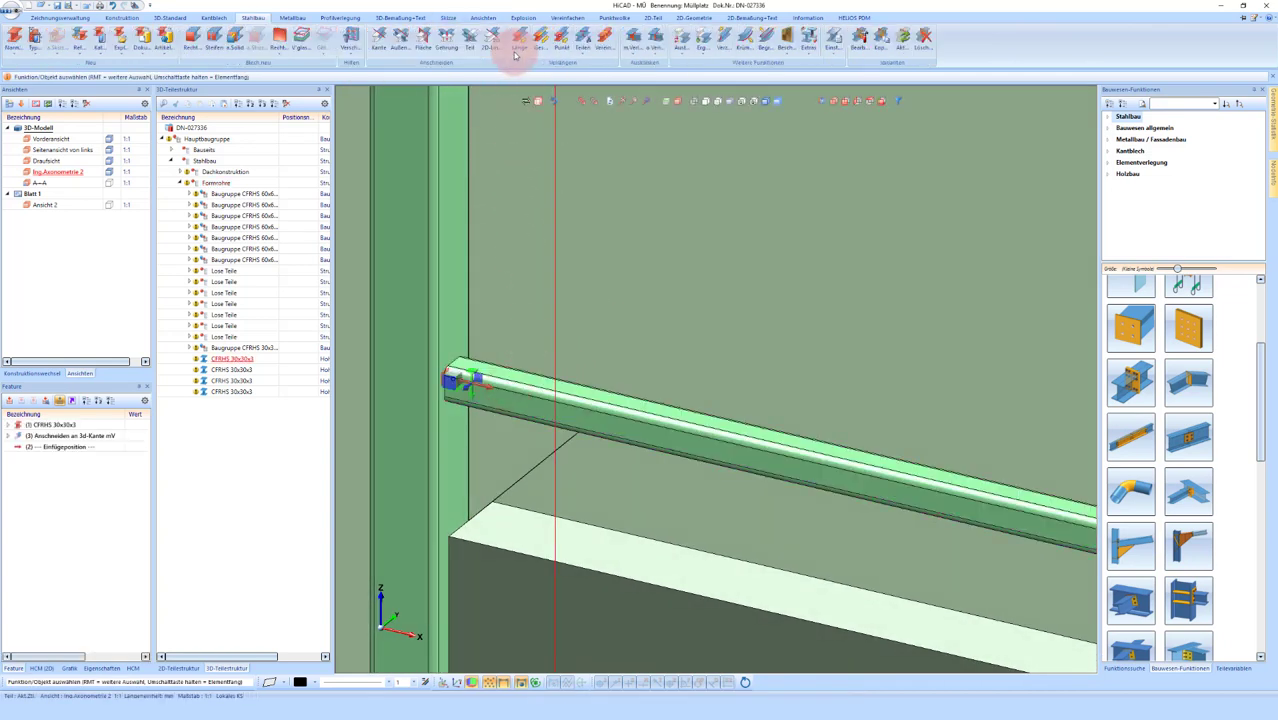
{"action": "left_click", "coordinate": [380, 38]}
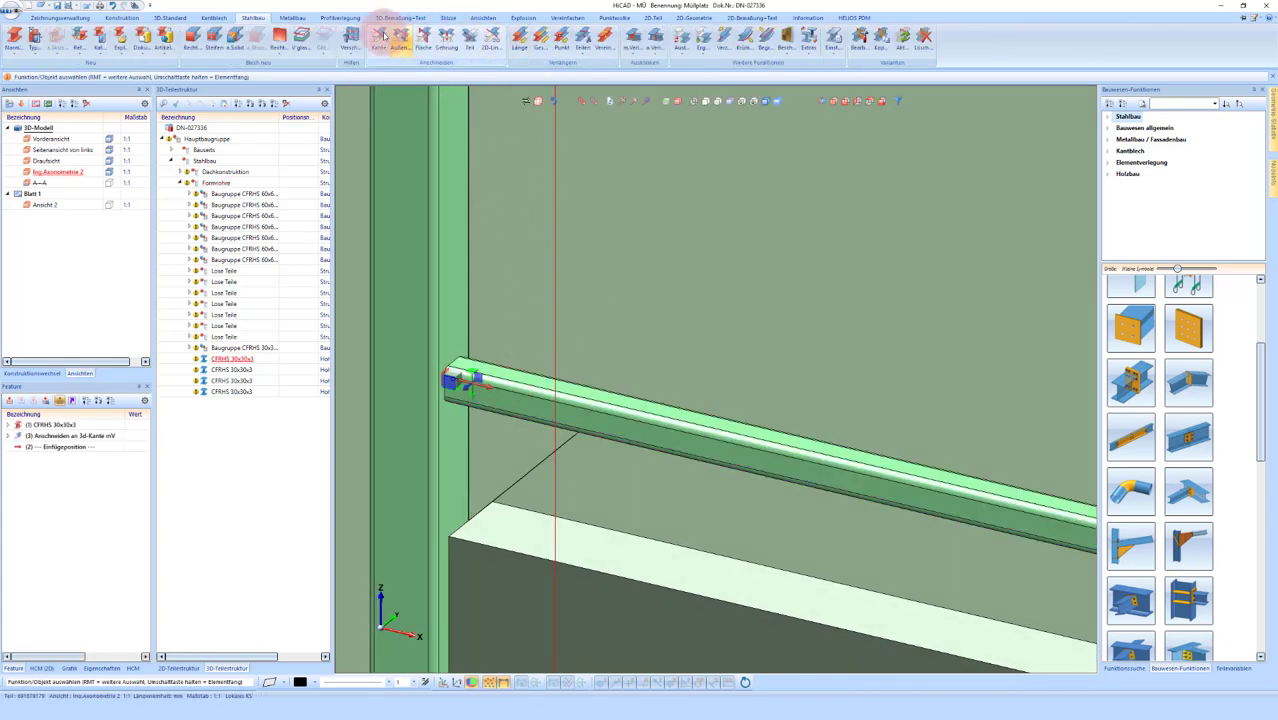
{"action": "left_click", "coordinate": [440, 360]}
{"action": "left_click", "coordinate": [479, 404]}
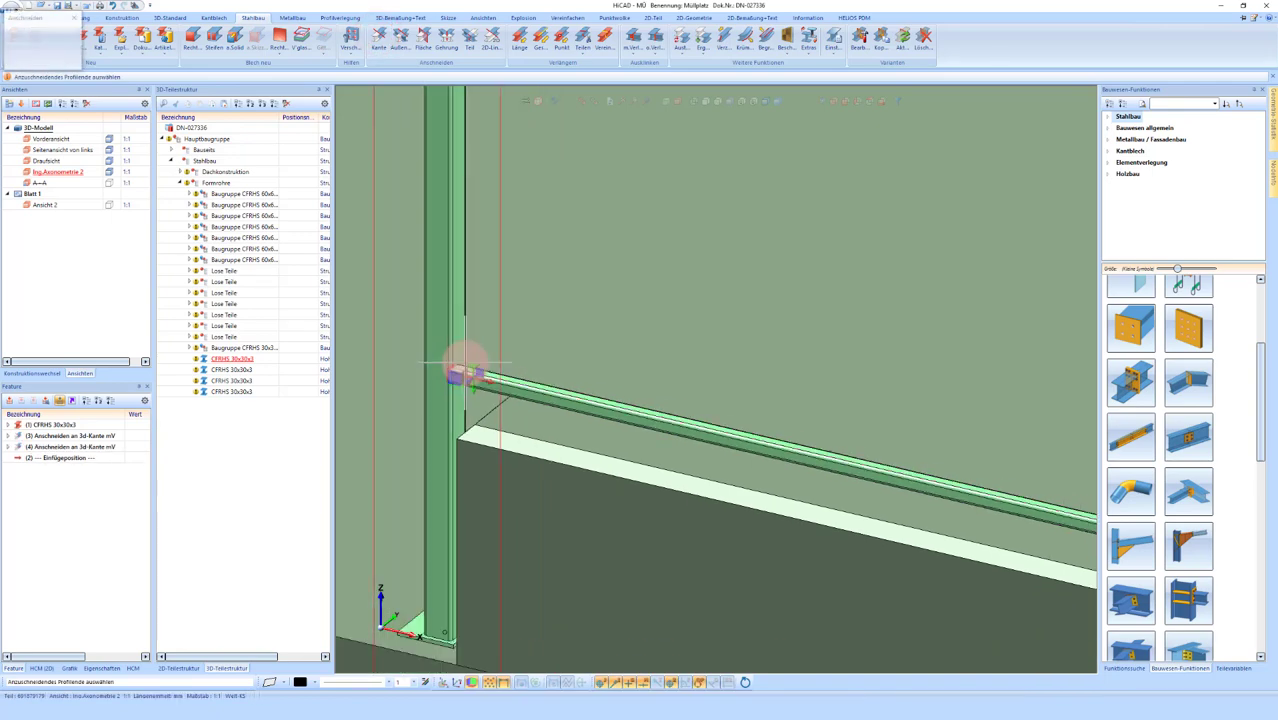
{"action": "scroll", "coordinate": [465, 368], "scroll_direction": "down", "scroll_amount": 3}
{"action": "scroll", "coordinate": [442, 379], "scroll_direction": "down", "scroll_amount": 2}
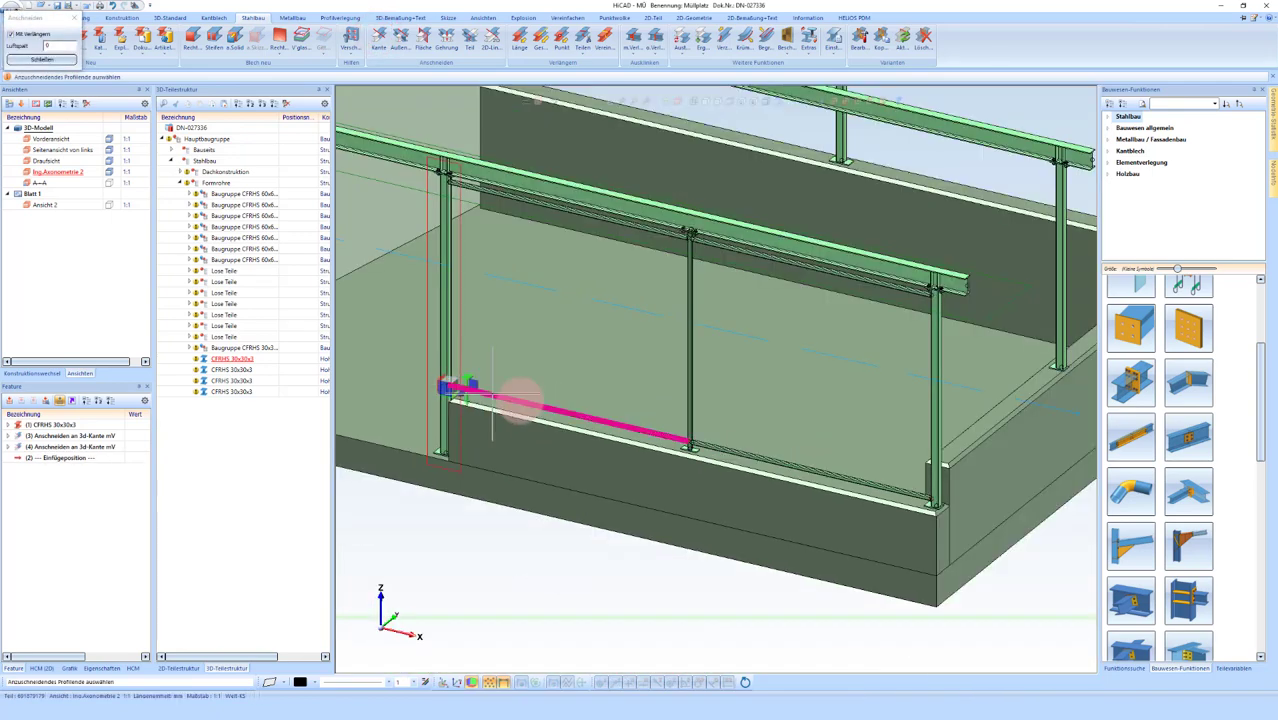
{"action": "left_click", "coordinate": [720, 225]}
{"action": "left_click", "coordinate": [435, 450]}
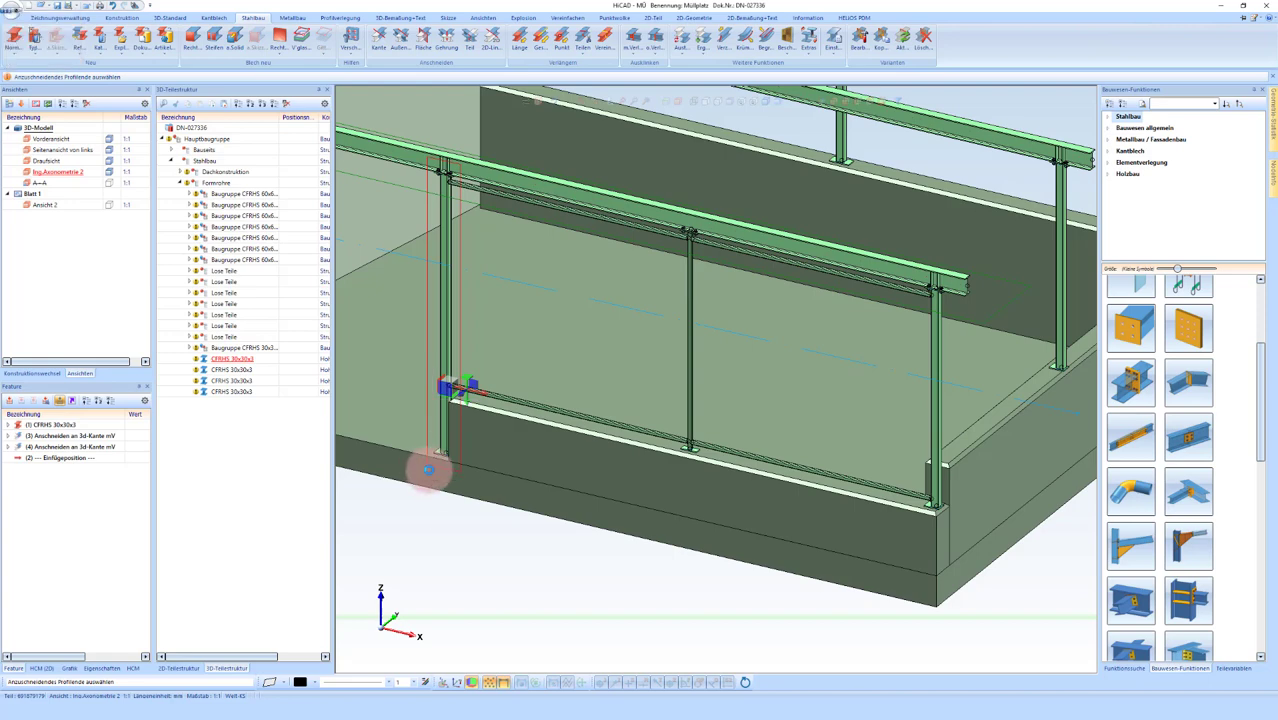
Step: Delete the working planes and zoom out to view the whole railing
{"action": "right_click", "coordinate": [593, 688]}
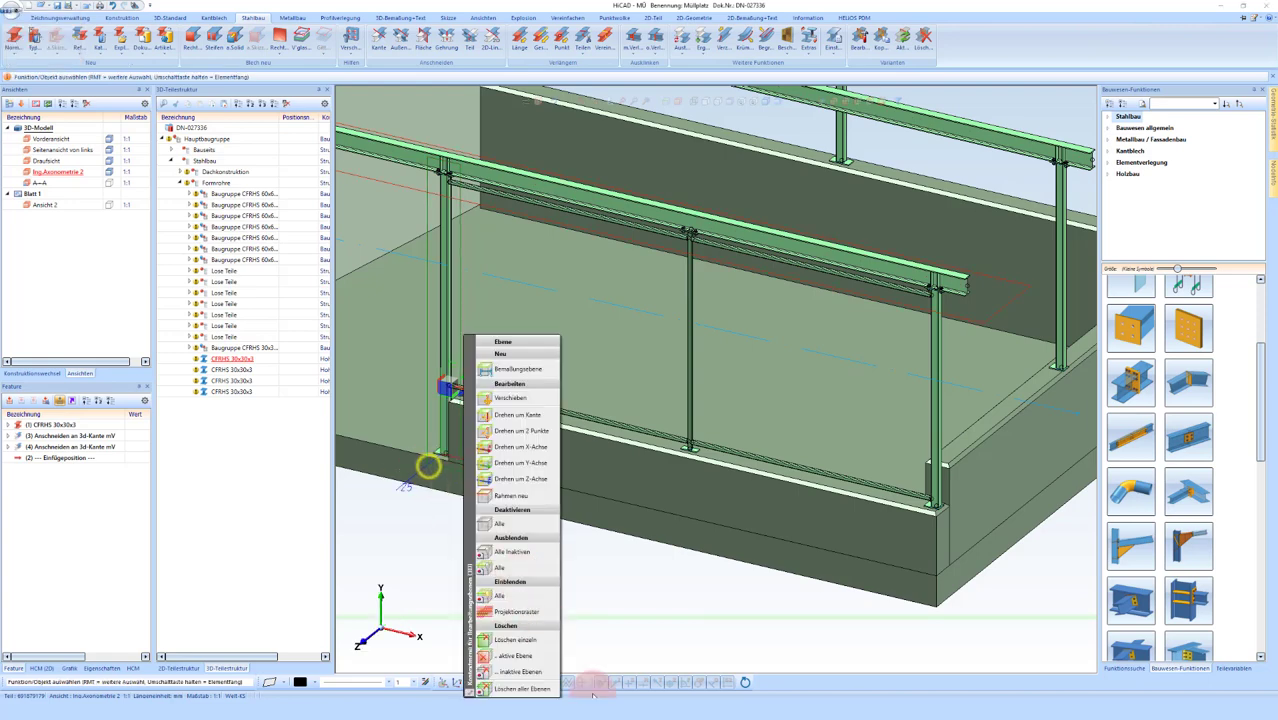
{"action": "left_click", "coordinate": [537, 688]}
{"action": "middle_click_drag", "start_coordinate": [679, 394], "coordinate": [640, 355]}
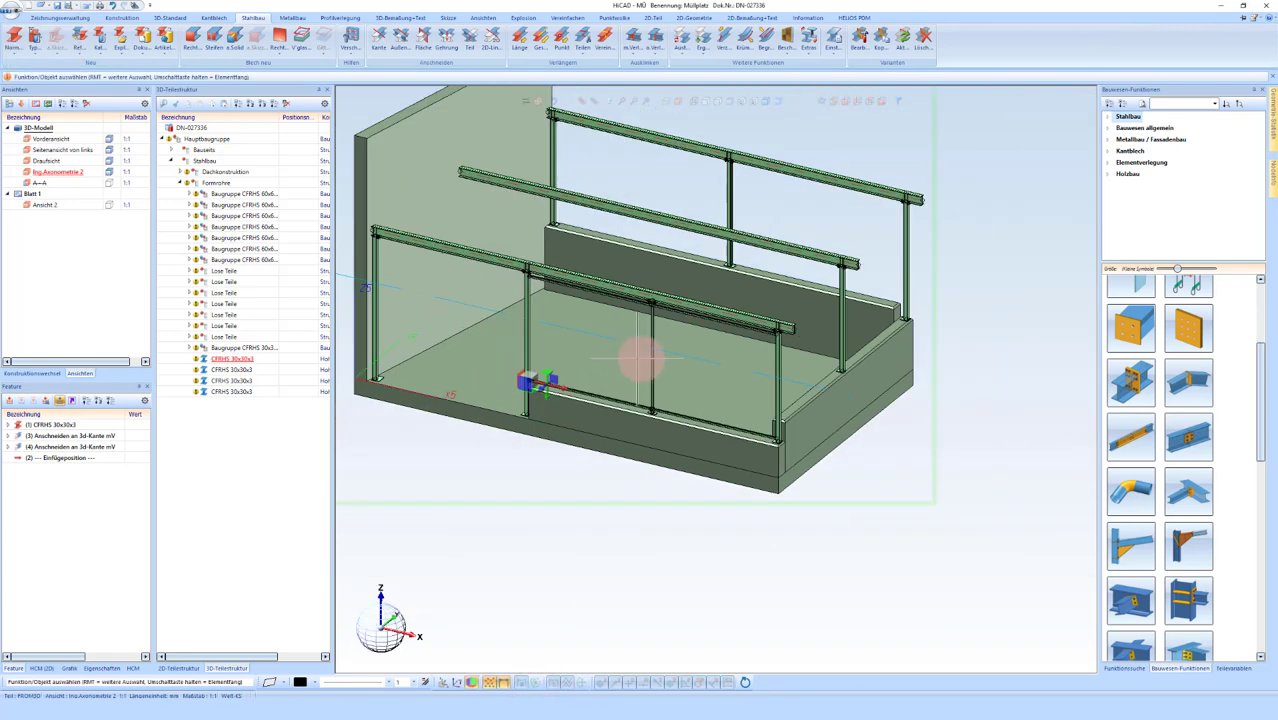
{"action": "scroll", "coordinate": [480, 220], "scroll_direction": "up", "scroll_amount": 2}
{"action": "scroll", "coordinate": [640, 250], "scroll_direction": "down", "scroll_amount": 2}
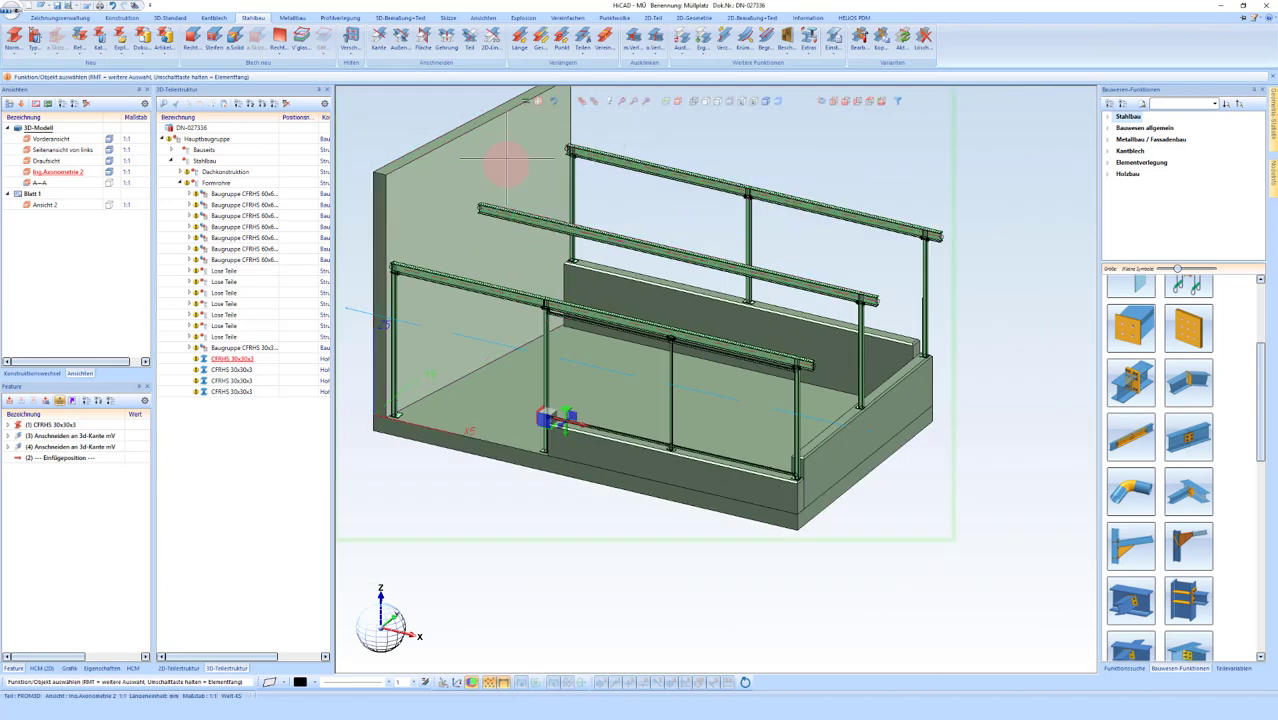
{"action": "scroll", "coordinate": [1185, 460], "scroll_direction": "down", "scroll_amount": 3}
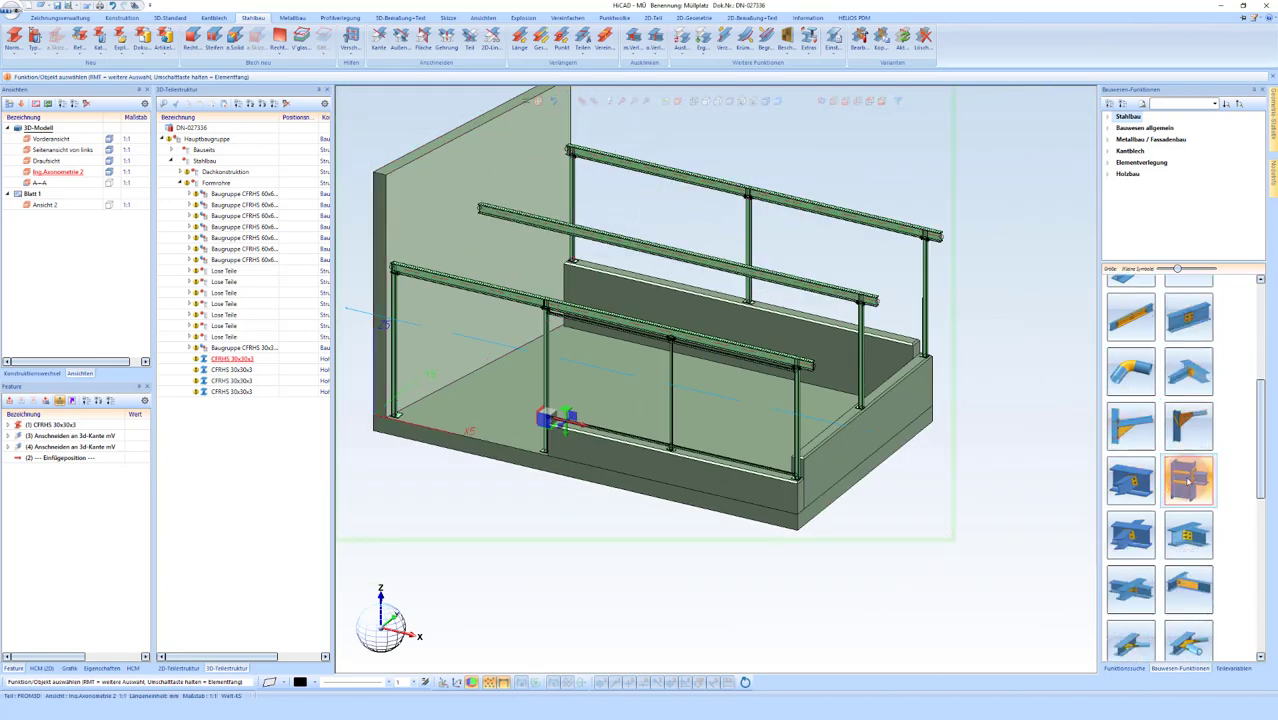
{"action": "scroll", "coordinate": [1188, 480], "scroll_direction": "down", "scroll_amount": 5}
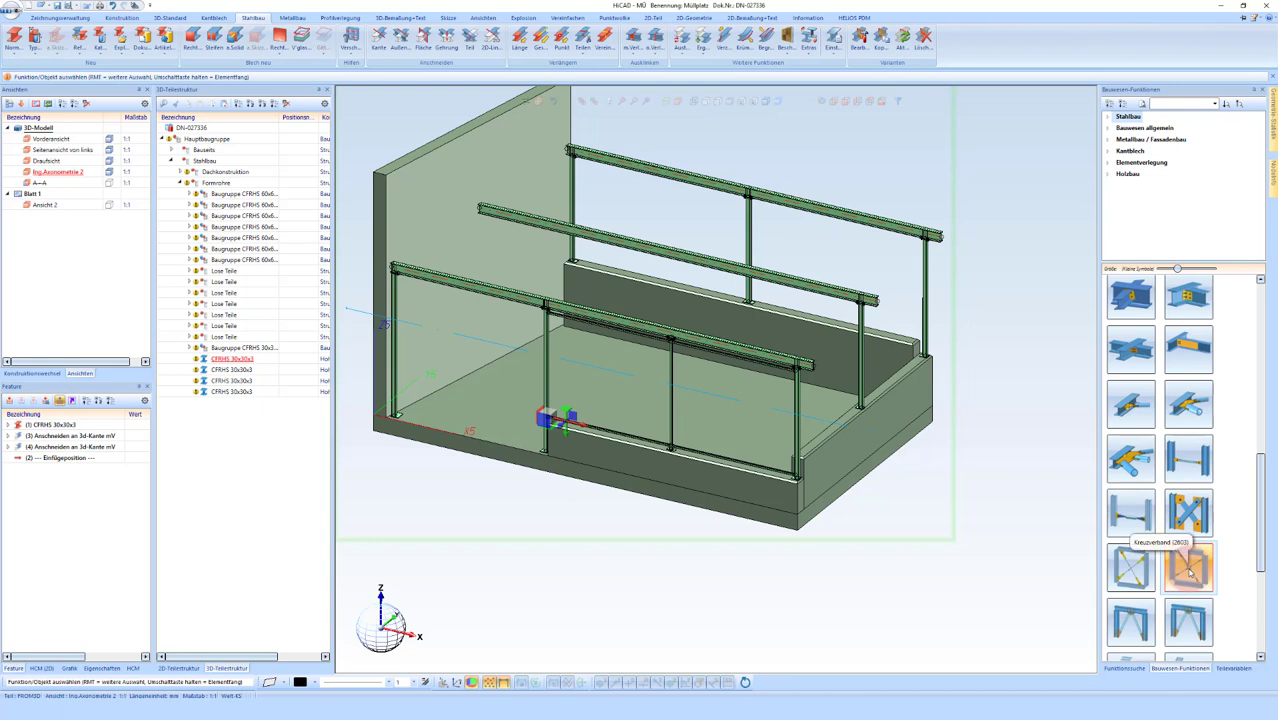
Step: Start a Kreuzverband using Mit Kreisscheibe, spanning between the top and middle IPE 140 rails
{"action": "left_click", "coordinate": [1190, 568]}
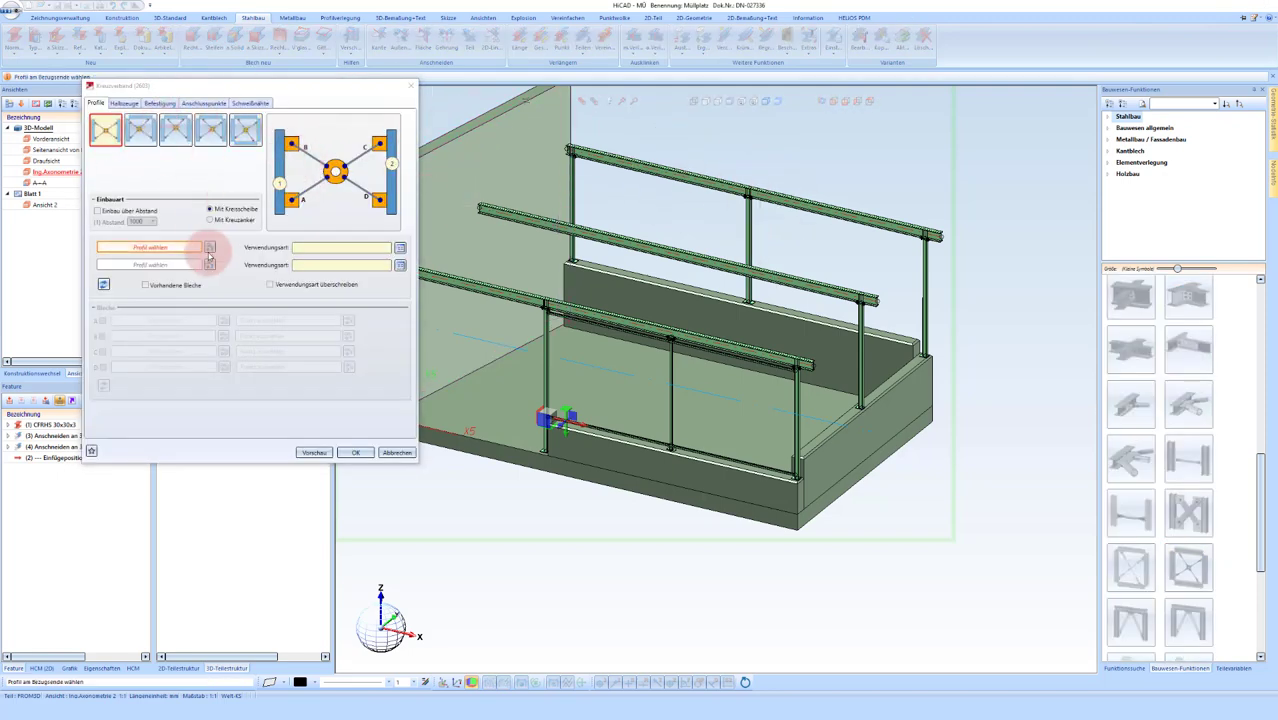
{"action": "left_click", "coordinate": [222, 223]}
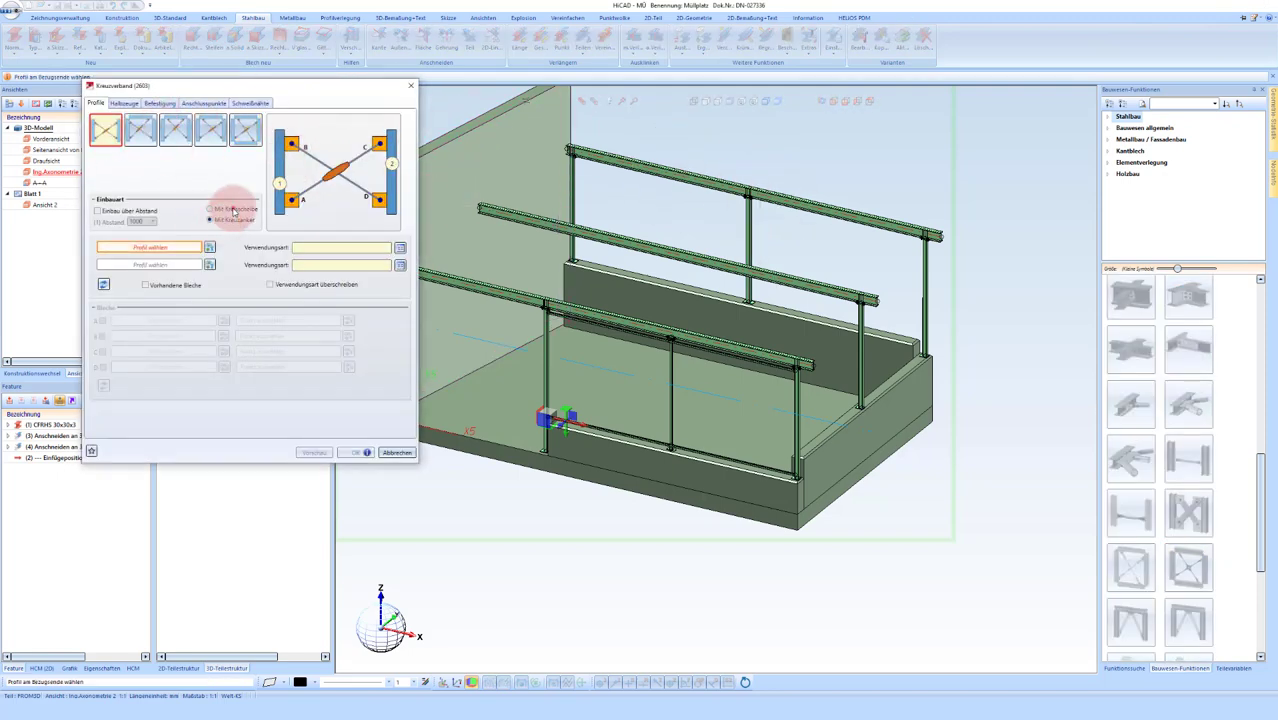
{"action": "middle_click_drag", "start_coordinate": [584, 362], "coordinate": [750, 333]}
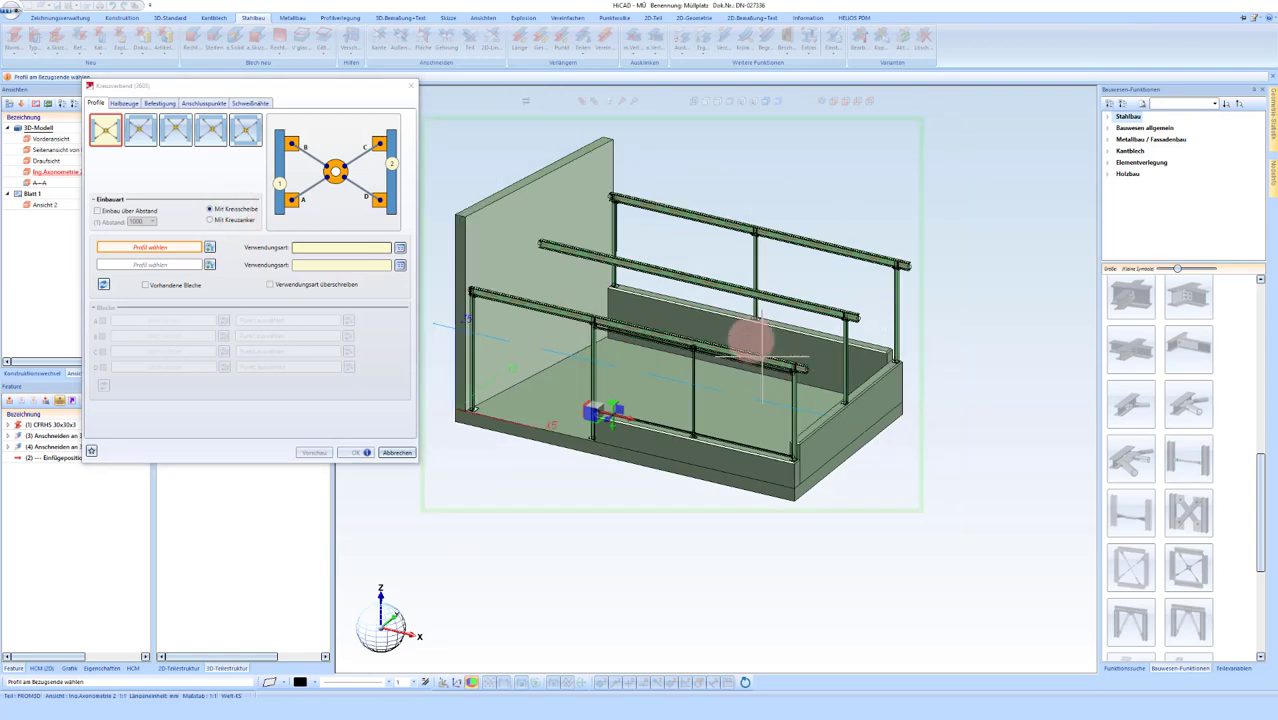
{"action": "scroll", "coordinate": [593, 157], "scroll_direction": "up", "scroll_amount": 2}
{"action": "scroll", "coordinate": [697, 226], "scroll_direction": "up", "scroll_amount": 3}
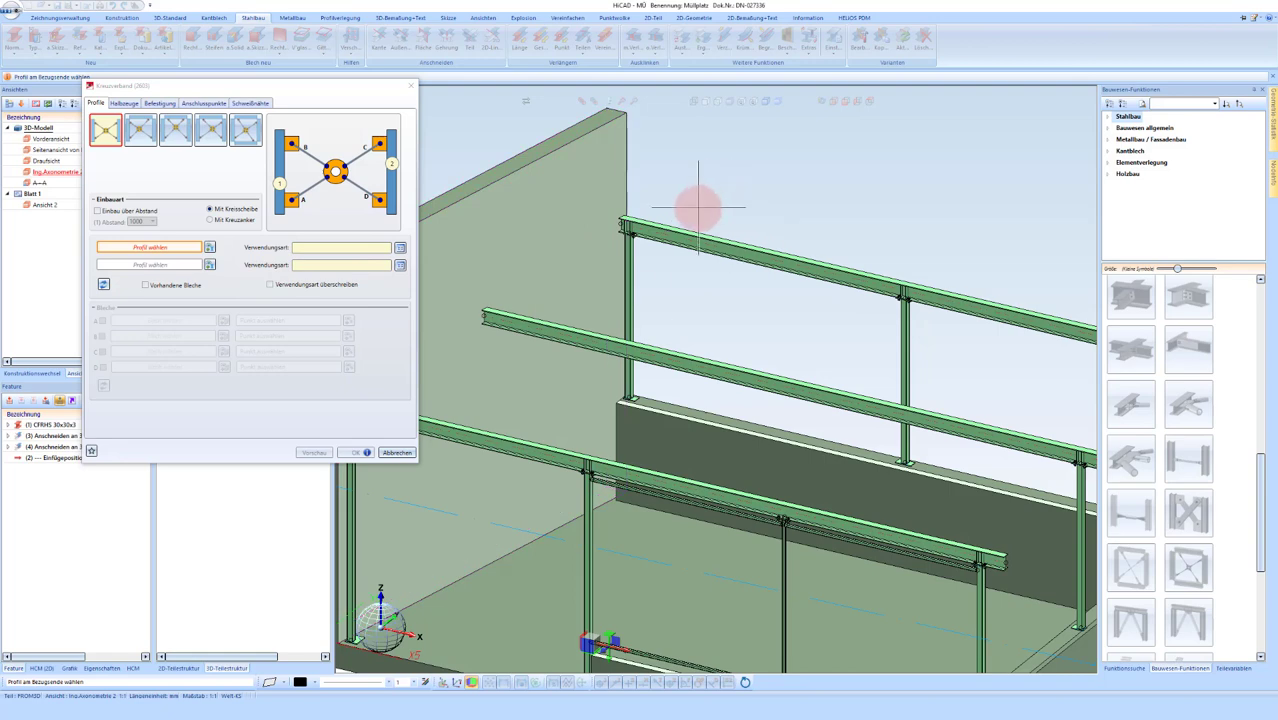
{"action": "left_click", "coordinate": [664, 237]}
{"action": "scroll", "coordinate": [593, 285], "scroll_direction": "down", "scroll_amount": 4}
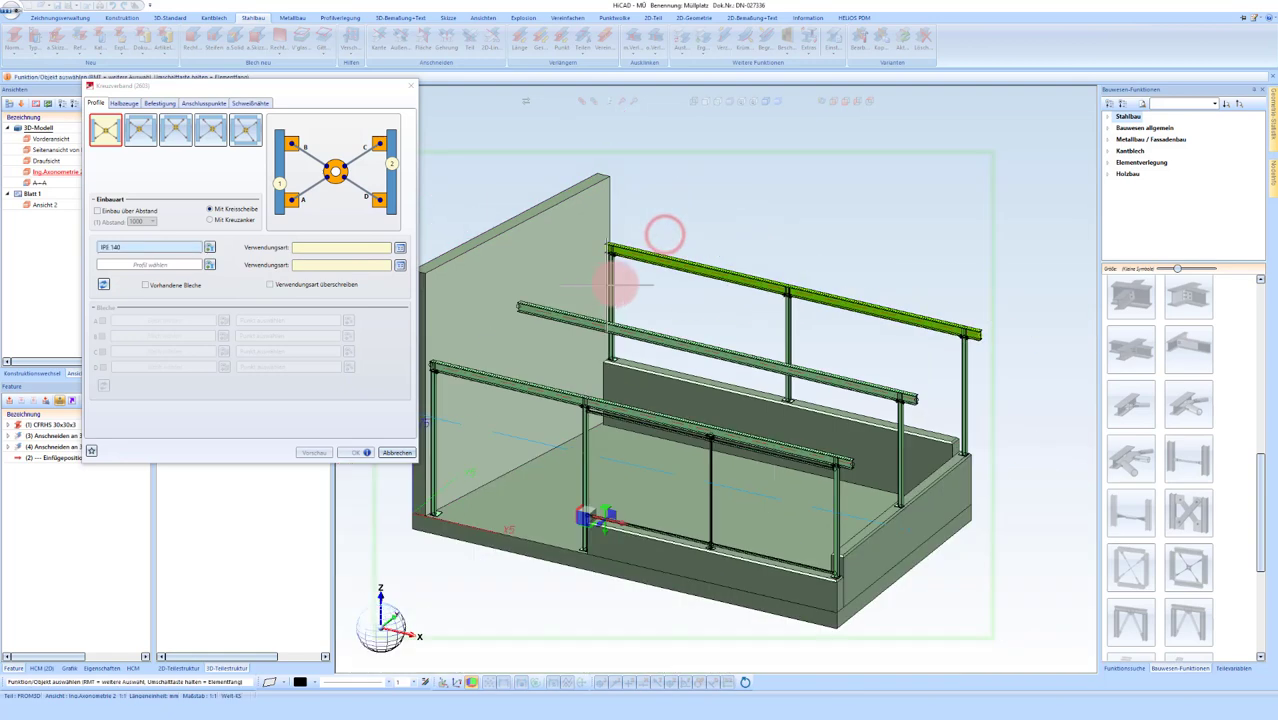
{"action": "left_click", "coordinate": [886, 396]}
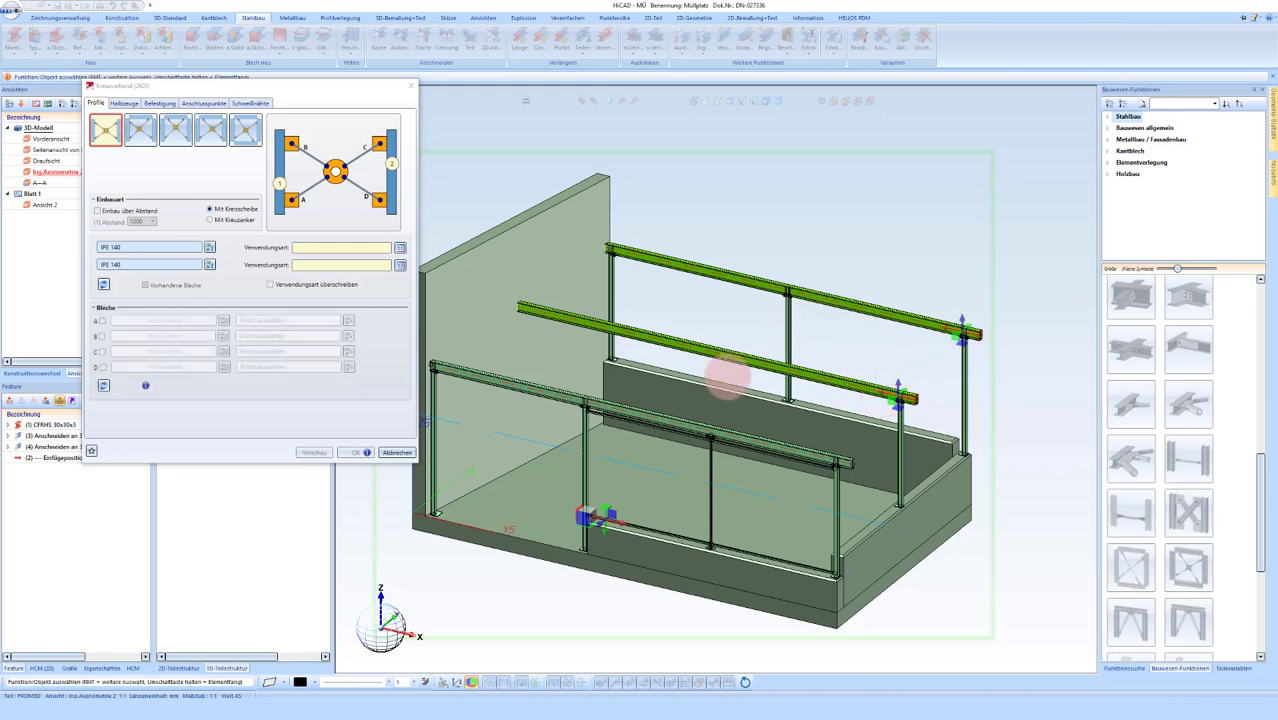
{"action": "left_click", "coordinate": [368, 453]}
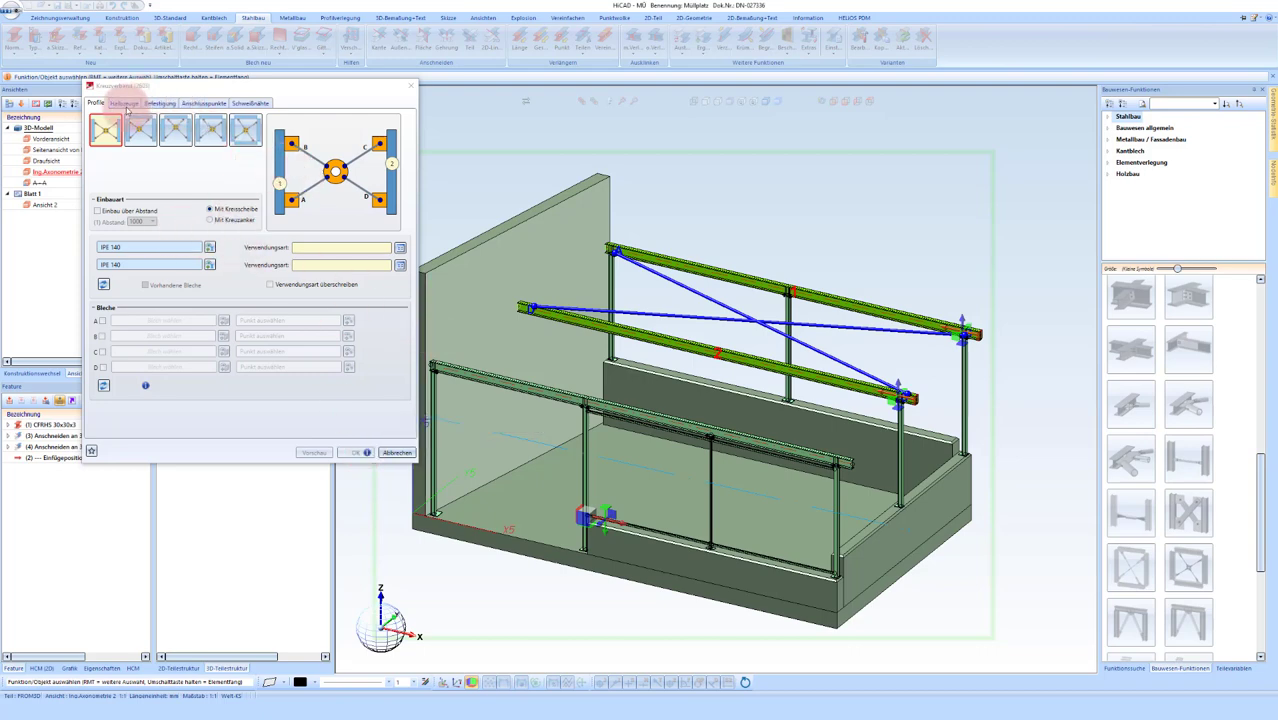
Step: Set connection point A's Abstand zum Bezug to 1000, referenced on the top rail
{"action": "left_click", "coordinate": [155, 104]}
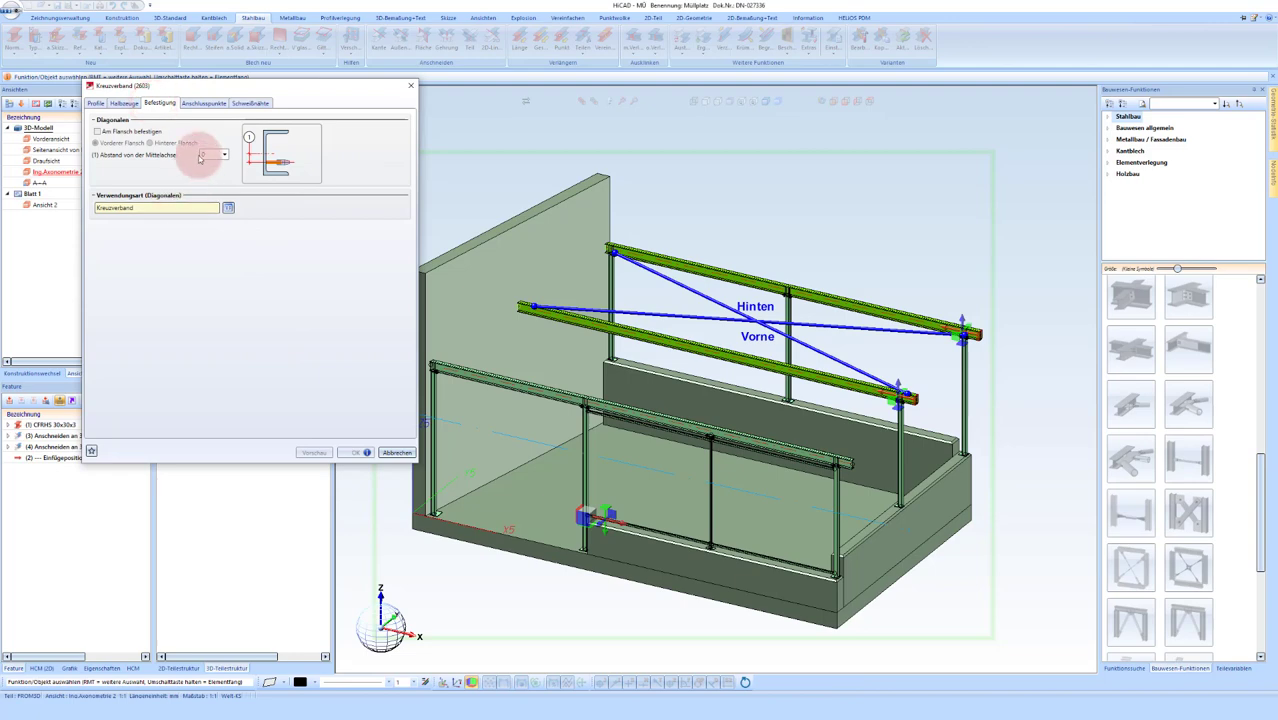
{"action": "left_click", "coordinate": [208, 104]}
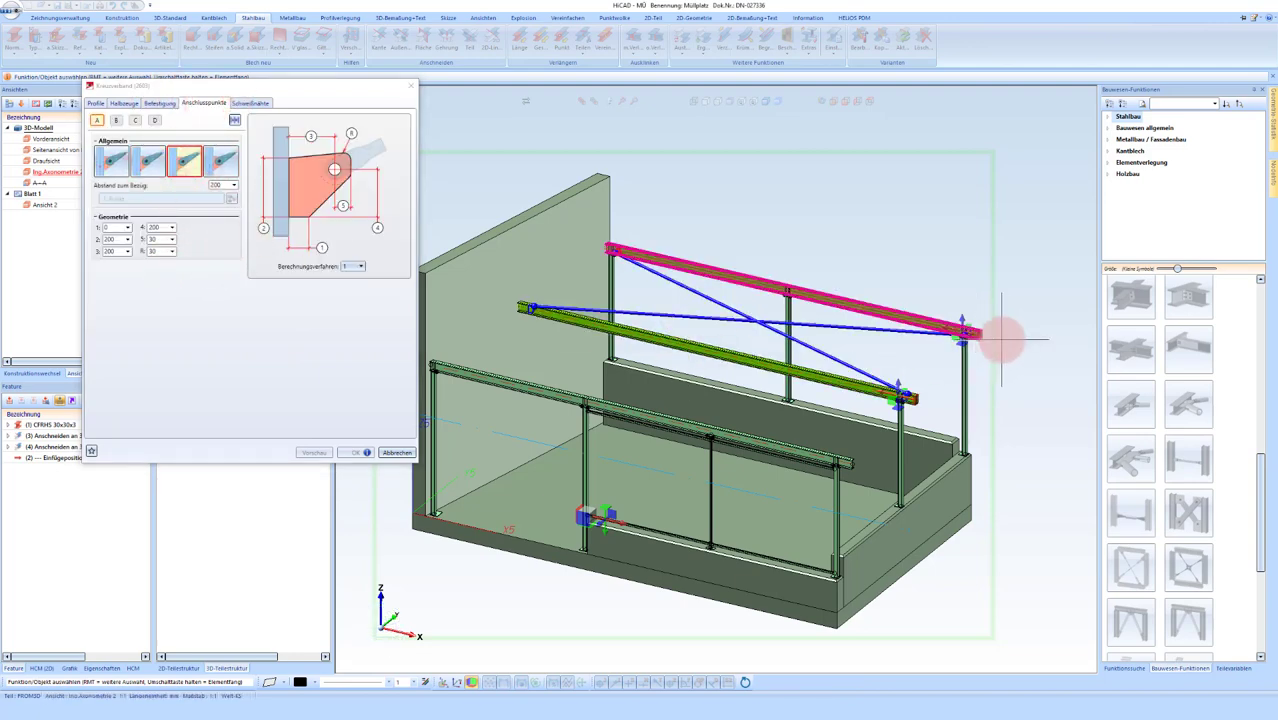
{"action": "scroll", "coordinate": [963, 330], "scroll_direction": "up", "scroll_amount": 5}
{"action": "scroll", "coordinate": [963, 330], "scroll_direction": "up", "scroll_amount": 1}
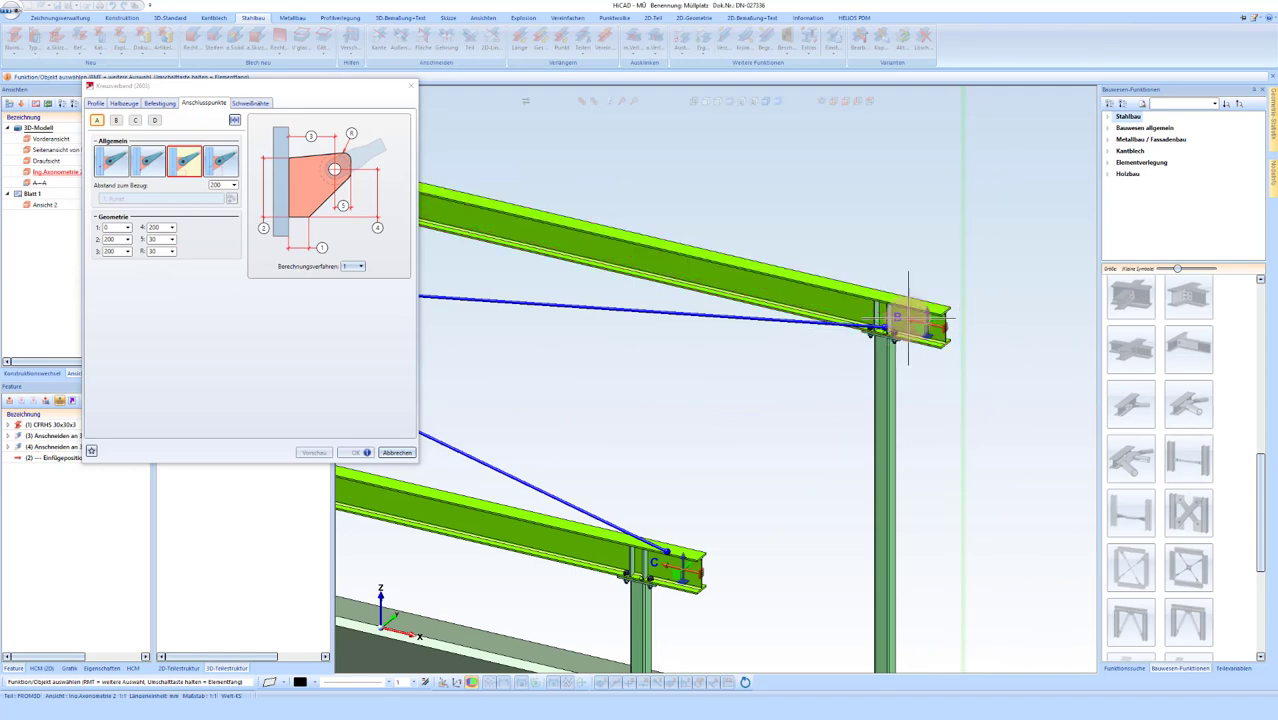
{"action": "scroll", "coordinate": [787, 548], "scroll_direction": "down", "scroll_amount": 3}
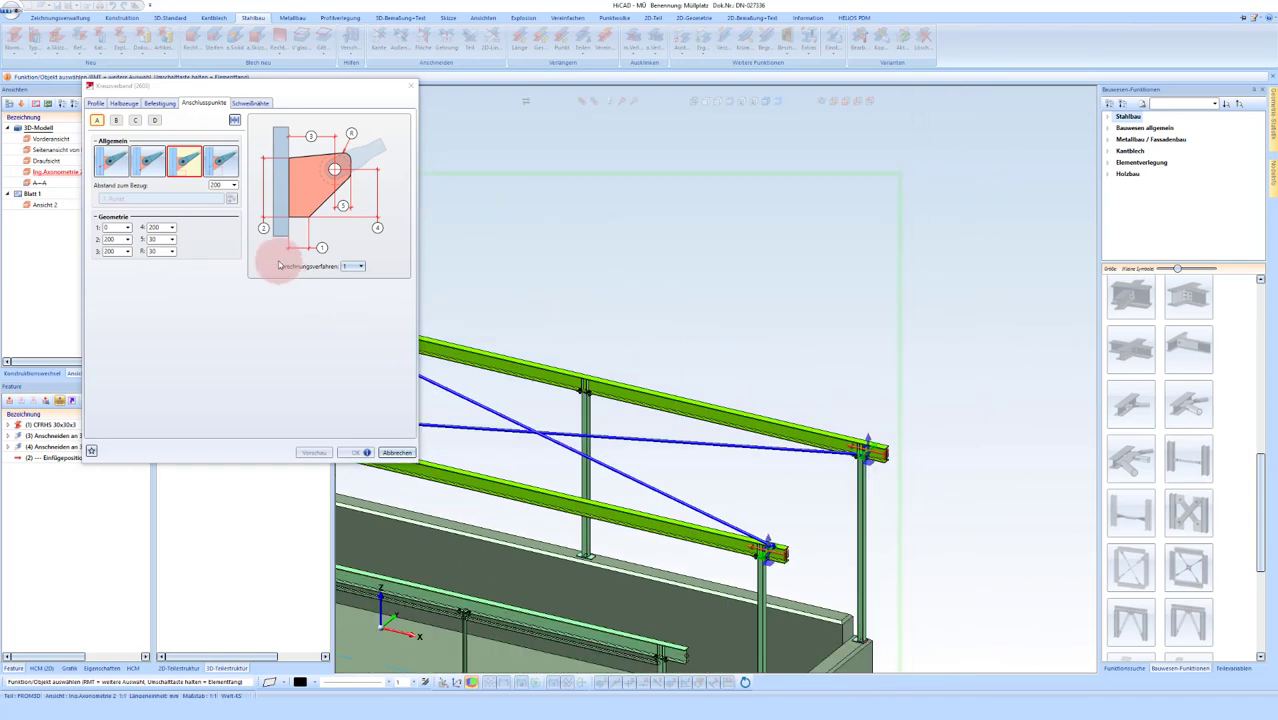
{"action": "left_click", "coordinate": [224, 188]}
{"action": "type", "text": "1000"}
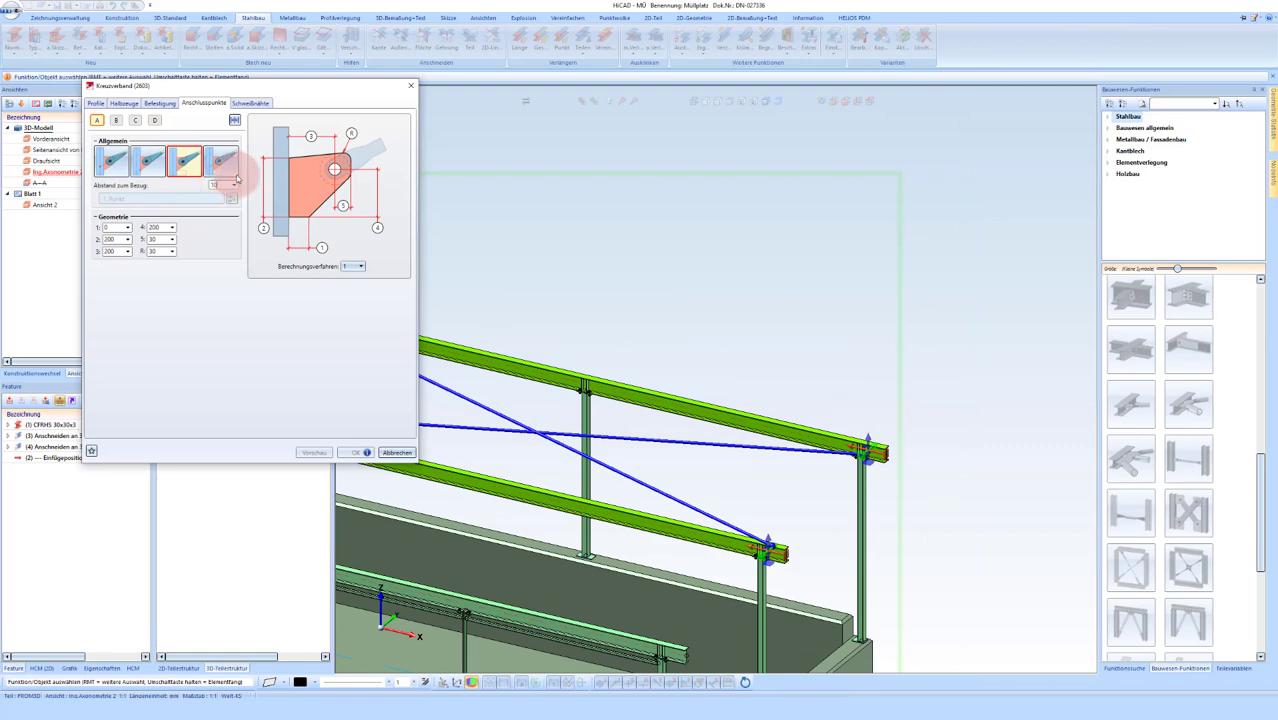
{"action": "left_click", "coordinate": [234, 121]}
{"action": "scroll", "coordinate": [950, 402], "scroll_direction": "down", "scroll_amount": 2}
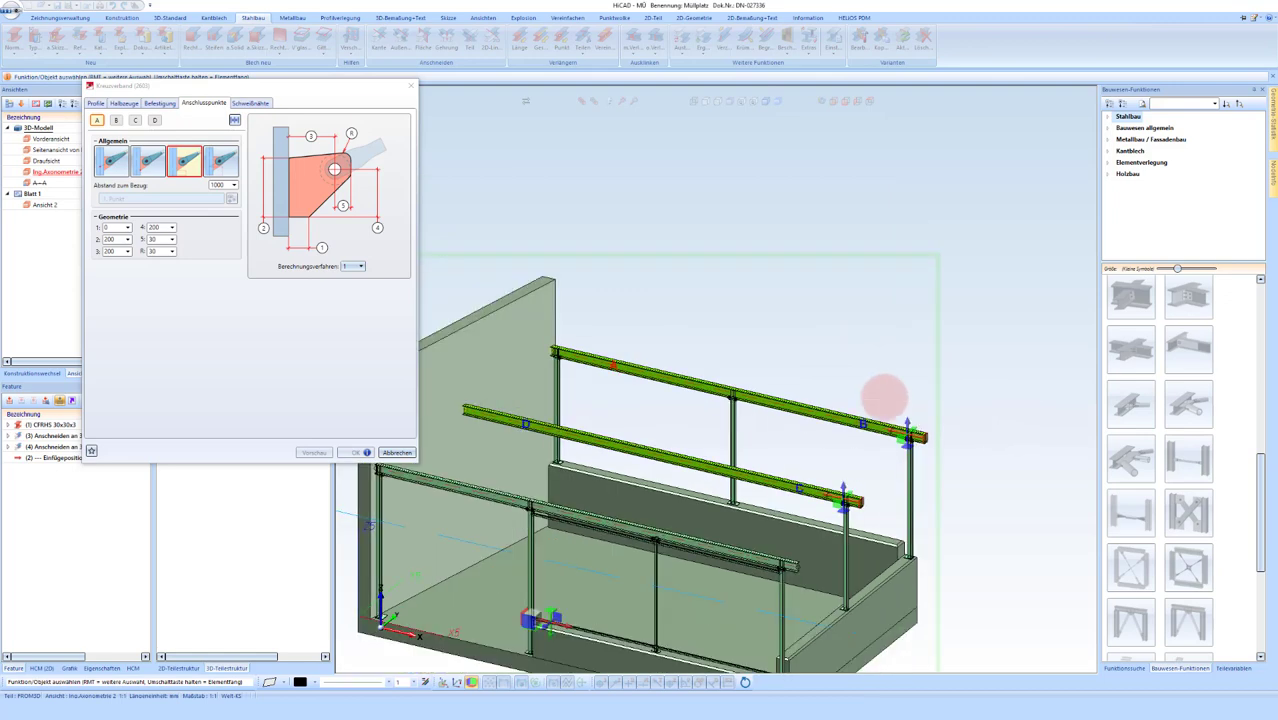
{"action": "left_click", "coordinate": [884, 396]}
{"action": "scroll", "coordinate": [927, 428], "scroll_direction": "up", "scroll_amount": 2}
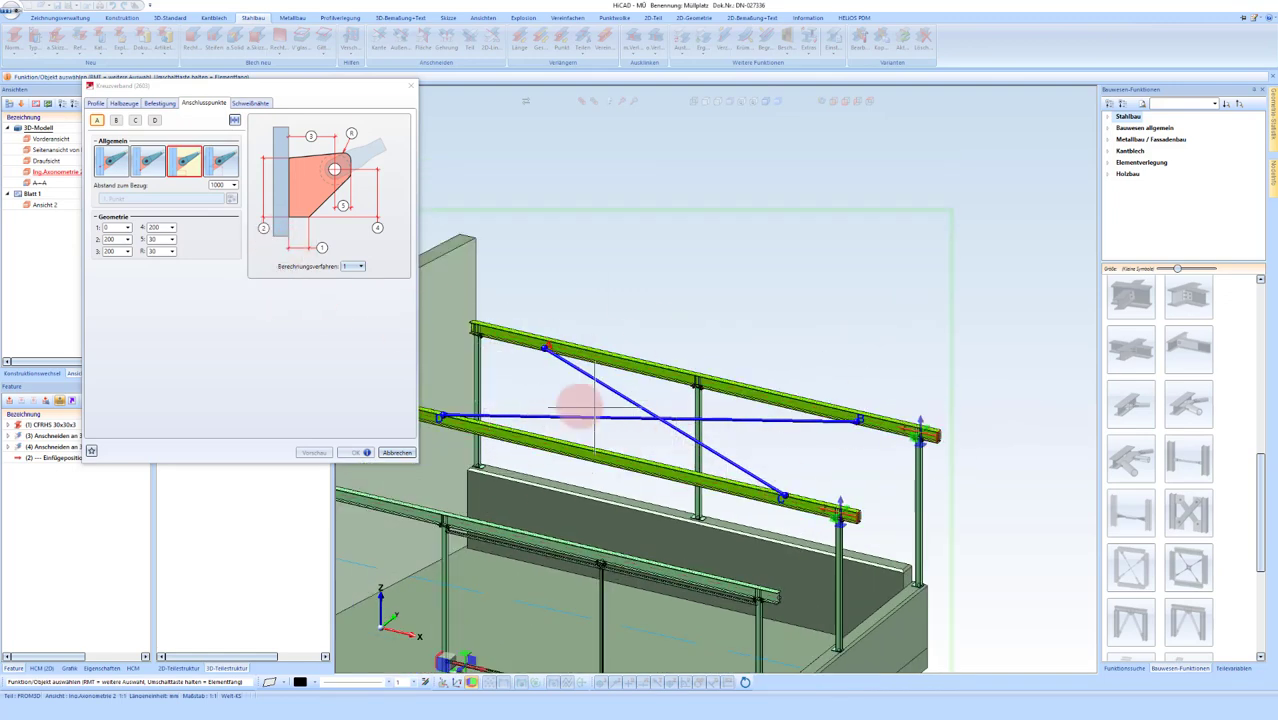
{"action": "middle_click_drag", "start_coordinate": [595, 408], "coordinate": [540, 340]}
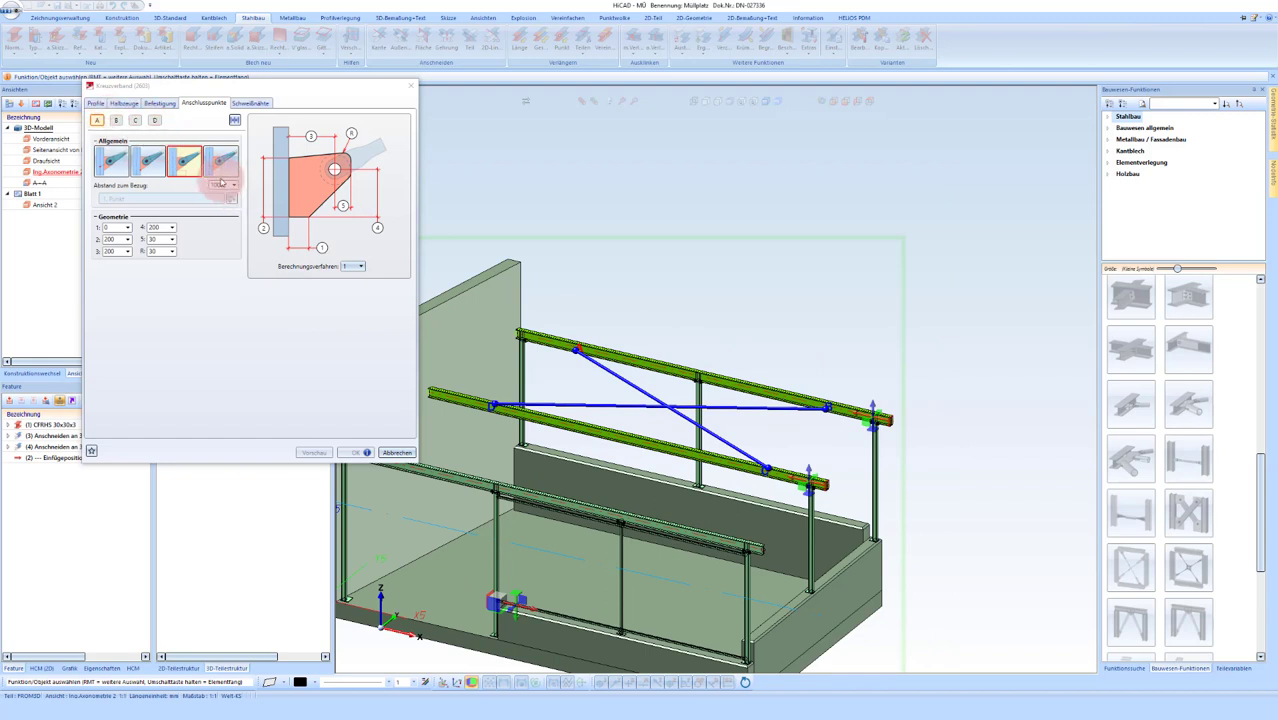
Step: Enter Abstand zum Bezug 500 for A, 2500 for B and C, and 500 for D
{"action": "left_click", "coordinate": [219, 187]}
{"action": "type", "text": "500"}
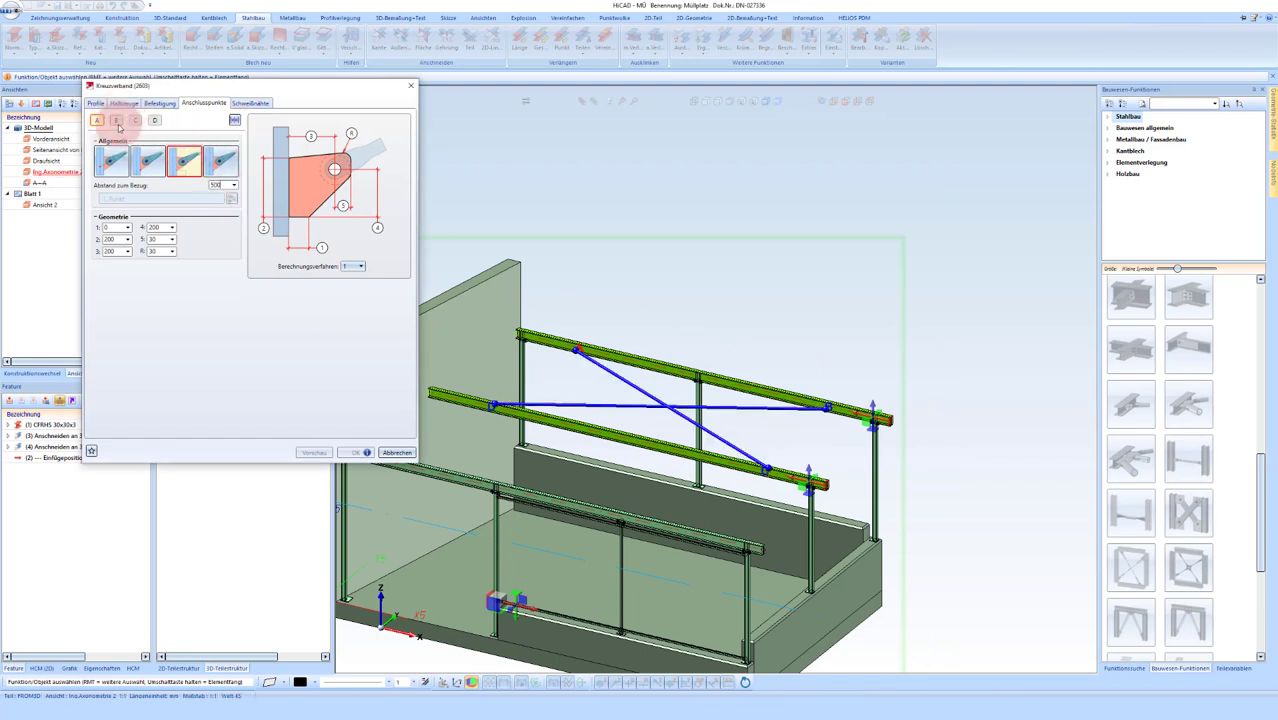
{"action": "left_click", "coordinate": [357, 217]}
{"action": "left_click", "coordinate": [116, 120]}
{"action": "left_click", "coordinate": [222, 186]}
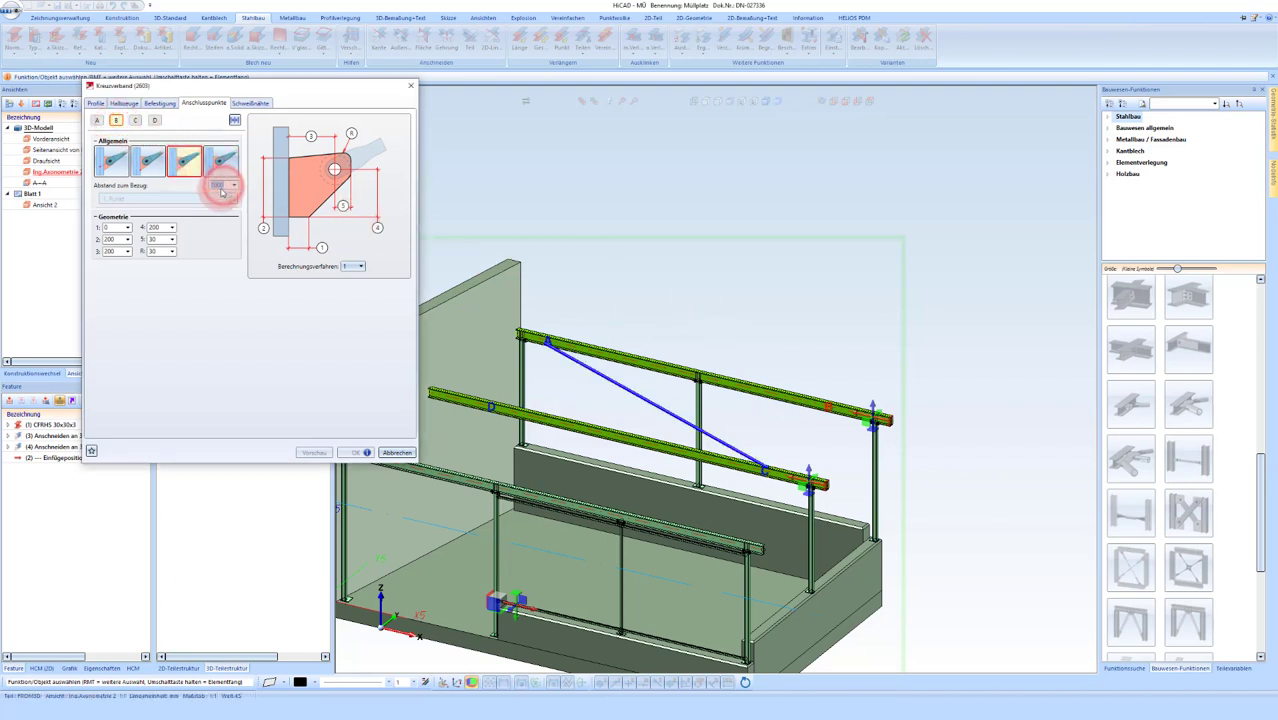
{"action": "left_click", "coordinate": [152, 106]}
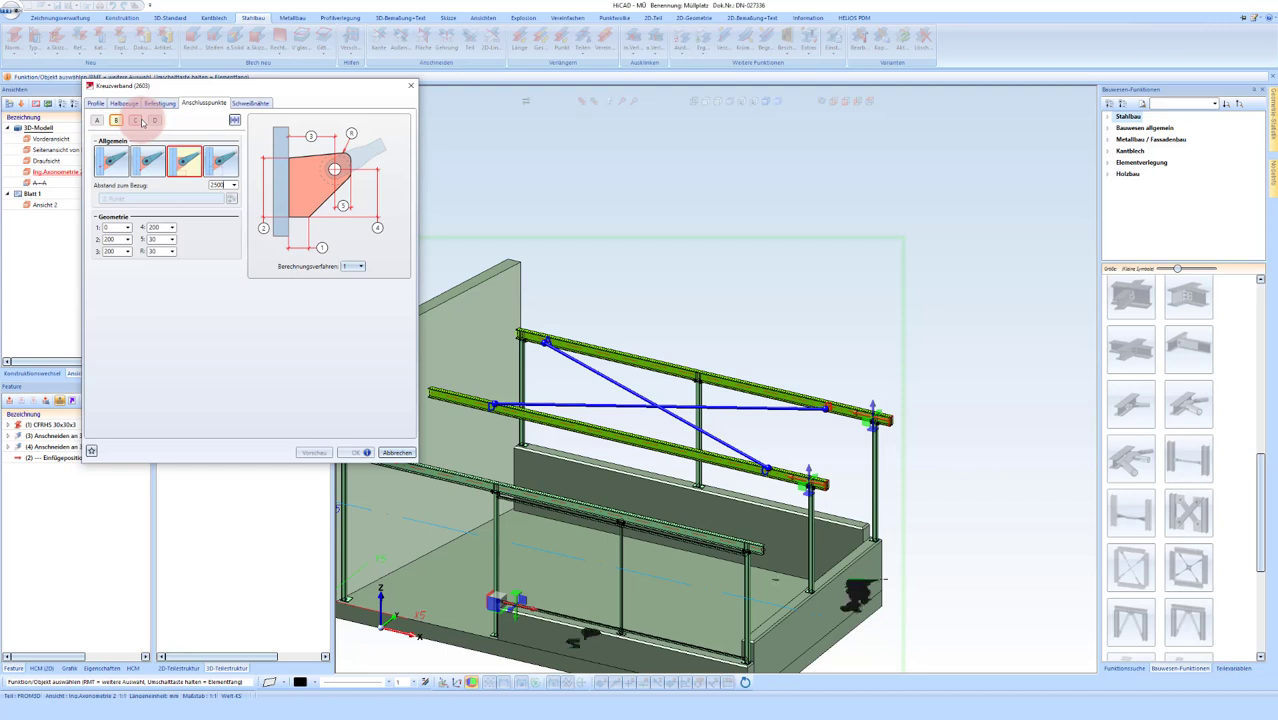
{"action": "left_click", "coordinate": [136, 120]}
{"action": "left_click", "coordinate": [222, 184]}
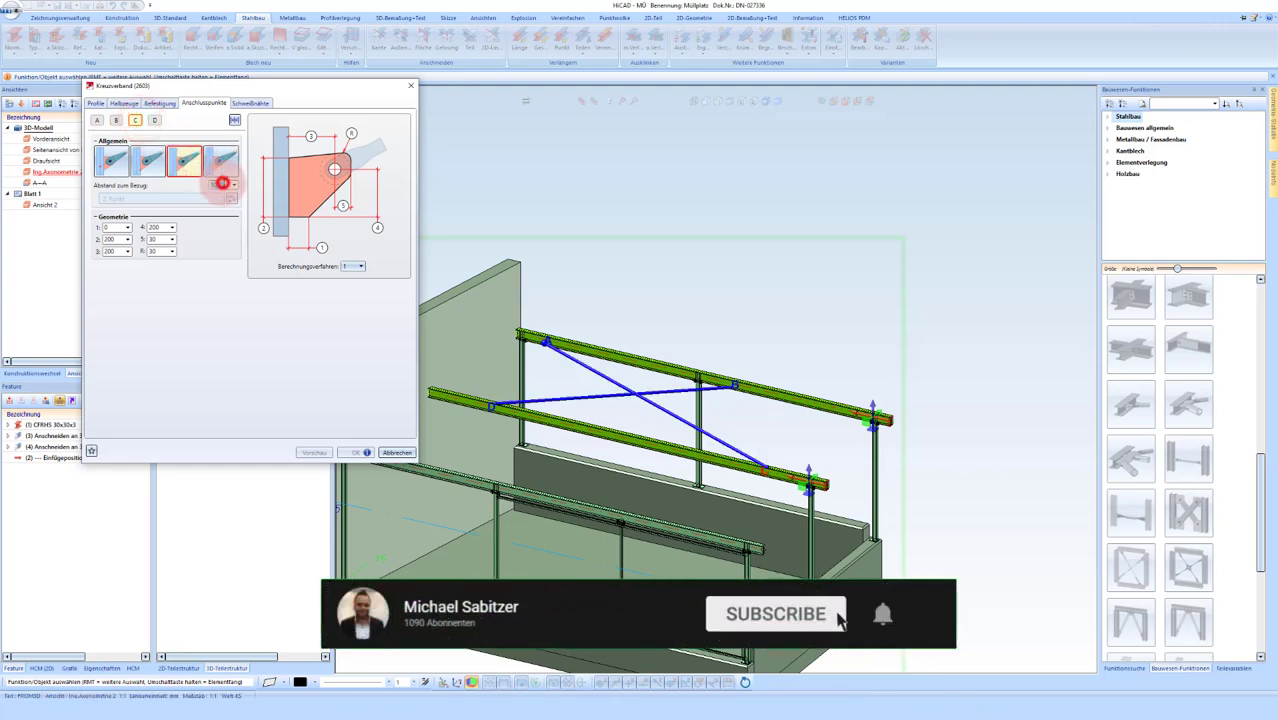
{"action": "left_click", "coordinate": [156, 120]}
{"action": "left_click", "coordinate": [219, 187]}
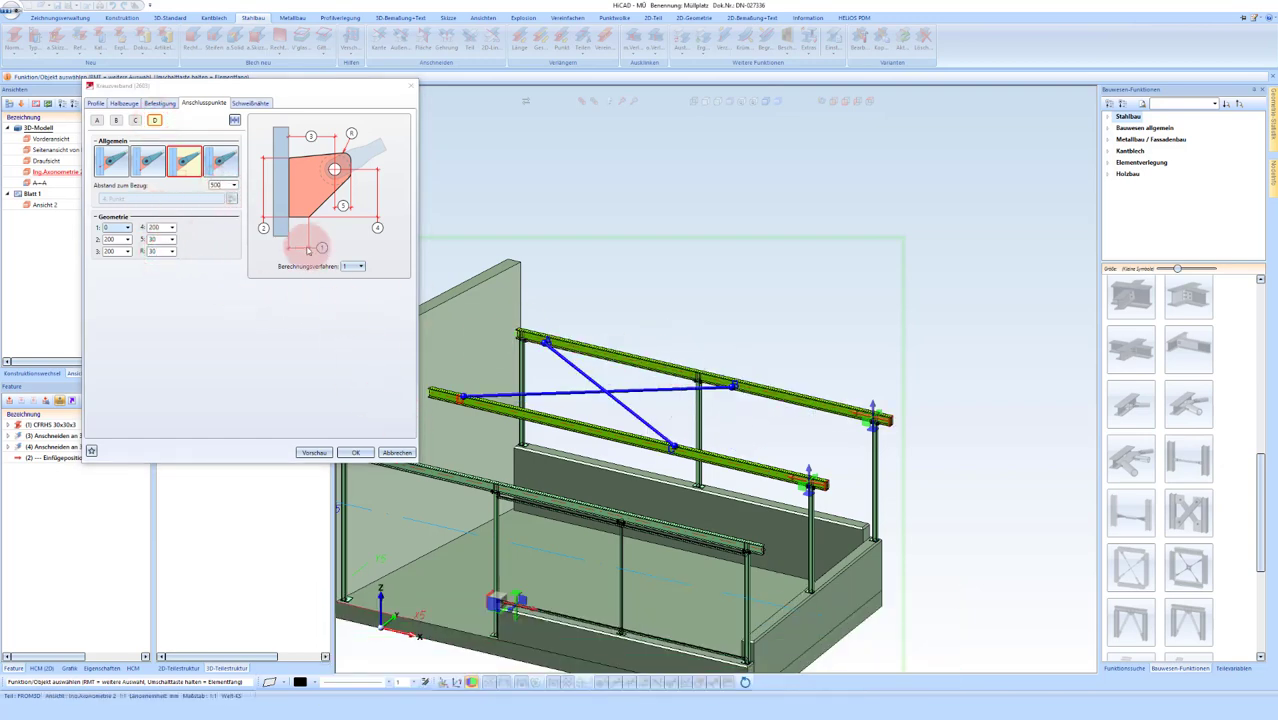
{"action": "scroll", "coordinate": [615, 382], "scroll_direction": "up", "scroll_amount": 1}
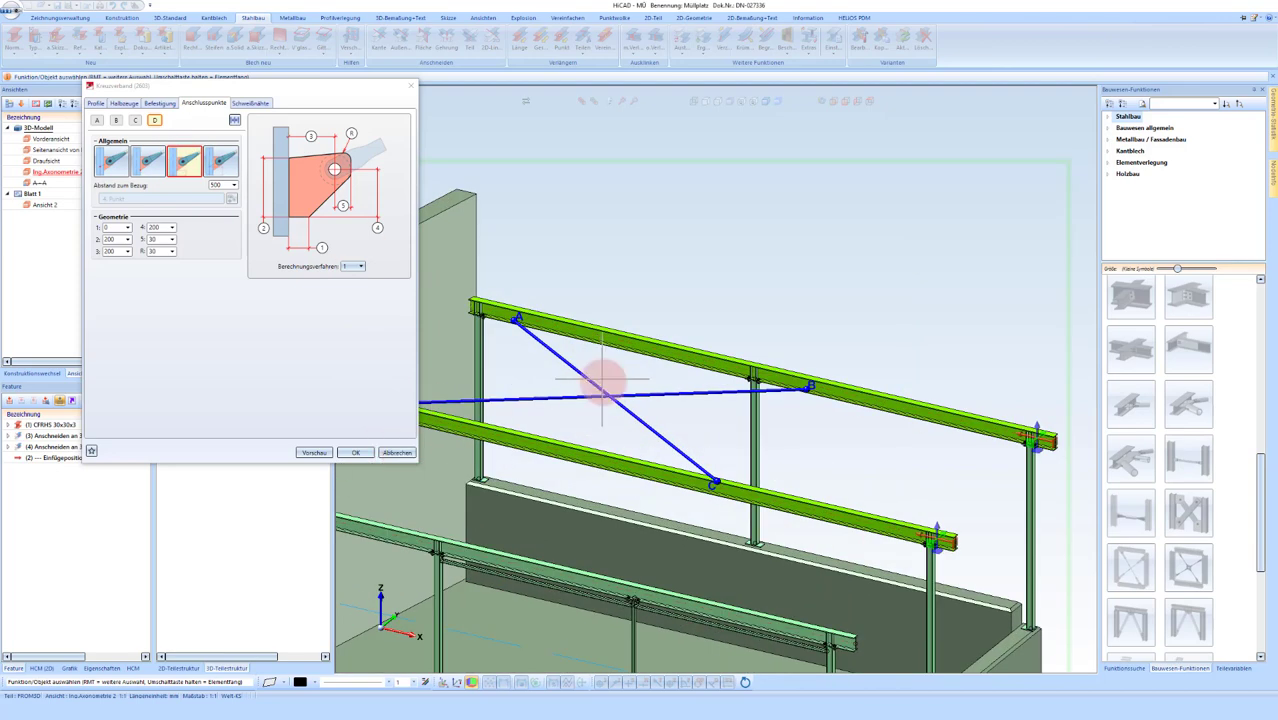
{"action": "scroll", "coordinate": [670, 410], "scroll_direction": "down", "scroll_amount": 1}
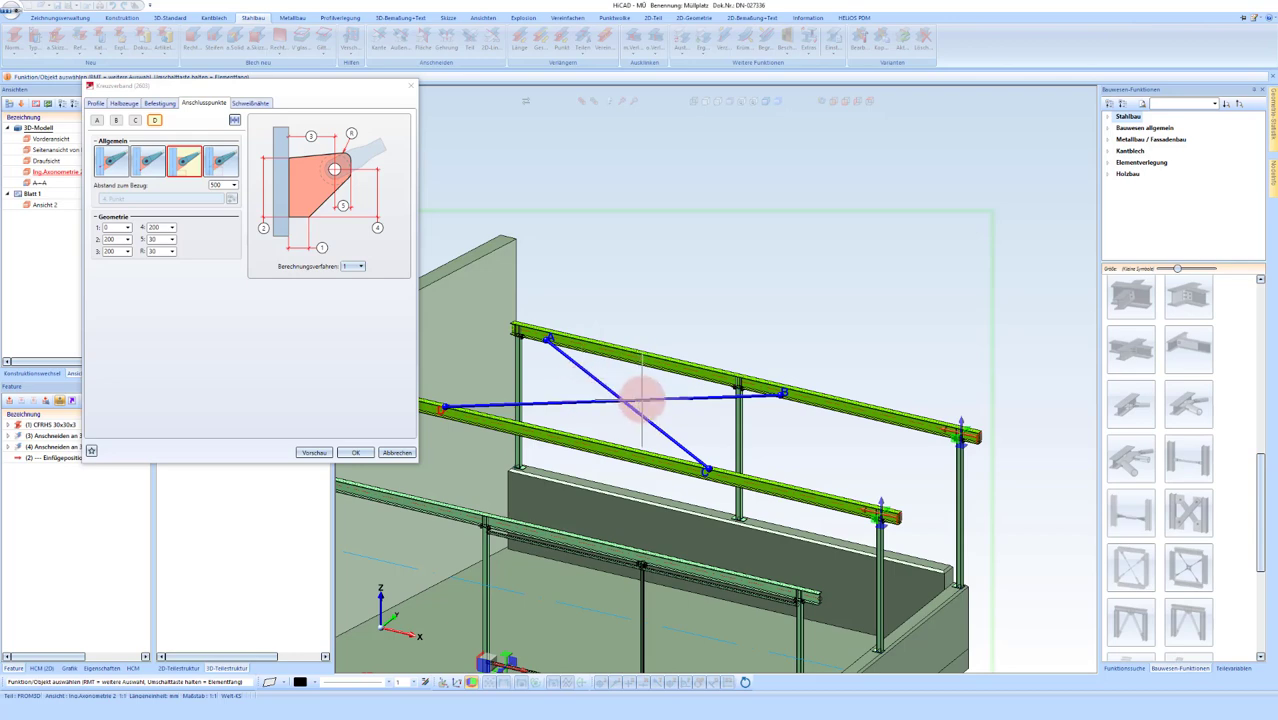
{"action": "scroll", "coordinate": [600, 395], "scroll_direction": "down", "scroll_amount": 1}
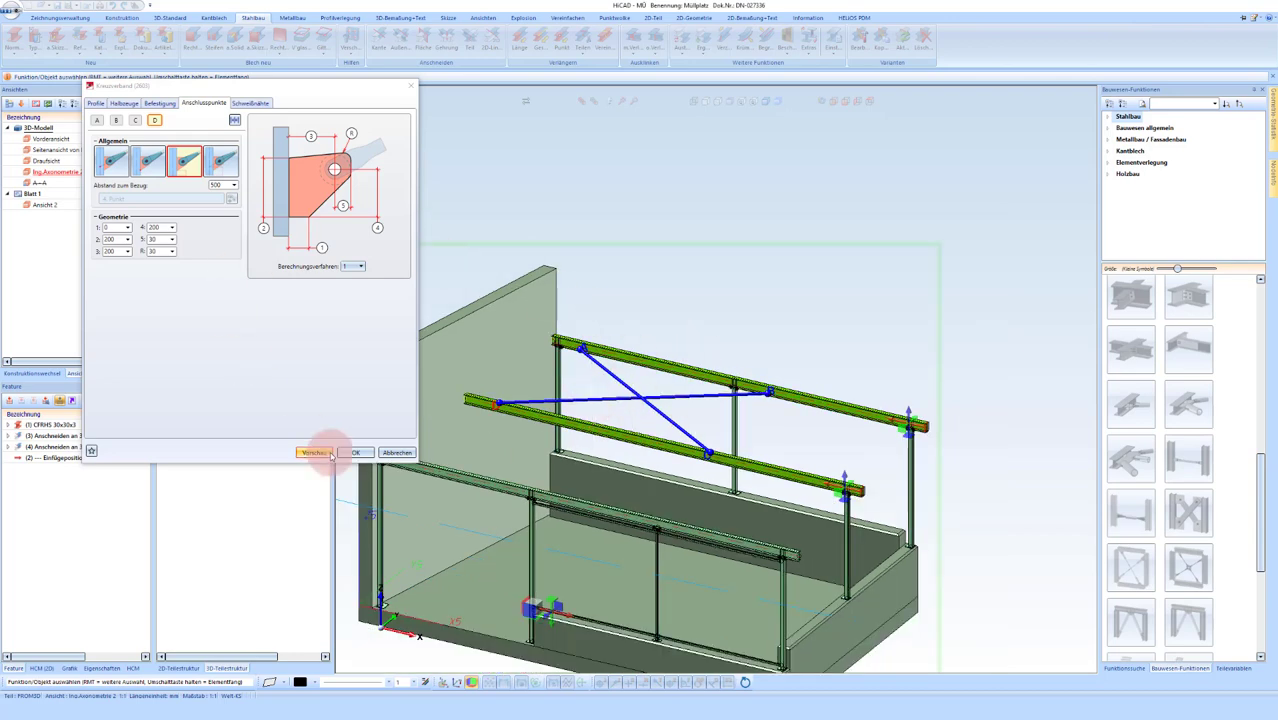
Step: Preview the X cross-bracing between the two IPE 140 rails with the circular centre plate, then confirm it
{"action": "left_click", "coordinate": [125, 110]}
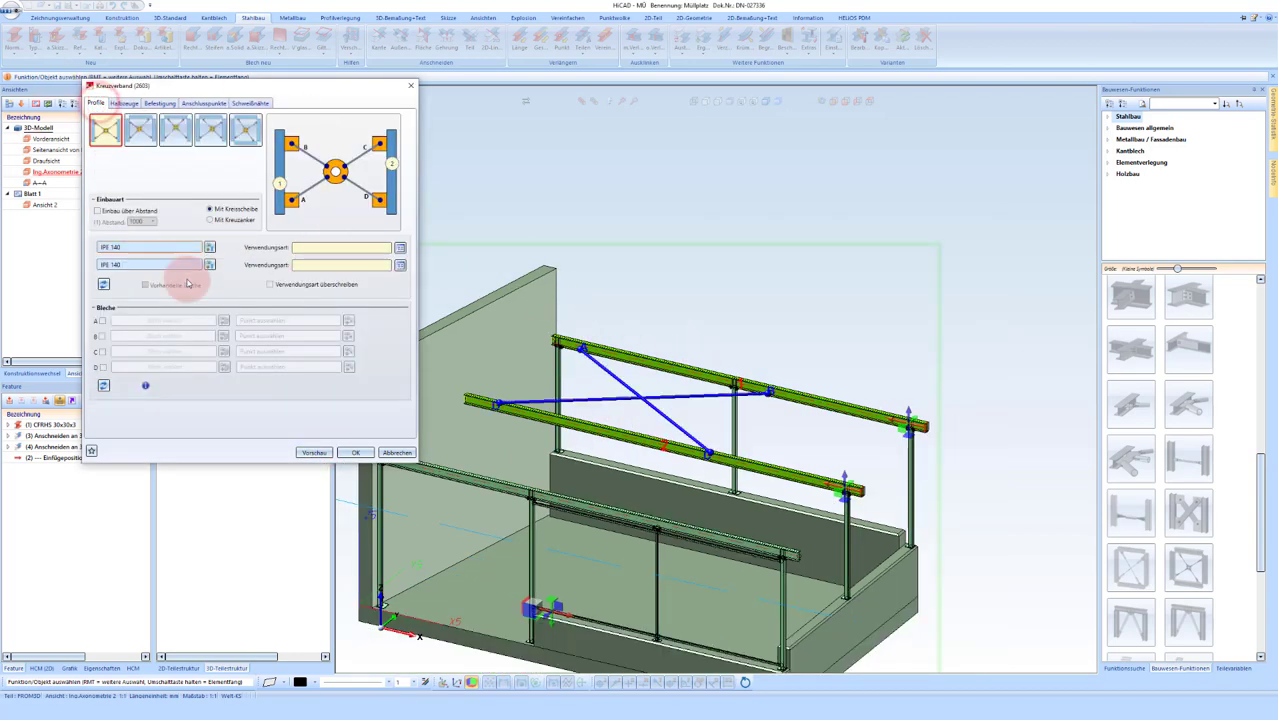
{"action": "left_click", "coordinate": [357, 452]}
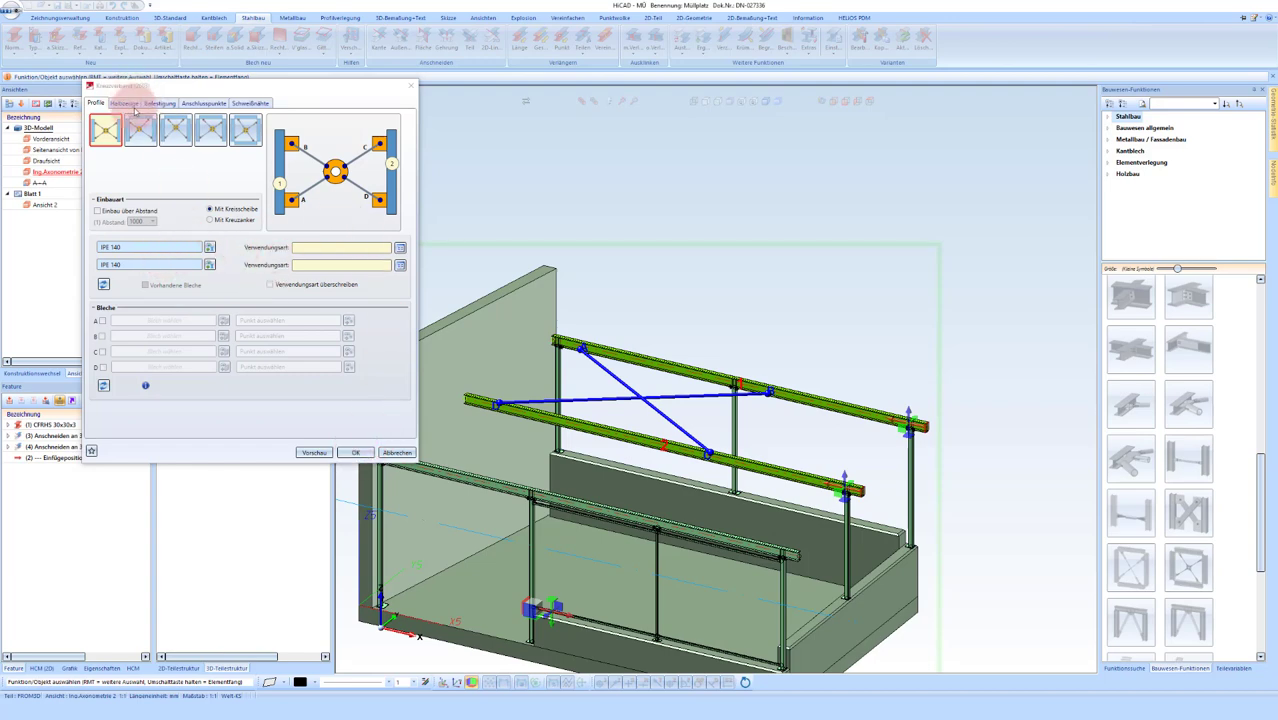
{"action": "left_click", "coordinate": [356, 452]}
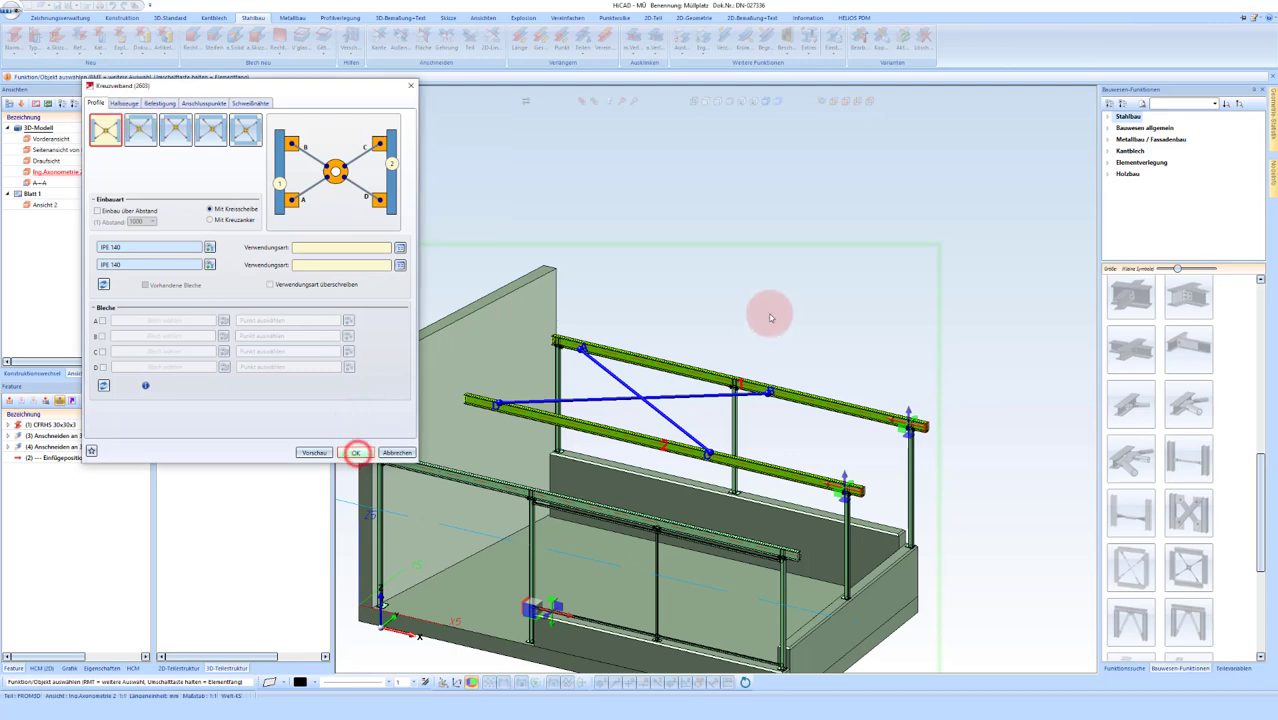
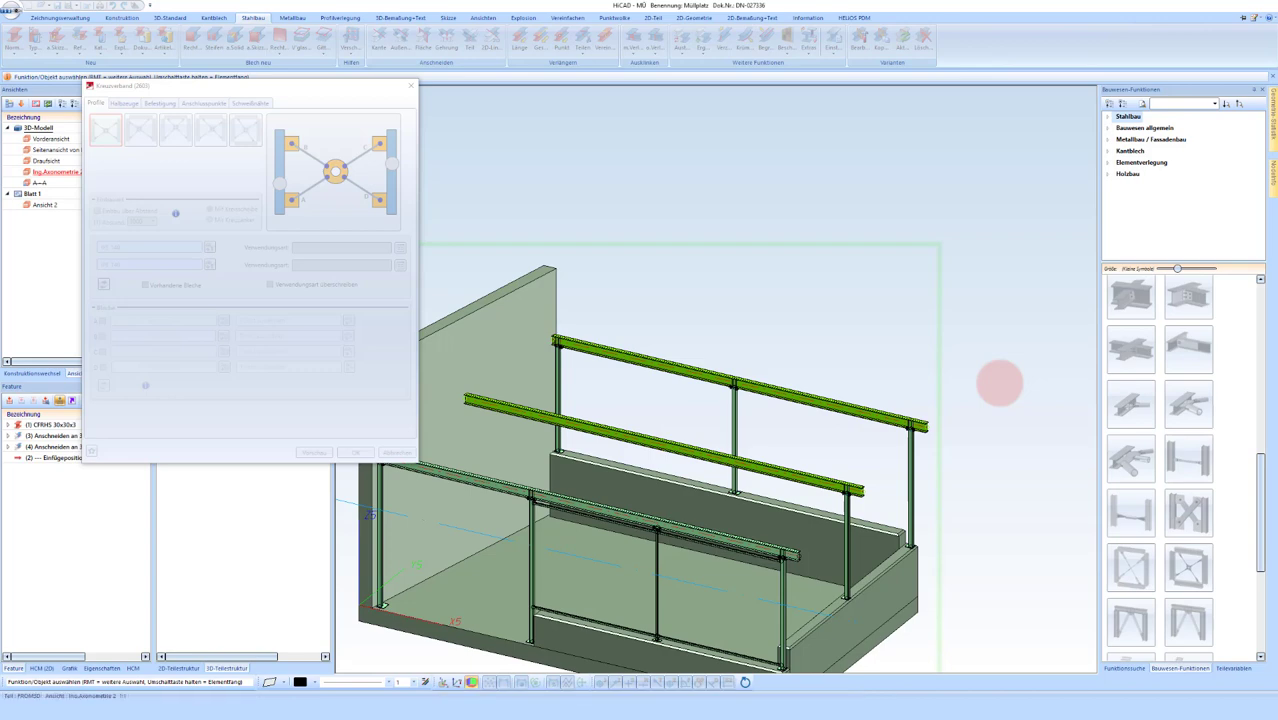
Step: Create the X cross bracing between the two upper rails and zoom to the connection
{"action": "middle_click", "coordinate": [1000, 383]}
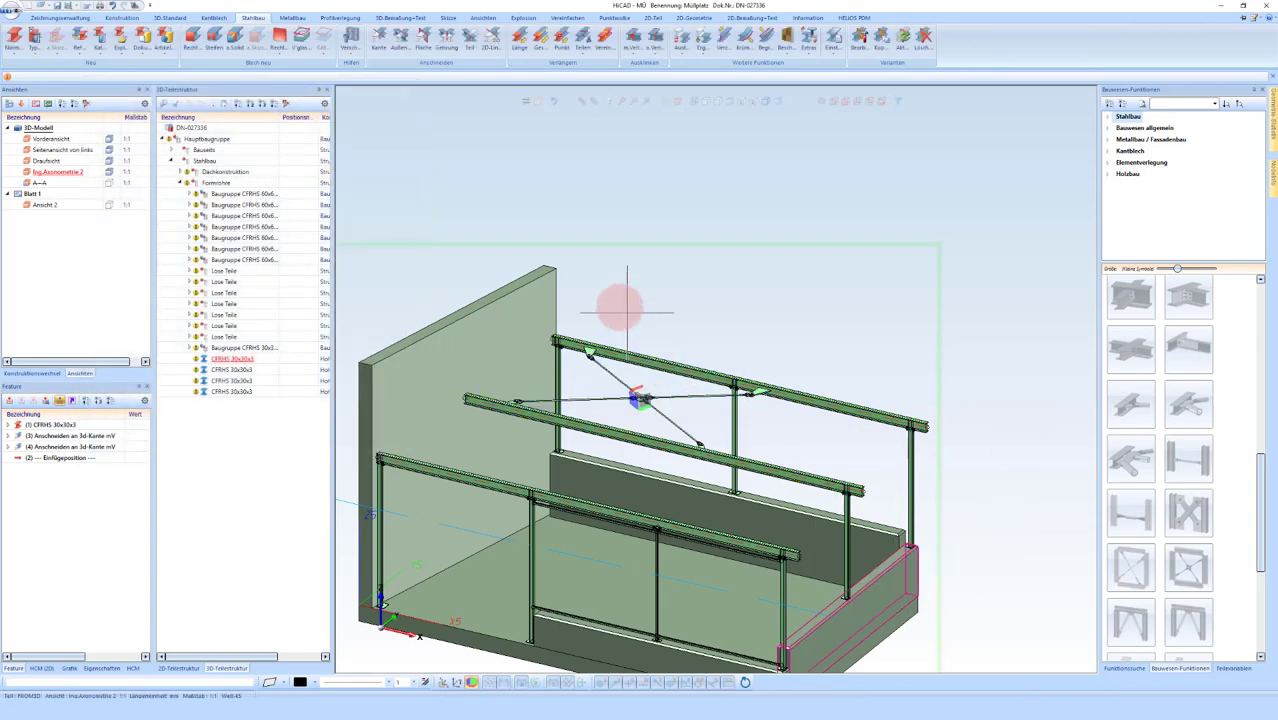
{"action": "scroll", "coordinate": [660, 366], "scroll_direction": "up", "scroll_amount": 2}
{"action": "scroll", "coordinate": [775, 372], "scroll_direction": "up", "scroll_amount": 3}
{"action": "scroll", "coordinate": [840, 355], "scroll_direction": "up", "scroll_amount": 2}
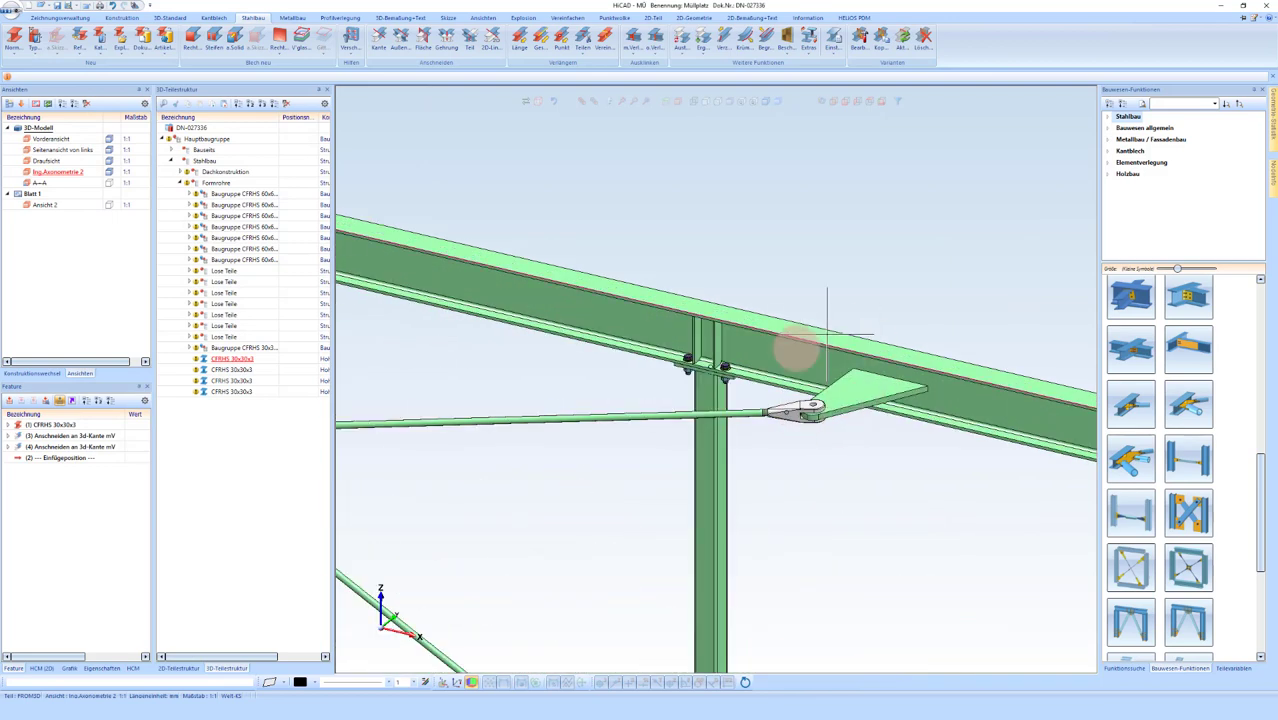
{"action": "scroll", "coordinate": [860, 360], "scroll_direction": "up", "scroll_amount": 2}
{"action": "scroll", "coordinate": [845, 397], "scroll_direction": "down", "scroll_amount": 1}
{"action": "scroll", "coordinate": [830, 400], "scroll_direction": "down", "scroll_amount": 2}
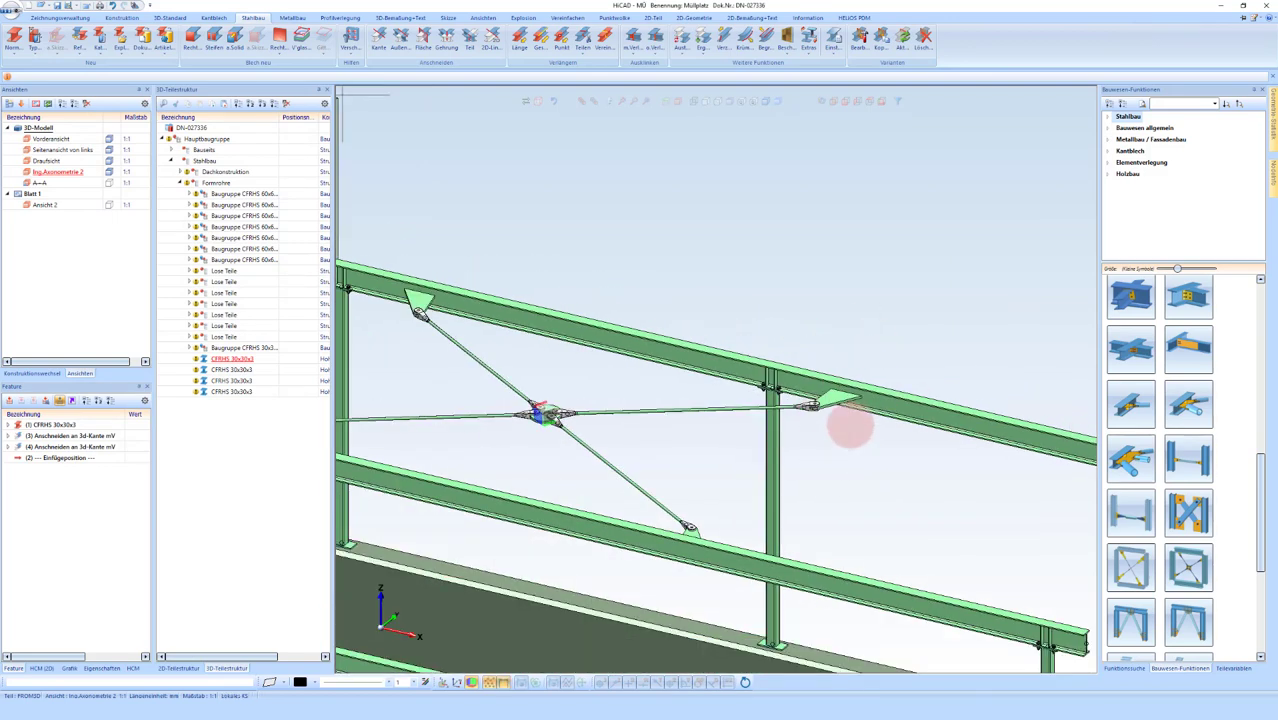
Step: Select the bracing's gusset plate and open its Kreuzverband feature for editing
{"action": "left_click", "coordinate": [812, 405]}
{"action": "scroll", "coordinate": [827, 399], "scroll_direction": "up", "scroll_amount": 2}
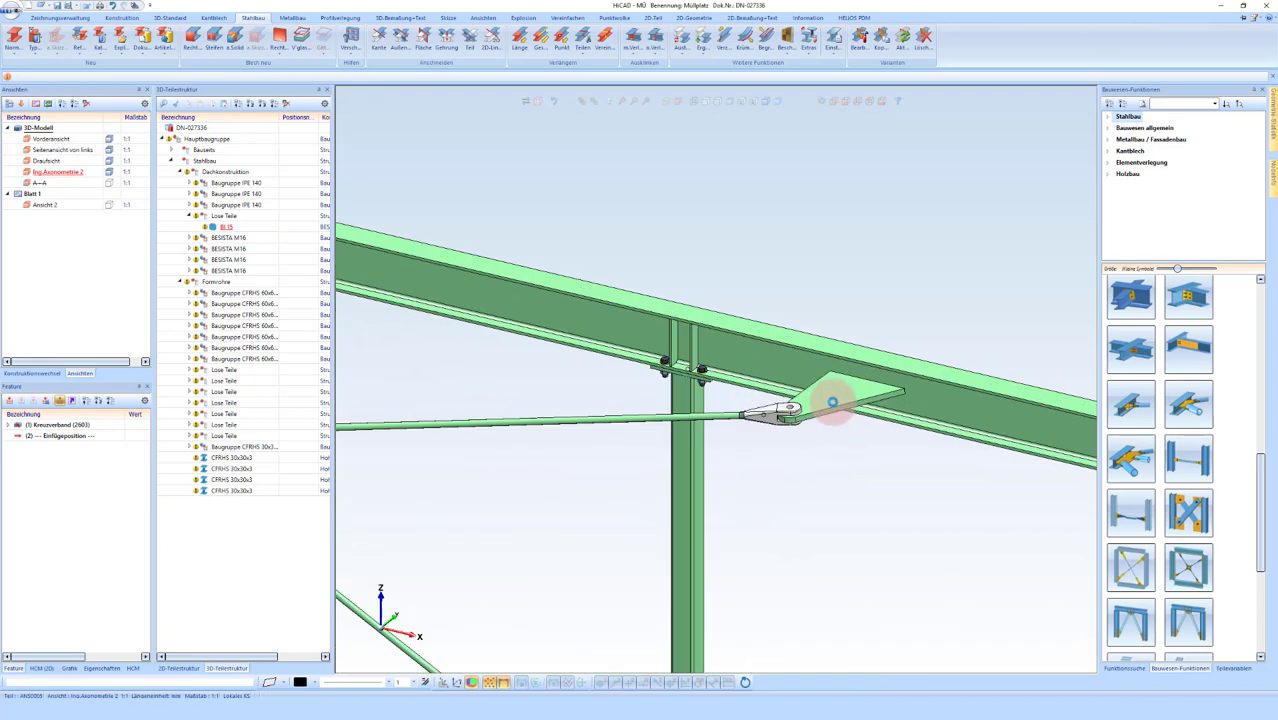
{"action": "scroll", "coordinate": [790, 400], "scroll_direction": "up", "scroll_amount": 2}
{"action": "scroll", "coordinate": [785, 400], "scroll_direction": "up", "scroll_amount": 1}
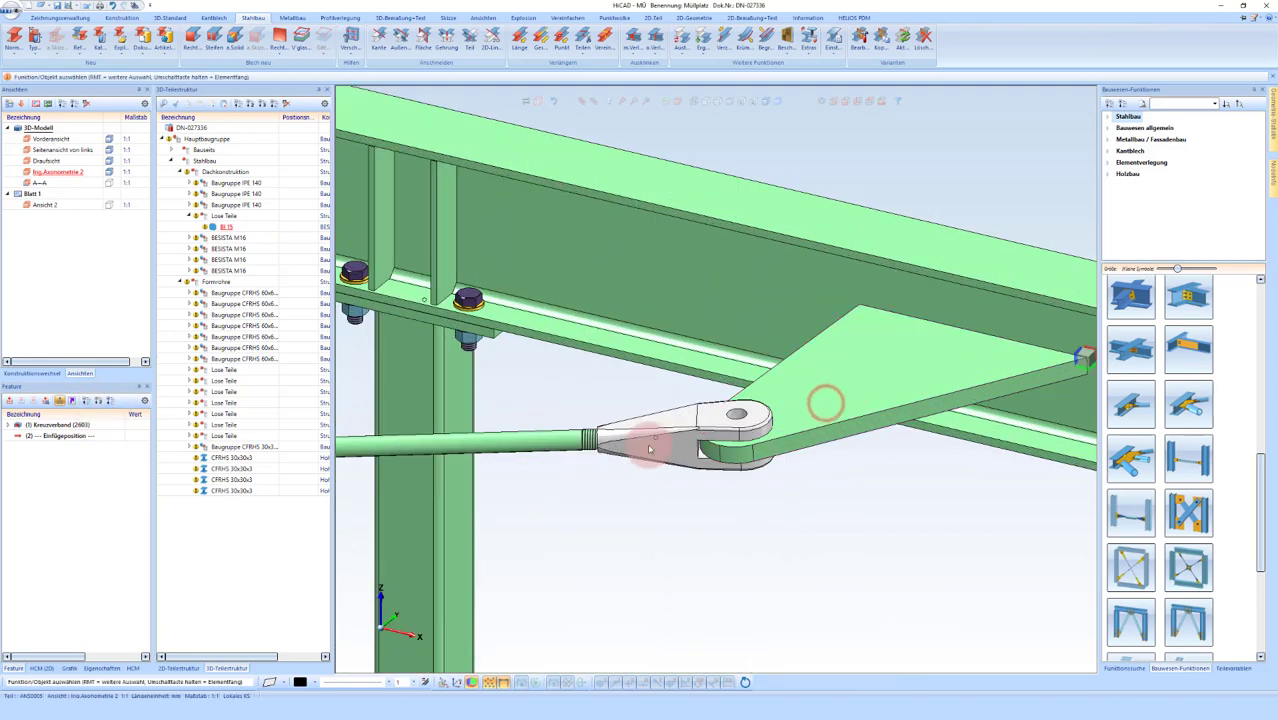
{"action": "left_click", "coordinate": [60, 424]}
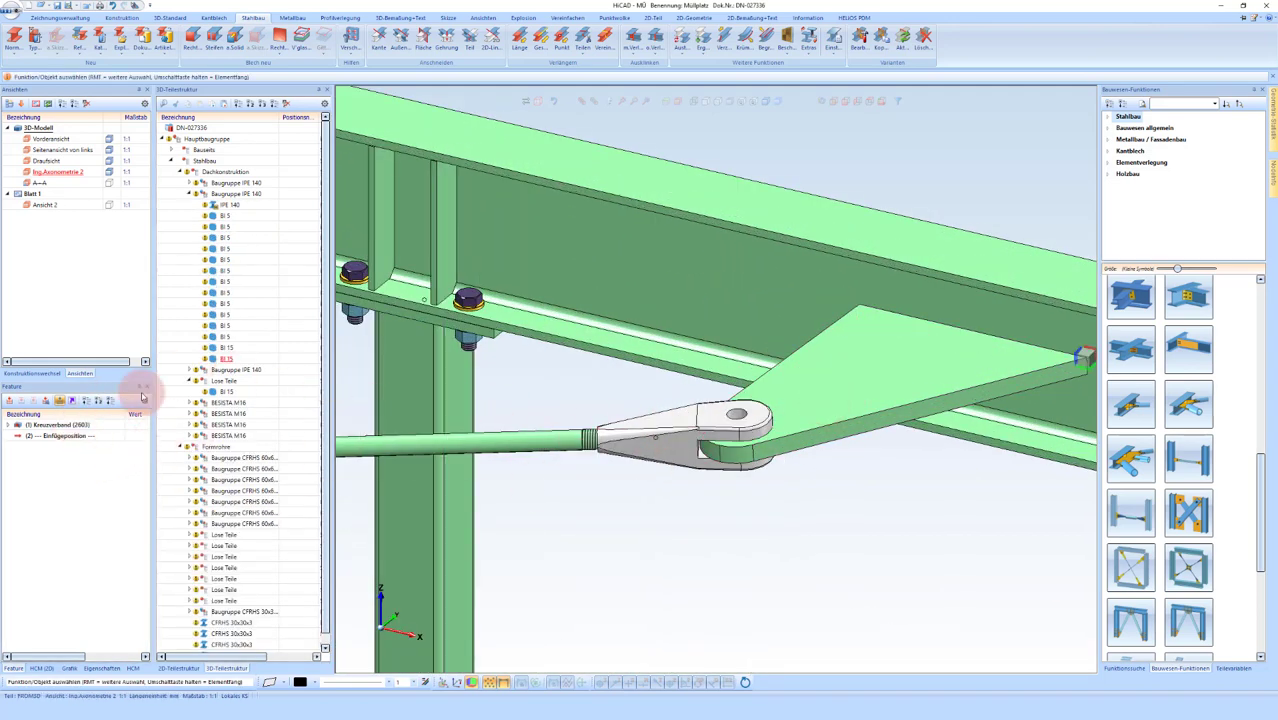
{"action": "left_click", "coordinate": [76, 428]}
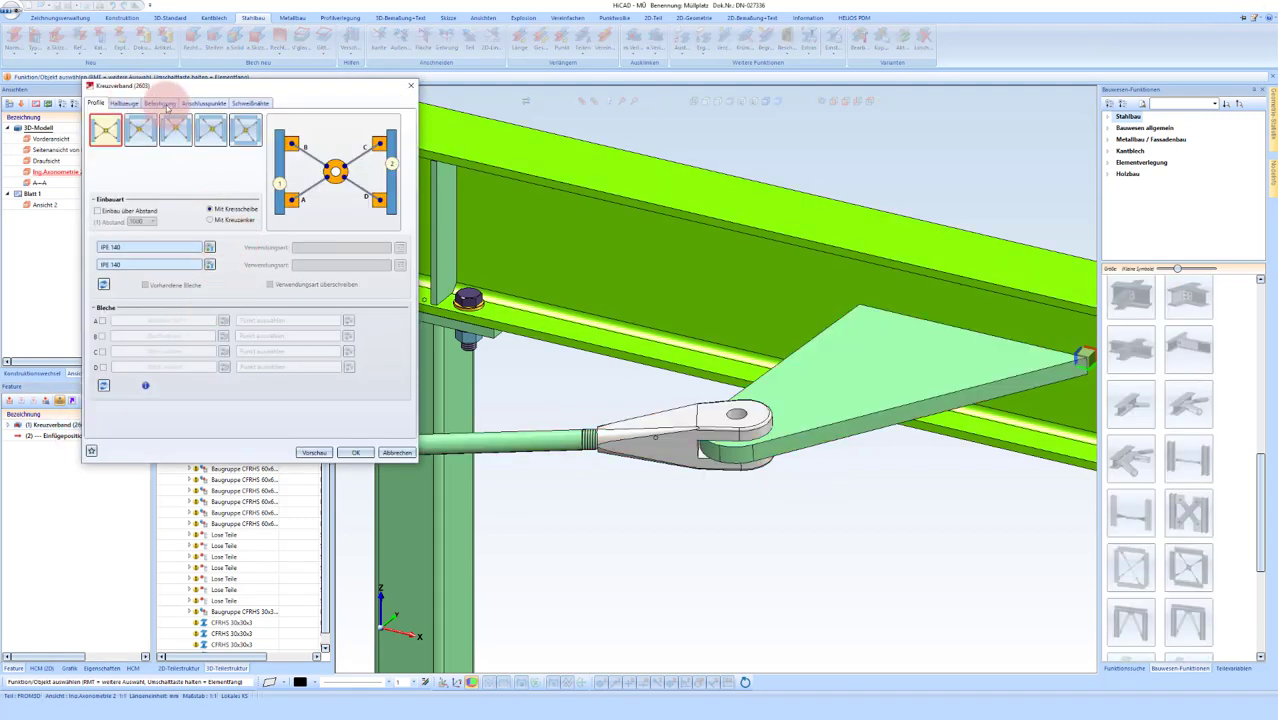
Step: Enable pin and bolt generation in the Kreuzverband dialog and regenerate the bracing
{"action": "left_click", "coordinate": [161, 104]}
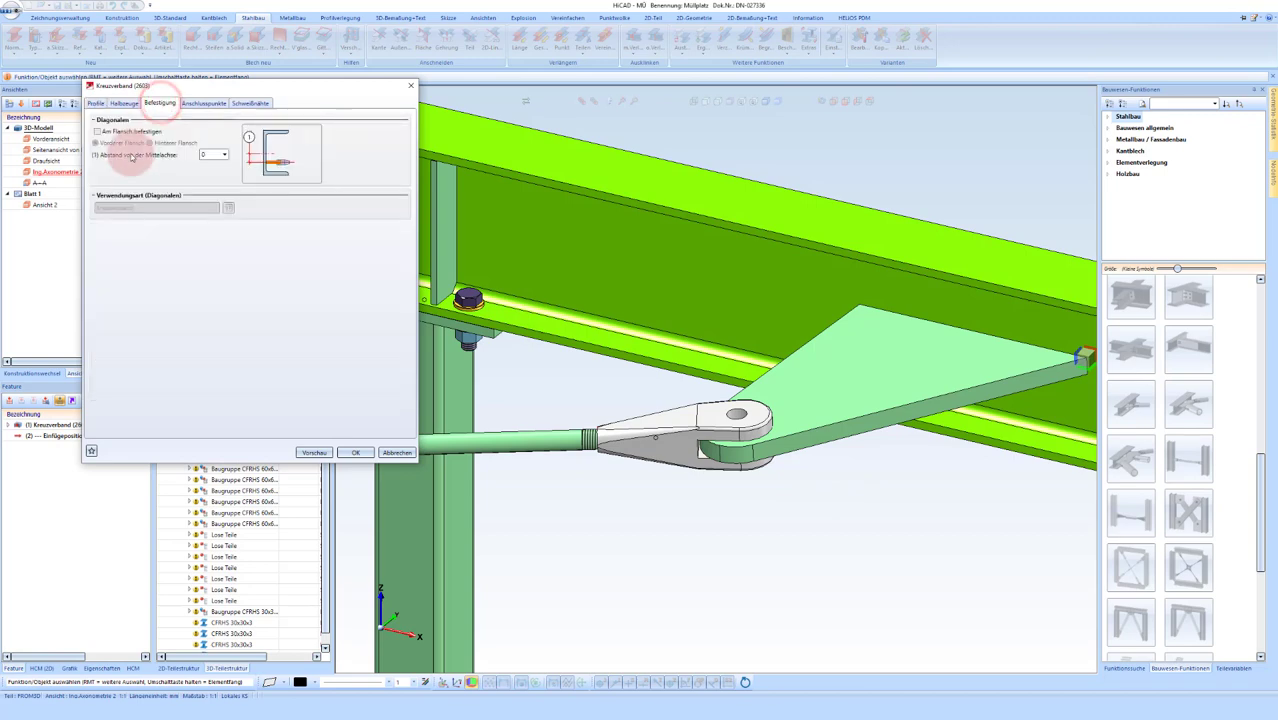
{"action": "left_click", "coordinate": [132, 106]}
{"action": "left_click", "coordinate": [114, 172]}
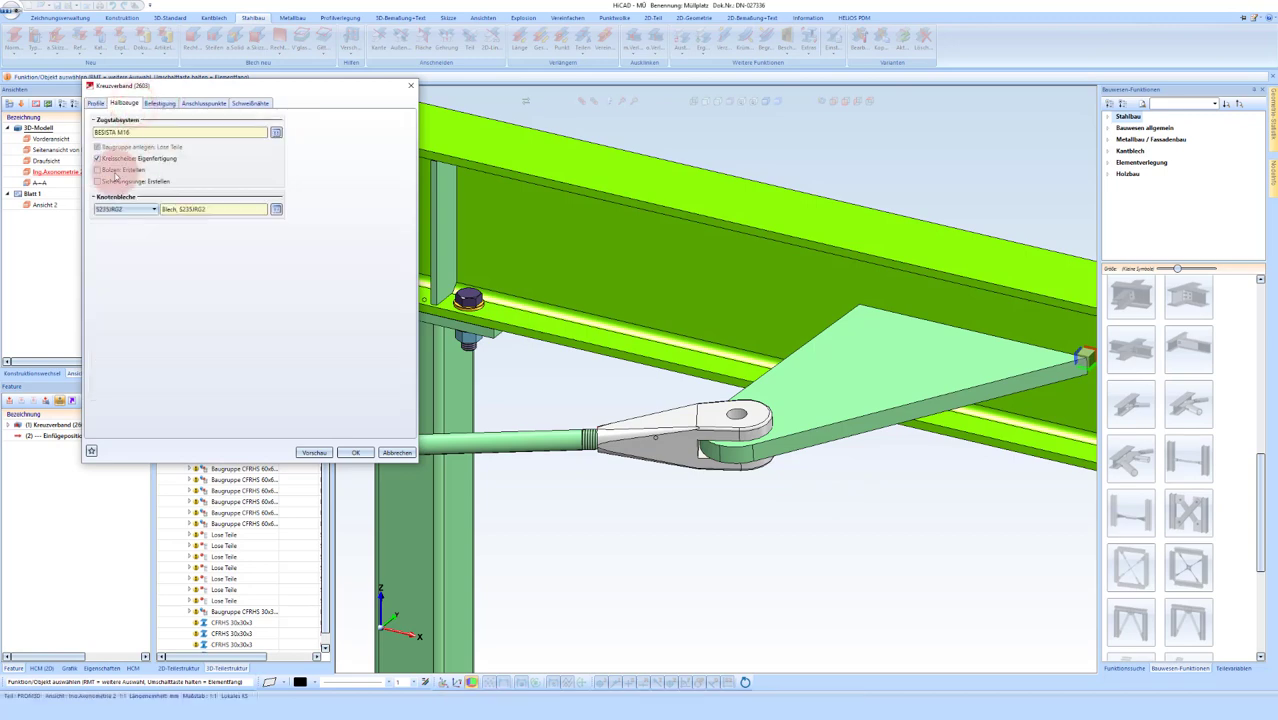
{"action": "left_click", "coordinate": [202, 105]}
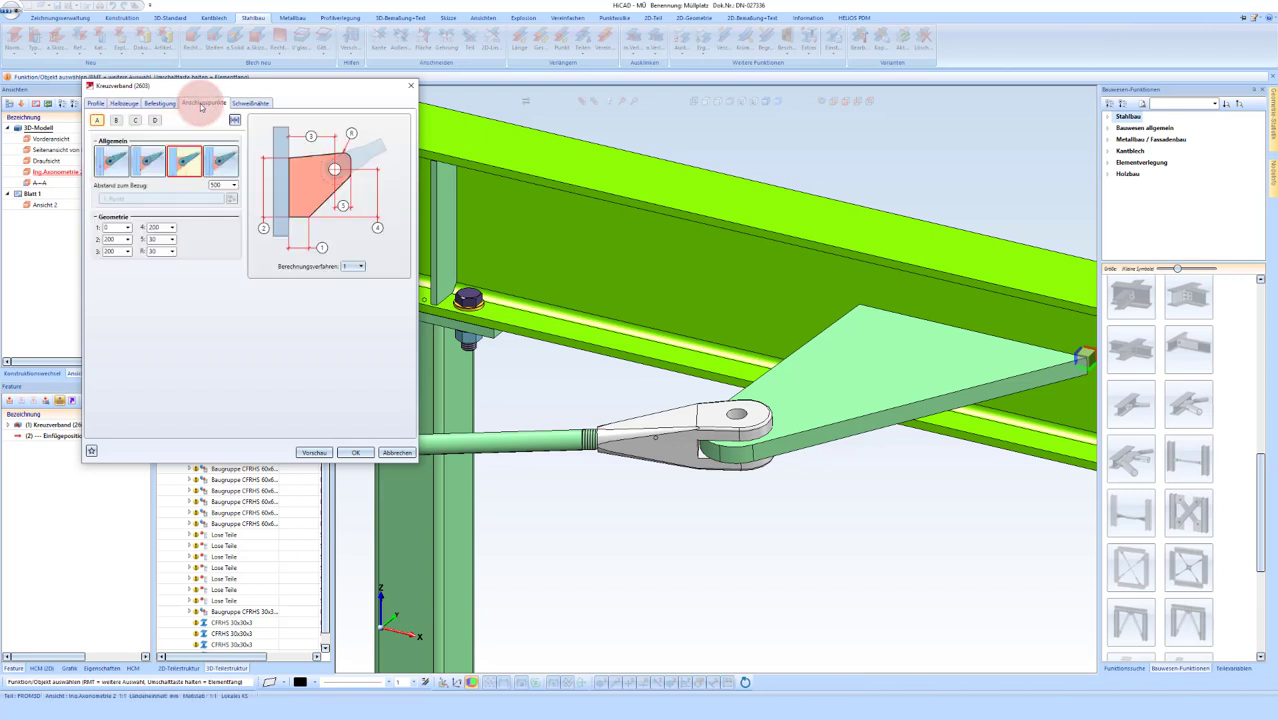
{"action": "left_click", "coordinate": [325, 230]}
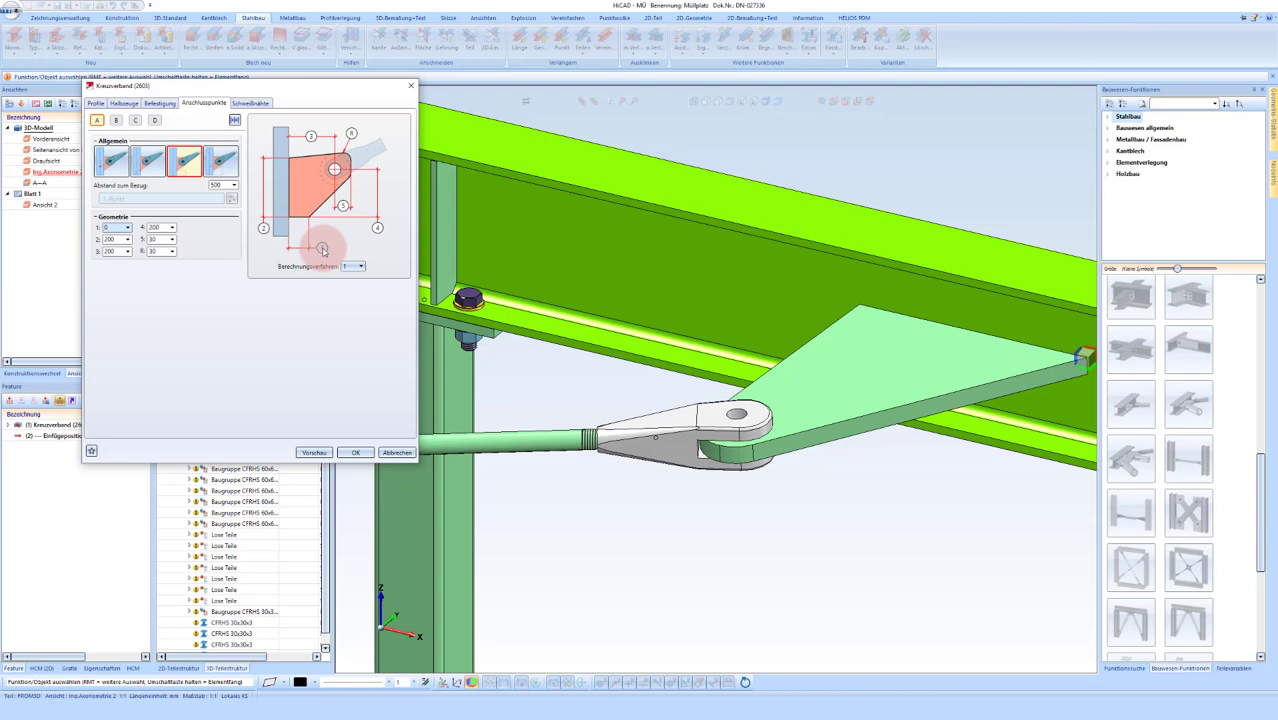
{"action": "left_click", "coordinate": [354, 451]}
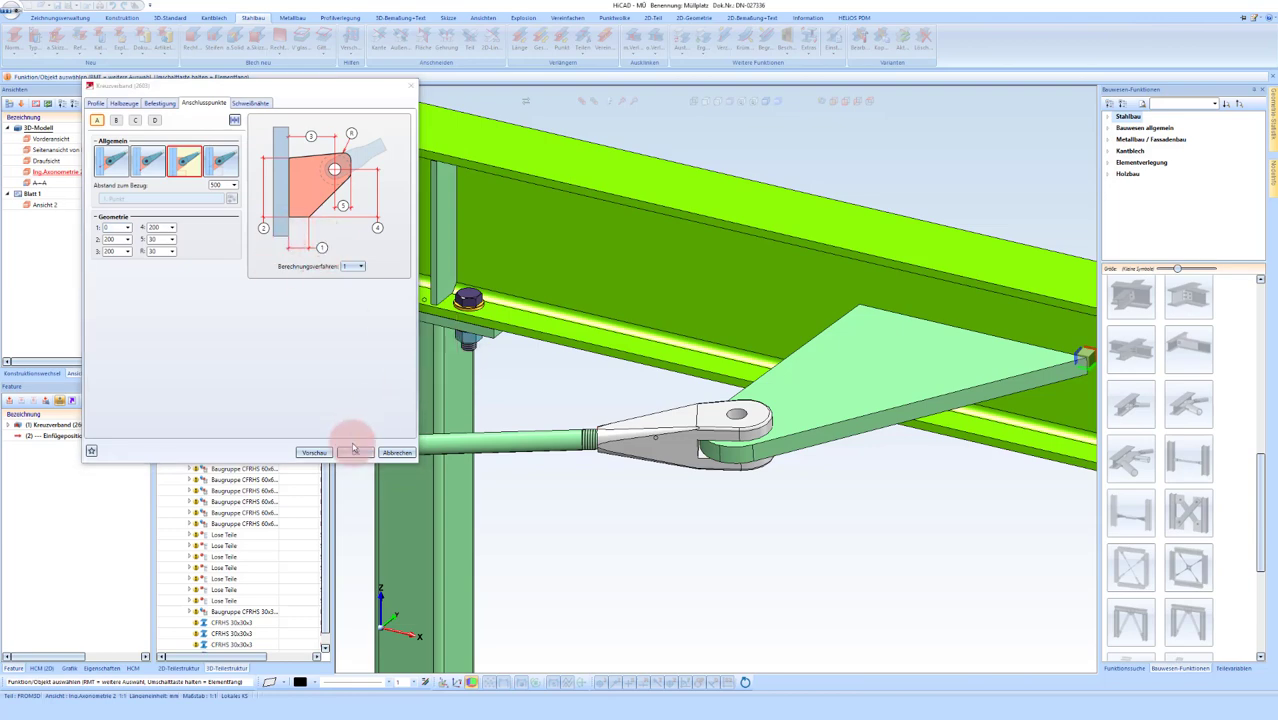
{"action": "left_click", "coordinate": [778, 540]}
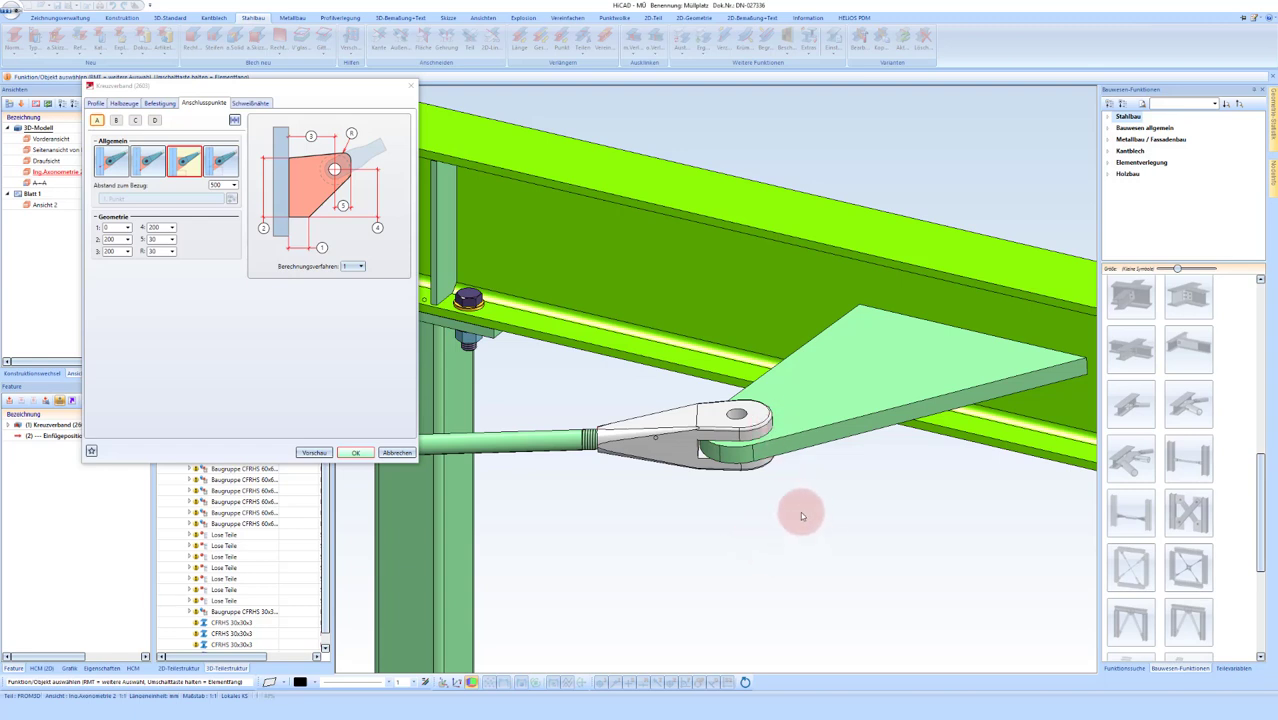
{"action": "key", "text": "Return"}
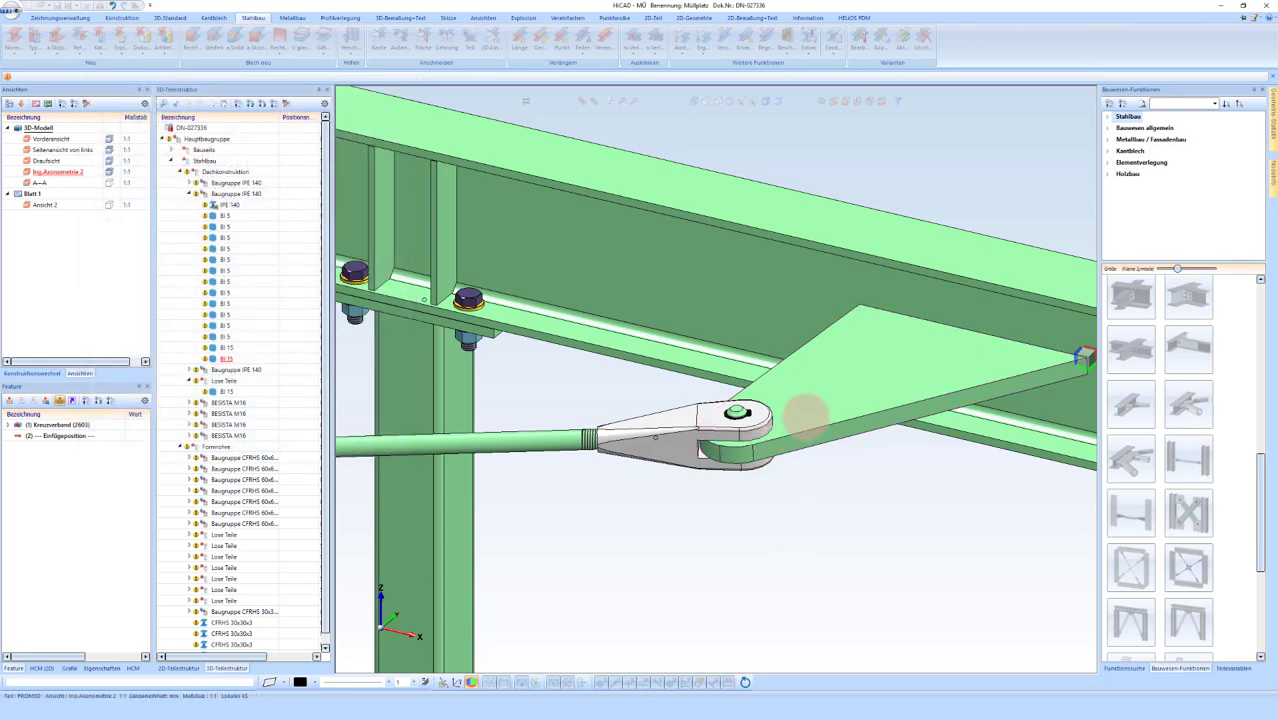
{"action": "scroll", "coordinate": [829, 438], "scroll_direction": "down", "scroll_amount": 2}
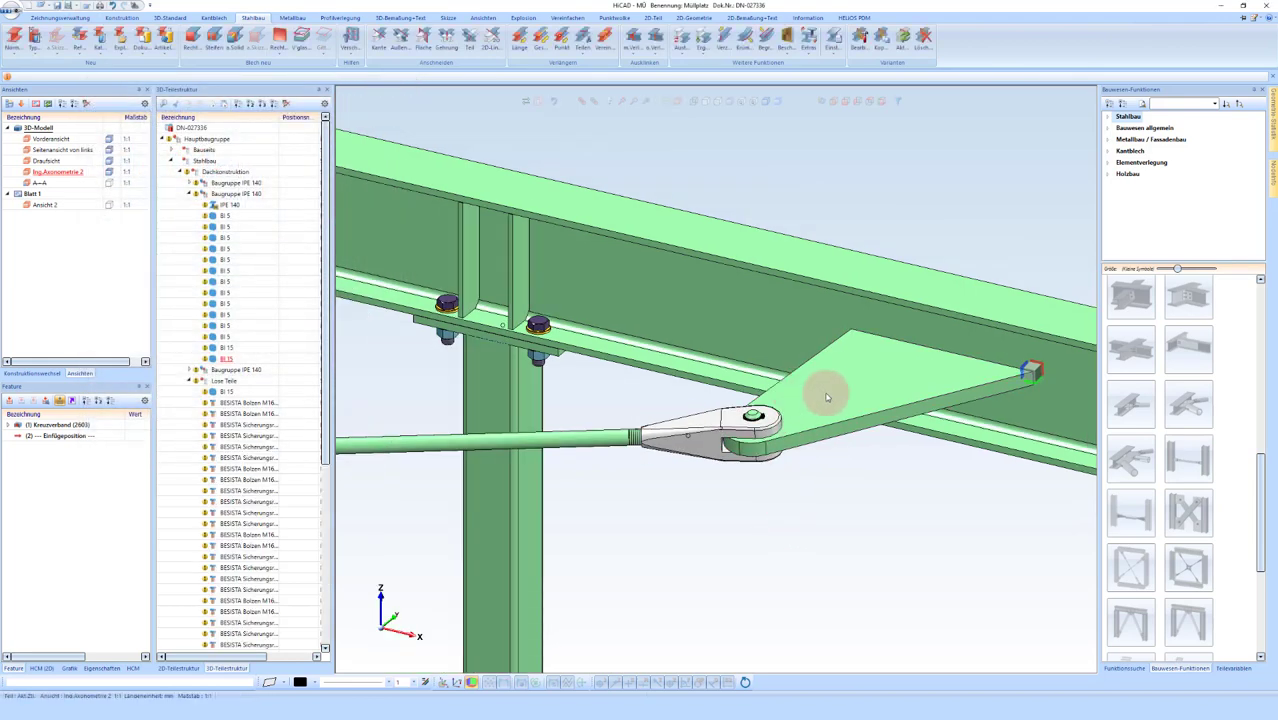
{"action": "scroll", "coordinate": [826, 391], "scroll_direction": "down", "scroll_amount": 1}
{"action": "scroll", "coordinate": [800, 380], "scroll_direction": "down", "scroll_amount": 1}
{"action": "scroll", "coordinate": [836, 342], "scroll_direction": "down", "scroll_amount": 2}
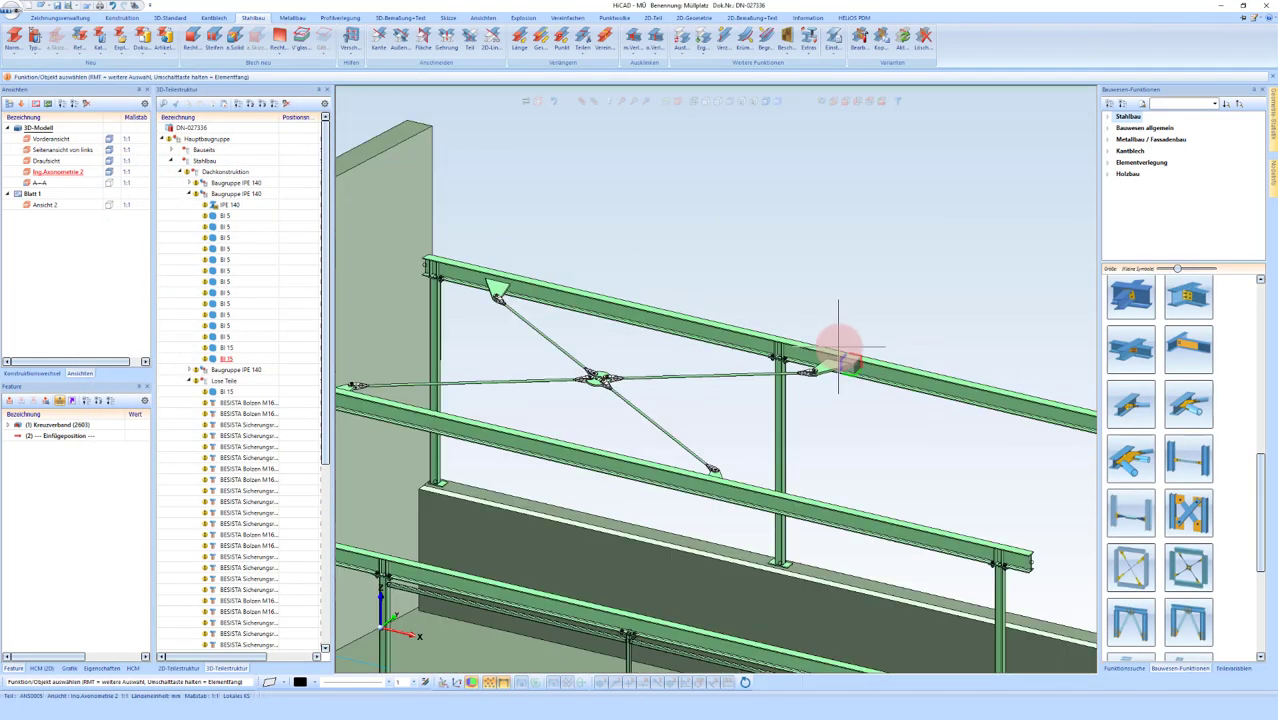
{"action": "scroll", "coordinate": [662, 328], "scroll_direction": "down", "scroll_amount": 2}
{"action": "scroll", "coordinate": [575, 458], "scroll_direction": "up", "scroll_amount": 1}
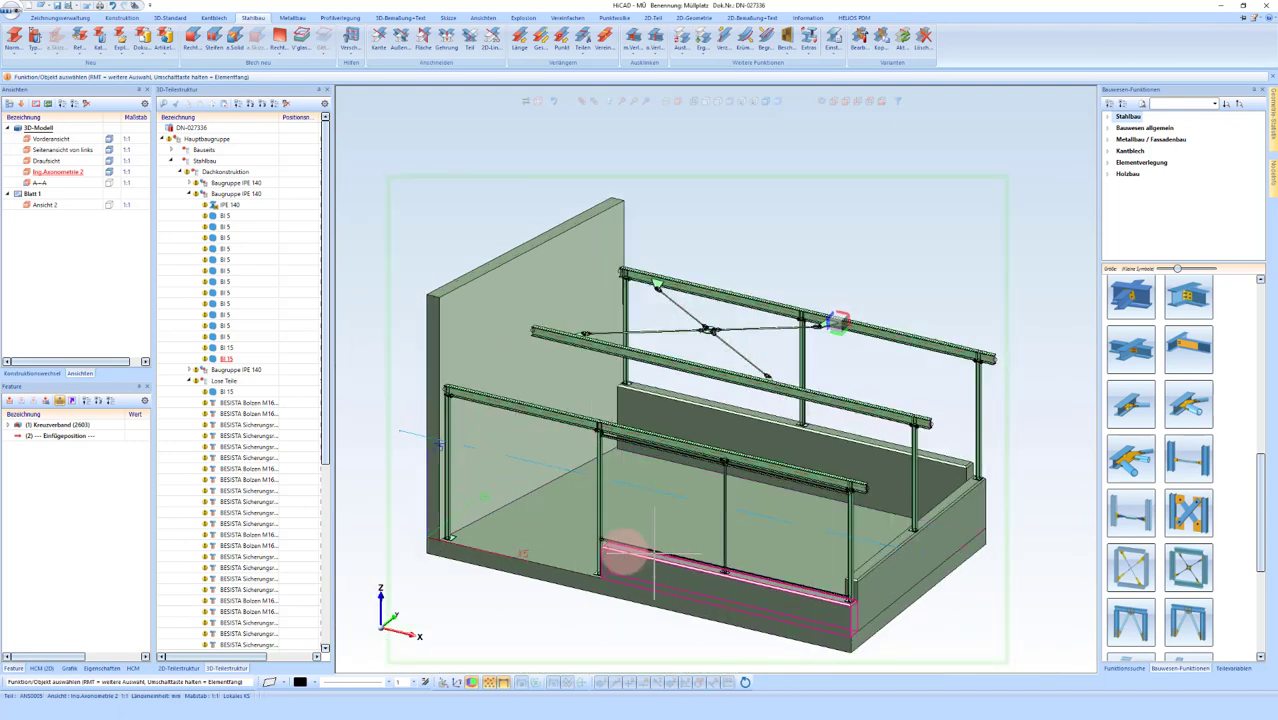
{"action": "scroll", "coordinate": [653, 540], "scroll_direction": "up", "scroll_amount": 1}
{"action": "scroll", "coordinate": [574, 483], "scroll_direction": "down", "scroll_amount": 1}
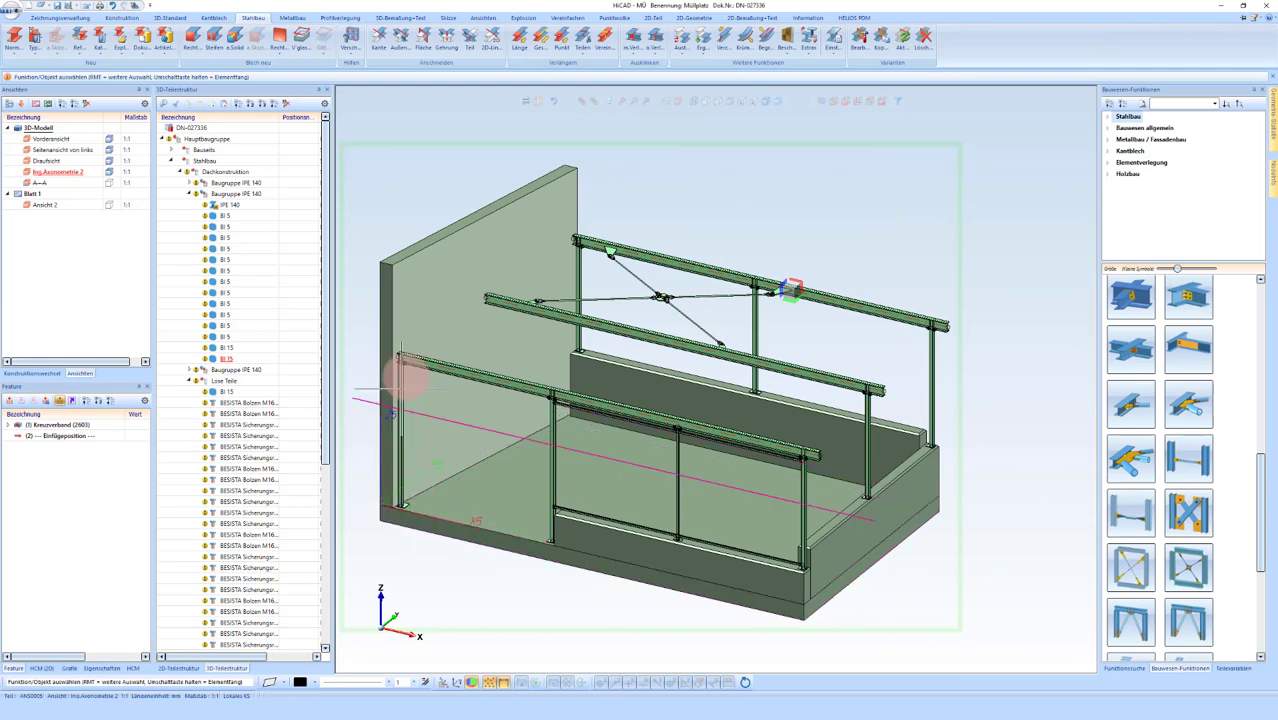
{"action": "scroll", "coordinate": [840, 552], "scroll_direction": "up", "scroll_amount": 2}
{"action": "scroll", "coordinate": [860, 460], "scroll_direction": "down", "scroll_amount": 1}
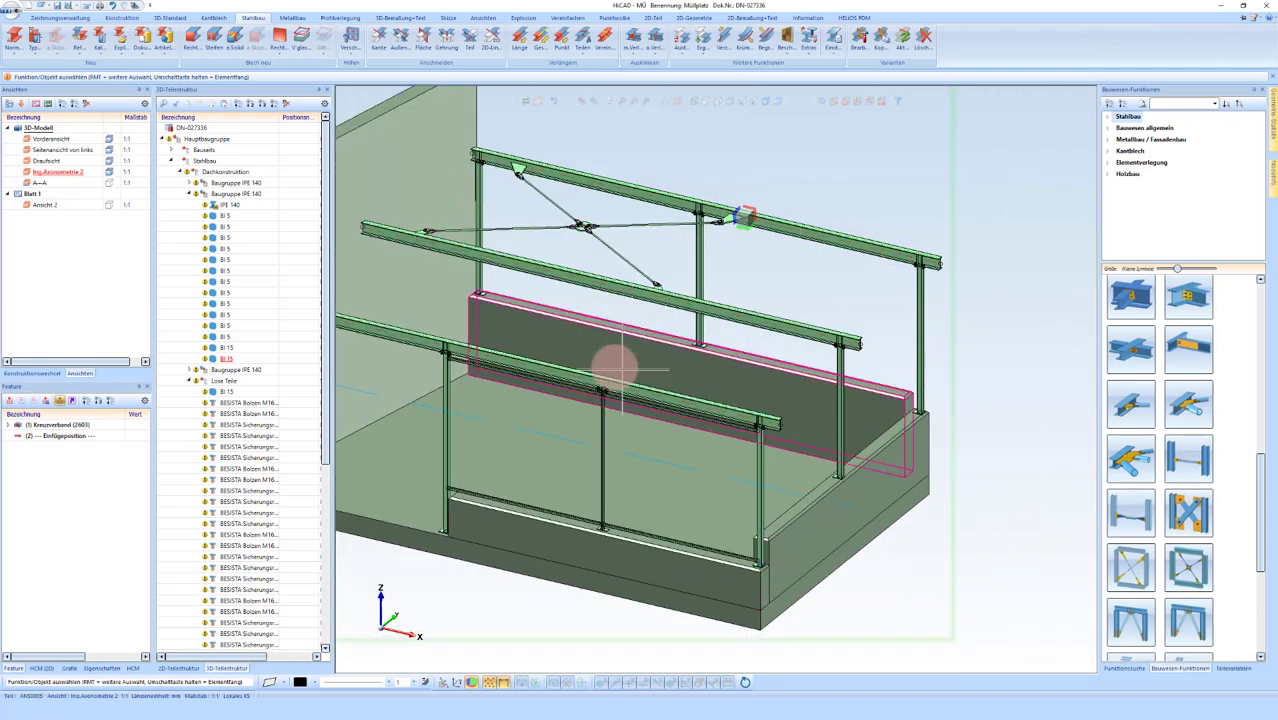
{"action": "scroll", "coordinate": [690, 323], "scroll_direction": "up", "scroll_amount": 2}
{"action": "scroll", "coordinate": [816, 362], "scroll_direction": "up", "scroll_amount": 2}
{"action": "scroll", "coordinate": [608, 354], "scroll_direction": "up", "scroll_amount": 2}
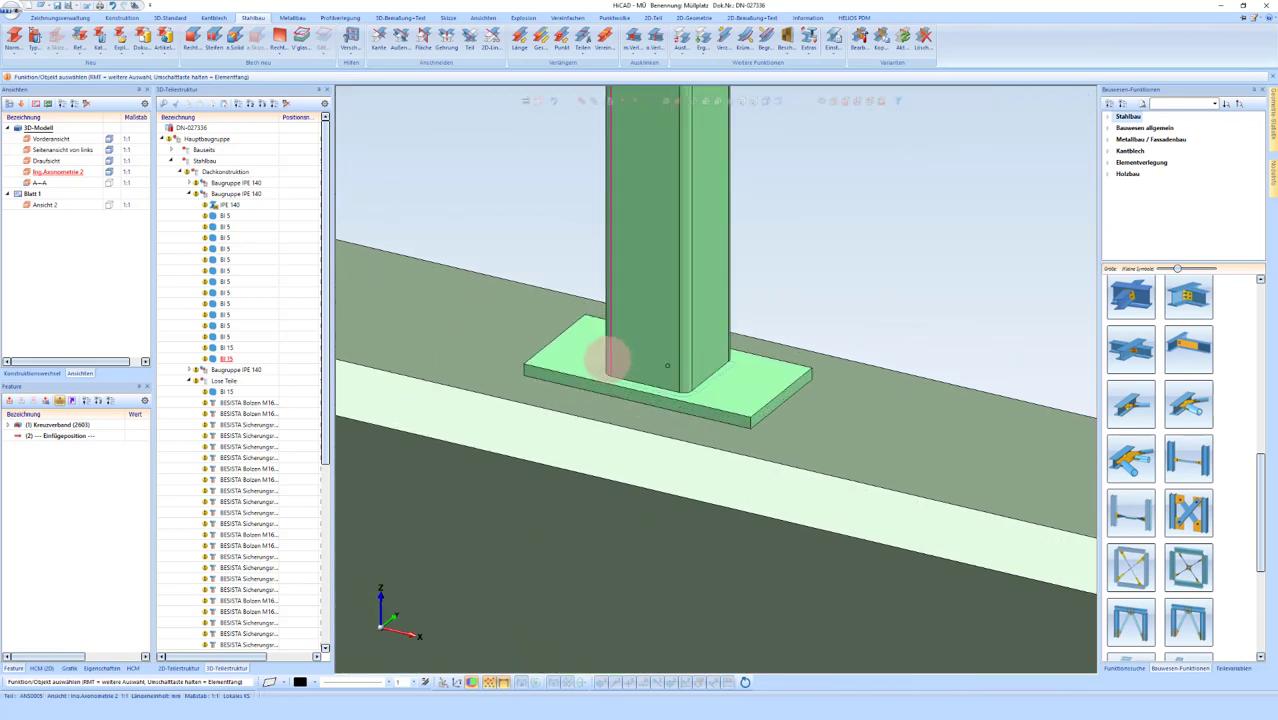
{"action": "scroll", "coordinate": [535, 375], "scroll_direction": "up", "scroll_amount": 1}
{"action": "left_click", "coordinate": [567, 380]}
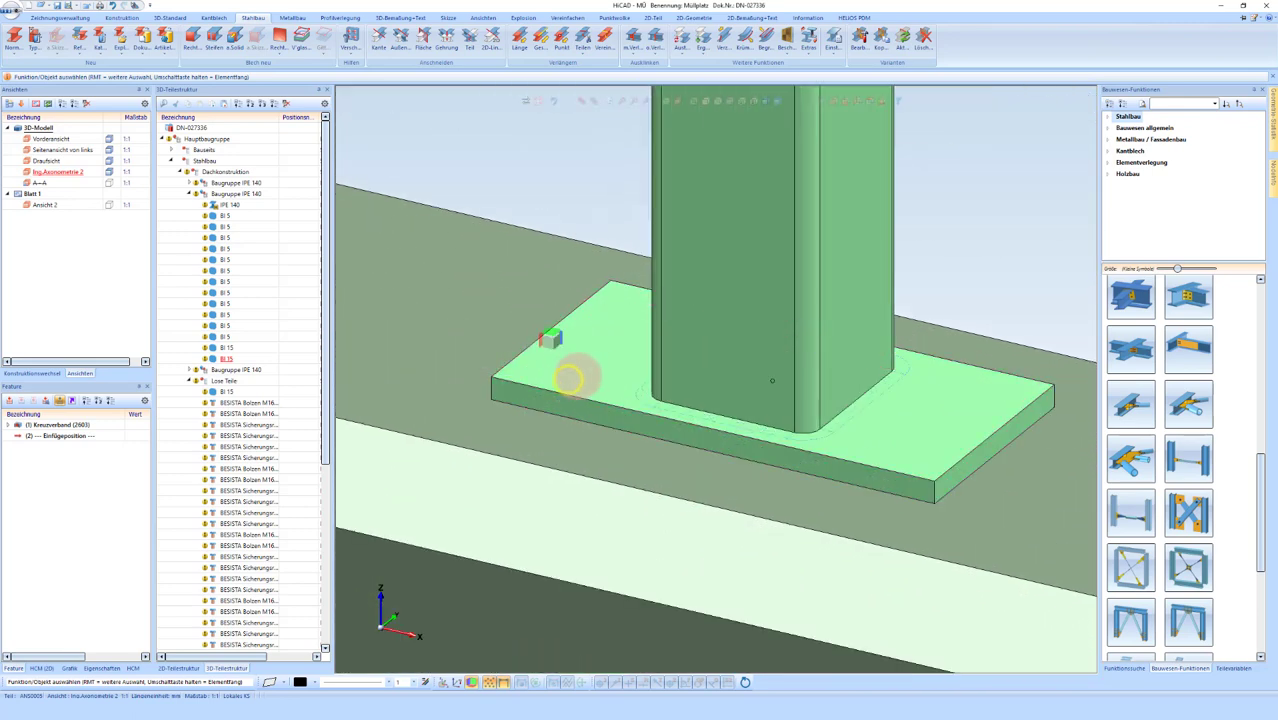
{"action": "right_click", "coordinate": [562, 362]}
{"action": "left_click", "coordinate": [535, 383]}
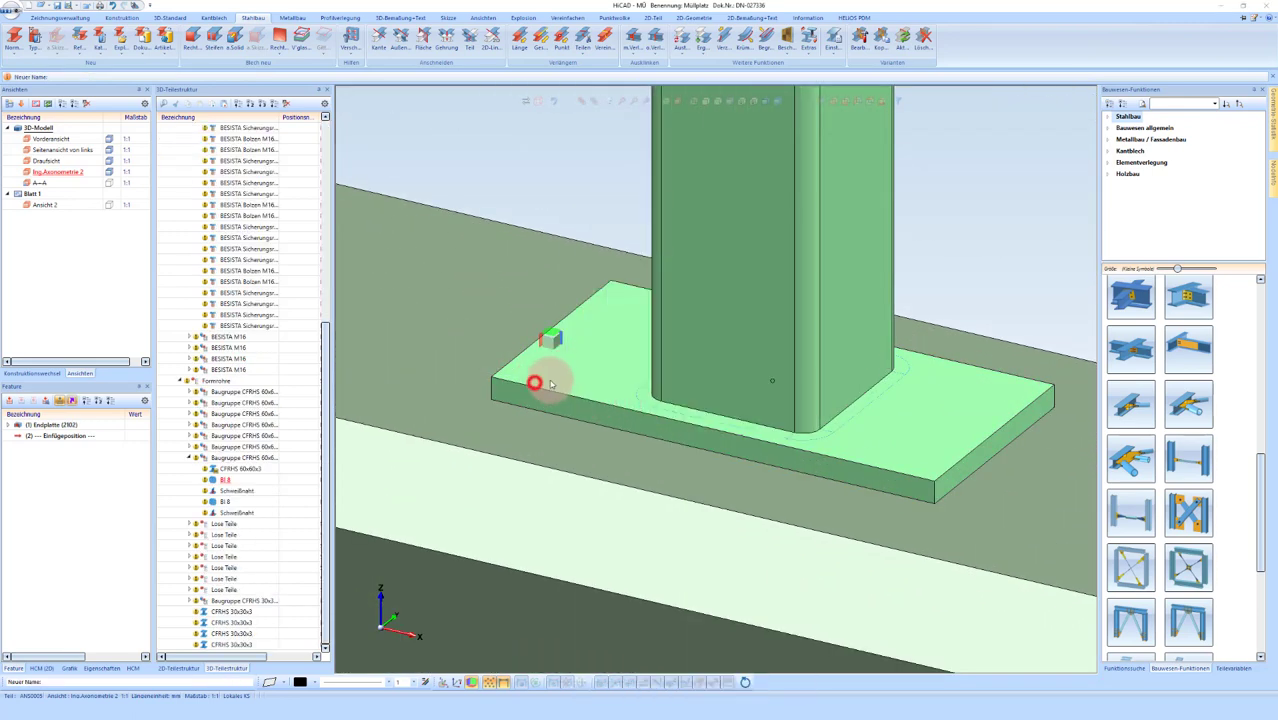
{"action": "key", "text": "Escape"}
{"action": "scroll", "coordinate": [583, 385], "scroll_direction": "down", "scroll_amount": 1}
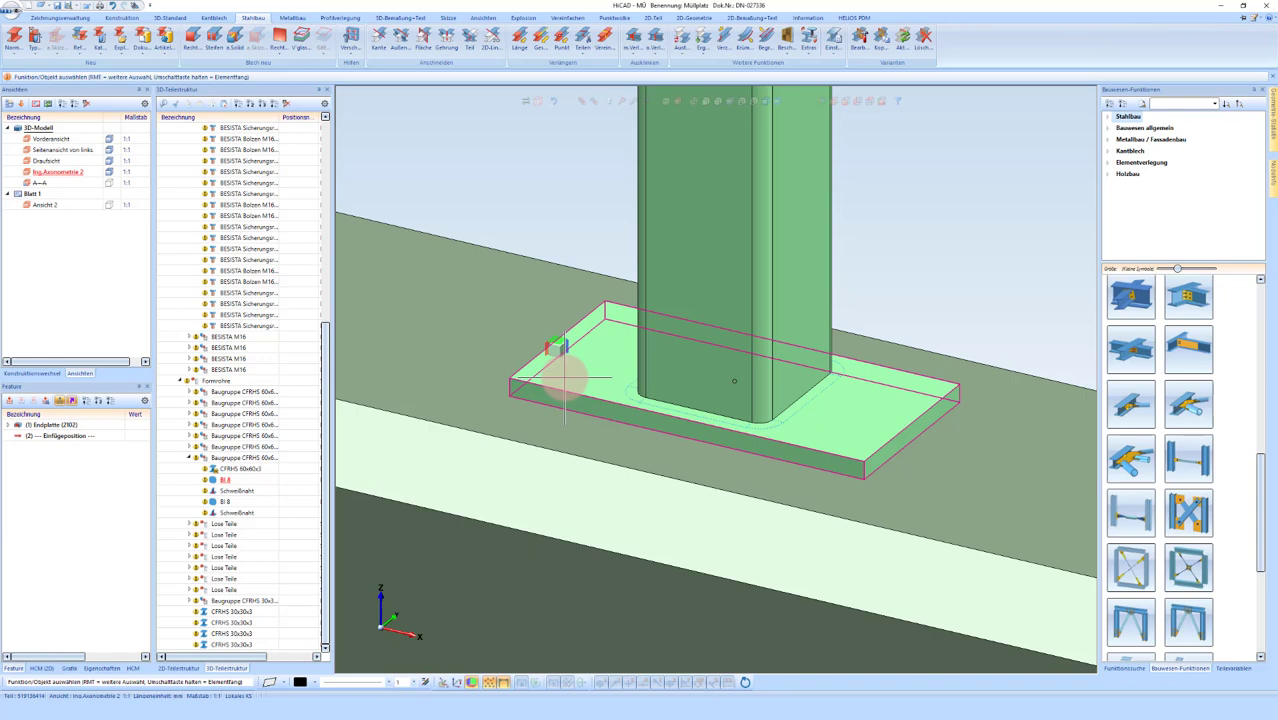
{"action": "scroll", "coordinate": [560, 365], "scroll_direction": "down", "scroll_amount": 2}
{"action": "scroll", "coordinate": [568, 354], "scroll_direction": "down", "scroll_amount": 2}
{"action": "scroll", "coordinate": [605, 322], "scroll_direction": "down", "scroll_amount": 2}
{"action": "scroll", "coordinate": [620, 400], "scroll_direction": "down", "scroll_amount": 1}
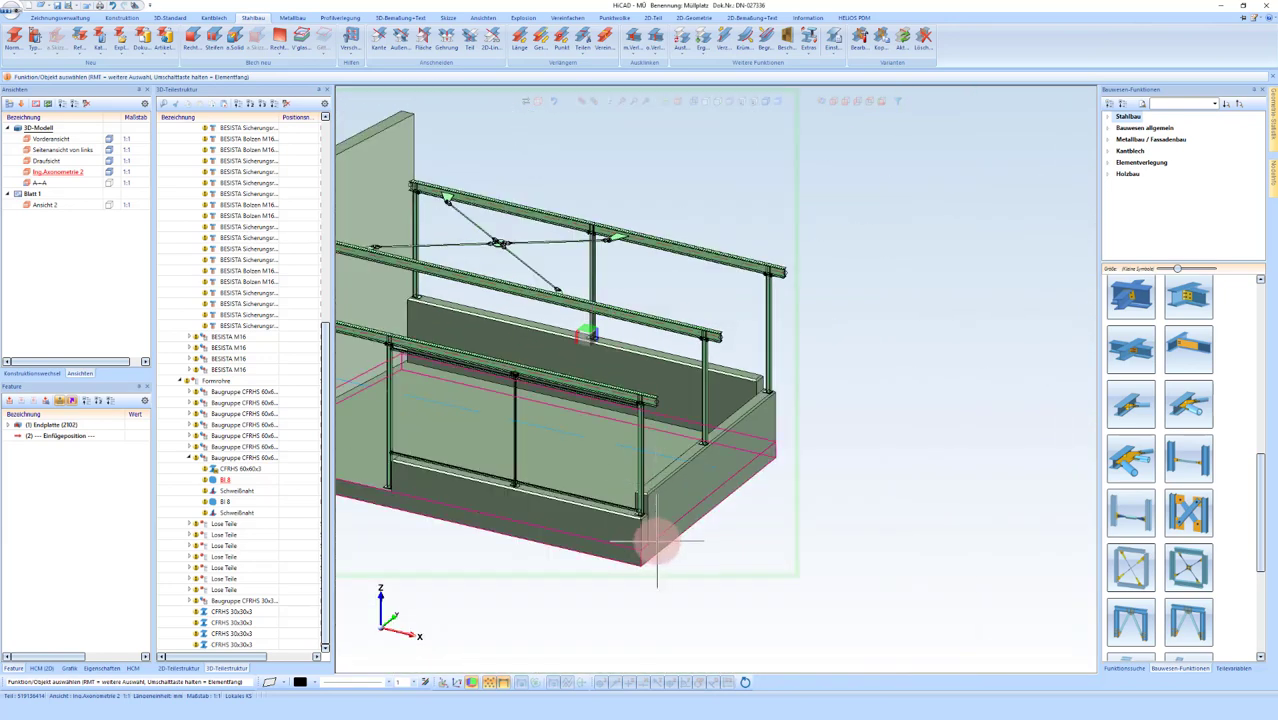
{"action": "scroll", "coordinate": [655, 543], "scroll_direction": "up", "scroll_amount": 2}
{"action": "scroll", "coordinate": [633, 490], "scroll_direction": "up", "scroll_amount": 3}
{"action": "scroll", "coordinate": [565, 453], "scroll_direction": "up", "scroll_amount": 1}
{"action": "left_click", "coordinate": [565, 453]}
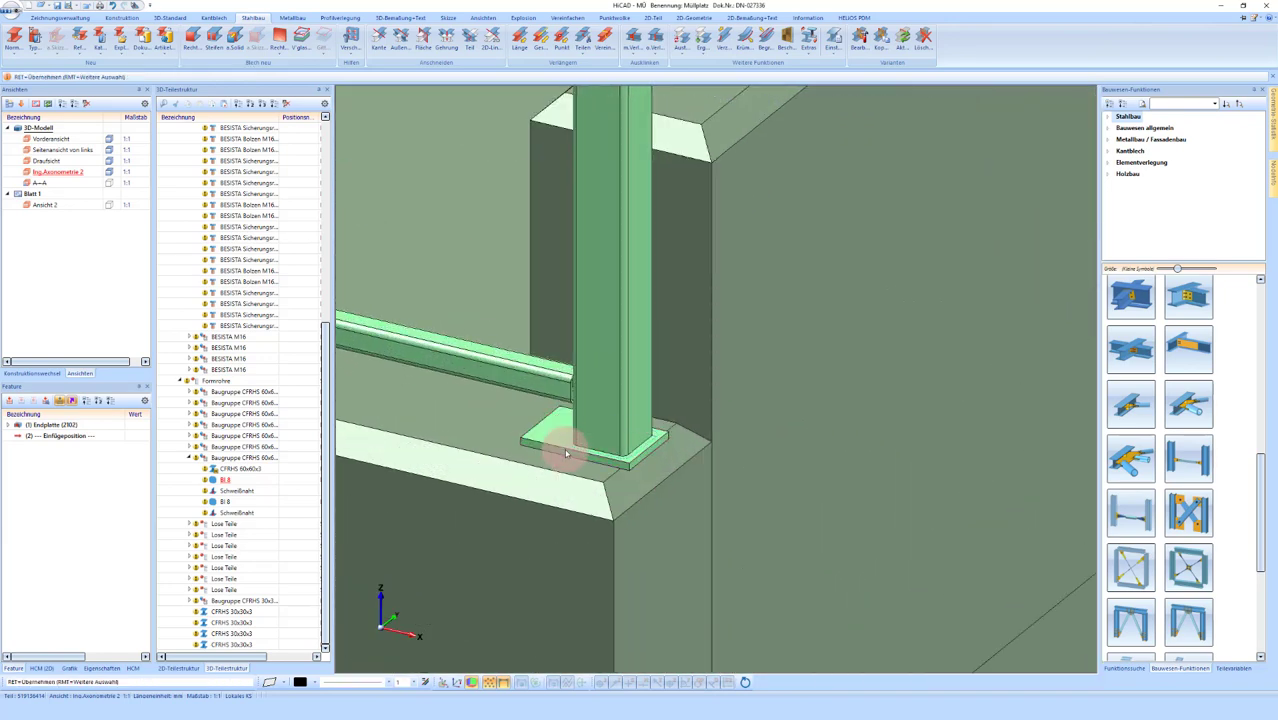
{"action": "key", "text": "Return"}
{"action": "scroll", "coordinate": [565, 453], "scroll_direction": "down", "scroll_amount": 2}
{"action": "scroll", "coordinate": [776, 420], "scroll_direction": "down", "scroll_amount": 2}
{"action": "scroll", "coordinate": [778, 420], "scroll_direction": "down", "scroll_amount": 1}
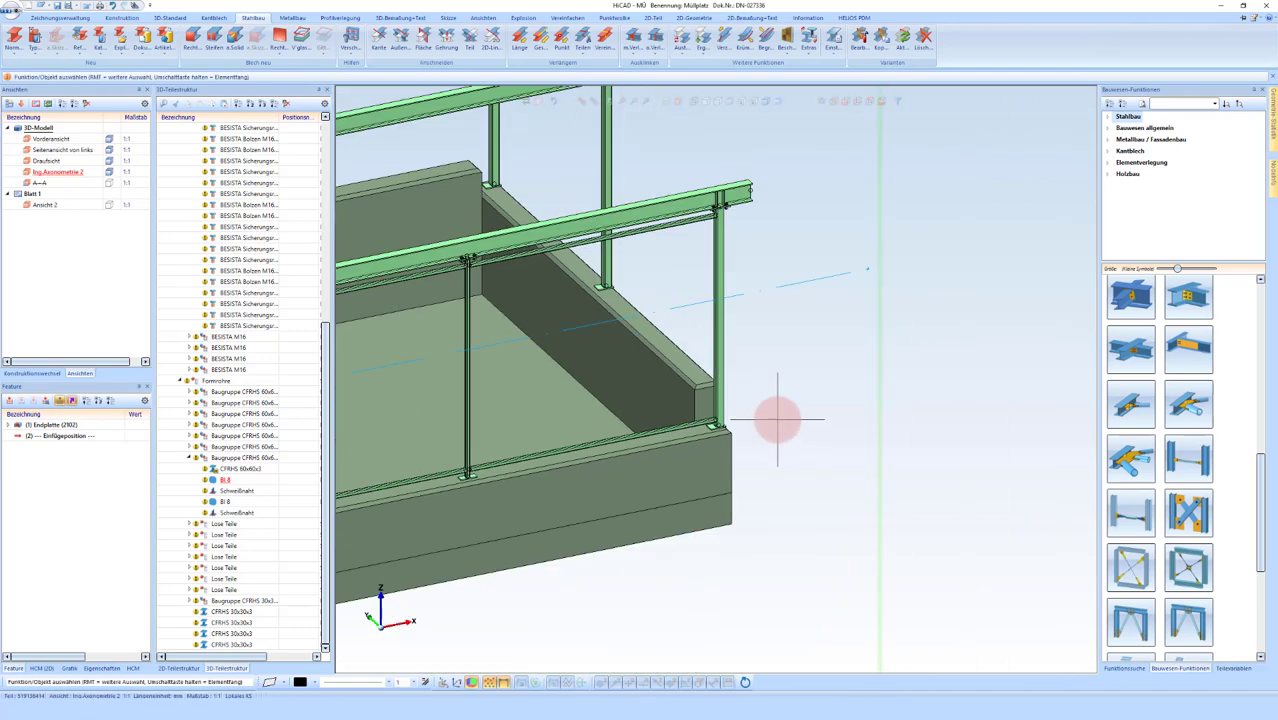
{"action": "scroll", "coordinate": [778, 420], "scroll_direction": "down", "scroll_amount": 1}
{"action": "scroll", "coordinate": [417, 528], "scroll_direction": "up", "scroll_amount": 2}
{"action": "scroll", "coordinate": [400, 522], "scroll_direction": "up", "scroll_amount": 1}
{"action": "scroll", "coordinate": [420, 520], "scroll_direction": "up", "scroll_amount": 2}
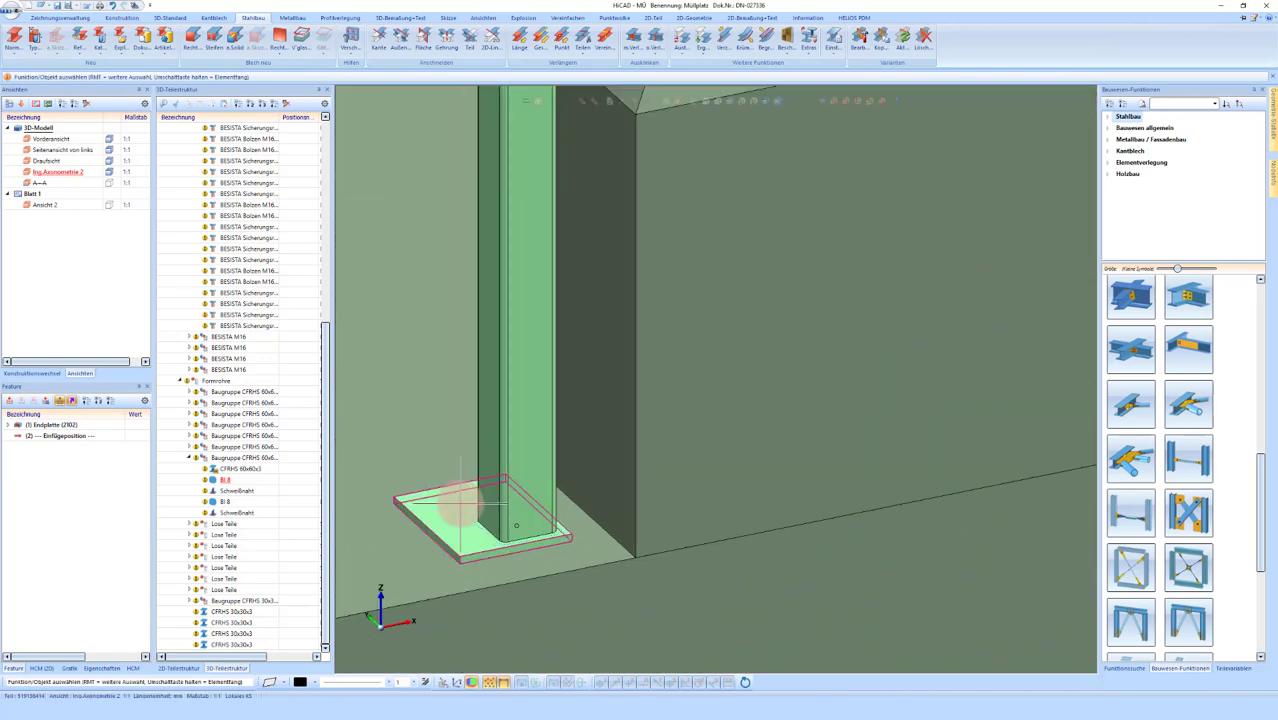
{"action": "scroll", "coordinate": [480, 515], "scroll_direction": "up", "scroll_amount": 1}
{"action": "scroll", "coordinate": [502, 531], "scroll_direction": "up", "scroll_amount": 1}
{"action": "scroll", "coordinate": [430, 515], "scroll_direction": "up", "scroll_amount": 1}
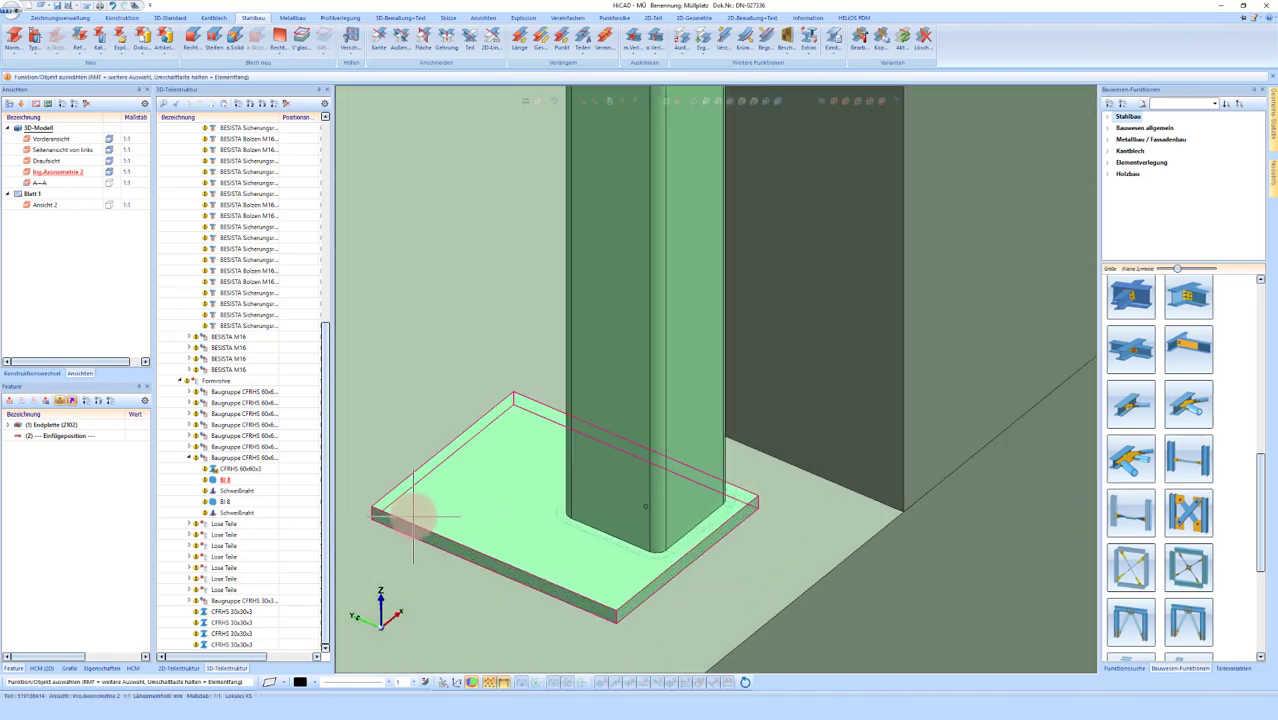
Step: Place the first Ø14 through-hole on the base plate 30/30 in from the front corner
{"action": "right_click", "coordinate": [686, 612]}
{"action": "left_click", "coordinate": [742, 487]}
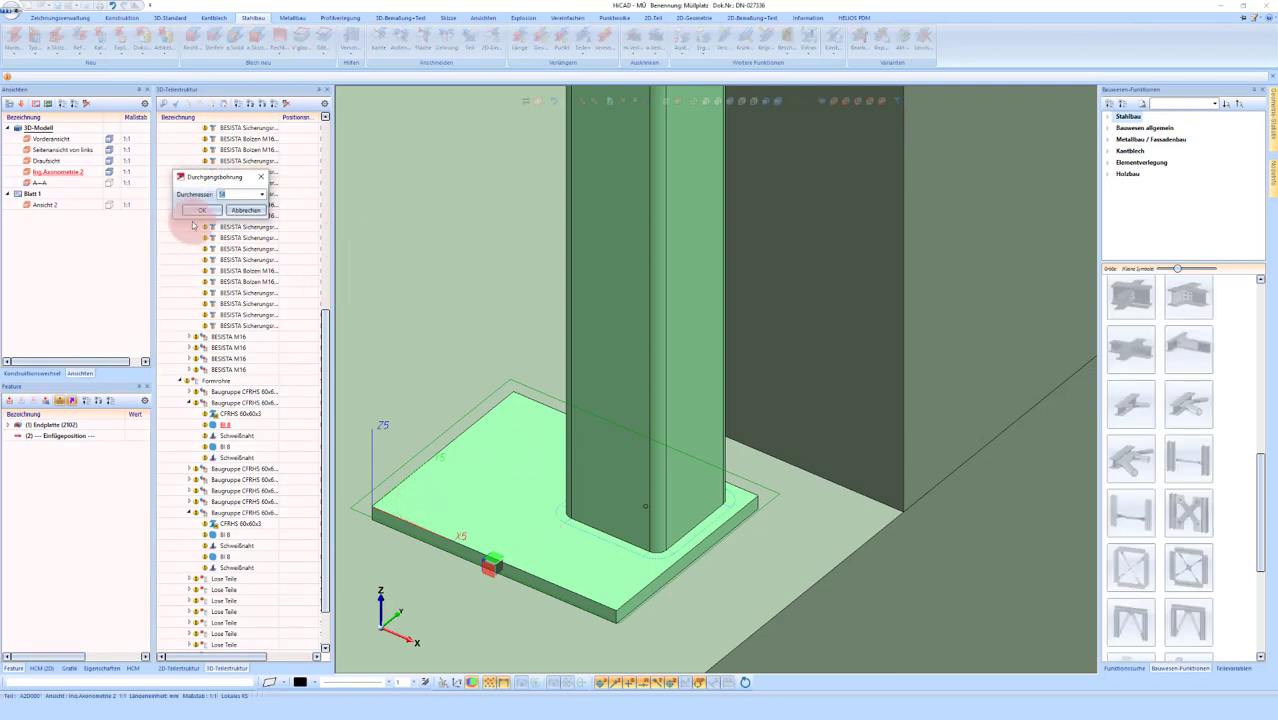
{"action": "left_click", "coordinate": [203, 211]}
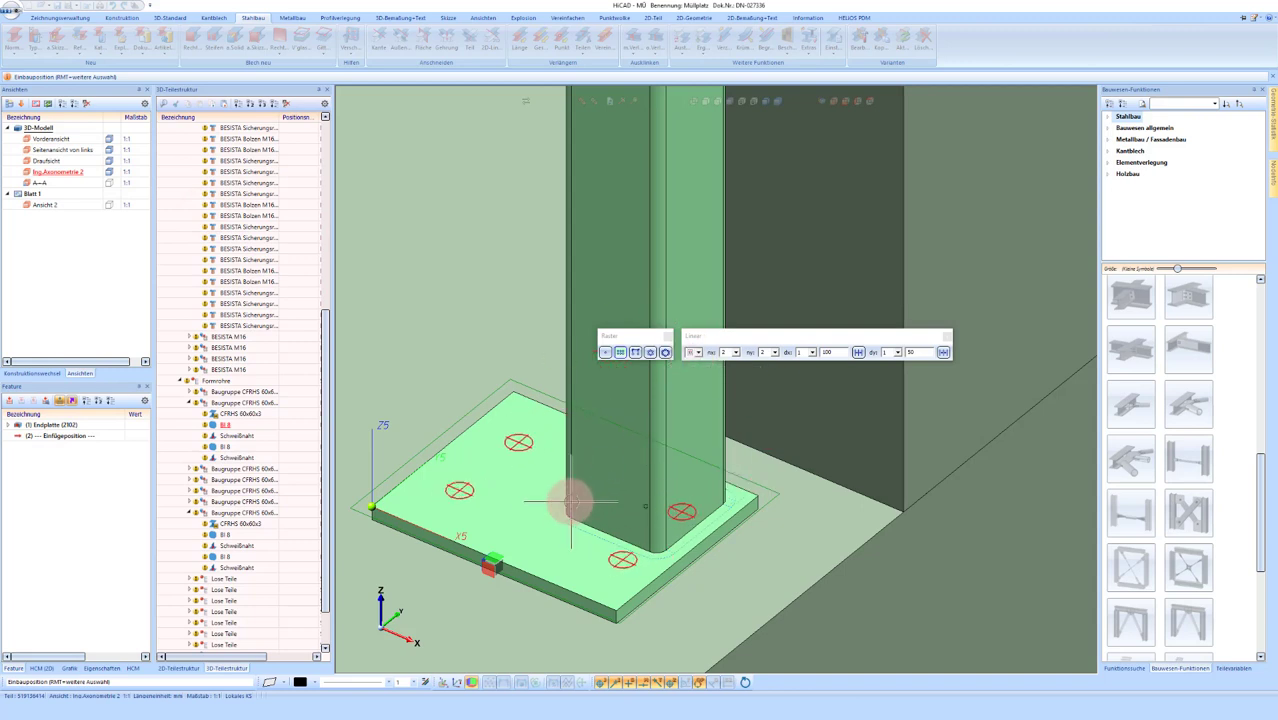
{"action": "left_click", "coordinate": [606, 352]}
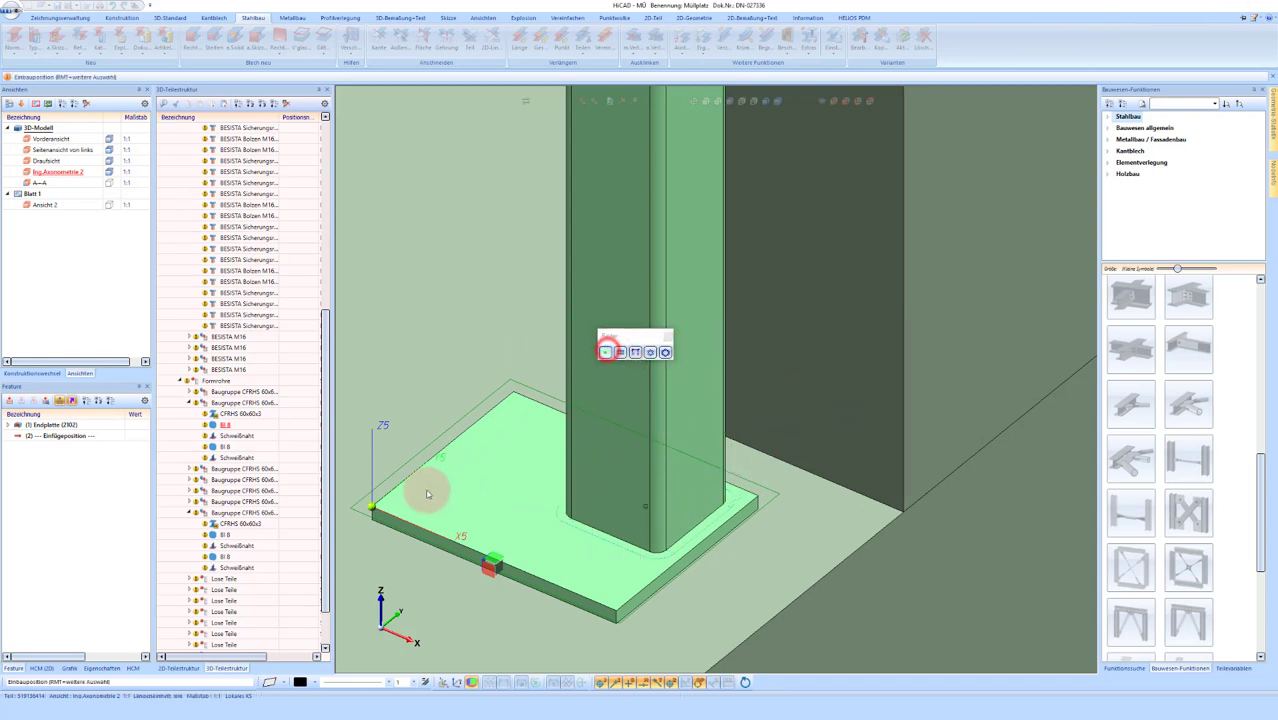
{"action": "right_click", "coordinate": [437, 493]}
{"action": "type", "text": "R 30 30"}
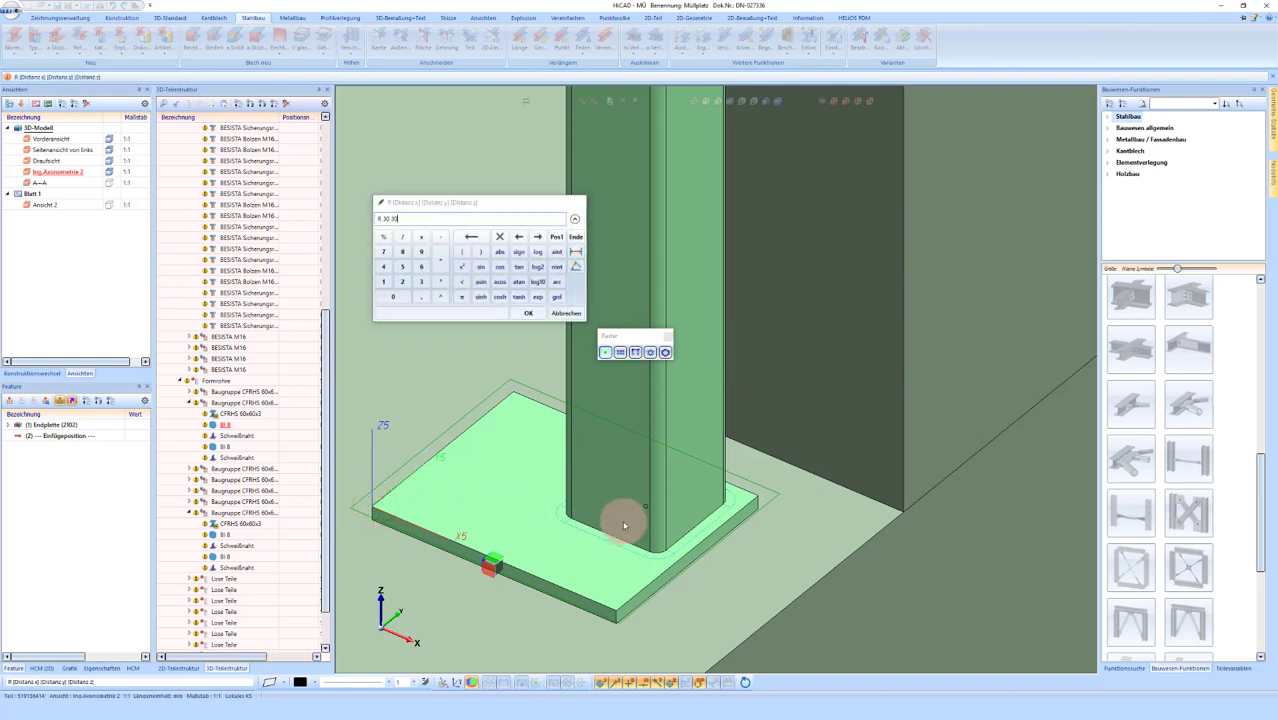
{"action": "key", "text": "Return"}
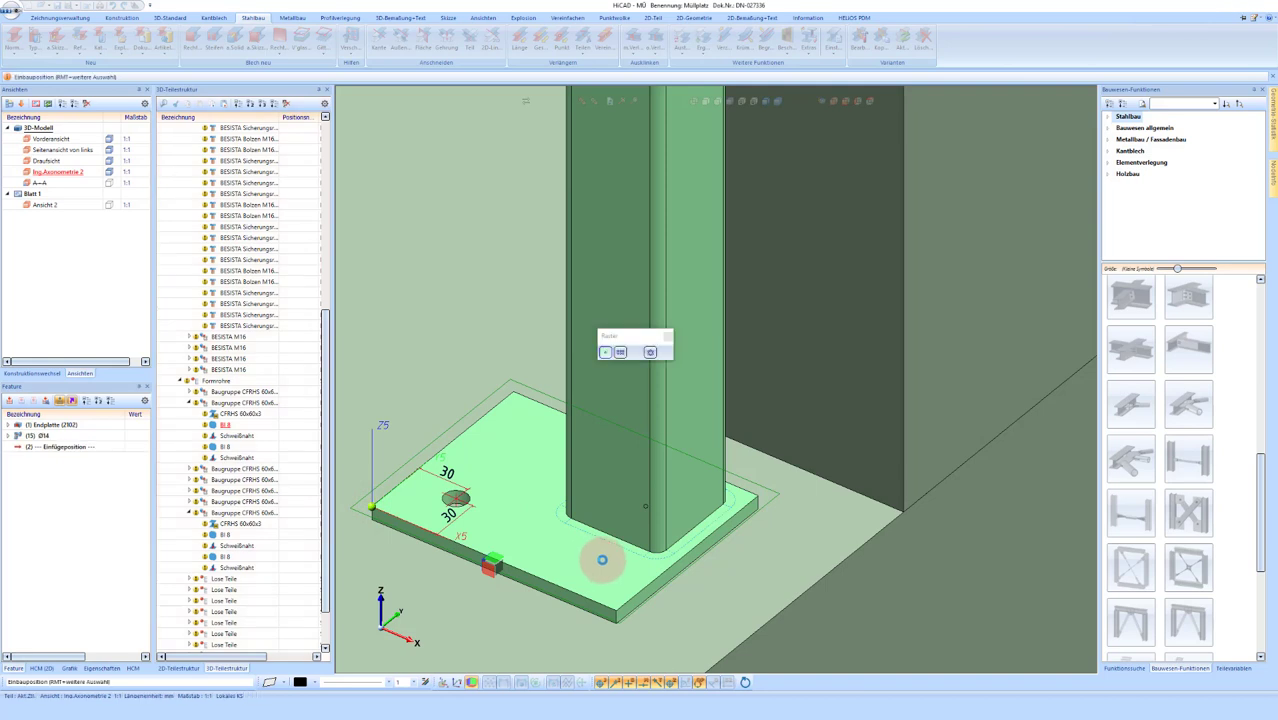
{"action": "left_click", "coordinate": [610, 610]}
{"action": "type", "text": "R"}
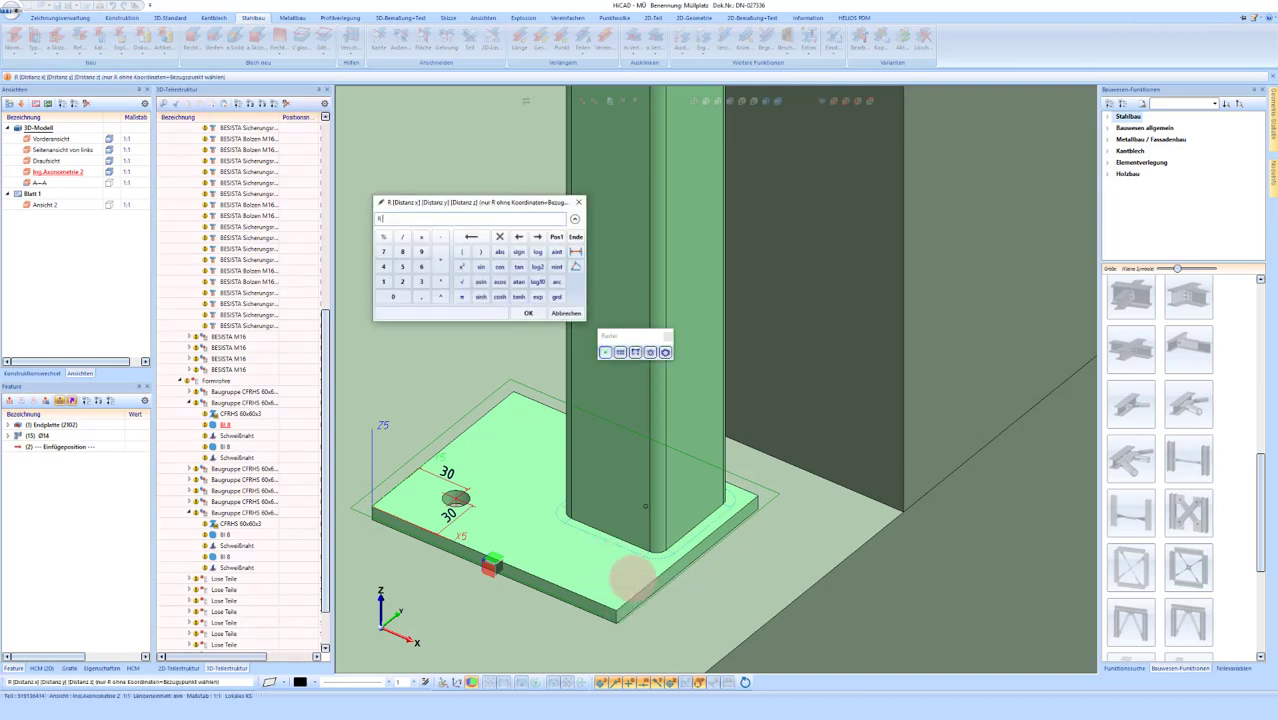
{"action": "key", "text": "Escape"}
{"action": "left_click", "coordinate": [684, 630]}
{"action": "type", "text": "-30 30"}
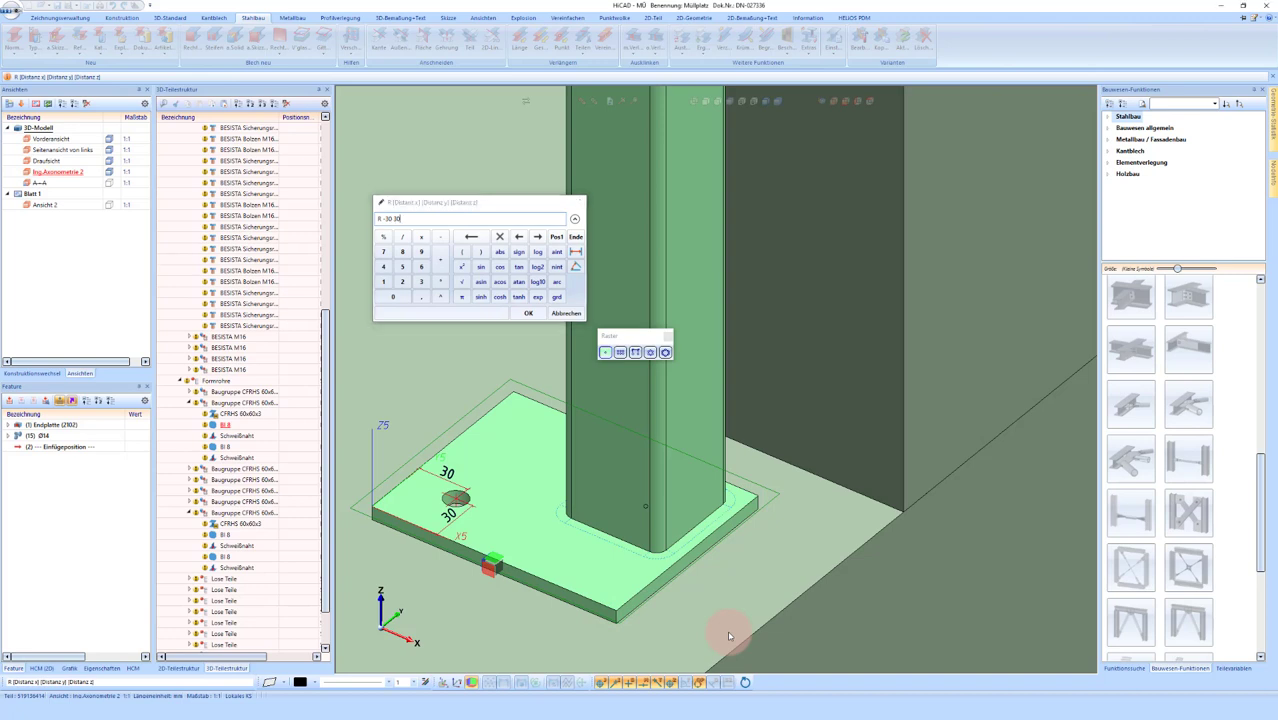
{"action": "key", "text": "Return"}
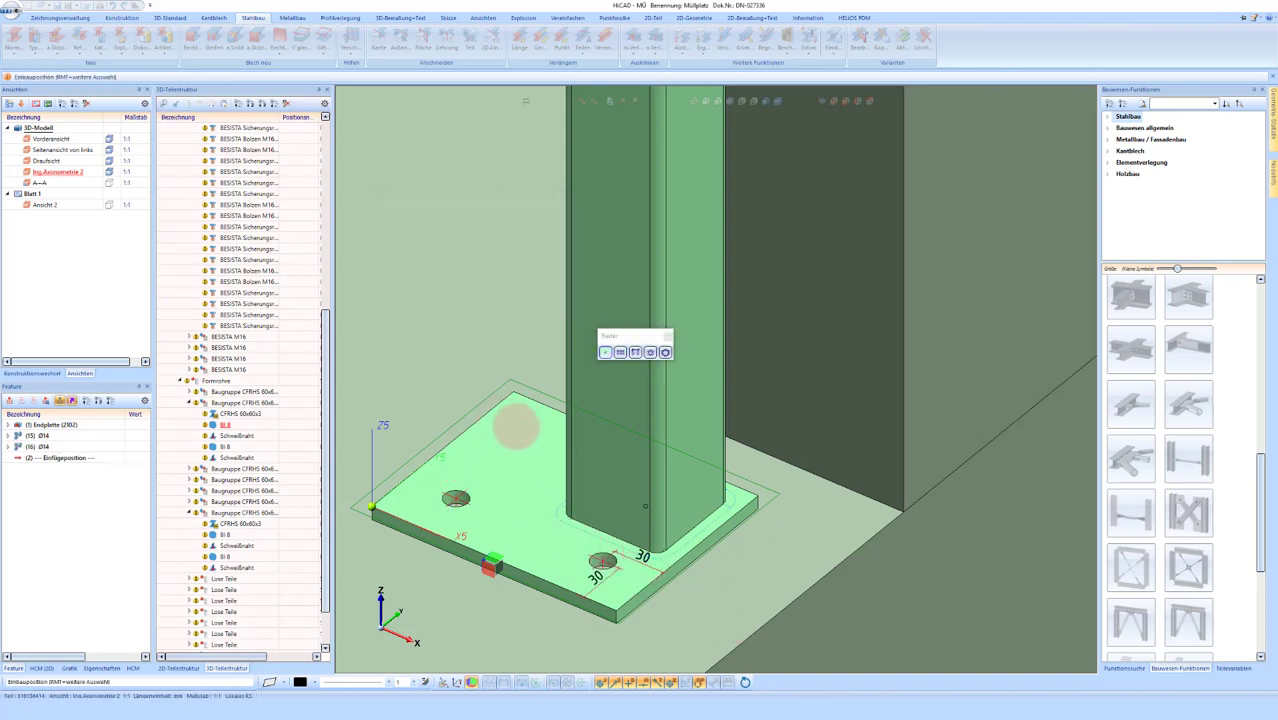
Step: Place the remaining Ø14 holes 30 mm in from the rear and other corners
{"action": "key", "text": "r"}
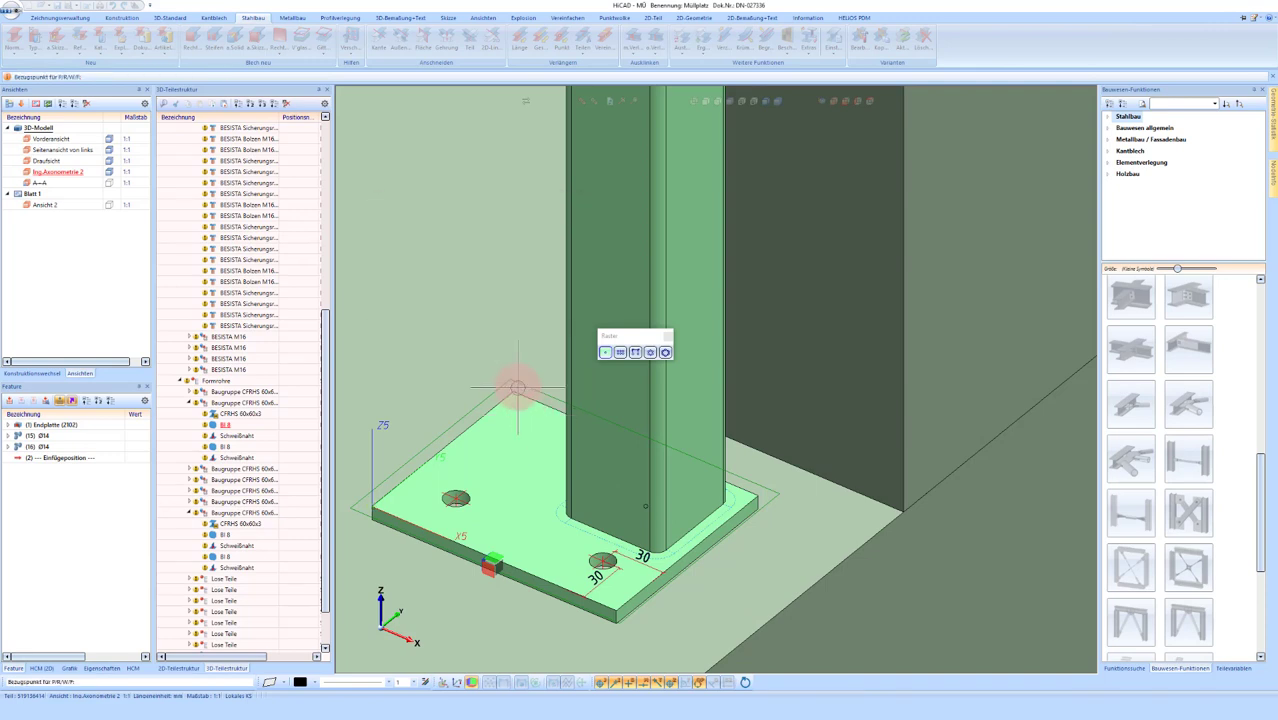
{"action": "left_click", "coordinate": [591, 421]}
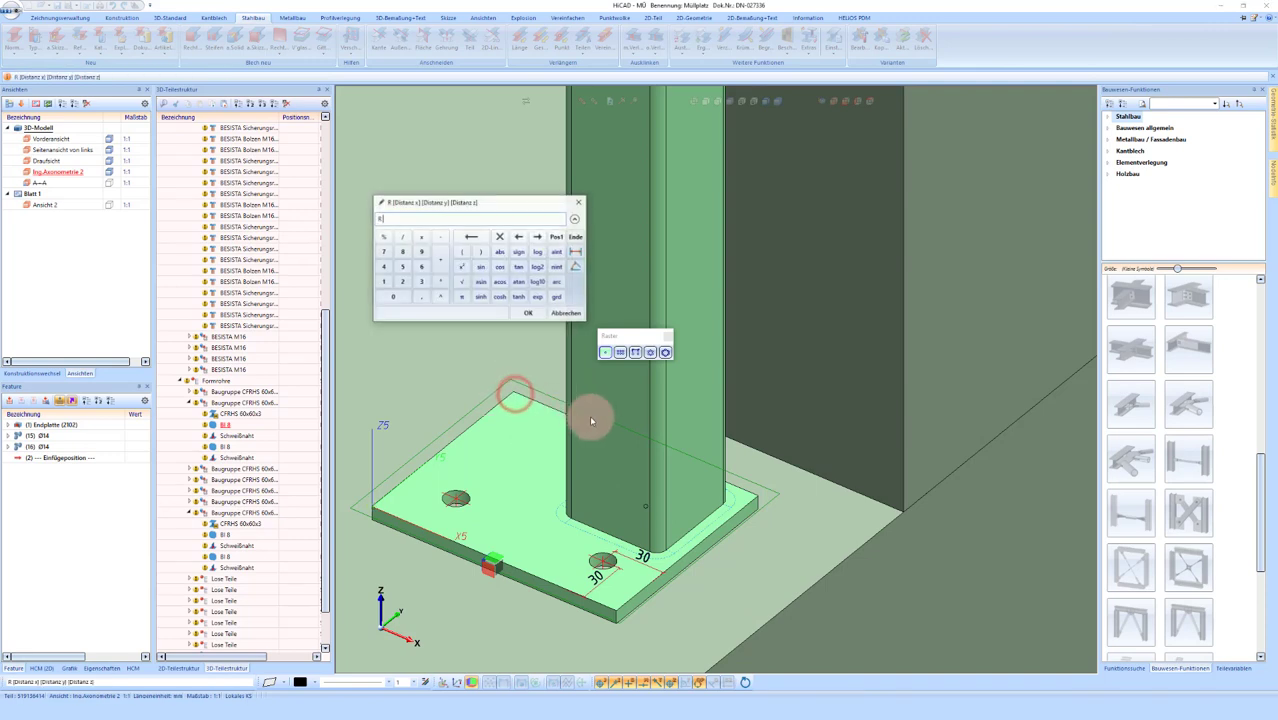
{"action": "key", "text": "Return"}
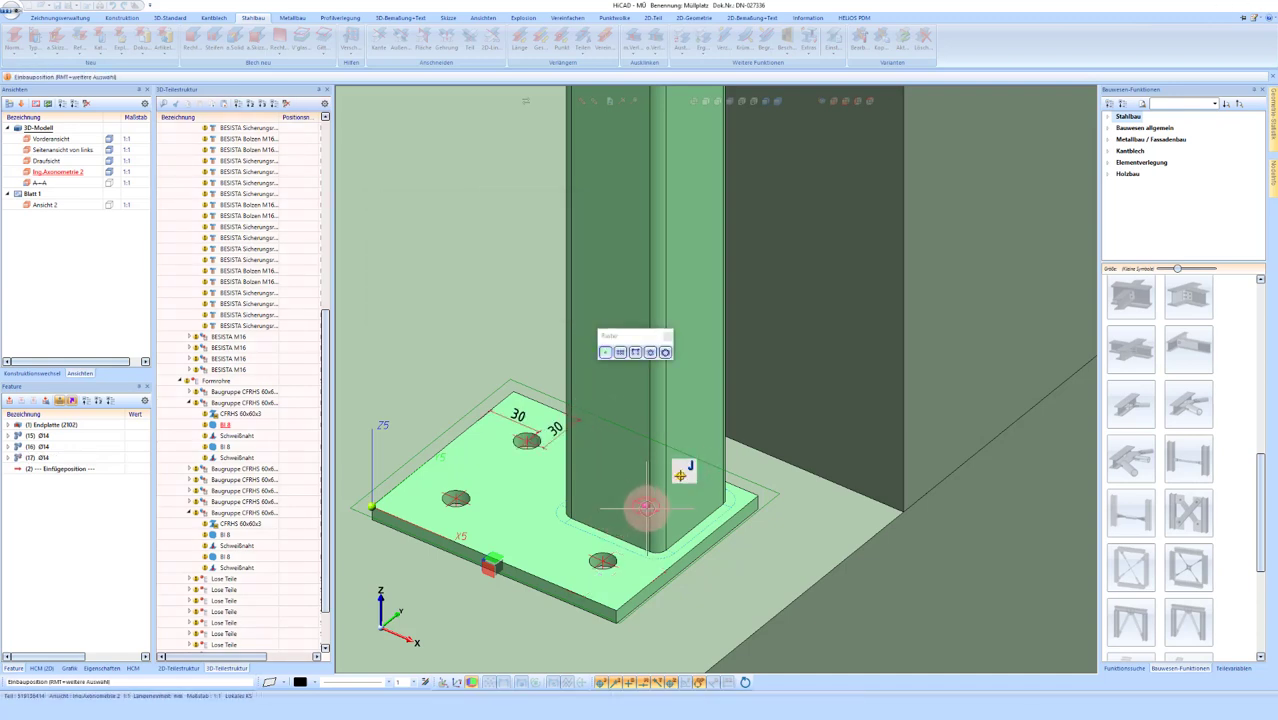
{"action": "left_click", "coordinate": [647, 508]}
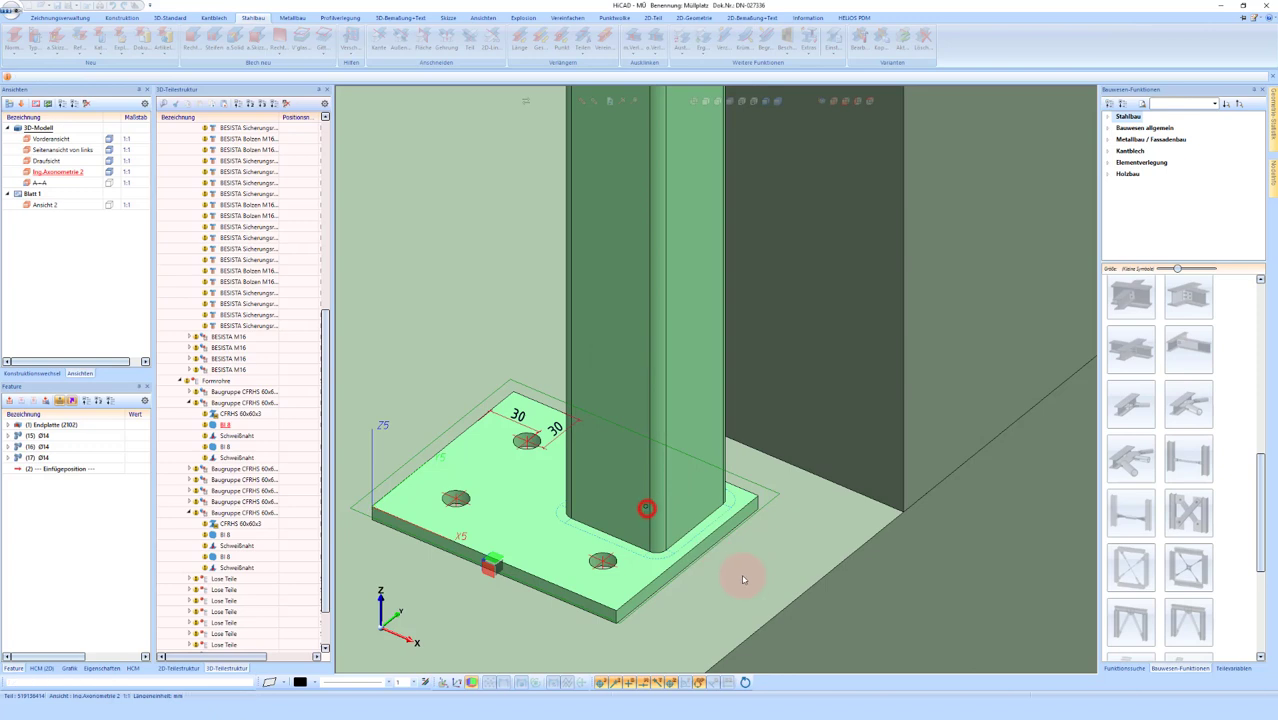
{"action": "left_click", "coordinate": [647, 516]}
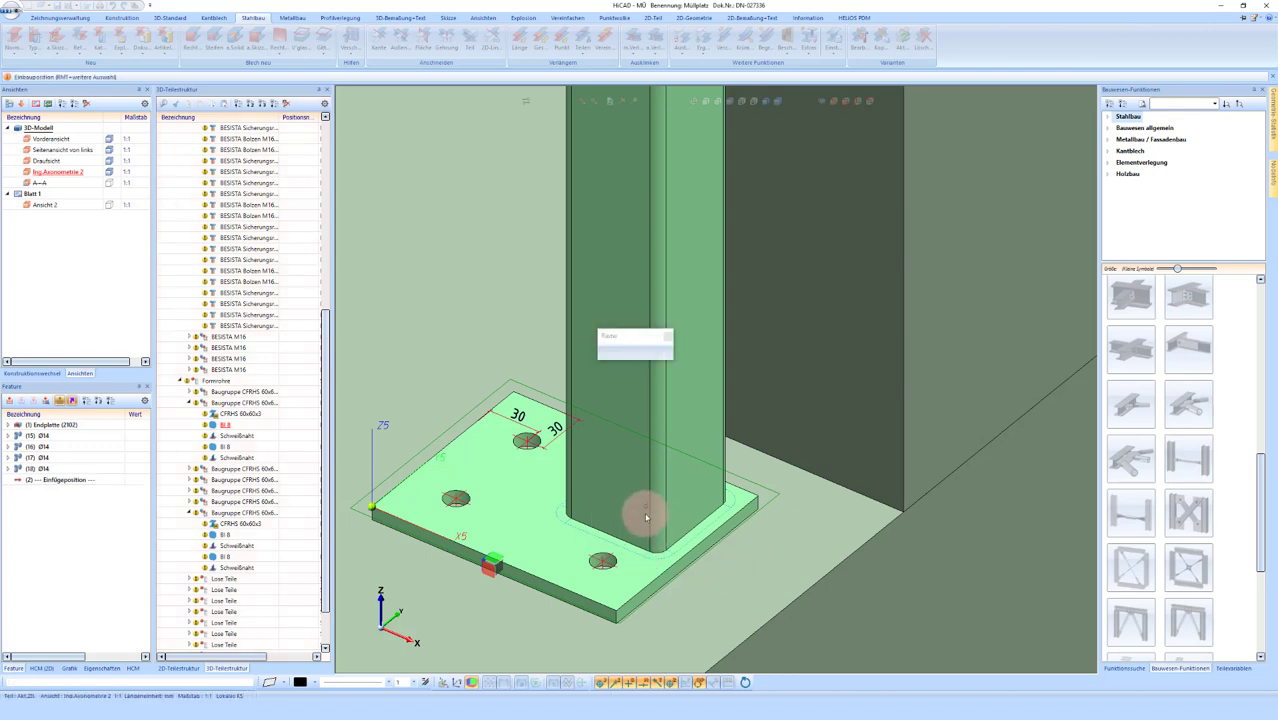
{"action": "left_click", "coordinate": [655, 529]}
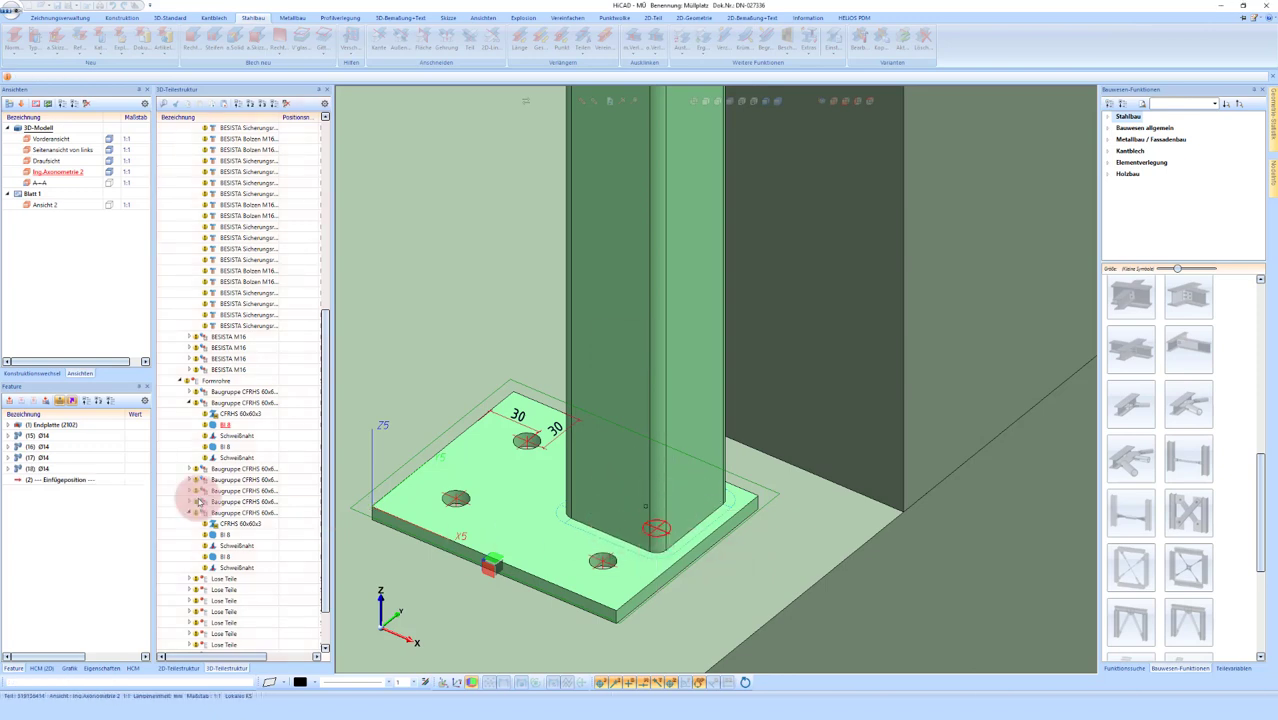
Step: Change the diameter of hole (18) to 30 mm
{"action": "left_click", "coordinate": [8, 468]}
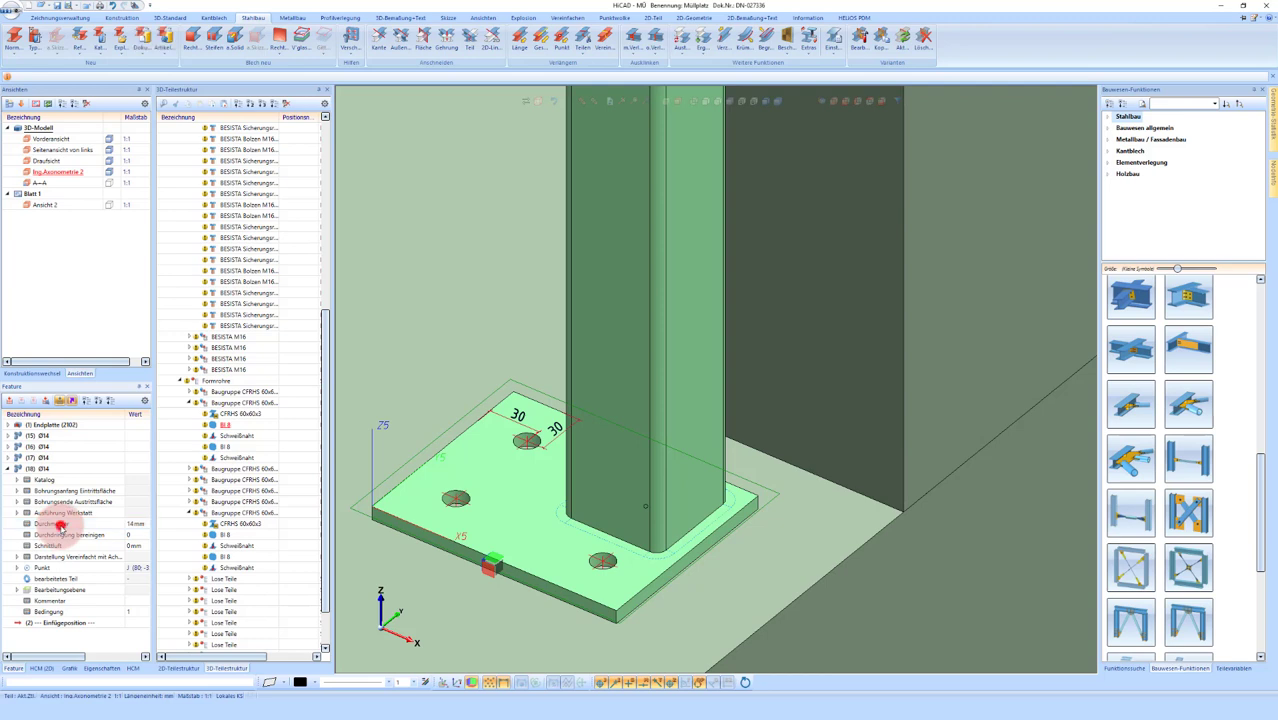
{"action": "double_click", "coordinate": [60, 524]}
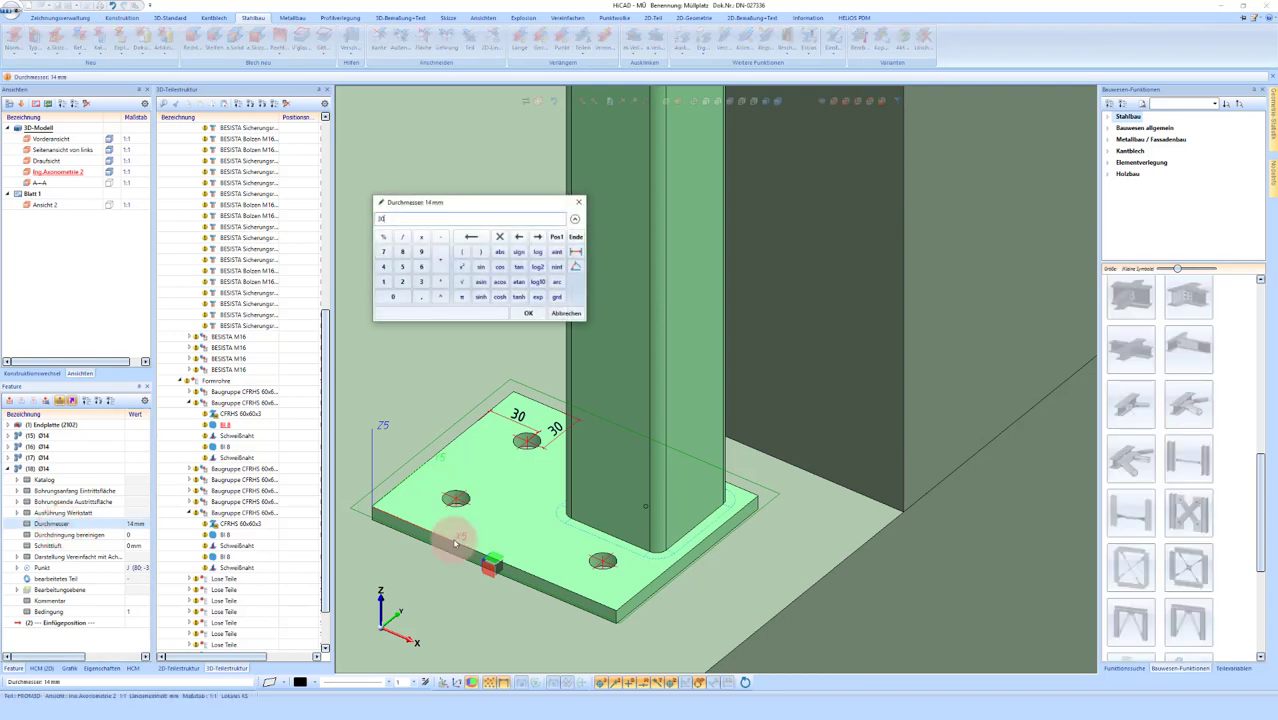
{"action": "key", "text": "Escape"}
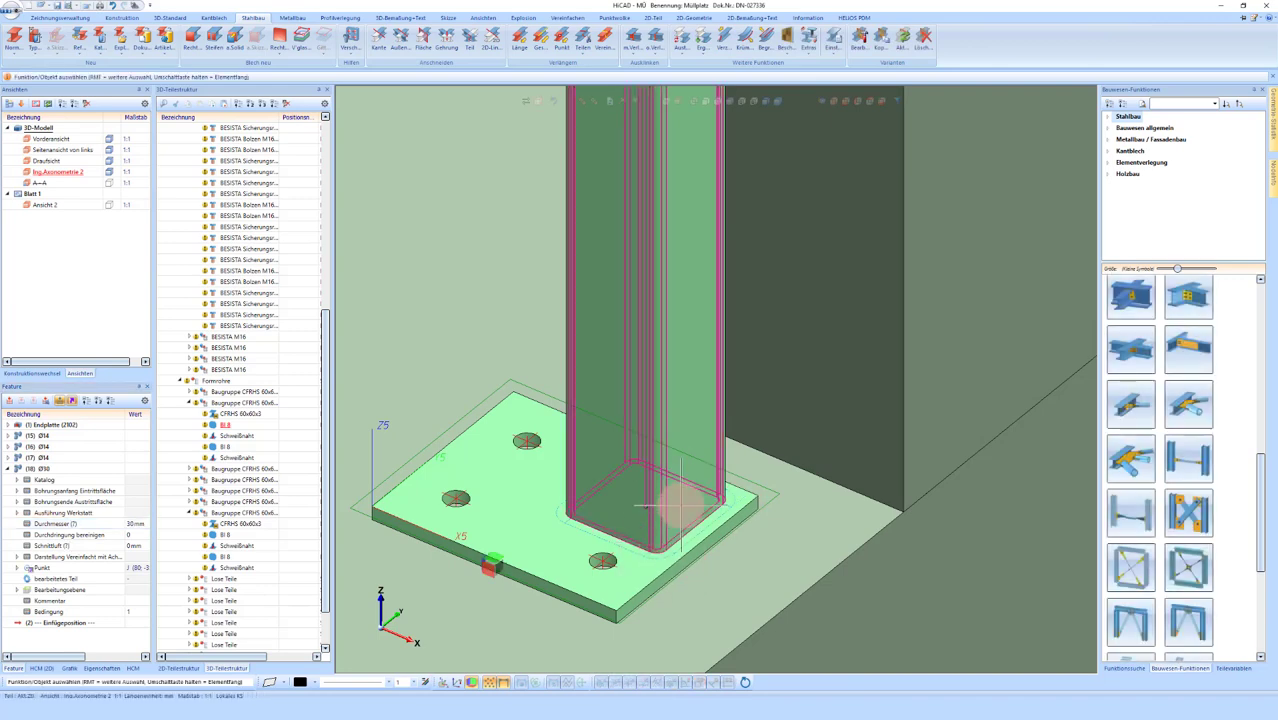
Step: Zoom out and orbit to see the whole shelter with its walls and railings
{"action": "scroll", "coordinate": [679, 506], "scroll_direction": "down", "scroll_amount": 3}
{"action": "scroll", "coordinate": [679, 500], "scroll_direction": "down", "scroll_amount": 2}
{"action": "scroll", "coordinate": [679, 495], "scroll_direction": "down", "scroll_amount": 2}
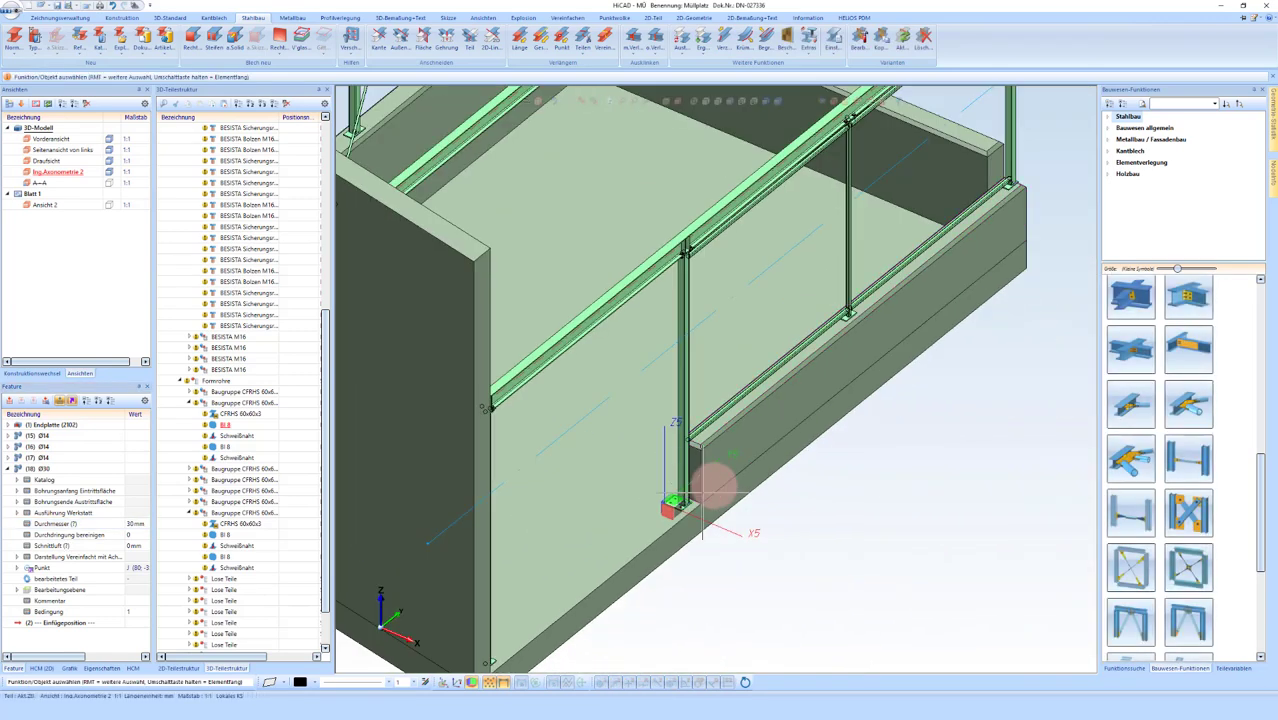
{"action": "middle_click_drag", "start_coordinate": [670, 478], "coordinate": [578, 461]}
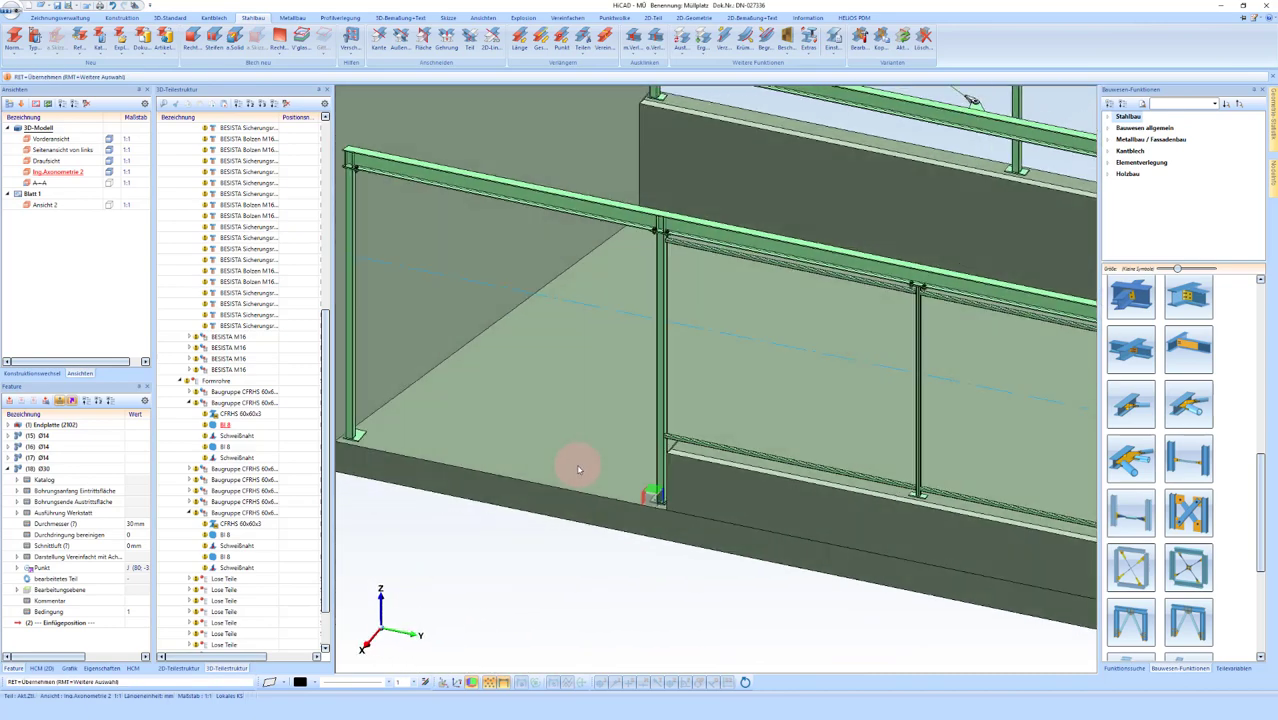
{"action": "middle_click_drag", "start_coordinate": [537, 403], "coordinate": [562, 114]}
{"action": "scroll", "coordinate": [653, 177], "scroll_direction": "up", "scroll_amount": 3}
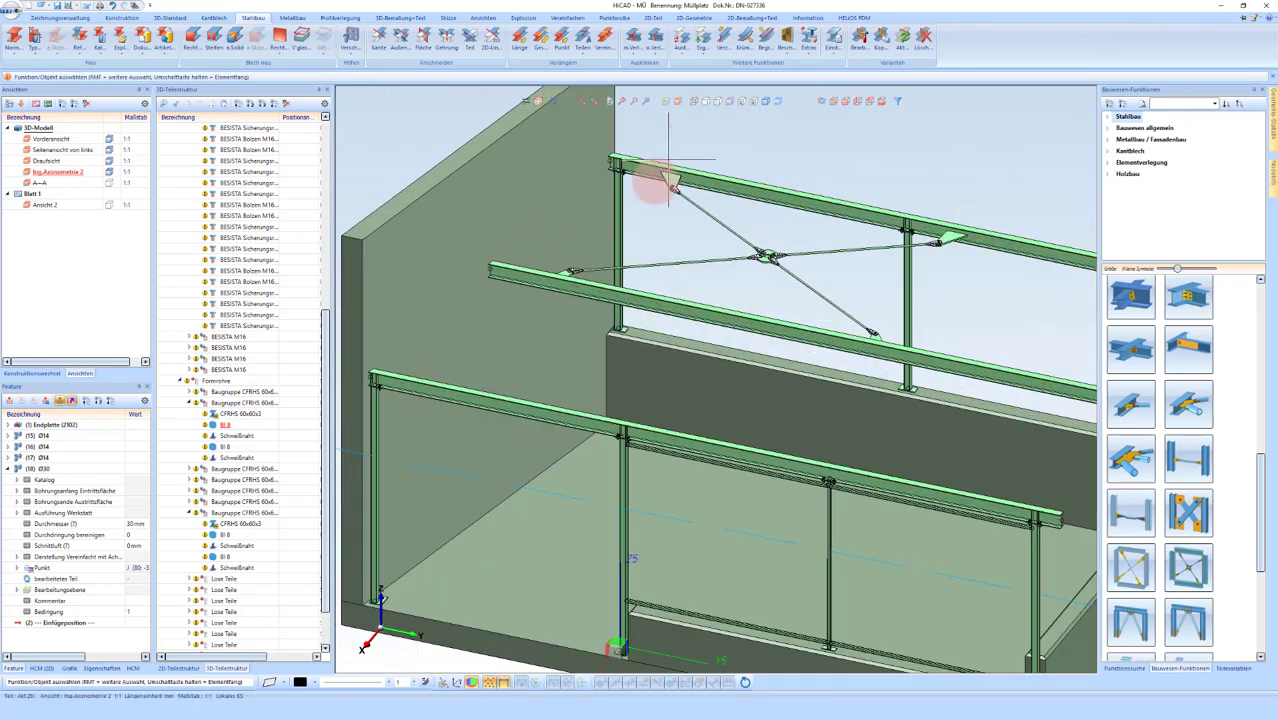
{"action": "scroll", "coordinate": [913, 207], "scroll_direction": "down", "scroll_amount": 4}
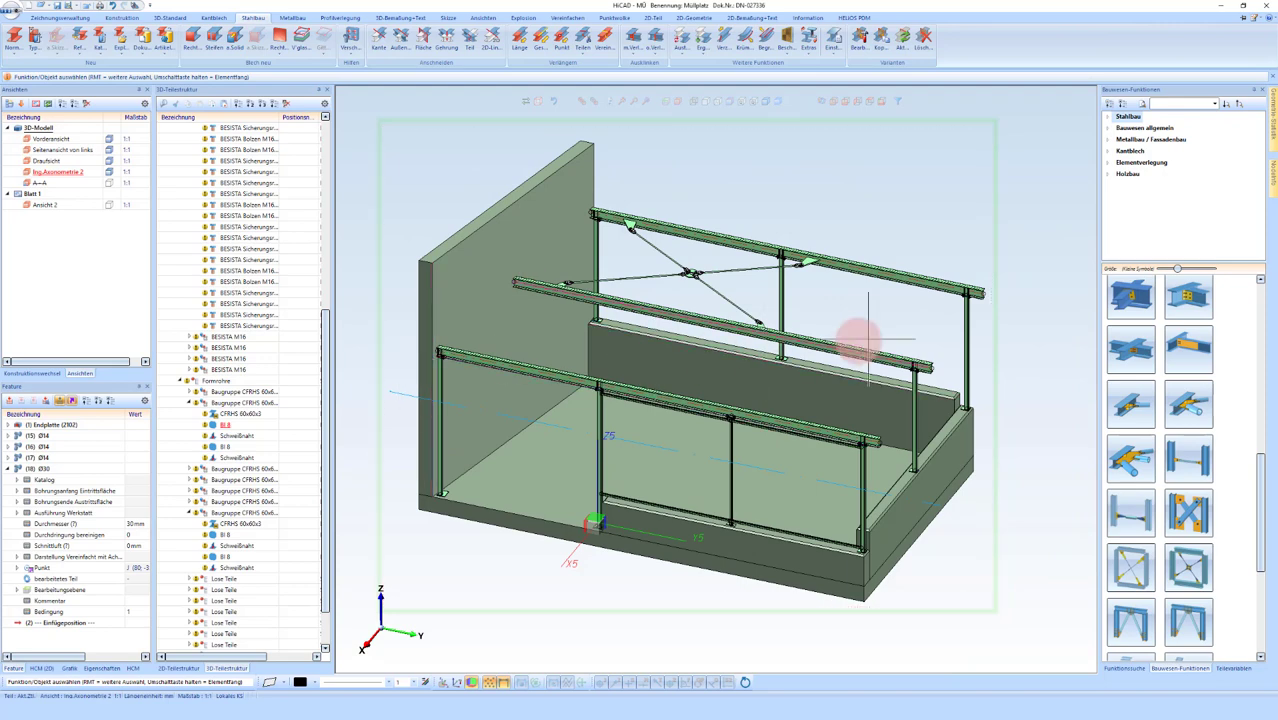
{"action": "scroll", "coordinate": [822, 334], "scroll_direction": "down", "scroll_amount": 2}
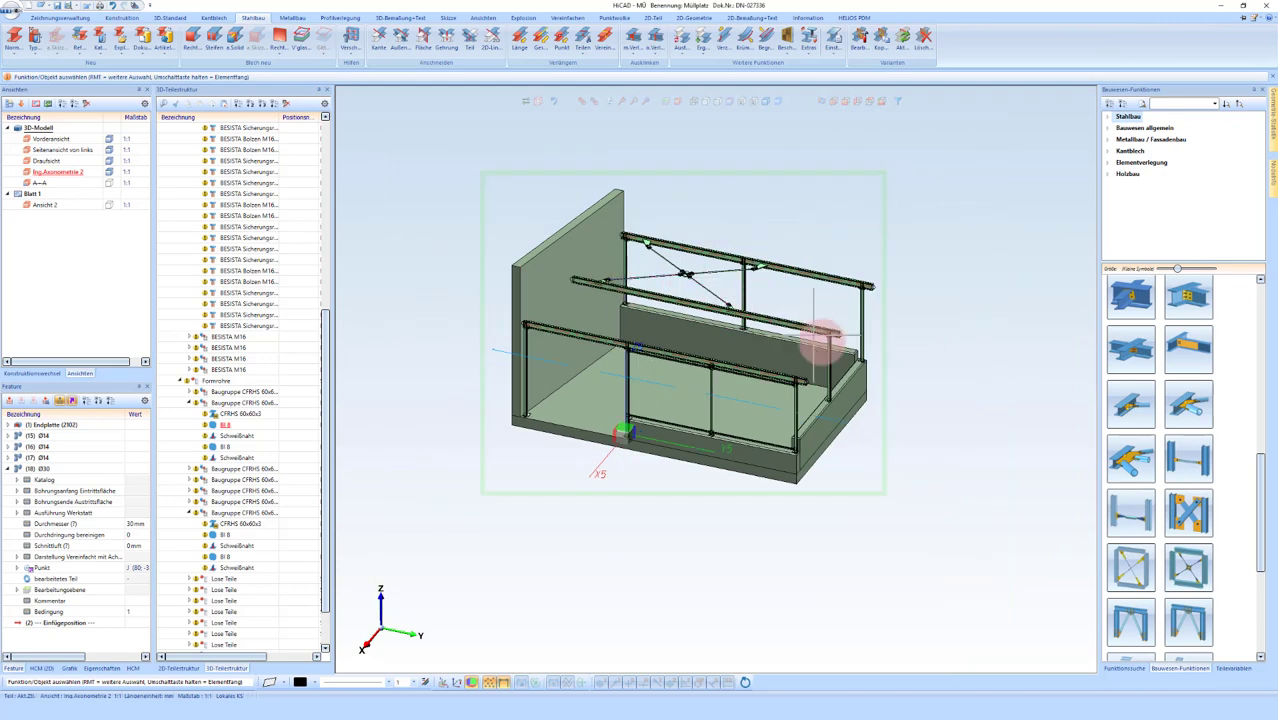
{"action": "scroll", "coordinate": [825, 330], "scroll_direction": "up", "scroll_amount": 4}
{"action": "mouse_move", "coordinate": [822, 334]}
{"action": "middle_mouse_down"}
{"action": "mouse_move", "coordinate": [785, 334]}
{"action": "mouse_move", "coordinate": [633, 448]}
{"action": "middle_mouse_up"}
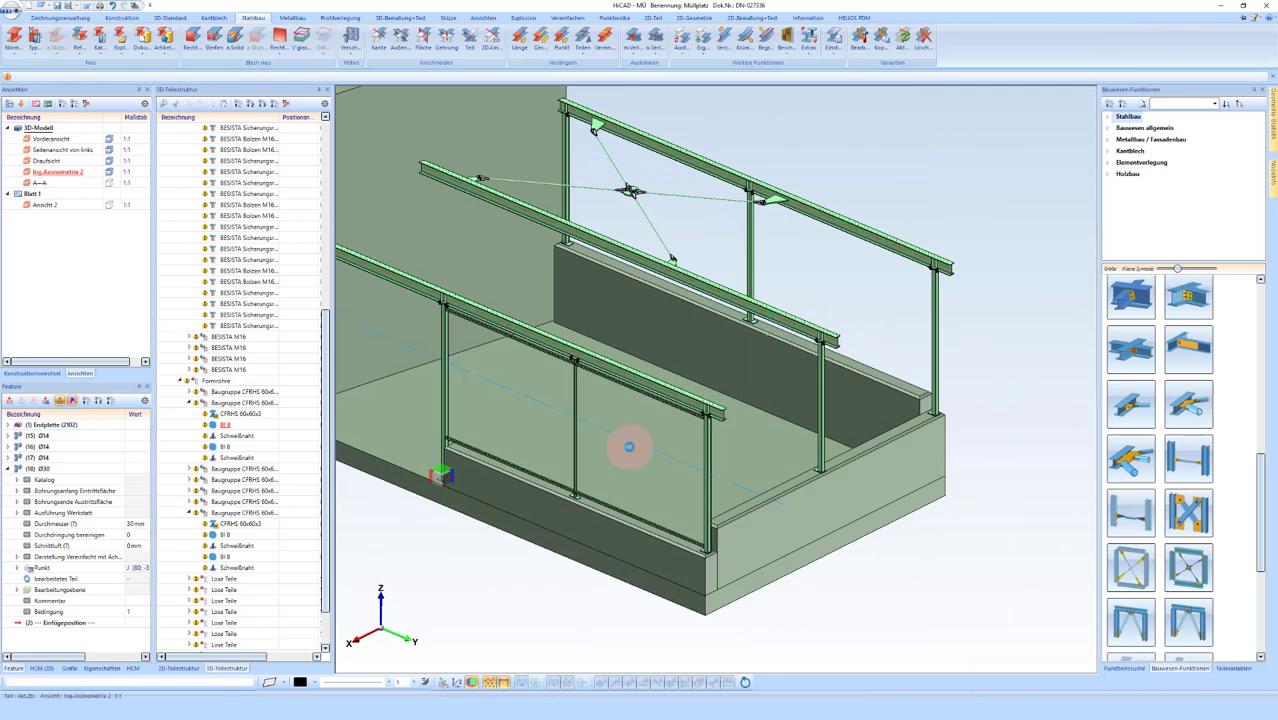
Step: Define a view plane on the railing beam and accept the middle railing beam
{"action": "left_click", "coordinate": [668, 101]}
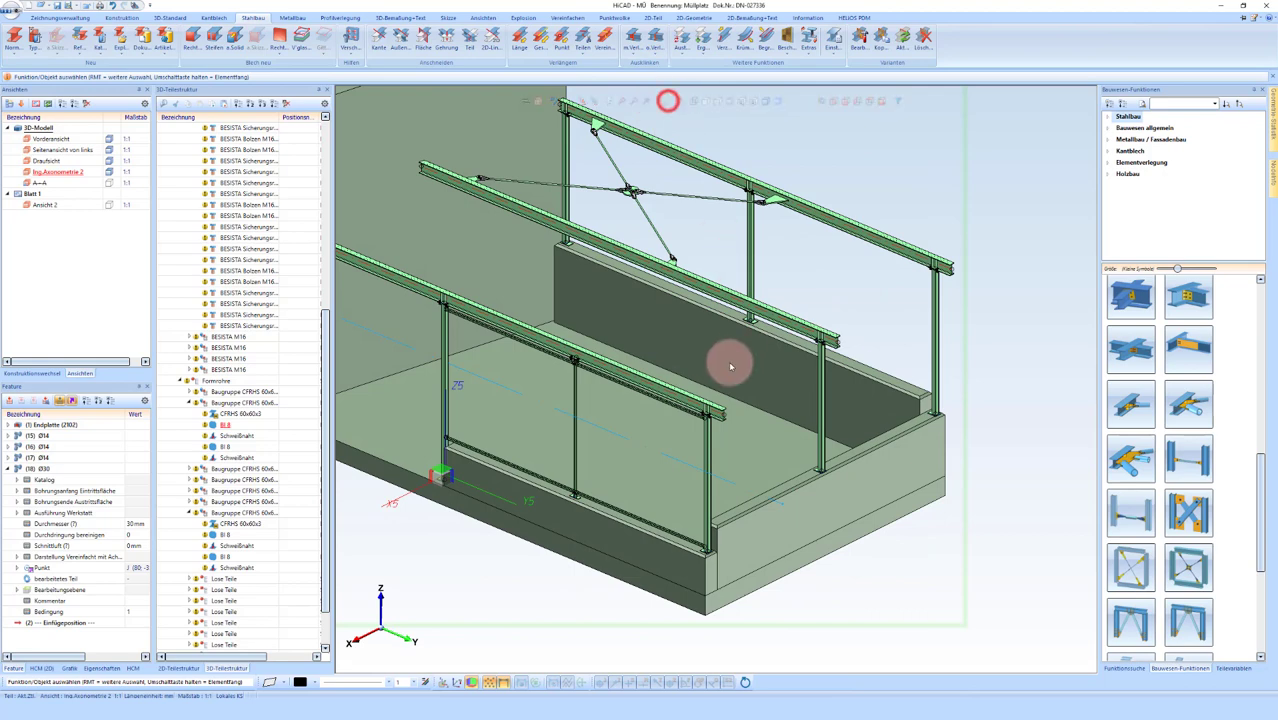
{"action": "scroll", "coordinate": [790, 363], "scroll_direction": "up", "scroll_amount": 3}
{"action": "scroll", "coordinate": [700, 400], "scroll_direction": "up", "scroll_amount": 2}
{"action": "left_click", "coordinate": [663, 420]}
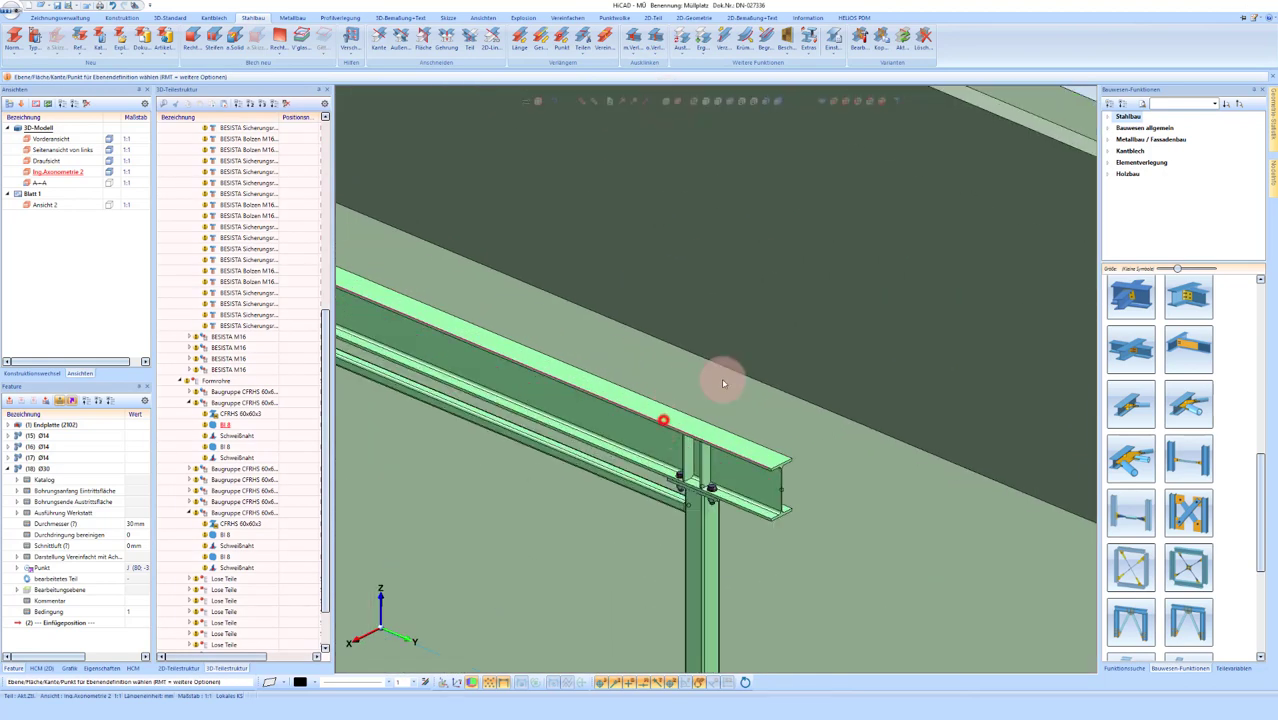
{"action": "scroll", "coordinate": [685, 343], "scroll_direction": "down", "scroll_amount": 2}
{"action": "scroll", "coordinate": [910, 210], "scroll_direction": "down", "scroll_amount": 1}
{"action": "left_click", "coordinate": [910, 210]}
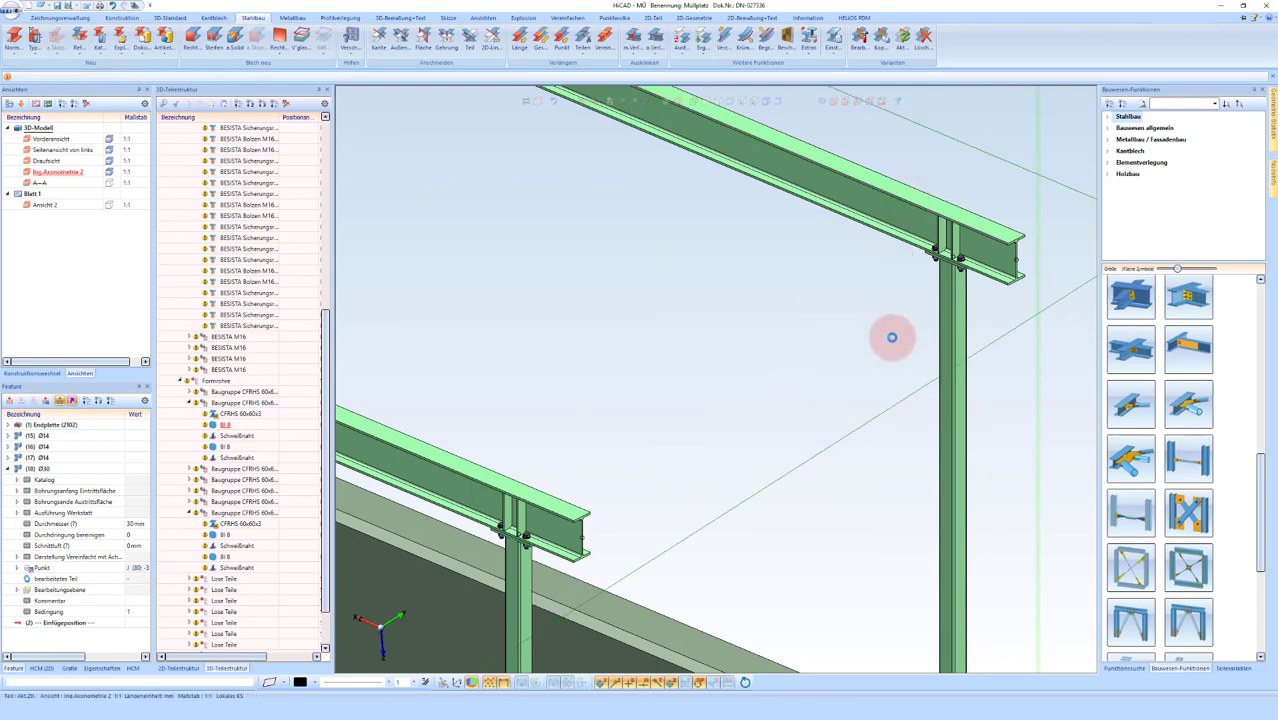
{"action": "scroll", "coordinate": [884, 316], "scroll_direction": "down", "scroll_amount": 3}
{"action": "scroll", "coordinate": [877, 355], "scroll_direction": "down", "scroll_amount": 2}
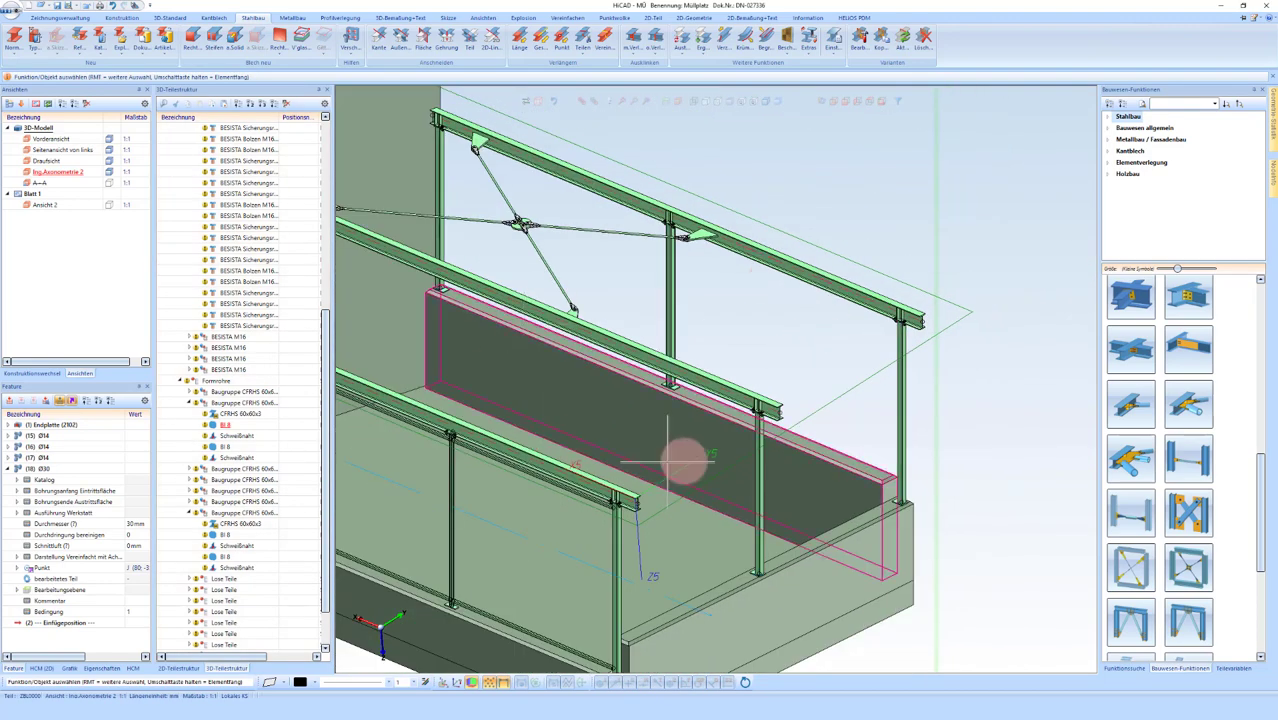
{"action": "scroll", "coordinate": [921, 351], "scroll_direction": "down", "scroll_amount": 3}
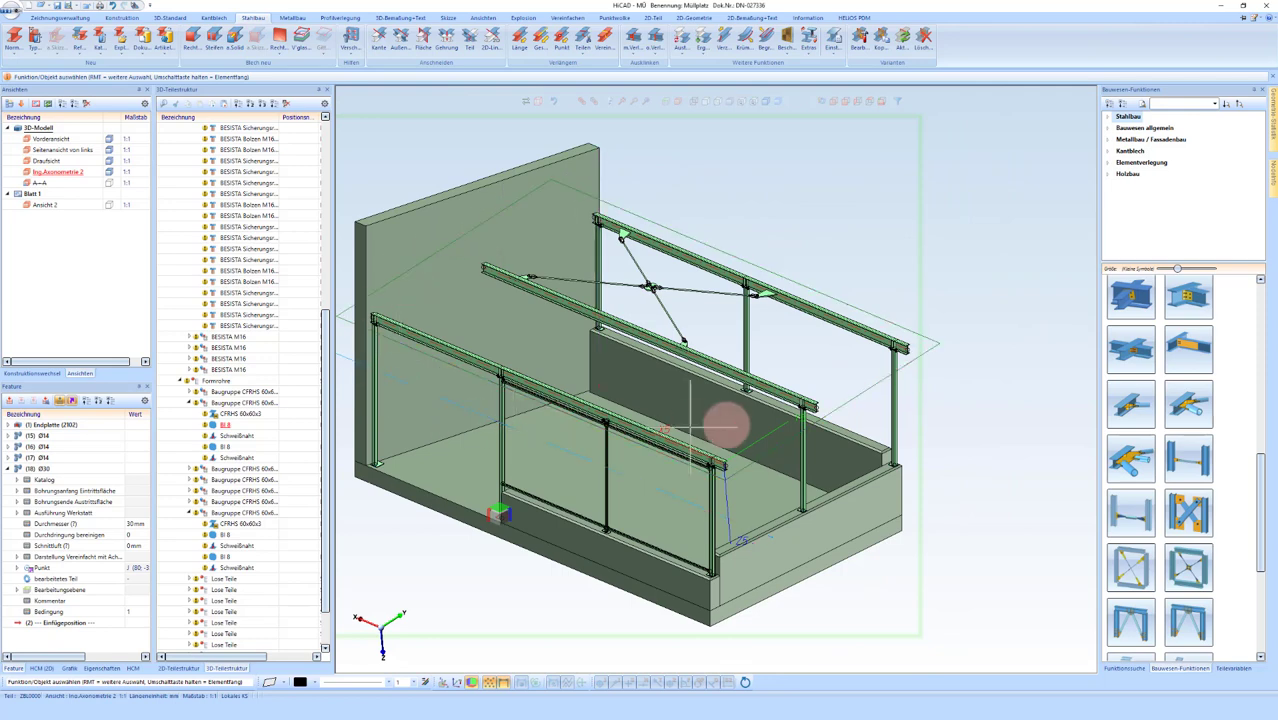
{"action": "left_click", "coordinate": [722, 372]}
{"action": "middle_click", "coordinate": [724, 372]}
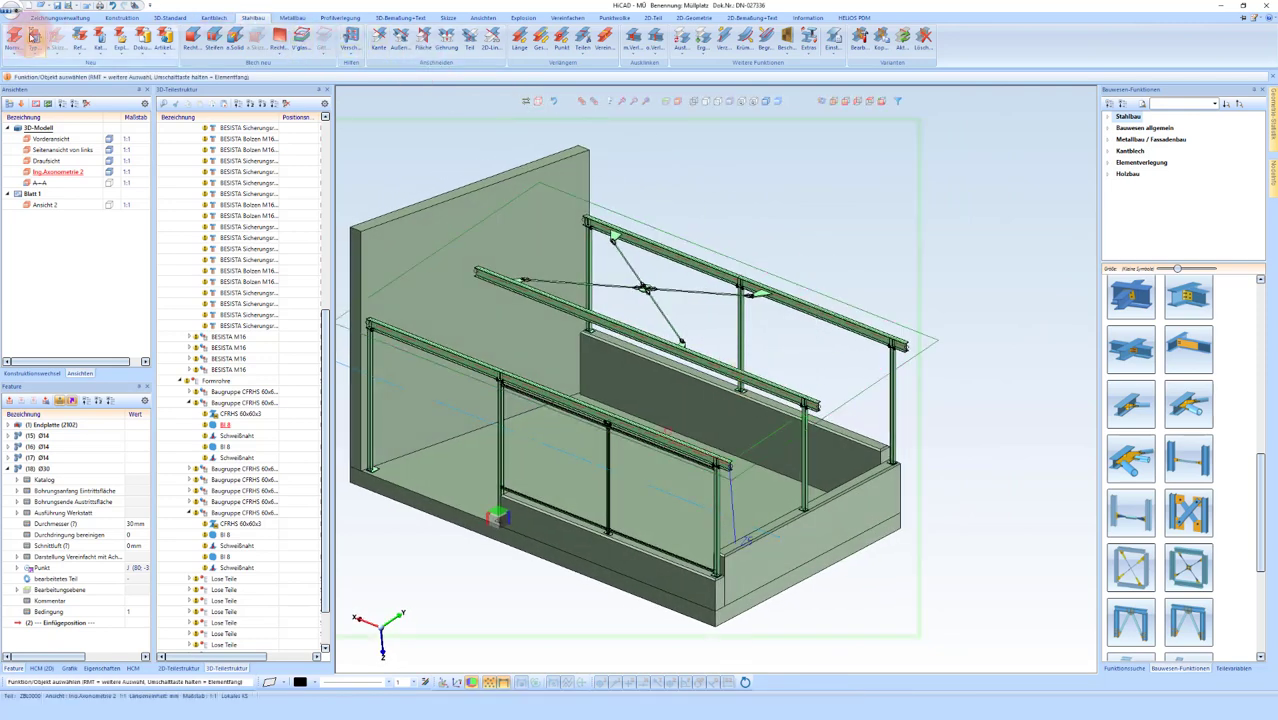
Step: Browse the Hoesch Kassettenprofil sizes in the profile catalogue, then cancel
{"action": "left_click", "coordinate": [15, 36]}
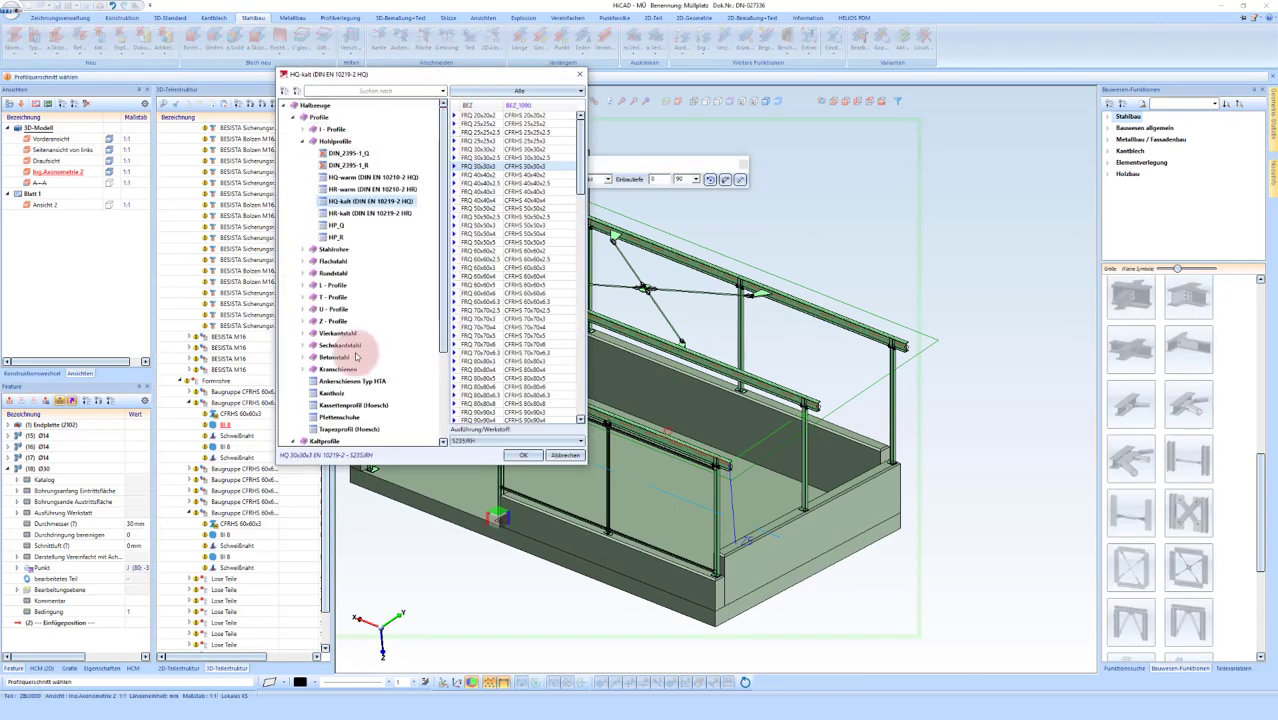
{"action": "scroll", "coordinate": [355, 352], "scroll_direction": "down", "scroll_amount": 5}
{"action": "left_click", "coordinate": [335, 287]}
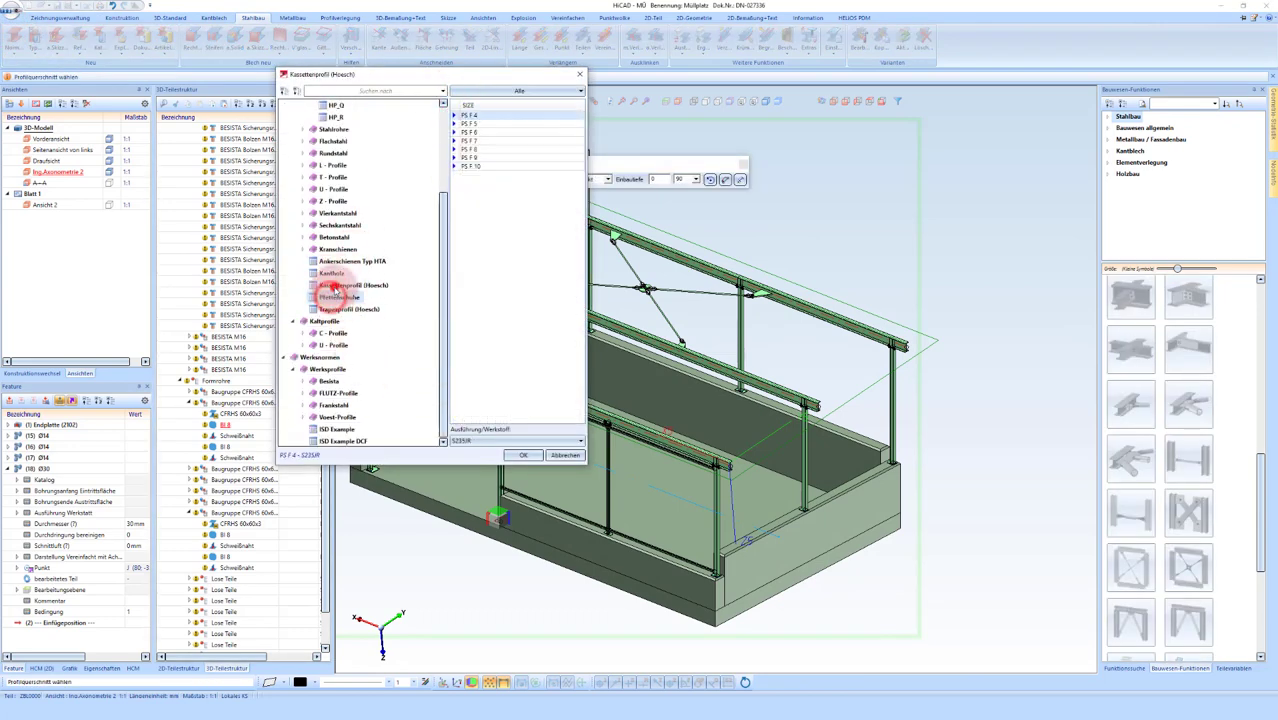
{"action": "left_click", "coordinate": [563, 456]}
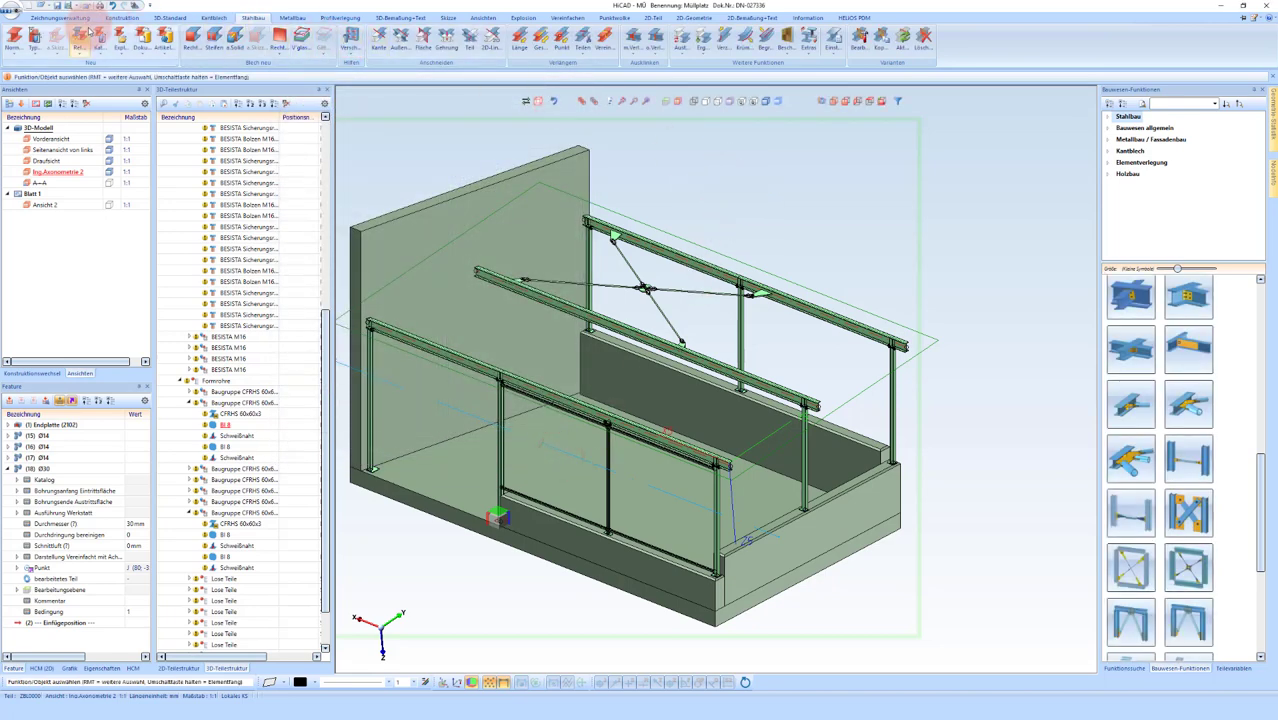
Step: Select BRUCHAPaneel DP-F 162 trapez 1000 under Dach Wand Fassade > Brucha > Sandwichpaneele Dach
{"action": "left_click", "coordinate": [97, 35]}
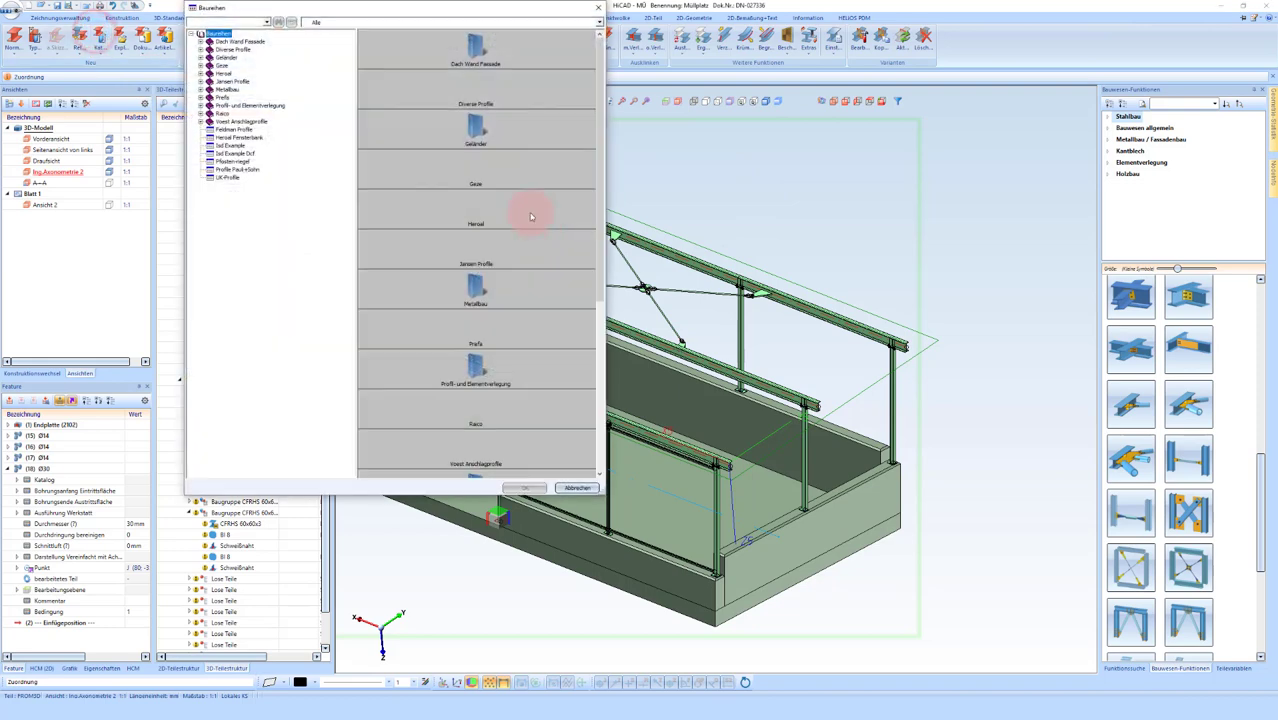
{"action": "double_click", "coordinate": [242, 43]}
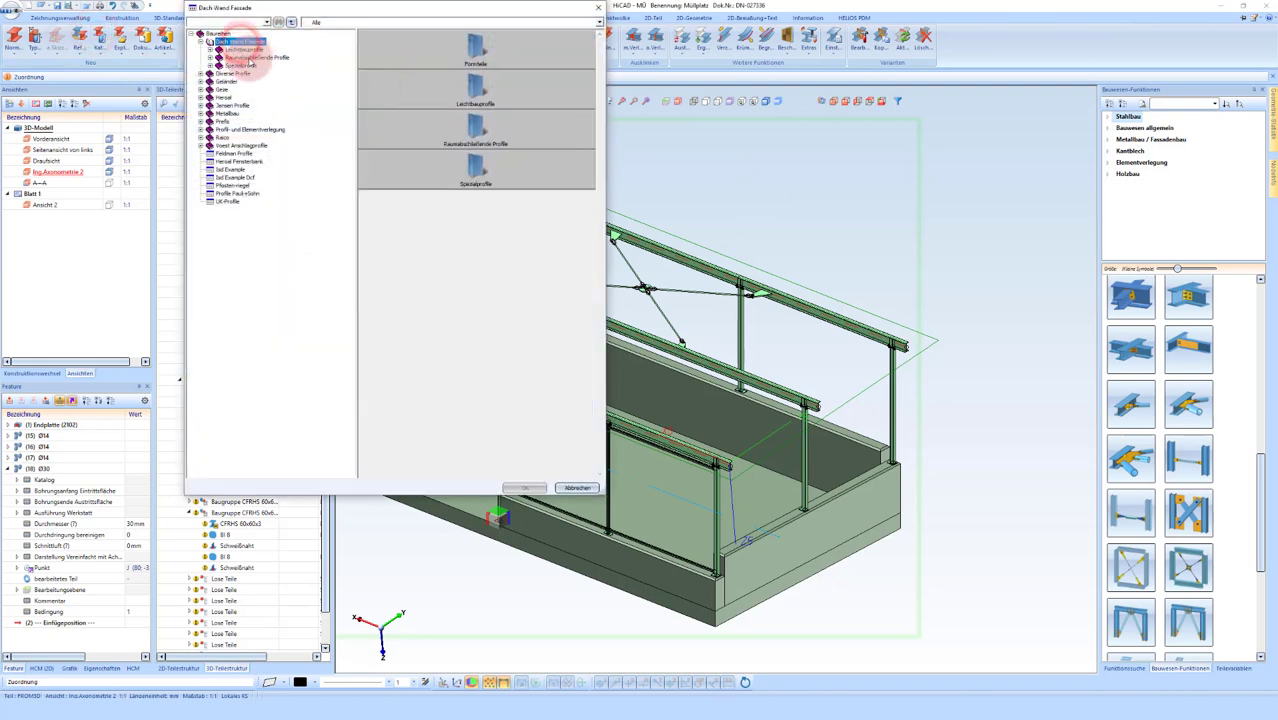
{"action": "double_click", "coordinate": [255, 57]}
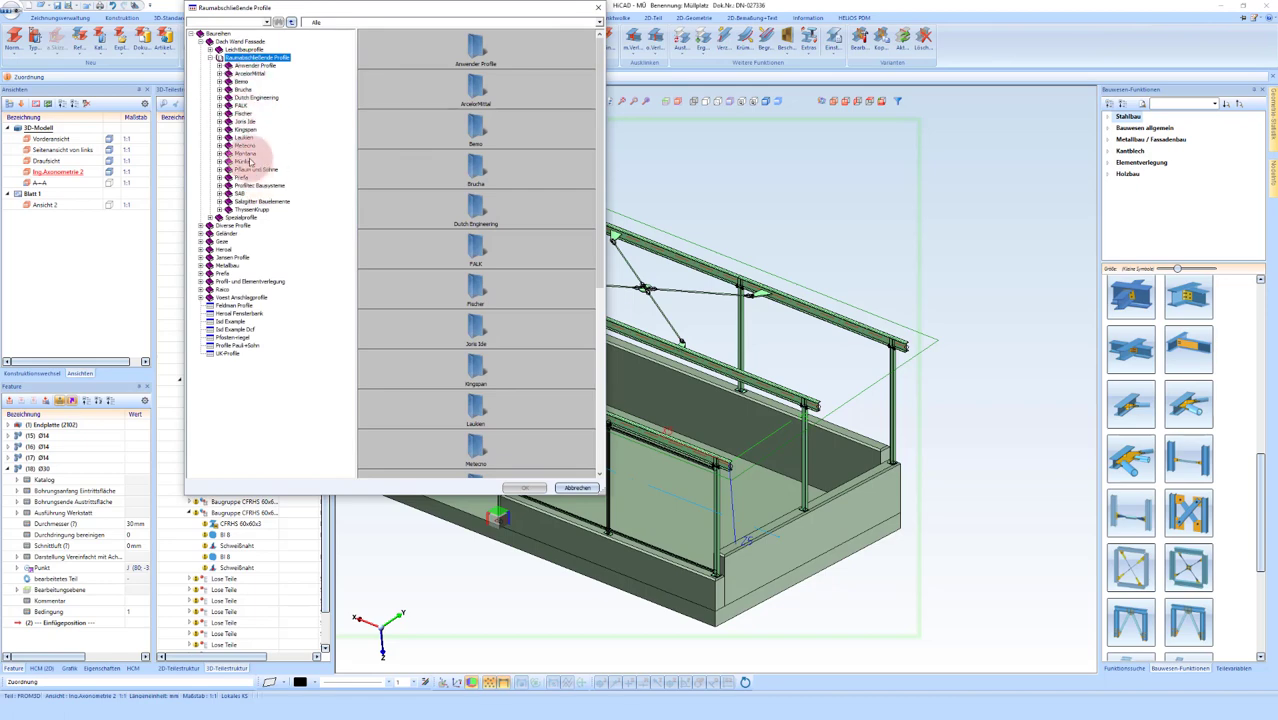
{"action": "left_click", "coordinate": [241, 89]}
{"action": "double_click", "coordinate": [241, 89]}
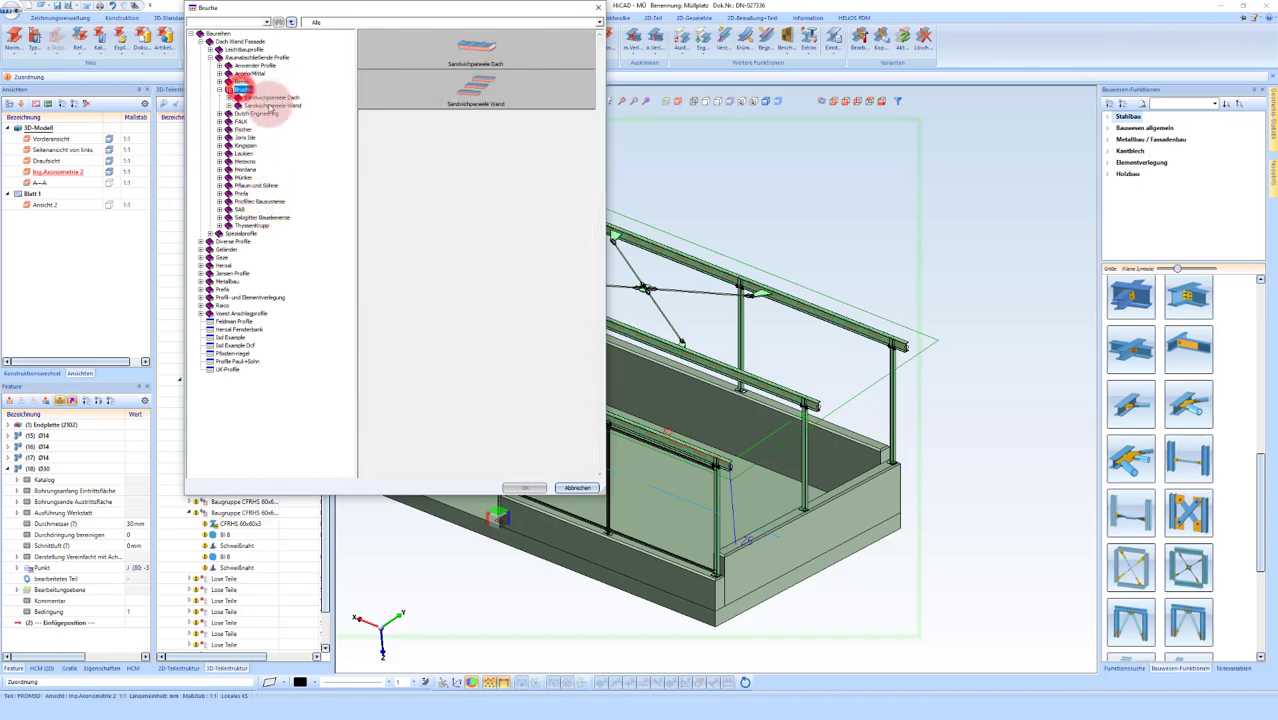
{"action": "double_click", "coordinate": [282, 99]}
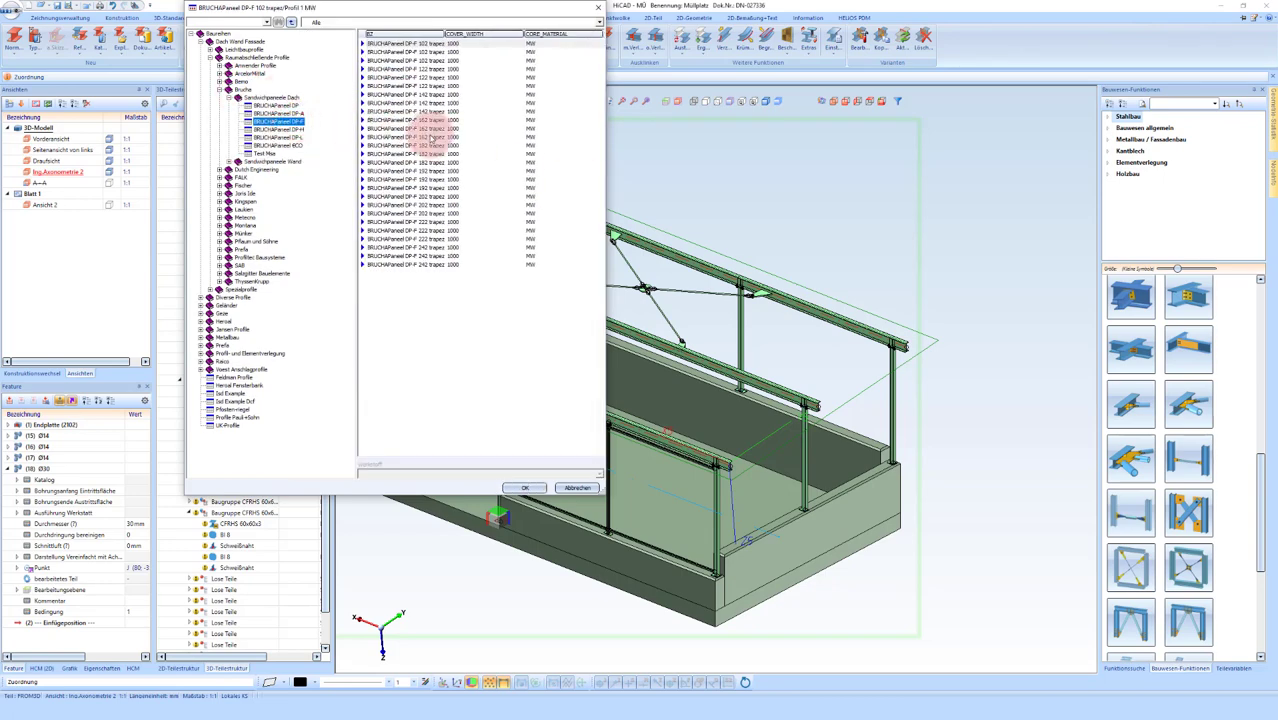
{"action": "left_click", "coordinate": [432, 137]}
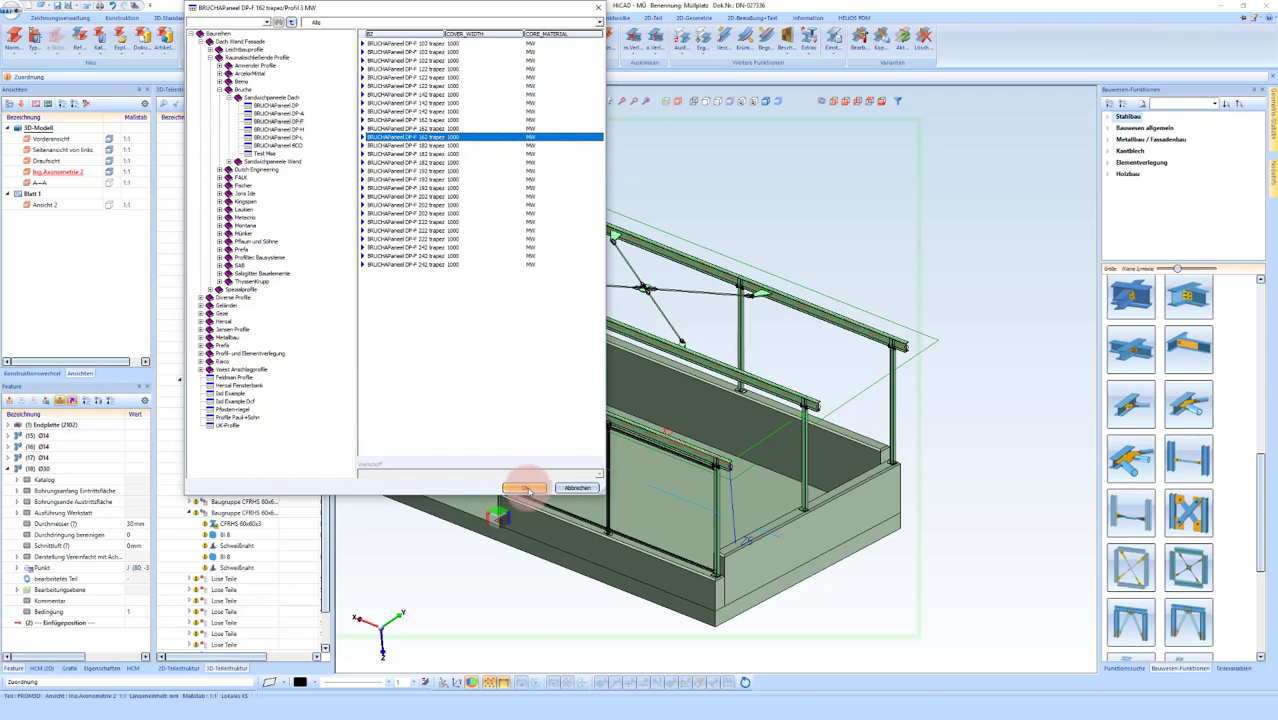
Step: Confirm the roof panel profile and pick its start and end points along the beam
{"action": "left_click", "coordinate": [527, 489]}
{"action": "scroll", "coordinate": [656, 428], "scroll_direction": "up", "scroll_amount": 3}
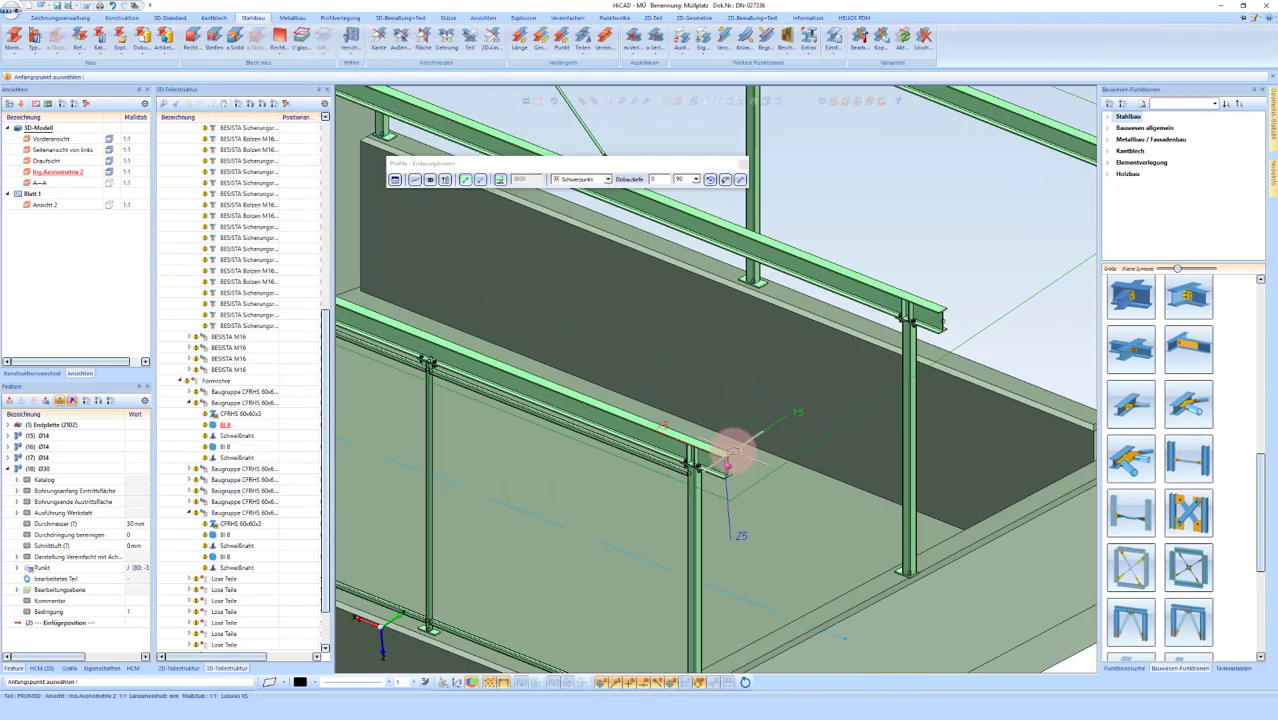
{"action": "scroll", "coordinate": [730, 455], "scroll_direction": "up", "scroll_amount": 3}
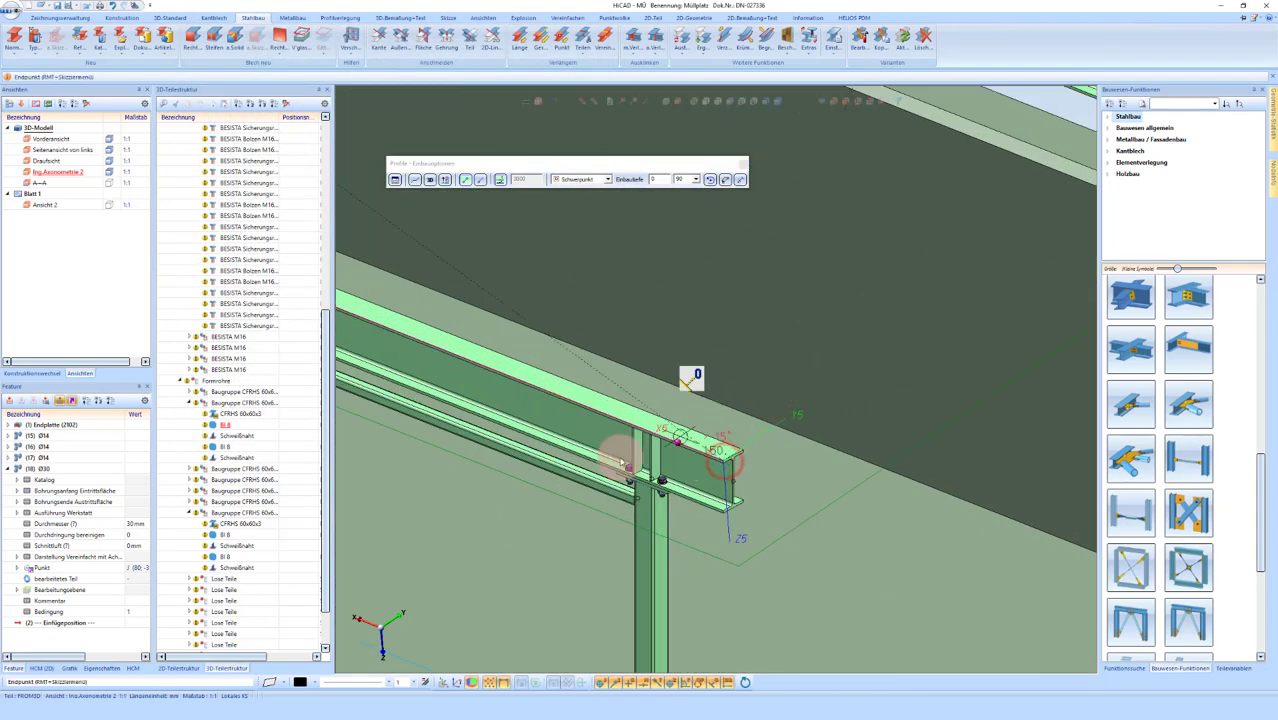
{"action": "scroll", "coordinate": [700, 378], "scroll_direction": "down", "scroll_amount": 2}
{"action": "scroll", "coordinate": [807, 342], "scroll_direction": "down", "scroll_amount": 3}
{"action": "scroll", "coordinate": [900, 275], "scroll_direction": "up", "scroll_amount": 2}
{"action": "scroll", "coordinate": [848, 290], "scroll_direction": "up", "scroll_amount": 2}
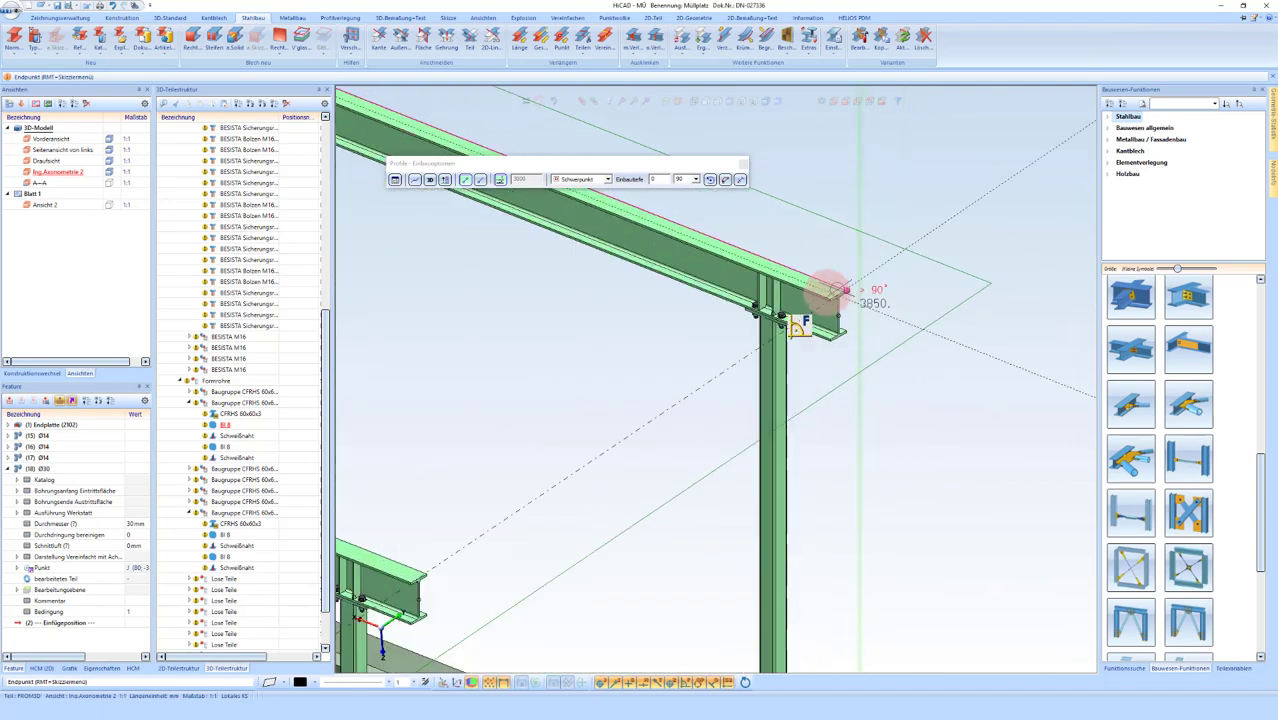
{"action": "left_click", "coordinate": [872, 269]}
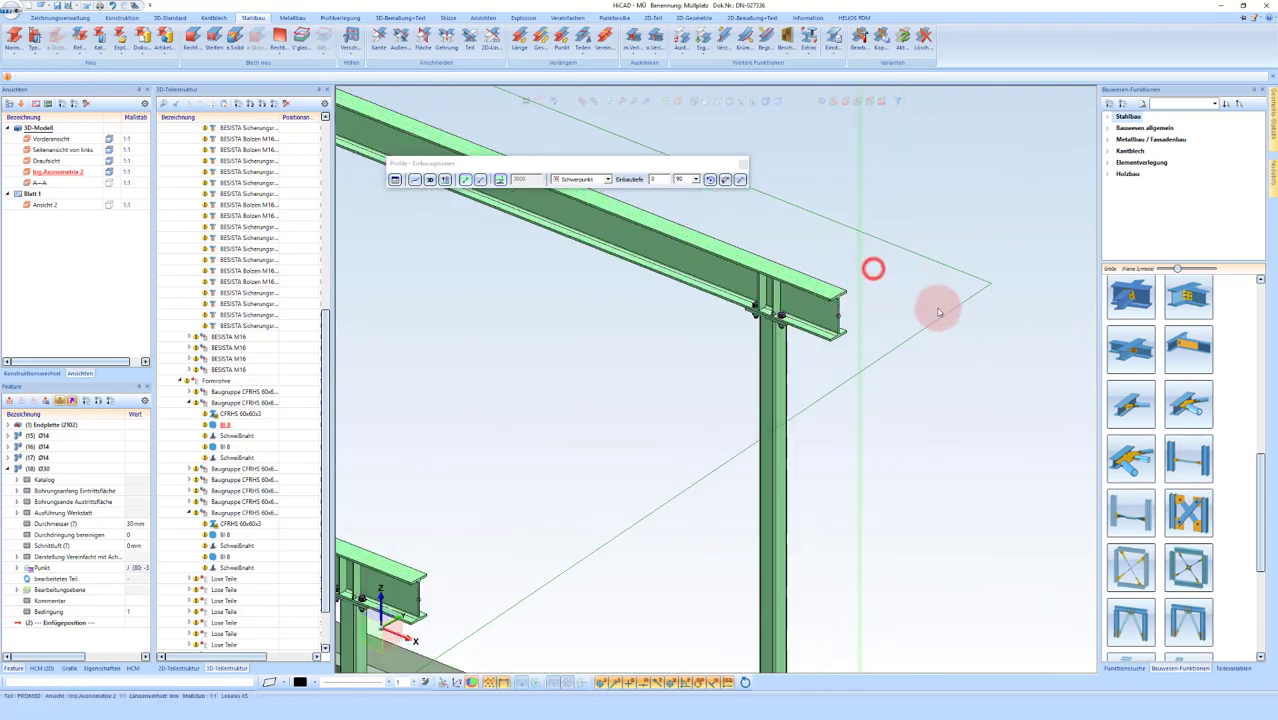
{"action": "scroll", "coordinate": [984, 186], "scroll_direction": "down", "scroll_amount": 2}
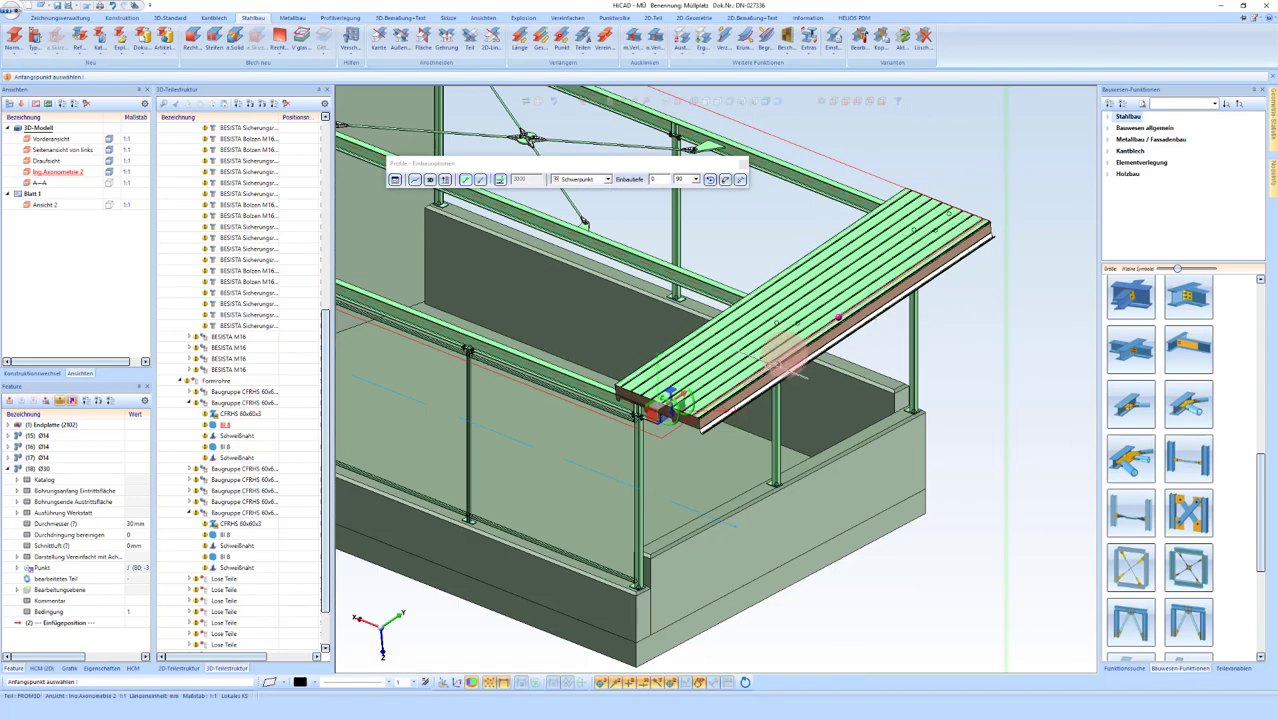
{"action": "scroll", "coordinate": [675, 380], "scroll_direction": "up", "scroll_amount": 3}
{"action": "middle_click_drag", "start_coordinate": [675, 380], "coordinate": [772, 320]}
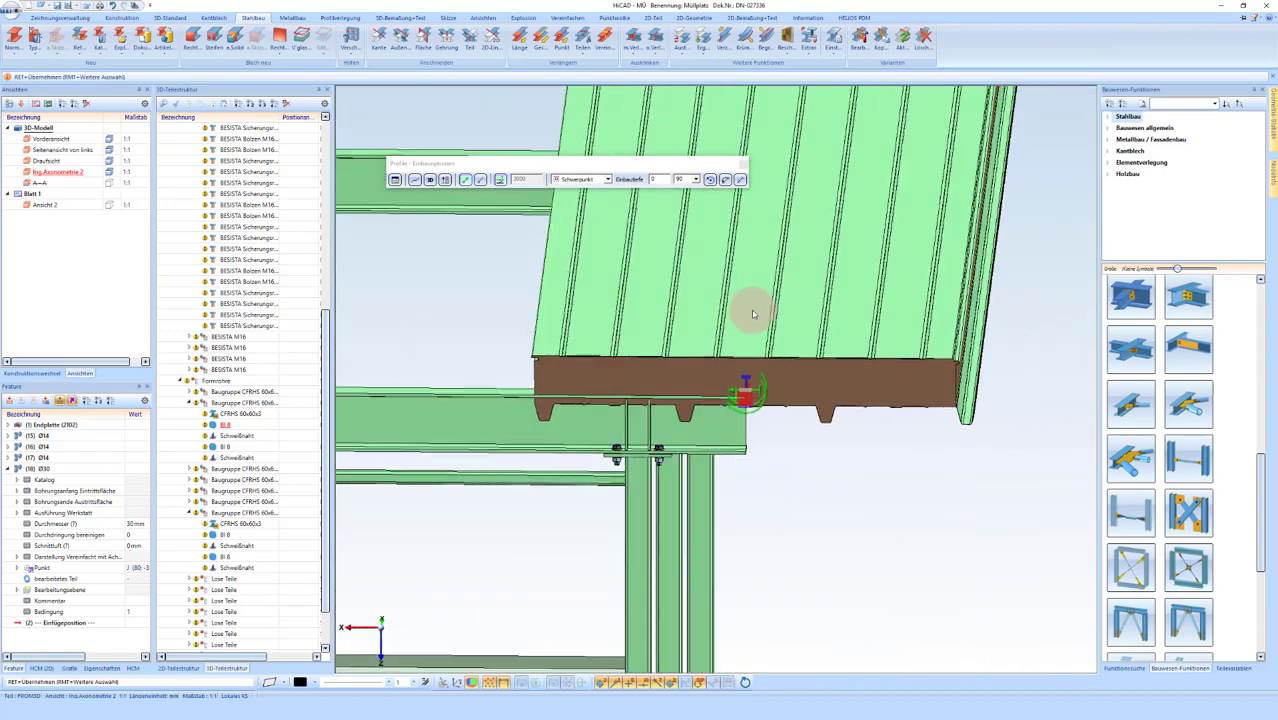
{"action": "left_click", "coordinate": [790, 415]}
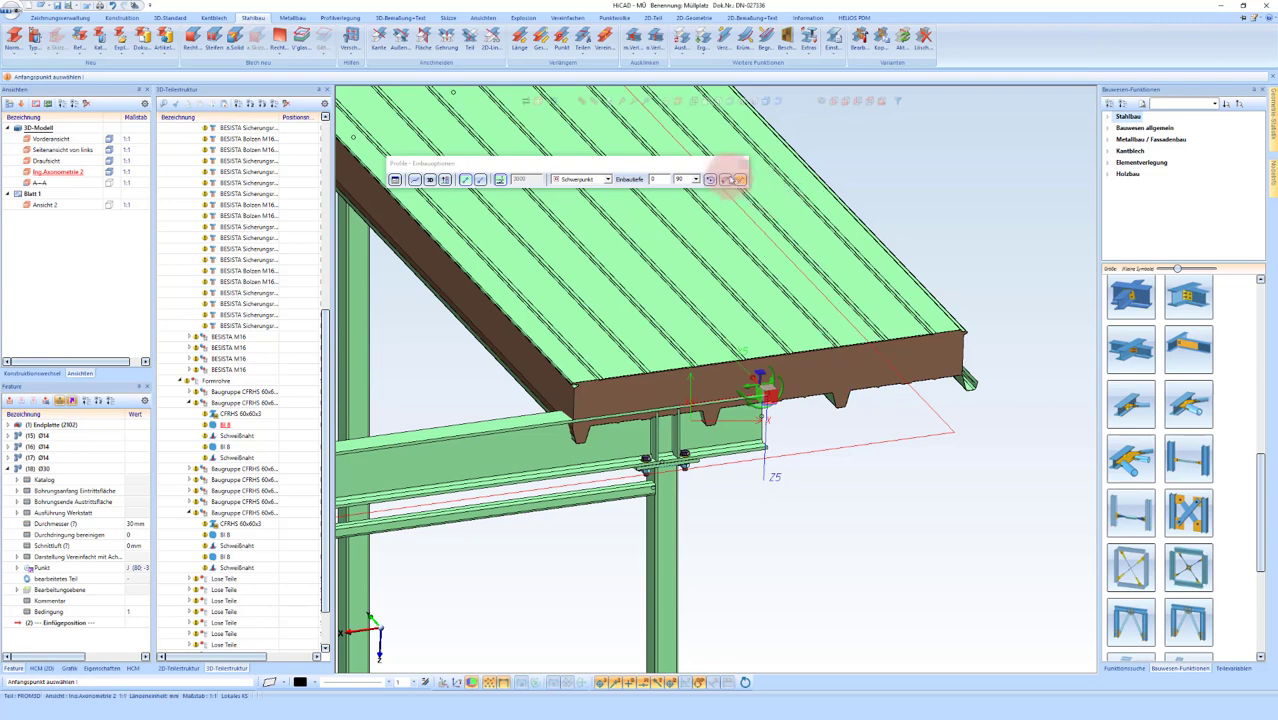
Step: Rotate the panel to lie flat and set its Einbaupunkt to Unten rechts
{"action": "left_click", "coordinate": [709, 180]}
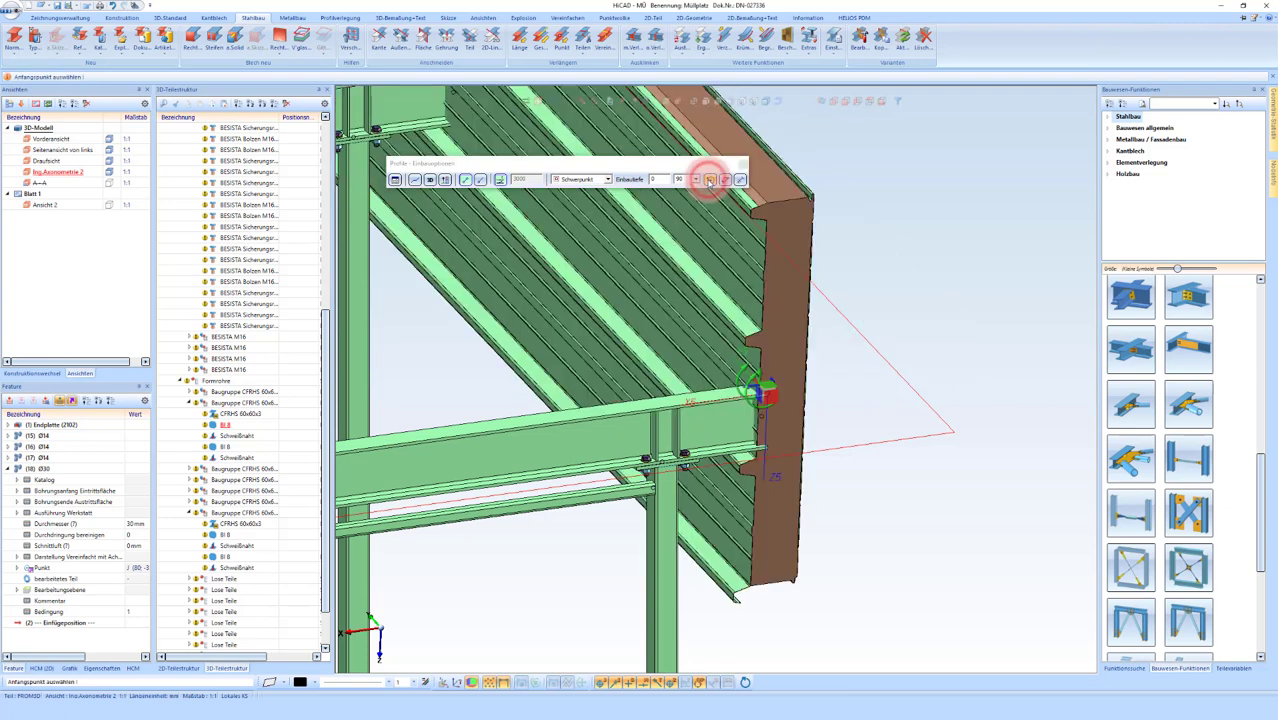
{"action": "left_click", "coordinate": [709, 180]}
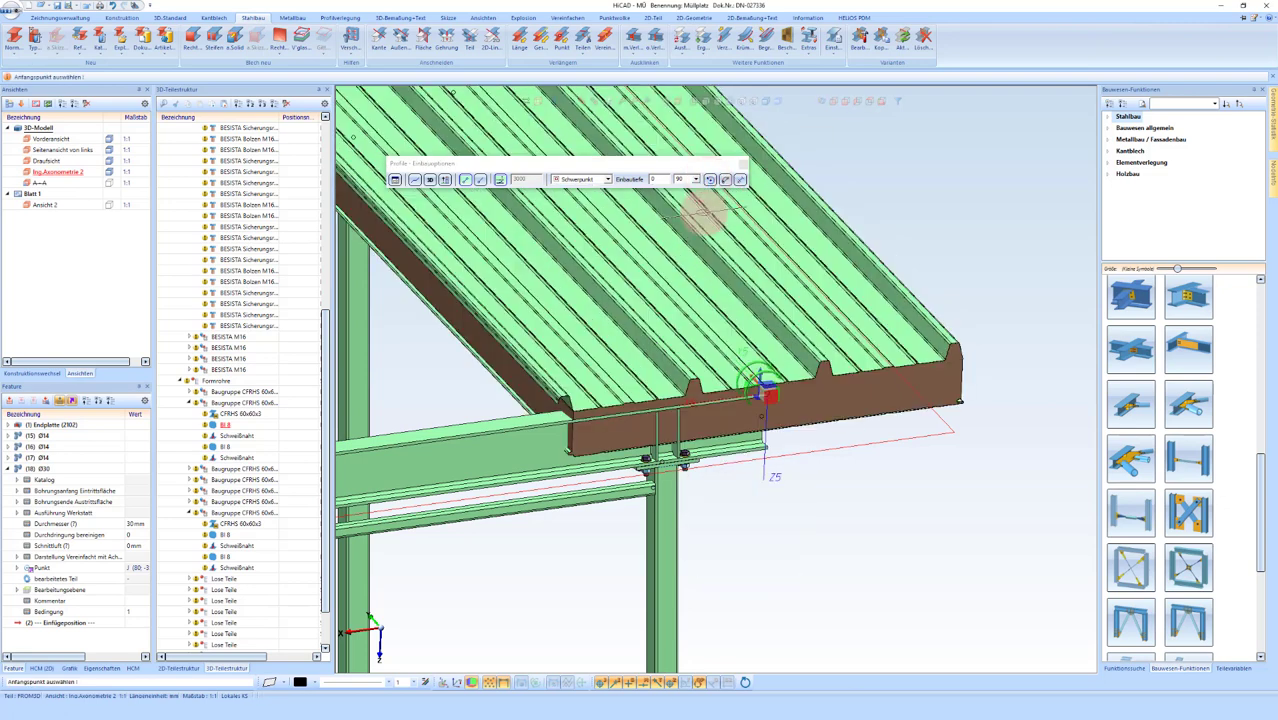
{"action": "left_click", "coordinate": [575, 180]}
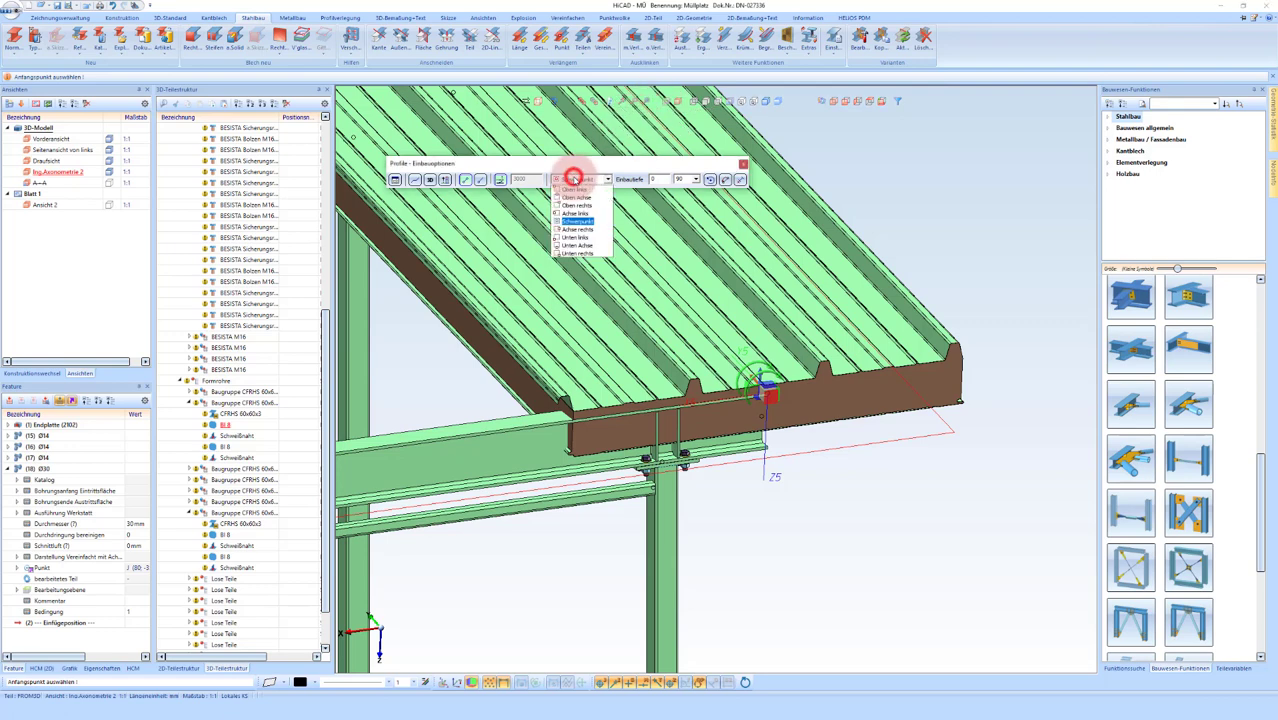
{"action": "left_click", "coordinate": [590, 199]}
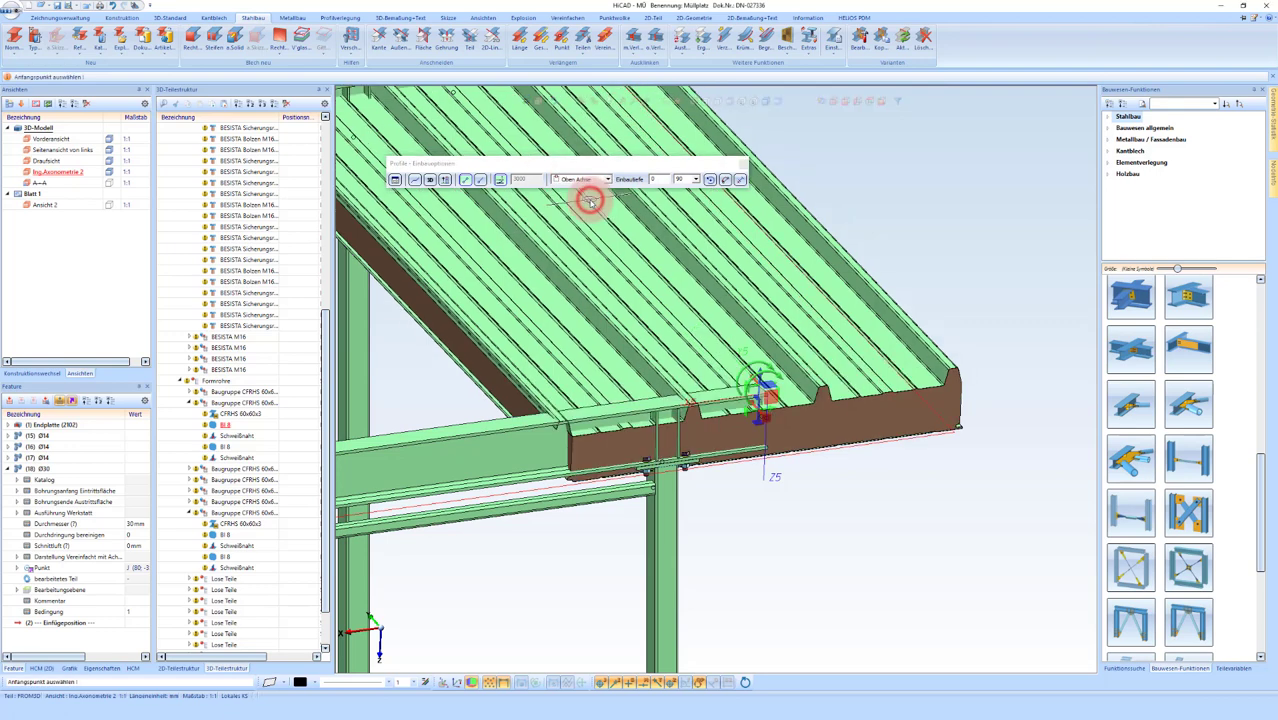
{"action": "left_click", "coordinate": [578, 181]}
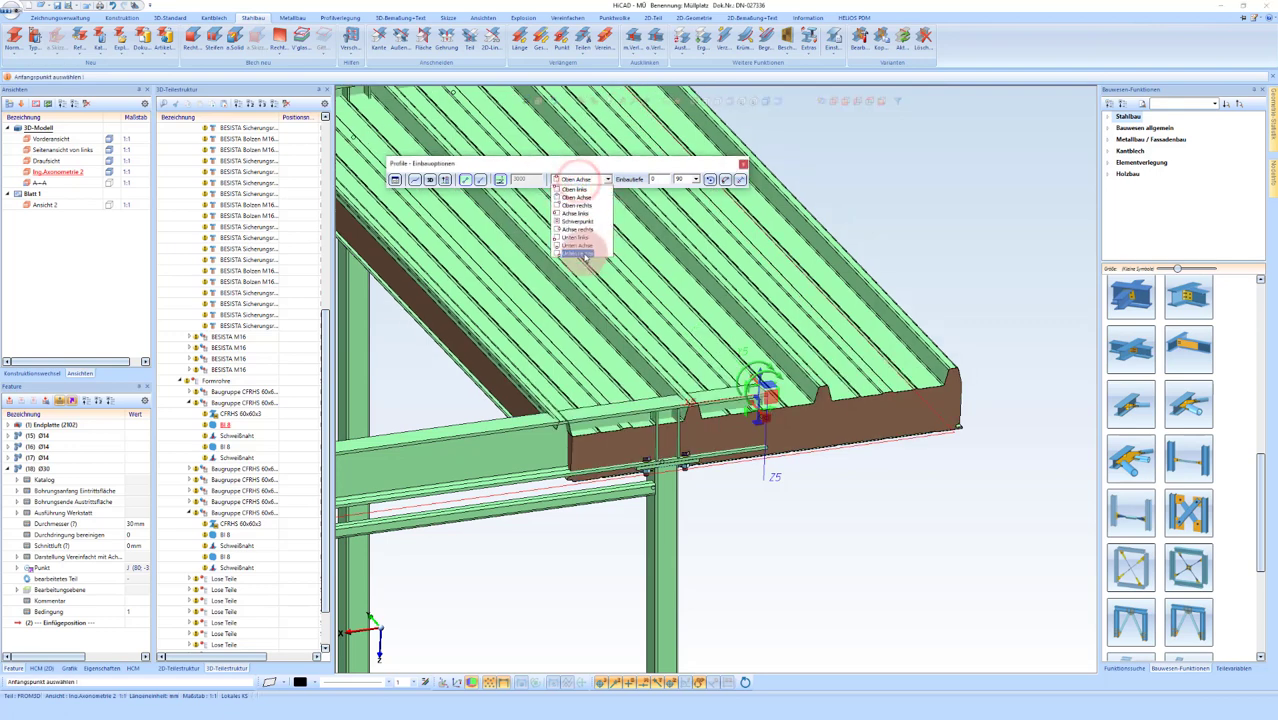
{"action": "left_click", "coordinate": [585, 254]}
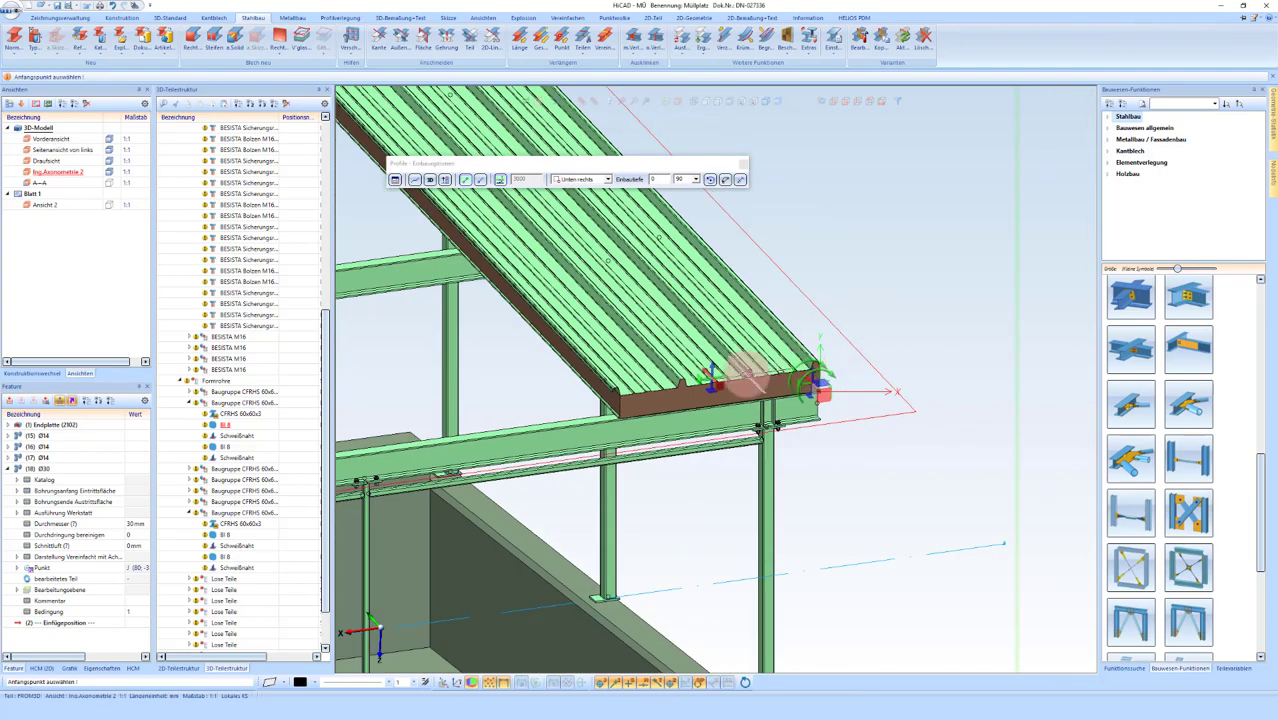
Step: Confirm placing the panel across the shelter's top beams
{"action": "middle_click_drag", "start_coordinate": [743, 377], "coordinate": [656, 371]}
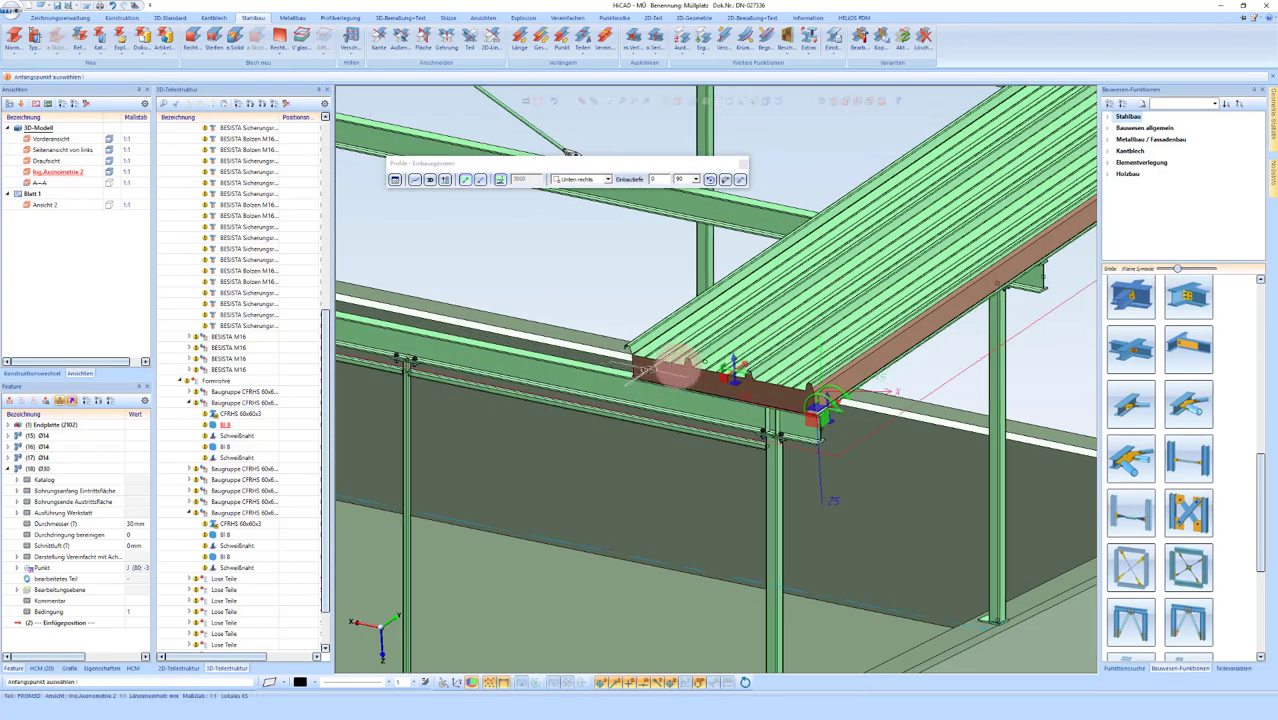
{"action": "scroll", "coordinate": [712, 375], "scroll_direction": "down", "scroll_amount": 3}
{"action": "scroll", "coordinate": [715, 372], "scroll_direction": "up", "scroll_amount": 3}
{"action": "scroll", "coordinate": [738, 318], "scroll_direction": "up", "scroll_amount": 2}
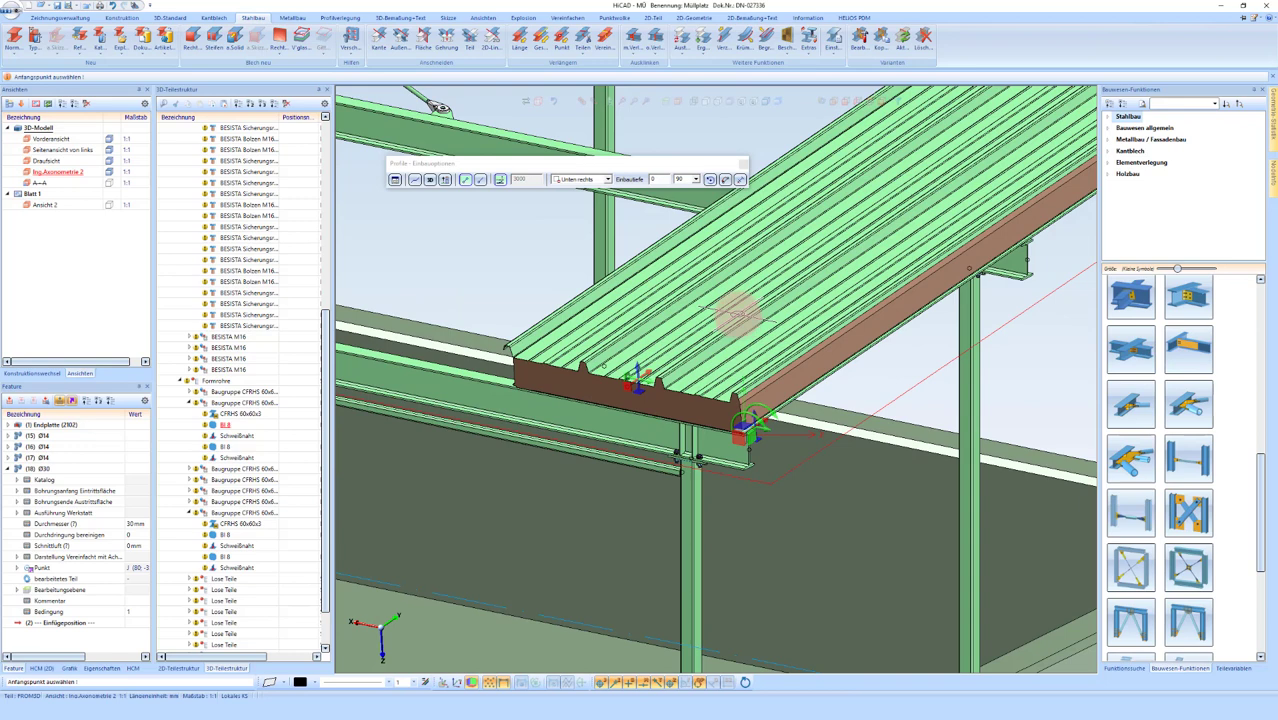
{"action": "left_click", "coordinate": [693, 325]}
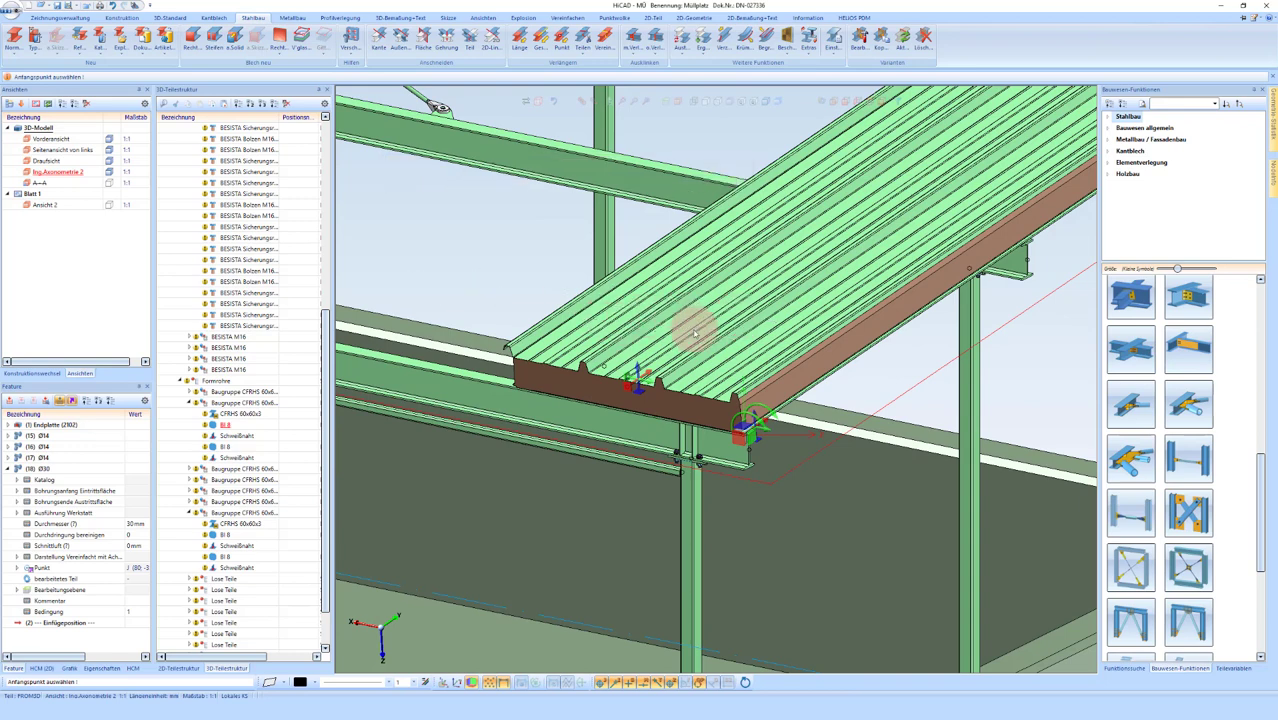
{"action": "scroll", "coordinate": [693, 333], "scroll_direction": "up", "scroll_amount": 1}
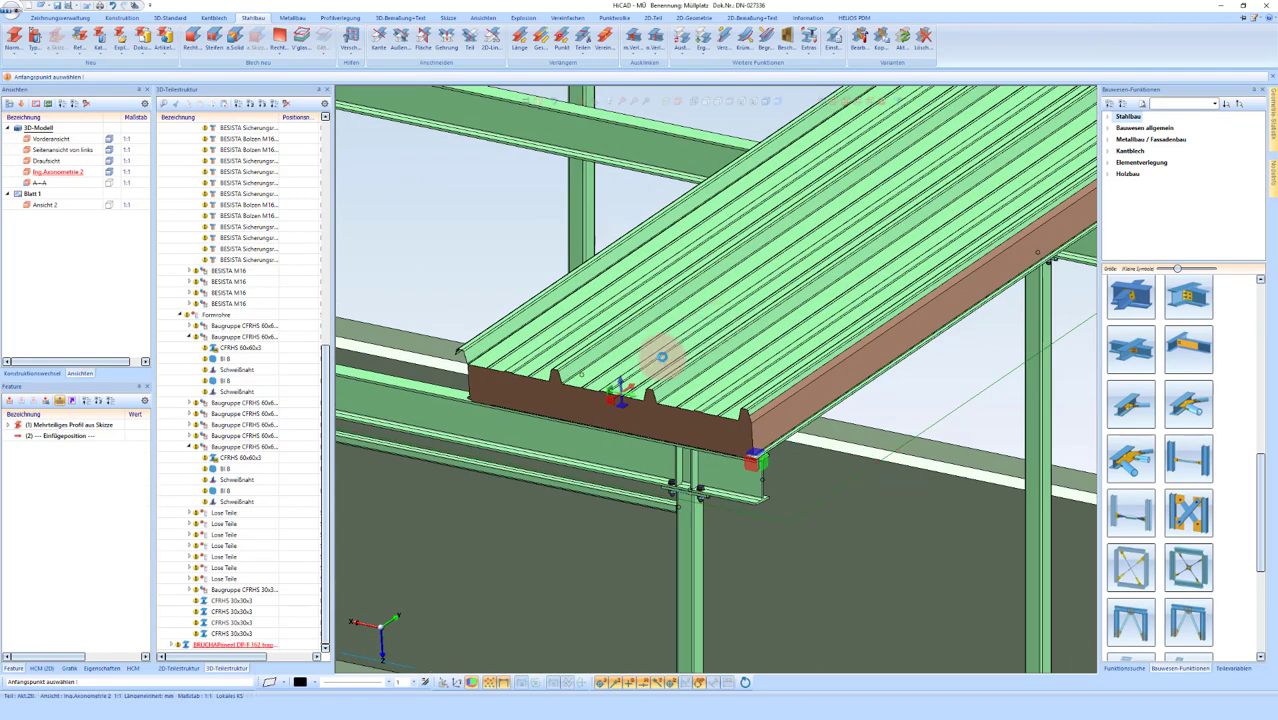
{"action": "scroll", "coordinate": [702, 338], "scroll_direction": "down", "scroll_amount": 5}
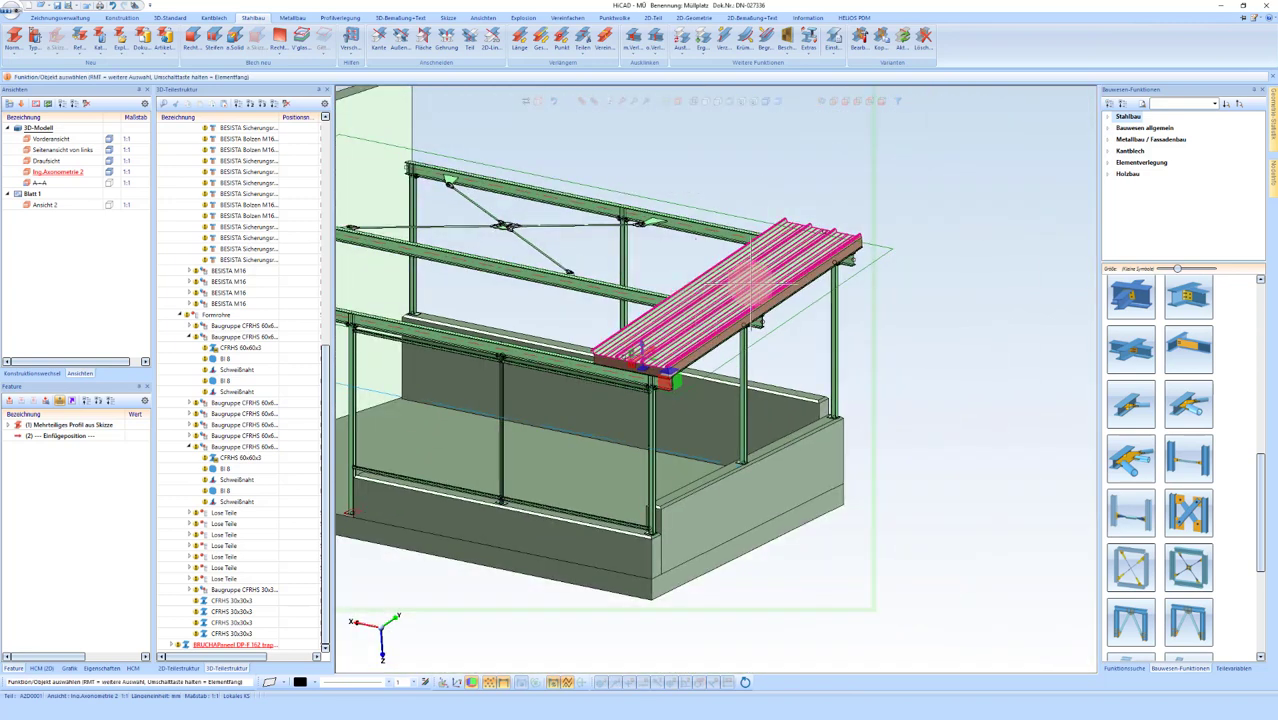
Step: Switch to a face-on view with hidden-line display
{"action": "left_click", "coordinate": [860, 101]}
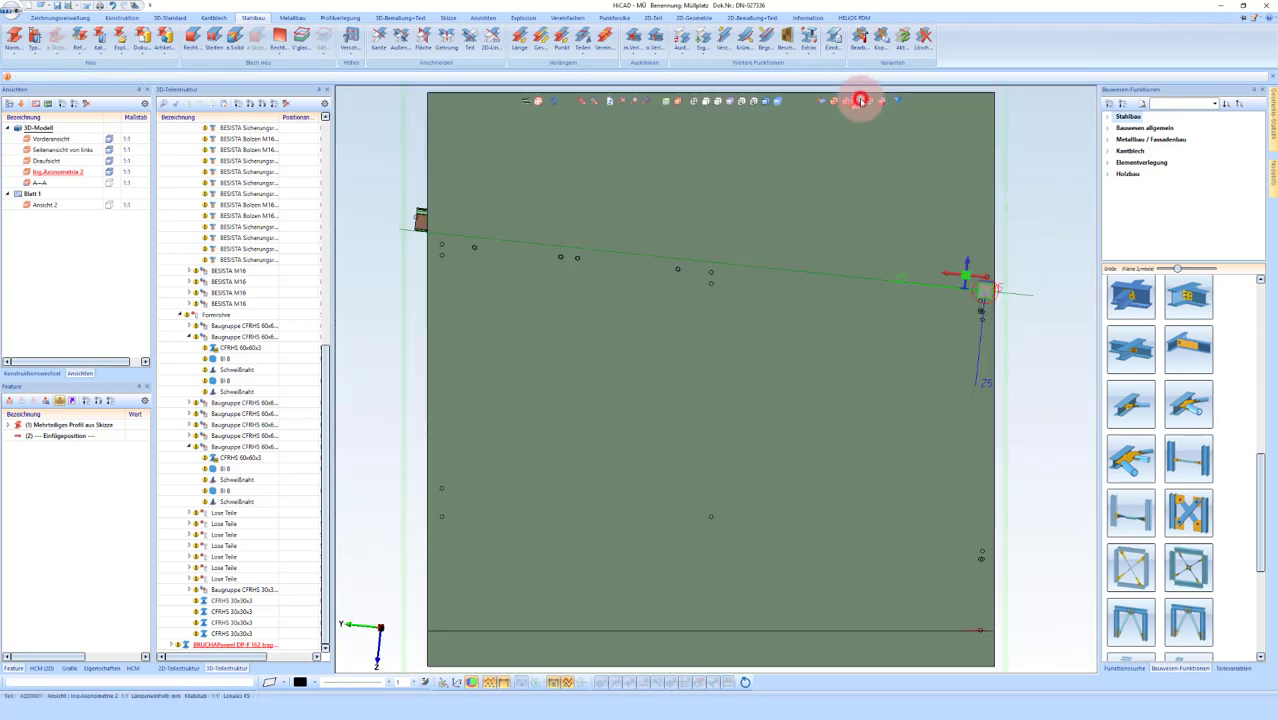
{"action": "left_click", "coordinate": [692, 101]}
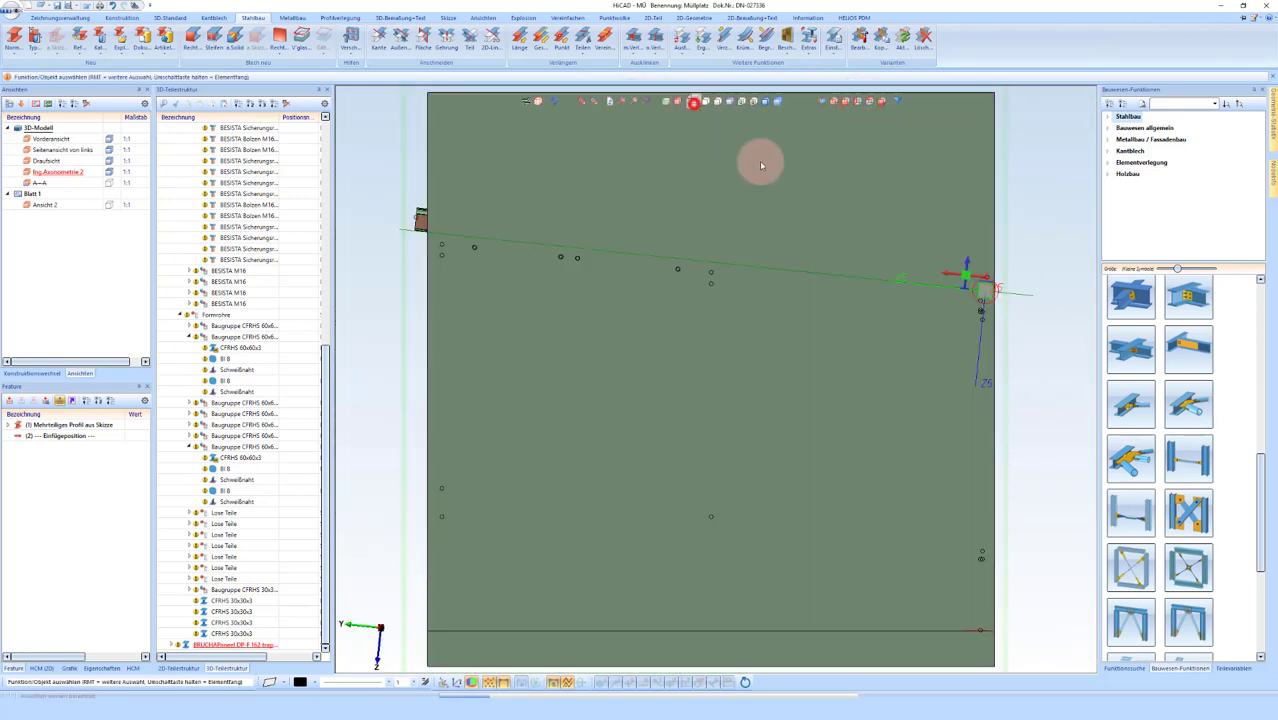
{"action": "scroll", "coordinate": [1016, 297], "scroll_direction": "up", "scroll_amount": 2}
{"action": "scroll", "coordinate": [1033, 317], "scroll_direction": "down", "scroll_amount": 3}
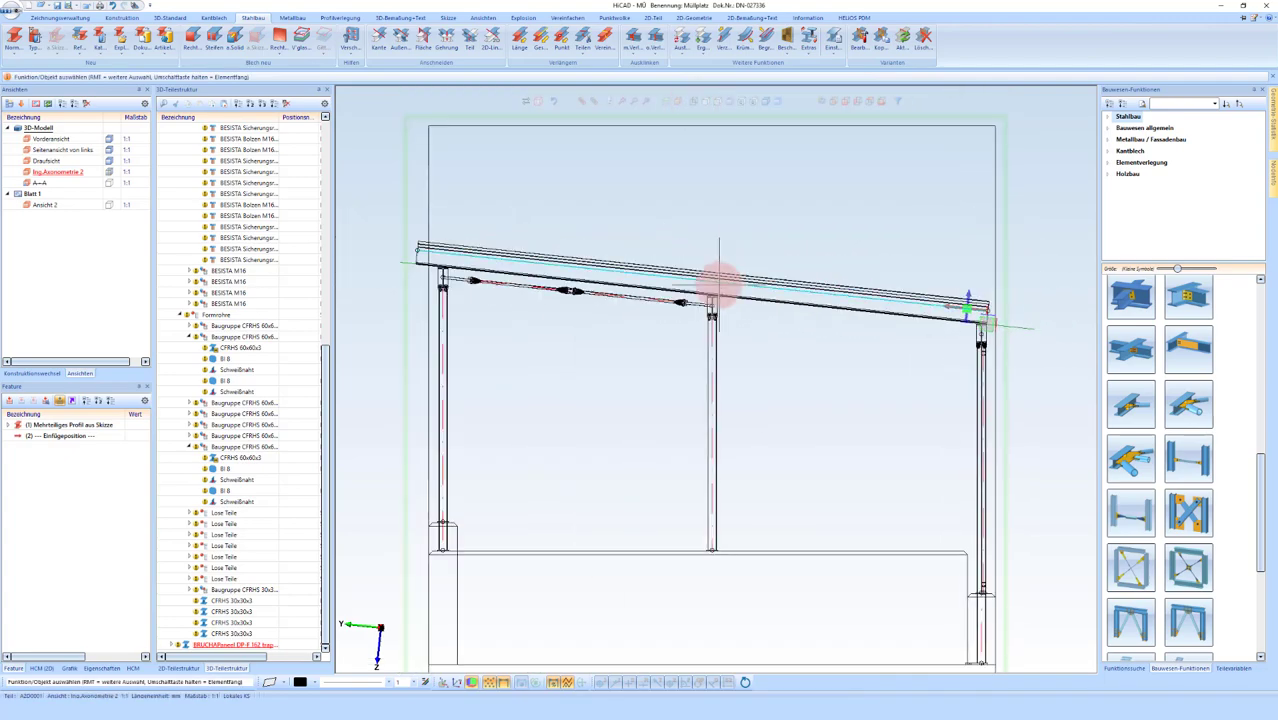
{"action": "scroll", "coordinate": [722, 285], "scroll_direction": "up", "scroll_amount": 5}
{"action": "scroll", "coordinate": [712, 300], "scroll_direction": "up", "scroll_amount": 1}
{"action": "scroll", "coordinate": [730, 315], "scroll_direction": "up", "scroll_amount": 2}
{"action": "scroll", "coordinate": [981, 311], "scroll_direction": "down", "scroll_amount": 3}
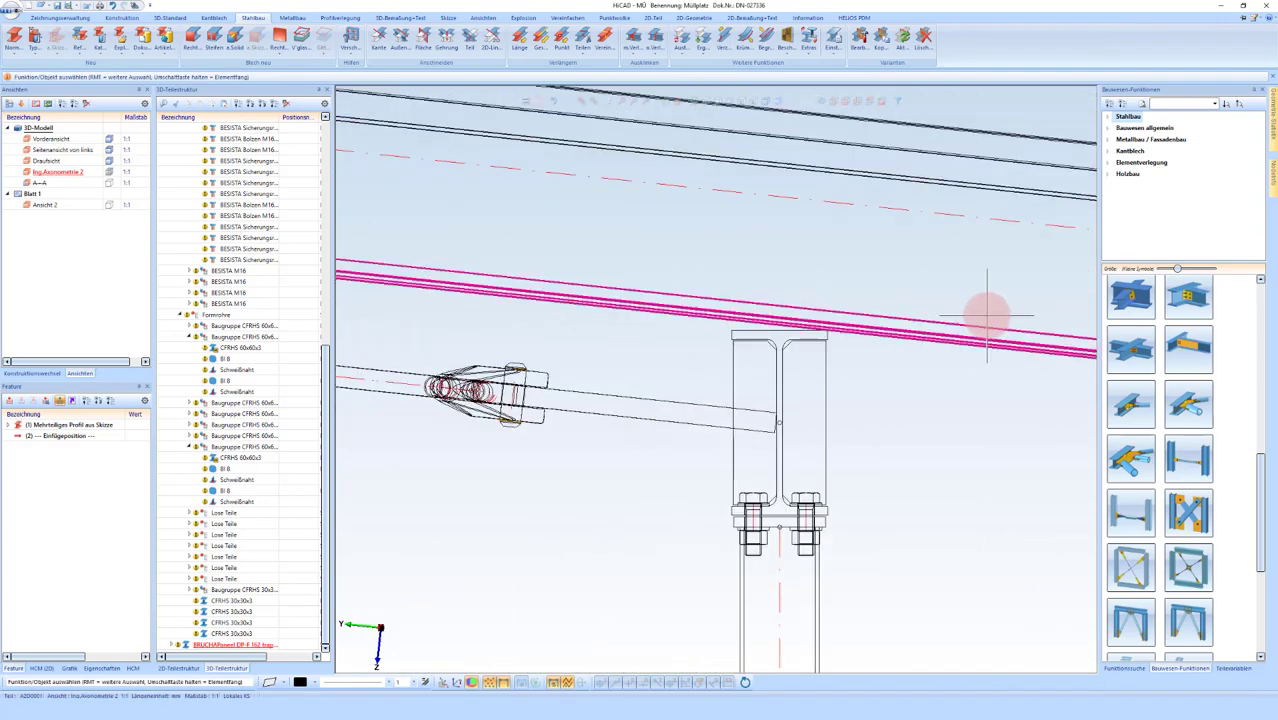
{"action": "scroll", "coordinate": [997, 298], "scroll_direction": "down", "scroll_amount": 1}
{"action": "scroll", "coordinate": [602, 248], "scroll_direction": "down", "scroll_amount": 3}
{"action": "scroll", "coordinate": [531, 251], "scroll_direction": "up", "scroll_amount": 2}
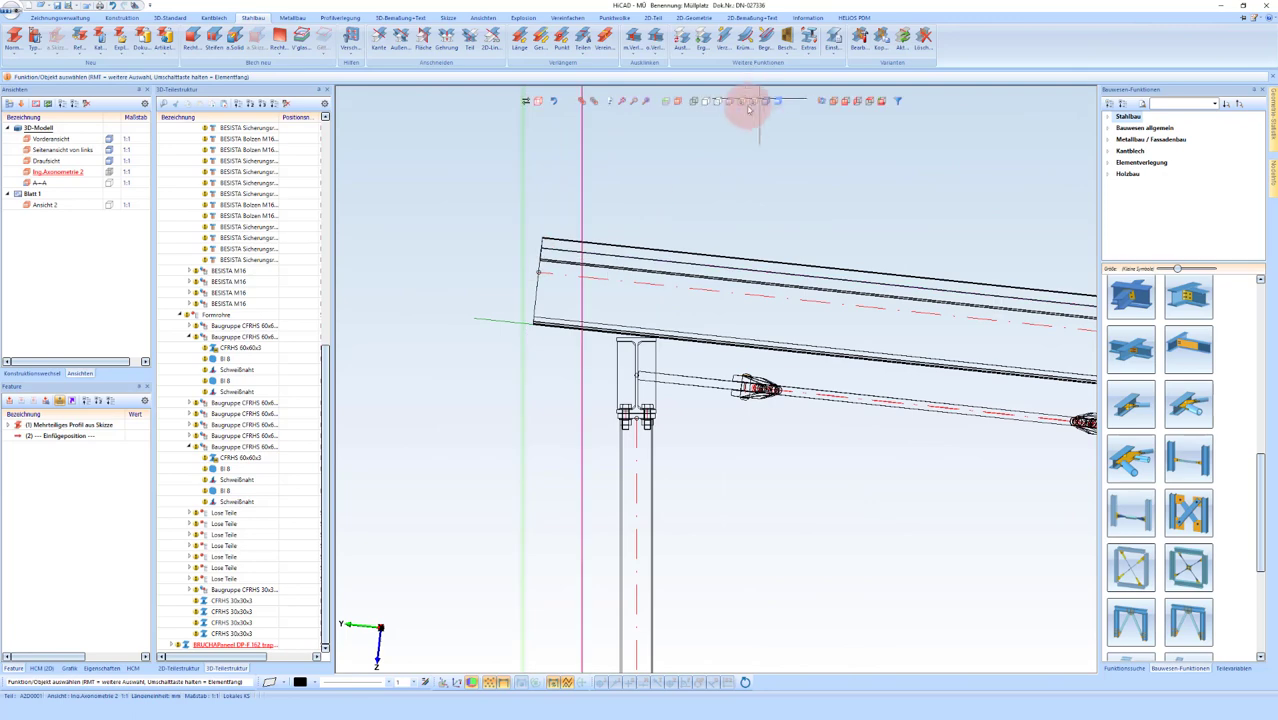
Step: Display the model shaded in the isometric overview
{"action": "left_click", "coordinate": [851, 109]}
{"action": "left_click", "coordinate": [836, 102]}
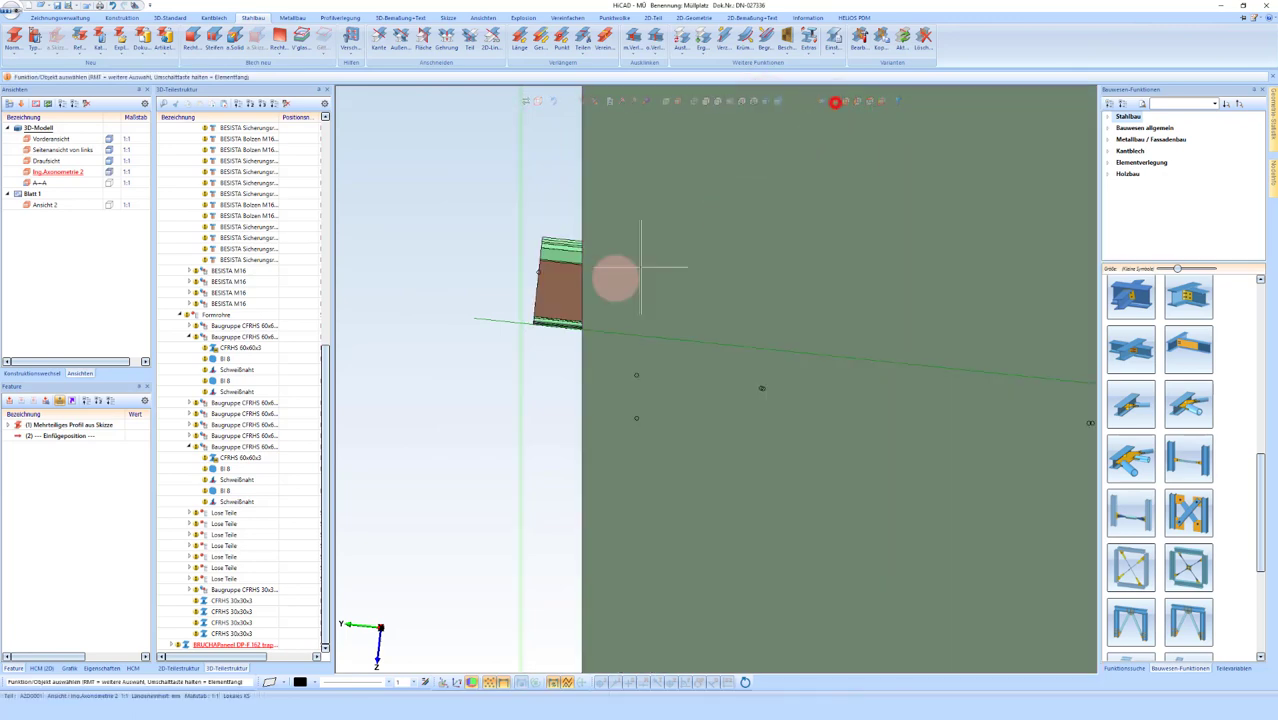
{"action": "left_click", "coordinate": [186, 328]}
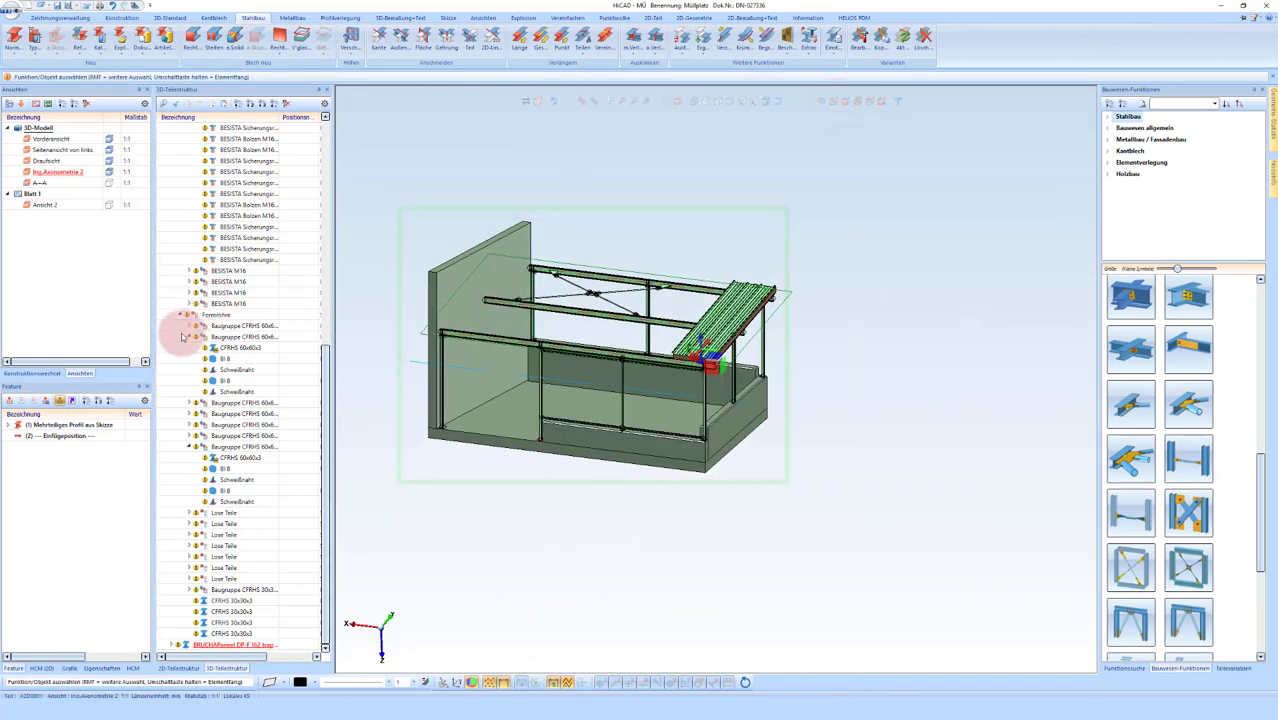
{"action": "left_click", "coordinate": [191, 446]}
{"action": "scroll", "coordinate": [685, 342], "scroll_direction": "up", "scroll_amount": 5}
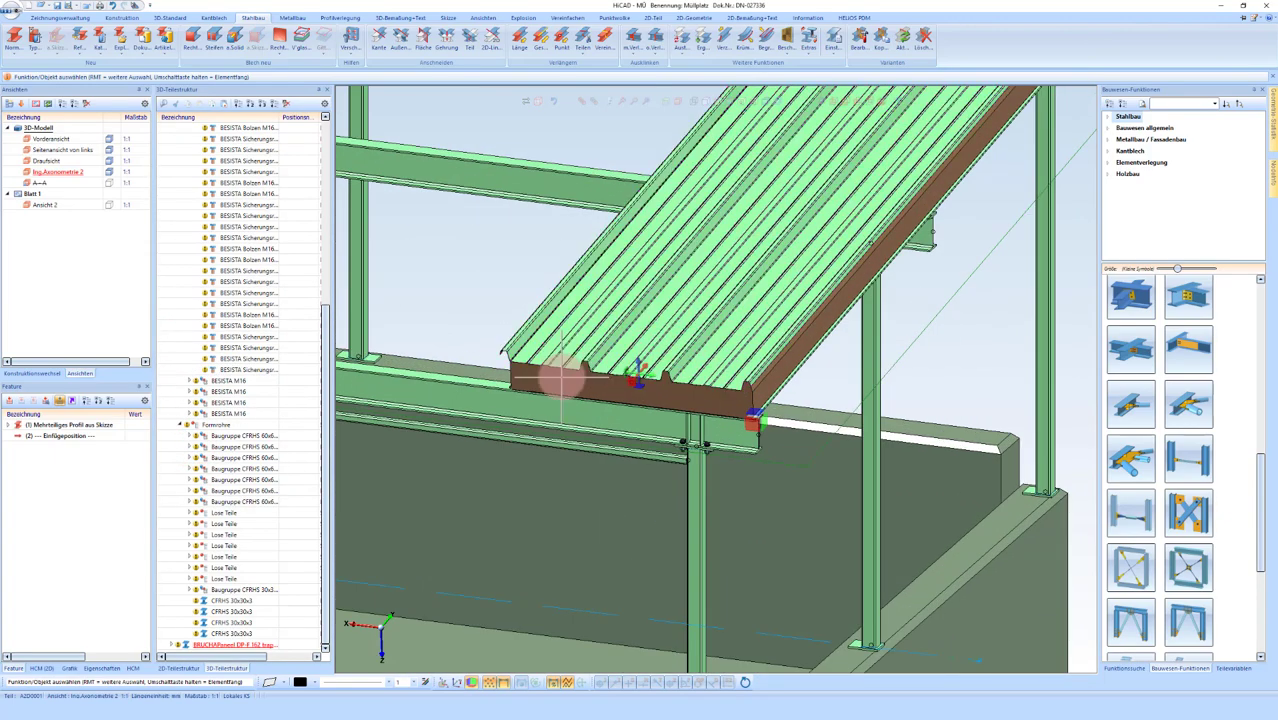
{"action": "left_click", "coordinate": [624, 388]}
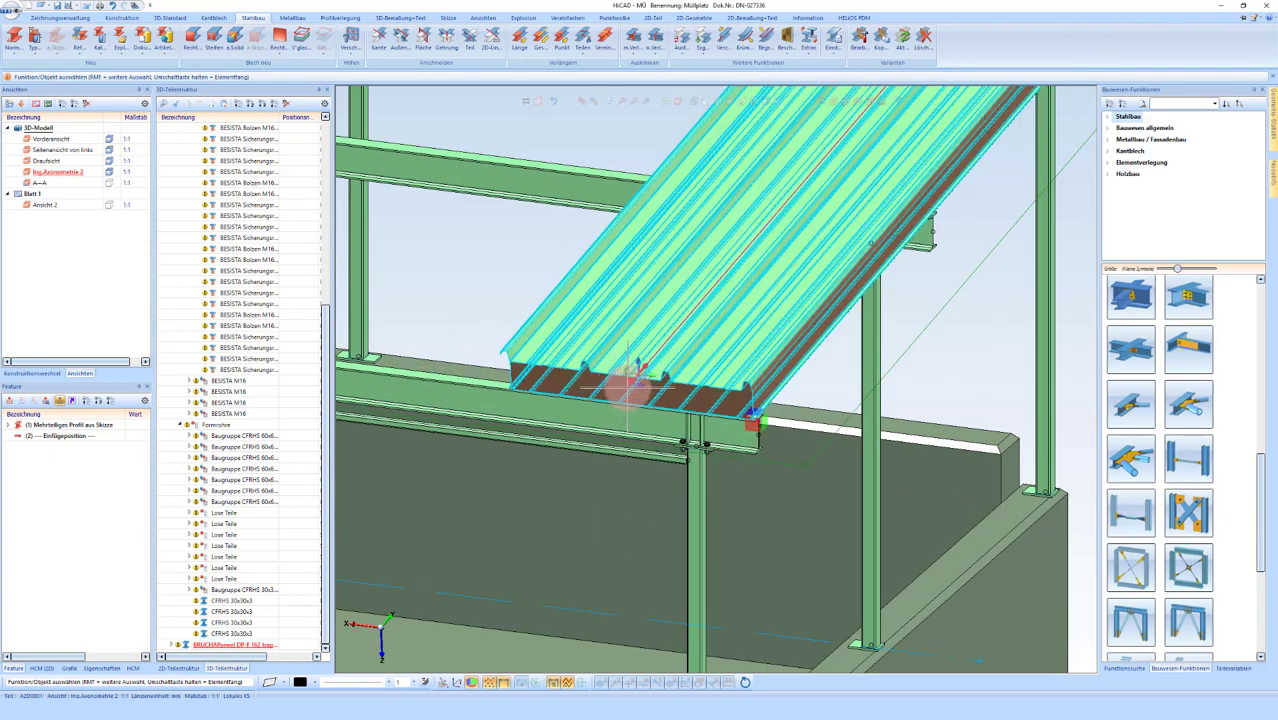
{"action": "left_click", "coordinate": [613, 380]}
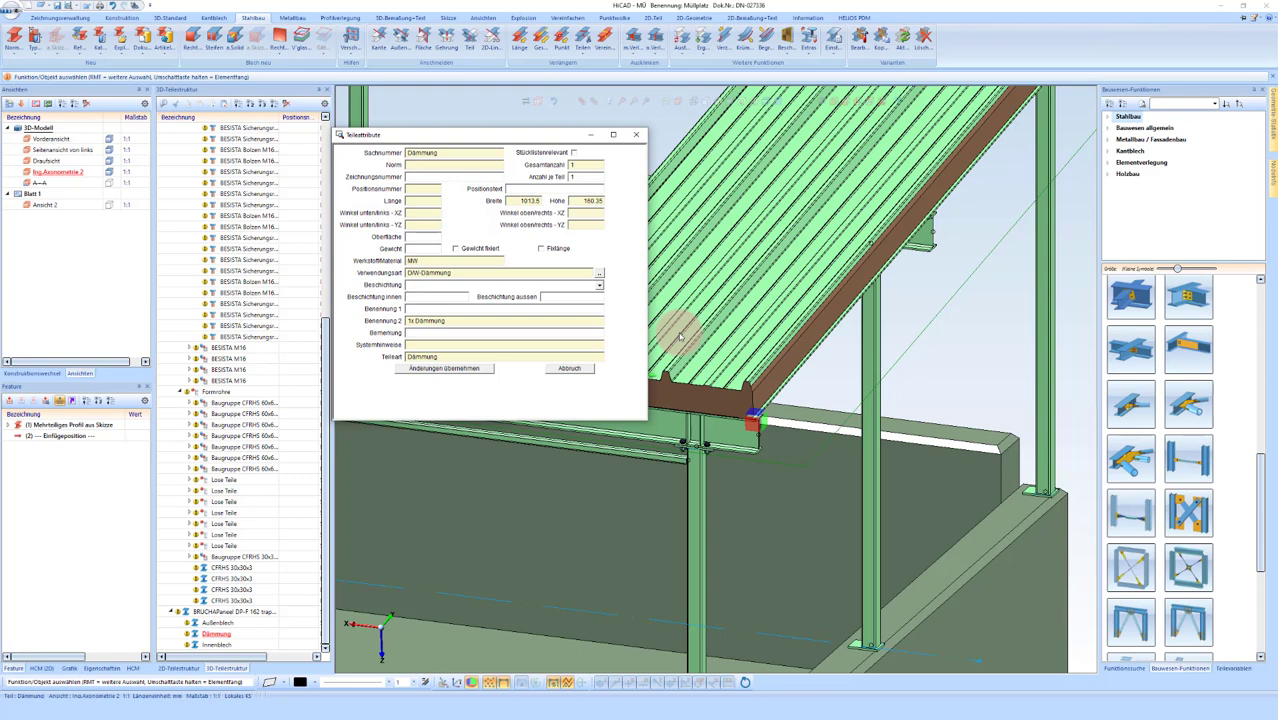
{"action": "key", "text": "Escape"}
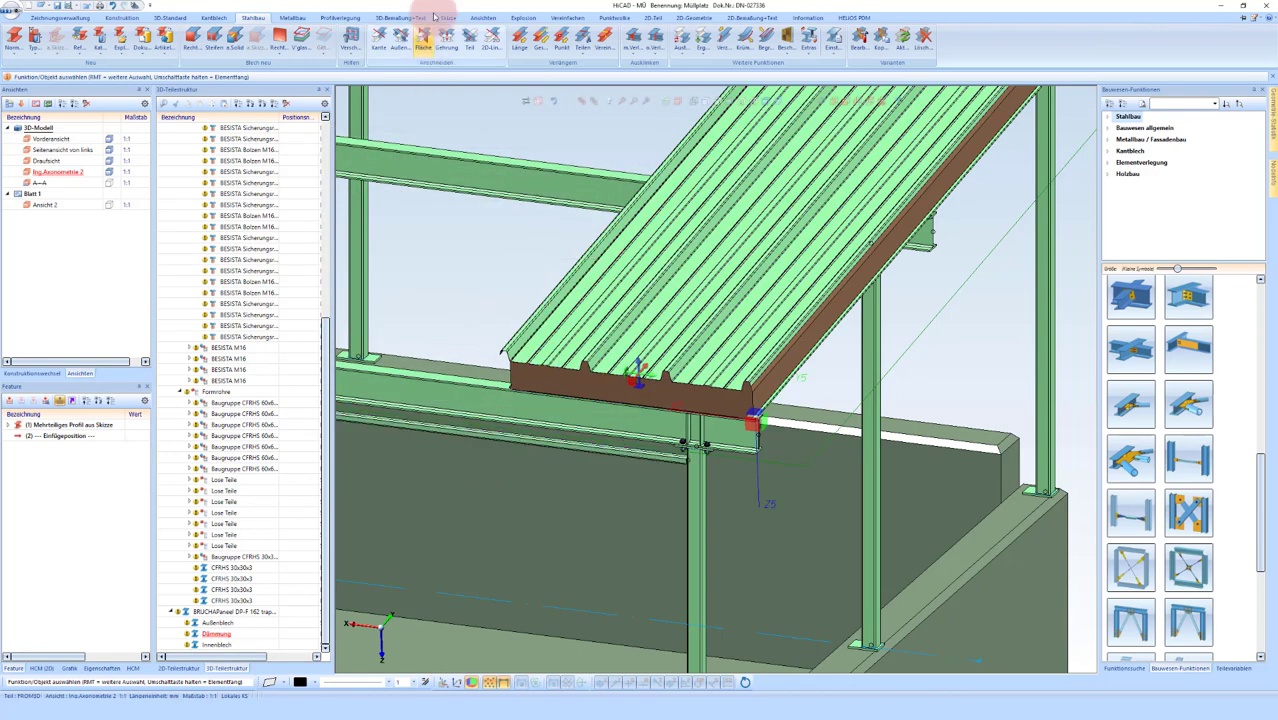
{"action": "left_click", "coordinate": [520, 38]}
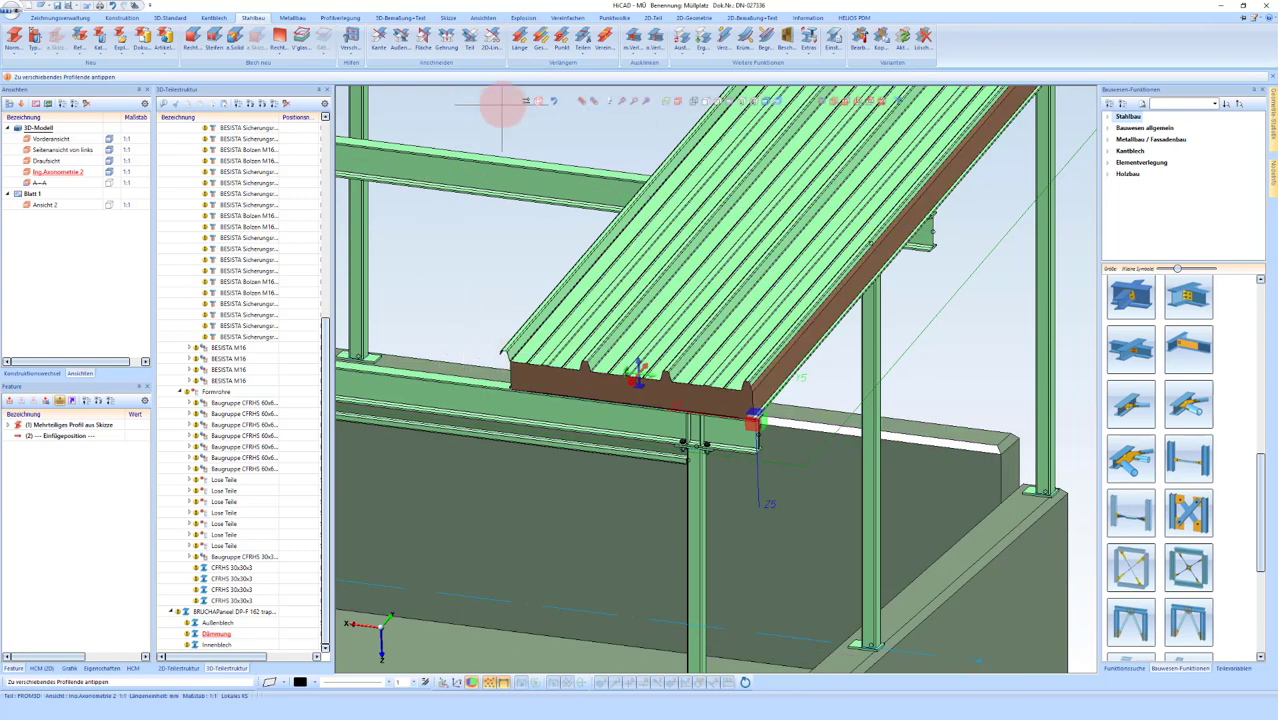
{"action": "left_click_drag", "start_coordinate": [537, 101], "coordinate": [593, 176]}
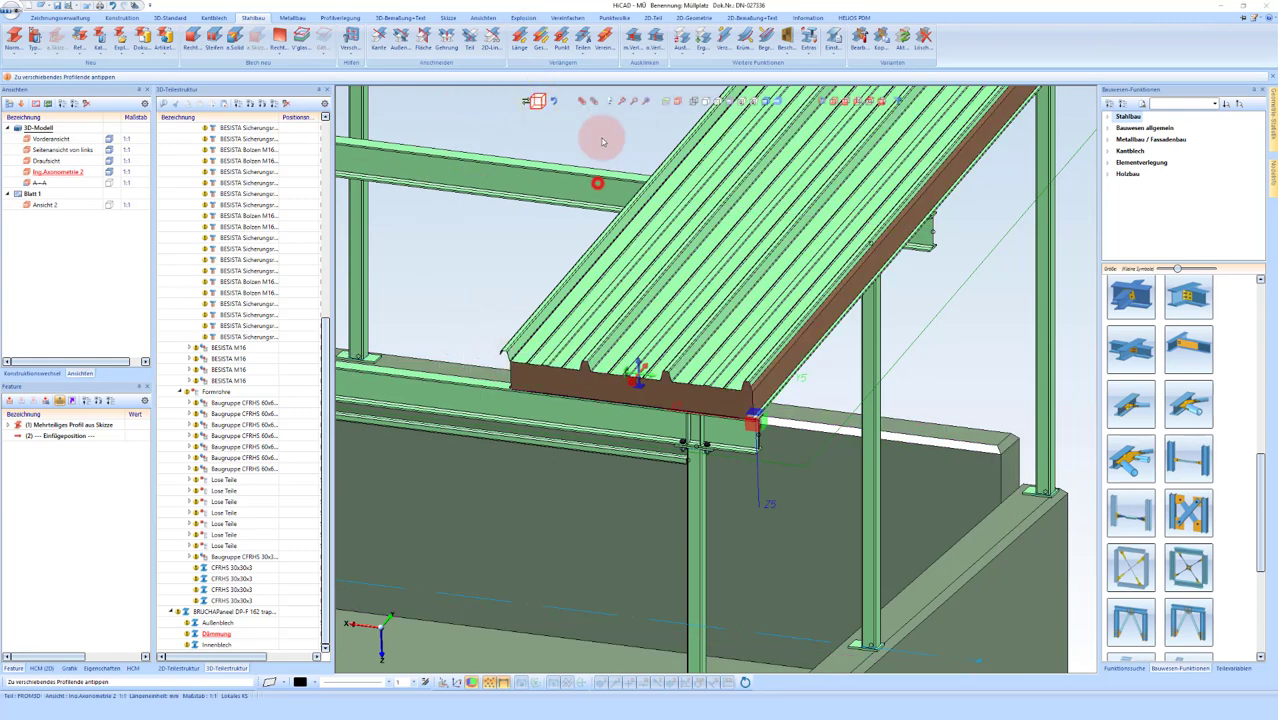
{"action": "left_click", "coordinate": [540, 45]}
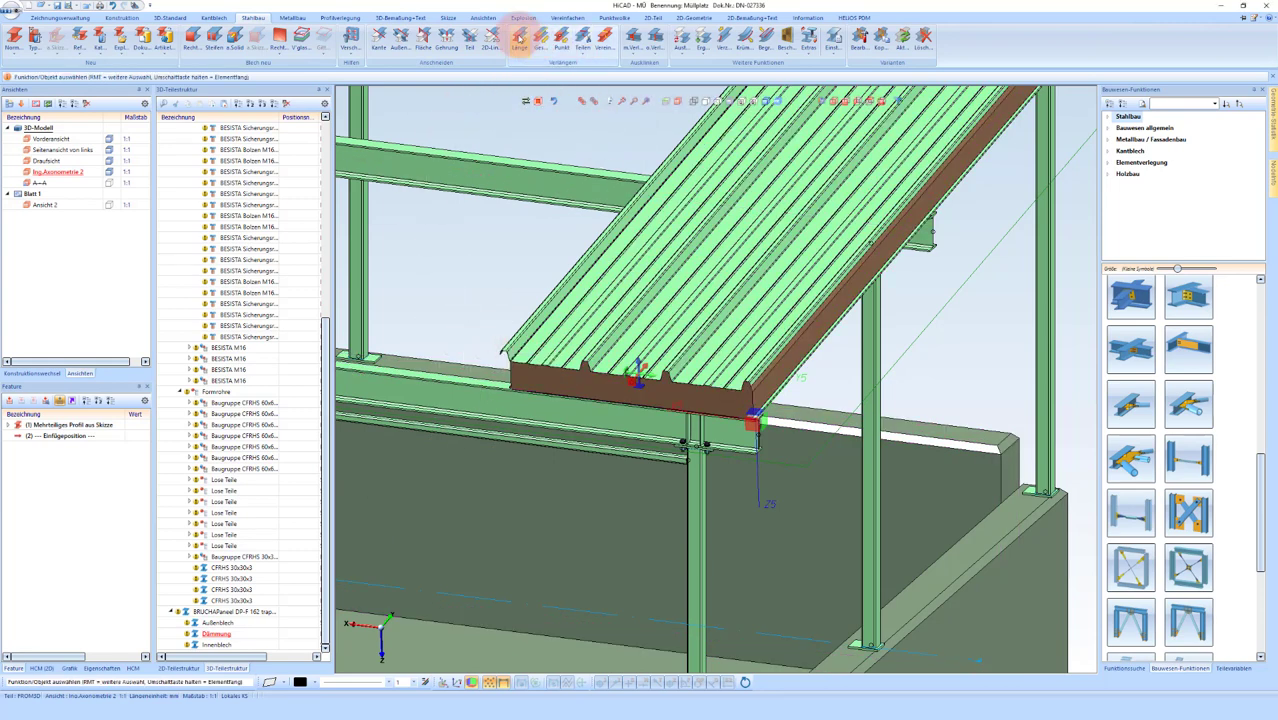
Step: Lengthen the roof panel's outer sheet end by 10
{"action": "left_click", "coordinate": [562, 331]}
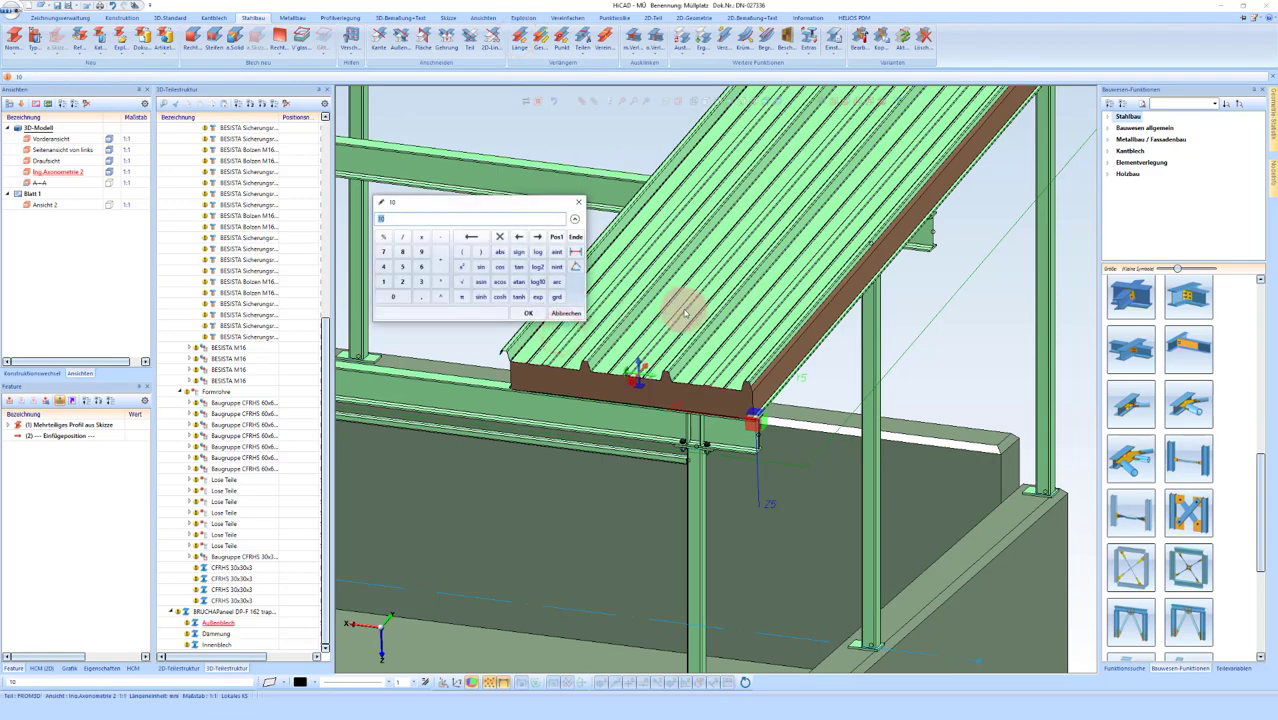
{"action": "key", "text": "Return"}
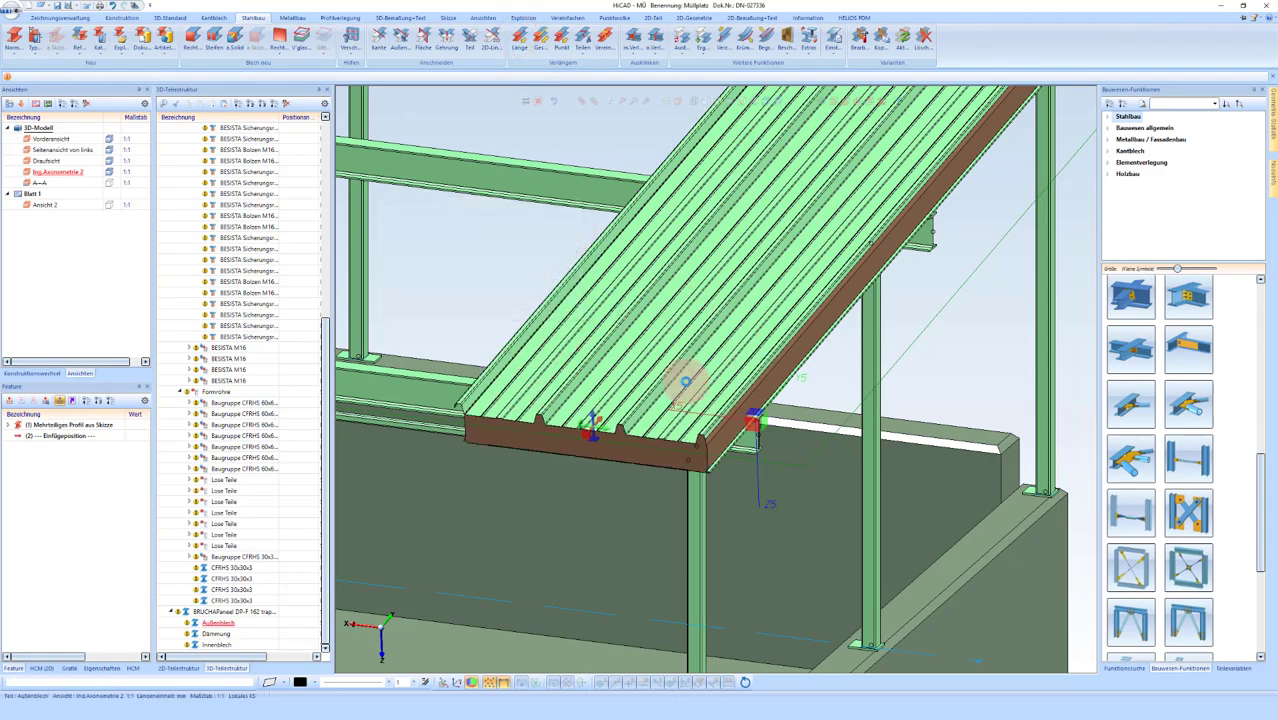
{"action": "middle_click_drag", "start_coordinate": [585, 463], "coordinate": [601, 413]}
{"action": "scroll", "coordinate": [785, 277], "scroll_direction": "down", "scroll_amount": 3}
{"action": "scroll", "coordinate": [756, 263], "scroll_direction": "up", "scroll_amount": 3}
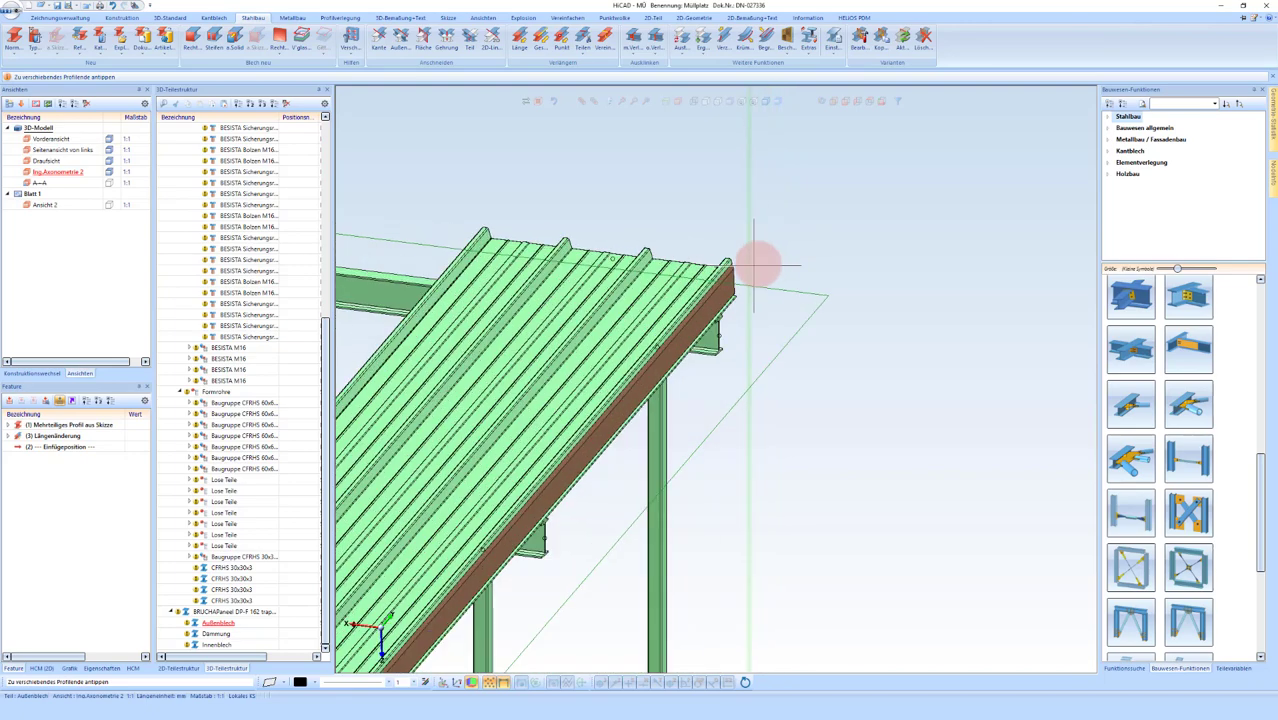
{"action": "scroll", "coordinate": [699, 323], "scroll_direction": "up", "scroll_amount": 2}
{"action": "scroll", "coordinate": [636, 318], "scroll_direction": "up", "scroll_amount": 2}
{"action": "mouse_move", "coordinate": [636, 318]}
{"action": "middle_mouse_down"}
{"action": "mouse_move", "coordinate": [542, 294]}
{"action": "mouse_move", "coordinate": [548, 322]}
{"action": "middle_mouse_up"}
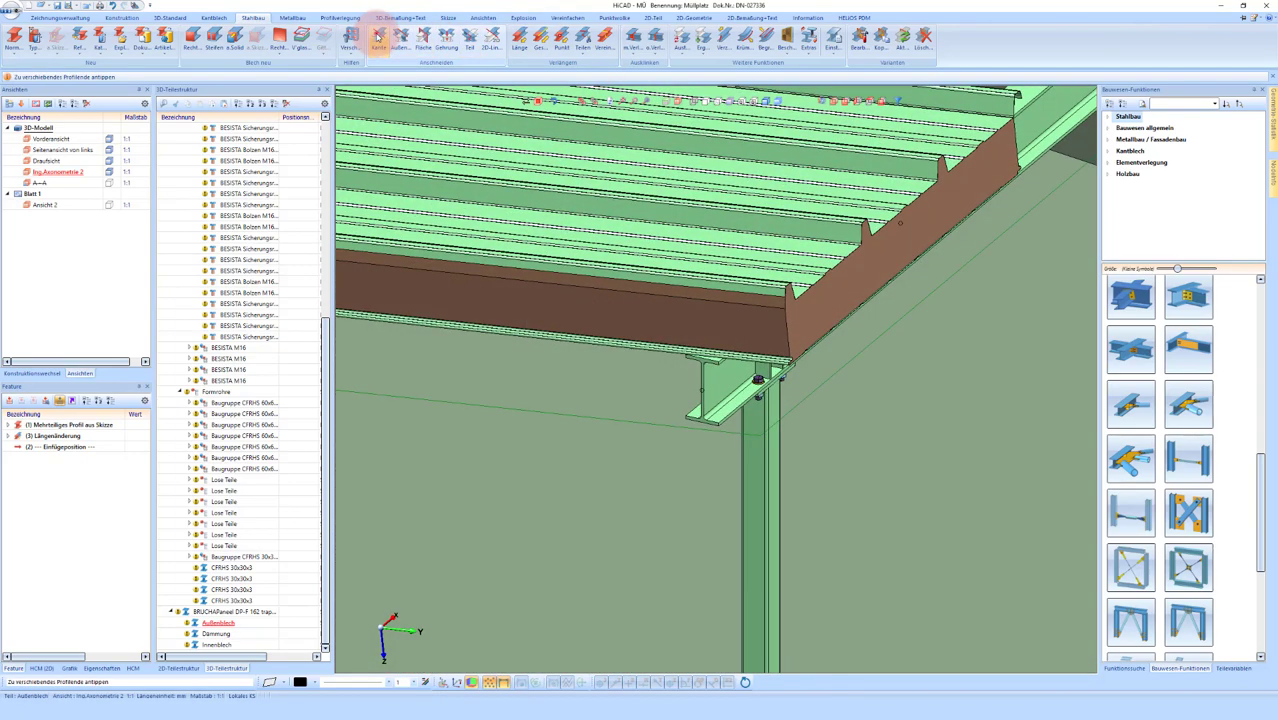
Step: Cut the panel insulation at the beam flange edge
{"action": "left_click", "coordinate": [378, 36]}
{"action": "left_click", "coordinate": [793, 340]}
{"action": "middle_click_drag", "start_coordinate": [741, 365], "coordinate": [725, 355]}
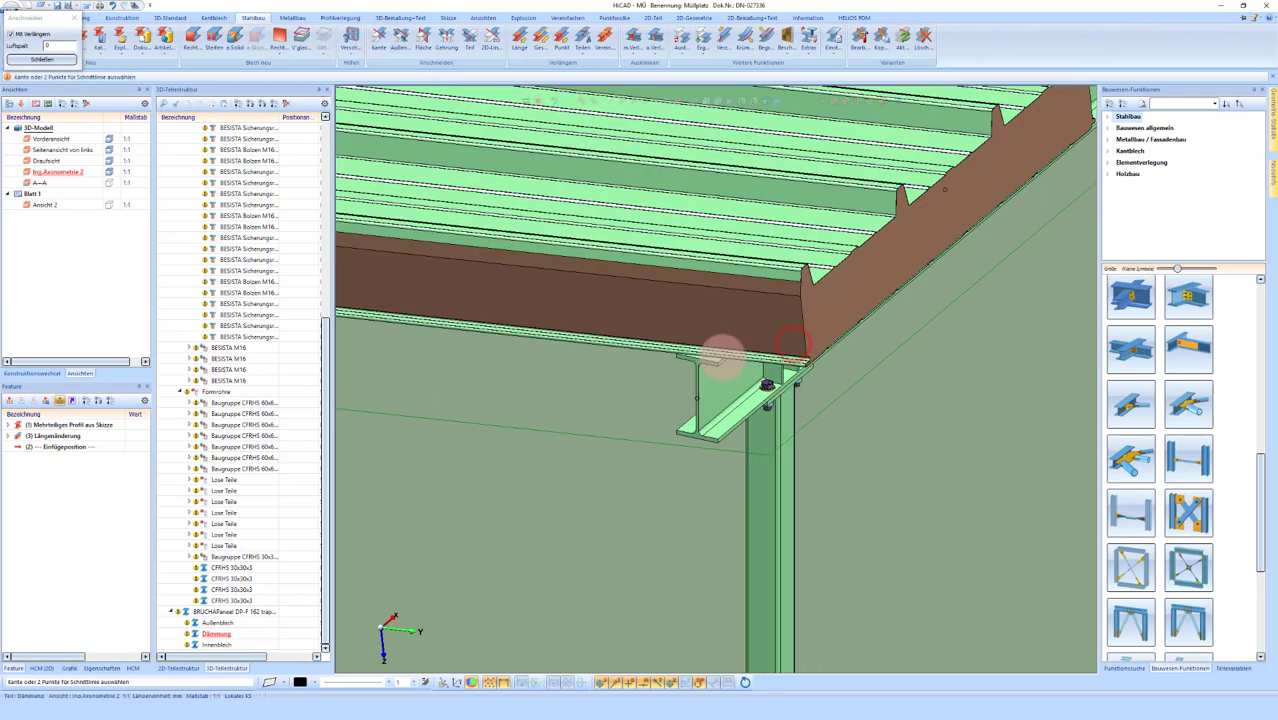
{"action": "scroll", "coordinate": [725, 357], "scroll_direction": "up", "scroll_amount": 3}
{"action": "scroll", "coordinate": [712, 368], "scroll_direction": "up", "scroll_amount": 3}
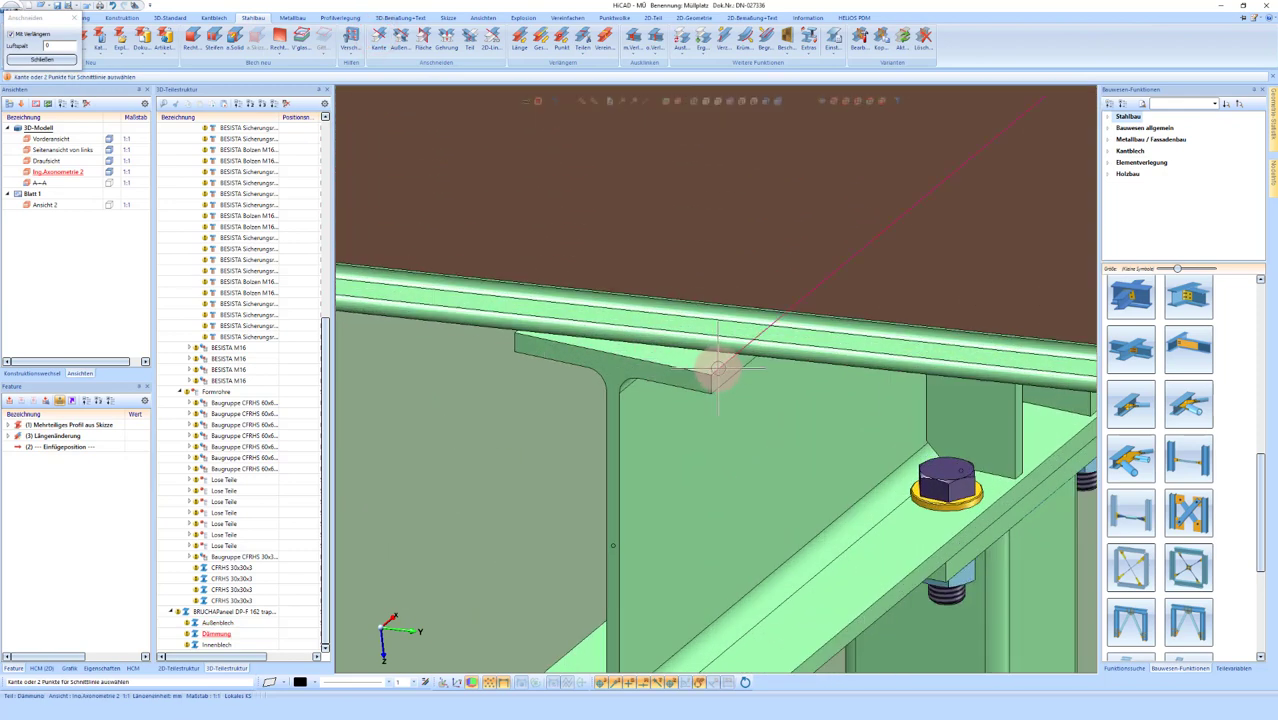
{"action": "left_click", "coordinate": [706, 372]}
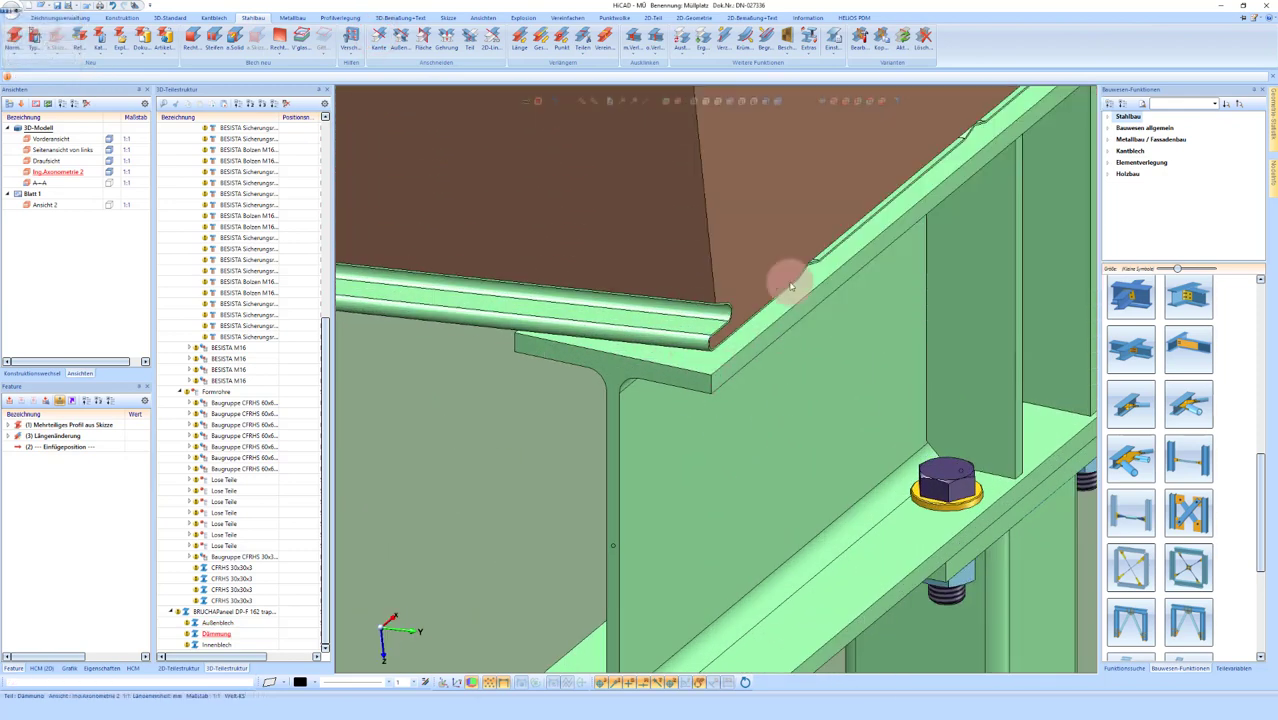
{"action": "scroll", "coordinate": [770, 289], "scroll_direction": "down", "scroll_amount": 3}
Step: Extend the insulation end by 500
{"action": "left_click", "coordinate": [524, 42]}
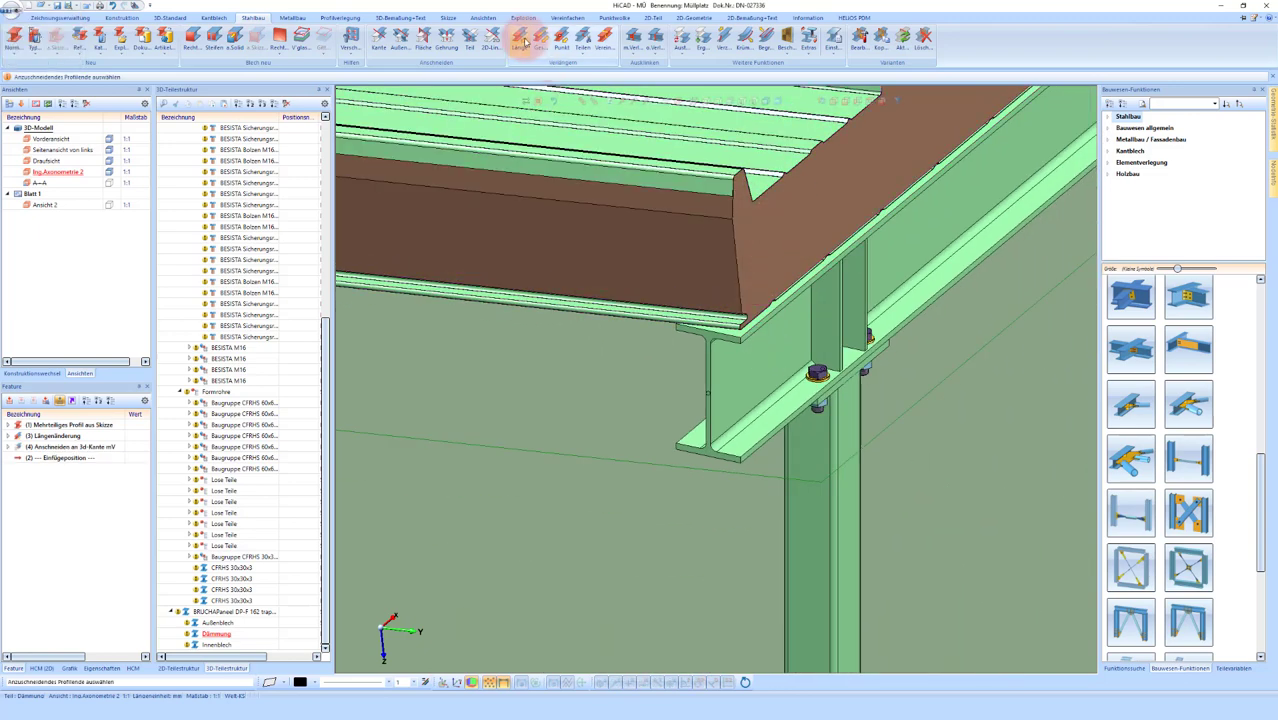
{"action": "left_click", "coordinate": [690, 225]}
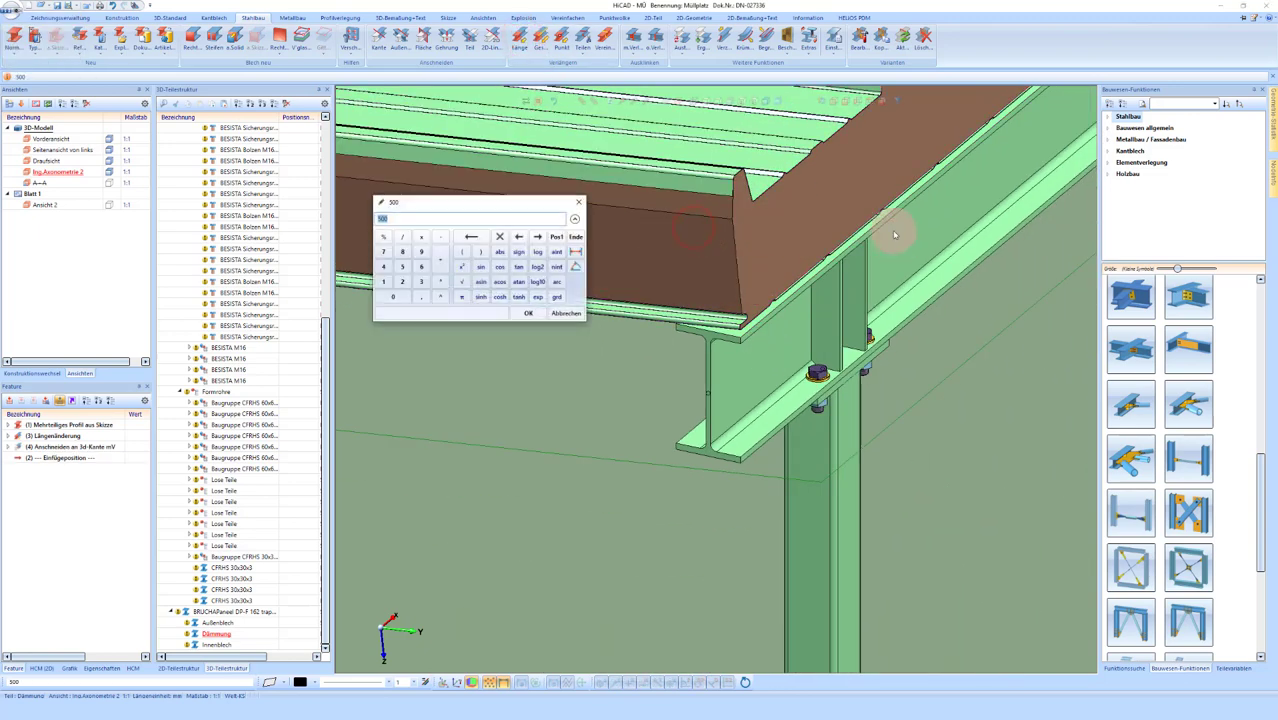
{"action": "key", "text": "Return"}
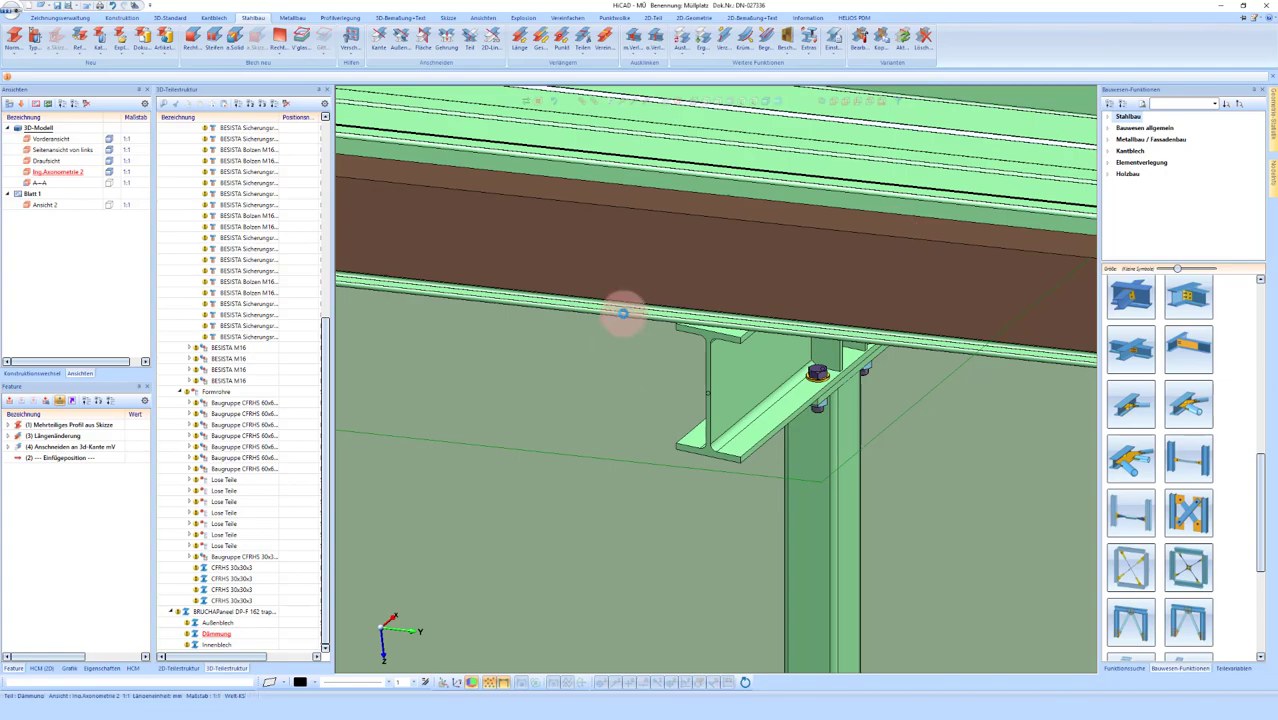
{"action": "scroll", "coordinate": [596, 334], "scroll_direction": "down", "scroll_amount": 2}
{"action": "scroll", "coordinate": [584, 362], "scroll_direction": "down", "scroll_amount": 2}
{"action": "scroll", "coordinate": [560, 300], "scroll_direction": "down", "scroll_amount": 2}
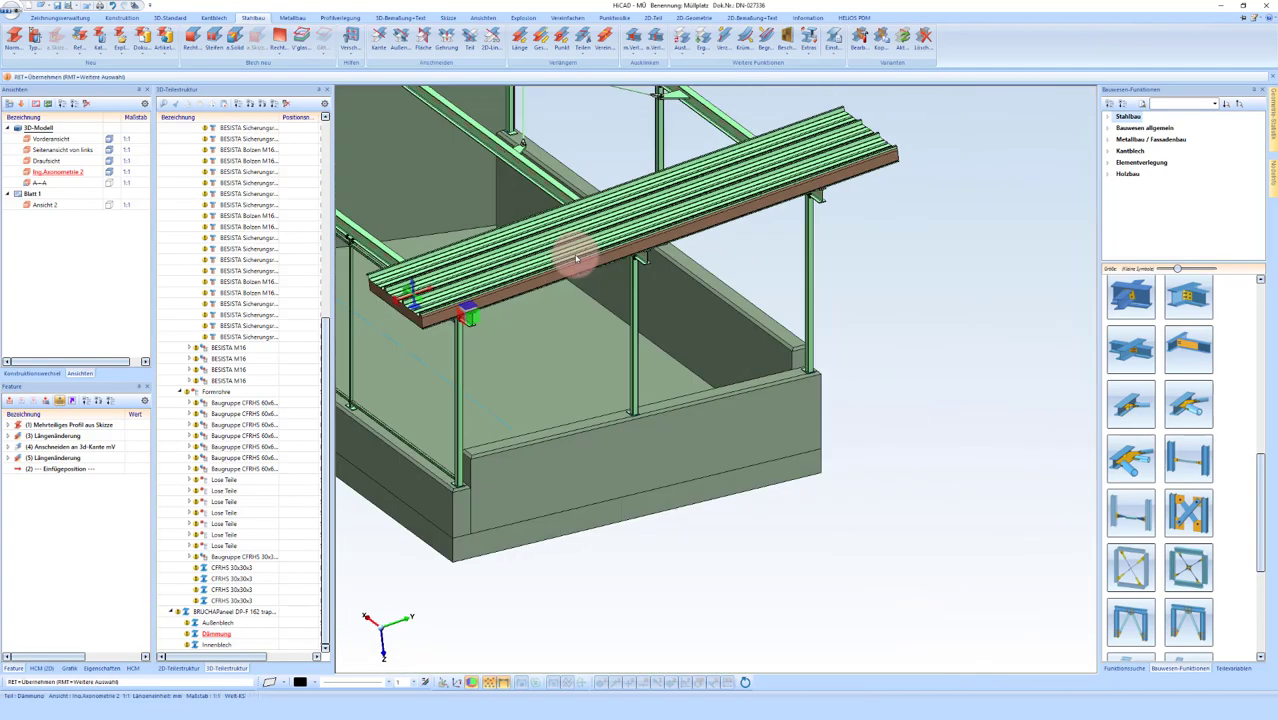
{"action": "middle_click_drag", "start_coordinate": [488, 245], "coordinate": [537, 315]}
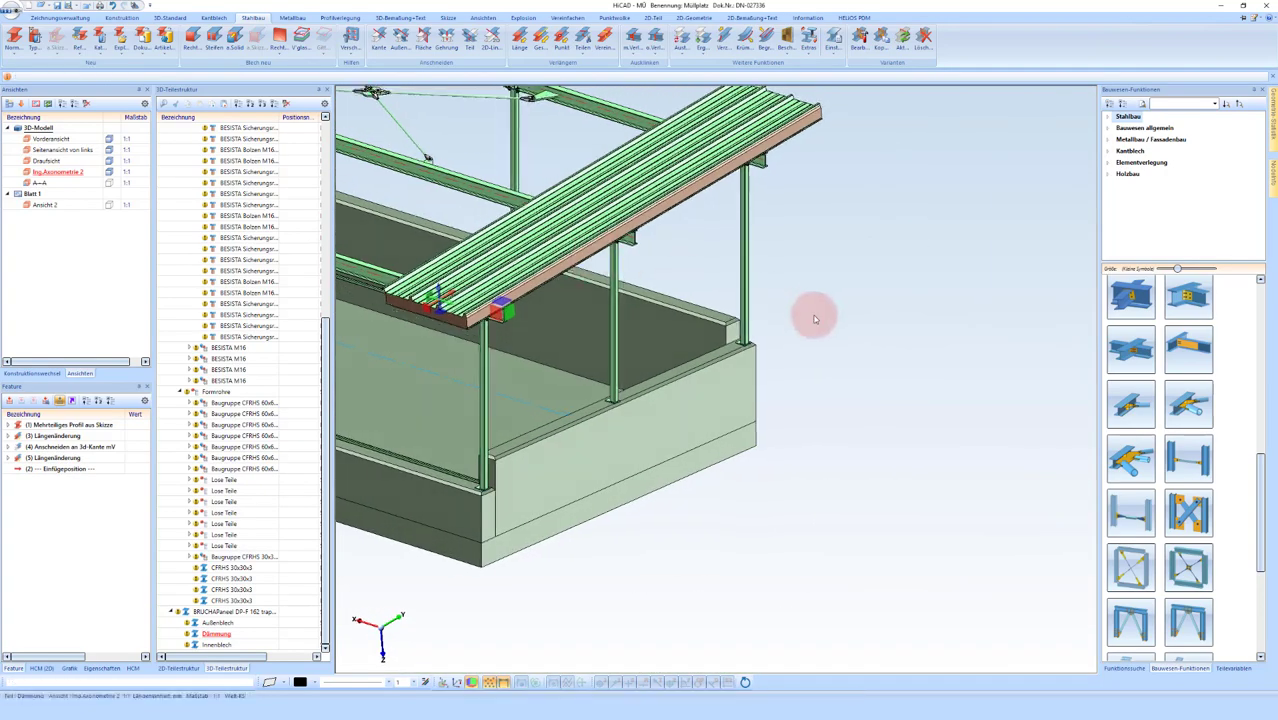
Step: Add a new Strukturbaugruppe sub-assembly, Paneele, under the Stahlbau assembly
{"action": "scroll", "coordinate": [537, 315], "scroll_direction": "up", "scroll_amount": 3}
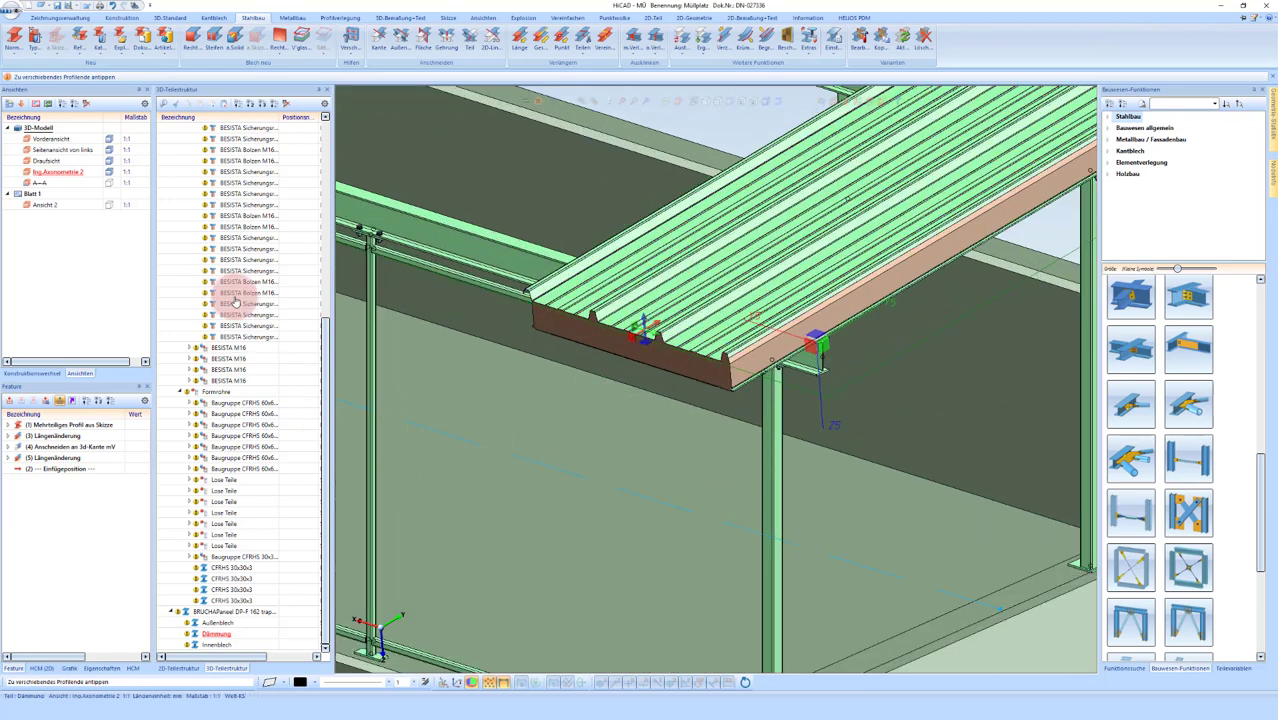
{"action": "left_click", "coordinate": [240, 103]}
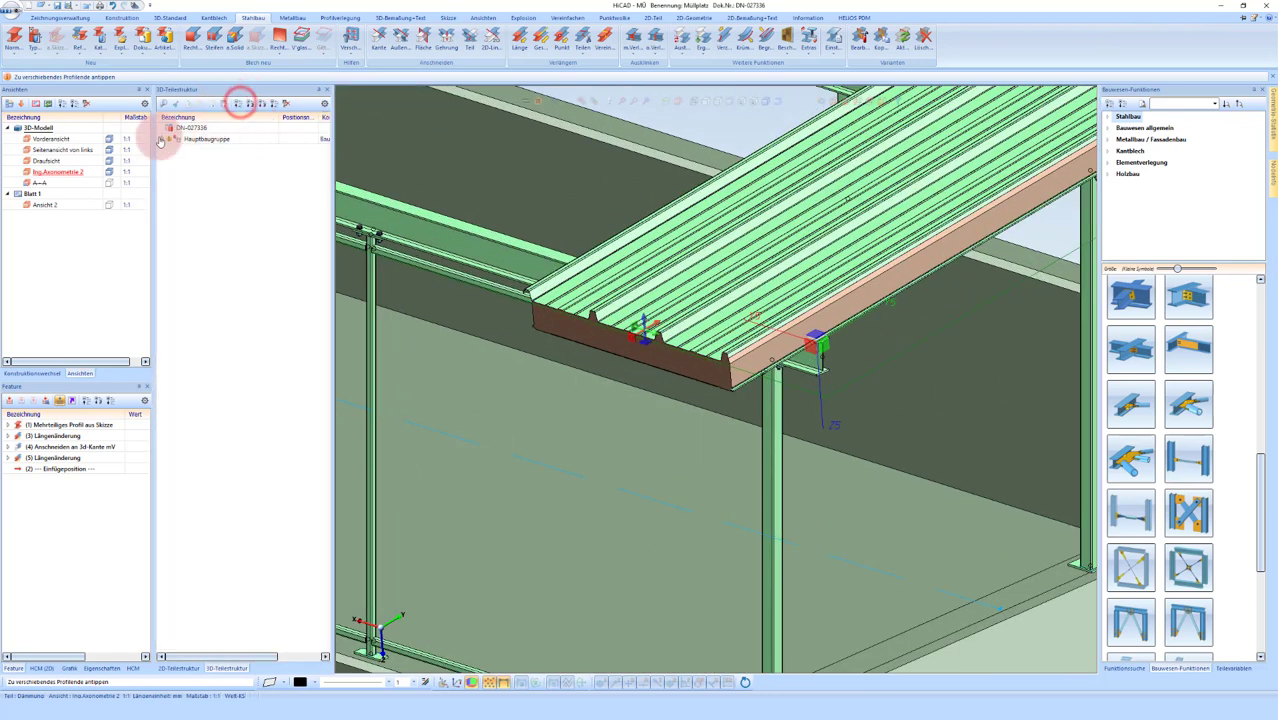
{"action": "left_click", "coordinate": [167, 139]}
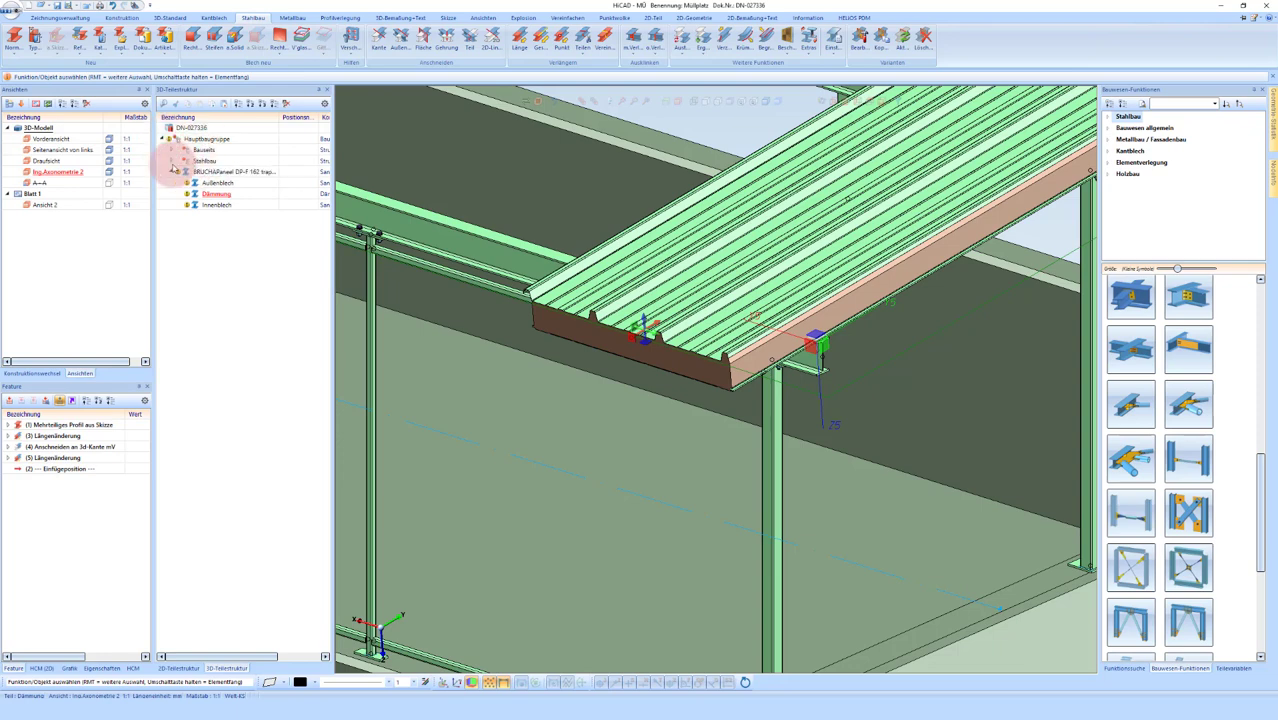
{"action": "left_click", "coordinate": [173, 162]}
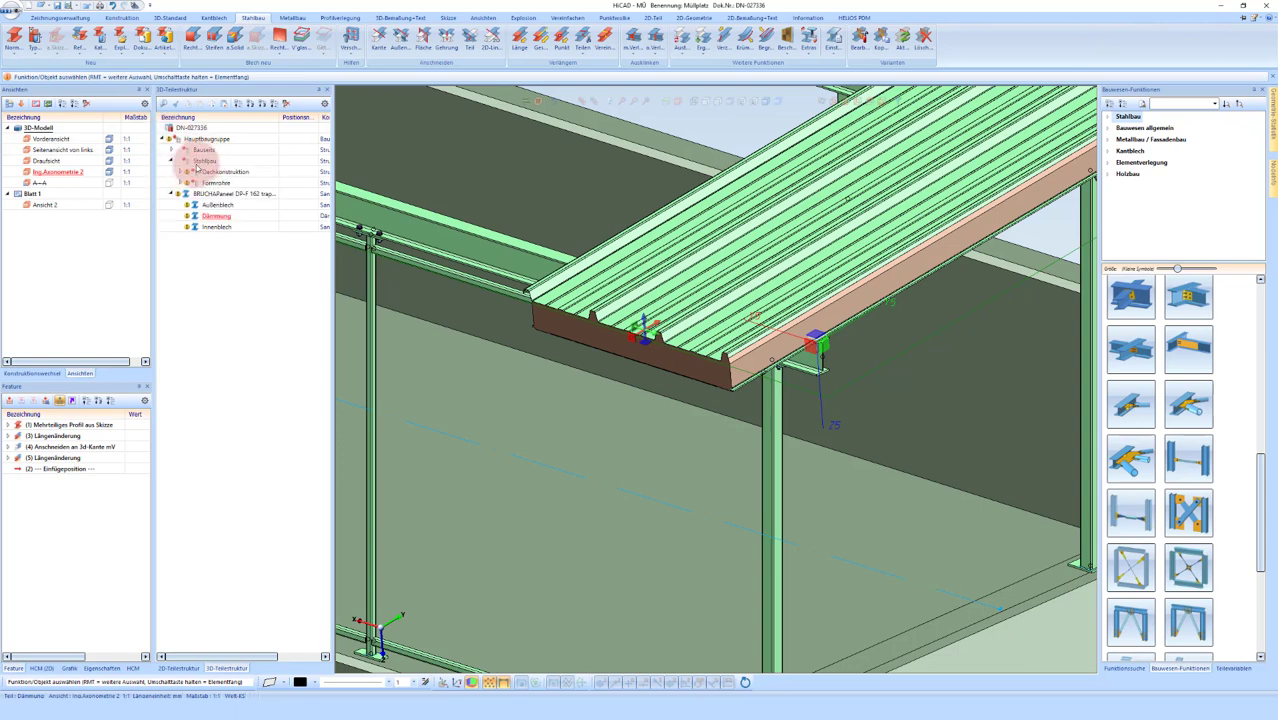
{"action": "right_click", "coordinate": [202, 161]}
{"action": "mouse_move", "coordinate": [296, 304]}
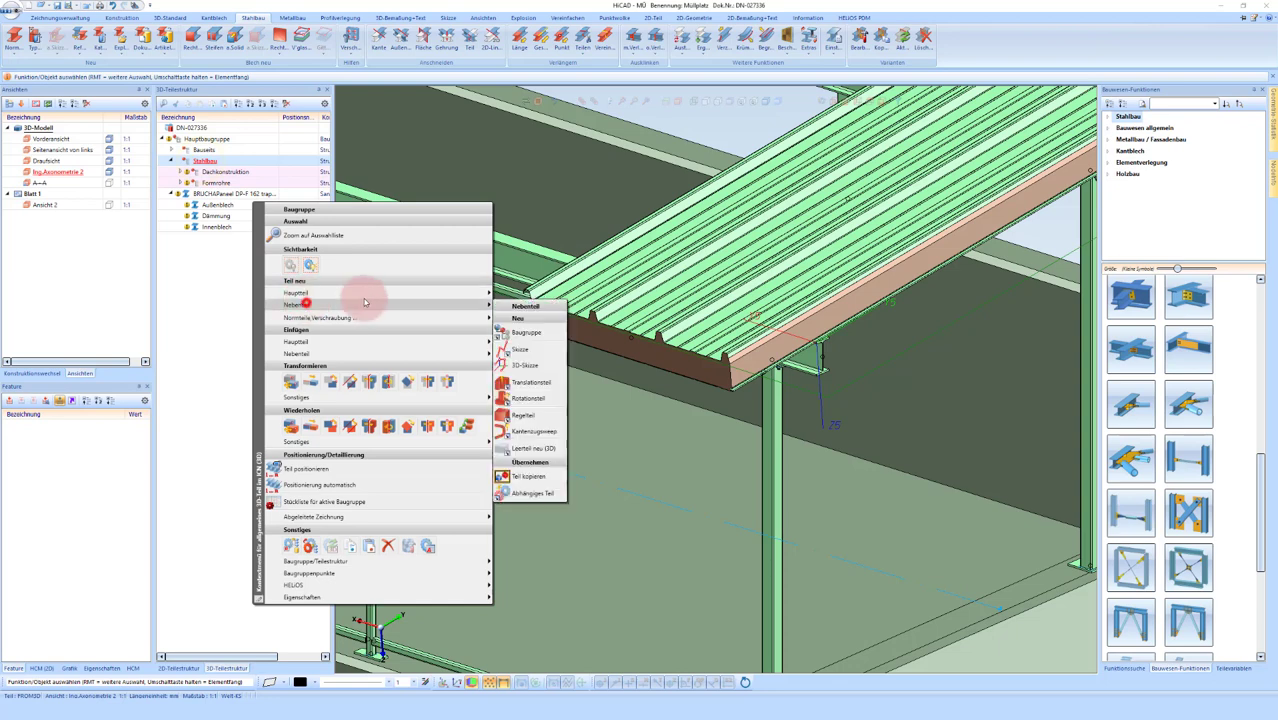
{"action": "left_click", "coordinate": [544, 331]}
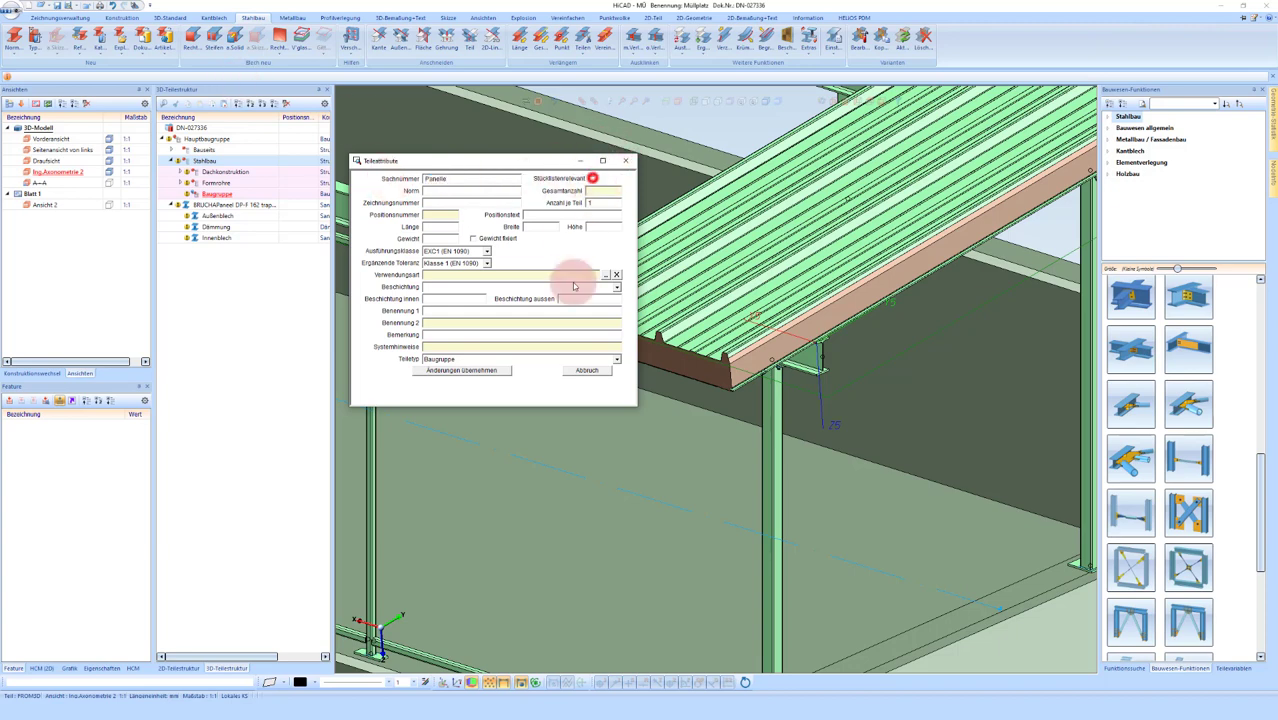
{"action": "left_click", "coordinate": [490, 358]}
{"action": "left_click", "coordinate": [471, 436]}
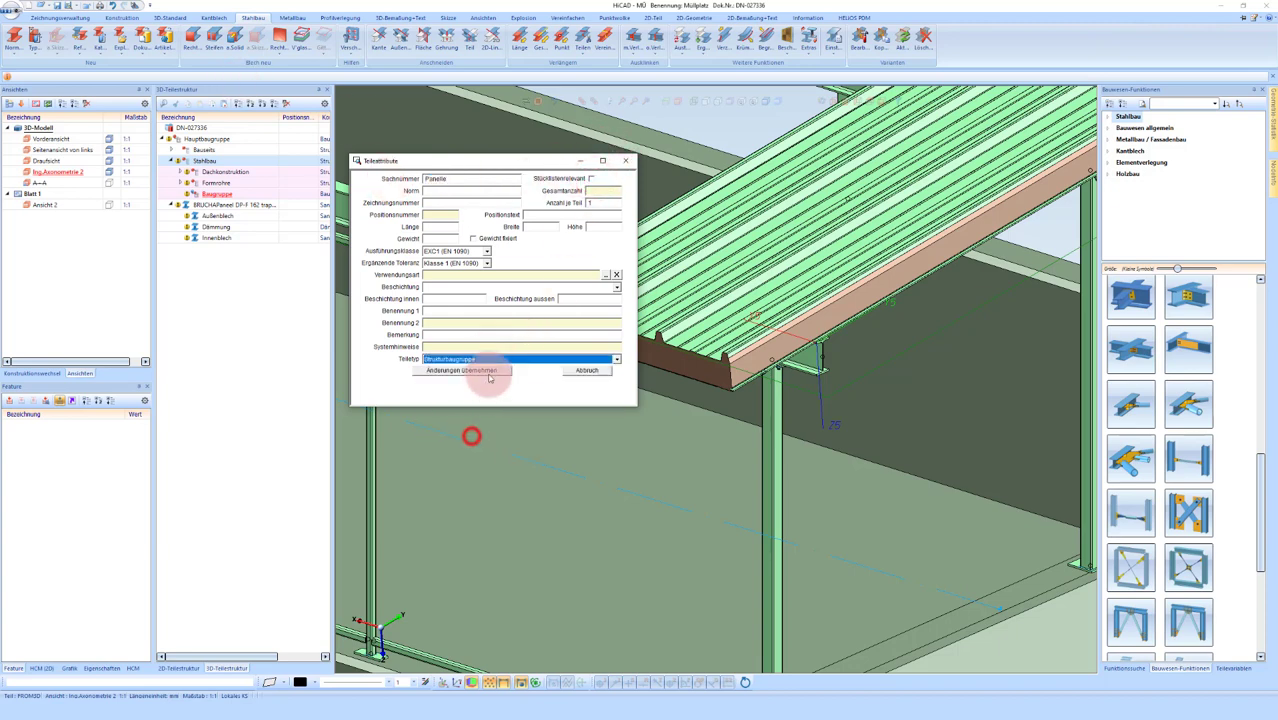
{"action": "left_click", "coordinate": [490, 372]}
Step: Move the BRUCHAPaneel assembly under Paneele and select the sandwich roof panel
{"action": "left_click", "coordinate": [228, 206]}
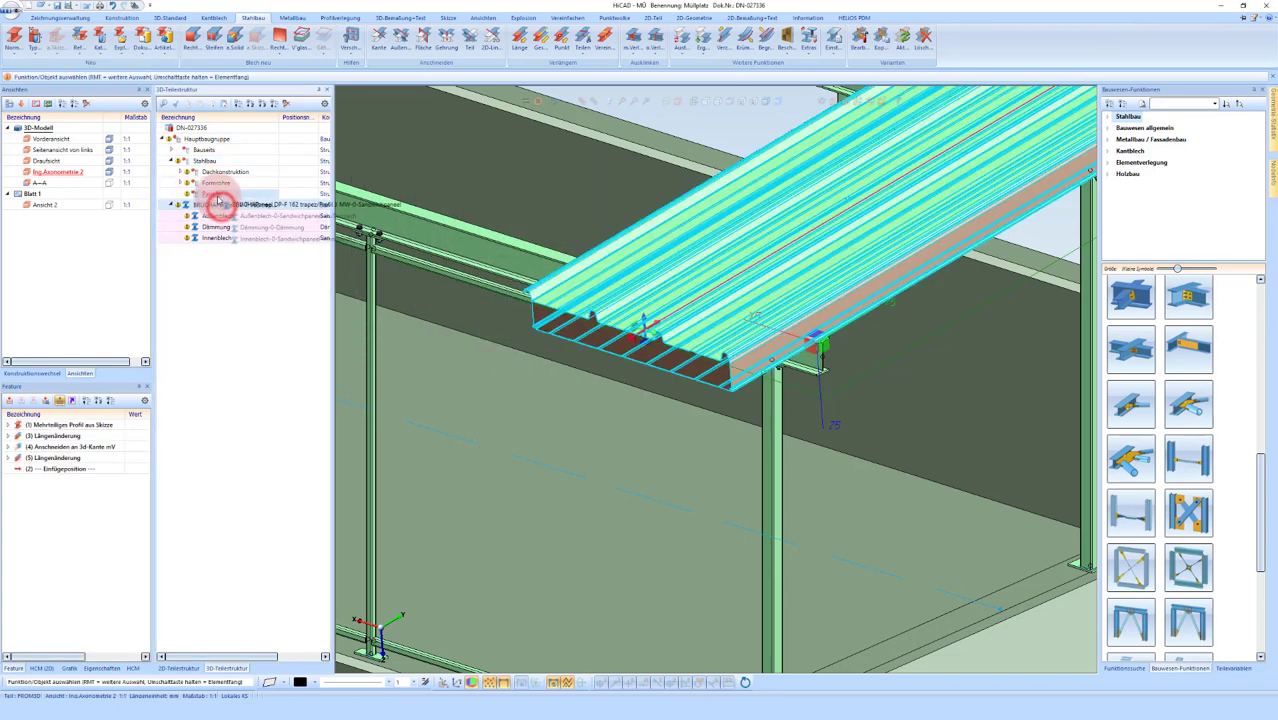
{"action": "left_click_drag", "start_coordinate": [213, 185], "coordinate": [180, 183]}
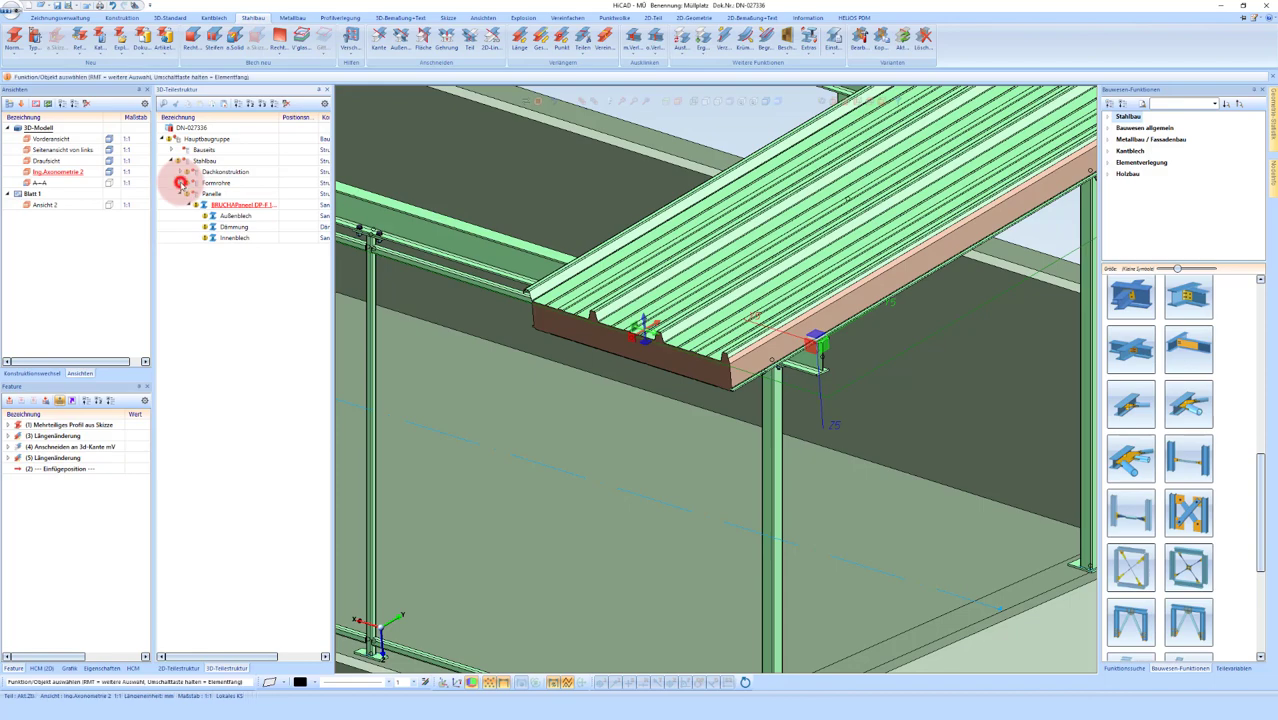
{"action": "left_click", "coordinate": [181, 183]}
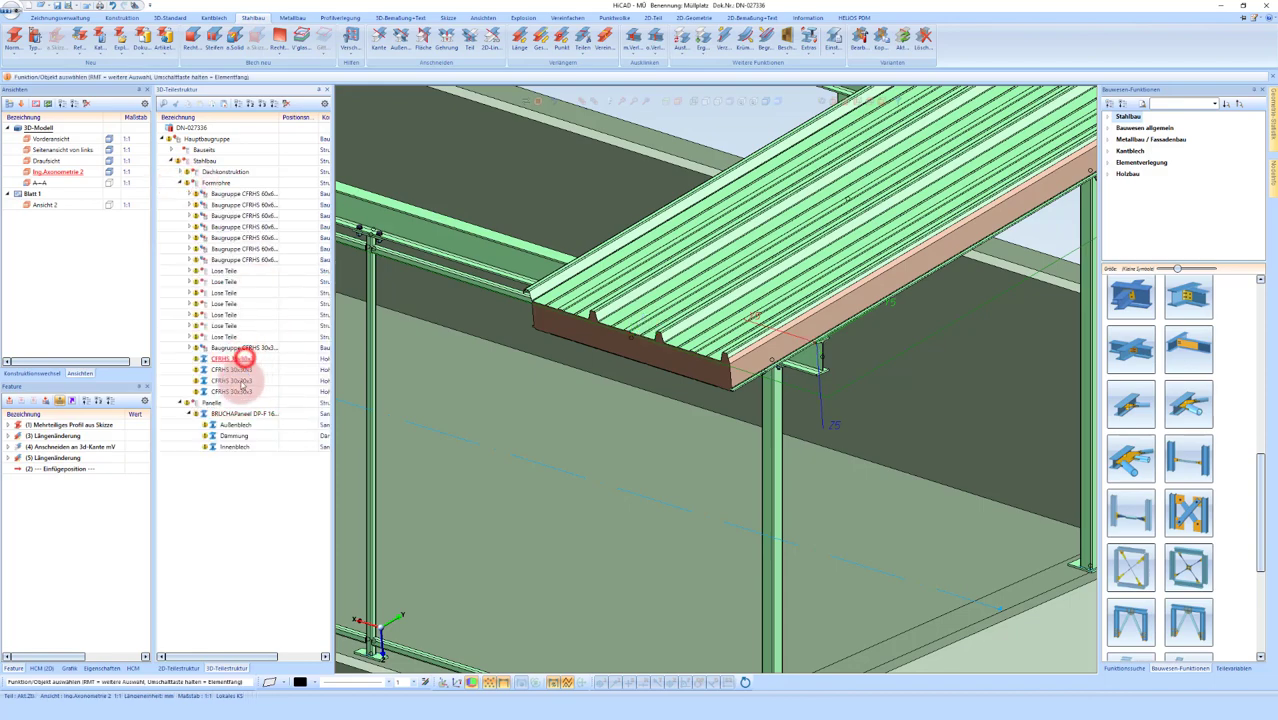
{"action": "scroll", "coordinate": [575, 357], "scroll_direction": "down", "scroll_amount": 2}
{"action": "scroll", "coordinate": [600, 356], "scroll_direction": "down", "scroll_amount": 1}
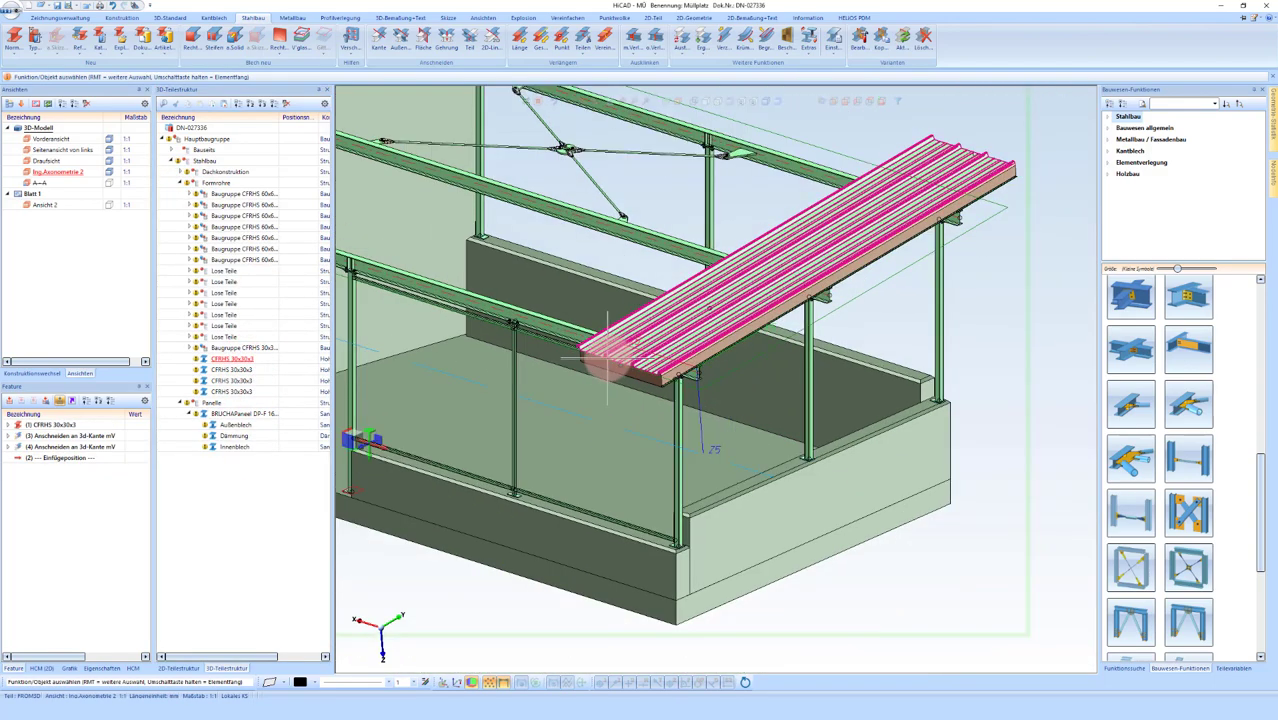
{"action": "scroll", "coordinate": [607, 357], "scroll_direction": "up", "scroll_amount": 3}
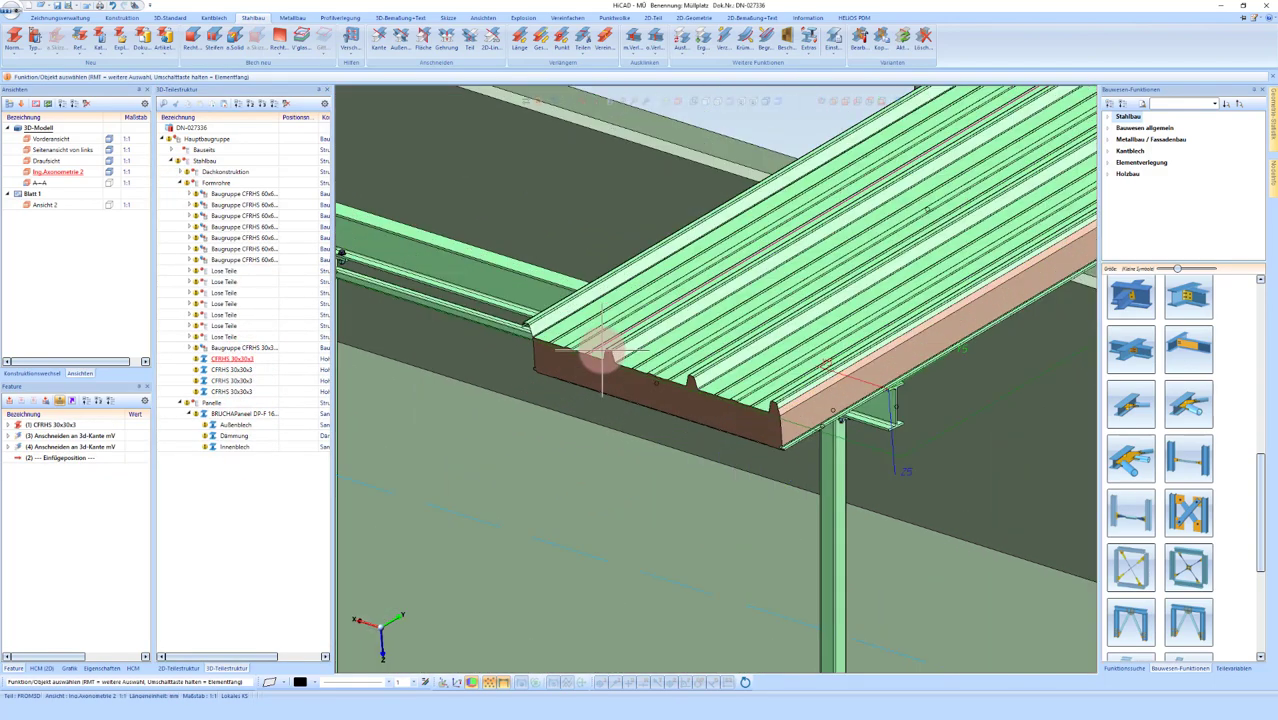
{"action": "left_click", "coordinate": [228, 413]}
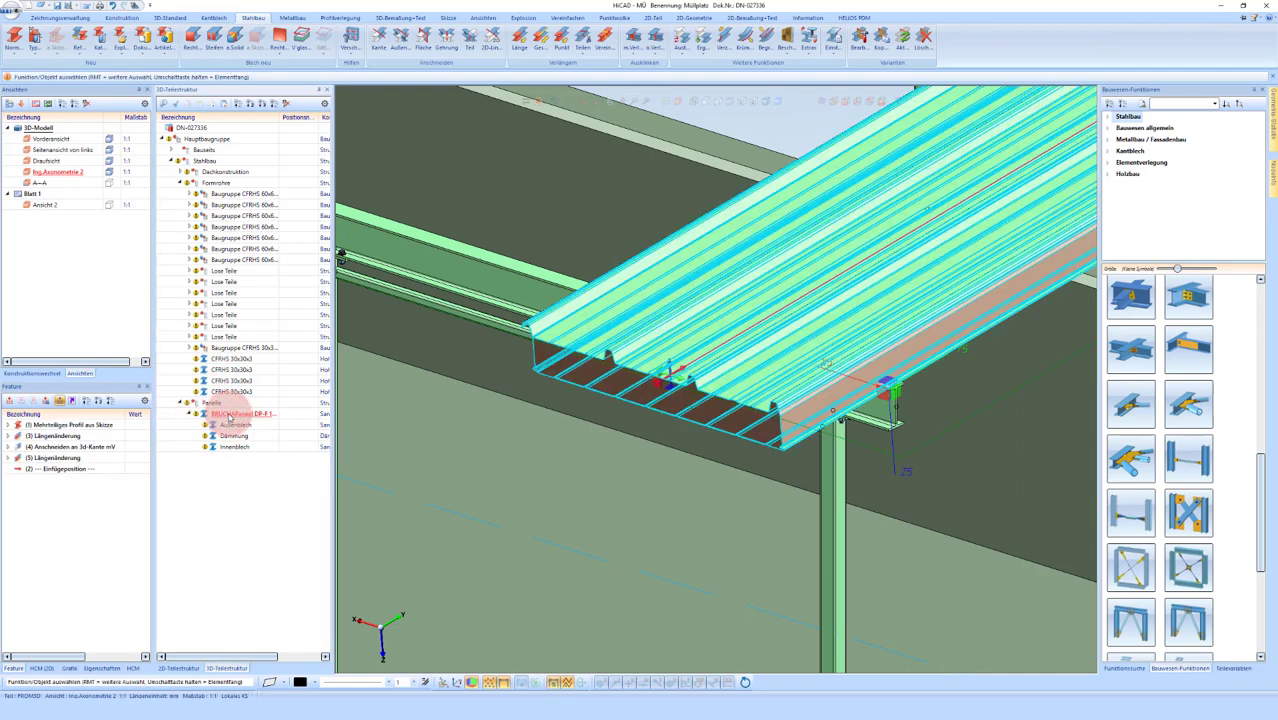
Step: Start a linear Teile wiederholen pattern of the panel along its edge, spaced by single distance
{"action": "right_click", "coordinate": [229, 416]}
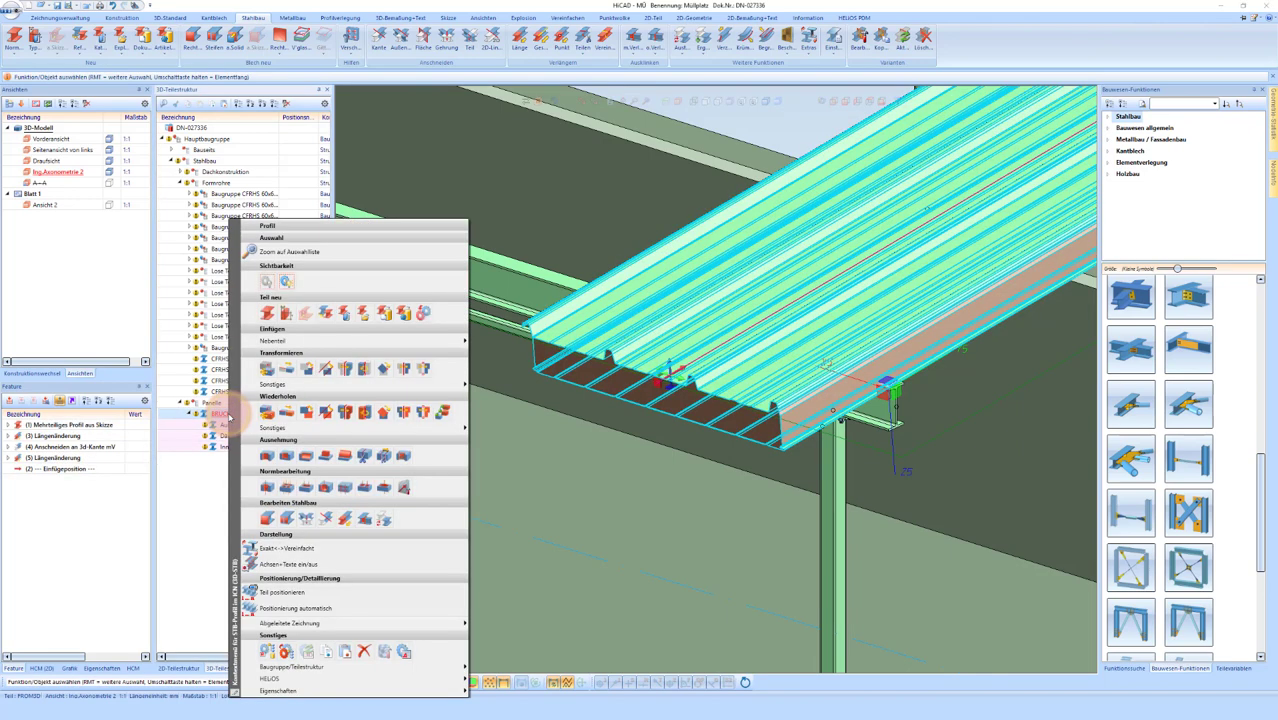
{"action": "left_click", "coordinate": [443, 415]}
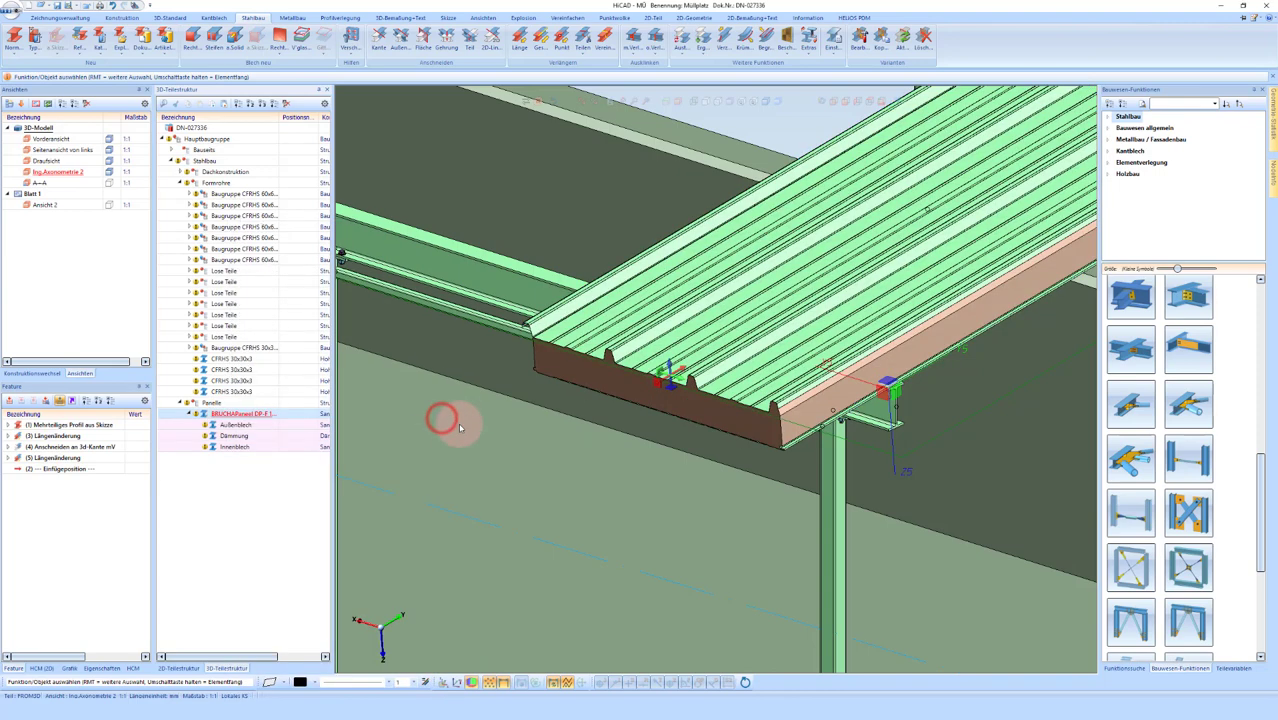
{"action": "left_click", "coordinate": [81, 210]}
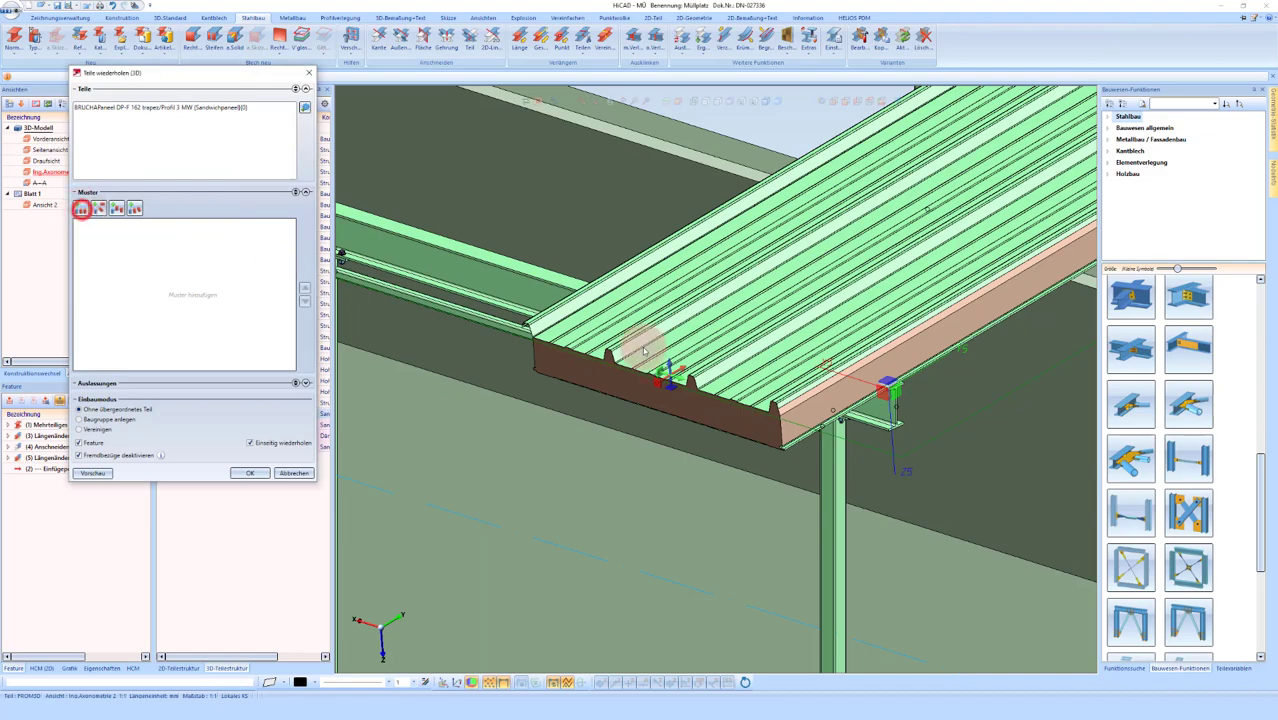
{"action": "scroll", "coordinate": [756, 408], "scroll_direction": "up", "scroll_amount": 2}
{"action": "scroll", "coordinate": [756, 402], "scroll_direction": "up", "scroll_amount": 2}
{"action": "scroll", "coordinate": [788, 405], "scroll_direction": "up", "scroll_amount": 2}
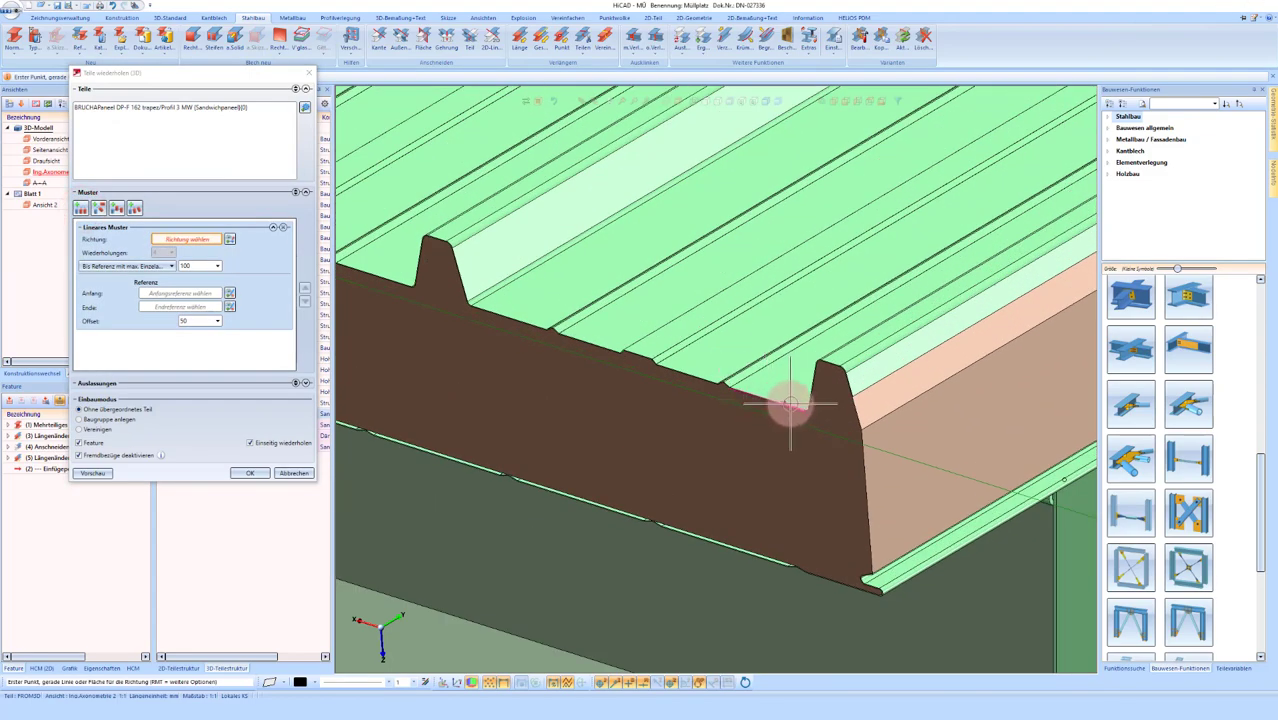
{"action": "left_click", "coordinate": [790, 405]}
{"action": "scroll", "coordinate": [727, 536], "scroll_direction": "down", "scroll_amount": 2}
{"action": "scroll", "coordinate": [765, 442], "scroll_direction": "down", "scroll_amount": 2}
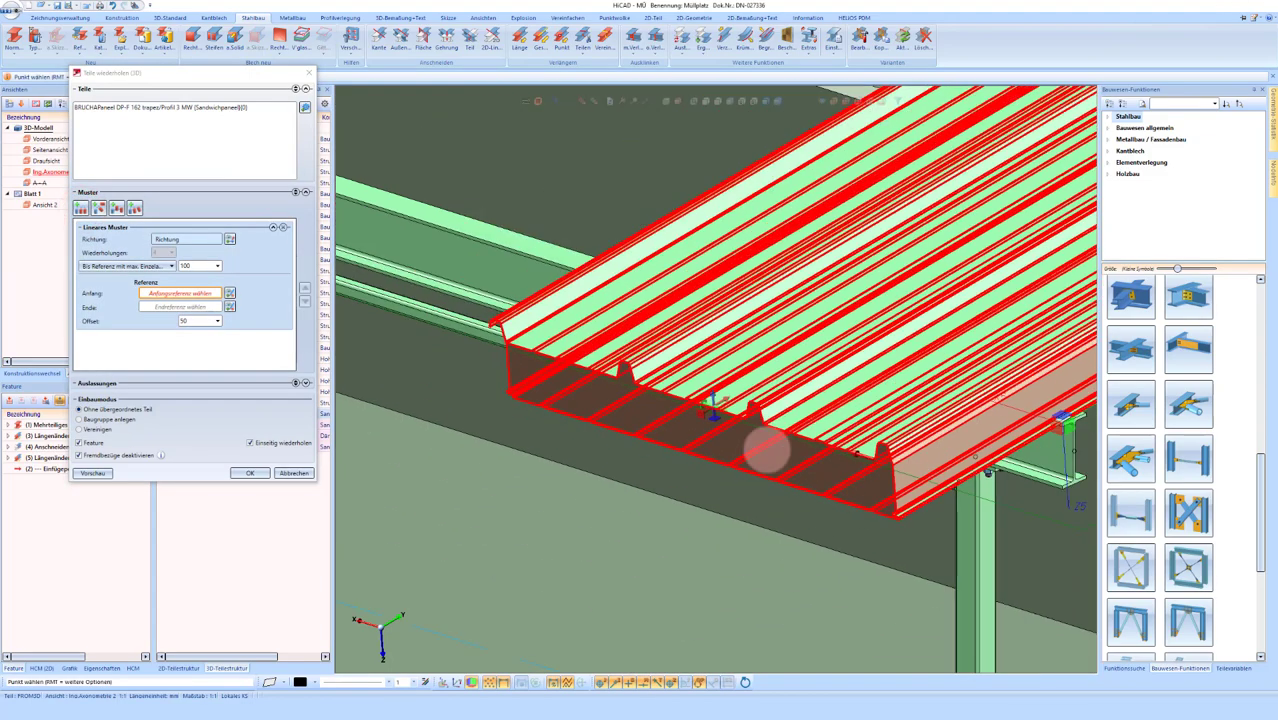
{"action": "scroll", "coordinate": [600, 380], "scroll_direction": "down", "scroll_amount": 1}
{"action": "left_click", "coordinate": [128, 266]}
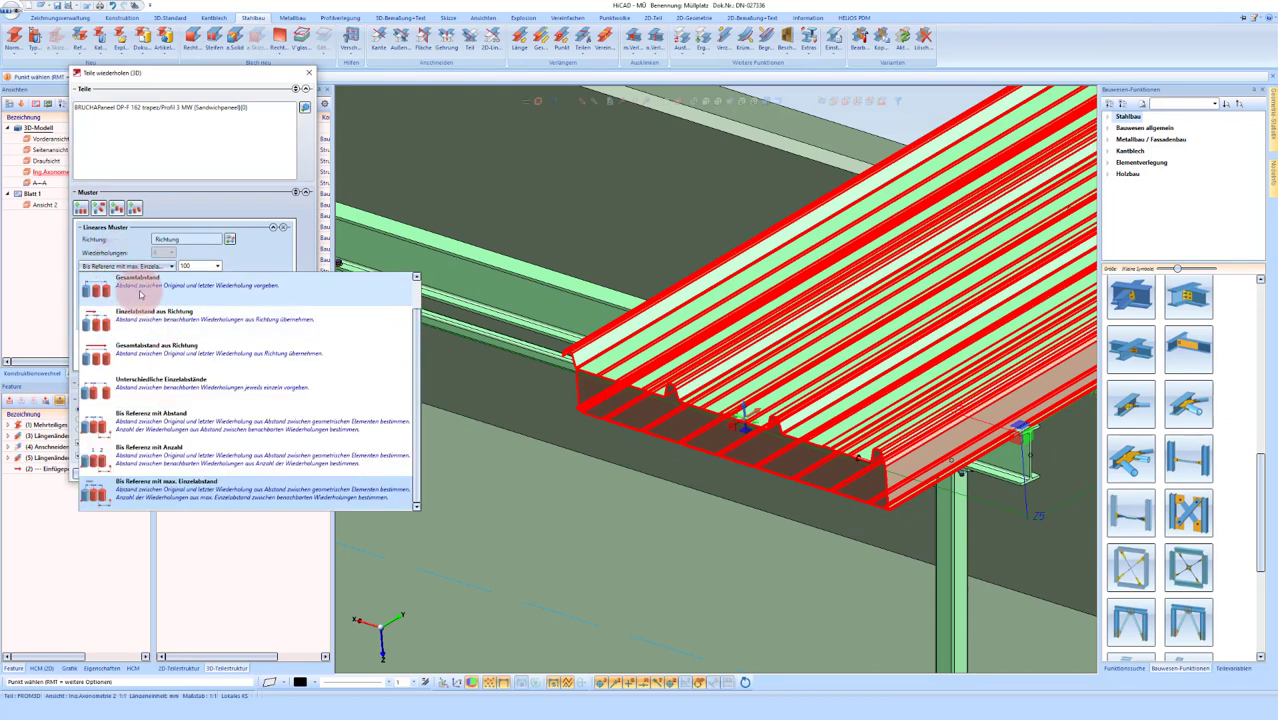
{"action": "scroll", "coordinate": [152, 305], "scroll_direction": "up", "scroll_amount": 1}
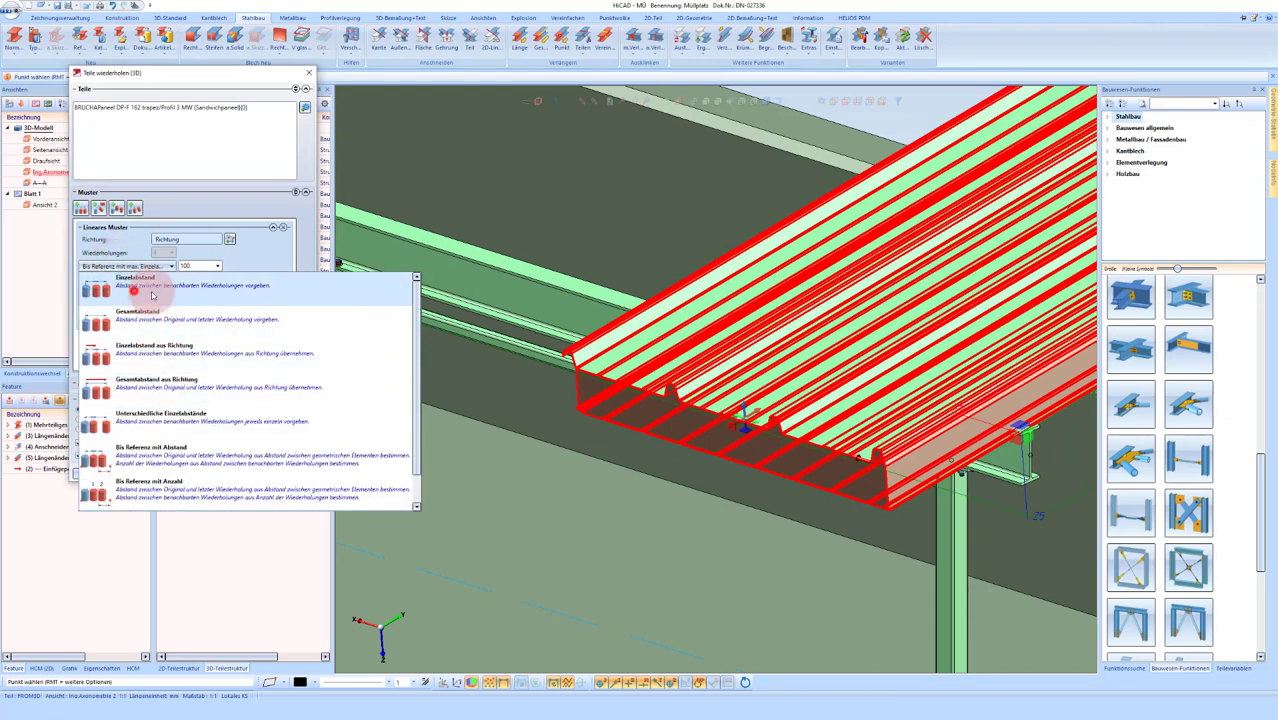
{"action": "left_click", "coordinate": [152, 294]}
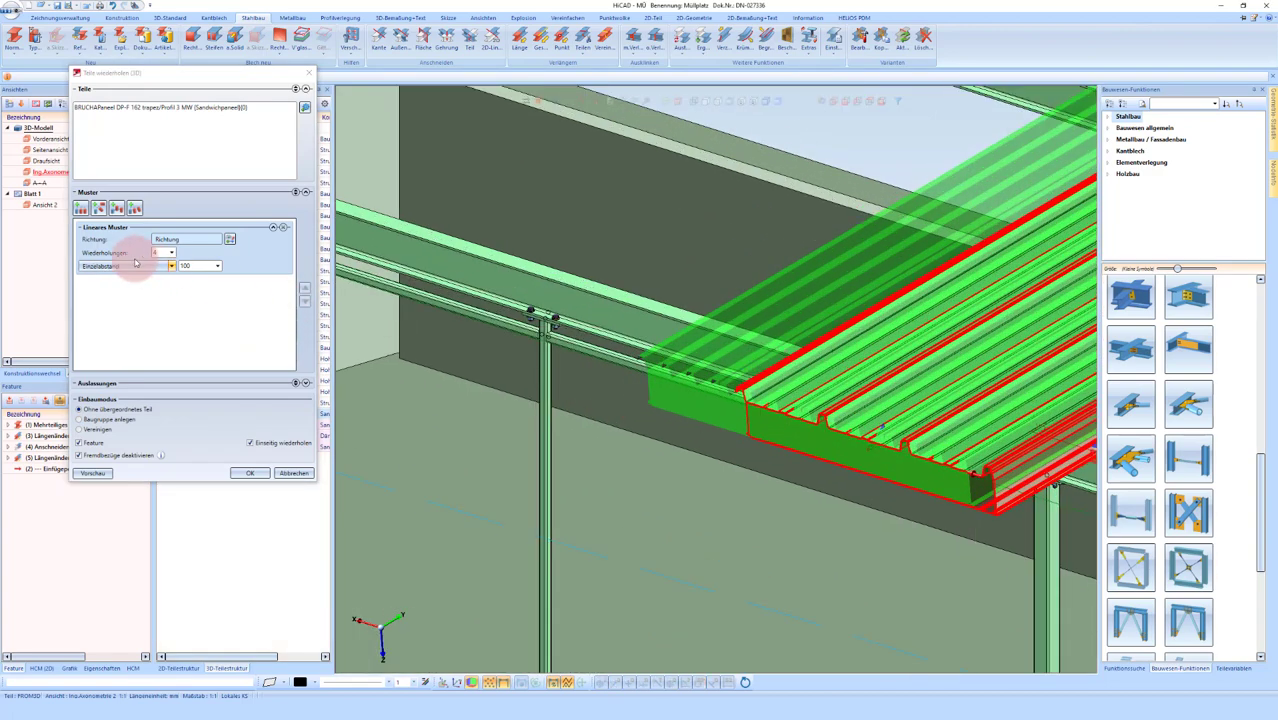
Step: Set Einzelabstand 1000 and 6 repetitions, then confirm the panel pattern
{"action": "left_click", "coordinate": [200, 268]}
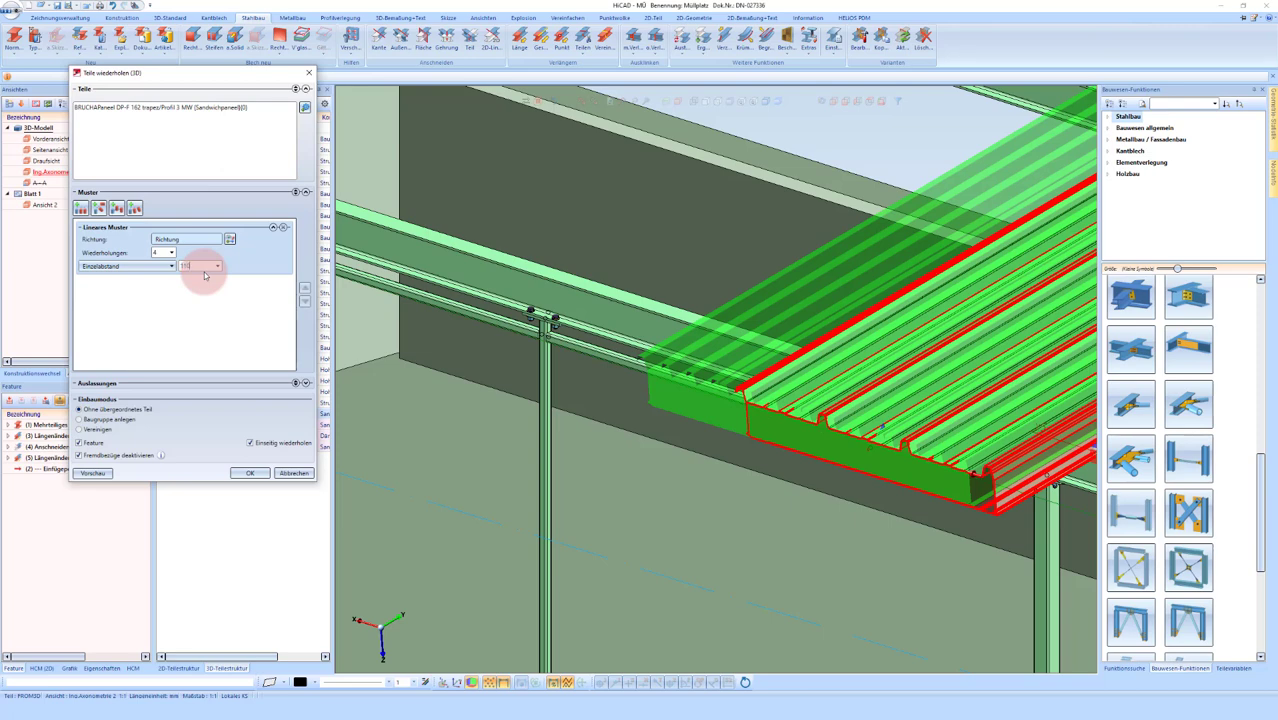
{"action": "scroll", "coordinate": [760, 390], "scroll_direction": "up", "scroll_amount": 1}
{"action": "scroll", "coordinate": [760, 390], "scroll_direction": "up", "scroll_amount": 1}
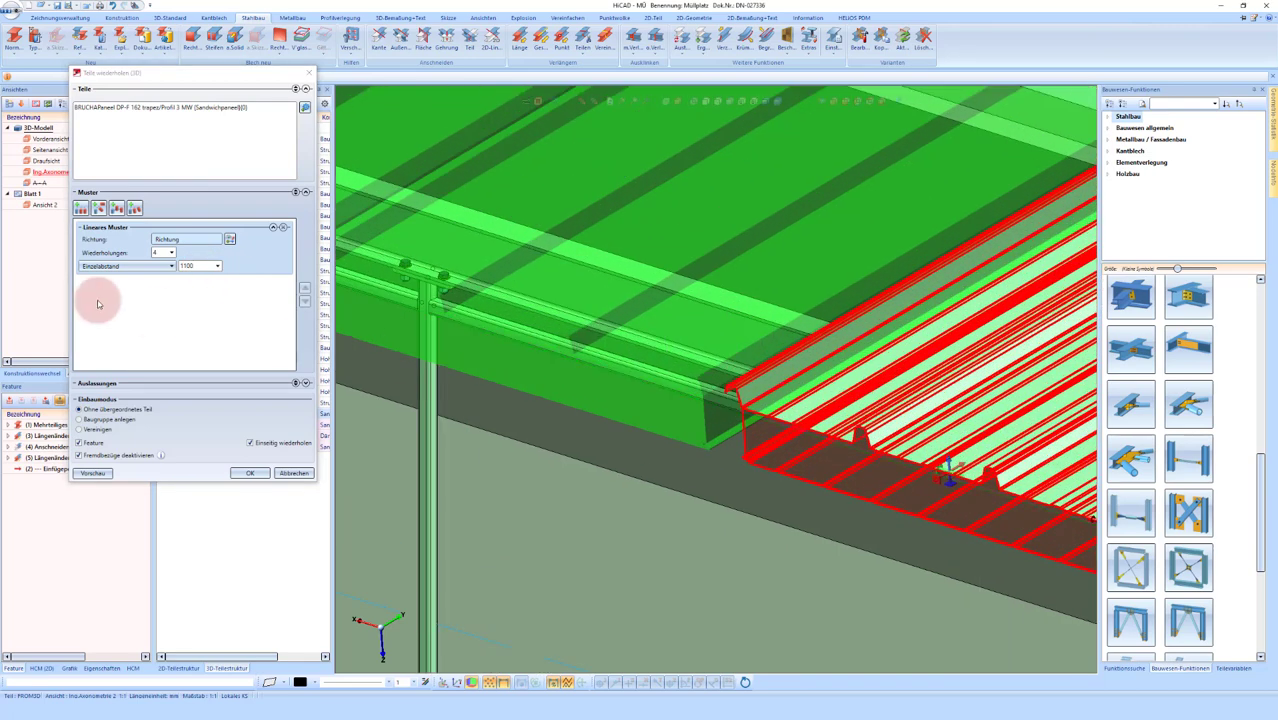
{"action": "left_click", "coordinate": [196, 264]}
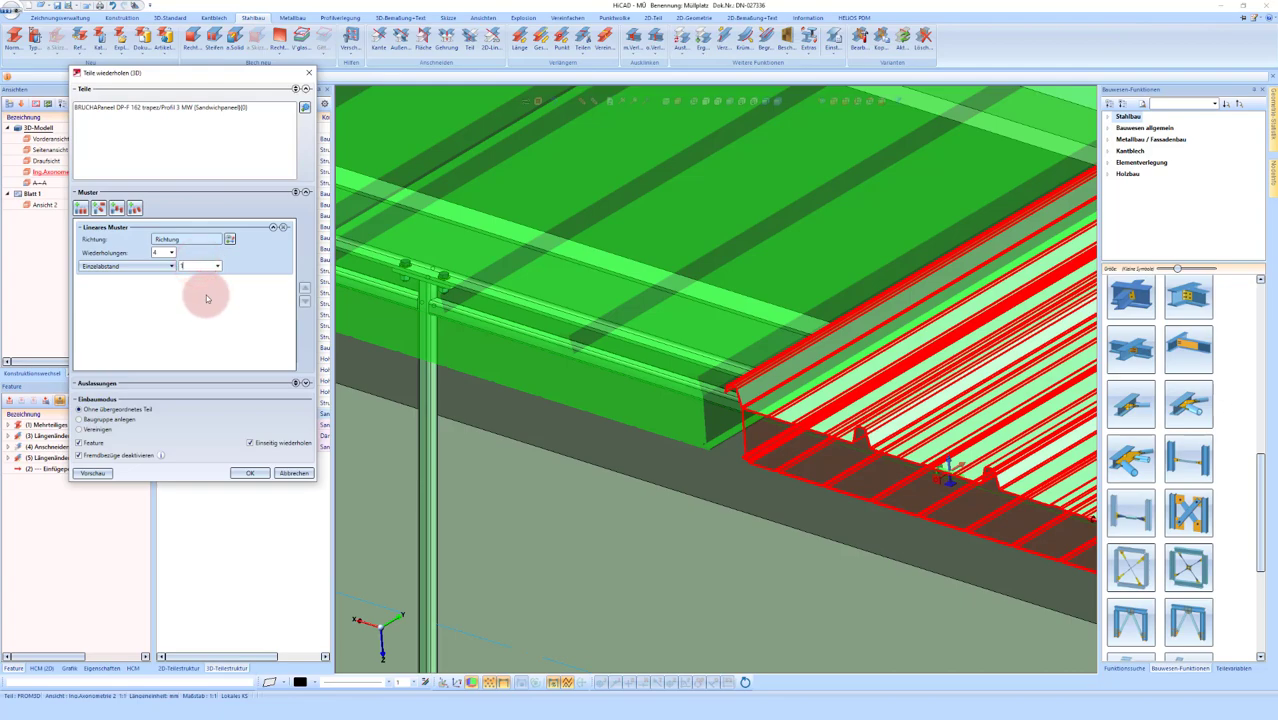
{"action": "type", "text": "000"}
{"action": "scroll", "coordinate": [850, 434], "scroll_direction": "up", "scroll_amount": 1}
{"action": "scroll", "coordinate": [780, 405], "scroll_direction": "up", "scroll_amount": 1}
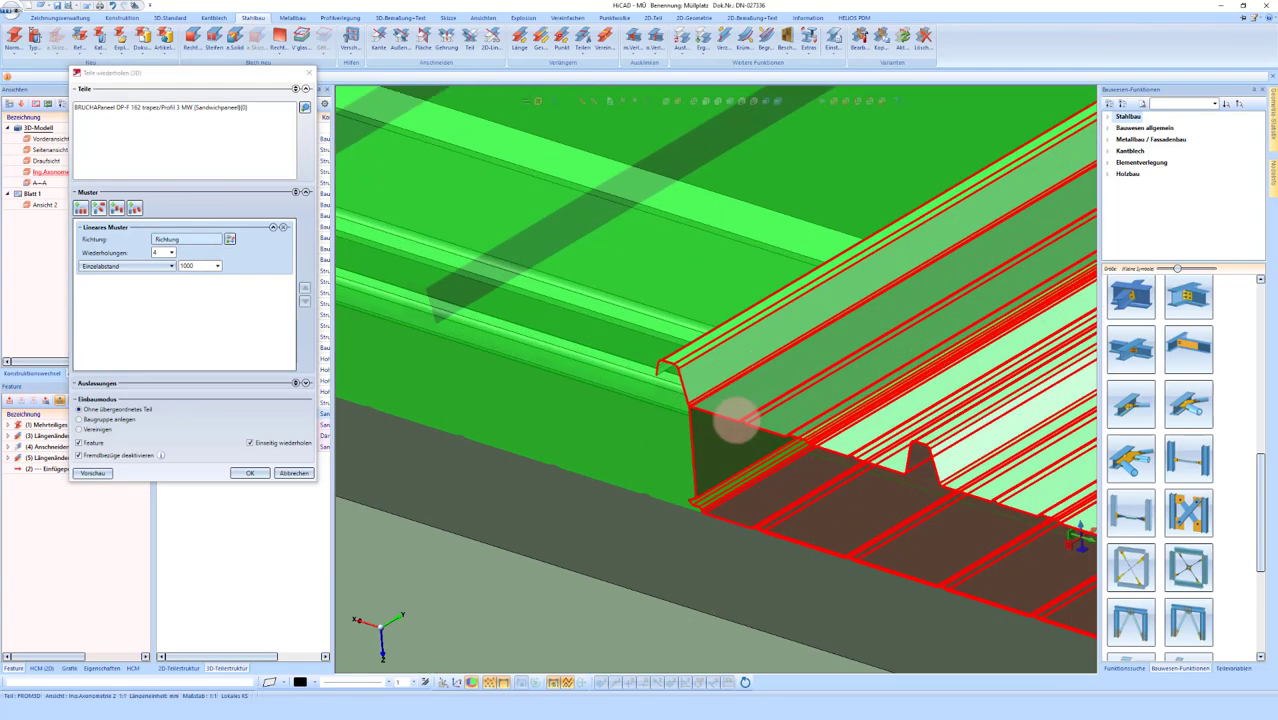
{"action": "scroll", "coordinate": [728, 420], "scroll_direction": "up", "scroll_amount": 1}
{"action": "middle_click_drag", "start_coordinate": [728, 420], "coordinate": [763, 408]}
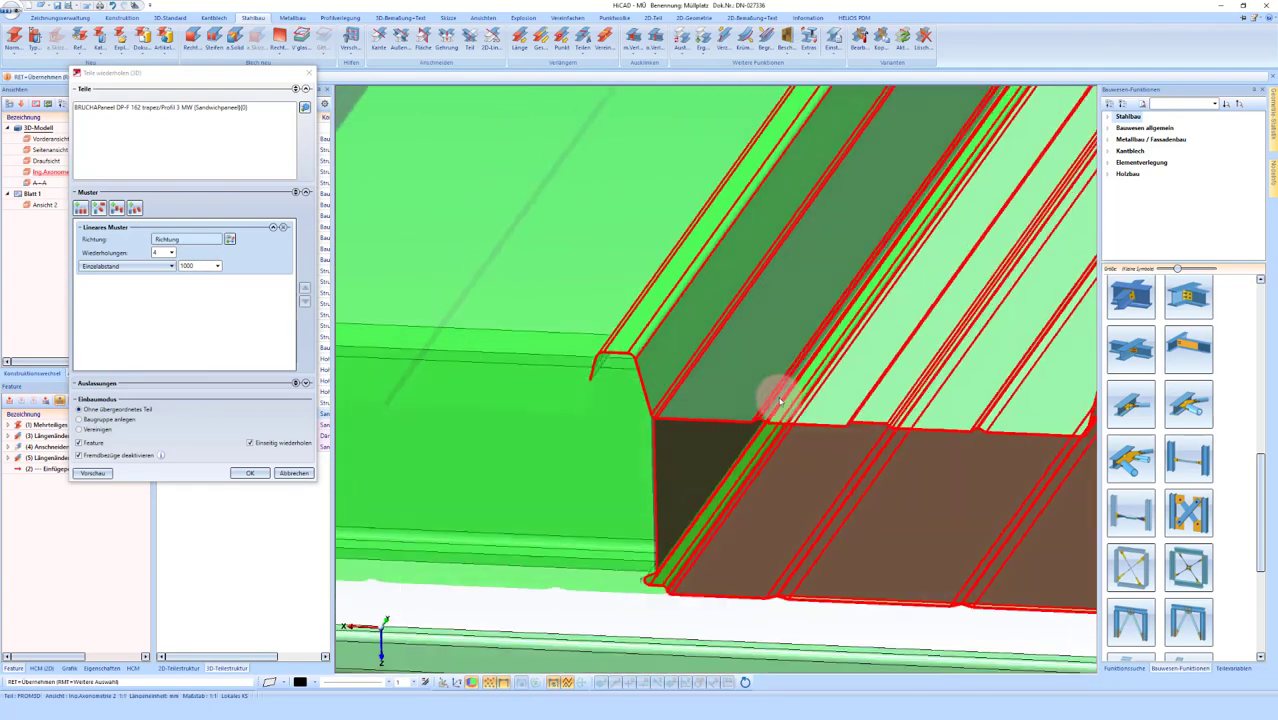
{"action": "scroll", "coordinate": [884, 428], "scroll_direction": "down", "scroll_amount": 1}
{"action": "scroll", "coordinate": [890, 470], "scroll_direction": "down", "scroll_amount": 1}
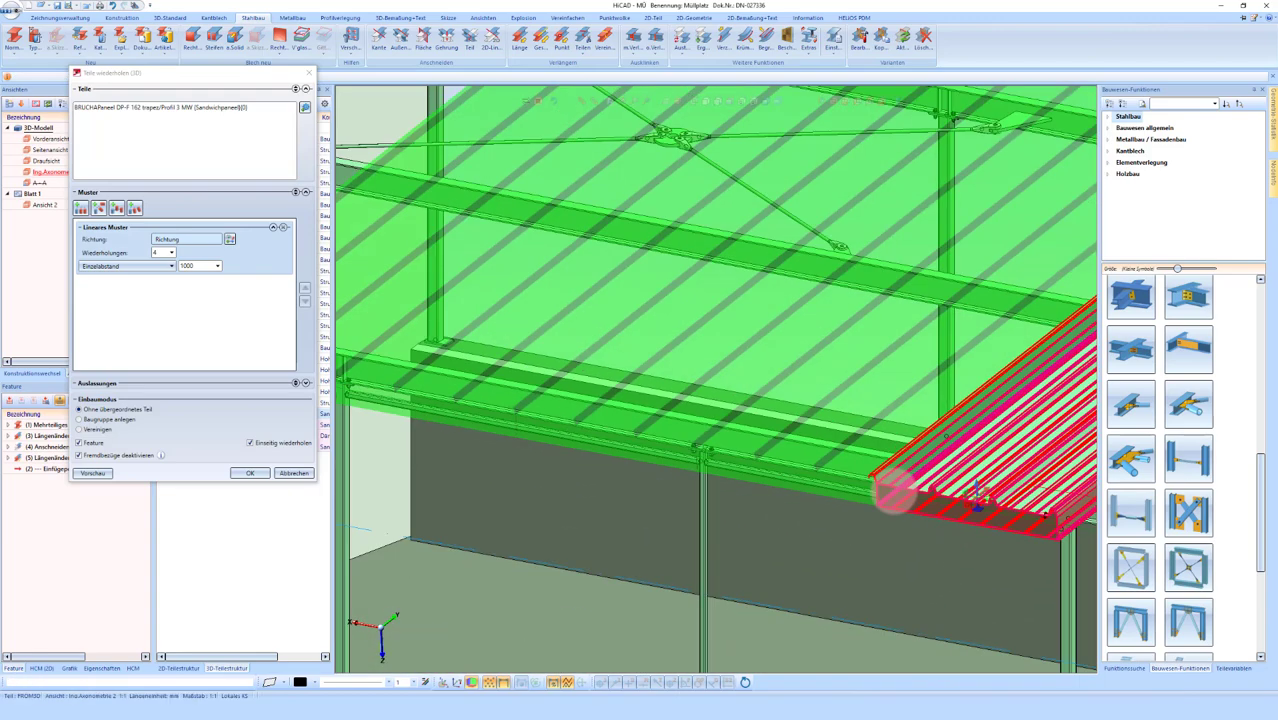
{"action": "scroll", "coordinate": [893, 493], "scroll_direction": "down", "scroll_amount": 1}
{"action": "left_click", "coordinate": [163, 251]}
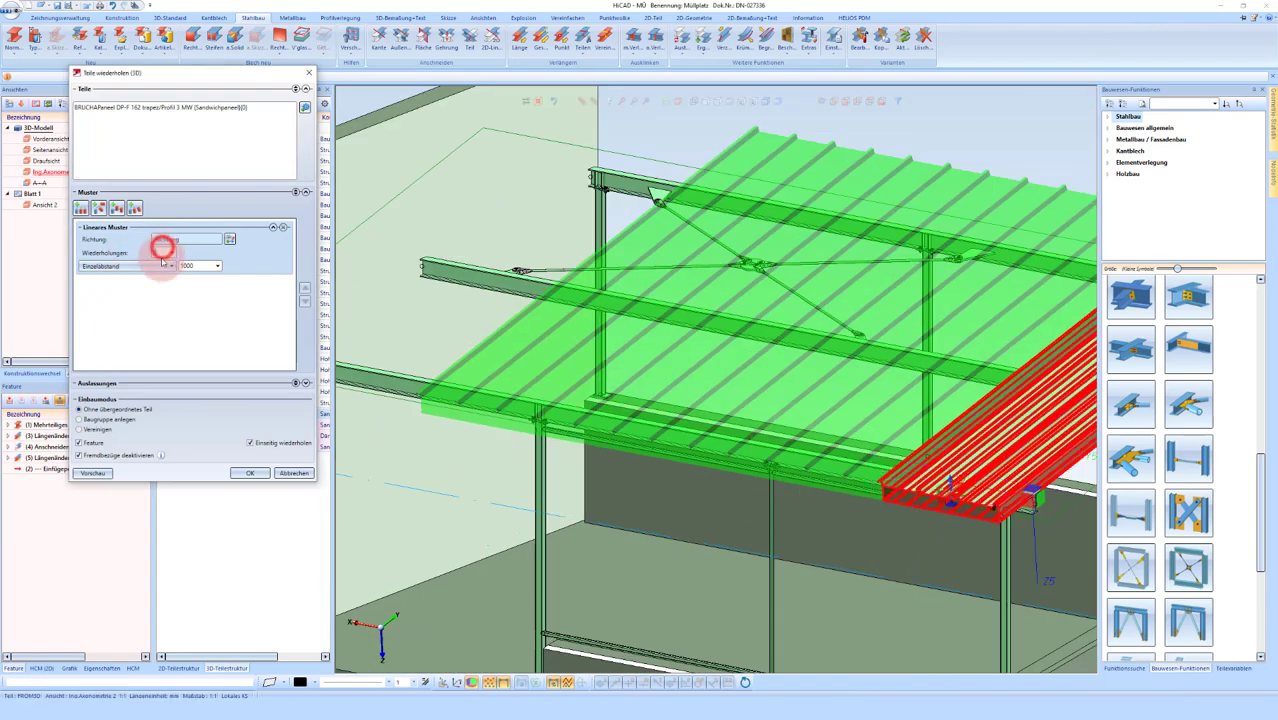
{"action": "type", "text": "6"}
{"action": "scroll", "coordinate": [642, 257], "scroll_direction": "down", "scroll_amount": 2}
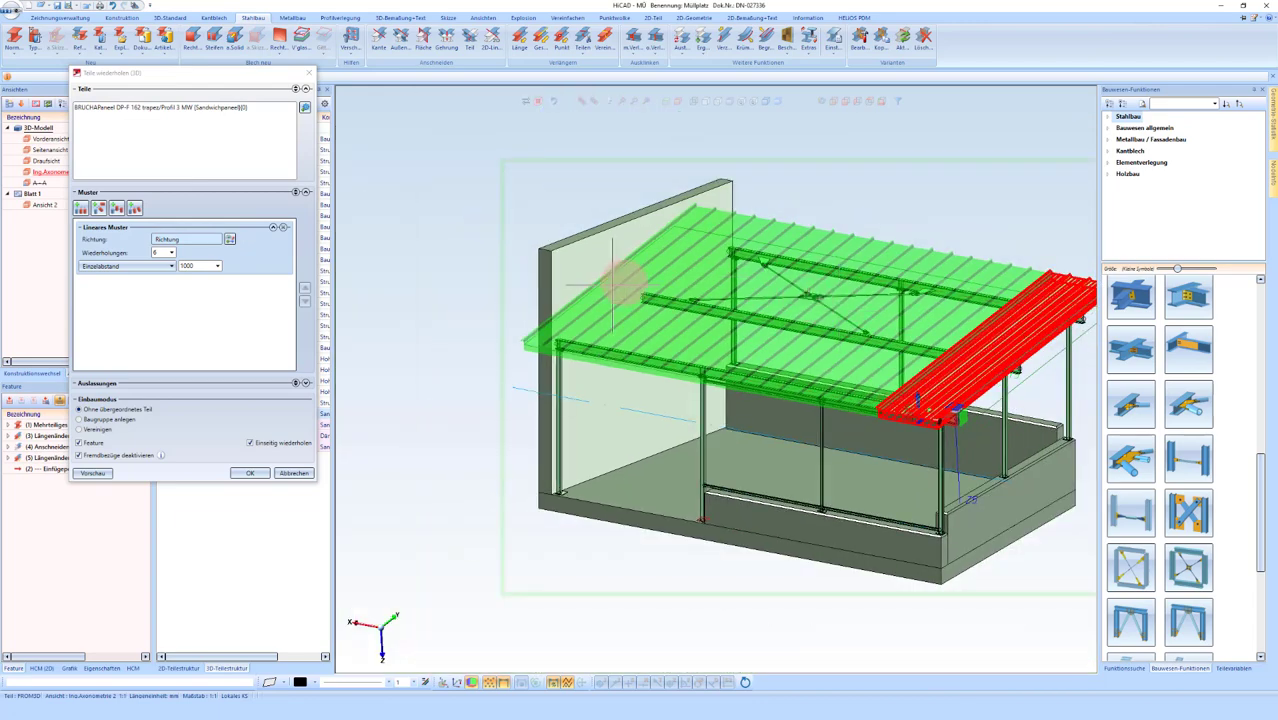
{"action": "scroll", "coordinate": [625, 292], "scroll_direction": "up", "scroll_amount": 1}
{"action": "scroll", "coordinate": [625, 292], "scroll_direction": "up", "scroll_amount": 1}
{"action": "left_click", "coordinate": [251, 474]}
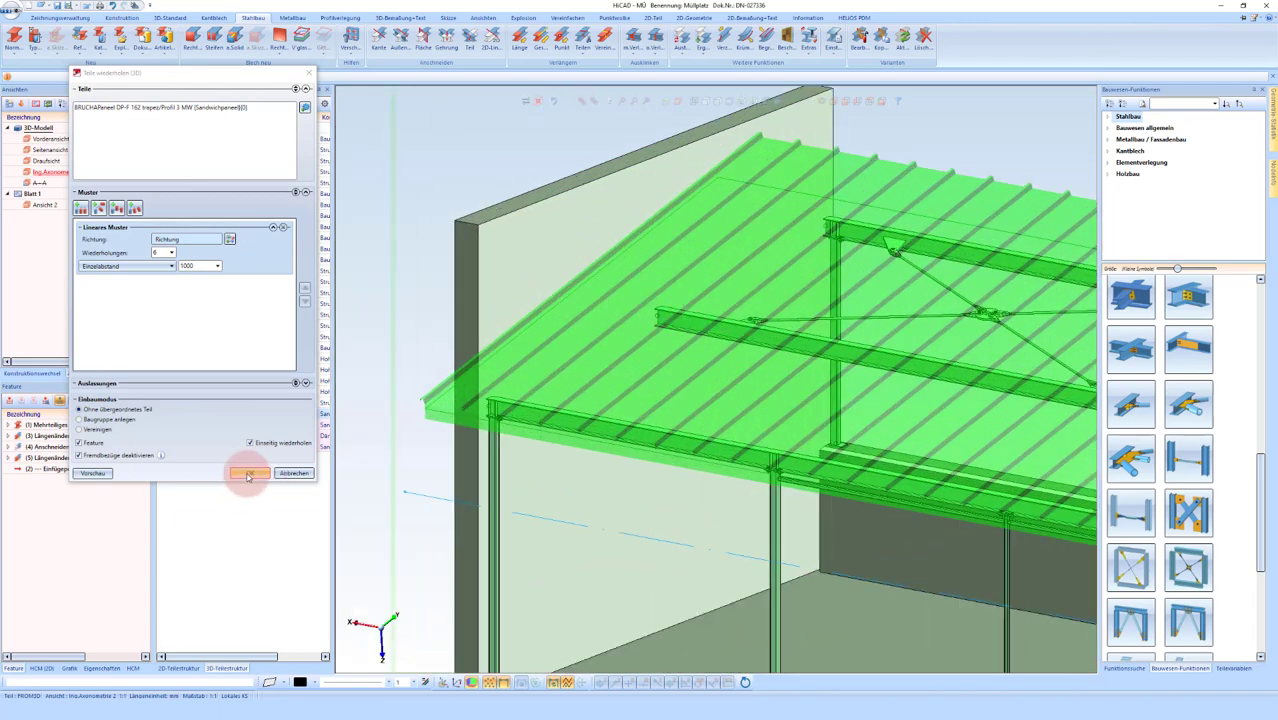
{"action": "left_click", "coordinate": [248, 476]}
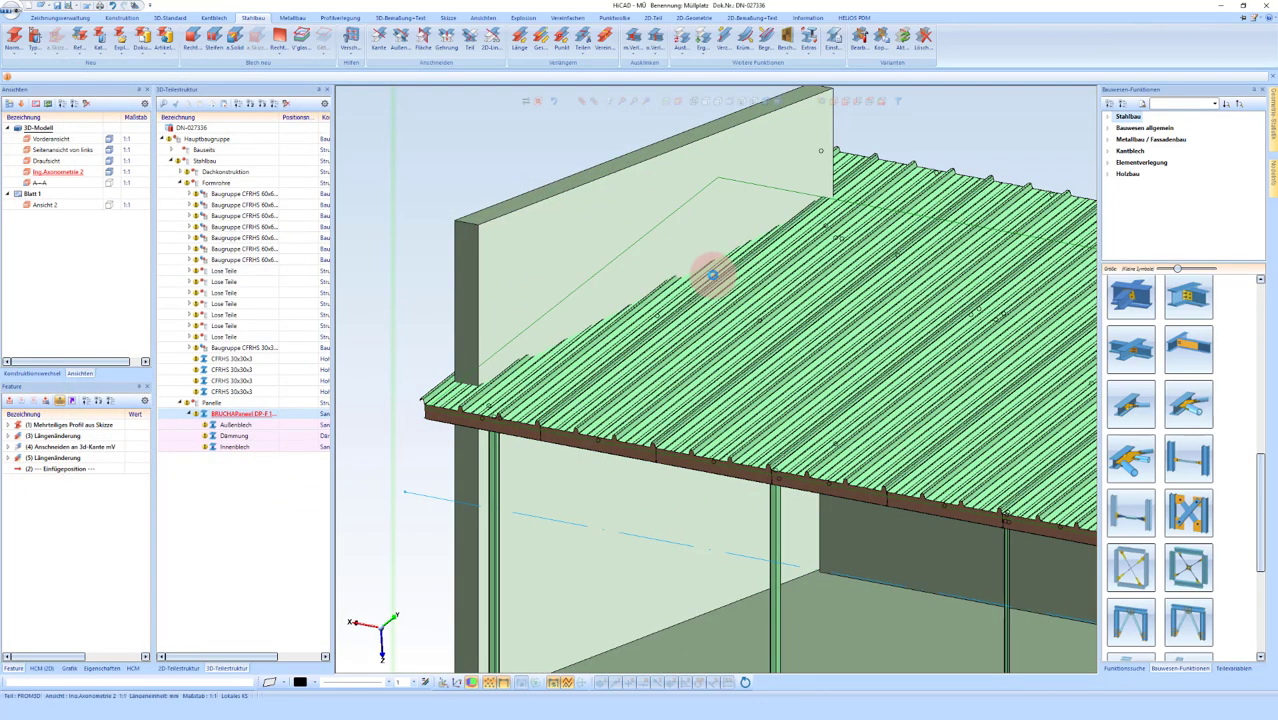
Step: Select the Paneele group and re-confirm the Teilewiederholung so all seven roof panels exist
{"action": "scroll", "coordinate": [456, 314], "scroll_direction": "down", "scroll_amount": 3}
{"action": "scroll", "coordinate": [600, 280], "scroll_direction": "down", "scroll_amount": 2}
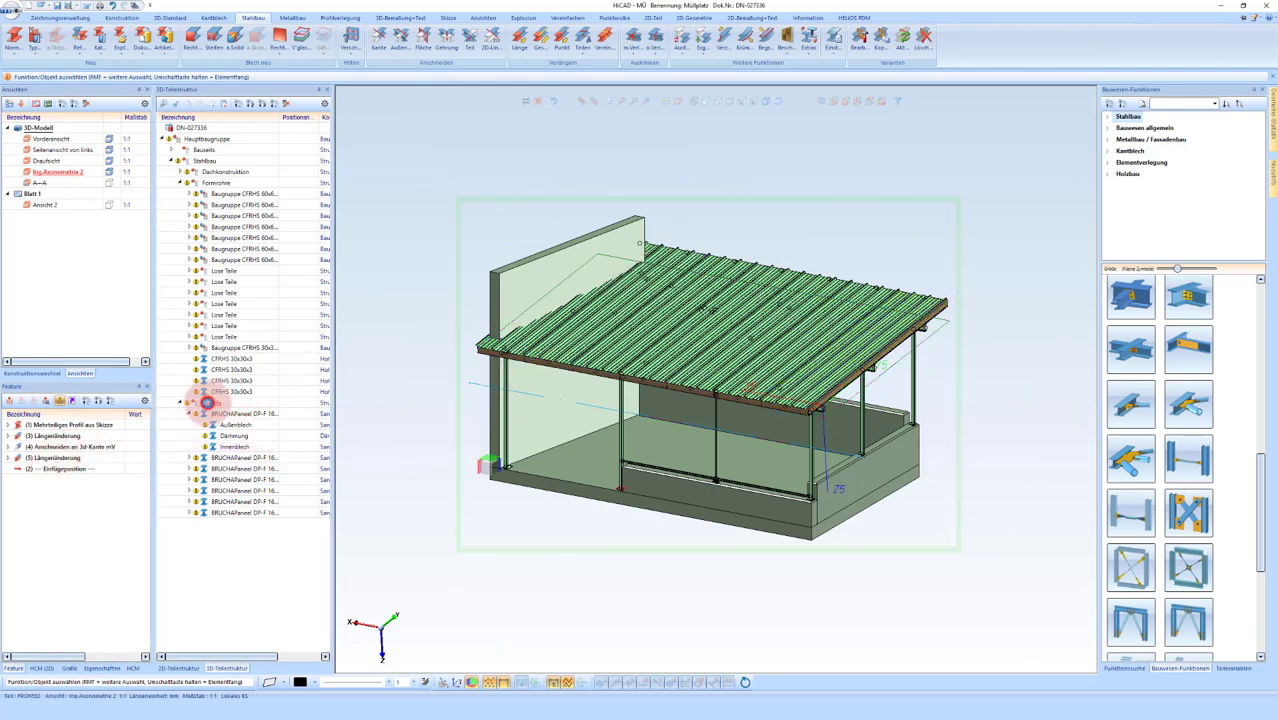
{"action": "left_click", "coordinate": [206, 403]}
{"action": "left_click", "coordinate": [40, 425]}
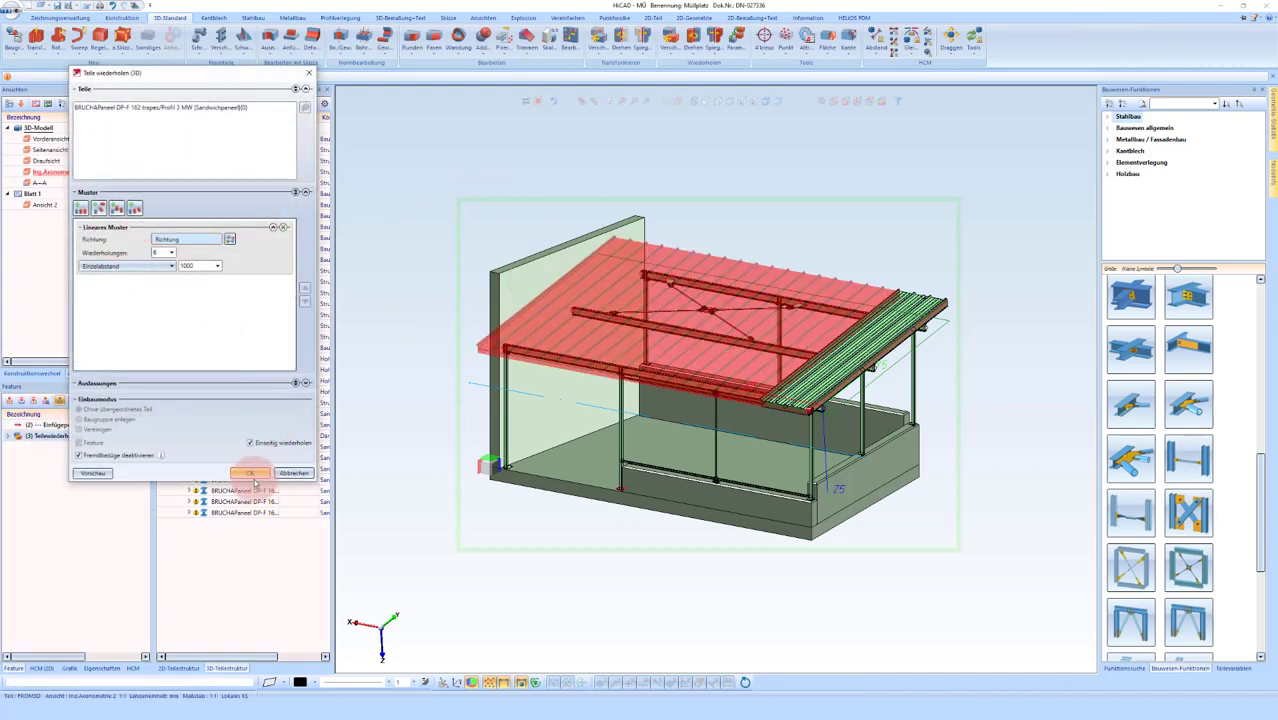
{"action": "left_click", "coordinate": [257, 476]}
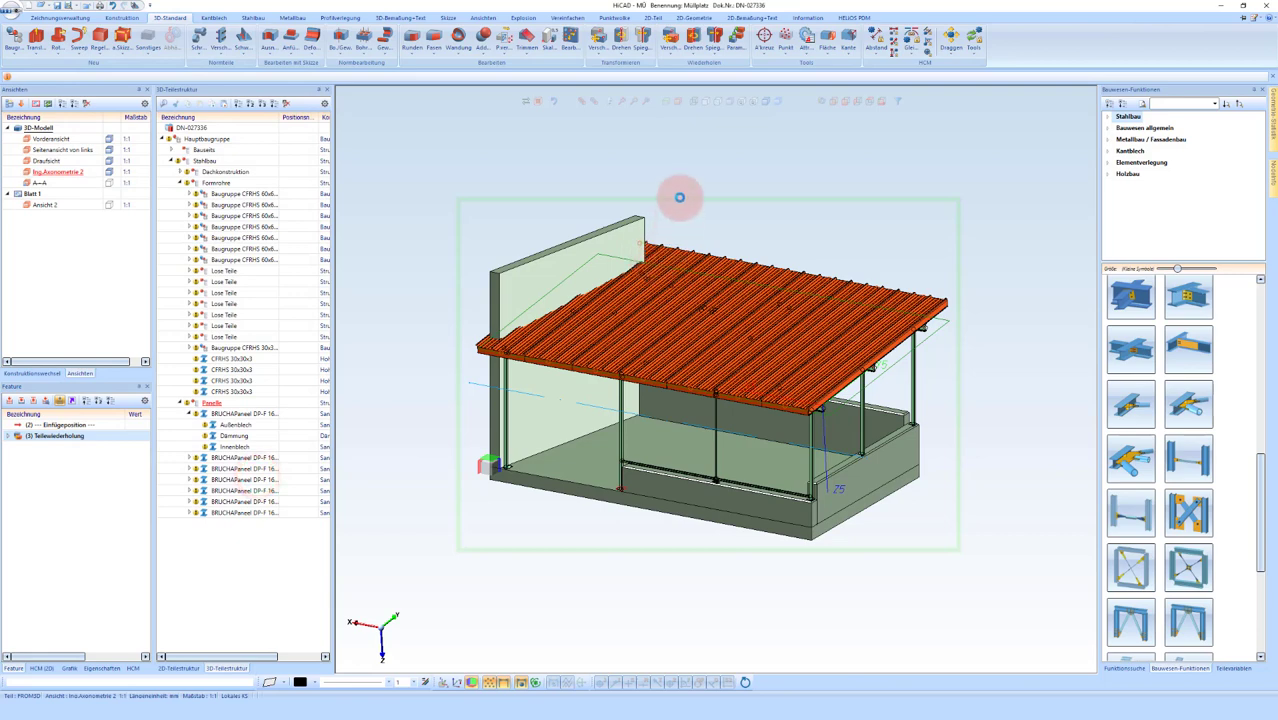
{"action": "scroll", "coordinate": [670, 244], "scroll_direction": "up", "scroll_amount": 1}
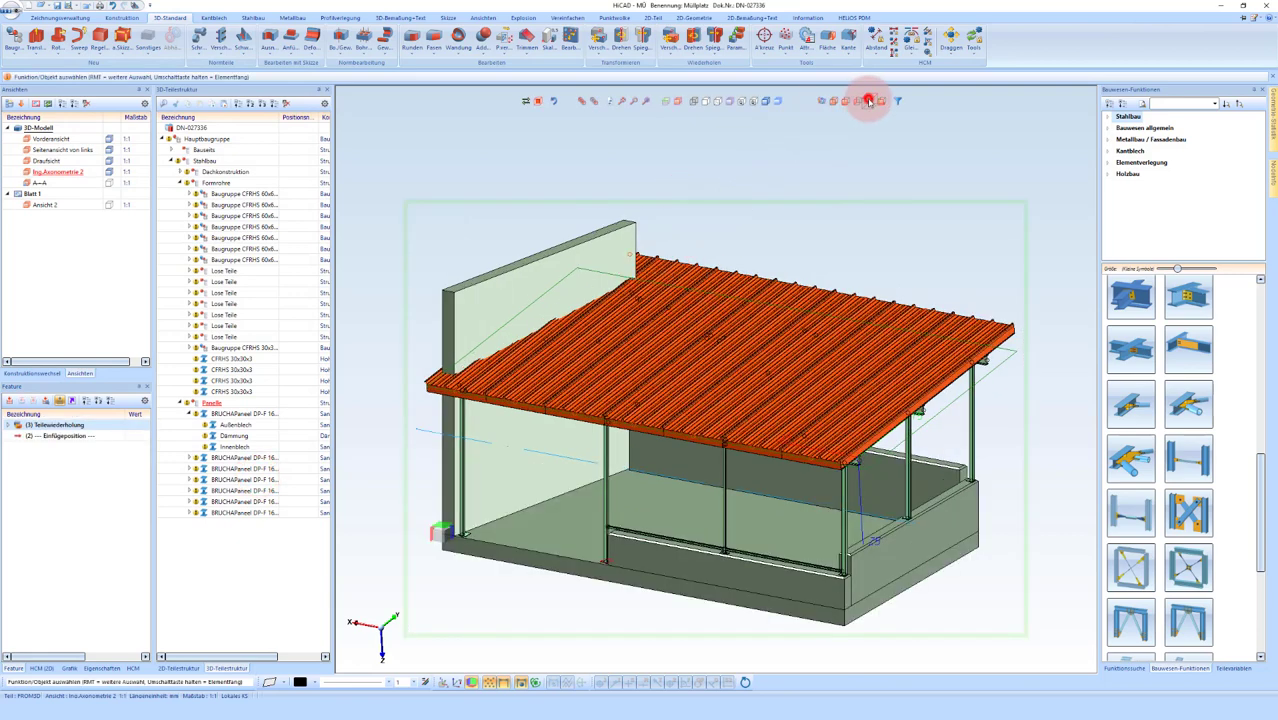
{"action": "left_click", "coordinate": [869, 101]}
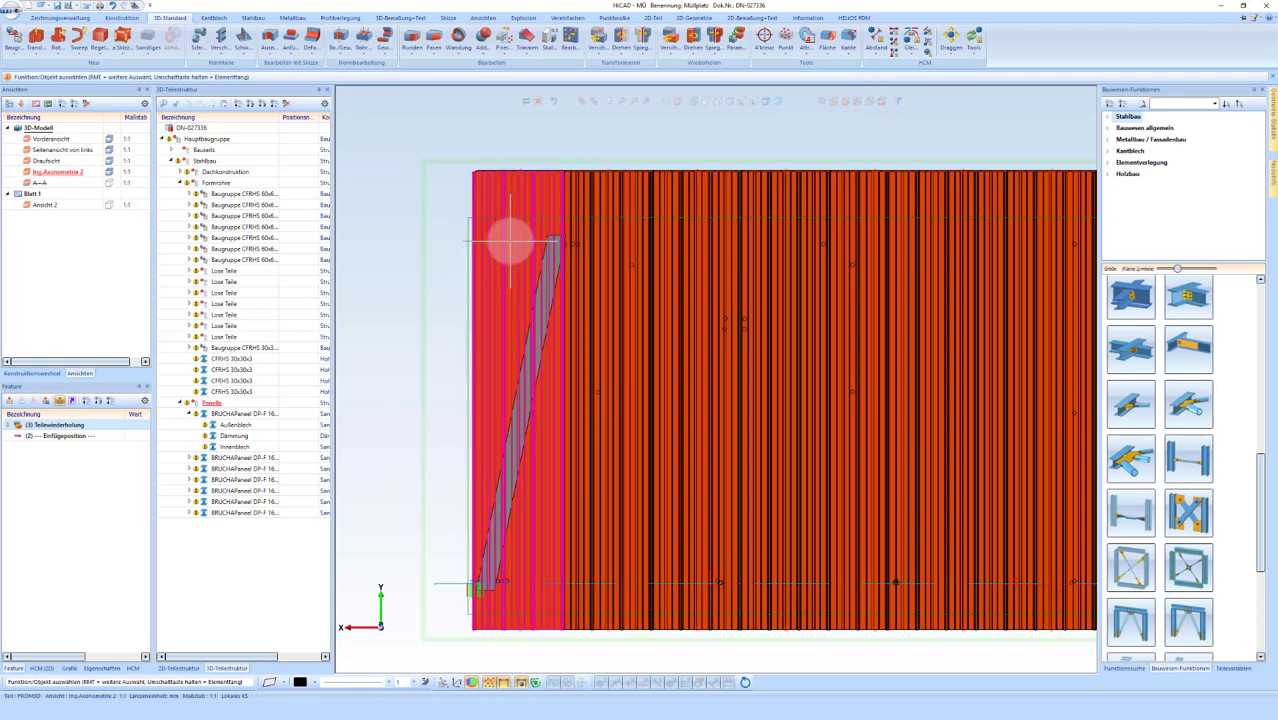
Step: Cut the roof panels along the slanted brace edge with Ausnehmen, removing the left-side portion
{"action": "left_click", "coordinate": [510, 240]}
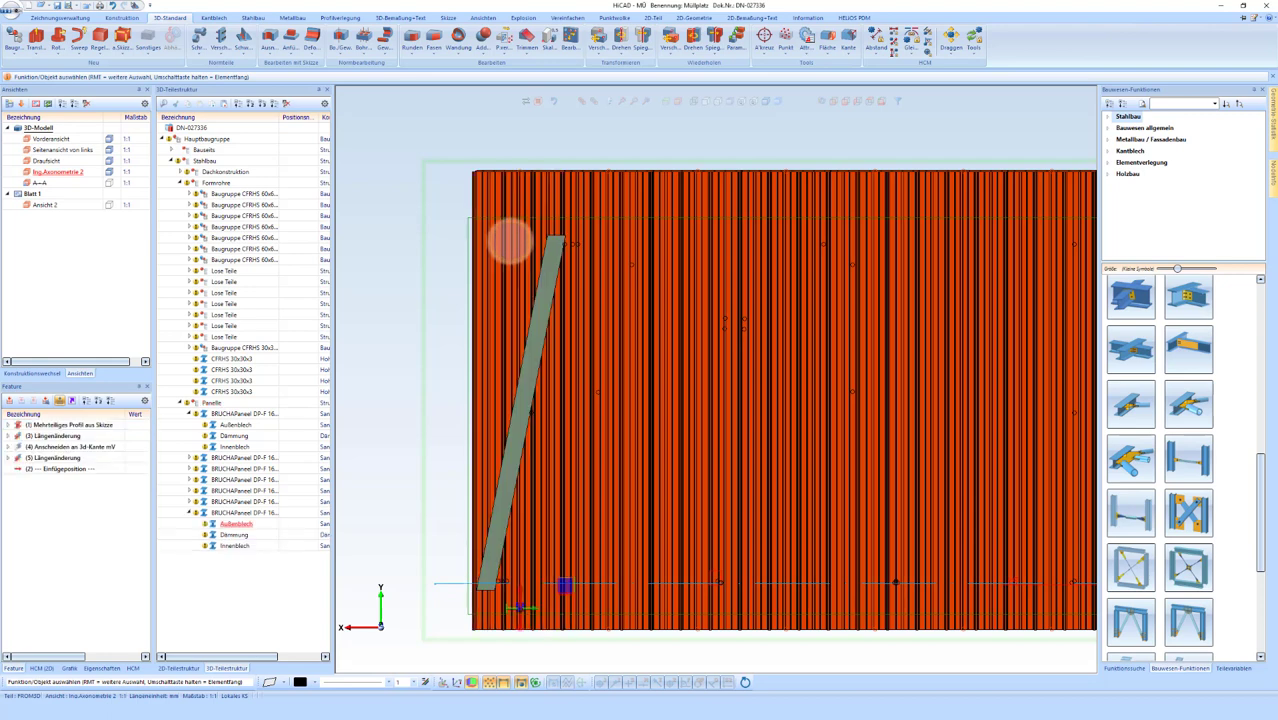
{"action": "right_click", "coordinate": [510, 238]}
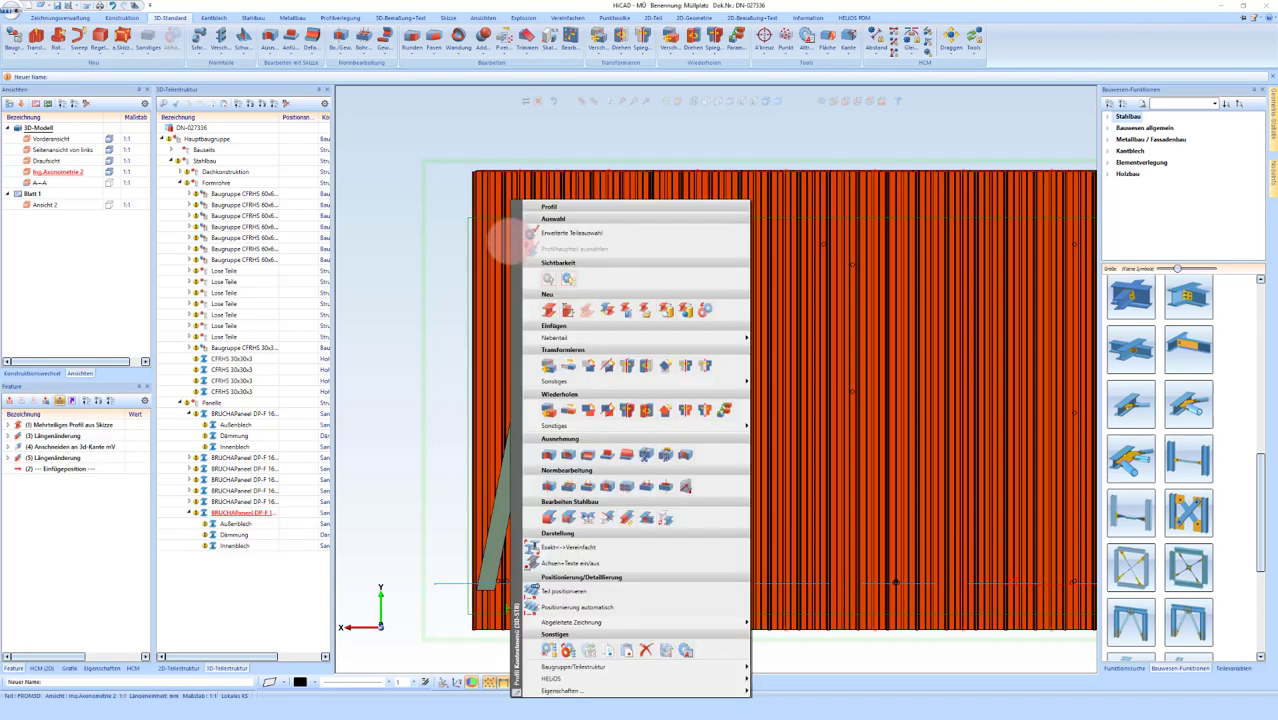
{"action": "left_click", "coordinate": [554, 457]}
{"action": "scroll", "coordinate": [491, 590], "scroll_direction": "up", "scroll_amount": 3}
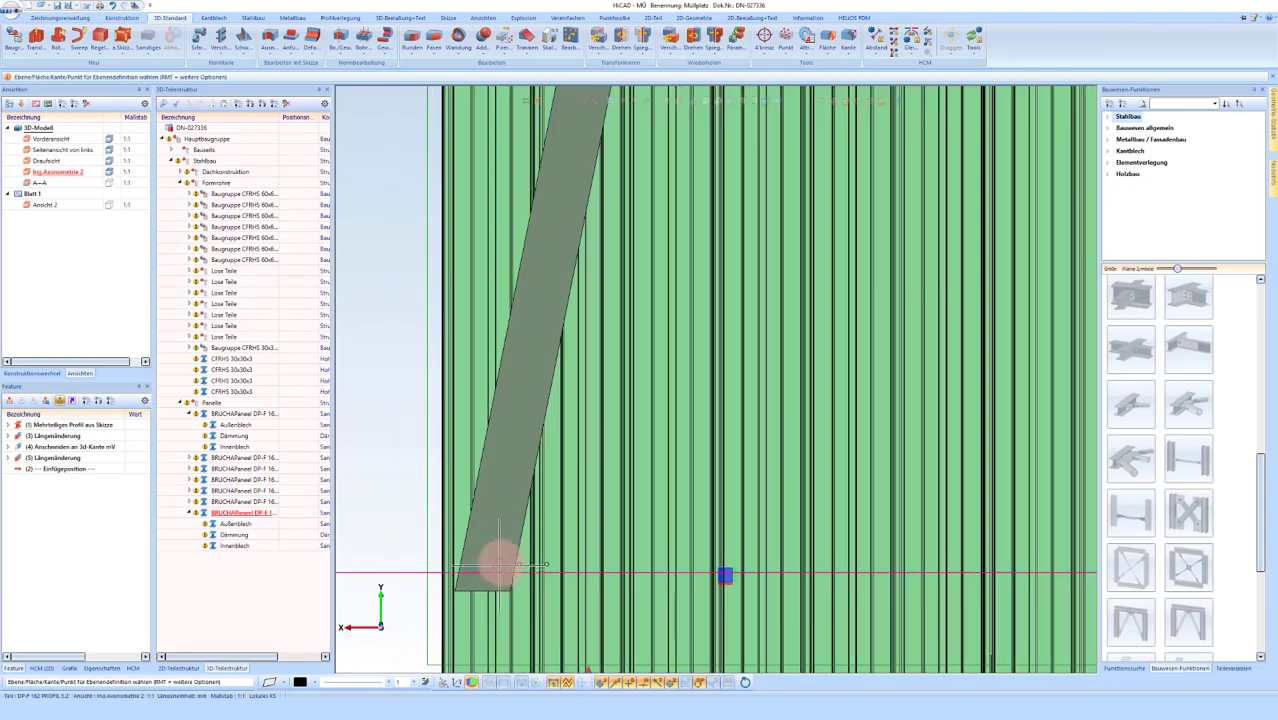
{"action": "left_click", "coordinate": [510, 520]}
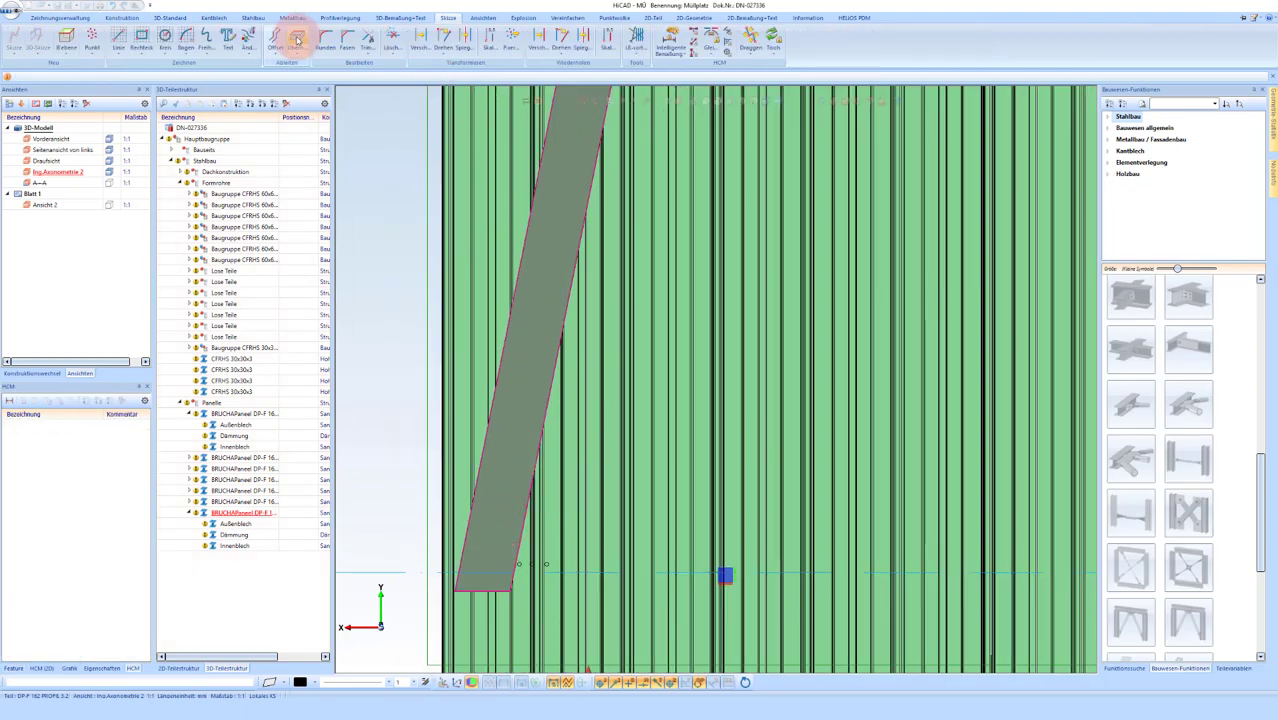
{"action": "left_click", "coordinate": [296, 40]}
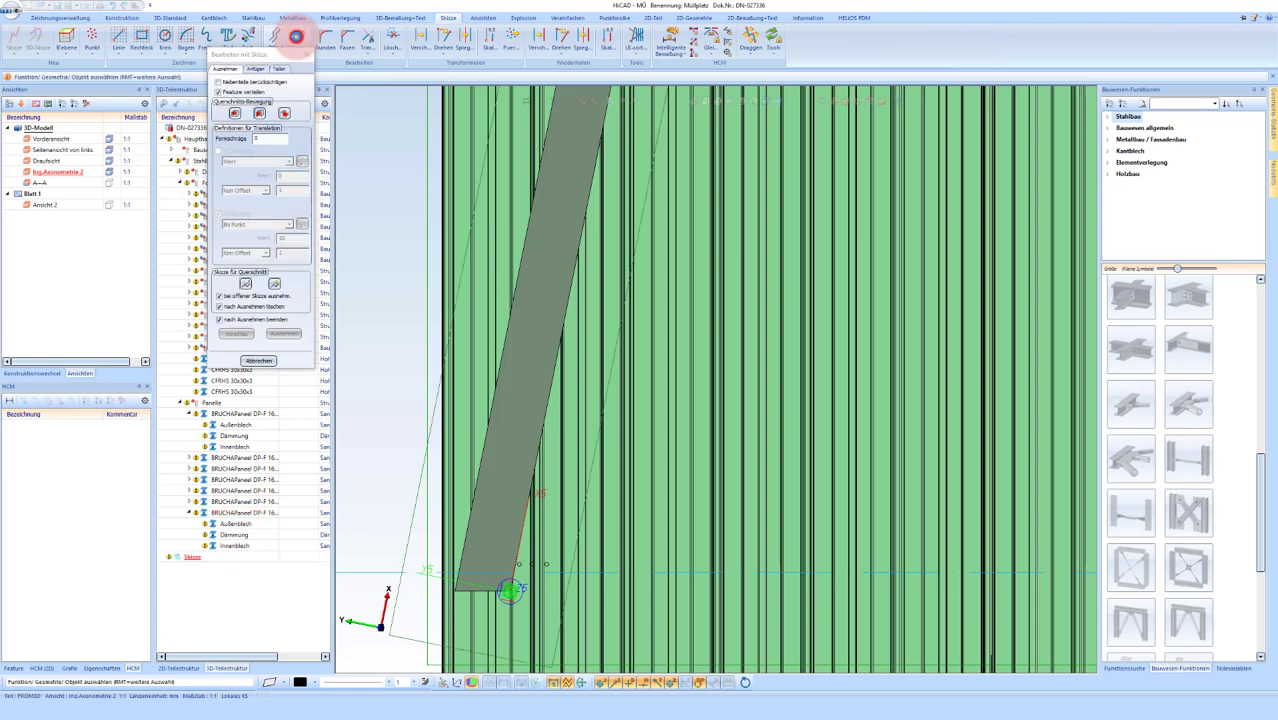
{"action": "left_click", "coordinate": [541, 383]}
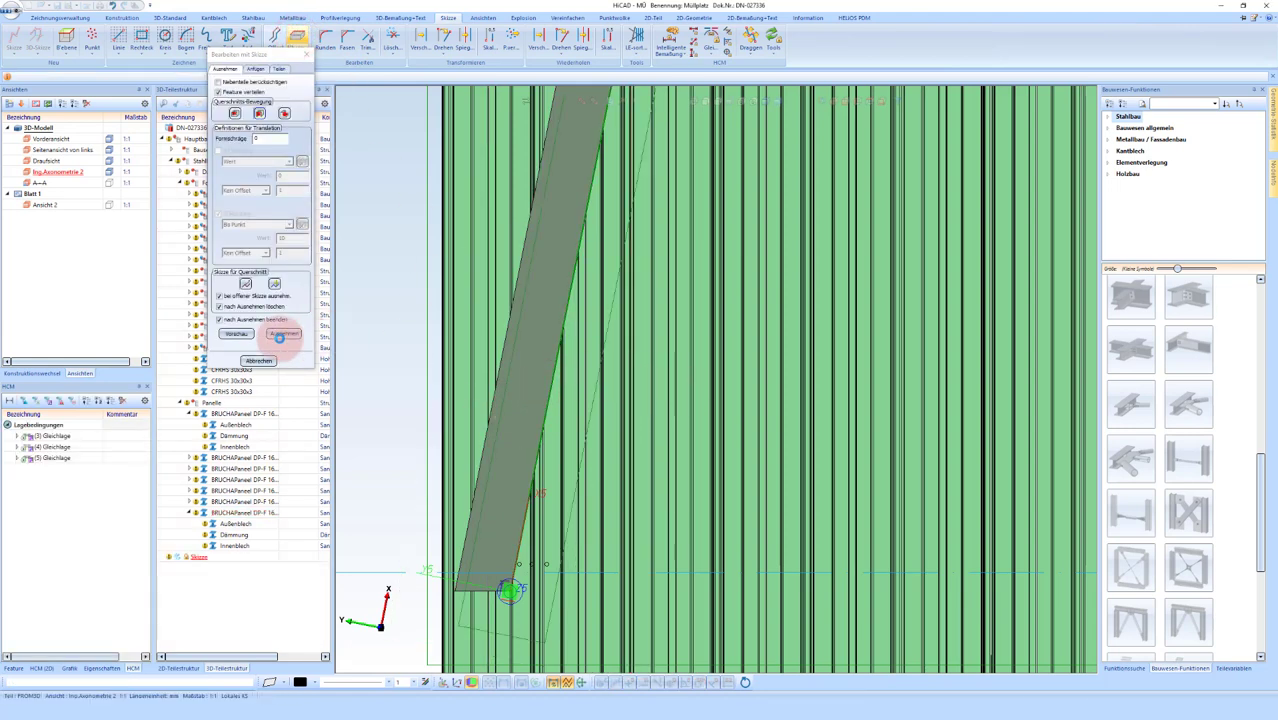
{"action": "left_click", "coordinate": [284, 333]}
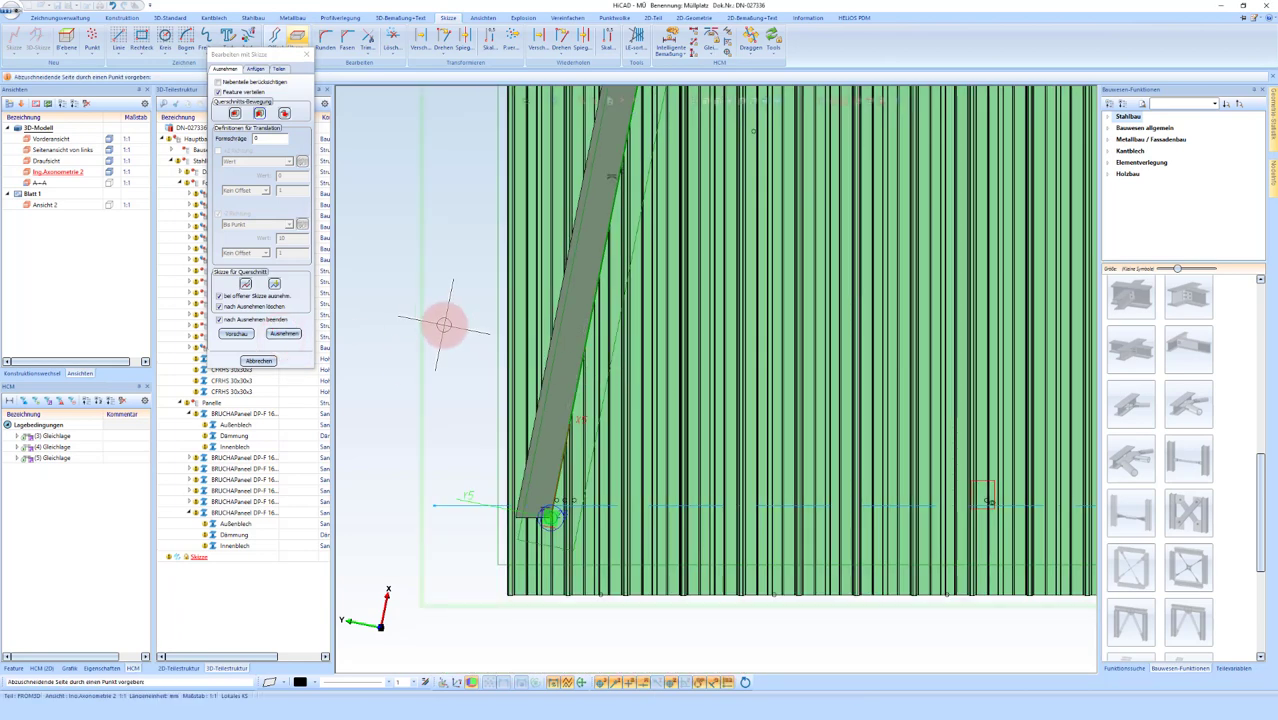
{"action": "left_click", "coordinate": [443, 323]}
{"action": "left_click", "coordinate": [516, 508]}
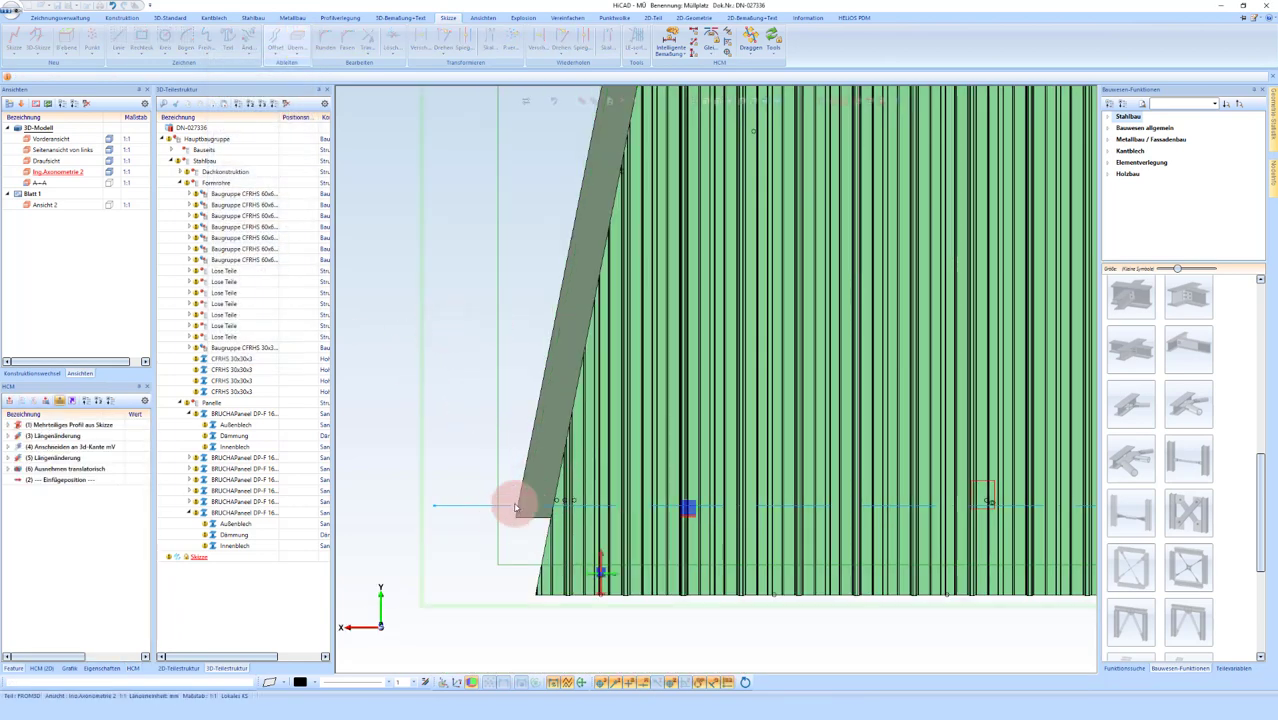
Step: Zoom out to a standard view and orbit the whole shelter to an oblique roof view
{"action": "scroll", "coordinate": [555, 340], "scroll_direction": "up", "scroll_amount": 2}
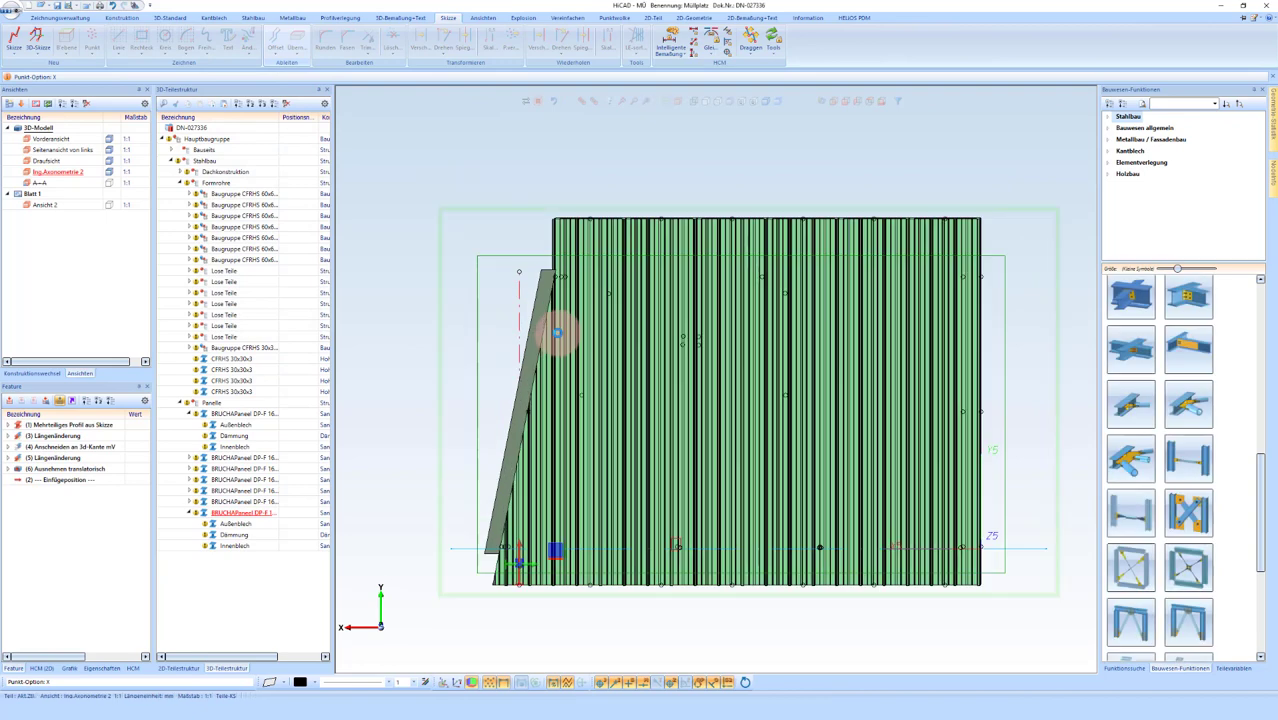
{"action": "scroll", "coordinate": [570, 285], "scroll_direction": "up", "scroll_amount": 3}
{"action": "scroll", "coordinate": [565, 240], "scroll_direction": "up", "scroll_amount": 1}
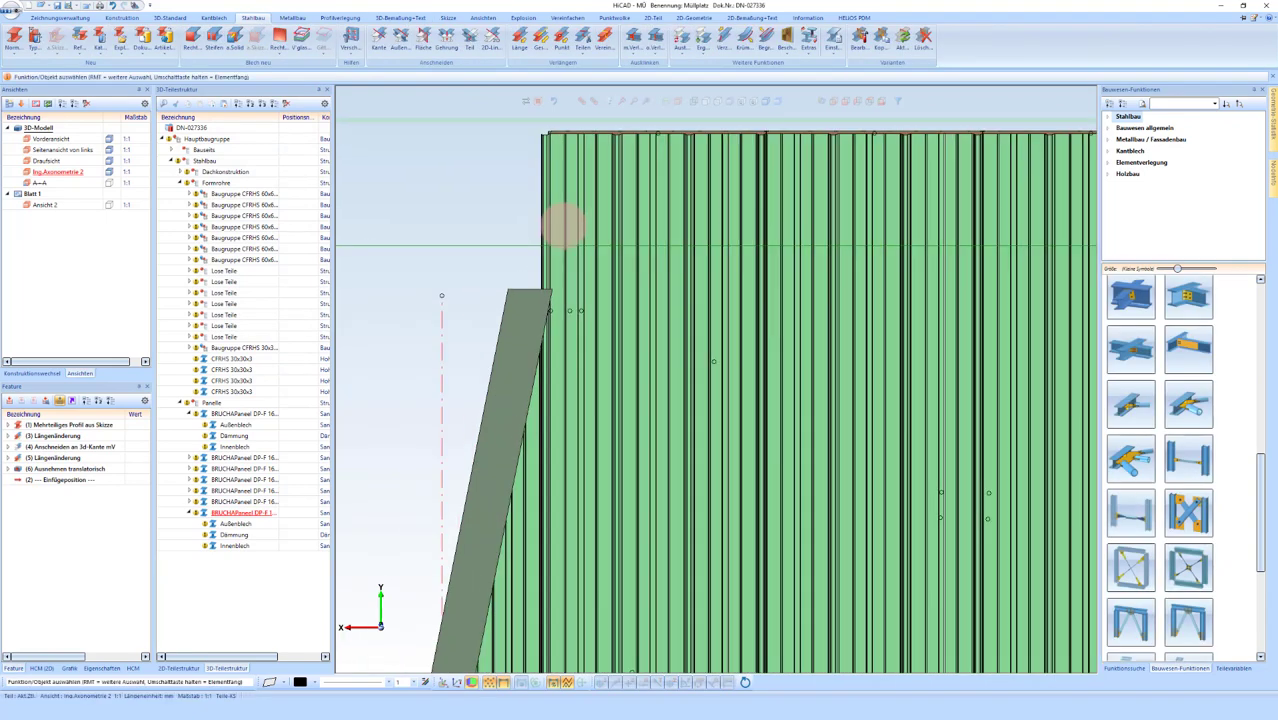
{"action": "scroll", "coordinate": [540, 270], "scroll_direction": "up", "scroll_amount": 1}
{"action": "scroll", "coordinate": [555, 265], "scroll_direction": "down", "scroll_amount": 1}
{"action": "scroll", "coordinate": [557, 262], "scroll_direction": "down", "scroll_amount": 1}
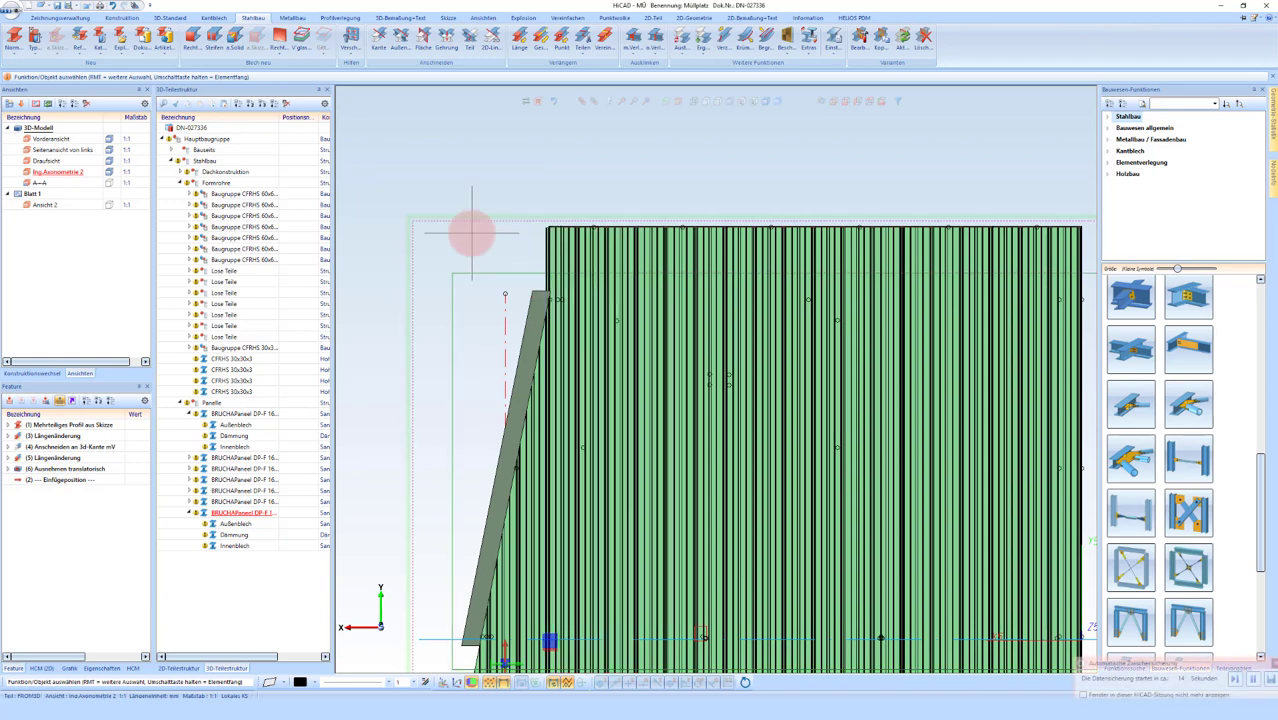
{"action": "scroll", "coordinate": [422, 294], "scroll_direction": "down", "scroll_amount": 2}
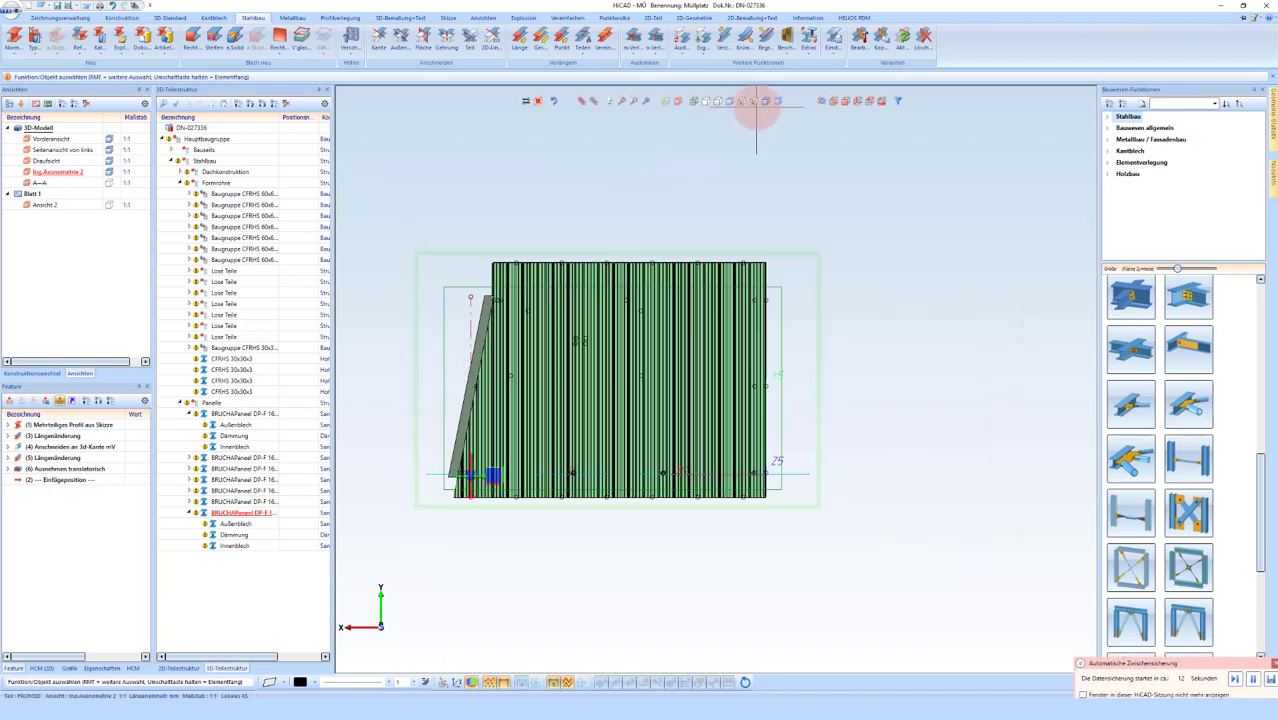
{"action": "left_click", "coordinate": [845, 102]}
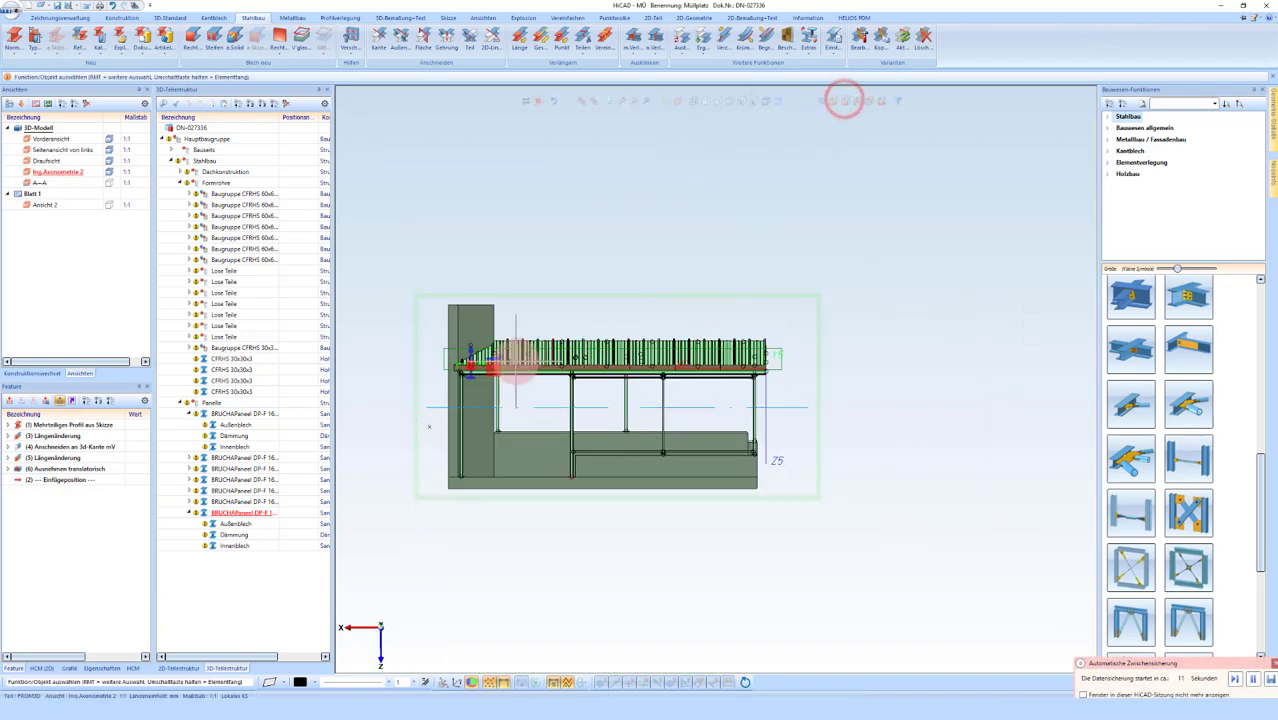
{"action": "scroll", "coordinate": [660, 340], "scroll_direction": "up", "scroll_amount": 2}
{"action": "middle_click_drag", "start_coordinate": [657, 358], "coordinate": [500, 285]}
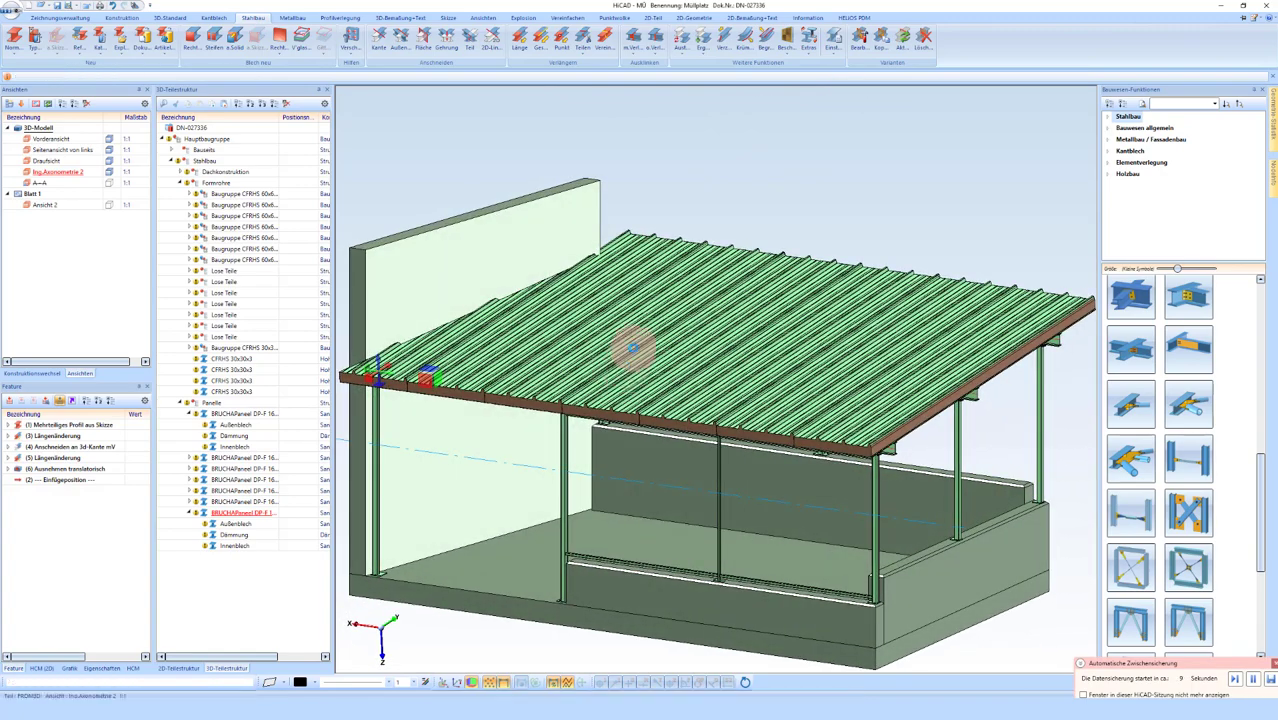
Step: Select the roof panel, change a working plane option, then clear the selection
{"action": "left_click", "coordinate": [535, 333]}
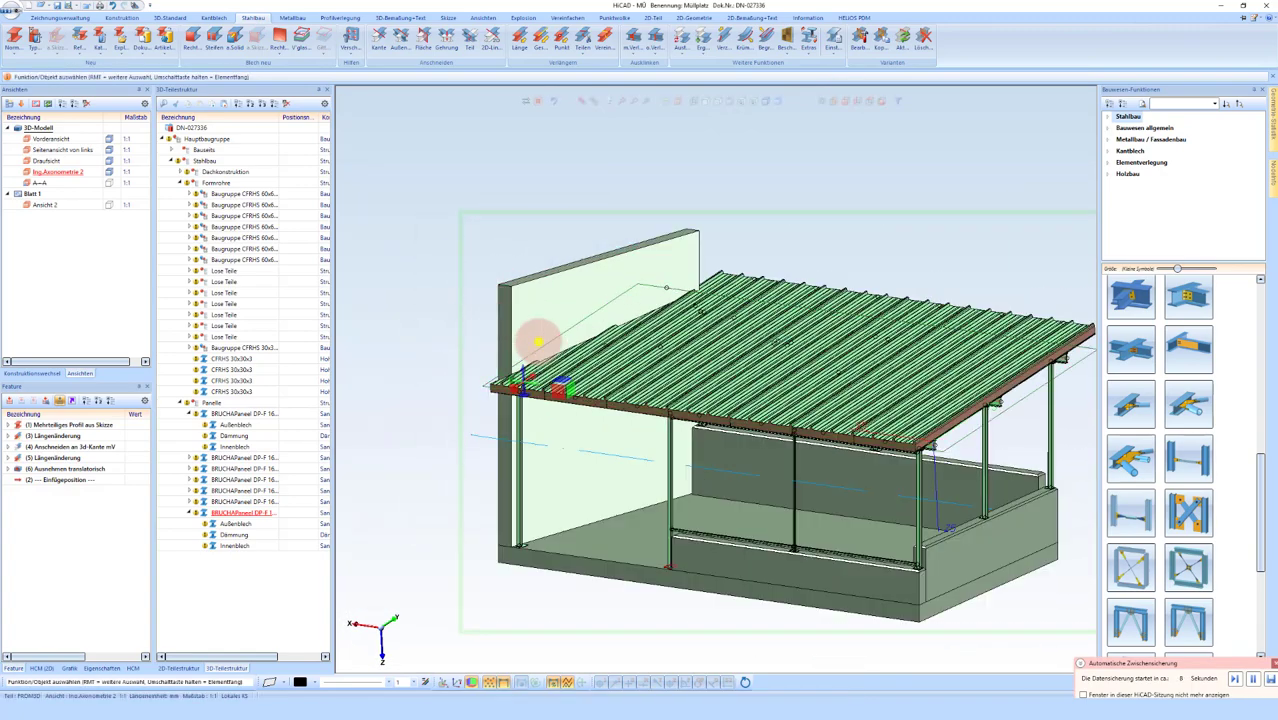
{"action": "left_click", "coordinate": [745, 682]}
{"action": "left_click", "coordinate": [795, 690]}
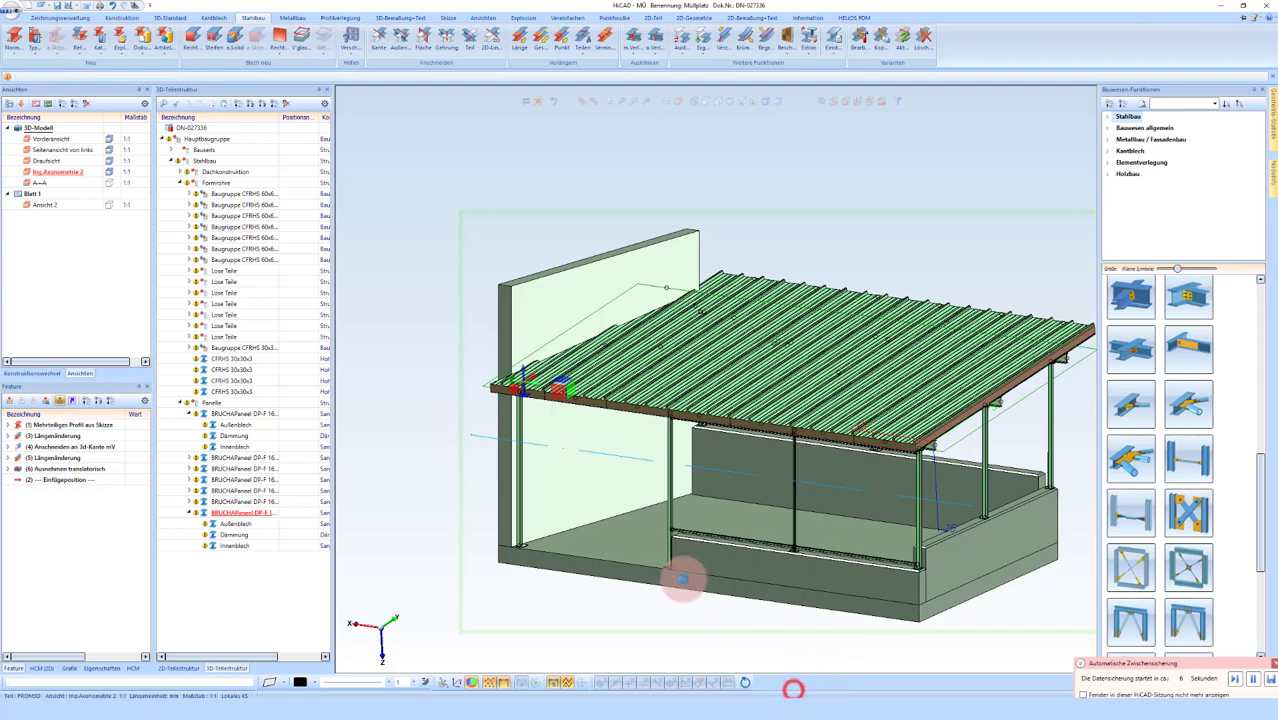
{"action": "left_click", "coordinate": [498, 158]}
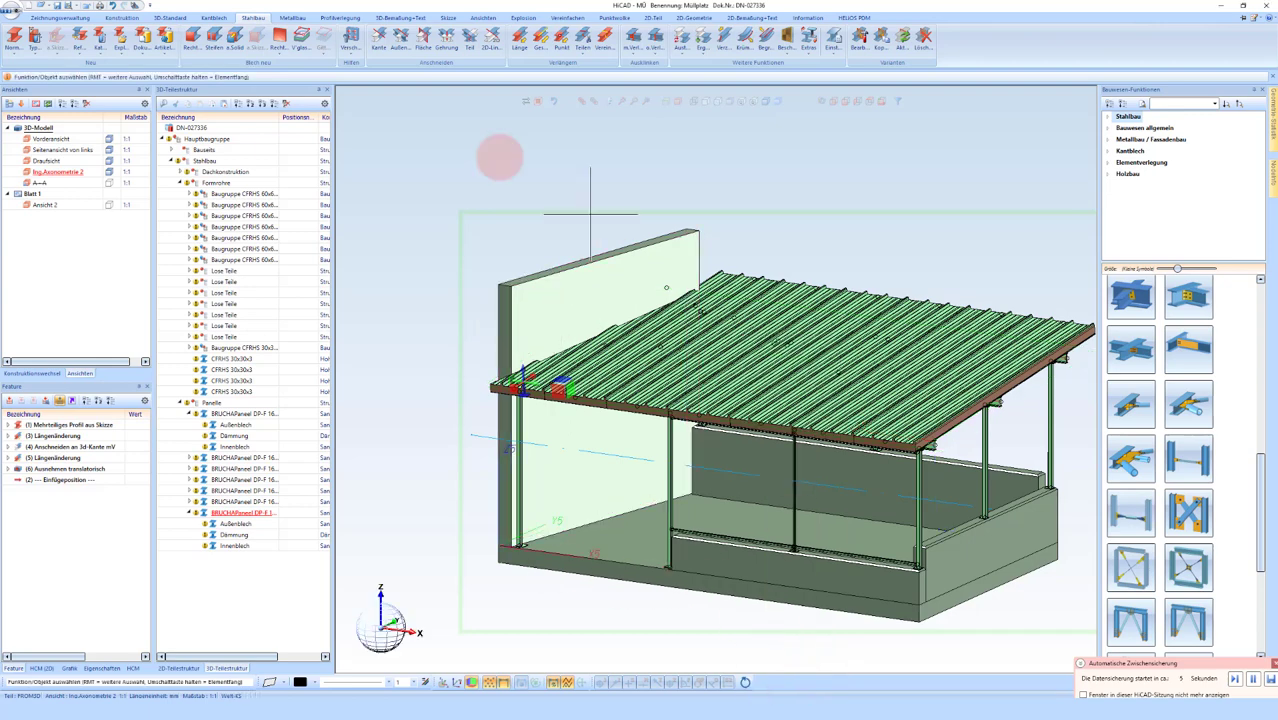
{"action": "left_click", "coordinate": [563, 378]}
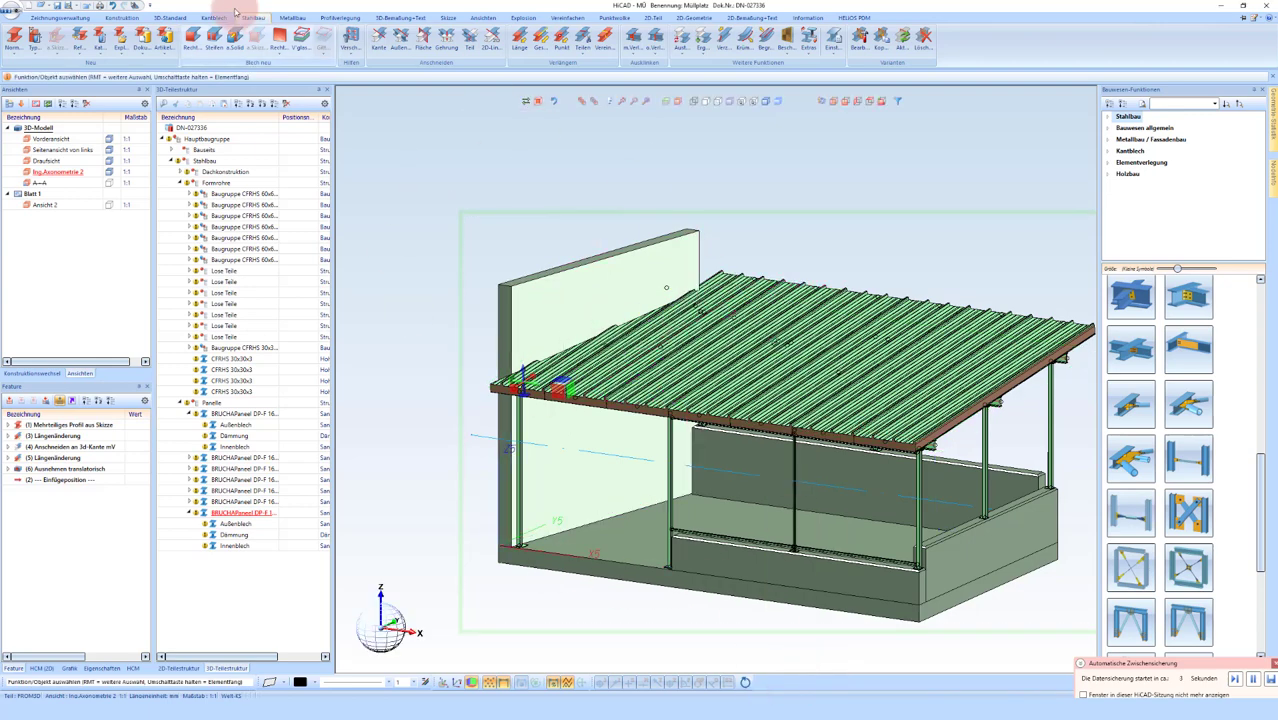
{"action": "left_click", "coordinate": [121, 17]}
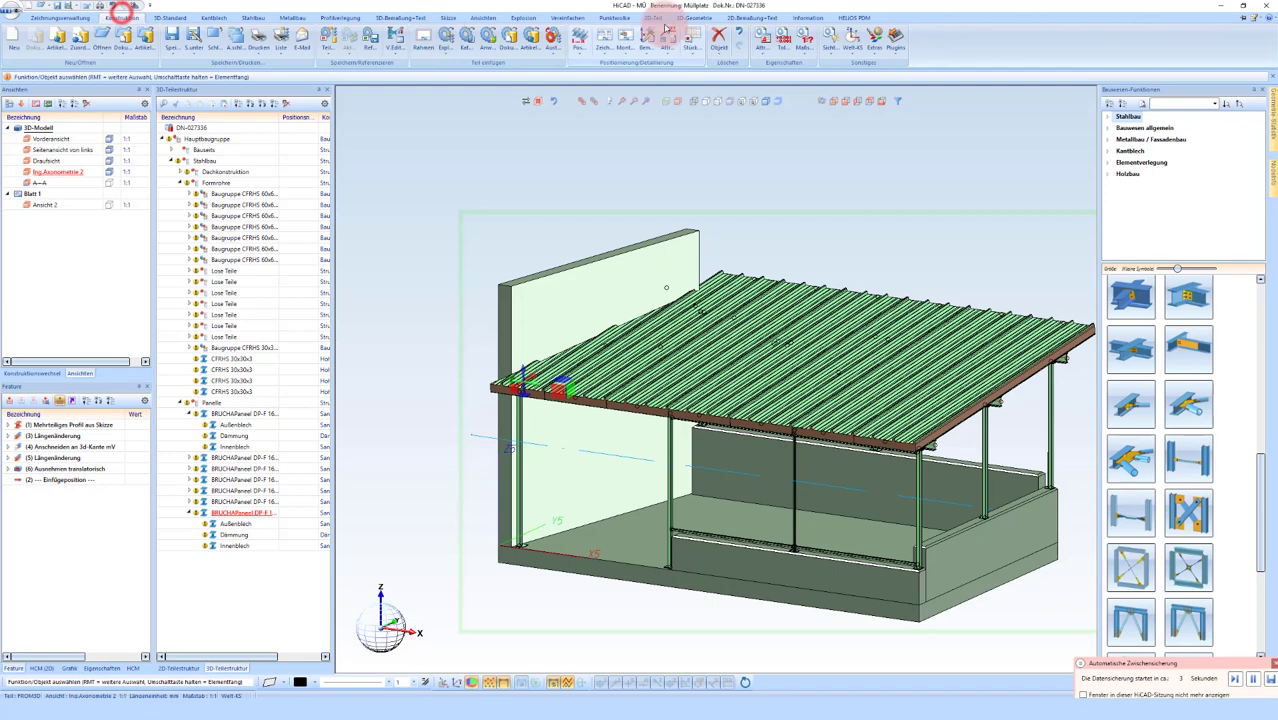
Step: Run Positionierung, dismiss both HELiOS positioning warnings, and close the shelter drawing
{"action": "left_click", "coordinate": [580, 37]}
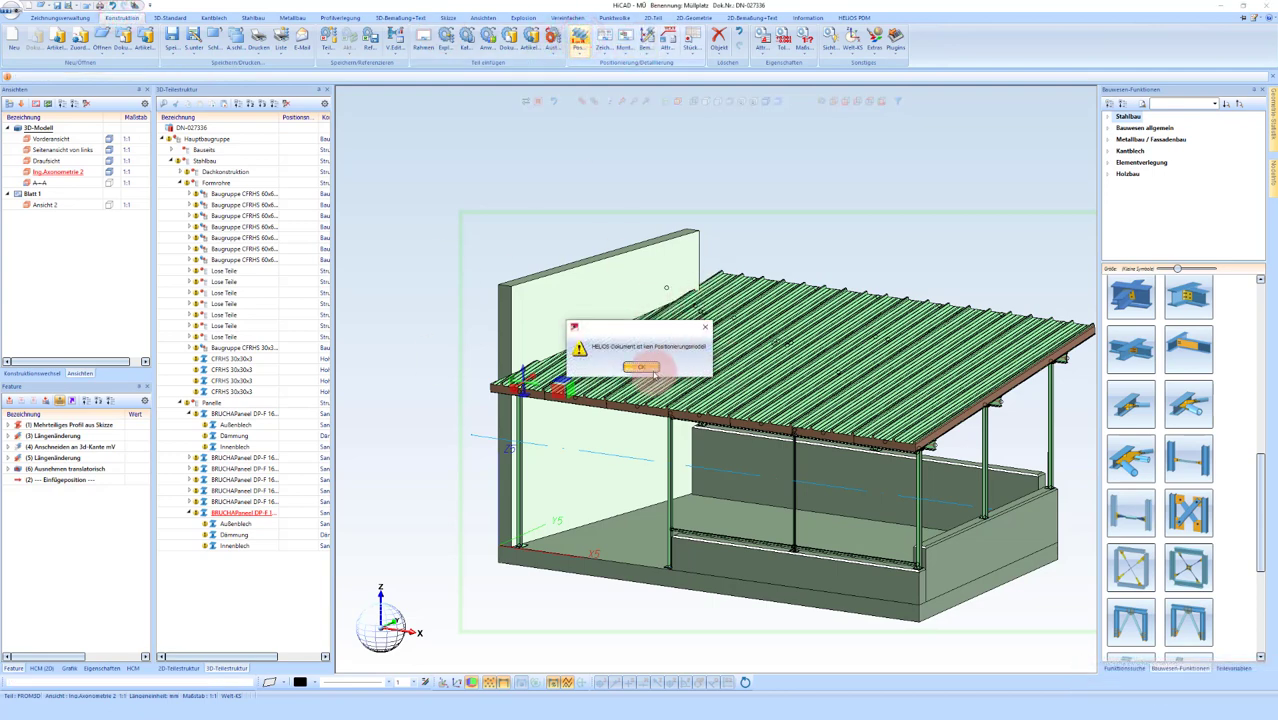
{"action": "left_click", "coordinate": [645, 368]}
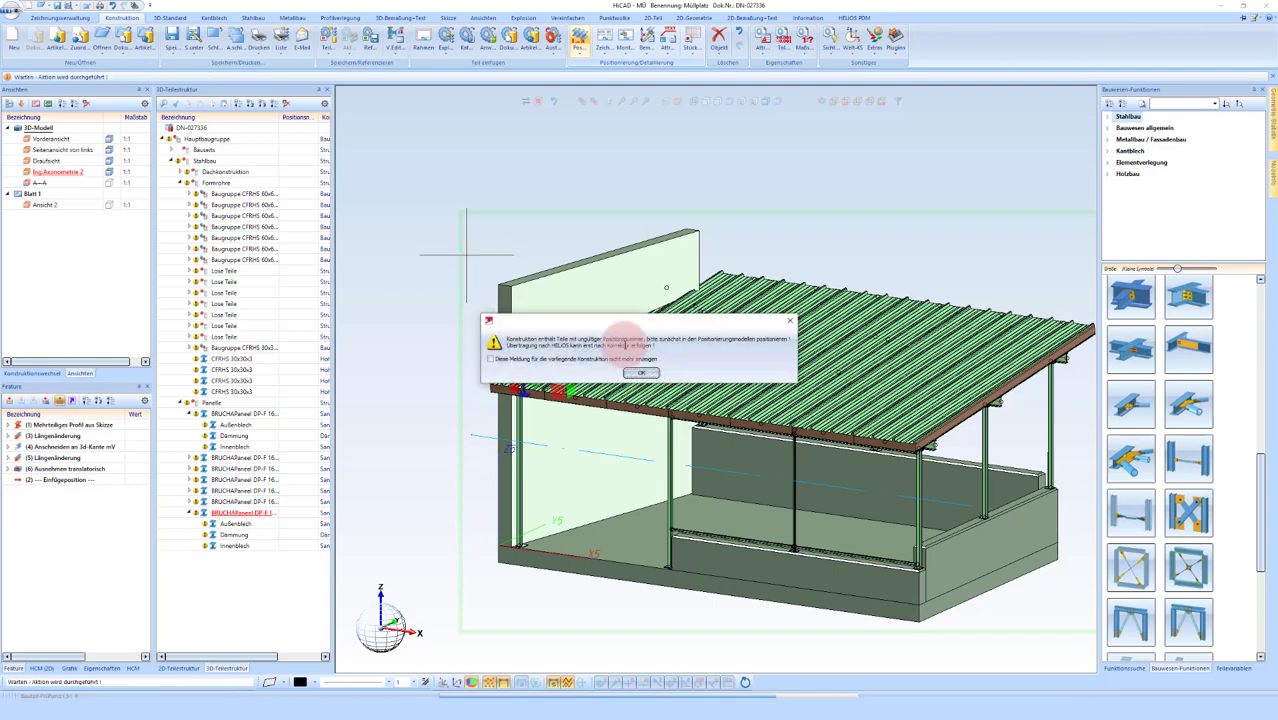
{"action": "left_click", "coordinate": [633, 375]}
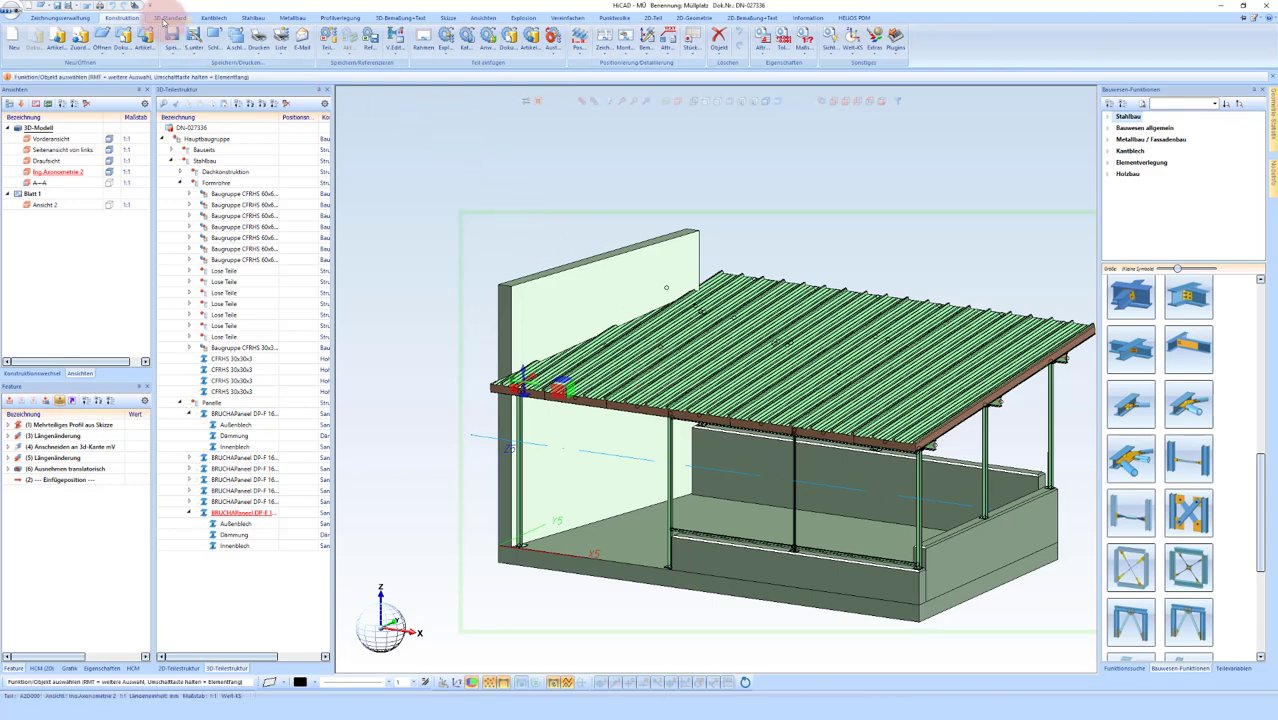
{"action": "left_click", "coordinate": [208, 34]}
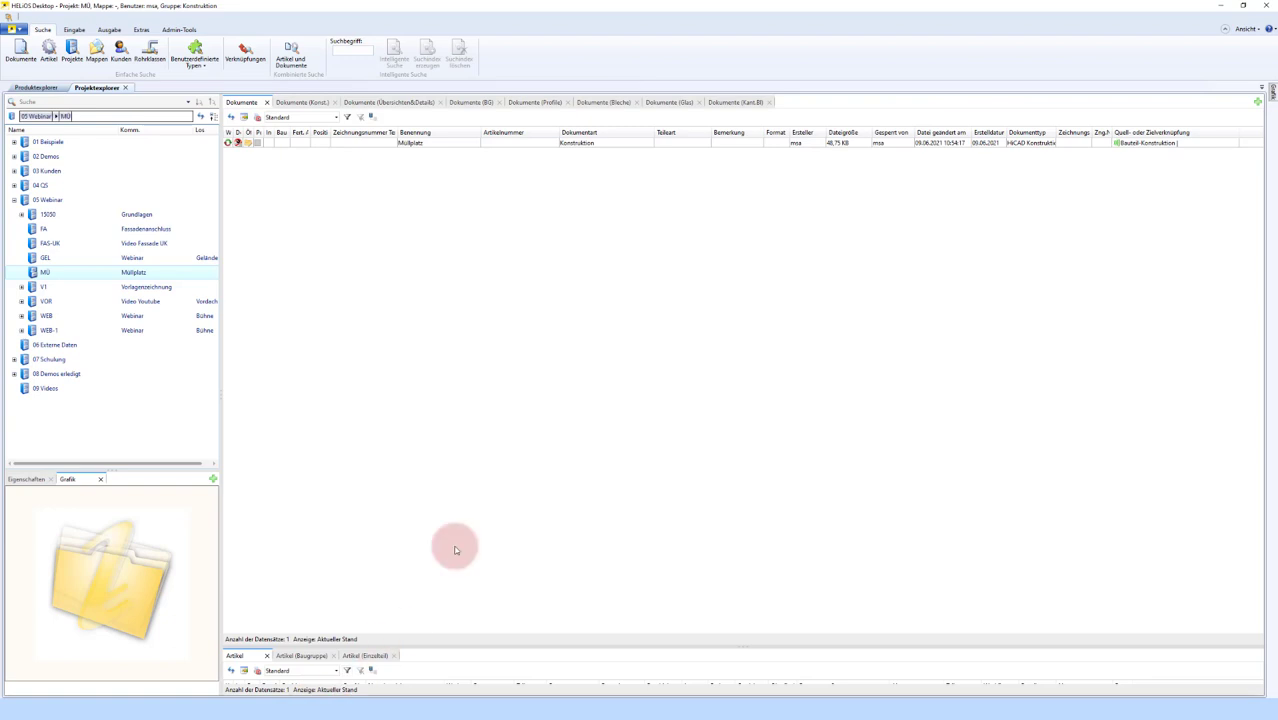
Step: Put the Müllplatz document row into inline editing and activate its Fert. attribute cell
{"action": "left_click", "coordinate": [274, 144]}
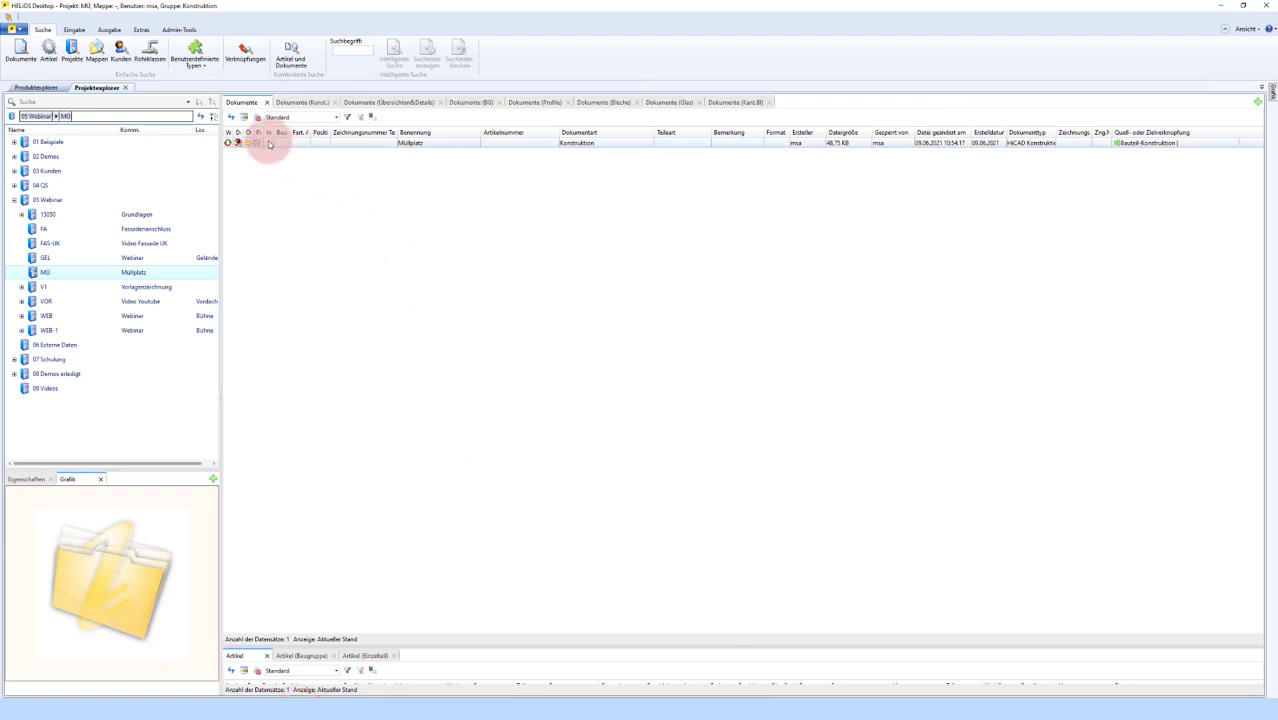
{"action": "left_click", "coordinate": [284, 143]}
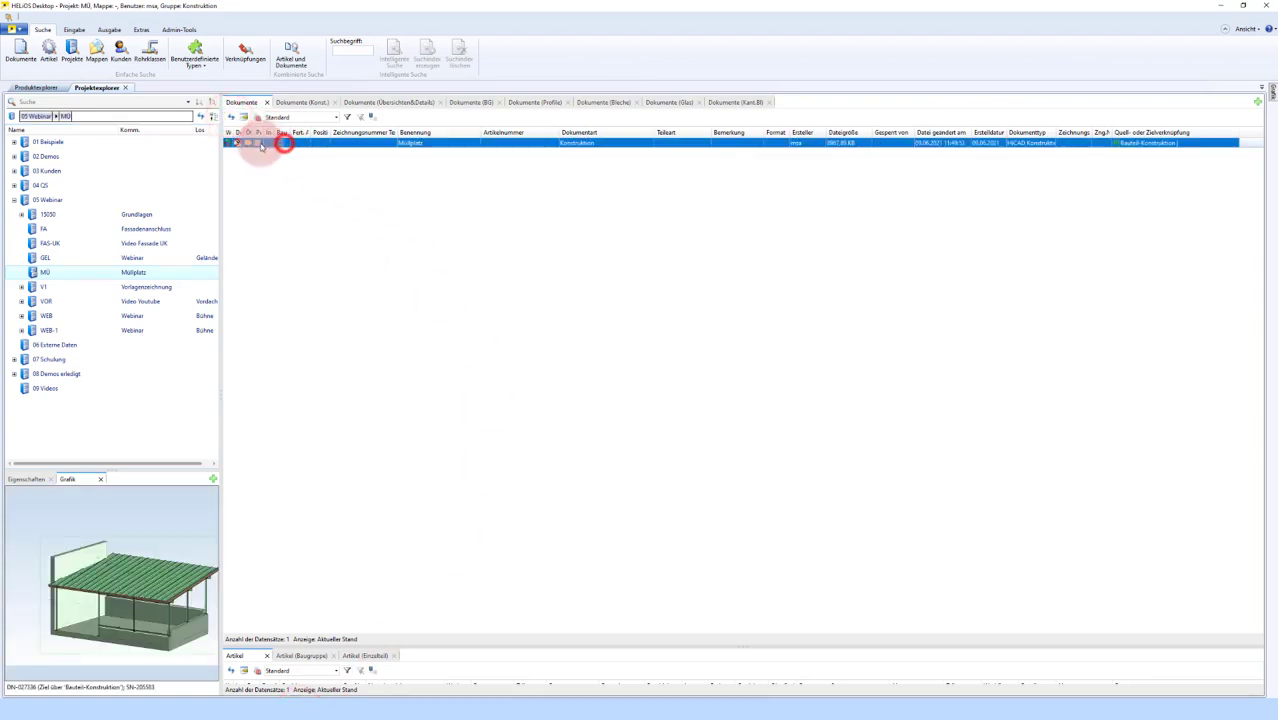
{"action": "left_click", "coordinate": [260, 143]}
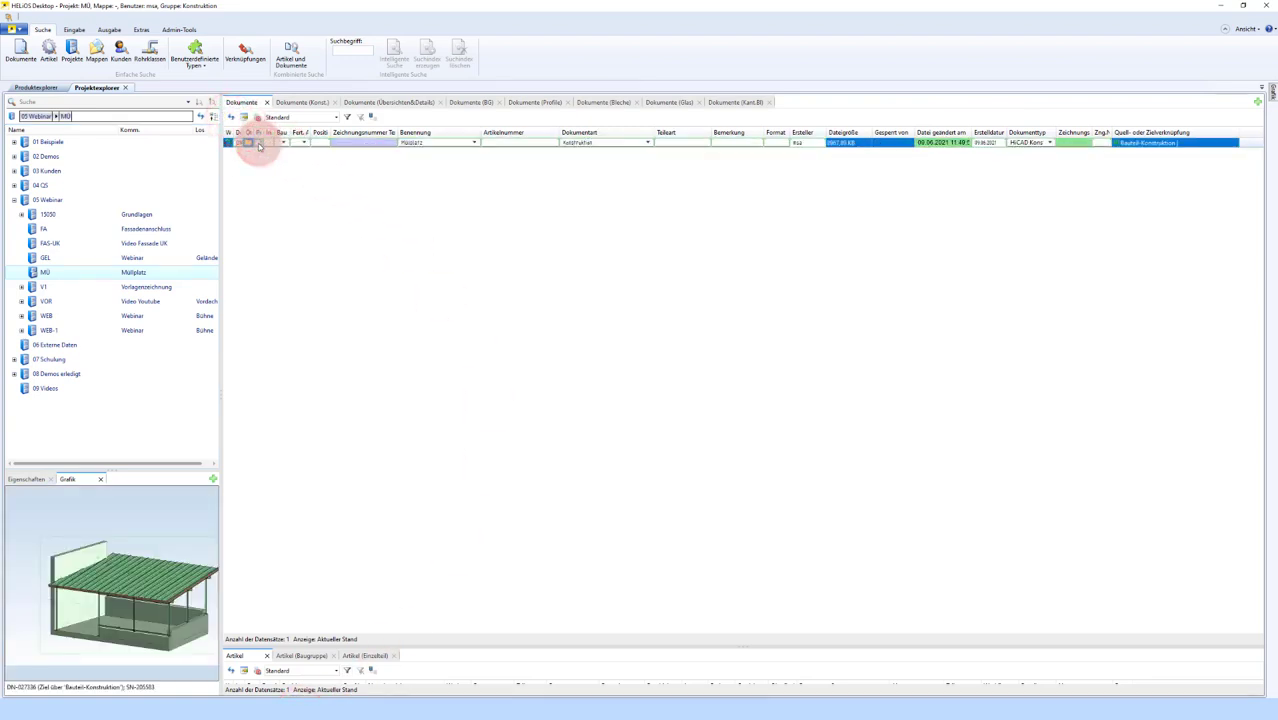
{"action": "left_click", "coordinate": [274, 183]}
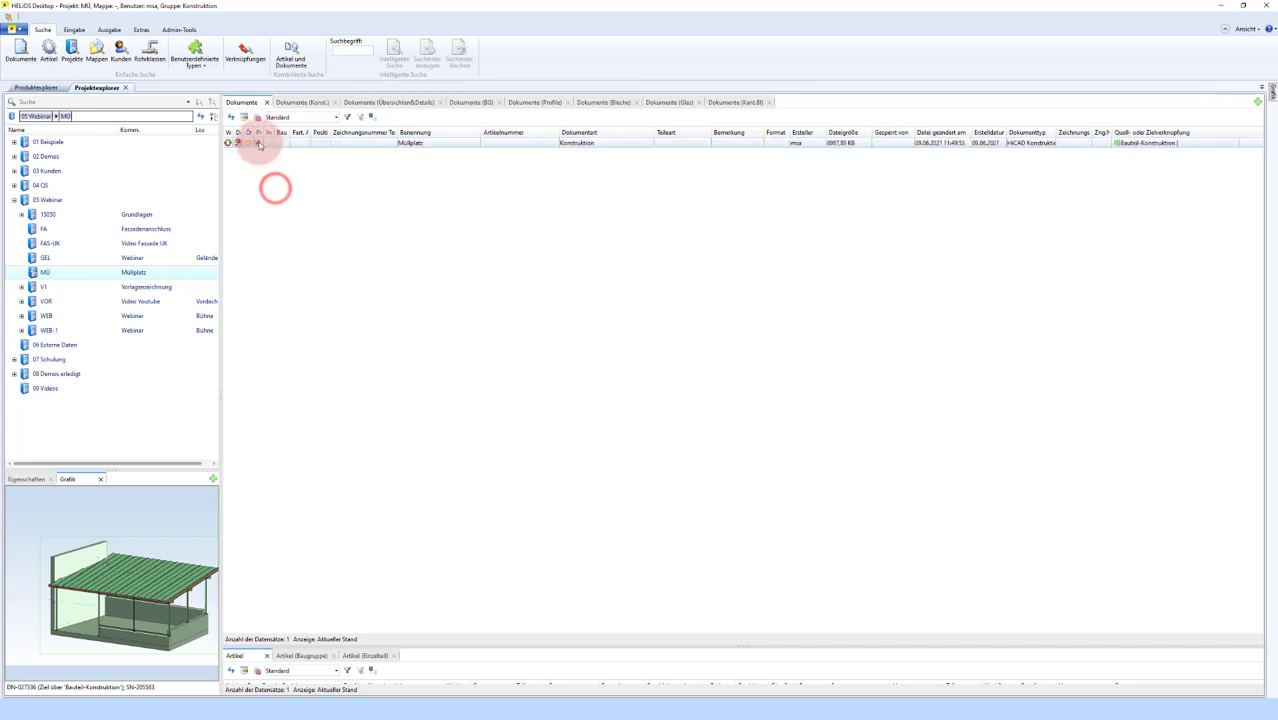
{"action": "left_click", "coordinate": [295, 143]}
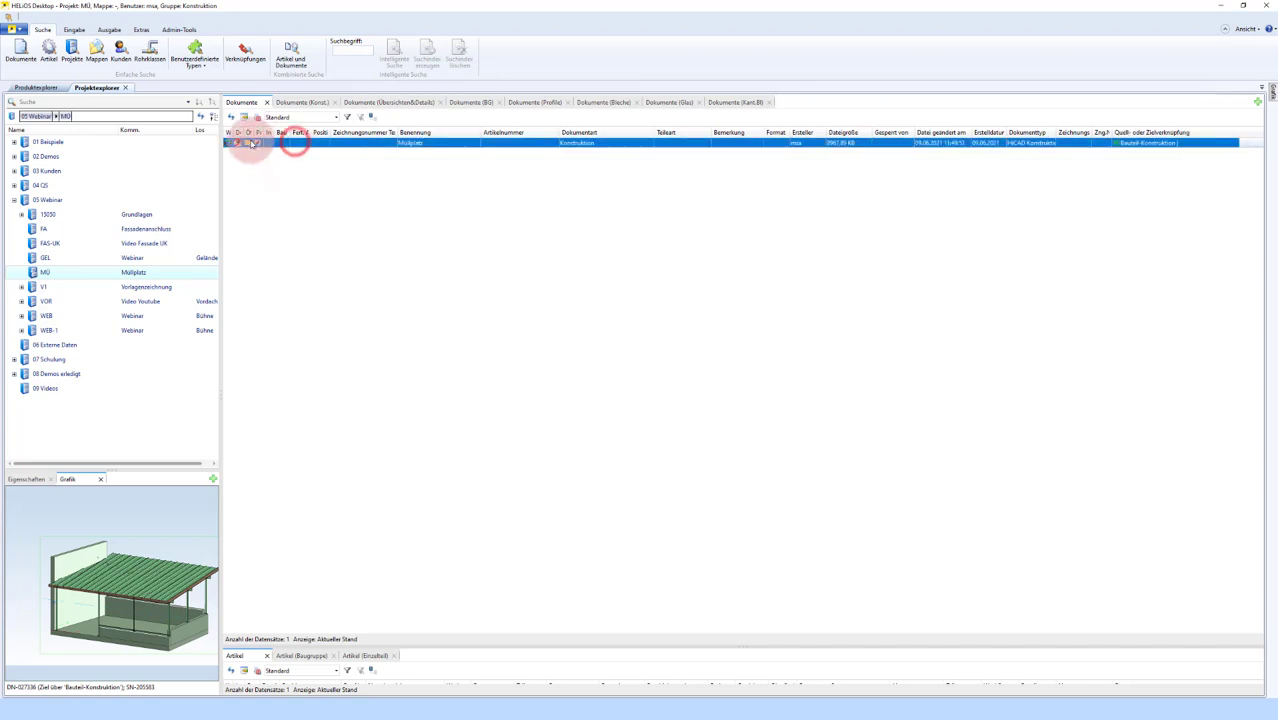
{"action": "left_click", "coordinate": [283, 144]}
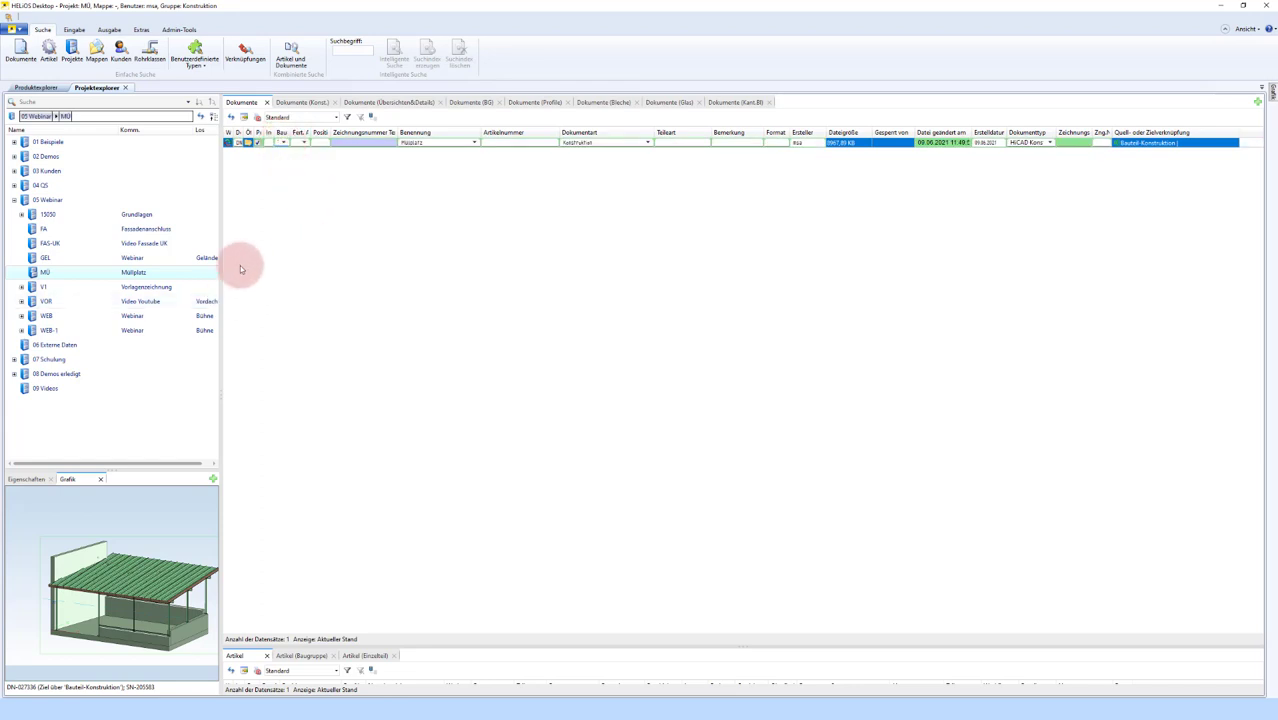
{"action": "left_click", "coordinate": [298, 143]}
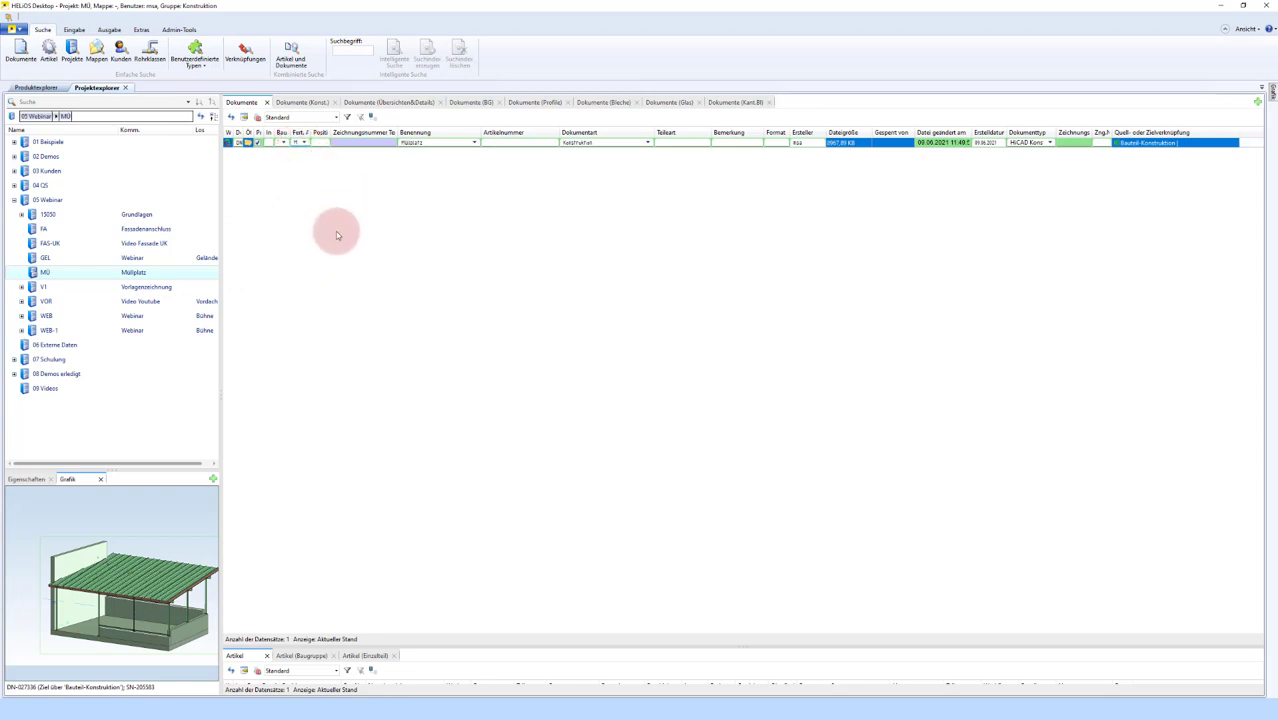
Step: Commit the Müllplatz attribute edits (M and P) and load the document in HiCAD
{"action": "left_click", "coordinate": [290, 178]}
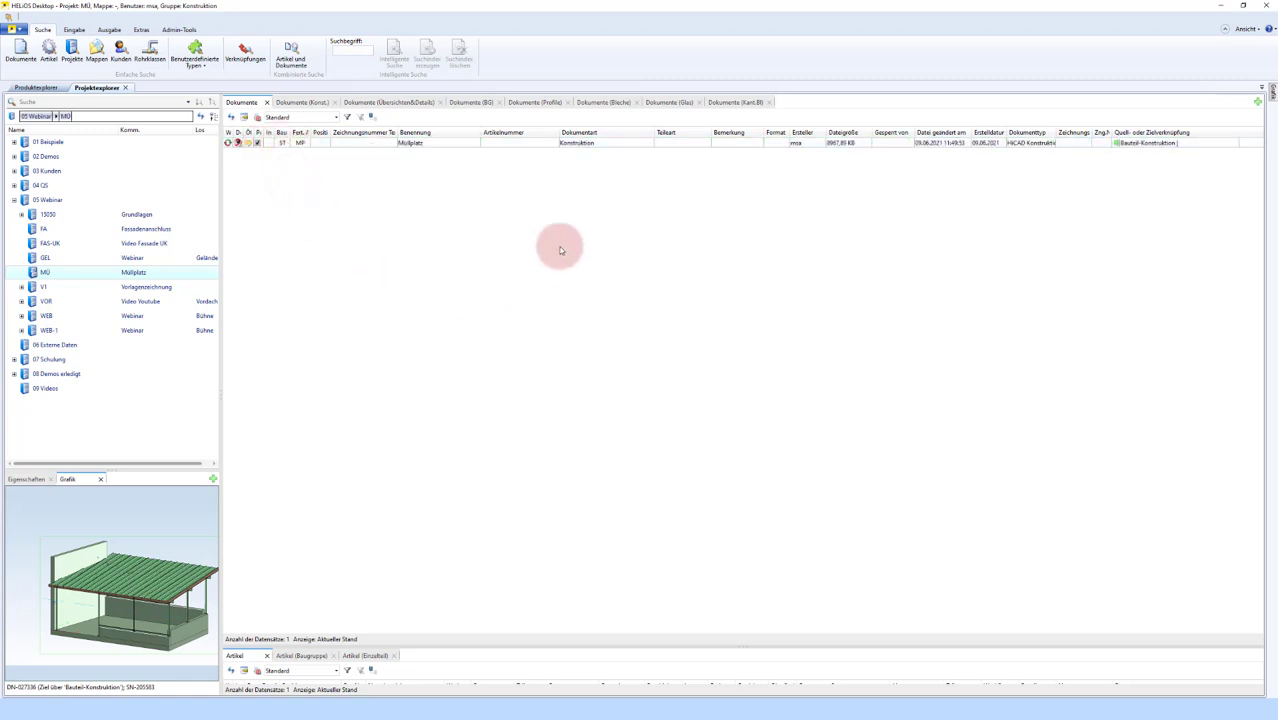
{"action": "left_click", "coordinate": [284, 143]}
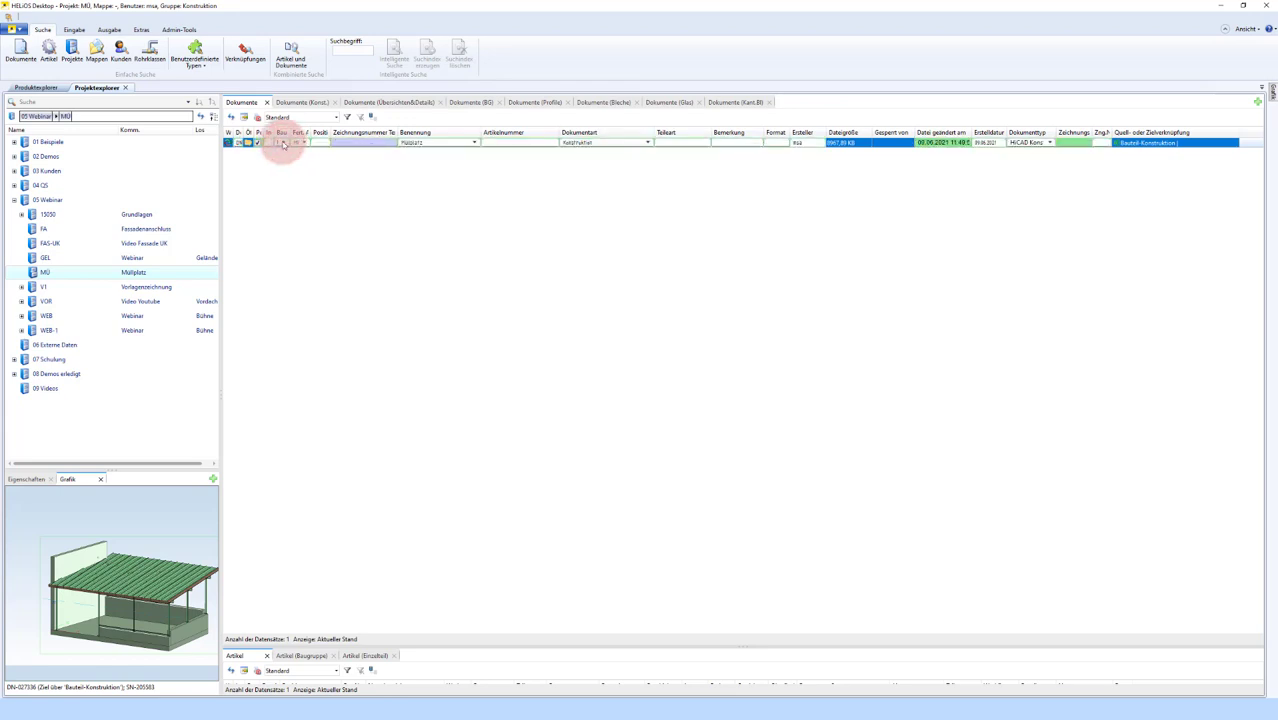
{"action": "left_click", "coordinate": [297, 143]}
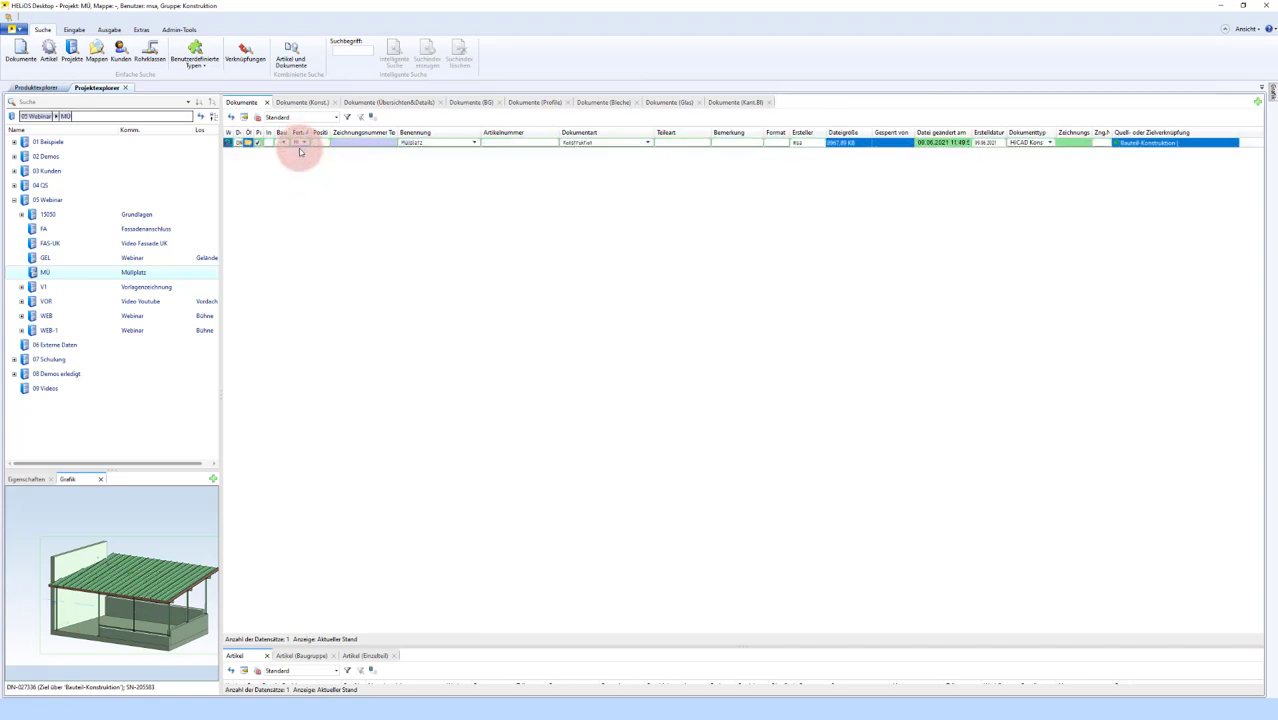
{"action": "left_click", "coordinate": [320, 222]}
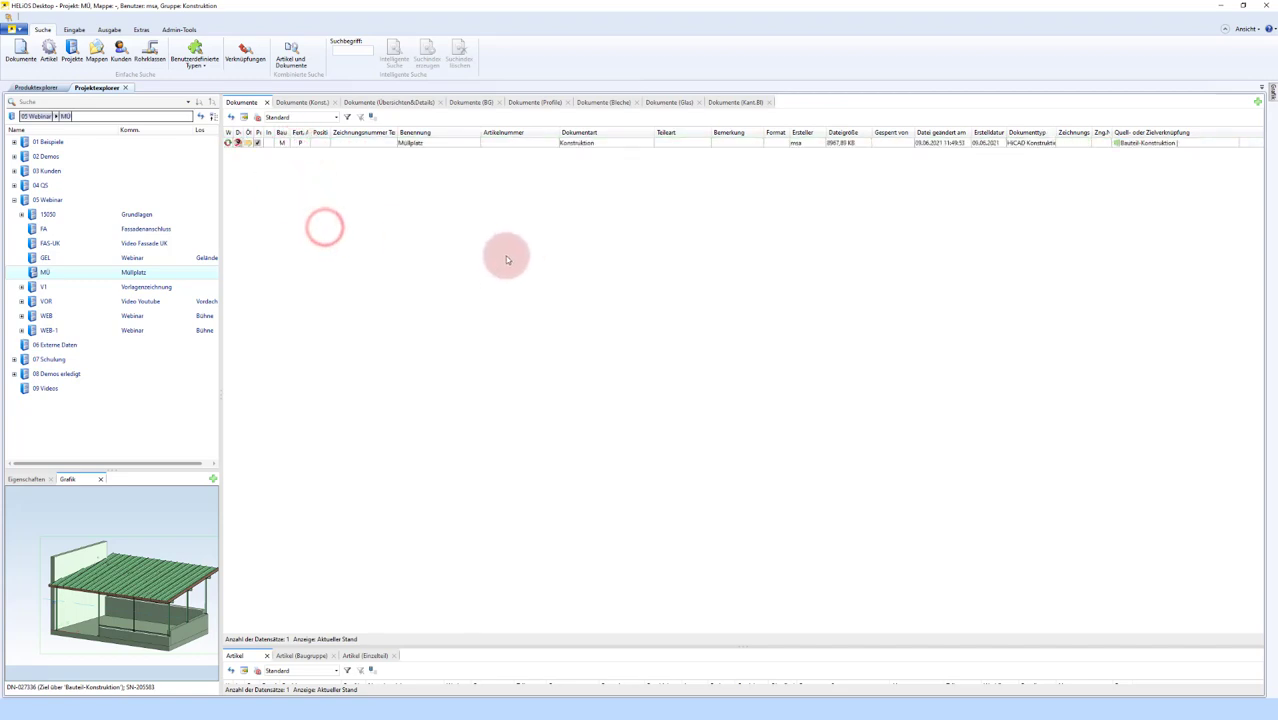
{"action": "double_click", "coordinate": [248, 143]}
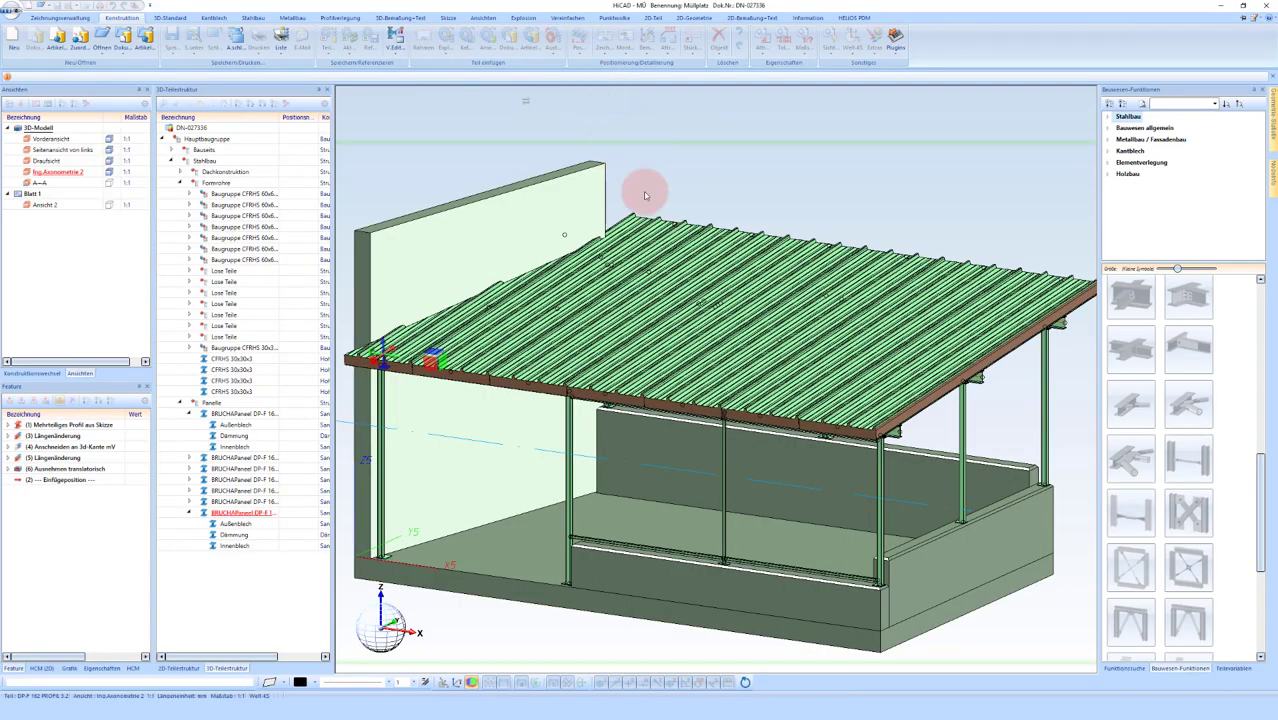
Step: Inspect the Positionsnummer attribute template's Positionstext field, then close both template dialogs
{"action": "left_click", "coordinate": [213, 15]}
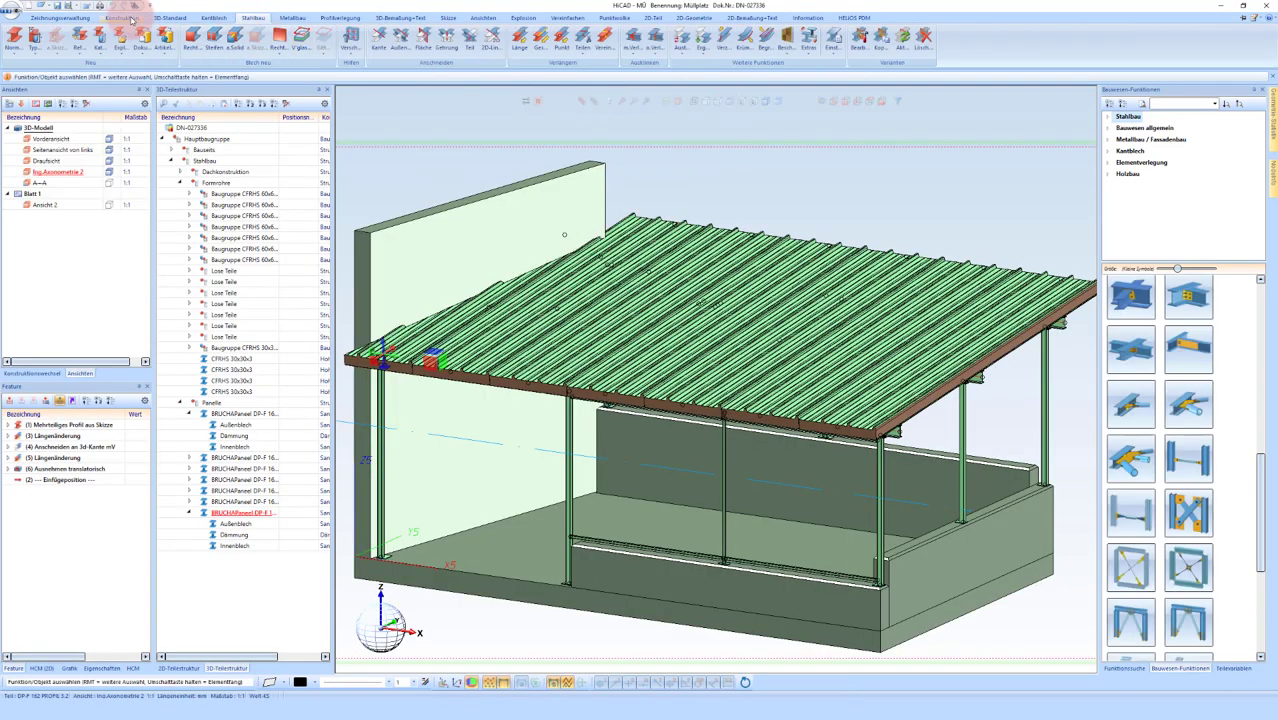
{"action": "left_click", "coordinate": [130, 16]}
{"action": "left_click", "coordinate": [663, 55]}
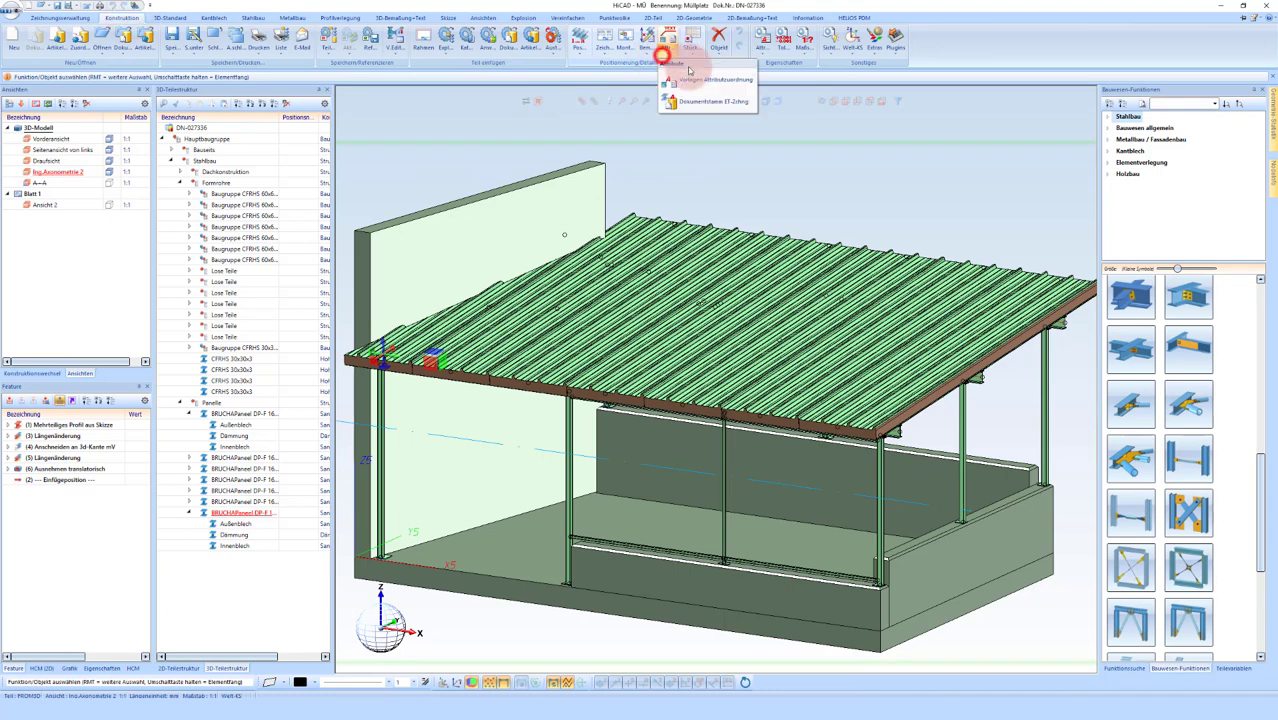
{"action": "left_click", "coordinate": [697, 77]}
{"action": "left_click", "coordinate": [748, 437]}
{"action": "left_click", "coordinate": [684, 400]}
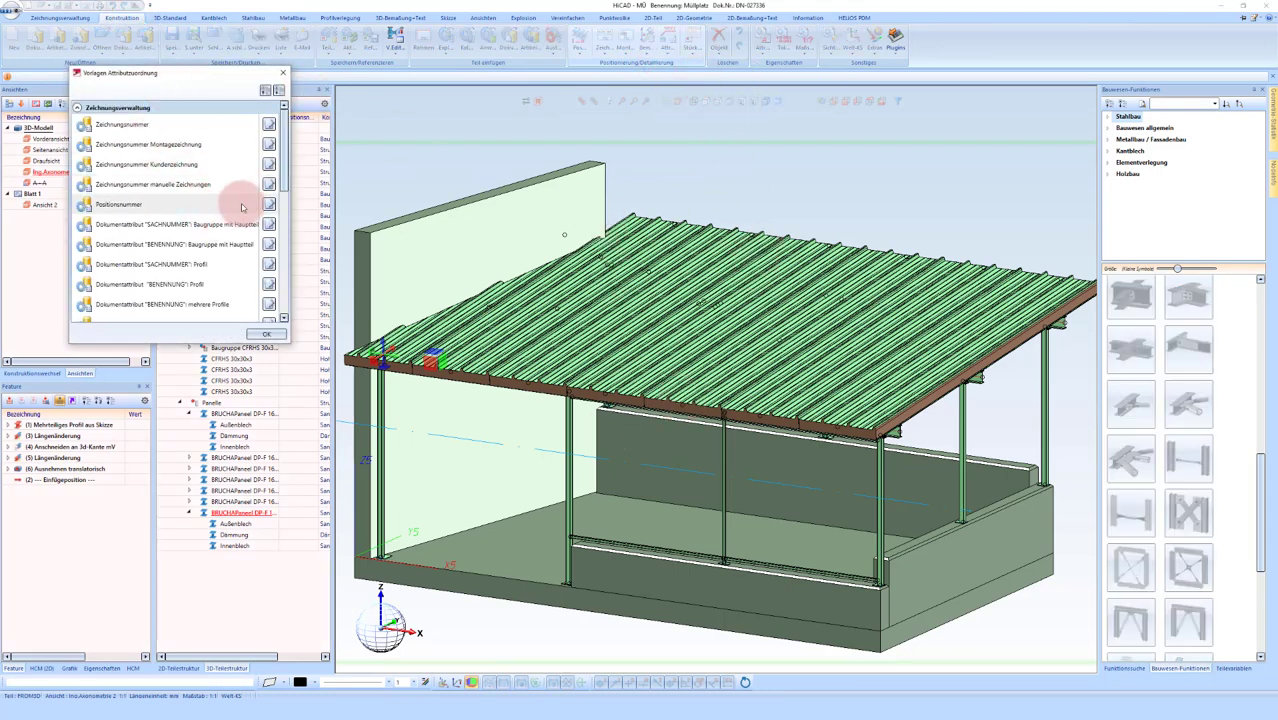
{"action": "left_click", "coordinate": [269, 205]}
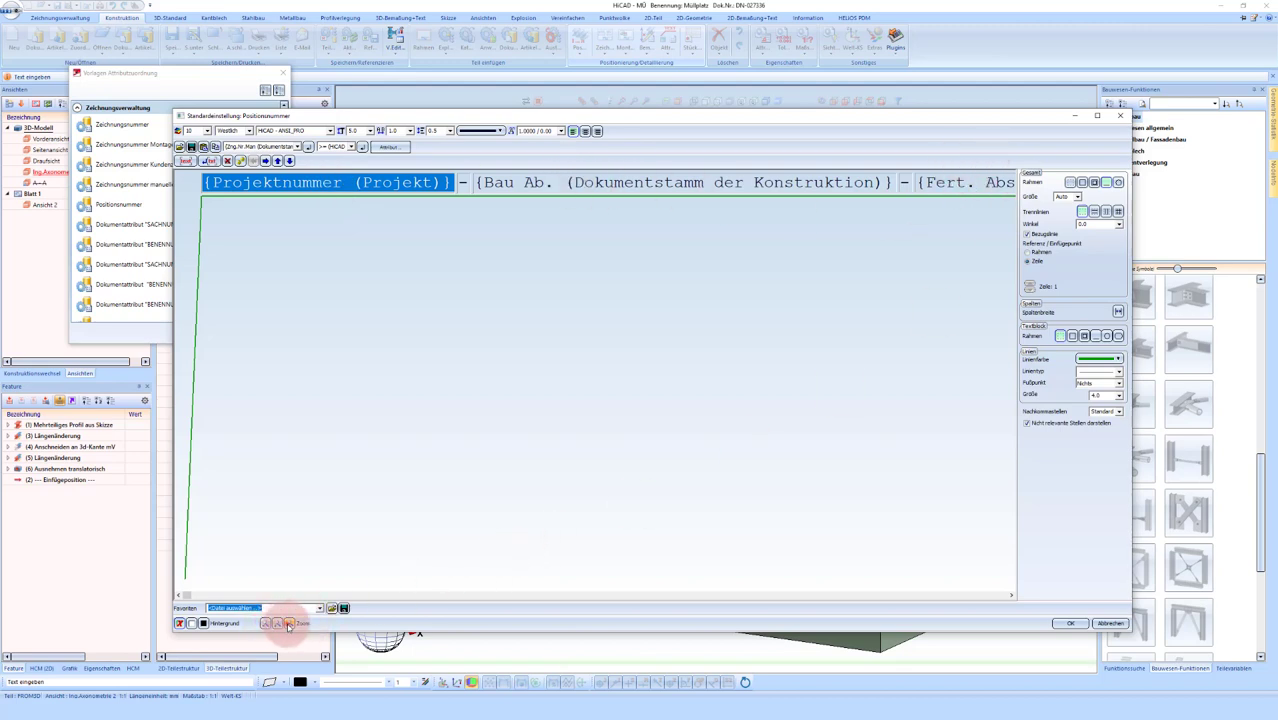
{"action": "left_click", "coordinate": [288, 625]}
{"action": "left_click", "coordinate": [895, 179]}
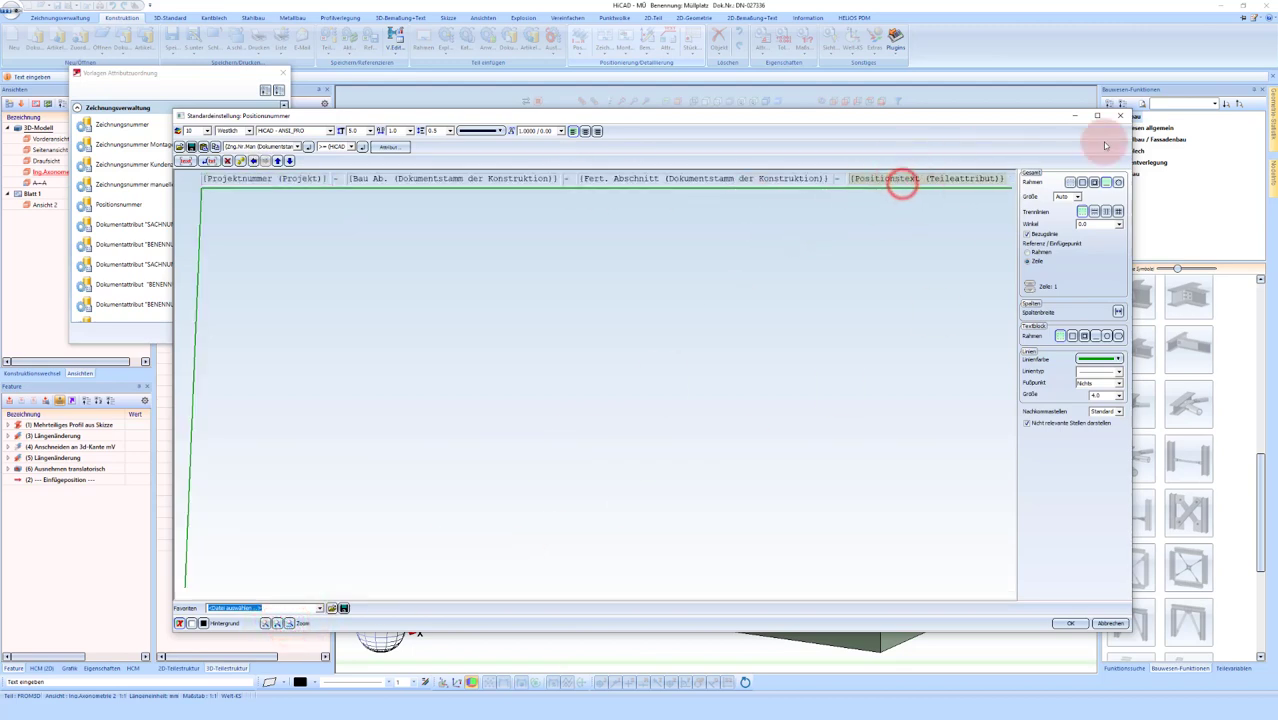
{"action": "left_click", "coordinate": [1120, 116]}
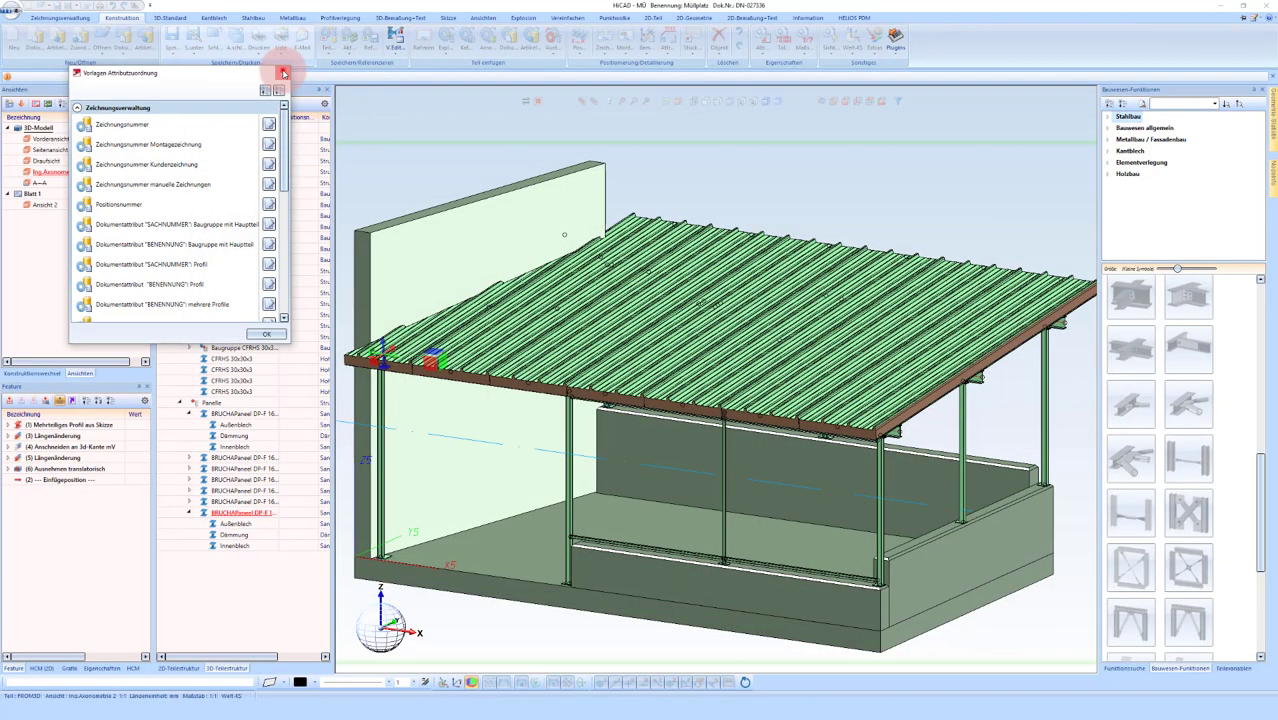
{"action": "left_click", "coordinate": [283, 73]}
Step: Load the Stahlbau + Positionstext favourite in Positionierung mit Optionen and review the assembly and profile position texts
{"action": "left_click", "coordinate": [578, 50]}
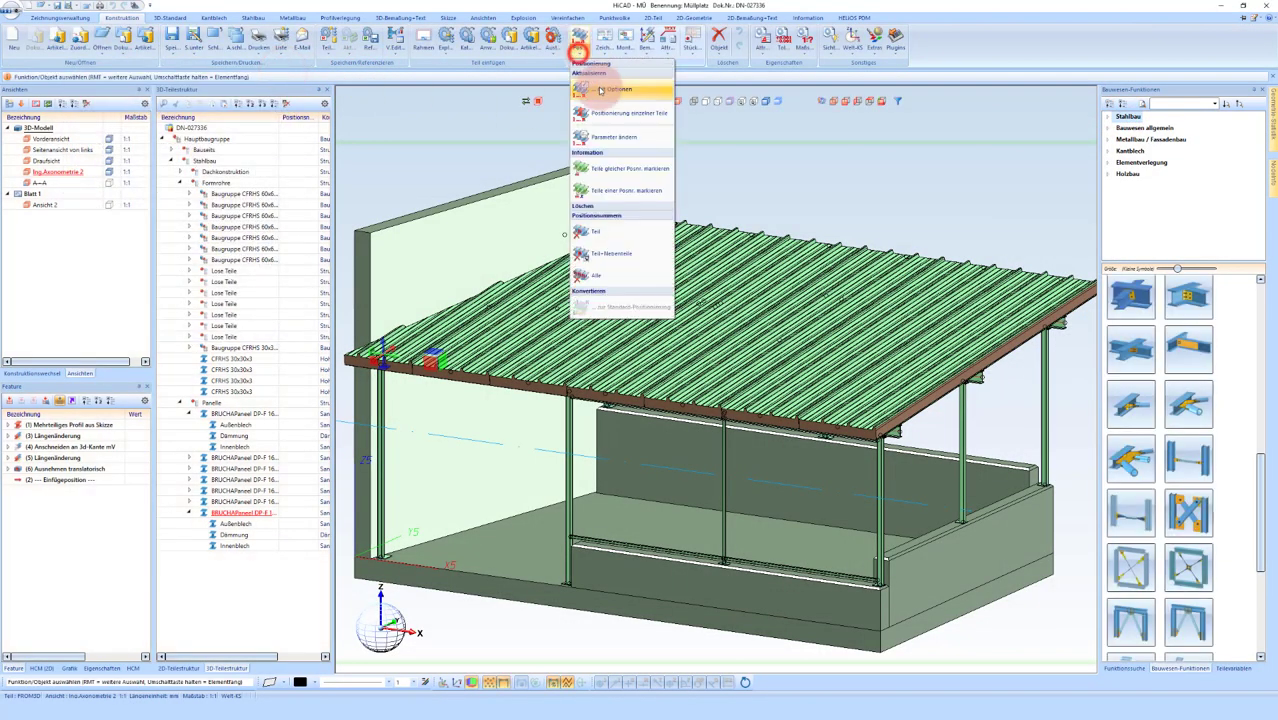
{"action": "left_click", "coordinate": [600, 90]}
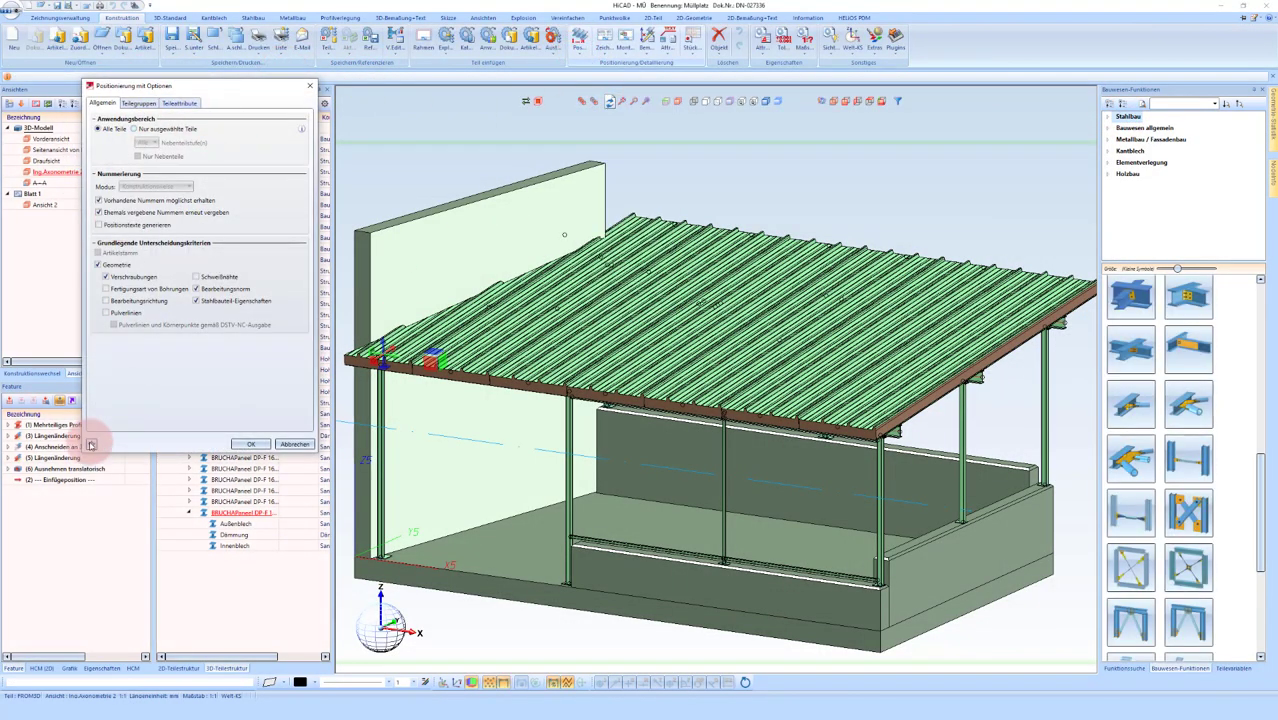
{"action": "left_click", "coordinate": [90, 444]}
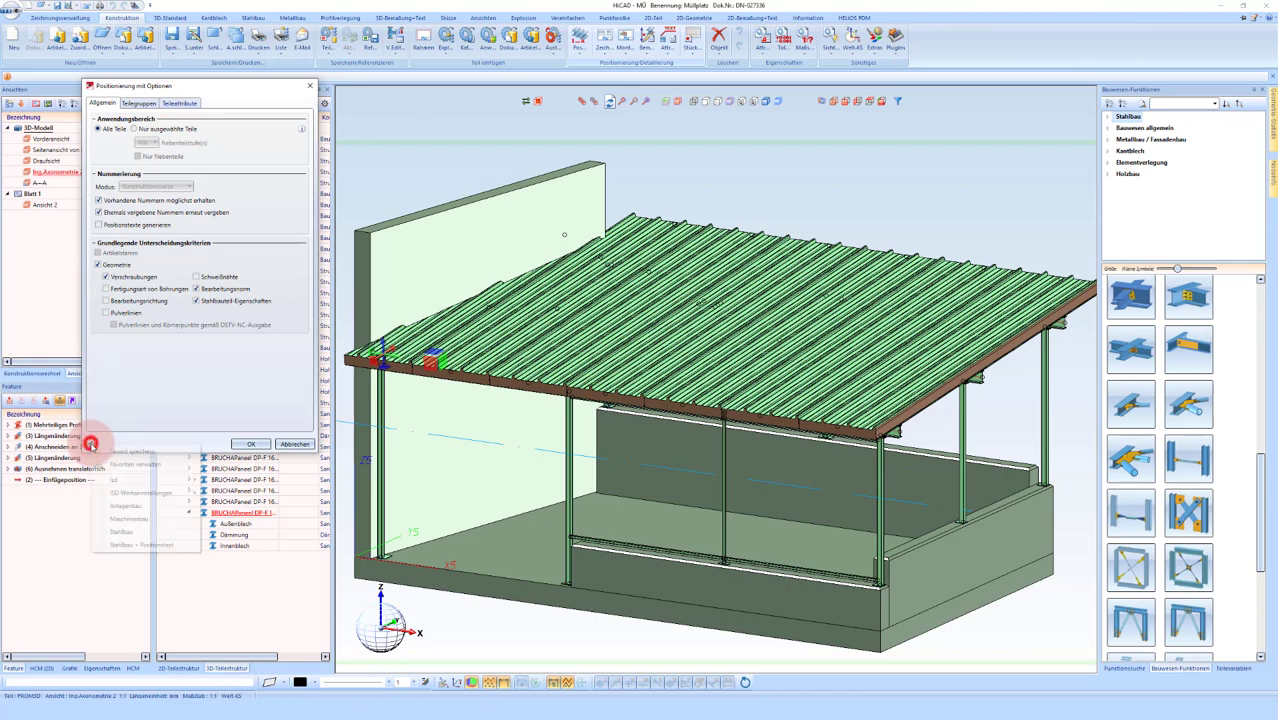
{"action": "left_click", "coordinate": [150, 546]}
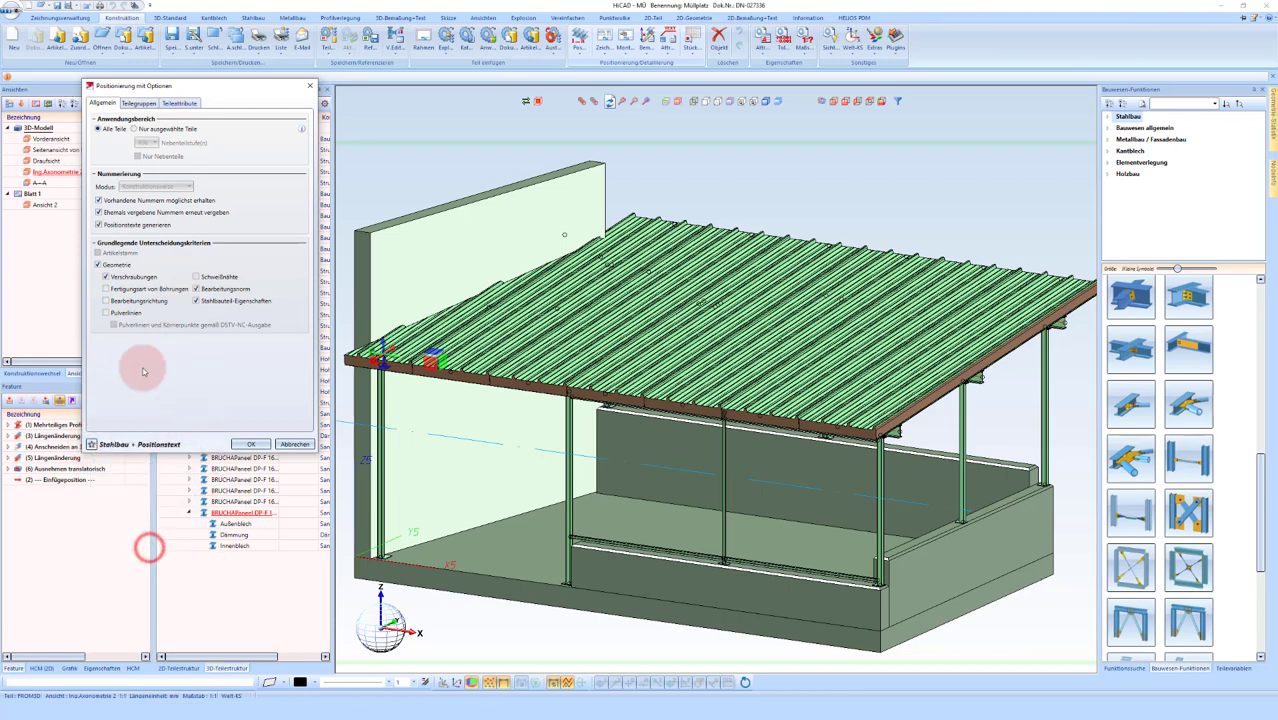
{"action": "left_click", "coordinate": [143, 105]}
{"action": "left_click", "coordinate": [104, 142]}
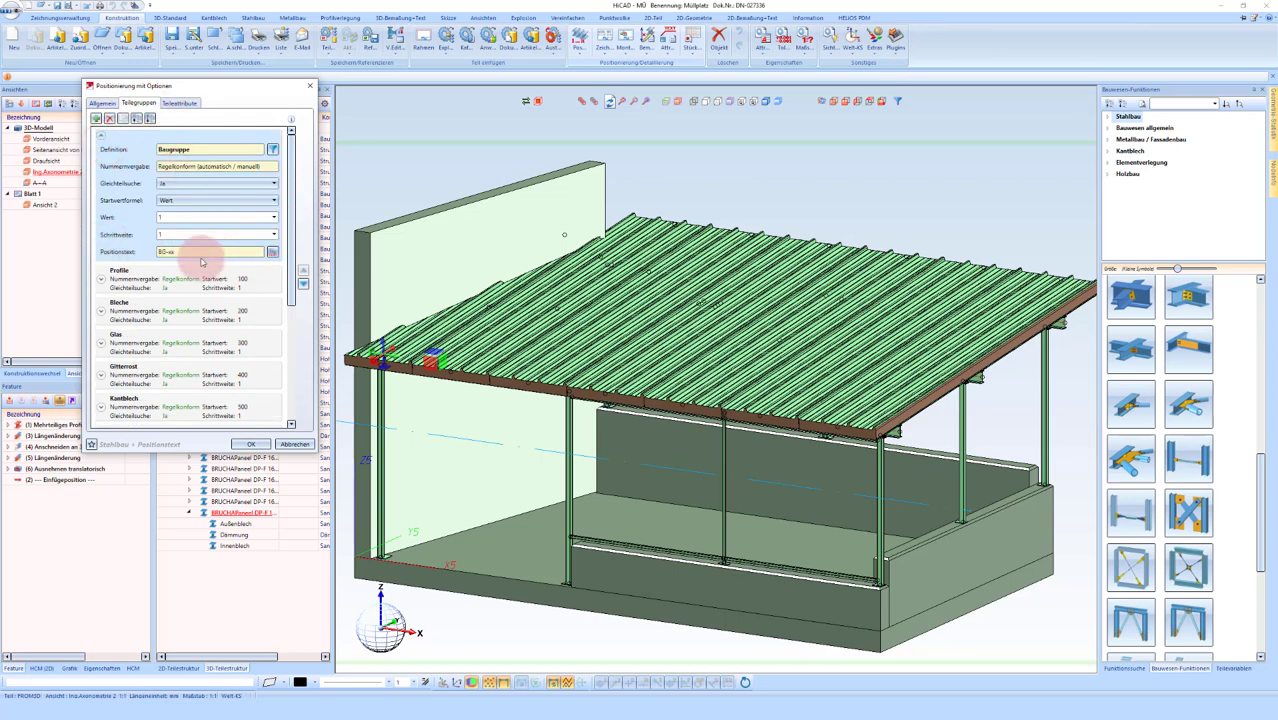
{"action": "left_click", "coordinate": [277, 255]}
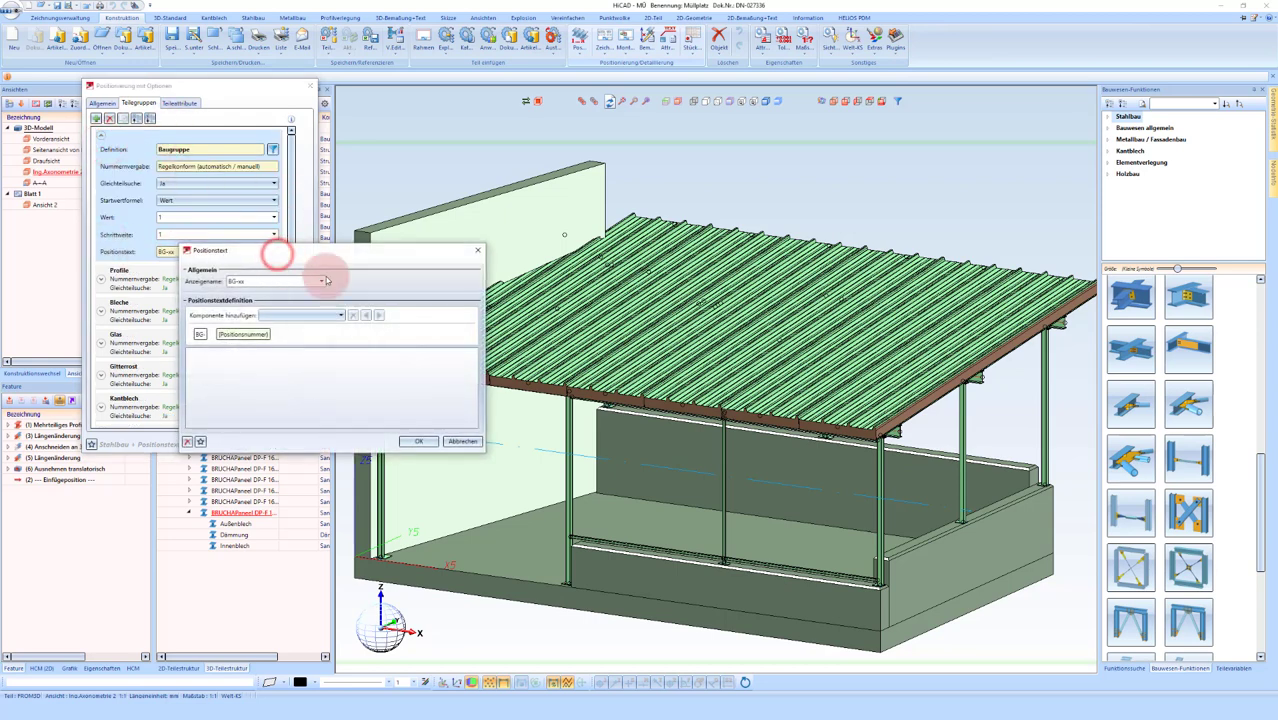
{"action": "left_click", "coordinate": [455, 443]}
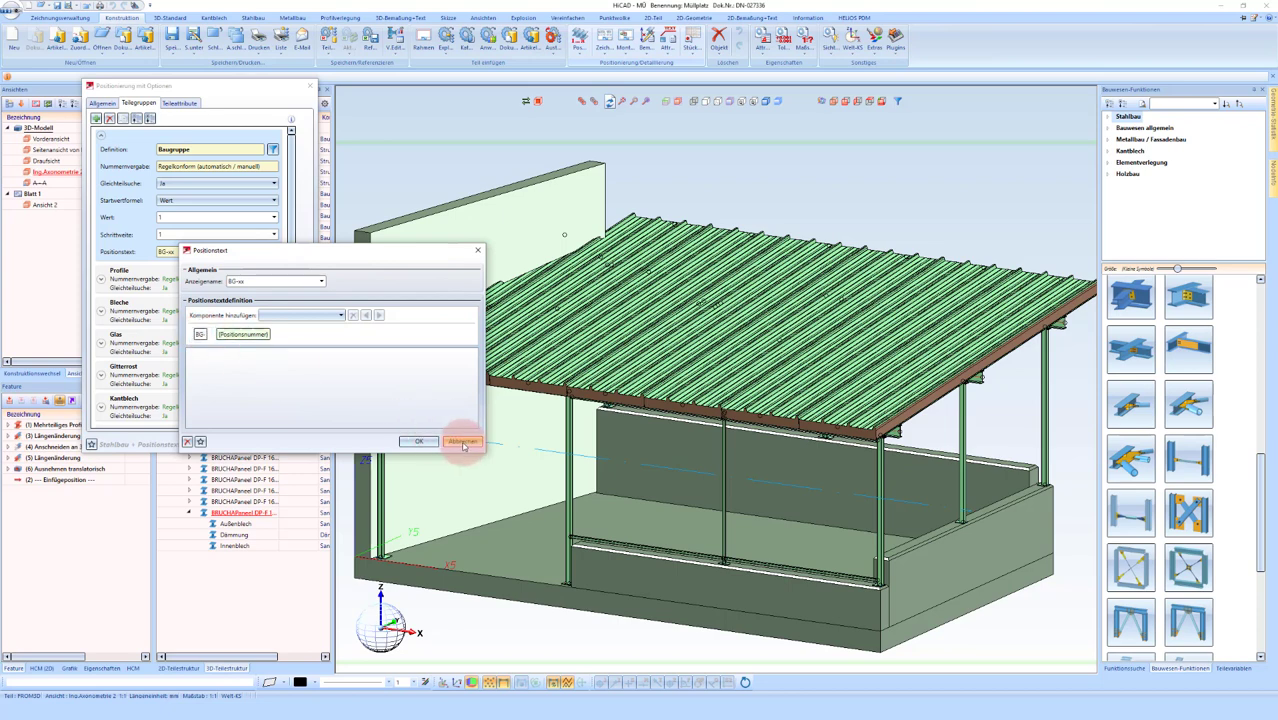
{"action": "left_click", "coordinate": [101, 281]}
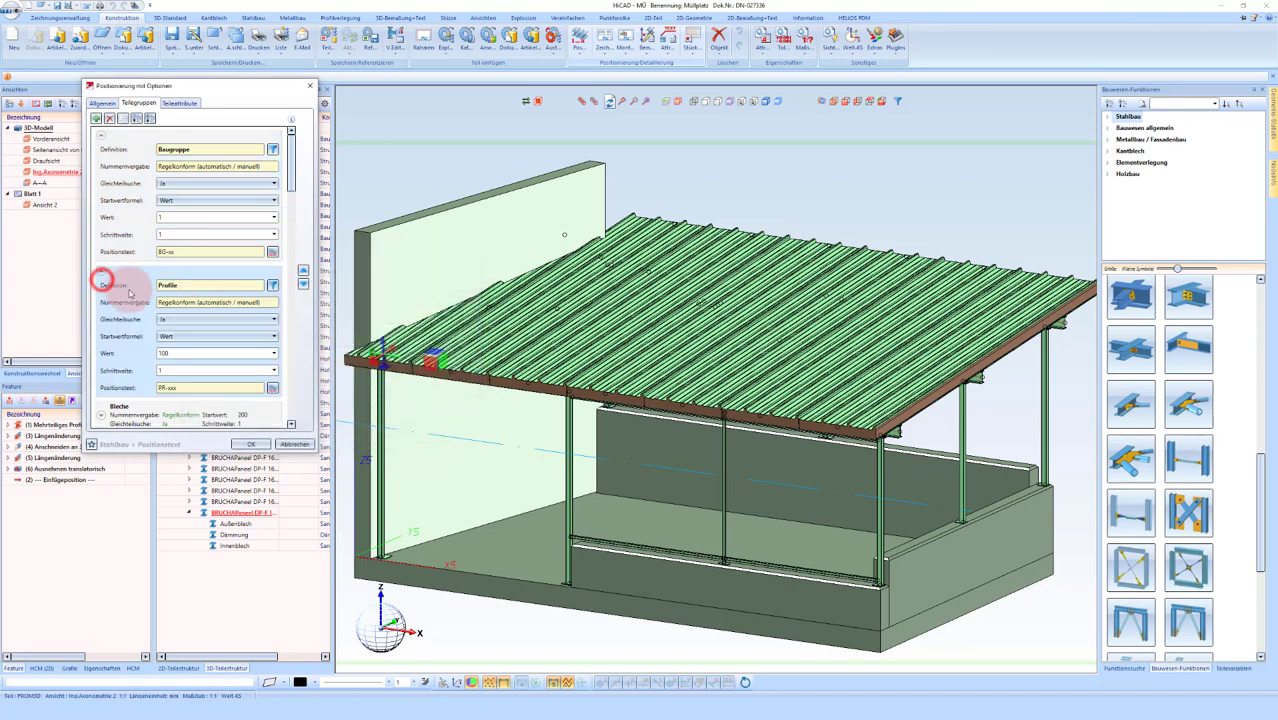
{"action": "left_click", "coordinate": [276, 389]}
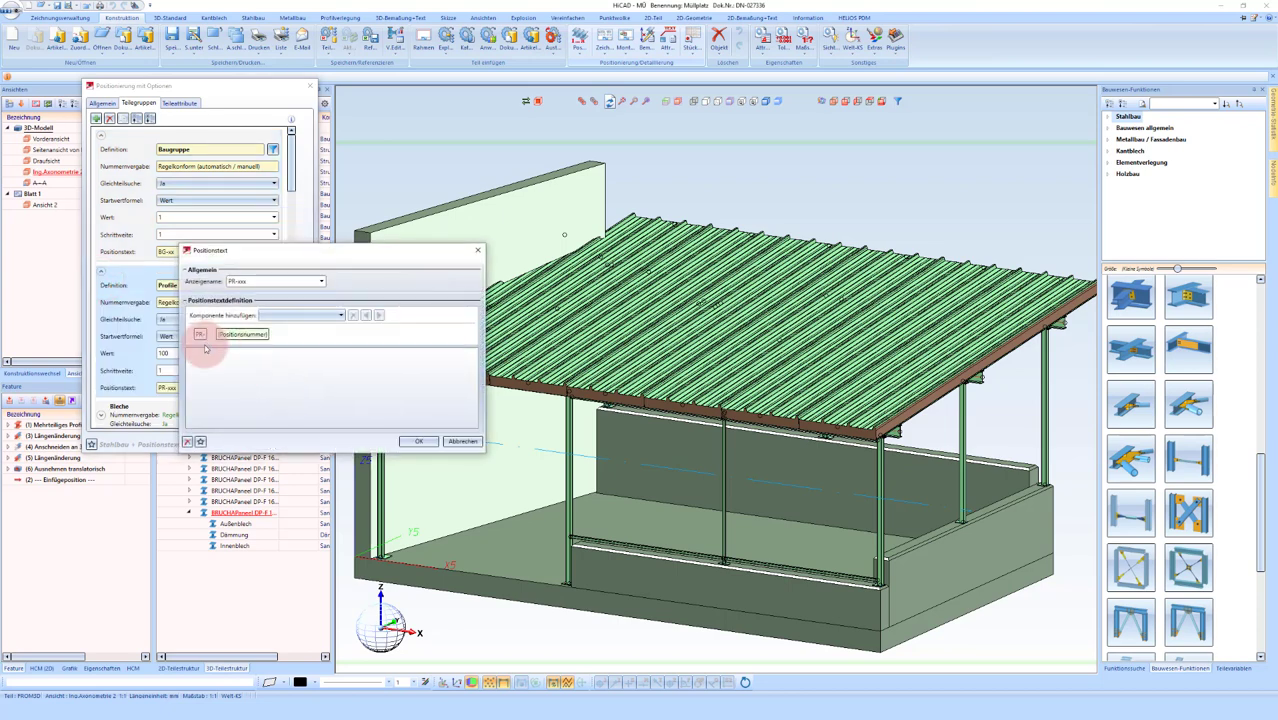
{"action": "left_click", "coordinate": [419, 441]}
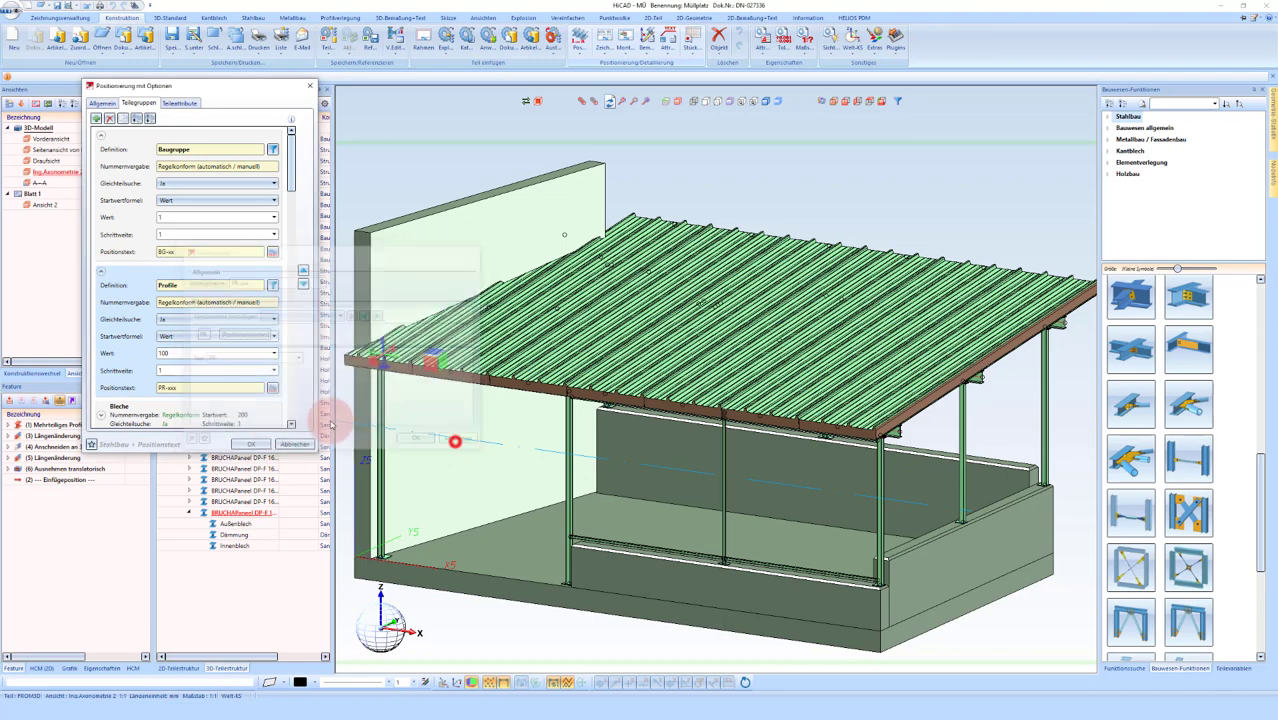
Step: Number all parts with BG- and PR- texts, save the model, and return to HELiOS Desktop
{"action": "left_click", "coordinate": [252, 445]}
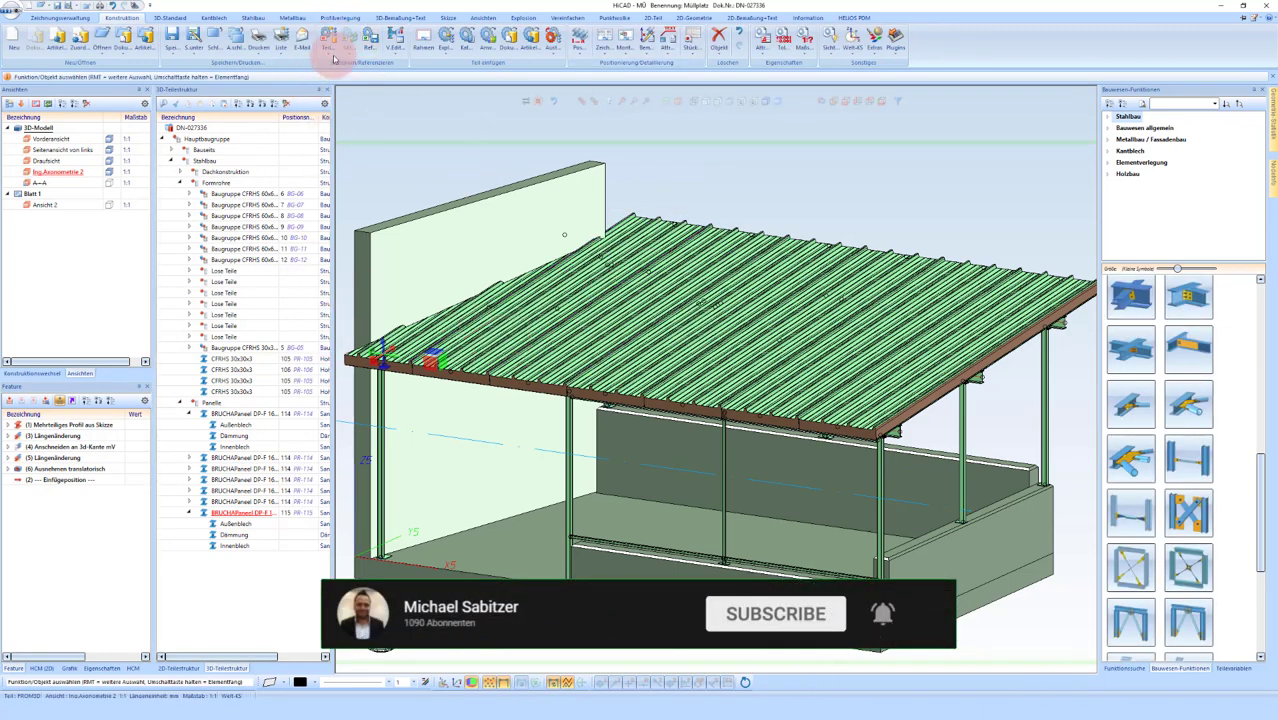
{"action": "left_click", "coordinate": [172, 38]}
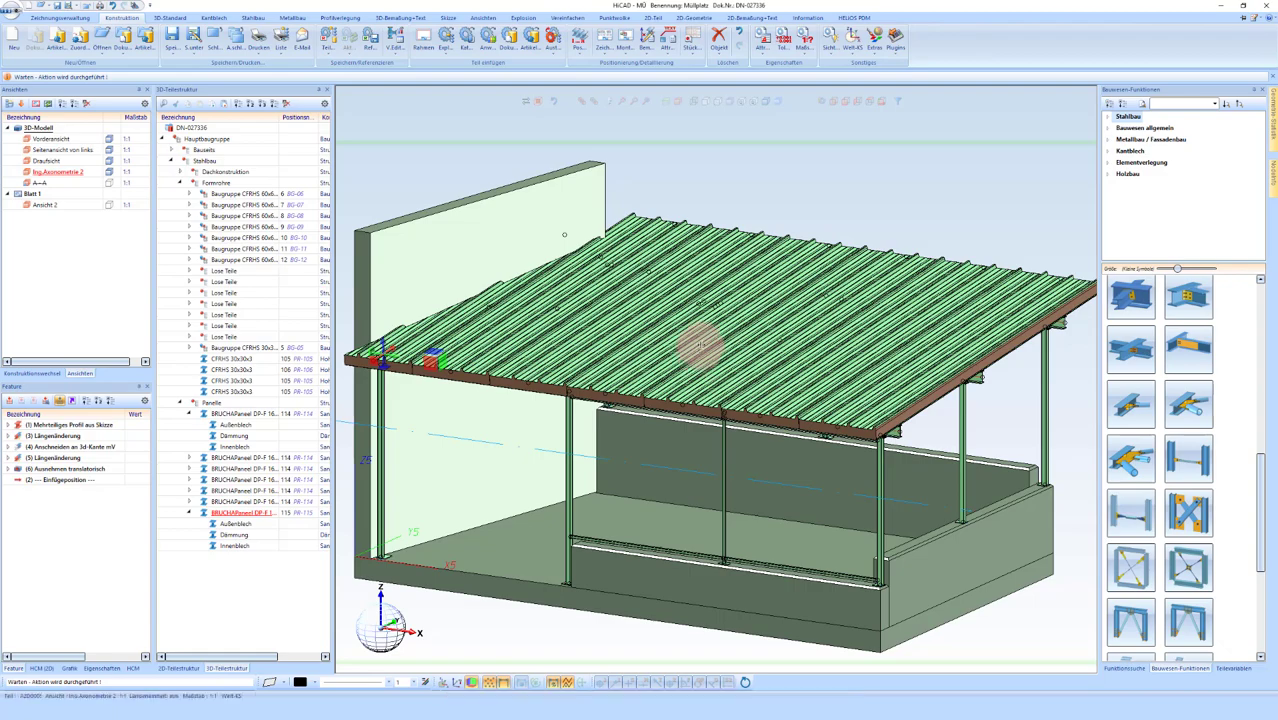
{"action": "left_click", "coordinate": [270, 683]}
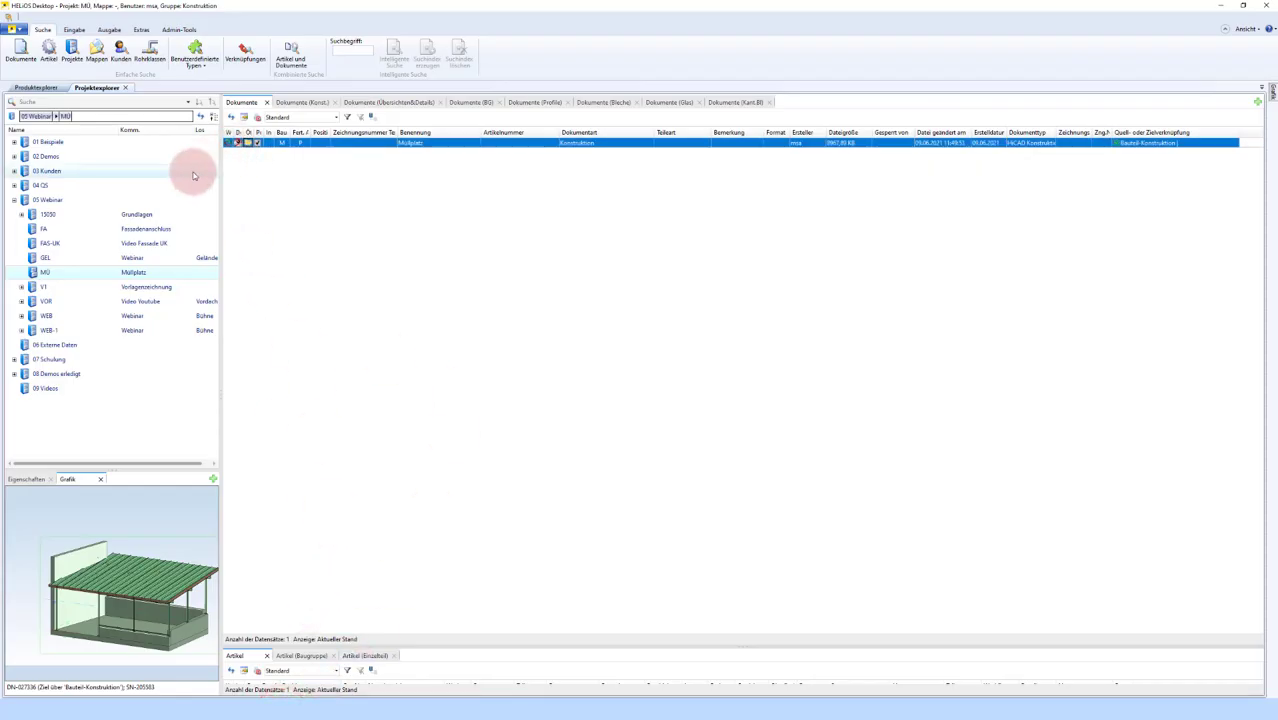
{"action": "left_click", "coordinate": [199, 118]}
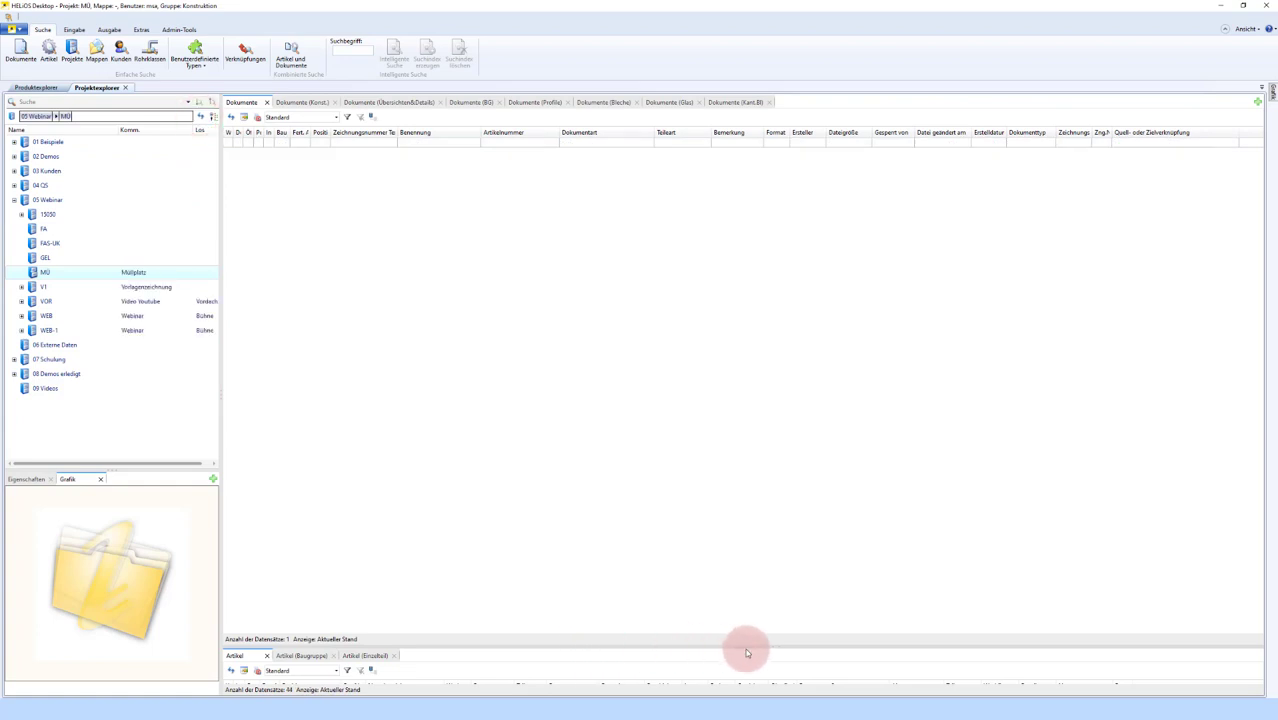
Step: Enlarge the Artikel list, scroll the 44 Müllplatz articles' MÜ-M-P position texts, then shrink it back
{"action": "left_click_drag", "start_coordinate": [745, 647], "coordinate": [723, 255]}
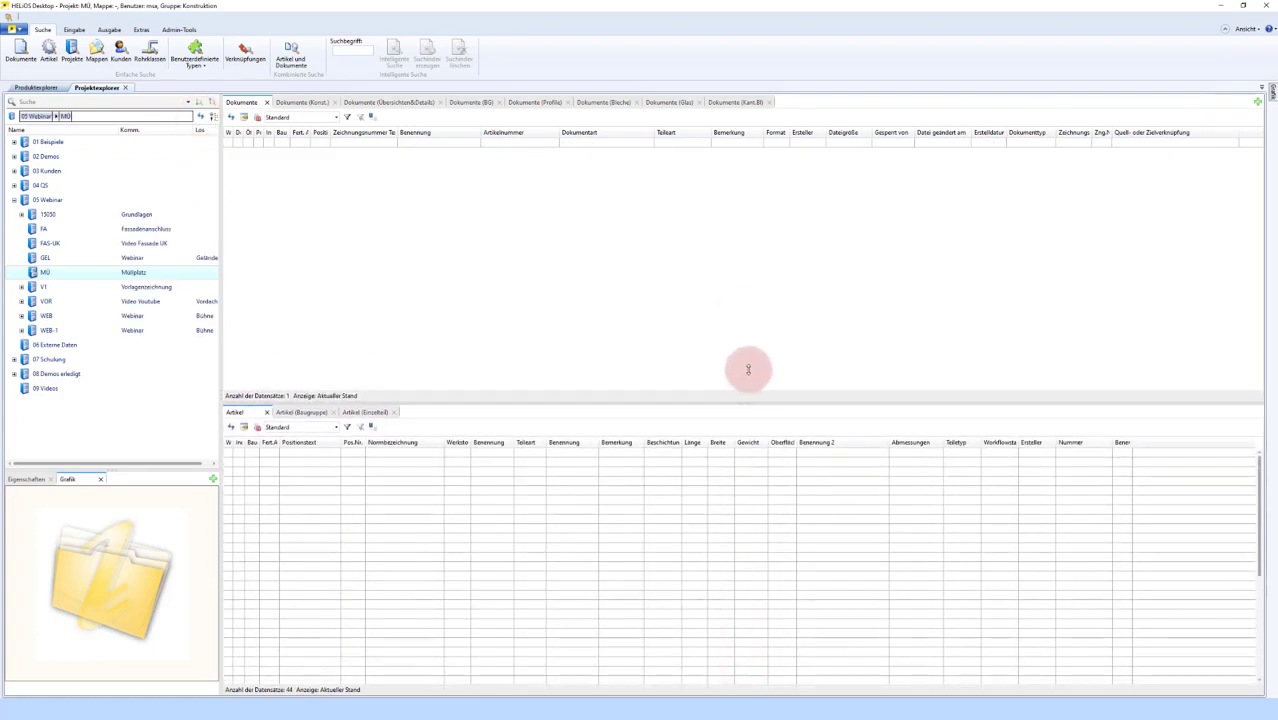
{"action": "left_click", "coordinate": [396, 338]}
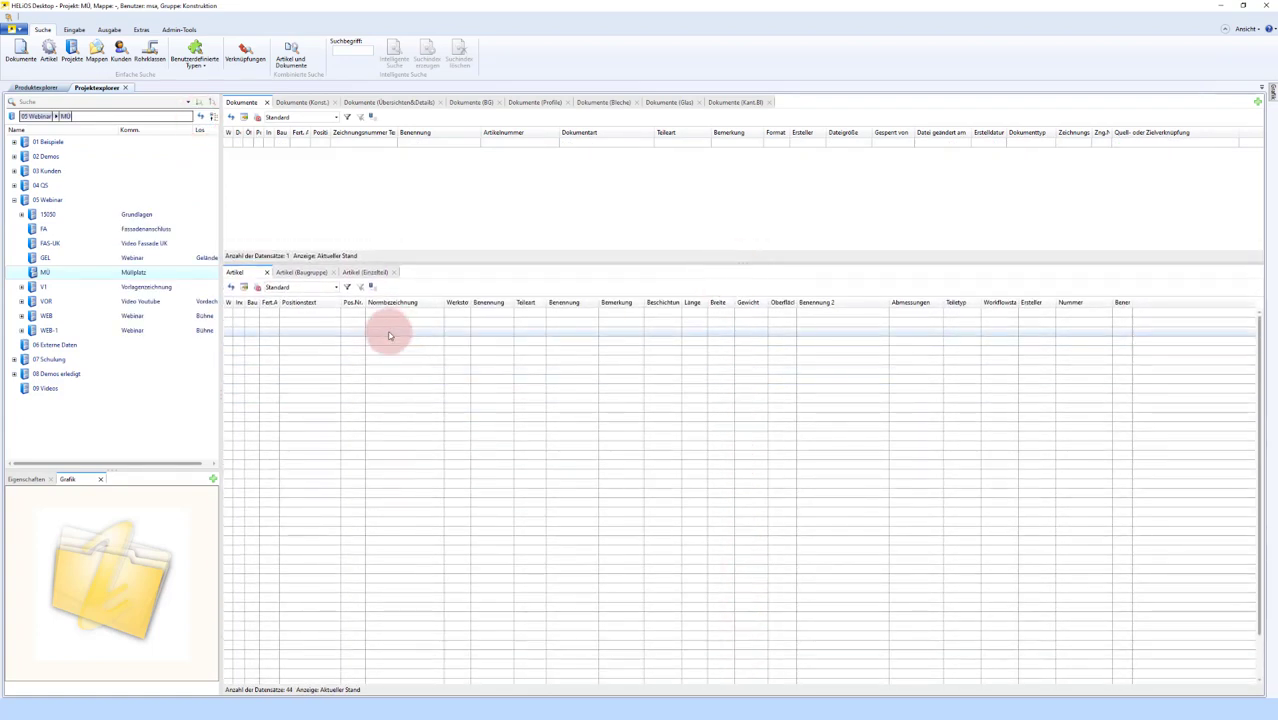
{"action": "scroll", "coordinate": [400, 500], "scroll_direction": "down", "scroll_amount": 2}
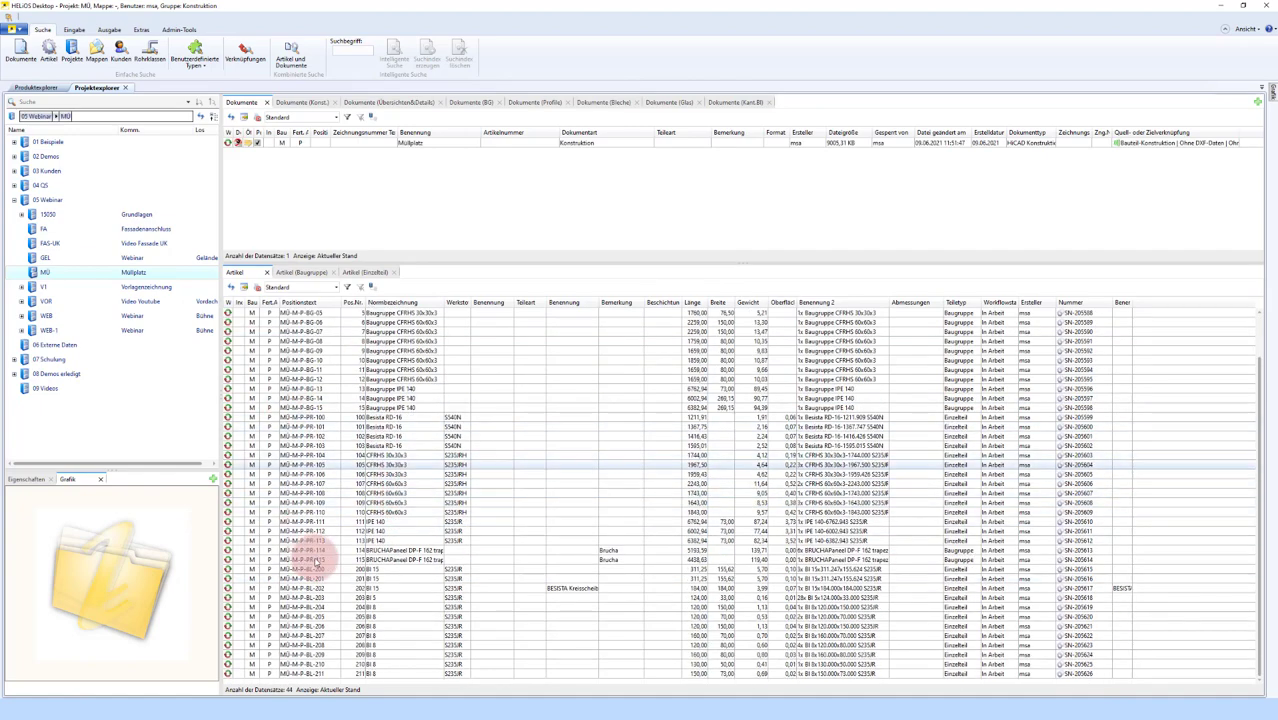
{"action": "scroll", "coordinate": [345, 590], "scroll_direction": "up", "scroll_amount": 2}
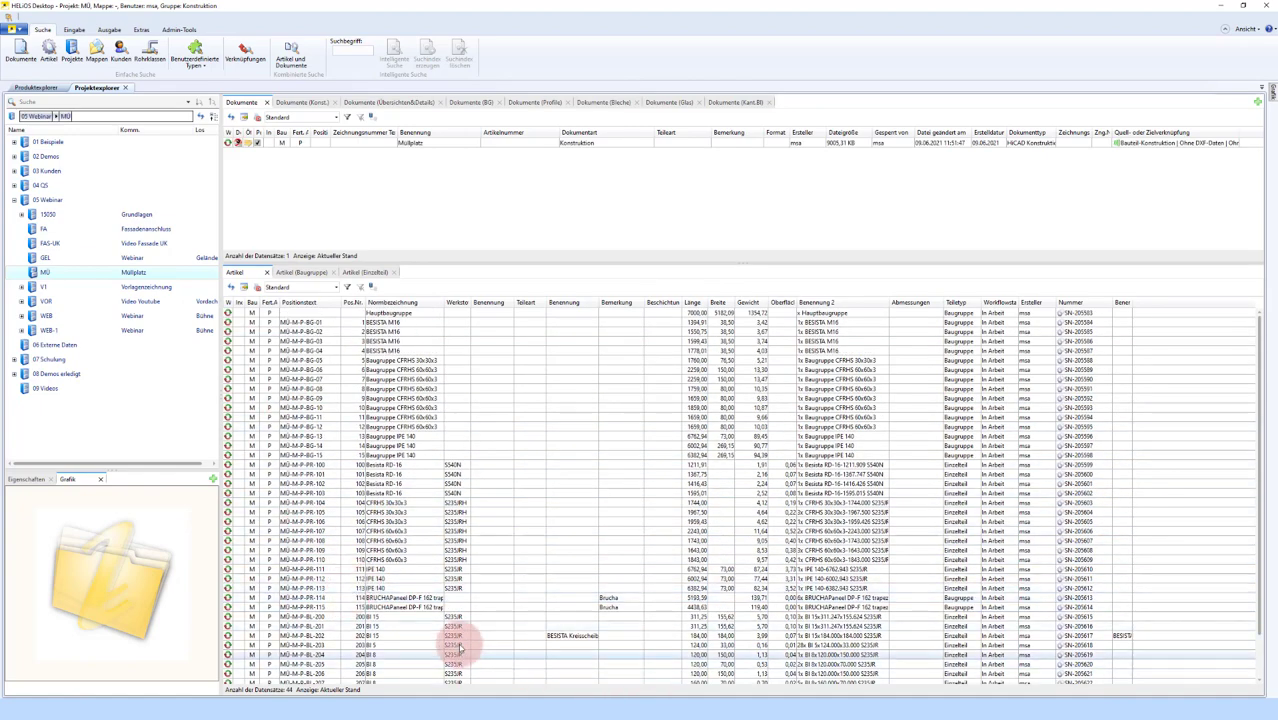
{"action": "scroll", "coordinate": [508, 451], "scroll_direction": "down", "scroll_amount": 2}
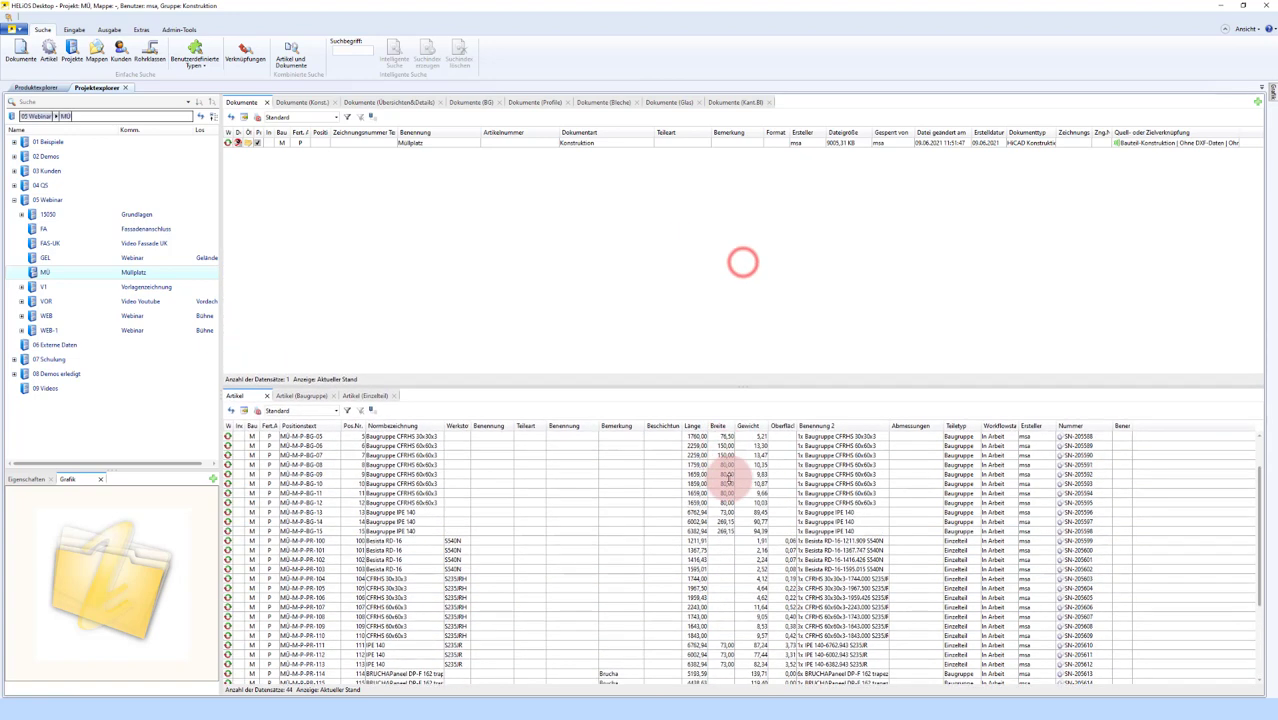
{"action": "left_click_drag", "start_coordinate": [741, 268], "coordinate": [753, 640]}
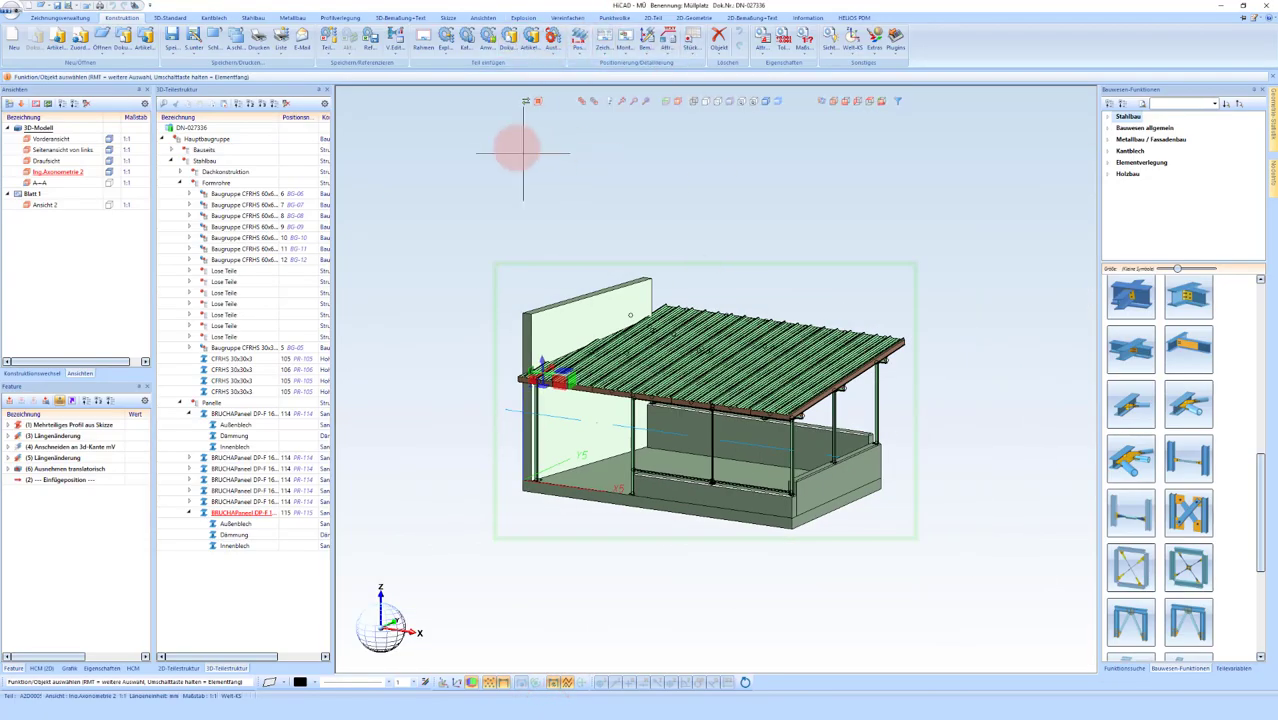
Step: Create the bill of materials with the confirmed parts list settings and export it via Exp.Excel
{"action": "scroll", "coordinate": [530, 156], "scroll_direction": "up", "scroll_amount": 3}
{"action": "scroll", "coordinate": [542, 163], "scroll_direction": "down", "scroll_amount": 3}
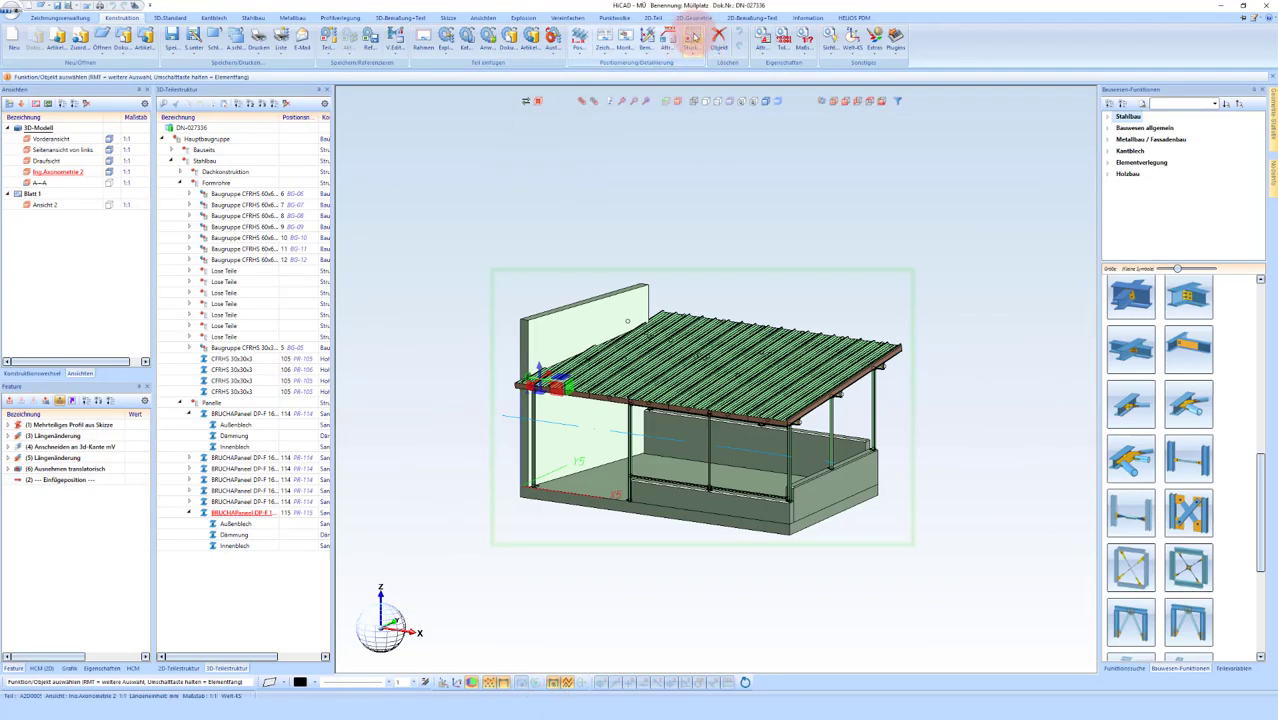
{"action": "left_click", "coordinate": [692, 40]}
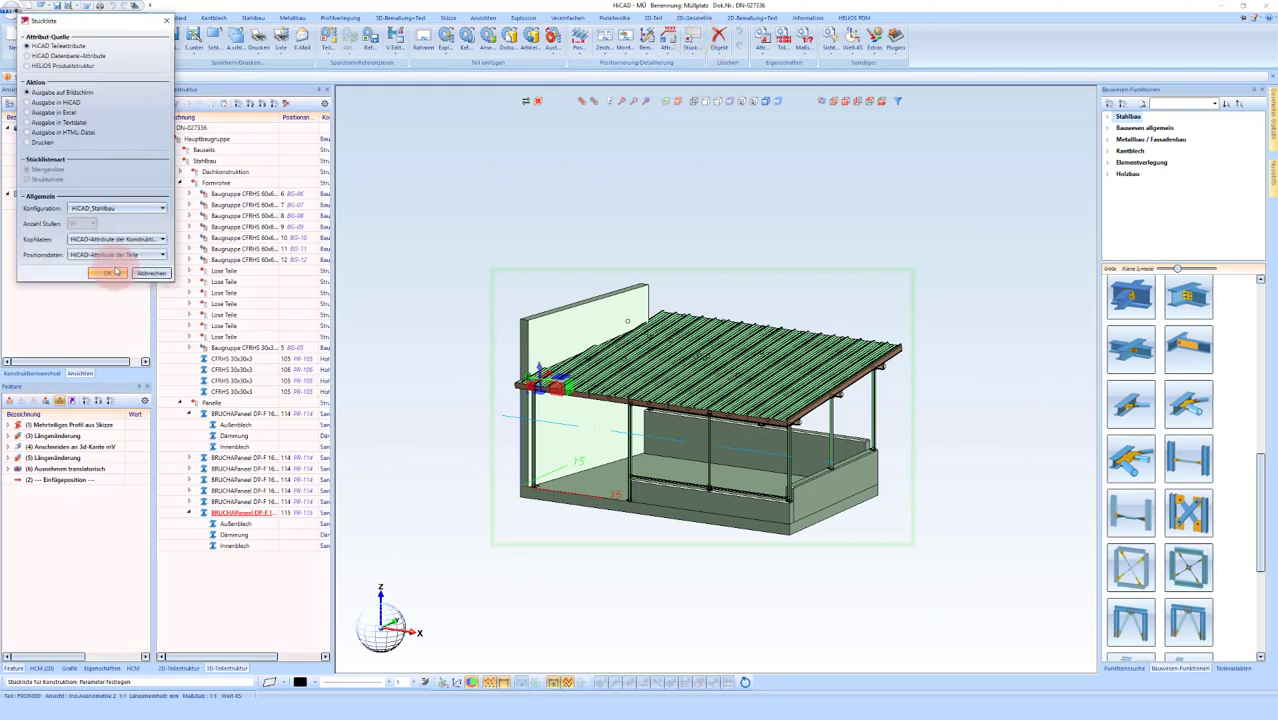
{"action": "left_click", "coordinate": [112, 277]}
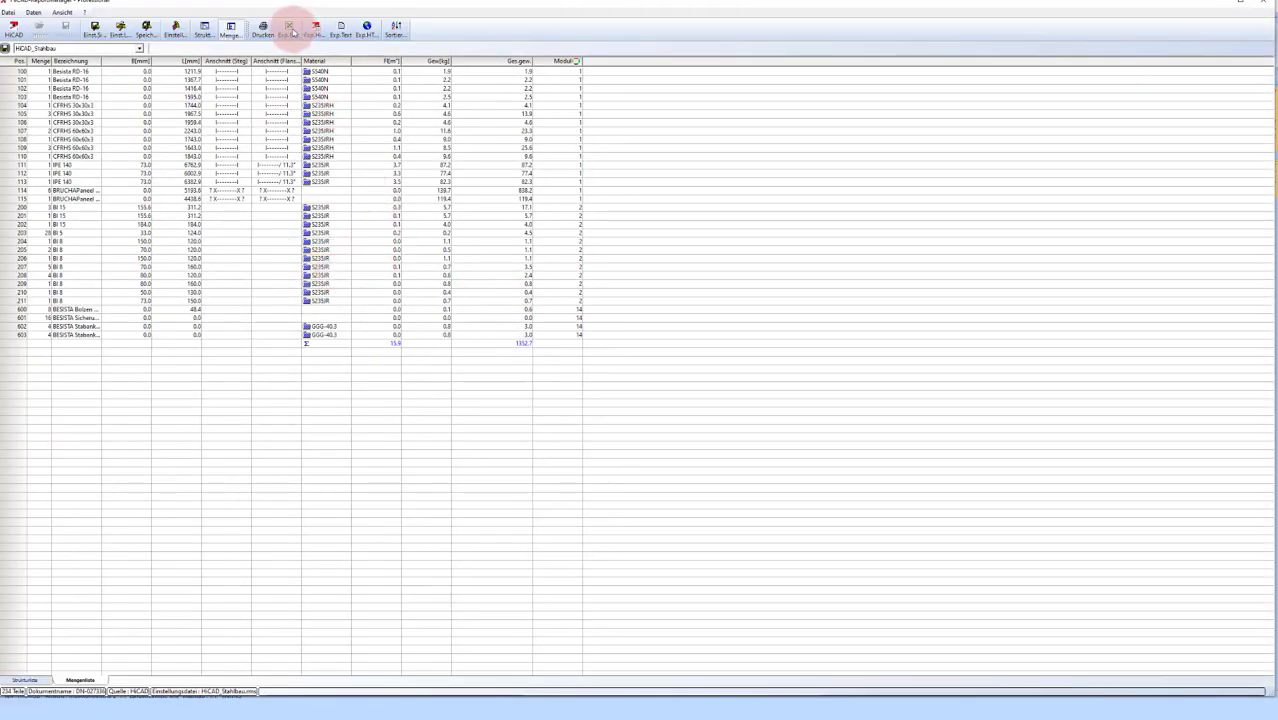
{"action": "left_click", "coordinate": [289, 30]}
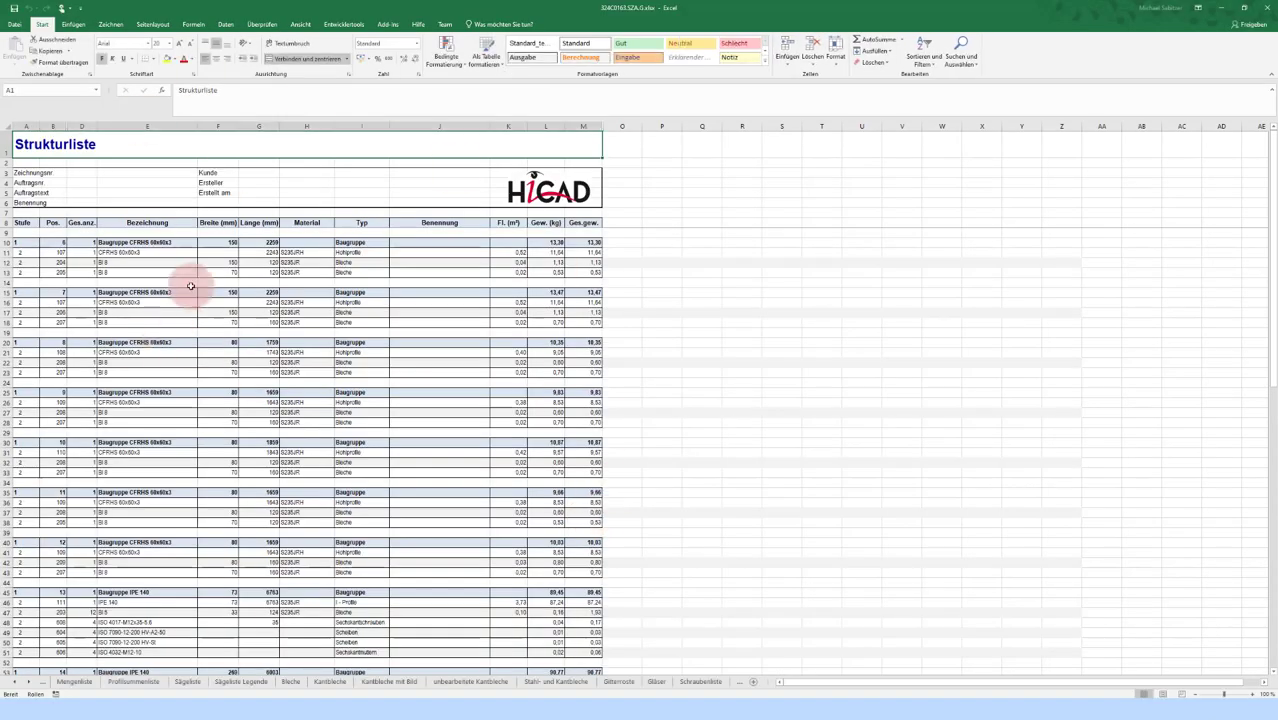
Step: Scroll the Strukturliste, then view the Mengenliste, Profilsummenliste and Sägeliste sheets
{"action": "scroll", "coordinate": [230, 347], "scroll_direction": "down", "scroll_amount": 3}
{"action": "scroll", "coordinate": [230, 347], "scroll_direction": "down", "scroll_amount": 5}
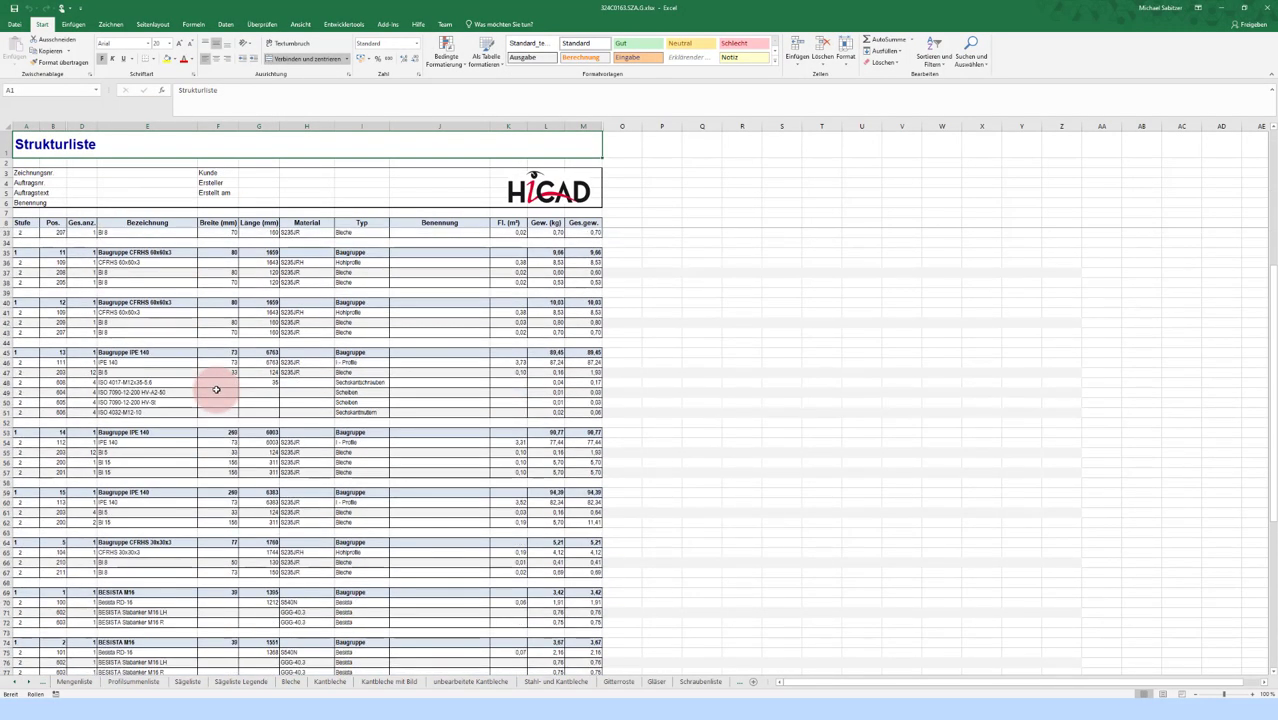
{"action": "scroll", "coordinate": [214, 386], "scroll_direction": "down", "scroll_amount": 4}
{"action": "left_click", "coordinate": [80, 682]}
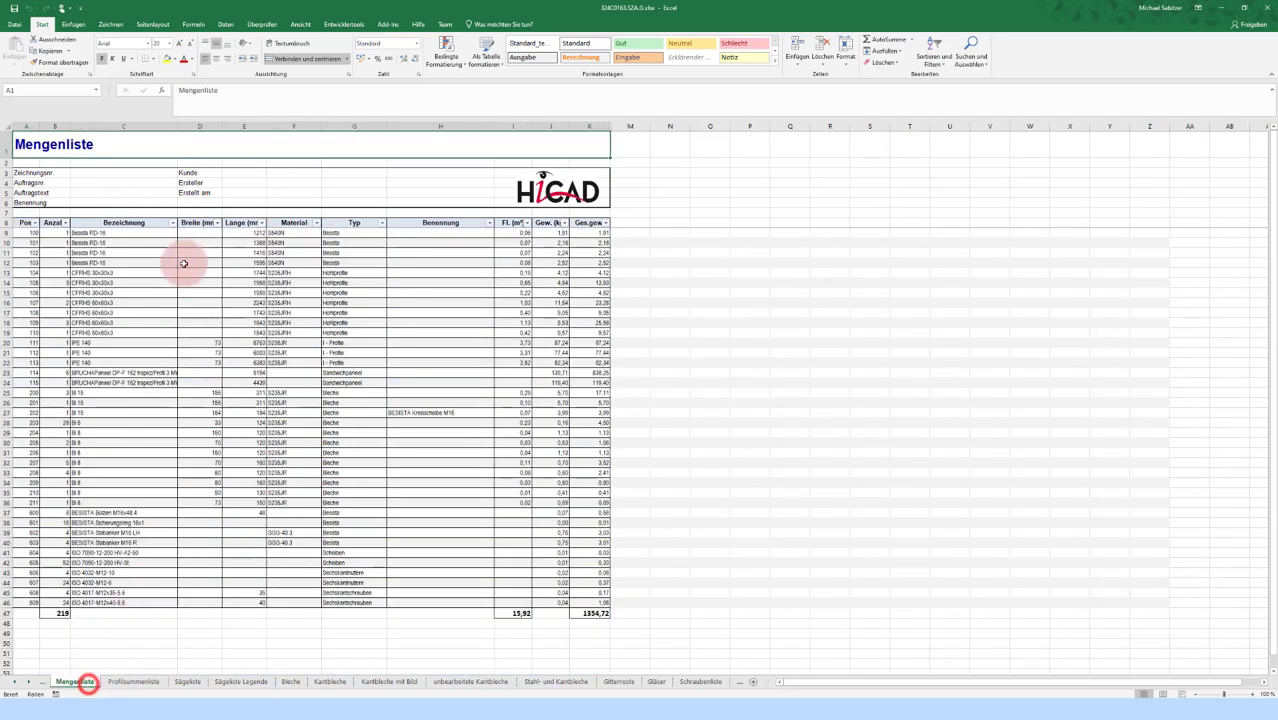
{"action": "left_click", "coordinate": [140, 682]}
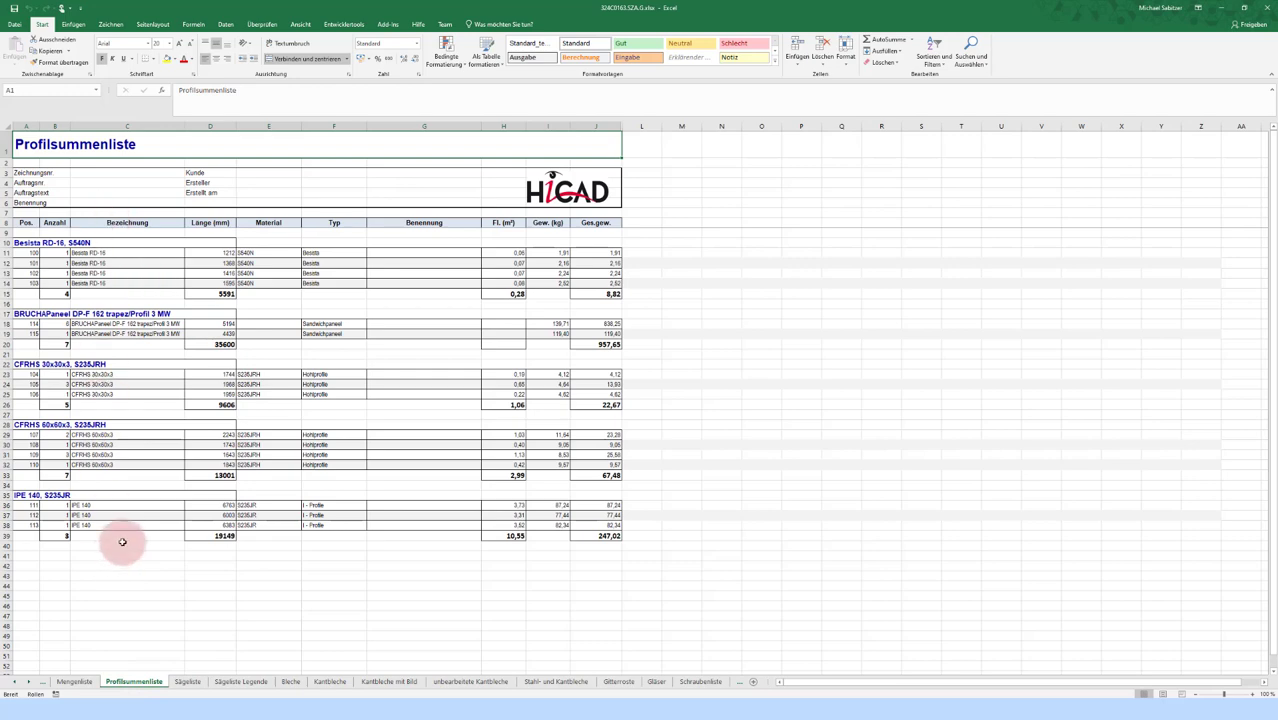
{"action": "left_click", "coordinate": [188, 682]}
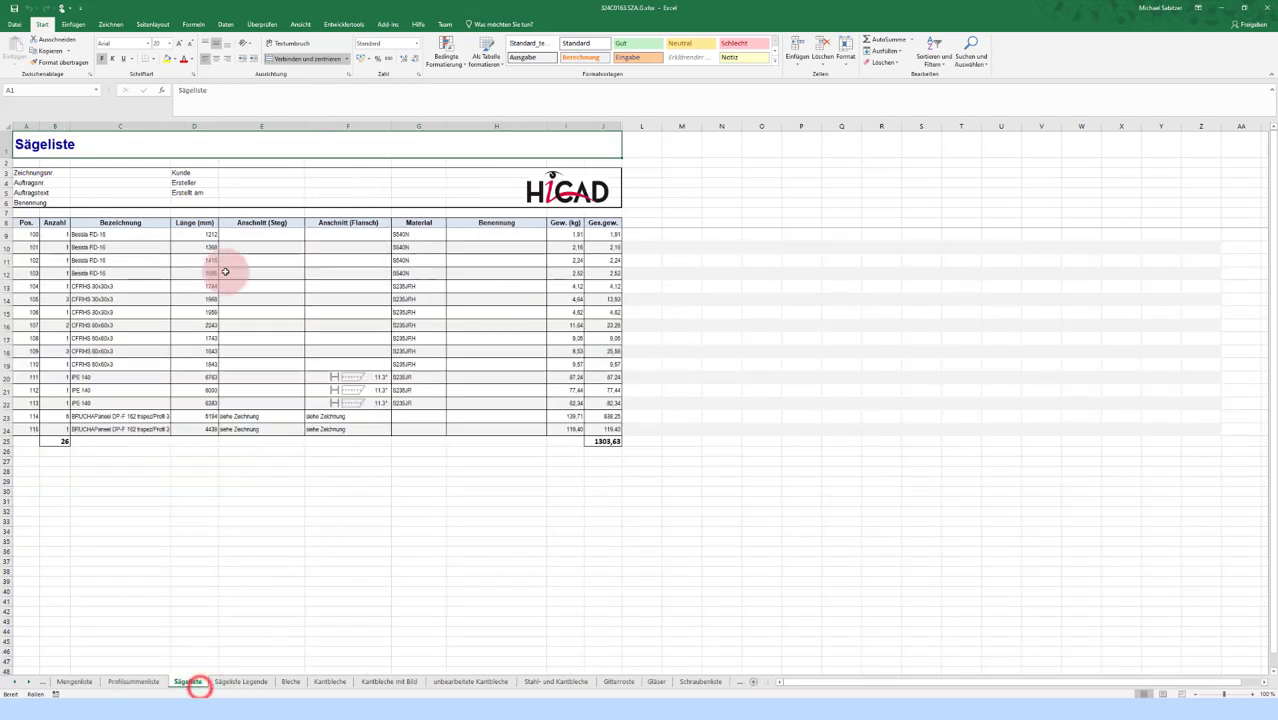
{"action": "left_click", "coordinate": [257, 513]}
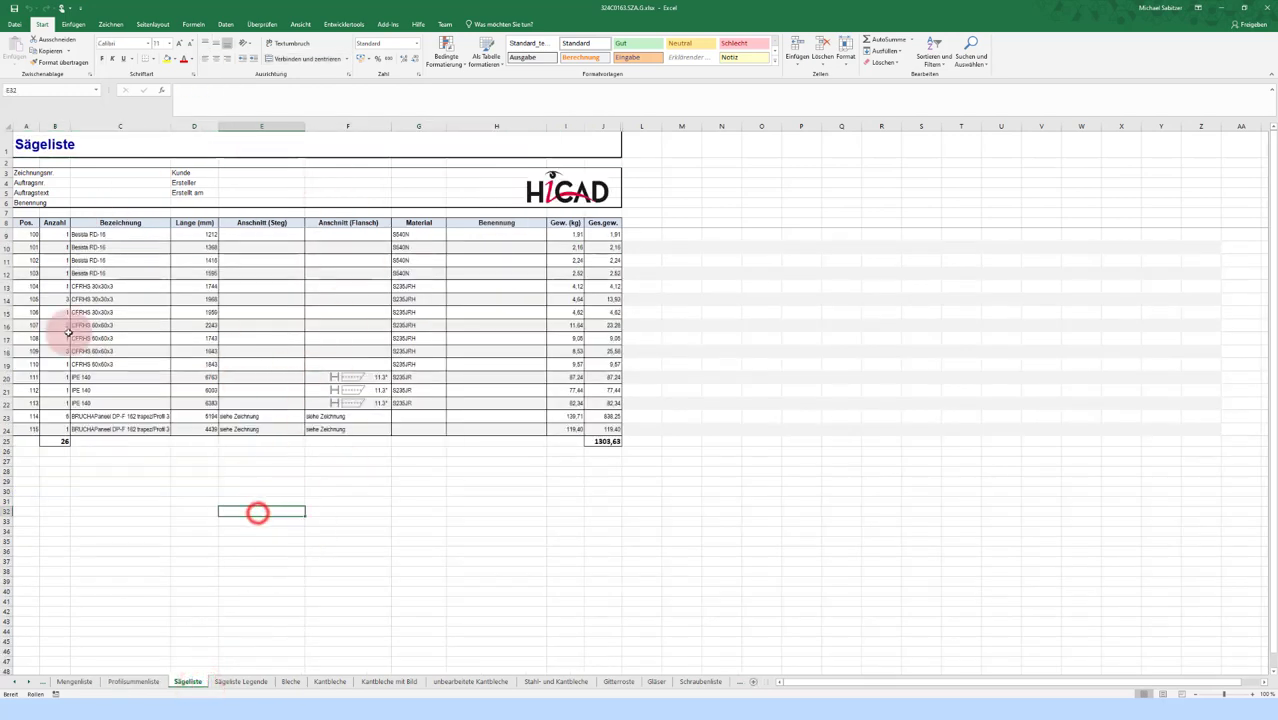
Step: Step through the Bleche, Kantbleche, Gitterroste, Gläser and Schraubenliste sheets to the Versandliste
{"action": "left_click", "coordinate": [291, 682]}
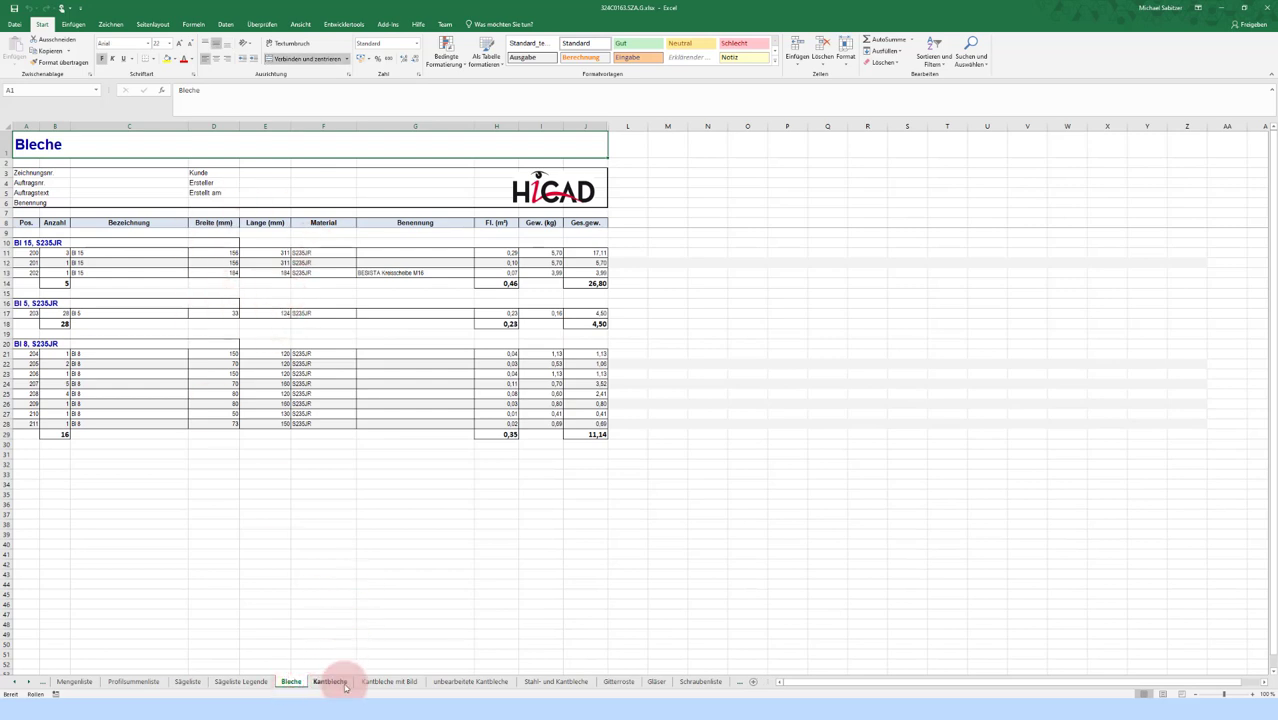
{"action": "left_click", "coordinate": [333, 682]}
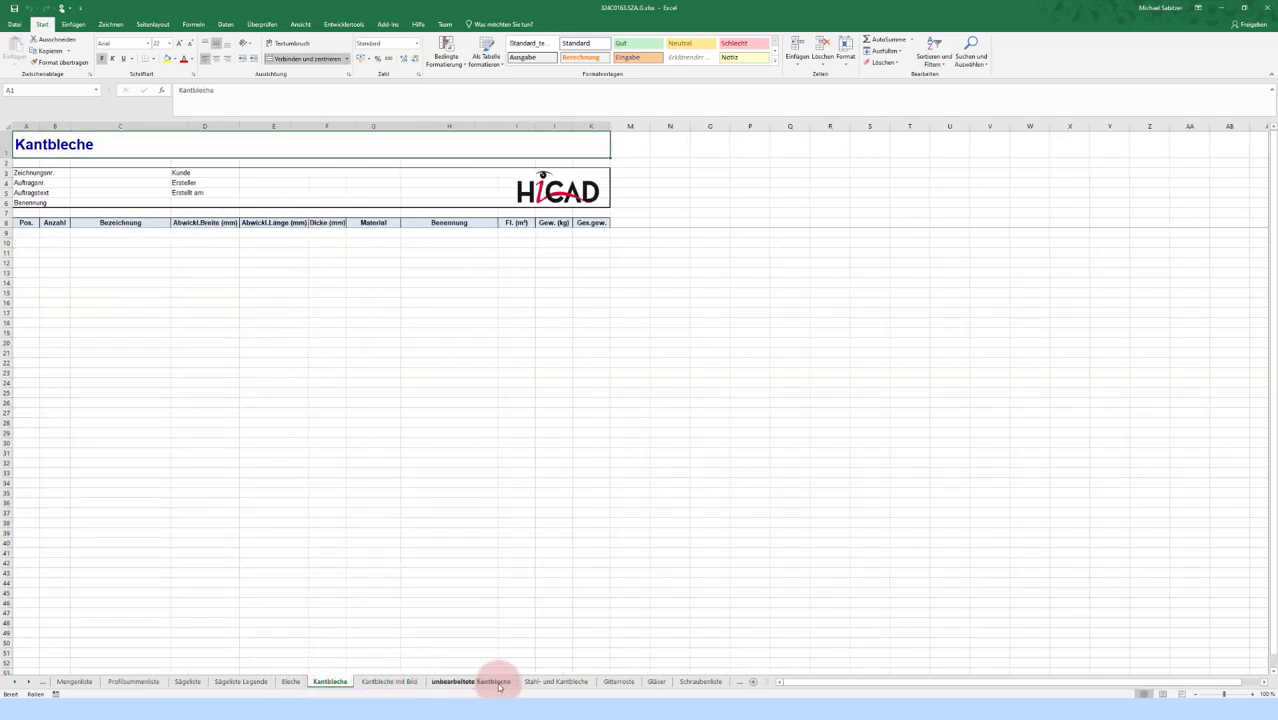
{"action": "left_click", "coordinate": [617, 682]}
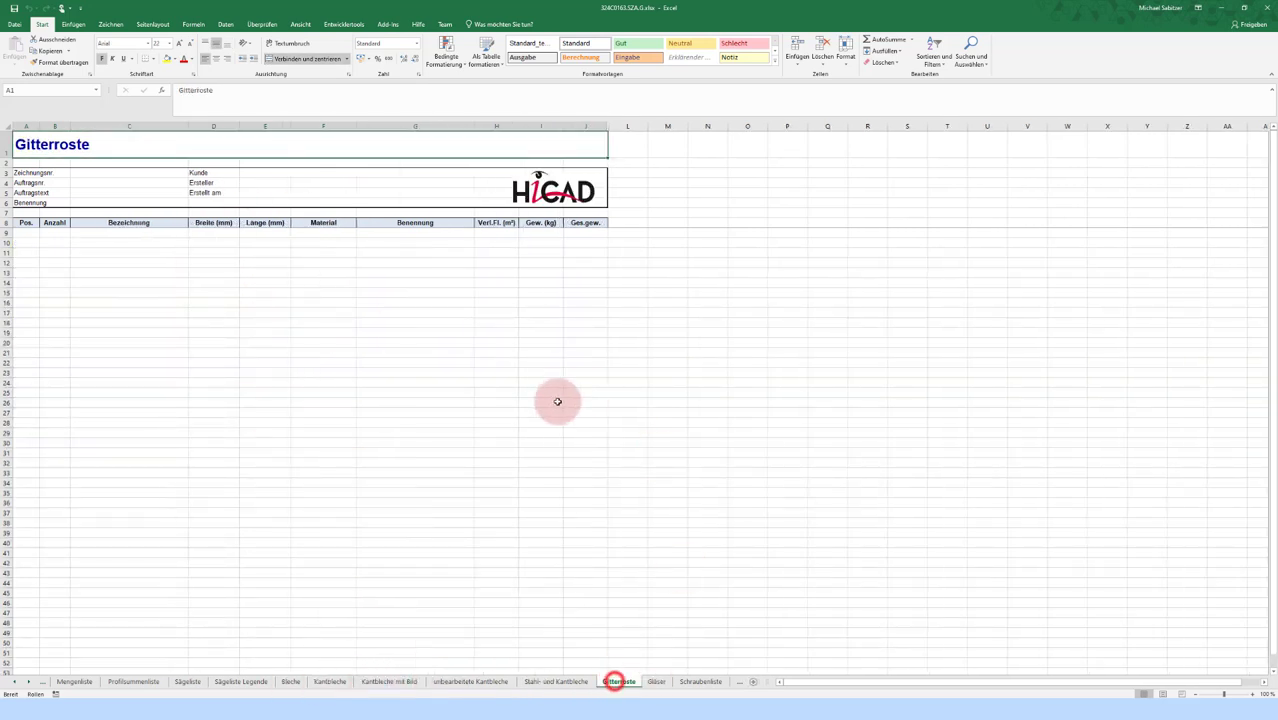
{"action": "left_click", "coordinate": [657, 682]}
{"action": "left_click", "coordinate": [700, 681]}
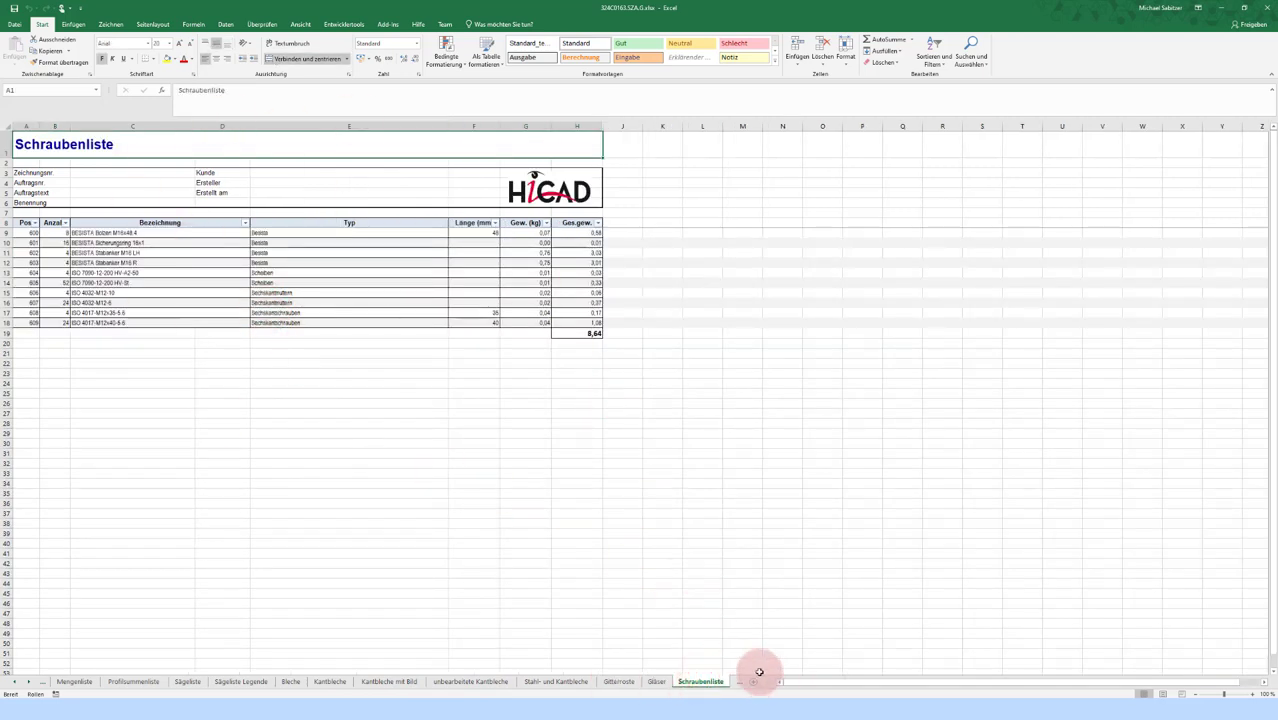
{"action": "double_click", "coordinate": [775, 681]}
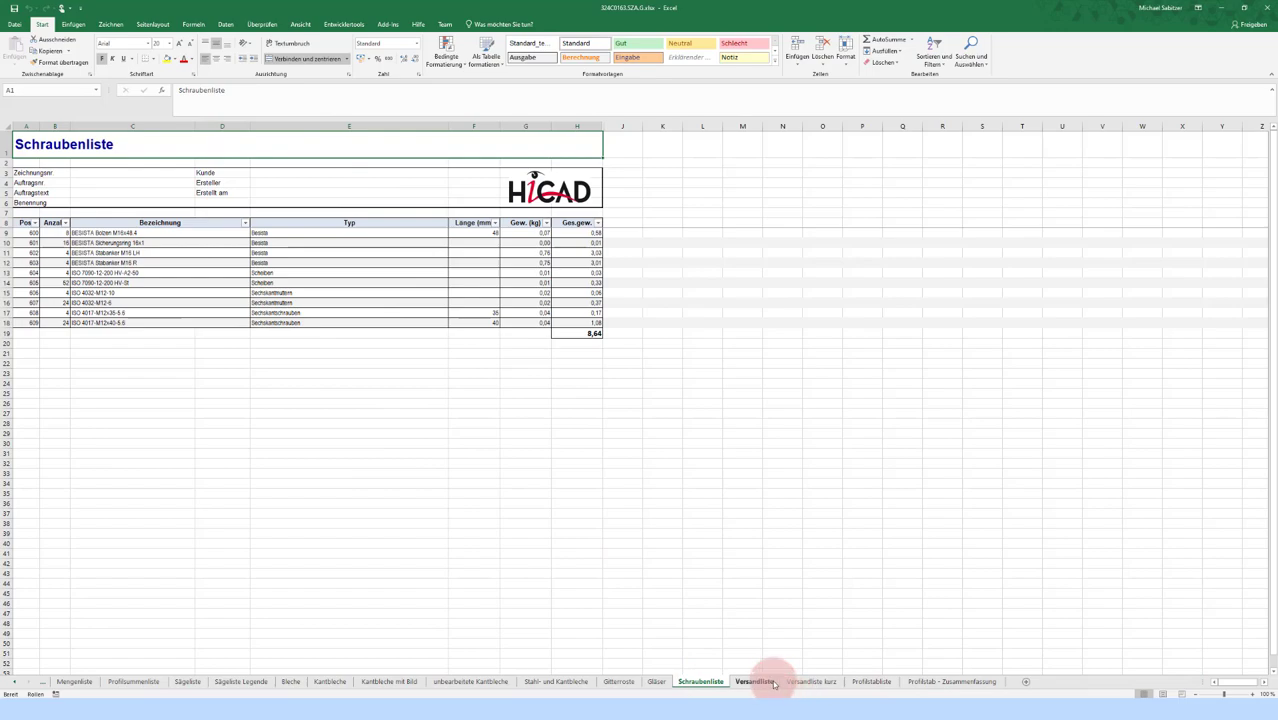
{"action": "left_click", "coordinate": [773, 681]}
Step: Scroll down the Versandliste sheet, then view the Versandliste kurz sheet
{"action": "scroll", "coordinate": [440, 308], "scroll_direction": "down", "scroll_amount": 2}
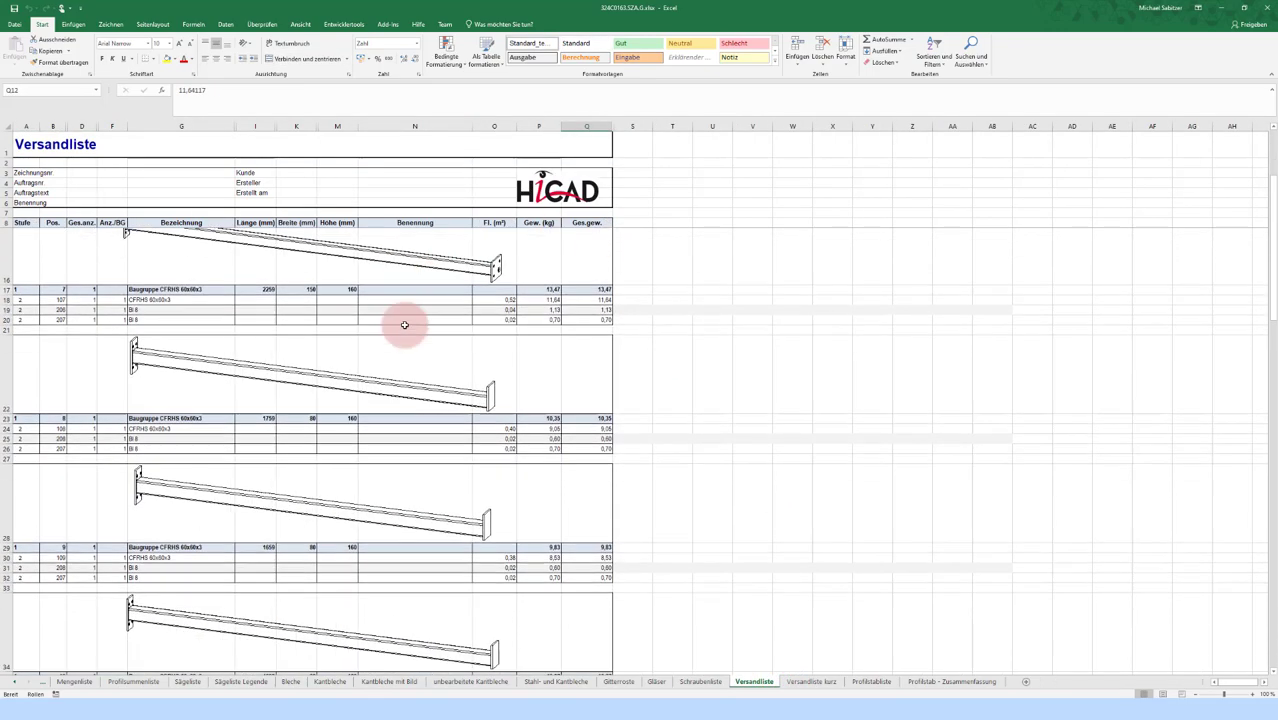
{"action": "scroll", "coordinate": [328, 366], "scroll_direction": "down", "scroll_amount": 3}
{"action": "scroll", "coordinate": [300, 357], "scroll_direction": "down", "scroll_amount": 3}
{"action": "scroll", "coordinate": [308, 366], "scroll_direction": "down", "scroll_amount": 2}
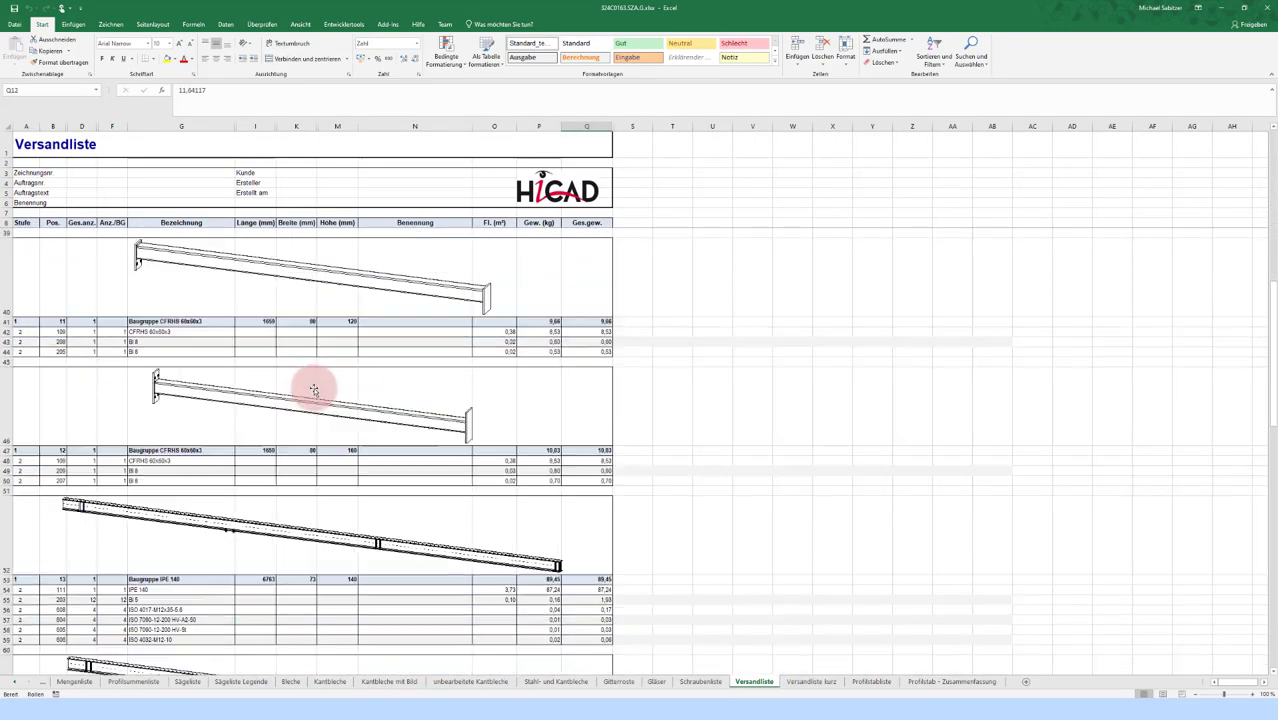
{"action": "scroll", "coordinate": [314, 385], "scroll_direction": "down", "scroll_amount": 2}
{"action": "scroll", "coordinate": [320, 399], "scroll_direction": "down", "scroll_amount": 2}
{"action": "scroll", "coordinate": [320, 394], "scroll_direction": "down", "scroll_amount": 1}
{"action": "scroll", "coordinate": [324, 400], "scroll_direction": "down", "scroll_amount": 1}
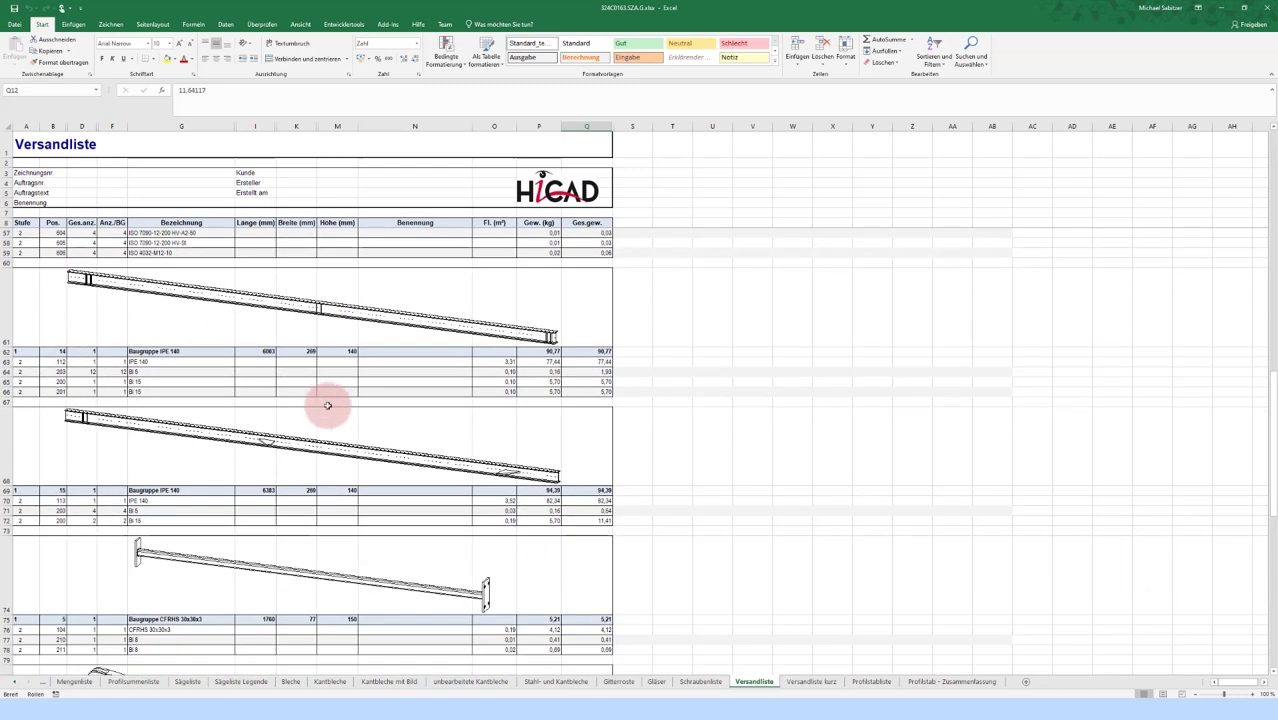
{"action": "left_click", "coordinate": [810, 681]}
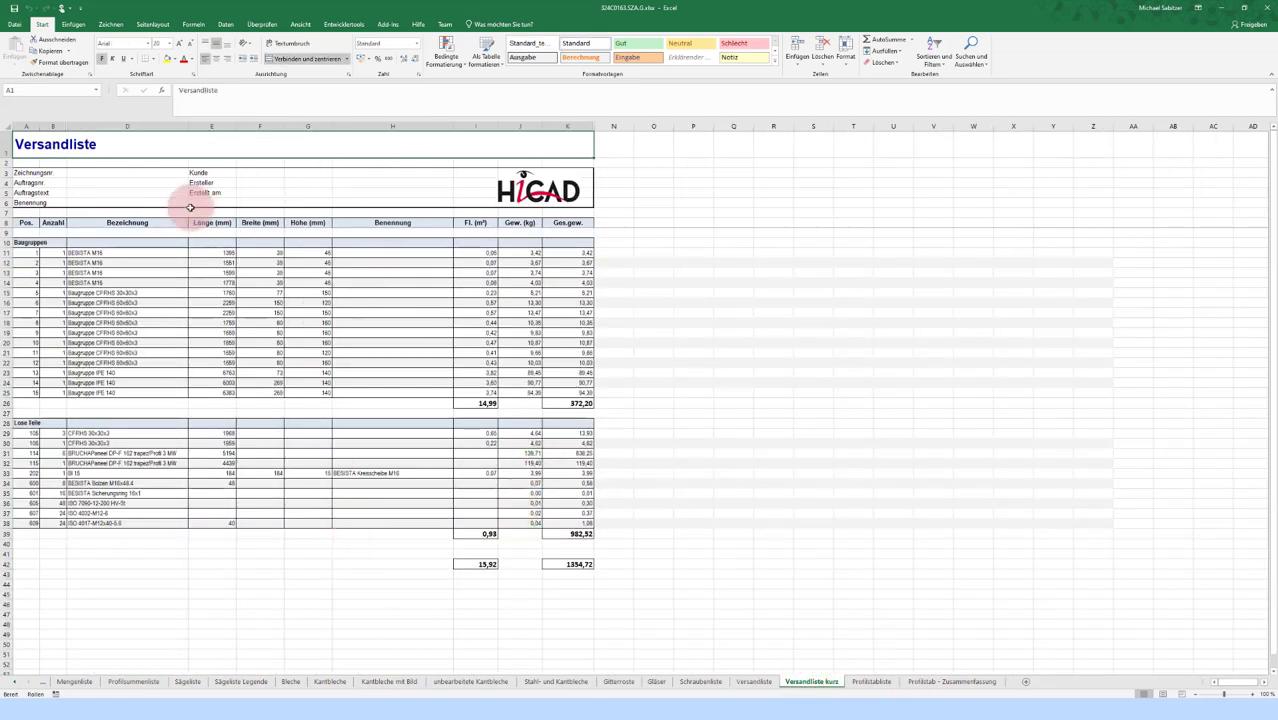
Step: Scroll the Profilstabliste, then finish on Profilstab - Zusammenfassung listing seven profile bars
{"action": "left_click", "coordinate": [873, 681]}
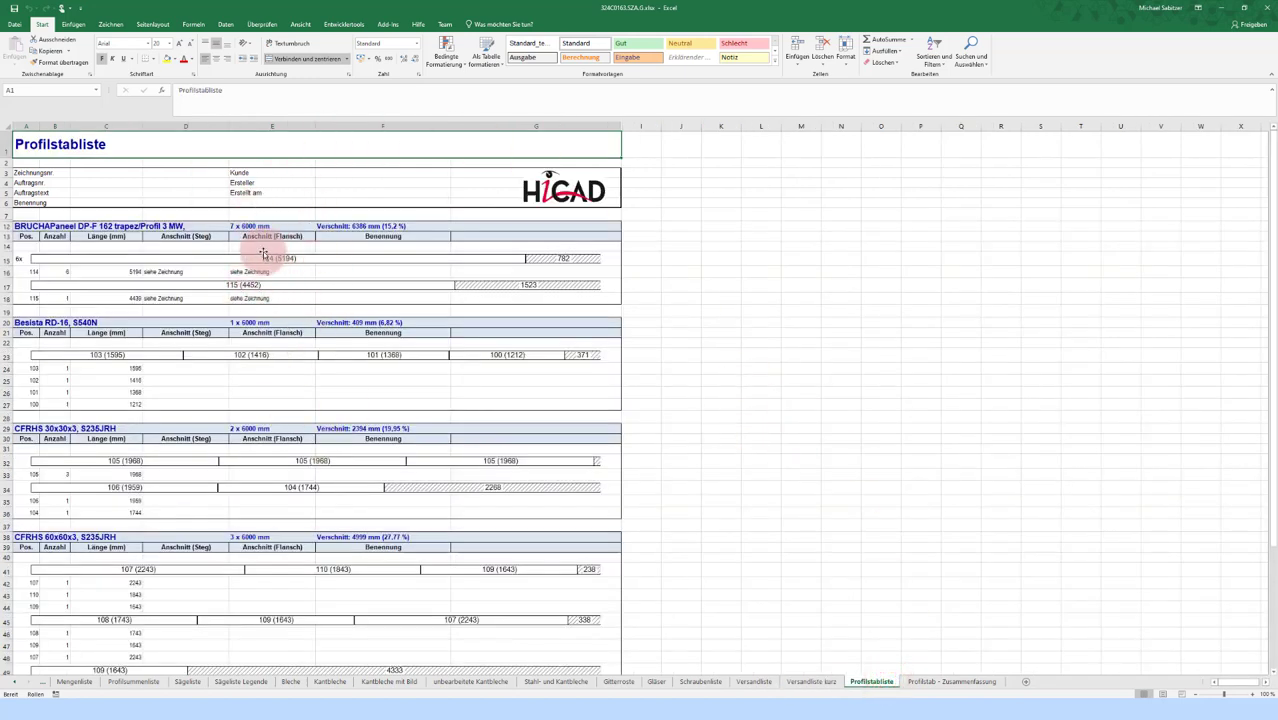
{"action": "scroll", "coordinate": [196, 272], "scroll_direction": "down", "scroll_amount": 3}
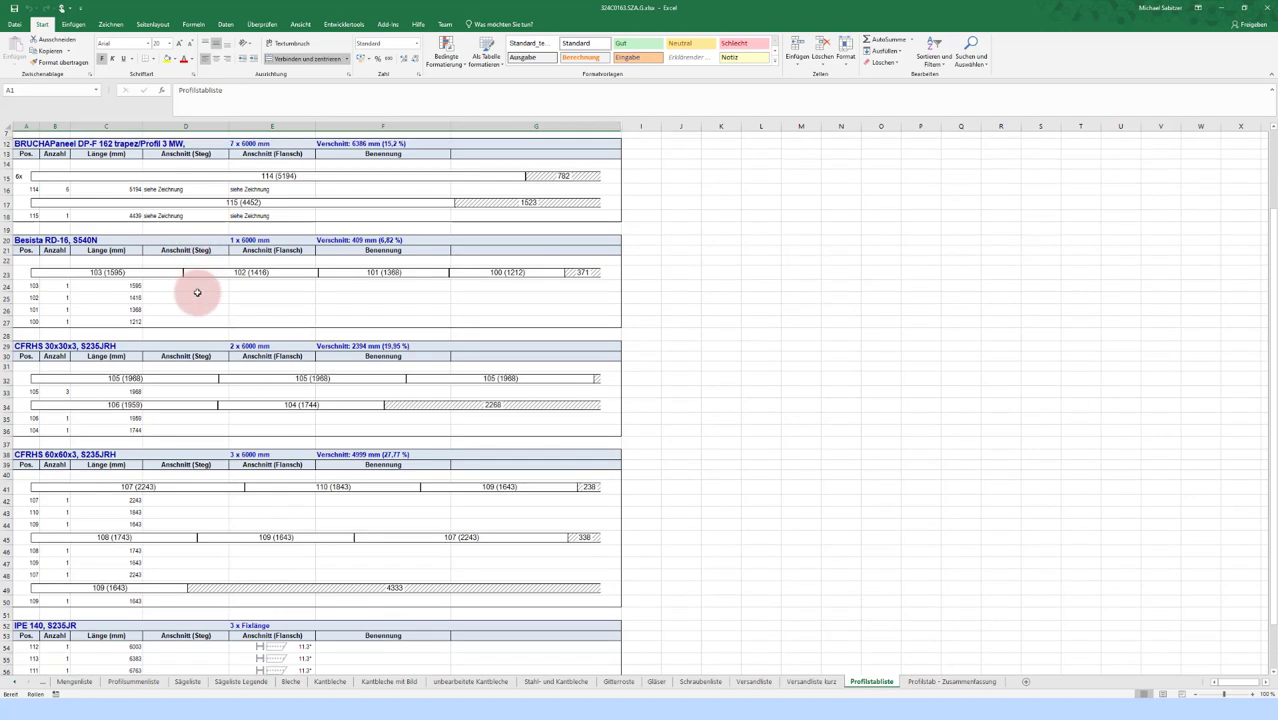
{"action": "scroll", "coordinate": [190, 300], "scroll_direction": "down", "scroll_amount": 3}
{"action": "scroll", "coordinate": [225, 337], "scroll_direction": "up", "scroll_amount": 2}
{"action": "scroll", "coordinate": [225, 337], "scroll_direction": "up", "scroll_amount": 2}
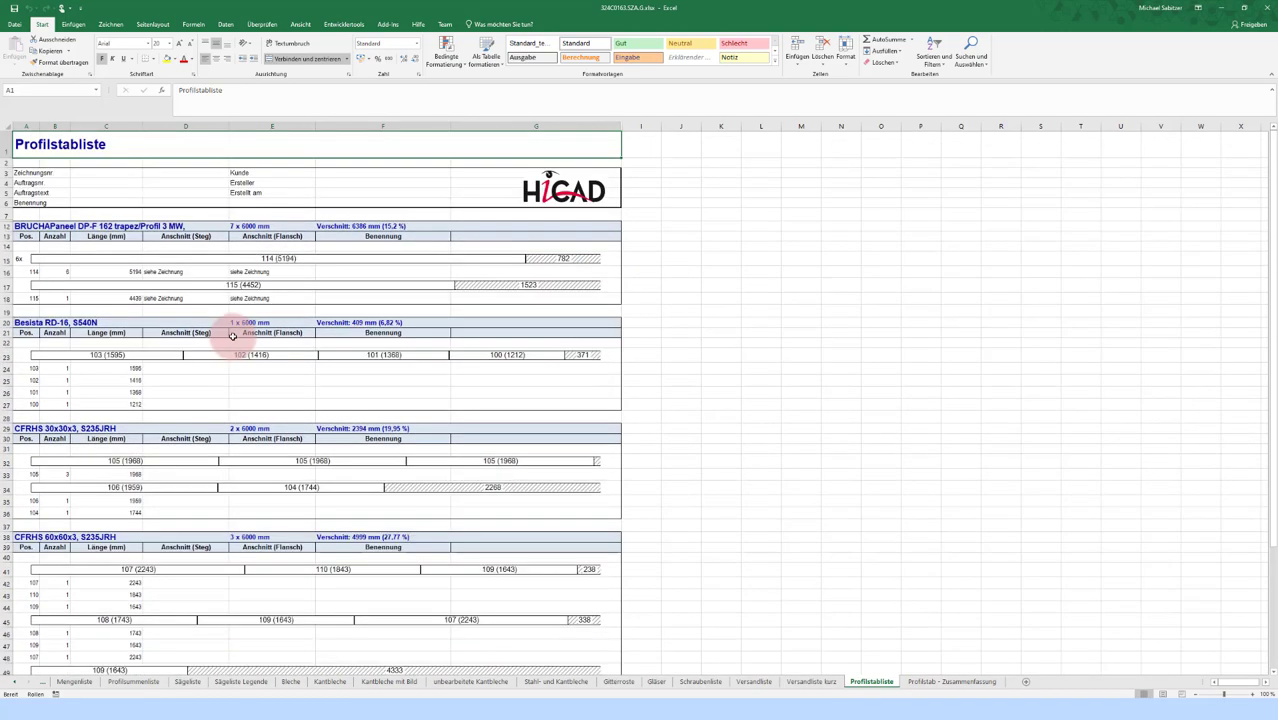
{"action": "scroll", "coordinate": [200, 280], "scroll_direction": "down", "scroll_amount": 3}
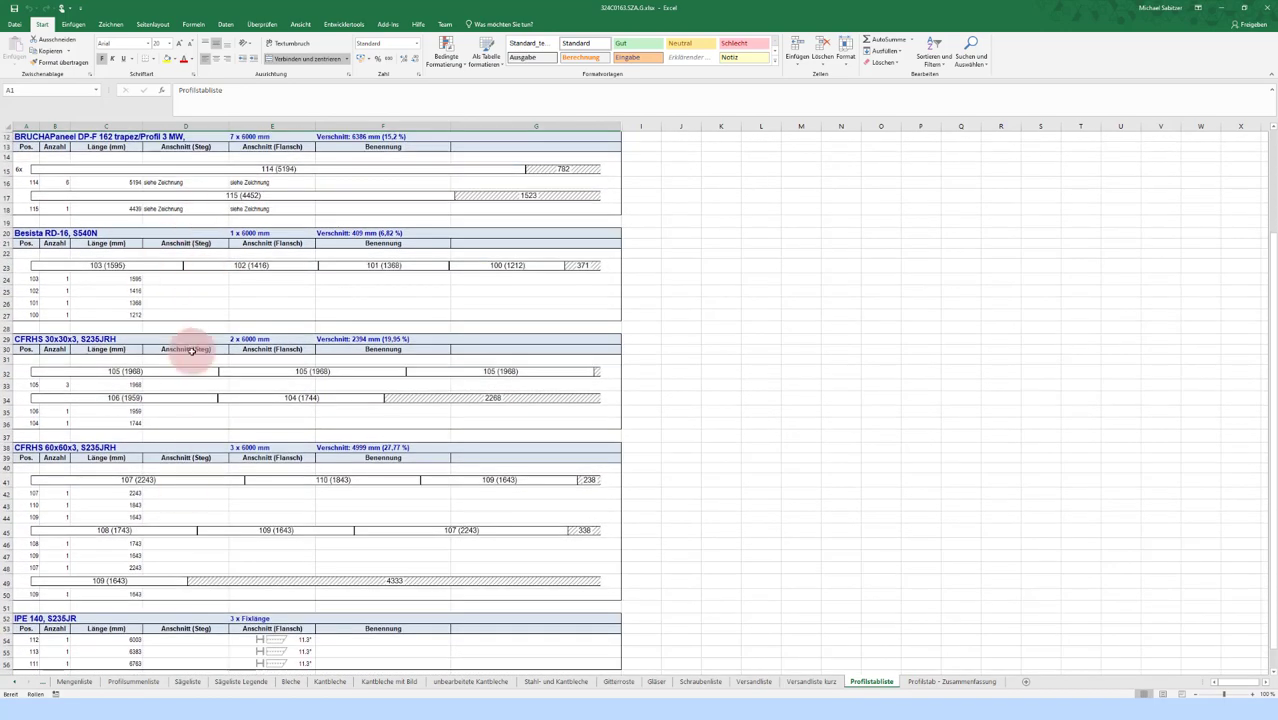
{"action": "scroll", "coordinate": [190, 340], "scroll_direction": "down", "scroll_amount": 2}
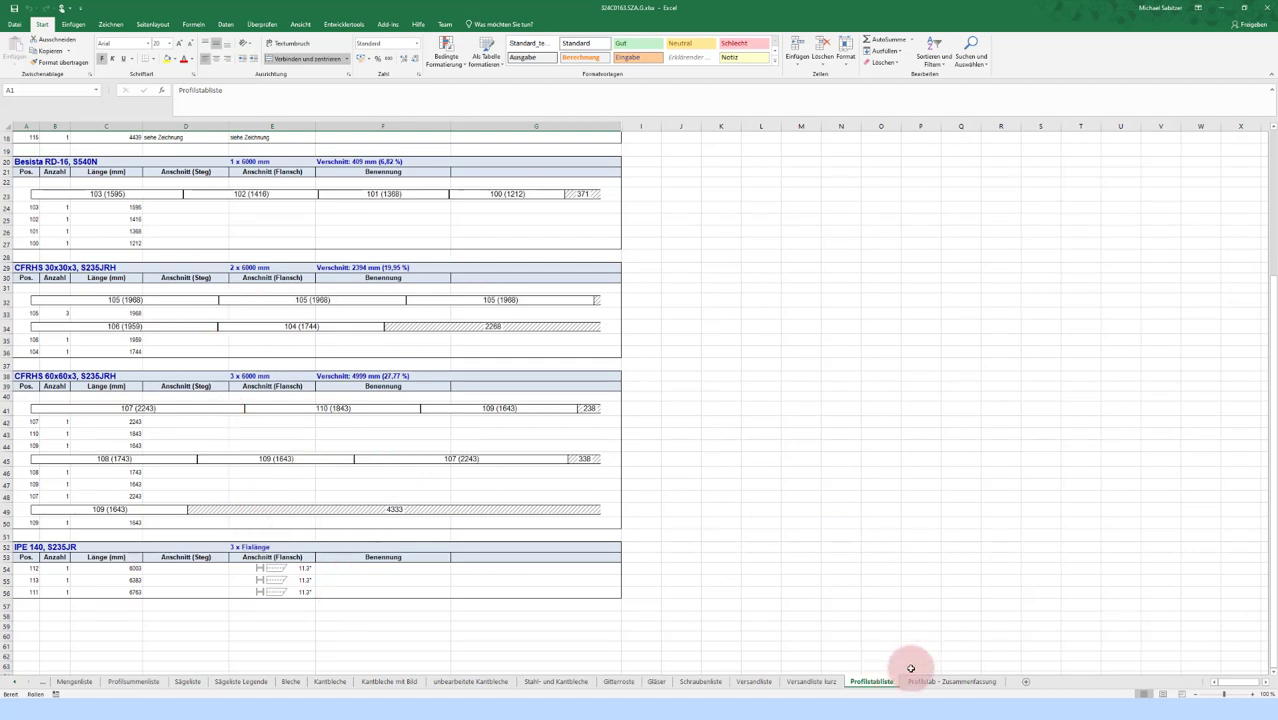
{"action": "left_click", "coordinate": [950, 682]}
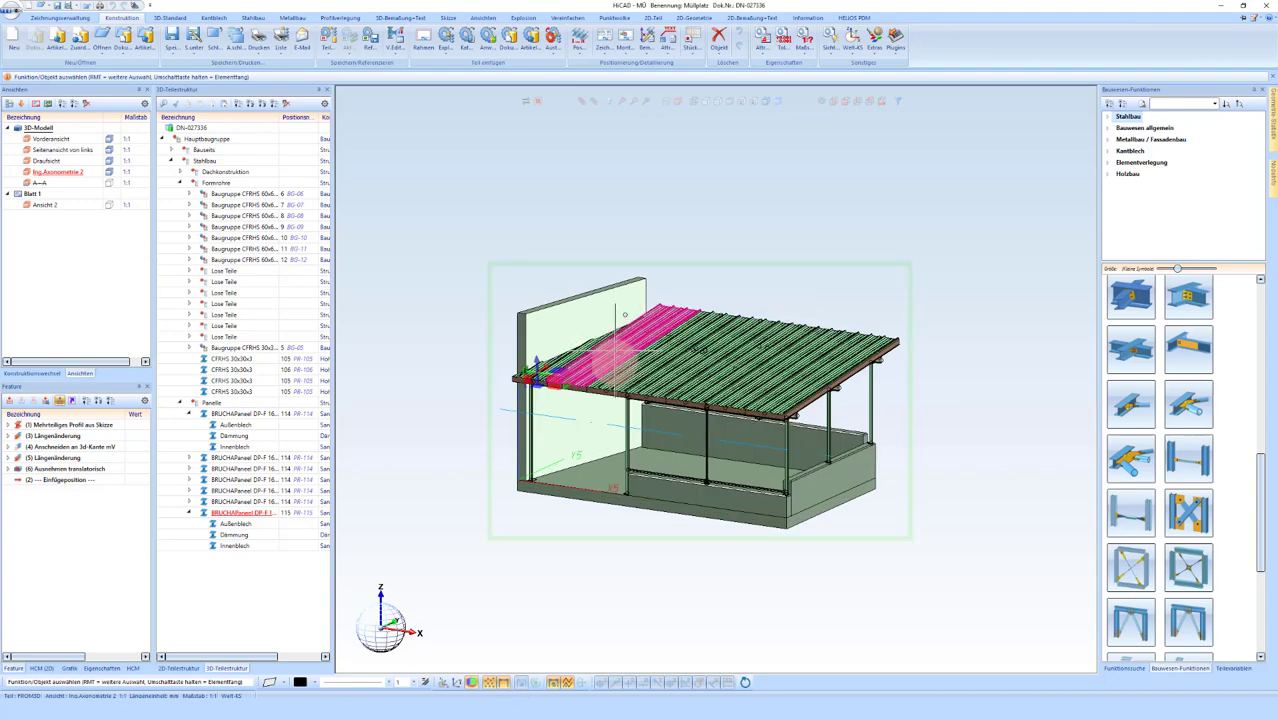
Step: Zoom and orbit the Müllplatz shelter toward a frontal view, then show the Zeichnungsverwaltung functions
{"action": "scroll", "coordinate": [598, 441], "scroll_direction": "up", "scroll_amount": 3}
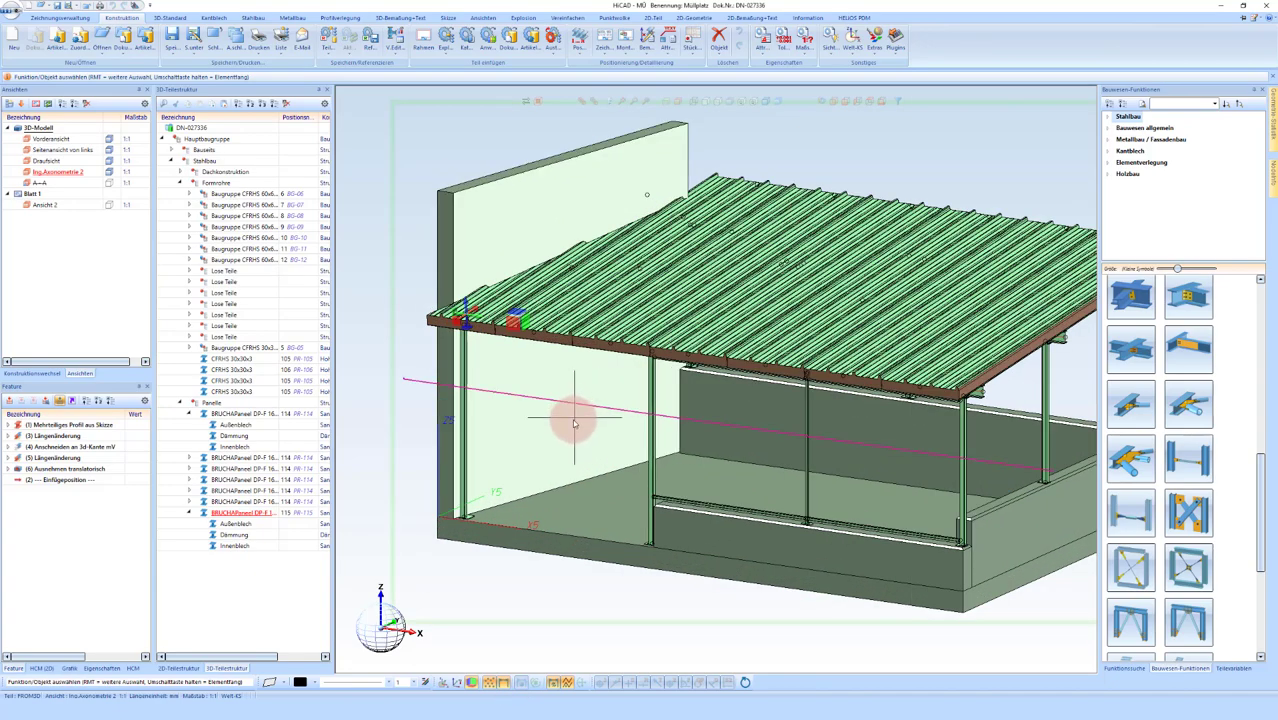
{"action": "middle_click_drag", "start_coordinate": [574, 424], "coordinate": [600, 432]}
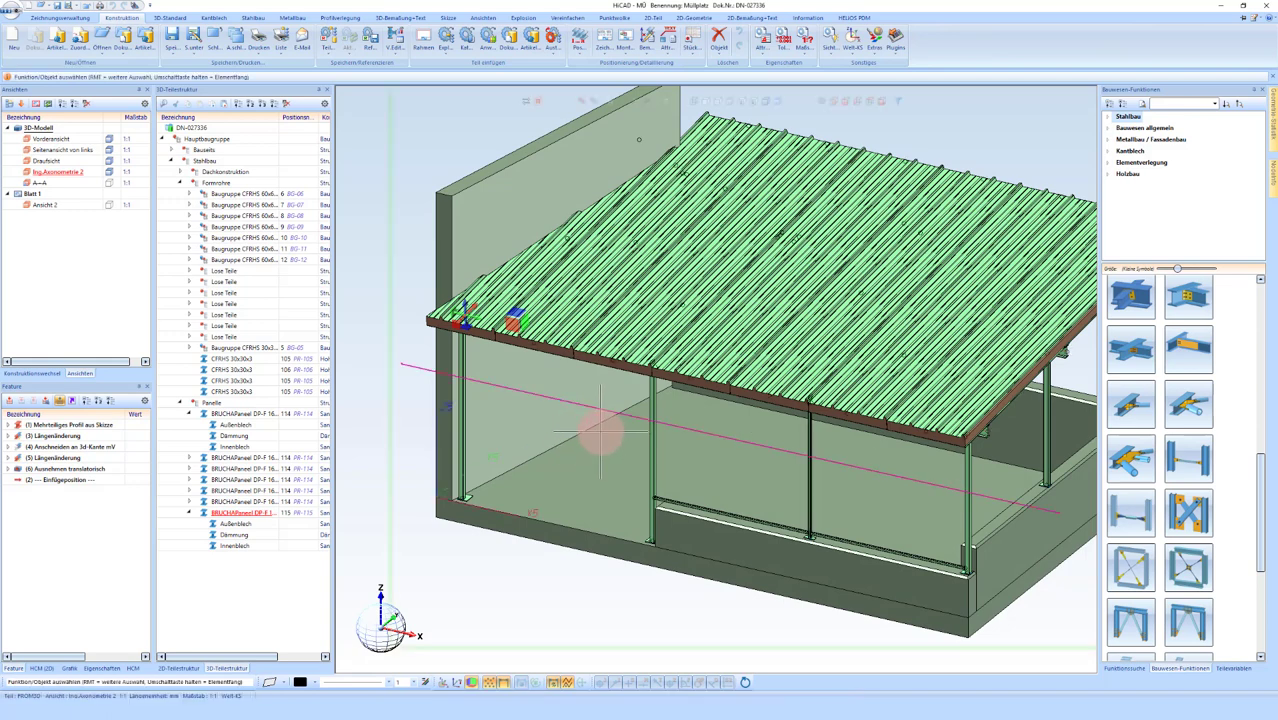
{"action": "scroll", "coordinate": [611, 418], "scroll_direction": "down", "scroll_amount": 2}
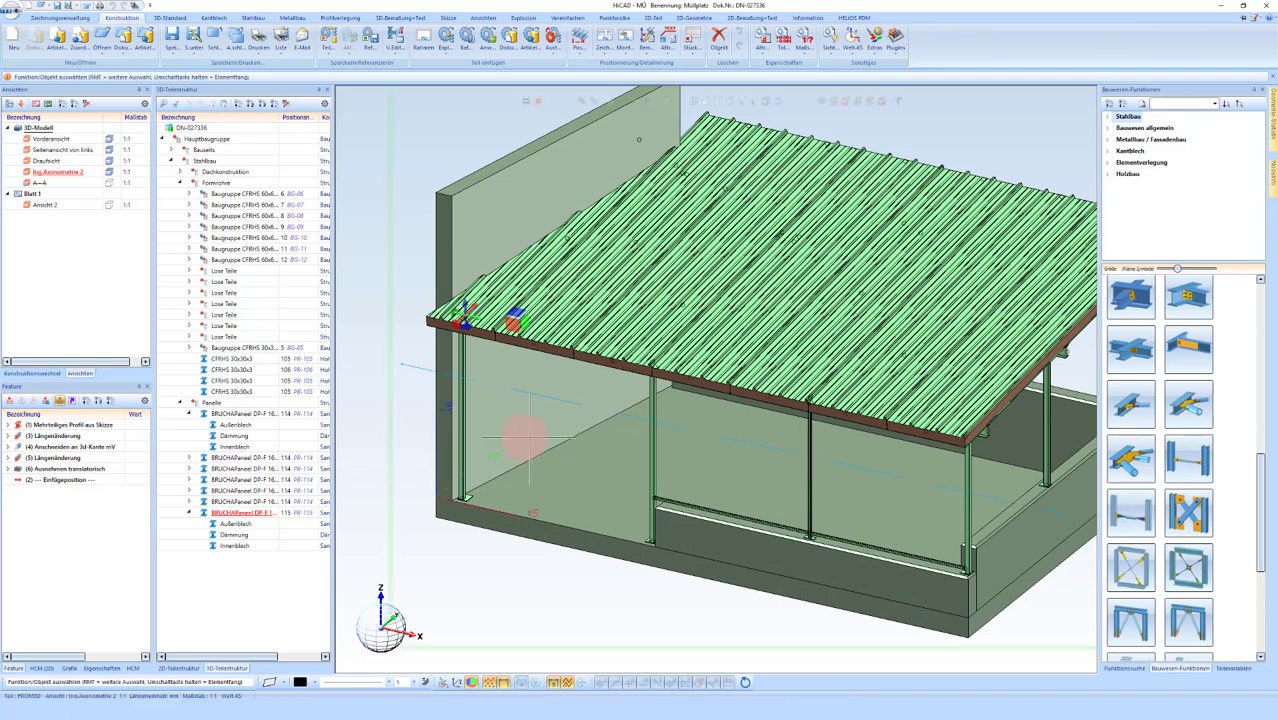
{"action": "scroll", "coordinate": [522, 434], "scroll_direction": "down", "scroll_amount": 2}
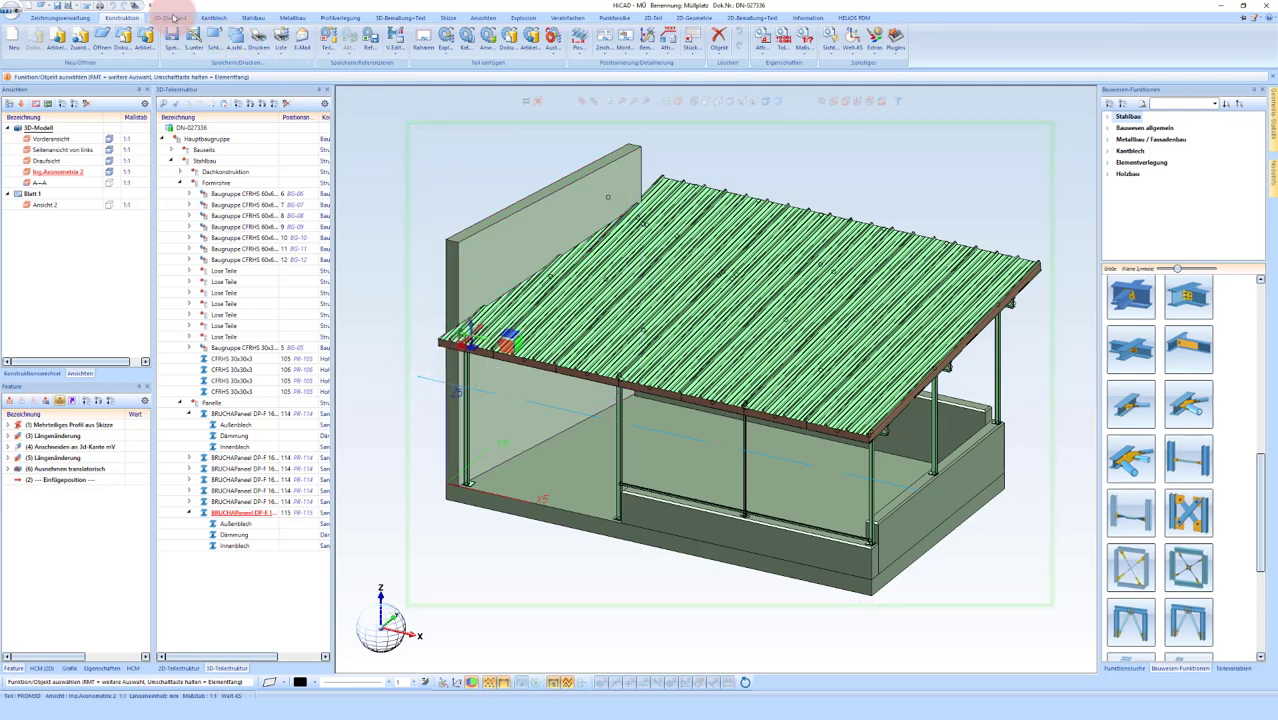
{"action": "left_click", "coordinate": [80, 18]}
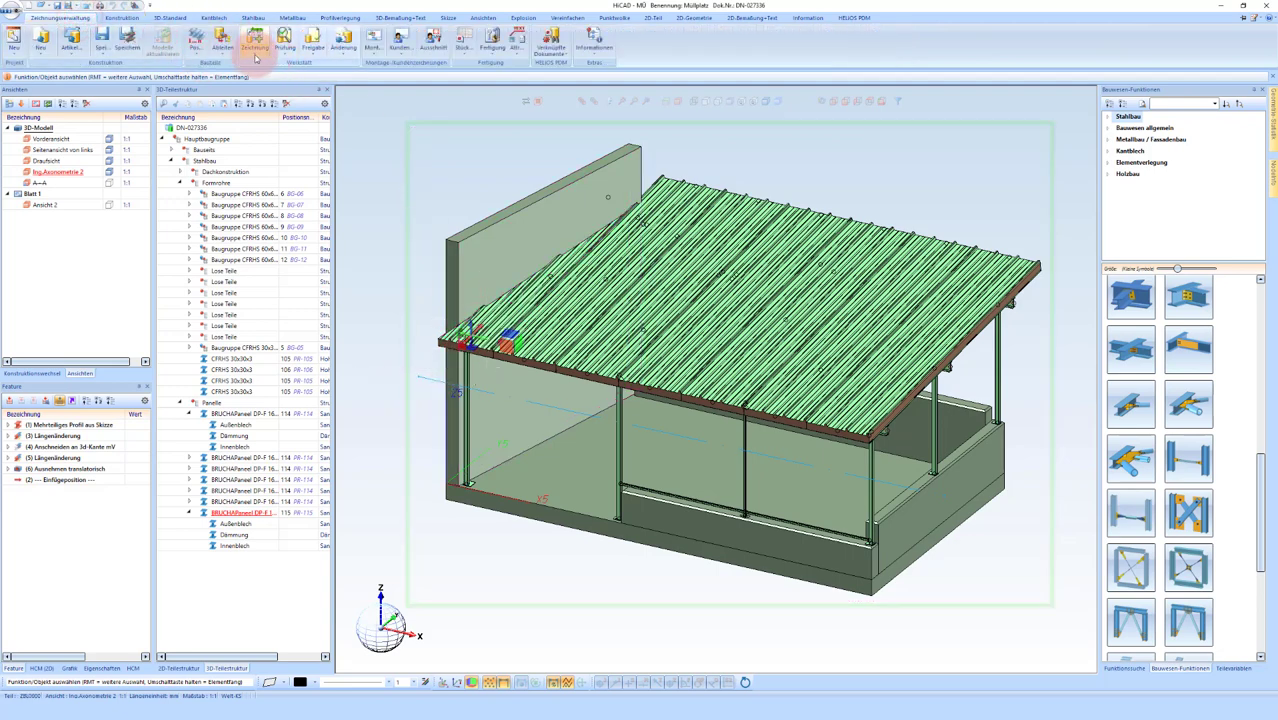
Step: Pick the three IPE 140 beams with the Teilefilter's I-Profil favourite, previewing before executing
{"action": "left_click", "coordinate": [255, 48]}
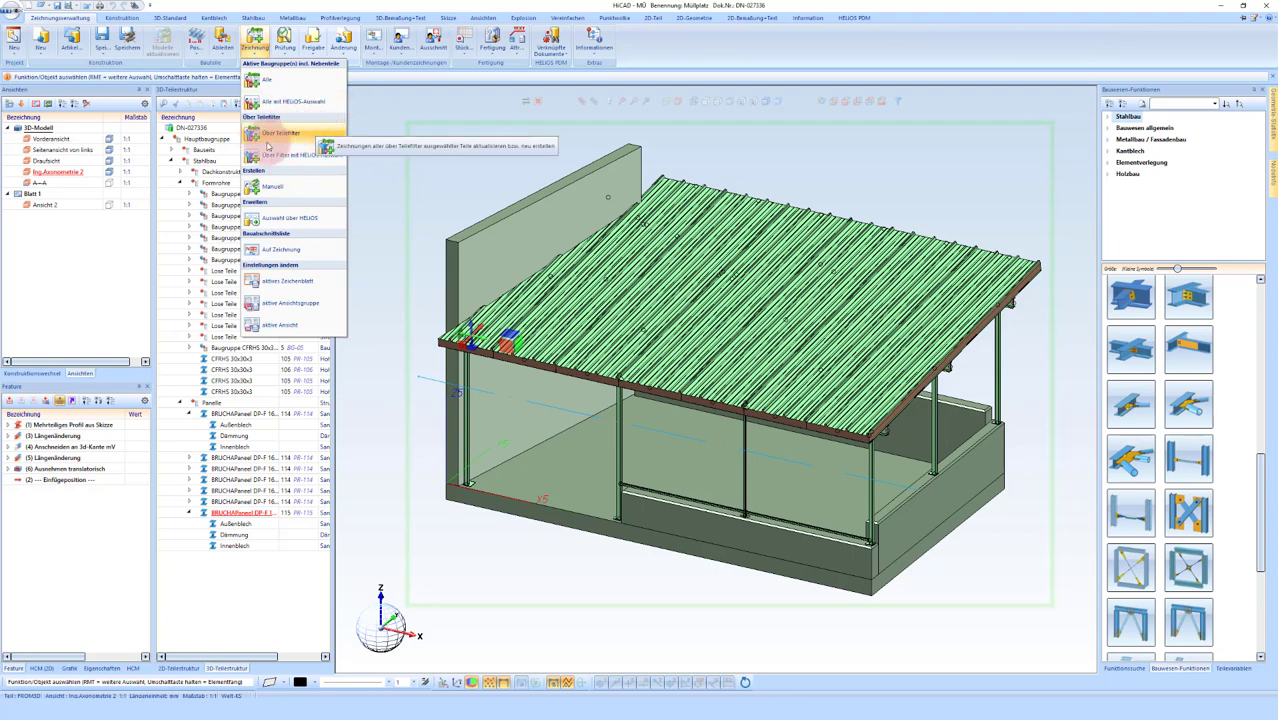
{"action": "left_click", "coordinate": [287, 136]}
{"action": "left_click", "coordinate": [284, 137]}
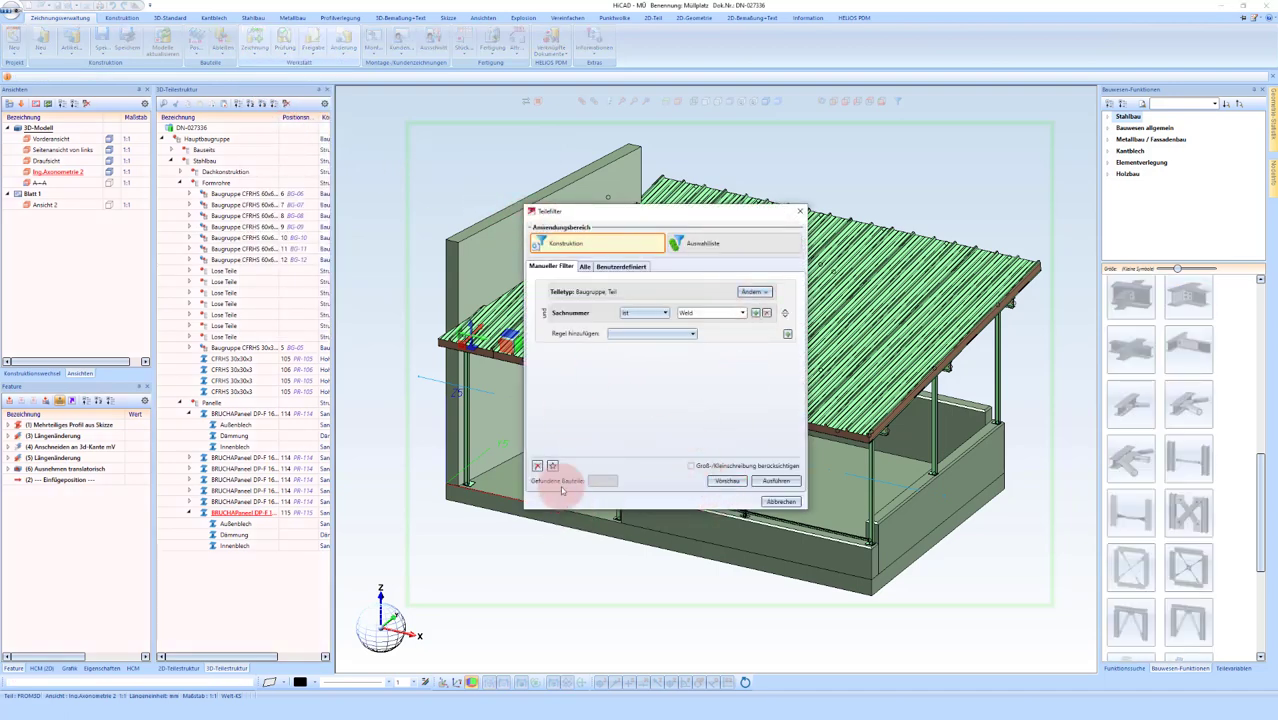
{"action": "left_click", "coordinate": [555, 467]}
{"action": "mouse_move", "coordinate": [600, 571]}
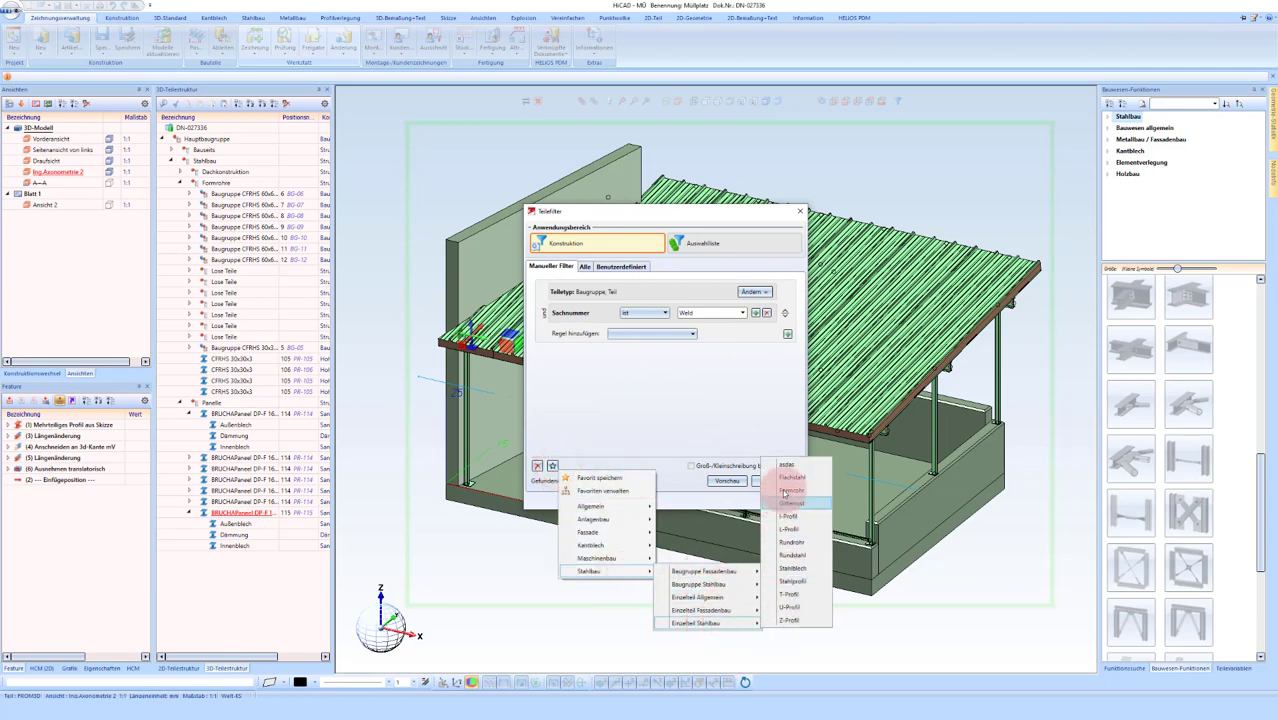
{"action": "mouse_move", "coordinate": [697, 623]}
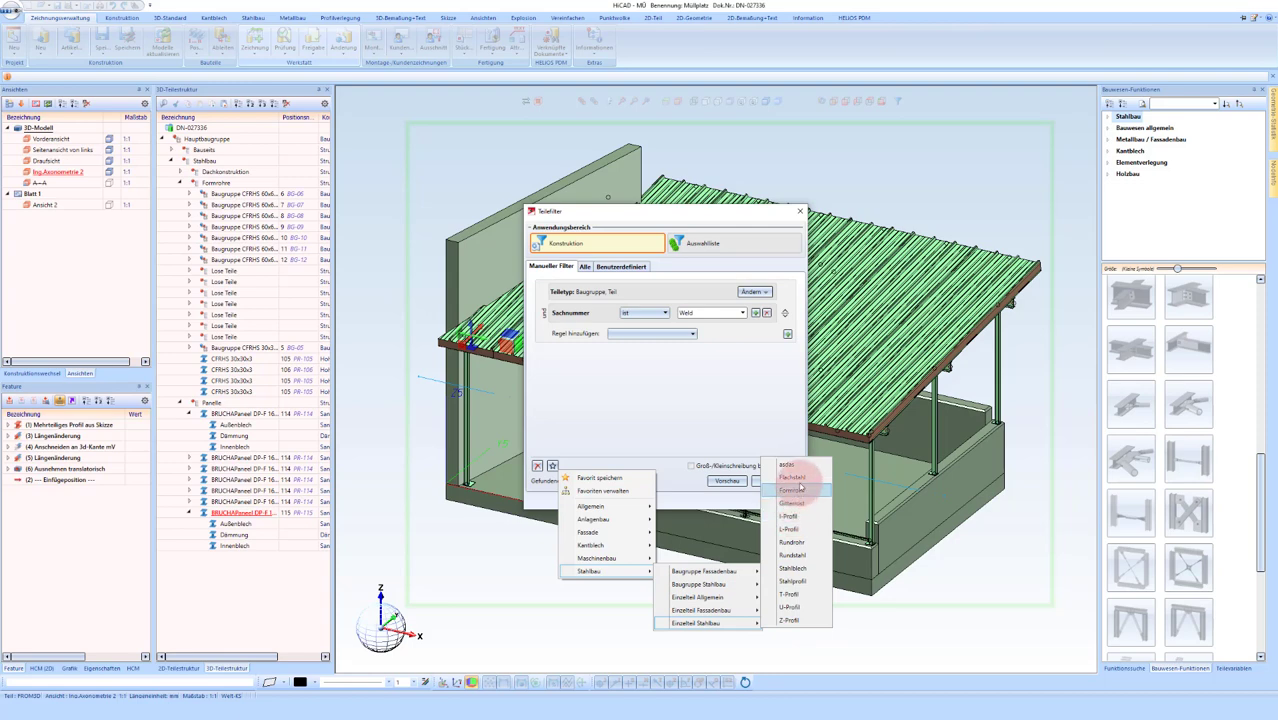
{"action": "left_click", "coordinate": [789, 515]}
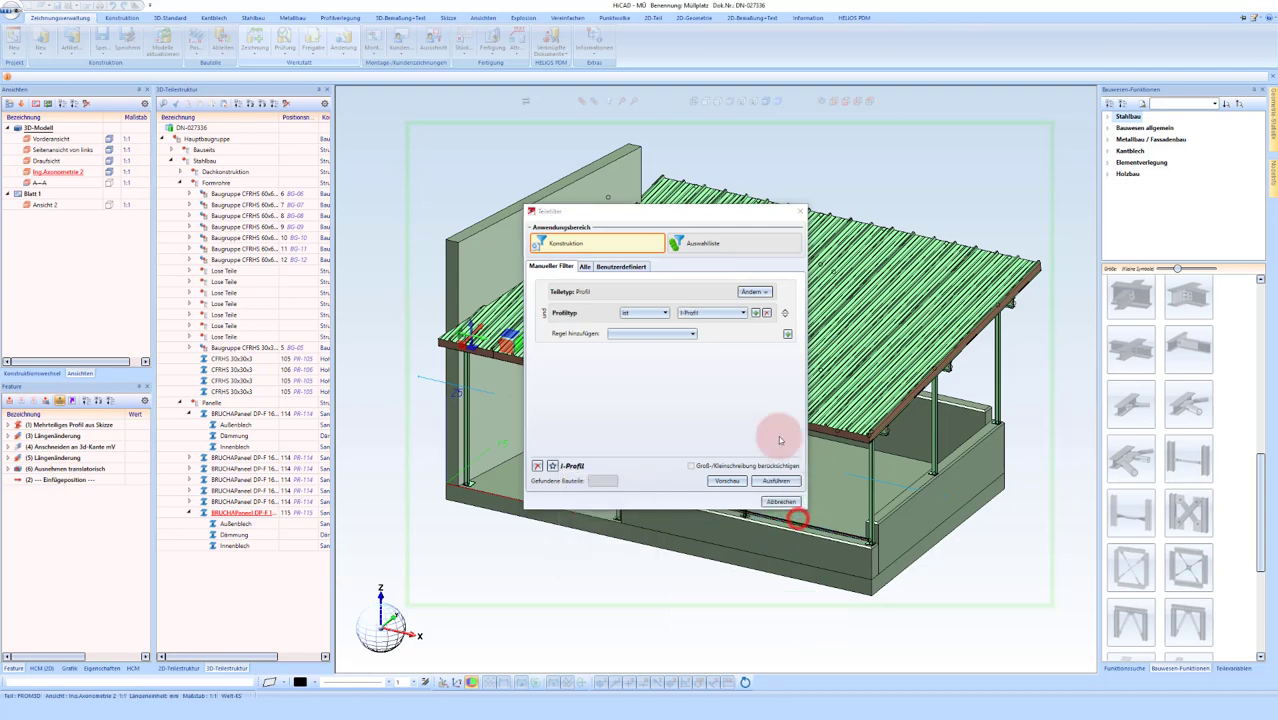
{"action": "left_click", "coordinate": [727, 481]}
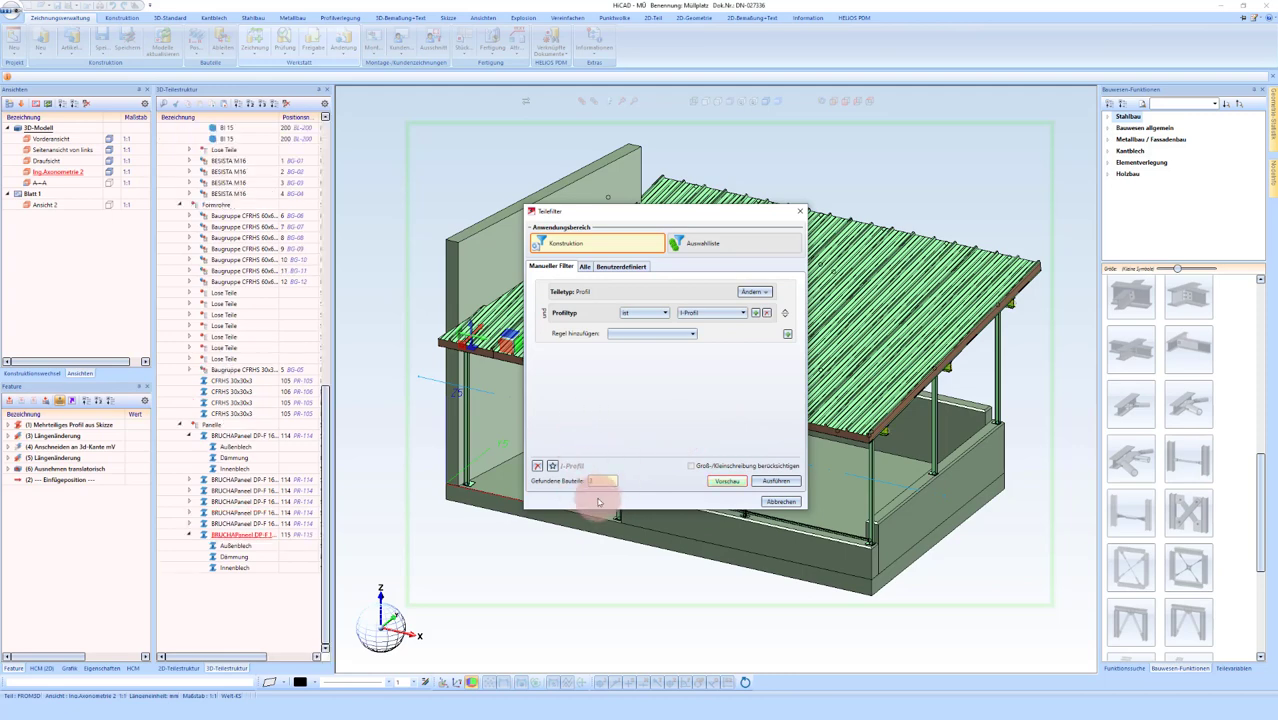
{"action": "left_click", "coordinate": [767, 480]}
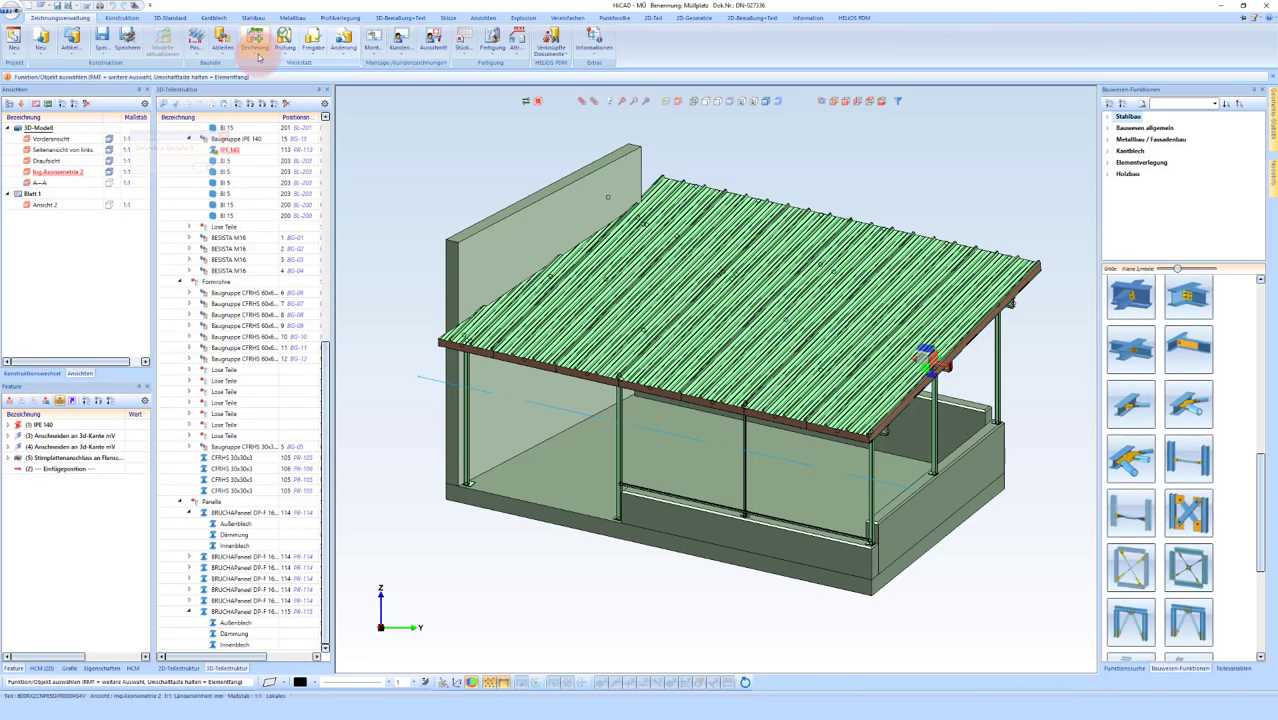
Step: Via Zeichnung > Über Teilefilter, load the Stahlbau > Stahlblech favourite, preview 49 parts, and execute
{"action": "left_click", "coordinate": [257, 56]}
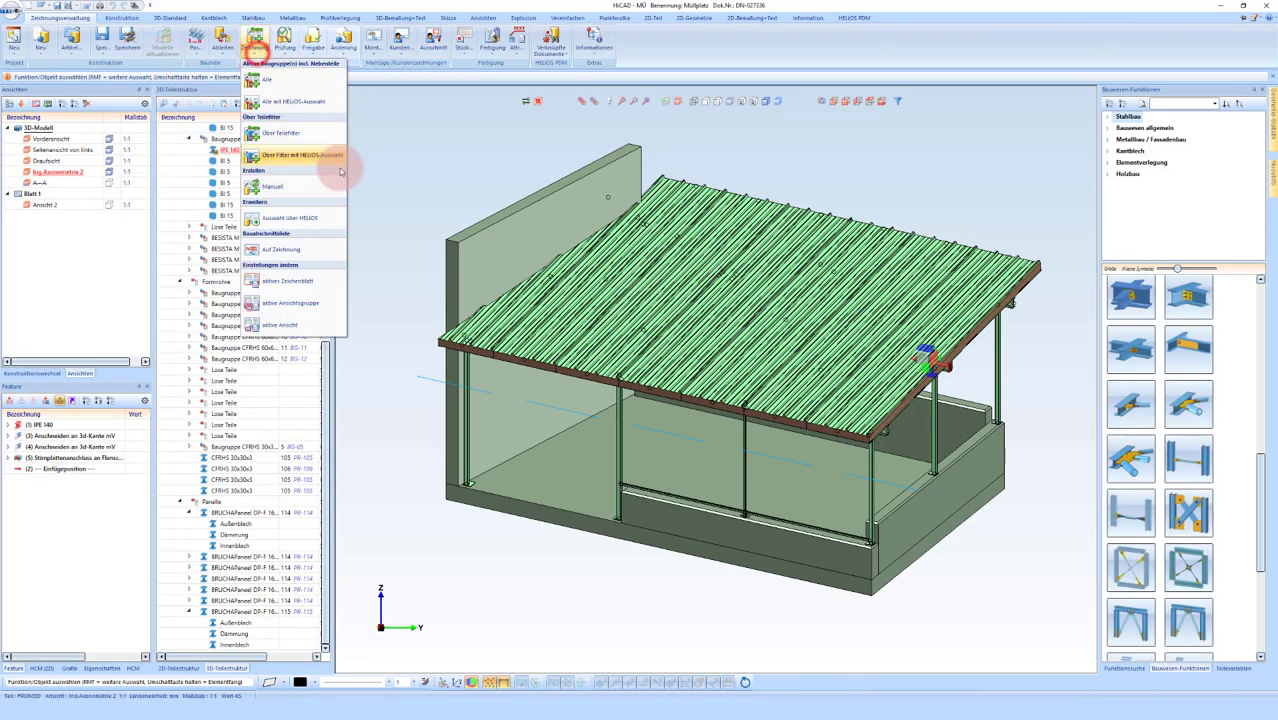
{"action": "left_click", "coordinate": [283, 140]}
{"action": "left_click", "coordinate": [596, 383]}
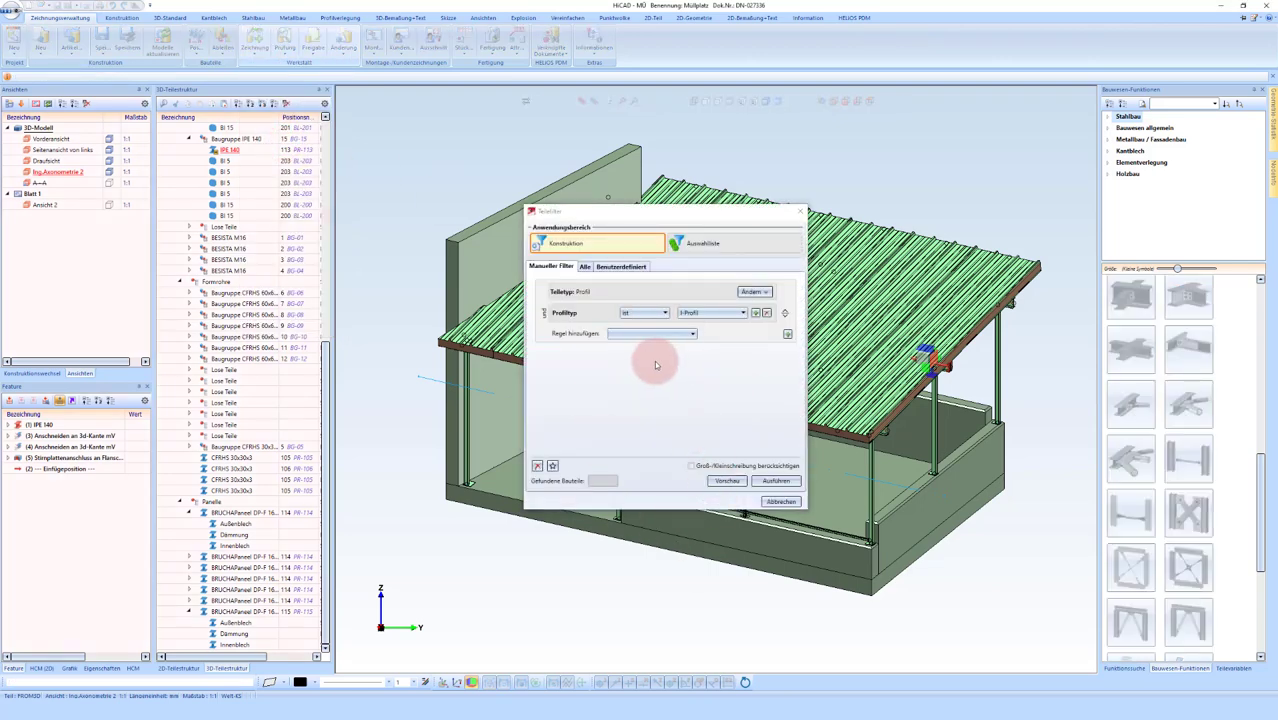
{"action": "left_click", "coordinate": [551, 466]}
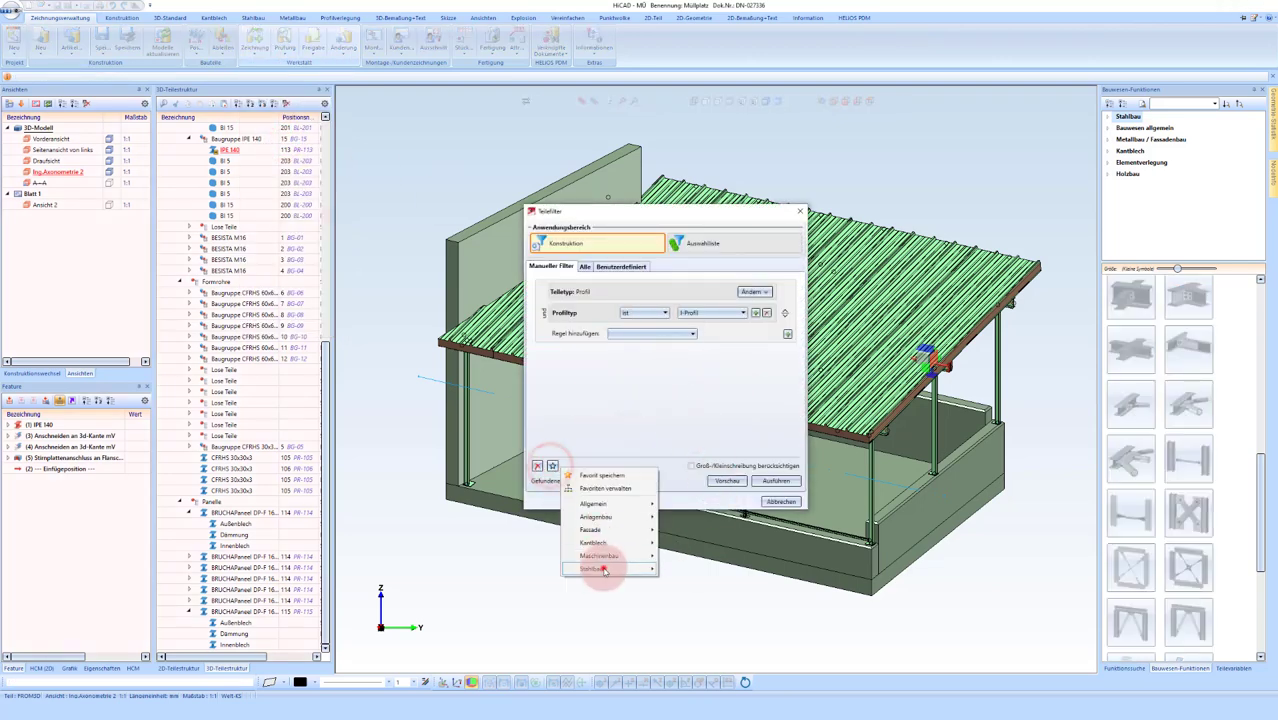
{"action": "left_click", "coordinate": [592, 568]}
{"action": "left_click", "coordinate": [727, 622]}
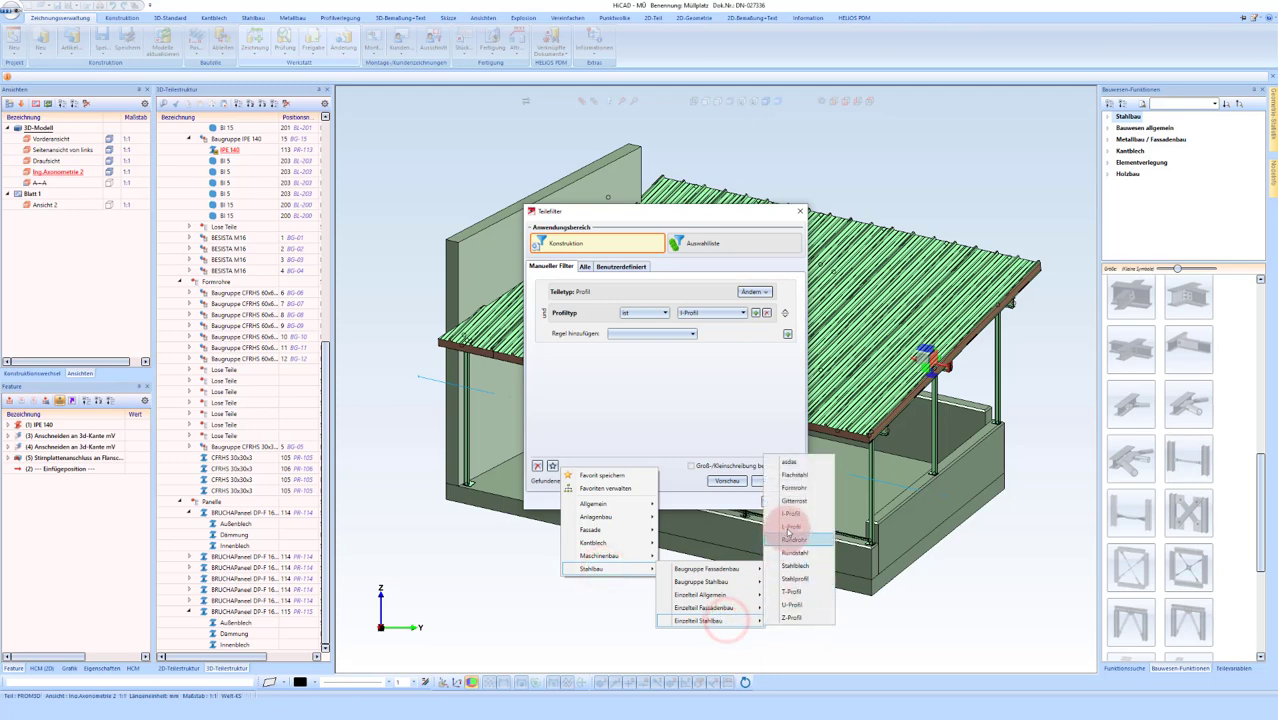
{"action": "left_click", "coordinate": [797, 565]}
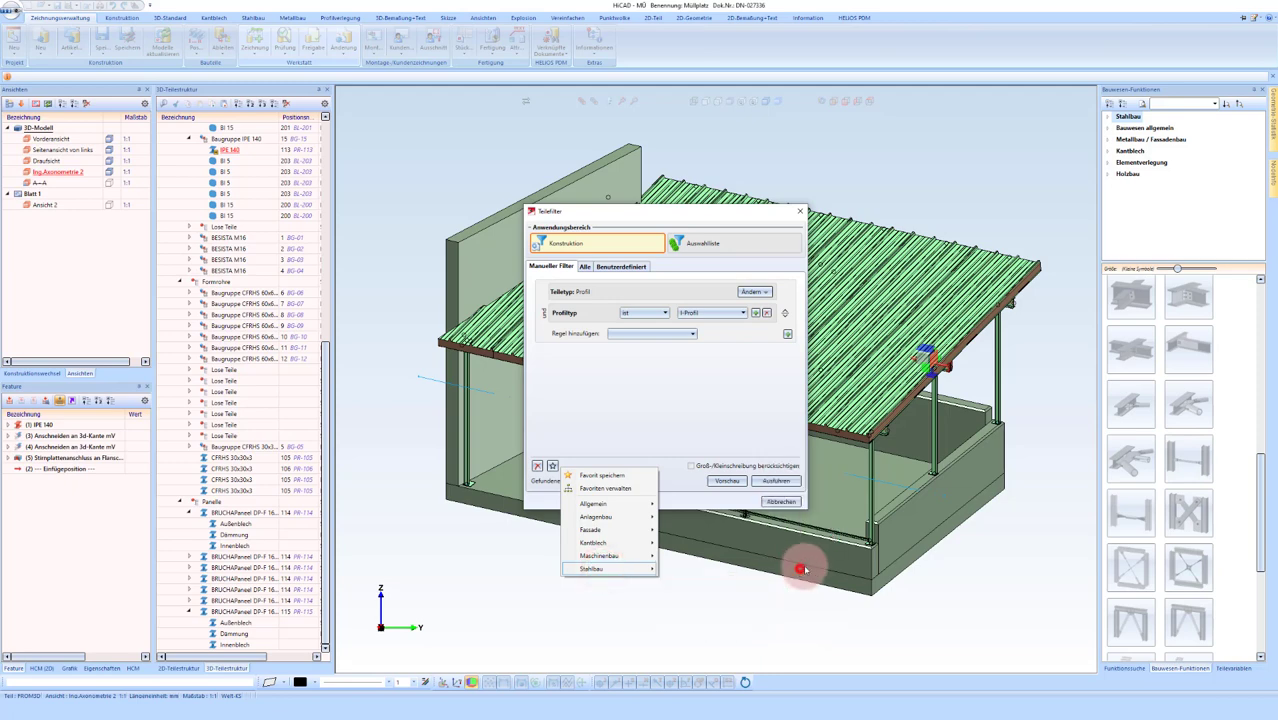
{"action": "left_click", "coordinate": [718, 484]}
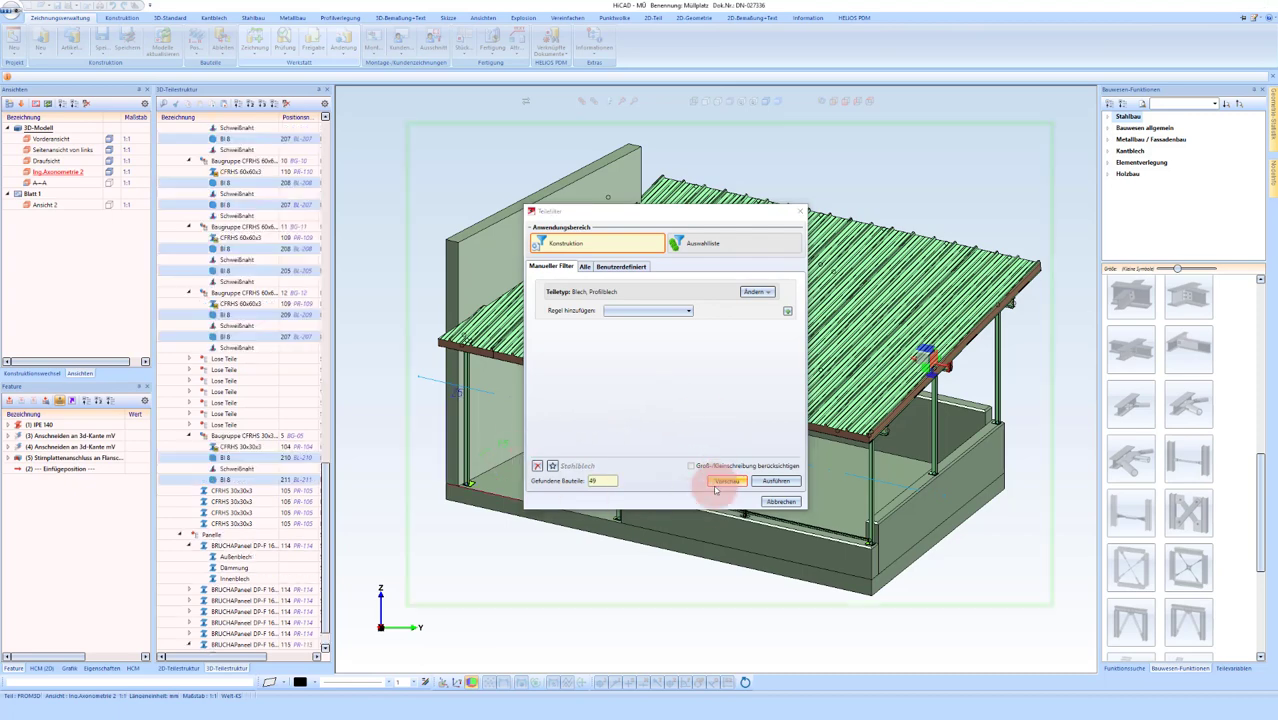
{"action": "left_click", "coordinate": [778, 484]}
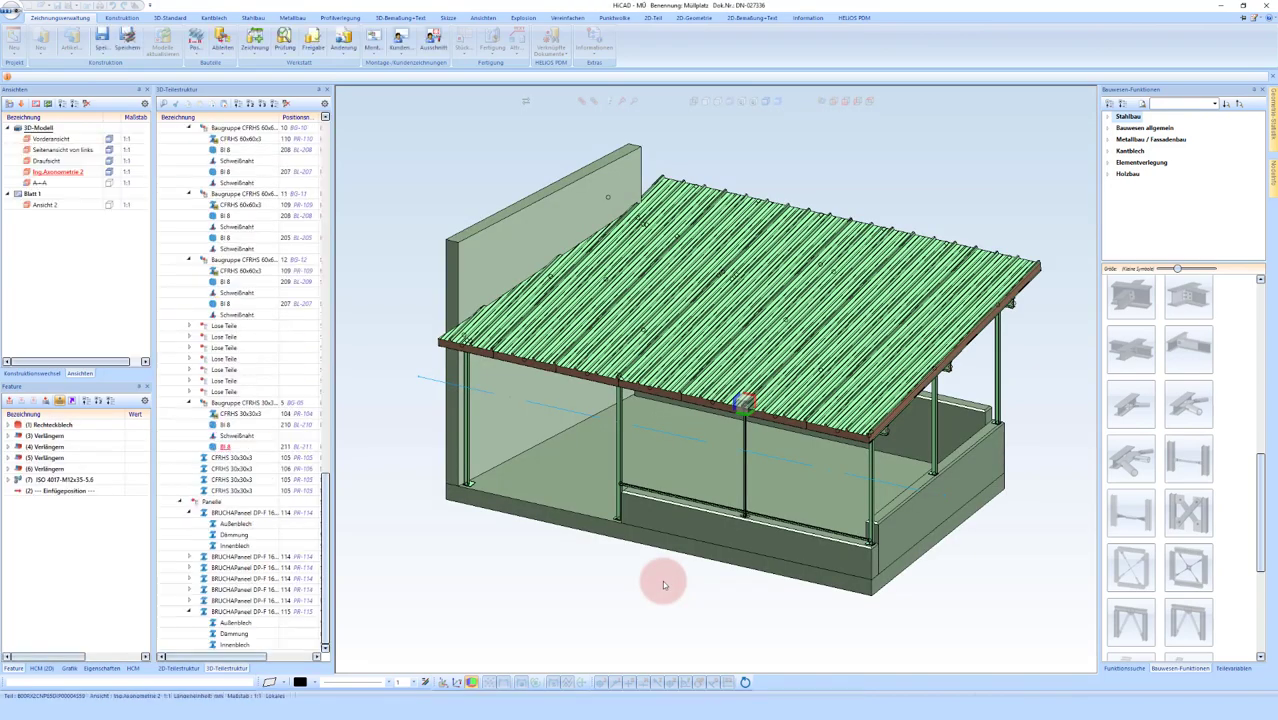
Step: Select the roof-edge bracket and generate the drawing for row 13, Baugruppe IPE 140, confirming the message
{"action": "scroll", "coordinate": [880, 432], "scroll_direction": "up", "scroll_amount": 5}
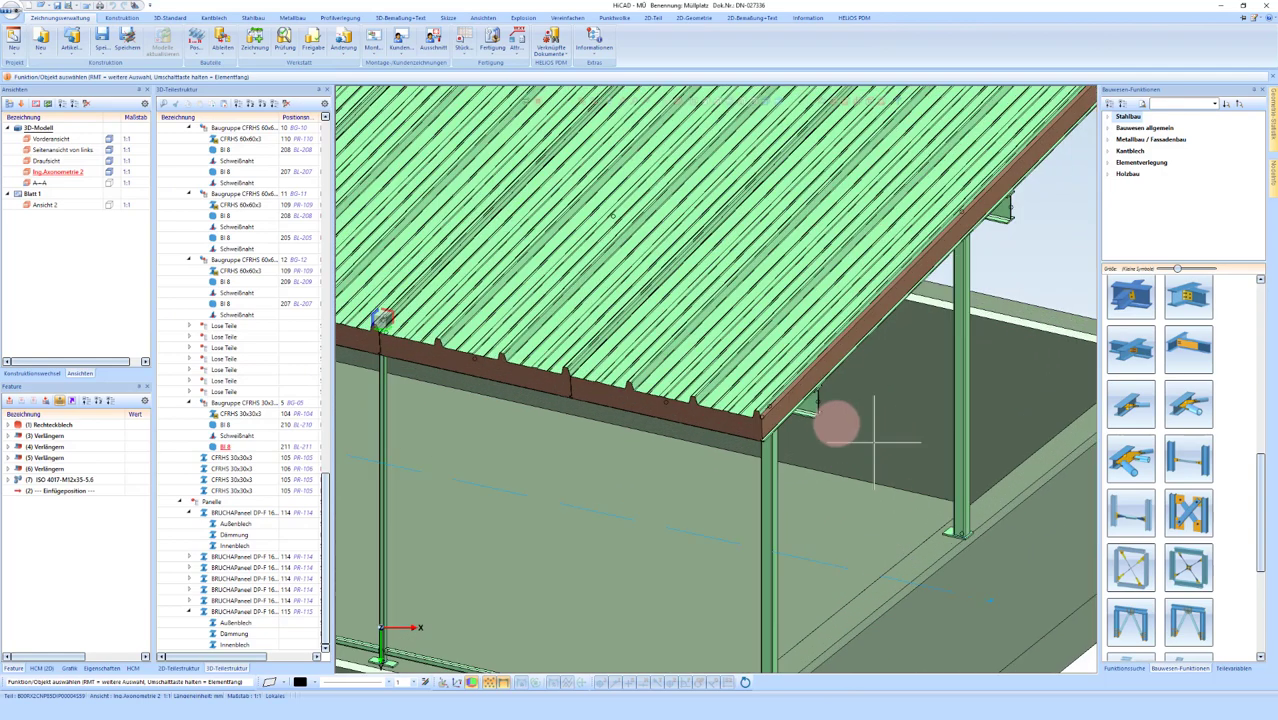
{"action": "scroll", "coordinate": [836, 422], "scroll_direction": "up", "scroll_amount": 3}
{"action": "left_click", "coordinate": [791, 405]}
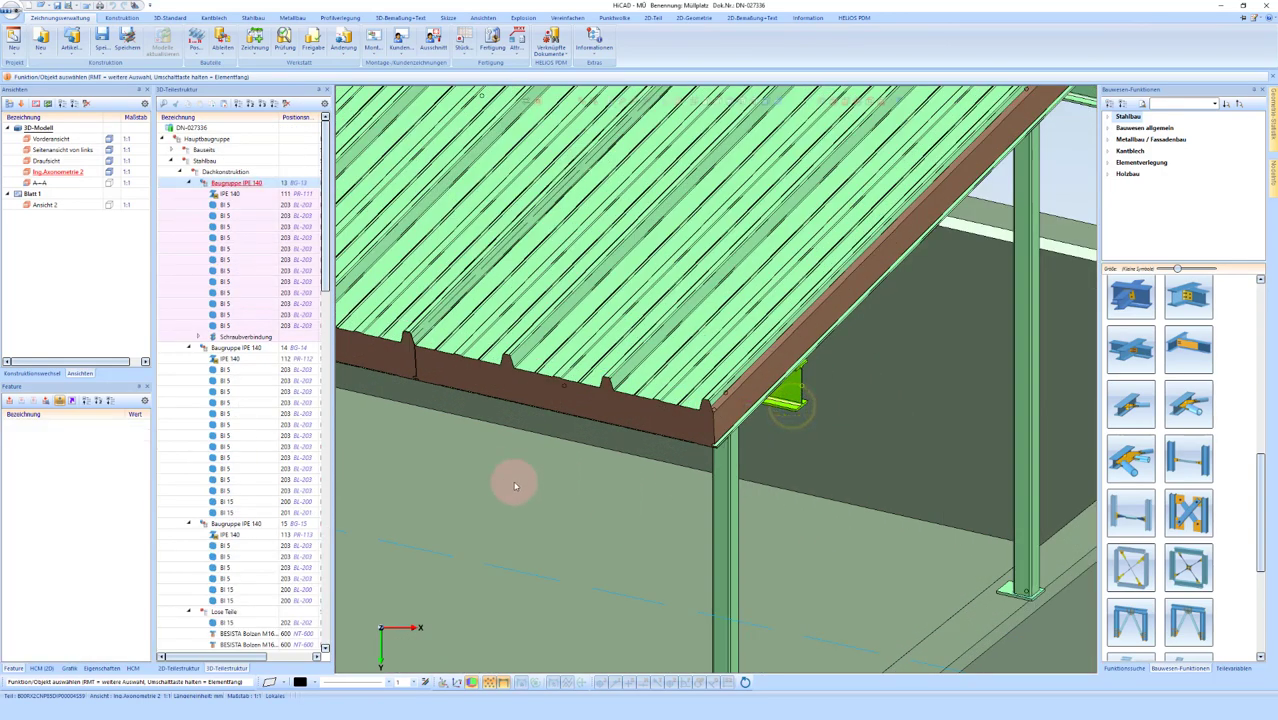
{"action": "right_click", "coordinate": [427, 443]}
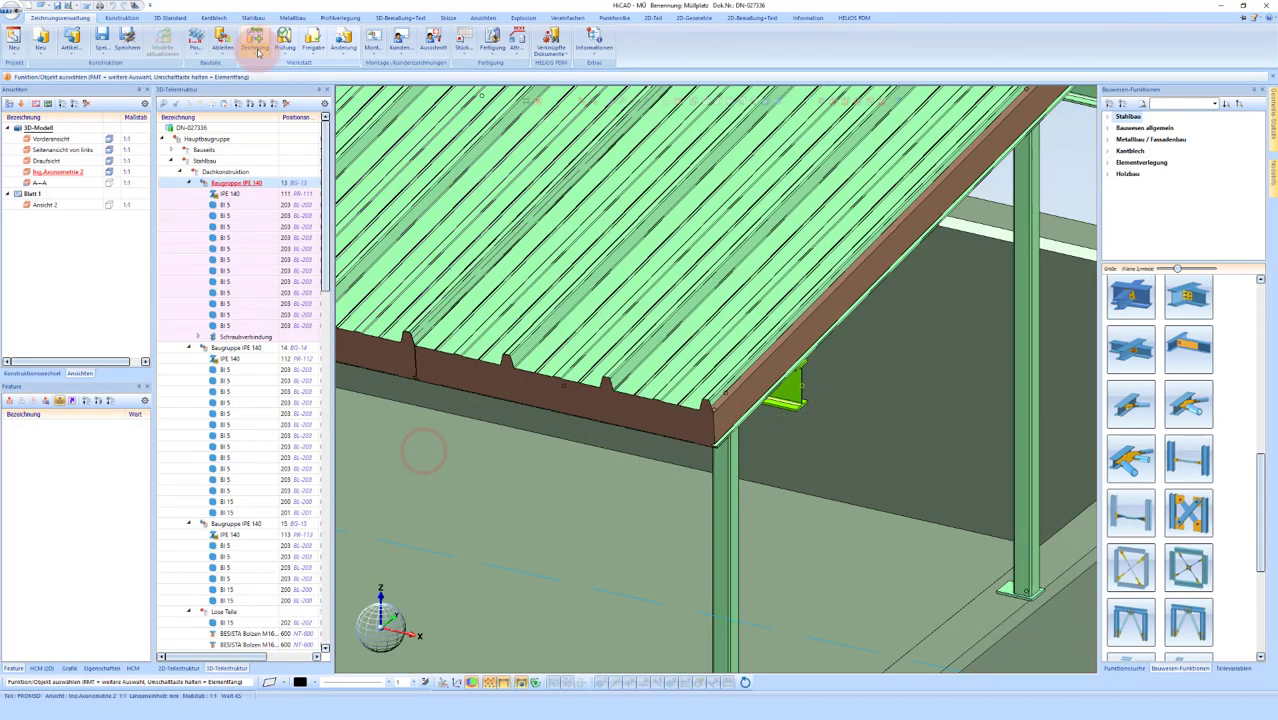
{"action": "left_click", "coordinate": [253, 37]}
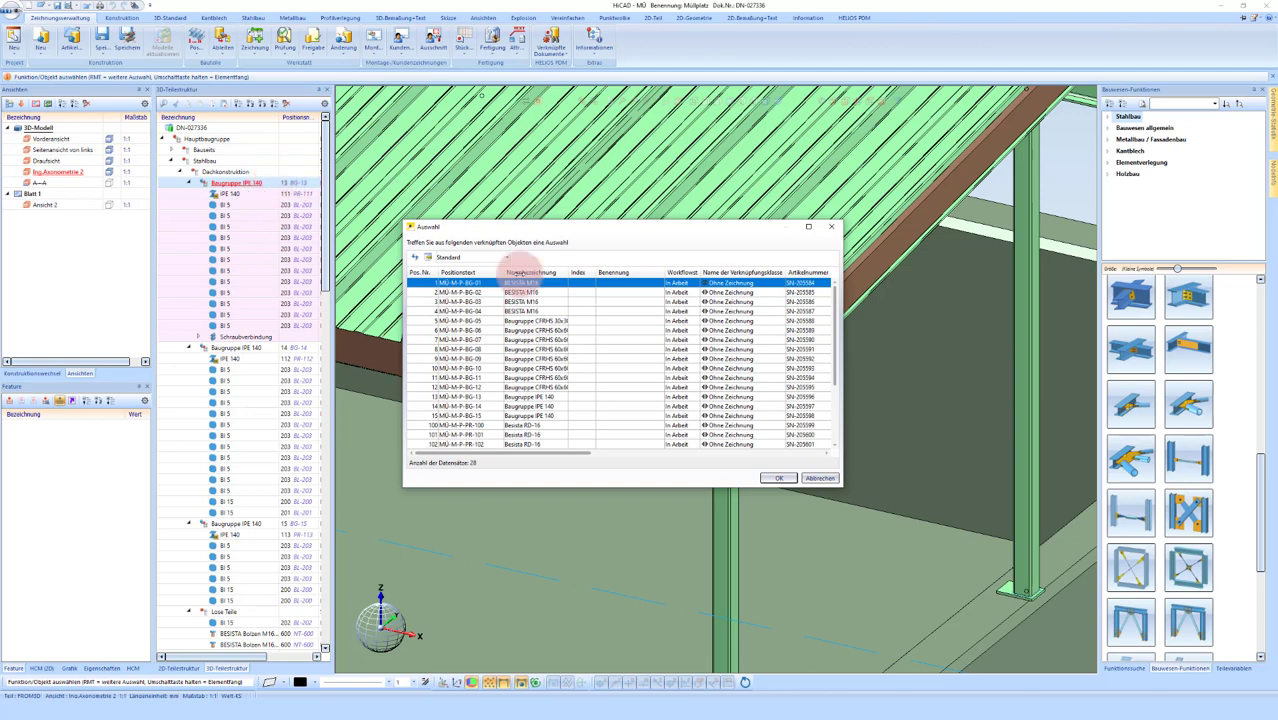
{"action": "left_click", "coordinate": [443, 397]}
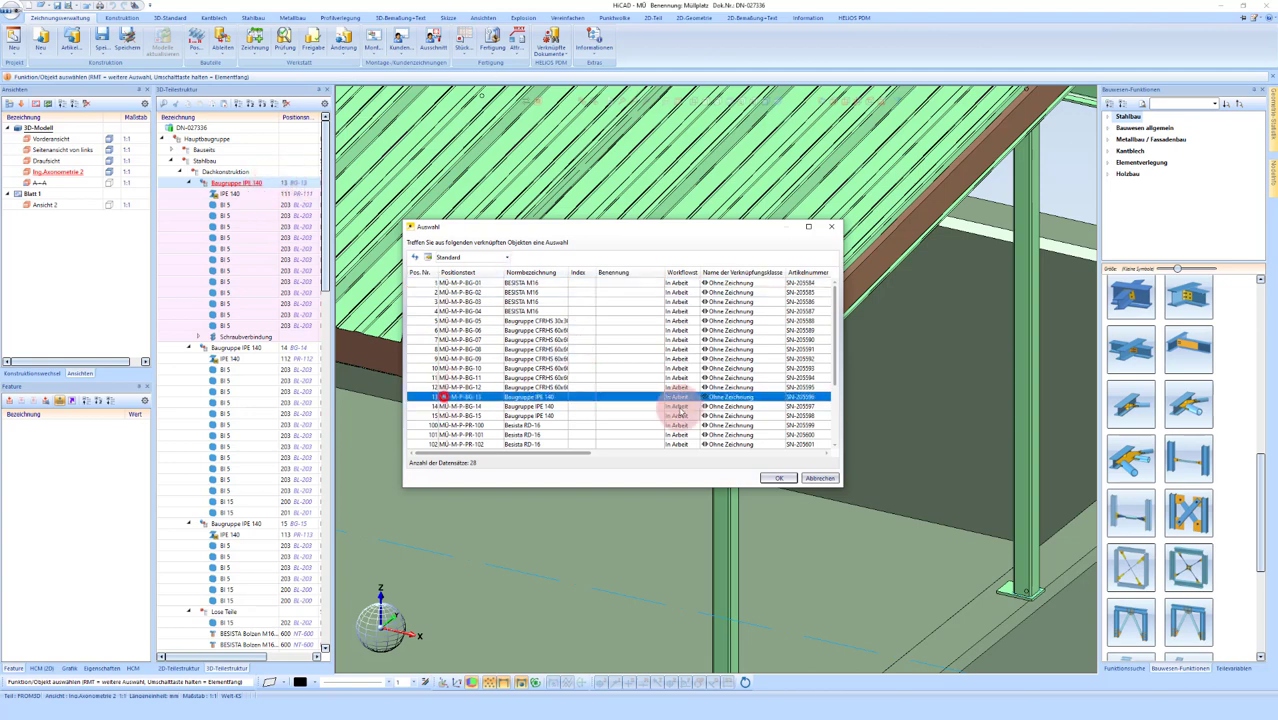
{"action": "left_click", "coordinate": [778, 478]}
{"action": "left_click", "coordinate": [604, 364]}
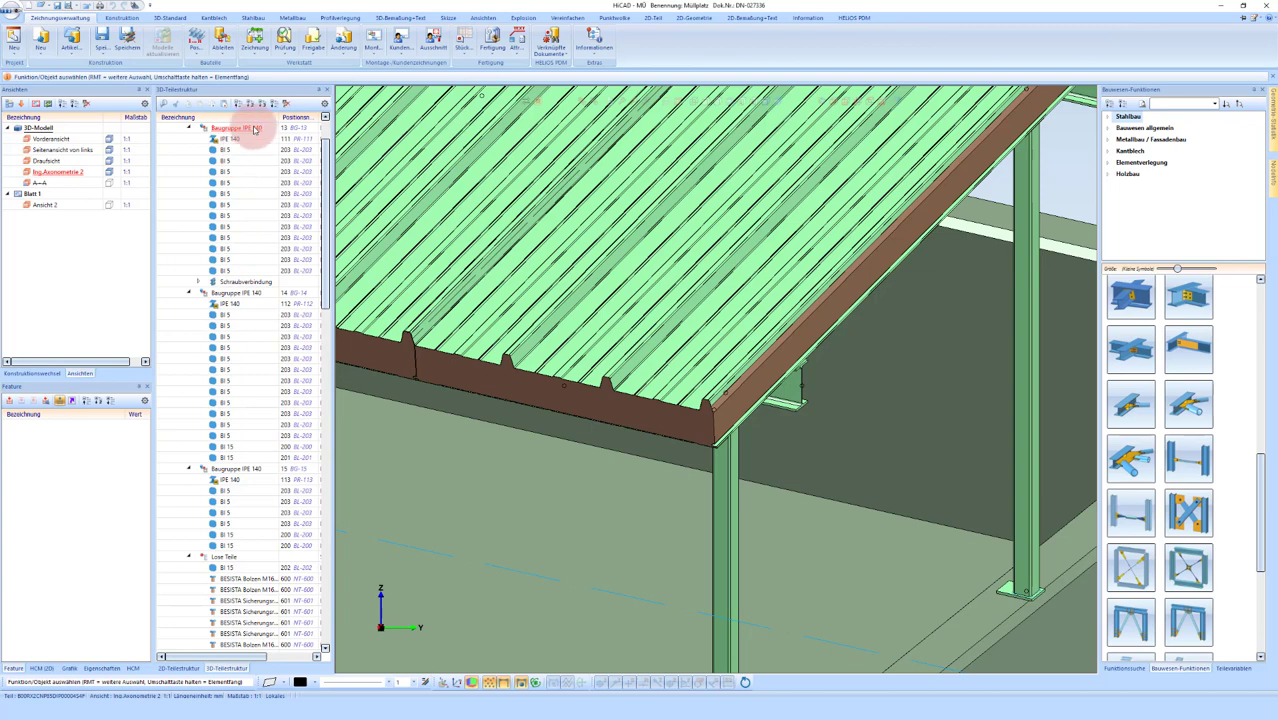
Step: Open the Pos. 13 Fertigungszeichnung and switch its active sheet to a different DIN frame
{"action": "left_click", "coordinate": [551, 56]}
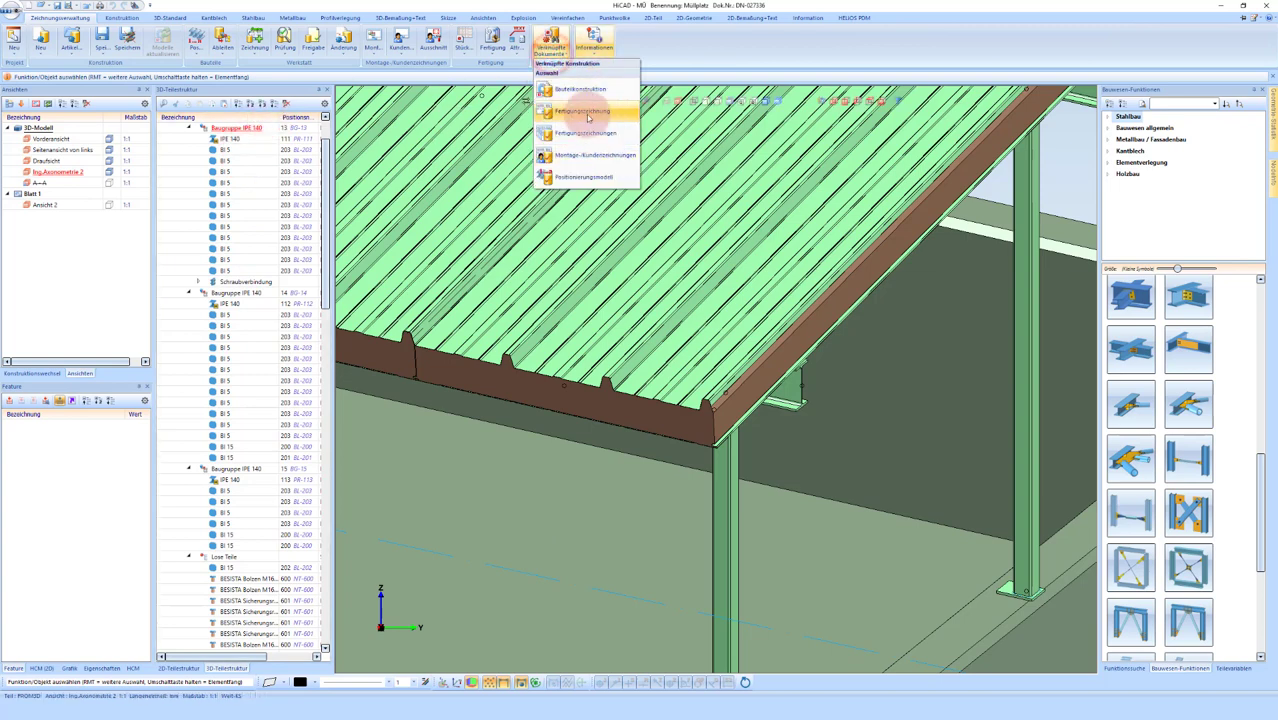
{"action": "left_click", "coordinate": [580, 110]}
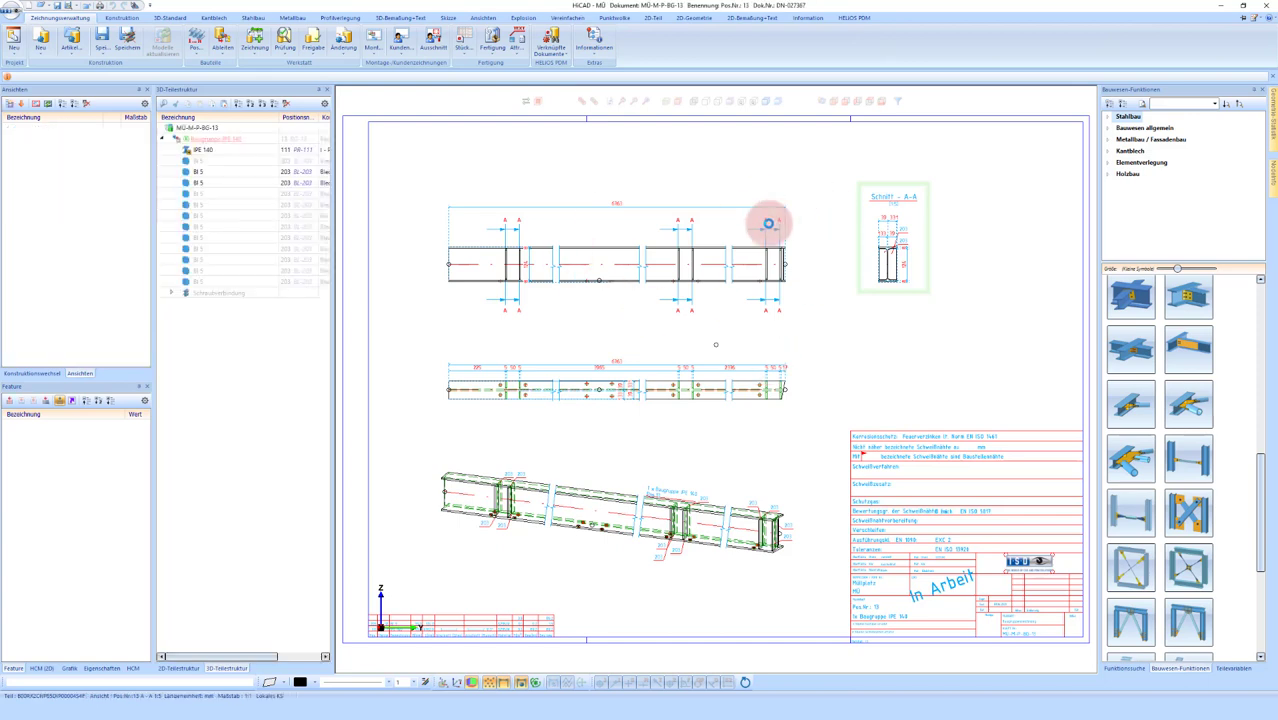
{"action": "left_click", "coordinate": [253, 50]}
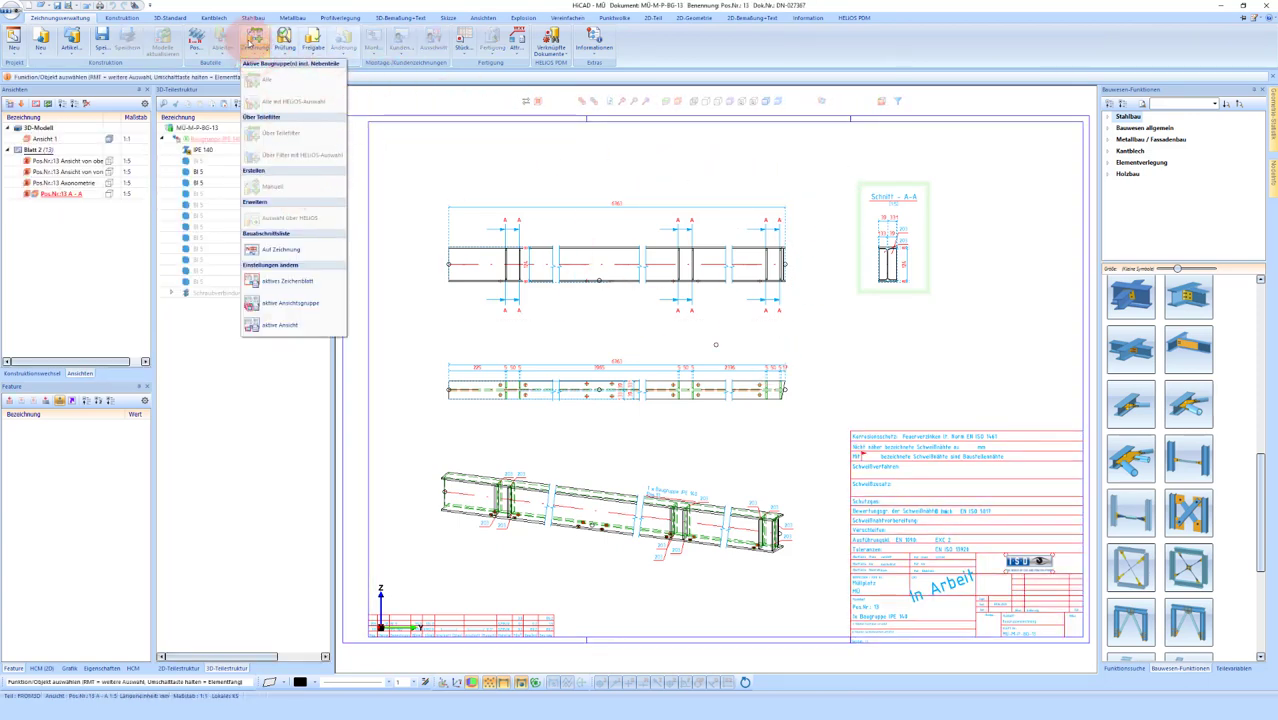
{"action": "left_click", "coordinate": [274, 281]}
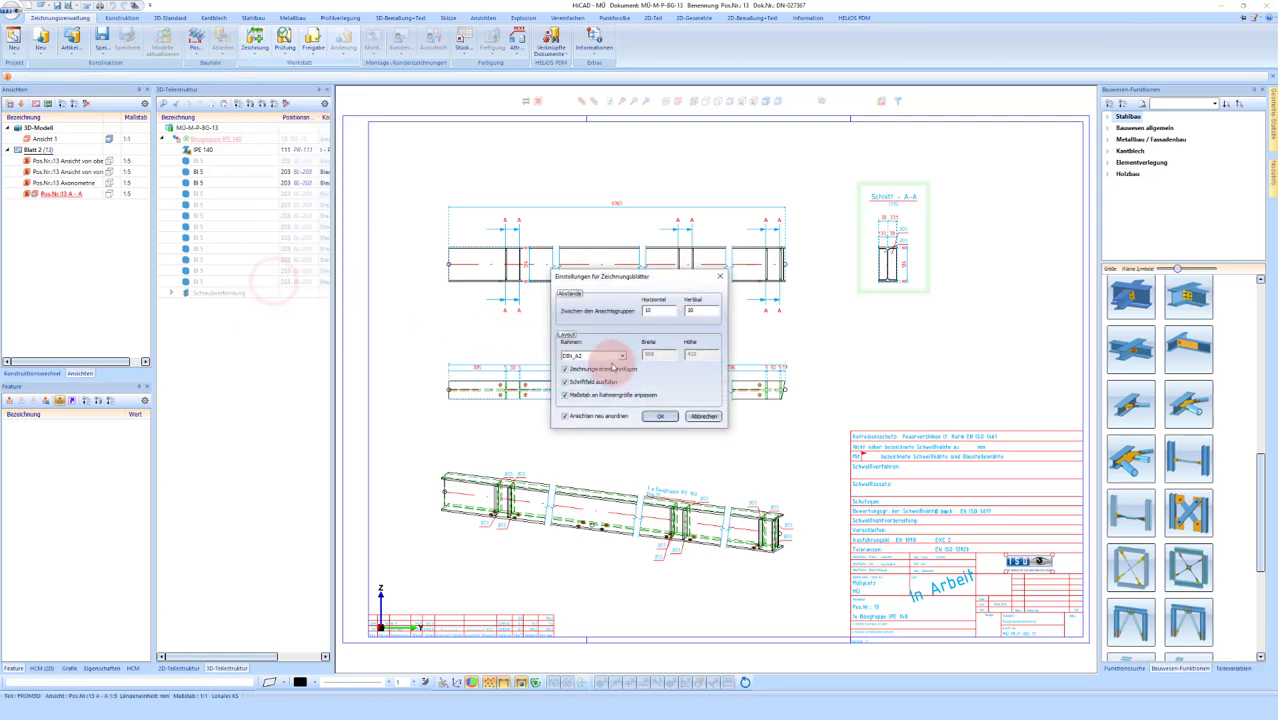
{"action": "left_click", "coordinate": [590, 355]}
{"action": "left_click", "coordinate": [592, 398]}
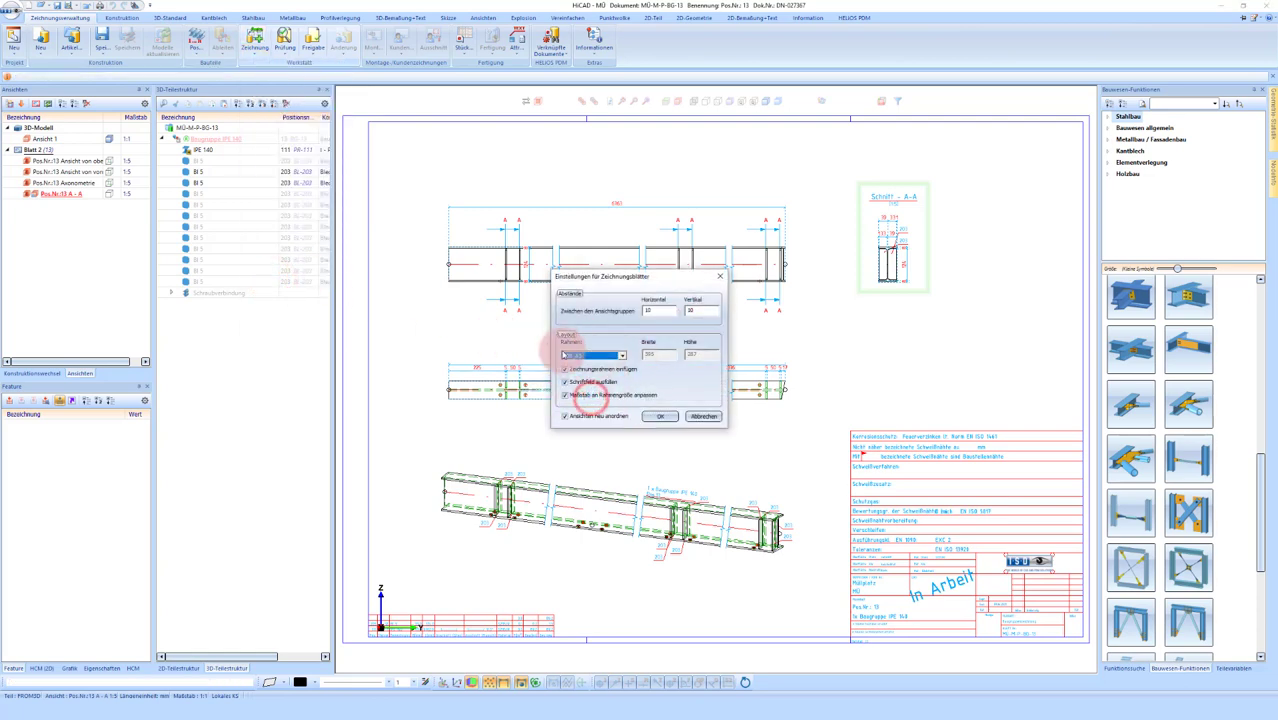
{"action": "left_click", "coordinate": [652, 416]}
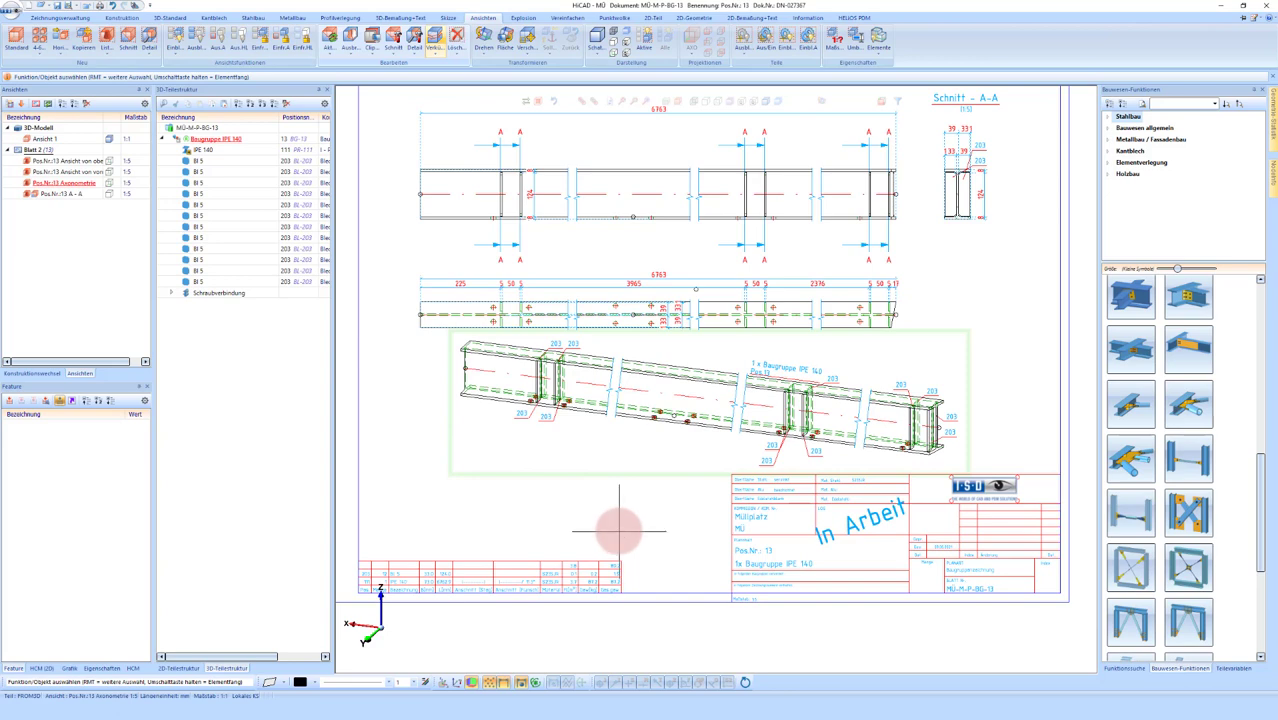
{"action": "scroll", "coordinate": [619, 531], "scroll_direction": "down", "scroll_amount": 2}
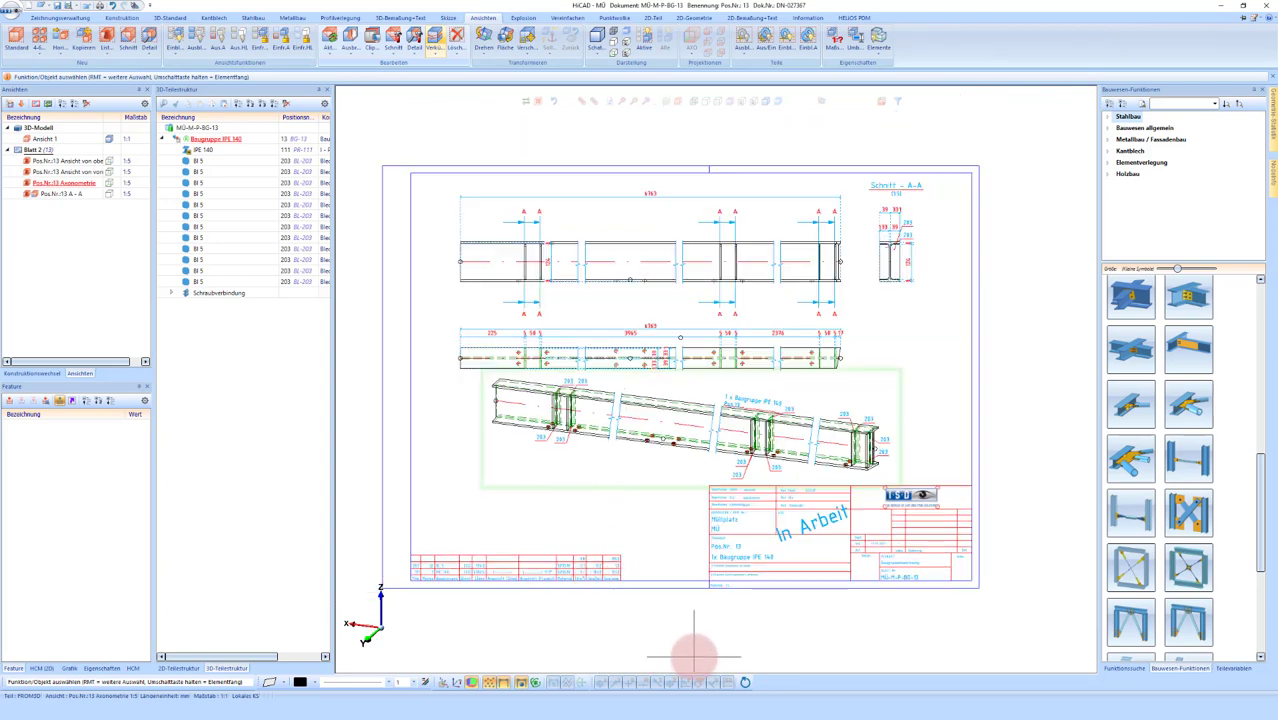